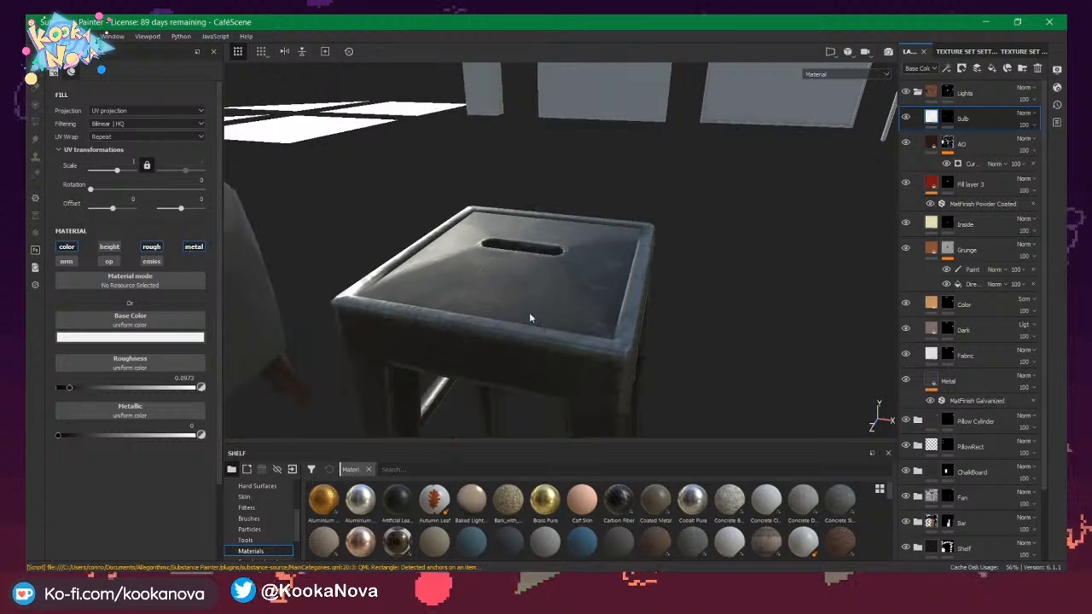
Collapse the Lights layer group and examine the bar stool's metal surface.
{"action": "left_click_drag", "start_coordinate": [531, 316], "coordinate": [550, 231], "text": "alt"}
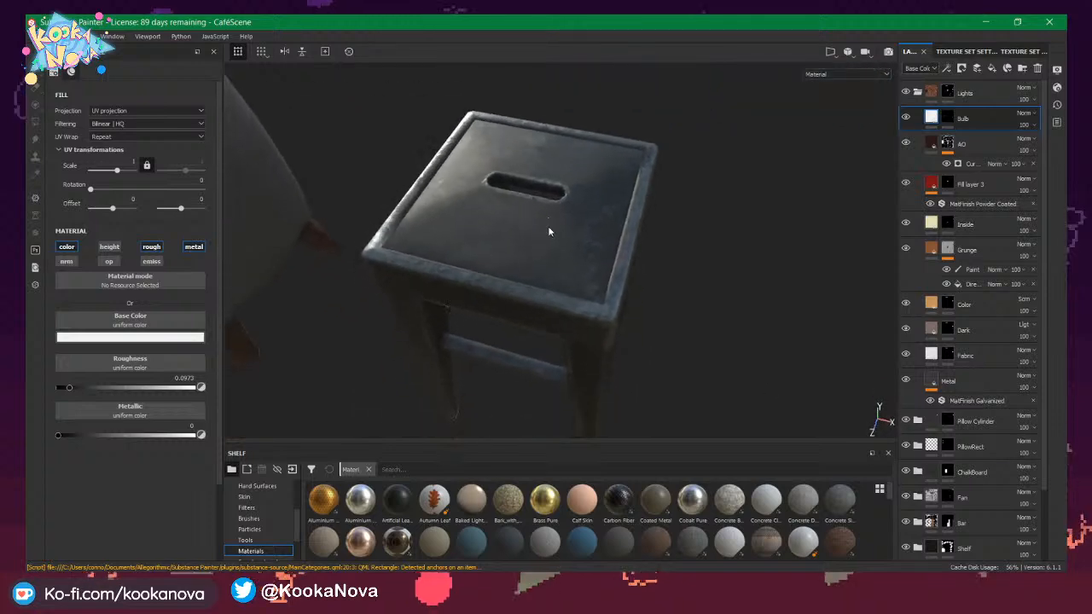
{"action": "left_click", "coordinate": [918, 93]}
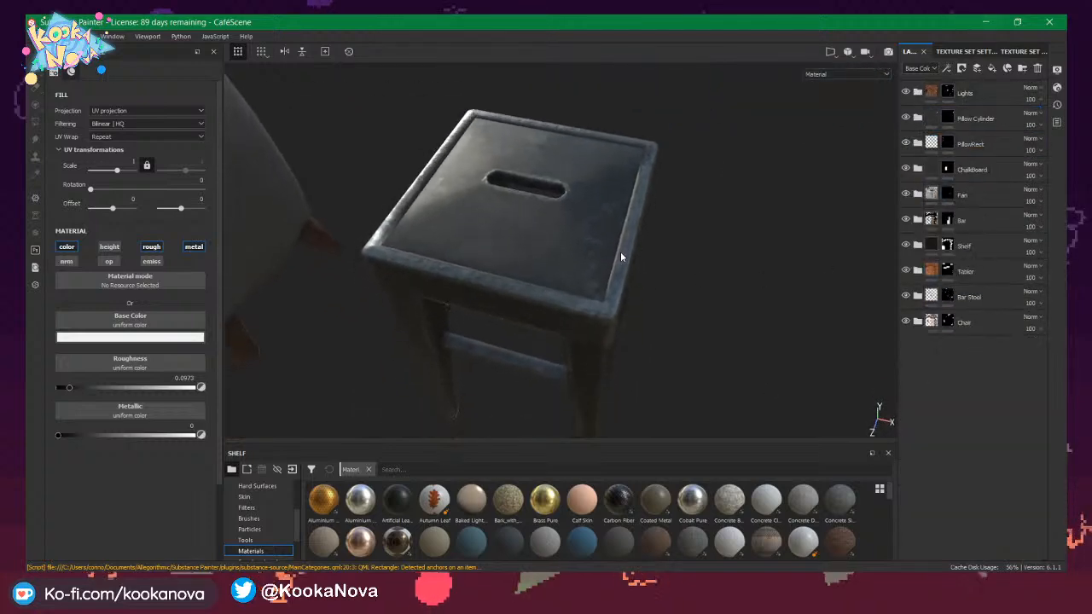
{"action": "left_click_drag", "start_coordinate": [620, 251], "coordinate": [791, 168], "text": "alt"}
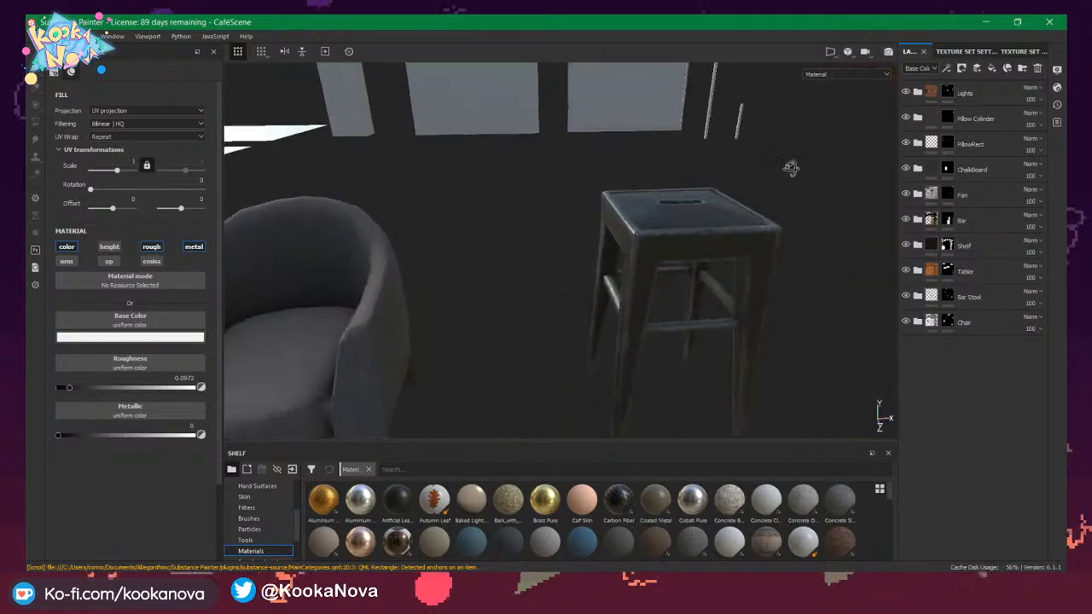
Examine the armchair's fabric texture and wooden legs up close from several angles.
{"action": "middle_click_drag", "start_coordinate": [791, 168], "coordinate": [878, 163], "text": "alt"}
{"action": "middle_click_drag", "start_coordinate": [597, 209], "coordinate": [628, 187], "text": "alt"}
{"action": "middle_click_drag", "start_coordinate": [559, 223], "coordinate": [592, 239], "text": "alt"}
{"action": "right_click_drag", "start_coordinate": [593, 239], "coordinate": [548, 271], "text": "alt"}
{"action": "left_click_drag", "start_coordinate": [549, 270], "coordinate": [700, 210], "text": "alt"}
{"action": "middle_click_drag", "start_coordinate": [567, 220], "coordinate": [668, 217], "text": "alt"}
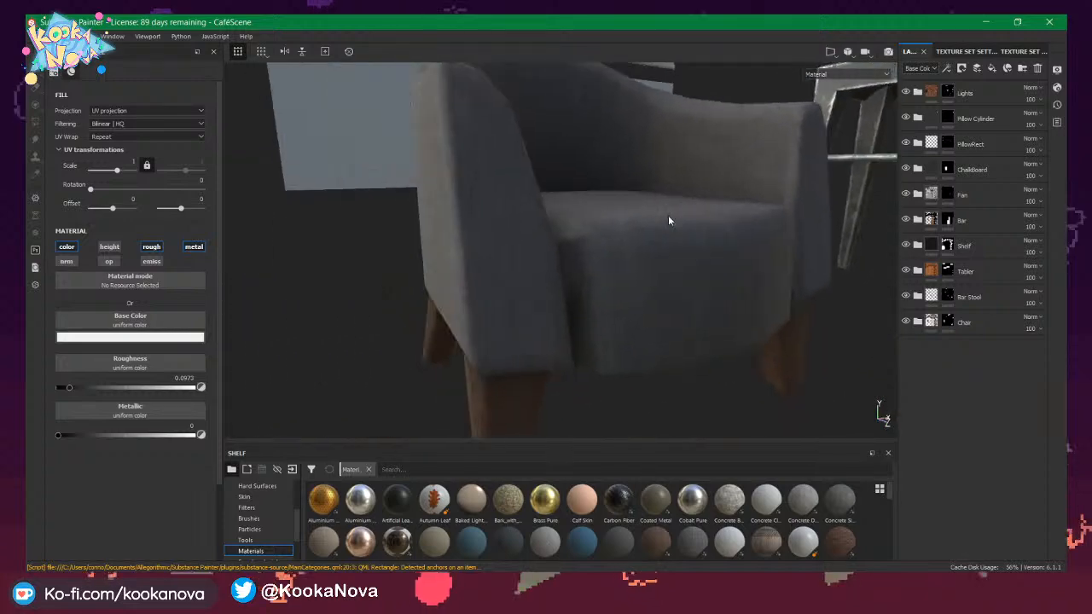
{"action": "left_click_drag", "start_coordinate": [668, 220], "coordinate": [648, 225], "text": "alt"}
{"action": "left_click_drag", "start_coordinate": [569, 229], "coordinate": [552, 282], "text": "alt"}
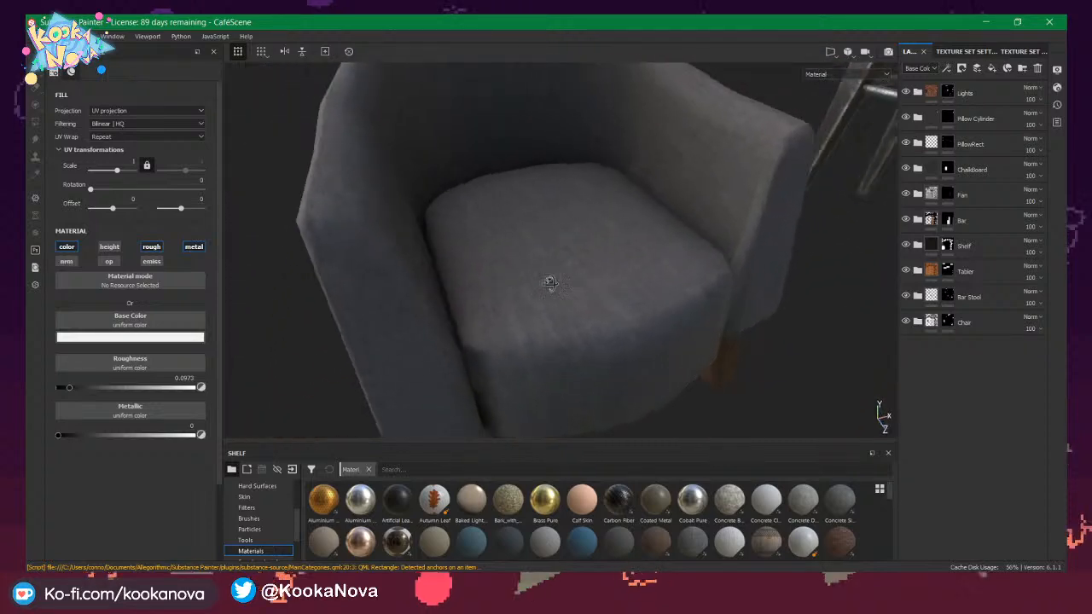
{"action": "right_click_drag", "start_coordinate": [551, 282], "coordinate": [519, 268], "text": "alt"}
Examine the dark cube shelf's wood texture inside its compartments and along its side.
{"action": "middle_click_drag", "start_coordinate": [742, 282], "coordinate": [555, 293], "text": "alt"}
{"action": "left_click_drag", "start_coordinate": [555, 293], "coordinate": [460, 270], "text": "alt"}
{"action": "right_click_drag", "start_coordinate": [461, 270], "coordinate": [551, 234], "text": "alt"}
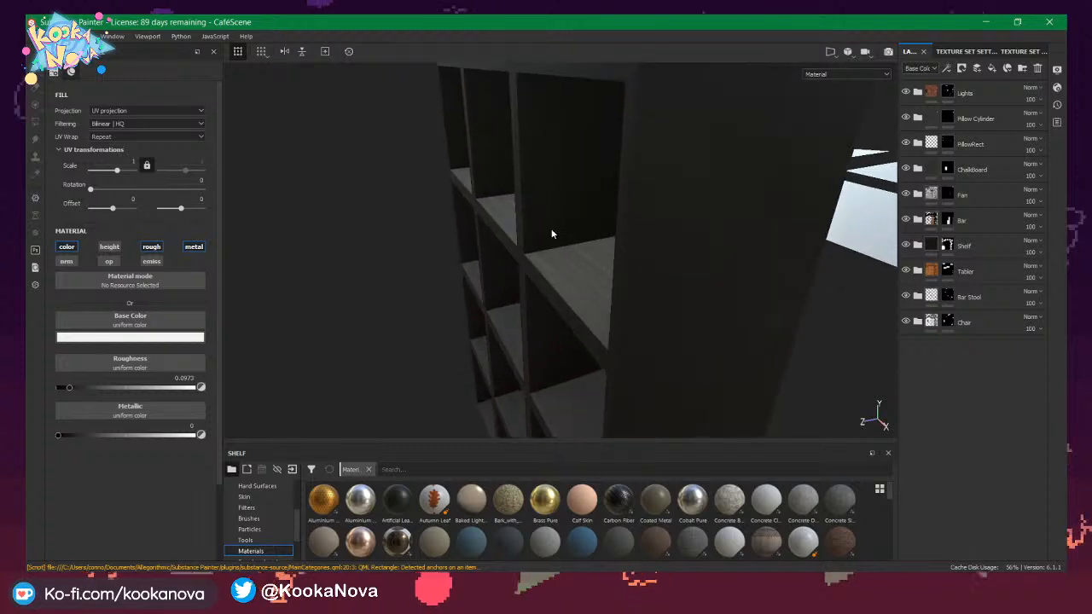
{"action": "middle_click_drag", "start_coordinate": [551, 234], "coordinate": [578, 332], "text": "alt"}
{"action": "left_click_drag", "start_coordinate": [577, 332], "coordinate": [478, 210], "text": "alt"}
{"action": "right_click_drag", "start_coordinate": [478, 210], "coordinate": [490, 183], "text": "alt"}
{"action": "middle_click_drag", "start_coordinate": [574, 224], "coordinate": [541, 188], "text": "alt"}
{"action": "left_click_drag", "start_coordinate": [541, 188], "coordinate": [597, 256], "text": "alt"}
{"action": "right_click_drag", "start_coordinate": [597, 256], "coordinate": [504, 246], "text": "alt"}
{"action": "middle_click_drag", "start_coordinate": [504, 245], "coordinate": [600, 117], "text": "alt"}
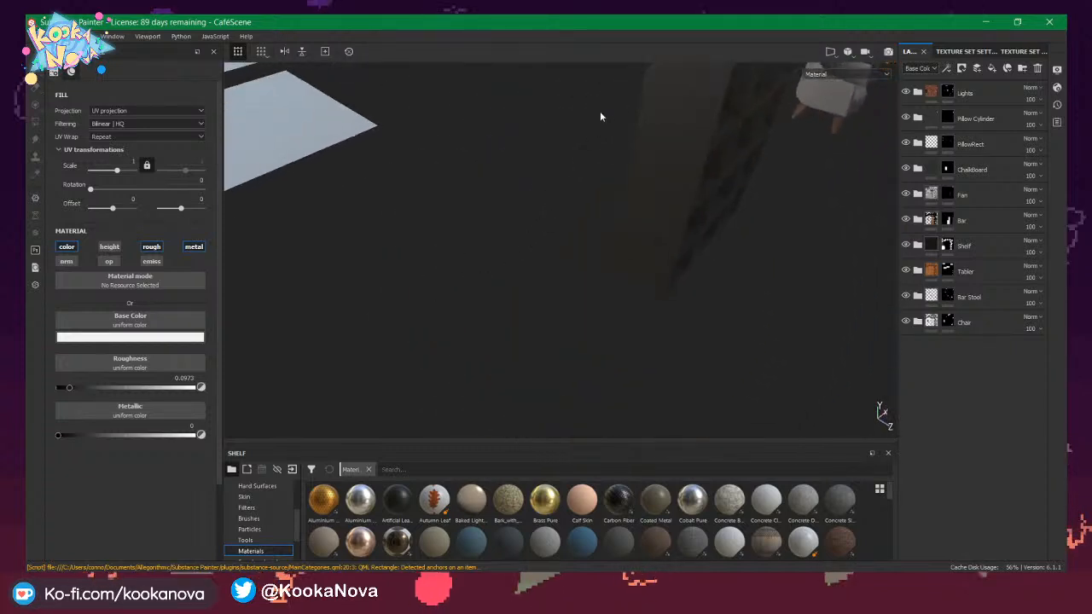
Examine the flowering cactus and its terracotta pot up close.
{"action": "right_click_drag", "start_coordinate": [668, 117], "coordinate": [644, 137], "text": "alt"}
{"action": "middle_click_drag", "start_coordinate": [643, 137], "coordinate": [716, 170], "text": "alt"}
{"action": "left_click_drag", "start_coordinate": [716, 170], "coordinate": [553, 135], "text": "alt"}
{"action": "middle_click_drag", "start_coordinate": [718, 203], "coordinate": [783, 533], "text": "alt"}
{"action": "middle_click_drag", "start_coordinate": [542, 184], "coordinate": [472, 343], "text": "alt"}
{"action": "left_click_drag", "start_coordinate": [342, 248], "coordinate": [681, 283], "text": "alt"}
{"action": "right_click_drag", "start_coordinate": [560, 252], "coordinate": [603, 354], "text": "alt"}
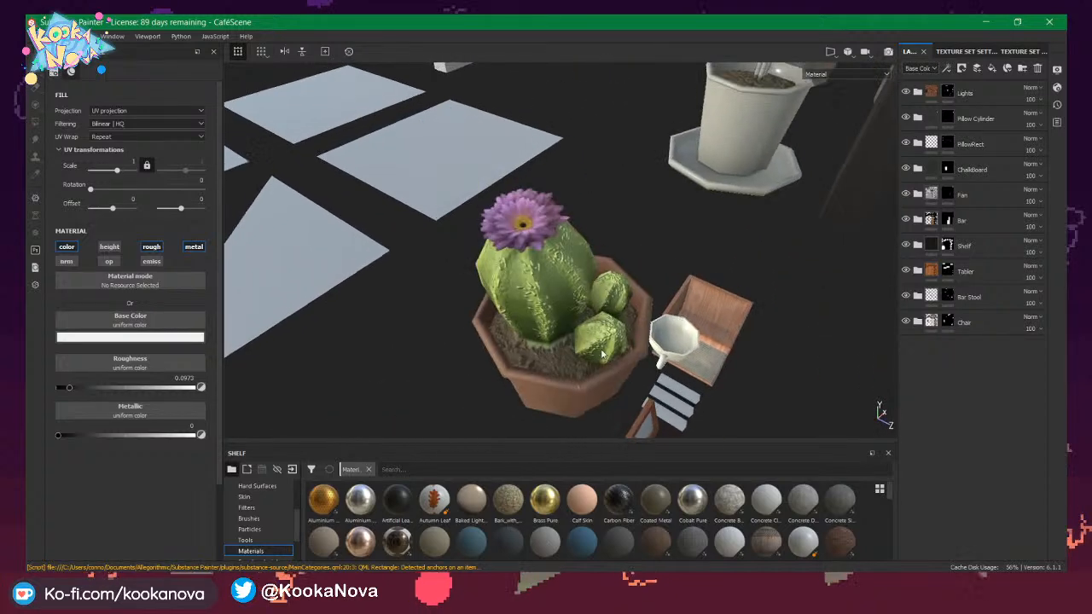
{"action": "left_click_drag", "start_coordinate": [556, 314], "coordinate": [604, 313], "text": "alt"}
Examine the fern's fronds and compare them with the neighbouring white-potted plant and terracotta cactus pot.
{"action": "right_click_drag", "start_coordinate": [605, 313], "coordinate": [785, 335], "text": "alt"}
{"action": "left_click_drag", "start_coordinate": [594, 315], "coordinate": [642, 304], "text": "alt"}
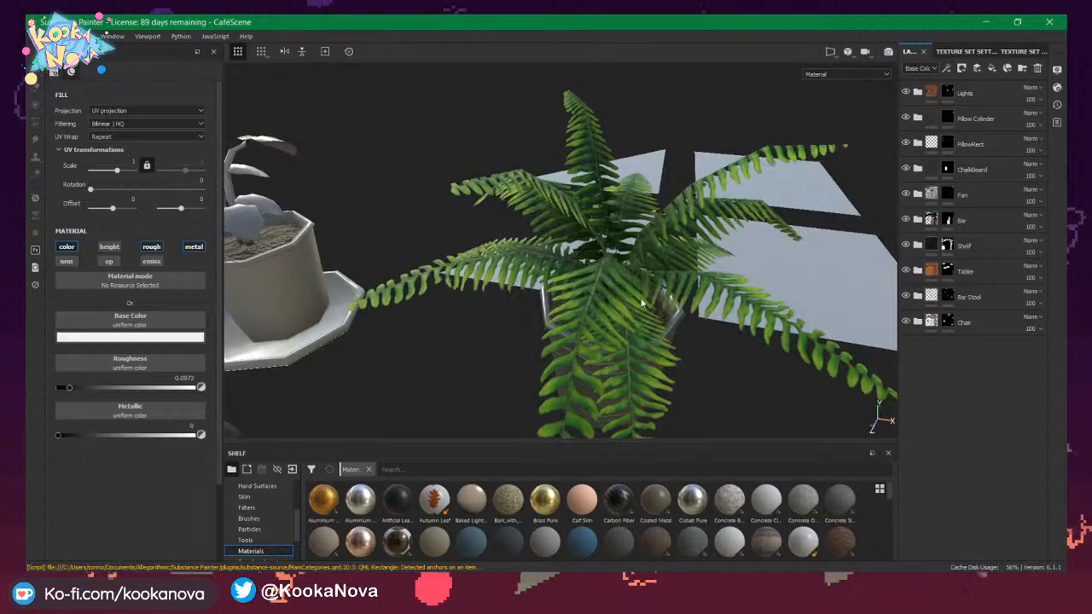
{"action": "left_click_drag", "start_coordinate": [570, 323], "coordinate": [412, 232], "text": "alt"}
{"action": "middle_click_drag", "start_coordinate": [412, 233], "coordinate": [421, 243], "text": "alt"}
{"action": "left_click_drag", "start_coordinate": [421, 242], "coordinate": [805, 232], "text": "alt"}
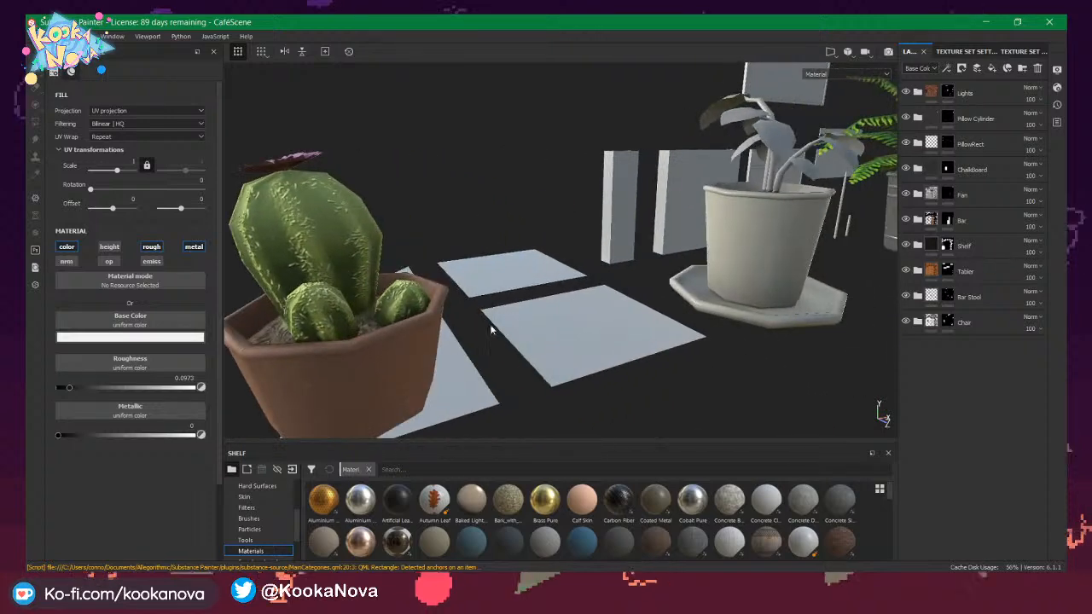
{"action": "left_click_drag", "start_coordinate": [491, 331], "coordinate": [515, 311], "text": "alt"}
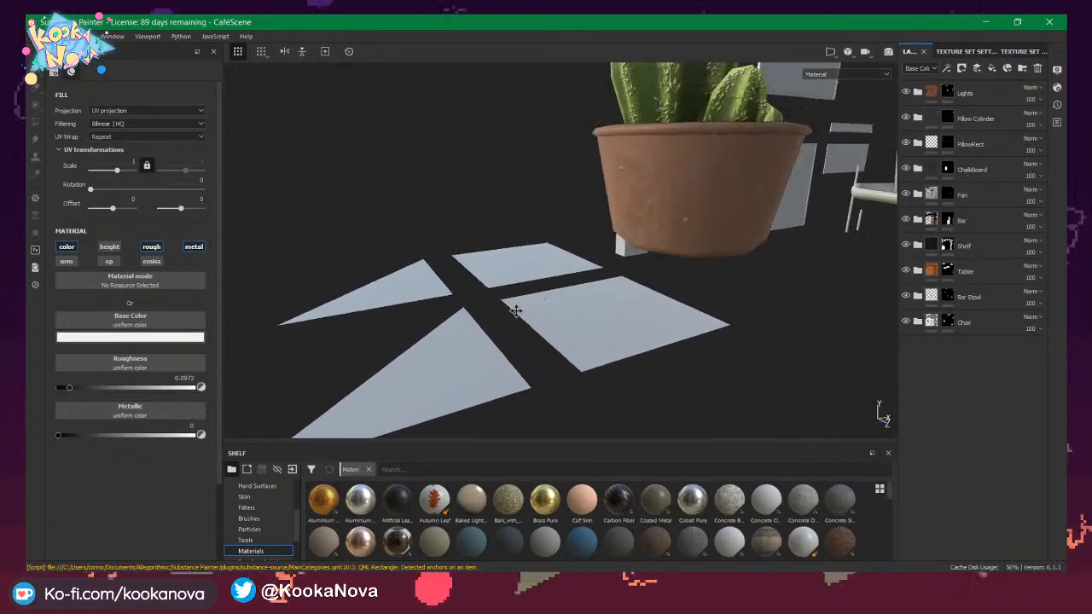
{"action": "left_click_drag", "start_coordinate": [632, 221], "coordinate": [529, 293], "text": "alt"}
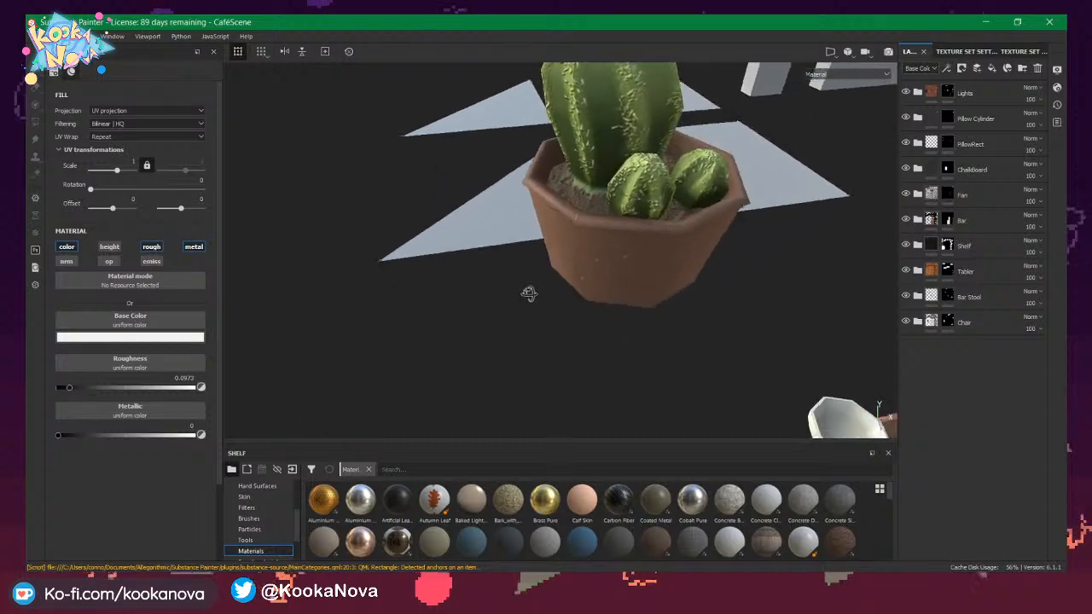
{"action": "left_click_drag", "start_coordinate": [600, 252], "coordinate": [531, 291], "text": "alt"}
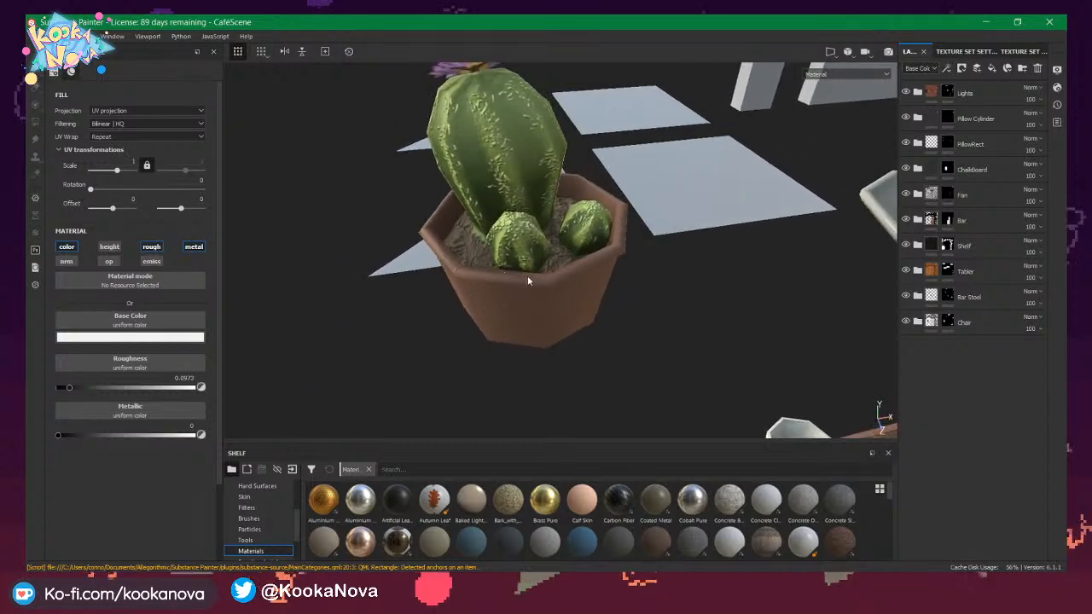
{"action": "right_click_drag", "start_coordinate": [528, 280], "coordinate": [517, 288], "text": "alt"}
{"action": "middle_click_drag", "start_coordinate": [518, 287], "coordinate": [456, 213], "text": "alt"}
Examine the striped rectangular pillow's front, seam and side in the furniture group.
{"action": "right_click_drag", "start_coordinate": [456, 212], "coordinate": [273, 216], "text": "alt"}
{"action": "middle_click_drag", "start_coordinate": [768, 261], "coordinate": [616, 254], "text": "alt"}
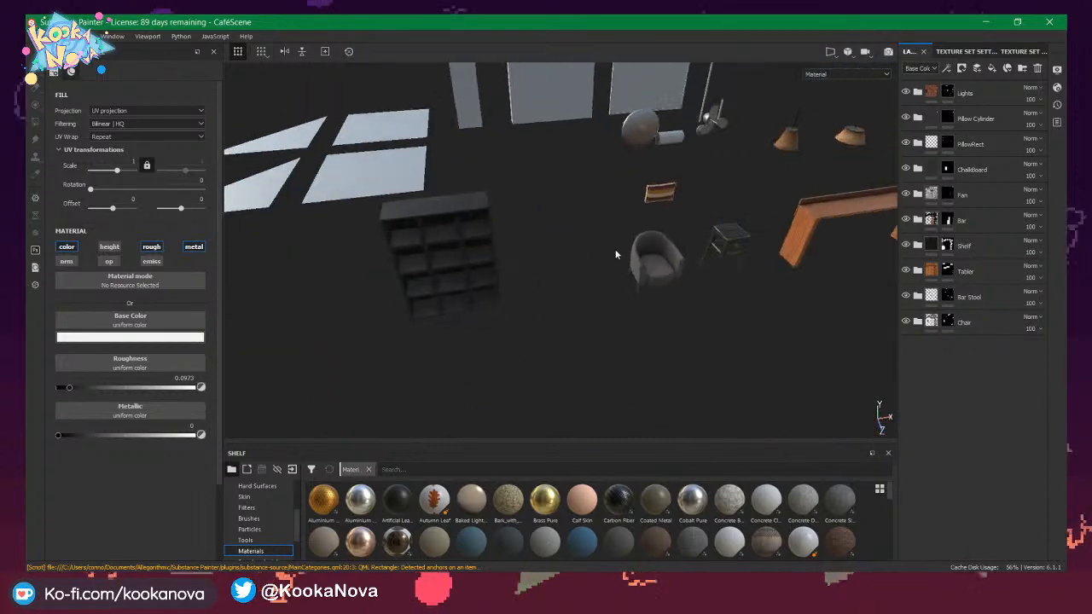
{"action": "left_click_drag", "start_coordinate": [617, 255], "coordinate": [593, 290], "text": "alt"}
{"action": "right_click_drag", "start_coordinate": [592, 290], "coordinate": [1034, 353], "text": "alt"}
{"action": "left_click_drag", "start_coordinate": [541, 244], "coordinate": [563, 239], "text": "alt"}
{"action": "middle_click_drag", "start_coordinate": [563, 238], "coordinate": [626, 448], "text": "alt"}
{"action": "right_click_drag", "start_coordinate": [537, 205], "coordinate": [751, 261], "text": "alt"}
{"action": "left_click_drag", "start_coordinate": [542, 219], "coordinate": [596, 224], "text": "alt"}
{"action": "left_click_drag", "start_coordinate": [487, 226], "coordinate": [501, 208], "text": "alt"}
{"action": "right_click_drag", "start_coordinate": [501, 208], "coordinate": [445, 208], "text": "shift"}
{"action": "left_click_drag", "start_coordinate": [447, 209], "coordinate": [502, 229], "text": "alt"}
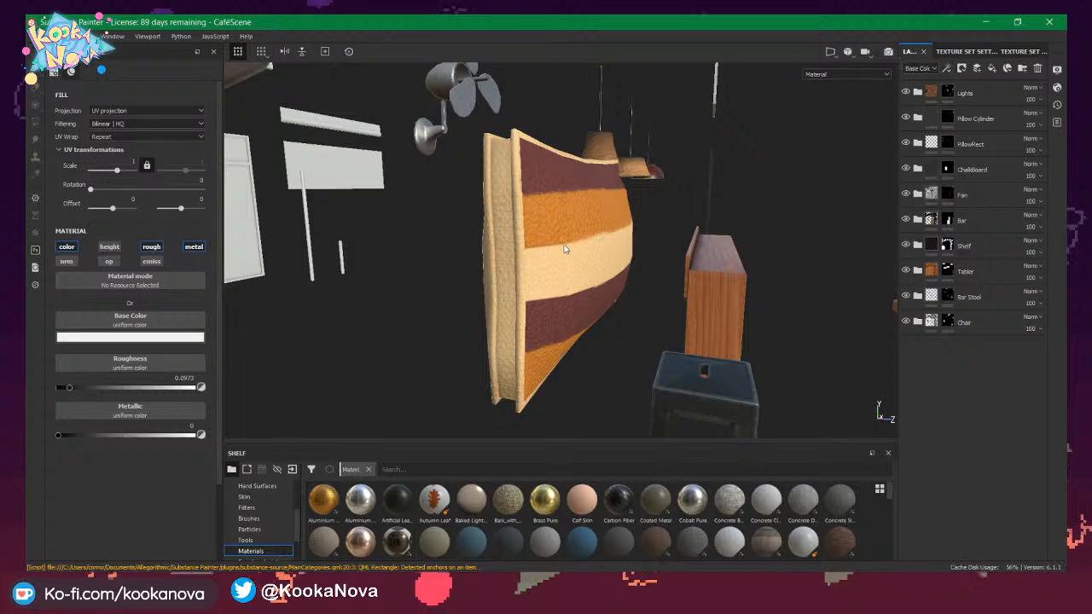
{"action": "left_click_drag", "start_coordinate": [564, 248], "coordinate": [443, 282], "text": "alt"}
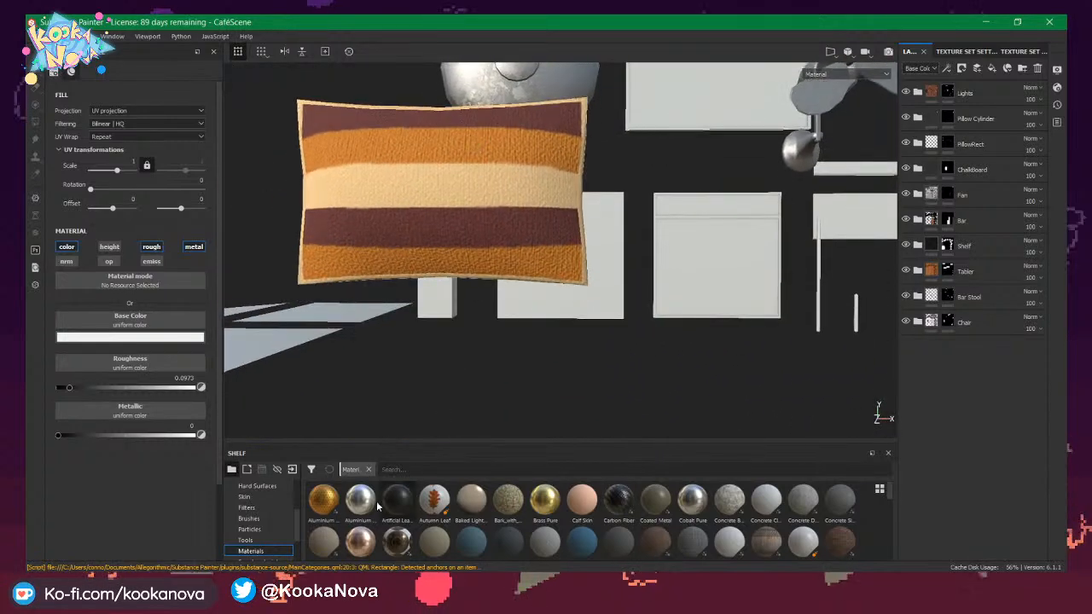
Switch to Maya and find the potted plant models in the café scene.
{"action": "left_click", "coordinate": [256, 586]}
{"action": "left_click", "coordinate": [318, 538]}
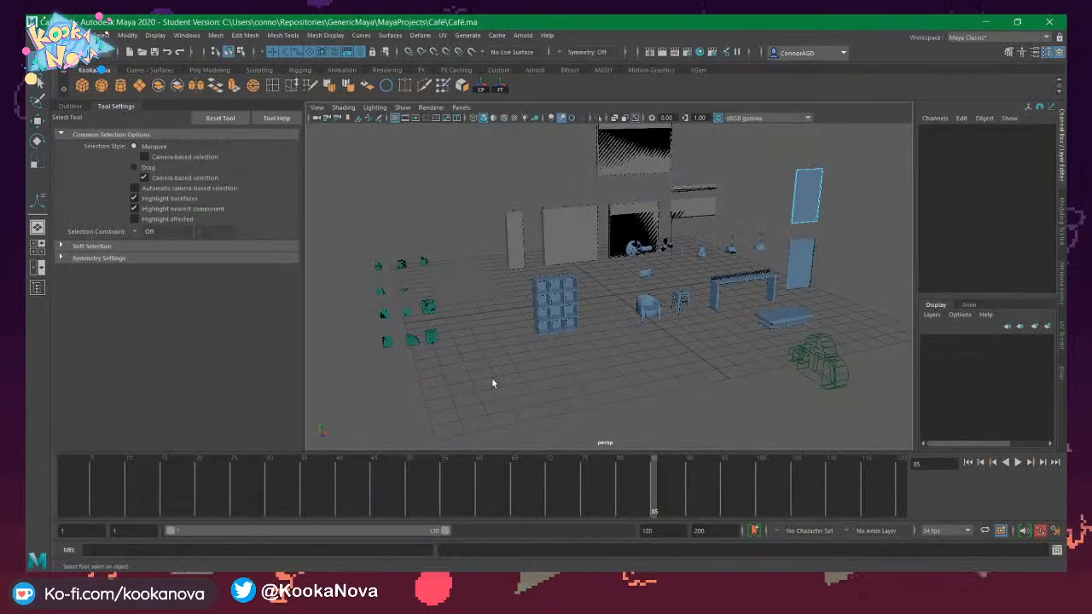
{"action": "left_click_drag", "start_coordinate": [495, 383], "coordinate": [603, 350], "text": "alt"}
{"action": "middle_click_drag", "start_coordinate": [602, 350], "coordinate": [661, 330], "text": "alt"}
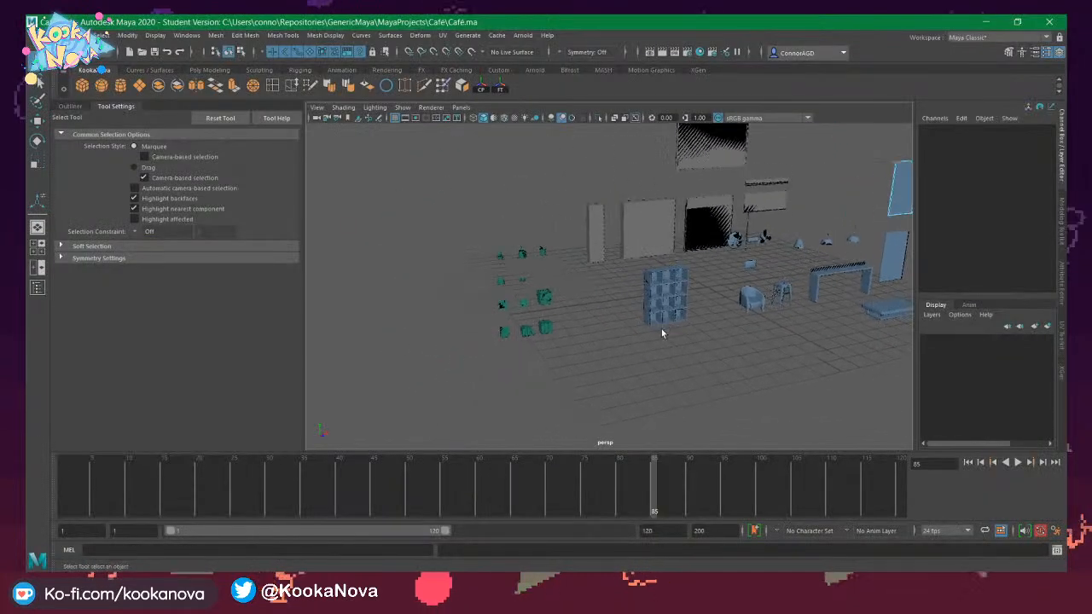
{"action": "scroll", "coordinate": [699, 319], "scroll_direction": "up", "scroll_amount": 8}
{"action": "middle_click_drag", "start_coordinate": [478, 269], "coordinate": [621, 318], "text": "alt"}
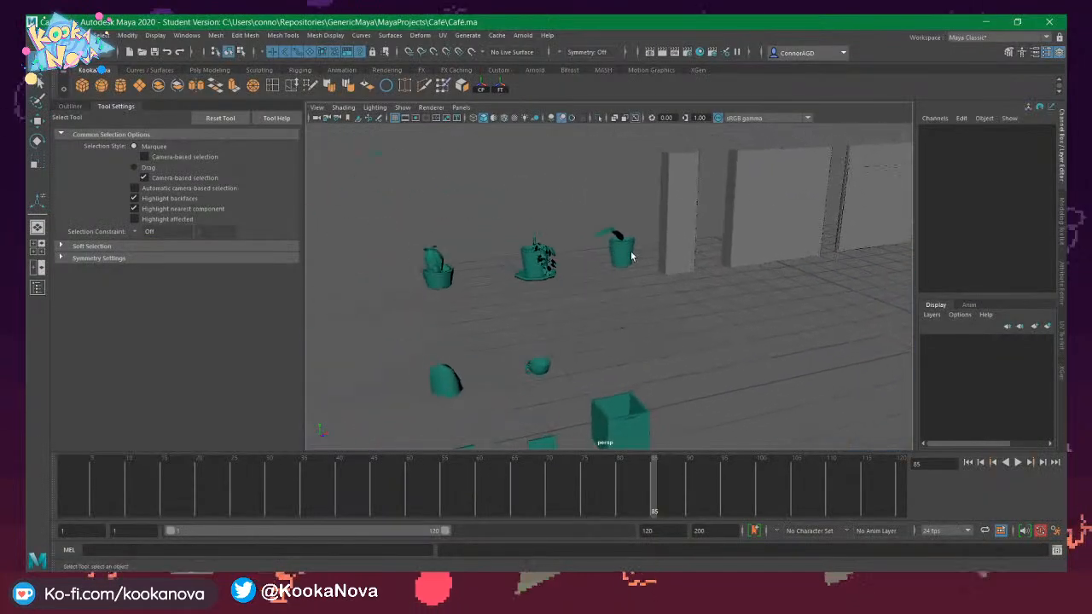
{"action": "left_click_drag", "start_coordinate": [632, 256], "coordinate": [617, 309], "text": "alt"}
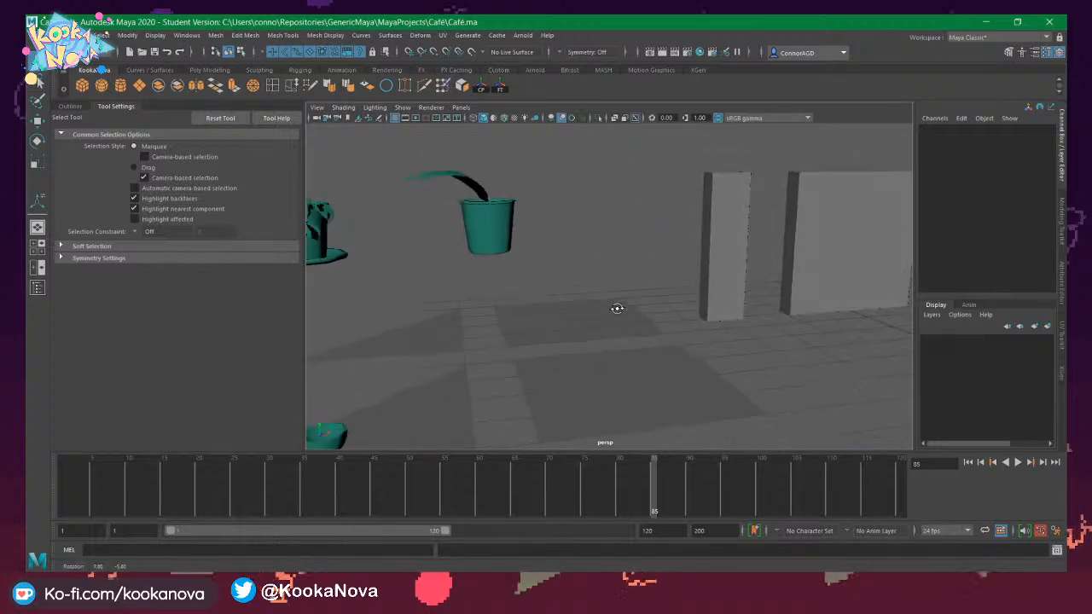
Frame the fern's bucket-shaped pot and inspect its low-poly geometry.
{"action": "left_click", "coordinate": [508, 239]}
{"action": "key", "text": "f"}
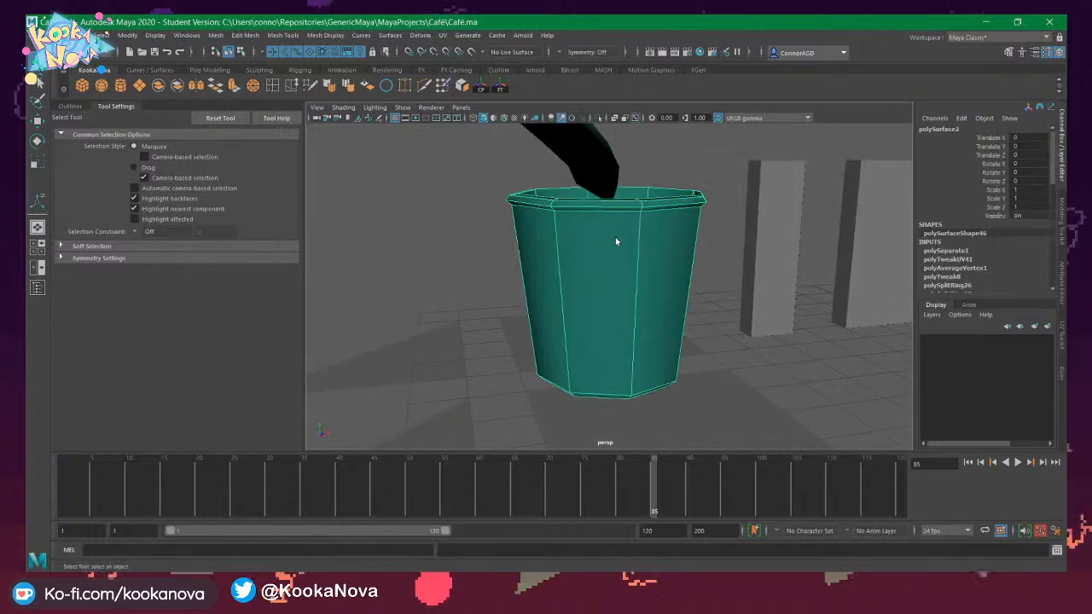
{"action": "left_click_drag", "start_coordinate": [616, 240], "coordinate": [595, 254], "text": "alt"}
{"action": "scroll", "coordinate": [624, 260], "scroll_direction": "down", "scroll_amount": 4}
{"action": "middle_click_drag", "start_coordinate": [624, 260], "coordinate": [613, 312], "text": "alt"}
{"action": "left_click", "coordinate": [568, 218]}
{"action": "left_click_drag", "start_coordinate": [618, 246], "coordinate": [431, 306], "text": "alt"}
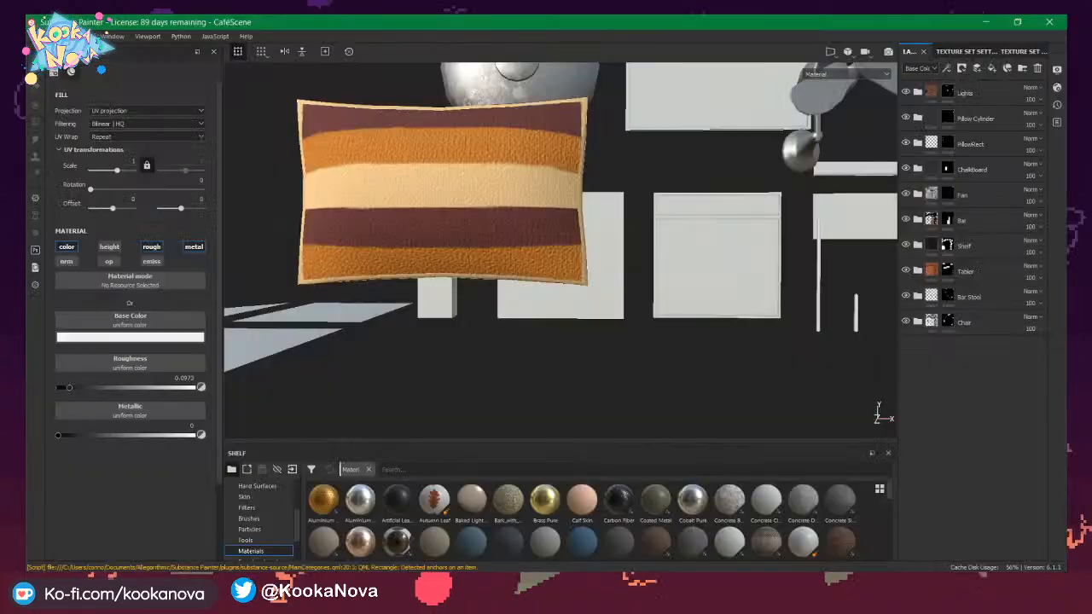
Examine the white-potted leafy plant, its soil and its saucer beside the cactus.
{"action": "scroll", "coordinate": [416, 304], "scroll_direction": "down", "scroll_amount": 5}
{"action": "middle_click_drag", "start_coordinate": [416, 305], "coordinate": [487, 358], "text": "alt"}
{"action": "mouse_move", "coordinate": [447, 313]}
{"action": "middle_mouse_down", "text": "alt"}
{"action": "mouse_move", "coordinate": [561, 251]}
{"action": "mouse_move", "coordinate": [605, 253]}
{"action": "middle_mouse_up", "text": "alt"}
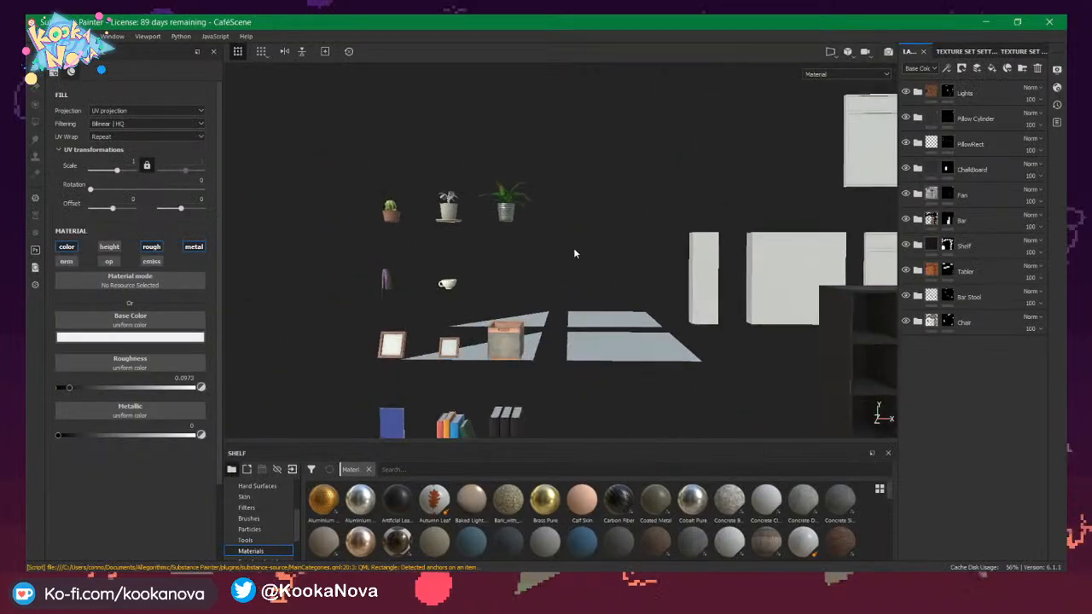
{"action": "right_click_drag", "start_coordinate": [467, 232], "coordinate": [1024, 488], "text": "alt"}
{"action": "left_click_drag", "start_coordinate": [477, 261], "coordinate": [437, 299], "text": "alt"}
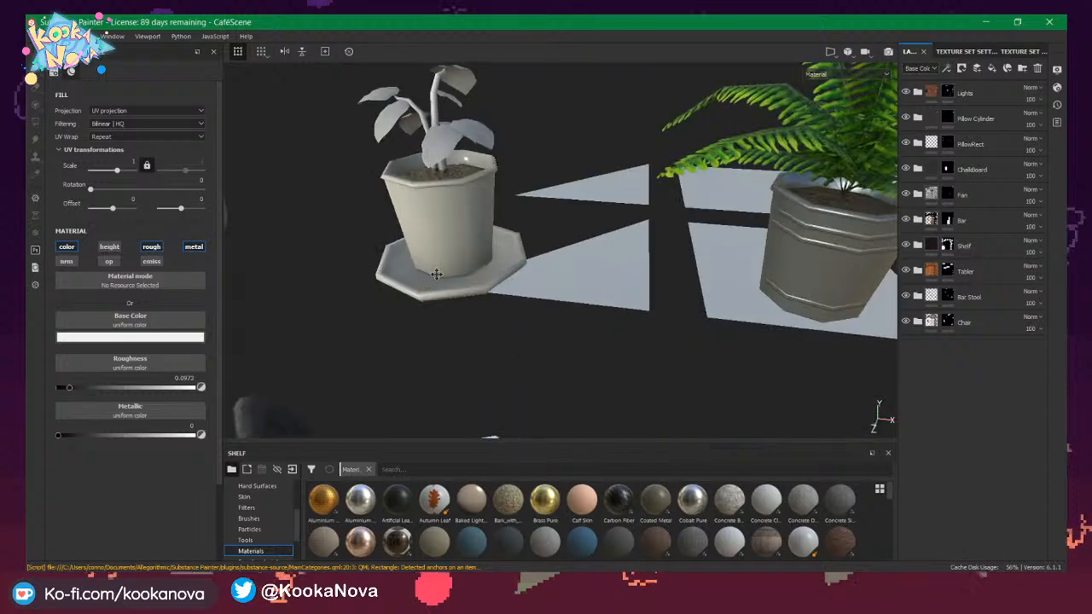
{"action": "middle_click_drag", "start_coordinate": [431, 234], "coordinate": [514, 336], "text": "alt"}
{"action": "left_click_drag", "start_coordinate": [515, 336], "coordinate": [516, 304], "text": "alt"}
{"action": "right_click_drag", "start_coordinate": [516, 304], "coordinate": [589, 332], "text": "alt"}
{"action": "left_click_drag", "start_coordinate": [546, 324], "coordinate": [568, 267], "text": "alt"}
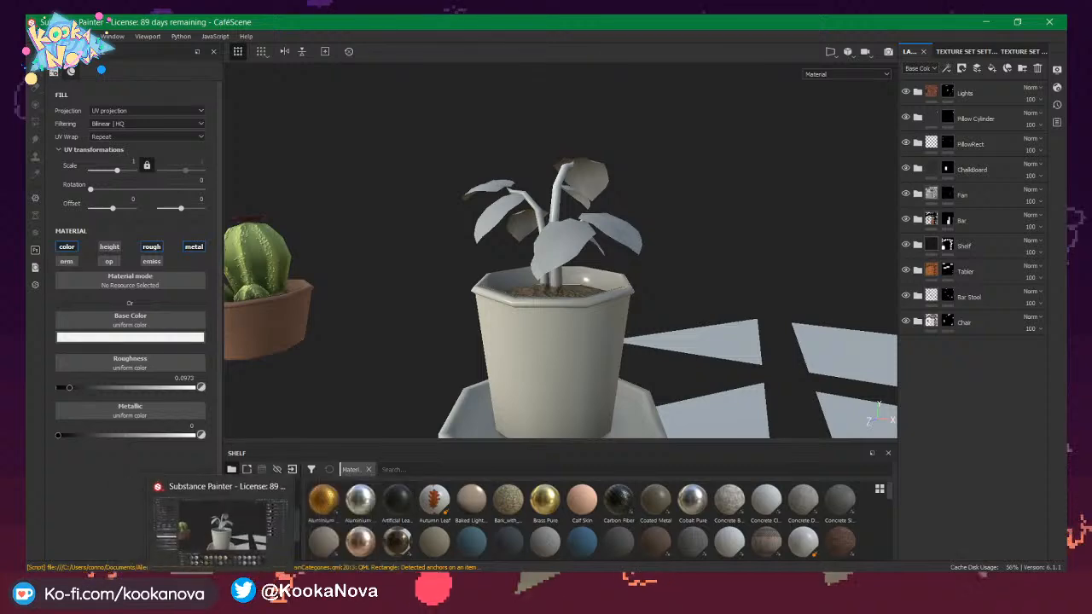
Switch to Maya and compare the saucer-potted plant's untextured model.
{"action": "left_click", "coordinate": [268, 565]}
{"action": "left_click", "coordinate": [300, 537]}
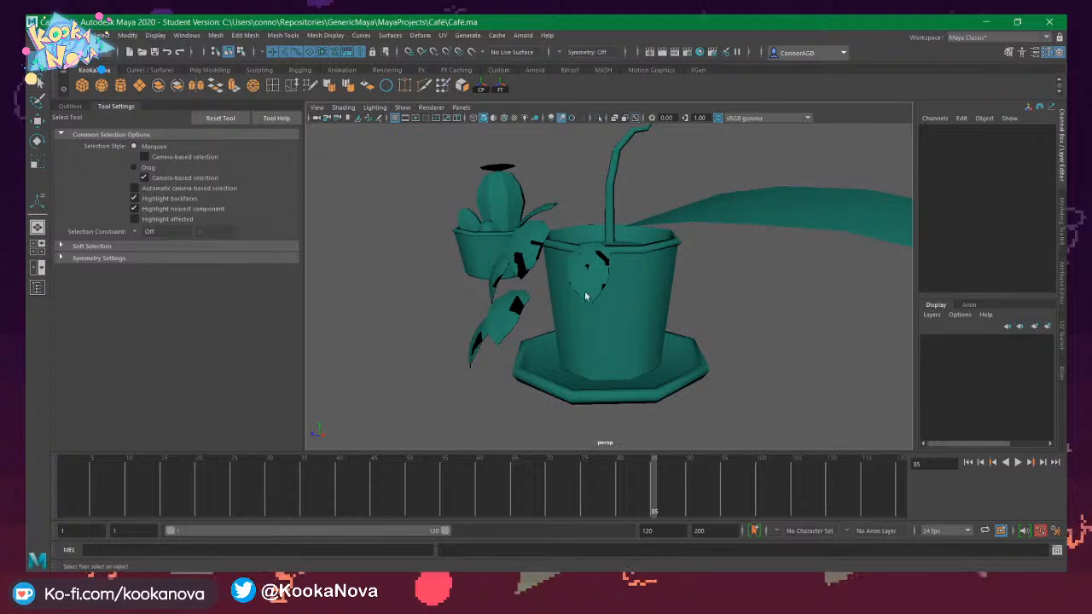
{"action": "mouse_move", "coordinate": [519, 278]}
{"action": "left_mouse_down", "text": "alt"}
{"action": "mouse_move", "coordinate": [624, 292]}
{"action": "mouse_move", "coordinate": [640, 310]}
{"action": "mouse_move", "coordinate": [472, 261]}
{"action": "mouse_move", "coordinate": [658, 287]}
{"action": "mouse_move", "coordinate": [486, 261]}
{"action": "mouse_move", "coordinate": [530, 241]}
{"action": "mouse_move", "coordinate": [580, 270]}
{"action": "mouse_move", "coordinate": [519, 262]}
{"action": "left_mouse_up", "text": "alt"}
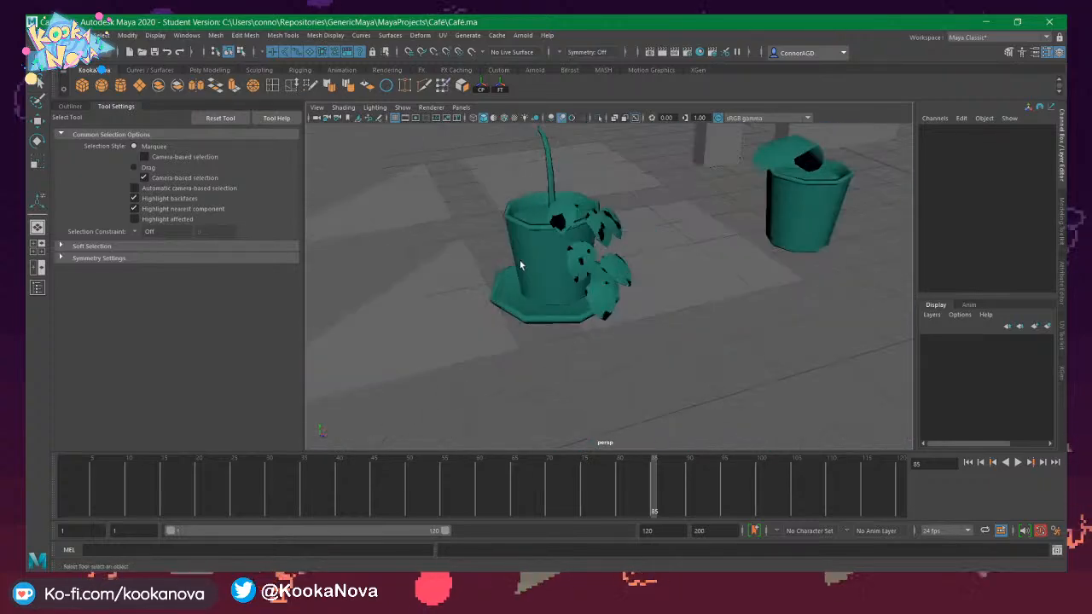
Survey the untextured shelf, chair, stool, bar, fan and light models across the café scene.
{"action": "scroll", "coordinate": [519, 262], "scroll_direction": "down", "scroll_amount": 3}
{"action": "middle_click_drag", "start_coordinate": [597, 265], "coordinate": [399, 299], "text": "alt"}
{"action": "scroll", "coordinate": [610, 286], "scroll_direction": "up", "scroll_amount": 1}
{"action": "scroll", "coordinate": [610, 286], "scroll_direction": "down", "scroll_amount": 5}
{"action": "middle_click_drag", "start_coordinate": [682, 289], "coordinate": [360, 223], "text": "alt"}
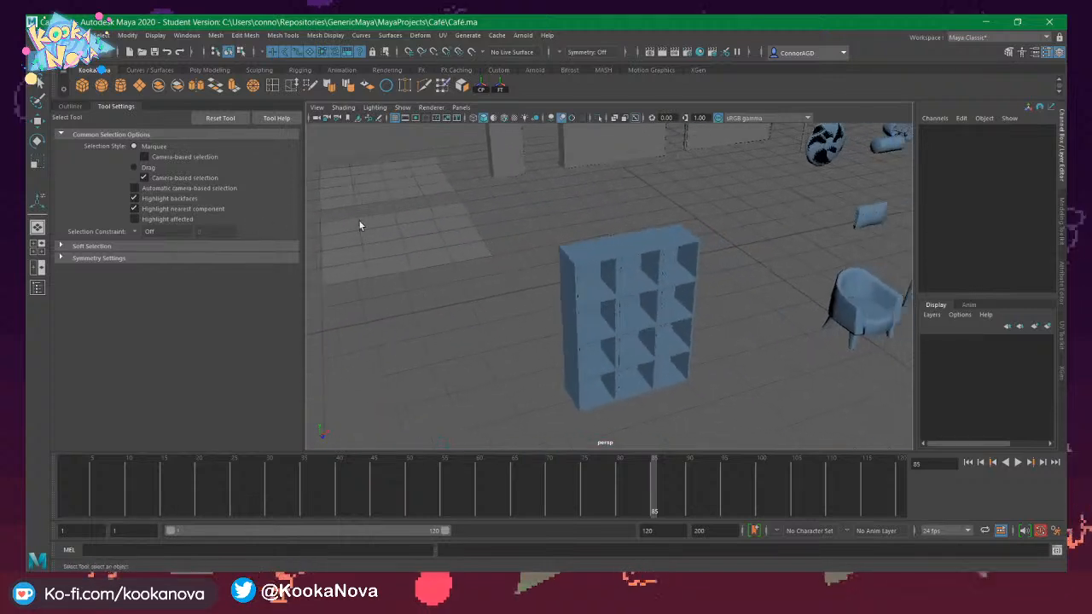
{"action": "middle_click_drag", "start_coordinate": [512, 282], "coordinate": [310, 312], "text": "alt"}
{"action": "mouse_move", "coordinate": [741, 182]}
{"action": "middle_mouse_down", "text": "alt"}
{"action": "mouse_move", "coordinate": [673, 216]}
{"action": "mouse_move", "coordinate": [363, 256]}
{"action": "middle_mouse_up", "text": "alt"}
{"action": "left_click_drag", "start_coordinate": [683, 282], "coordinate": [612, 312], "text": "alt"}
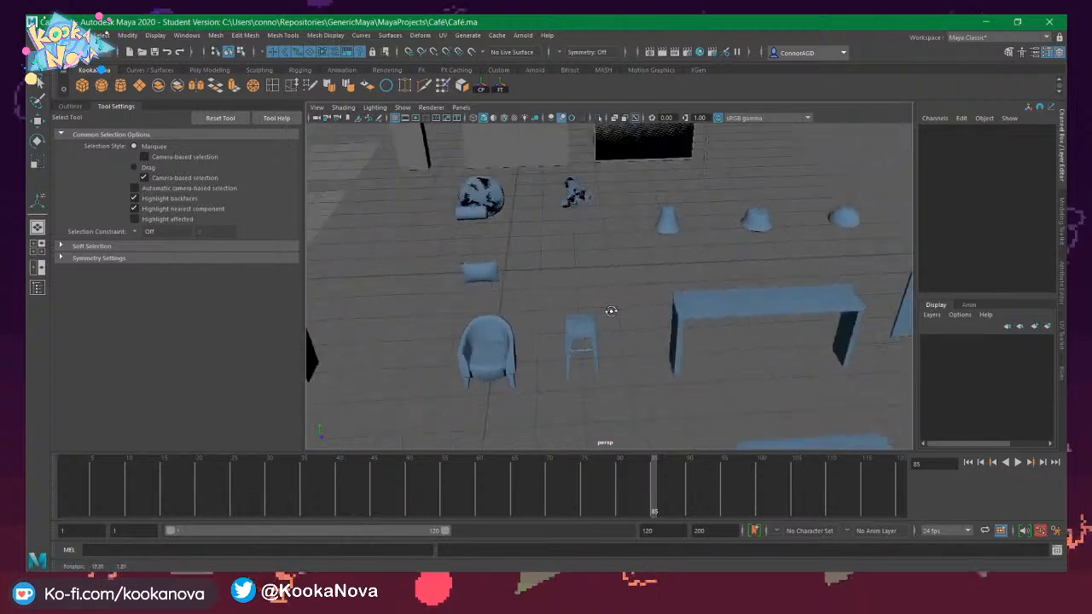
{"action": "middle_click_drag", "start_coordinate": [612, 312], "coordinate": [542, 245], "text": "alt"}
{"action": "left_click_drag", "start_coordinate": [541, 245], "coordinate": [425, 444], "text": "alt"}
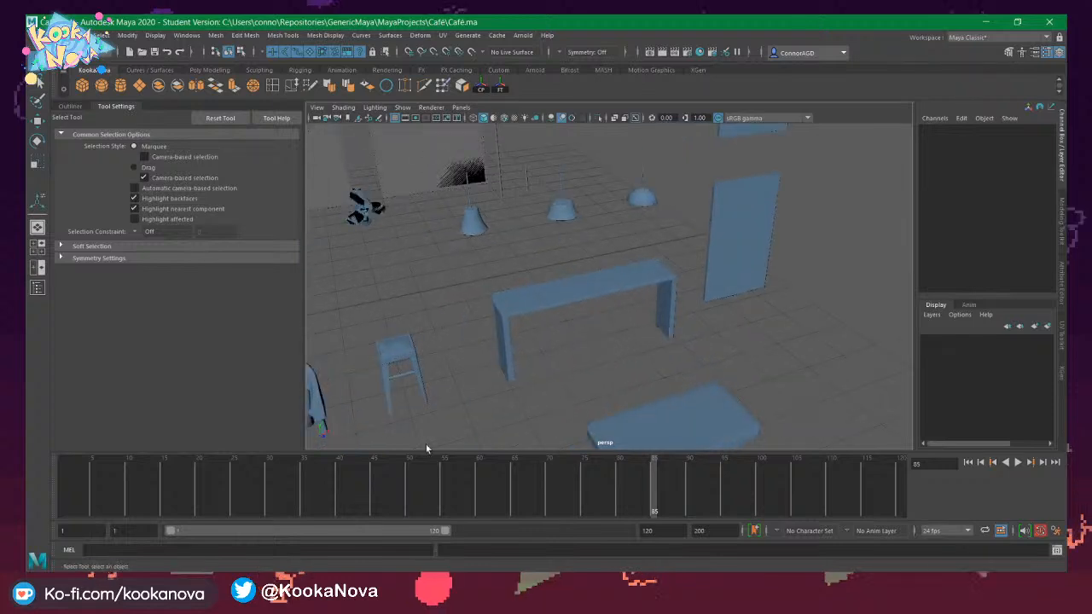
Return to Substance Painter and survey the textured plants, cup, crystal, frames, crate and books.
{"action": "key", "text": "alt+Tab"}
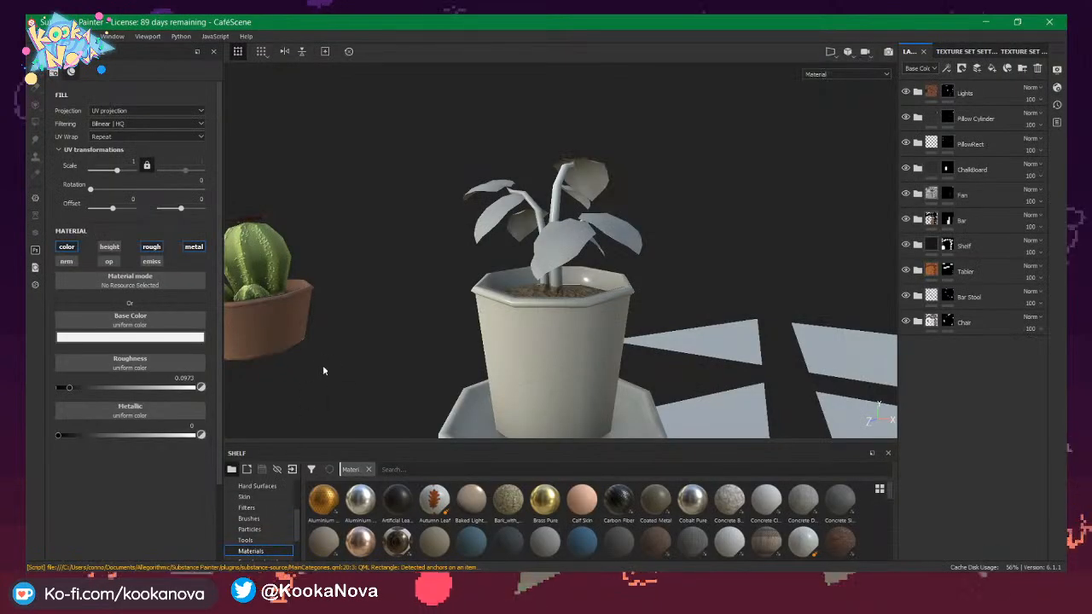
{"action": "left_click_drag", "start_coordinate": [324, 371], "coordinate": [419, 348], "text": "alt"}
{"action": "scroll", "coordinate": [507, 334], "scroll_direction": "down", "scroll_amount": 2}
{"action": "middle_click_drag", "start_coordinate": [506, 334], "coordinate": [497, 32], "text": "alt"}
{"action": "scroll", "coordinate": [528, 186], "scroll_direction": "down", "scroll_amount": 4}
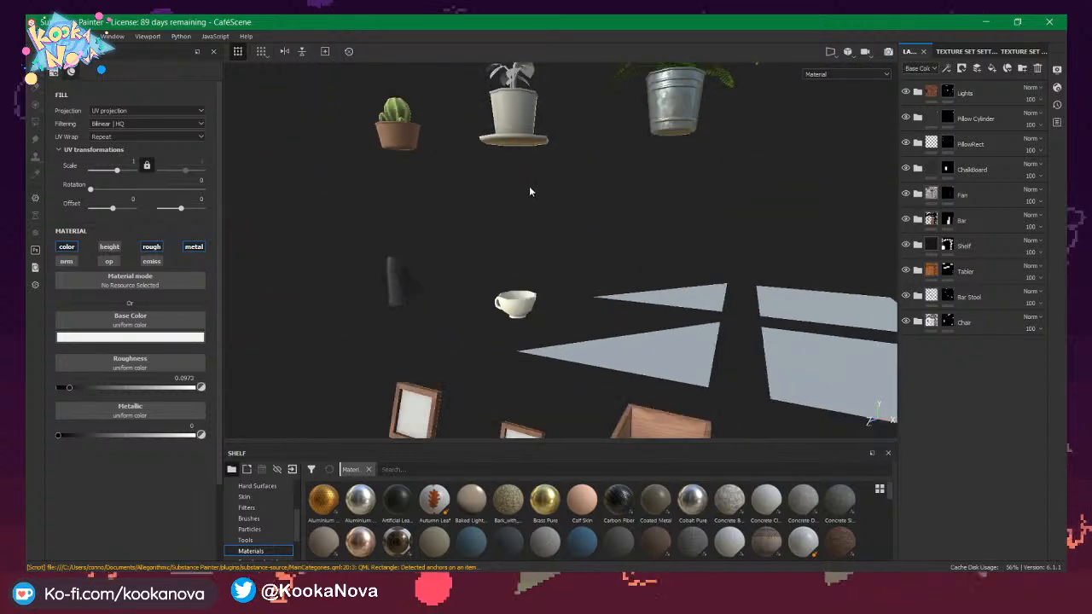
{"action": "scroll", "coordinate": [529, 191], "scroll_direction": "down", "scroll_amount": 3}
{"action": "mouse_move", "coordinate": [529, 191]}
{"action": "left_mouse_down", "text": "alt"}
{"action": "mouse_move", "coordinate": [571, 200]}
{"action": "mouse_move", "coordinate": [629, 237]}
{"action": "mouse_move", "coordinate": [561, 242]}
{"action": "left_mouse_up", "text": "alt"}
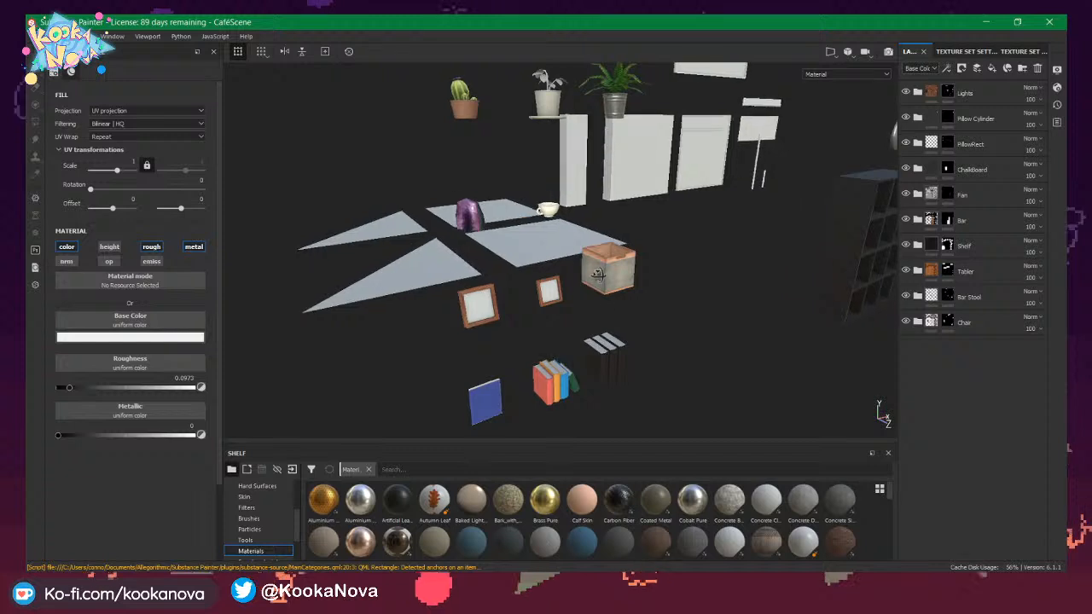
{"action": "left_click_drag", "start_coordinate": [597, 274], "coordinate": [588, 283], "text": "alt"}
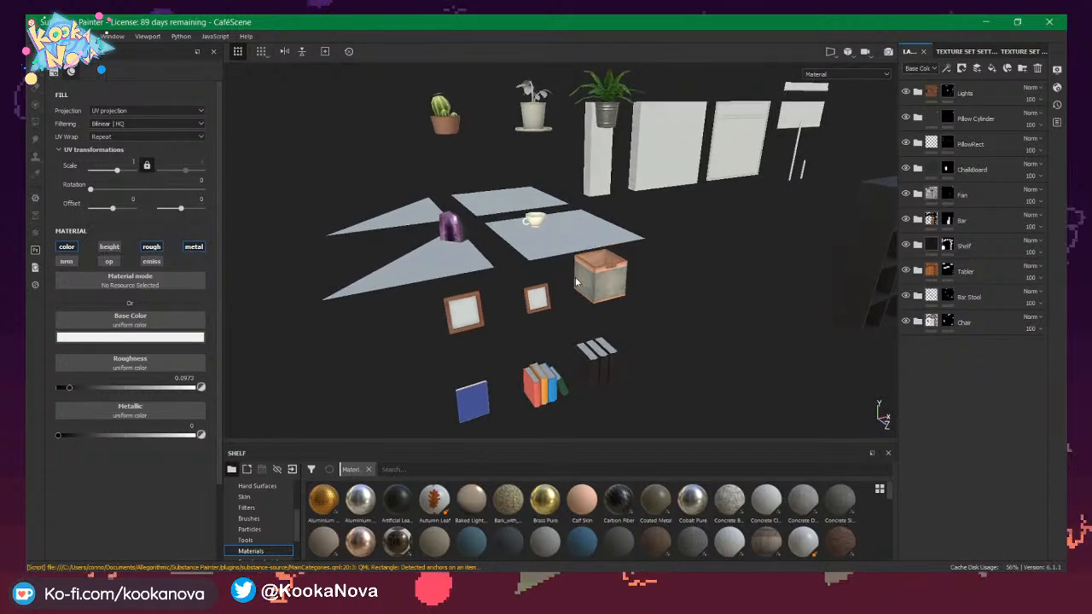
Show the furniture texture set's flat UV layout and inspect its wood and dark panel textures.
{"action": "key", "text": "F3"}
{"action": "scroll", "coordinate": [588, 219], "scroll_direction": "down", "scroll_amount": 4}
{"action": "scroll", "coordinate": [587, 220], "scroll_direction": "down", "scroll_amount": 8}
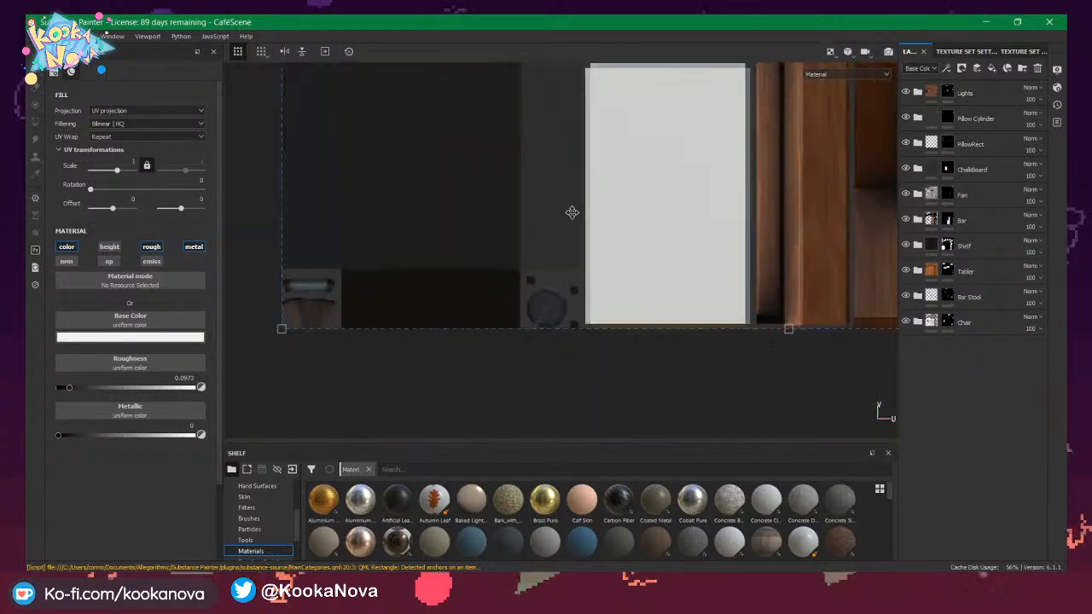
{"action": "scroll", "coordinate": [541, 347], "scroll_direction": "up", "scroll_amount": 2}
{"action": "middle_click_drag", "start_coordinate": [561, 341], "coordinate": [523, 324], "text": "alt"}
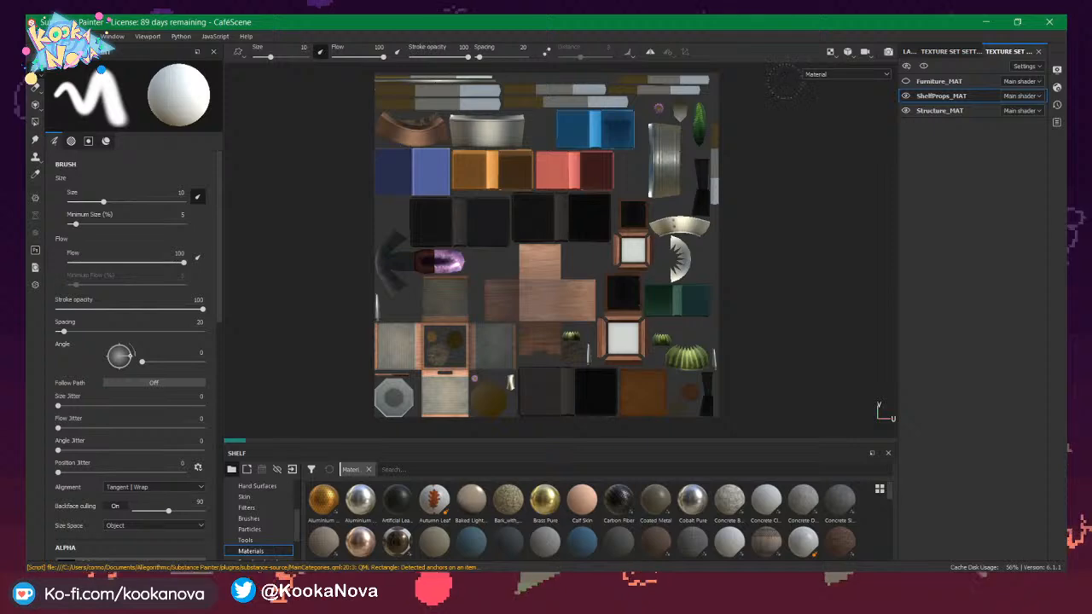
Examine the flower, petal and fern leaf textures in the ShelfProps_MAT UV layout.
{"action": "scroll", "coordinate": [611, 180], "scroll_direction": "down", "scroll_amount": 3}
{"action": "scroll", "coordinate": [707, 219], "scroll_direction": "up", "scroll_amount": 5}
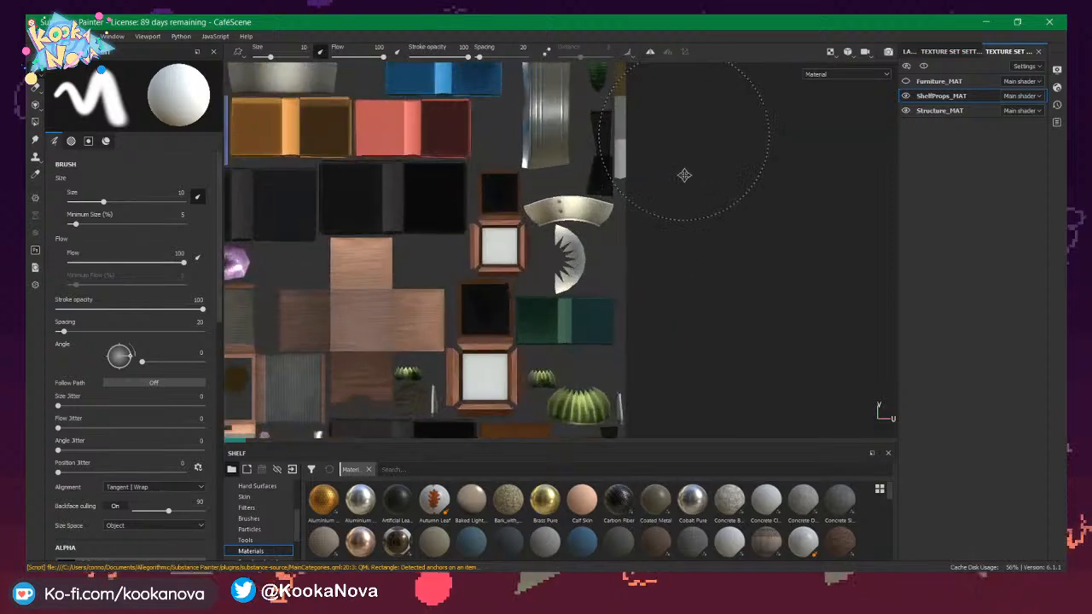
{"action": "middle_click_drag", "start_coordinate": [686, 175], "coordinate": [702, 307], "text": "alt"}
{"action": "scroll", "coordinate": [699, 228], "scroll_direction": "down", "scroll_amount": 2}
{"action": "scroll", "coordinate": [580, 235], "scroll_direction": "up", "scroll_amount": 6}
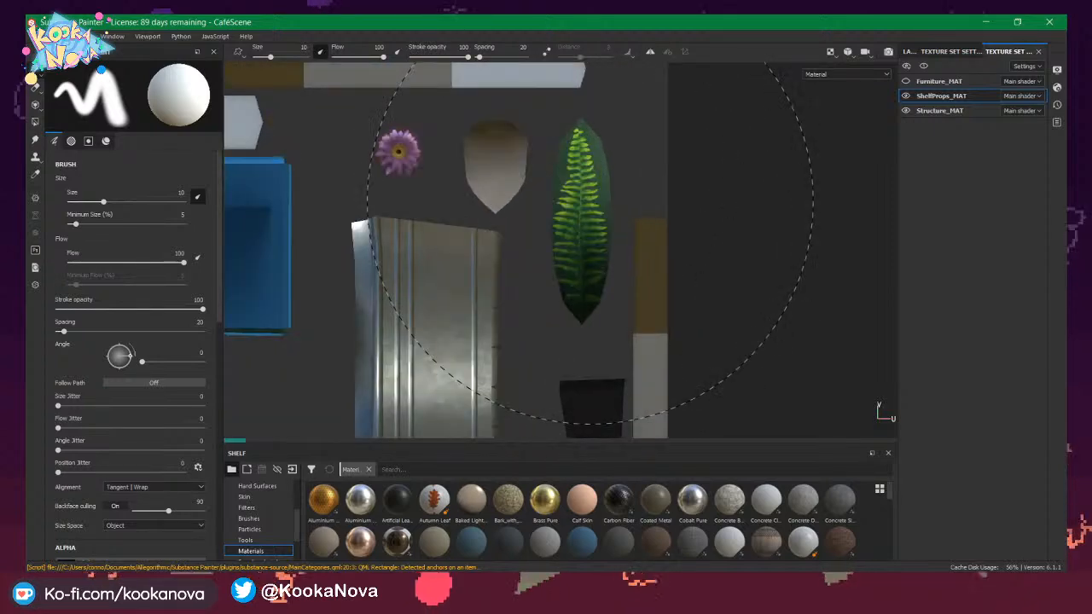
{"action": "scroll", "coordinate": [616, 216], "scroll_direction": "up", "scroll_amount": 2}
{"action": "middle_click_drag", "start_coordinate": [743, 236], "coordinate": [760, 251], "text": "alt"}
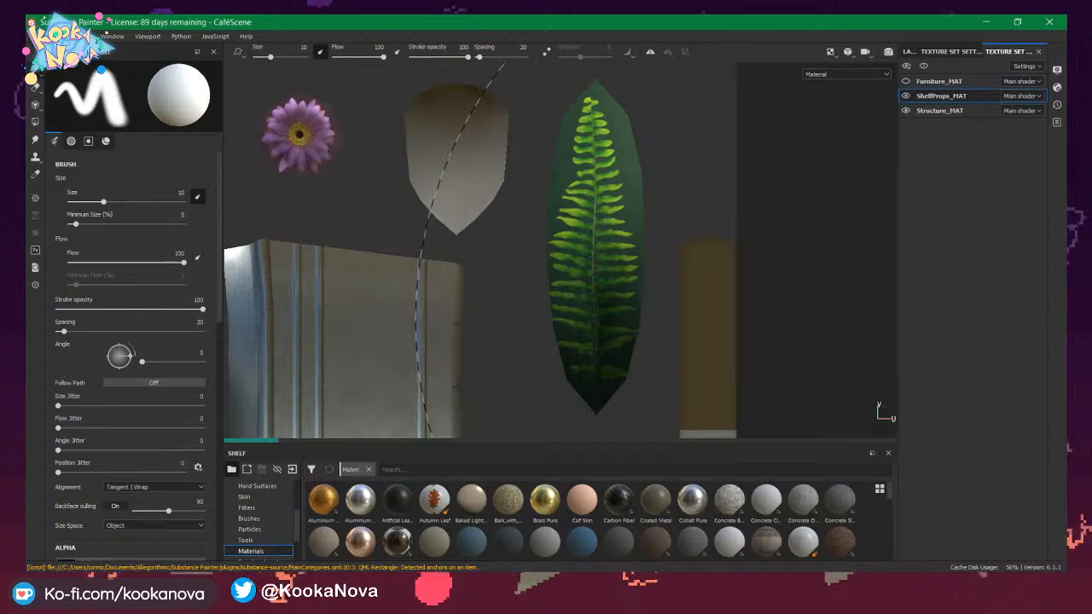
{"action": "middle_click_drag", "start_coordinate": [396, 245], "coordinate": [561, 344], "text": "alt"}
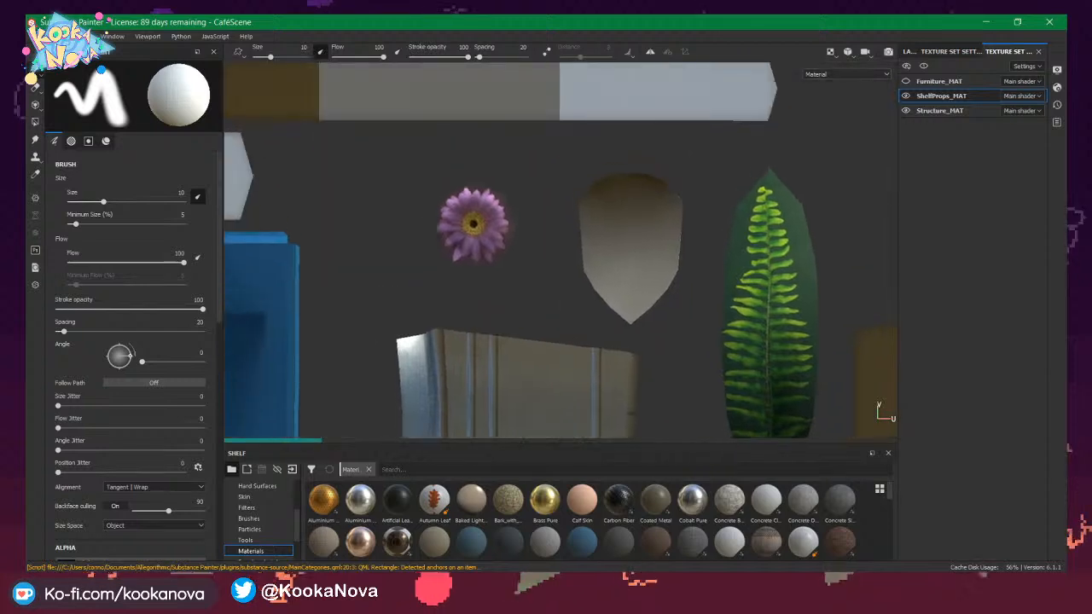
{"action": "right_click_drag", "start_coordinate": [521, 271], "coordinate": [521, 487], "text": "alt"}
{"action": "middle_click_drag", "start_coordinate": [491, 292], "coordinate": [515, 342], "text": "alt"}
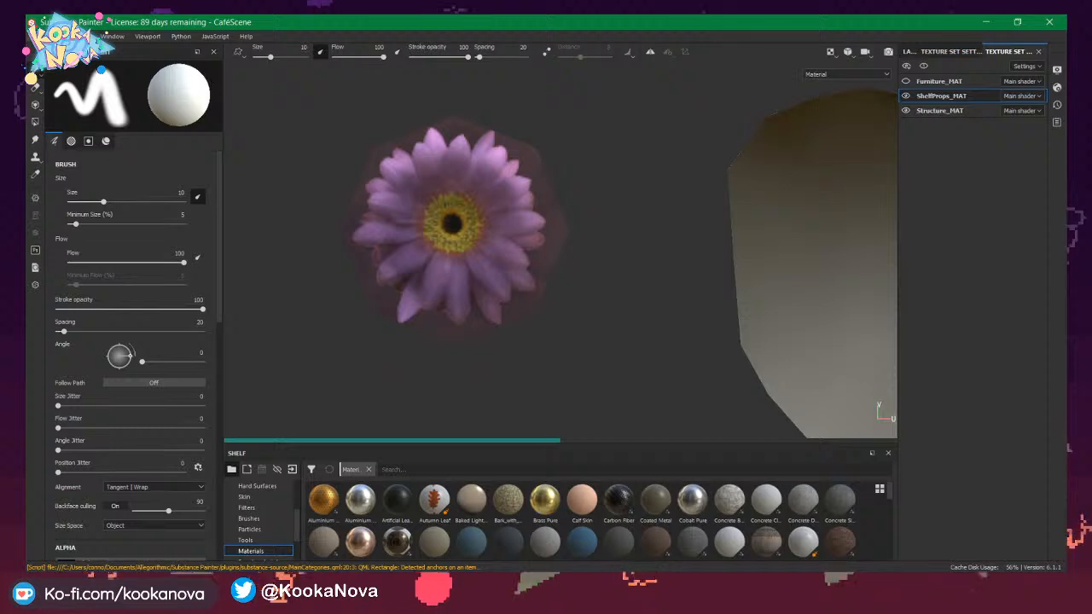
{"action": "scroll", "coordinate": [398, 209], "scroll_direction": "down", "scroll_amount": 3}
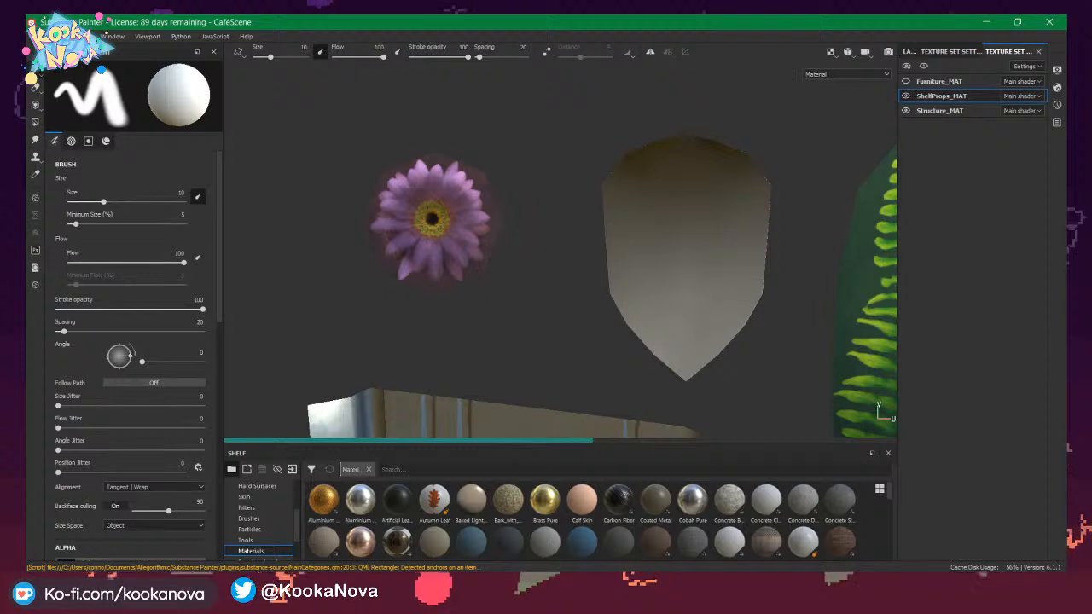
{"action": "scroll", "coordinate": [569, 162], "scroll_direction": "up", "scroll_amount": 1}
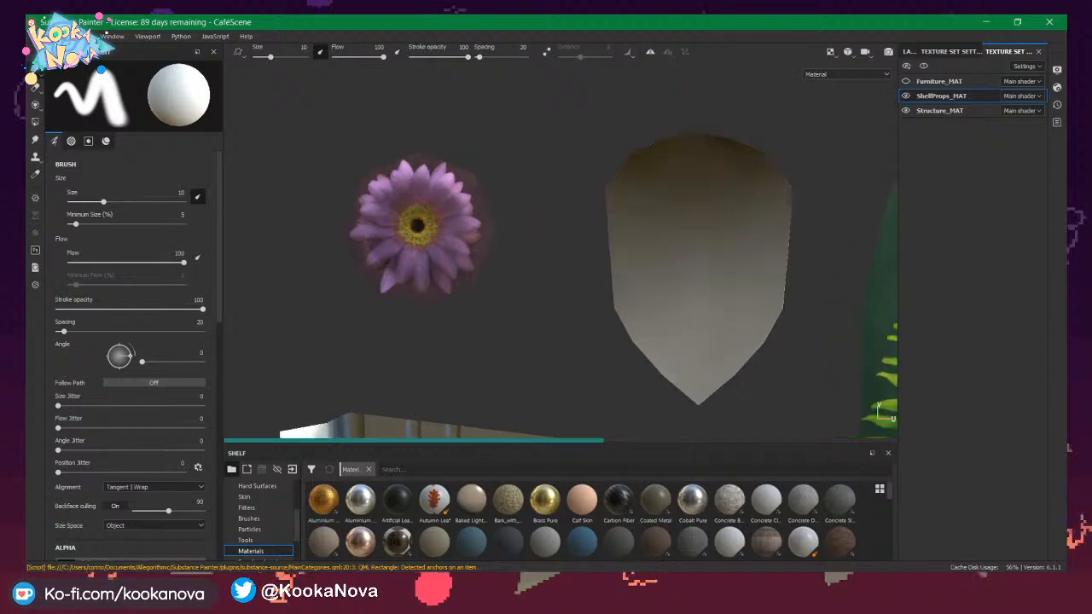
{"action": "scroll", "coordinate": [606, 273], "scroll_direction": "up", "scroll_amount": 2}
{"action": "scroll", "coordinate": [605, 273], "scroll_direction": "down", "scroll_amount": 6}
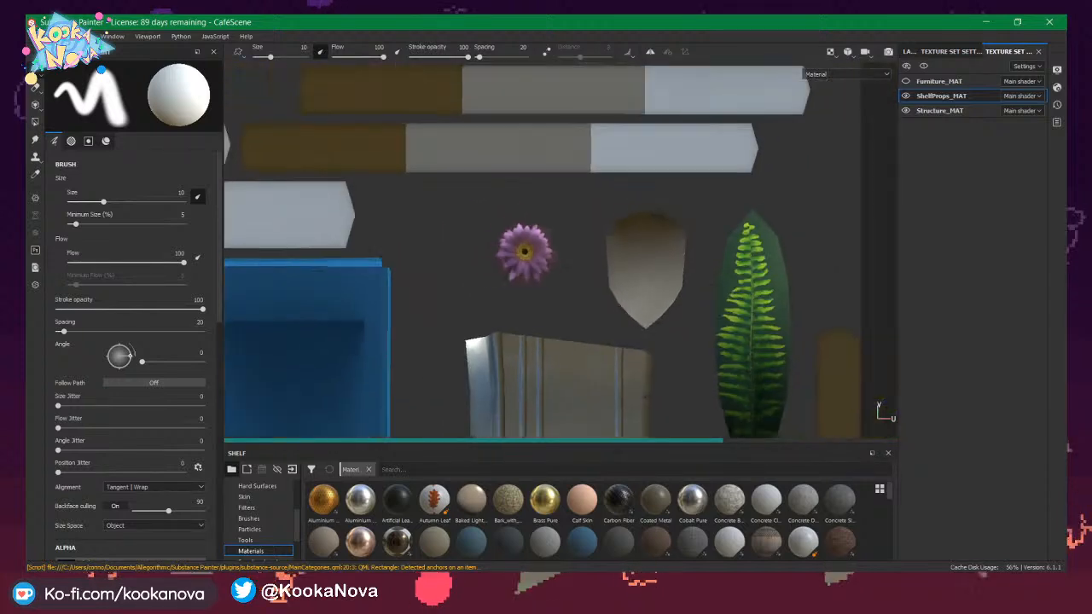
Survey the book, frame, cactus and wood islands across the shelf props' UV layout.
{"action": "scroll", "coordinate": [634, 268], "scroll_direction": "down", "scroll_amount": 5}
{"action": "scroll", "coordinate": [614, 288], "scroll_direction": "up", "scroll_amount": 3}
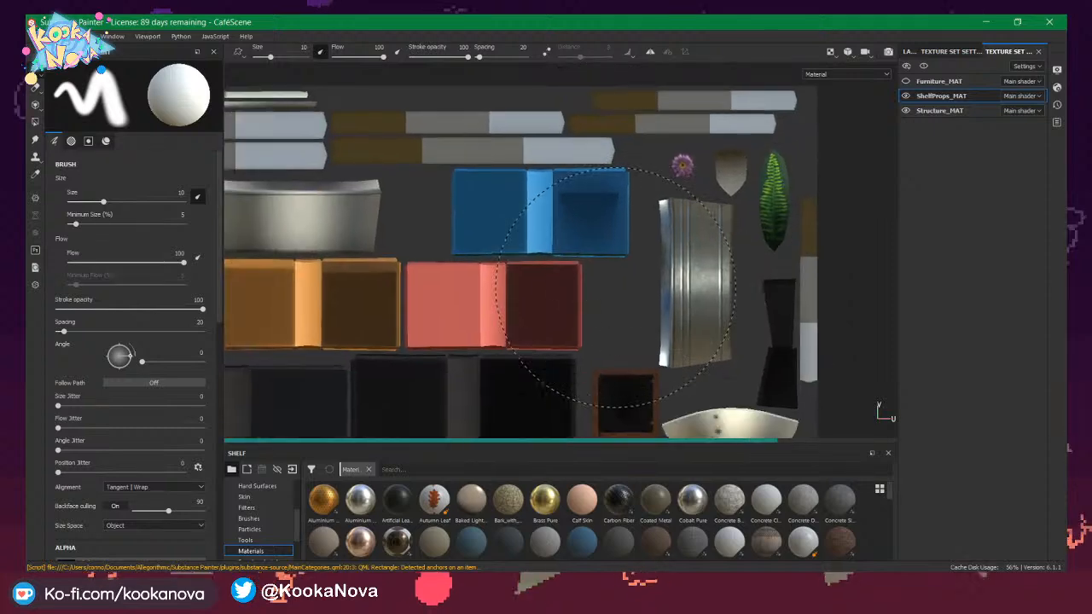
{"action": "scroll", "coordinate": [615, 288], "scroll_direction": "down", "scroll_amount": 3}
{"action": "middle_click_drag", "start_coordinate": [616, 287], "coordinate": [623, 135], "text": "alt"}
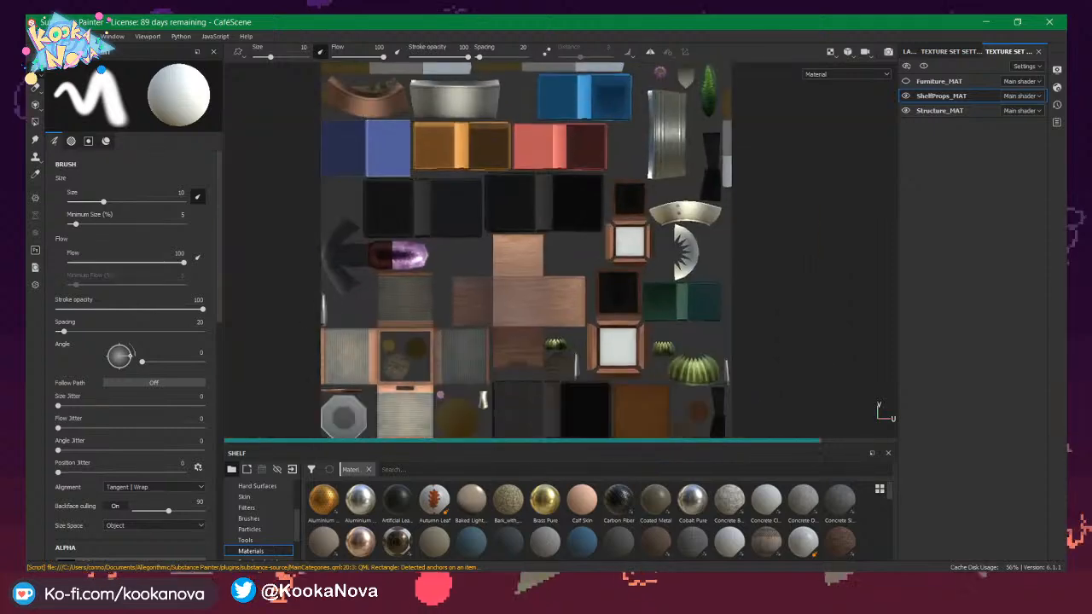
{"action": "scroll", "coordinate": [567, 248], "scroll_direction": "down", "scroll_amount": 1}
{"action": "middle_click_drag", "start_coordinate": [571, 217], "coordinate": [568, 234], "text": "alt"}
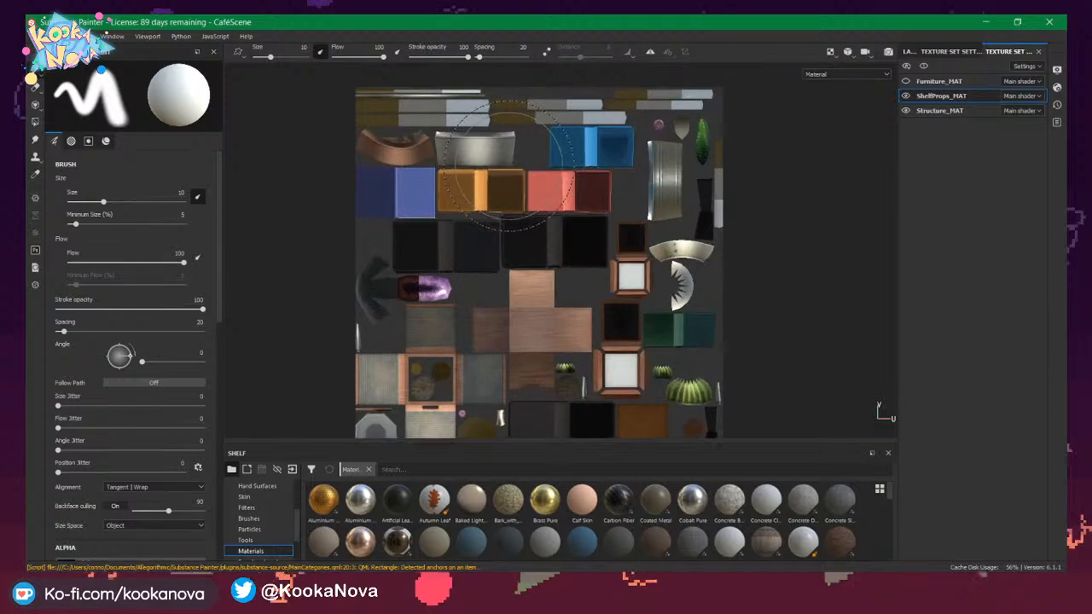
{"action": "scroll", "coordinate": [516, 282], "scroll_direction": "up", "scroll_amount": 6}
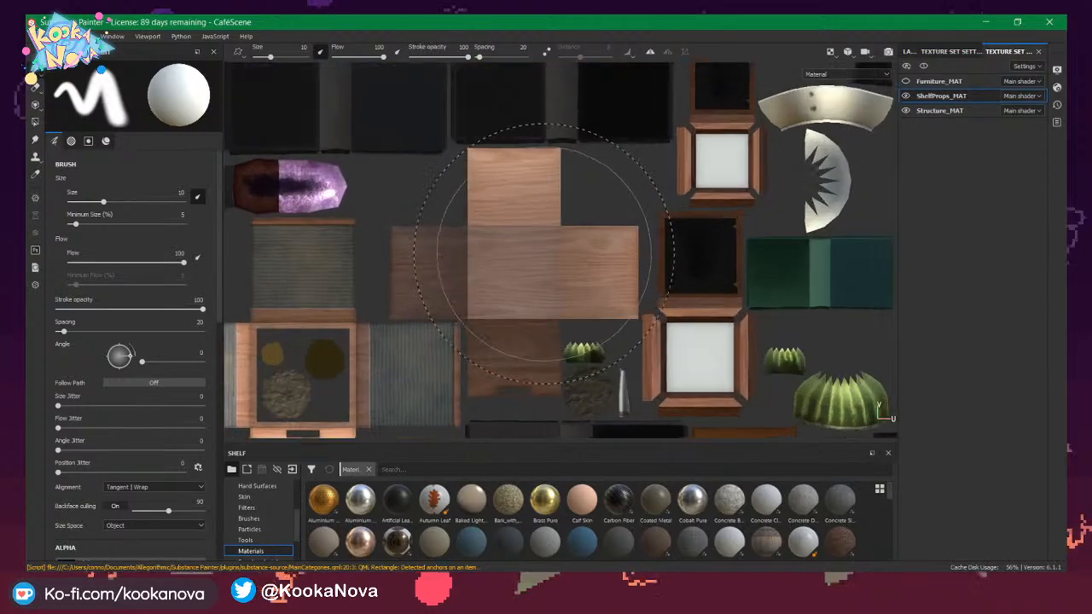
{"action": "scroll", "coordinate": [544, 253], "scroll_direction": "up", "scroll_amount": 4}
{"action": "scroll", "coordinate": [546, 237], "scroll_direction": "down", "scroll_amount": 5}
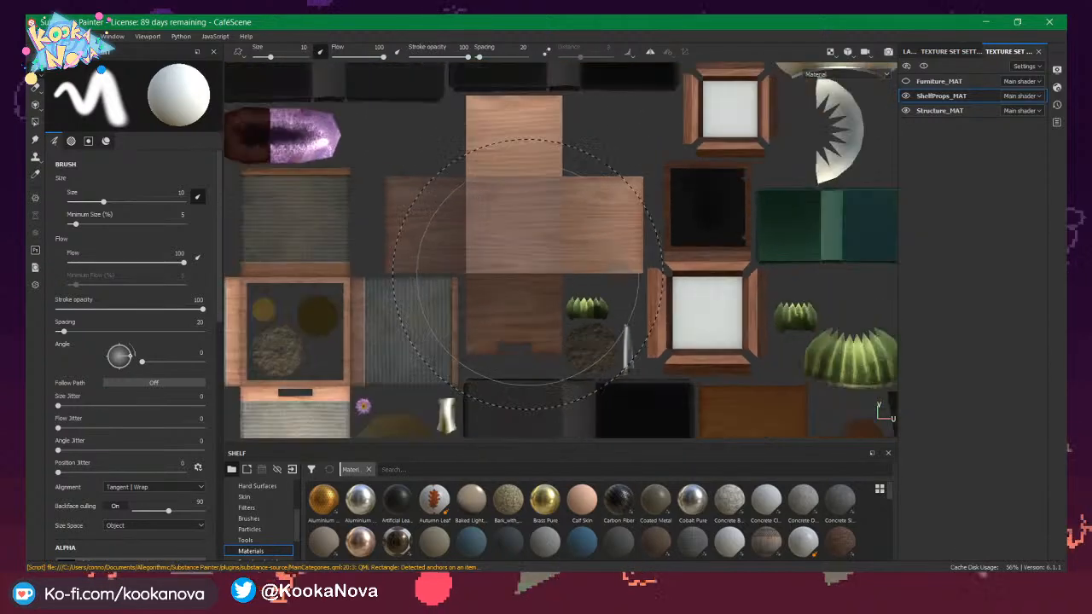
Inspect the crate's woven fabric and wood trim islands in the shelf props' UV layout.
{"action": "middle_click_drag", "start_coordinate": [561, 252], "coordinate": [646, 266], "text": "alt"}
{"action": "scroll", "coordinate": [493, 266], "scroll_direction": "up", "scroll_amount": 8}
{"action": "middle_click_drag", "start_coordinate": [489, 260], "coordinate": [593, 152], "text": "alt"}
{"action": "mouse_move", "coordinate": [552, 427]}
{"action": "middle_mouse_down", "text": "alt"}
{"action": "mouse_move", "coordinate": [633, 299]}
{"action": "mouse_move", "coordinate": [607, 225]}
{"action": "mouse_move", "coordinate": [505, 175]}
{"action": "middle_mouse_up", "text": "alt"}
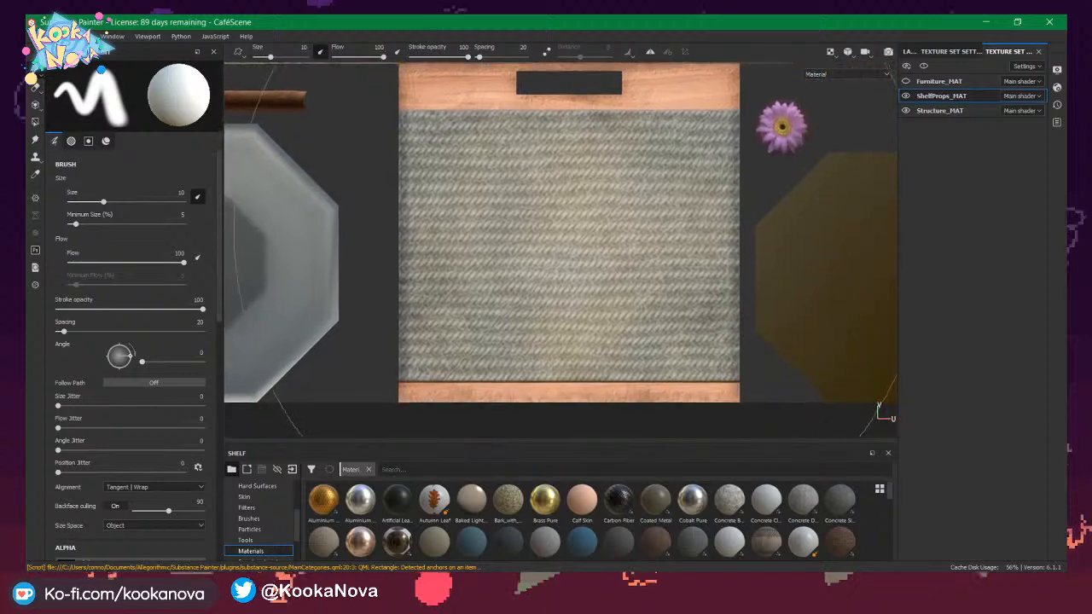
{"action": "scroll", "coordinate": [580, 237], "scroll_direction": "up", "scroll_amount": 3}
{"action": "scroll", "coordinate": [579, 238], "scroll_direction": "down", "scroll_amount": 2}
{"action": "mouse_move", "coordinate": [569, 243]}
{"action": "middle_mouse_down", "text": "alt"}
{"action": "mouse_move", "coordinate": [552, 293]}
{"action": "mouse_move", "coordinate": [660, 276]}
{"action": "mouse_move", "coordinate": [711, 370]}
{"action": "middle_mouse_up", "text": "alt"}
{"action": "middle_click_drag", "start_coordinate": [448, 113], "coordinate": [560, 415], "text": "alt"}
{"action": "middle_click_drag", "start_coordinate": [692, 117], "coordinate": [295, 379], "text": "alt"}
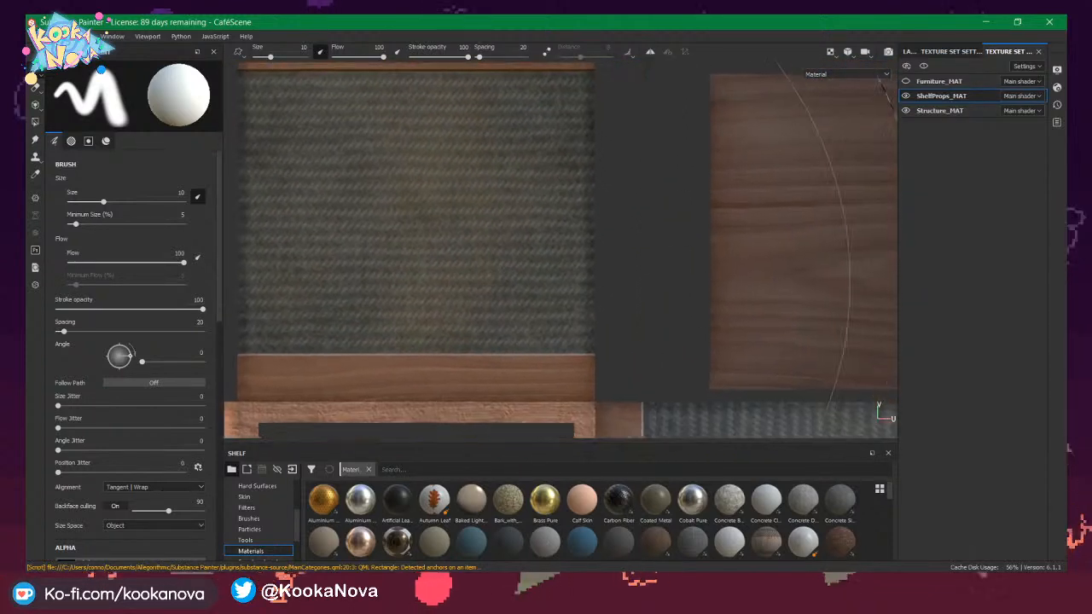
{"action": "scroll", "coordinate": [530, 292], "scroll_direction": "down", "scroll_amount": 7}
{"action": "mouse_move", "coordinate": [572, 375]}
{"action": "middle_mouse_down", "text": "alt"}
{"action": "mouse_move", "coordinate": [536, 300]}
{"action": "mouse_move", "coordinate": [526, 207]}
{"action": "middle_mouse_up", "text": "alt"}
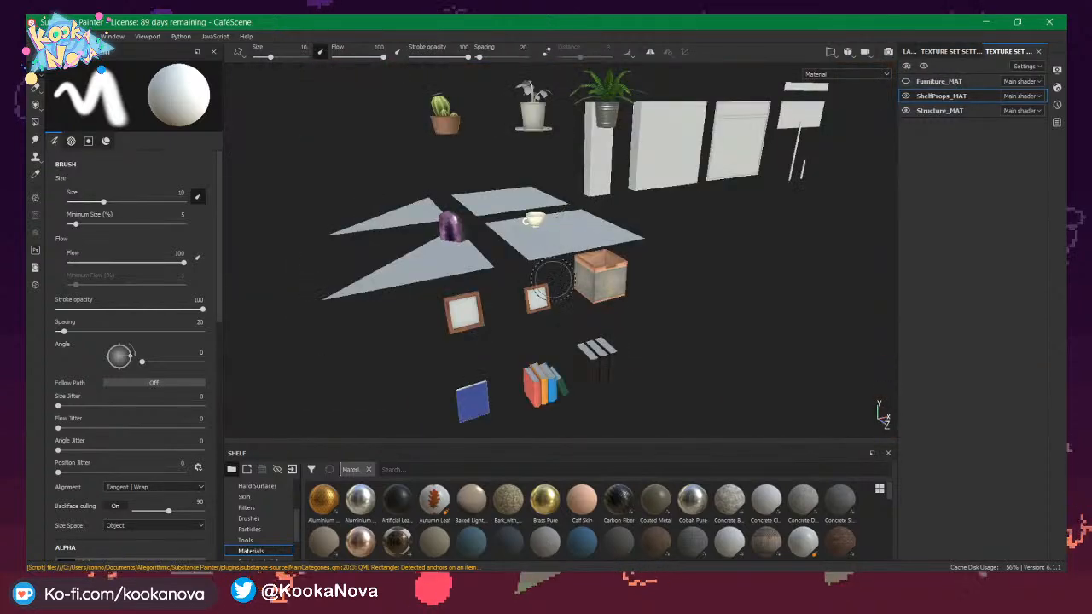
Return to the 3D view and examine the crate's woven sides and wooden trim from several angles.
{"action": "right_click_drag", "start_coordinate": [875, 338], "coordinate": [913, 345], "text": "alt"}
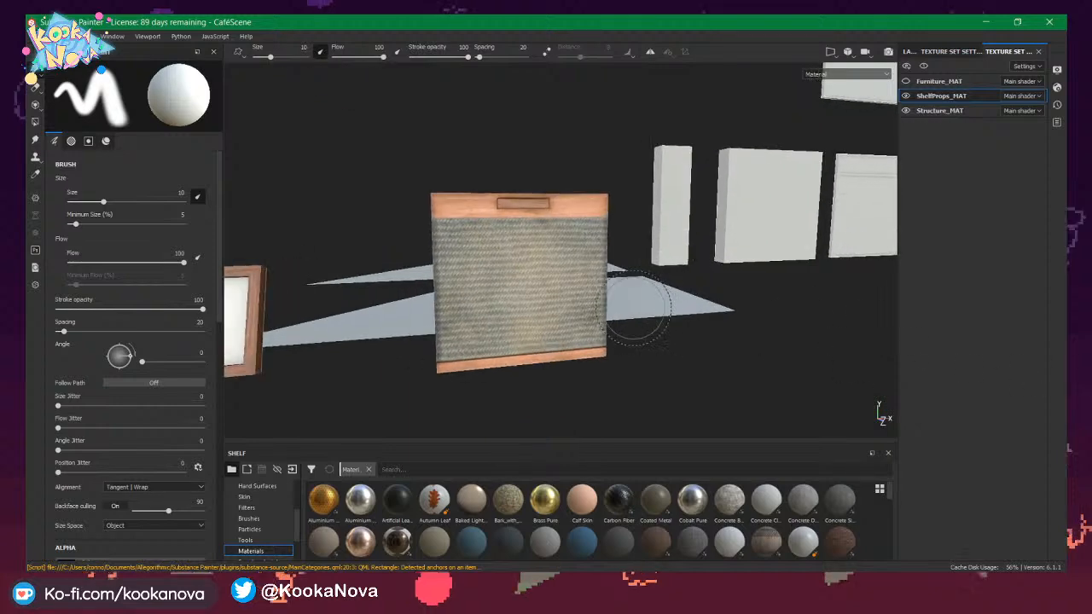
{"action": "left_click_drag", "start_coordinate": [559, 230], "coordinate": [478, 324], "text": "alt"}
{"action": "middle_click_drag", "start_coordinate": [523, 229], "coordinate": [529, 196], "text": "alt"}
{"action": "right_click_drag", "start_coordinate": [529, 195], "coordinate": [615, 214], "text": "alt"}
{"action": "left_click_drag", "start_coordinate": [614, 214], "coordinate": [419, 139], "text": "alt"}
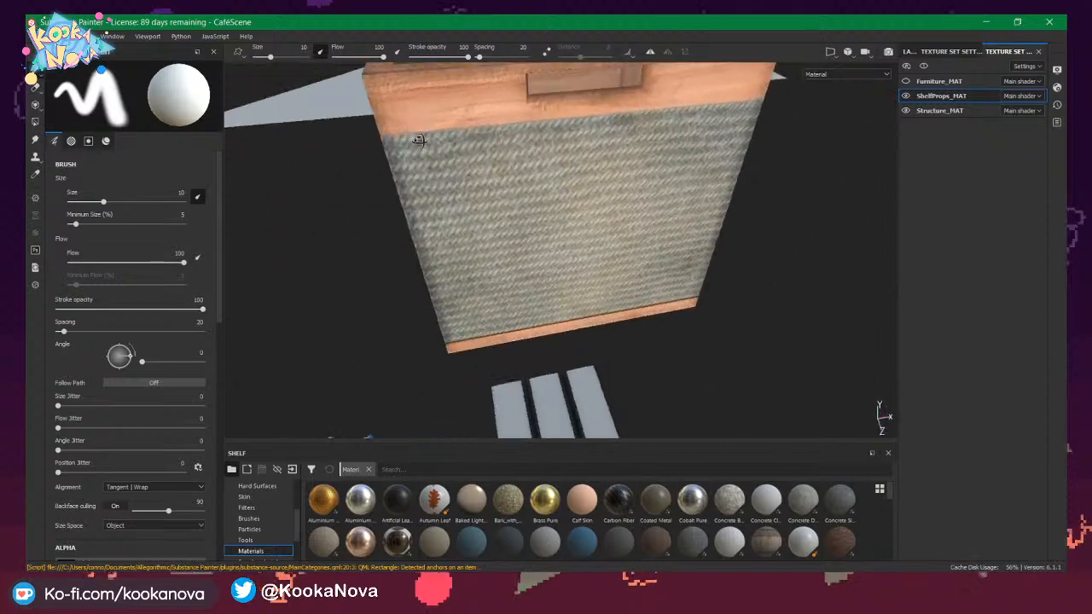
{"action": "right_click_drag", "start_coordinate": [419, 139], "coordinate": [320, 119], "text": "alt"}
{"action": "left_click_drag", "start_coordinate": [529, 205], "coordinate": [559, 149], "text": "alt"}
{"action": "middle_click_drag", "start_coordinate": [559, 149], "coordinate": [602, 167], "text": "alt"}
{"action": "left_click_drag", "start_coordinate": [603, 168], "coordinate": [580, 207], "text": "alt"}
{"action": "right_click_drag", "start_coordinate": [580, 207], "coordinate": [661, 224], "text": "alt"}
{"action": "left_click_drag", "start_coordinate": [645, 237], "coordinate": [592, 280], "text": "alt"}
{"action": "right_click_drag", "start_coordinate": [592, 281], "coordinate": [278, 186], "text": "alt"}
{"action": "left_click_drag", "start_coordinate": [505, 243], "coordinate": [512, 206], "text": "alt"}
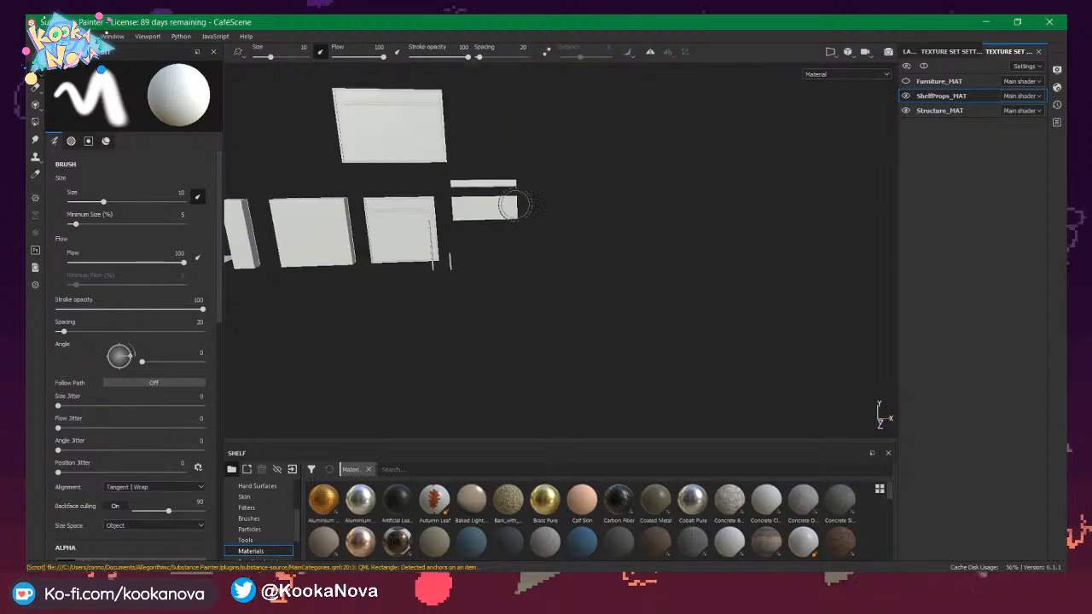
Show the Furniture_MAT texture set, hide Structure_MAT and bring the "Bingo Time" chalkboard into close view.
{"action": "left_click", "coordinate": [907, 81]}
{"action": "left_click", "coordinate": [906, 111]}
{"action": "middle_click_drag", "start_coordinate": [499, 158], "coordinate": [656, 118], "text": "alt"}
{"action": "right_click_drag", "start_coordinate": [657, 118], "coordinate": [755, 260], "text": "alt"}
{"action": "middle_click_drag", "start_coordinate": [755, 261], "coordinate": [614, 256], "text": "alt"}
{"action": "right_click_drag", "start_coordinate": [614, 256], "coordinate": [806, 224], "text": "alt"}
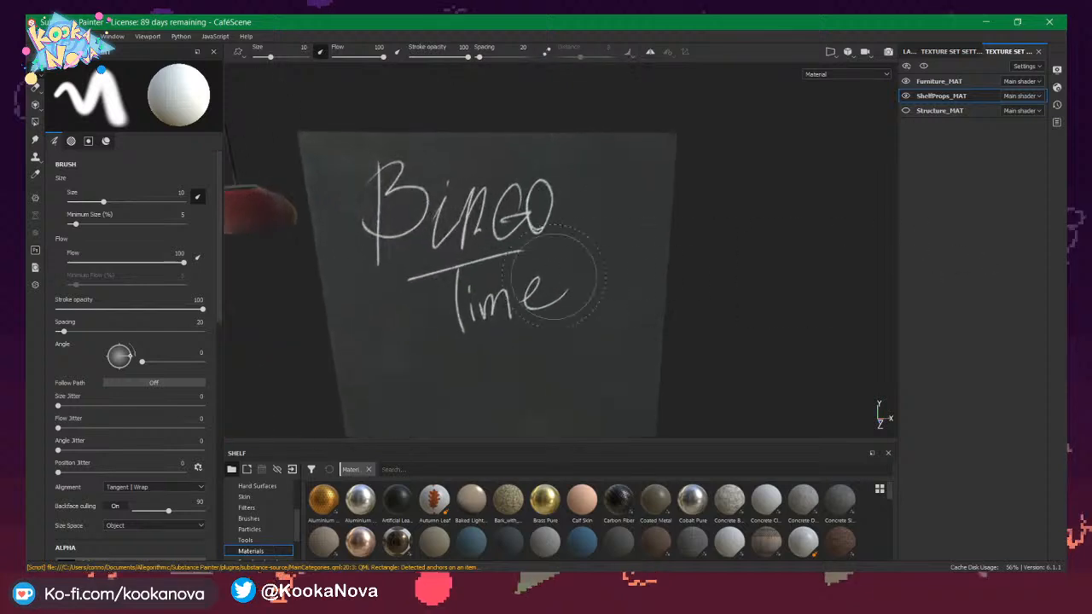
Survey the textured bar, pendant lights, stool, chair, fan and pillows among the furniture.
{"action": "left_click_drag", "start_coordinate": [555, 275], "coordinate": [592, 251], "text": "alt"}
{"action": "right_click_drag", "start_coordinate": [592, 251], "coordinate": [276, 239], "text": "alt"}
{"action": "middle_click_drag", "start_coordinate": [483, 240], "coordinate": [756, 268], "text": "alt"}
{"action": "middle_click_drag", "start_coordinate": [598, 247], "coordinate": [671, 217], "text": "alt"}
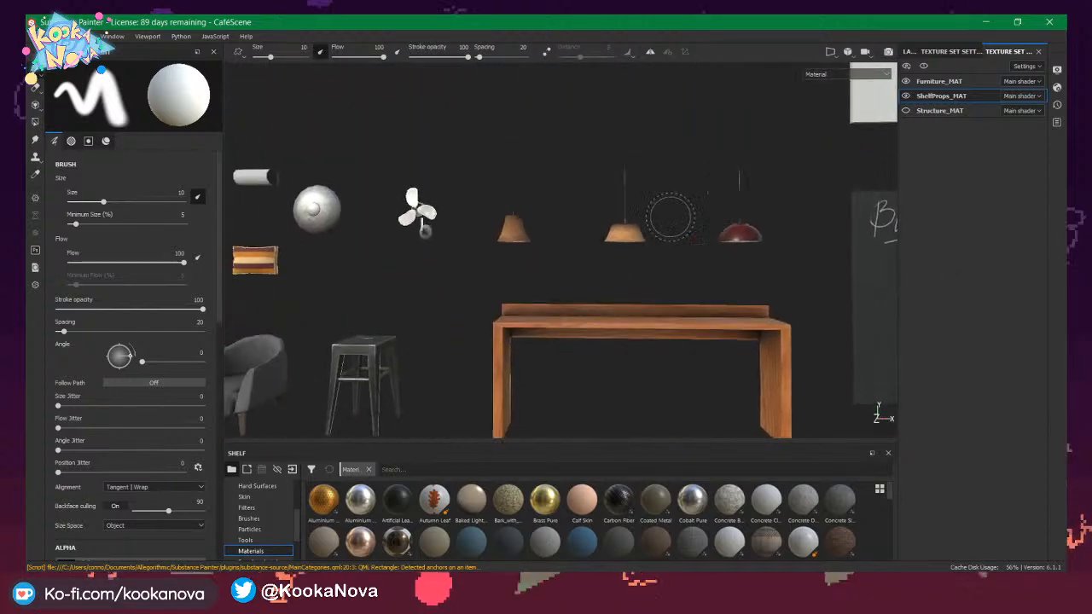
{"action": "left_click_drag", "start_coordinate": [671, 216], "coordinate": [609, 248], "text": "alt"}
{"action": "middle_click_drag", "start_coordinate": [609, 248], "coordinate": [698, 227], "text": "alt"}
{"action": "middle_click_drag", "start_coordinate": [530, 192], "coordinate": [627, 215], "text": "alt"}
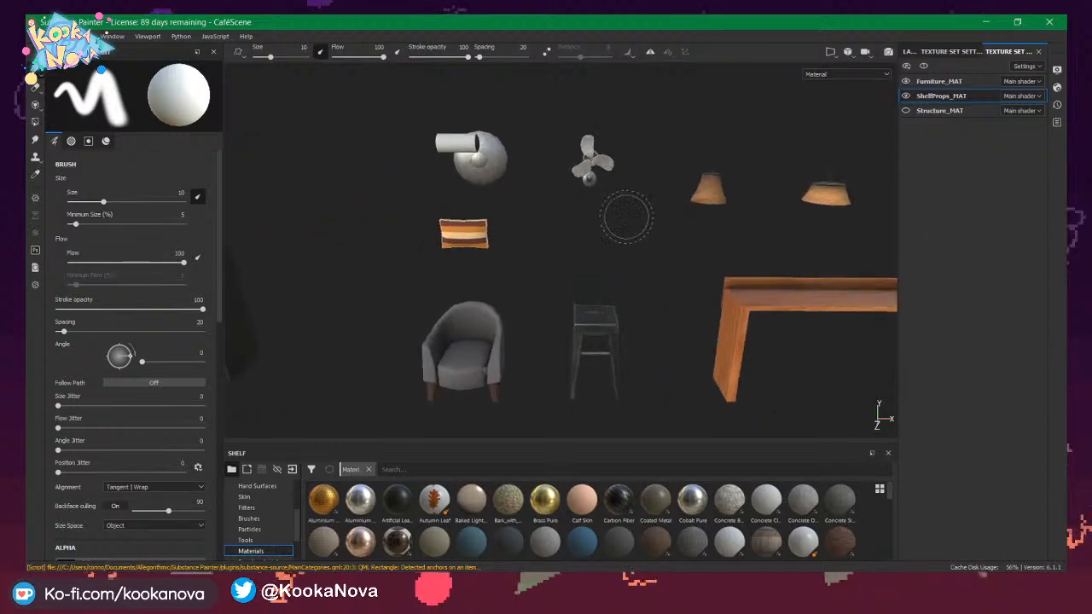
{"action": "middle_click_drag", "start_coordinate": [780, 316], "coordinate": [639, 234], "text": "alt"}
{"action": "left_click_drag", "start_coordinate": [639, 234], "coordinate": [537, 202], "text": "alt"}
{"action": "middle_click_drag", "start_coordinate": [537, 202], "coordinate": [554, 222], "text": "alt"}
Examine the striped pillow's front, edge seams and back up close and beside the surrounding furniture.
{"action": "right_click_drag", "start_coordinate": [555, 222], "coordinate": [812, 293], "text": "alt"}
{"action": "right_click_drag", "start_coordinate": [633, 238], "coordinate": [744, 268], "text": "alt"}
{"action": "left_click_drag", "start_coordinate": [568, 189], "coordinate": [628, 203], "text": "alt"}
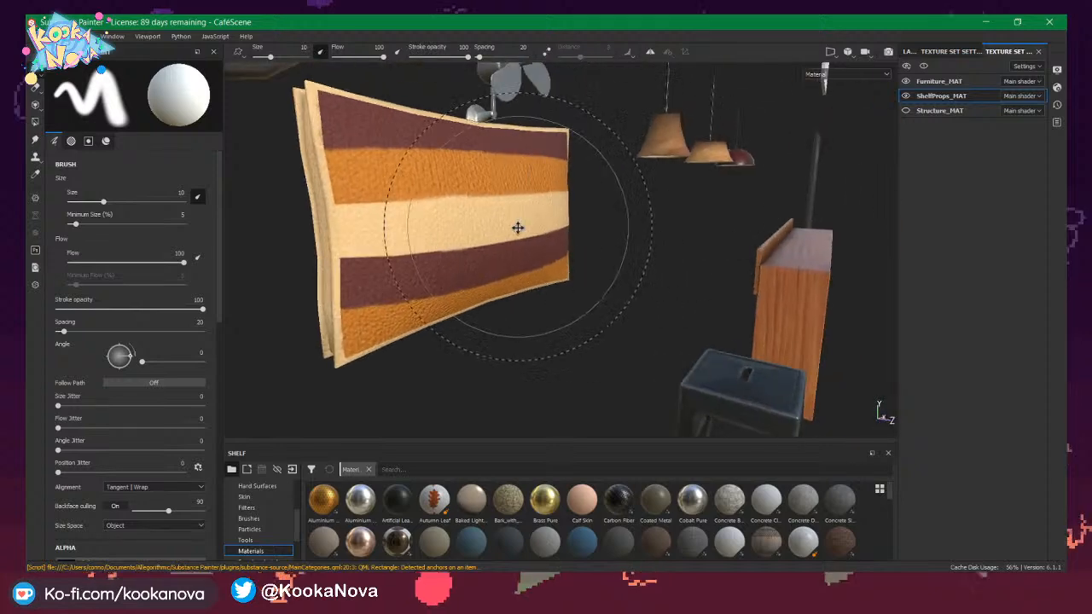
{"action": "middle_click_drag", "start_coordinate": [517, 227], "coordinate": [617, 257], "text": "alt"}
{"action": "mouse_move", "coordinate": [617, 258]}
{"action": "left_mouse_down", "text": "alt"}
{"action": "mouse_move", "coordinate": [765, 259]}
{"action": "mouse_move", "coordinate": [310, 261]}
{"action": "mouse_move", "coordinate": [169, 285]}
{"action": "left_mouse_up", "text": "alt"}
{"action": "middle_click_drag", "start_coordinate": [625, 292], "coordinate": [572, 245], "text": "alt"}
{"action": "left_click_drag", "start_coordinate": [571, 245], "coordinate": [495, 224], "text": "alt"}
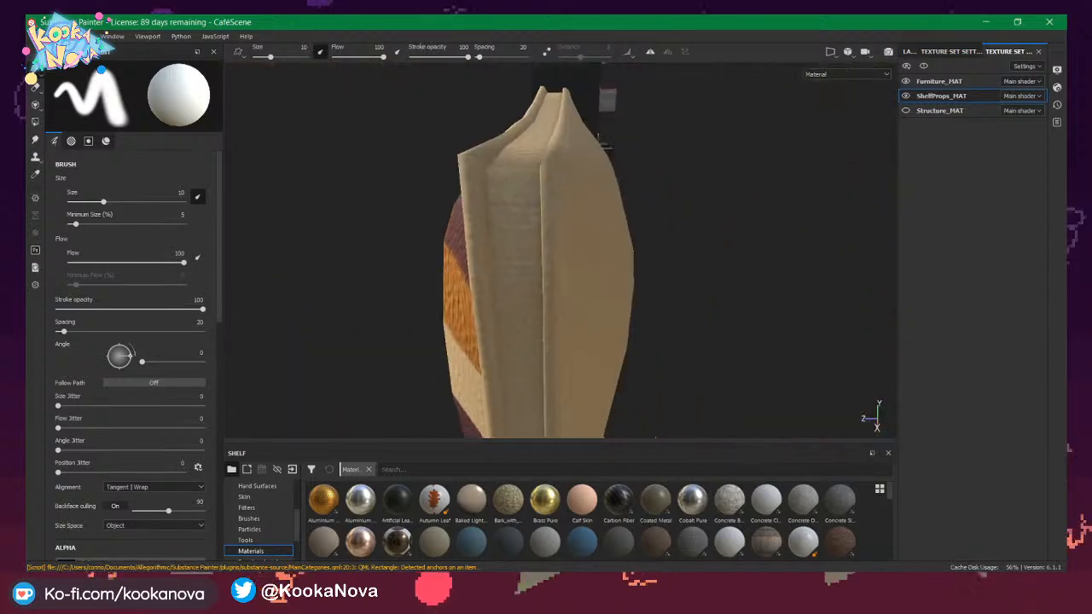
{"action": "middle_click_drag", "start_coordinate": [495, 223], "coordinate": [444, 286], "text": "alt"}
{"action": "left_click_drag", "start_coordinate": [444, 285], "coordinate": [529, 282], "text": "alt"}
{"action": "right_click_drag", "start_coordinate": [529, 282], "coordinate": [382, 273], "text": "alt"}
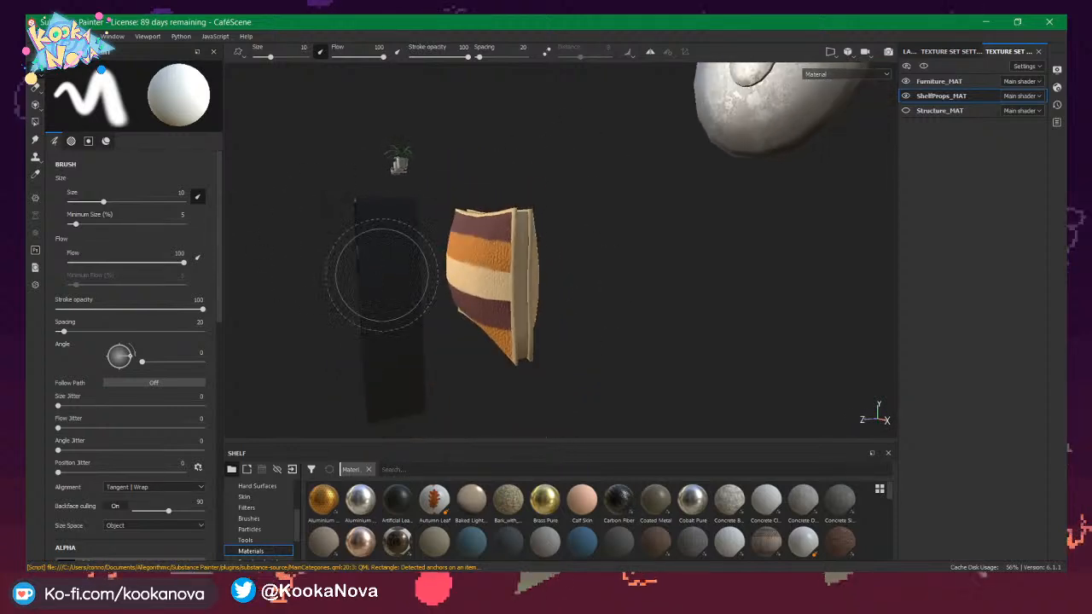
{"action": "left_click_drag", "start_coordinate": [382, 273], "coordinate": [570, 254], "text": "alt"}
{"action": "left_click_drag", "start_coordinate": [714, 248], "coordinate": [810, 239], "text": "alt"}
{"action": "middle_click_drag", "start_coordinate": [811, 239], "coordinate": [603, 239], "text": "alt"}
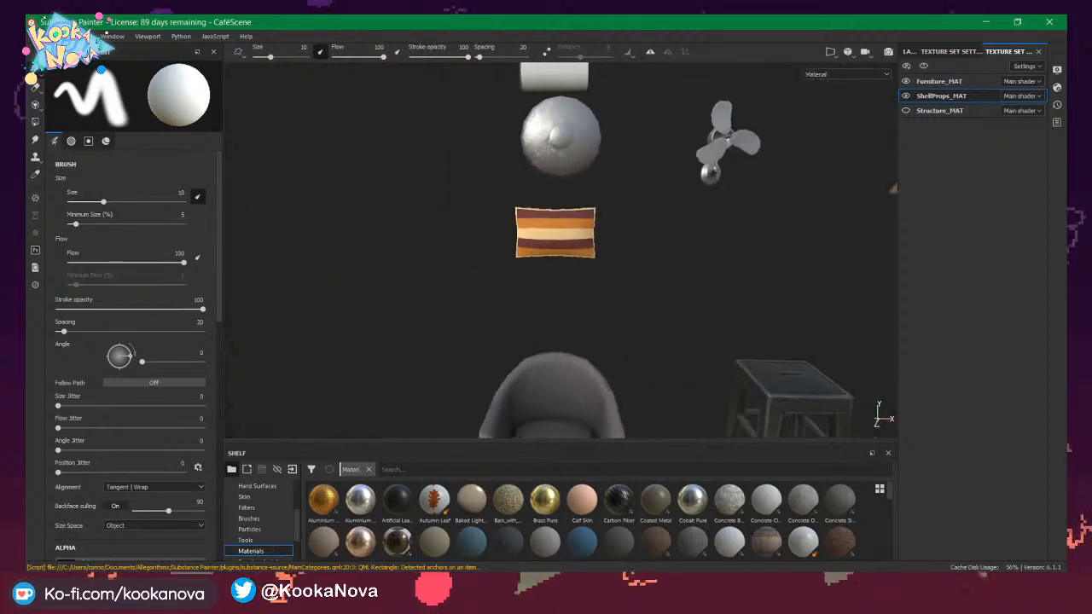
{"action": "right_click_drag", "start_coordinate": [602, 239], "coordinate": [731, 266], "text": "alt"}
{"action": "left_click_drag", "start_coordinate": [732, 265], "coordinate": [666, 237], "text": "alt"}
{"action": "middle_click_drag", "start_coordinate": [665, 237], "coordinate": [501, 227], "text": "alt"}
{"action": "right_click_drag", "start_coordinate": [501, 227], "coordinate": [512, 225], "text": "alt"}
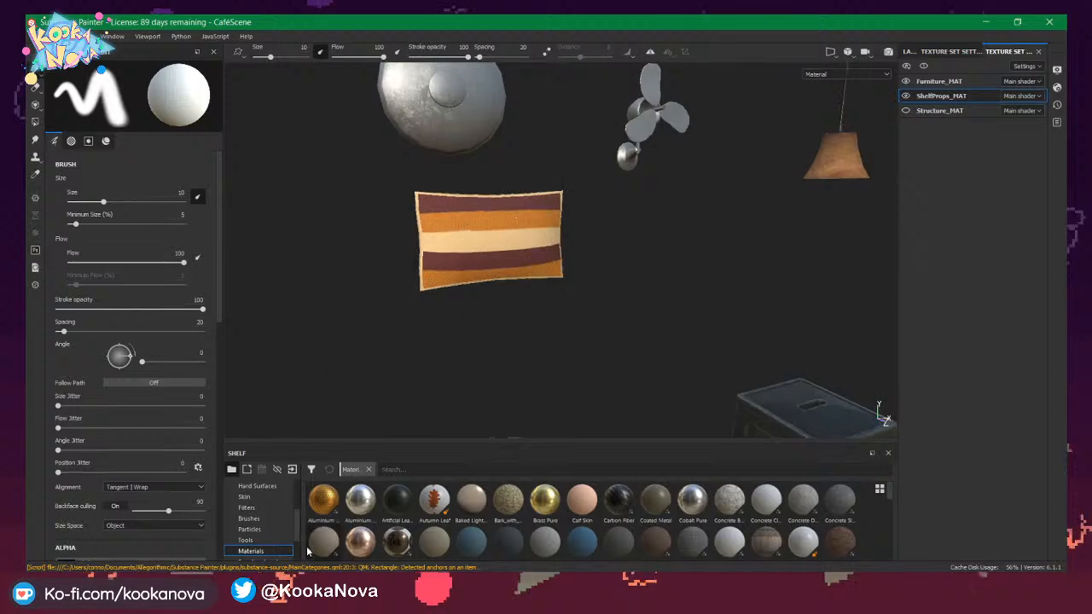
Switch to OBS and activate the Modeling scene.
{"action": "left_click", "coordinate": [327, 521]}
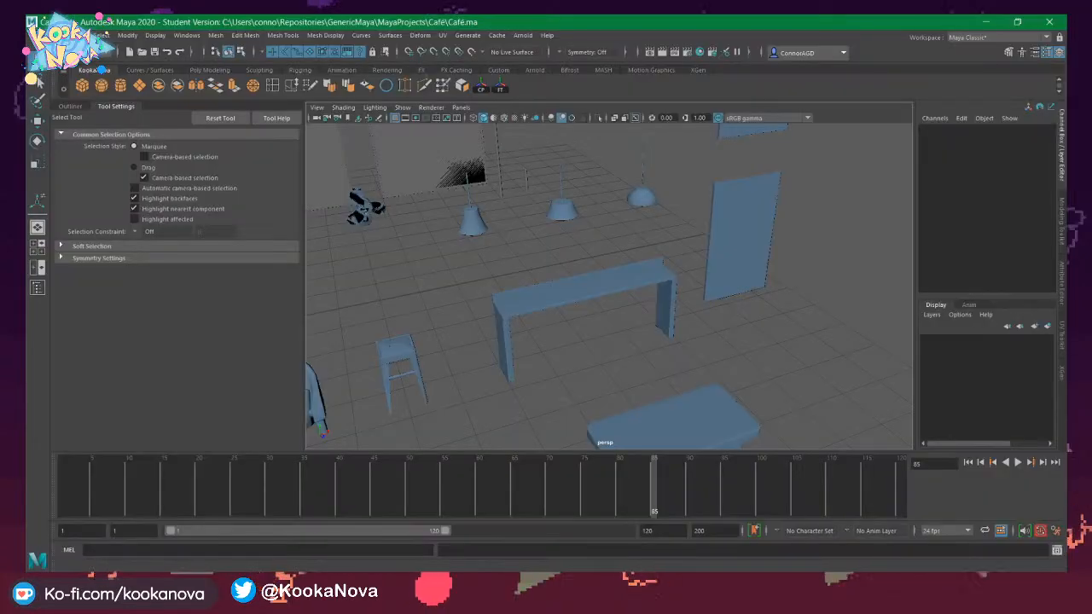
{"action": "left_click", "coordinate": [367, 582]}
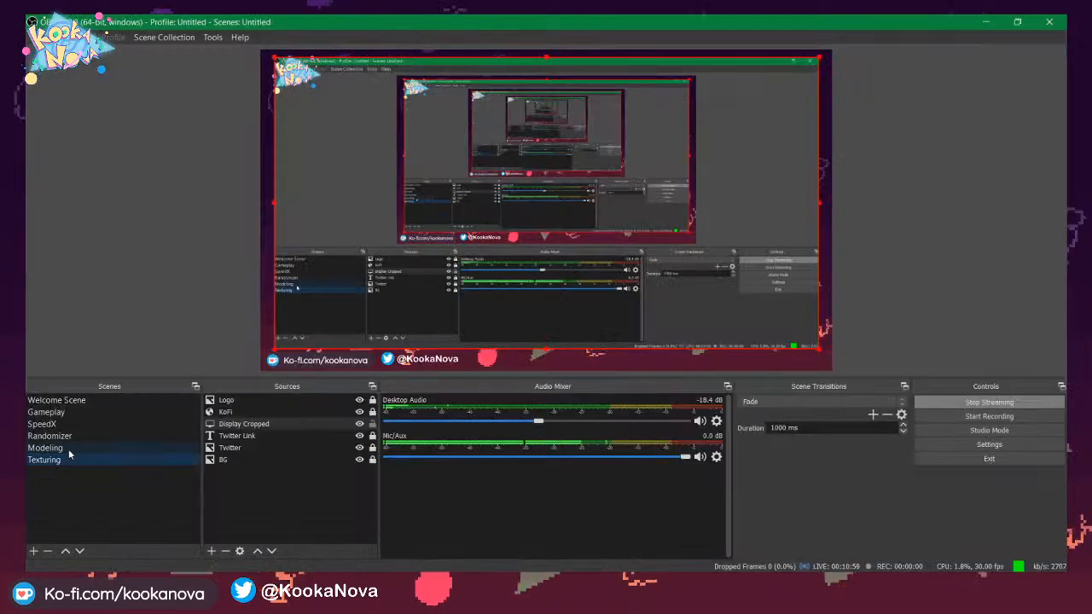
{"action": "left_click", "coordinate": [51, 448]}
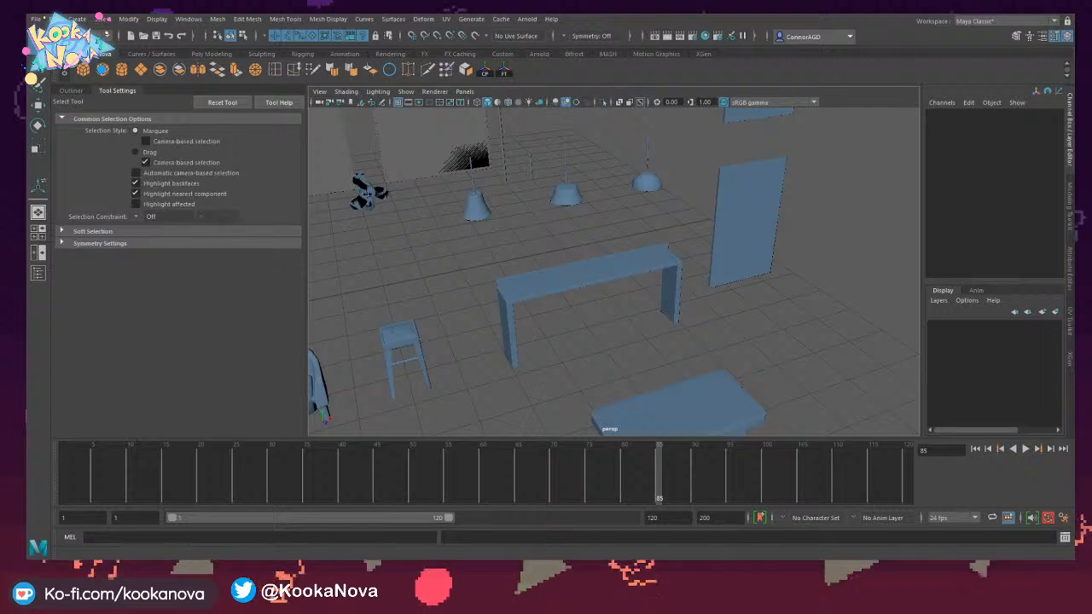
In Maya, select the armchair and examine its model up close.
{"action": "left_click_drag", "start_coordinate": [536, 377], "coordinate": [687, 304], "text": "alt"}
{"action": "left_click", "coordinate": [598, 320]}
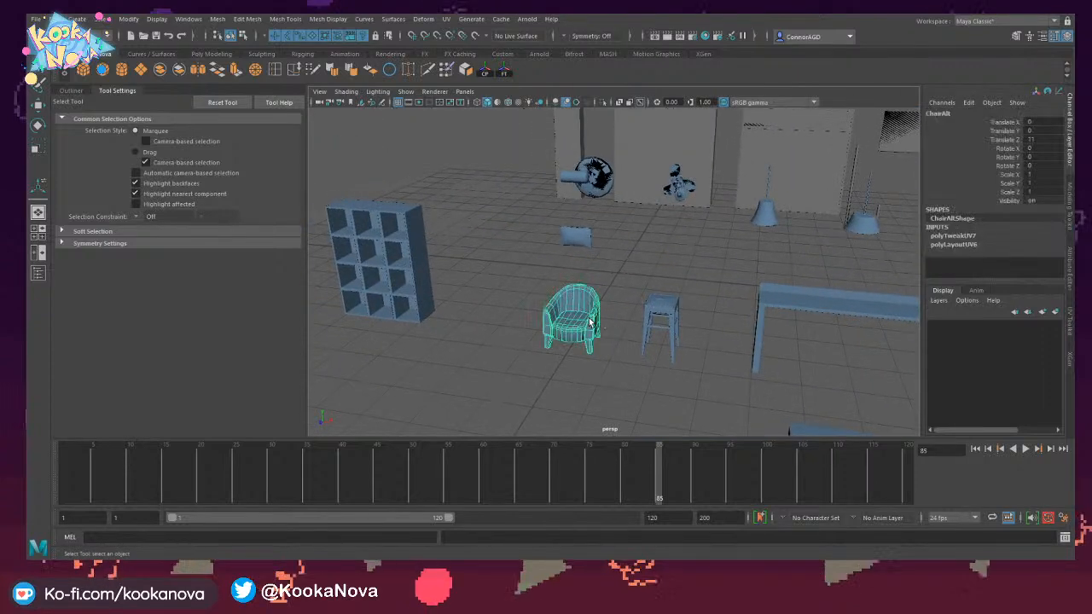
{"action": "key", "text": "f"}
{"action": "right_click_drag", "start_coordinate": [631, 337], "coordinate": [457, 337], "text": "alt"}
{"action": "left_click_drag", "start_coordinate": [477, 337], "coordinate": [554, 363], "text": "alt"}
{"action": "middle_click_drag", "start_coordinate": [583, 355], "coordinate": [572, 269], "text": "alt"}
{"action": "left_click", "coordinate": [591, 321]}
{"action": "scroll", "coordinate": [552, 298], "scroll_direction": "down", "scroll_amount": 1}
{"action": "scroll", "coordinate": [572, 268], "scroll_direction": "up", "scroll_amount": 1}
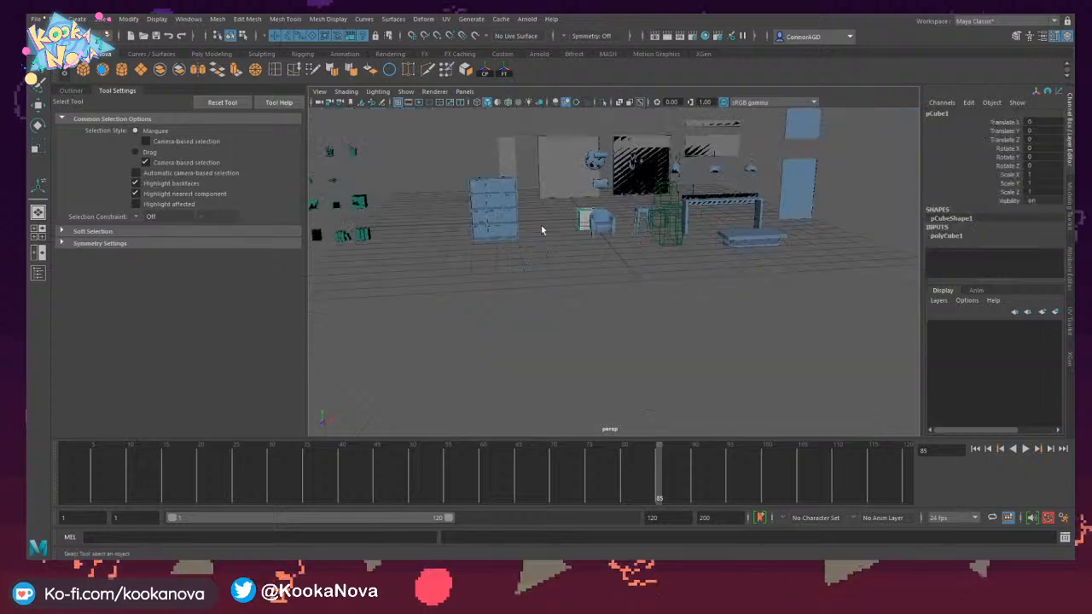
Frame the selected polygon cube and view it from an angle.
{"action": "left_click_drag", "start_coordinate": [584, 195], "coordinate": [743, 293], "text": "alt"}
{"action": "key", "text": "f"}
{"action": "scroll", "coordinate": [720, 256], "scroll_direction": "down", "scroll_amount": 5}
{"action": "key", "text": "f"}
{"action": "left_click_drag", "start_coordinate": [670, 303], "coordinate": [600, 286], "text": "alt"}
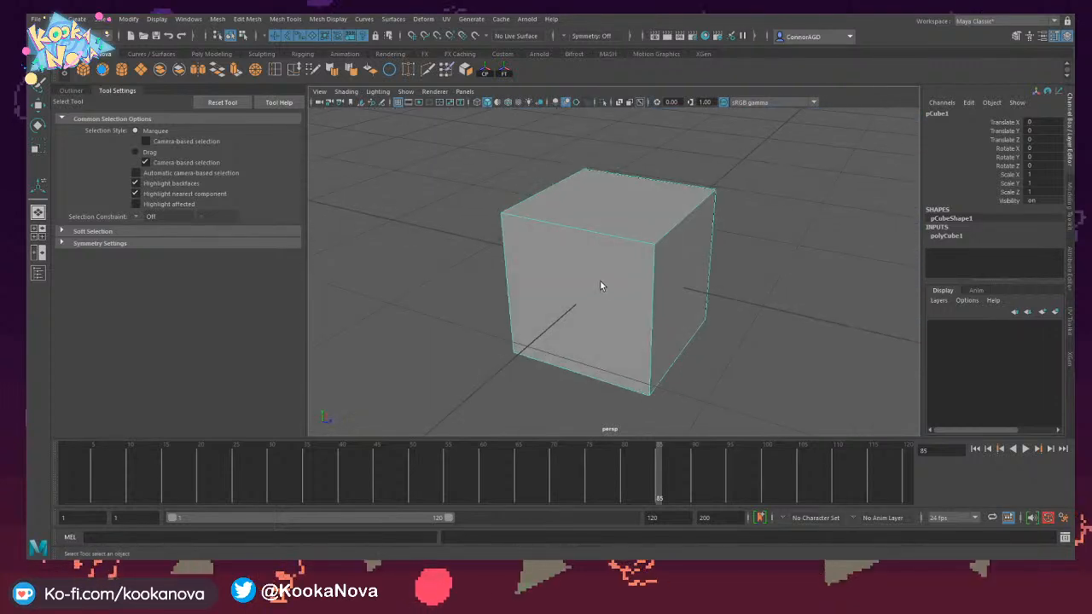
Set the cube's subdivisions to 10 in width, 5 in height and 5 in depth.
{"action": "left_click_drag", "start_coordinate": [737, 213], "coordinate": [650, 206], "text": "alt"}
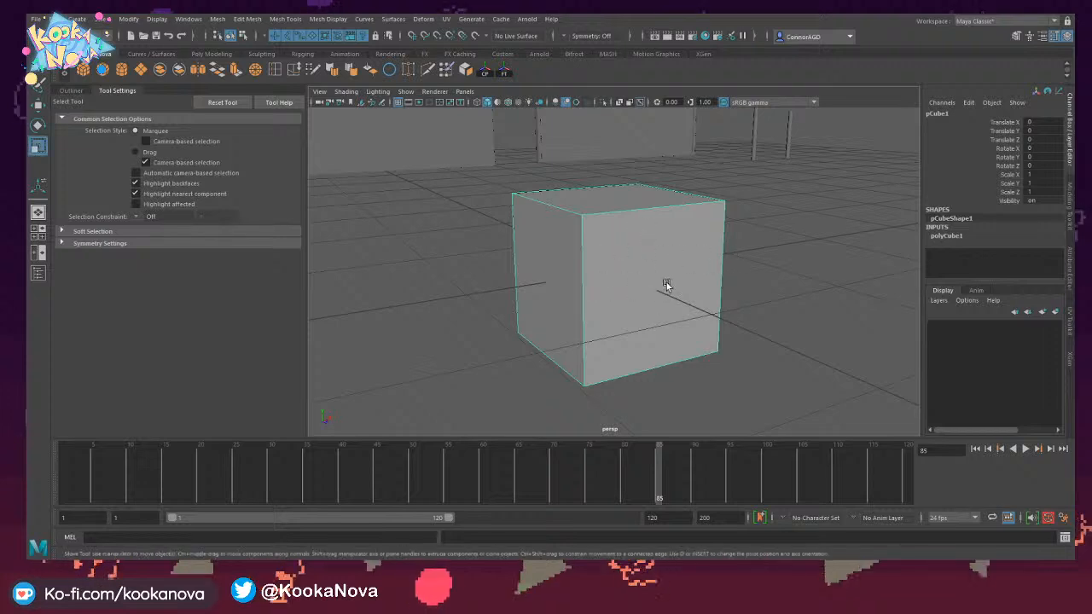
{"action": "key", "text": "w"}
{"action": "left_click_drag", "start_coordinate": [667, 287], "coordinate": [637, 261], "text": "alt"}
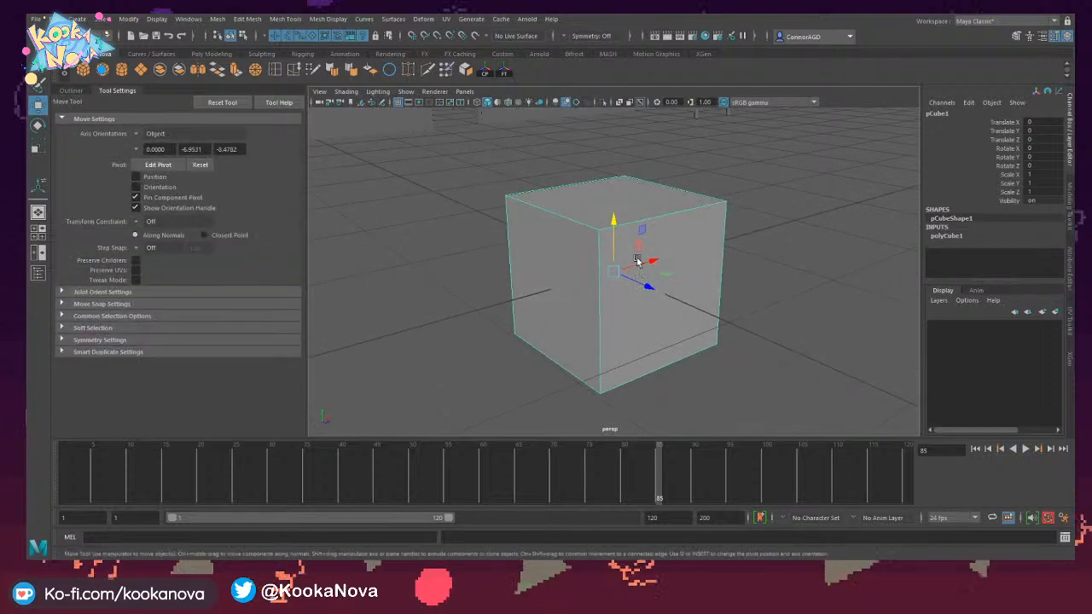
{"action": "middle_click_drag", "start_coordinate": [637, 262], "coordinate": [611, 263], "text": "alt"}
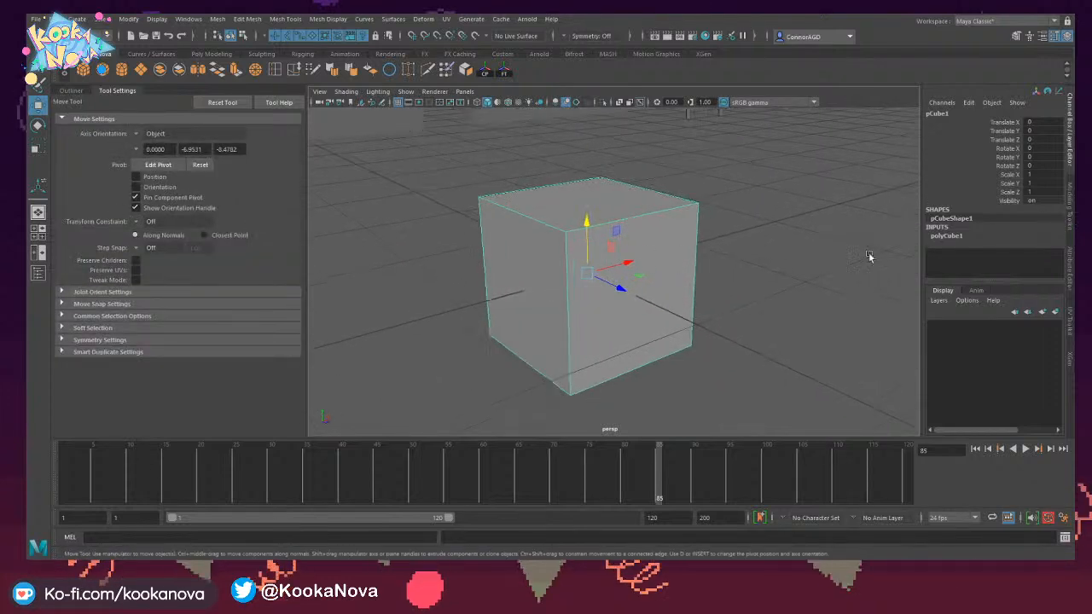
{"action": "left_click", "coordinate": [1071, 272]}
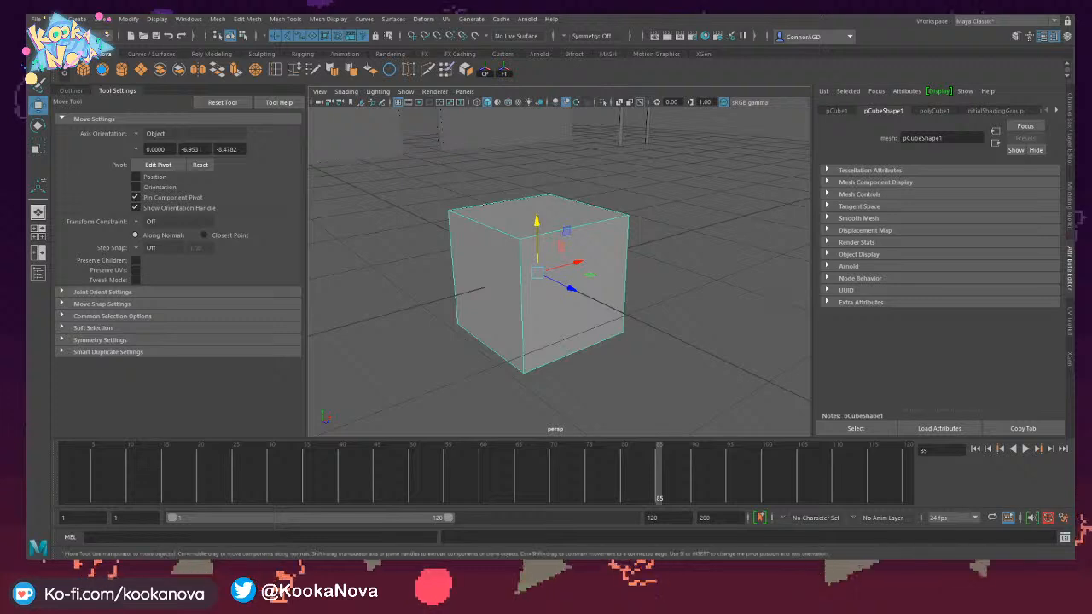
{"action": "left_click_drag", "start_coordinate": [655, 357], "coordinate": [617, 282], "text": "alt"}
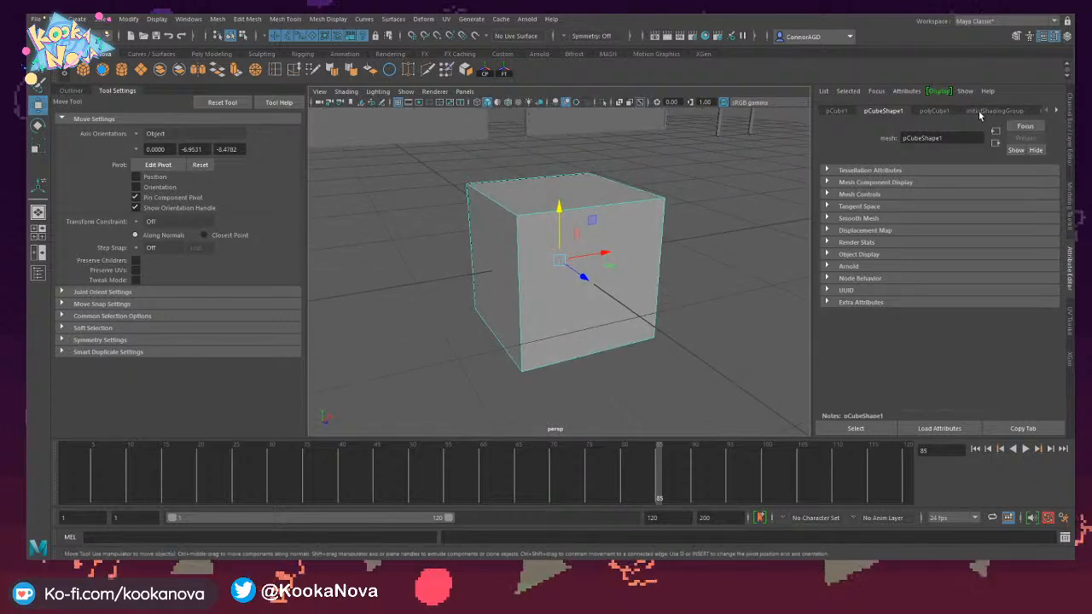
{"action": "left_click", "coordinate": [977, 112]}
{"action": "left_click", "coordinate": [932, 111]}
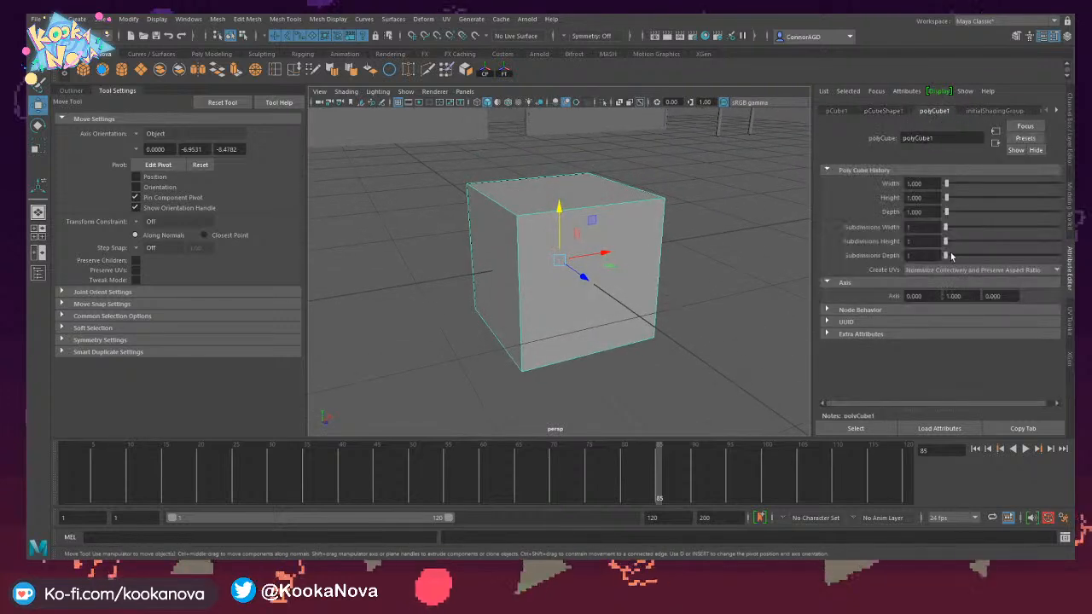
{"action": "left_click_drag", "start_coordinate": [950, 227], "coordinate": [967, 227]}
{"action": "left_click_drag", "start_coordinate": [958, 256], "coordinate": [955, 260]}
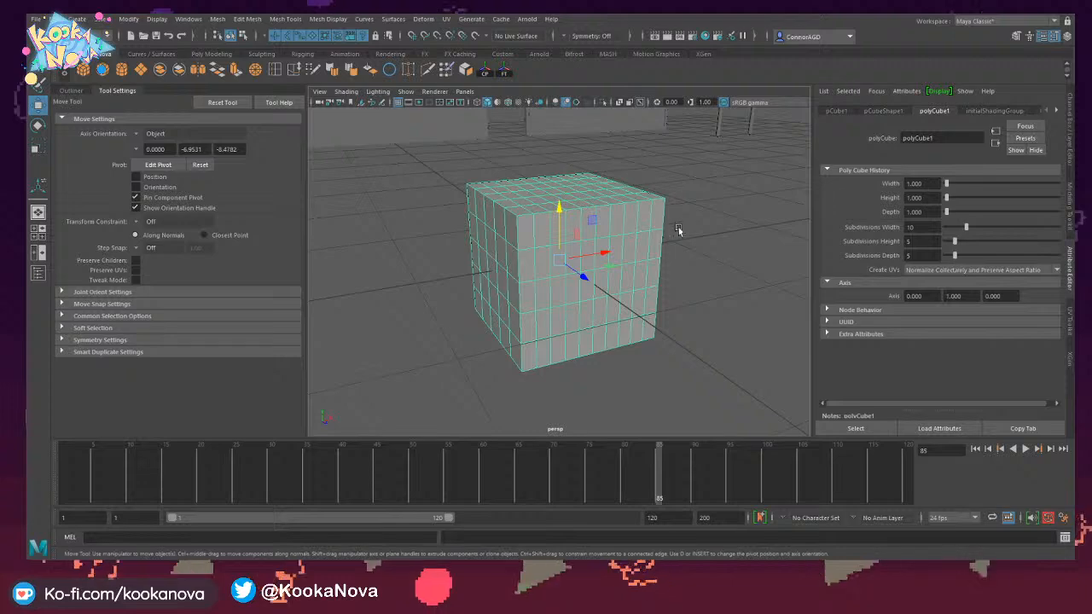
Scale the subdivided cube into a thin rectangular slab about twice as long as it is wide, and deselect it.
{"action": "left_click_drag", "start_coordinate": [679, 230], "coordinate": [702, 220], "text": "alt"}
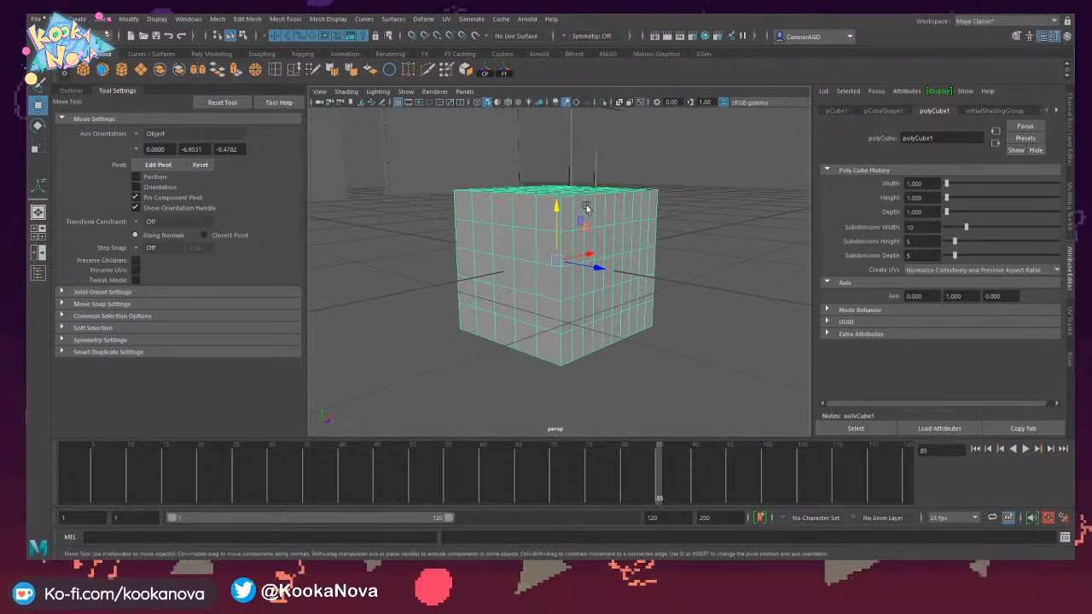
{"action": "key", "text": "r"}
{"action": "left_click_drag", "start_coordinate": [565, 212], "coordinate": [541, 287], "text": "alt"}
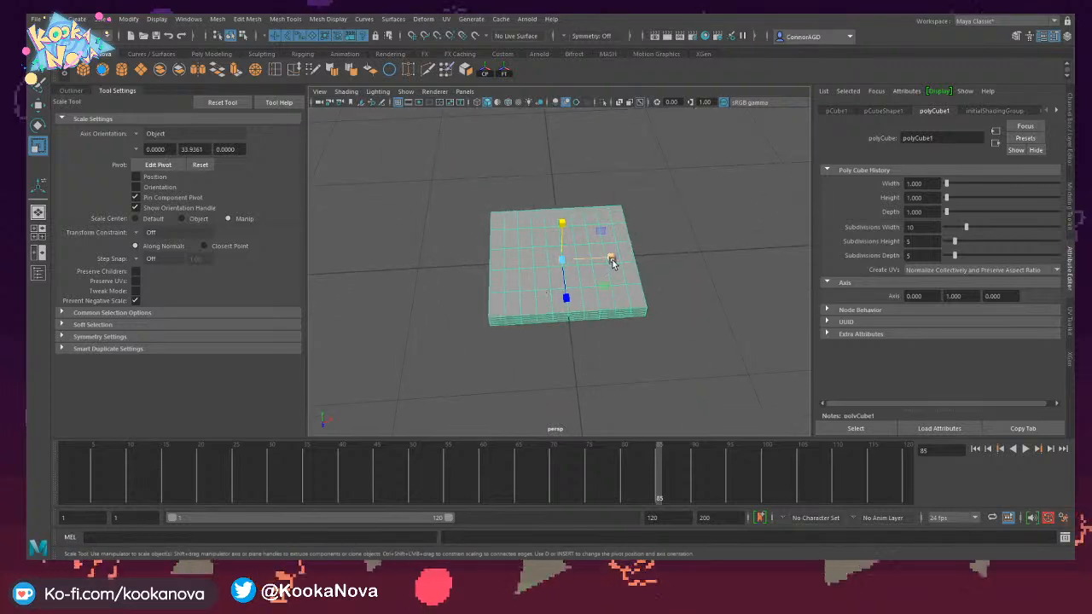
{"action": "left_click_drag", "start_coordinate": [609, 251], "coordinate": [683, 269]}
{"action": "left_click_drag", "start_coordinate": [611, 257], "coordinate": [605, 258]}
{"action": "left_click_drag", "start_coordinate": [567, 298], "coordinate": [600, 272]}
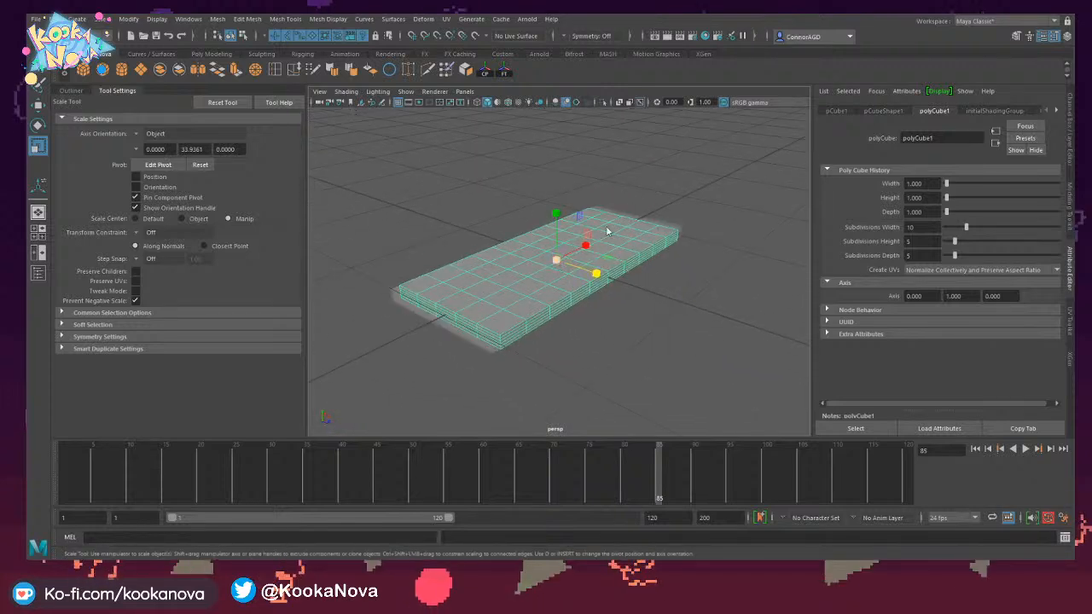
{"action": "left_click", "coordinate": [678, 253]}
Check the flattened slab from several angles and save the scene file Café.ma.
{"action": "left_click_drag", "start_coordinate": [678, 253], "coordinate": [450, 237], "text": "alt"}
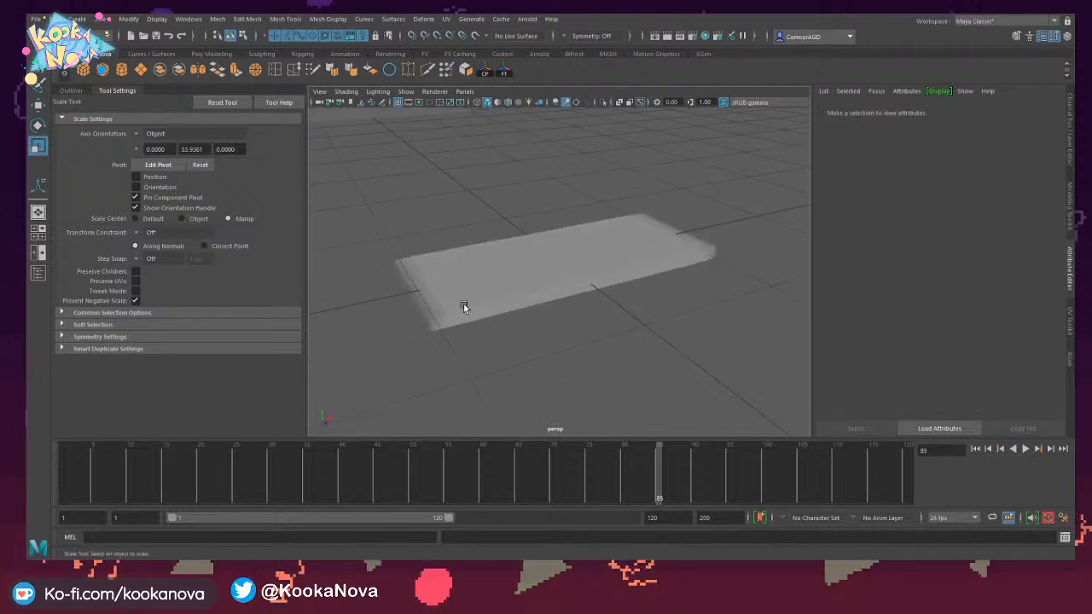
{"action": "left_click_drag", "start_coordinate": [704, 245], "coordinate": [595, 285], "text": "alt"}
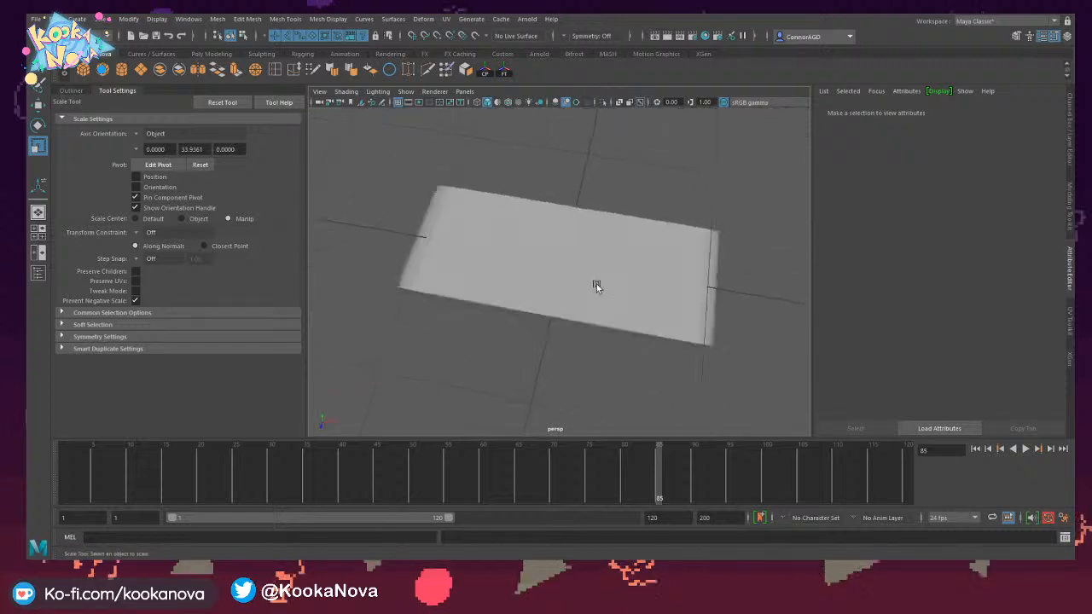
{"action": "left_click_drag", "start_coordinate": [700, 285], "coordinate": [642, 268], "text": "alt"}
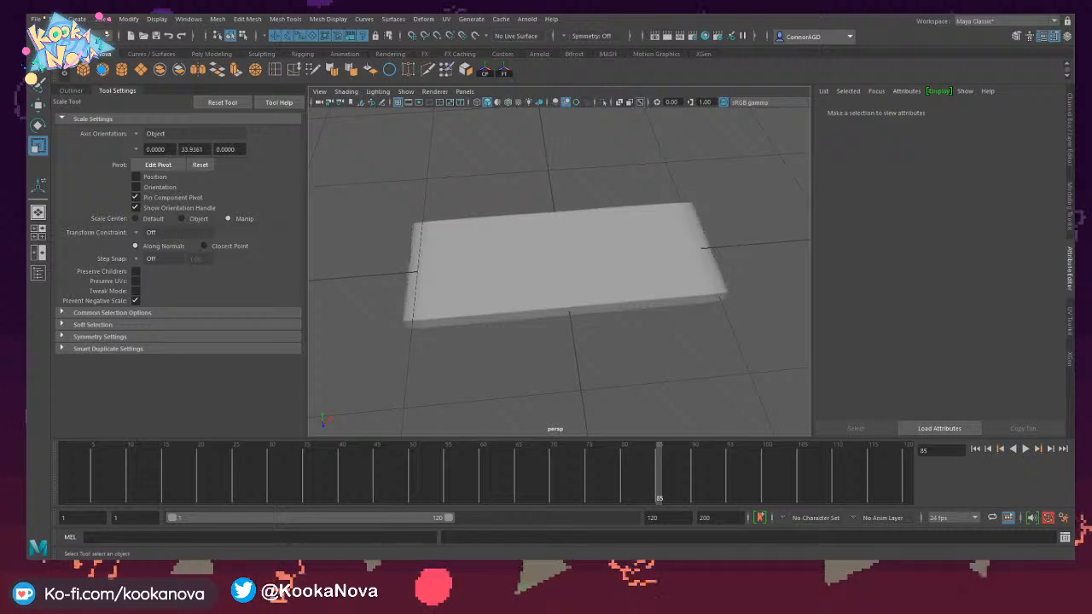
{"action": "key", "text": "ctrl+s"}
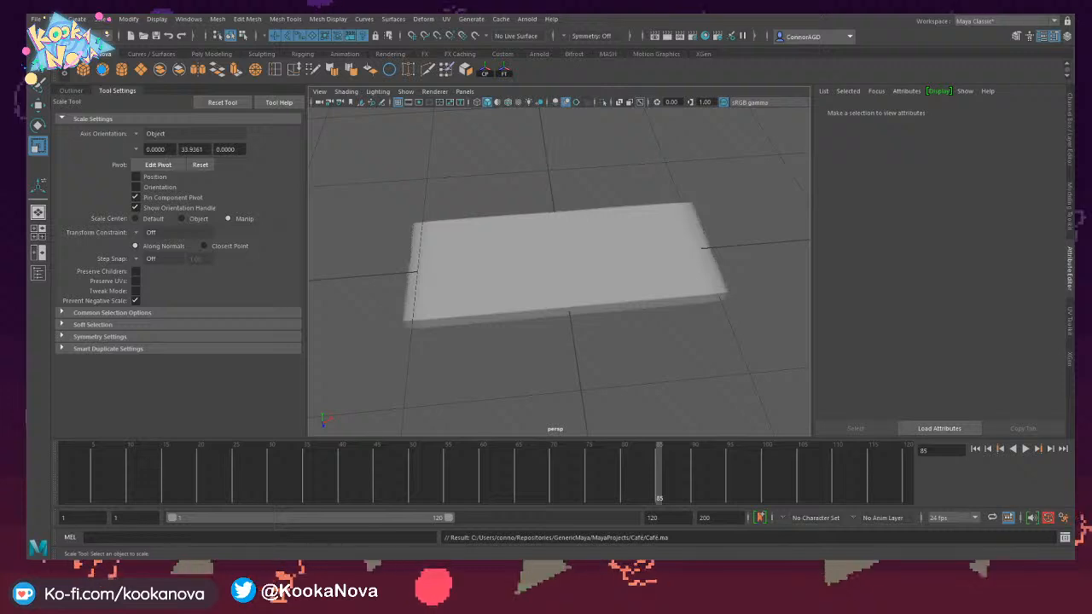
{"action": "left_click_drag", "start_coordinate": [591, 242], "coordinate": [616, 261], "text": "alt"}
{"action": "right_click_drag", "start_coordinate": [616, 262], "coordinate": [661, 270], "text": "alt"}
{"action": "left_click_drag", "start_coordinate": [661, 269], "coordinate": [598, 271], "text": "alt"}
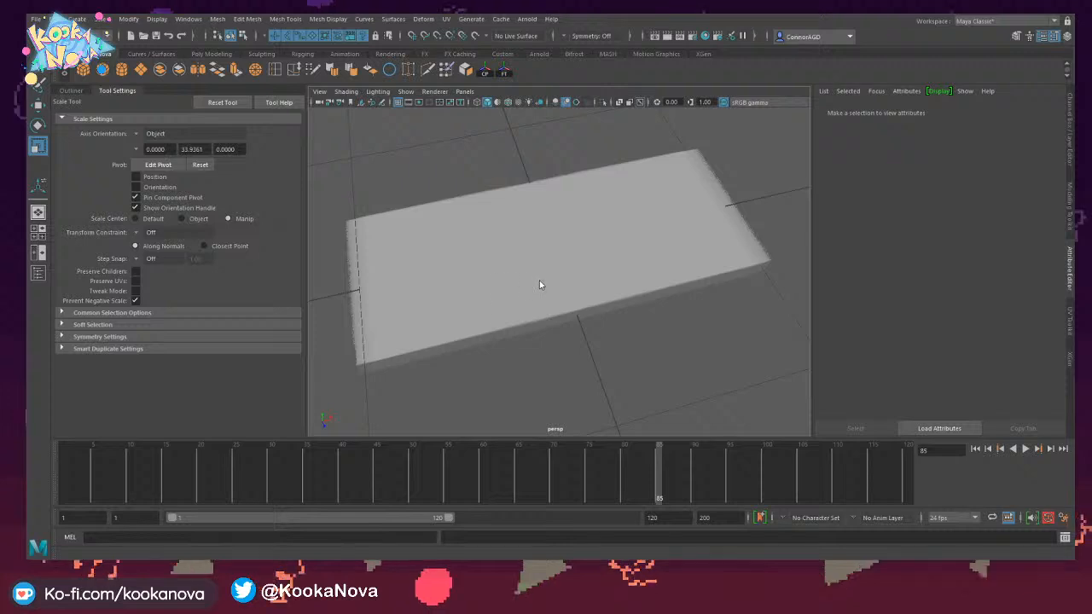
{"action": "key", "text": "ctrl+s"}
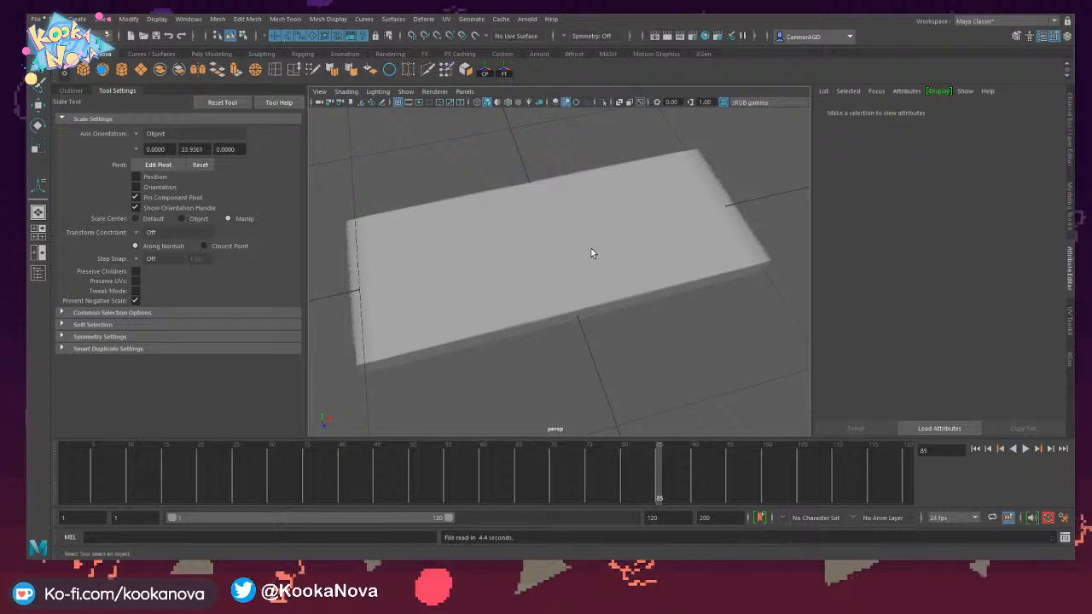
Select the slab, switch to the FX menu set and turn the slab into an nCloth object.
{"action": "key", "text": "q"}
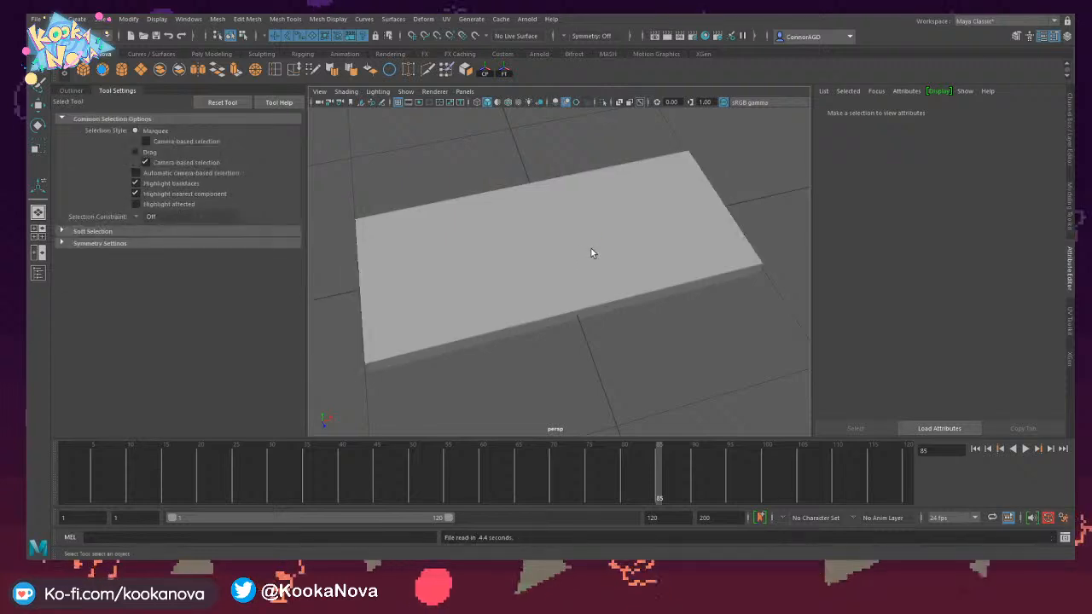
{"action": "left_click", "coordinate": [591, 253]}
{"action": "left_click_drag", "start_coordinate": [592, 248], "coordinate": [629, 248], "text": "alt"}
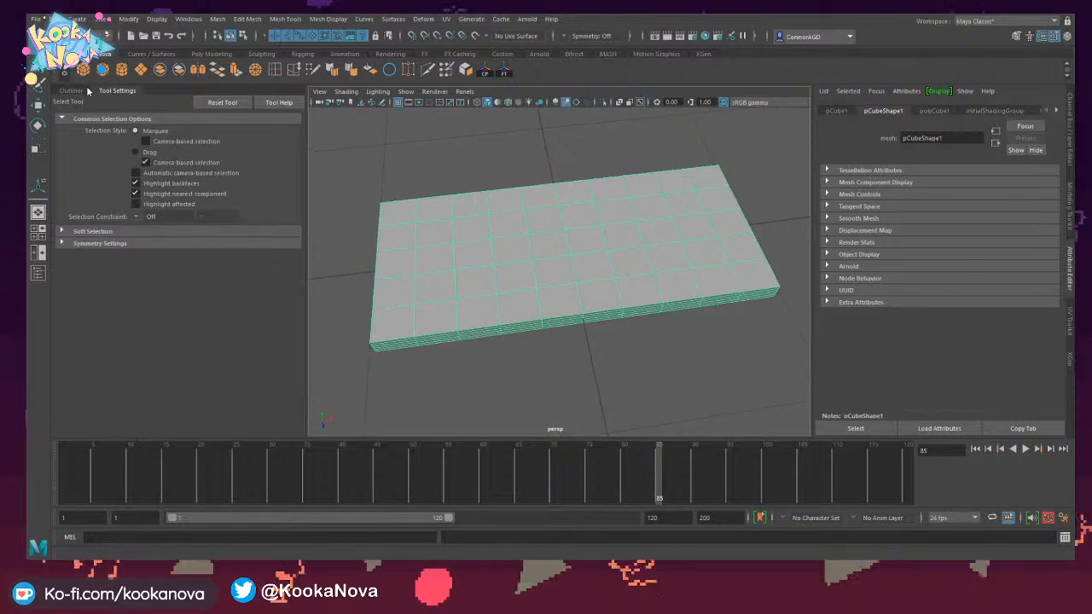
{"action": "key", "text": "F5"}
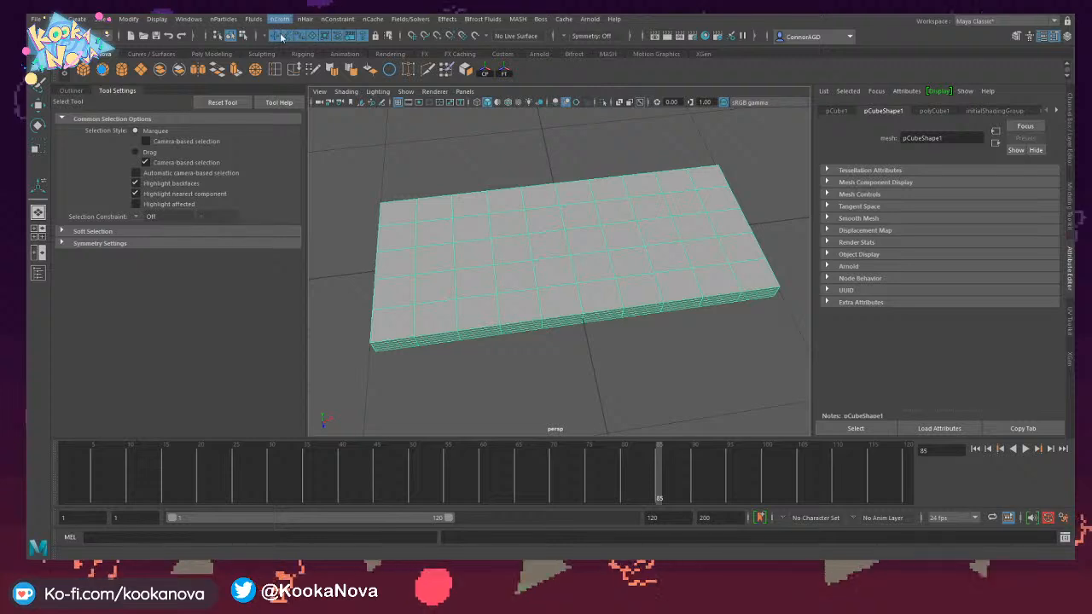
{"action": "left_click", "coordinate": [328, 65]}
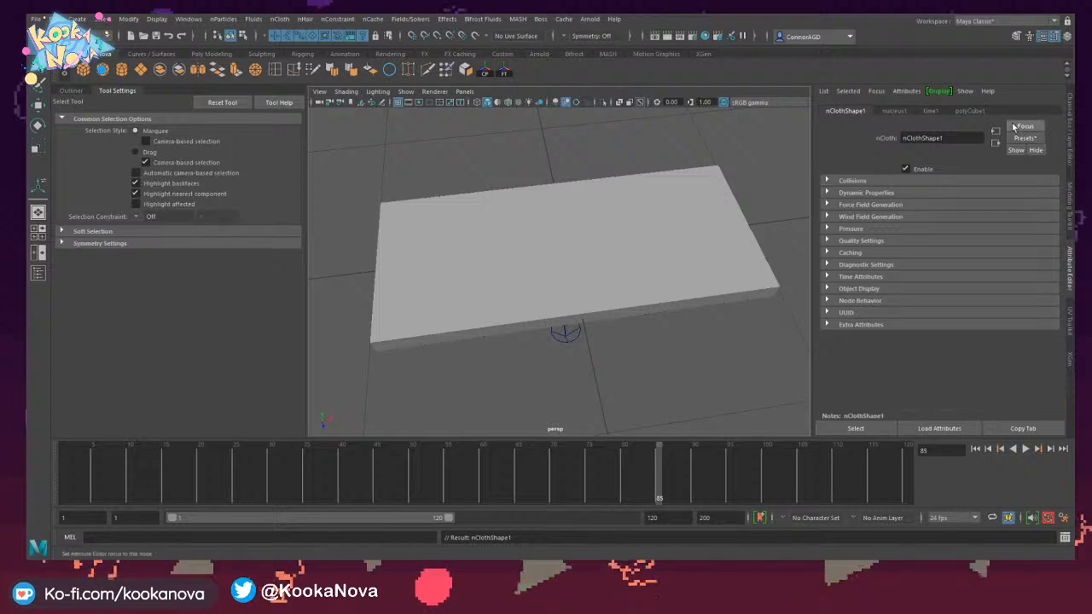
Set the gravity of the nucleus solver to 0.
{"action": "left_click", "coordinate": [894, 111]}
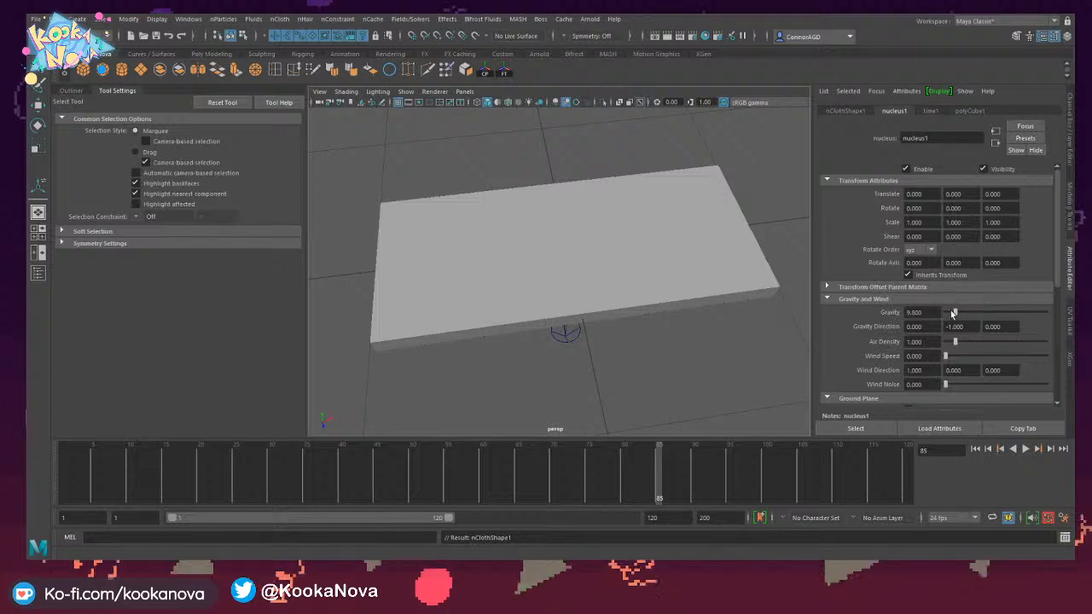
{"action": "left_click_drag", "start_coordinate": [953, 313], "coordinate": [941, 312]}
{"action": "scroll", "coordinate": [947, 315], "scroll_direction": "down", "scroll_amount": 1}
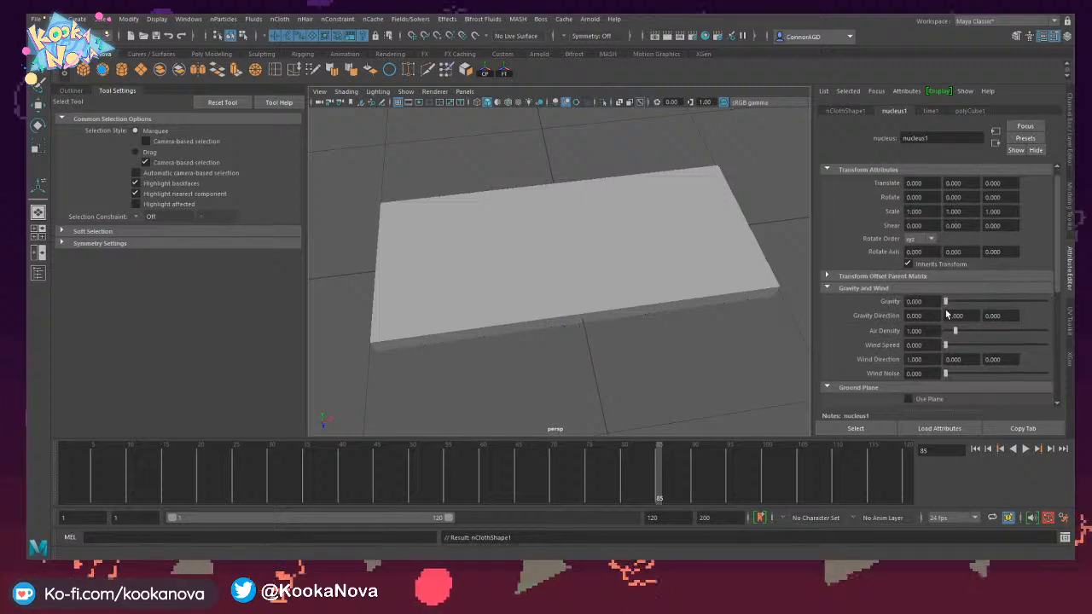
Open the nCloth shape's pressure settings and set Pressure to 0.516.
{"action": "left_click", "coordinate": [964, 110]}
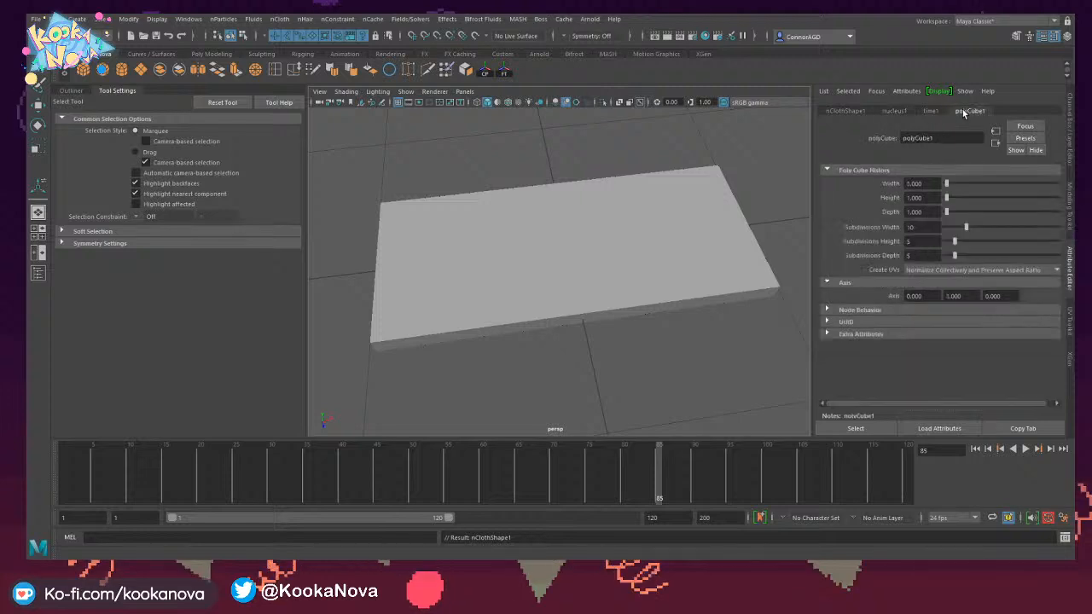
{"action": "left_click", "coordinate": [894, 111]}
{"action": "left_click", "coordinate": [836, 110]}
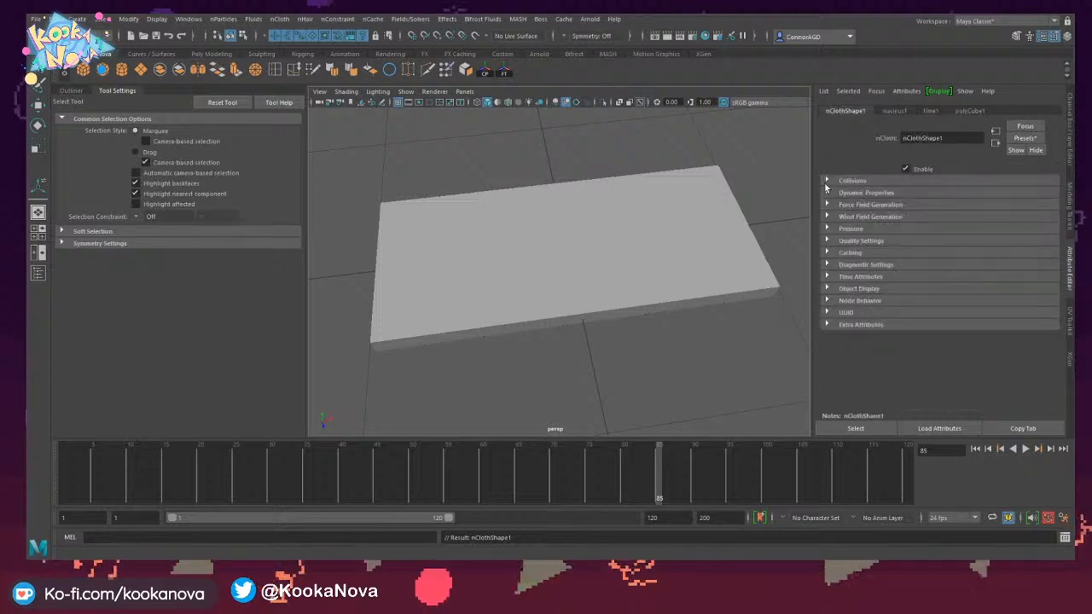
{"action": "left_click", "coordinate": [826, 228]}
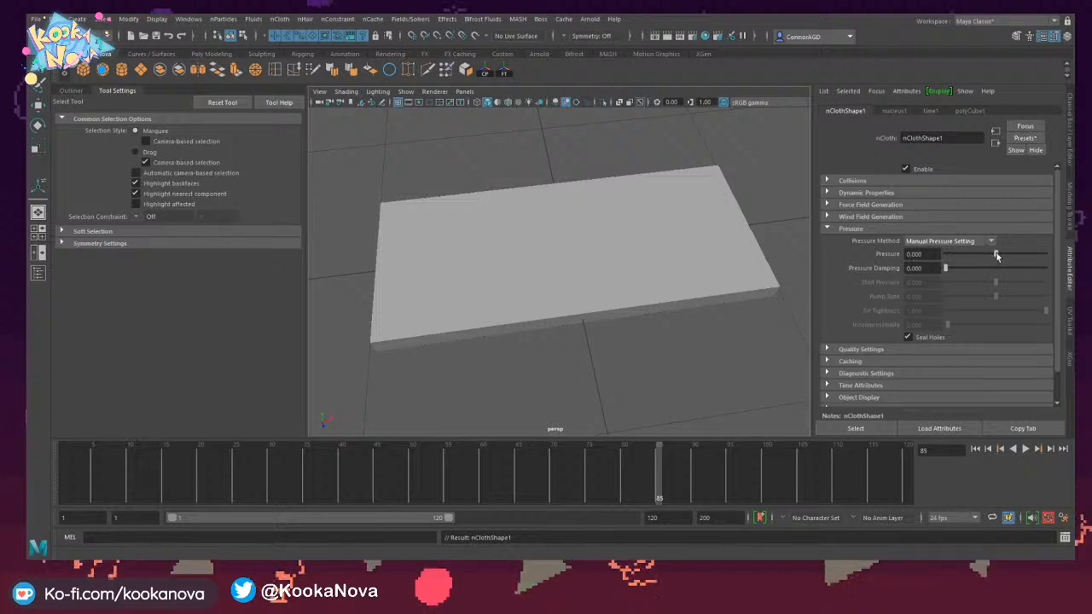
{"action": "left_click_drag", "start_coordinate": [997, 255], "coordinate": [1021, 254]}
Select the slab, play the nCloth simulation while examining the inflating shape from the side, and stop playback.
{"action": "left_click", "coordinate": [652, 271]}
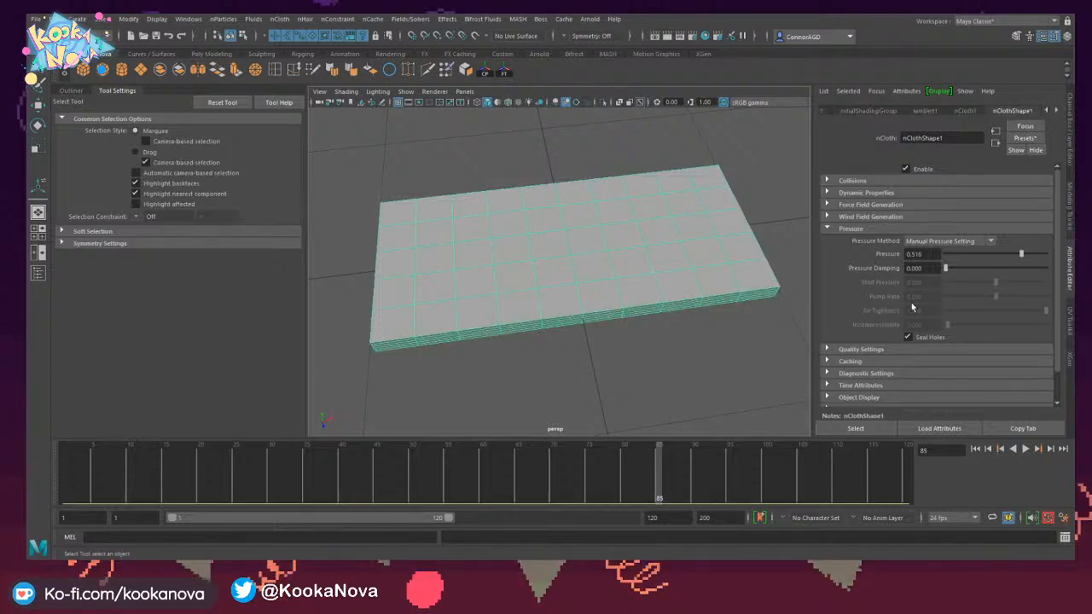
{"action": "left_click", "coordinate": [1025, 450]}
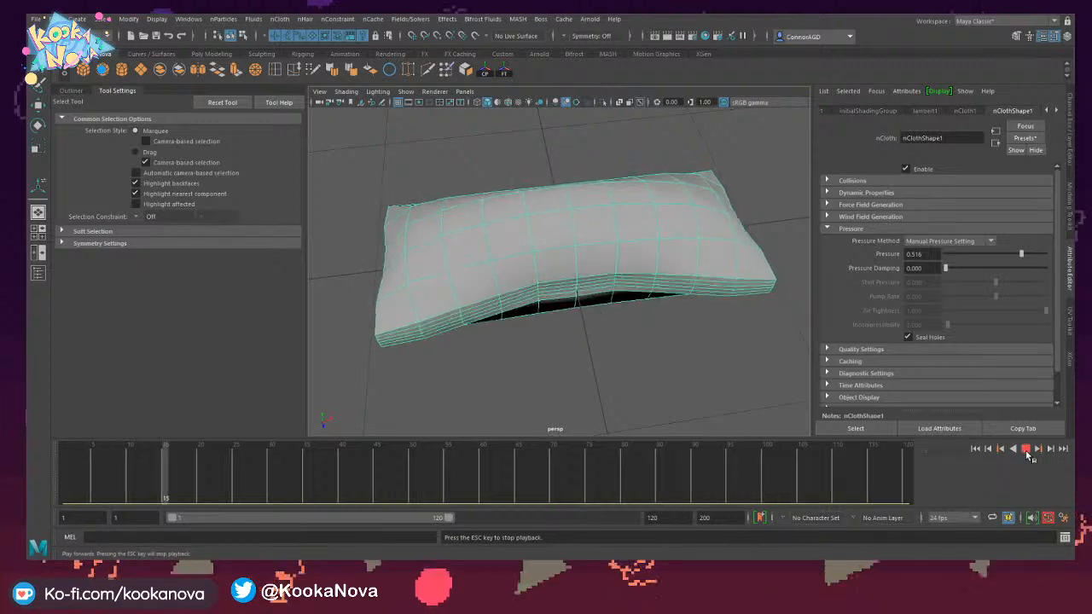
{"action": "left_click_drag", "start_coordinate": [677, 315], "coordinate": [717, 316], "text": "alt"}
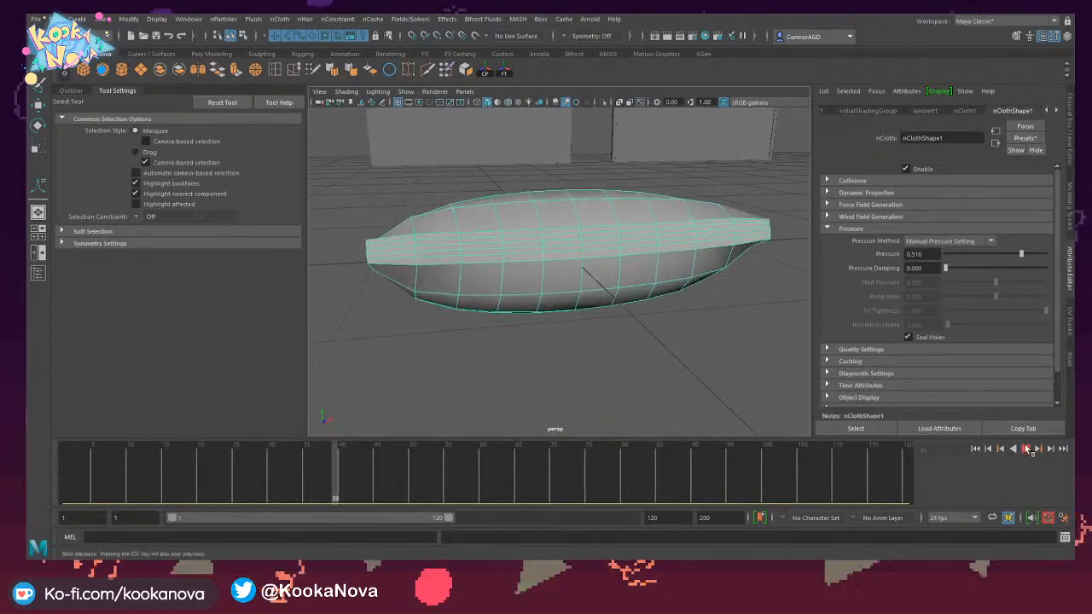
{"action": "left_click_drag", "start_coordinate": [590, 288], "coordinate": [639, 312], "text": "alt"}
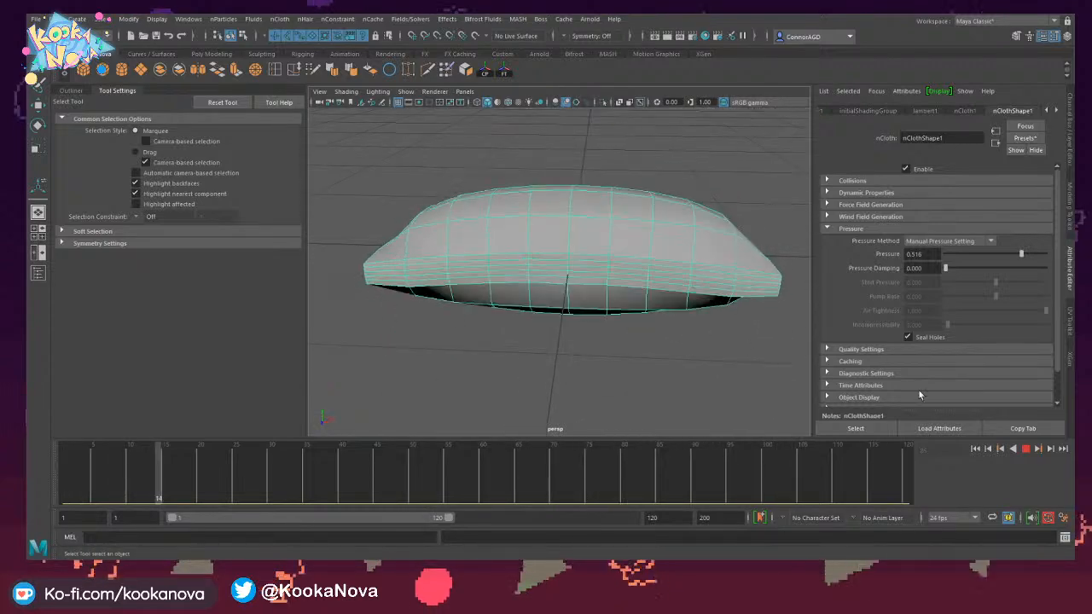
{"action": "left_click", "coordinate": [1025, 448]}
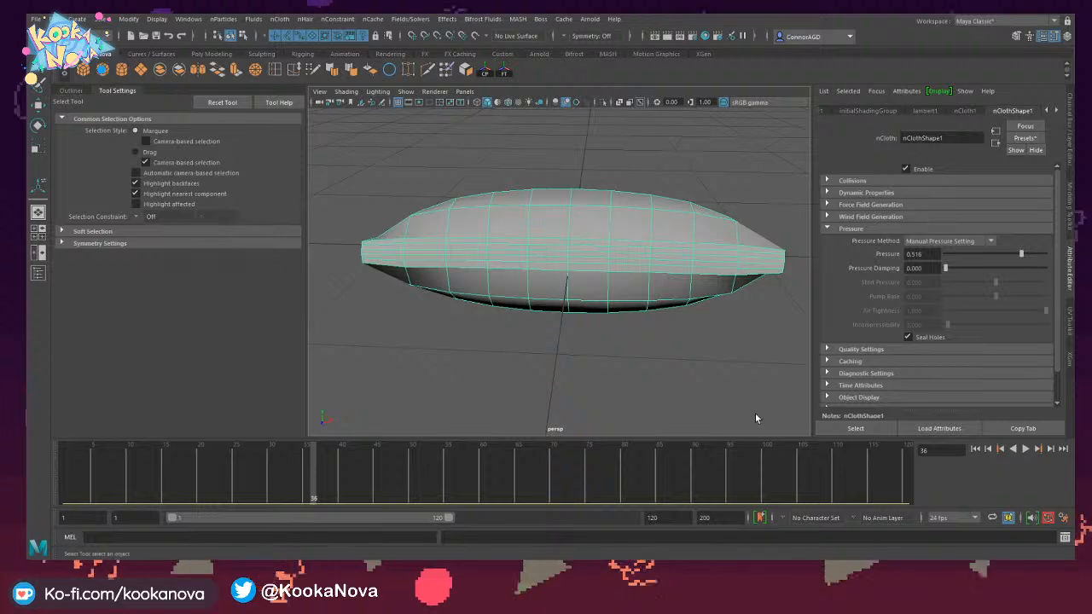
Return to frame 1, try an nCloth Pressure of -0.121, and run and stop the simulation.
{"action": "left_click_drag", "start_coordinate": [390, 480], "coordinate": [70, 467]}
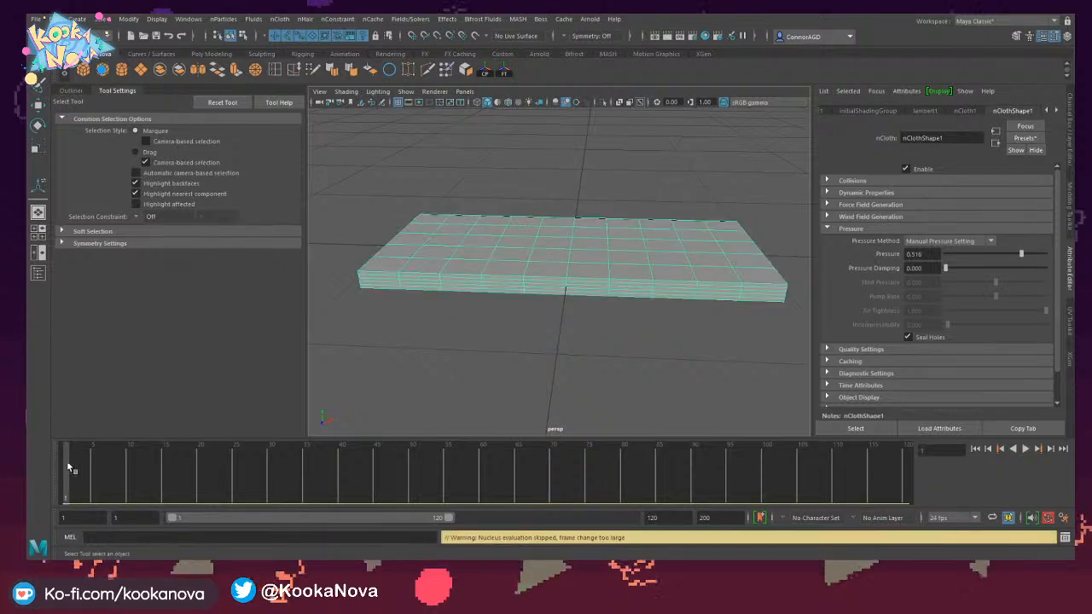
{"action": "left_click_drag", "start_coordinate": [1011, 255], "coordinate": [990, 261]}
{"action": "left_click", "coordinate": [1025, 448]}
{"action": "left_click_drag", "start_coordinate": [569, 251], "coordinate": [690, 273], "text": "alt"}
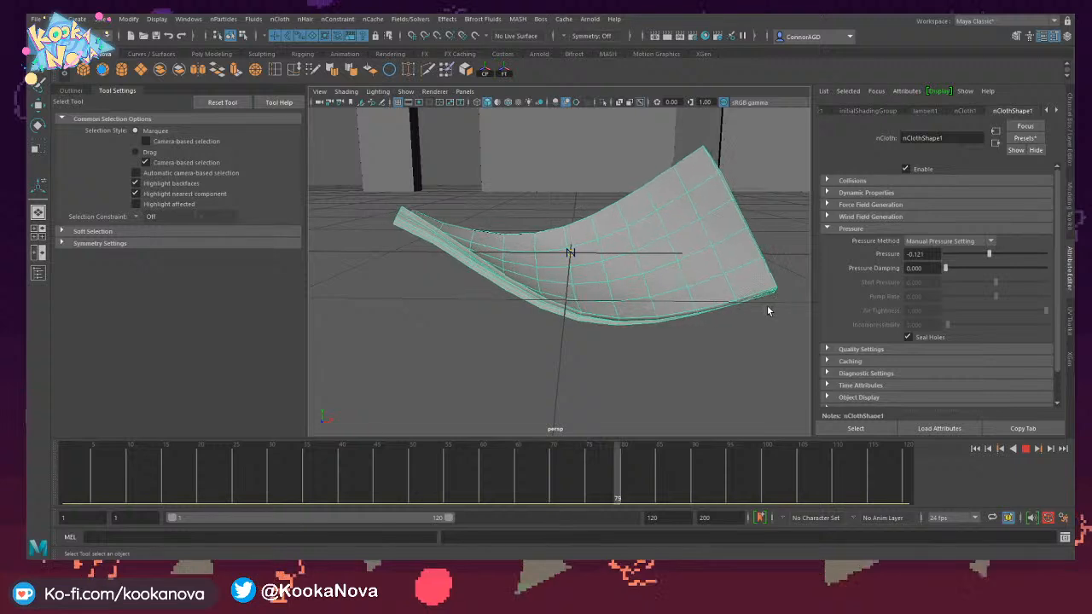
{"action": "left_click", "coordinate": [1027, 449]}
Set the nCloth Pressure to 1.000 and play the simulation, examining the pillow shape.
{"action": "left_click", "coordinate": [1000, 256]}
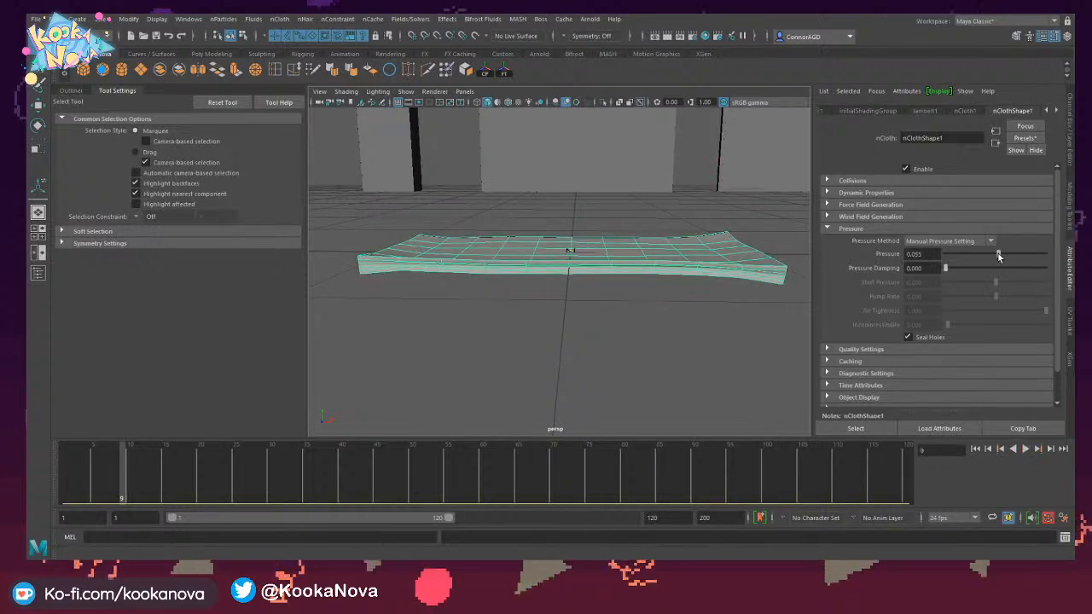
{"action": "left_click_drag", "start_coordinate": [1000, 256], "coordinate": [1046, 254]}
{"action": "left_click", "coordinate": [1026, 449]}
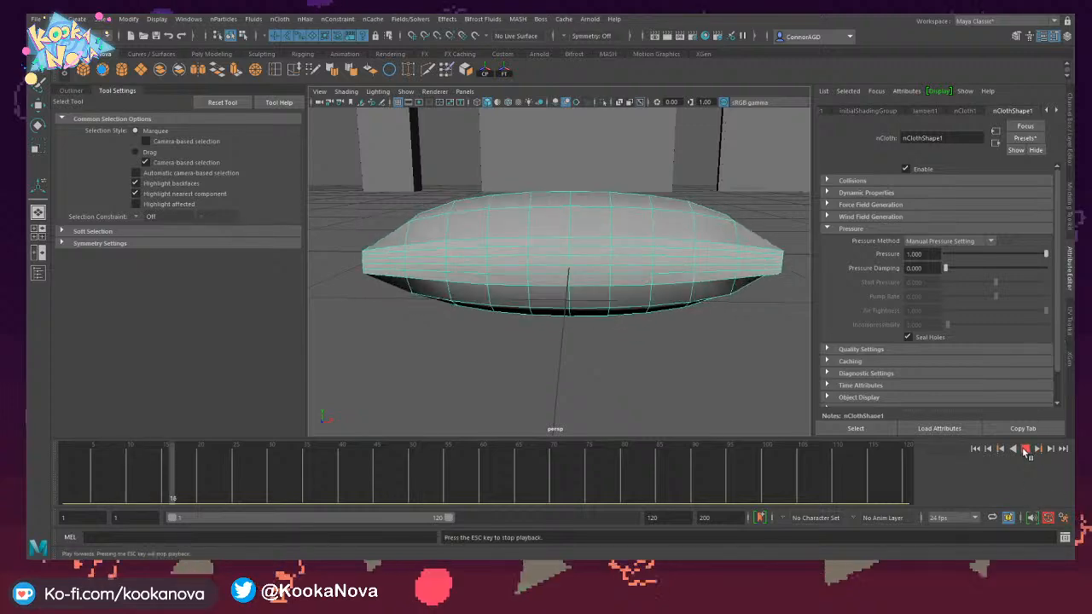
{"action": "left_click_drag", "start_coordinate": [700, 358], "coordinate": [722, 339], "text": "alt"}
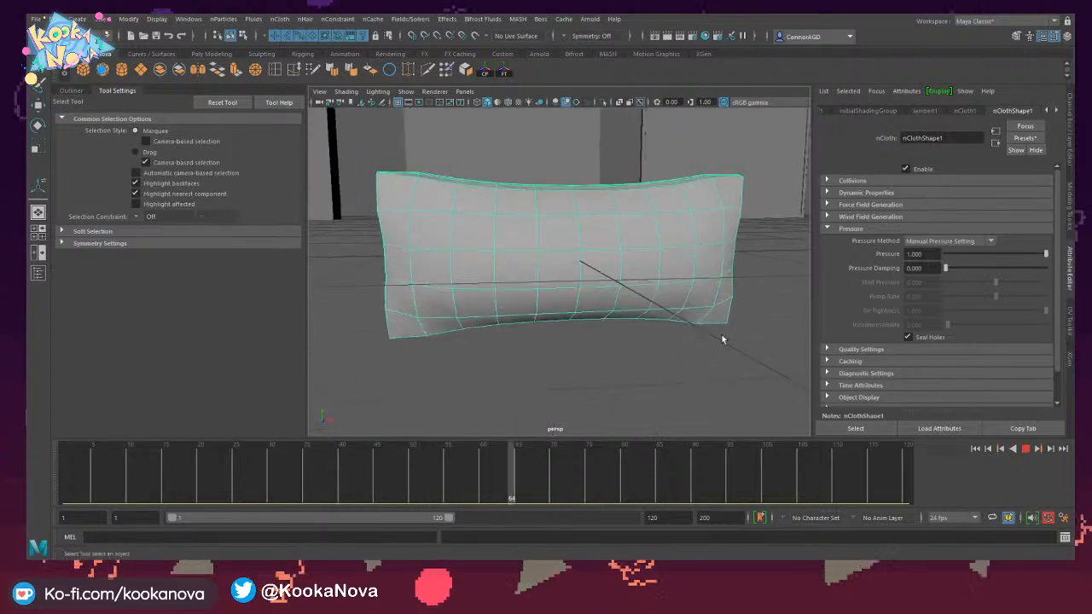
Stop playback, set the nCloth Pressure to 0.066, and replay the simulation while examining the pillow from the side.
{"action": "left_click", "coordinate": [1026, 449]}
{"action": "left_click_drag", "start_coordinate": [992, 254], "coordinate": [1000, 261]}
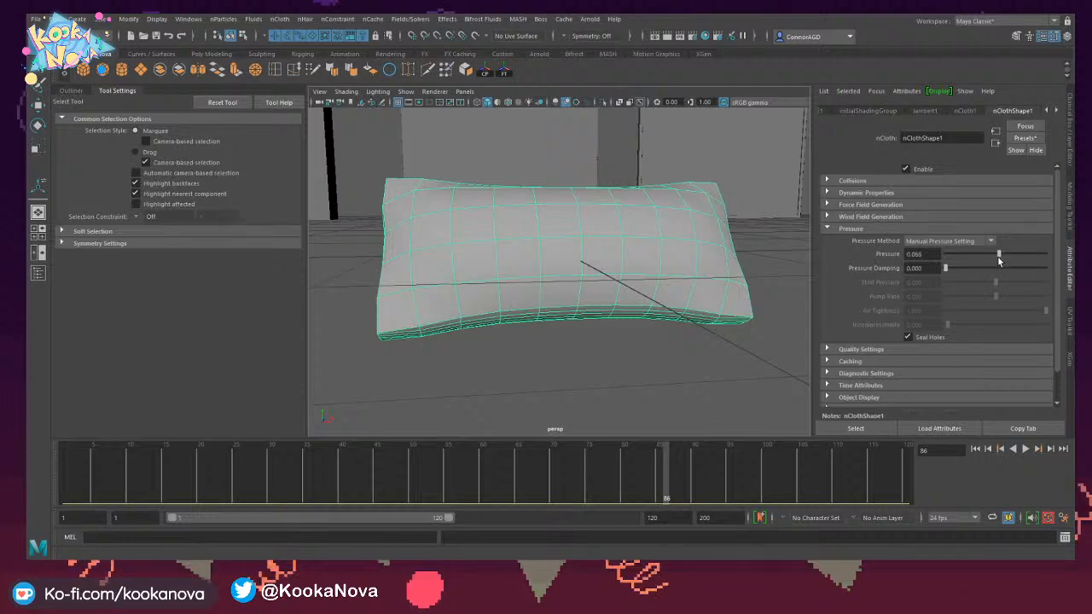
{"action": "left_click", "coordinate": [1027, 452]}
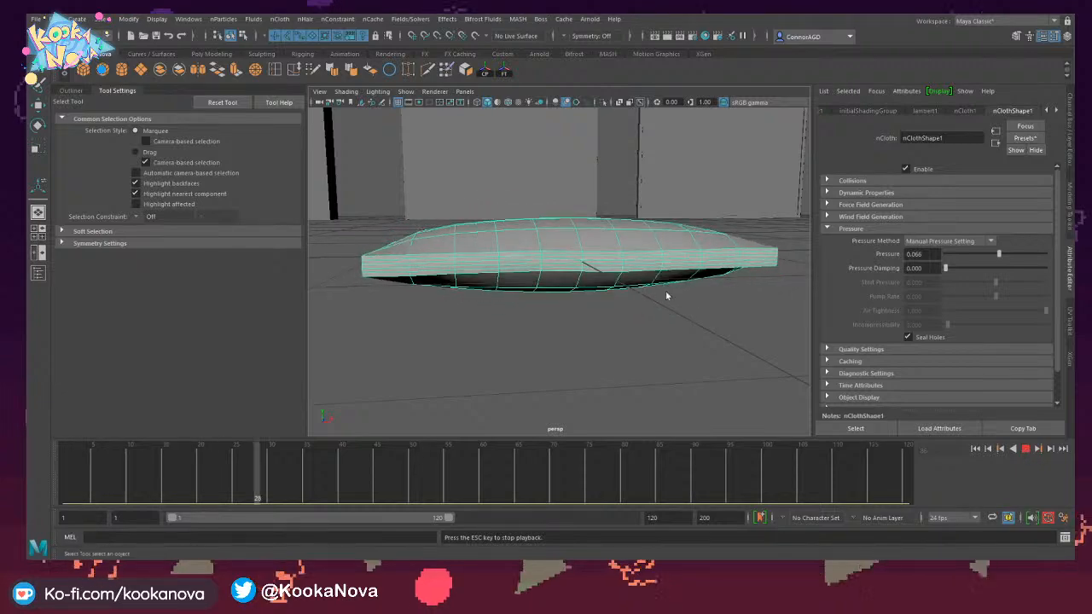
{"action": "mouse_move", "coordinate": [666, 296]}
{"action": "left_mouse_down", "text": "alt"}
{"action": "mouse_move", "coordinate": [658, 317]}
{"action": "mouse_move", "coordinate": [705, 325]}
{"action": "mouse_move", "coordinate": [691, 339]}
{"action": "mouse_move", "coordinate": [671, 307]}
{"action": "left_mouse_up", "text": "alt"}
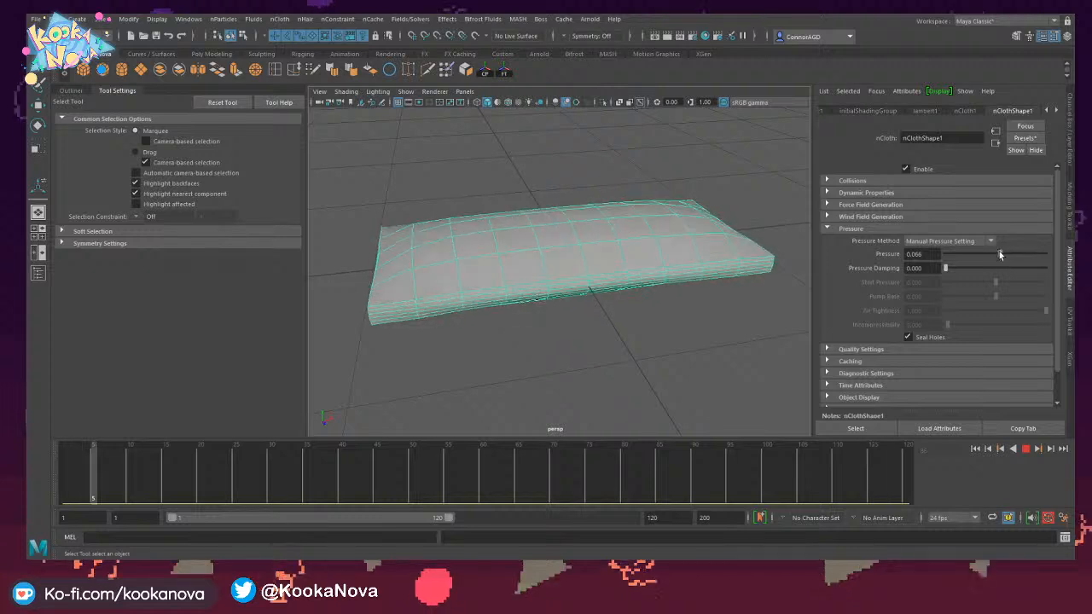
Set the nCloth Pressure to 0.187, return to frame 1, and play the simulation again.
{"action": "left_click_drag", "start_coordinate": [999, 254], "coordinate": [1004, 253]}
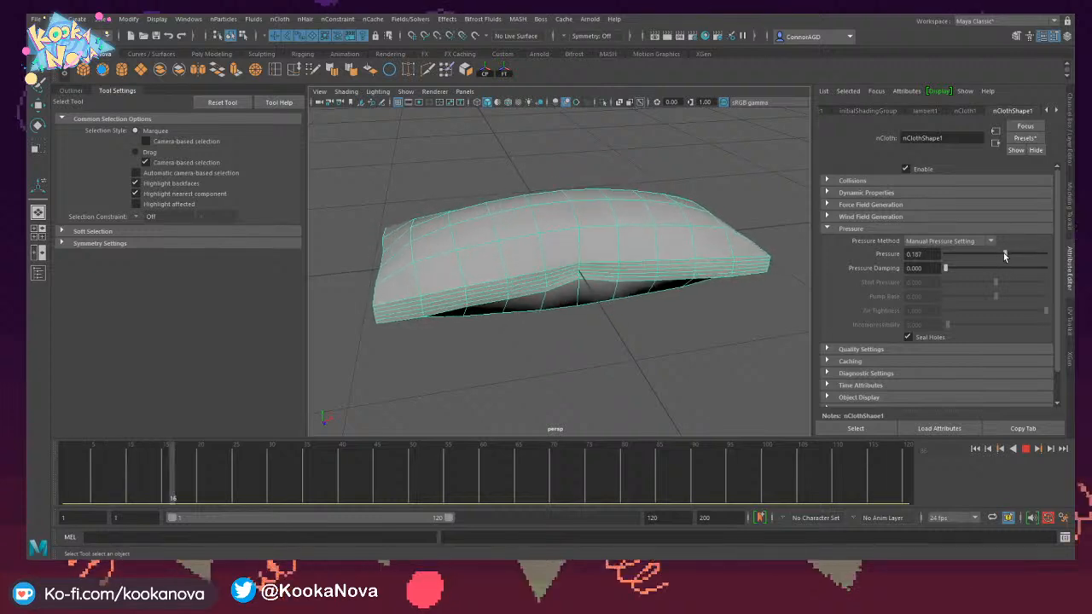
{"action": "left_click", "coordinate": [1024, 448]}
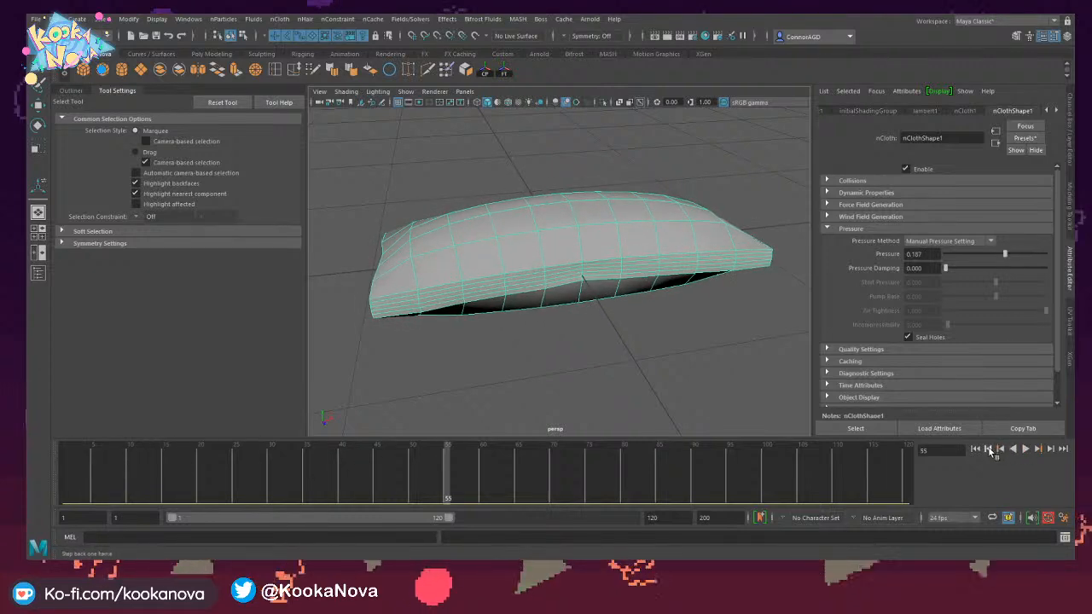
{"action": "left_click", "coordinate": [988, 449]}
{"action": "left_click_drag", "start_coordinate": [486, 483], "coordinate": [28, 471]}
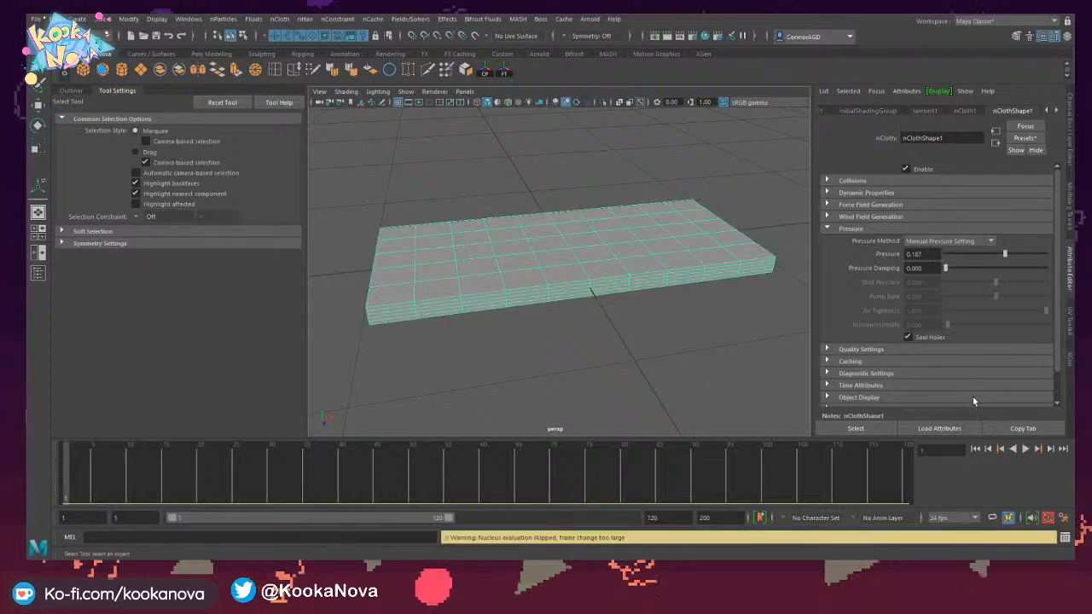
{"action": "left_click", "coordinate": [1027, 449]}
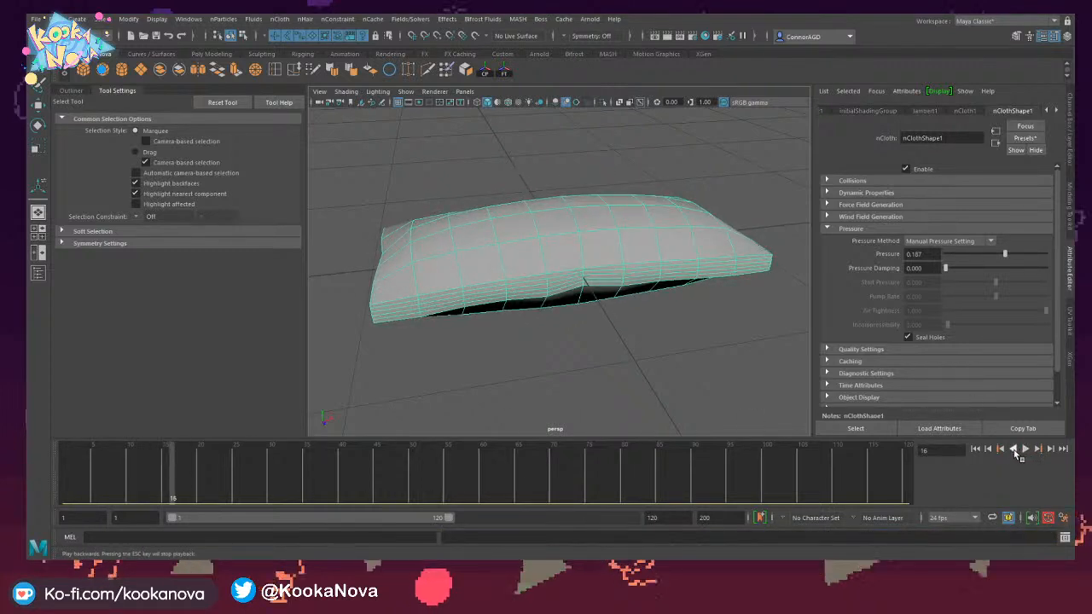
Step back a few frames, replay the simulation, and scrub to frame 28 while examining the pillow's shape.
{"action": "left_click_drag", "start_coordinate": [567, 272], "coordinate": [589, 355], "text": "alt"}
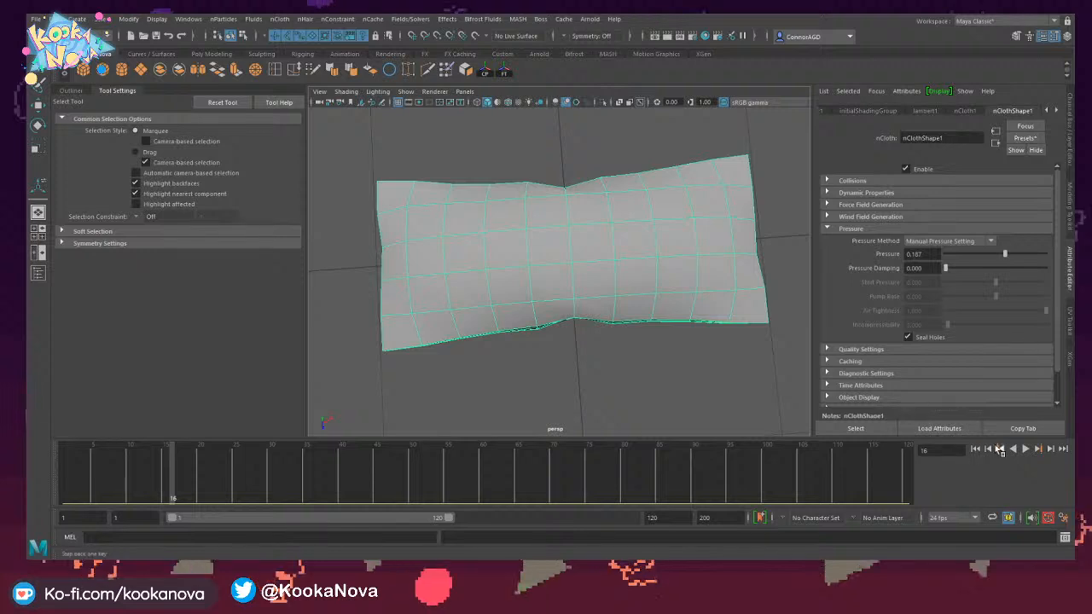
{"action": "left_click", "coordinate": [996, 452]}
{"action": "left_click", "coordinate": [996, 452]}
{"action": "left_click", "coordinate": [996, 452]}
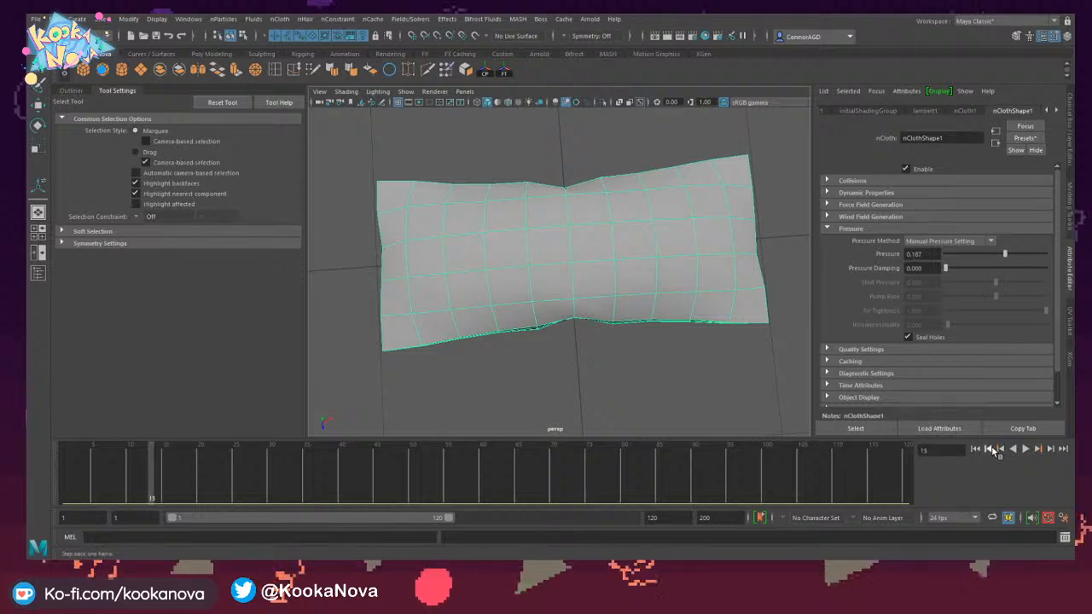
{"action": "left_click", "coordinate": [1025, 449]}
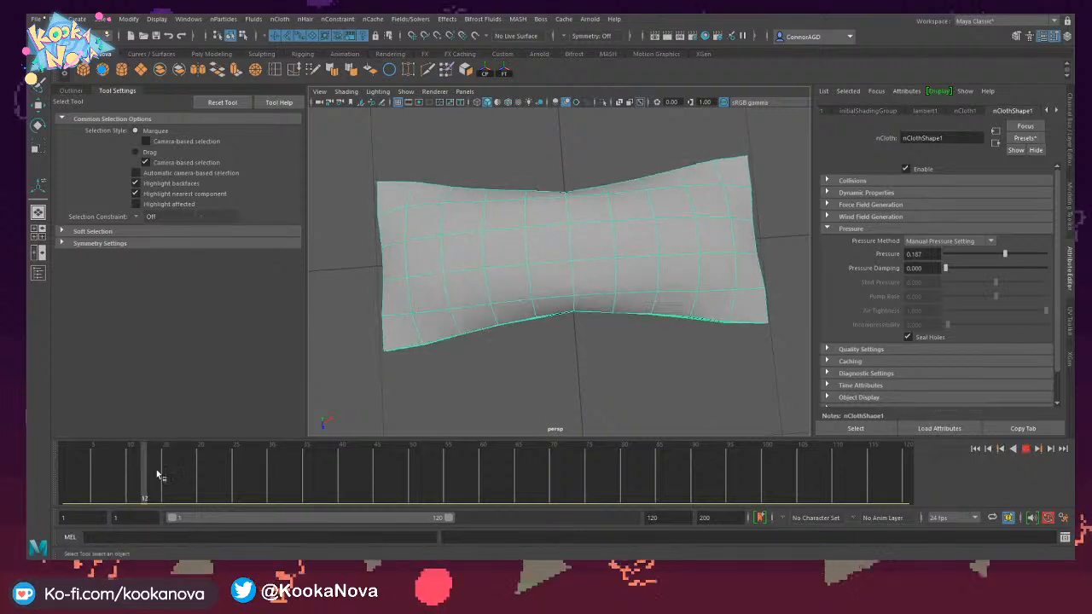
{"action": "mouse_move", "coordinate": [111, 468]}
{"action": "left_mouse_down"}
{"action": "mouse_move", "coordinate": [274, 470]}
{"action": "mouse_move", "coordinate": [238, 468]}
{"action": "mouse_move", "coordinate": [257, 471]}
{"action": "left_mouse_up"}
{"action": "mouse_move", "coordinate": [478, 282]}
{"action": "left_mouse_down", "text": "alt"}
{"action": "mouse_move", "coordinate": [498, 256]}
{"action": "mouse_move", "coordinate": [481, 273]}
{"action": "mouse_move", "coordinate": [470, 266]}
{"action": "left_mouse_up", "text": "alt"}
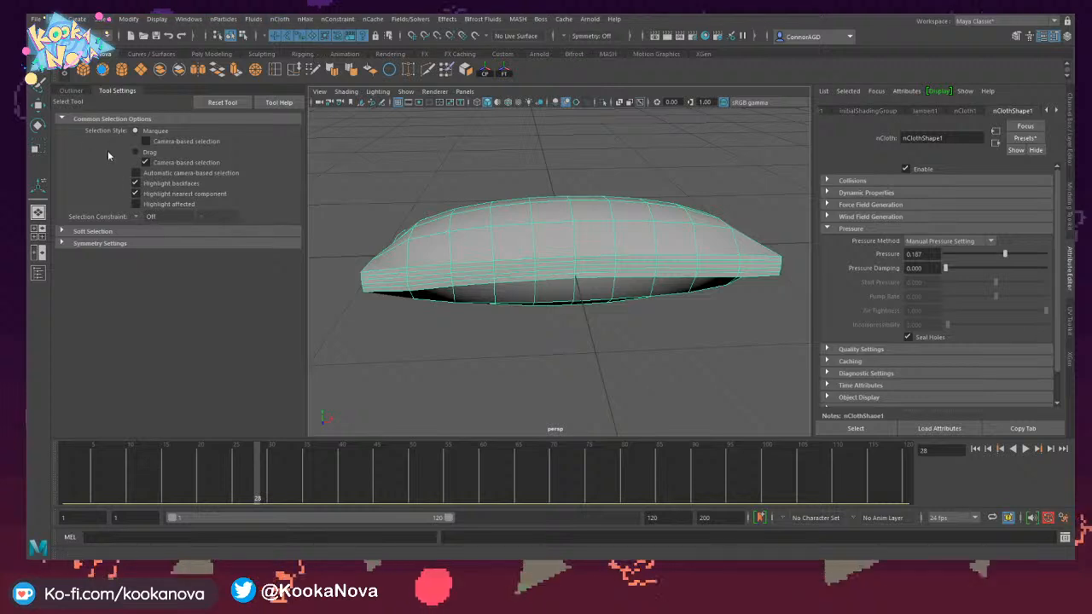
Return to frame 1, reselect the pillow with the Rotate tool active, and play and stop the simulation.
{"action": "left_click", "coordinate": [145, 162]}
{"action": "left_click_drag", "start_coordinate": [586, 214], "coordinate": [626, 237], "text": "alt"}
{"action": "left_click", "coordinate": [974, 449]}
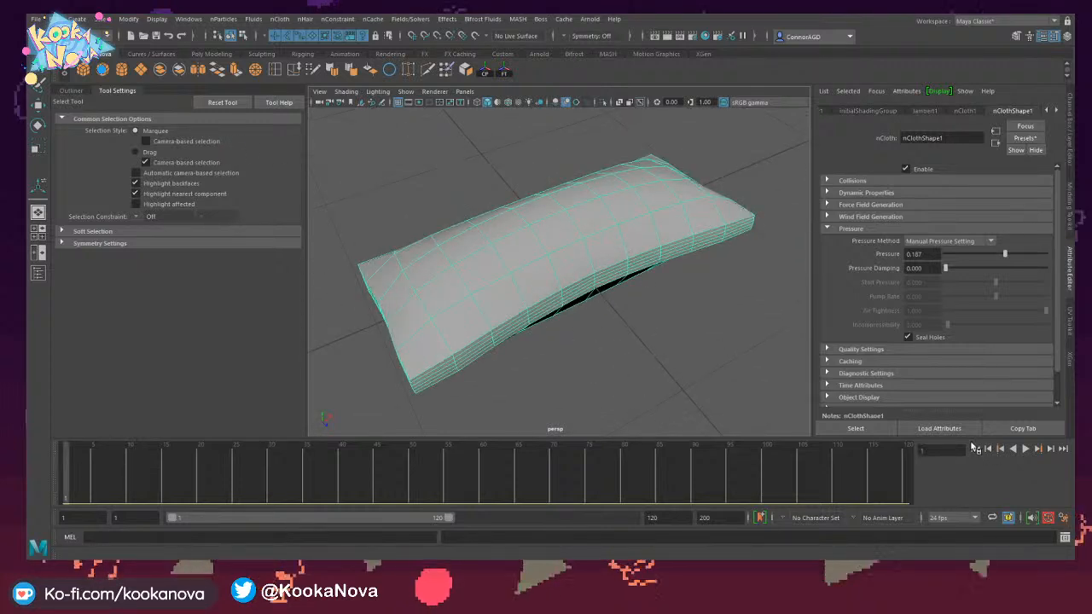
{"action": "left_click", "coordinate": [685, 343]}
{"action": "key", "text": "e"}
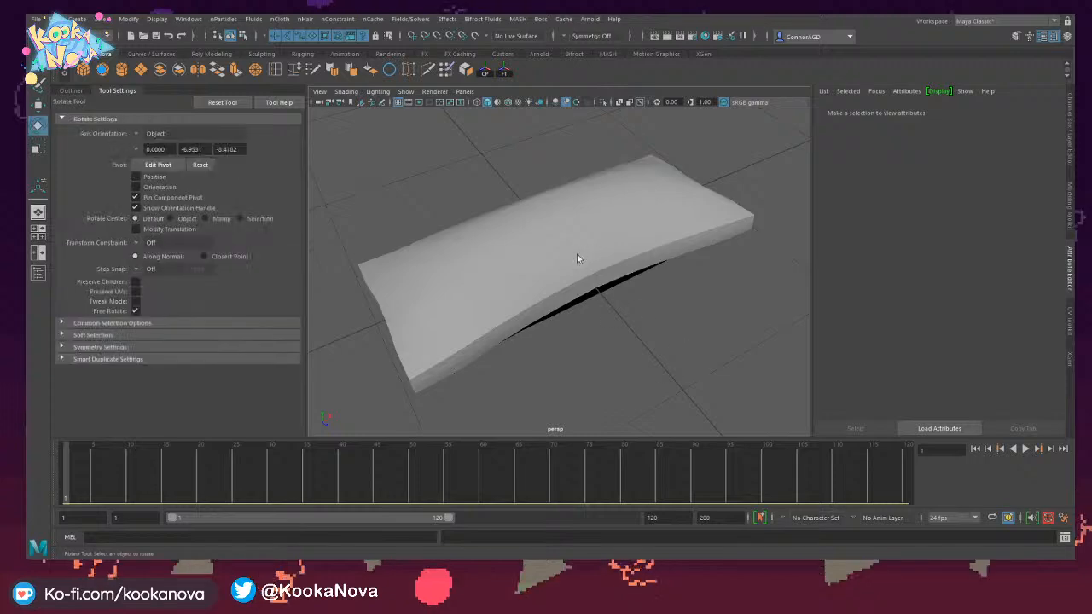
{"action": "left_click", "coordinate": [576, 254]}
{"action": "left_click_drag", "start_coordinate": [580, 264], "coordinate": [557, 247]}
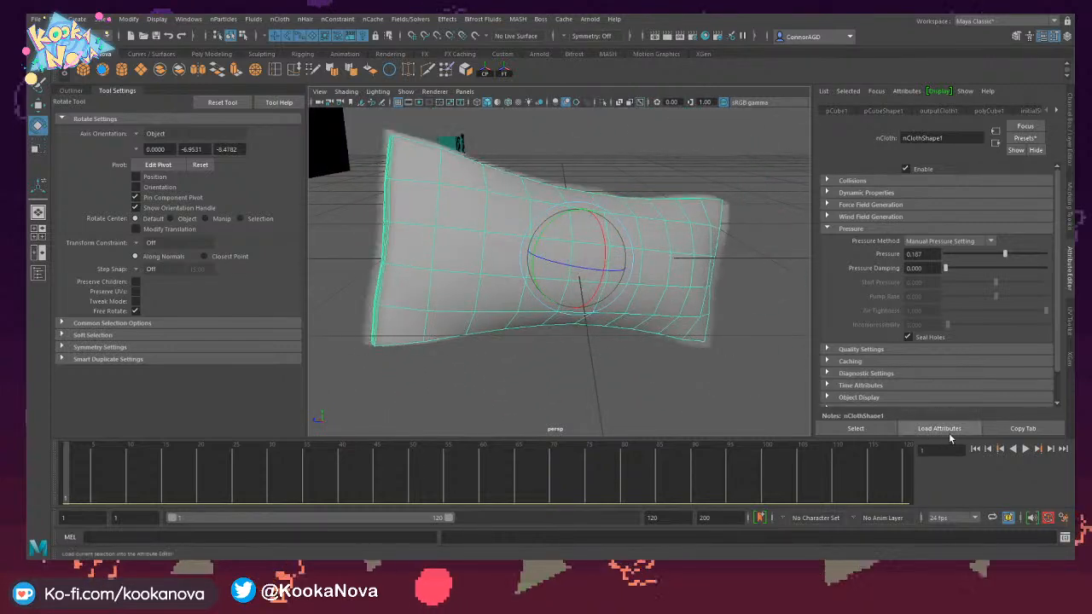
{"action": "left_click", "coordinate": [1028, 450]}
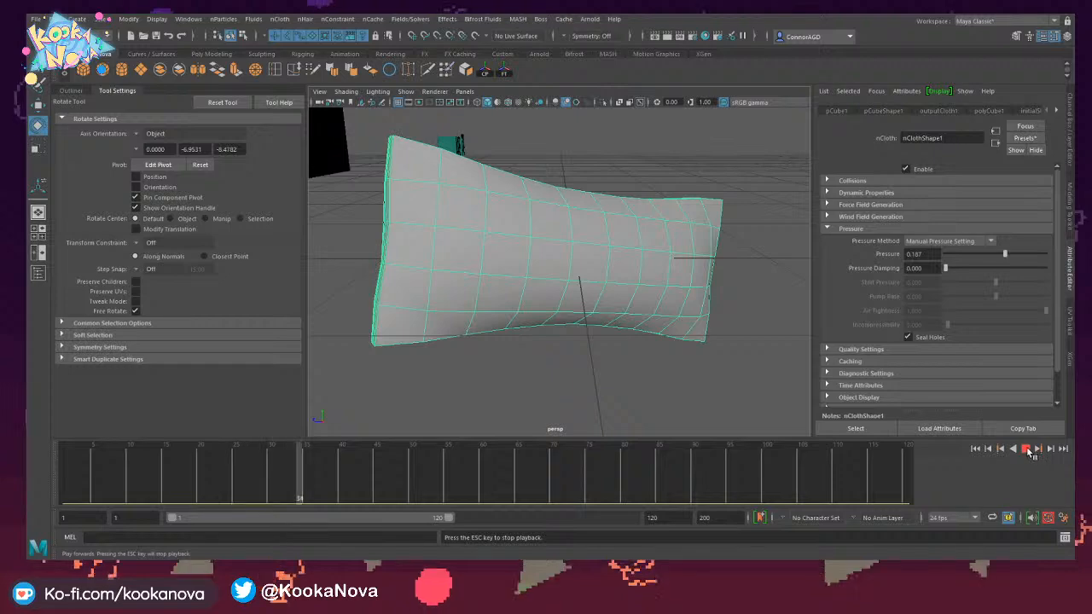
{"action": "left_click", "coordinate": [1029, 452]}
Compare the simulated pillow with the finished pillow model among the other café assets.
{"action": "mouse_move", "coordinate": [546, 295]}
{"action": "left_mouse_down", "text": "alt"}
{"action": "mouse_move", "coordinate": [697, 329]}
{"action": "mouse_move", "coordinate": [583, 325]}
{"action": "mouse_move", "coordinate": [560, 299]}
{"action": "left_mouse_up", "text": "alt"}
{"action": "key", "text": "w"}
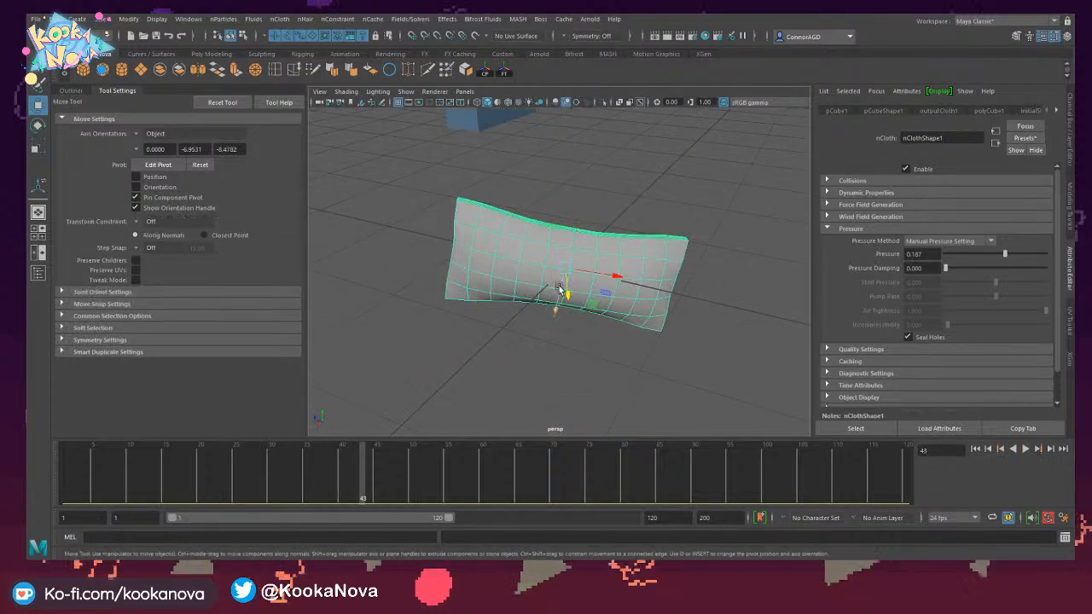
{"action": "scroll", "coordinate": [586, 338], "scroll_direction": "down", "scroll_amount": 6}
{"action": "left_click_drag", "start_coordinate": [586, 338], "coordinate": [714, 332], "text": "alt"}
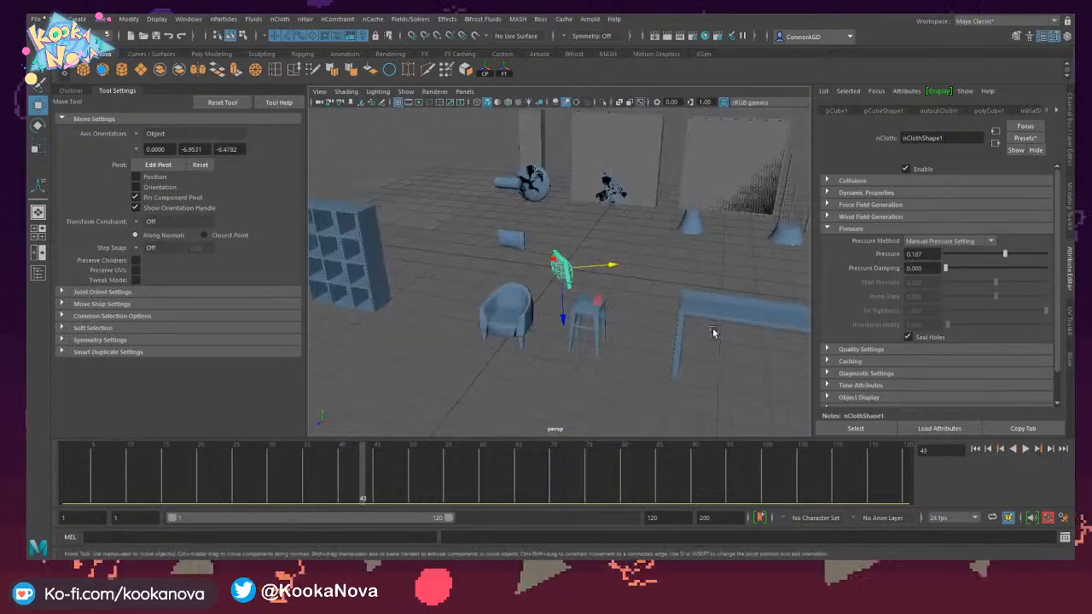
{"action": "scroll", "coordinate": [509, 239], "scroll_direction": "up", "scroll_amount": 8}
{"action": "middle_click_drag", "start_coordinate": [495, 254], "coordinate": [551, 257], "text": "alt"}
{"action": "scroll", "coordinate": [495, 253], "scroll_direction": "down", "scroll_amount": 2}
{"action": "left_click_drag", "start_coordinate": [495, 254], "coordinate": [501, 278], "text": "alt"}
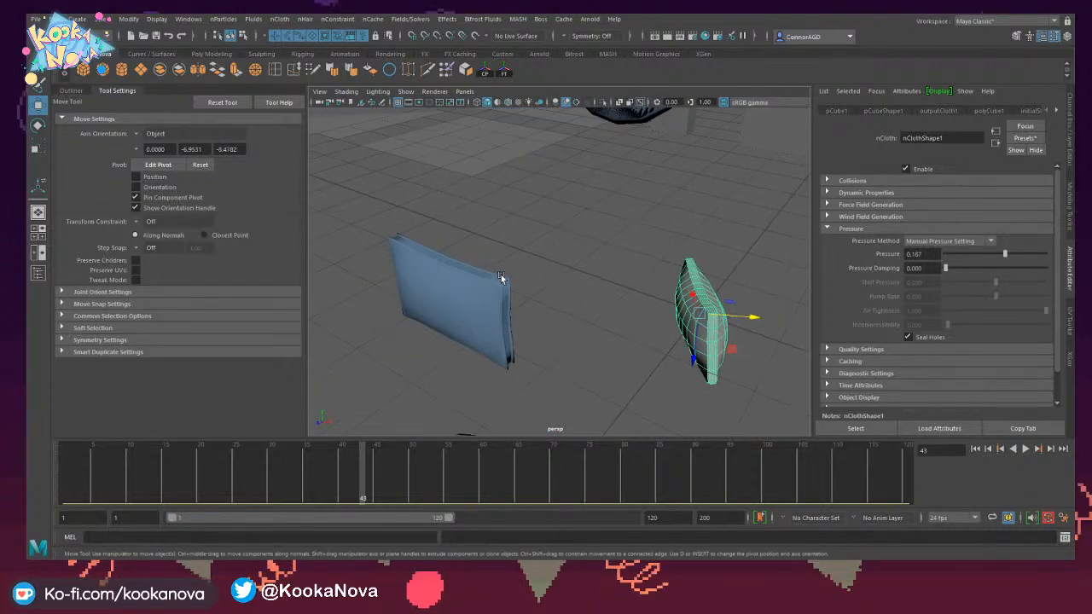
Delete the simulated pillow and the leftover simulation objects at its location.
{"action": "left_click_drag", "start_coordinate": [728, 314], "coordinate": [768, 337]}
{"action": "left_click_drag", "start_coordinate": [616, 257], "coordinate": [771, 391]}
{"action": "key", "text": "Delete"}
{"action": "left_click", "coordinate": [707, 316]}
{"action": "key", "text": "Delete"}
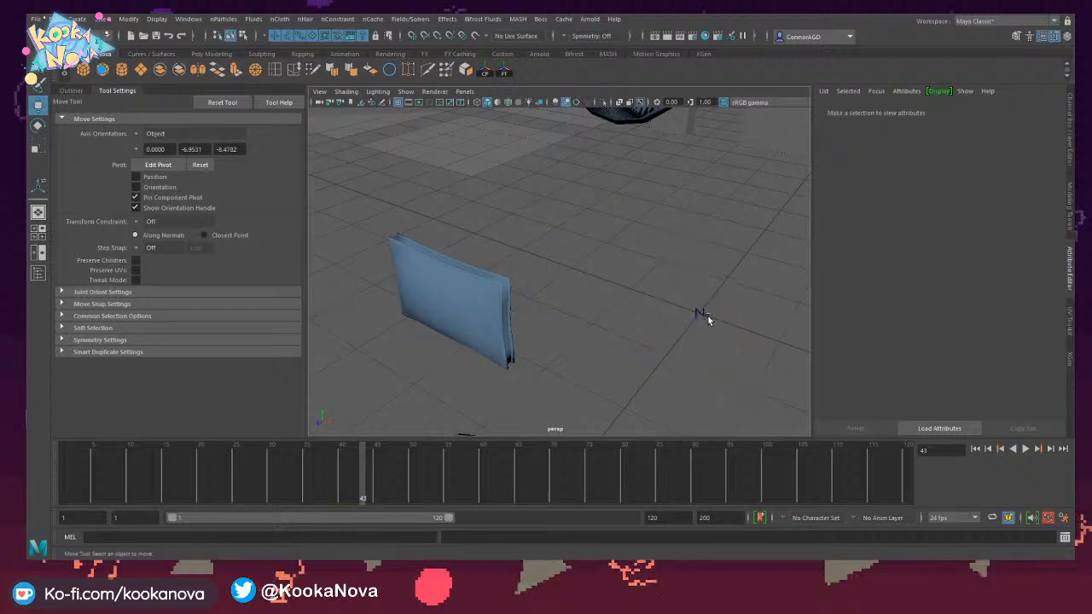
{"action": "left_click", "coordinate": [701, 314]}
{"action": "key", "text": "Delete"}
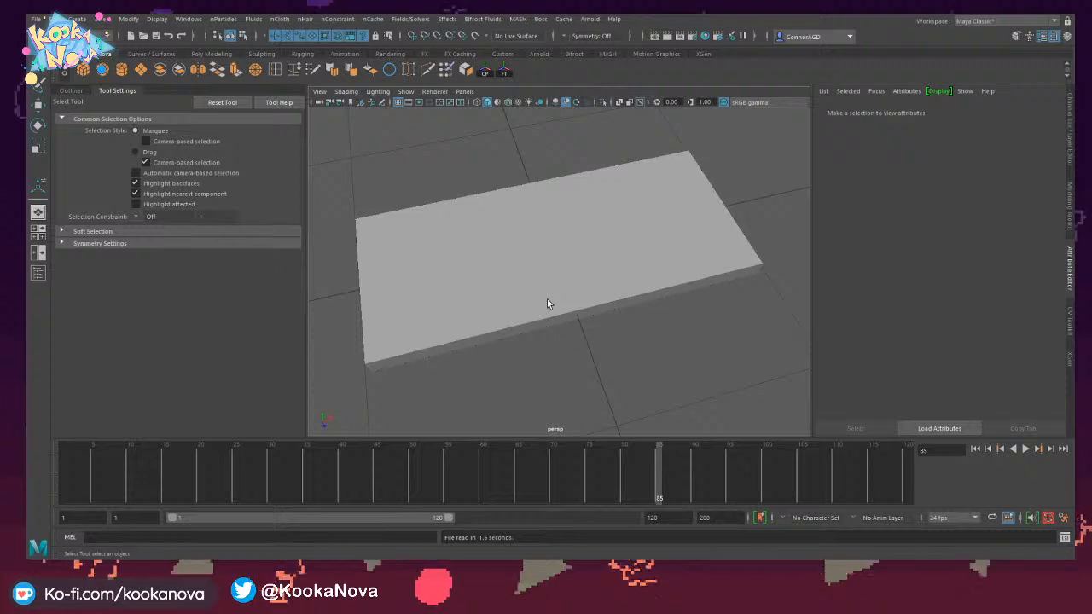
Delete the flat pillow slab from the scene.
{"action": "left_click", "coordinate": [535, 236]}
{"action": "key", "text": "Delete"}
Locate the potted plants, frame the arching leaf, and examine how its base meets the soil in the pot.
{"action": "left_click_drag", "start_coordinate": [629, 293], "coordinate": [611, 265], "text": "alt"}
{"action": "middle_click_drag", "start_coordinate": [611, 265], "coordinate": [629, 271], "text": "alt"}
{"action": "right_click_drag", "start_coordinate": [629, 270], "coordinate": [512, 241], "text": "alt"}
{"action": "middle_click_drag", "start_coordinate": [512, 241], "coordinate": [644, 213], "text": "alt"}
{"action": "right_click_drag", "start_coordinate": [555, 256], "coordinate": [588, 261], "text": "alt"}
{"action": "middle_click_drag", "start_coordinate": [554, 239], "coordinate": [683, 303], "text": "alt"}
{"action": "right_click_drag", "start_coordinate": [653, 256], "coordinate": [685, 244], "text": "alt"}
{"action": "left_click_drag", "start_coordinate": [685, 244], "coordinate": [622, 258], "text": "alt"}
{"action": "right_click_drag", "start_coordinate": [622, 258], "coordinate": [546, 247], "text": "alt"}
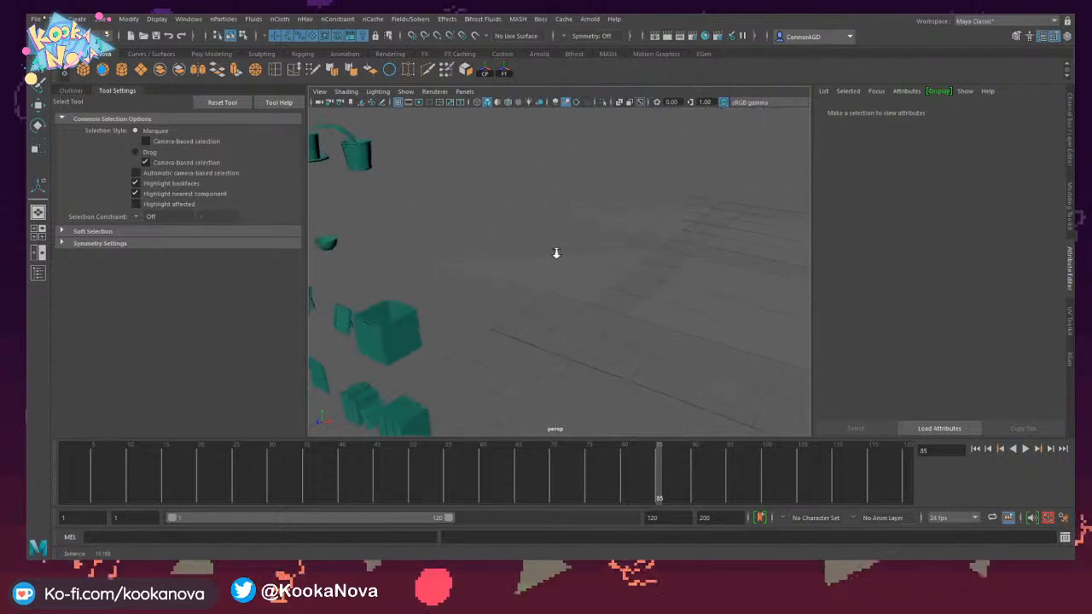
{"action": "left_click_drag", "start_coordinate": [383, 170], "coordinate": [442, 176], "text": "alt"}
{"action": "left_click", "coordinate": [444, 177]}
{"action": "key", "text": "f"}
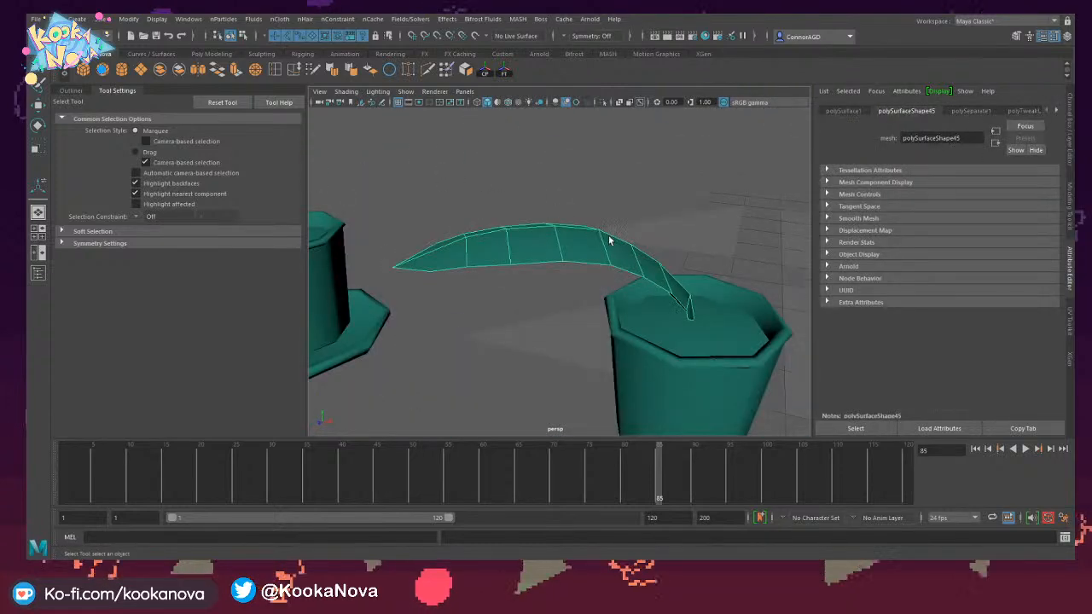
{"action": "left_click_drag", "start_coordinate": [610, 239], "coordinate": [572, 213], "text": "alt"}
{"action": "left_click", "coordinate": [655, 247]}
{"action": "middle_click_drag", "start_coordinate": [655, 247], "coordinate": [583, 210], "text": "alt"}
{"action": "left_click_drag", "start_coordinate": [597, 277], "coordinate": [636, 260], "text": "alt"}
{"action": "right_click_drag", "start_coordinate": [623, 263], "coordinate": [565, 267], "text": "alt"}
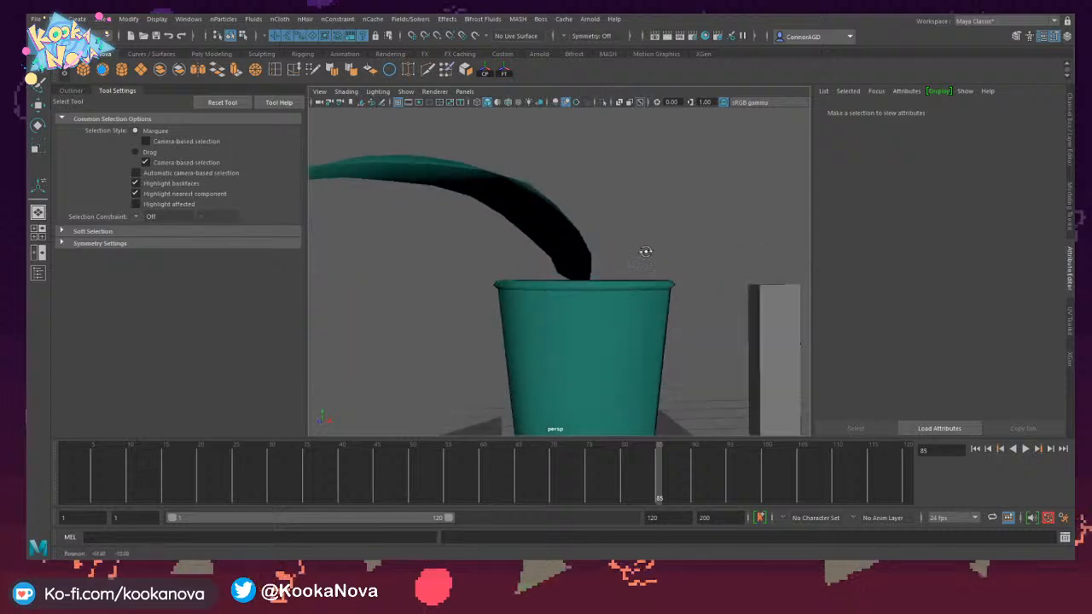
{"action": "left_click_drag", "start_coordinate": [565, 266], "coordinate": [541, 275], "text": "alt"}
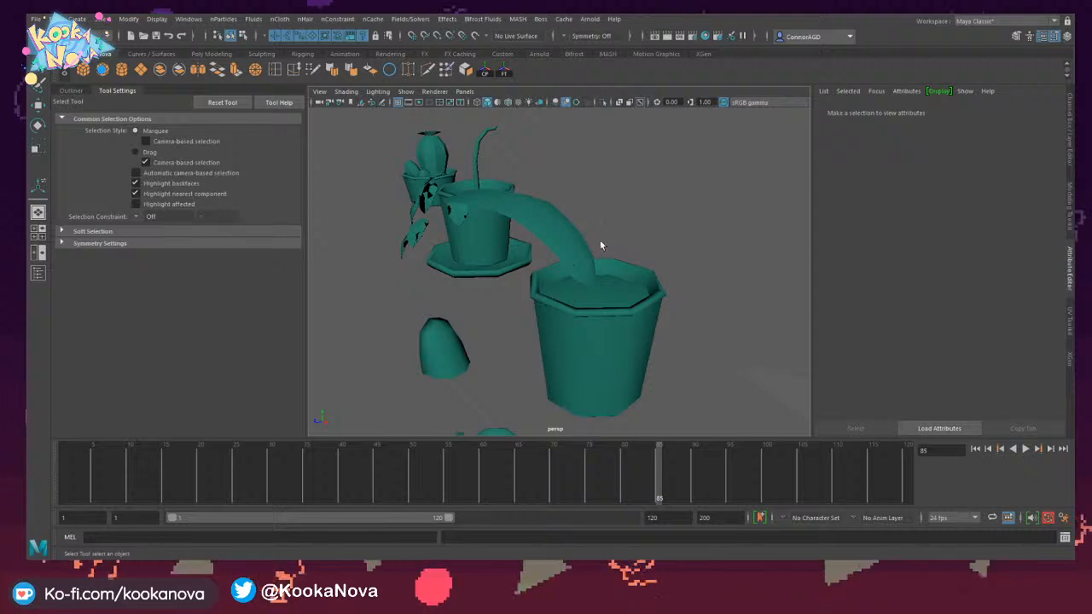
Select the arching leaf and place its pivot at the corner of its base where it meets the soil.
{"action": "left_click", "coordinate": [597, 301]}
{"action": "left_click", "coordinate": [573, 246]}
{"action": "mouse_move", "coordinate": [577, 250]}
{"action": "left_mouse_down", "text": "alt"}
{"action": "mouse_move", "coordinate": [615, 278]}
{"action": "mouse_move", "coordinate": [597, 256]}
{"action": "mouse_move", "coordinate": [653, 231]}
{"action": "mouse_move", "coordinate": [580, 232]}
{"action": "left_mouse_up", "text": "alt"}
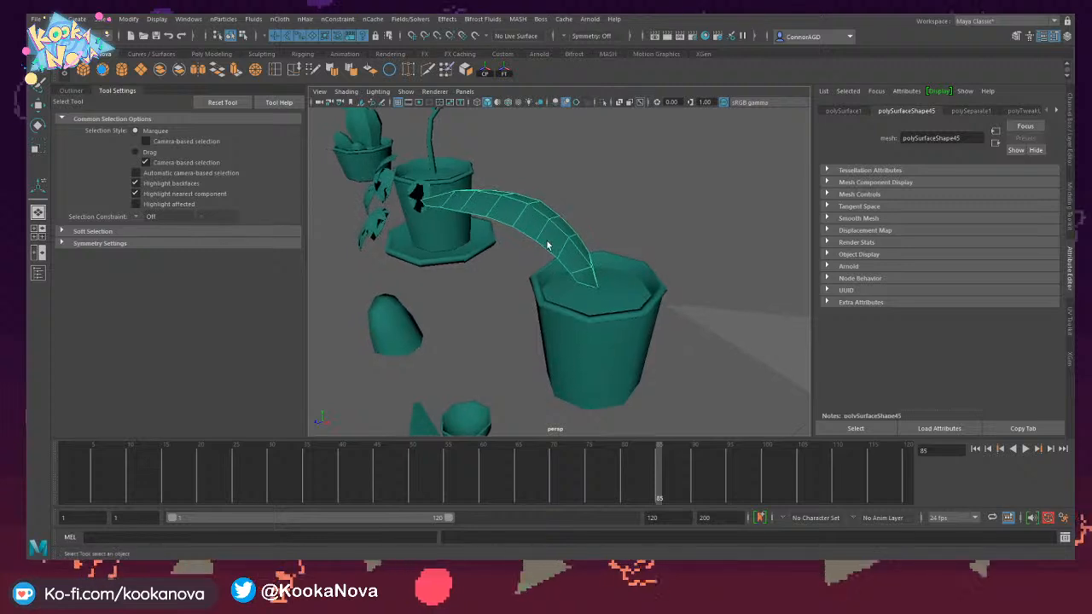
{"action": "key", "text": "w"}
{"action": "left_click_drag", "start_coordinate": [529, 256], "coordinate": [583, 250], "text": "alt"}
{"action": "key", "text": "e"}
{"action": "key", "text": "w"}
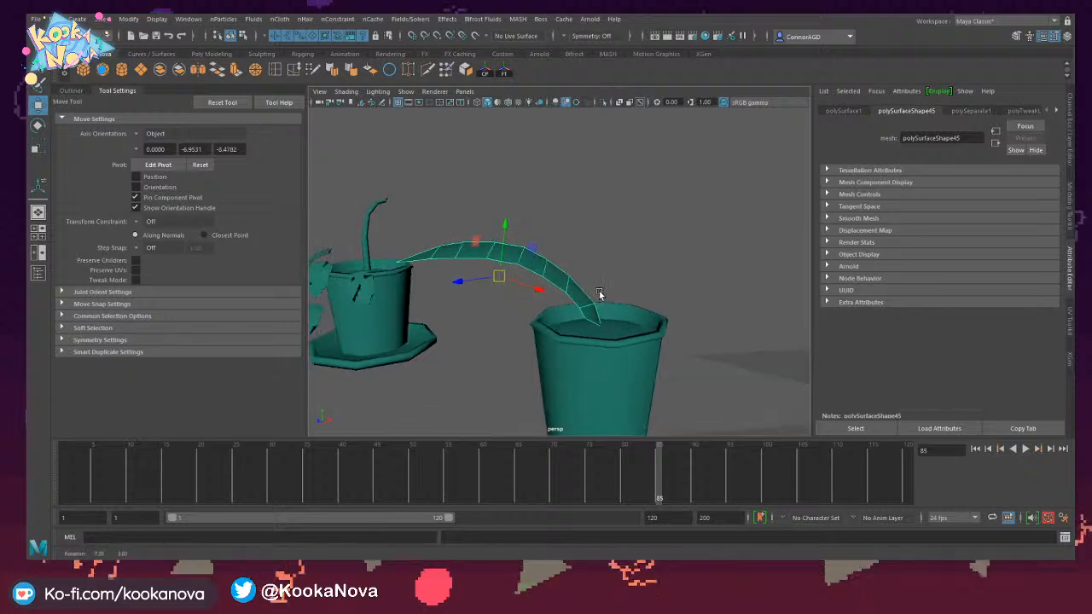
{"action": "key", "text": "d"}
{"action": "left_click_drag", "start_coordinate": [583, 297], "coordinate": [572, 319], "text": "alt"}
{"action": "right_click_drag", "start_coordinate": [572, 319], "coordinate": [667, 333], "text": "alt"}
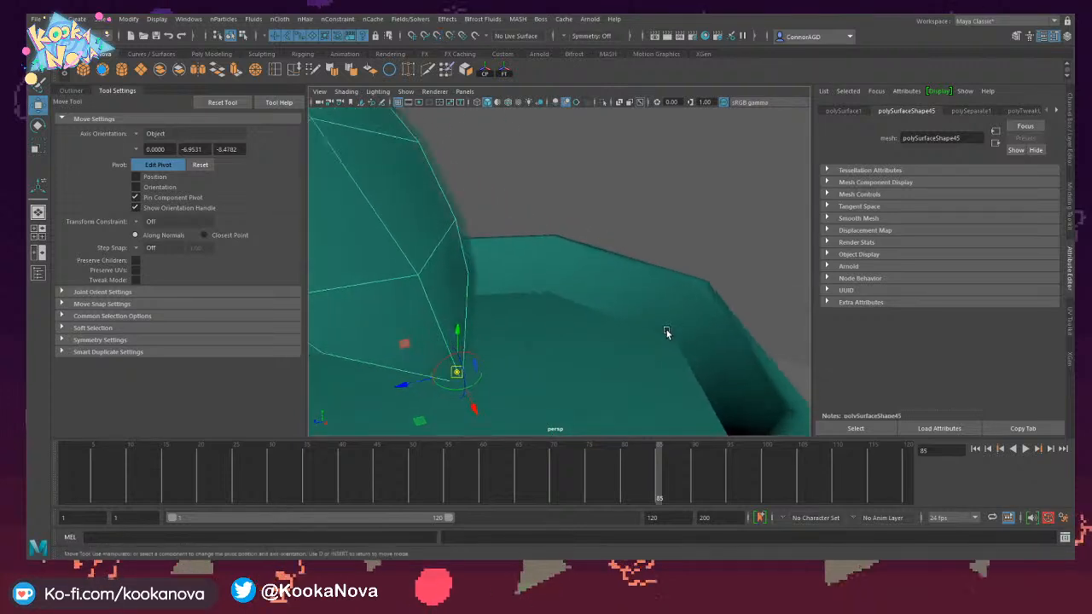
{"action": "left_click_drag", "start_coordinate": [572, 311], "coordinate": [611, 302], "text": "alt"}
{"action": "right_click_drag", "start_coordinate": [611, 303], "coordinate": [554, 295], "text": "alt"}
{"action": "left_click_drag", "start_coordinate": [554, 295], "coordinate": [552, 304], "text": "alt"}
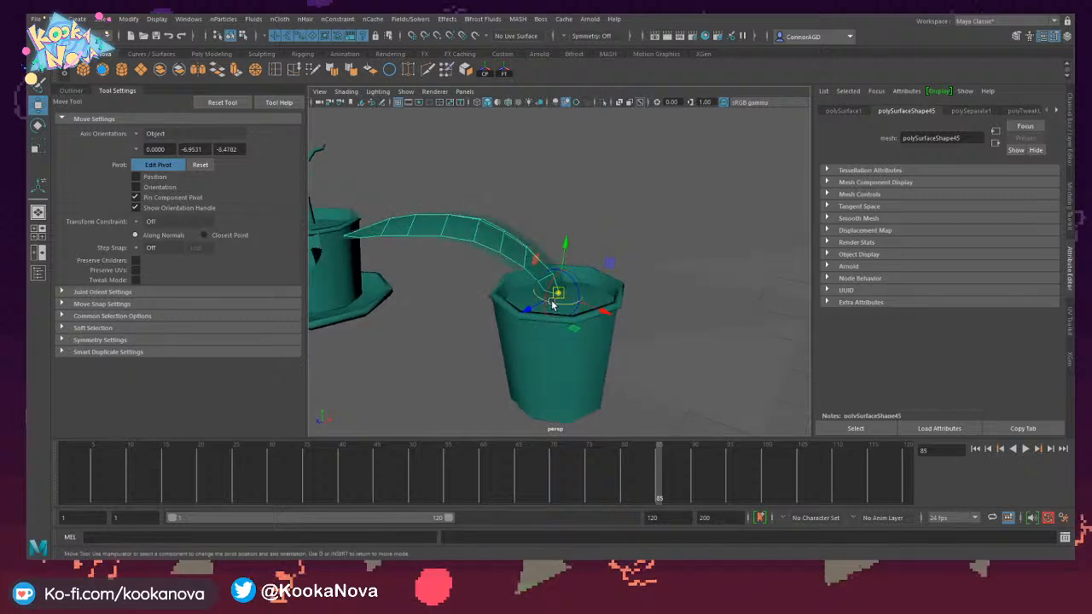
{"action": "key", "text": "d"}
Check the pivot position at the leaf's base and center the leaf's pivot again.
{"action": "right_click_drag", "start_coordinate": [577, 299], "coordinate": [583, 276], "text": "alt"}
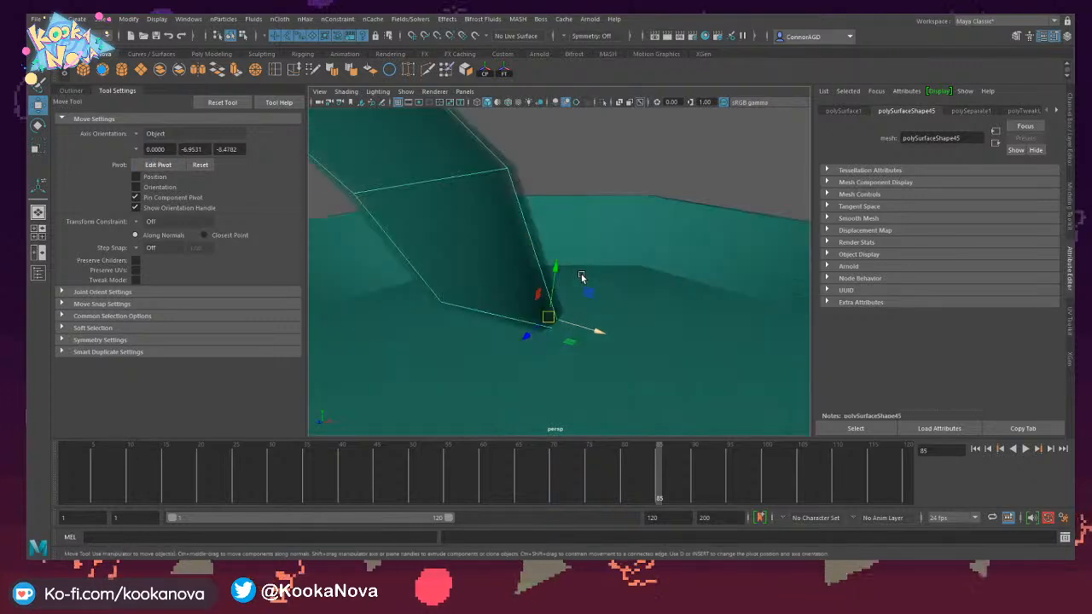
{"action": "left_click_drag", "start_coordinate": [583, 276], "coordinate": [587, 273], "text": "alt"}
{"action": "right_click_drag", "start_coordinate": [587, 273], "coordinate": [580, 271], "text": "alt"}
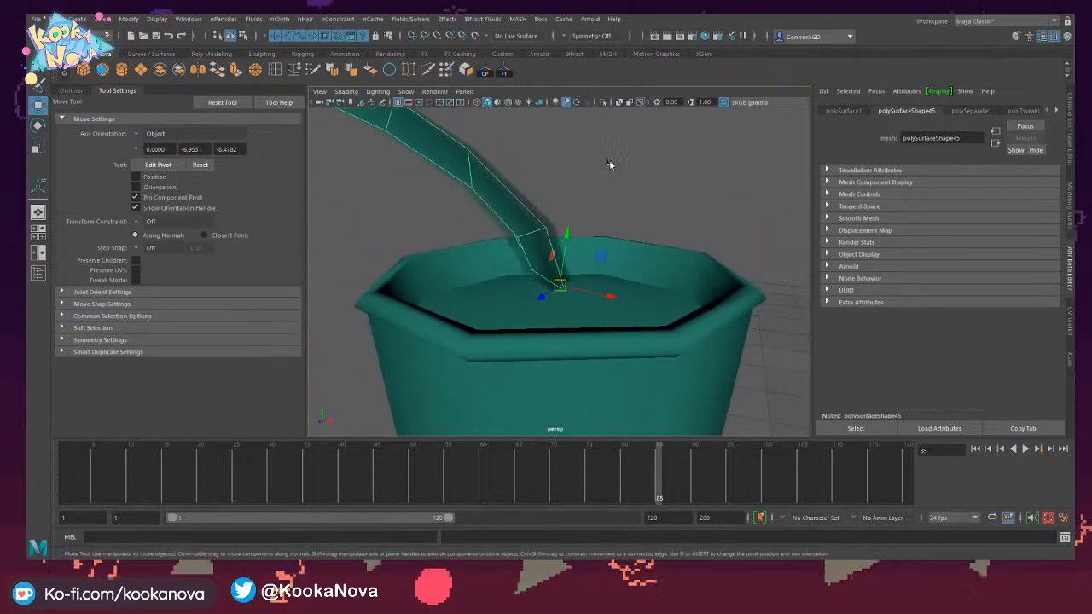
{"action": "right_click_drag", "start_coordinate": [605, 137], "coordinate": [610, 214], "text": "alt"}
{"action": "left_click_drag", "start_coordinate": [609, 214], "coordinate": [588, 231], "text": "alt"}
{"action": "right_click_drag", "start_coordinate": [588, 232], "coordinate": [608, 256], "text": "alt"}
{"action": "left_click_drag", "start_coordinate": [607, 256], "coordinate": [595, 282], "text": "alt"}
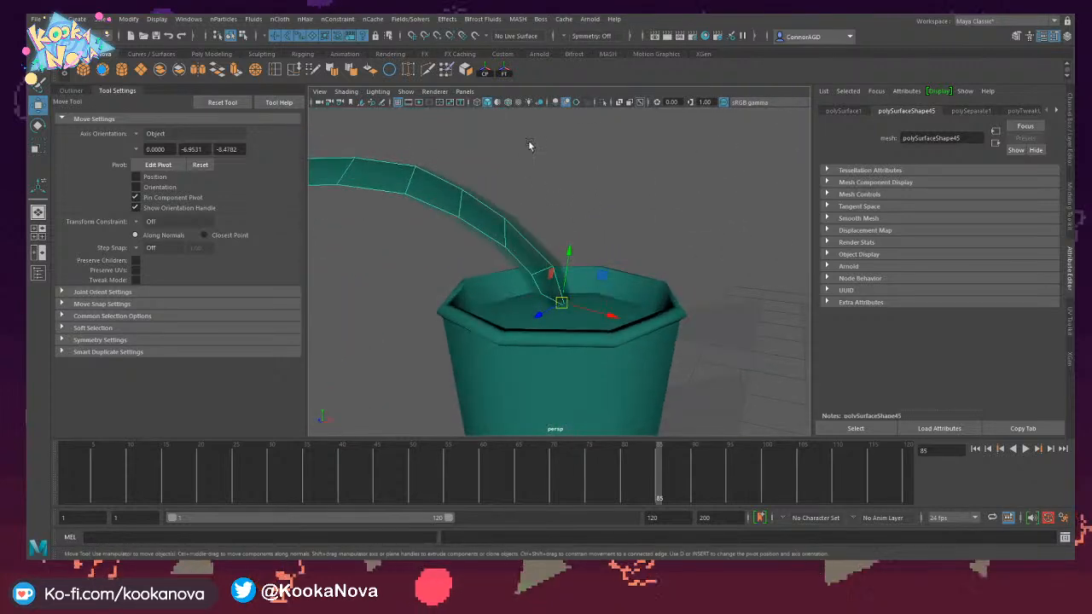
{"action": "left_click", "coordinate": [487, 73]}
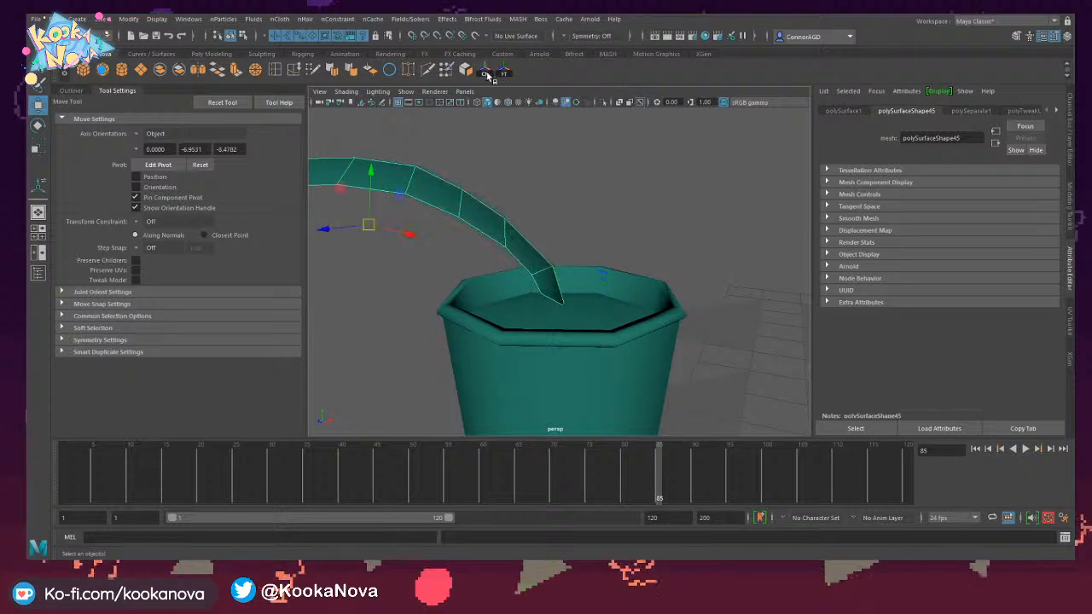
Edit the leaf's pivot and snap it to the base vertex where the leaf meets the soil.
{"action": "left_click_drag", "start_coordinate": [525, 199], "coordinate": [555, 202], "text": "alt"}
{"action": "key", "text": "d"}
{"action": "left_click_drag", "start_coordinate": [475, 179], "coordinate": [460, 196]}
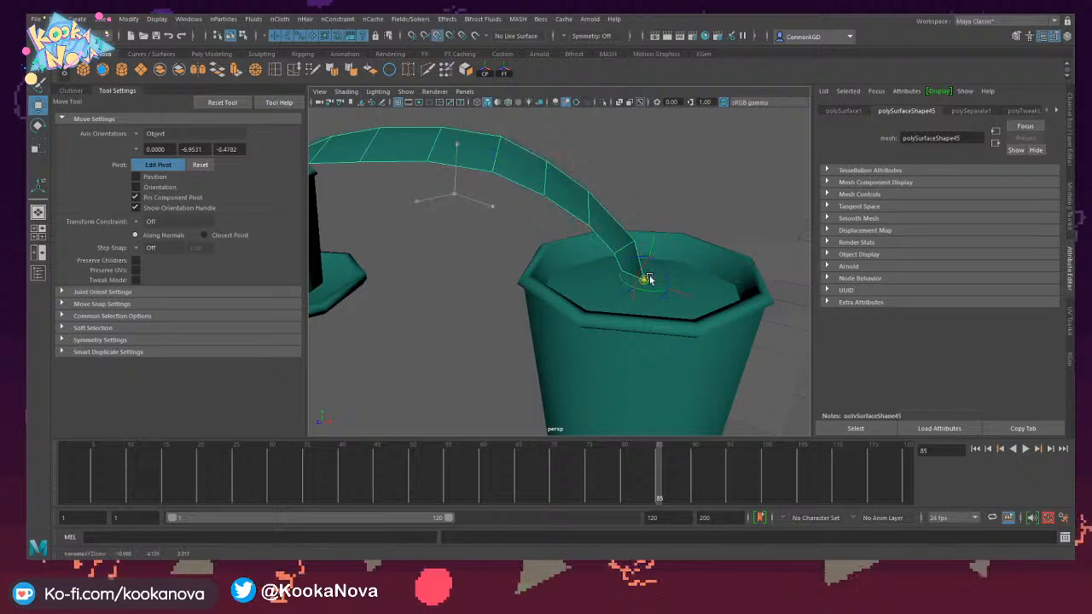
{"action": "left_click_drag", "start_coordinate": [649, 279], "coordinate": [652, 283]}
{"action": "middle_click_drag", "start_coordinate": [654, 285], "coordinate": [618, 265], "text": "alt"}
{"action": "scroll", "coordinate": [695, 264], "scroll_direction": "up", "scroll_amount": 6}
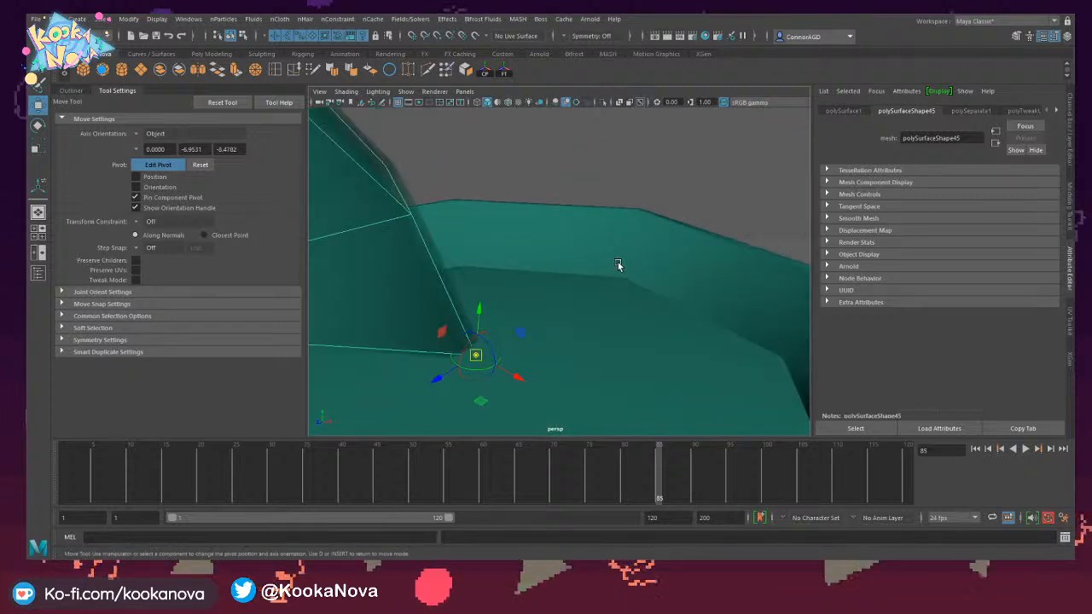
{"action": "left_click_drag", "start_coordinate": [618, 264], "coordinate": [638, 243], "text": "alt"}
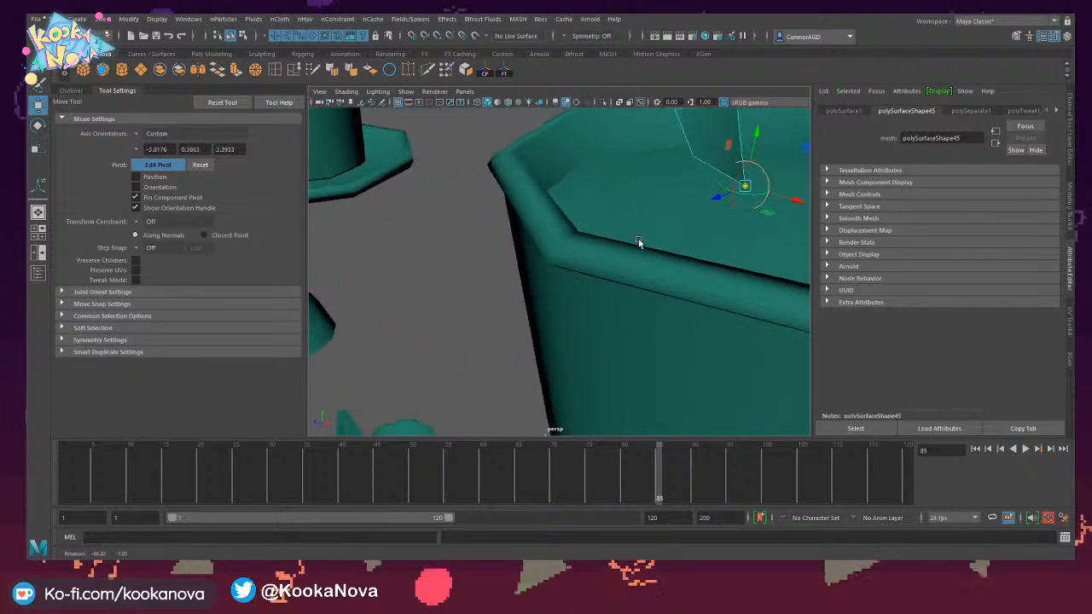
Check the pivot against the leaf's base vertex at the soil and leave pivot editing.
{"action": "scroll", "coordinate": [639, 242], "scroll_direction": "down", "scroll_amount": 6}
{"action": "left_click_drag", "start_coordinate": [680, 311], "coordinate": [700, 281], "text": "alt"}
{"action": "middle_click_drag", "start_coordinate": [700, 290], "coordinate": [631, 290], "text": "alt"}
{"action": "scroll", "coordinate": [630, 292], "scroll_direction": "up", "scroll_amount": 6}
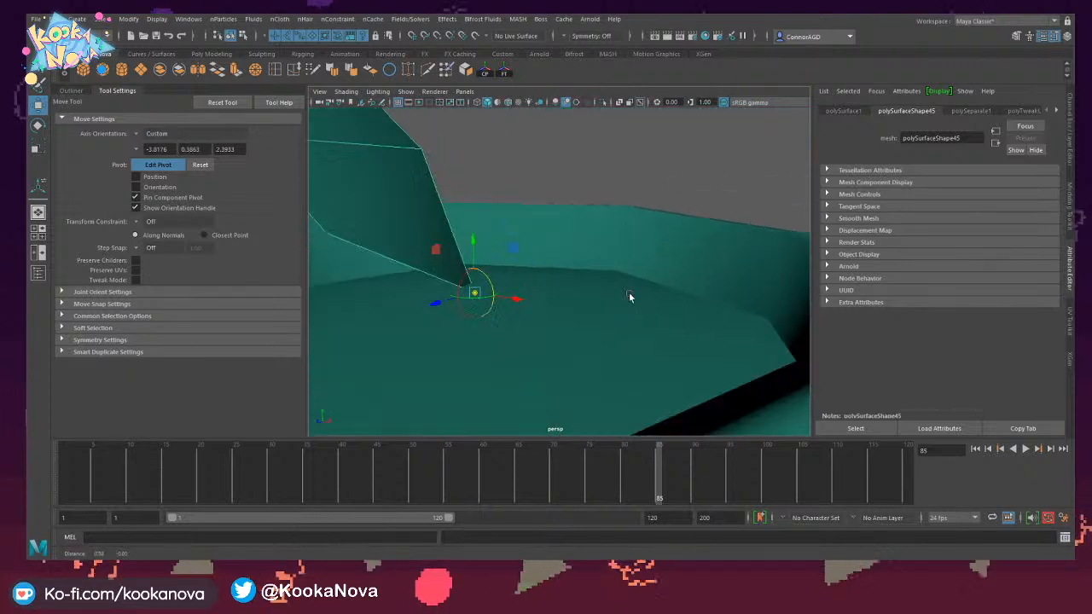
{"action": "left_click_drag", "start_coordinate": [629, 292], "coordinate": [573, 267], "text": "alt"}
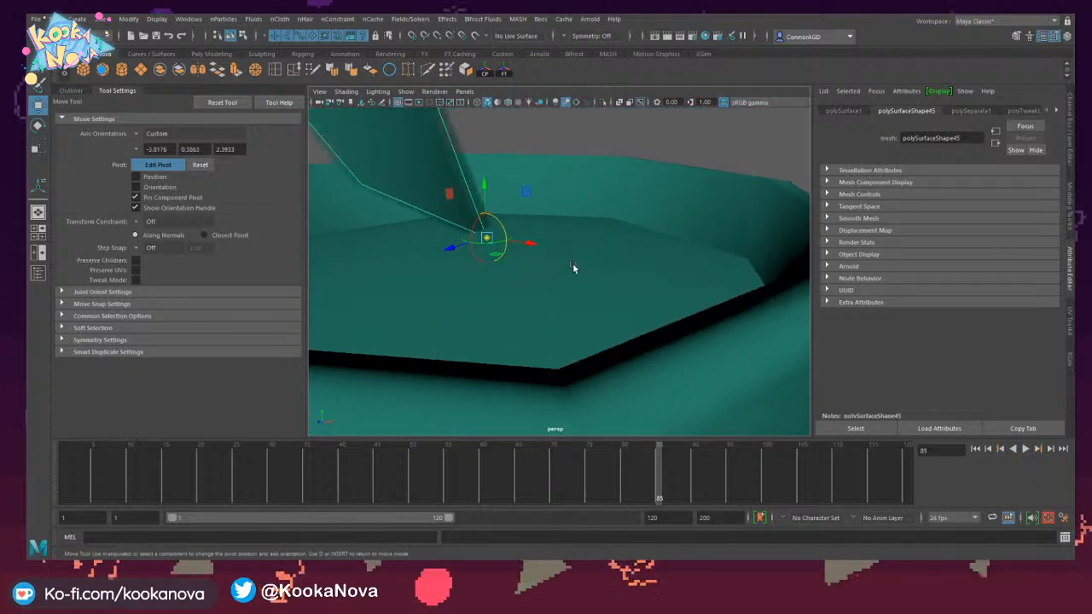
{"action": "key", "text": "d"}
{"action": "right_click_drag", "start_coordinate": [548, 251], "coordinate": [444, 264], "text": "alt"}
{"action": "left_click_drag", "start_coordinate": [444, 264], "coordinate": [564, 278], "text": "alt"}
{"action": "right_click_drag", "start_coordinate": [563, 278], "coordinate": [630, 266], "text": "alt"}
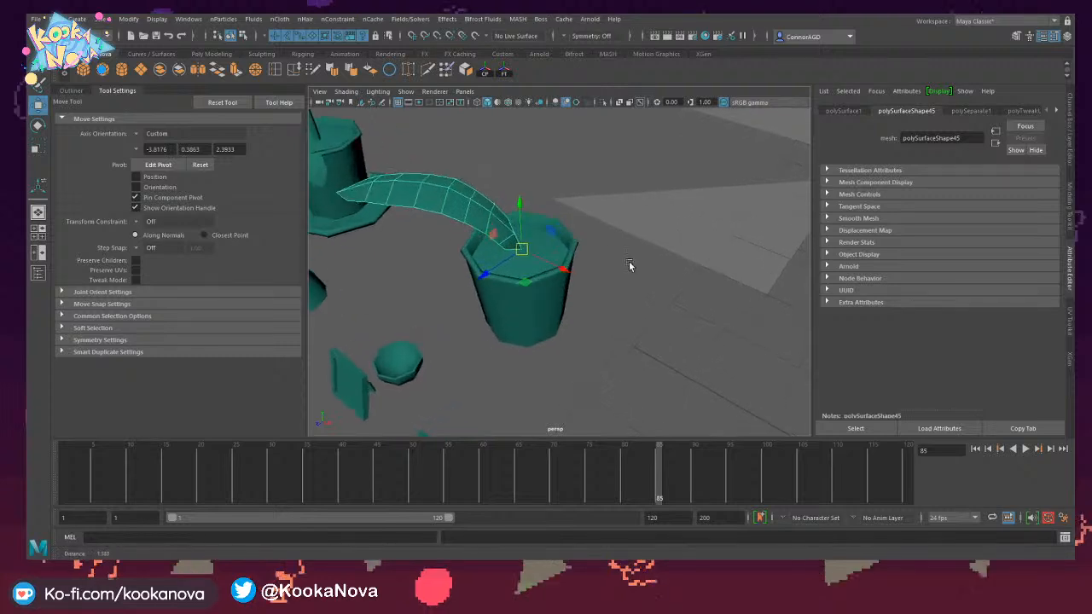
Duplicate the arching leaf and rotate the copy horizontally about its base toward another side of the pot.
{"action": "left_click_drag", "start_coordinate": [629, 267], "coordinate": [690, 295], "text": "alt"}
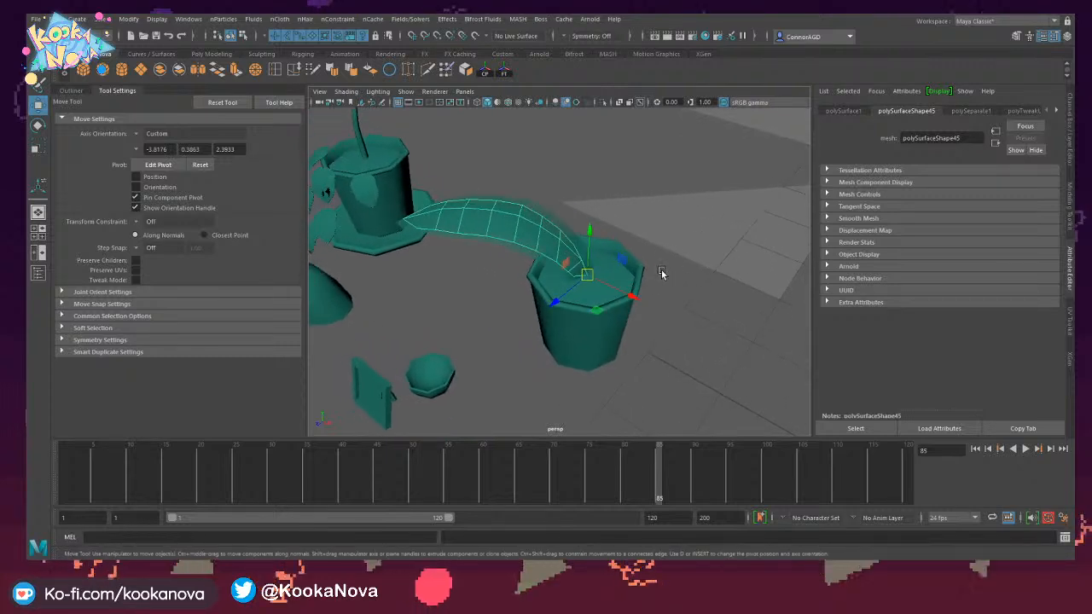
{"action": "key", "text": "ctrl+d"}
{"action": "key", "text": "e"}
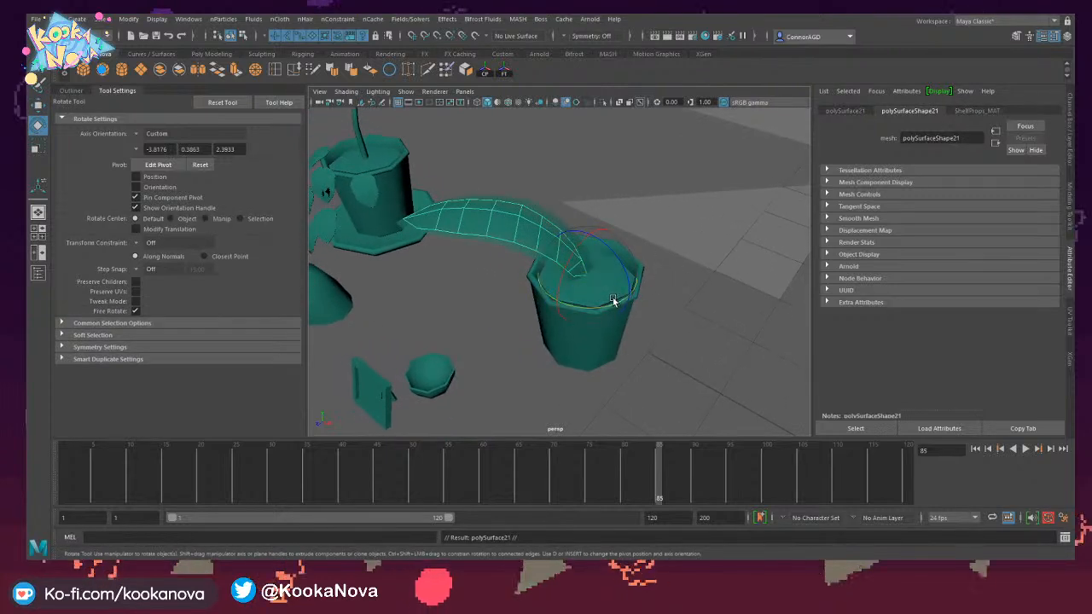
{"action": "left_click_drag", "start_coordinate": [613, 300], "coordinate": [527, 311]}
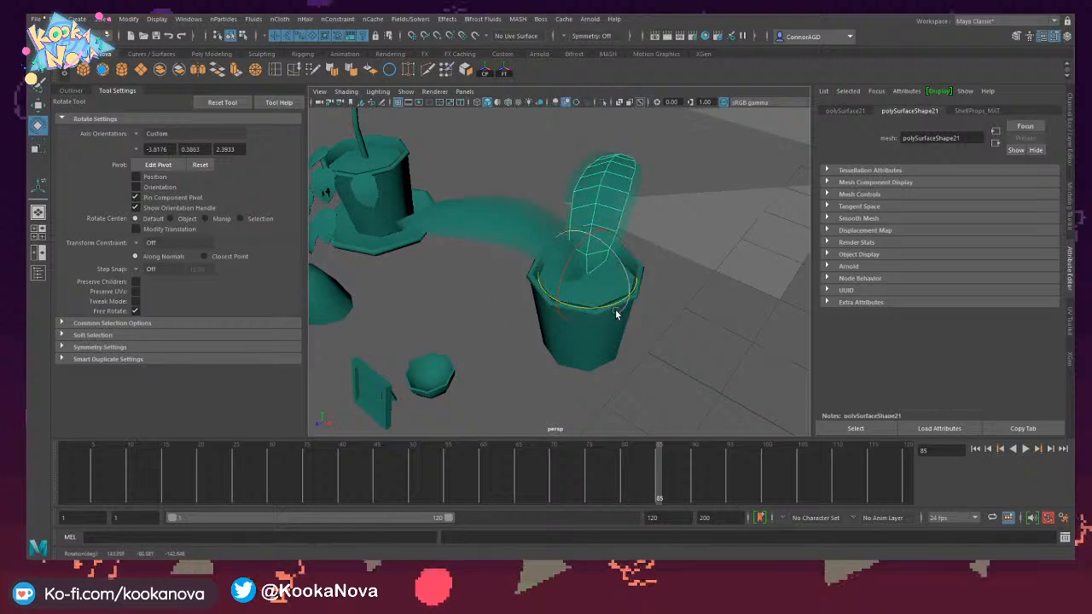
{"action": "left_click_drag", "start_coordinate": [613, 312], "coordinate": [639, 237]}
Duplicate the rotated leaf, turn the copy toward the pot's open side, and undo its trial tilt.
{"action": "key", "text": "ctrl+d"}
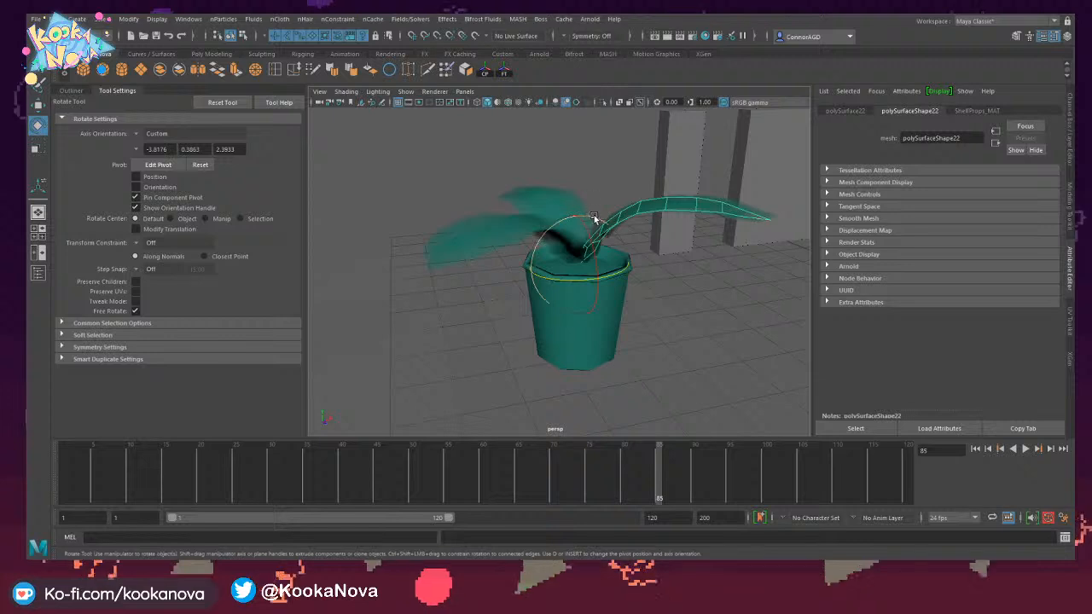
{"action": "left_click_drag", "start_coordinate": [591, 219], "coordinate": [596, 225]}
{"action": "left_click_drag", "start_coordinate": [640, 226], "coordinate": [678, 285], "text": "alt"}
{"action": "key", "text": "ctrl+z"}
Adjust the third leaf's pivot at its base in the pot.
{"action": "key", "text": "d"}
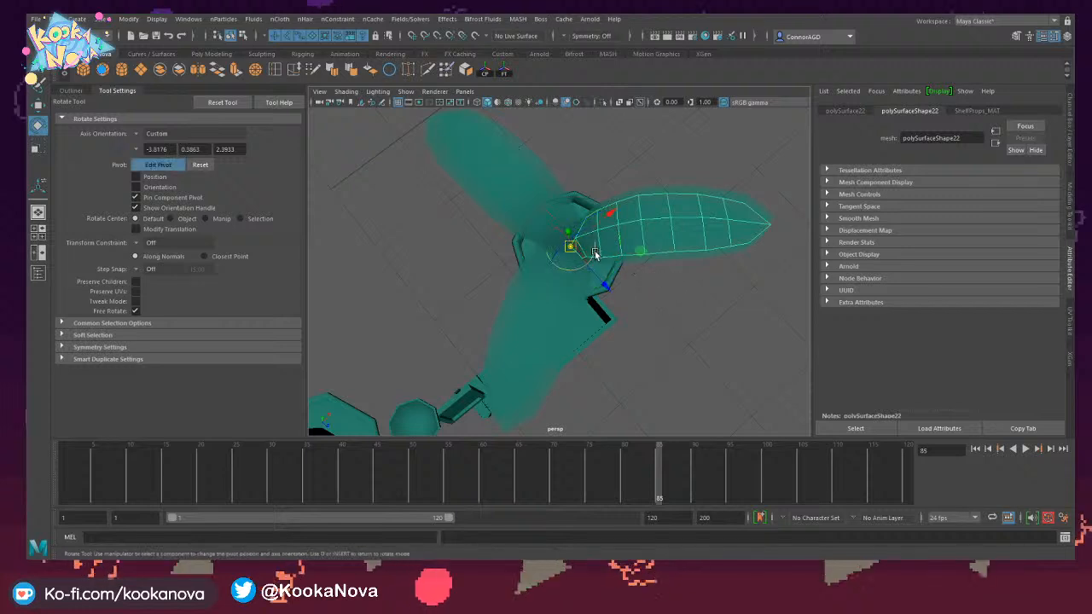
{"action": "left_click_drag", "start_coordinate": [584, 272], "coordinate": [642, 246]}
{"action": "key", "text": "w"}
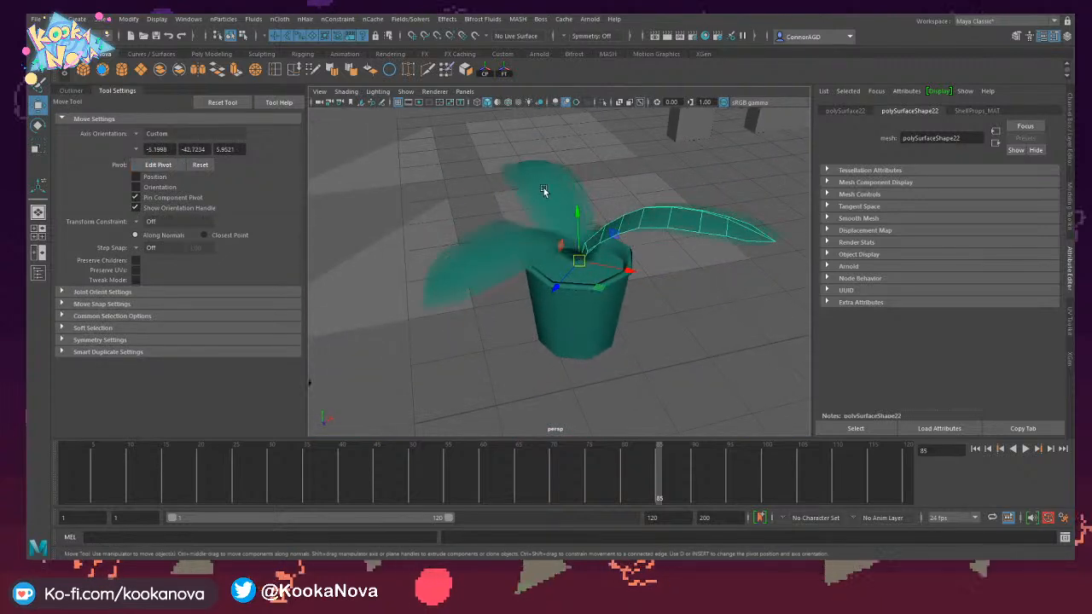
Duplicate all three leaves together and rotate the copies about the pot's center into the gaps between the originals.
{"action": "left_click", "coordinate": [544, 189], "text": "shift"}
{"action": "left_click", "coordinate": [529, 245], "text": "shift"}
{"action": "left_click_drag", "start_coordinate": [529, 245], "coordinate": [501, 224], "text": "alt"}
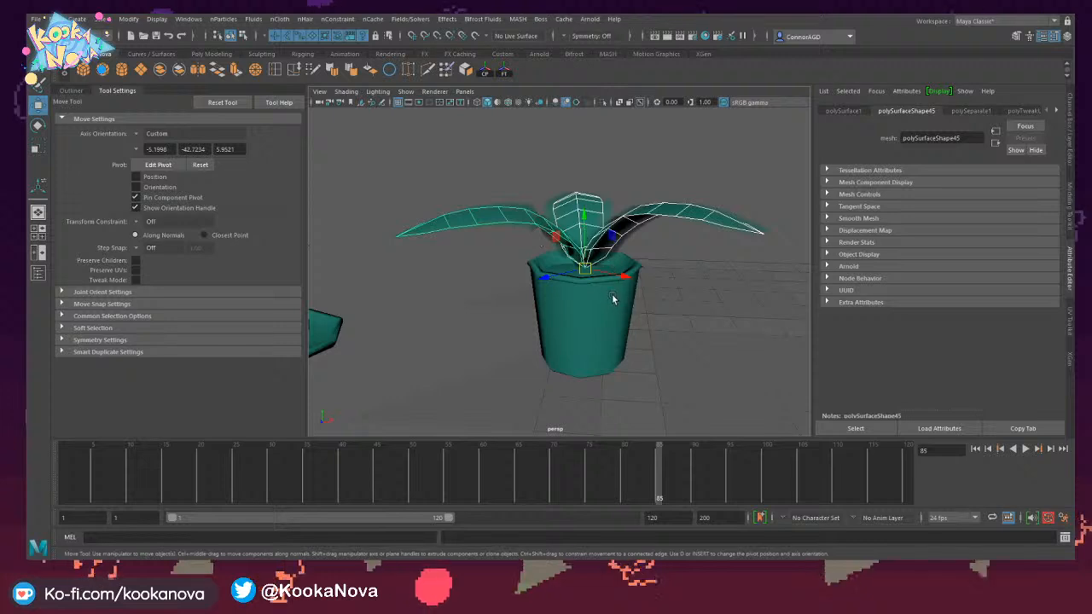
{"action": "left_click_drag", "start_coordinate": [626, 300], "coordinate": [646, 319], "text": "alt"}
{"action": "key", "text": "e"}
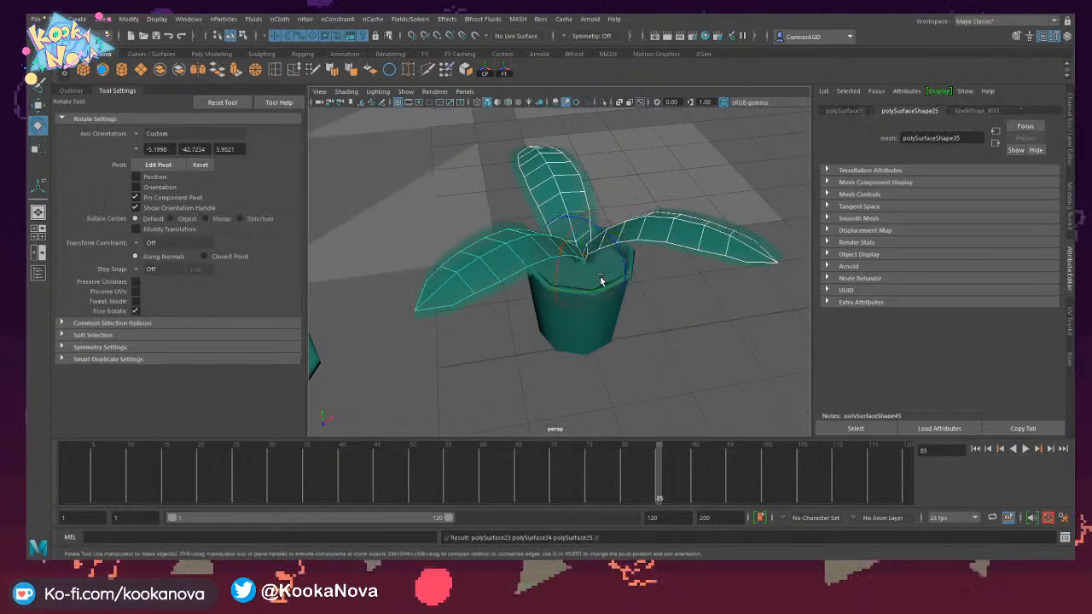
{"action": "left_click_drag", "start_coordinate": [602, 283], "coordinate": [562, 297]}
{"action": "left_click_drag", "start_coordinate": [550, 298], "coordinate": [559, 297]}
Select the original three leaves, duplicate them, and rotate the copies about the pot's center to form another layer.
{"action": "mouse_move", "coordinate": [559, 298]}
{"action": "left_mouse_down", "text": "alt"}
{"action": "mouse_move", "coordinate": [559, 274]}
{"action": "mouse_move", "coordinate": [585, 240]}
{"action": "mouse_move", "coordinate": [582, 258]}
{"action": "mouse_move", "coordinate": [571, 232]}
{"action": "mouse_move", "coordinate": [563, 288]}
{"action": "mouse_move", "coordinate": [555, 278]}
{"action": "left_mouse_up", "text": "alt"}
{"action": "key", "text": "r"}
{"action": "left_click", "coordinate": [539, 246]}
{"action": "left_click", "coordinate": [536, 197], "text": "shift"}
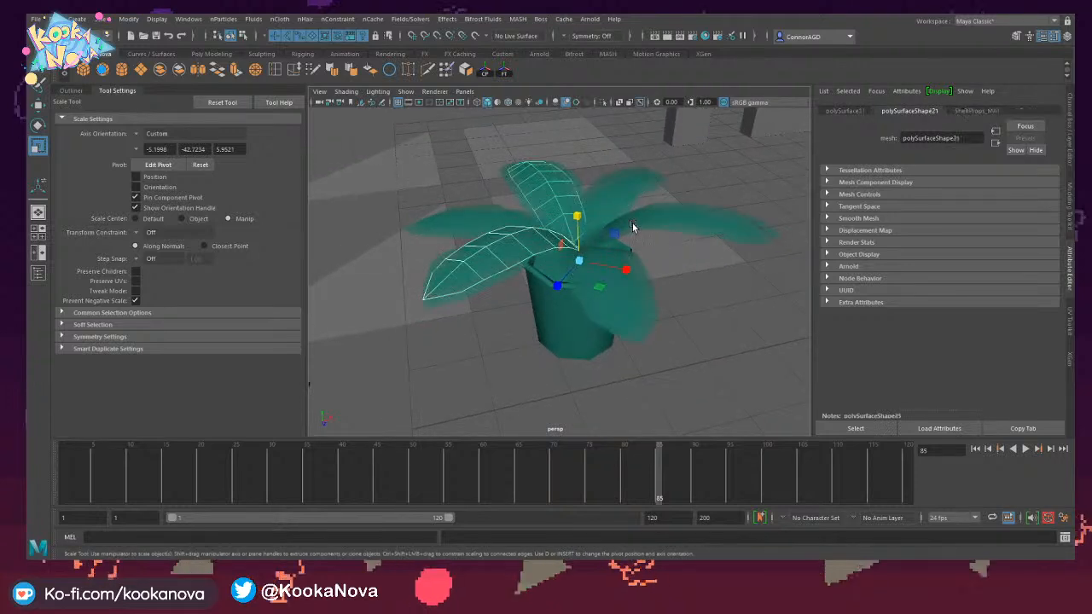
{"action": "left_click", "coordinate": [636, 226], "text": "shift"}
{"action": "left_click_drag", "start_coordinate": [638, 231], "coordinate": [577, 297], "text": "alt"}
{"action": "key", "text": "e"}
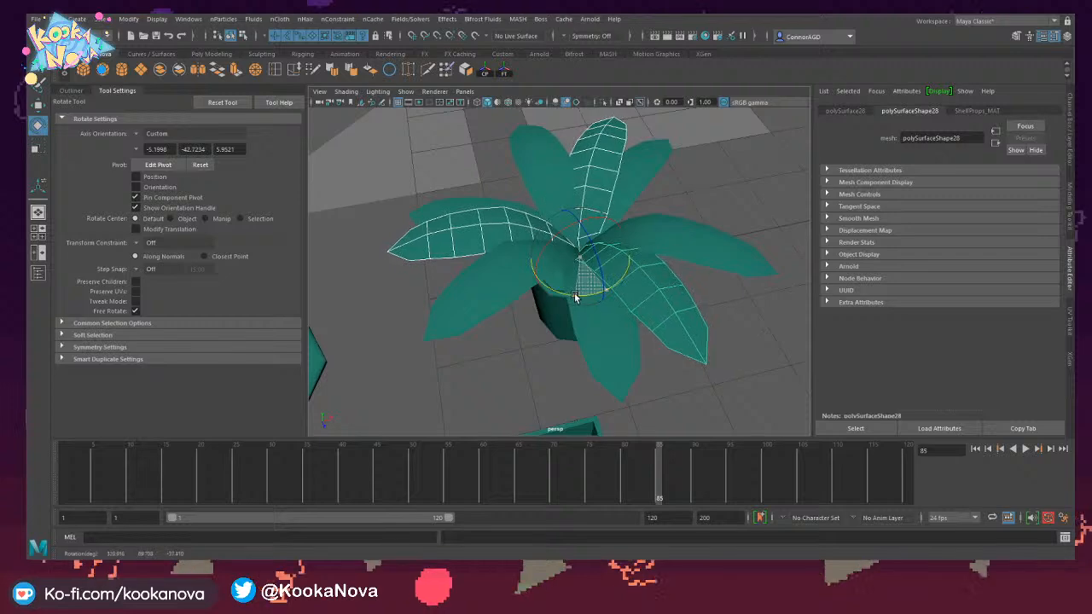
Scale the three newest leaves vertically so they rise above the other leaves as the upper layer.
{"action": "key", "text": "r"}
{"action": "left_click_drag", "start_coordinate": [577, 228], "coordinate": [576, 205]}
{"action": "mouse_move", "coordinate": [584, 288]}
{"action": "left_mouse_down", "text": "alt"}
{"action": "mouse_move", "coordinate": [593, 244]}
{"action": "mouse_move", "coordinate": [600, 284]}
{"action": "left_mouse_up", "text": "alt"}
{"action": "mouse_move", "coordinate": [600, 284]}
{"action": "left_mouse_down", "text": "alt"}
{"action": "mouse_move", "coordinate": [658, 262]}
{"action": "mouse_move", "coordinate": [563, 270]}
{"action": "mouse_move", "coordinate": [578, 300]}
{"action": "mouse_move", "coordinate": [630, 315]}
{"action": "mouse_move", "coordinate": [603, 270]}
{"action": "mouse_move", "coordinate": [470, 231]}
{"action": "mouse_move", "coordinate": [567, 188]}
{"action": "mouse_move", "coordinate": [554, 245]}
{"action": "mouse_move", "coordinate": [633, 310]}
{"action": "mouse_move", "coordinate": [629, 273]}
{"action": "mouse_move", "coordinate": [622, 287]}
{"action": "mouse_move", "coordinate": [653, 236]}
{"action": "mouse_move", "coordinate": [608, 220]}
{"action": "mouse_move", "coordinate": [611, 269]}
{"action": "left_mouse_up", "text": "alt"}
{"action": "key", "text": "w"}
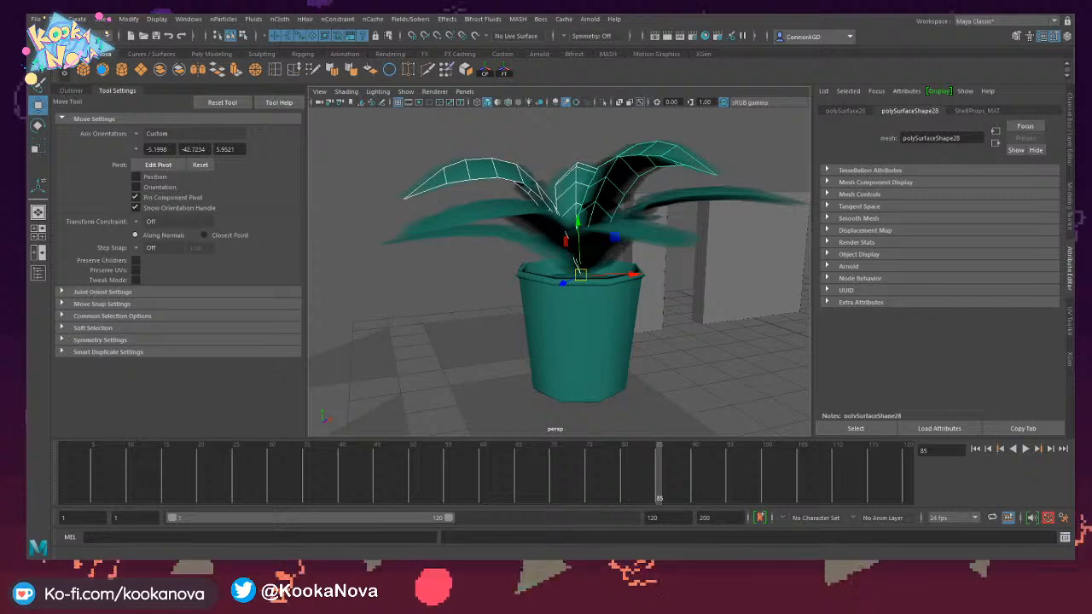
{"action": "left_click_drag", "start_coordinate": [502, 373], "coordinate": [584, 275], "text": "alt"}
Select the three leaves of the second set as the source for another leaf layer.
{"action": "key", "text": "r"}
{"action": "left_click", "coordinate": [580, 318]}
{"action": "key", "text": "w"}
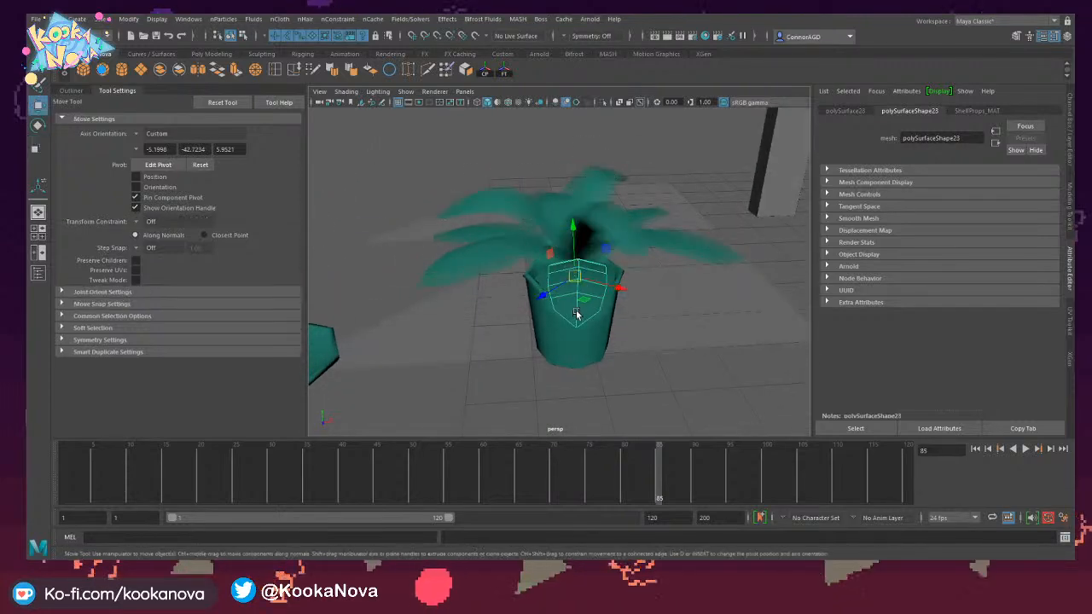
{"action": "left_click_drag", "start_coordinate": [579, 318], "coordinate": [647, 282], "text": "alt"}
{"action": "key", "text": "ctrl+e"}
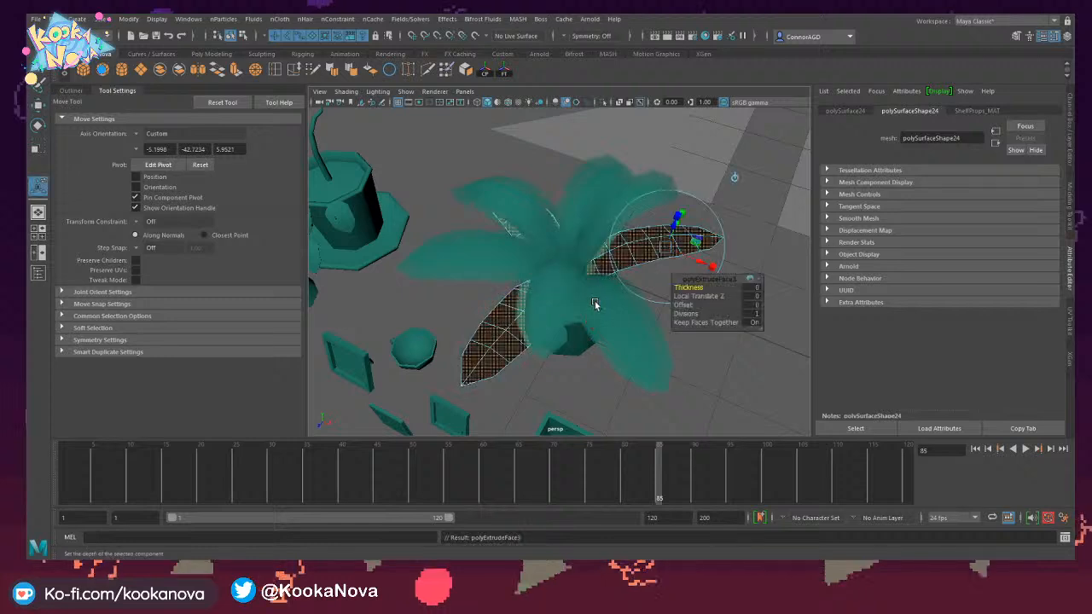
{"action": "key", "text": "w"}
{"action": "key", "text": "ctrl+z"}
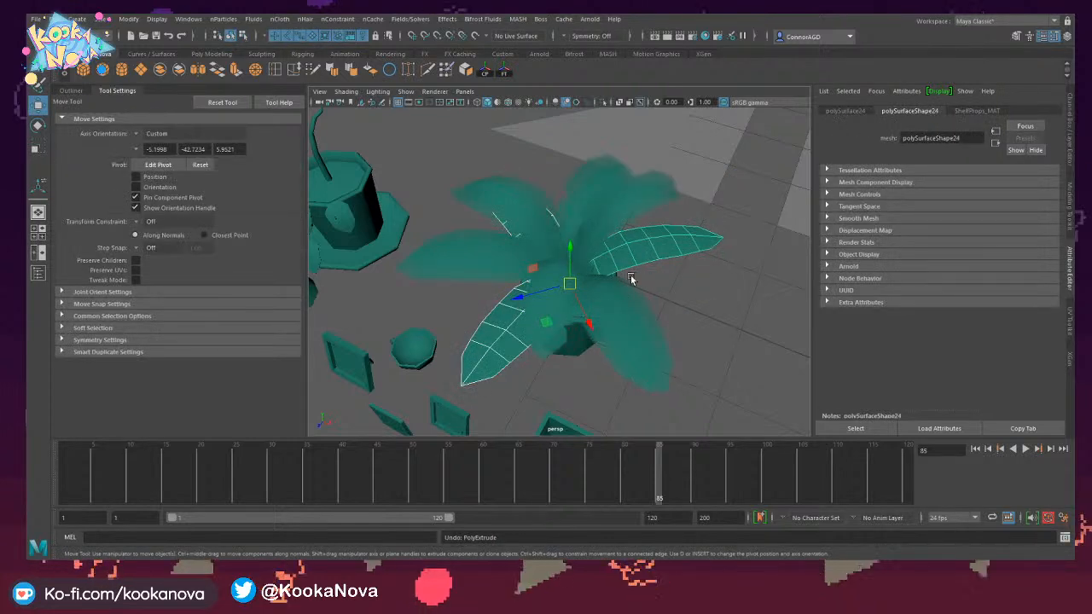
Duplicate the three selected leaves and rotate the copies about the pot's center into the remaining gaps.
{"action": "key", "text": "e"}
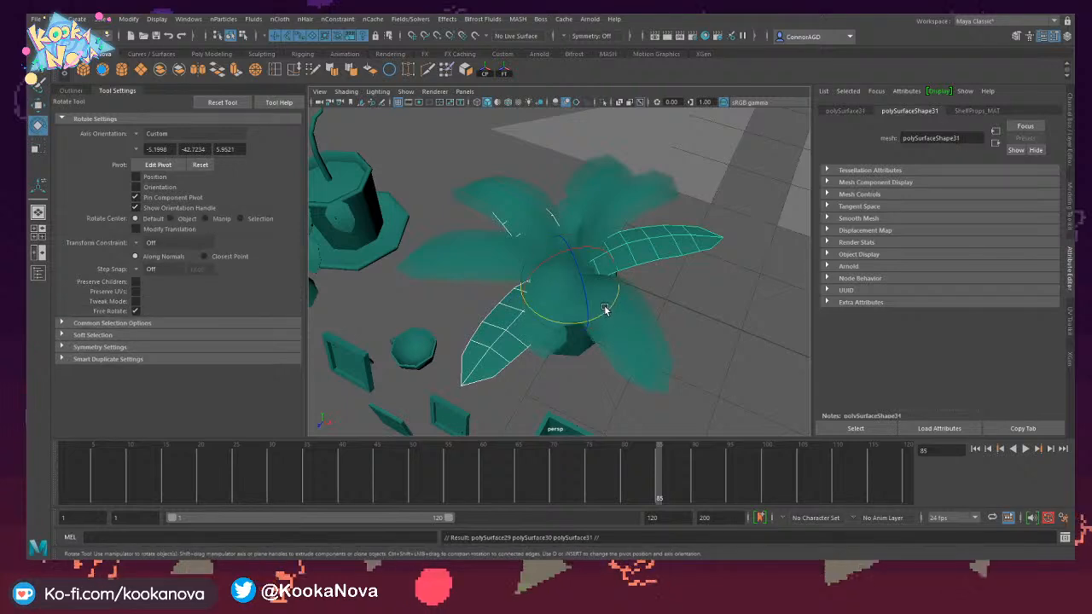
{"action": "left_click_drag", "start_coordinate": [605, 309], "coordinate": [572, 328]}
{"action": "mouse_move", "coordinate": [572, 328]}
{"action": "left_mouse_down", "text": "alt"}
{"action": "mouse_move", "coordinate": [595, 297]}
{"action": "mouse_move", "coordinate": [585, 310]}
{"action": "left_mouse_up", "text": "alt"}
Scale the three newest leaves down uniformly and adjust their height to form a smaller, lower layer.
{"action": "key", "text": "r"}
{"action": "left_click_drag", "start_coordinate": [574, 234], "coordinate": [576, 224]}
{"action": "key", "text": "ctrl+z"}
{"action": "mouse_move", "coordinate": [575, 277]}
{"action": "left_mouse_down"}
{"action": "mouse_move", "coordinate": [553, 282]}
{"action": "mouse_move", "coordinate": [600, 254]}
{"action": "mouse_move", "coordinate": [565, 269]}
{"action": "left_mouse_up"}
{"action": "left_click_drag", "start_coordinate": [573, 228], "coordinate": [569, 155]}
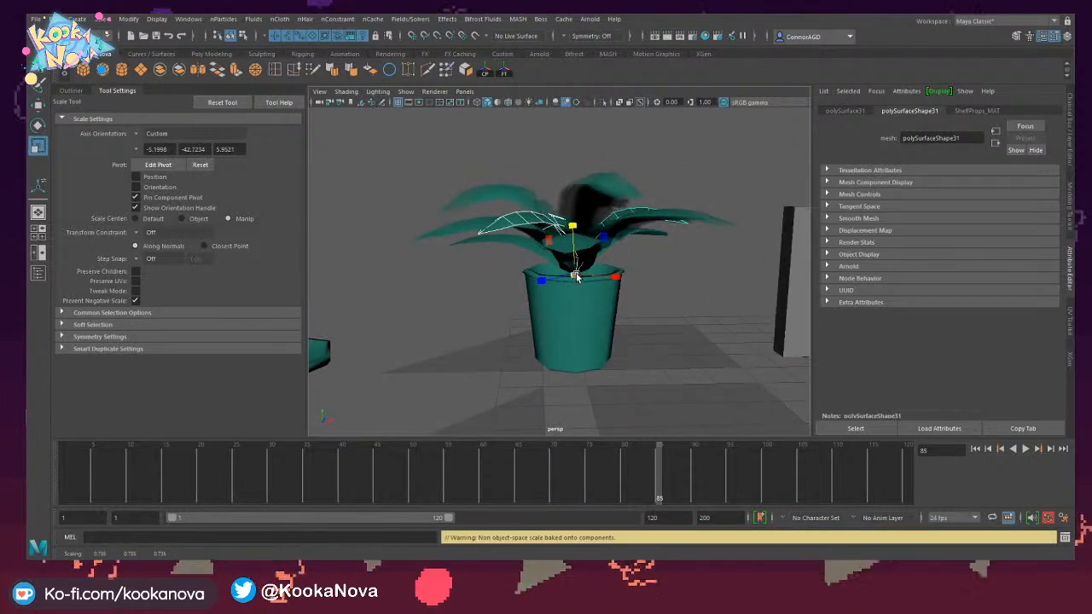
{"action": "left_click_drag", "start_coordinate": [577, 276], "coordinate": [560, 274]}
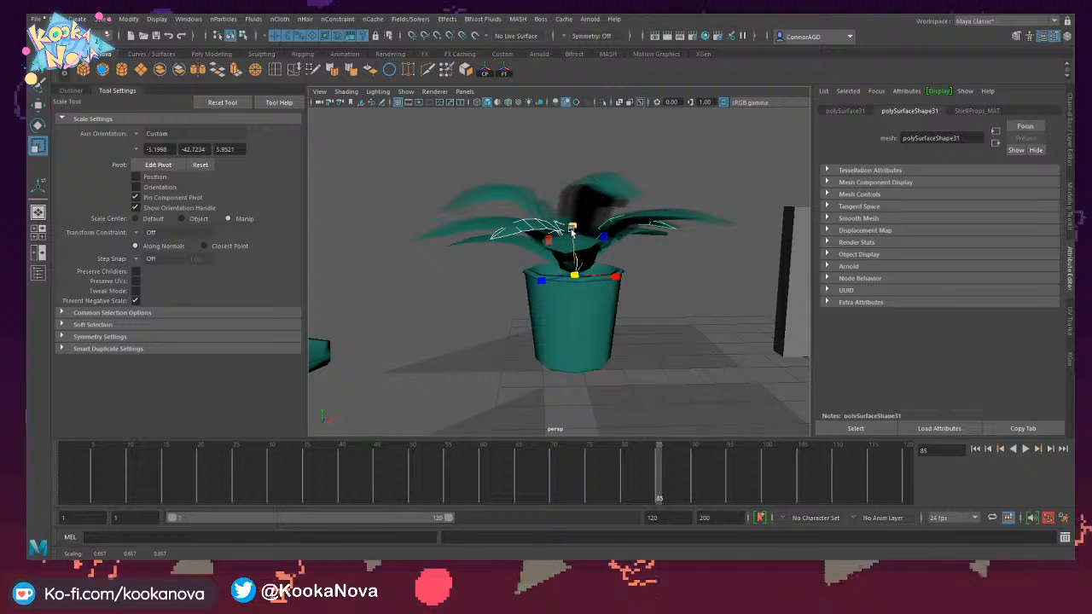
{"action": "left_click_drag", "start_coordinate": [573, 230], "coordinate": [609, 268]}
{"action": "key", "text": "ctrl+z"}
Rotate individual leaves slightly about the pot's center to vary their spacing, then clear the selection.
{"action": "key", "text": "e"}
{"action": "key", "text": "w"}
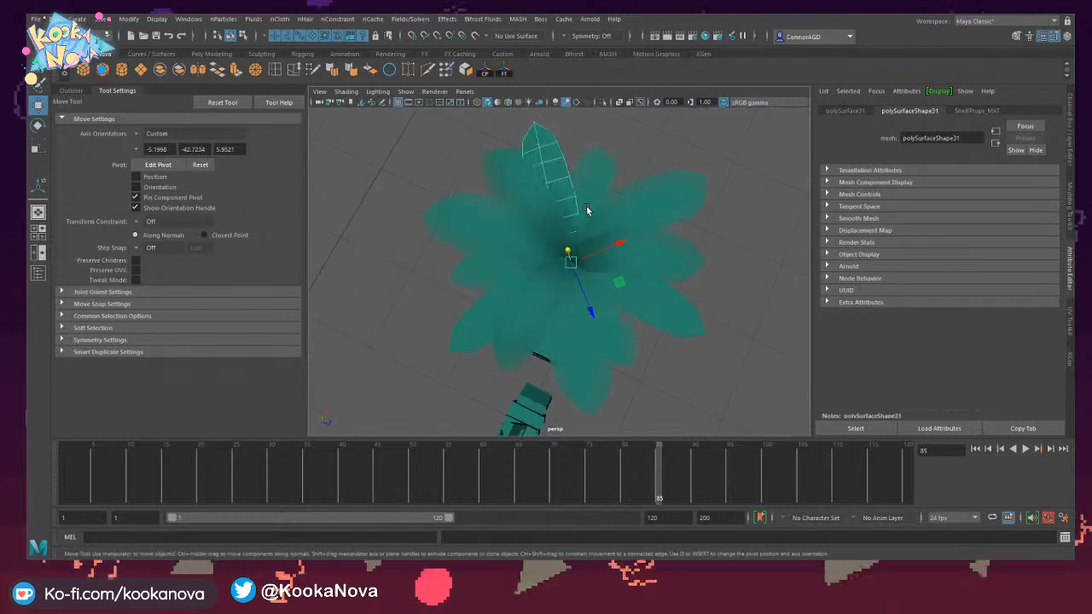
{"action": "key", "text": "e"}
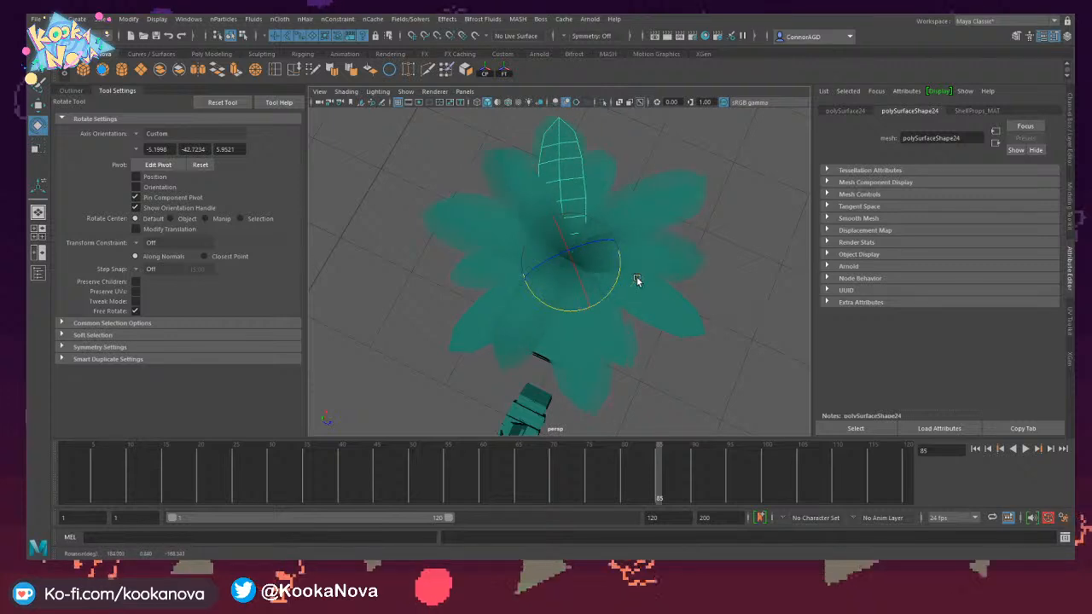
{"action": "left_click", "coordinate": [661, 229]}
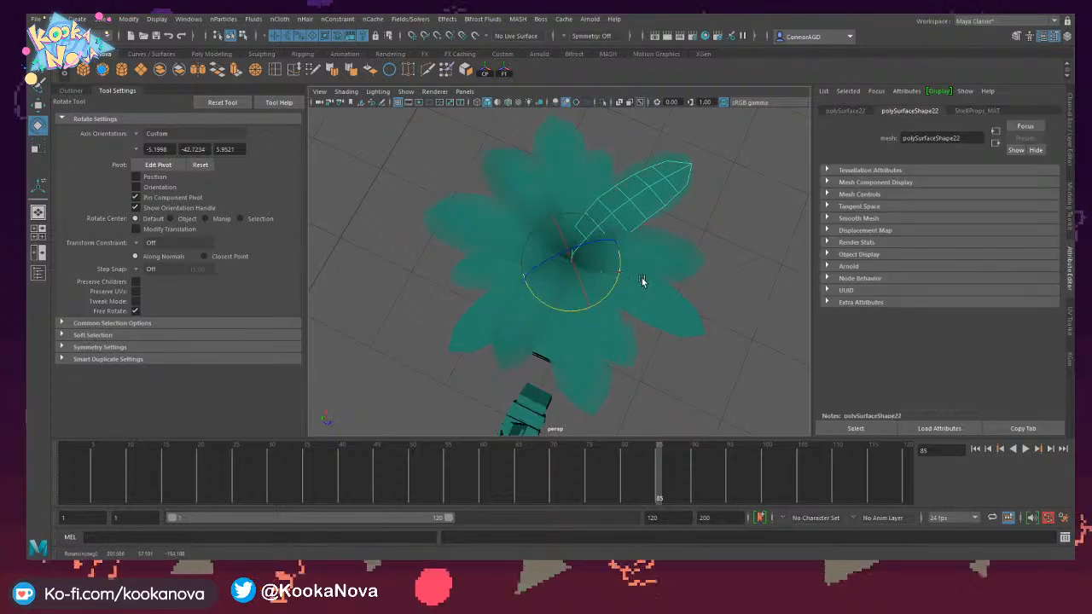
{"action": "left_click_drag", "start_coordinate": [660, 317], "coordinate": [592, 318], "text": "alt"}
{"action": "left_click_drag", "start_coordinate": [592, 318], "coordinate": [637, 357], "text": "alt"}
{"action": "left_click_drag", "start_coordinate": [528, 357], "coordinate": [586, 220], "text": "alt"}
{"action": "left_click", "coordinate": [546, 232]}
{"action": "left_click", "coordinate": [501, 143]}
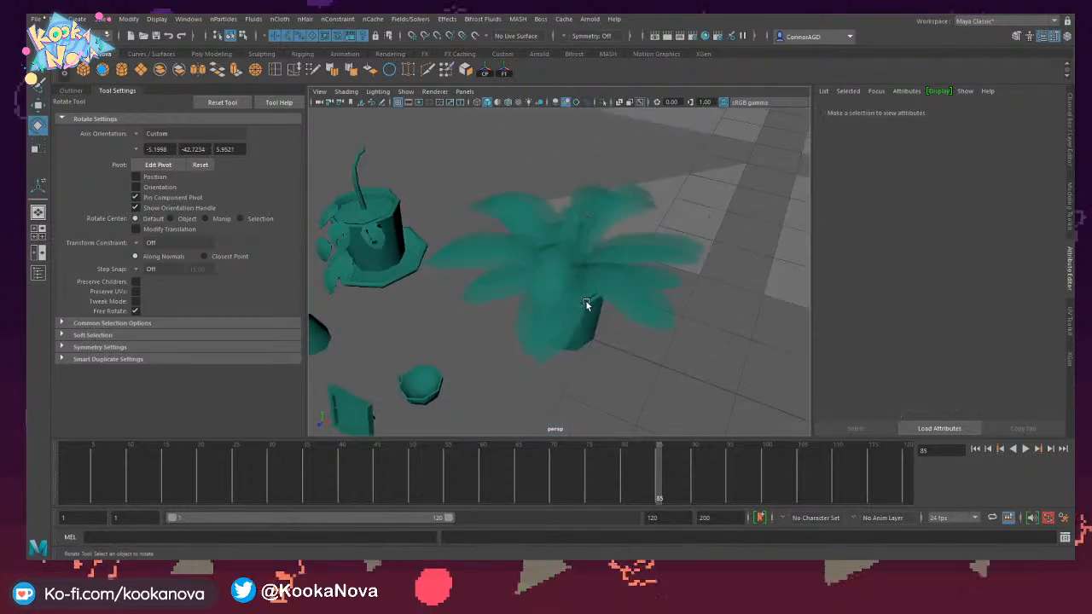
Save the Café scene and reload the saved file.
{"action": "key", "text": "q"}
{"action": "key", "text": "ctrl+s"}
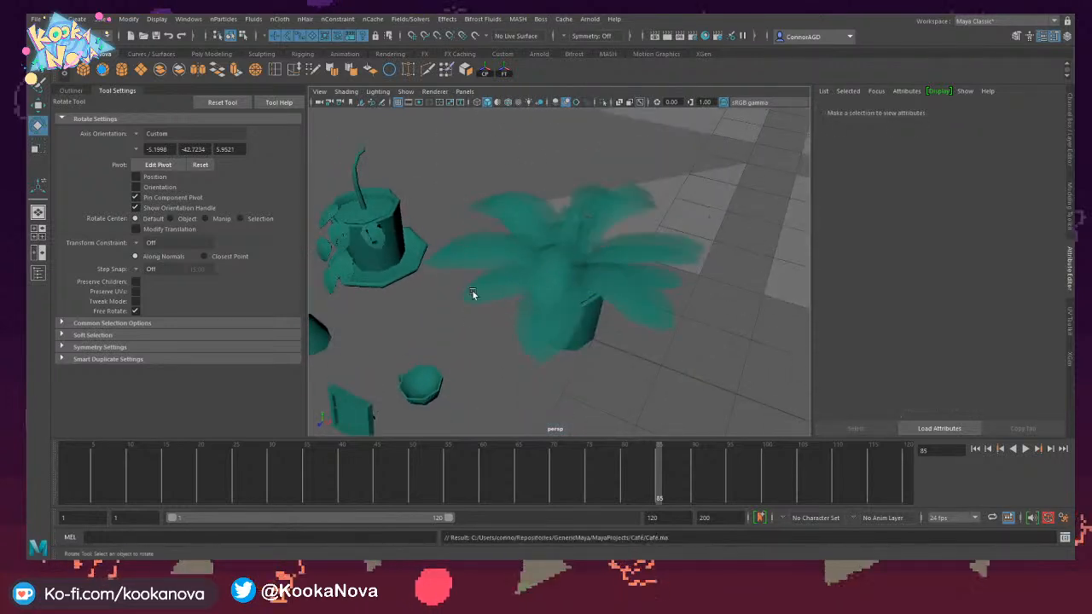
{"action": "left_click", "coordinate": [342, 363]}
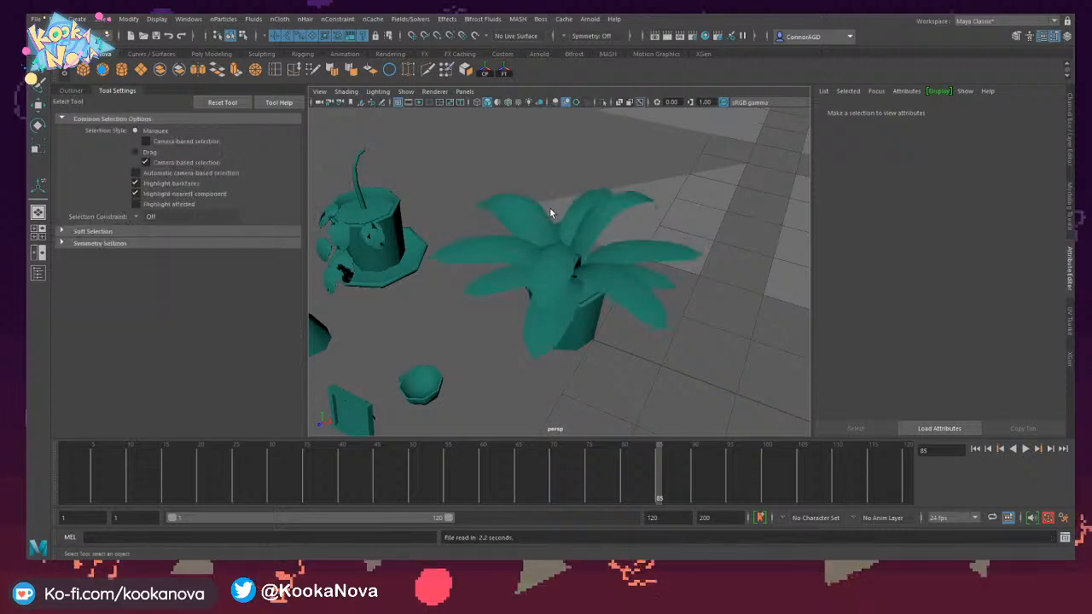
Examine the potted plant's layered leaves from above, from the side and from below.
{"action": "left_click_drag", "start_coordinate": [574, 282], "coordinate": [570, 220], "text": "alt"}
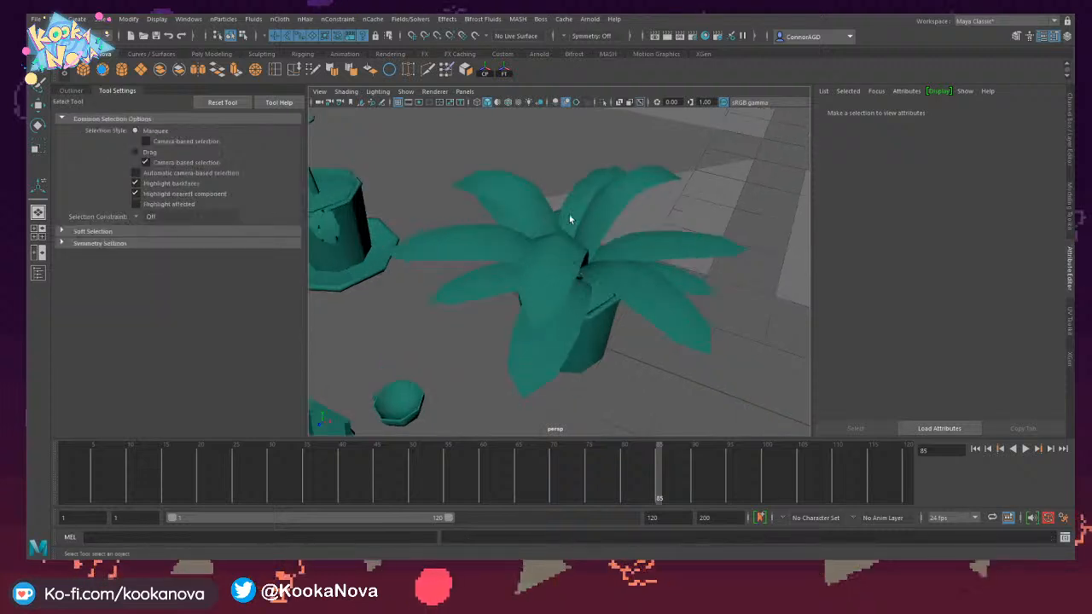
{"action": "left_click_drag", "start_coordinate": [616, 279], "coordinate": [603, 256], "text": "alt"}
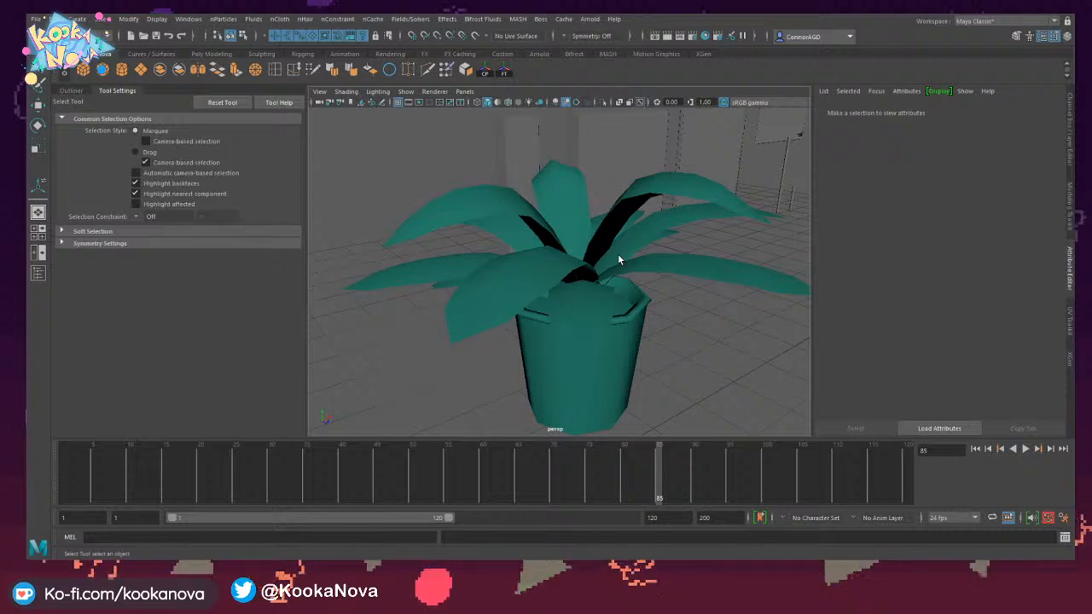
{"action": "left_click_drag", "start_coordinate": [623, 229], "coordinate": [548, 216], "text": "alt"}
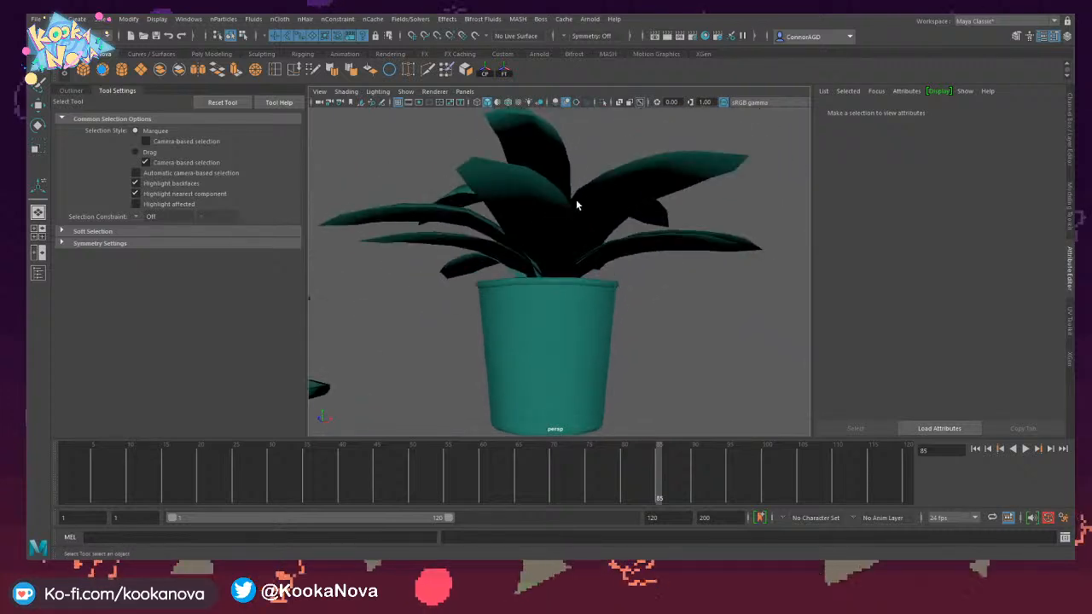
{"action": "mouse_move", "coordinate": [576, 182]}
{"action": "left_mouse_down", "text": "alt"}
{"action": "mouse_move", "coordinate": [529, 173]}
{"action": "mouse_move", "coordinate": [549, 218]}
{"action": "mouse_move", "coordinate": [606, 227]}
{"action": "mouse_move", "coordinate": [500, 195]}
{"action": "mouse_move", "coordinate": [534, 225]}
{"action": "mouse_move", "coordinate": [588, 234]}
{"action": "mouse_move", "coordinate": [551, 220]}
{"action": "mouse_move", "coordinate": [577, 203]}
{"action": "left_mouse_up", "text": "alt"}
Select the three leaves of the middle layer and scale them to a shorter reach with a taller arch.
{"action": "left_click", "coordinate": [550, 216]}
{"action": "scroll", "coordinate": [590, 228], "scroll_direction": "down", "scroll_amount": 2}
{"action": "left_click_drag", "start_coordinate": [515, 159], "coordinate": [496, 233], "text": "alt"}
{"action": "scroll", "coordinate": [579, 223], "scroll_direction": "up", "scroll_amount": 2}
{"action": "scroll", "coordinate": [580, 222], "scroll_direction": "up", "scroll_amount": 2}
{"action": "left_click_drag", "start_coordinate": [576, 221], "coordinate": [582, 314], "text": "alt"}
{"action": "left_click", "coordinate": [510, 321], "text": "shift"}
{"action": "left_click_drag", "start_coordinate": [512, 323], "coordinate": [578, 368], "text": "alt"}
{"action": "left_click_drag", "start_coordinate": [487, 213], "coordinate": [539, 181], "text": "alt"}
{"action": "key", "text": "r"}
{"action": "mouse_move", "coordinate": [584, 235]}
{"action": "left_mouse_down"}
{"action": "mouse_move", "coordinate": [579, 224]}
{"action": "mouse_move", "coordinate": [576, 245]}
{"action": "left_mouse_up"}
{"action": "left_click_drag", "start_coordinate": [577, 295], "coordinate": [608, 312]}
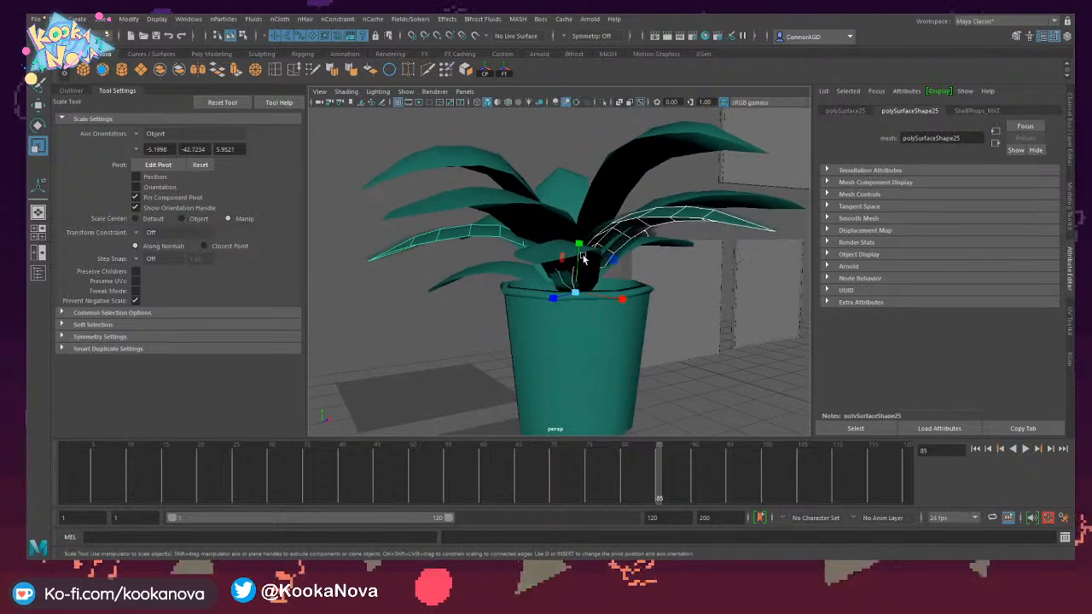
{"action": "left_click_drag", "start_coordinate": [581, 246], "coordinate": [582, 227]}
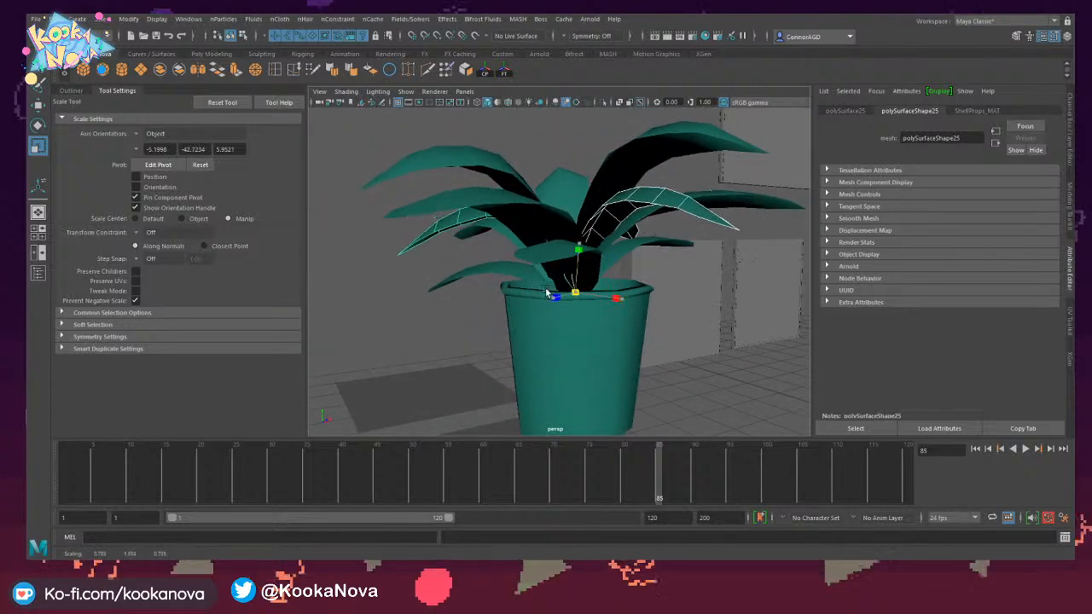
Undo the last leaf change and clear the selection.
{"action": "left_click_drag", "start_coordinate": [590, 324], "coordinate": [585, 348], "text": "alt"}
{"action": "left_click_drag", "start_coordinate": [603, 358], "coordinate": [441, 299], "text": "alt"}
{"action": "key", "text": "ctrl+z"}
{"action": "key", "text": "e"}
{"action": "left_click", "coordinate": [660, 366]}
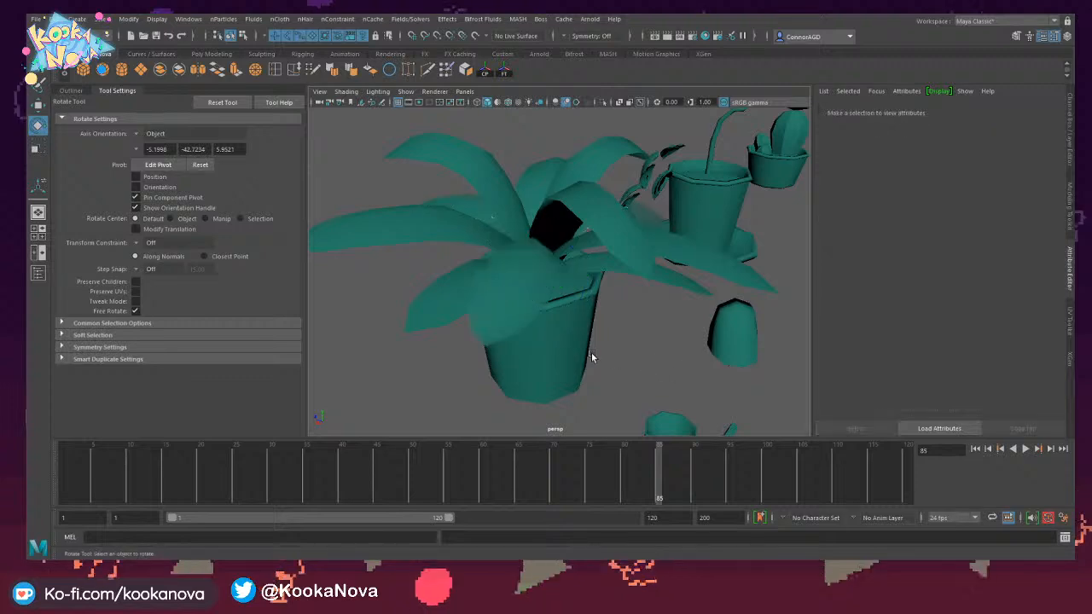
Check the lower leaves around the pot from the side, selecting individual leaves for inspection.
{"action": "left_click_drag", "start_coordinate": [591, 353], "coordinate": [563, 252], "text": "alt"}
{"action": "left_click", "coordinate": [529, 266]}
{"action": "left_click", "coordinate": [635, 212]}
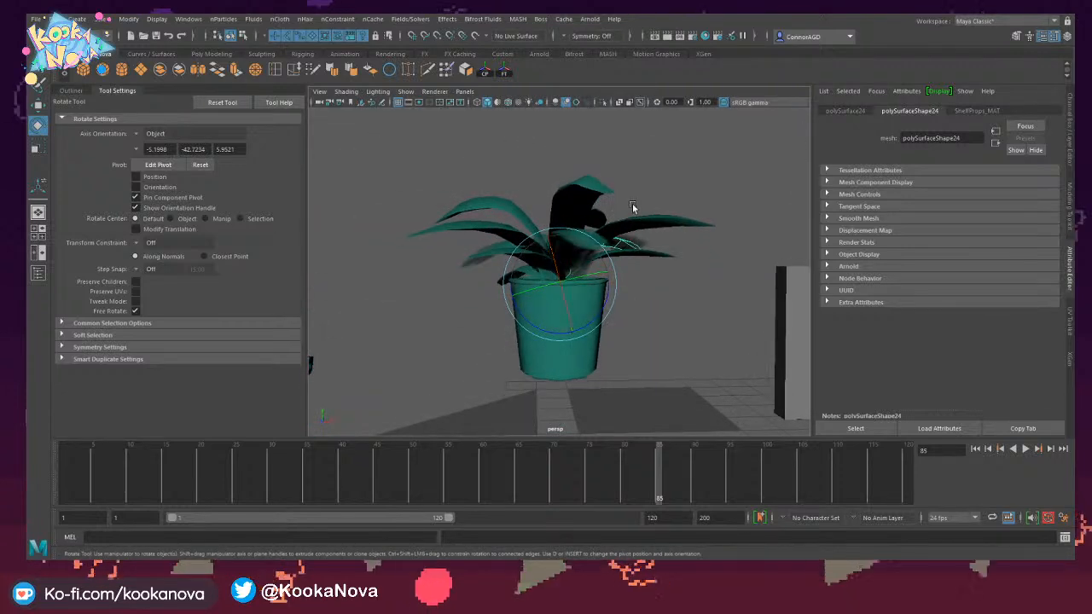
{"action": "scroll", "coordinate": [646, 244], "scroll_direction": "up", "scroll_amount": 5}
{"action": "left_click_drag", "start_coordinate": [635, 304], "coordinate": [622, 287], "text": "alt"}
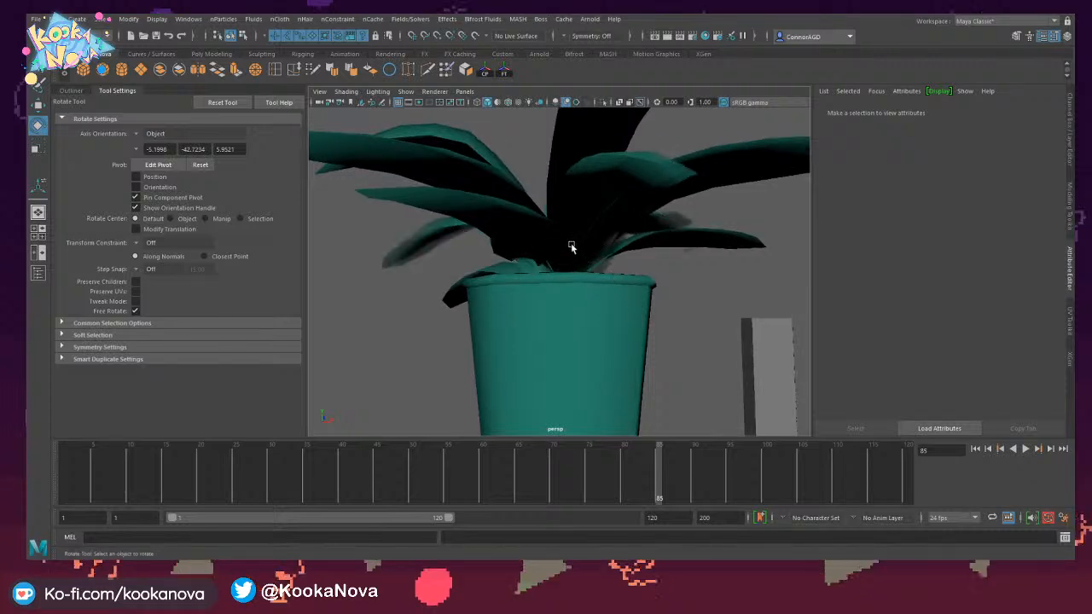
{"action": "scroll", "coordinate": [594, 241], "scroll_direction": "down", "scroll_amount": 5}
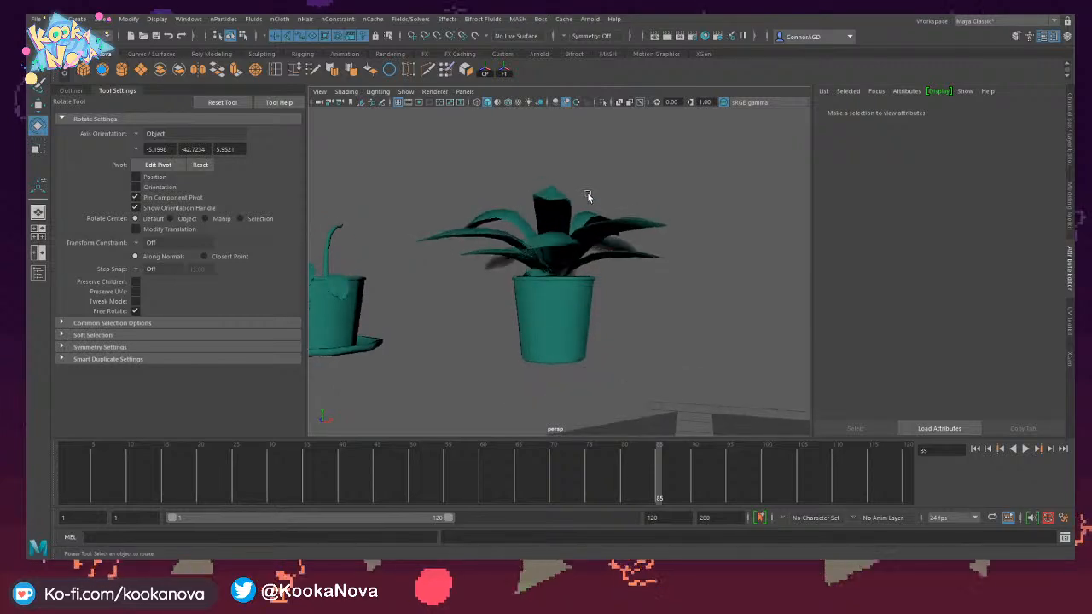
Combine all of the plant's leaves into a single mesh and rename it Leaves.
{"action": "left_click_drag", "start_coordinate": [587, 197], "coordinate": [802, 274], "text": "alt"}
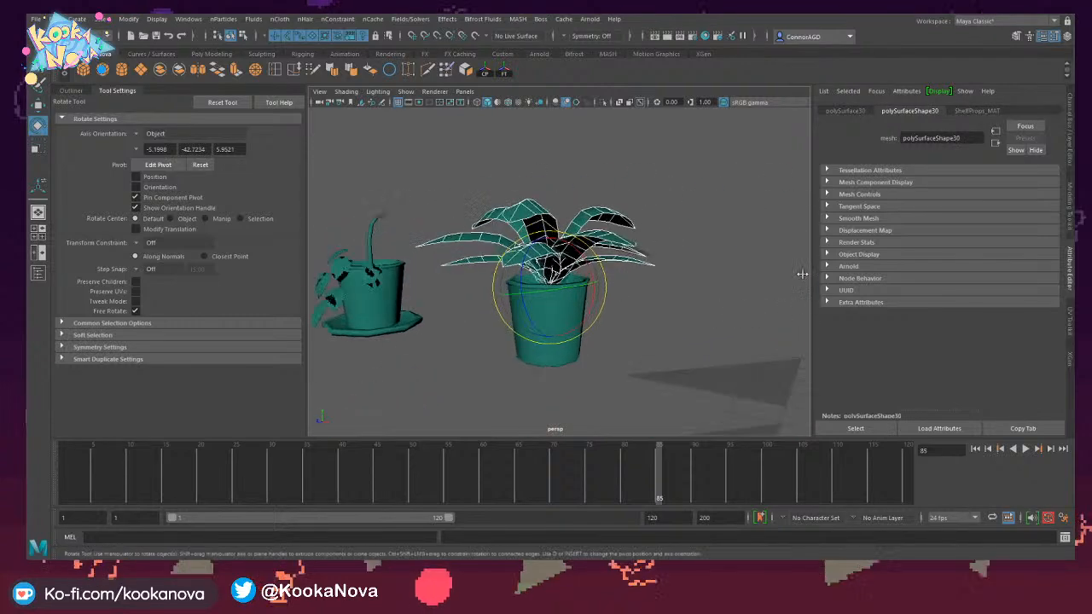
{"action": "left_click_drag", "start_coordinate": [321, 147], "coordinate": [413, 157], "text": "alt"}
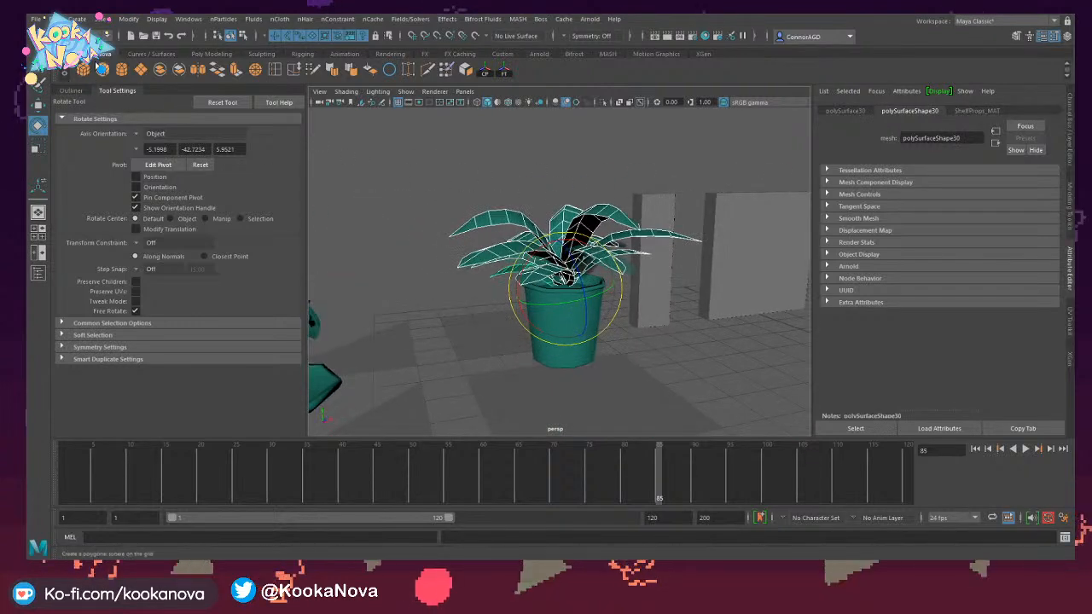
{"action": "left_click", "coordinate": [71, 90]}
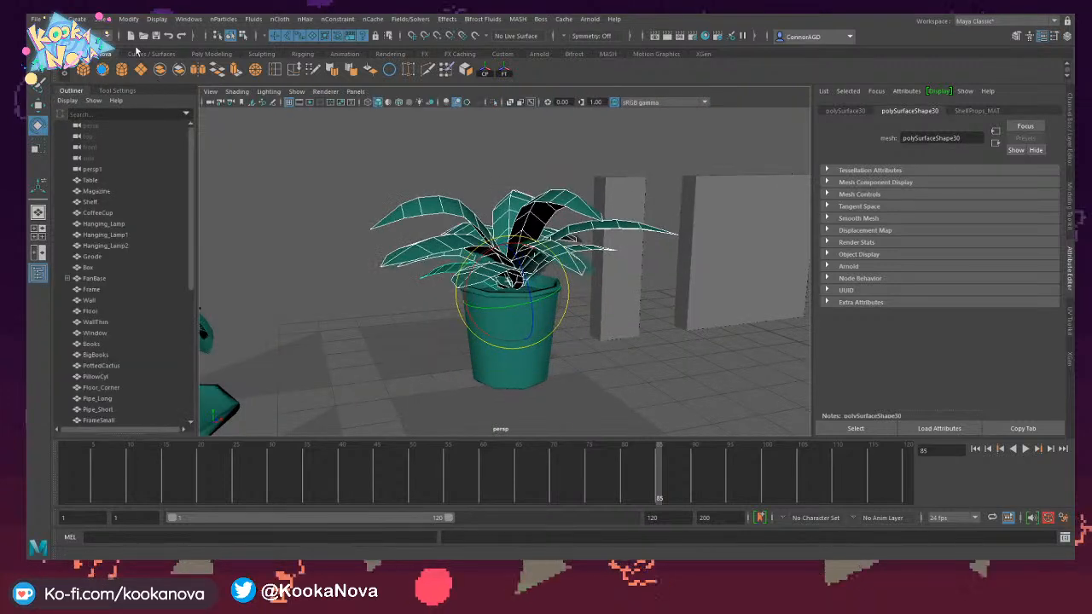
{"action": "left_click", "coordinate": [161, 71]}
{"action": "key", "text": "w"}
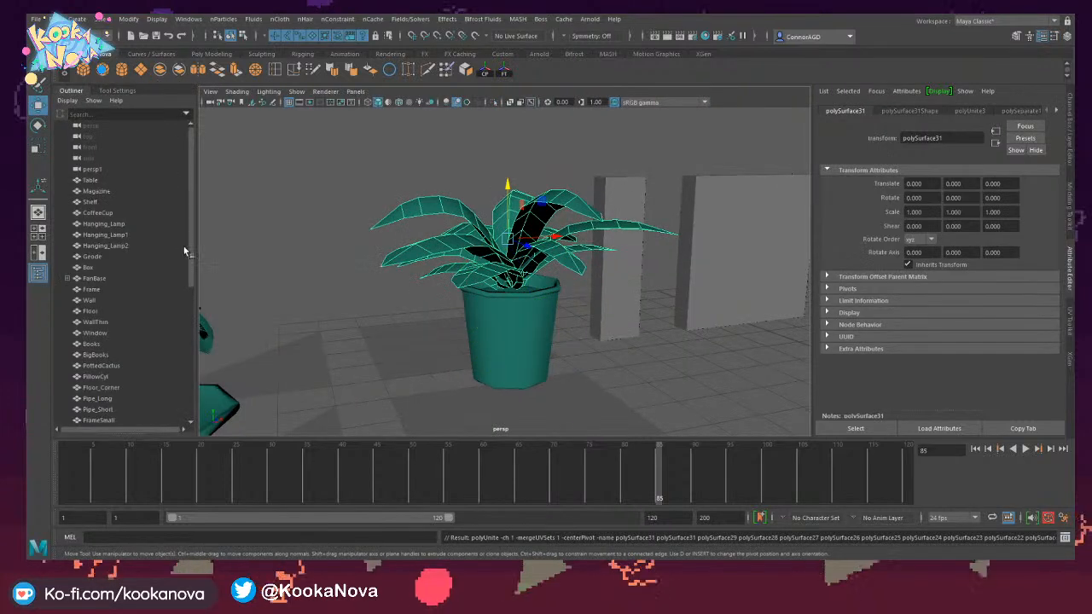
{"action": "scroll", "coordinate": [140, 276], "scroll_direction": "down", "scroll_amount": 8}
{"action": "double_click", "coordinate": [104, 389]}
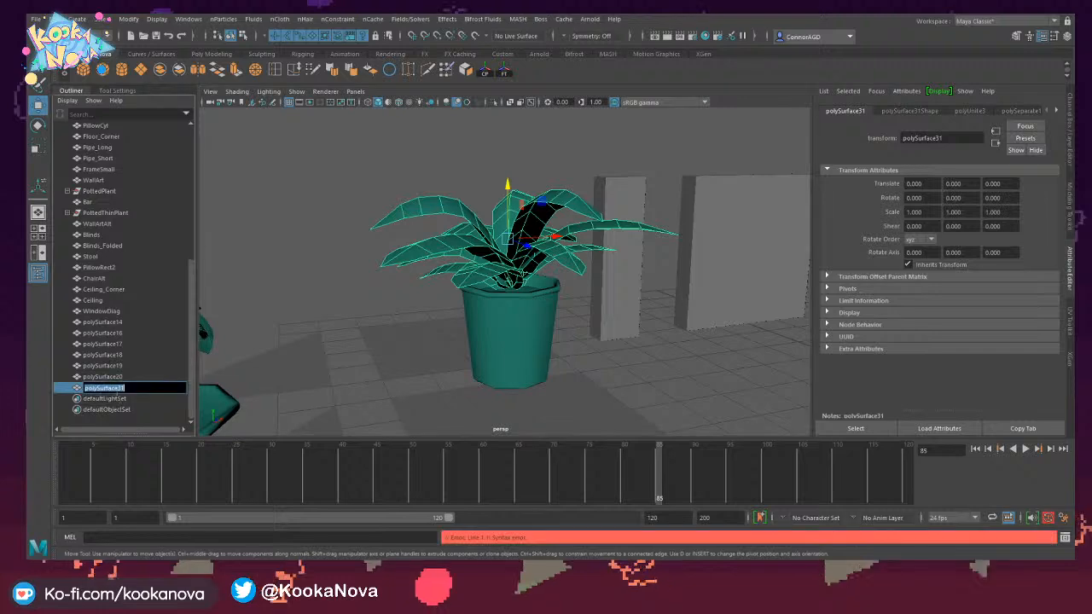
{"action": "type", "text": "Leaves"}
{"action": "key", "text": "Return"}
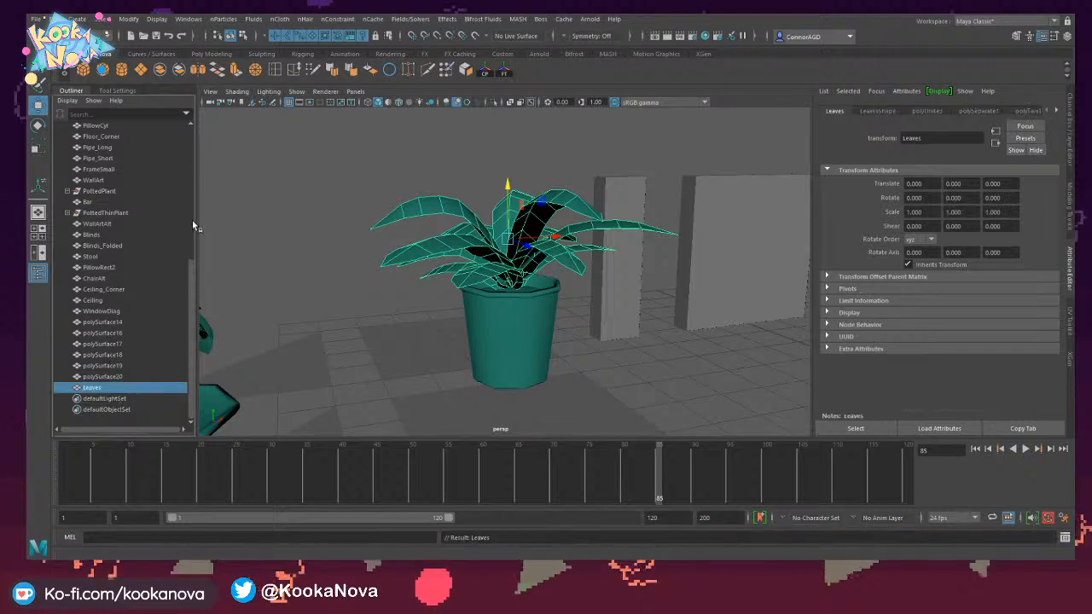
Center the pivot of the combined Leaves mesh.
{"action": "left_click_drag", "start_coordinate": [503, 288], "coordinate": [429, 334], "text": "alt"}
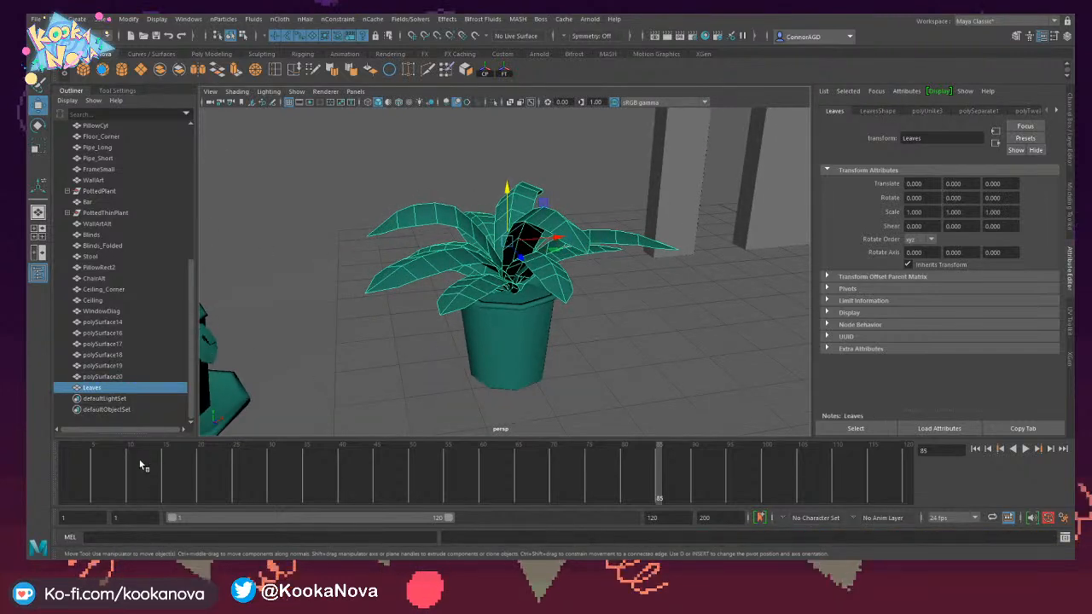
{"action": "double_click", "coordinate": [106, 389]}
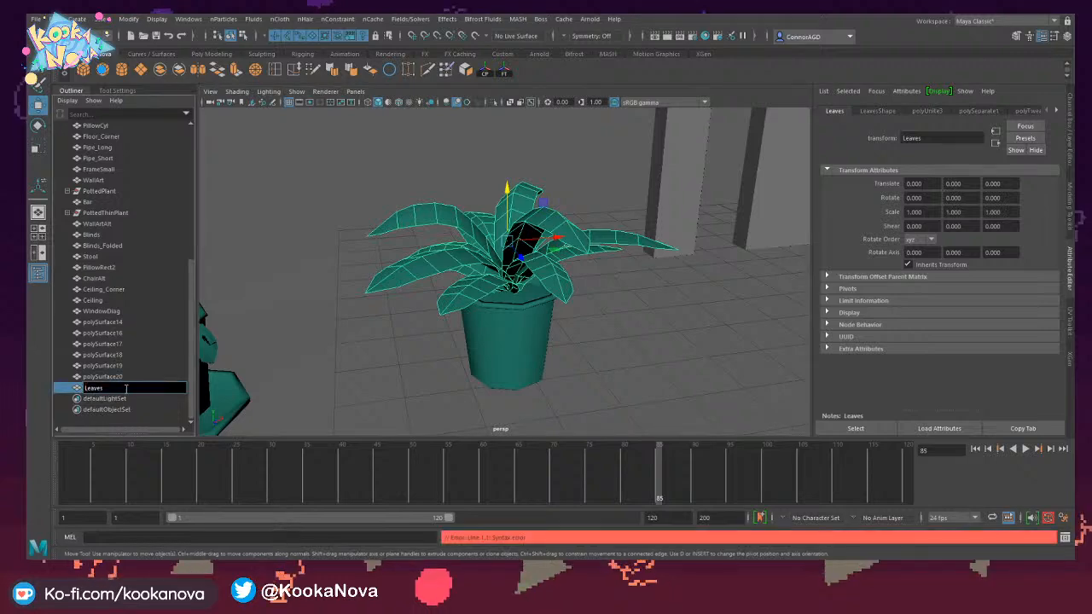
{"action": "mouse_move", "coordinate": [505, 338]}
{"action": "left_mouse_down", "text": "alt"}
{"action": "mouse_move", "coordinate": [483, 329]}
{"action": "mouse_move", "coordinate": [498, 325]}
{"action": "left_mouse_up", "text": "alt"}
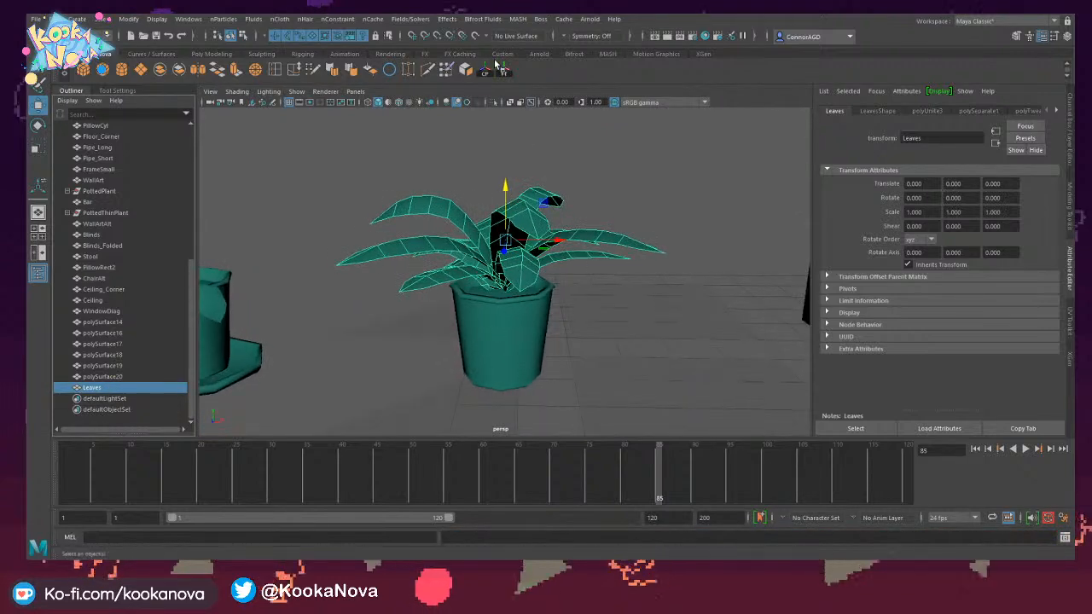
{"action": "left_click", "coordinate": [484, 71]}
{"action": "mouse_move", "coordinate": [510, 198]}
{"action": "left_mouse_down", "text": "alt"}
{"action": "mouse_move", "coordinate": [534, 205]}
{"action": "mouse_move", "coordinate": [500, 210]}
{"action": "mouse_move", "coordinate": [516, 193]}
{"action": "left_mouse_up", "text": "alt"}
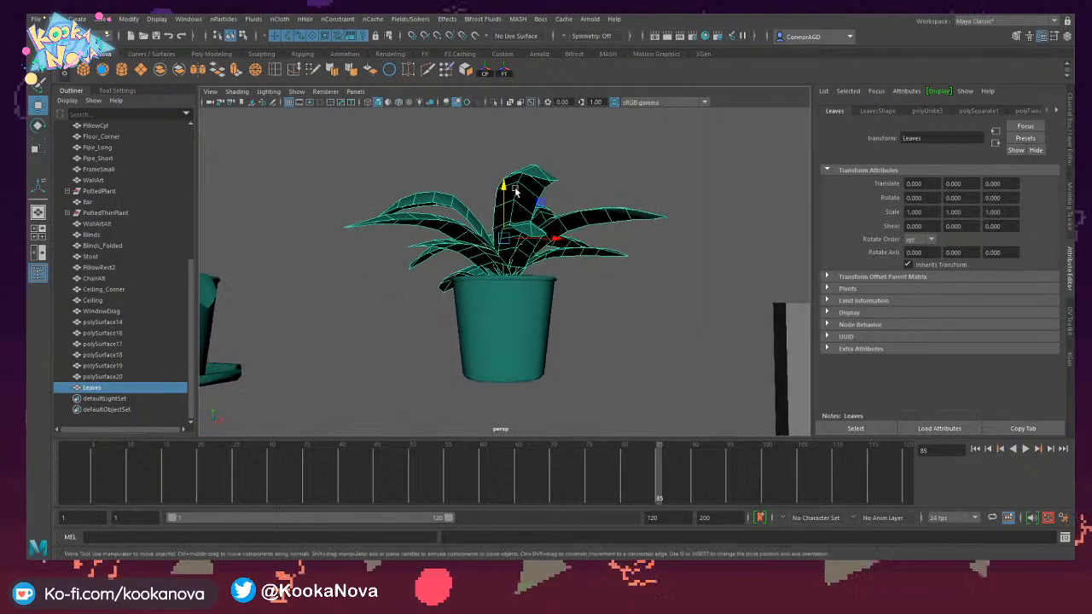
Duplicate the Leaves mesh in place and reverse the normals of the copy to form the leaf undersides.
{"action": "key", "text": "ctrl+d"}
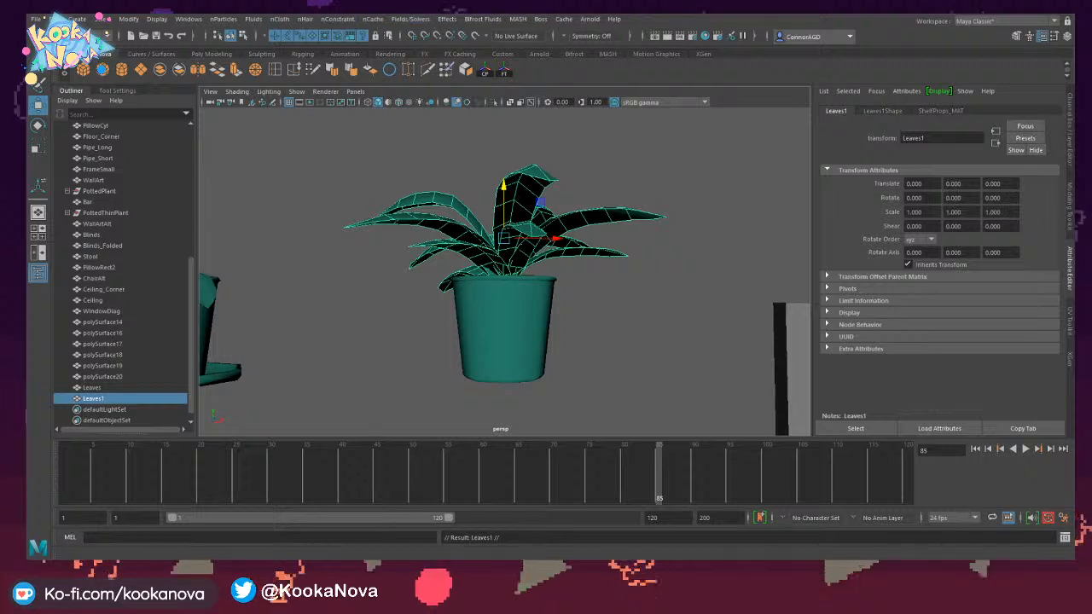
{"action": "key", "text": "F2"}
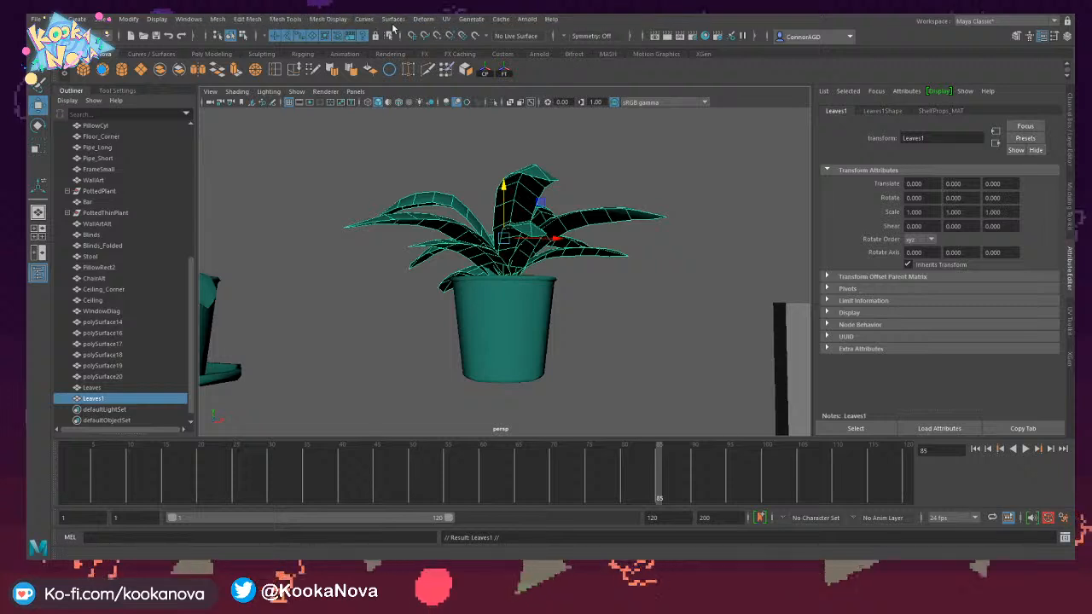
{"action": "left_click", "coordinate": [320, 20]}
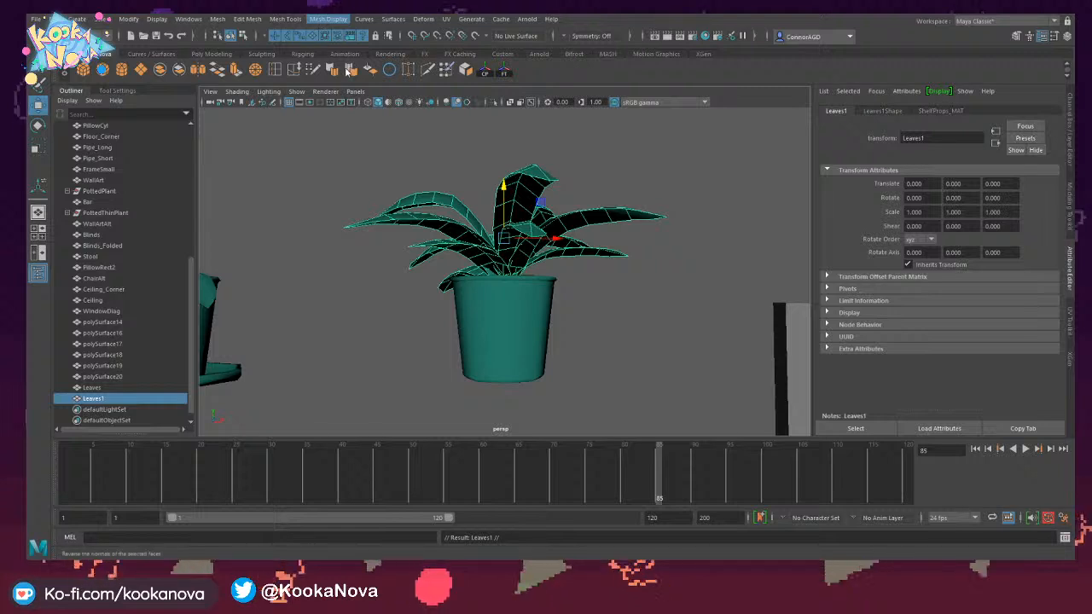
{"action": "left_click", "coordinate": [351, 70]}
{"action": "left_click", "coordinate": [580, 177]}
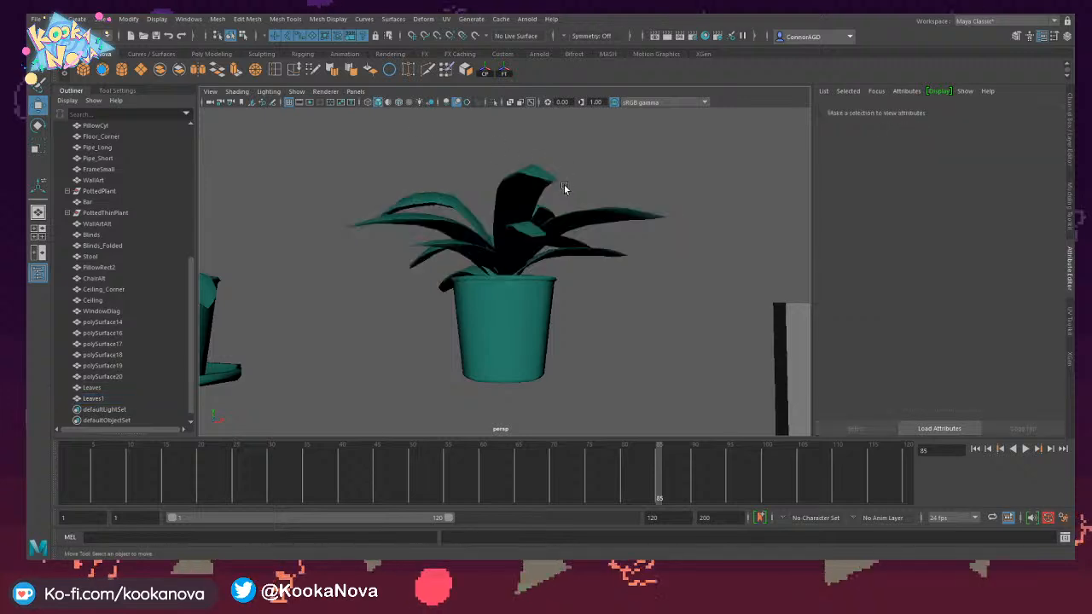
{"action": "left_click_drag", "start_coordinate": [564, 184], "coordinate": [549, 156], "text": "alt"}
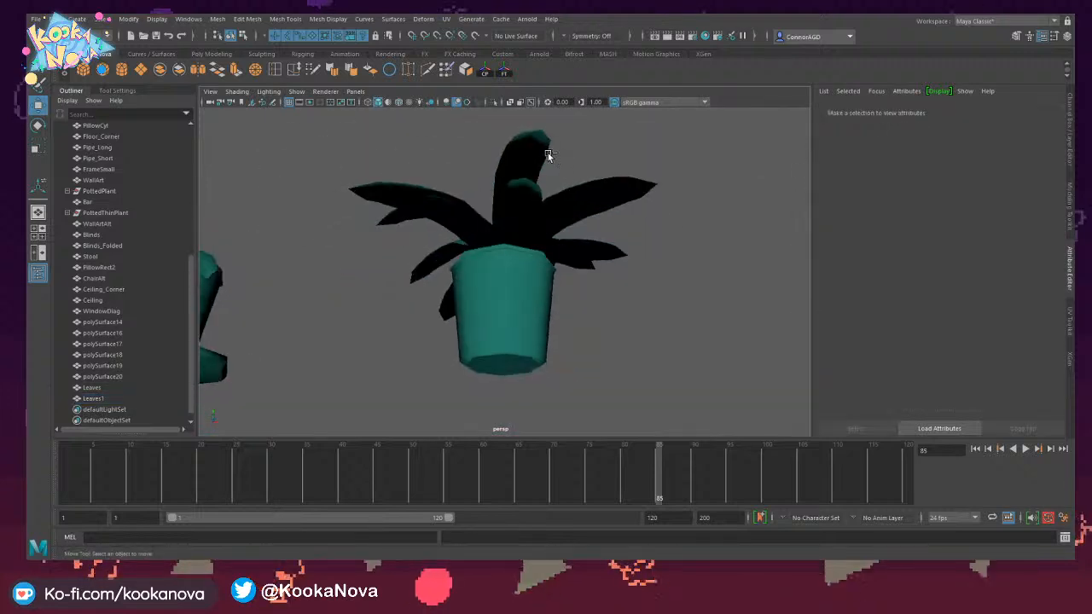
Reselect the reversed leaf copy and nudge it vertically so it sits just beneath the original leaves.
{"action": "key", "text": "ctrl+z"}
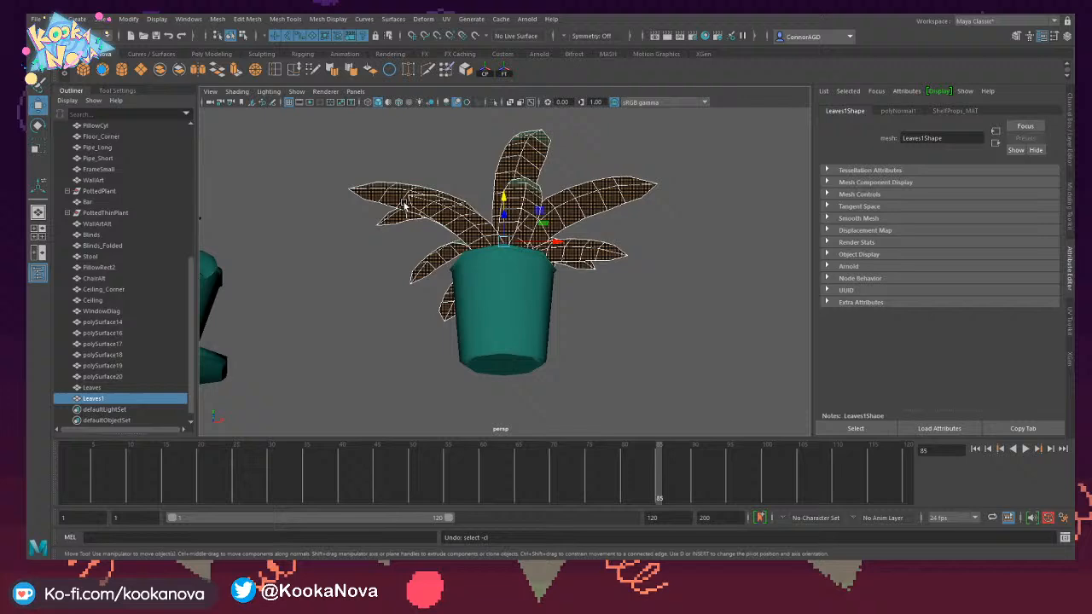
{"action": "left_click", "coordinate": [506, 199]}
{"action": "left_click_drag", "start_coordinate": [506, 202], "coordinate": [505, 203]}
{"action": "scroll", "coordinate": [508, 213], "scroll_direction": "up", "scroll_amount": 8}
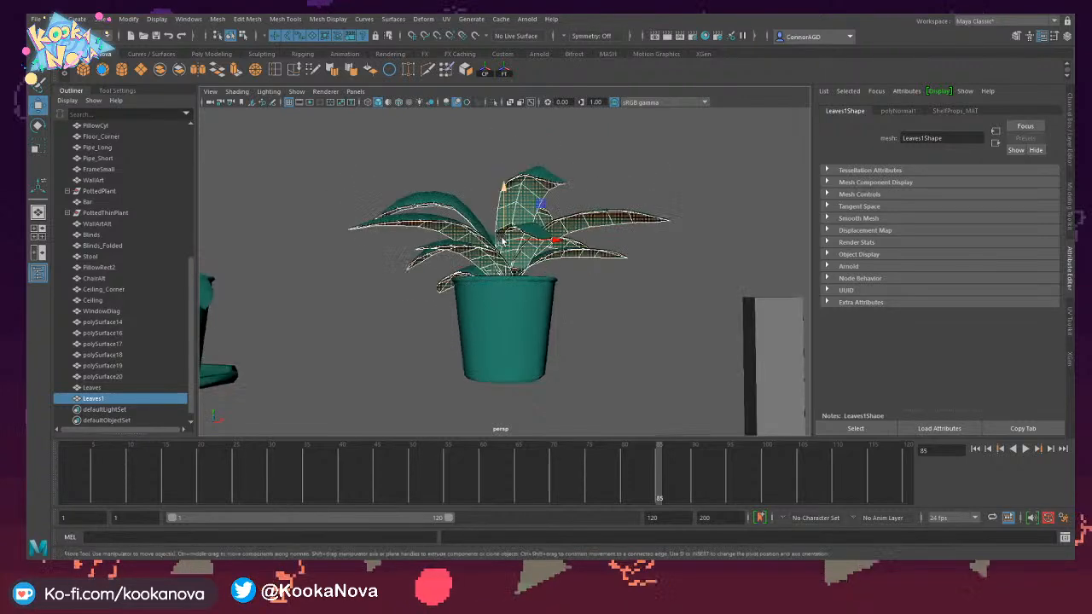
{"action": "scroll", "coordinate": [518, 232], "scroll_direction": "up", "scroll_amount": 2}
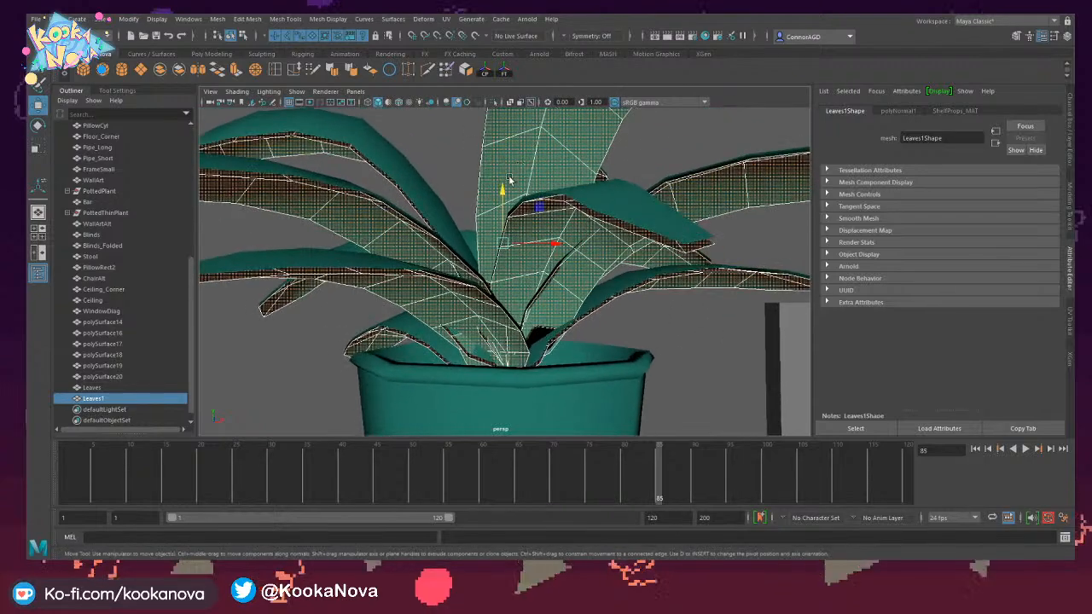
{"action": "left_click_drag", "start_coordinate": [504, 191], "coordinate": [504, 189]}
{"action": "scroll", "coordinate": [504, 192], "scroll_direction": "down", "scroll_amount": 5}
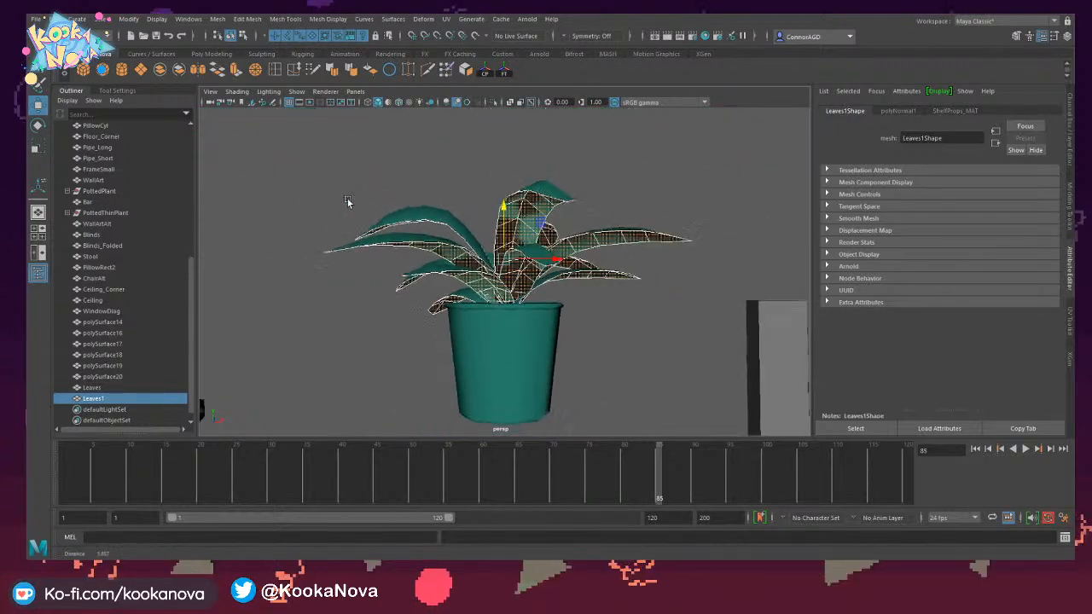
{"action": "left_click", "coordinate": [576, 183]}
{"action": "left_click_drag", "start_coordinate": [576, 184], "coordinate": [532, 287], "text": "alt"}
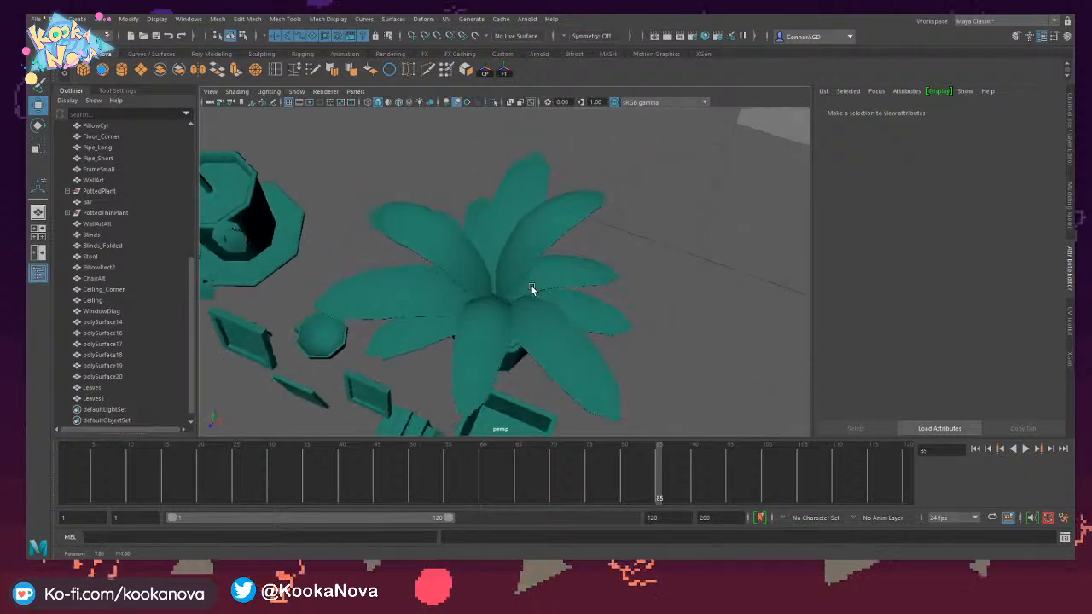
{"action": "left_click_drag", "start_coordinate": [475, 261], "coordinate": [504, 274], "text": "alt"}
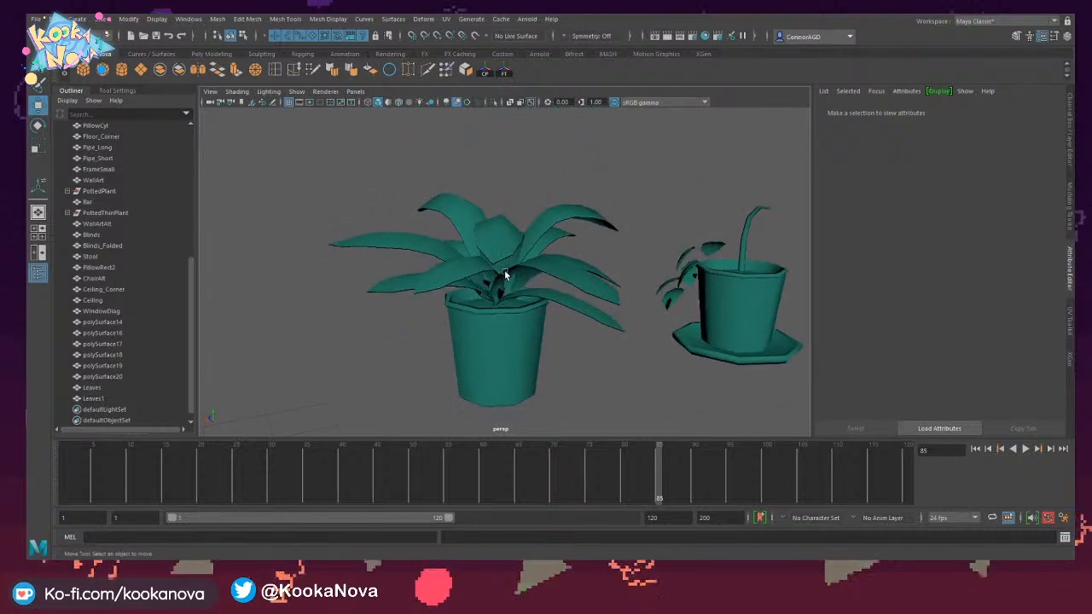
Set up a two-pane layout with the UV Editor beside the perspective view and frame the UV grid.
{"action": "left_click", "coordinate": [37, 253]}
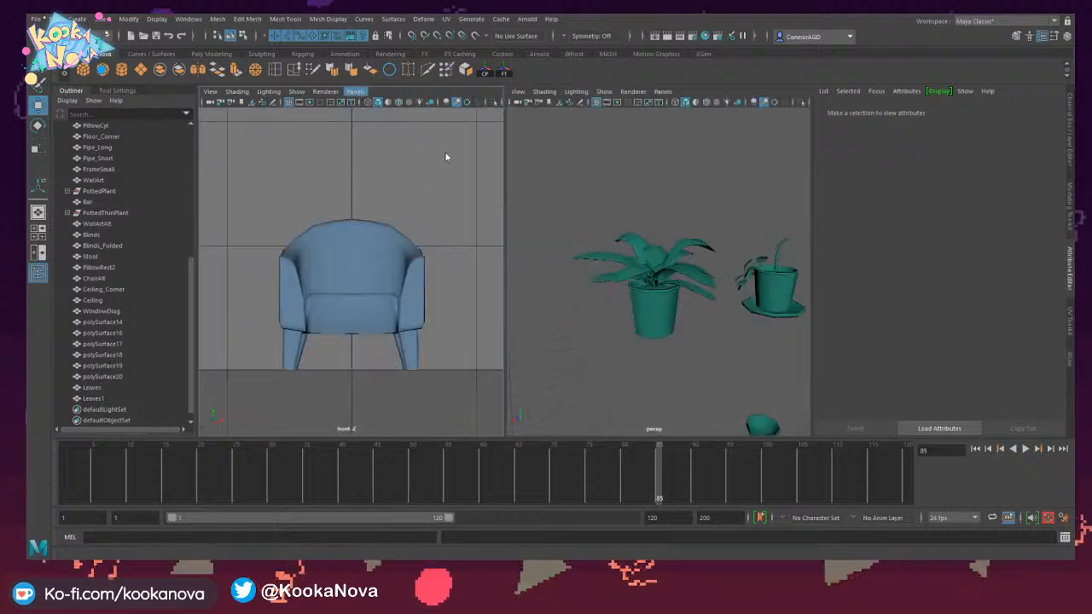
{"action": "left_click", "coordinate": [483, 385]}
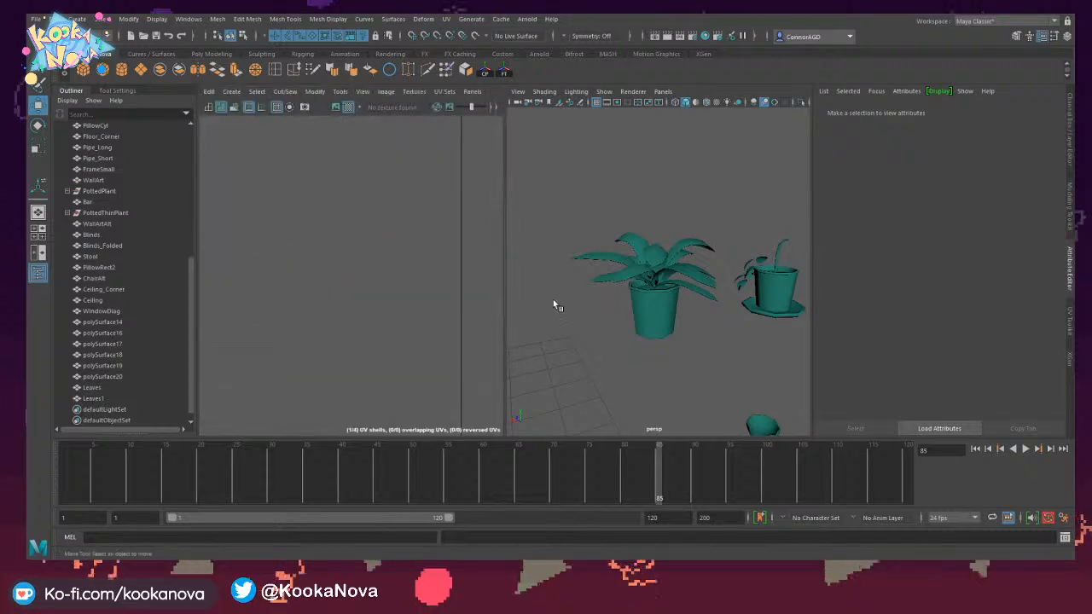
{"action": "scroll", "coordinate": [302, 289], "scroll_direction": "down", "scroll_amount": 5}
{"action": "middle_click_drag", "start_coordinate": [336, 247], "coordinate": [366, 188], "text": "alt"}
{"action": "scroll", "coordinate": [367, 205], "scroll_direction": "down", "scroll_amount": 5}
{"action": "middle_click_drag", "start_coordinate": [377, 263], "coordinate": [417, 219], "text": "alt"}
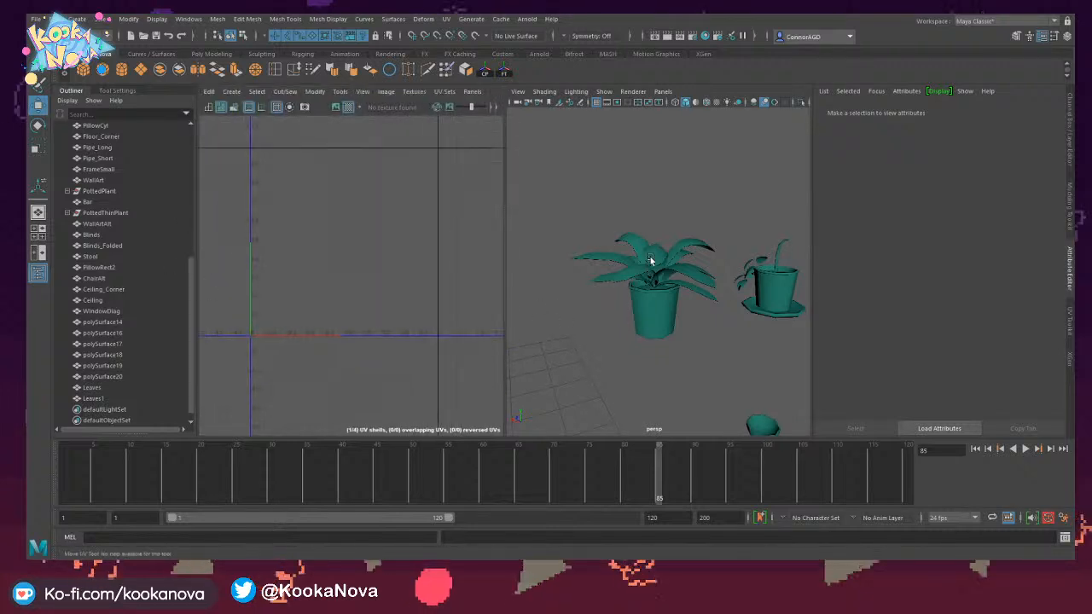
Select the Leaves mesh to display its UVs in the UV Editor and save the scene.
{"action": "left_click", "coordinate": [650, 261]}
{"action": "scroll", "coordinate": [444, 213], "scroll_direction": "up", "scroll_amount": 6}
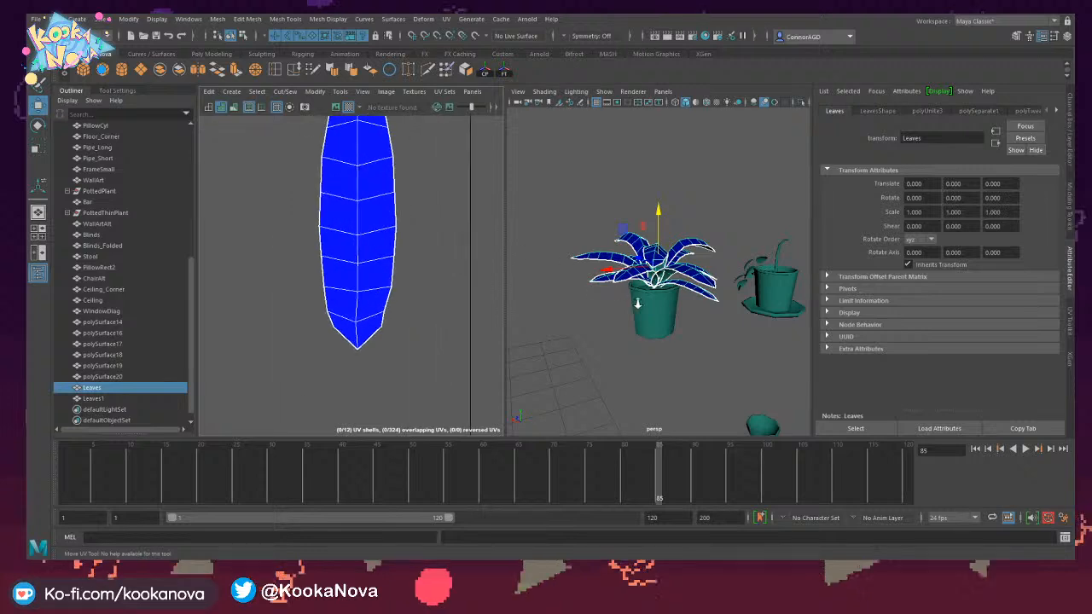
{"action": "scroll", "coordinate": [426, 298], "scroll_direction": "down", "scroll_amount": 8}
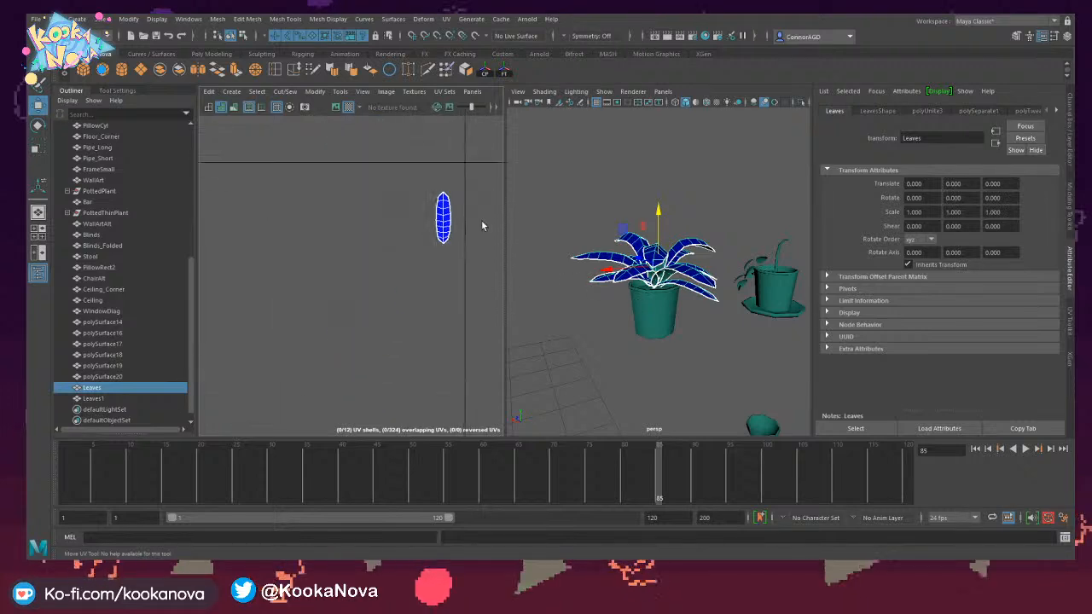
{"action": "scroll", "coordinate": [482, 225], "scroll_direction": "down", "scroll_amount": 4}
{"action": "left_click", "coordinate": [829, 313]}
{"action": "scroll", "coordinate": [721, 325], "scroll_direction": "down", "scroll_amount": 6}
{"action": "middle_click_drag", "start_coordinate": [736, 337], "coordinate": [699, 295], "text": "alt"}
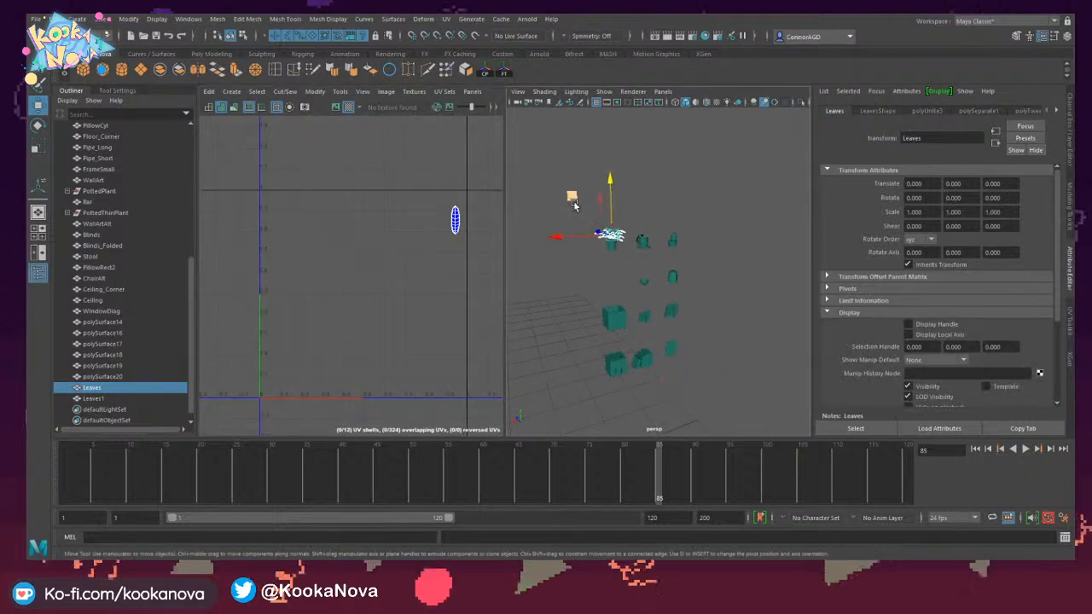
{"action": "key", "text": "ctrl+s"}
{"action": "key", "text": "q"}
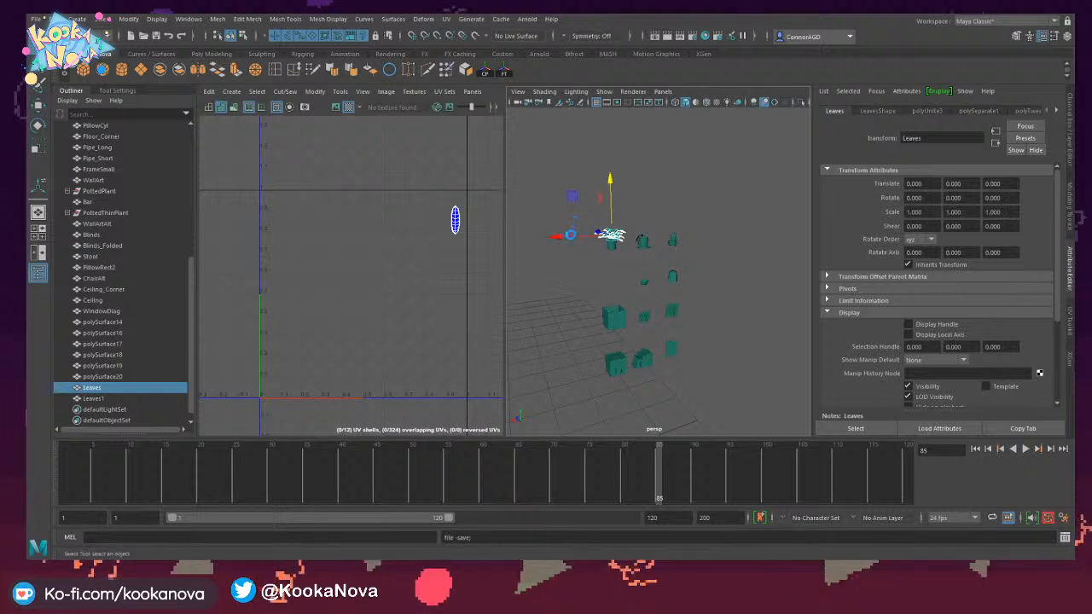
Select all the props in the scene and examine the leaf shells within their shared UV layout.
{"action": "key", "text": "w"}
{"action": "left_click_drag", "start_coordinate": [536, 173], "coordinate": [765, 402]}
{"action": "middle_click_drag", "start_coordinate": [428, 256], "coordinate": [425, 232], "text": "alt"}
{"action": "right_click_drag", "start_coordinate": [373, 240], "coordinate": [376, 249], "text": "alt"}
{"action": "middle_click_drag", "start_coordinate": [376, 249], "coordinate": [368, 235], "text": "alt"}
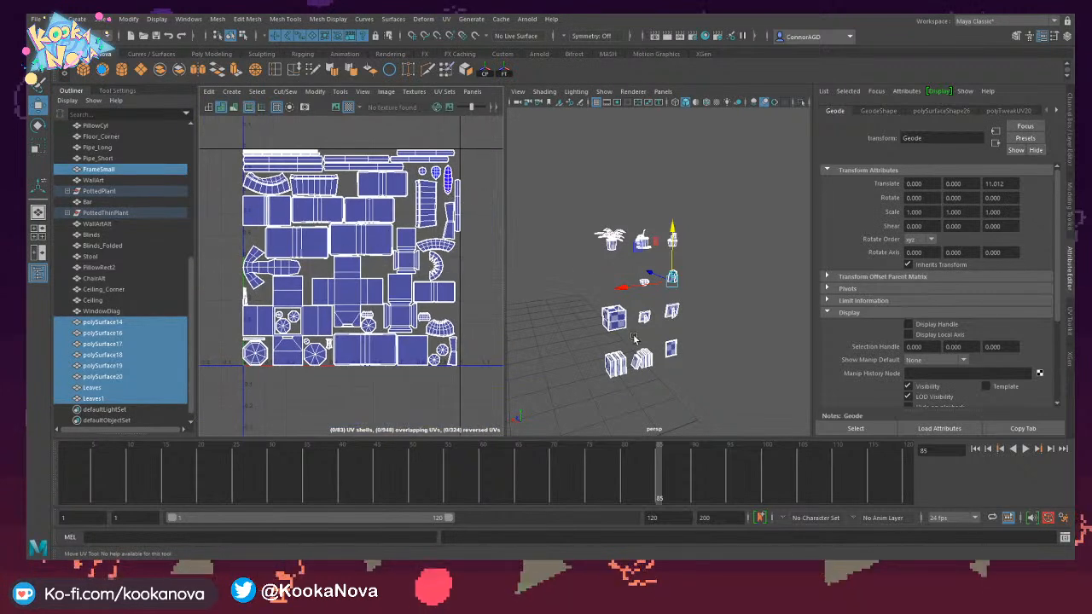
{"action": "right_click_drag", "start_coordinate": [433, 185], "coordinate": [629, 264], "text": "alt"}
{"action": "middle_click_drag", "start_coordinate": [443, 193], "coordinate": [280, 252], "text": "alt"}
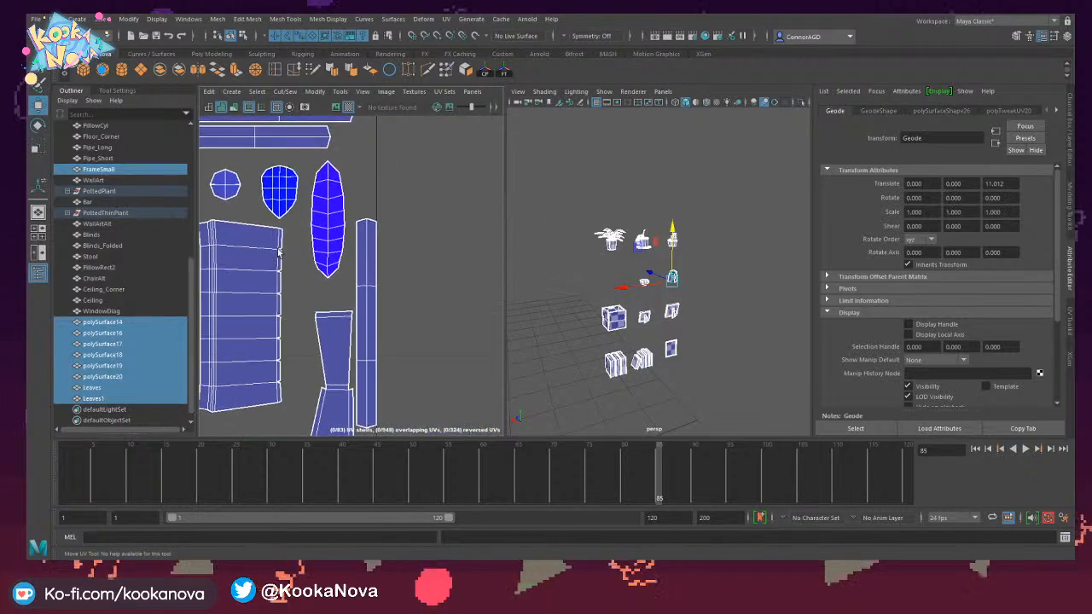
{"action": "right_click_drag", "start_coordinate": [280, 252], "coordinate": [493, 316], "text": "alt"}
{"action": "middle_click_drag", "start_coordinate": [361, 242], "coordinate": [324, 344], "text": "alt"}
{"action": "right_click_drag", "start_coordinate": [326, 342], "coordinate": [324, 240], "text": "alt"}
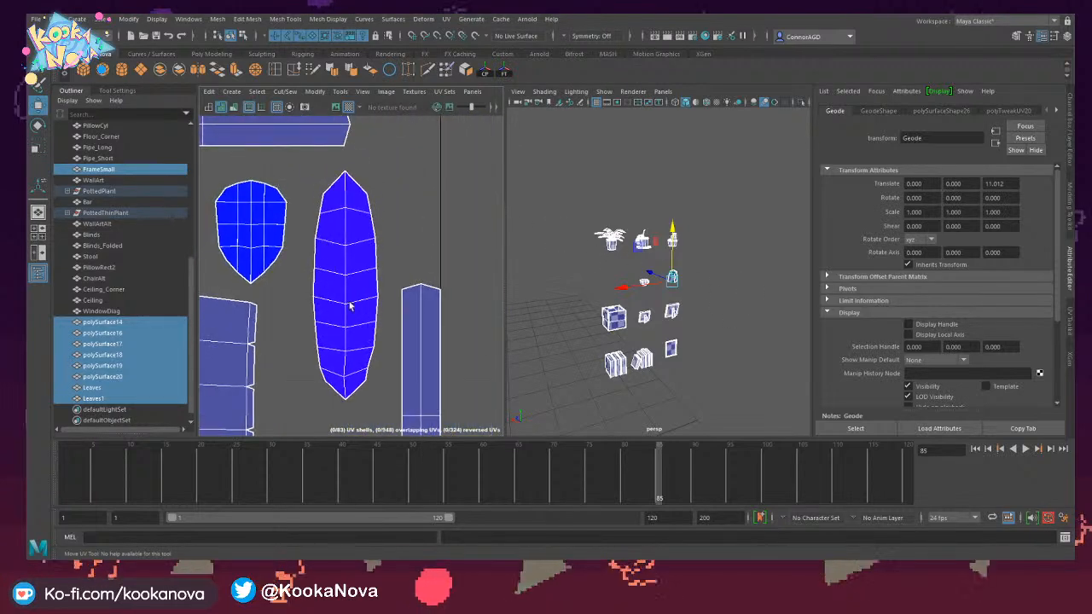
Examine the potted plant's leaves and pot up close from a low side angle with the UV shading displayed.
{"action": "left_click_drag", "start_coordinate": [657, 266], "coordinate": [863, 246], "text": "alt"}
{"action": "right_click_drag", "start_coordinate": [627, 226], "coordinate": [727, 238], "text": "alt"}
{"action": "middle_click_drag", "start_coordinate": [727, 239], "coordinate": [692, 267], "text": "alt"}
{"action": "right_click_drag", "start_coordinate": [692, 267], "coordinate": [708, 226], "text": "alt"}
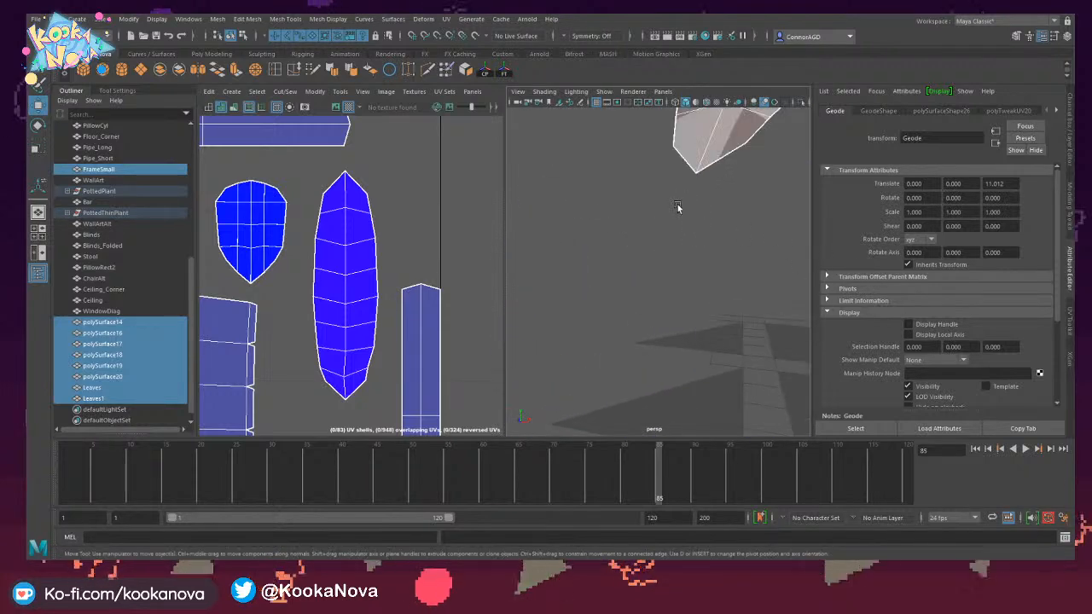
{"action": "middle_click_drag", "start_coordinate": [680, 207], "coordinate": [640, 333], "text": "alt"}
{"action": "right_click_drag", "start_coordinate": [640, 333], "coordinate": [580, 291], "text": "alt"}
{"action": "middle_click_drag", "start_coordinate": [644, 201], "coordinate": [559, 224], "text": "alt"}
{"action": "right_click_drag", "start_coordinate": [559, 223], "coordinate": [629, 220], "text": "alt"}
{"action": "left_click_drag", "start_coordinate": [629, 219], "coordinate": [641, 242], "text": "alt"}
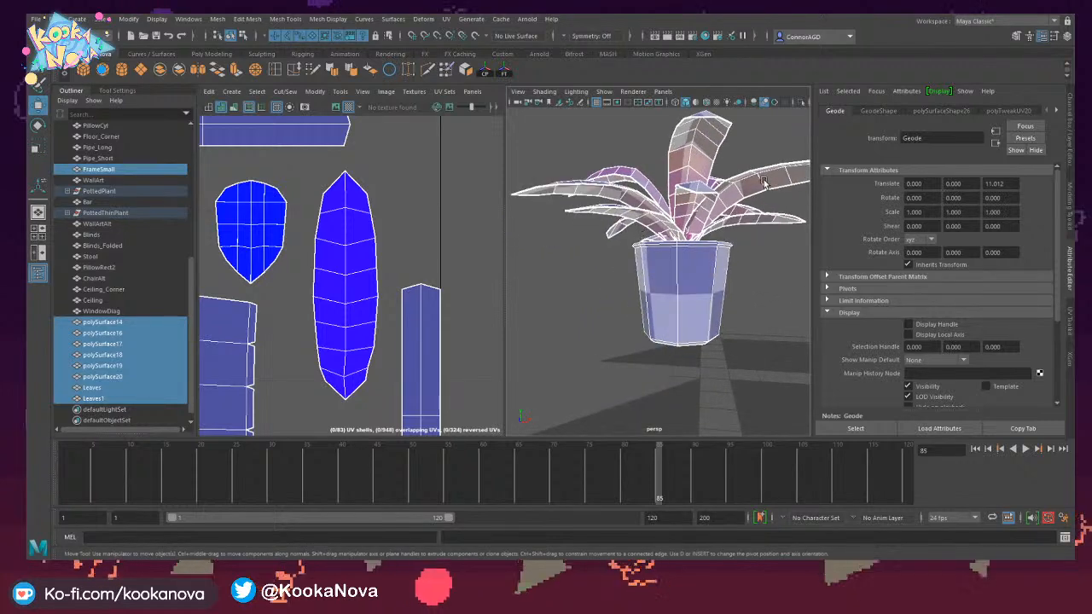
Select only the Leaves mesh and inspect its stacked UV shell alongside the leaves on the plant.
{"action": "left_click", "coordinate": [609, 125]}
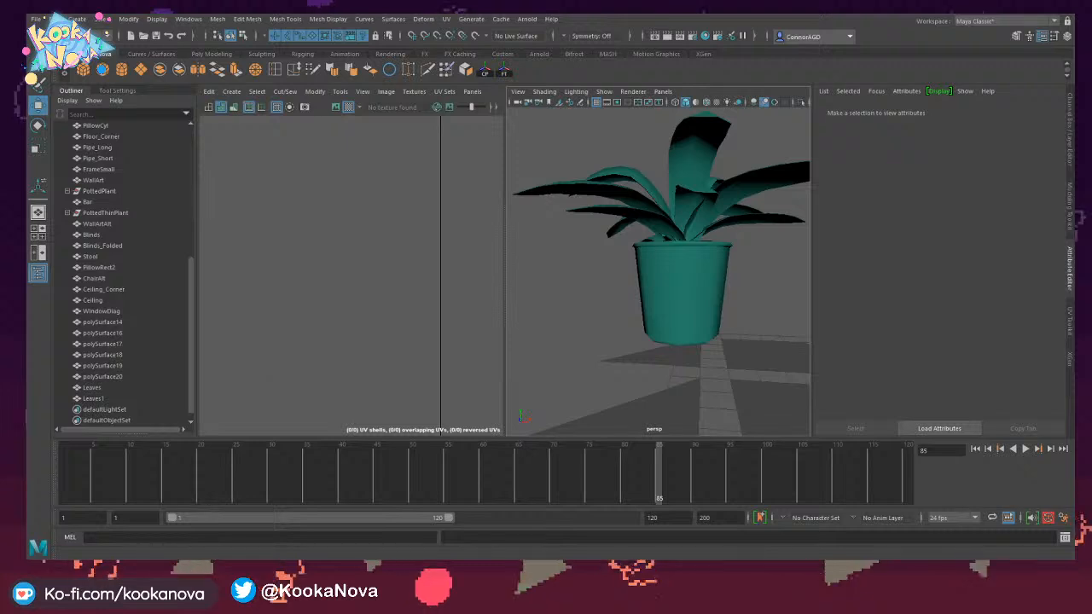
{"action": "left_click_drag", "start_coordinate": [627, 294], "coordinate": [664, 266], "text": "alt"}
{"action": "left_click", "coordinate": [622, 258]}
{"action": "right_click_drag", "start_coordinate": [664, 266], "coordinate": [696, 280], "text": "alt"}
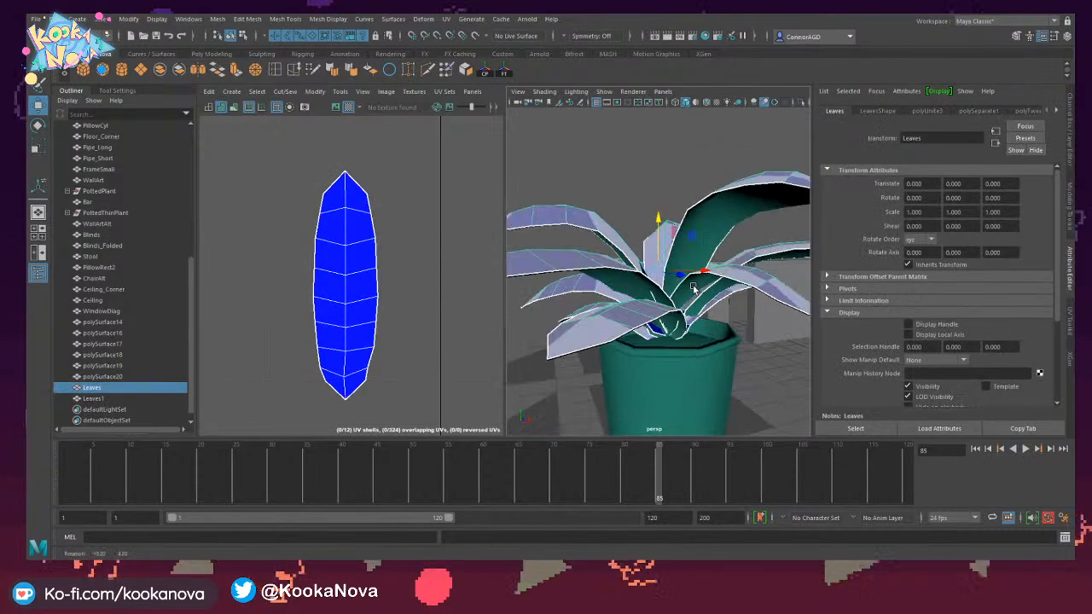
Combine the Leaves mesh with its reversed underside copy Leaves1 into a single mesh.
{"action": "left_click_drag", "start_coordinate": [697, 280], "coordinate": [664, 252], "text": "alt"}
{"action": "left_click", "coordinate": [684, 186], "text": "shift"}
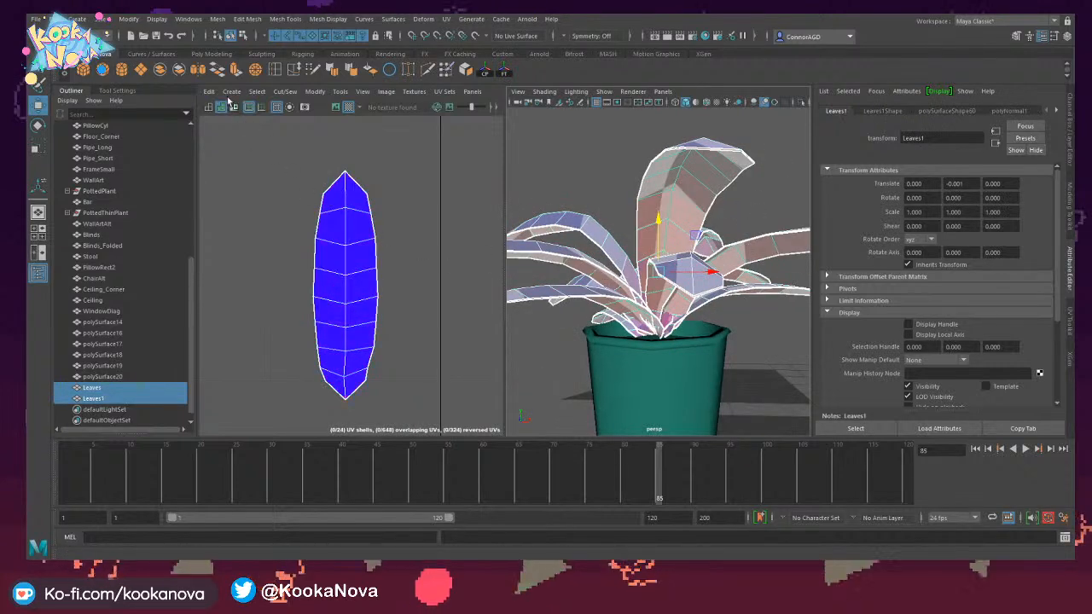
{"action": "left_click", "coordinate": [160, 72]}
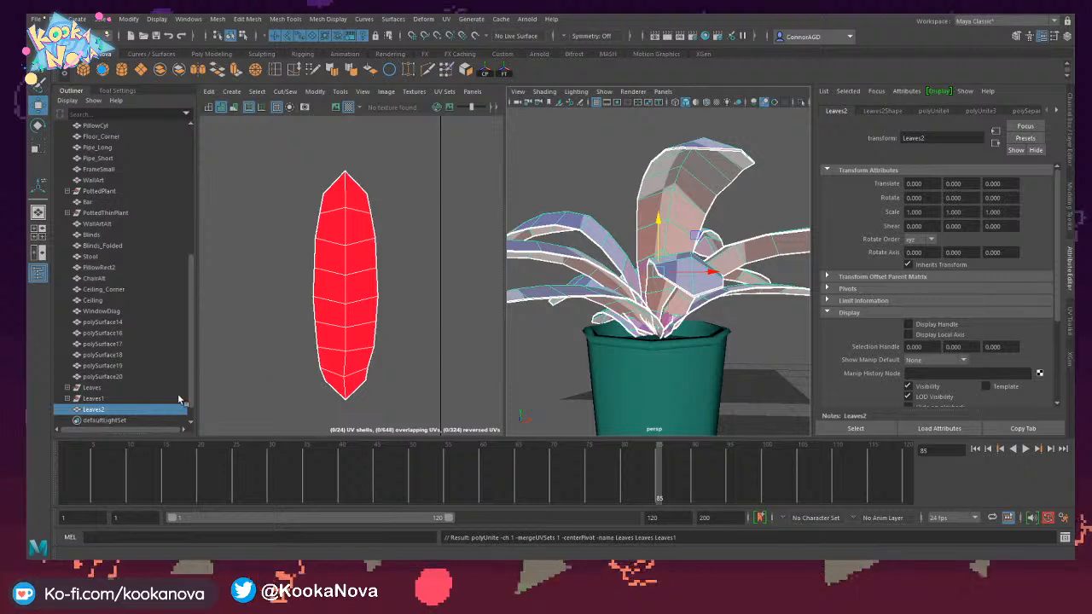
Rename the combined leaf mesh Leaves3.
{"action": "double_click", "coordinate": [95, 409]}
{"action": "type", "text": "Le"}
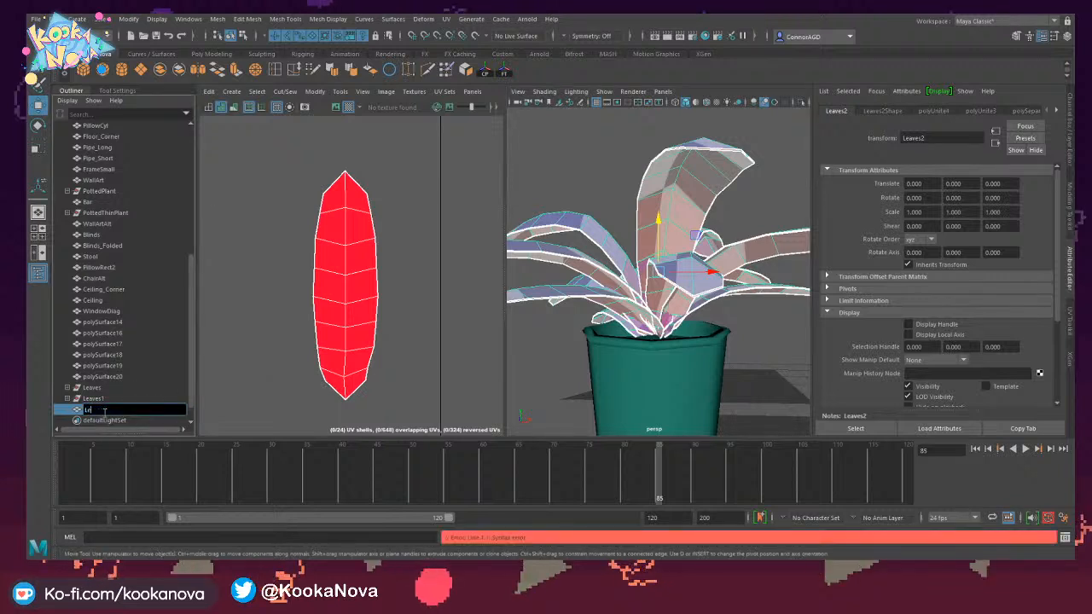
{"action": "type", "text": "aves3"}
{"action": "key", "text": "Return"}
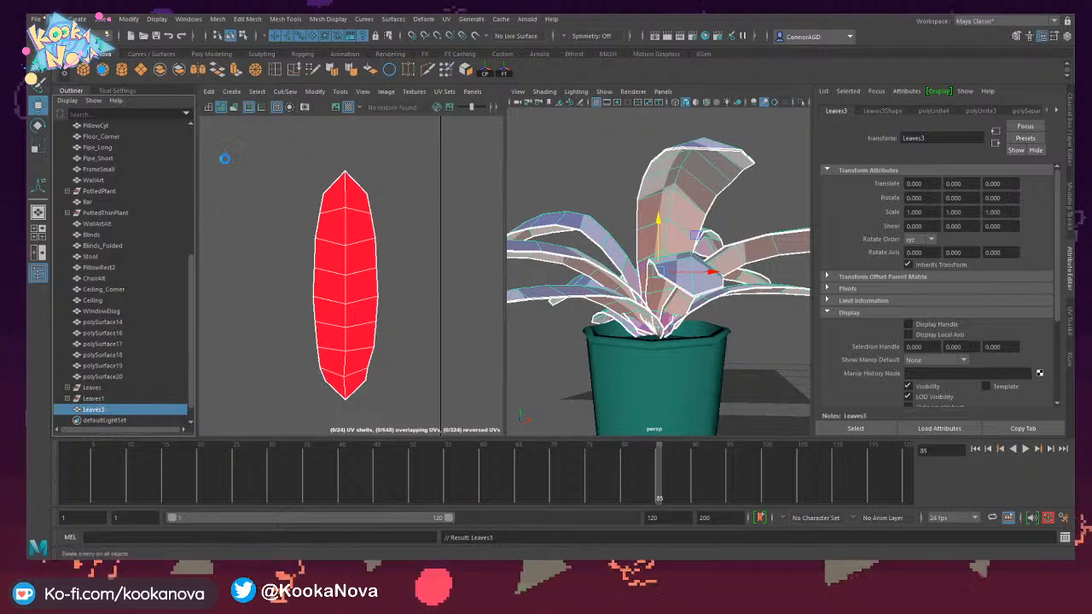
Delete the combined leaf mesh's construction history and rename it Leaves.
{"action": "key", "text": "alt+shift+d"}
{"action": "double_click", "coordinate": [102, 389]}
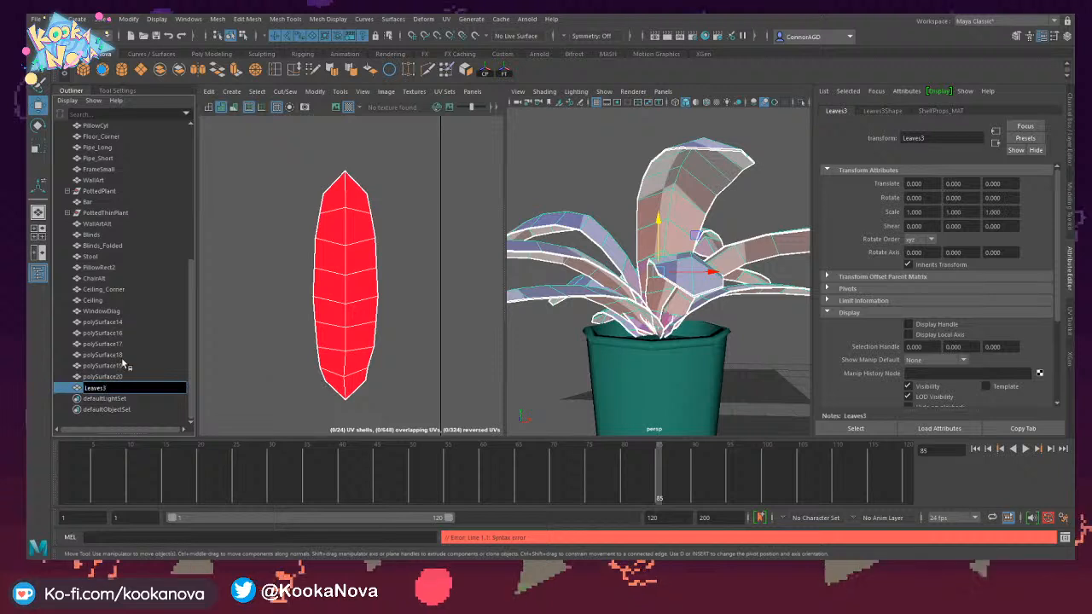
{"action": "key", "text": "Return"}
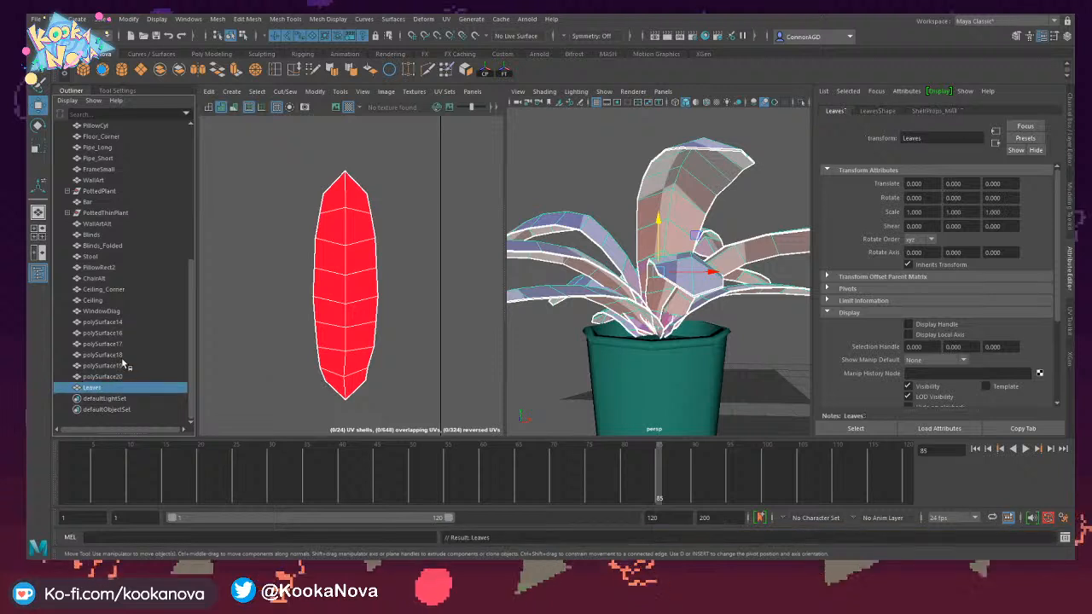
Reselect the combined Leaves mesh, switch its stacked shell to UV component selection and save the scene.
{"action": "scroll", "coordinate": [349, 327], "scroll_direction": "down", "scroll_amount": 3}
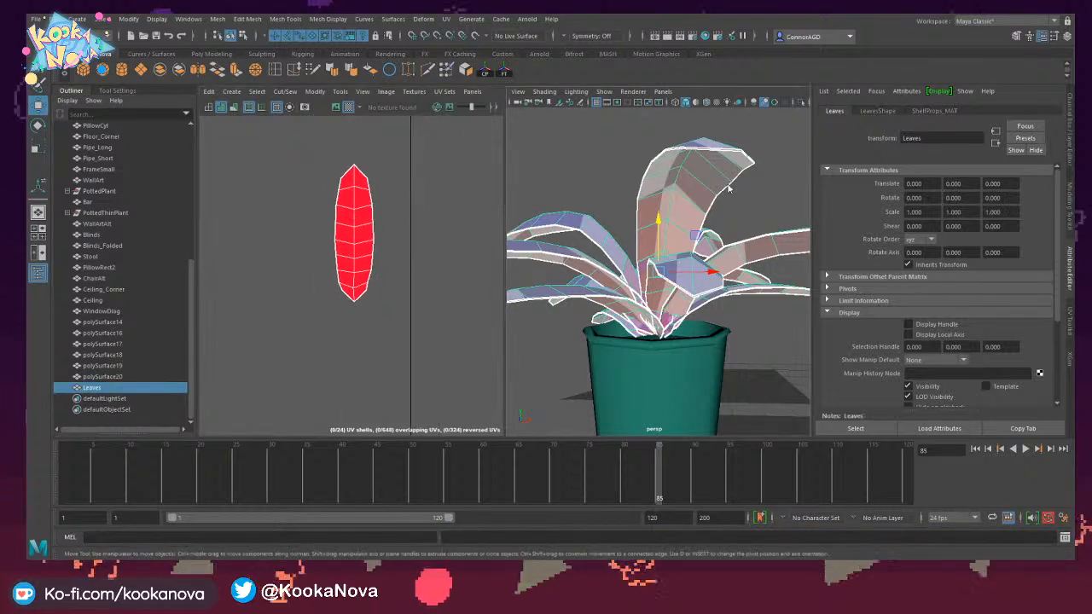
{"action": "left_click", "coordinate": [780, 146]}
{"action": "left_click", "coordinate": [683, 204]}
{"action": "right_click_drag", "start_coordinate": [348, 224], "coordinate": [297, 204]}
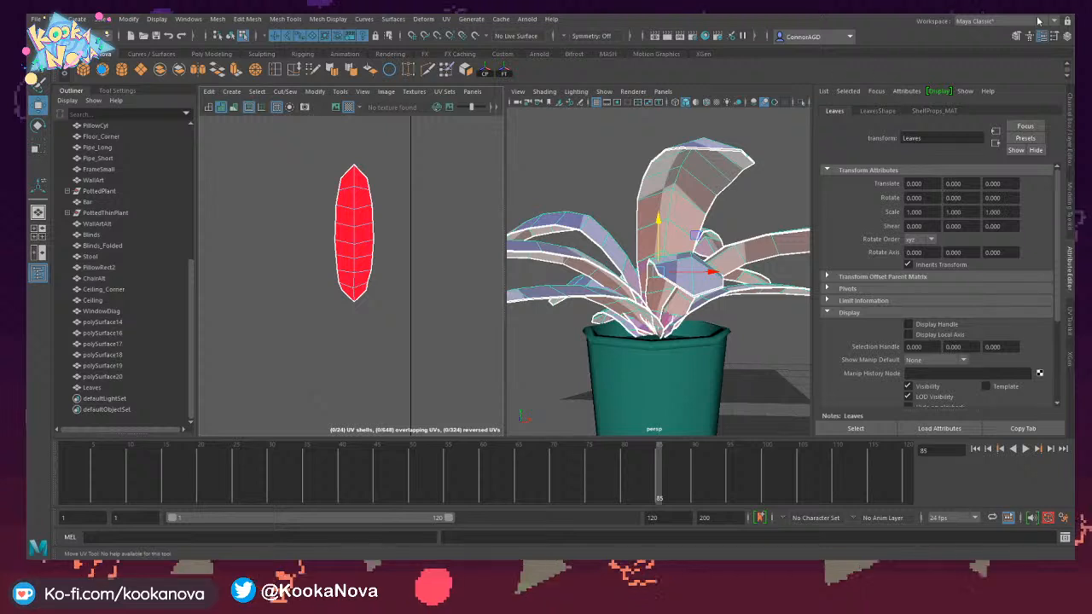
{"action": "key", "text": "ctrl+s"}
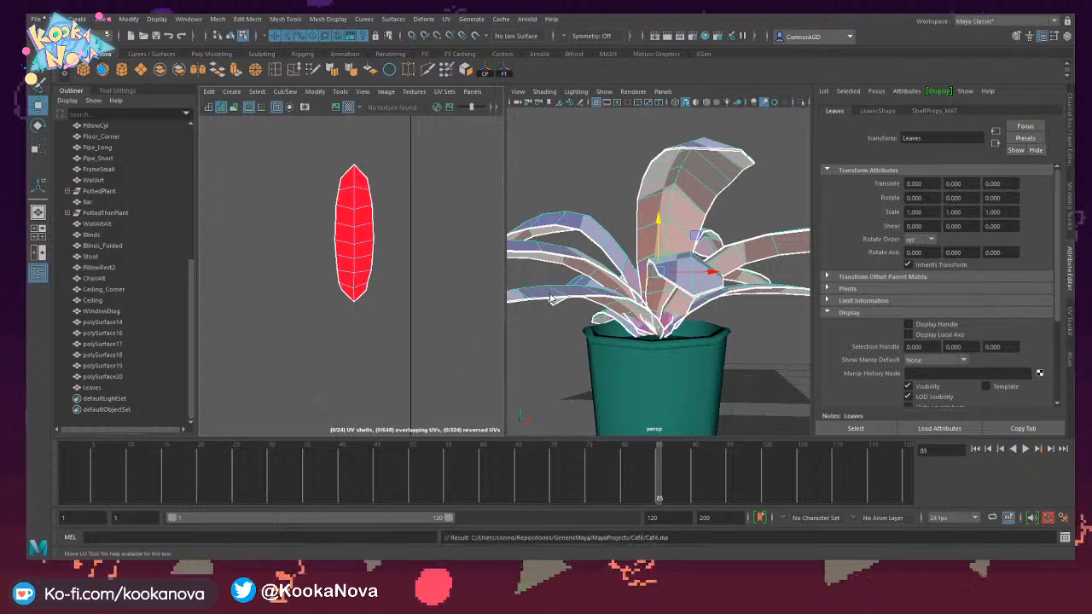
{"action": "key", "text": "q"}
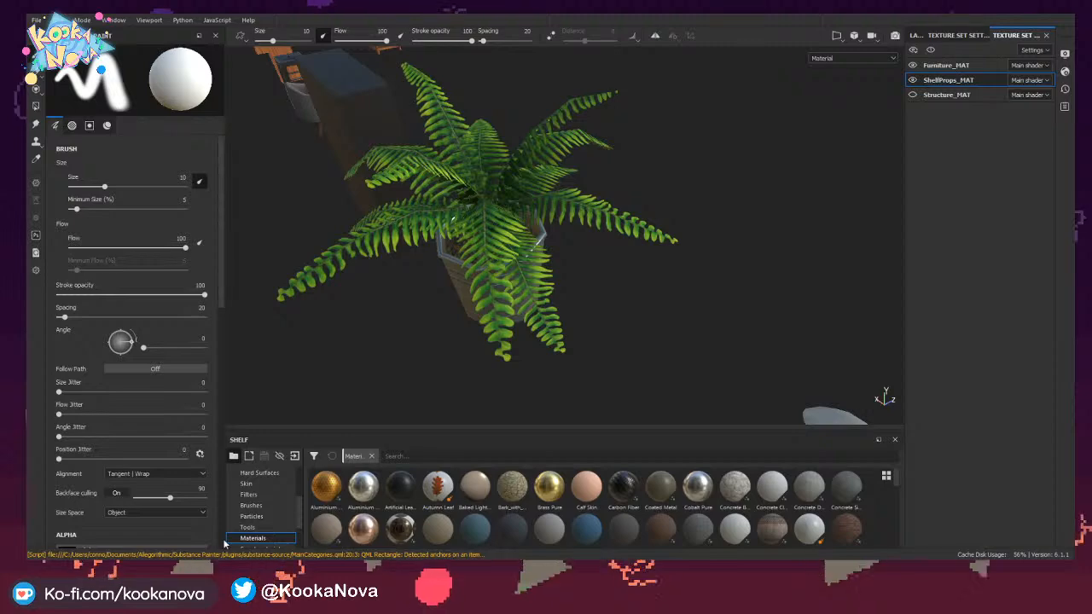
Switch to Substance Painter and examine the textured fern and the untextured broad-leaved potted plant from several angles.
{"action": "left_click_drag", "start_coordinate": [559, 310], "coordinate": [546, 248], "text": "alt"}
{"action": "middle_click_drag", "start_coordinate": [572, 243], "coordinate": [504, 212], "text": "alt"}
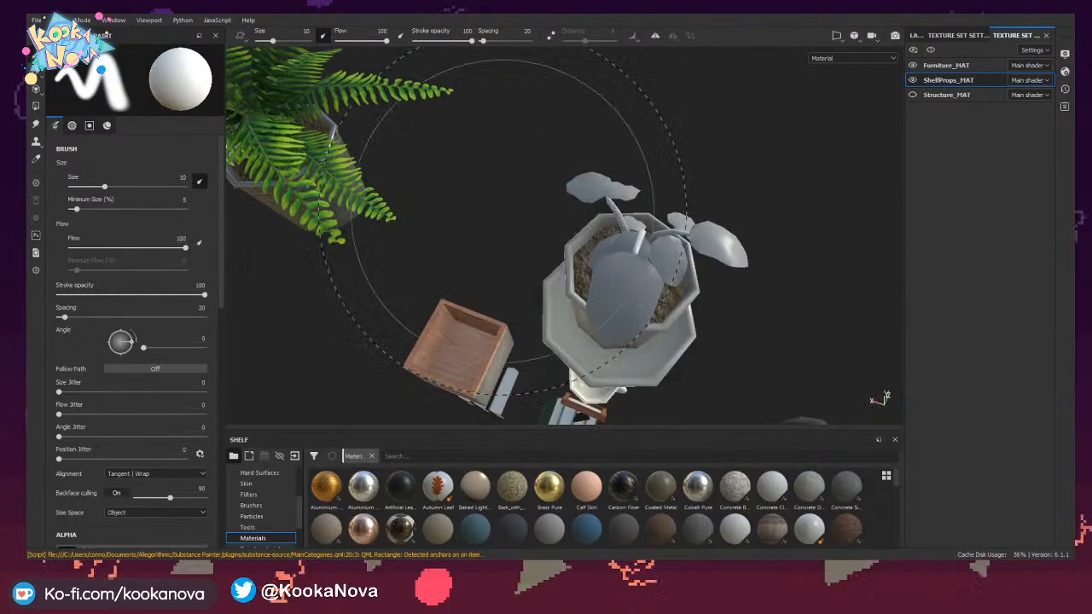
{"action": "left_click_drag", "start_coordinate": [504, 211], "coordinate": [153, 248], "text": "alt"}
{"action": "scroll", "coordinate": [529, 214], "scroll_direction": "down", "scroll_amount": 2}
{"action": "middle_click_drag", "start_coordinate": [543, 209], "coordinate": [504, 171], "text": "alt"}
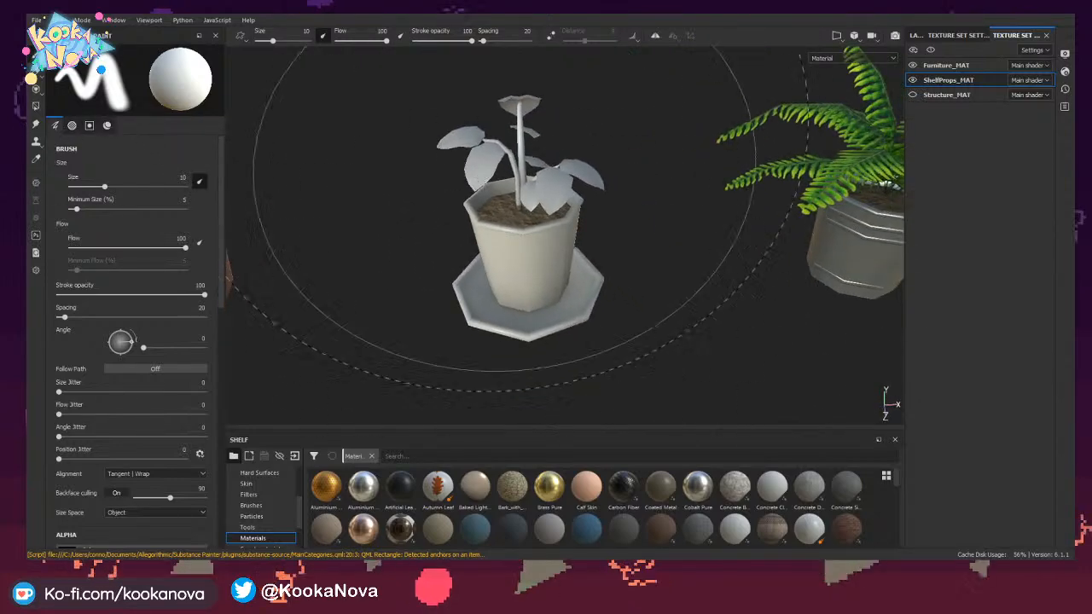
{"action": "left_click_drag", "start_coordinate": [504, 171], "coordinate": [512, 128], "text": "alt"}
{"action": "middle_click_drag", "start_coordinate": [507, 192], "coordinate": [504, 239], "text": "alt"}
{"action": "left_click_drag", "start_coordinate": [504, 239], "coordinate": [512, 274], "text": "alt"}
{"action": "right_click_drag", "start_coordinate": [512, 274], "coordinate": [668, 278], "text": "alt"}
{"action": "left_click_drag", "start_coordinate": [669, 278], "coordinate": [571, 189], "text": "alt"}
Examine the potted cactus up close, including its spiny ridges and the flower on its crown.
{"action": "middle_click_drag", "start_coordinate": [256, 358], "coordinate": [692, 265], "text": "alt"}
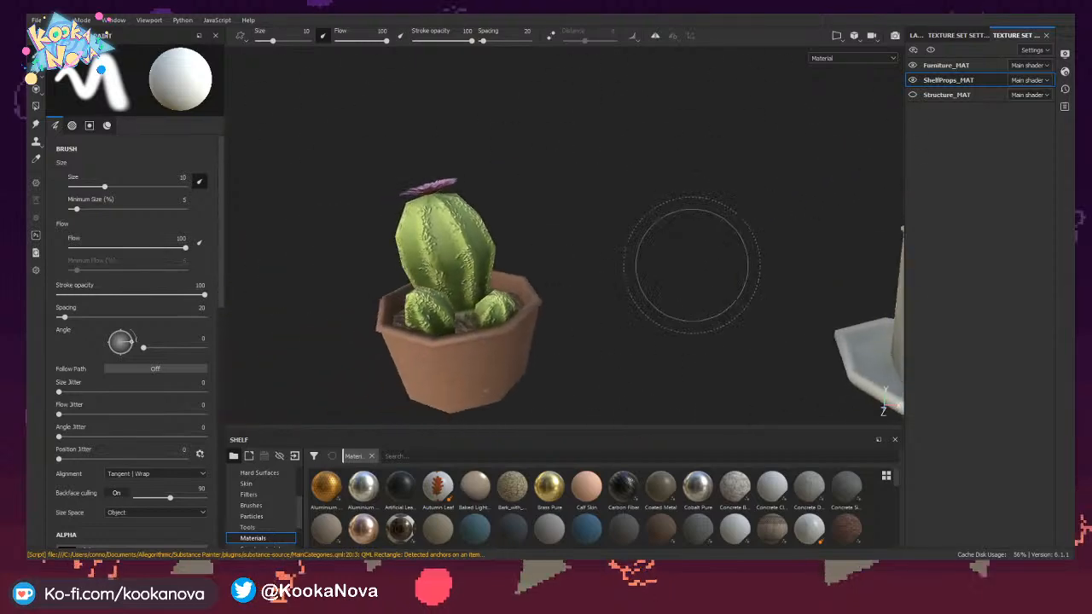
{"action": "left_click_drag", "start_coordinate": [692, 266], "coordinate": [648, 264], "text": "alt"}
{"action": "middle_click_drag", "start_coordinate": [503, 223], "coordinate": [627, 217], "text": "alt"}
{"action": "right_click_drag", "start_coordinate": [627, 217], "coordinate": [704, 217], "text": "alt"}
{"action": "left_click_drag", "start_coordinate": [691, 213], "coordinate": [480, 189], "text": "alt"}
{"action": "middle_click_drag", "start_coordinate": [480, 190], "coordinate": [461, 203], "text": "alt"}
{"action": "right_click_drag", "start_coordinate": [461, 203], "coordinate": [578, 203], "text": "alt"}
{"action": "left_click_drag", "start_coordinate": [578, 203], "coordinate": [550, 250], "text": "alt"}
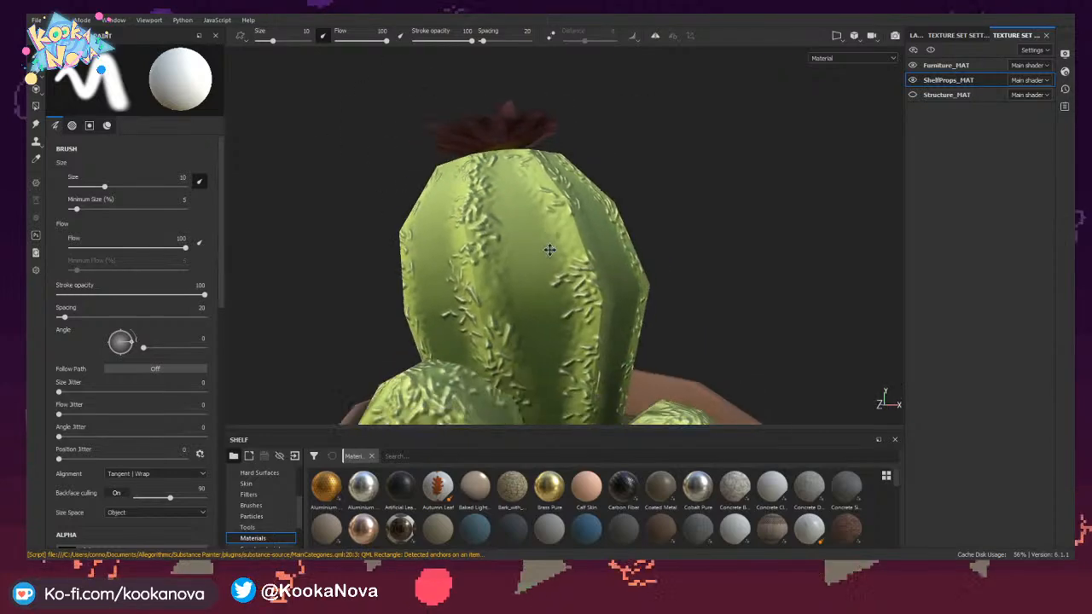
{"action": "right_click_drag", "start_coordinate": [550, 250], "coordinate": [453, 213], "text": "alt"}
{"action": "mouse_move", "coordinate": [453, 213]}
{"action": "left_mouse_down", "text": "alt"}
{"action": "mouse_move", "coordinate": [715, 164]}
{"action": "mouse_move", "coordinate": [802, 134]}
{"action": "mouse_move", "coordinate": [830, 151]}
{"action": "left_mouse_up", "text": "alt"}
{"action": "left_click_drag", "start_coordinate": [721, 401], "coordinate": [642, 243], "text": "alt"}
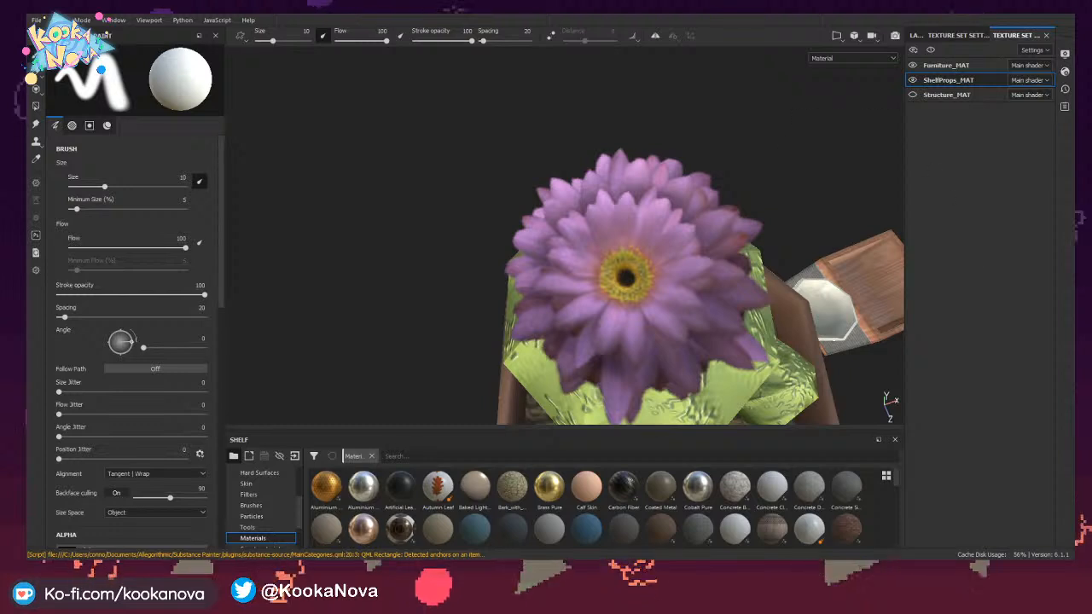
{"action": "left_click_drag", "start_coordinate": [642, 243], "coordinate": [674, 244], "text": "alt"}
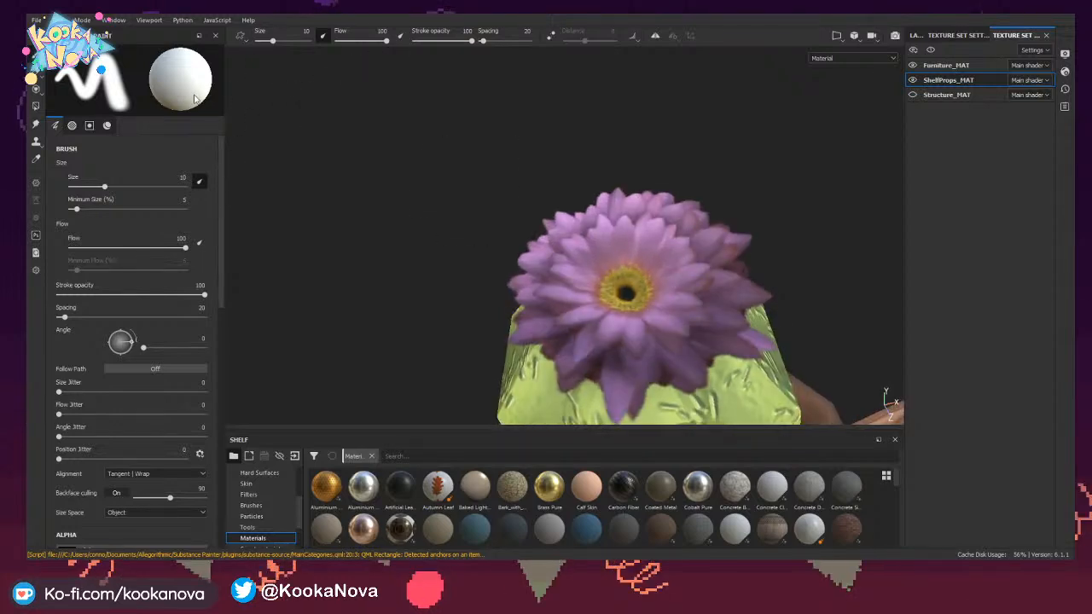
Compare the untextured plant on its saucer with the neighbouring fern in its ribbed pot.
{"action": "left_click", "coordinate": [36, 106]}
{"action": "mouse_move", "coordinate": [802, 340]}
{"action": "left_mouse_down", "text": "alt"}
{"action": "mouse_move", "coordinate": [720, 288]}
{"action": "mouse_move", "coordinate": [646, 146]}
{"action": "mouse_move", "coordinate": [706, 245]}
{"action": "mouse_move", "coordinate": [888, 227]}
{"action": "mouse_move", "coordinate": [629, 240]}
{"action": "mouse_move", "coordinate": [601, 219]}
{"action": "mouse_move", "coordinate": [490, 253]}
{"action": "mouse_move", "coordinate": [543, 176]}
{"action": "mouse_move", "coordinate": [577, 237]}
{"action": "mouse_move", "coordinate": [614, 256]}
{"action": "mouse_move", "coordinate": [592, 256]}
{"action": "mouse_move", "coordinate": [615, 221]}
{"action": "mouse_move", "coordinate": [742, 244]}
{"action": "mouse_move", "coordinate": [620, 206]}
{"action": "mouse_move", "coordinate": [636, 273]}
{"action": "mouse_move", "coordinate": [653, 268]}
{"action": "mouse_move", "coordinate": [595, 312]}
{"action": "mouse_move", "coordinate": [602, 295]}
{"action": "mouse_move", "coordinate": [609, 341]}
{"action": "mouse_move", "coordinate": [616, 312]}
{"action": "mouse_move", "coordinate": [679, 256]}
{"action": "left_mouse_up", "text": "alt"}
{"action": "left_click", "coordinate": [36, 54]}
{"action": "middle_click_drag", "start_coordinate": [678, 256], "coordinate": [248, 119], "text": "alt"}
{"action": "right_click_drag", "start_coordinate": [248, 119], "coordinate": [259, 205], "text": "alt"}
{"action": "middle_click_drag", "start_coordinate": [571, 214], "coordinate": [280, 316], "text": "alt"}
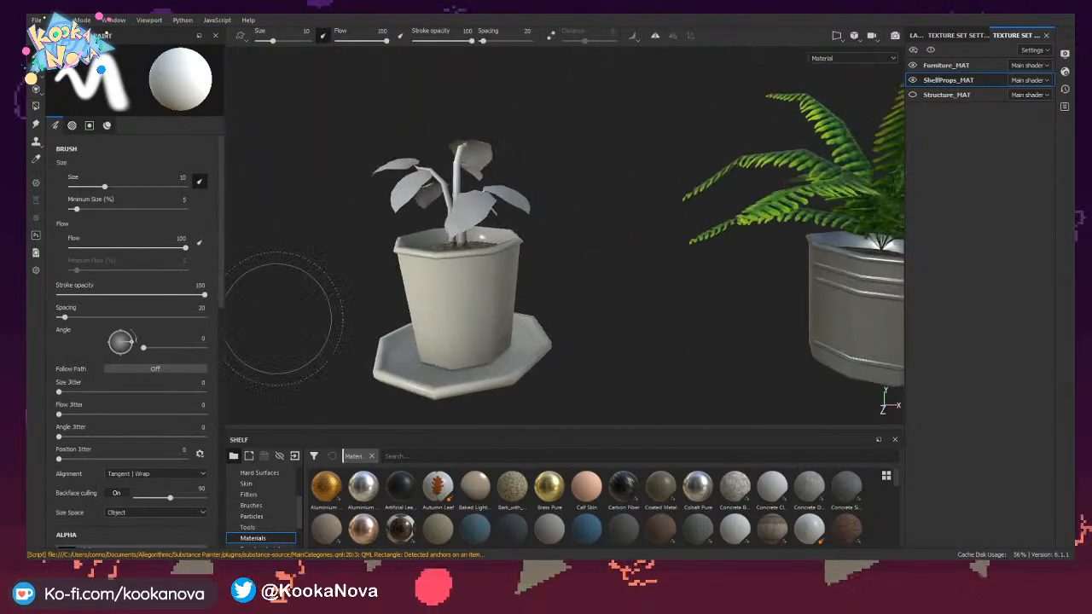
{"action": "middle_click_drag", "start_coordinate": [708, 260], "coordinate": [517, 242], "text": "alt"}
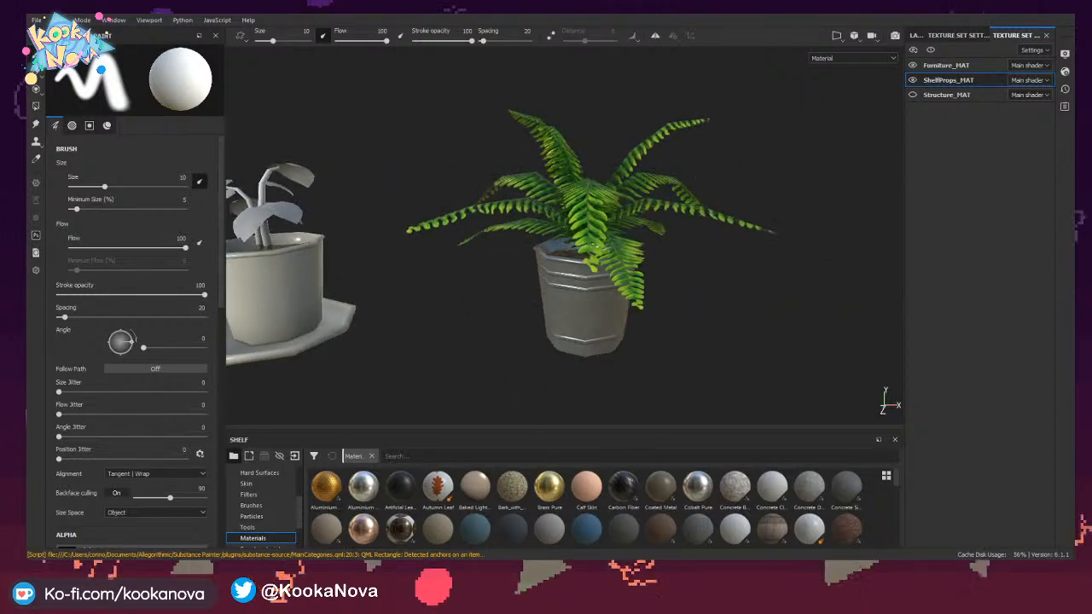
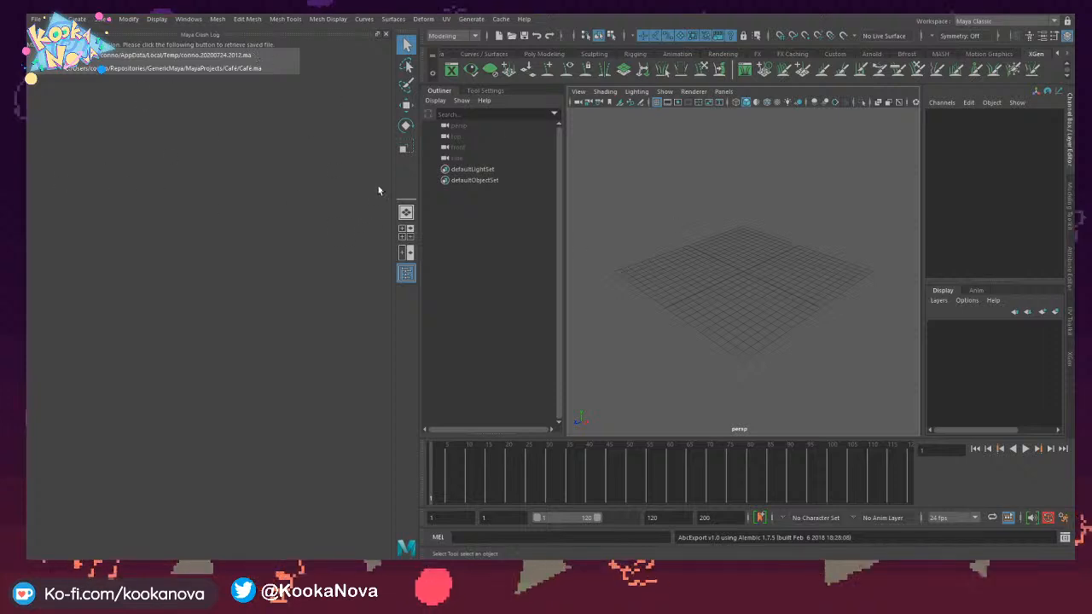
Switch to Maya, retrieve the saved Café.ma scene from the crash log and maximize the perspective view.
{"action": "left_click", "coordinate": [245, 70]}
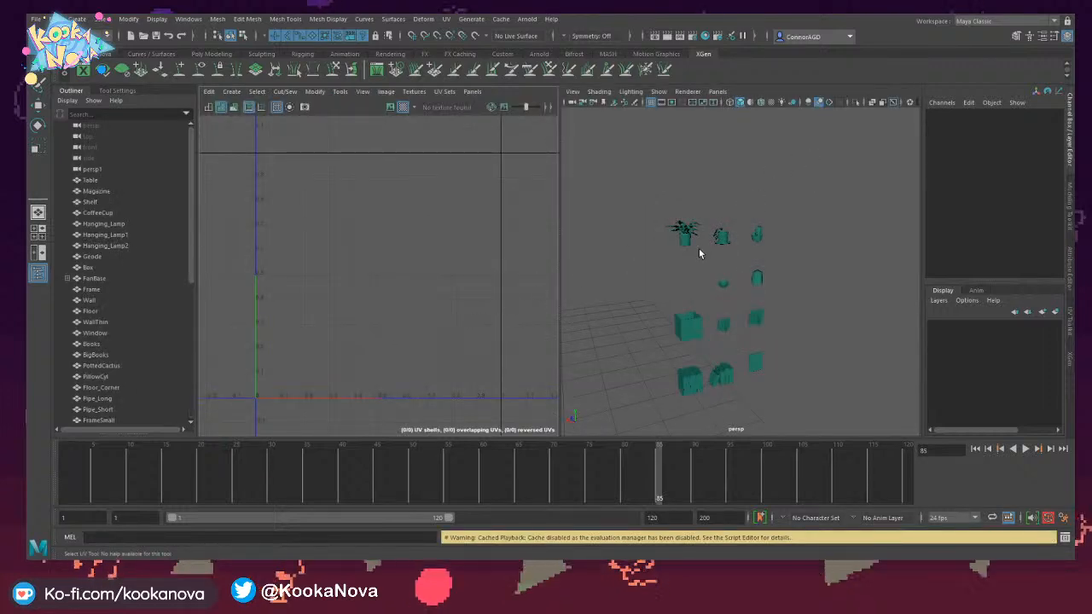
{"action": "left_click_drag", "start_coordinate": [699, 249], "coordinate": [775, 269], "text": "alt"}
{"action": "key", "text": "space"}
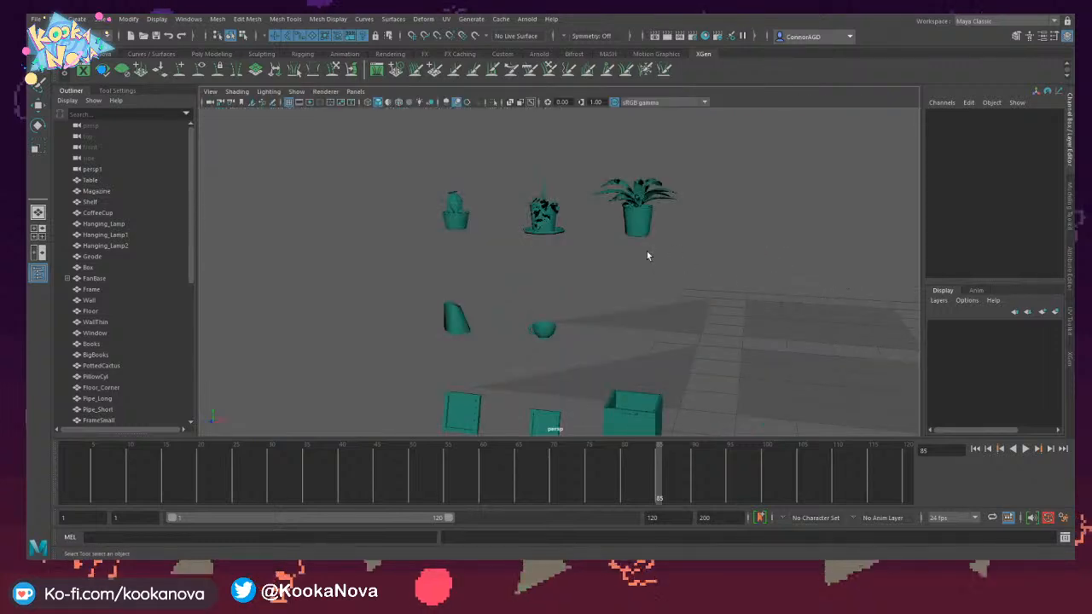
Examine the cactus, the thin plant on its saucer and the leafy plant in the reopened scene.
{"action": "left_click_drag", "start_coordinate": [647, 251], "coordinate": [617, 281], "text": "alt"}
{"action": "middle_click_drag", "start_coordinate": [616, 281], "coordinate": [612, 192], "text": "alt"}
{"action": "right_click_drag", "start_coordinate": [611, 192], "coordinate": [683, 239], "text": "alt"}
{"action": "middle_click_drag", "start_coordinate": [683, 239], "coordinate": [689, 303], "text": "alt"}
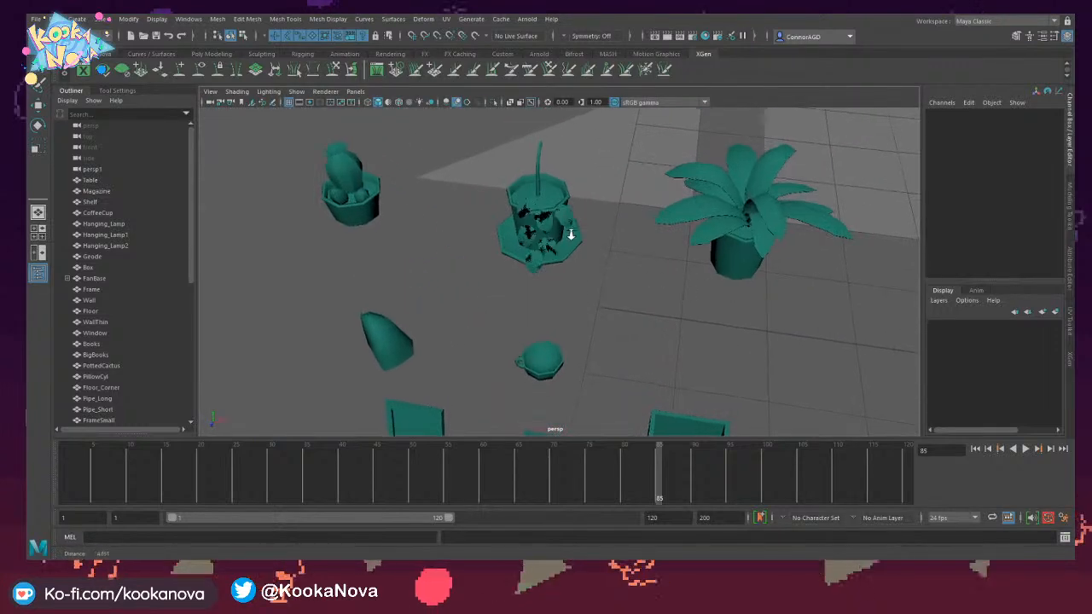
{"action": "right_click_drag", "start_coordinate": [571, 234], "coordinate": [626, 271], "text": "alt"}
{"action": "middle_click_drag", "start_coordinate": [626, 271], "coordinate": [672, 313], "text": "alt"}
{"action": "left_click_drag", "start_coordinate": [672, 313], "coordinate": [629, 298], "text": "alt"}
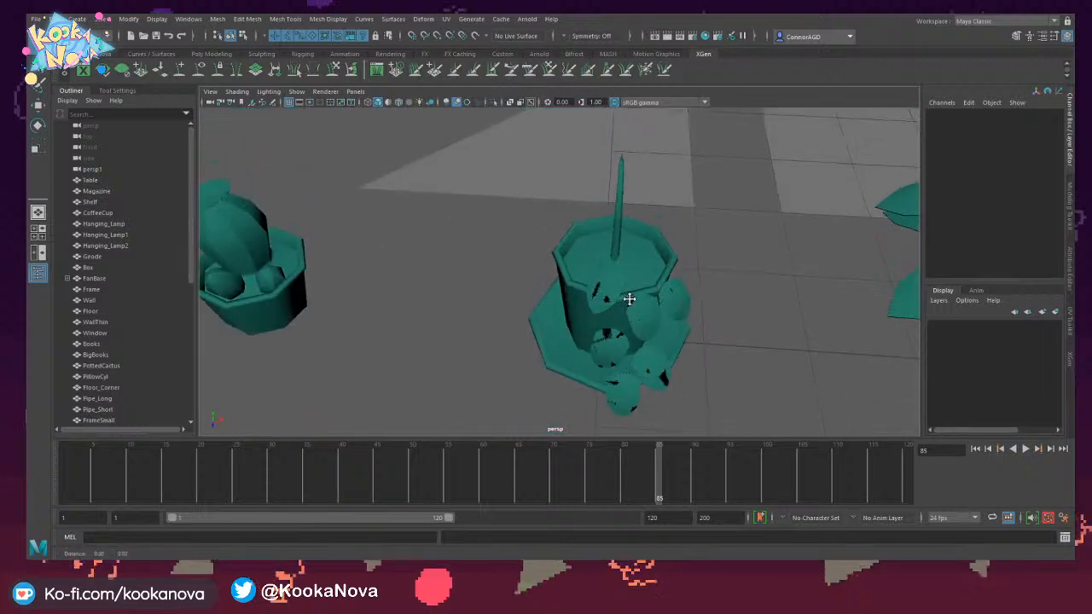
{"action": "middle_click_drag", "start_coordinate": [629, 298], "coordinate": [563, 282], "text": "alt"}
{"action": "left_click_drag", "start_coordinate": [707, 276], "coordinate": [685, 266], "text": "alt"}
{"action": "middle_click_drag", "start_coordinate": [686, 266], "coordinate": [633, 259], "text": "alt"}
{"action": "left_click_drag", "start_coordinate": [633, 259], "coordinate": [641, 193], "text": "alt"}
{"action": "middle_click_drag", "start_coordinate": [641, 193], "coordinate": [617, 315], "text": "alt"}
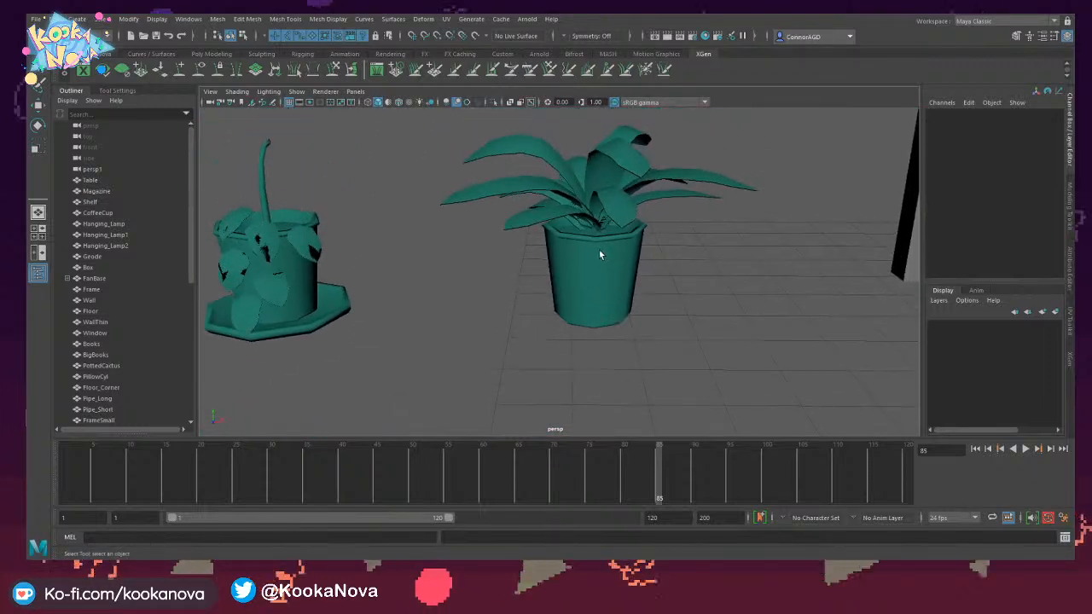
{"action": "left_click_drag", "start_coordinate": [489, 300], "coordinate": [460, 301], "text": "alt"}
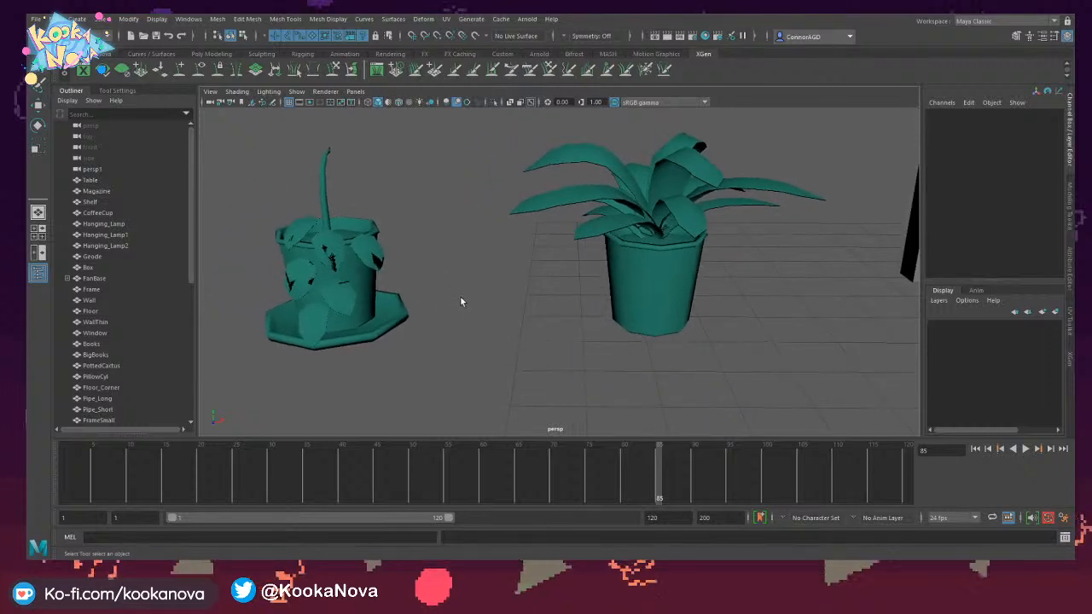
{"action": "left_click_drag", "start_coordinate": [347, 300], "coordinate": [518, 258], "text": "alt"}
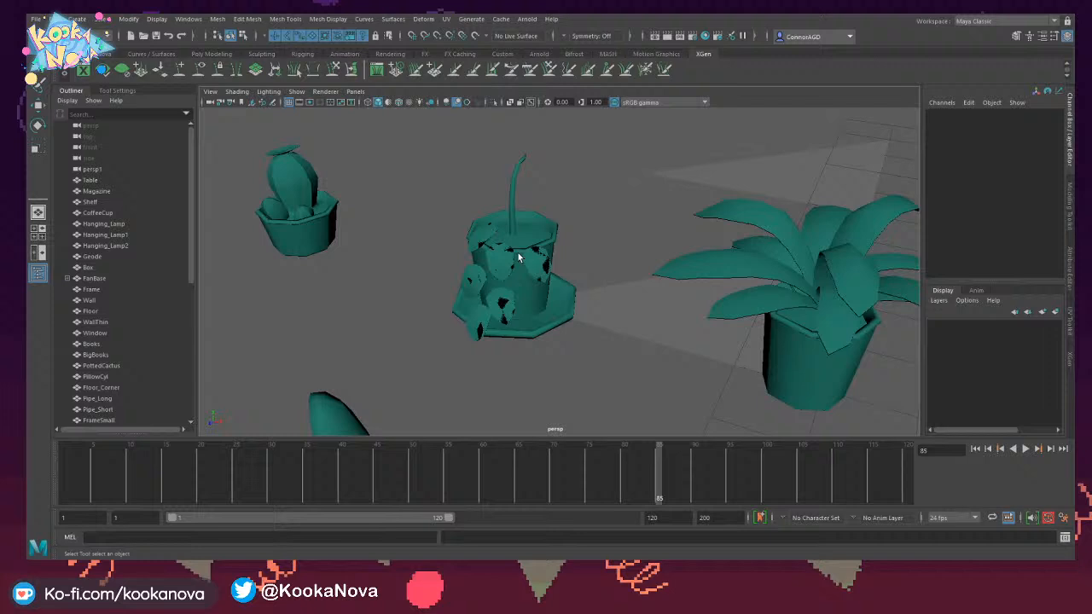
Select the potted cactus and examine the thin plant's stem and leaves beside it up close.
{"action": "left_click", "coordinate": [303, 197]}
{"action": "key", "text": "f"}
{"action": "left_click_drag", "start_coordinate": [589, 280], "coordinate": [361, 244], "text": "alt"}
{"action": "middle_click_drag", "start_coordinate": [361, 244], "coordinate": [440, 240], "text": "alt"}
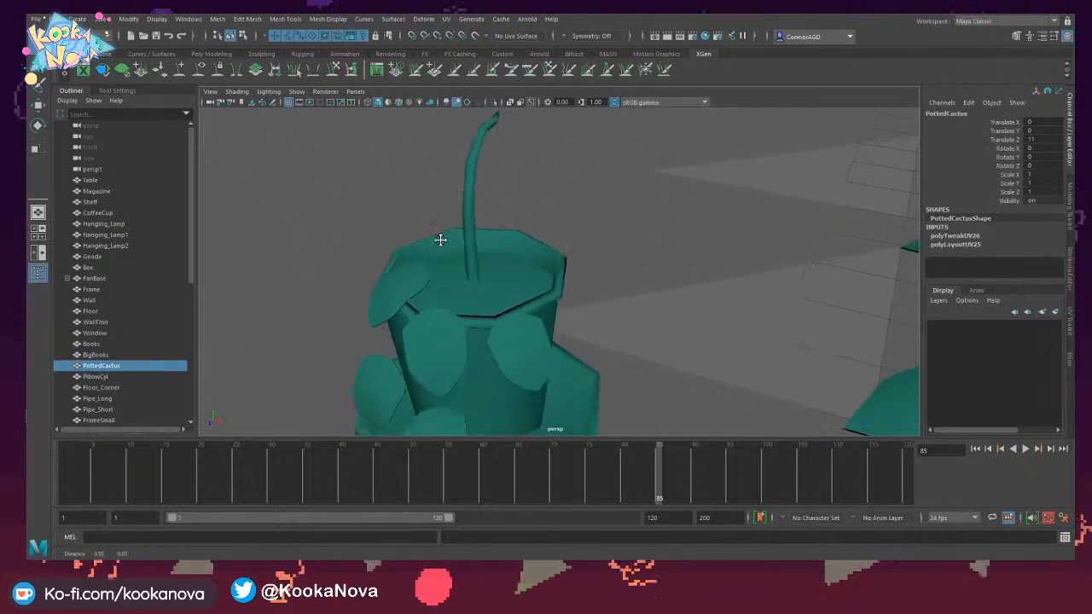
{"action": "scroll", "coordinate": [440, 240], "scroll_direction": "down", "scroll_amount": 5}
{"action": "left_click_drag", "start_coordinate": [480, 293], "coordinate": [656, 271], "text": "alt"}
{"action": "middle_click_drag", "start_coordinate": [656, 271], "coordinate": [576, 273], "text": "alt"}
Select the leafy plant's pot and insert a vertical edge loop down the middle of its front facet.
{"action": "left_click", "coordinate": [575, 273]}
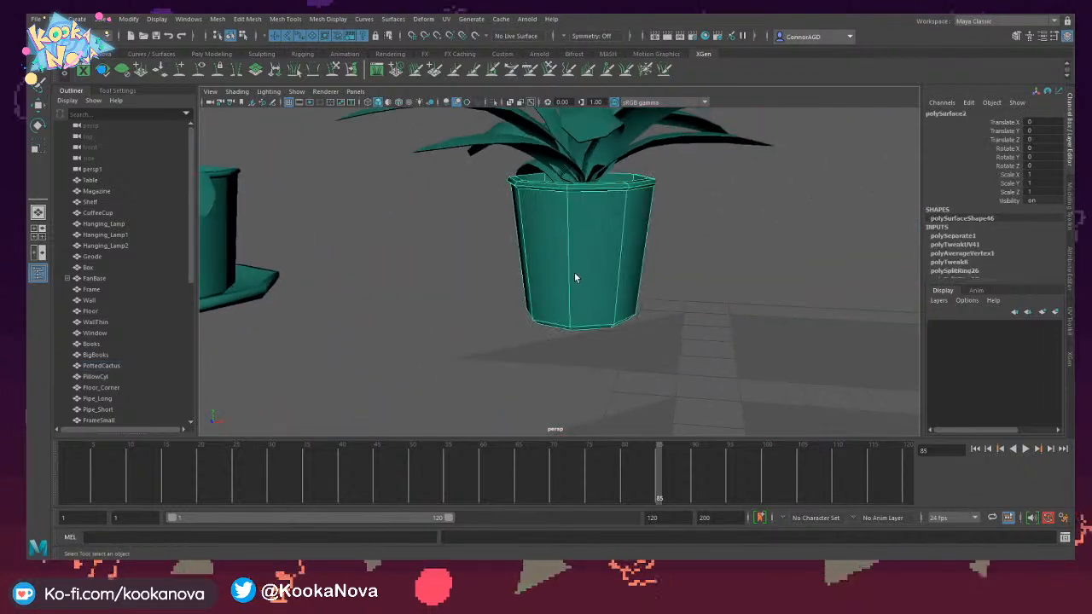
{"action": "left_click_drag", "start_coordinate": [574, 277], "coordinate": [558, 319], "text": "alt"}
{"action": "middle_click_drag", "start_coordinate": [558, 319], "coordinate": [559, 293], "text": "alt"}
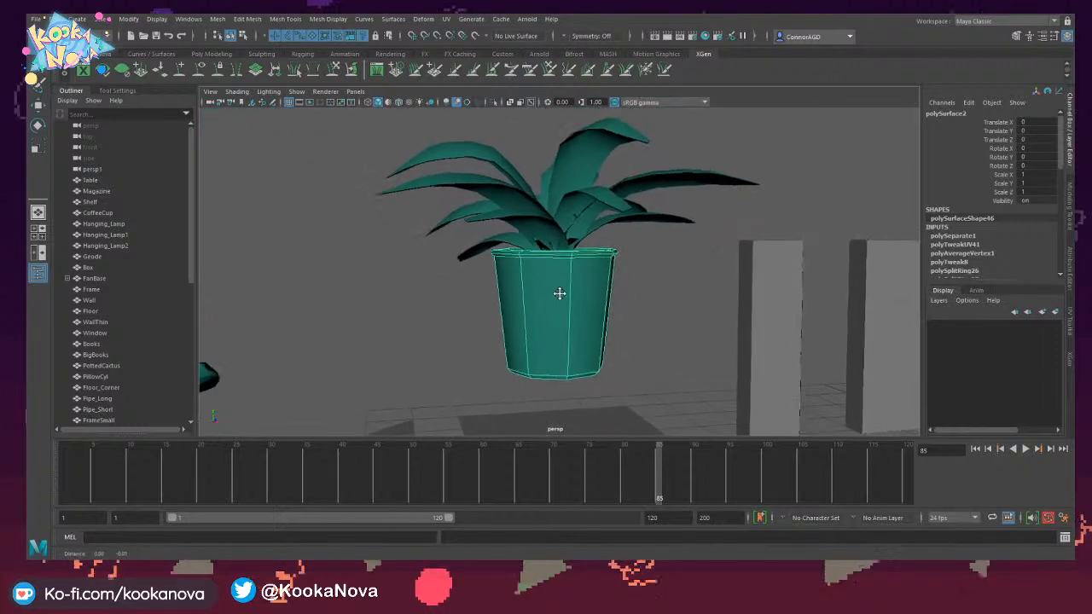
{"action": "right_click_drag", "start_coordinate": [560, 294], "coordinate": [617, 273], "text": "alt"}
{"action": "middle_click_drag", "start_coordinate": [571, 257], "coordinate": [561, 213], "text": "alt"}
{"action": "right_click_drag", "start_coordinate": [561, 212], "coordinate": [611, 220], "text": "alt"}
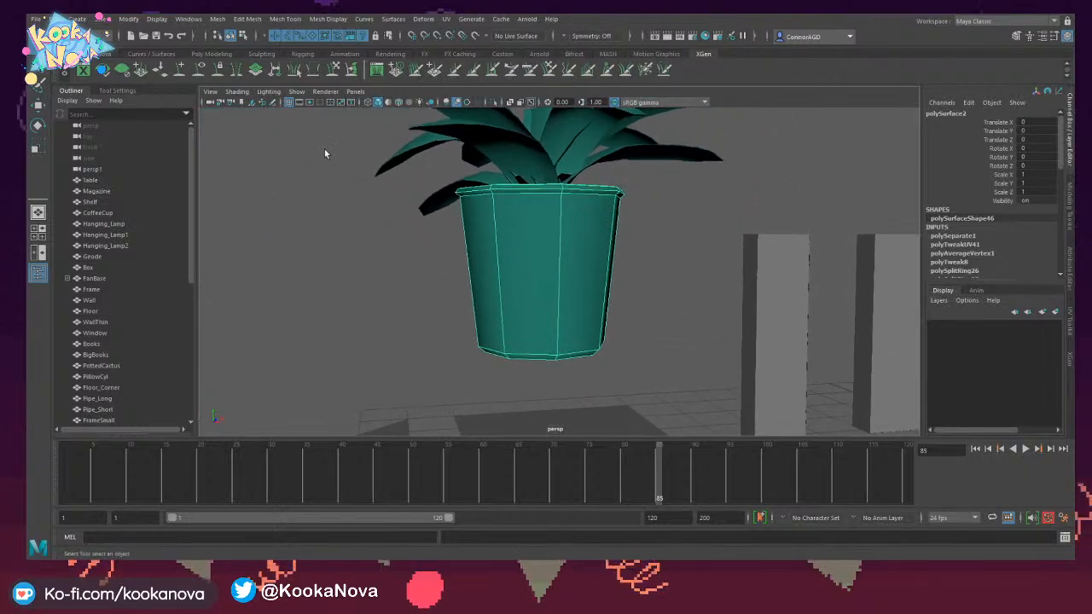
{"action": "left_click", "coordinate": [104, 54]}
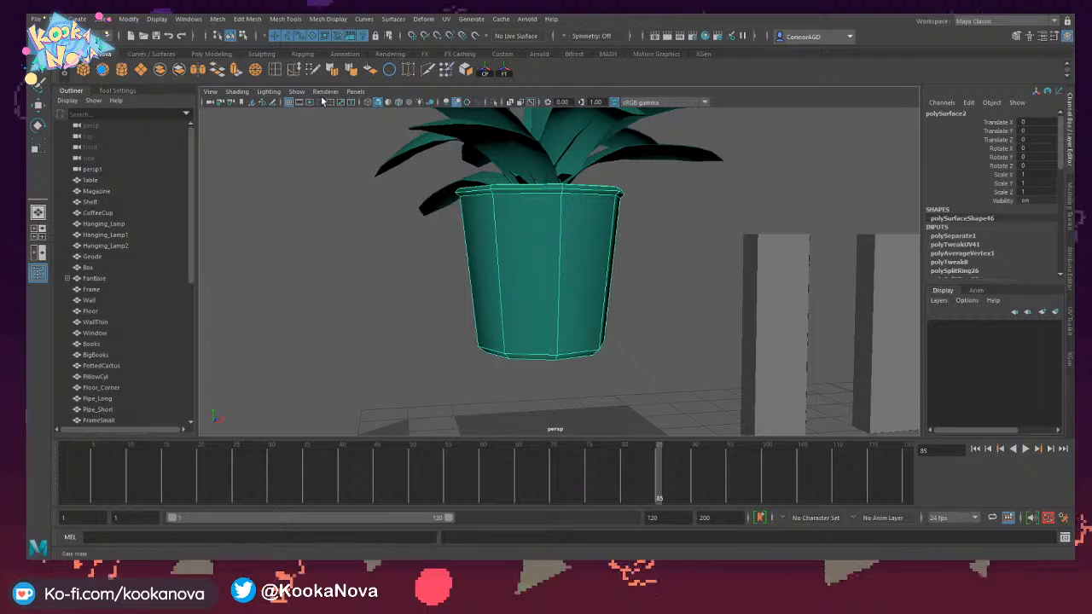
{"action": "left_click", "coordinate": [275, 71]}
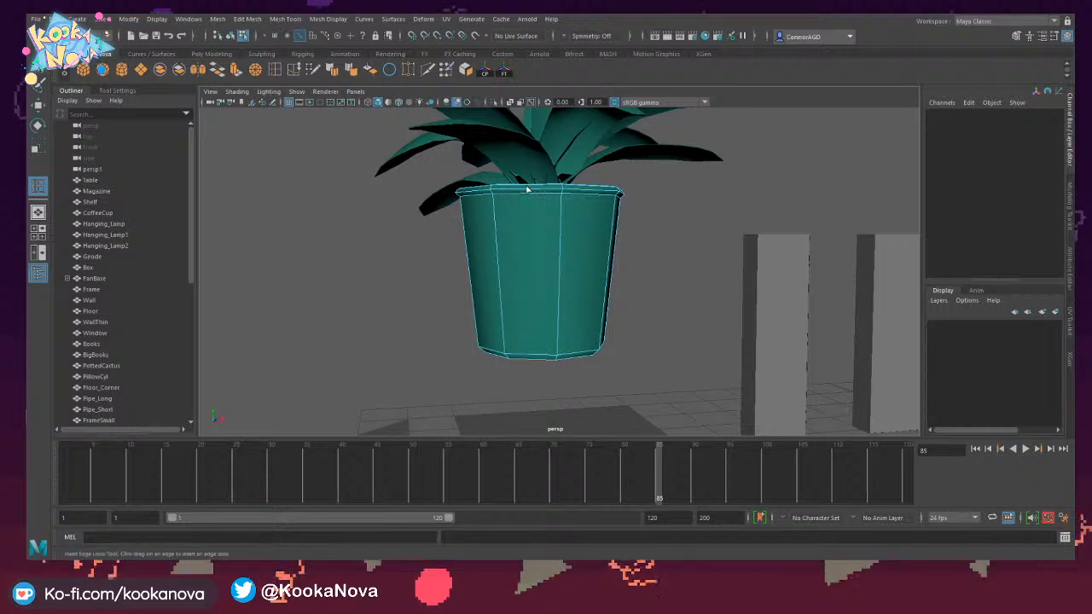
{"action": "left_click_drag", "start_coordinate": [528, 189], "coordinate": [512, 228], "text": "alt"}
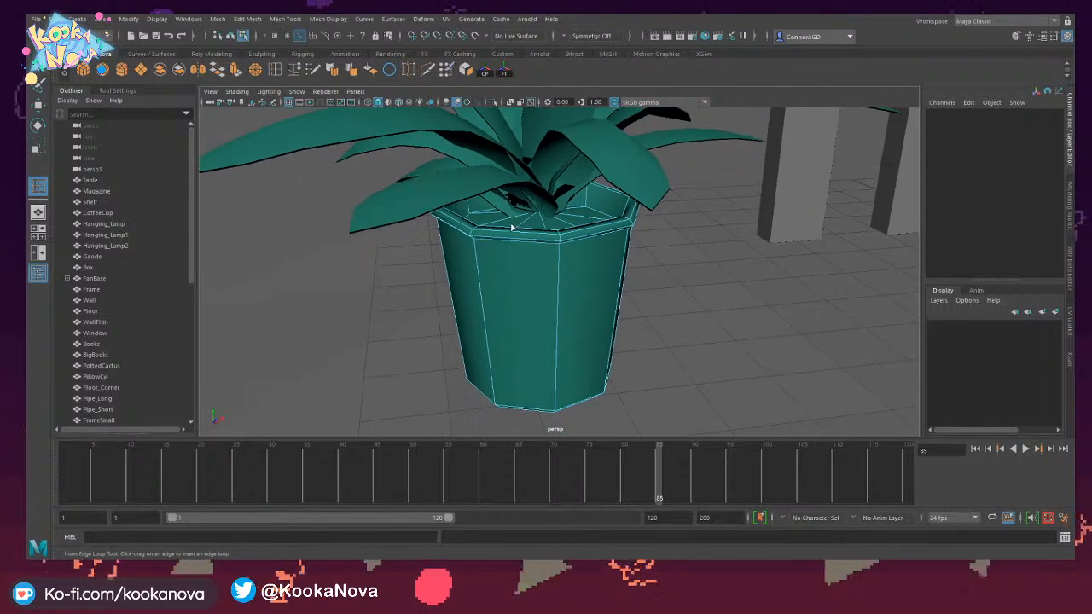
{"action": "left_click", "coordinate": [519, 238]}
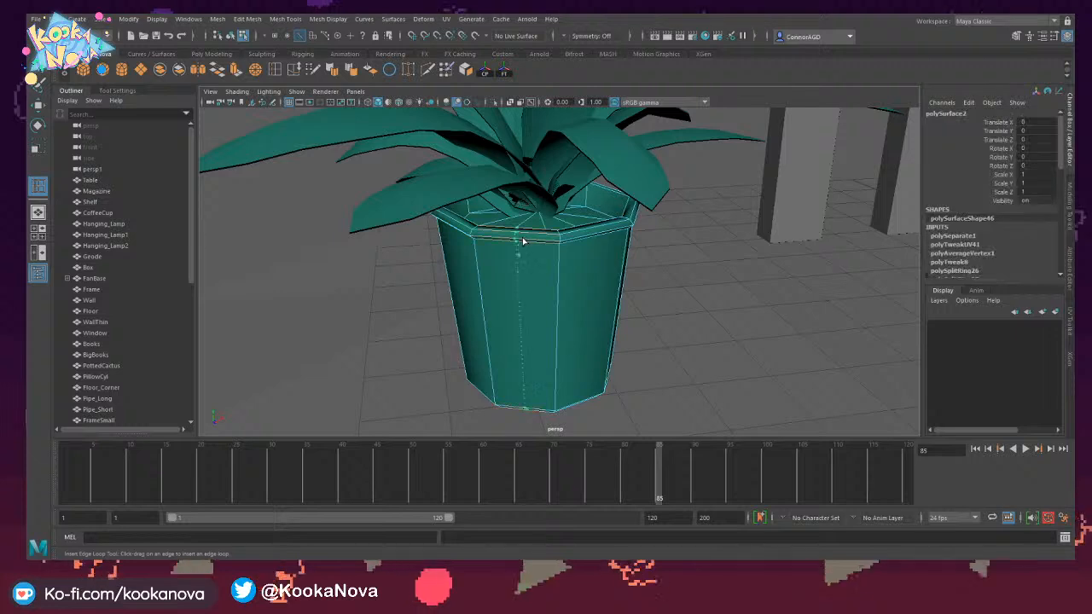
{"action": "left_click", "coordinate": [523, 241]}
Insert further vertical edge loops down the middle of the remaining facets around the leafy plant's pot.
{"action": "left_click_drag", "start_coordinate": [564, 245], "coordinate": [597, 180], "text": "alt"}
{"action": "left_click", "coordinate": [535, 244]}
{"action": "left_click", "coordinate": [441, 169]}
{"action": "left_click", "coordinate": [401, 164]}
{"action": "left_click", "coordinate": [465, 190]}
{"action": "left_click", "coordinate": [584, 224]}
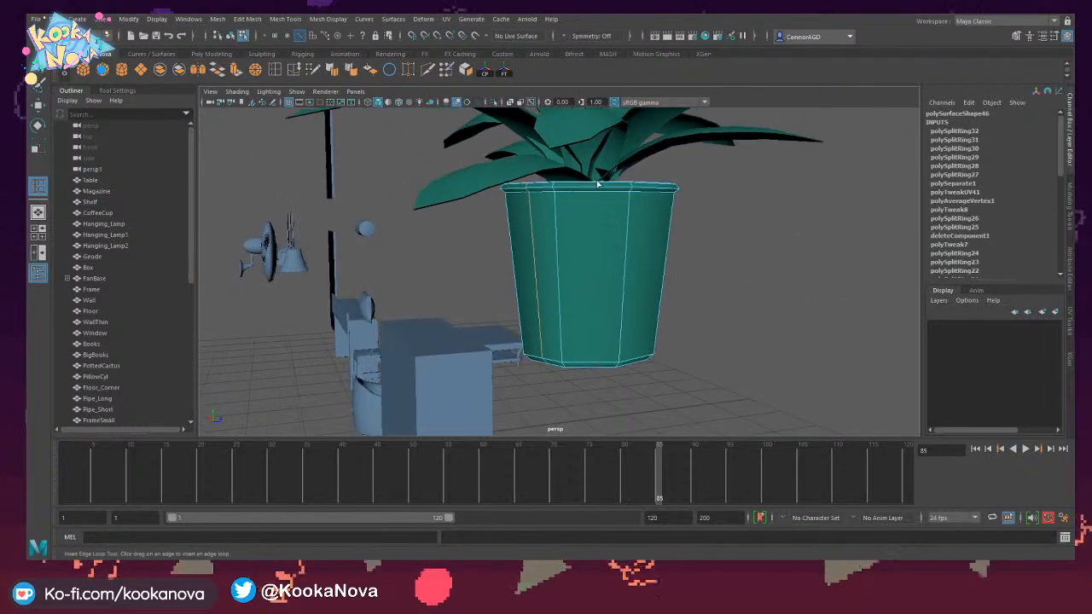
{"action": "left_click", "coordinate": [594, 186]}
{"action": "left_click_drag", "start_coordinate": [661, 205], "coordinate": [618, 237], "text": "alt"}
{"action": "left_click", "coordinate": [628, 190]}
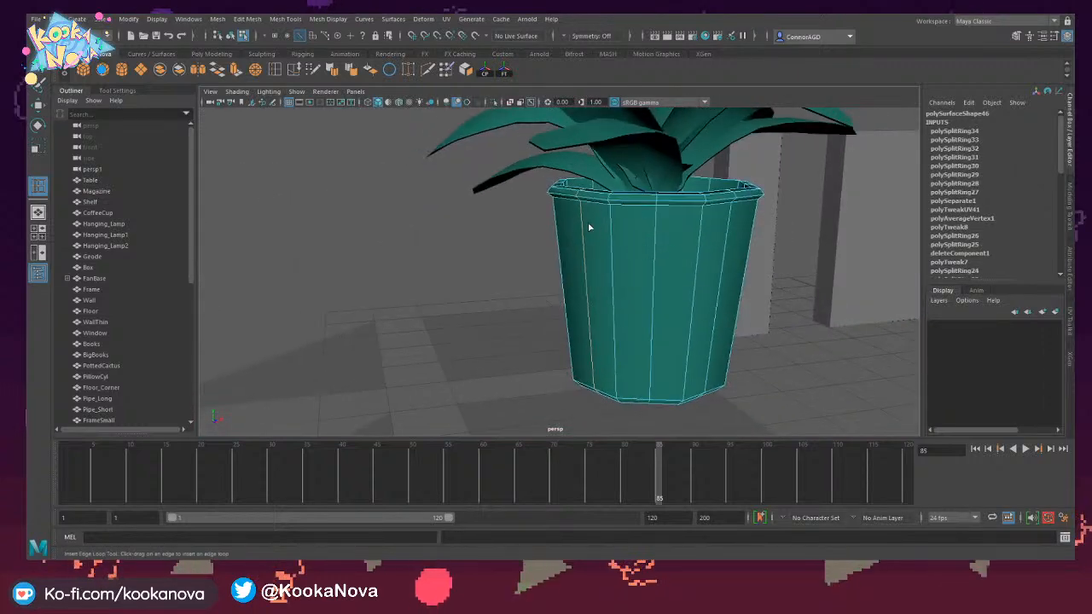
Select the inserted vertical edges all around the pot and scale them outward to round its sides.
{"action": "key", "text": "w"}
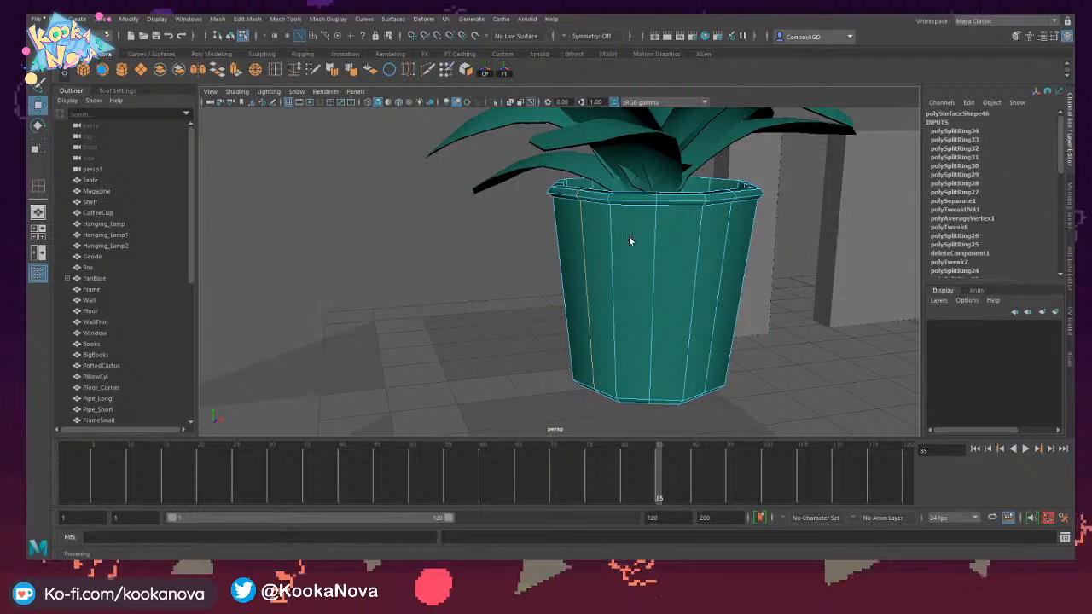
{"action": "left_click_drag", "start_coordinate": [629, 242], "coordinate": [567, 223], "text": "alt"}
{"action": "left_click", "coordinate": [619, 225]}
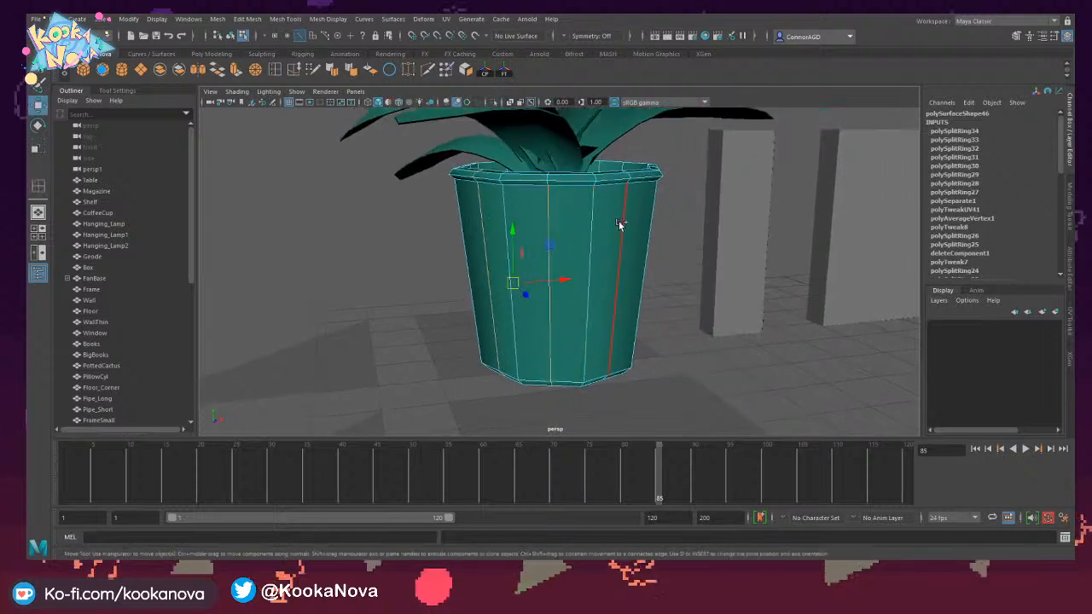
{"action": "left_click", "coordinate": [482, 218]}
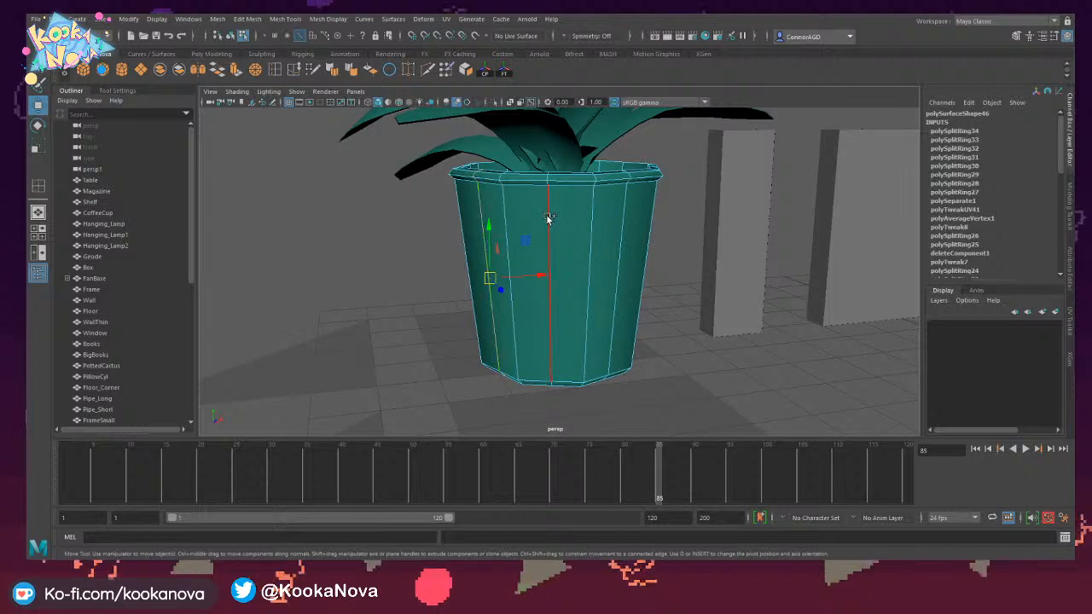
{"action": "left_click", "coordinate": [620, 236]}
{"action": "left_click_drag", "start_coordinate": [619, 233], "coordinate": [542, 240], "text": "alt"}
{"action": "left_click", "coordinate": [526, 245]}
{"action": "left_click", "coordinate": [568, 209], "text": "shift"}
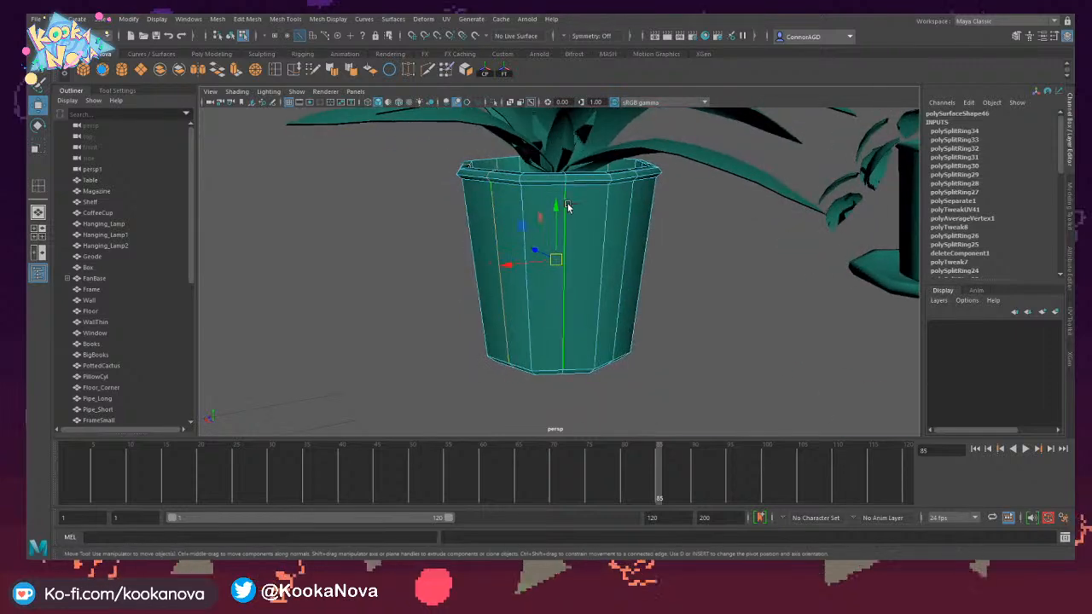
{"action": "mouse_move", "coordinate": [609, 222]}
{"action": "left_mouse_down", "text": "alt"}
{"action": "mouse_move", "coordinate": [571, 222]}
{"action": "mouse_move", "coordinate": [646, 220]}
{"action": "mouse_move", "coordinate": [648, 208]}
{"action": "mouse_move", "coordinate": [569, 224]}
{"action": "mouse_move", "coordinate": [589, 308]}
{"action": "mouse_move", "coordinate": [595, 273]}
{"action": "mouse_move", "coordinate": [493, 261]}
{"action": "mouse_move", "coordinate": [465, 285]}
{"action": "mouse_move", "coordinate": [558, 158]}
{"action": "mouse_move", "coordinate": [587, 210]}
{"action": "mouse_move", "coordinate": [588, 199]}
{"action": "mouse_move", "coordinate": [620, 300]}
{"action": "mouse_move", "coordinate": [563, 232]}
{"action": "mouse_move", "coordinate": [515, 222]}
{"action": "mouse_move", "coordinate": [593, 223]}
{"action": "left_mouse_up", "text": "alt"}
{"action": "key", "text": "e"}
{"action": "key", "text": "r"}
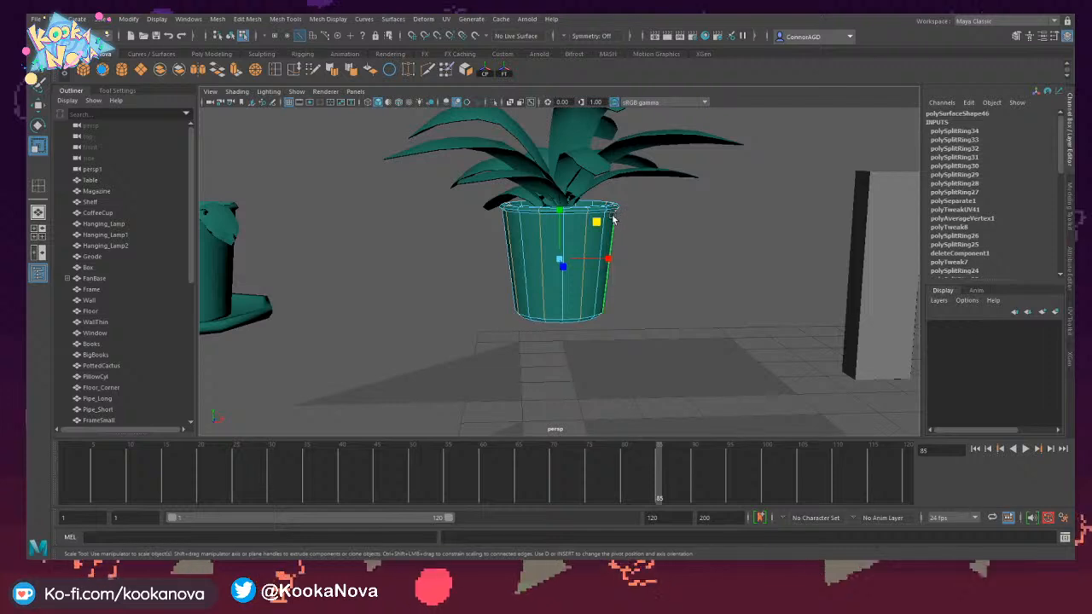
{"action": "left_click", "coordinate": [627, 206]}
{"action": "left_click_drag", "start_coordinate": [627, 205], "coordinate": [601, 291], "text": "alt"}
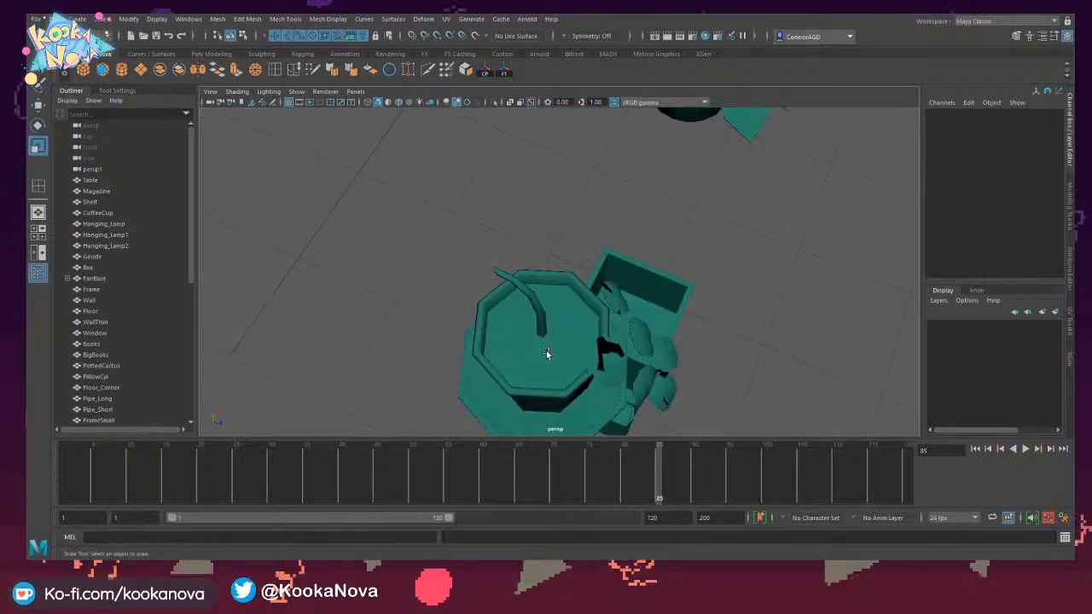
{"action": "left_click", "coordinate": [546, 351]}
{"action": "left_click_drag", "start_coordinate": [546, 341], "coordinate": [554, 273]}
{"action": "left_click_drag", "start_coordinate": [548, 345], "coordinate": [624, 240], "text": "alt"}
{"action": "key", "text": "ctrl+z"}
{"action": "key", "text": "ctrl+z"}
{"action": "key", "text": "ctrl+z"}
Try to stretch the leafy plant's leaves vertically.
{"action": "left_click", "coordinate": [527, 271]}
{"action": "left_click", "coordinate": [692, 257]}
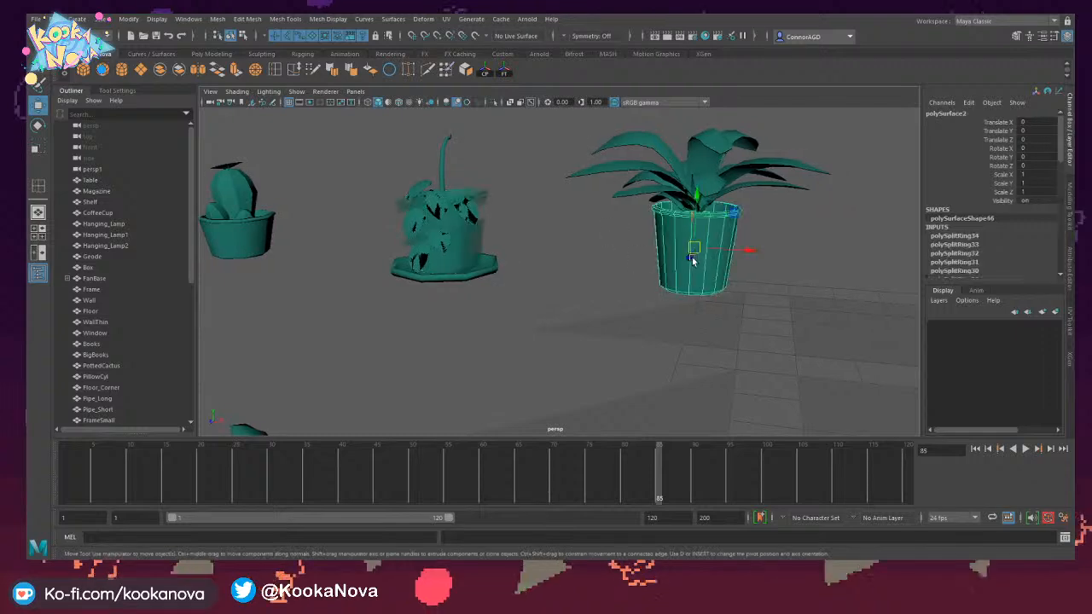
{"action": "left_click_drag", "start_coordinate": [692, 257], "coordinate": [577, 158], "text": "alt"}
{"action": "left_click", "coordinate": [653, 245]}
{"action": "left_click", "coordinate": [626, 246]}
{"action": "key", "text": "r"}
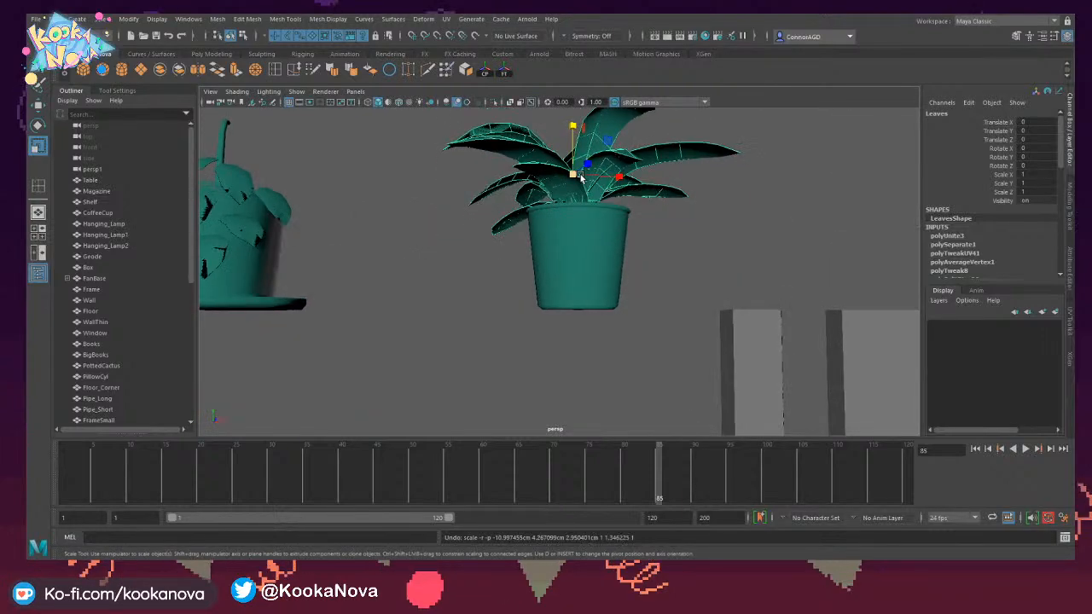
Select both overlapping leaf meshes of the leafy plant and combine them into one object.
{"action": "left_click", "coordinate": [532, 152]}
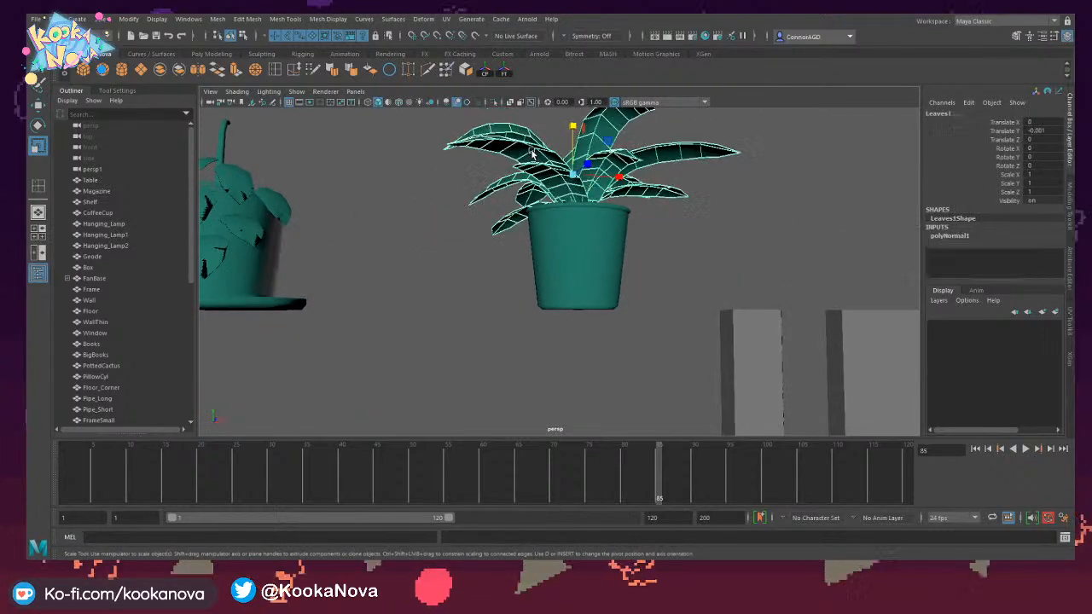
{"action": "middle_click_drag", "start_coordinate": [599, 141], "coordinate": [580, 187], "text": "alt"}
{"action": "left_click", "coordinate": [678, 155]}
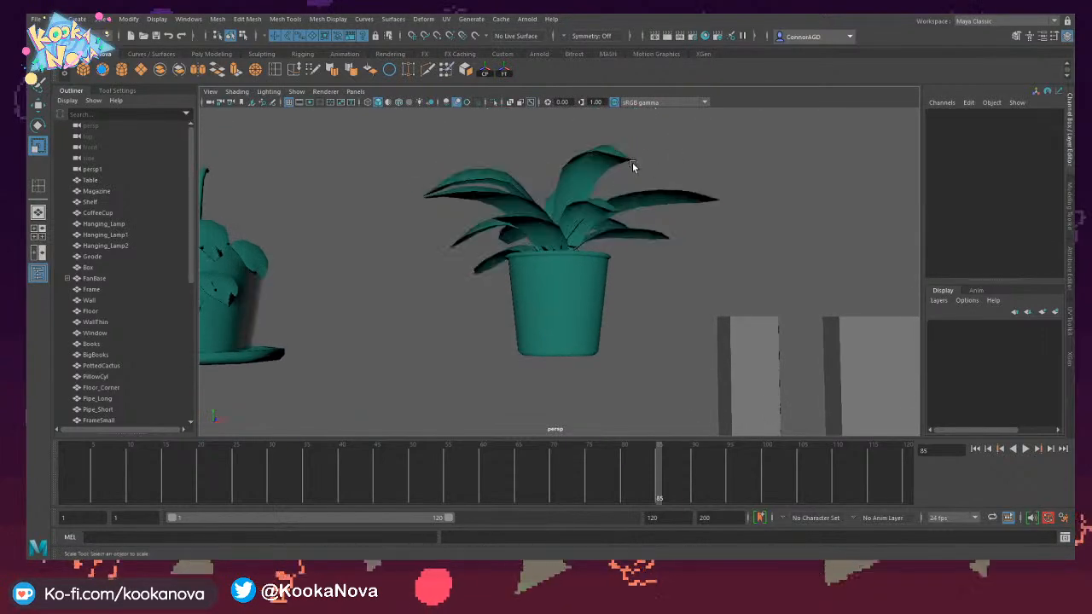
{"action": "left_click", "coordinate": [574, 172]}
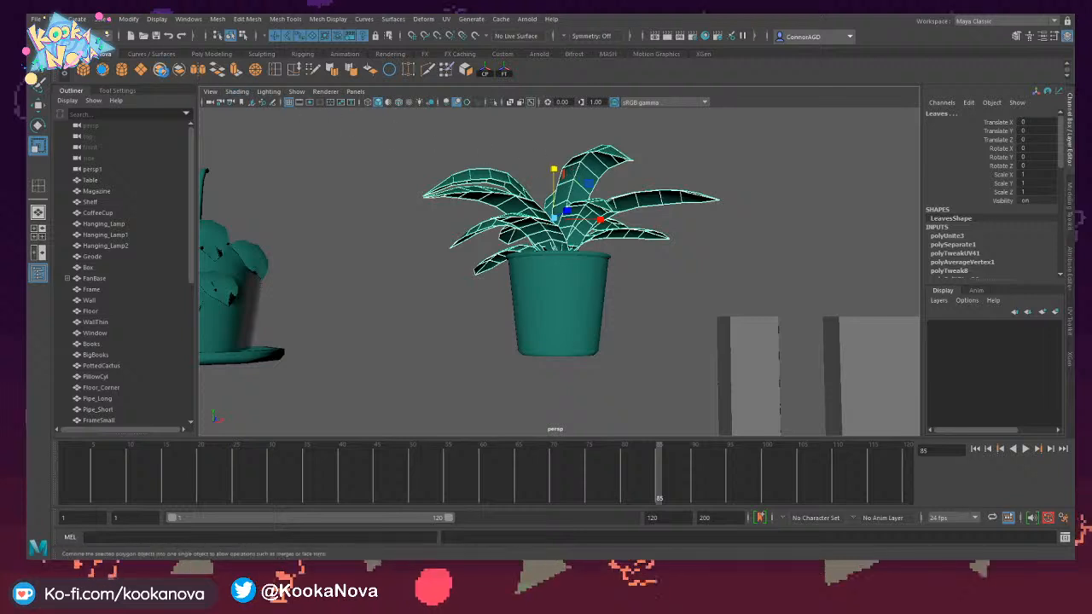
{"action": "left_click", "coordinate": [198, 69]}
{"action": "left_click_drag", "start_coordinate": [497, 268], "coordinate": [480, 256], "text": "alt"}
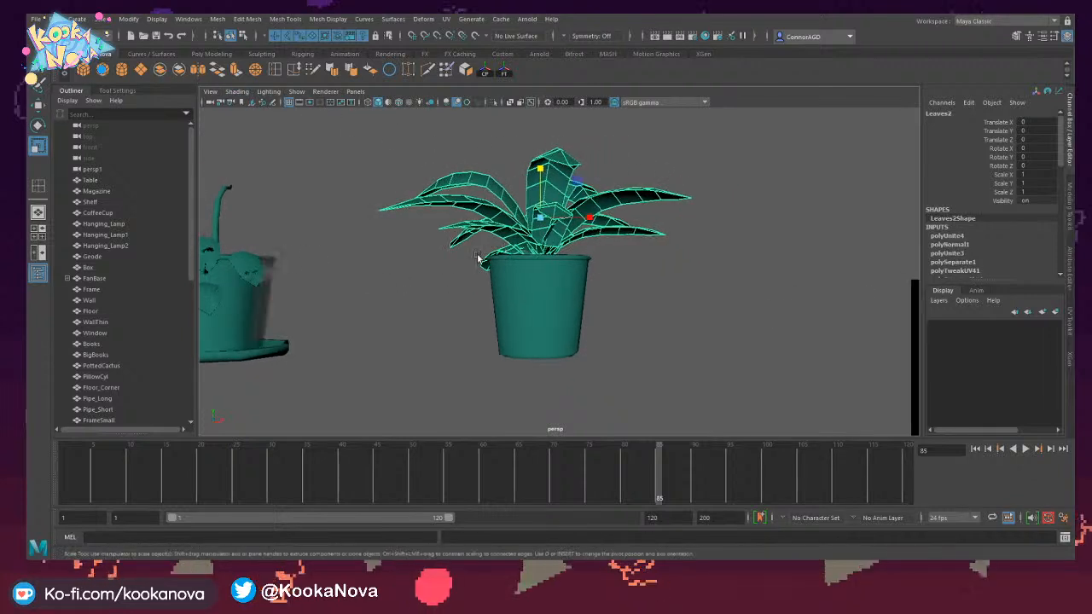
Delete the combined leaf mesh's history and rename the object as Leaves.
{"action": "scroll", "coordinate": [139, 345], "scroll_direction": "down", "scroll_amount": 9}
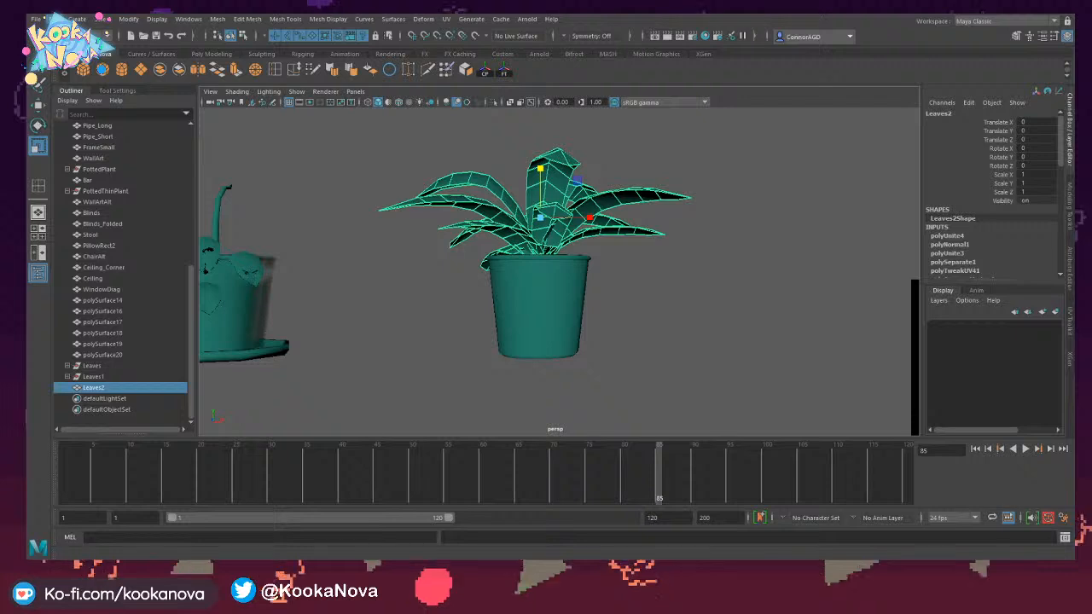
{"action": "key", "text": "alt+shift+d"}
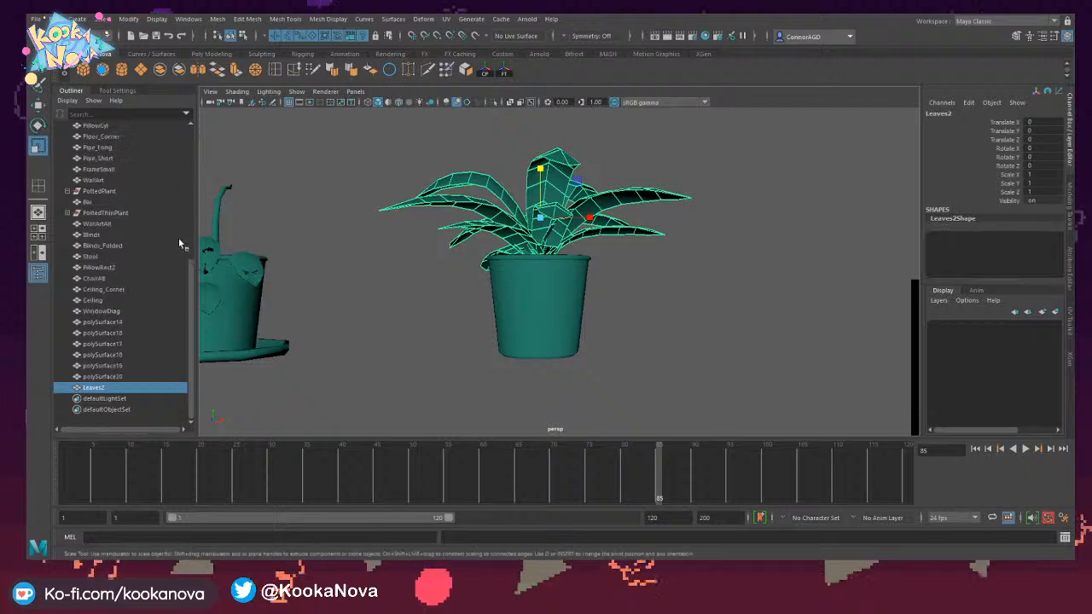
{"action": "double_click", "coordinate": [101, 389]}
{"action": "key", "text": "BackSpace"}
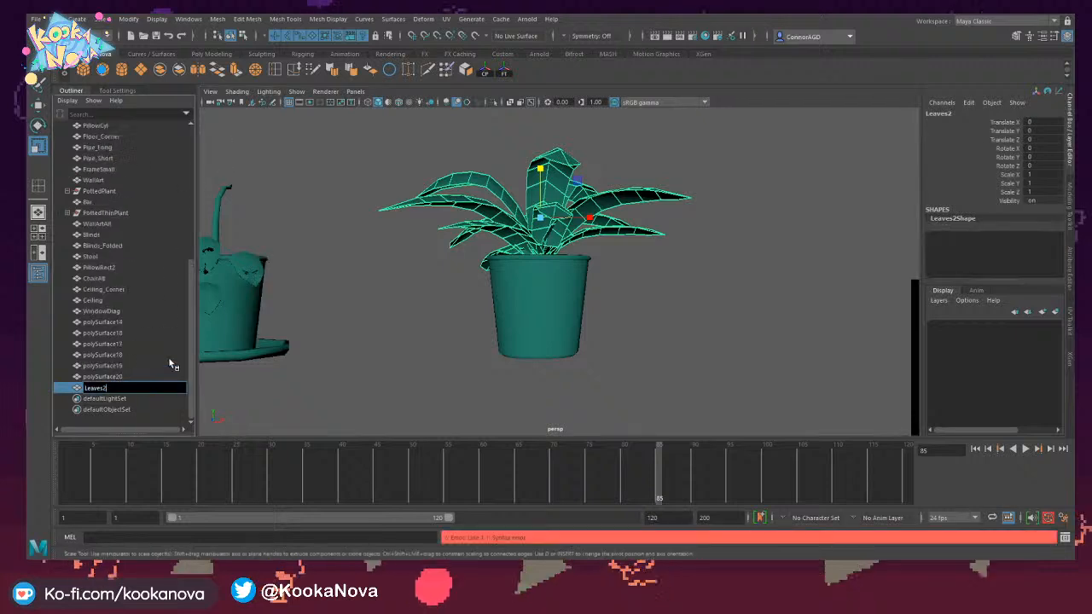
Select the loose polySurface objects one after another to identify which plant parts they are.
{"action": "left_click", "coordinate": [131, 368]}
{"action": "left_click", "coordinate": [121, 375]}
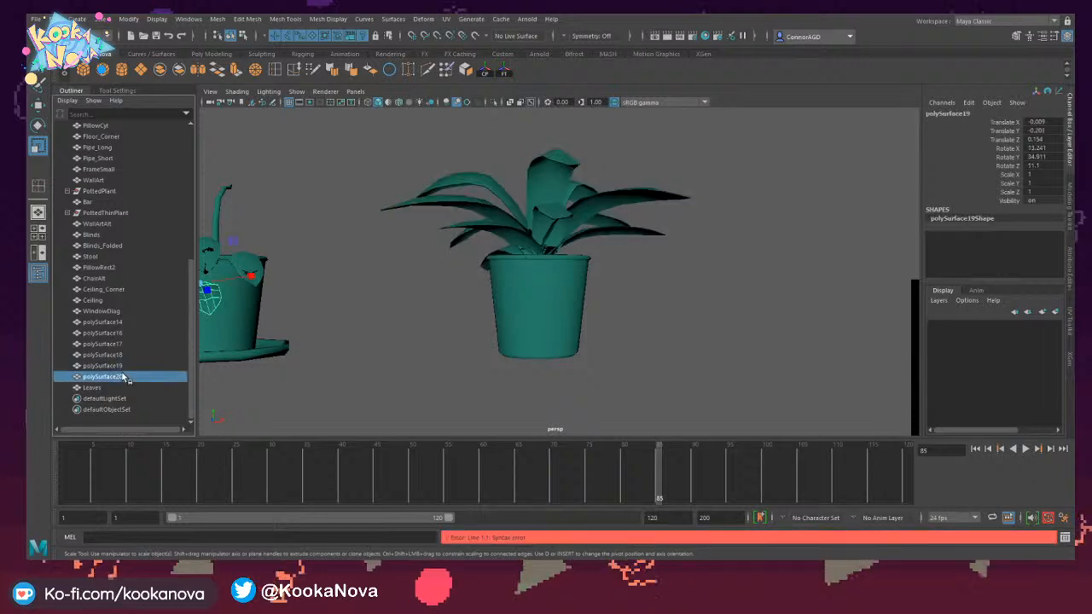
{"action": "left_click", "coordinate": [114, 358]}
{"action": "left_click", "coordinate": [109, 332]}
{"action": "left_click", "coordinate": [107, 321]}
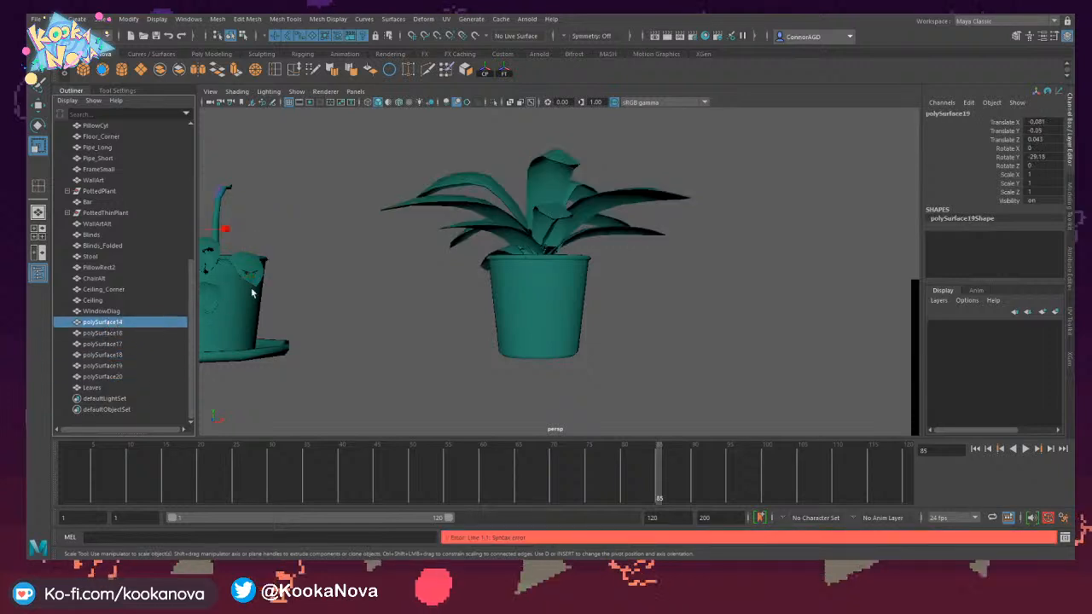
{"action": "middle_click_drag", "start_coordinate": [251, 287], "coordinate": [409, 297], "text": "alt"}
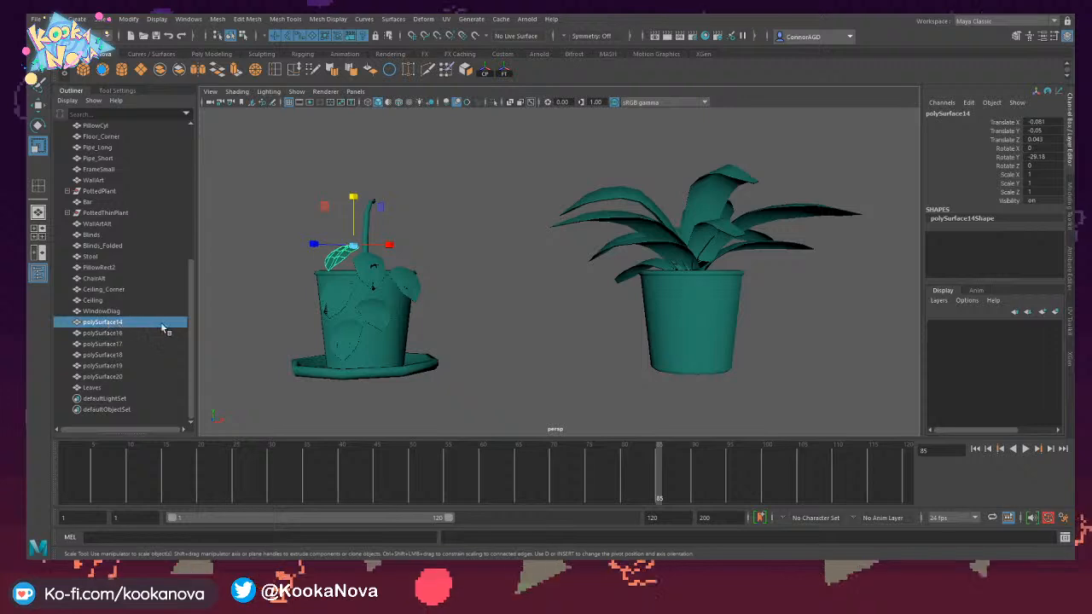
{"action": "left_click_drag", "start_coordinate": [400, 315], "coordinate": [397, 331], "text": "alt"}
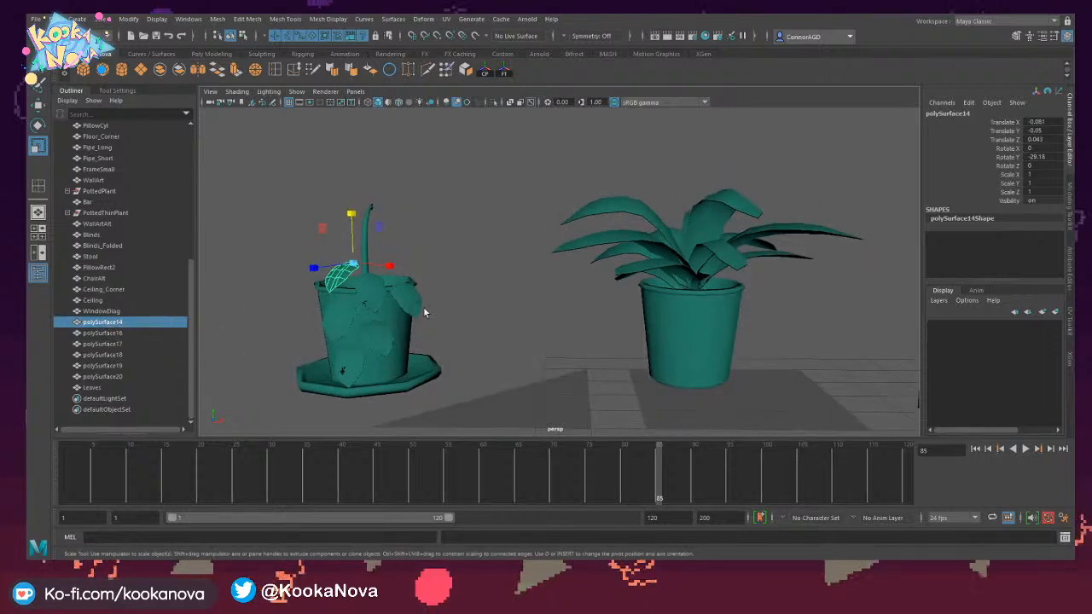
Select the leafy plant's combined leaves and examine how they sit in the pot from above and from the side.
{"action": "left_click", "coordinate": [650, 340]}
{"action": "middle_click_drag", "start_coordinate": [686, 259], "coordinate": [623, 249], "text": "alt"}
{"action": "left_click", "coordinate": [636, 197], "text": "shift"}
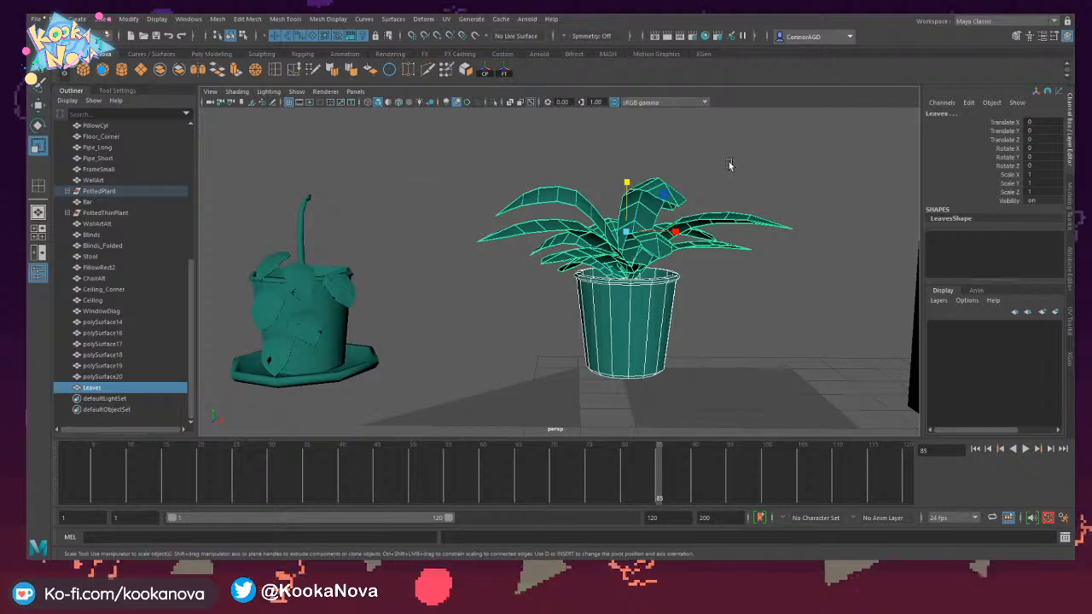
{"action": "left_click", "coordinate": [655, 201]}
{"action": "left_click_drag", "start_coordinate": [655, 201], "coordinate": [604, 234], "text": "alt"}
{"action": "right_click_drag", "start_coordinate": [604, 235], "coordinate": [661, 309], "text": "alt"}
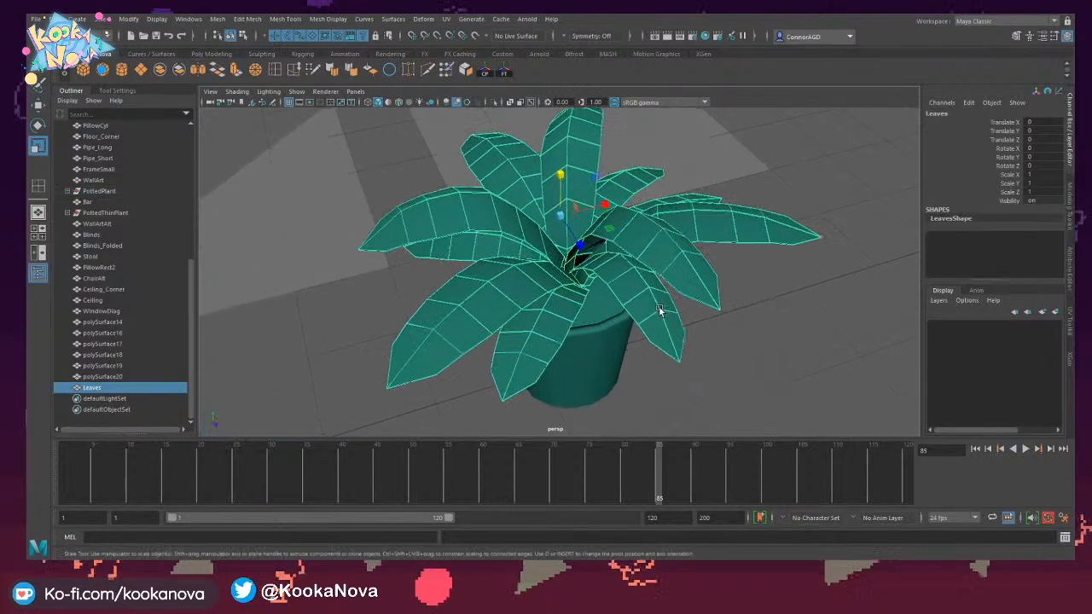
{"action": "left_click_drag", "start_coordinate": [660, 309], "coordinate": [589, 267], "text": "alt"}
{"action": "left_click_drag", "start_coordinate": [605, 328], "coordinate": [636, 343], "text": "alt"}
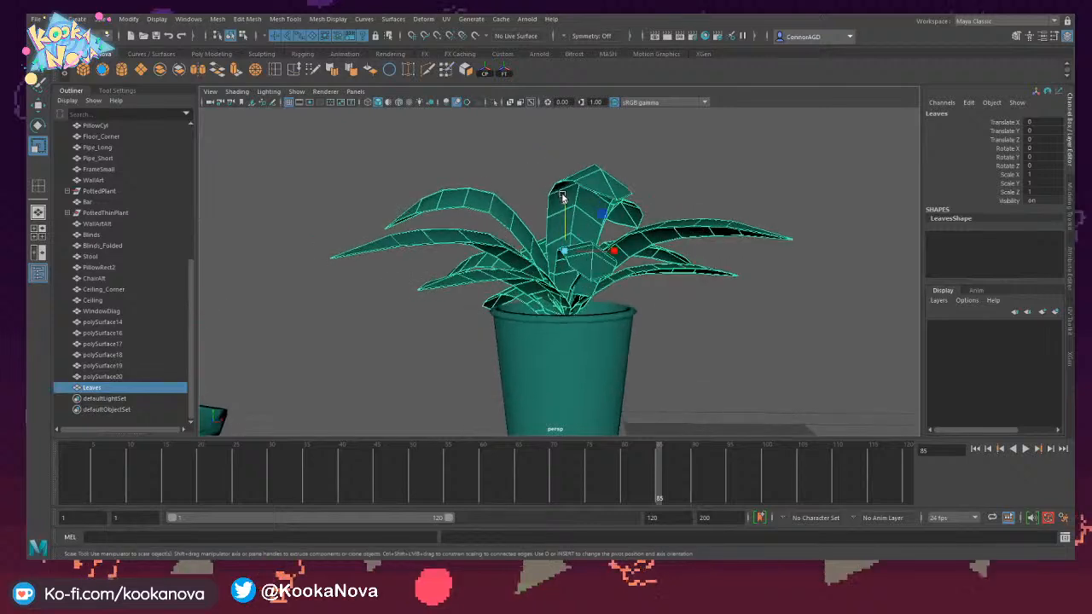
Try to stretch the leaves vertically and to move them down into the pot.
{"action": "left_click_drag", "start_coordinate": [564, 203], "coordinate": [565, 190]}
{"action": "key", "text": "ctrl+z"}
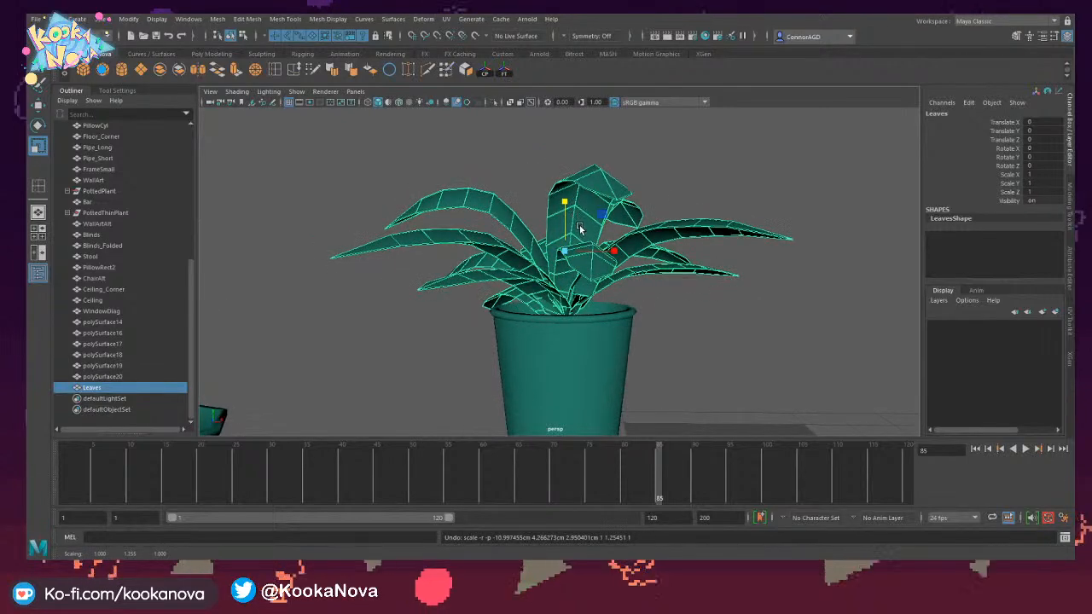
{"action": "key", "text": "e"}
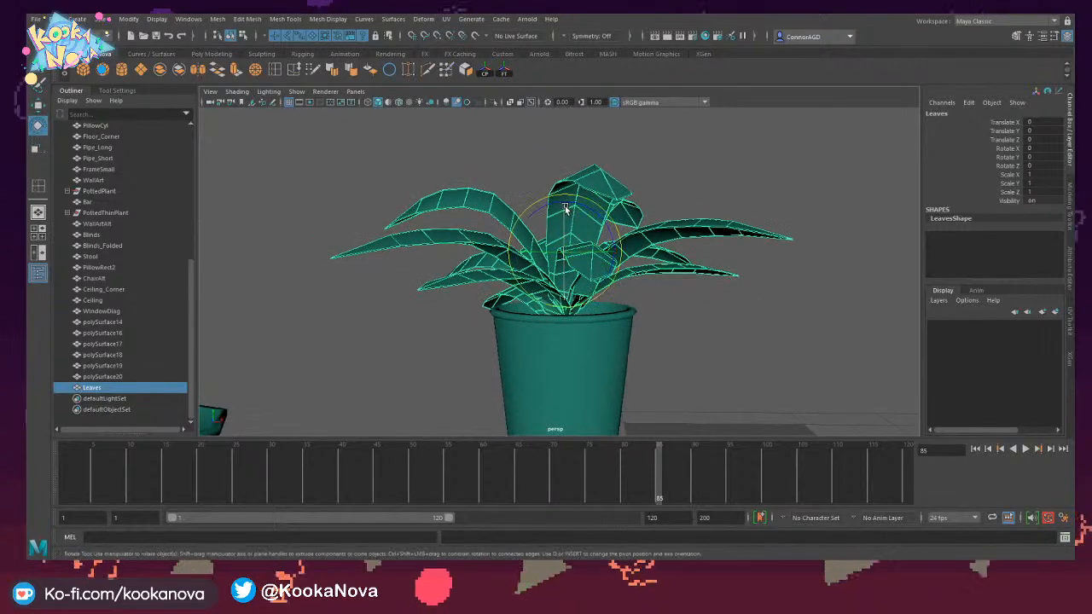
{"action": "key", "text": "w"}
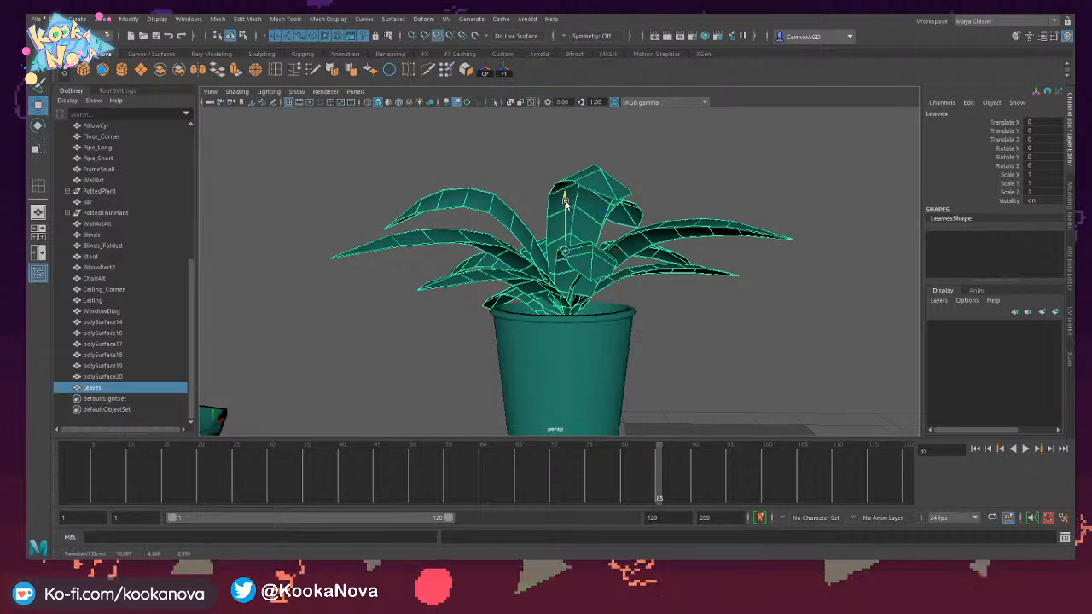
{"action": "left_click_drag", "start_coordinate": [568, 206], "coordinate": [567, 261]}
{"action": "key", "text": "ctrl+z"}
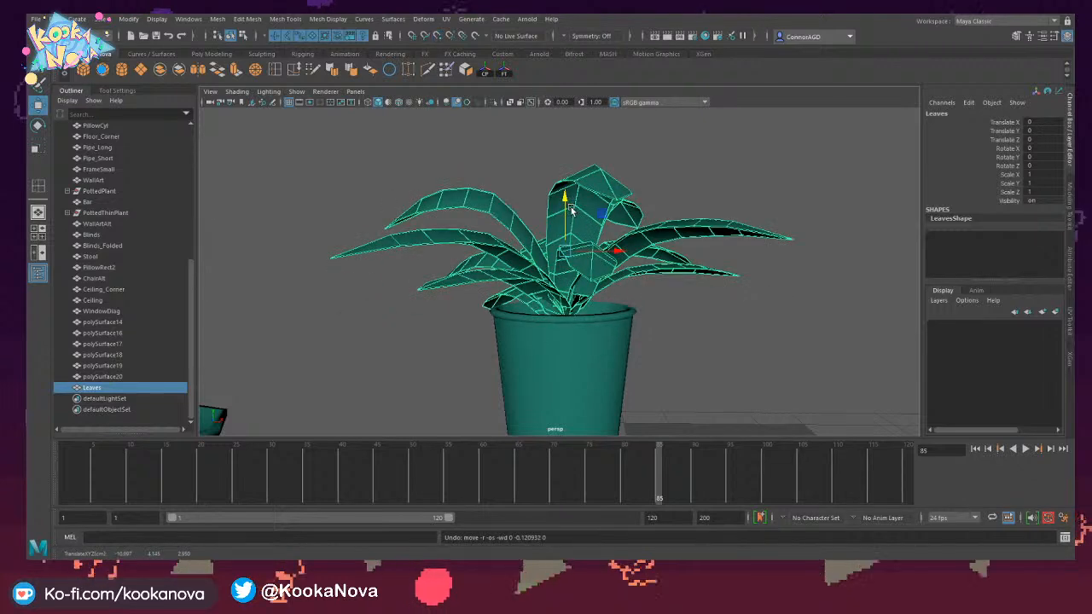
Move the leaves' pivot down to their base at the pot's opening.
{"action": "key", "text": "d"}
{"action": "left_click_drag", "start_coordinate": [567, 205], "coordinate": [567, 320]}
{"action": "middle_click_drag", "start_coordinate": [568, 320], "coordinate": [554, 271], "text": "alt"}
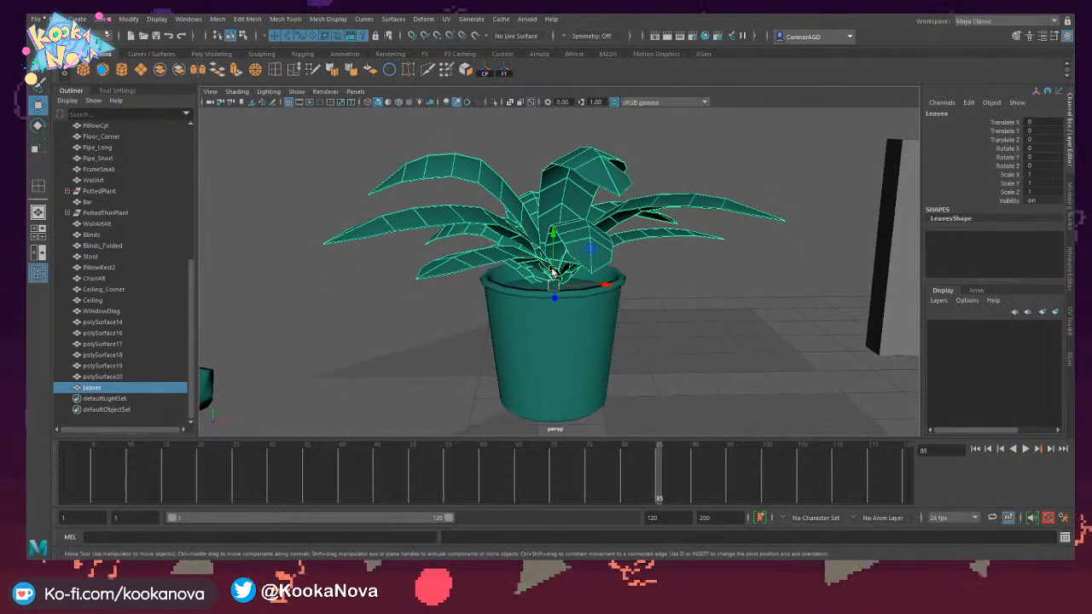
{"action": "left_click_drag", "start_coordinate": [533, 265], "coordinate": [541, 277], "text": "alt"}
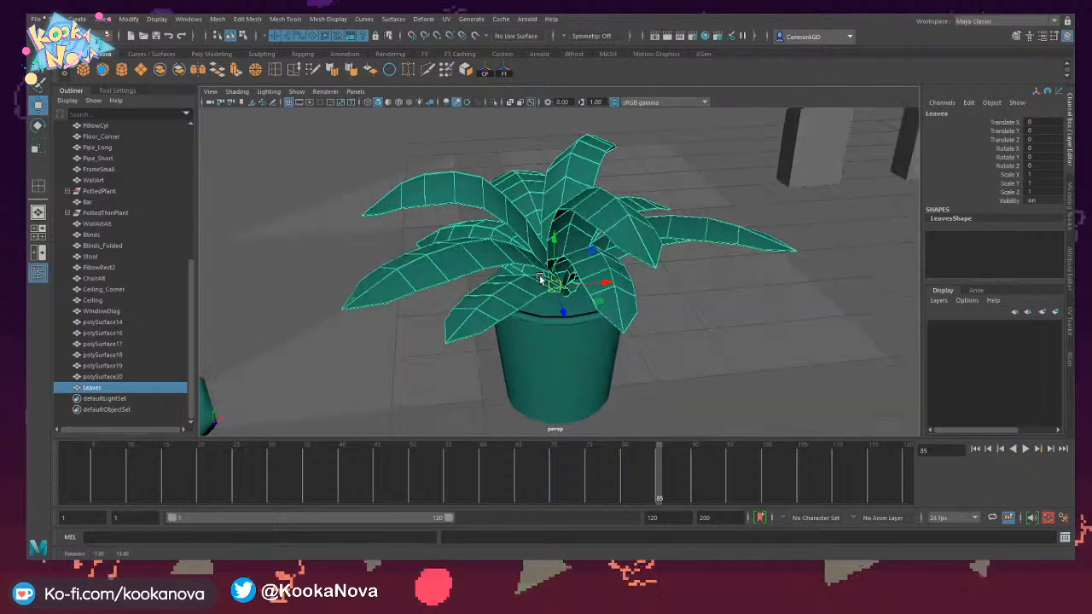
Raise the leaves slightly above the pot's opening to a Translate Y of 0.012.
{"action": "right_click_drag", "start_coordinate": [541, 277], "coordinate": [631, 291], "text": "alt"}
{"action": "left_click_drag", "start_coordinate": [632, 291], "coordinate": [576, 264], "text": "alt"}
{"action": "scroll", "coordinate": [577, 253], "scroll_direction": "down", "scroll_amount": 1}
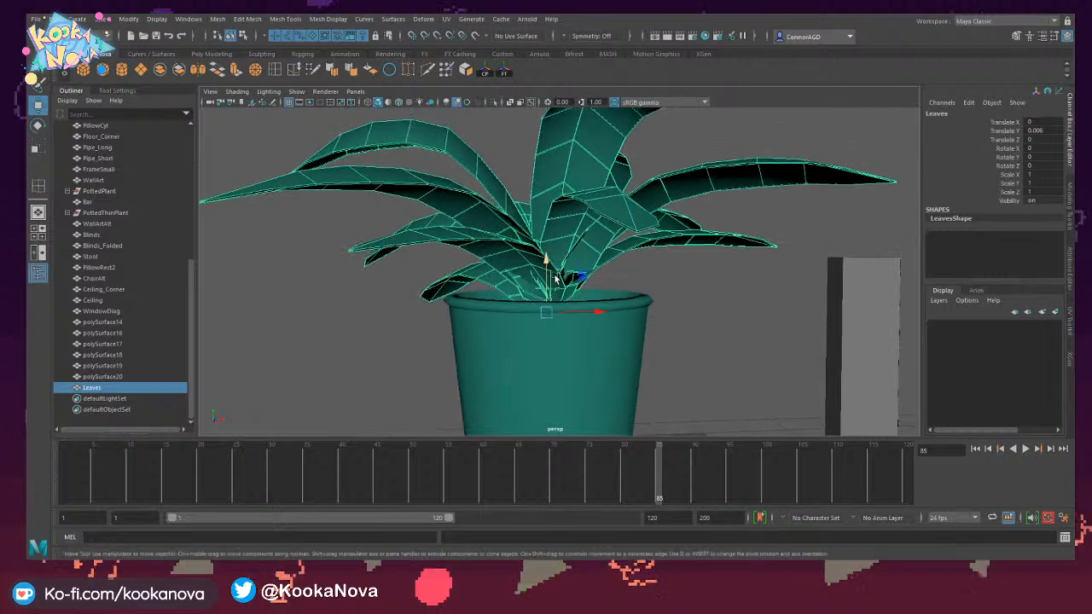
{"action": "right_click_drag", "start_coordinate": [575, 263], "coordinate": [617, 342], "text": "alt"}
{"action": "left_click_drag", "start_coordinate": [617, 341], "coordinate": [615, 329], "text": "alt"}
{"action": "mouse_move", "coordinate": [540, 275]}
{"action": "left_mouse_down"}
{"action": "mouse_move", "coordinate": [539, 266]}
{"action": "mouse_move", "coordinate": [560, 271]}
{"action": "mouse_move", "coordinate": [551, 284]}
{"action": "mouse_move", "coordinate": [541, 272]}
{"action": "left_mouse_up"}
{"action": "left_click_drag", "start_coordinate": [541, 272], "coordinate": [569, 202], "text": "alt"}
{"action": "key", "text": "ctrl+z"}
{"action": "scroll", "coordinate": [607, 303], "scroll_direction": "up", "scroll_amount": 4}
{"action": "scroll", "coordinate": [578, 295], "scroll_direction": "down", "scroll_amount": 5}
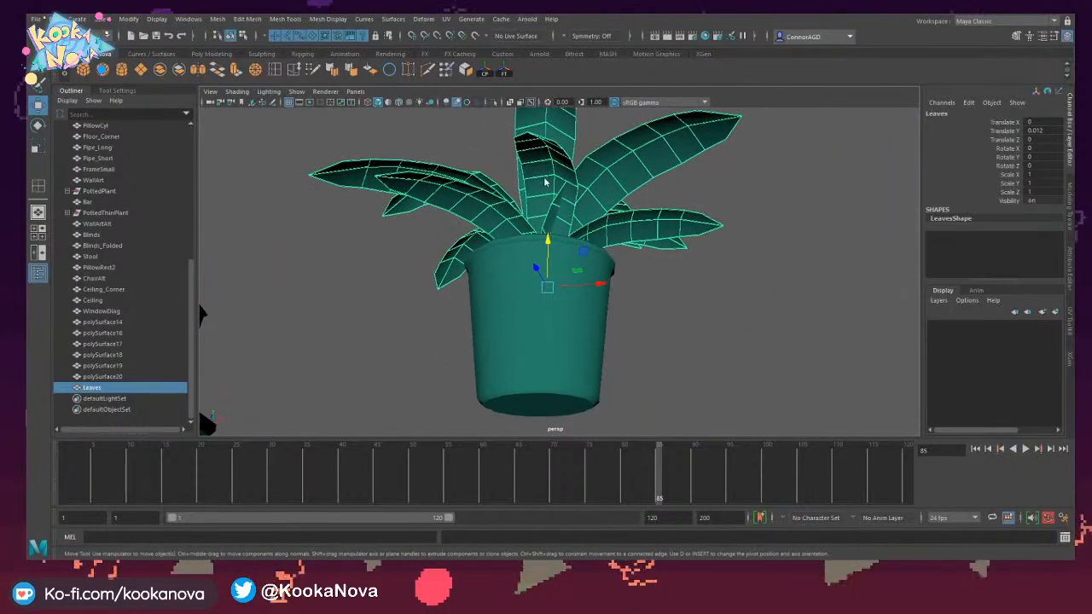
Try to rotate the single drooping leaf at the plant's front by selecting all of its faces.
{"action": "right_click_drag", "start_coordinate": [546, 182], "coordinate": [548, 202]}
{"action": "double_click", "coordinate": [542, 179]}
{"action": "left_click_drag", "start_coordinate": [553, 194], "coordinate": [578, 224], "text": "alt"}
{"action": "key", "text": "e"}
{"action": "right_click_drag", "start_coordinate": [578, 223], "coordinate": [630, 232], "text": "alt"}
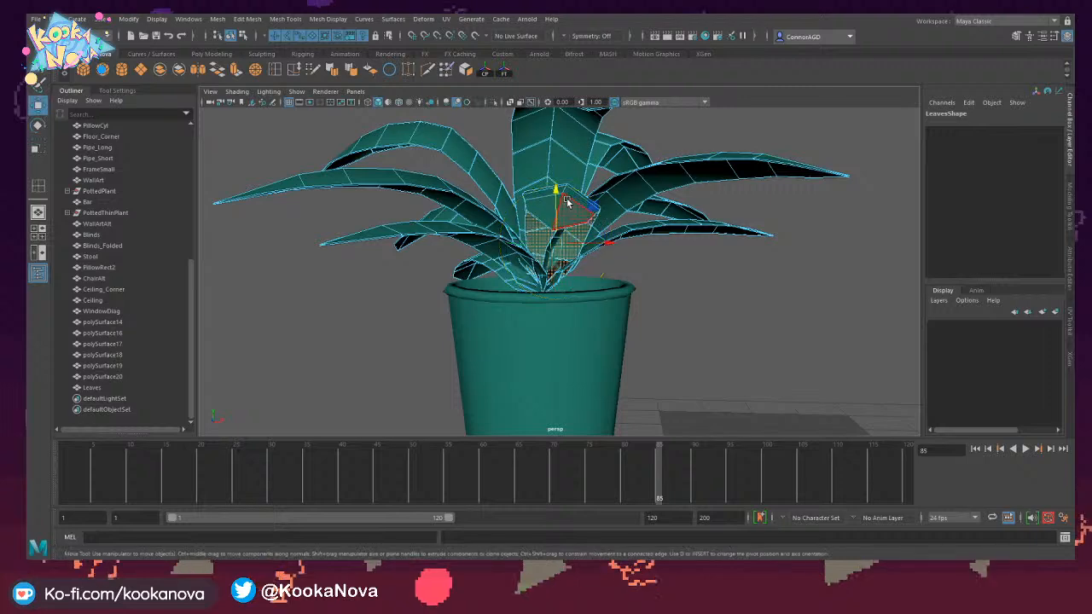
{"action": "double_click", "coordinate": [569, 198]}
{"action": "left_click_drag", "start_coordinate": [570, 222], "coordinate": [584, 196], "text": "alt"}
{"action": "double_click", "coordinate": [559, 186], "text": "shift"}
{"action": "key", "text": "e"}
{"action": "mouse_move", "coordinate": [610, 242]}
{"action": "left_mouse_down"}
{"action": "mouse_move", "coordinate": [592, 245]}
{"action": "mouse_move", "coordinate": [614, 250]}
{"action": "mouse_move", "coordinate": [586, 274]}
{"action": "mouse_move", "coordinate": [527, 280]}
{"action": "mouse_move", "coordinate": [561, 285]}
{"action": "mouse_move", "coordinate": [552, 252]}
{"action": "mouse_move", "coordinate": [570, 227]}
{"action": "mouse_move", "coordinate": [646, 247]}
{"action": "mouse_move", "coordinate": [680, 241]}
{"action": "mouse_move", "coordinate": [666, 217]}
{"action": "mouse_move", "coordinate": [572, 208]}
{"action": "mouse_move", "coordinate": [541, 225]}
{"action": "mouse_move", "coordinate": [554, 237]}
{"action": "mouse_move", "coordinate": [559, 192]}
{"action": "mouse_move", "coordinate": [563, 234]}
{"action": "mouse_move", "coordinate": [609, 244]}
{"action": "mouse_move", "coordinate": [600, 245]}
{"action": "left_mouse_up"}
{"action": "key", "text": "ctrl+z"}
{"action": "key", "text": "w"}
{"action": "scroll", "coordinate": [609, 244], "scroll_direction": "down", "scroll_amount": 3}
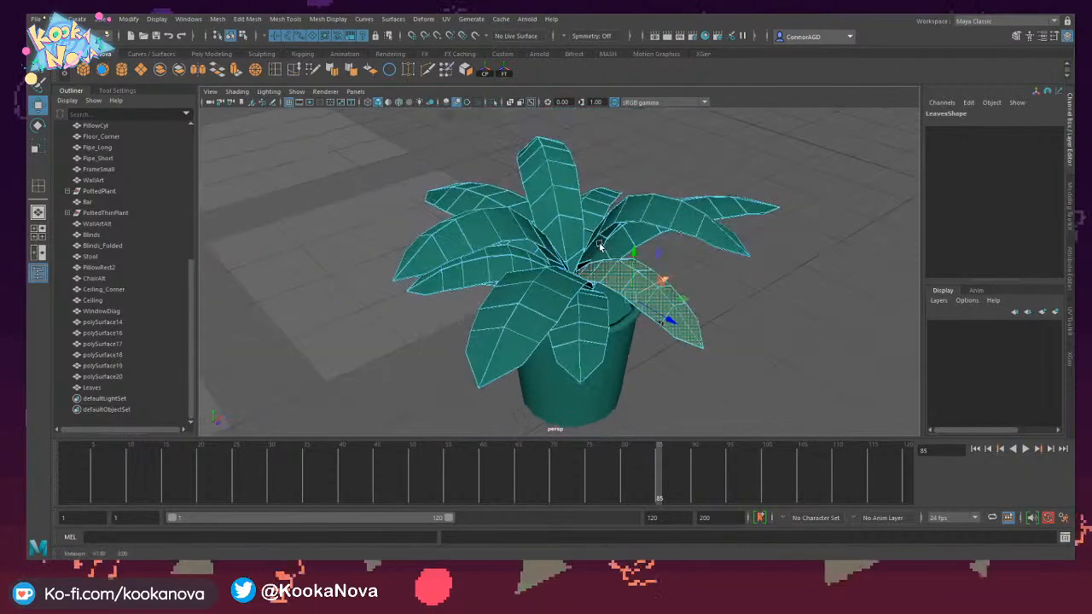
Return to object selection and select the whole Leaves mesh.
{"action": "right_click_drag", "start_coordinate": [630, 194], "coordinate": [679, 169]}
{"action": "left_click", "coordinate": [695, 175]}
{"action": "left_click_drag", "start_coordinate": [695, 177], "coordinate": [547, 218], "text": "alt"}
{"action": "left_click", "coordinate": [566, 232]}
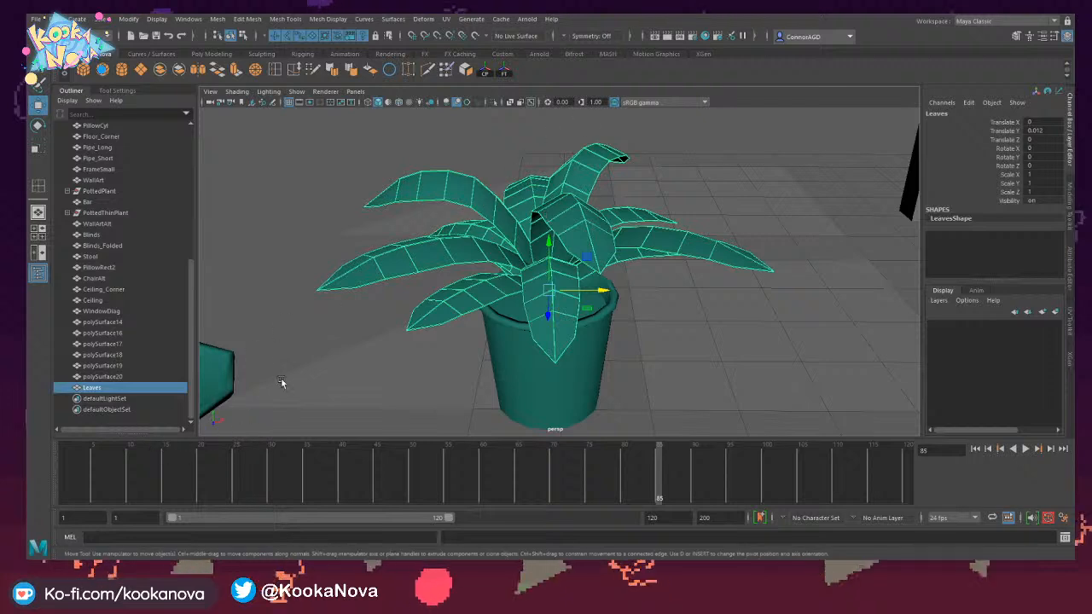
Combine the leaves and the round pot into a single mesh.
{"action": "key", "text": "alt+x"}
{"action": "left_click_drag", "start_coordinate": [538, 288], "coordinate": [558, 244], "text": "alt"}
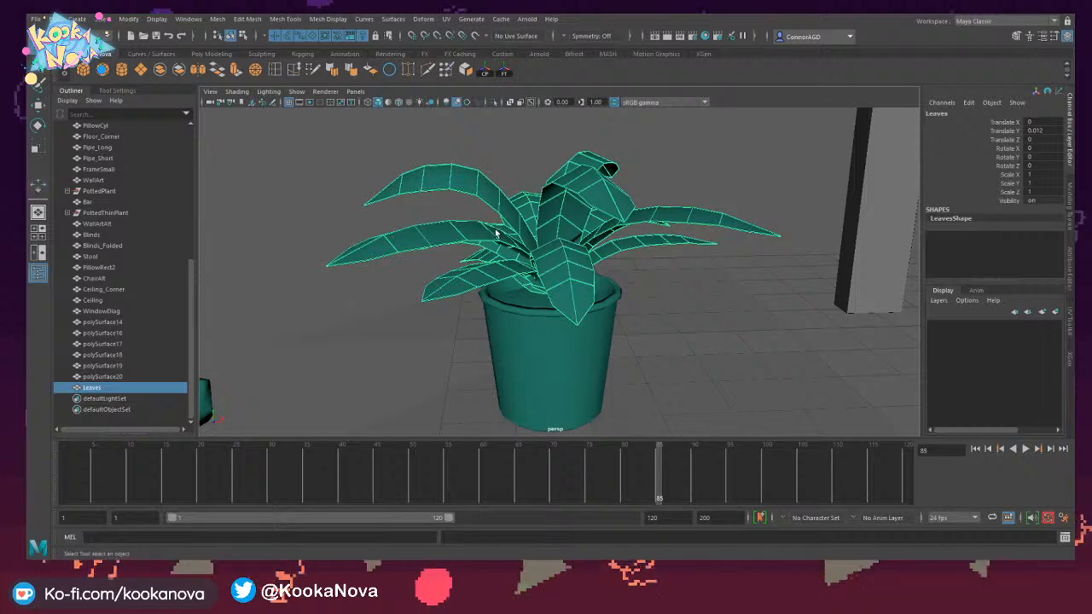
{"action": "left_click_drag", "start_coordinate": [496, 232], "coordinate": [545, 259], "text": "alt"}
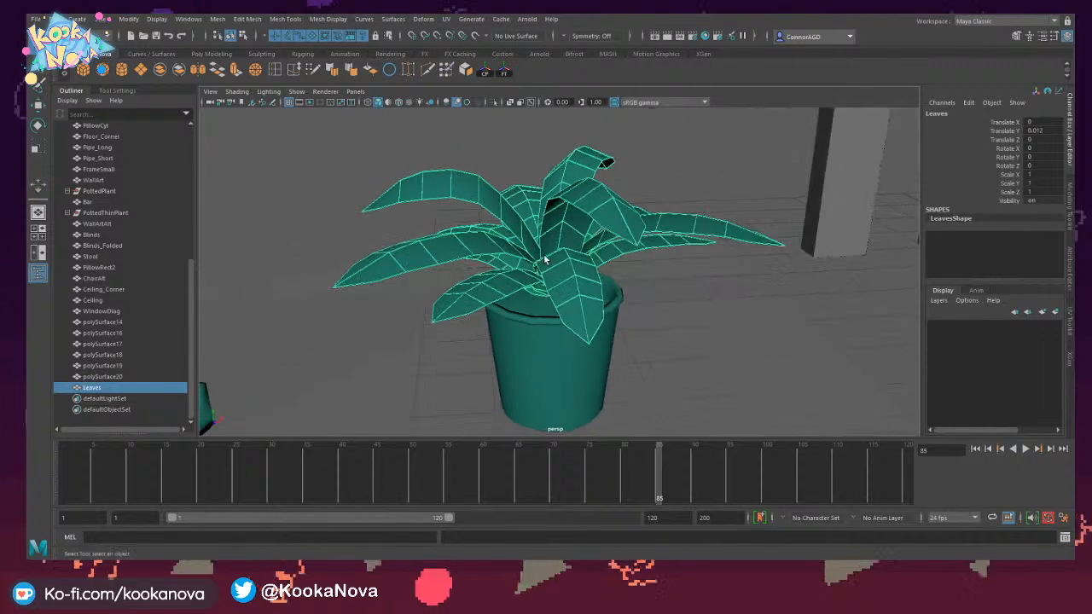
{"action": "left_click", "coordinate": [685, 150]}
{"action": "left_click_drag", "start_coordinate": [644, 201], "coordinate": [619, 191], "text": "alt"}
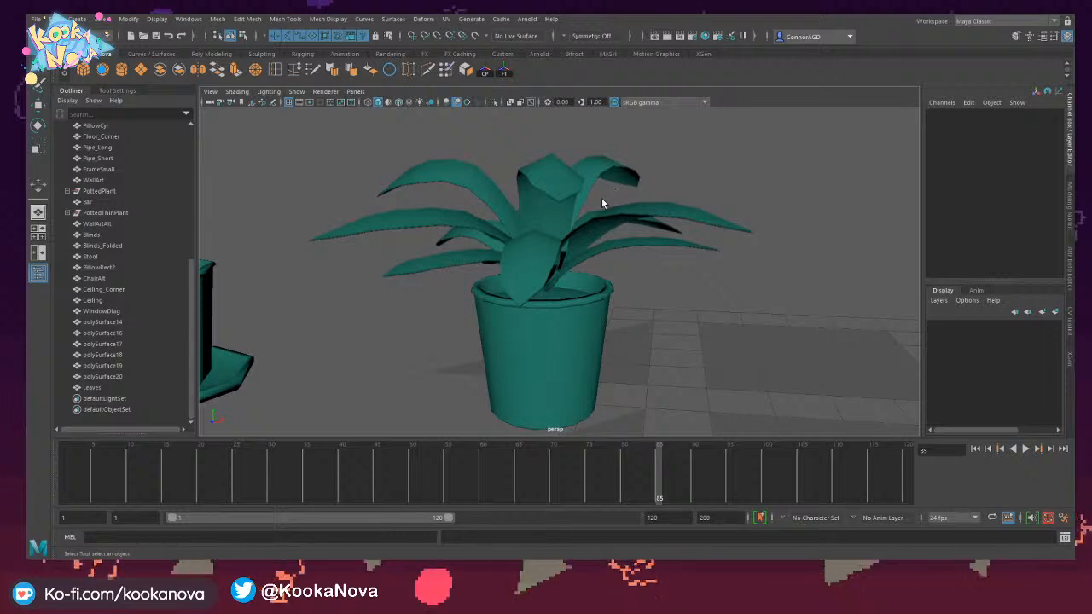
{"action": "left_click_drag", "start_coordinate": [690, 207], "coordinate": [560, 329], "text": "alt"}
{"action": "left_click", "coordinate": [555, 203]}
{"action": "left_click", "coordinate": [561, 329], "text": "shift"}
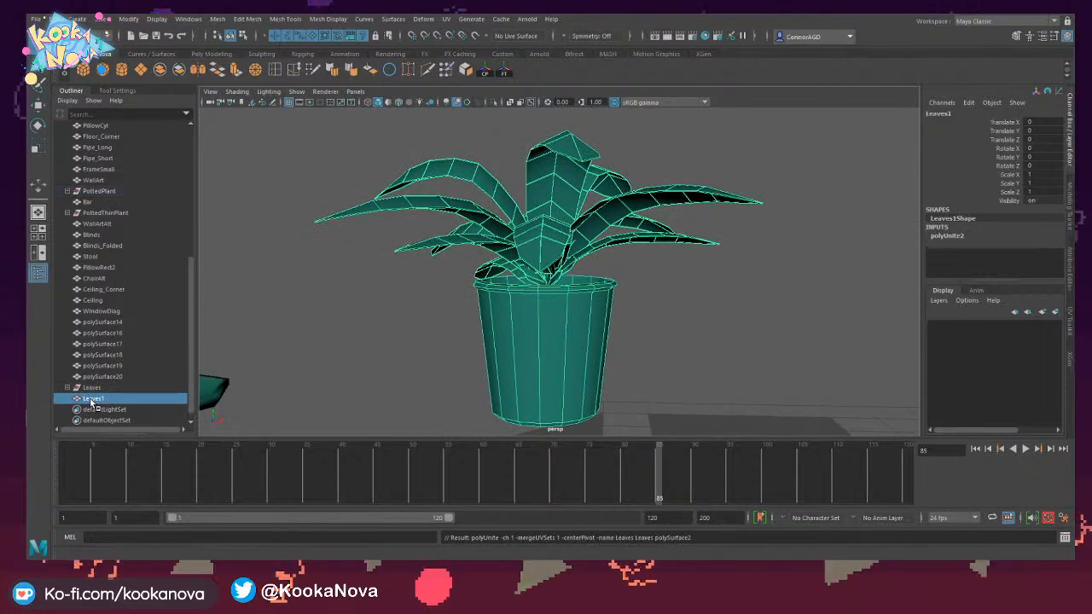
Rename the combined mesh as PottedPlant and delete the construction history on all objects.
{"action": "double_click", "coordinate": [93, 399]}
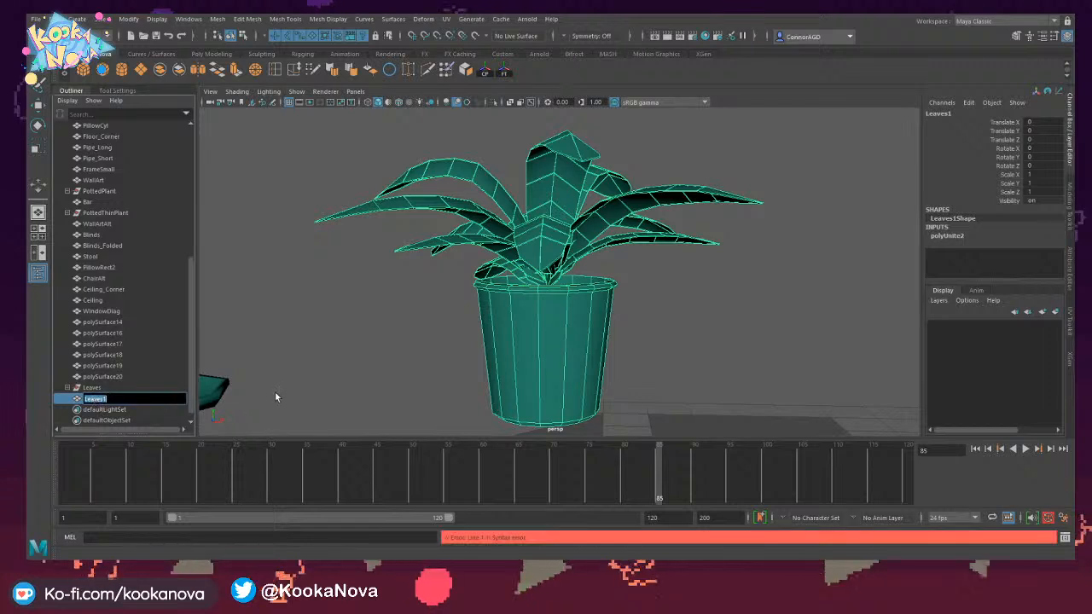
{"action": "type", "text": "PottedPlant"}
{"action": "key", "text": "Return"}
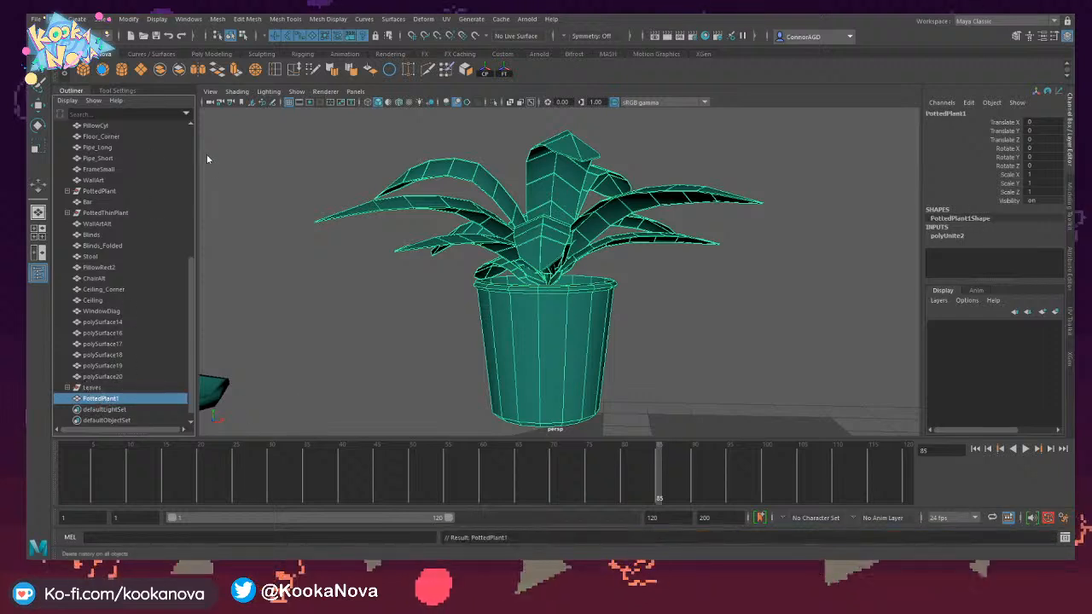
{"action": "key", "text": "alt+shift+d"}
Remove the trailing 1 from the combined mesh's name so it reads PottedPlant, and save the scene.
{"action": "double_click", "coordinate": [121, 389]}
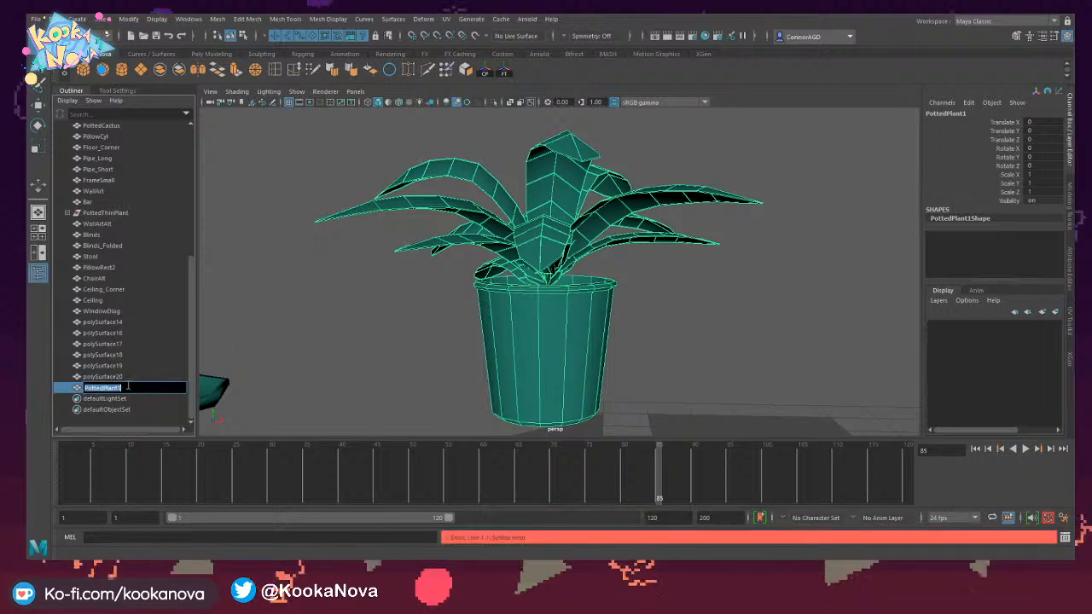
{"action": "key", "text": "BackSpace"}
{"action": "key", "text": "Return"}
{"action": "left_click", "coordinate": [361, 326]}
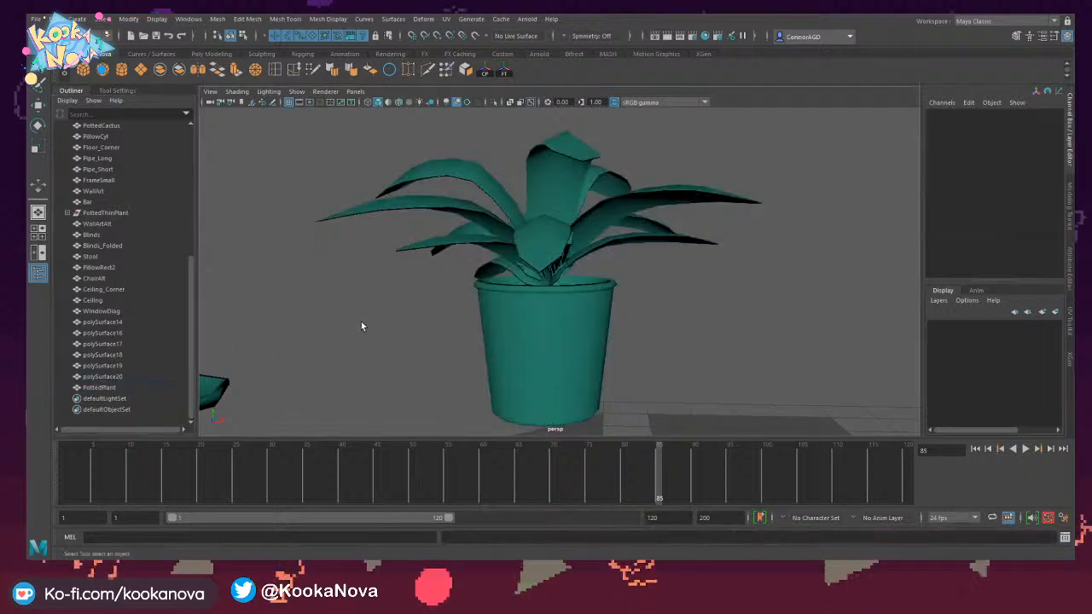
{"action": "key", "text": "ctrl+s"}
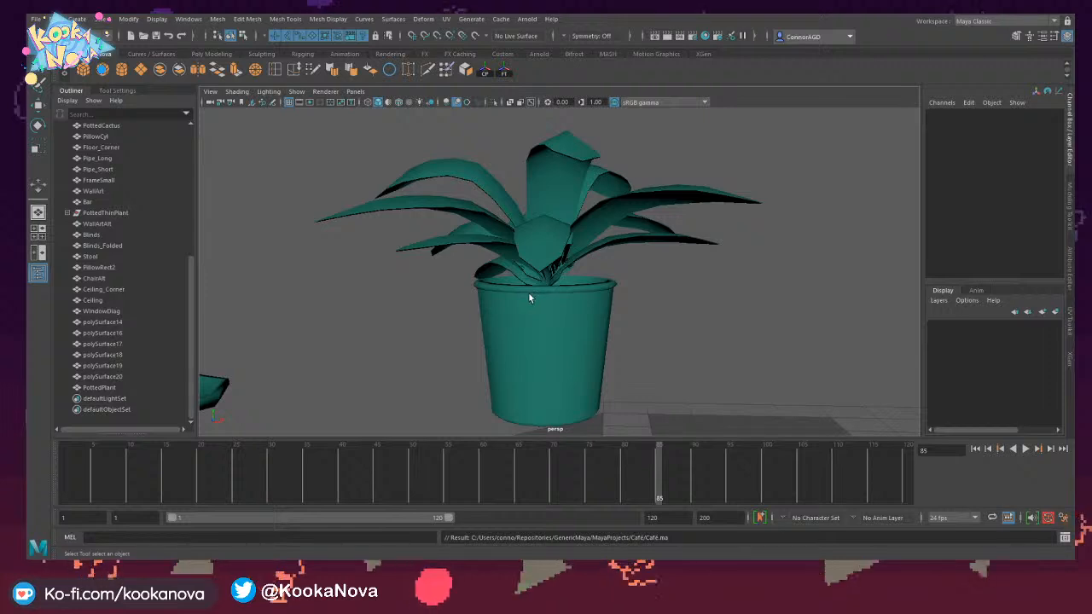
Combine the thin plant's octagonal pot and its saucer into a single mesh.
{"action": "left_click_drag", "start_coordinate": [528, 292], "coordinate": [561, 291], "text": "alt"}
{"action": "middle_click_drag", "start_coordinate": [561, 291], "coordinate": [728, 195], "text": "alt"}
{"action": "left_click_drag", "start_coordinate": [728, 194], "coordinate": [666, 173], "text": "alt"}
{"action": "middle_click_drag", "start_coordinate": [666, 174], "coordinate": [729, 195], "text": "alt"}
{"action": "left_click_drag", "start_coordinate": [728, 195], "coordinate": [630, 289], "text": "alt"}
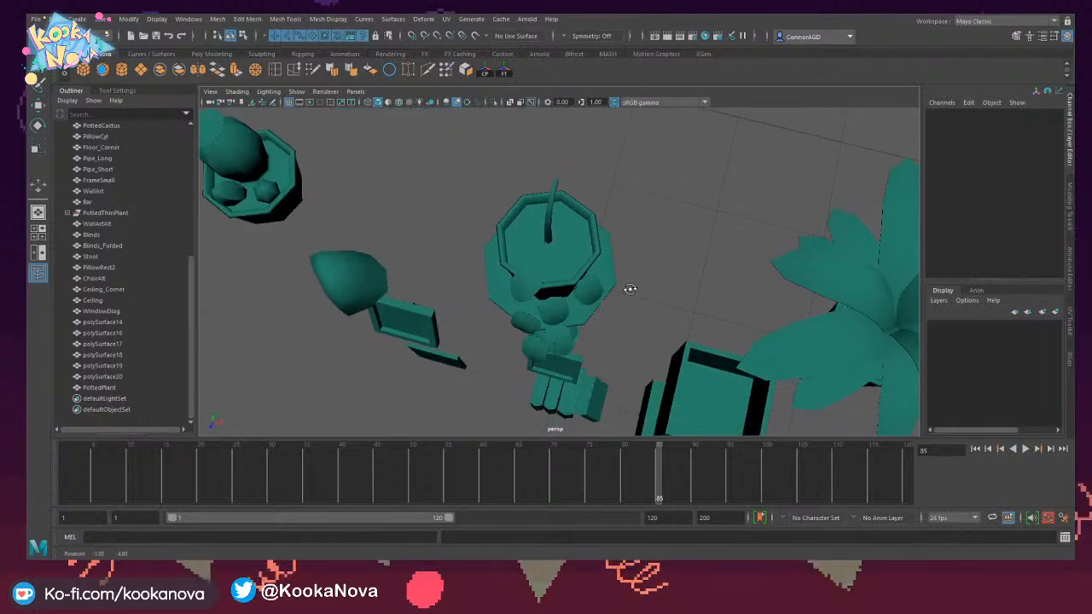
{"action": "left_click", "coordinate": [577, 257]}
{"action": "scroll", "coordinate": [567, 264], "scroll_direction": "up", "scroll_amount": 4}
{"action": "left_click_drag", "start_coordinate": [568, 265], "coordinate": [511, 170], "text": "alt"}
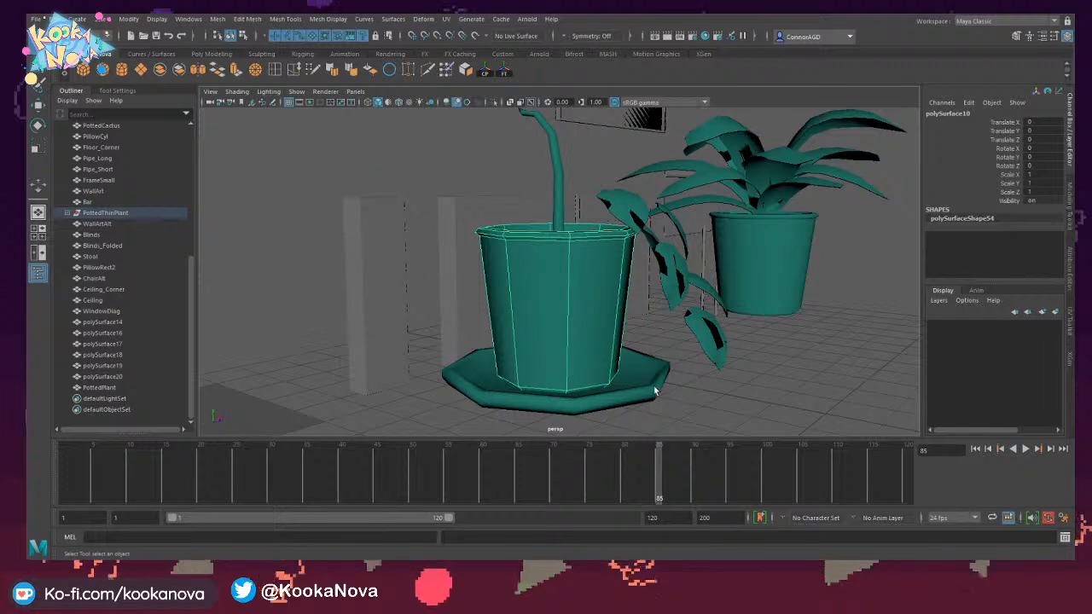
{"action": "left_click_drag", "start_coordinate": [611, 392], "coordinate": [480, 292], "text": "alt"}
{"action": "left_click_drag", "start_coordinate": [606, 303], "coordinate": [575, 239], "text": "alt"}
{"action": "mouse_move", "coordinate": [625, 288]}
{"action": "middle_mouse_down", "text": "alt"}
{"action": "mouse_move", "coordinate": [627, 264]}
{"action": "mouse_move", "coordinate": [625, 296]}
{"action": "middle_mouse_up", "text": "alt"}
{"action": "left_click", "coordinate": [163, 72]}
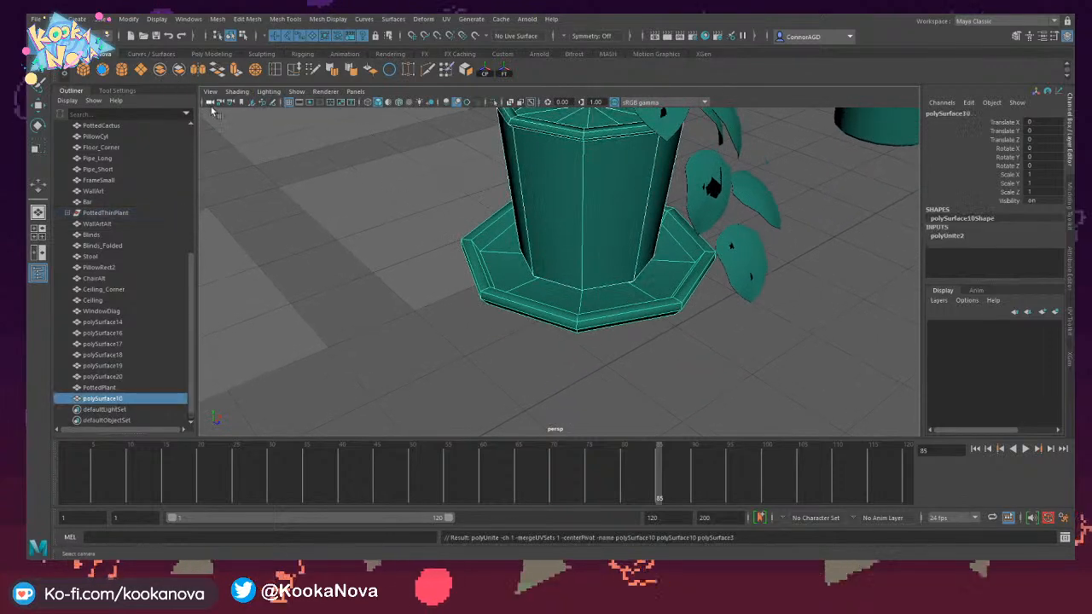
Select the PottedPlant mesh and lower its pivot to the bottom of the pot.
{"action": "middle_click_drag", "start_coordinate": [555, 271], "coordinate": [376, 353], "text": "alt"}
{"action": "middle_click_drag", "start_coordinate": [564, 334], "coordinate": [402, 426], "text": "alt"}
{"action": "left_click", "coordinate": [640, 262]}
{"action": "left_click_drag", "start_coordinate": [640, 261], "coordinate": [589, 225], "text": "alt"}
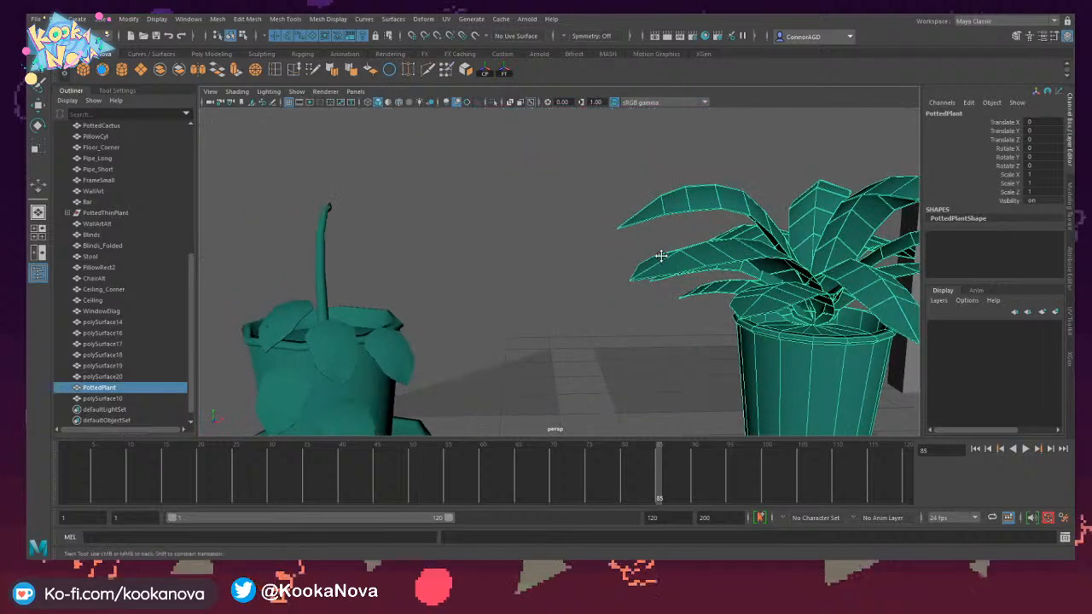
{"action": "right_click_drag", "start_coordinate": [661, 254], "coordinate": [417, 251], "text": "alt"}
{"action": "middle_click_drag", "start_coordinate": [573, 263], "coordinate": [519, 243], "text": "alt"}
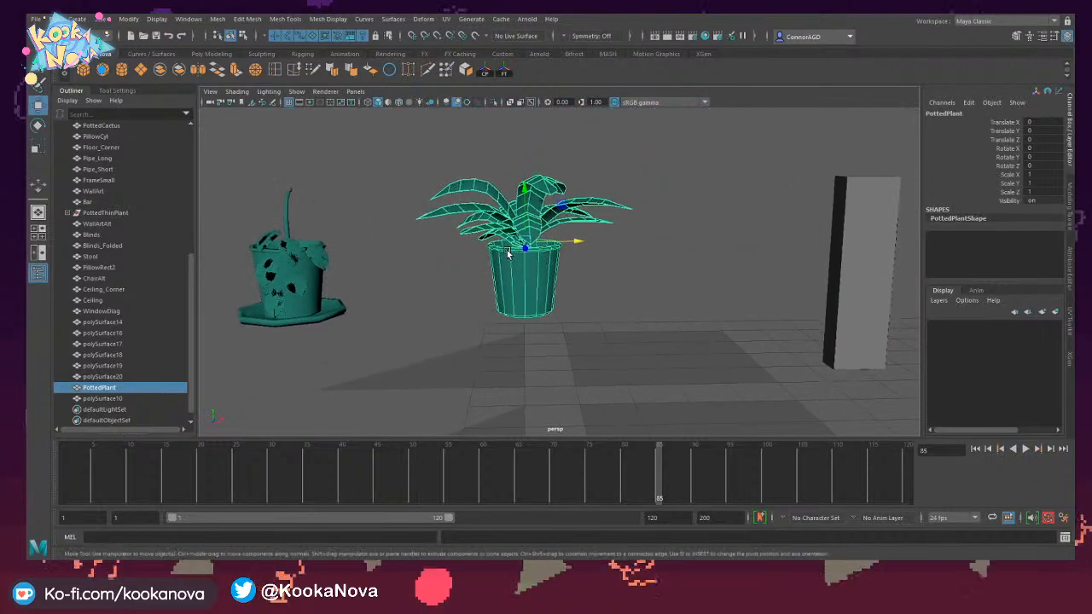
{"action": "right_click_drag", "start_coordinate": [504, 250], "coordinate": [680, 242], "text": "alt"}
{"action": "left_click_drag", "start_coordinate": [518, 249], "coordinate": [581, 292], "text": "alt"}
{"action": "middle_click_drag", "start_coordinate": [580, 292], "coordinate": [610, 259], "text": "alt"}
{"action": "left_click_drag", "start_coordinate": [609, 258], "coordinate": [571, 272], "text": "alt"}
{"action": "right_click_drag", "start_coordinate": [571, 272], "coordinate": [638, 277], "text": "alt"}
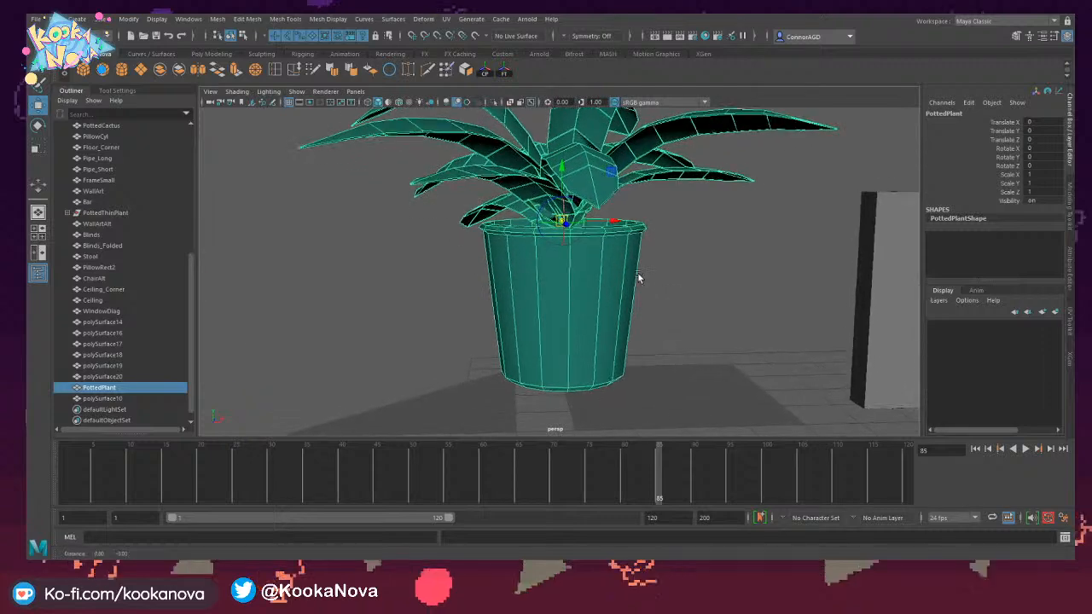
{"action": "middle_click_drag", "start_coordinate": [639, 274], "coordinate": [635, 244], "text": "alt"}
{"action": "left_click_drag", "start_coordinate": [586, 261], "coordinate": [569, 242], "text": "alt"}
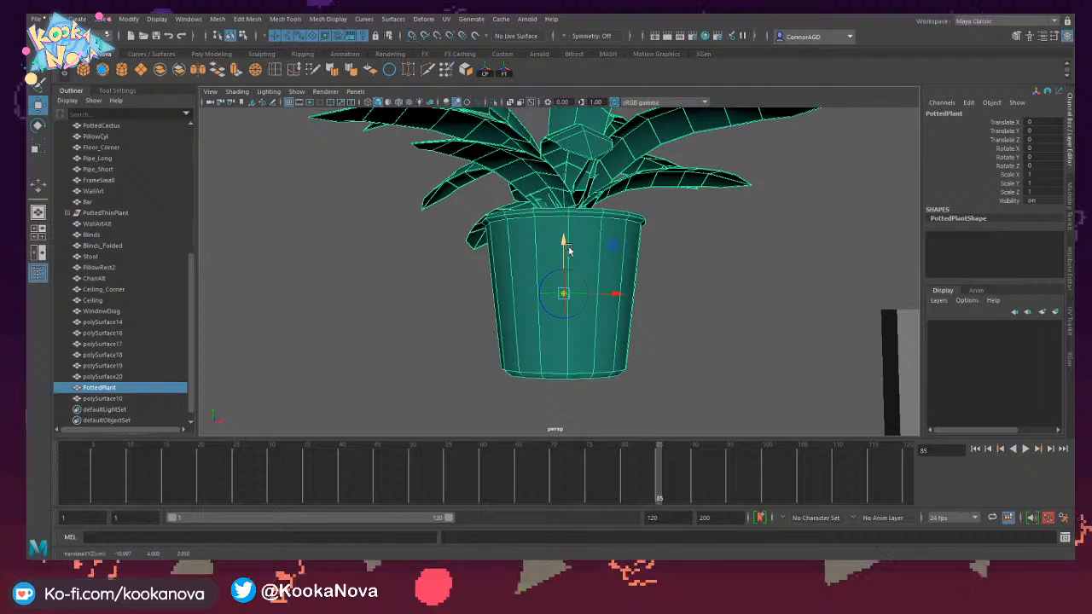
{"action": "left_click_drag", "start_coordinate": [587, 365], "coordinate": [585, 293], "text": "alt"}
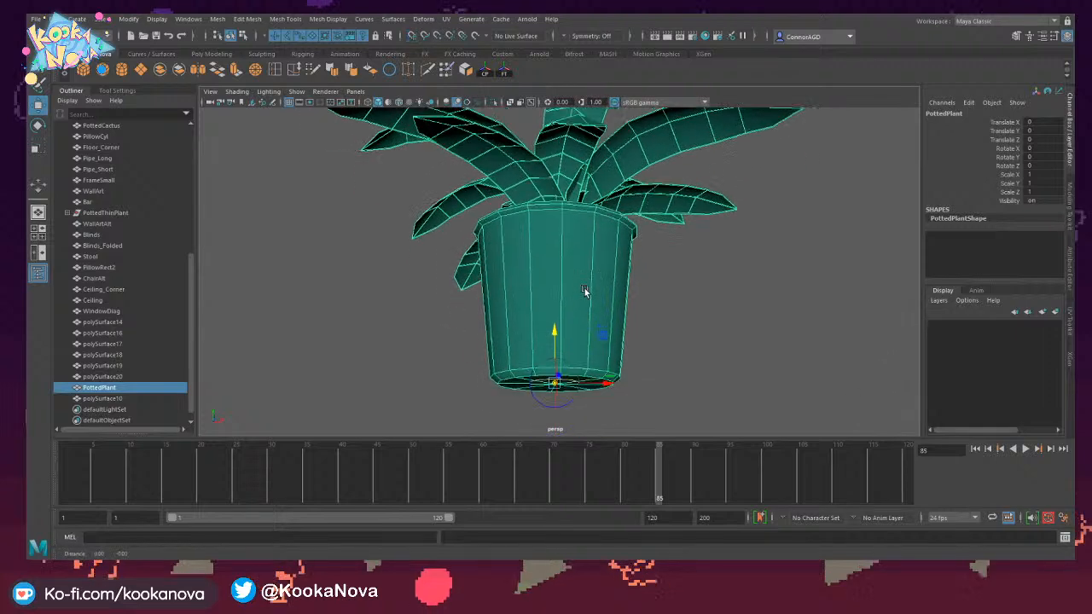
Snap the PottedPlant's pivot to the center vertex of the pot's underside.
{"action": "middle_click_drag", "start_coordinate": [586, 293], "coordinate": [588, 157], "text": "alt"}
{"action": "right_click_drag", "start_coordinate": [541, 222], "coordinate": [629, 256], "text": "alt"}
{"action": "middle_click_drag", "start_coordinate": [567, 141], "coordinate": [612, 256], "text": "alt"}
{"action": "left_click_drag", "start_coordinate": [612, 256], "coordinate": [584, 266], "text": "alt"}
{"action": "key", "text": "f"}
{"action": "right_click_drag", "start_coordinate": [601, 275], "coordinate": [788, 358], "text": "alt"}
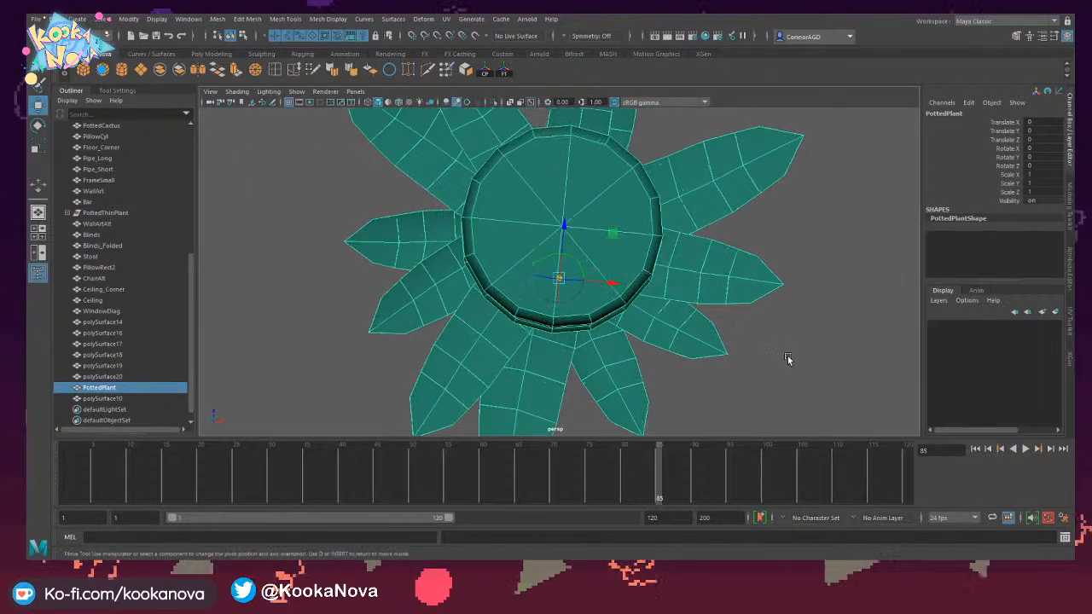
{"action": "right_click_drag", "start_coordinate": [562, 227], "coordinate": [620, 251], "text": "alt"}
{"action": "middle_click_drag", "start_coordinate": [620, 251], "coordinate": [618, 257], "text": "alt"}
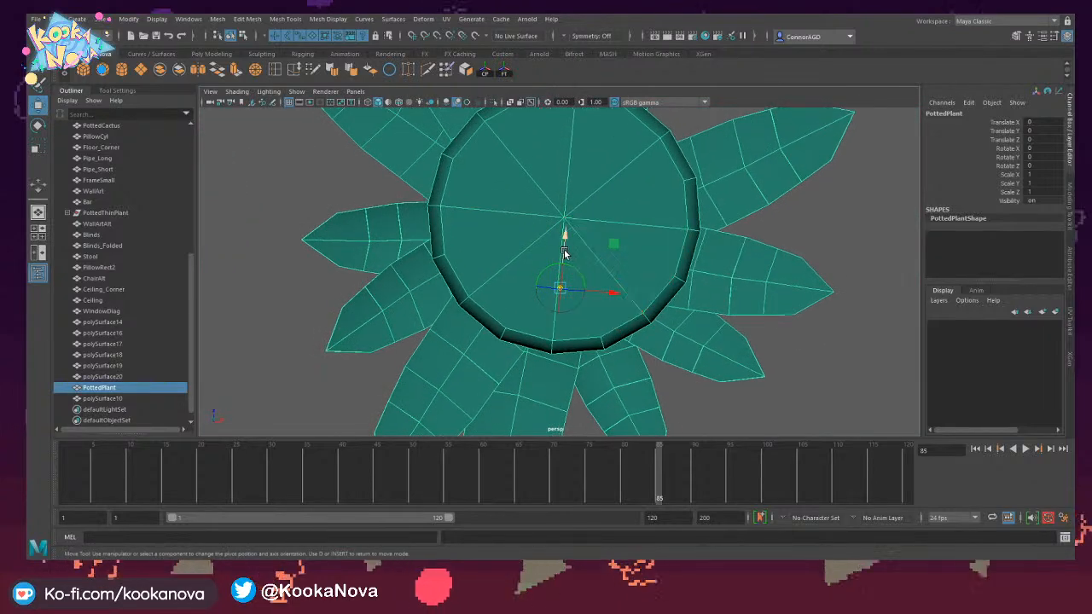
{"action": "key", "text": "v"}
{"action": "left_click_drag", "start_coordinate": [560, 288], "coordinate": [589, 234]}
Save the scene.
{"action": "right_click_drag", "start_coordinate": [589, 234], "coordinate": [389, 232], "text": "alt"}
{"action": "middle_click_drag", "start_coordinate": [549, 232], "coordinate": [561, 163], "text": "alt"}
{"action": "right_click_drag", "start_coordinate": [682, 254], "coordinate": [621, 254], "text": "alt"}
{"action": "middle_click_drag", "start_coordinate": [620, 254], "coordinate": [599, 210], "text": "alt"}
{"action": "right_click_drag", "start_coordinate": [670, 231], "coordinate": [590, 230], "text": "alt"}
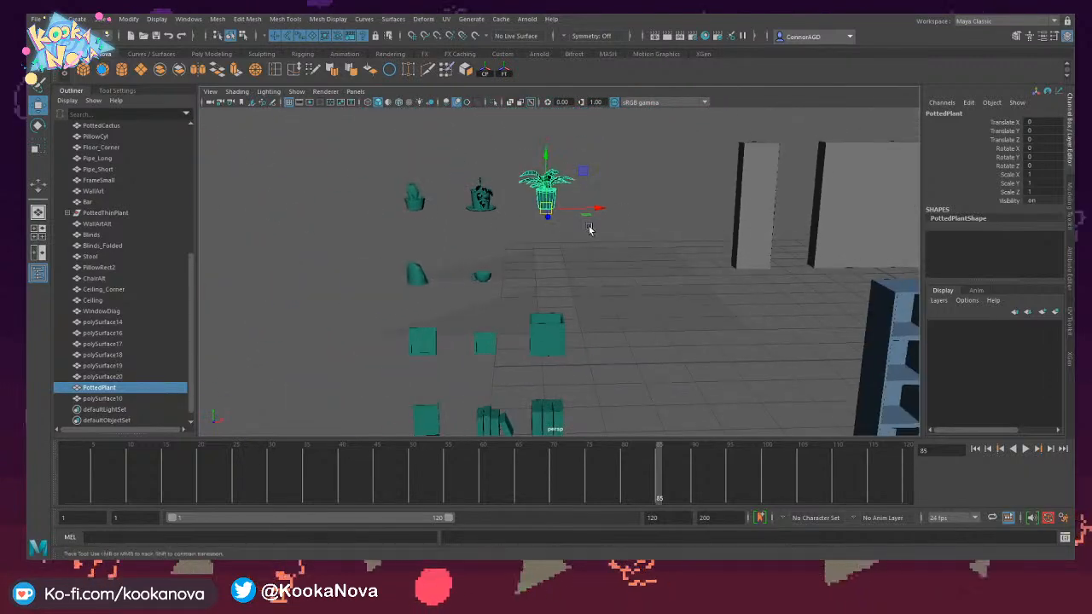
{"action": "middle_click_drag", "start_coordinate": [590, 230], "coordinate": [578, 216], "text": "alt"}
{"action": "key", "text": "ctrl+s"}
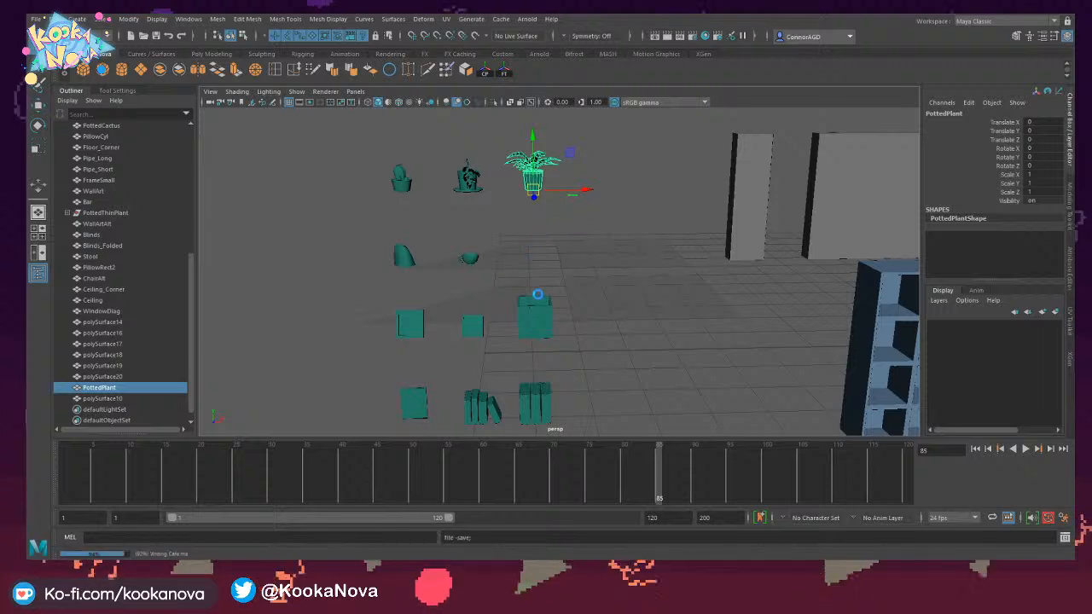
Try moving the PottedPlant with grid snapping down to Translate Y -3.844 and across to Translate X 2.
{"action": "middle_click_drag", "start_coordinate": [587, 285], "coordinate": [576, 257], "text": "alt"}
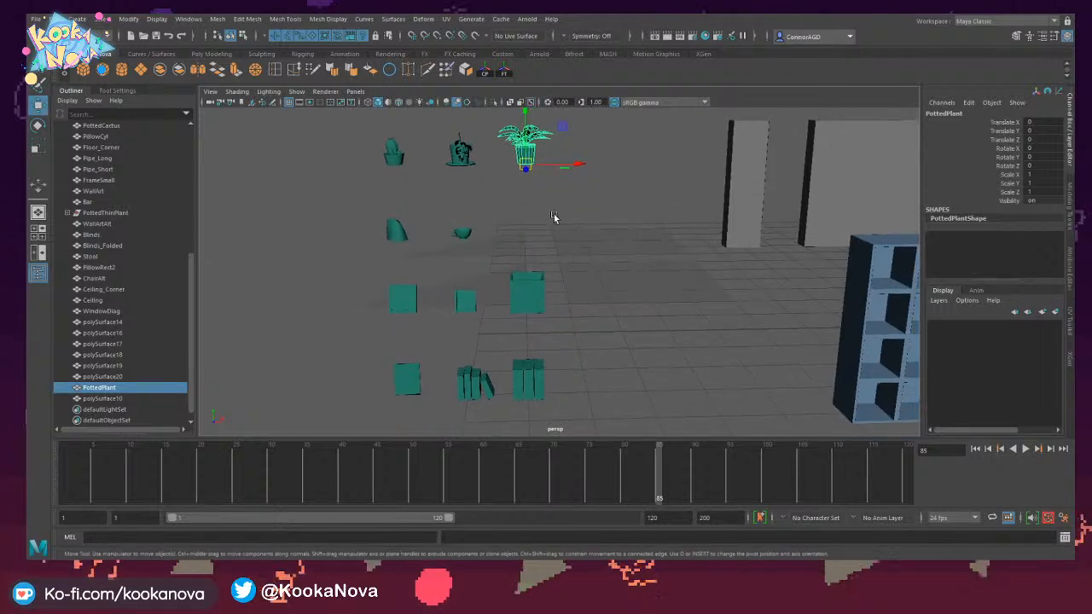
{"action": "key", "text": "x"}
{"action": "left_click_drag", "start_coordinate": [524, 122], "coordinate": [525, 403]}
{"action": "middle_click_drag", "start_coordinate": [525, 404], "coordinate": [546, 194], "text": "alt"}
{"action": "scroll", "coordinate": [555, 277], "scroll_direction": "up", "scroll_amount": 1}
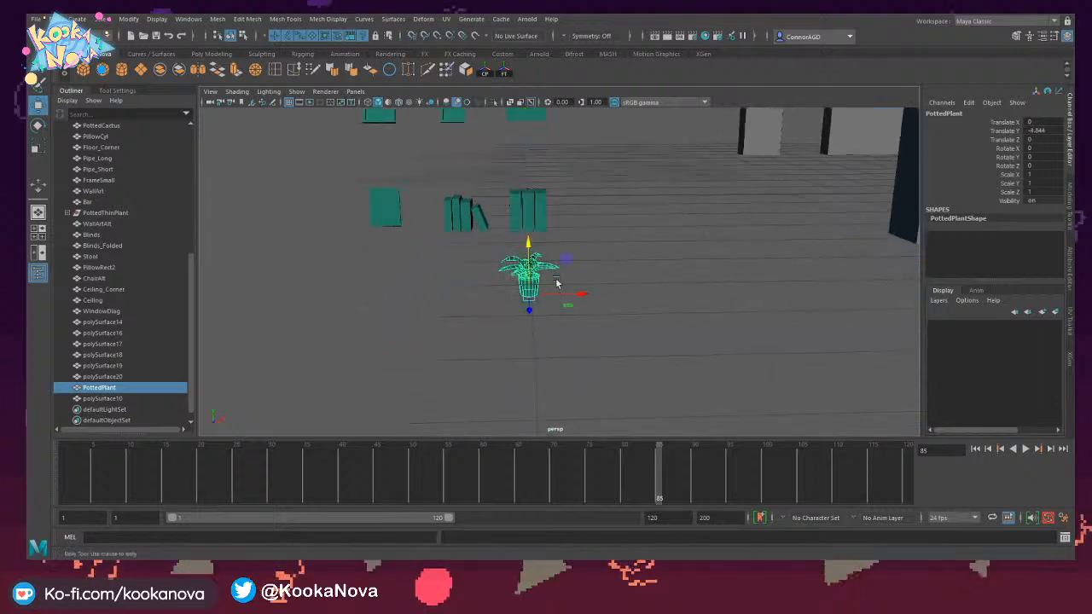
{"action": "left_click_drag", "start_coordinate": [554, 341], "coordinate": [539, 311], "text": "alt"}
{"action": "key", "text": "x"}
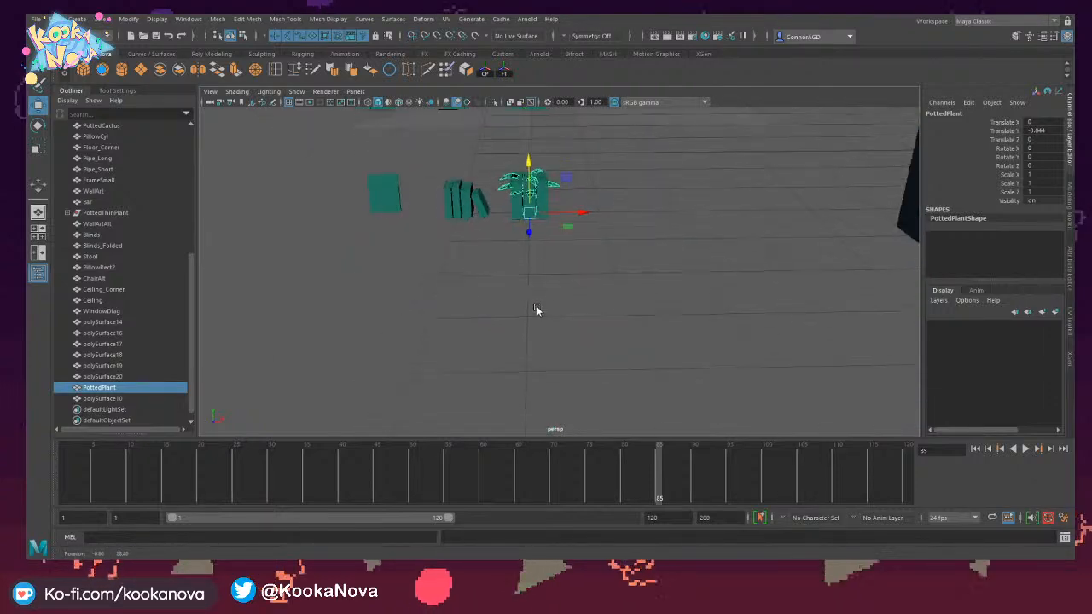
{"action": "middle_click_drag", "start_coordinate": [538, 311], "coordinate": [453, 346], "text": "alt"}
{"action": "key", "text": "x"}
{"action": "left_click_drag", "start_coordinate": [502, 260], "coordinate": [578, 261]}
{"action": "middle_click_drag", "start_coordinate": [625, 279], "coordinate": [573, 266], "text": "alt"}
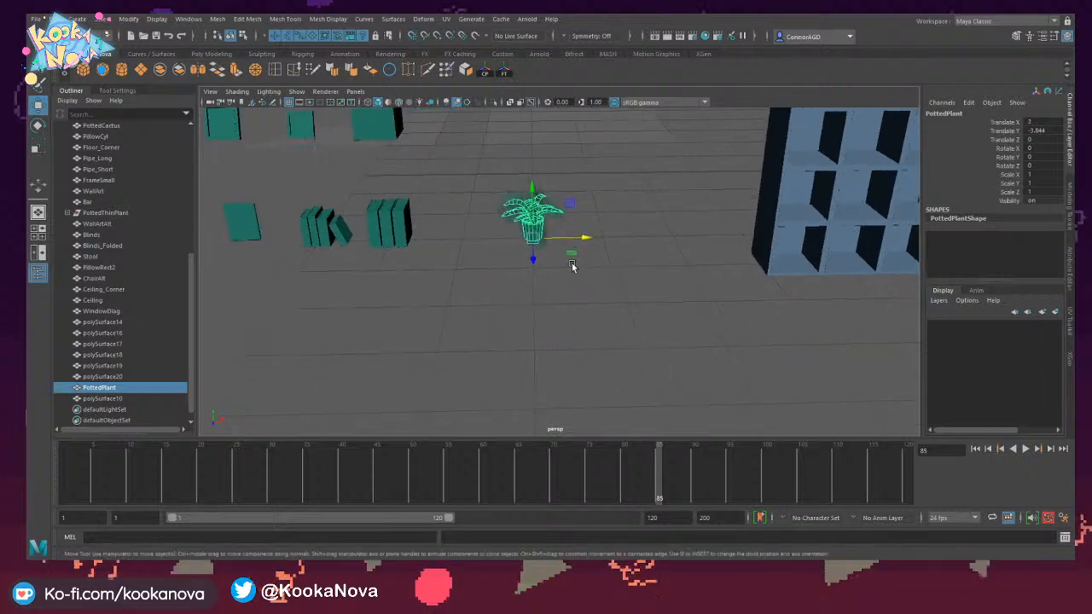
Examine from several angles how the potted plant's base sits on the floor grid.
{"action": "left_click_drag", "start_coordinate": [572, 265], "coordinate": [557, 239], "text": "alt"}
{"action": "scroll", "coordinate": [560, 295], "scroll_direction": "up", "scroll_amount": 4}
{"action": "left_click_drag", "start_coordinate": [560, 297], "coordinate": [493, 331], "text": "alt"}
{"action": "middle_click_drag", "start_coordinate": [493, 331], "coordinate": [637, 316], "text": "alt"}
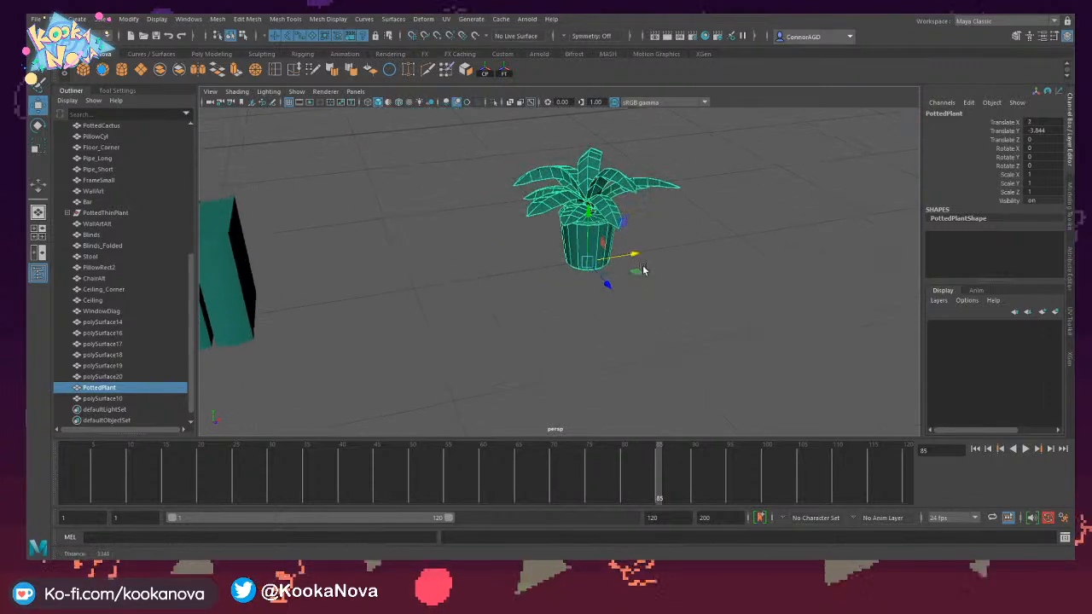
{"action": "scroll", "coordinate": [646, 269], "scroll_direction": "up", "scroll_amount": 4}
{"action": "left_click_drag", "start_coordinate": [657, 311], "coordinate": [607, 244], "text": "alt"}
{"action": "middle_click_drag", "start_coordinate": [607, 245], "coordinate": [518, 281], "text": "alt"}
{"action": "middle_click_drag", "start_coordinate": [566, 363], "coordinate": [546, 281], "text": "alt"}
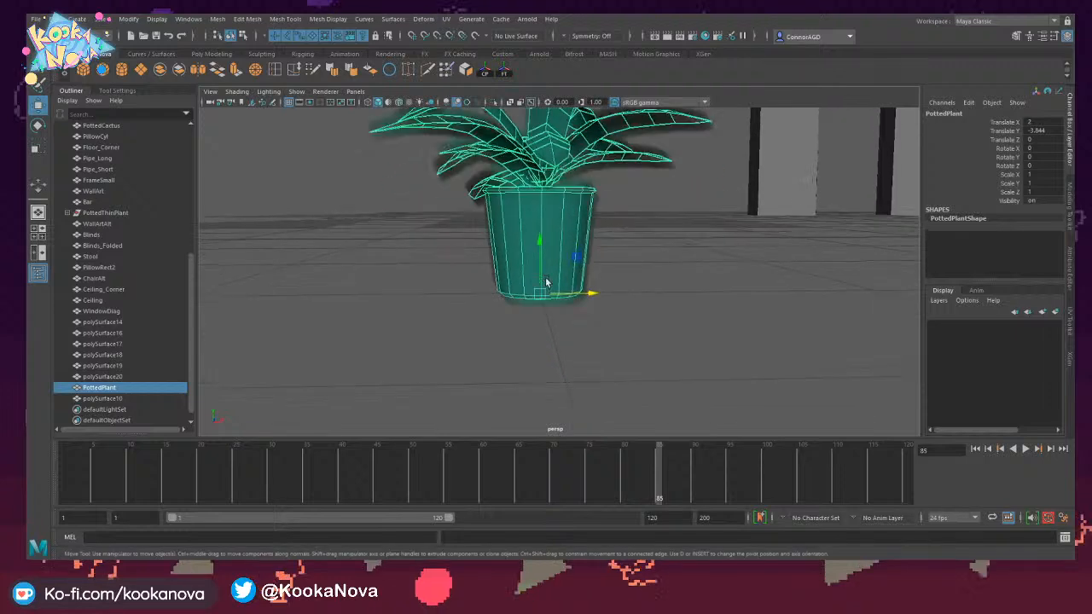
{"action": "scroll", "coordinate": [547, 283], "scroll_direction": "up", "scroll_amount": 5}
{"action": "left_click_drag", "start_coordinate": [557, 326], "coordinate": [520, 341], "text": "alt"}
{"action": "right_click_drag", "start_coordinate": [520, 342], "coordinate": [350, 316], "text": "alt"}
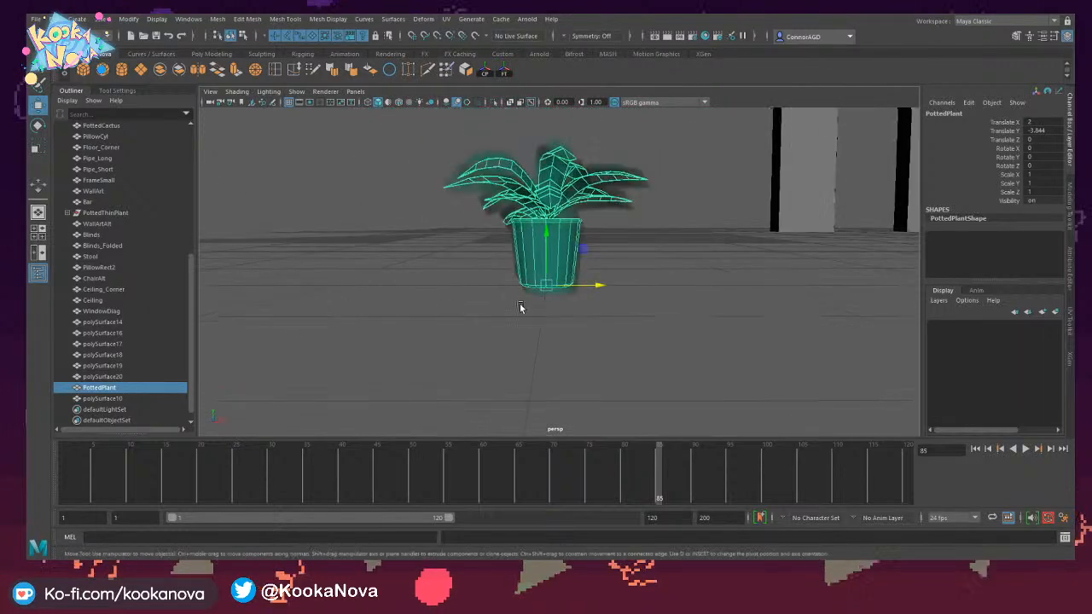
{"action": "right_click_drag", "start_coordinate": [521, 309], "coordinate": [469, 299], "text": "alt"}
{"action": "left_click_drag", "start_coordinate": [470, 286], "coordinate": [505, 328], "text": "alt"}
{"action": "middle_click_drag", "start_coordinate": [505, 321], "coordinate": [536, 302], "text": "alt"}
{"action": "left_click_drag", "start_coordinate": [536, 302], "coordinate": [556, 288], "text": "alt"}
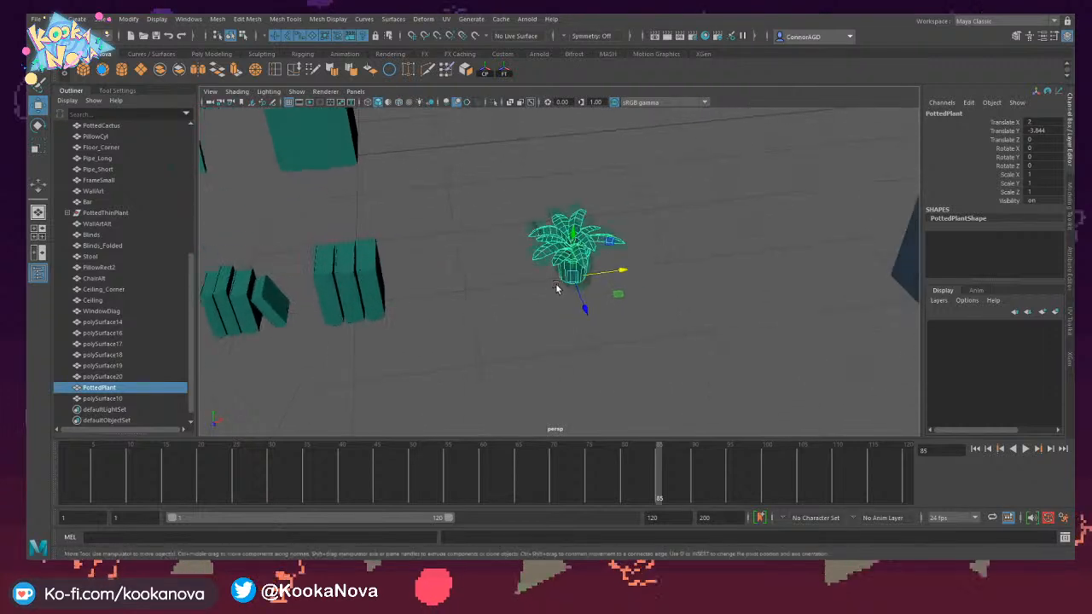
Undo the potted plant's downward and sideways moves.
{"action": "key", "text": "ctrl+z"}
{"action": "key", "text": "ctrl+z"}
{"action": "key", "text": "ctrl+z"}
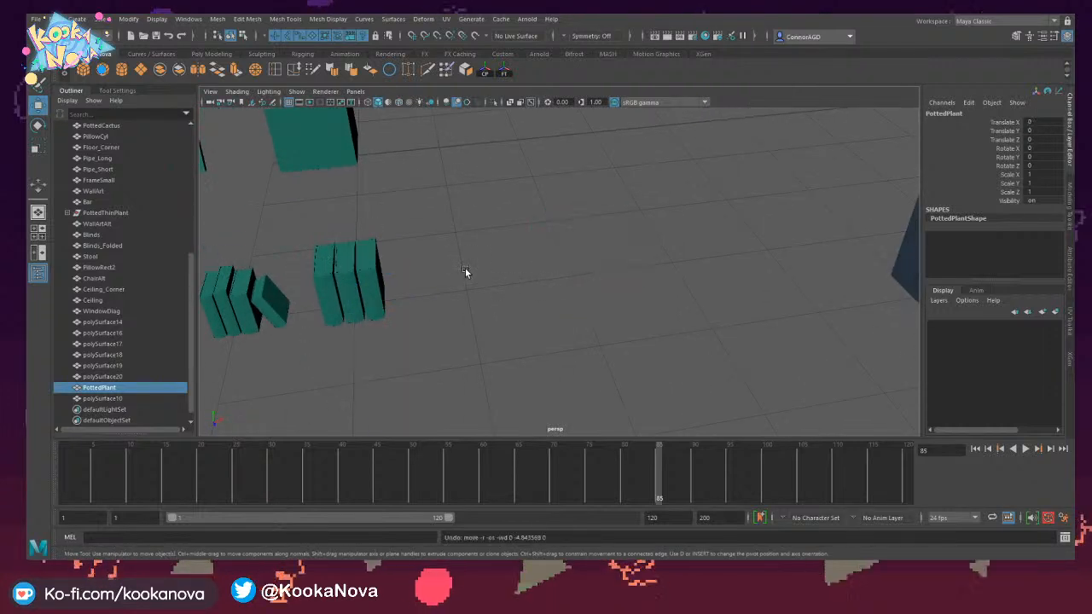
{"action": "scroll", "coordinate": [467, 266], "scroll_direction": "down", "scroll_amount": 8}
{"action": "key", "text": "f"}
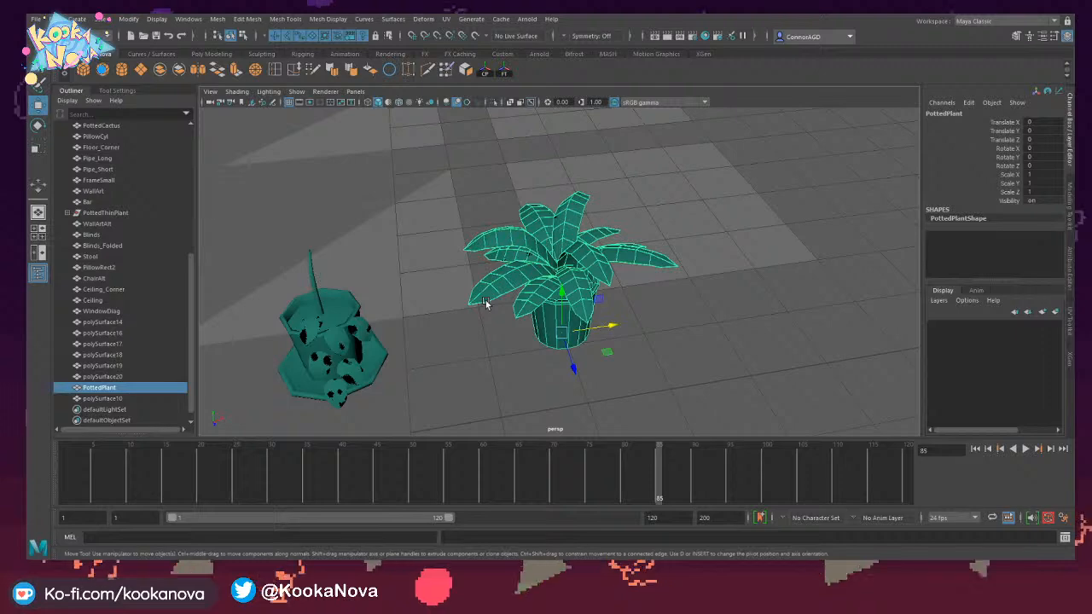
Insert vertical edge loops through the first sides of the thin plant's octagonal pot with the Insert Edge Loop Tool.
{"action": "left_click_drag", "start_coordinate": [647, 184], "coordinate": [601, 194], "text": "alt"}
{"action": "left_click", "coordinate": [555, 258]}
{"action": "key", "text": "f"}
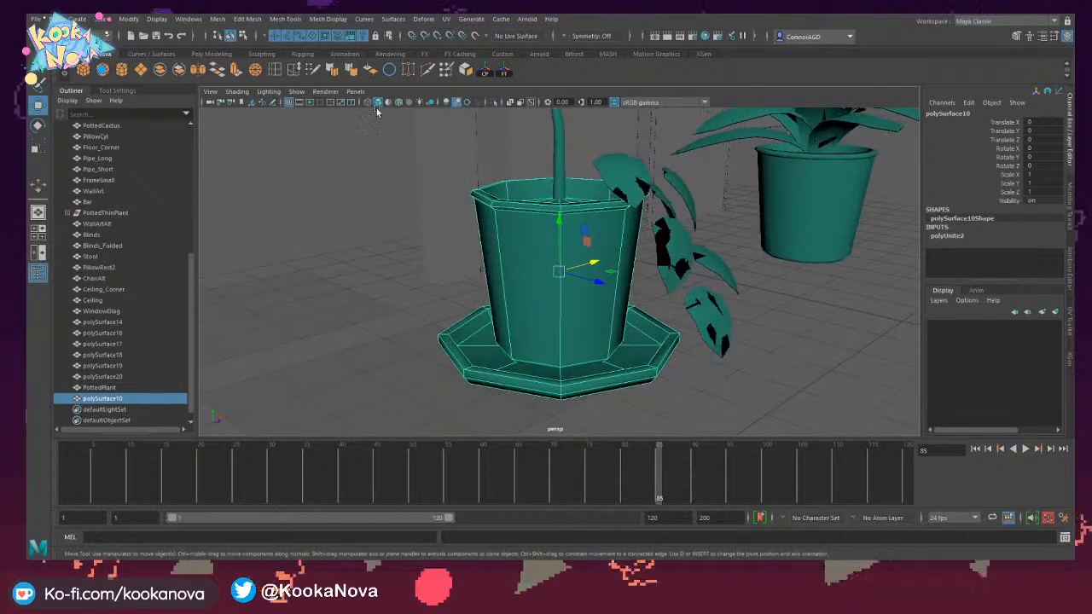
{"action": "left_click", "coordinate": [275, 70]}
{"action": "left_click_drag", "start_coordinate": [566, 251], "coordinate": [603, 217], "text": "alt"}
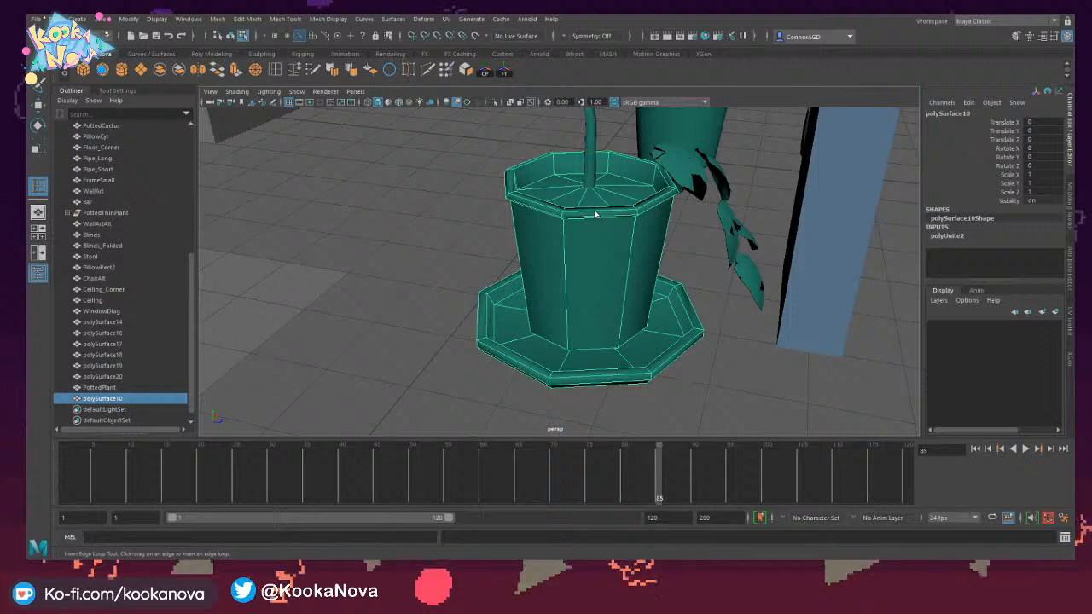
{"action": "left_click", "coordinate": [595, 214]}
{"action": "left_click", "coordinate": [537, 207]}
{"action": "left_click_drag", "start_coordinate": [541, 209], "coordinate": [646, 210], "text": "alt"}
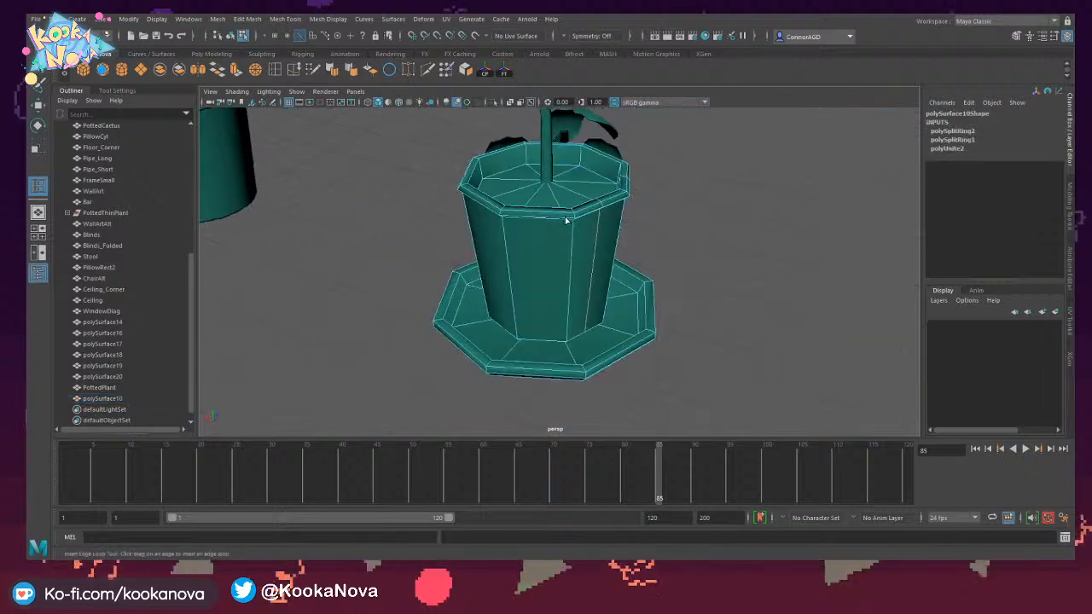
{"action": "left_click", "coordinate": [546, 215]}
Insert the remaining vertical edge loops through the middle of each side of the thin plant's pot.
{"action": "middle_click_drag", "start_coordinate": [546, 215], "coordinate": [614, 233], "text": "alt"}
{"action": "left_click_drag", "start_coordinate": [615, 233], "coordinate": [593, 314], "text": "alt"}
{"action": "left_click", "coordinate": [589, 205]}
{"action": "left_click", "coordinate": [510, 260]}
{"action": "left_click", "coordinate": [509, 261]}
{"action": "left_click", "coordinate": [504, 268]}
{"action": "left_click", "coordinate": [549, 240]}
Insert radial edge loops through the middle of each side of the thin plant's saucer, undoing one misplaced loop.
{"action": "left_click", "coordinate": [560, 310]}
{"action": "left_click", "coordinate": [529, 311]}
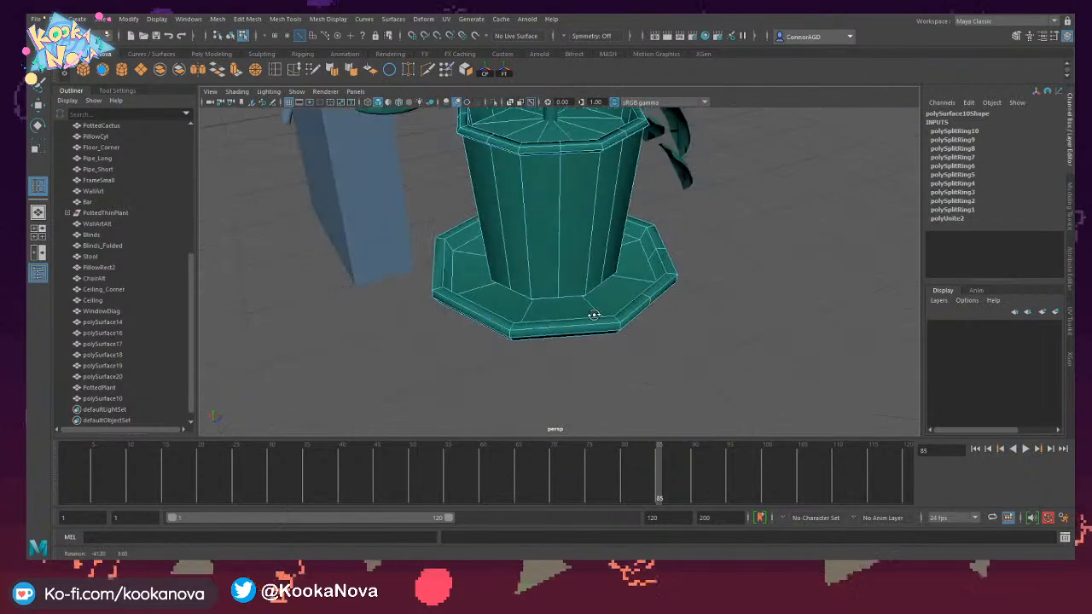
{"action": "key", "text": "ctrl+z"}
{"action": "left_click", "coordinate": [566, 330]}
{"action": "left_click", "coordinate": [489, 316]}
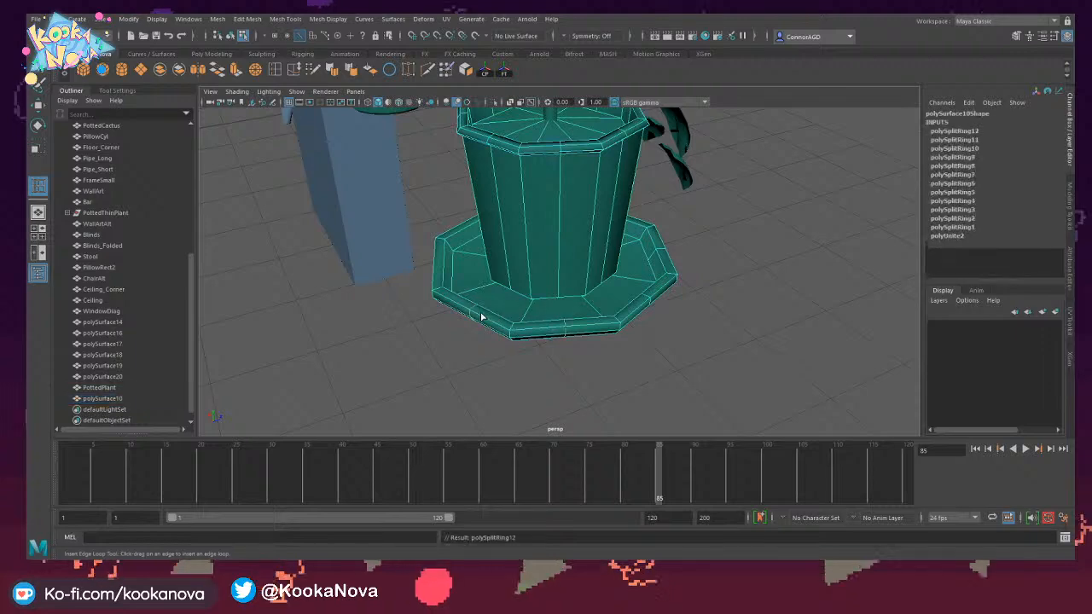
{"action": "left_click_drag", "start_coordinate": [483, 316], "coordinate": [557, 358], "text": "alt"}
{"action": "left_click", "coordinate": [473, 332]}
{"action": "left_click", "coordinate": [475, 329]}
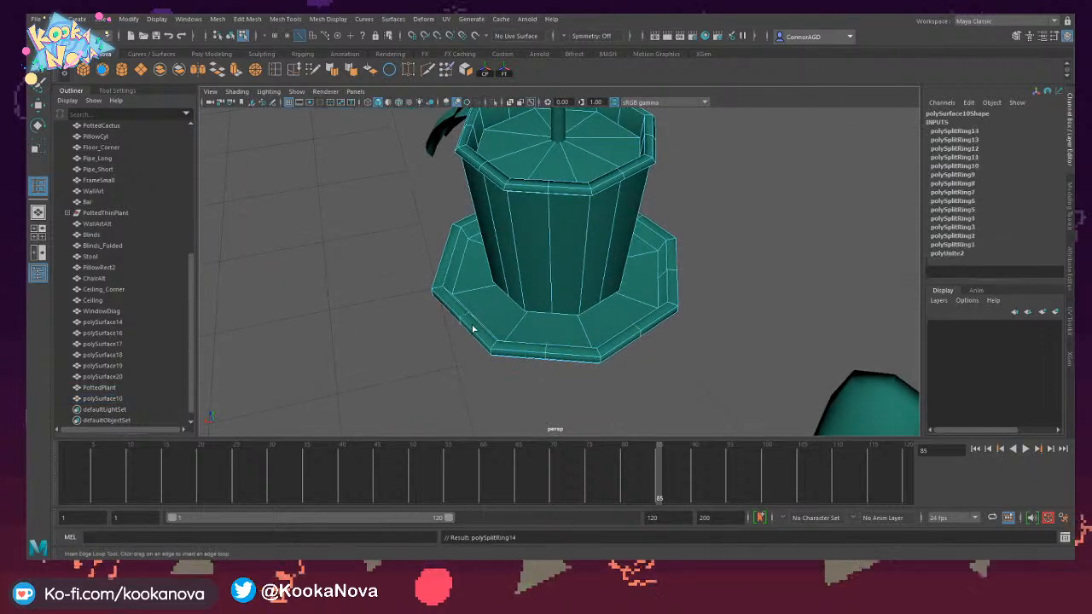
{"action": "left_click_drag", "start_coordinate": [470, 331], "coordinate": [526, 327], "text": "alt"}
{"action": "left_click", "coordinate": [480, 324]}
{"action": "left_click", "coordinate": [453, 270]}
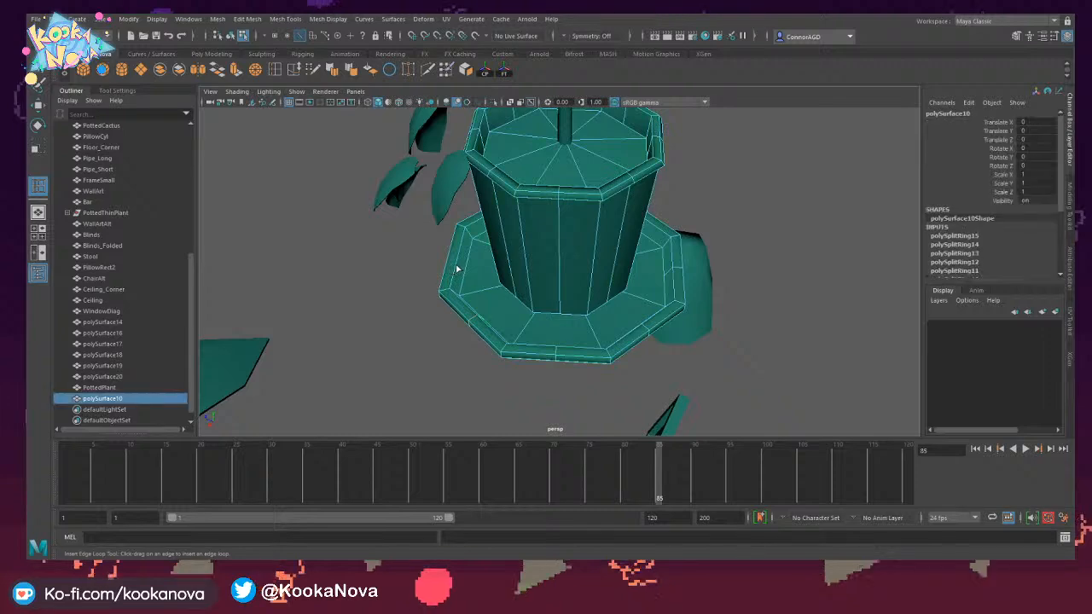
{"action": "left_click_drag", "start_coordinate": [454, 270], "coordinate": [646, 200], "text": "alt"}
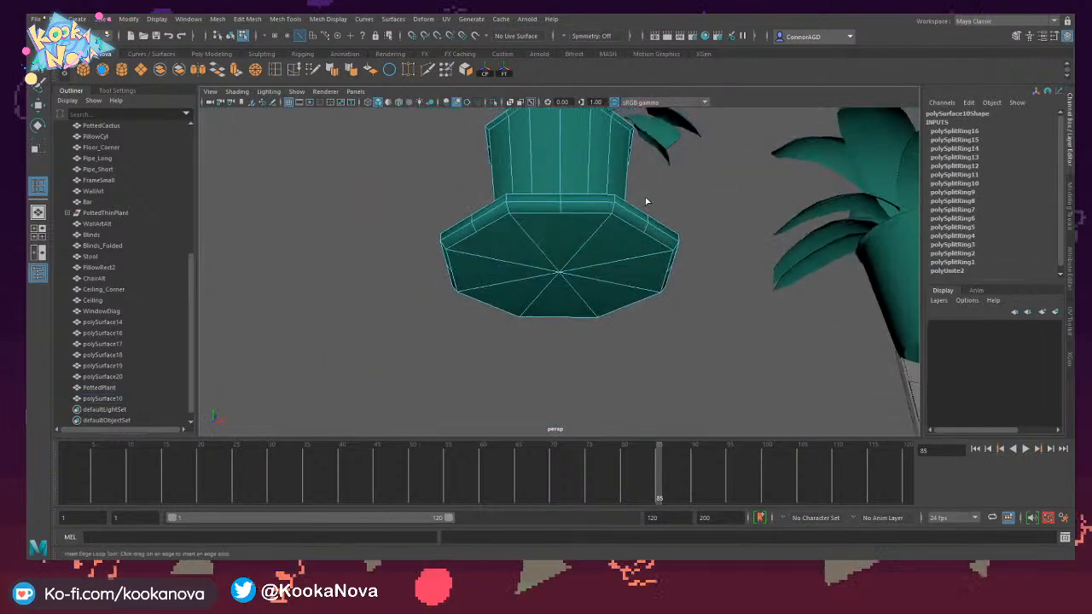
Select the new mid-side edge loops on the thin plant's pot and saucer and scale them outward to round both.
{"action": "key", "text": "w"}
{"action": "left_click_drag", "start_coordinate": [568, 213], "coordinate": [587, 145], "text": "alt"}
{"action": "left_click", "coordinate": [515, 174]}
{"action": "key", "text": "r"}
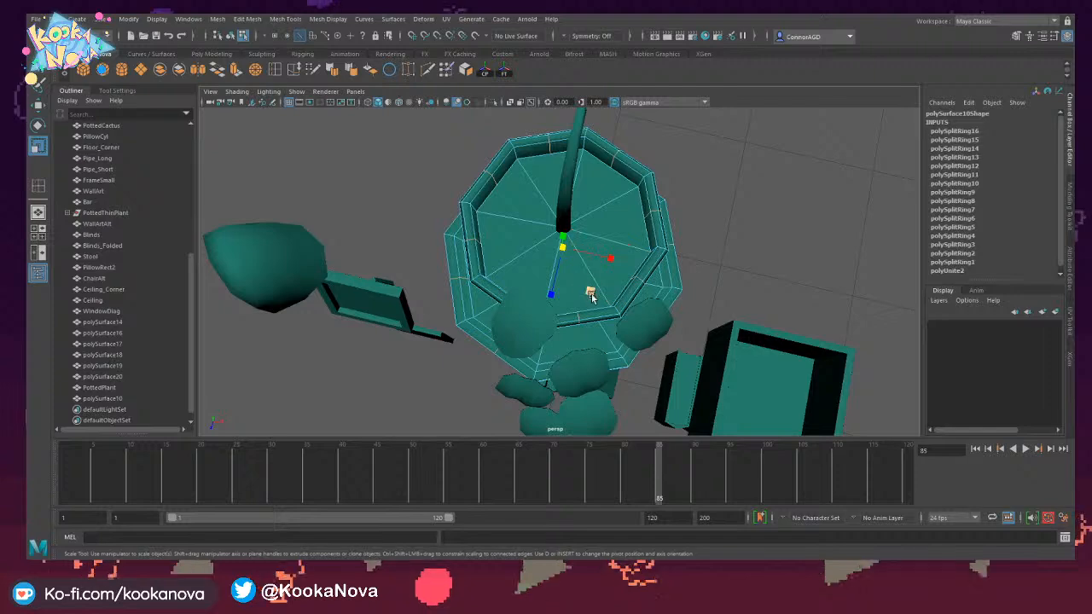
{"action": "left_click_drag", "start_coordinate": [591, 295], "coordinate": [550, 248]}
{"action": "right_click_drag", "start_coordinate": [550, 248], "coordinate": [559, 220], "text": "alt"}
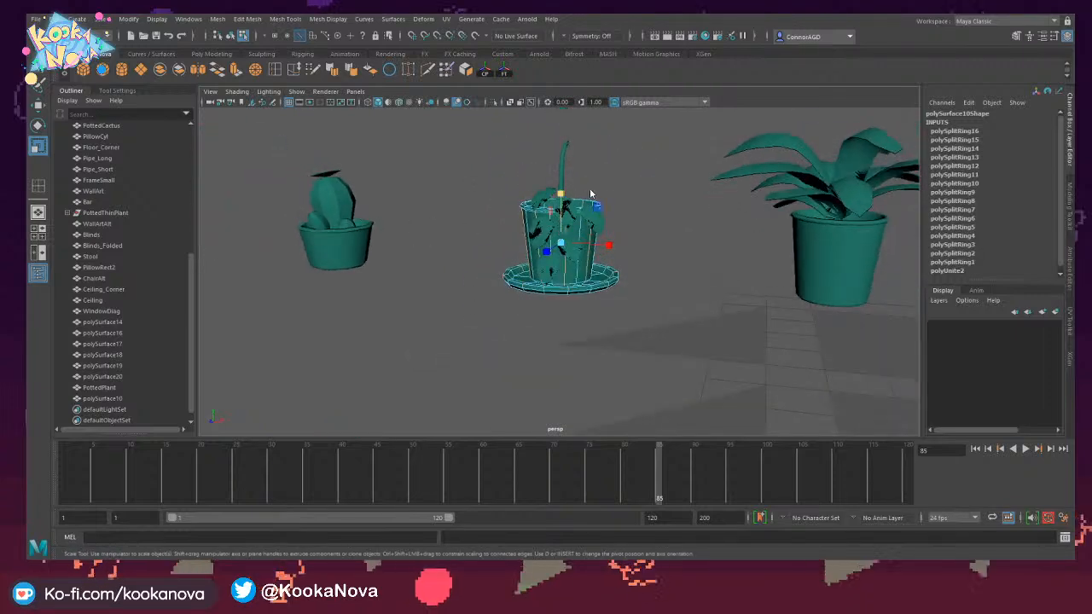
Deselect the thin plant's pot and save the scene.
{"action": "left_click", "coordinate": [630, 210]}
{"action": "left_click_drag", "start_coordinate": [631, 210], "coordinate": [658, 227], "text": "alt"}
{"action": "key", "text": "ctrl+s"}
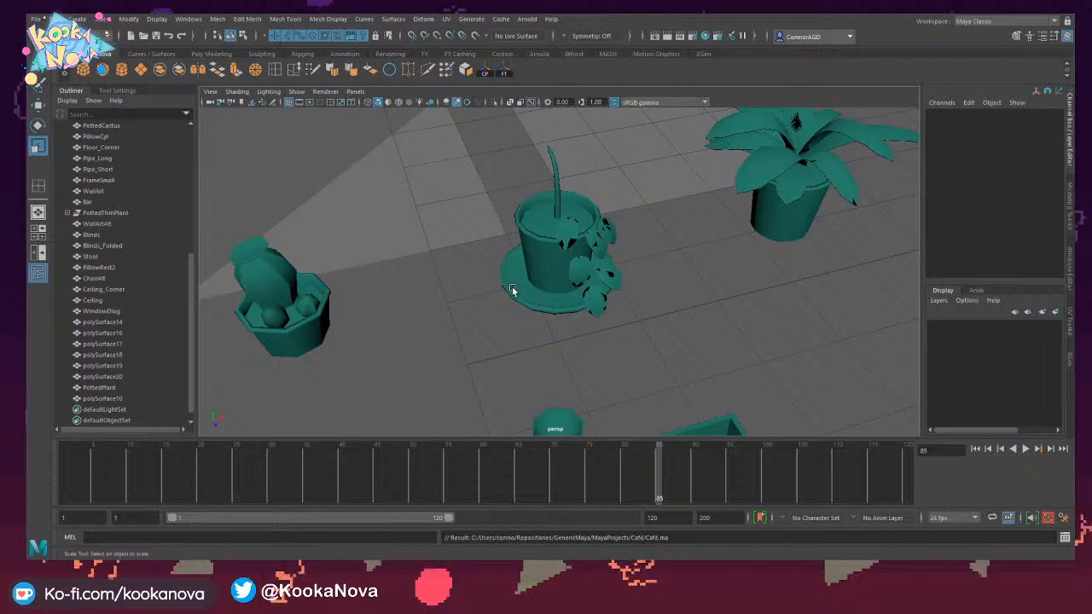
Select the potted cactus mesh for adding edge loops to its octagonal pot.
{"action": "left_click_drag", "start_coordinate": [511, 286], "coordinate": [609, 205], "text": "alt"}
{"action": "right_click_drag", "start_coordinate": [538, 285], "coordinate": [632, 247], "text": "alt"}
{"action": "left_click", "coordinate": [519, 225]}
{"action": "middle_click_drag", "start_coordinate": [522, 226], "coordinate": [563, 272], "text": "alt"}
{"action": "right_click_drag", "start_coordinate": [536, 273], "coordinate": [585, 288], "text": "alt"}
{"action": "left_click_drag", "start_coordinate": [585, 288], "coordinate": [536, 267], "text": "alt"}
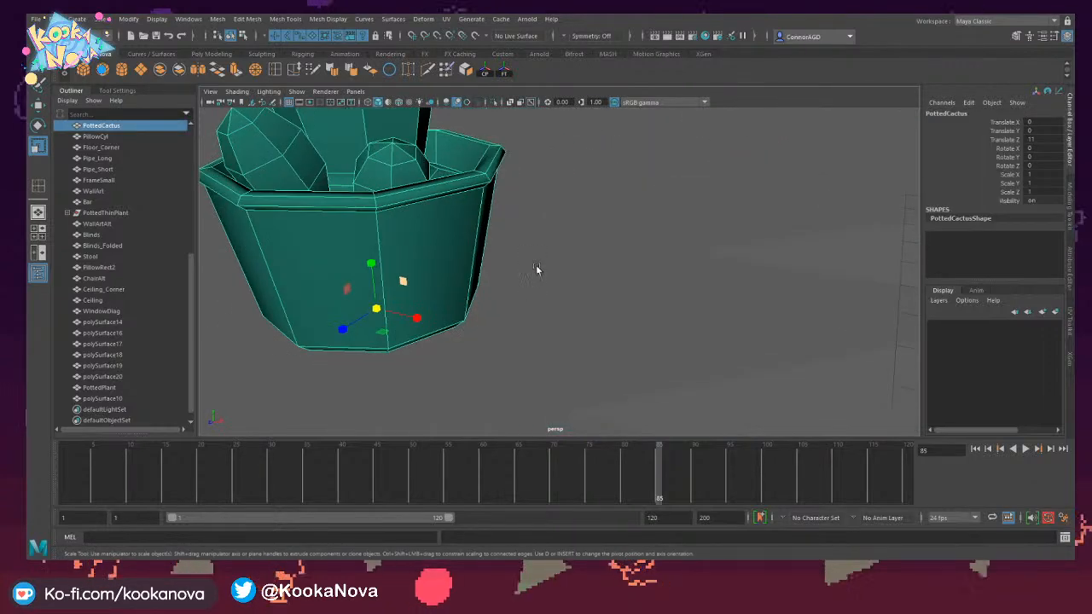
{"action": "middle_click_drag", "start_coordinate": [435, 264], "coordinate": [552, 231], "text": "alt"}
{"action": "right_click_drag", "start_coordinate": [551, 232], "coordinate": [517, 229], "text": "alt"}
{"action": "middle_click_drag", "start_coordinate": [518, 229], "coordinate": [520, 256], "text": "alt"}
{"action": "right_click_drag", "start_coordinate": [519, 256], "coordinate": [507, 254], "text": "alt"}
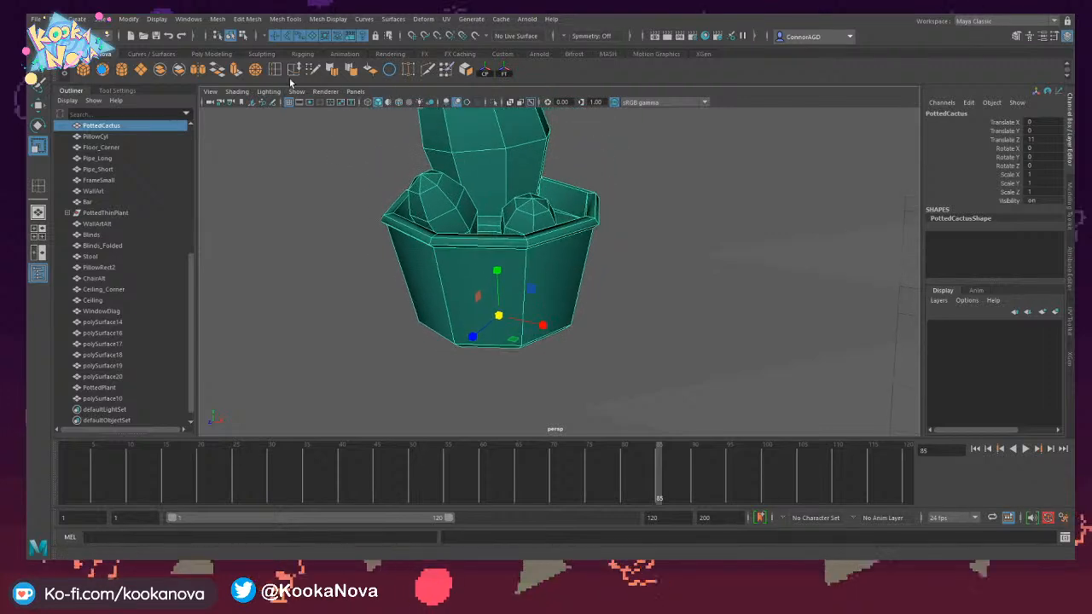
{"action": "left_click", "coordinate": [487, 242]}
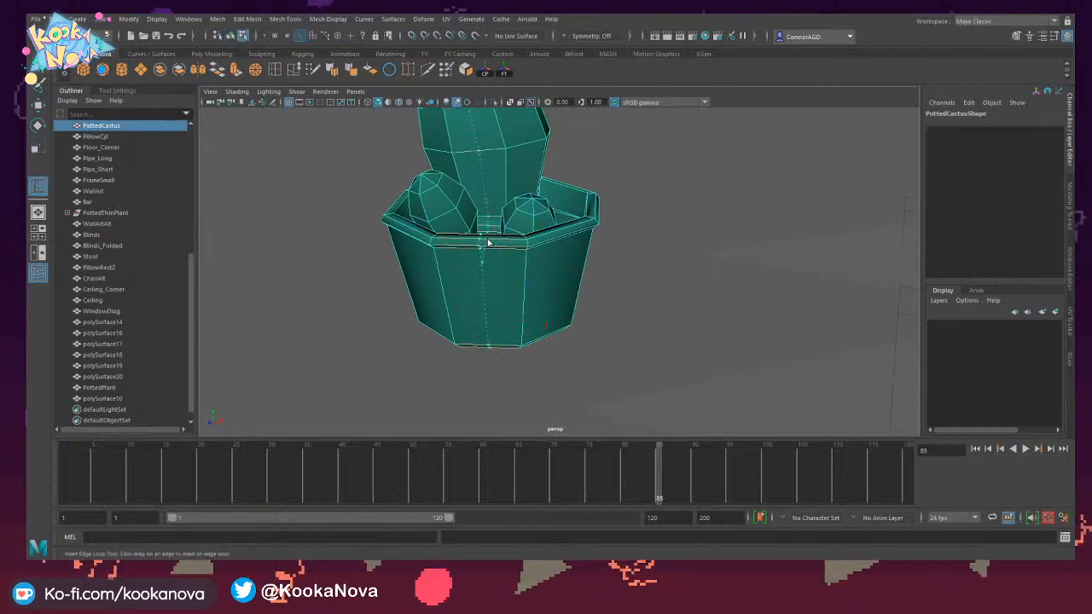
{"action": "left_click", "coordinate": [557, 232]}
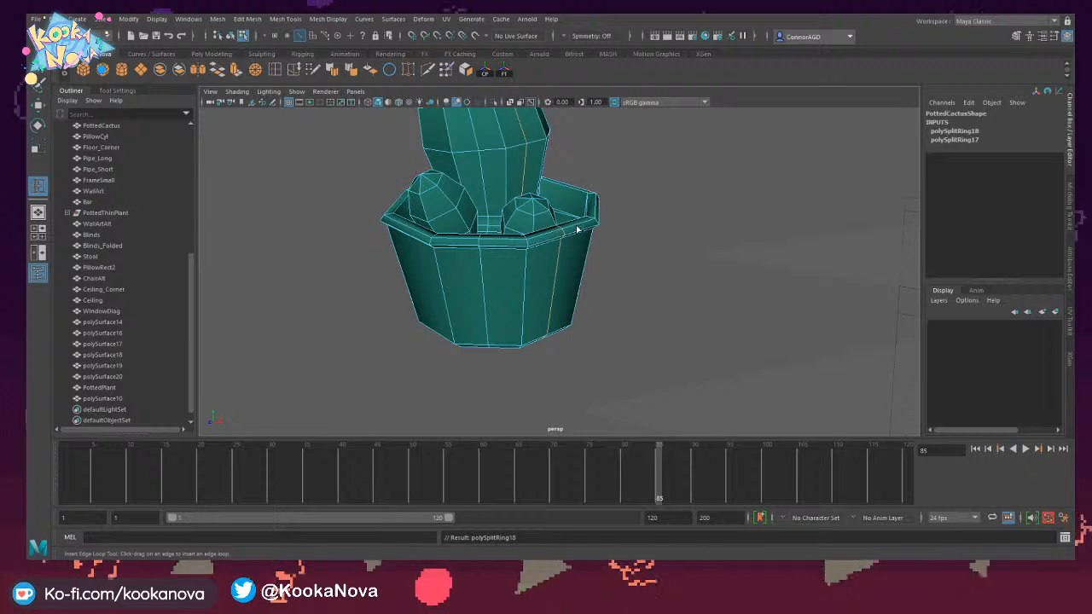
{"action": "key", "text": "ctrl+z"}
{"action": "key", "text": "ctrl+z"}
{"action": "key", "text": "ctrl+z"}
Insert vertical edge loops through the middle of each side of the potted cactus with the Insert Edge Loop Tool.
{"action": "left_click_drag", "start_coordinate": [513, 261], "coordinate": [494, 306], "text": "alt"}
{"action": "left_click", "coordinate": [490, 297]}
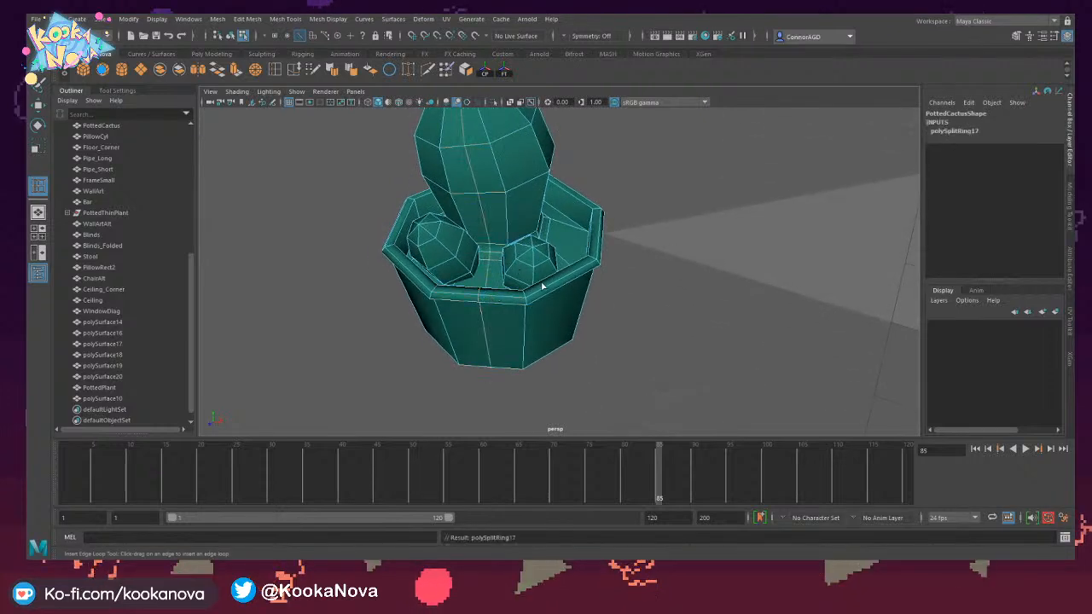
{"action": "left_click", "coordinate": [561, 283]}
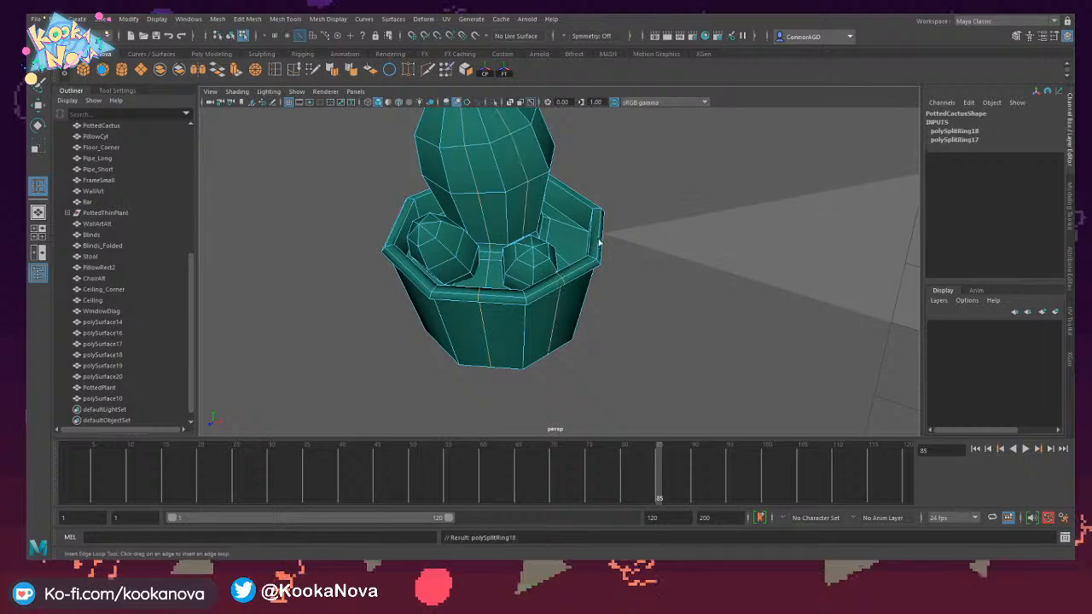
{"action": "left_click", "coordinate": [599, 238]}
{"action": "left_click_drag", "start_coordinate": [567, 274], "coordinate": [442, 286], "text": "alt"}
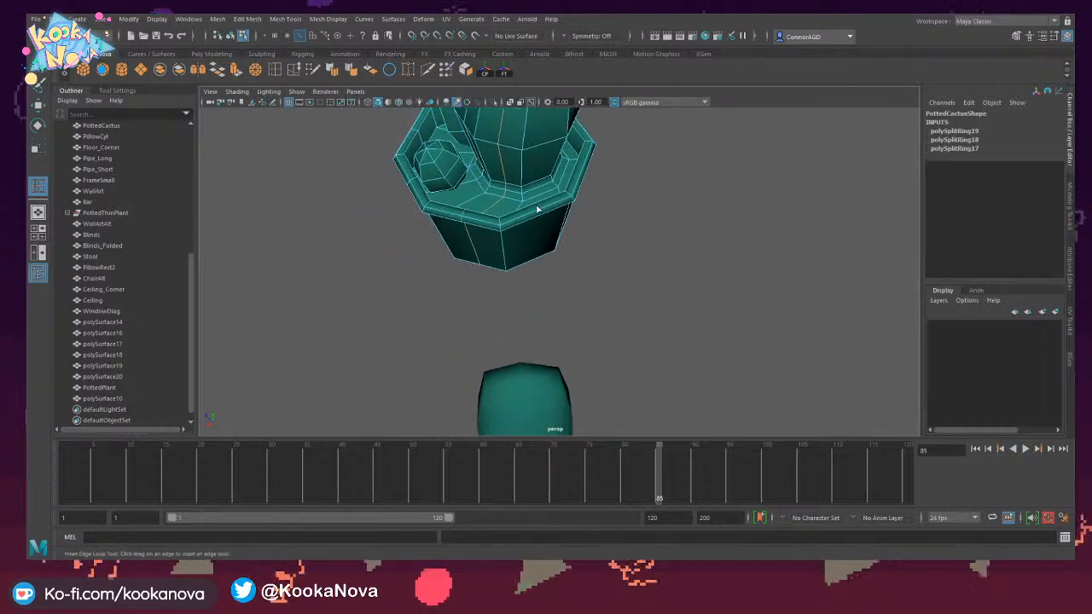
{"action": "left_click", "coordinate": [544, 212]}
{"action": "left_click_drag", "start_coordinate": [551, 214], "coordinate": [517, 233], "text": "alt"}
{"action": "left_click", "coordinate": [614, 235]}
{"action": "left_click_drag", "start_coordinate": [614, 235], "coordinate": [579, 232], "text": "alt"}
{"action": "left_click", "coordinate": [576, 249]}
{"action": "left_click", "coordinate": [567, 237]}
{"action": "left_click", "coordinate": [621, 283]}
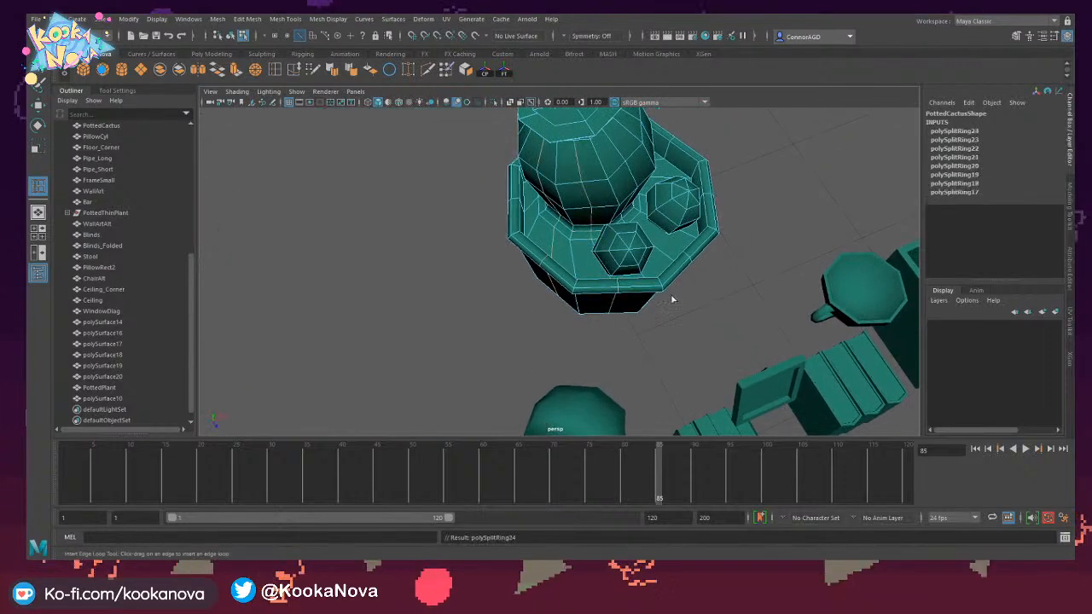
Select the first of the new vertical edge loops on the outer wall of the cactus pot.
{"action": "left_click_drag", "start_coordinate": [620, 284], "coordinate": [639, 266], "text": "alt"}
{"action": "key", "text": "w"}
{"action": "scroll", "coordinate": [639, 267], "scroll_direction": "up", "scroll_amount": 5}
{"action": "left_click_drag", "start_coordinate": [555, 266], "coordinate": [538, 198], "text": "alt"}
{"action": "left_click", "coordinate": [569, 233]}
{"action": "scroll", "coordinate": [598, 241], "scroll_direction": "down", "scroll_amount": 5}
{"action": "left_click_drag", "start_coordinate": [540, 327], "coordinate": [491, 320], "text": "alt"}
{"action": "scroll", "coordinate": [675, 418], "scroll_direction": "down", "scroll_amount": 5}
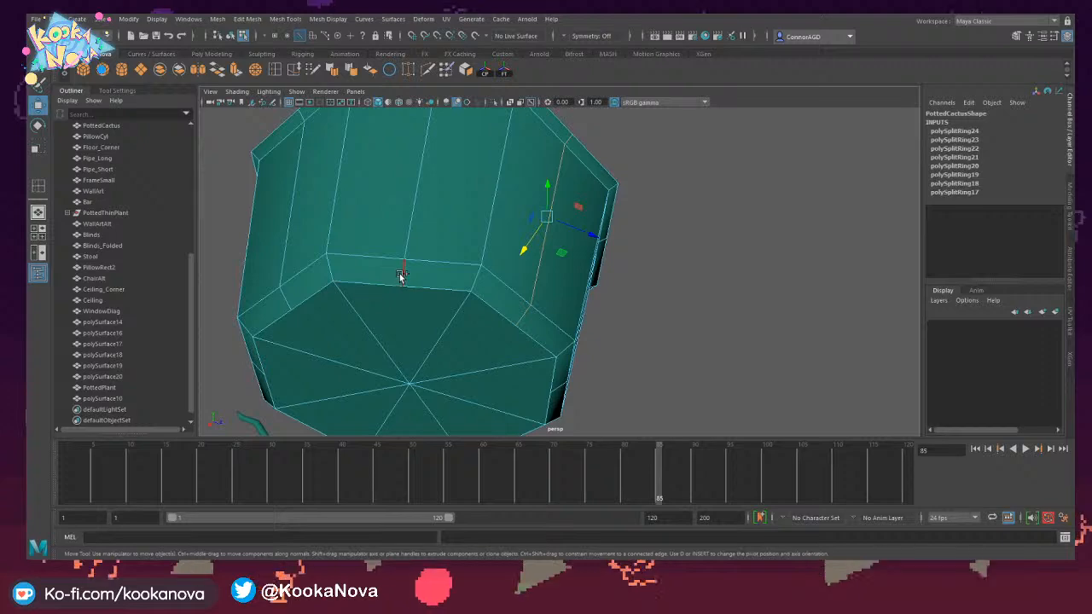
Add the remaining new vertical edges around the cactus pot's inner and outer walls to the selection.
{"action": "left_click_drag", "start_coordinate": [402, 276], "coordinate": [580, 309], "text": "alt"}
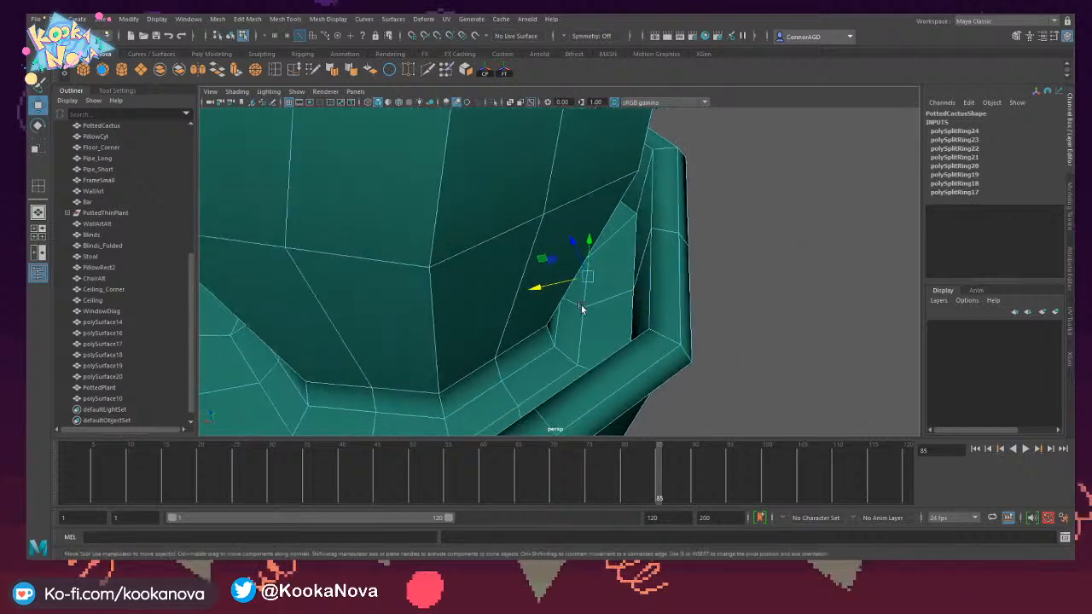
{"action": "left_click", "coordinate": [641, 268], "text": "shift"}
{"action": "left_click_drag", "start_coordinate": [642, 266], "coordinate": [567, 190], "text": "alt"}
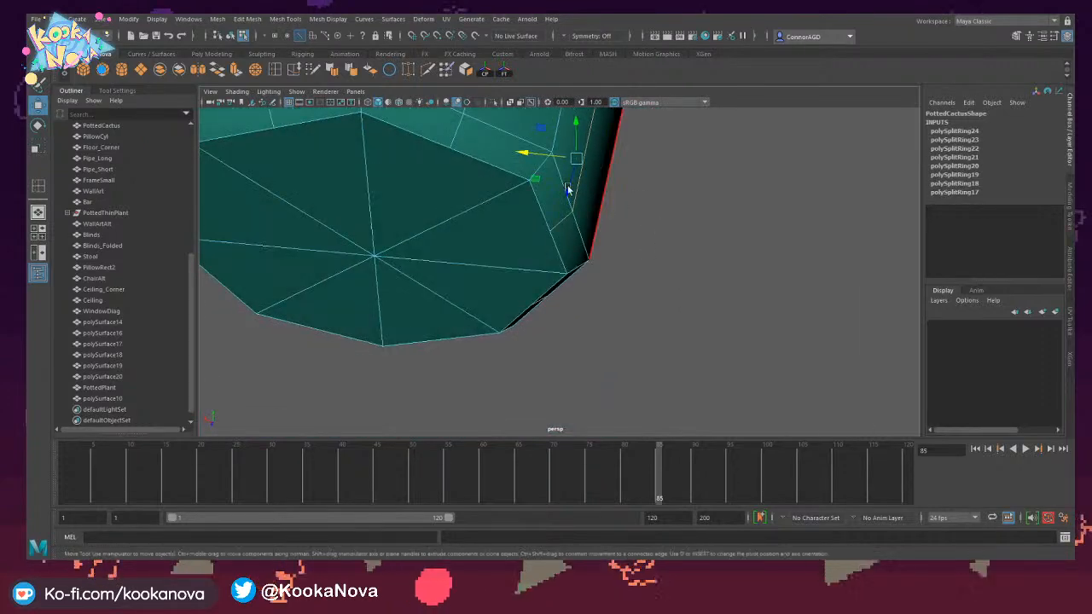
{"action": "left_click_drag", "start_coordinate": [459, 138], "coordinate": [541, 195], "text": "alt"}
{"action": "left_click", "coordinate": [629, 186], "text": "shift"}
{"action": "left_click", "coordinate": [433, 213], "text": "shift"}
{"action": "left_click_drag", "start_coordinate": [434, 214], "coordinate": [603, 321], "text": "alt"}
{"action": "left_click", "coordinate": [716, 249], "text": "shift"}
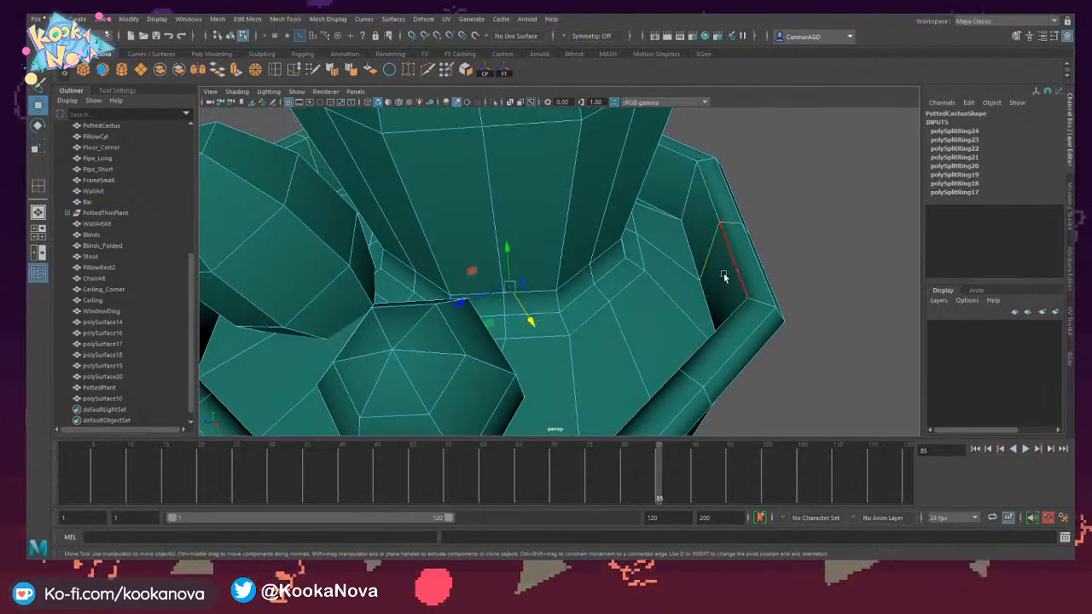
{"action": "left_click_drag", "start_coordinate": [721, 281], "coordinate": [662, 258], "text": "alt"}
{"action": "left_click", "coordinate": [533, 184], "text": "shift"}
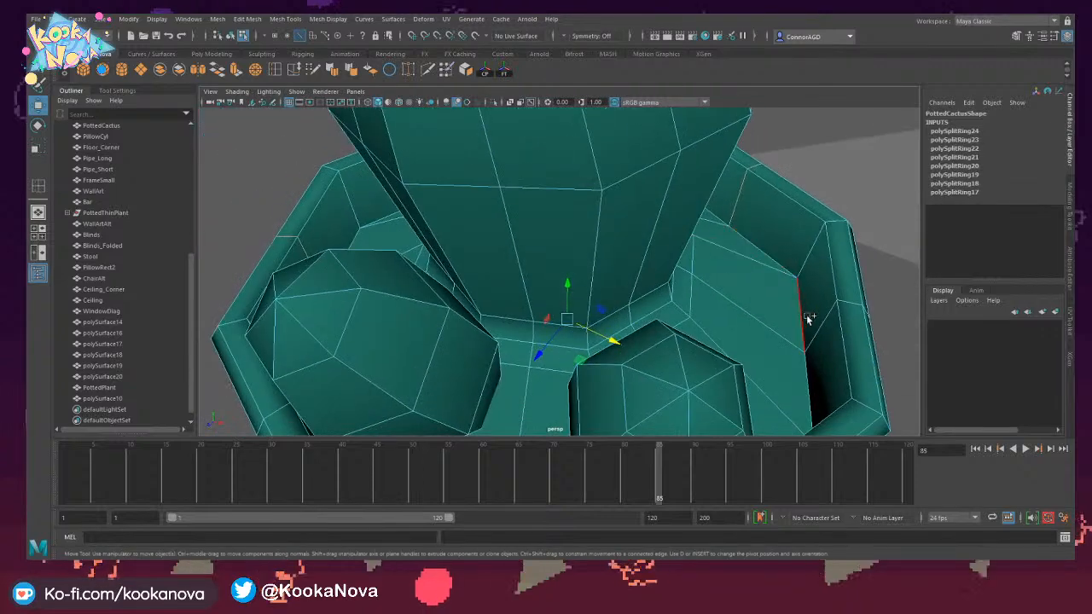
{"action": "left_click_drag", "start_coordinate": [819, 321], "coordinate": [717, 280], "text": "alt"}
{"action": "left_click_drag", "start_coordinate": [474, 398], "coordinate": [631, 179], "text": "alt"}
{"action": "right_click_drag", "start_coordinate": [632, 179], "coordinate": [535, 228], "text": "alt"}
{"action": "left_click_drag", "start_coordinate": [535, 228], "coordinate": [639, 244], "text": "alt"}
Scale the selected cactus pot edges outward to round the pot, and return to object mode.
{"action": "key", "text": "r"}
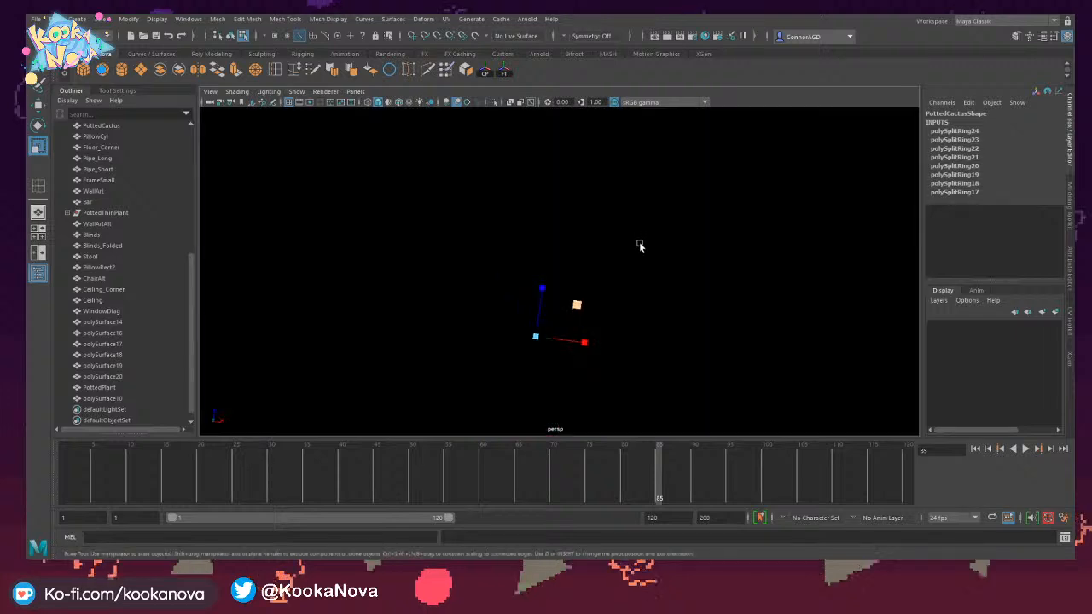
{"action": "middle_click_drag", "start_coordinate": [623, 278], "coordinate": [622, 244], "text": "alt"}
{"action": "right_click_drag", "start_coordinate": [622, 244], "coordinate": [763, 290], "text": "alt"}
{"action": "left_click_drag", "start_coordinate": [570, 284], "coordinate": [574, 331], "text": "alt"}
{"action": "right_click_drag", "start_coordinate": [574, 331], "coordinate": [385, 339], "text": "alt"}
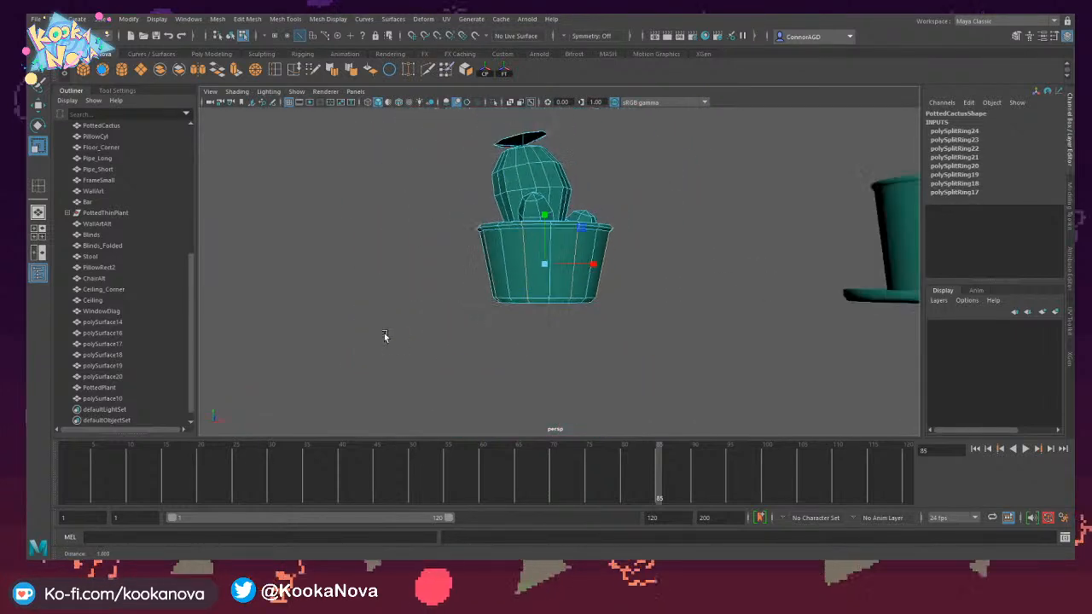
{"action": "left_click_drag", "start_coordinate": [384, 339], "coordinate": [427, 384], "text": "alt"}
{"action": "right_click_drag", "start_coordinate": [517, 285], "coordinate": [608, 207]}
{"action": "left_click", "coordinate": [422, 224]}
Switch the potted cactus to edge selection and select the first new vertical edge line on the main cactus body.
{"action": "mouse_move", "coordinate": [605, 271]}
{"action": "left_mouse_down", "text": "alt"}
{"action": "mouse_move", "coordinate": [624, 249]}
{"action": "mouse_move", "coordinate": [724, 231]}
{"action": "mouse_move", "coordinate": [604, 268]}
{"action": "left_mouse_up", "text": "alt"}
{"action": "right_click_drag", "start_coordinate": [604, 269], "coordinate": [534, 273], "text": "alt"}
{"action": "left_click_drag", "start_coordinate": [534, 271], "coordinate": [566, 255], "text": "alt"}
{"action": "right_click_drag", "start_coordinate": [566, 255], "coordinate": [683, 259], "text": "alt"}
{"action": "left_click_drag", "start_coordinate": [683, 258], "coordinate": [650, 297], "text": "alt"}
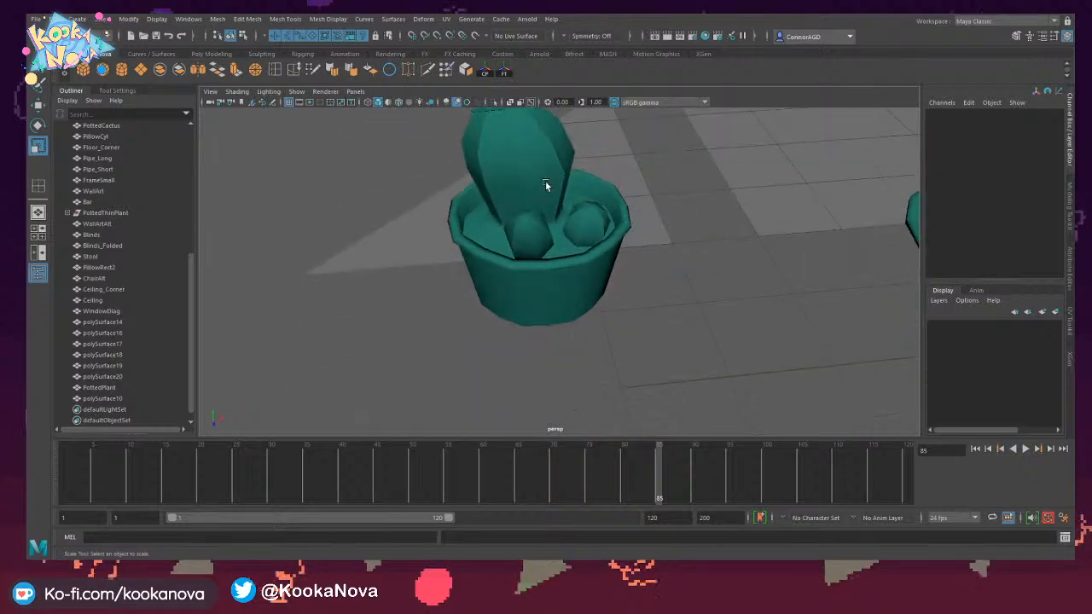
{"action": "left_click", "coordinate": [545, 181]}
{"action": "left_click_drag", "start_coordinate": [545, 181], "coordinate": [541, 209], "text": "alt"}
{"action": "right_click_drag", "start_coordinate": [541, 210], "coordinate": [561, 220], "text": "alt"}
{"action": "middle_click_drag", "start_coordinate": [543, 213], "coordinate": [548, 253], "text": "alt"}
{"action": "left_click_drag", "start_coordinate": [548, 253], "coordinate": [559, 205], "text": "alt"}
{"action": "right_click_drag", "start_coordinate": [559, 205], "coordinate": [559, 260], "text": "alt"}
{"action": "right_click_drag", "start_coordinate": [588, 219], "coordinate": [586, 203]}
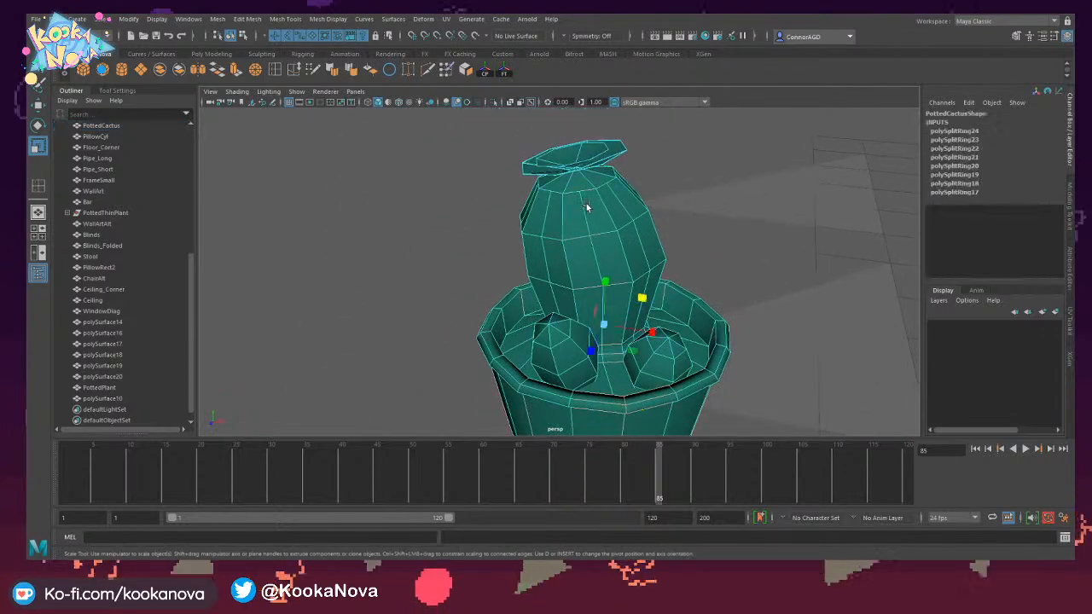
{"action": "left_click", "coordinate": [586, 203]}
{"action": "middle_click_drag", "start_coordinate": [608, 250], "coordinate": [603, 205], "text": "alt"}
{"action": "right_click_drag", "start_coordinate": [602, 205], "coordinate": [616, 276], "text": "alt"}
{"action": "left_click_drag", "start_coordinate": [615, 277], "coordinate": [580, 309], "text": "alt"}
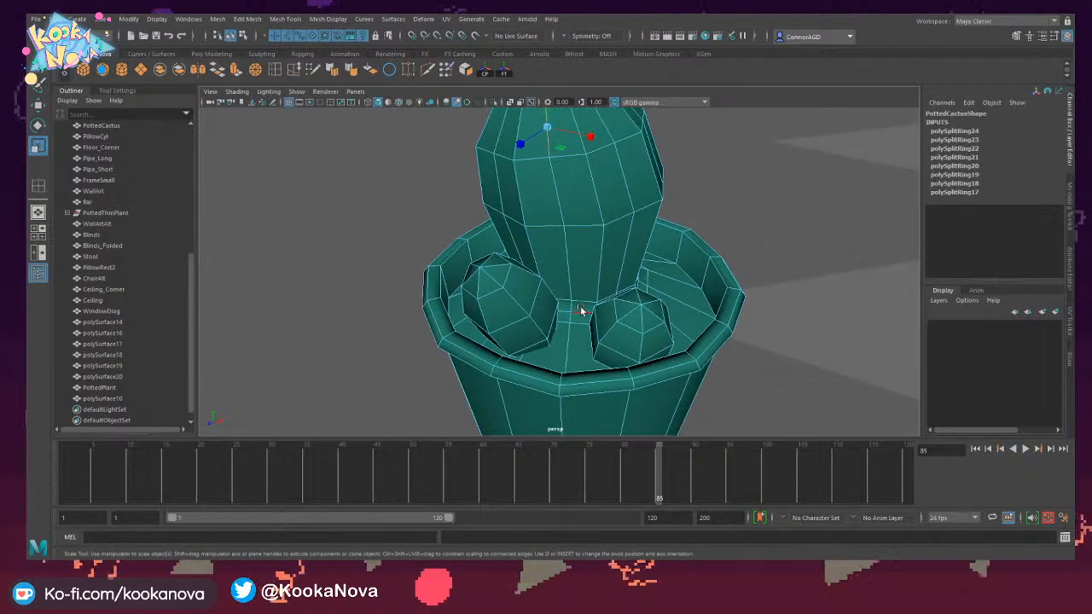
Add the other new vertical edges all around the main cactus body to the selection.
{"action": "left_click", "coordinate": [570, 282], "text": "shift"}
{"action": "left_click_drag", "start_coordinate": [573, 270], "coordinate": [622, 242], "text": "alt"}
{"action": "left_click", "coordinate": [563, 160], "text": "shift"}
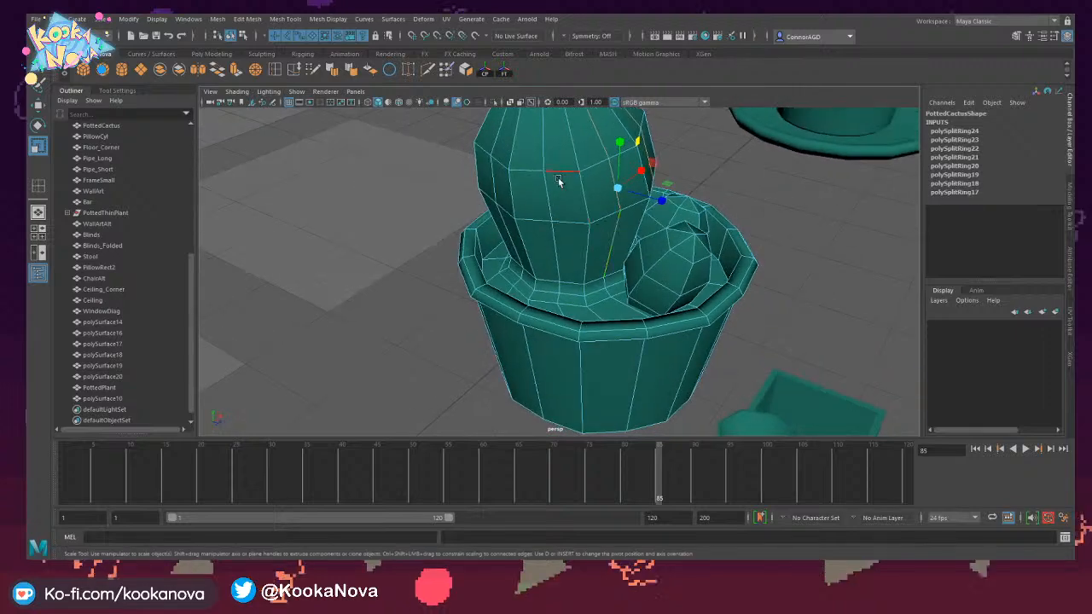
{"action": "left_click", "coordinate": [558, 177], "text": "shift"}
{"action": "left_click", "coordinate": [556, 209], "text": "shift"}
{"action": "left_click", "coordinate": [555, 231], "text": "shift"}
{"action": "left_click_drag", "start_coordinate": [554, 228], "coordinate": [590, 218], "text": "alt"}
{"action": "left_click", "coordinate": [527, 175], "text": "shift"}
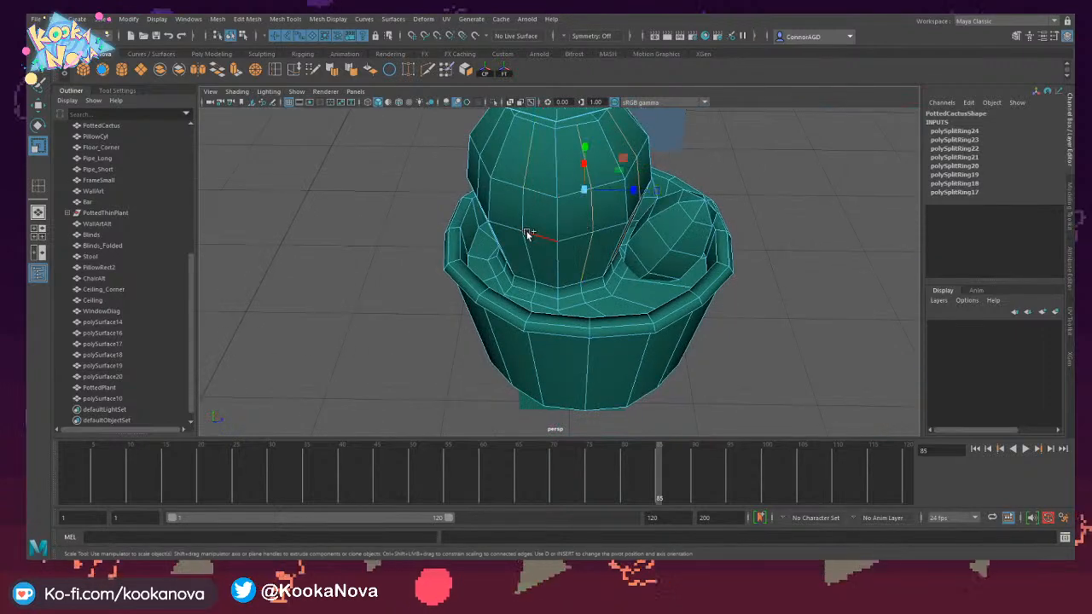
{"action": "left_click_drag", "start_coordinate": [525, 244], "coordinate": [591, 226], "text": "alt"}
{"action": "left_click", "coordinate": [530, 178], "text": "shift"}
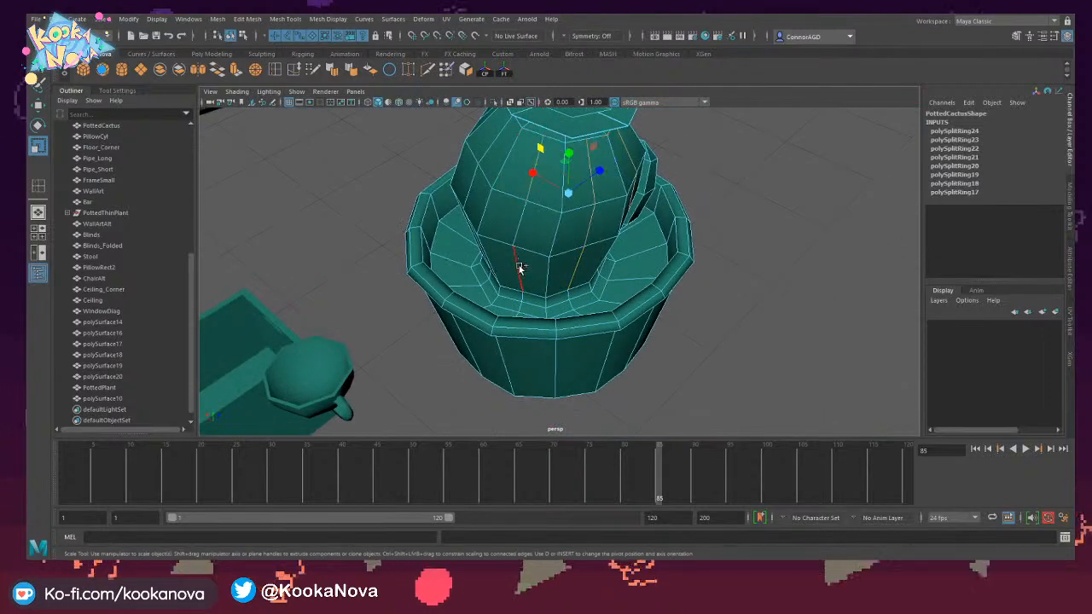
{"action": "left_click", "coordinate": [519, 268], "text": "shift"}
{"action": "left_click_drag", "start_coordinate": [520, 268], "coordinate": [581, 264], "text": "alt"}
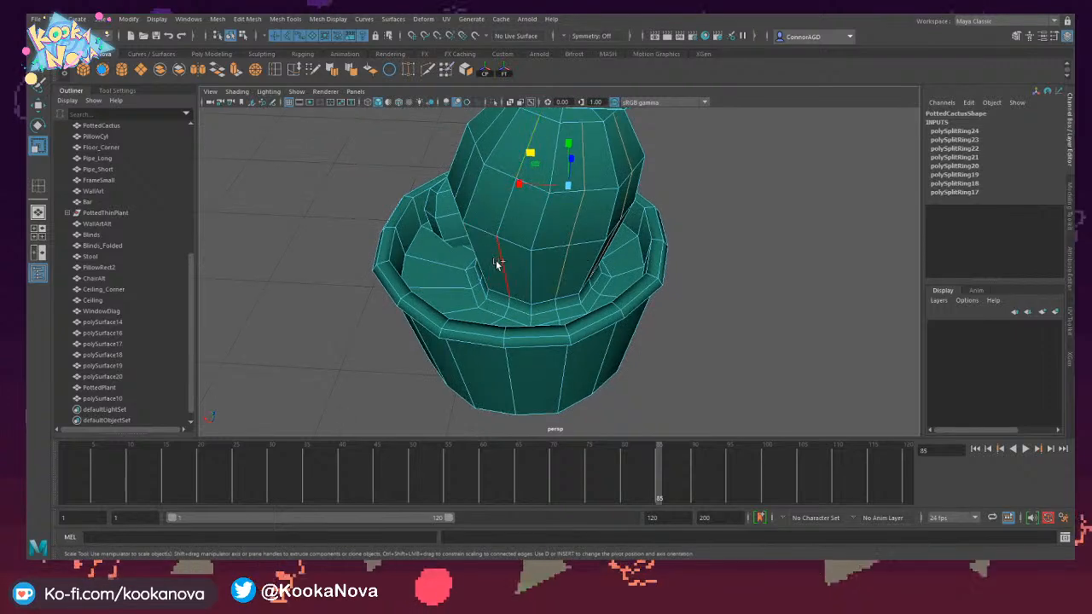
{"action": "left_click_drag", "start_coordinate": [487, 258], "coordinate": [557, 195], "text": "alt"}
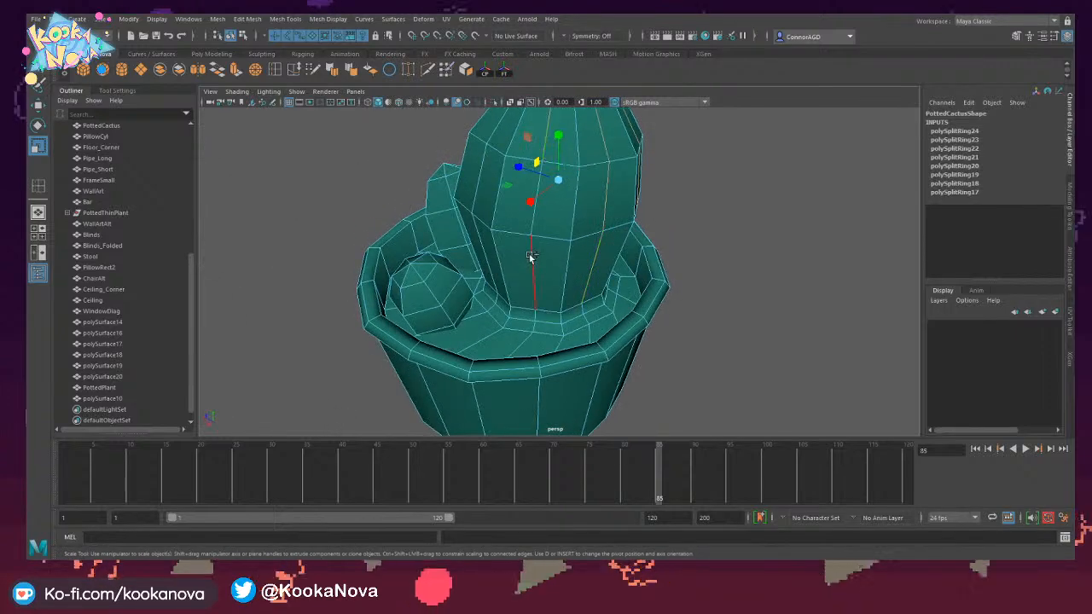
{"action": "left_click_drag", "start_coordinate": [533, 252], "coordinate": [538, 177], "text": "alt"}
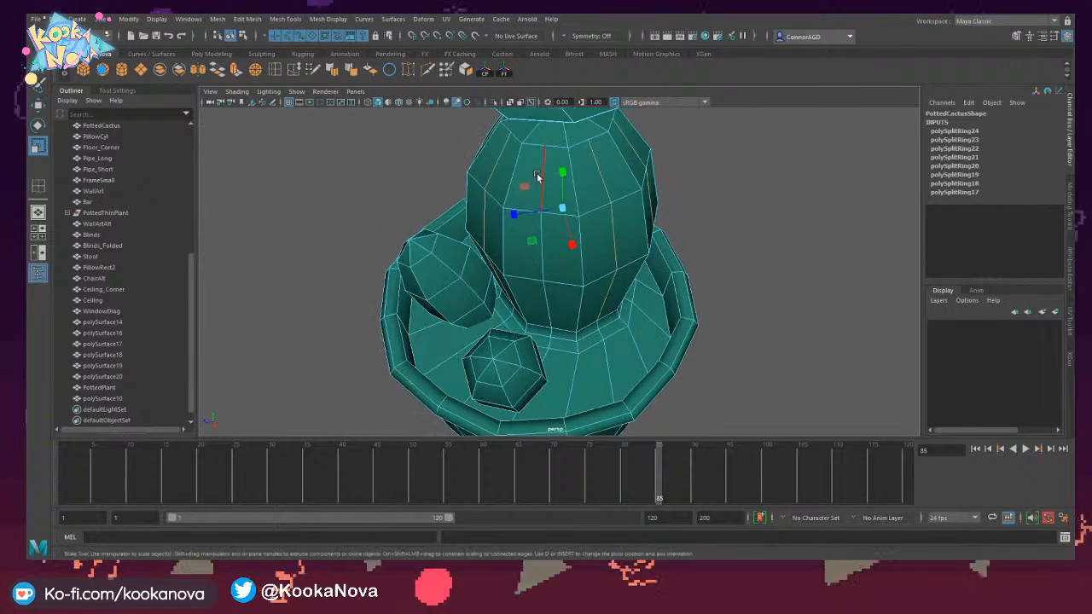
{"action": "left_click", "coordinate": [551, 298], "text": "shift"}
{"action": "left_click_drag", "start_coordinate": [553, 309], "coordinate": [606, 348], "text": "alt"}
Scale the selected cactus body edges horizontally to reshape its sides, and deselect the mesh.
{"action": "left_click_drag", "start_coordinate": [570, 284], "coordinate": [741, 278]}
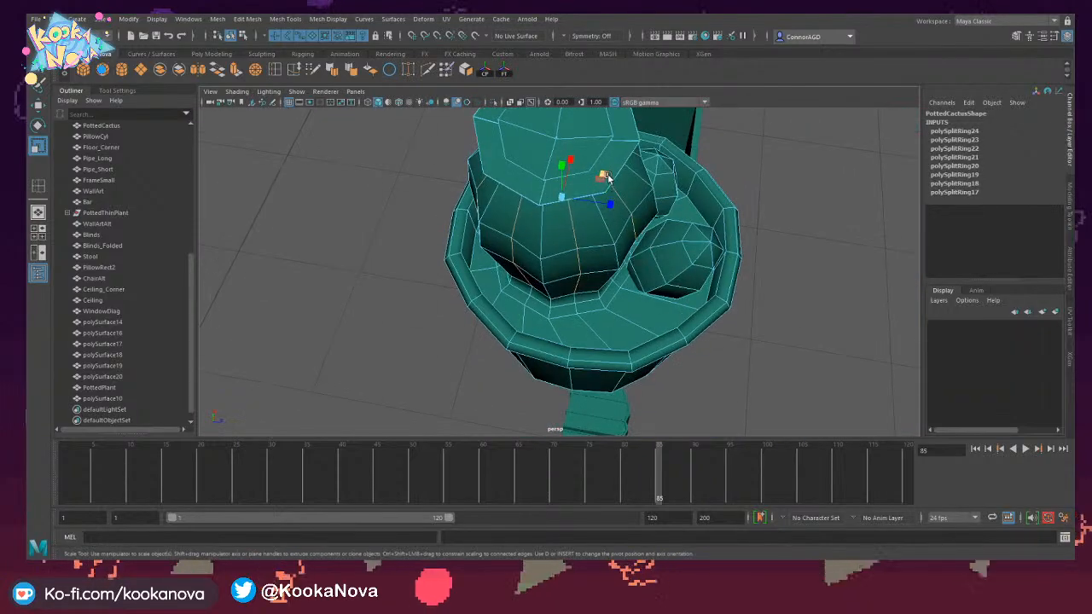
{"action": "left_click_drag", "start_coordinate": [605, 176], "coordinate": [605, 179]}
{"action": "mouse_move", "coordinate": [608, 191]}
{"action": "left_mouse_down", "text": "alt"}
{"action": "mouse_move", "coordinate": [593, 158]}
{"action": "mouse_move", "coordinate": [525, 173]}
{"action": "mouse_move", "coordinate": [644, 157]}
{"action": "mouse_move", "coordinate": [668, 141]}
{"action": "mouse_move", "coordinate": [447, 147]}
{"action": "mouse_move", "coordinate": [657, 137]}
{"action": "mouse_move", "coordinate": [623, 191]}
{"action": "left_mouse_up", "text": "alt"}
{"action": "left_click", "coordinate": [667, 154]}
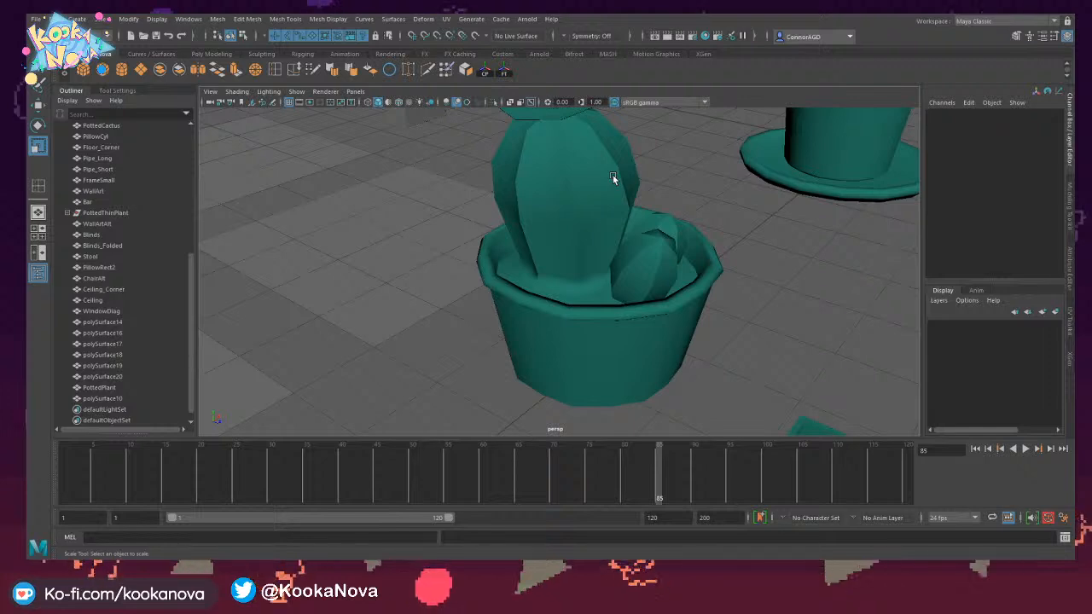
Insert vertical edge loops through all the side faces of the right-hand small cactus in the potted cactus mesh.
{"action": "left_click_drag", "start_coordinate": [612, 178], "coordinate": [515, 215], "text": "alt"}
{"action": "scroll", "coordinate": [564, 259], "scroll_direction": "up", "scroll_amount": 5}
{"action": "left_click_drag", "start_coordinate": [564, 261], "coordinate": [532, 244], "text": "alt"}
{"action": "right_click_drag", "start_coordinate": [532, 244], "coordinate": [598, 243], "text": "alt"}
{"action": "left_click", "coordinate": [561, 241]}
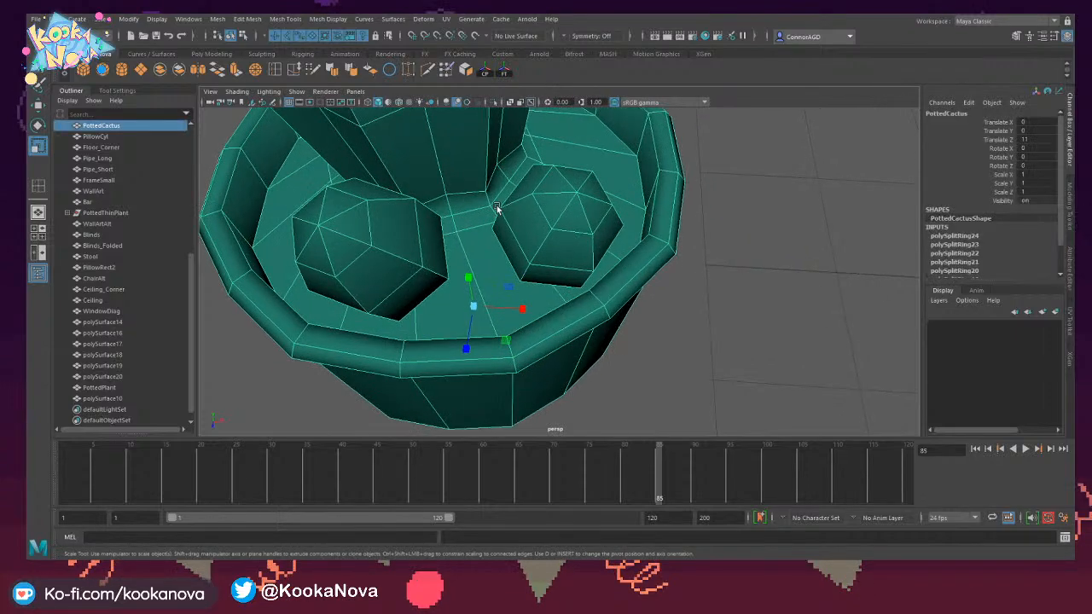
{"action": "left_click", "coordinate": [544, 212]}
{"action": "left_click", "coordinate": [541, 182]}
{"action": "left_click_drag", "start_coordinate": [541, 182], "coordinate": [551, 225], "text": "alt"}
{"action": "left_click", "coordinate": [558, 250]}
{"action": "left_click", "coordinate": [551, 256]}
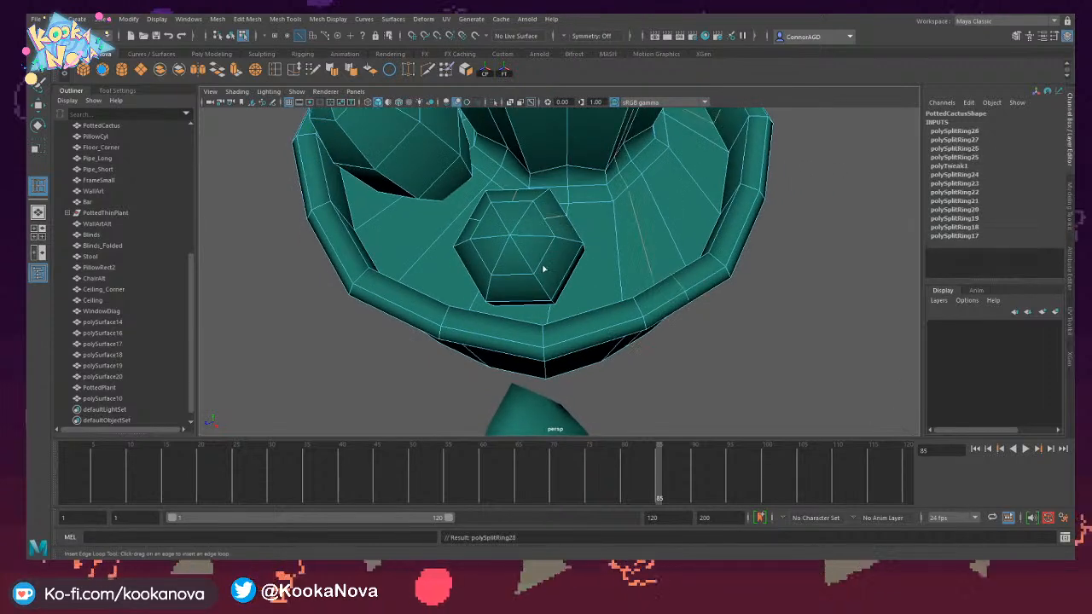
{"action": "left_click", "coordinate": [544, 267]}
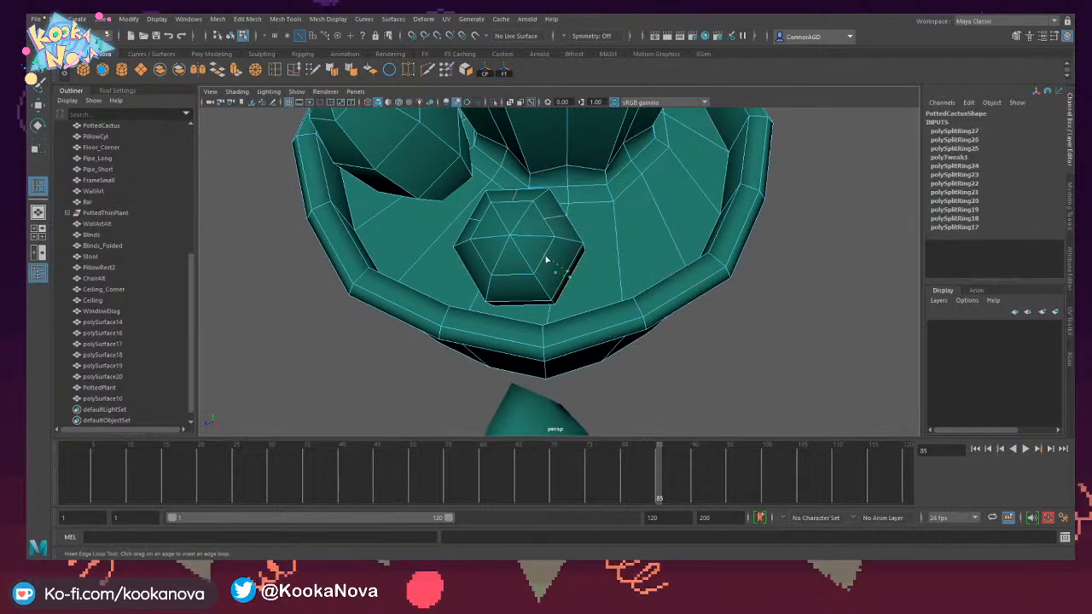
{"action": "left_click", "coordinate": [480, 261]}
Select the new vertical edges around the right-hand small cactus and scale them to form ribs.
{"action": "left_click_drag", "start_coordinate": [483, 258], "coordinate": [555, 220], "text": "alt"}
{"action": "key", "text": "w"}
{"action": "left_click", "coordinate": [485, 267]}
{"action": "left_click", "coordinate": [561, 261]}
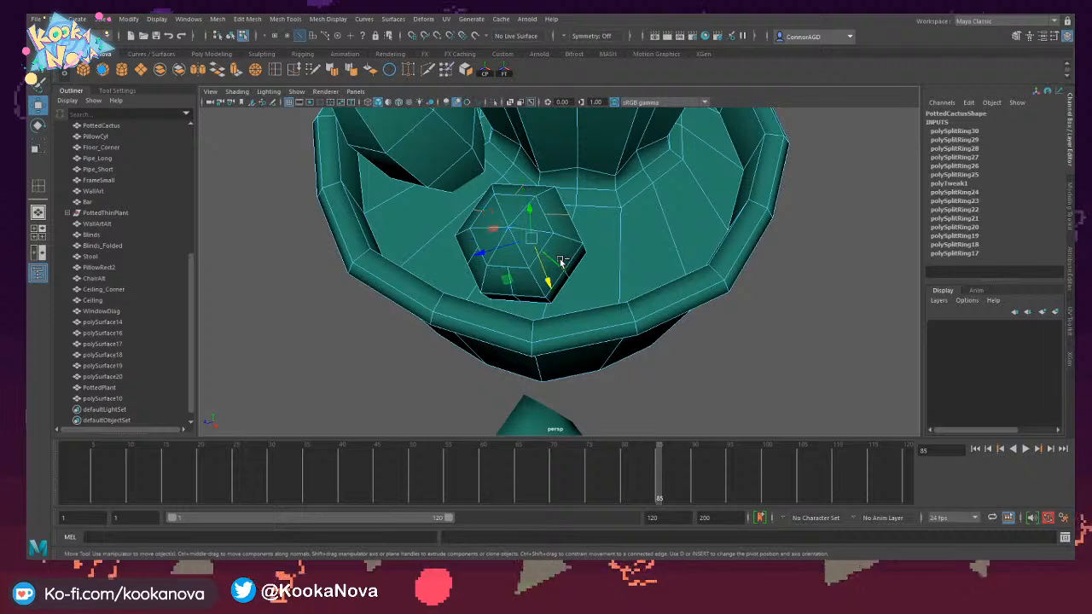
{"action": "left_click_drag", "start_coordinate": [517, 286], "coordinate": [536, 267], "text": "alt"}
{"action": "key", "text": "r"}
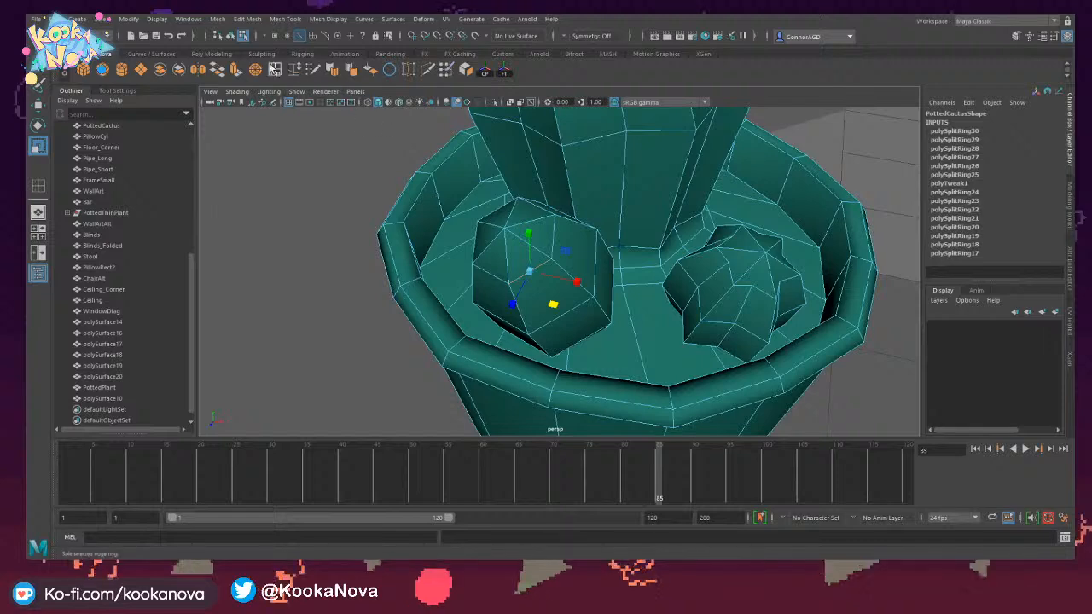
Insert vertical edge loops through all the side faces of the other small cactus.
{"action": "left_click", "coordinate": [274, 71]}
{"action": "left_click", "coordinate": [559, 319]}
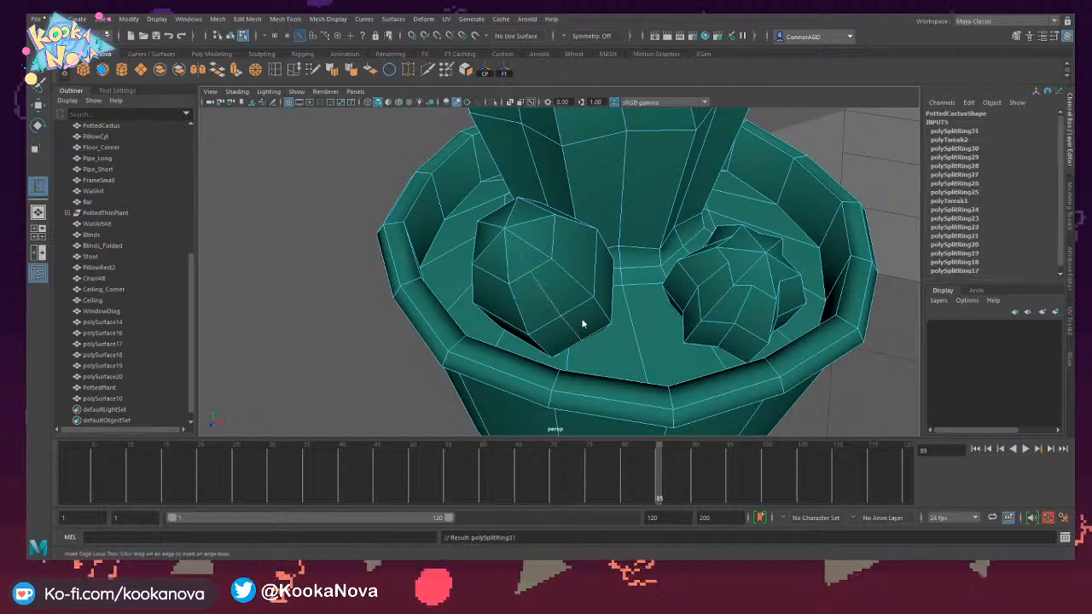
{"action": "left_click_drag", "start_coordinate": [592, 322], "coordinate": [585, 288], "text": "alt"}
{"action": "left_click", "coordinate": [562, 275]}
{"action": "left_click", "coordinate": [569, 264]}
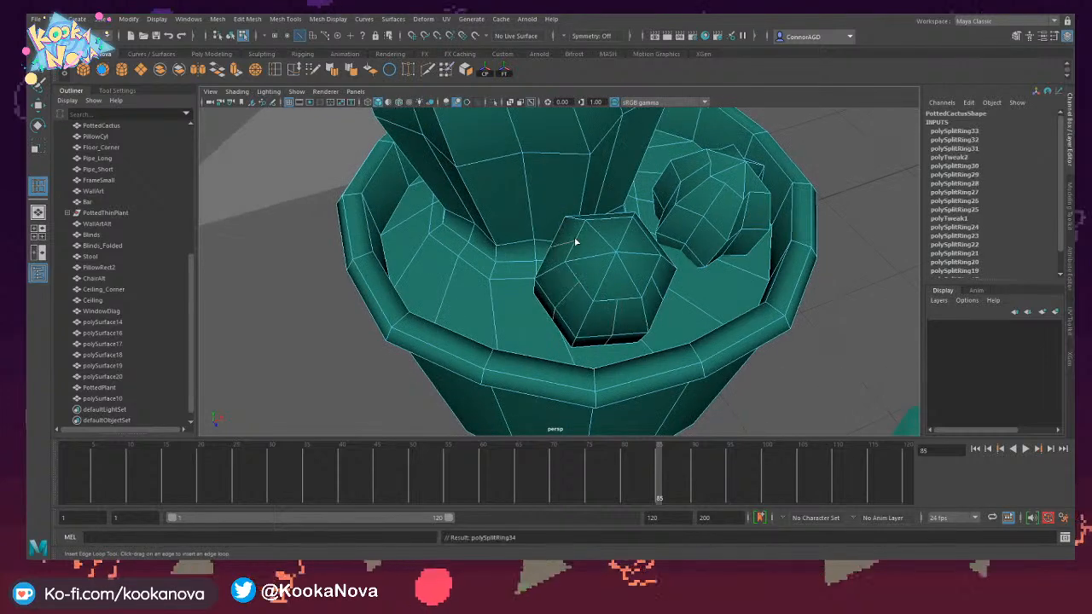
{"action": "left_click_drag", "start_coordinate": [576, 243], "coordinate": [586, 268], "text": "alt"}
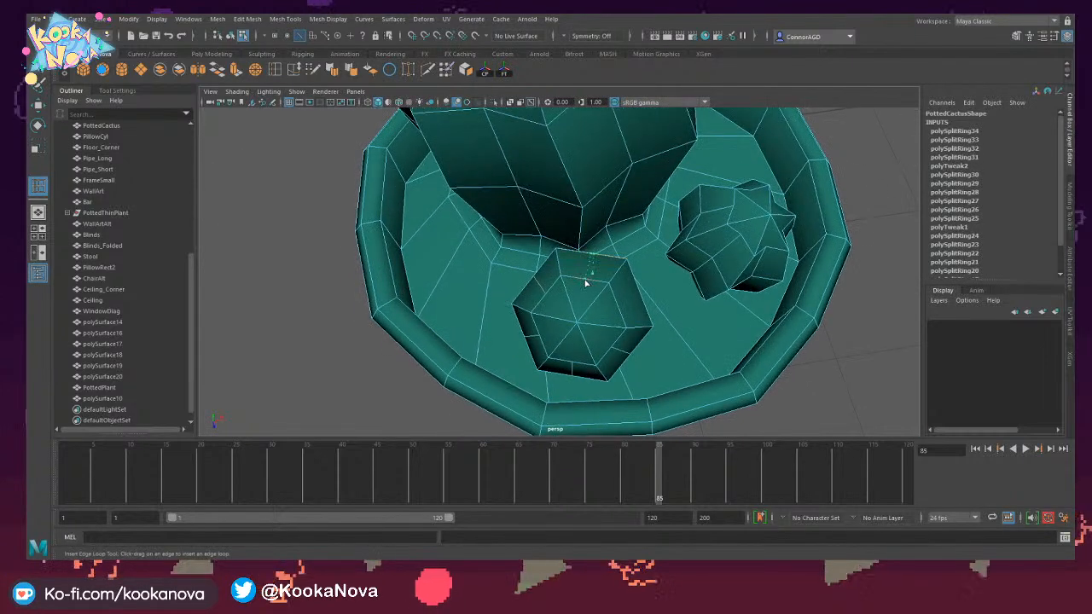
{"action": "left_click", "coordinate": [585, 283]}
Select the new vertical edges all around the second small cactus.
{"action": "key", "text": "w"}
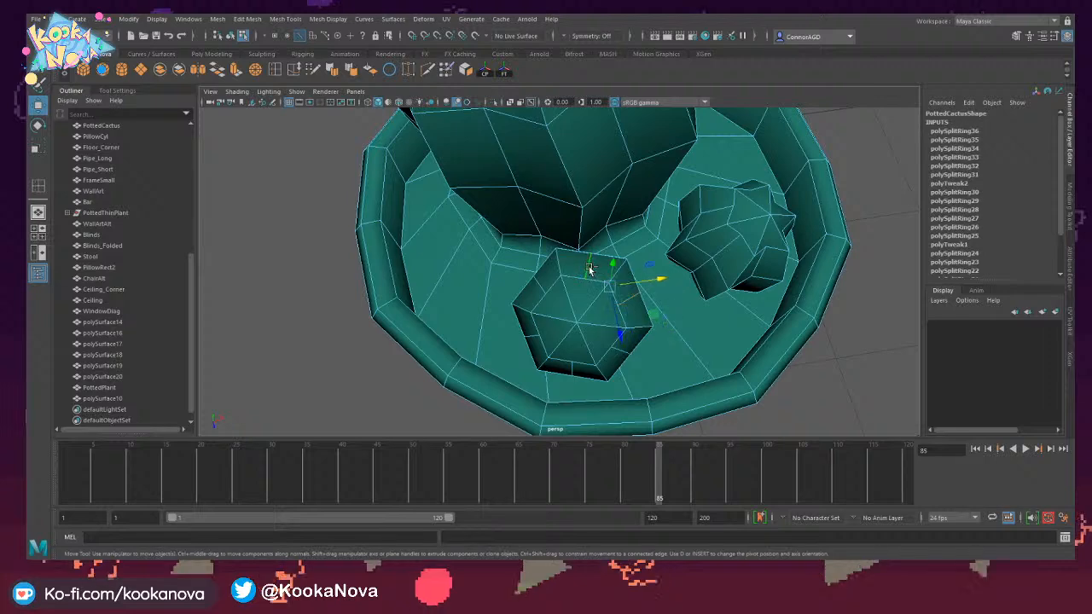
{"action": "left_click", "coordinate": [539, 286]}
{"action": "left_click_drag", "start_coordinate": [531, 336], "coordinate": [658, 224], "text": "alt"}
Undo the trial rotation of the selected edges and rotate their pivot to match the tilt of the small cactus.
{"action": "key", "text": "r"}
{"action": "key", "text": "e"}
{"action": "key", "text": "ctrl+z"}
{"action": "key", "text": "d"}
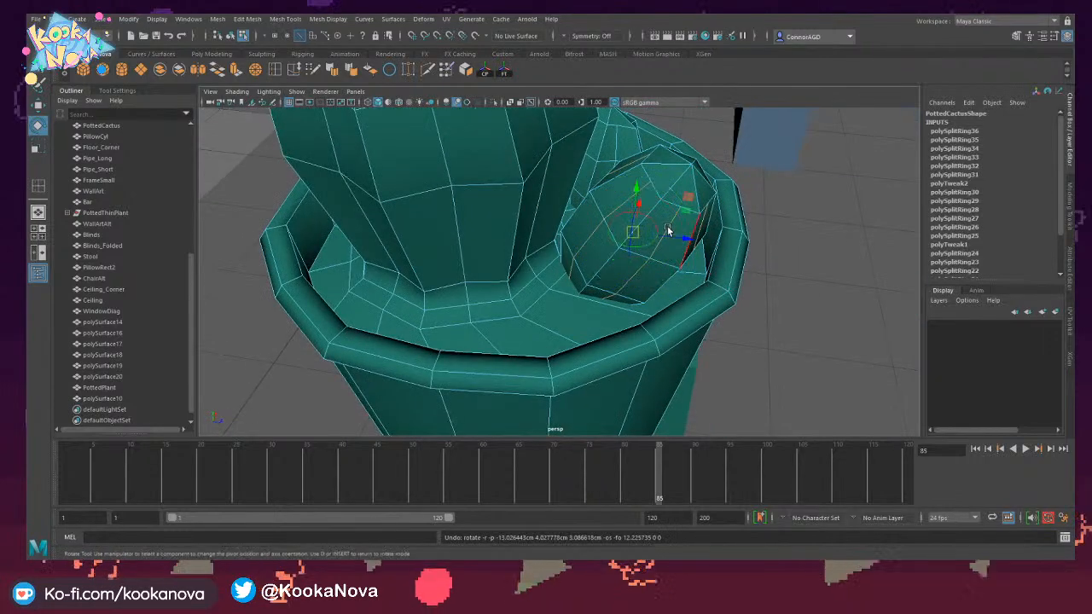
{"action": "left_click_drag", "start_coordinate": [661, 229], "coordinate": [611, 284], "text": "alt"}
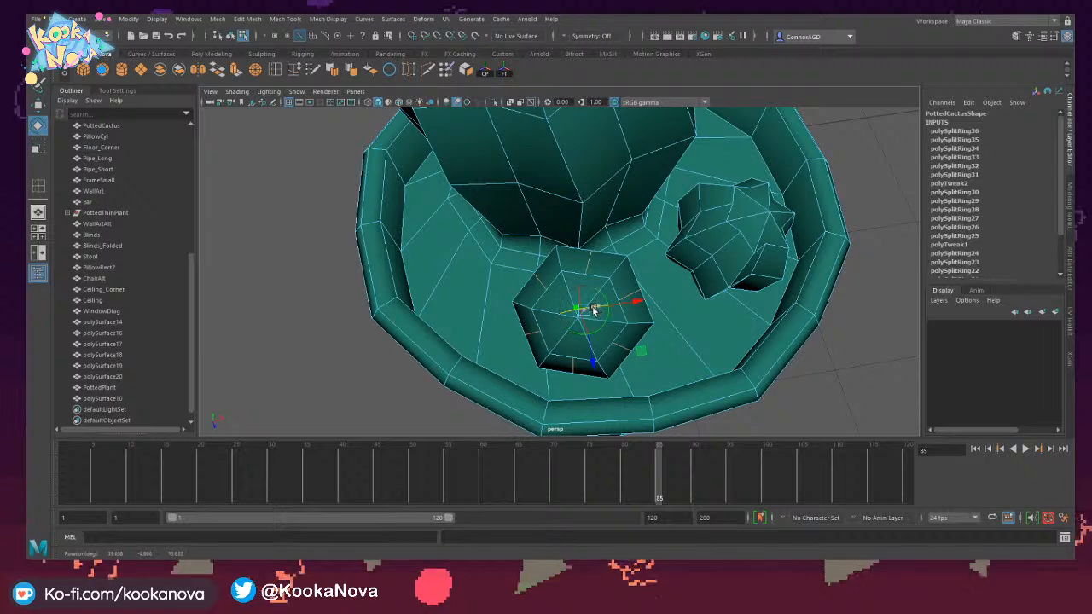
{"action": "left_click_drag", "start_coordinate": [583, 322], "coordinate": [521, 276], "text": "alt"}
Scale the selected edges to form ribs on the second small cactus, and deselect the mesh in object mode.
{"action": "key", "text": "r"}
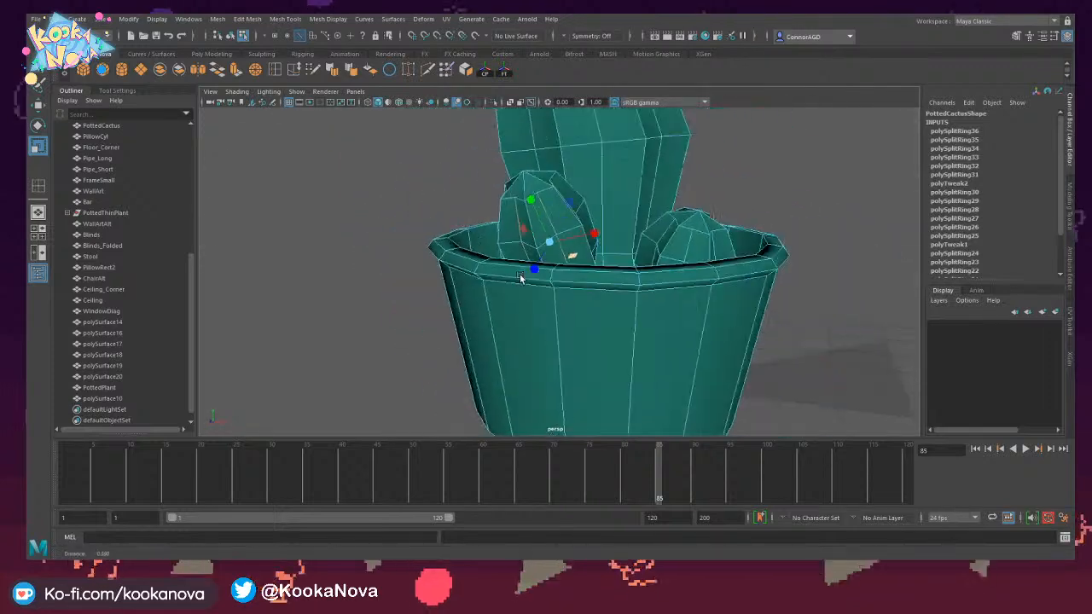
{"action": "scroll", "coordinate": [535, 271], "scroll_direction": "down", "scroll_amount": 5}
{"action": "key", "text": "F8"}
{"action": "left_click", "coordinate": [660, 168]}
Check the reshaped potted cactus from several sides and select it with the underside of its pot in close view.
{"action": "left_click_drag", "start_coordinate": [661, 168], "coordinate": [500, 218], "text": "alt"}
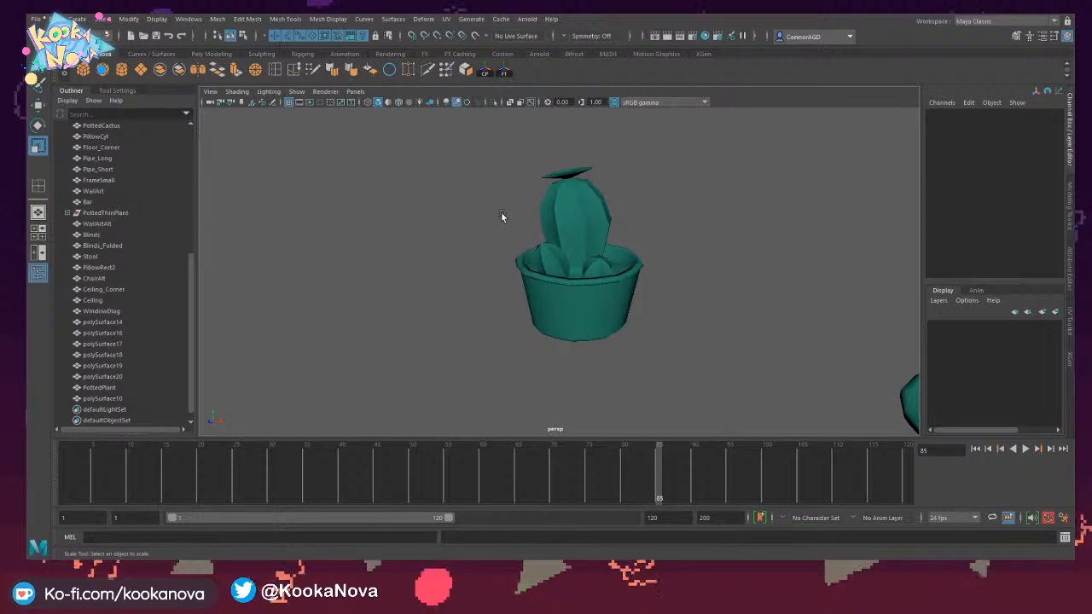
{"action": "left_click_drag", "start_coordinate": [629, 288], "coordinate": [634, 293], "text": "alt"}
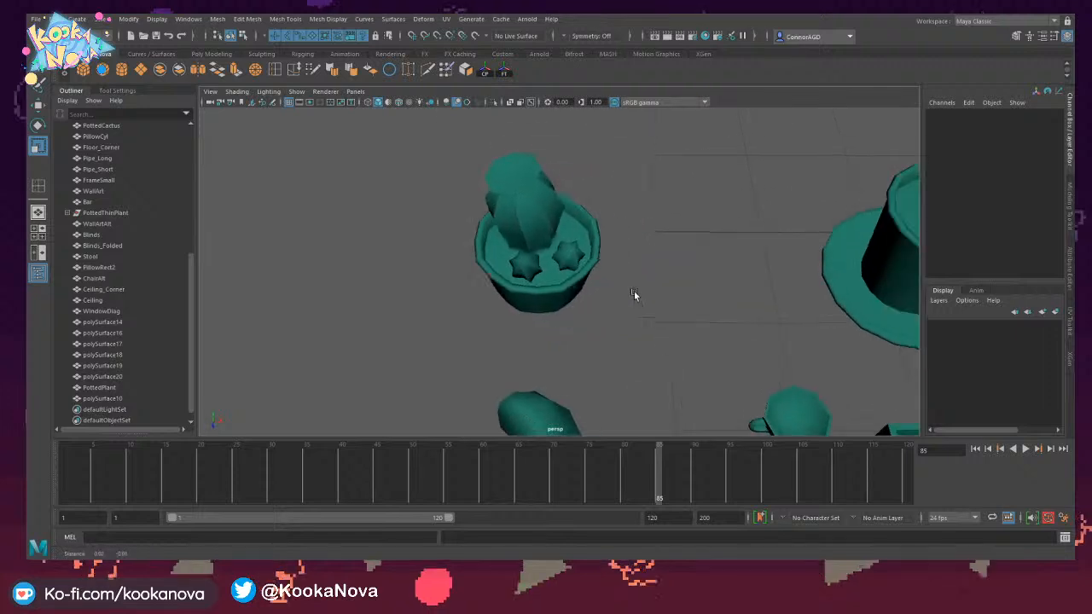
{"action": "right_click_drag", "start_coordinate": [634, 292], "coordinate": [463, 253], "text": "alt"}
{"action": "left_click_drag", "start_coordinate": [463, 252], "coordinate": [510, 248], "text": "alt"}
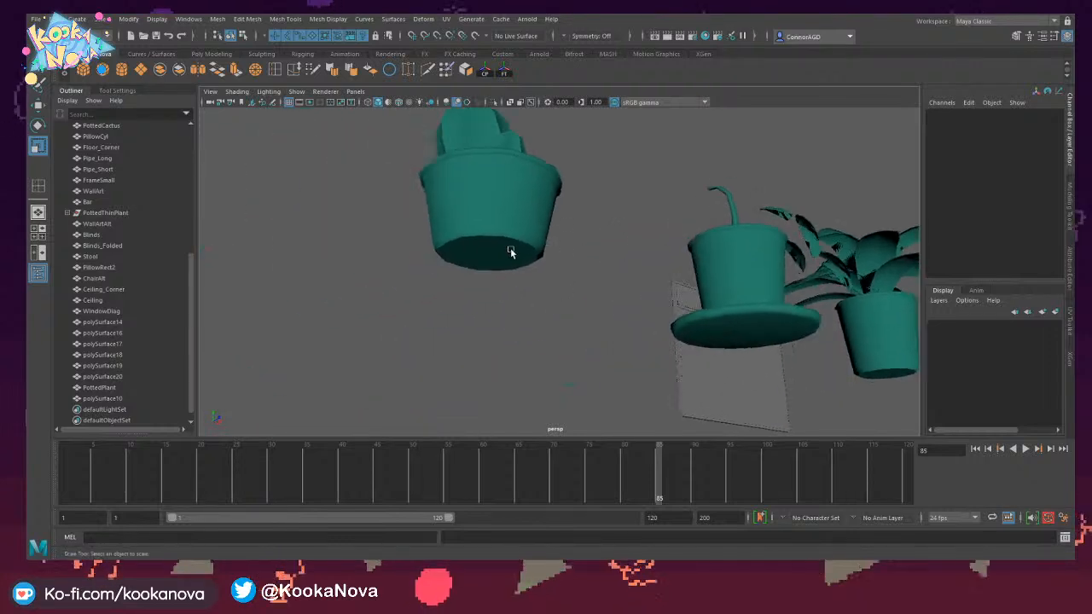
{"action": "left_click", "coordinate": [510, 247]}
{"action": "scroll", "coordinate": [464, 228], "scroll_direction": "up", "scroll_amount": 5}
{"action": "right_click_drag", "start_coordinate": [441, 187], "coordinate": [443, 173]}
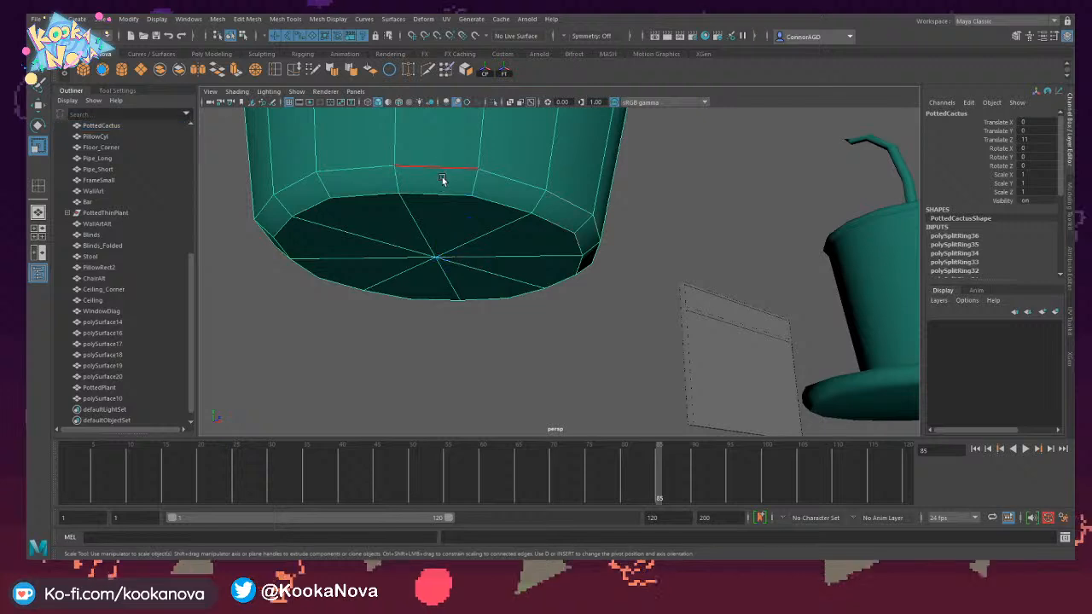
{"action": "left_click", "coordinate": [442, 195]}
{"action": "left_click", "coordinate": [386, 198], "text": "shift"}
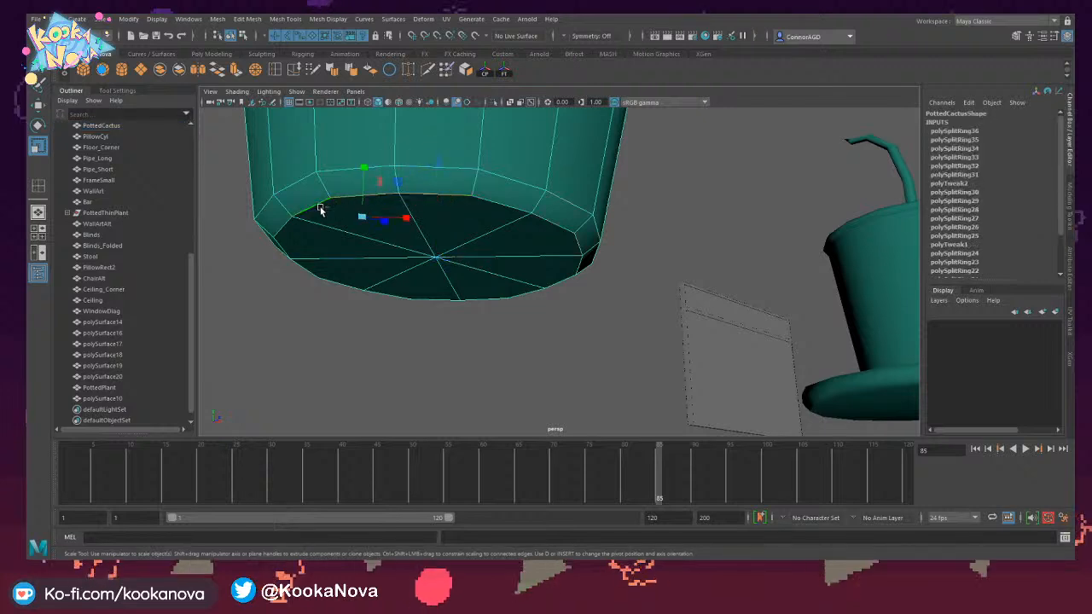
{"action": "left_click_drag", "start_coordinate": [333, 205], "coordinate": [459, 236], "text": "alt"}
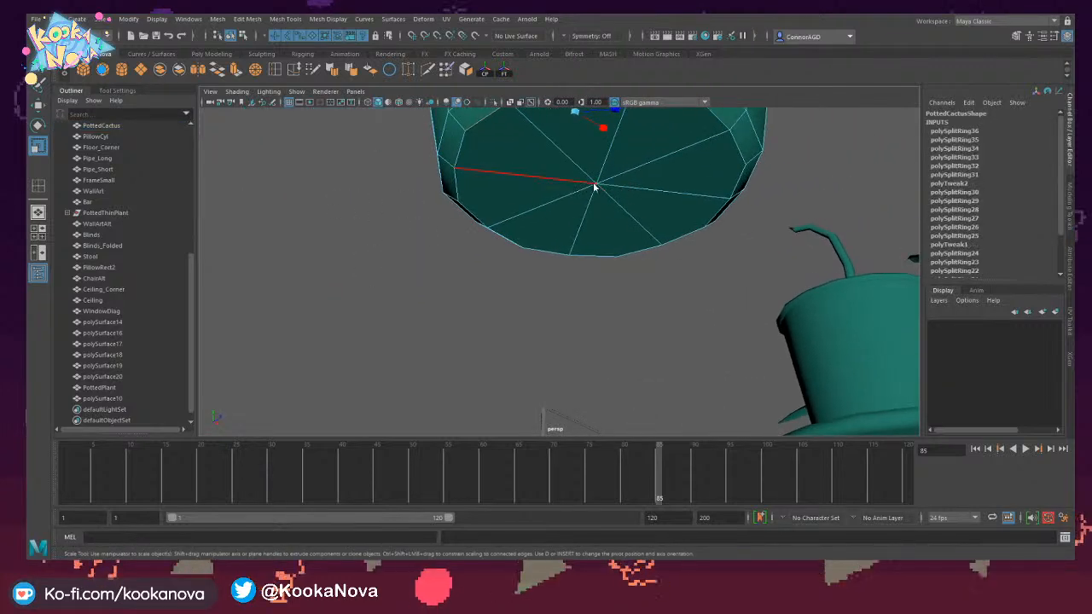
Select all the bottom faces of the cactus pot, soften their edges, and return to object mode.
{"action": "right_click_drag", "start_coordinate": [595, 186], "coordinate": [590, 207]}
{"action": "left_click_drag", "start_coordinate": [590, 206], "coordinate": [585, 182], "text": "alt"}
{"action": "middle_click_drag", "start_coordinate": [583, 180], "coordinate": [573, 398], "text": "alt"}
{"action": "left_click", "coordinate": [522, 224]}
{"action": "left_click", "coordinate": [460, 239], "text": "shift"}
{"action": "left_click", "coordinate": [477, 289], "text": "shift"}
{"action": "left_click", "coordinate": [501, 313], "text": "shift"}
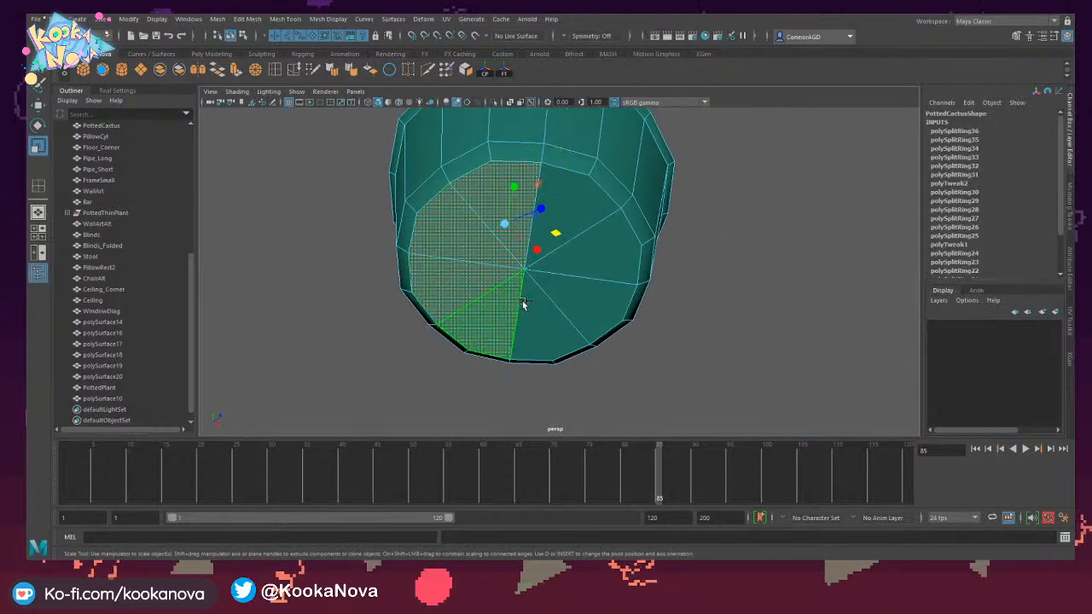
{"action": "left_click", "coordinate": [551, 316], "text": "shift"}
{"action": "left_click", "coordinate": [587, 294], "text": "shift"}
{"action": "left_click", "coordinate": [595, 261], "text": "shift"}
{"action": "left_click", "coordinate": [583, 223], "text": "shift"}
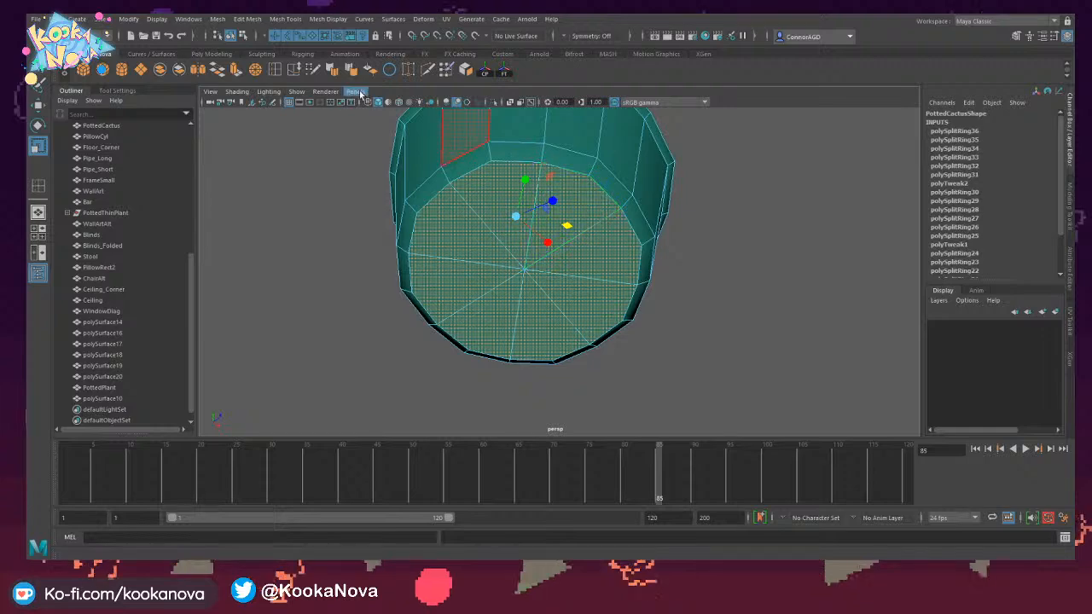
{"action": "left_click", "coordinate": [351, 71]}
{"action": "right_click_drag", "start_coordinate": [620, 151], "coordinate": [650, 121]}
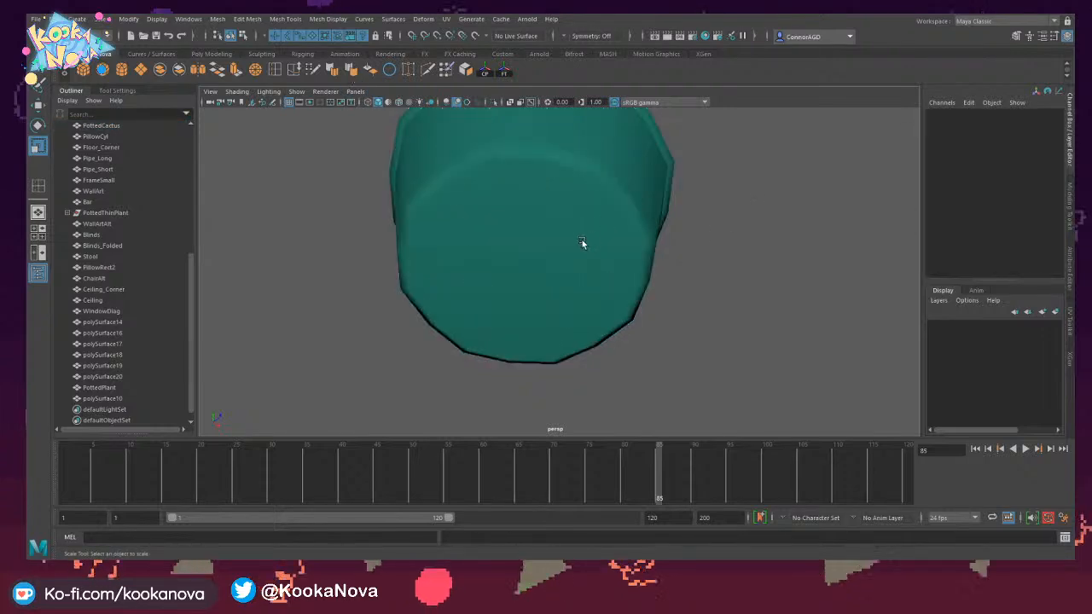
Select the leafy potted plant from below and switch it to face selection.
{"action": "left_click_drag", "start_coordinate": [582, 242], "coordinate": [575, 337], "text": "alt"}
{"action": "middle_click_drag", "start_coordinate": [575, 338], "coordinate": [600, 57], "text": "alt"}
{"action": "left_click_drag", "start_coordinate": [587, 210], "coordinate": [521, 187], "text": "alt"}
{"action": "left_click", "coordinate": [526, 209]}
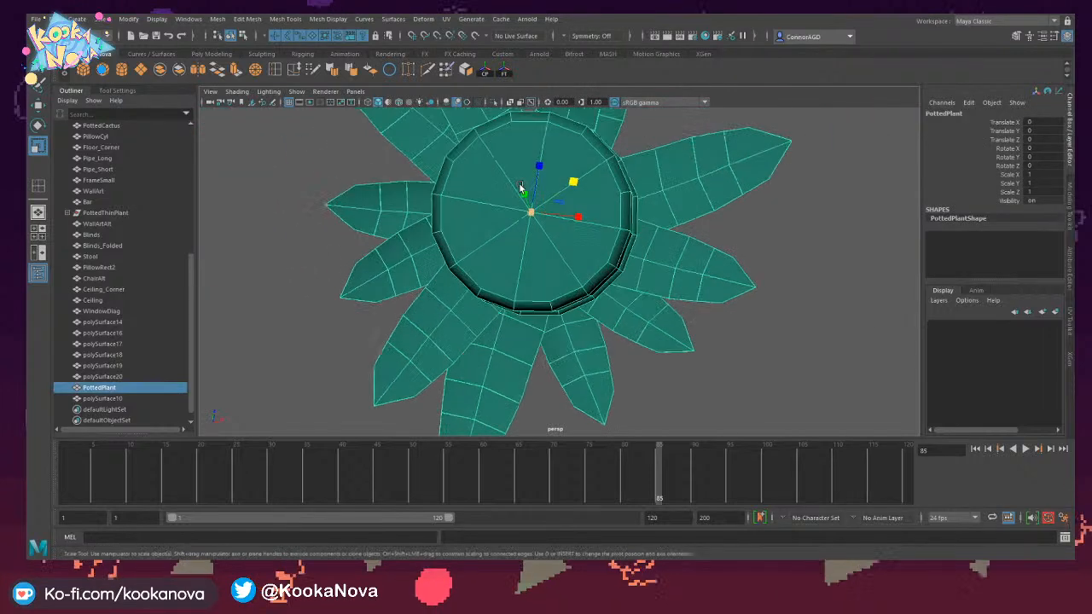
{"action": "right_click_drag", "start_coordinate": [538, 183], "coordinate": [542, 208]}
Select all the bottom faces of the leafy plant's pot, soften their edges, and deselect the mesh in object mode.
{"action": "left_click", "coordinate": [519, 172]}
{"action": "left_click", "coordinate": [487, 176], "text": "shift"}
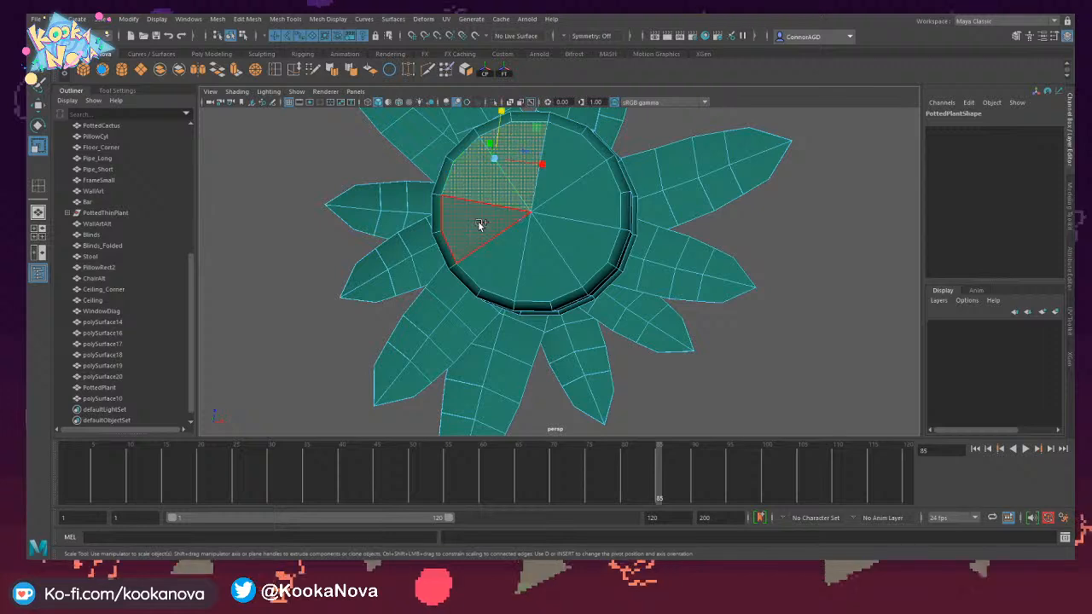
{"action": "left_click", "coordinate": [481, 228], "text": "shift"}
{"action": "left_click", "coordinate": [501, 262], "text": "shift"}
{"action": "left_click", "coordinate": [542, 267], "text": "shift"}
{"action": "left_click", "coordinate": [574, 239], "text": "shift"}
{"action": "left_click", "coordinate": [588, 199], "text": "shift"}
{"action": "left_click", "coordinate": [576, 160], "text": "shift"}
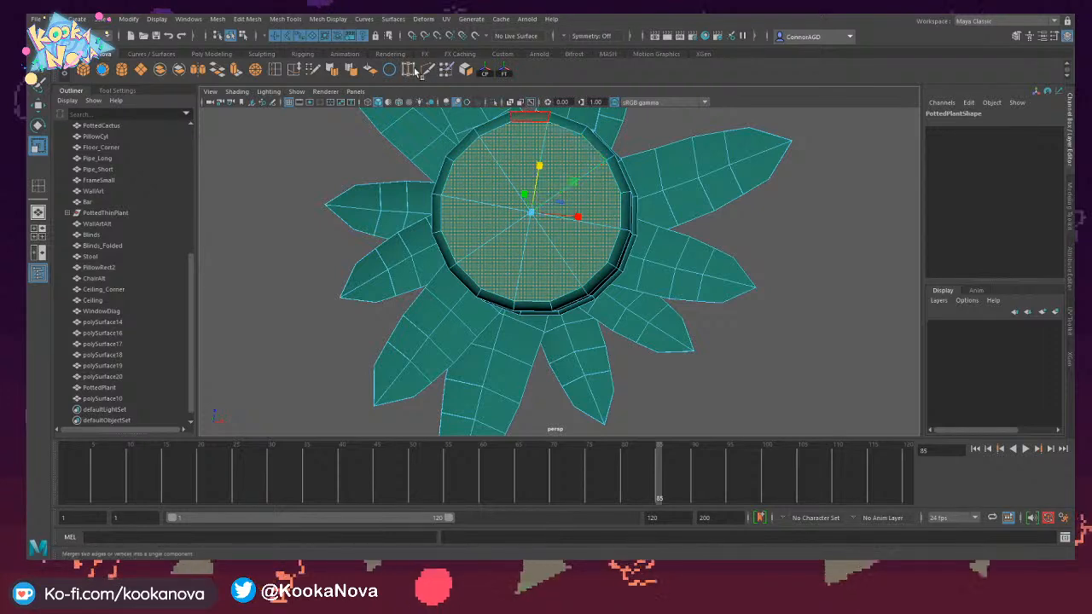
{"action": "left_click", "coordinate": [353, 73]}
{"action": "right_click_drag", "start_coordinate": [576, 161], "coordinate": [632, 136]}
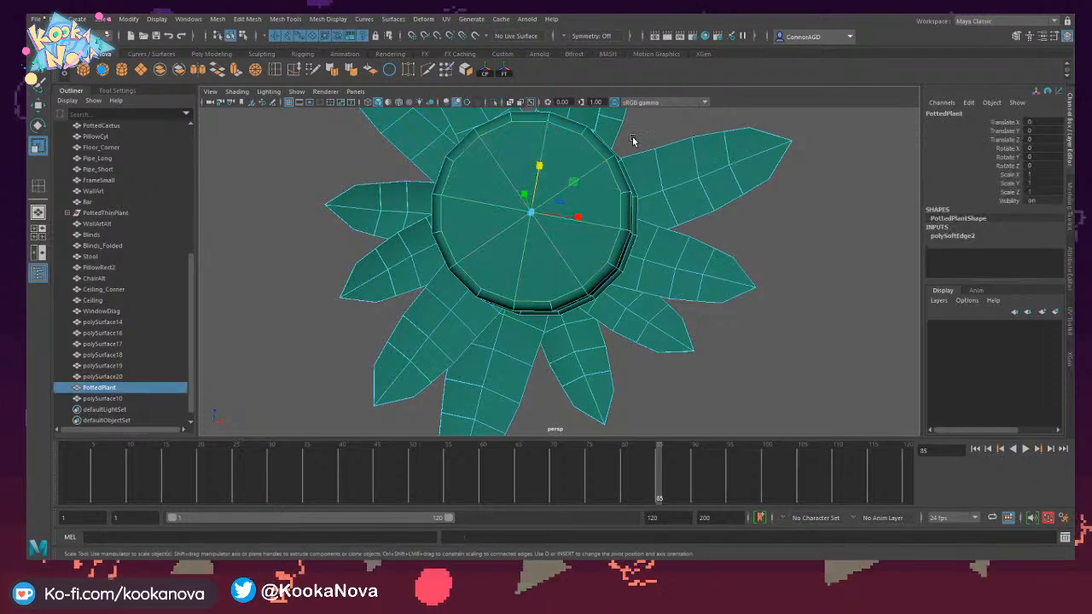
{"action": "left_click", "coordinate": [633, 136]}
Select the coffee cup with its underside in close view.
{"action": "left_click_drag", "start_coordinate": [607, 192], "coordinate": [536, 258], "text": "alt"}
{"action": "right_click_drag", "start_coordinate": [535, 258], "coordinate": [317, 223], "text": "alt"}
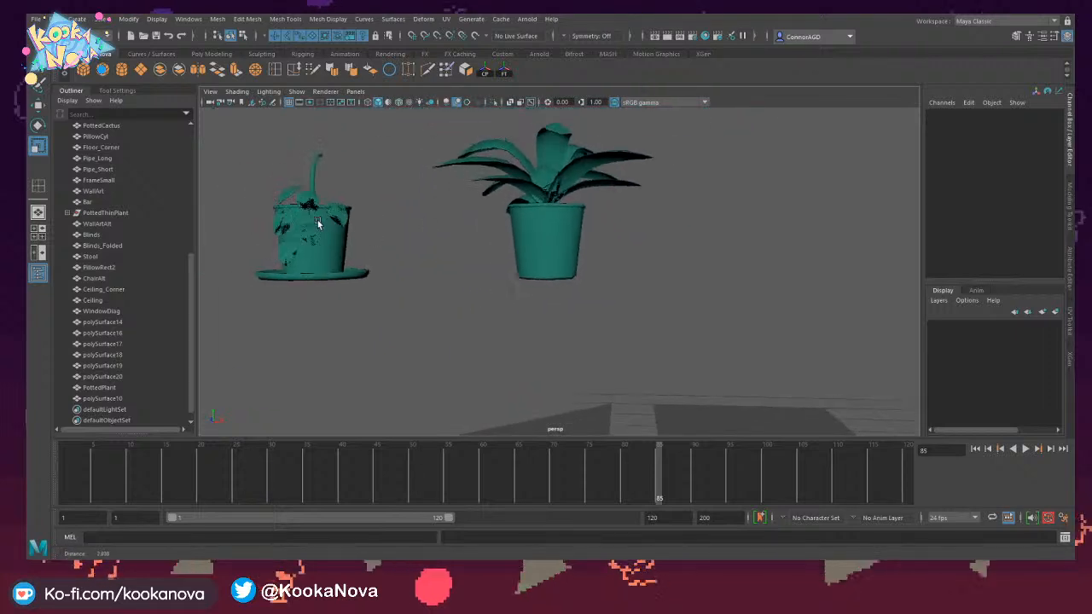
{"action": "middle_click_drag", "start_coordinate": [562, 223], "coordinate": [597, 155], "text": "alt"}
{"action": "right_click_drag", "start_coordinate": [597, 156], "coordinate": [488, 181], "text": "alt"}
{"action": "left_click_drag", "start_coordinate": [488, 181], "coordinate": [536, 209], "text": "alt"}
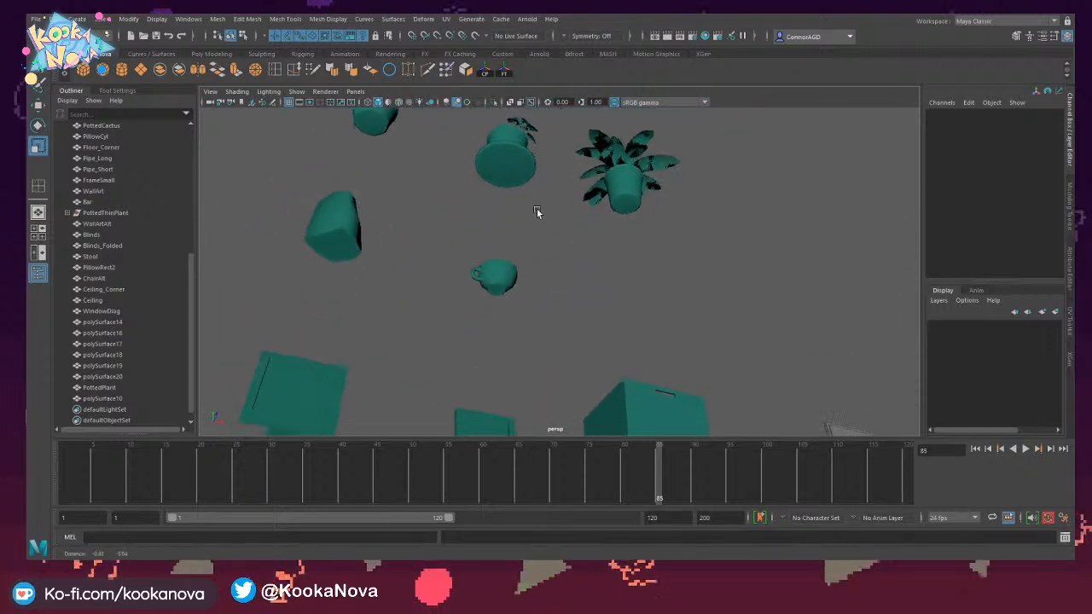
{"action": "right_click_drag", "start_coordinate": [537, 209], "coordinate": [766, 254], "text": "alt"}
{"action": "middle_click_drag", "start_coordinate": [767, 253], "coordinate": [650, 389], "text": "alt"}
{"action": "right_click_drag", "start_coordinate": [621, 244], "coordinate": [674, 220], "text": "alt"}
{"action": "middle_click_drag", "start_coordinate": [674, 220], "coordinate": [612, 274], "text": "alt"}
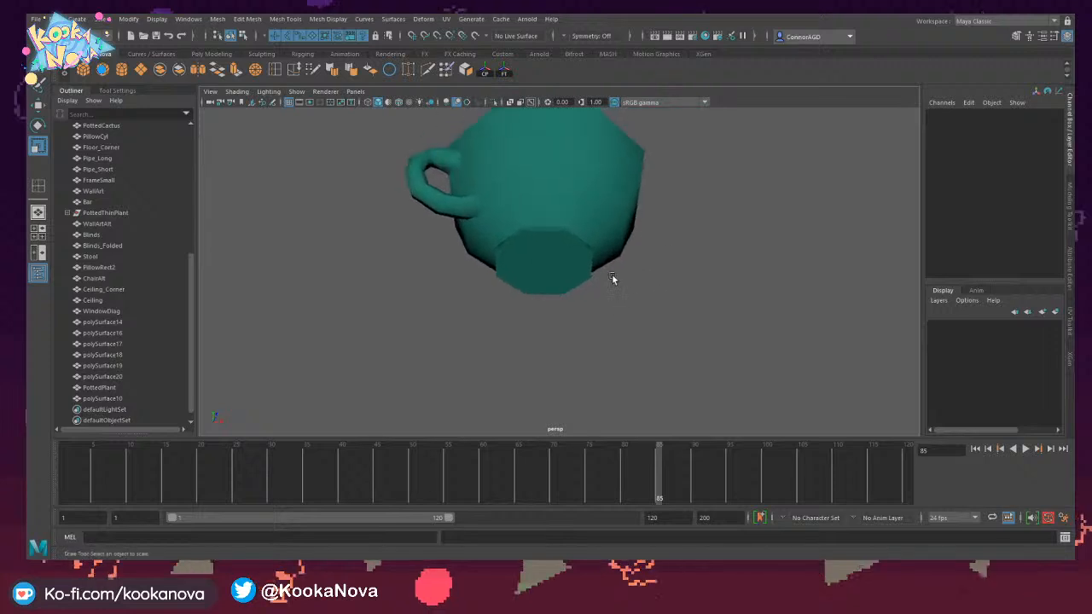
{"action": "mouse_move", "coordinate": [559, 237]}
{"action": "left_mouse_down", "text": "alt"}
{"action": "mouse_move", "coordinate": [601, 250]}
{"action": "mouse_move", "coordinate": [574, 228]}
{"action": "left_mouse_up", "text": "alt"}
{"action": "right_click_drag", "start_coordinate": [574, 229], "coordinate": [651, 259], "text": "alt"}
{"action": "middle_click_drag", "start_coordinate": [501, 142], "coordinate": [573, 235], "text": "alt"}
{"action": "left_click", "coordinate": [584, 238]}
{"action": "mouse_move", "coordinate": [551, 232]}
{"action": "right_mouse_down", "text": "alt"}
{"action": "mouse_move", "coordinate": [580, 238]}
{"action": "mouse_move", "coordinate": [556, 222]}
{"action": "right_mouse_up", "text": "alt"}
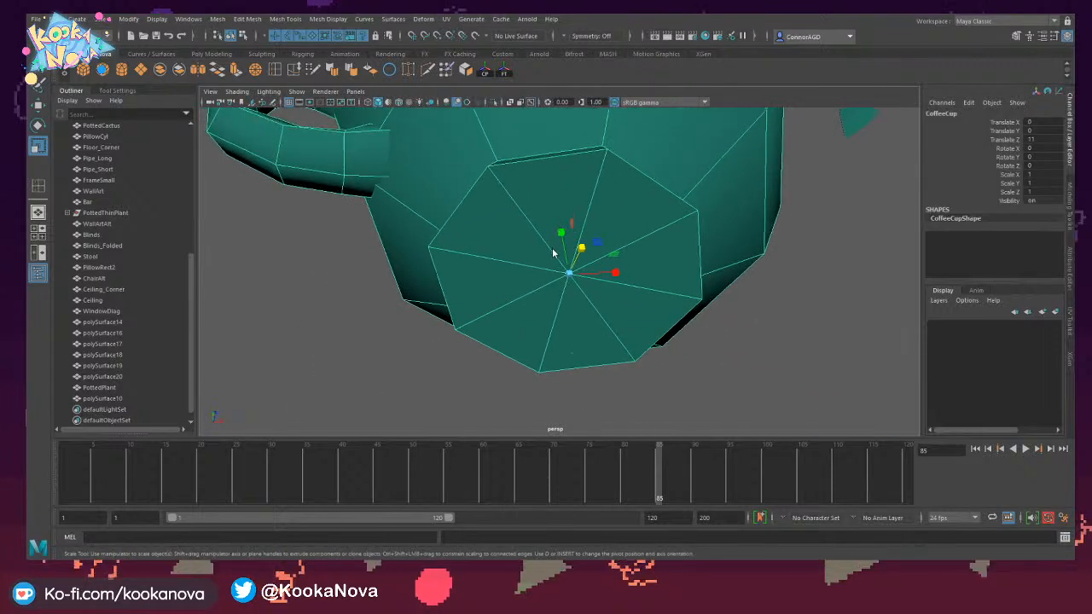
Bevel the edge loop around the coffee cup's base and lower the bevel fraction to make it narrow.
{"action": "right_click_drag", "start_coordinate": [549, 192], "coordinate": [543, 169]}
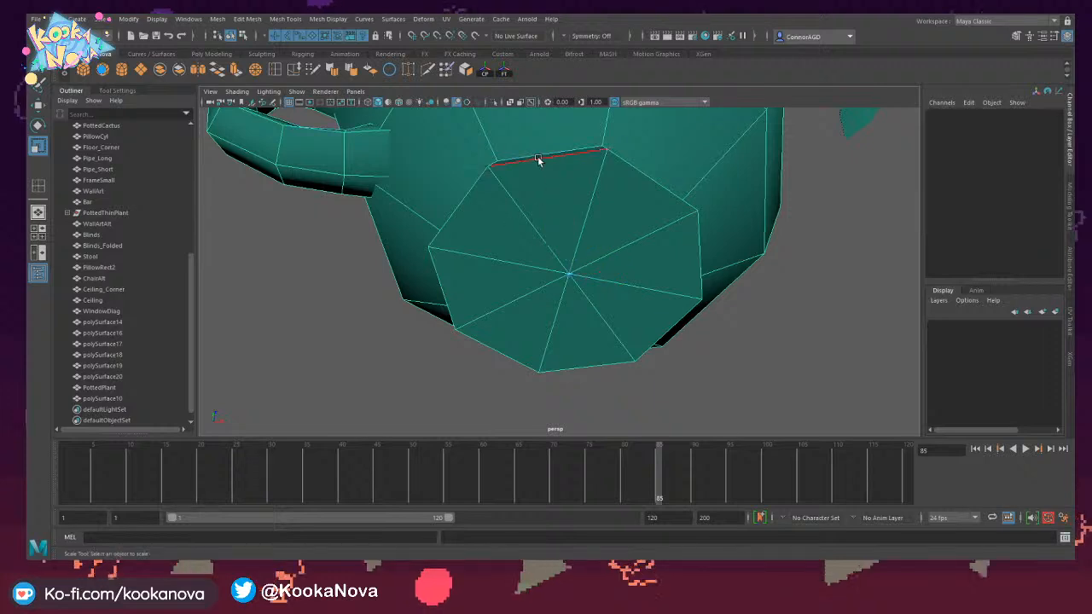
{"action": "double_click", "coordinate": [541, 162]}
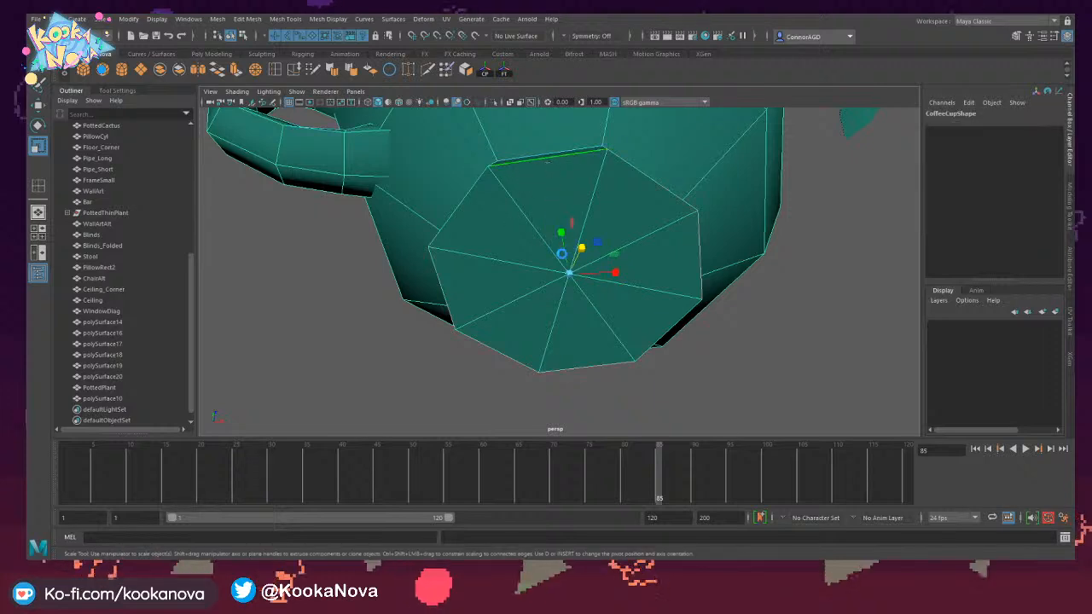
{"action": "key", "text": "ctrl+b"}
{"action": "mouse_move", "coordinate": [564, 234]}
{"action": "left_mouse_down", "text": "alt"}
{"action": "mouse_move", "coordinate": [549, 256]}
{"action": "mouse_move", "coordinate": [560, 222]}
{"action": "left_mouse_up", "text": "alt"}
{"action": "middle_click_drag", "start_coordinate": [559, 221], "coordinate": [563, 157], "text": "alt"}
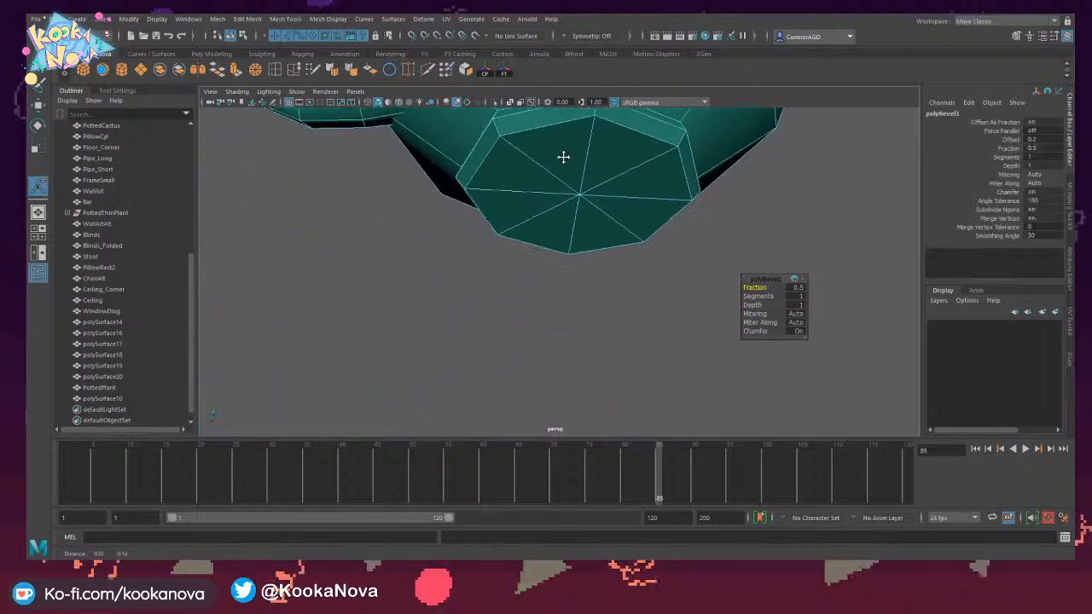
{"action": "left_click_drag", "start_coordinate": [564, 157], "coordinate": [561, 195], "text": "alt"}
{"action": "right_click_drag", "start_coordinate": [560, 195], "coordinate": [601, 239], "text": "alt"}
{"action": "middle_click_drag", "start_coordinate": [601, 239], "coordinate": [577, 183], "text": "alt"}
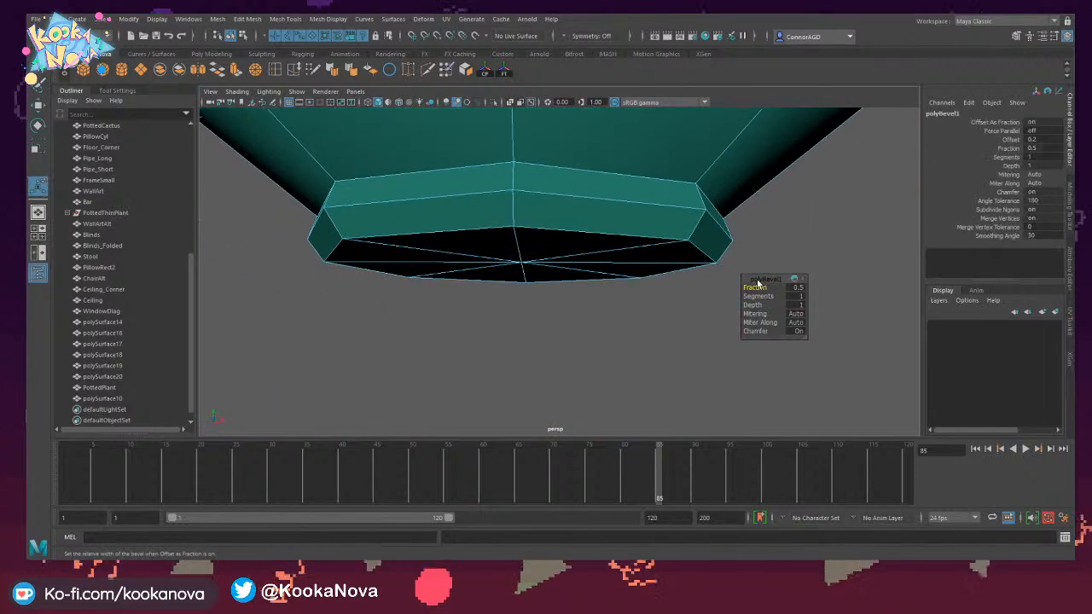
{"action": "left_click_drag", "start_coordinate": [755, 287], "coordinate": [752, 288]}
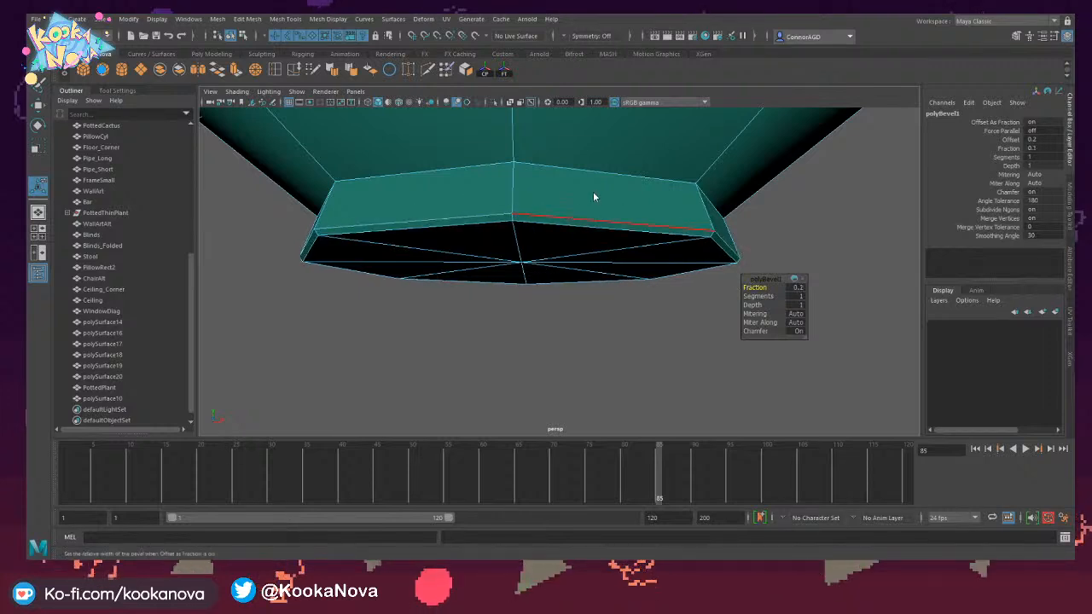
Select the edge loops bordering the narrow bevel around the coffee cup's base and soften them.
{"action": "key", "text": "q"}
{"action": "left_click", "coordinate": [592, 223]}
{"action": "double_click", "coordinate": [589, 229], "text": "shift"}
{"action": "left_click_drag", "start_coordinate": [588, 229], "coordinate": [590, 213], "text": "alt"}
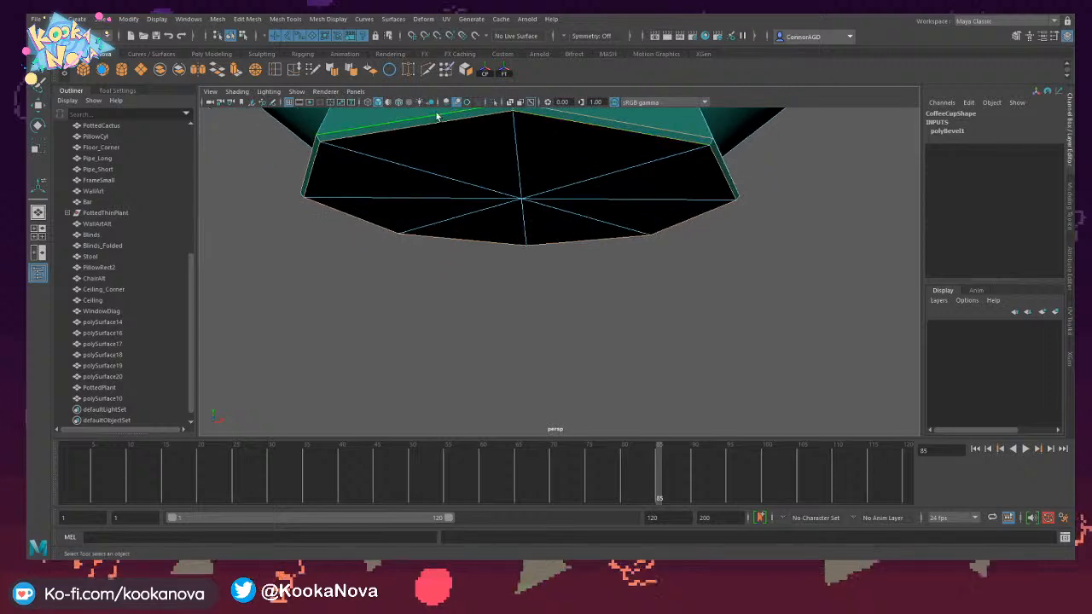
{"action": "left_click", "coordinate": [350, 74]}
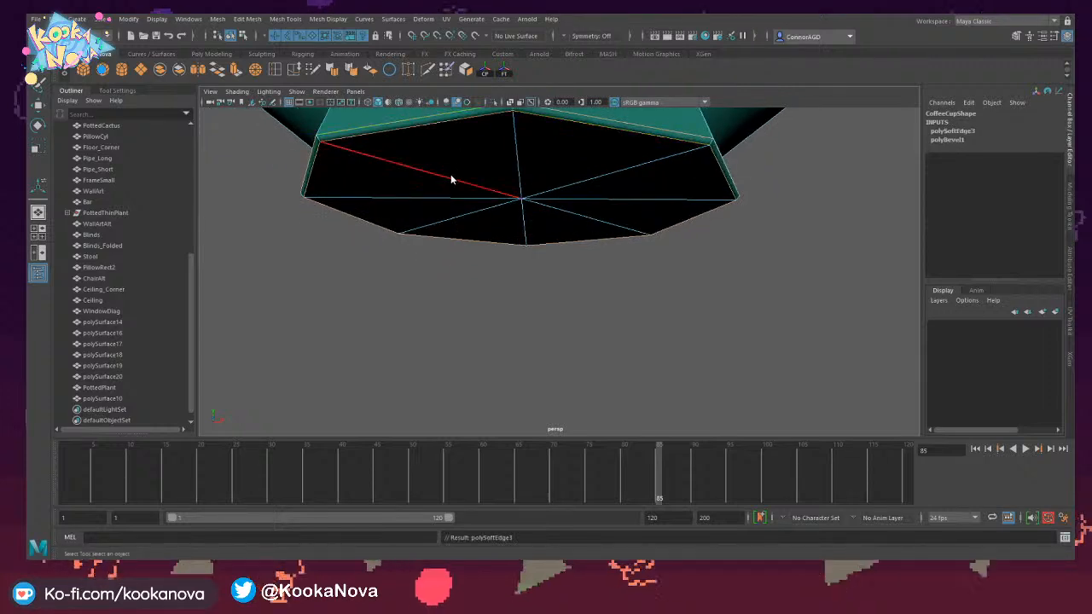
Select the centre vertex of the cup's underside, reset the Move tool's pivot, and raise the vertex slightly into the base.
{"action": "key", "text": "F11"}
{"action": "key", "text": "F9"}
{"action": "left_click", "coordinate": [521, 199]}
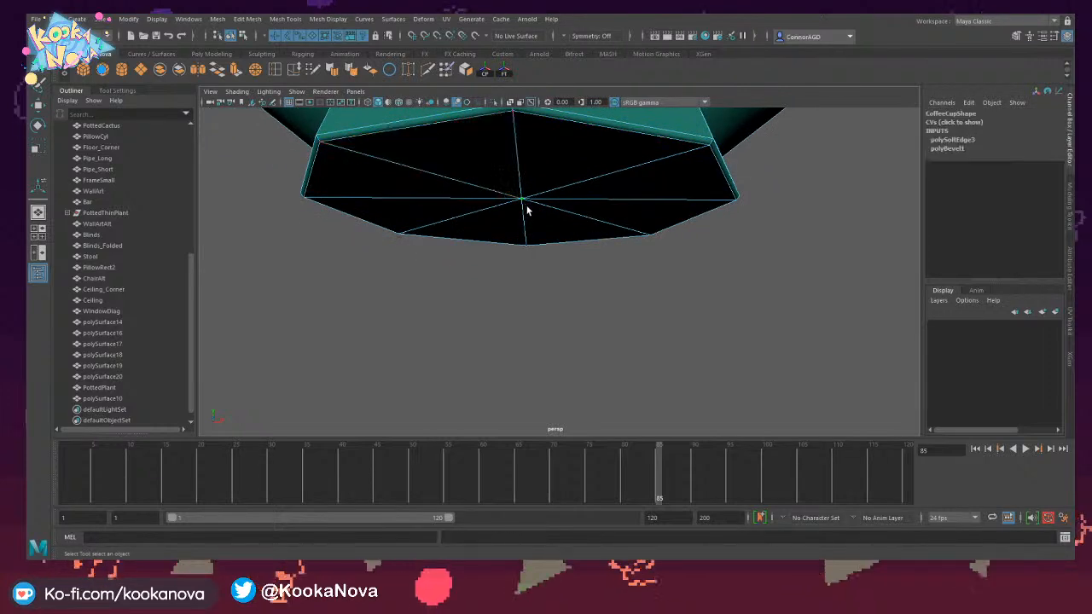
{"action": "key", "text": "w"}
{"action": "left_click_drag", "start_coordinate": [525, 208], "coordinate": [524, 221], "text": "alt"}
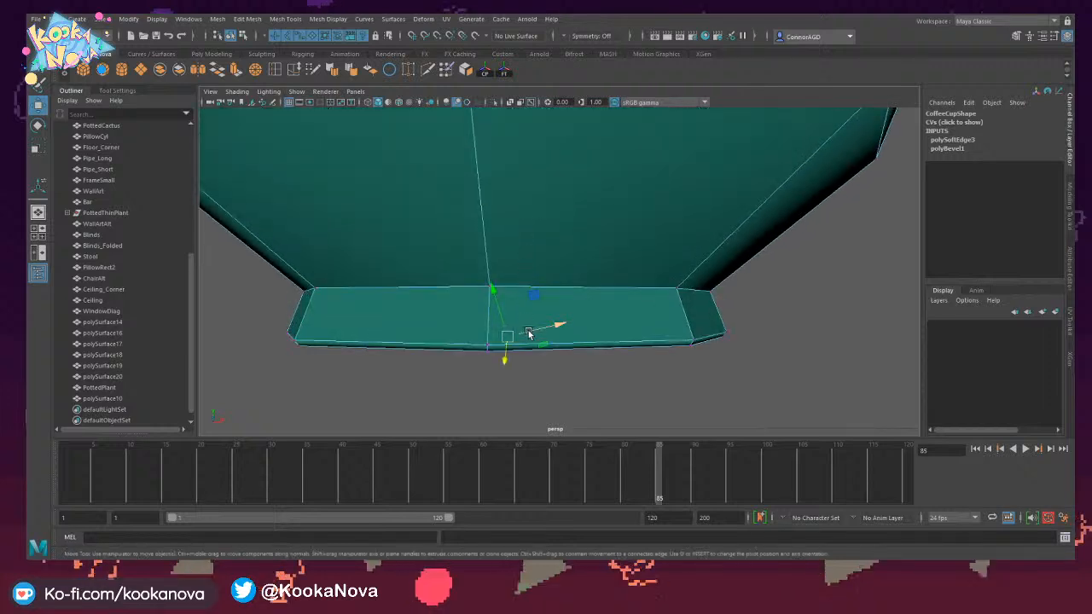
{"action": "left_click_drag", "start_coordinate": [528, 319], "coordinate": [529, 307], "text": "alt"}
{"action": "left_click", "coordinate": [117, 90]}
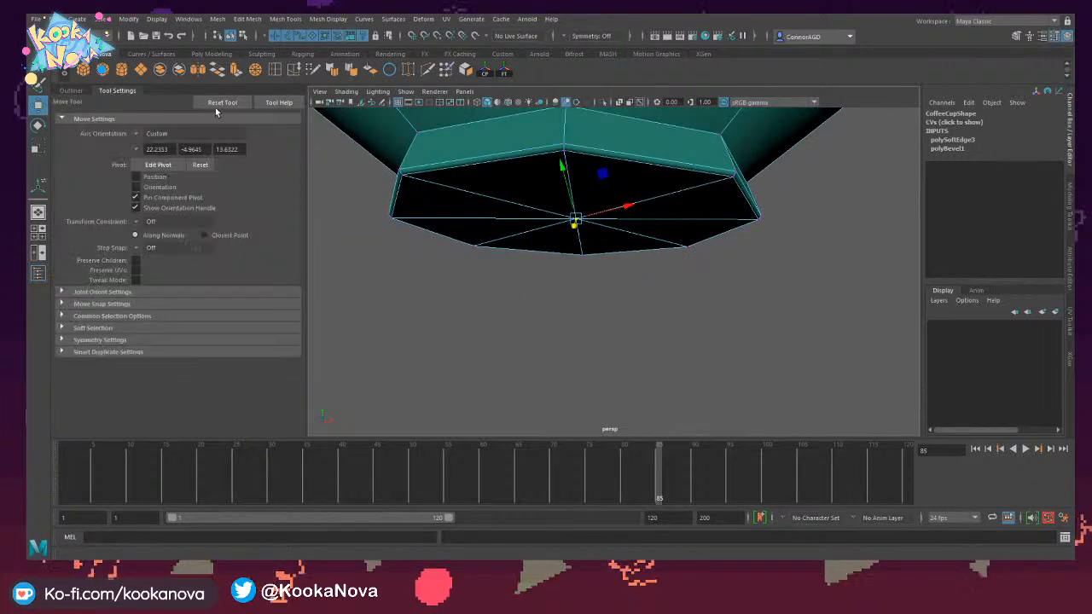
{"action": "left_click", "coordinate": [199, 165]}
{"action": "left_click_drag", "start_coordinate": [572, 202], "coordinate": [514, 182], "text": "alt"}
{"action": "scroll", "coordinate": [570, 217], "scroll_direction": "down", "scroll_amount": 8}
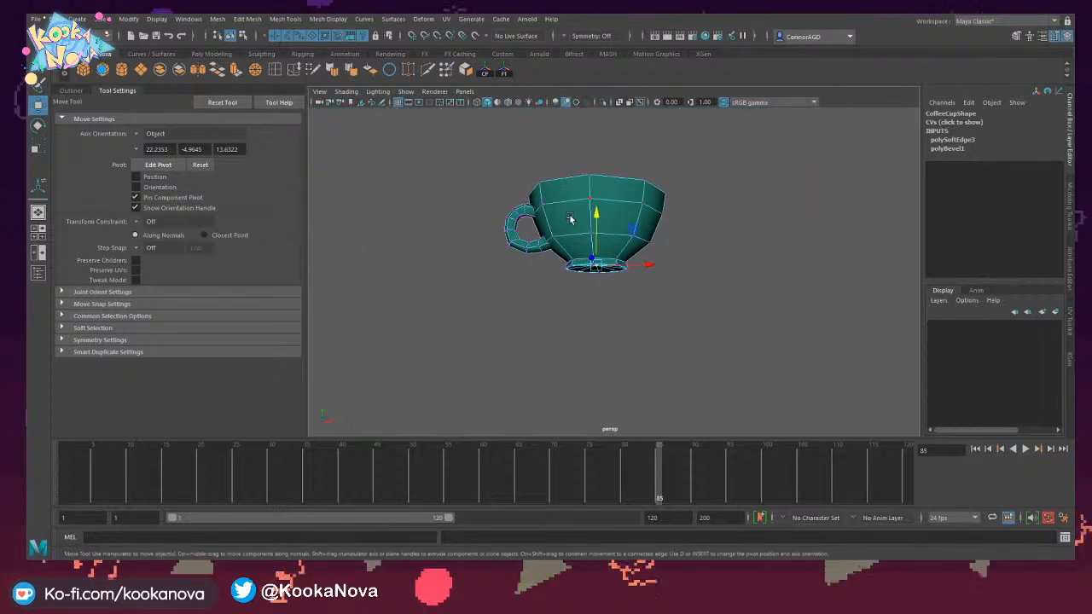
Deselect the cup in object mode and examine the shading of its base from below.
{"action": "right_click_drag", "start_coordinate": [608, 205], "coordinate": [648, 183]}
{"action": "left_click", "coordinate": [680, 243]}
{"action": "left_click_drag", "start_coordinate": [680, 244], "coordinate": [633, 258], "text": "alt"}
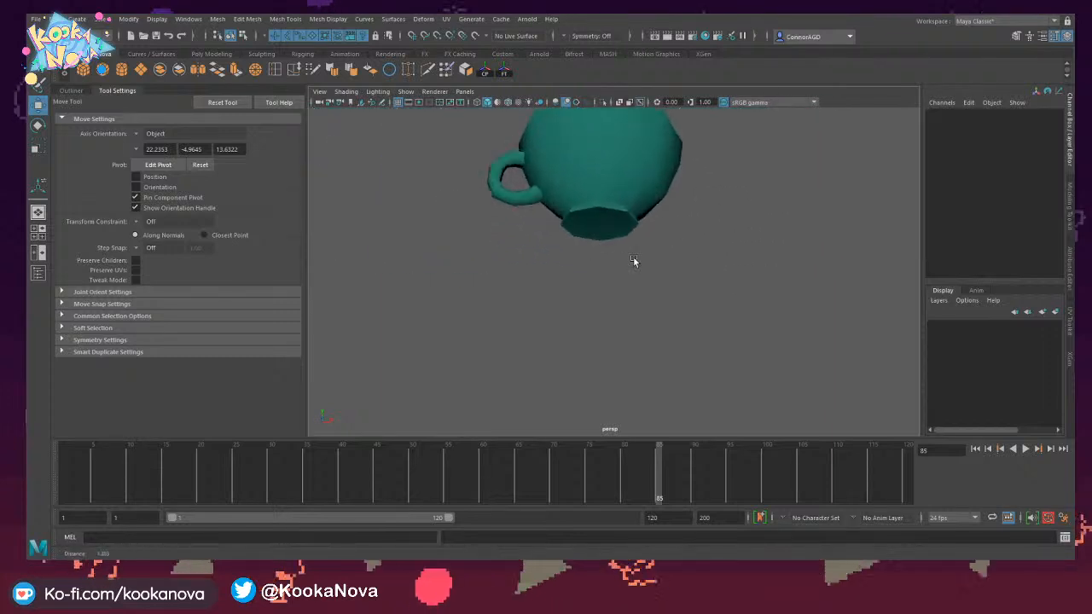
{"action": "right_click_drag", "start_coordinate": [634, 258], "coordinate": [760, 257], "text": "alt"}
{"action": "left_click_drag", "start_coordinate": [604, 214], "coordinate": [609, 257], "text": "alt"}
{"action": "mouse_move", "coordinate": [609, 258]}
{"action": "right_mouse_down", "text": "alt"}
{"action": "mouse_move", "coordinate": [625, 262]}
{"action": "mouse_move", "coordinate": [608, 257]}
{"action": "right_mouse_up", "text": "alt"}
{"action": "left_click_drag", "start_coordinate": [609, 256], "coordinate": [613, 251], "text": "alt"}
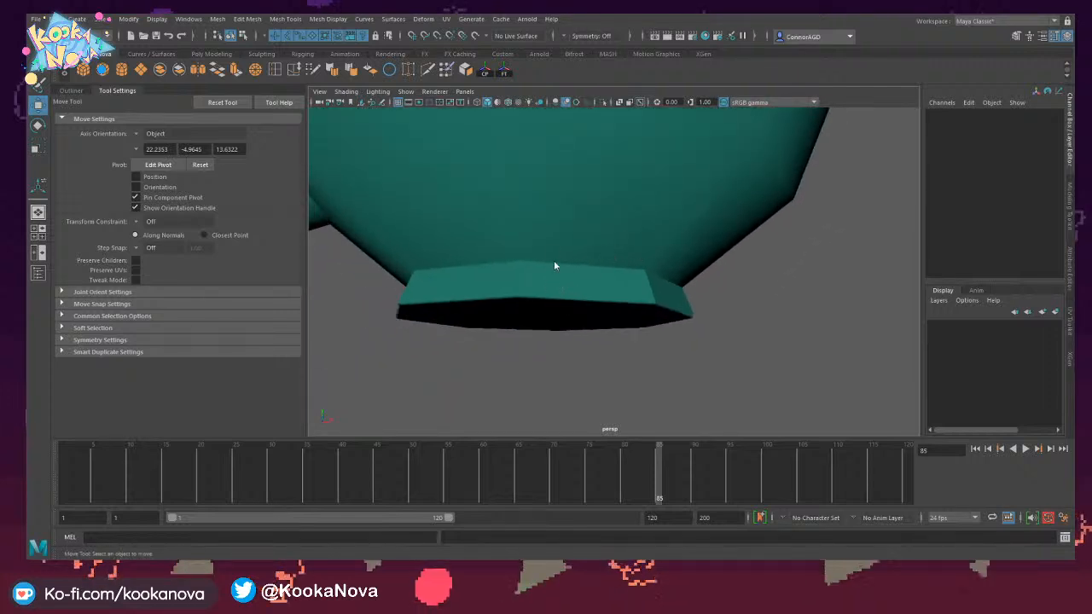
Select the ring of upright edges around the cup's foot and soften them.
{"action": "right_click_drag", "start_coordinate": [555, 265], "coordinate": [552, 236]}
{"action": "left_click", "coordinate": [520, 275]}
{"action": "double_click", "coordinate": [648, 288], "text": "shift"}
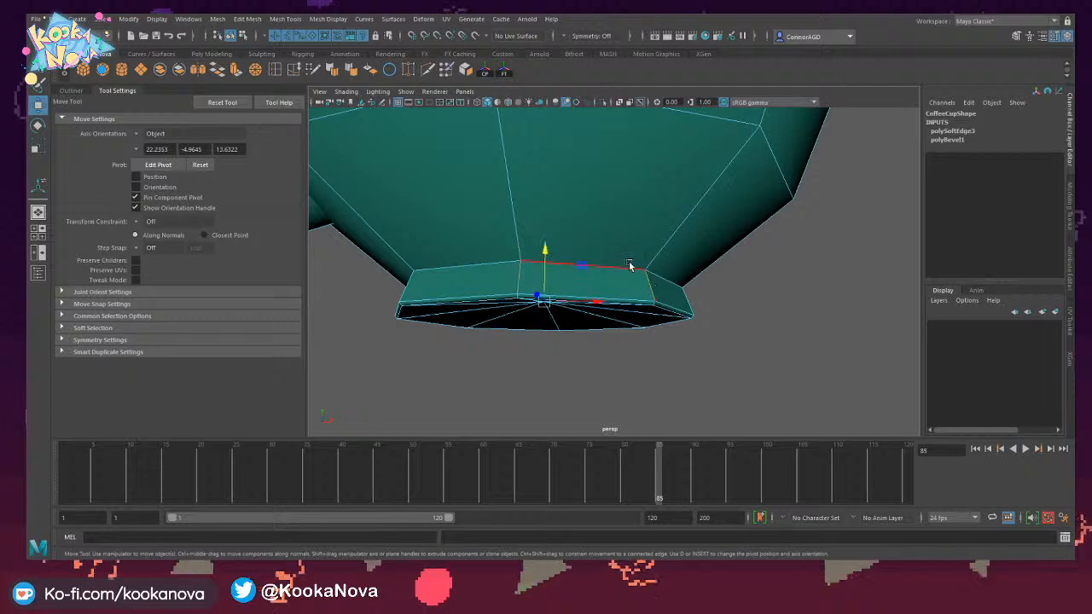
{"action": "left_click", "coordinate": [353, 70]}
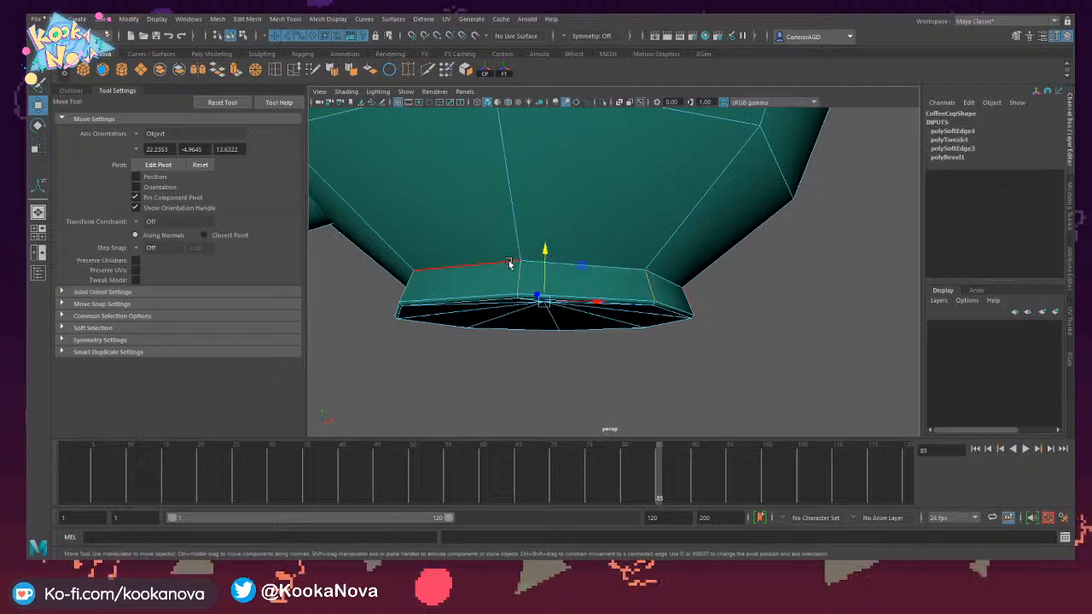
Bevel the edge loop where the cup's foot meets the bowl.
{"action": "key", "text": "ctrl+b"}
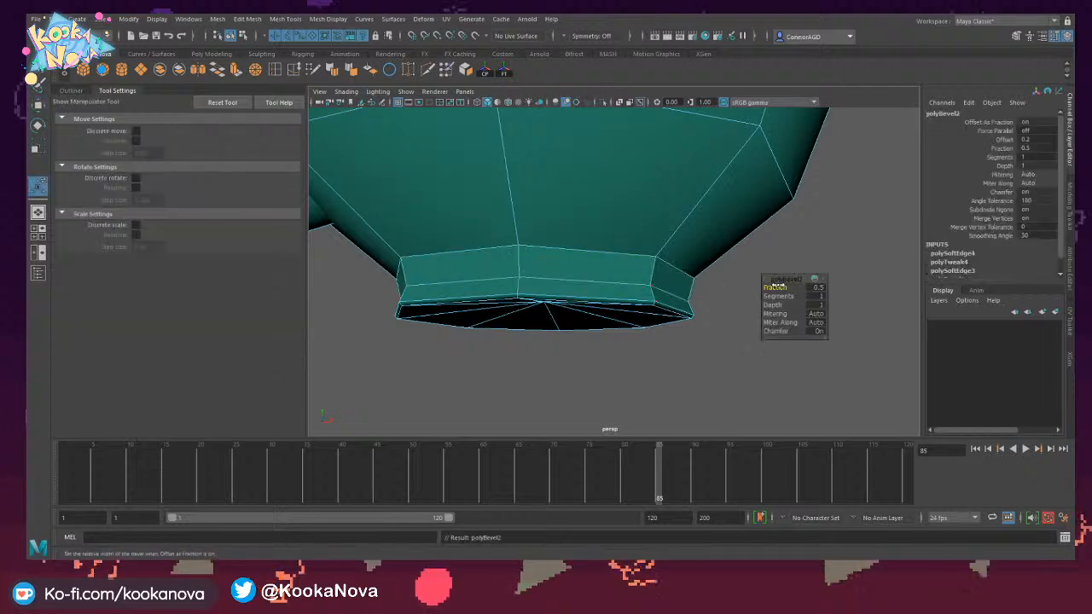
Set the bevel fraction on the upper edge loop of the cup's foot to 0.1 and soften the beveled edges.
{"action": "left_click_drag", "start_coordinate": [776, 286], "coordinate": [771, 287]}
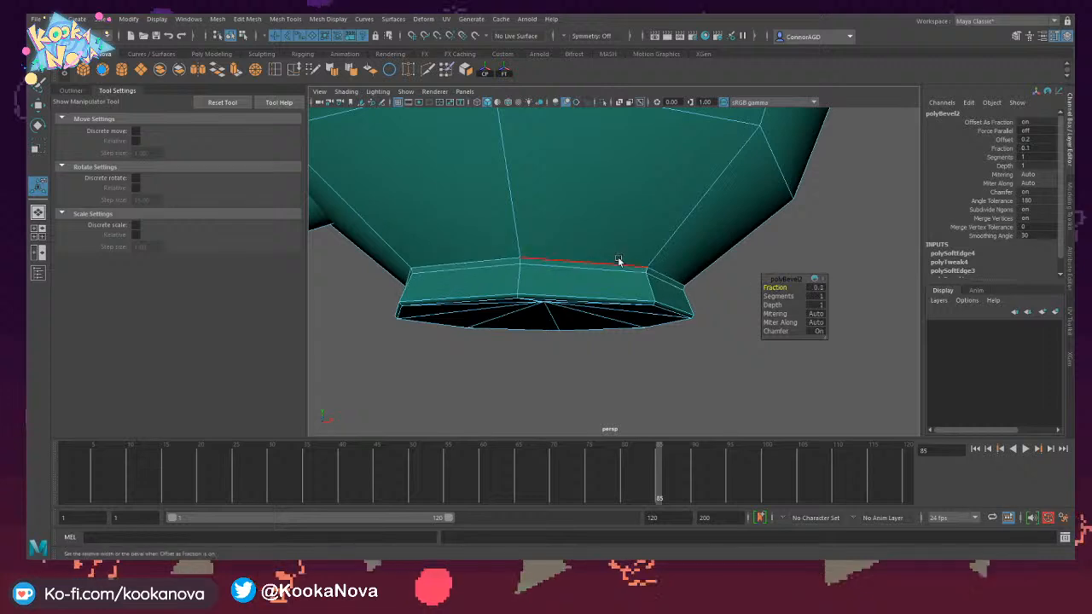
{"action": "key", "text": "q"}
{"action": "left_click", "coordinate": [556, 258]}
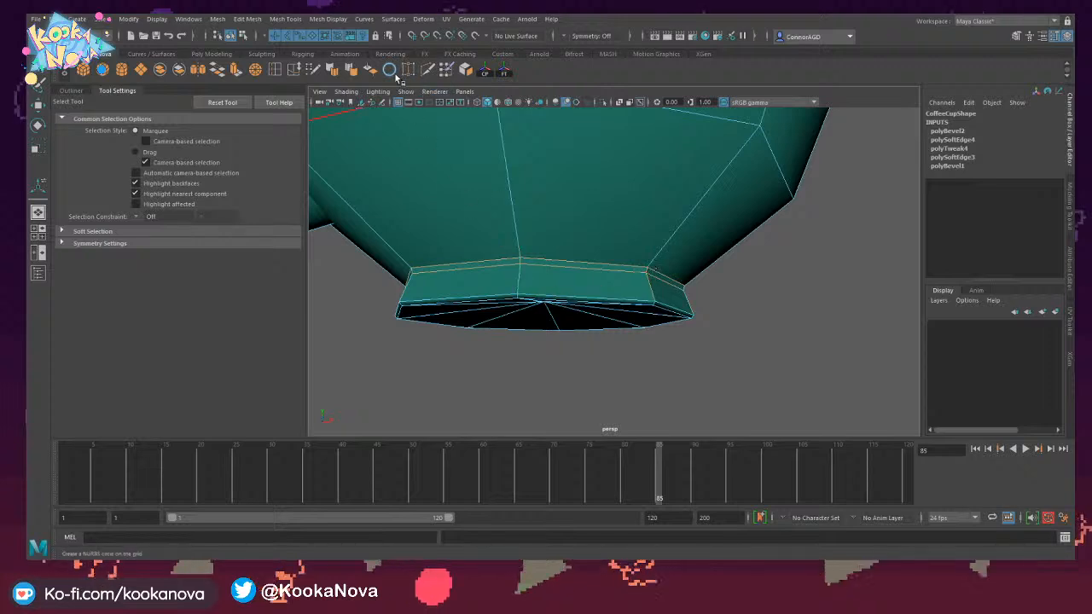
{"action": "left_click", "coordinate": [356, 71]}
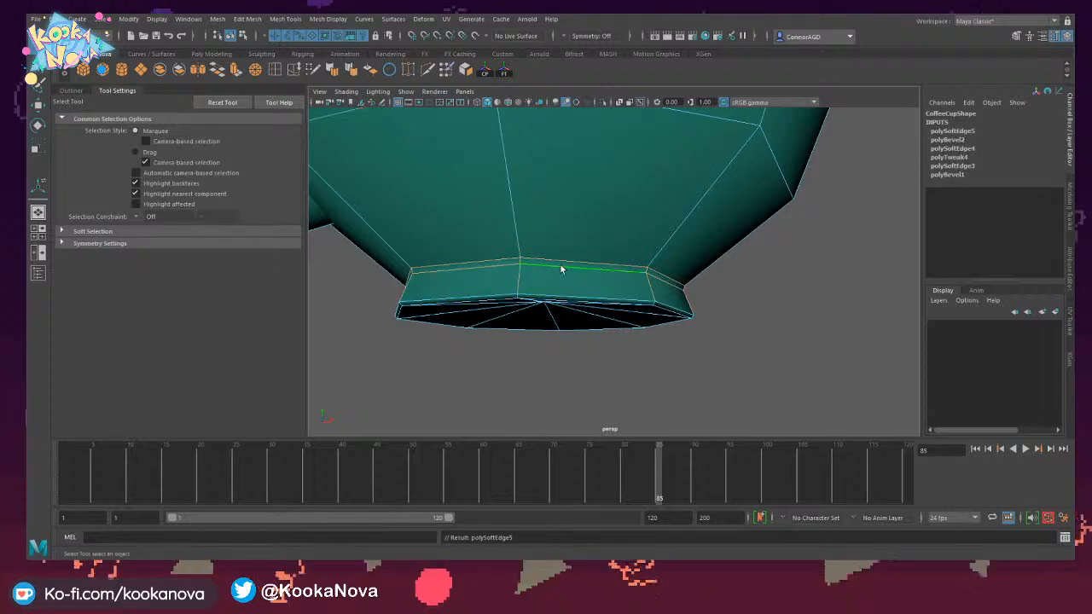
{"action": "left_click", "coordinate": [766, 313]}
Select all eight triangular faces on the underside of the cup's foot and flatten them by scaling along the vertical axis.
{"action": "scroll", "coordinate": [594, 264], "scroll_direction": "down", "scroll_amount": 8}
{"action": "scroll", "coordinate": [599, 247], "scroll_direction": "up", "scroll_amount": 5}
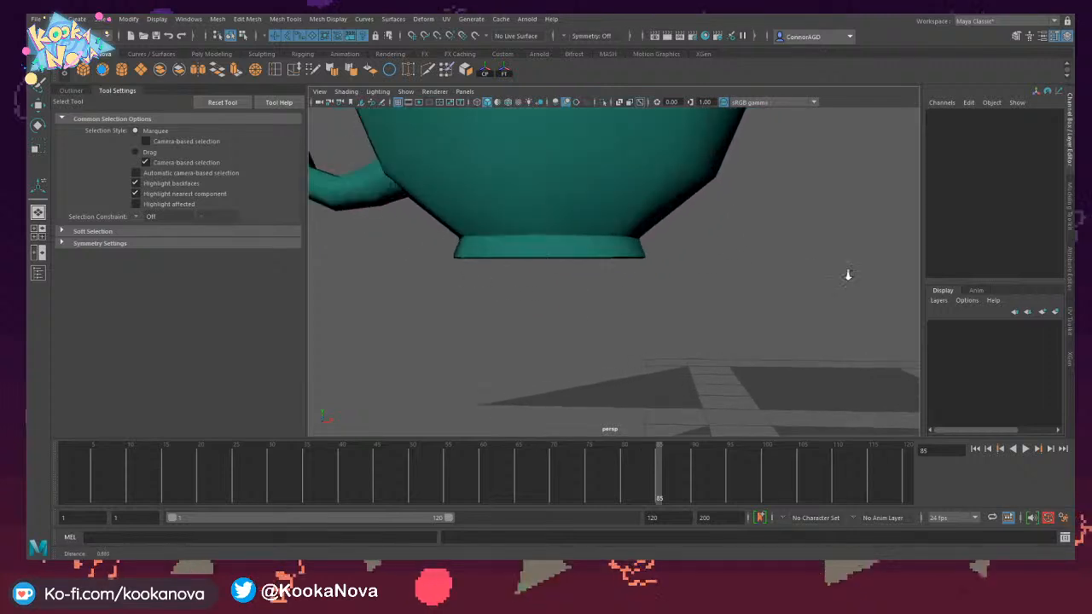
{"action": "mouse_move", "coordinate": [597, 244]}
{"action": "left_mouse_down", "text": "alt"}
{"action": "mouse_move", "coordinate": [580, 210]}
{"action": "mouse_move", "coordinate": [592, 232]}
{"action": "mouse_move", "coordinate": [605, 202]}
{"action": "mouse_move", "coordinate": [585, 196]}
{"action": "mouse_move", "coordinate": [592, 248]}
{"action": "left_mouse_up", "text": "alt"}
{"action": "middle_click_drag", "start_coordinate": [593, 248], "coordinate": [630, 210], "text": "alt"}
{"action": "scroll", "coordinate": [602, 242], "scroll_direction": "up", "scroll_amount": 1}
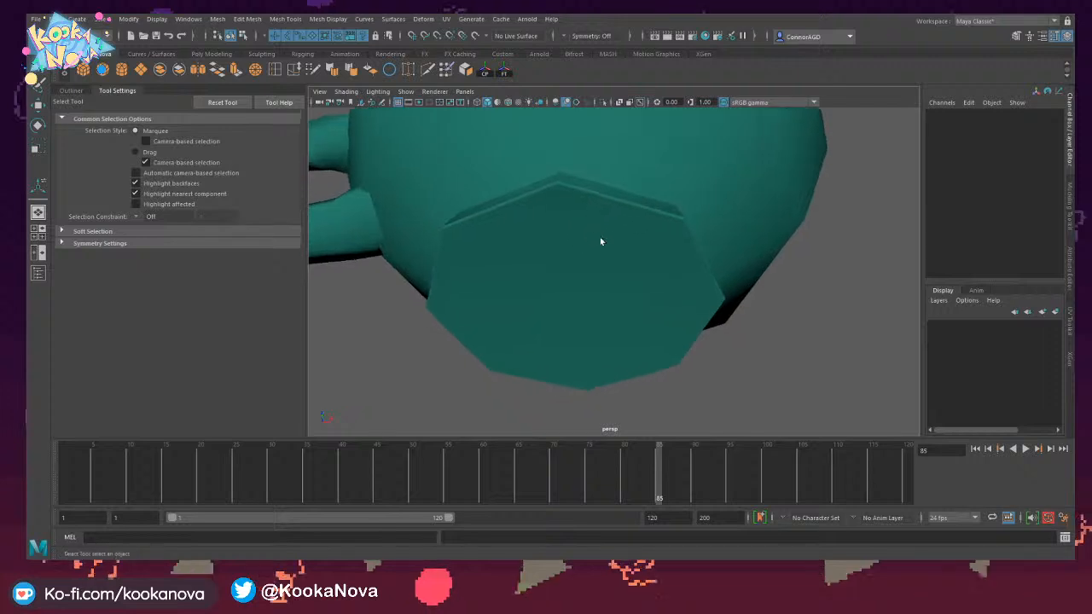
{"action": "left_click", "coordinate": [560, 216]}
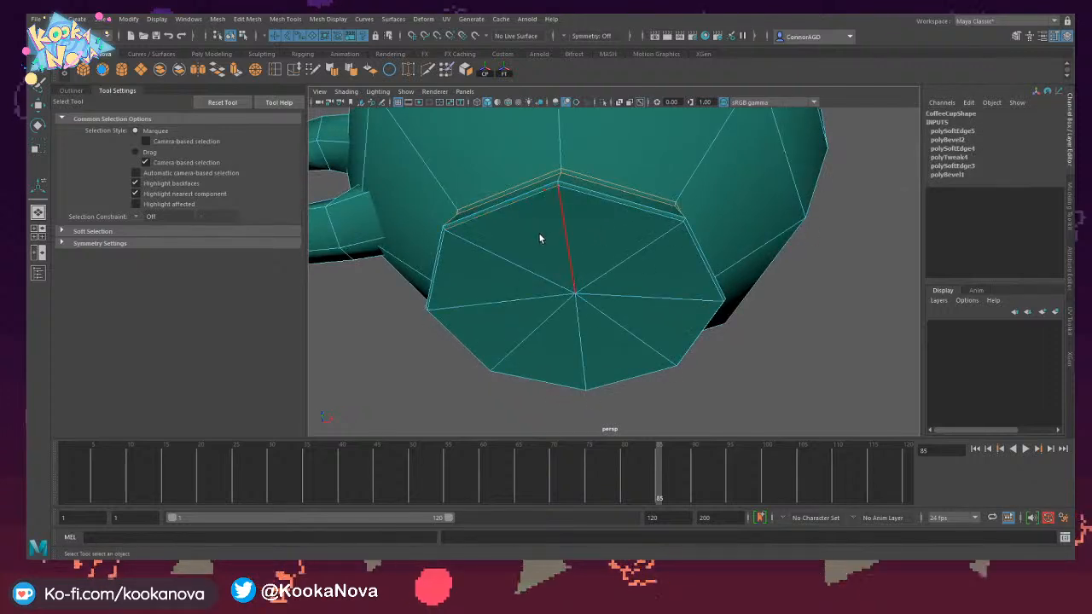
{"action": "left_click", "coordinate": [577, 296]}
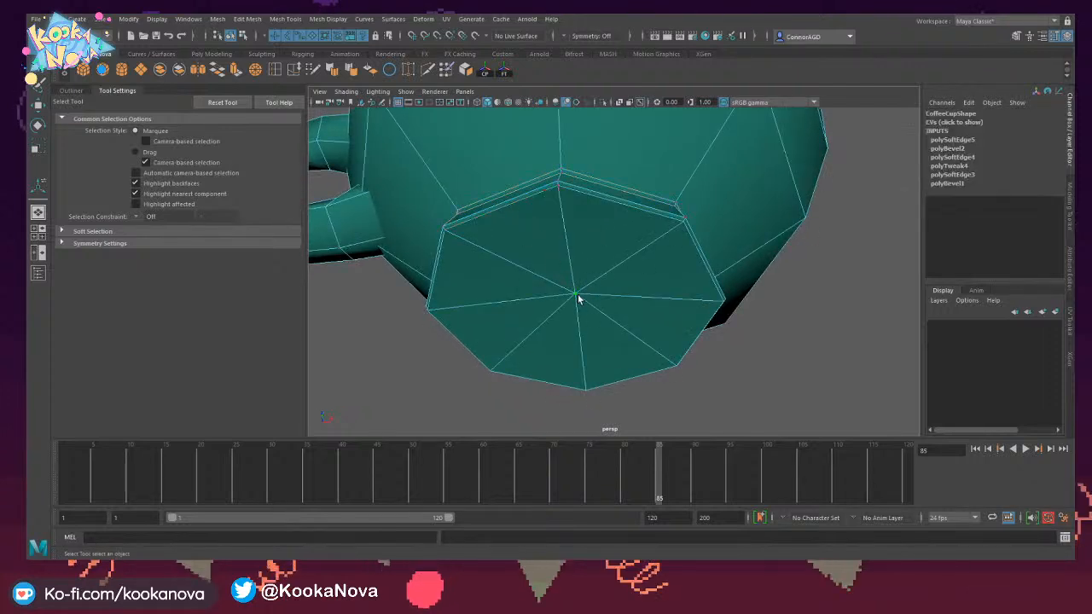
{"action": "left_click", "coordinate": [540, 232]}
{"action": "left_click", "coordinate": [509, 282], "text": "shift"}
{"action": "left_click", "coordinate": [507, 319], "text": "shift"}
{"action": "left_click", "coordinate": [559, 347], "text": "shift"}
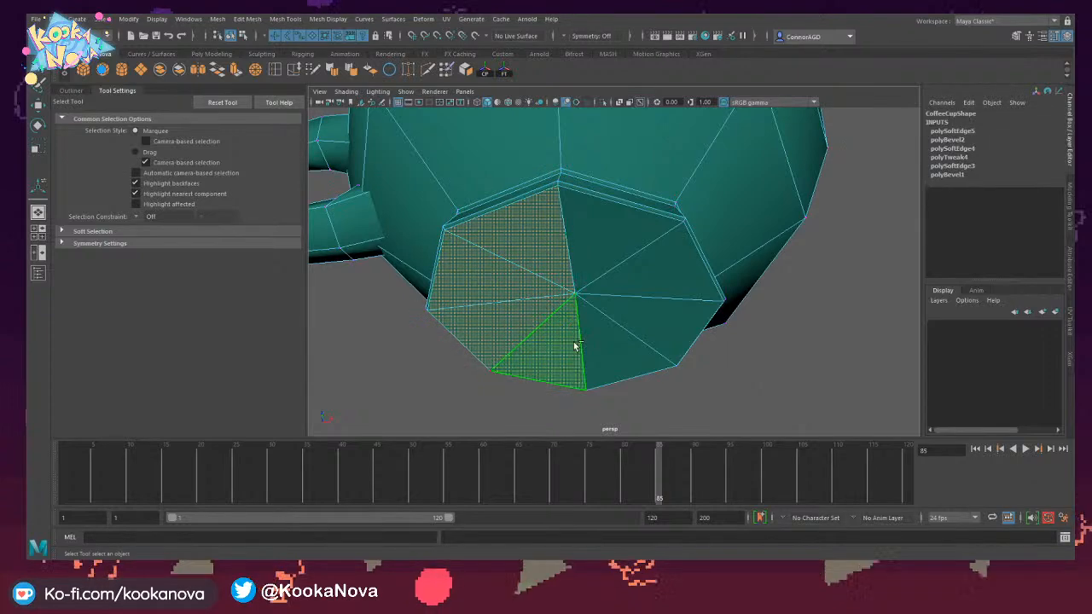
{"action": "left_click", "coordinate": [604, 343], "text": "shift"}
{"action": "left_click", "coordinate": [636, 314], "text": "shift"}
{"action": "left_click", "coordinate": [633, 275], "text": "shift"}
{"action": "left_click", "coordinate": [595, 233], "text": "shift"}
{"action": "left_click_drag", "start_coordinate": [594, 254], "coordinate": [592, 287], "text": "alt"}
{"action": "key", "text": "f"}
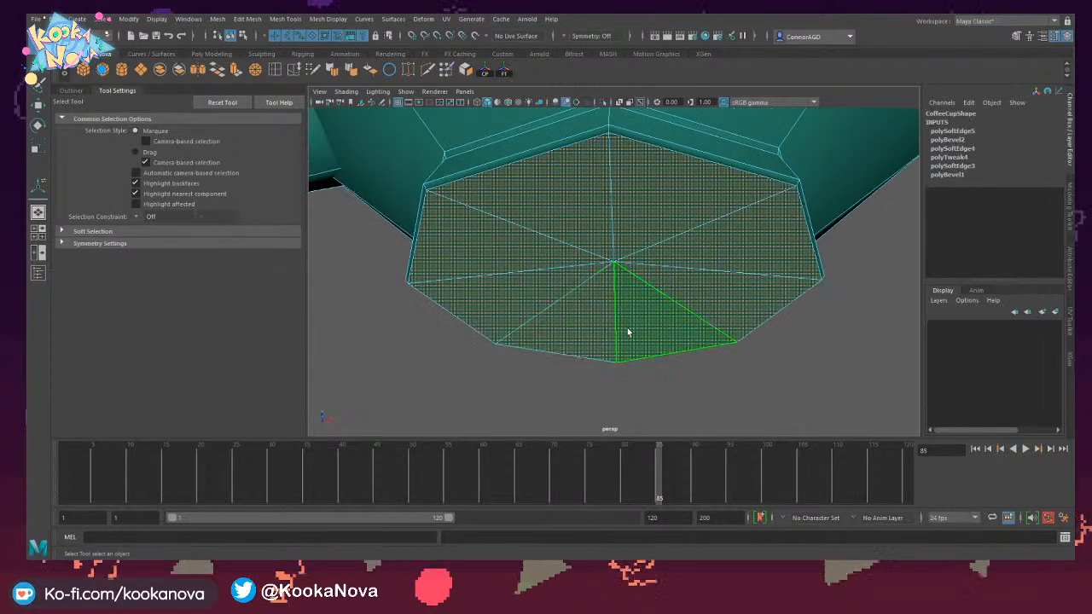
{"action": "left_click_drag", "start_coordinate": [627, 328], "coordinate": [630, 334], "text": "alt"}
{"action": "middle_click_drag", "start_coordinate": [632, 334], "coordinate": [641, 247], "text": "alt"}
{"action": "right_click_drag", "start_coordinate": [641, 248], "coordinate": [589, 247], "text": "alt"}
{"action": "left_click_drag", "start_coordinate": [589, 246], "coordinate": [592, 254], "text": "alt"}
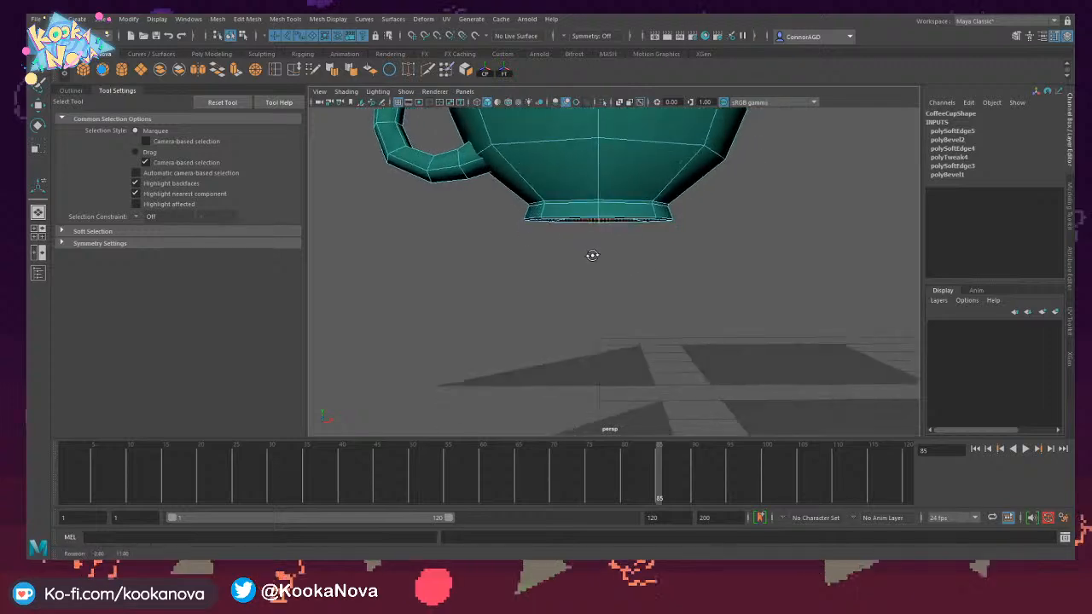
{"action": "middle_click_drag", "start_coordinate": [592, 254], "coordinate": [599, 261], "text": "alt"}
{"action": "right_click_drag", "start_coordinate": [599, 264], "coordinate": [654, 248], "text": "alt"}
{"action": "left_click_drag", "start_coordinate": [653, 248], "coordinate": [654, 244], "text": "alt"}
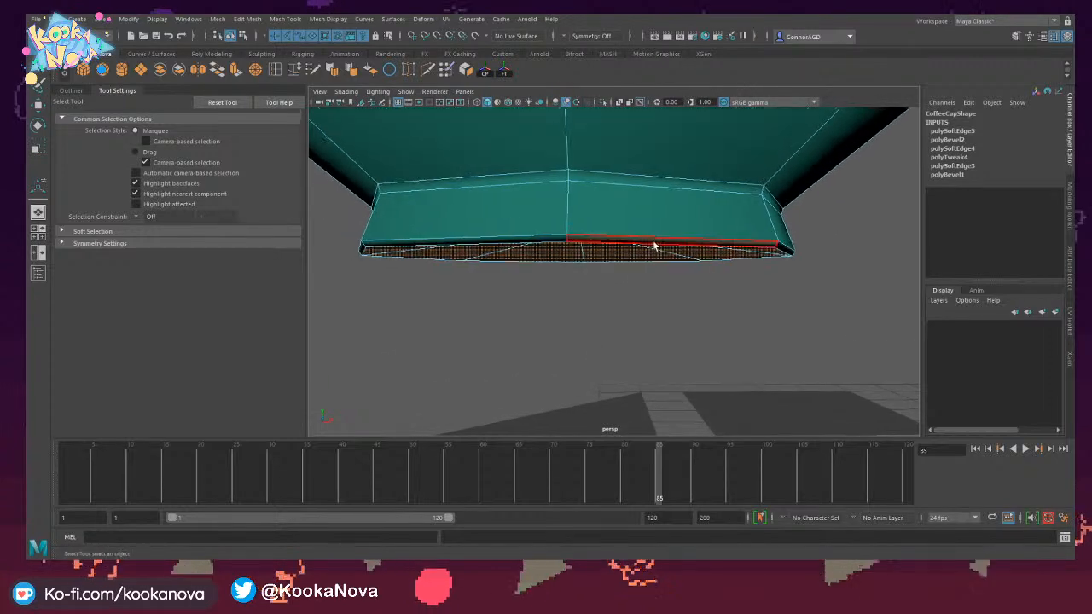
{"action": "key", "text": "r"}
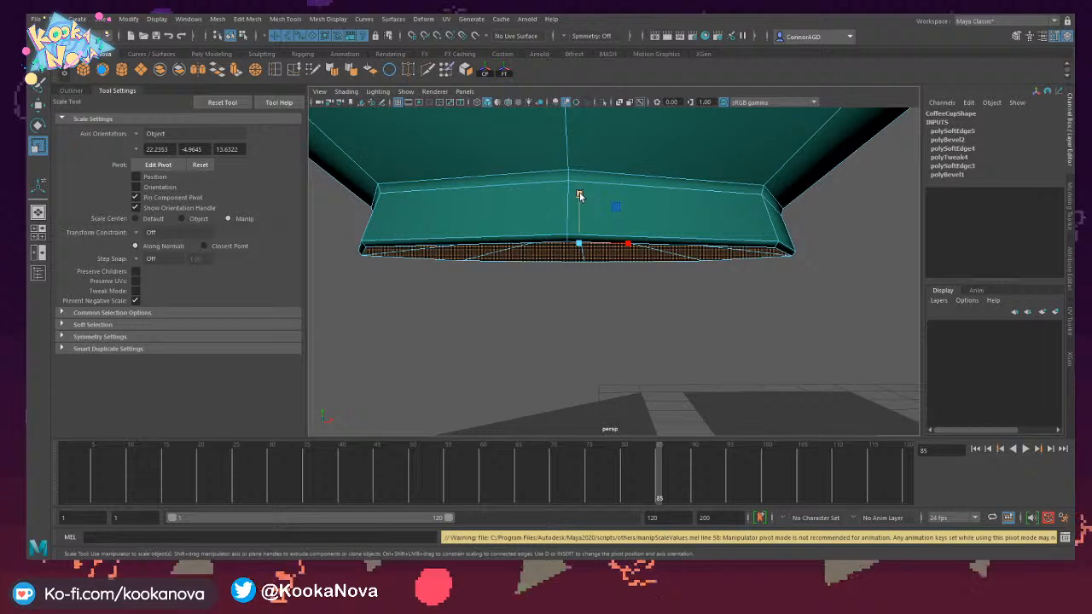
{"action": "left_click_drag", "start_coordinate": [578, 195], "coordinate": [561, 381]}
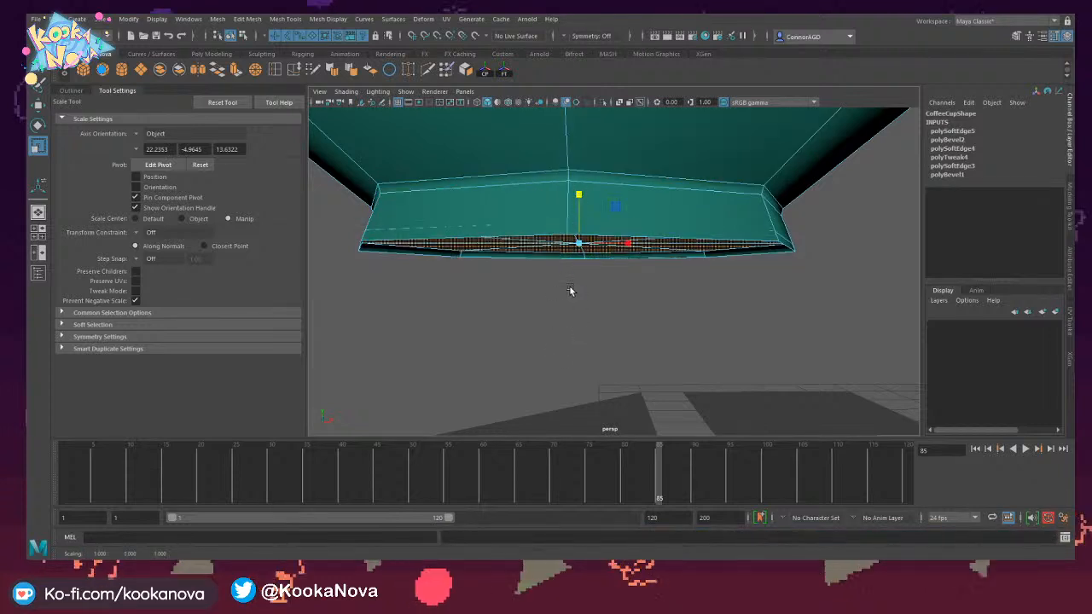
Move the underside faces of the foot slightly downward and return to object mode with nothing selected.
{"action": "key", "text": "w"}
{"action": "left_click_drag", "start_coordinate": [577, 198], "coordinate": [579, 208]}
{"action": "right_click_drag", "start_coordinate": [639, 199], "coordinate": [691, 171]}
{"action": "left_click", "coordinate": [809, 225]}
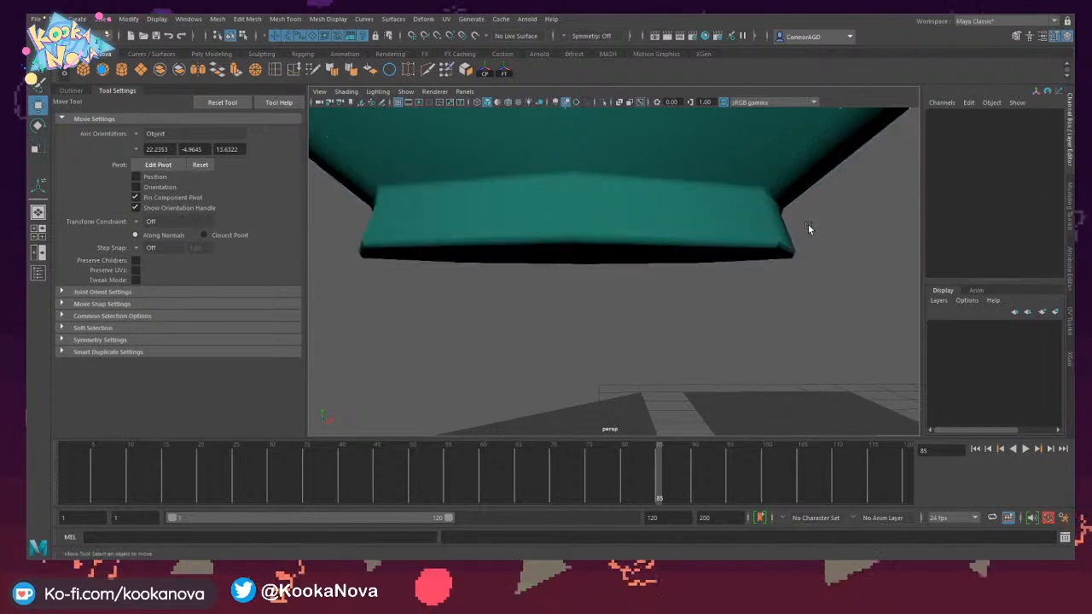
Soften the edge loops around the bottom rim of the cup's foot and return to object mode.
{"action": "right_click_drag", "start_coordinate": [808, 227], "coordinate": [751, 241], "text": "alt"}
{"action": "left_click_drag", "start_coordinate": [751, 241], "coordinate": [679, 234], "text": "alt"}
{"action": "right_click_drag", "start_coordinate": [678, 235], "coordinate": [644, 240], "text": "alt"}
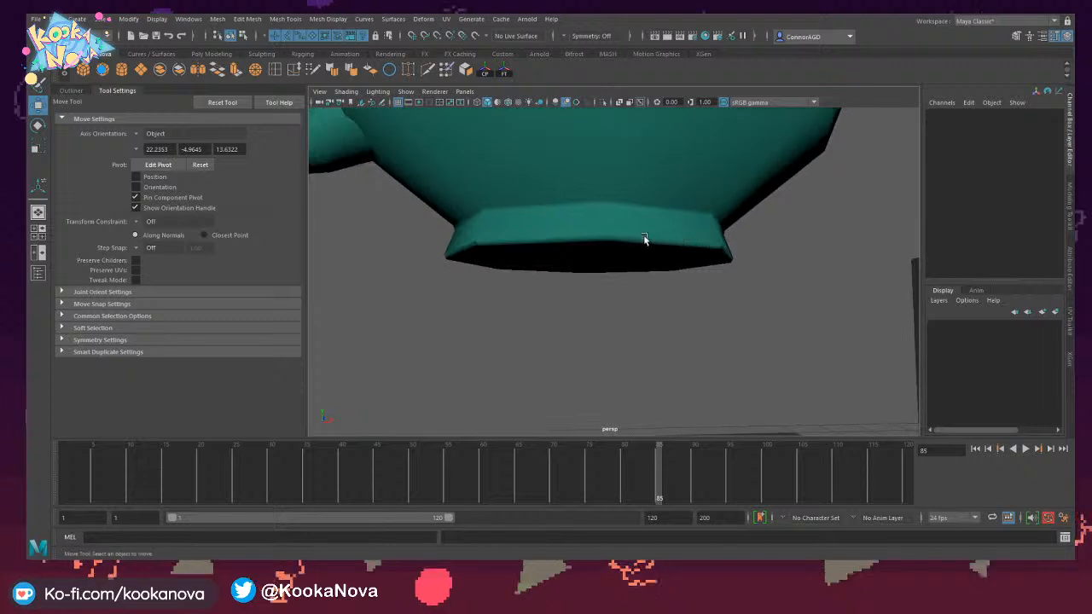
{"action": "left_click", "coordinate": [634, 217]}
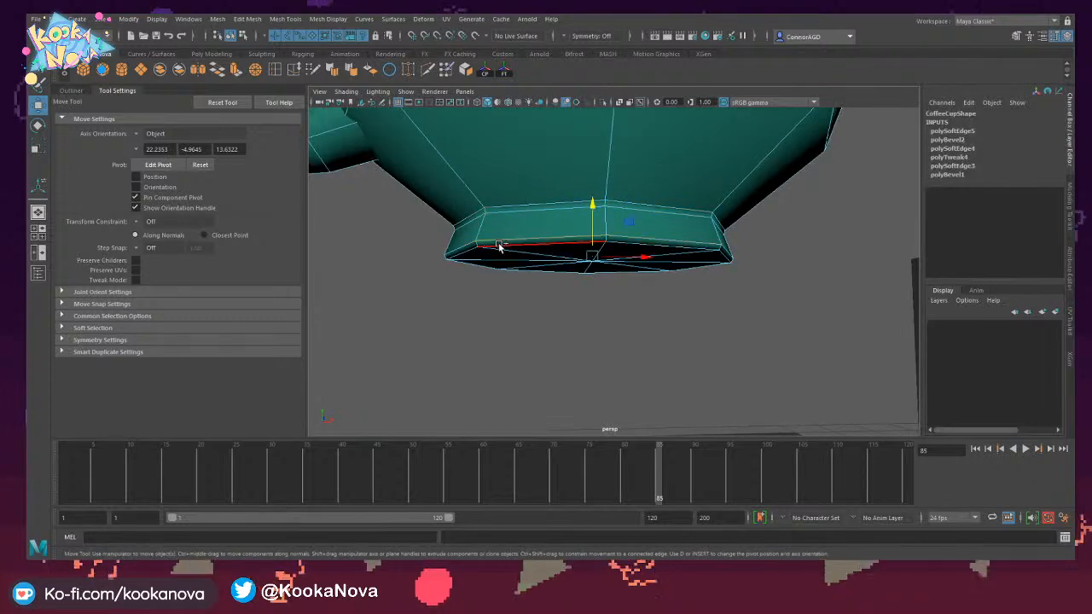
{"action": "right_click_drag", "start_coordinate": [477, 246], "coordinate": [600, 215], "text": "alt"}
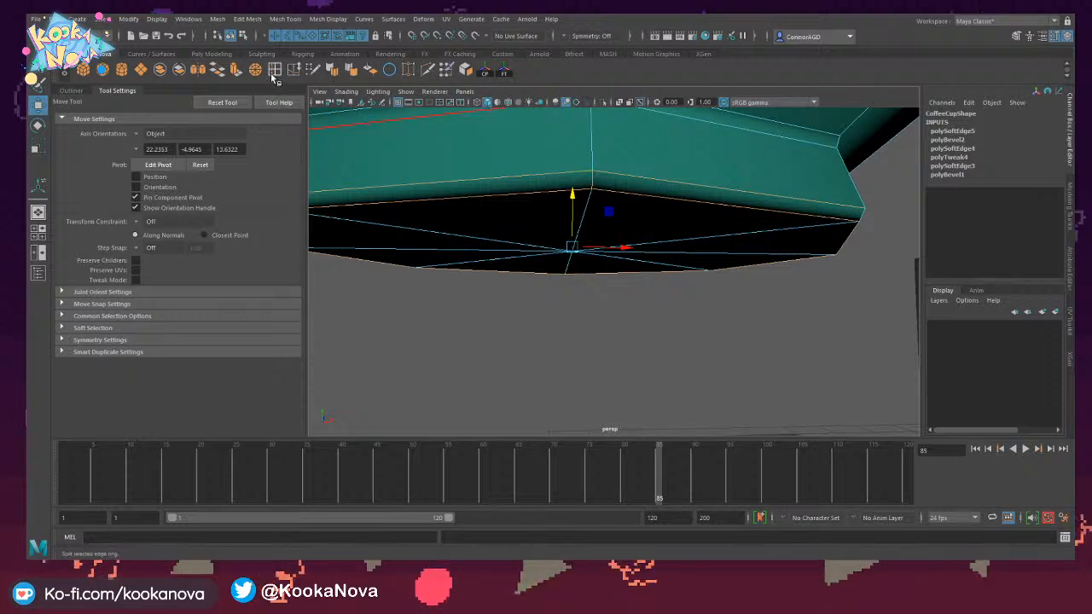
{"action": "left_click", "coordinate": [334, 73]}
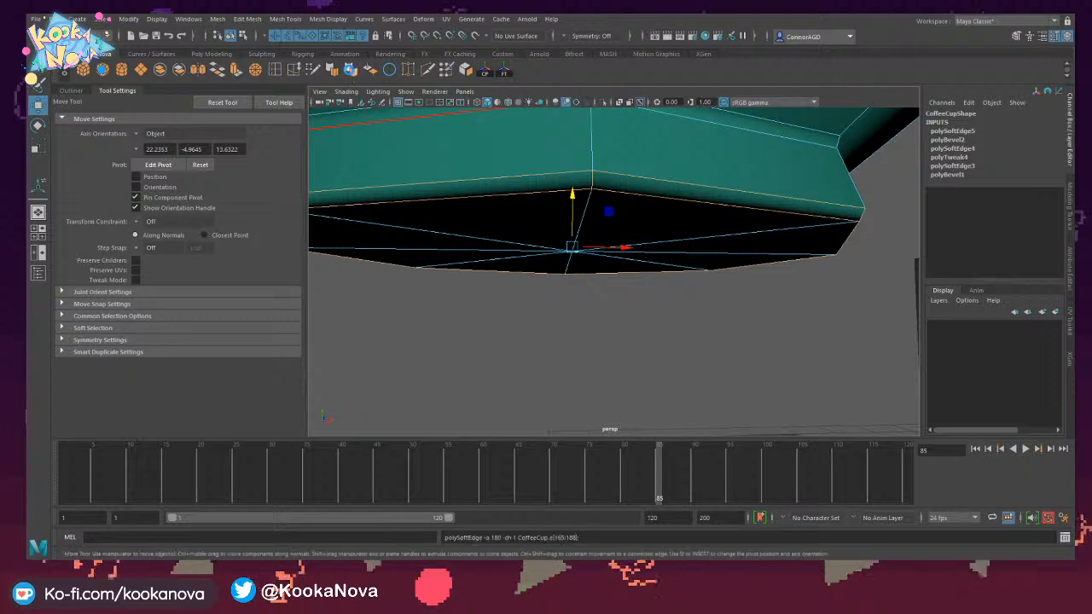
{"action": "right_click_drag", "start_coordinate": [731, 151], "coordinate": [768, 123]}
{"action": "left_click", "coordinate": [812, 315]}
Examine the cup's silhouette and shading from the side and from above.
{"action": "right_click_drag", "start_coordinate": [812, 315], "coordinate": [675, 288], "text": "alt"}
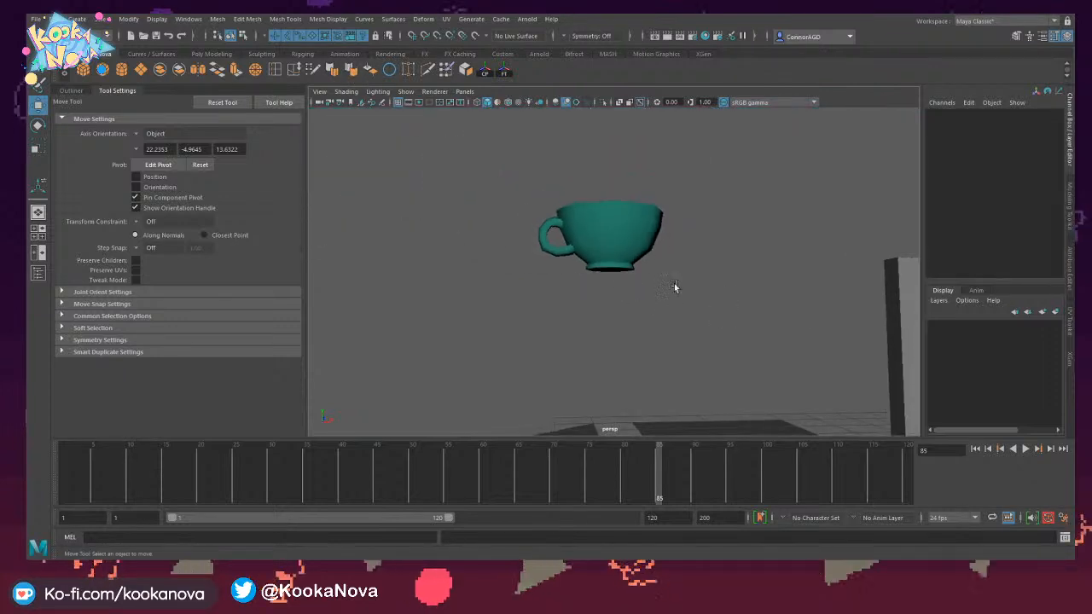
{"action": "left_click_drag", "start_coordinate": [675, 287], "coordinate": [641, 265], "text": "alt"}
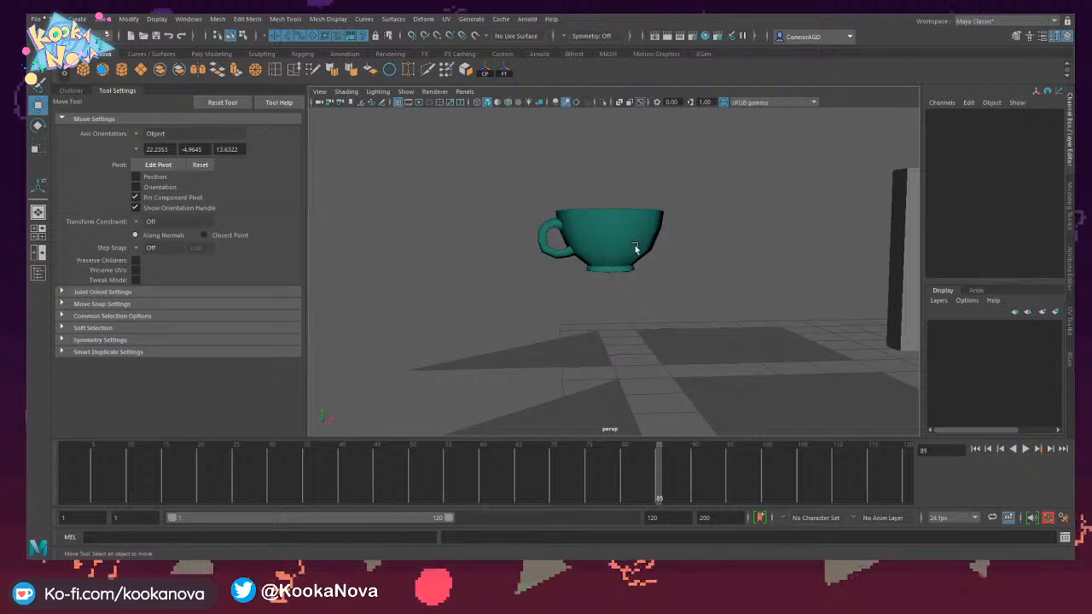
{"action": "left_click_drag", "start_coordinate": [587, 206], "coordinate": [629, 270], "text": "alt"}
{"action": "right_click_drag", "start_coordinate": [629, 271], "coordinate": [762, 299], "text": "alt"}
{"action": "left_click_drag", "start_coordinate": [617, 229], "coordinate": [614, 264], "text": "alt"}
{"action": "middle_click_drag", "start_coordinate": [614, 264], "coordinate": [619, 309], "text": "alt"}
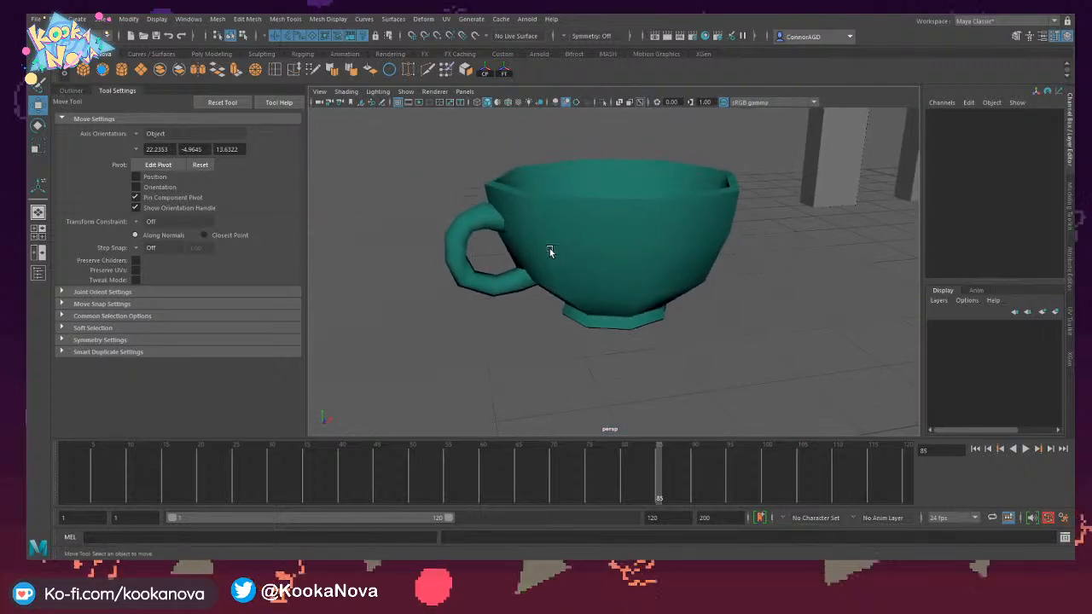
{"action": "left_click_drag", "start_coordinate": [551, 251], "coordinate": [600, 244], "text": "alt"}
{"action": "right_click_drag", "start_coordinate": [599, 243], "coordinate": [558, 246], "text": "alt"}
{"action": "left_click_drag", "start_coordinate": [558, 246], "coordinate": [560, 255], "text": "alt"}
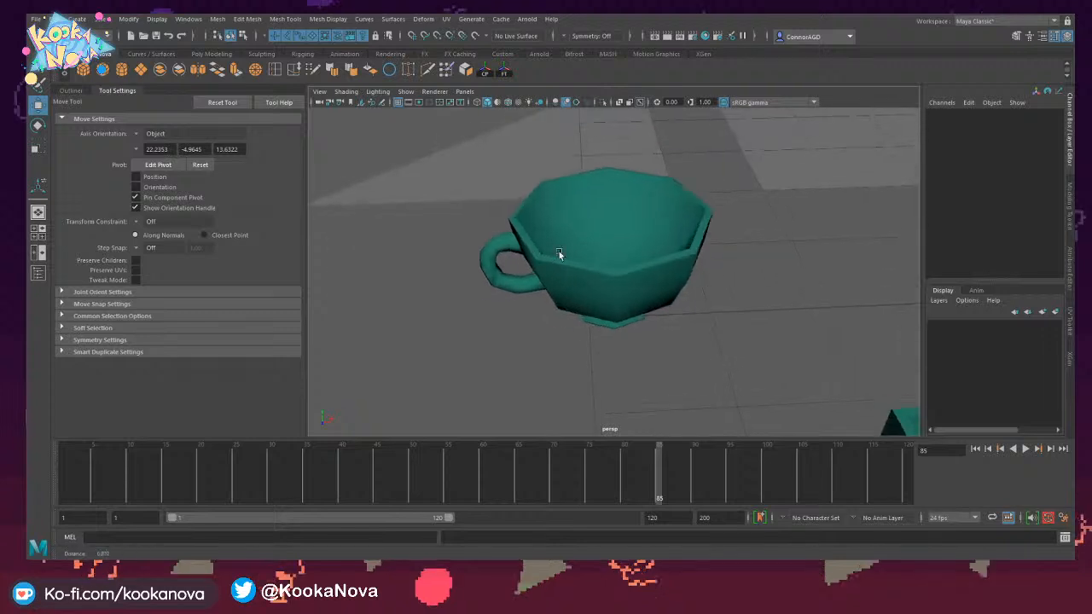
Bevel the outer edge loop of the cup's rim and soften the beveled edges.
{"action": "right_click_drag", "start_coordinate": [559, 255], "coordinate": [616, 272], "text": "alt"}
{"action": "left_click", "coordinate": [595, 233]}
{"action": "left_click_drag", "start_coordinate": [595, 233], "coordinate": [568, 230], "text": "alt"}
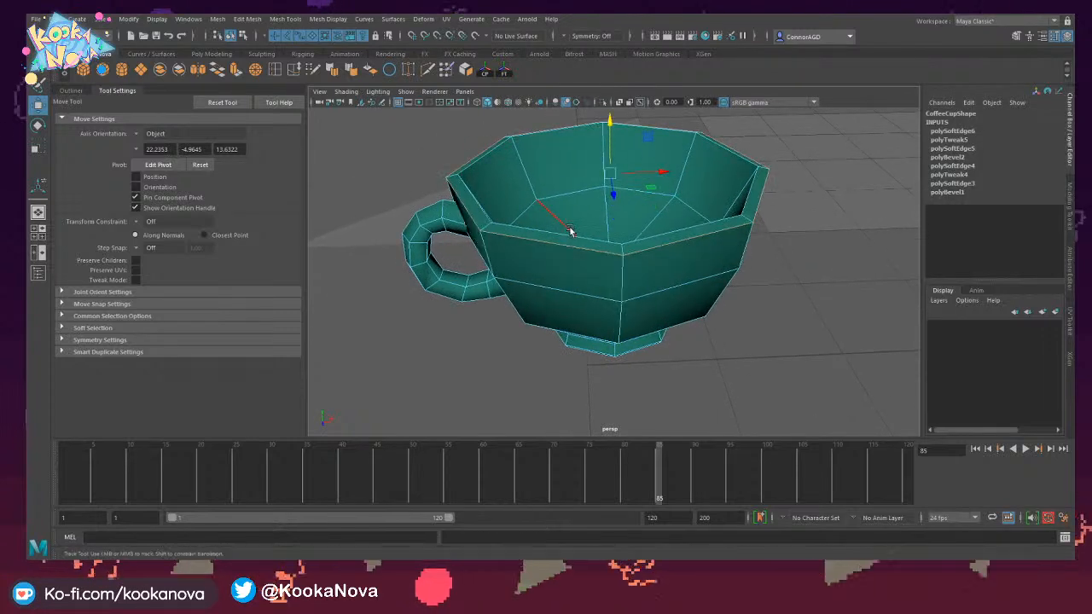
{"action": "mouse_move", "coordinate": [568, 229]}
{"action": "right_mouse_down", "text": "alt"}
{"action": "mouse_move", "coordinate": [578, 236]}
{"action": "mouse_move", "coordinate": [551, 236]}
{"action": "right_mouse_up", "text": "alt"}
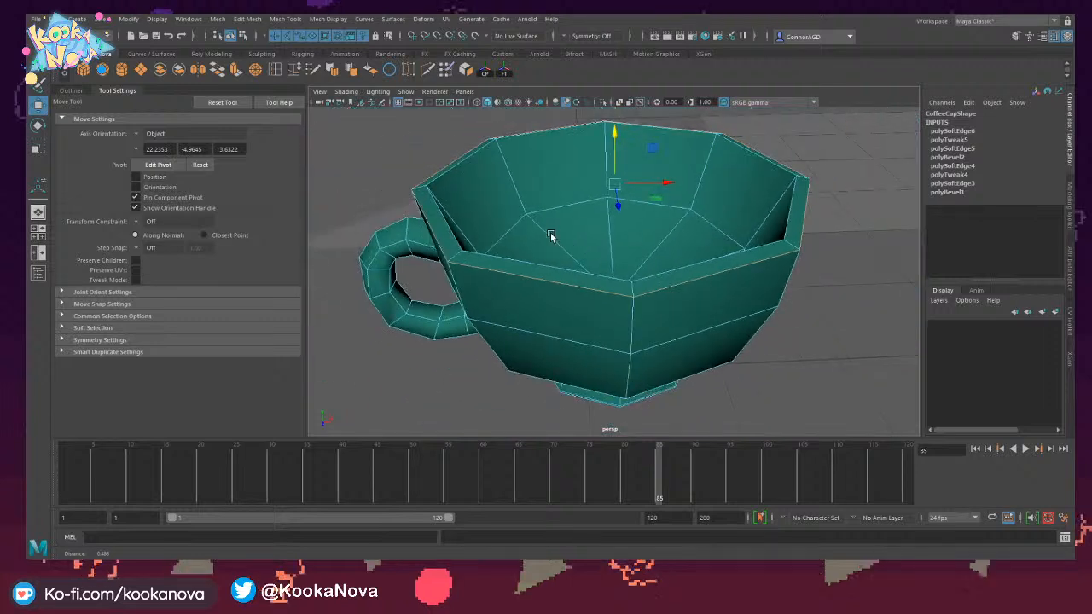
{"action": "left_click", "coordinate": [351, 70]}
{"action": "key", "text": "ctrl+b"}
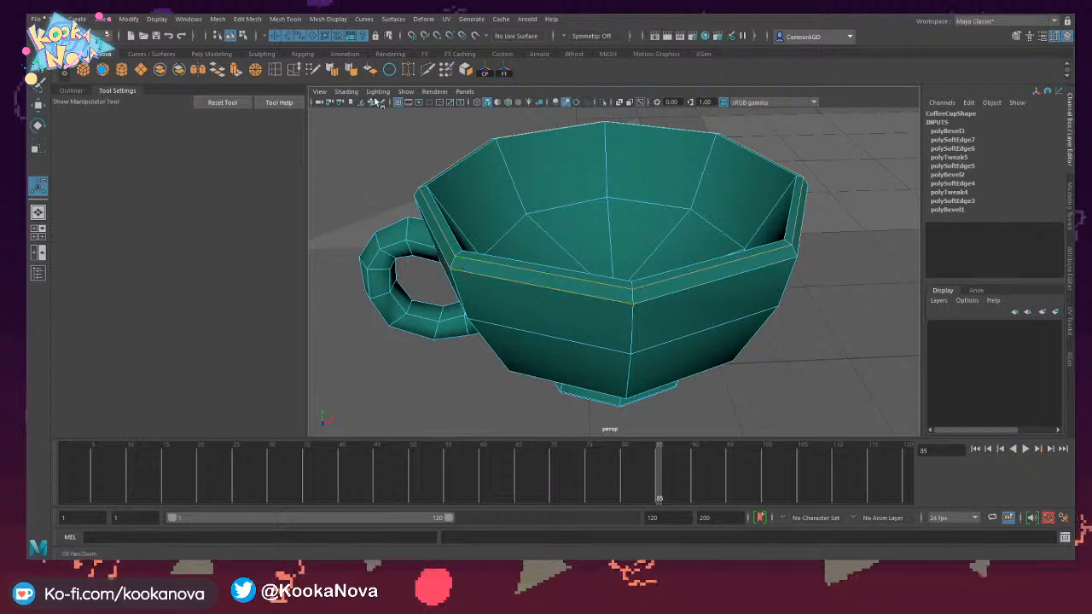
{"action": "left_click", "coordinate": [354, 74]}
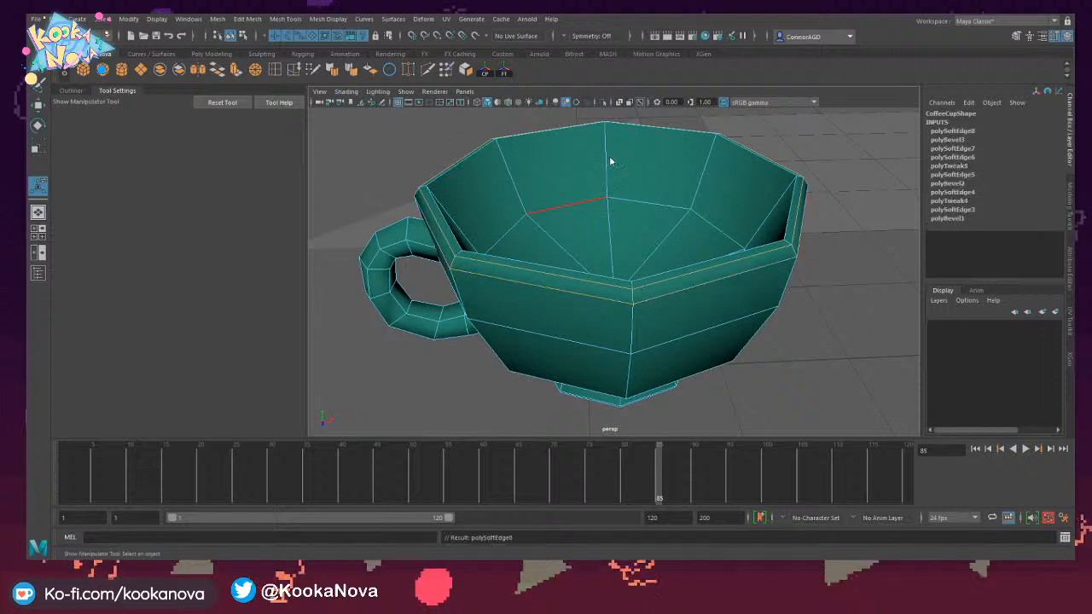
{"action": "right_click_drag", "start_coordinate": [610, 161], "coordinate": [639, 134]}
{"action": "left_click", "coordinate": [433, 171]}
Bevel the inner edge loop of the cup's rim and soften the rim and interior edges.
{"action": "mouse_move", "coordinate": [498, 195]}
{"action": "left_mouse_down", "text": "alt"}
{"action": "mouse_move", "coordinate": [500, 178]}
{"action": "mouse_move", "coordinate": [482, 185]}
{"action": "left_mouse_up", "text": "alt"}
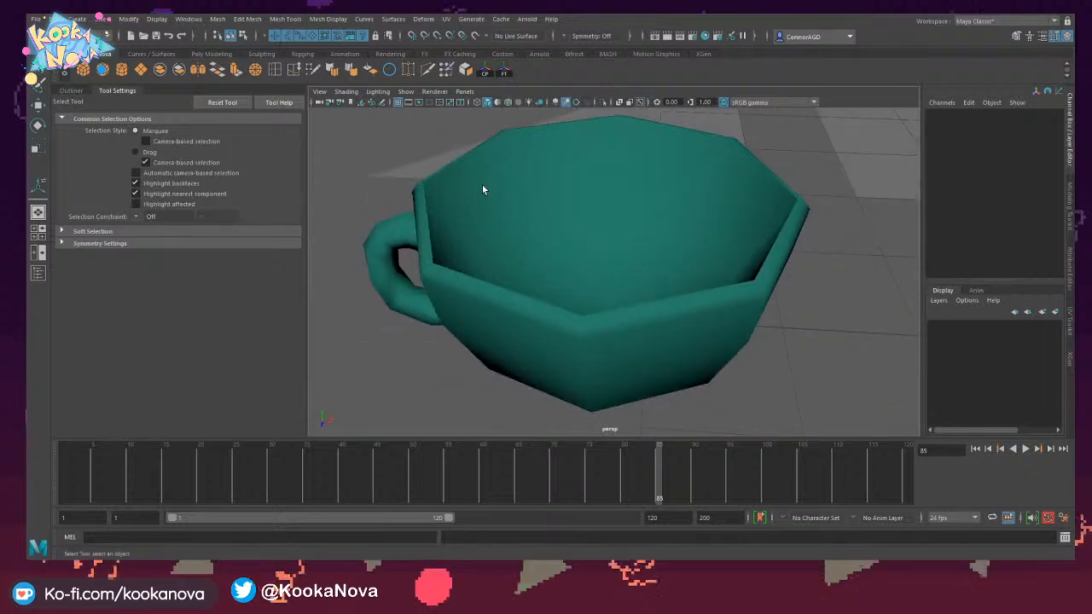
{"action": "left_click", "coordinate": [482, 184]}
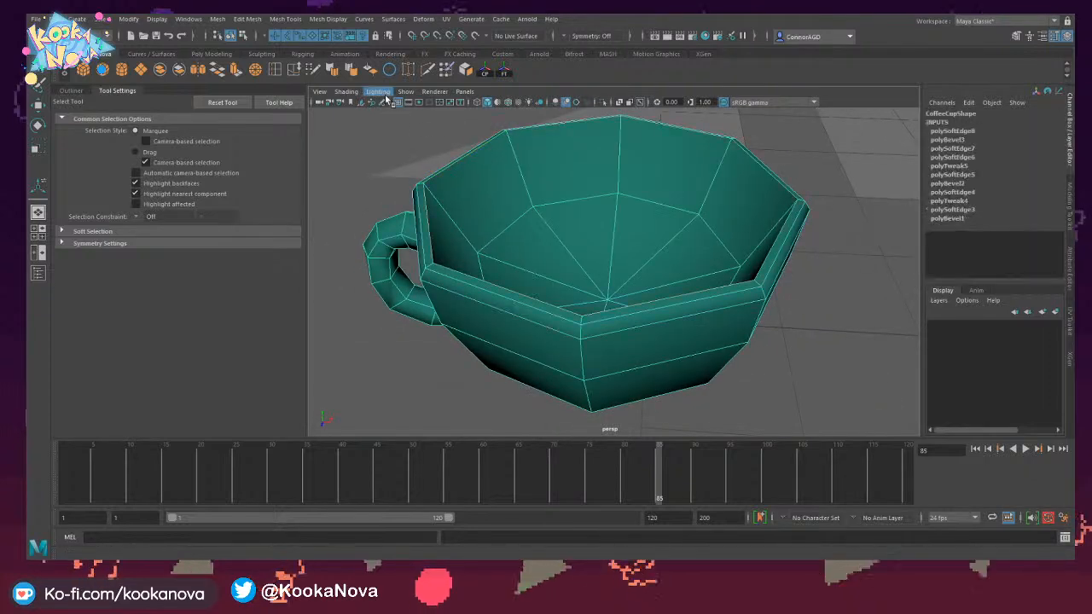
{"action": "key", "text": "ctrl+b"}
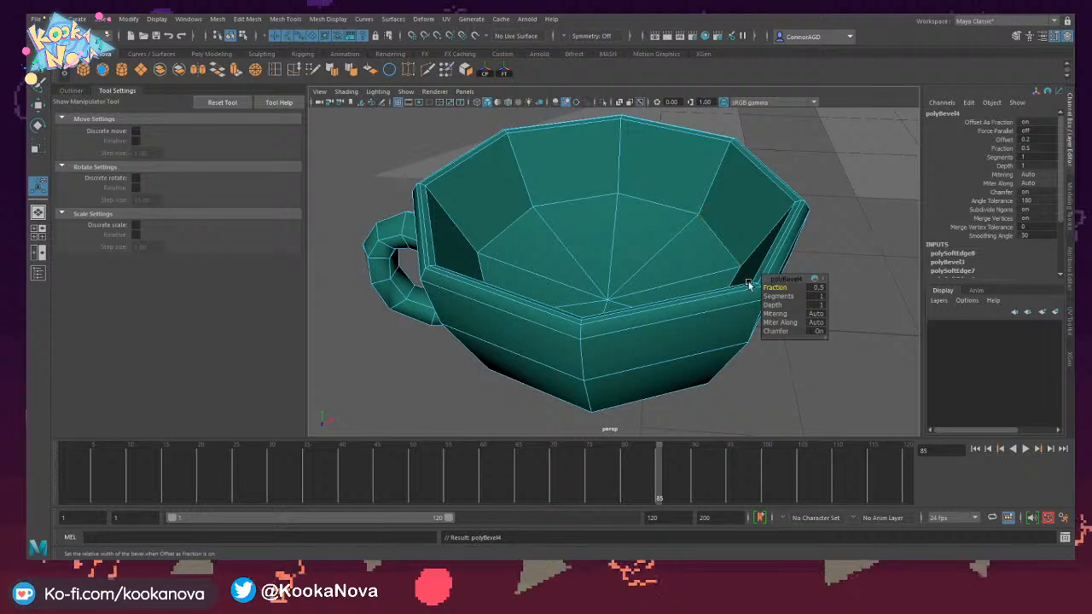
{"action": "left_click", "coordinate": [424, 205]}
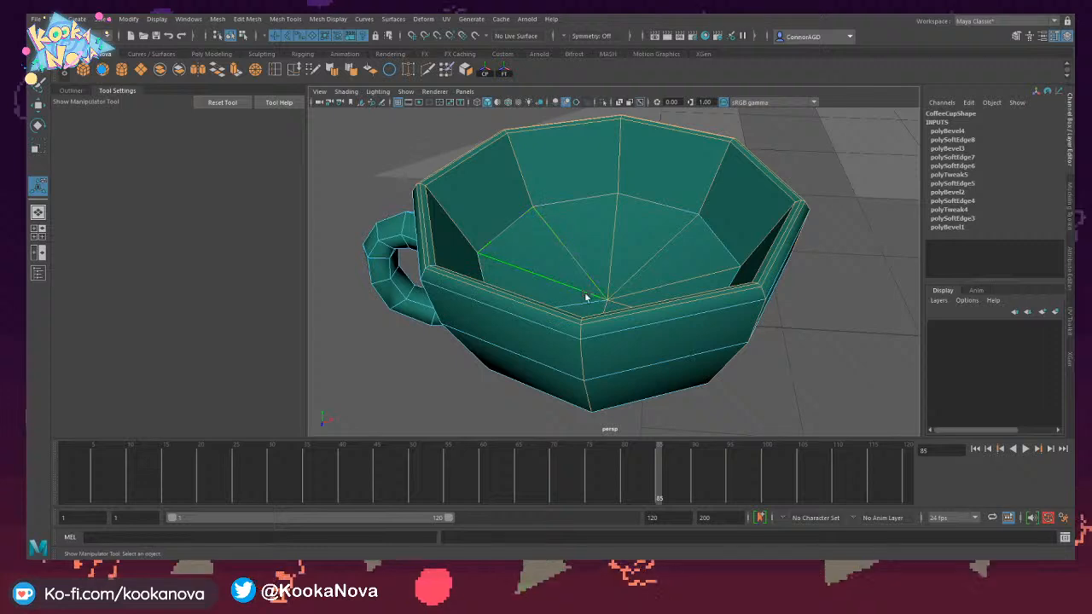
{"action": "left_click", "coordinate": [353, 71]}
{"action": "key", "text": "q"}
{"action": "left_click", "coordinate": [360, 122]}
Examine the smoothed cup's rim, body, handle and foot from several angles.
{"action": "left_click_drag", "start_coordinate": [536, 190], "coordinate": [607, 171], "text": "alt"}
{"action": "right_click_drag", "start_coordinate": [607, 171], "coordinate": [424, 176], "text": "alt"}
{"action": "left_click_drag", "start_coordinate": [555, 227], "coordinate": [568, 205], "text": "alt"}
{"action": "right_click_drag", "start_coordinate": [567, 204], "coordinate": [588, 258], "text": "alt"}
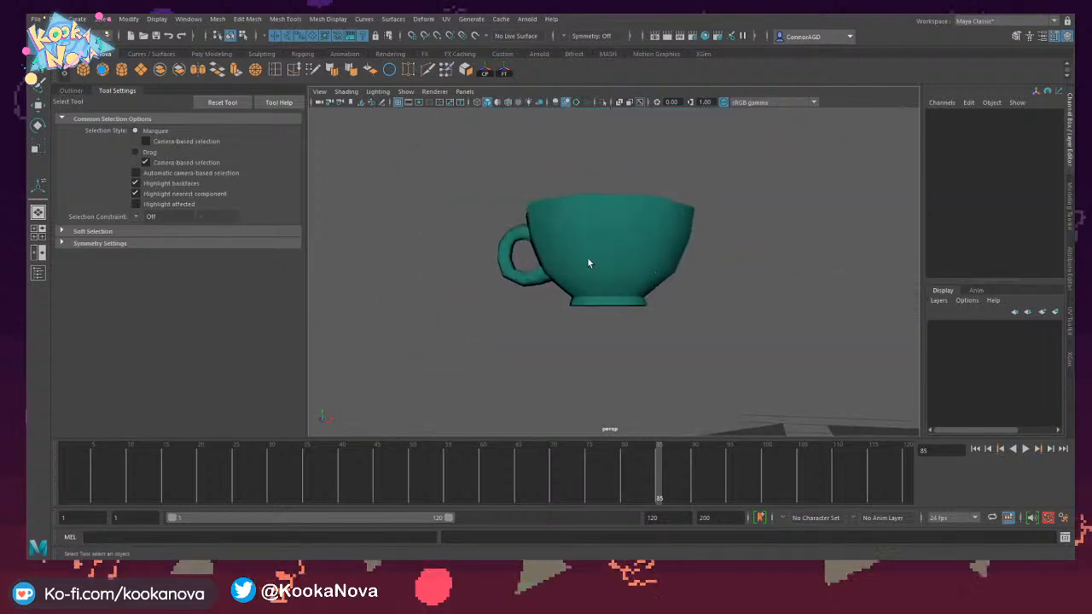
{"action": "left_click_drag", "start_coordinate": [588, 258], "coordinate": [613, 267], "text": "alt"}
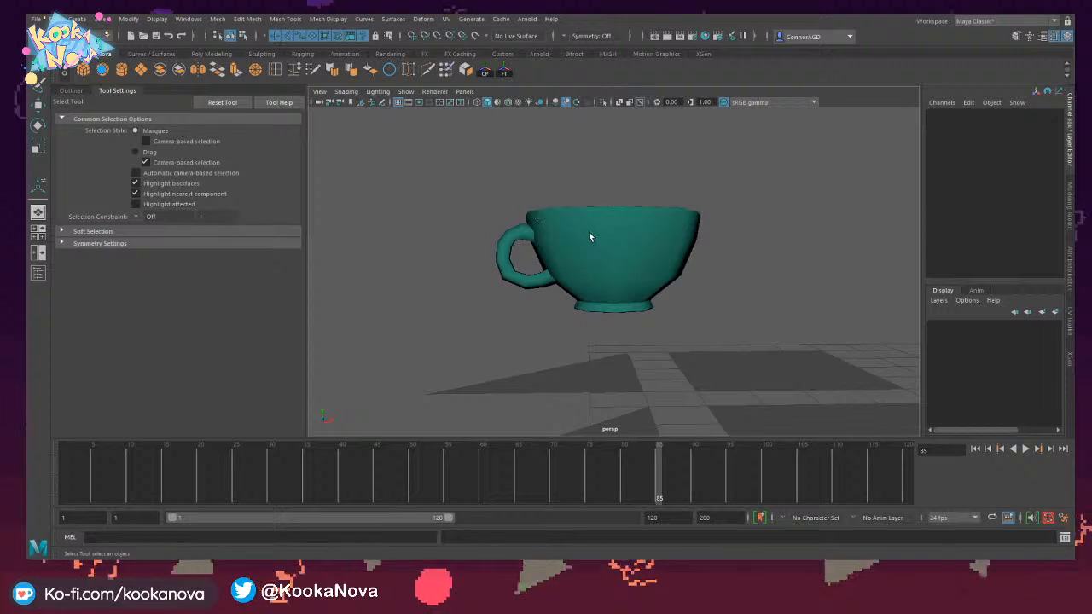
{"action": "left_click_drag", "start_coordinate": [666, 254], "coordinate": [637, 215], "text": "alt"}
{"action": "right_click_drag", "start_coordinate": [638, 215], "coordinate": [709, 253], "text": "alt"}
{"action": "middle_click_drag", "start_coordinate": [461, 213], "coordinate": [539, 239], "text": "alt"}
{"action": "left_click_drag", "start_coordinate": [538, 239], "coordinate": [624, 256], "text": "alt"}
{"action": "left_click", "coordinate": [680, 253]}
{"action": "right_click_drag", "start_coordinate": [624, 256], "coordinate": [658, 269], "text": "alt"}
{"action": "left_click_drag", "start_coordinate": [658, 270], "coordinate": [578, 250], "text": "alt"}
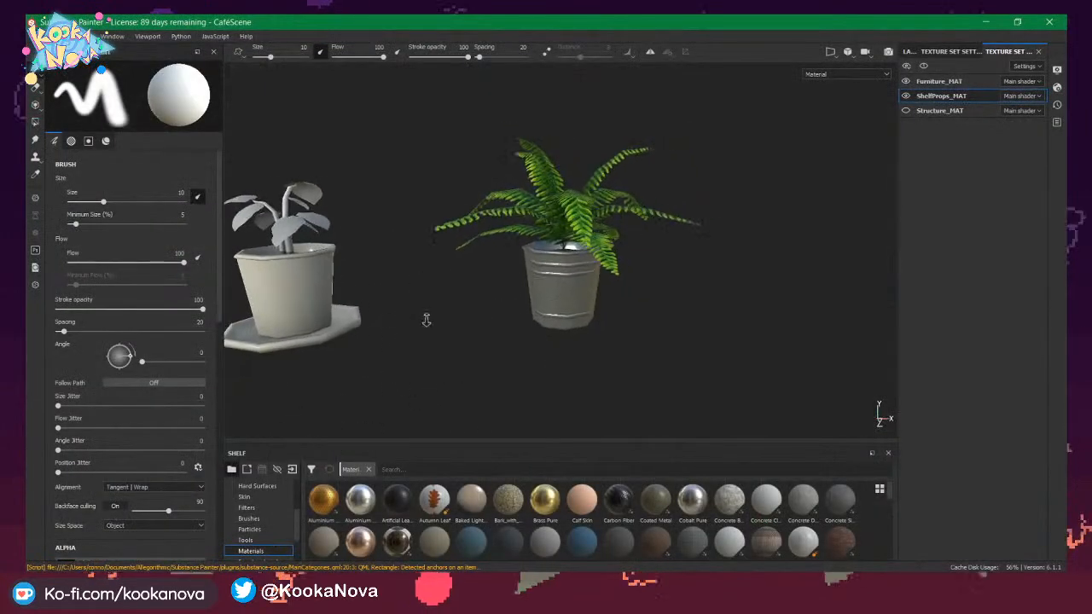
Switch to Substance Painter and examine the textured shelf props around the coffee cup and the purple crystal.
{"action": "right_click_drag", "start_coordinate": [427, 320], "coordinate": [305, 330], "text": "alt"}
{"action": "mouse_move", "coordinate": [305, 329]}
{"action": "middle_mouse_down", "text": "alt"}
{"action": "mouse_move", "coordinate": [583, 251]}
{"action": "mouse_move", "coordinate": [648, 195]}
{"action": "middle_mouse_up", "text": "alt"}
{"action": "middle_click_drag", "start_coordinate": [419, 369], "coordinate": [467, 301], "text": "alt"}
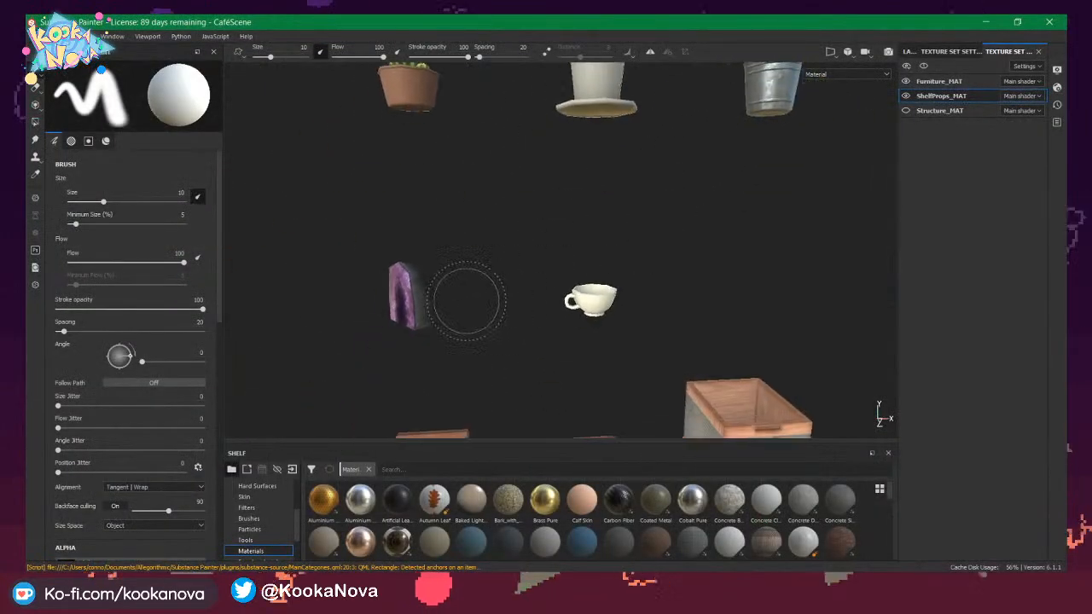
{"action": "mouse_move", "coordinate": [466, 301]}
{"action": "left_mouse_down", "text": "alt"}
{"action": "mouse_move", "coordinate": [468, 290]}
{"action": "mouse_move", "coordinate": [552, 291]}
{"action": "left_mouse_up", "text": "alt"}
{"action": "right_click_drag", "start_coordinate": [552, 291], "coordinate": [674, 328], "text": "alt"}
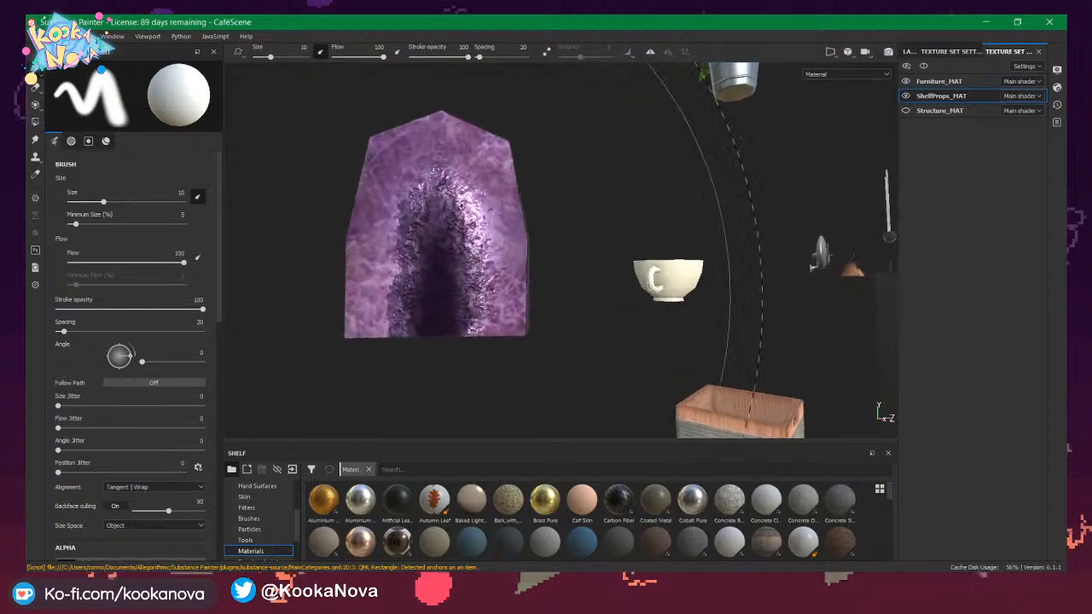
Examine the purple geode's front and underside with the environment lighting rotated, including its grey rock back.
{"action": "mouse_move", "coordinate": [460, 205]}
{"action": "left_mouse_down", "text": "alt"}
{"action": "mouse_move", "coordinate": [344, 270]}
{"action": "mouse_move", "coordinate": [436, 182]}
{"action": "left_mouse_up", "text": "alt"}
{"action": "mouse_move", "coordinate": [516, 285]}
{"action": "left_mouse_down", "text": "alt"}
{"action": "mouse_move", "coordinate": [536, 266]}
{"action": "mouse_move", "coordinate": [549, 213]}
{"action": "mouse_move", "coordinate": [478, 310]}
{"action": "mouse_move", "coordinate": [453, 296]}
{"action": "mouse_move", "coordinate": [471, 290]}
{"action": "left_mouse_up", "text": "alt"}
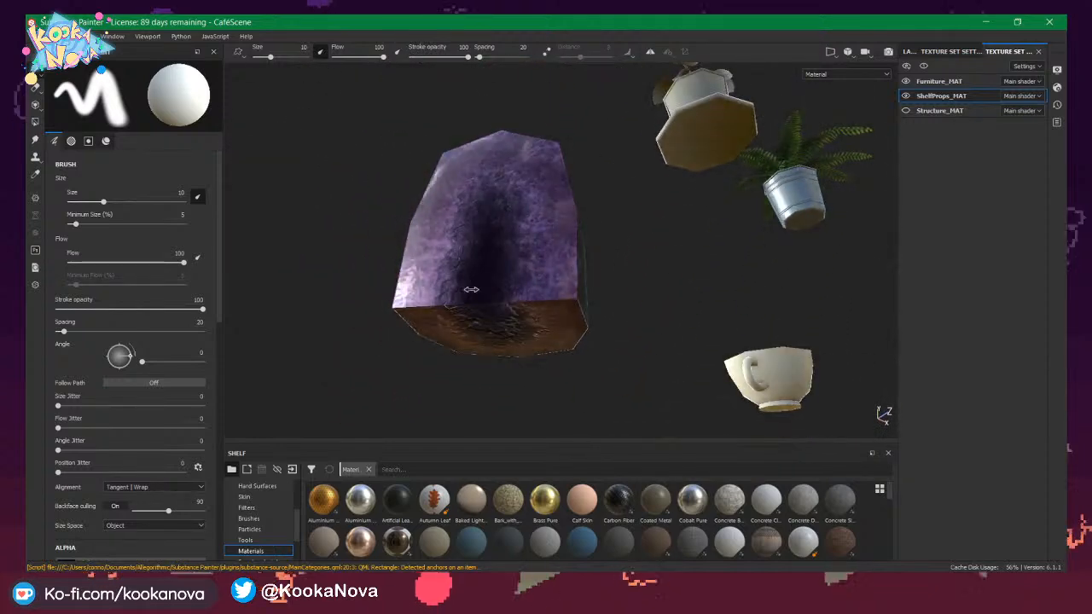
{"action": "right_click_drag", "start_coordinate": [471, 289], "coordinate": [522, 292], "text": "shift"}
{"action": "mouse_move", "coordinate": [524, 290]}
{"action": "left_mouse_down", "text": "alt"}
{"action": "mouse_move", "coordinate": [583, 342]}
{"action": "mouse_move", "coordinate": [711, 285]}
{"action": "mouse_move", "coordinate": [520, 295]}
{"action": "mouse_move", "coordinate": [541, 296]}
{"action": "mouse_move", "coordinate": [521, 274]}
{"action": "mouse_move", "coordinate": [652, 229]}
{"action": "left_mouse_up", "text": "alt"}
{"action": "mouse_move", "coordinate": [554, 254]}
{"action": "left_mouse_down", "text": "alt"}
{"action": "mouse_move", "coordinate": [444, 263]}
{"action": "mouse_move", "coordinate": [563, 267]}
{"action": "mouse_move", "coordinate": [453, 271]}
{"action": "left_mouse_up", "text": "alt"}
{"action": "scroll", "coordinate": [452, 272], "scroll_direction": "down", "scroll_amount": 3}
{"action": "left_click_drag", "start_coordinate": [305, 278], "coordinate": [422, 258], "text": "alt"}
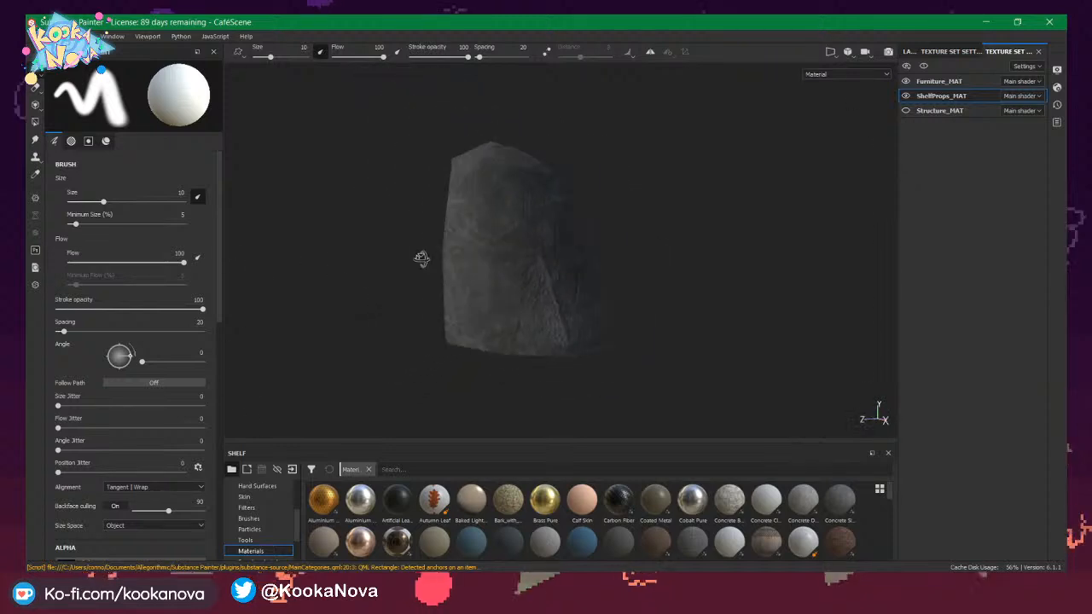
Examine the geode's purple crystal cavity up close and beside the neighbouring shelf props.
{"action": "middle_click_drag", "start_coordinate": [534, 262], "coordinate": [622, 306], "text": "alt"}
{"action": "right_click_drag", "start_coordinate": [569, 271], "coordinate": [683, 322], "text": "alt"}
{"action": "left_click_drag", "start_coordinate": [563, 312], "coordinate": [688, 302], "text": "alt"}
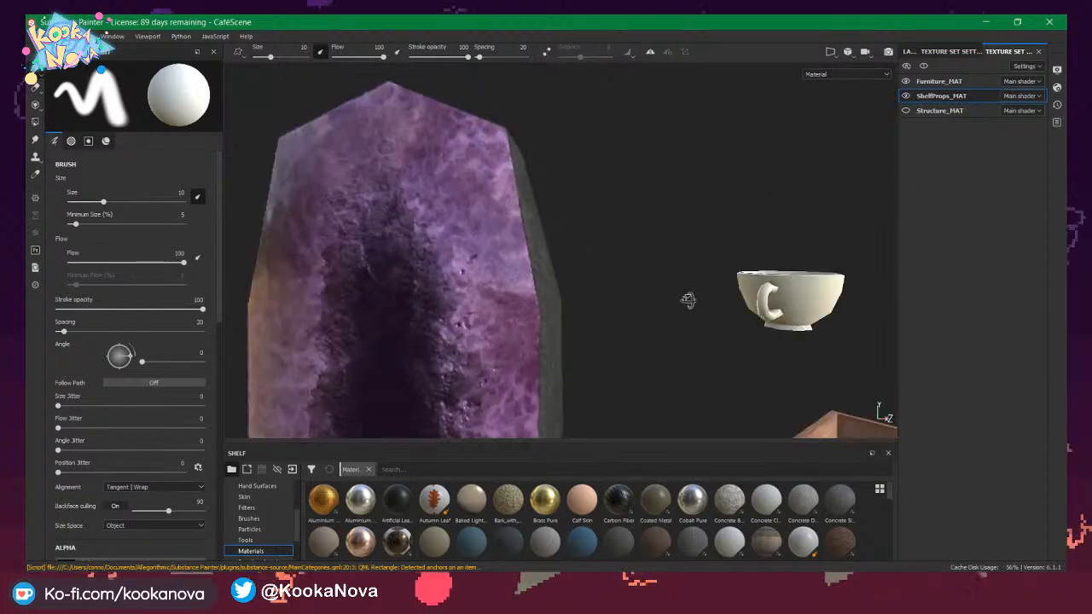
{"action": "middle_click_drag", "start_coordinate": [473, 293], "coordinate": [579, 247], "text": "alt"}
{"action": "left_click_drag", "start_coordinate": [580, 246], "coordinate": [629, 222], "text": "alt"}
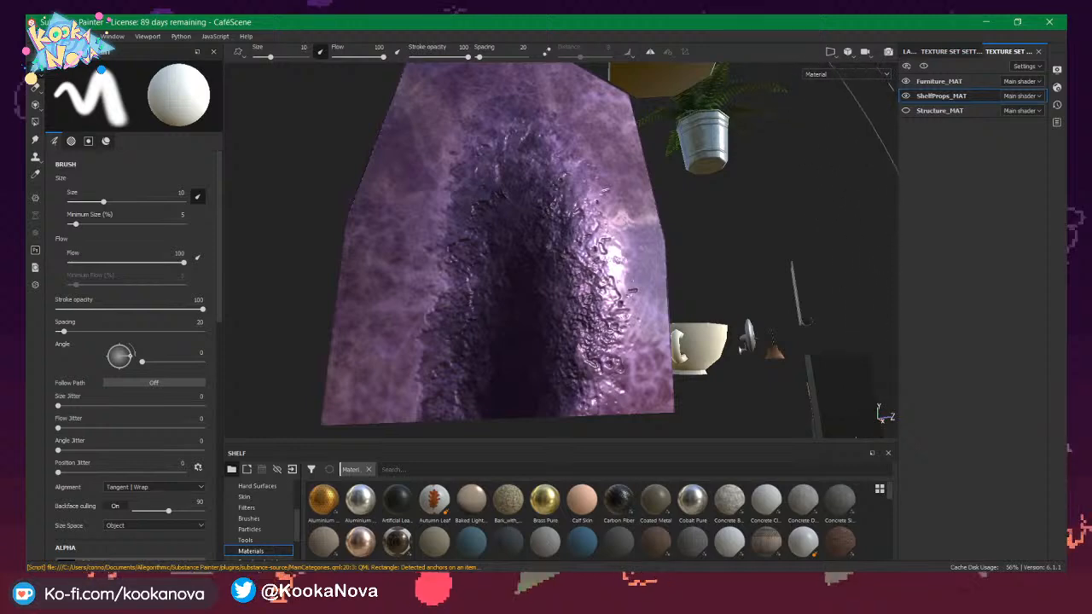
{"action": "left_click_drag", "start_coordinate": [573, 195], "coordinate": [544, 239], "text": "alt"}
{"action": "right_click_drag", "start_coordinate": [543, 239], "coordinate": [508, 228], "text": "alt"}
{"action": "left_click_drag", "start_coordinate": [517, 227], "coordinate": [501, 253], "text": "alt"}
{"action": "right_click_drag", "start_coordinate": [512, 256], "coordinate": [467, 247], "text": "alt"}
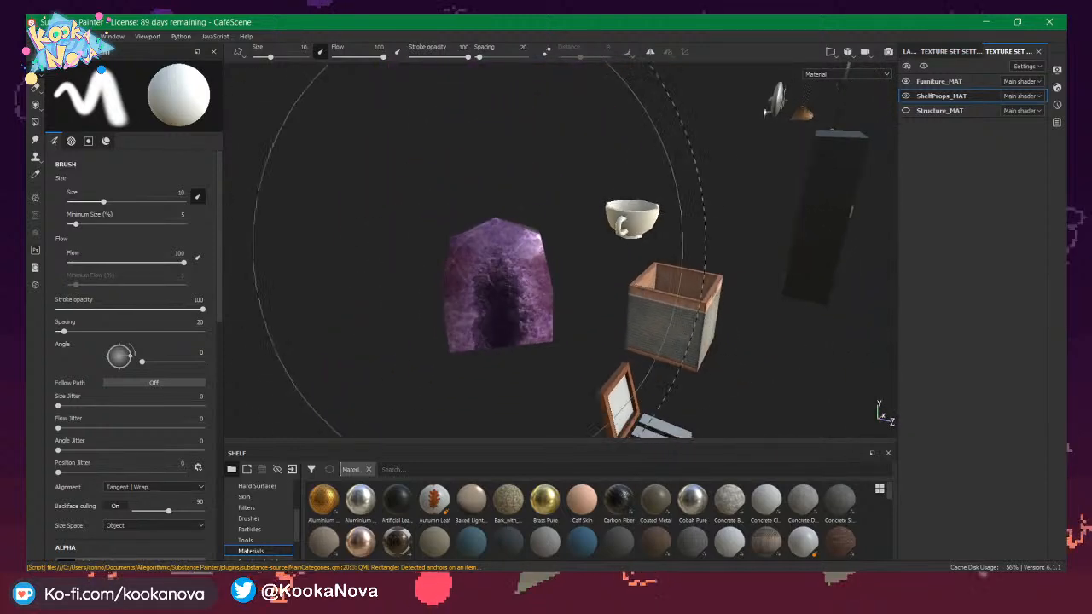
{"action": "left_click_drag", "start_coordinate": [468, 249], "coordinate": [452, 248], "text": "alt"}
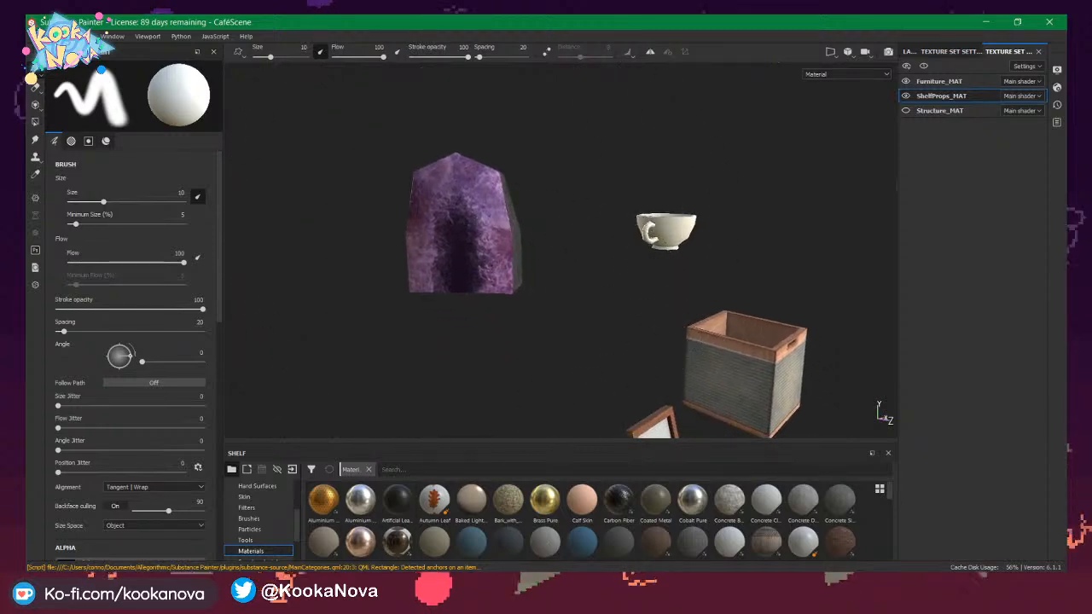
Switch to Maya and insert additional edge loops through the geode mesh with the Insert Edge Loop tool.
{"action": "left_click", "coordinate": [330, 526]}
{"action": "left_click_drag", "start_coordinate": [518, 356], "coordinate": [669, 274], "text": "alt"}
{"action": "middle_click_drag", "start_coordinate": [669, 274], "coordinate": [620, 210], "text": "alt"}
{"action": "left_click", "coordinate": [275, 89]}
{"action": "left_click_drag", "start_coordinate": [522, 228], "coordinate": [637, 250], "text": "alt"}
{"action": "left_click_drag", "start_coordinate": [670, 204], "coordinate": [670, 205]}
{"action": "left_click_drag", "start_coordinate": [670, 205], "coordinate": [664, 236], "text": "alt"}
{"action": "key", "text": "w"}
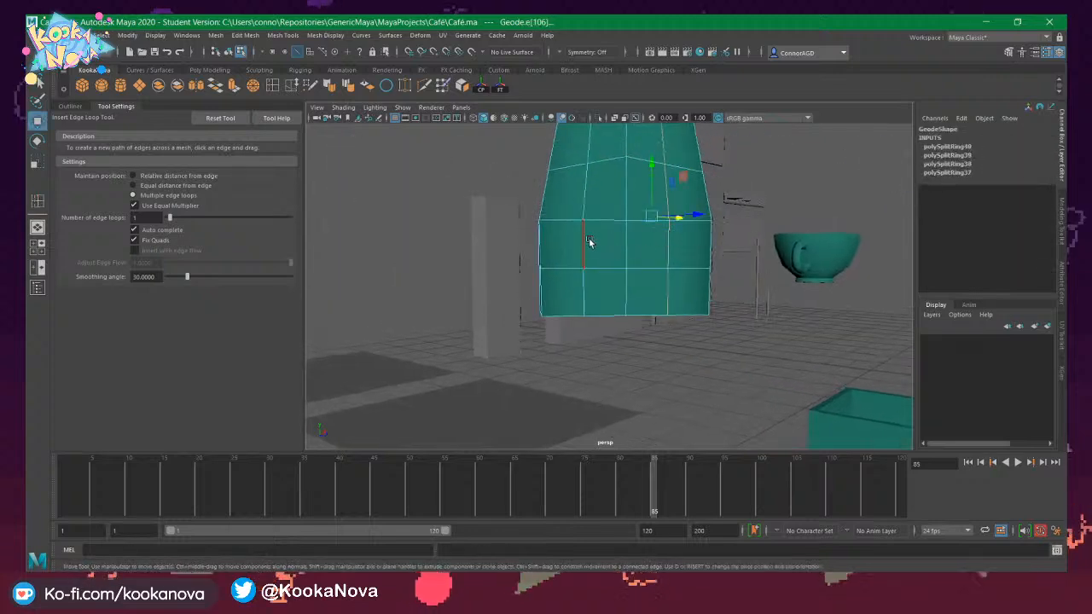
Scale the geode's lower and upper horizontal edge loops slightly outward to round its silhouette.
{"action": "left_click_drag", "start_coordinate": [614, 275], "coordinate": [771, 293], "text": "alt"}
{"action": "key", "text": "f"}
{"action": "key", "text": "r"}
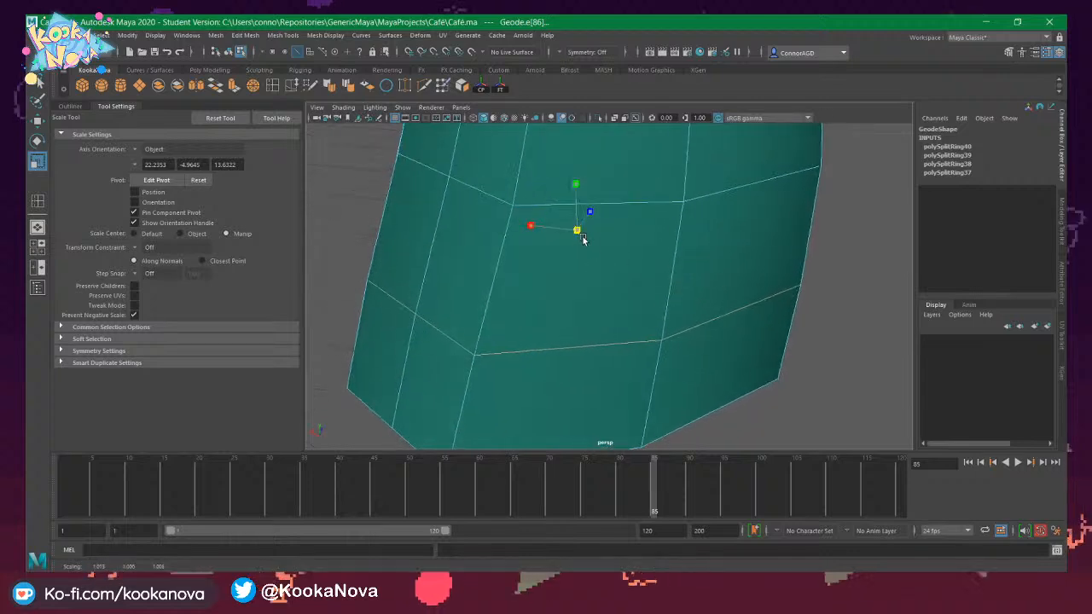
{"action": "left_click_drag", "start_coordinate": [586, 241], "coordinate": [592, 243]}
{"action": "left_click_drag", "start_coordinate": [592, 243], "coordinate": [439, 239], "text": "alt"}
{"action": "scroll", "coordinate": [532, 234], "scroll_direction": "down", "scroll_amount": 4}
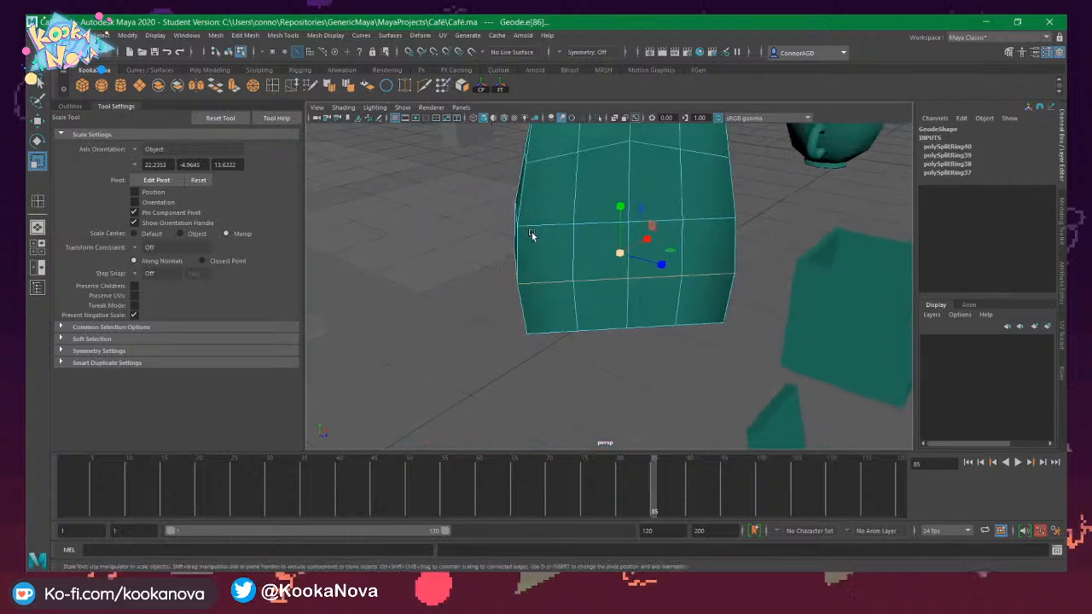
{"action": "middle_click_drag", "start_coordinate": [531, 233], "coordinate": [530, 276], "text": "alt"}
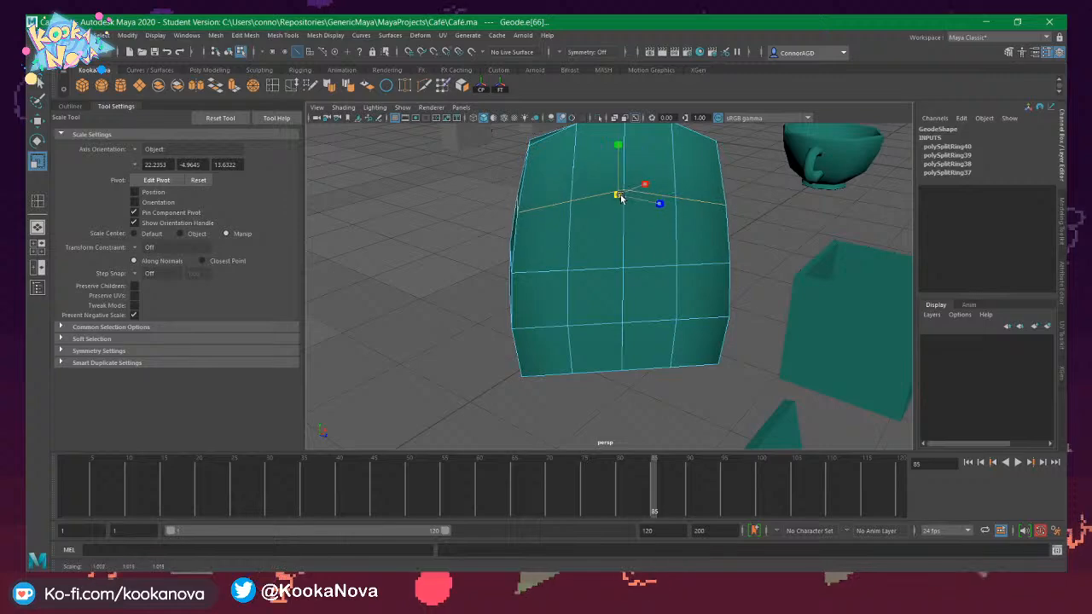
Scale the edge loops running over the geode's back and peak to smooth its rounded shape.
{"action": "left_click_drag", "start_coordinate": [623, 198], "coordinate": [607, 268], "text": "alt"}
{"action": "left_click_drag", "start_coordinate": [584, 328], "coordinate": [681, 315], "text": "alt"}
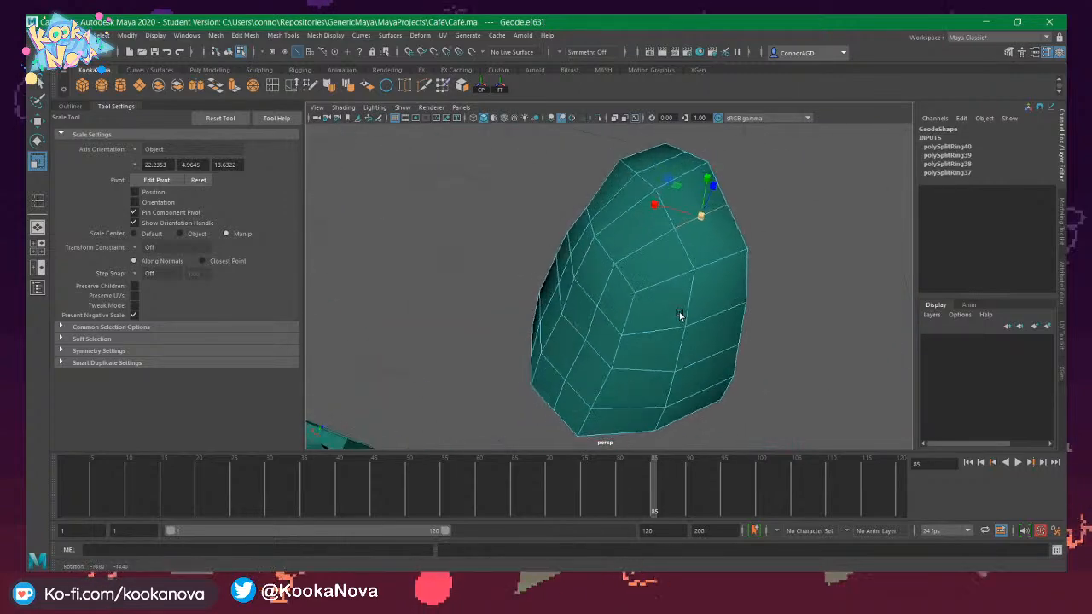
{"action": "left_click_drag", "start_coordinate": [632, 272], "coordinate": [628, 298], "text": "alt"}
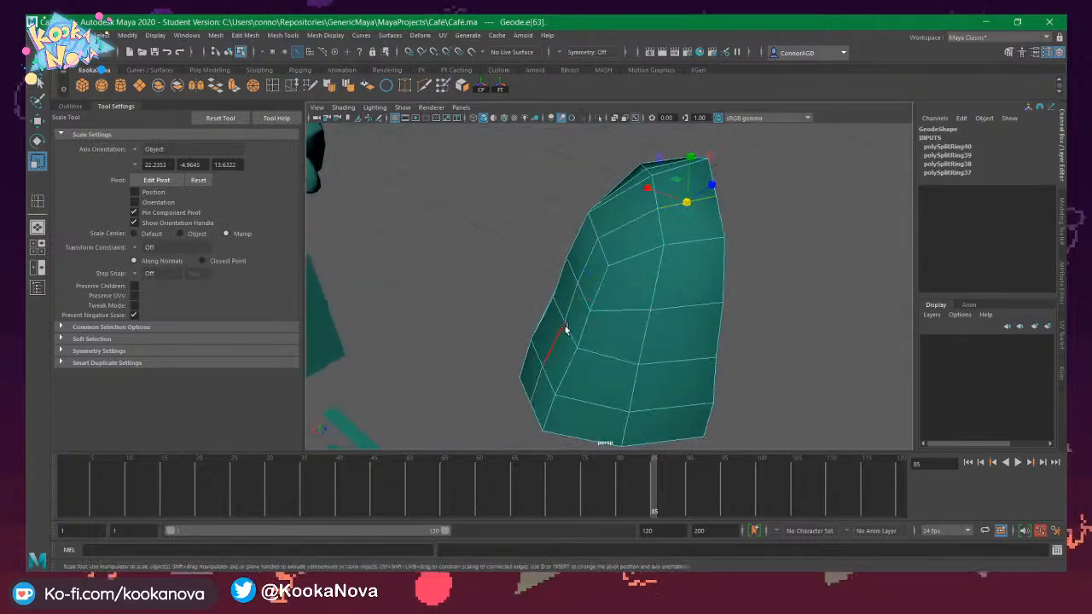
{"action": "left_click_drag", "start_coordinate": [565, 329], "coordinate": [571, 333], "text": "alt"}
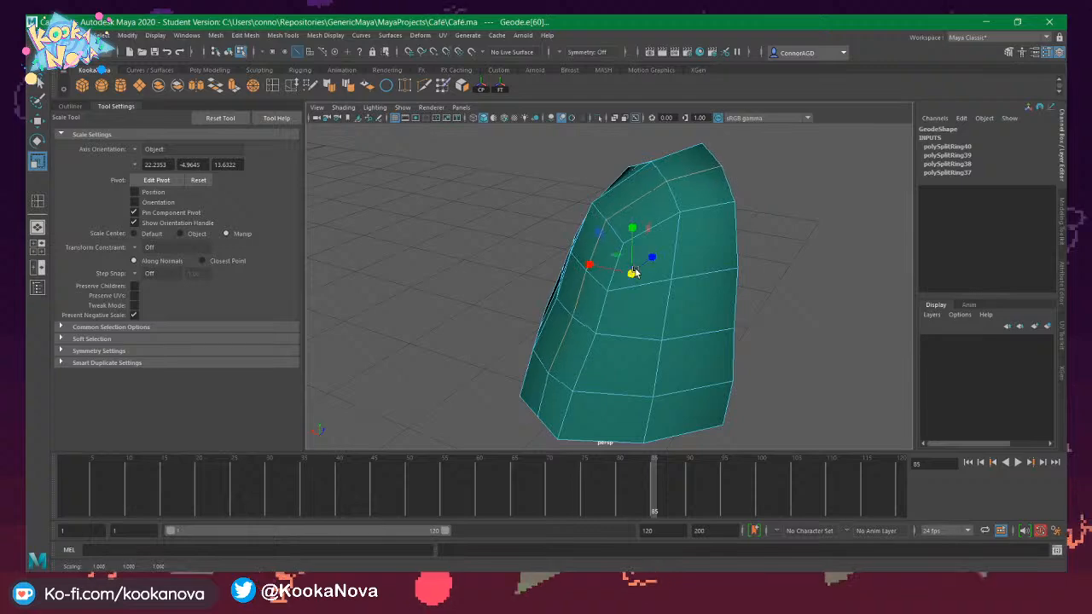
{"action": "left_click_drag", "start_coordinate": [634, 272], "coordinate": [622, 324], "text": "alt"}
Move the edges around the geode's peak vertically to round off its top outline.
{"action": "key", "text": "w"}
{"action": "left_click_drag", "start_coordinate": [619, 199], "coordinate": [605, 243]}
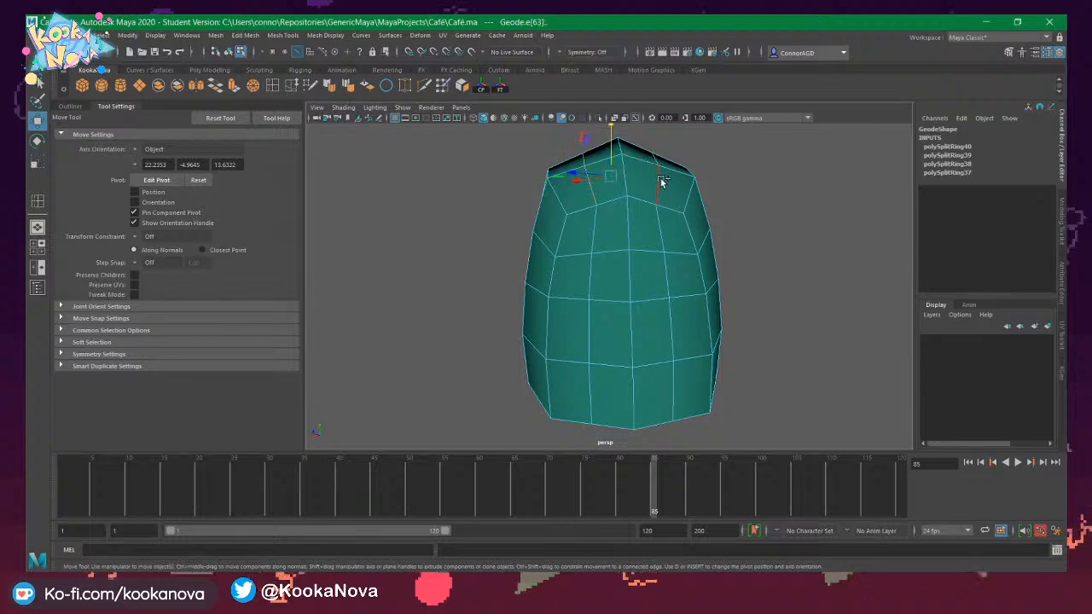
{"action": "left_click_drag", "start_coordinate": [622, 134], "coordinate": [642, 237], "text": "alt"}
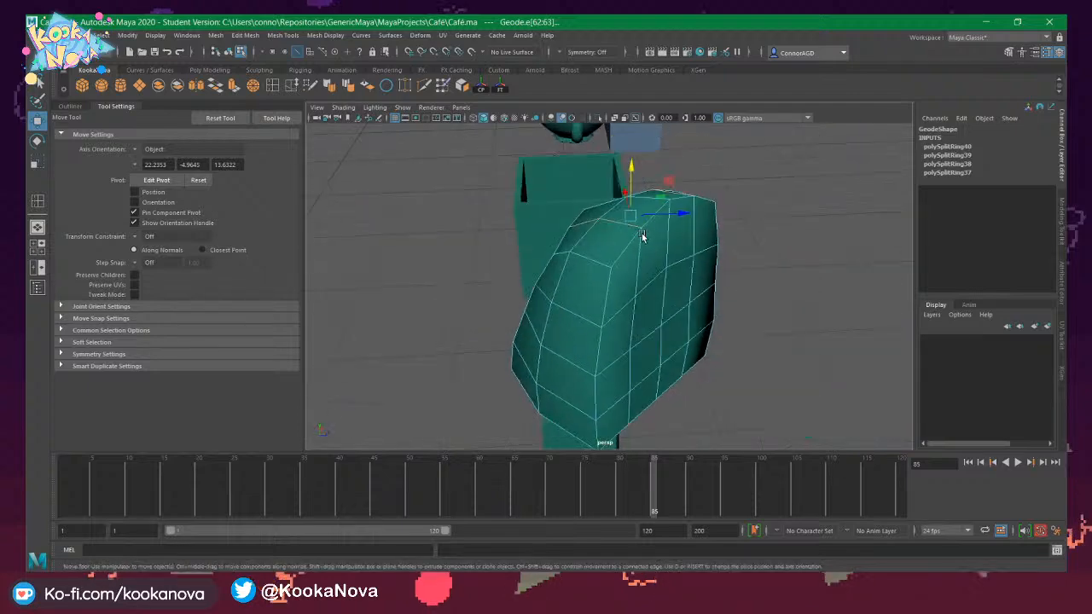
{"action": "left_click_drag", "start_coordinate": [597, 270], "coordinate": [579, 292], "text": "alt"}
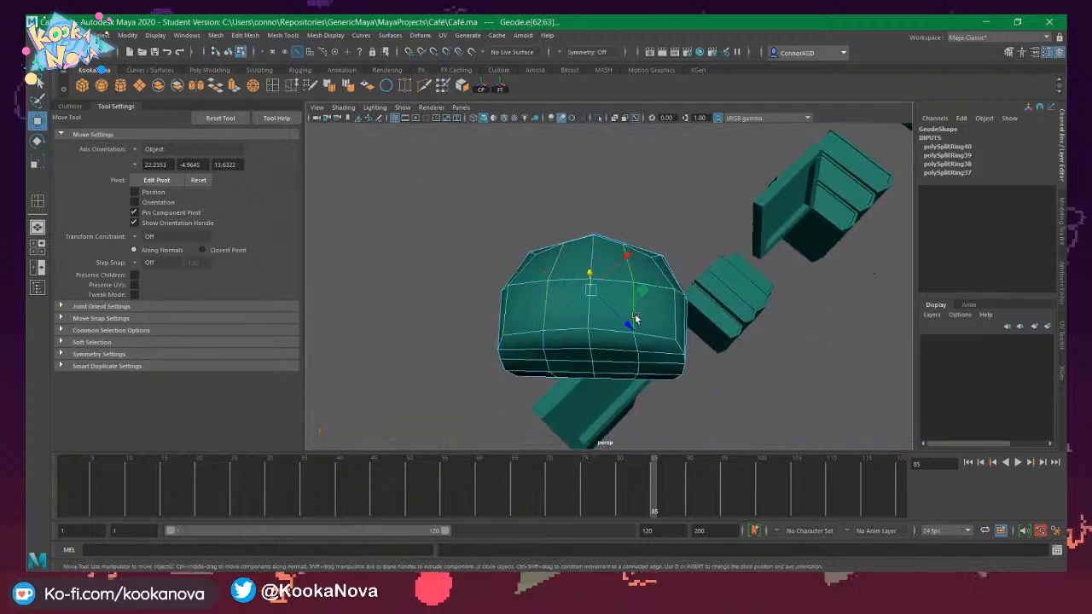
{"action": "left_click_drag", "start_coordinate": [635, 319], "coordinate": [611, 222], "text": "alt"}
{"action": "left_click_drag", "start_coordinate": [609, 154], "coordinate": [586, 283], "text": "alt"}
{"action": "left_click_drag", "start_coordinate": [564, 330], "coordinate": [608, 243], "text": "alt"}
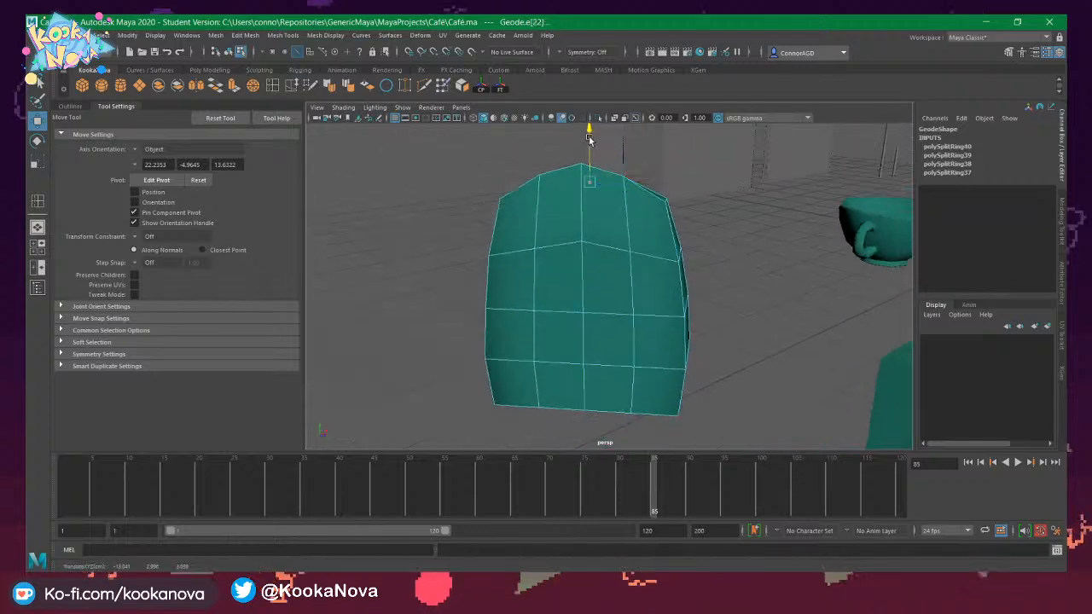
{"action": "left_click_drag", "start_coordinate": [589, 139], "coordinate": [624, 261], "text": "alt"}
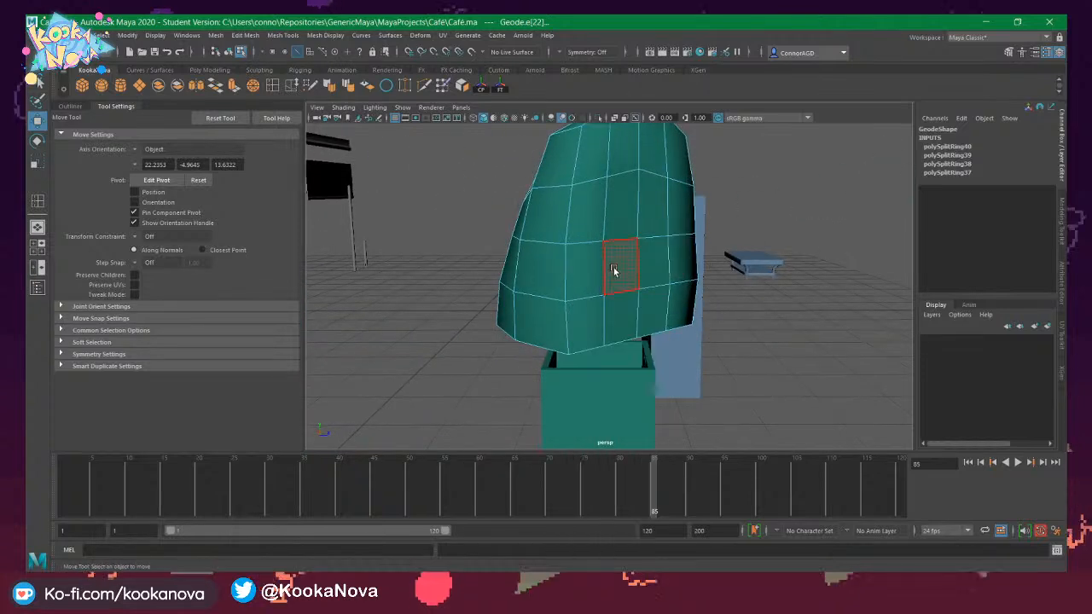
Select the geode's flat front faces and rotate the manipulator's pivot orientation about Y to align with them.
{"action": "left_click", "coordinate": [597, 175]}
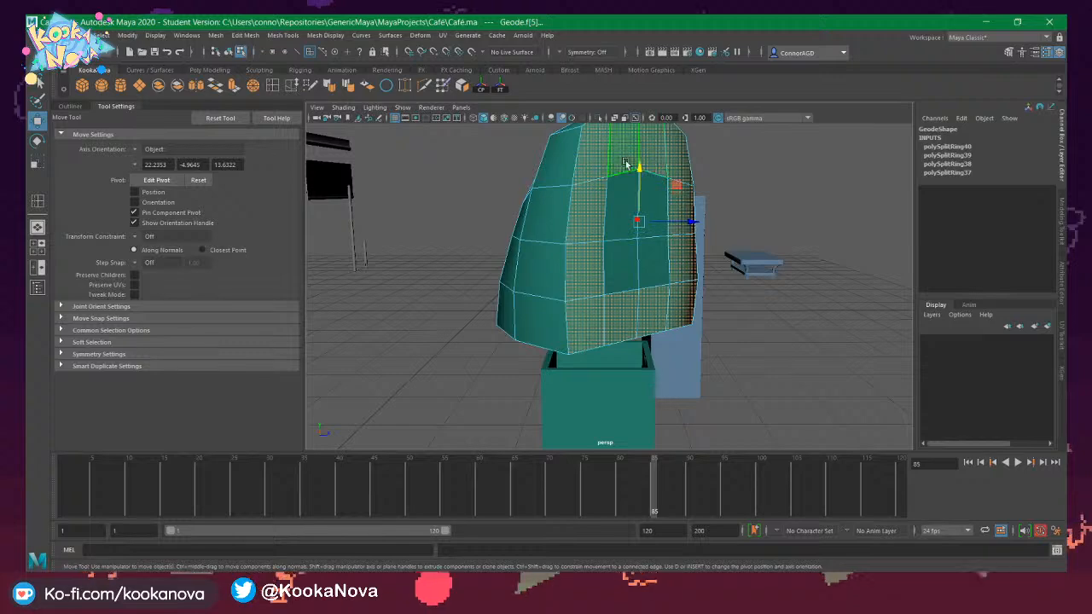
{"action": "left_click", "coordinate": [657, 203], "text": "shift"}
{"action": "left_click_drag", "start_coordinate": [657, 203], "coordinate": [678, 318], "text": "alt"}
{"action": "key", "text": "r"}
{"action": "key", "text": "e"}
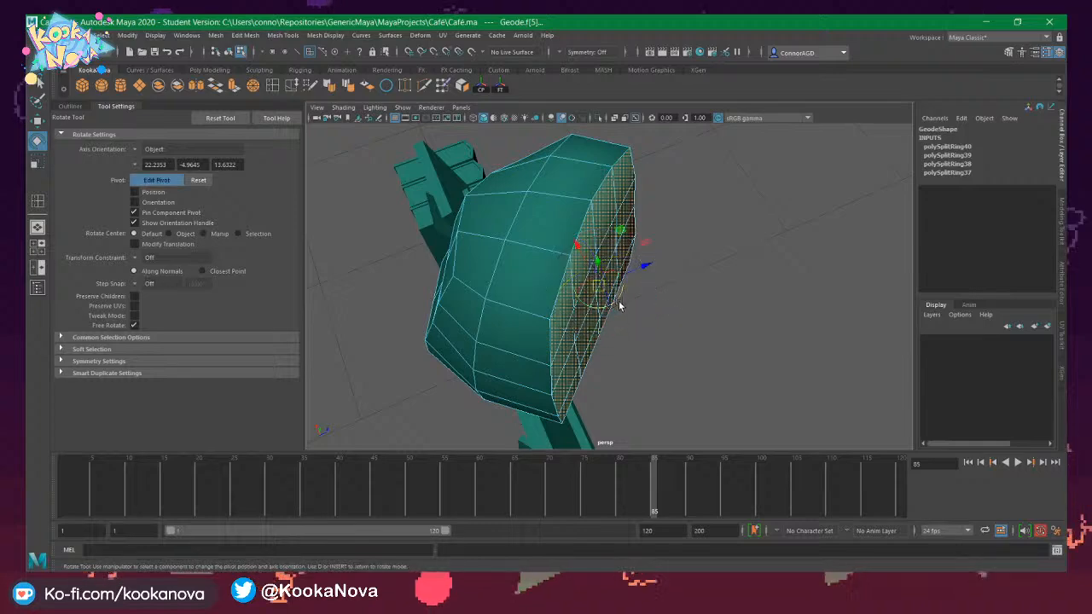
{"action": "left_click_drag", "start_coordinate": [620, 305], "coordinate": [604, 300], "text": "alt"}
{"action": "scroll", "coordinate": [576, 317], "scroll_direction": "up", "scroll_amount": 5}
{"action": "scroll", "coordinate": [575, 316], "scroll_direction": "down", "scroll_amount": 5}
{"action": "left_click_drag", "start_coordinate": [446, 295], "coordinate": [593, 305], "text": "alt"}
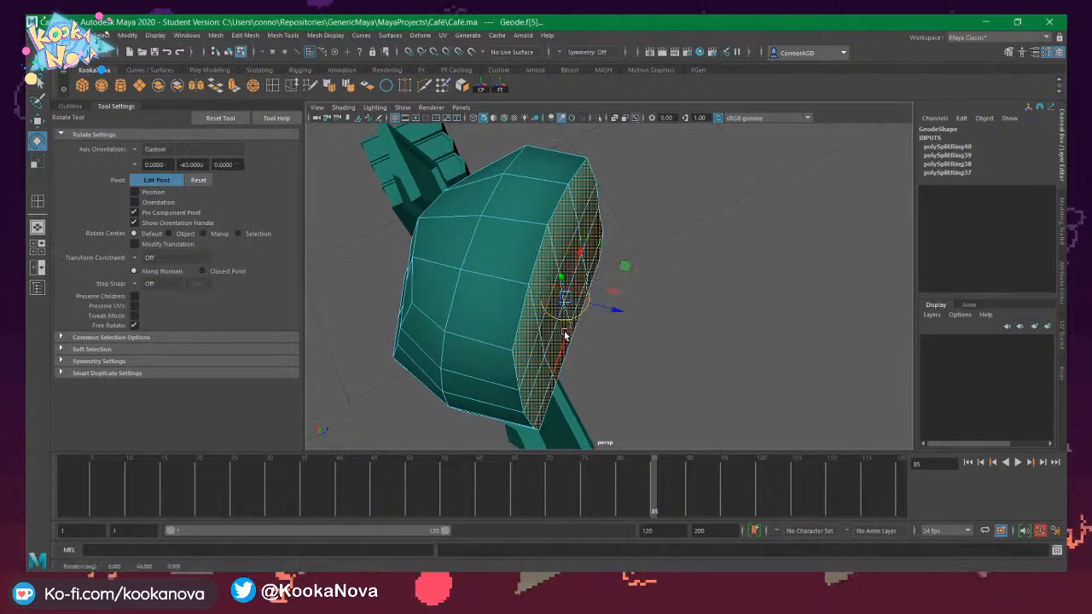
{"action": "left_click_drag", "start_coordinate": [564, 336], "coordinate": [454, 295], "text": "alt"}
Try to scale the geode's front faces using the realigned pivot.
{"action": "key", "text": "r"}
{"action": "left_click", "coordinate": [527, 307]}
{"action": "key", "text": "ctrl+z"}
Select the edges outlining the geode's front face and harden them.
{"action": "left_click_drag", "start_coordinate": [559, 248], "coordinate": [499, 205], "text": "alt"}
{"action": "key", "text": "w"}
{"action": "right_click_drag", "start_coordinate": [574, 253], "coordinate": [631, 239]}
{"action": "left_click_drag", "start_coordinate": [630, 239], "coordinate": [600, 310], "text": "alt"}
{"action": "left_click", "coordinate": [593, 281]}
{"action": "right_click_drag", "start_coordinate": [586, 273], "coordinate": [587, 244]}
{"action": "left_click_drag", "start_coordinate": [583, 276], "coordinate": [651, 269], "text": "alt"}
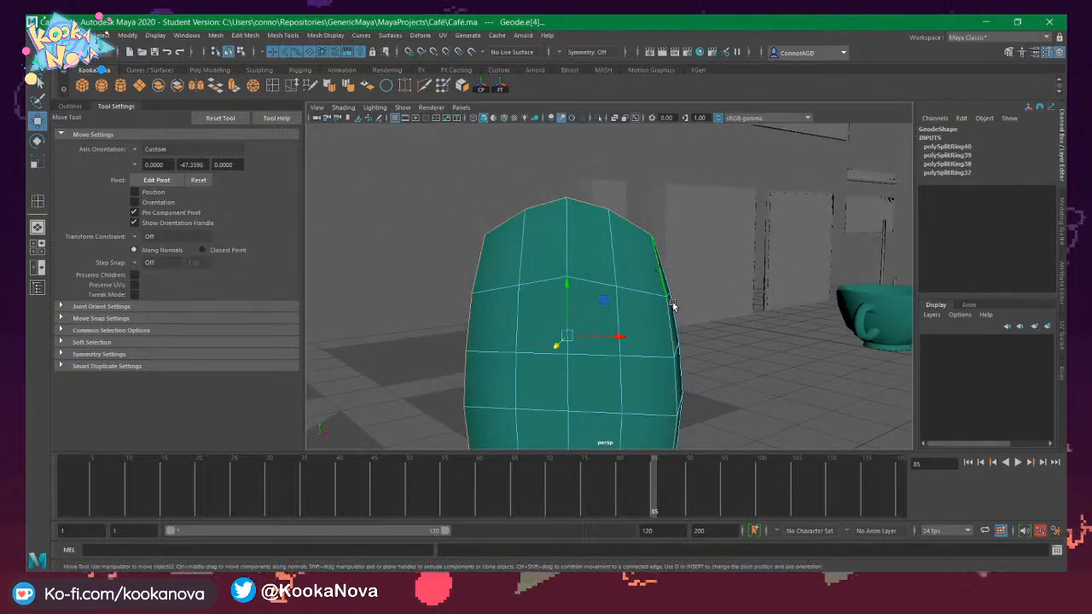
{"action": "left_click_drag", "start_coordinate": [672, 306], "coordinate": [612, 297], "text": "alt"}
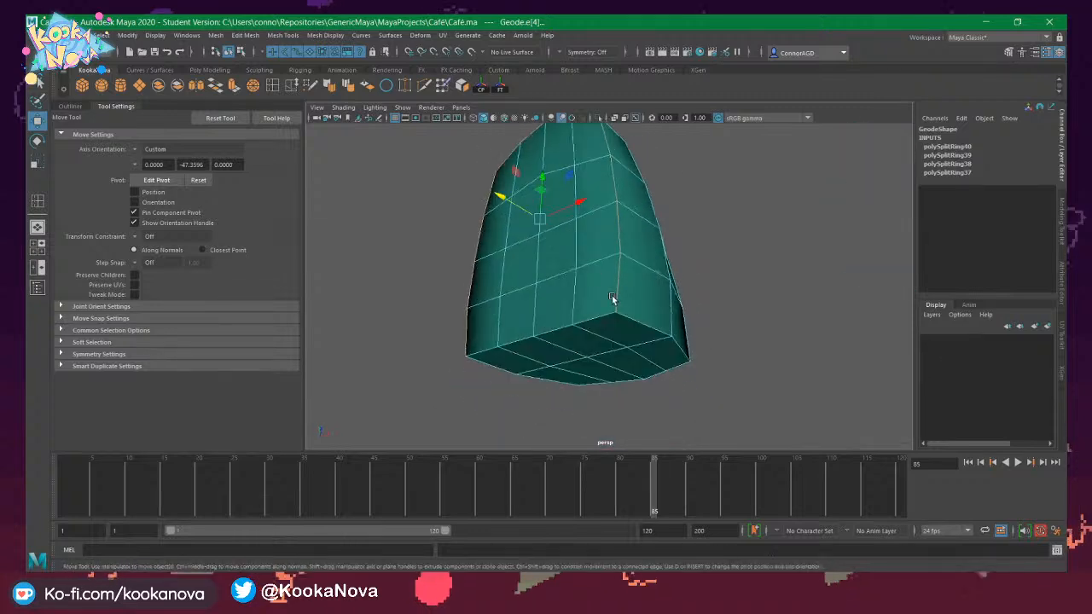
{"action": "left_click", "coordinate": [330, 86]}
Select the whole geode in object mode and save the Café.ma scene, accepting the student version notice.
{"action": "left_click_drag", "start_coordinate": [604, 186], "coordinate": [721, 199], "text": "alt"}
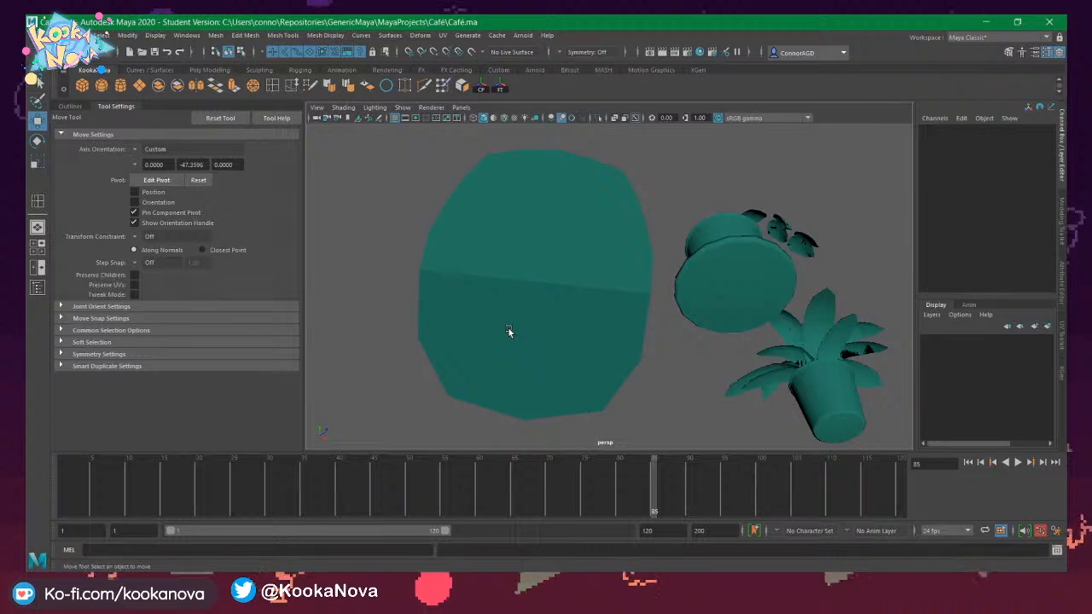
{"action": "left_click_drag", "start_coordinate": [585, 305], "coordinate": [550, 295], "text": "alt"}
{"action": "double_click", "coordinate": [581, 259]}
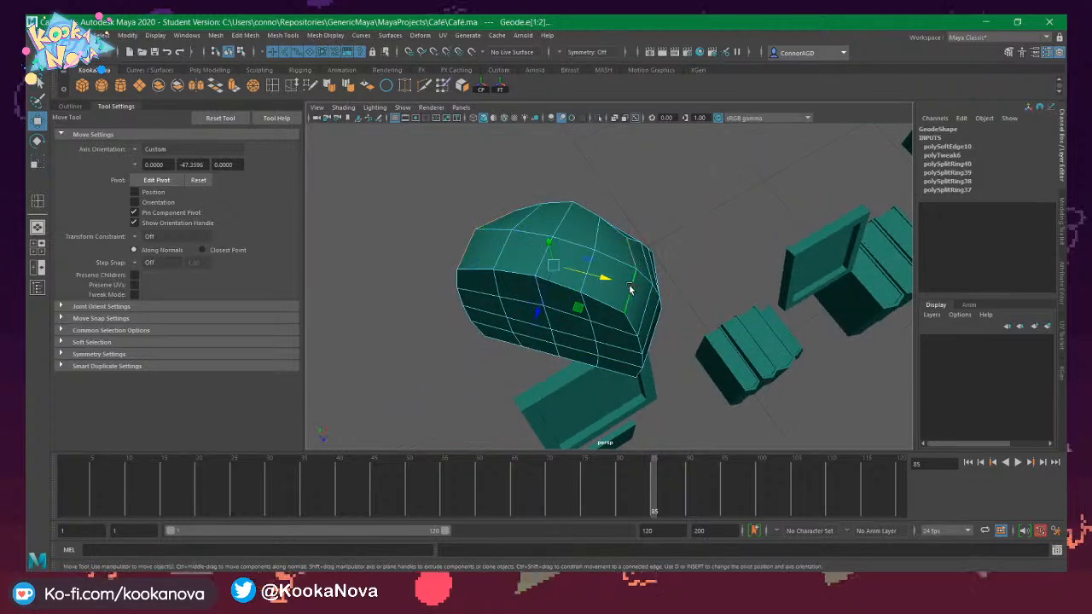
{"action": "left_click_drag", "start_coordinate": [630, 290], "coordinate": [644, 250], "text": "alt"}
{"action": "left_click_drag", "start_coordinate": [585, 221], "coordinate": [594, 206], "text": "alt"}
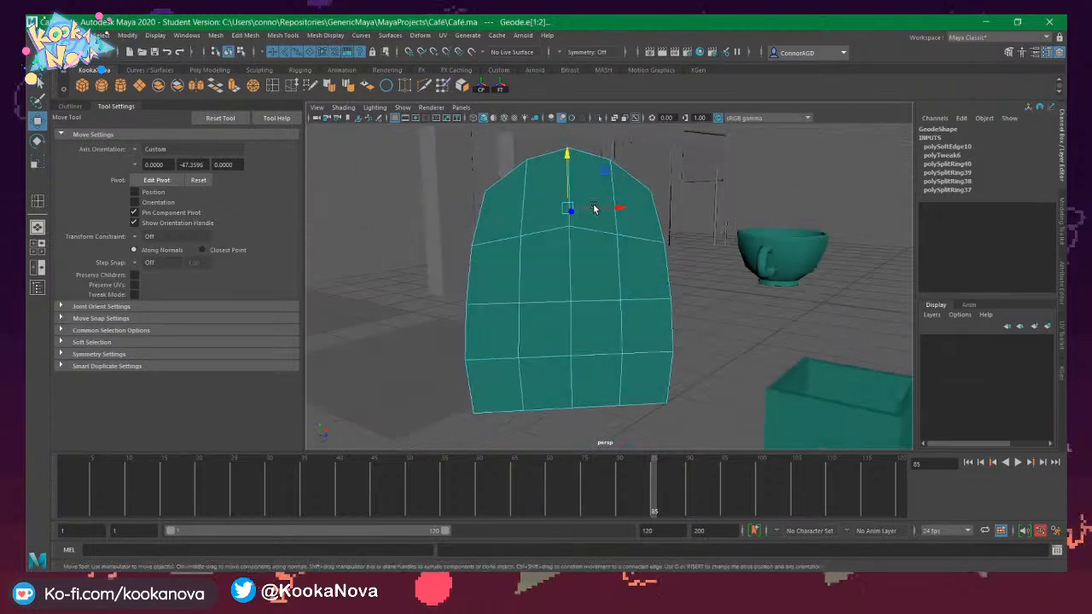
{"action": "right_click_drag", "start_coordinate": [603, 203], "coordinate": [659, 191]}
{"action": "left_click", "coordinate": [691, 309]}
{"action": "left_click_drag", "start_coordinate": [700, 333], "coordinate": [566, 319], "text": "alt"}
{"action": "left_click", "coordinate": [568, 300]}
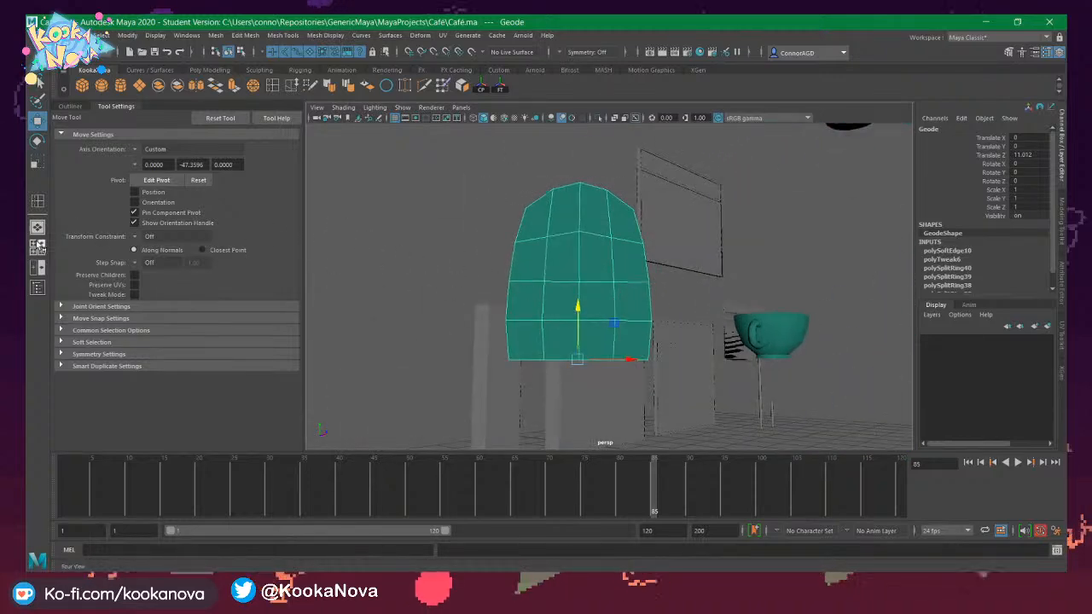
{"action": "key", "text": "ctrl+s"}
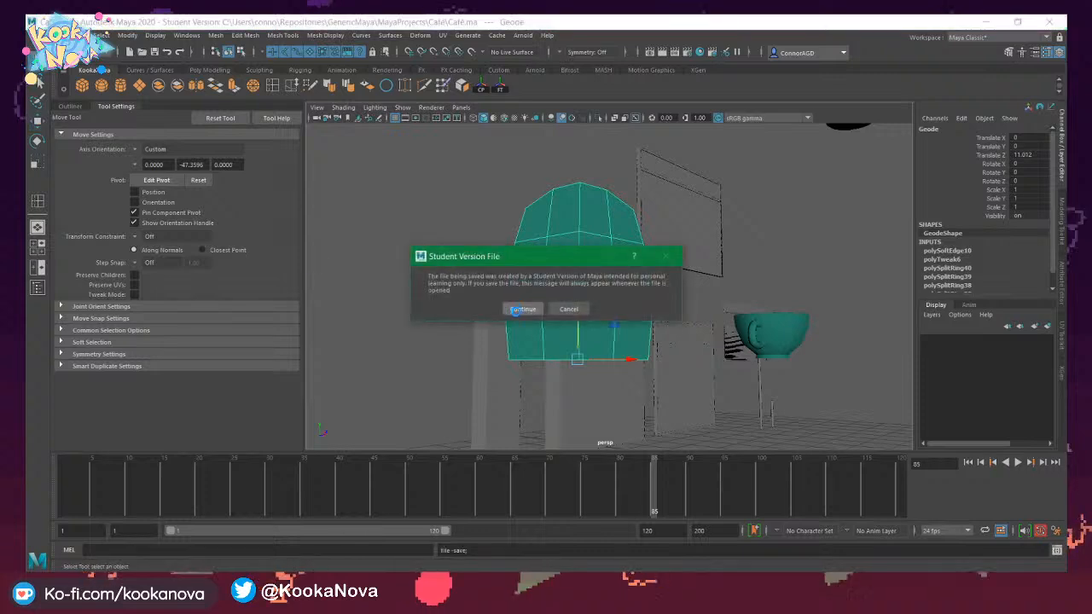
{"action": "left_click", "coordinate": [515, 311]}
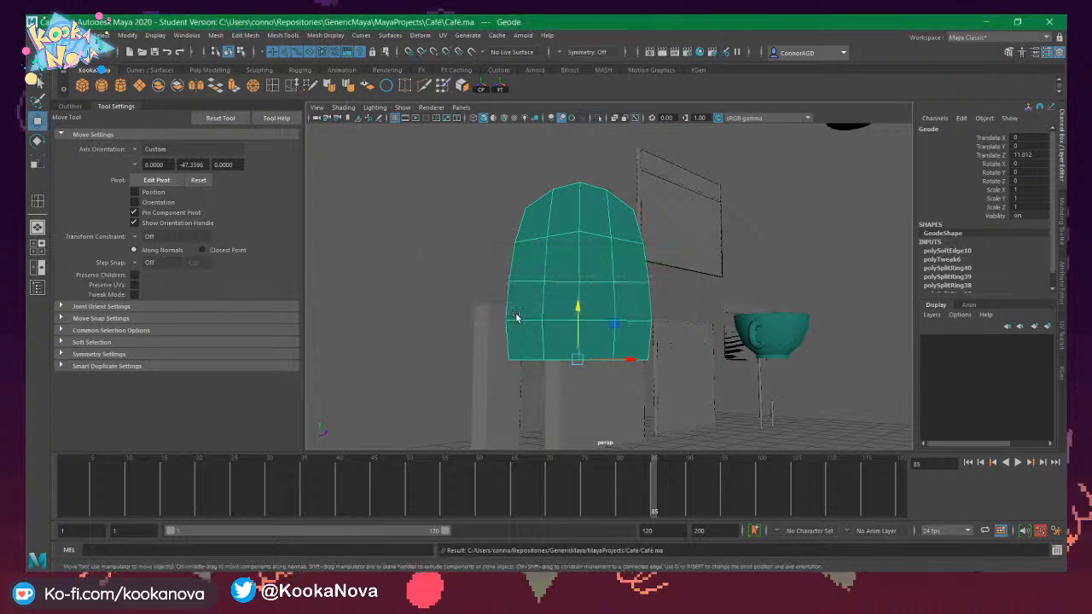
Open the UV Editor beside the perspective view and examine the geode's UV layout.
{"action": "left_click", "coordinate": [37, 268]}
{"action": "scroll", "coordinate": [497, 233], "scroll_direction": "down", "scroll_amount": 5}
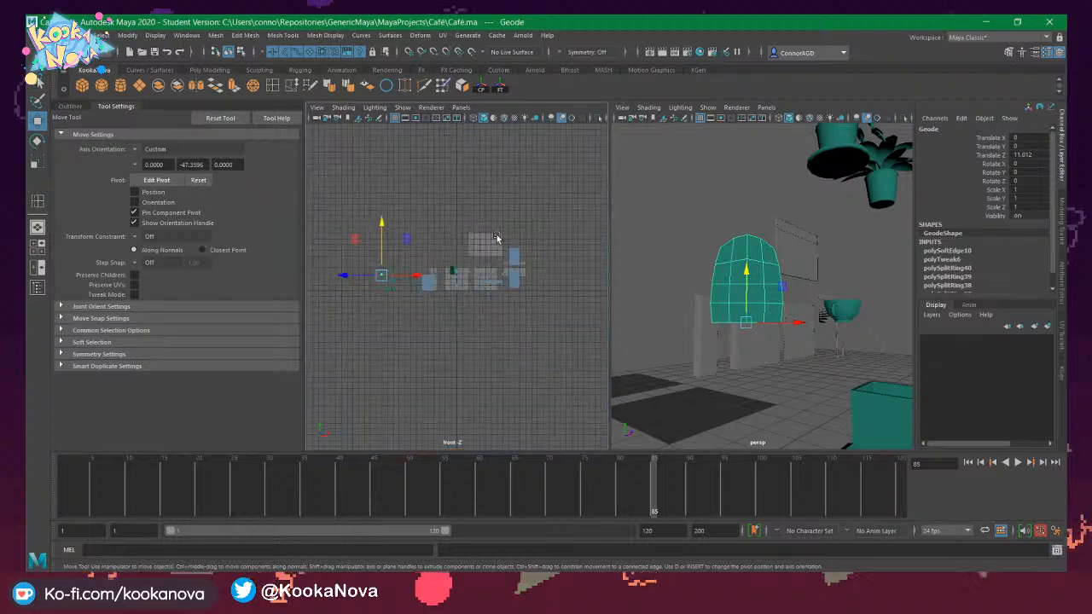
{"action": "left_click", "coordinate": [461, 106]}
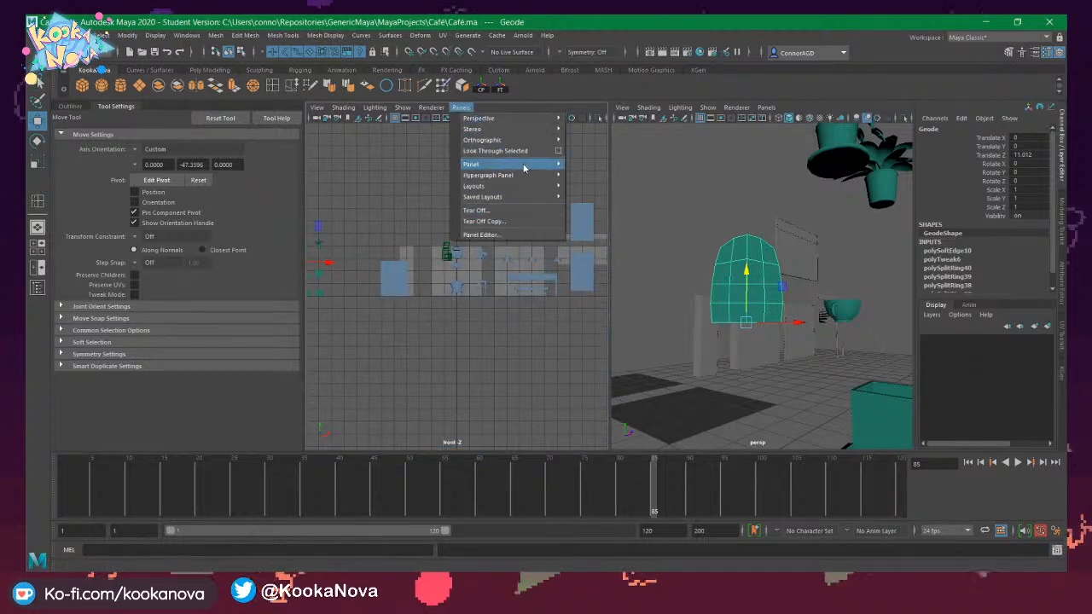
{"action": "mouse_move", "coordinate": [524, 165]}
{"action": "left_click", "coordinate": [608, 398]}
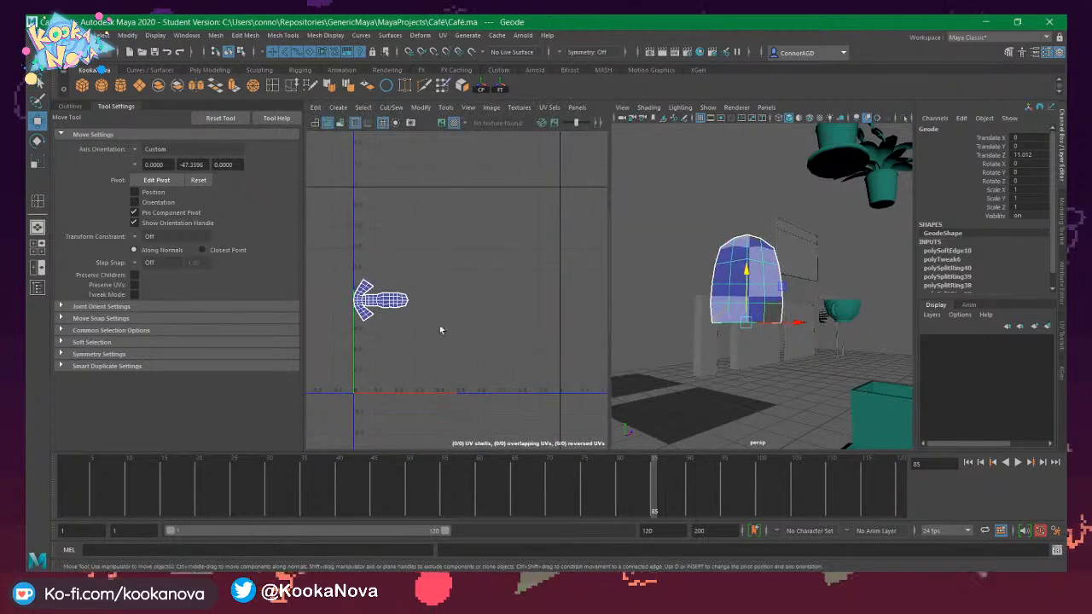
{"action": "scroll", "coordinate": [400, 305], "scroll_direction": "up", "scroll_amount": 9}
{"action": "middle_click_drag", "start_coordinate": [390, 305], "coordinate": [545, 305], "text": "alt"}
{"action": "scroll", "coordinate": [546, 304], "scroll_direction": "down", "scroll_amount": 3}
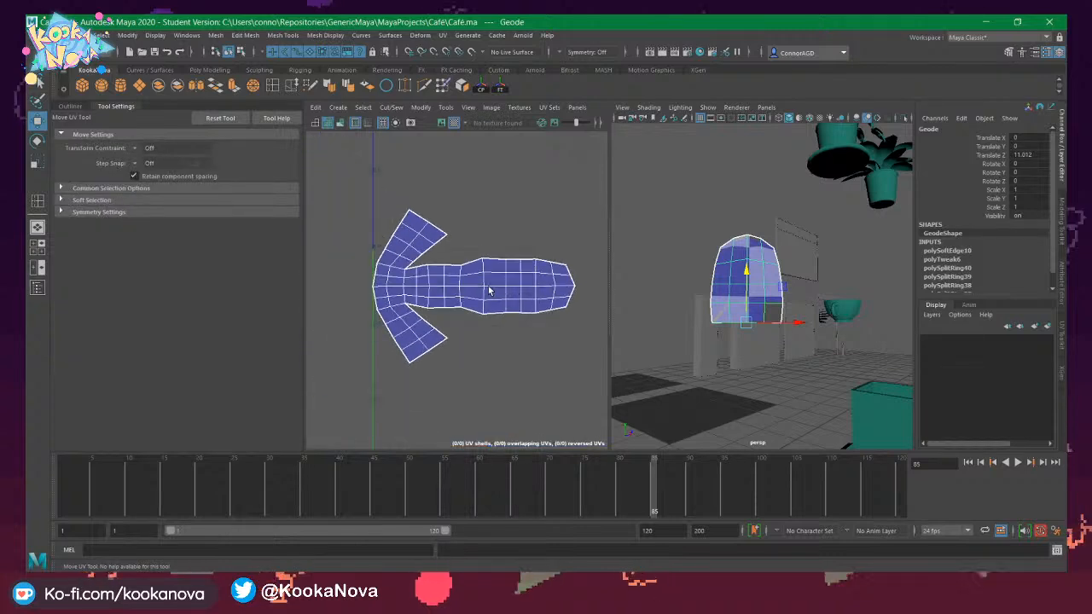
{"action": "mouse_move", "coordinate": [489, 289]}
{"action": "right_mouse_down"}
{"action": "mouse_move", "coordinate": [463, 276]}
{"action": "mouse_move", "coordinate": [490, 289]}
{"action": "right_mouse_up"}
{"action": "middle_click_drag", "start_coordinate": [541, 294], "coordinate": [486, 294], "text": "alt"}
Return to the full perspective view and examine the potted plants from several angles.
{"action": "key", "text": "space"}
{"action": "left_click_drag", "start_coordinate": [692, 301], "coordinate": [625, 290], "text": "alt"}
{"action": "scroll", "coordinate": [599, 309], "scroll_direction": "down", "scroll_amount": 3}
{"action": "scroll", "coordinate": [519, 256], "scroll_direction": "down", "scroll_amount": 3}
{"action": "middle_click_drag", "start_coordinate": [504, 220], "coordinate": [538, 337], "text": "alt"}
{"action": "left_click_drag", "start_coordinate": [561, 285], "coordinate": [752, 311], "text": "alt"}
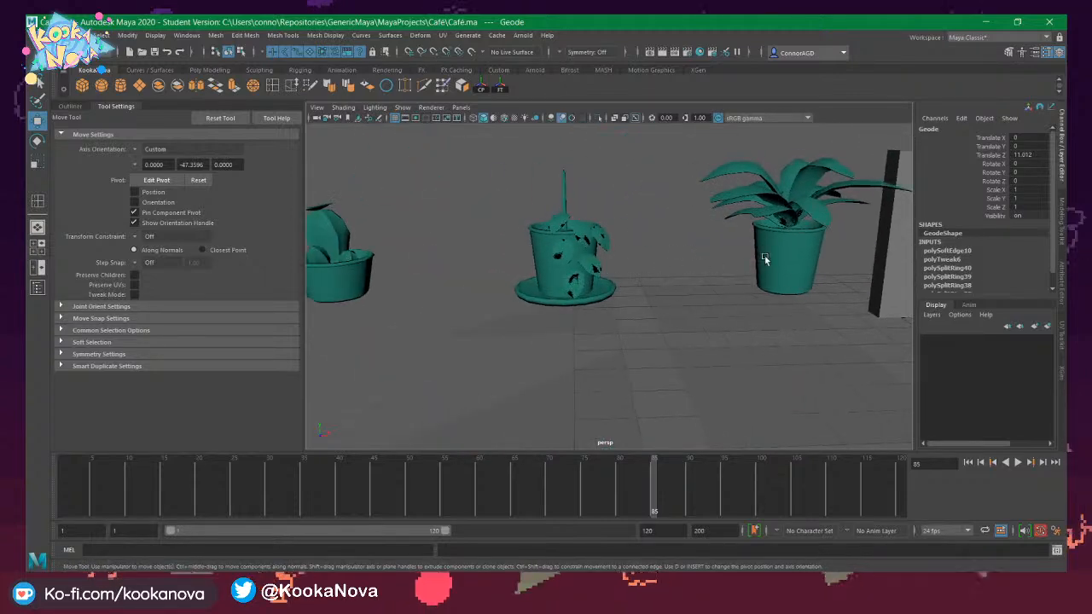
{"action": "left_click_drag", "start_coordinate": [765, 259], "coordinate": [644, 251], "text": "alt"}
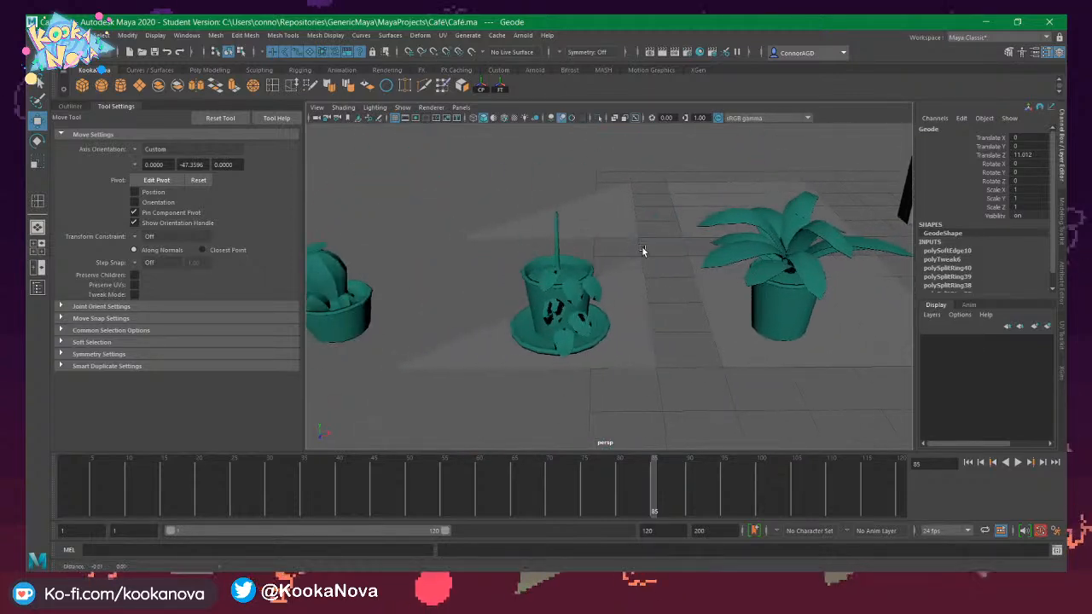
Examine the potted cactus up close and against the surrounding shelf props.
{"action": "middle_click_drag", "start_coordinate": [644, 251], "coordinate": [759, 249], "text": "alt"}
{"action": "right_click_drag", "start_coordinate": [546, 293], "coordinate": [680, 299], "text": "alt"}
{"action": "mouse_move", "coordinate": [504, 299]}
{"action": "left_mouse_down", "text": "alt"}
{"action": "mouse_move", "coordinate": [487, 314]}
{"action": "mouse_move", "coordinate": [490, 304]}
{"action": "left_mouse_up", "text": "alt"}
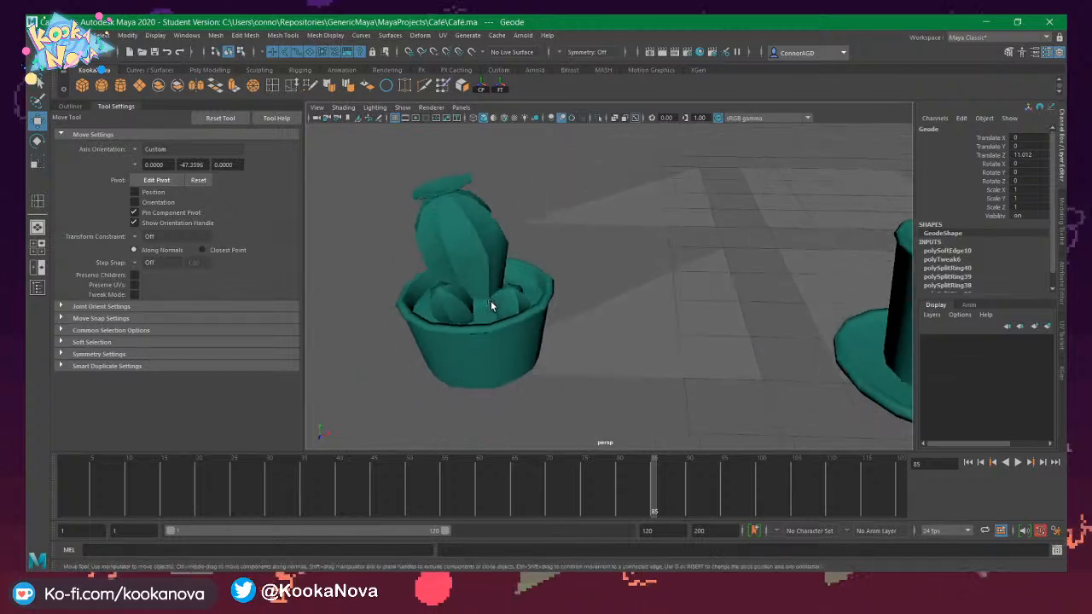
{"action": "middle_click_drag", "start_coordinate": [490, 305], "coordinate": [578, 309], "text": "alt"}
{"action": "right_click_drag", "start_coordinate": [577, 309], "coordinate": [583, 227], "text": "alt"}
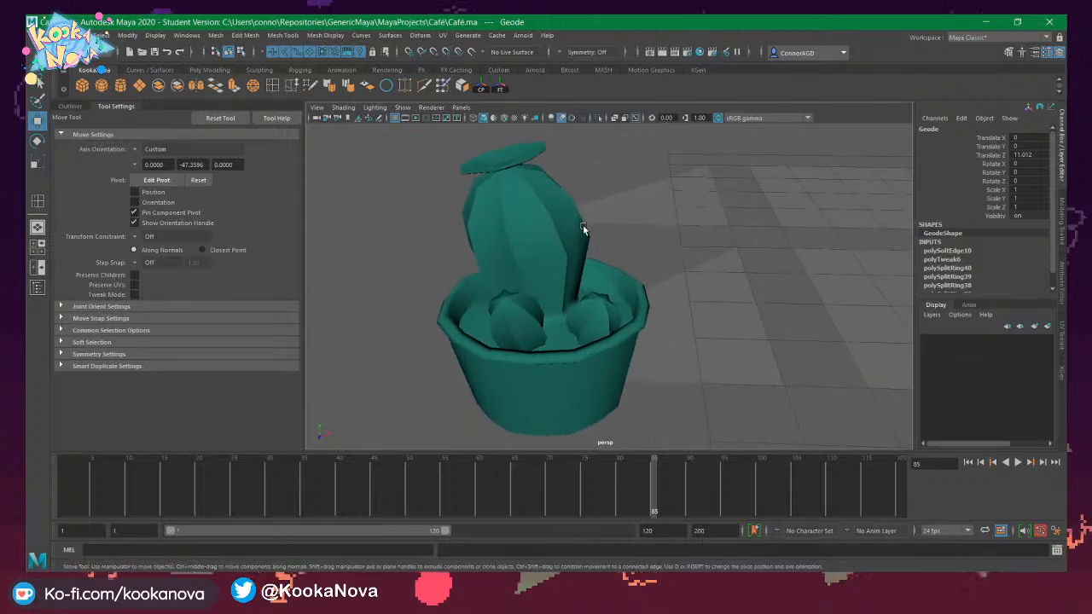
{"action": "scroll", "coordinate": [530, 252], "scroll_direction": "down", "scroll_amount": 10}
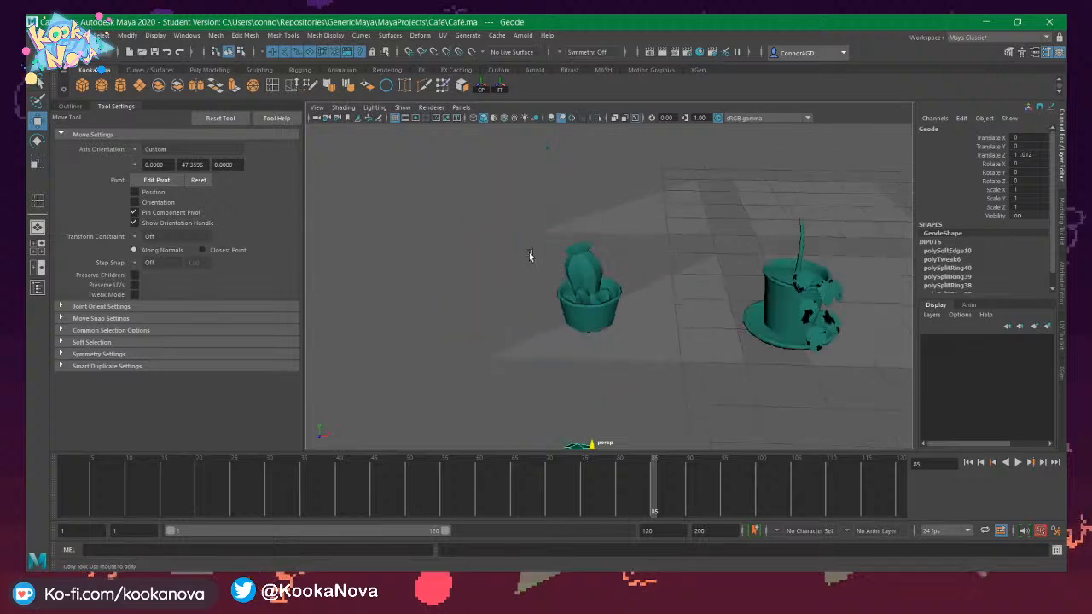
{"action": "middle_click_drag", "start_coordinate": [674, 392], "coordinate": [559, 298], "text": "alt"}
{"action": "left_click_drag", "start_coordinate": [559, 298], "coordinate": [642, 315], "text": "alt"}
Create a polygon plane and reset the Move tool's custom axis orientation to Object.
{"action": "left_click", "coordinate": [141, 87]}
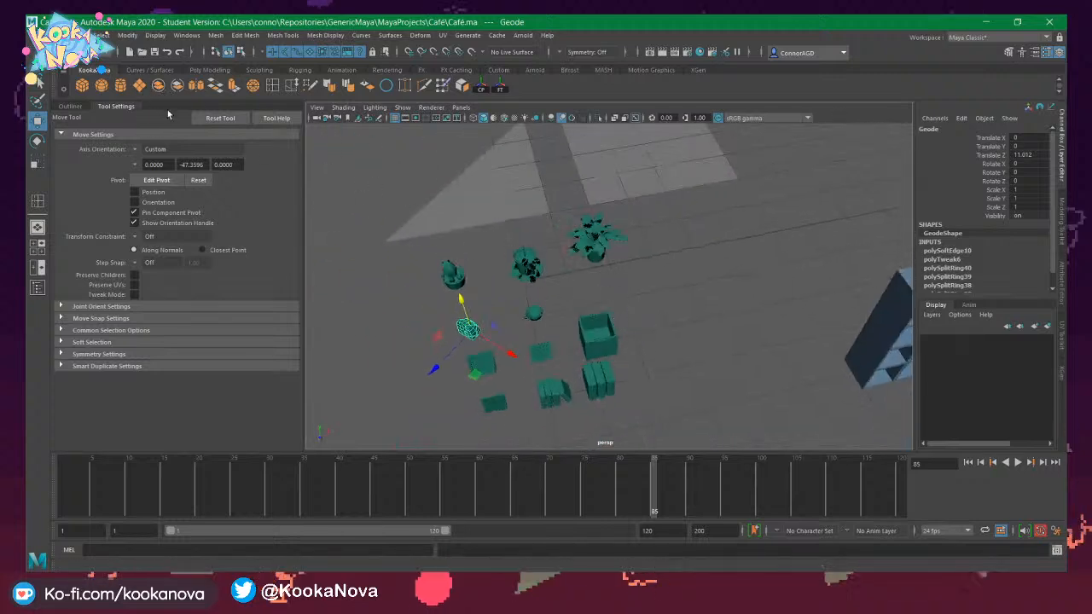
{"action": "scroll", "coordinate": [742, 294], "scroll_direction": "down", "scroll_amount": 5}
{"action": "middle_click_drag", "start_coordinate": [743, 294], "coordinate": [623, 275], "text": "alt"}
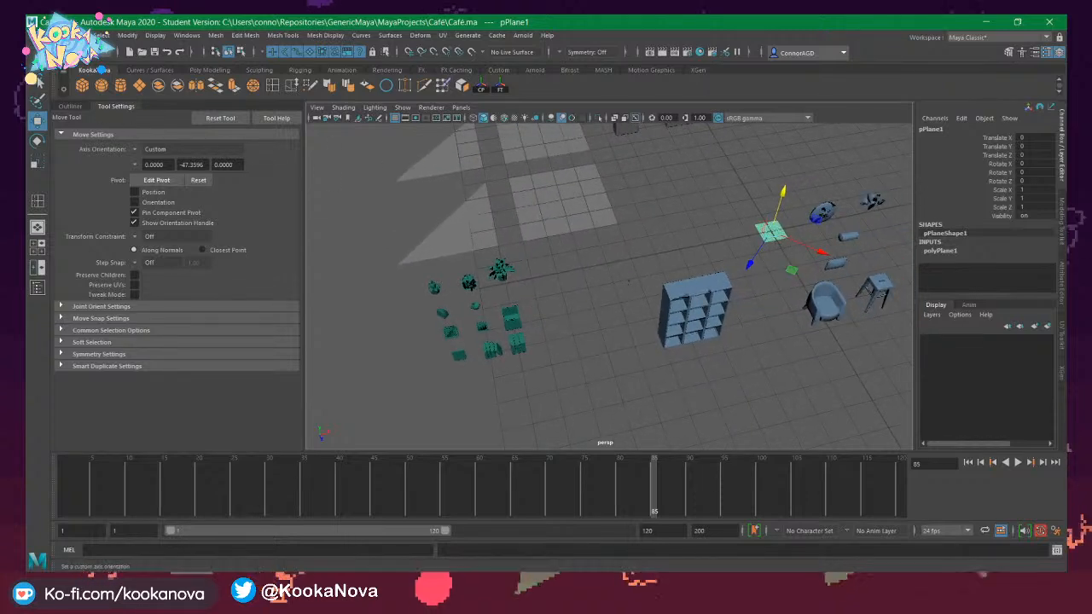
{"action": "left_click", "coordinate": [199, 181]}
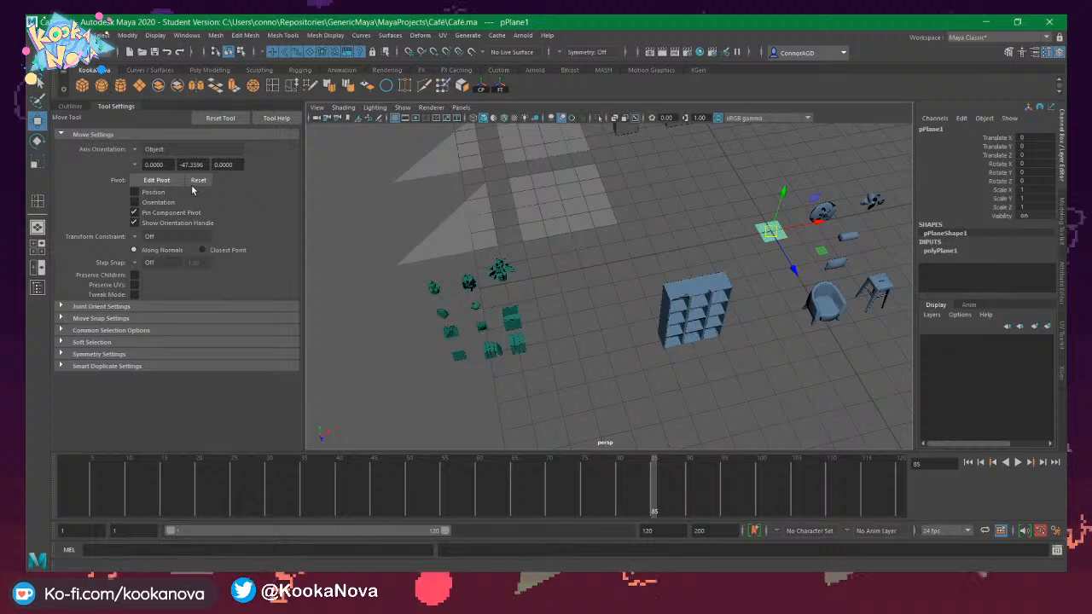
Rename the new plane as spines.
{"action": "left_click", "coordinate": [70, 106]}
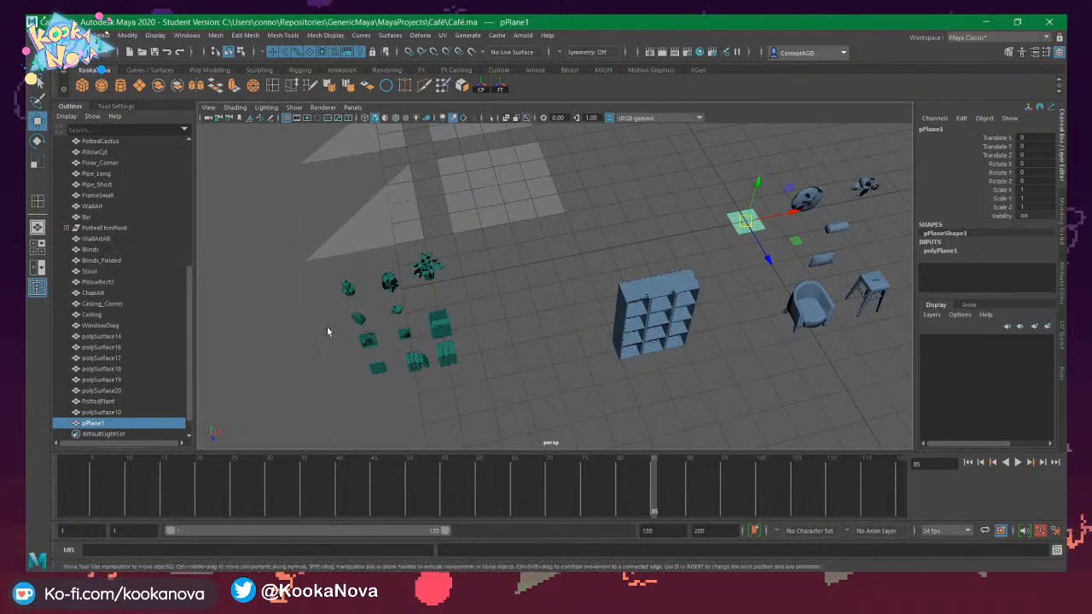
{"action": "double_click", "coordinate": [94, 423]}
{"action": "type", "text": "spine"}
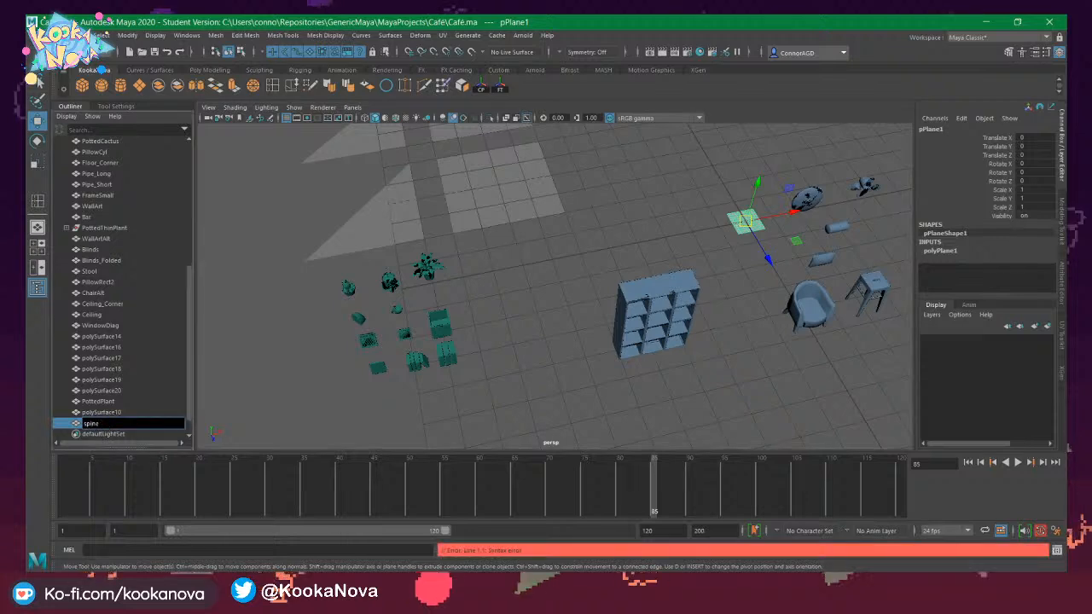
{"action": "type", "text": "s"}
{"action": "key", "text": "Return"}
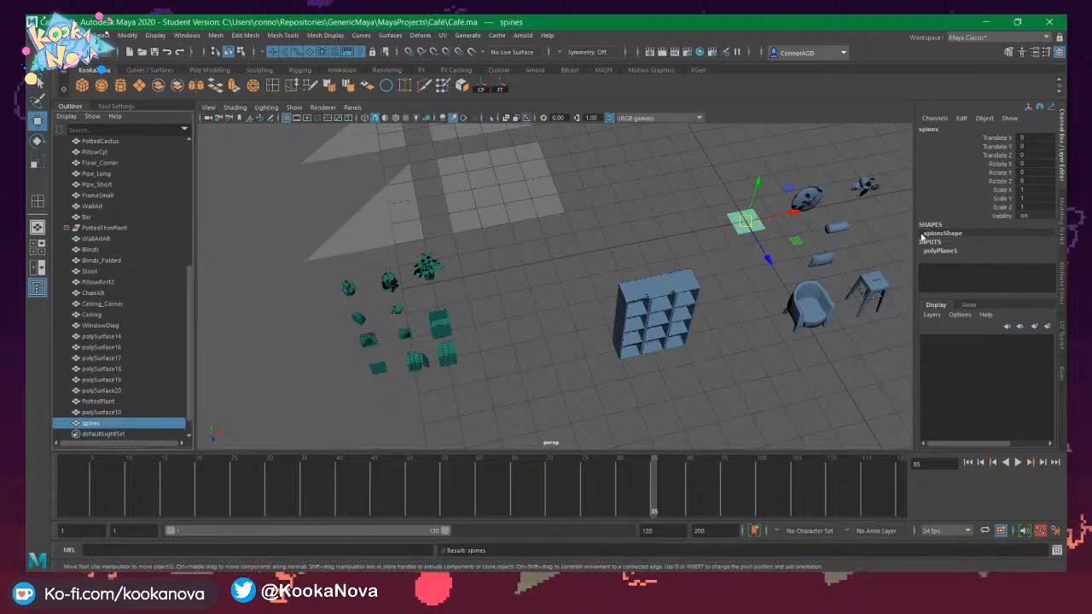
Set the spines plane's width and height subdivisions to 1.
{"action": "left_click", "coordinate": [1064, 234]}
{"action": "left_click", "coordinate": [1063, 276]}
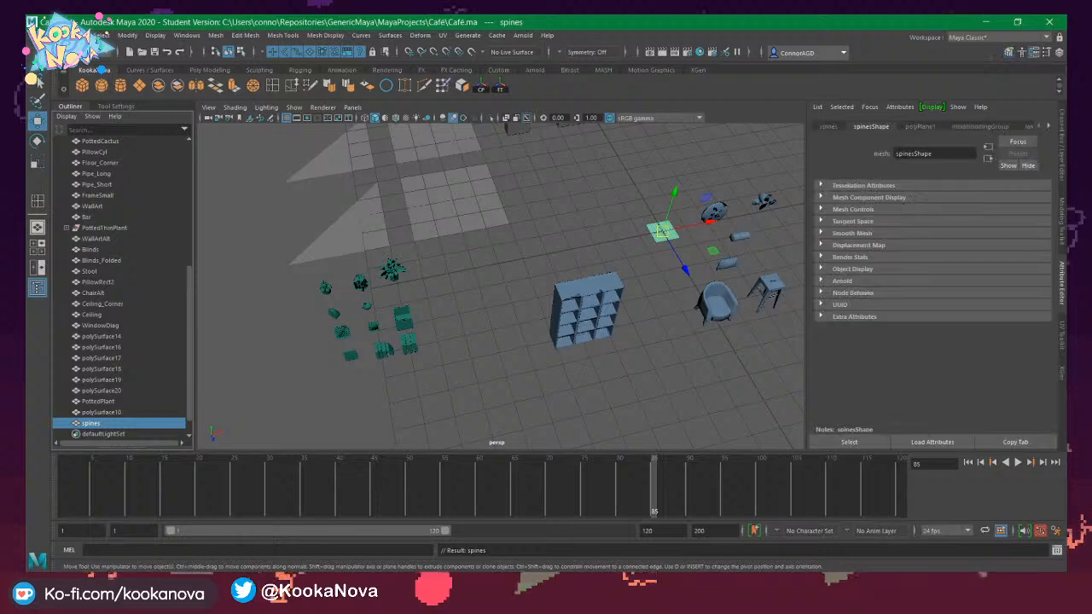
{"action": "left_click", "coordinate": [919, 128]}
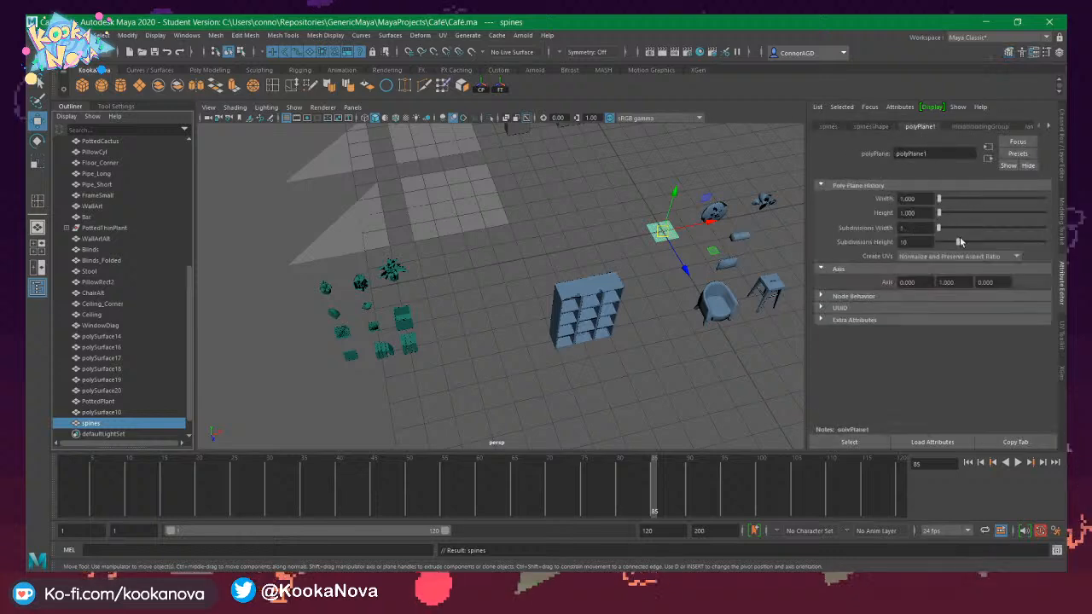
Move the spines plane over to the potted cactus and raise it to the middle of the cactus body.
{"action": "left_click_drag", "start_coordinate": [711, 249], "coordinate": [312, 294]}
{"action": "key", "text": "f"}
{"action": "left_click_drag", "start_coordinate": [482, 300], "coordinate": [526, 248], "text": "alt"}
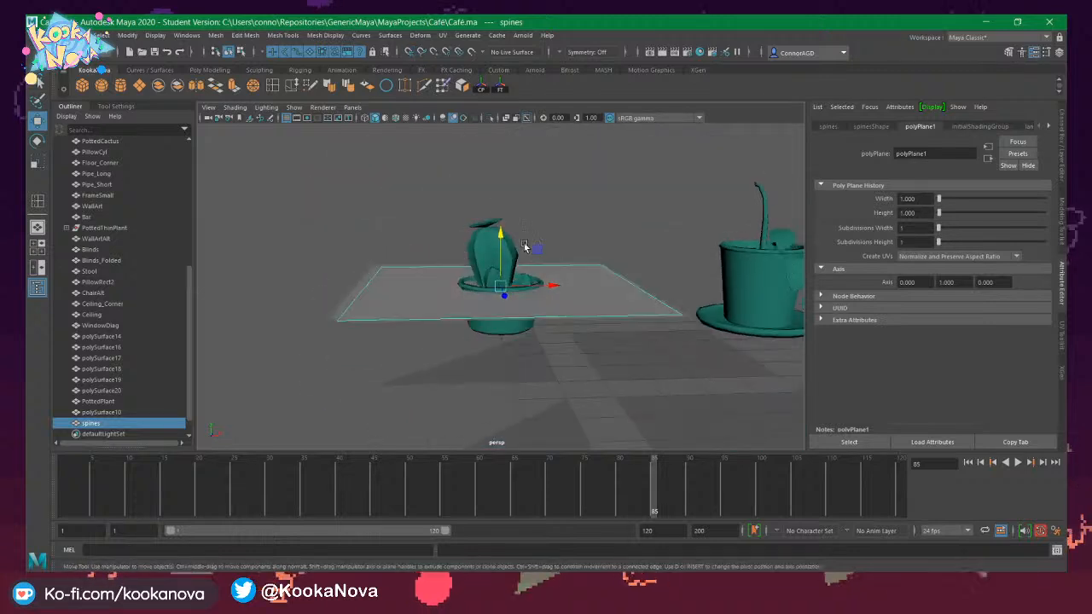
{"action": "scroll", "coordinate": [561, 261], "scroll_direction": "up", "scroll_amount": 6}
{"action": "scroll", "coordinate": [545, 261], "scroll_direction": "down", "scroll_amount": 3}
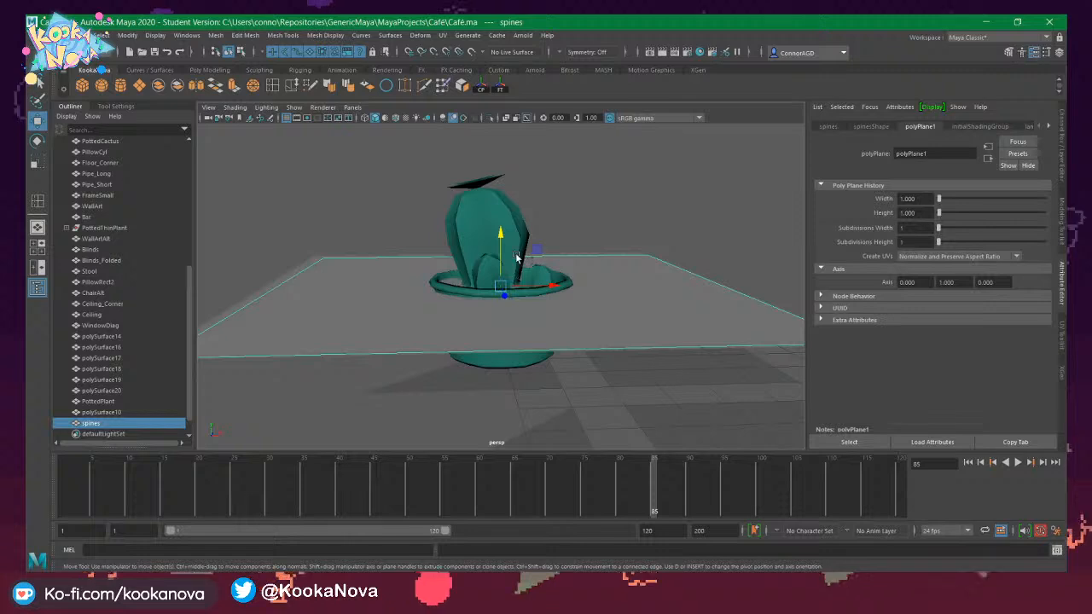
{"action": "scroll", "coordinate": [517, 255], "scroll_direction": "up", "scroll_amount": 2}
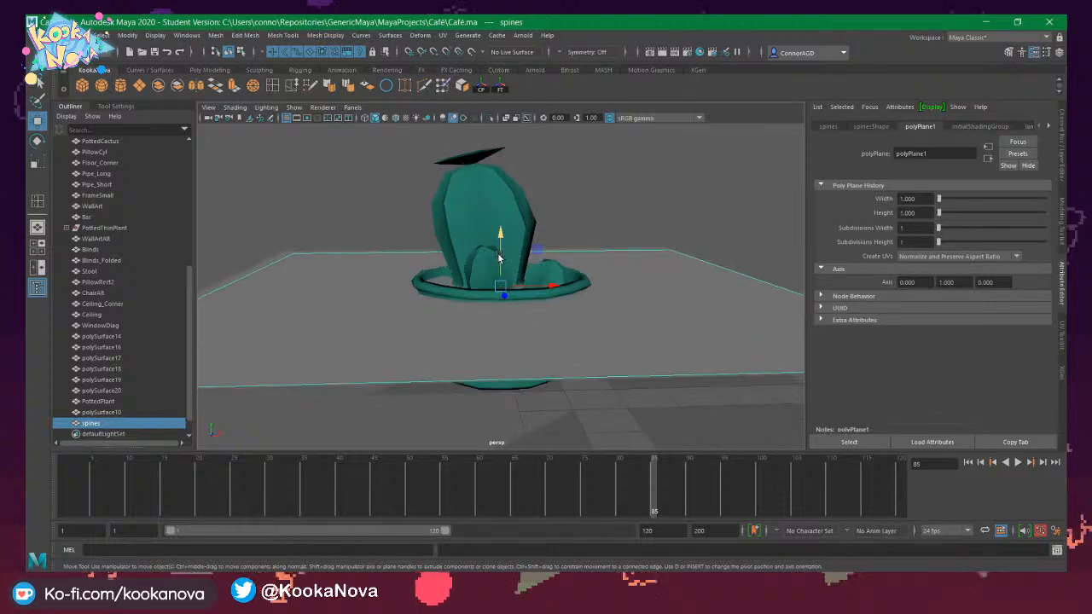
{"action": "left_click_drag", "start_coordinate": [500, 236], "coordinate": [501, 172]}
Scale the spines plane down to a small square and rotate it about its X axis to stand it up.
{"action": "key", "text": "r"}
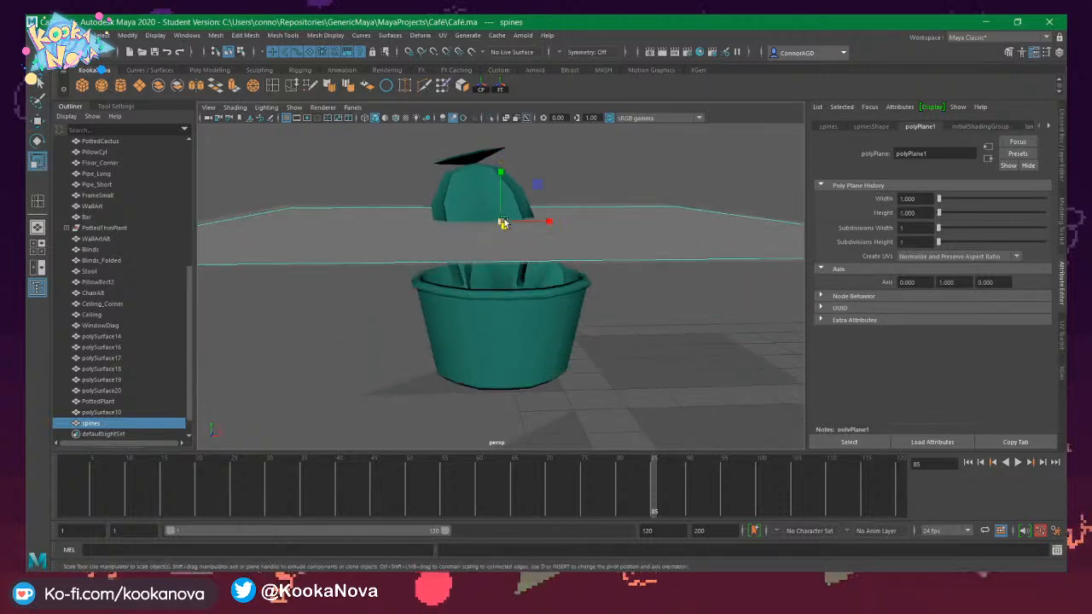
{"action": "left_click_drag", "start_coordinate": [504, 222], "coordinate": [211, 231]}
{"action": "left_click_drag", "start_coordinate": [399, 209], "coordinate": [418, 311], "text": "alt"}
{"action": "key", "text": "e"}
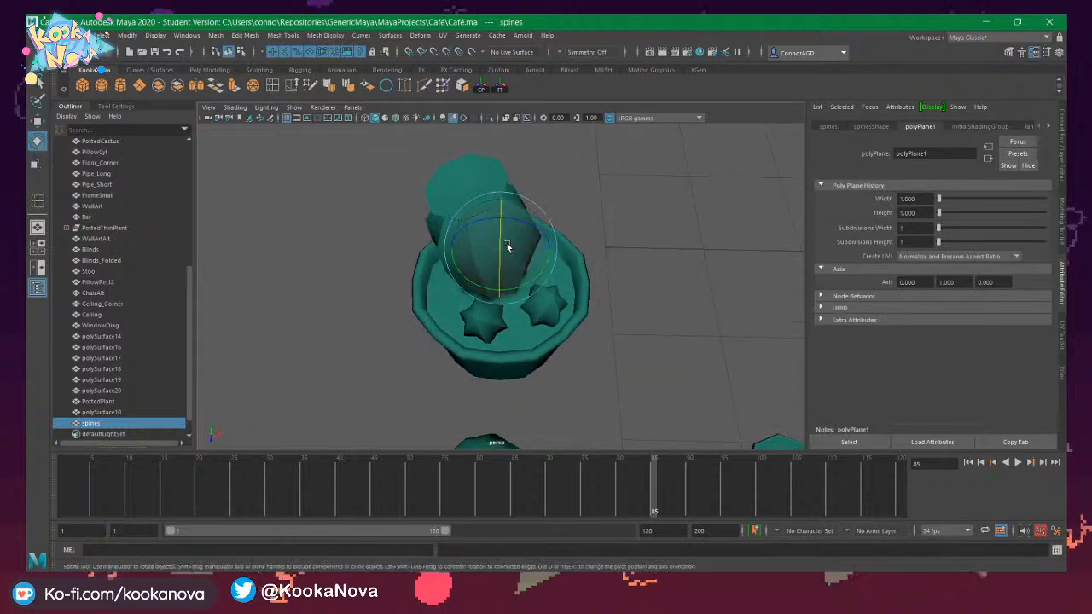
{"action": "left_click_drag", "start_coordinate": [504, 247], "coordinate": [499, 312]}
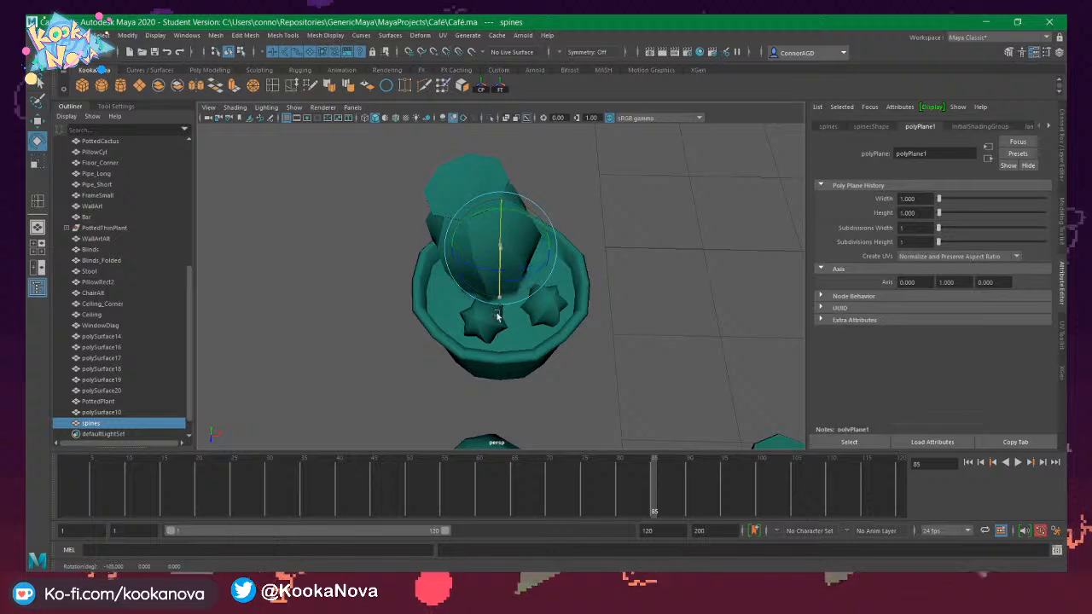
Place the spines plane in front of the cactus body and turn it toward the cactus's front face.
{"action": "left_click_drag", "start_coordinate": [507, 173], "coordinate": [471, 322], "text": "alt"}
{"action": "key", "text": "w"}
{"action": "scroll", "coordinate": [557, 287], "scroll_direction": "up", "scroll_amount": 5}
{"action": "key", "text": "e"}
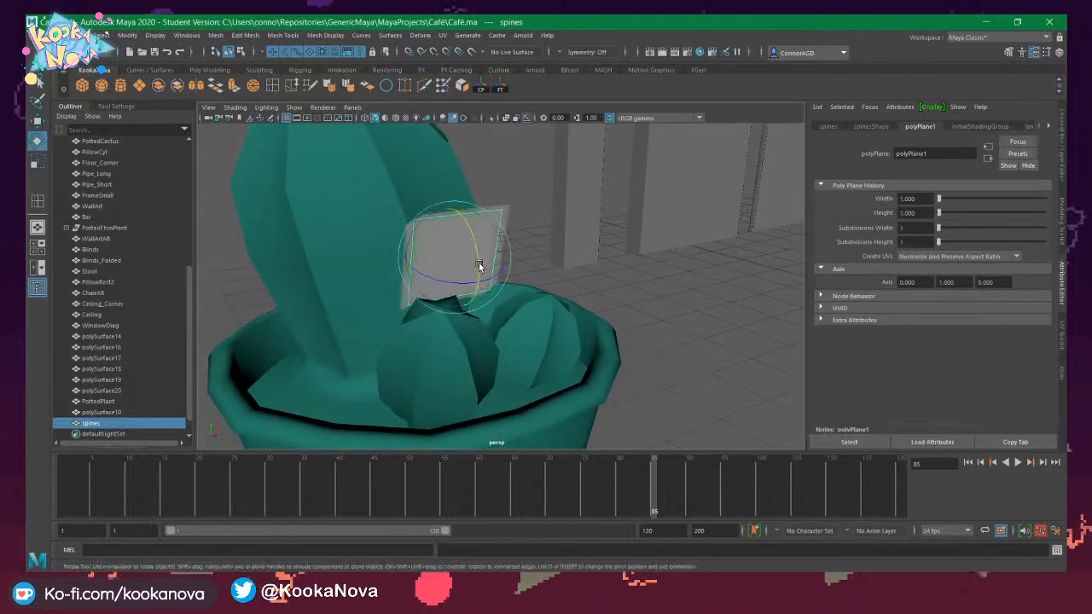
{"action": "left_click_drag", "start_coordinate": [481, 263], "coordinate": [425, 242]}
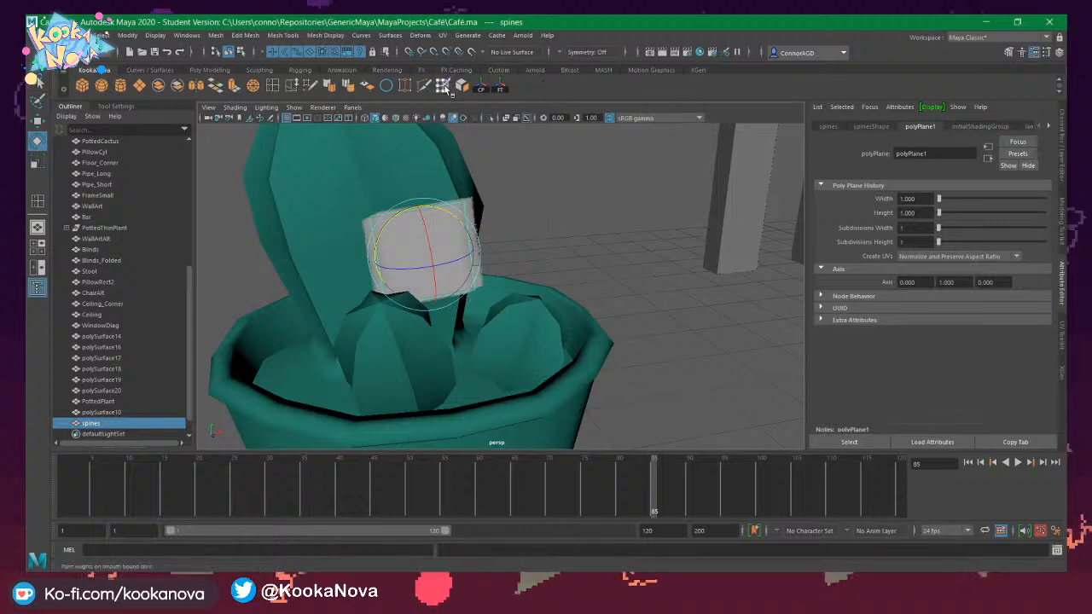
Move the spines plane onto the cactus's front face and match its tilt to the surface.
{"action": "middle_click_drag", "start_coordinate": [491, 210], "coordinate": [597, 252], "text": "alt"}
{"action": "right_click_drag", "start_coordinate": [597, 252], "coordinate": [557, 300], "text": "alt"}
{"action": "left_click_drag", "start_coordinate": [557, 300], "coordinate": [438, 285], "text": "alt"}
{"action": "key", "text": "w"}
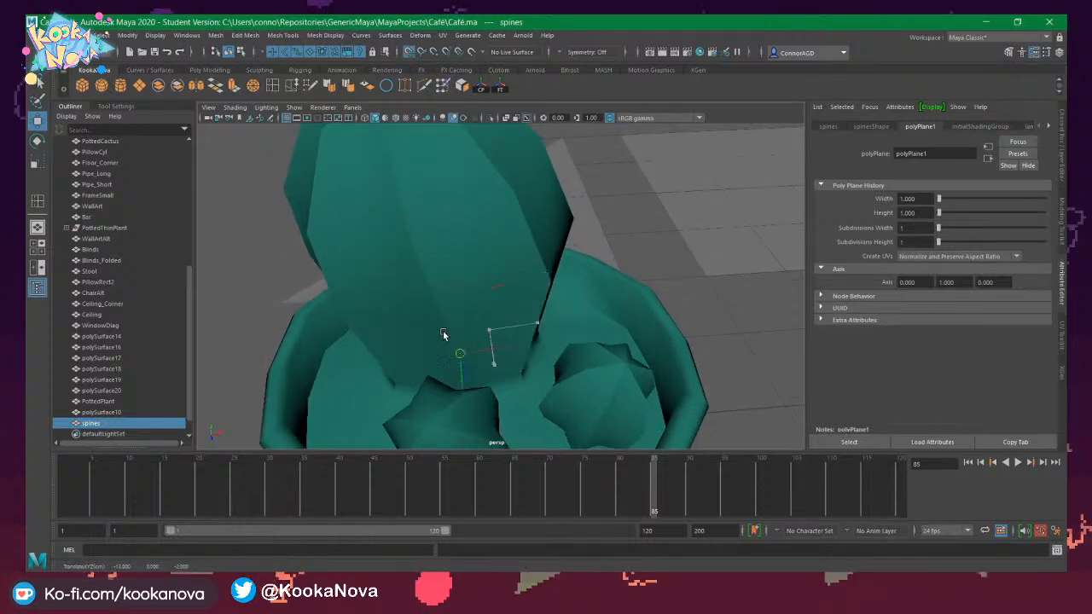
{"action": "left_click_drag", "start_coordinate": [452, 347], "coordinate": [454, 252]}
{"action": "key", "text": "e"}
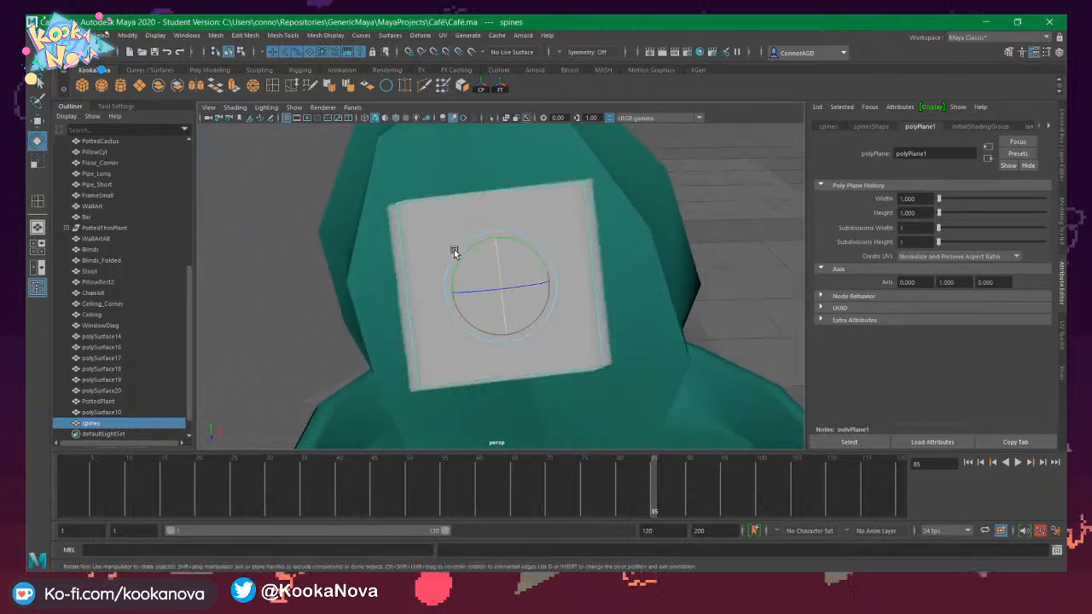
Insert centre edge loops in both directions on the spines plane and scale them outward to form an octagon.
{"action": "left_click", "coordinate": [282, 87]}
{"action": "left_click", "coordinate": [477, 203]}
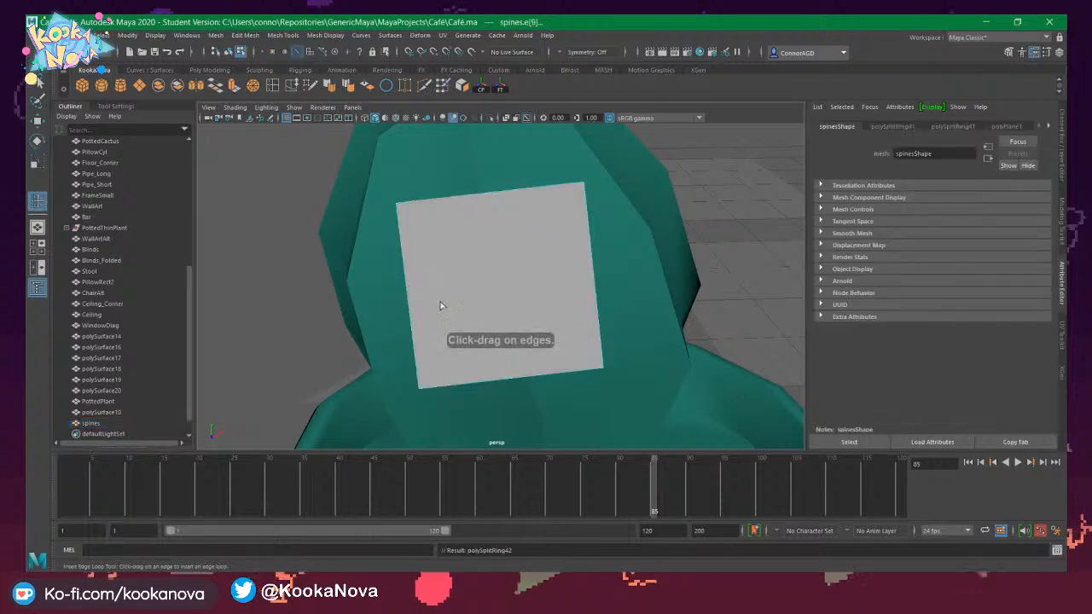
{"action": "key", "text": "w"}
{"action": "left_click_drag", "start_coordinate": [441, 306], "coordinate": [506, 292], "text": "alt"}
{"action": "key", "text": "r"}
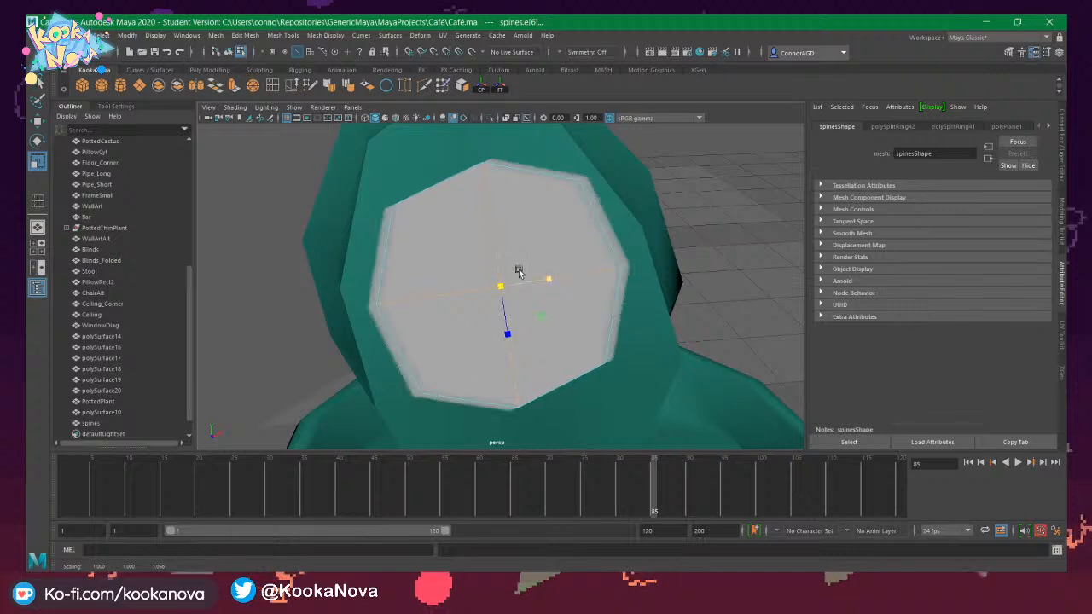
Return the spines octagon to object mode and scale it down on the cactus face.
{"action": "right_click_drag", "start_coordinate": [517, 275], "coordinate": [674, 198]}
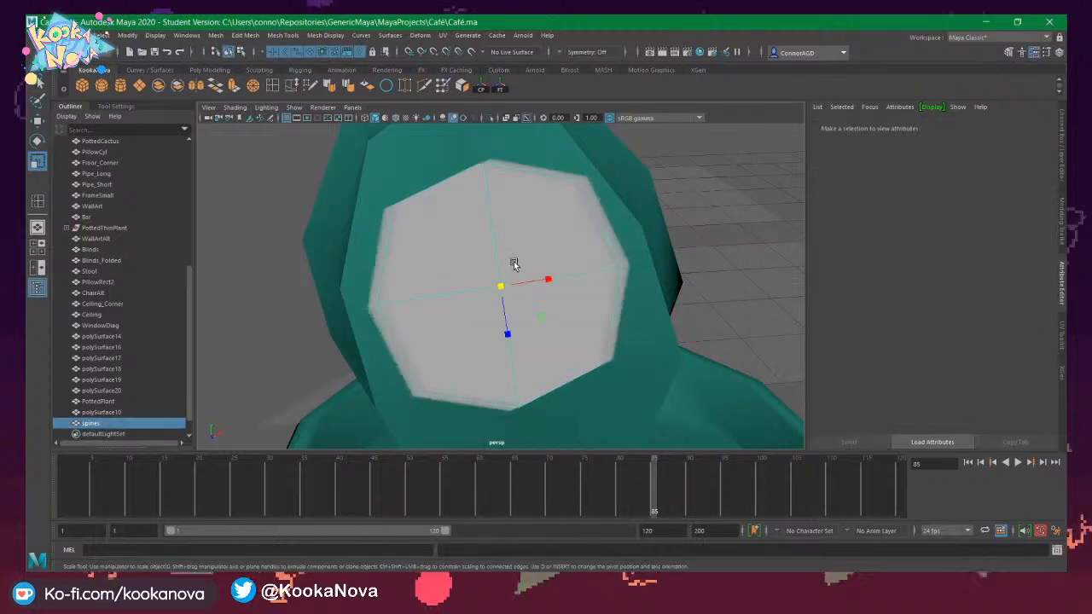
{"action": "mouse_move", "coordinate": [501, 287]}
{"action": "left_mouse_down"}
{"action": "mouse_move", "coordinate": [368, 281]}
{"action": "mouse_move", "coordinate": [390, 296]}
{"action": "mouse_move", "coordinate": [589, 280]}
{"action": "mouse_move", "coordinate": [496, 288]}
{"action": "mouse_move", "coordinate": [524, 304]}
{"action": "mouse_move", "coordinate": [510, 286]}
{"action": "left_mouse_up"}
{"action": "scroll", "coordinate": [515, 311], "scroll_direction": "up", "scroll_amount": 5}
{"action": "scroll", "coordinate": [517, 314], "scroll_direction": "down", "scroll_amount": 12}
{"action": "scroll", "coordinate": [502, 300], "scroll_direction": "up", "scroll_amount": 10}
Select the centre vertex of the spines octagon and adjust it along the octagon's normal.
{"action": "right_click_drag", "start_coordinate": [506, 287], "coordinate": [477, 288]}
{"action": "left_click_drag", "start_coordinate": [478, 287], "coordinate": [575, 316], "text": "alt"}
{"action": "left_click", "coordinate": [505, 285]}
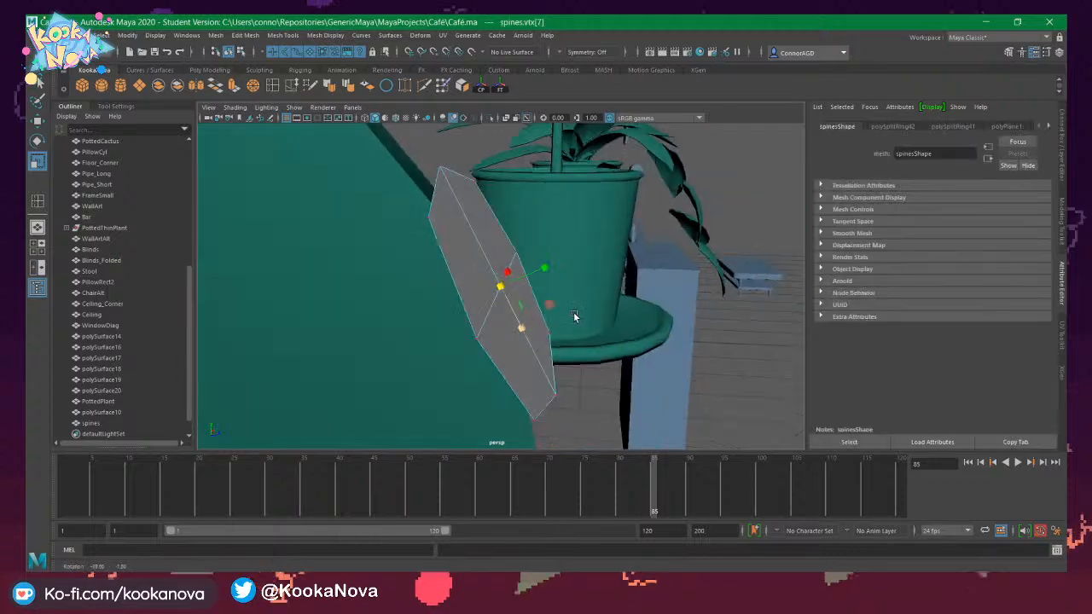
{"action": "key", "text": "w"}
{"action": "left_click_drag", "start_coordinate": [551, 270], "coordinate": [538, 277]}
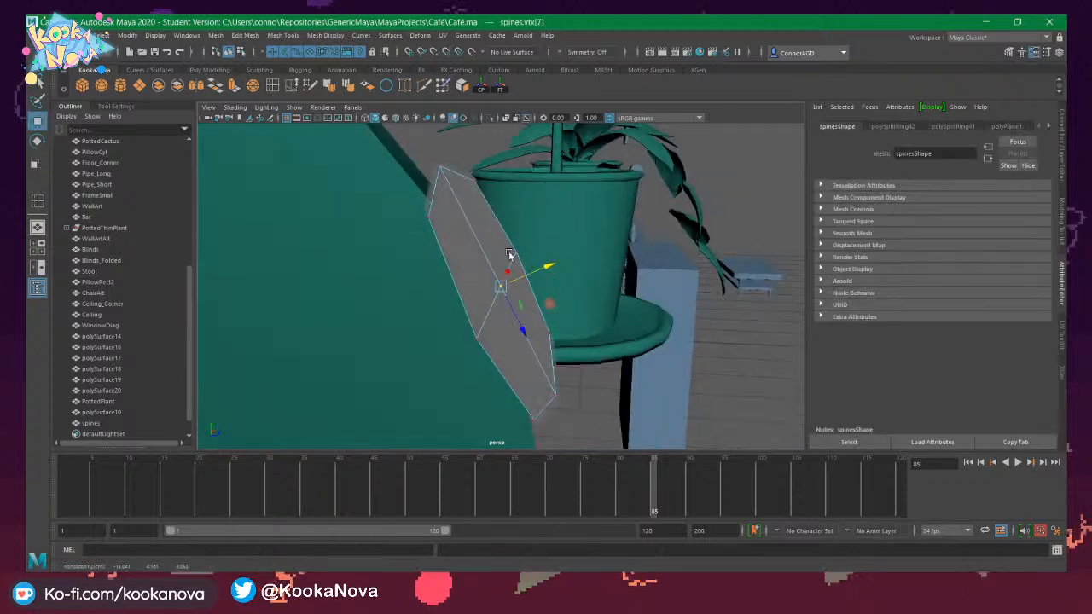
Shift the outer border edges of the spines octagon along its normal and check its fit on the cactus.
{"action": "right_click_drag", "start_coordinate": [471, 224], "coordinate": [463, 179]}
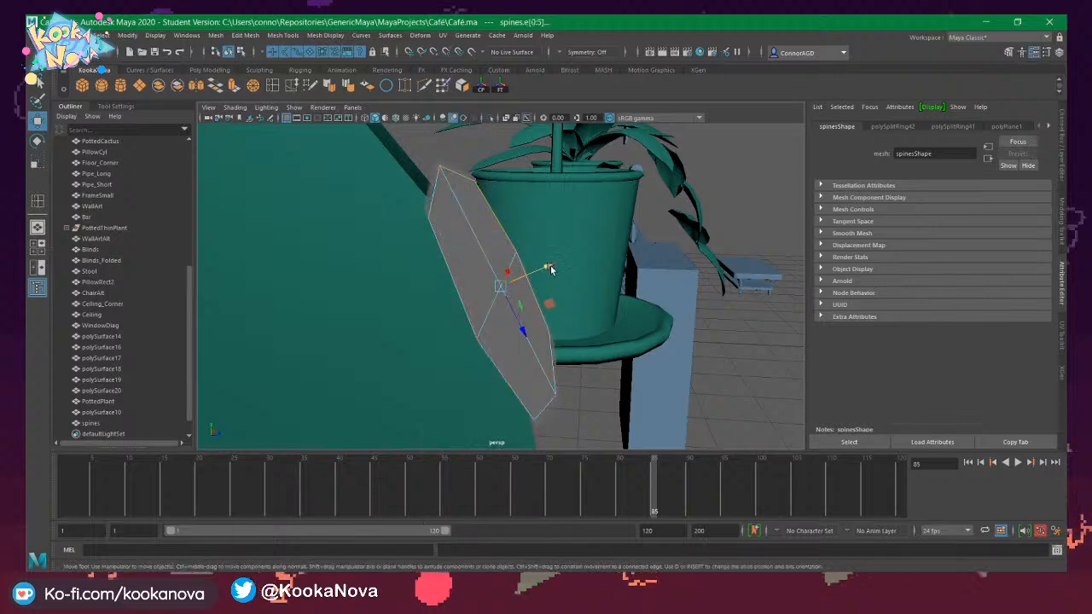
{"action": "left_click_drag", "start_coordinate": [550, 269], "coordinate": [566, 312]}
{"action": "scroll", "coordinate": [495, 263], "scroll_direction": "down", "scroll_amount": 10}
{"action": "right_click_drag", "start_coordinate": [566, 312], "coordinate": [807, 362], "text": "alt"}
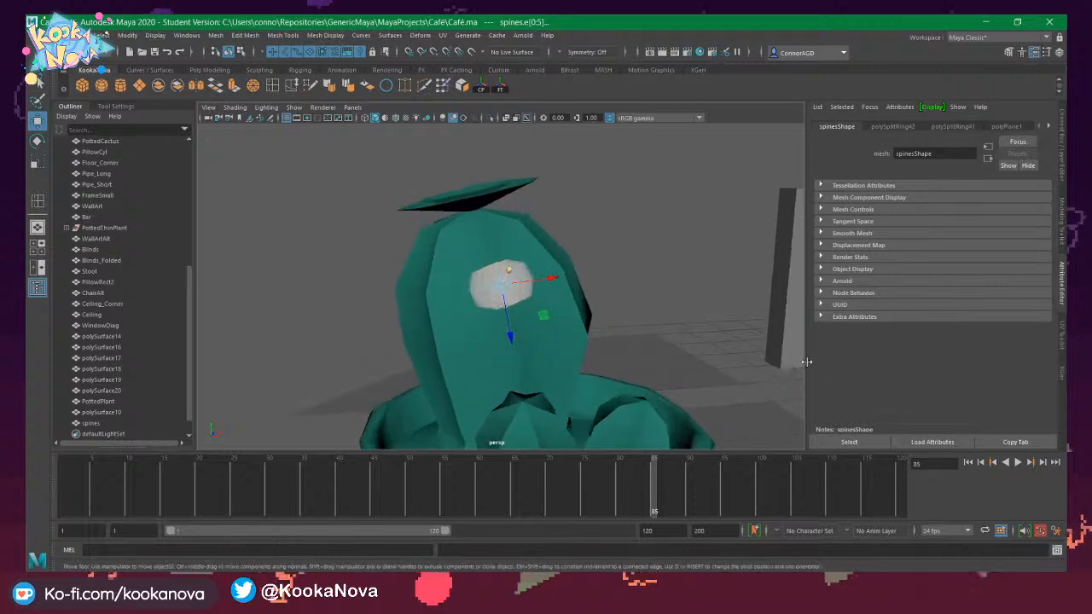
{"action": "left_click_drag", "start_coordinate": [576, 309], "coordinate": [537, 269], "text": "alt"}
{"action": "scroll", "coordinate": [578, 320], "scroll_direction": "up", "scroll_amount": 8}
{"action": "scroll", "coordinate": [578, 319], "scroll_direction": "down", "scroll_amount": 8}
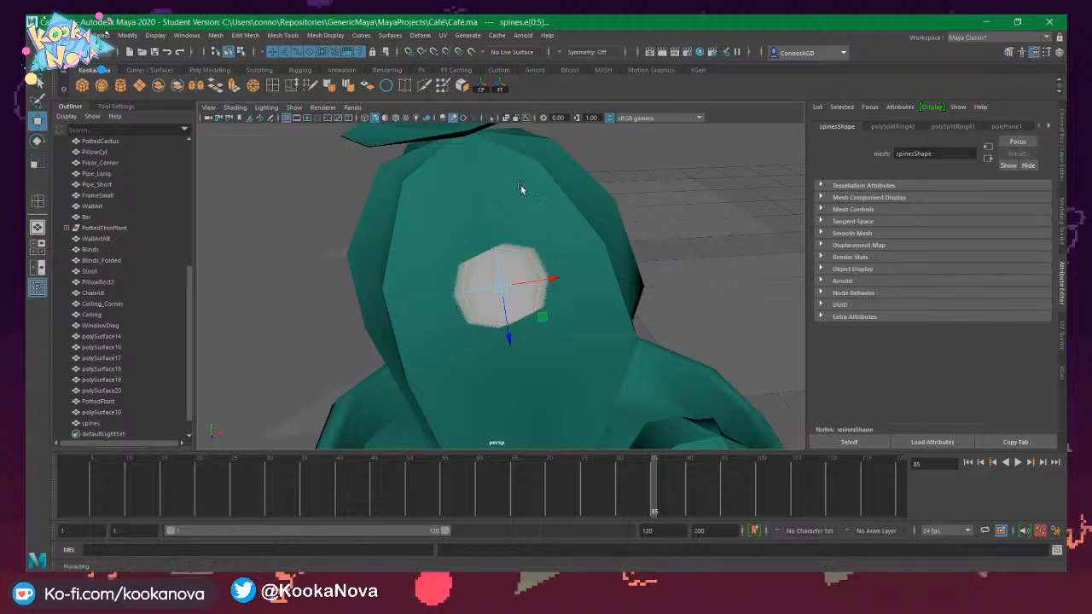
Select the lengthwise edges running down the ribs all around the cactus body.
{"action": "left_click", "coordinate": [528, 217]}
{"action": "right_click_drag", "start_coordinate": [529, 216], "coordinate": [524, 188]}
{"action": "left_click_drag", "start_coordinate": [539, 229], "coordinate": [516, 234], "text": "alt"}
{"action": "left_click_drag", "start_coordinate": [349, 233], "coordinate": [588, 257], "text": "alt"}
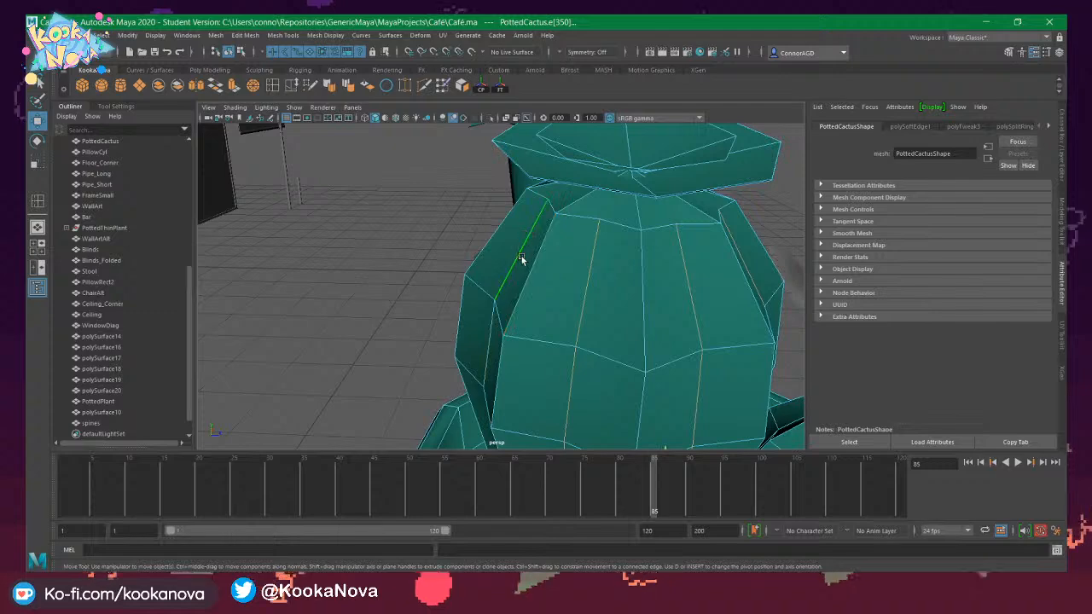
{"action": "left_click_drag", "start_coordinate": [522, 259], "coordinate": [419, 283], "text": "alt"}
{"action": "left_click", "coordinate": [291, 262], "text": "shift"}
{"action": "left_click_drag", "start_coordinate": [292, 264], "coordinate": [461, 261], "text": "alt"}
{"action": "left_click", "coordinate": [524, 173], "text": "shift"}
{"action": "left_click_drag", "start_coordinate": [512, 225], "coordinate": [601, 232], "text": "alt"}
{"action": "scroll", "coordinate": [601, 233], "scroll_direction": "down", "scroll_amount": 5}
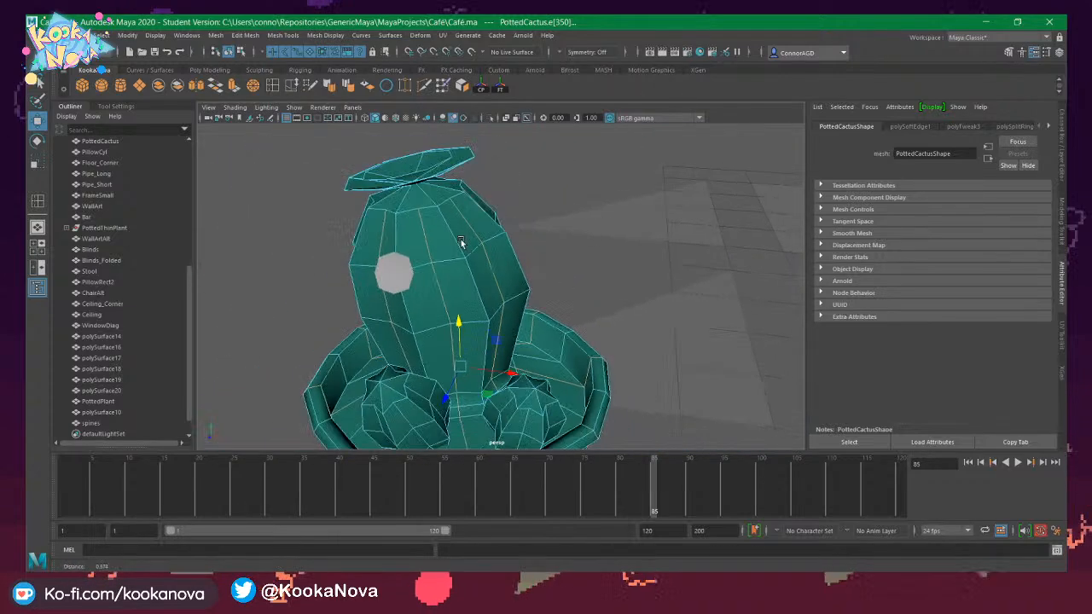
Try hardening the selected cactus rib edges, inspect the shading and undo the hardening.
{"action": "left_click_drag", "start_coordinate": [435, 244], "coordinate": [557, 229], "text": "alt"}
{"action": "right_click_drag", "start_coordinate": [431, 240], "coordinate": [503, 209]}
{"action": "left_click", "coordinate": [505, 207]}
{"action": "left_click_drag", "start_coordinate": [517, 258], "coordinate": [424, 249], "text": "alt"}
{"action": "left_click_drag", "start_coordinate": [336, 262], "coordinate": [515, 246], "text": "alt"}
{"action": "key", "text": "ctrl+z"}
{"action": "key", "text": "ctrl+z"}
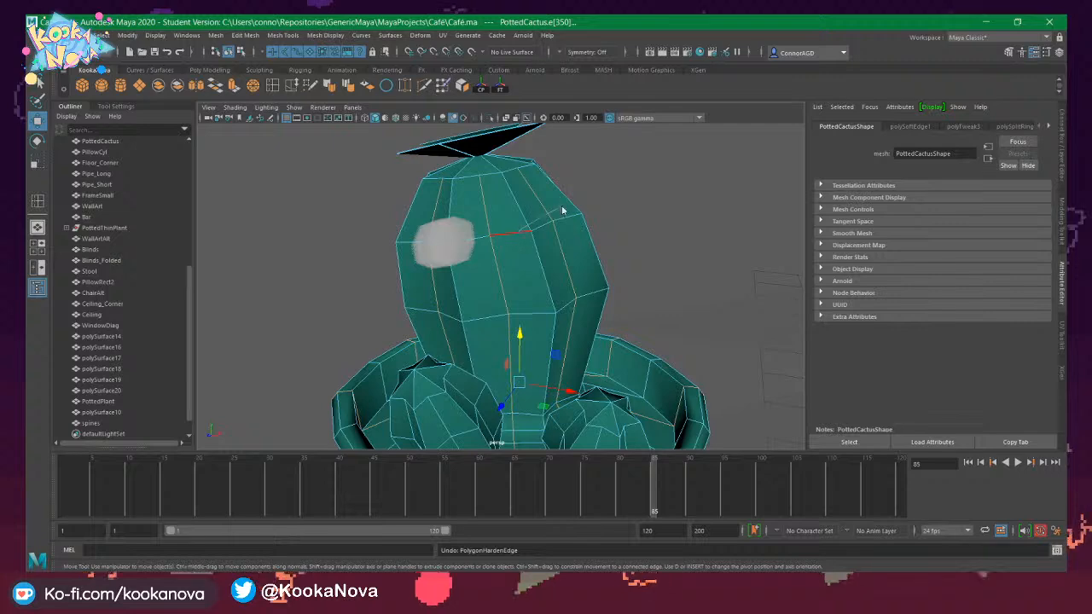
Return to object mode, examine the cactus shading from all sides and select the potted cactus.
{"action": "right_click_drag", "start_coordinate": [517, 226], "coordinate": [563, 213]}
{"action": "left_click_drag", "start_coordinate": [573, 212], "coordinate": [1064, 297], "text": "alt"}
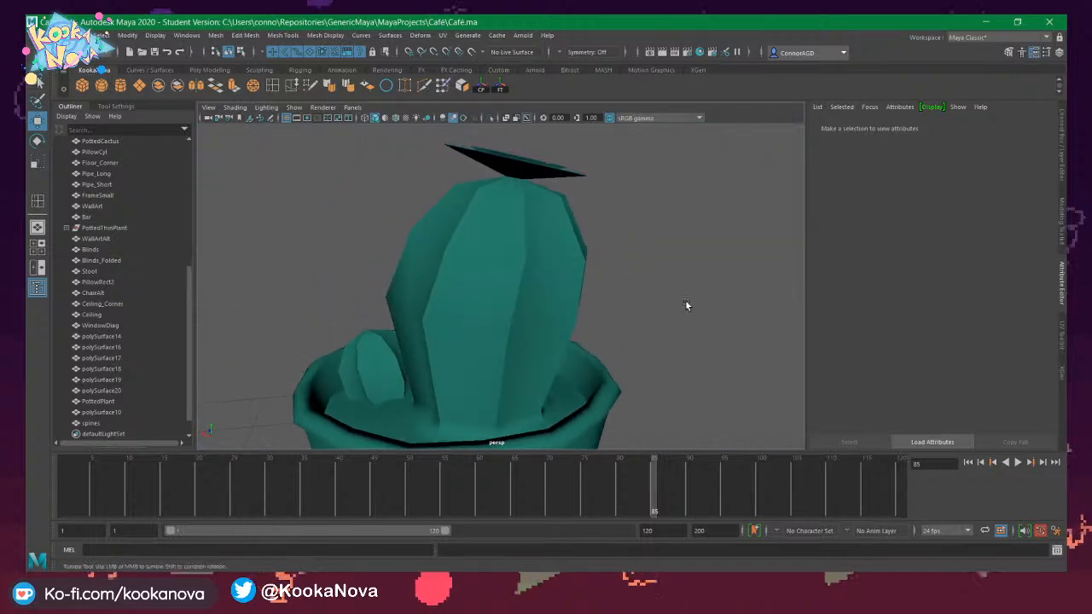
{"action": "left_click_drag", "start_coordinate": [688, 305], "coordinate": [723, 299], "text": "alt"}
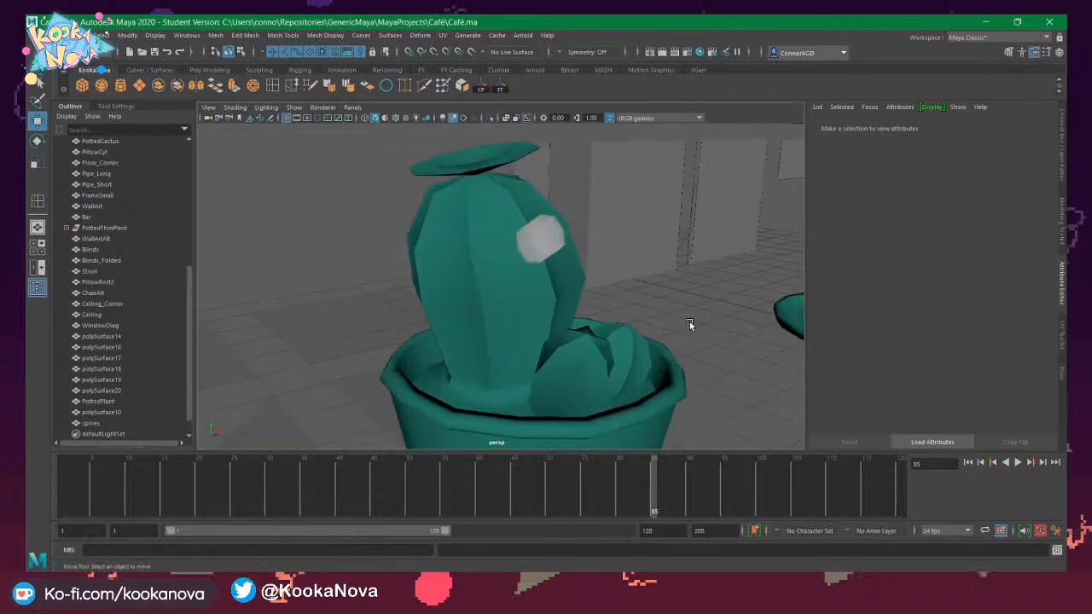
{"action": "key", "text": "shift+z"}
{"action": "left_click", "coordinate": [527, 292]}
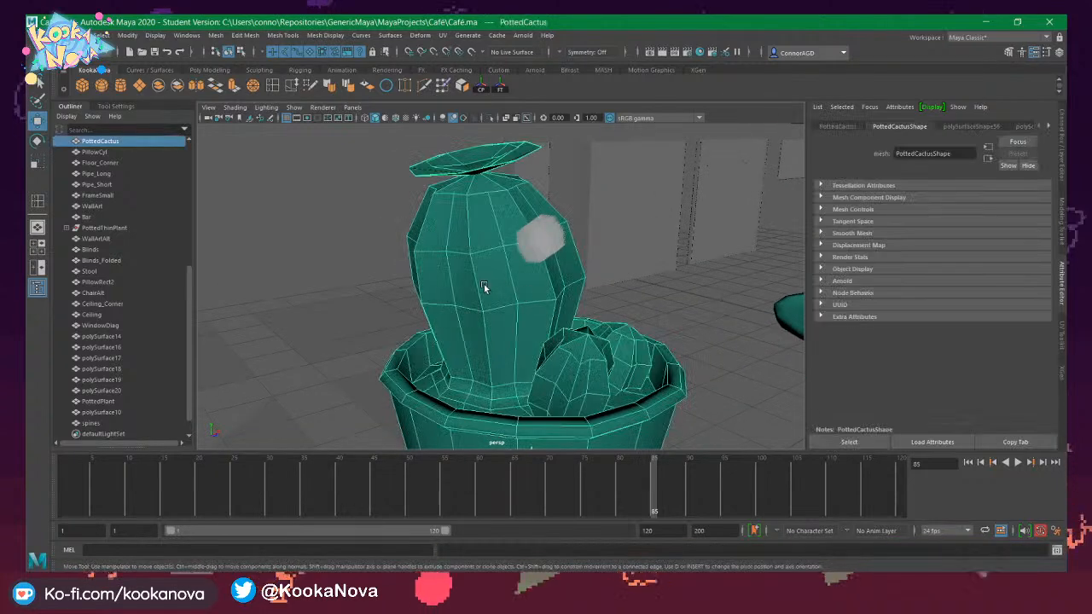
Pick lengthwise rib edges on the cactus body, then return to object mode and examine the rib shading from several sides.
{"action": "right_click_drag", "start_coordinate": [487, 243], "coordinate": [493, 222]}
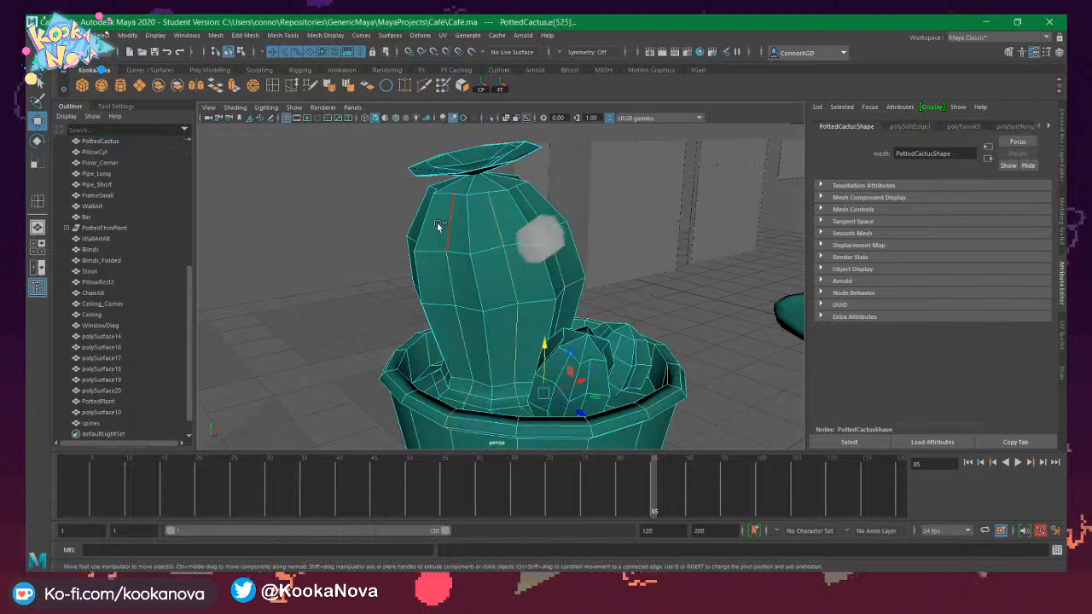
{"action": "left_click_drag", "start_coordinate": [440, 227], "coordinate": [508, 231], "text": "alt"}
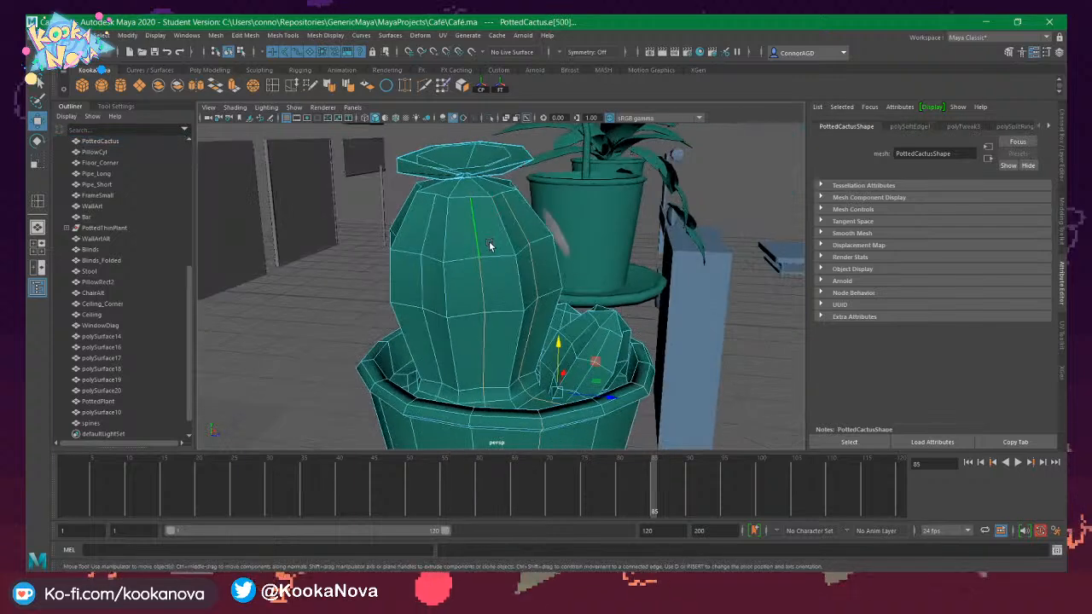
{"action": "left_click", "coordinate": [431, 232]}
{"action": "left_click_drag", "start_coordinate": [431, 232], "coordinate": [566, 279], "text": "alt"}
{"action": "left_click", "coordinate": [475, 242]}
{"action": "double_click", "coordinate": [503, 249], "text": "shift"}
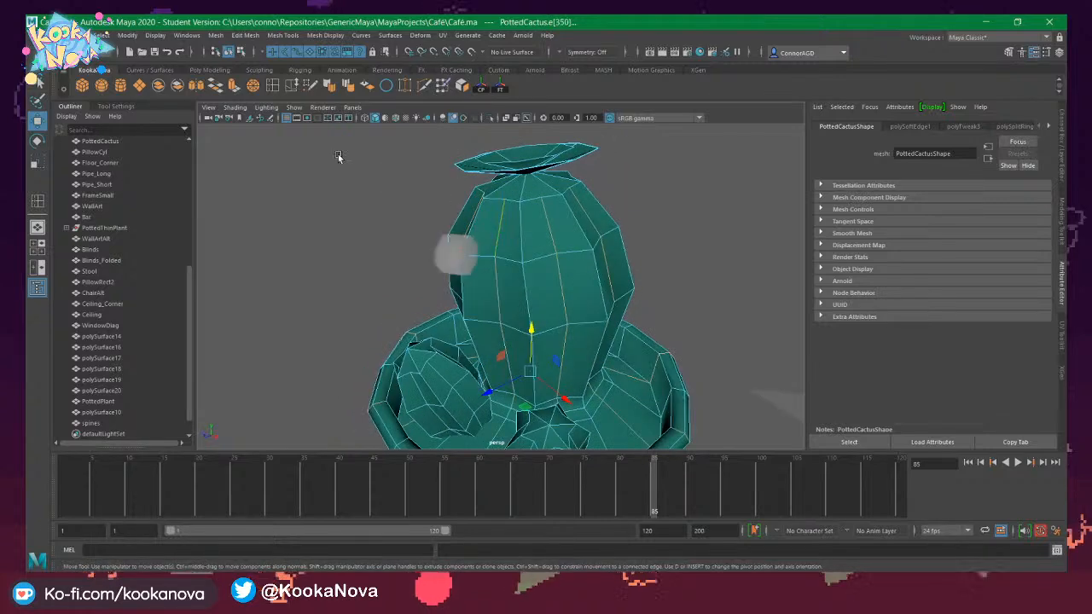
{"action": "right_click_drag", "start_coordinate": [625, 258], "coordinate": [658, 242]}
{"action": "left_click", "coordinate": [656, 244]}
{"action": "left_click_drag", "start_coordinate": [645, 249], "coordinate": [290, 251], "text": "alt"}
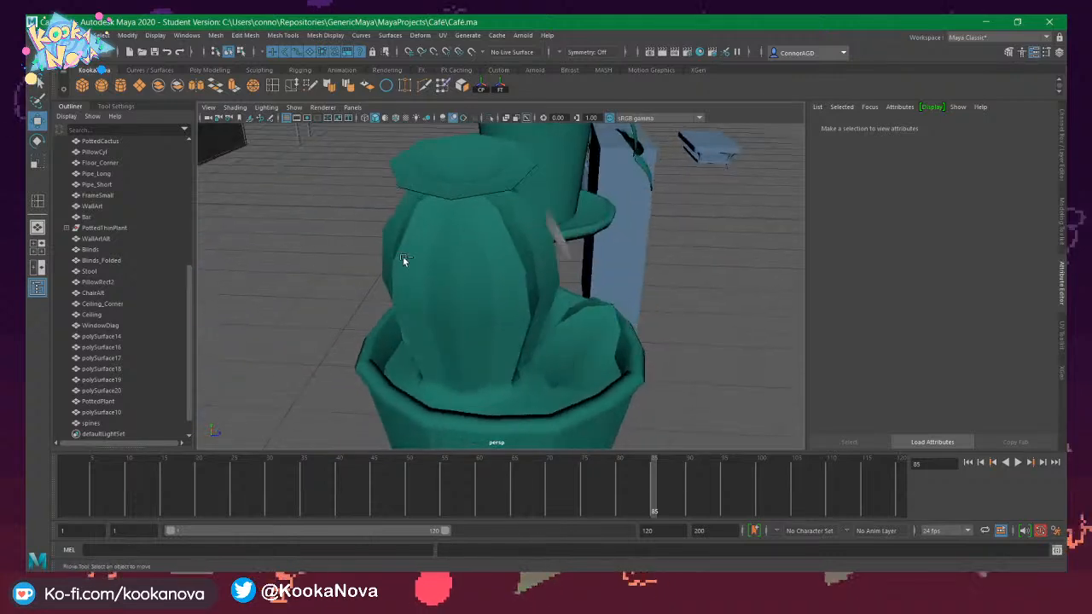
{"action": "left_click_drag", "start_coordinate": [490, 285], "coordinate": [386, 293], "text": "alt"}
Undo the latest edge selections on the potted cactus, return to object mode and clear the selection.
{"action": "left_click", "coordinate": [446, 292]}
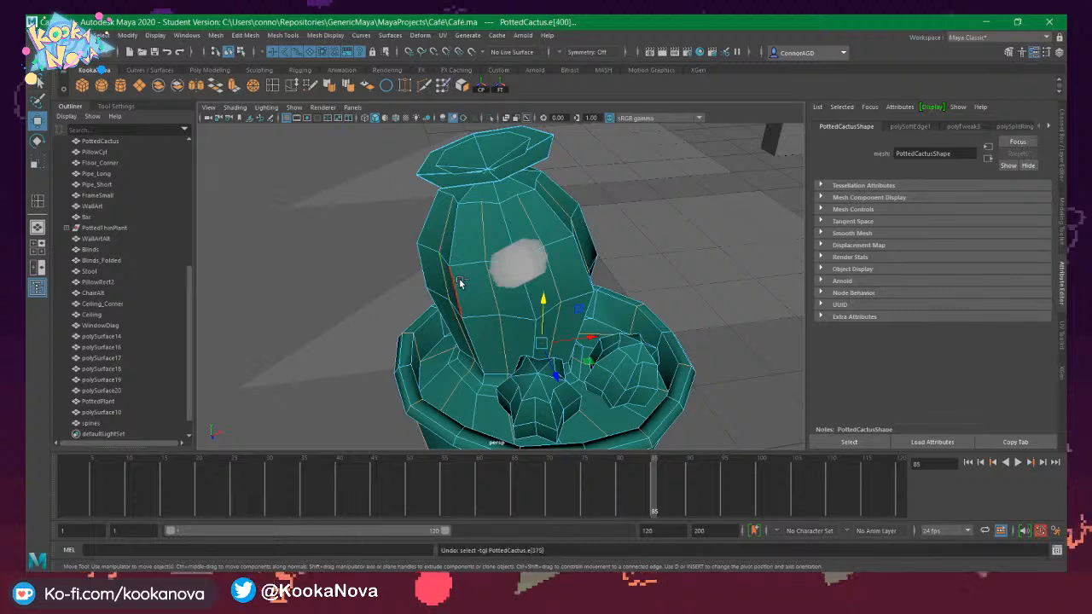
{"action": "key", "text": "ctrl+z"}
{"action": "key", "text": "ctrl+z"}
{"action": "key", "text": "ctrl+z"}
{"action": "right_click_drag", "start_coordinate": [495, 232], "coordinate": [546, 213]}
{"action": "left_click", "coordinate": [634, 190]}
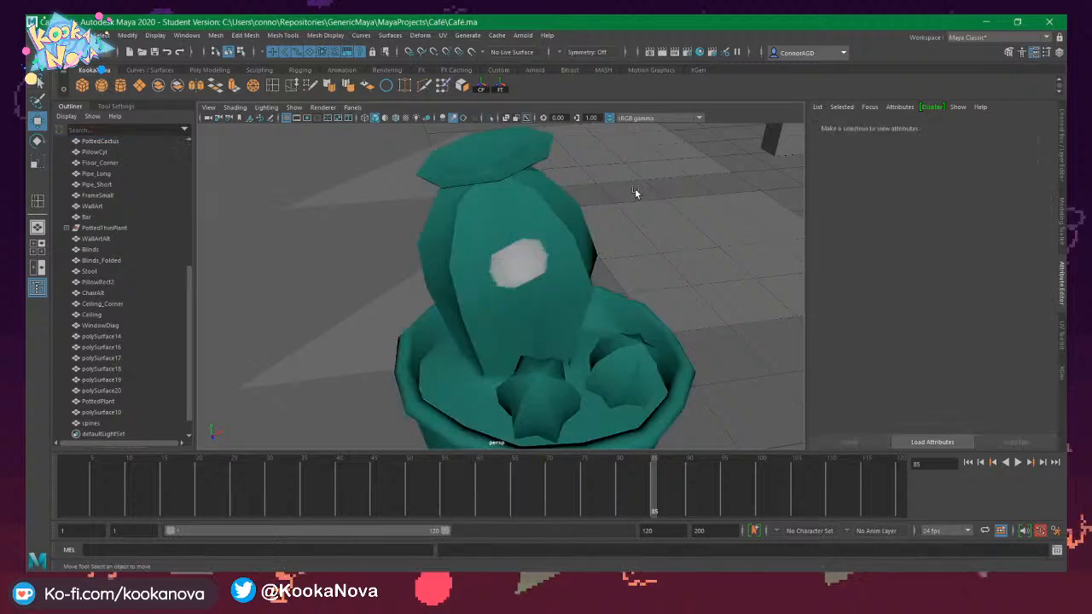
Select the spines patch on the cactus, frame it in the view and save the Café scene.
{"action": "left_click_drag", "start_coordinate": [635, 193], "coordinate": [497, 240], "text": "alt"}
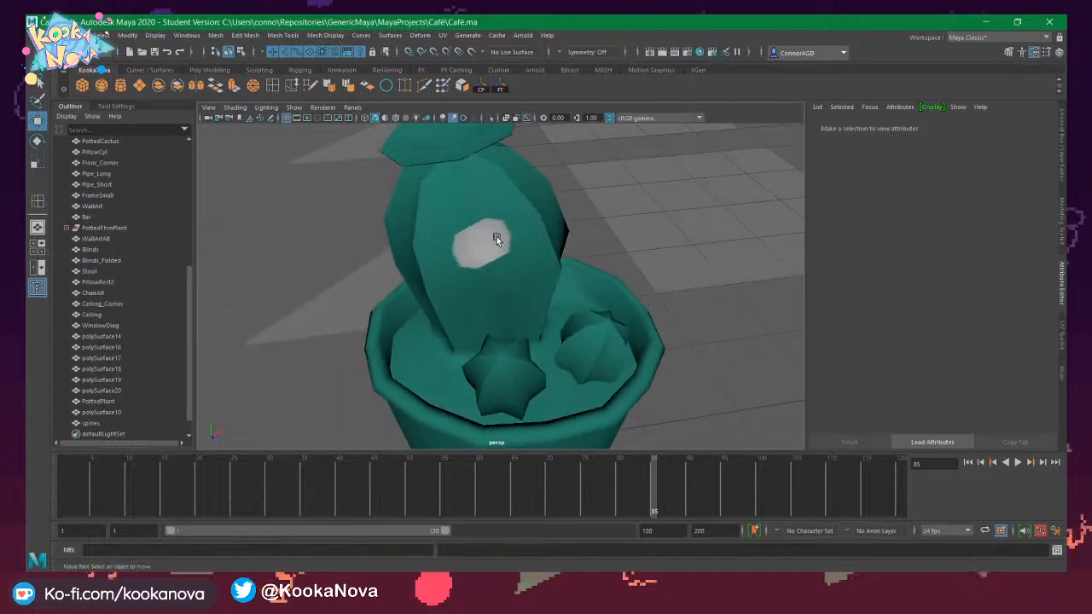
{"action": "left_click", "coordinate": [497, 240]}
{"action": "key", "text": "f"}
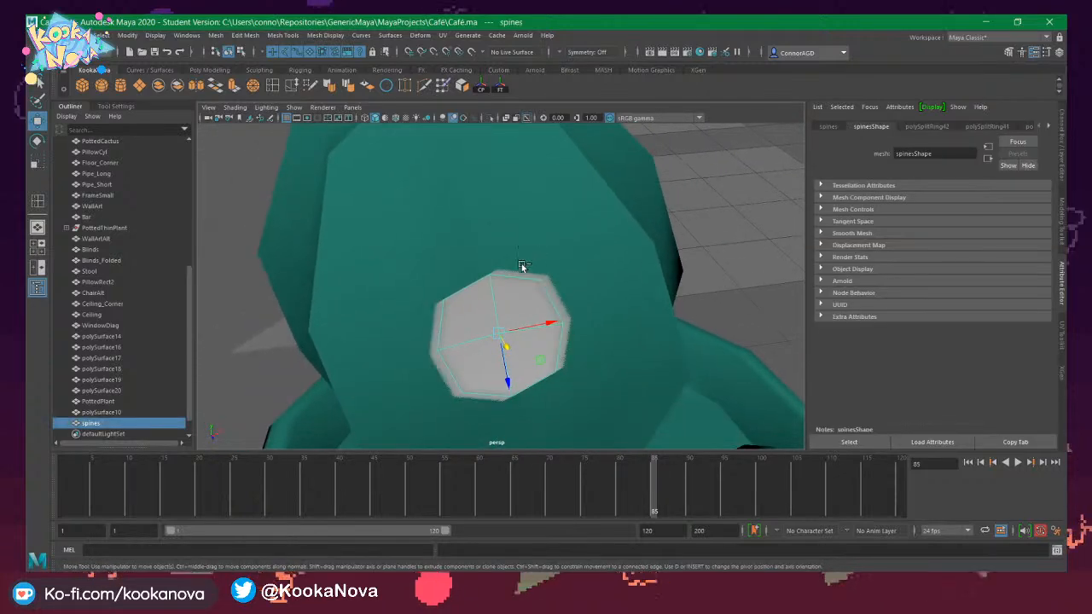
{"action": "key", "text": "ctrl+s"}
{"action": "left_click", "coordinate": [523, 309]}
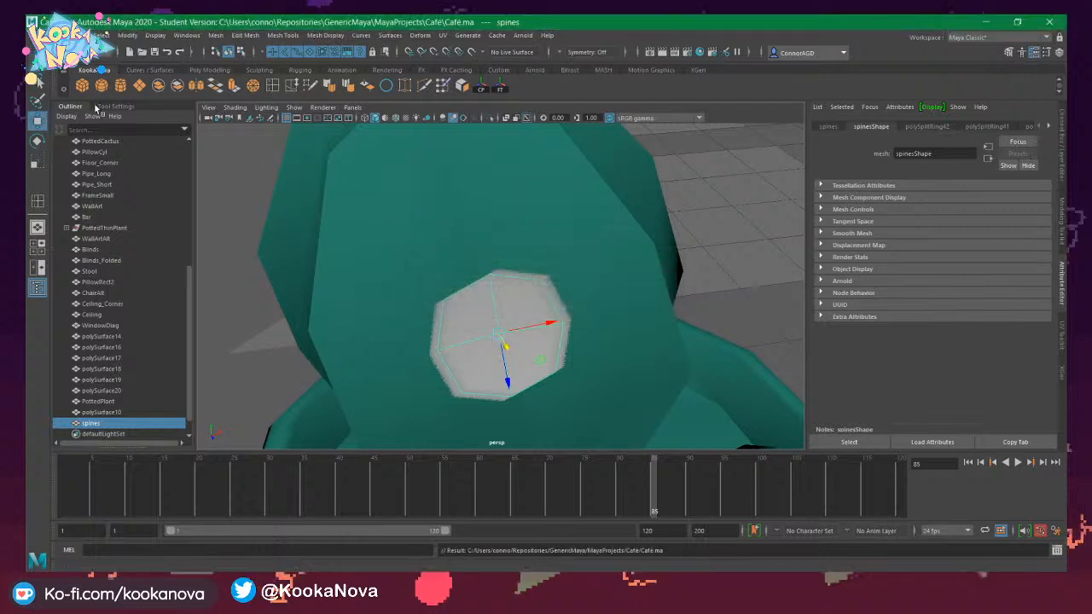
Reopen Café.ma from the recent files and accept the student version notice.
{"action": "left_click", "coordinate": [100, 35]}
{"action": "mouse_move", "coordinate": [134, 375]}
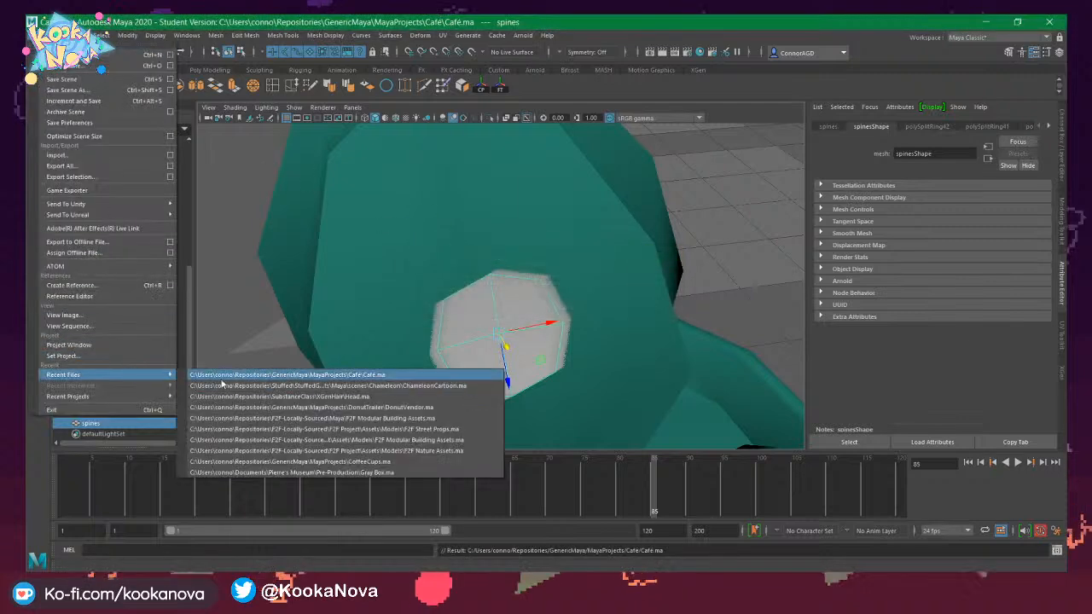
{"action": "left_click", "coordinate": [306, 377]}
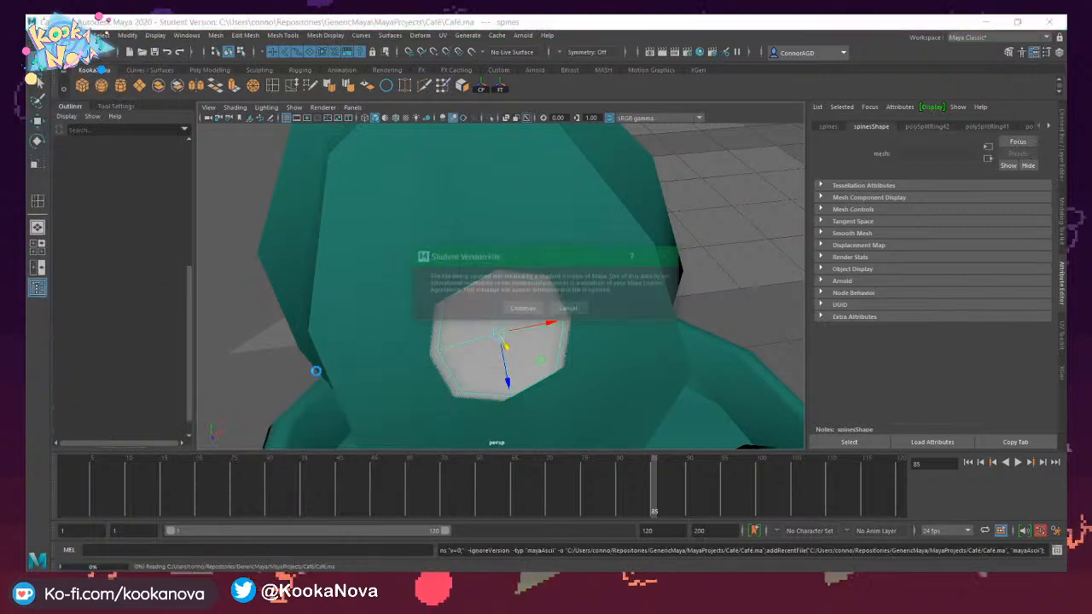
{"action": "left_click", "coordinate": [535, 304]}
{"action": "left_click_drag", "start_coordinate": [535, 306], "coordinate": [563, 331]}
{"action": "left_click", "coordinate": [518, 332]}
Select the outer border edges of the spines octagon, move them toward the cactus surface and return to object mode.
{"action": "middle_click_drag", "start_coordinate": [563, 332], "coordinate": [545, 282], "text": "alt"}
{"action": "left_click_drag", "start_coordinate": [545, 283], "coordinate": [562, 254], "text": "alt"}
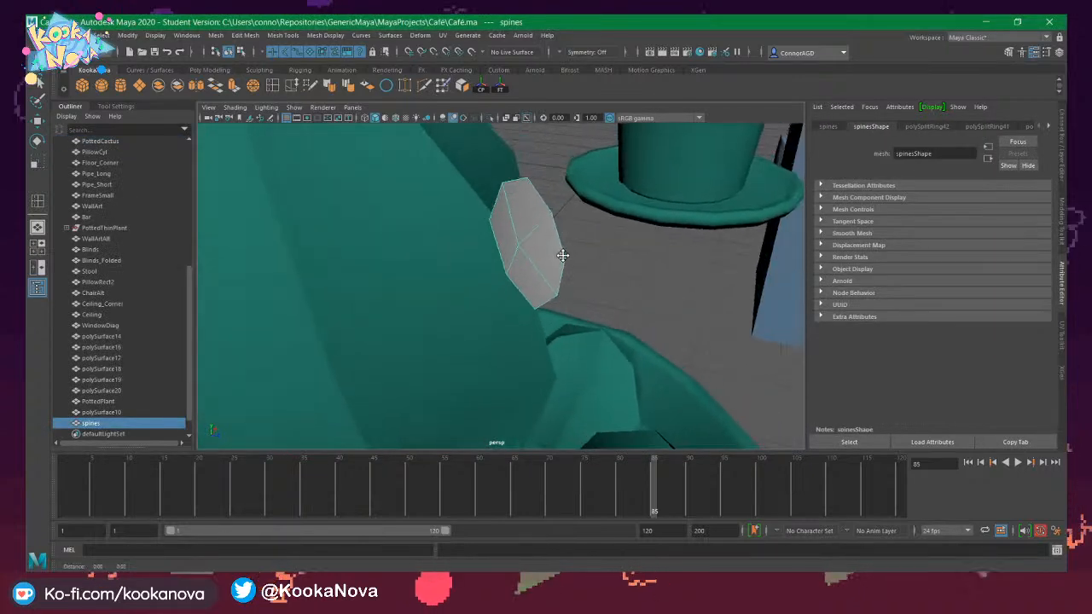
{"action": "right_click_drag", "start_coordinate": [528, 240], "coordinate": [520, 203], "text": "alt"}
{"action": "double_click", "coordinate": [518, 160]}
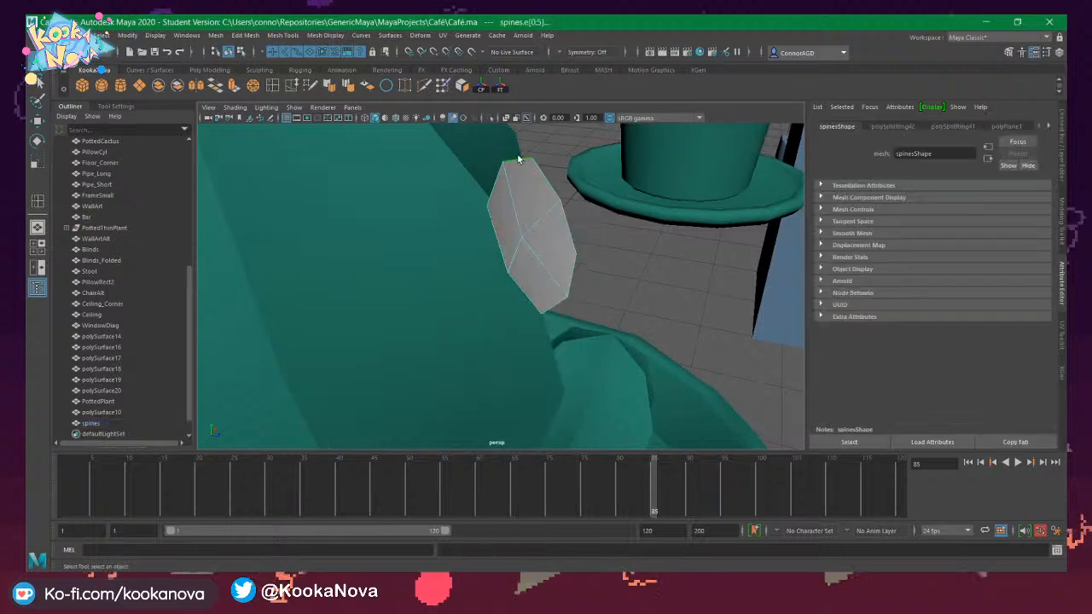
{"action": "key", "text": "w"}
{"action": "left_click_drag", "start_coordinate": [578, 214], "coordinate": [519, 240]}
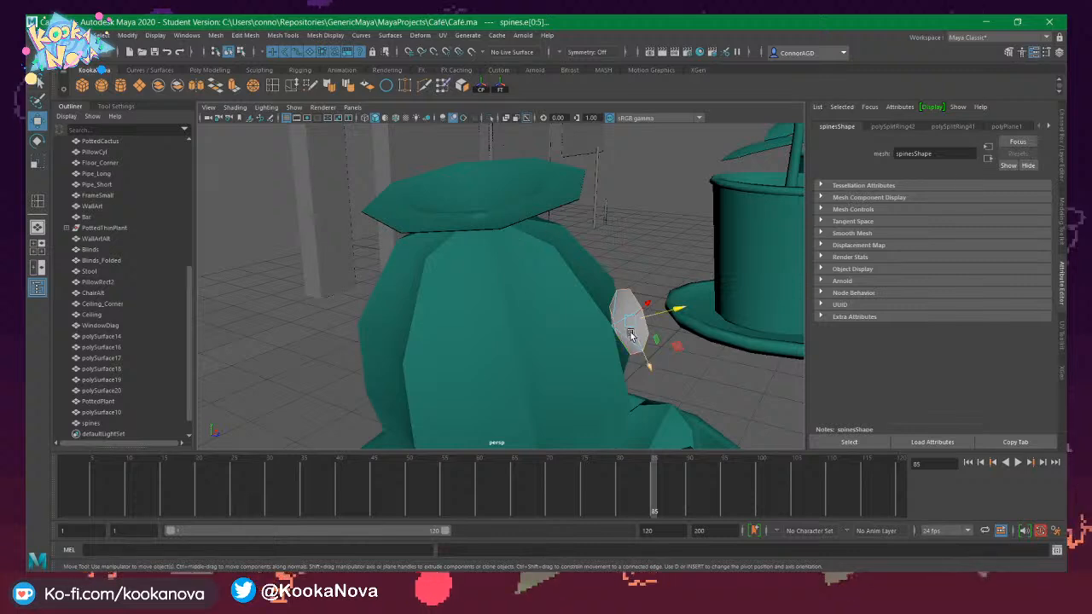
{"action": "left_click_drag", "start_coordinate": [650, 366], "coordinate": [561, 340], "text": "alt"}
{"action": "middle_click_drag", "start_coordinate": [561, 341], "coordinate": [499, 278], "text": "alt"}
{"action": "scroll", "coordinate": [509, 255], "scroll_direction": "up", "scroll_amount": 5}
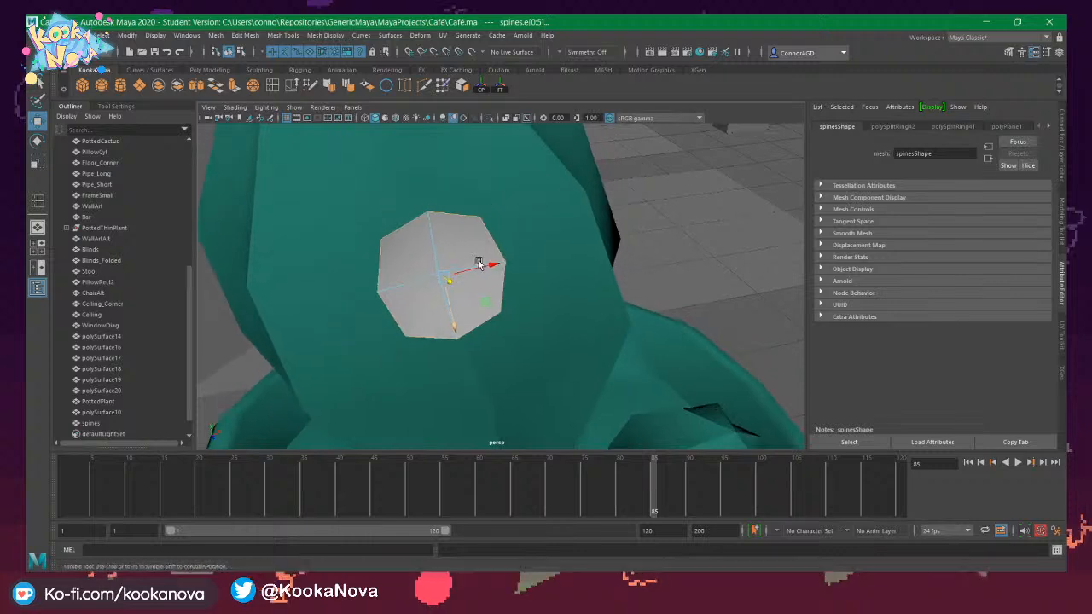
{"action": "right_click_drag", "start_coordinate": [407, 242], "coordinate": [463, 225]}
{"action": "left_click", "coordinate": [729, 155]}
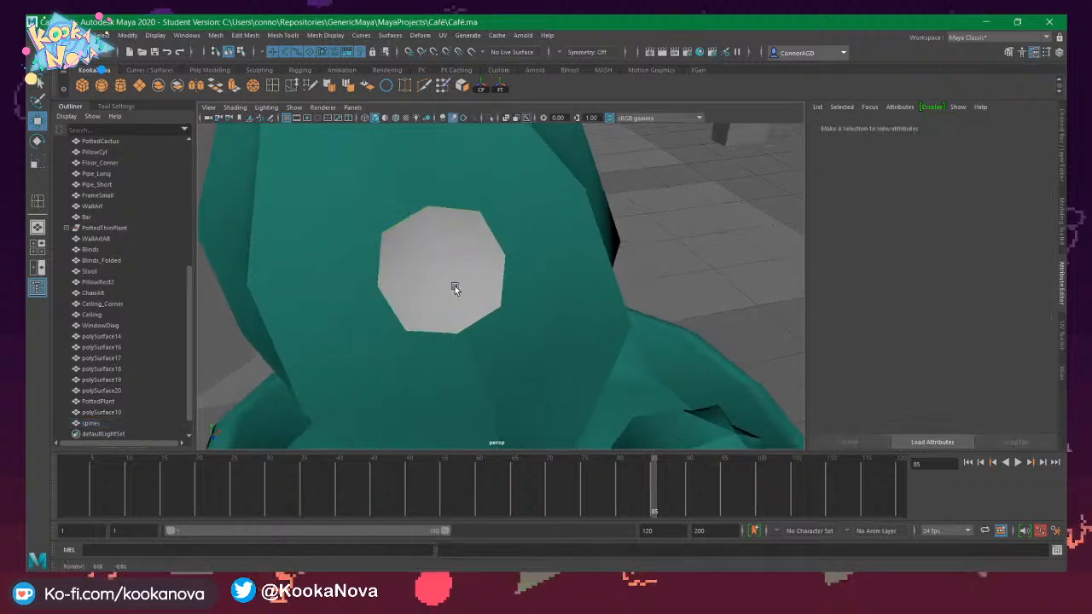
Assign the existing green material used on the cactus to the spines patch.
{"action": "left_click_drag", "start_coordinate": [456, 288], "coordinate": [443, 256], "text": "alt"}
{"action": "scroll", "coordinate": [442, 256], "scroll_direction": "down", "scroll_amount": 3}
{"action": "left_click_drag", "start_coordinate": [475, 213], "coordinate": [462, 233], "text": "alt"}
{"action": "left_click", "coordinate": [458, 220]}
{"action": "right_click_drag", "start_coordinate": [458, 220], "coordinate": [468, 250]}
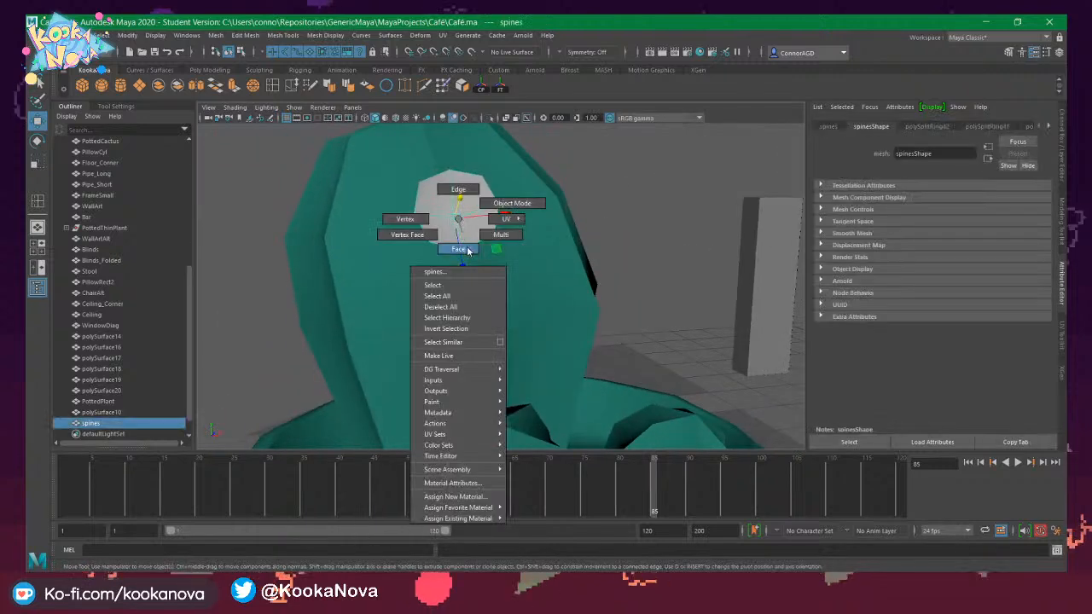
{"action": "right_click_drag", "start_coordinate": [486, 513], "coordinate": [538, 521]}
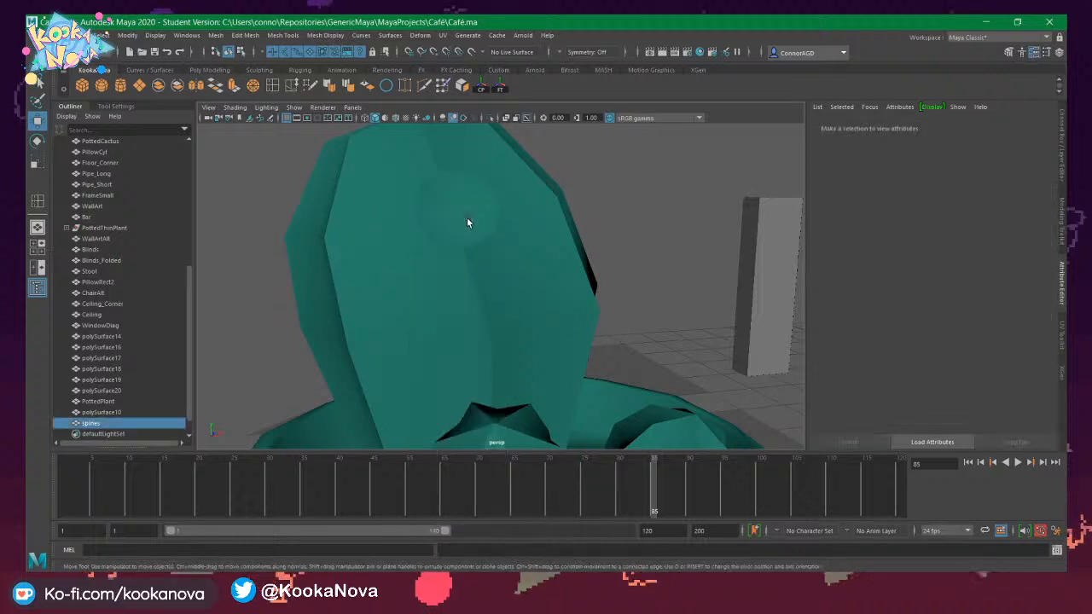
{"action": "left_click_drag", "start_coordinate": [468, 222], "coordinate": [474, 237], "text": "alt"}
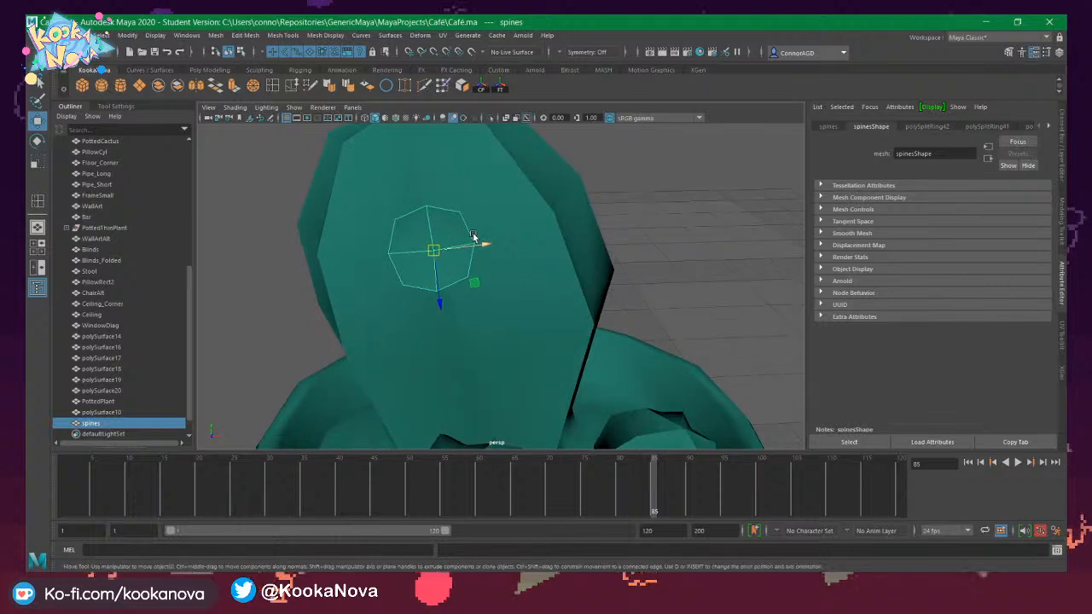
Switch to a two-pane layout showing the UV Editor beside the perspective view.
{"action": "left_click", "coordinate": [38, 268]}
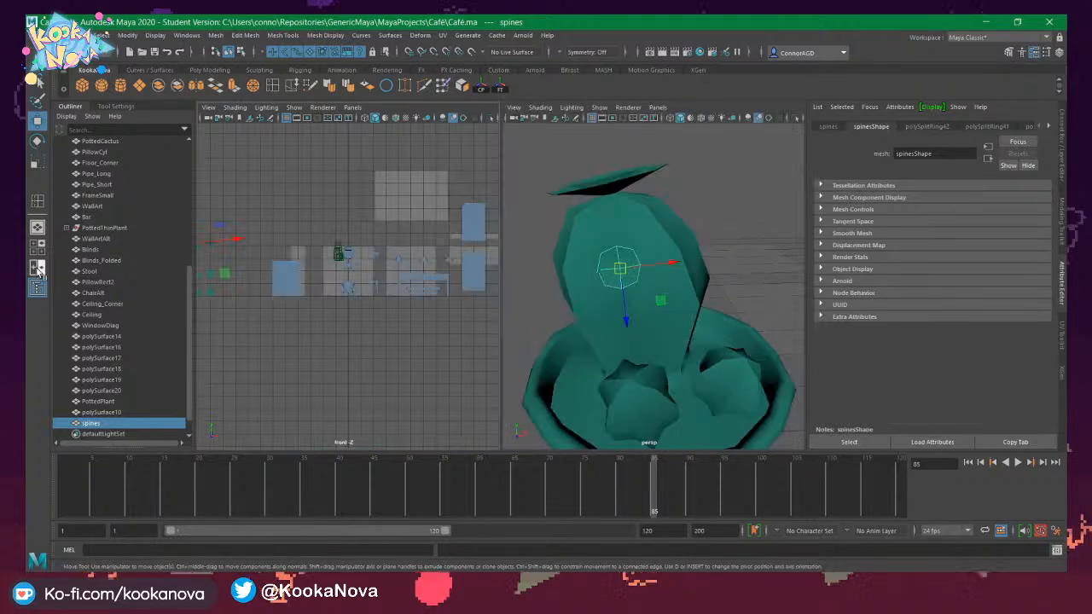
{"action": "left_click", "coordinate": [352, 107]}
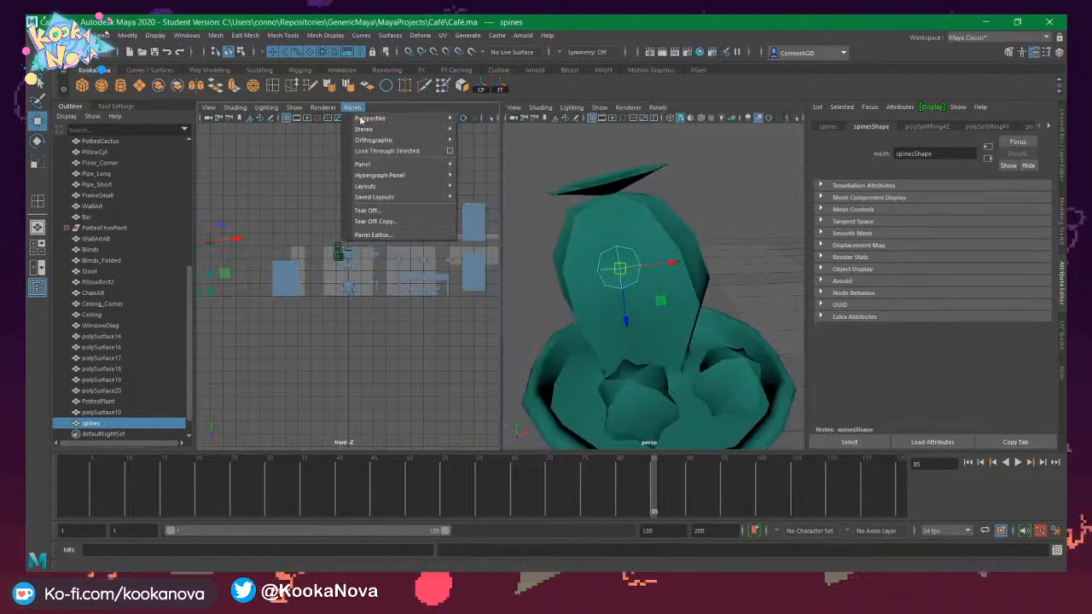
{"action": "mouse_move", "coordinate": [401, 164]}
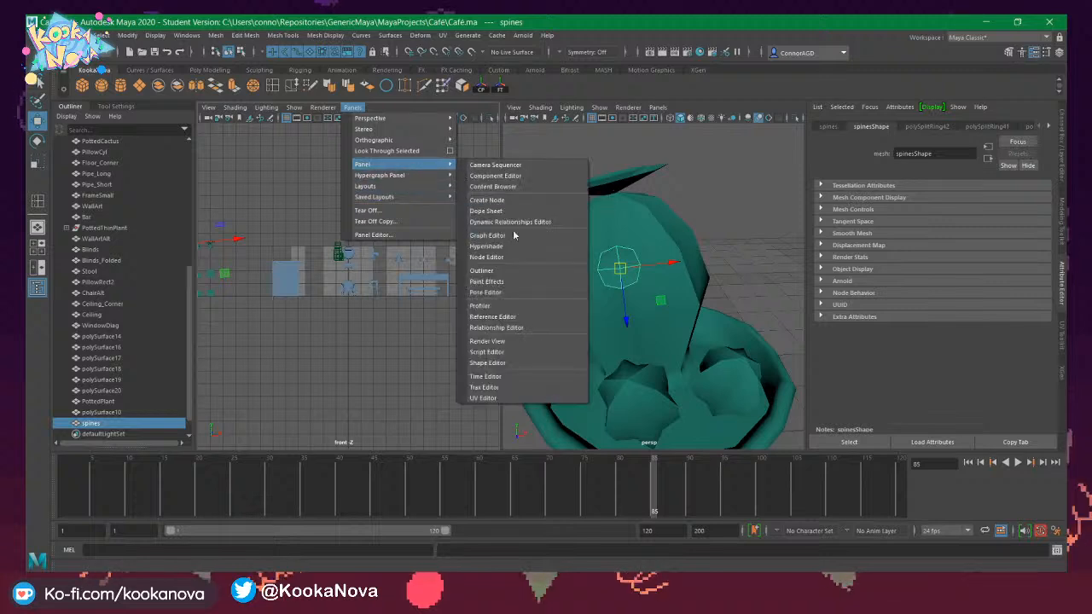
{"action": "left_click", "coordinate": [483, 399]}
{"action": "scroll", "coordinate": [275, 256], "scroll_direction": "down", "scroll_amount": 5}
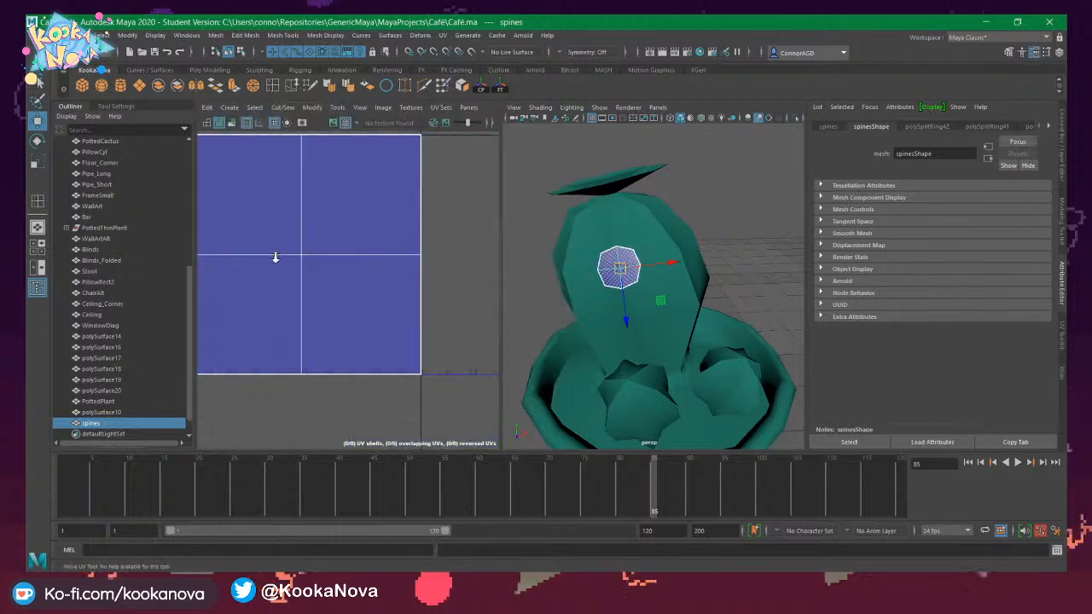
Unfold the spines patch's UV shell into an octagon and scale it down to roughly a quarter of its size.
{"action": "right_click", "coordinate": [364, 251]}
{"action": "left_click", "coordinate": [314, 236]}
{"action": "left_click", "coordinate": [310, 237]}
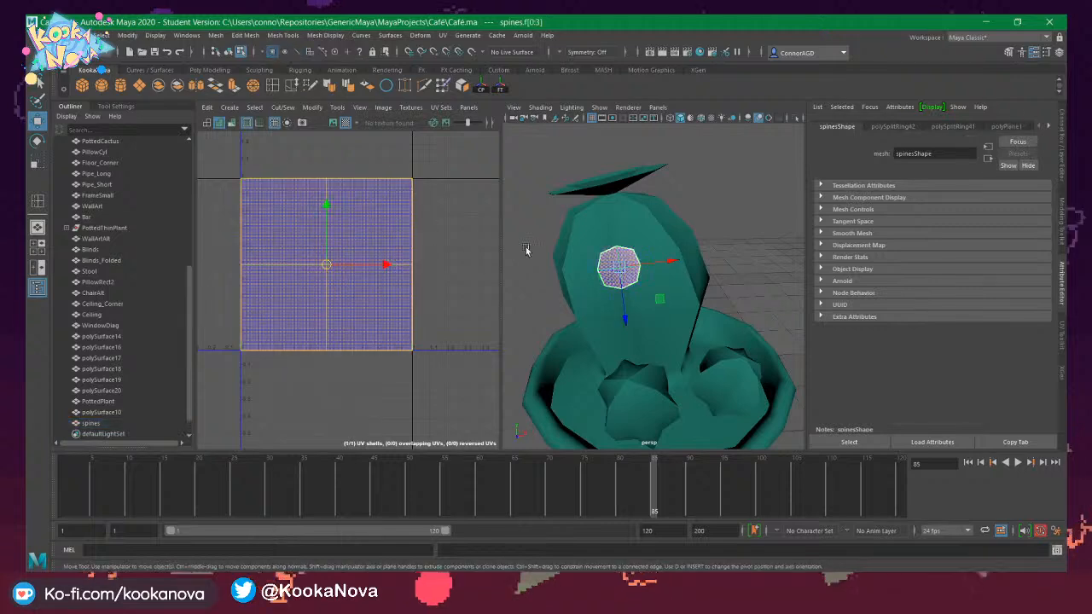
{"action": "left_click", "coordinate": [309, 107]}
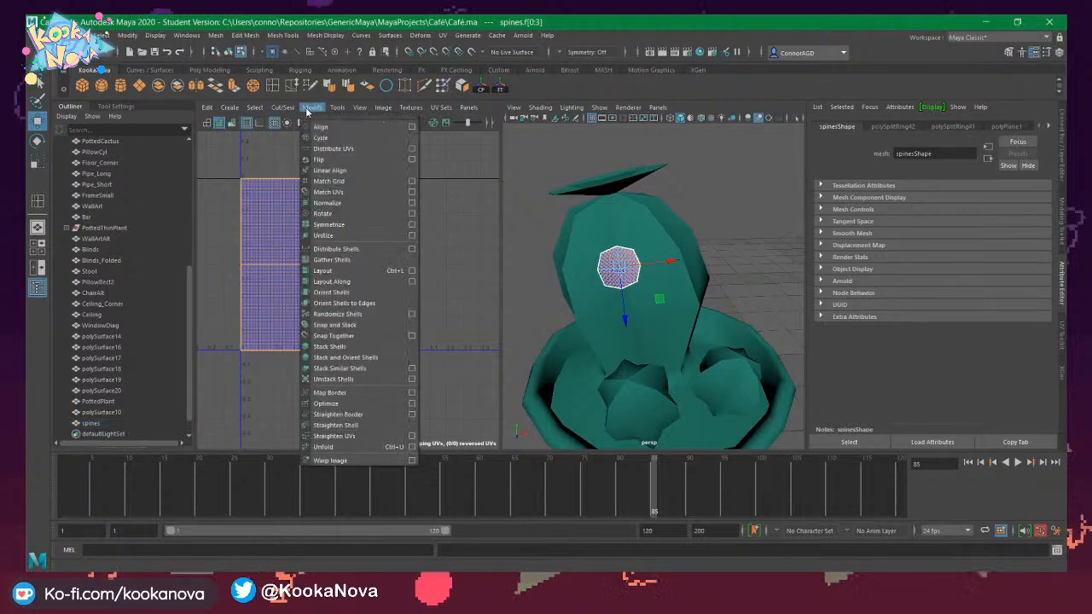
{"action": "left_click", "coordinate": [346, 444]}
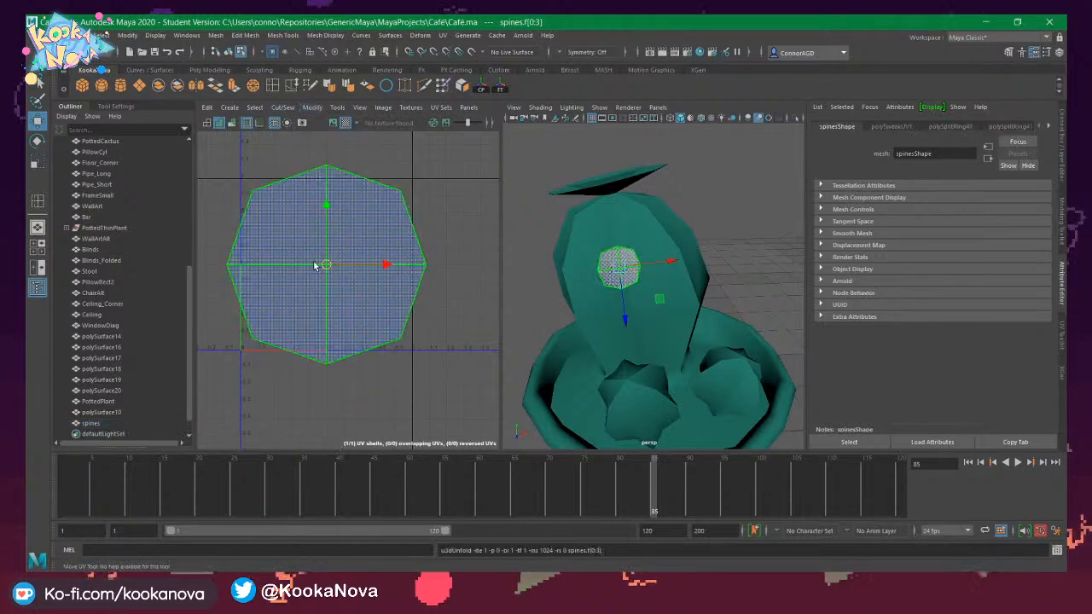
{"action": "key", "text": "r"}
{"action": "left_click_drag", "start_coordinate": [314, 265], "coordinate": [276, 275]}
Save the Café scene with the spines patch's new UVs, accepting the student version notice.
{"action": "scroll", "coordinate": [646, 294], "scroll_direction": "down", "scroll_amount": 10}
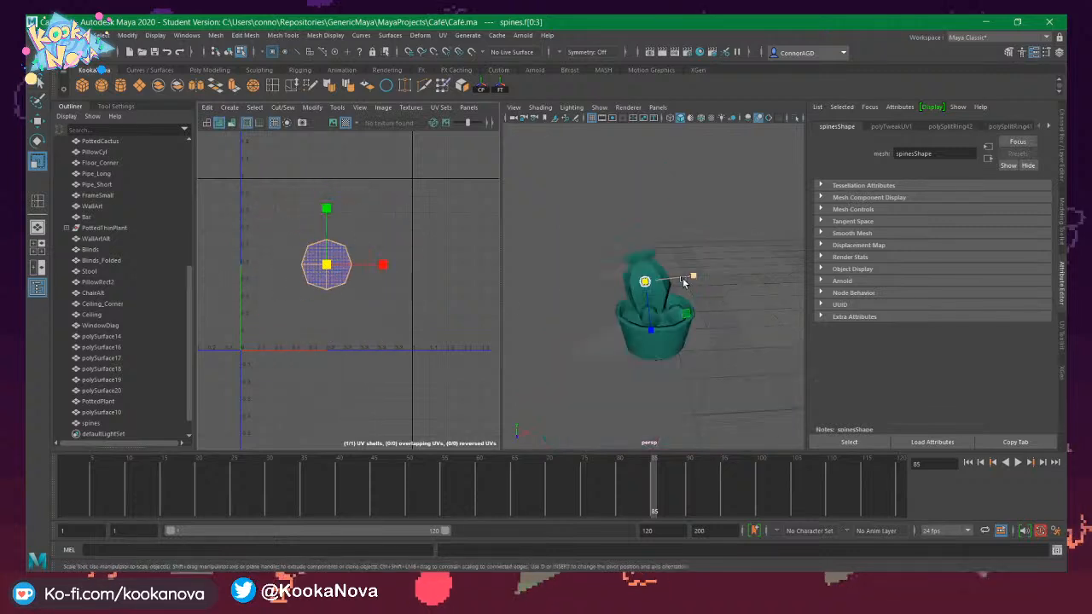
{"action": "scroll", "coordinate": [646, 295], "scroll_direction": "up", "scroll_amount": 5}
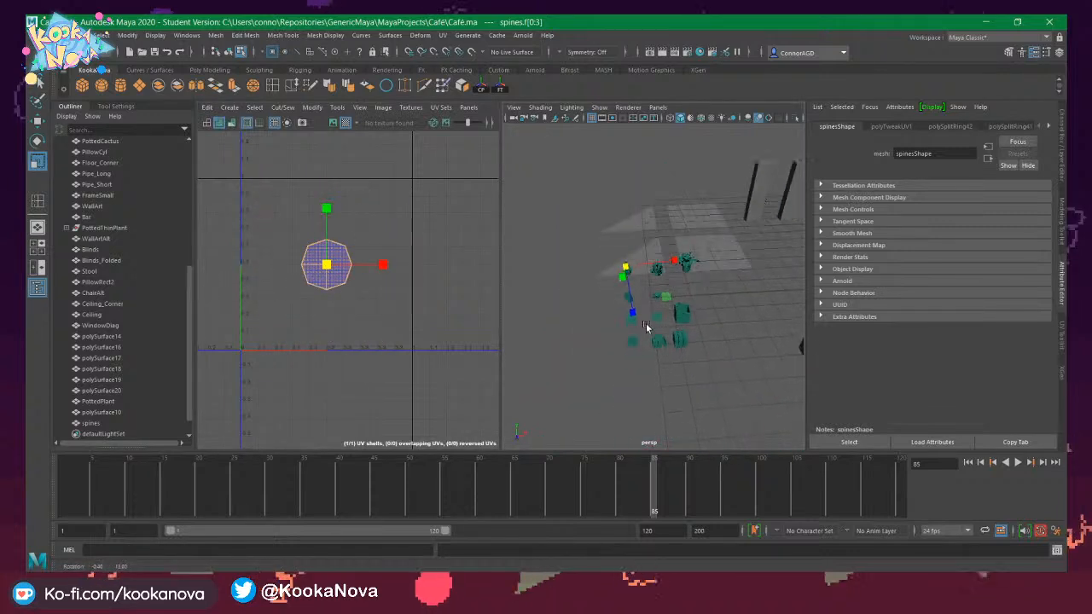
{"action": "key", "text": "ctrl+s"}
{"action": "left_click", "coordinate": [529, 310]}
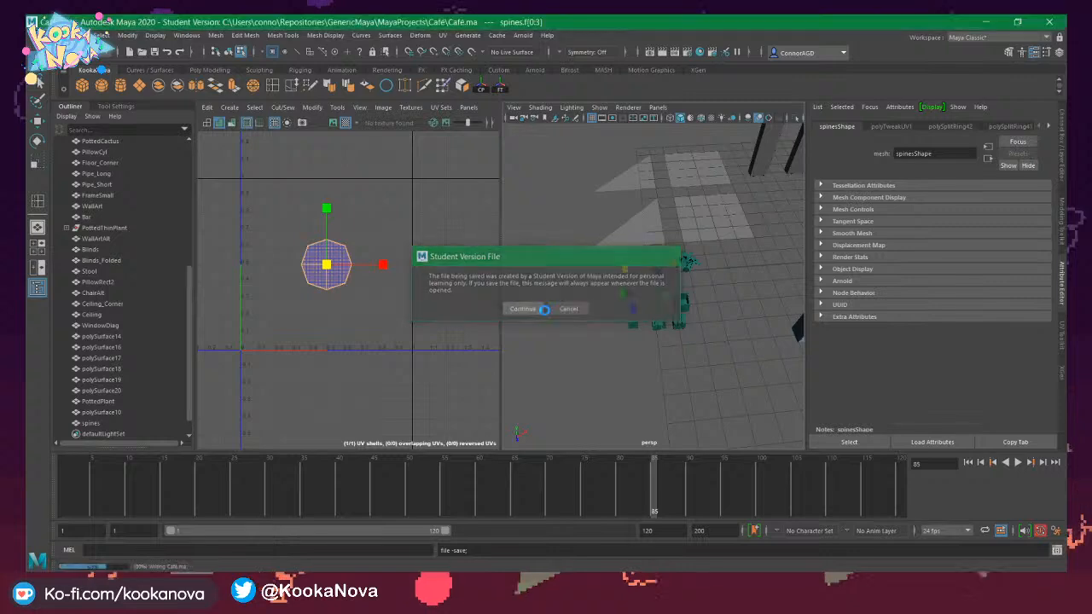
Return to object mode and select all the shelf props together to show their combined UV layout.
{"action": "left_click_drag", "start_coordinate": [597, 309], "coordinate": [636, 299], "text": "alt"}
{"action": "right_click_drag", "start_coordinate": [636, 293], "coordinate": [690, 275]}
{"action": "left_click_drag", "start_coordinate": [638, 330], "coordinate": [601, 279], "text": "alt"}
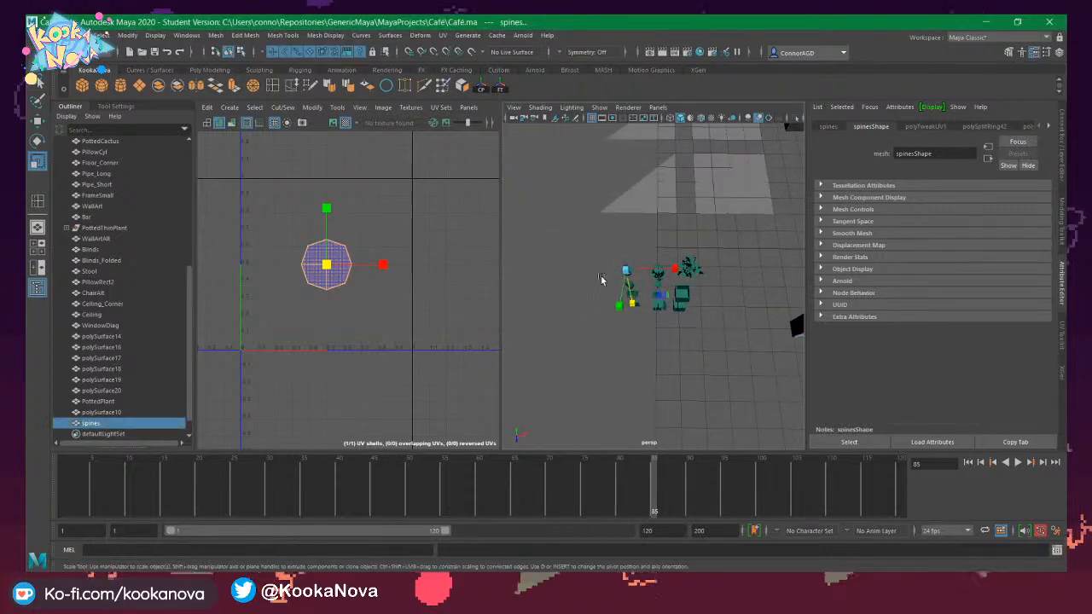
{"action": "left_click_drag", "start_coordinate": [745, 339], "coordinate": [702, 342]}
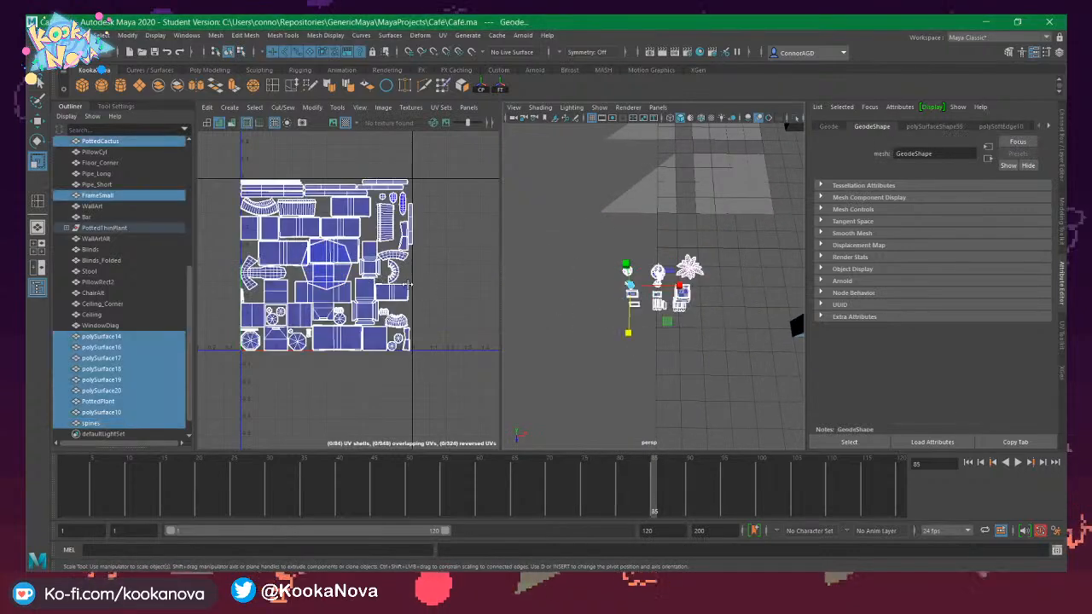
{"action": "scroll", "coordinate": [409, 285], "scroll_direction": "up", "scroll_amount": 8}
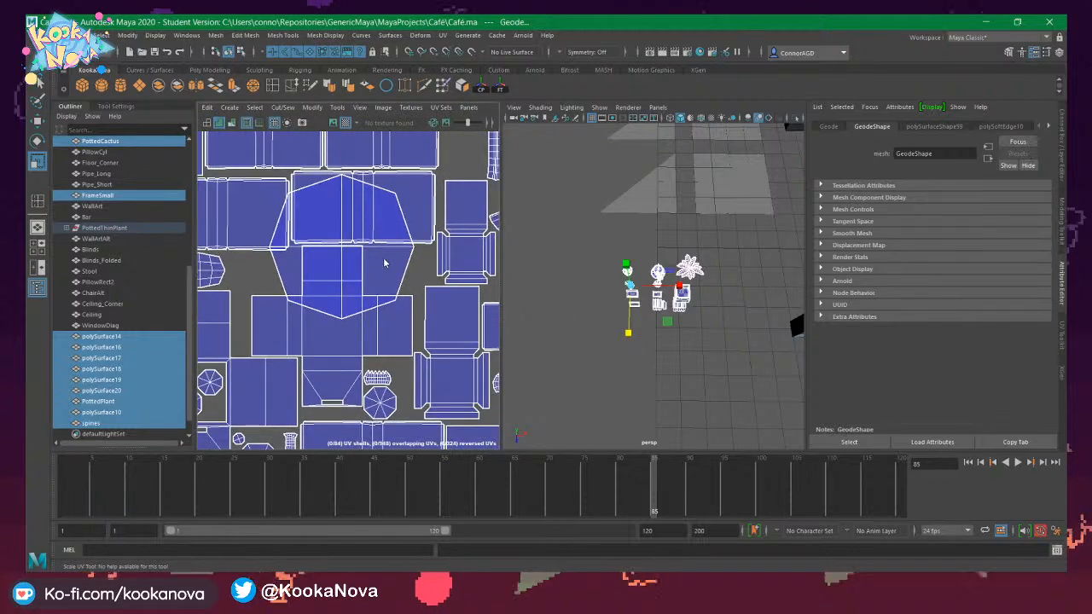
Select the spines octagon's UV shell and move it out of the shared layout into the empty space beside it.
{"action": "right_click_drag", "start_coordinate": [383, 260], "coordinate": [347, 249]}
{"action": "left_click", "coordinate": [393, 268]}
{"action": "scroll", "coordinate": [398, 262], "scroll_direction": "down", "scroll_amount": 5}
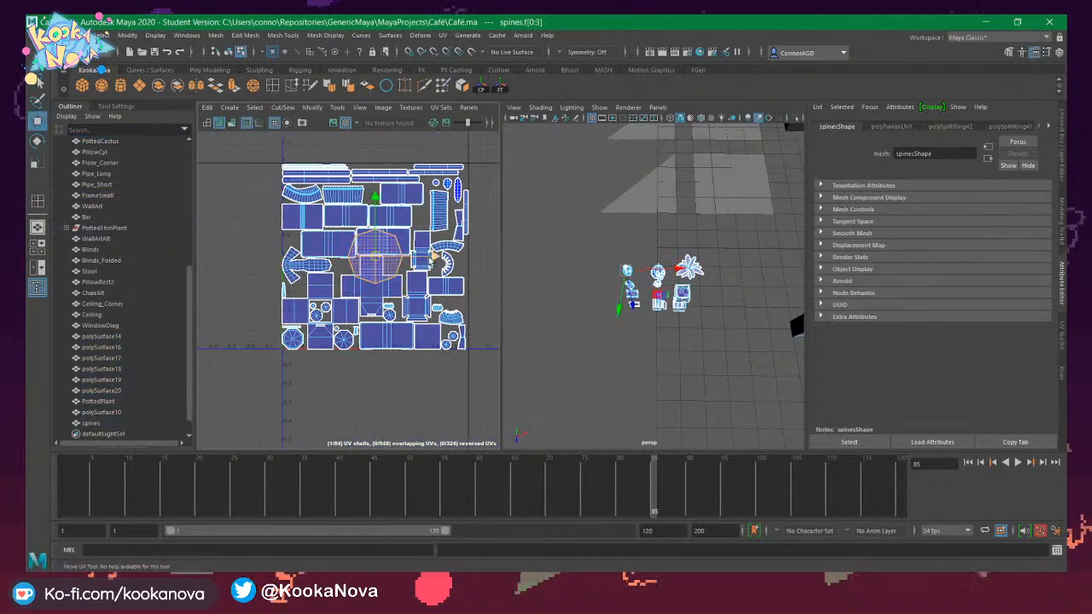
{"action": "left_click_drag", "start_coordinate": [435, 255], "coordinate": [273, 256]}
{"action": "middle_click_drag", "start_coordinate": [384, 261], "coordinate": [380, 258], "text": "alt"}
Match the spines octagon's texel density to that of the BigBooks UV shell, using a map size of 2048.
{"action": "left_click", "coordinate": [379, 241]}
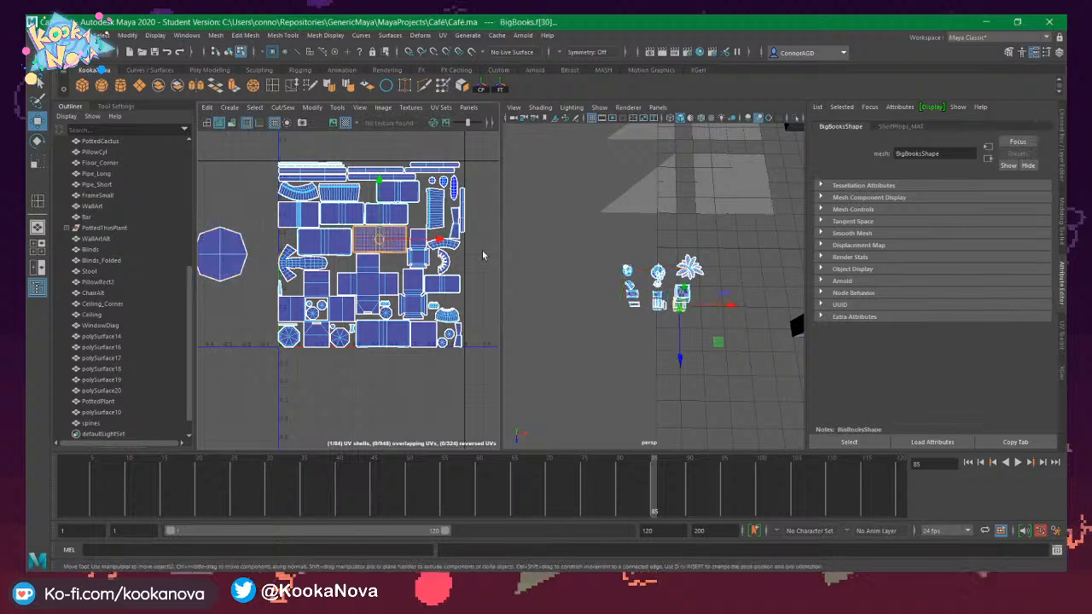
{"action": "left_click", "coordinate": [1064, 346]}
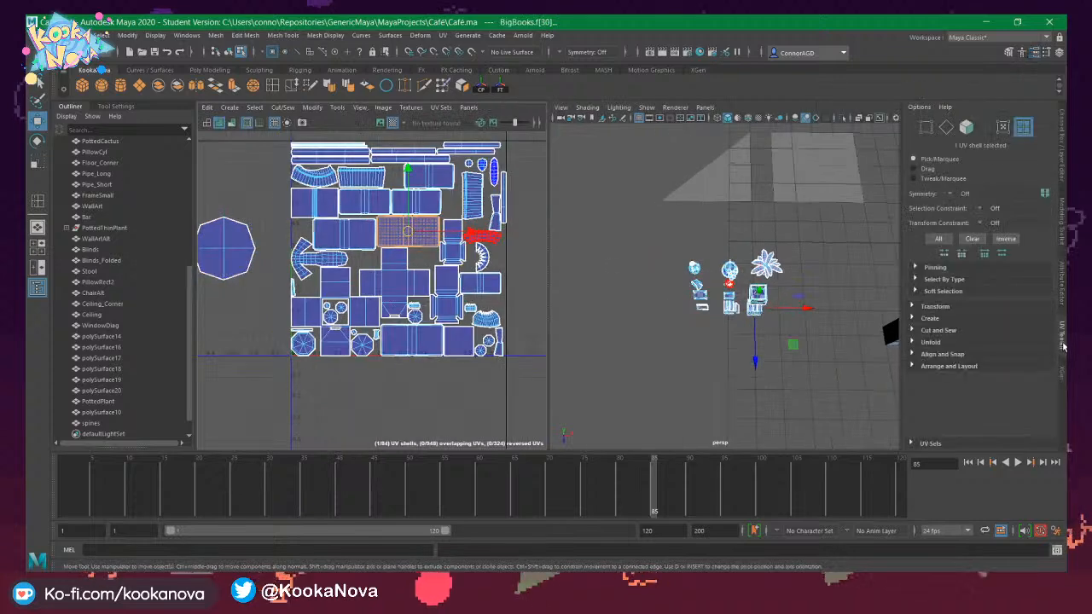
{"action": "left_click", "coordinate": [914, 307]}
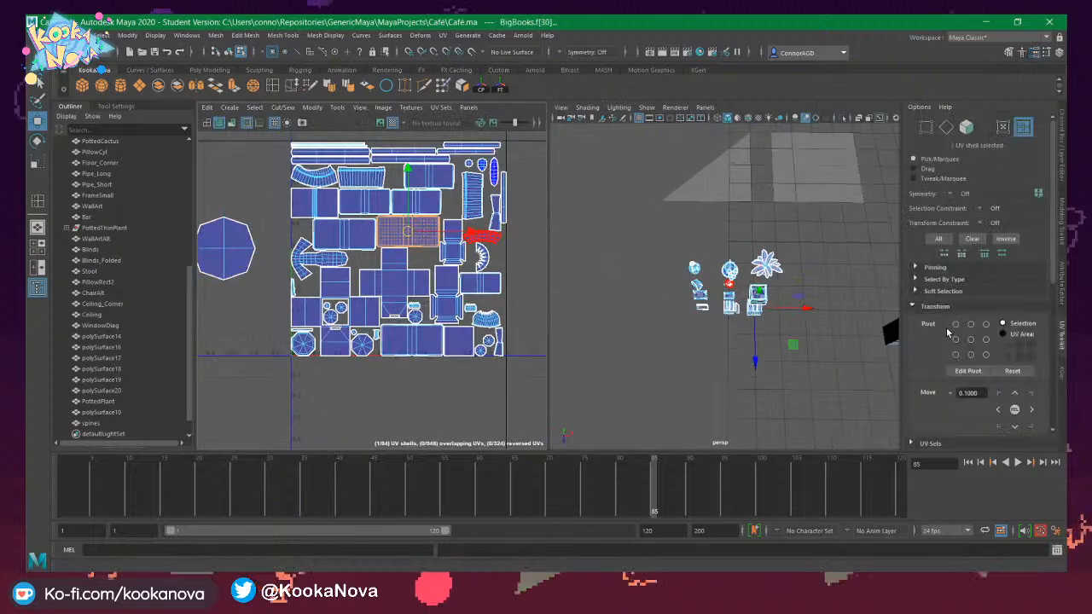
{"action": "scroll", "coordinate": [947, 333], "scroll_direction": "down", "scroll_amount": 8}
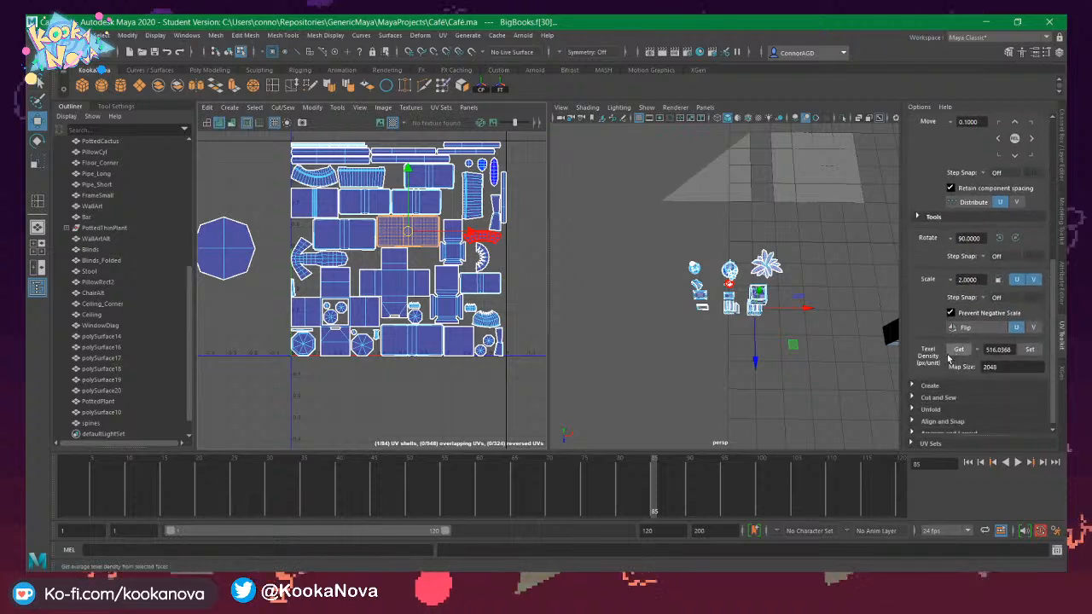
{"action": "left_click", "coordinate": [250, 250]}
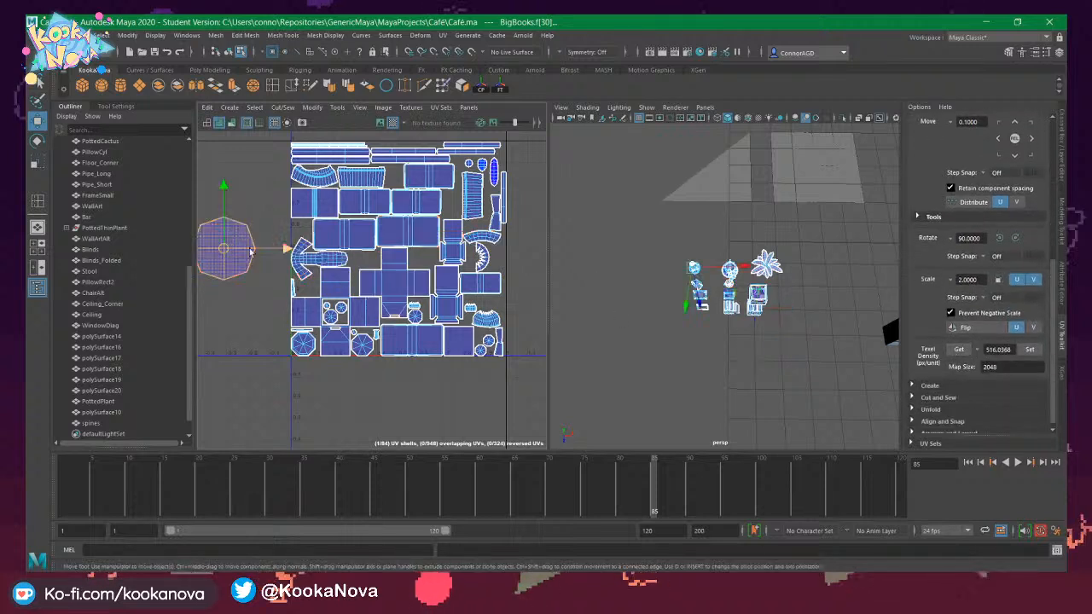
{"action": "left_click", "coordinate": [1032, 352]}
Move the spines UV shell into the free gap beside the small octagon near the upper edge of the shared layout.
{"action": "scroll", "coordinate": [232, 232], "scroll_direction": "up", "scroll_amount": 3}
{"action": "scroll", "coordinate": [251, 248], "scroll_direction": "down", "scroll_amount": 3}
{"action": "scroll", "coordinate": [262, 250], "scroll_direction": "up", "scroll_amount": 2}
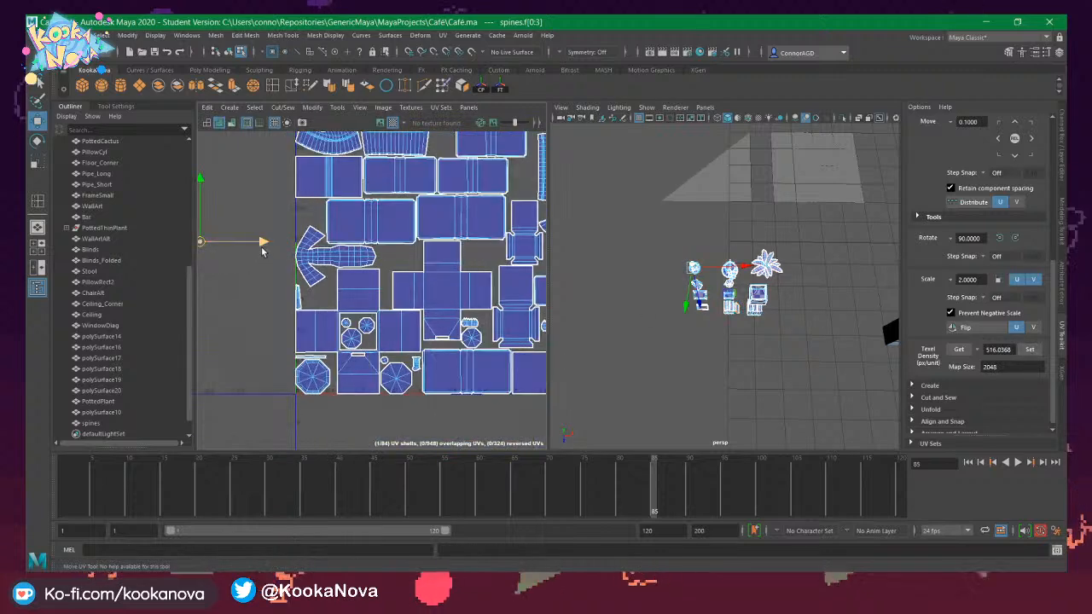
{"action": "scroll", "coordinate": [262, 250], "scroll_direction": "down", "scroll_amount": 1}
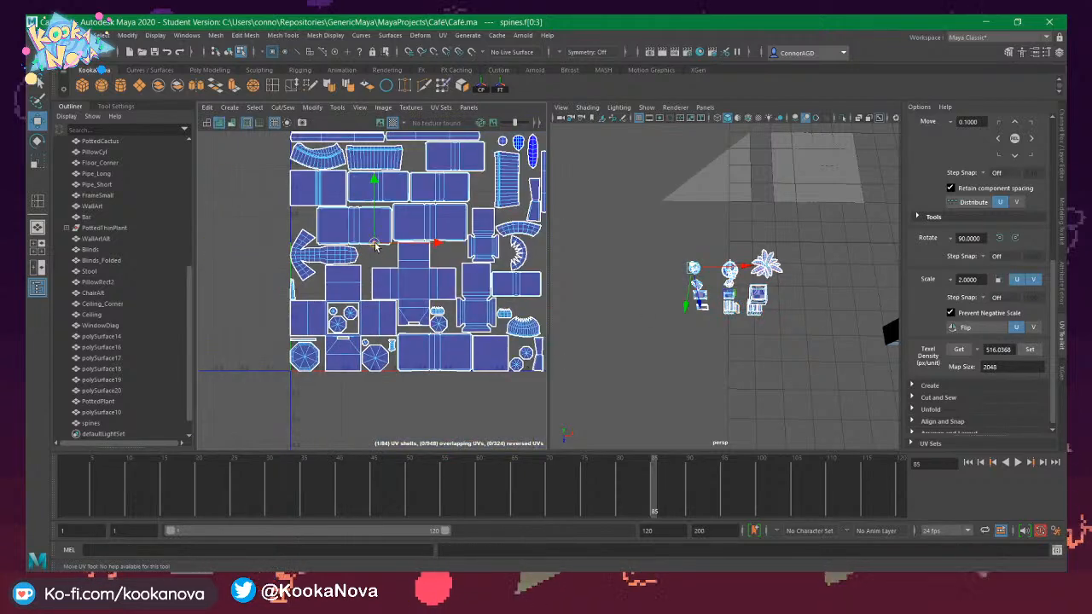
{"action": "scroll", "coordinate": [497, 156], "scroll_direction": "up", "scroll_amount": 6}
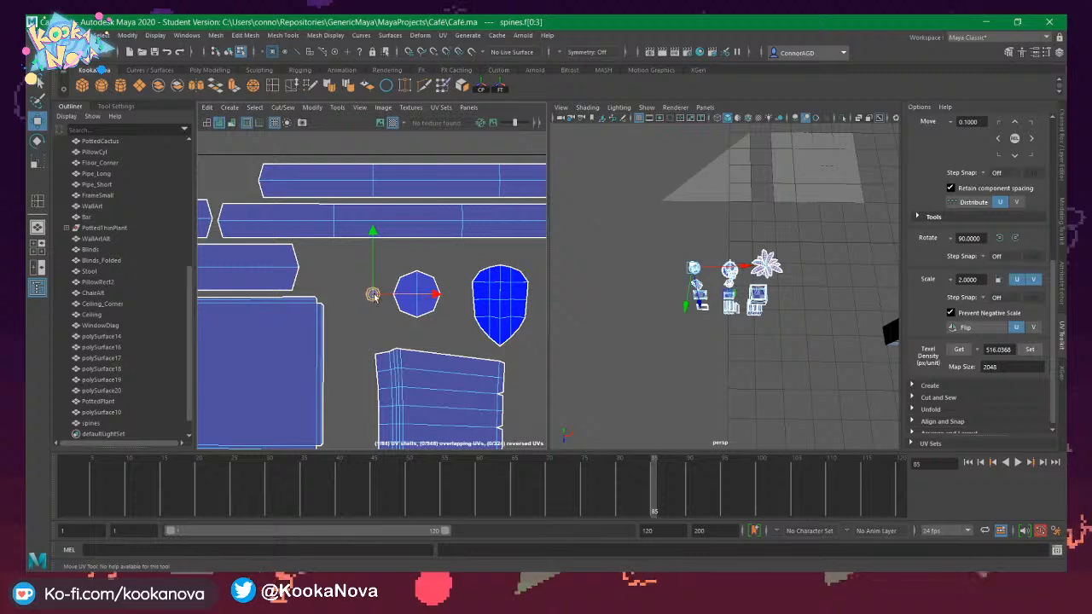
{"action": "scroll", "coordinate": [401, 286], "scroll_direction": "up", "scroll_amount": 4}
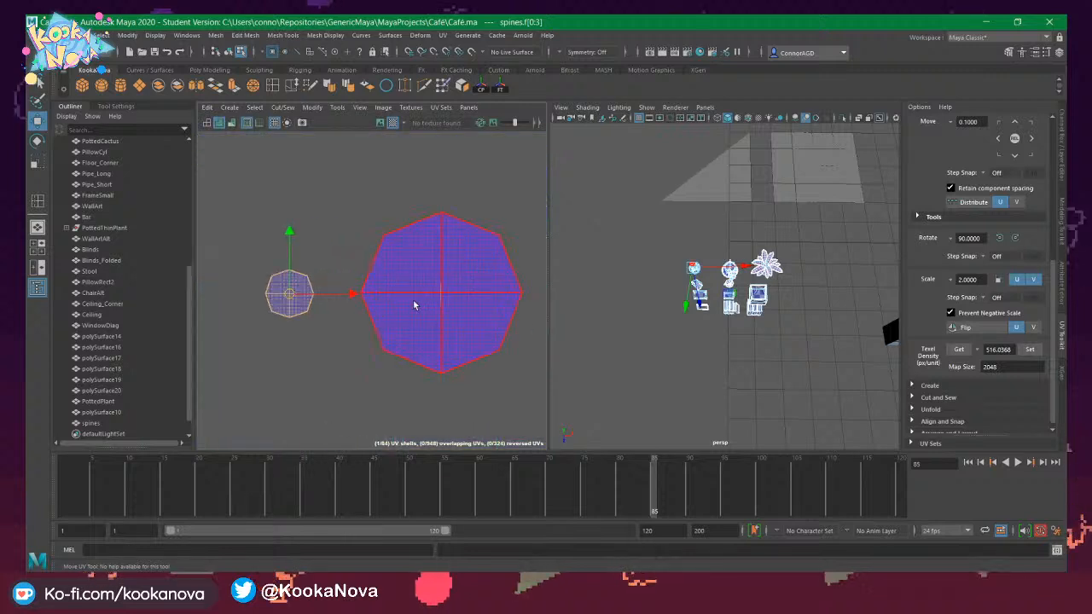
Return to object mode and select only the spines patch on the potted cactus.
{"action": "scroll", "coordinate": [696, 289], "scroll_direction": "up", "scroll_amount": 10}
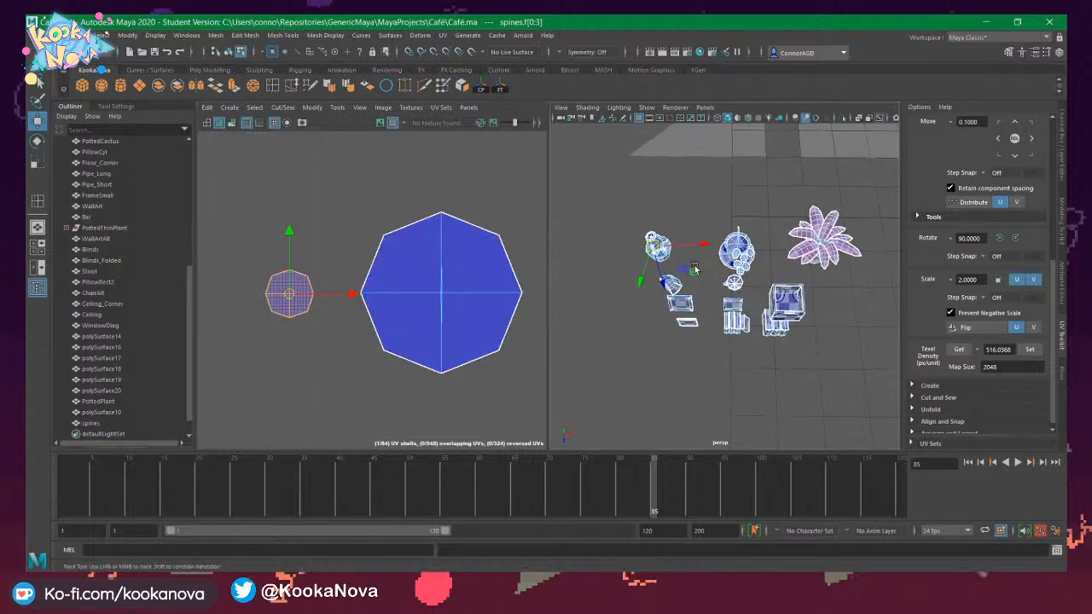
{"action": "middle_click_drag", "start_coordinate": [697, 290], "coordinate": [744, 292], "text": "alt"}
{"action": "scroll", "coordinate": [744, 292], "scroll_direction": "up", "scroll_amount": 4}
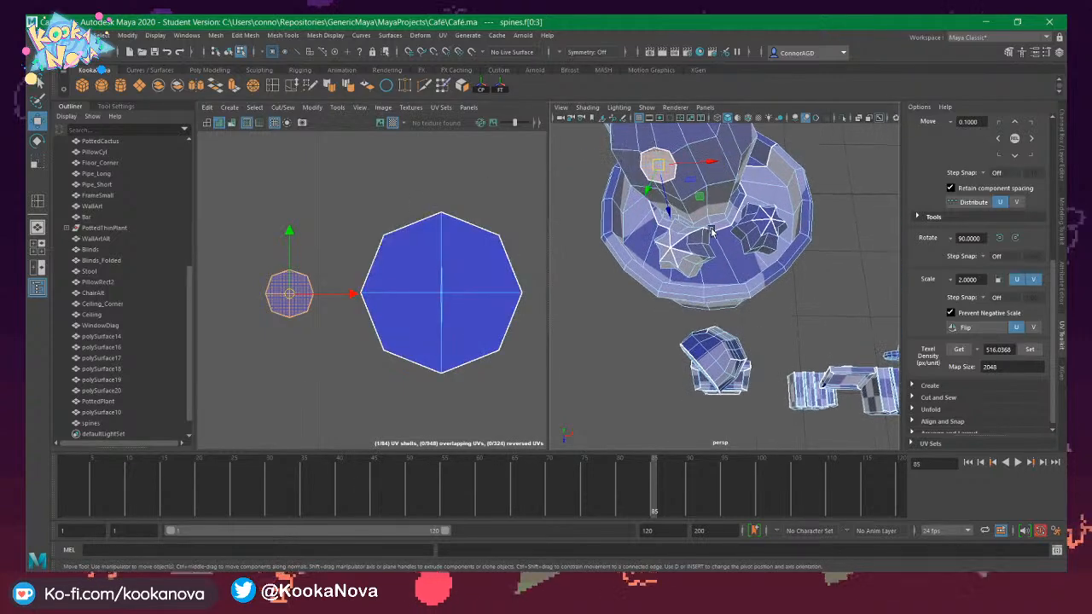
{"action": "left_click_drag", "start_coordinate": [741, 328], "coordinate": [727, 251], "text": "alt"}
{"action": "middle_click_drag", "start_coordinate": [726, 251], "coordinate": [751, 320], "text": "alt"}
{"action": "left_click_drag", "start_coordinate": [751, 320], "coordinate": [743, 268], "text": "alt"}
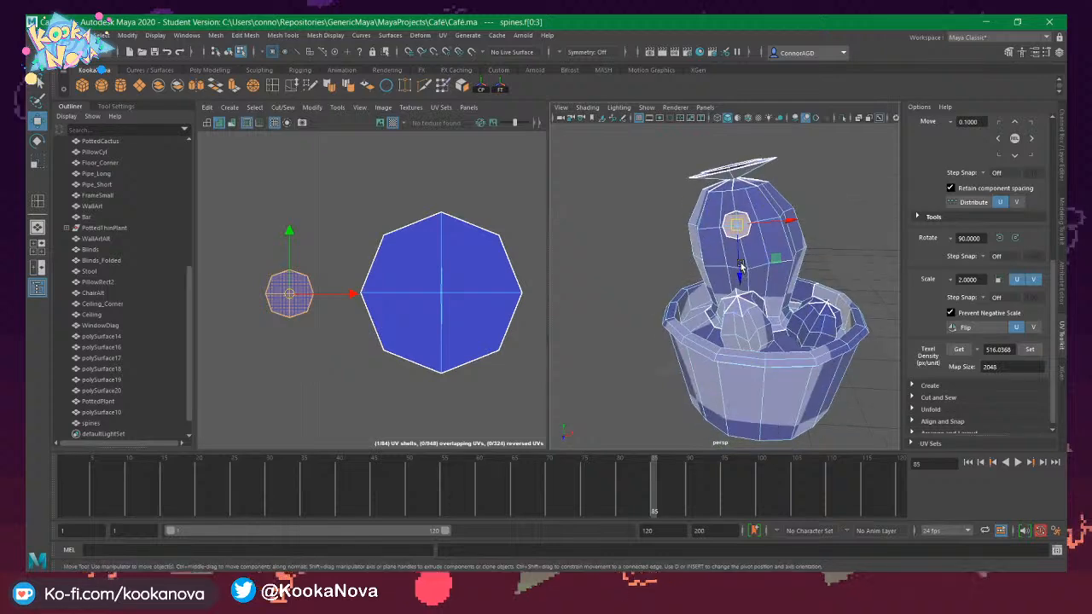
{"action": "mouse_move", "coordinate": [743, 268]}
{"action": "right_mouse_down", "text": "alt"}
{"action": "mouse_move", "coordinate": [774, 291]}
{"action": "mouse_move", "coordinate": [756, 273]}
{"action": "right_mouse_up", "text": "alt"}
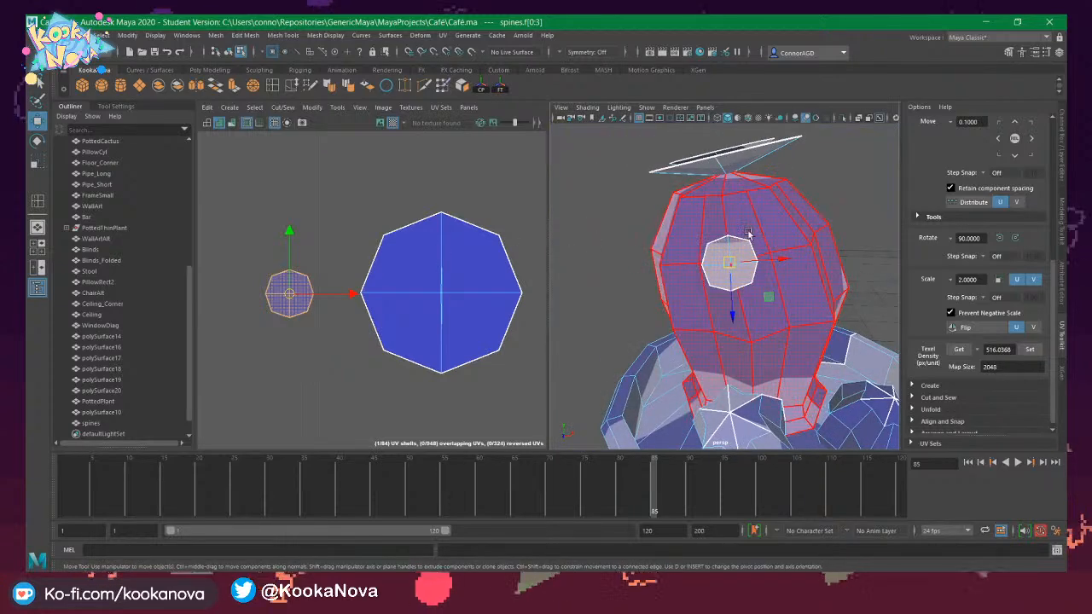
{"action": "right_click_drag", "start_coordinate": [733, 224], "coordinate": [817, 171]}
{"action": "left_click", "coordinate": [735, 254]}
Examine how the spines patch sits against the cactus body, from close up and from the side.
{"action": "left_click_drag", "start_coordinate": [735, 253], "coordinate": [784, 278], "text": "alt"}
{"action": "scroll", "coordinate": [776, 270], "scroll_direction": "down", "scroll_amount": 5}
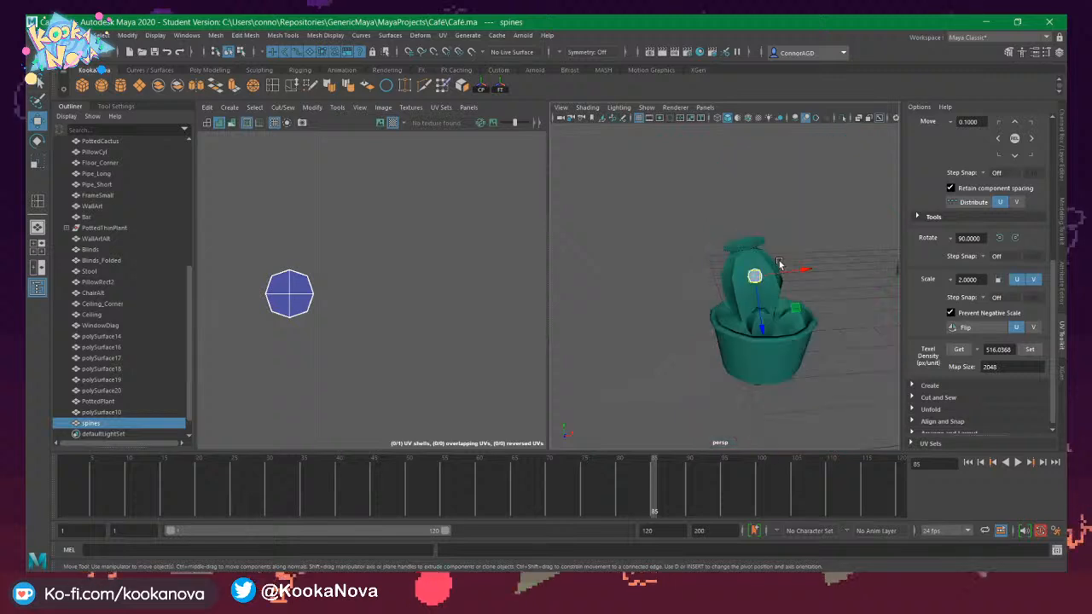
{"action": "scroll", "coordinate": [778, 266], "scroll_direction": "up", "scroll_amount": 3}
{"action": "key", "text": "f"}
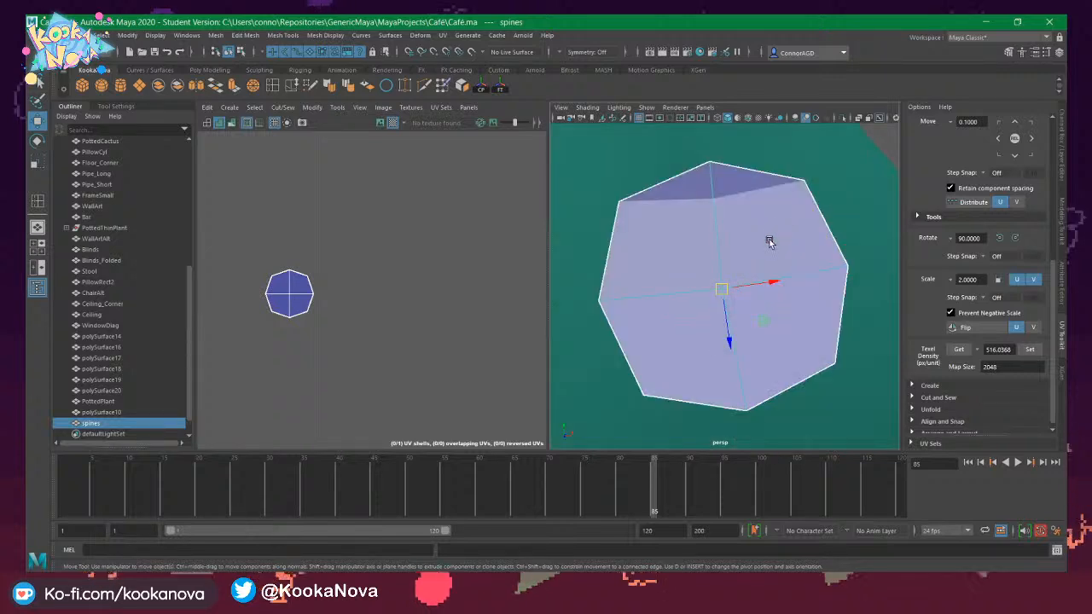
{"action": "scroll", "coordinate": [722, 251], "scroll_direction": "down", "scroll_amount": 8}
{"action": "scroll", "coordinate": [760, 262], "scroll_direction": "up", "scroll_amount": 5}
{"action": "scroll", "coordinate": [764, 275], "scroll_direction": "up", "scroll_amount": 3}
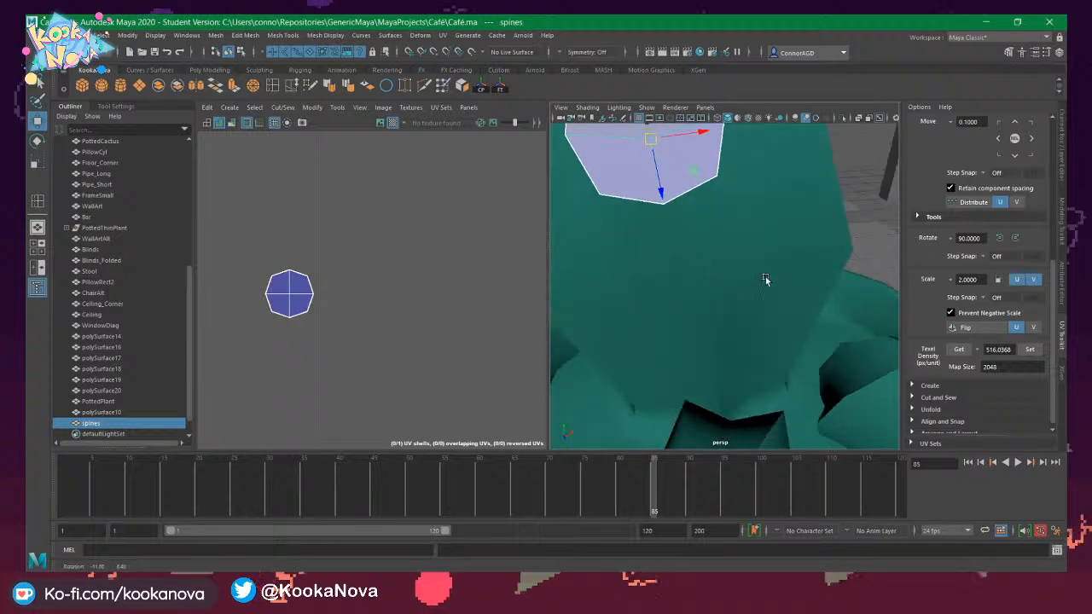
{"action": "scroll", "coordinate": [766, 278], "scroll_direction": "down", "scroll_amount": 10}
{"action": "mouse_move", "coordinate": [755, 275]}
{"action": "left_mouse_down", "text": "alt"}
{"action": "mouse_move", "coordinate": [772, 282]}
{"action": "mouse_move", "coordinate": [725, 277]}
{"action": "mouse_move", "coordinate": [743, 274]}
{"action": "left_mouse_up", "text": "alt"}
{"action": "right_click_drag", "start_coordinate": [743, 273], "coordinate": [766, 278], "text": "alt"}
{"action": "left_click_drag", "start_coordinate": [766, 277], "coordinate": [781, 271], "text": "alt"}
{"action": "right_click_drag", "start_coordinate": [781, 271], "coordinate": [758, 269], "text": "alt"}
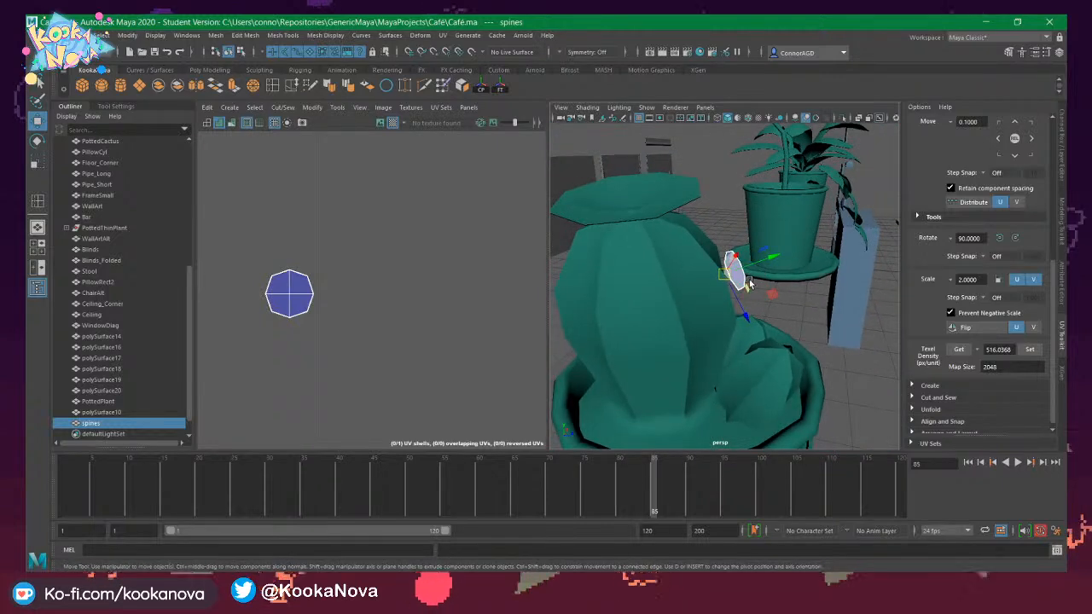
Try a duplicate of the spines patch near the top of the cactus, tilting it to the surface, and delete it.
{"action": "key", "text": "ctrl+d"}
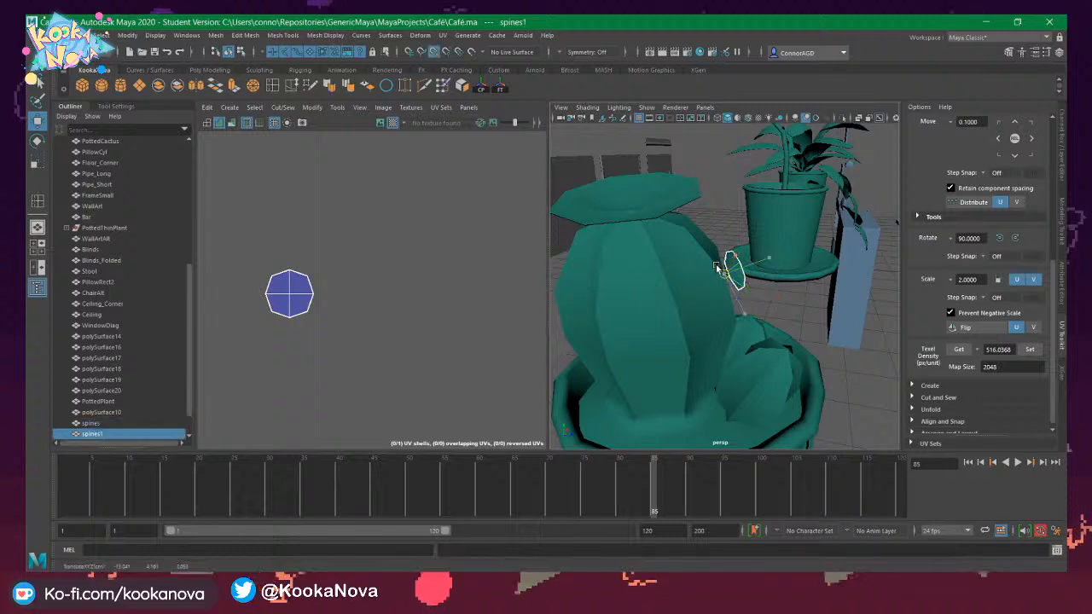
{"action": "left_click_drag", "start_coordinate": [685, 229], "coordinate": [693, 224], "text": "alt"}
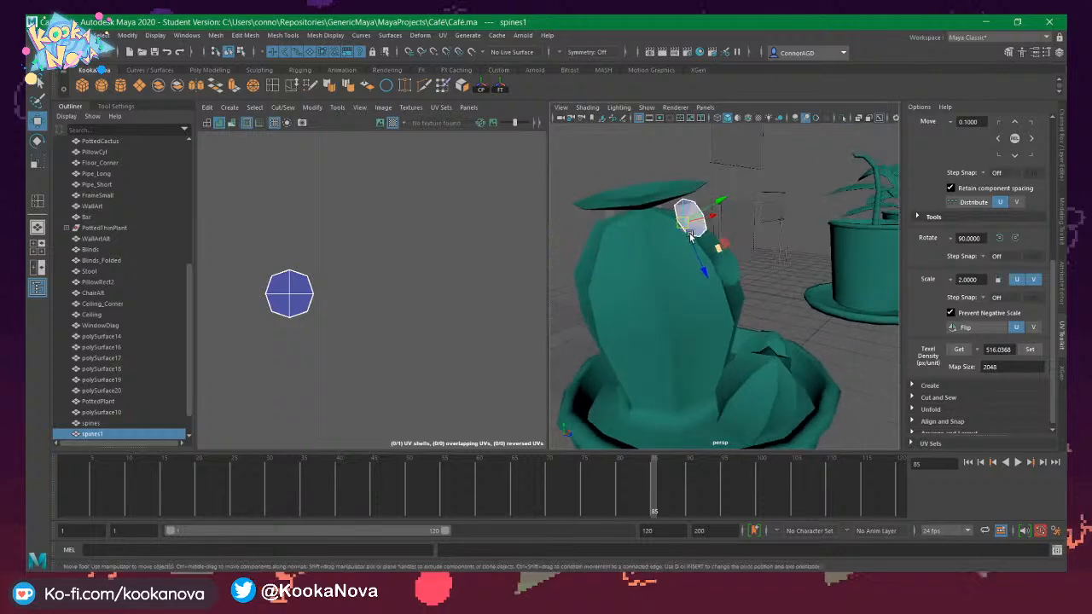
{"action": "key", "text": "e"}
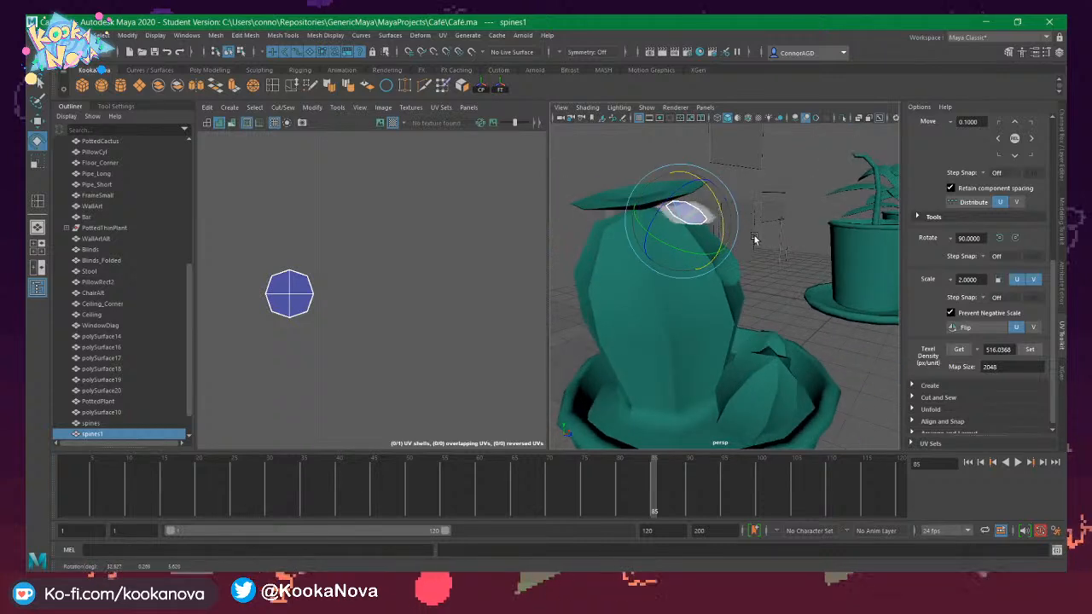
{"action": "key", "text": "Delete"}
{"action": "left_click", "coordinate": [741, 260]}
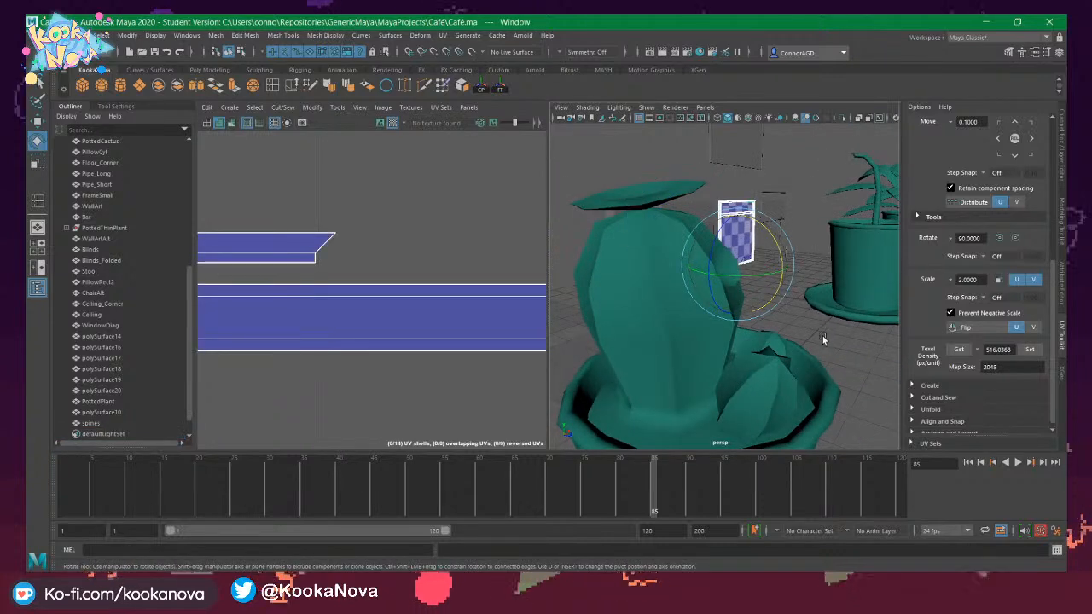
{"action": "left_click", "coordinate": [822, 336]}
Duplicate the original spines patch in place and reverse the duplicate's normals.
{"action": "left_click", "coordinate": [738, 282]}
{"action": "key", "text": "f"}
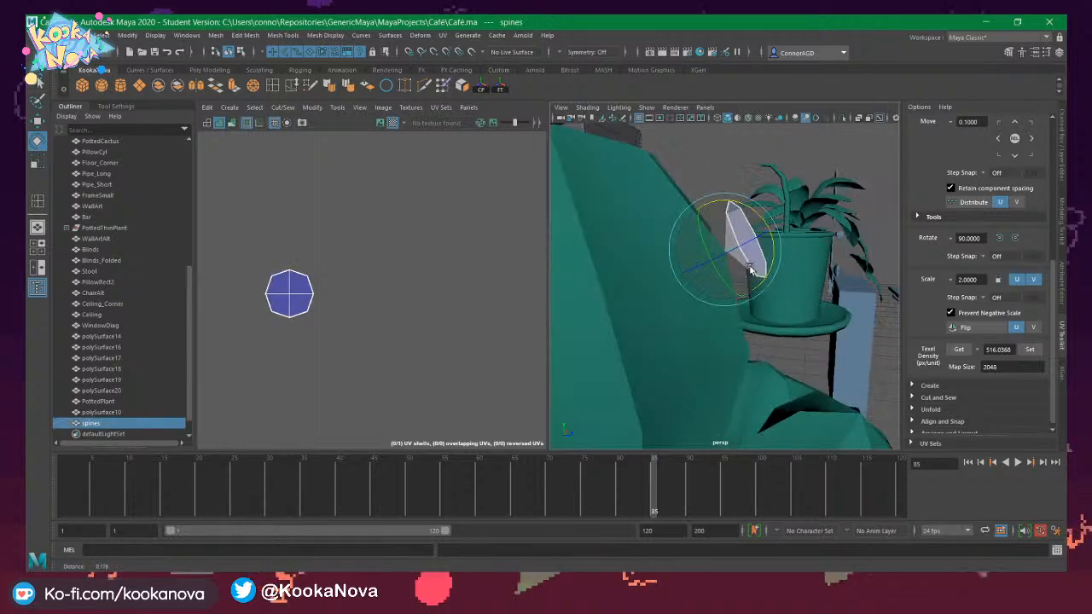
{"action": "right_click", "coordinate": [742, 244]}
{"action": "right_click_drag", "start_coordinate": [743, 244], "coordinate": [789, 228]}
{"action": "left_click", "coordinate": [743, 169]}
{"action": "left_click", "coordinate": [745, 236]}
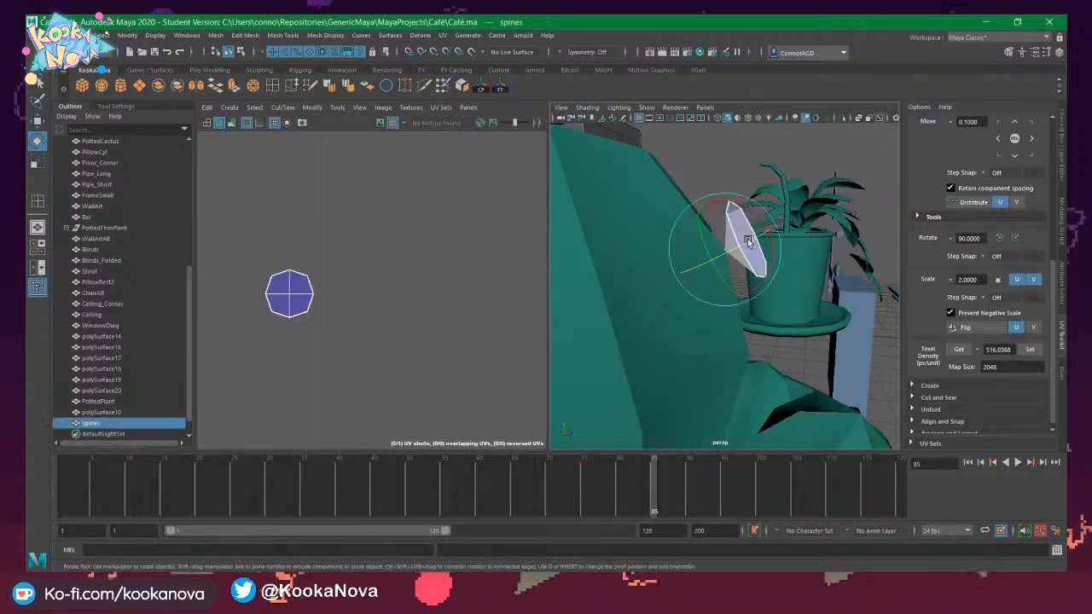
{"action": "key", "text": "ctrl+d"}
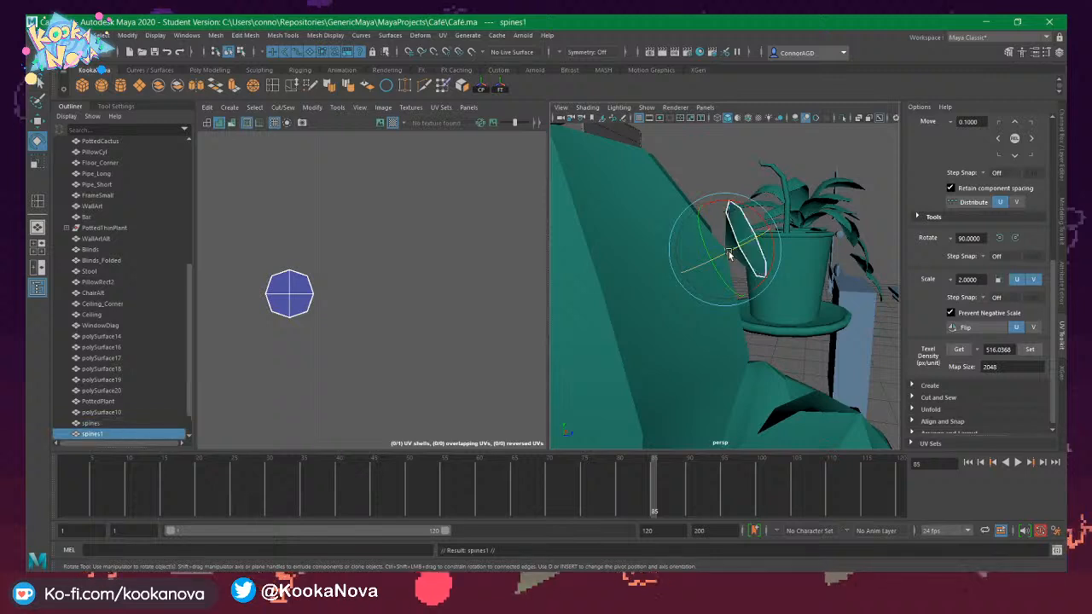
{"action": "left_click", "coordinate": [326, 35]}
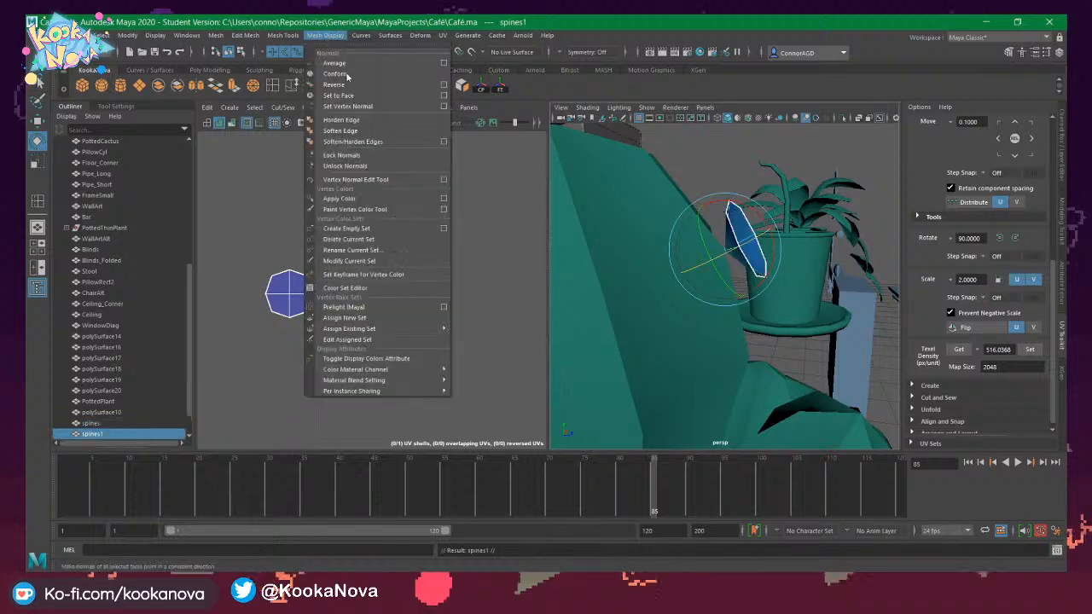
{"action": "left_click", "coordinate": [350, 85]}
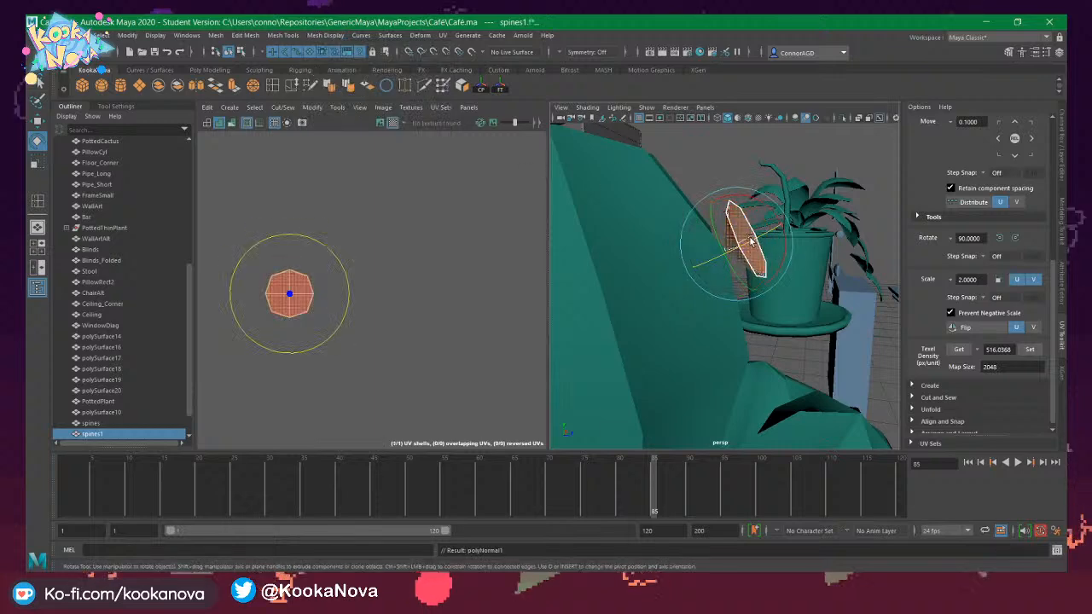
Nudge the reversed faces slightly away from the original spines patch and return to object mode.
{"action": "key", "text": "w"}
{"action": "key", "text": "f"}
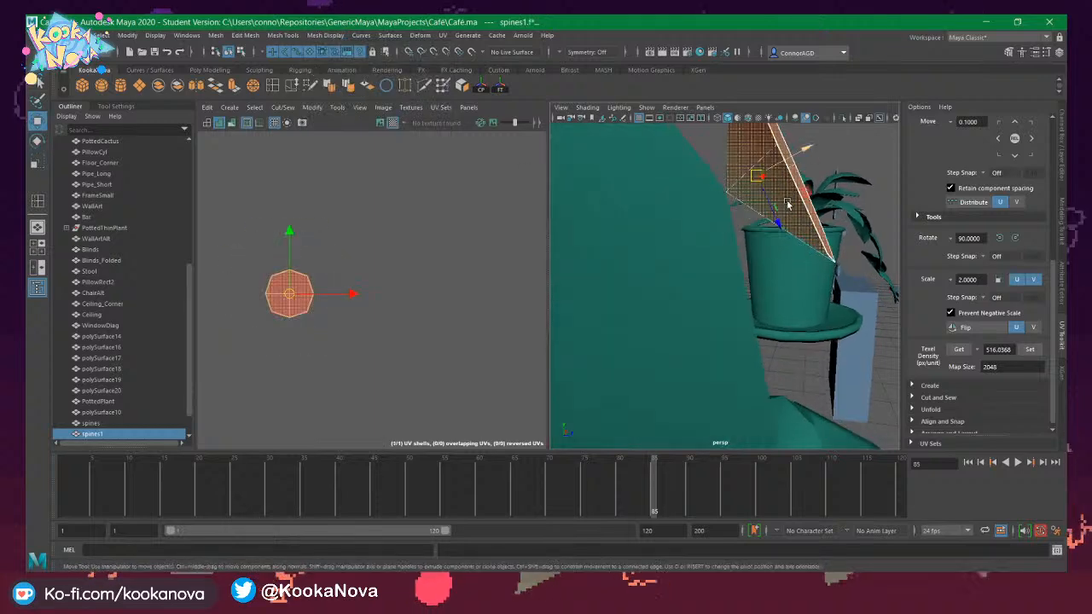
{"action": "left_click_drag", "start_coordinate": [759, 248], "coordinate": [756, 246]}
{"action": "right_click_drag", "start_coordinate": [709, 191], "coordinate": [738, 181]}
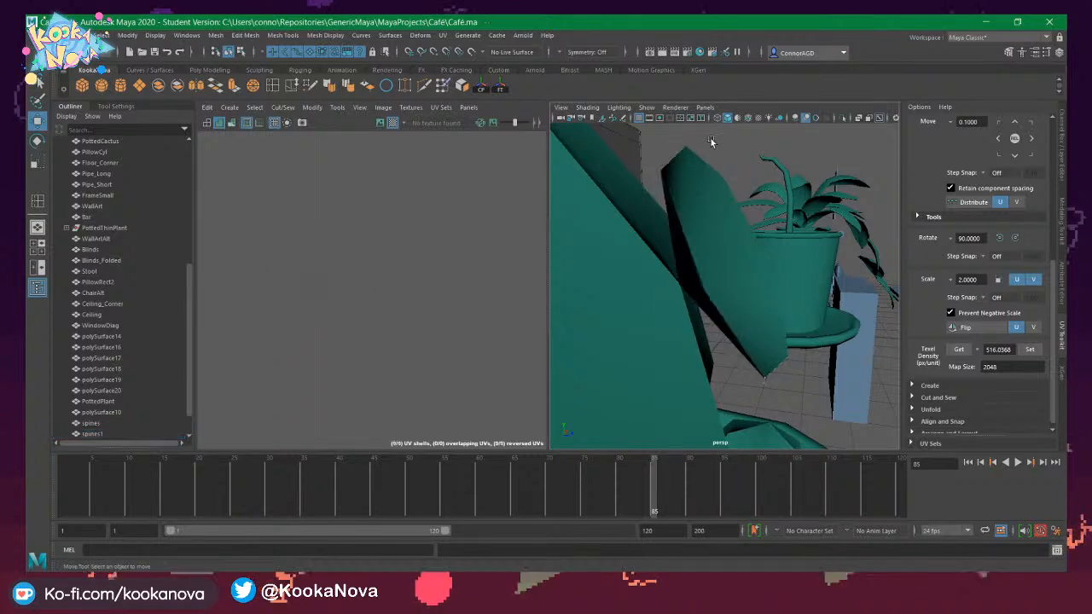
{"action": "mouse_move", "coordinate": [737, 181]}
{"action": "left_mouse_down", "text": "alt"}
{"action": "mouse_move", "coordinate": [735, 200]}
{"action": "mouse_move", "coordinate": [586, 126]}
{"action": "mouse_move", "coordinate": [714, 151]}
{"action": "mouse_move", "coordinate": [725, 179]}
{"action": "mouse_move", "coordinate": [747, 188]}
{"action": "mouse_move", "coordinate": [733, 209]}
{"action": "mouse_move", "coordinate": [757, 189]}
{"action": "mouse_move", "coordinate": [739, 182]}
{"action": "left_mouse_up", "text": "alt"}
Combine the original and reversed spines patches into one mesh and delete its construction history.
{"action": "left_click", "coordinate": [703, 213]}
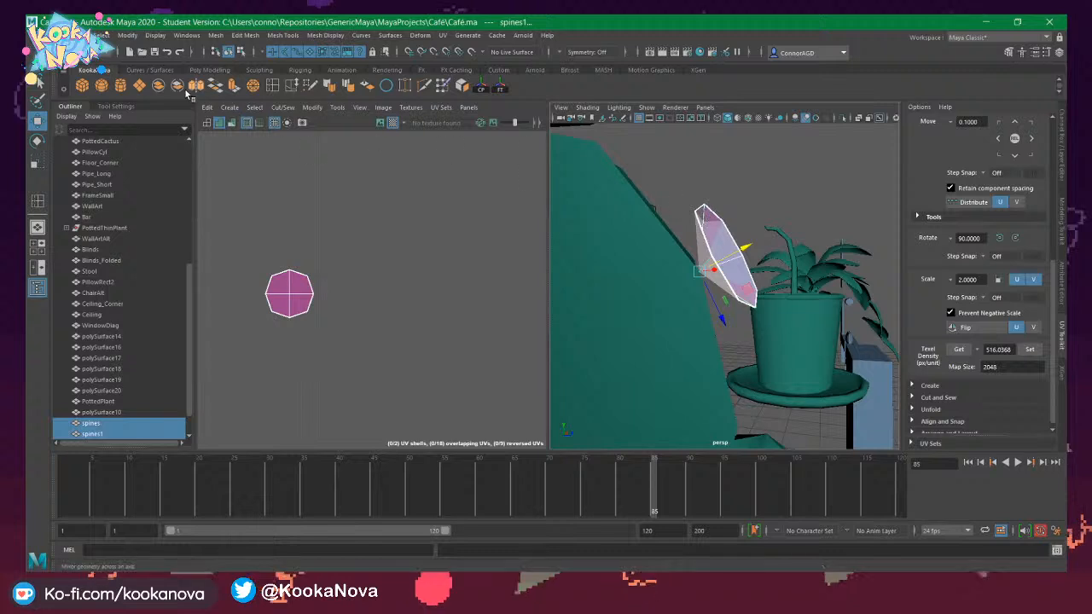
{"action": "left_click", "coordinate": [159, 86]}
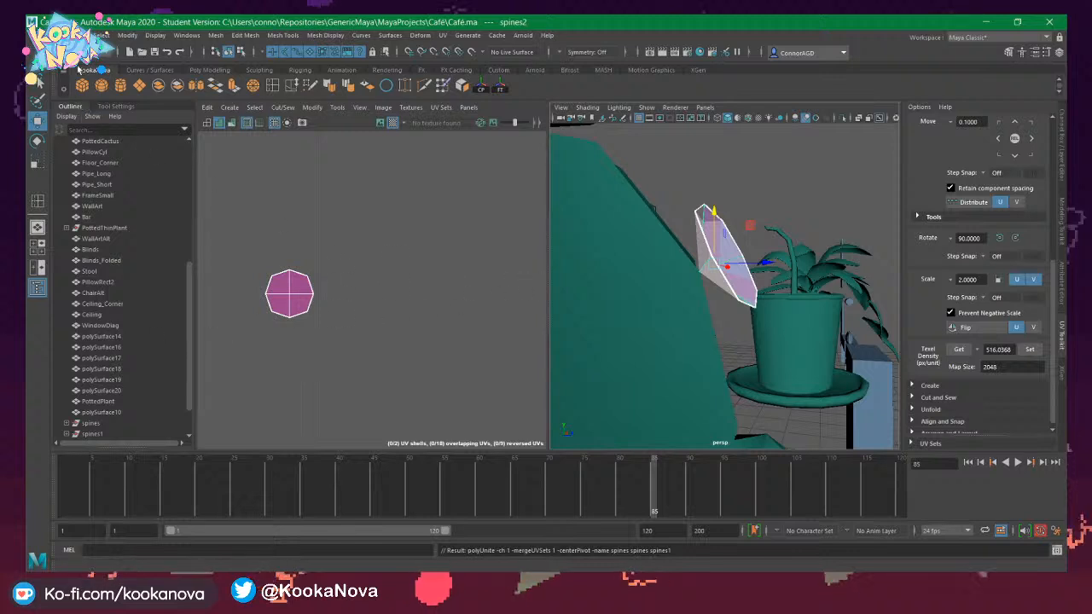
{"action": "left_click", "coordinate": [102, 35]}
{"action": "mouse_move", "coordinate": [119, 182]}
{"action": "left_click", "coordinate": [219, 182]}
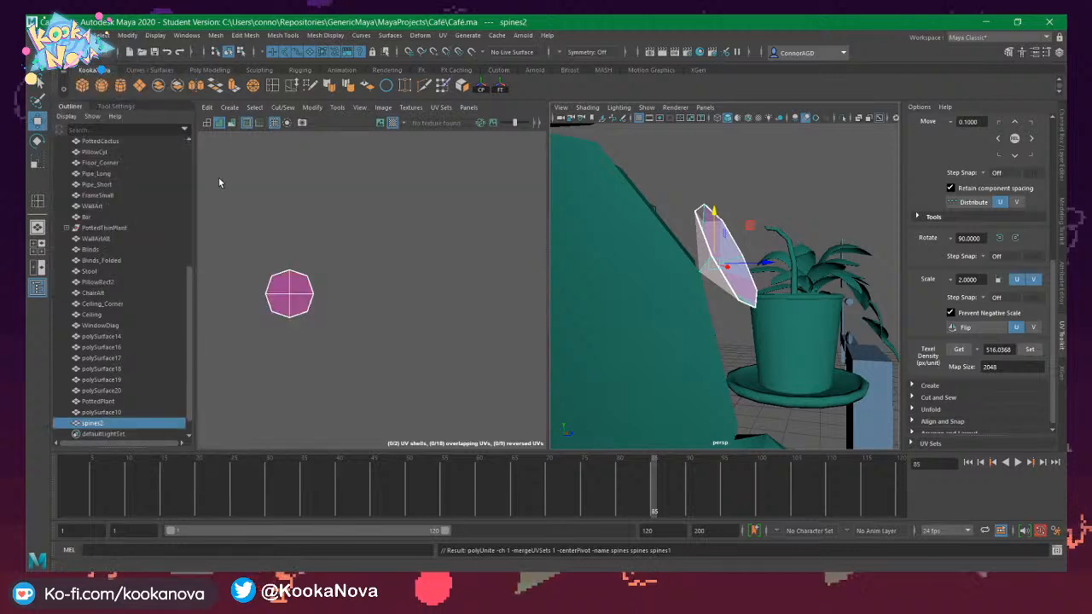
Save the Café scene, accepting the student version notice, and rename the combined patch mesh as spines.
{"action": "key", "text": "ctrl+s"}
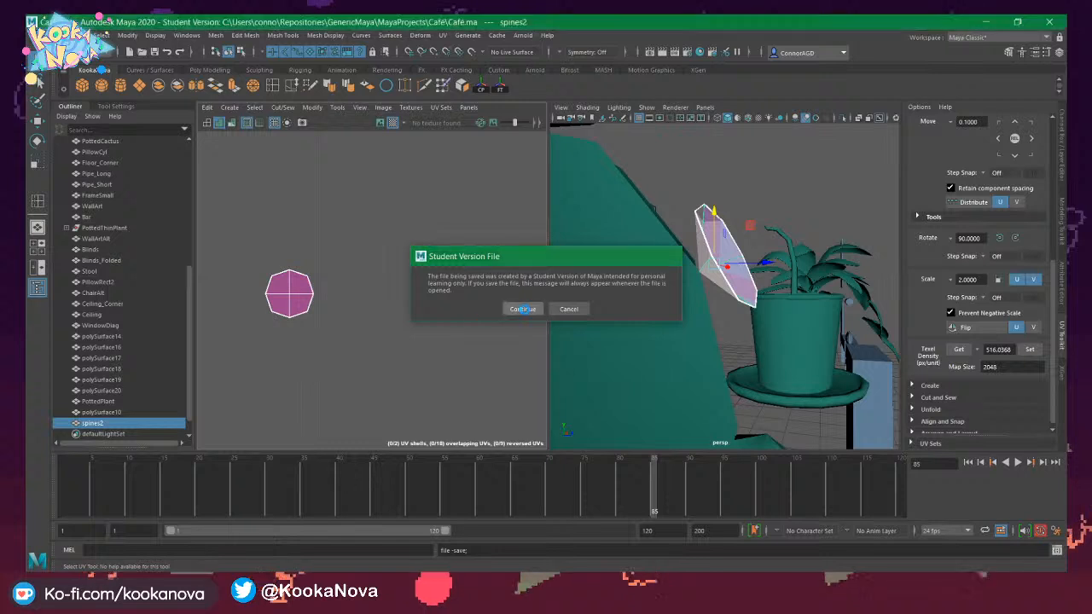
{"action": "key", "text": "Return"}
{"action": "double_click", "coordinate": [93, 424]}
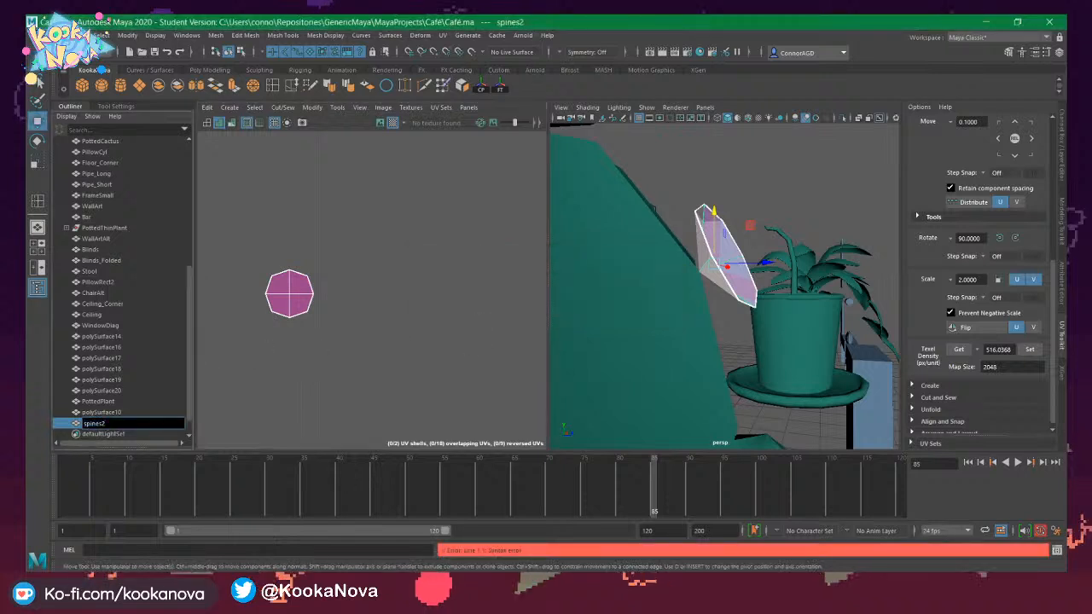
{"action": "key", "text": "Return"}
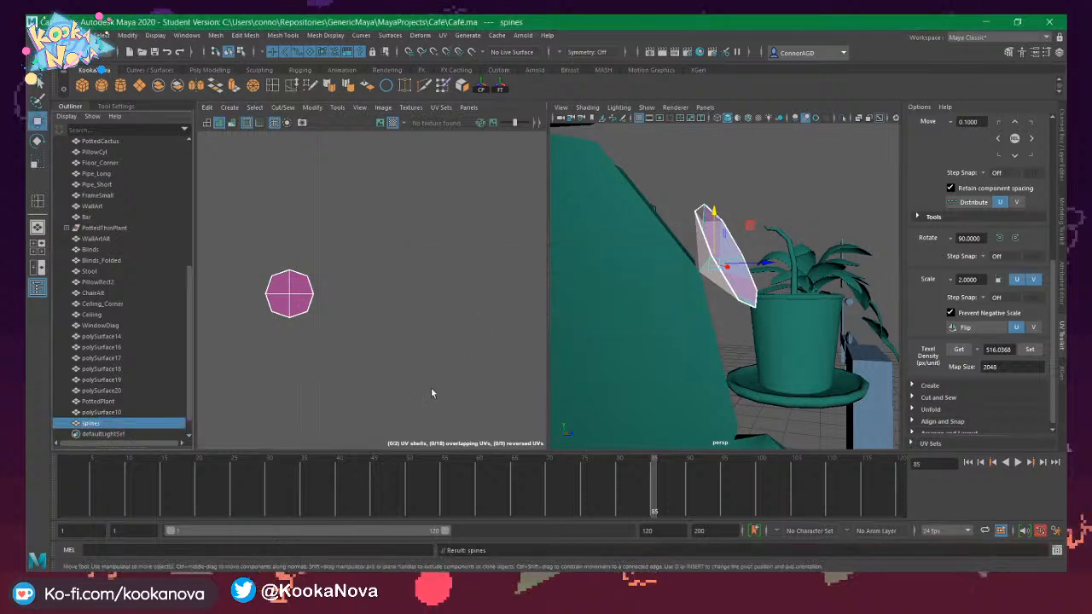
{"action": "left_click_drag", "start_coordinate": [759, 269], "coordinate": [734, 282], "text": "alt"}
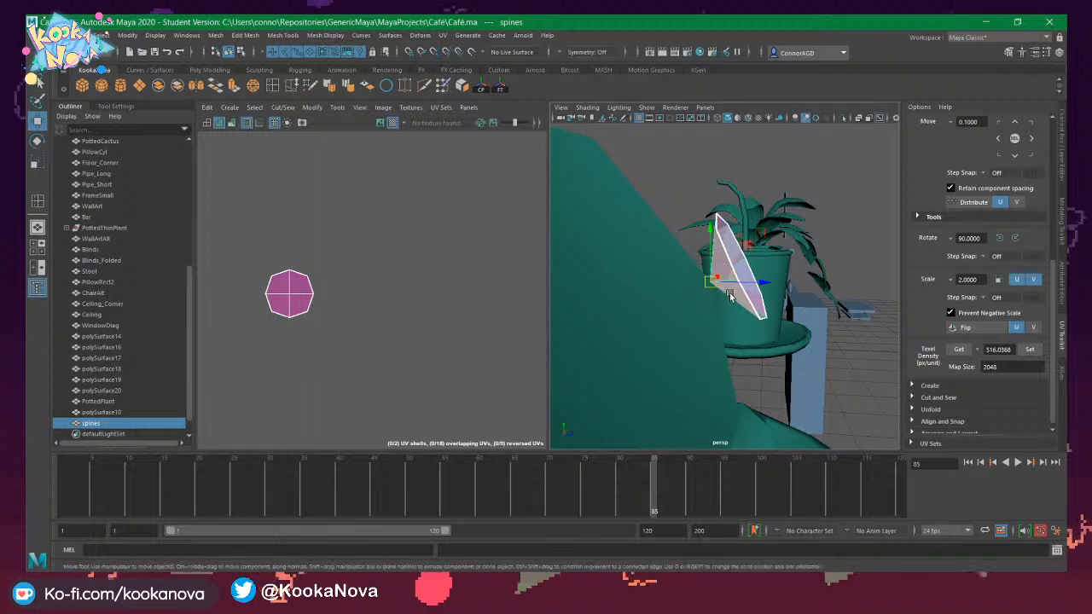
Duplicate the spines patch, move the copy higher on the same face of the large cactus and rotate it to match the slope.
{"action": "scroll", "coordinate": [731, 296], "scroll_direction": "down", "scroll_amount": 1}
{"action": "scroll", "coordinate": [731, 295], "scroll_direction": "up", "scroll_amount": 1}
{"action": "middle_click_drag", "start_coordinate": [736, 292], "coordinate": [739, 299], "text": "alt"}
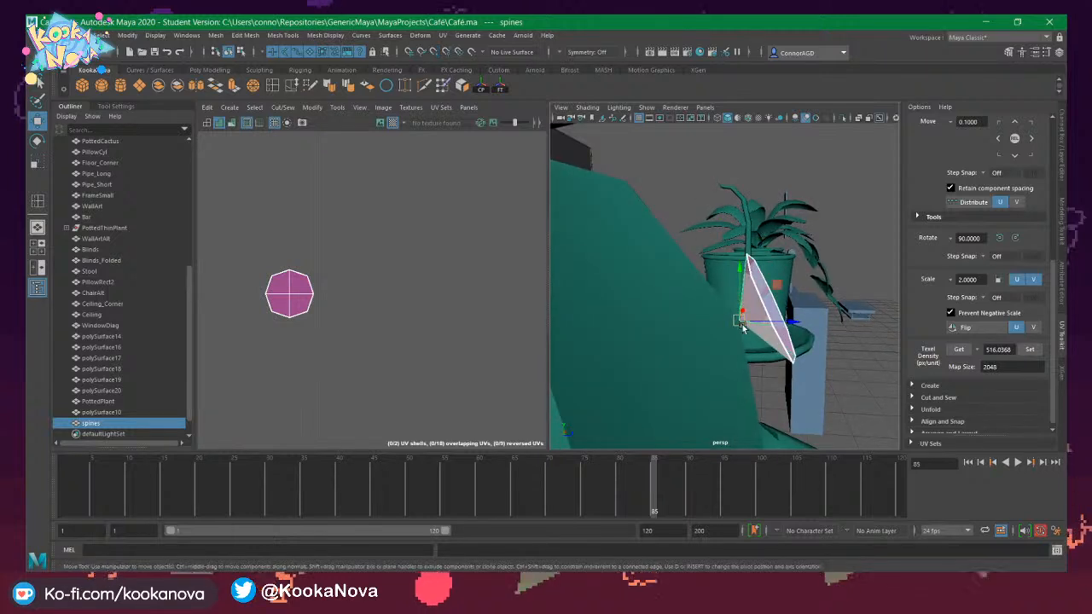
{"action": "scroll", "coordinate": [744, 320], "scroll_direction": "down", "scroll_amount": 1}
{"action": "scroll", "coordinate": [744, 320], "scroll_direction": "up", "scroll_amount": 1}
{"action": "left_click_drag", "start_coordinate": [744, 320], "coordinate": [727, 328], "text": "alt"}
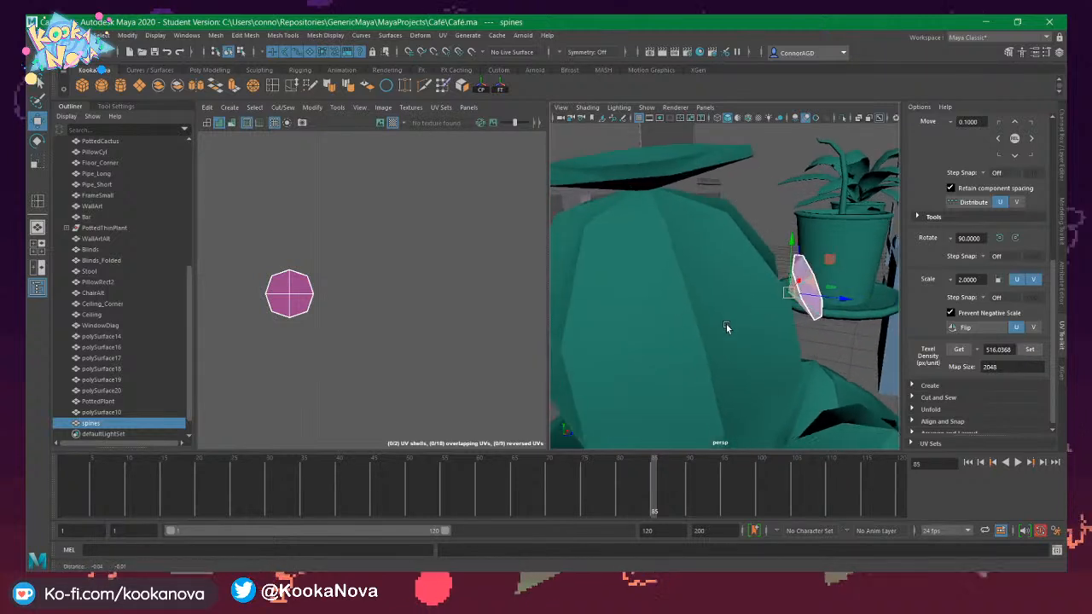
{"action": "key", "text": "ctrl+d"}
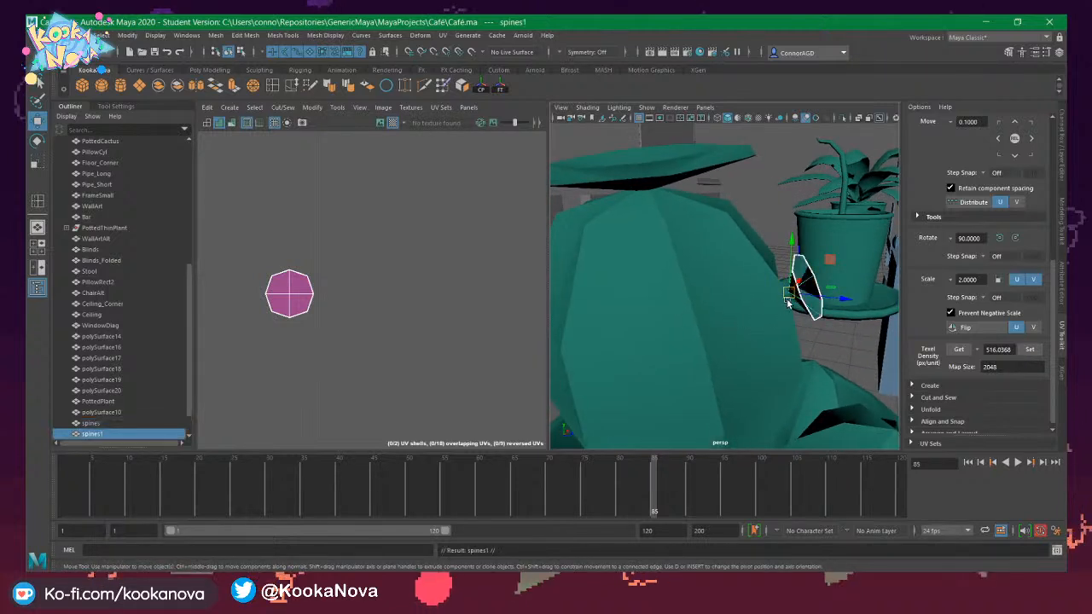
{"action": "left_click_drag", "start_coordinate": [790, 295], "coordinate": [776, 251]}
{"action": "key", "text": "e"}
{"action": "left_click_drag", "start_coordinate": [778, 193], "coordinate": [731, 227]}
Duplicate the original spines patch, place the copy near the base of the same cactus face and angle it to the surface.
{"action": "left_click", "coordinate": [792, 260]}
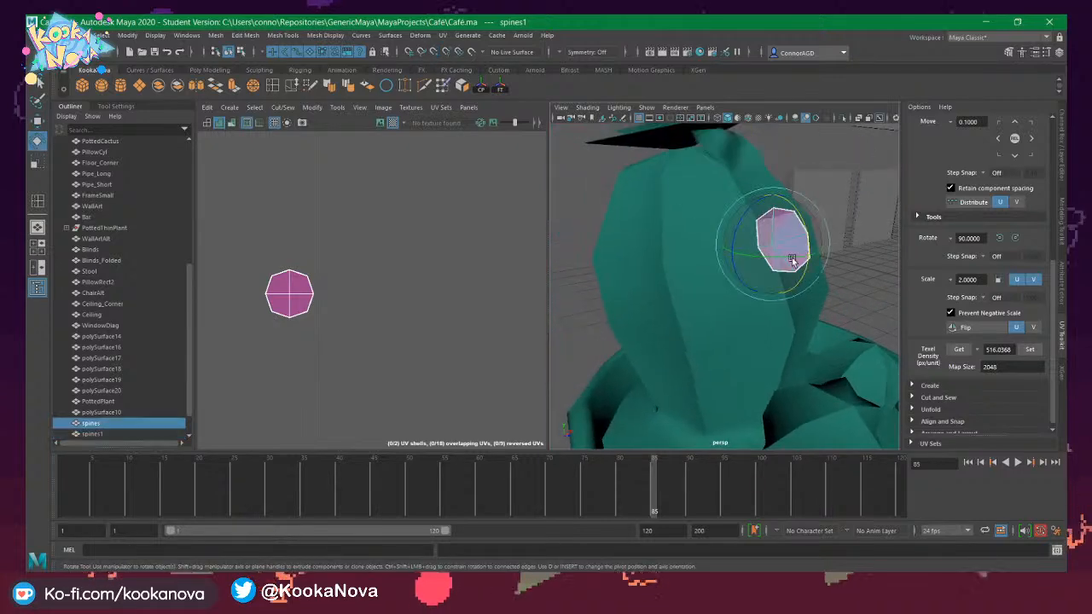
{"action": "left_click_drag", "start_coordinate": [792, 260], "coordinate": [826, 272], "text": "alt"}
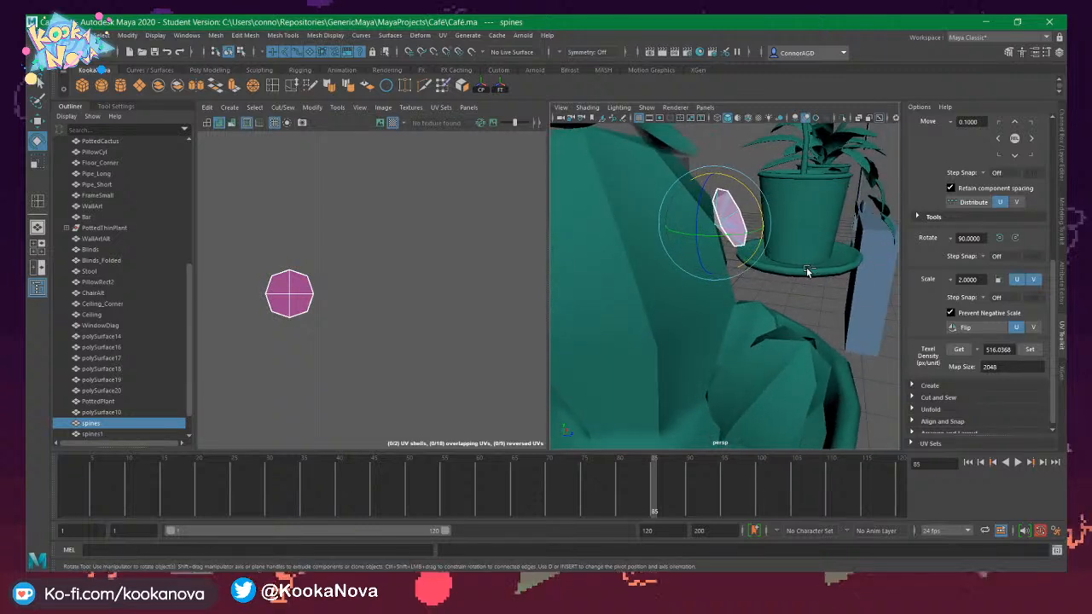
{"action": "key", "text": "ctrl+d"}
{"action": "key", "text": "w"}
{"action": "left_click_drag", "start_coordinate": [719, 229], "coordinate": [651, 313]}
{"action": "key", "text": "e"}
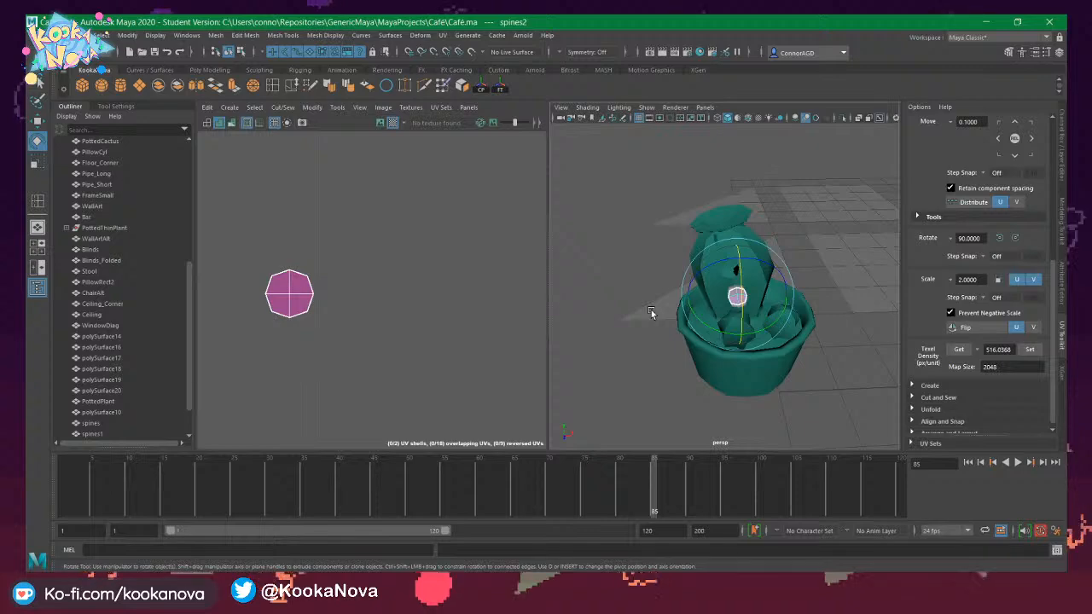
{"action": "scroll", "coordinate": [732, 278], "scroll_direction": "up", "scroll_amount": 5}
{"action": "left_click_drag", "start_coordinate": [747, 290], "coordinate": [741, 248], "text": "alt"}
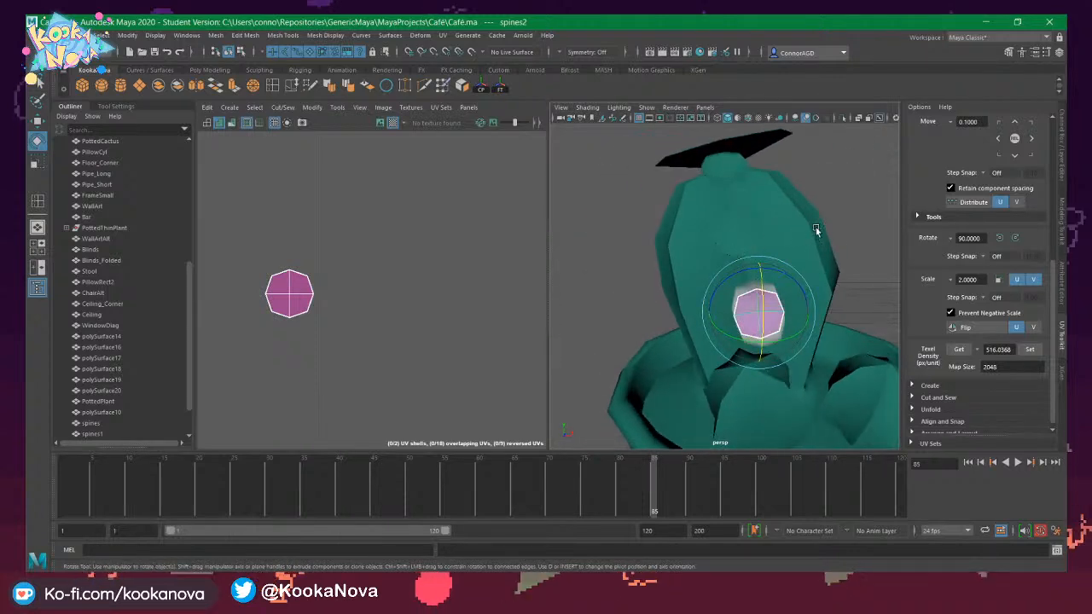
Duplicate the top spines patch and fit the copy near the top of an adjacent face of the large cactus, rotating it to match.
{"action": "left_click", "coordinate": [736, 180]}
{"action": "left_click_drag", "start_coordinate": [735, 180], "coordinate": [749, 205], "text": "alt"}
{"action": "left_click", "coordinate": [724, 161]}
{"action": "left_click_drag", "start_coordinate": [724, 161], "coordinate": [794, 248], "text": "alt"}
{"action": "key", "text": "w"}
{"action": "key", "text": "ctrl+d"}
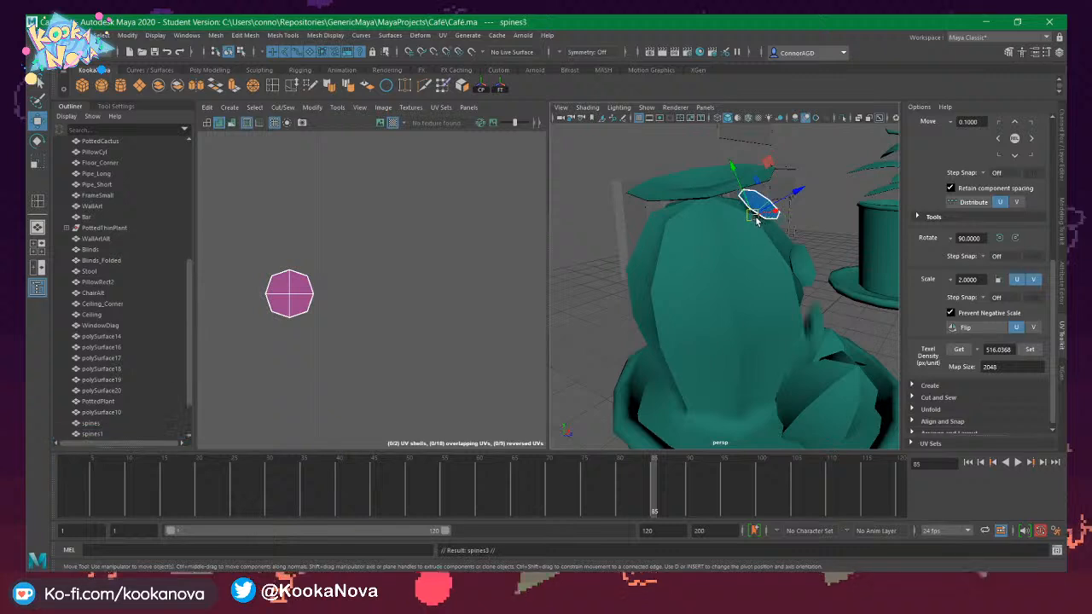
{"action": "left_click_drag", "start_coordinate": [758, 211], "coordinate": [709, 215]}
{"action": "key", "text": "e"}
{"action": "mouse_move", "coordinate": [695, 261]}
{"action": "left_mouse_down"}
{"action": "mouse_move", "coordinate": [682, 258]}
{"action": "mouse_move", "coordinate": [705, 227]}
{"action": "mouse_move", "coordinate": [717, 240]}
{"action": "mouse_move", "coordinate": [713, 225]}
{"action": "mouse_move", "coordinate": [731, 220]}
{"action": "mouse_move", "coordinate": [657, 249]}
{"action": "mouse_move", "coordinate": [710, 250]}
{"action": "left_mouse_up"}
{"action": "key", "text": "r"}
{"action": "key", "text": "w"}
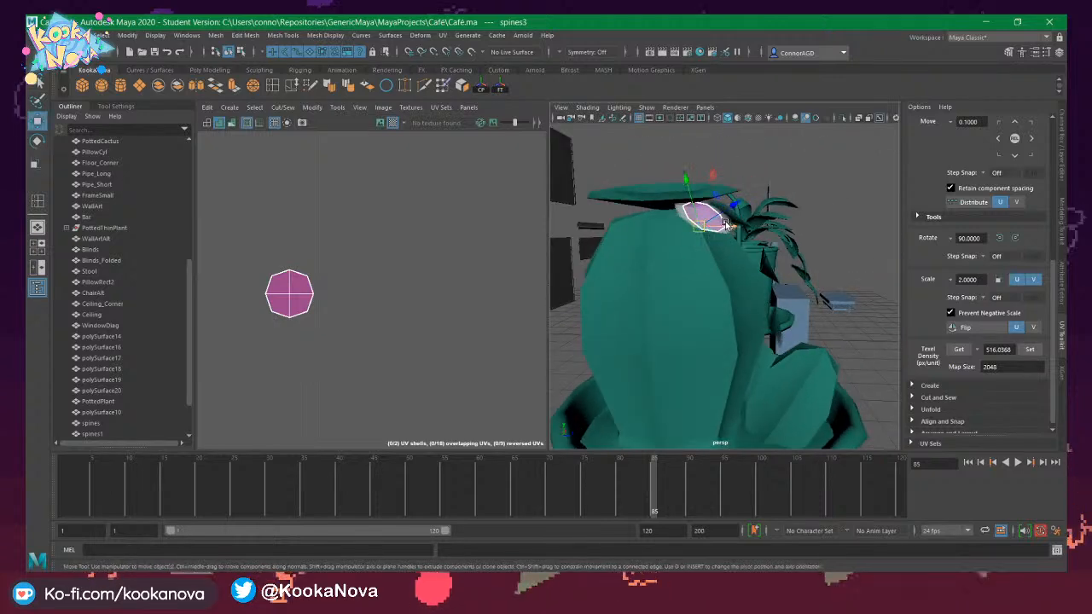
Position another spines patch midway down the adjacent cactus face and rotate it to follow the surface.
{"action": "left_click_drag", "start_coordinate": [724, 223], "coordinate": [612, 284], "text": "alt"}
{"action": "key", "text": "e"}
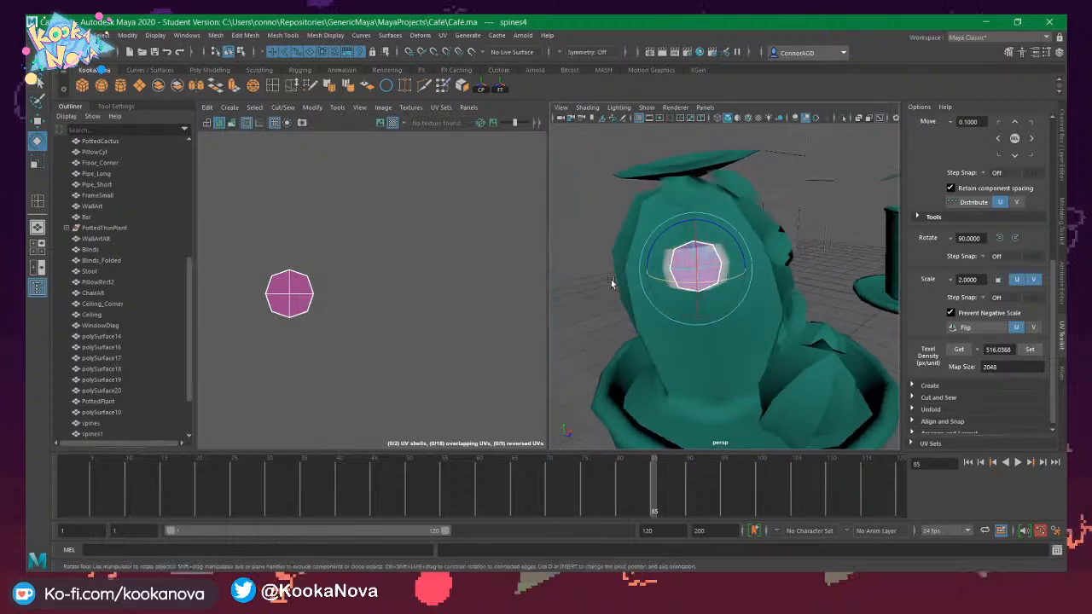
{"action": "left_click_drag", "start_coordinate": [750, 277], "coordinate": [825, 258], "text": "alt"}
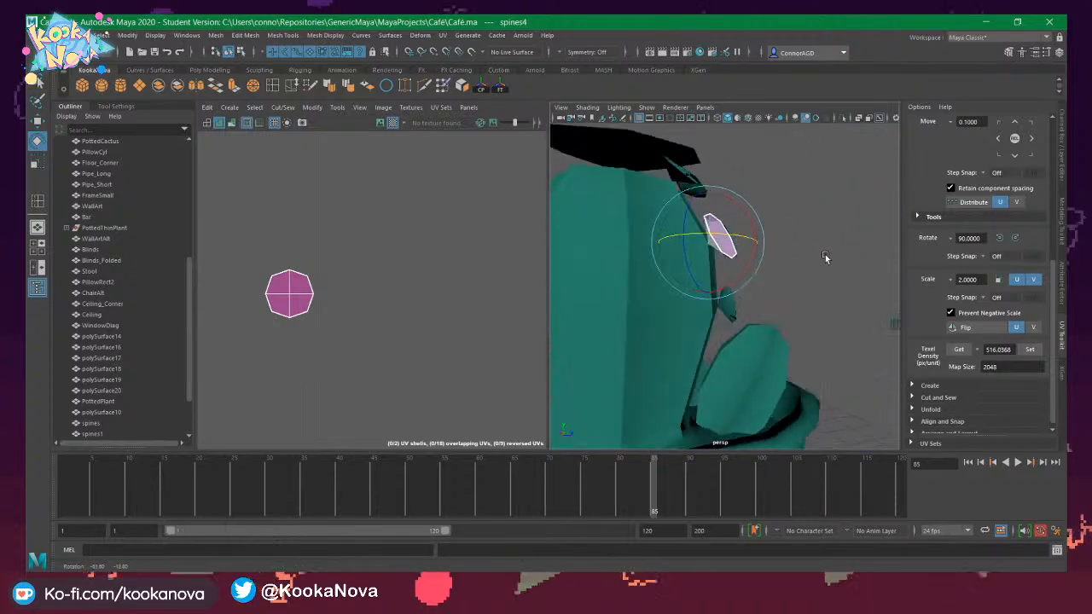
{"action": "left_click_drag", "start_coordinate": [756, 242], "coordinate": [749, 266]}
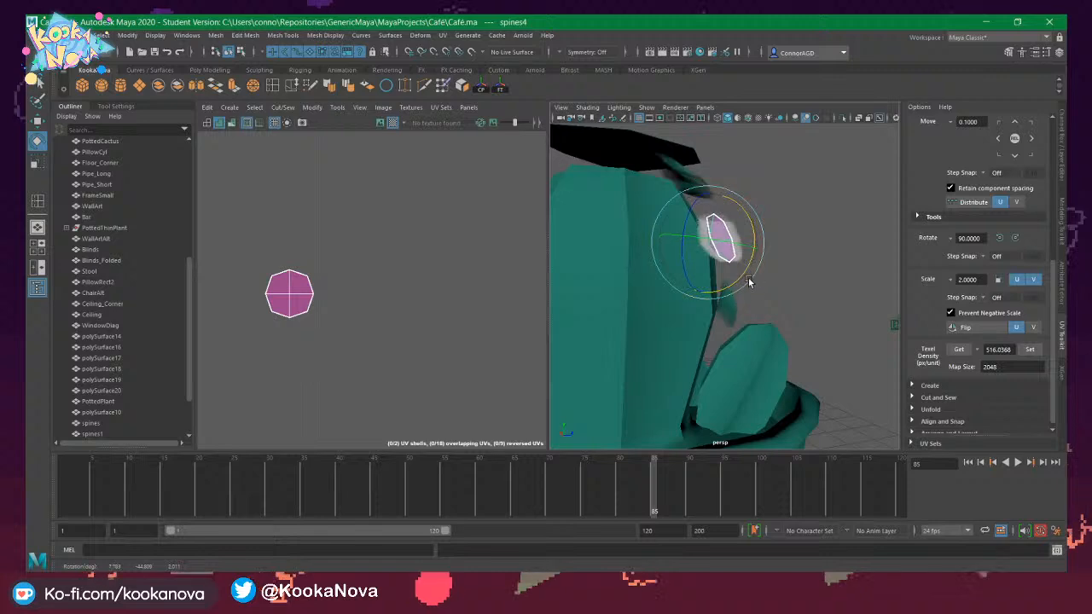
Duplicate the adjacent face's middle spines patch and place the copy lower on that face, angled to the surface.
{"action": "key", "text": "w"}
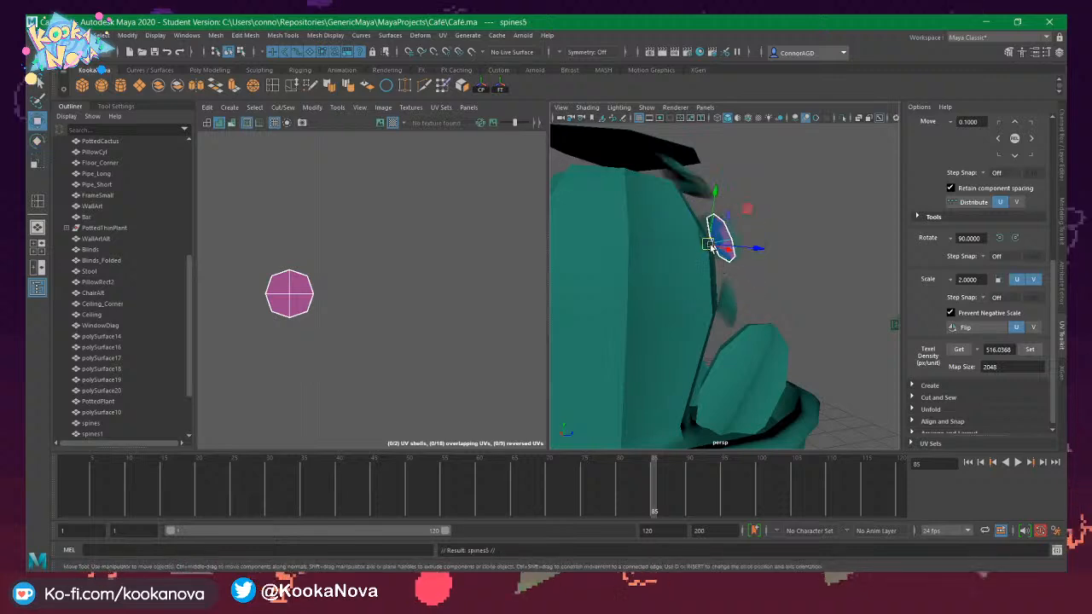
{"action": "left_click_drag", "start_coordinate": [709, 244], "coordinate": [663, 361]}
{"action": "key", "text": "e"}
{"action": "key", "text": "w"}
{"action": "left_click_drag", "start_coordinate": [759, 314], "coordinate": [723, 277]}
{"action": "left_click_drag", "start_coordinate": [723, 277], "coordinate": [705, 208]}
{"action": "key", "text": "Delete"}
{"action": "scroll", "coordinate": [675, 278], "scroll_direction": "down", "scroll_amount": 8}
{"action": "scroll", "coordinate": [709, 290], "scroll_direction": "up", "scroll_amount": 5}
Select the three spines patches of the first column, duplicate them together and shift the copies sideways to another cactus face.
{"action": "left_click", "coordinate": [702, 186]}
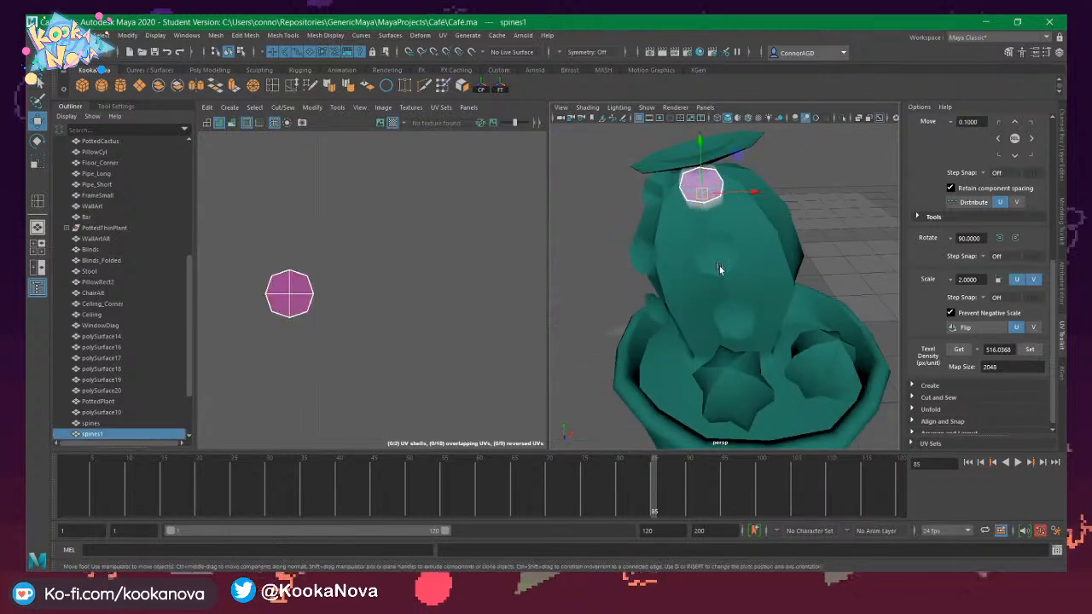
{"action": "left_click", "coordinate": [715, 253], "text": "shift"}
{"action": "left_click", "coordinate": [738, 319], "text": "shift"}
{"action": "left_click_drag", "start_coordinate": [738, 320], "coordinate": [701, 322], "text": "alt"}
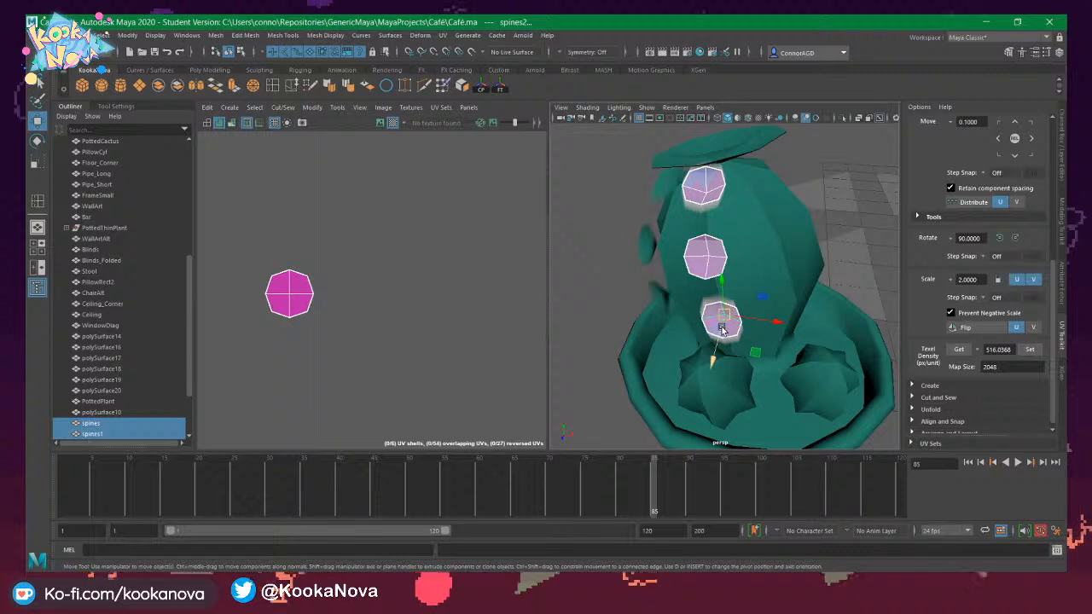
{"action": "key", "text": "ctrl+d"}
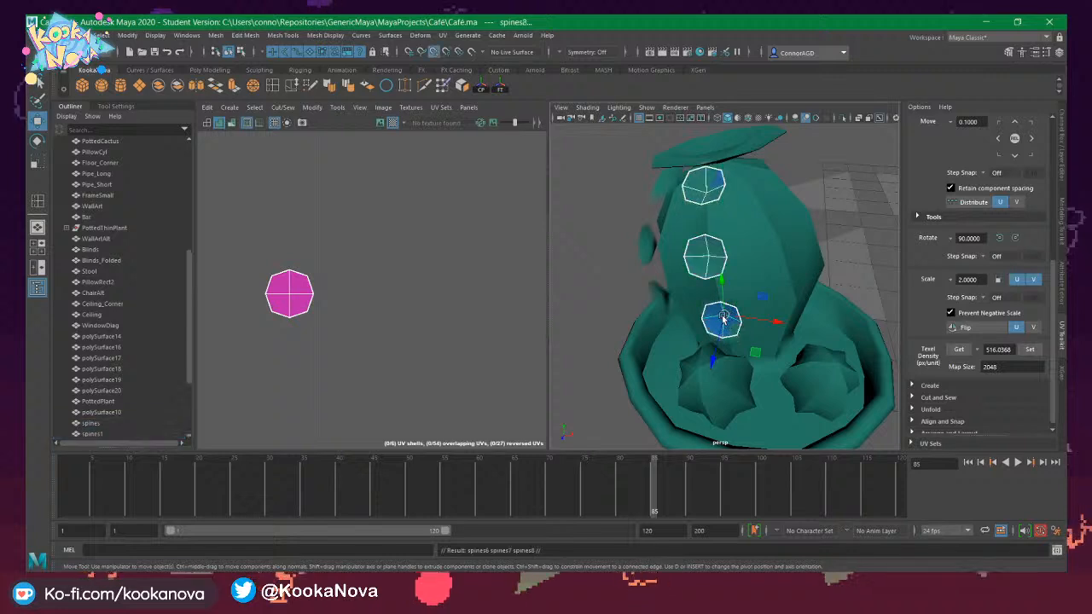
{"action": "left_click_drag", "start_coordinate": [723, 318], "coordinate": [803, 310]}
{"action": "key", "text": "ctrl+z"}
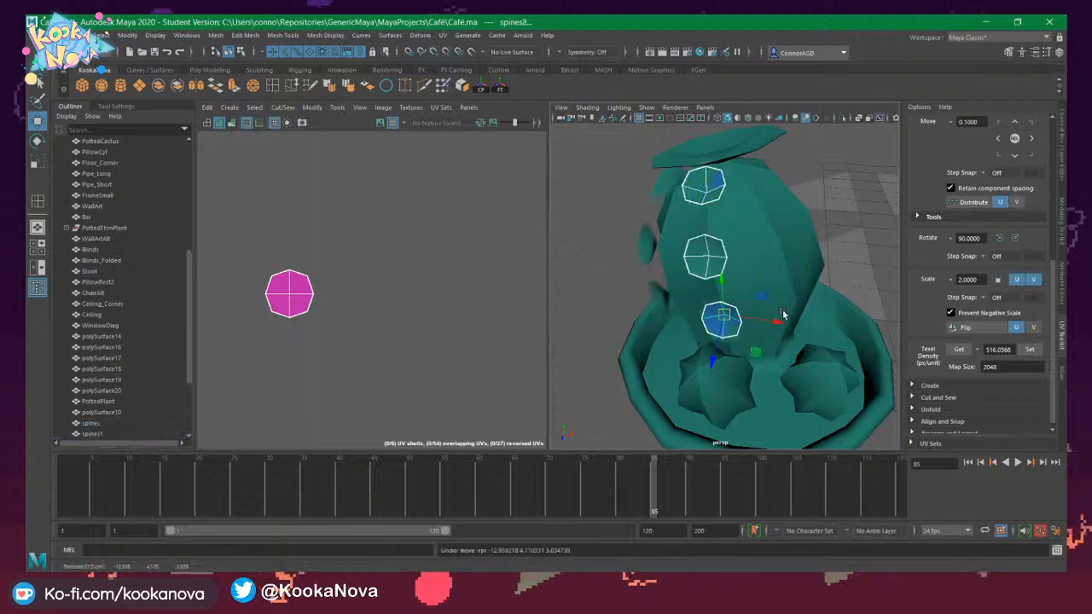
{"action": "left_click_drag", "start_coordinate": [768, 323], "coordinate": [825, 345]}
{"action": "left_click_drag", "start_coordinate": [826, 346], "coordinate": [727, 286], "text": "alt"}
Move and rotate the top and middle copied patches so they sit against their new cactus face.
{"action": "left_click", "coordinate": [745, 198]}
{"action": "left_click_drag", "start_coordinate": [754, 213], "coordinate": [773, 244], "text": "alt"}
{"action": "key", "text": "e"}
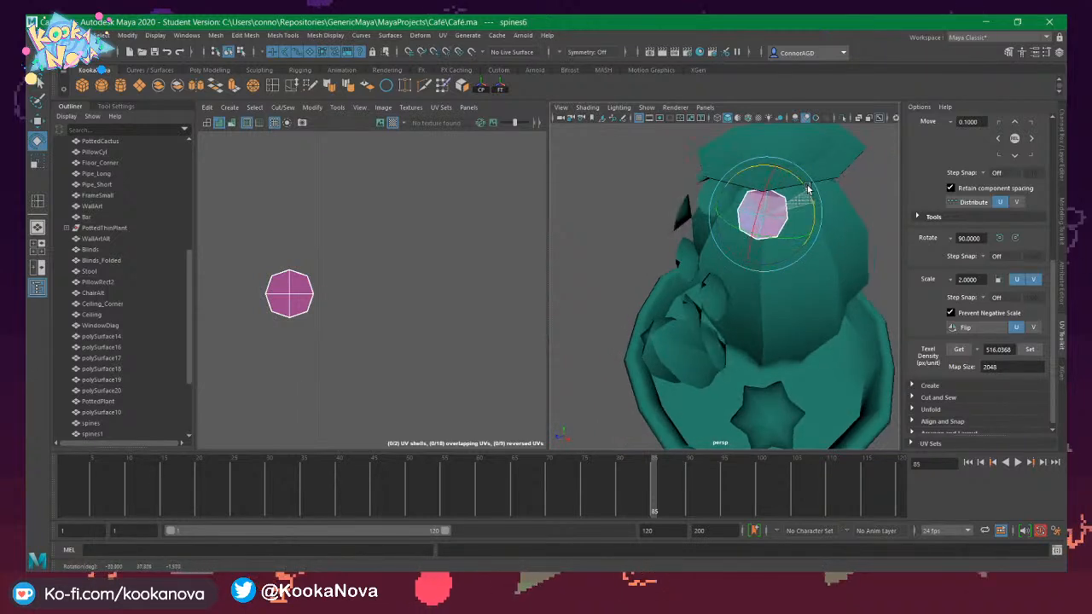
{"action": "left_click_drag", "start_coordinate": [809, 188], "coordinate": [739, 270], "text": "alt"}
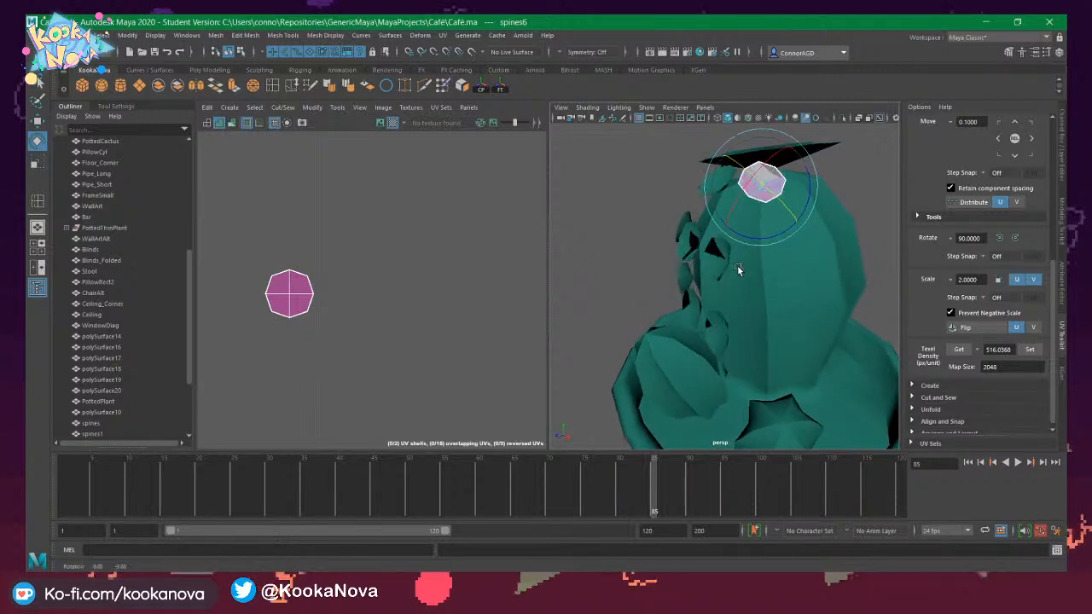
{"action": "left_click", "coordinate": [735, 267]}
{"action": "key", "text": "w"}
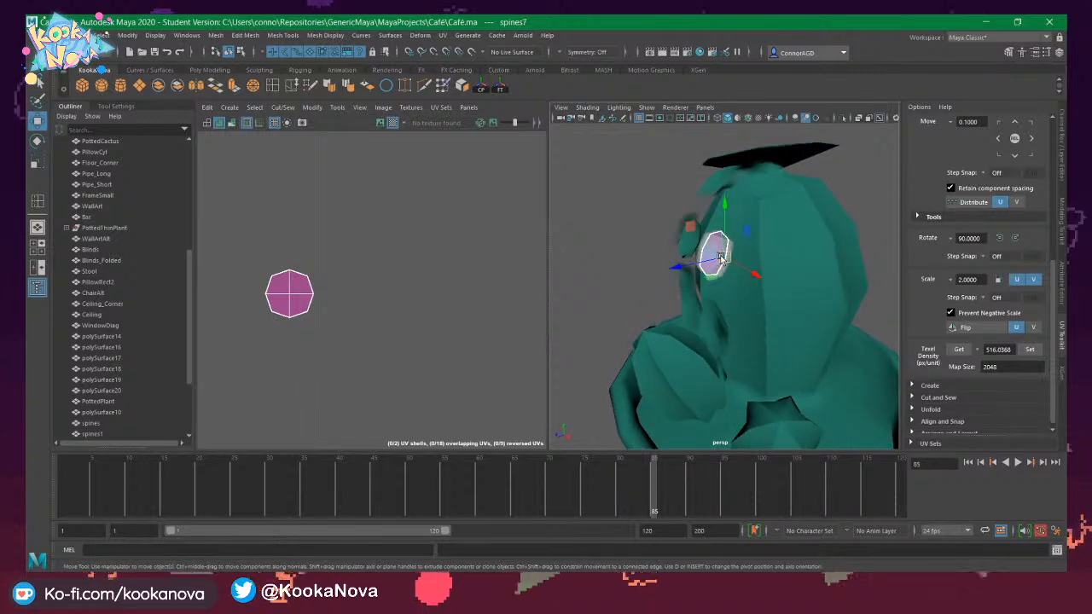
{"action": "left_click_drag", "start_coordinate": [724, 256], "coordinate": [827, 244]}
{"action": "key", "text": "e"}
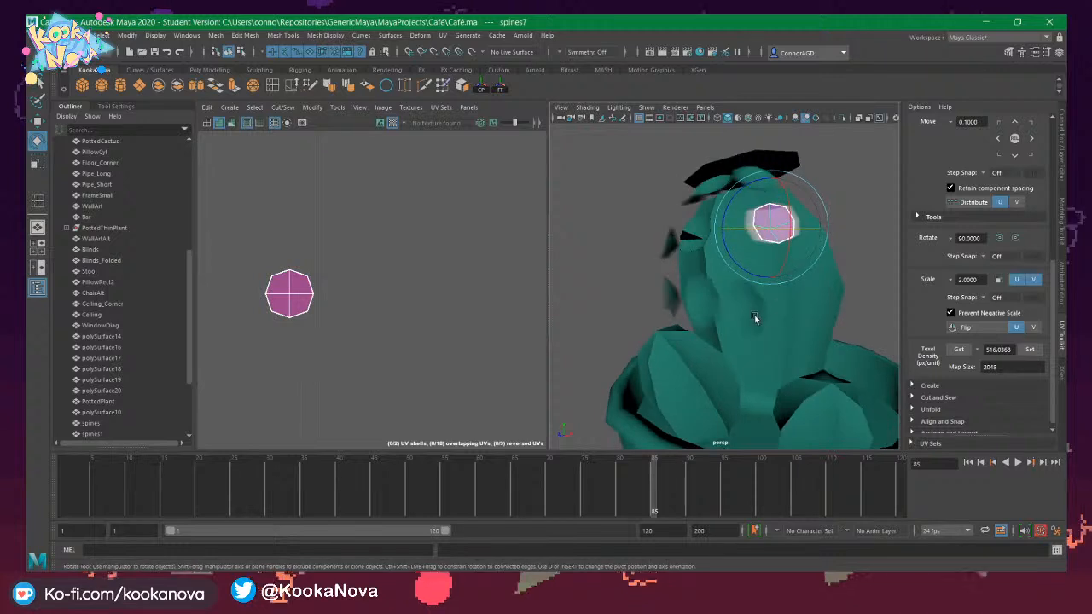
Move the lowest copied spines patch onto the same face near the cactus base and rotate it to match the surface.
{"action": "left_click", "coordinate": [766, 331]}
{"action": "key", "text": "w"}
{"action": "left_click", "coordinate": [743, 310]}
{"action": "left_click_drag", "start_coordinate": [744, 312], "coordinate": [810, 307], "text": "alt"}
{"action": "key", "text": "e"}
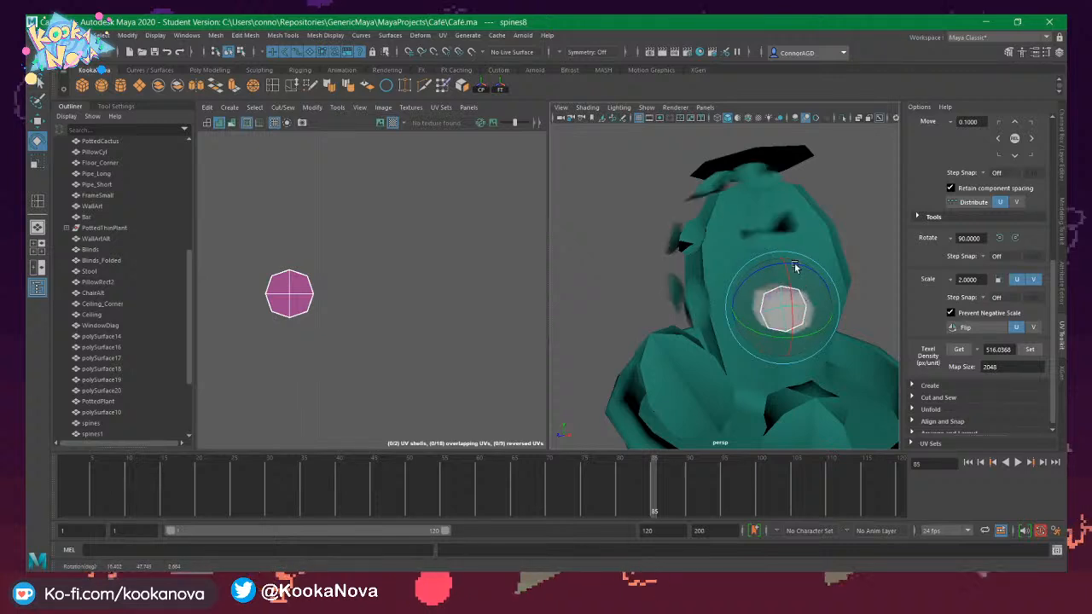
{"action": "left_click_drag", "start_coordinate": [796, 266], "coordinate": [741, 268]}
{"action": "left_click_drag", "start_coordinate": [739, 268], "coordinate": [805, 313], "text": "alt"}
Duplicate the newly fitted column of three spines patches and slide the copies sideways to the following cactus face.
{"action": "left_click", "coordinate": [765, 183], "text": "shift"}
{"action": "key", "text": "w"}
{"action": "key", "text": "ctrl+z"}
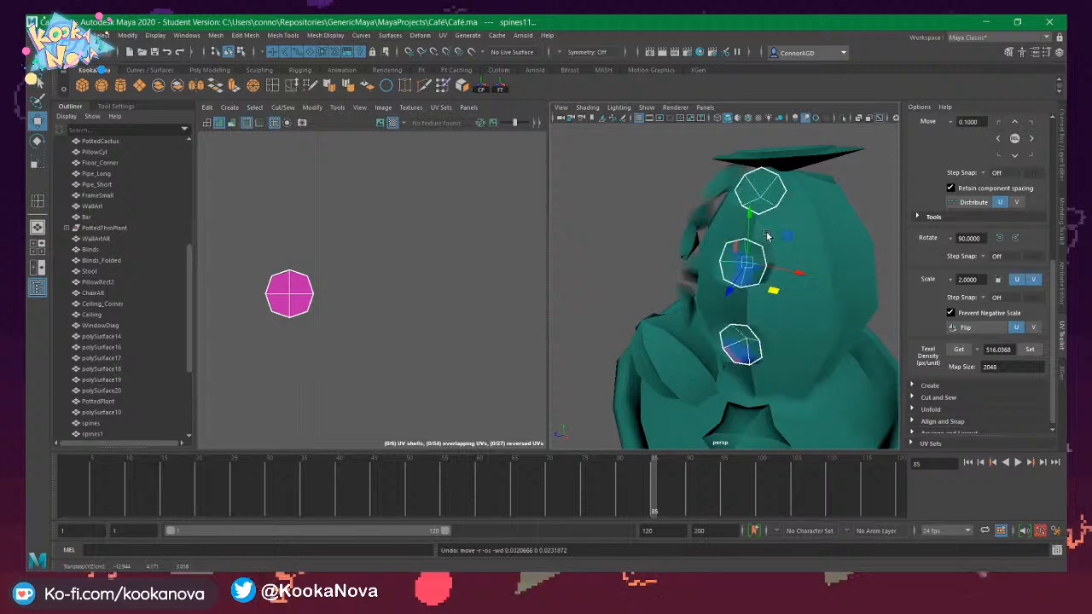
{"action": "left_click_drag", "start_coordinate": [801, 273], "coordinate": [824, 280]}
Reposition and rotate the top and middle patches of the second duplicated column to sit on the following face.
{"action": "left_click", "coordinate": [788, 218]}
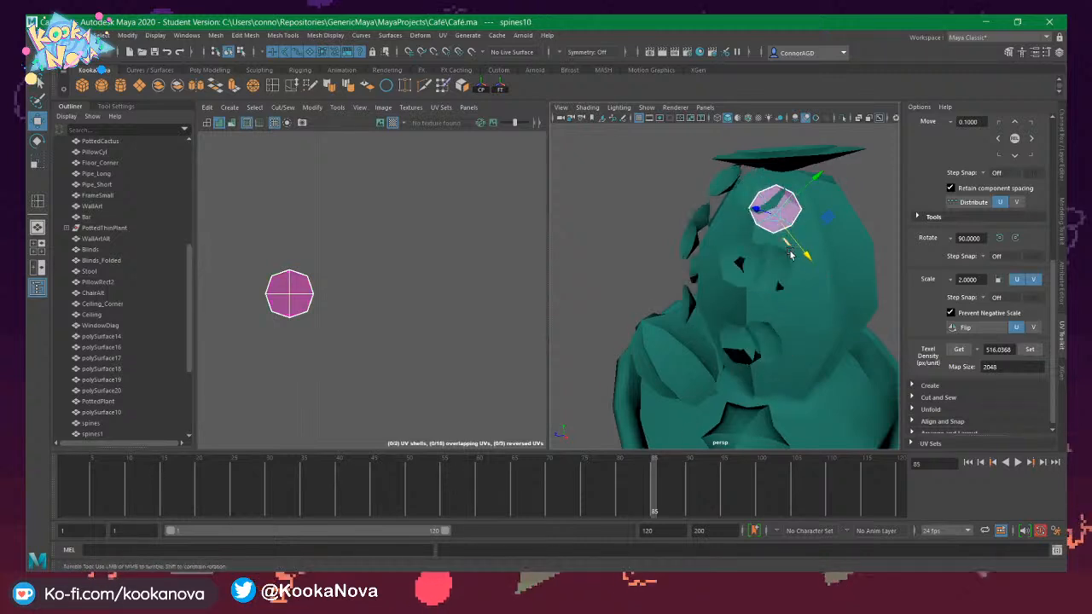
{"action": "mouse_move", "coordinate": [789, 223]}
{"action": "left_mouse_down", "text": "alt"}
{"action": "mouse_move", "coordinate": [774, 227]}
{"action": "mouse_move", "coordinate": [809, 205]}
{"action": "mouse_move", "coordinate": [798, 205]}
{"action": "left_mouse_up", "text": "alt"}
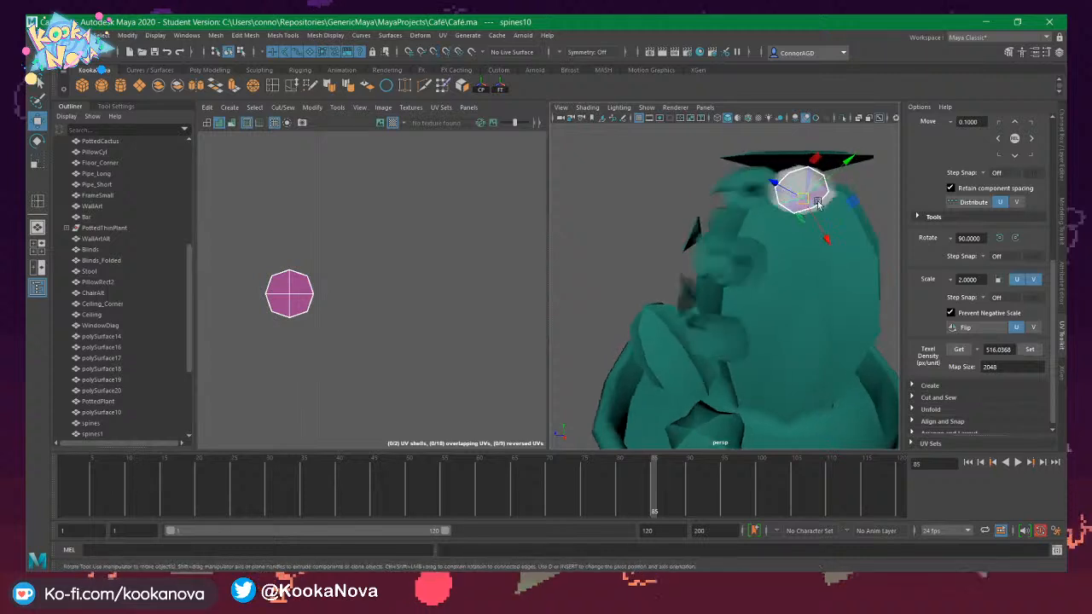
{"action": "key", "text": "e"}
{"action": "left_click", "coordinate": [760, 261]}
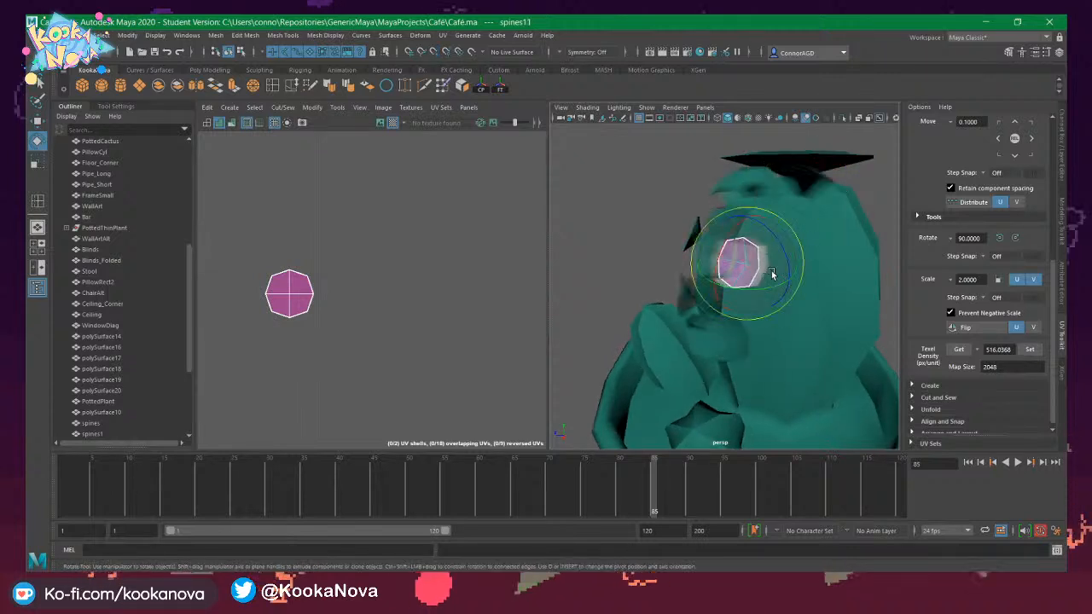
{"action": "key", "text": "w"}
{"action": "left_click_drag", "start_coordinate": [775, 281], "coordinate": [859, 276]}
{"action": "key", "text": "e"}
Reposition the lowest patch of the second duplicated column and rotate it to lie along the cactus surface.
{"action": "left_click", "coordinate": [765, 317]}
{"action": "left_click_drag", "start_coordinate": [770, 320], "coordinate": [777, 262], "text": "alt"}
{"action": "key", "text": "w"}
{"action": "key", "text": "e"}
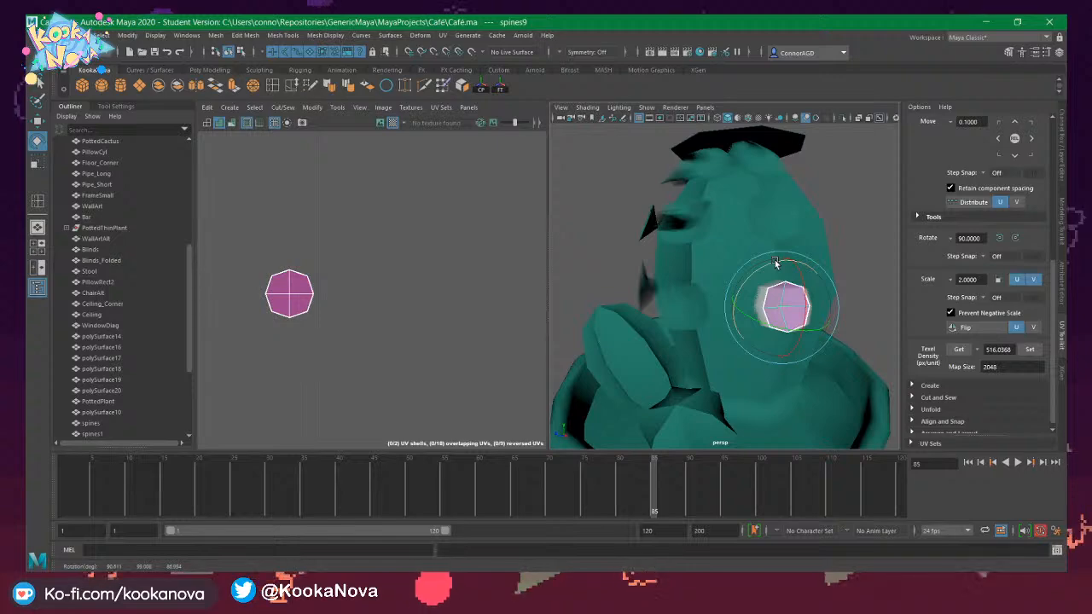
{"action": "left_click_drag", "start_coordinate": [775, 261], "coordinate": [768, 215], "text": "alt"}
Duplicate the second column's top spines patch and place the rotated copy near the top of the next uncovered cactus face.
{"action": "key", "text": "w"}
{"action": "left_click_drag", "start_coordinate": [725, 183], "coordinate": [805, 185], "text": "alt"}
{"action": "key", "text": "ctrl+d"}
{"action": "key", "text": "e"}
{"action": "key", "text": "w"}
{"action": "left_click_drag", "start_coordinate": [785, 234], "coordinate": [741, 248], "text": "alt"}
Duplicate the second column's middle spines patch, move the copy across to the next uncovered face and rotate it to the surface.
{"action": "left_click", "coordinate": [688, 258]}
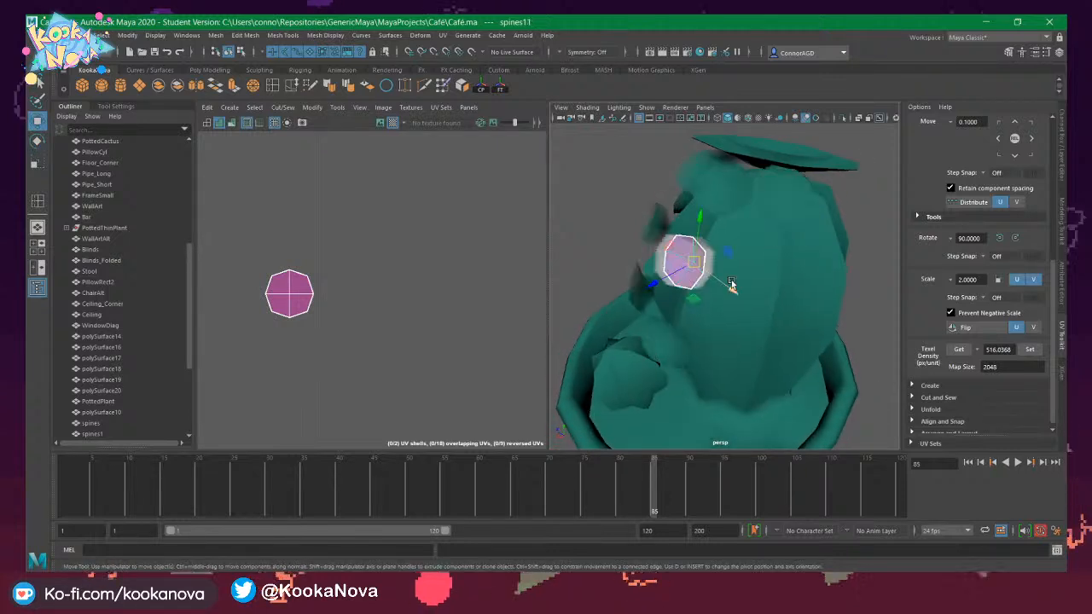
{"action": "left_click_drag", "start_coordinate": [731, 287], "coordinate": [744, 273], "text": "alt"}
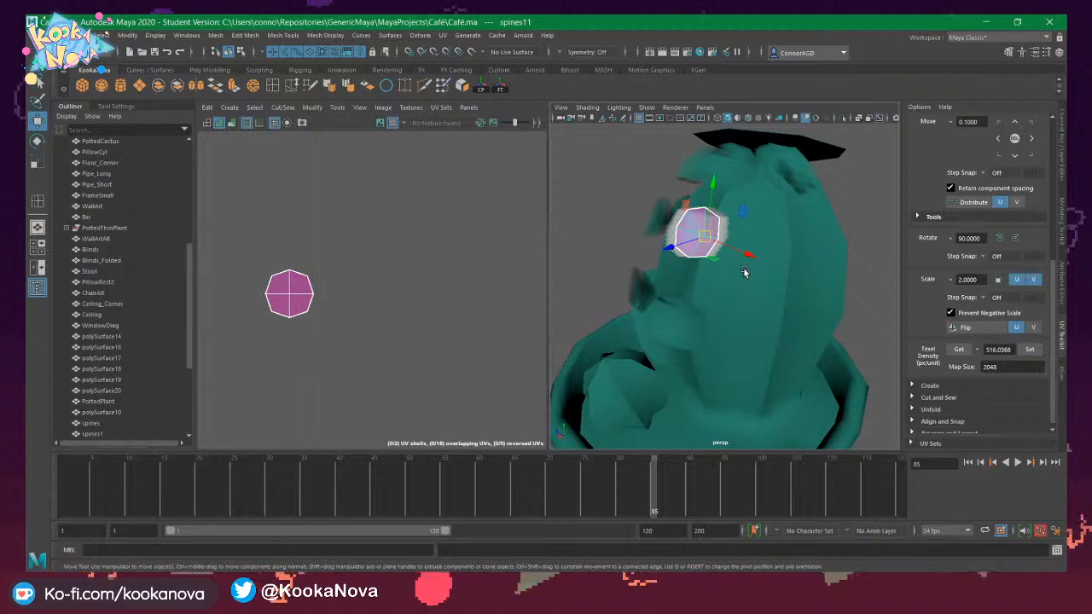
{"action": "key", "text": "ctrl+d"}
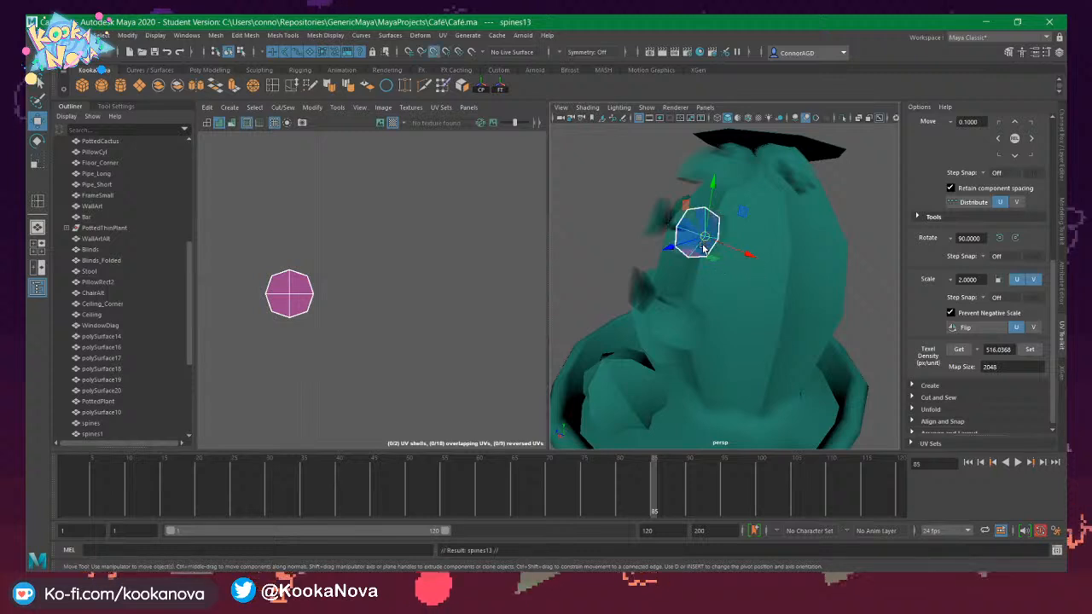
{"action": "left_click_drag", "start_coordinate": [704, 247], "coordinate": [821, 255]}
{"action": "key", "text": "e"}
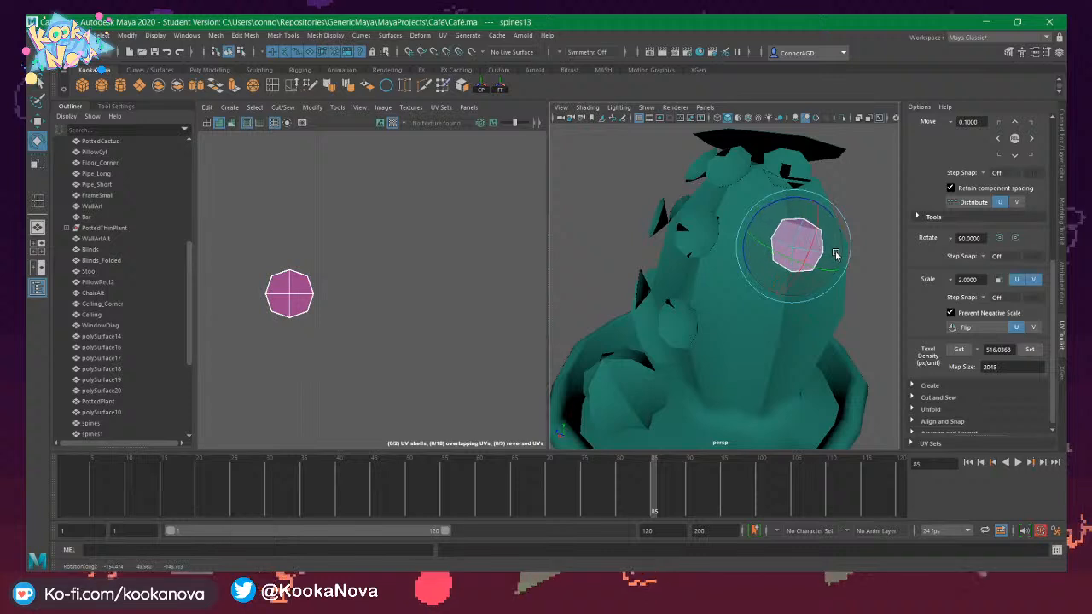
{"action": "left_click_drag", "start_coordinate": [775, 205], "coordinate": [759, 242]}
{"action": "left_click_drag", "start_coordinate": [793, 282], "coordinate": [768, 221], "text": "alt"}
{"action": "left_click_drag", "start_coordinate": [780, 152], "coordinate": [798, 152]}
{"action": "left_click_drag", "start_coordinate": [795, 171], "coordinate": [776, 227], "text": "alt"}
Duplicate the second column's lowest spines patch and fit the copy low on the next uncovered cactus face.
{"action": "left_click", "coordinate": [680, 278]}
{"action": "left_click_drag", "start_coordinate": [734, 307], "coordinate": [725, 292], "text": "alt"}
{"action": "key", "text": "w"}
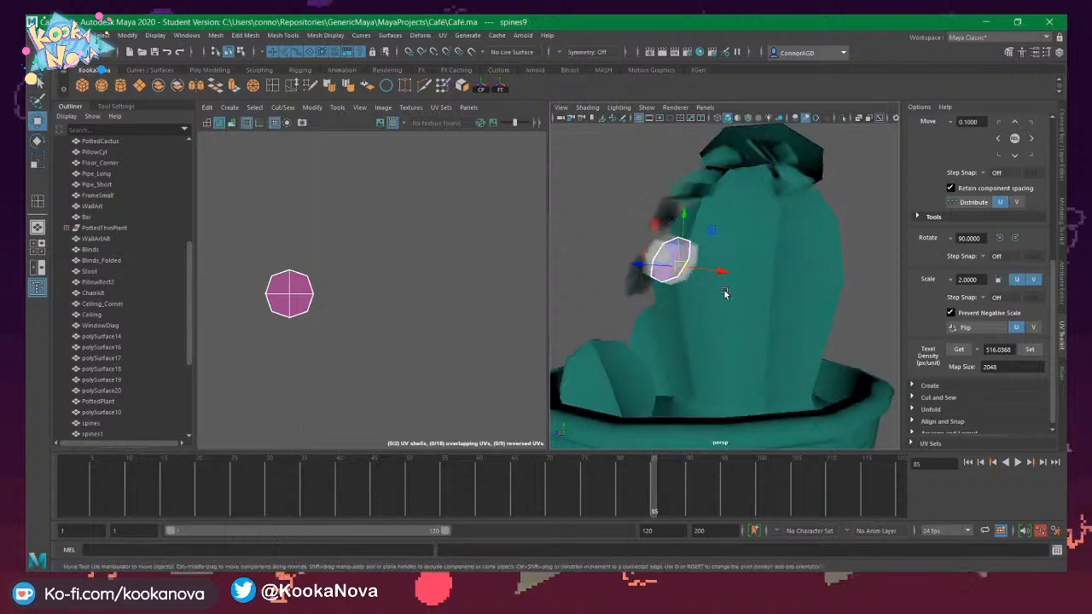
{"action": "key", "text": "ctrl+d"}
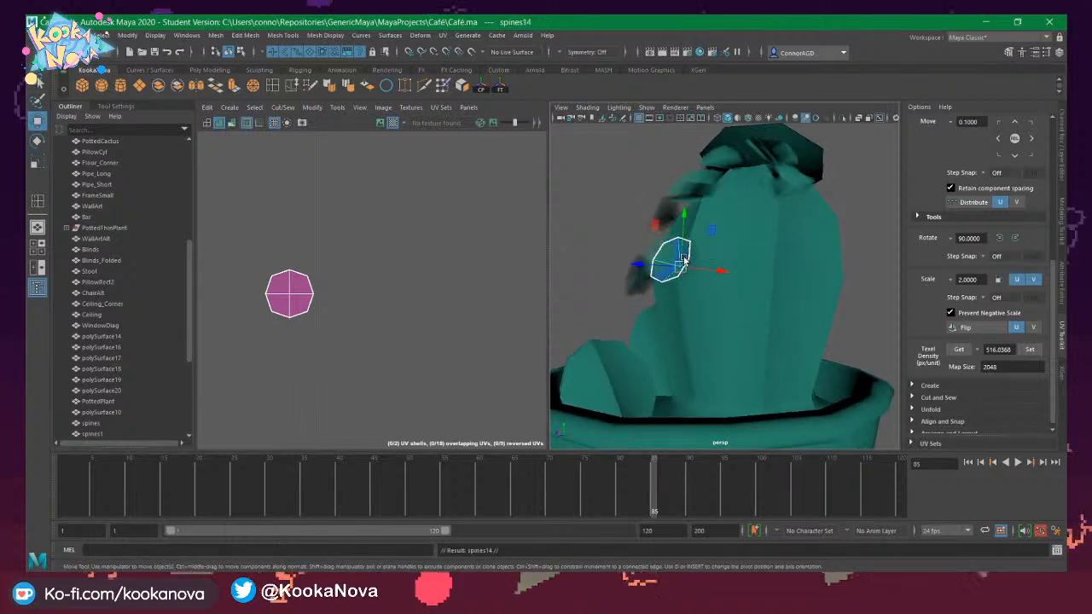
{"action": "left_click_drag", "start_coordinate": [681, 272], "coordinate": [727, 323], "text": "alt"}
{"action": "key", "text": "e"}
{"action": "key", "text": "w"}
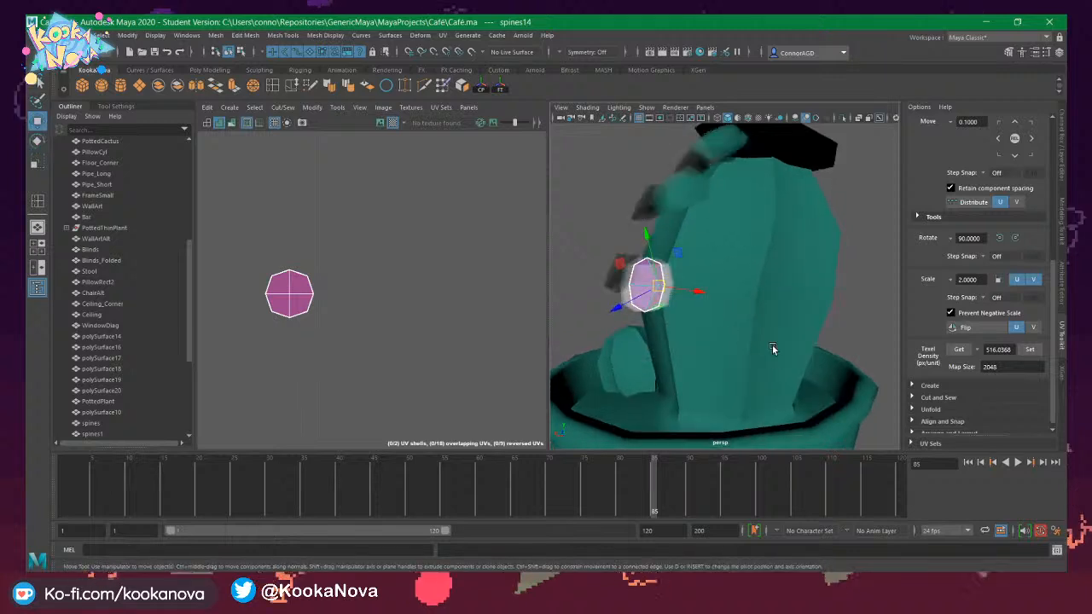
Duplicate the newest column's lowest spines patch and shift the copy around to the bare cactus face beside it.
{"action": "key", "text": "ctrl+d"}
{"action": "left_click_drag", "start_coordinate": [658, 287], "coordinate": [671, 231]}
{"action": "key", "text": "e"}
Duplicate the same column's middle spines patch, position the copy halfway up the neighbouring face and rotate it to the surface.
{"action": "left_click", "coordinate": [669, 232]}
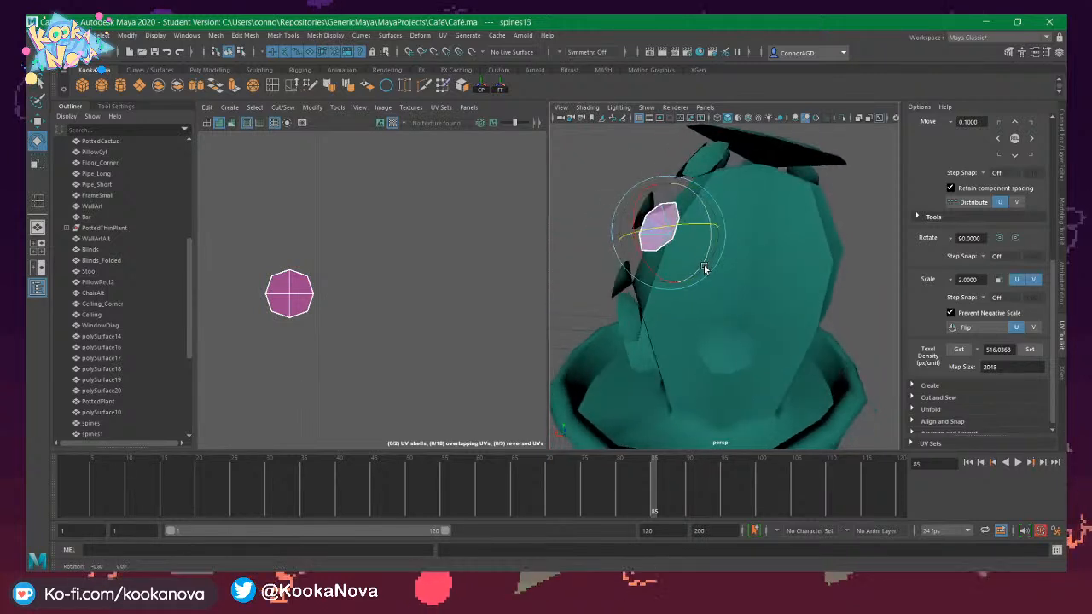
{"action": "key", "text": "w"}
{"action": "key", "text": "ctrl+d"}
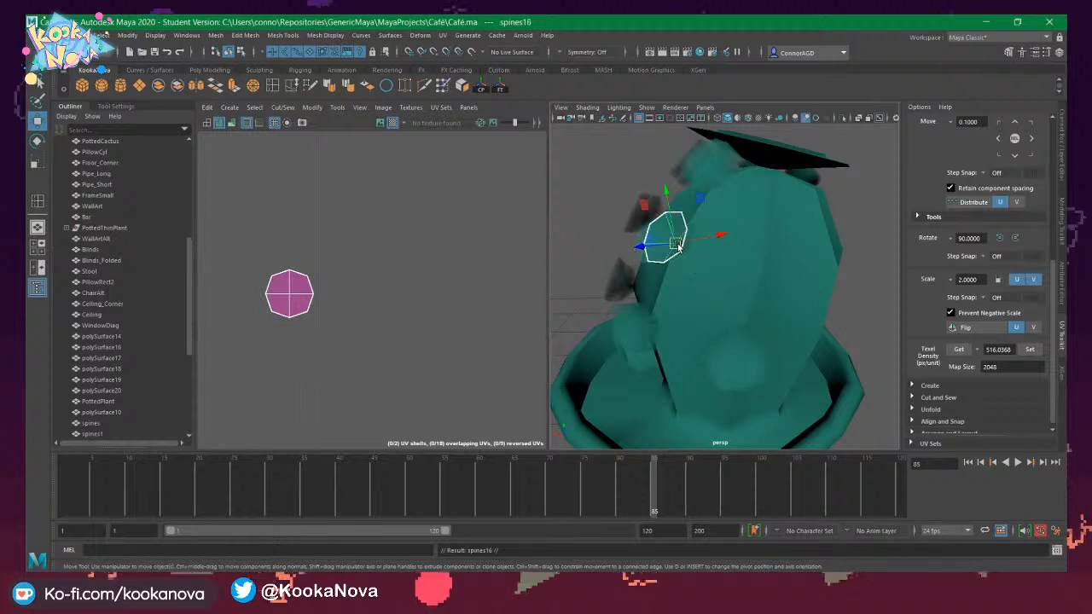
{"action": "mouse_move", "coordinate": [677, 246]}
{"action": "left_mouse_down", "text": "alt"}
{"action": "mouse_move", "coordinate": [787, 268]}
{"action": "mouse_move", "coordinate": [785, 220]}
{"action": "mouse_move", "coordinate": [777, 259]}
{"action": "mouse_move", "coordinate": [690, 231]}
{"action": "left_mouse_up", "text": "alt"}
{"action": "key", "text": "e"}
{"action": "left_click_drag", "start_coordinate": [635, 210], "coordinate": [642, 217]}
{"action": "left_click_drag", "start_coordinate": [642, 216], "coordinate": [604, 203], "text": "alt"}
Duplicate the column's top spines patch and fit the copy near the top of the neighbouring cactus face.
{"action": "left_click_drag", "start_coordinate": [668, 235], "coordinate": [721, 258], "text": "alt"}
{"action": "key", "text": "w"}
{"action": "key", "text": "ctrl+d"}
{"action": "key", "text": "e"}
{"action": "key", "text": "r"}
{"action": "scroll", "coordinate": [836, 191], "scroll_direction": "down", "scroll_amount": 7}
{"action": "scroll", "coordinate": [762, 259], "scroll_direction": "up", "scroll_amount": 4}
{"action": "scroll", "coordinate": [707, 259], "scroll_direction": "up", "scroll_amount": 8}
{"action": "scroll", "coordinate": [703, 254], "scroll_direction": "down", "scroll_amount": 10}
{"action": "scroll", "coordinate": [669, 250], "scroll_direction": "up", "scroll_amount": 6}
{"action": "scroll", "coordinate": [690, 254], "scroll_direction": "down", "scroll_amount": 3}
{"action": "scroll", "coordinate": [689, 254], "scroll_direction": "down", "scroll_amount": 5}
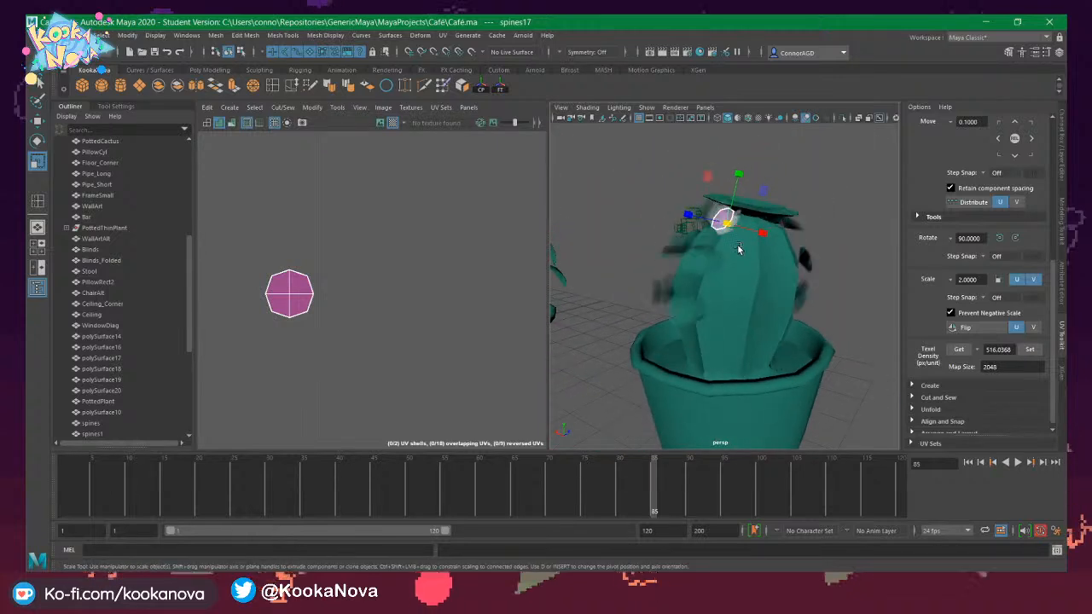
{"action": "scroll", "coordinate": [751, 244], "scroll_direction": "up", "scroll_amount": 2}
Duplicate the newly placed top spines patch, move the copy across to the next bare face and rotate it to lie flat.
{"action": "key", "text": "w"}
{"action": "scroll", "coordinate": [736, 229], "scroll_direction": "up", "scroll_amount": 3}
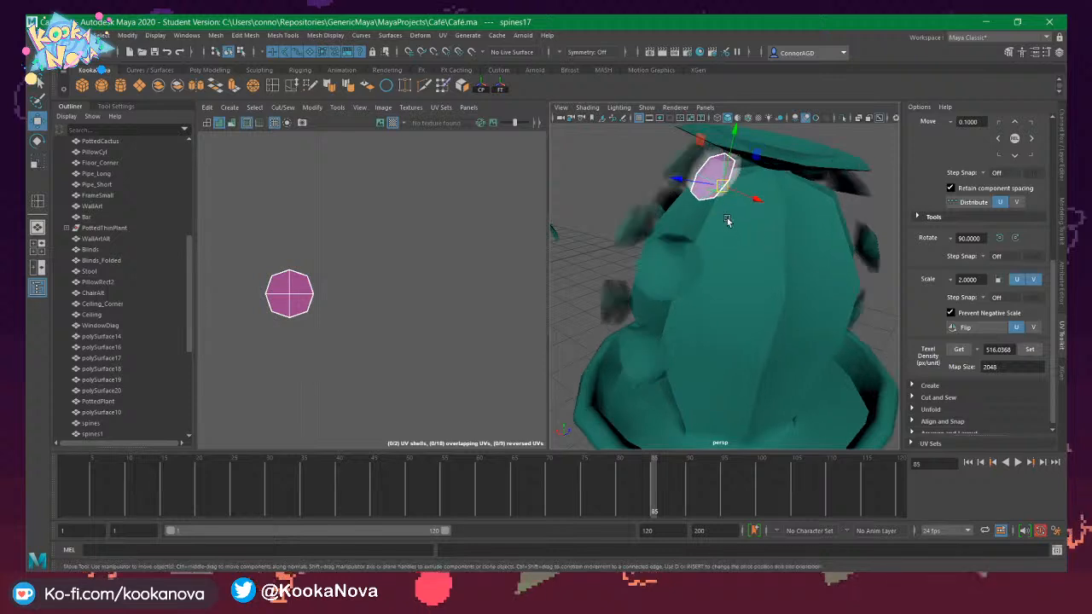
{"action": "key", "text": "ctrl+d"}
{"action": "left_click_drag", "start_coordinate": [723, 187], "coordinate": [820, 200]}
{"action": "key", "text": "e"}
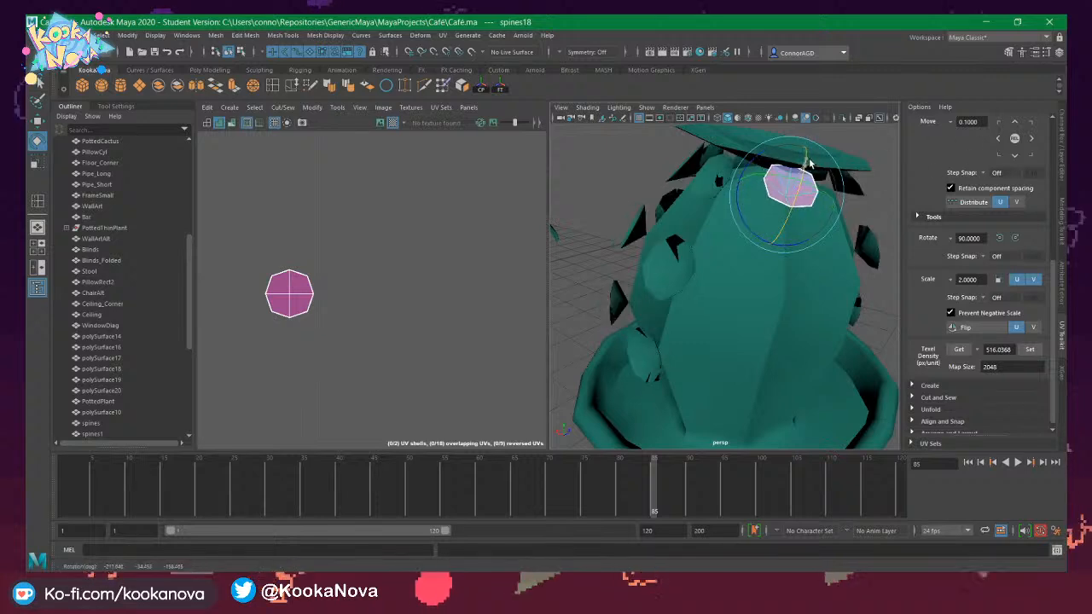
{"action": "left_click_drag", "start_coordinate": [810, 160], "coordinate": [809, 162]}
{"action": "left_click_drag", "start_coordinate": [802, 236], "coordinate": [757, 166]}
Duplicate the newest top spines patch once more and rotate the copy onto the last bare face near the cactus's top.
{"action": "key", "text": "w"}
{"action": "key", "text": "ctrl+d"}
{"action": "key", "text": "e"}
{"action": "middle_click_drag", "start_coordinate": [756, 166], "coordinate": [750, 224], "text": "alt"}
{"action": "left_click_drag", "start_coordinate": [751, 215], "coordinate": [780, 254]}
{"action": "middle_click_drag", "start_coordinate": [751, 334], "coordinate": [715, 299], "text": "alt"}
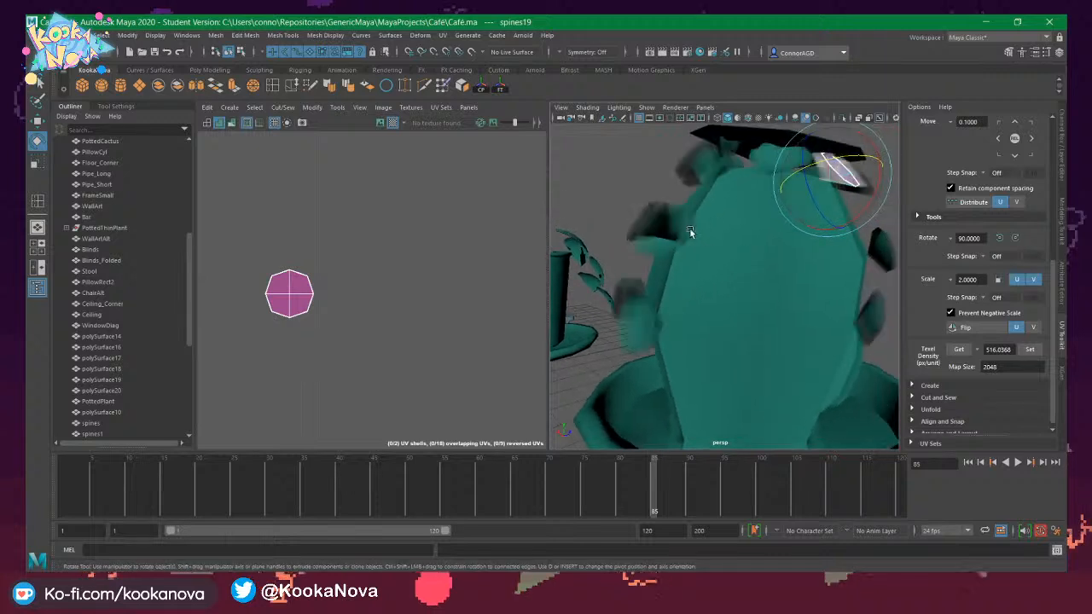
Duplicate the nearest middle-row spines patch, place the copy halfway up the next bare face and rotate it to the surface.
{"action": "left_click", "coordinate": [674, 229]}
{"action": "left_click_drag", "start_coordinate": [702, 247], "coordinate": [739, 268], "text": "alt"}
{"action": "key", "text": "w"}
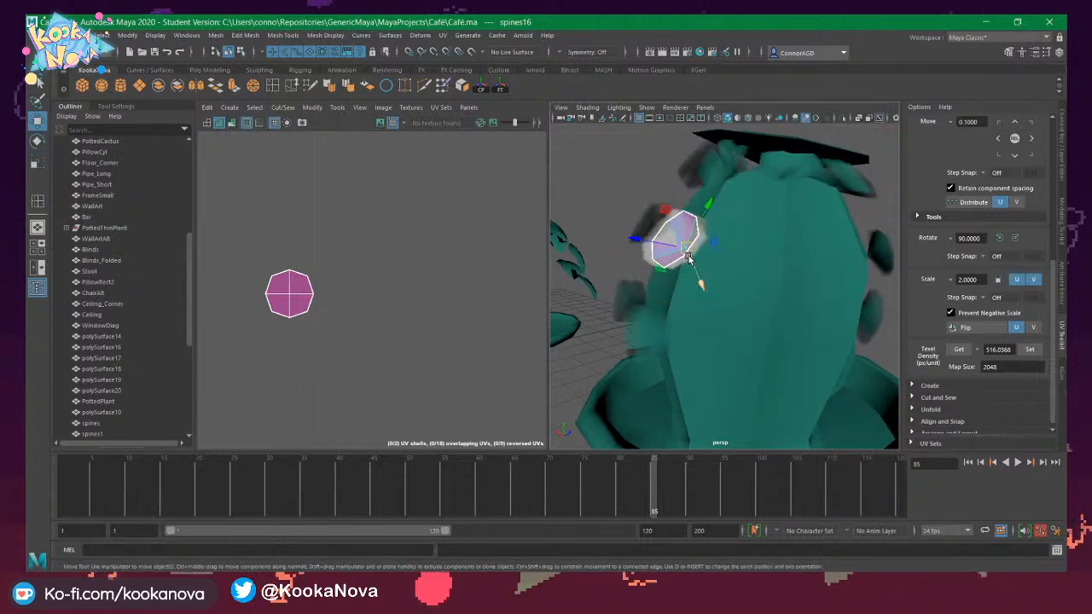
{"action": "left_click", "coordinate": [782, 259]}
{"action": "key", "text": "e"}
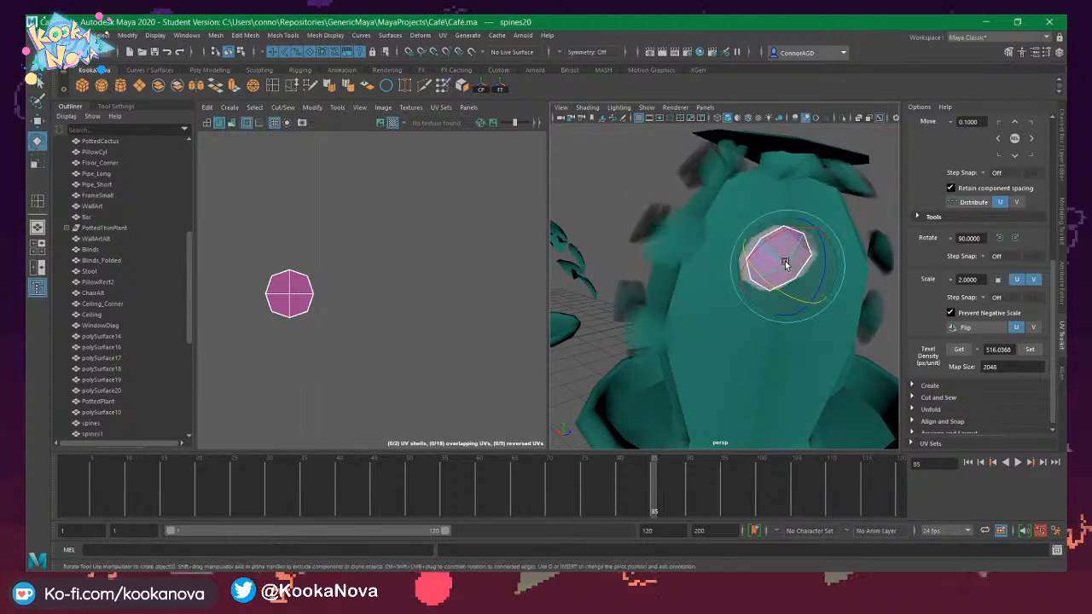
{"action": "left_click_drag", "start_coordinate": [785, 265], "coordinate": [700, 242]}
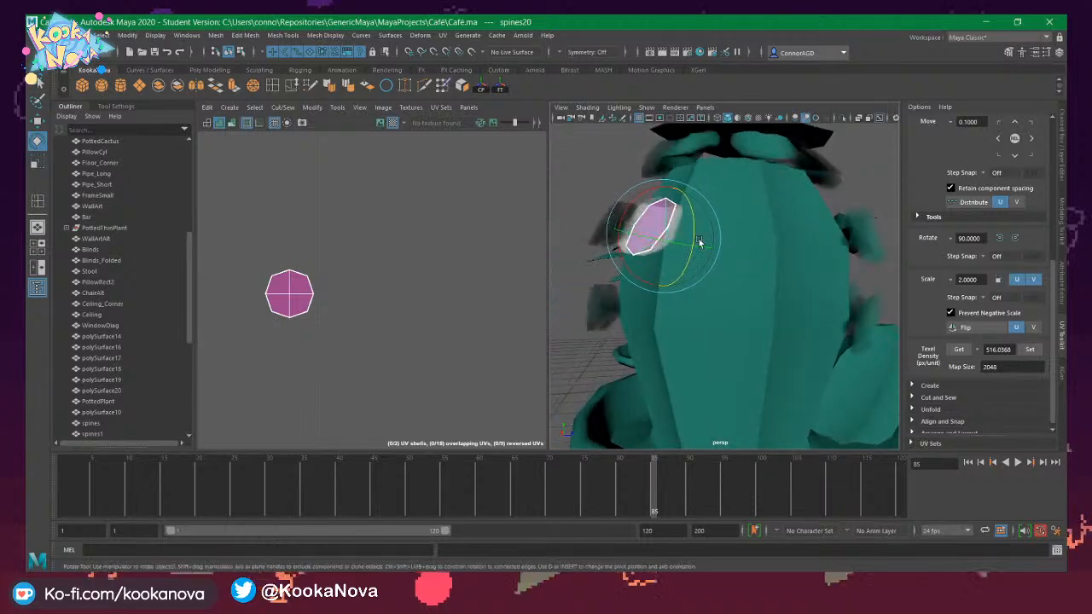
Duplicate the nearest lowest-row spines patch, move the copy across beneath the new middle patch and rotate it to the surface.
{"action": "left_click_drag", "start_coordinate": [613, 246], "coordinate": [680, 281], "text": "alt"}
{"action": "key", "text": "w"}
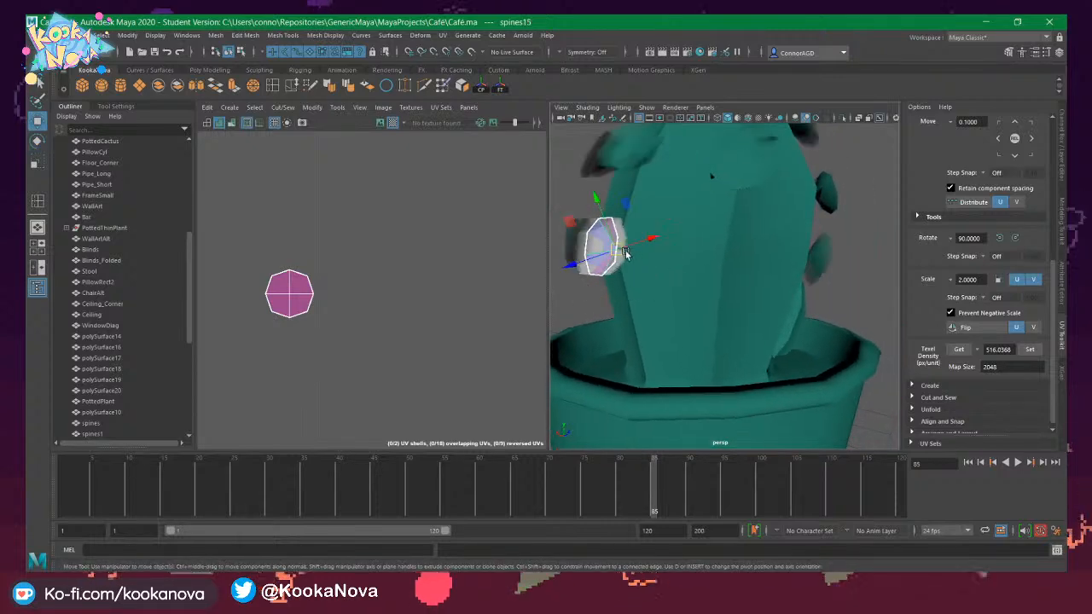
{"action": "key", "text": "ctrl+d"}
{"action": "left_click_drag", "start_coordinate": [617, 253], "coordinate": [832, 257]}
{"action": "key", "text": "e"}
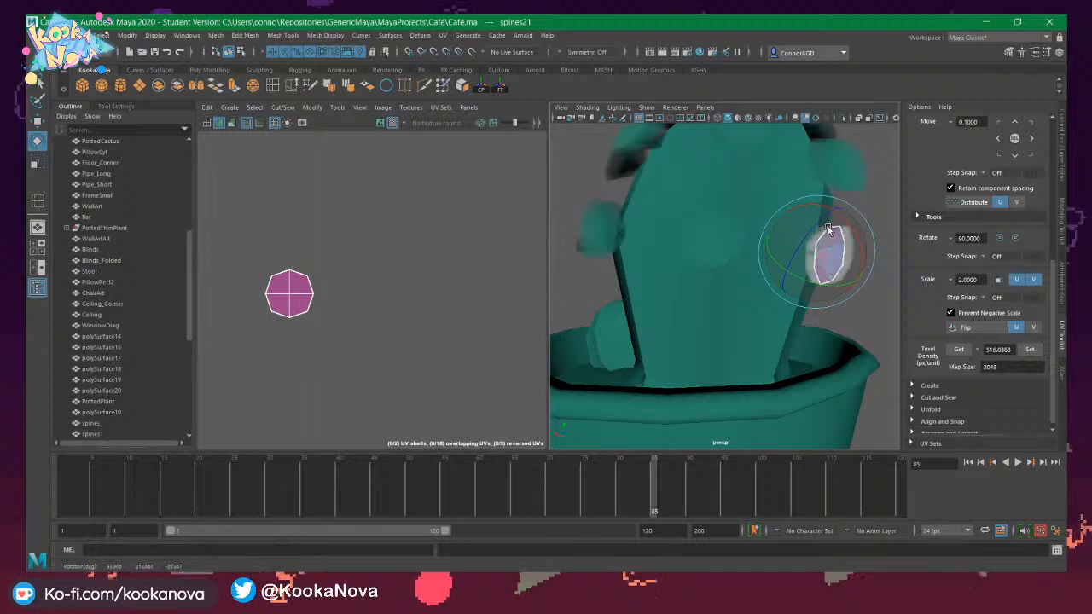
{"action": "left_click_drag", "start_coordinate": [830, 224], "coordinate": [822, 225]}
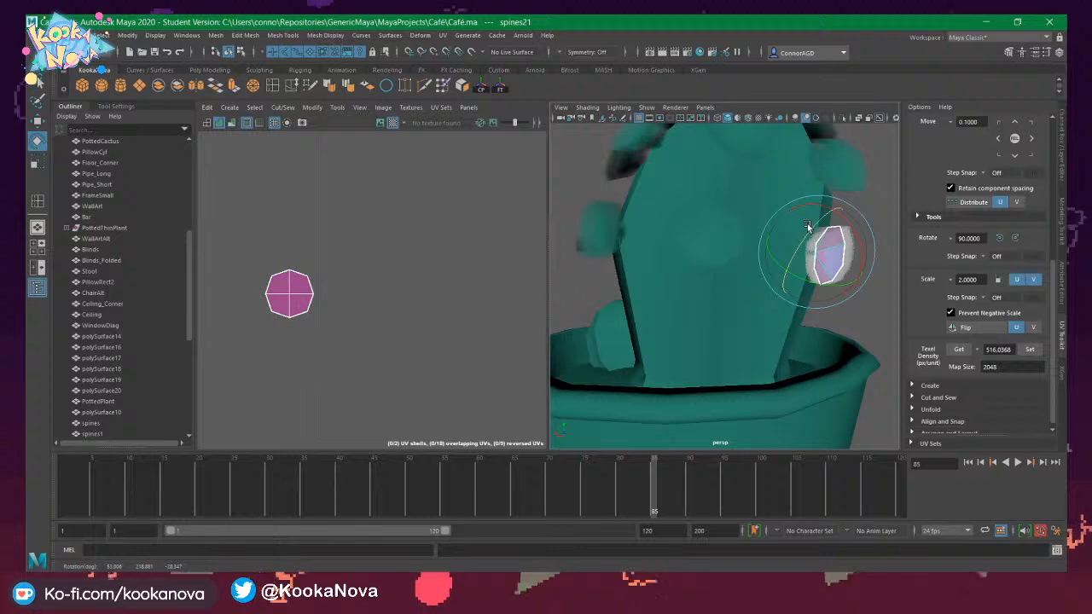
{"action": "left_click_drag", "start_coordinate": [806, 234], "coordinate": [734, 236], "text": "alt"}
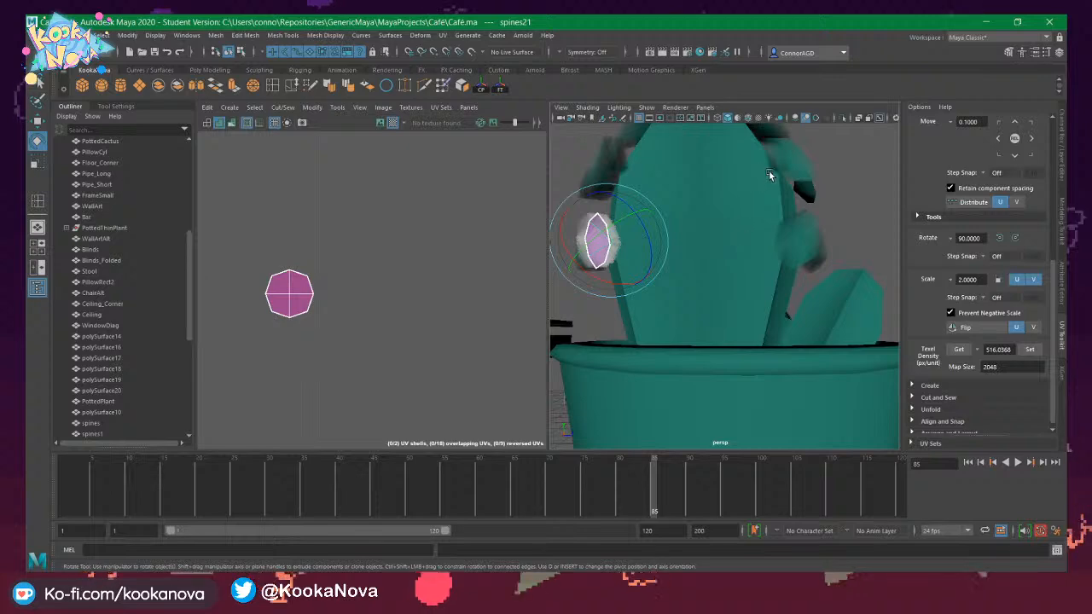
Duplicate the newest middle-row spines patch and fit the copy halfway up the last bare cactus face.
{"action": "left_click_drag", "start_coordinate": [658, 229], "coordinate": [716, 223], "text": "alt"}
{"action": "scroll", "coordinate": [720, 238], "scroll_direction": "down", "scroll_amount": 2}
{"action": "left_click", "coordinate": [738, 212]}
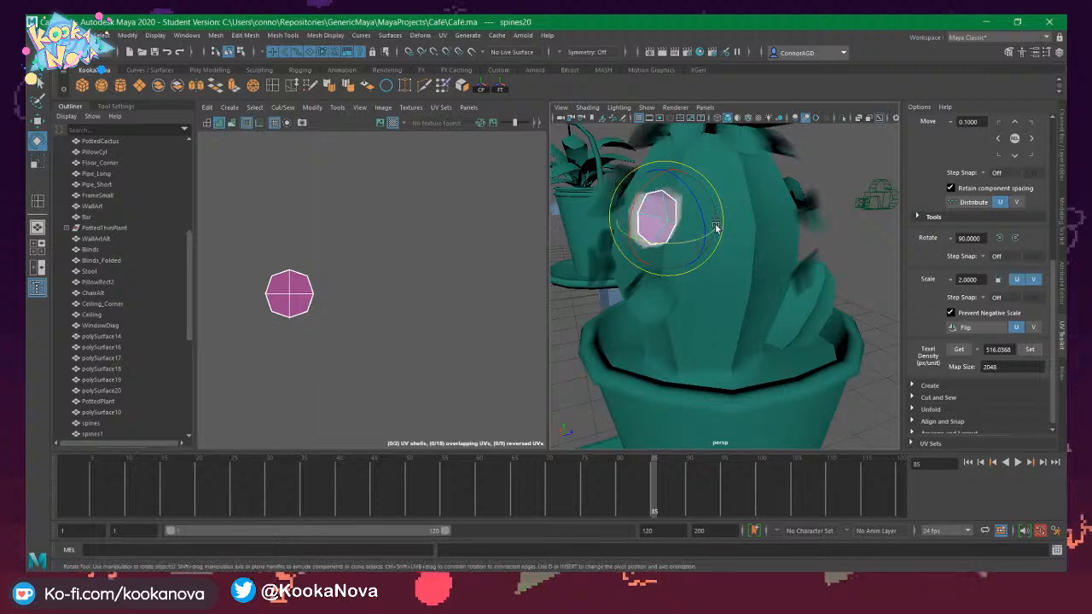
{"action": "key", "text": "w"}
{"action": "key", "text": "ctrl+d"}
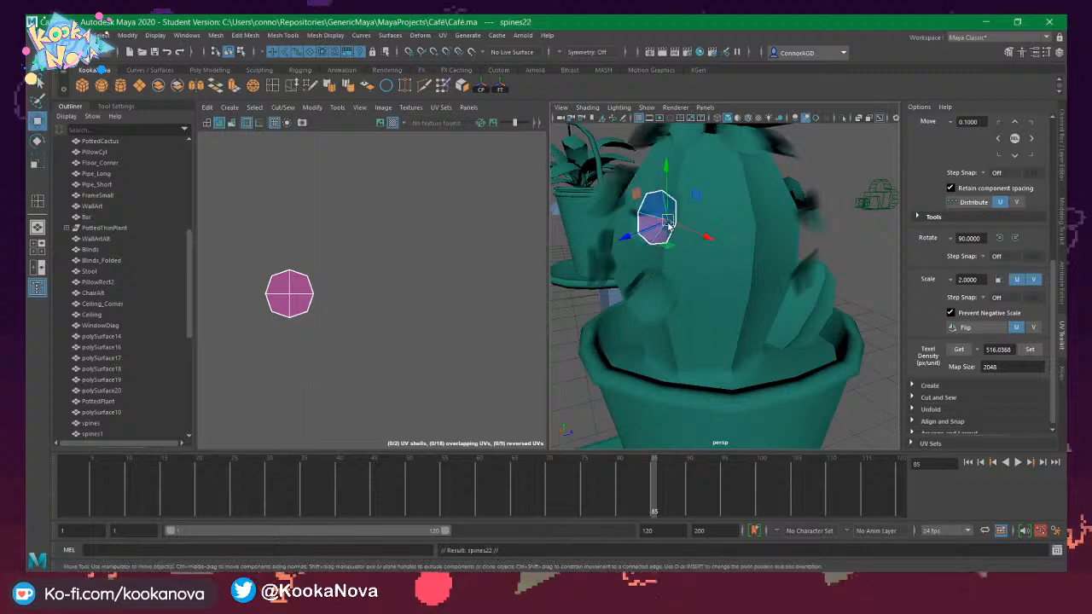
{"action": "left_click_drag", "start_coordinate": [668, 223], "coordinate": [699, 273]}
{"action": "key", "text": "e"}
Duplicate the newest lowest-row spines patch and fit the copy low on the last bare cactus face.
{"action": "left_click", "coordinate": [741, 233]}
{"action": "key", "text": "w"}
{"action": "key", "text": "ctrl+d"}
{"action": "key", "text": "e"}
{"action": "left_click_drag", "start_coordinate": [680, 255], "coordinate": [681, 271], "text": "alt"}
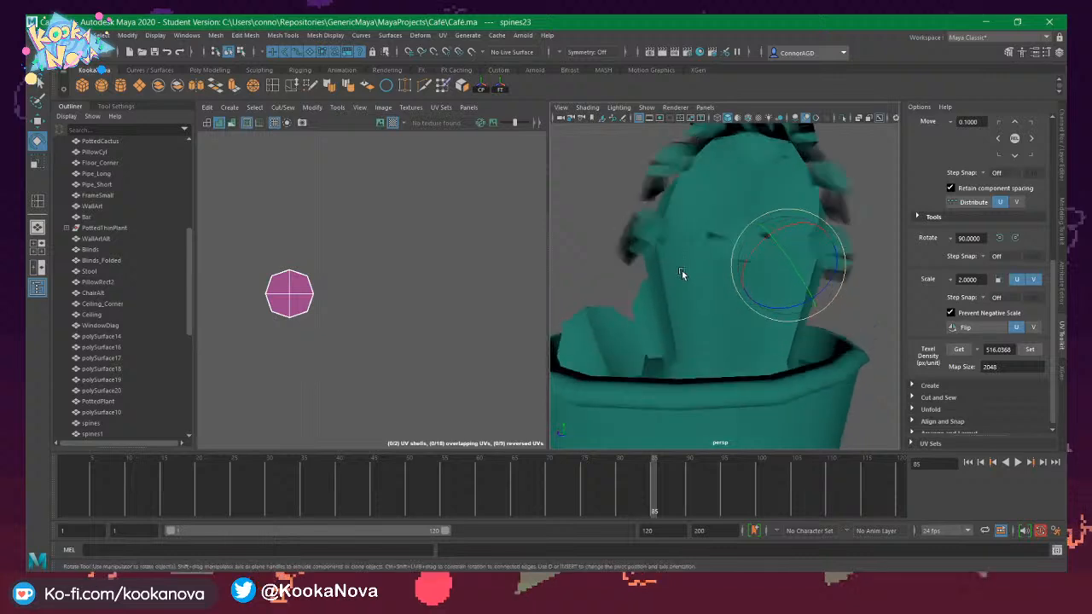
{"action": "right_click_drag", "start_coordinate": [682, 272], "coordinate": [638, 274], "text": "alt"}
{"action": "mouse_move", "coordinate": [638, 274]}
{"action": "left_mouse_down", "text": "alt"}
{"action": "mouse_move", "coordinate": [658, 276]}
{"action": "mouse_move", "coordinate": [619, 273]}
{"action": "left_mouse_up", "text": "alt"}
{"action": "right_click_drag", "start_coordinate": [620, 273], "coordinate": [683, 276], "text": "alt"}
{"action": "left_click_drag", "start_coordinate": [682, 275], "coordinate": [687, 279], "text": "alt"}
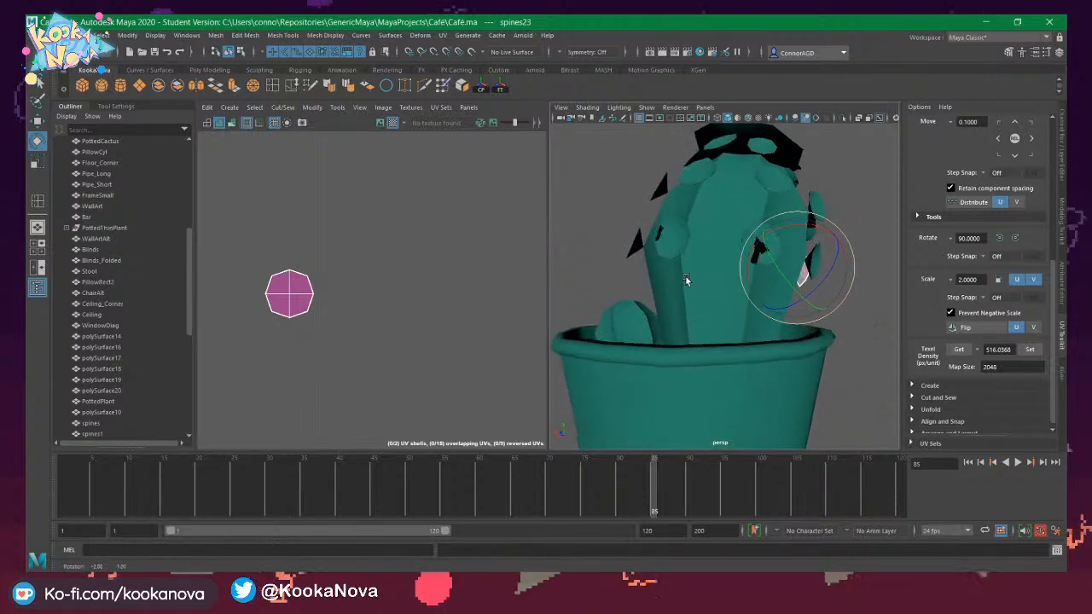
{"action": "left_click", "coordinate": [702, 195]}
{"action": "left_click_drag", "start_coordinate": [715, 218], "coordinate": [748, 242], "text": "alt"}
{"action": "left_click", "coordinate": [770, 232]}
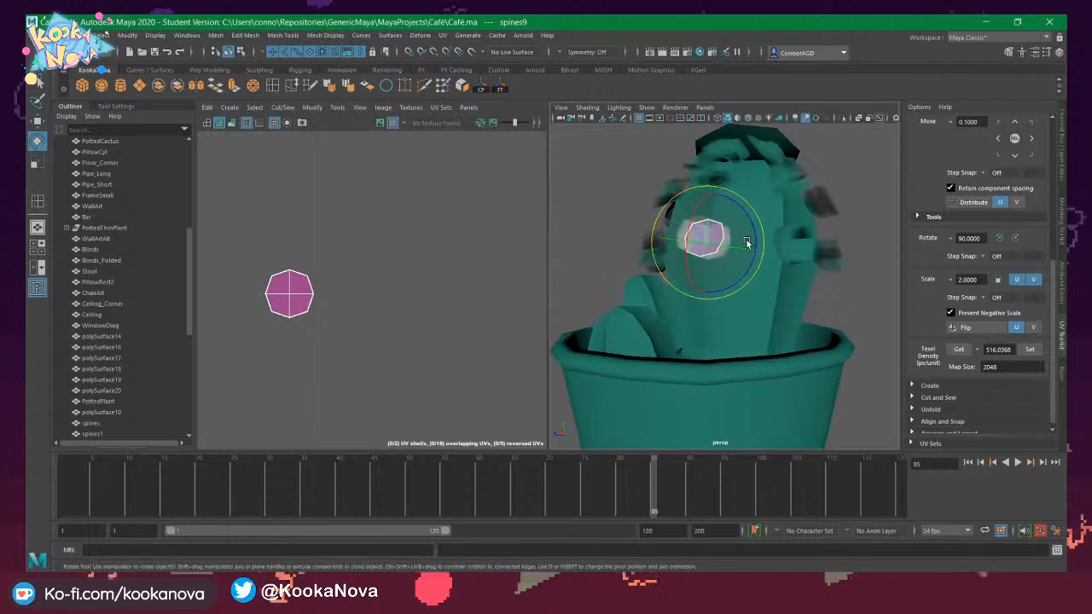
{"action": "key", "text": "alt+x"}
{"action": "left_click_drag", "start_coordinate": [663, 263], "coordinate": [748, 219], "text": "alt"}
{"action": "key", "text": "q"}
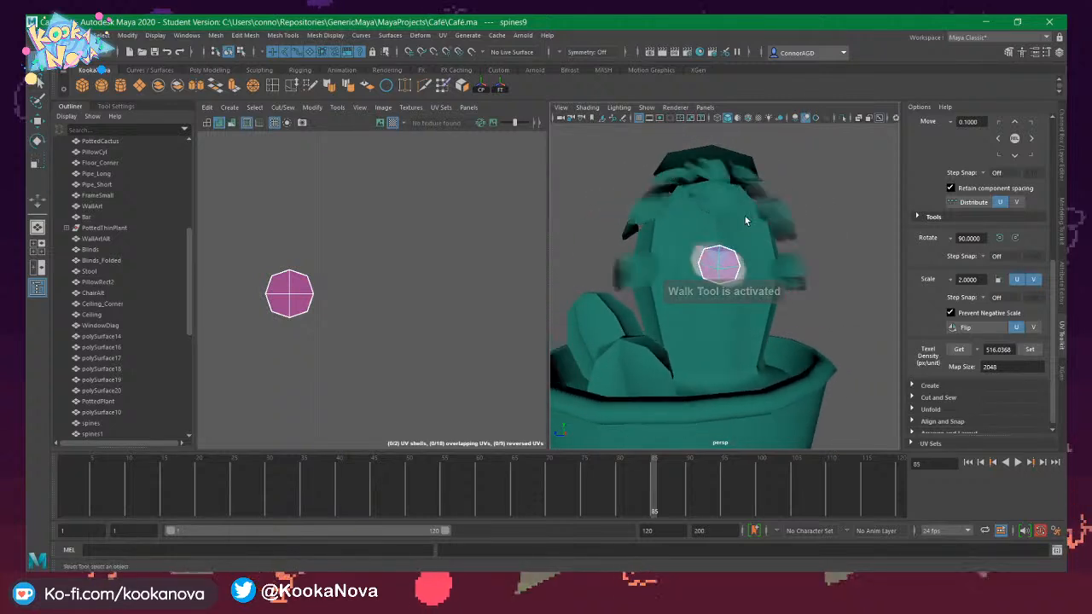
{"action": "right_click_drag", "start_coordinate": [745, 216], "coordinate": [824, 200]}
{"action": "left_click", "coordinate": [824, 201]}
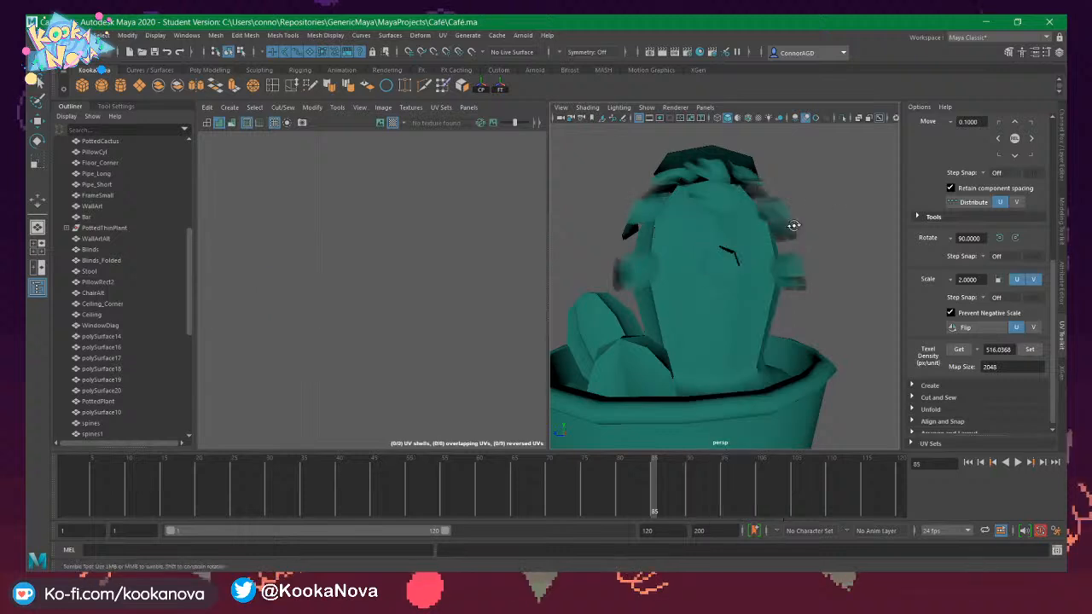
Select two adjacent lowest-row spines patches on the large cactus and save the scene.
{"action": "left_click", "coordinate": [726, 275]}
{"action": "left_click_drag", "start_coordinate": [726, 274], "coordinate": [684, 271], "text": "alt"}
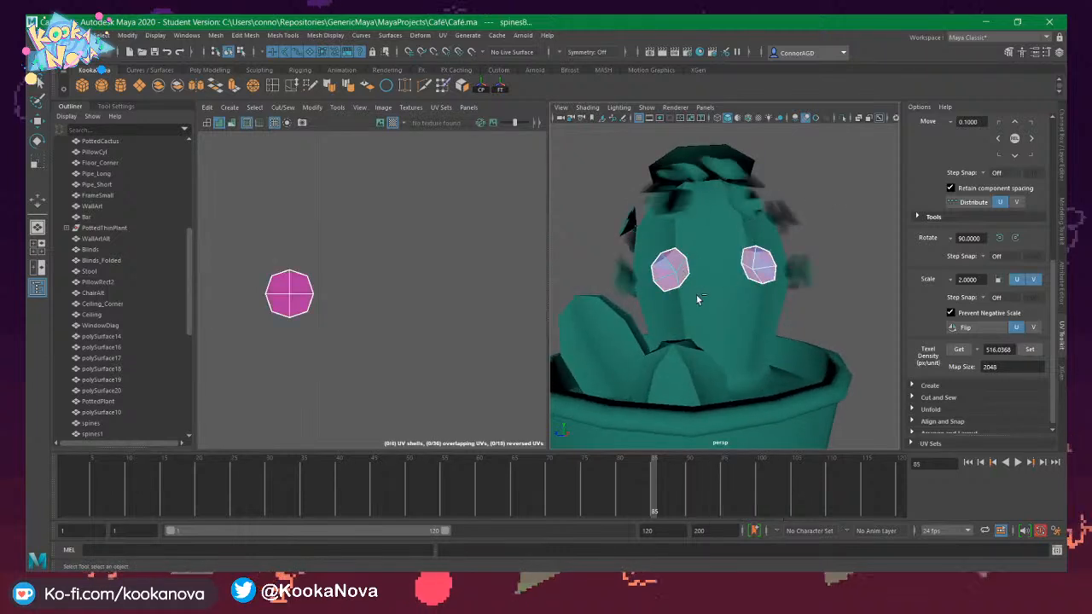
{"action": "key", "text": "ctrl+s"}
{"action": "left_click", "coordinate": [537, 307]}
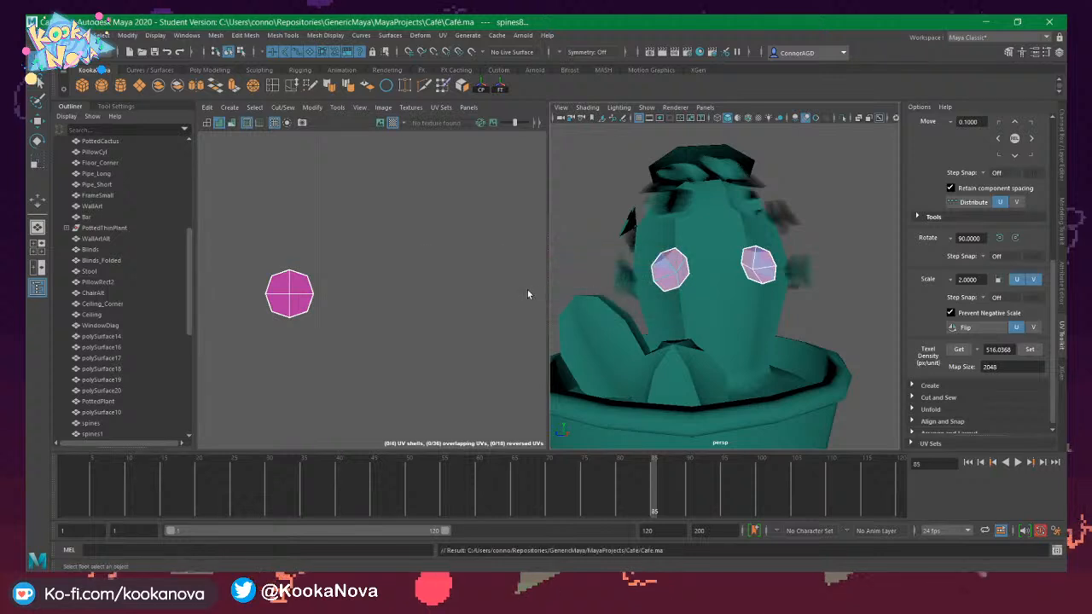
Add the remaining lowest-row spines patches to the selection, freeze their transformations and move the whole ring down the cactus.
{"action": "left_click_drag", "start_coordinate": [797, 283], "coordinate": [685, 277], "text": "alt"}
{"action": "left_click", "coordinate": [794, 275], "text": "shift"}
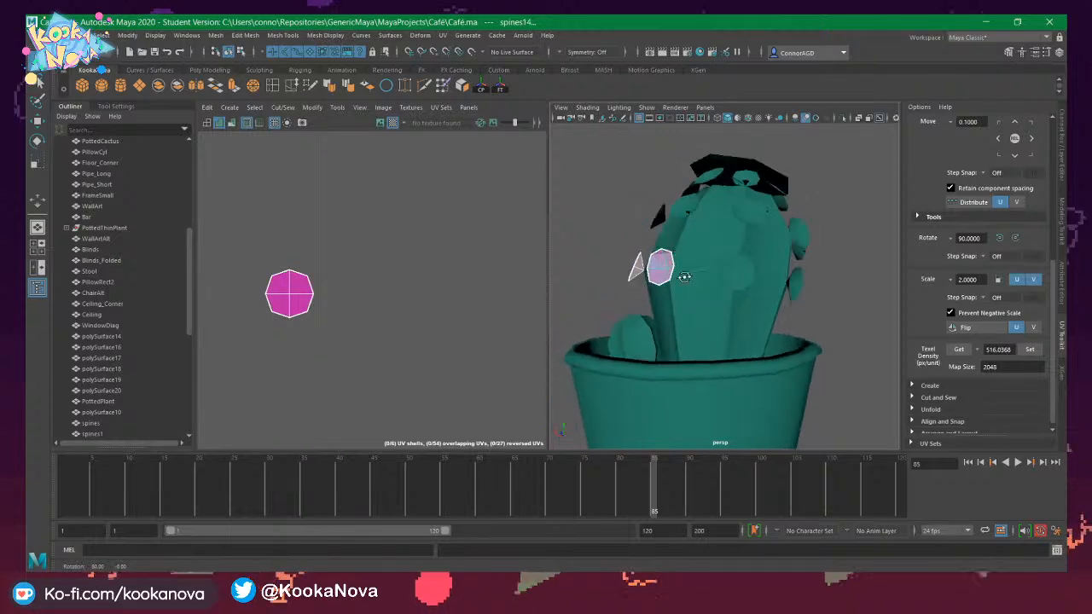
{"action": "left_click", "coordinate": [728, 275], "text": "shift"}
{"action": "left_click_drag", "start_coordinate": [804, 282], "coordinate": [738, 287], "text": "alt"}
{"action": "left_click", "coordinate": [769, 273], "text": "shift"}
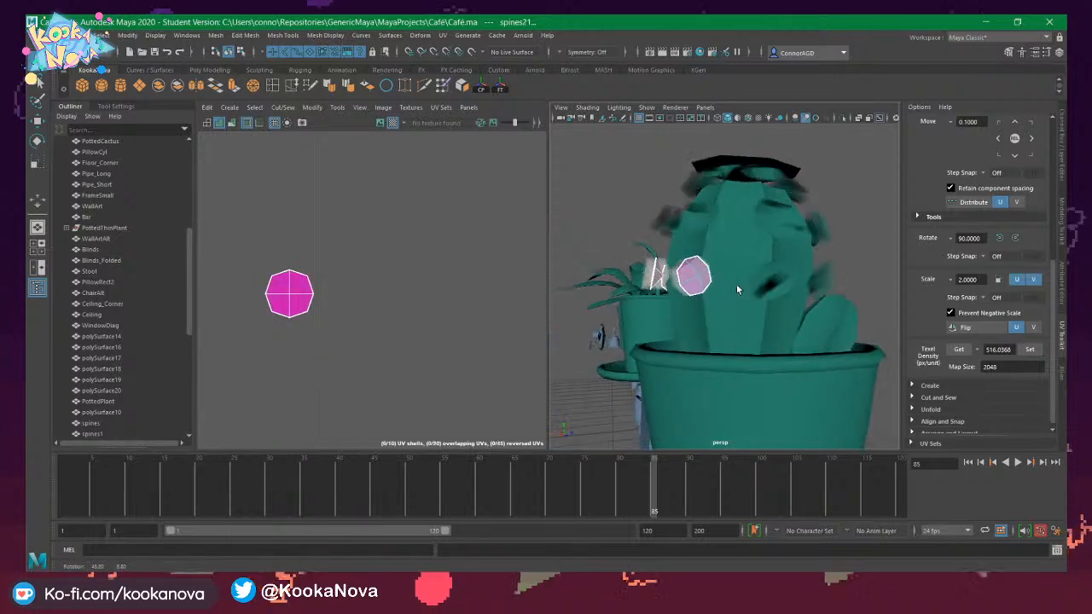
{"action": "left_click_drag", "start_coordinate": [806, 283], "coordinate": [701, 264], "text": "alt"}
{"action": "left_click", "coordinate": [775, 283], "text": "shift"}
{"action": "left_click", "coordinate": [789, 296], "text": "shift"}
{"action": "key", "text": "w"}
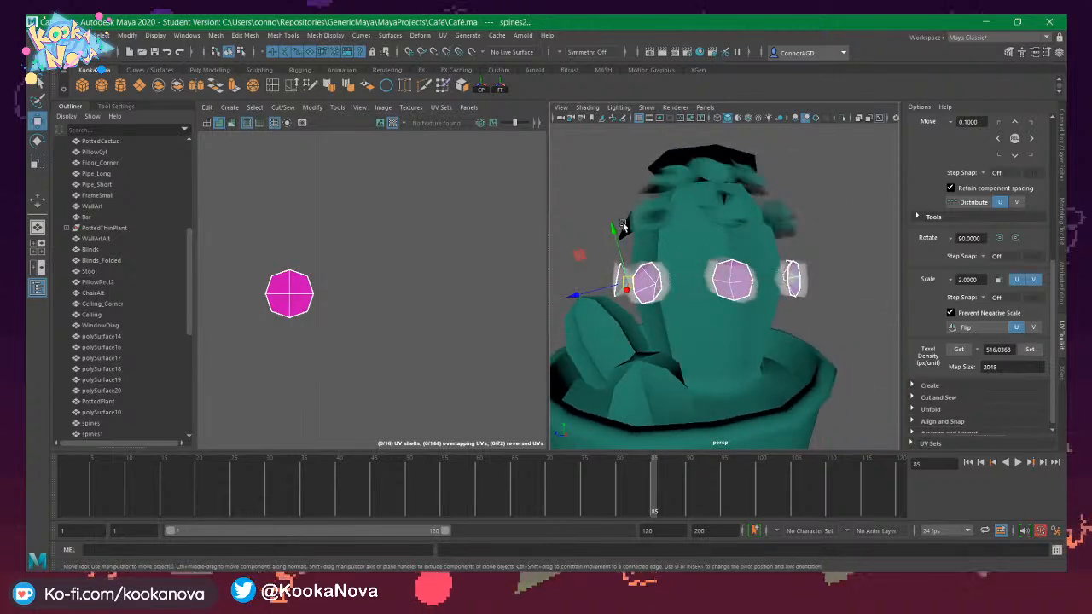
{"action": "left_click", "coordinate": [500, 90]}
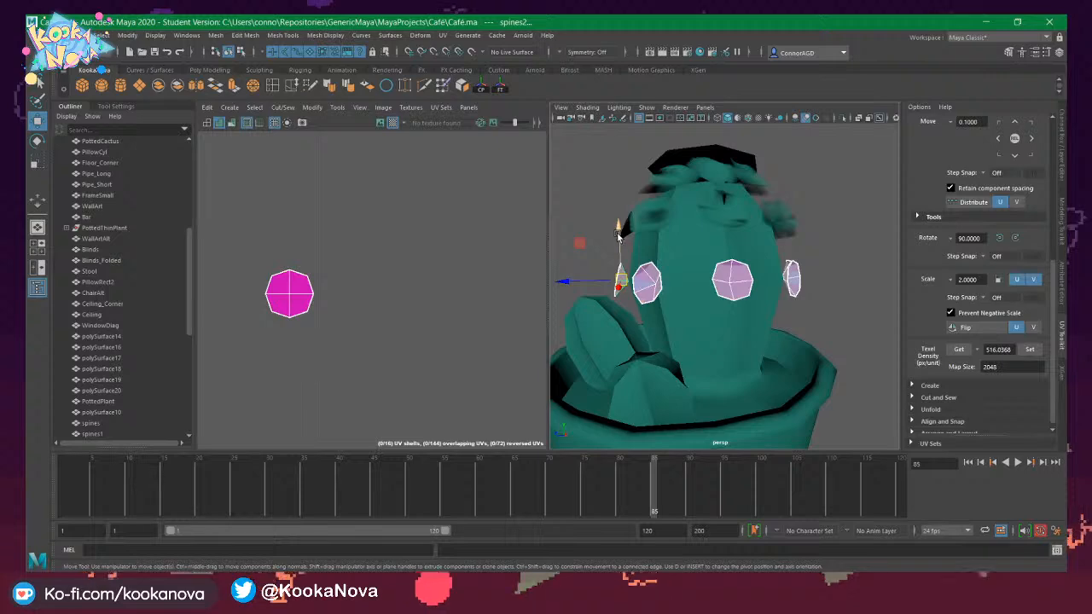
{"action": "left_click_drag", "start_coordinate": [624, 225], "coordinate": [727, 338]}
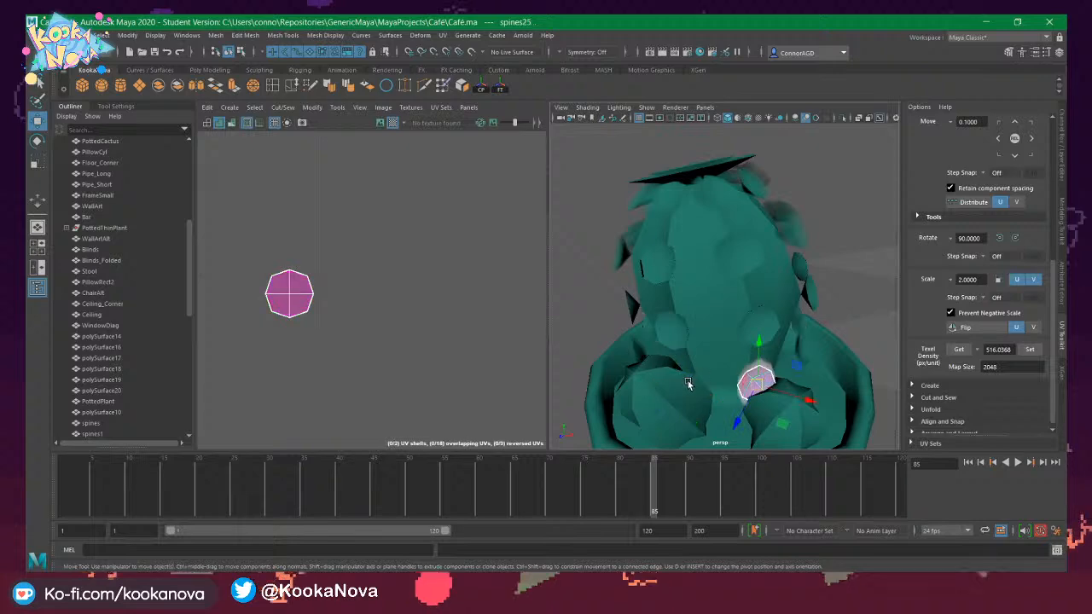
Delete the unwanted spines patch beside the small cactus in the pot.
{"action": "left_click", "coordinate": [688, 381]}
{"action": "scroll", "coordinate": [693, 371], "scroll_direction": "up", "scroll_amount": 6}
{"action": "scroll", "coordinate": [699, 350], "scroll_direction": "up", "scroll_amount": 8}
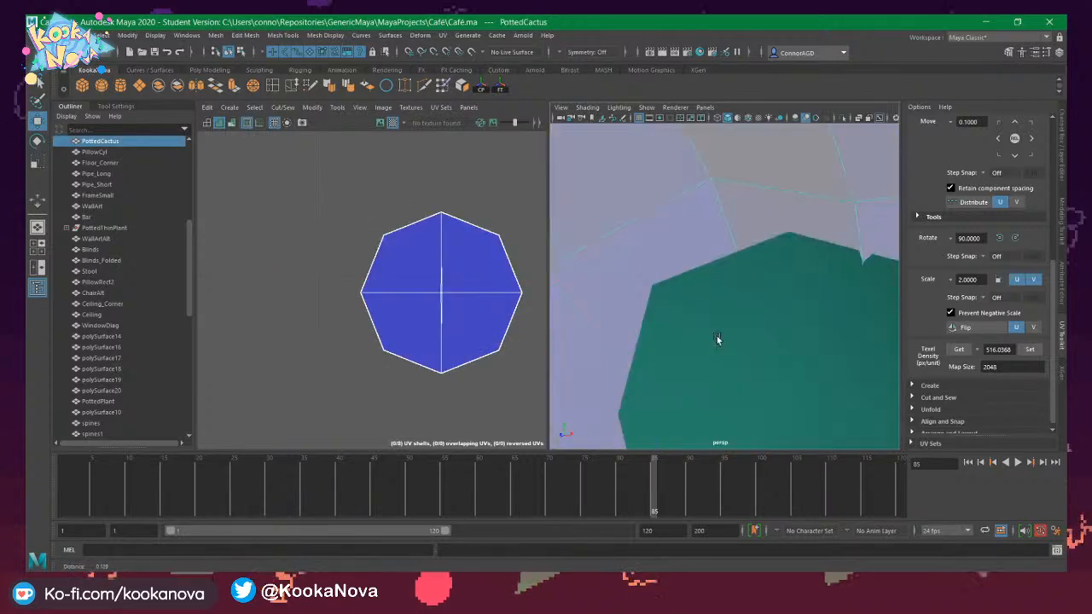
{"action": "left_click", "coordinate": [717, 340]}
{"action": "key", "text": "Delete"}
{"action": "scroll", "coordinate": [729, 327], "scroll_direction": "down", "scroll_amount": 10}
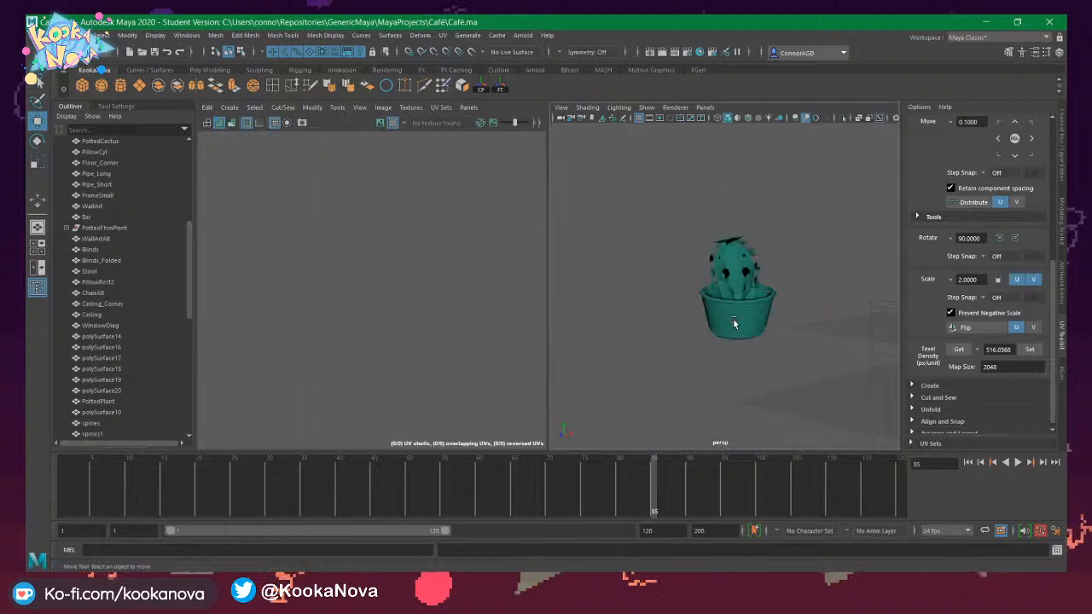
Move the lowest-row spines patch touching a small cactus onto the adjacent face of the large cactus and rotate it to match the surface.
{"action": "scroll", "coordinate": [732, 311], "scroll_direction": "up", "scroll_amount": 6}
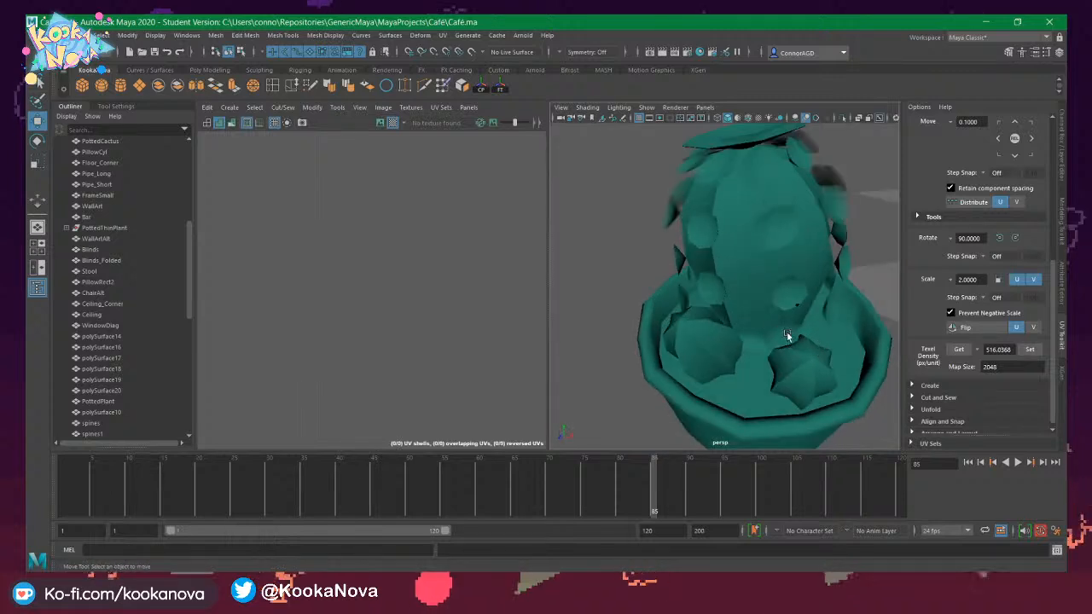
{"action": "left_click", "coordinate": [787, 334]}
{"action": "scroll", "coordinate": [777, 340], "scroll_direction": "up", "scroll_amount": 6}
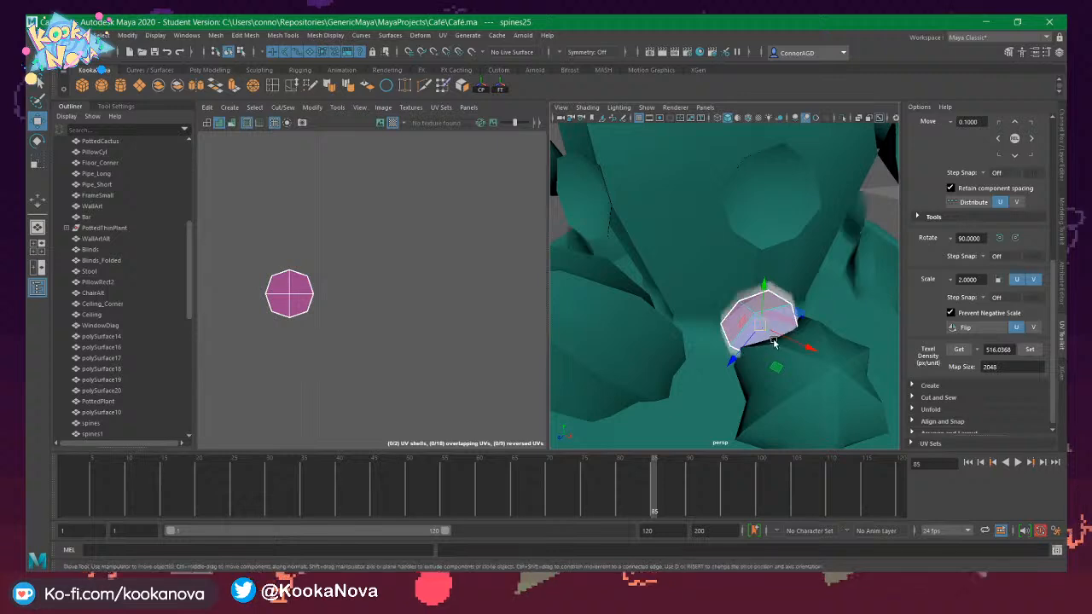
{"action": "scroll", "coordinate": [778, 343], "scroll_direction": "up", "scroll_amount": 4}
{"action": "left_click_drag", "start_coordinate": [780, 345], "coordinate": [799, 331], "text": "alt"}
{"action": "scroll", "coordinate": [773, 331], "scroll_direction": "down", "scroll_amount": 10}
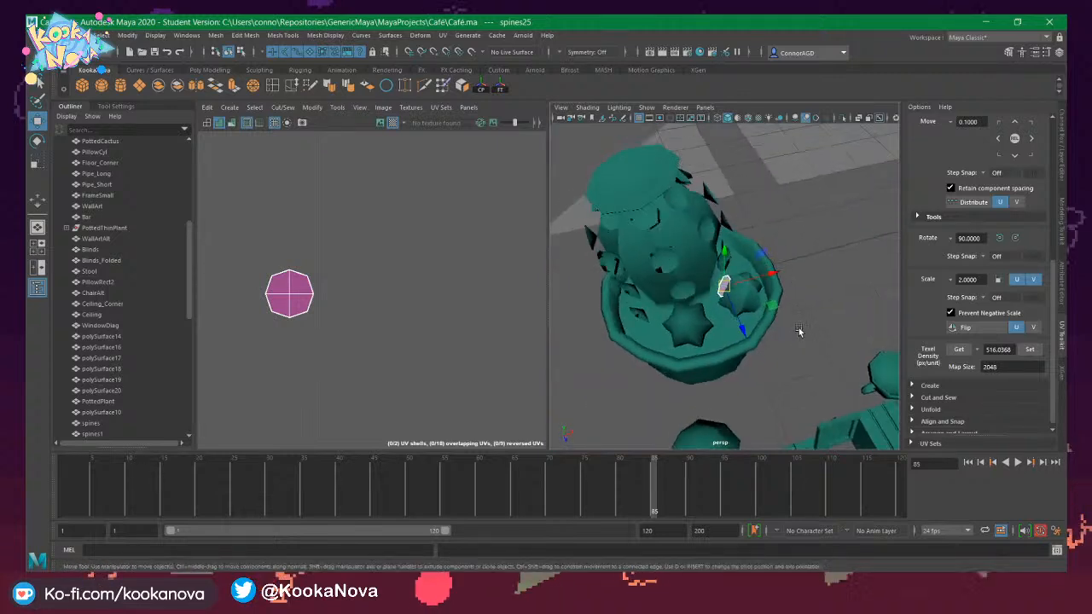
{"action": "scroll", "coordinate": [799, 332], "scroll_direction": "up", "scroll_amount": 8}
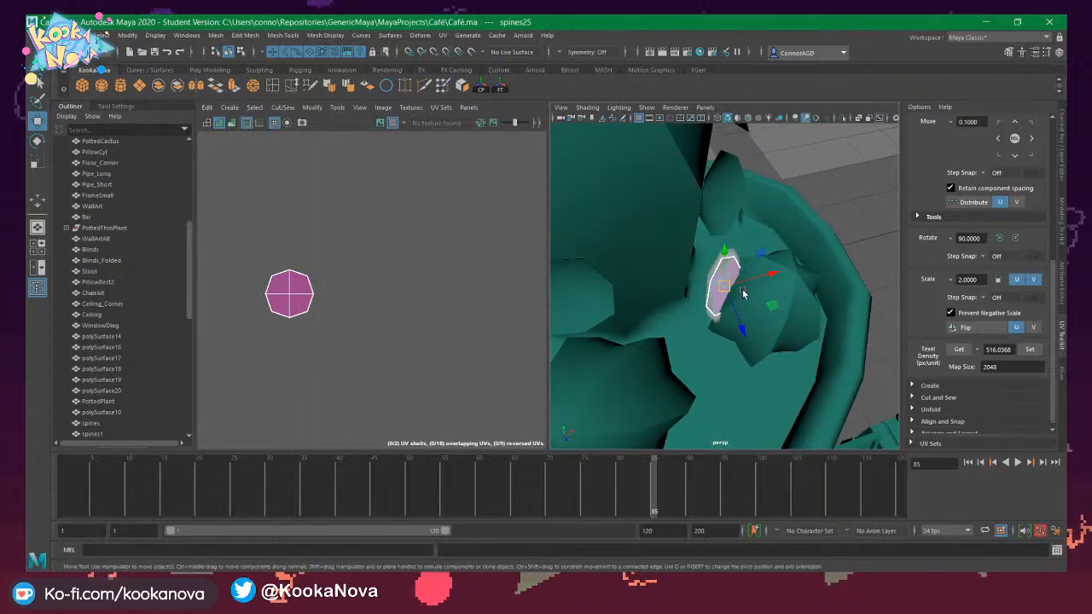
{"action": "left_click_drag", "start_coordinate": [724, 285], "coordinate": [691, 284]}
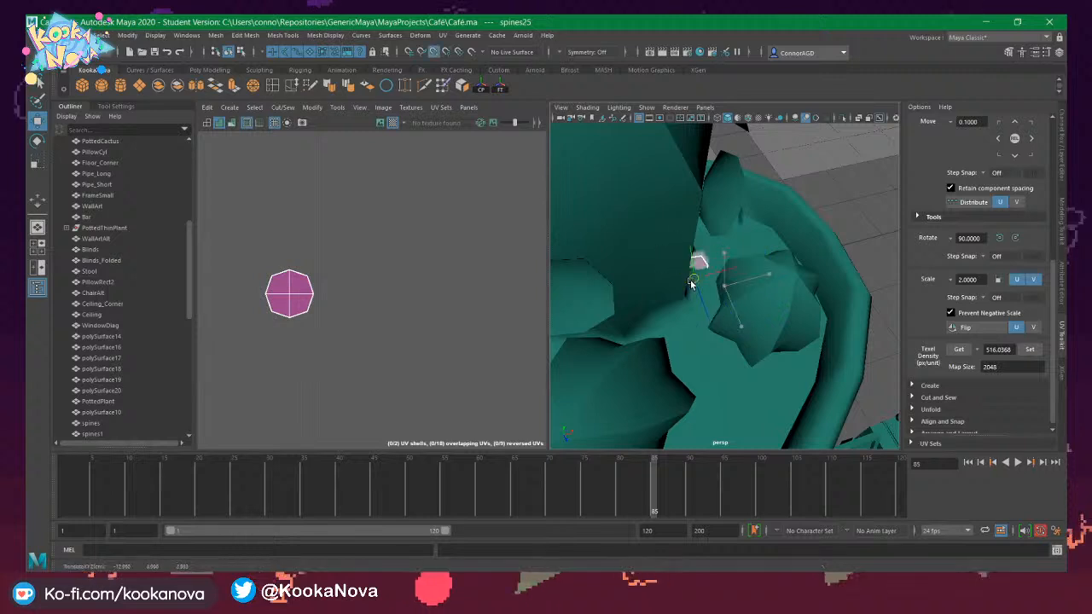
{"action": "middle_click_drag", "start_coordinate": [774, 309], "coordinate": [740, 299]}
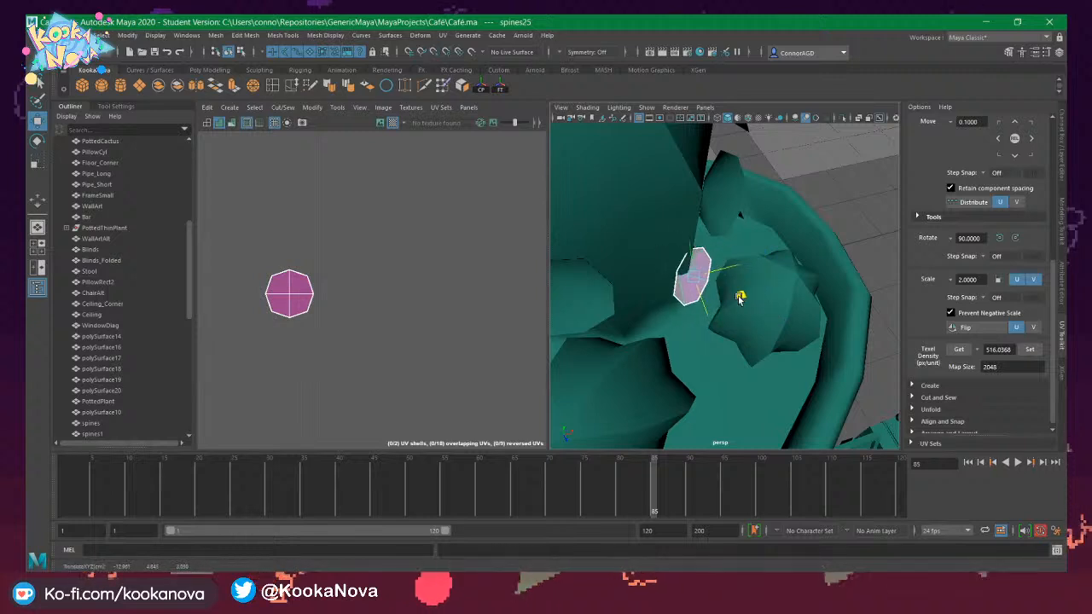
{"action": "key", "text": "e"}
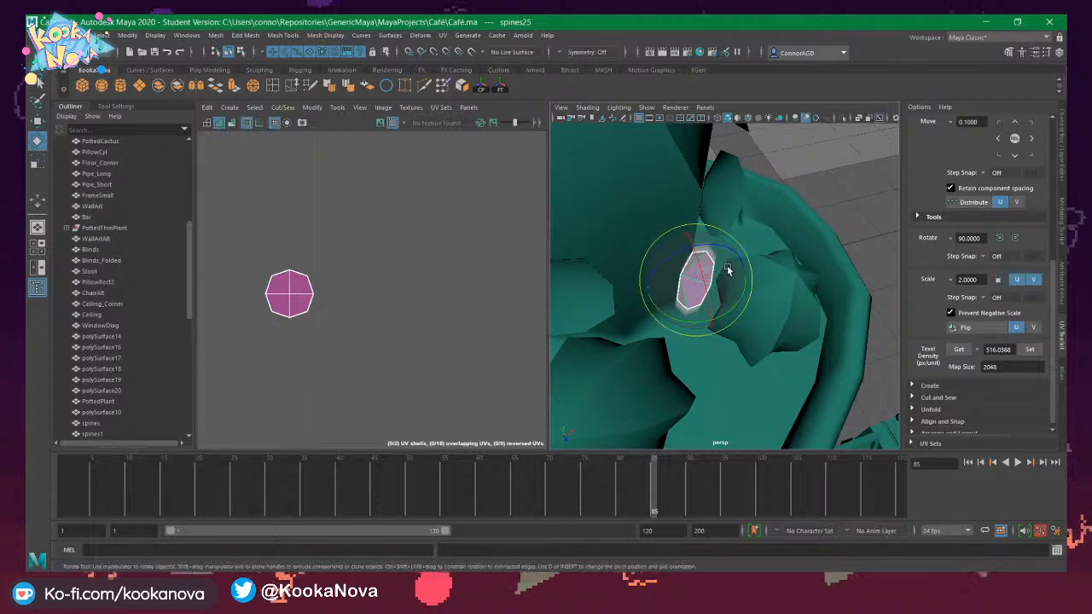
{"action": "left_click_drag", "start_coordinate": [725, 266], "coordinate": [693, 244]}
Duplicate the refitted lowest-row spines patch and move the copy low onto the neighbouring face of the large cactus.
{"action": "left_click", "coordinate": [699, 297]}
{"action": "left_click_drag", "start_coordinate": [699, 297], "coordinate": [716, 319], "text": "alt"}
{"action": "key", "text": "w"}
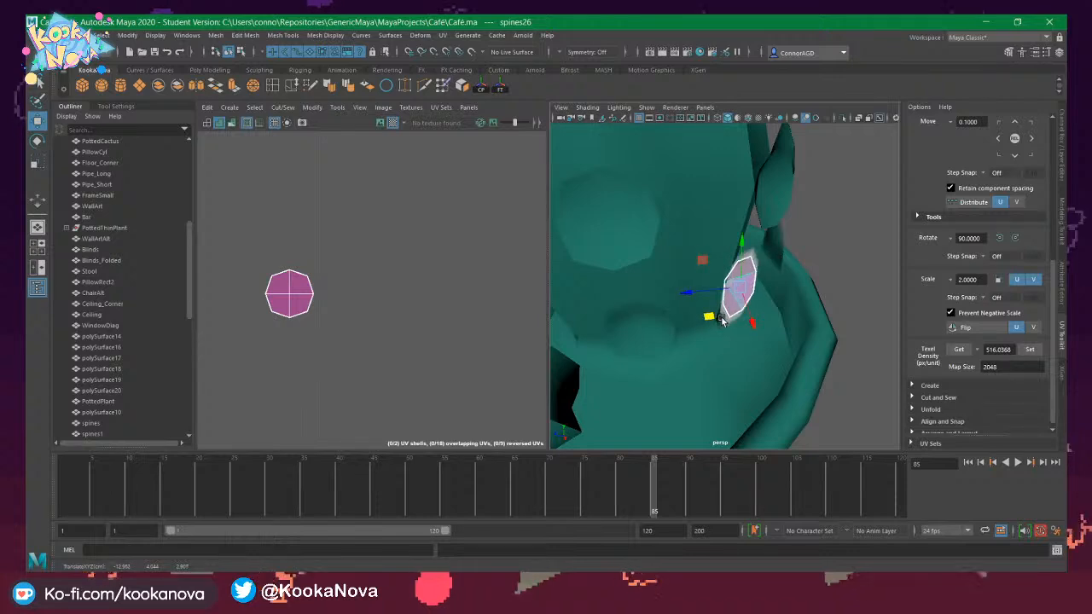
{"action": "left_click_drag", "start_coordinate": [739, 262], "coordinate": [721, 309], "text": "alt"}
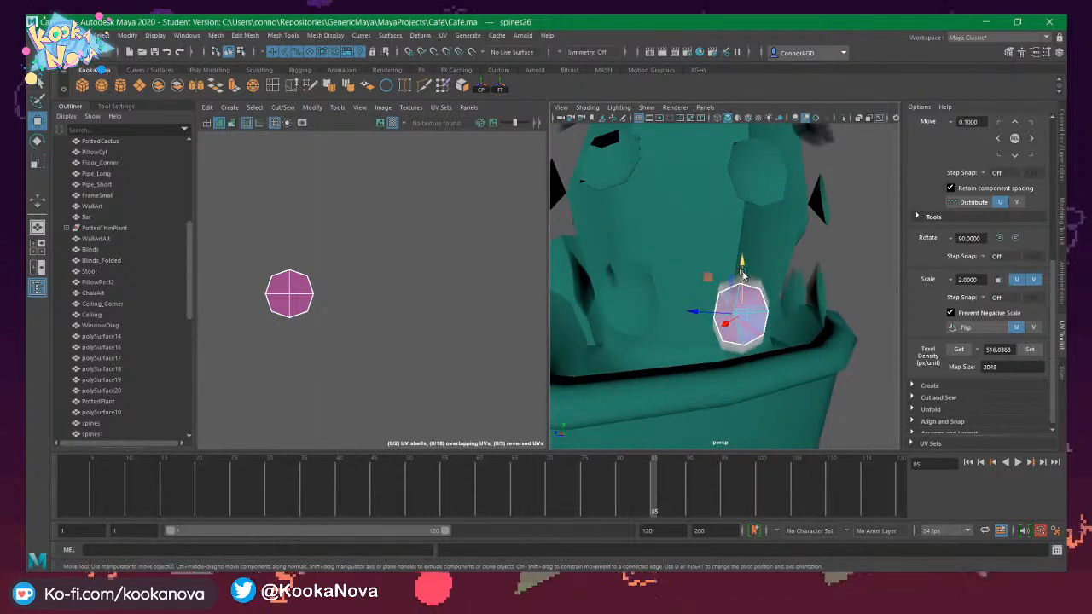
{"action": "left_click", "coordinate": [700, 298]}
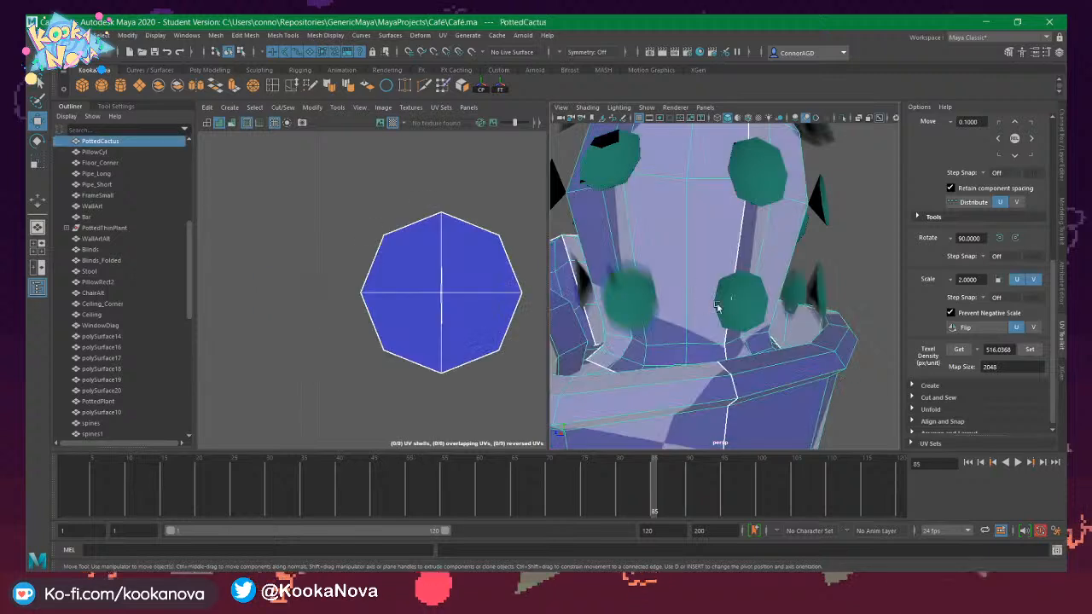
{"action": "key", "text": "ctrl+z"}
Continue the lowest row with another spines copy, rotating it and adjusting its distance from the large cactus surface.
{"action": "left_click_drag", "start_coordinate": [729, 321], "coordinate": [752, 330], "text": "alt"}
{"action": "left_click_drag", "start_coordinate": [753, 329], "coordinate": [920, 341], "text": "alt"}
{"action": "key", "text": "f"}
{"action": "left_click_drag", "start_coordinate": [810, 331], "coordinate": [839, 328], "text": "alt"}
{"action": "key", "text": "e"}
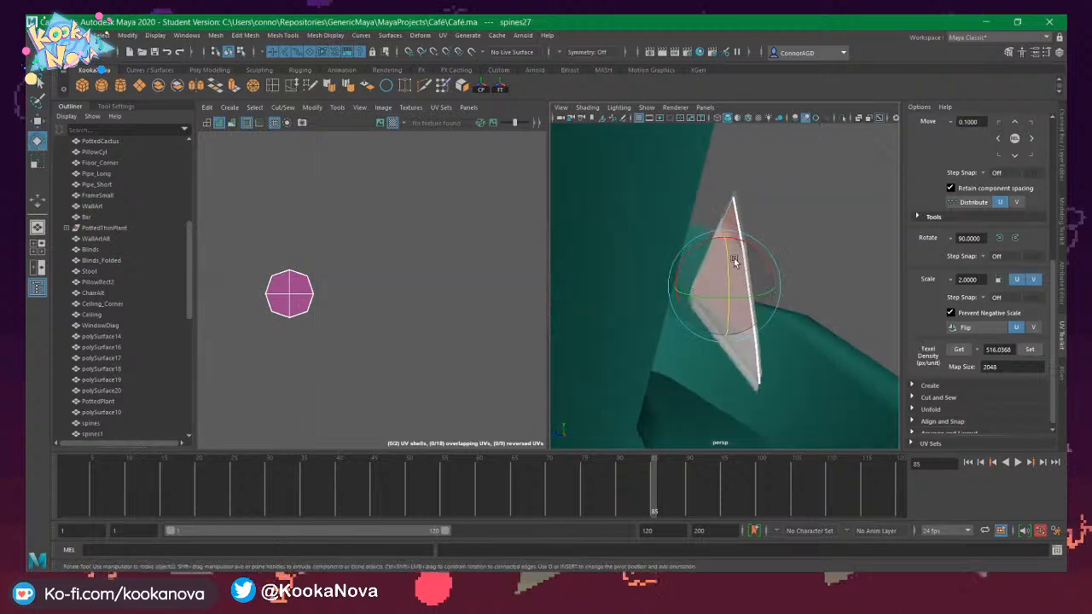
{"action": "left_click_drag", "start_coordinate": [737, 256], "coordinate": [760, 257]}
{"action": "key", "text": "w"}
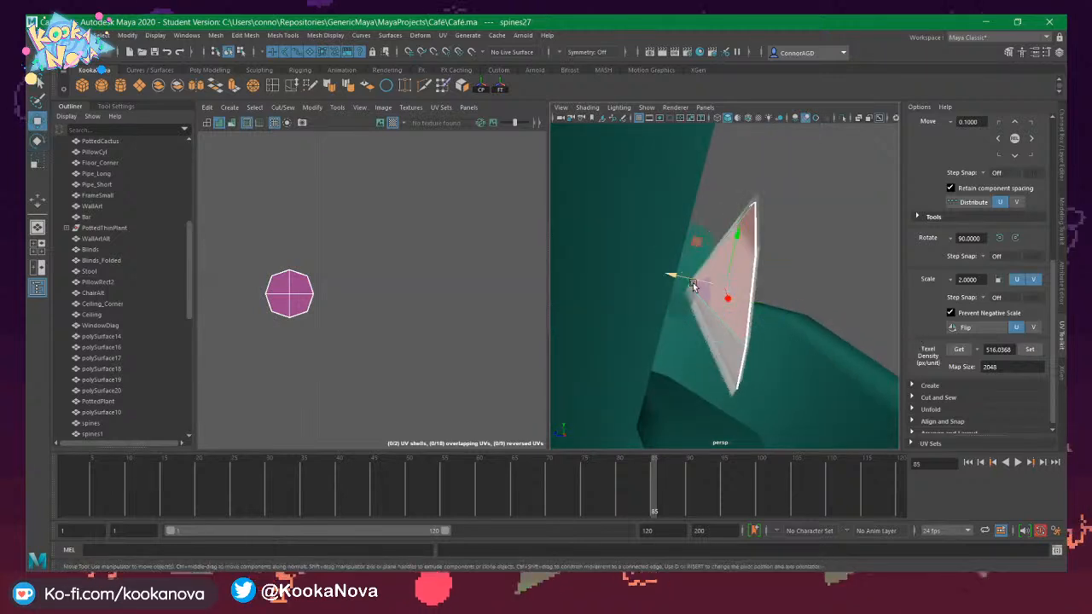
{"action": "left_click_drag", "start_coordinate": [674, 276], "coordinate": [711, 281]}
Add further spines copies around the base of the large cactus and align the newest one with its face.
{"action": "scroll", "coordinate": [717, 273], "scroll_direction": "down", "scroll_amount": 10}
{"action": "middle_click_drag", "start_coordinate": [765, 220], "coordinate": [691, 230], "text": "alt"}
{"action": "scroll", "coordinate": [691, 230], "scroll_direction": "up", "scroll_amount": 10}
{"action": "scroll", "coordinate": [716, 264], "scroll_direction": "down", "scroll_amount": 5}
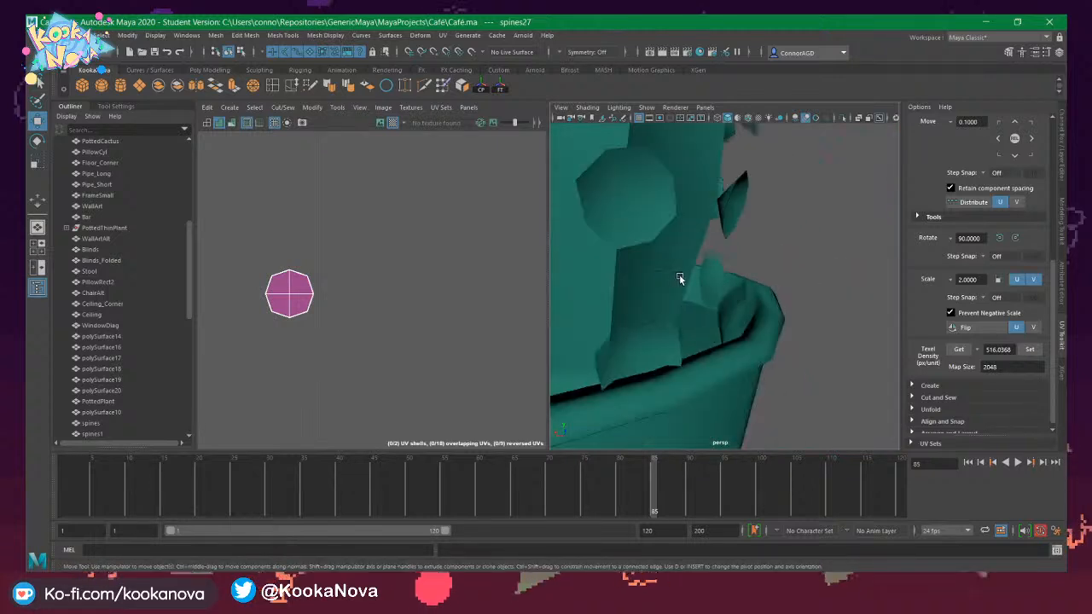
{"action": "left_click_drag", "start_coordinate": [679, 274], "coordinate": [710, 300], "text": "alt"}
{"action": "scroll", "coordinate": [778, 306], "scroll_direction": "up", "scroll_amount": 3}
{"action": "left_click", "coordinate": [763, 300]}
{"action": "left_click", "coordinate": [761, 296]}
{"action": "left_click", "coordinate": [710, 290]}
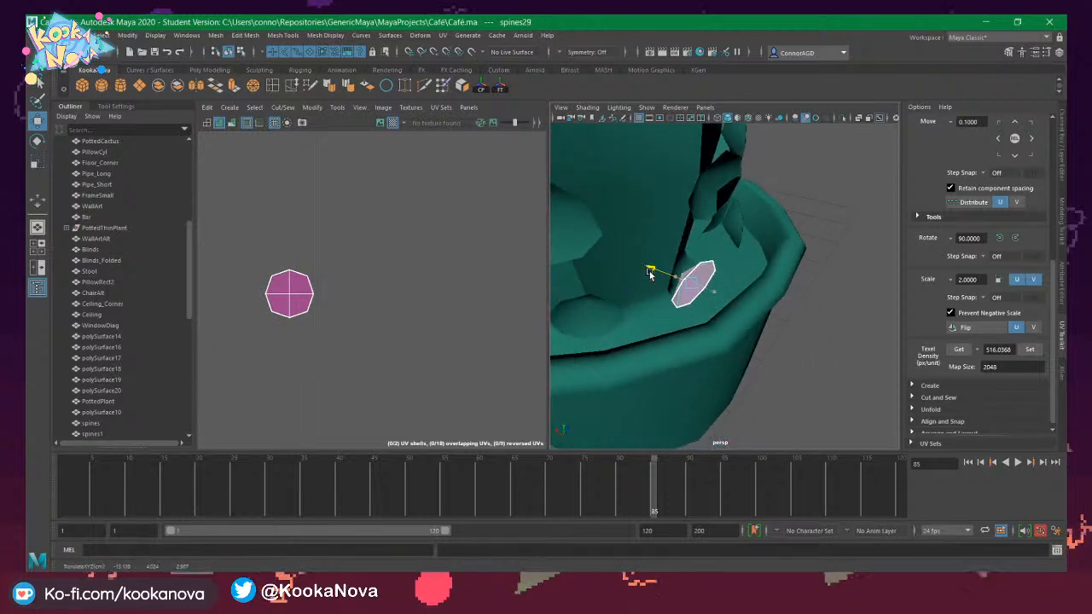
{"action": "left_click_drag", "start_coordinate": [643, 271], "coordinate": [685, 316], "text": "alt"}
Place another duplicated spines patch low on the large cactus near the pot rim and rotate it flush with the face.
{"action": "left_click", "coordinate": [675, 263]}
{"action": "left_click_drag", "start_coordinate": [675, 264], "coordinate": [704, 305], "text": "alt"}
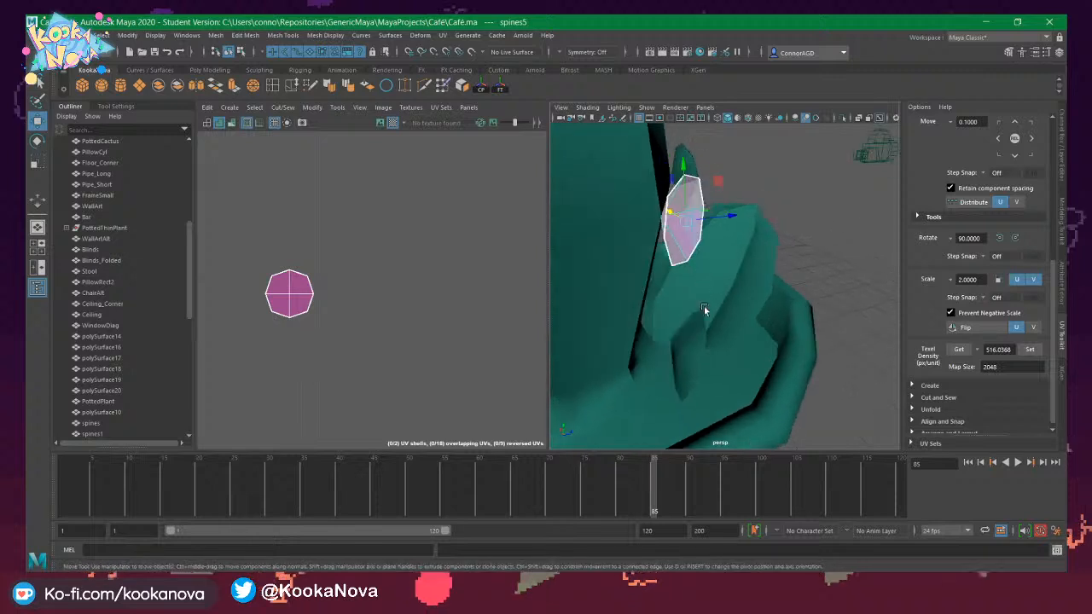
{"action": "left_click", "coordinate": [698, 352]}
{"action": "left_click_drag", "start_coordinate": [698, 352], "coordinate": [653, 264], "text": "alt"}
{"action": "key", "text": "e"}
{"action": "left_click_drag", "start_coordinate": [652, 264], "coordinate": [695, 261], "text": "alt"}
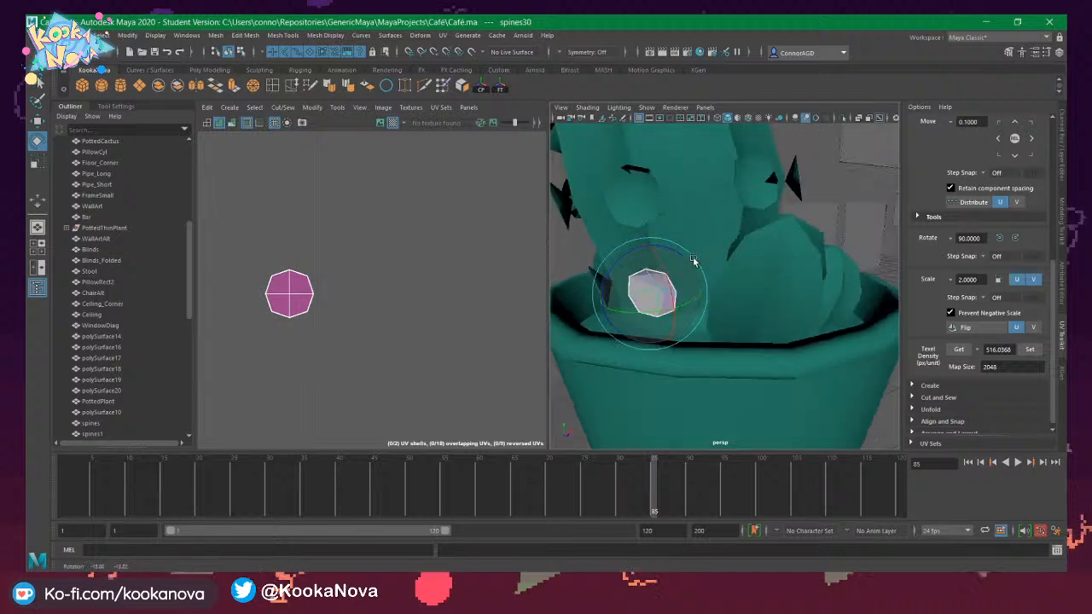
{"action": "right_click_drag", "start_coordinate": [695, 261], "coordinate": [893, 236], "text": "alt"}
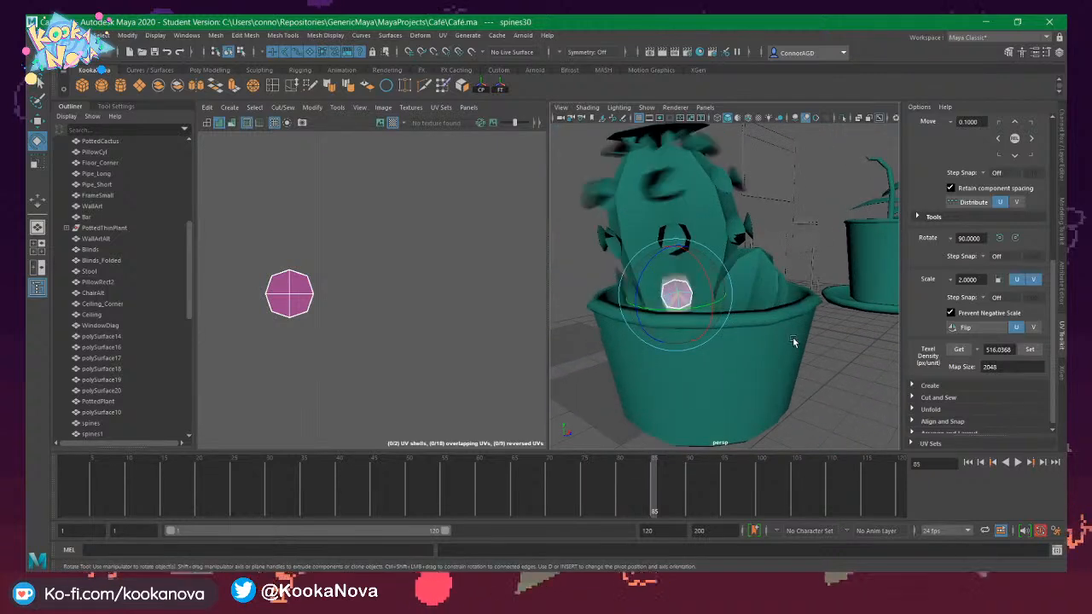
{"action": "left_click", "coordinate": [824, 366]}
{"action": "left_click_drag", "start_coordinate": [823, 366], "coordinate": [721, 331], "text": "alt"}
{"action": "right_click_drag", "start_coordinate": [721, 331], "coordinate": [697, 308], "text": "alt"}
{"action": "right_click_drag", "start_coordinate": [752, 270], "coordinate": [724, 215]}
{"action": "left_click_drag", "start_coordinate": [795, 321], "coordinate": [794, 323]}
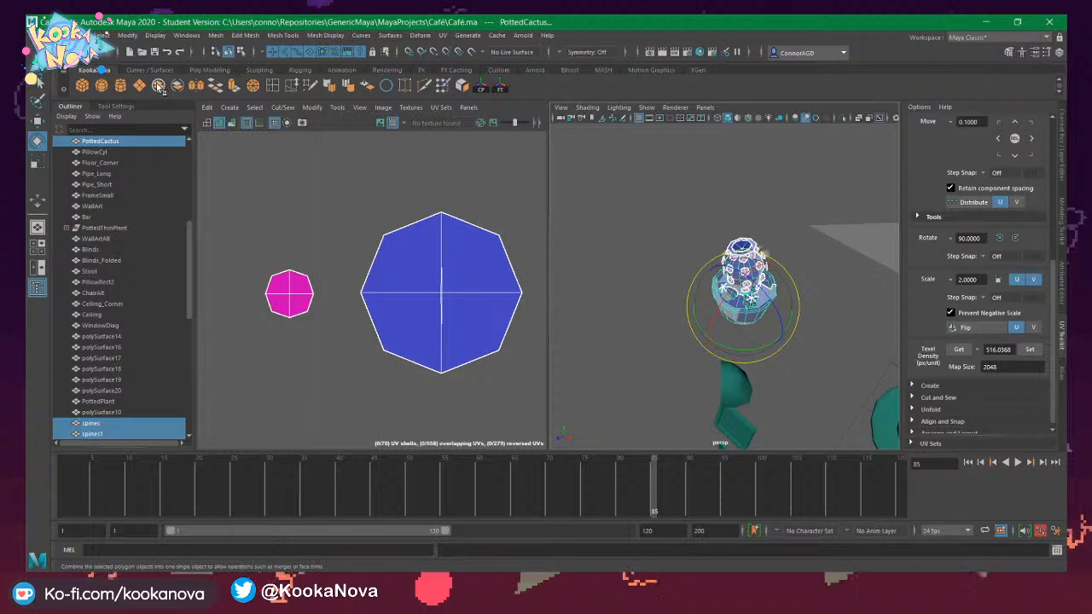
{"action": "left_click", "coordinate": [753, 218]}
{"action": "left_click_drag", "start_coordinate": [735, 283], "coordinate": [788, 277], "text": "alt"}
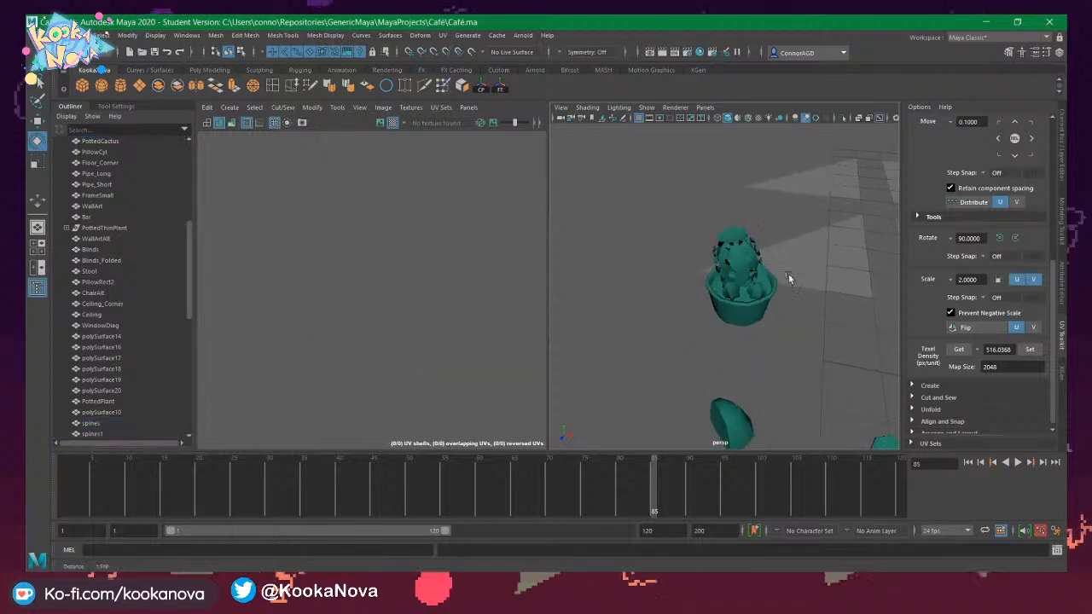
Duplicate a lower spines patch from the front of the large cactus and move the copy over to a small cactus.
{"action": "right_click_drag", "start_coordinate": [787, 277], "coordinate": [968, 292], "text": "alt"}
{"action": "left_click_drag", "start_coordinate": [791, 273], "coordinate": [818, 276], "text": "alt"}
{"action": "left_click", "coordinate": [740, 241]}
{"action": "key", "text": "w"}
{"action": "right_click_drag", "start_coordinate": [768, 280], "coordinate": [737, 273], "text": "alt"}
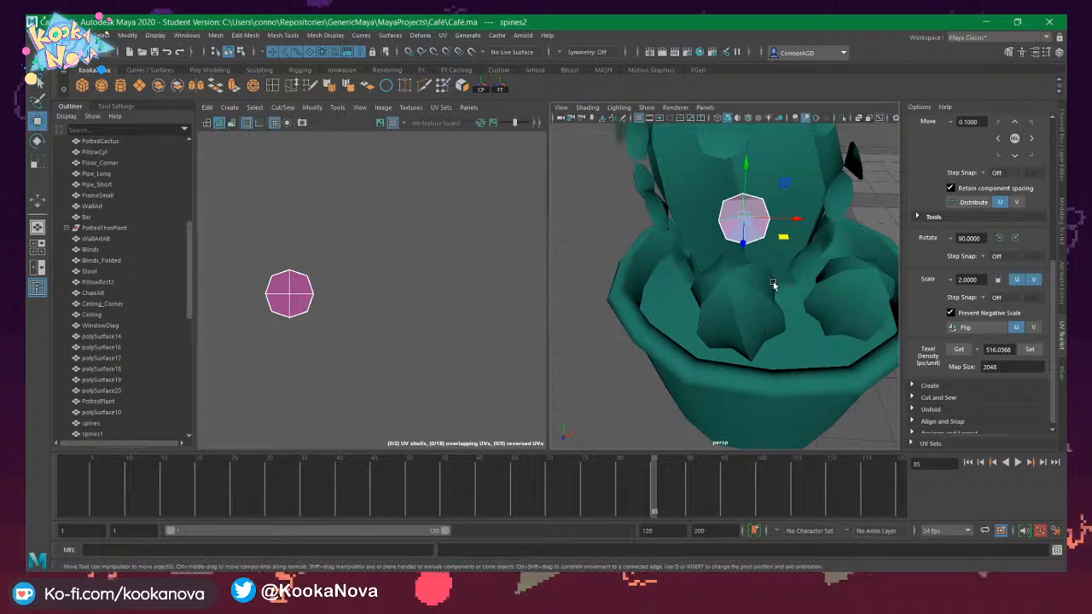
{"action": "left_click_drag", "start_coordinate": [780, 285], "coordinate": [754, 296], "text": "alt"}
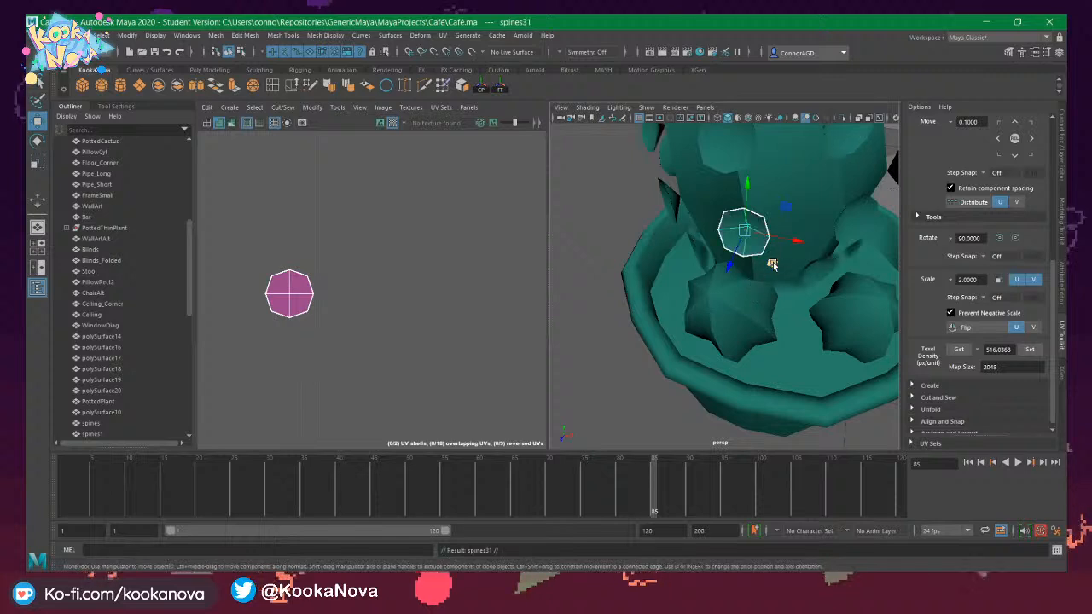
{"action": "middle_click_drag", "start_coordinate": [773, 264], "coordinate": [711, 318]}
{"action": "left_click_drag", "start_coordinate": [729, 340], "coordinate": [832, 292], "text": "alt"}
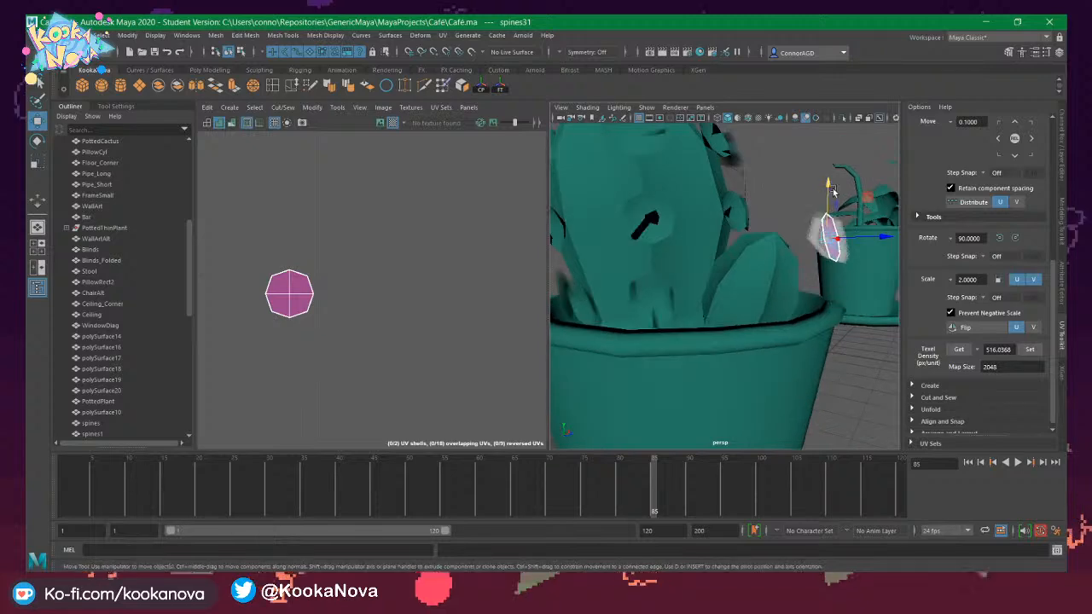
{"action": "left_click_drag", "start_coordinate": [827, 200], "coordinate": [828, 219]}
{"action": "left_click_drag", "start_coordinate": [867, 266], "coordinate": [843, 262]}
{"action": "left_click_drag", "start_coordinate": [843, 263], "coordinate": [717, 327], "text": "alt"}
Scale down the copied spines patch and position it against the surface of the small cactus.
{"action": "key", "text": "f"}
{"action": "key", "text": "e"}
{"action": "key", "text": "w"}
{"action": "key", "text": "r"}
{"action": "left_click_drag", "start_coordinate": [720, 295], "coordinate": [675, 312]}
{"action": "key", "text": "w"}
{"action": "left_click_drag", "start_coordinate": [756, 273], "coordinate": [746, 282]}
Duplicate the reduced spines patch and move the copy onto another small cactus in the pot.
{"action": "right_click_drag", "start_coordinate": [746, 282], "coordinate": [646, 287], "text": "alt"}
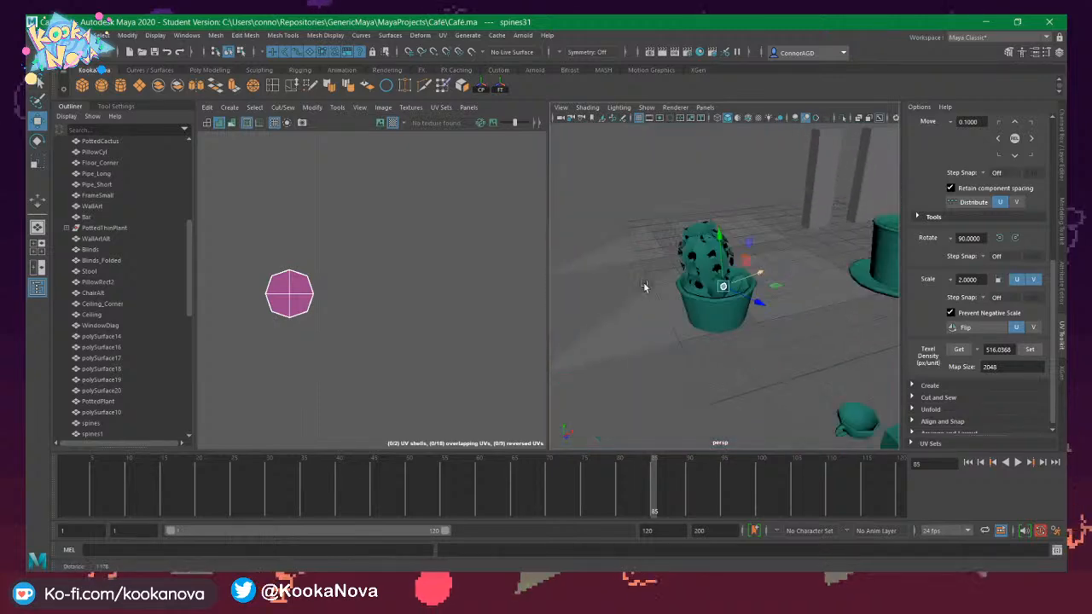
{"action": "left_click_drag", "start_coordinate": [646, 287], "coordinate": [671, 298], "text": "alt"}
{"action": "right_click_drag", "start_coordinate": [671, 299], "coordinate": [863, 339], "text": "alt"}
{"action": "left_click_drag", "start_coordinate": [862, 338], "coordinate": [735, 324], "text": "alt"}
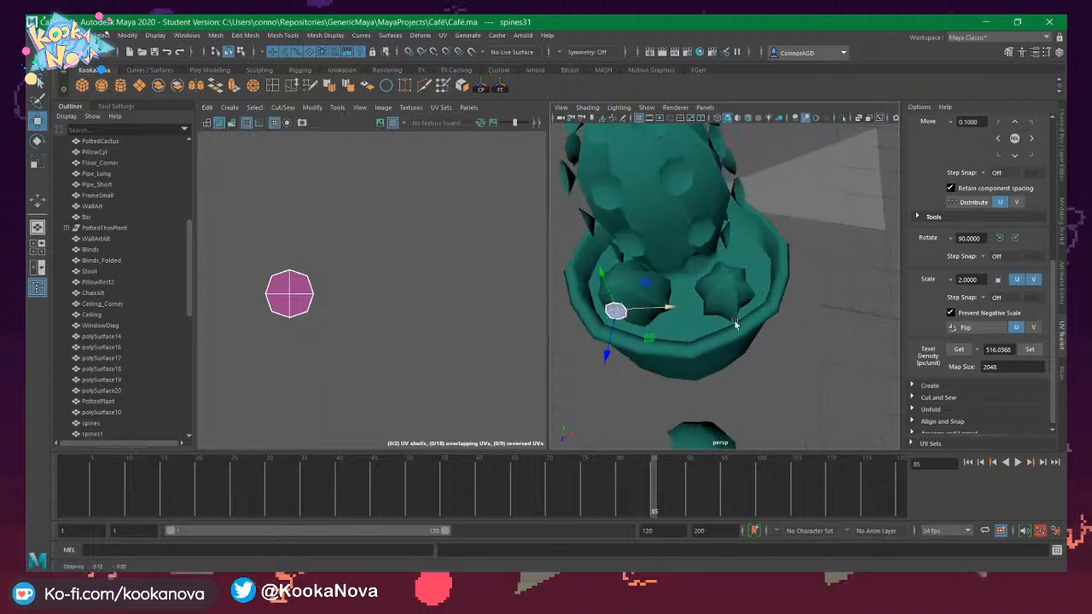
{"action": "right_click_drag", "start_coordinate": [735, 324], "coordinate": [749, 318], "text": "alt"}
{"action": "left_click_drag", "start_coordinate": [749, 318], "coordinate": [687, 303], "text": "alt"}
{"action": "key", "text": "ctrl+d"}
{"action": "key", "text": "f"}
{"action": "right_click_drag", "start_coordinate": [743, 309], "coordinate": [651, 318], "text": "alt"}
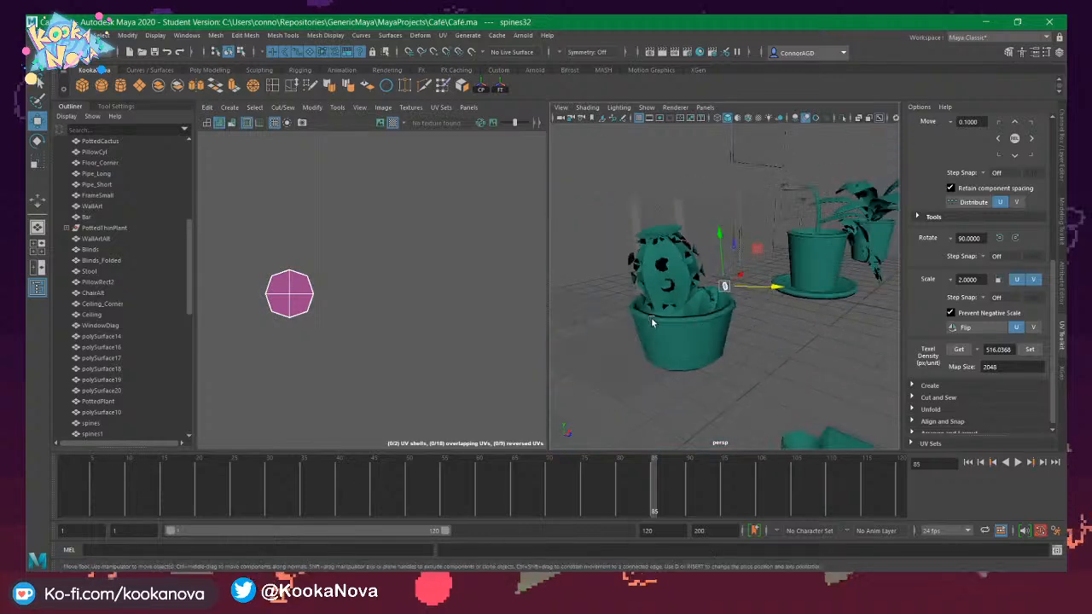
{"action": "left_click_drag", "start_coordinate": [651, 317], "coordinate": [677, 322], "text": "alt"}
{"action": "right_click_drag", "start_coordinate": [678, 322], "coordinate": [1010, 312], "text": "alt"}
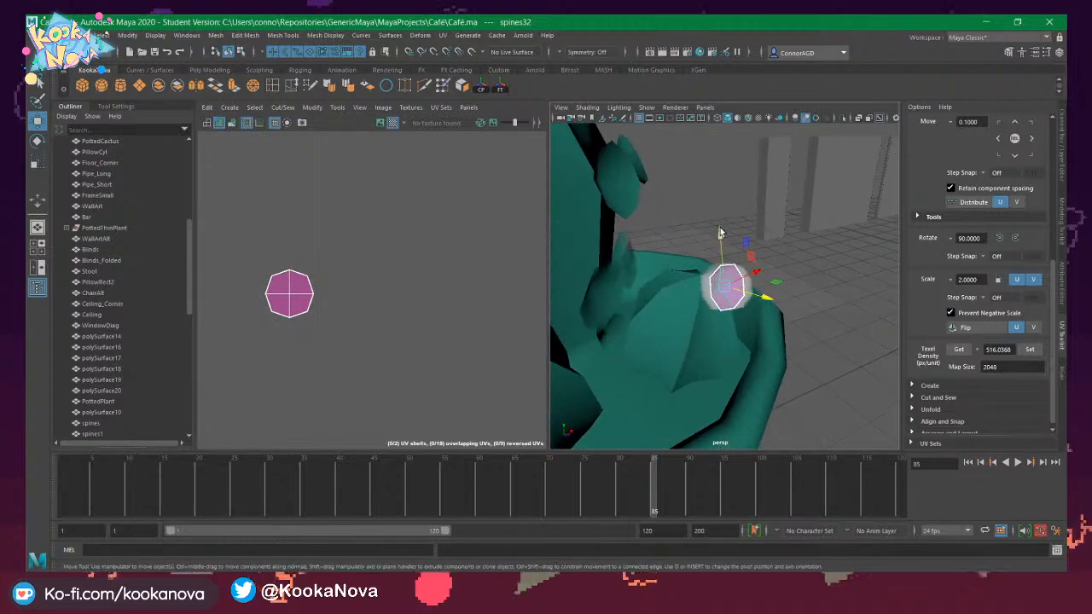
{"action": "left_click_drag", "start_coordinate": [722, 260], "coordinate": [764, 344]}
{"action": "left_click_drag", "start_coordinate": [762, 348], "coordinate": [719, 365]}
Rotate the small spines copy to follow the small cactus surface and check its fit from several angles.
{"action": "key", "text": "f"}
{"action": "key", "text": "e"}
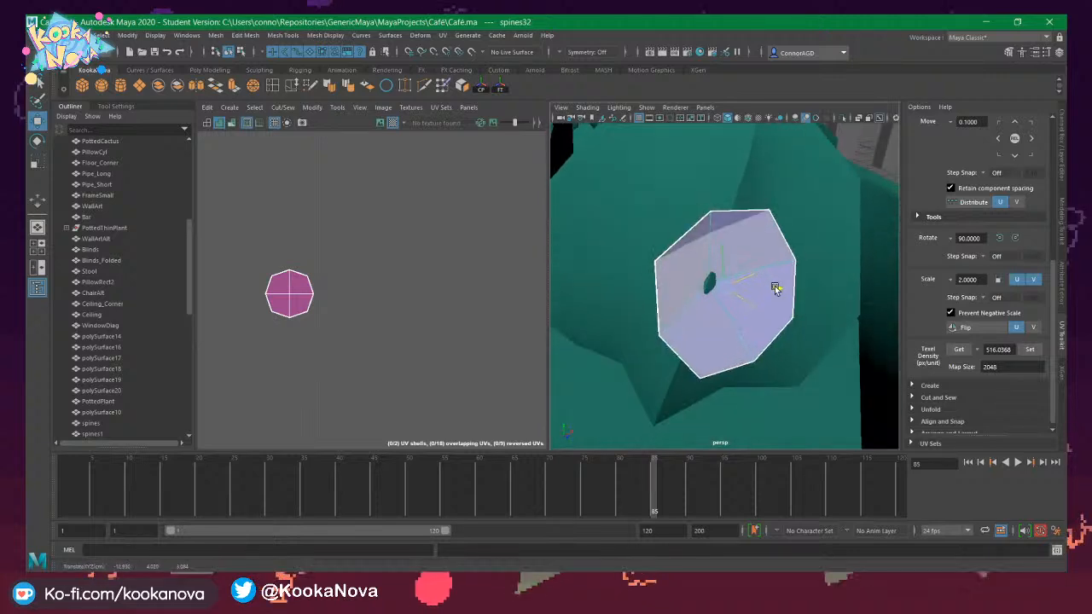
{"action": "left_click_drag", "start_coordinate": [755, 324], "coordinate": [715, 322]}
{"action": "key", "text": "w"}
{"action": "left_click_drag", "start_coordinate": [766, 296], "coordinate": [846, 316], "text": "alt"}
{"action": "key", "text": "e"}
{"action": "scroll", "coordinate": [711, 286], "scroll_direction": "down", "scroll_amount": 10}
{"action": "left_click_drag", "start_coordinate": [710, 286], "coordinate": [747, 312], "text": "alt"}
{"action": "scroll", "coordinate": [779, 334], "scroll_direction": "up", "scroll_amount": 10}
{"action": "scroll", "coordinate": [805, 332], "scroll_direction": "up", "scroll_amount": 3}
{"action": "scroll", "coordinate": [805, 332], "scroll_direction": "down", "scroll_amount": 5}
{"action": "scroll", "coordinate": [750, 318], "scroll_direction": "up", "scroll_amount": 4}
{"action": "scroll", "coordinate": [750, 321], "scroll_direction": "down", "scroll_amount": 1}
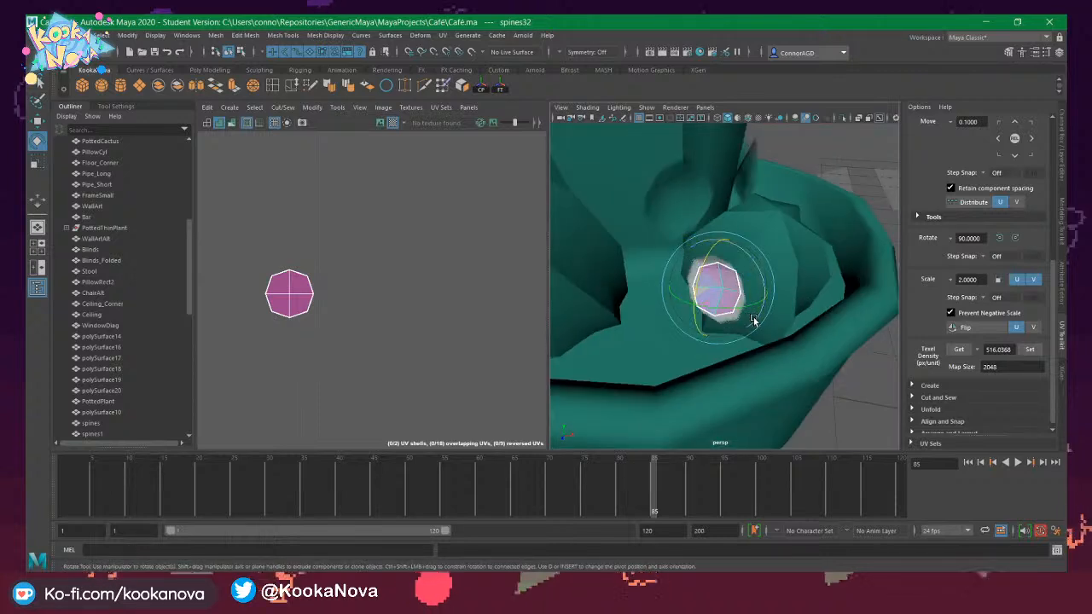
Duplicate the small spines patch again and fit the copy onto a neighbouring face of the same small cactus.
{"action": "key", "text": "ctrl+d"}
{"action": "key", "text": "w"}
{"action": "left_click_drag", "start_coordinate": [763, 304], "coordinate": [837, 322]}
{"action": "left_click_drag", "start_coordinate": [805, 285], "coordinate": [819, 365]}
{"action": "key", "text": "e"}
{"action": "key", "text": "w"}
{"action": "key", "text": "e"}
{"action": "key", "text": "w"}
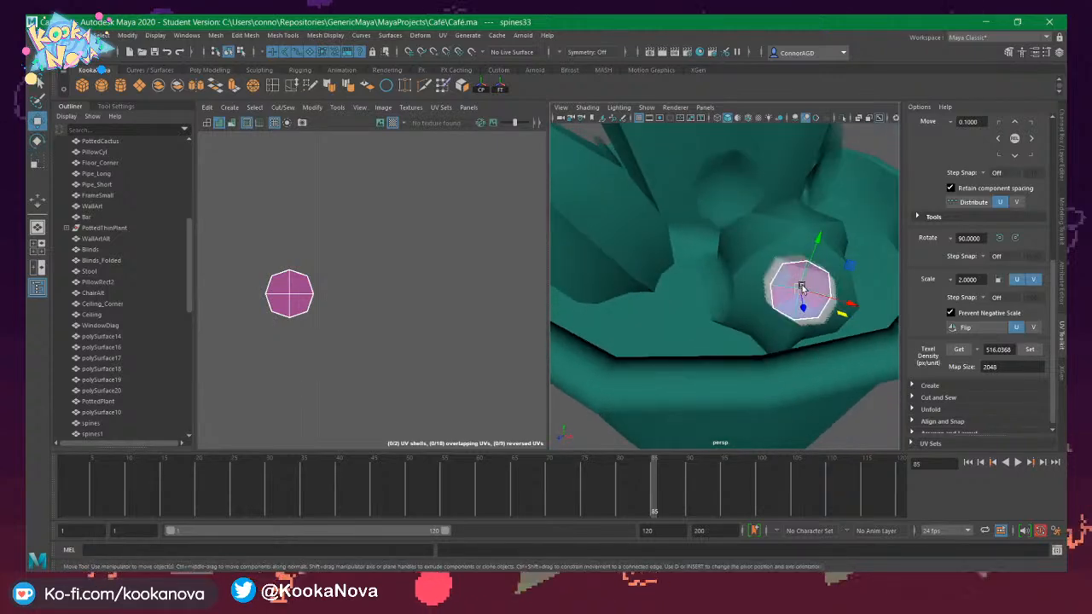
{"action": "key", "text": "f"}
{"action": "left_click_drag", "start_coordinate": [769, 291], "coordinate": [845, 267], "text": "alt"}
{"action": "left_click_drag", "start_coordinate": [772, 271], "coordinate": [756, 293]}
Select the potted cactus together with all its spines patches and combine them into one mesh.
{"action": "scroll", "coordinate": [752, 291], "scroll_direction": "down", "scroll_amount": 15}
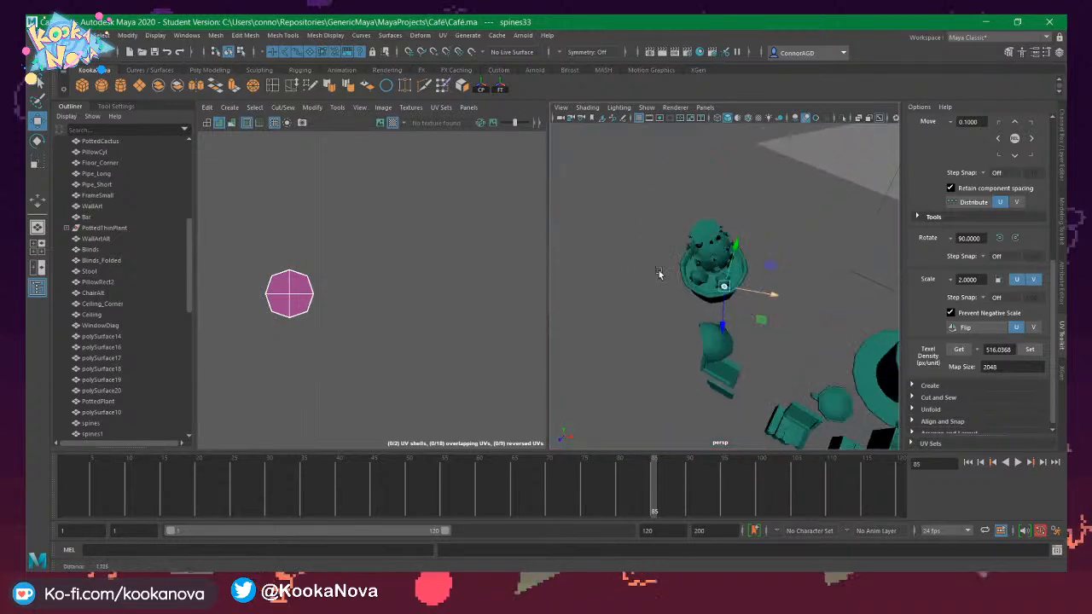
{"action": "scroll", "coordinate": [721, 271], "scroll_direction": "up", "scroll_amount": 5}
{"action": "left_click_drag", "start_coordinate": [716, 259], "coordinate": [745, 222], "text": "alt"}
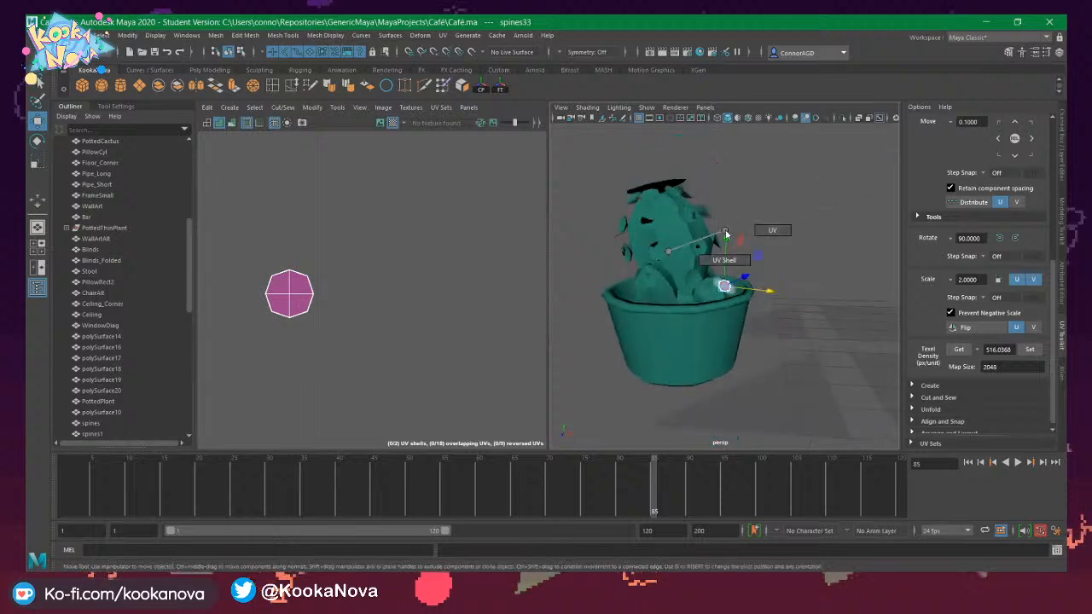
{"action": "right_click", "coordinate": [675, 232]}
{"action": "right_click_drag", "start_coordinate": [692, 231], "coordinate": [727, 218]}
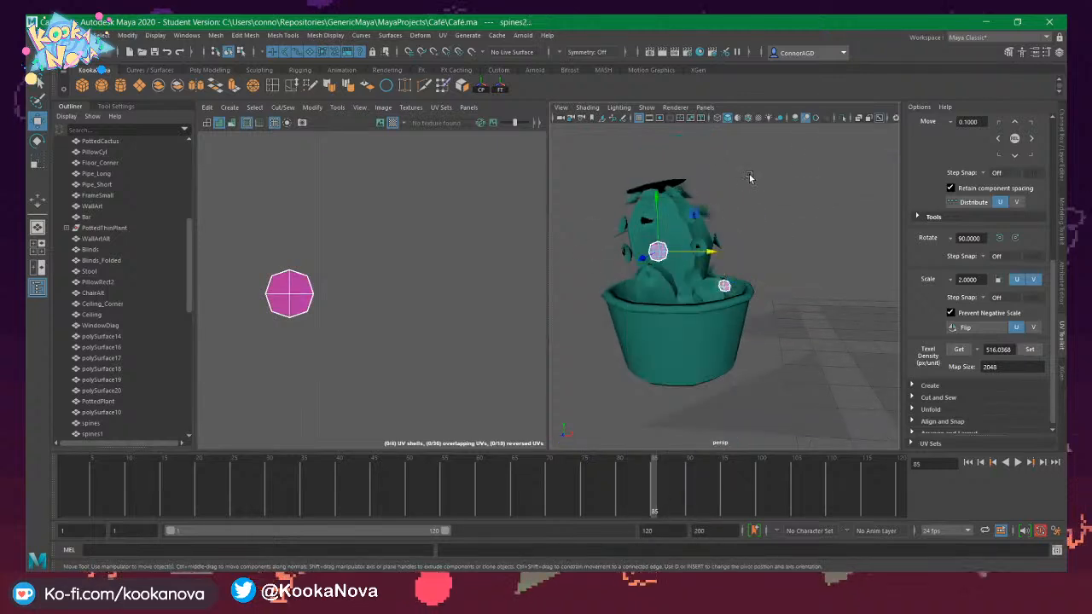
{"action": "left_click", "coordinate": [751, 177]}
{"action": "left_click_drag", "start_coordinate": [751, 177], "coordinate": [722, 214], "text": "alt"}
{"action": "scroll", "coordinate": [722, 215], "scroll_direction": "down", "scroll_amount": 5}
{"action": "left_click_drag", "start_coordinate": [797, 261], "coordinate": [700, 284], "text": "alt"}
{"action": "scroll", "coordinate": [700, 283], "scroll_direction": "up", "scroll_amount": 2}
{"action": "left_click_drag", "start_coordinate": [630, 195], "coordinate": [811, 350]}
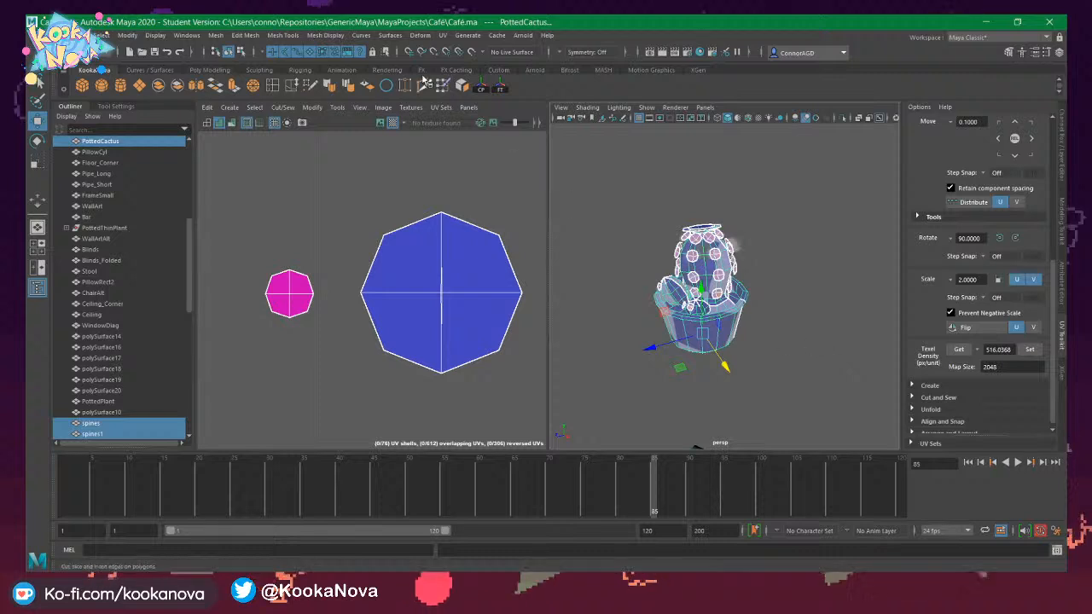
{"action": "left_click", "coordinate": [159, 86]}
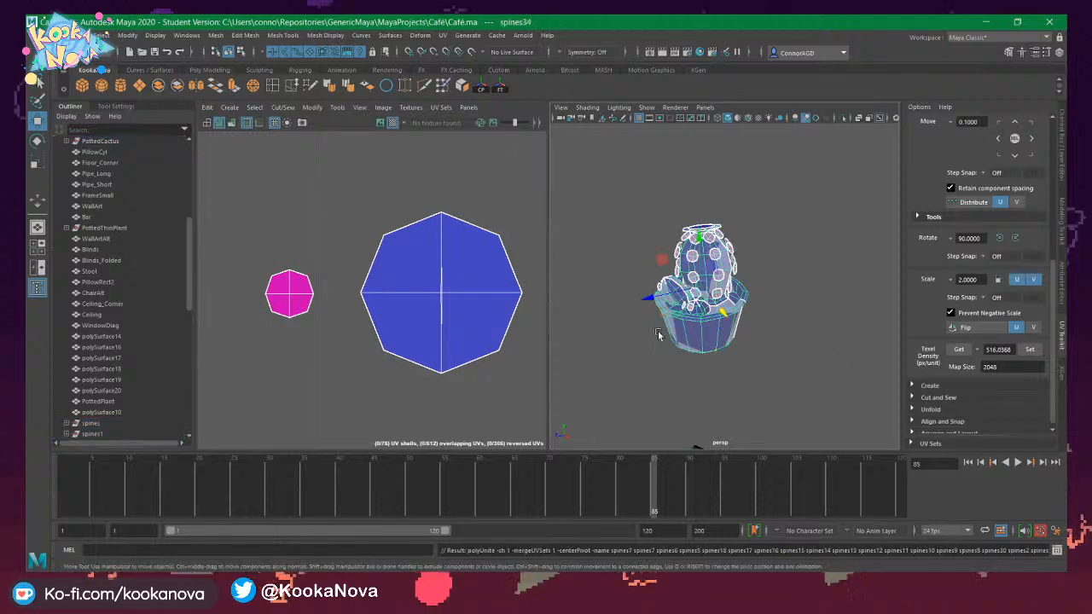
{"action": "left_click_drag", "start_coordinate": [696, 314], "coordinate": [832, 279], "text": "alt"}
{"action": "key", "text": "f"}
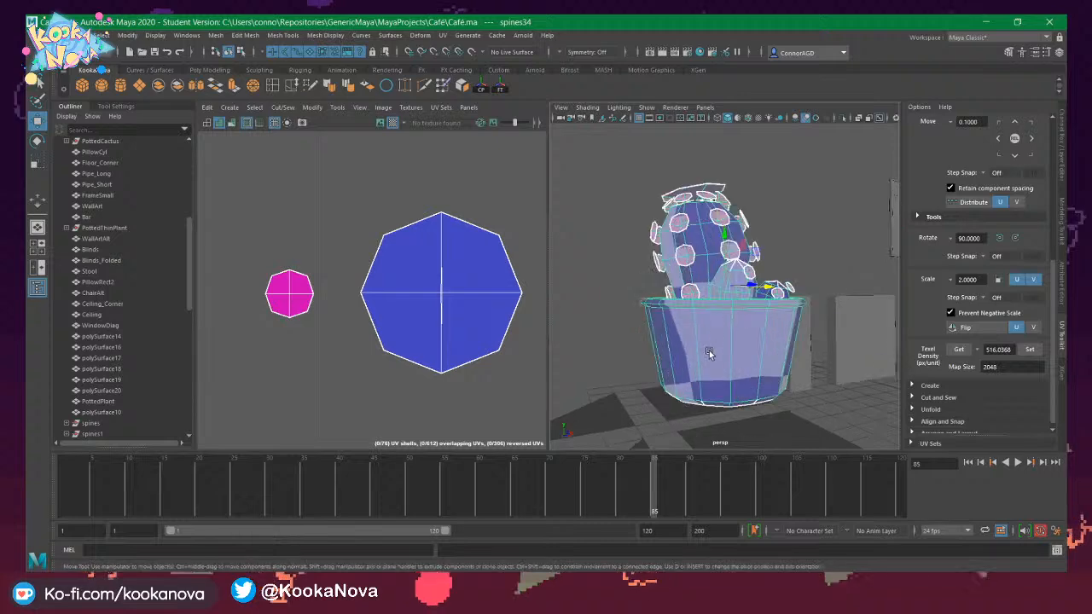
Move the combined potted cactus's pivot down to the base of its pot, return to object selection, and deselect the cactus.
{"action": "left_click_drag", "start_coordinate": [747, 349], "coordinate": [673, 369], "text": "alt"}
{"action": "left_click_drag", "start_coordinate": [726, 330], "coordinate": [705, 241], "text": "alt"}
{"action": "key", "text": "d"}
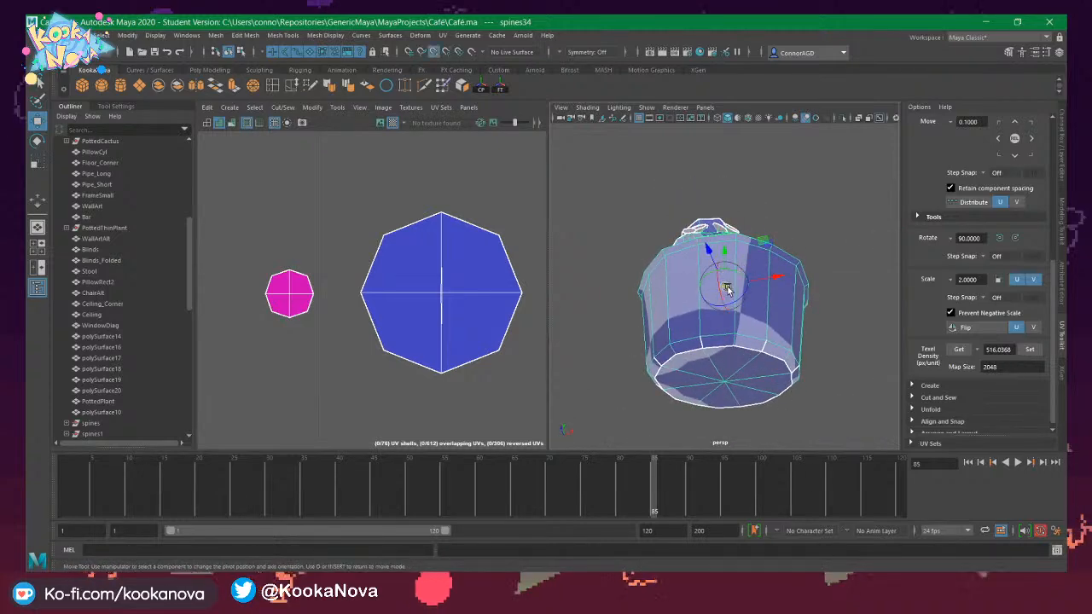
{"action": "left_click_drag", "start_coordinate": [726, 288], "coordinate": [734, 432]}
{"action": "key", "text": "d"}
{"action": "right_click_drag", "start_coordinate": [722, 291], "coordinate": [786, 265]}
{"action": "left_click", "coordinate": [820, 235]}
{"action": "left_click_drag", "start_coordinate": [821, 235], "coordinate": [789, 307], "text": "alt"}
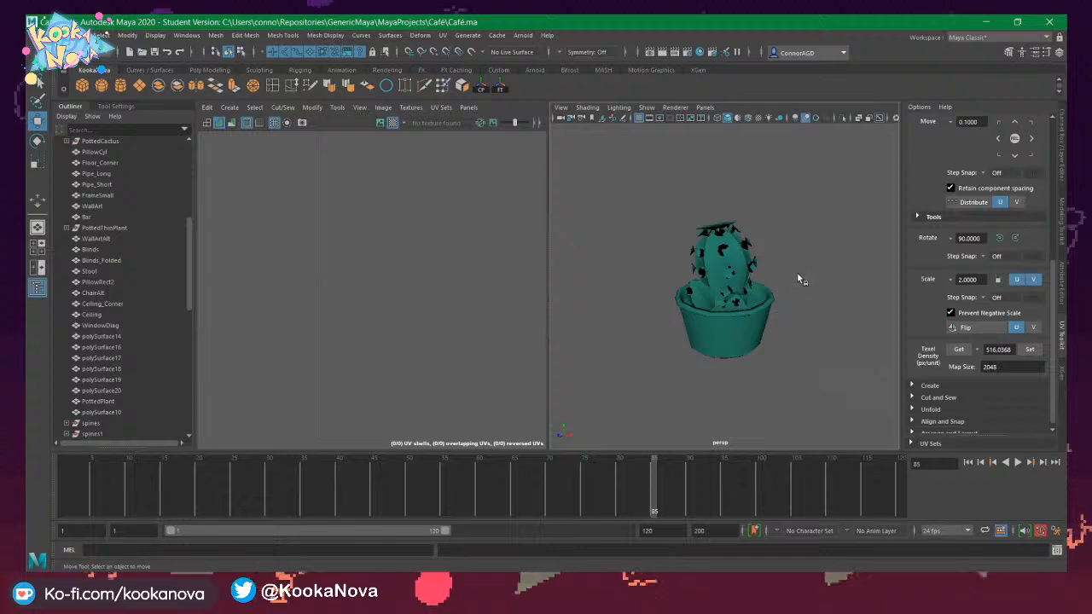
Examine the potted cactus, the trailing plant on its saucer and the large leafy plant from several angles and distances.
{"action": "left_click_drag", "start_coordinate": [813, 289], "coordinate": [674, 303], "text": "alt"}
{"action": "scroll", "coordinate": [727, 315], "scroll_direction": "up", "scroll_amount": 5}
{"action": "scroll", "coordinate": [725, 256], "scroll_direction": "down", "scroll_amount": 5}
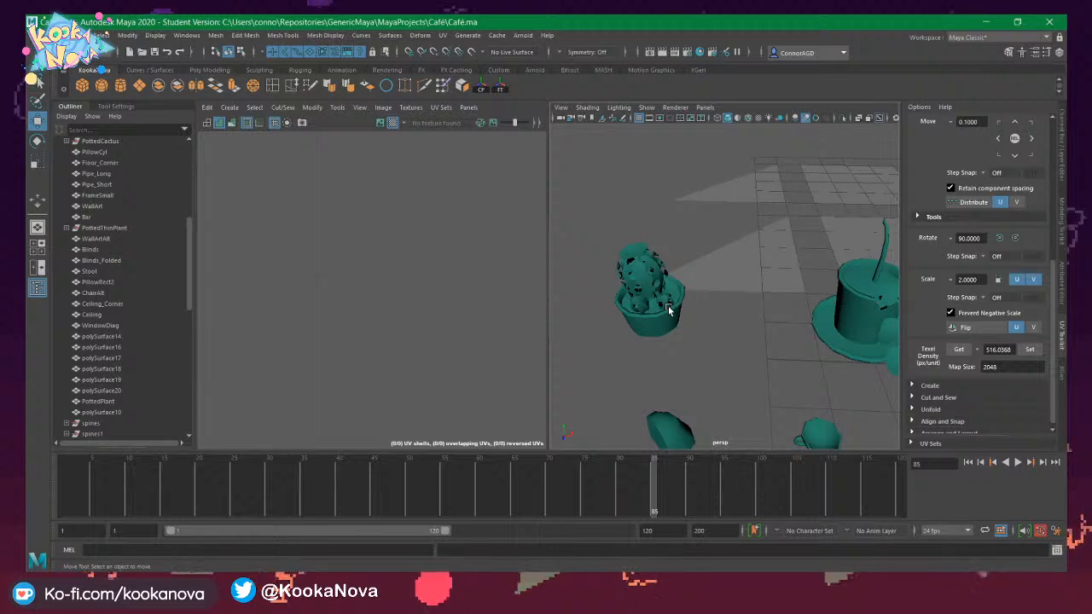
{"action": "left_click_drag", "start_coordinate": [644, 305], "coordinate": [702, 301], "text": "alt"}
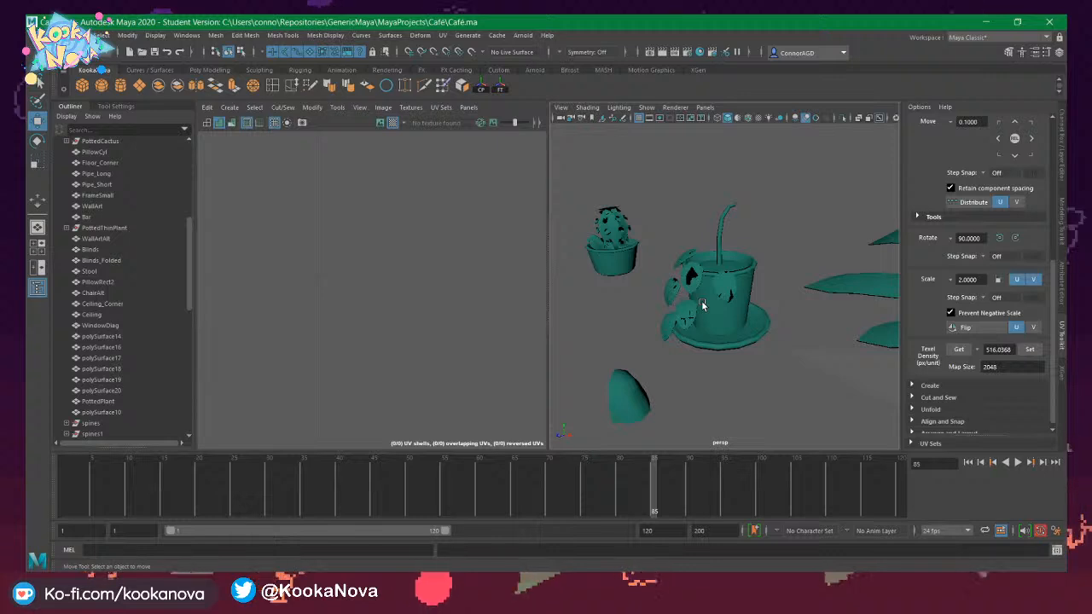
{"action": "left_click_drag", "start_coordinate": [665, 233], "coordinate": [760, 255], "text": "alt"}
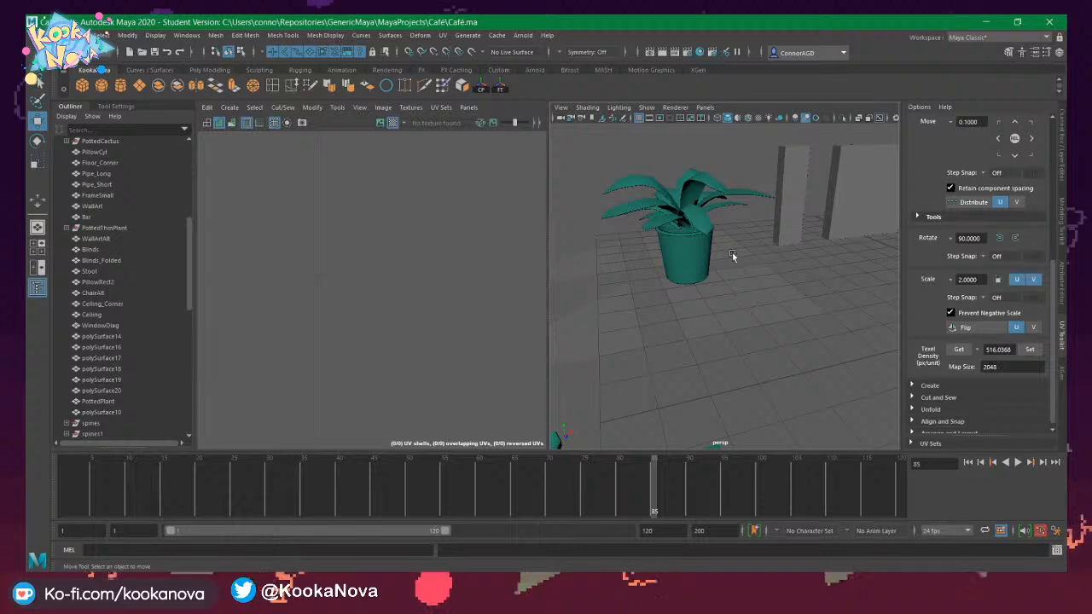
{"action": "left_click_drag", "start_coordinate": [732, 254], "coordinate": [756, 307], "text": "alt"}
{"action": "right_click_drag", "start_coordinate": [756, 307], "coordinate": [690, 286], "text": "alt"}
{"action": "left_click_drag", "start_coordinate": [689, 285], "coordinate": [672, 285], "text": "alt"}
{"action": "middle_click_drag", "start_coordinate": [672, 285], "coordinate": [821, 292], "text": "alt"}
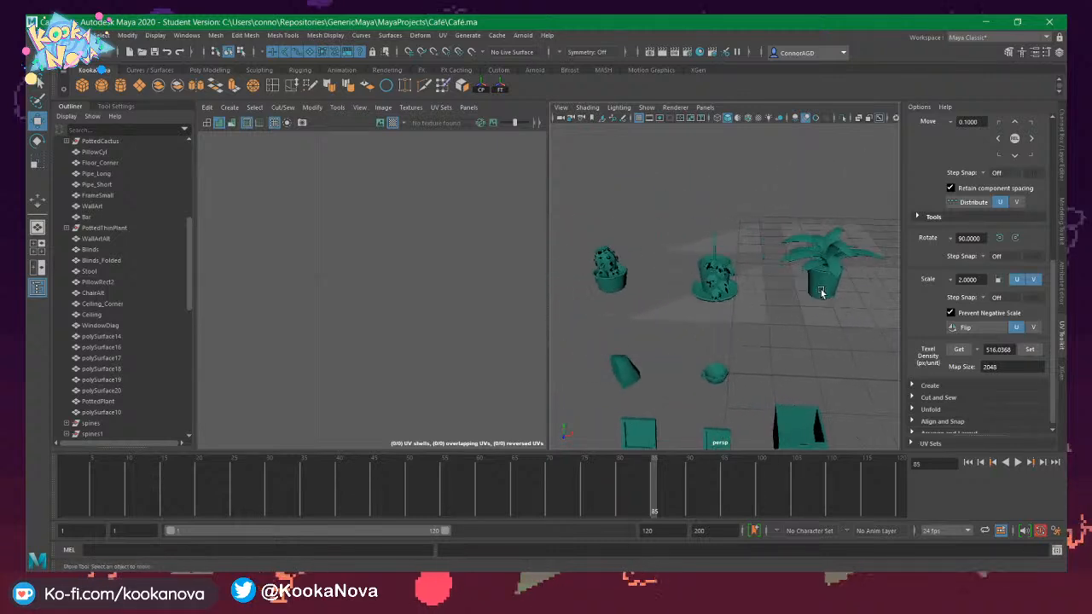
{"action": "left_click_drag", "start_coordinate": [714, 290], "coordinate": [726, 291], "text": "alt"}
{"action": "right_click_drag", "start_coordinate": [726, 290], "coordinate": [863, 319], "text": "alt"}
{"action": "left_click_drag", "start_coordinate": [700, 275], "coordinate": [796, 284], "text": "alt"}
{"action": "key", "text": "f"}
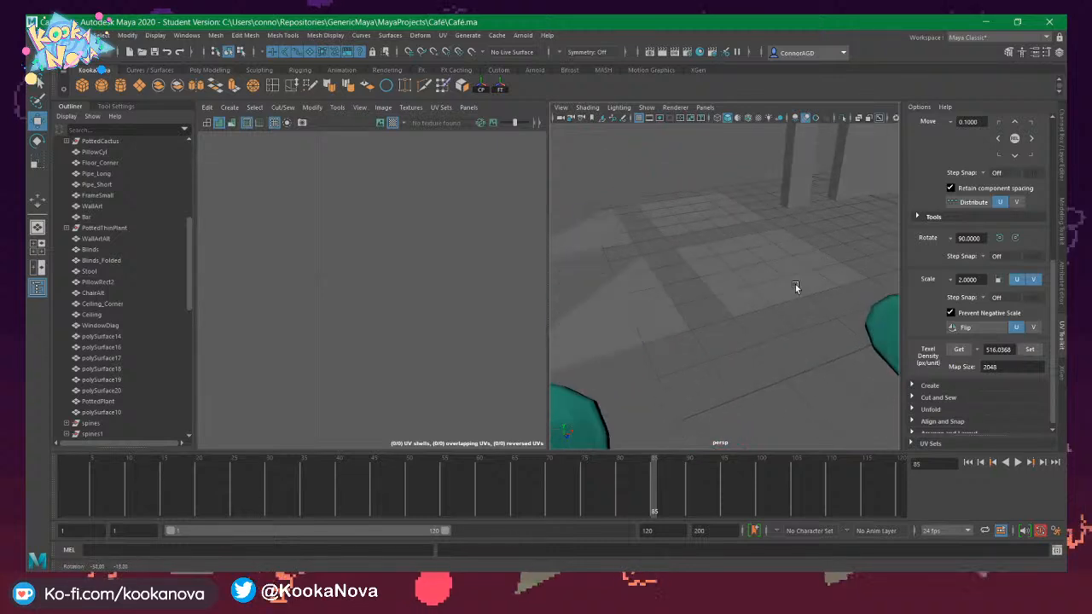
{"action": "right_click_drag", "start_coordinate": [796, 284], "coordinate": [620, 289], "text": "alt"}
{"action": "left_click_drag", "start_coordinate": [621, 289], "coordinate": [699, 277], "text": "alt"}
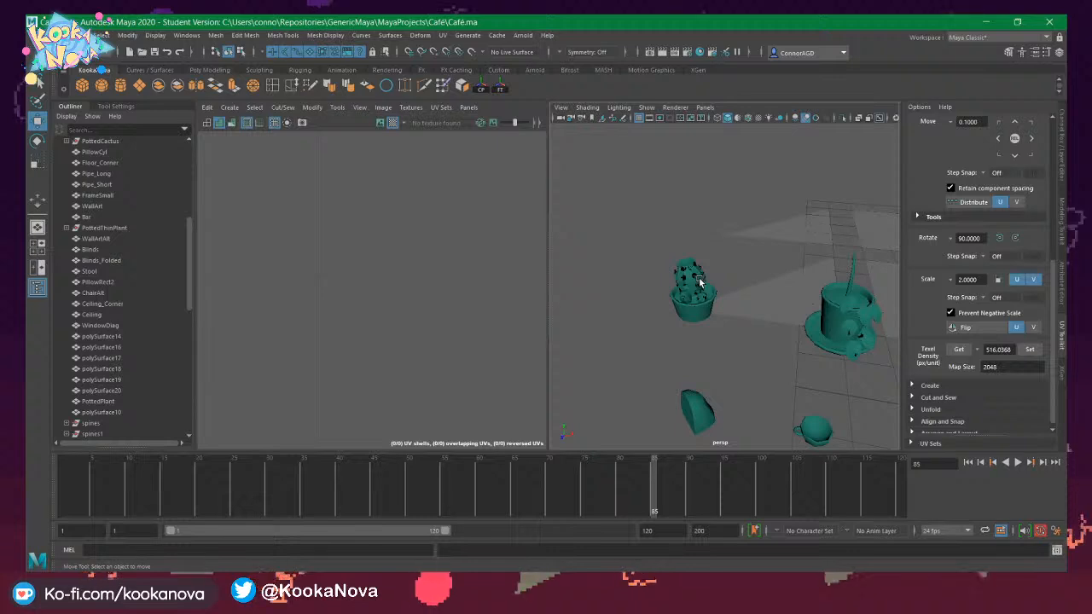
Inspect the trailing plant's pot and saucer up close, and compare them with the combined potted cactus.
{"action": "left_click_drag", "start_coordinate": [692, 237], "coordinate": [734, 305], "text": "alt"}
{"action": "left_click", "coordinate": [812, 286]}
{"action": "key", "text": "f"}
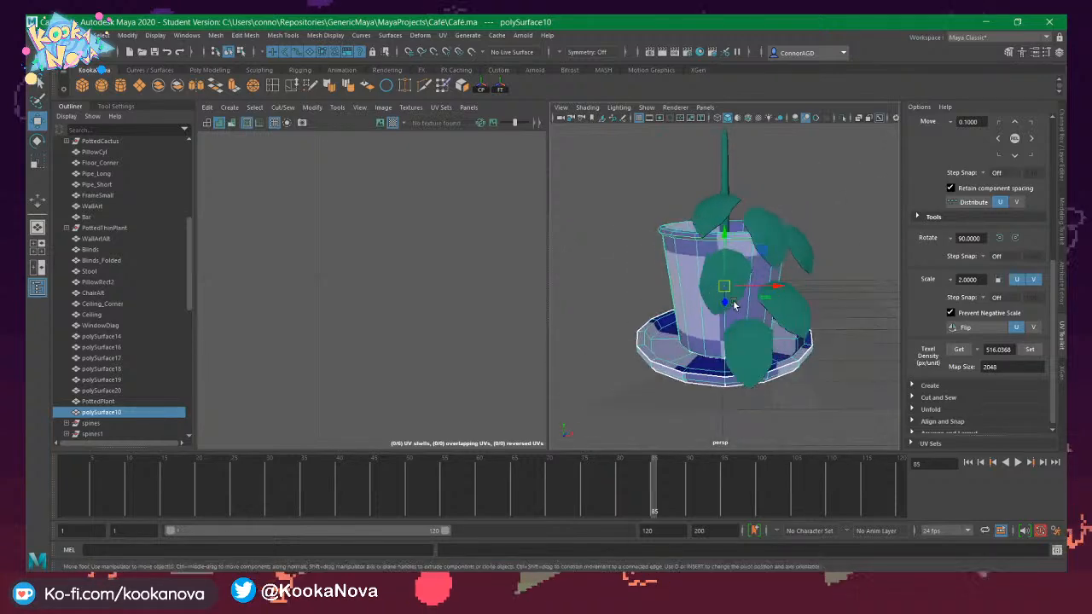
{"action": "middle_click_drag", "start_coordinate": [734, 304], "coordinate": [887, 304], "text": "alt"}
{"action": "right_click_drag", "start_coordinate": [775, 302], "coordinate": [672, 283], "text": "alt"}
{"action": "middle_click_drag", "start_coordinate": [672, 284], "coordinate": [730, 273], "text": "alt"}
{"action": "left_click", "coordinate": [669, 283]}
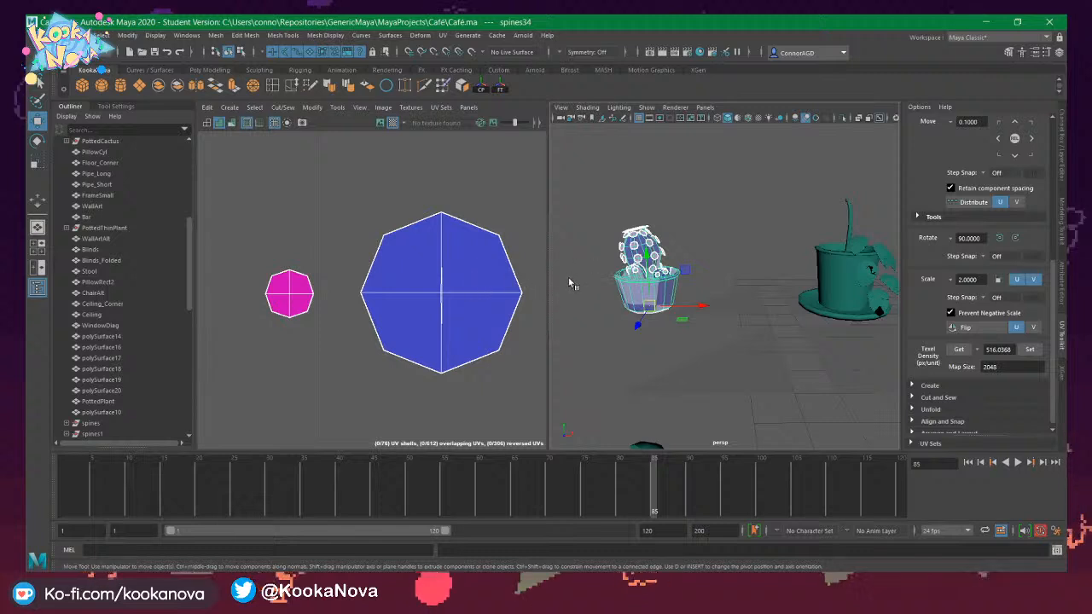
{"action": "mouse_move", "coordinate": [663, 295]}
{"action": "left_mouse_down", "text": "alt"}
{"action": "mouse_move", "coordinate": [654, 311]}
{"action": "mouse_move", "coordinate": [667, 313]}
{"action": "left_mouse_up", "text": "alt"}
{"action": "right_click_drag", "start_coordinate": [668, 312], "coordinate": [768, 325], "text": "alt"}
{"action": "middle_click_drag", "start_coordinate": [640, 310], "coordinate": [739, 310], "text": "alt"}
{"action": "mouse_move", "coordinate": [739, 310]}
{"action": "left_mouse_down", "text": "alt"}
{"action": "mouse_move", "coordinate": [768, 301]}
{"action": "mouse_move", "coordinate": [755, 317]}
{"action": "mouse_move", "coordinate": [739, 297]}
{"action": "left_mouse_up", "text": "alt"}
{"action": "middle_click_drag", "start_coordinate": [751, 296], "coordinate": [693, 292], "text": "alt"}
{"action": "right_click_drag", "start_coordinate": [713, 293], "coordinate": [686, 293], "text": "alt"}
{"action": "left_click_drag", "start_coordinate": [686, 293], "coordinate": [684, 293], "text": "alt"}
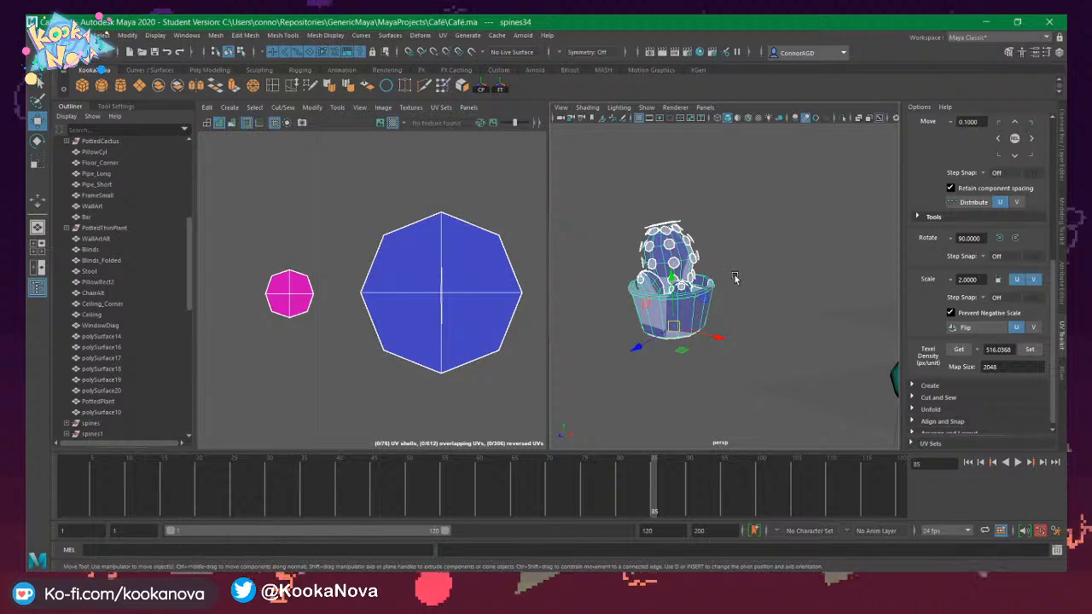
Look over the cactus from other sides and inspect the large leafy potted plant from near and far.
{"action": "key", "text": "space"}
{"action": "key", "text": "space"}
{"action": "left_click_drag", "start_coordinate": [661, 277], "coordinate": [768, 273], "text": "alt"}
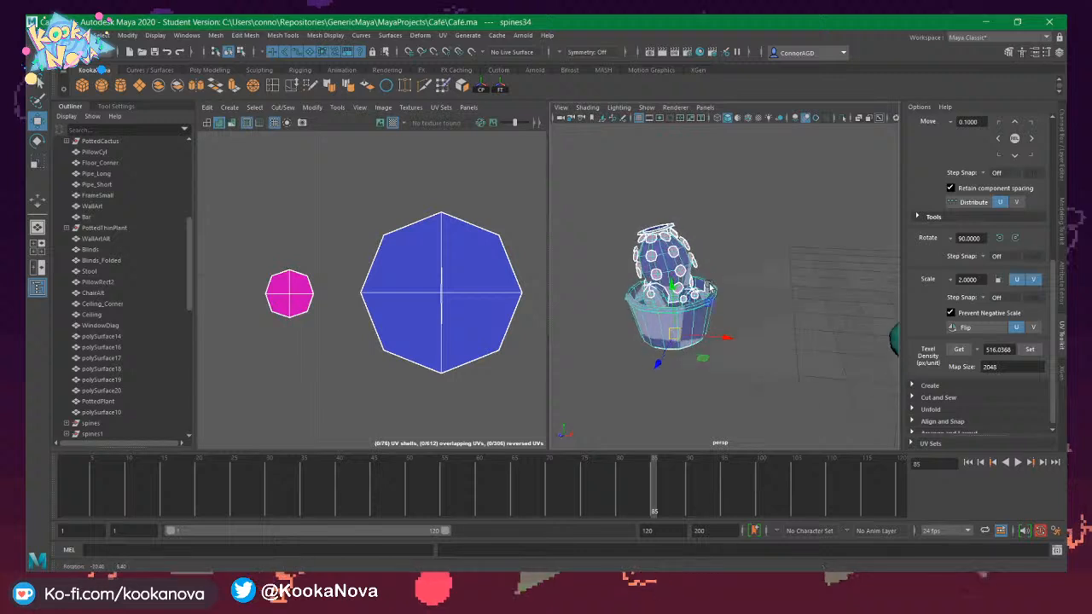
{"action": "middle_click_drag", "start_coordinate": [785, 271], "coordinate": [617, 254], "text": "alt"}
{"action": "left_click_drag", "start_coordinate": [721, 266], "coordinate": [777, 268], "text": "alt"}
{"action": "middle_click_drag", "start_coordinate": [777, 266], "coordinate": [721, 263], "text": "alt"}
{"action": "left_click_drag", "start_coordinate": [721, 263], "coordinate": [733, 251], "text": "alt"}
{"action": "left_click", "coordinate": [743, 274]}
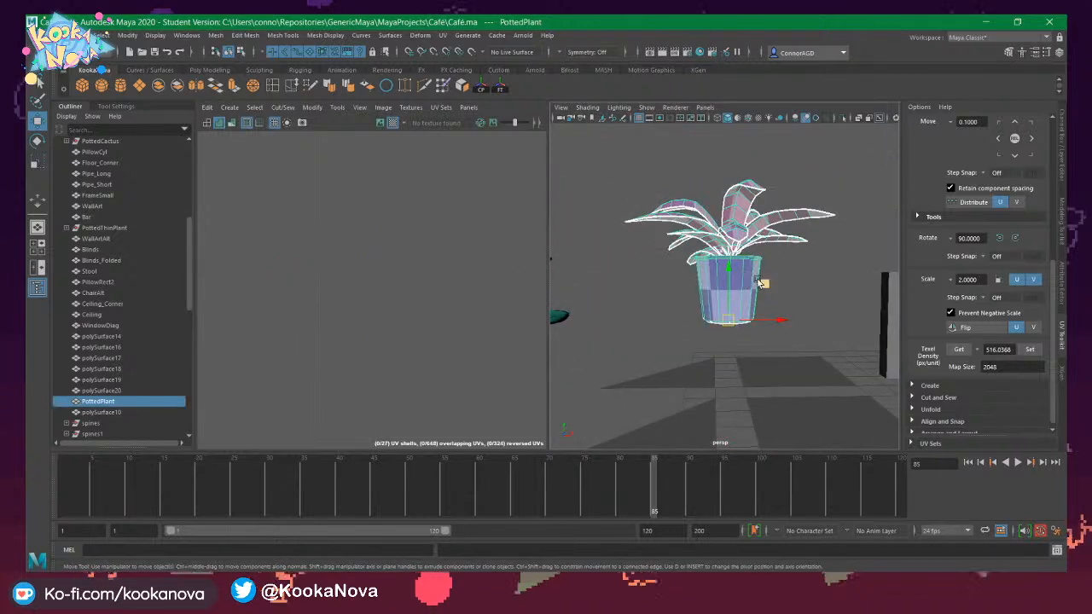
{"action": "left_click_drag", "start_coordinate": [751, 306], "coordinate": [685, 261], "text": "alt"}
{"action": "right_click_drag", "start_coordinate": [685, 261], "coordinate": [789, 256], "text": "alt"}
{"action": "left_click_drag", "start_coordinate": [671, 264], "coordinate": [694, 269], "text": "alt"}
{"action": "right_click_drag", "start_coordinate": [695, 268], "coordinate": [593, 264], "text": "alt"}
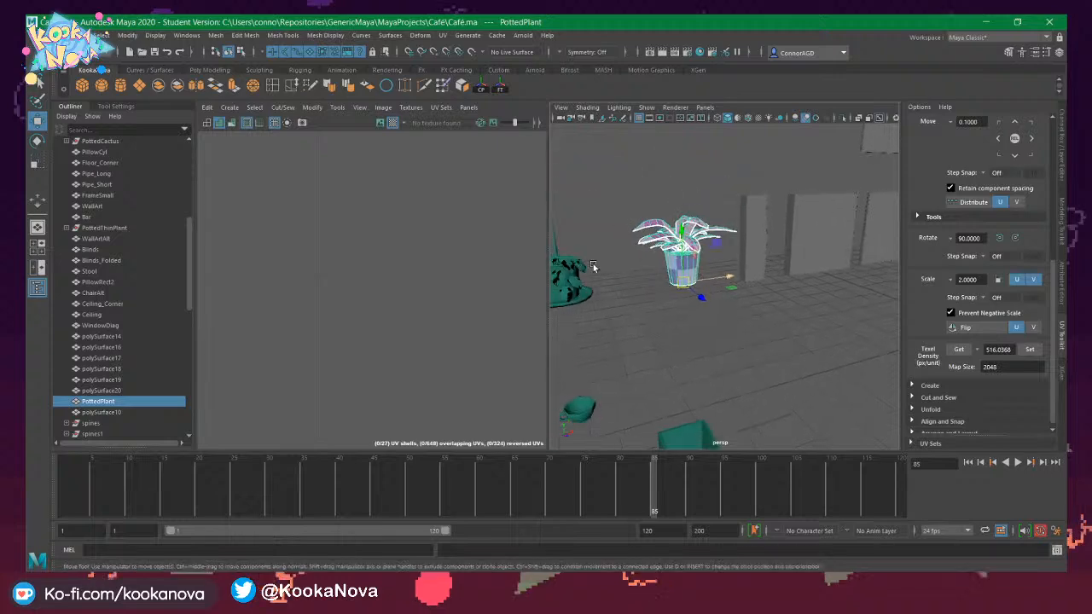
{"action": "left_click_drag", "start_coordinate": [593, 263], "coordinate": [706, 285], "text": "alt"}
Enlarge the perspective view to fill the workspace and save the scene.
{"action": "key", "text": "space"}
{"action": "left_click_drag", "start_coordinate": [597, 284], "coordinate": [613, 274], "text": "alt"}
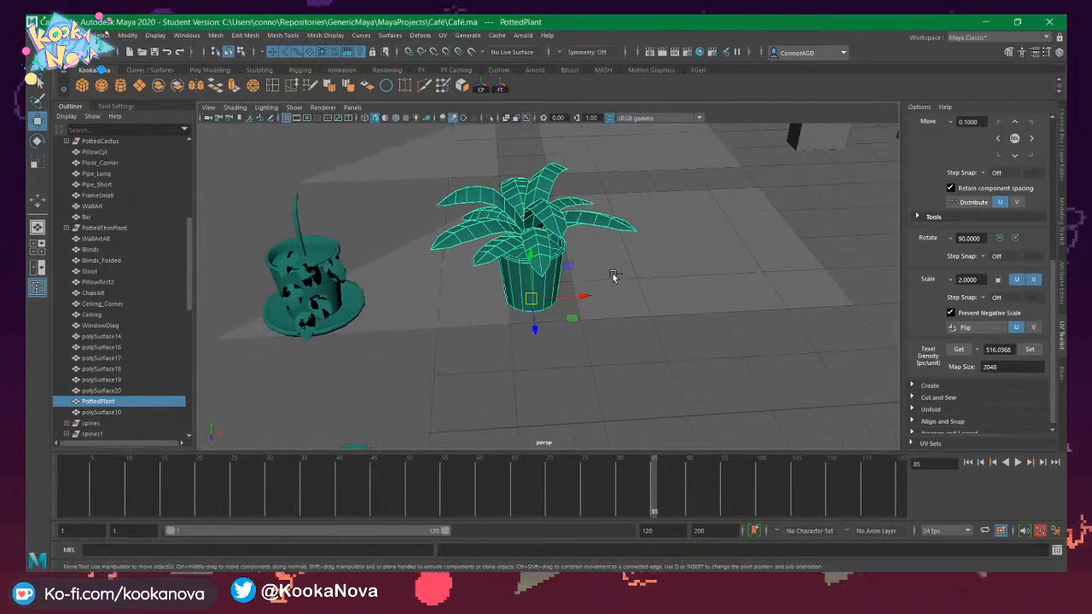
{"action": "key", "text": "ctrl+s"}
{"action": "left_click", "coordinate": [523, 309]}
{"action": "middle_click_drag", "start_coordinate": [441, 314], "coordinate": [653, 299], "text": "alt"}
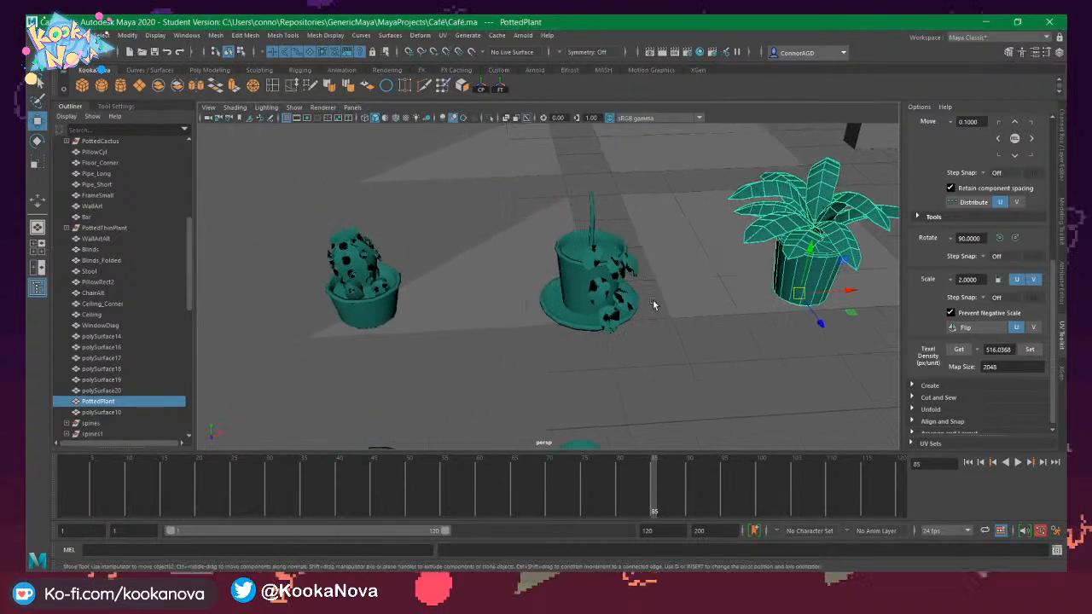
Duplicate the uppermost leaf at the rim of the trailing plant's pot and move the copy lower.
{"action": "left_click", "coordinate": [586, 292]}
{"action": "right_click_drag", "start_coordinate": [585, 292], "coordinate": [798, 329], "text": "alt"}
{"action": "left_click_drag", "start_coordinate": [744, 297], "coordinate": [612, 206], "text": "alt"}
{"action": "key", "text": "e"}
{"action": "left_click_drag", "start_coordinate": [636, 241], "coordinate": [593, 232], "text": "alt"}
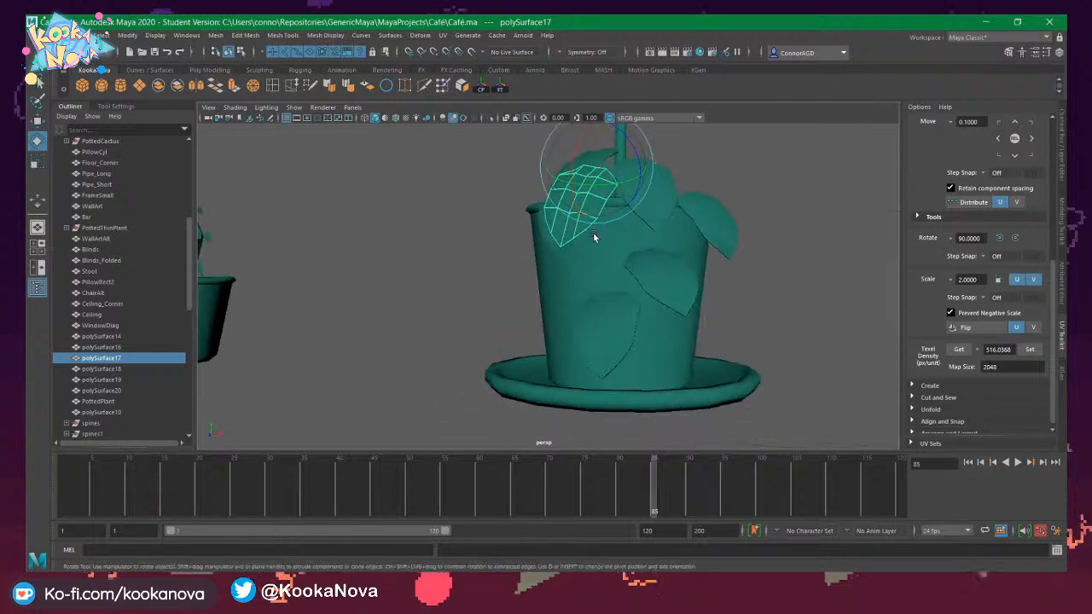
{"action": "key", "text": "w"}
{"action": "key", "text": "ctrl+d"}
{"action": "left_click_drag", "start_coordinate": [598, 149], "coordinate": [597, 203]}
{"action": "left_click_drag", "start_coordinate": [598, 203], "coordinate": [392, 171], "text": "alt"}
Rotate the original rim leaf slightly to change how it hangs over the trailing plant's pot.
{"action": "key", "text": "e"}
{"action": "key", "text": "w"}
{"action": "left_click", "coordinate": [434, 183]}
{"action": "key", "text": "e"}
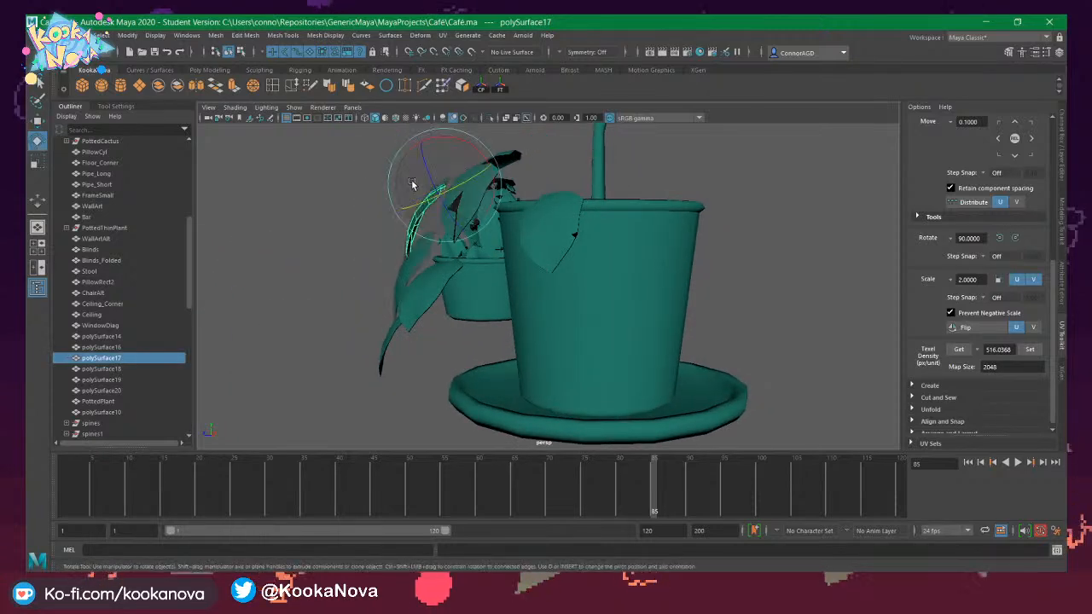
{"action": "left_click_drag", "start_coordinate": [456, 142], "coordinate": [473, 151]}
{"action": "left_click_drag", "start_coordinate": [463, 164], "coordinate": [646, 289], "text": "alt"}
Move the duplicated leaf outward from the pot so it hangs below the other outer trailing leaves.
{"action": "key", "text": "w"}
{"action": "key", "text": "e"}
{"action": "key", "text": "w"}
{"action": "left_click", "coordinate": [627, 306]}
{"action": "left_click_drag", "start_coordinate": [617, 225], "coordinate": [534, 223]}
{"action": "left_click_drag", "start_coordinate": [461, 254], "coordinate": [455, 259]}
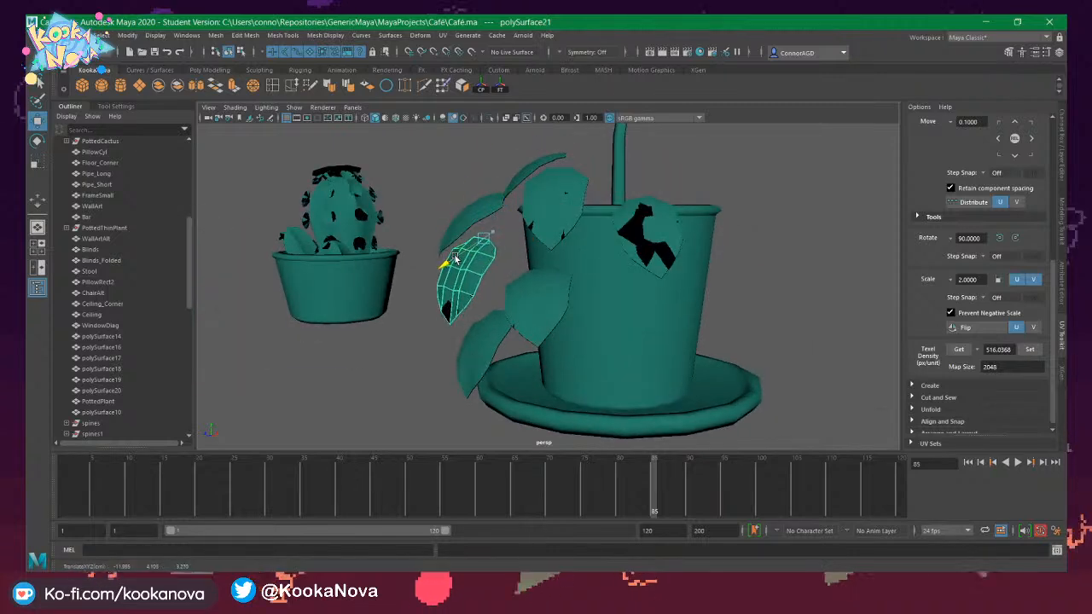
{"action": "left_click_drag", "start_coordinate": [469, 199], "coordinate": [466, 193]}
Raise the lowest outer leaf of the trailing plant and shift it slightly outward.
{"action": "left_click", "coordinate": [493, 326]}
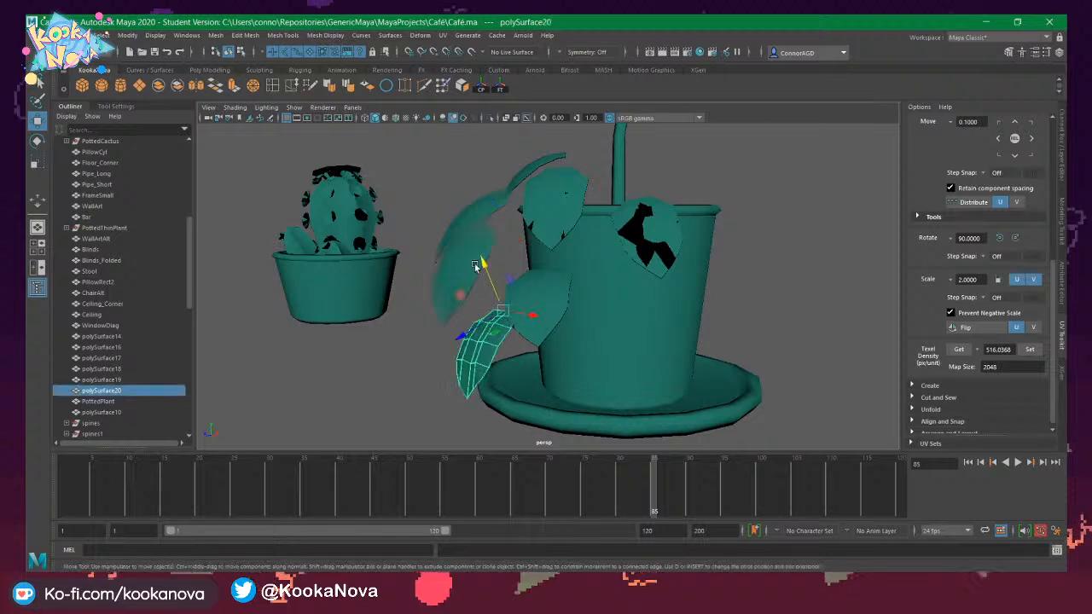
{"action": "mouse_move", "coordinate": [478, 264]}
{"action": "left_mouse_down"}
{"action": "mouse_move", "coordinate": [451, 229]}
{"action": "mouse_move", "coordinate": [475, 248]}
{"action": "left_mouse_up"}
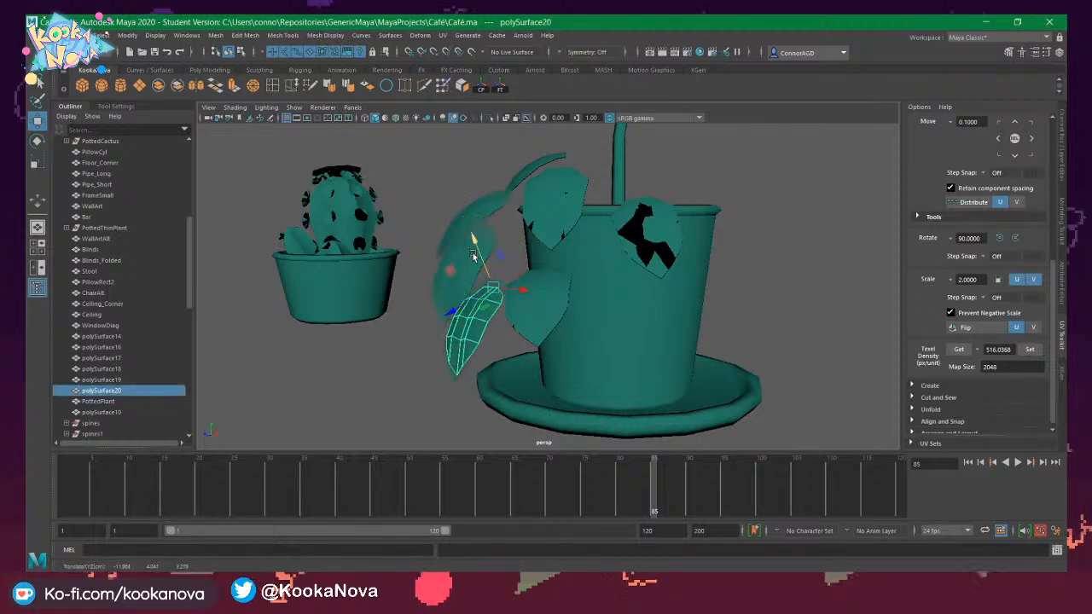
{"action": "left_click_drag", "start_coordinate": [455, 317], "coordinate": [439, 324]}
{"action": "left_click_drag", "start_coordinate": [440, 325], "coordinate": [525, 326], "text": "alt"}
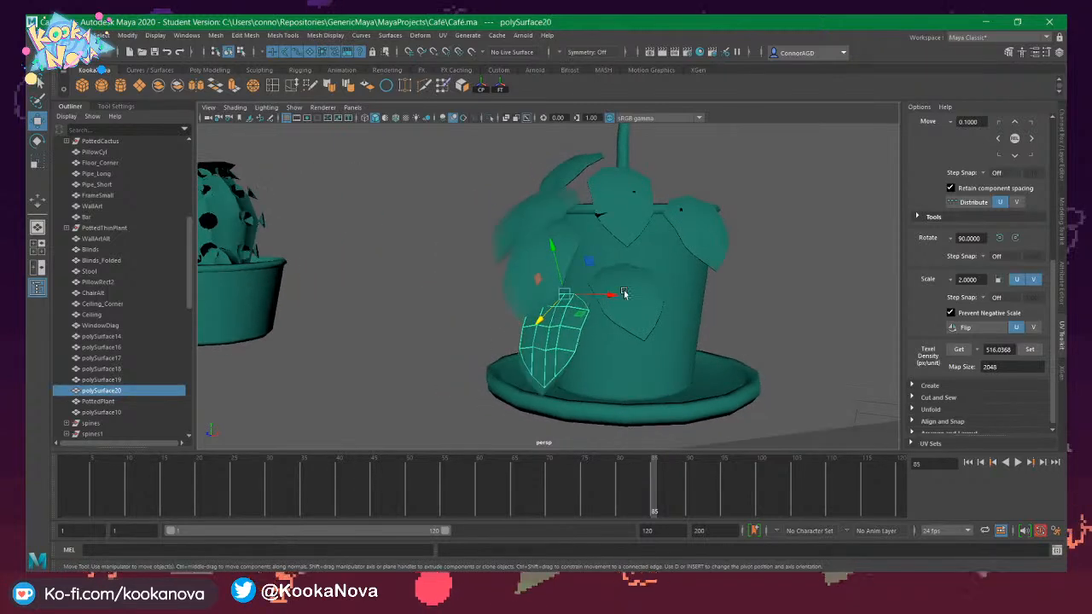
Raise the lower leaf on the front of the trailing plant's pot towards the leaf above it.
{"action": "left_click", "coordinate": [627, 296]}
{"action": "mouse_move", "coordinate": [633, 296]}
{"action": "left_mouse_down", "text": "alt"}
{"action": "mouse_move", "coordinate": [645, 319]}
{"action": "mouse_move", "coordinate": [650, 308]}
{"action": "left_mouse_up", "text": "alt"}
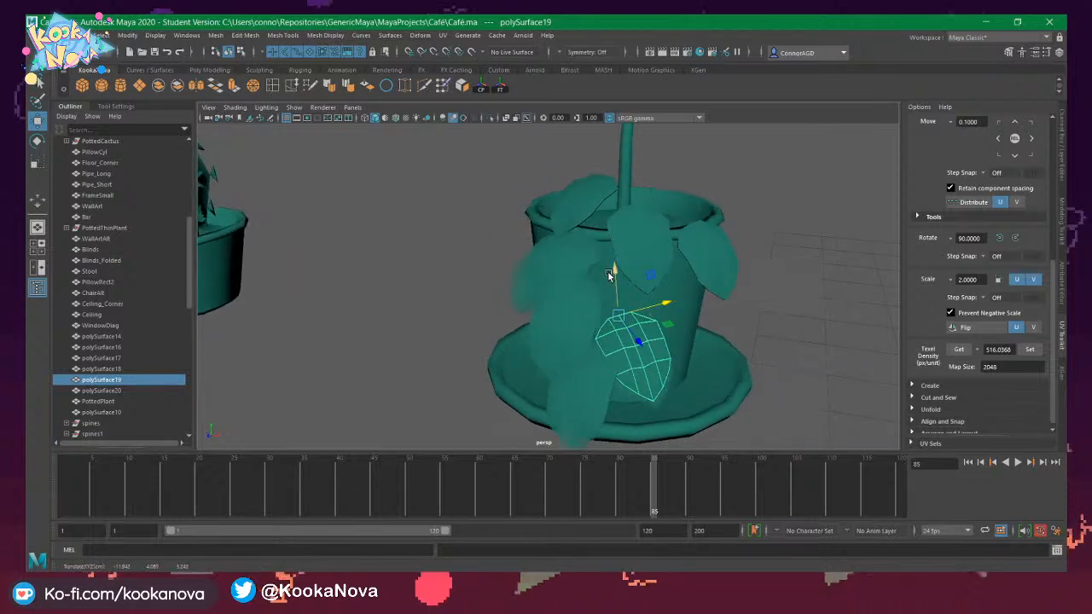
{"action": "left_click_drag", "start_coordinate": [614, 274], "coordinate": [614, 262]}
{"action": "left_click_drag", "start_coordinate": [624, 310], "coordinate": [618, 273], "text": "alt"}
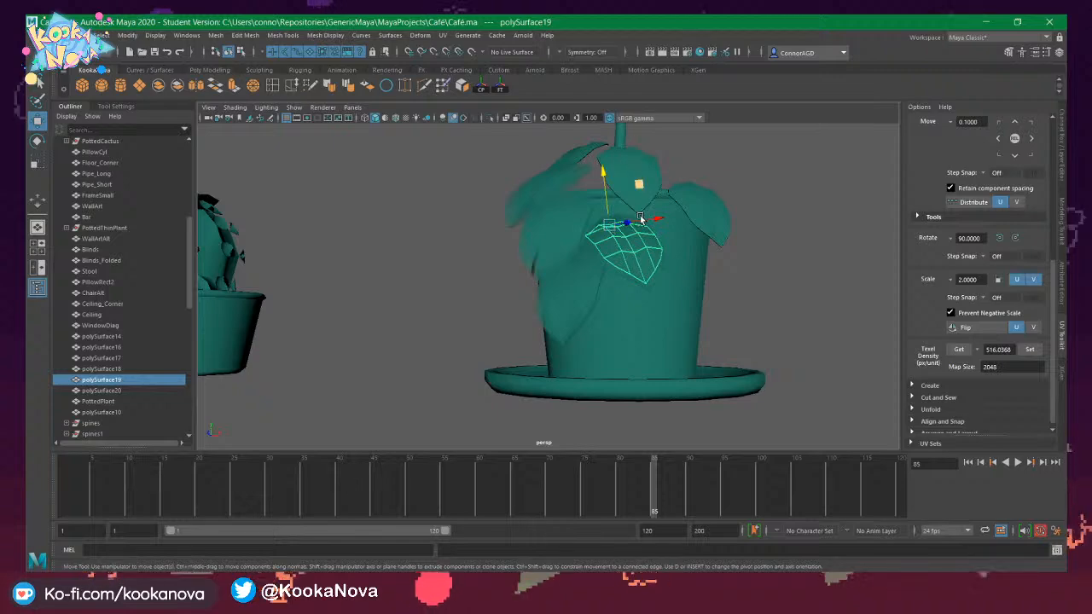
Duplicate the lower front leaf and position the copy among the trailing leaves, then select the earlier leaf copy for rotation.
{"action": "key", "text": "f"}
{"action": "mouse_move", "coordinate": [601, 251]}
{"action": "left_mouse_down", "text": "alt"}
{"action": "mouse_move", "coordinate": [424, 304]}
{"action": "mouse_move", "coordinate": [478, 292]}
{"action": "mouse_move", "coordinate": [580, 236]}
{"action": "mouse_move", "coordinate": [566, 254]}
{"action": "mouse_move", "coordinate": [581, 241]}
{"action": "mouse_move", "coordinate": [554, 210]}
{"action": "mouse_move", "coordinate": [586, 245]}
{"action": "left_mouse_up", "text": "alt"}
{"action": "key", "text": "ctrl+d"}
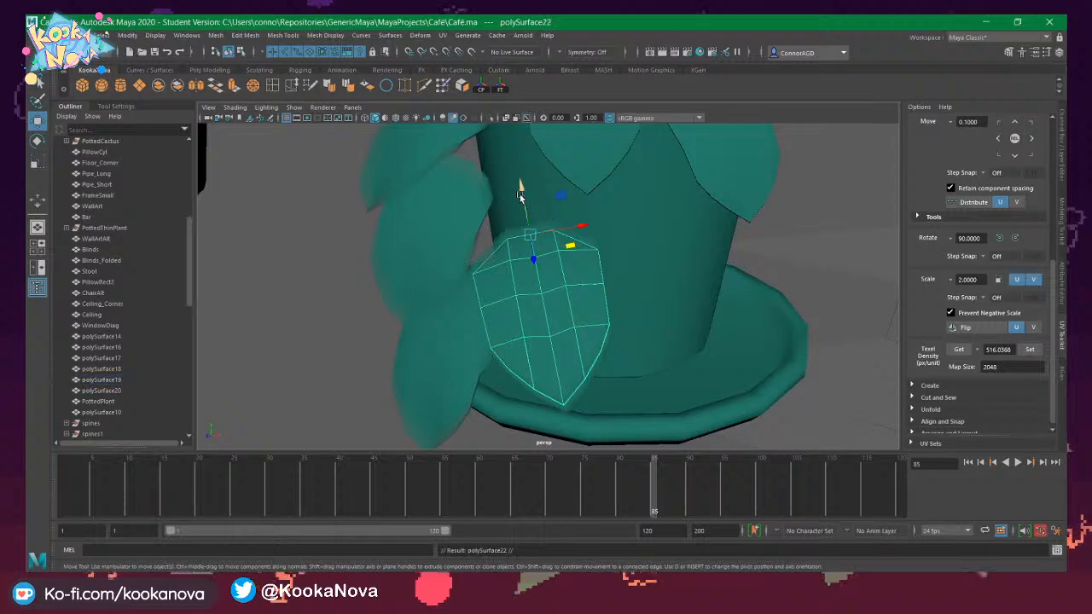
{"action": "left_click_drag", "start_coordinate": [520, 192], "coordinate": [651, 159]}
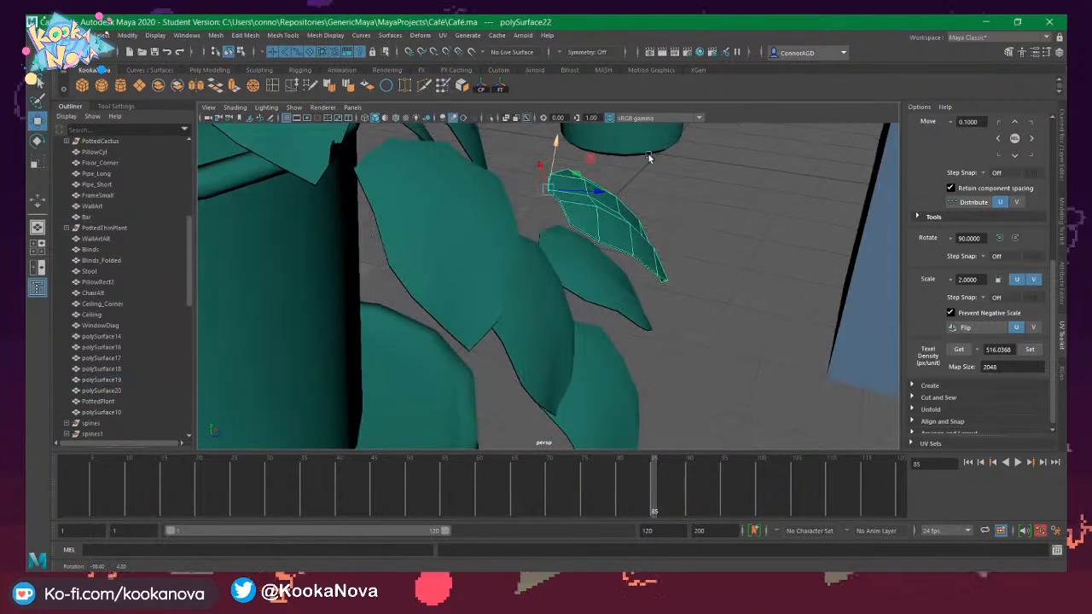
{"action": "left_click_drag", "start_coordinate": [595, 193], "coordinate": [531, 161]}
{"action": "key", "text": "e"}
{"action": "key", "text": "w"}
{"action": "left_click_drag", "start_coordinate": [527, 160], "coordinate": [498, 228]}
{"action": "scroll", "coordinate": [460, 196], "scroll_direction": "down", "scroll_amount": 5}
{"action": "key", "text": "r"}
{"action": "mouse_move", "coordinate": [499, 228]}
{"action": "left_mouse_down", "text": "alt"}
{"action": "mouse_move", "coordinate": [520, 222]}
{"action": "mouse_move", "coordinate": [480, 243]}
{"action": "mouse_move", "coordinate": [495, 247]}
{"action": "mouse_move", "coordinate": [461, 231]}
{"action": "mouse_move", "coordinate": [504, 227]}
{"action": "left_mouse_up", "text": "alt"}
{"action": "left_click", "coordinate": [498, 264]}
{"action": "key", "text": "e"}
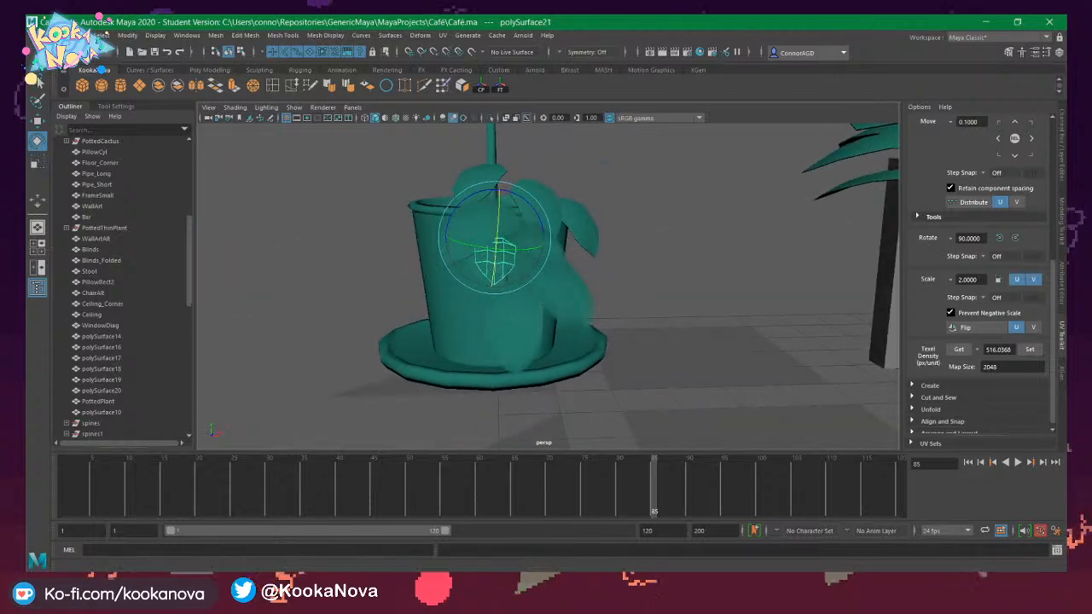
Switch to OBS and raise the desktop audio level to about -13 dB.
{"action": "left_click", "coordinate": [340, 583]}
{"action": "left_click_drag", "start_coordinate": [528, 423], "coordinate": [562, 422]}
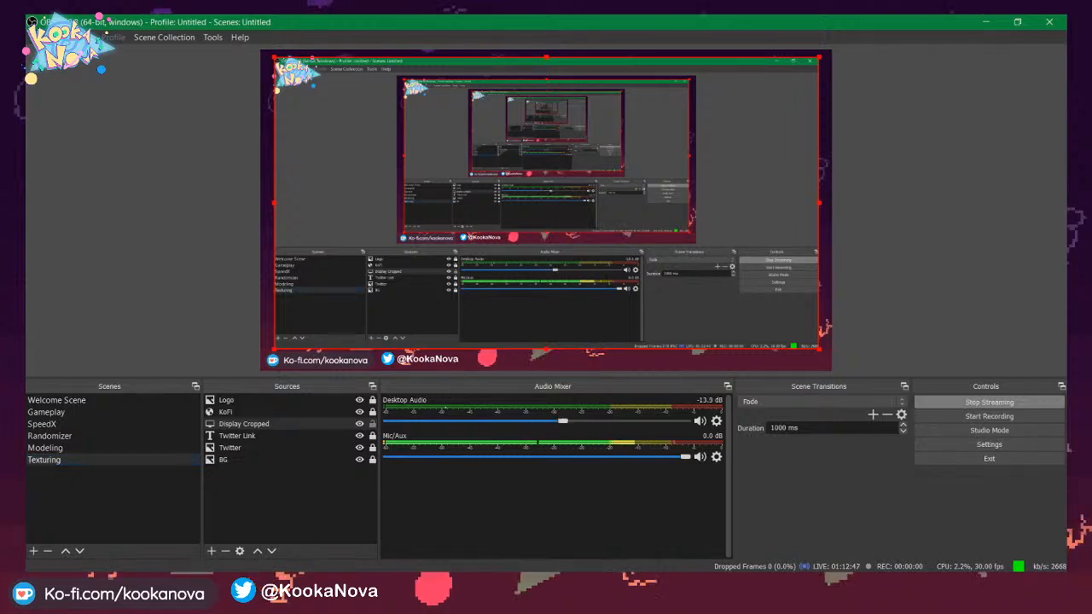
Switch to the YouTube music video in the browser and rewind it to "It's Raining Somewhere Else (Undertale)".
{"action": "left_click", "coordinate": [290, 583]}
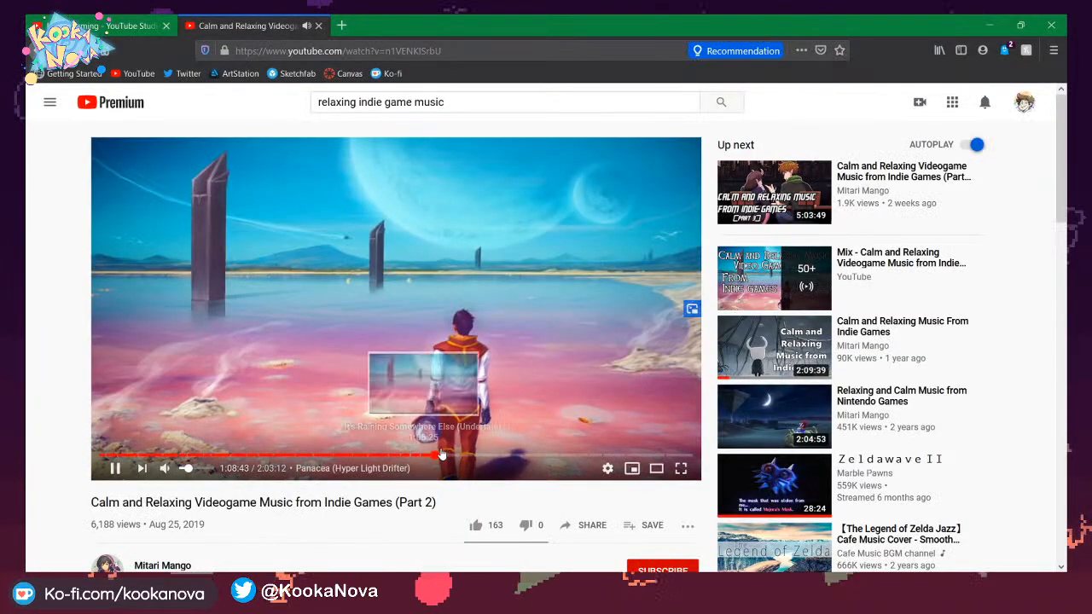
{"action": "left_click", "coordinate": [407, 456]}
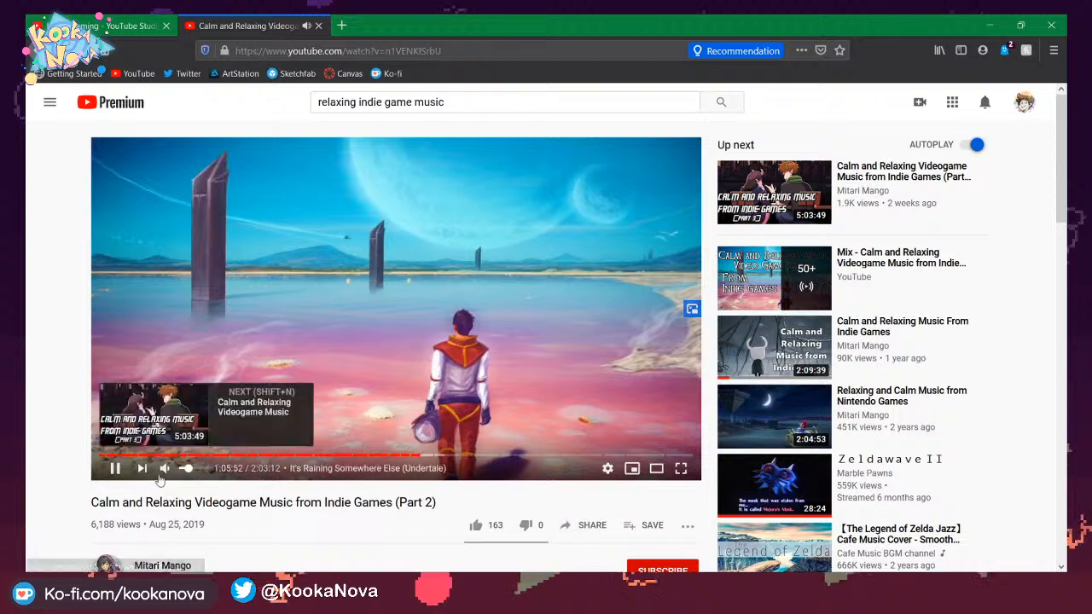
{"action": "mouse_move", "coordinate": [190, 469]}
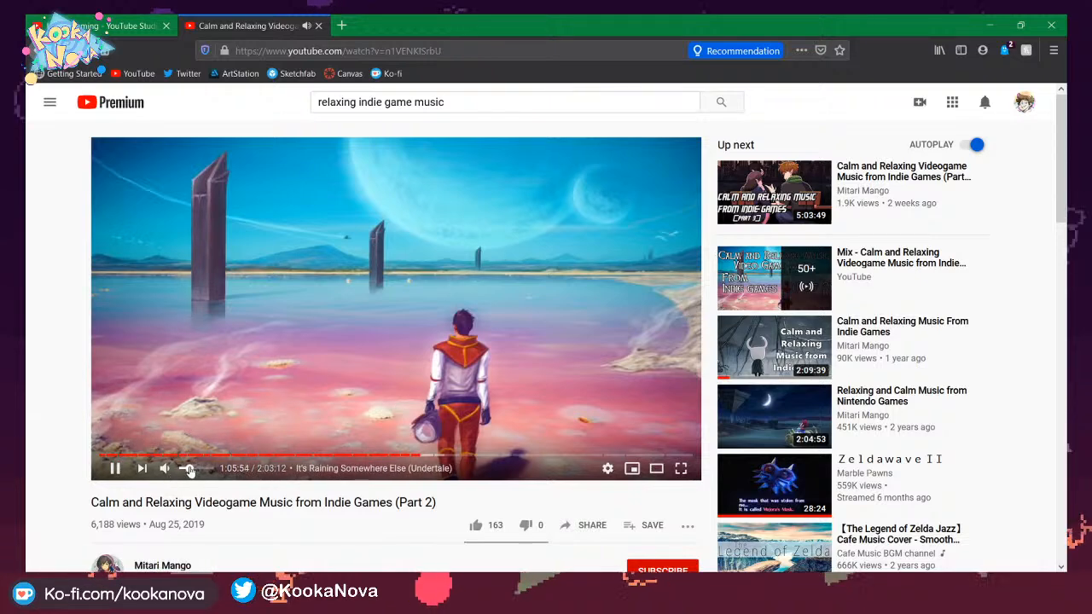
Return to OBS, lower the desktop audio to -14.9 dB, and switch back to the Café scene in Maya.
{"action": "key", "text": "alt+Tab"}
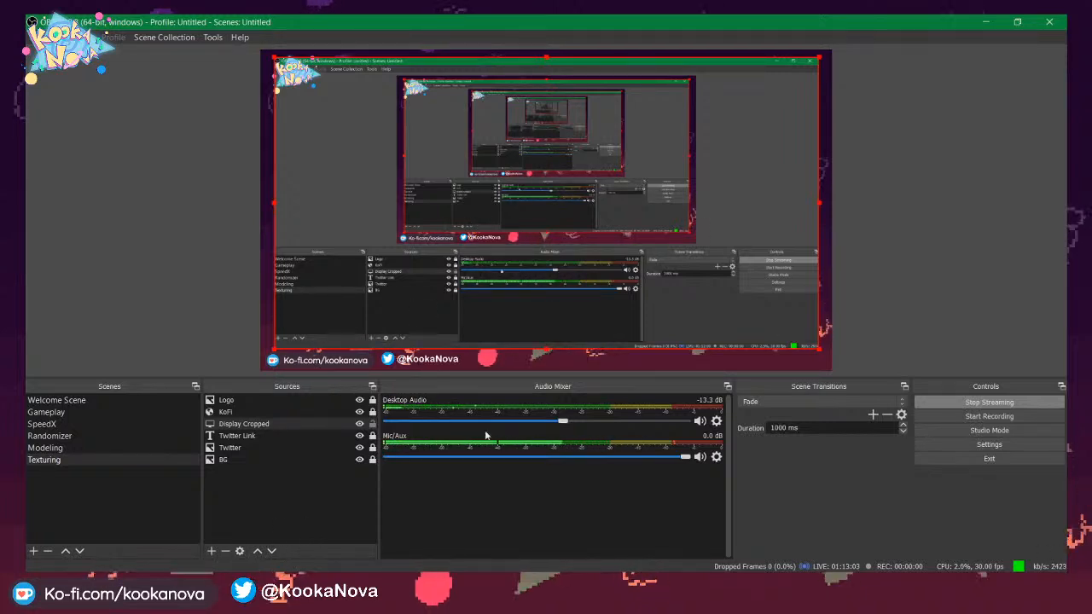
{"action": "left_click_drag", "start_coordinate": [562, 426], "coordinate": [557, 424]}
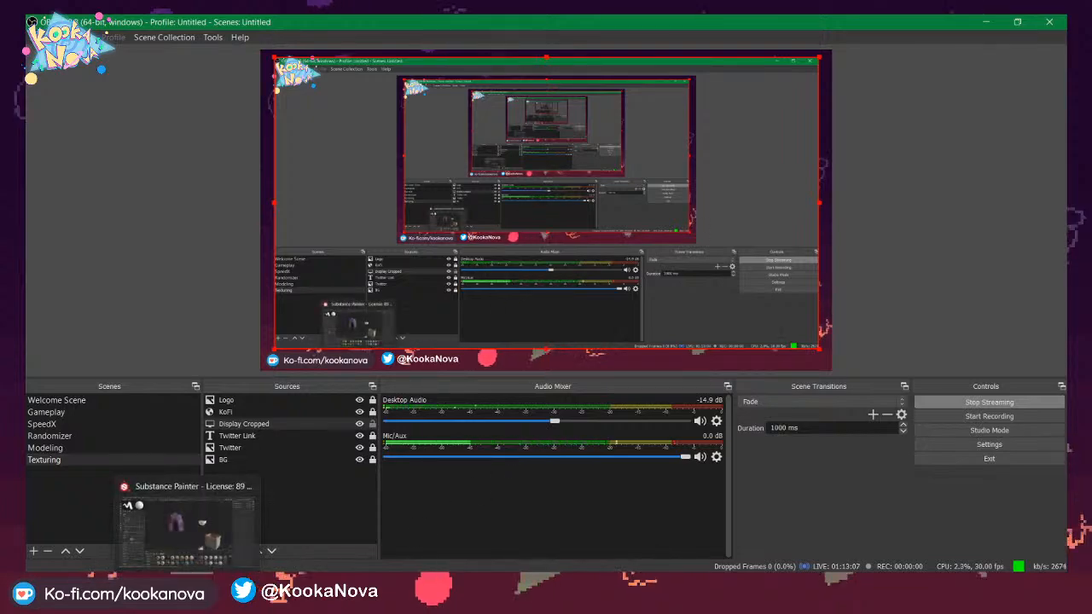
{"action": "left_click", "coordinate": [212, 538]}
{"action": "mouse_move", "coordinate": [279, 597]}
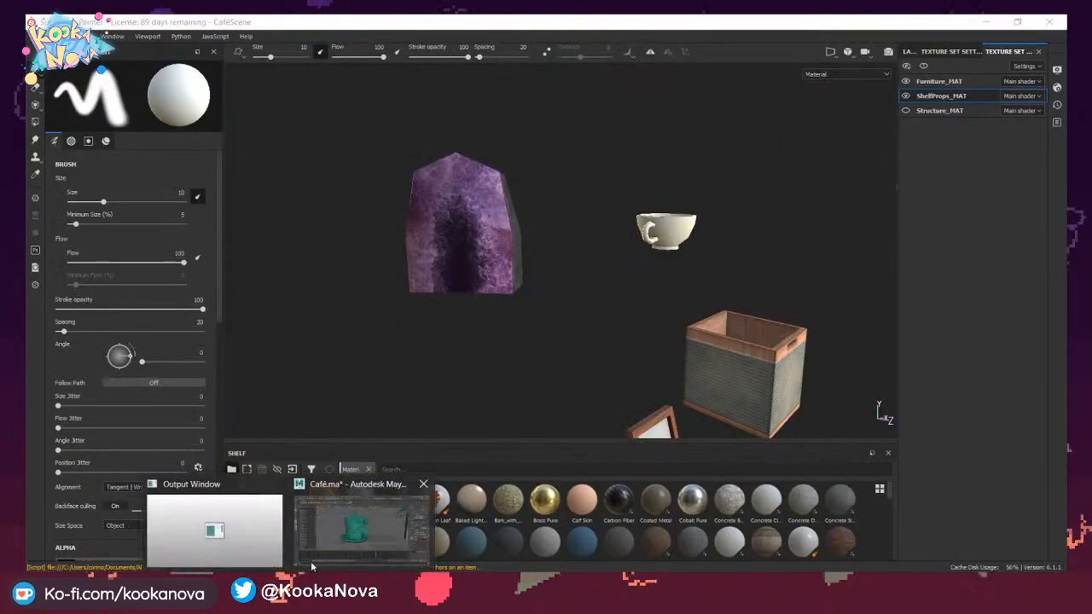
{"action": "left_click", "coordinate": [384, 529]}
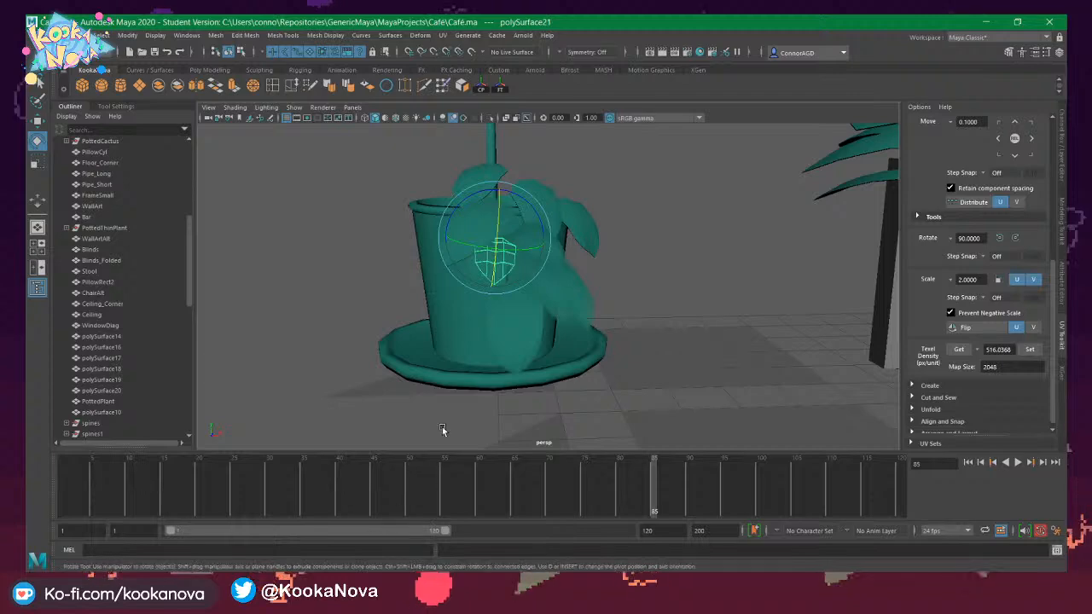
{"action": "left_click", "coordinate": [247, 589]}
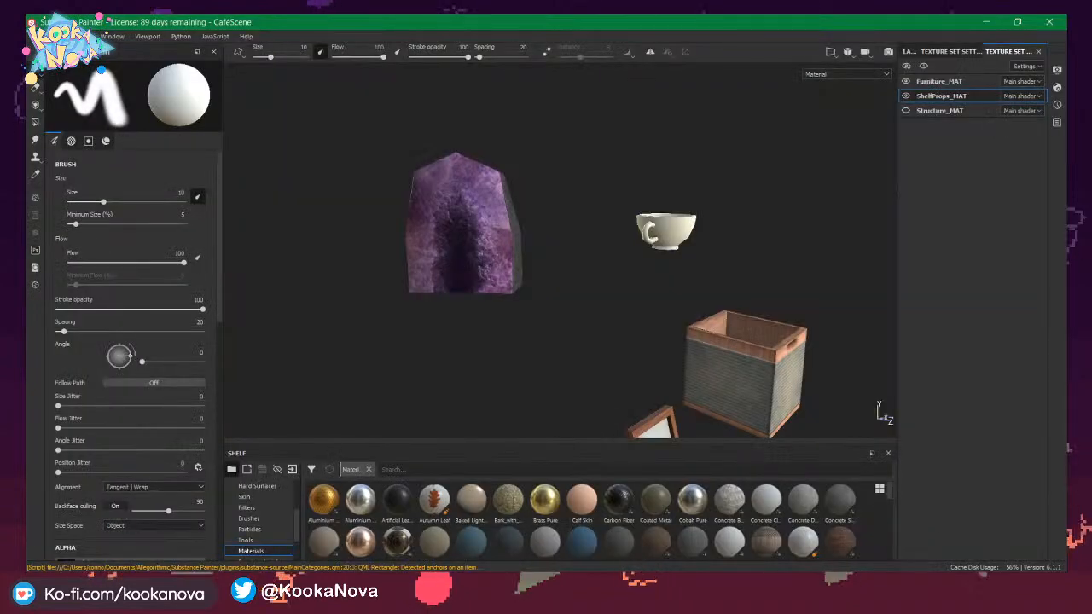
{"action": "left_click", "coordinate": [212, 520]}
{"action": "left_click", "coordinate": [73, 447]}
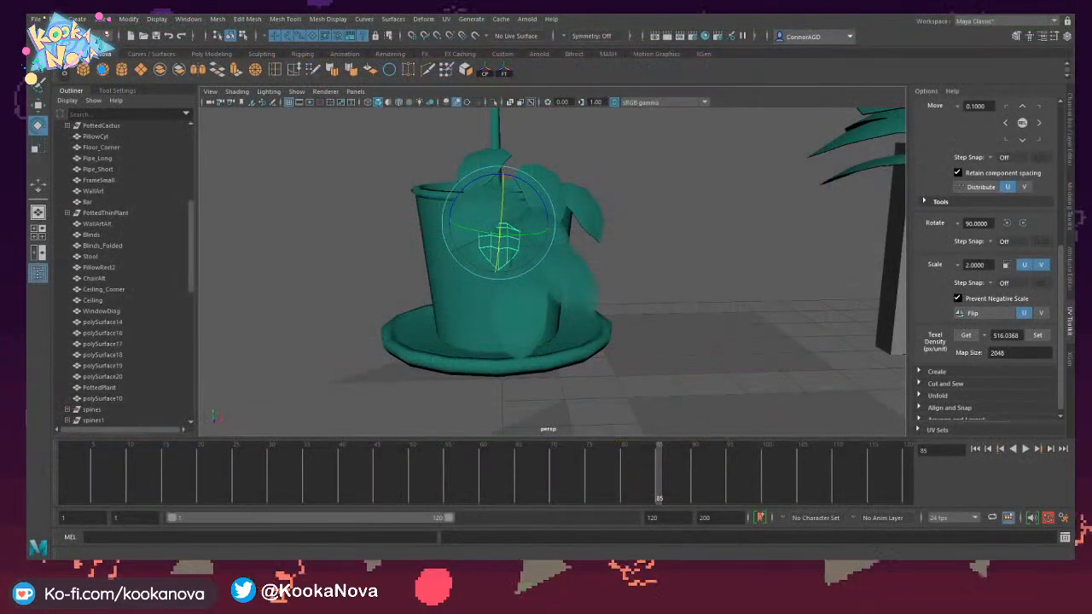
Rotate and reposition the small leaf copy against the front of the pot, below the larger leaves.
{"action": "left_click_drag", "start_coordinate": [585, 263], "coordinate": [546, 246], "text": "alt"}
{"action": "scroll", "coordinate": [555, 270], "scroll_direction": "up", "scroll_amount": 1}
{"action": "scroll", "coordinate": [550, 288], "scroll_direction": "up", "scroll_amount": 5}
{"action": "scroll", "coordinate": [546, 247], "scroll_direction": "down", "scroll_amount": 5}
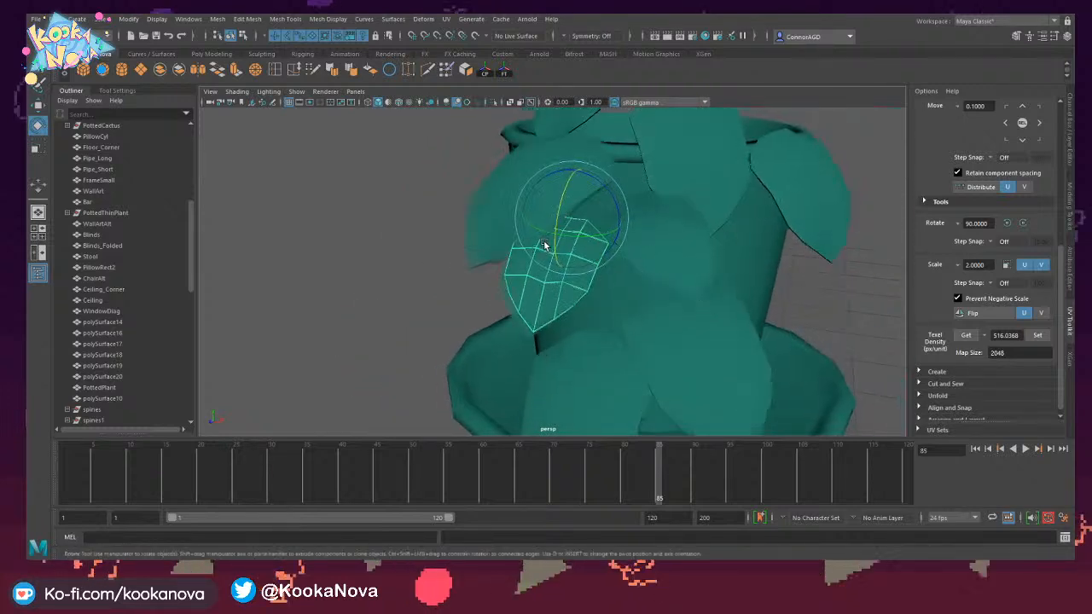
{"action": "key", "text": "w"}
{"action": "left_click_drag", "start_coordinate": [576, 169], "coordinate": [615, 190]}
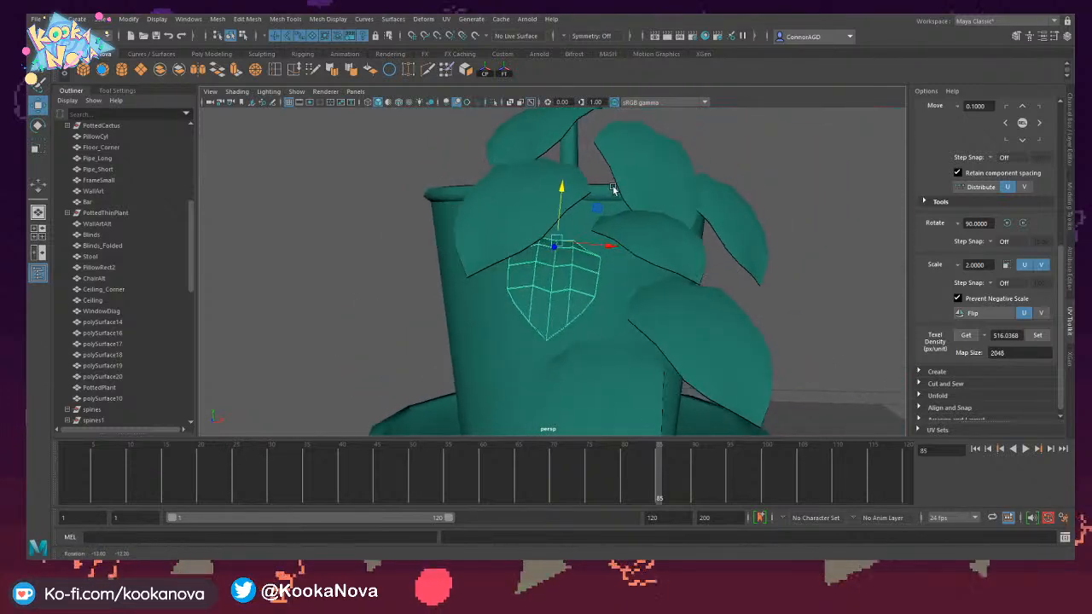
Move leaf polySurface17 down over the pot's rim, tilt it outward, and save the scene.
{"action": "left_click", "coordinate": [541, 207]}
{"action": "left_click_drag", "start_coordinate": [562, 166], "coordinate": [586, 243]}
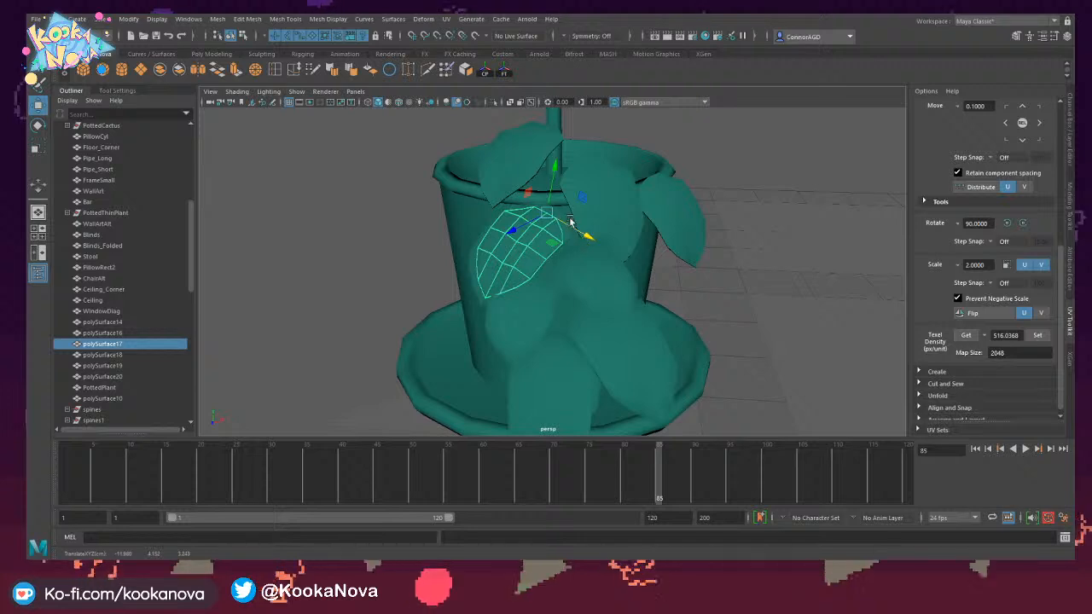
{"action": "key", "text": "e"}
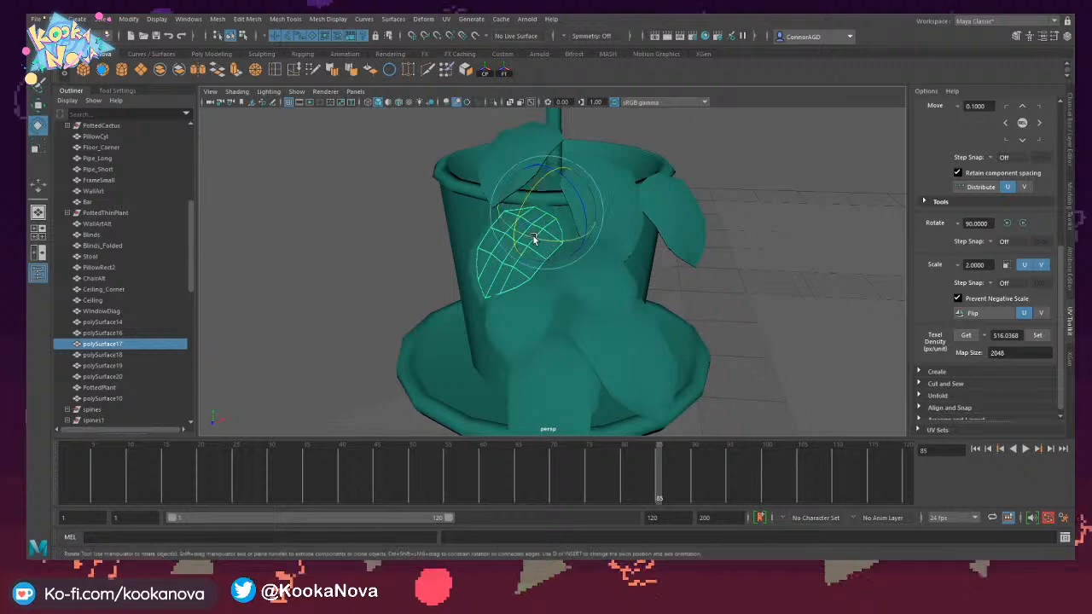
{"action": "left_click_drag", "start_coordinate": [536, 223], "coordinate": [524, 205]}
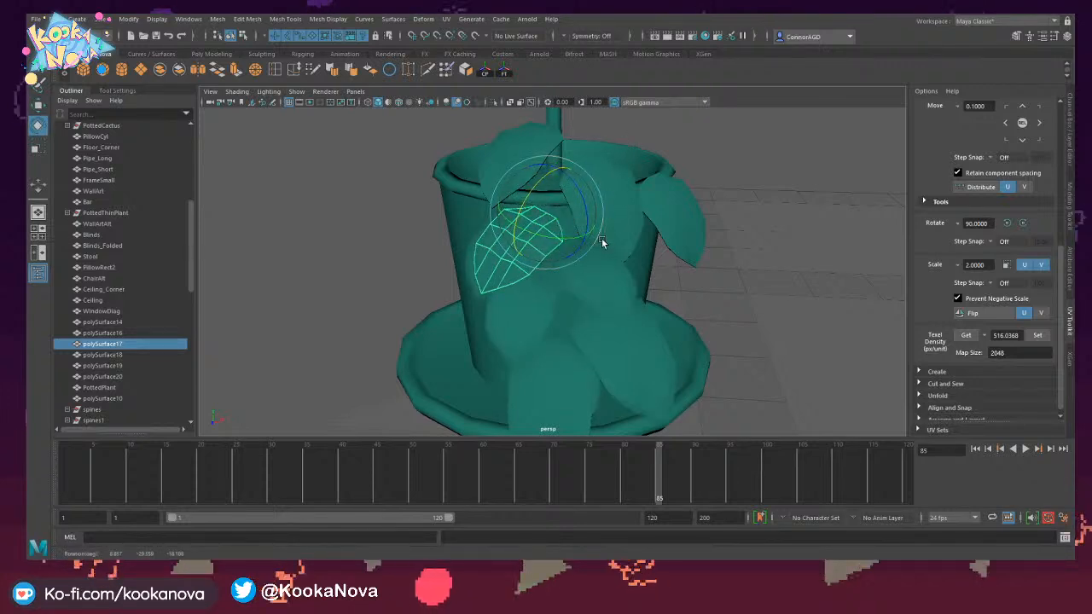
{"action": "left_click_drag", "start_coordinate": [590, 247], "coordinate": [563, 320], "text": "alt"}
{"action": "key", "text": "w"}
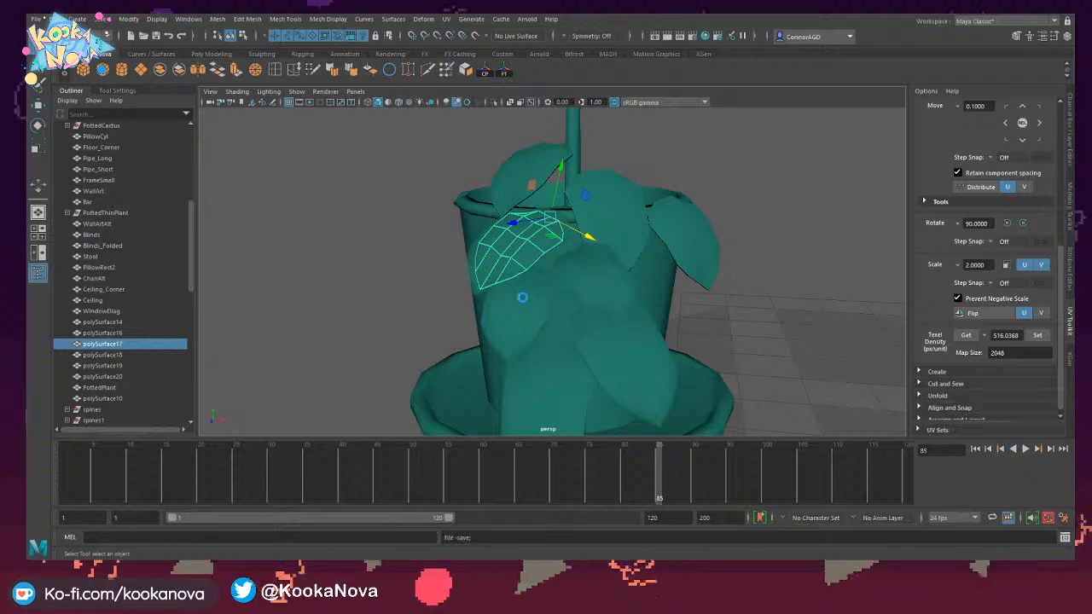
{"action": "left_click_drag", "start_coordinate": [521, 285], "coordinate": [583, 251], "text": "alt"}
Duplicate the four lower trailing leaves together and lower the copies beneath the originals.
{"action": "left_click", "coordinate": [568, 307]}
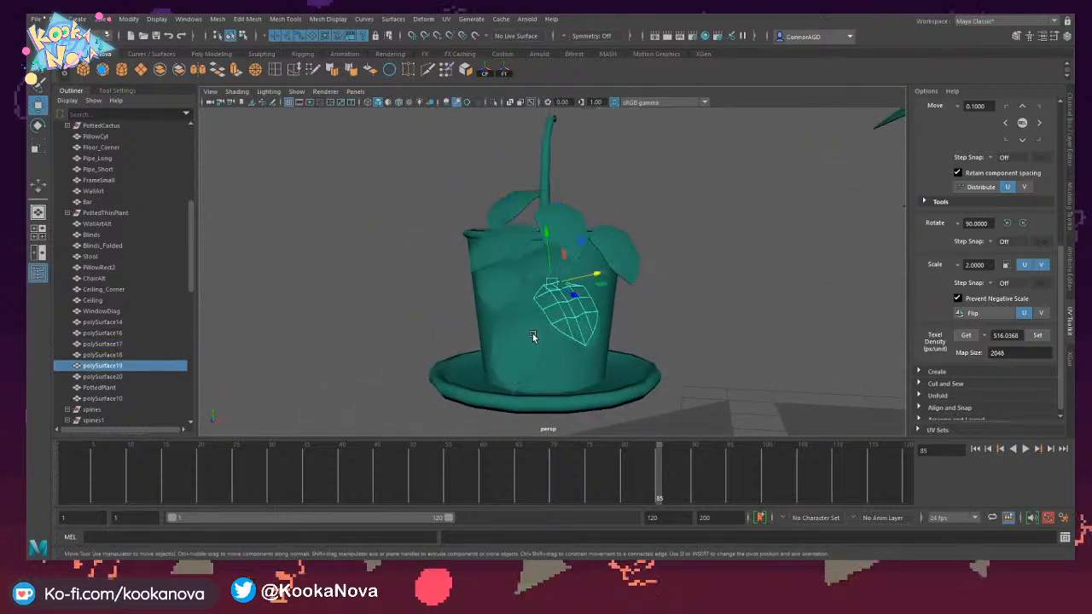
{"action": "left_click", "coordinate": [536, 339], "text": "shift"}
{"action": "left_click_drag", "start_coordinate": [536, 339], "coordinate": [573, 333], "text": "alt"}
{"action": "left_click", "coordinate": [554, 267], "text": "shift"}
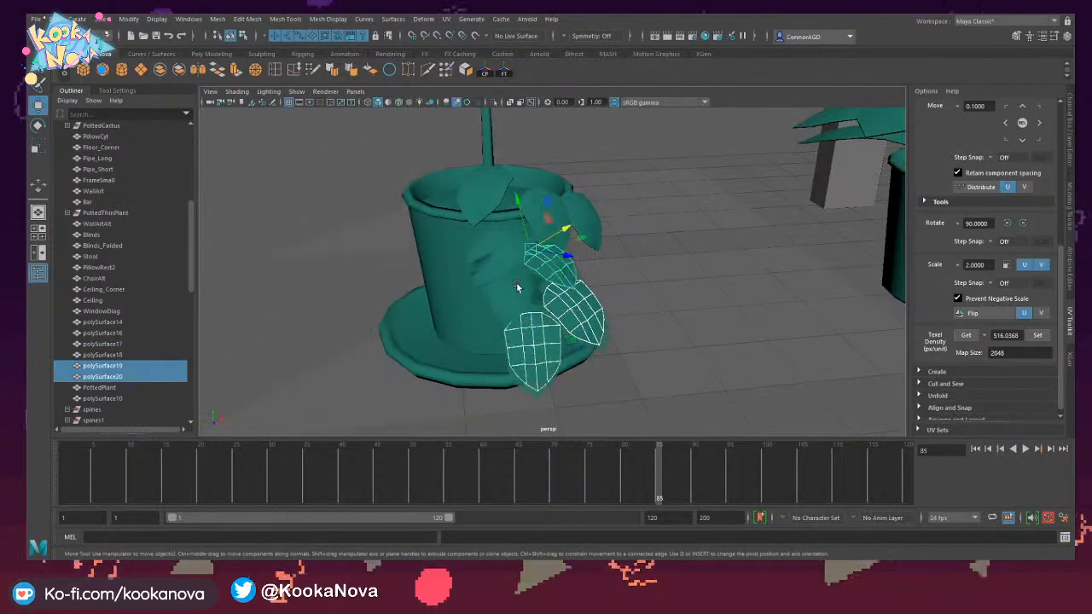
{"action": "left_click", "coordinate": [517, 289], "text": "shift"}
{"action": "left_click_drag", "start_coordinate": [517, 289], "coordinate": [536, 281], "text": "alt"}
{"action": "left_click", "coordinate": [526, 292]}
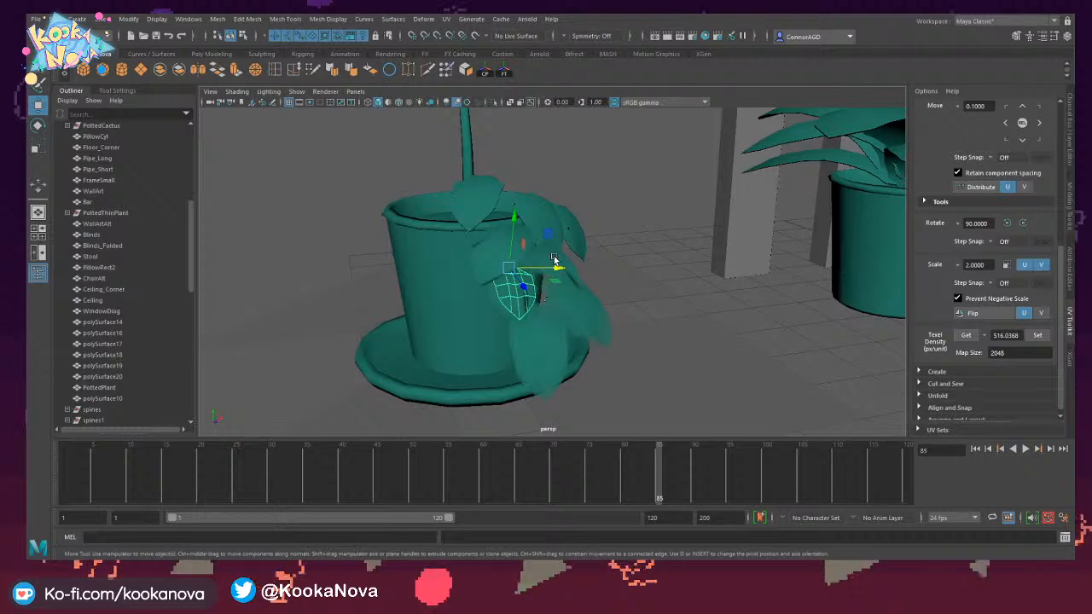
{"action": "left_click", "coordinate": [578, 313], "text": "shift"}
{"action": "left_click", "coordinate": [547, 355], "text": "shift"}
{"action": "left_click_drag", "start_coordinate": [547, 355], "coordinate": [575, 341], "text": "alt"}
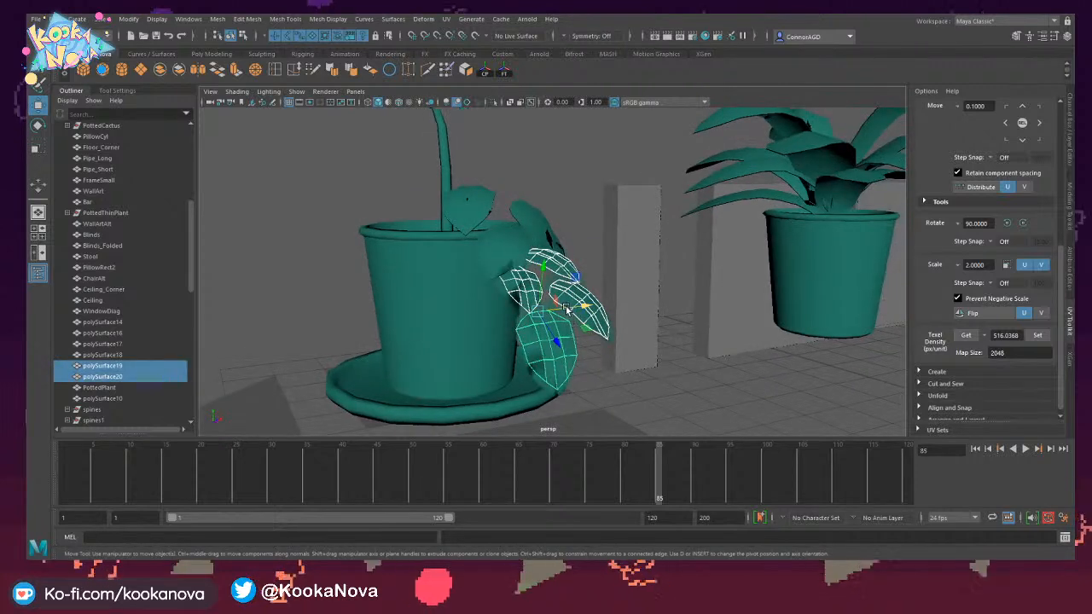
{"action": "key", "text": "ctrl+d"}
{"action": "left_click_drag", "start_coordinate": [543, 268], "coordinate": [539, 314]}
Rotate the four leaf copies around the pot so they face a different direction from the originals.
{"action": "key", "text": "e"}
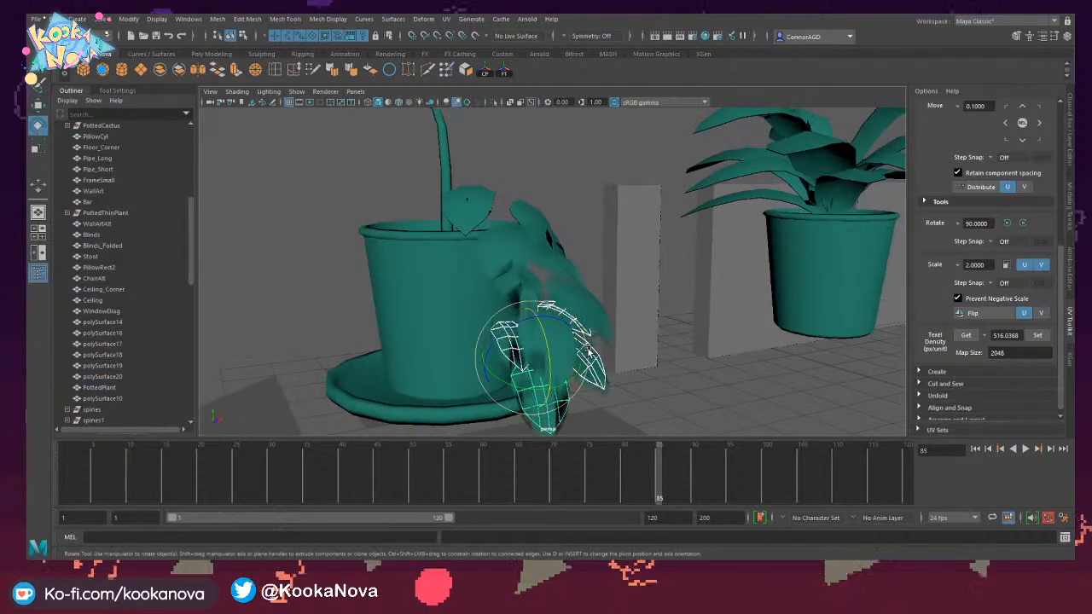
{"action": "left_click_drag", "start_coordinate": [583, 344], "coordinate": [495, 322]}
{"action": "key", "text": "e"}
{"action": "key", "text": "w"}
Spread the leaf copies sideways below the original trailing leaves and undo the last adjustment.
{"action": "left_click", "coordinate": [537, 314]}
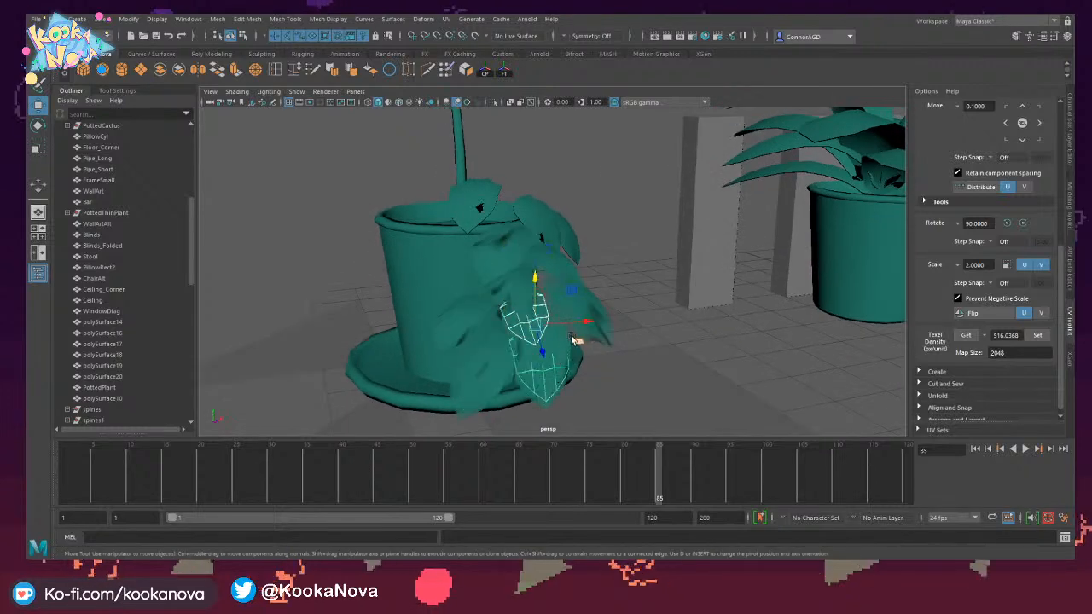
{"action": "left_click_drag", "start_coordinate": [584, 324], "coordinate": [472, 334]}
{"action": "key", "text": "e"}
{"action": "left_click", "coordinate": [441, 330]}
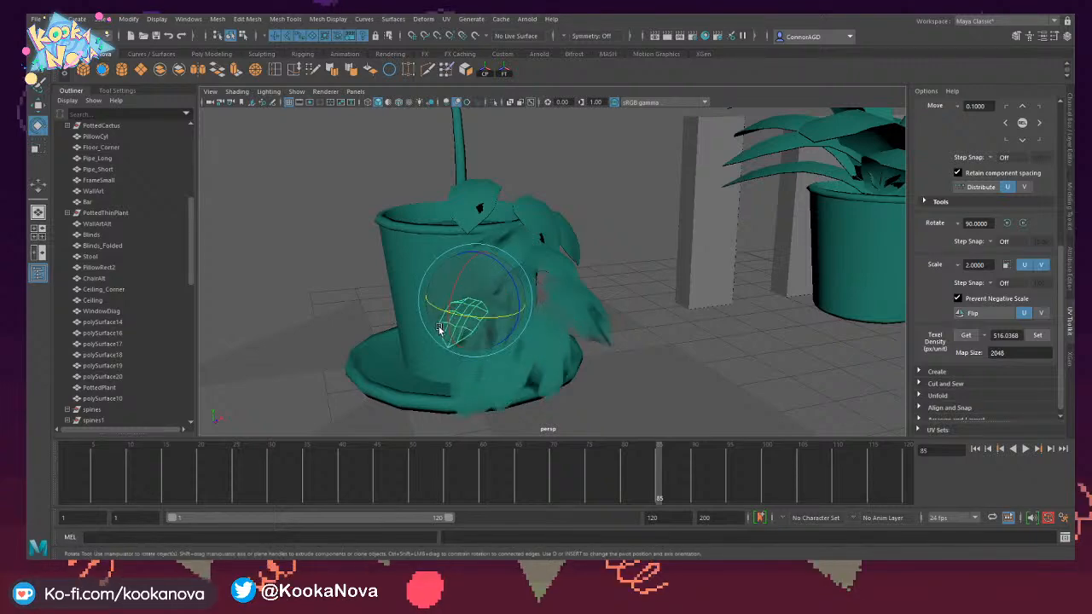
{"action": "left_click", "coordinate": [465, 389], "text": "shift"}
{"action": "left_click_drag", "start_coordinate": [465, 389], "coordinate": [530, 347], "text": "alt"}
{"action": "key", "text": "w"}
{"action": "left_click_drag", "start_coordinate": [503, 295], "coordinate": [487, 368]}
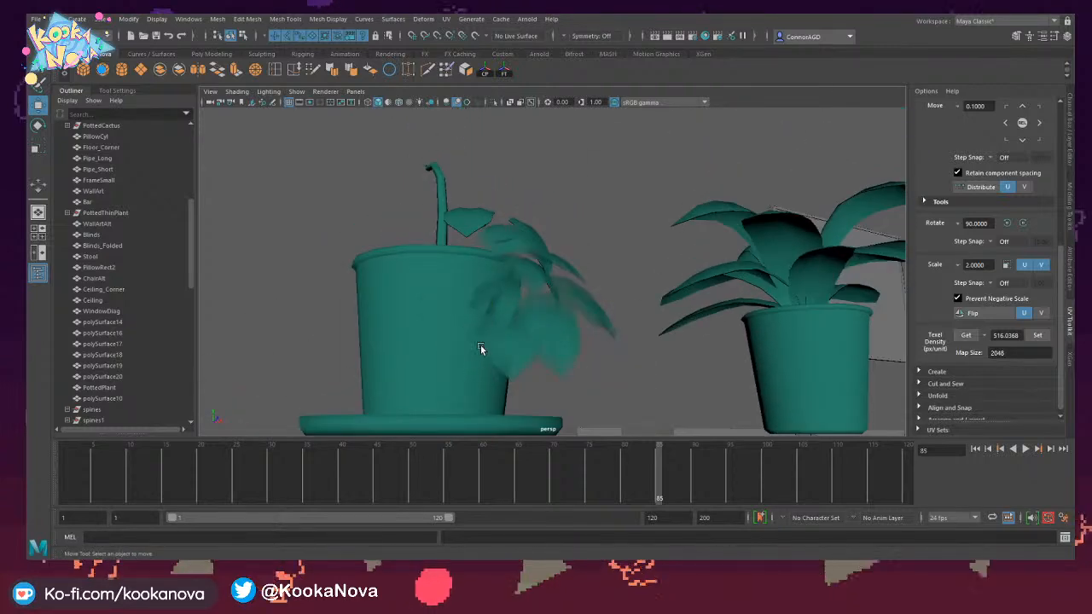
{"action": "key", "text": "ctrl+z"}
{"action": "left_click", "coordinate": [471, 367]}
Select the whole cluster of trailing leaves and shift it closer to the front of the pot.
{"action": "left_click_drag", "start_coordinate": [506, 376], "coordinate": [451, 257], "text": "alt"}
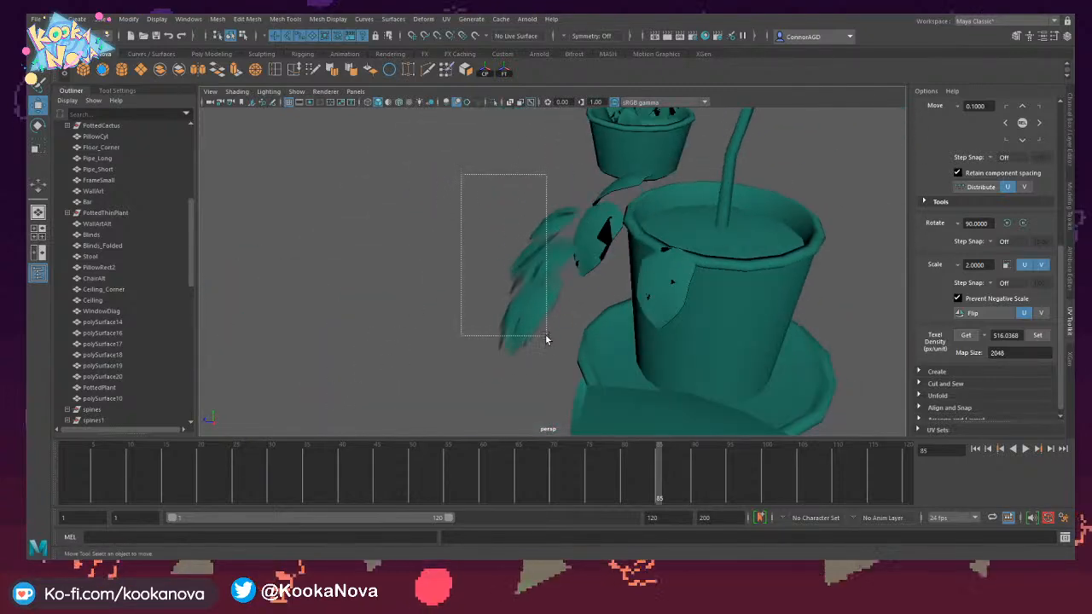
{"action": "left_click_drag", "start_coordinate": [546, 339], "coordinate": [546, 337]}
{"action": "left_click_drag", "start_coordinate": [513, 255], "coordinate": [526, 260]}
{"action": "left_click_drag", "start_coordinate": [525, 261], "coordinate": [622, 288], "text": "alt"}
{"action": "left_click_drag", "start_coordinate": [482, 330], "coordinate": [438, 297]}
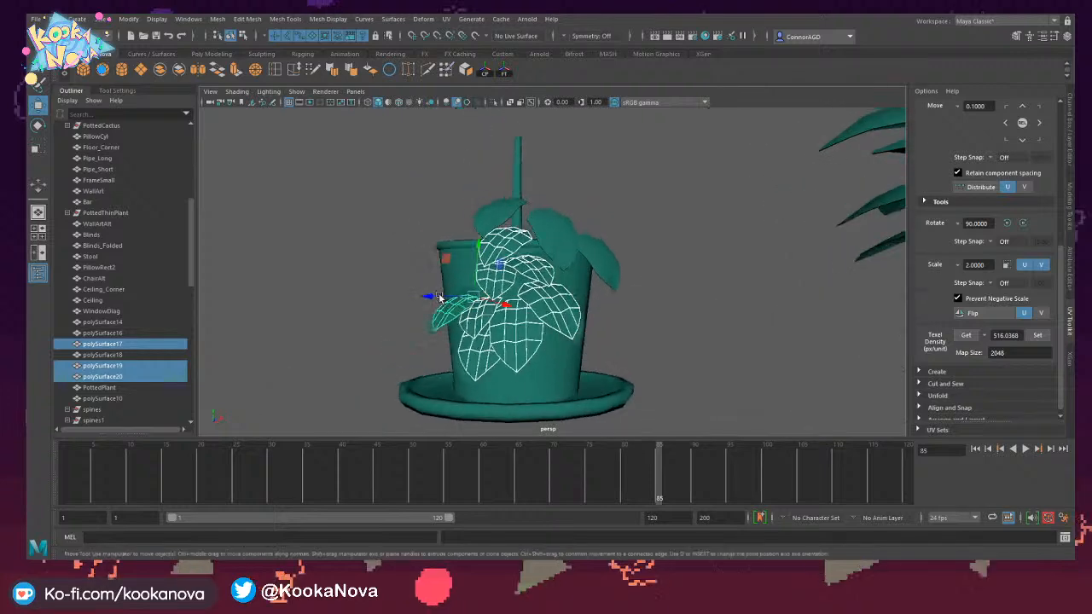
{"action": "left_click_drag", "start_coordinate": [523, 252], "coordinate": [540, 340], "text": "alt"}
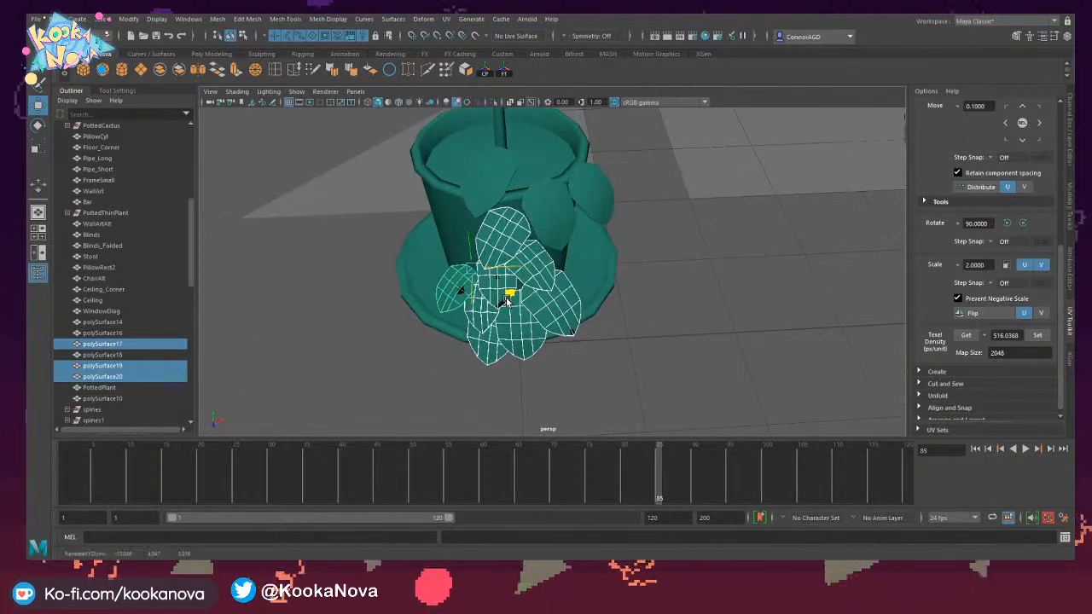
{"action": "left_click_drag", "start_coordinate": [506, 300], "coordinate": [512, 293]}
{"action": "mouse_move", "coordinate": [512, 293]}
{"action": "left_mouse_down", "text": "alt"}
{"action": "mouse_move", "coordinate": [566, 265]}
{"action": "mouse_move", "coordinate": [629, 256]}
{"action": "mouse_move", "coordinate": [516, 290]}
{"action": "left_mouse_up", "text": "alt"}
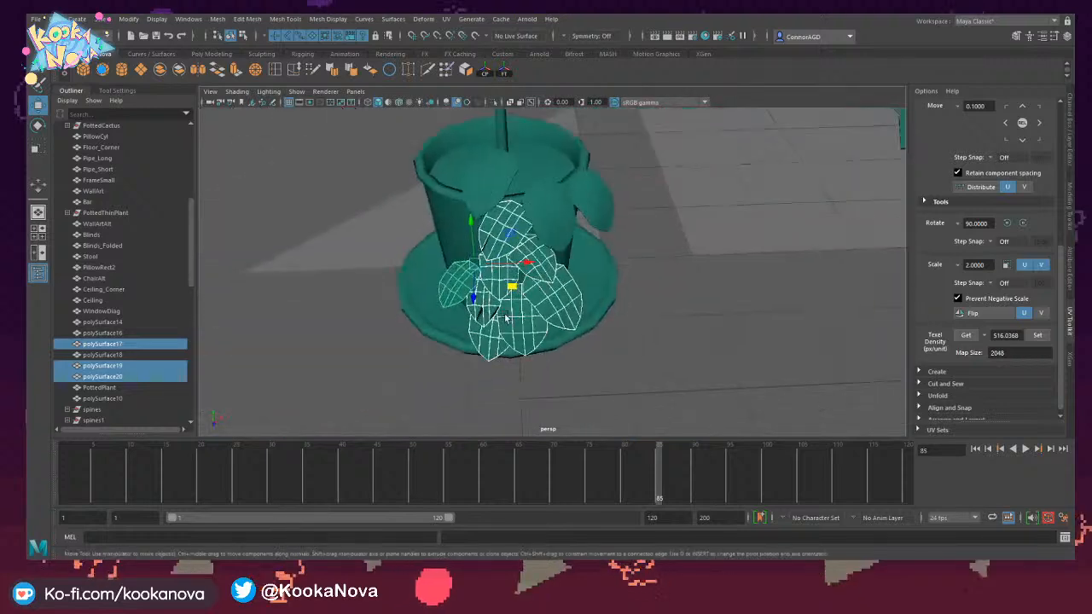
Duplicate the leaf cluster, lower the copy, and rotate it toward the neighbouring side of the pot.
{"action": "key", "text": "ctrl+d"}
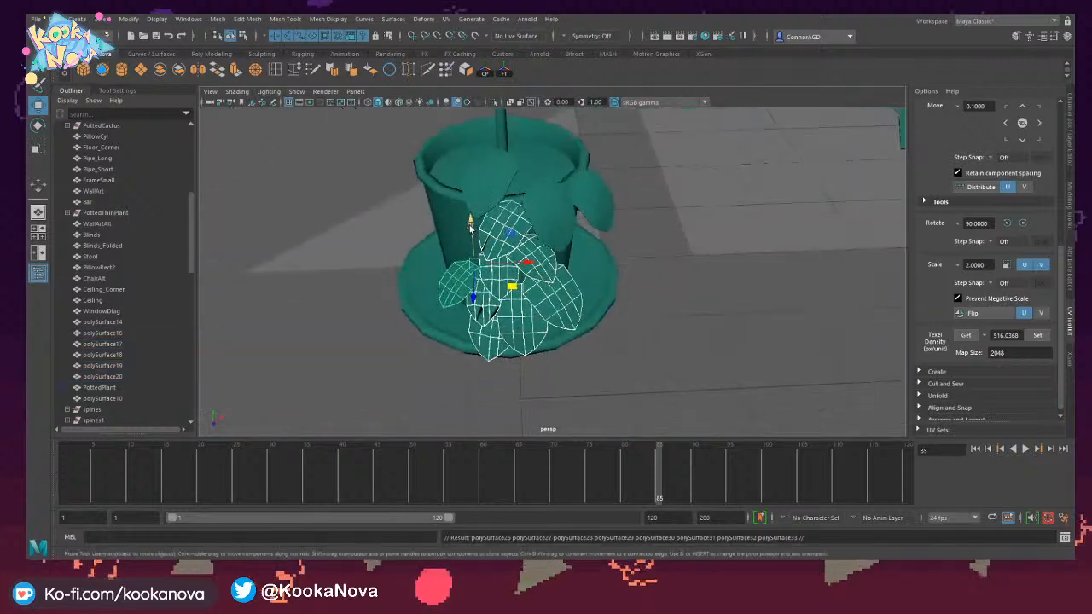
{"action": "left_click_drag", "start_coordinate": [469, 227], "coordinate": [485, 288]}
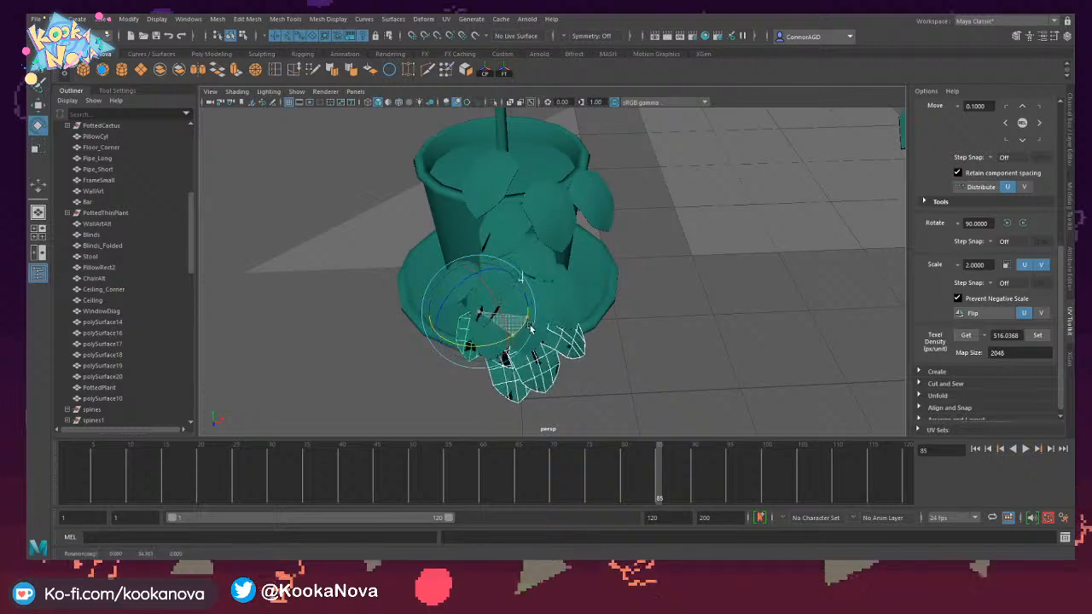
{"action": "left_click_drag", "start_coordinate": [552, 312], "coordinate": [598, 292]}
{"action": "left_click_drag", "start_coordinate": [598, 292], "coordinate": [538, 292], "text": "alt"}
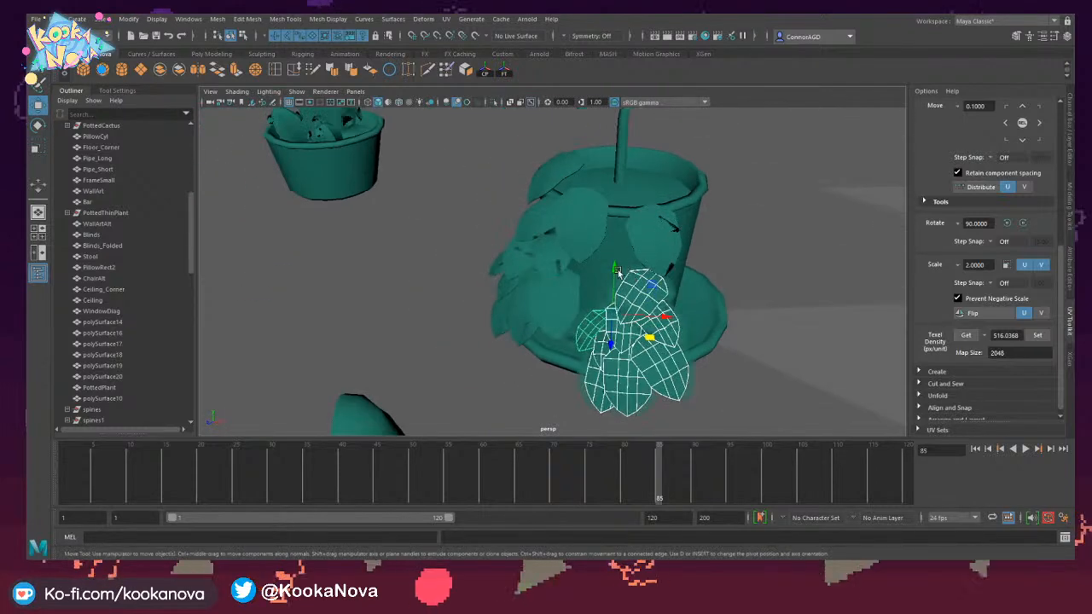
Raise the duplicated leaf cluster, rotate it further, and fit it against the side of the pot.
{"action": "left_click_drag", "start_coordinate": [617, 271], "coordinate": [615, 236]}
{"action": "key", "text": "e"}
{"action": "left_click_drag", "start_coordinate": [633, 307], "coordinate": [601, 276]}
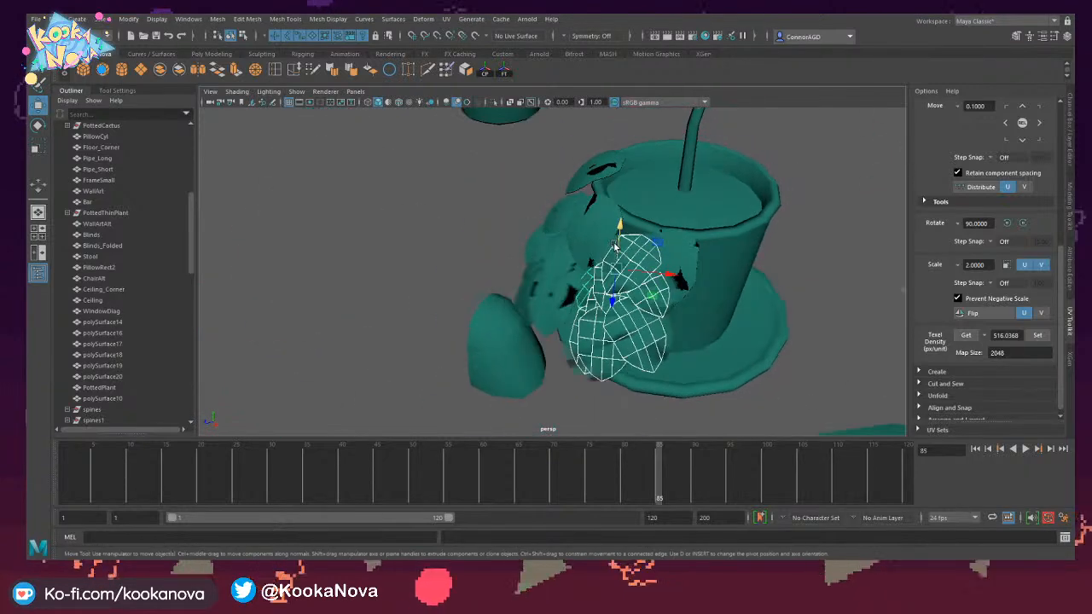
{"action": "mouse_move", "coordinate": [622, 231]}
{"action": "left_mouse_down"}
{"action": "mouse_move", "coordinate": [655, 226]}
{"action": "mouse_move", "coordinate": [600, 235]}
{"action": "left_mouse_up"}
{"action": "left_click_drag", "start_coordinate": [643, 308], "coordinate": [646, 327], "text": "alt"}
Shift one leaf of the duplicated cluster sideways, and reposition and rotate leaf polySurface18 below the pot's rim.
{"action": "left_click", "coordinate": [656, 300]}
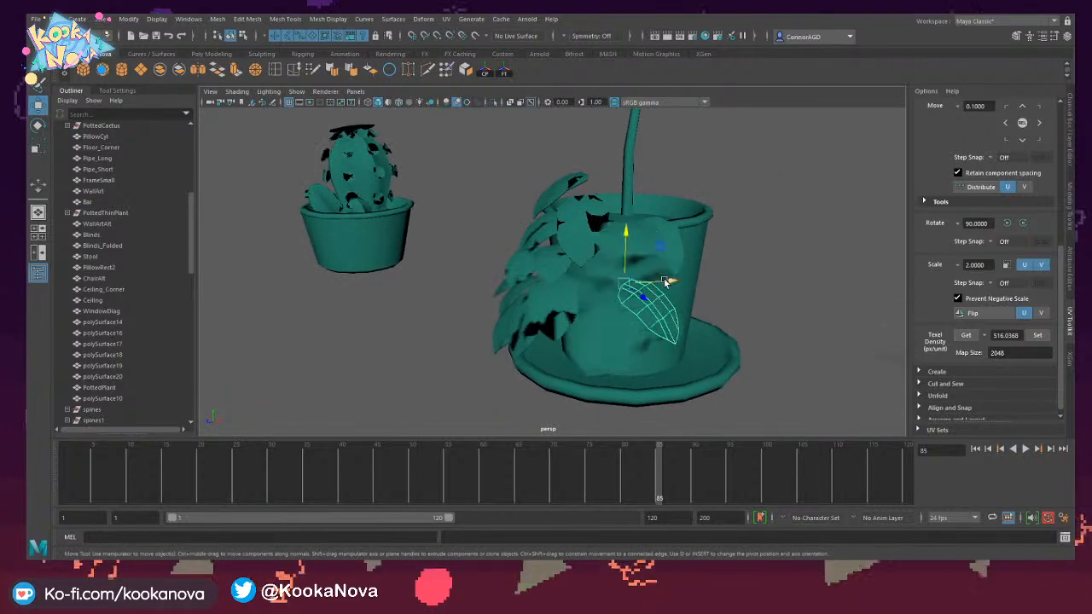
{"action": "left_click_drag", "start_coordinate": [666, 281], "coordinate": [627, 289]}
{"action": "left_click", "coordinate": [680, 264]}
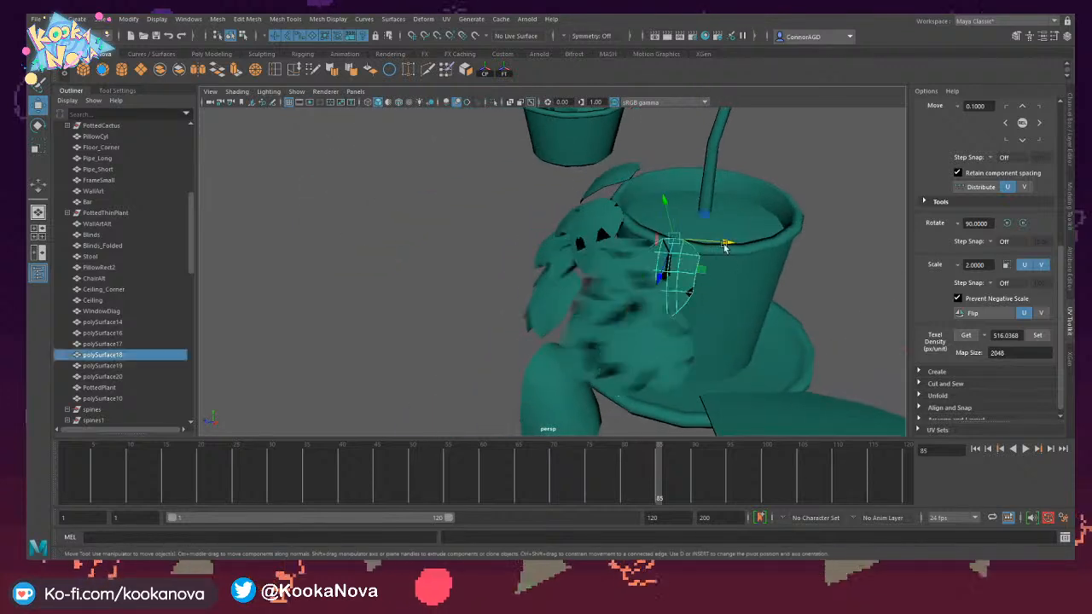
{"action": "left_click_drag", "start_coordinate": [723, 246], "coordinate": [703, 271]}
{"action": "key", "text": "e"}
{"action": "left_click_drag", "start_coordinate": [726, 224], "coordinate": [731, 251]}
{"action": "key", "text": "w"}
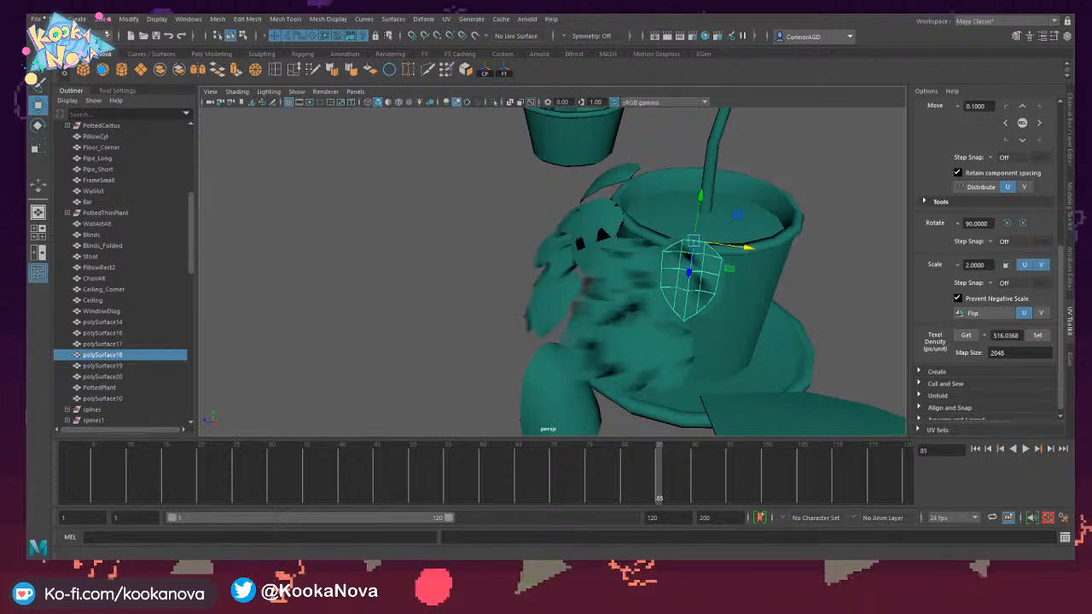
Select the leaf between the two clusters and raise it up to the pot's rim.
{"action": "left_click", "coordinate": [641, 264]}
{"action": "left_click_drag", "start_coordinate": [641, 261], "coordinate": [592, 302], "text": "alt"}
{"action": "key", "text": "f"}
{"action": "scroll", "coordinate": [692, 265], "scroll_direction": "down", "scroll_amount": 5}
{"action": "middle_click_drag", "start_coordinate": [592, 302], "coordinate": [599, 275]}
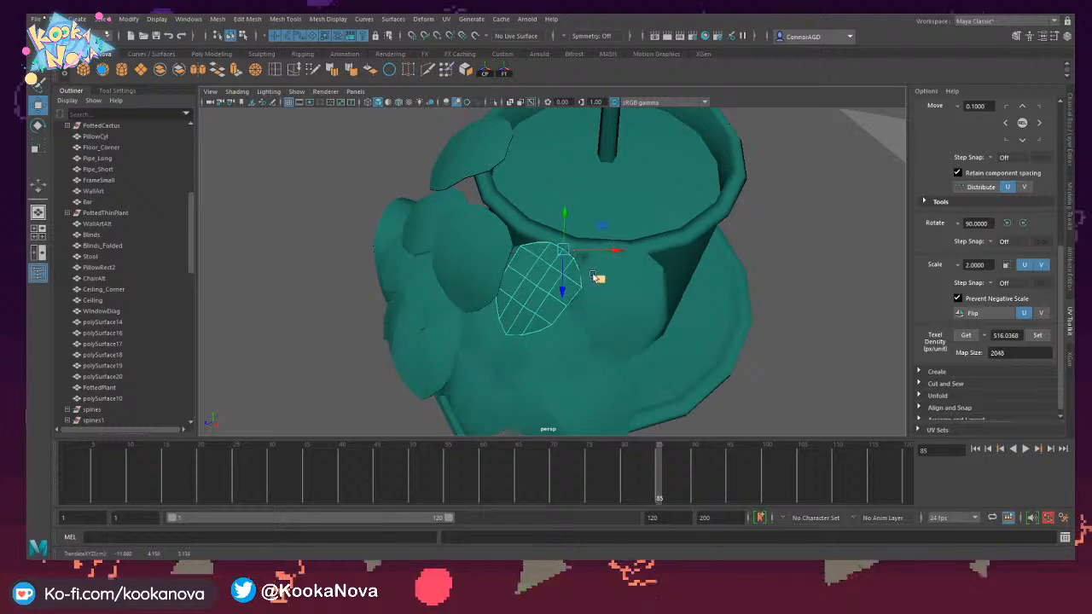
{"action": "left_click_drag", "start_coordinate": [566, 220], "coordinate": [608, 209]}
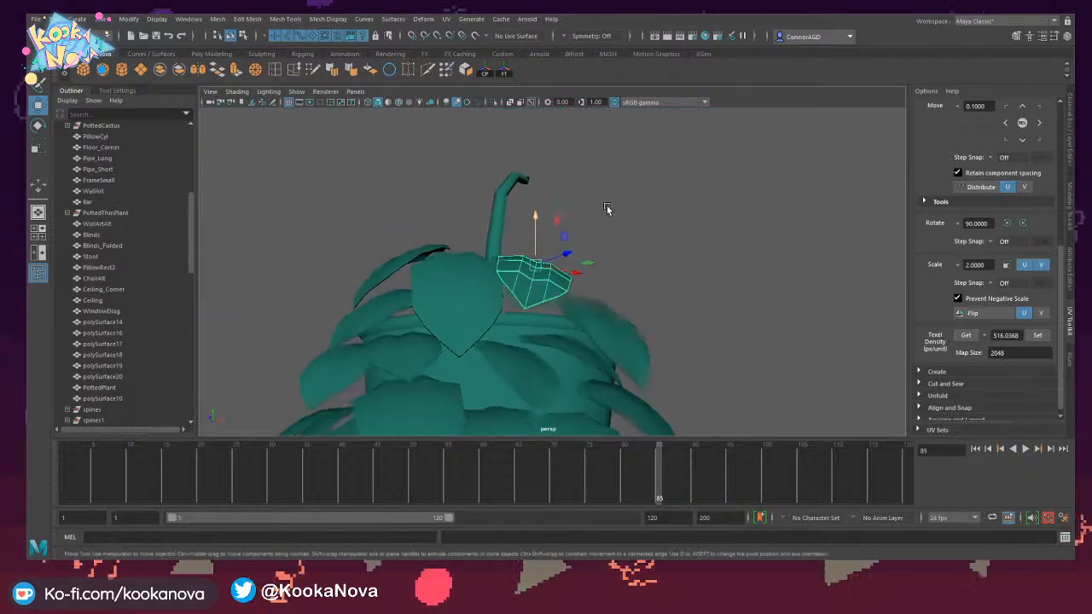
Reposition the leaf just below the rim so it fills the gap between the two clusters.
{"action": "left_click_drag", "start_coordinate": [565, 346], "coordinate": [502, 381], "text": "alt"}
{"action": "left_click_drag", "start_coordinate": [535, 268], "coordinate": [537, 243]}
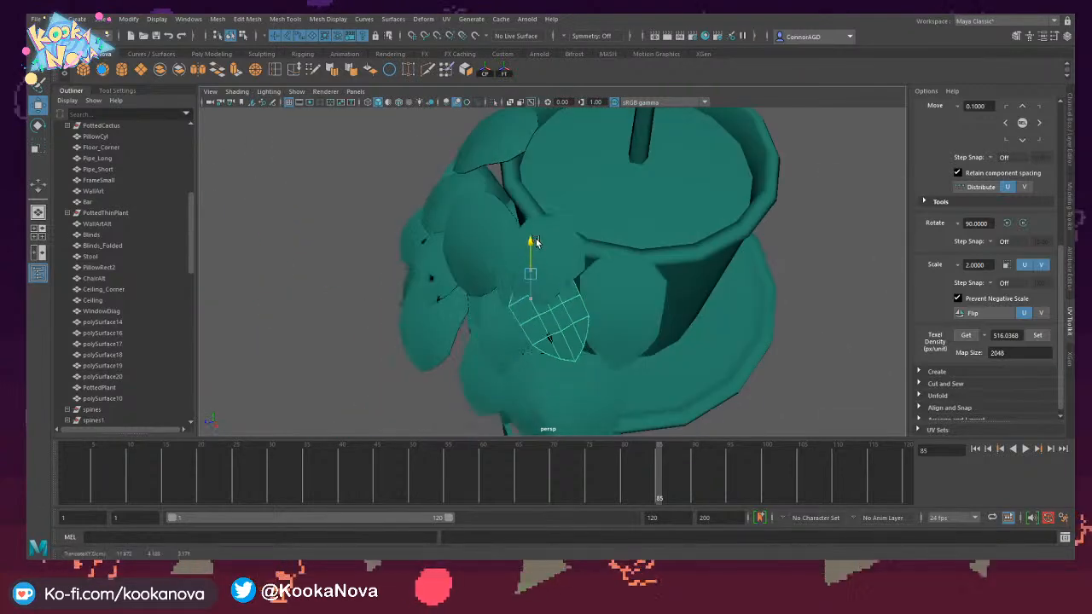
{"action": "left_click_drag", "start_coordinate": [563, 317], "coordinate": [541, 320]}
{"action": "left_click_drag", "start_coordinate": [541, 320], "coordinate": [603, 309], "text": "alt"}
{"action": "key", "text": "w"}
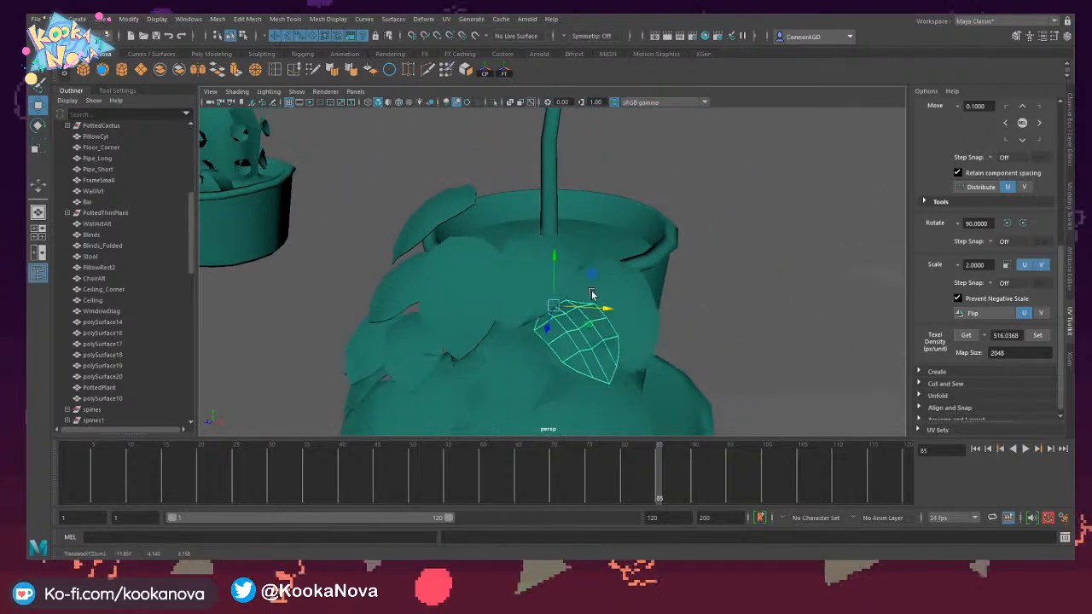
{"action": "left_click_drag", "start_coordinate": [557, 261], "coordinate": [556, 262]}
{"action": "mouse_move", "coordinate": [580, 281]}
{"action": "left_mouse_down", "text": "alt"}
{"action": "mouse_move", "coordinate": [575, 244]}
{"action": "mouse_move", "coordinate": [576, 262]}
{"action": "left_mouse_up", "text": "alt"}
Raise and rotate the central leaf beside the large upper leaf on the pot's front.
{"action": "left_click", "coordinate": [520, 375]}
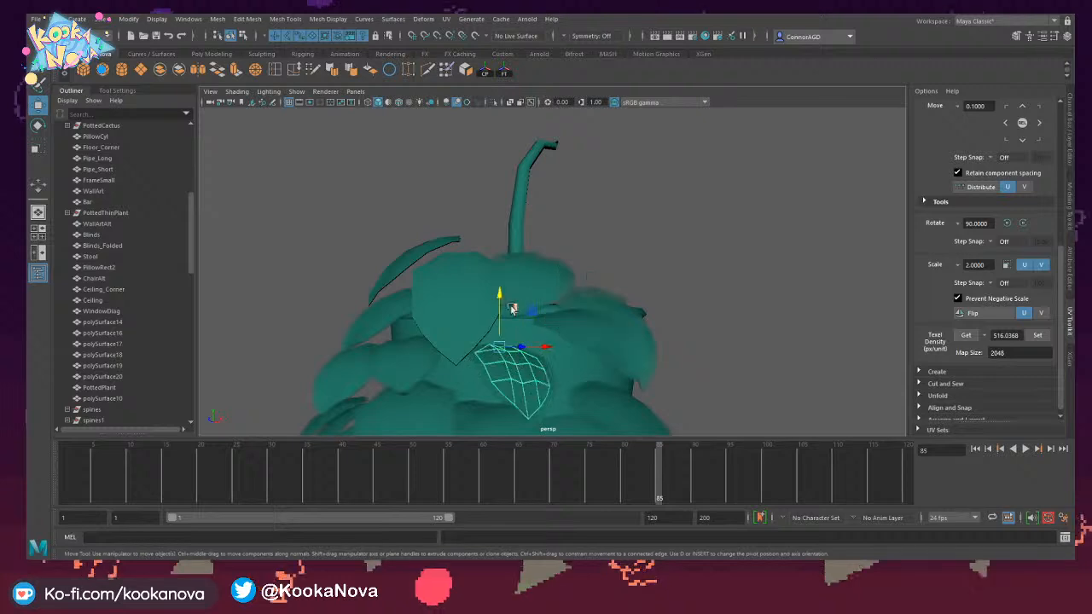
{"action": "left_click_drag", "start_coordinate": [501, 295], "coordinate": [500, 269]}
{"action": "left_click_drag", "start_coordinate": [523, 319], "coordinate": [555, 382]}
{"action": "key", "text": "e"}
{"action": "middle_click_drag", "start_coordinate": [554, 382], "coordinate": [561, 287], "text": "alt"}
{"action": "left_click_drag", "start_coordinate": [562, 287], "coordinate": [554, 275], "text": "alt"}
Rotate another leaf beneath the large upper leaf and lower it into place among the foliage.
{"action": "left_click", "coordinate": [502, 355]}
{"action": "left_click_drag", "start_coordinate": [504, 353], "coordinate": [494, 267], "text": "alt"}
{"action": "key", "text": "w"}
{"action": "left_click_drag", "start_coordinate": [560, 309], "coordinate": [478, 346], "text": "alt"}
{"action": "left_click_drag", "start_coordinate": [547, 274], "coordinate": [595, 241]}
{"action": "key", "text": "e"}
{"action": "key", "text": "w"}
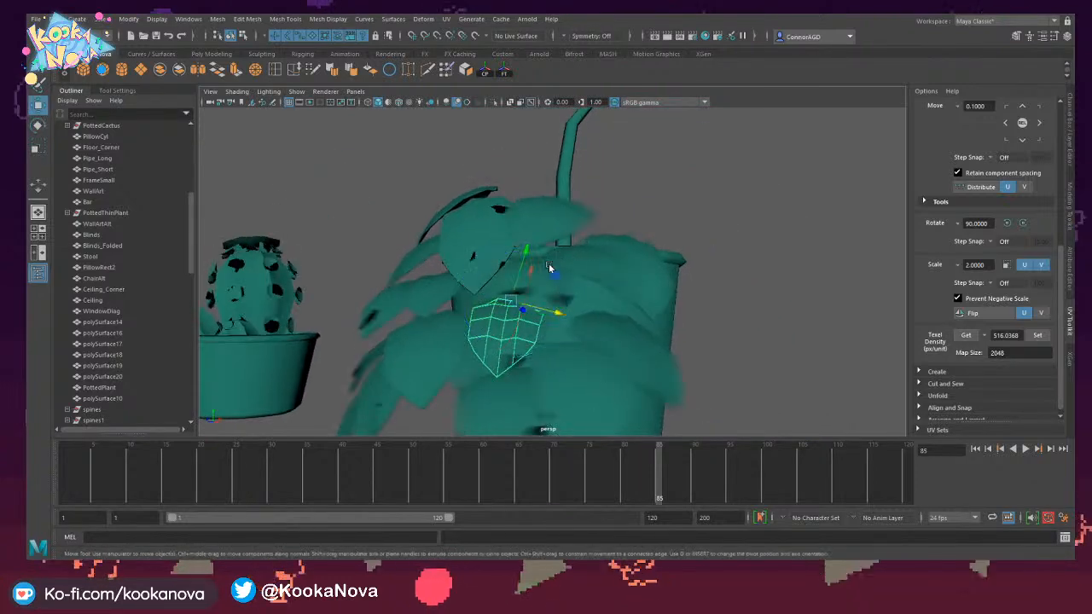
{"action": "left_click_drag", "start_coordinate": [530, 250], "coordinate": [524, 261]}
{"action": "right_click_drag", "start_coordinate": [558, 292], "coordinate": [455, 317], "text": "alt"}
{"action": "left_click_drag", "start_coordinate": [456, 318], "coordinate": [491, 275], "text": "alt"}
{"action": "left_click_drag", "start_coordinate": [415, 180], "coordinate": [586, 369]}
{"action": "left_click", "coordinate": [623, 266]}
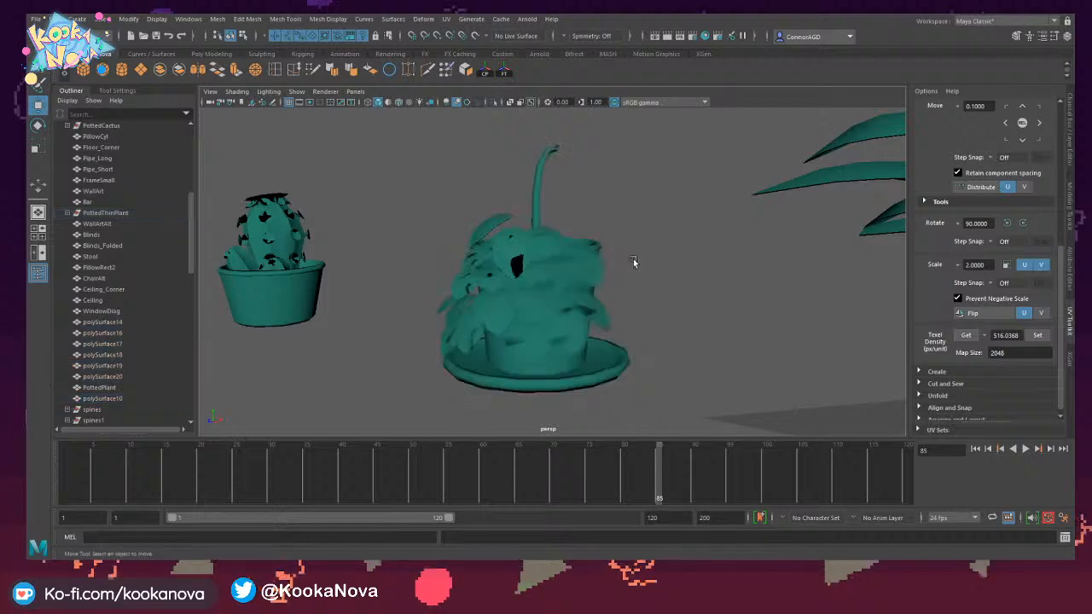
{"action": "left_click_drag", "start_coordinate": [429, 193], "coordinate": [529, 292], "text": "alt"}
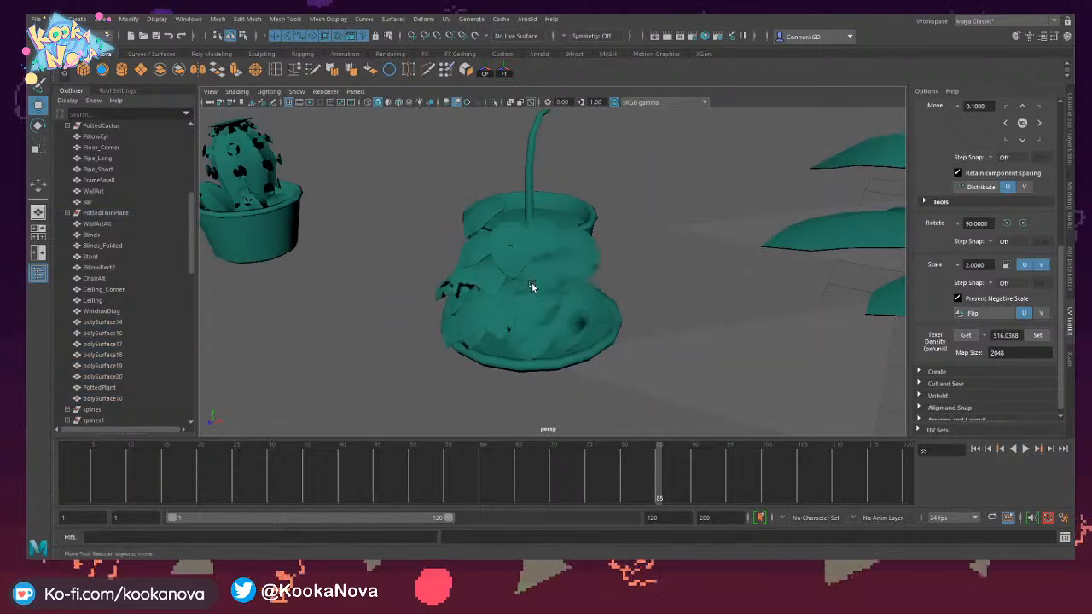
Save the scene and reopen Café.ma to reload it.
{"action": "key", "text": "ctrl+s"}
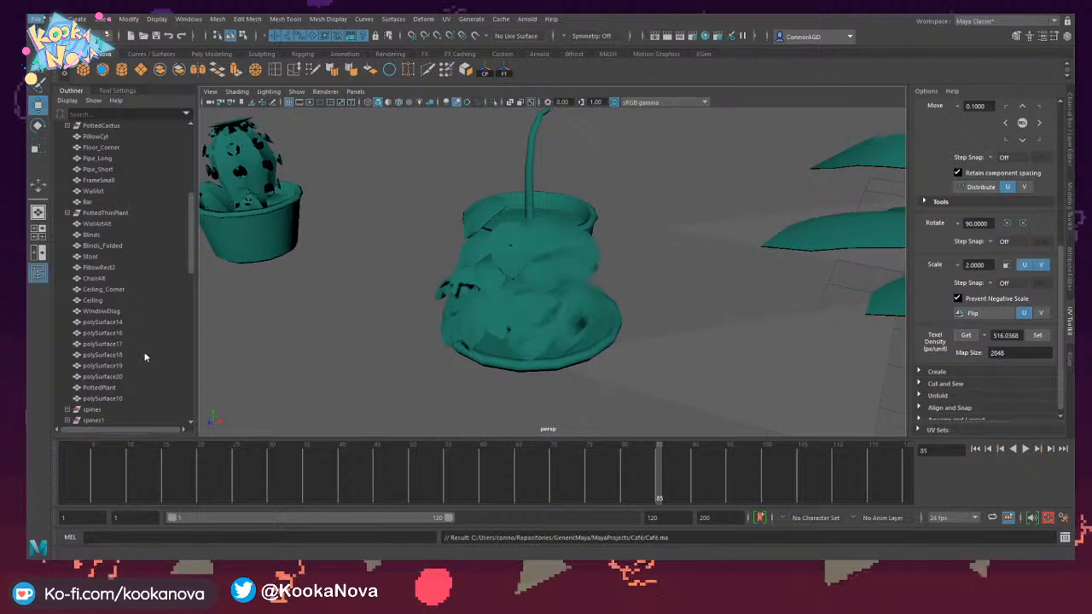
{"action": "left_click", "coordinate": [294, 360]}
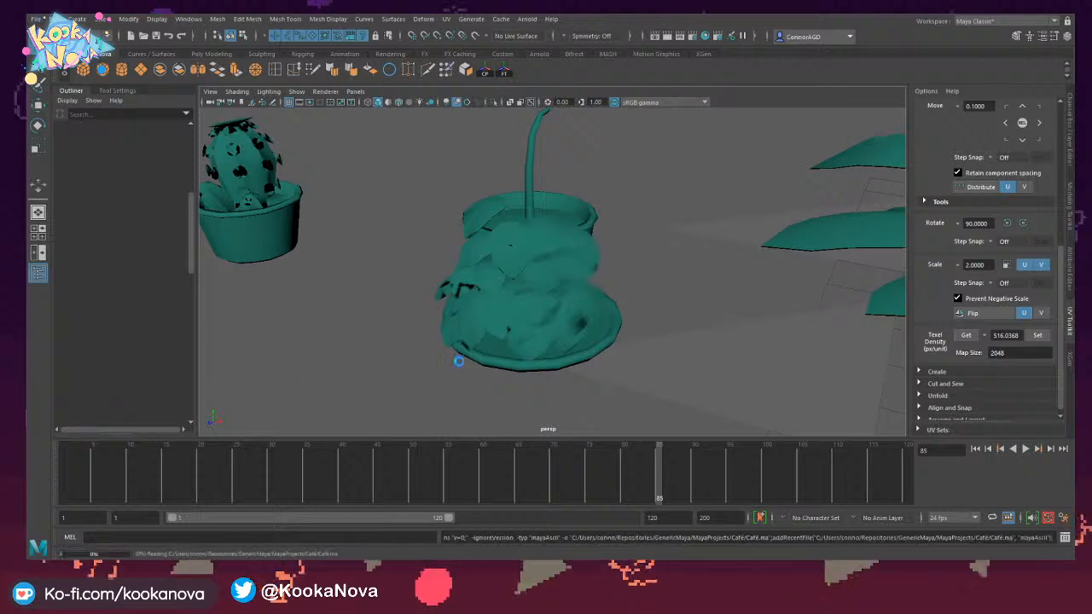
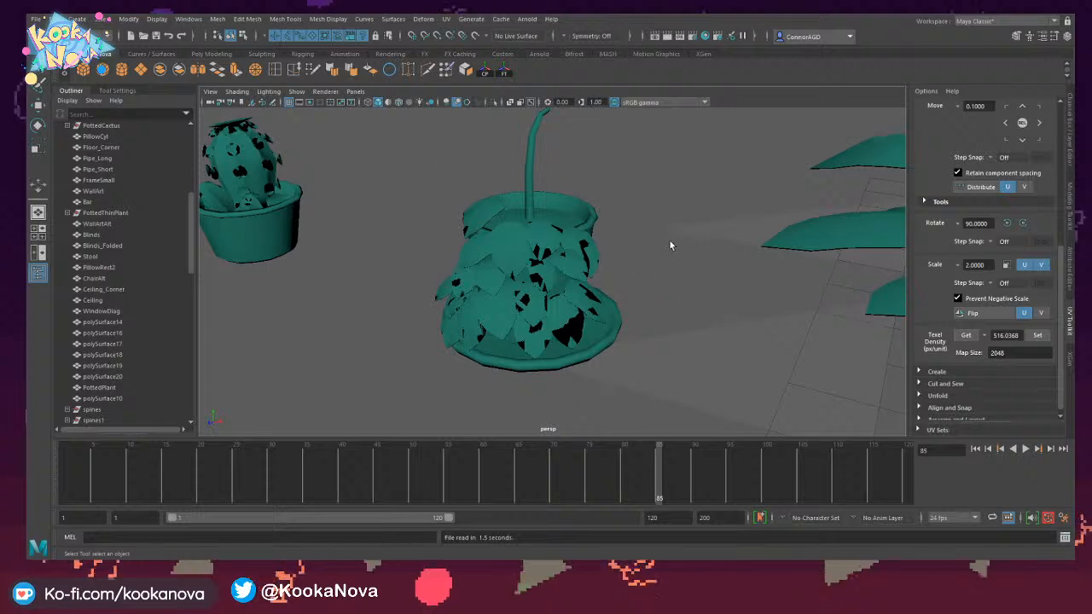
Duplicate the upper leaves hanging over the pot's rim and raise the copies beside the plant's stem.
{"action": "left_click_drag", "start_coordinate": [541, 230], "coordinate": [604, 268], "text": "alt"}
{"action": "left_click", "coordinate": [532, 241]}
{"action": "left_click", "coordinate": [469, 238], "text": "shift"}
{"action": "left_click", "coordinate": [441, 253], "text": "shift"}
{"action": "left_click", "coordinate": [433, 212], "text": "shift"}
{"action": "left_click", "coordinate": [593, 263], "text": "shift"}
{"action": "left_click_drag", "start_coordinate": [540, 239], "coordinate": [574, 248], "text": "alt"}
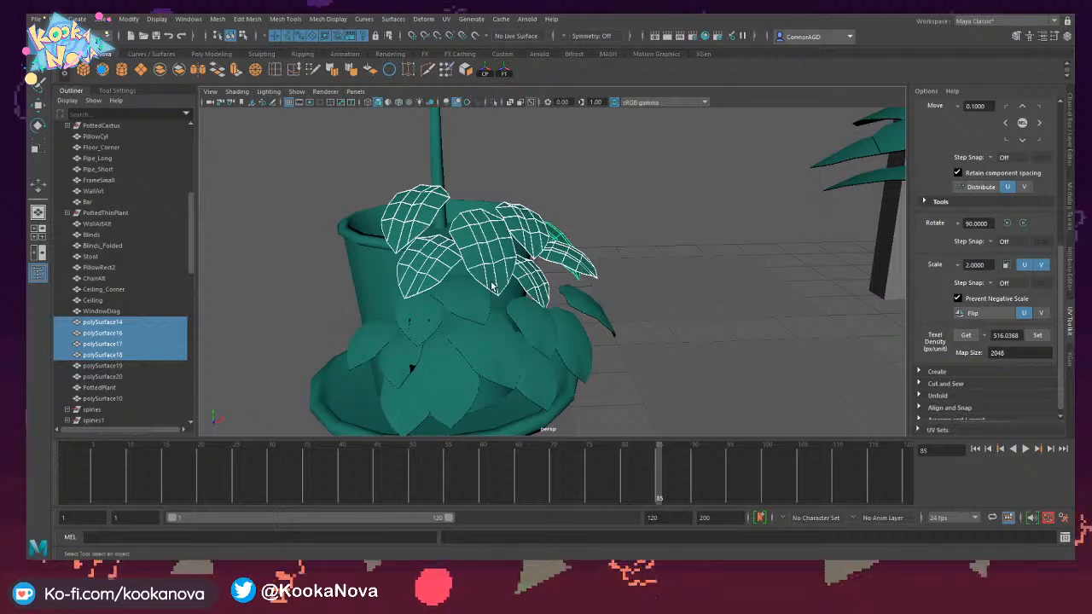
{"action": "left_click_drag", "start_coordinate": [528, 266], "coordinate": [535, 297], "text": "alt"}
{"action": "key", "text": "w"}
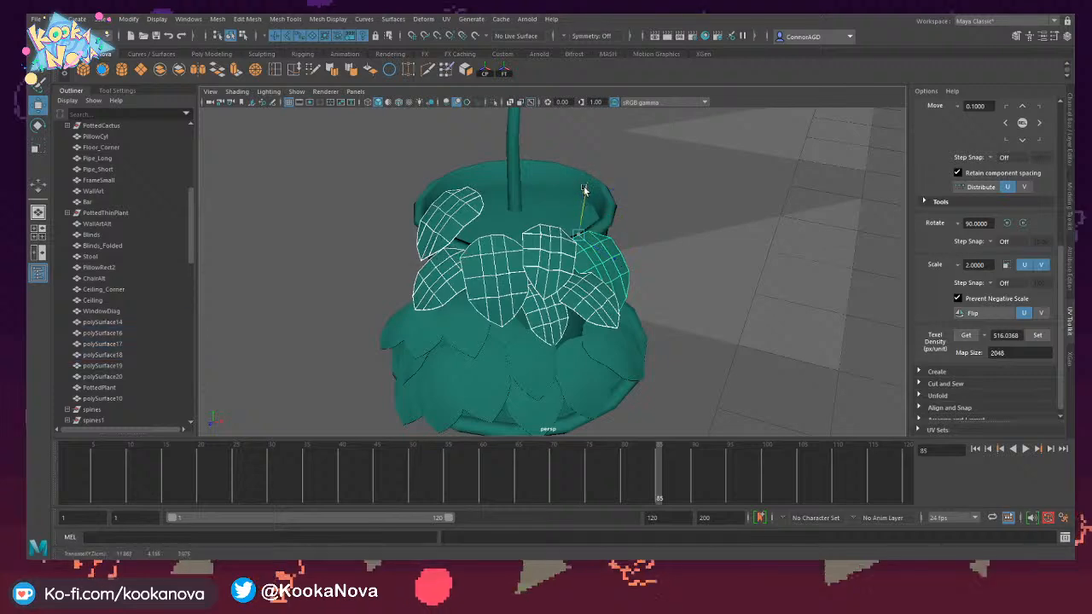
{"action": "left_click_drag", "start_coordinate": [586, 187], "coordinate": [684, 133]}
{"action": "left_click_drag", "start_coordinate": [500, 169], "coordinate": [405, 141]}
Rotate and reposition the raised leaf copies so they fan out around the stem above the pot.
{"action": "left_click", "coordinate": [508, 76]}
{"action": "left_click_drag", "start_coordinate": [522, 158], "coordinate": [573, 159], "text": "alt"}
{"action": "key", "text": "e"}
{"action": "left_click_drag", "start_coordinate": [550, 166], "coordinate": [507, 244], "text": "alt"}
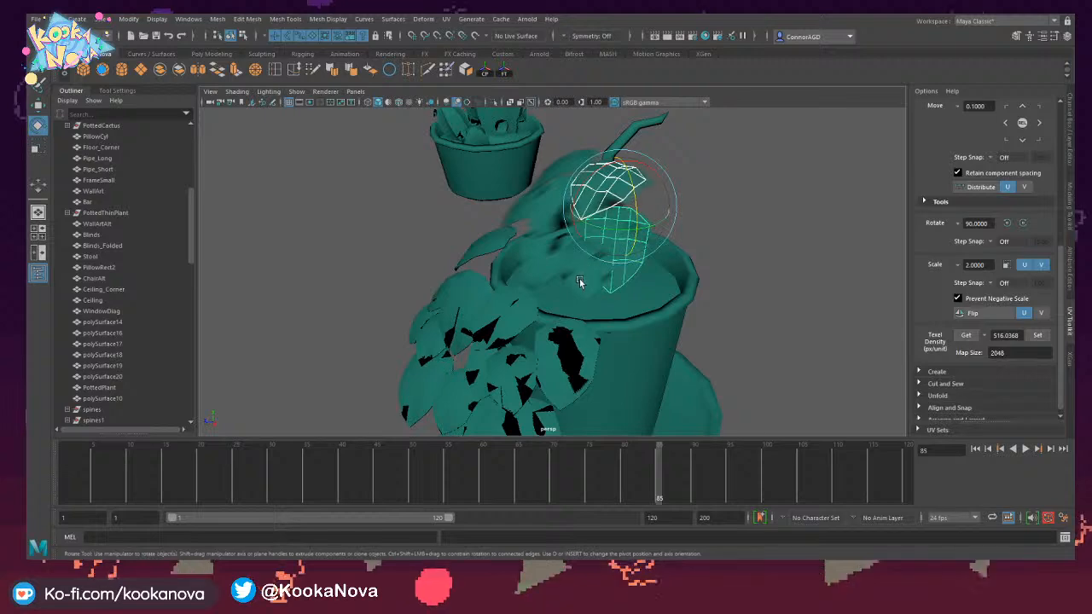
{"action": "left_click_drag", "start_coordinate": [578, 282], "coordinate": [522, 212]}
{"action": "key", "text": "w"}
{"action": "left_click", "coordinate": [462, 176], "text": "shift"}
{"action": "left_click", "coordinate": [421, 254], "text": "shift"}
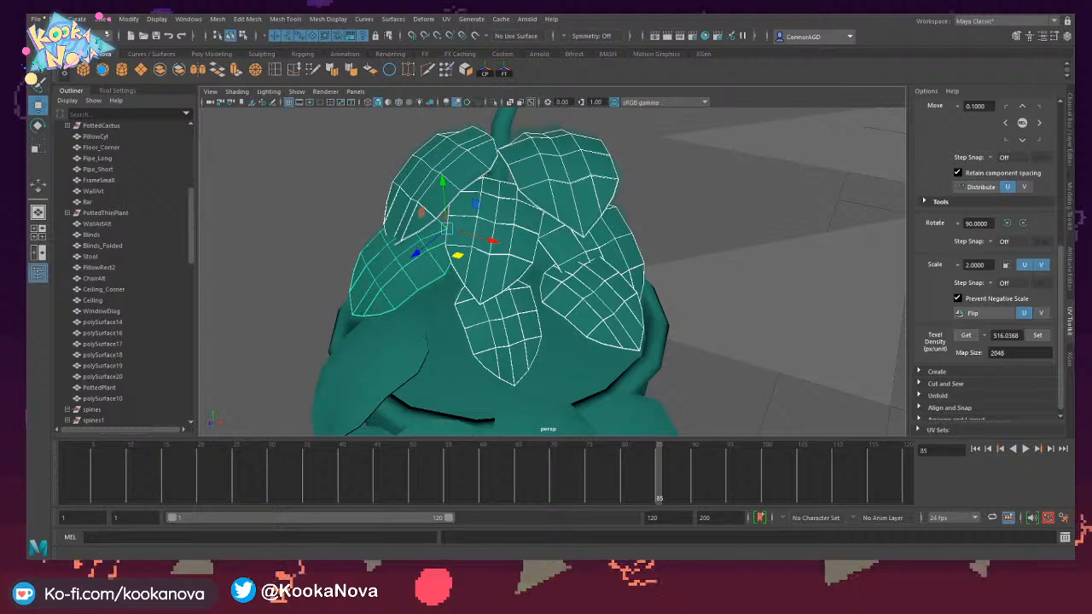
{"action": "left_click_drag", "start_coordinate": [495, 366], "coordinate": [469, 378], "text": "alt"}
{"action": "scroll", "coordinate": [474, 365], "scroll_direction": "down", "scroll_amount": 3}
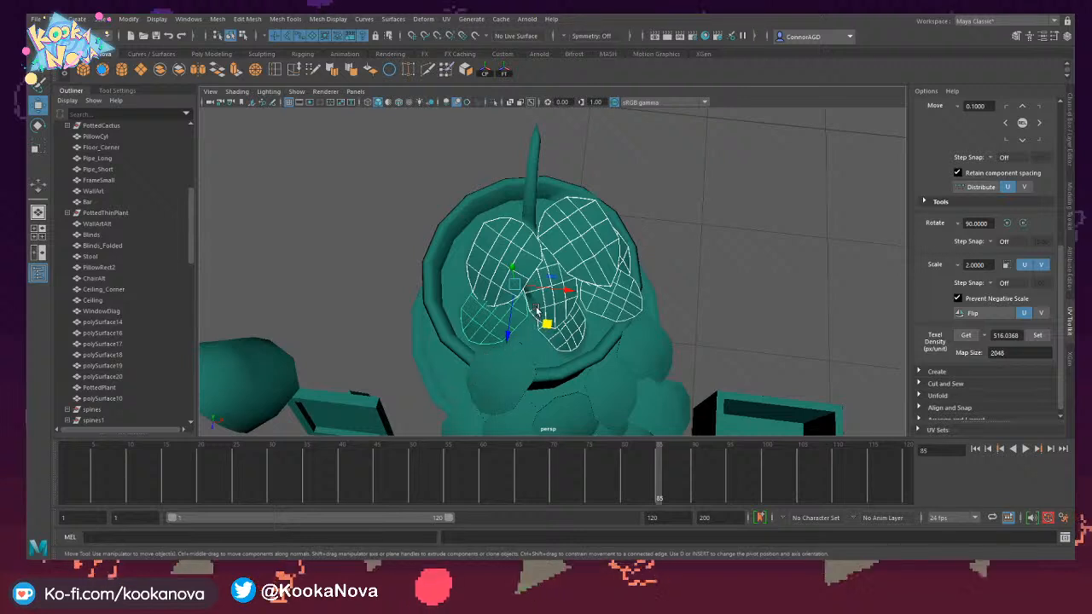
{"action": "key", "text": "e"}
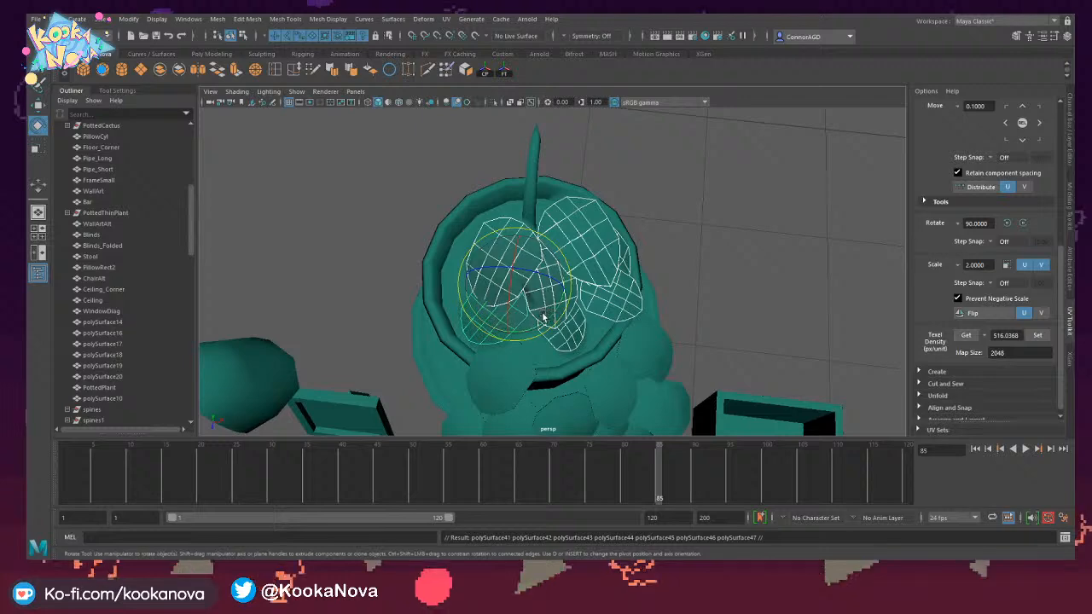
{"action": "left_click_drag", "start_coordinate": [542, 317], "coordinate": [534, 204]}
{"action": "key", "text": "w"}
{"action": "key", "text": "e"}
{"action": "left_click_drag", "start_coordinate": [484, 354], "coordinate": [519, 380]}
{"action": "key", "text": "w"}
{"action": "key", "text": "Delete"}
Duplicate a single leaf beside the stem, rotate the copy and move it near the top of the stem.
{"action": "left_click", "coordinate": [554, 275]}
{"action": "left_click_drag", "start_coordinate": [565, 271], "coordinate": [544, 312], "text": "alt"}
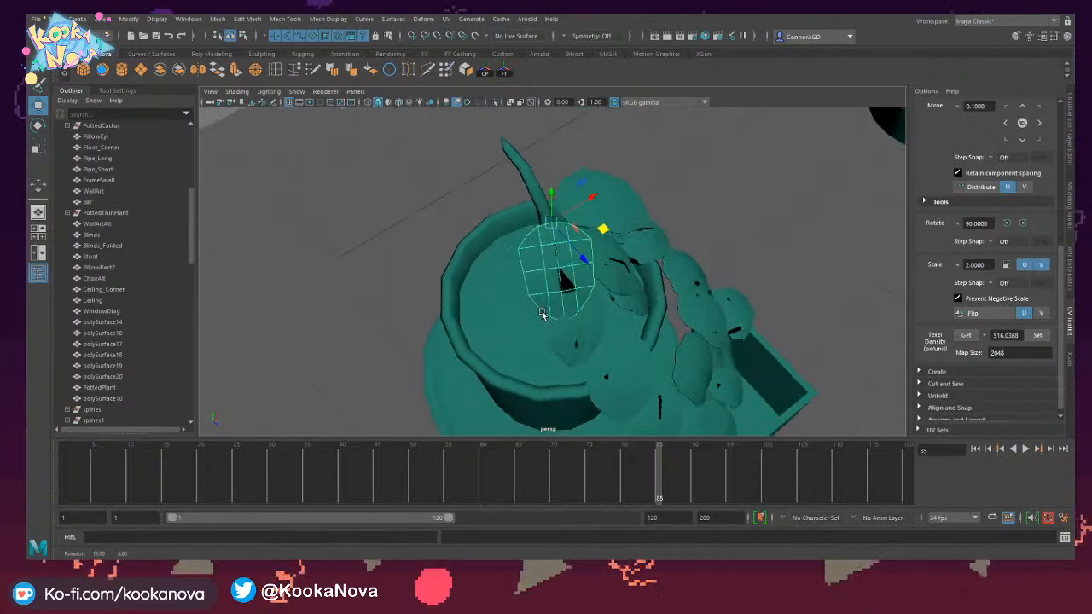
{"action": "key", "text": "ctrl+d"}
{"action": "key", "text": "e"}
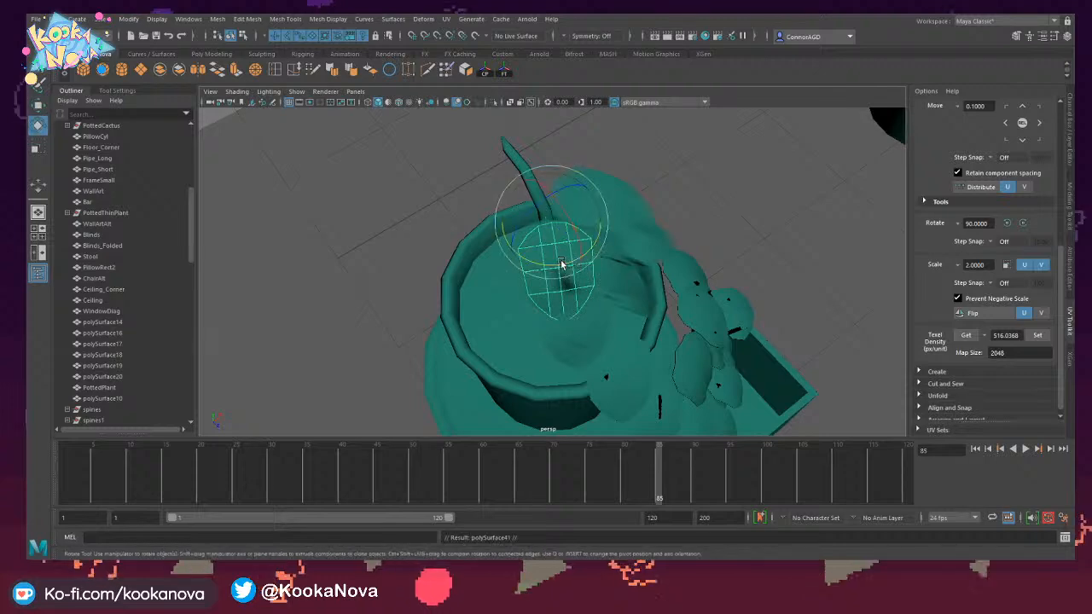
{"action": "left_click_drag", "start_coordinate": [561, 265], "coordinate": [640, 150]}
{"action": "key", "text": "w"}
{"action": "mouse_move", "coordinate": [577, 136]}
{"action": "left_mouse_down"}
{"action": "mouse_move", "coordinate": [503, 142]}
{"action": "mouse_move", "coordinate": [562, 143]}
{"action": "left_mouse_up"}
Select the plant's stem and move its pivot down to the base where it meets the soil.
{"action": "middle_click_drag", "start_coordinate": [562, 145], "coordinate": [554, 218], "text": "alt"}
{"action": "key", "text": "f"}
{"action": "left_click_drag", "start_coordinate": [527, 255], "coordinate": [551, 426], "text": "alt"}
{"action": "key", "text": "e"}
{"action": "left_click", "coordinate": [553, 386]}
{"action": "key", "text": "r"}
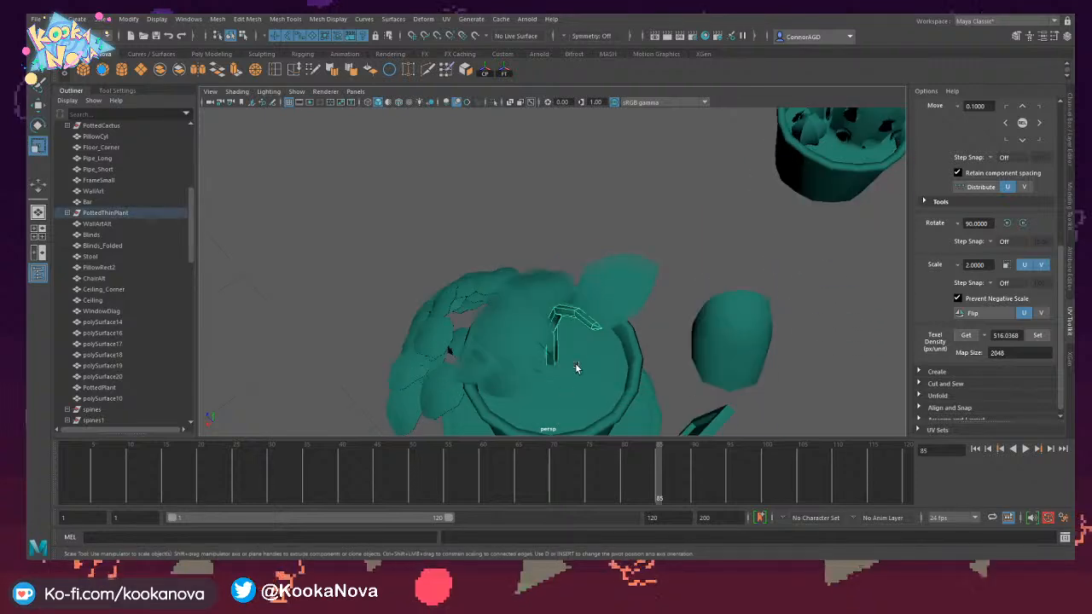
{"action": "middle_click_drag", "start_coordinate": [577, 367], "coordinate": [563, 292], "text": "alt"}
{"action": "mouse_move", "coordinate": [564, 291]}
{"action": "left_mouse_down", "text": "alt"}
{"action": "mouse_move", "coordinate": [529, 270]}
{"action": "mouse_move", "coordinate": [572, 235]}
{"action": "mouse_move", "coordinate": [555, 227]}
{"action": "mouse_move", "coordinate": [584, 290]}
{"action": "left_mouse_up", "text": "alt"}
{"action": "left_click", "coordinate": [484, 72]}
{"action": "left_click_drag", "start_coordinate": [573, 327], "coordinate": [595, 248], "text": "alt"}
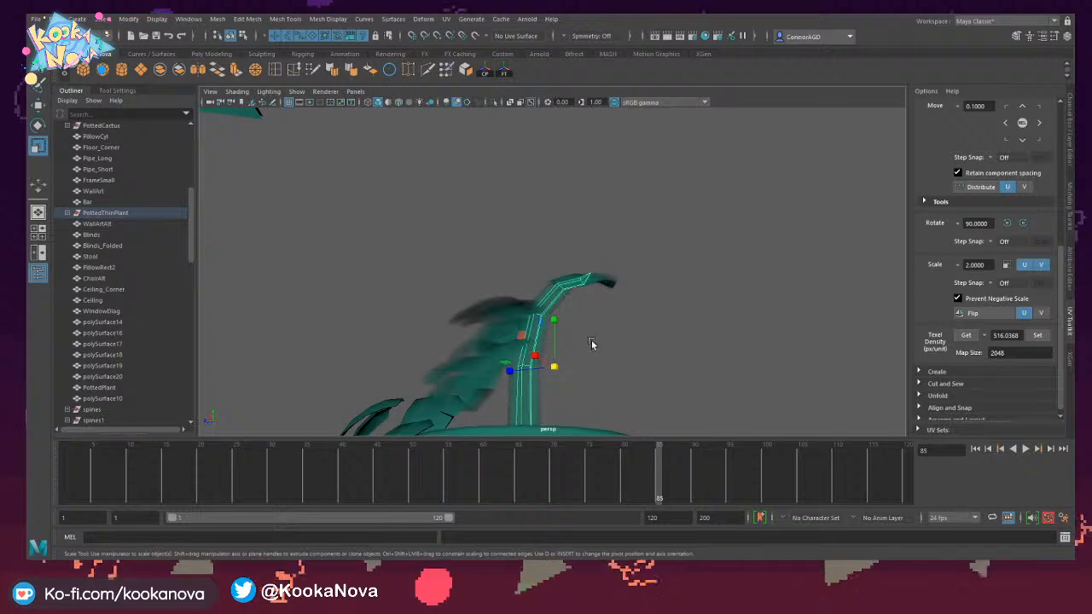
{"action": "left_click_drag", "start_coordinate": [592, 344], "coordinate": [572, 308], "text": "alt"}
{"action": "key", "text": "d"}
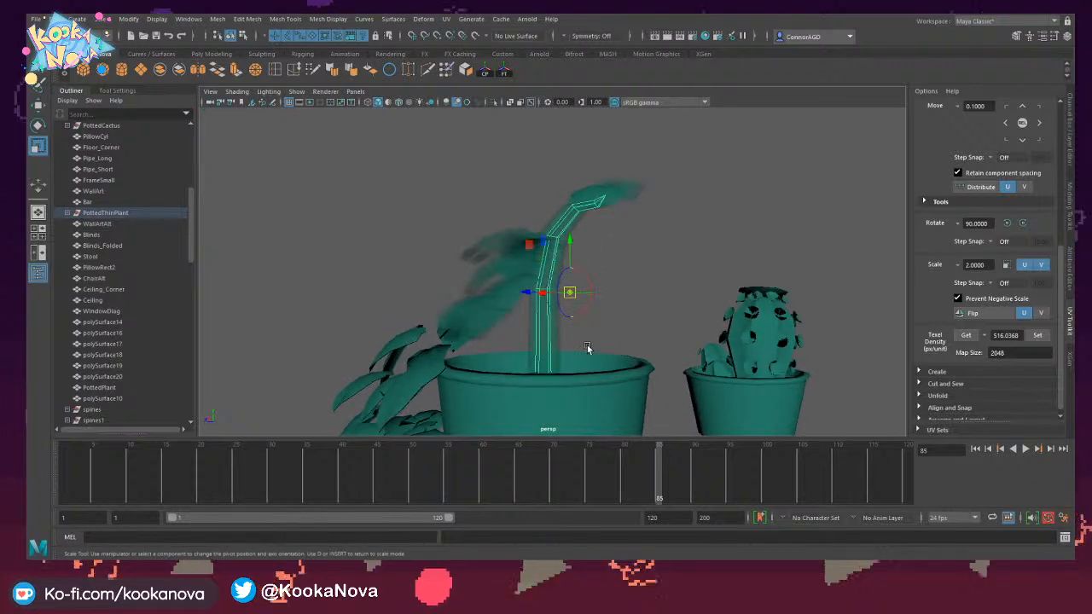
{"action": "left_click_drag", "start_coordinate": [587, 344], "coordinate": [575, 359], "text": "alt"}
{"action": "left_click_drag", "start_coordinate": [570, 292], "coordinate": [551, 427]}
Rotate the stem about its base so it bends toward the leaves, and scale it thinner and slightly shorter.
{"action": "key", "text": "e"}
{"action": "left_click_drag", "start_coordinate": [559, 350], "coordinate": [207, 354]}
{"action": "mouse_move", "coordinate": [526, 356]}
{"action": "left_mouse_down"}
{"action": "mouse_move", "coordinate": [467, 348]}
{"action": "mouse_move", "coordinate": [501, 354]}
{"action": "mouse_move", "coordinate": [636, 314]}
{"action": "mouse_move", "coordinate": [530, 345]}
{"action": "left_mouse_up"}
{"action": "key", "text": "r"}
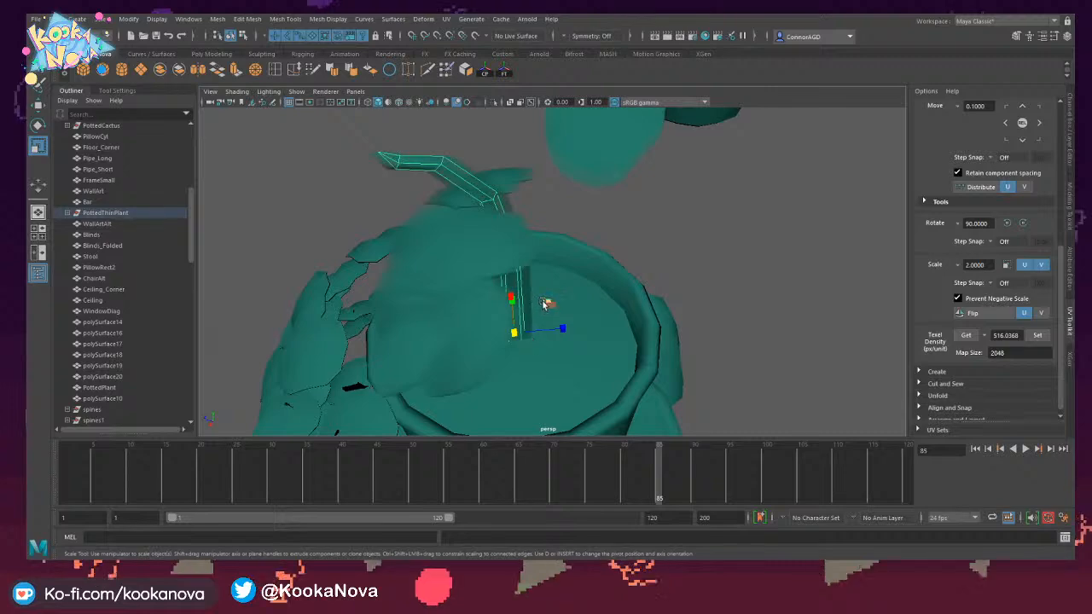
{"action": "left_click_drag", "start_coordinate": [544, 304], "coordinate": [534, 313]}
{"action": "left_click_drag", "start_coordinate": [551, 363], "coordinate": [510, 338], "text": "alt"}
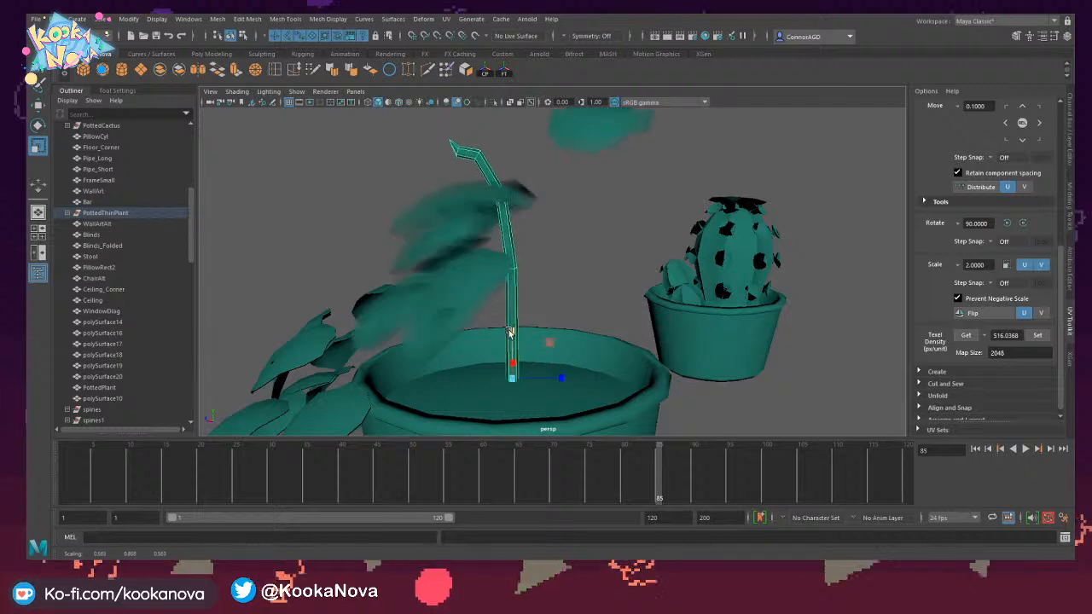
Adjust the soft-selection falloff at the stem's tip and move the tip outward so the upper stem leans over the leaves.
{"action": "left_click", "coordinate": [448, 148]}
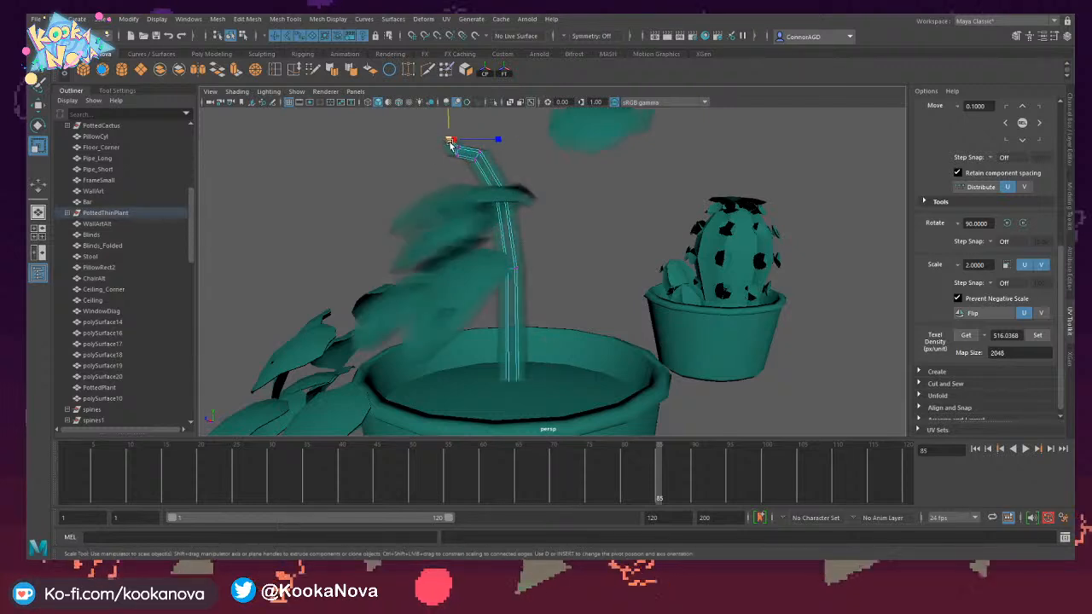
{"action": "key", "text": "b"}
{"action": "key", "text": "w"}
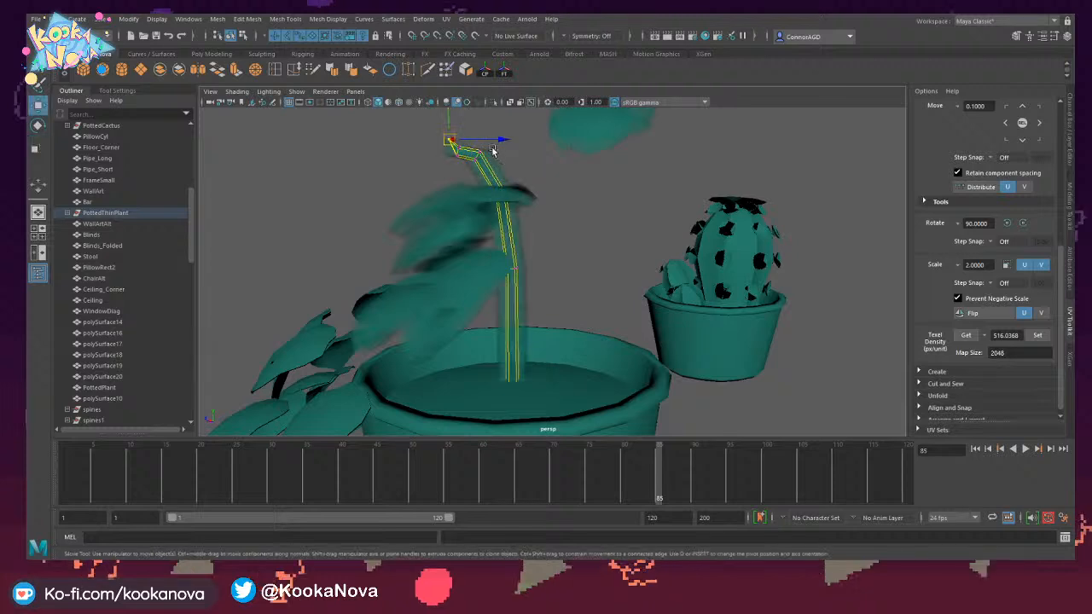
{"action": "left_click_drag", "start_coordinate": [500, 142], "coordinate": [489, 149]}
{"action": "key", "text": "ctrl+z"}
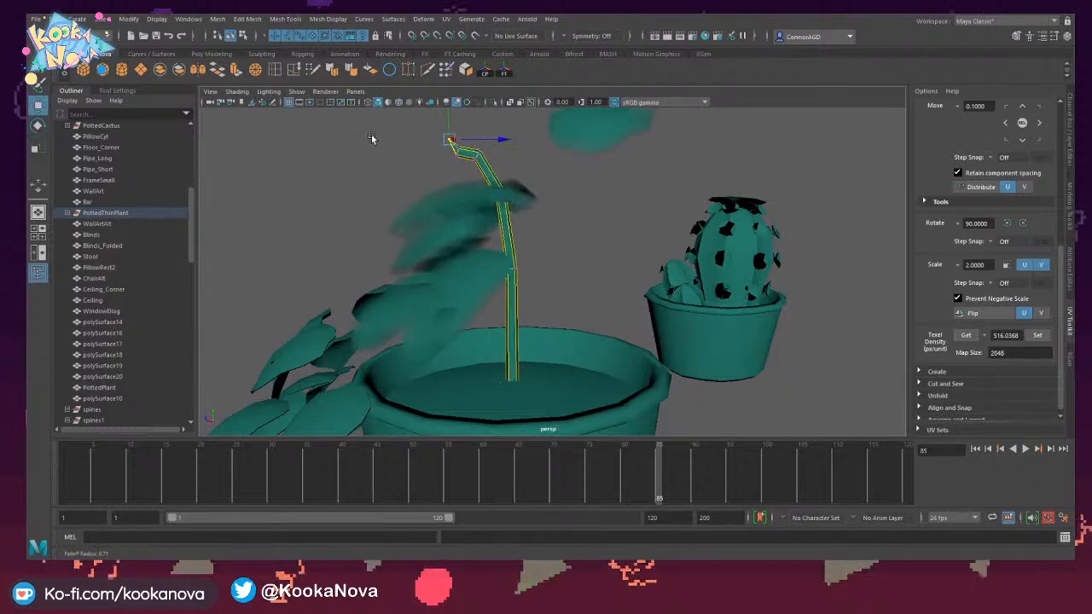
{"action": "left_click_drag", "start_coordinate": [371, 138], "coordinate": [167, 154]}
{"action": "left_click_drag", "start_coordinate": [495, 178], "coordinate": [227, 168]}
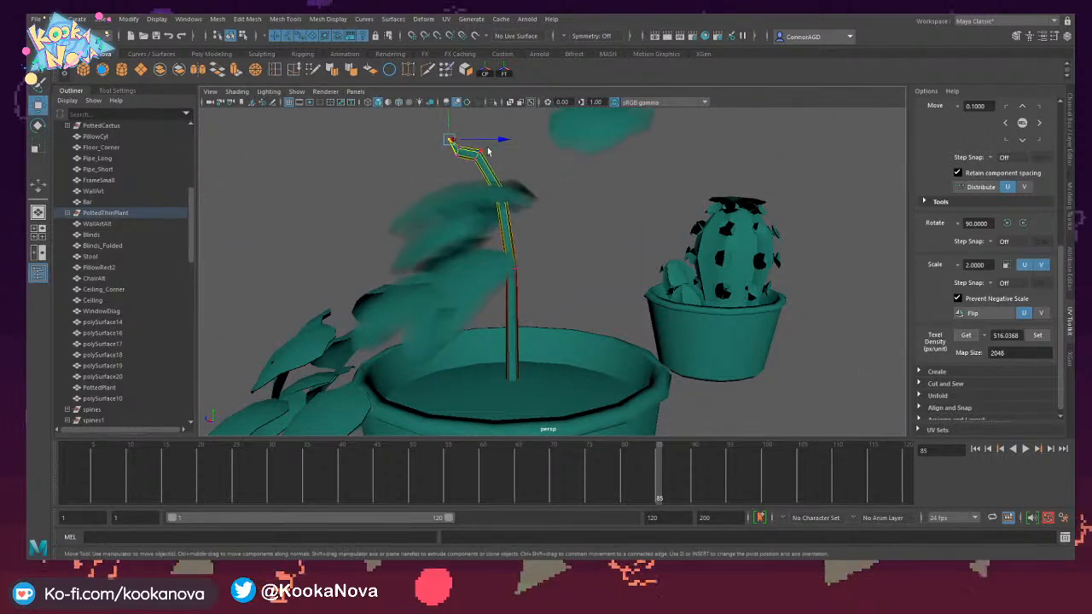
{"action": "left_click_drag", "start_coordinate": [503, 139], "coordinate": [475, 143]}
{"action": "key", "text": "ctrl+z"}
{"action": "key", "text": "b"}
{"action": "left_click_drag", "start_coordinate": [555, 180], "coordinate": [473, 176]}
{"action": "left_click_drag", "start_coordinate": [507, 140], "coordinate": [481, 213]}
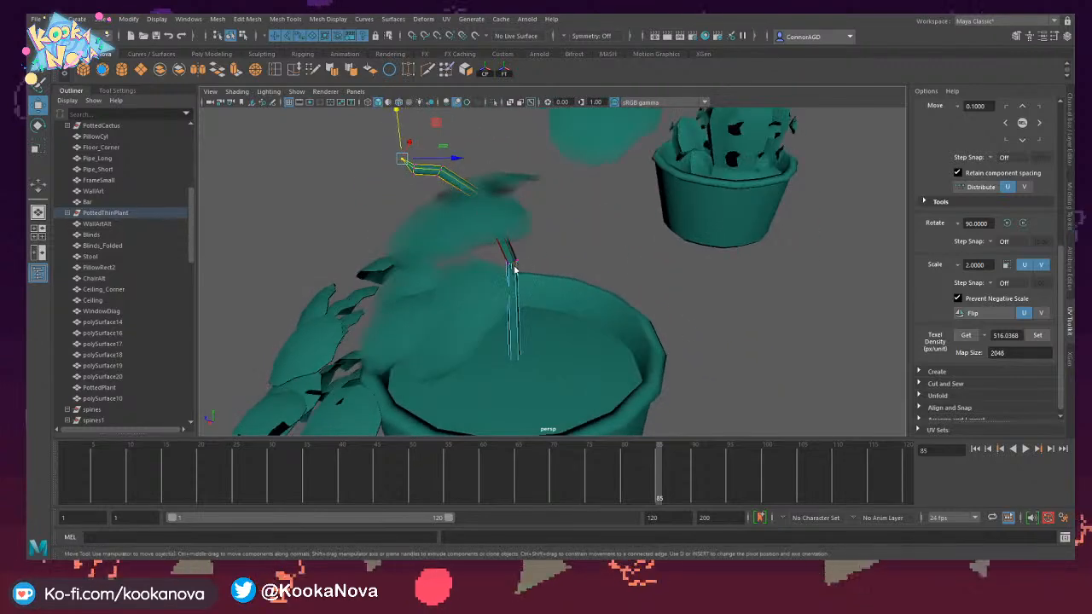
Duplicate the stem and move the copy up to the lower bend of the original.
{"action": "right_click_drag", "start_coordinate": [558, 210], "coordinate": [573, 198]}
{"action": "left_click", "coordinate": [561, 232]}
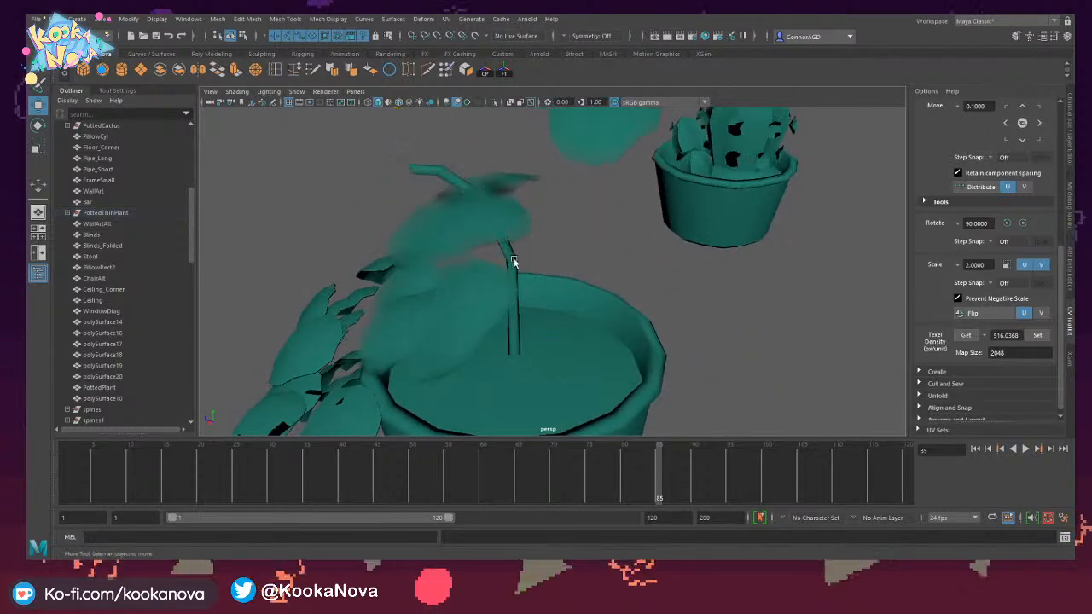
{"action": "left_click", "coordinate": [513, 262]}
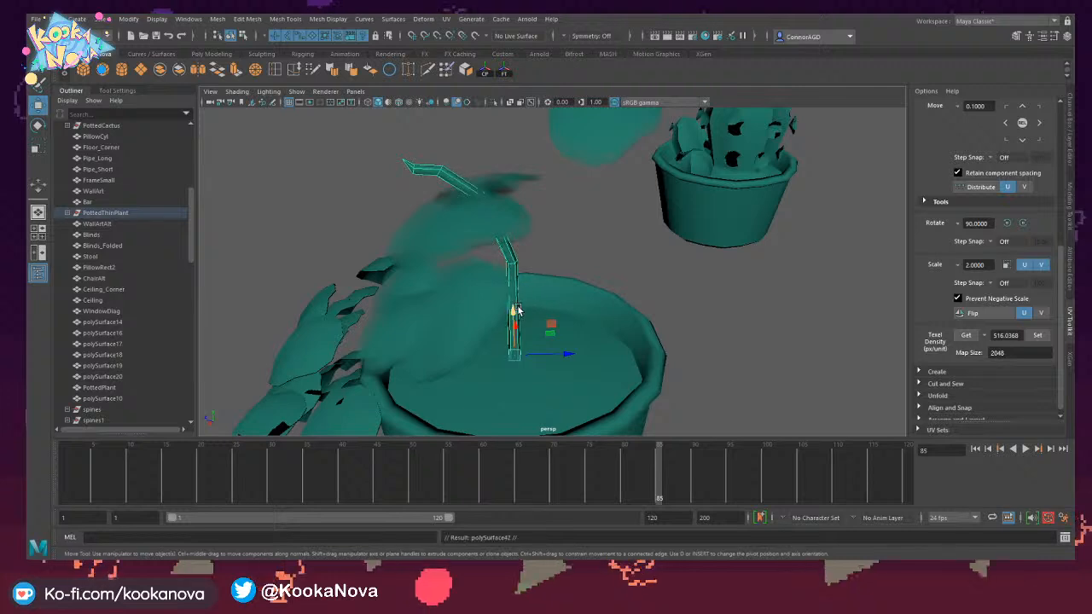
{"action": "left_click_drag", "start_coordinate": [516, 310], "coordinate": [509, 274]}
{"action": "key", "text": "ctrl+z"}
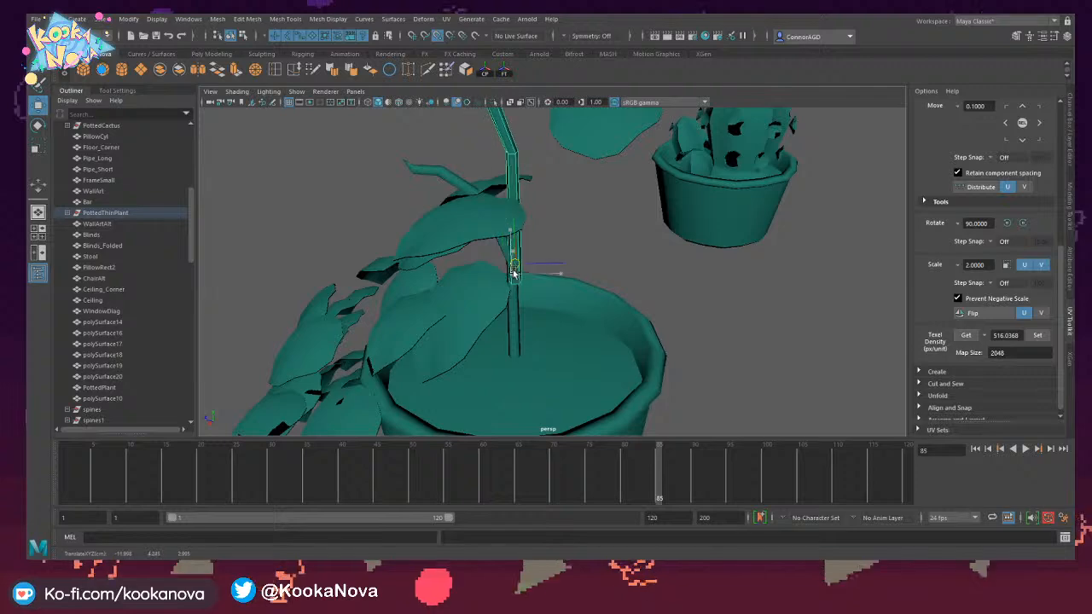
{"action": "mouse_move", "coordinate": [513, 269]}
{"action": "left_mouse_down", "text": "alt"}
{"action": "mouse_move", "coordinate": [490, 250]}
{"action": "mouse_move", "coordinate": [555, 266]}
{"action": "mouse_move", "coordinate": [520, 288]}
{"action": "mouse_move", "coordinate": [497, 278]}
{"action": "mouse_move", "coordinate": [512, 281]}
{"action": "left_mouse_up", "text": "alt"}
Rotate the stem copy into a side branch reaching toward the lower leaves and position it against the main stem.
{"action": "key", "text": "r"}
{"action": "key", "text": "e"}
{"action": "mouse_move", "coordinate": [572, 266]}
{"action": "left_mouse_down"}
{"action": "mouse_move", "coordinate": [548, 223]}
{"action": "mouse_move", "coordinate": [566, 252]}
{"action": "left_mouse_up"}
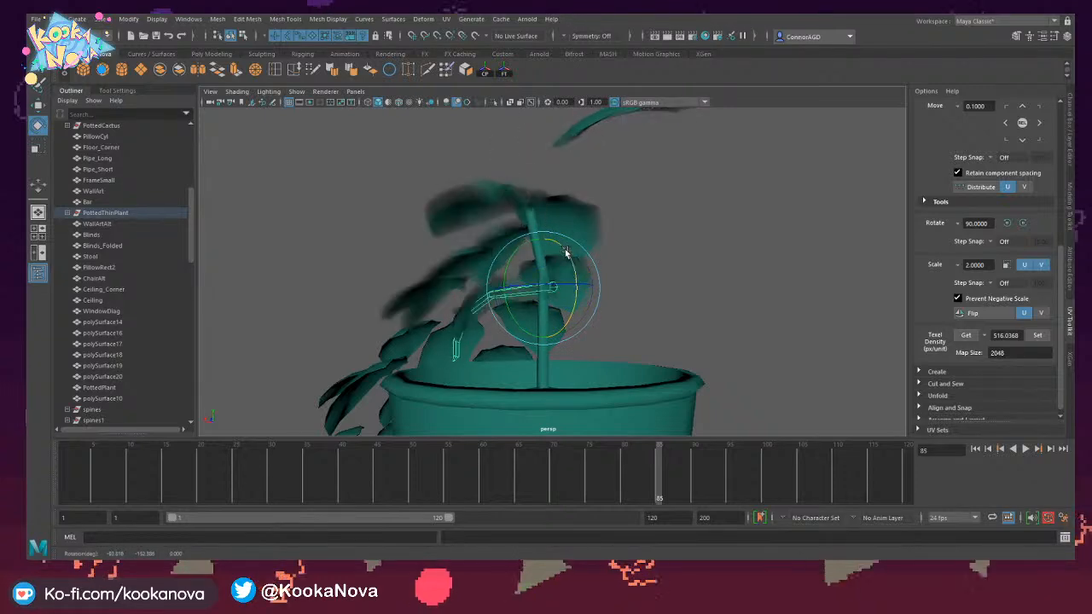
{"action": "key", "text": "w"}
{"action": "left_click_drag", "start_coordinate": [554, 301], "coordinate": [616, 315], "text": "alt"}
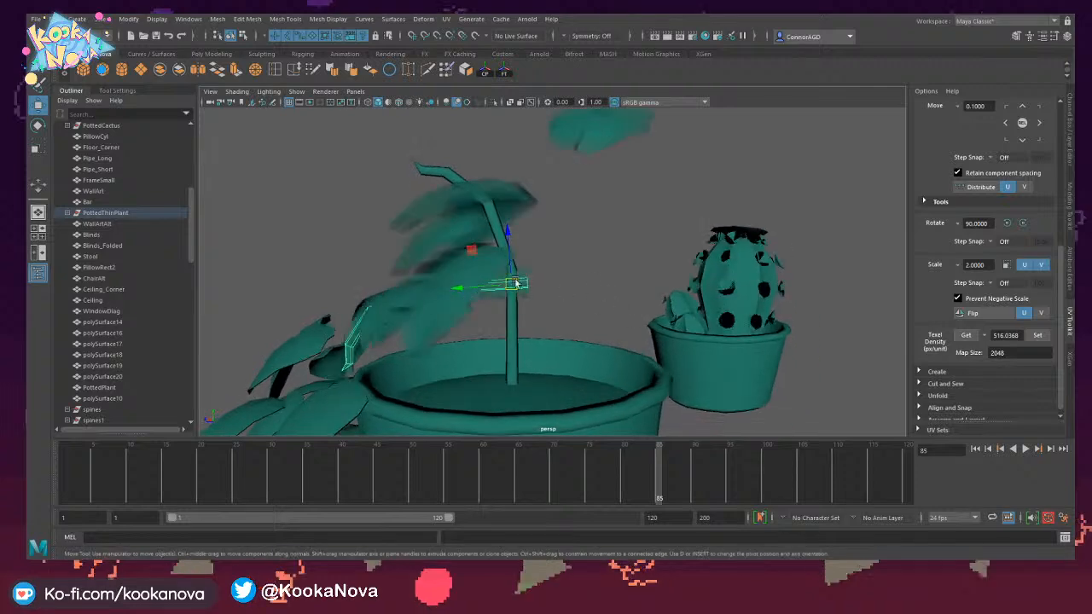
{"action": "left_click_drag", "start_coordinate": [471, 251], "coordinate": [448, 232]}
{"action": "left_click_drag", "start_coordinate": [453, 271], "coordinate": [536, 274], "text": "alt"}
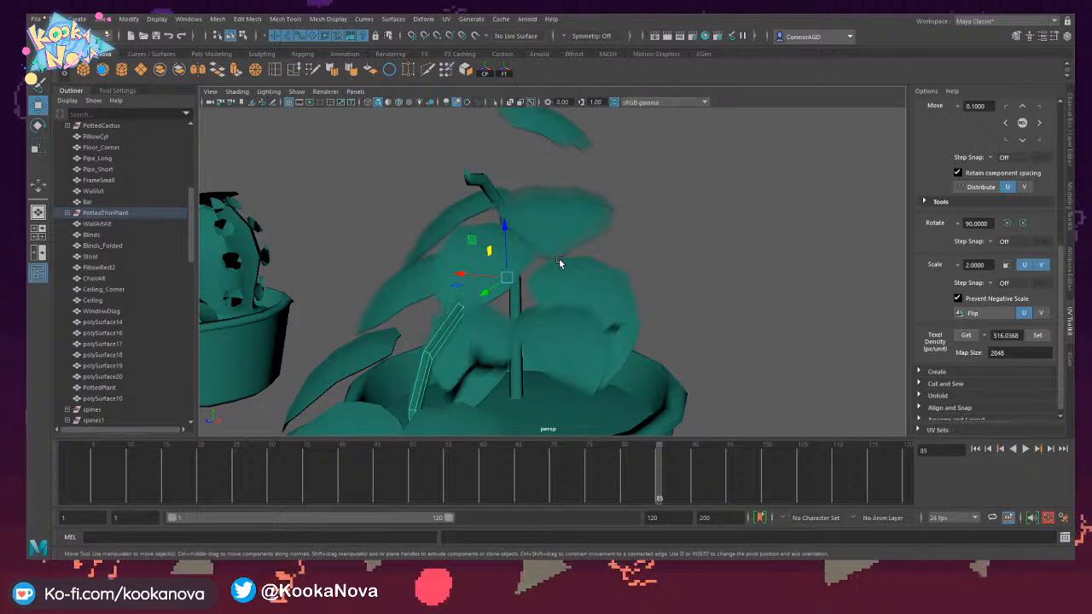
Move the side branch's vertices so it curves down over the pot's rim behind the leaves.
{"action": "key", "text": "e"}
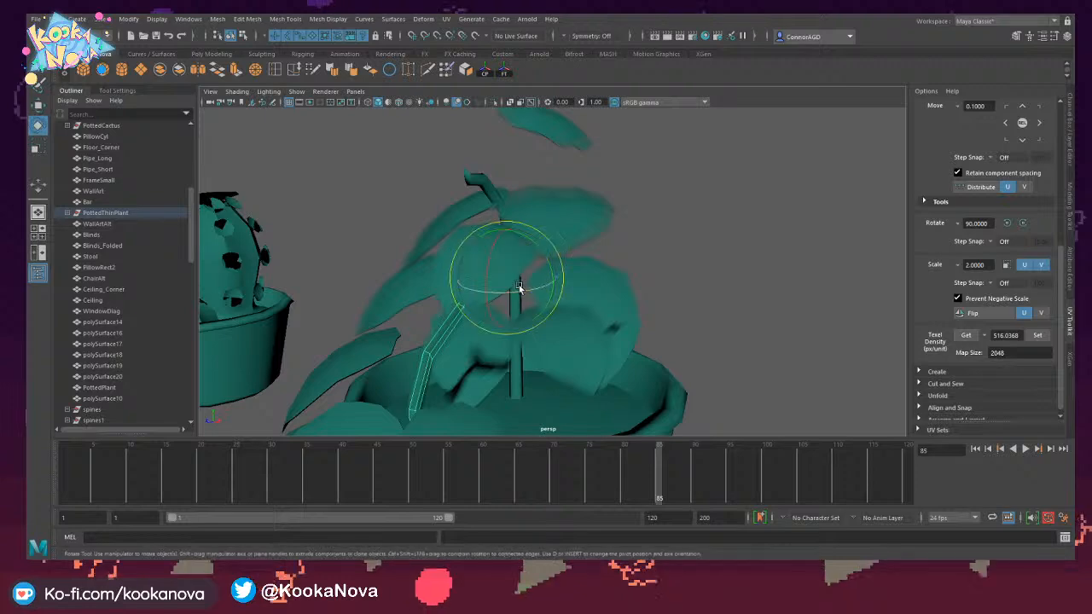
{"action": "left_click_drag", "start_coordinate": [520, 288], "coordinate": [442, 259], "text": "alt"}
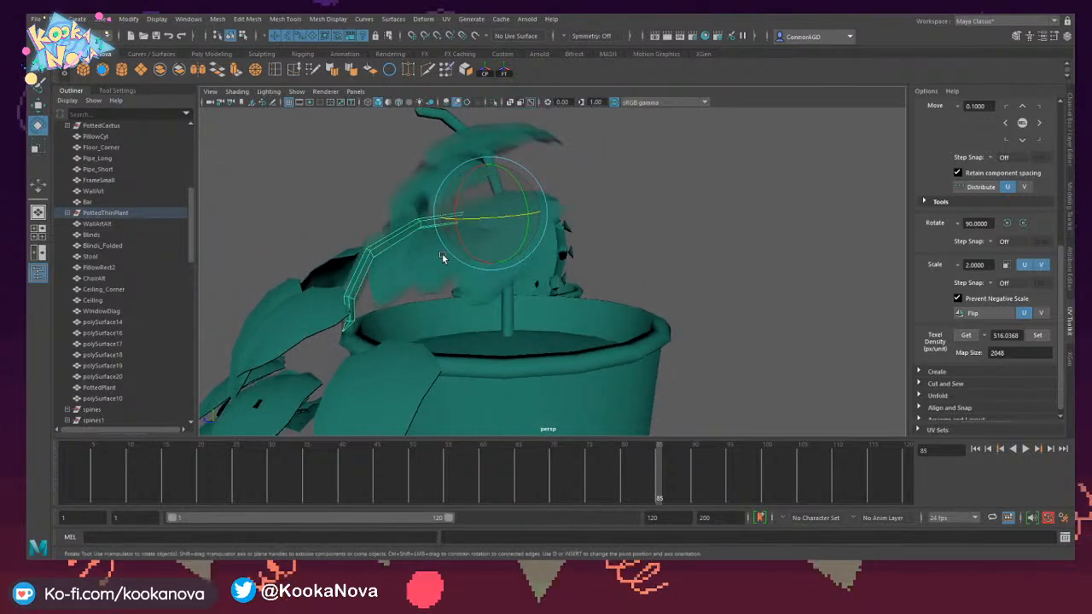
{"action": "right_click_drag", "start_coordinate": [381, 250], "coordinate": [378, 225]}
{"action": "left_click", "coordinate": [370, 259]}
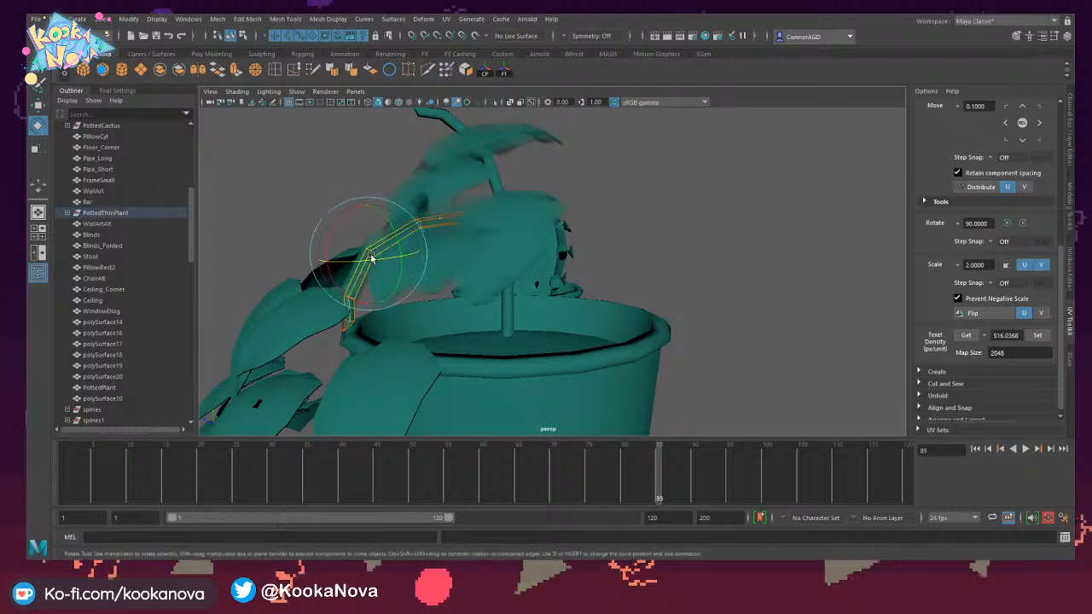
{"action": "key", "text": "w"}
{"action": "left_click_drag", "start_coordinate": [362, 207], "coordinate": [364, 222]}
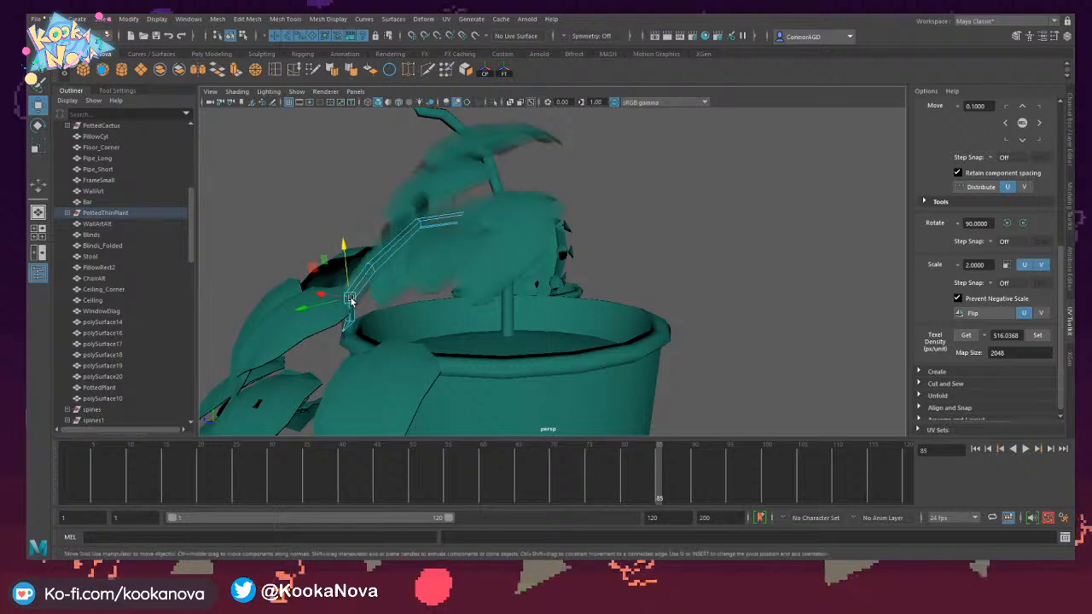
{"action": "left_click_drag", "start_coordinate": [314, 266], "coordinate": [328, 275]}
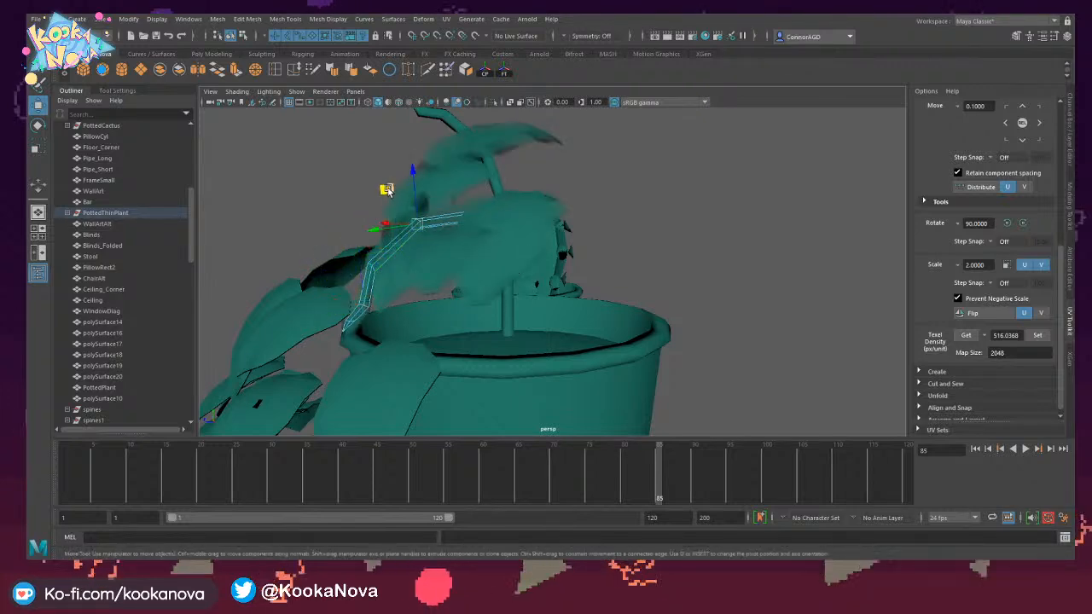
{"action": "mouse_move", "coordinate": [389, 190]}
{"action": "left_mouse_down", "text": "alt"}
{"action": "mouse_move", "coordinate": [364, 195]}
{"action": "mouse_move", "coordinate": [375, 202]}
{"action": "left_mouse_up", "text": "alt"}
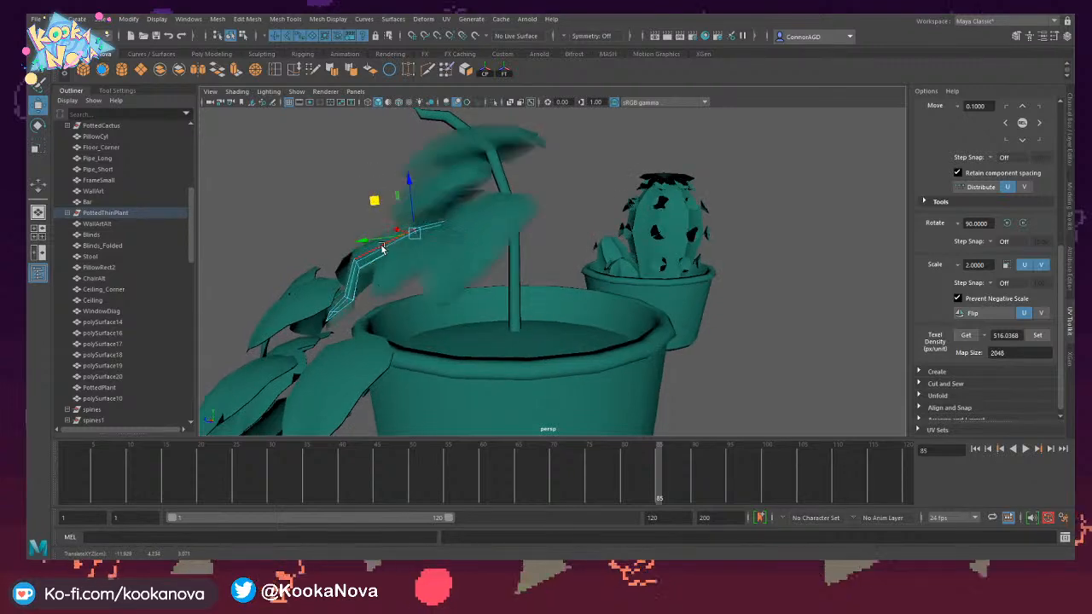
Try to move the side branch's open end sideways into the main stem, and undo that move.
{"action": "left_click_drag", "start_coordinate": [323, 241], "coordinate": [639, 236]}
{"action": "scroll", "coordinate": [623, 227], "scroll_direction": "up", "scroll_amount": 6}
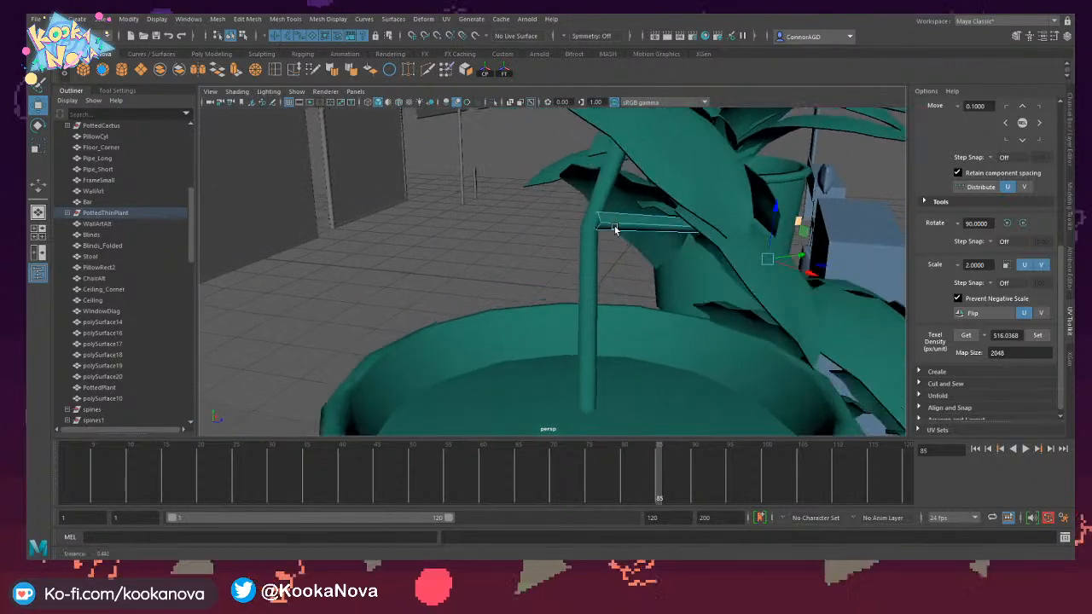
{"action": "key", "text": "f"}
{"action": "left_click_drag", "start_coordinate": [617, 231], "coordinate": [675, 263], "text": "alt"}
{"action": "scroll", "coordinate": [676, 263], "scroll_direction": "down", "scroll_amount": 6}
{"action": "scroll", "coordinate": [606, 279], "scroll_direction": "up", "scroll_amount": 6}
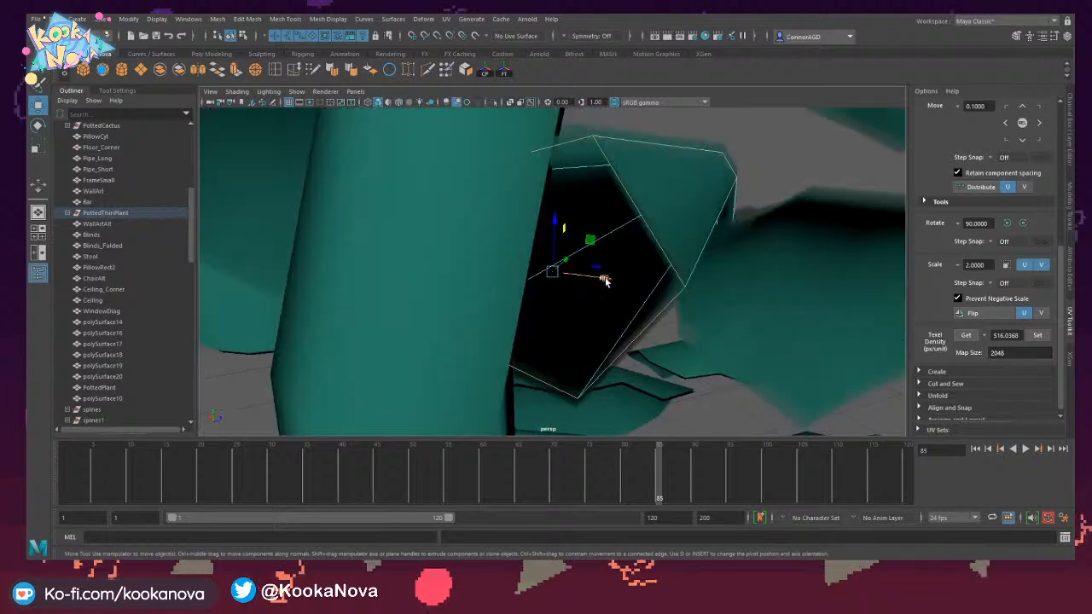
{"action": "left_click_drag", "start_coordinate": [604, 280], "coordinate": [504, 268]}
{"action": "key", "text": "ctrl+z"}
Raise the side branch's inner end so it sits inside the main stem just above the lower bend.
{"action": "scroll", "coordinate": [427, 275], "scroll_direction": "down", "scroll_amount": 8}
{"action": "key", "text": "f"}
{"action": "scroll", "coordinate": [558, 283], "scroll_direction": "down", "scroll_amount": 2}
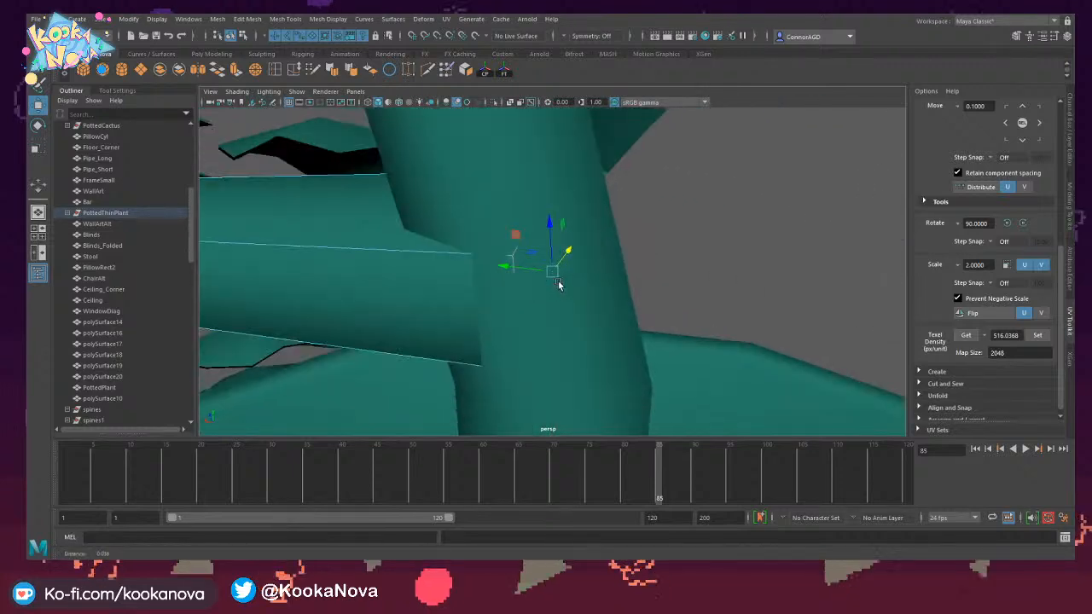
{"action": "scroll", "coordinate": [554, 277], "scroll_direction": "down", "scroll_amount": 4}
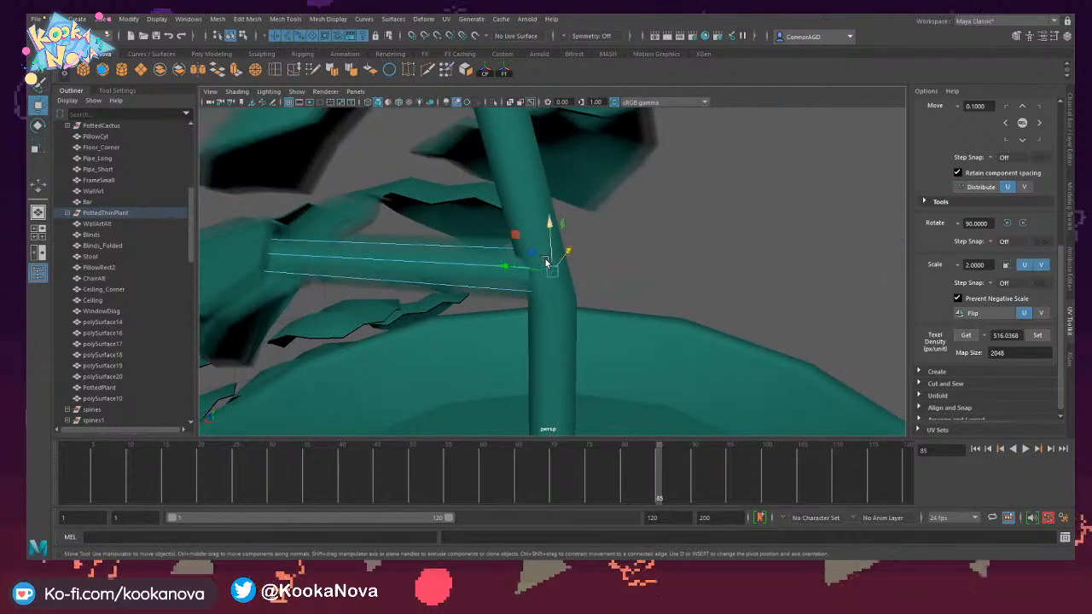
{"action": "left_click_drag", "start_coordinate": [546, 263], "coordinate": [561, 236]}
Move the side branch's middle vertices to kink it sideways and curve it beneath the leaves.
{"action": "key", "text": "r"}
{"action": "scroll", "coordinate": [562, 247], "scroll_direction": "up", "scroll_amount": 6}
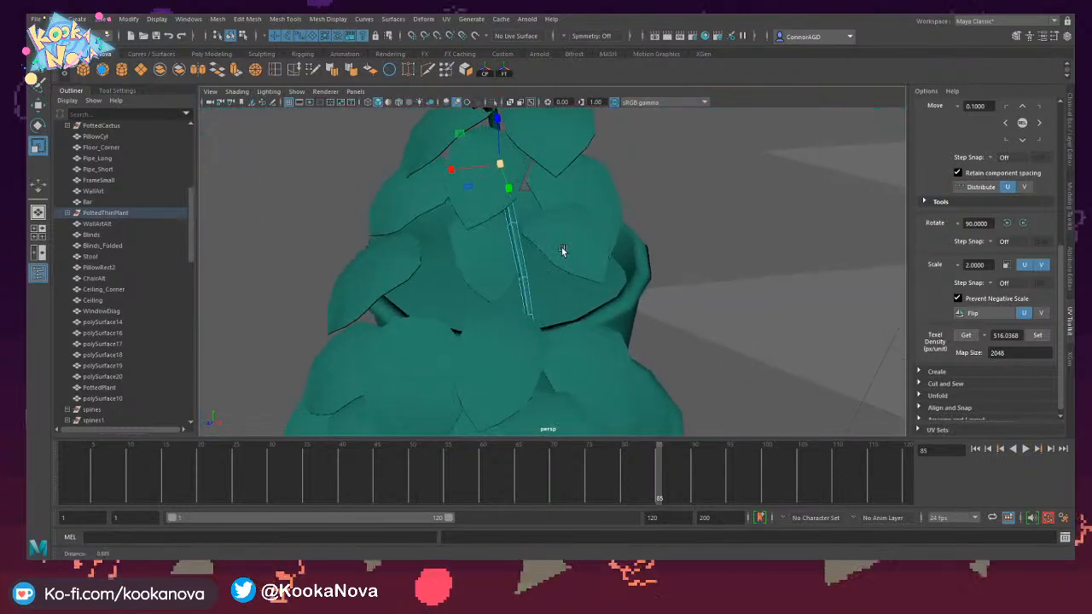
{"action": "scroll", "coordinate": [571, 236], "scroll_direction": "down", "scroll_amount": 3}
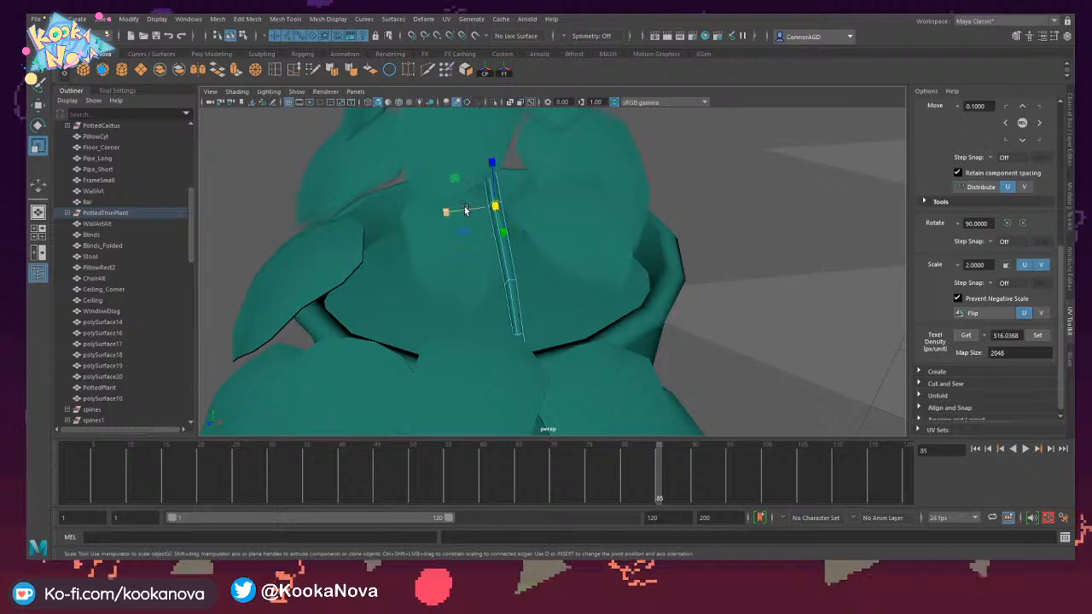
{"action": "key", "text": "w"}
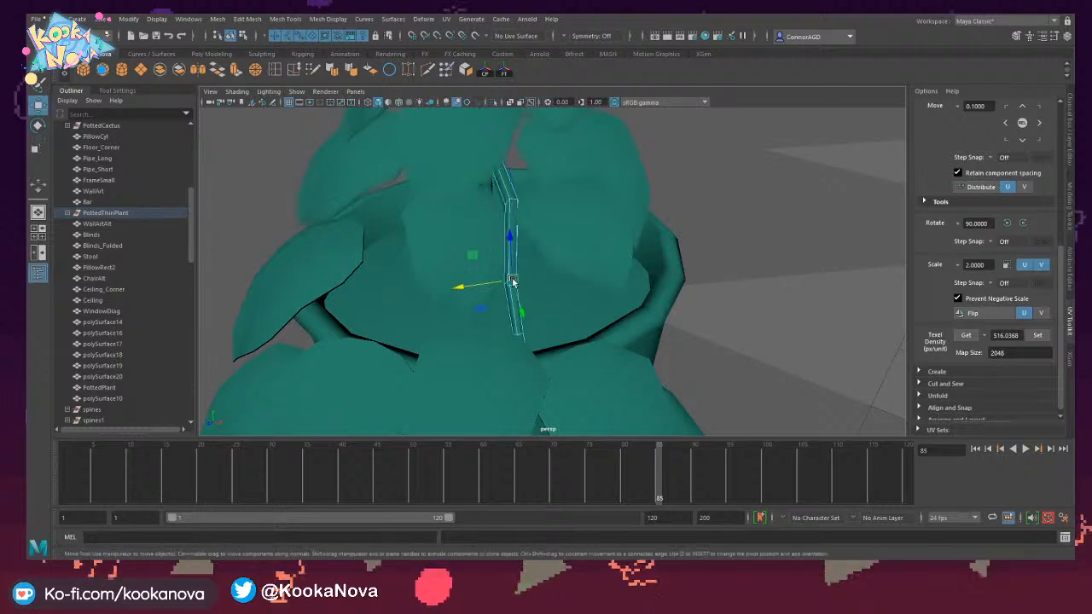
{"action": "left_click_drag", "start_coordinate": [512, 281], "coordinate": [466, 175], "text": "alt"}
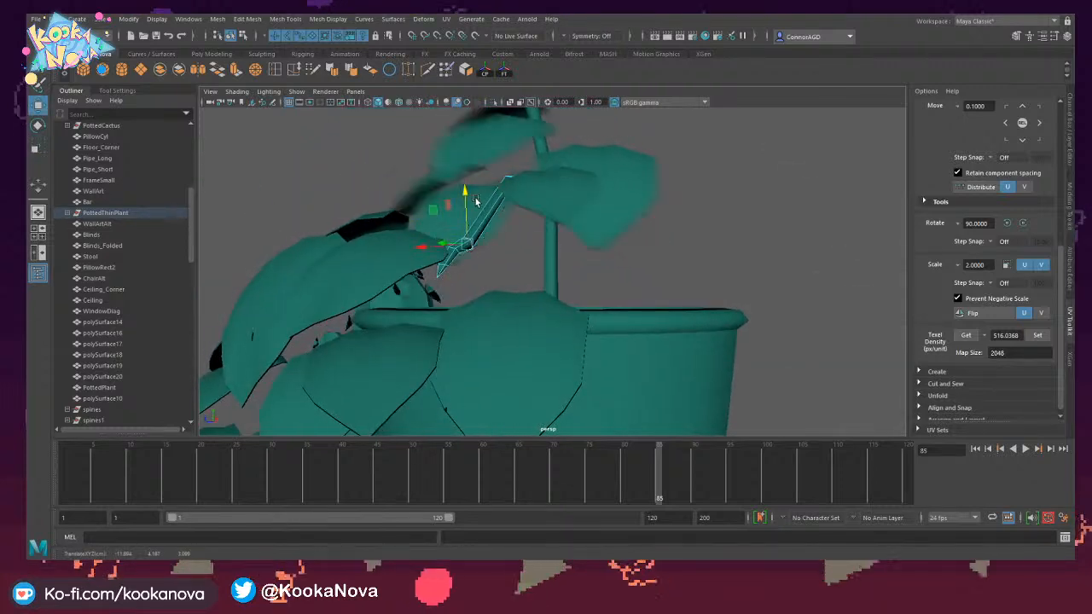
{"action": "mouse_move", "coordinate": [449, 268]}
{"action": "left_mouse_down", "text": "alt"}
{"action": "mouse_move", "coordinate": [432, 261]}
{"action": "mouse_move", "coordinate": [458, 255]}
{"action": "left_mouse_up", "text": "alt"}
{"action": "scroll", "coordinate": [458, 254], "scroll_direction": "up", "scroll_amount": 2}
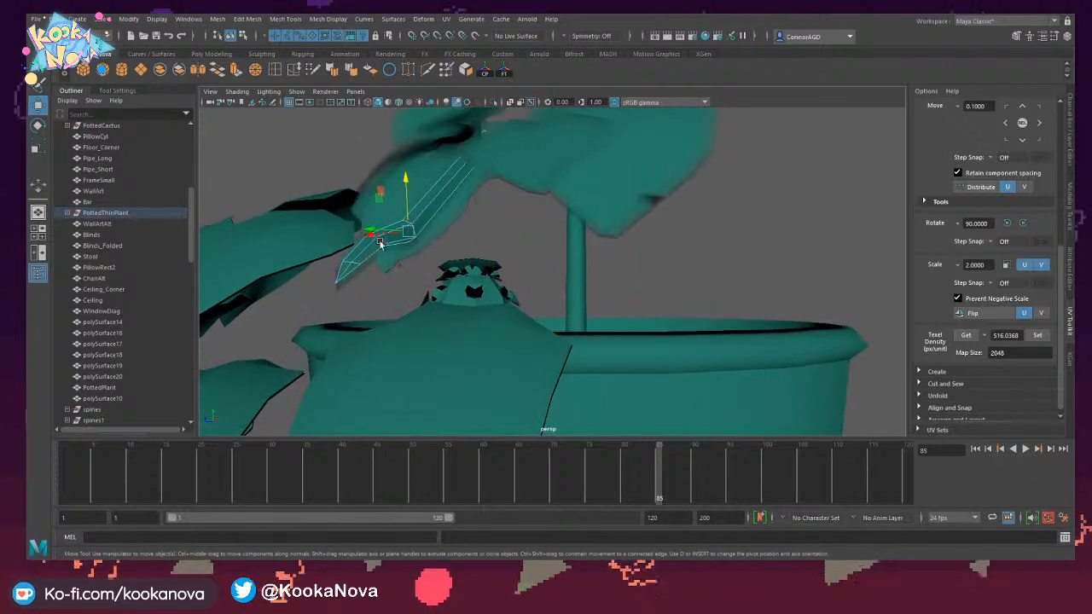
{"action": "key", "text": "ctrl+z"}
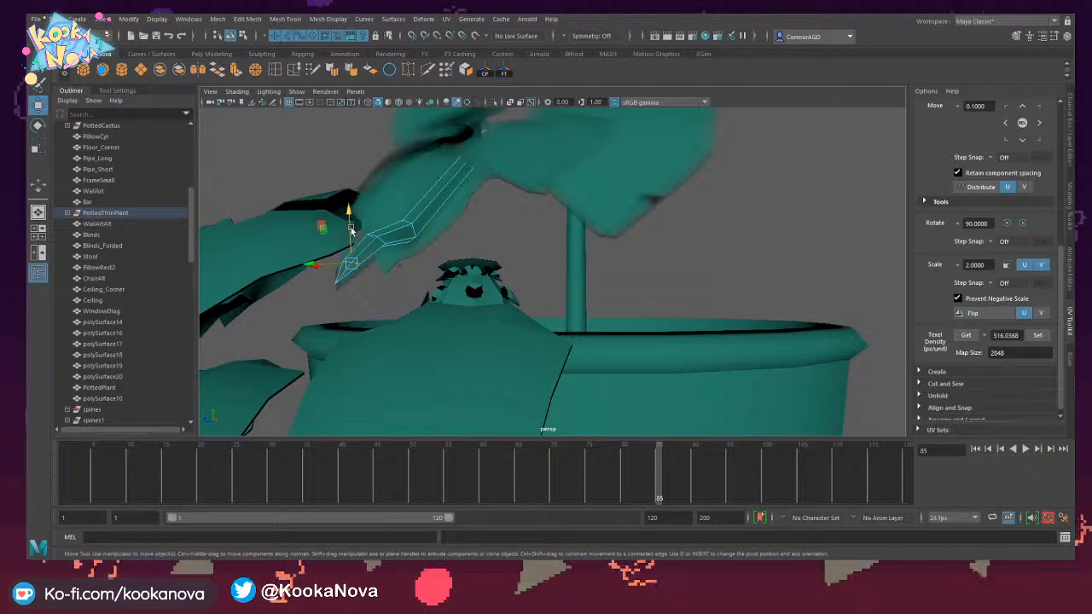
Reposition the vertices near the side branch's tip so it droops toward the lower leaves.
{"action": "key", "text": "e"}
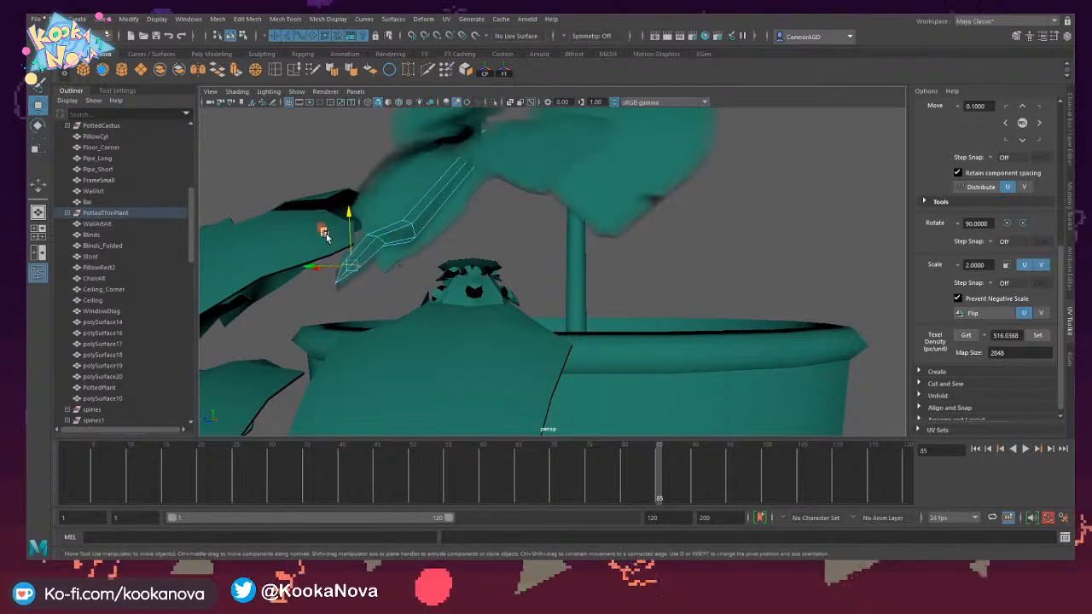
{"action": "left_click_drag", "start_coordinate": [351, 248], "coordinate": [364, 206], "text": "alt"}
{"action": "middle_click_drag", "start_coordinate": [365, 206], "coordinate": [519, 151]}
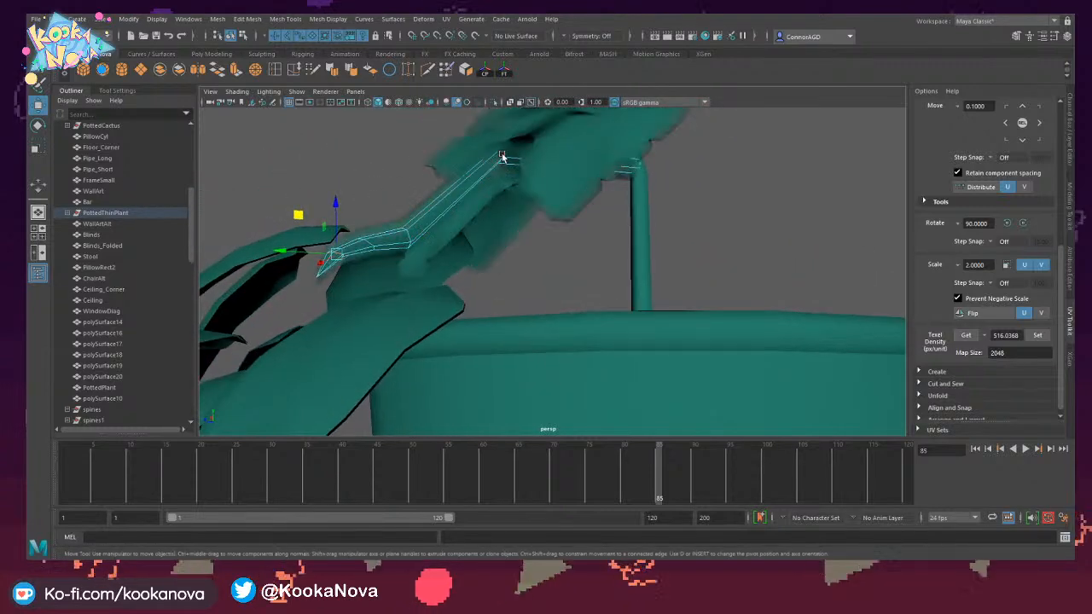
Undo a trial scale at the side branch's upper bend and refine the position of its middle bend.
{"action": "key", "text": "r"}
{"action": "left_click_drag", "start_coordinate": [500, 157], "coordinate": [497, 131]}
{"action": "key", "text": "ctrl+z"}
{"action": "key", "text": "w"}
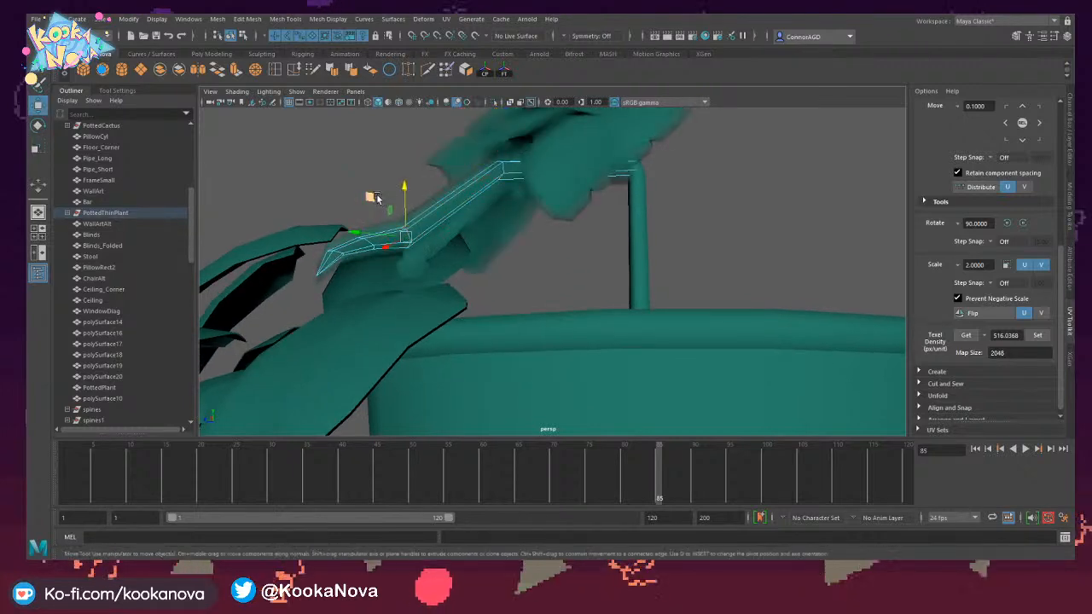
{"action": "middle_click_drag", "start_coordinate": [377, 198], "coordinate": [388, 191]}
Select the whole main stem, undo a trial scale, and rotate it slightly about its base in the pot.
{"action": "left_click_drag", "start_coordinate": [394, 184], "coordinate": [545, 162], "text": "alt"}
{"action": "left_click", "coordinate": [444, 175]}
{"action": "left_click_drag", "start_coordinate": [443, 175], "coordinate": [548, 160], "text": "alt"}
{"action": "left_click", "coordinate": [541, 136]}
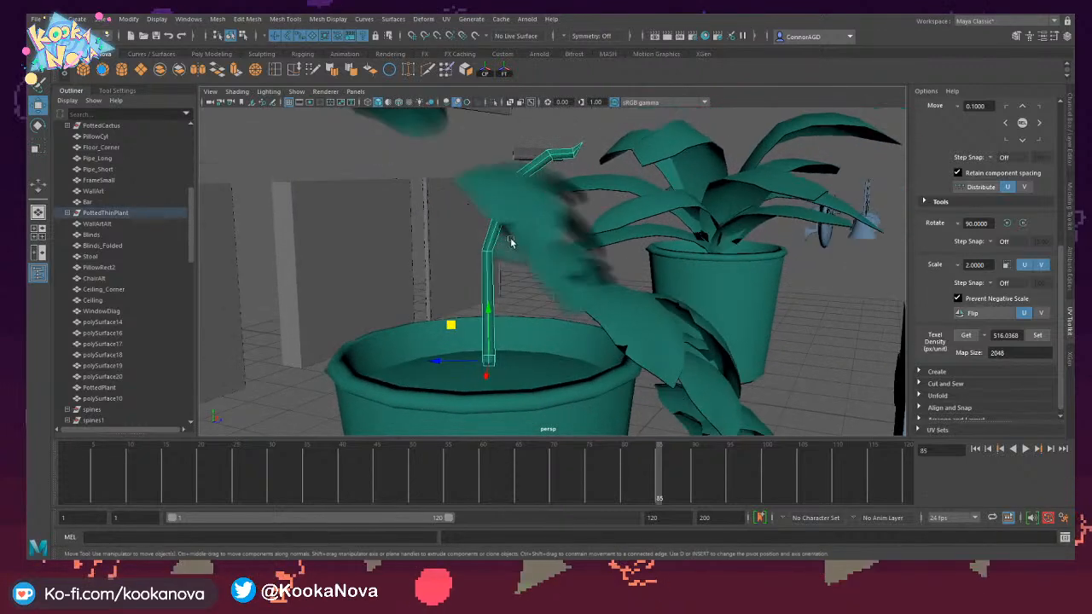
{"action": "left_click_drag", "start_coordinate": [489, 365], "coordinate": [473, 364]}
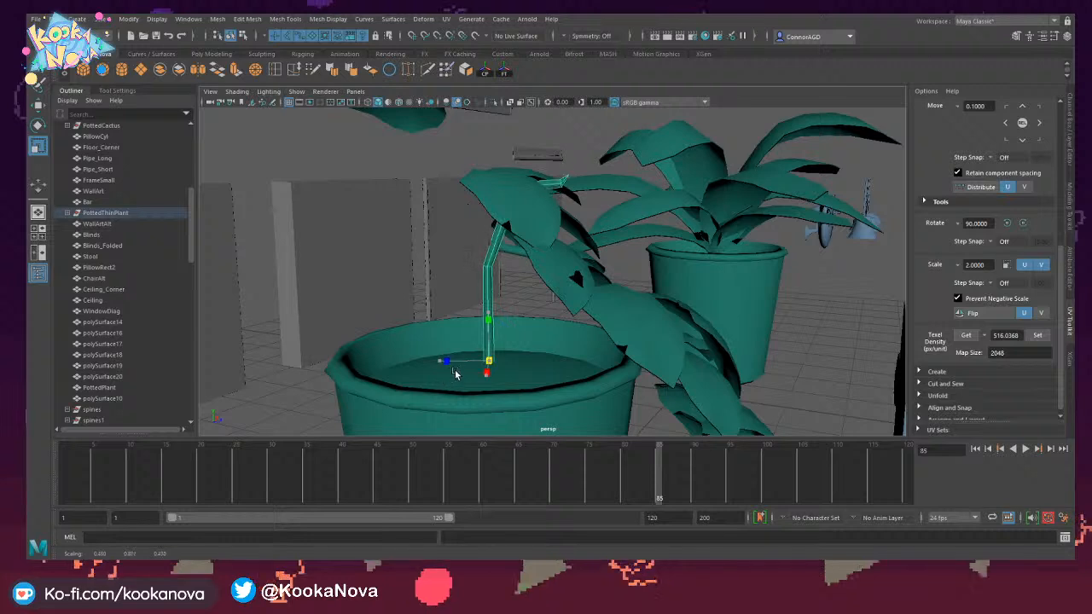
{"action": "key", "text": "ctrl+z"}
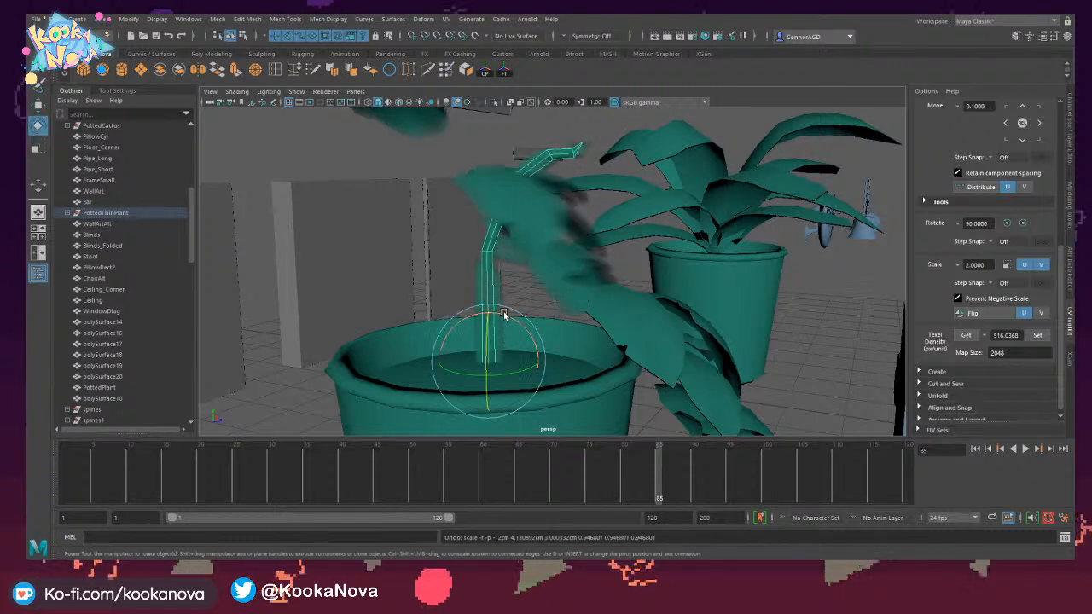
{"action": "left_click_drag", "start_coordinate": [503, 315], "coordinate": [507, 315]}
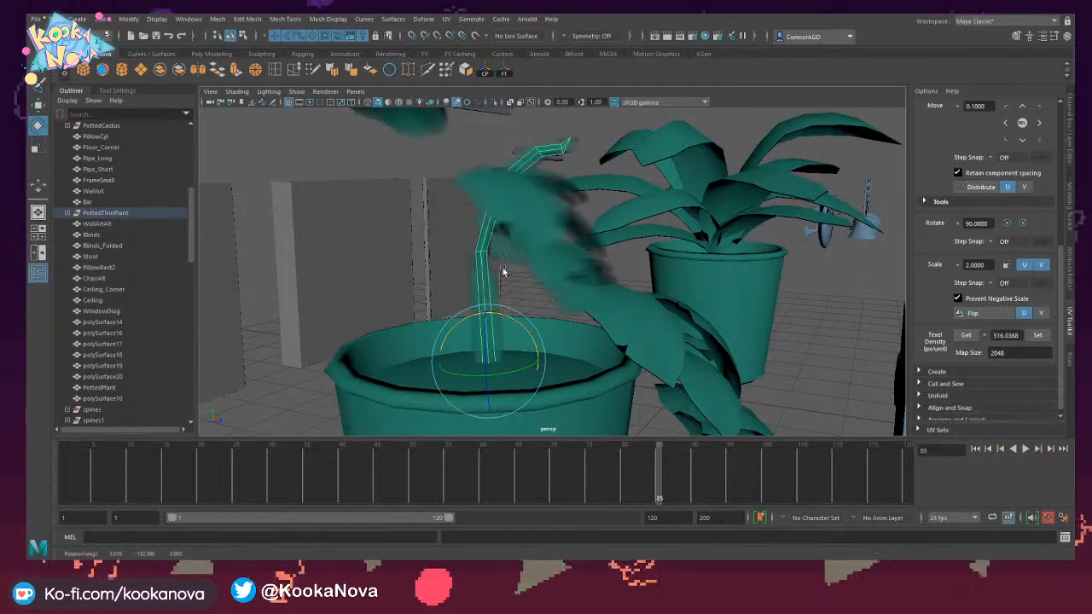
Select the side branch hidden behind the thin plant's large upper leaf and duplicate it.
{"action": "left_click", "coordinate": [500, 257]}
{"action": "left_click_drag", "start_coordinate": [505, 251], "coordinate": [508, 251], "text": "alt"}
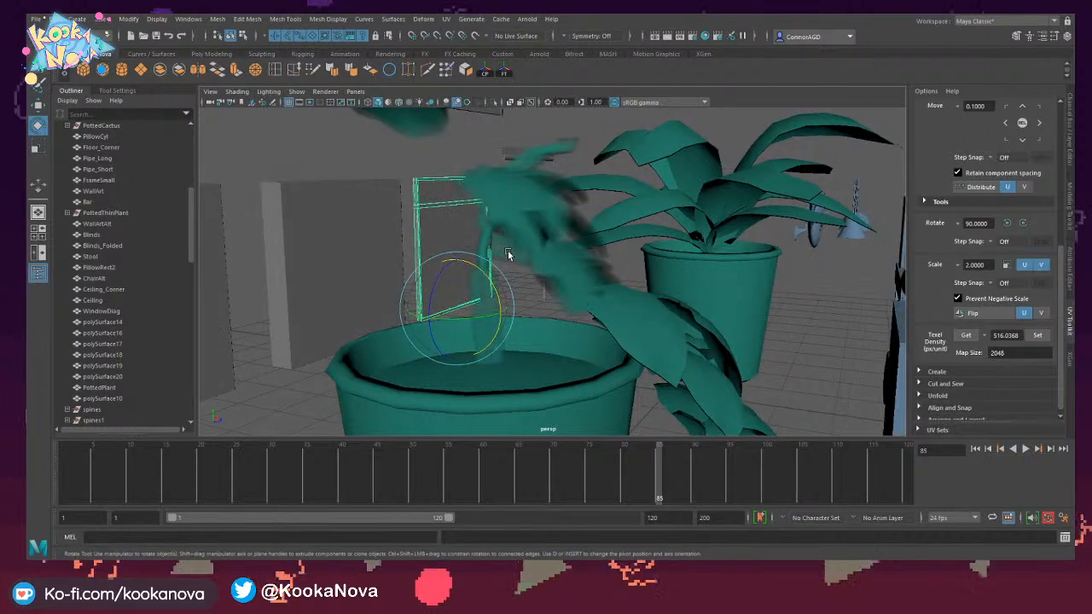
{"action": "left_click", "coordinate": [505, 252]}
{"action": "right_click_drag", "start_coordinate": [505, 253], "coordinate": [623, 253], "text": "alt"}
{"action": "key", "text": "w"}
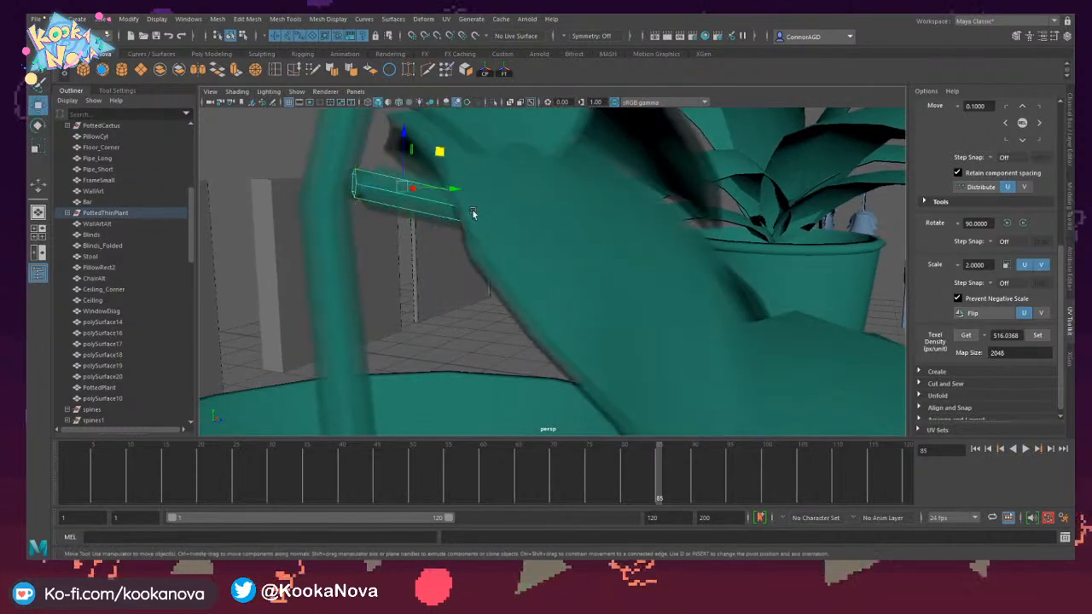
{"action": "left_click_drag", "start_coordinate": [425, 186], "coordinate": [567, 213], "text": "alt"}
{"action": "left_click_drag", "start_coordinate": [724, 222], "coordinate": [590, 222]}
{"action": "right_click_drag", "start_coordinate": [590, 223], "coordinate": [613, 235], "text": "alt"}
{"action": "left_click_drag", "start_coordinate": [613, 235], "coordinate": [642, 226], "text": "alt"}
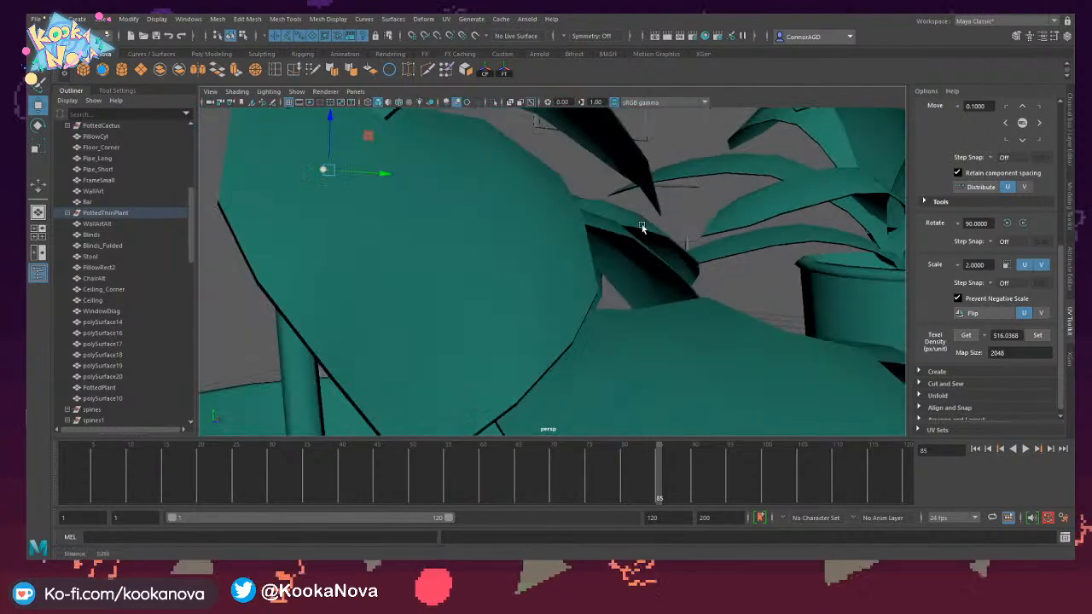
{"action": "right_click_drag", "start_coordinate": [641, 226], "coordinate": [578, 233], "text": "alt"}
{"action": "left_click_drag", "start_coordinate": [578, 233], "coordinate": [586, 265], "text": "alt"}
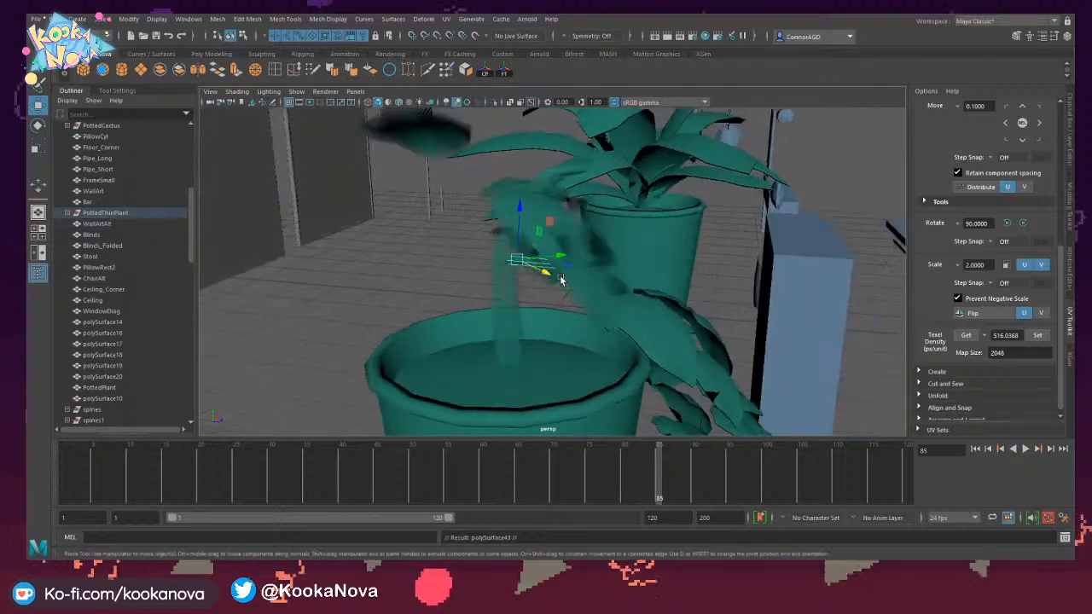
Rotate the duplicated side branch and lower it beside the main stem, beneath the upper leaves.
{"action": "key", "text": "e"}
{"action": "left_click_drag", "start_coordinate": [498, 282], "coordinate": [509, 250], "text": "alt"}
{"action": "key", "text": "w"}
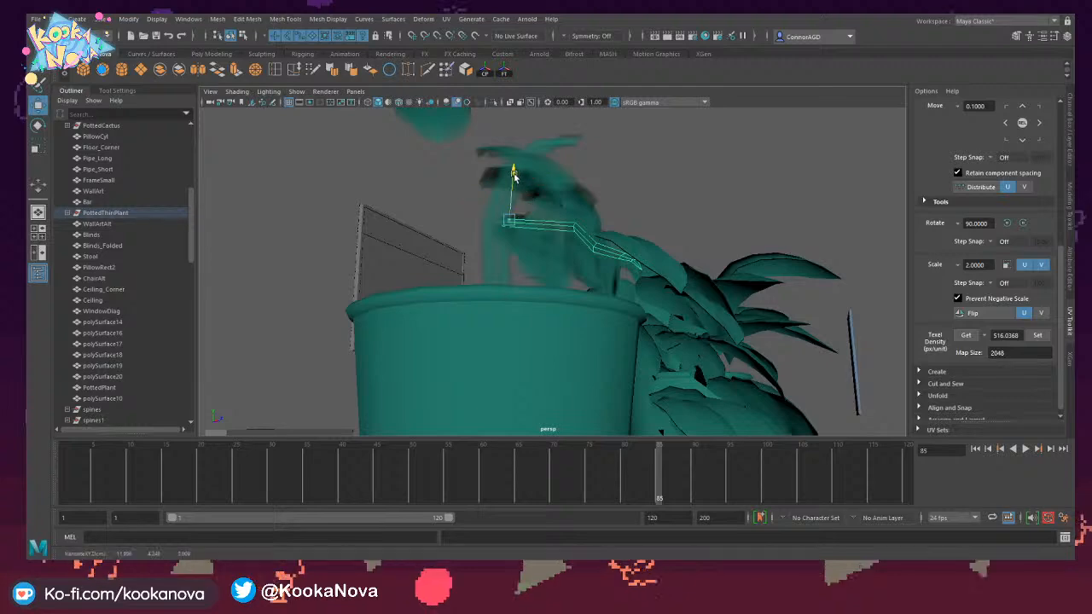
{"action": "left_click_drag", "start_coordinate": [514, 177], "coordinate": [553, 265]}
{"action": "key", "text": "e"}
{"action": "left_click", "coordinate": [514, 246]}
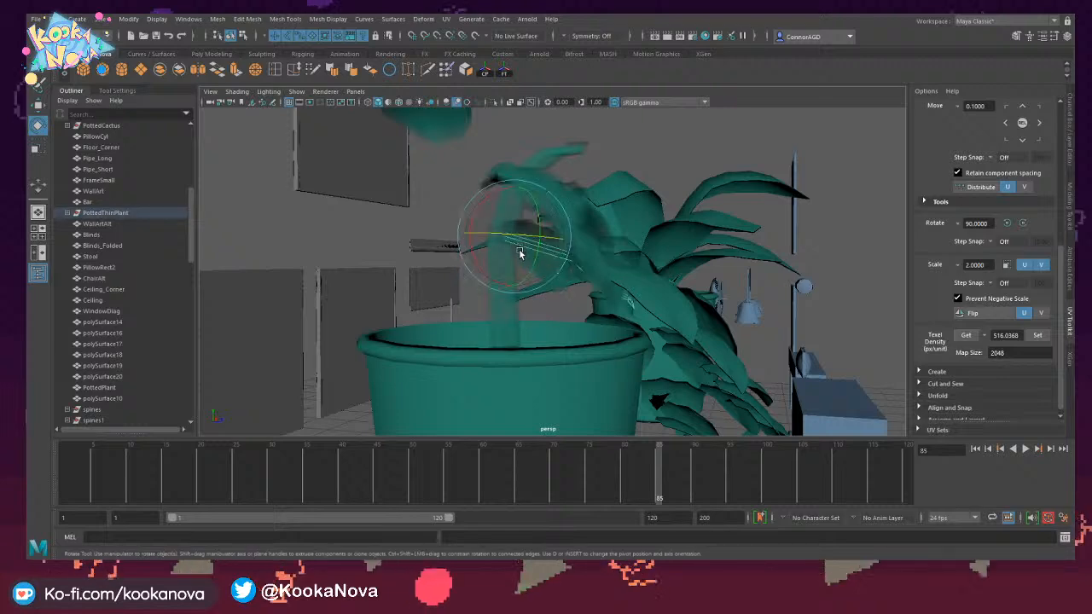
{"action": "right_click_drag", "start_coordinate": [520, 252], "coordinate": [581, 254], "text": "alt"}
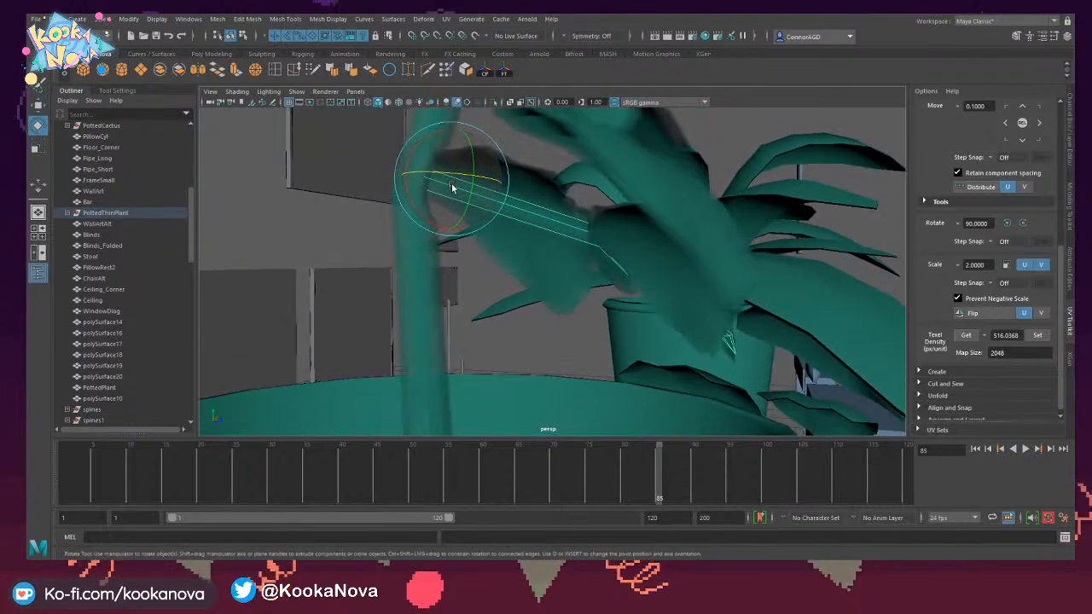
Insert an edge loop midway along the branch's first segment, then lower and rotate its base end to meet the main stem.
{"action": "left_click", "coordinate": [275, 73]}
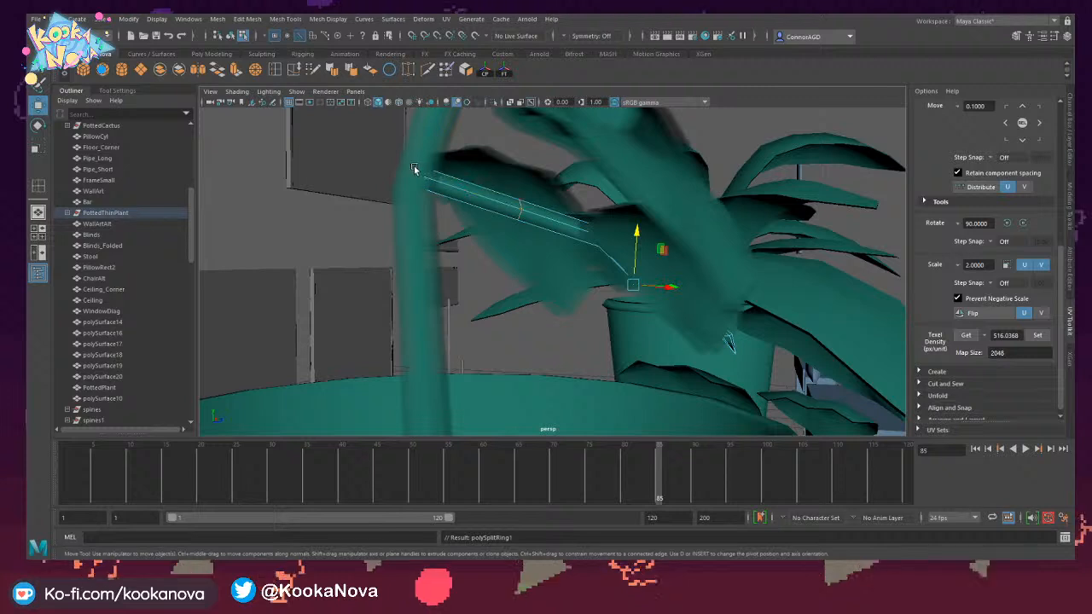
{"action": "left_click_drag", "start_coordinate": [422, 136], "coordinate": [421, 136]}
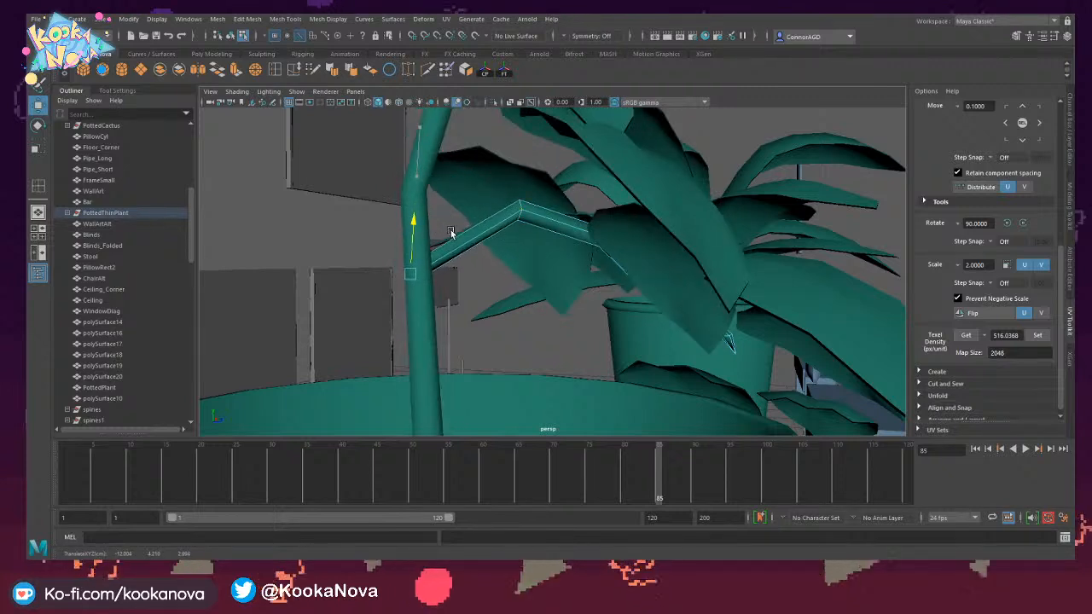
{"action": "key", "text": "e"}
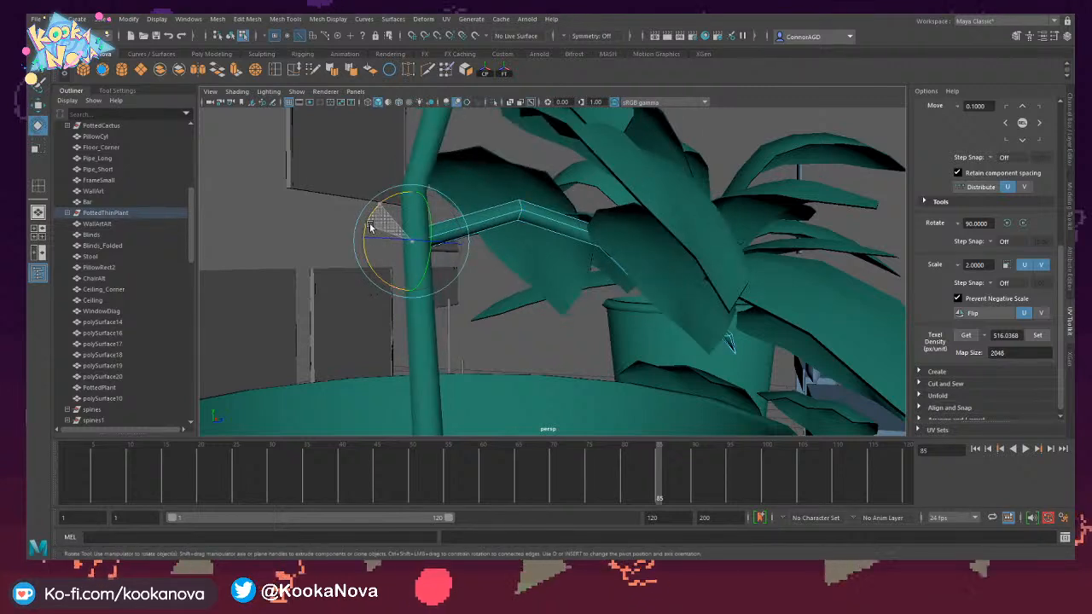
{"action": "mouse_move", "coordinate": [369, 219]}
{"action": "left_mouse_down"}
{"action": "mouse_move", "coordinate": [399, 219]}
{"action": "mouse_move", "coordinate": [381, 212]}
{"action": "left_mouse_up"}
{"action": "key", "text": "w"}
{"action": "left_click_drag", "start_coordinate": [420, 267], "coordinate": [435, 267]}
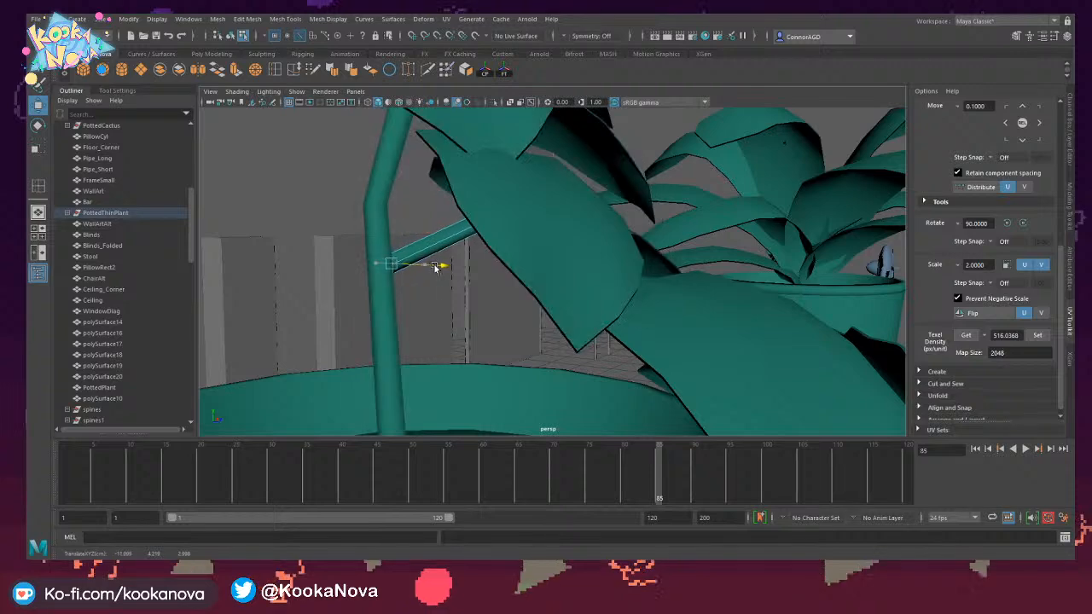
Reposition the branch's base against the main stem and scale the edge loop at its bend.
{"action": "key", "text": "f"}
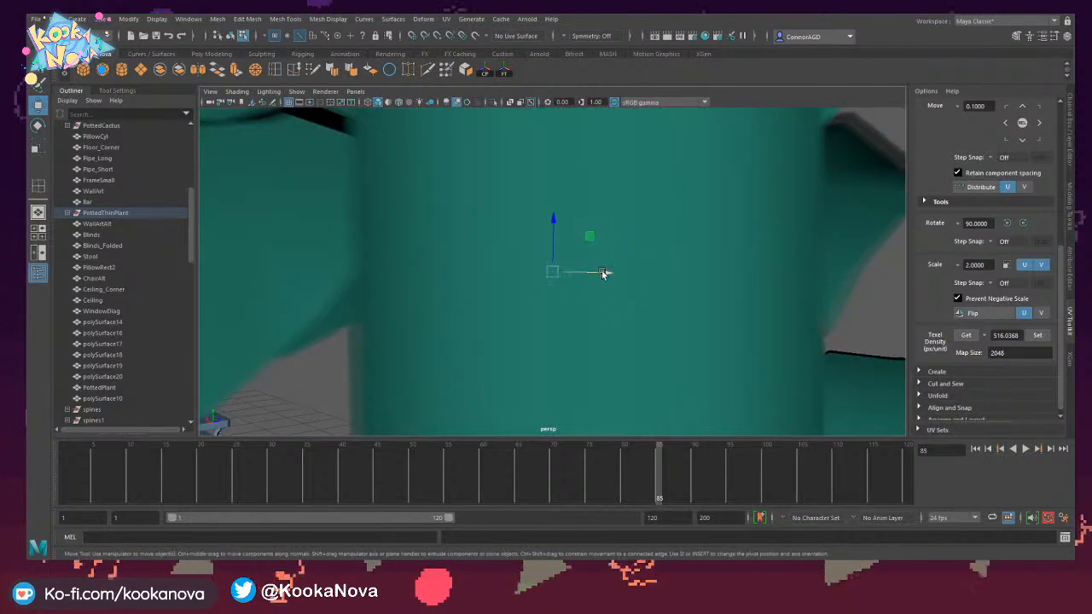
{"action": "scroll", "coordinate": [643, 270], "scroll_direction": "down", "scroll_amount": 8}
{"action": "mouse_move", "coordinate": [634, 274]}
{"action": "left_mouse_down", "text": "alt"}
{"action": "mouse_move", "coordinate": [649, 271]}
{"action": "mouse_move", "coordinate": [594, 265]}
{"action": "mouse_move", "coordinate": [636, 263]}
{"action": "left_mouse_up", "text": "alt"}
{"action": "scroll", "coordinate": [606, 267], "scroll_direction": "up", "scroll_amount": 4}
{"action": "left_click_drag", "start_coordinate": [551, 222], "coordinate": [505, 359]}
{"action": "left_click_drag", "start_coordinate": [590, 359], "coordinate": [638, 317]}
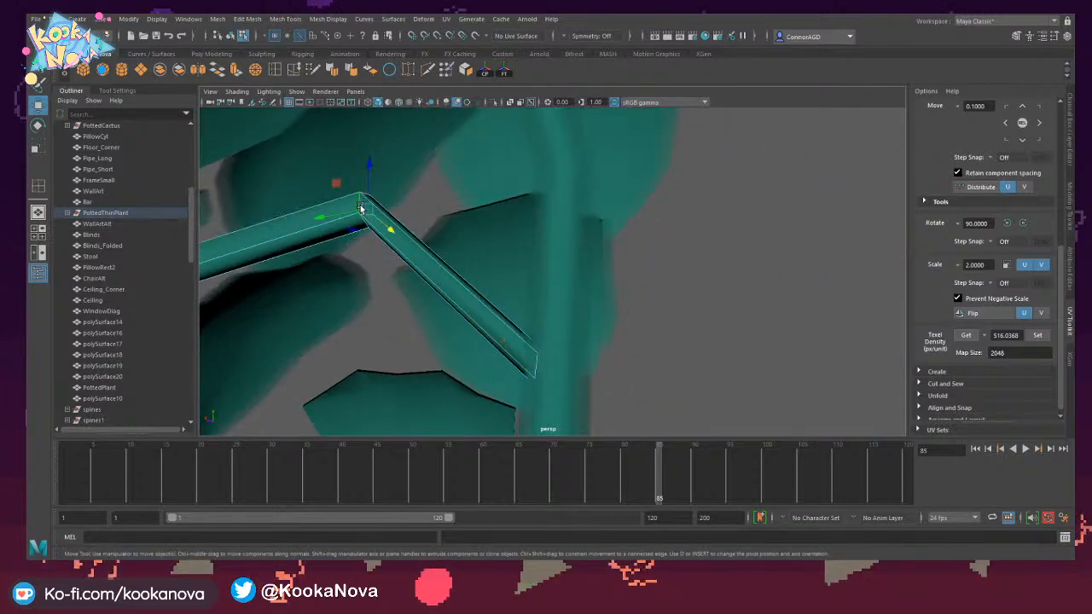
{"action": "key", "text": "e"}
{"action": "key", "text": "r"}
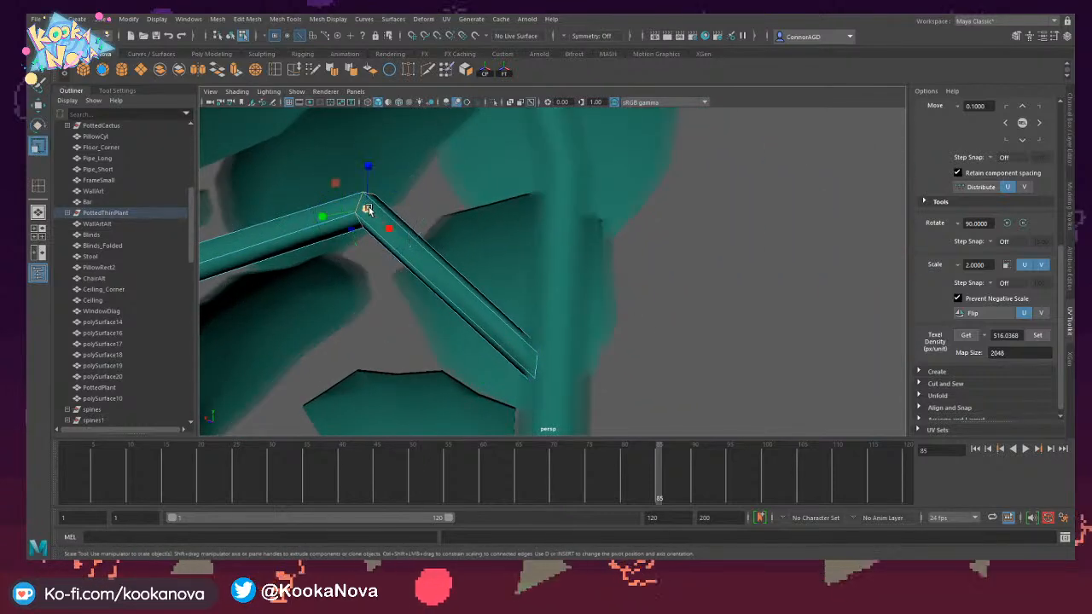
{"action": "left_click_drag", "start_coordinate": [370, 177], "coordinate": [281, 89]}
Insert another edge loop in the branch's middle segment and raise it into a smoother arch, then return to object selection.
{"action": "key", "text": "w"}
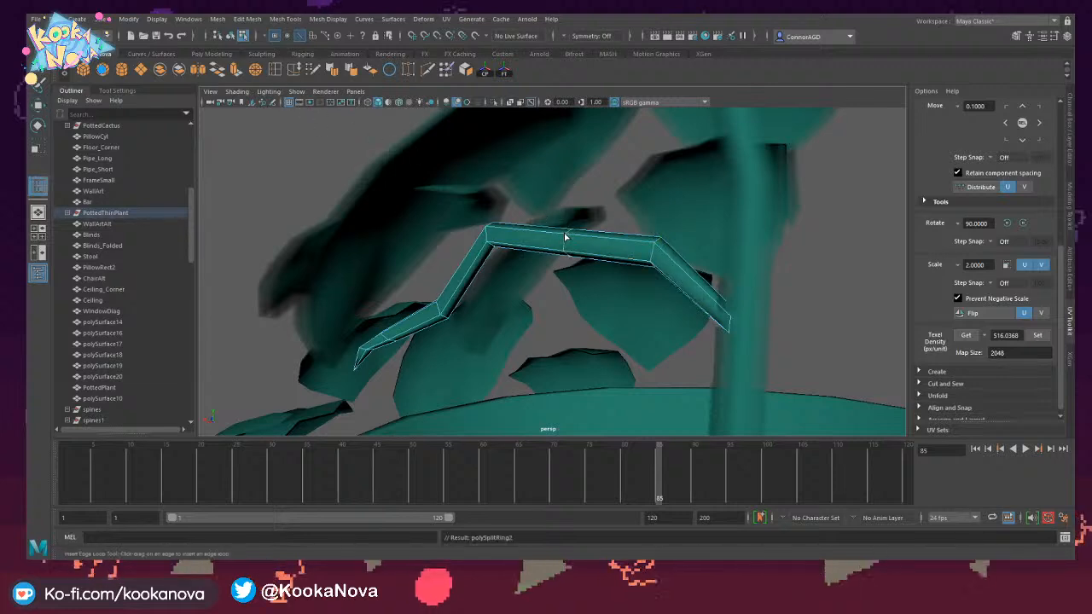
{"action": "left_click_drag", "start_coordinate": [568, 202], "coordinate": [637, 267]}
{"action": "scroll", "coordinate": [635, 266], "scroll_direction": "up", "scroll_amount": 2}
{"action": "right_click_drag", "start_coordinate": [626, 258], "coordinate": [648, 239]}
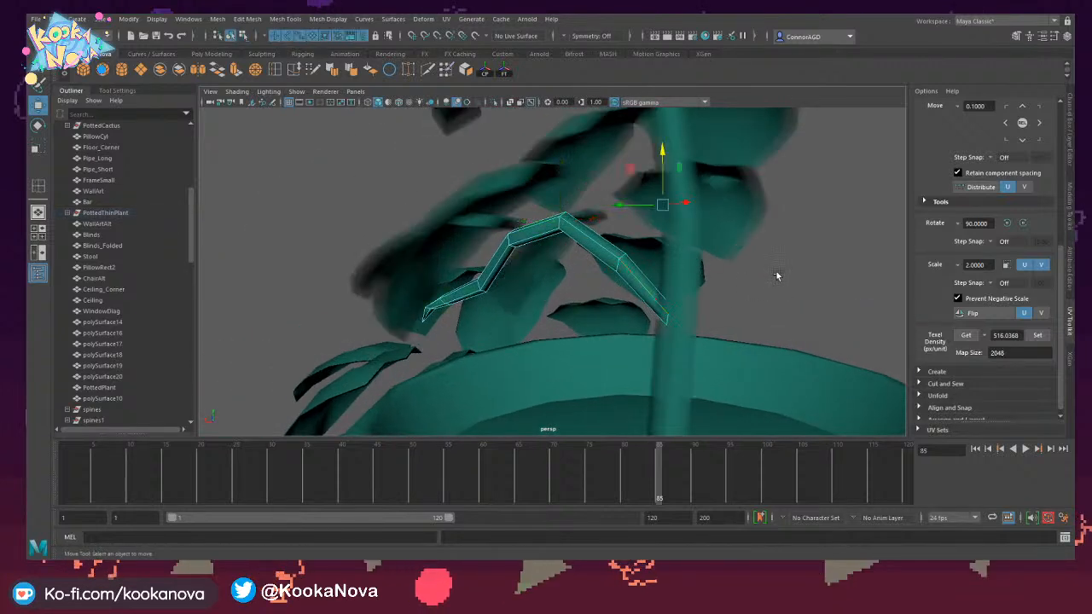
{"action": "left_click", "coordinate": [777, 275]}
Rotate and move the arched branch so that its base joins the main stem at a natural angle.
{"action": "left_click", "coordinate": [633, 267]}
{"action": "left_click_drag", "start_coordinate": [632, 267], "coordinate": [682, 278], "text": "alt"}
{"action": "key", "text": "e"}
{"action": "left_click_drag", "start_coordinate": [663, 181], "coordinate": [640, 210]}
{"action": "key", "text": "w"}
{"action": "left_click_drag", "start_coordinate": [700, 176], "coordinate": [436, 220]}
{"action": "right_click_drag", "start_coordinate": [435, 219], "coordinate": [332, 238], "text": "alt"}
{"action": "left_click_drag", "start_coordinate": [592, 244], "coordinate": [559, 228], "text": "alt"}
{"action": "left_click", "coordinate": [807, 314]}
{"action": "left_click_drag", "start_coordinate": [807, 314], "coordinate": [553, 275], "text": "alt"}
{"action": "right_click_drag", "start_coordinate": [554, 275], "coordinate": [824, 309], "text": "alt"}
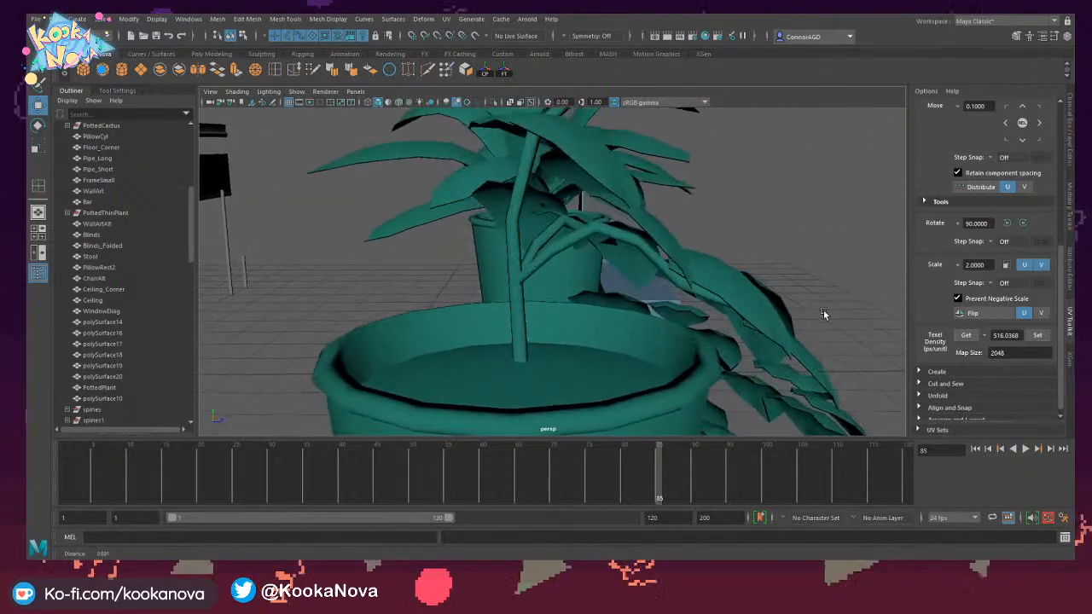
Duplicate the main stem and rotate the copy into a second stem leaning away to the opposite side of the pot.
{"action": "left_click", "coordinate": [565, 243]}
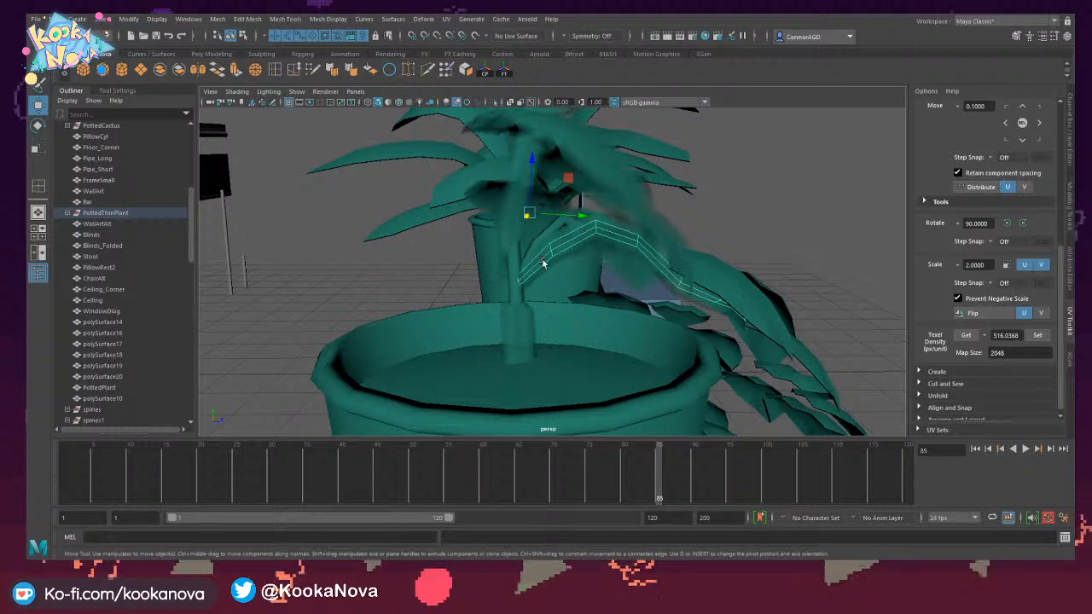
{"action": "left_click", "coordinate": [516, 308]}
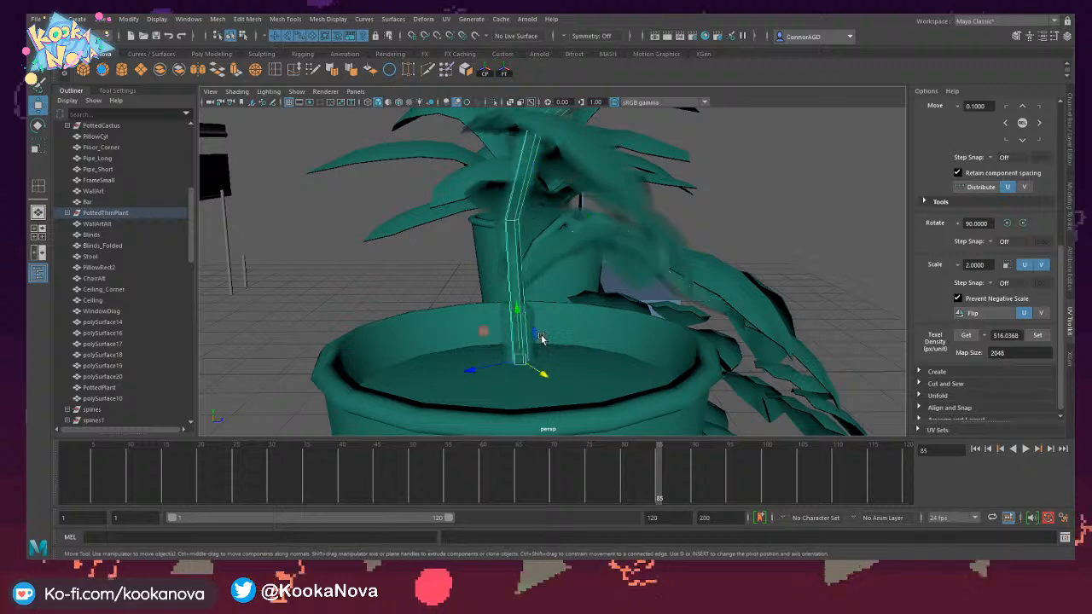
{"action": "key", "text": "ctrl+d"}
{"action": "key", "text": "e"}
{"action": "left_click_drag", "start_coordinate": [531, 376], "coordinate": [546, 323]}
{"action": "key", "text": "w"}
Rotate and move a leaf onto the tip of the second stem so that it arches outward.
{"action": "key", "text": "e"}
{"action": "key", "text": "w"}
{"action": "key", "text": "e"}
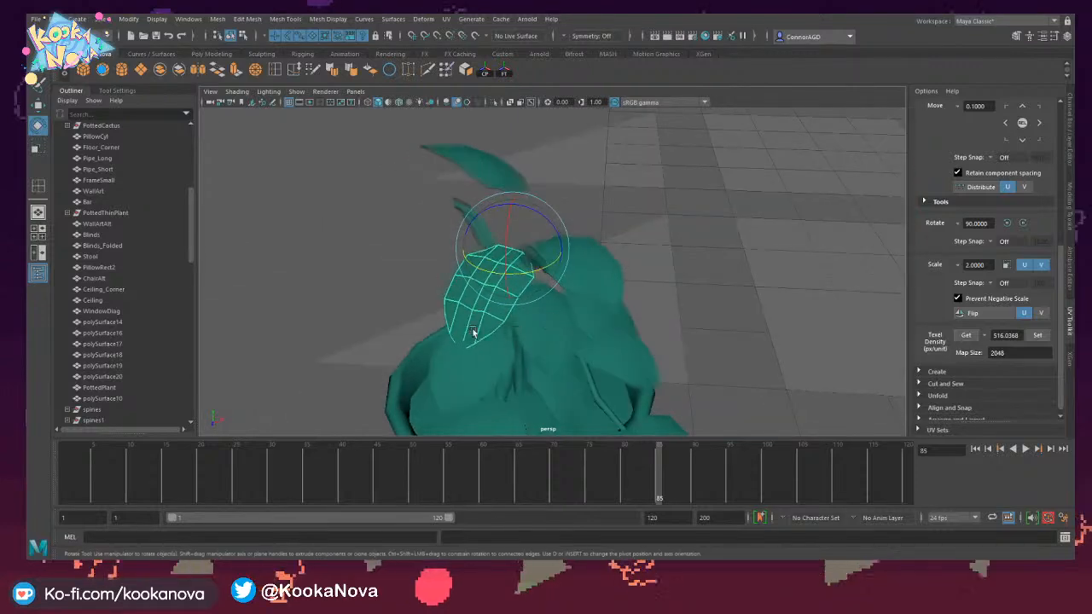
{"action": "left_click_drag", "start_coordinate": [473, 333], "coordinate": [557, 312], "text": "alt"}
{"action": "left_click", "coordinate": [479, 245]}
{"action": "key", "text": "w"}
{"action": "left_click_drag", "start_coordinate": [480, 264], "coordinate": [542, 239], "text": "alt"}
{"action": "left_click_drag", "start_coordinate": [542, 196], "coordinate": [431, 332], "text": "alt"}
{"action": "key", "text": "e"}
{"action": "left_click_drag", "start_coordinate": [435, 274], "coordinate": [463, 293]}
Duplicate the tip leaf and move the copy lower along the second stem, adjusting its rotation and scale.
{"action": "key", "text": "w"}
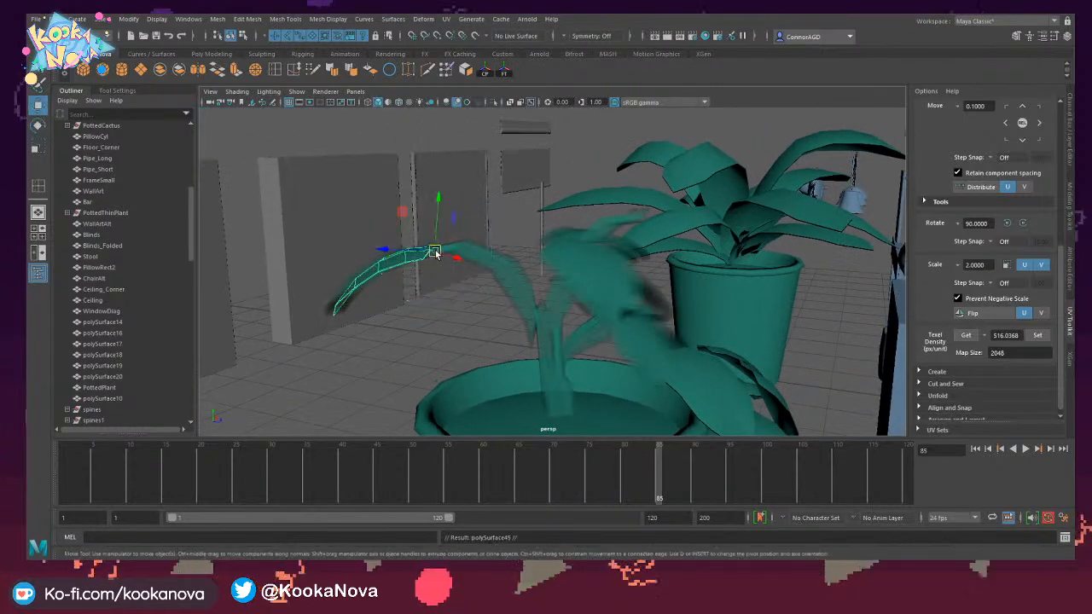
{"action": "left_click_drag", "start_coordinate": [436, 253], "coordinate": [518, 341]}
{"action": "key", "text": "e"}
{"action": "key", "text": "r"}
Rotate another leaf copy toward the other side of the second stem and attach its base to the stem.
{"action": "key", "text": "e"}
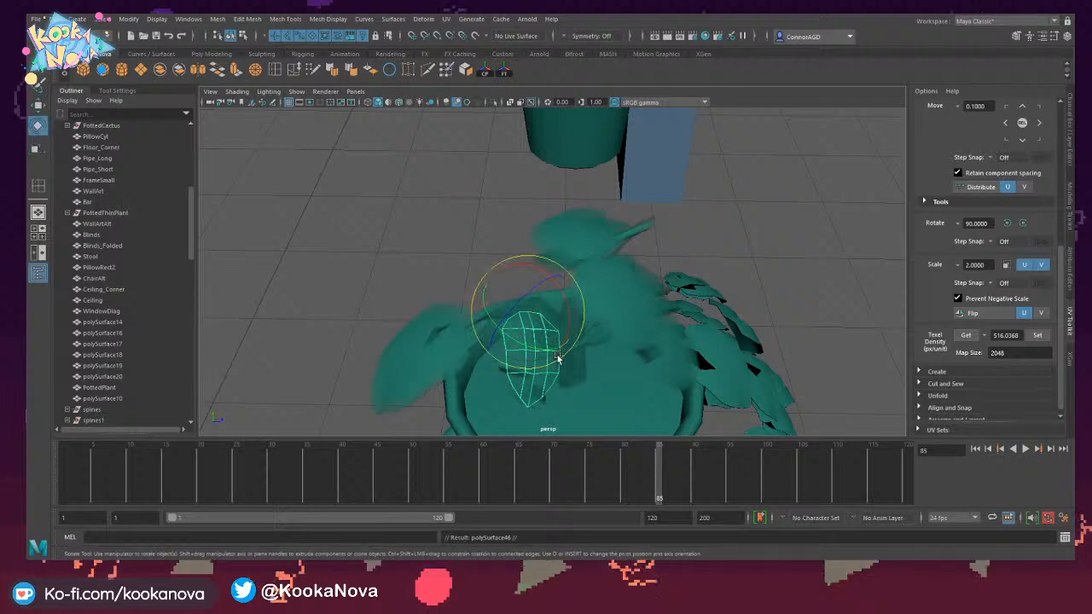
{"action": "left_click_drag", "start_coordinate": [538, 347], "coordinate": [483, 312]}
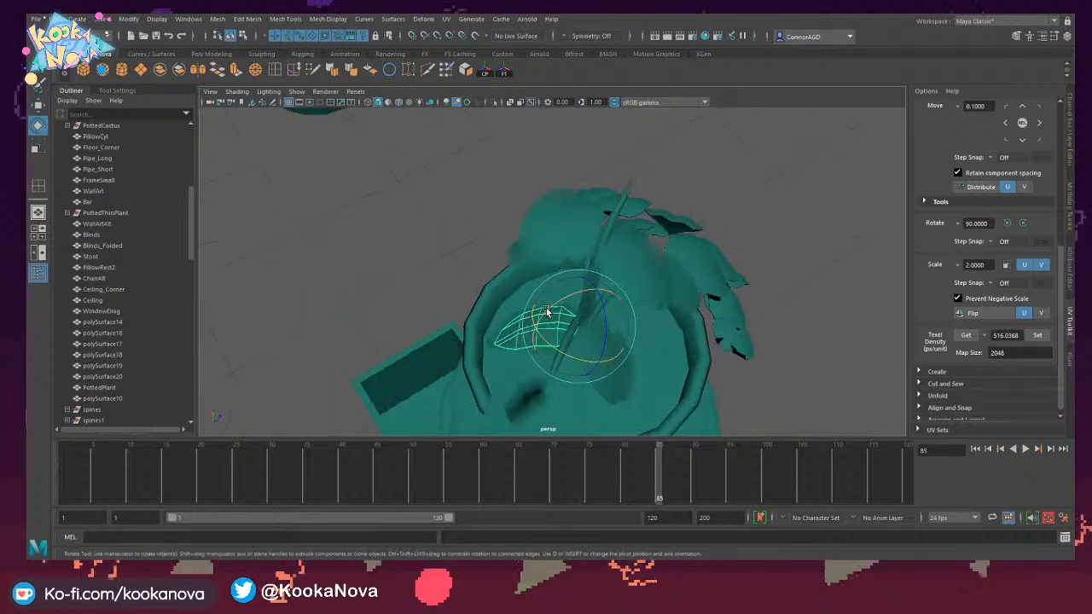
{"action": "key", "text": "w"}
{"action": "left_click_drag", "start_coordinate": [595, 296], "coordinate": [516, 220], "text": "alt"}
{"action": "middle_click_drag", "start_coordinate": [519, 223], "coordinate": [519, 218]}
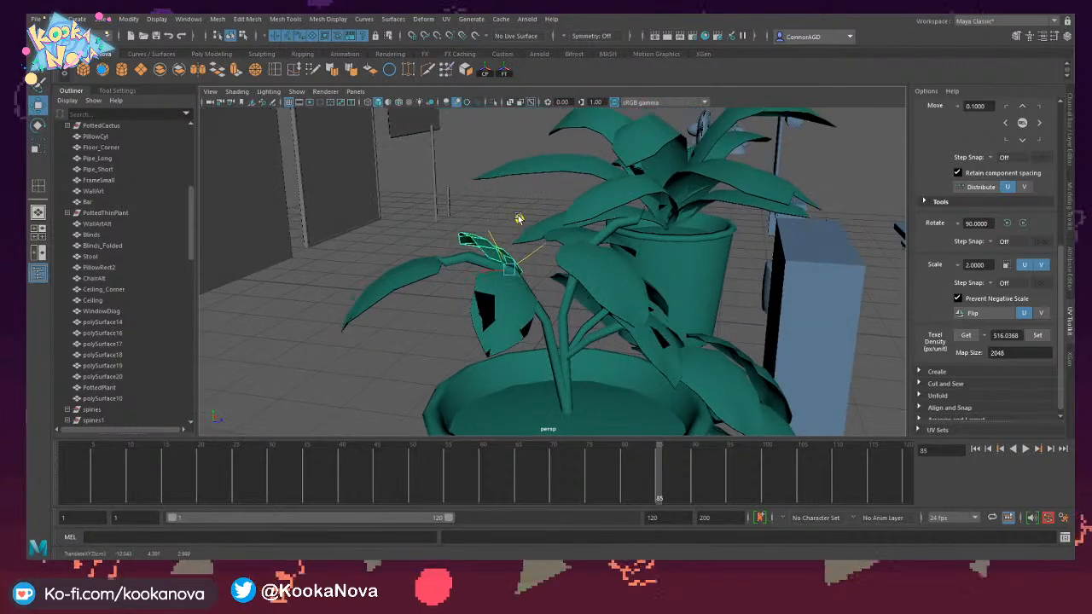
Rotate and position the newest leaf so that it hangs outward from the upper part of the second stem.
{"action": "left_click_drag", "start_coordinate": [518, 216], "coordinate": [456, 228], "text": "alt"}
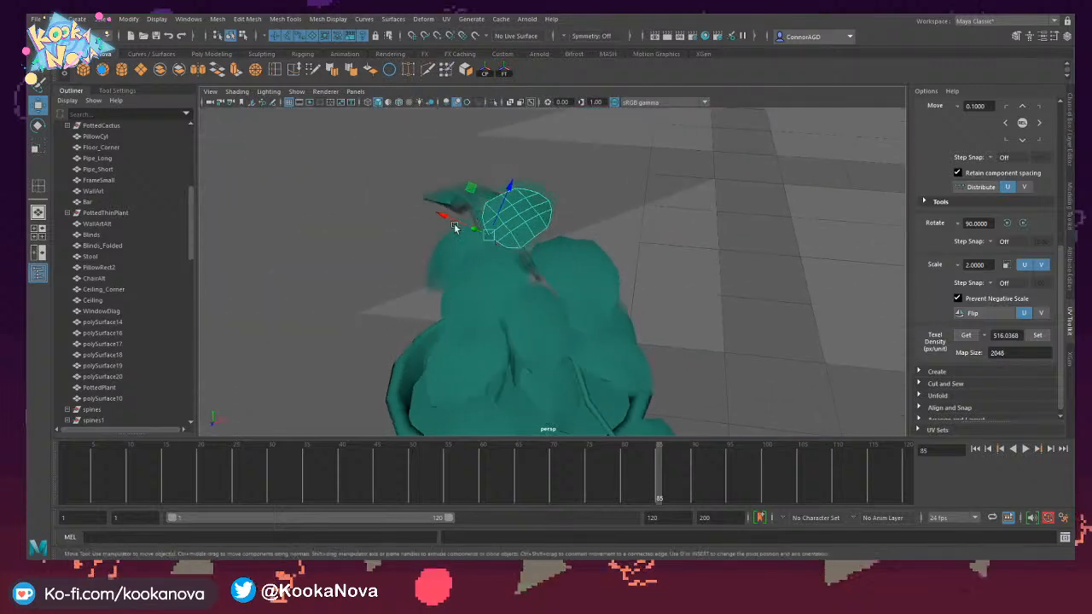
{"action": "key", "text": "e"}
{"action": "left_click_drag", "start_coordinate": [524, 236], "coordinate": [594, 328]}
{"action": "left_click_drag", "start_coordinate": [525, 333], "coordinate": [591, 266], "text": "alt"}
{"action": "left_click_drag", "start_coordinate": [474, 274], "coordinate": [548, 326], "text": "alt"}
{"action": "key", "text": "w"}
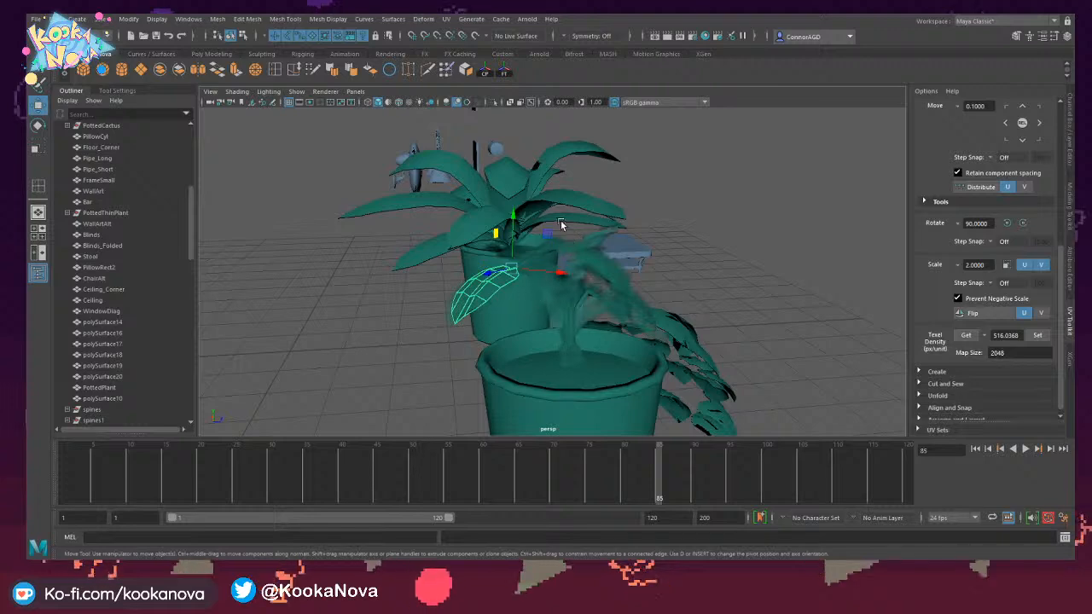
{"action": "left_click_drag", "start_coordinate": [636, 215], "coordinate": [513, 294], "text": "alt"}
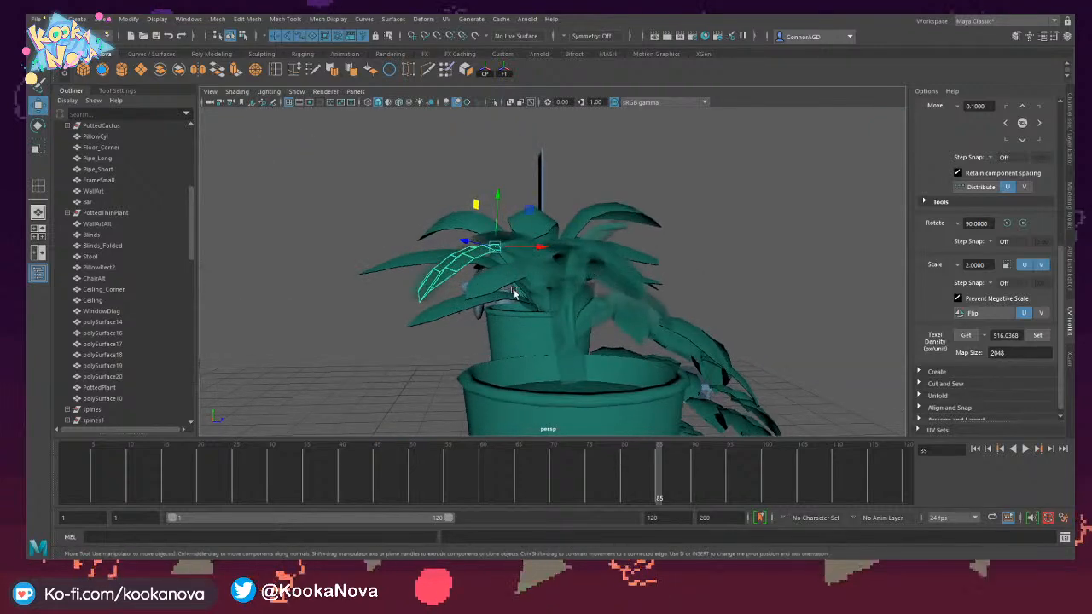
{"action": "left_click_drag", "start_coordinate": [509, 372], "coordinate": [554, 360], "text": "alt"}
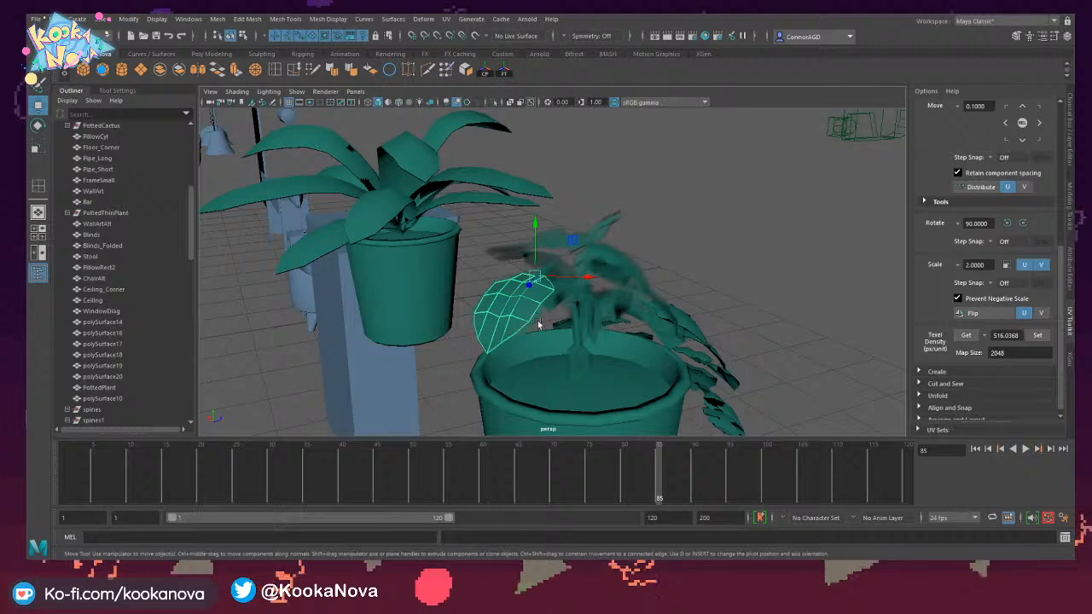
{"action": "left_click_drag", "start_coordinate": [631, 330], "coordinate": [582, 315], "text": "alt"}
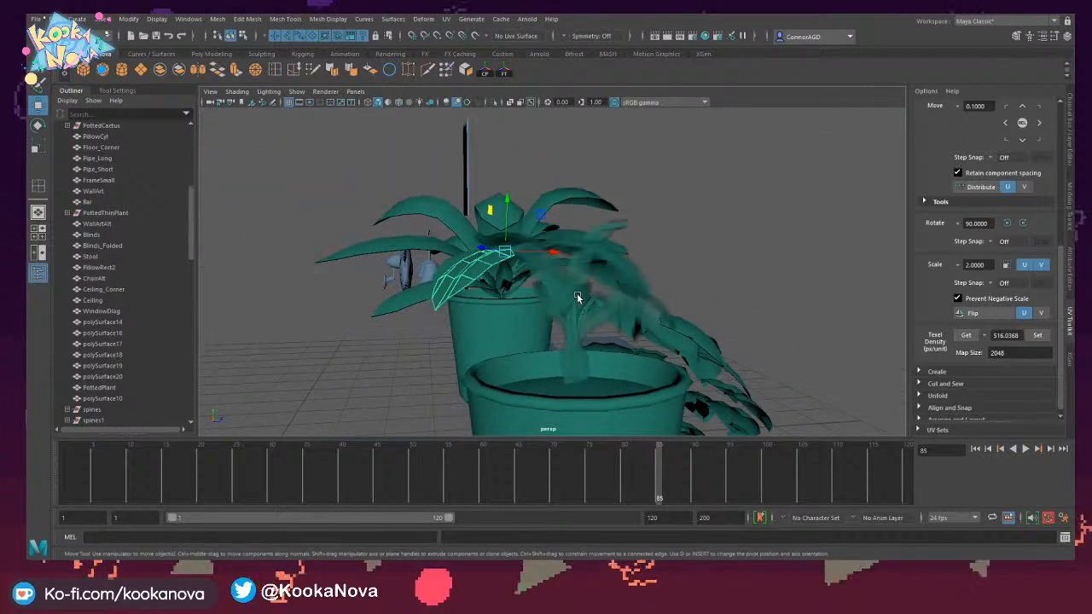
Duplicate the hanging leaf, lower the copy, and adjust its rotation and scale.
{"action": "key", "text": "ctrl+d"}
{"action": "left_click_drag", "start_coordinate": [508, 206], "coordinate": [508, 237]}
{"action": "key", "text": "e"}
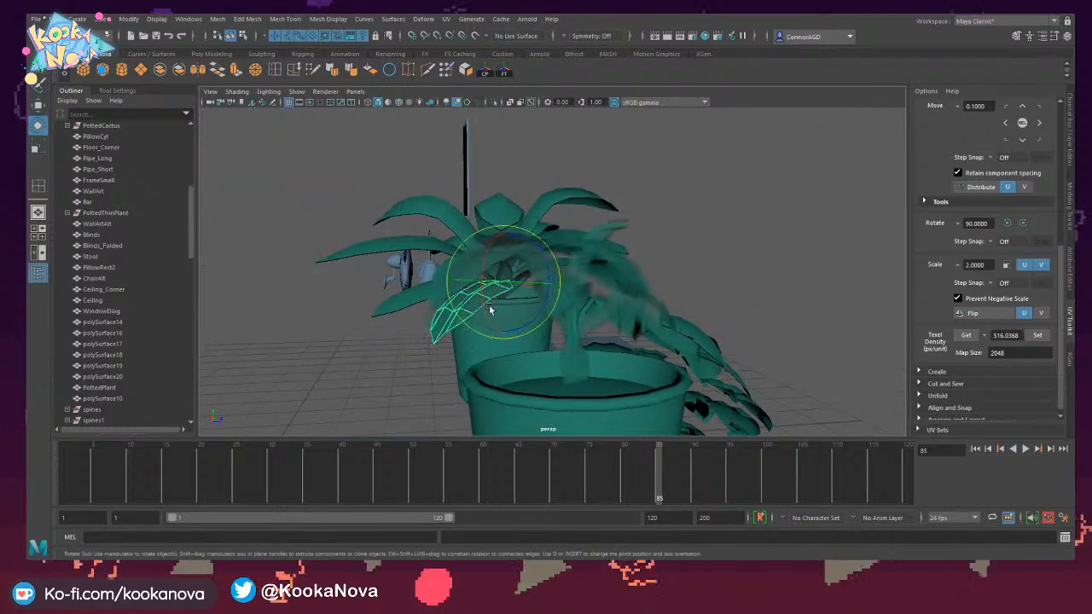
{"action": "left_click_drag", "start_coordinate": [499, 291], "coordinate": [563, 296]}
{"action": "key", "text": "w"}
{"action": "key", "text": "r"}
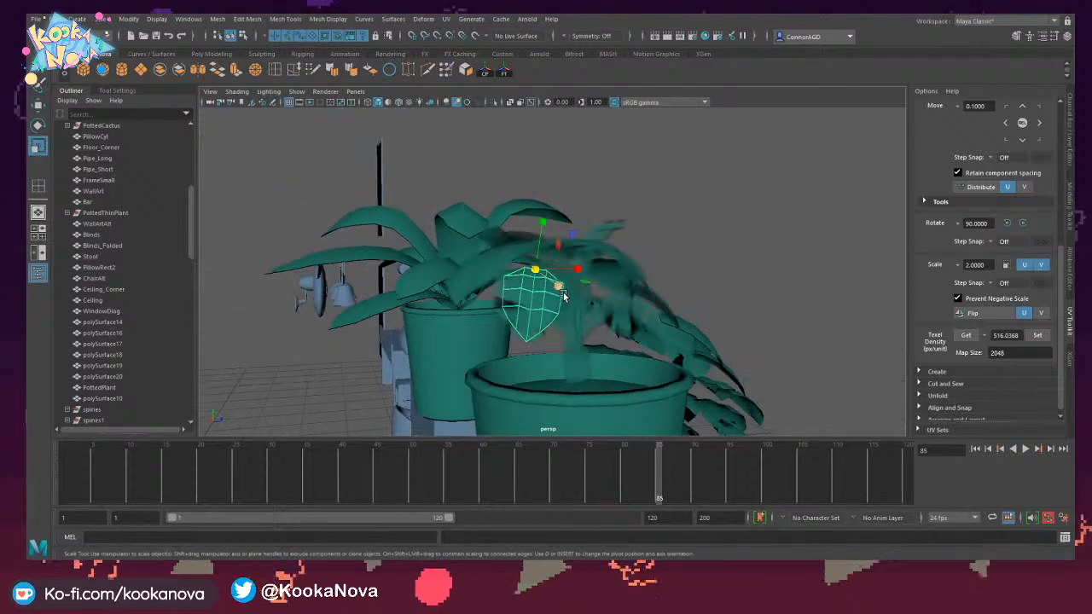
Move the leaf copy down and sideways against the second stem, then turn it outward.
{"action": "key", "text": "w"}
{"action": "left_click_drag", "start_coordinate": [544, 229], "coordinate": [537, 259]}
{"action": "left_click_drag", "start_coordinate": [574, 303], "coordinate": [536, 306]}
{"action": "left_click_drag", "start_coordinate": [535, 307], "coordinate": [476, 285], "text": "alt"}
{"action": "key", "text": "e"}
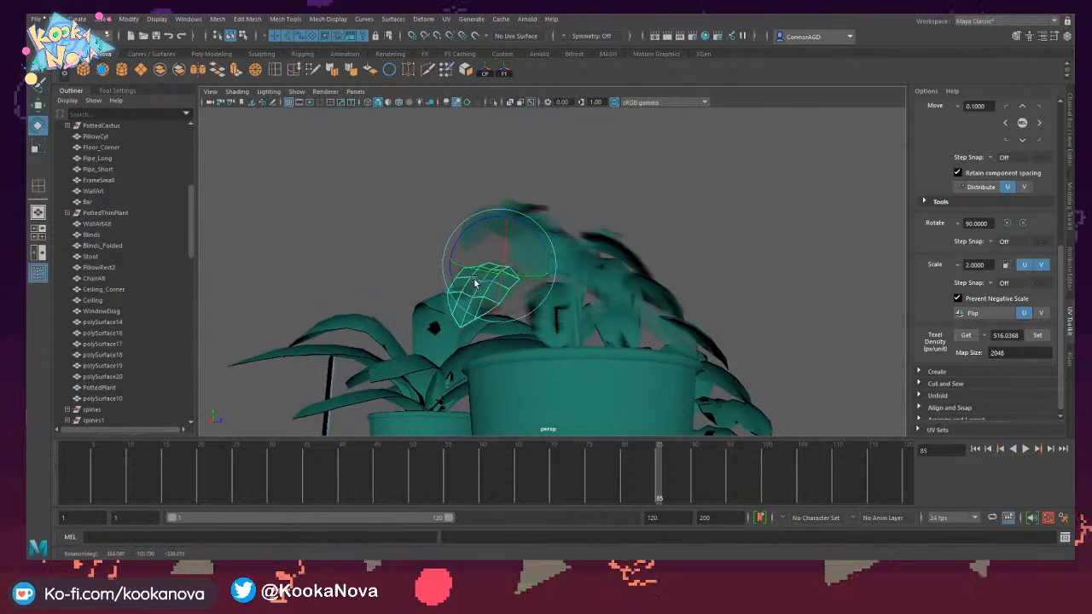
Lower the leaf copy along the second stem toward the pot rim and adjust its rotation.
{"action": "key", "text": "w"}
{"action": "left_click_drag", "start_coordinate": [511, 219], "coordinate": [510, 260]}
{"action": "key", "text": "e"}
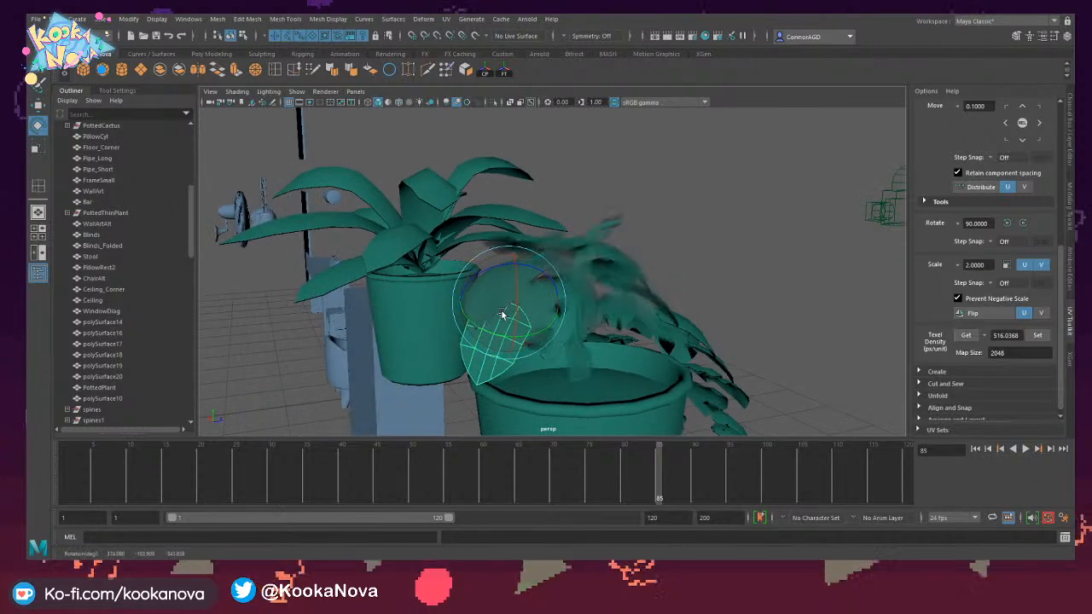
{"action": "left_click_drag", "start_coordinate": [503, 313], "coordinate": [573, 309], "text": "alt"}
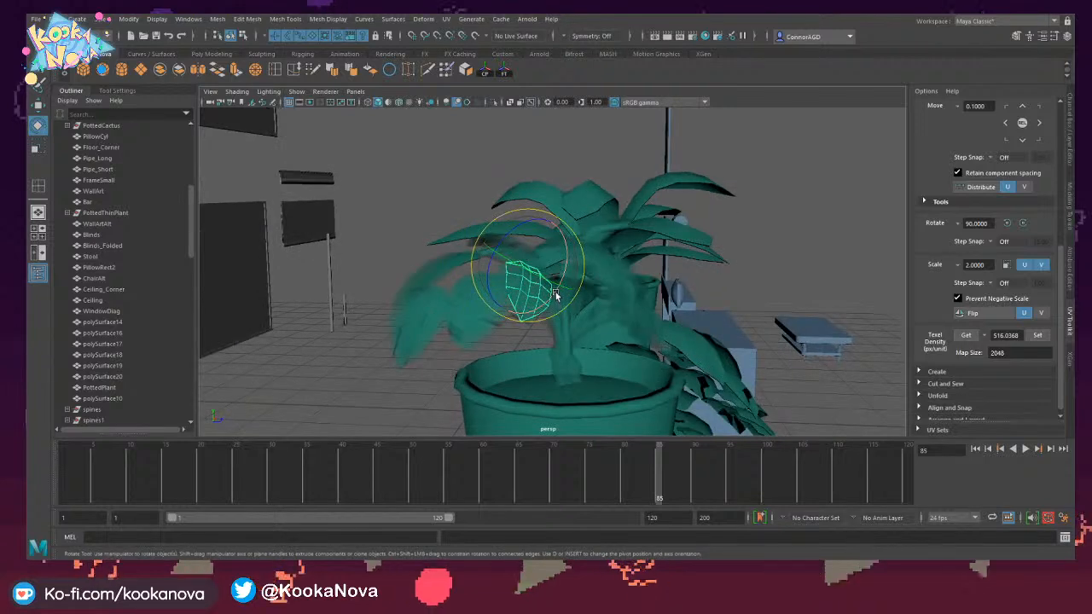
{"action": "key", "text": "w"}
{"action": "left_click_drag", "start_coordinate": [547, 224], "coordinate": [546, 264]}
{"action": "key", "text": "e"}
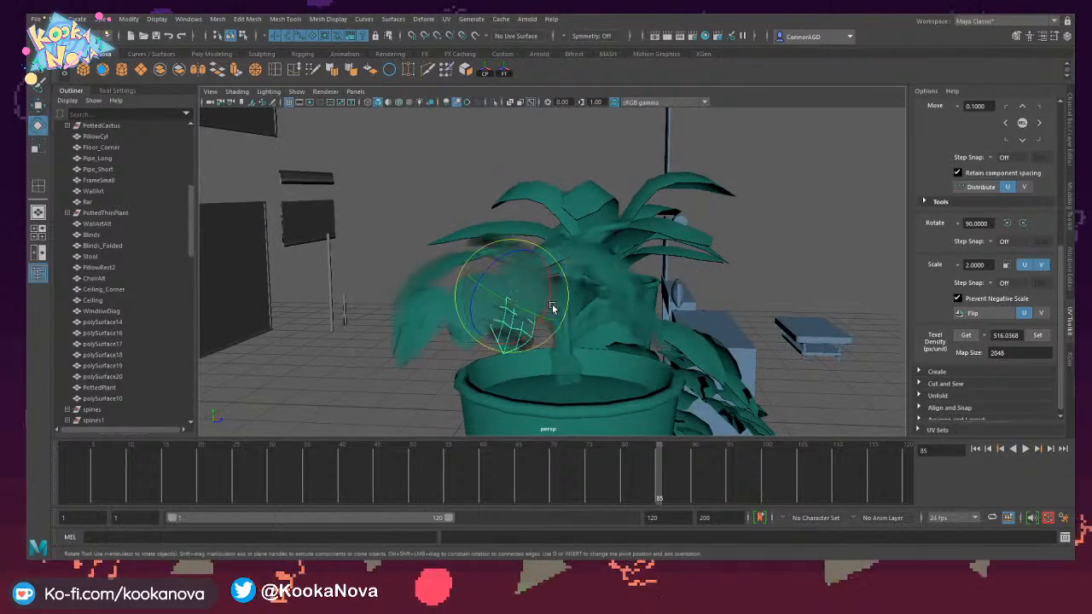
Undo the last adjustment to the lowered leaf copy, finish placing it beside the stem, and clear the selection.
{"action": "key", "text": "w"}
{"action": "key", "text": "e"}
{"action": "mouse_move", "coordinate": [554, 316]}
{"action": "left_mouse_down", "text": "alt"}
{"action": "mouse_move", "coordinate": [589, 321]}
{"action": "mouse_move", "coordinate": [577, 324]}
{"action": "mouse_move", "coordinate": [603, 351]}
{"action": "mouse_move", "coordinate": [547, 294]}
{"action": "mouse_move", "coordinate": [505, 275]}
{"action": "mouse_move", "coordinate": [525, 339]}
{"action": "mouse_move", "coordinate": [504, 343]}
{"action": "mouse_move", "coordinate": [517, 345]}
{"action": "mouse_move", "coordinate": [504, 281]}
{"action": "mouse_move", "coordinate": [547, 266]}
{"action": "mouse_move", "coordinate": [534, 298]}
{"action": "mouse_move", "coordinate": [548, 331]}
{"action": "mouse_move", "coordinate": [515, 320]}
{"action": "mouse_move", "coordinate": [417, 346]}
{"action": "mouse_move", "coordinate": [559, 298]}
{"action": "left_mouse_up", "text": "alt"}
{"action": "key", "text": "w"}
{"action": "key", "text": "ctrl+z"}
{"action": "key", "text": "e"}
{"action": "key", "text": "w"}
{"action": "left_click", "coordinate": [607, 249]}
{"action": "left_click_drag", "start_coordinate": [607, 249], "coordinate": [577, 293], "text": "alt"}
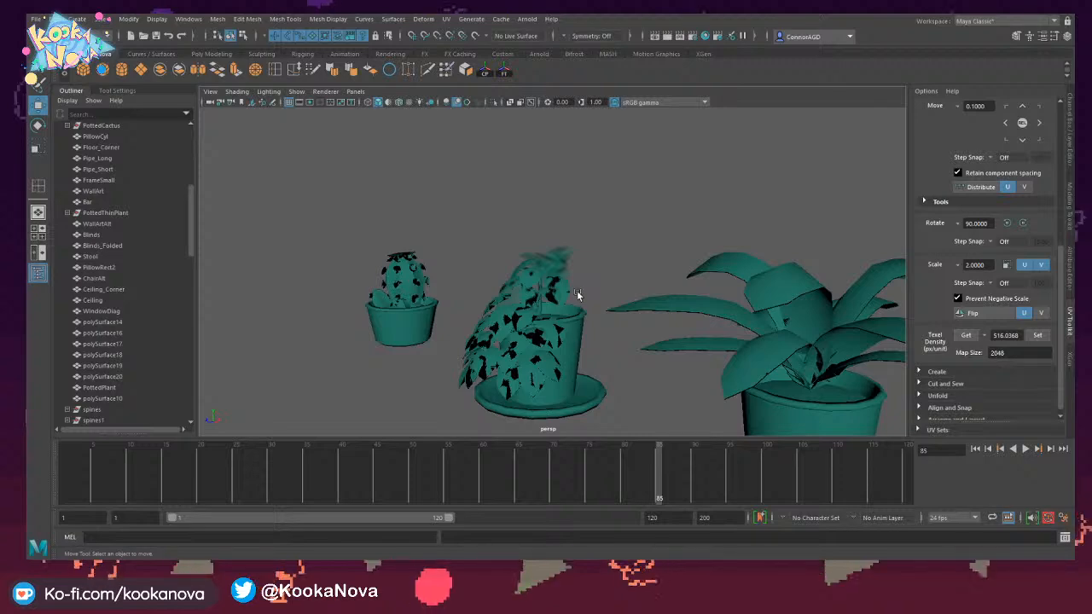
Select all the thin plant's leaf, stem, pot and saucer pieces, save the scene, and combine them into one mesh.
{"action": "left_click_drag", "start_coordinate": [617, 226], "coordinate": [572, 253], "text": "alt"}
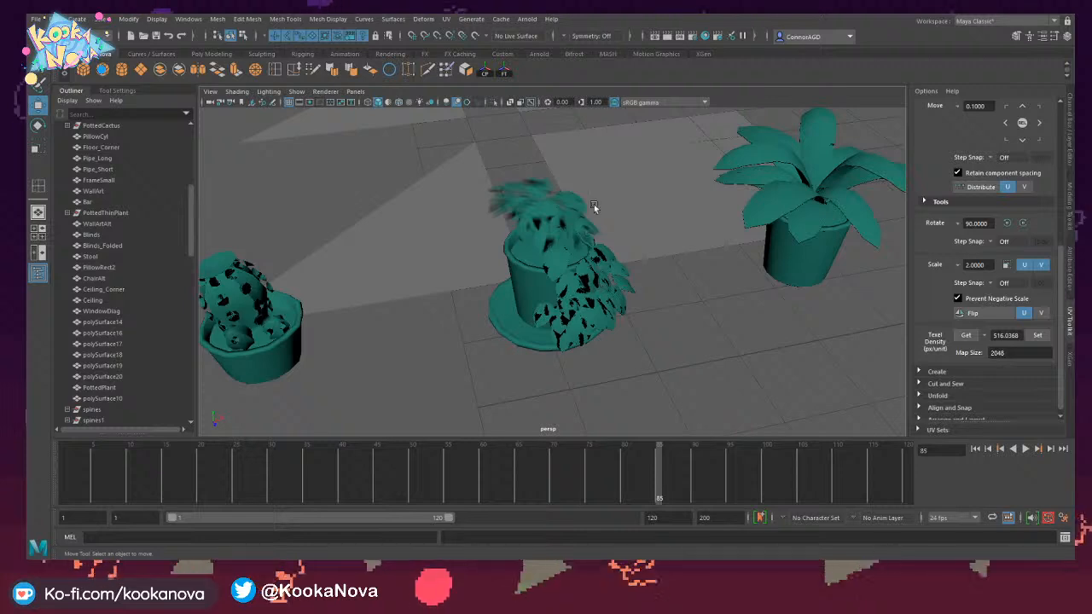
{"action": "left_click_drag", "start_coordinate": [525, 277], "coordinate": [492, 251], "text": "alt"}
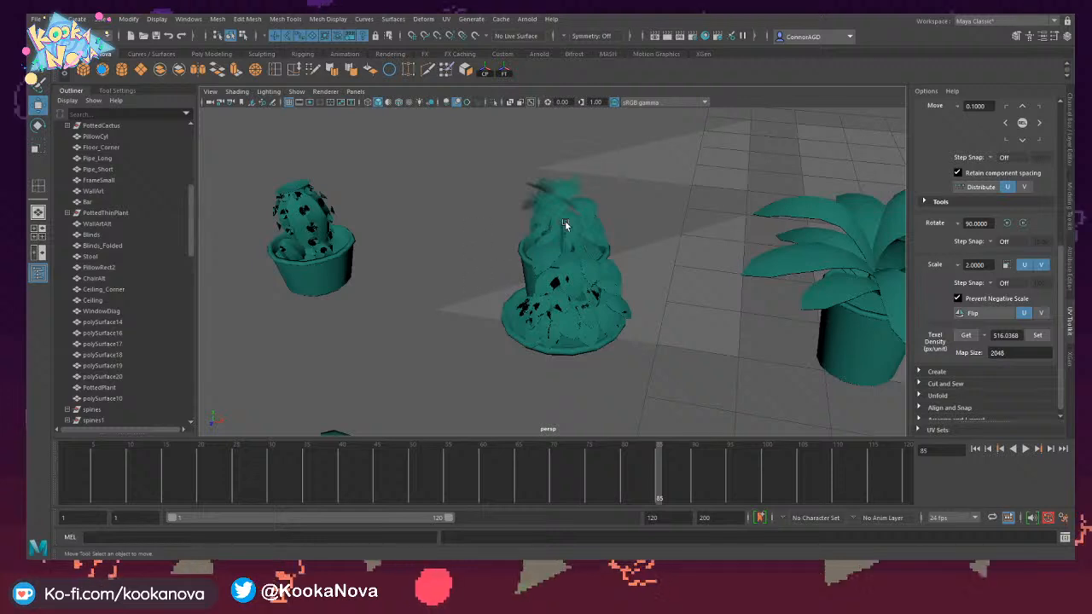
{"action": "left_click_drag", "start_coordinate": [565, 221], "coordinate": [303, 128], "text": "alt"}
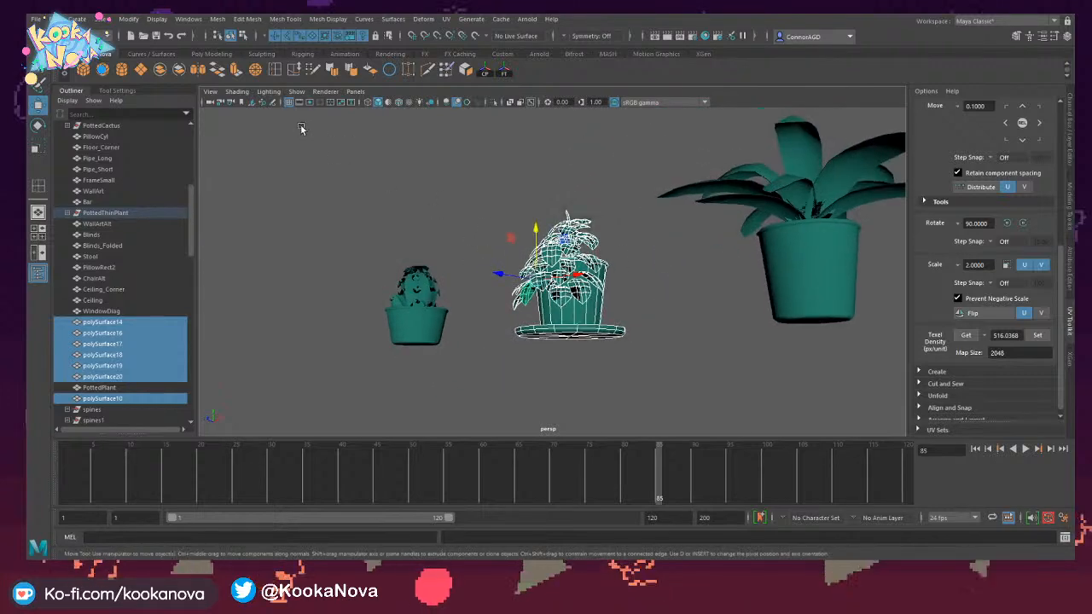
{"action": "key", "text": "ctrl+s"}
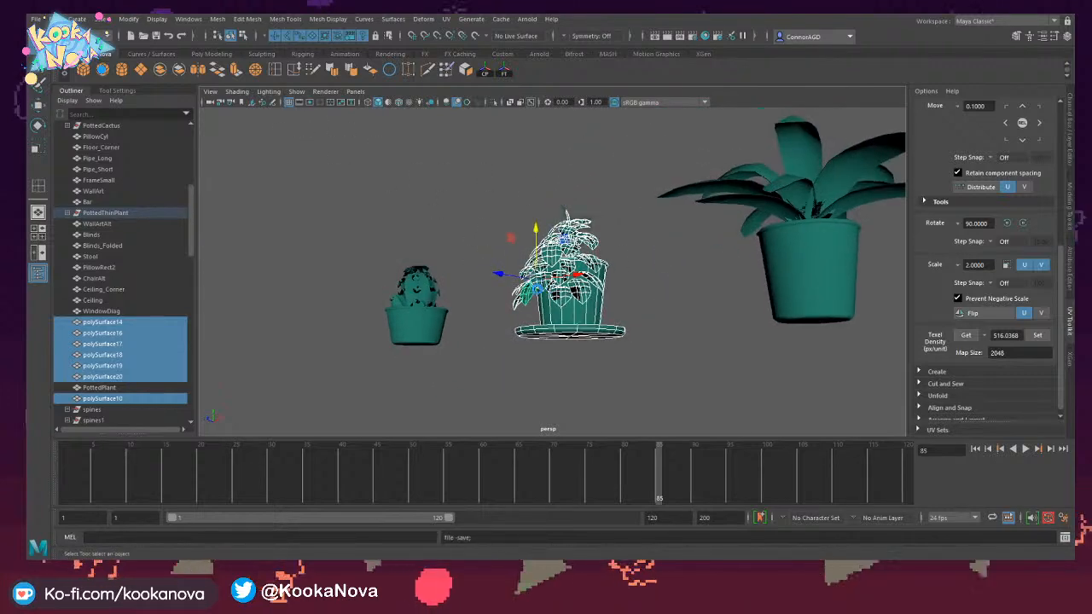
{"action": "left_click", "coordinate": [160, 71]}
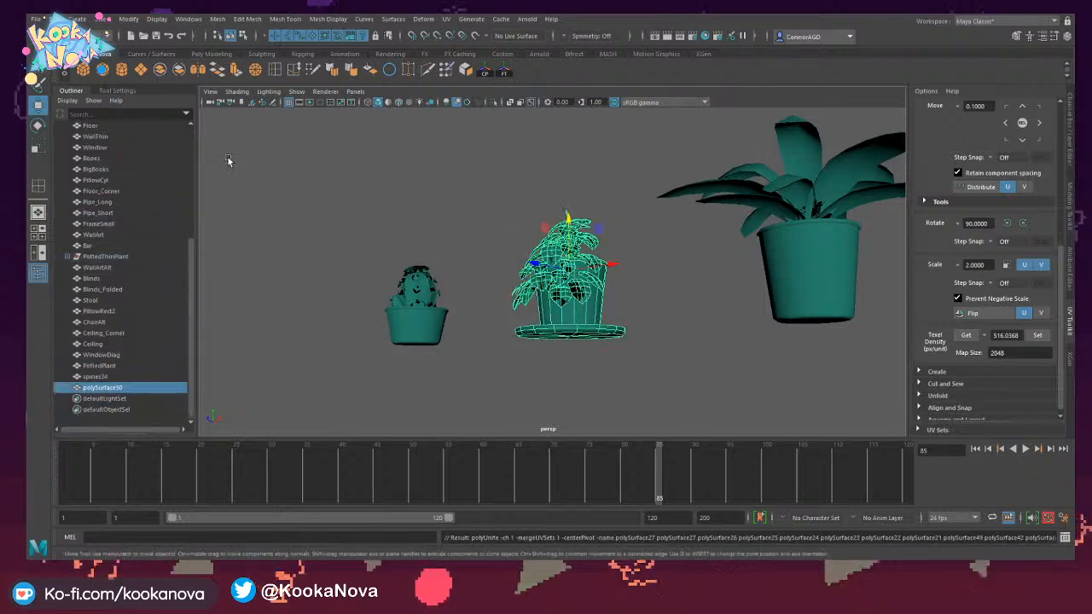
Rename the combined thin plant mesh to LeafyPlant.
{"action": "double_click", "coordinate": [119, 389]}
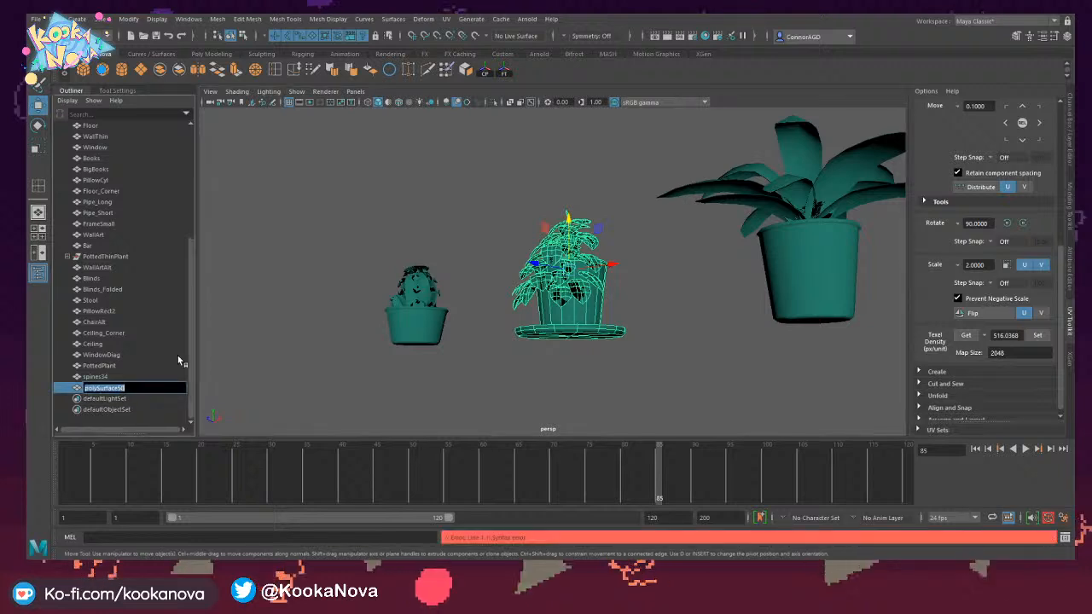
{"action": "type", "text": "LeafyPlant"}
{"action": "key", "text": "Return"}
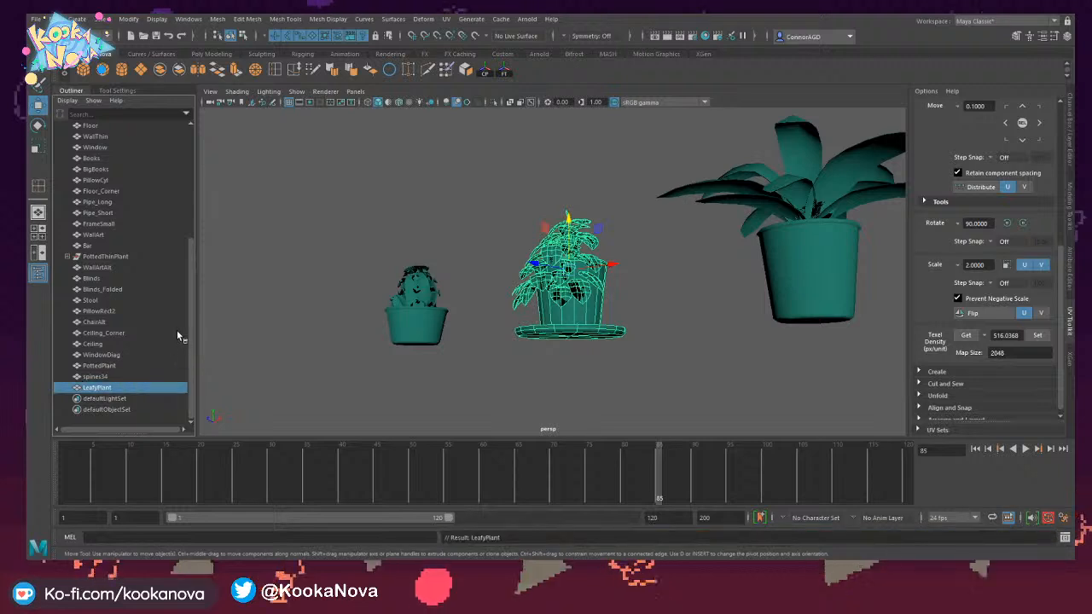
Select the potted cactus mesh spines34 and rename it to Cactus.
{"action": "left_click", "coordinate": [119, 376]}
{"action": "key", "text": "f"}
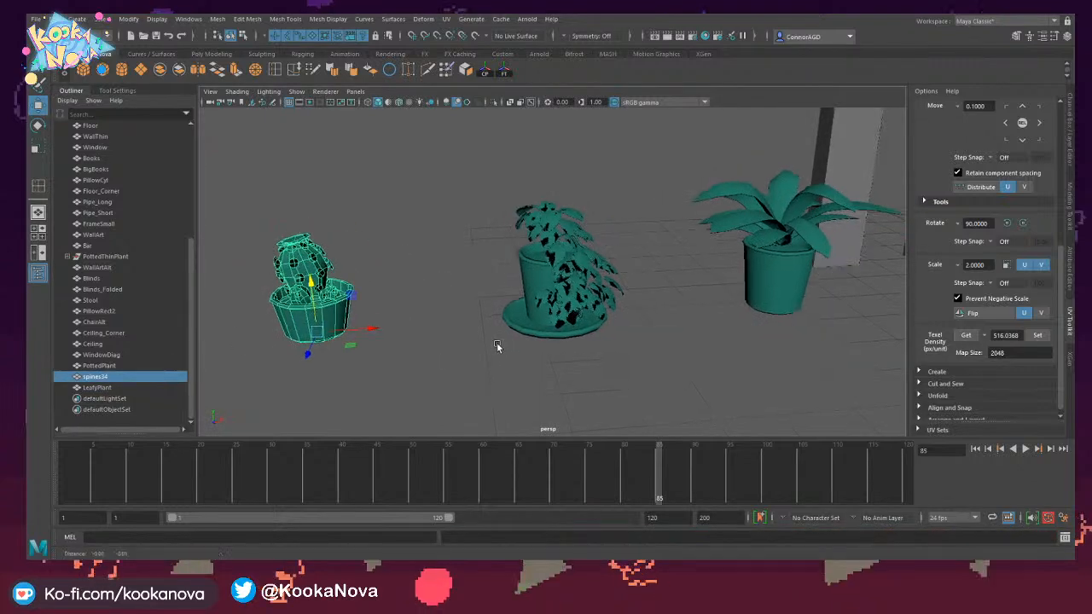
{"action": "left_click_drag", "start_coordinate": [442, 304], "coordinate": [322, 270], "text": "alt"}
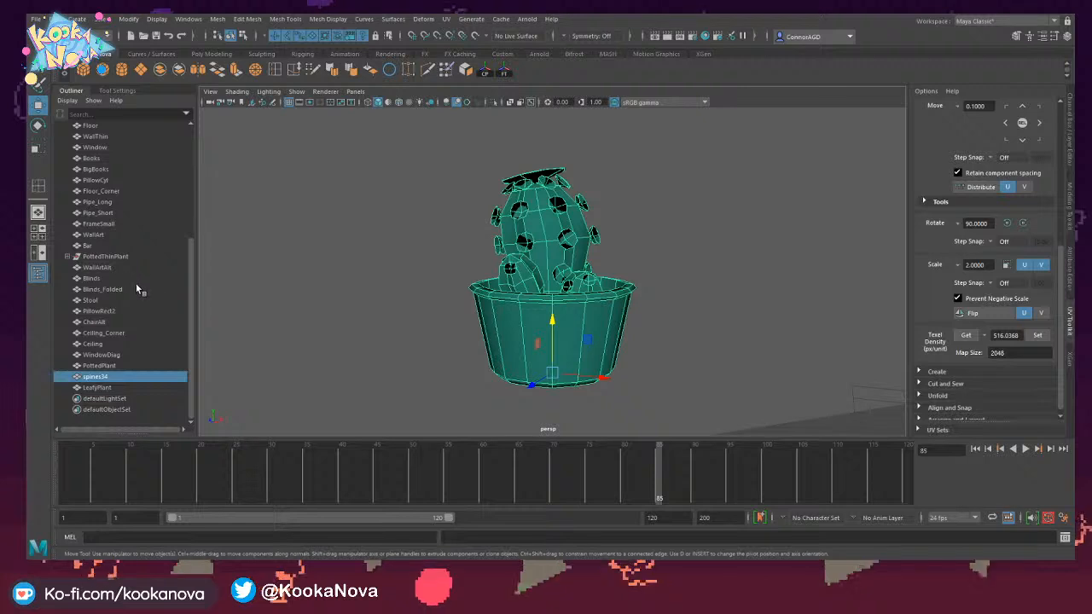
{"action": "double_click", "coordinate": [111, 376]}
{"action": "type", "text": "Cactus"}
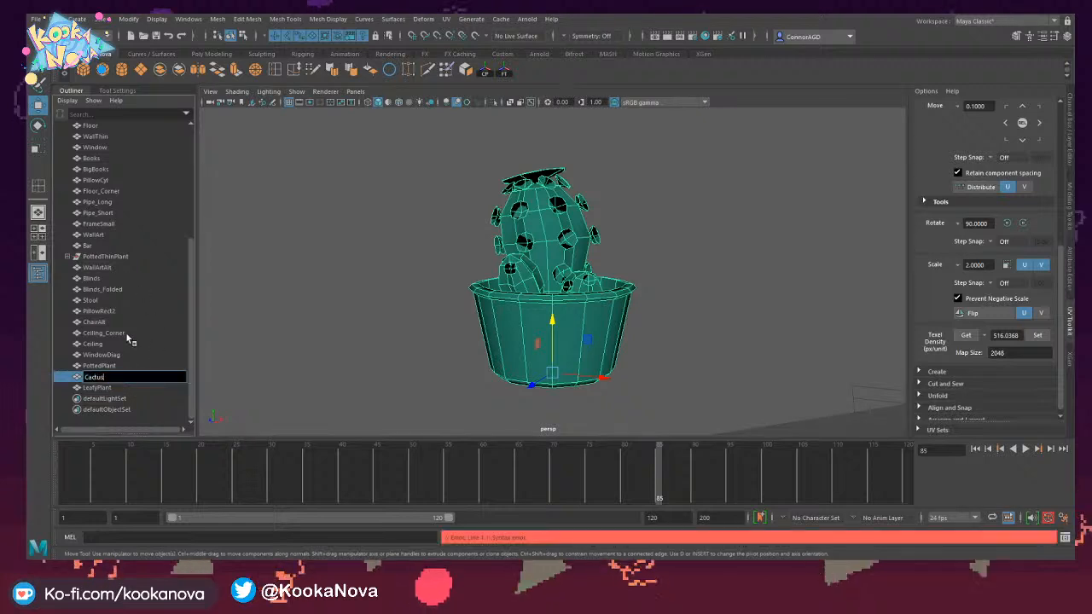
{"action": "key", "text": "Return"}
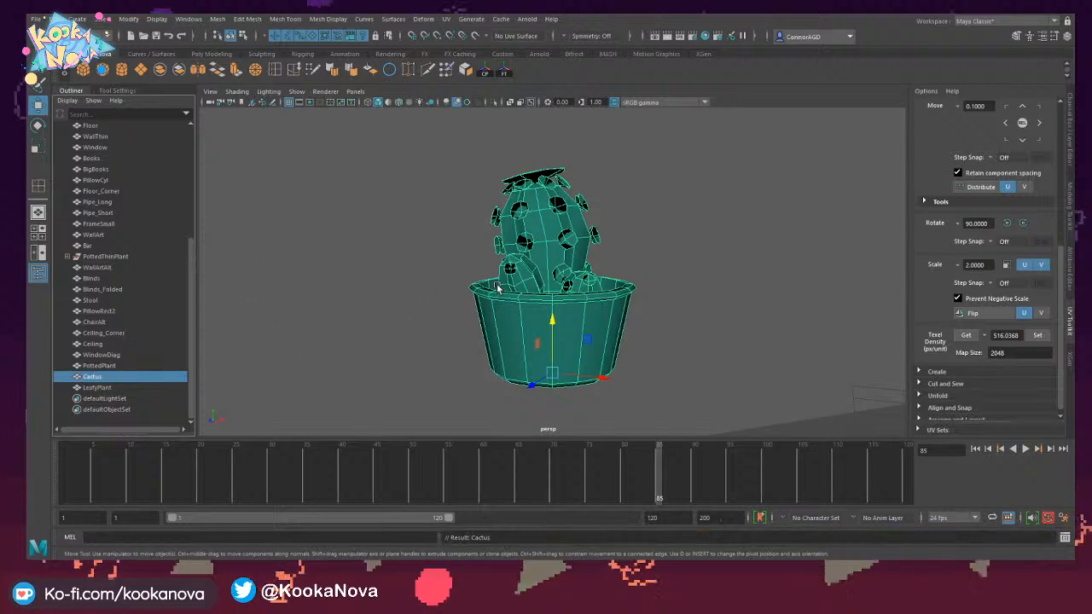
Inspect the leftover PottedThinPlant group in the object hierarchy and delete it.
{"action": "mouse_move", "coordinate": [499, 285]}
{"action": "left_mouse_down", "text": "alt"}
{"action": "mouse_move", "coordinate": [522, 295]}
{"action": "mouse_move", "coordinate": [518, 284]}
{"action": "left_mouse_up", "text": "alt"}
{"action": "scroll", "coordinate": [145, 305], "scroll_direction": "up", "scroll_amount": 3}
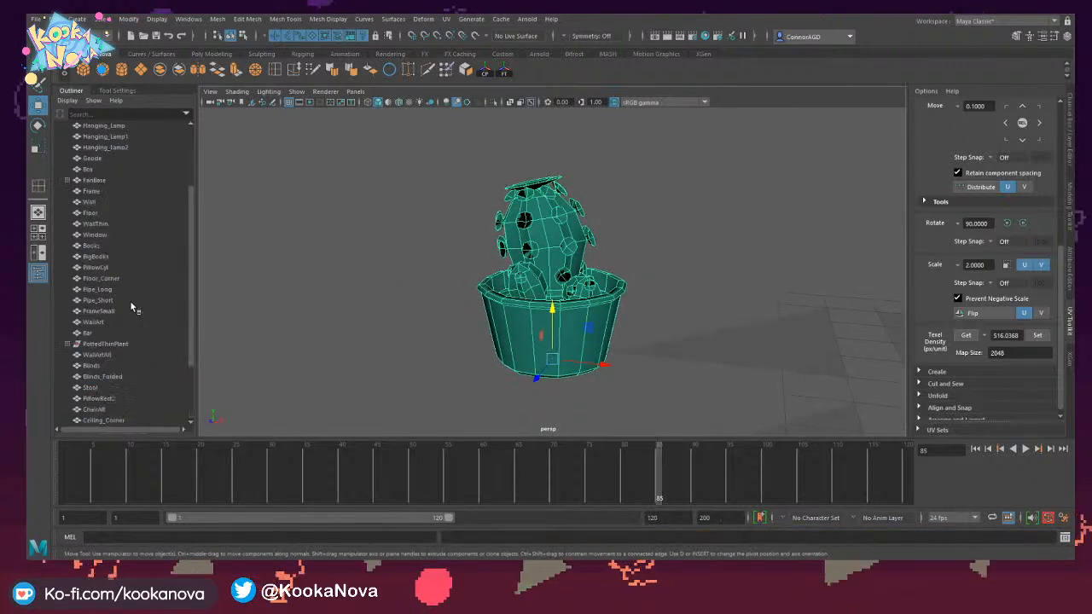
{"action": "left_click", "coordinate": [111, 344]}
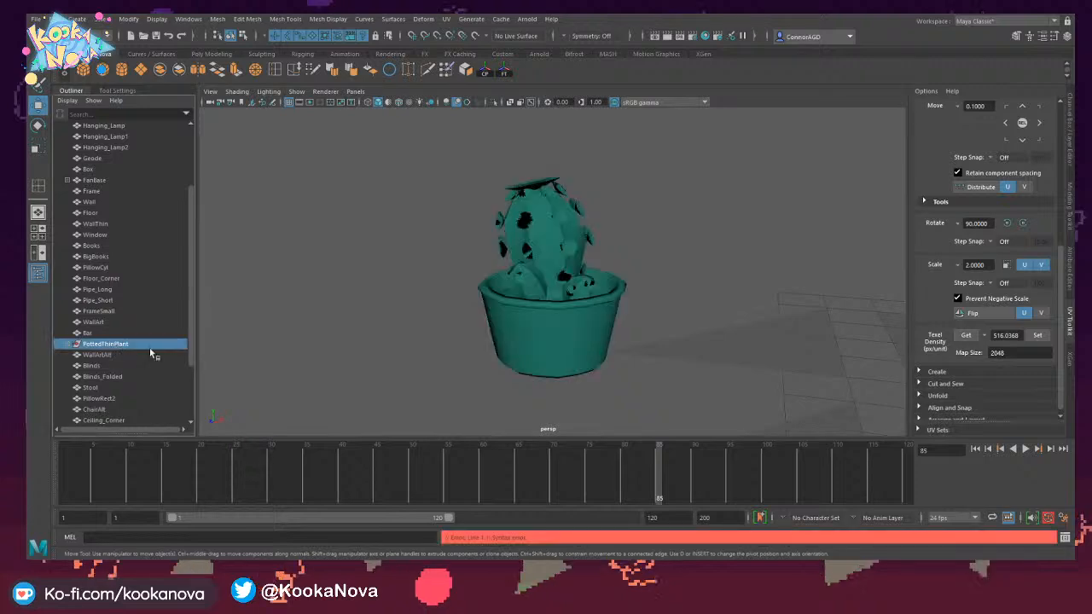
{"action": "key", "text": "f"}
{"action": "left_click_drag", "start_coordinate": [490, 317], "coordinate": [567, 303], "text": "alt"}
{"action": "key", "text": "ctrl+z"}
{"action": "left_click", "coordinate": [550, 256]}
{"action": "left_click_drag", "start_coordinate": [550, 256], "coordinate": [581, 268], "text": "alt"}
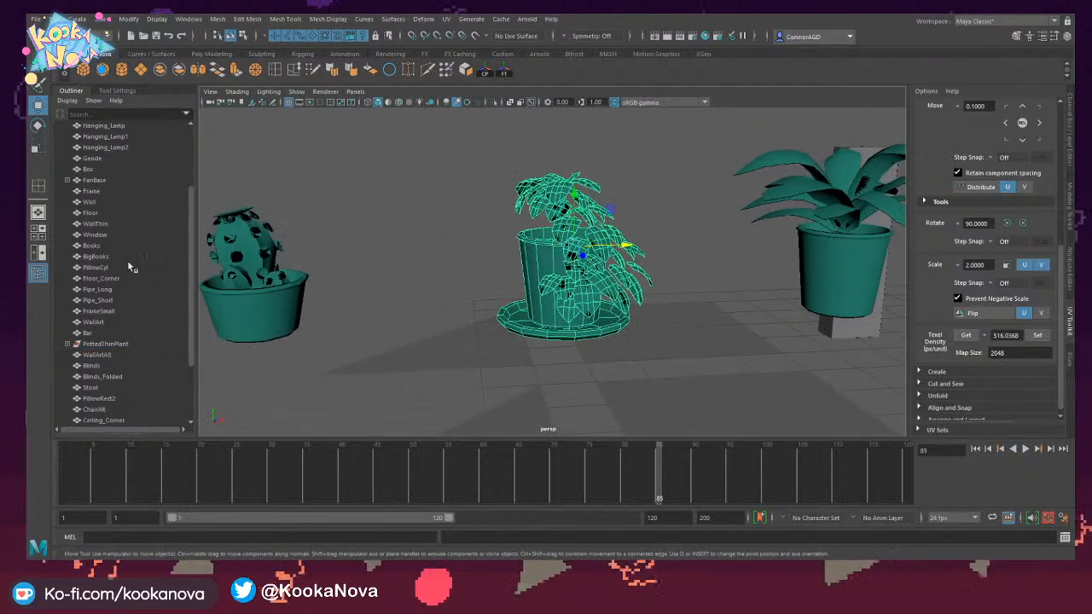
{"action": "left_click", "coordinate": [113, 343]}
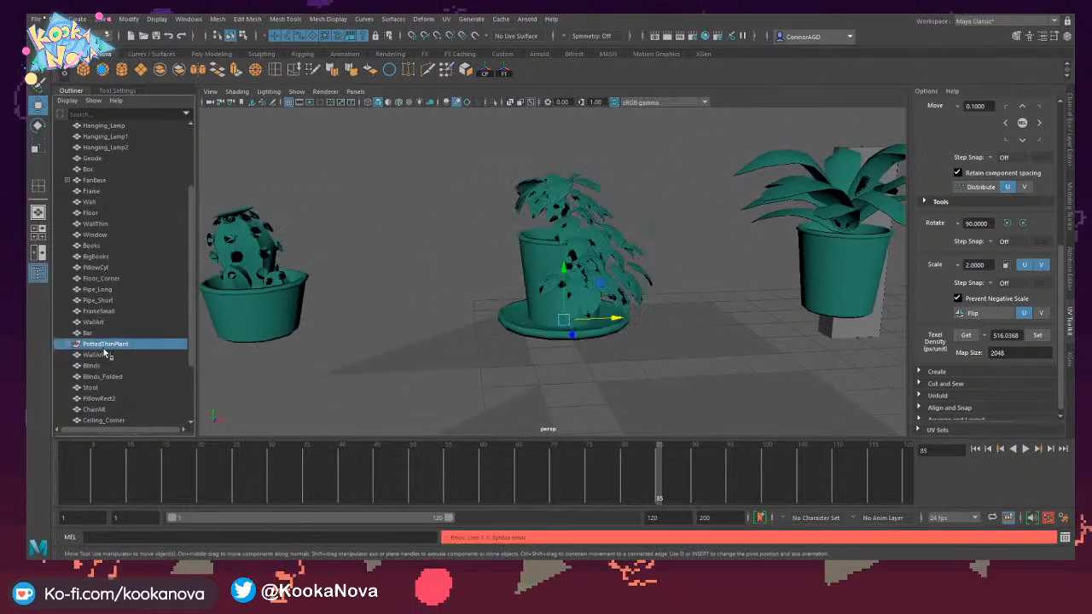
{"action": "left_click", "coordinate": [69, 345]}
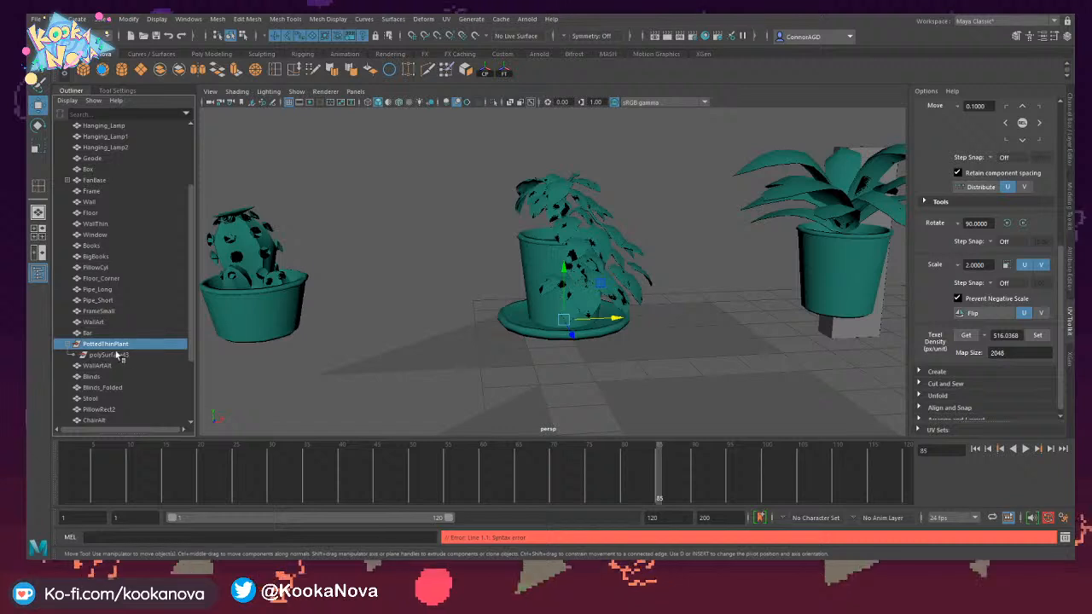
{"action": "key", "text": "Delete"}
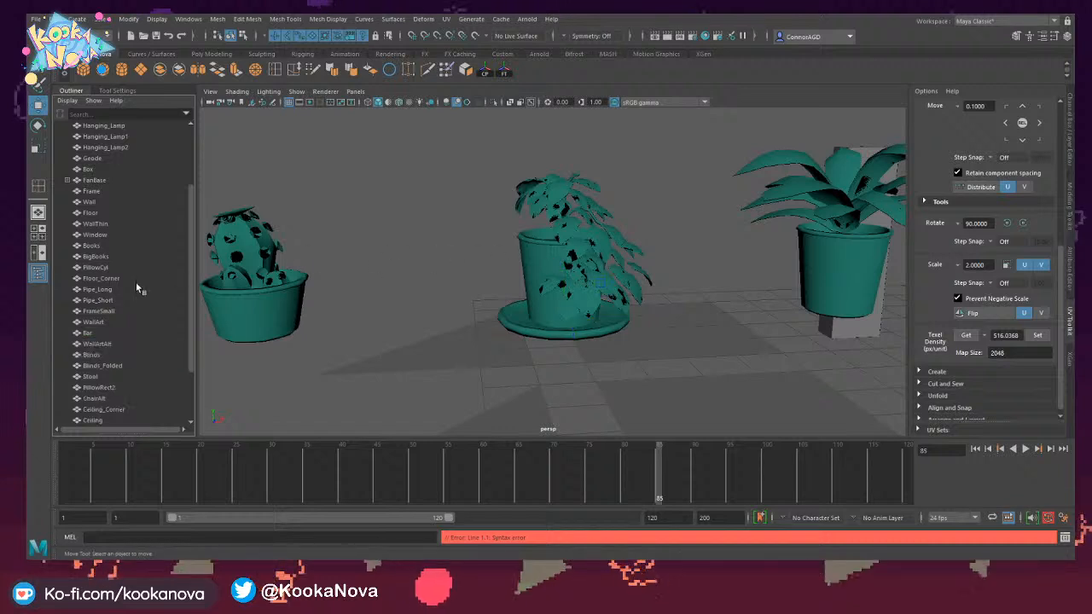
Find LeafyPlant in the object list and rename it to SwooshyPlant.
{"action": "scroll", "coordinate": [136, 282], "scroll_direction": "down", "scroll_amount": 3}
{"action": "scroll", "coordinate": [116, 313], "scroll_direction": "up", "scroll_amount": 6}
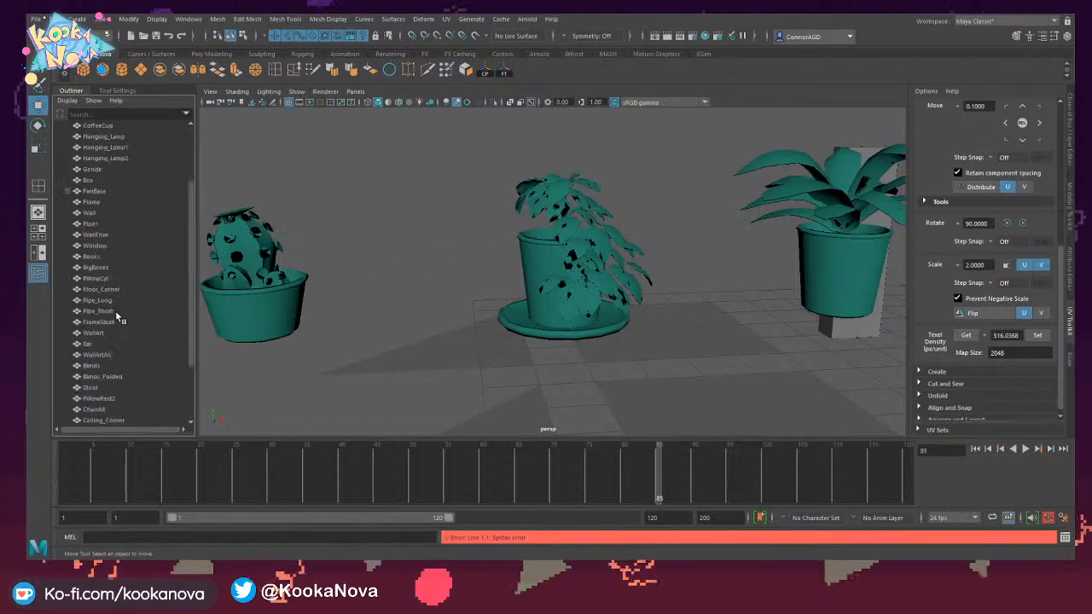
{"action": "scroll", "coordinate": [113, 251], "scroll_direction": "down", "scroll_amount": 6}
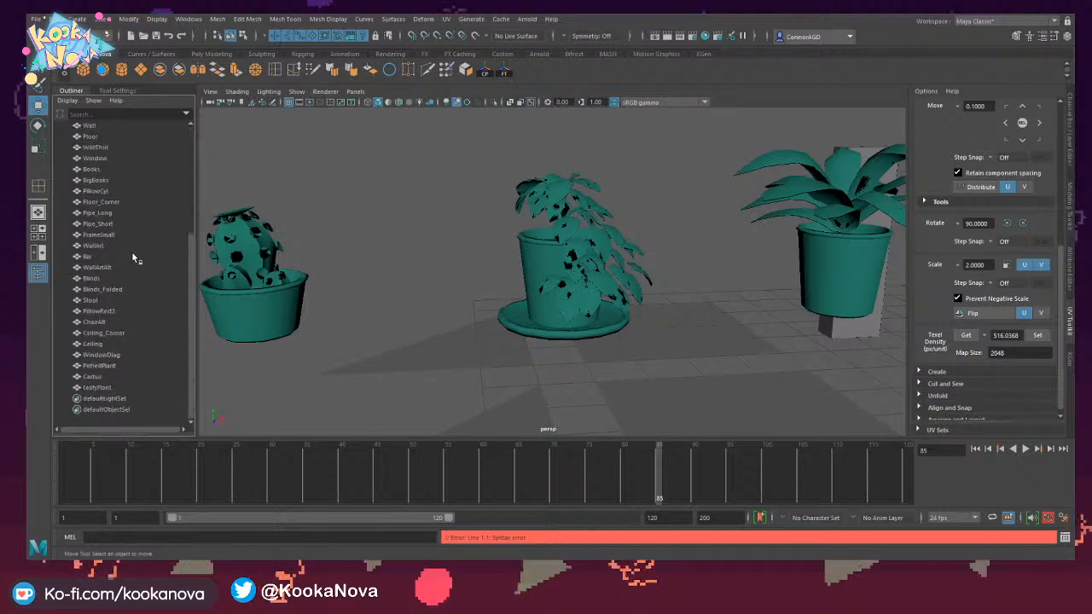
{"action": "scroll", "coordinate": [141, 260], "scroll_direction": "up", "scroll_amount": 3}
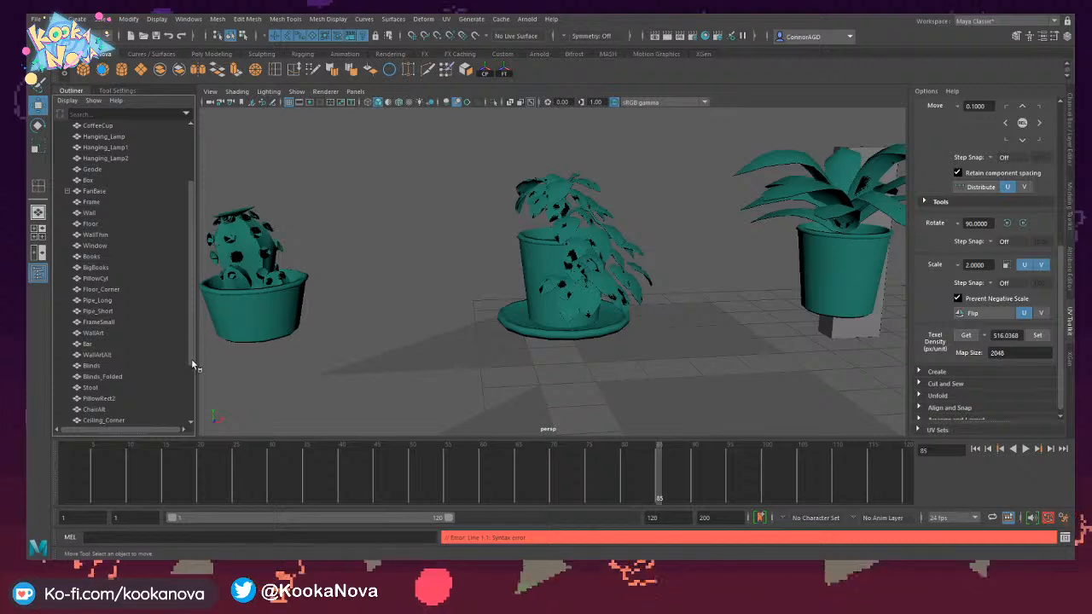
{"action": "scroll", "coordinate": [192, 365], "scroll_direction": "down", "scroll_amount": 3}
{"action": "left_click", "coordinate": [144, 388]}
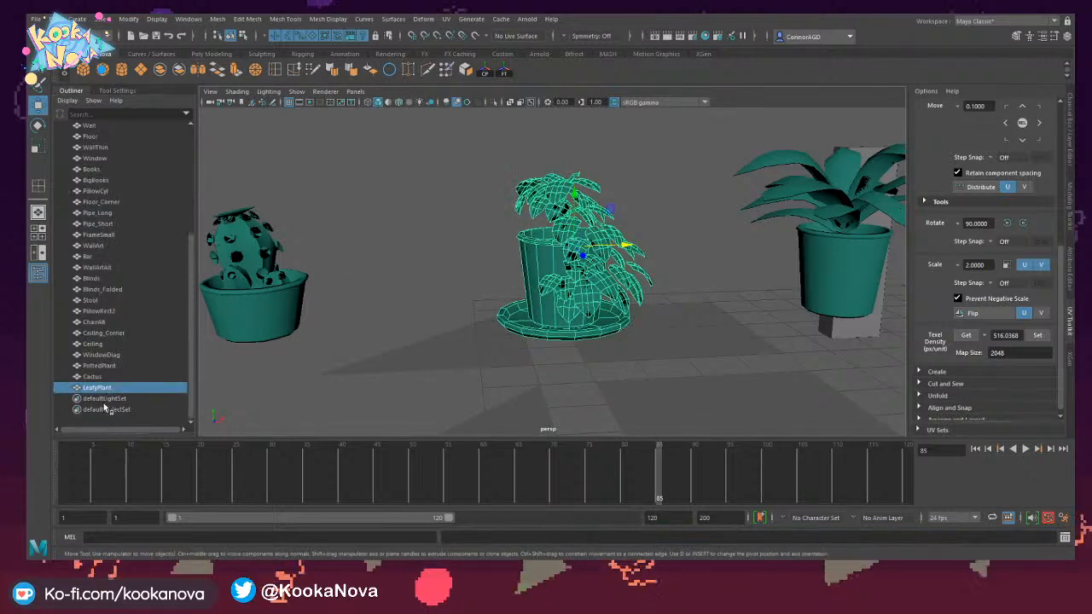
{"action": "double_click", "coordinate": [137, 387]}
{"action": "type", "text": "Swo"}
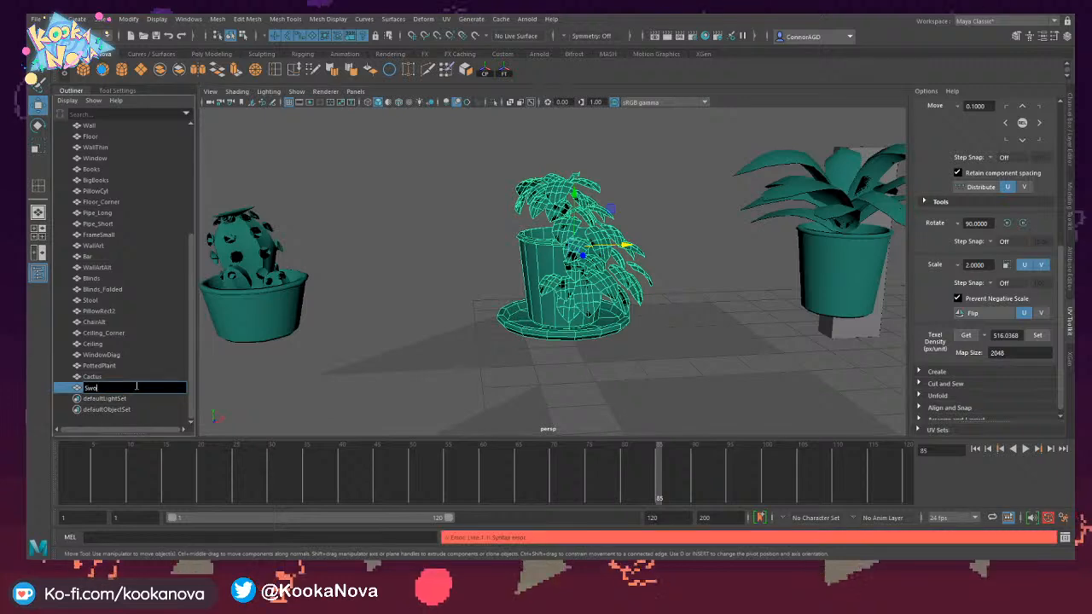
{"action": "type", "text": "oshyPlant"}
{"action": "key", "text": "Return"}
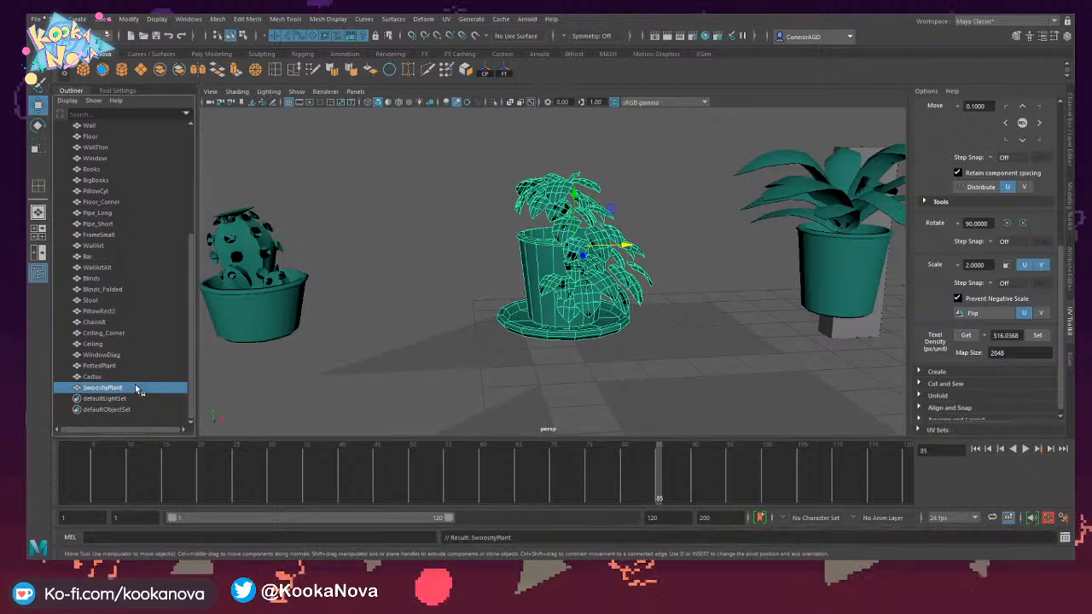
Place the SwooshyPlant's pivot at the centre of its saucer's underside.
{"action": "key", "text": "f"}
{"action": "mouse_move", "coordinate": [532, 260]}
{"action": "left_mouse_down", "text": "alt"}
{"action": "mouse_move", "coordinate": [546, 189]}
{"action": "mouse_move", "coordinate": [537, 260]}
{"action": "left_mouse_up", "text": "alt"}
{"action": "key", "text": "d"}
{"action": "middle_click_drag", "start_coordinate": [384, 249], "coordinate": [451, 248], "text": "alt"}
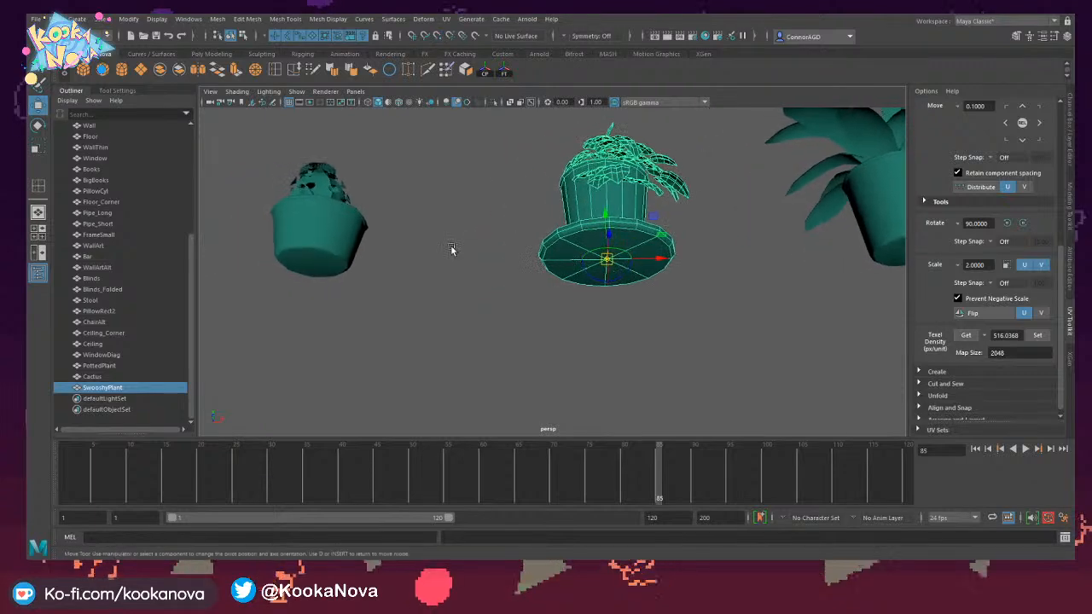
Check the pivot placement of the cactus and the broad-leaved potted plant, then leave pivot editing and deselect.
{"action": "left_click", "coordinate": [344, 232]}
{"action": "key", "text": "d"}
{"action": "middle_click_drag", "start_coordinate": [348, 231], "coordinate": [460, 236], "text": "alt"}
{"action": "left_click_drag", "start_coordinate": [461, 236], "coordinate": [483, 231], "text": "alt"}
{"action": "middle_click_drag", "start_coordinate": [483, 232], "coordinate": [344, 237], "text": "alt"}
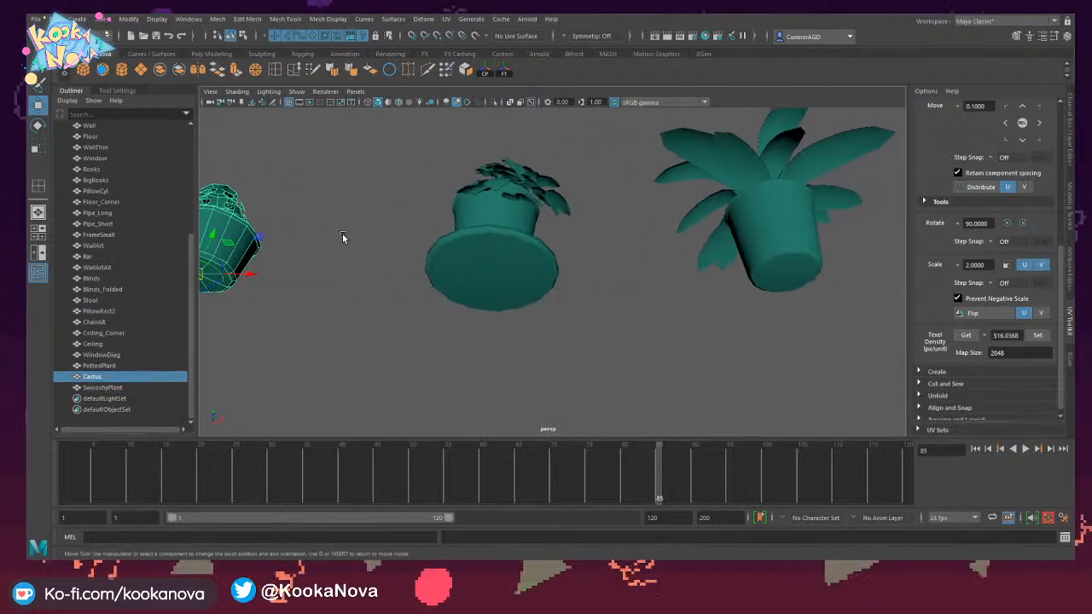
{"action": "left_click", "coordinate": [804, 218]}
{"action": "left_click_drag", "start_coordinate": [805, 218], "coordinate": [766, 271], "text": "alt"}
{"action": "right_click_drag", "start_coordinate": [765, 272], "coordinate": [576, 254], "text": "alt"}
{"action": "middle_click_drag", "start_coordinate": [576, 254], "coordinate": [519, 236], "text": "alt"}
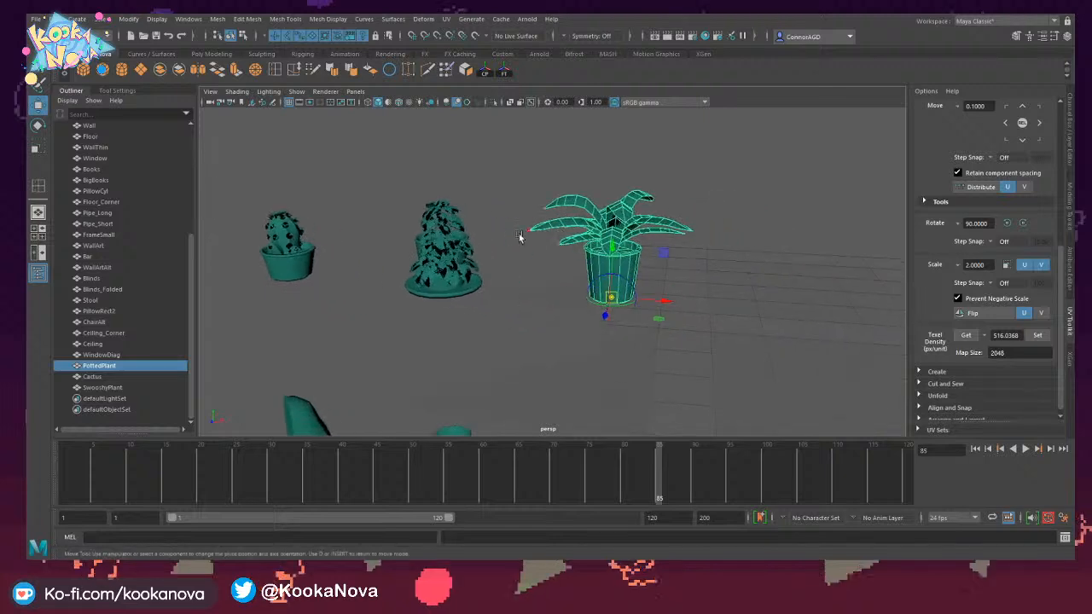
{"action": "left_click_drag", "start_coordinate": [471, 242], "coordinate": [434, 246], "text": "alt"}
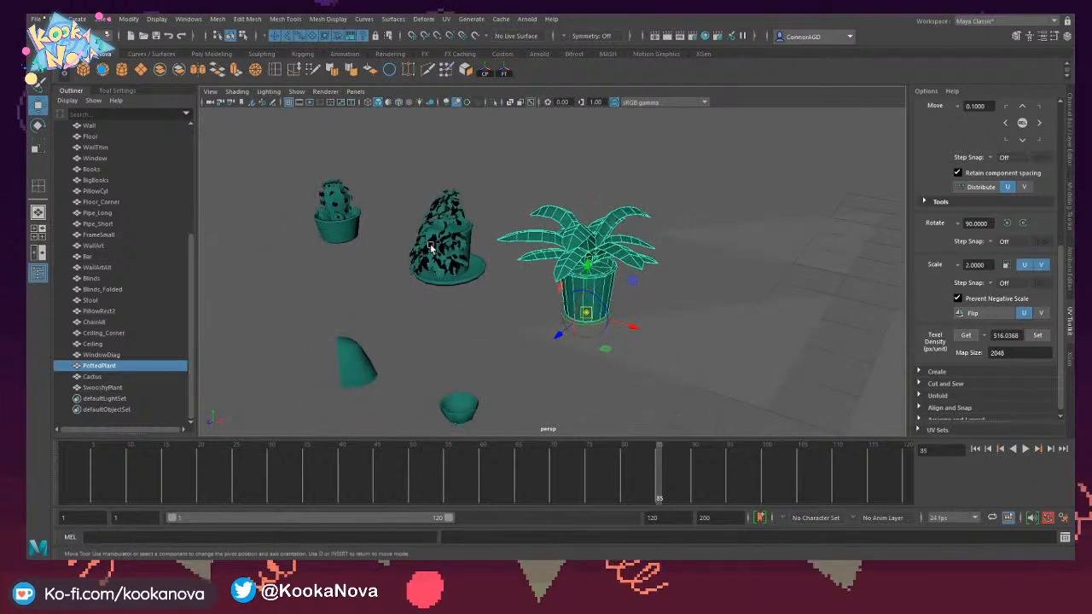
{"action": "key", "text": "d"}
{"action": "left_click", "coordinate": [499, 205]}
Examine the other modelled assets around the scene, from the cup and box to the fan parts and hanging lamp.
{"action": "left_click_drag", "start_coordinate": [499, 205], "coordinate": [544, 196], "text": "alt"}
{"action": "middle_click_drag", "start_coordinate": [544, 196], "coordinate": [569, 115], "text": "alt"}
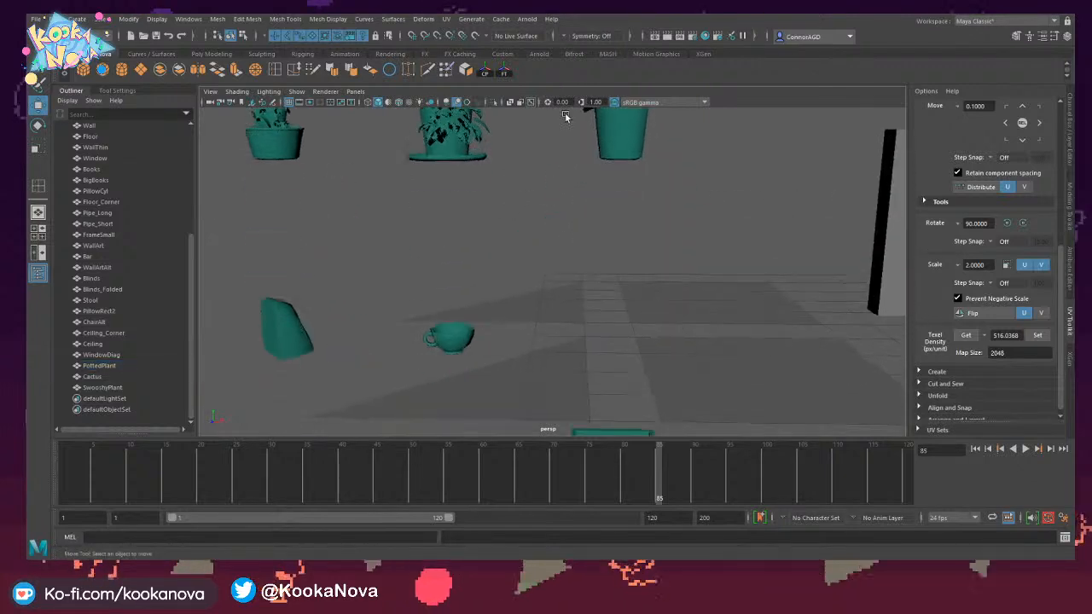
{"action": "right_click_drag", "start_coordinate": [568, 114], "coordinate": [519, 200], "text": "alt"}
{"action": "left_click_drag", "start_coordinate": [518, 199], "coordinate": [531, 271], "text": "alt"}
{"action": "middle_click_drag", "start_coordinate": [532, 270], "coordinate": [474, 307], "text": "alt"}
{"action": "right_click_drag", "start_coordinate": [475, 308], "coordinate": [359, 265], "text": "alt"}
{"action": "left_click_drag", "start_coordinate": [359, 265], "coordinate": [524, 217], "text": "alt"}
{"action": "right_click_drag", "start_coordinate": [524, 217], "coordinate": [769, 257], "text": "alt"}
{"action": "left_click_drag", "start_coordinate": [769, 257], "coordinate": [512, 254], "text": "alt"}
{"action": "middle_click_drag", "start_coordinate": [573, 270], "coordinate": [511, 274], "text": "alt"}
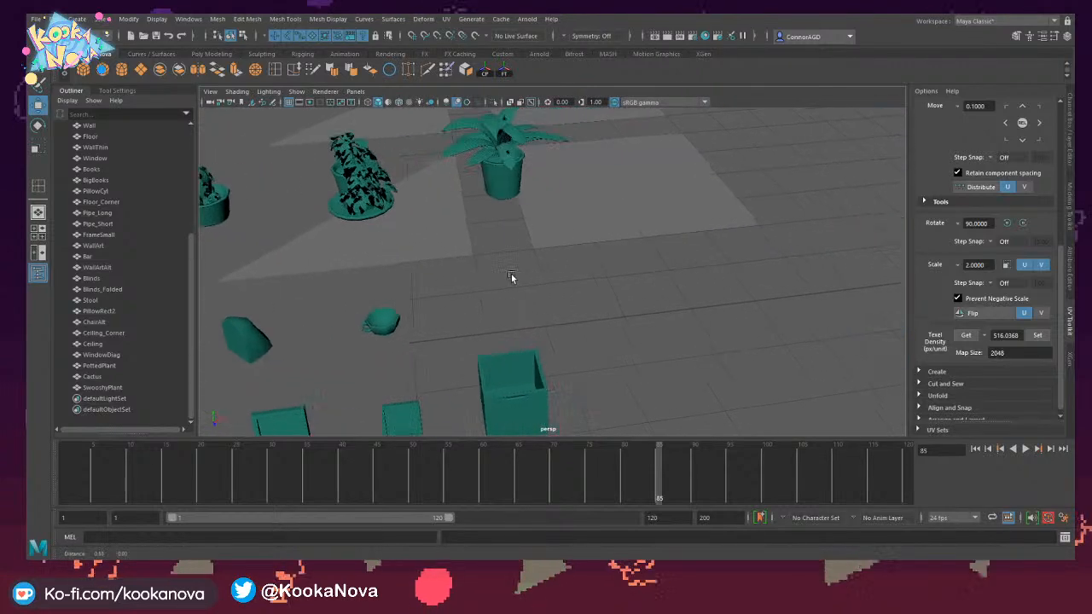
{"action": "right_click_drag", "start_coordinate": [512, 274], "coordinate": [491, 245], "text": "alt"}
{"action": "middle_click_drag", "start_coordinate": [559, 239], "coordinate": [272, 212], "text": "alt"}
{"action": "middle_click_drag", "start_coordinate": [801, 288], "coordinate": [277, 423], "text": "alt"}
{"action": "left_click_drag", "start_coordinate": [412, 302], "coordinate": [532, 261], "text": "alt"}
{"action": "right_click_drag", "start_coordinate": [531, 261], "coordinate": [515, 258], "text": "alt"}
{"action": "middle_click_drag", "start_coordinate": [538, 203], "coordinate": [604, 241], "text": "alt"}
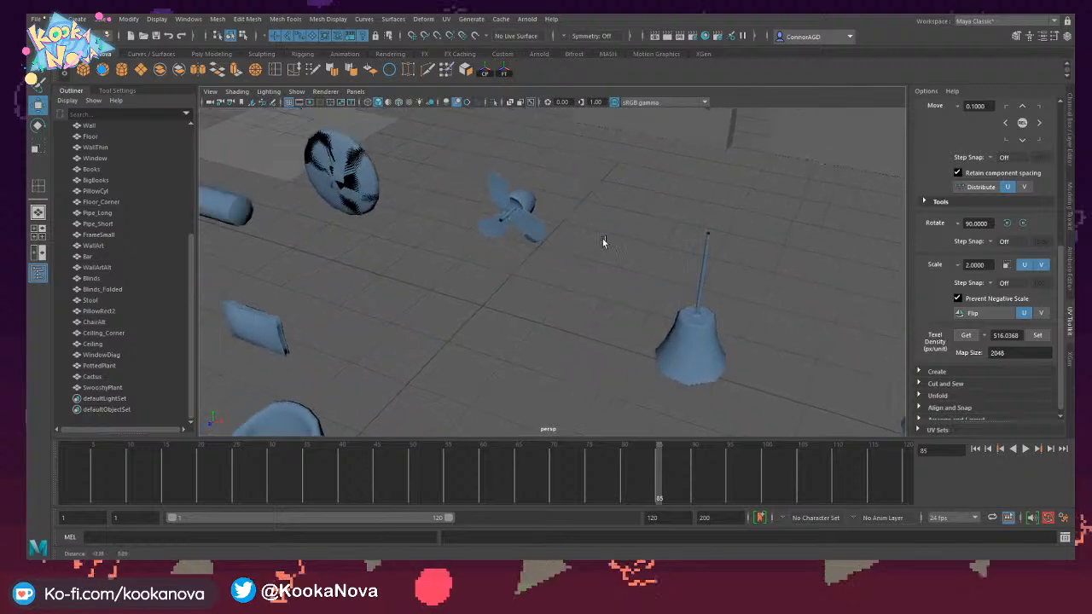
{"action": "right_click_drag", "start_coordinate": [604, 242], "coordinate": [829, 290], "text": "alt"}
{"action": "middle_click_drag", "start_coordinate": [601, 283], "coordinate": [725, 338], "text": "alt"}
{"action": "middle_click_drag", "start_coordinate": [618, 304], "coordinate": [573, 290], "text": "alt"}
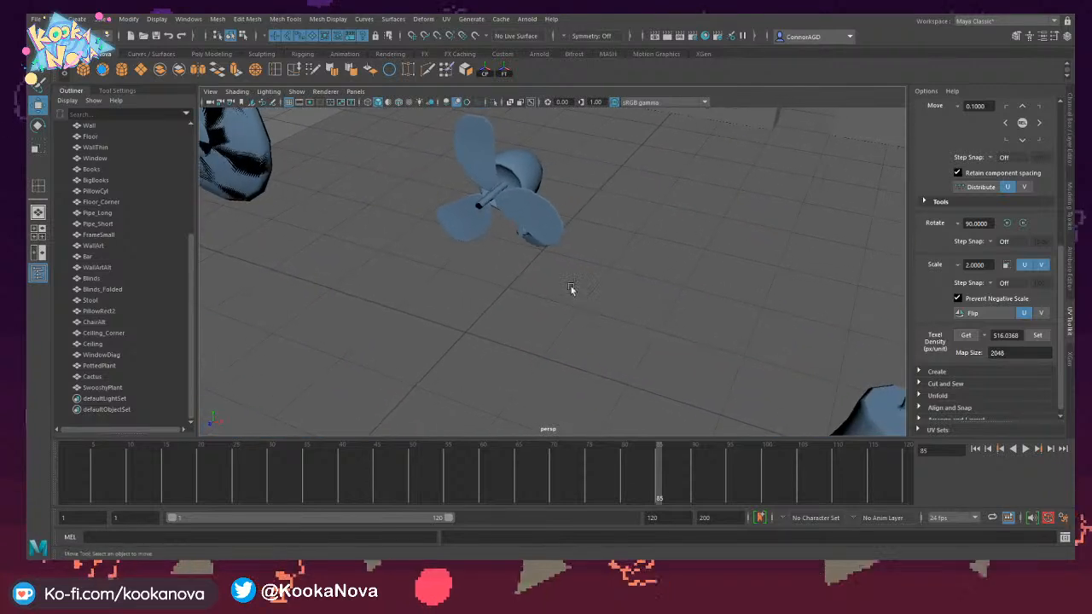
Examine the hanging lamps, furniture and wall pieces across the full layout of modelled assets.
{"action": "right_click_drag", "start_coordinate": [573, 290], "coordinate": [461, 268], "text": "alt"}
{"action": "middle_click_drag", "start_coordinate": [522, 266], "coordinate": [439, 227], "text": "alt"}
{"action": "right_click_drag", "start_coordinate": [438, 227], "coordinate": [341, 206], "text": "alt"}
{"action": "middle_click_drag", "start_coordinate": [559, 284], "coordinate": [409, 142], "text": "alt"}
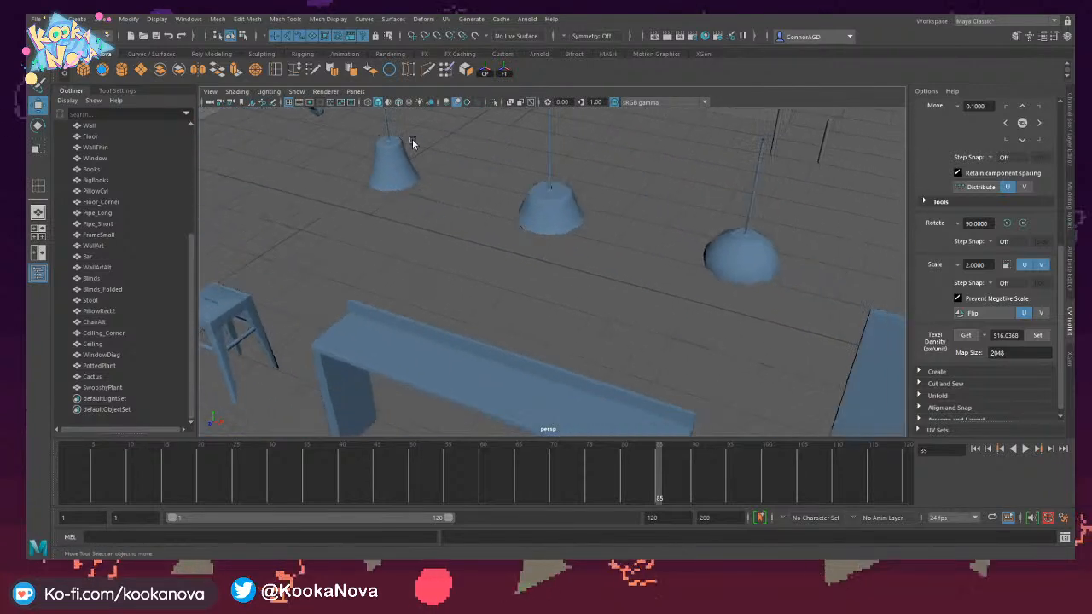
{"action": "right_click_drag", "start_coordinate": [409, 141], "coordinate": [576, 243], "text": "alt"}
{"action": "left_click_drag", "start_coordinate": [577, 243], "coordinate": [524, 236], "text": "alt"}
{"action": "middle_click_drag", "start_coordinate": [524, 236], "coordinate": [558, 227], "text": "alt"}
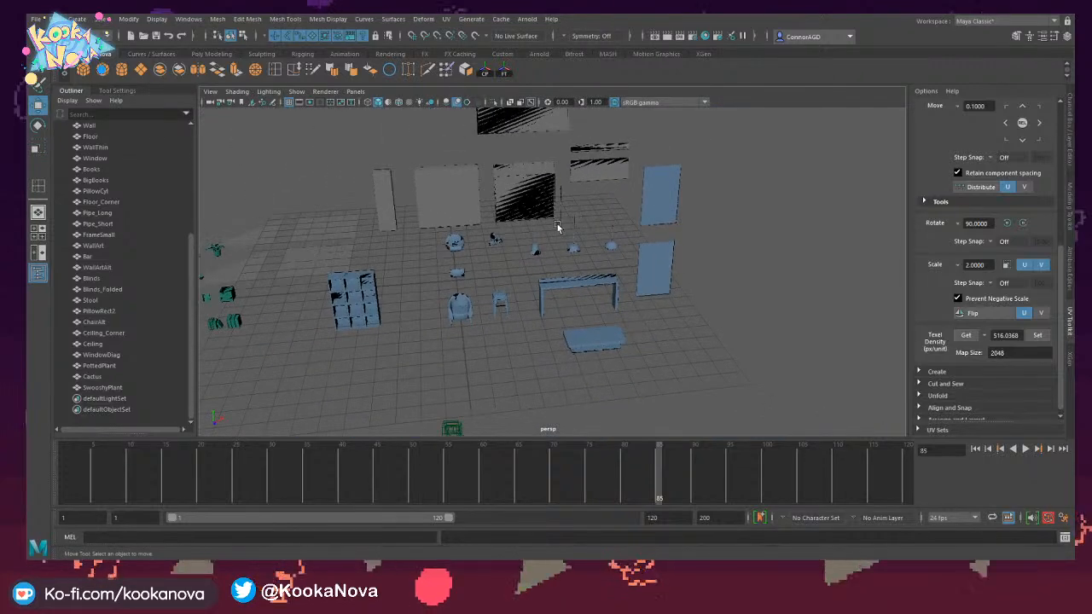
{"action": "right_click_drag", "start_coordinate": [558, 227], "coordinate": [618, 239], "text": "alt"}
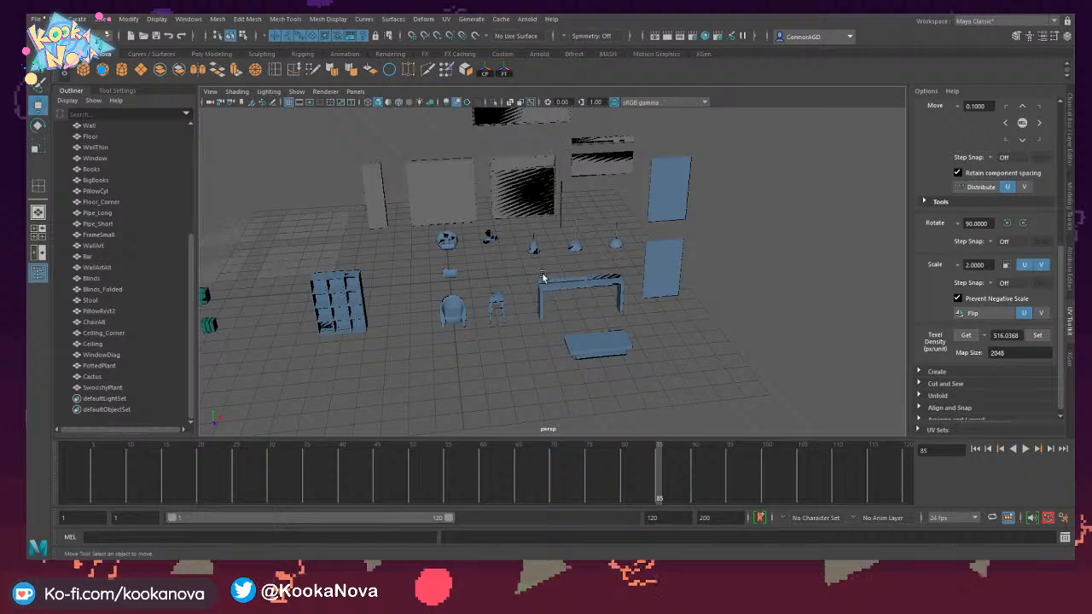
Save the scene and export all the modelled room assets together as CaféProps.fbx in the Café project folder.
{"action": "key", "text": "a"}
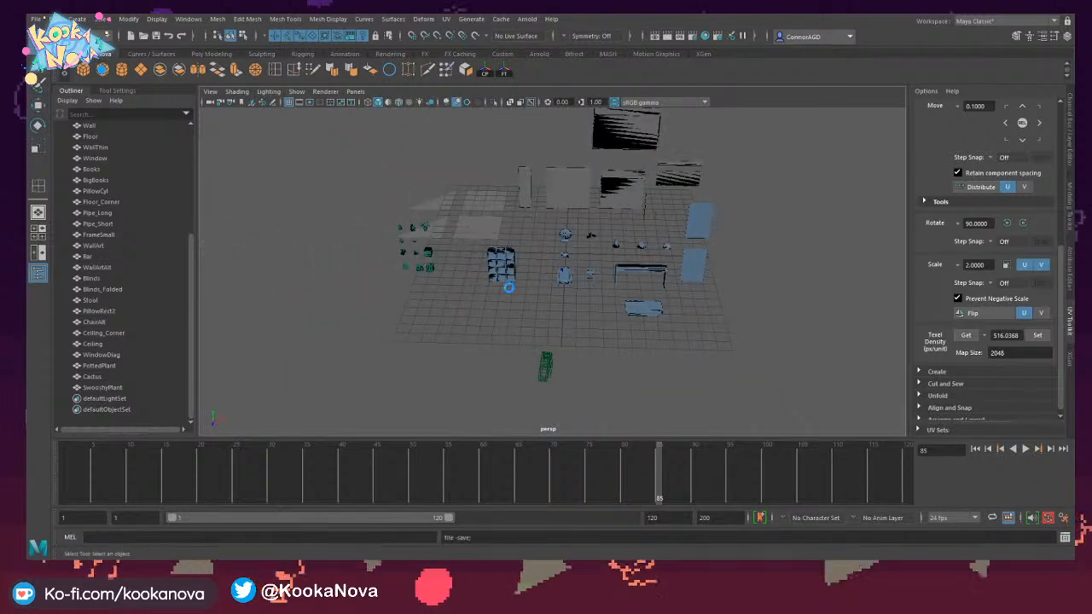
{"action": "left_click_drag", "start_coordinate": [572, 271], "coordinate": [581, 243], "text": "alt"}
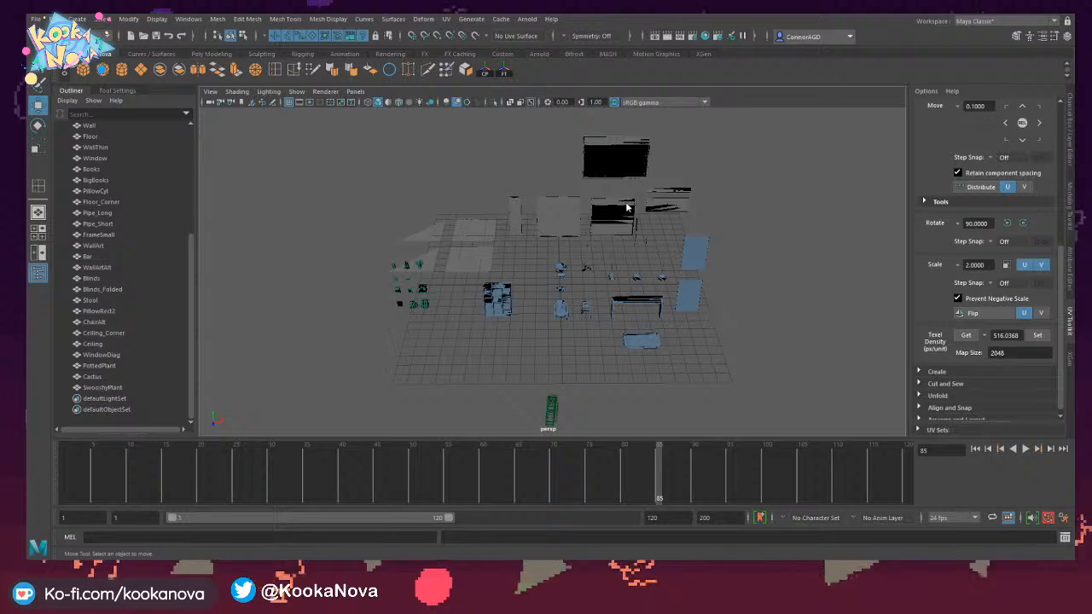
{"action": "left_click_drag", "start_coordinate": [324, 128], "coordinate": [821, 359]}
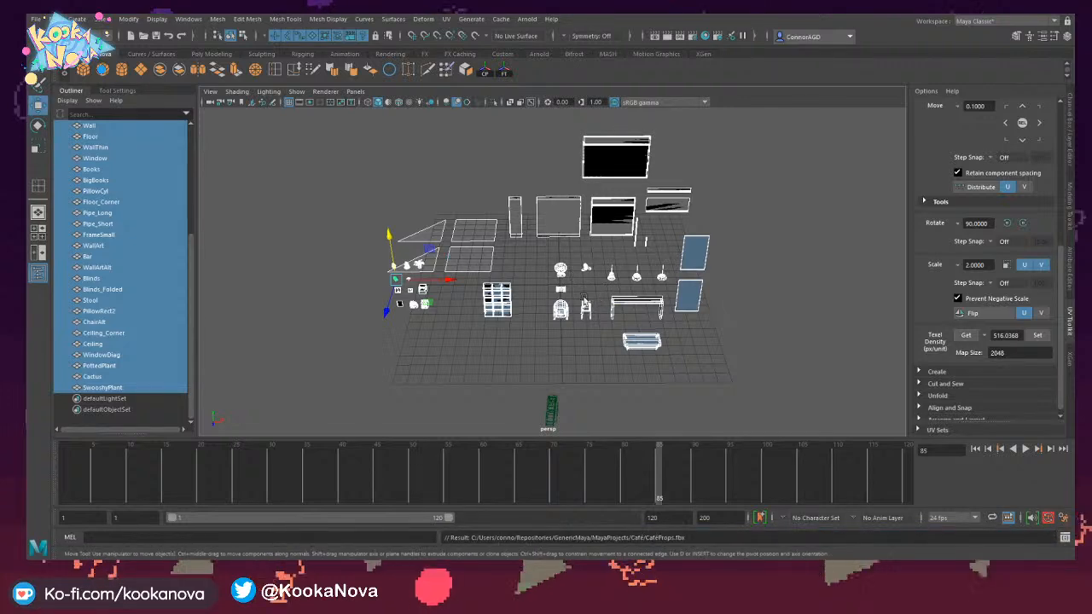
Select only the small shelf props, including the plants, books and frames, and export them as ShelfProps.fbx.
{"action": "left_click_drag", "start_coordinate": [586, 295], "coordinate": [607, 341], "text": "alt"}
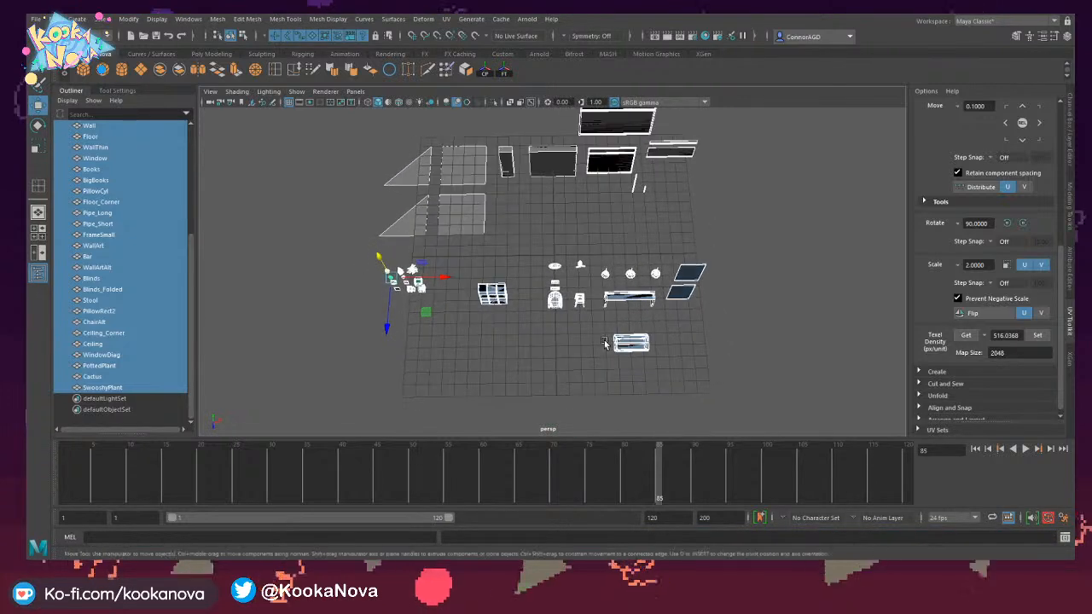
{"action": "left_click_drag", "start_coordinate": [483, 255], "coordinate": [844, 377]}
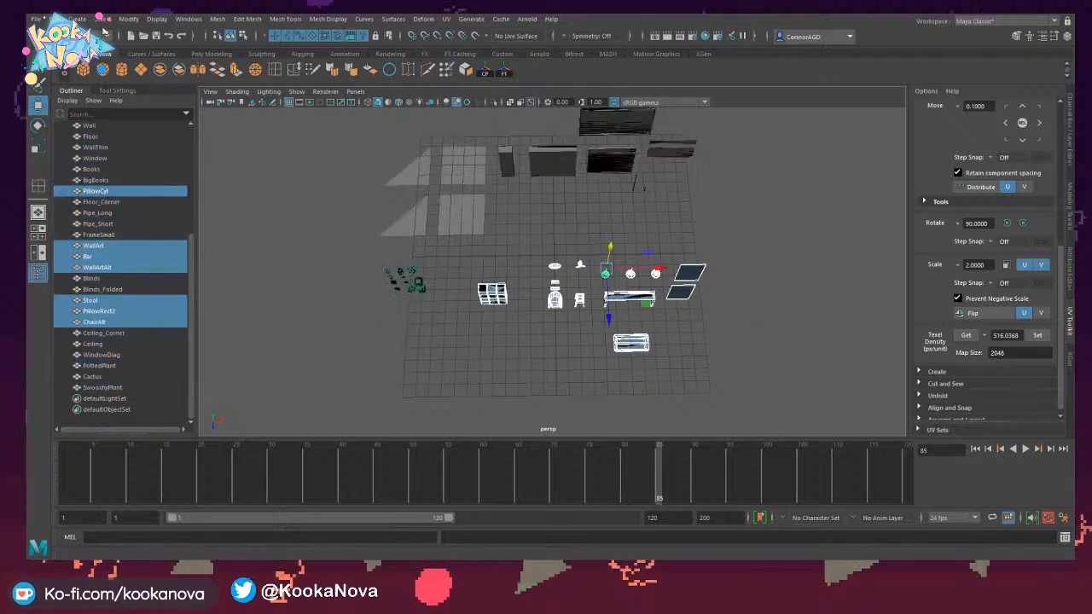
{"action": "middle_click_drag", "start_coordinate": [513, 305], "coordinate": [650, 302], "text": "alt"}
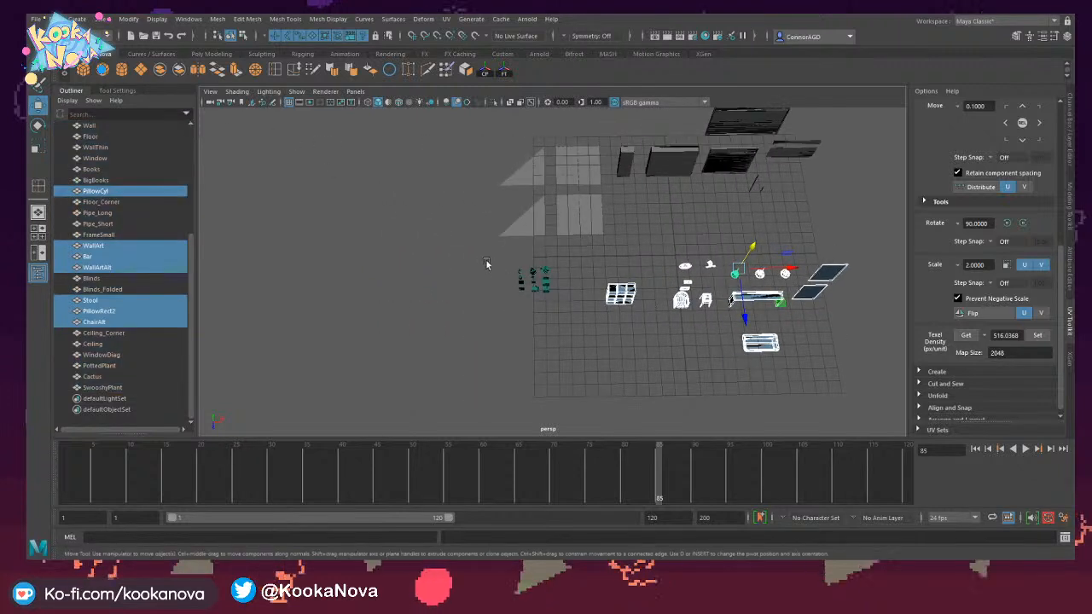
{"action": "left_click_drag", "start_coordinate": [485, 258], "coordinate": [564, 309]}
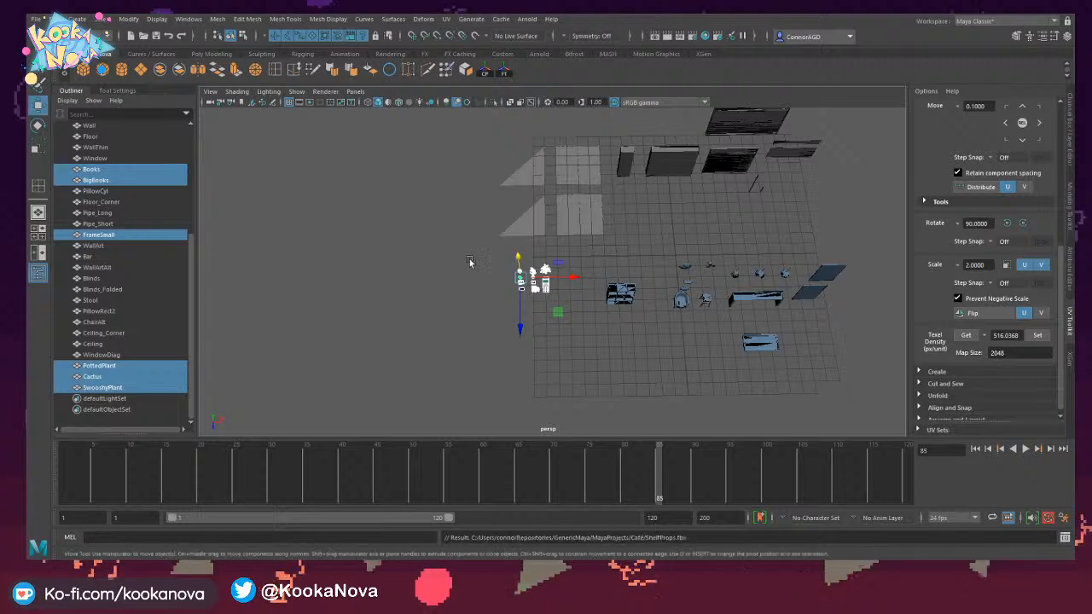
Deselect the shelf props and save the scene.
{"action": "left_click_drag", "start_coordinate": [605, 279], "coordinate": [608, 238], "text": "alt"}
{"action": "right_click_drag", "start_coordinate": [608, 237], "coordinate": [690, 247], "text": "alt"}
{"action": "left_click_drag", "start_coordinate": [690, 248], "coordinate": [615, 272], "text": "alt"}
{"action": "key", "text": "ctrl+s"}
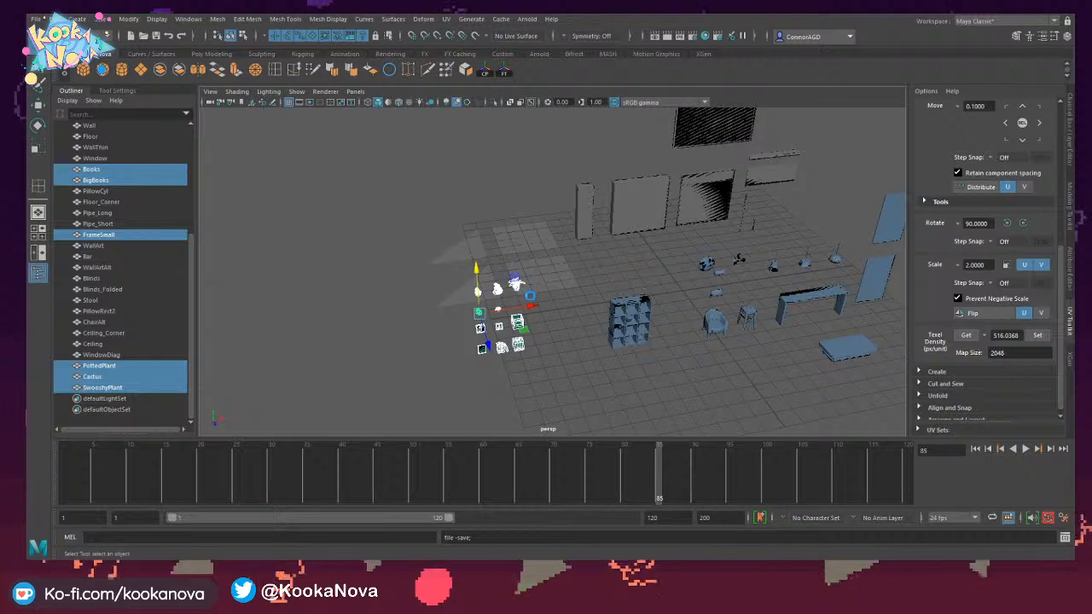
{"action": "left_click_drag", "start_coordinate": [573, 309], "coordinate": [529, 281], "text": "alt"}
{"action": "left_click", "coordinate": [630, 280]}
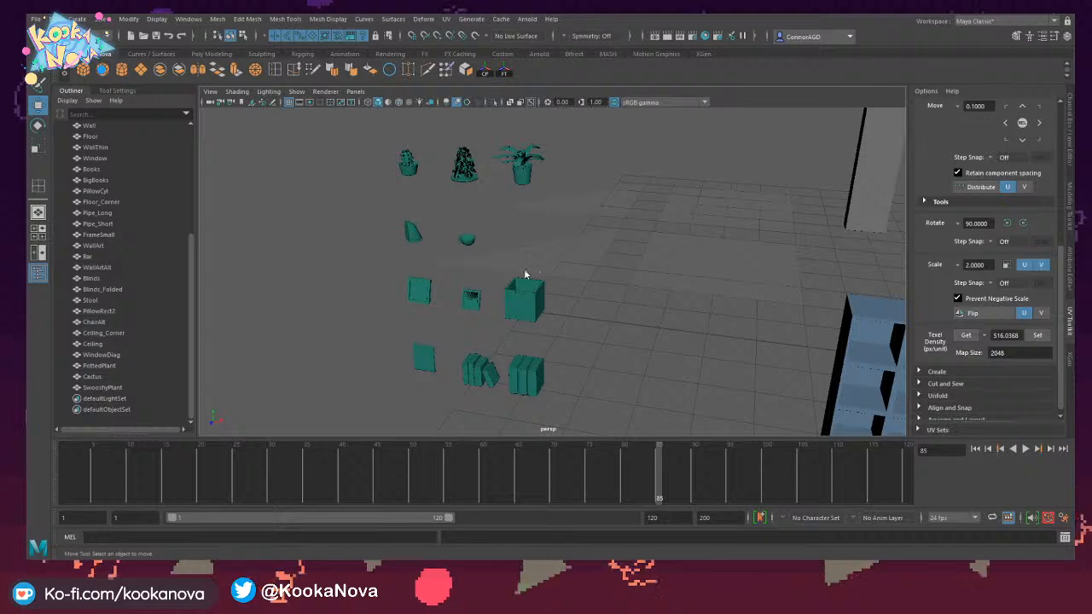
{"action": "key", "text": "ctrl+s"}
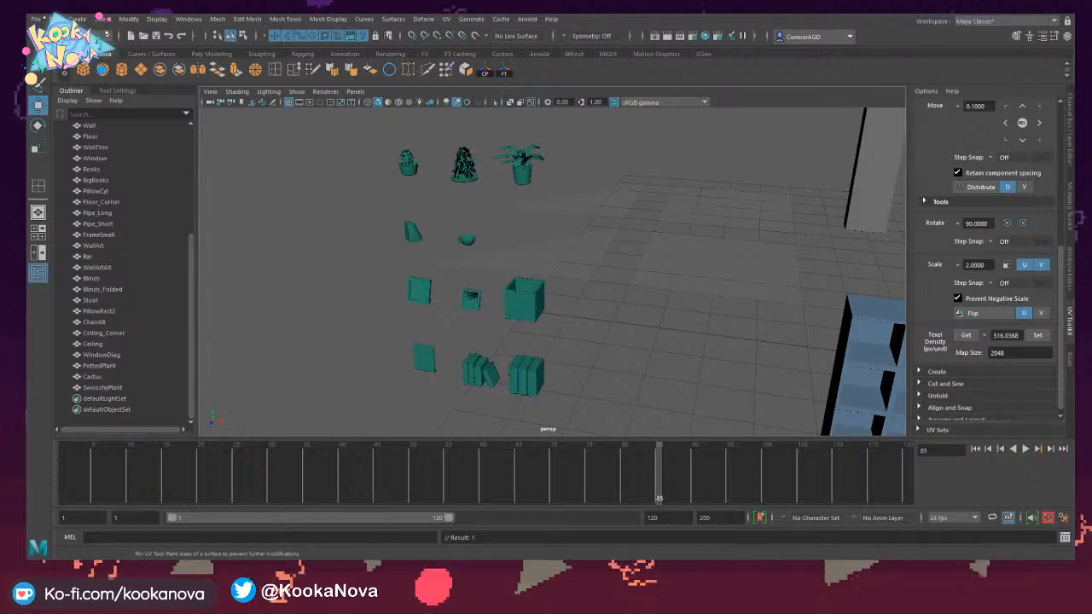
Switch to the CaféScene project in Substance Painter and bring the textured geode and neighbouring shelf props into view.
{"action": "left_click", "coordinate": [79, 465]}
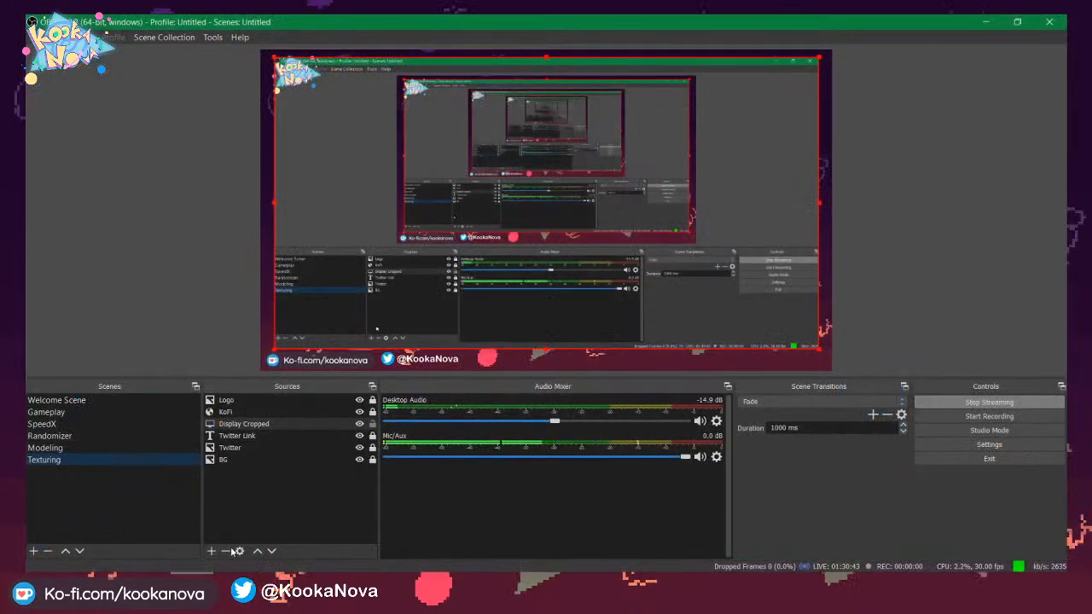
{"action": "left_click", "coordinate": [266, 583]}
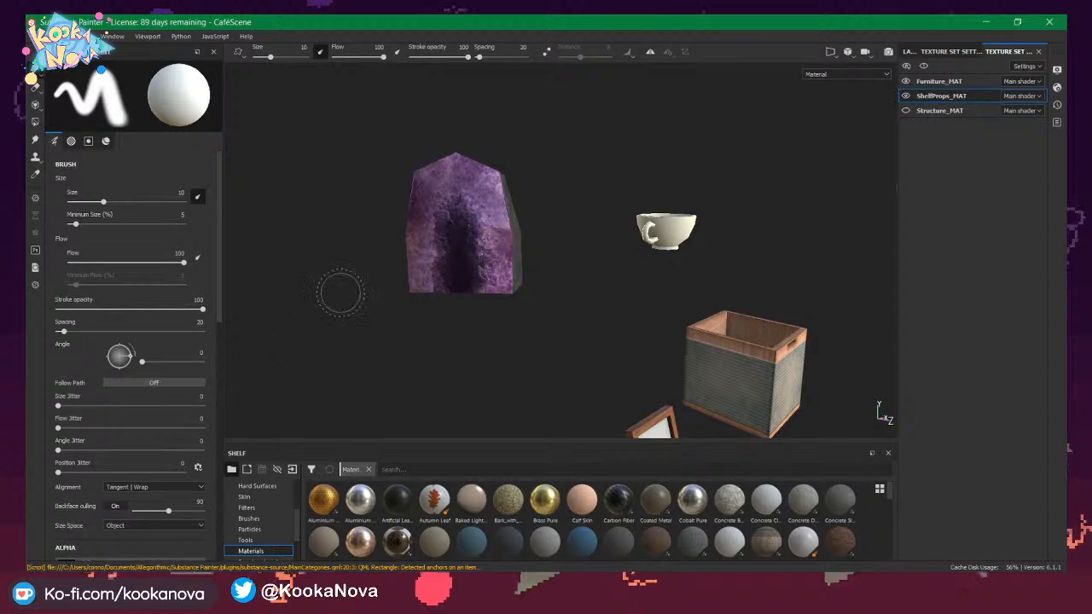
{"action": "right_click", "coordinate": [162, 128]}
{"action": "left_click", "coordinate": [370, 40]}
{"action": "left_click_drag", "start_coordinate": [485, 247], "coordinate": [464, 299], "text": "alt"}
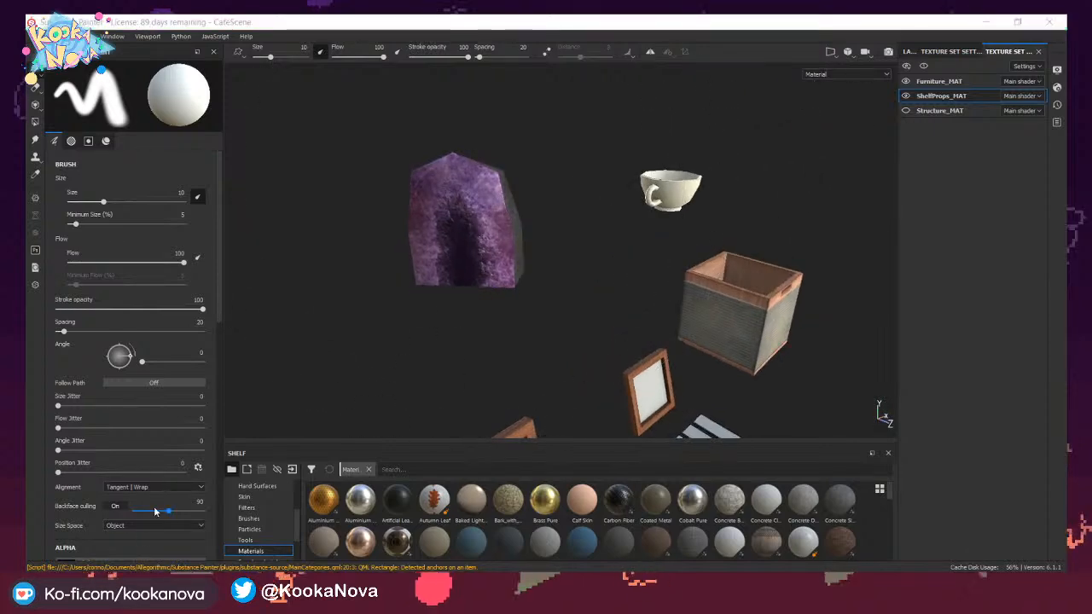
Browse File Explorer to Repositories > GenericMaya > MayaProjects > Café to check the exported FBX files.
{"action": "key", "text": "super+e"}
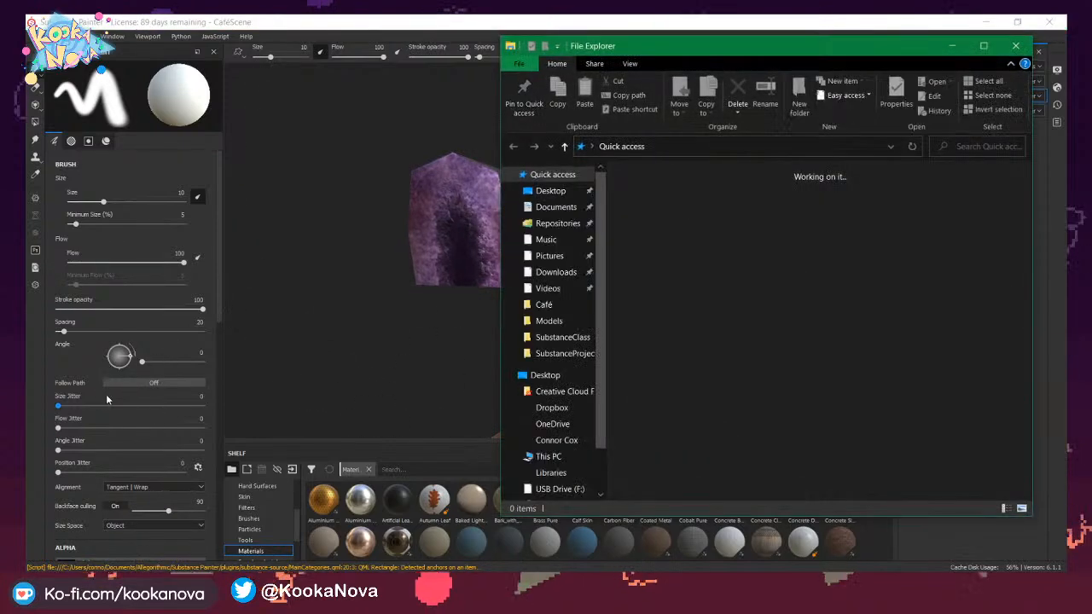
{"action": "left_click", "coordinate": [557, 223]}
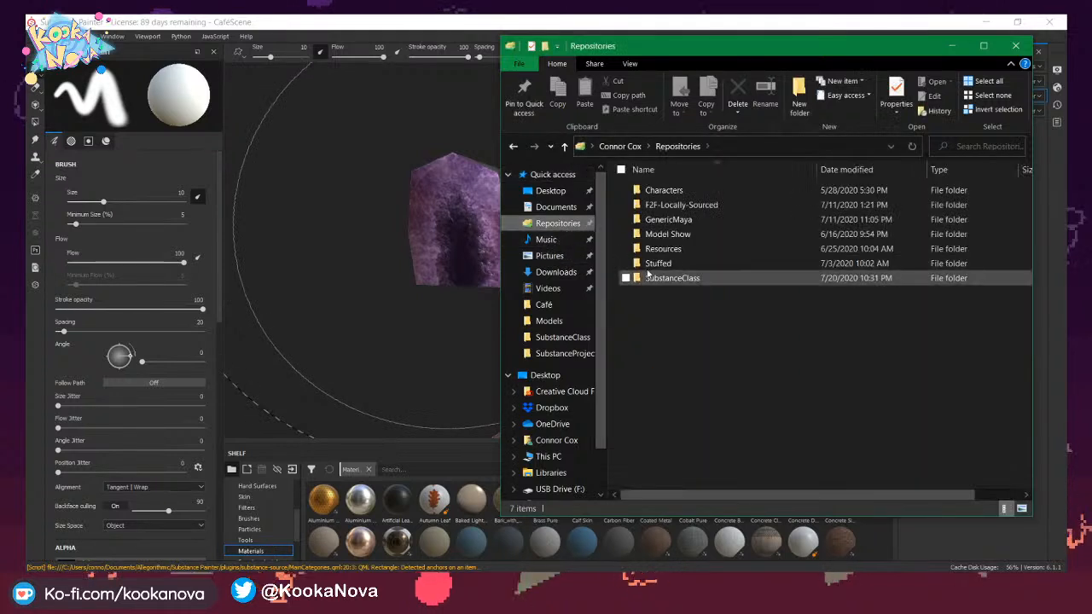
{"action": "left_click", "coordinate": [671, 219]}
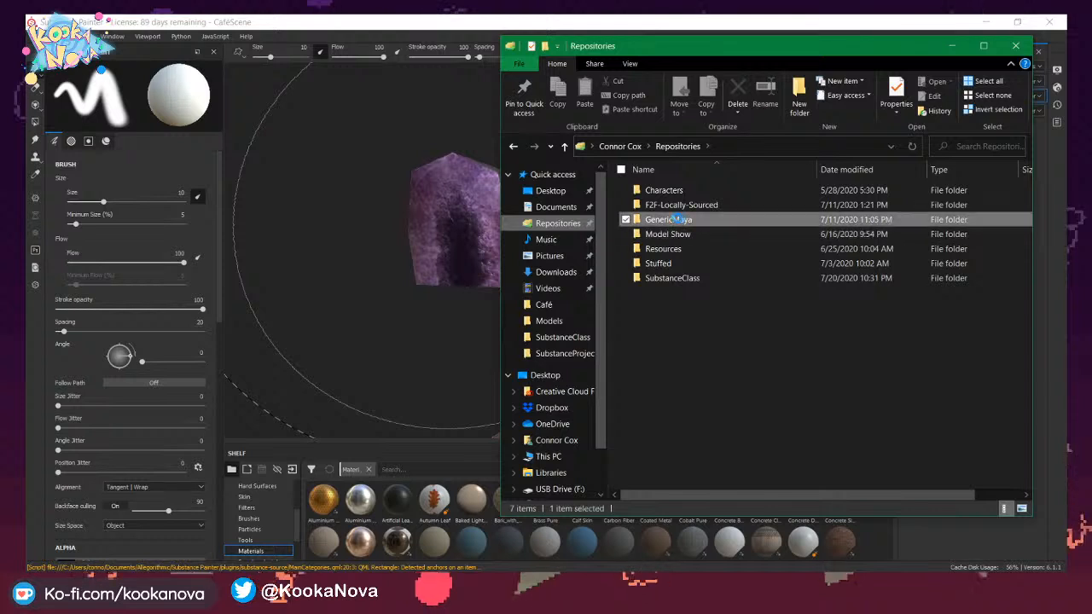
{"action": "double_click", "coordinate": [674, 219]}
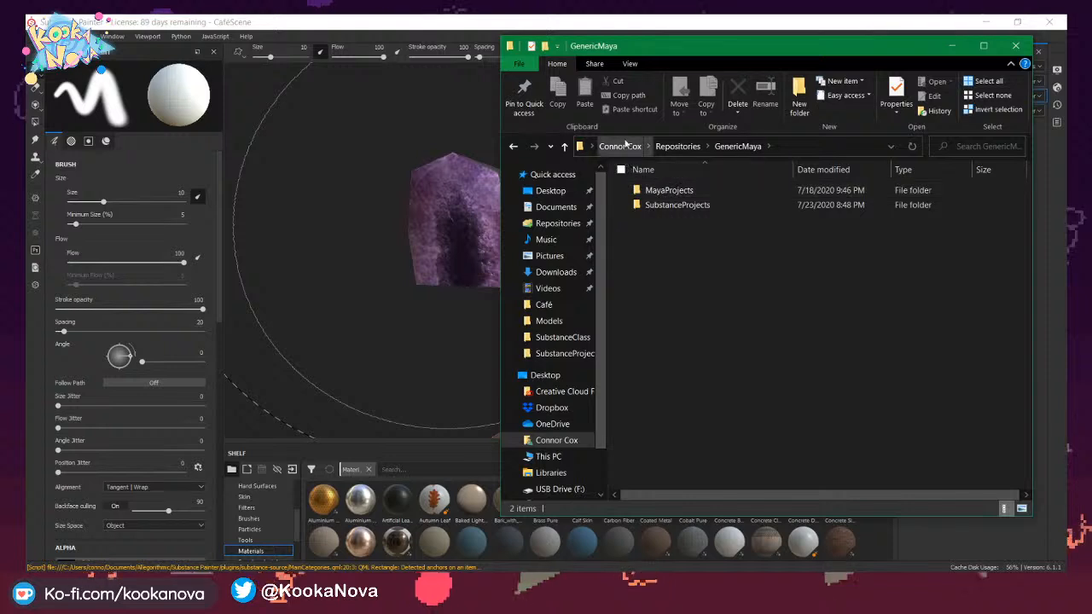
{"action": "double_click", "coordinate": [667, 192]}
{"action": "double_click", "coordinate": [666, 193]}
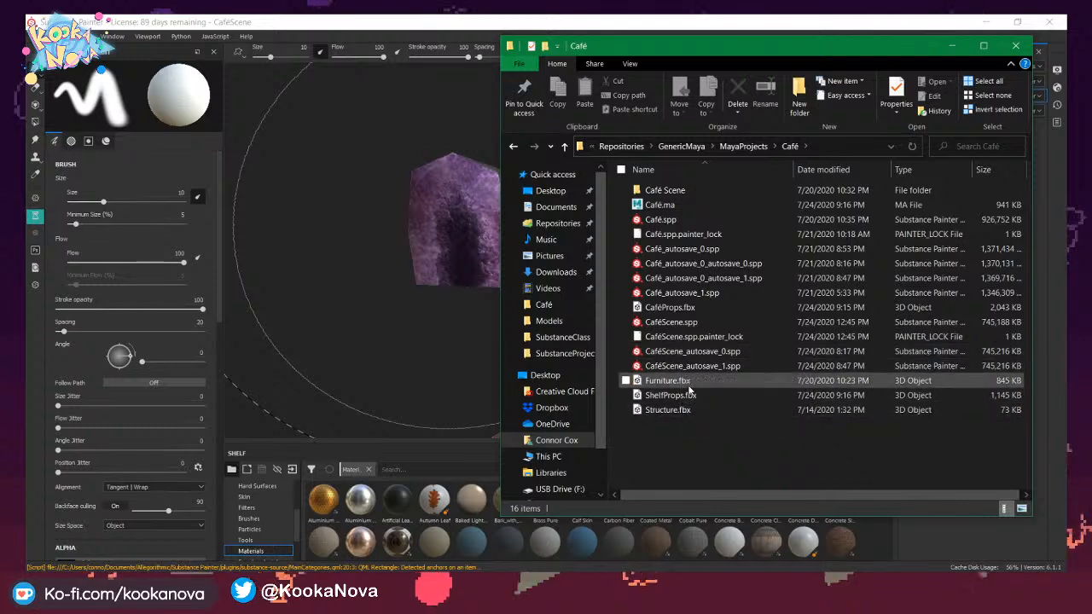
Update the CaféScene project configuration to use the CaféProps.fbx mesh, preserving stroke positions and keeping auto-unwrap on.
{"action": "left_click", "coordinate": [670, 309]}
{"action": "left_click_drag", "start_coordinate": [505, 285], "coordinate": [367, 286]}
{"action": "left_click", "coordinate": [476, 21]}
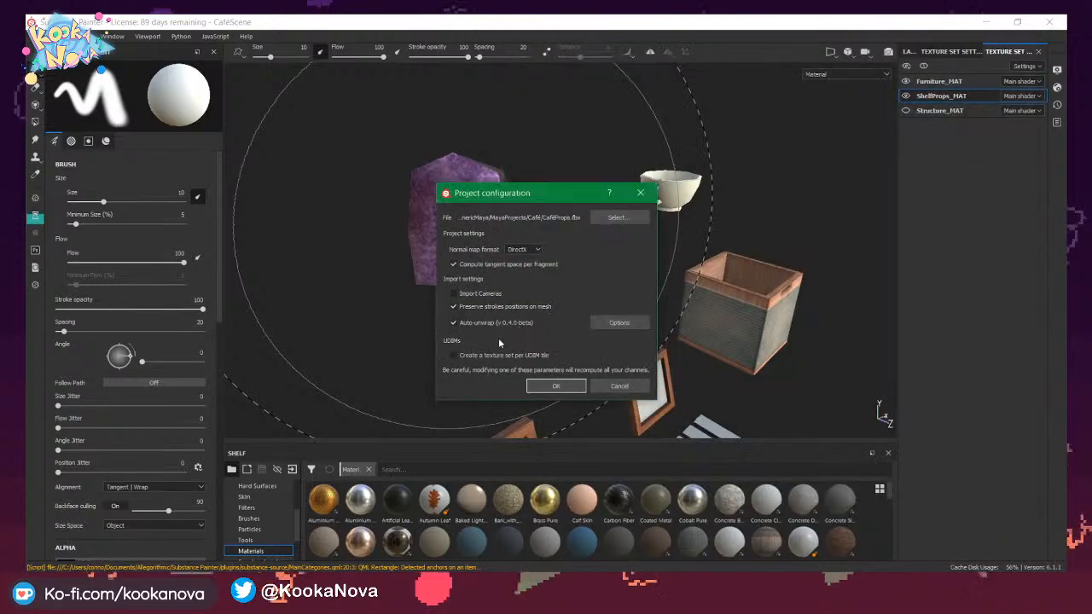
{"action": "left_click", "coordinate": [554, 387]}
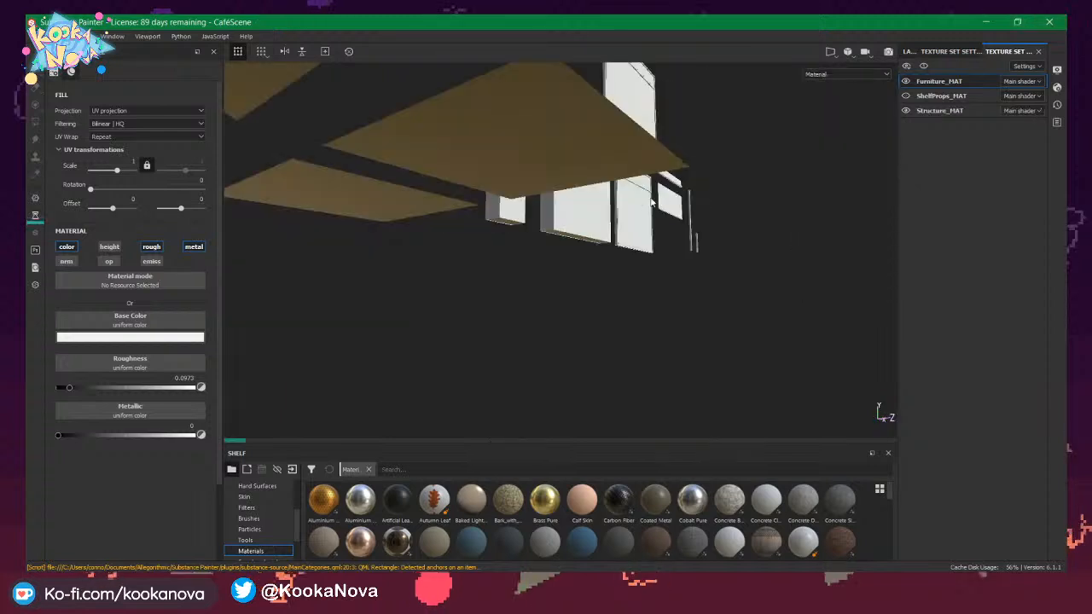
Show the ShelfProps_MAT texture set alongside the furniture and structure sets, and save the project.
{"action": "left_click_drag", "start_coordinate": [626, 214], "coordinate": [611, 223], "text": "alt"}
{"action": "right_click_drag", "start_coordinate": [612, 224], "coordinate": [478, 227], "text": "alt"}
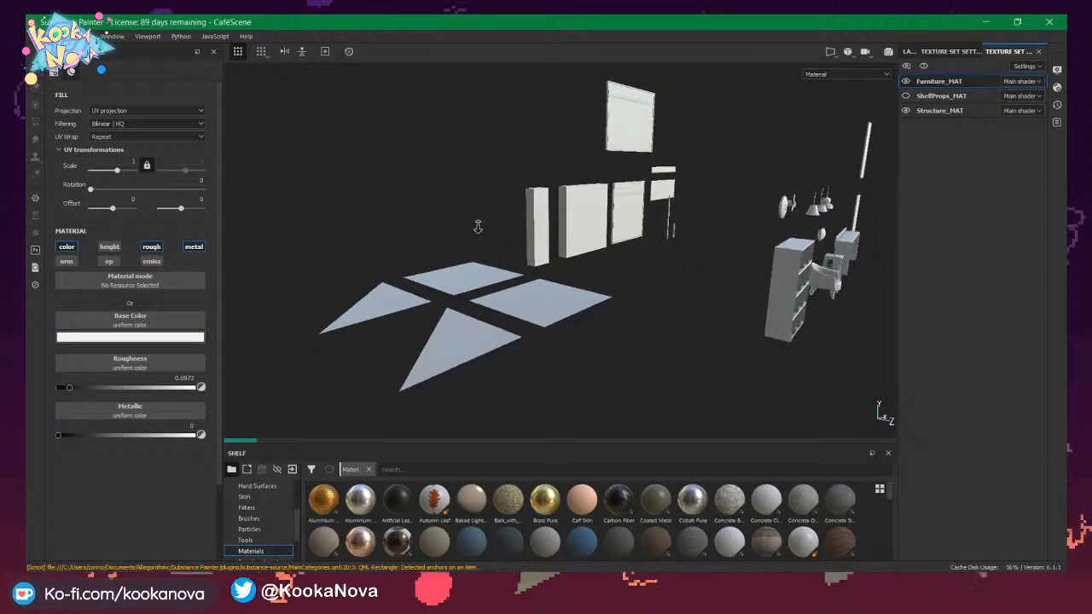
{"action": "left_click", "coordinate": [906, 96]}
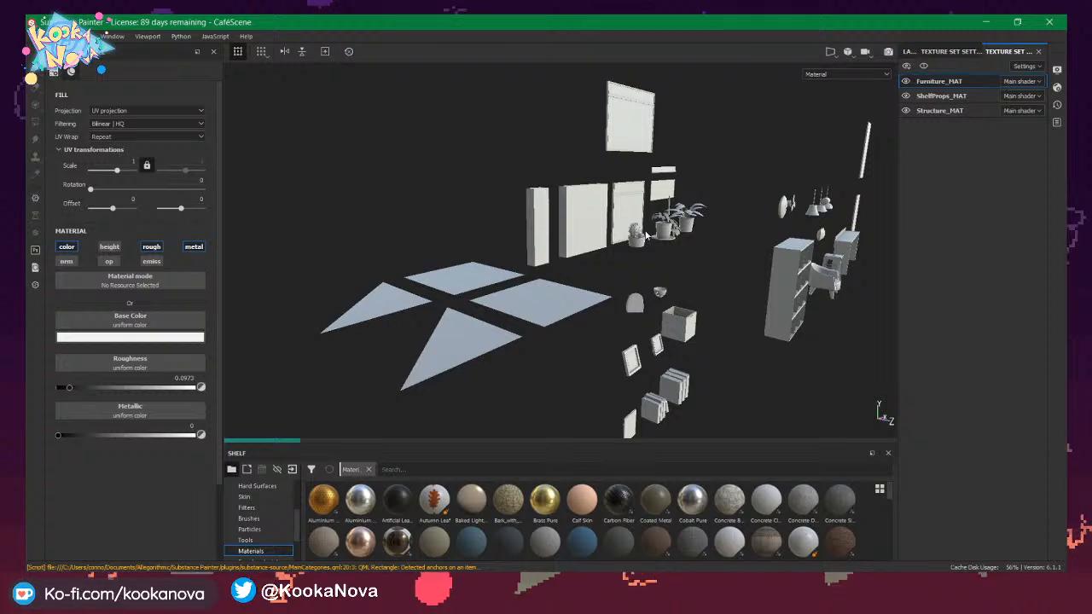
{"action": "left_click_drag", "start_coordinate": [652, 235], "coordinate": [670, 242], "text": "alt"}
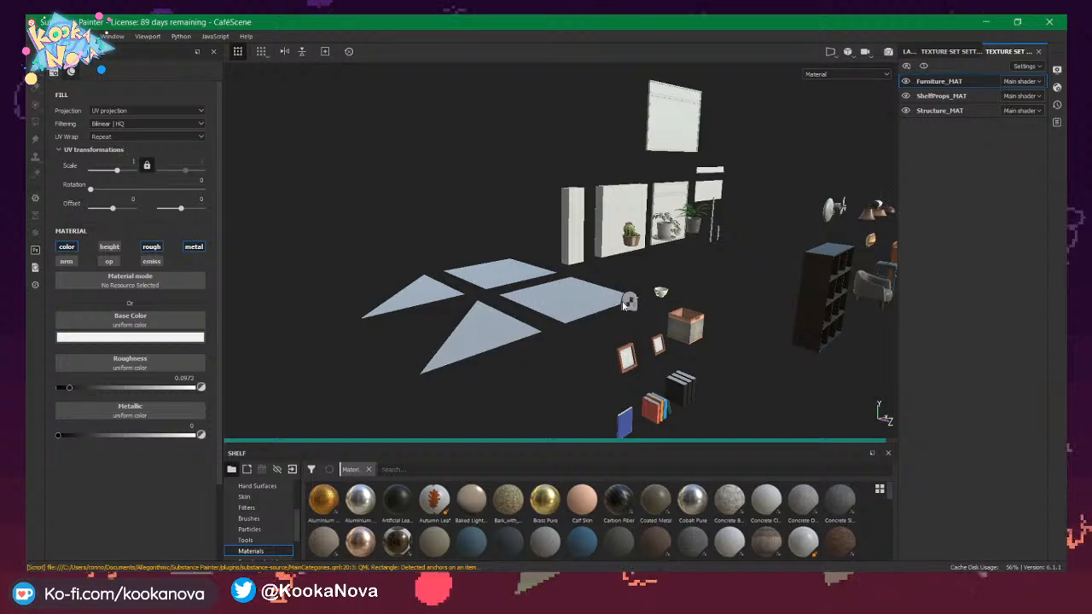
{"action": "key", "text": "ctrl+s"}
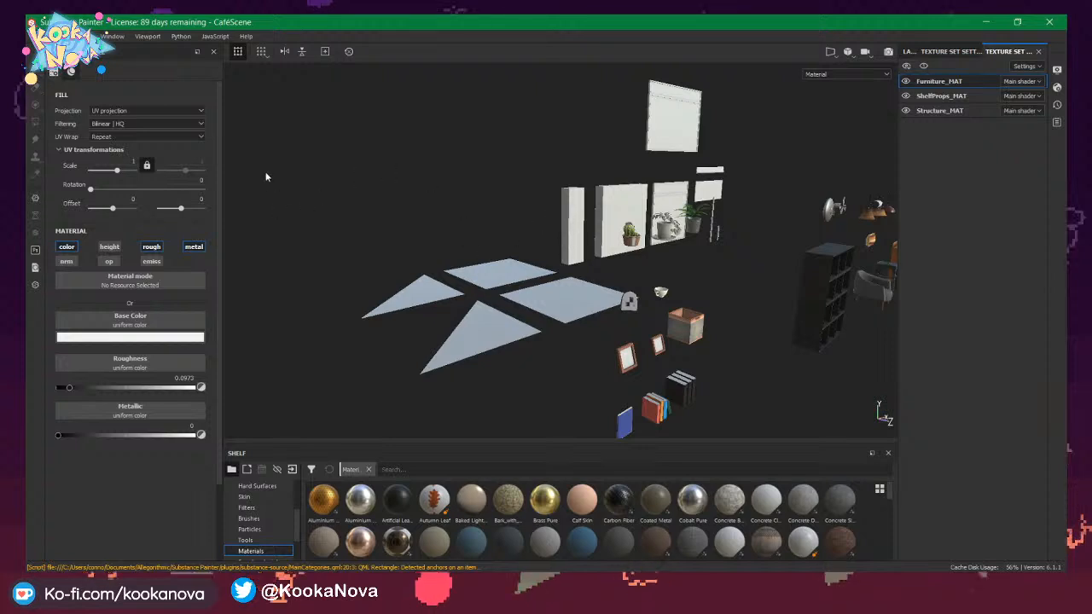
Examine how the purple crystal texture is laid out on the geode in the updated mesh.
{"action": "left_click_drag", "start_coordinate": [629, 270], "coordinate": [495, 243], "text": "alt"}
{"action": "right_click_drag", "start_coordinate": [495, 243], "coordinate": [643, 286], "text": "alt"}
{"action": "left_click_drag", "start_coordinate": [643, 286], "coordinate": [584, 340], "text": "alt"}
{"action": "right_click_drag", "start_coordinate": [585, 339], "coordinate": [842, 455], "text": "alt"}
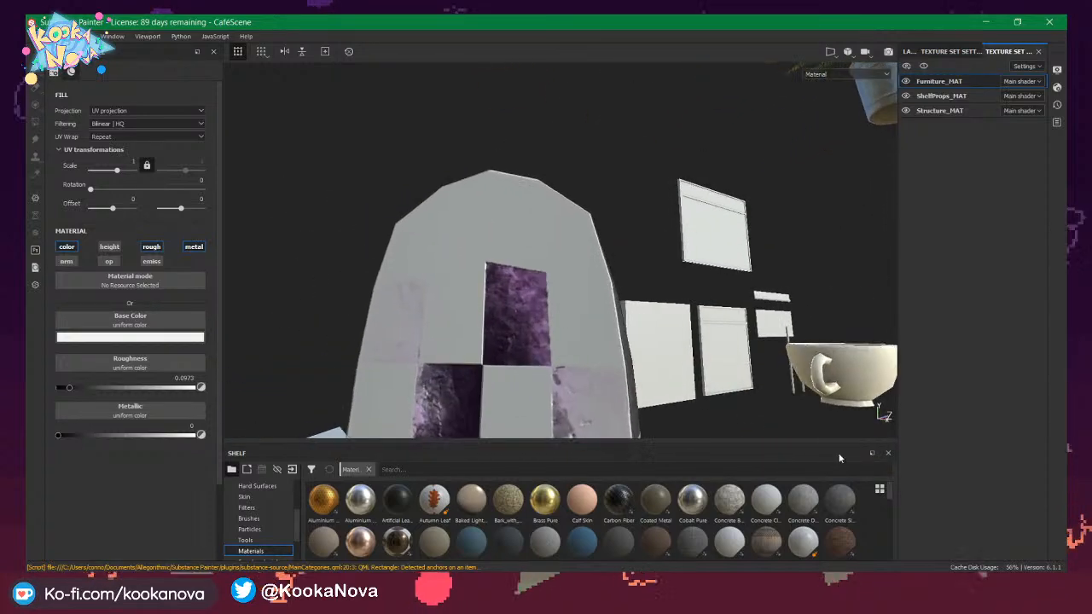
{"action": "left_click_drag", "start_coordinate": [516, 328], "coordinate": [527, 378], "text": "alt"}
{"action": "middle_click_drag", "start_coordinate": [527, 378], "coordinate": [512, 254], "text": "alt"}
{"action": "left_click_drag", "start_coordinate": [512, 254], "coordinate": [551, 276], "text": "alt"}
{"action": "middle_click_drag", "start_coordinate": [551, 275], "coordinate": [478, 316], "text": "alt"}
{"action": "right_click_drag", "start_coordinate": [478, 316], "coordinate": [393, 195], "text": "alt"}
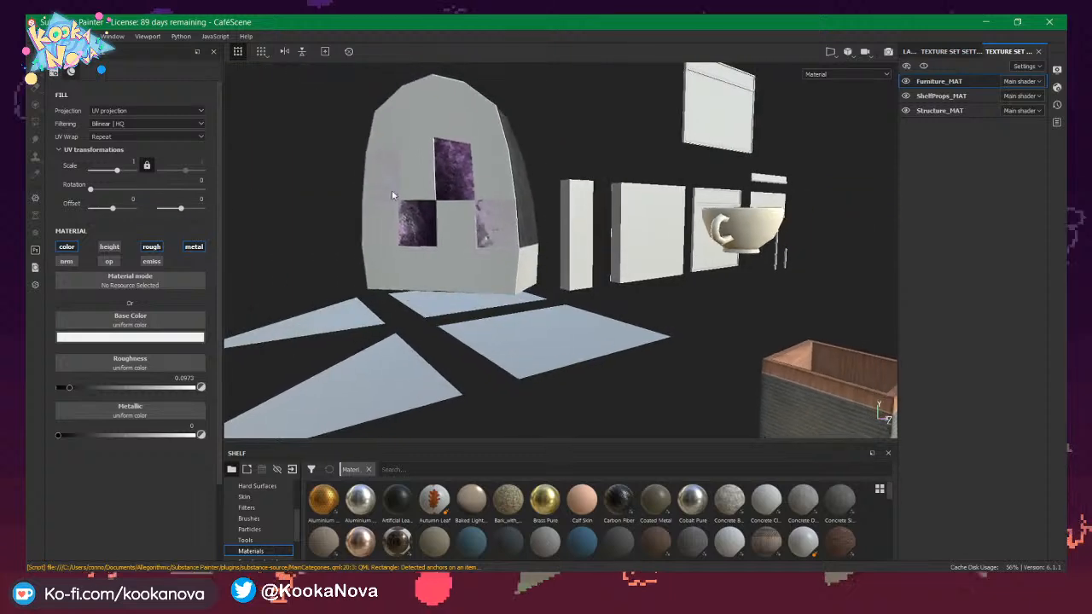
Examine the textures on the potted cactus, including its spines, flower and striped terracotta pot.
{"action": "left_click_drag", "start_coordinate": [392, 196], "coordinate": [491, 229], "text": "alt"}
{"action": "right_click_drag", "start_coordinate": [491, 228], "coordinate": [503, 175], "text": "alt"}
{"action": "middle_click_drag", "start_coordinate": [503, 175], "coordinate": [541, 210], "text": "alt"}
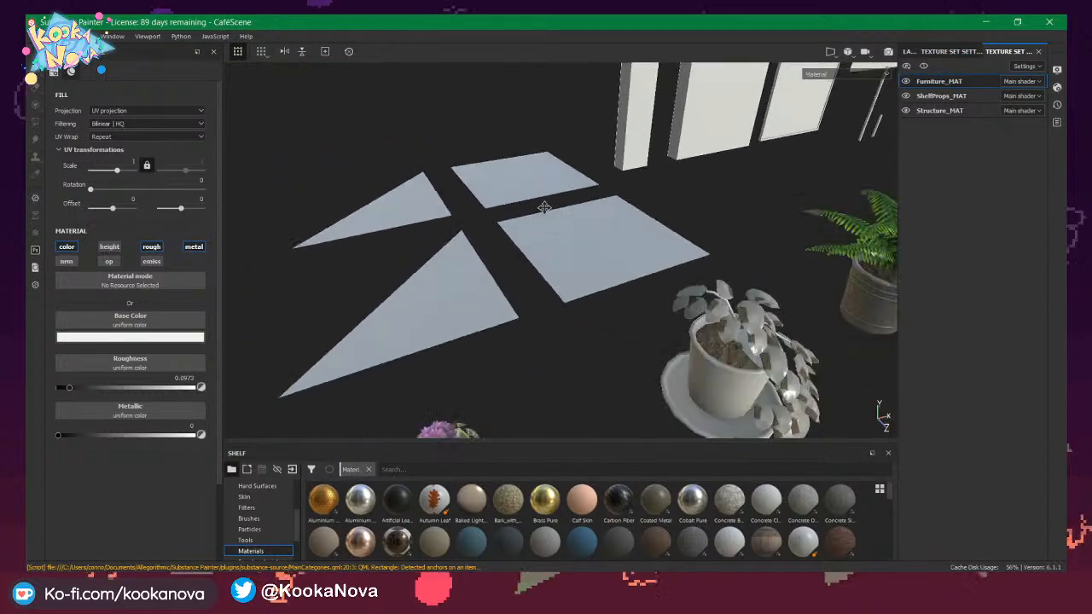
{"action": "right_click_drag", "start_coordinate": [541, 210], "coordinate": [440, 239], "text": "alt"}
{"action": "left_click_drag", "start_coordinate": [440, 239], "coordinate": [510, 213], "text": "alt"}
{"action": "right_click_drag", "start_coordinate": [510, 214], "coordinate": [799, 295], "text": "alt"}
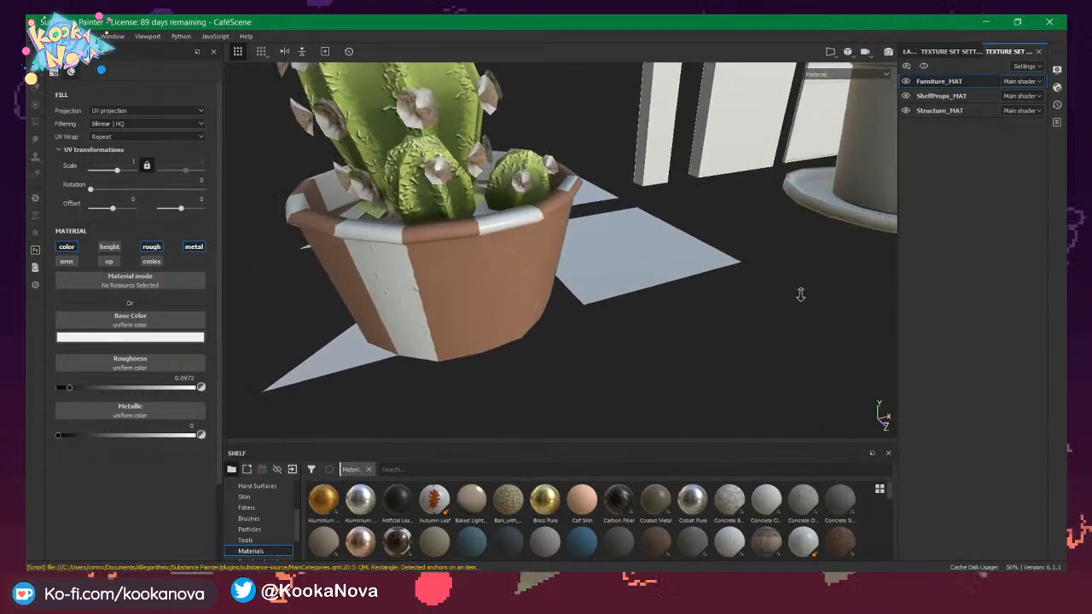
{"action": "left_click_drag", "start_coordinate": [476, 248], "coordinate": [554, 272], "text": "alt"}
{"action": "right_click_drag", "start_coordinate": [512, 271], "coordinate": [568, 286], "text": "alt"}
{"action": "middle_click_drag", "start_coordinate": [567, 285], "coordinate": [465, 285], "text": "alt"}
{"action": "left_click_drag", "start_coordinate": [465, 284], "coordinate": [577, 301], "text": "alt"}
{"action": "right_click_drag", "start_coordinate": [577, 300], "coordinate": [515, 280], "text": "alt"}
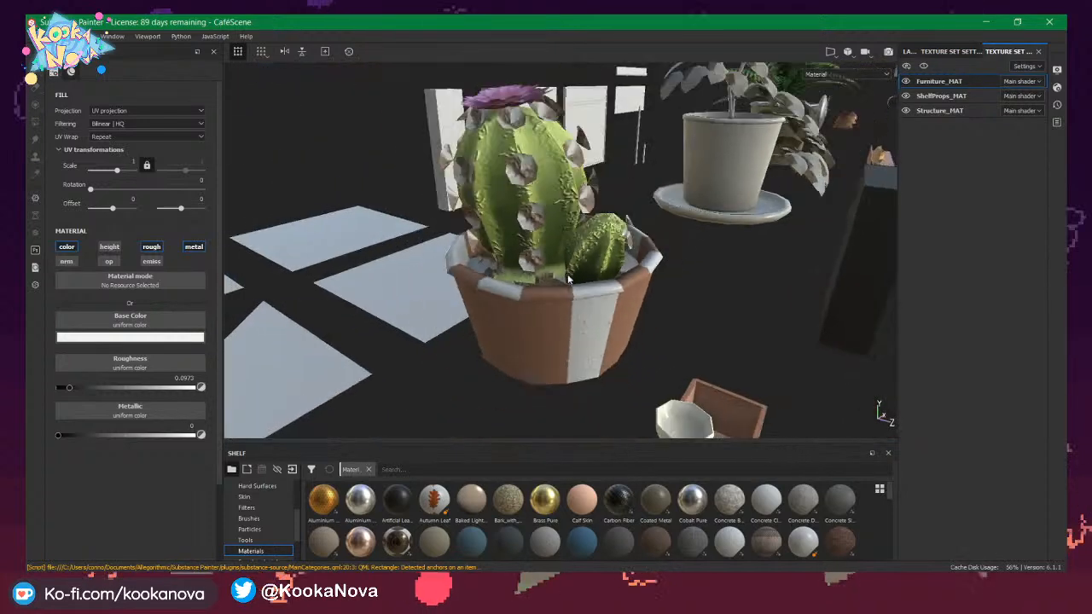
Examine the other shelf props, focusing on the fern's leaf textures and its metal pot.
{"action": "left_click_drag", "start_coordinate": [570, 279], "coordinate": [400, 273], "text": "alt"}
{"action": "right_click_drag", "start_coordinate": [400, 273], "coordinate": [341, 260], "text": "alt"}
{"action": "middle_click_drag", "start_coordinate": [563, 277], "coordinate": [299, 285], "text": "alt"}
{"action": "left_click_drag", "start_coordinate": [573, 224], "coordinate": [534, 282], "text": "alt"}
{"action": "right_click_drag", "start_coordinate": [534, 231], "coordinate": [619, 236], "text": "alt"}
{"action": "left_click_drag", "start_coordinate": [525, 239], "coordinate": [479, 229], "text": "alt"}
{"action": "right_click_drag", "start_coordinate": [541, 230], "coordinate": [589, 232], "text": "alt"}
{"action": "middle_click_drag", "start_coordinate": [683, 213], "coordinate": [384, 245], "text": "alt"}
{"action": "mouse_move", "coordinate": [591, 245]}
{"action": "left_mouse_down", "text": "alt"}
{"action": "mouse_move", "coordinate": [512, 164]}
{"action": "mouse_move", "coordinate": [483, 250]}
{"action": "mouse_move", "coordinate": [541, 268]}
{"action": "mouse_move", "coordinate": [574, 256]}
{"action": "left_mouse_up", "text": "alt"}
{"action": "right_click_drag", "start_coordinate": [426, 213], "coordinate": [139, 188], "text": "alt"}
{"action": "left_click_drag", "start_coordinate": [468, 133], "coordinate": [583, 176], "text": "alt"}
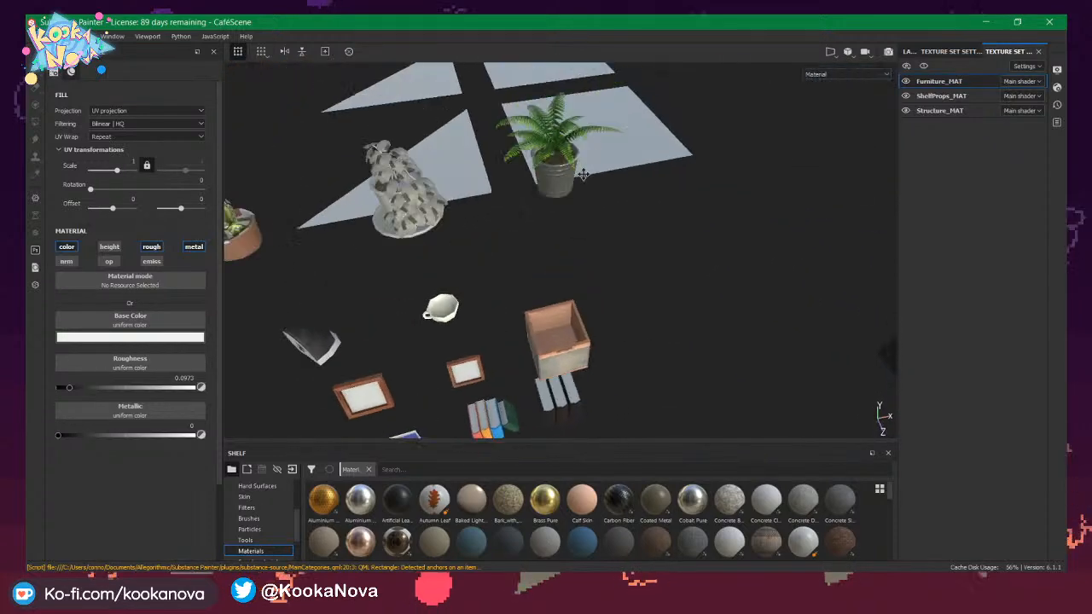
{"action": "middle_click_drag", "start_coordinate": [583, 175], "coordinate": [539, 287], "text": "alt"}
{"action": "left_click_drag", "start_coordinate": [539, 287], "coordinate": [572, 242], "text": "alt"}
{"action": "right_click_drag", "start_coordinate": [573, 241], "coordinate": [999, 294], "text": "alt"}
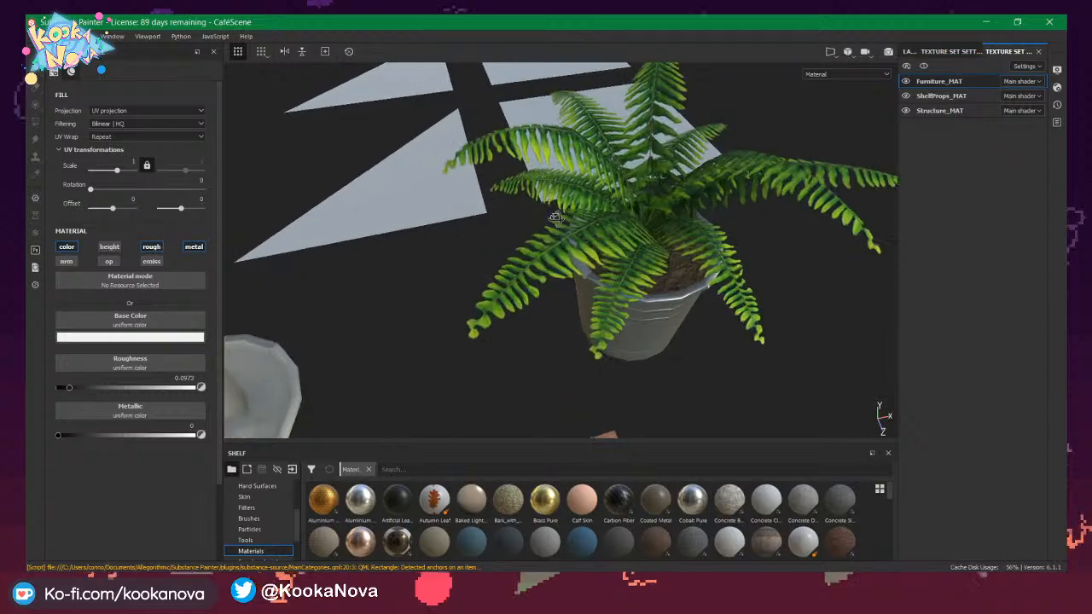
{"action": "left_click_drag", "start_coordinate": [495, 175], "coordinate": [626, 247], "text": "alt"}
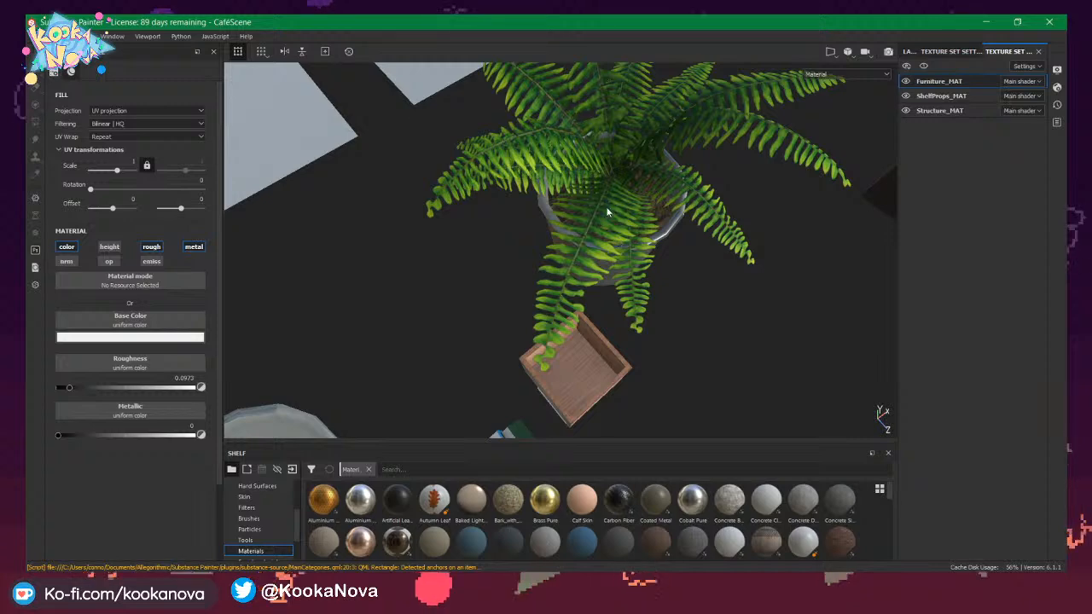
Examine the fern's metal pot and the cactus's striped terracotta pot from several sides.
{"action": "left_click_drag", "start_coordinate": [607, 213], "coordinate": [572, 235], "text": "alt"}
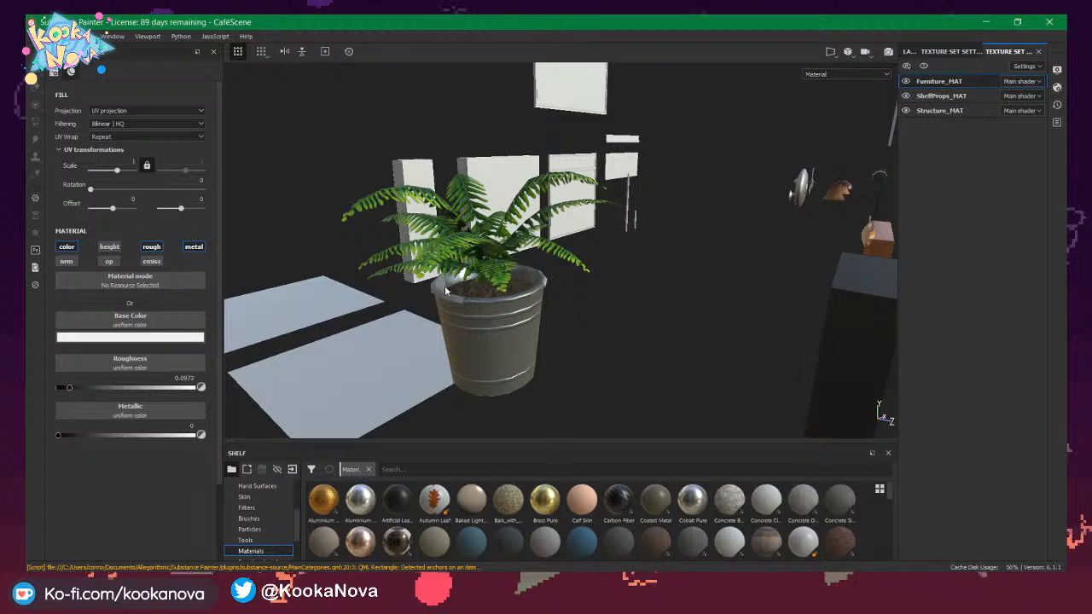
{"action": "left_click_drag", "start_coordinate": [485, 311], "coordinate": [510, 153], "text": "alt"}
{"action": "right_click_drag", "start_coordinate": [540, 189], "coordinate": [856, 275], "text": "alt"}
{"action": "middle_click_drag", "start_coordinate": [522, 172], "coordinate": [537, 207], "text": "alt"}
{"action": "right_click_drag", "start_coordinate": [537, 206], "coordinate": [573, 196], "text": "alt"}
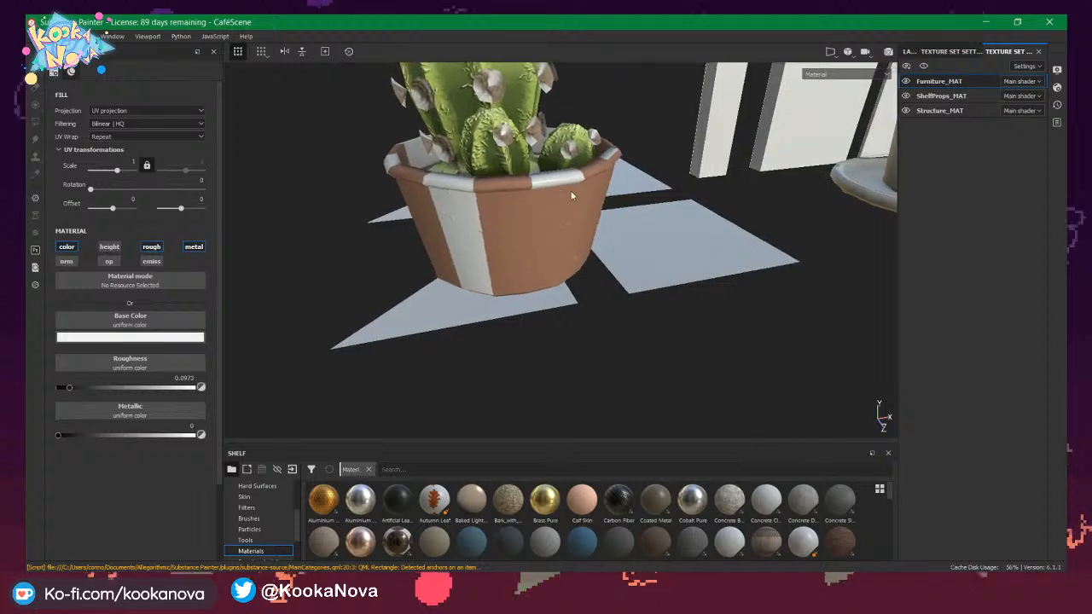
Switch from the furniture layers to the ShelfProps_MAT layer stack and expand its Geode group.
{"action": "left_click", "coordinate": [910, 51]}
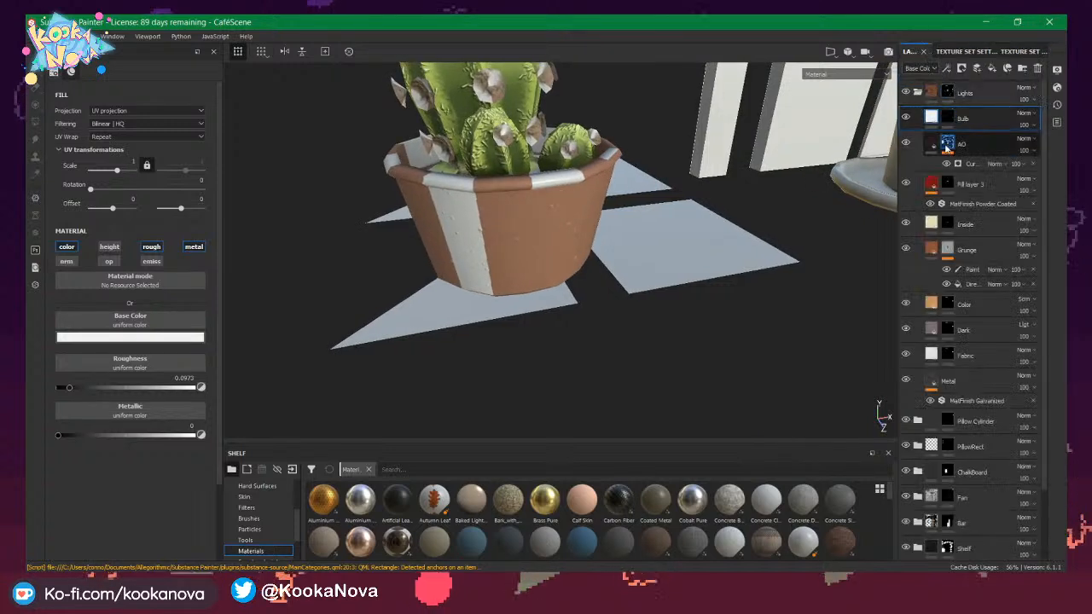
{"action": "left_click", "coordinate": [919, 92]}
{"action": "left_click_drag", "start_coordinate": [737, 278], "coordinate": [676, 213], "text": "alt"}
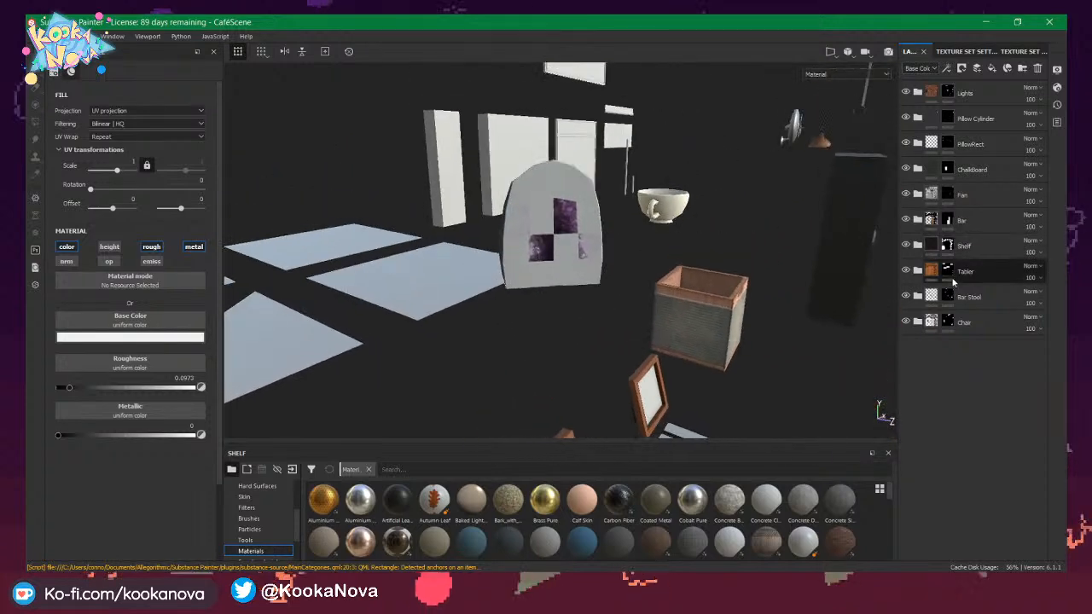
{"action": "left_click", "coordinate": [945, 221]}
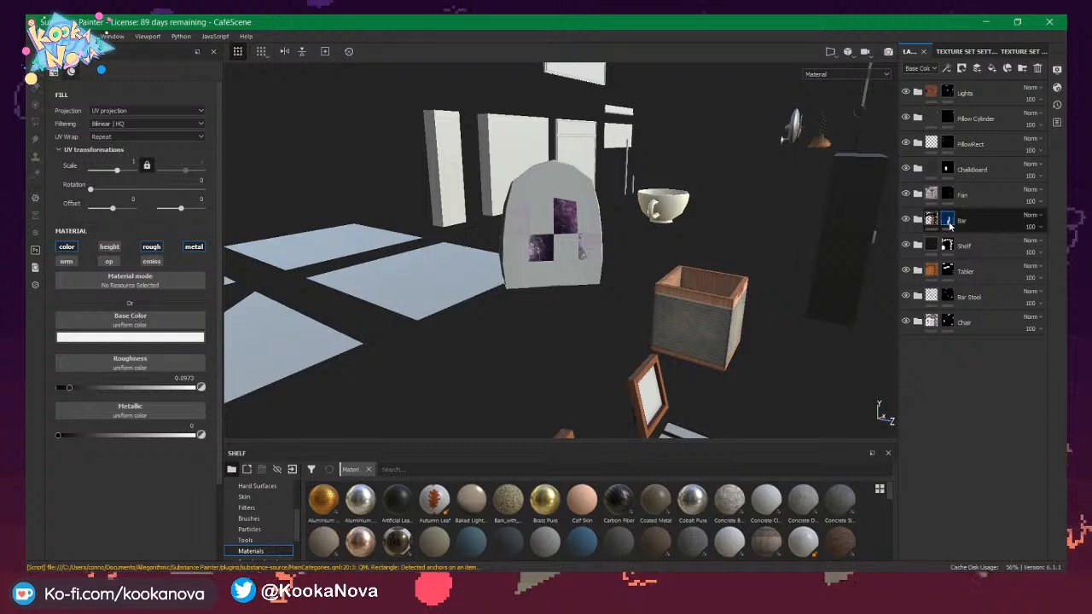
{"action": "left_click", "coordinate": [1018, 52]}
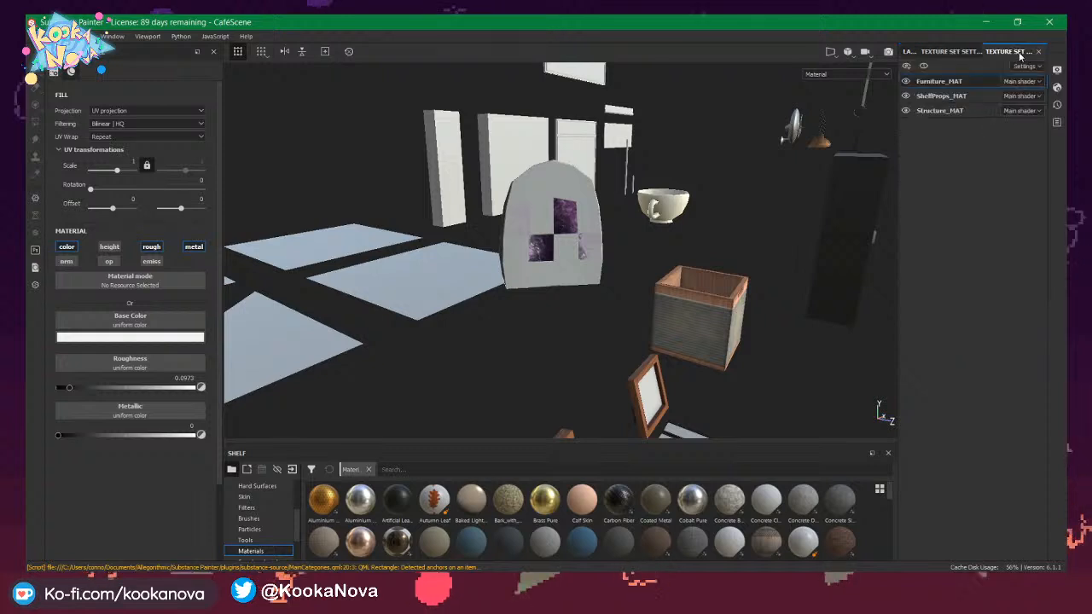
{"action": "left_click", "coordinate": [948, 98]}
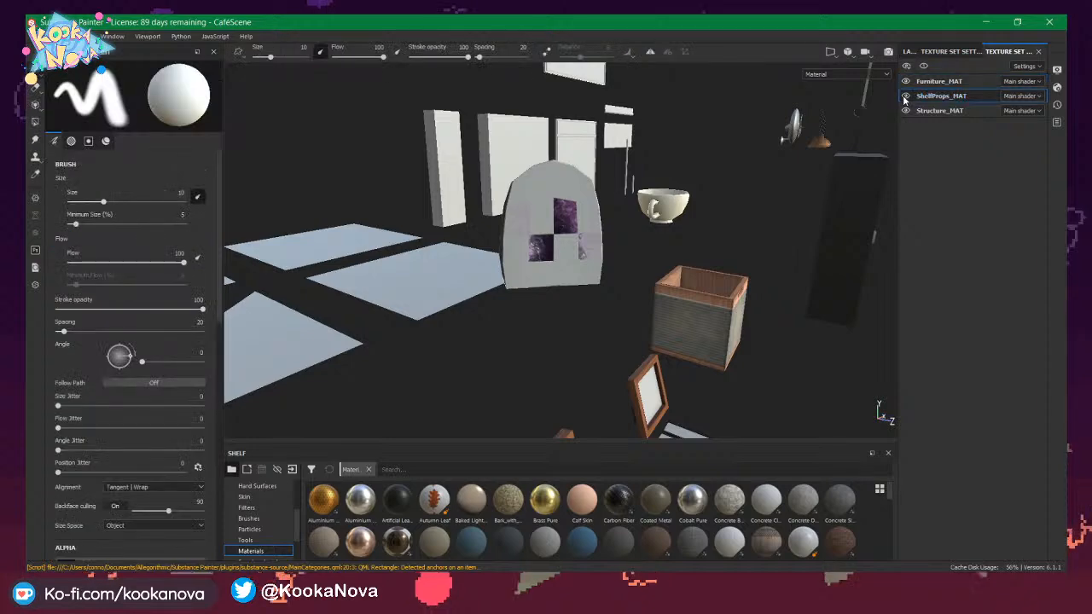
{"action": "left_click", "coordinate": [911, 52]}
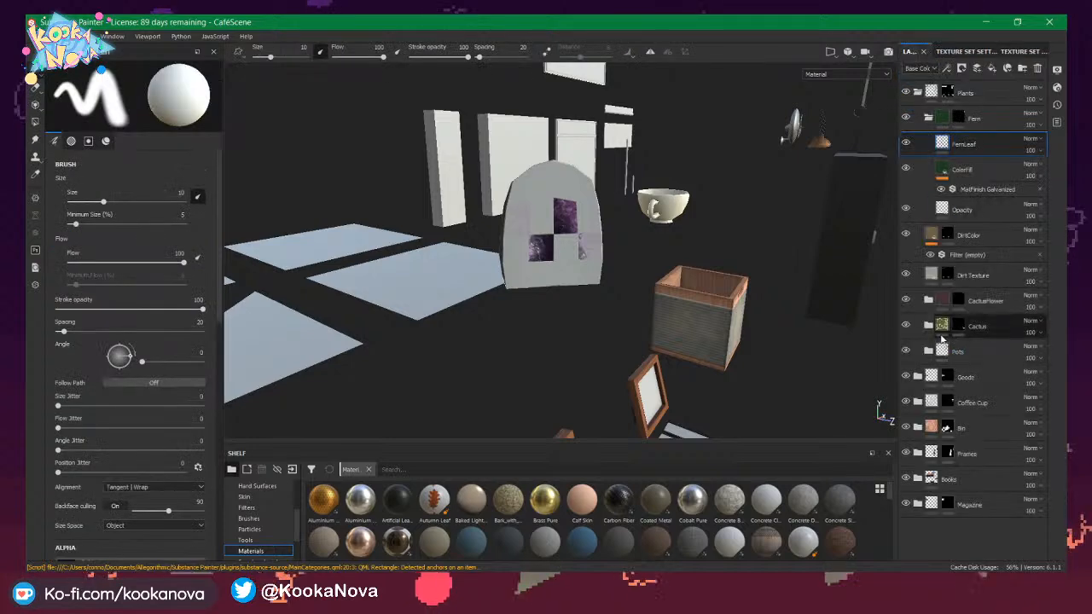
{"action": "left_click", "coordinate": [917, 377]}
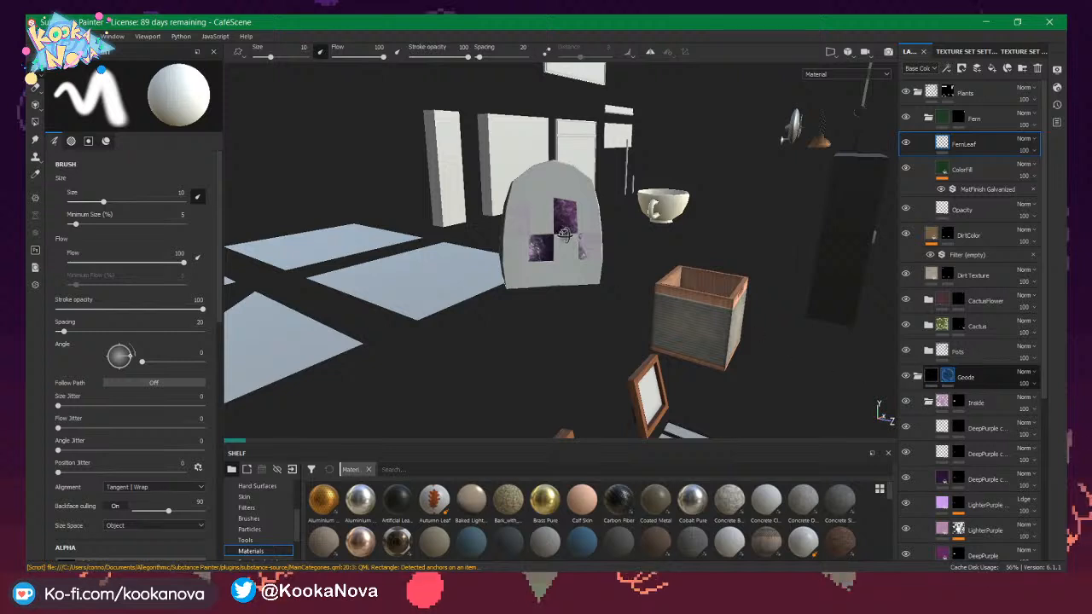
Try to repair the Geode group's mask by filling the whole geode with Polygon Fill.
{"action": "left_click_drag", "start_coordinate": [564, 235], "coordinate": [327, 312], "text": "alt"}
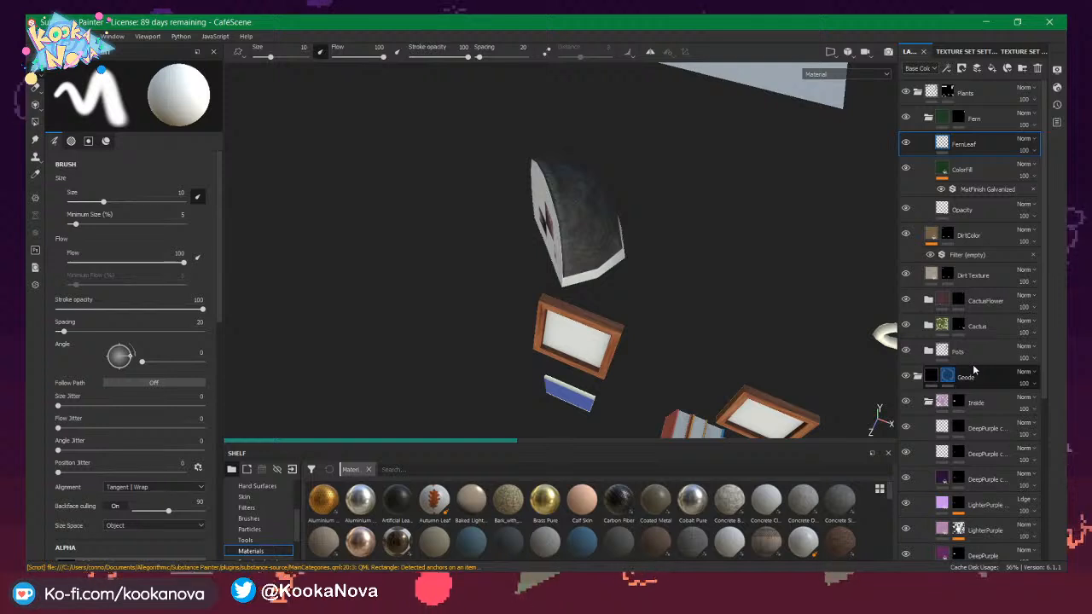
{"action": "left_click", "coordinate": [975, 369]}
{"action": "right_click", "coordinate": [974, 369]}
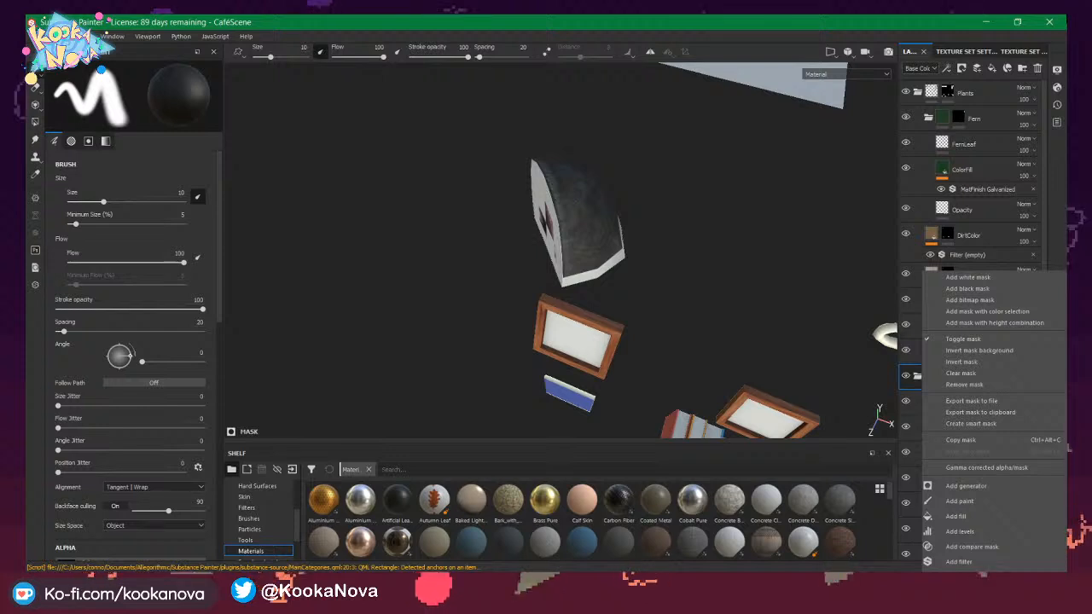
{"action": "mouse_move", "coordinate": [641, 251]}
{"action": "left_mouse_down", "text": "alt"}
{"action": "mouse_move", "coordinate": [731, 202]}
{"action": "mouse_move", "coordinate": [648, 238]}
{"action": "mouse_move", "coordinate": [655, 247]}
{"action": "left_mouse_up", "text": "alt"}
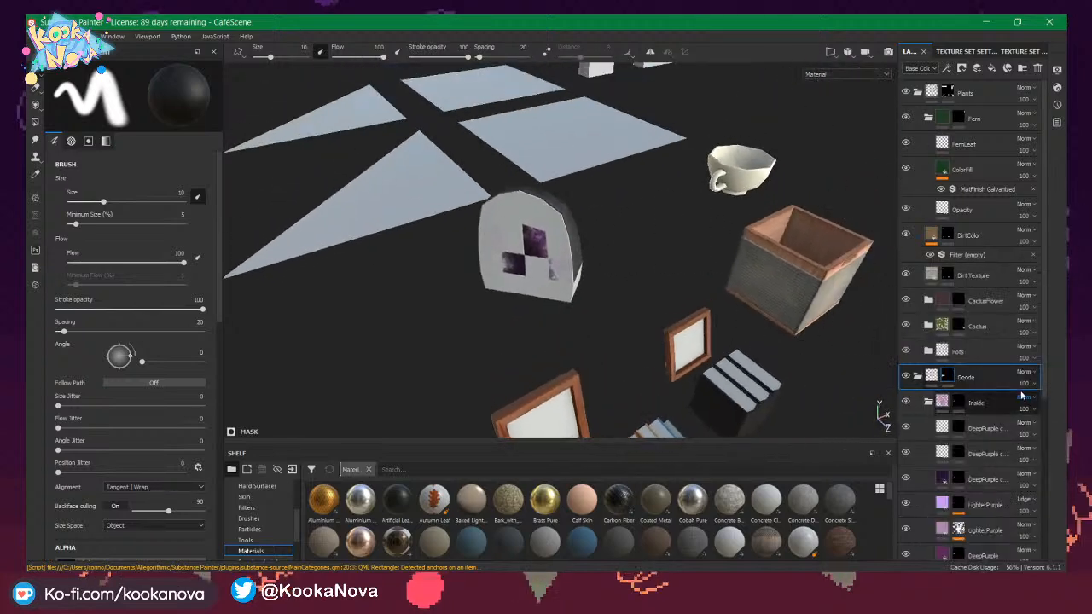
{"action": "right_click", "coordinate": [949, 380]}
{"action": "left_click", "coordinate": [952, 383]}
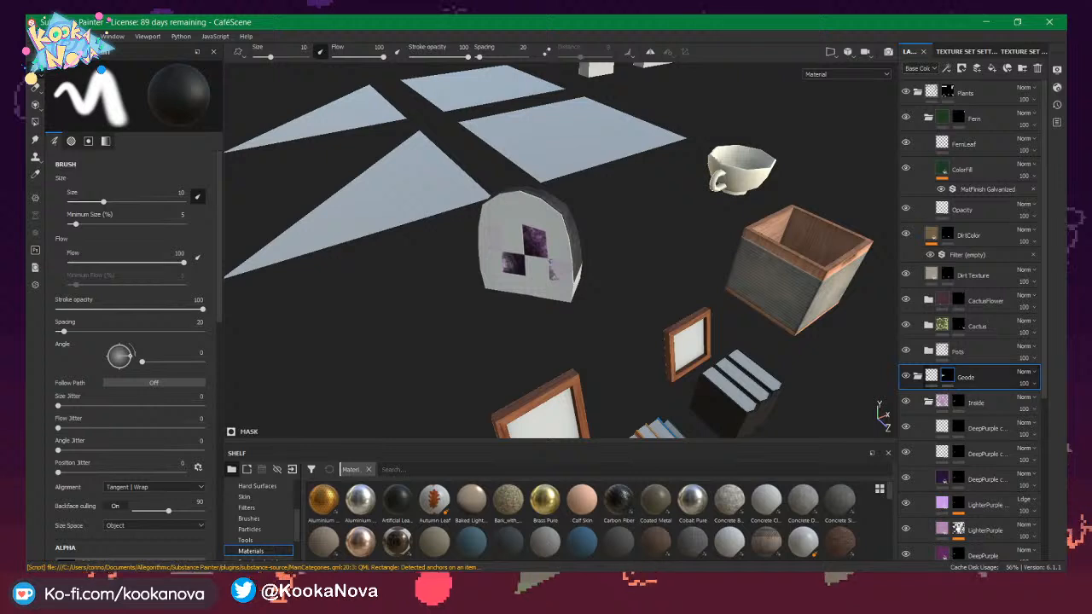
{"action": "left_click", "coordinate": [35, 121]}
{"action": "mouse_move", "coordinate": [342, 273]}
{"action": "left_mouse_down", "text": "alt"}
{"action": "mouse_move", "coordinate": [449, 247]}
{"action": "mouse_move", "coordinate": [430, 227]}
{"action": "mouse_move", "coordinate": [435, 245]}
{"action": "left_mouse_up", "text": "alt"}
{"action": "left_click_drag", "start_coordinate": [462, 175], "coordinate": [597, 236]}
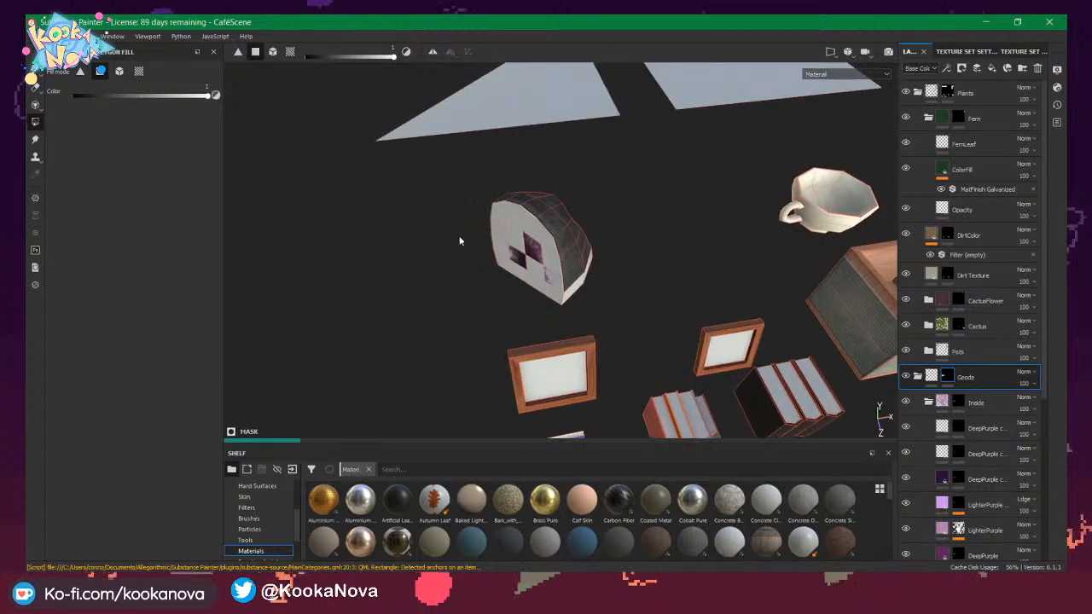
{"action": "left_click_drag", "start_coordinate": [461, 232], "coordinate": [649, 268]}
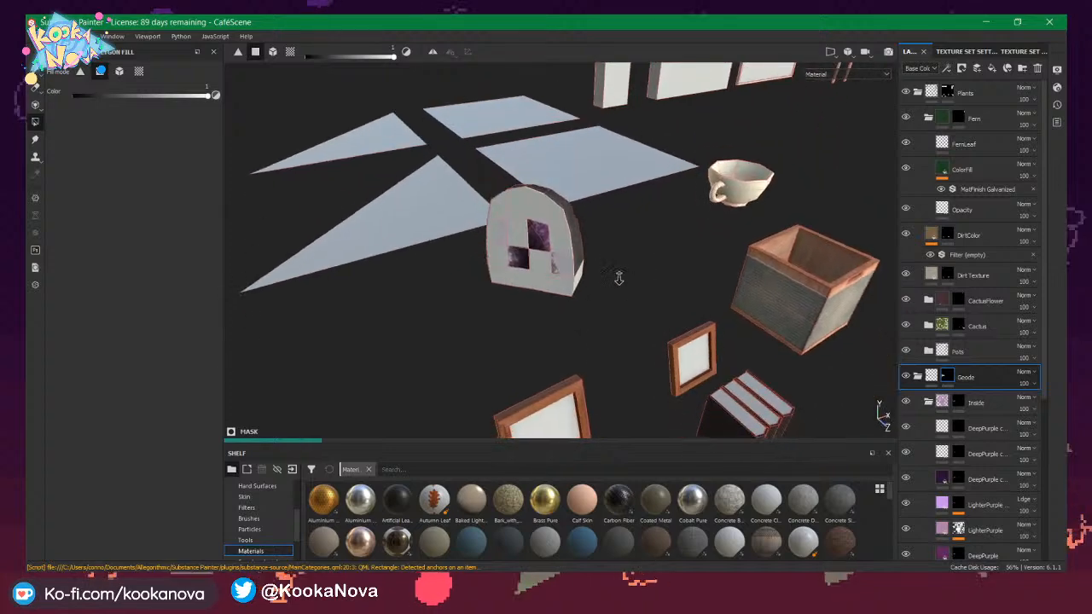
{"action": "right_click_drag", "start_coordinate": [620, 278], "coordinate": [621, 278], "text": "alt"}
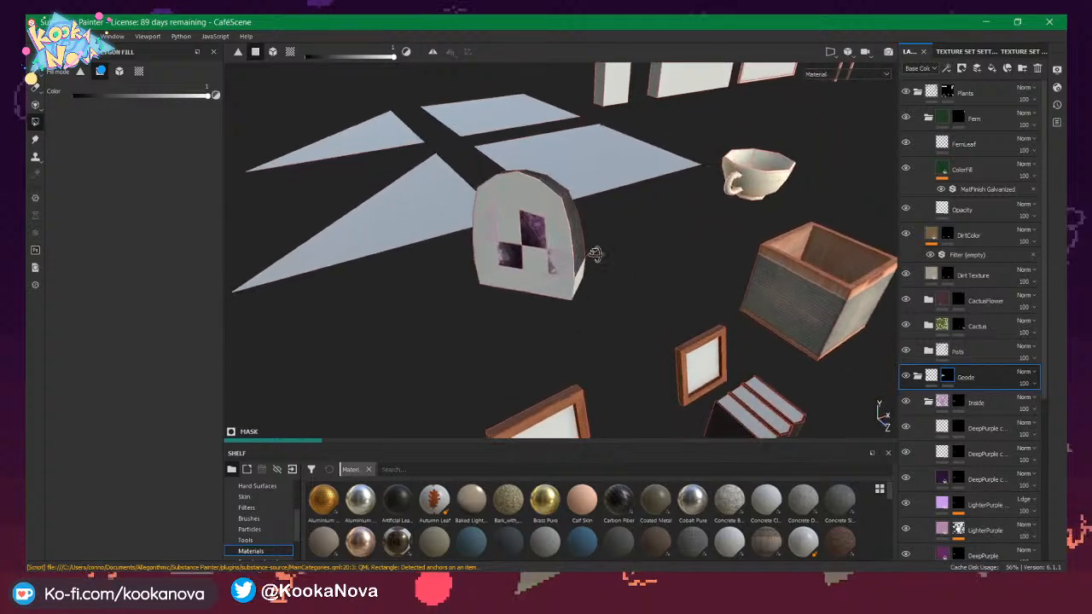
{"action": "left_click_drag", "start_coordinate": [596, 255], "coordinate": [600, 254], "text": "alt"}
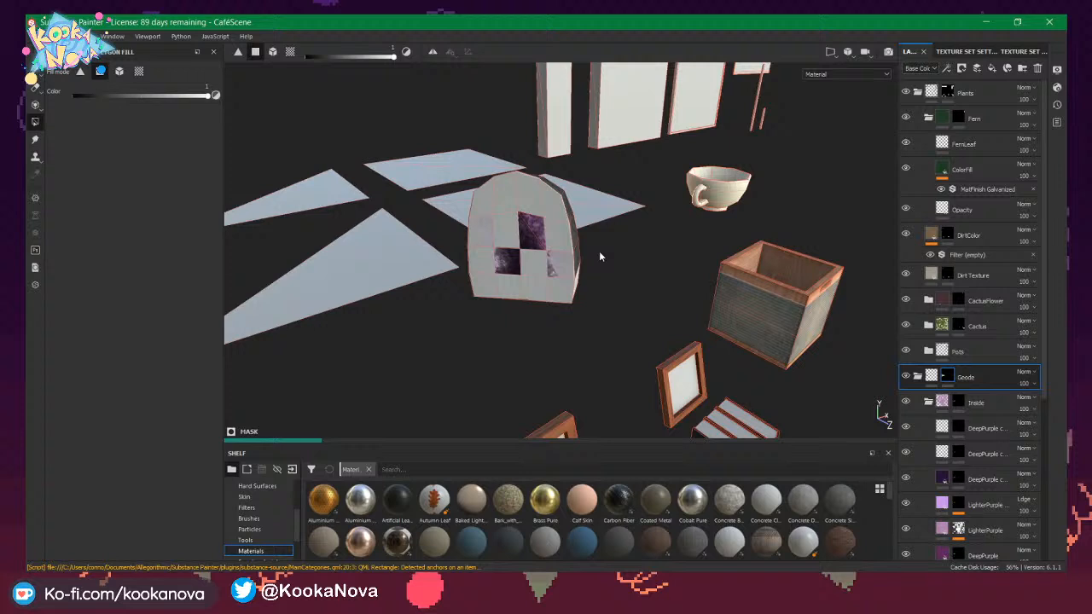
Try to extend the Inside group's mask across the geode's flat front face.
{"action": "left_click", "coordinate": [963, 402]}
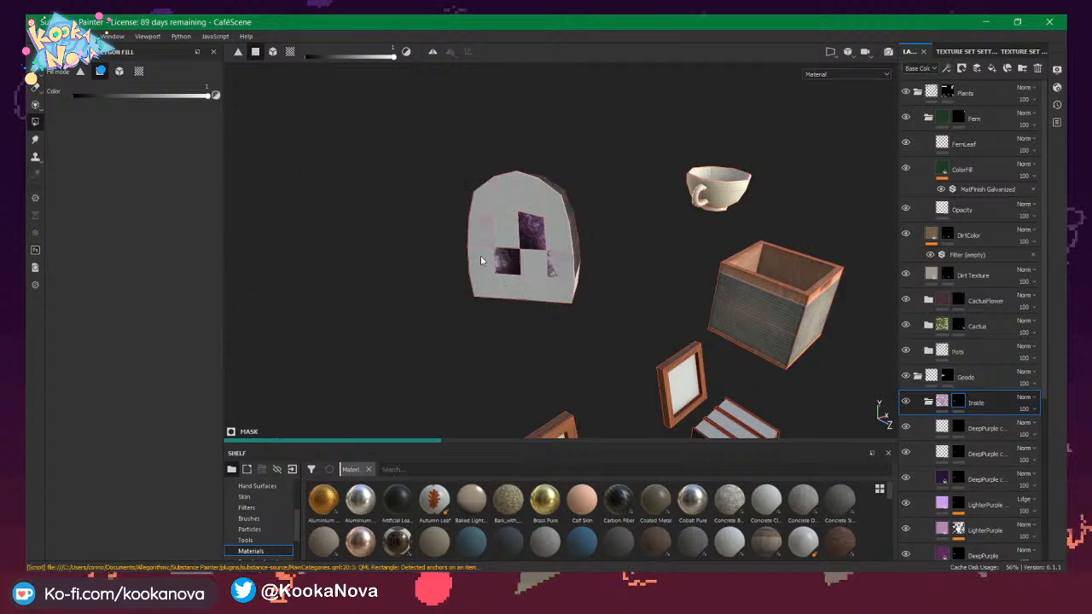
{"action": "left_click_drag", "start_coordinate": [551, 259], "coordinate": [523, 277], "text": "alt"}
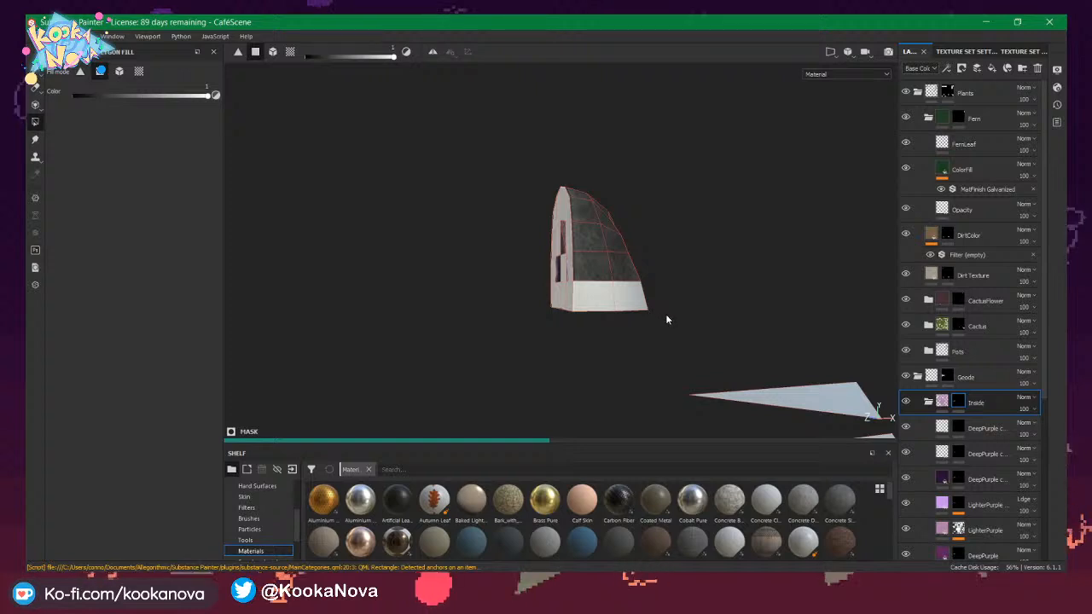
{"action": "mouse_move", "coordinate": [661, 287]}
{"action": "left_mouse_down", "text": "alt"}
{"action": "mouse_move", "coordinate": [536, 275]}
{"action": "mouse_move", "coordinate": [434, 287]}
{"action": "mouse_move", "coordinate": [602, 310]}
{"action": "mouse_move", "coordinate": [654, 289]}
{"action": "mouse_move", "coordinate": [753, 283]}
{"action": "mouse_move", "coordinate": [786, 261]}
{"action": "left_mouse_up", "text": "alt"}
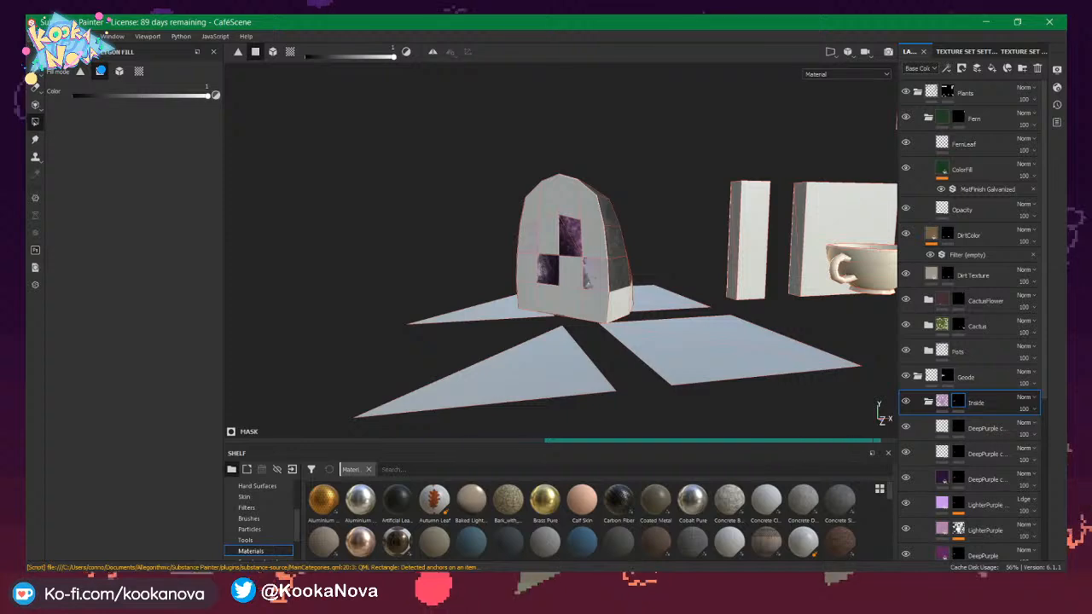
Switch to File Explorer and check the modification dates of the CaféScene autosaves and exported meshes in the Café folder.
{"action": "left_click", "coordinate": [38, 36]}
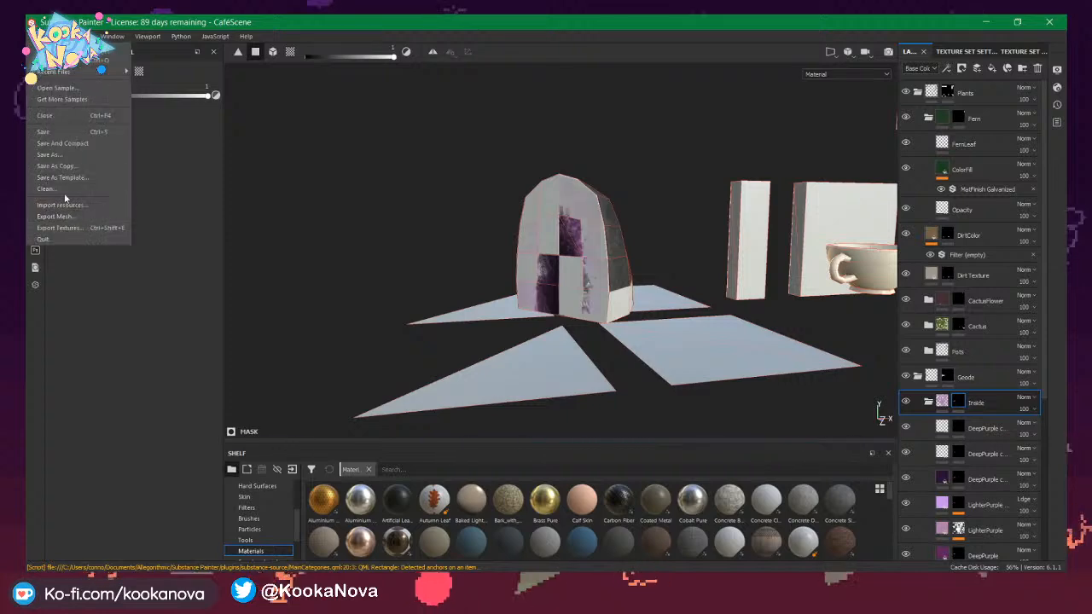
{"action": "left_click", "coordinate": [264, 17]}
{"action": "left_click", "coordinate": [128, 586]}
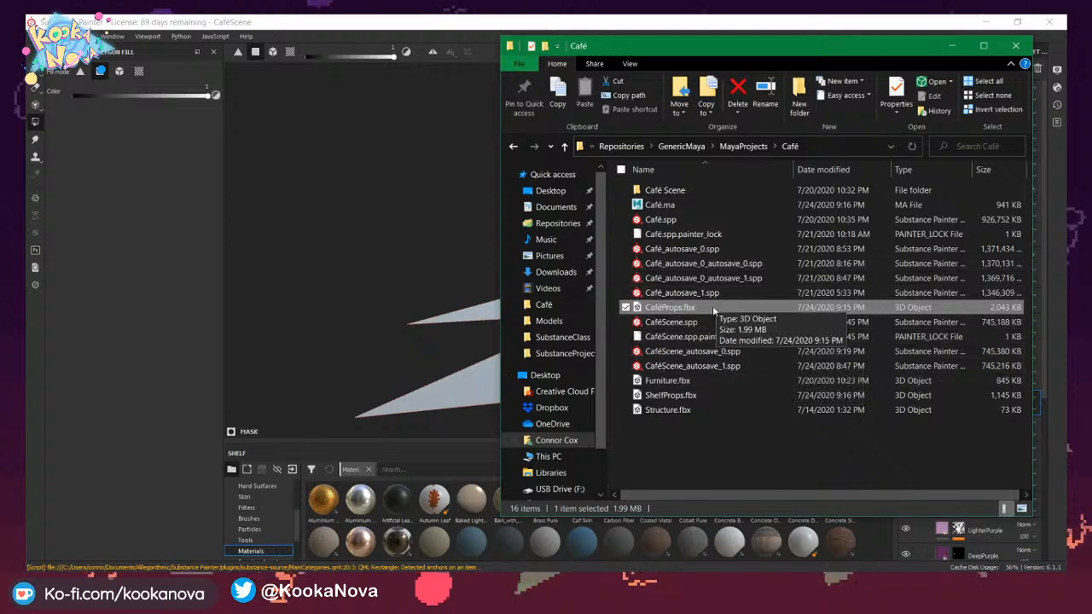
{"action": "mouse_move", "coordinate": [715, 320]}
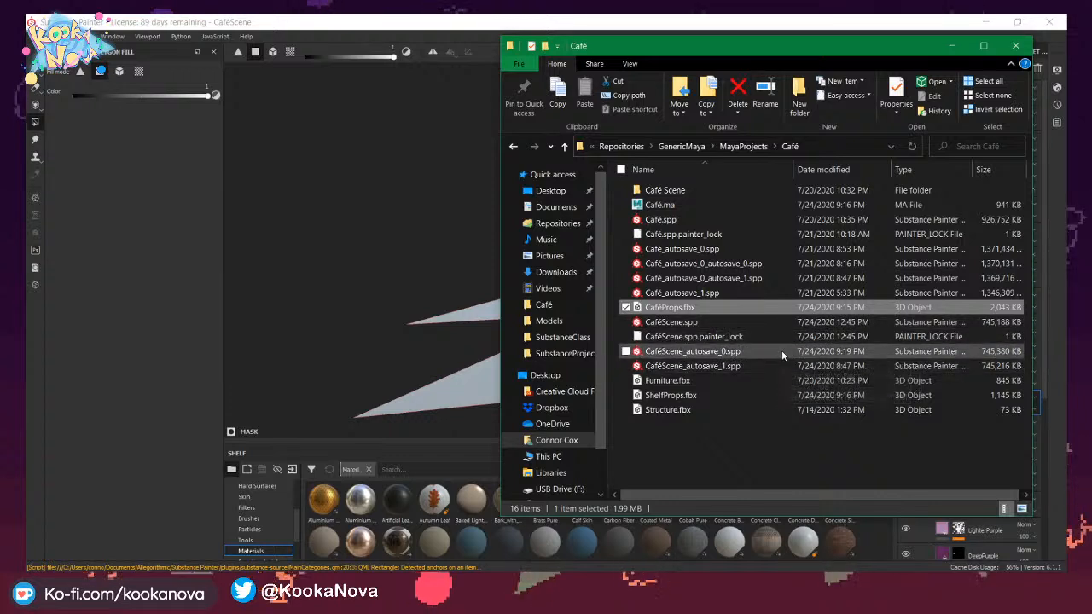
{"action": "mouse_move", "coordinate": [782, 351]}
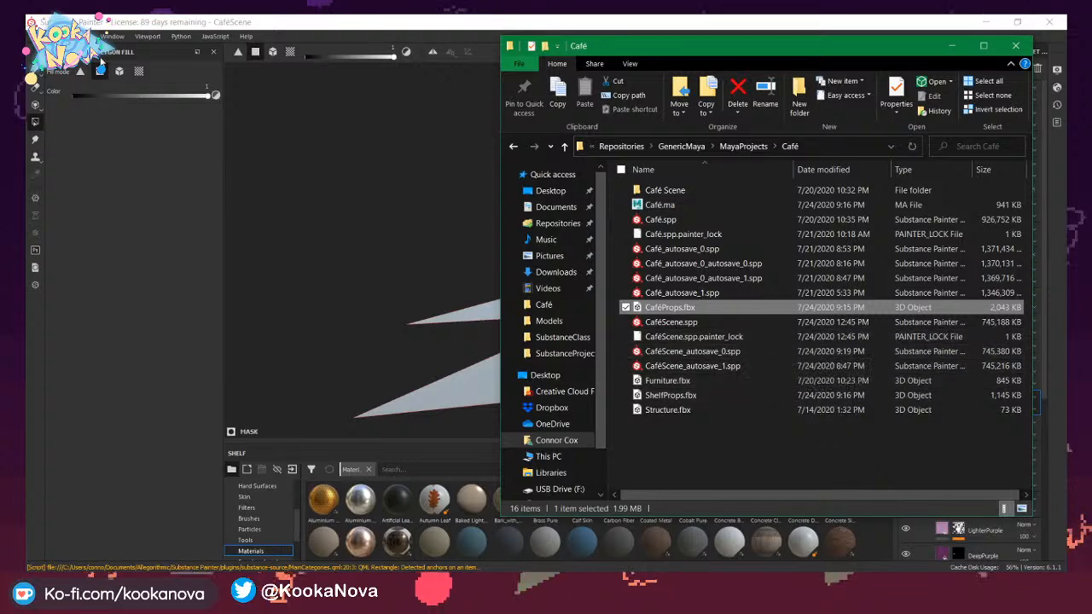
Start opening another project in Substance Painter and discard the unsaved CaféScene changes.
{"action": "left_click", "coordinate": [55, 36]}
{"action": "left_click", "coordinate": [83, 60]}
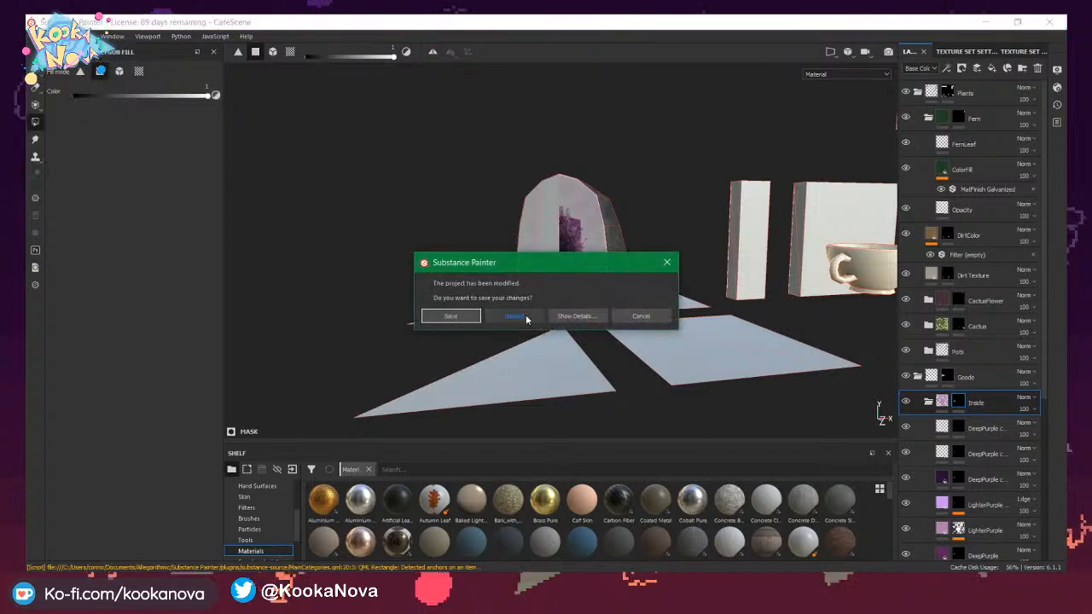
{"action": "left_click", "coordinate": [517, 317]}
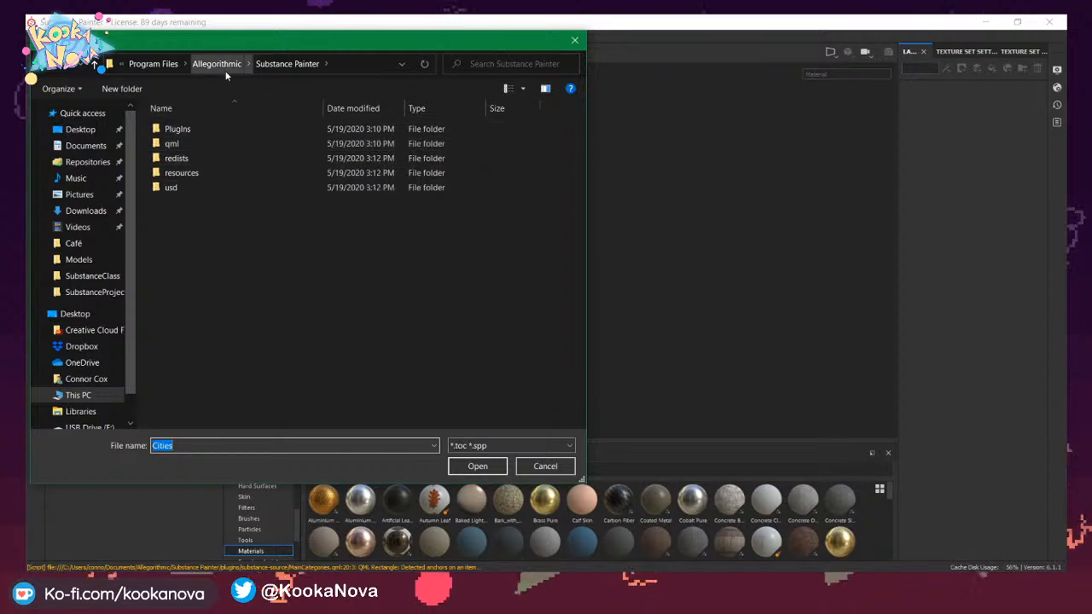
Open CaféScene_autosave_1.spp from the GenericMaya/MayaProjects/Café folder and check the geode's purple crystal texture.
{"action": "left_click", "coordinate": [100, 163]}
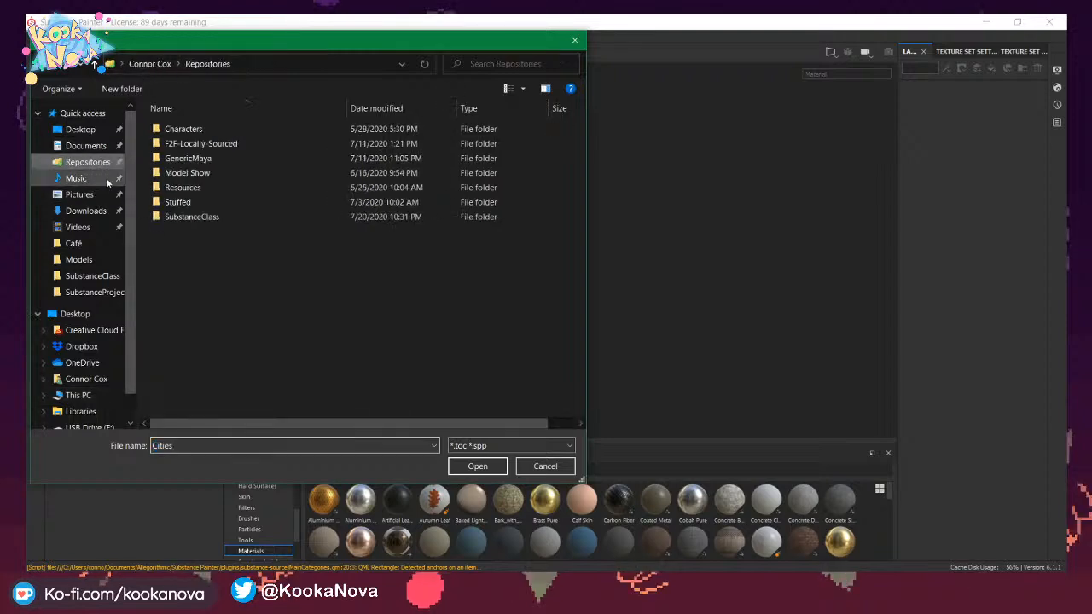
{"action": "left_click", "coordinate": [217, 217]}
{"action": "left_click", "coordinate": [185, 187]}
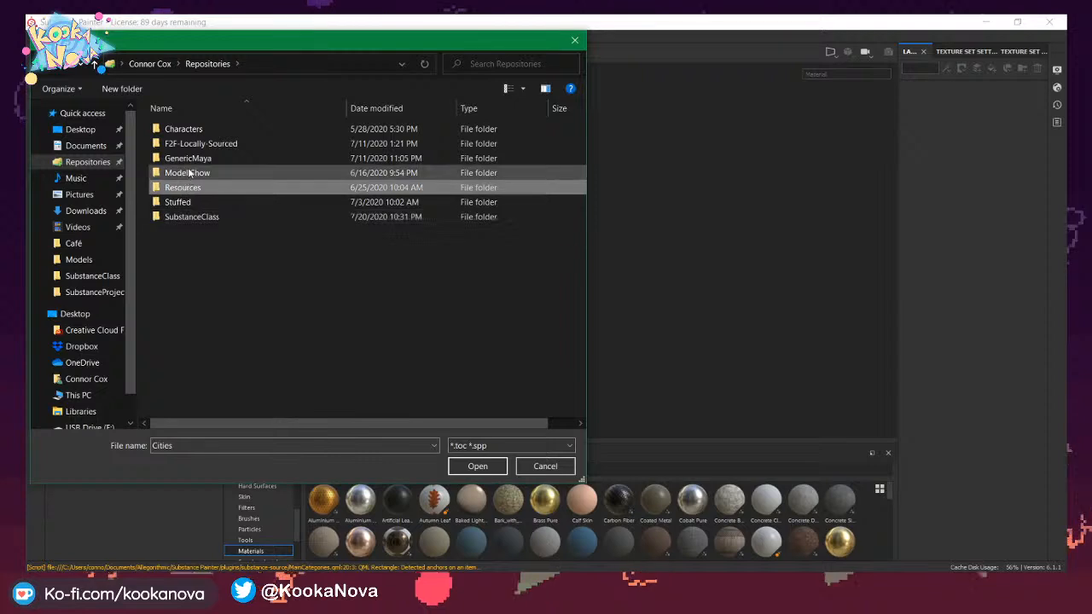
{"action": "double_click", "coordinate": [196, 159]}
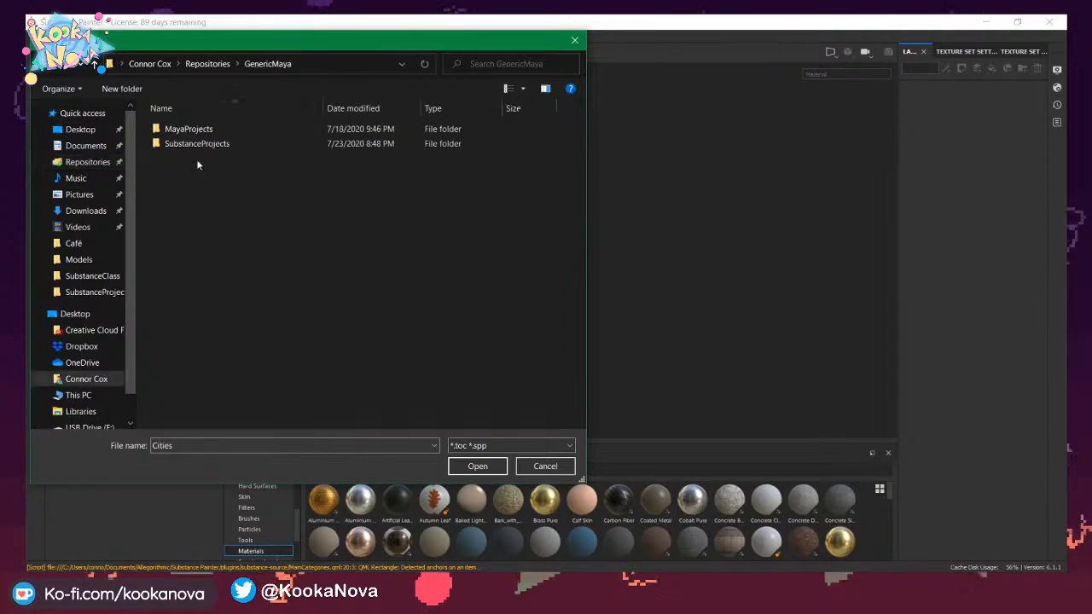
{"action": "left_click", "coordinate": [209, 143]}
{"action": "double_click", "coordinate": [209, 144]}
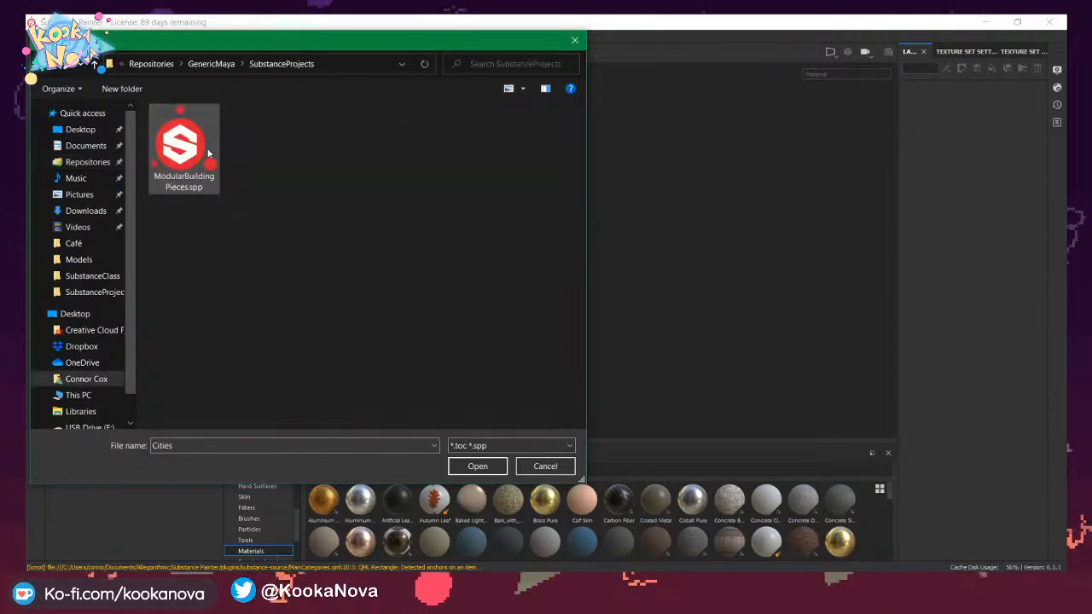
{"action": "left_click", "coordinate": [213, 63]}
{"action": "double_click", "coordinate": [193, 128]}
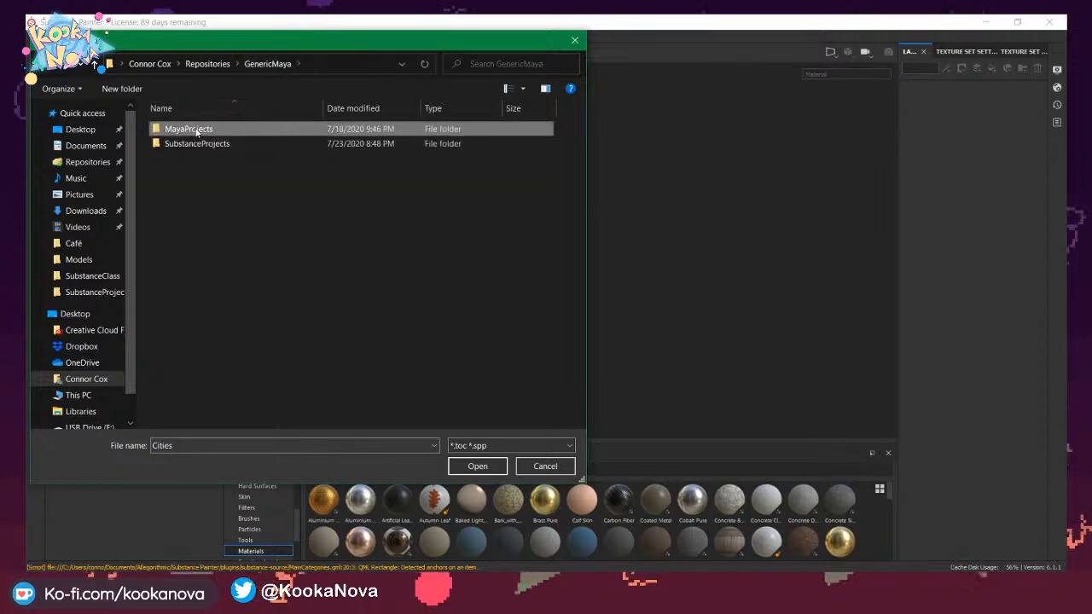
{"action": "double_click", "coordinate": [195, 128]}
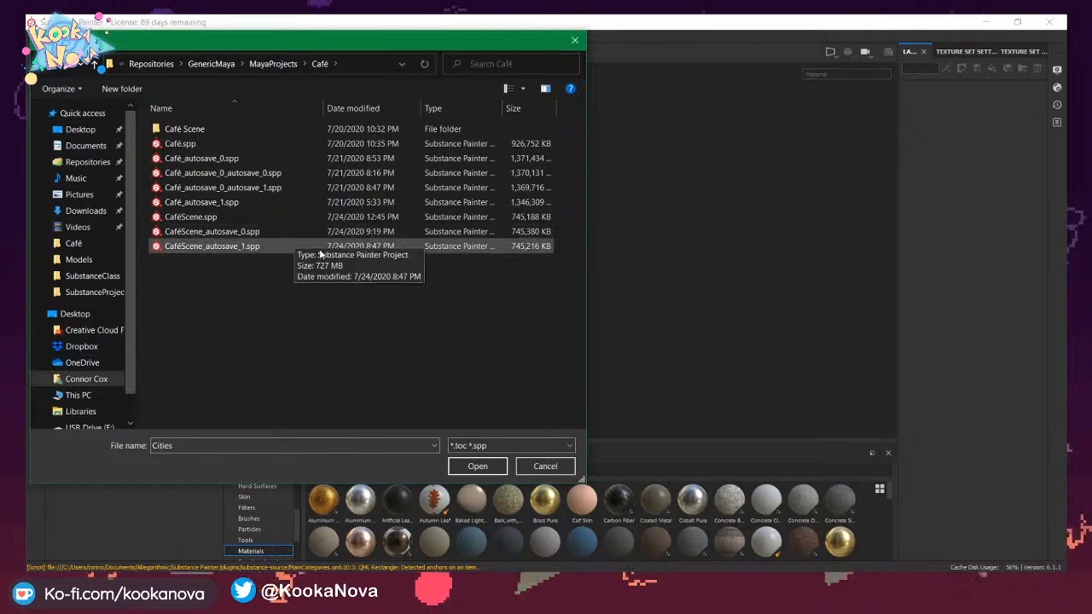
{"action": "double_click", "coordinate": [383, 246]}
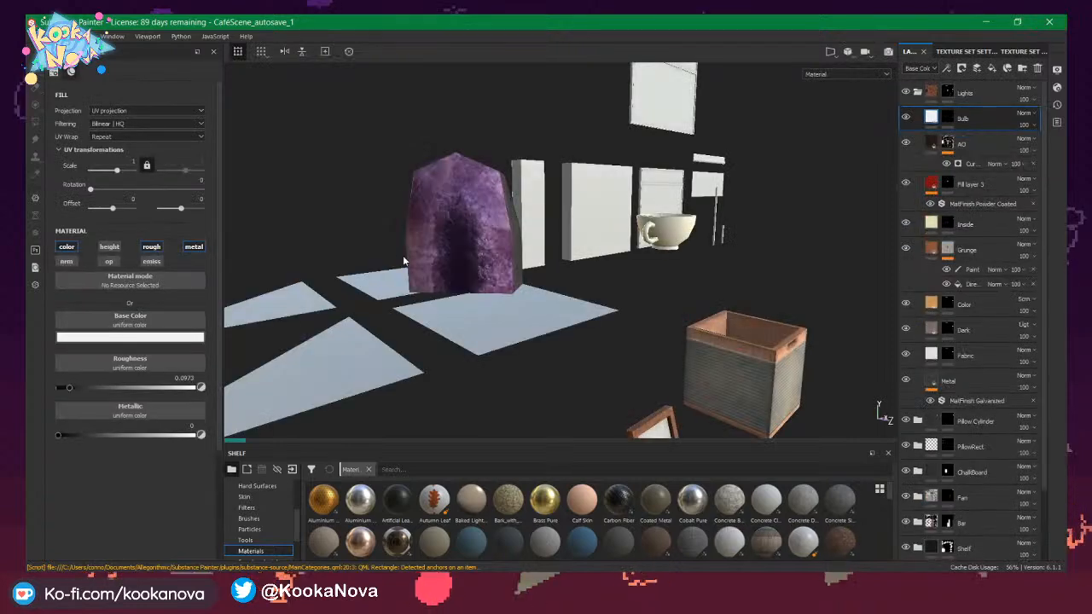
{"action": "left_click_drag", "start_coordinate": [503, 245], "coordinate": [480, 246], "text": "alt"}
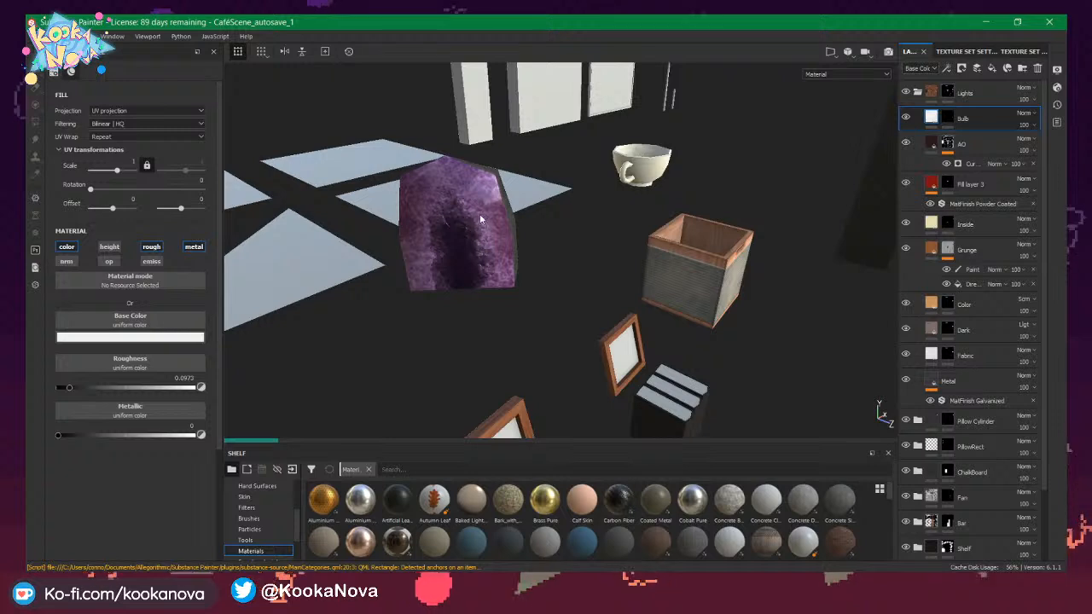
{"action": "left_click_drag", "start_coordinate": [755, 287], "coordinate": [755, 288], "text": "alt"}
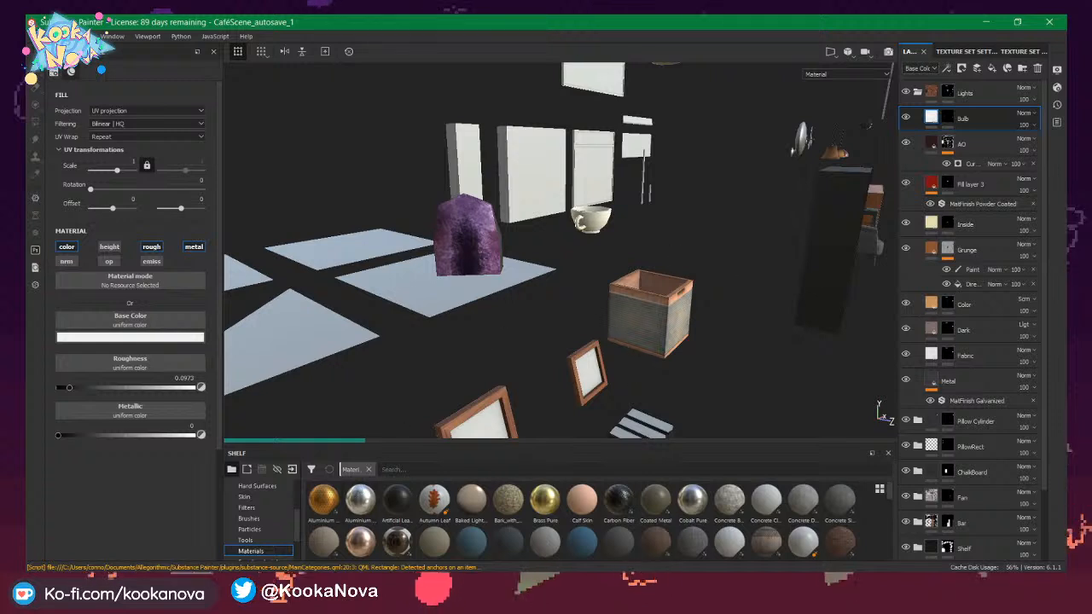
Reload the project mesh from CaféProps.fbx in the Café folder with auto-unwrap turned off.
{"action": "key", "text": "alt+Tab"}
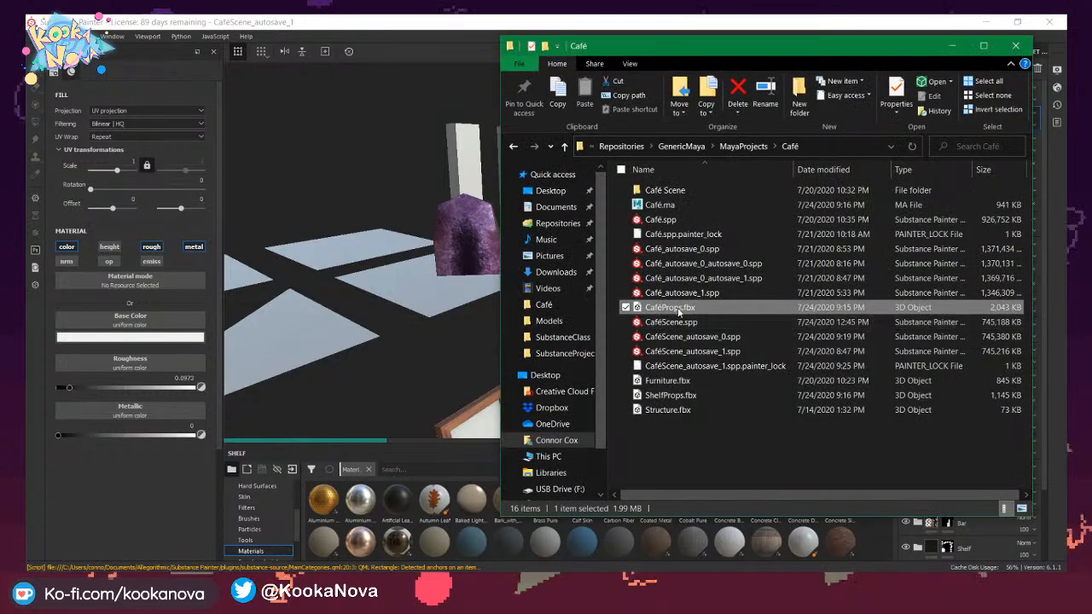
{"action": "left_click_drag", "start_coordinate": [674, 310], "coordinate": [413, 274]}
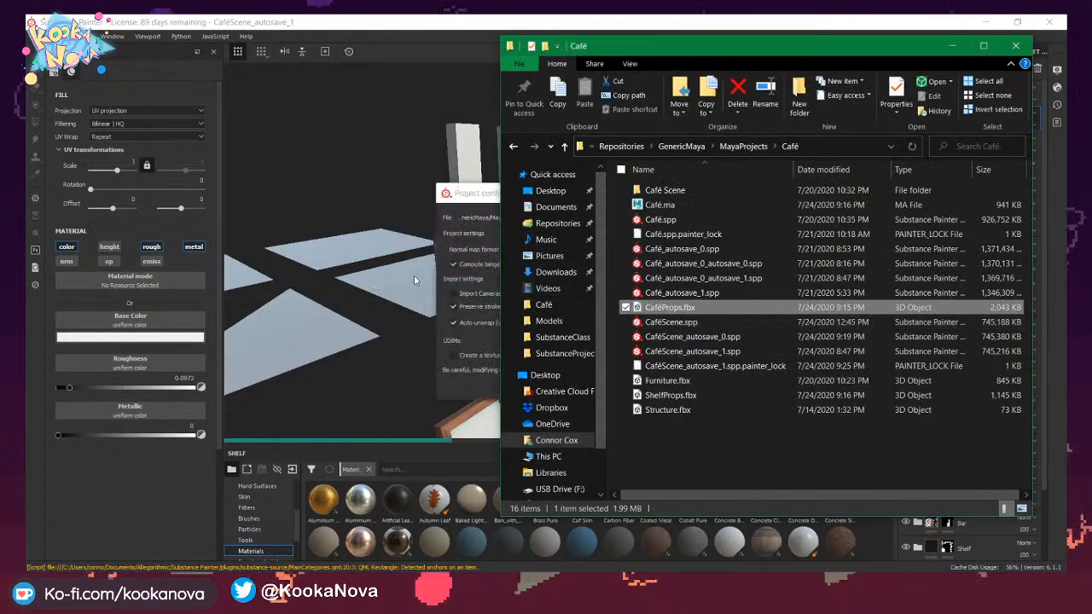
{"action": "left_click_drag", "start_coordinate": [469, 196], "coordinate": [429, 199]}
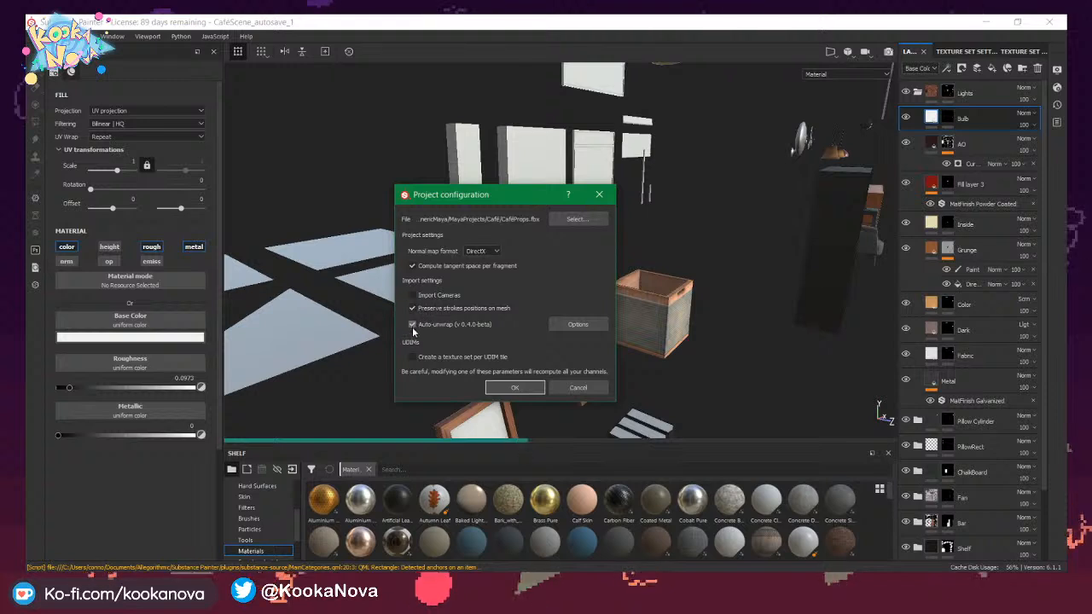
{"action": "left_click", "coordinate": [413, 325]}
{"action": "left_click", "coordinate": [504, 388]}
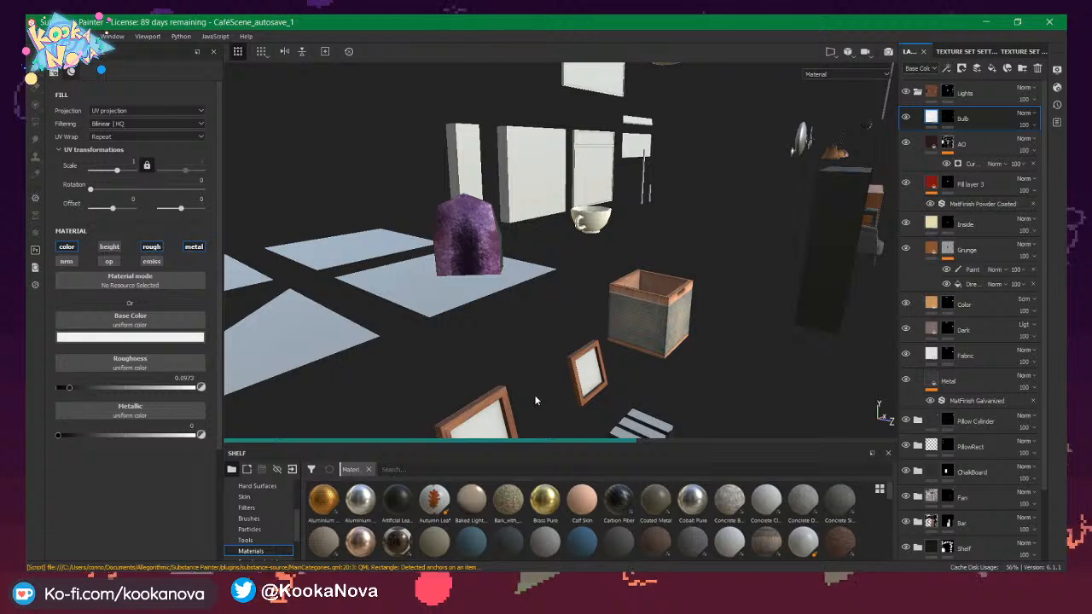
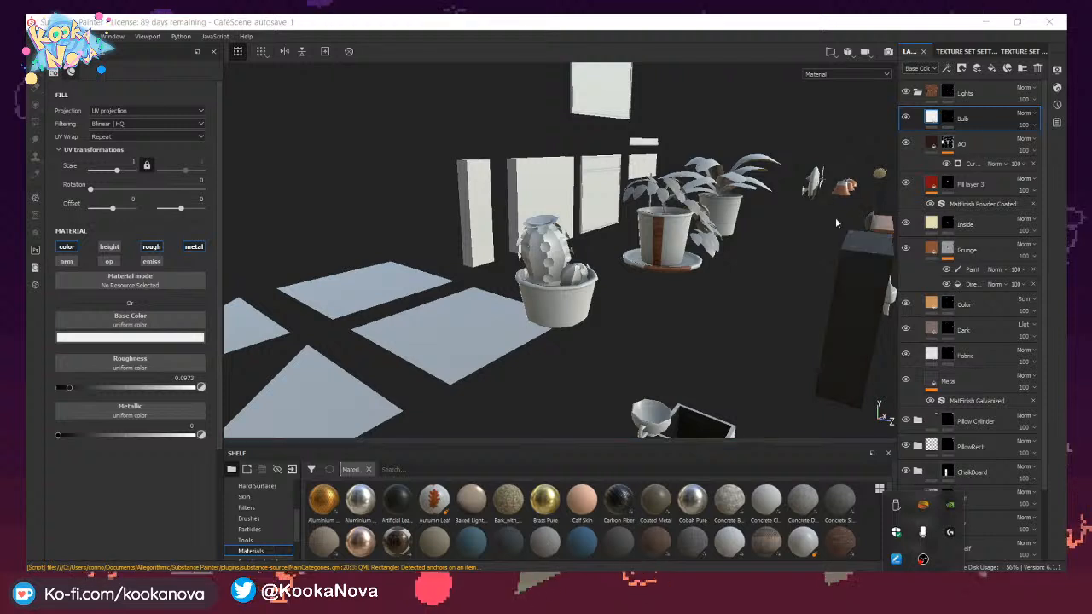
Examine the textures on the plants, shelf props, bookcase and furniture across the reimported scene.
{"action": "mouse_move", "coordinate": [735, 264]}
{"action": "left_mouse_down", "text": "alt"}
{"action": "mouse_move", "coordinate": [685, 223]}
{"action": "mouse_move", "coordinate": [651, 246]}
{"action": "mouse_move", "coordinate": [585, 227]}
{"action": "mouse_move", "coordinate": [551, 264]}
{"action": "mouse_move", "coordinate": [512, 229]}
{"action": "mouse_move", "coordinate": [544, 233]}
{"action": "mouse_move", "coordinate": [504, 267]}
{"action": "left_mouse_up", "text": "alt"}
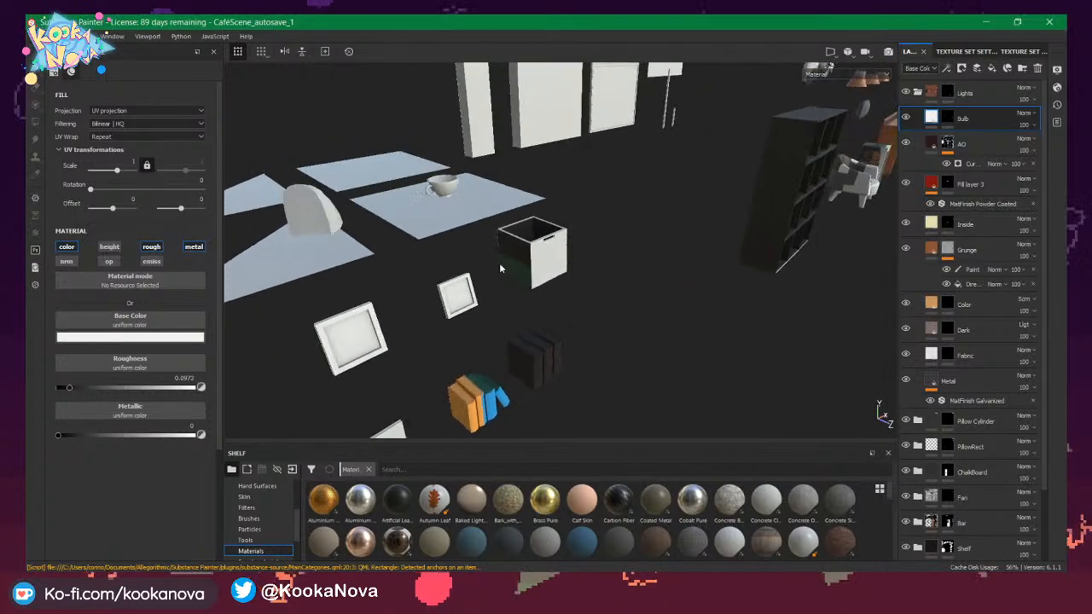
{"action": "left_click_drag", "start_coordinate": [625, 268], "coordinate": [521, 248], "text": "alt"}
{"action": "mouse_move", "coordinate": [520, 248]}
{"action": "middle_mouse_down", "text": "alt"}
{"action": "mouse_move", "coordinate": [548, 254]}
{"action": "mouse_move", "coordinate": [499, 243]}
{"action": "middle_mouse_up", "text": "alt"}
{"action": "right_click_drag", "start_coordinate": [499, 243], "coordinate": [460, 238], "text": "alt"}
{"action": "middle_click_drag", "start_coordinate": [696, 239], "coordinate": [474, 246], "text": "alt"}
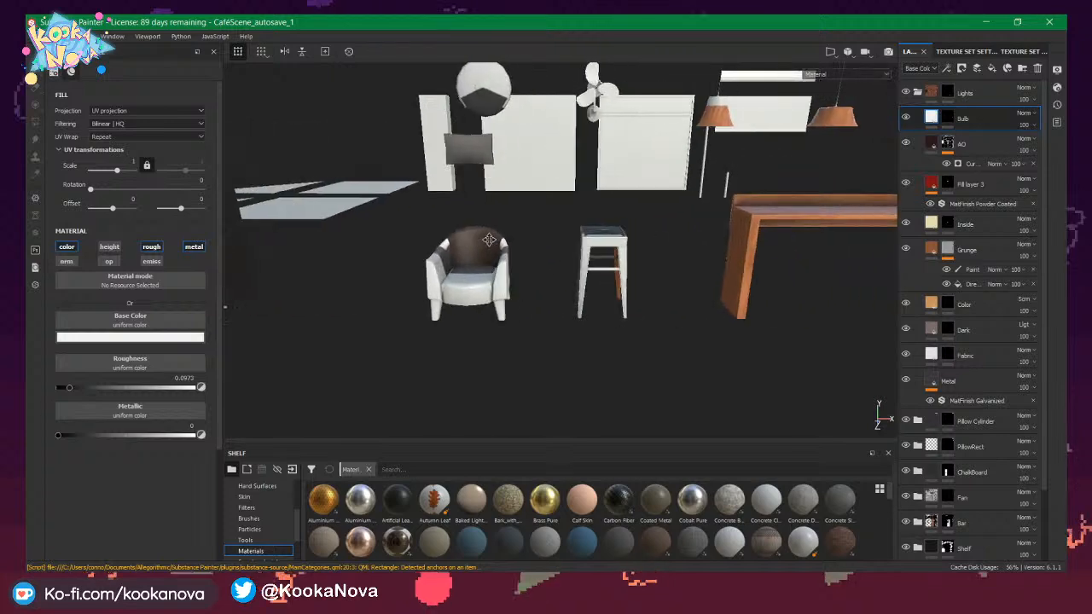
{"action": "left_click_drag", "start_coordinate": [474, 245], "coordinate": [636, 244], "text": "alt"}
{"action": "middle_click_drag", "start_coordinate": [637, 244], "coordinate": [509, 275], "text": "alt"}
{"action": "mouse_move", "coordinate": [509, 276]}
{"action": "left_mouse_down", "text": "alt"}
{"action": "mouse_move", "coordinate": [629, 238]}
{"action": "mouse_move", "coordinate": [688, 265]}
{"action": "mouse_move", "coordinate": [509, 265]}
{"action": "left_mouse_up", "text": "alt"}
{"action": "middle_click_drag", "start_coordinate": [509, 266], "coordinate": [788, 250], "text": "alt"}
{"action": "middle_click_drag", "start_coordinate": [623, 261], "coordinate": [692, 258], "text": "alt"}
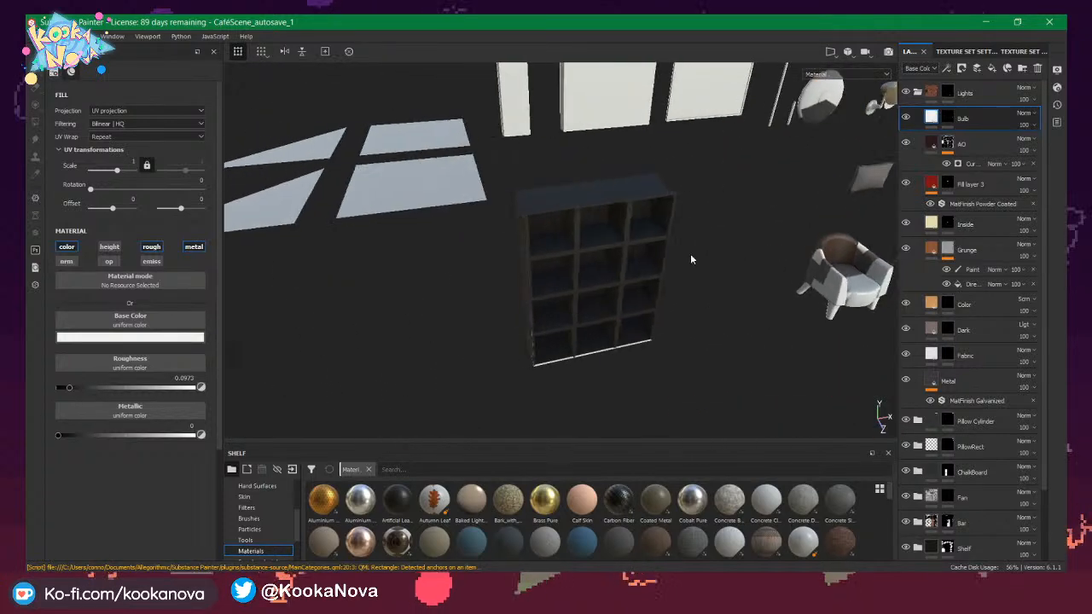
{"action": "middle_click_drag", "start_coordinate": [589, 263], "coordinate": [405, 302], "text": "alt"}
{"action": "left_click_drag", "start_coordinate": [529, 277], "coordinate": [629, 236], "text": "alt"}
{"action": "right_click_drag", "start_coordinate": [629, 236], "coordinate": [516, 226], "text": "alt"}
{"action": "middle_click_drag", "start_coordinate": [516, 226], "coordinate": [703, 207], "text": "alt"}
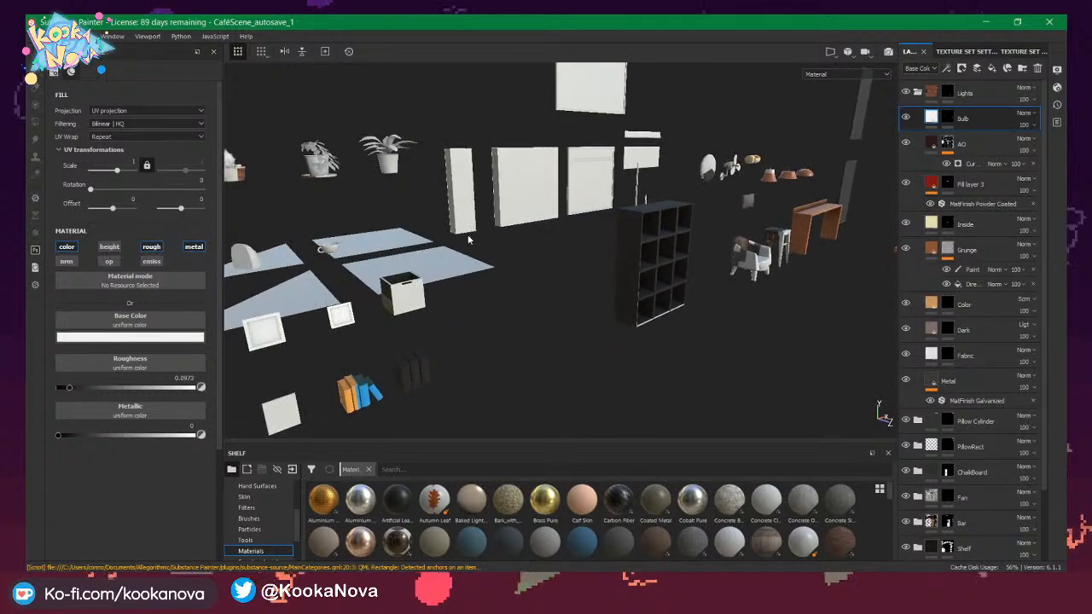
{"action": "middle_click_drag", "start_coordinate": [471, 239], "coordinate": [538, 218], "text": "alt"}
{"action": "left_click_drag", "start_coordinate": [325, 248], "coordinate": [427, 253], "text": "alt"}
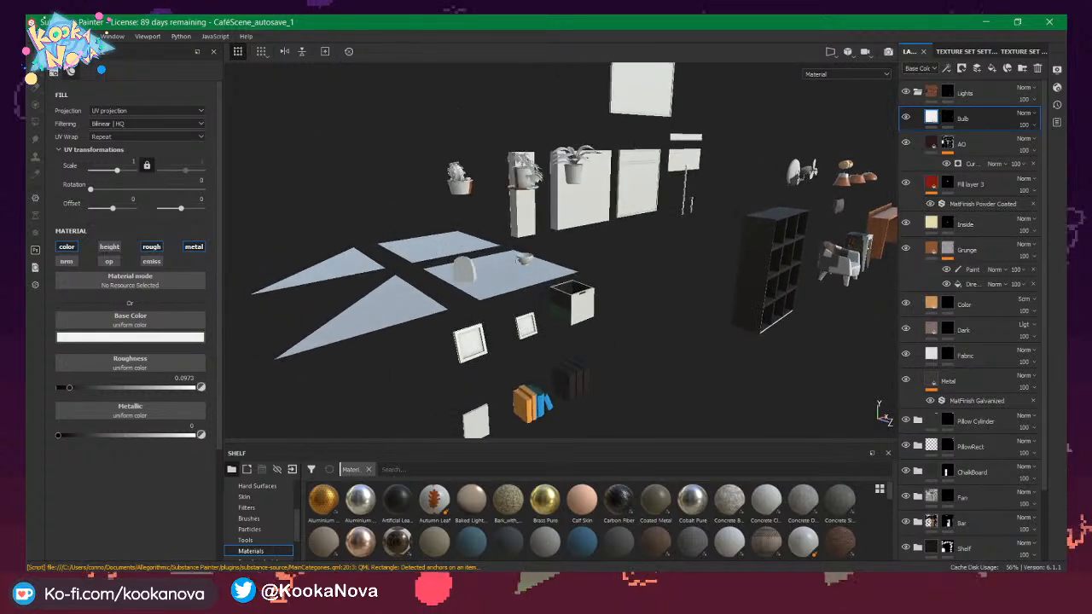
Reopen CaféScene_autosave_1 from the recent files, discarding the unsaved changes.
{"action": "left_click", "coordinate": [40, 35]}
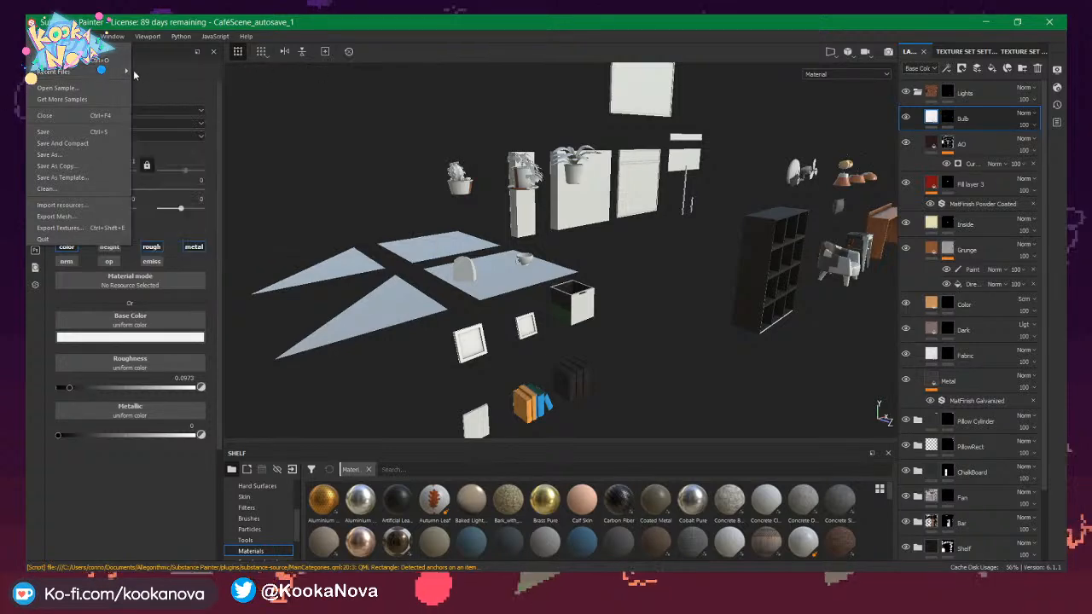
{"action": "mouse_move", "coordinate": [127, 72]}
{"action": "left_click", "coordinate": [308, 71]}
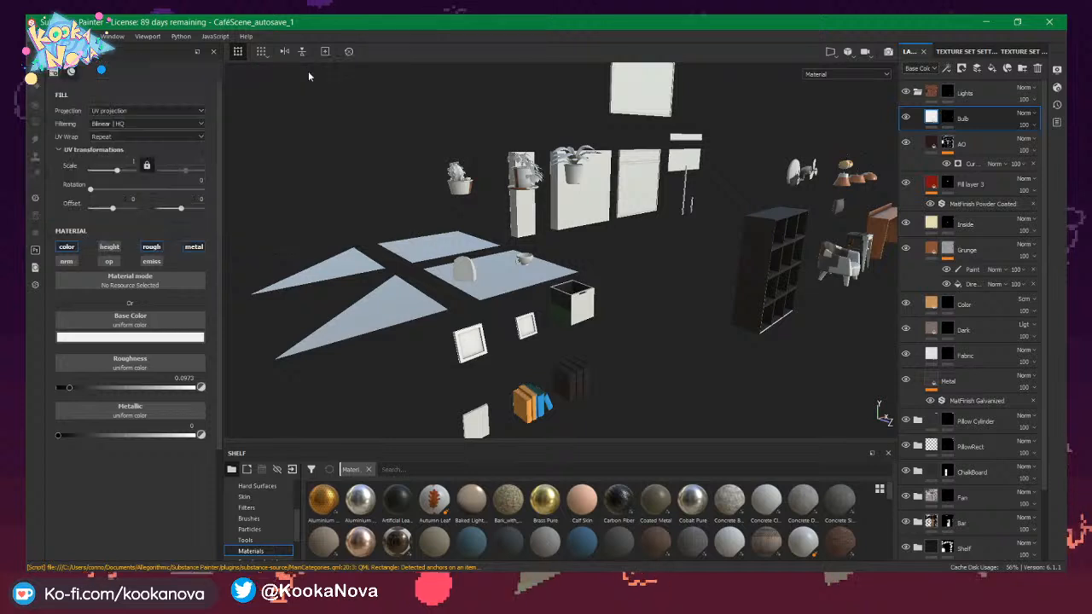
{"action": "left_click", "coordinate": [516, 317]}
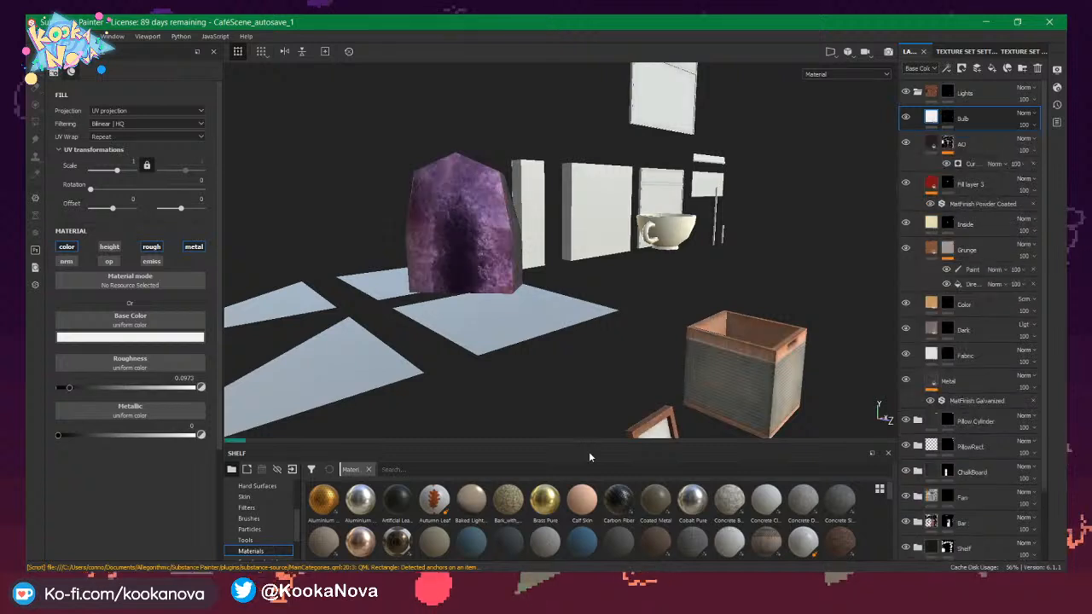
Check the geode, potted plants and furniture textures in the reopened autosave.
{"action": "scroll", "coordinate": [517, 299], "scroll_direction": "down", "scroll_amount": 8}
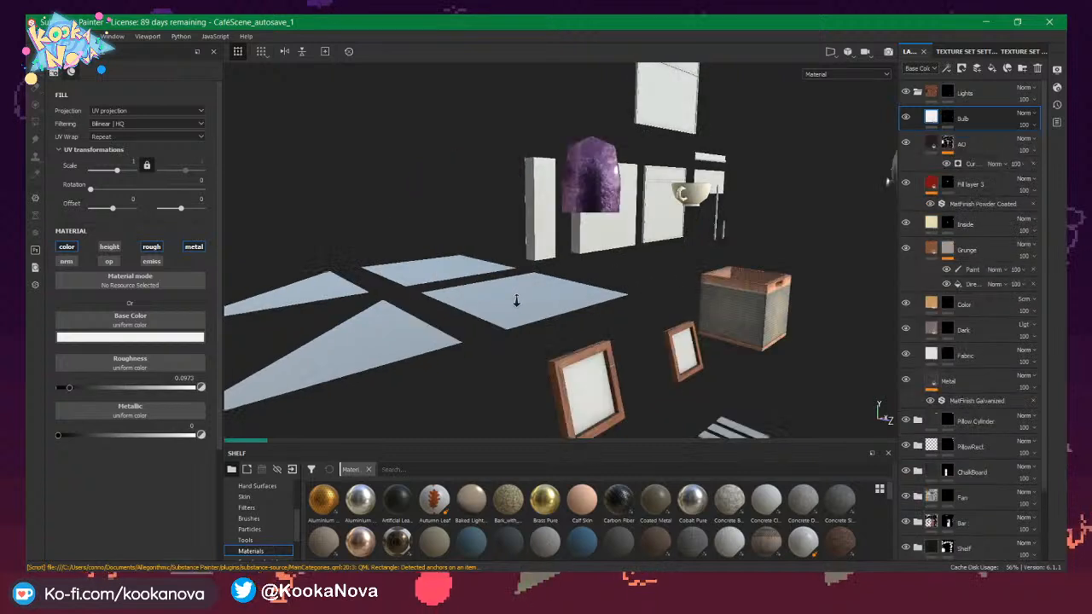
{"action": "scroll", "coordinate": [536, 288], "scroll_direction": "up", "scroll_amount": 1}
{"action": "left_click_drag", "start_coordinate": [642, 227], "coordinate": [551, 279], "text": "alt"}
{"action": "left_click_drag", "start_coordinate": [489, 245], "coordinate": [491, 248], "text": "alt"}
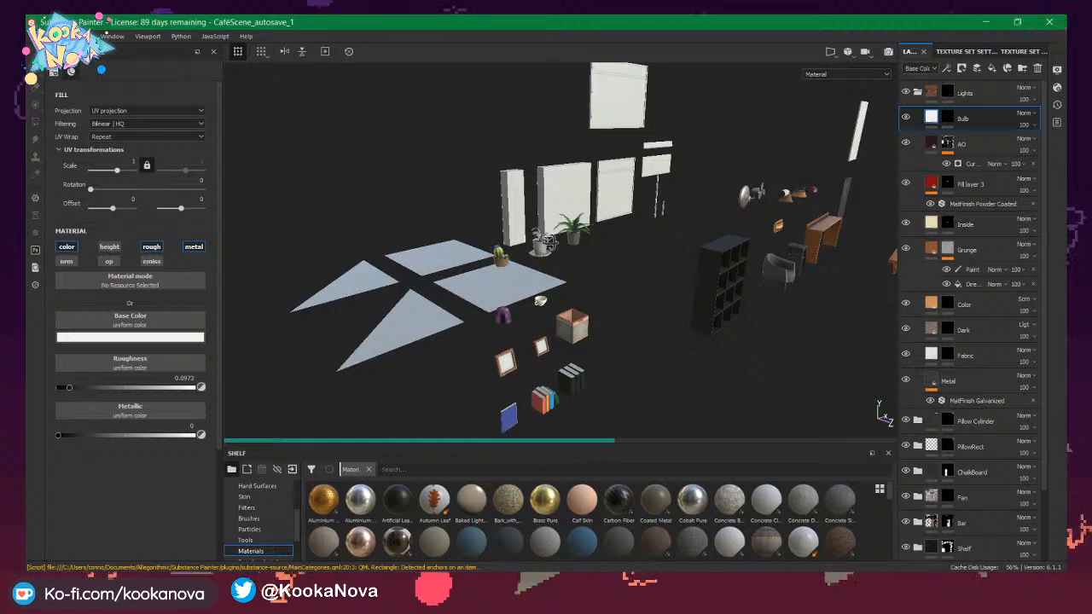
{"action": "left_click_drag", "start_coordinate": [547, 243], "coordinate": [753, 293], "text": "alt"}
{"action": "right_click_drag", "start_coordinate": [753, 293], "coordinate": [967, 388], "text": "alt"}
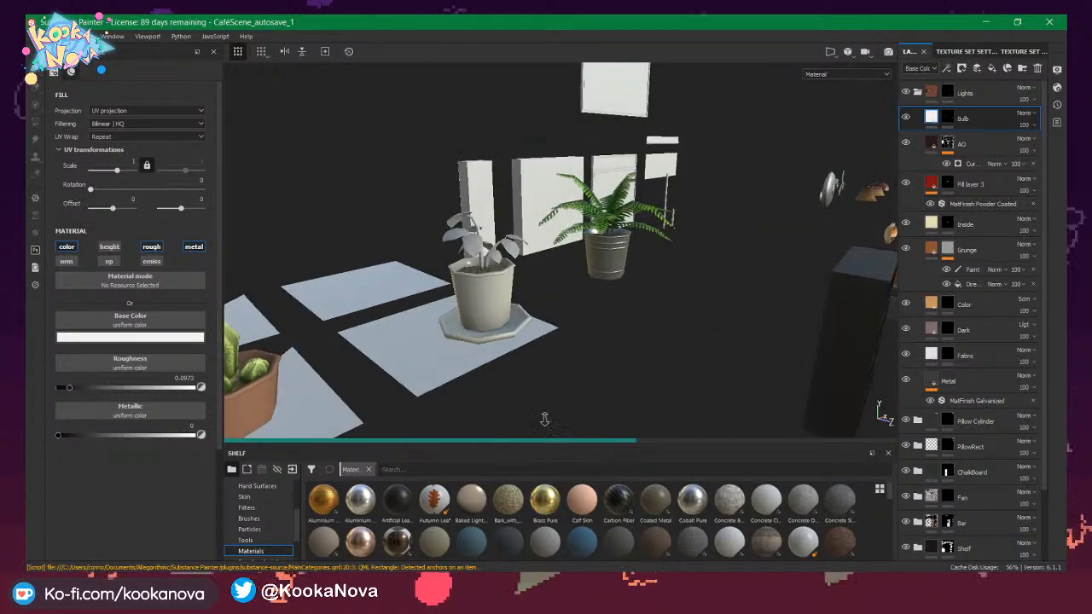
{"action": "right_click_drag", "start_coordinate": [967, 389], "coordinate": [629, 224], "text": "alt"}
{"action": "mouse_move", "coordinate": [632, 225]}
{"action": "left_mouse_down", "text": "alt"}
{"action": "mouse_move", "coordinate": [614, 204]}
{"action": "mouse_move", "coordinate": [629, 266]}
{"action": "mouse_move", "coordinate": [618, 227]}
{"action": "left_mouse_up", "text": "alt"}
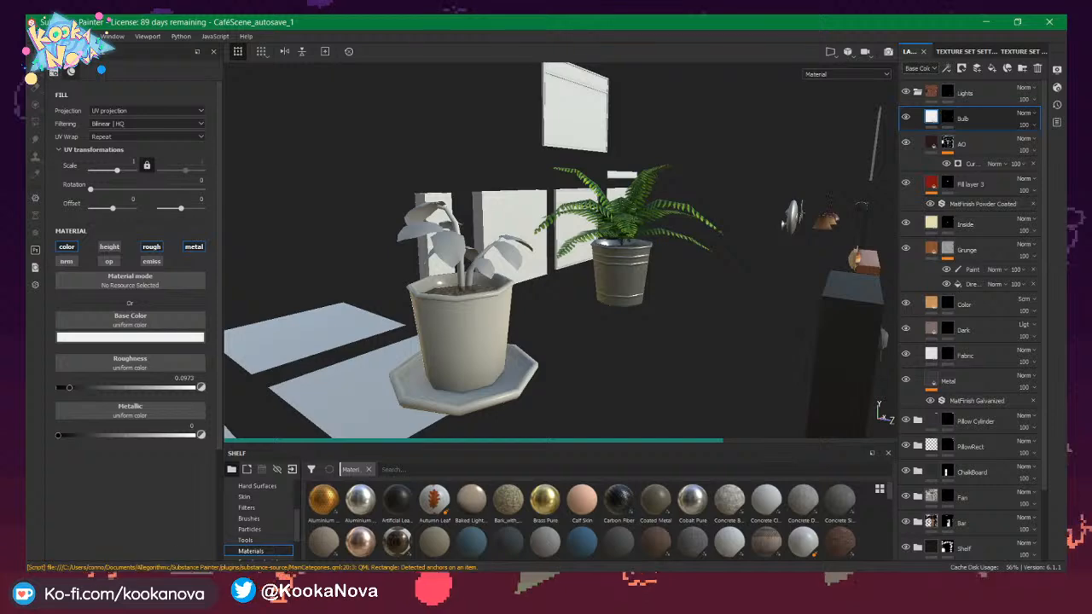
Update the reopened autosave's mesh with CaféProps.fbx from File Explorer, leaving auto-unwrap disabled.
{"action": "left_click", "coordinate": [256, 584]}
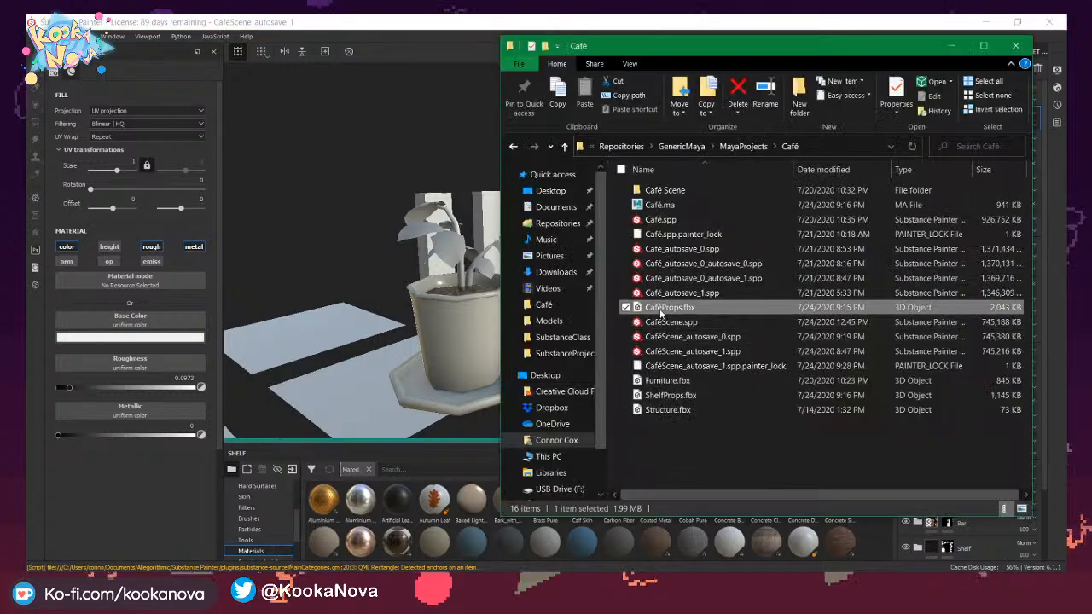
{"action": "mouse_move", "coordinate": [661, 312]}
{"action": "left_mouse_down"}
{"action": "mouse_move", "coordinate": [471, 347]}
{"action": "mouse_move", "coordinate": [444, 340]}
{"action": "left_mouse_up"}
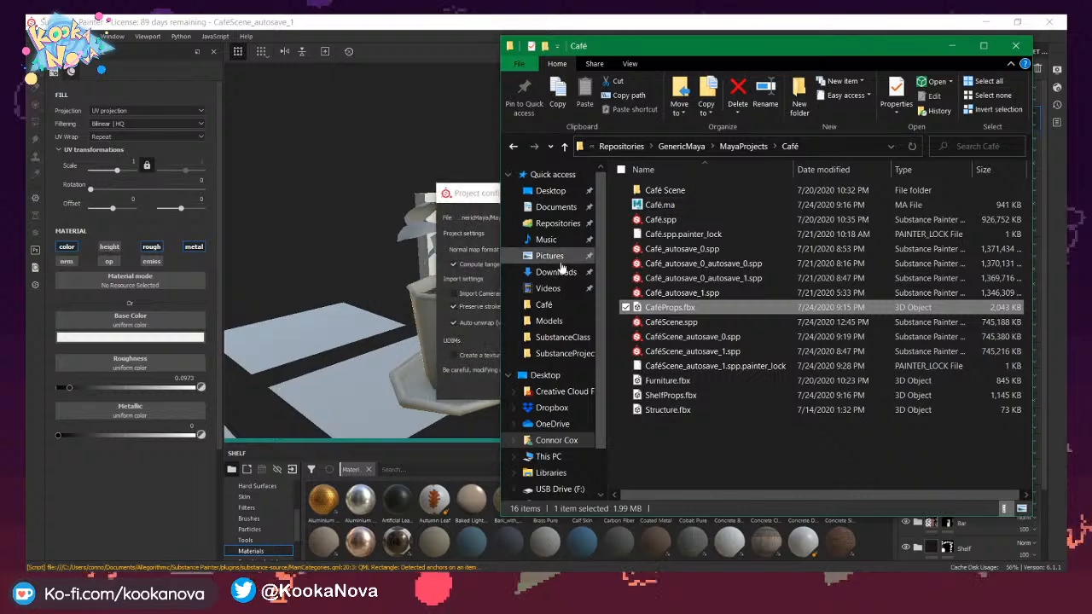
{"action": "left_click", "coordinate": [465, 197]}
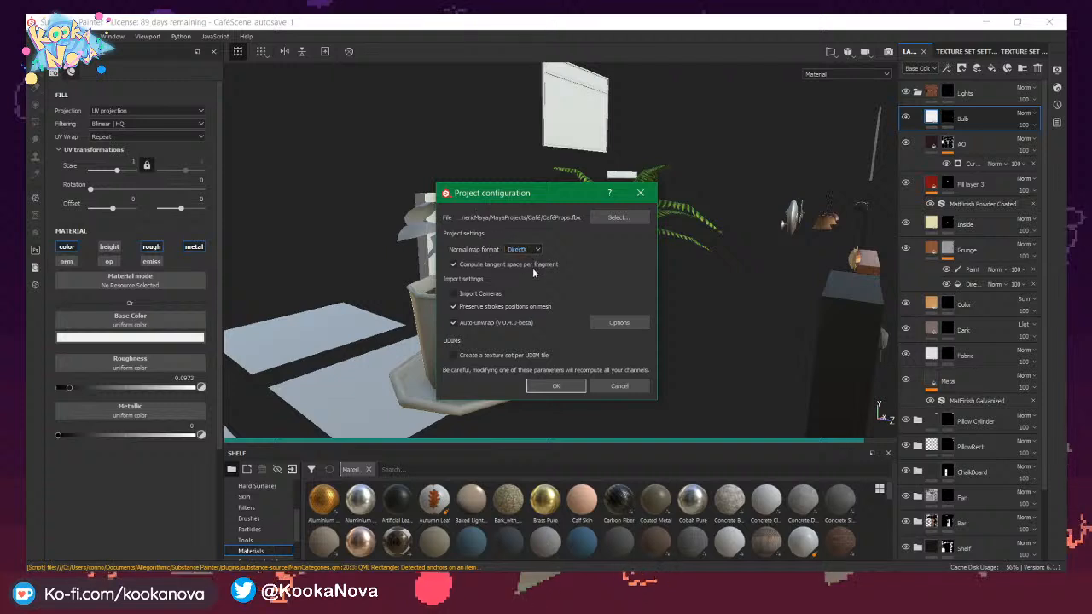
{"action": "left_click", "coordinate": [478, 322]}
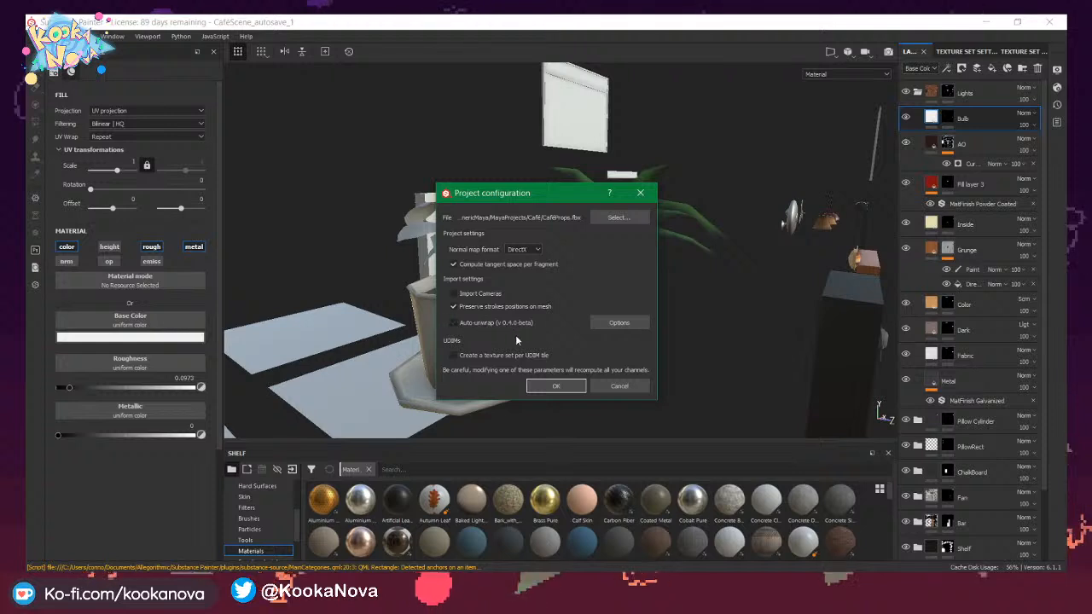
{"action": "left_click", "coordinate": [554, 389]}
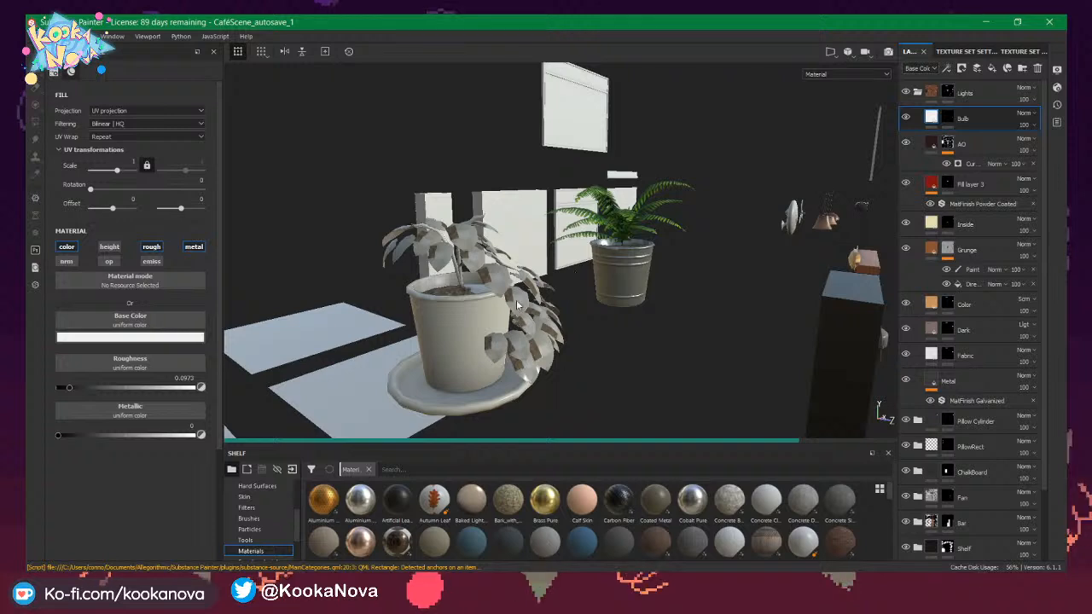
Inspect the updated plants and the geode's front, side and base textures.
{"action": "left_click_drag", "start_coordinate": [516, 301], "coordinate": [428, 373], "text": "alt"}
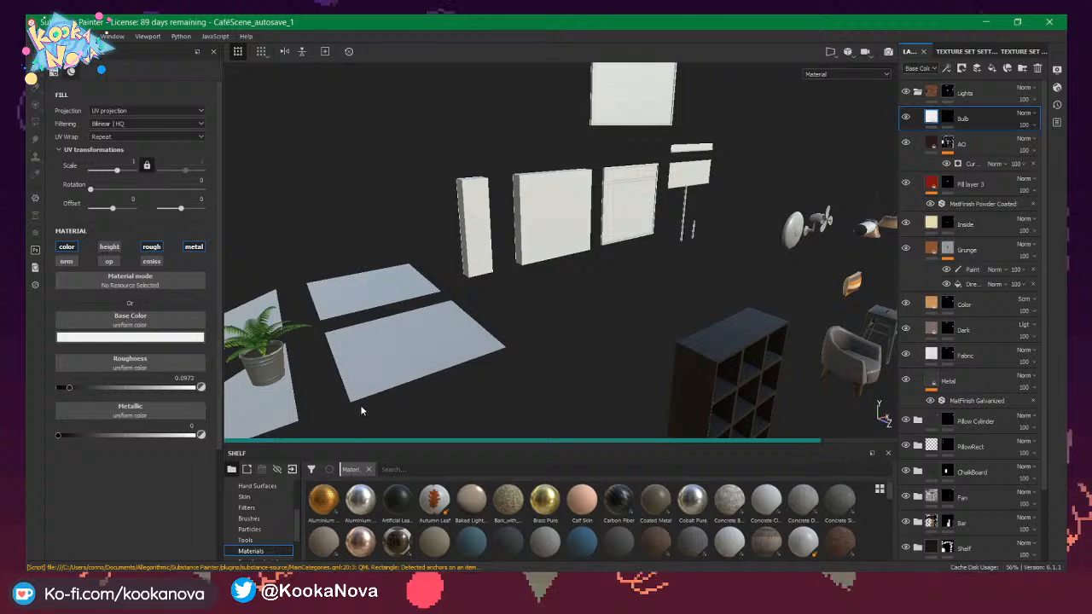
{"action": "left_click_drag", "start_coordinate": [304, 390], "coordinate": [588, 363], "text": "alt"}
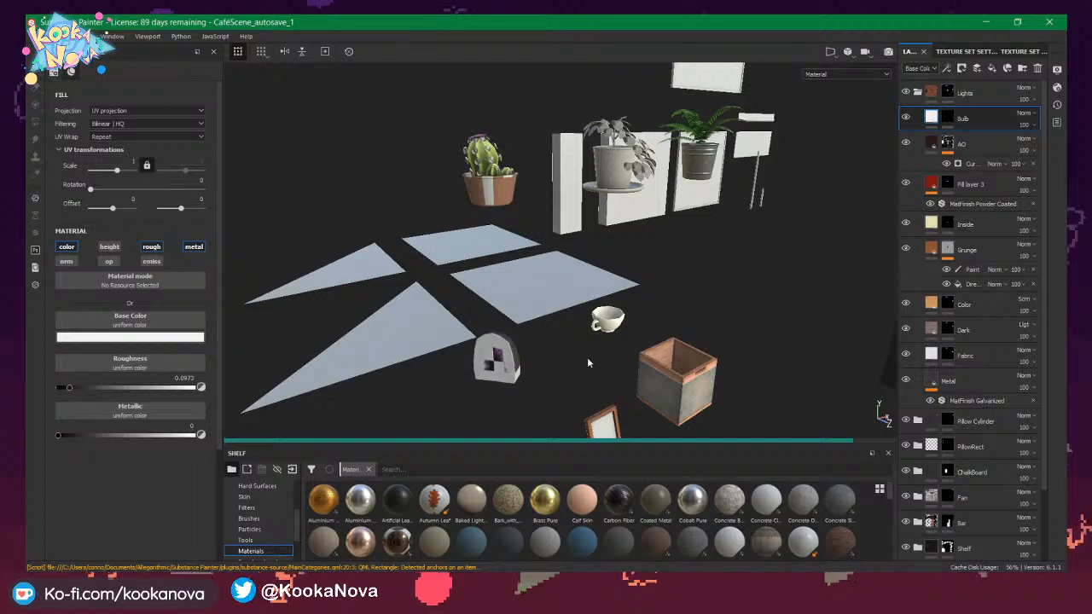
{"action": "left_click_drag", "start_coordinate": [486, 352], "coordinate": [529, 292], "text": "alt"}
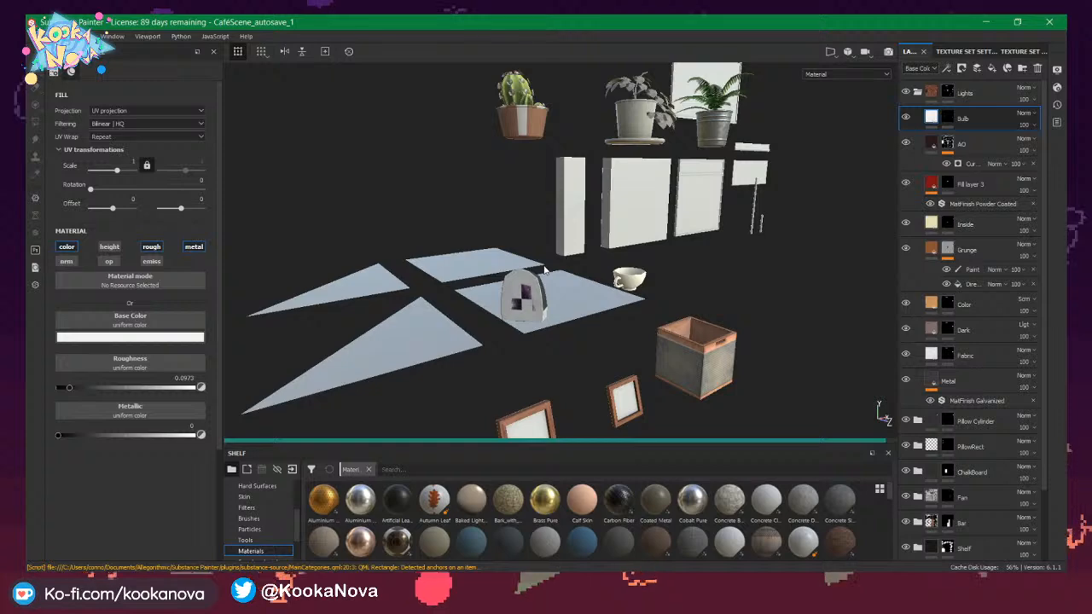
{"action": "middle_click_drag", "start_coordinate": [501, 138], "coordinate": [530, 171]}
{"action": "middle_click_drag", "start_coordinate": [538, 321], "coordinate": [544, 287], "text": "alt"}
{"action": "right_click_drag", "start_coordinate": [544, 287], "coordinate": [1022, 354], "text": "alt"}
{"action": "left_click_drag", "start_coordinate": [573, 278], "coordinate": [754, 313], "text": "alt"}
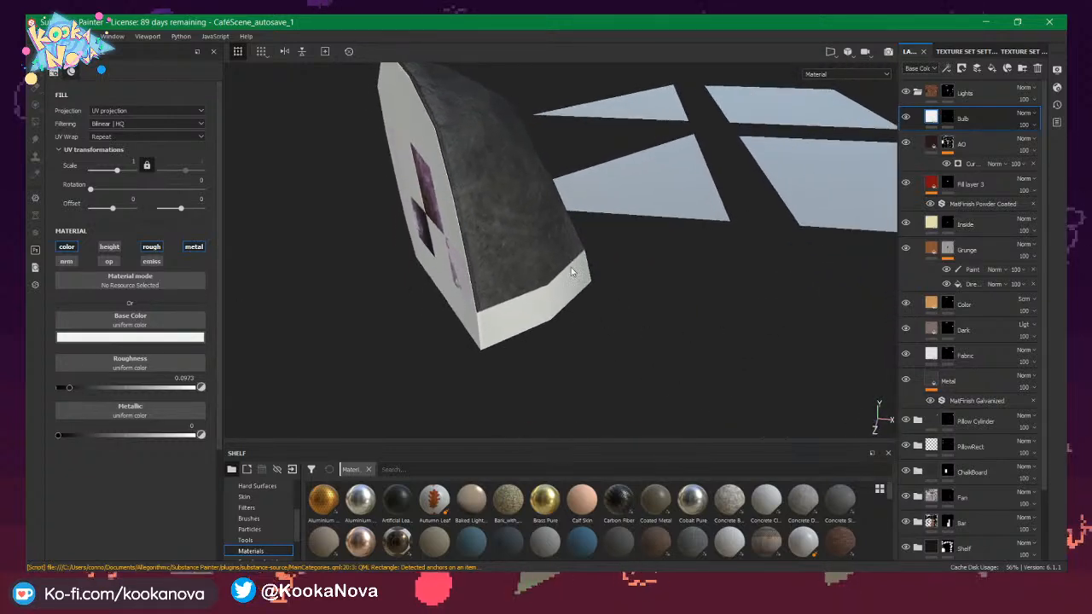
Examine the shelf props, bookcase, wall panels and café furniture for texture errors after the mesh update.
{"action": "scroll", "coordinate": [542, 171], "scroll_direction": "down", "scroll_amount": 5}
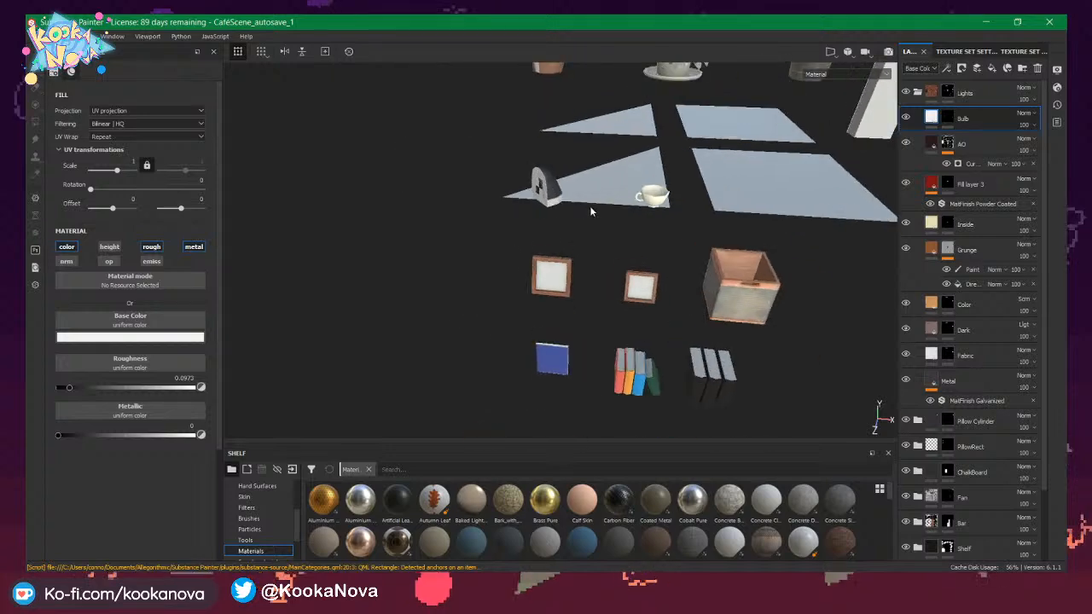
{"action": "left_click_drag", "start_coordinate": [591, 211], "coordinate": [730, 175], "text": "alt"}
{"action": "middle_click_drag", "start_coordinate": [636, 145], "coordinate": [626, 273], "text": "alt"}
{"action": "scroll", "coordinate": [596, 269], "scroll_direction": "up", "scroll_amount": 2}
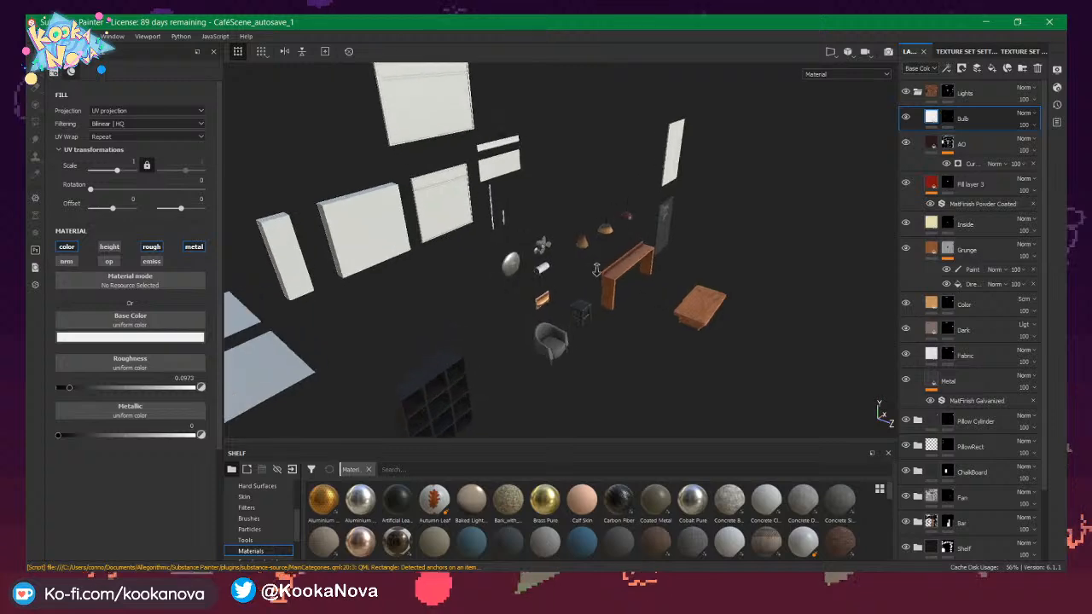
{"action": "scroll", "coordinate": [597, 270], "scroll_direction": "up", "scroll_amount": 3}
{"action": "right_click_drag", "start_coordinate": [981, 341], "coordinate": [619, 308], "text": "alt"}
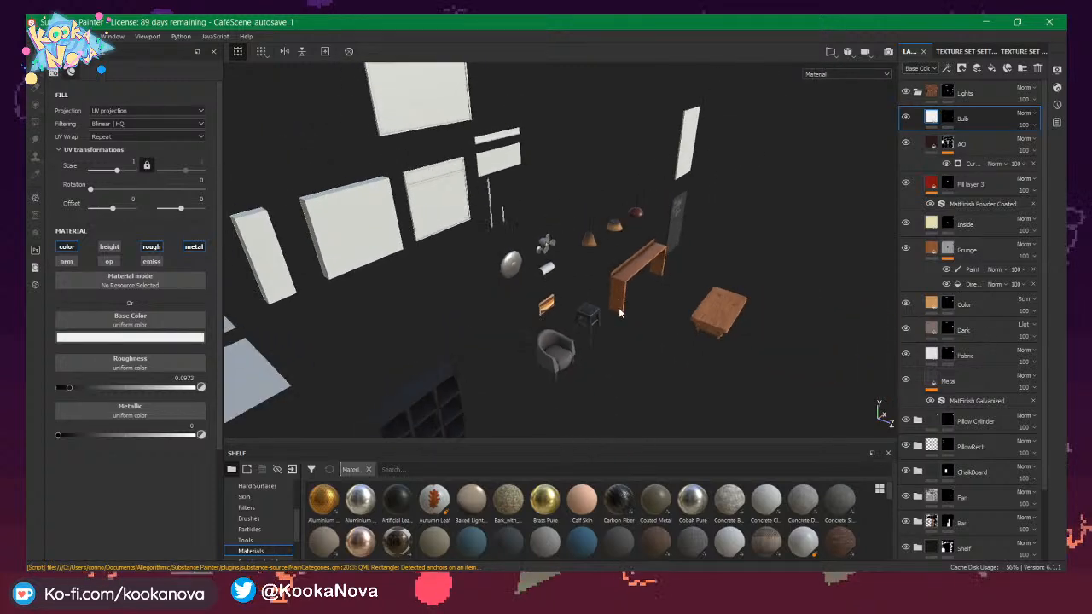
{"action": "left_click_drag", "start_coordinate": [619, 307], "coordinate": [410, 307], "text": "alt"}
{"action": "middle_click_drag", "start_coordinate": [359, 306], "coordinate": [719, 238], "text": "alt"}
{"action": "right_click_drag", "start_coordinate": [719, 239], "coordinate": [505, 268], "text": "alt"}
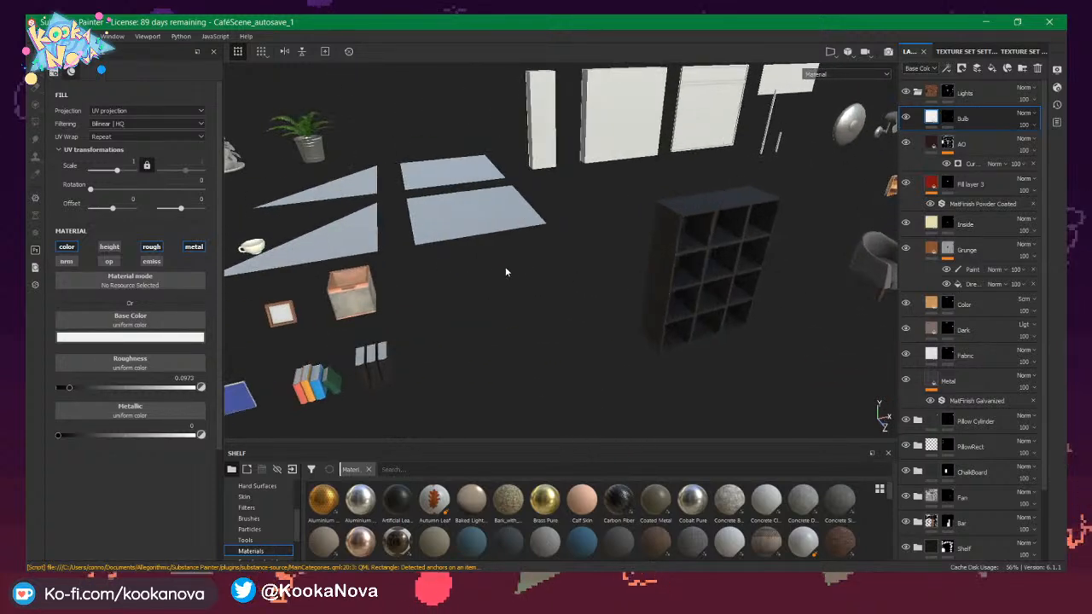
{"action": "middle_click_drag", "start_coordinate": [505, 268], "coordinate": [714, 294], "text": "alt"}
{"action": "mouse_move", "coordinate": [714, 294]}
{"action": "right_mouse_down", "text": "alt"}
{"action": "mouse_move", "coordinate": [681, 297]}
{"action": "mouse_move", "coordinate": [718, 292]}
{"action": "right_mouse_up", "text": "alt"}
{"action": "middle_click_drag", "start_coordinate": [534, 267], "coordinate": [641, 275], "text": "alt"}
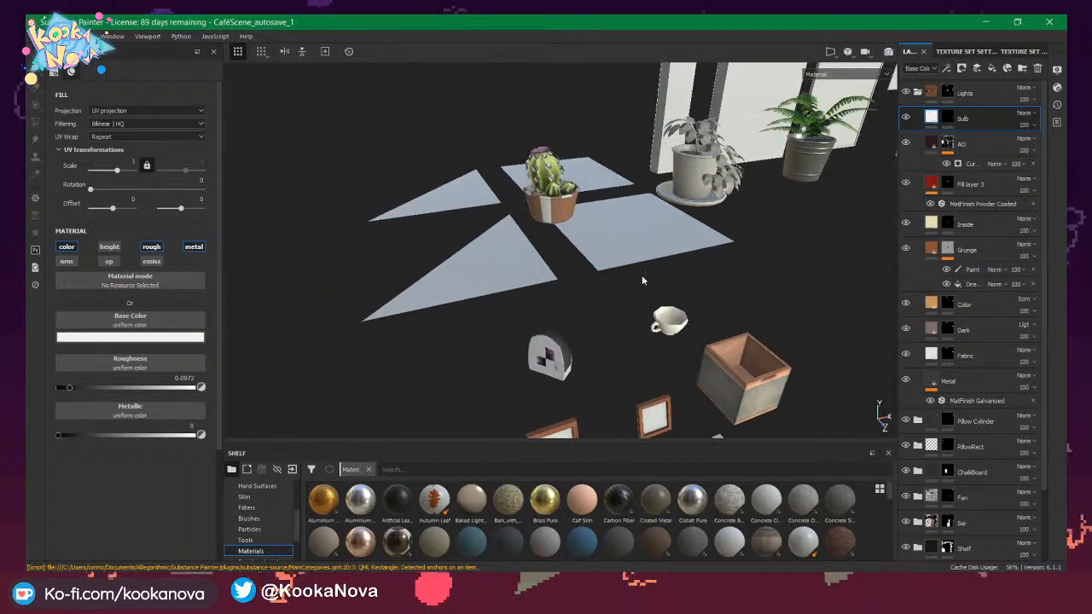
Inspect the crystal texture on the geode's flat front face up close and look through the layer stack.
{"action": "right_click_drag", "start_coordinate": [642, 274], "coordinate": [862, 274], "text": "alt"}
{"action": "middle_click_drag", "start_coordinate": [646, 227], "coordinate": [608, 334], "text": "alt"}
{"action": "left_click_drag", "start_coordinate": [608, 335], "coordinate": [588, 319], "text": "alt"}
{"action": "mouse_move", "coordinate": [588, 319]}
{"action": "middle_mouse_down", "text": "alt"}
{"action": "mouse_move", "coordinate": [537, 125]}
{"action": "mouse_move", "coordinate": [506, 77]}
{"action": "middle_mouse_up", "text": "alt"}
{"action": "middle_click_drag", "start_coordinate": [523, 289], "coordinate": [539, 212], "text": "alt"}
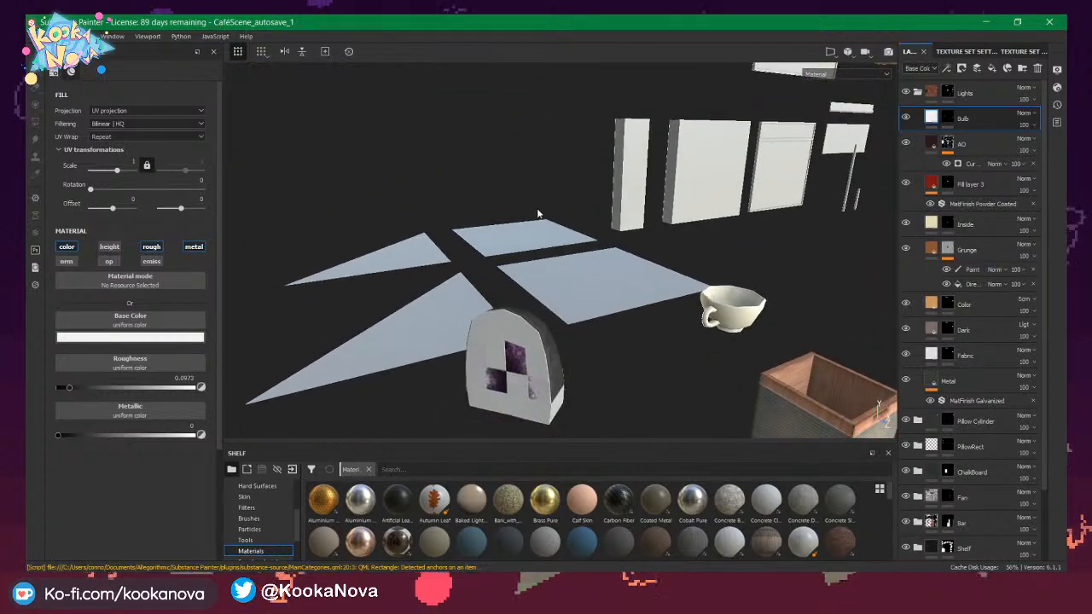
{"action": "middle_click_drag", "start_coordinate": [478, 321], "coordinate": [434, 193], "text": "alt"}
{"action": "middle_click_drag", "start_coordinate": [444, 328], "coordinate": [457, 199], "text": "alt"}
{"action": "left_click_drag", "start_coordinate": [457, 198], "coordinate": [606, 296], "text": "alt"}
{"action": "right_click_drag", "start_coordinate": [607, 295], "coordinate": [666, 290], "text": "alt"}
{"action": "left_click_drag", "start_coordinate": [662, 295], "coordinate": [697, 243], "text": "alt"}
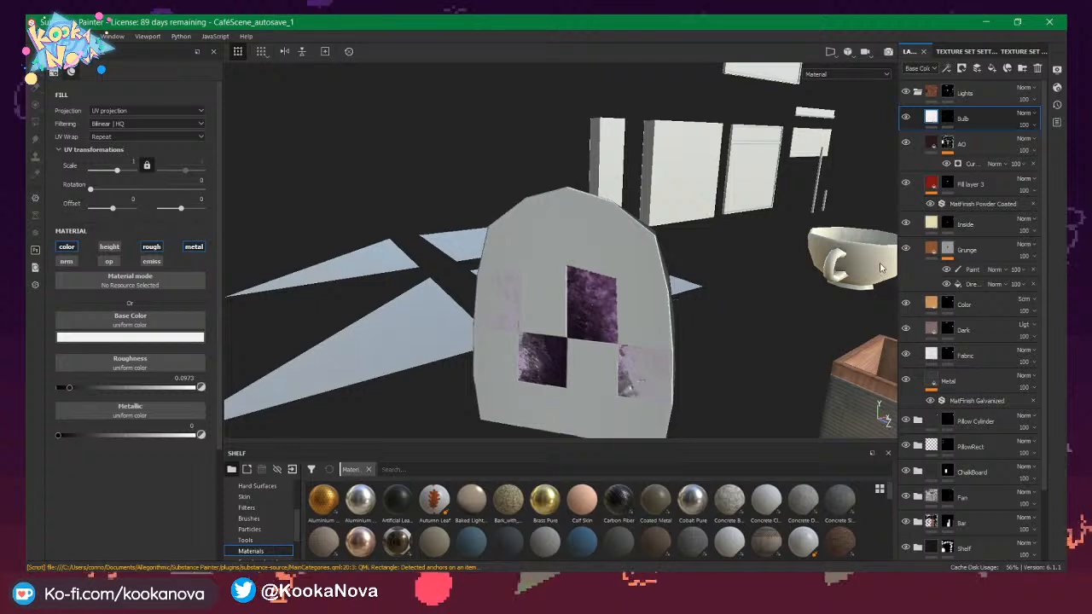
{"action": "scroll", "coordinate": [993, 394], "scroll_direction": "down", "scroll_amount": 3}
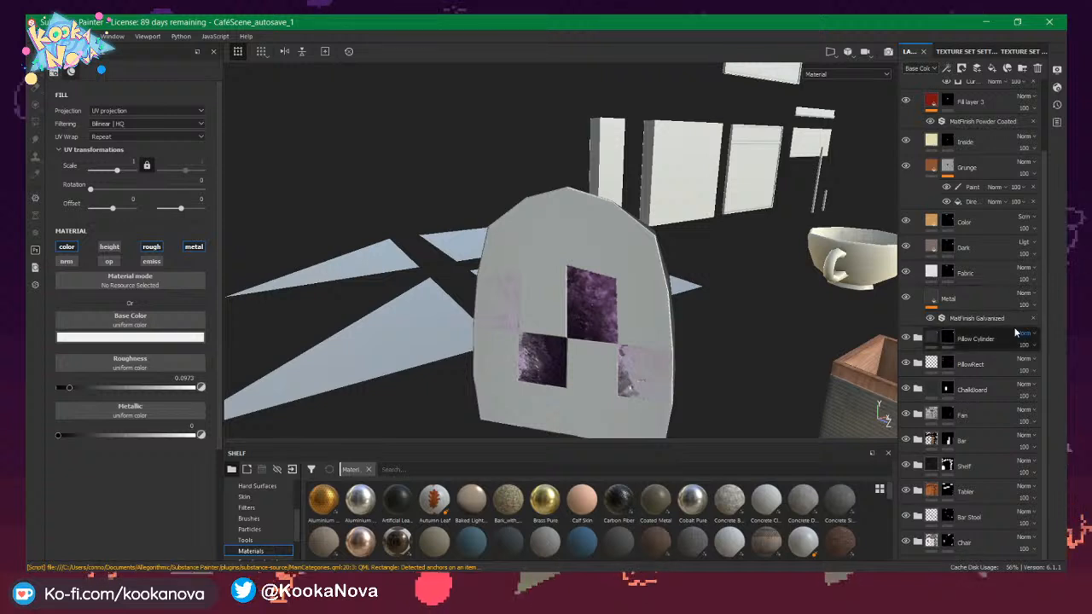
{"action": "scroll", "coordinate": [997, 226], "scroll_direction": "up", "scroll_amount": 4}
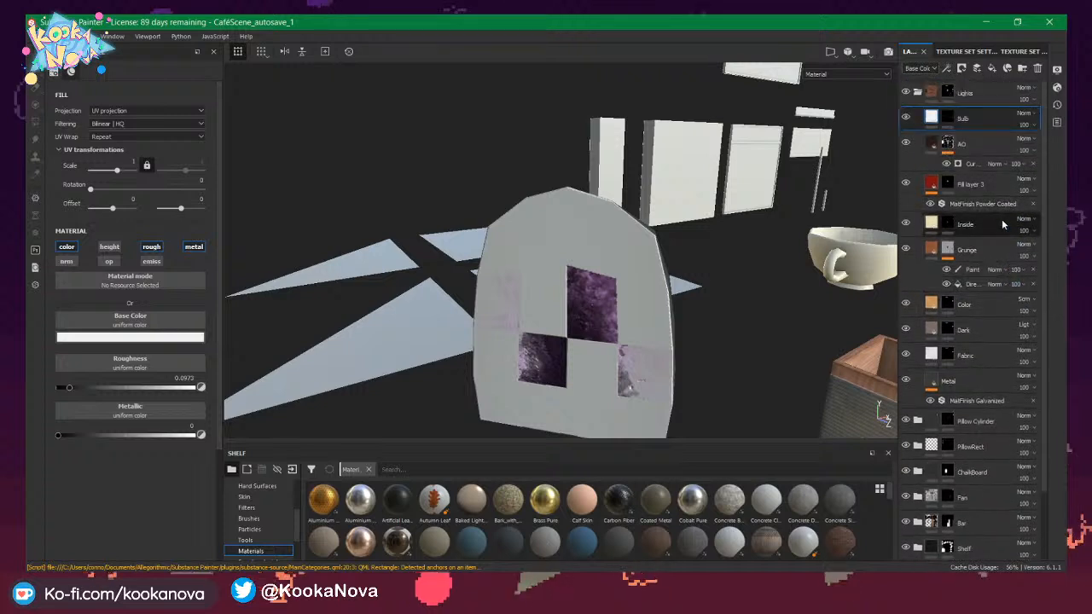
Make ShelfProps_MAT the active texture set and hide the Furniture_MAT and Structure_MAT sets.
{"action": "left_click", "coordinate": [1014, 52]}
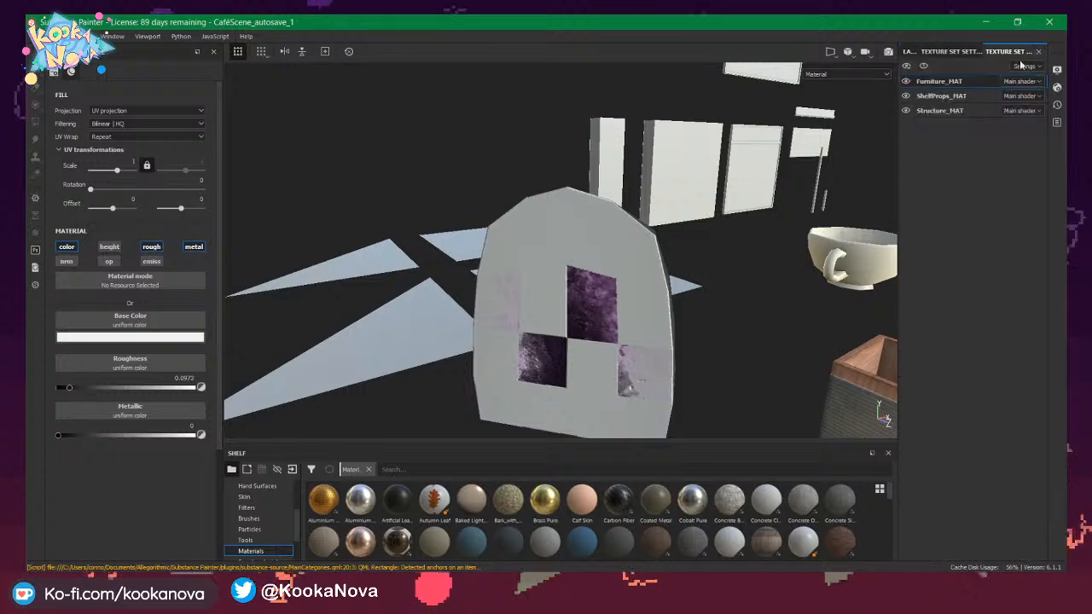
{"action": "left_click", "coordinate": [964, 95]}
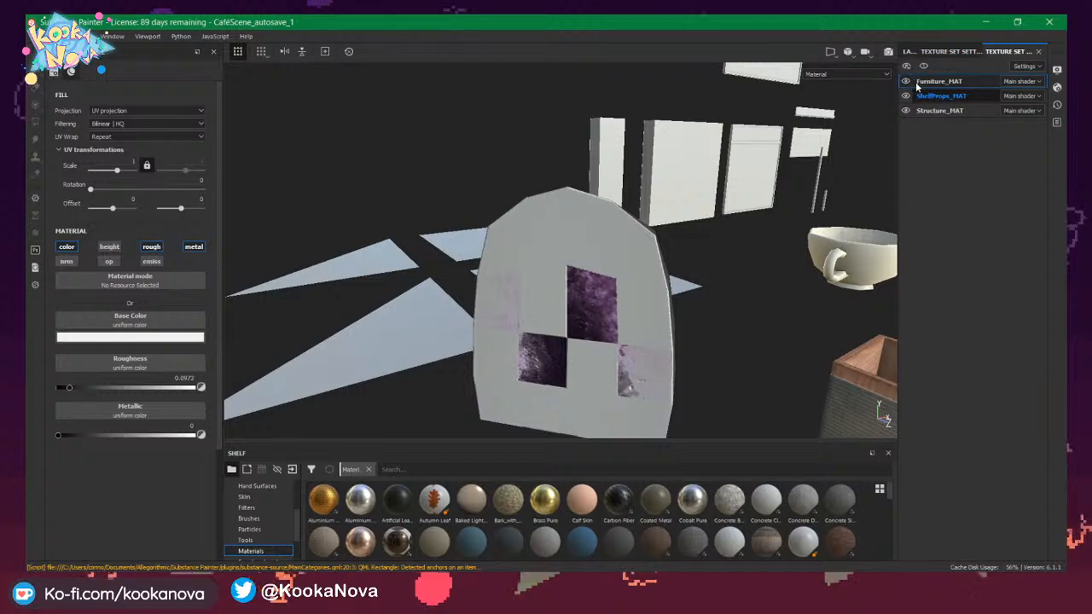
{"action": "left_click", "coordinate": [906, 111]}
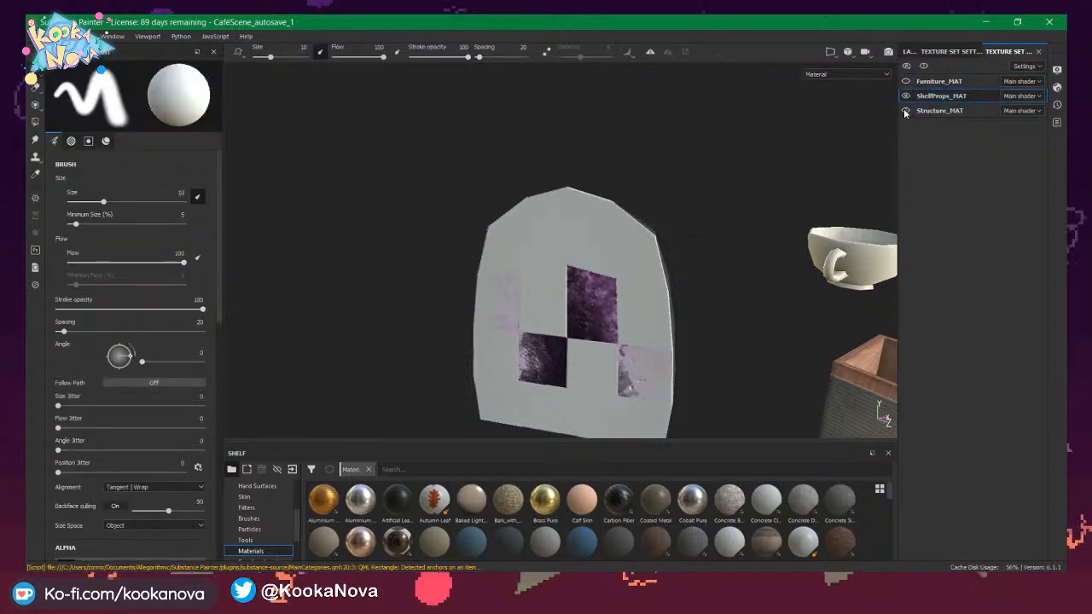
{"action": "left_click_drag", "start_coordinate": [324, 256], "coordinate": [503, 184], "text": "alt"}
Collapse the Plants folder and expand the Geode folder in the ShelfProps_MAT layer stack.
{"action": "left_click", "coordinate": [909, 51]}
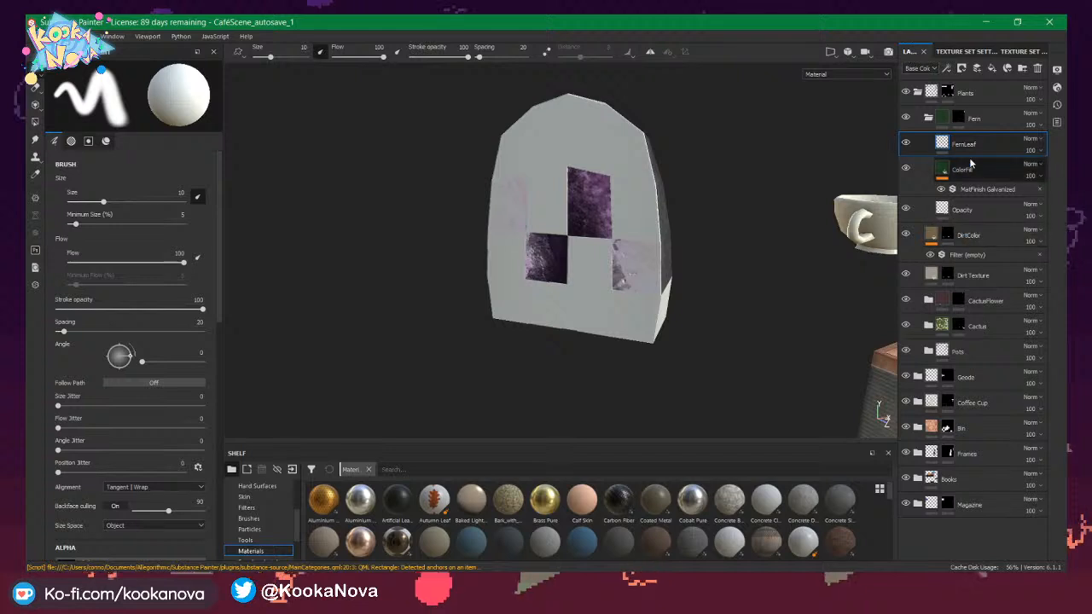
{"action": "left_click", "coordinate": [917, 92]}
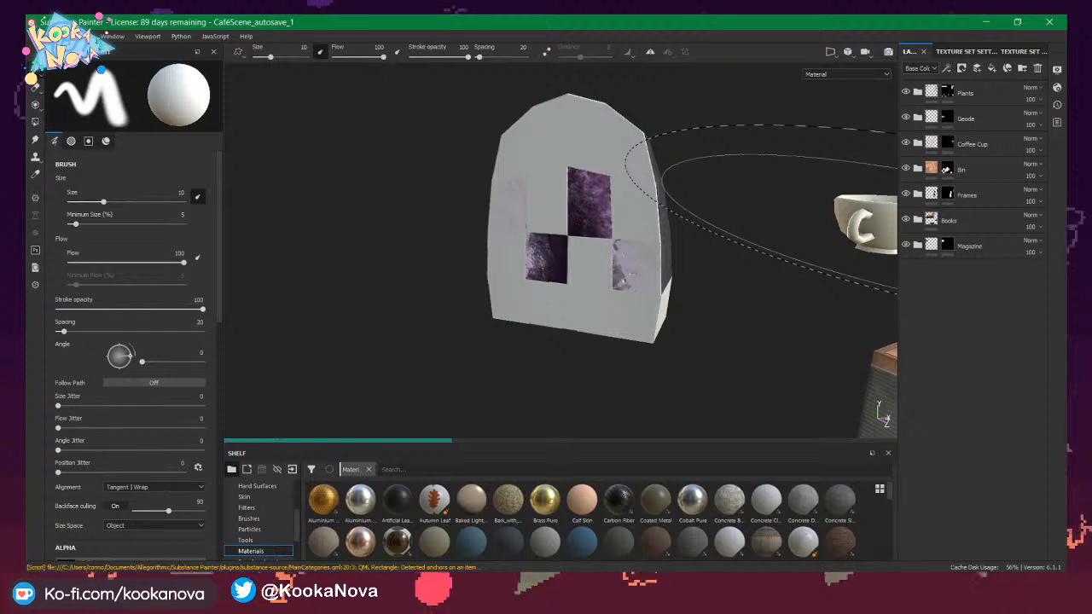
{"action": "left_click", "coordinate": [919, 221]}
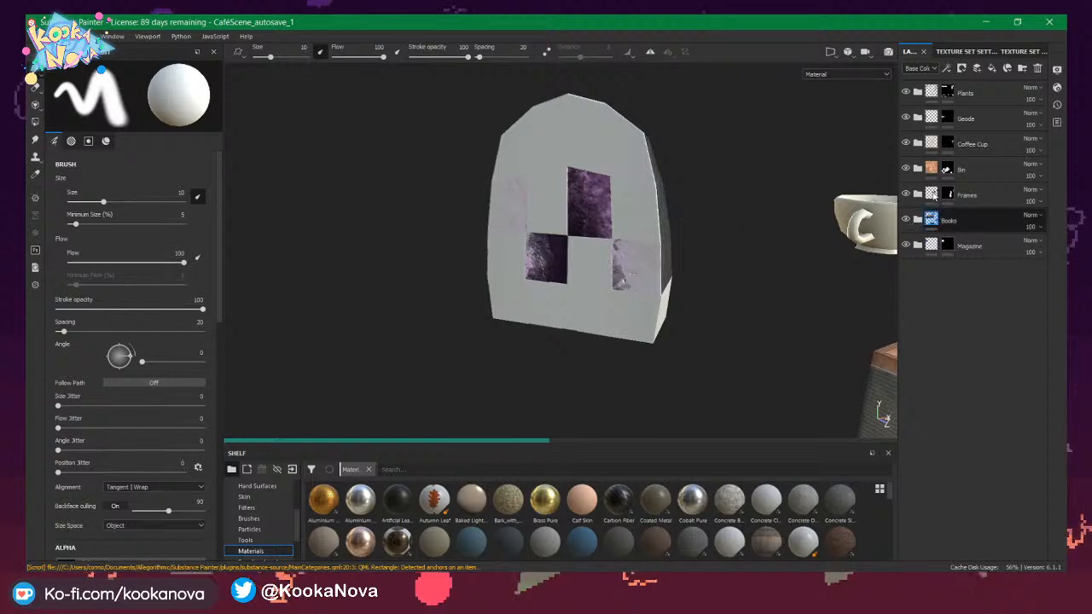
{"action": "left_click", "coordinate": [918, 118]}
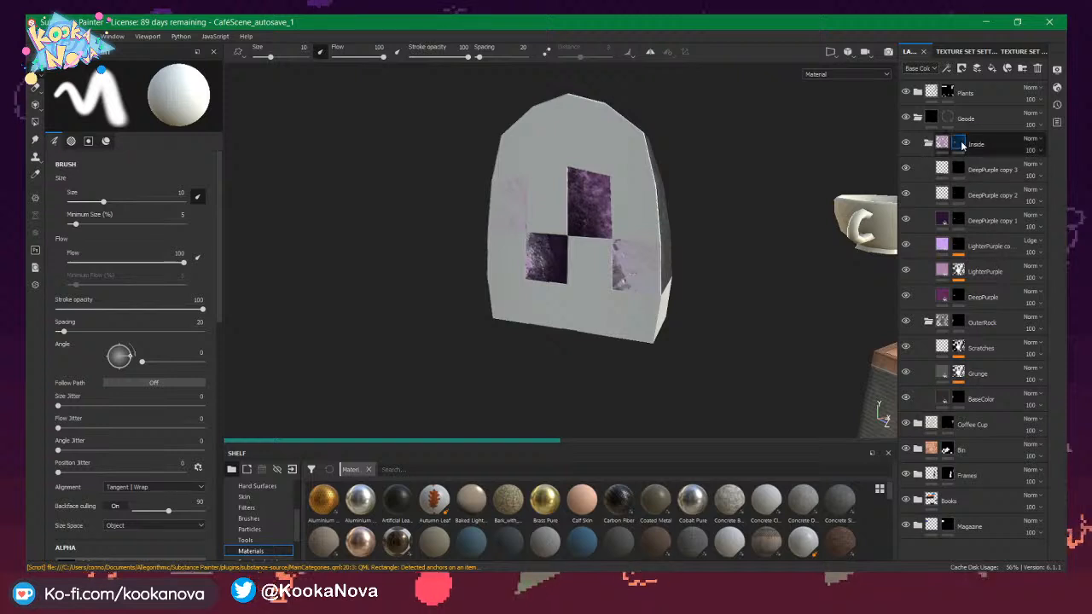
Nest a copy of the geode's Inside folder within the original and show the outer folder's mask on the front and base.
{"action": "mouse_move", "coordinate": [960, 144]}
{"action": "left_click_drag", "start_coordinate": [962, 145], "coordinate": [980, 148]}
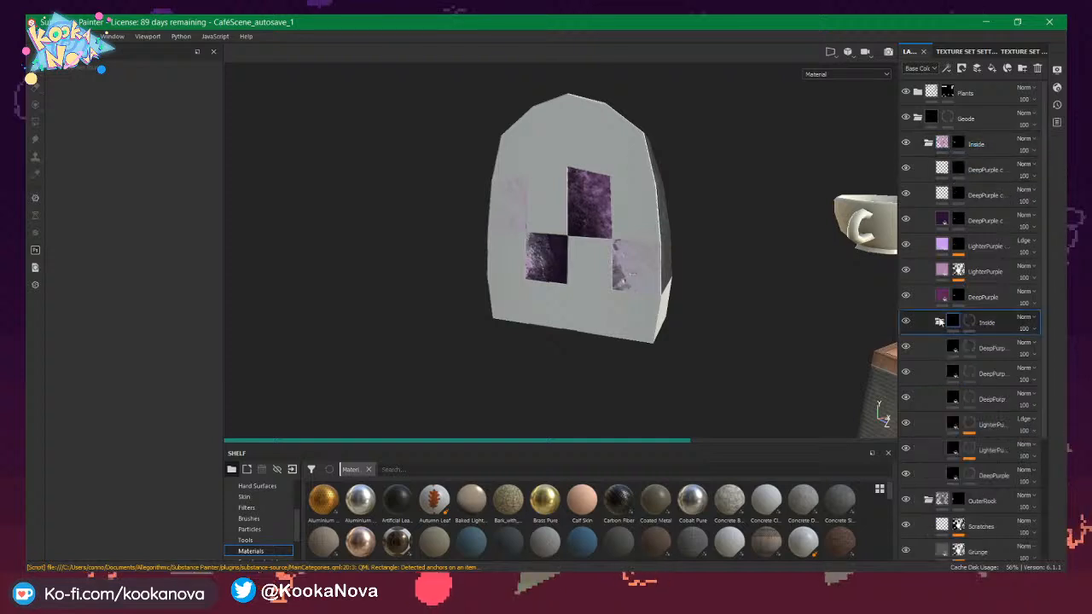
{"action": "mouse_move", "coordinate": [960, 148]}
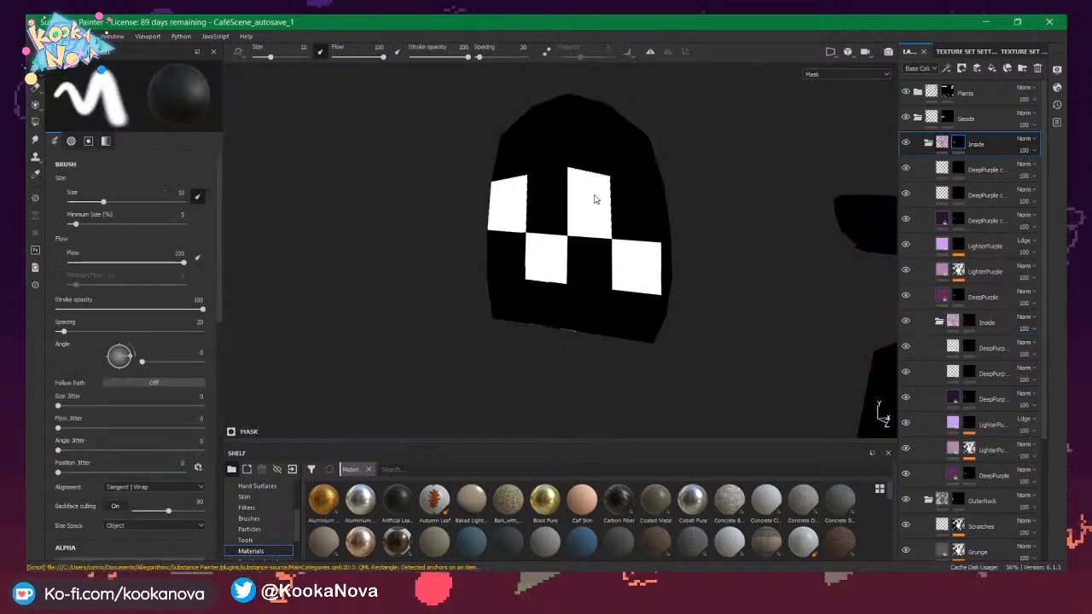
{"action": "left_click_drag", "start_coordinate": [674, 226], "coordinate": [571, 227], "text": "alt"}
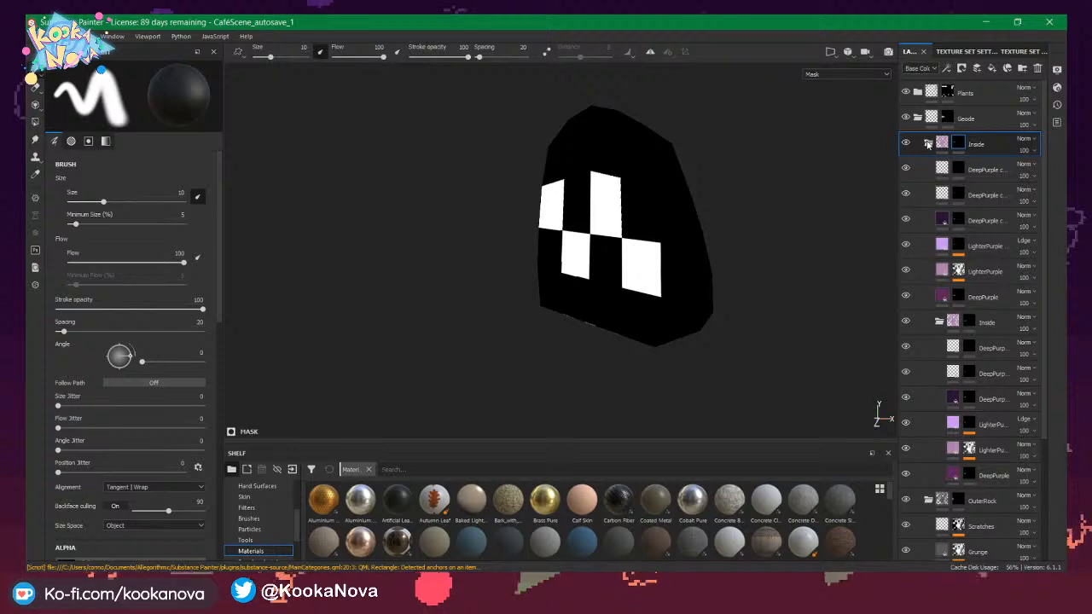
{"action": "left_click_drag", "start_coordinate": [849, 181], "coordinate": [725, 155], "text": "alt"}
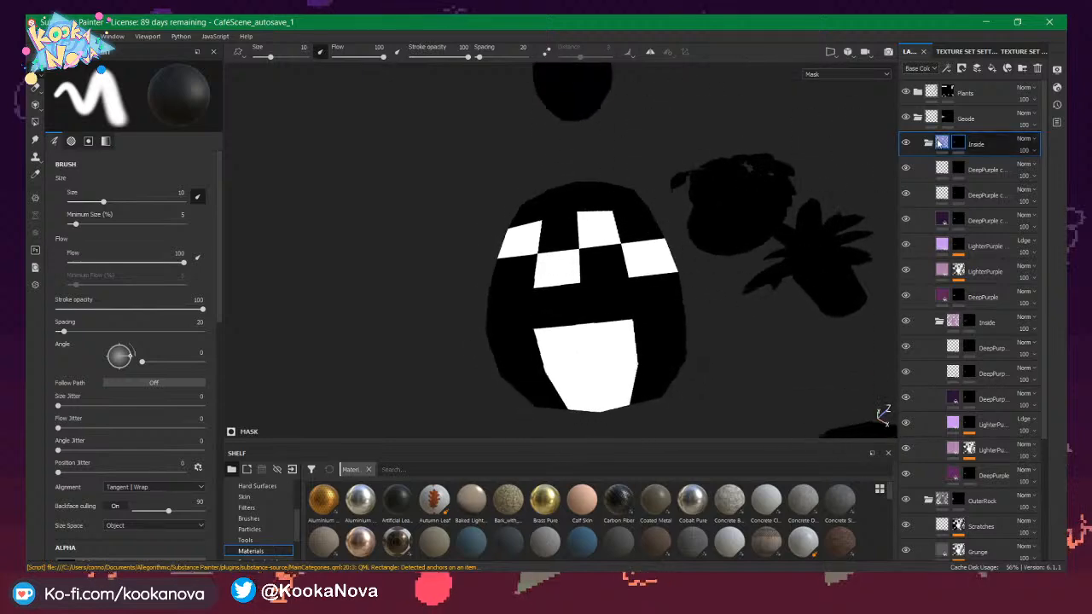
Polygon-fill white the black faces across the geode's flat front and base in the outer Inside folder's mask.
{"action": "left_click", "coordinate": [35, 122]}
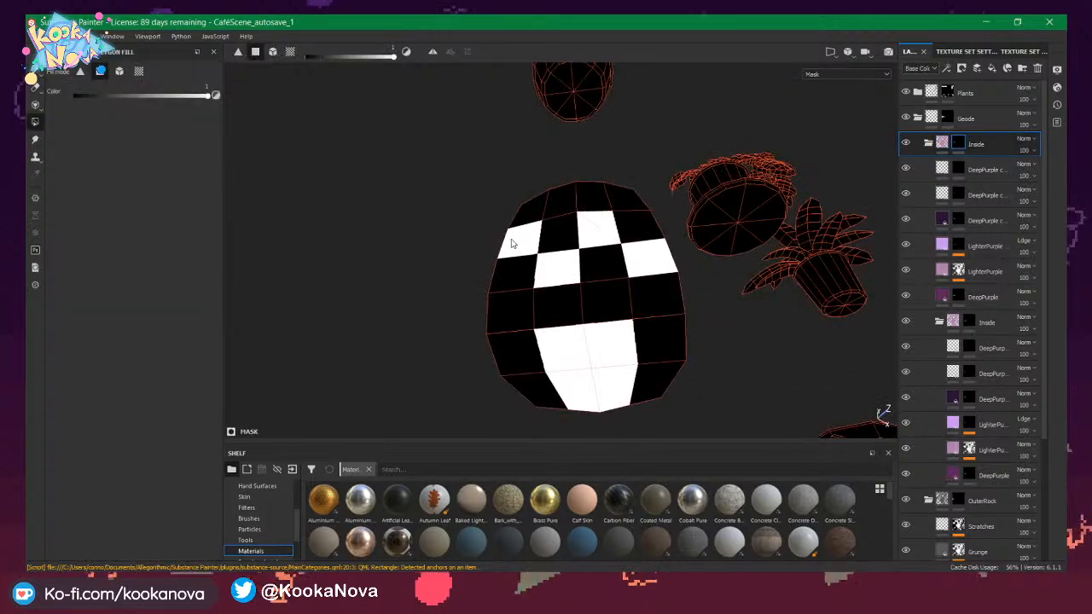
{"action": "left_click_drag", "start_coordinate": [512, 240], "coordinate": [530, 231], "text": "alt"}
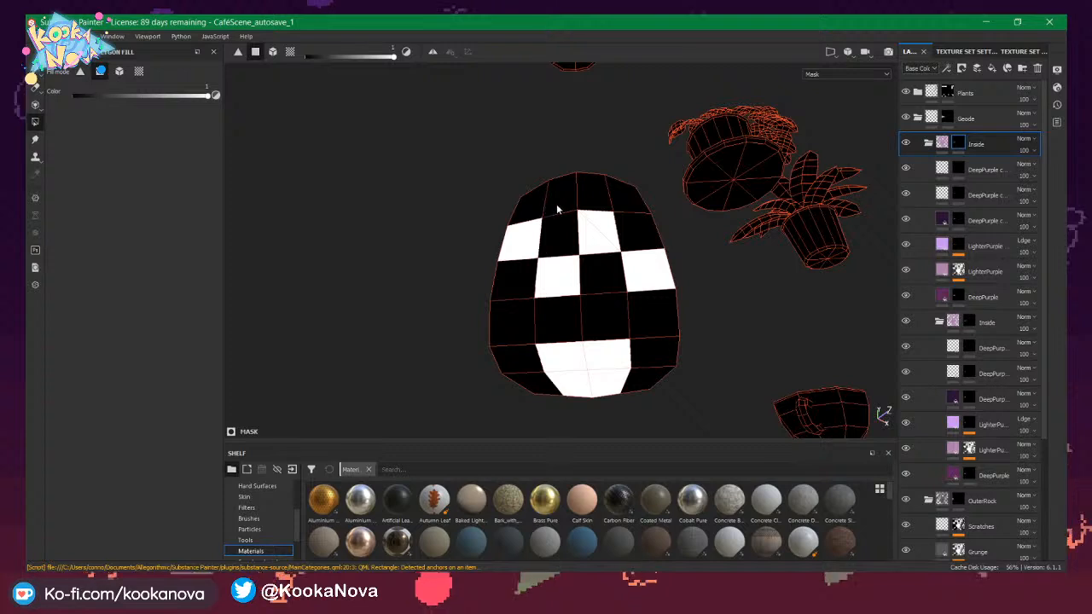
{"action": "left_click", "coordinate": [565, 225]}
{"action": "left_click_drag", "start_coordinate": [541, 290], "coordinate": [535, 406], "text": "alt"}
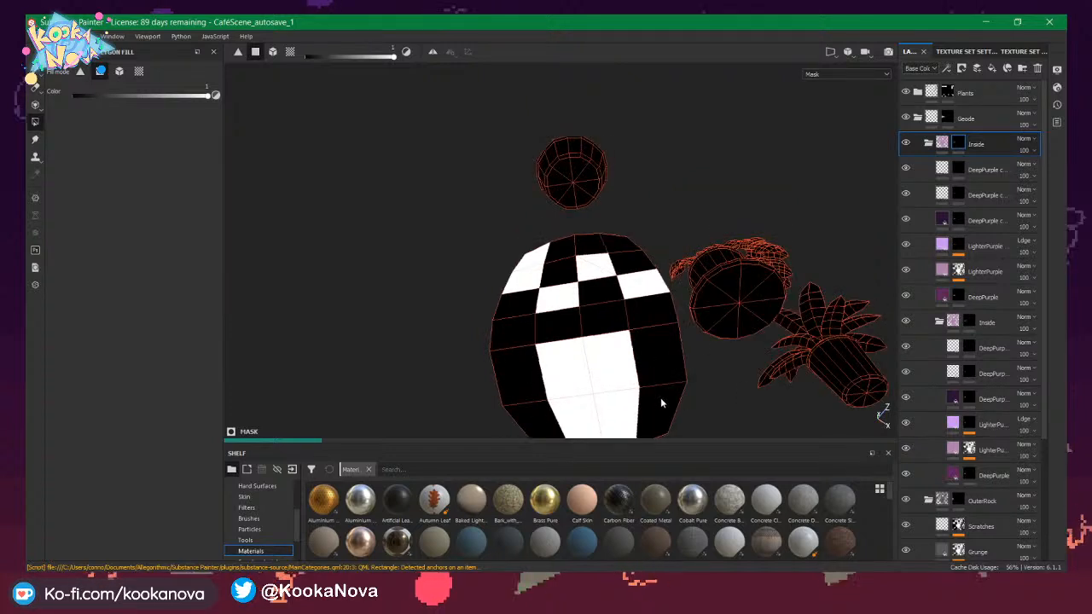
{"action": "left_click_drag", "start_coordinate": [644, 353], "coordinate": [607, 303], "text": "alt"}
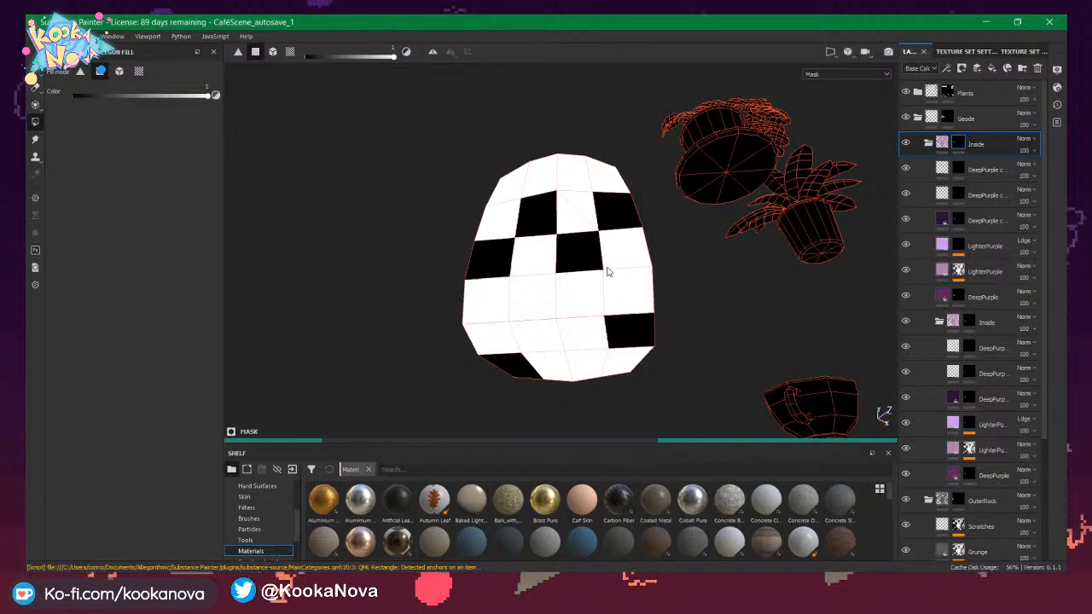
Clean the geode's back in the Inside mask and fill the remaining black faces on the flat front white.
{"action": "left_click_drag", "start_coordinate": [628, 268], "coordinate": [112, 334], "text": "alt"}
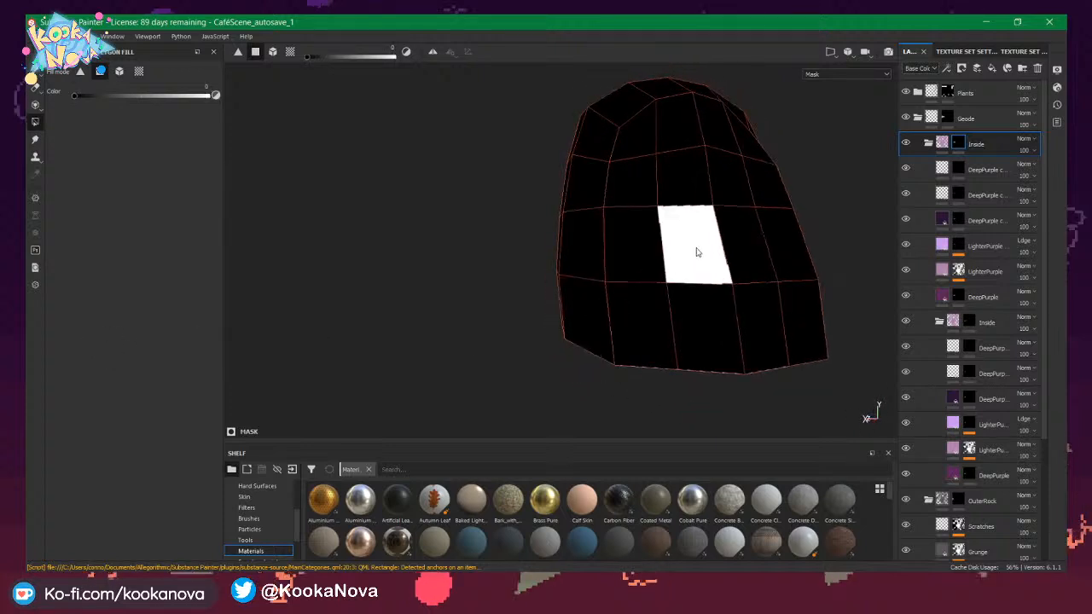
{"action": "left_click_drag", "start_coordinate": [515, 259], "coordinate": [843, 245], "text": "alt"}
{"action": "left_click", "coordinate": [619, 205]}
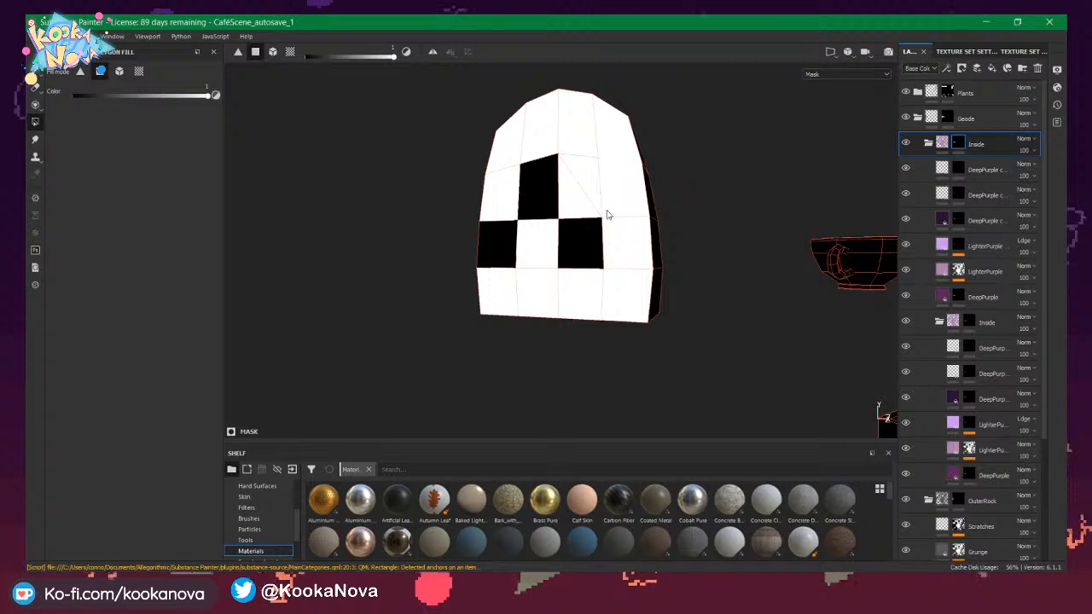
{"action": "left_click", "coordinate": [593, 242]}
{"action": "left_click", "coordinate": [550, 196]}
{"action": "left_click", "coordinate": [513, 242]}
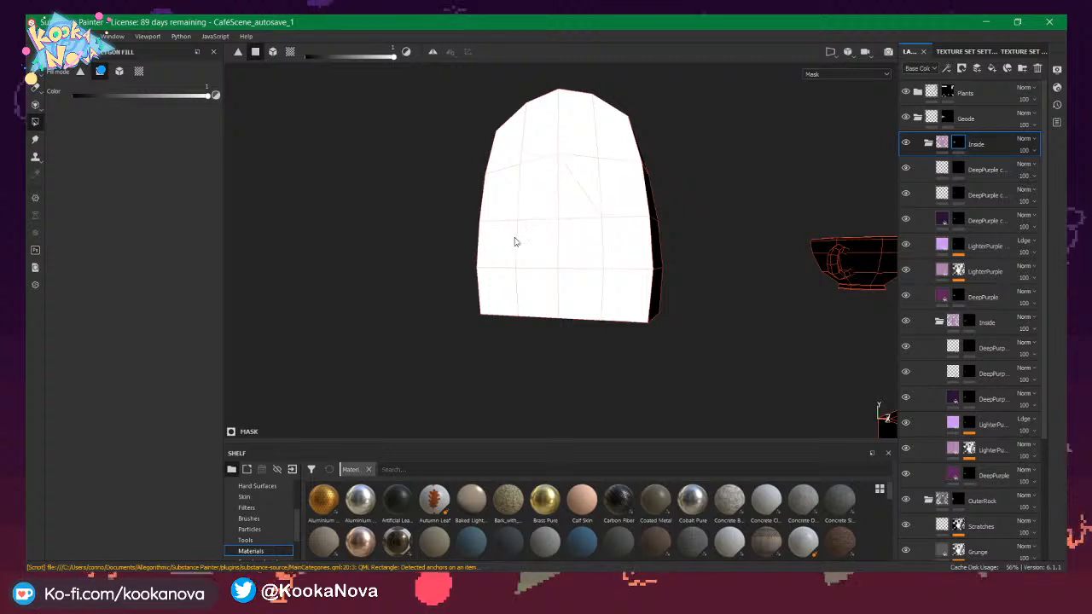
Mask out the stray area on the geode's back in black and fill the remaining base faces white.
{"action": "left_click_drag", "start_coordinate": [514, 242], "coordinate": [223, 242], "text": "alt"}
{"action": "key", "text": "x"}
{"action": "left_click", "coordinate": [833, 225]}
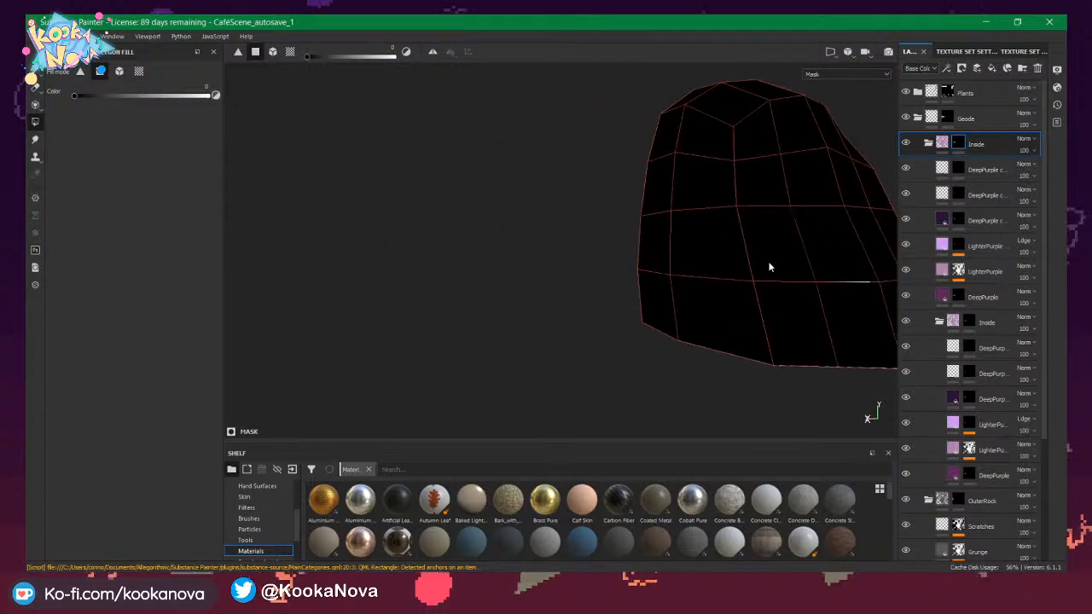
{"action": "left_click_drag", "start_coordinate": [771, 264], "coordinate": [711, 206], "text": "alt"}
{"action": "key", "text": "x"}
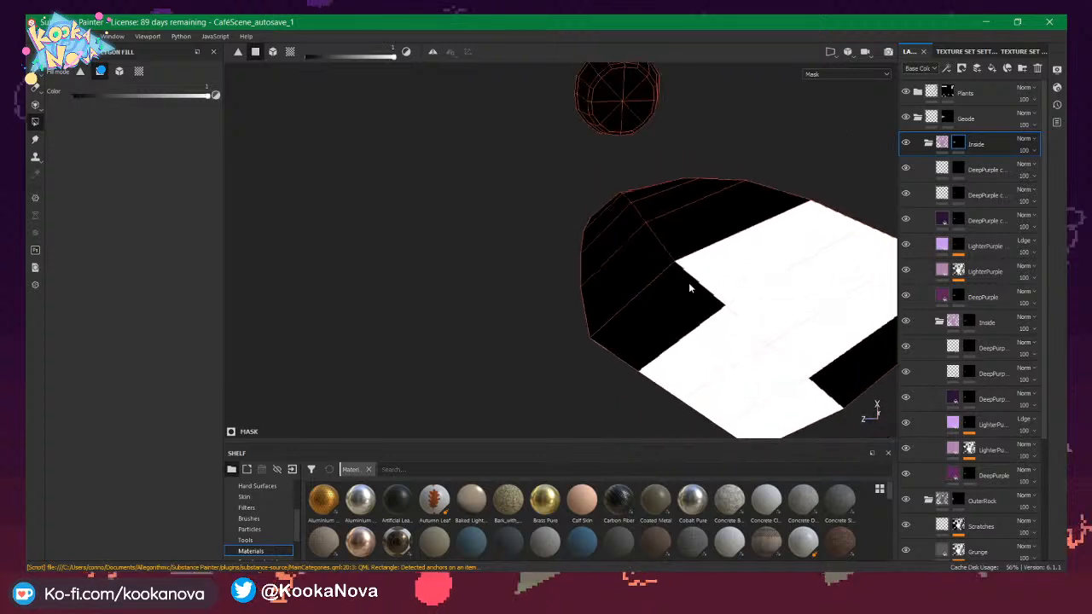
{"action": "left_click", "coordinate": [689, 283]}
{"action": "middle_click_drag", "start_coordinate": [689, 284], "coordinate": [521, 214], "text": "alt"}
{"action": "left_click", "coordinate": [740, 307]}
{"action": "left_click_drag", "start_coordinate": [602, 292], "coordinate": [636, 299], "text": "alt"}
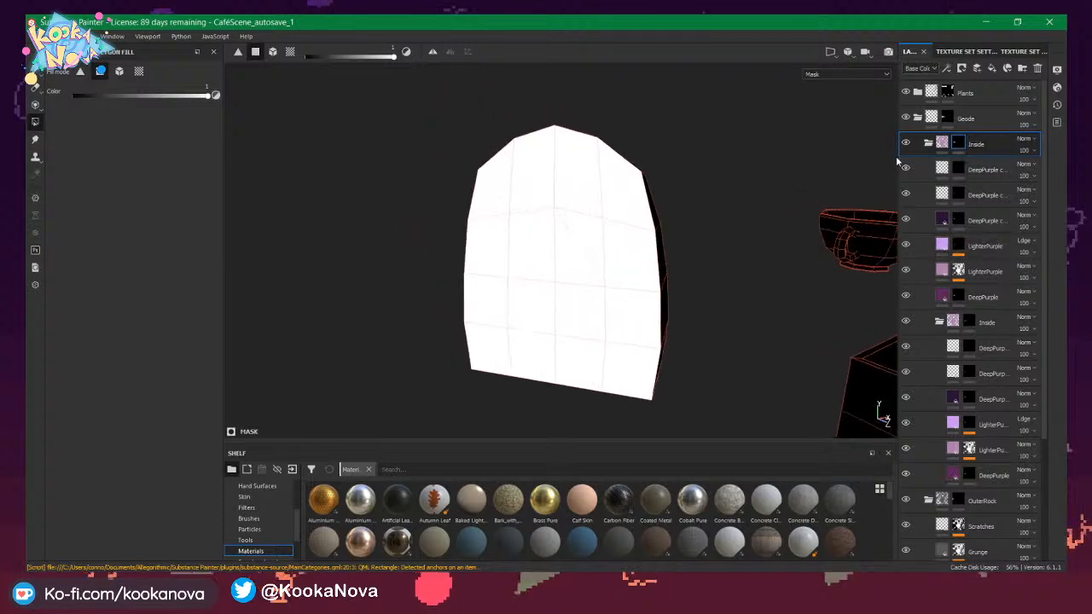
Inspect the geode's material from the side and examine the coverage of the Geode folder's mask.
{"action": "key", "text": "m"}
{"action": "left_click_drag", "start_coordinate": [595, 221], "coordinate": [754, 200], "text": "alt"}
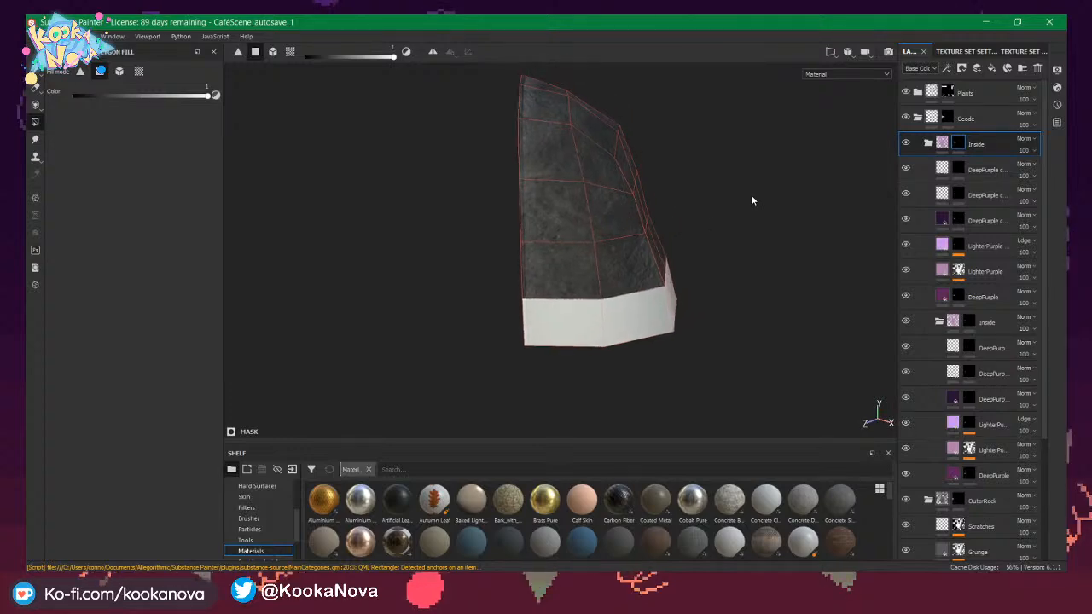
{"action": "left_click", "coordinate": [948, 120]}
{"action": "mouse_move", "coordinate": [759, 197]}
{"action": "left_mouse_down", "text": "alt"}
{"action": "mouse_move", "coordinate": [358, 204]}
{"action": "mouse_move", "coordinate": [1031, 38]}
{"action": "mouse_move", "coordinate": [962, 194]}
{"action": "mouse_move", "coordinate": [770, 195]}
{"action": "left_mouse_up", "text": "alt"}
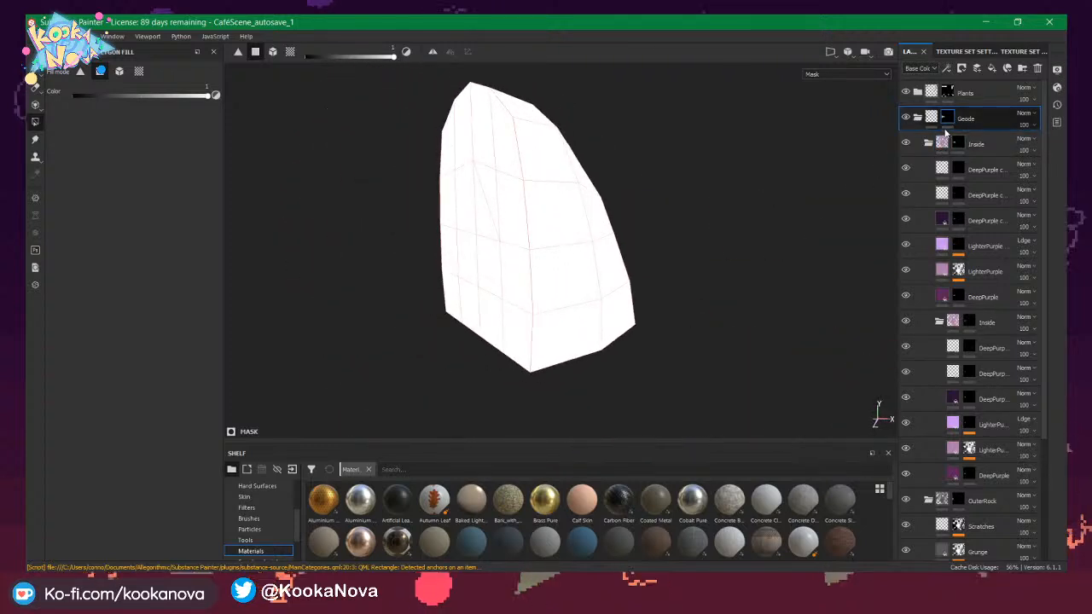
Examine the masks of the DeepPurple copies and both LighterPurple layers on the geode's front and base.
{"action": "mouse_move", "coordinate": [962, 173]}
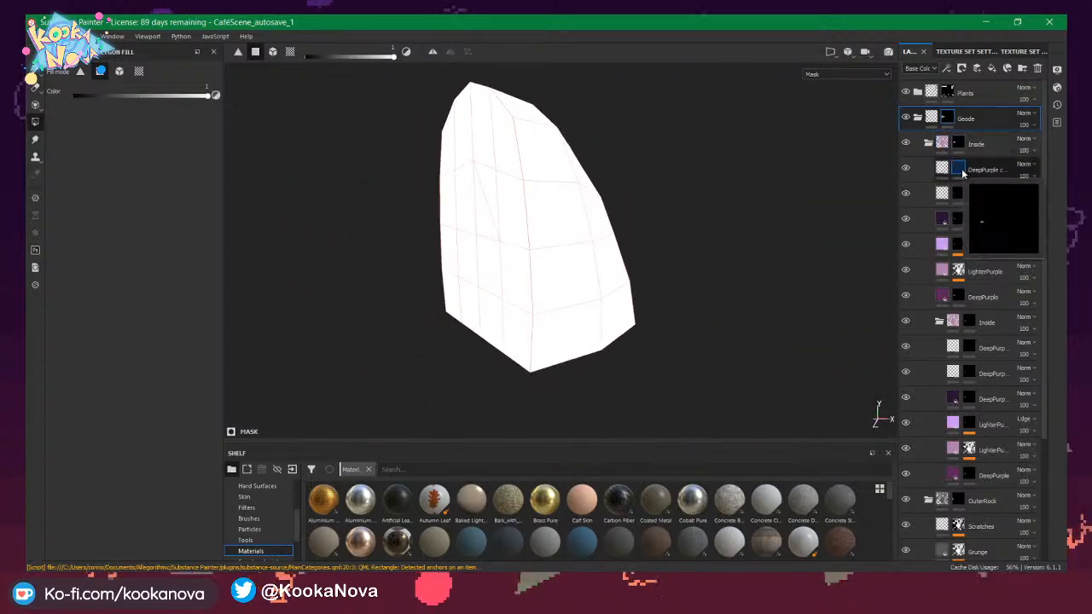
{"action": "left_click", "coordinate": [963, 173]}
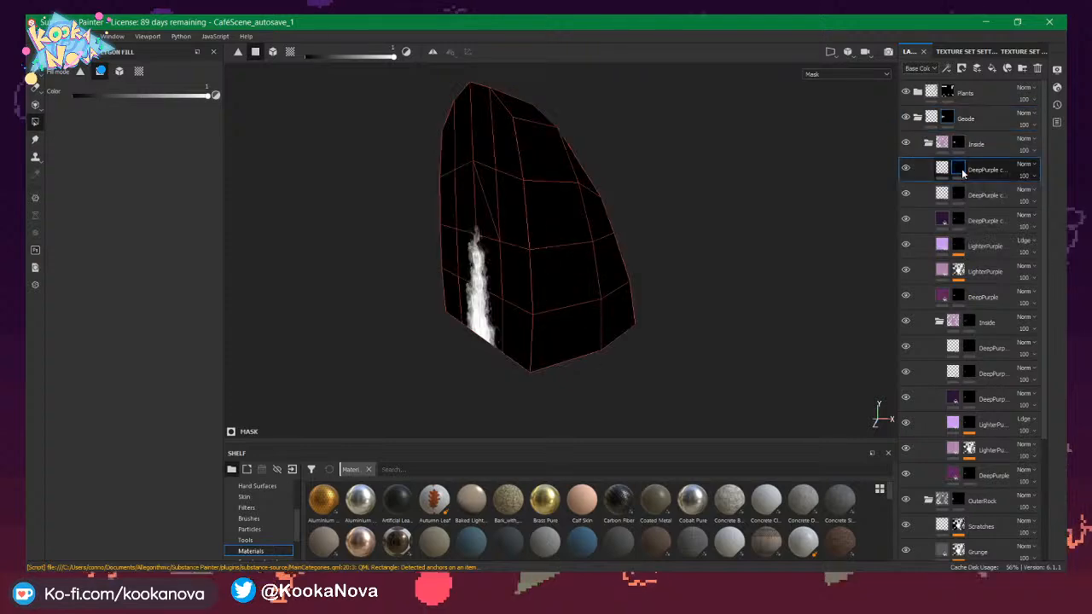
{"action": "left_click_drag", "start_coordinate": [531, 236], "coordinate": [569, 201], "text": "alt"}
{"action": "key", "text": "x"}
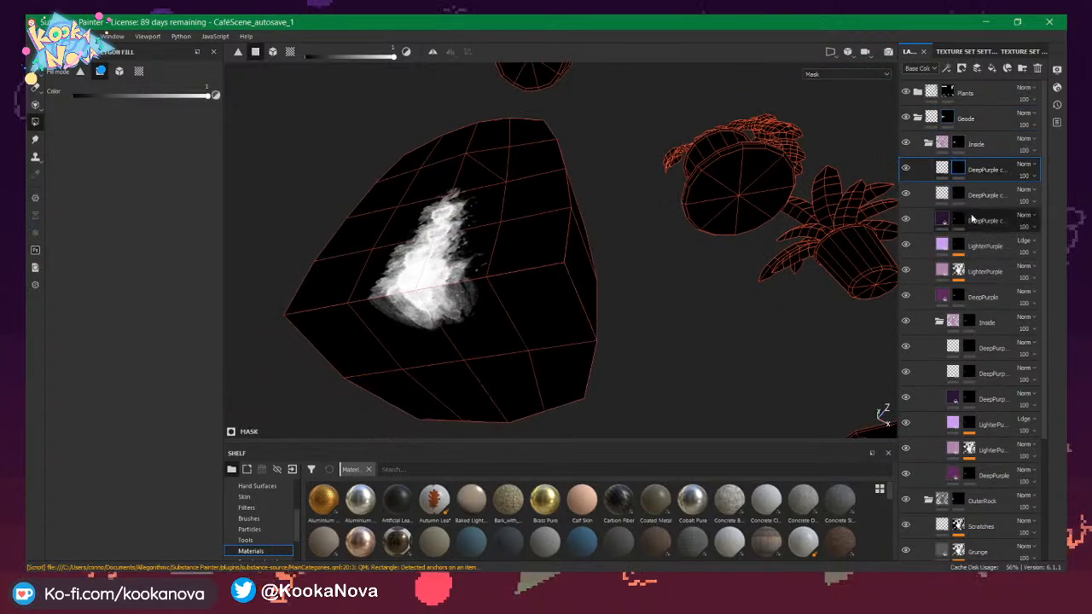
{"action": "left_click", "coordinate": [959, 198]}
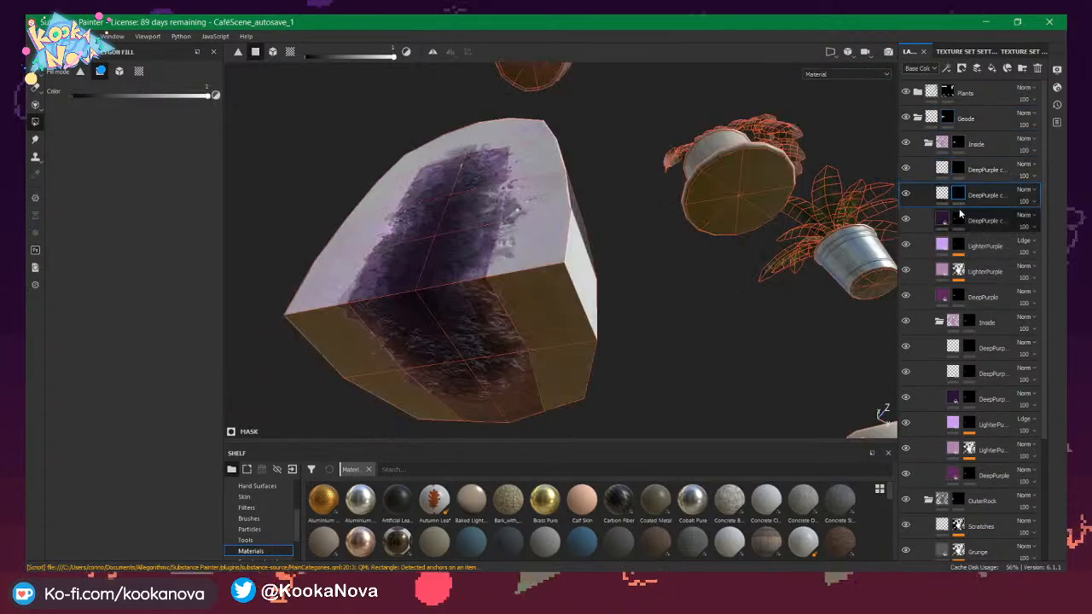
{"action": "left_click_drag", "start_coordinate": [477, 253], "coordinate": [476, 358], "text": "alt"}
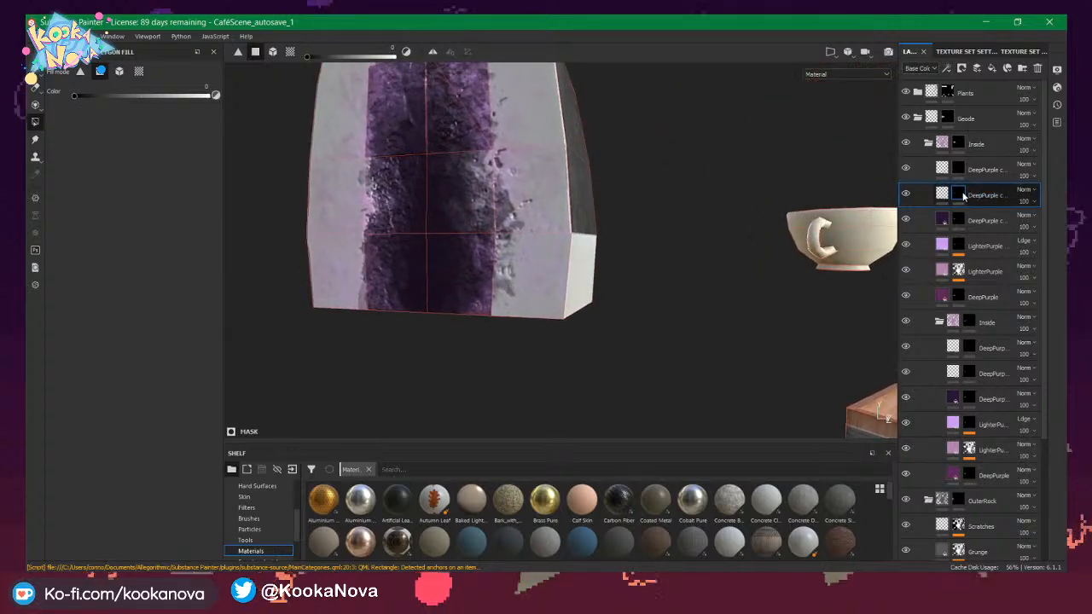
{"action": "left_click", "coordinate": [964, 197], "text": "alt"}
{"action": "left_click_drag", "start_coordinate": [487, 273], "coordinate": [490, 218], "text": "alt"}
{"action": "scroll", "coordinate": [489, 309], "scroll_direction": "down", "scroll_amount": 3}
{"action": "left_click", "coordinate": [960, 220], "text": "alt"}
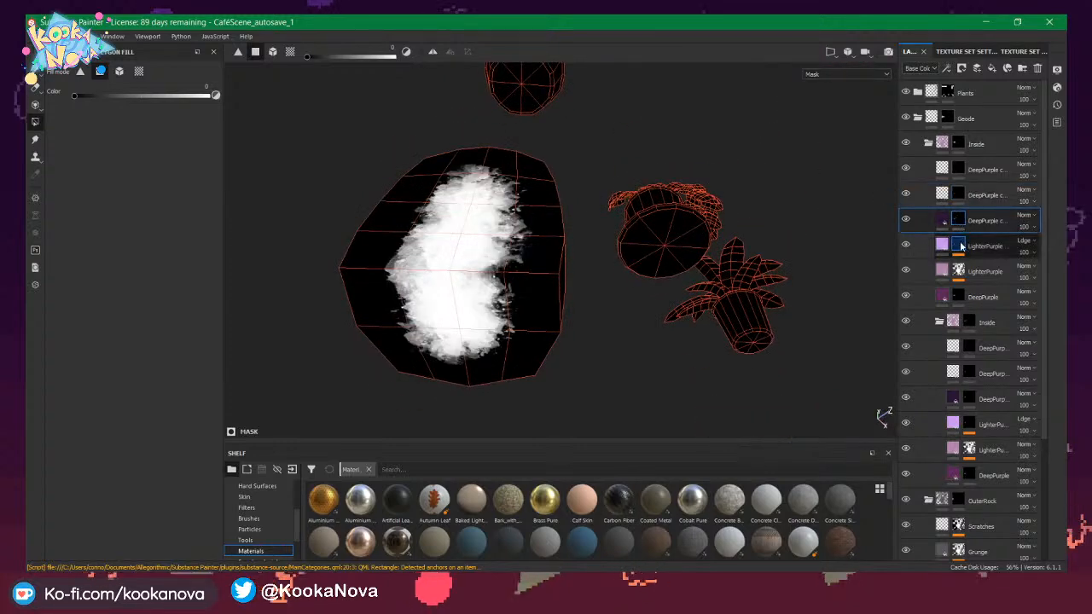
{"action": "left_click", "coordinate": [959, 246], "text": "alt"}
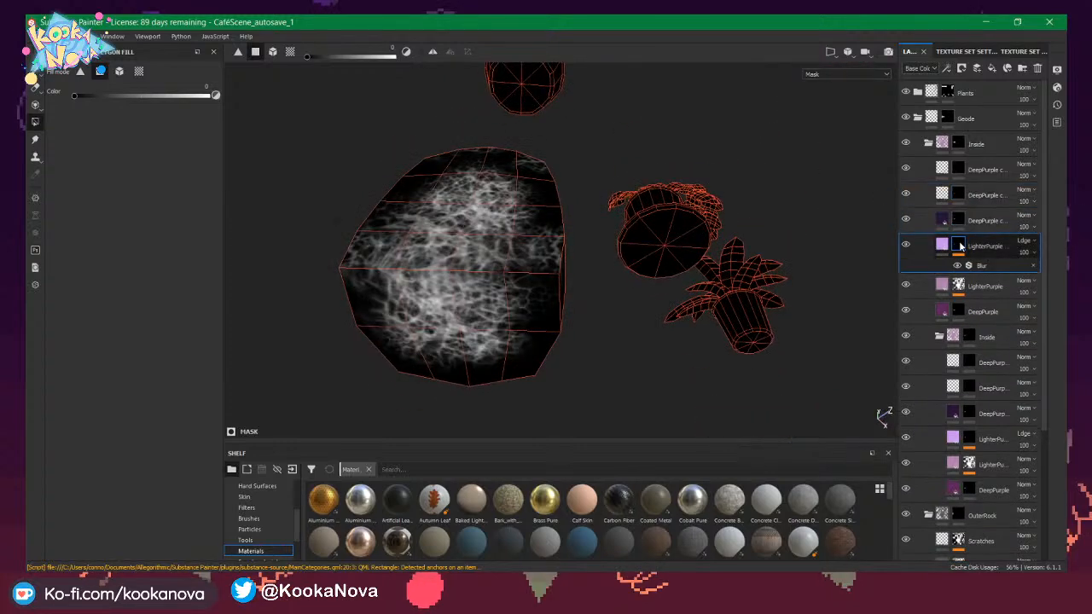
{"action": "left_click", "coordinate": [959, 286], "text": "alt"}
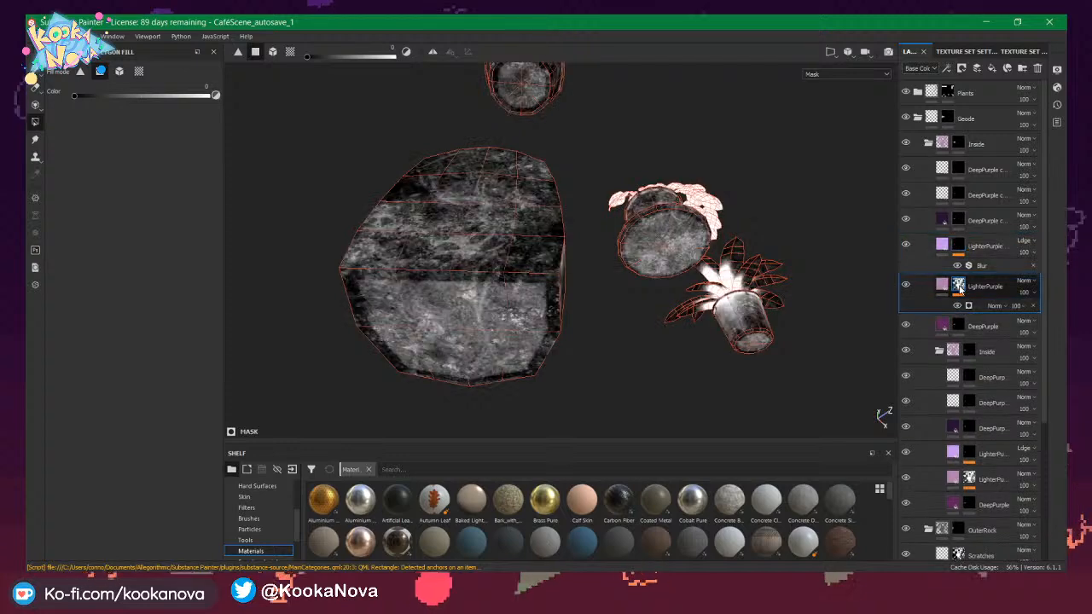
Fill the black faces on the geode's flat front and base white in the mask of the outer DeepPurple layer.
{"action": "left_click_drag", "start_coordinate": [636, 297], "coordinate": [632, 197], "text": "alt"}
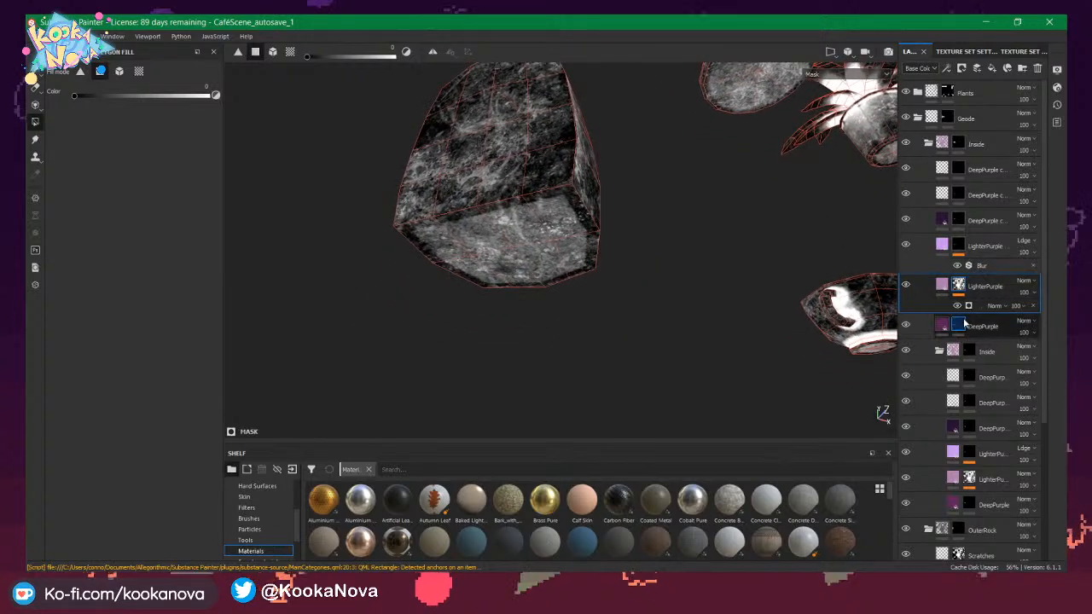
{"action": "left_click", "coordinate": [960, 326], "text": "alt"}
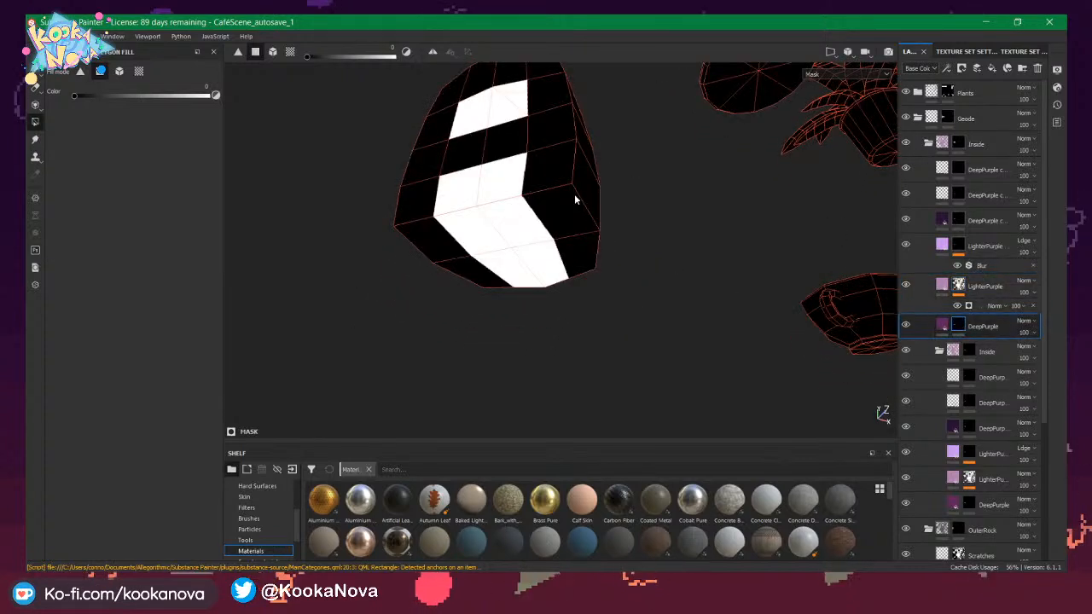
{"action": "left_click_drag", "start_coordinate": [583, 200], "coordinate": [661, 320], "text": "alt"}
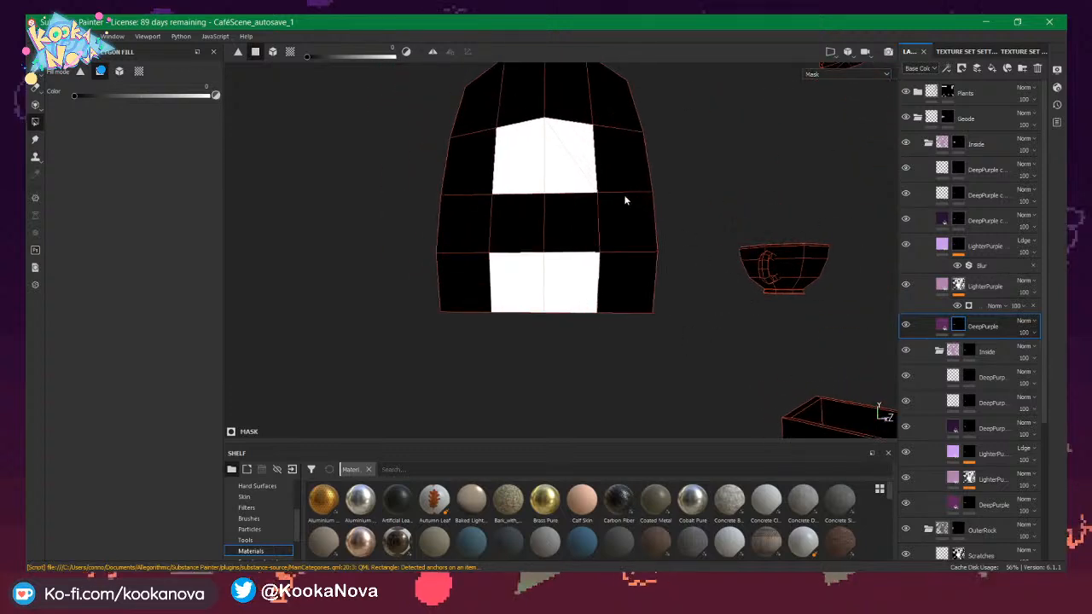
{"action": "left_click_drag", "start_coordinate": [469, 226], "coordinate": [524, 229]}
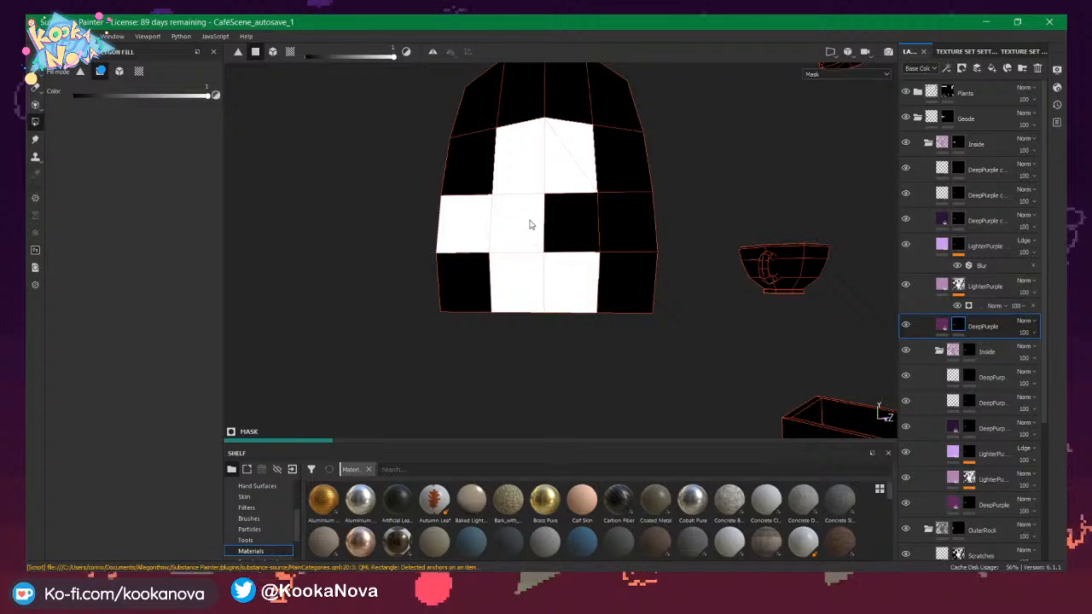
{"action": "left_click_drag", "start_coordinate": [526, 219], "coordinate": [558, 261], "text": "alt"}
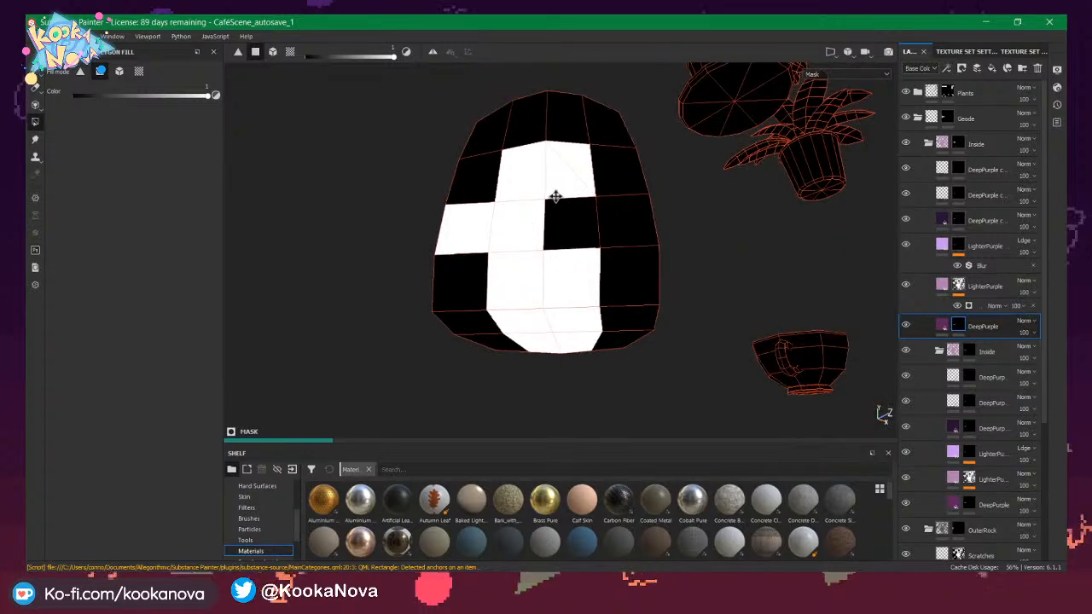
{"action": "left_click_drag", "start_coordinate": [556, 195], "coordinate": [517, 236], "text": "alt"}
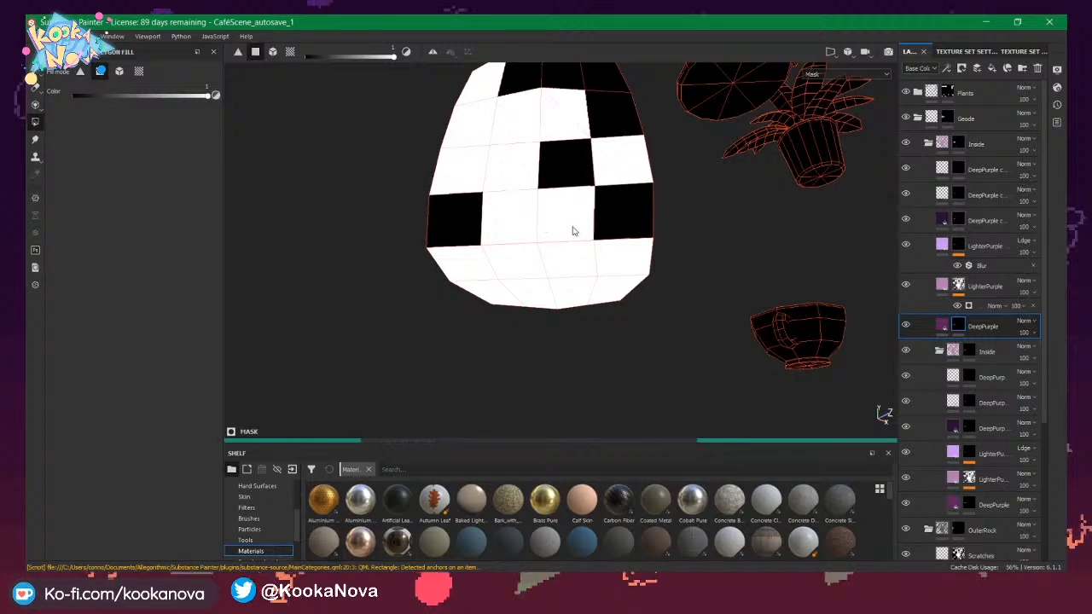
{"action": "left_click_drag", "start_coordinate": [558, 195], "coordinate": [568, 228], "text": "alt"}
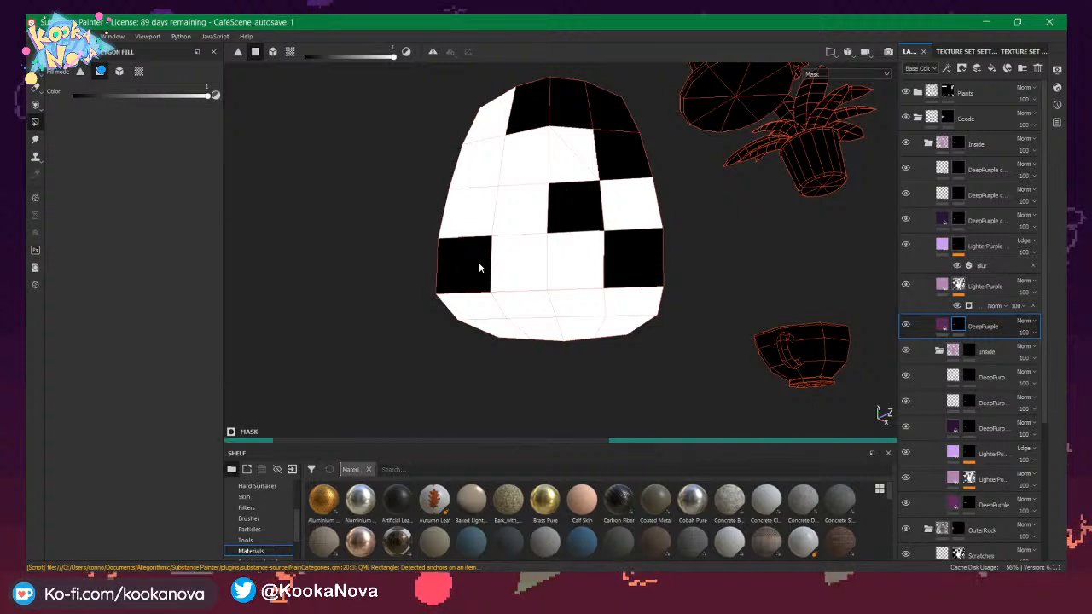
{"action": "mouse_move", "coordinate": [478, 262]}
{"action": "left_mouse_down"}
{"action": "mouse_move", "coordinate": [632, 460]}
{"action": "mouse_move", "coordinate": [571, 196]}
{"action": "mouse_move", "coordinate": [577, 207]}
{"action": "mouse_move", "coordinate": [536, 240]}
{"action": "mouse_move", "coordinate": [476, 258]}
{"action": "left_mouse_up"}
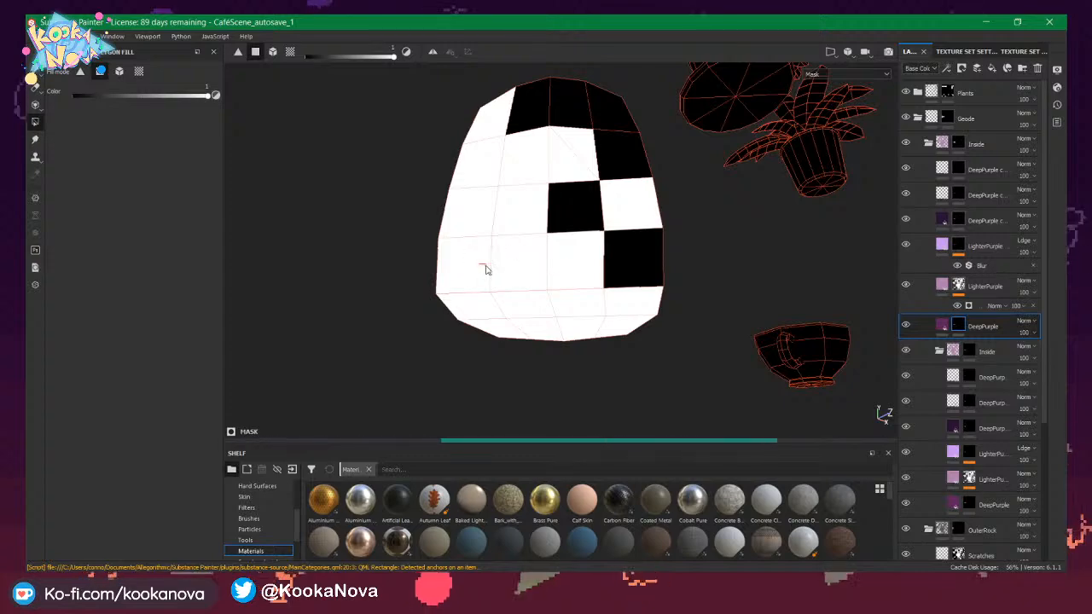
{"action": "left_click_drag", "start_coordinate": [482, 270], "coordinate": [695, 226], "text": "alt"}
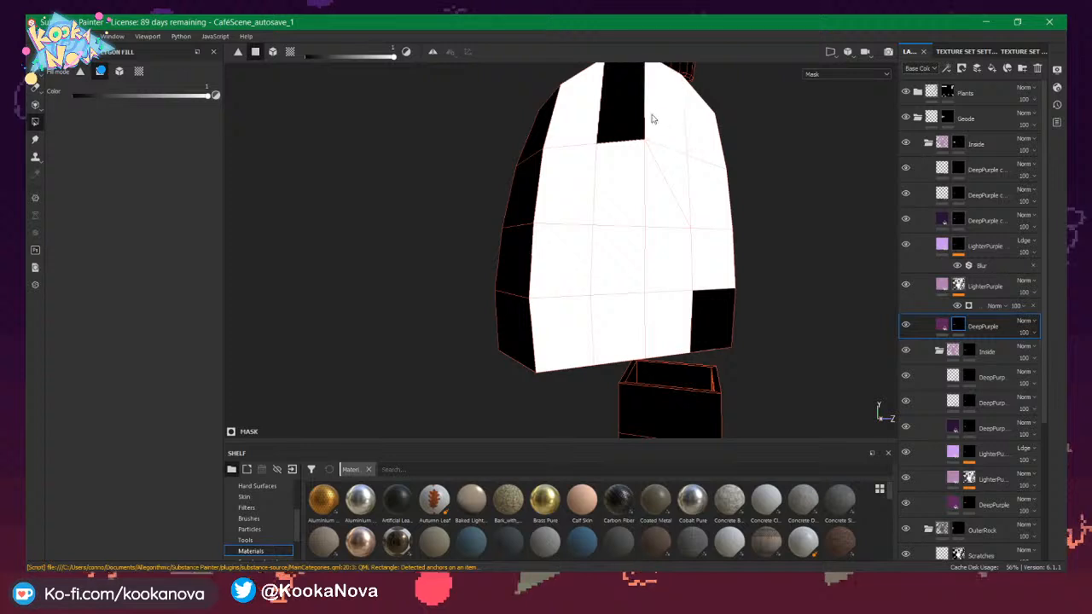
{"action": "left_click", "coordinate": [723, 298]}
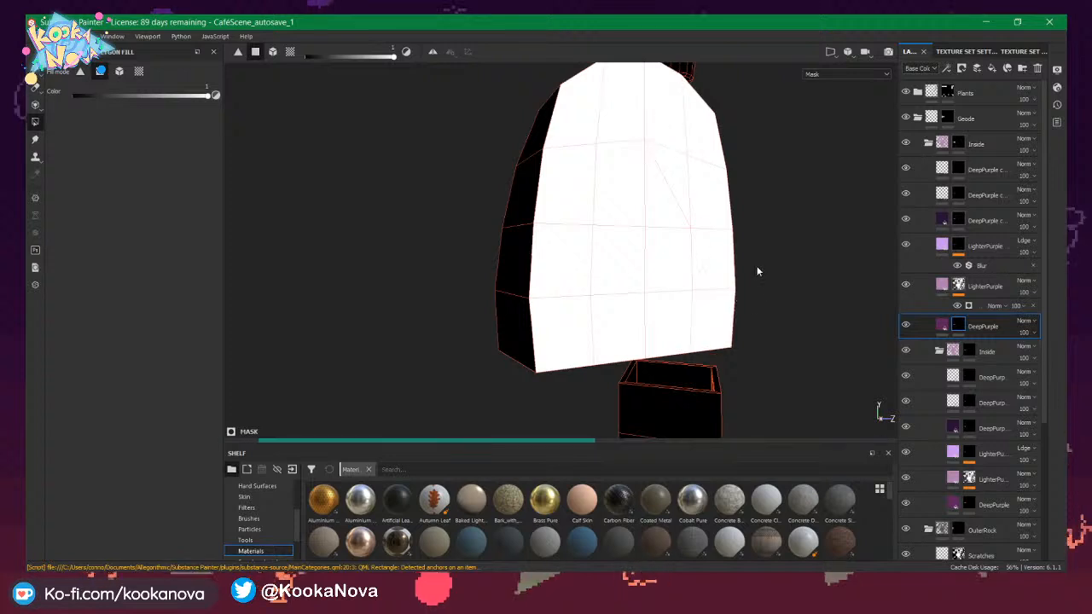
Mask out the stray area on the geode's outer side in black in the DeepPurple mask and return to the material view.
{"action": "left_click_drag", "start_coordinate": [756, 265], "coordinate": [405, 249], "text": "alt"}
{"action": "middle_click_drag", "start_coordinate": [756, 272], "coordinate": [714, 245], "text": "alt"}
{"action": "key", "text": "x"}
{"action": "left_click", "coordinate": [727, 264]}
{"action": "left_click_drag", "start_coordinate": [766, 265], "coordinate": [724, 270], "text": "alt"}
{"action": "scroll", "coordinate": [501, 242], "scroll_direction": "down", "scroll_amount": 5}
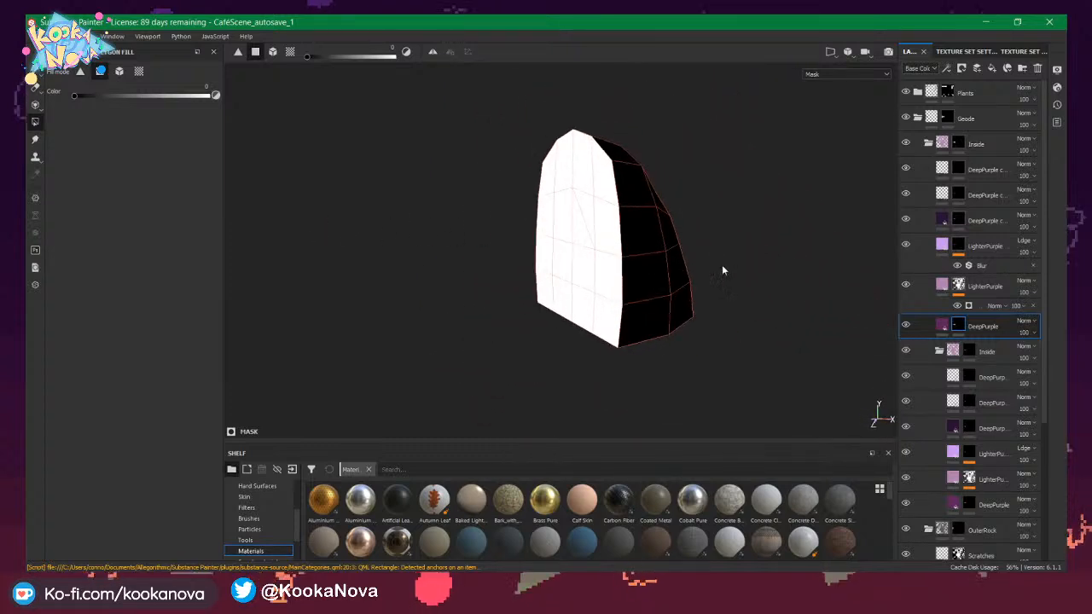
{"action": "key", "text": "m"}
{"action": "left_click_drag", "start_coordinate": [649, 246], "coordinate": [530, 234], "text": "alt"}
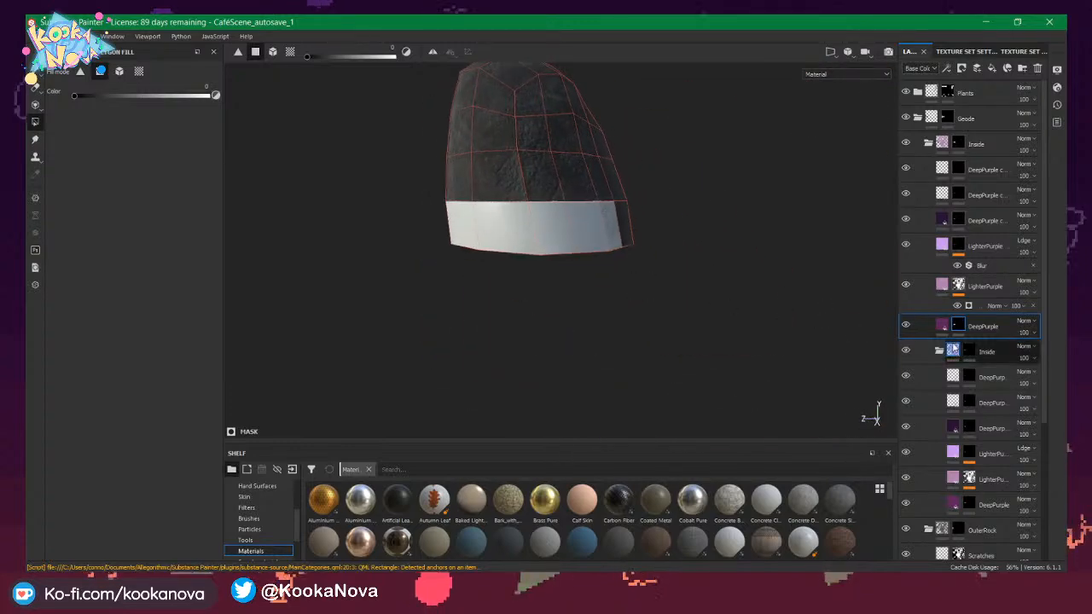
Delete the duplicate Inside folder nested below the DeepPurple layer.
{"action": "left_click", "coordinate": [940, 351]}
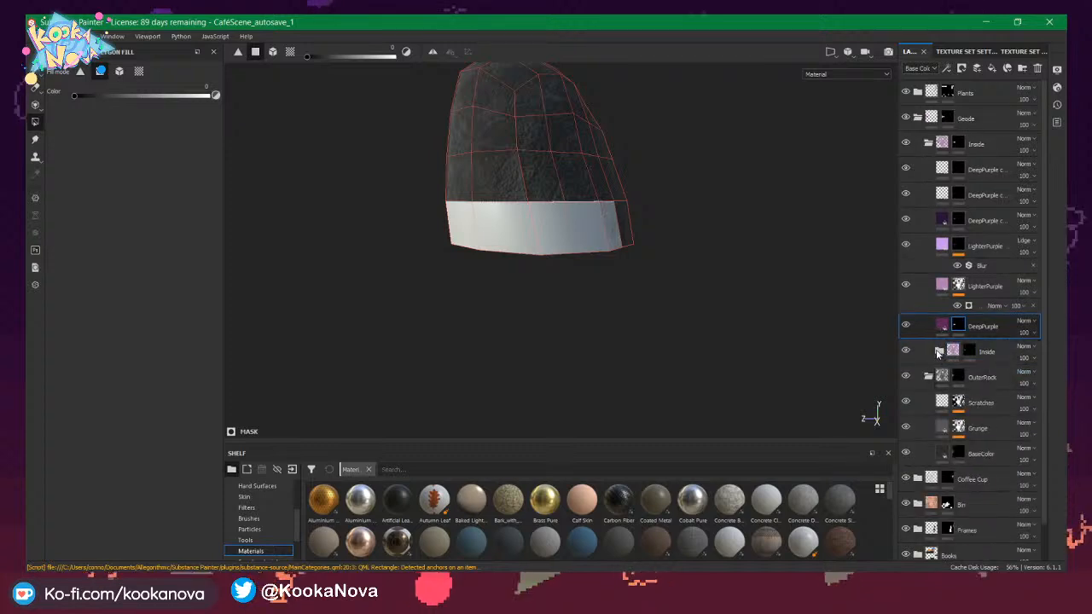
{"action": "left_click", "coordinate": [939, 352]}
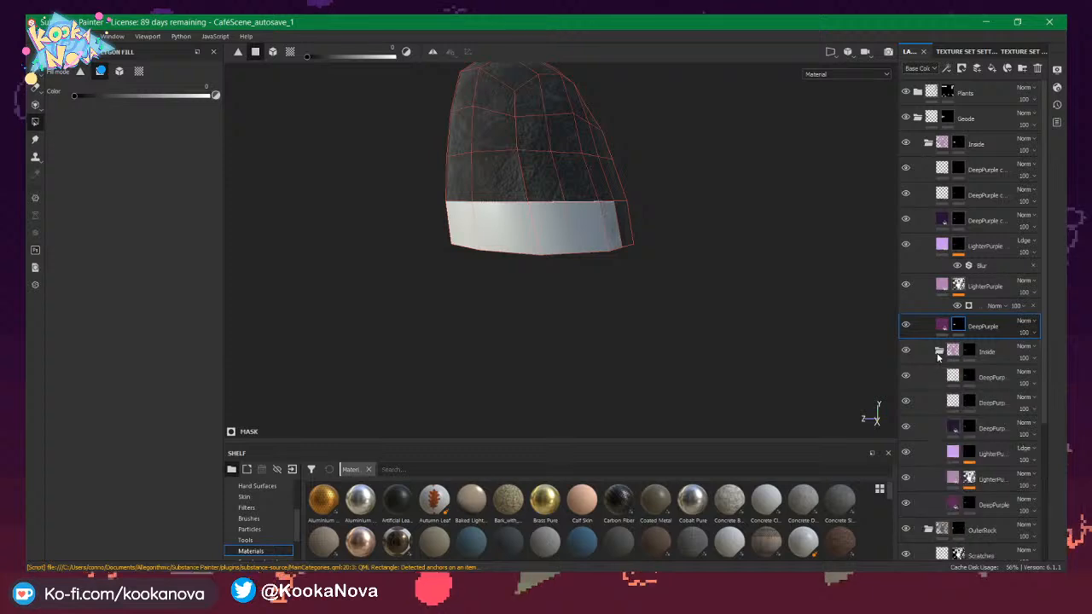
{"action": "left_click", "coordinate": [991, 357]}
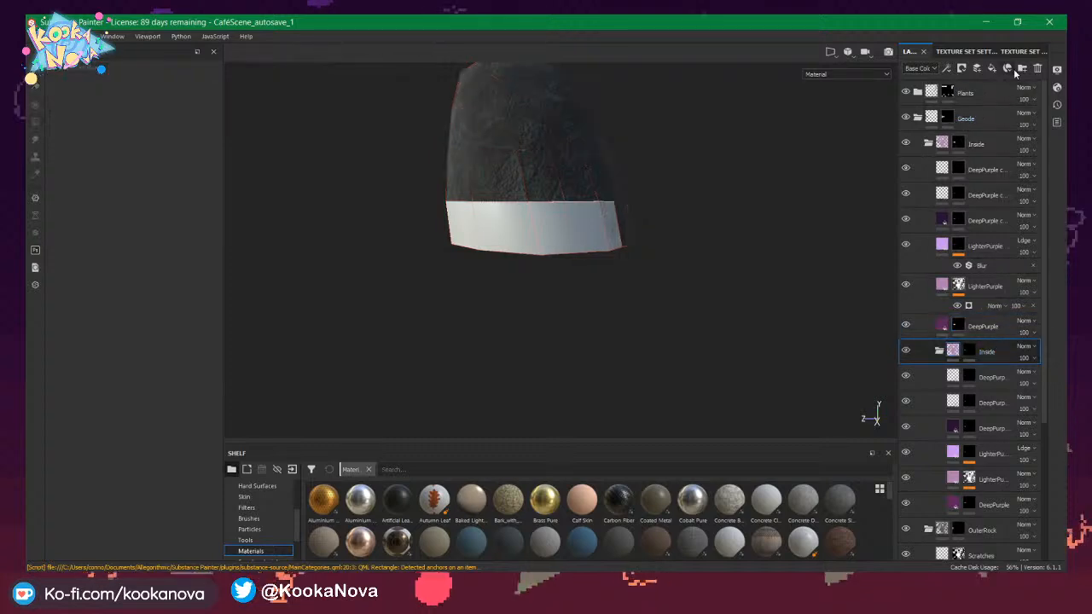
{"action": "left_click", "coordinate": [939, 353]}
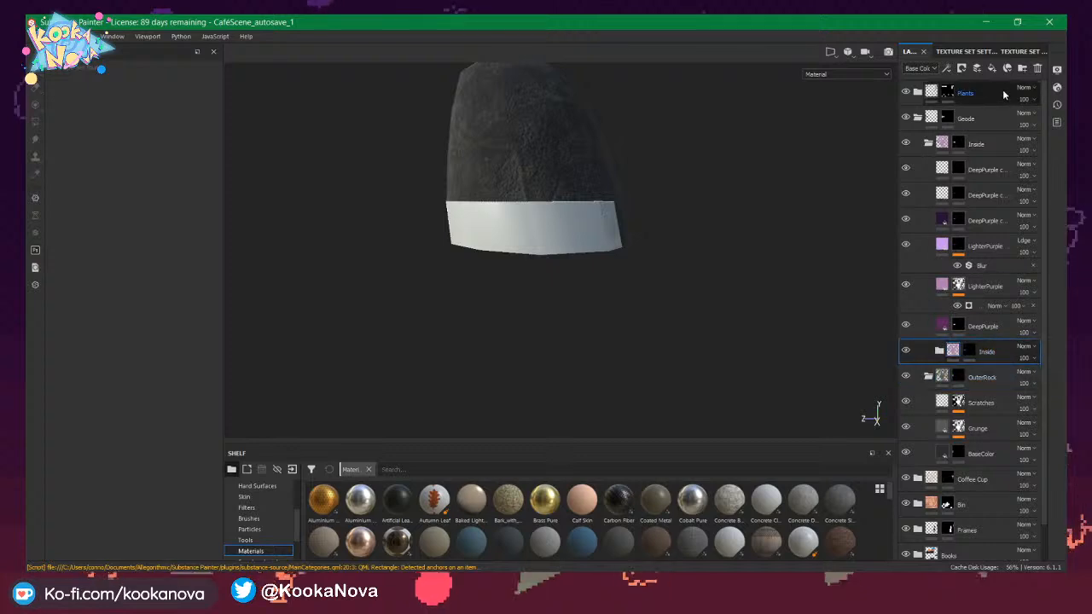
{"action": "left_click", "coordinate": [1038, 69]}
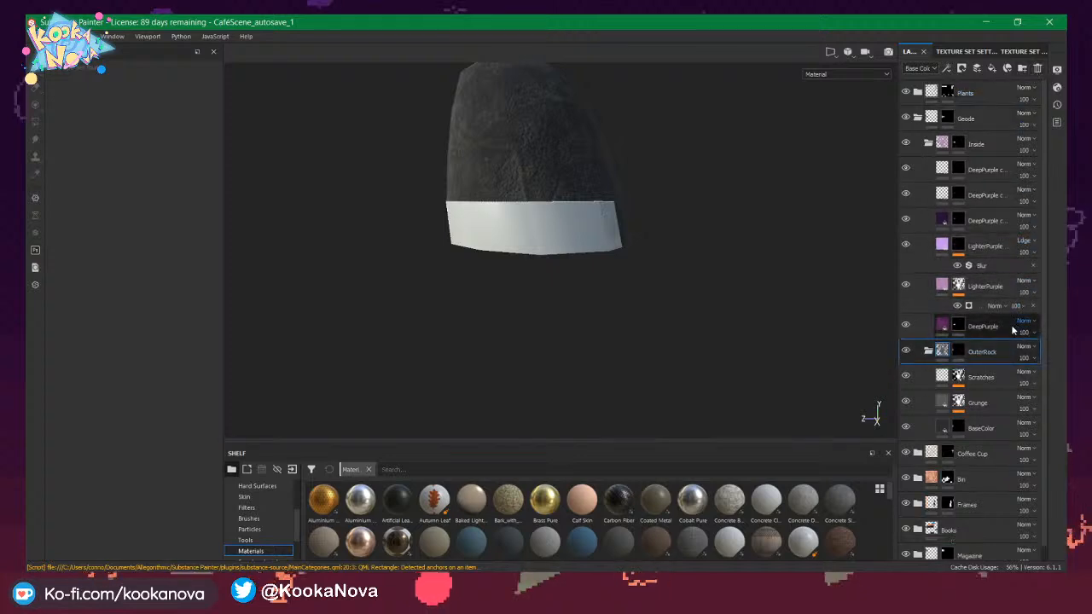
Fill the black band of faces along the geode's lower back white in the OuterRock folder's mask and check the material.
{"action": "left_click_drag", "start_coordinate": [515, 222], "coordinate": [298, 175], "text": "alt"}
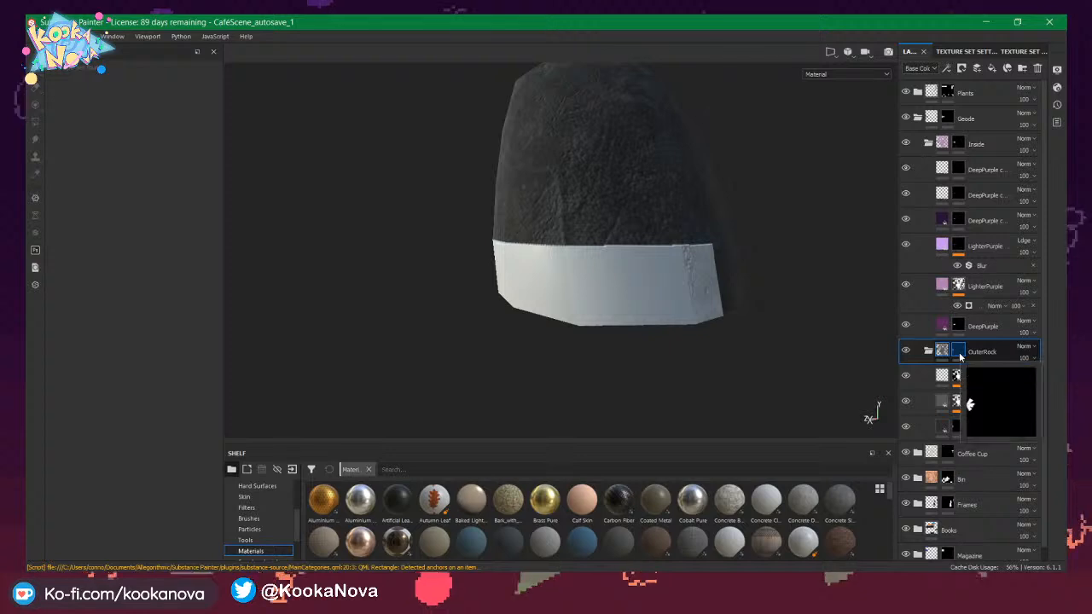
{"action": "left_click", "coordinate": [960, 351], "text": "alt"}
{"action": "key", "text": "4"}
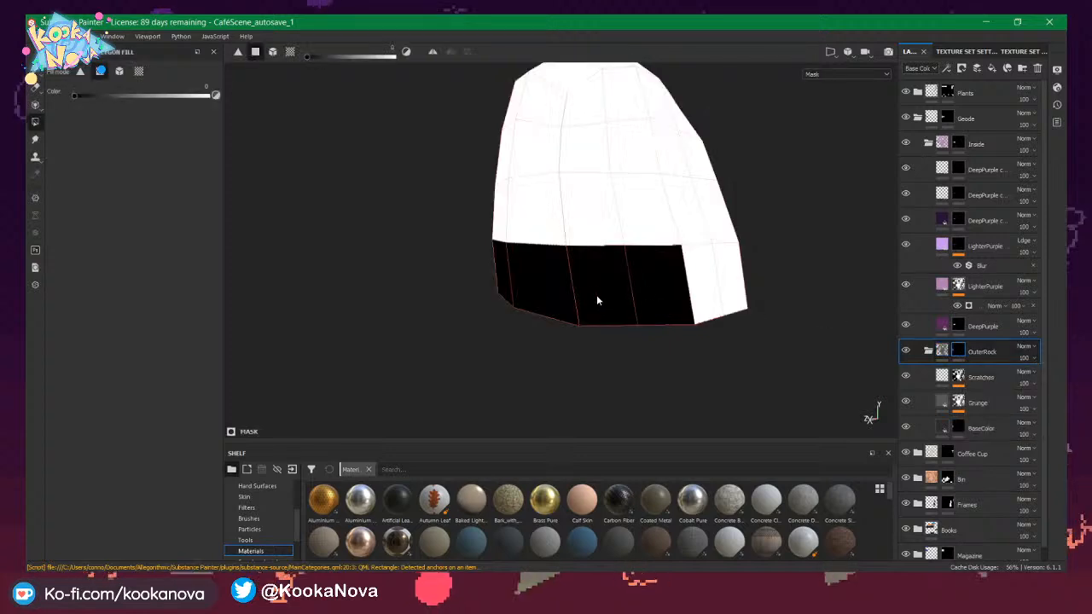
{"action": "left_click_drag", "start_coordinate": [668, 287], "coordinate": [502, 265]}
{"action": "mouse_move", "coordinate": [629, 227]}
{"action": "left_mouse_down", "text": "alt"}
{"action": "mouse_move", "coordinate": [653, 209]}
{"action": "mouse_move", "coordinate": [654, 246]}
{"action": "left_mouse_up", "text": "alt"}
{"action": "key", "text": "m"}
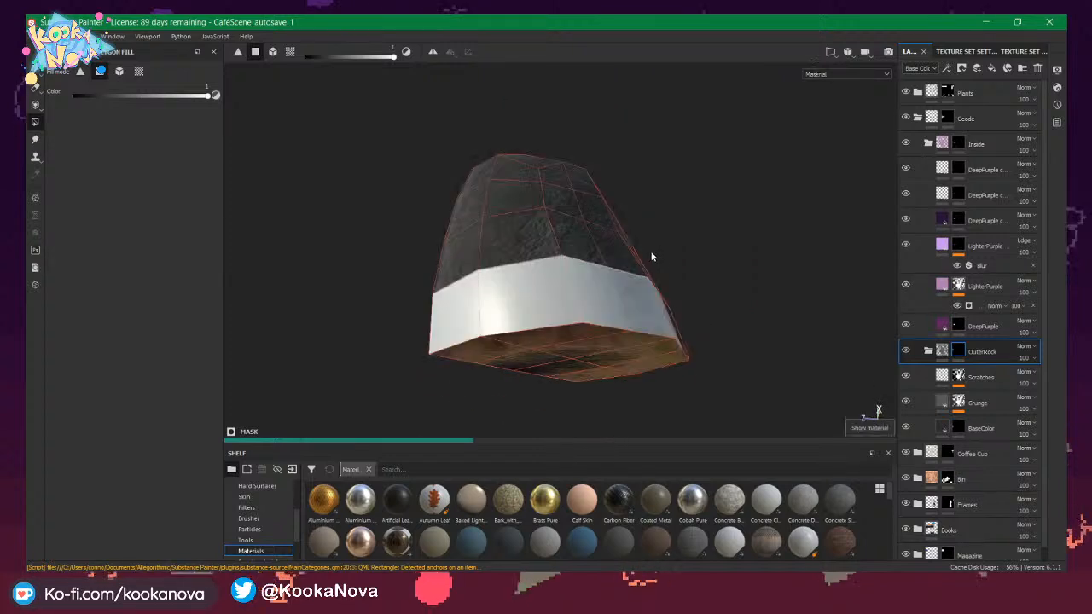
{"action": "left_click_drag", "start_coordinate": [628, 296], "coordinate": [635, 277], "text": "alt"}
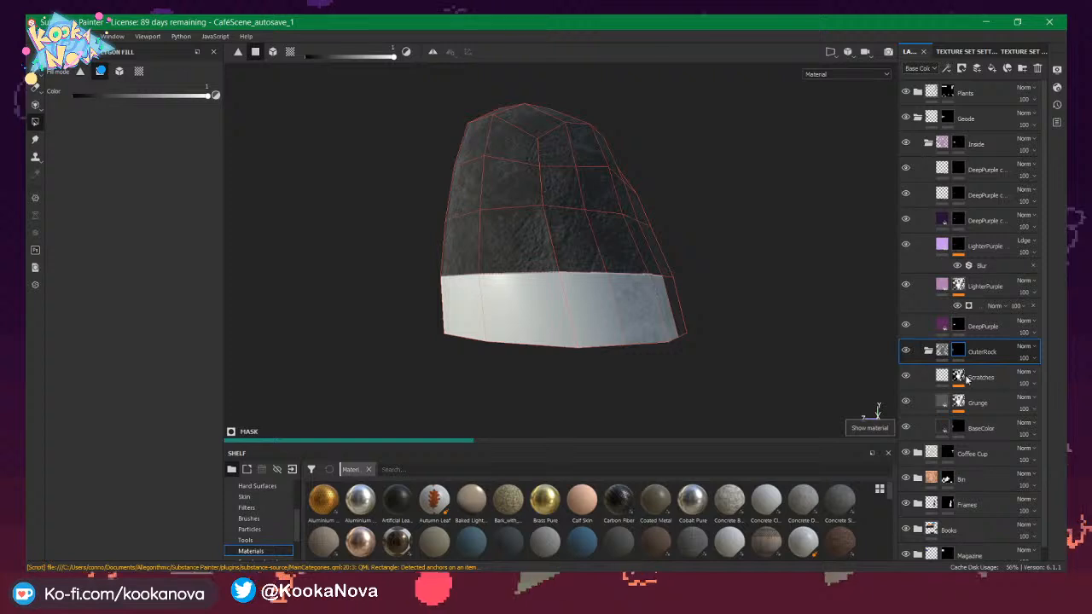
Fill the untextured faces along the geode's lower back white in the BaseColor layer's mask.
{"action": "left_click", "coordinate": [963, 429]}
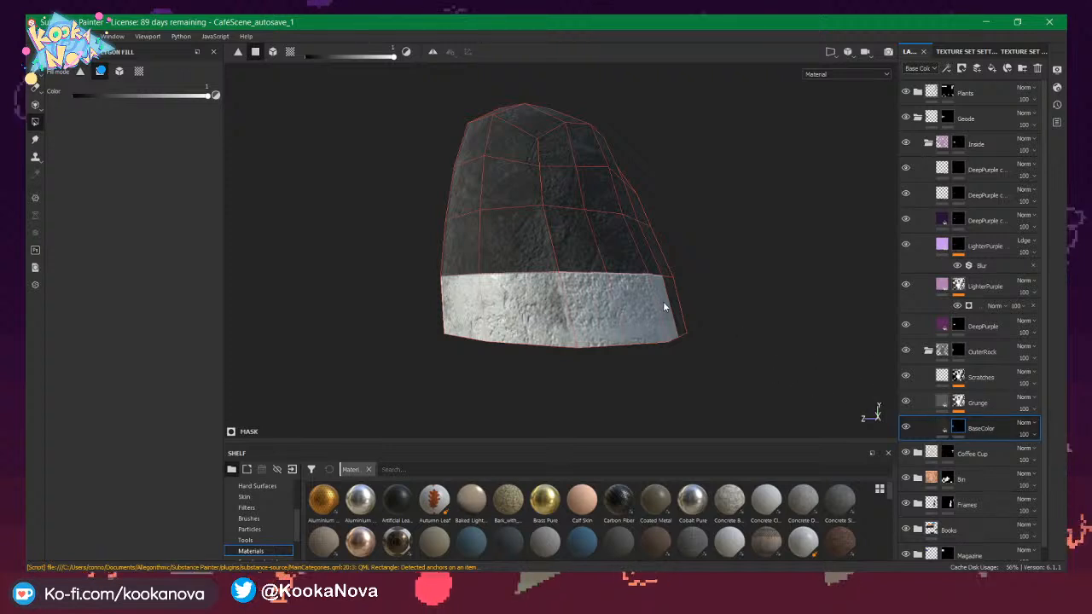
{"action": "left_click_drag", "start_coordinate": [662, 303], "coordinate": [668, 312], "text": "alt"}
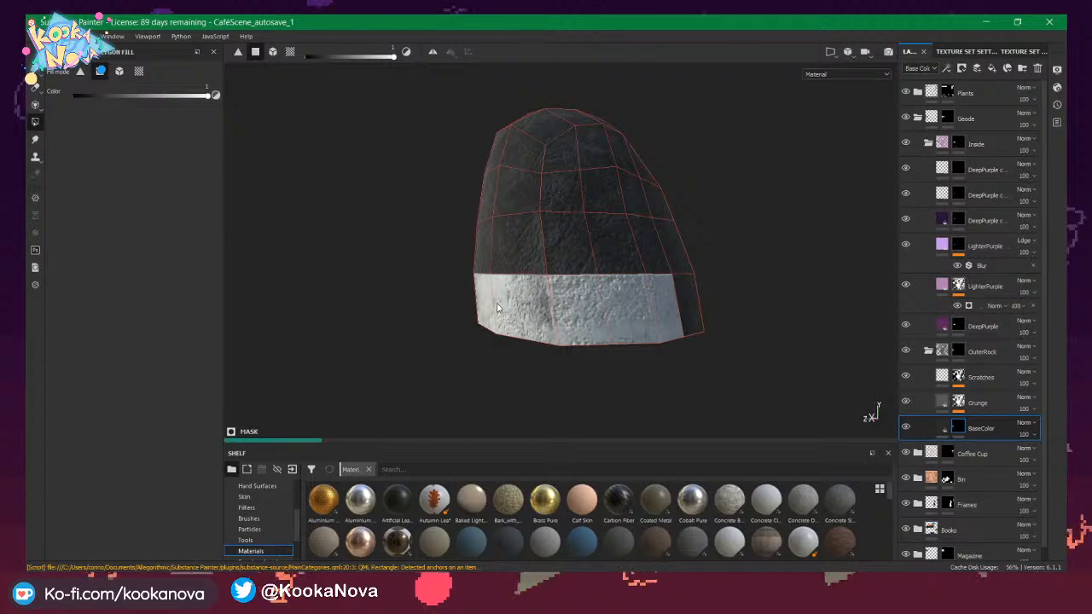
{"action": "left_click_drag", "start_coordinate": [603, 306], "coordinate": [606, 306], "text": "alt"}
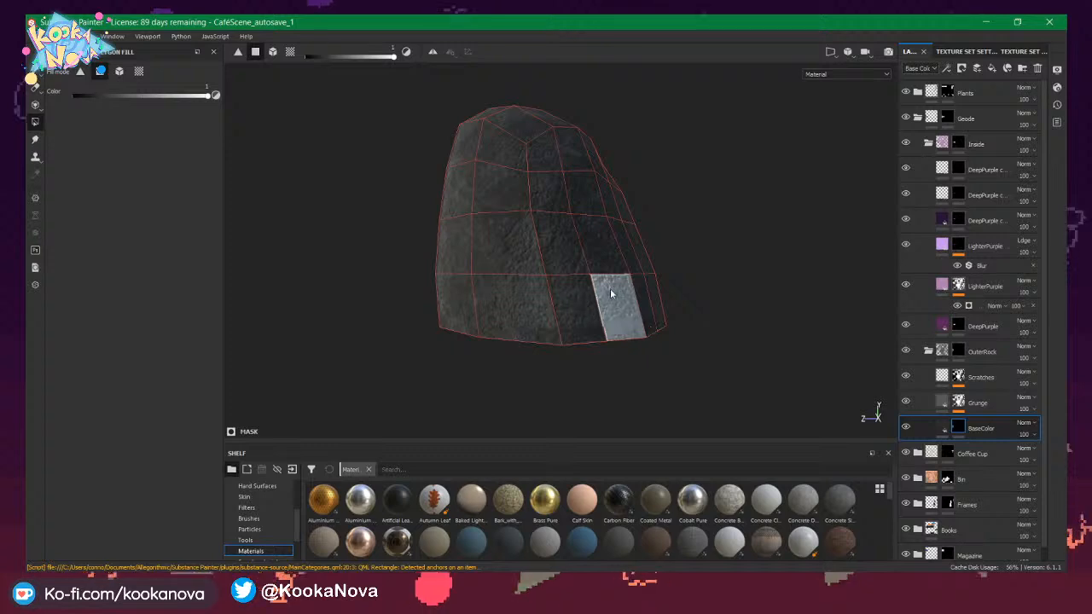
{"action": "left_click_drag", "start_coordinate": [517, 263], "coordinate": [633, 284], "text": "alt"}
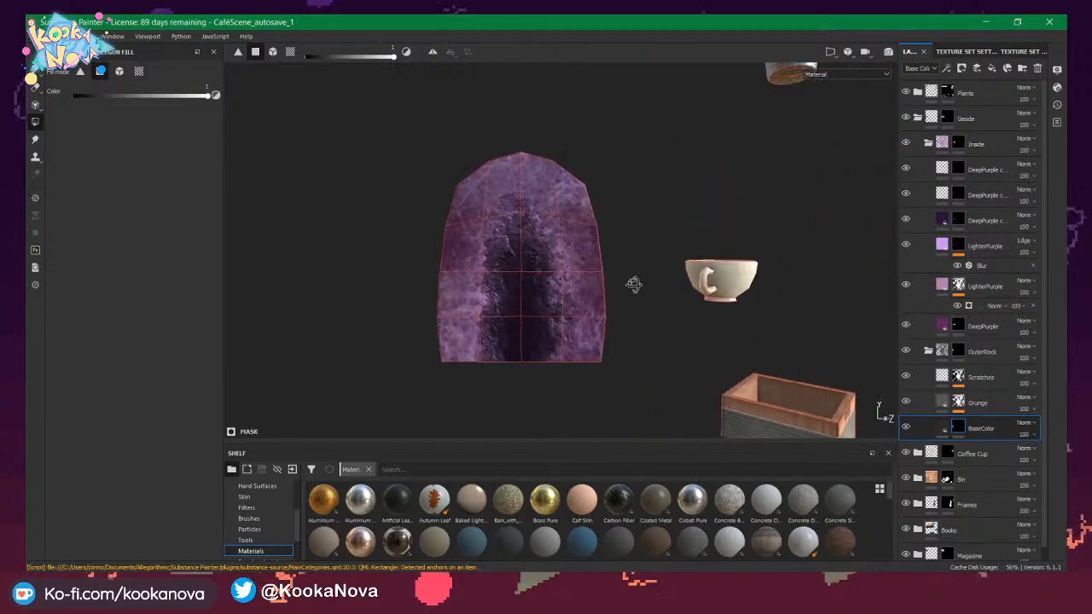
Bring the cactus pot into close view and collapse the OuterRock, Inside and Geode folders.
{"action": "left_click_drag", "start_coordinate": [492, 307], "coordinate": [607, 317], "text": "alt"}
{"action": "scroll", "coordinate": [349, 262], "scroll_direction": "down", "scroll_amount": 5}
{"action": "right_click_drag", "start_coordinate": [607, 314], "coordinate": [853, 351], "text": "alt"}
{"action": "mouse_move", "coordinate": [568, 331]}
{"action": "left_mouse_down", "text": "alt"}
{"action": "mouse_move", "coordinate": [578, 319]}
{"action": "mouse_move", "coordinate": [558, 343]}
{"action": "mouse_move", "coordinate": [709, 290]}
{"action": "mouse_move", "coordinate": [823, 192]}
{"action": "mouse_move", "coordinate": [687, 108]}
{"action": "mouse_move", "coordinate": [570, 332]}
{"action": "mouse_move", "coordinate": [546, 321]}
{"action": "mouse_move", "coordinate": [570, 323]}
{"action": "left_mouse_up", "text": "alt"}
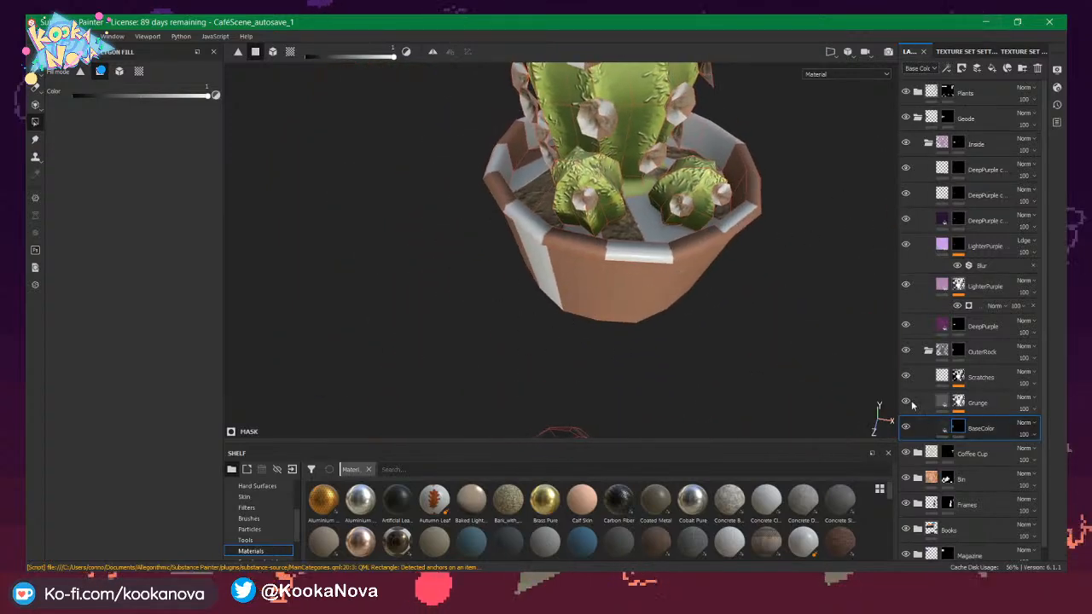
{"action": "left_click", "coordinate": [928, 351]}
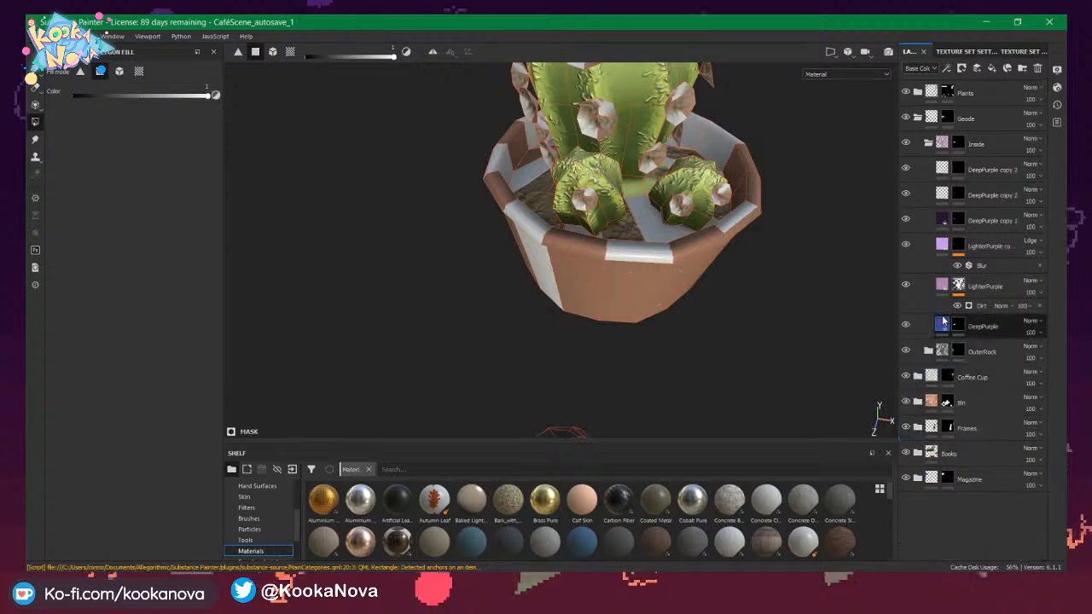
{"action": "left_click", "coordinate": [927, 143]}
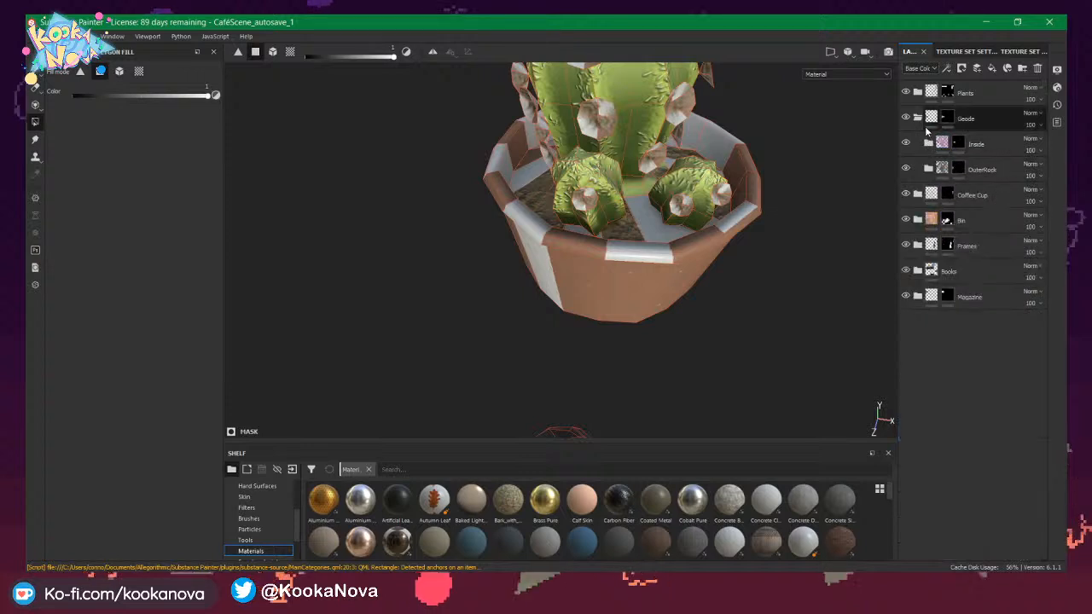
{"action": "left_click", "coordinate": [918, 120]}
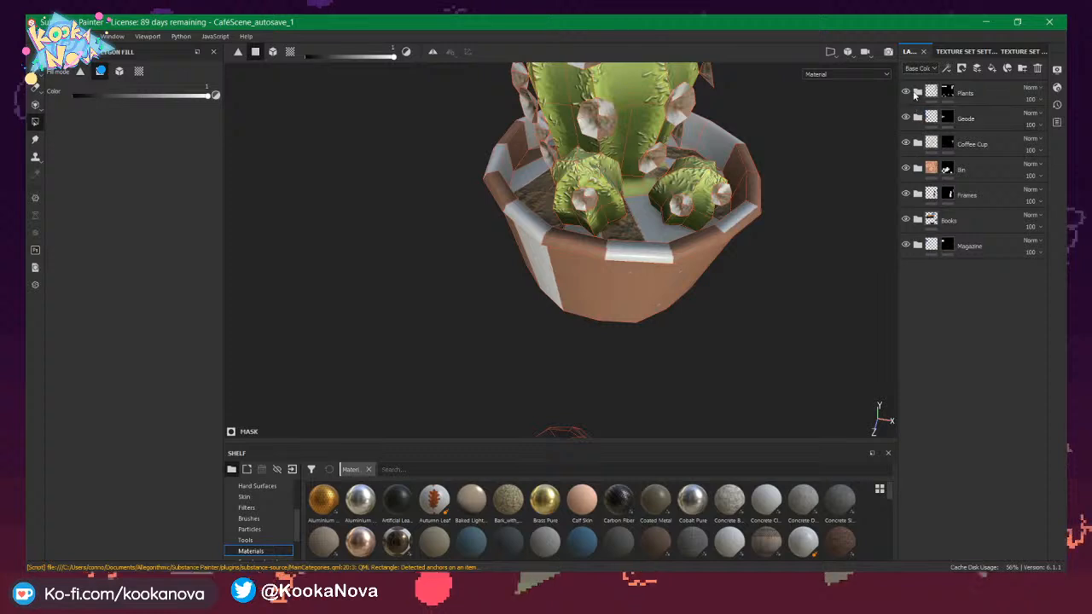
Open the Pots folder inside the Plants folder, leaving the Fern and Cactus folders collapsed.
{"action": "left_click", "coordinate": [919, 92]}
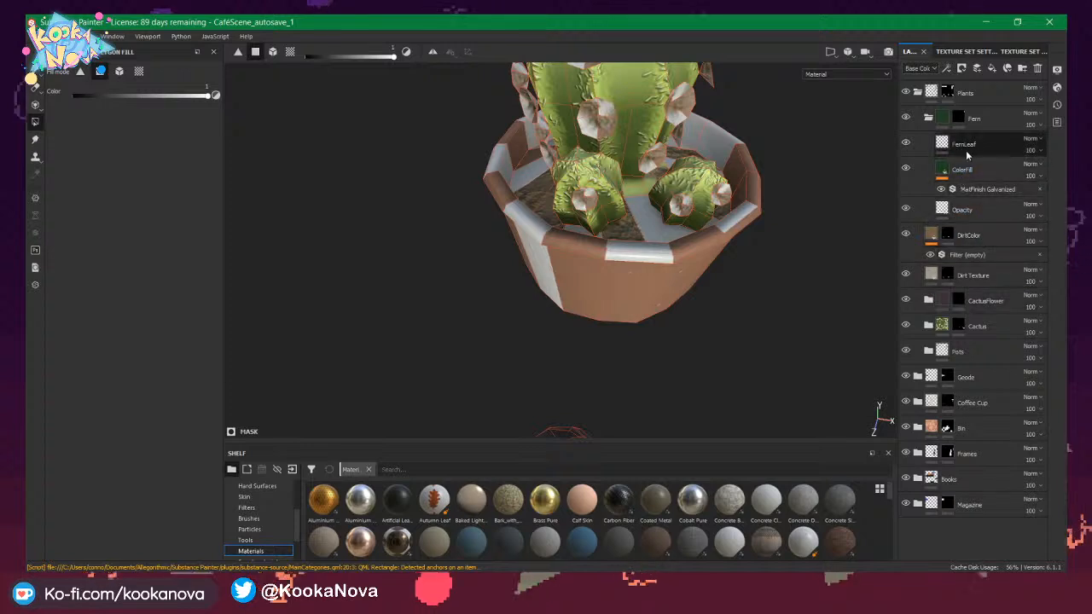
{"action": "left_click", "coordinate": [942, 143]}
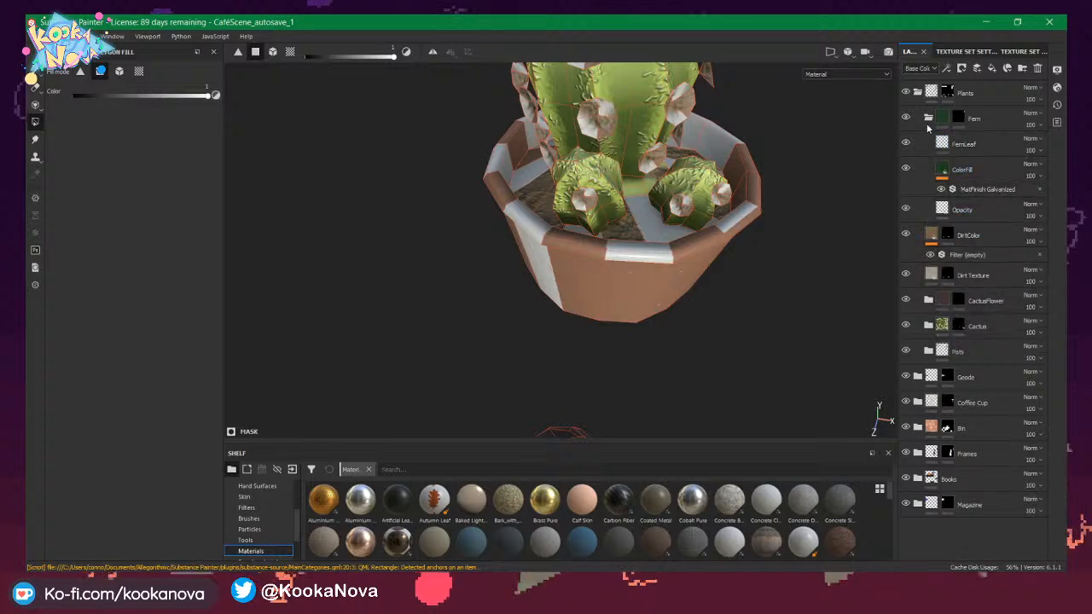
{"action": "left_click", "coordinate": [929, 120]}
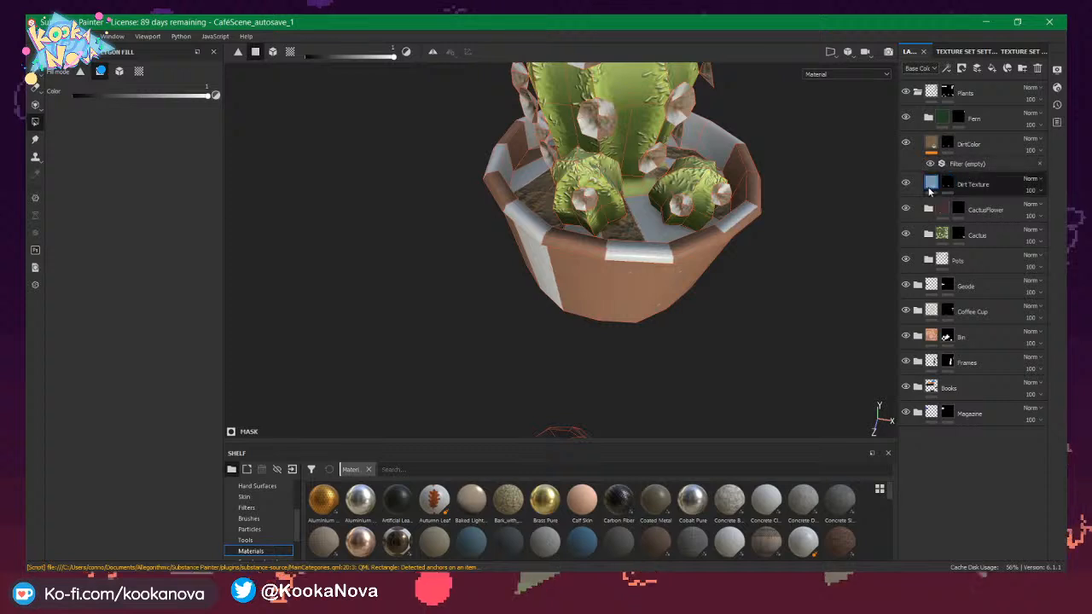
{"action": "left_click", "coordinate": [929, 235]}
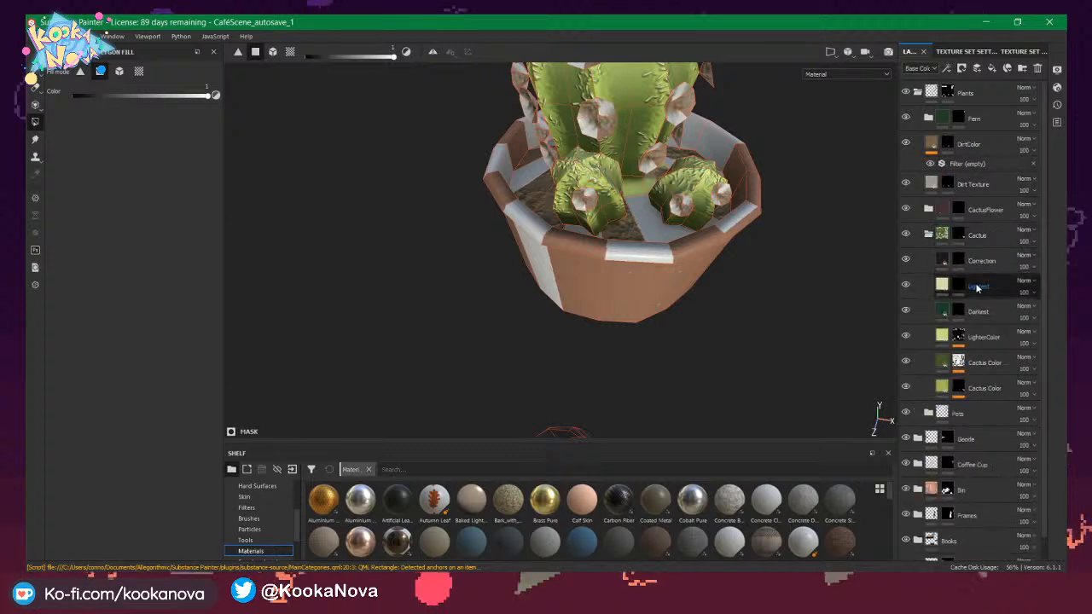
{"action": "left_click", "coordinate": [928, 236]}
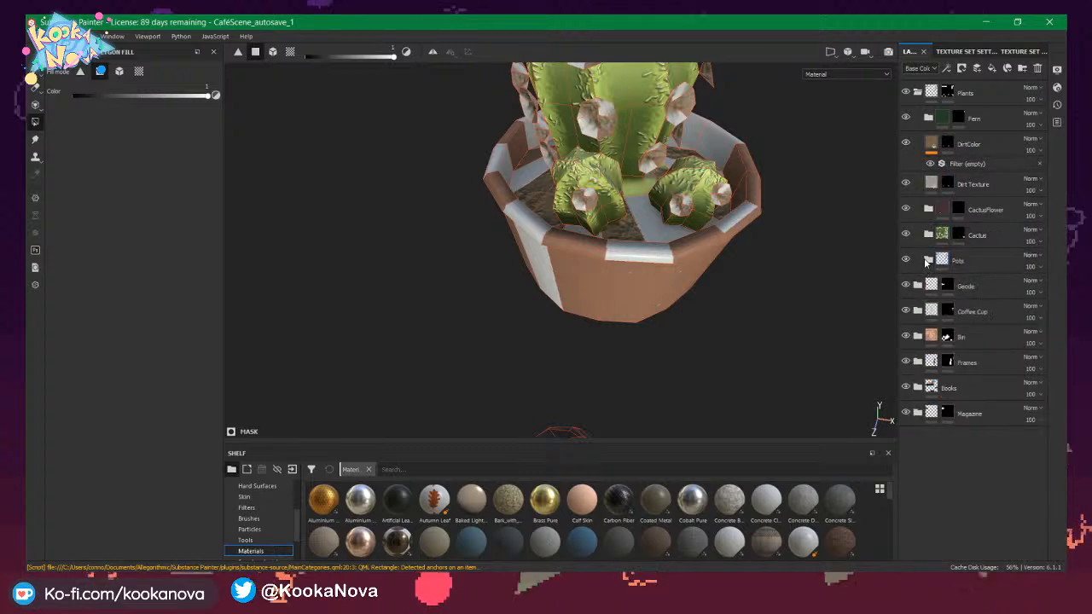
{"action": "left_click", "coordinate": [927, 260]}
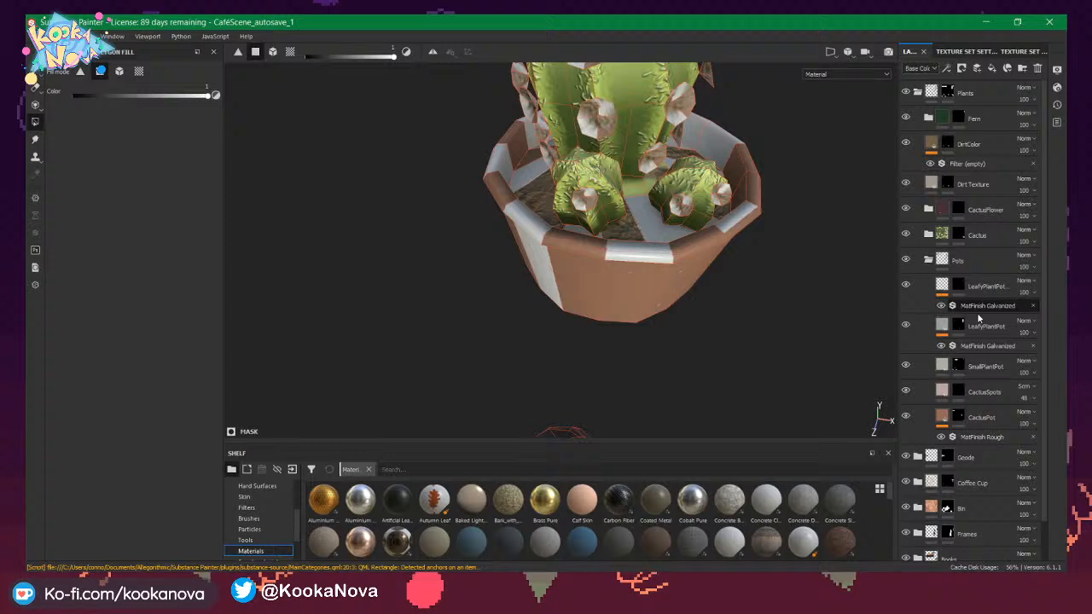
Display the CactusPot layer's mask and examine the pot's unfilled faces in 3D, with the Polygon Fill tool active.
{"action": "left_click", "coordinate": [959, 417], "text": "alt"}
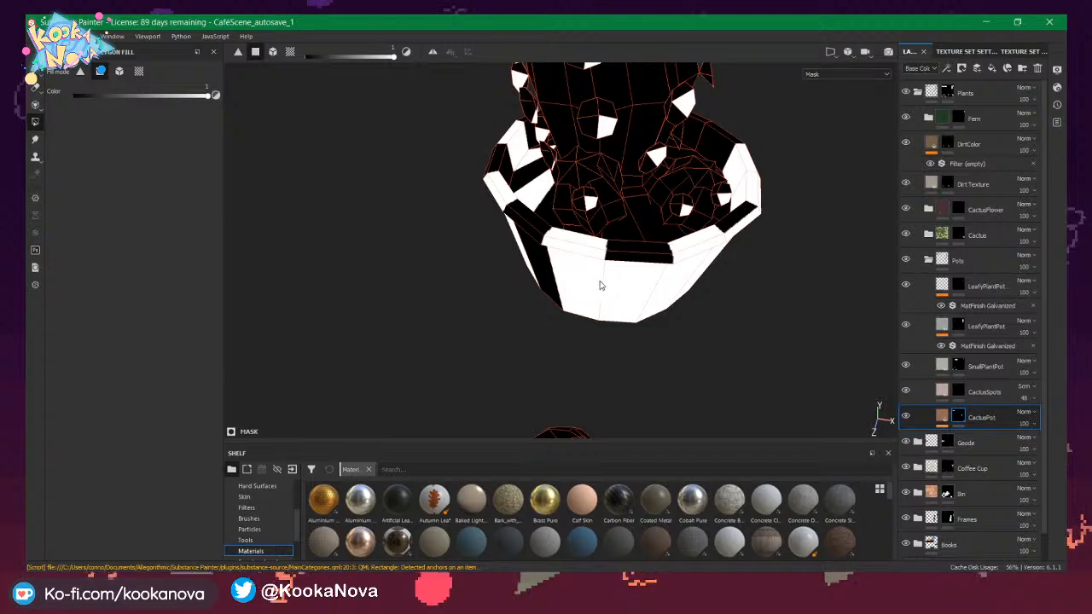
{"action": "left_click_drag", "start_coordinate": [590, 299], "coordinate": [657, 260], "text": "alt"}
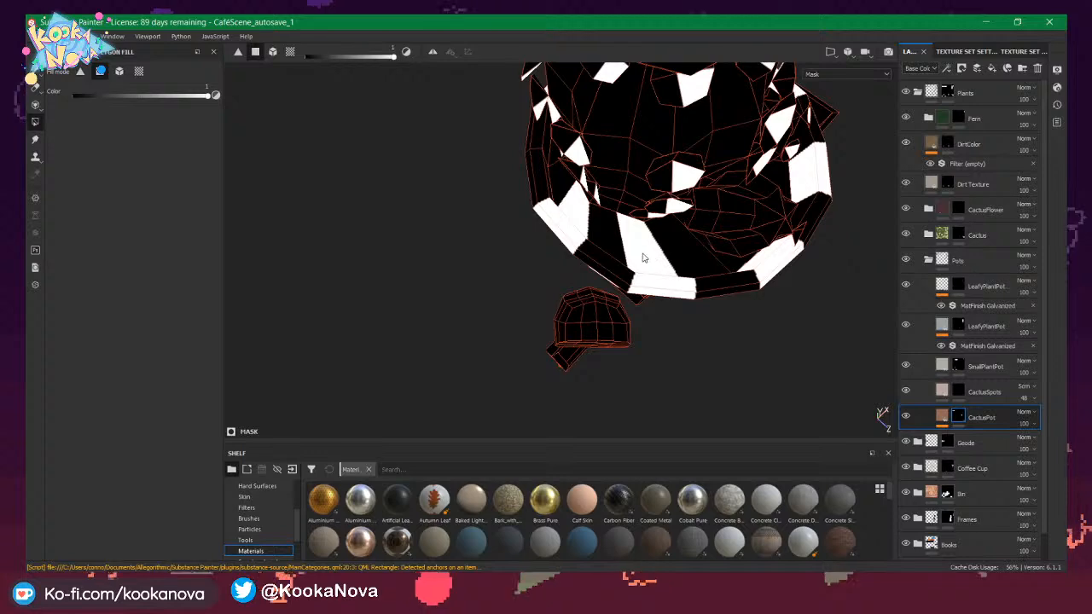
{"action": "key", "text": "x"}
{"action": "left_click_drag", "start_coordinate": [596, 220], "coordinate": [491, 125], "text": "alt"}
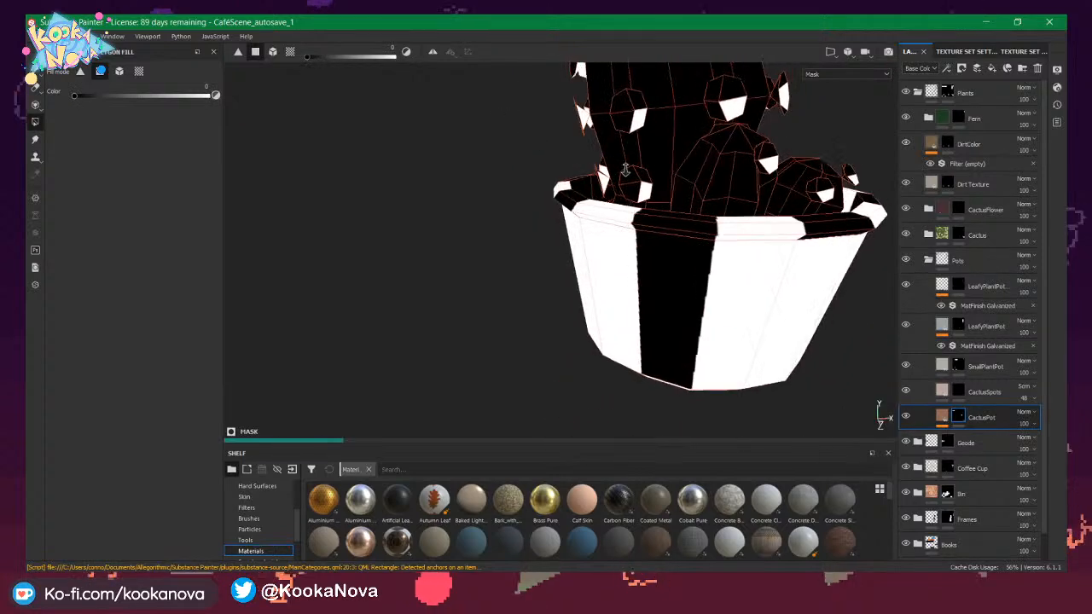
{"action": "right_click_drag", "start_coordinate": [626, 169], "coordinate": [510, 165], "text": "alt"}
{"action": "middle_click_drag", "start_coordinate": [613, 193], "coordinate": [485, 295], "text": "alt"}
{"action": "left_click_drag", "start_coordinate": [530, 296], "coordinate": [516, 245], "text": "alt"}
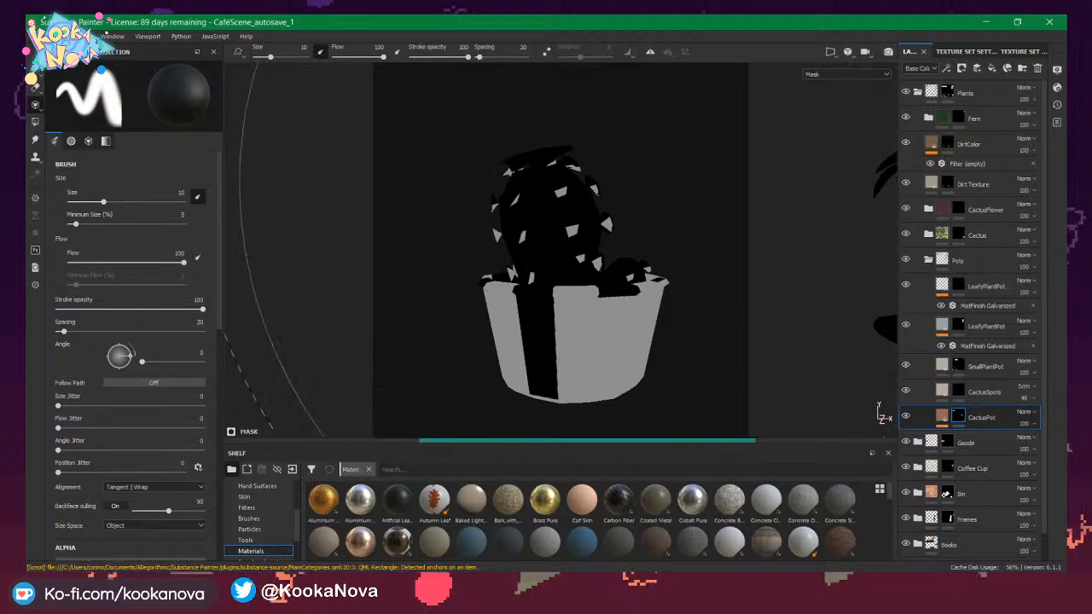
{"action": "left_click", "coordinate": [36, 121]}
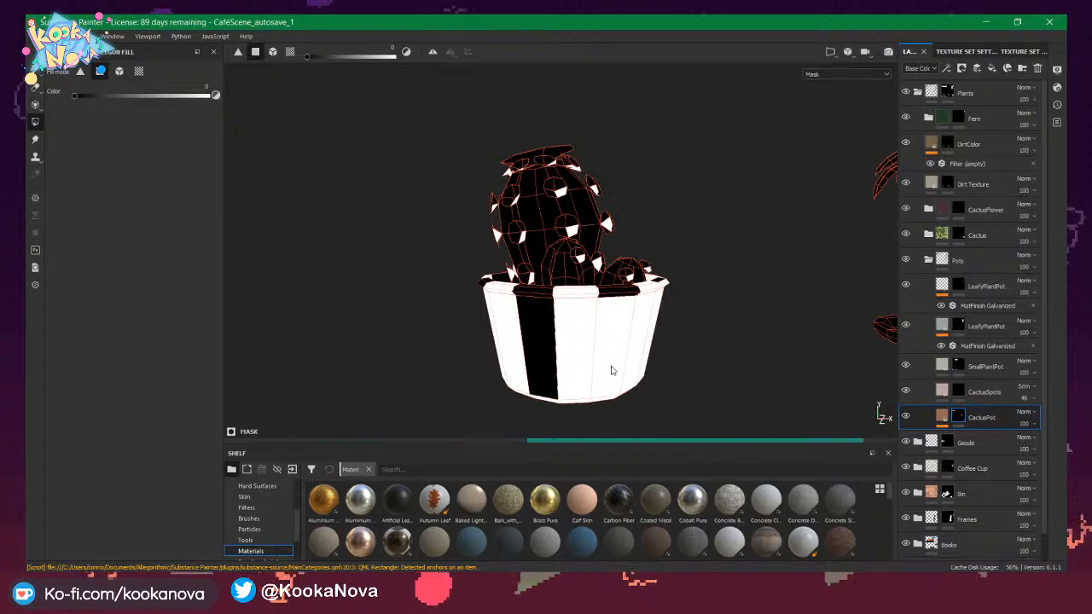
In the UV layout, fill the cactus pot's curved shell white in the CactusPot mask, keeping its inner soil strip black.
{"action": "key", "text": "F3"}
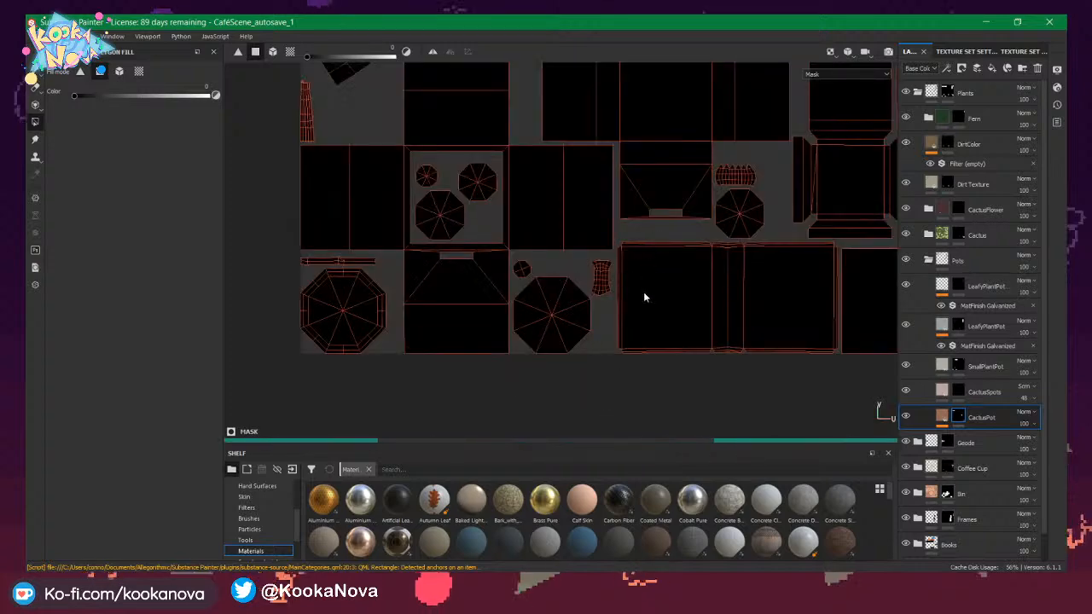
{"action": "scroll", "coordinate": [646, 298], "scroll_direction": "down", "scroll_amount": 4}
{"action": "right_click_drag", "start_coordinate": [449, 299], "coordinate": [339, 299], "text": "alt"}
{"action": "middle_click_drag", "start_coordinate": [556, 313], "coordinate": [540, 298]}
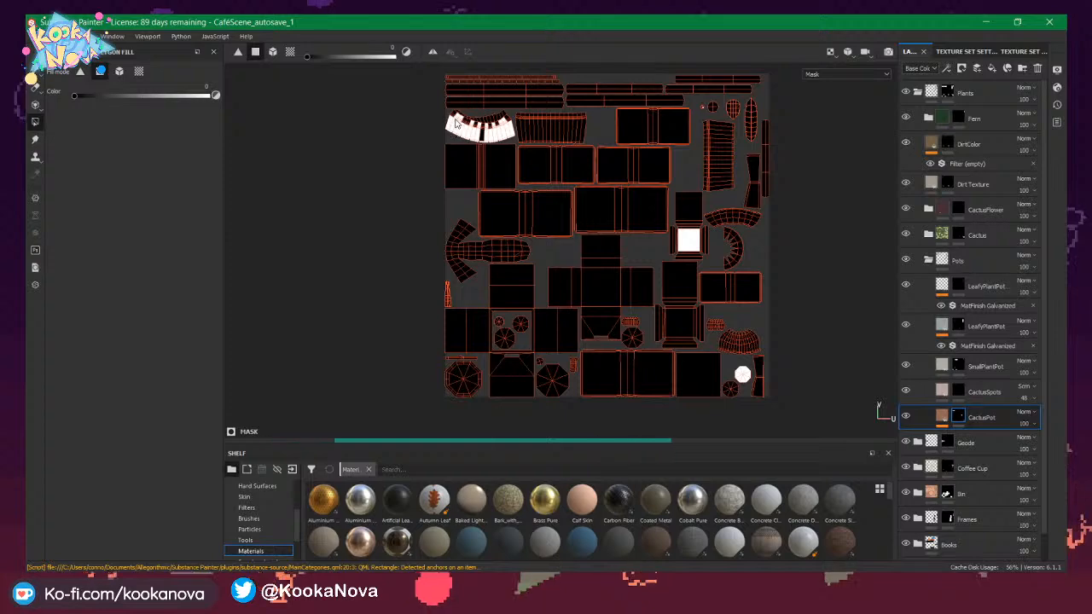
{"action": "scroll", "coordinate": [457, 124], "scroll_direction": "up", "scroll_amount": 4}
{"action": "scroll", "coordinate": [474, 126], "scroll_direction": "down", "scroll_amount": 3}
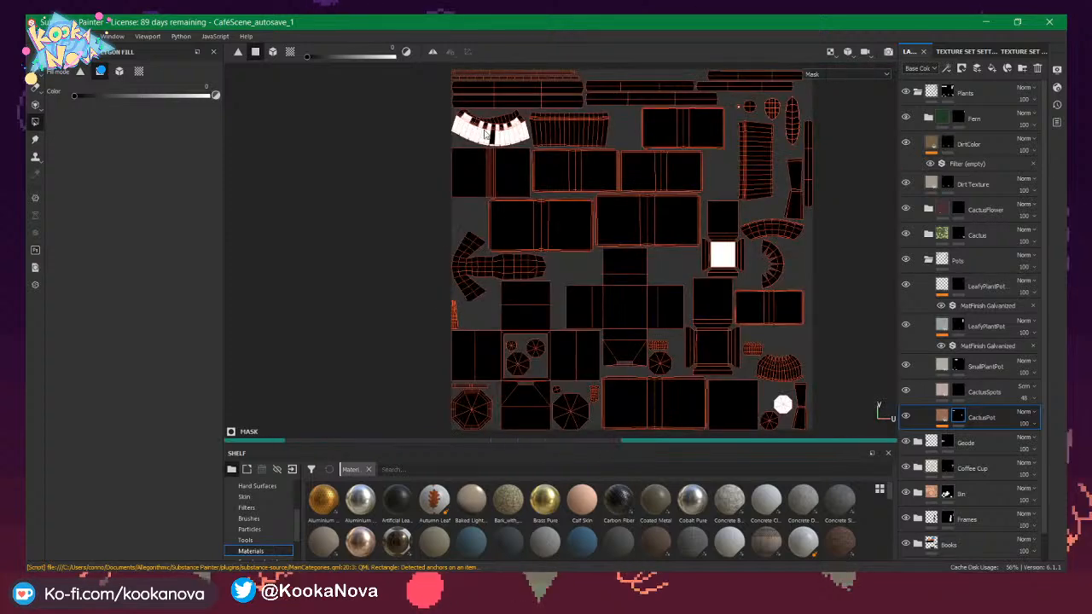
{"action": "scroll", "coordinate": [484, 132], "scroll_direction": "up", "scroll_amount": 8}
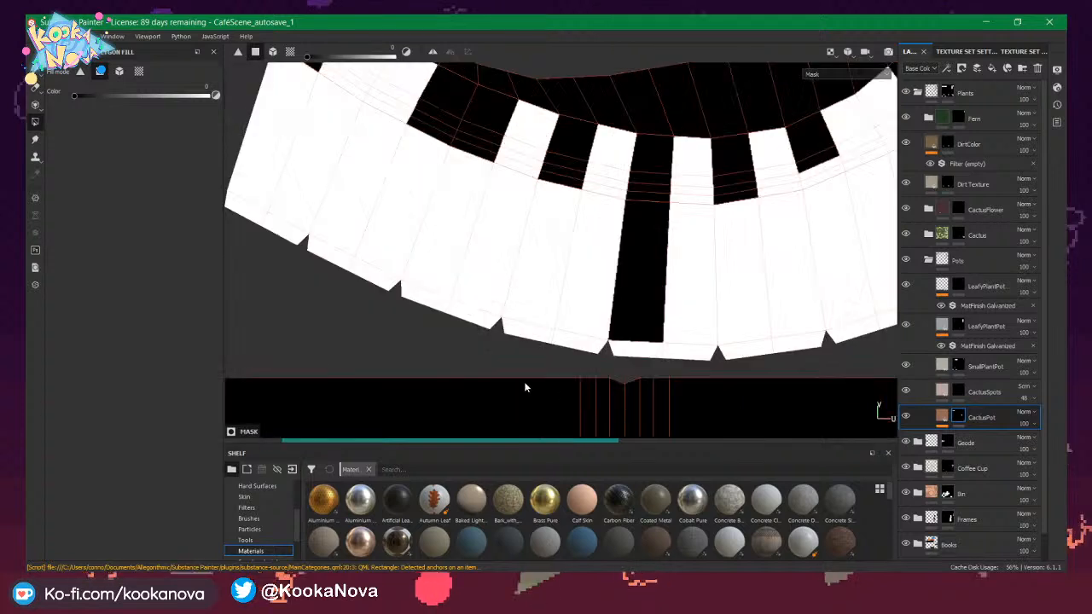
{"action": "middle_click_drag", "start_coordinate": [614, 230], "coordinate": [551, 273]}
{"action": "scroll", "coordinate": [478, 253], "scroll_direction": "down", "scroll_amount": 4}
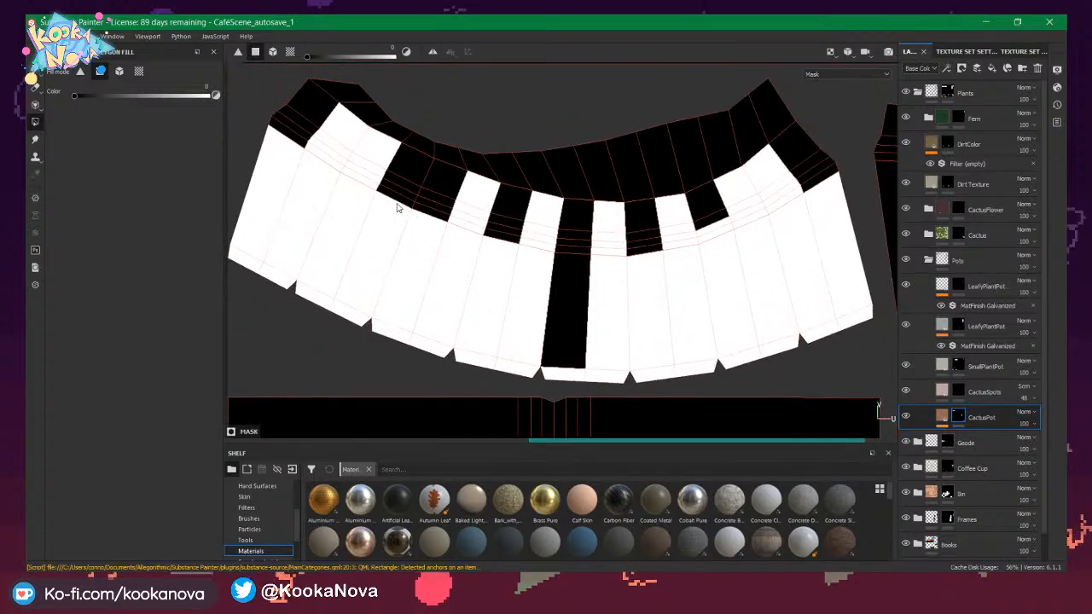
{"action": "key", "text": "x"}
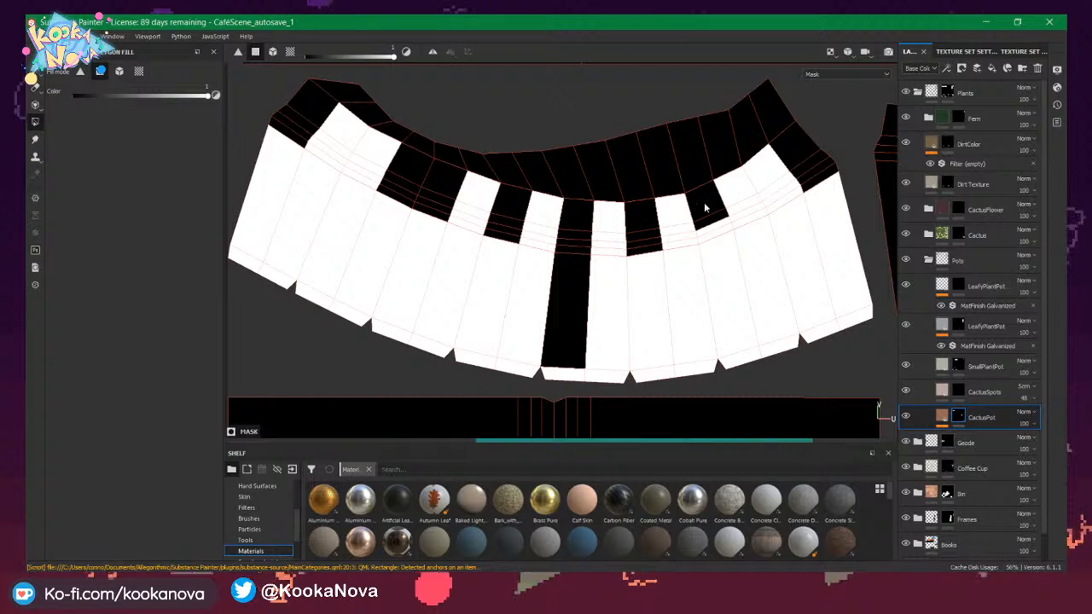
{"action": "left_click_drag", "start_coordinate": [279, 77], "coordinate": [860, 368]}
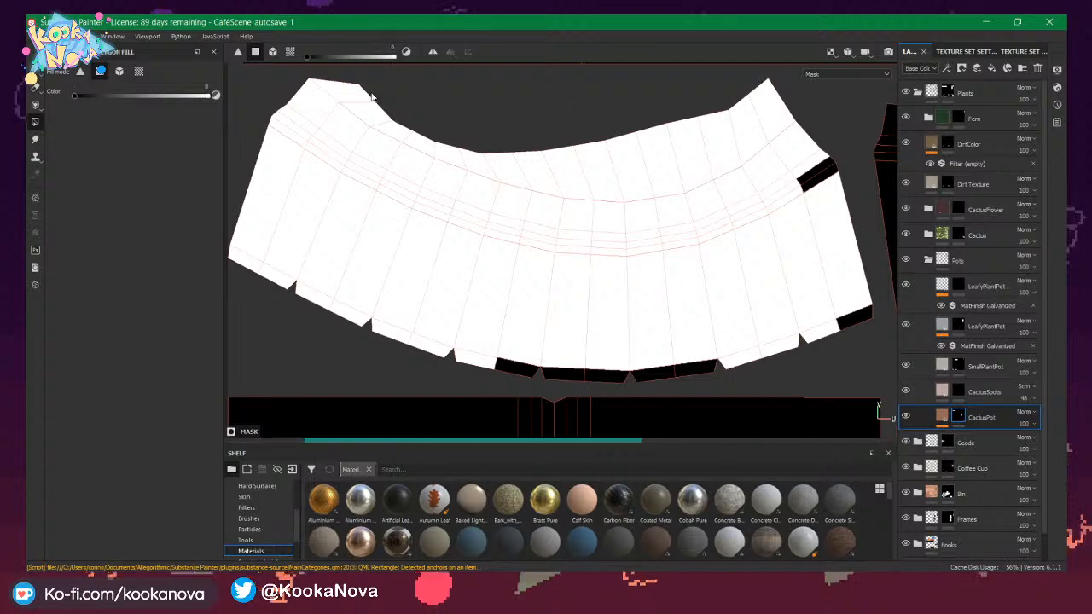
{"action": "key", "text": "x"}
{"action": "left_click_drag", "start_coordinate": [366, 83], "coordinate": [360, 107]}
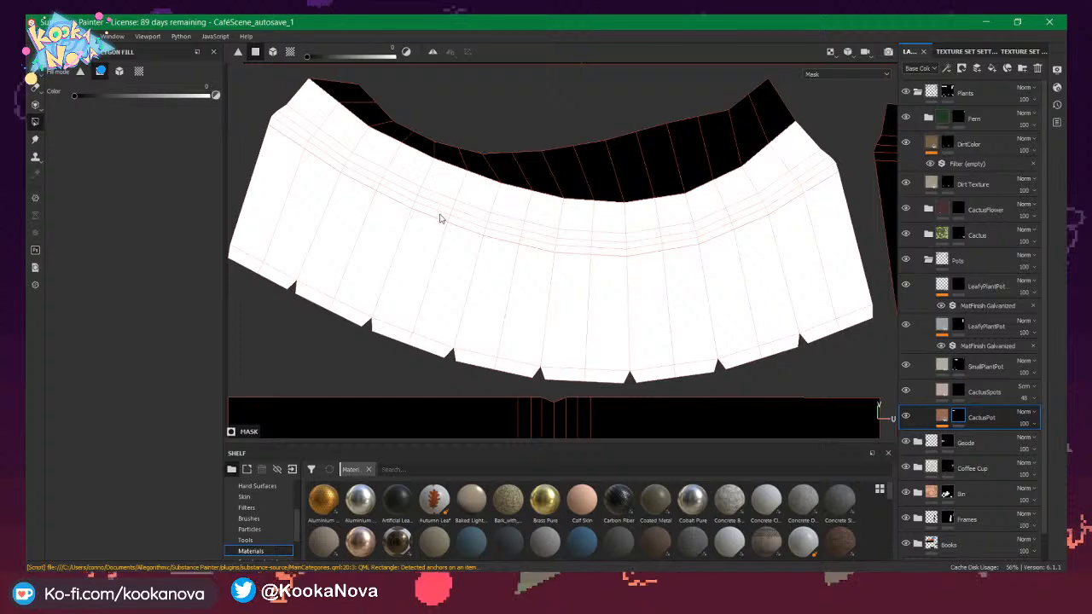
Return to the 3D material view and check the cactus pot's surface and the neighbouring potted plants.
{"action": "key", "text": "F2"}
{"action": "left_click_drag", "start_coordinate": [617, 305], "coordinate": [669, 331], "text": "alt"}
{"action": "key", "text": "m"}
{"action": "middle_click_drag", "start_coordinate": [669, 331], "coordinate": [721, 356], "text": "alt"}
{"action": "scroll", "coordinate": [663, 359], "scroll_direction": "up", "scroll_amount": 6}
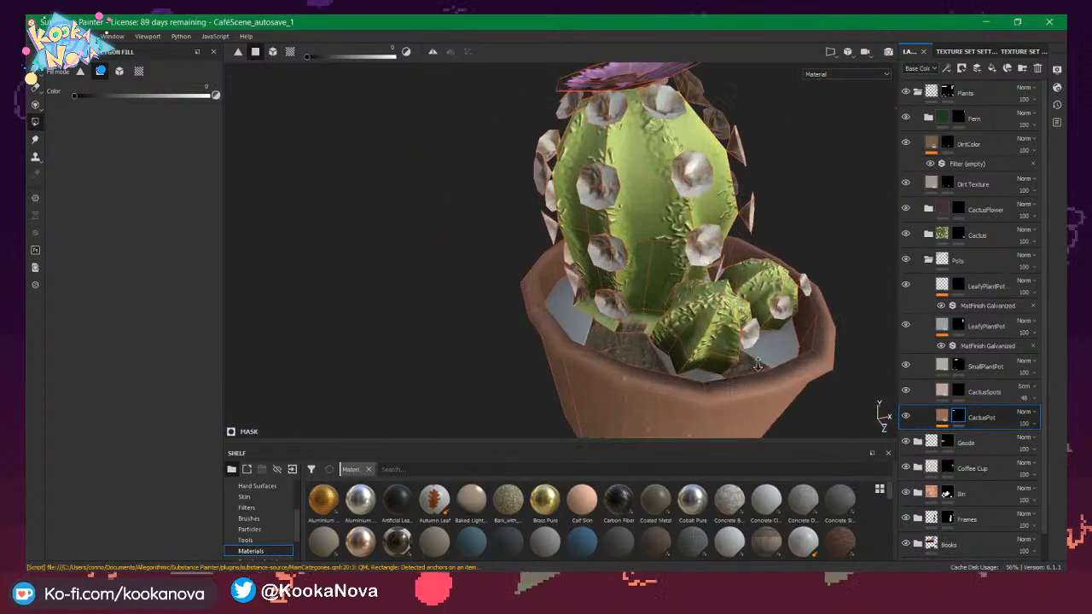
{"action": "left_click_drag", "start_coordinate": [662, 358], "coordinate": [385, 286], "text": "alt"}
{"action": "scroll", "coordinate": [443, 291], "scroll_direction": "down", "scroll_amount": 5}
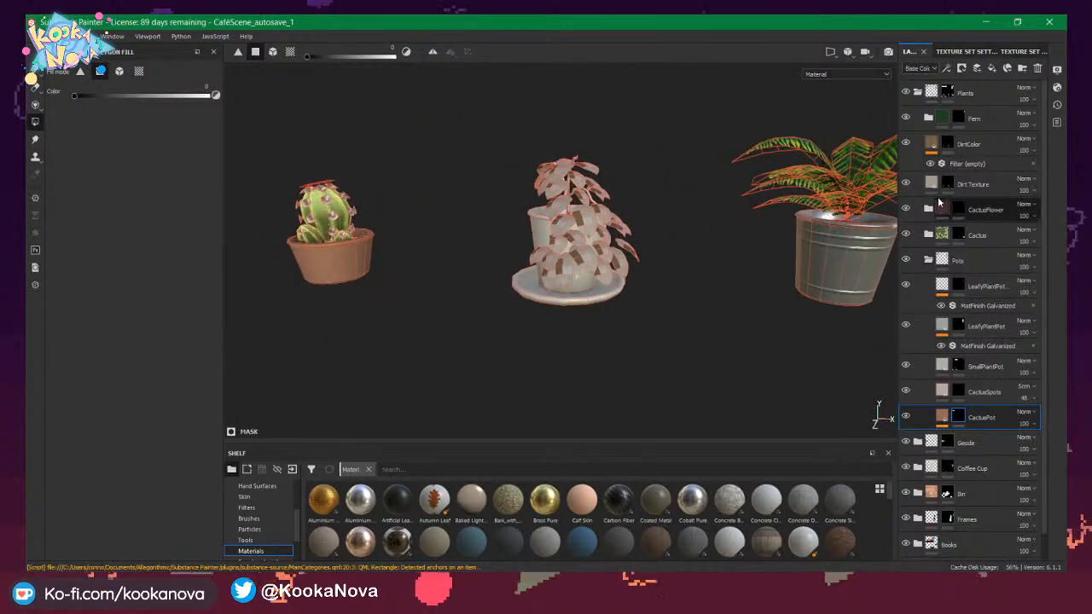
Frame the soil inside the cactus pot closely and display the Dirt Texture layer's mask.
{"action": "left_click_drag", "start_coordinate": [603, 263], "coordinate": [553, 270], "text": "alt"}
{"action": "right_click_drag", "start_coordinate": [553, 269], "coordinate": [558, 384], "text": "alt"}
{"action": "middle_click_drag", "start_coordinate": [557, 384], "coordinate": [583, 302], "text": "alt"}
{"action": "left_click_drag", "start_coordinate": [583, 302], "coordinate": [615, 347], "text": "alt"}
{"action": "right_click_drag", "start_coordinate": [614, 347], "coordinate": [543, 294], "text": "alt"}
{"action": "middle_click_drag", "start_coordinate": [543, 293], "coordinate": [612, 305], "text": "alt"}
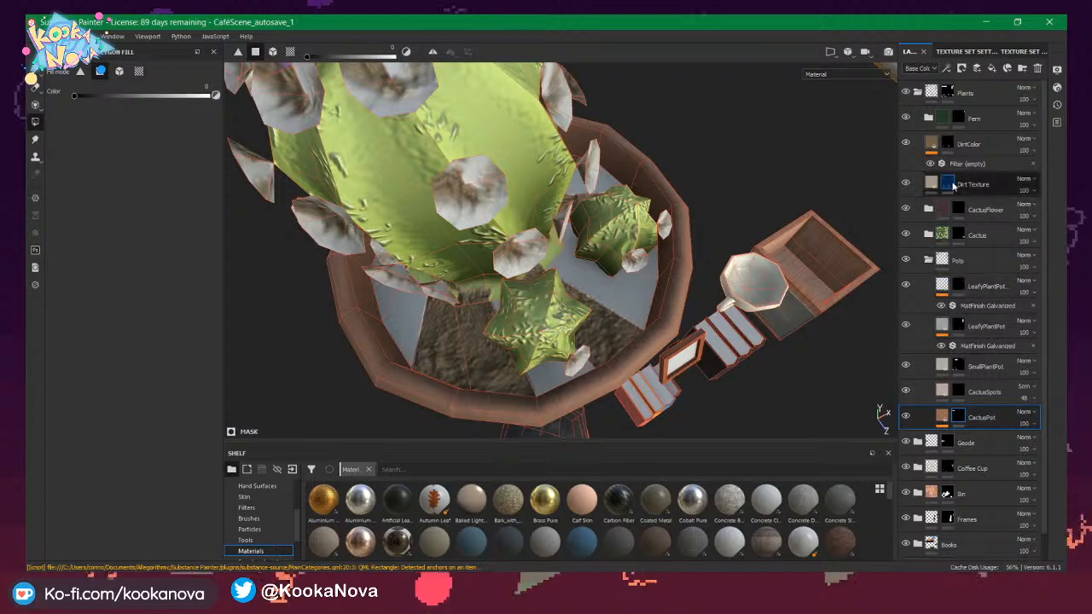
{"action": "left_click", "coordinate": [949, 185], "text": "alt"}
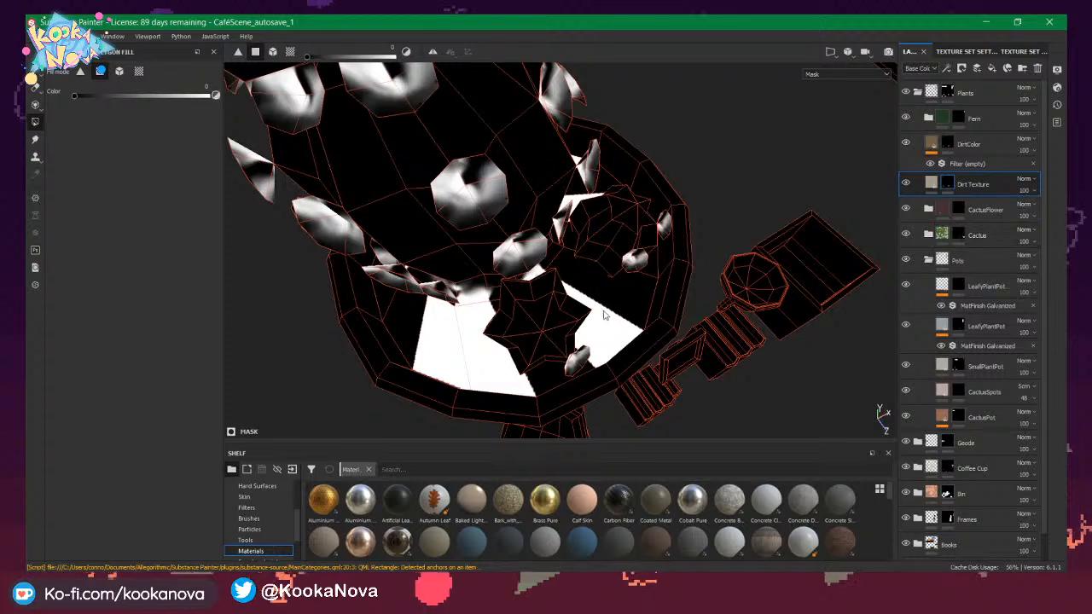
Examine the Dirt Texture mask around the cactus pot and across the neighbouring potted plants.
{"action": "left_click_drag", "start_coordinate": [602, 307], "coordinate": [659, 236], "text": "alt"}
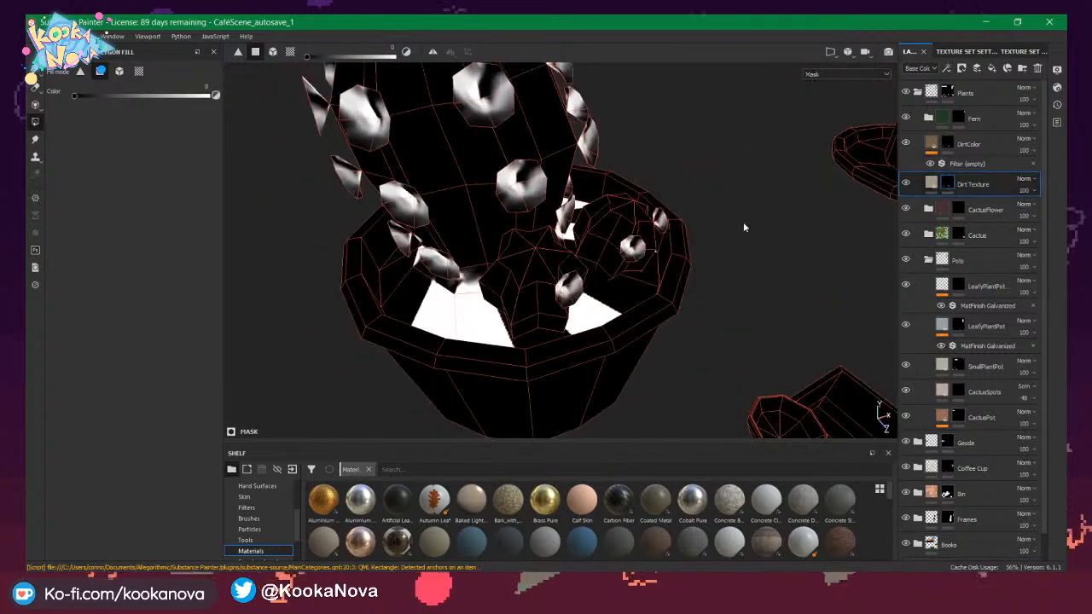
{"action": "middle_click_drag", "start_coordinate": [587, 271], "coordinate": [634, 282], "text": "alt"}
{"action": "left_click_drag", "start_coordinate": [634, 282], "coordinate": [696, 269], "text": "alt"}
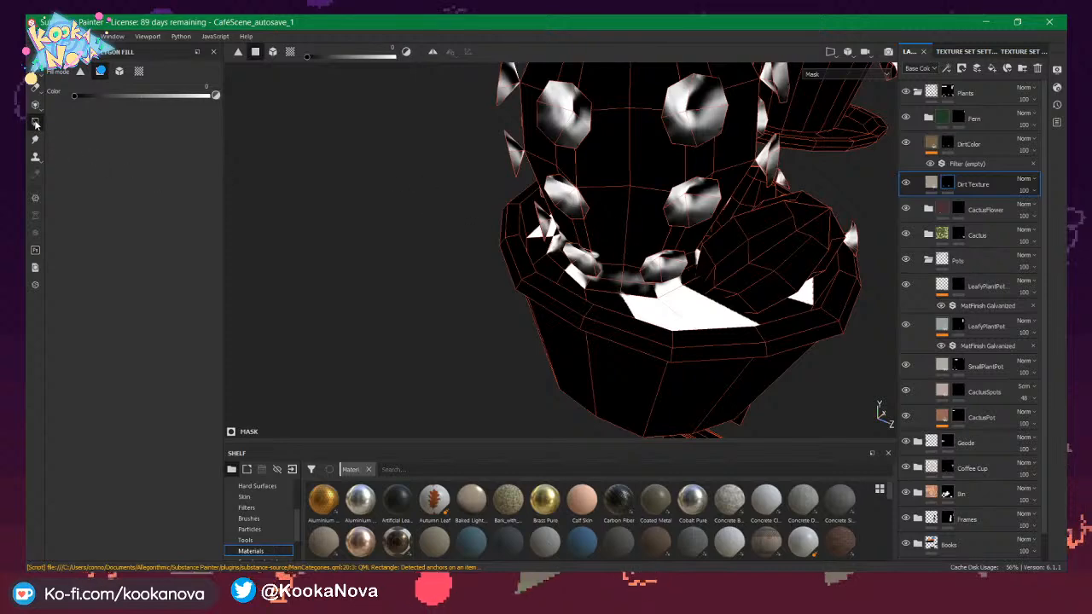
{"action": "left_click_drag", "start_coordinate": [661, 137], "coordinate": [470, 173], "text": "alt"}
{"action": "scroll", "coordinate": [725, 189], "scroll_direction": "down", "scroll_amount": 3}
{"action": "middle_click_drag", "start_coordinate": [809, 198], "coordinate": [624, 179], "text": "alt"}
{"action": "scroll", "coordinate": [674, 176], "scroll_direction": "down", "scroll_amount": 4}
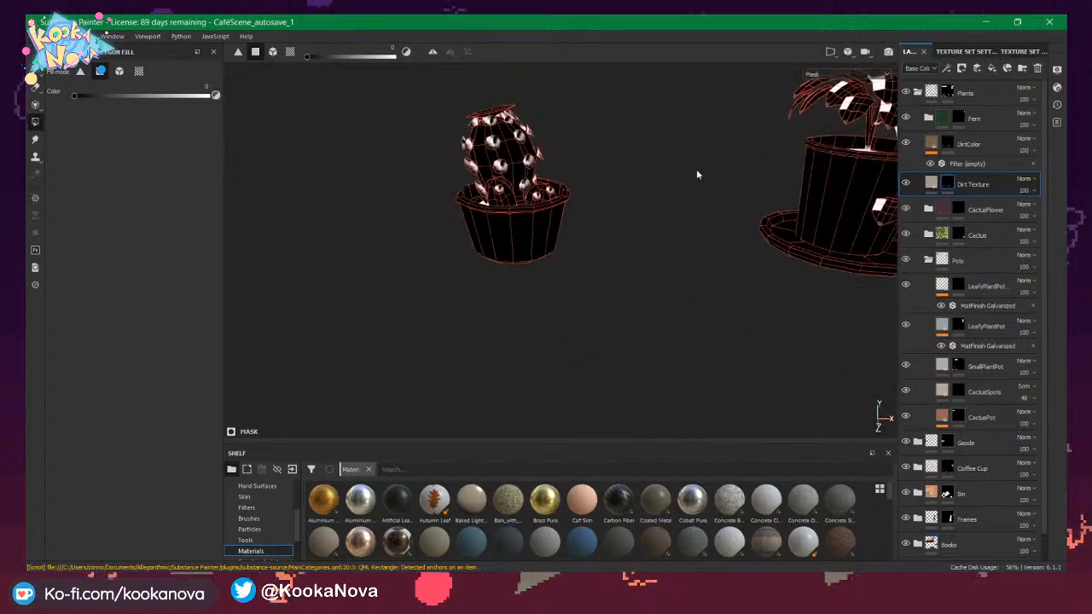
{"action": "left_click_drag", "start_coordinate": [696, 175], "coordinate": [526, 171], "text": "alt"}
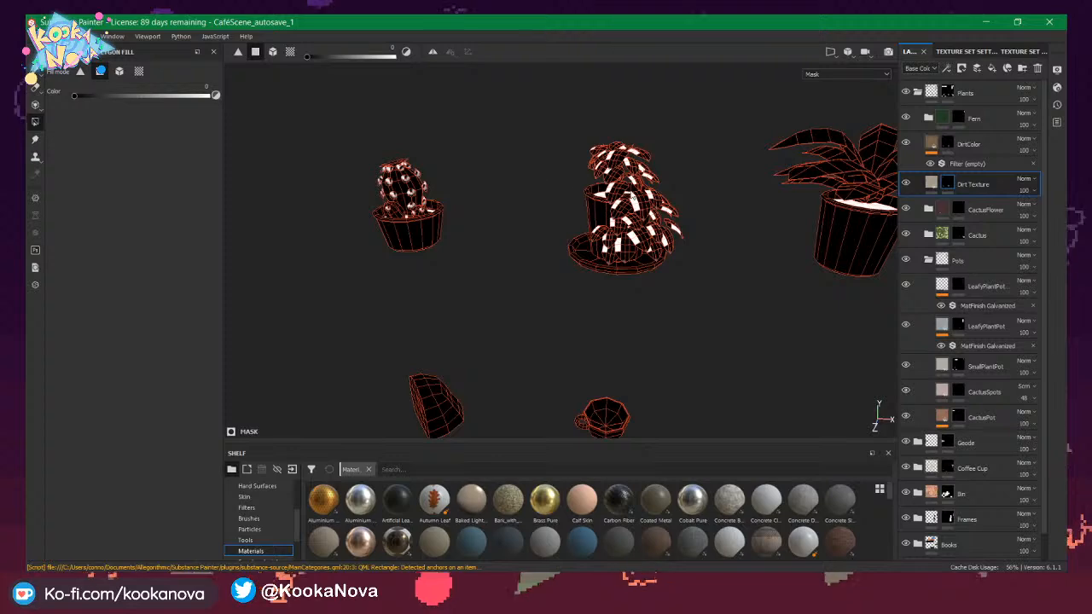
{"action": "left_click_drag", "start_coordinate": [632, 196], "coordinate": [632, 175], "text": "alt"}
In the UV layout, fill the inner soil strip of the cactus pot's curved shell white in the Dirt Texture mask.
{"action": "key", "text": "F3"}
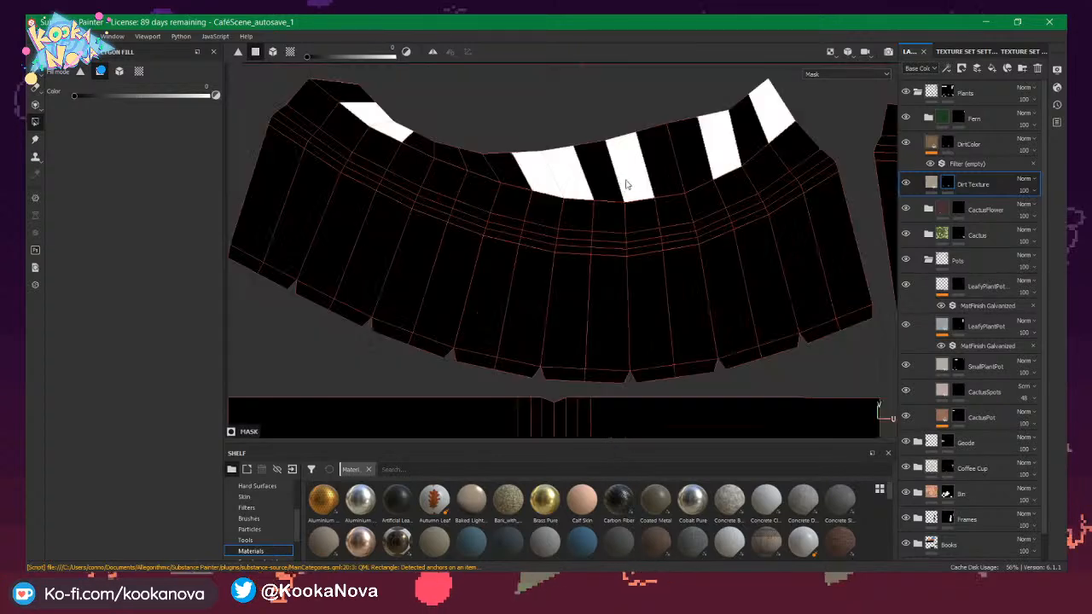
{"action": "right_click_drag", "start_coordinate": [710, 205], "coordinate": [444, 207], "text": "alt"}
{"action": "middle_click_drag", "start_coordinate": [606, 200], "coordinate": [564, 212], "text": "alt"}
{"action": "scroll", "coordinate": [508, 165], "scroll_direction": "up", "scroll_amount": 3}
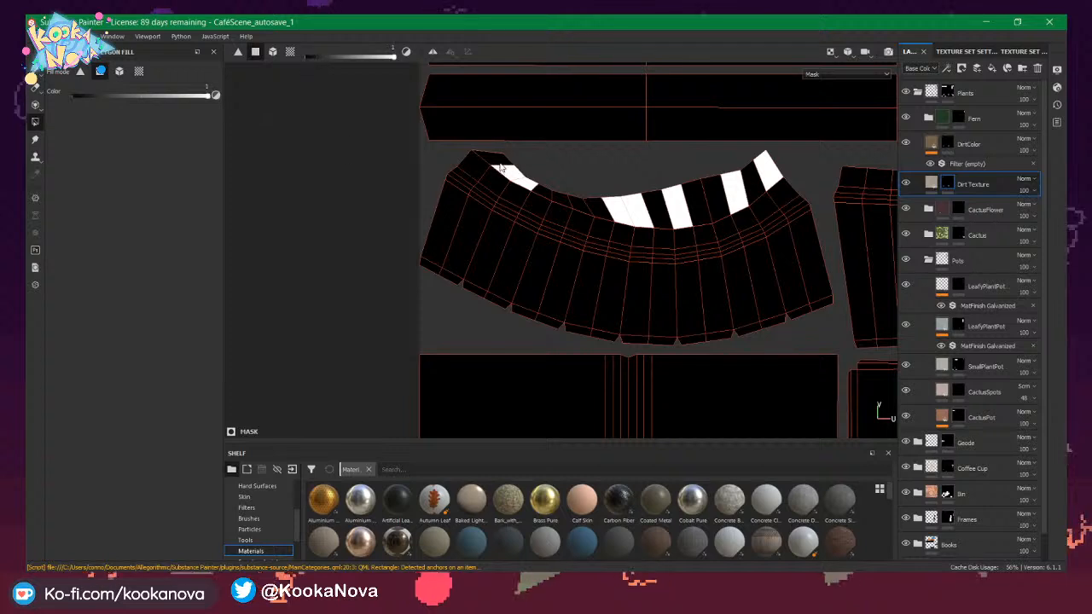
{"action": "left_click", "coordinate": [503, 169]}
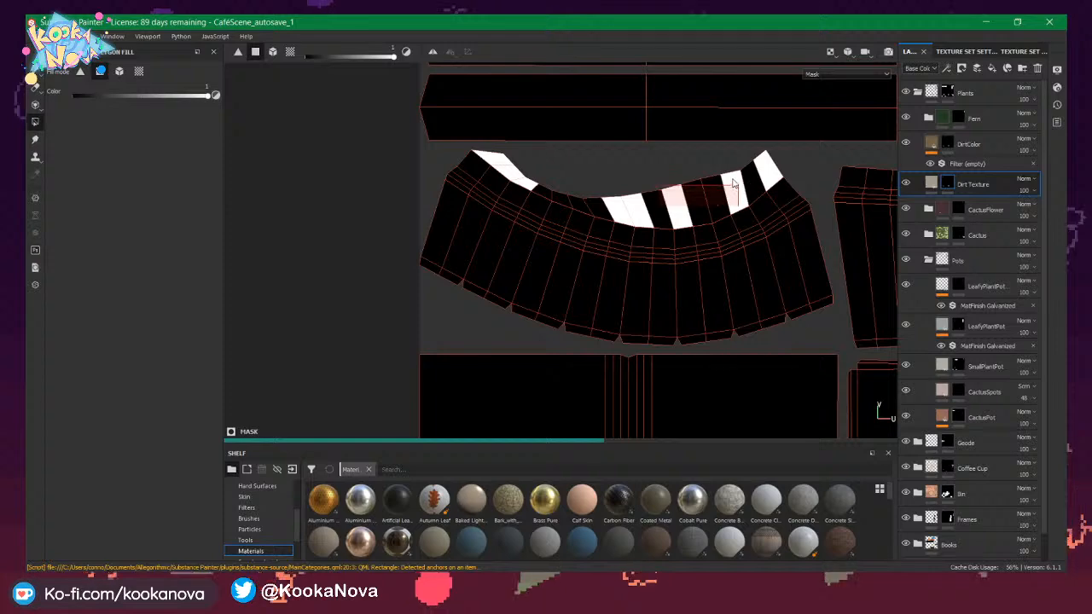
Fill the rounded leaf shell and the tiny circular shell beside it black in the Dirt Texture mask.
{"action": "middle_click_drag", "start_coordinate": [840, 193], "coordinate": [506, 192], "text": "alt"}
{"action": "right_click_drag", "start_coordinate": [731, 205], "coordinate": [427, 201], "text": "alt"}
{"action": "middle_click_drag", "start_coordinate": [683, 203], "coordinate": [437, 173], "text": "alt"}
{"action": "middle_click_drag", "start_coordinate": [713, 190], "coordinate": [614, 185], "text": "alt"}
{"action": "right_click_drag", "start_coordinate": [614, 186], "coordinate": [495, 184], "text": "alt"}
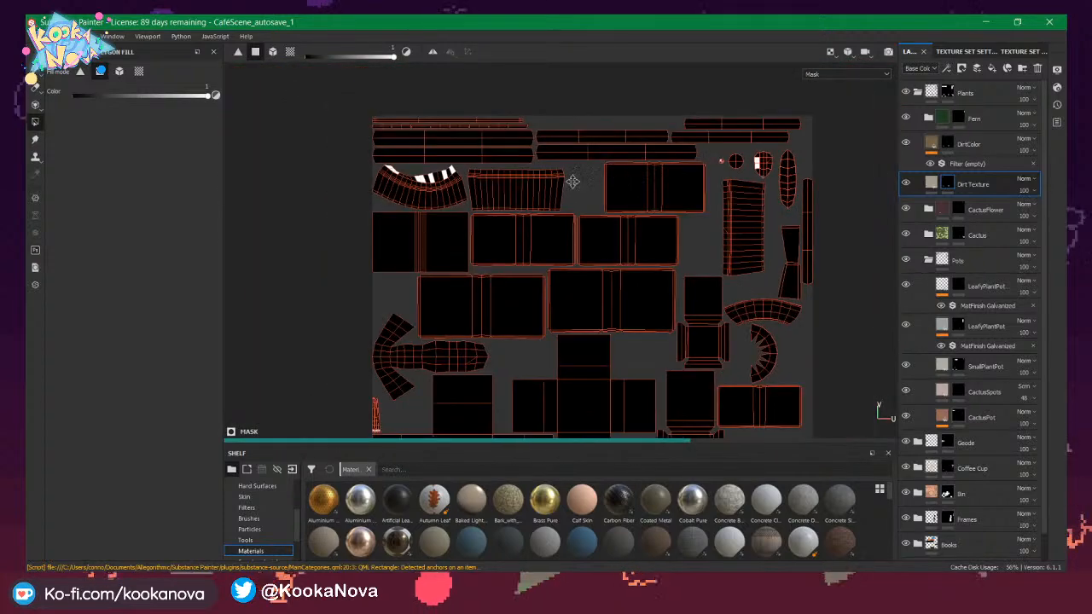
{"action": "middle_click_drag", "start_coordinate": [573, 180], "coordinate": [399, 183], "text": "alt"}
{"action": "right_click_drag", "start_coordinate": [593, 166], "coordinate": [764, 188], "text": "alt"}
{"action": "right_click_drag", "start_coordinate": [934, 222], "coordinate": [1024, 227], "text": "alt"}
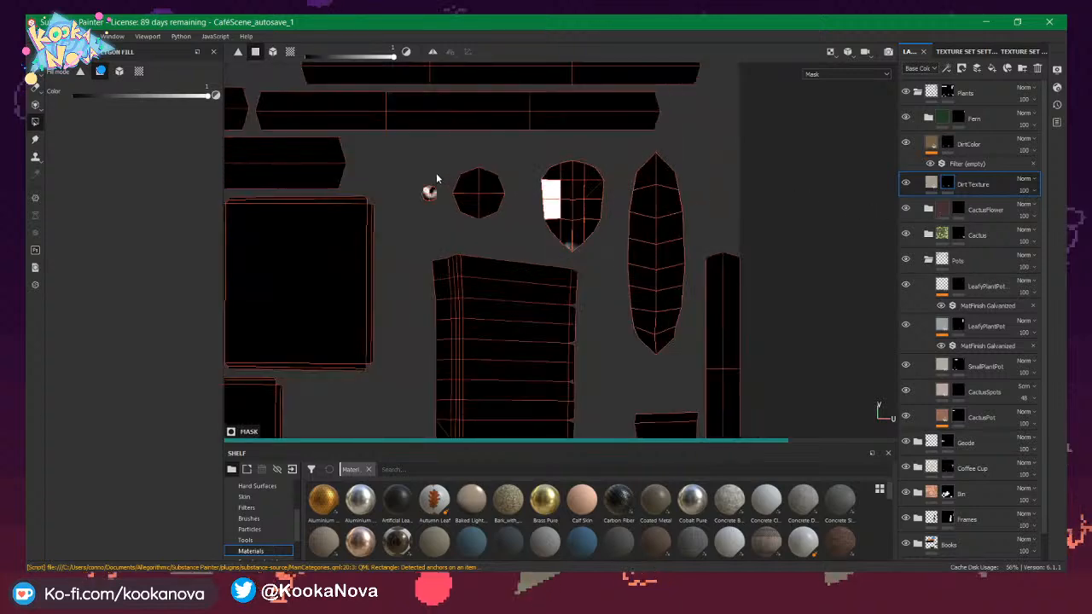
{"action": "left_click_drag", "start_coordinate": [588, 229], "coordinate": [612, 250]}
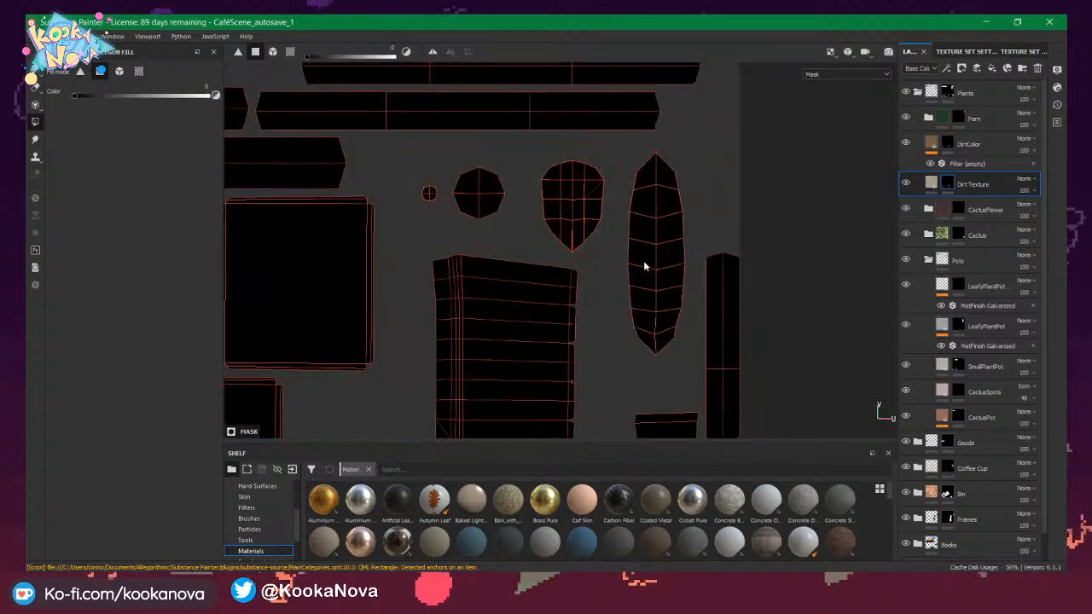
Fill the partly white octagonal UV shell black in the Dirt Texture mask.
{"action": "right_click_drag", "start_coordinate": [643, 261], "coordinate": [230, 223], "text": "alt"}
{"action": "middle_click_drag", "start_coordinate": [596, 297], "coordinate": [604, 123], "text": "alt"}
{"action": "middle_click_drag", "start_coordinate": [608, 185], "coordinate": [666, 117], "text": "alt"}
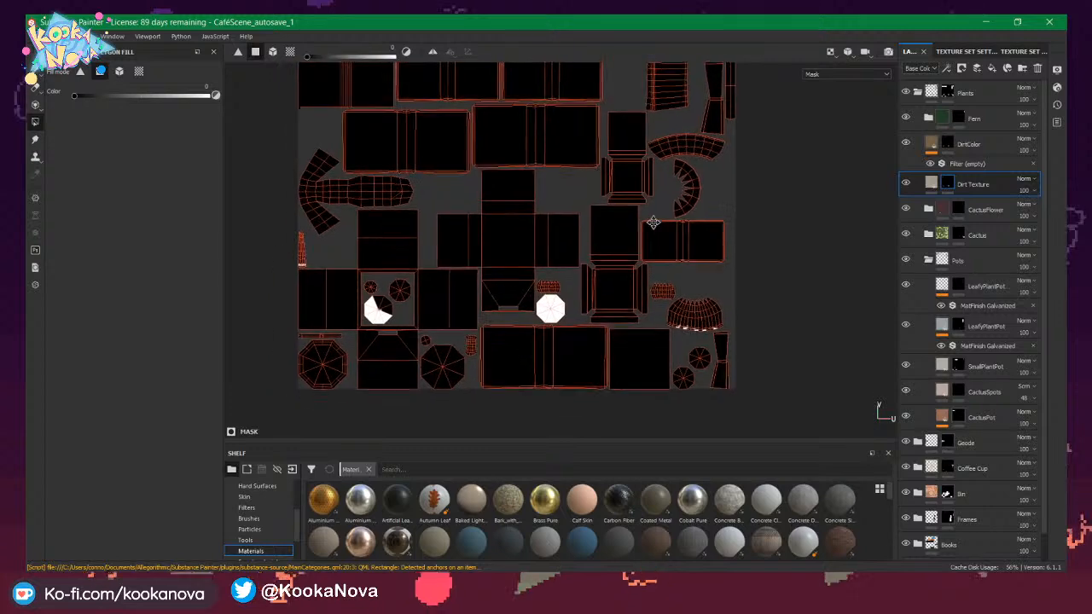
{"action": "middle_click_drag", "start_coordinate": [654, 224], "coordinate": [652, 168], "text": "alt"}
{"action": "right_click_drag", "start_coordinate": [607, 207], "coordinate": [690, 229], "text": "alt"}
{"action": "middle_click_drag", "start_coordinate": [649, 238], "coordinate": [637, 198], "text": "alt"}
{"action": "right_click_drag", "start_coordinate": [630, 200], "coordinate": [692, 223], "text": "alt"}
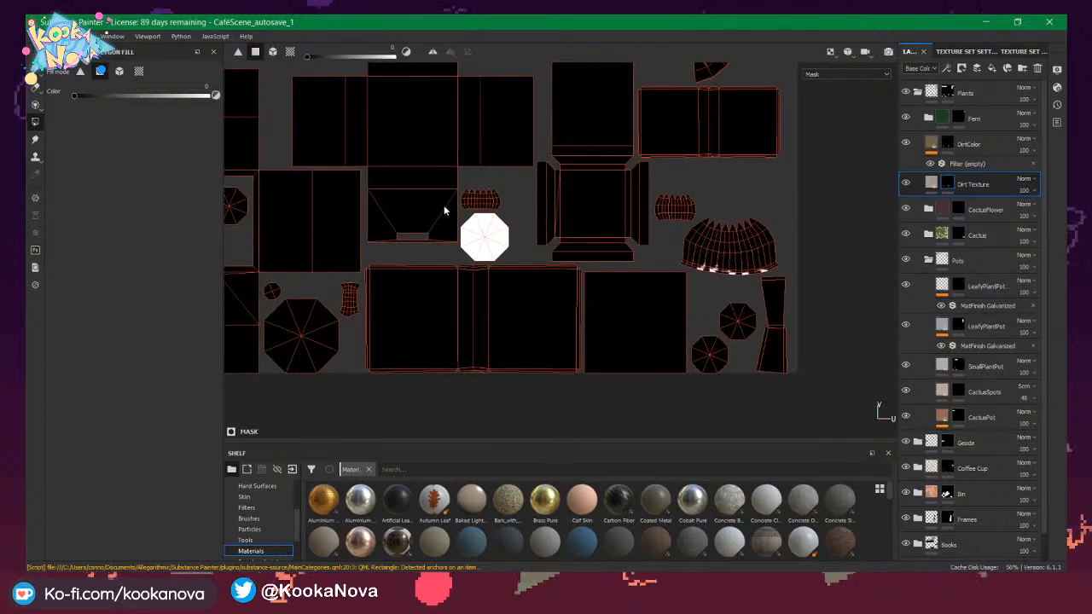
{"action": "middle_click_drag", "start_coordinate": [459, 204], "coordinate": [607, 178], "text": "alt"}
{"action": "right_click_drag", "start_coordinate": [654, 189], "coordinate": [605, 188], "text": "alt"}
{"action": "left_click_drag", "start_coordinate": [458, 228], "coordinate": [464, 239]}
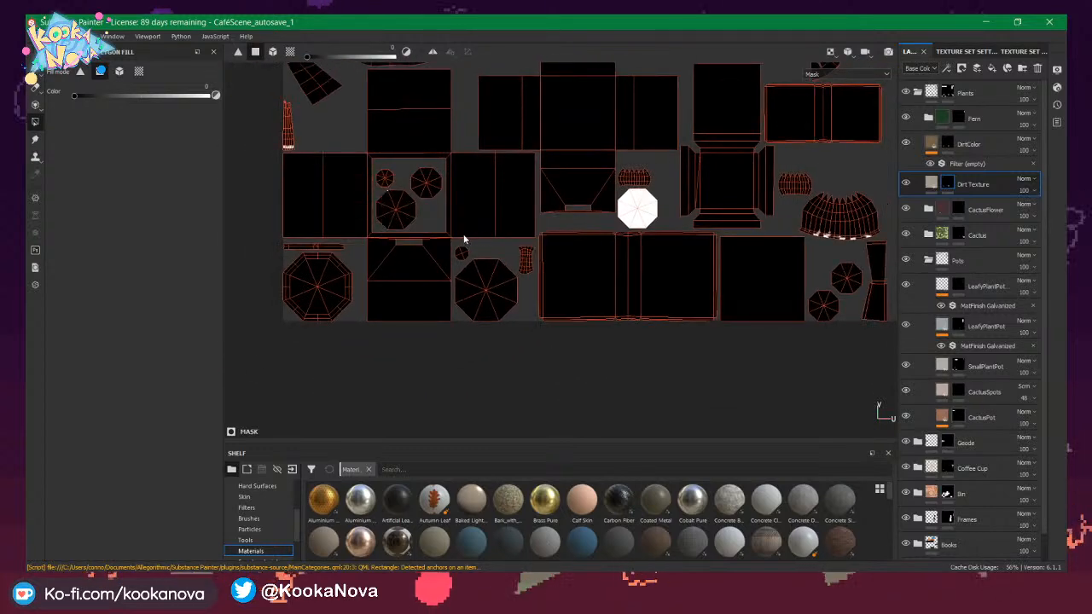
Clear the remaining white octagon and fill the fan-shaped shell's lower edge strip white in the Dirt Texture mask.
{"action": "middle_click_drag", "start_coordinate": [700, 243], "coordinate": [413, 254], "text": "alt"}
{"action": "right_click_drag", "start_coordinate": [499, 253], "coordinate": [691, 258], "text": "alt"}
{"action": "middle_click_drag", "start_coordinate": [657, 249], "coordinate": [520, 209], "text": "alt"}
{"action": "right_click_drag", "start_coordinate": [465, 194], "coordinate": [802, 265], "text": "alt"}
{"action": "middle_click_drag", "start_coordinate": [493, 209], "coordinate": [542, 209], "text": "alt"}
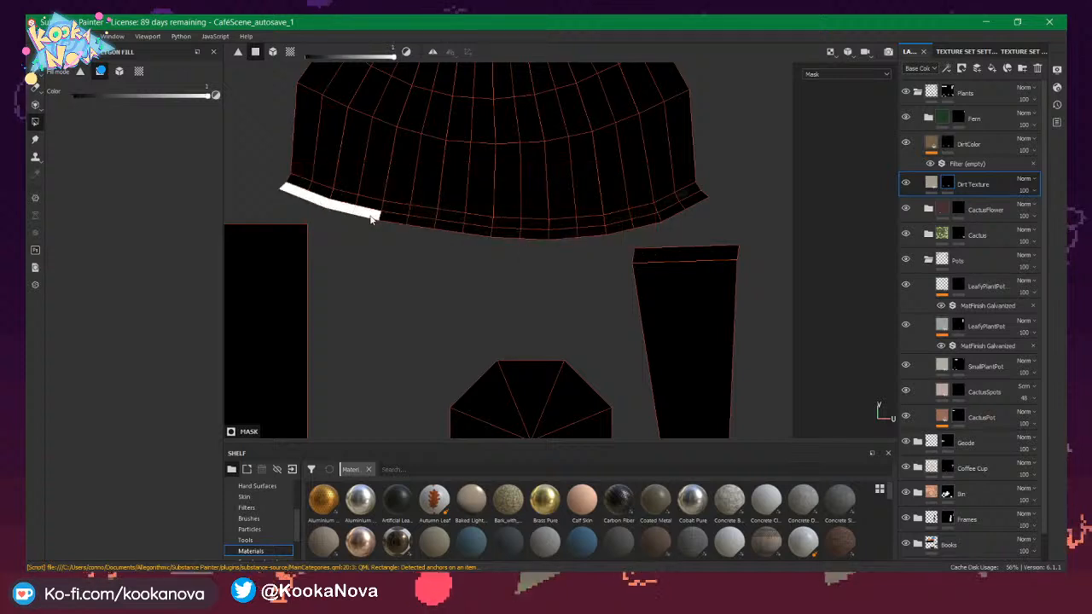
{"action": "left_click_drag", "start_coordinate": [397, 220], "coordinate": [443, 227]}
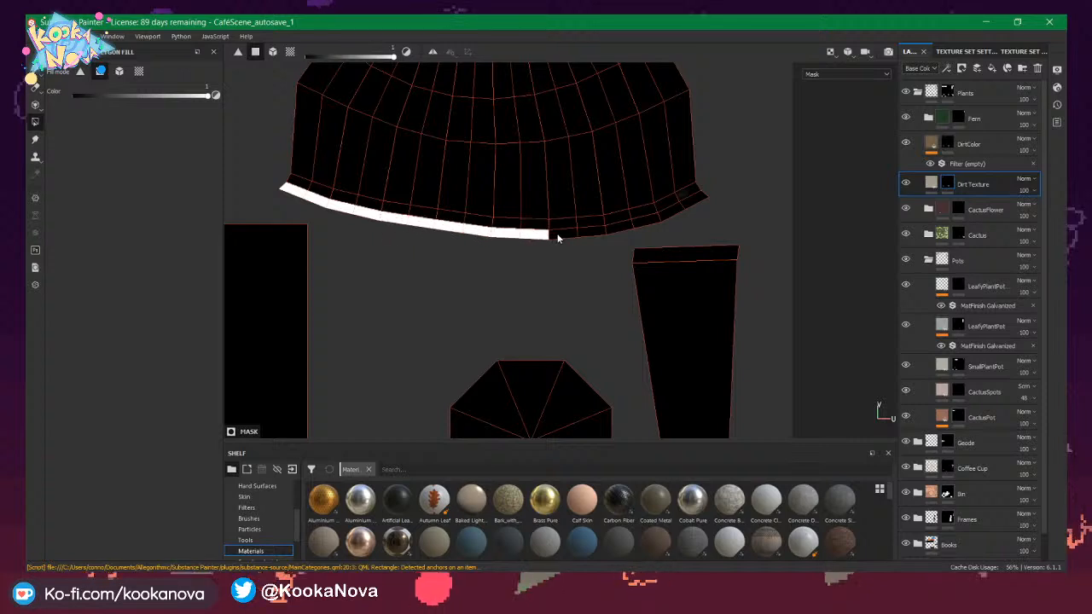
{"action": "left_click", "coordinate": [622, 230]}
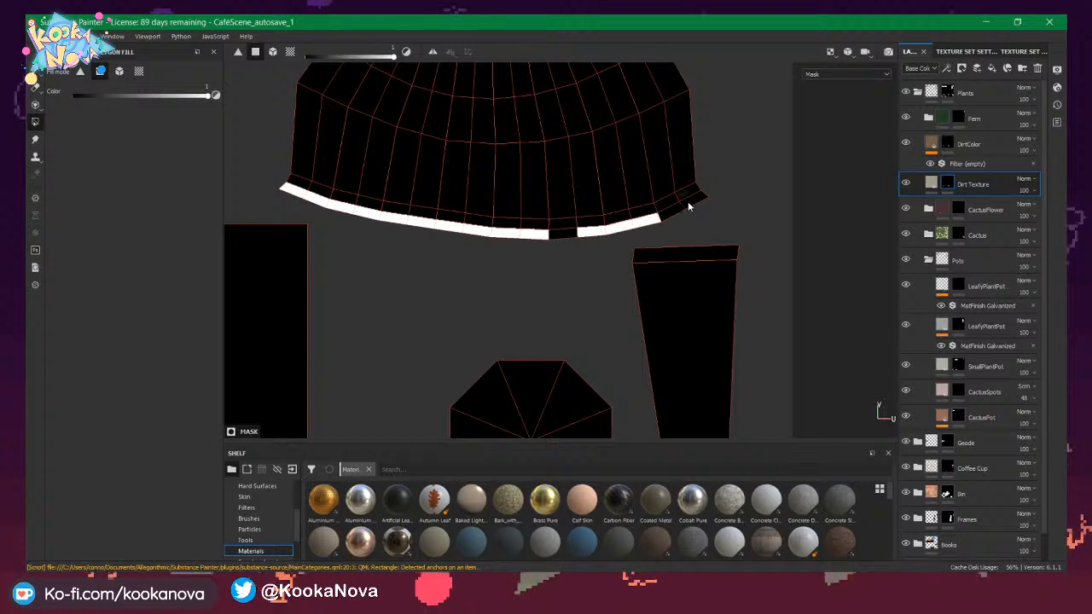
{"action": "left_click", "coordinate": [559, 236]}
{"action": "scroll", "coordinate": [680, 212], "scroll_direction": "down", "scroll_amount": 6}
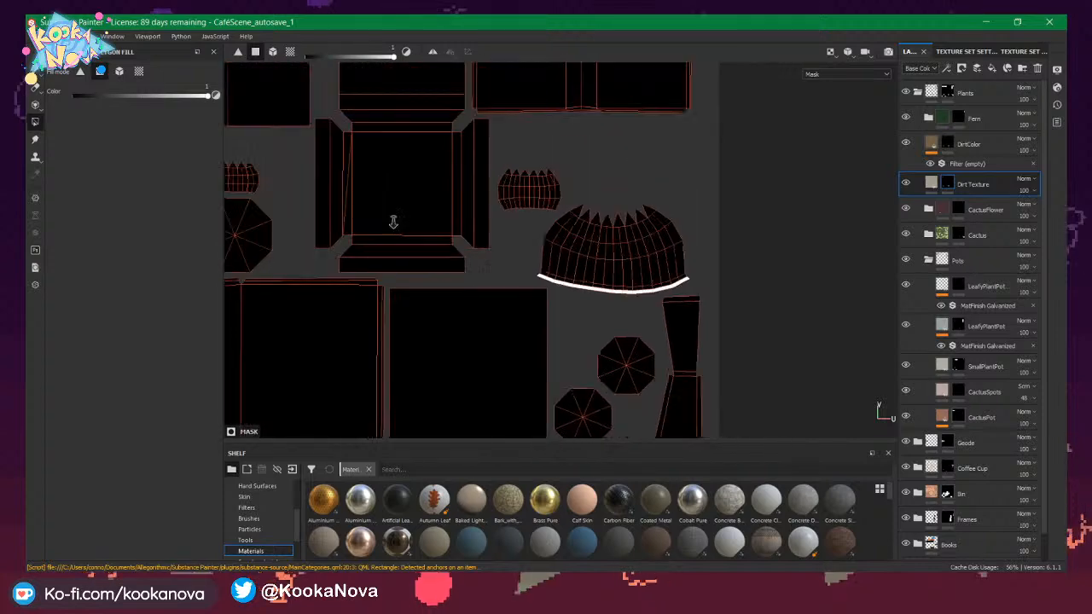
{"action": "scroll", "coordinate": [567, 317], "scroll_direction": "down", "scroll_amount": 2}
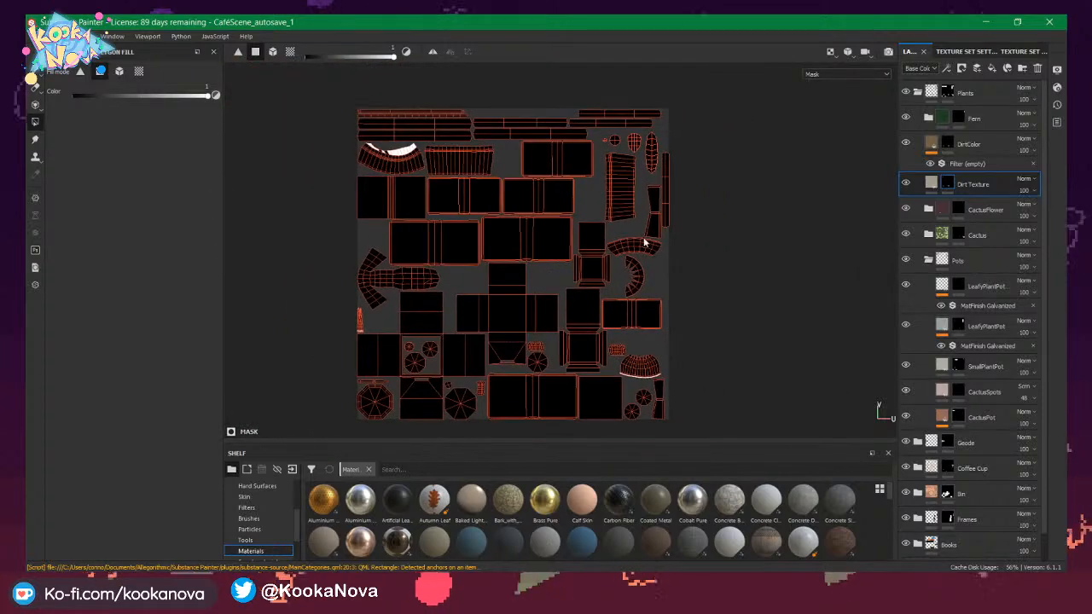
In the DirtColor mask, fill the inner soil strip of the cactus pot's curved UV shell white.
{"action": "left_click", "coordinate": [948, 147]}
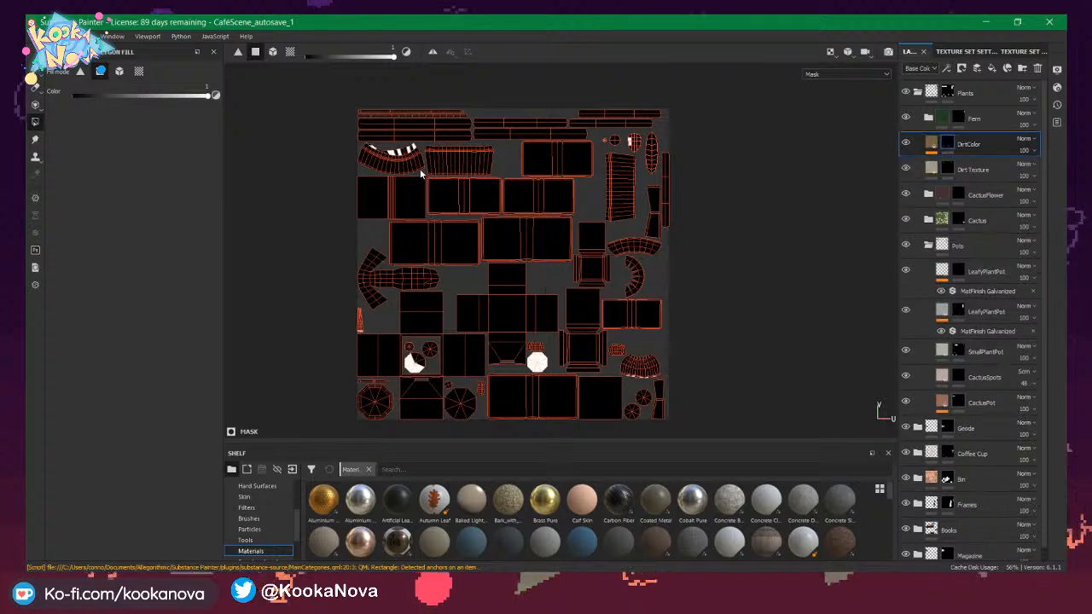
{"action": "scroll", "coordinate": [438, 182], "scroll_direction": "up", "scroll_amount": 5}
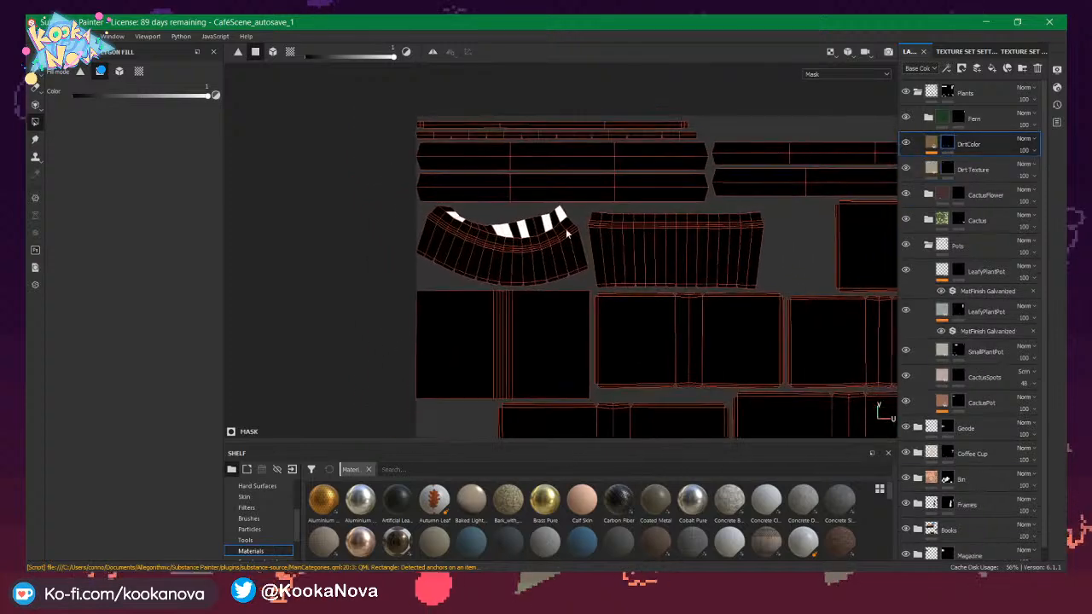
{"action": "scroll", "coordinate": [566, 233], "scroll_direction": "up", "scroll_amount": 4}
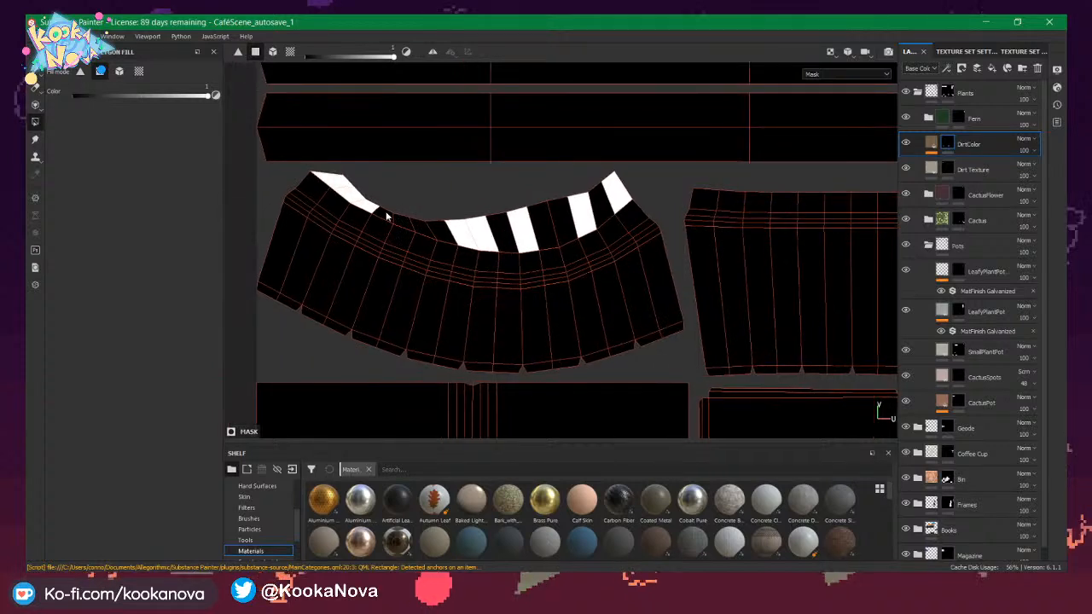
{"action": "mouse_move", "coordinate": [486, 235]}
{"action": "left_mouse_down"}
{"action": "mouse_move", "coordinate": [546, 233]}
{"action": "mouse_move", "coordinate": [622, 199]}
{"action": "left_mouse_up"}
Clear the white octagonal UV shells in the lower part of the layout to black in the DirtColor mask.
{"action": "scroll", "coordinate": [609, 214], "scroll_direction": "down", "scroll_amount": 10}
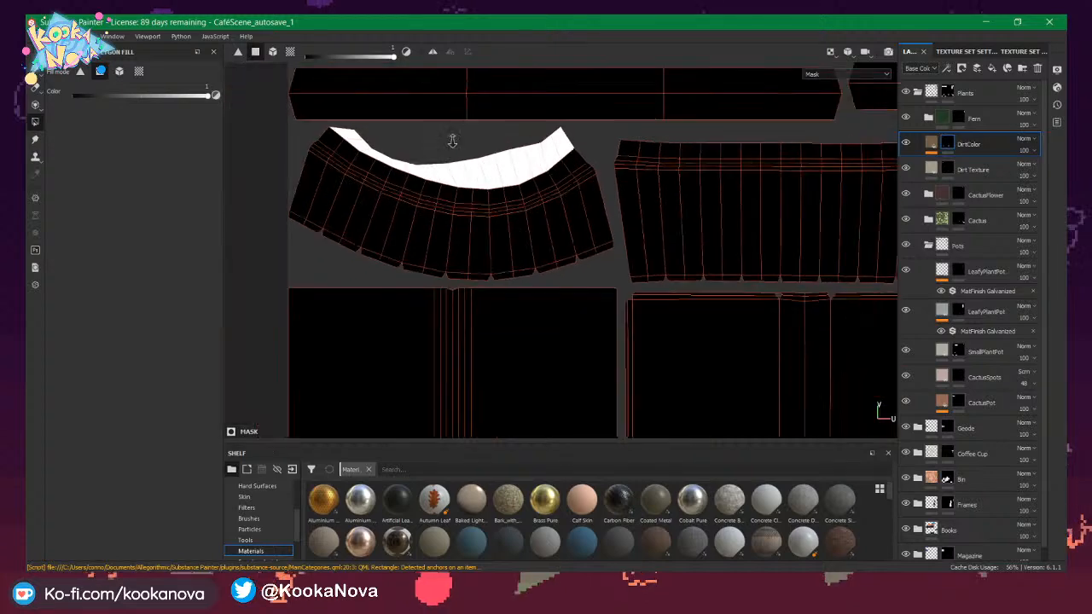
{"action": "scroll", "coordinate": [521, 274], "scroll_direction": "up", "scroll_amount": 2}
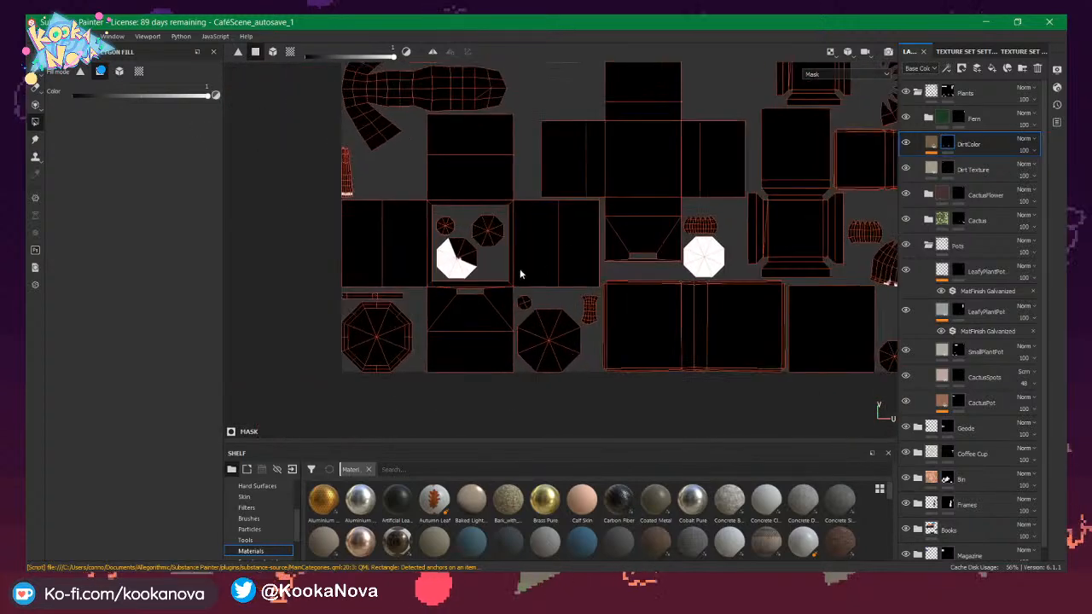
{"action": "middle_click_drag", "start_coordinate": [511, 289], "coordinate": [373, 263], "text": "alt"}
{"action": "left_click_drag", "start_coordinate": [524, 204], "coordinate": [627, 261]}
Clear the stray white patches on the fan-shaped cactus shell and fill its lower edge strip white in the DirtColor mask.
{"action": "middle_click_drag", "start_coordinate": [623, 252], "coordinate": [436, 239], "text": "alt"}
{"action": "right_click_drag", "start_coordinate": [597, 225], "coordinate": [770, 262], "text": "alt"}
{"action": "middle_click_drag", "start_coordinate": [770, 261], "coordinate": [613, 207], "text": "alt"}
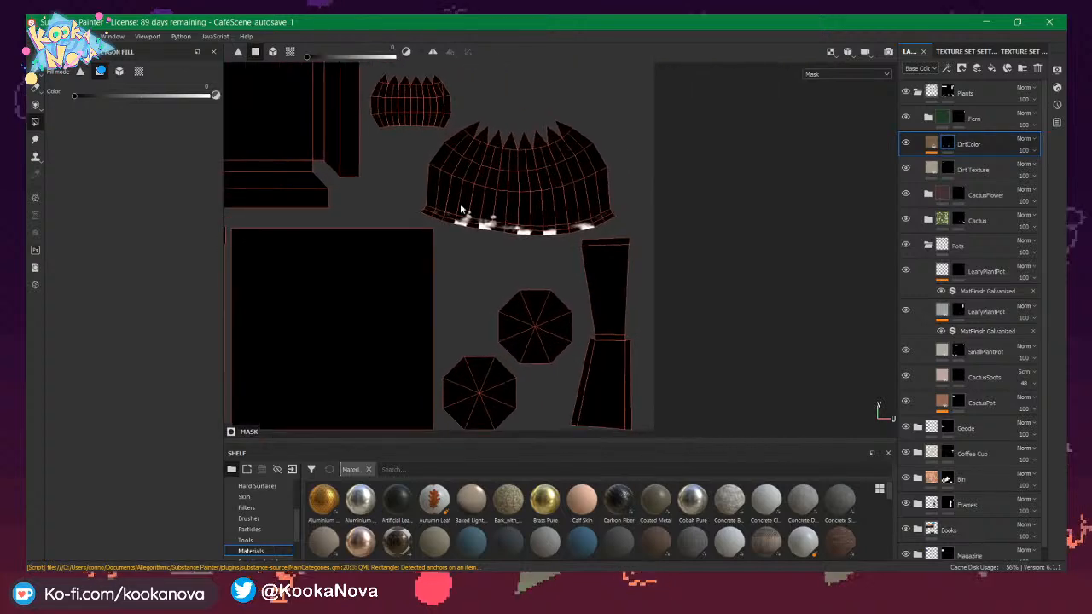
{"action": "left_click_drag", "start_coordinate": [461, 206], "coordinate": [646, 254]}
{"action": "scroll", "coordinate": [451, 212], "scroll_direction": "up", "scroll_amount": 5}
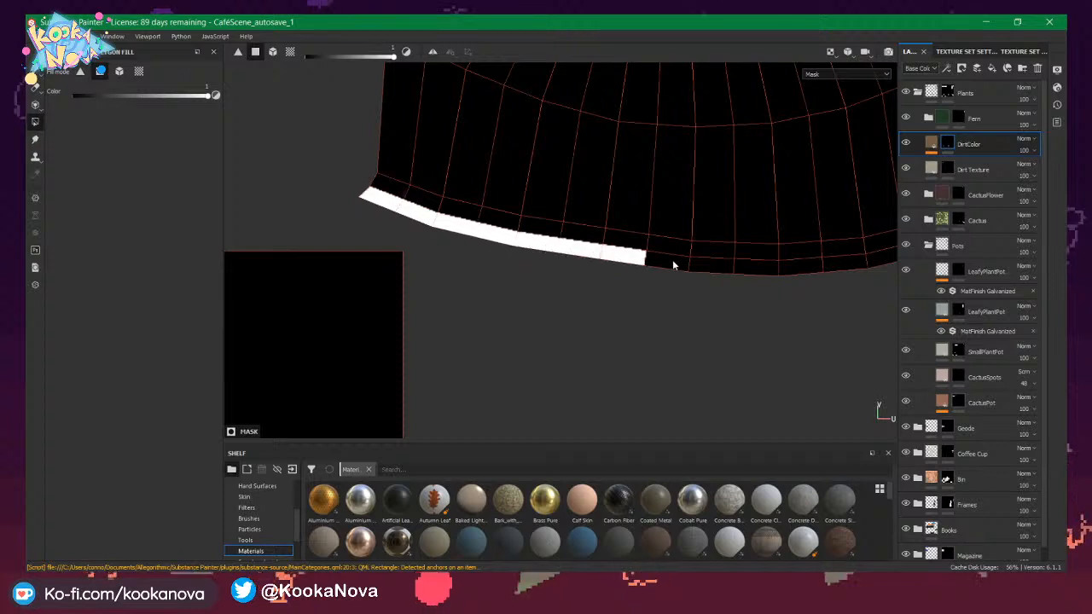
{"action": "middle_click_drag", "start_coordinate": [794, 267], "coordinate": [612, 252]}
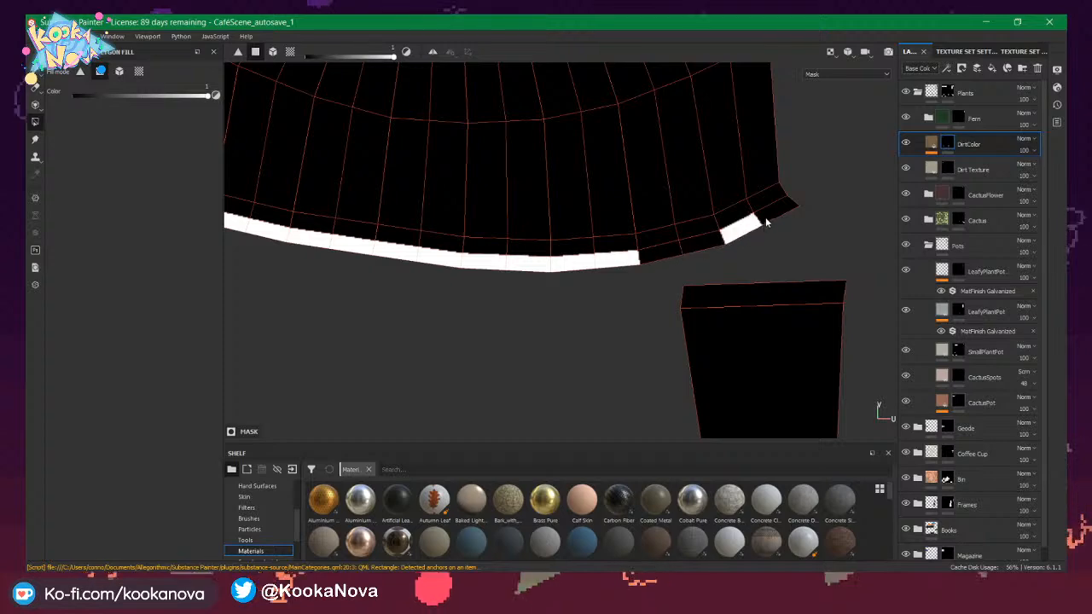
Fill the rounded leaf shell and the tiny circular shell near it black in the DirtColor mask.
{"action": "scroll", "coordinate": [739, 220], "scroll_direction": "down", "scroll_amount": 6}
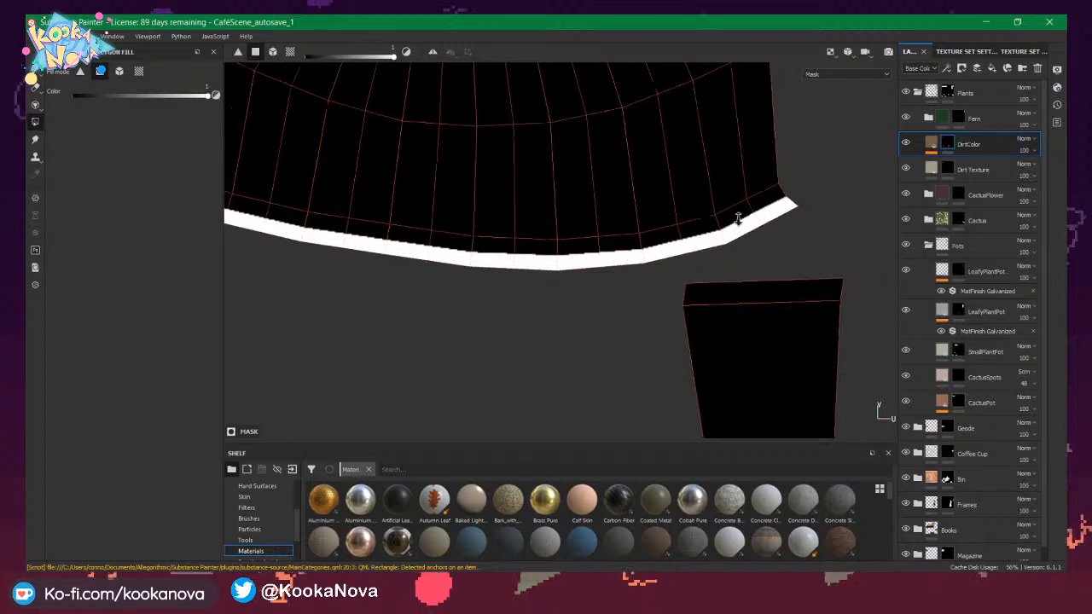
{"action": "middle_click_drag", "start_coordinate": [674, 68], "coordinate": [624, 308], "text": "alt"}
{"action": "scroll", "coordinate": [624, 307], "scroll_direction": "down", "scroll_amount": 2}
{"action": "middle_click_drag", "start_coordinate": [590, 261], "coordinate": [598, 417], "text": "alt"}
{"action": "scroll", "coordinate": [602, 256], "scroll_direction": "down", "scroll_amount": 2}
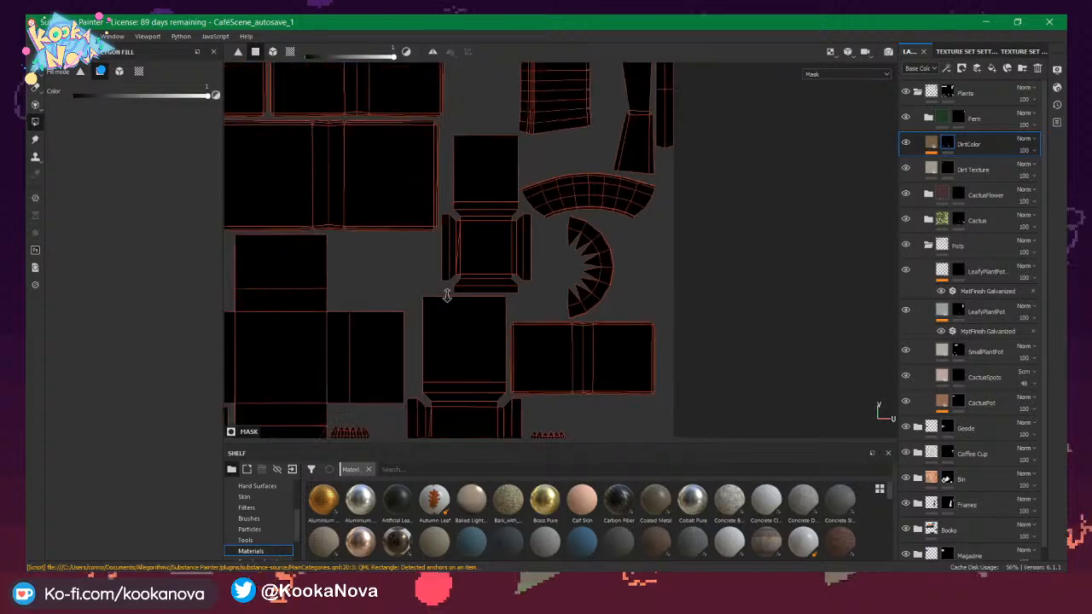
{"action": "middle_click_drag", "start_coordinate": [601, 254], "coordinate": [604, 314], "text": "alt"}
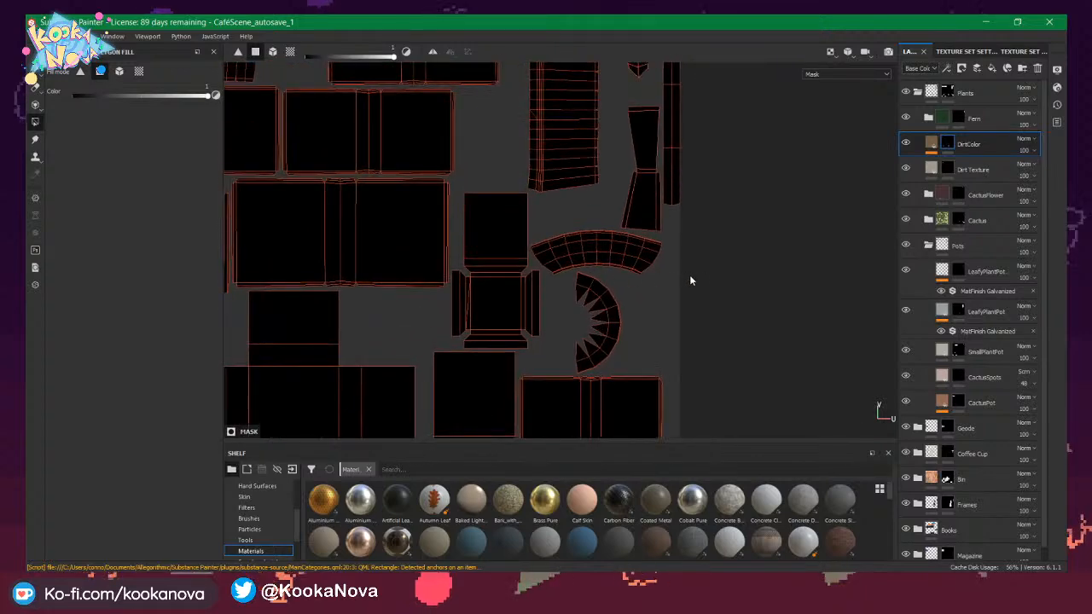
{"action": "middle_click_drag", "start_coordinate": [645, 261], "coordinate": [692, 398], "text": "alt"}
{"action": "scroll", "coordinate": [692, 398], "scroll_direction": "down", "scroll_amount": 1}
{"action": "middle_click_drag", "start_coordinate": [662, 143], "coordinate": [647, 290], "text": "alt"}
{"action": "scroll", "coordinate": [648, 290], "scroll_direction": "up", "scroll_amount": 1}
{"action": "scroll", "coordinate": [584, 288], "scroll_direction": "up", "scroll_amount": 2}
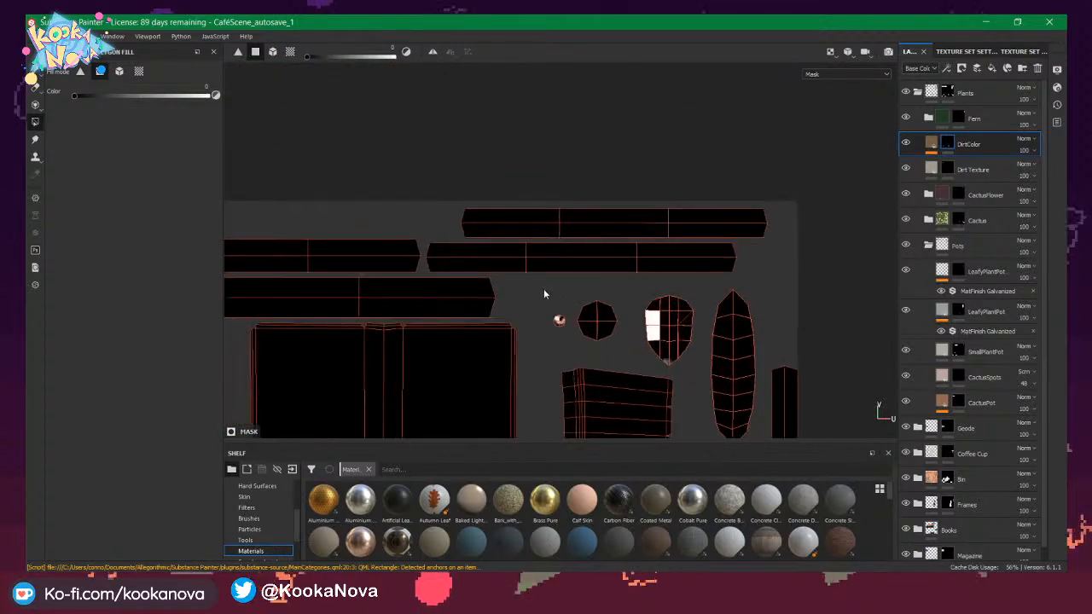
{"action": "middle_click_drag", "start_coordinate": [742, 384], "coordinate": [714, 296], "text": "alt"}
{"action": "scroll", "coordinate": [664, 259], "scroll_direction": "up", "scroll_amount": 2}
{"action": "scroll", "coordinate": [773, 290], "scroll_direction": "down", "scroll_amount": 6}
{"action": "middle_click_drag", "start_coordinate": [512, 273], "coordinate": [671, 182], "text": "alt"}
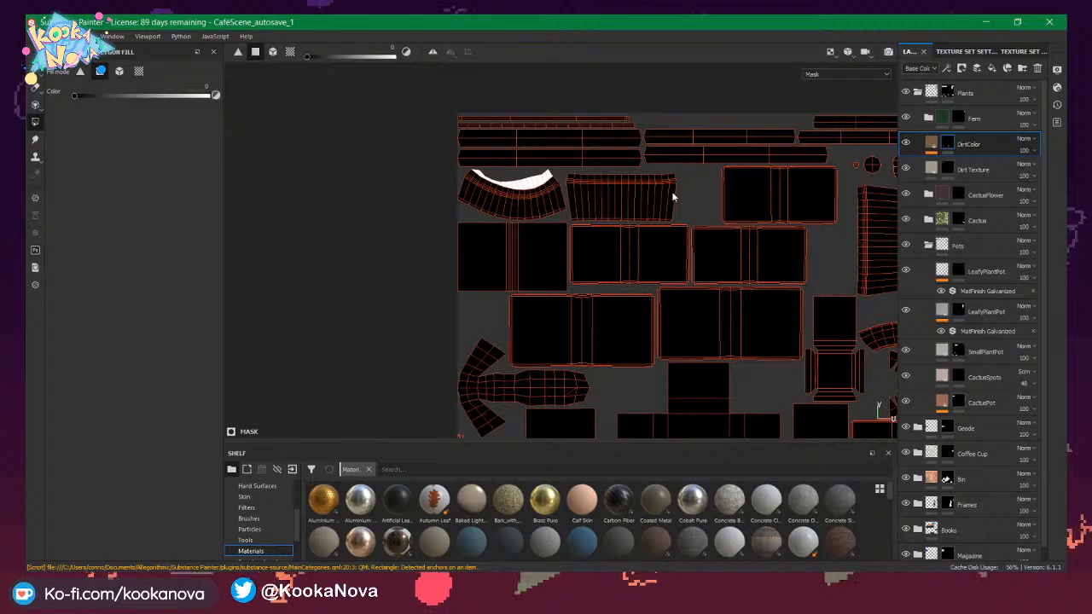
Inspect the cactus pot's soil in the 3D material view, toggling the DirtColor and Dirt Texture layers to compare their coverage.
{"action": "key", "text": "F2"}
{"action": "left_click_drag", "start_coordinate": [622, 214], "coordinate": [480, 250], "text": "alt"}
{"action": "key", "text": "m"}
{"action": "right_click_drag", "start_coordinate": [481, 251], "coordinate": [983, 382], "text": "alt"}
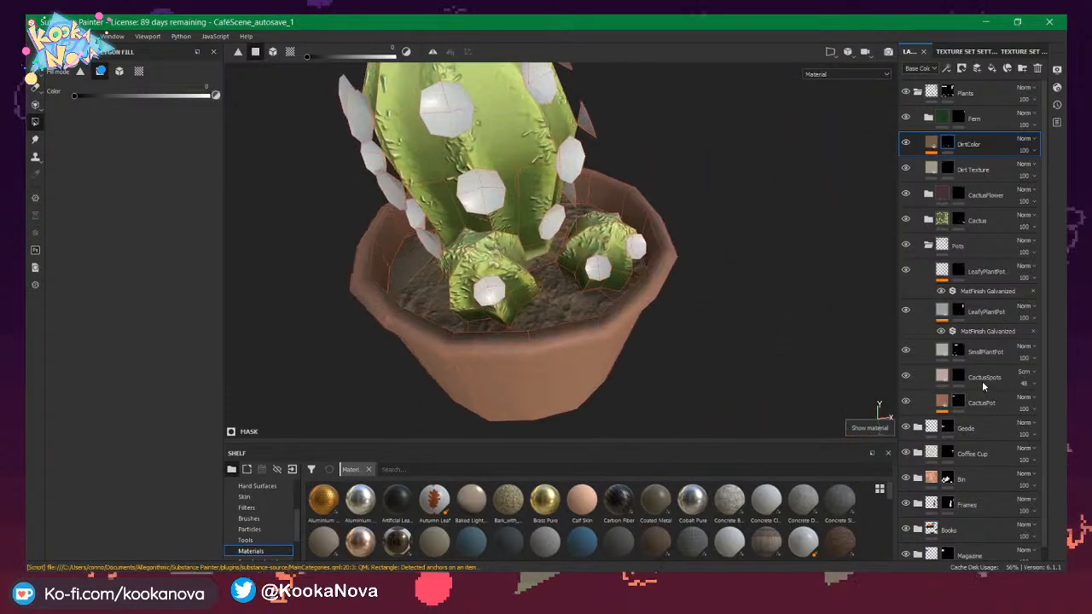
{"action": "left_click_drag", "start_coordinate": [558, 272], "coordinate": [599, 304], "text": "alt"}
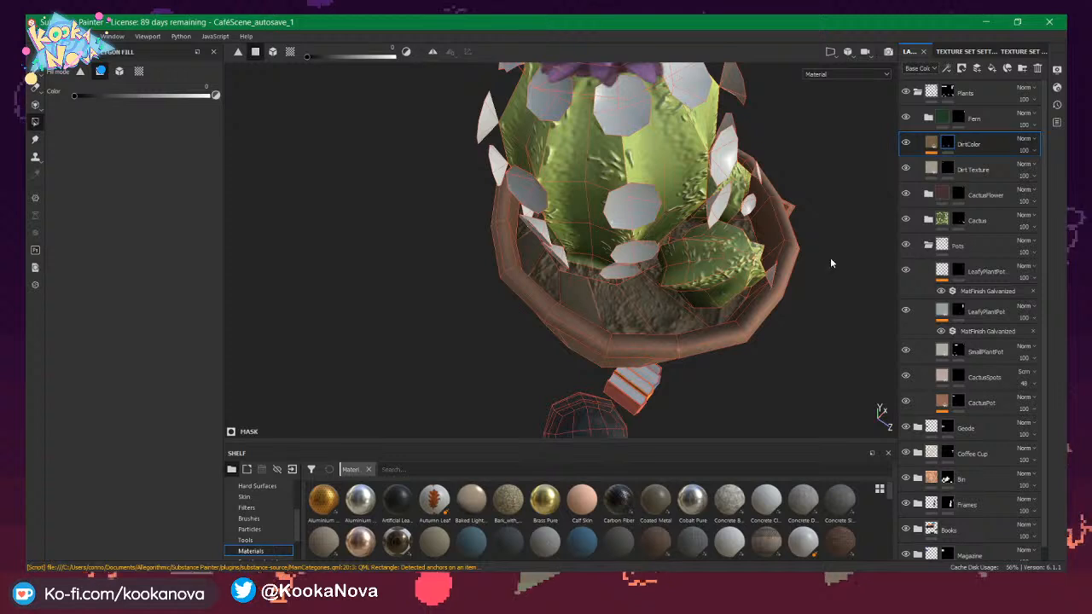
{"action": "left_click", "coordinate": [907, 143]}
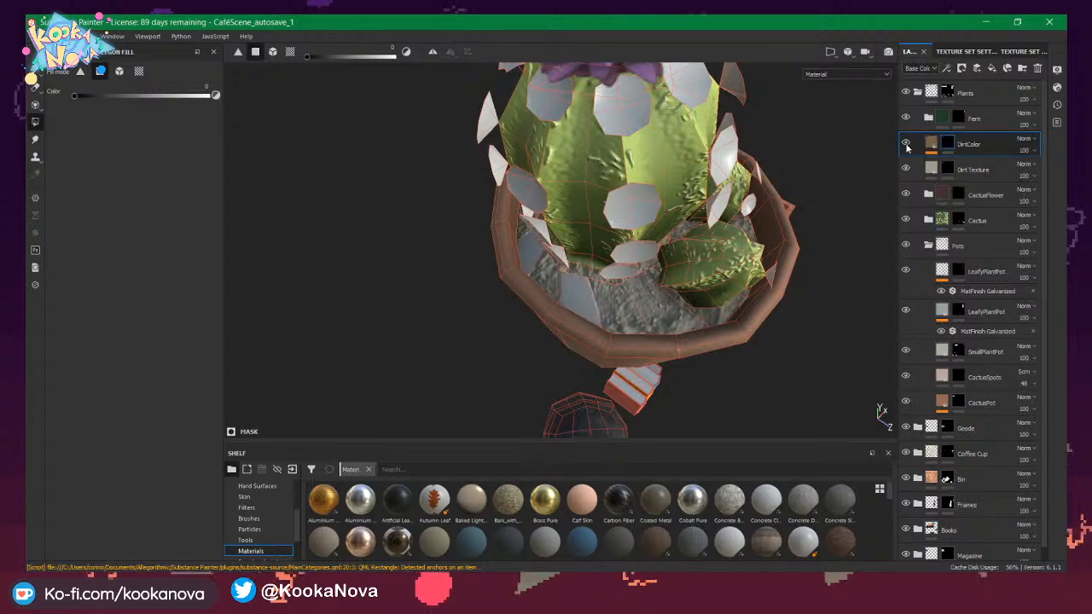
{"action": "left_click", "coordinate": [907, 146]}
{"action": "left_click", "coordinate": [906, 169]}
{"action": "left_click", "coordinate": [907, 169]}
{"action": "left_click", "coordinate": [906, 143]}
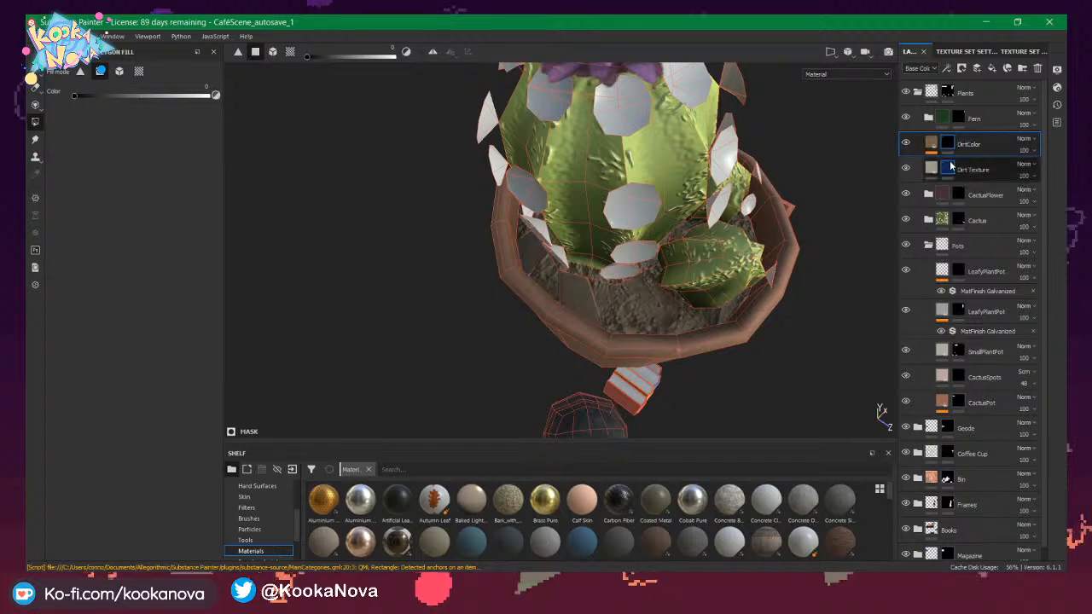
Fill the missing soil faces inside the cactus pot white in the Dirt Texture mask and check the curved shell in the UV view.
{"action": "left_click", "coordinate": [954, 167]}
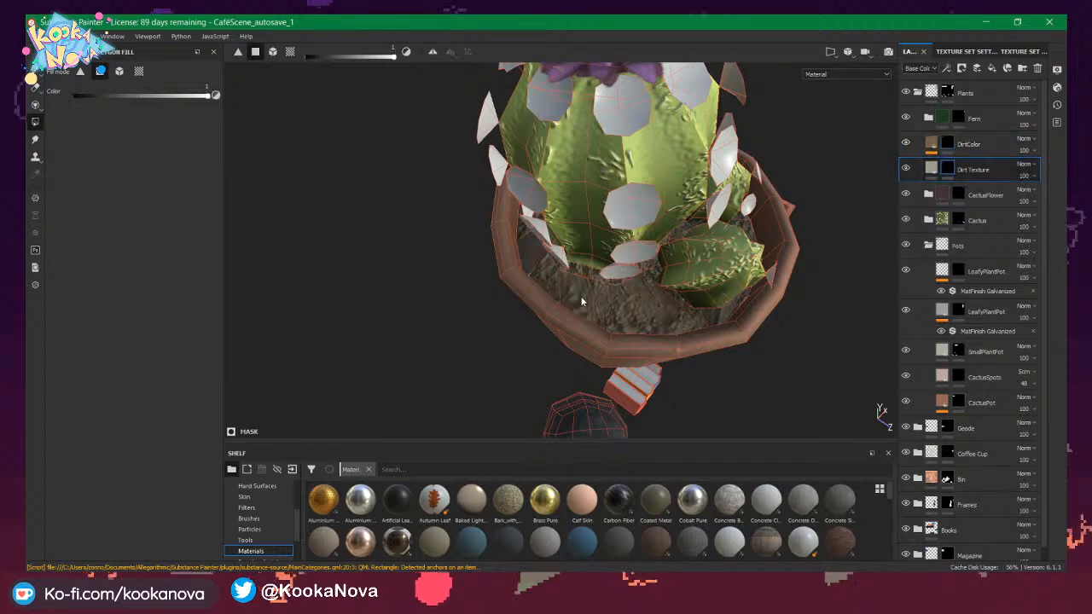
{"action": "left_click_drag", "start_coordinate": [531, 257], "coordinate": [619, 245], "text": "alt"}
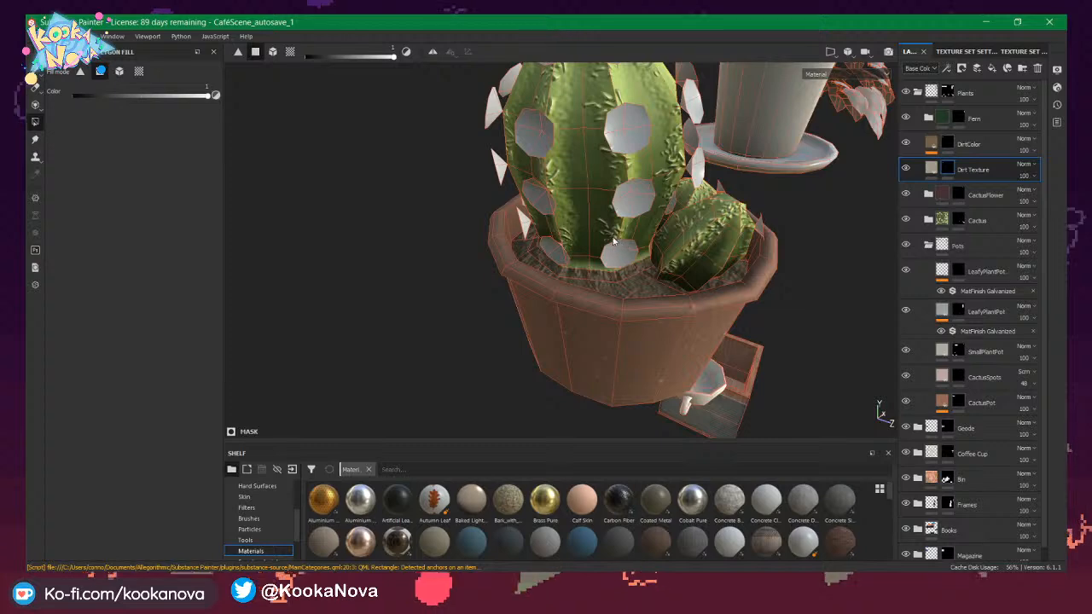
{"action": "key", "text": "F3"}
{"action": "middle_click_drag", "start_coordinate": [467, 180], "coordinate": [475, 218], "text": "alt"}
{"action": "right_click_drag", "start_coordinate": [476, 217], "coordinate": [682, 257], "text": "alt"}
{"action": "middle_click_drag", "start_coordinate": [682, 258], "coordinate": [530, 249], "text": "alt"}
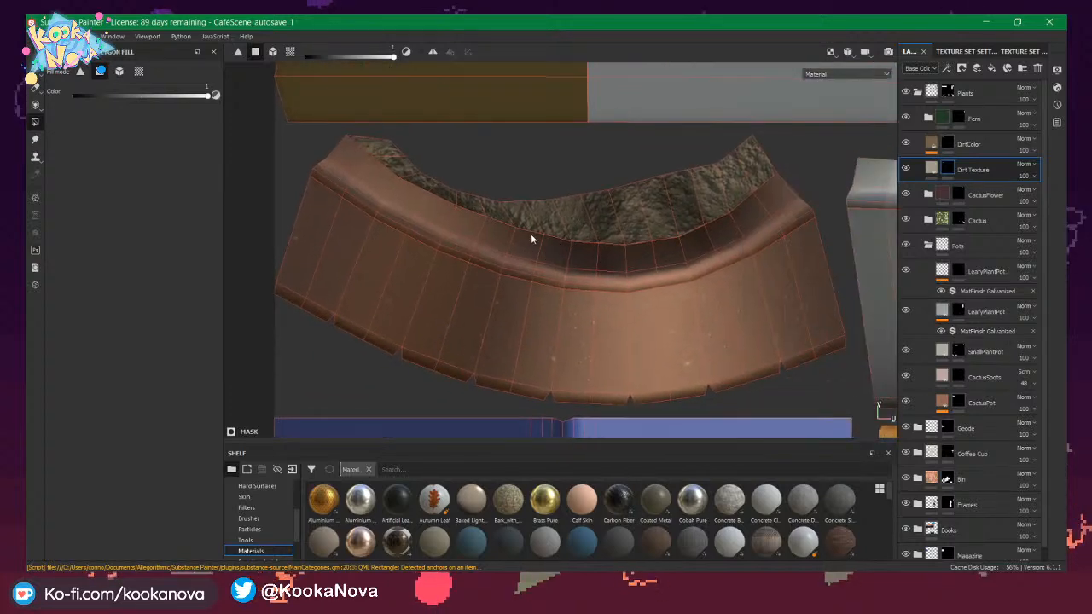
Examine the textured UV layout for remaining mask errors, focusing on the striped leafy plant pot shell.
{"action": "right_click_drag", "start_coordinate": [634, 253], "coordinate": [353, 266], "text": "alt"}
{"action": "middle_click_drag", "start_coordinate": [873, 376], "coordinate": [709, 268], "text": "alt"}
{"action": "right_click_drag", "start_coordinate": [710, 268], "coordinate": [546, 316], "text": "alt"}
{"action": "middle_click_drag", "start_coordinate": [637, 342], "coordinate": [576, 200], "text": "alt"}
{"action": "right_click_drag", "start_coordinate": [576, 200], "coordinate": [491, 237], "text": "alt"}
{"action": "middle_click_drag", "start_coordinate": [715, 247], "coordinate": [693, 289], "text": "alt"}
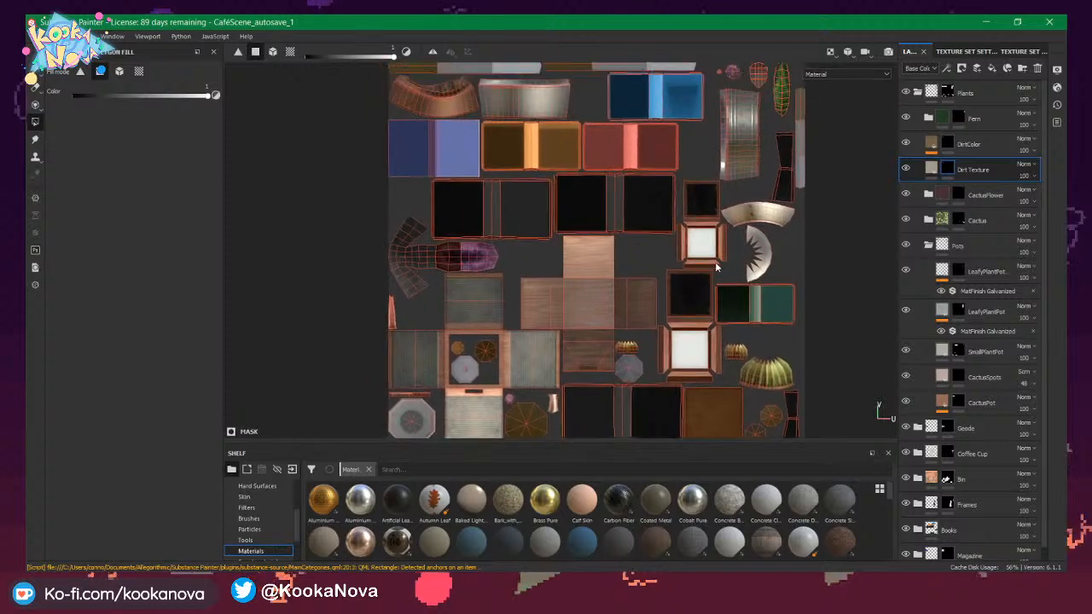
{"action": "right_click_drag", "start_coordinate": [708, 290], "coordinate": [1024, 284], "text": "alt"}
{"action": "right_click_drag", "start_coordinate": [688, 207], "coordinate": [467, 203], "text": "alt"}
{"action": "middle_click_drag", "start_coordinate": [688, 208], "coordinate": [636, 160], "text": "alt"}
{"action": "right_click_drag", "start_coordinate": [589, 280], "coordinate": [265, 274], "text": "alt"}
{"action": "middle_click_drag", "start_coordinate": [553, 271], "coordinate": [603, 301], "text": "alt"}
{"action": "right_click_drag", "start_coordinate": [603, 301], "coordinate": [749, 258], "text": "alt"}
{"action": "middle_click_drag", "start_coordinate": [748, 258], "coordinate": [636, 326], "text": "alt"}
{"action": "scroll", "coordinate": [547, 203], "scroll_direction": "down", "scroll_amount": 4}
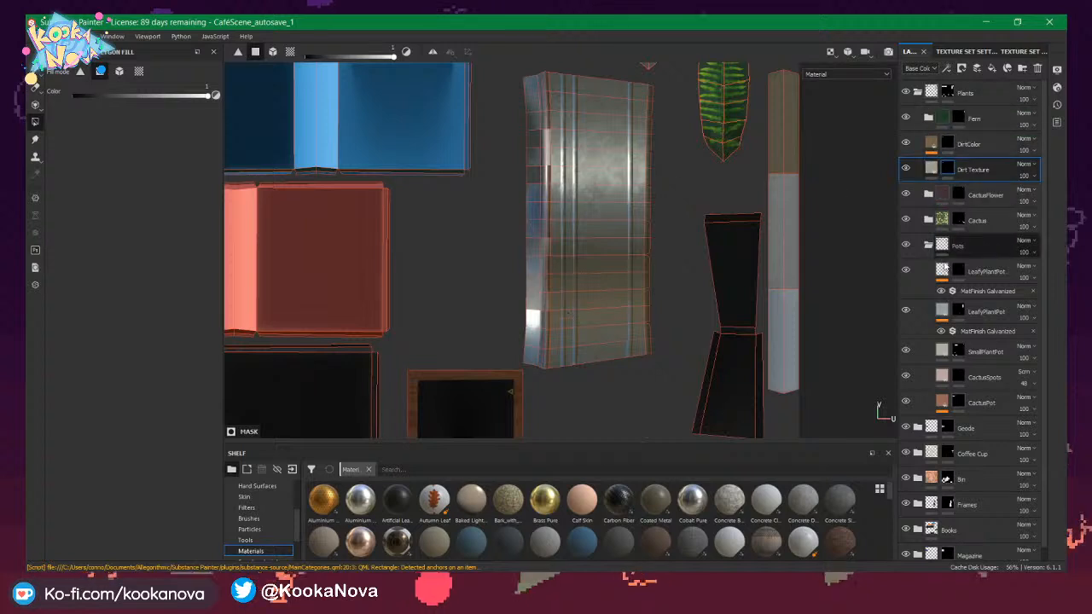
{"action": "scroll", "coordinate": [958, 375], "scroll_direction": "down", "scroll_amount": 1}
{"action": "scroll", "coordinate": [958, 371], "scroll_direction": "up", "scroll_amount": 1}
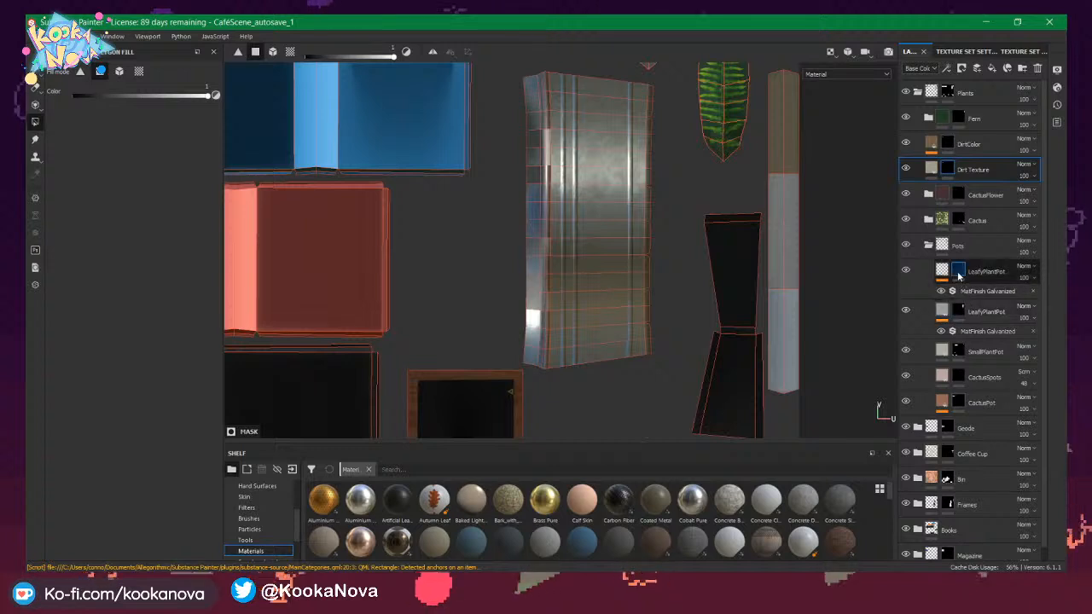
{"action": "mouse_move", "coordinate": [958, 275]}
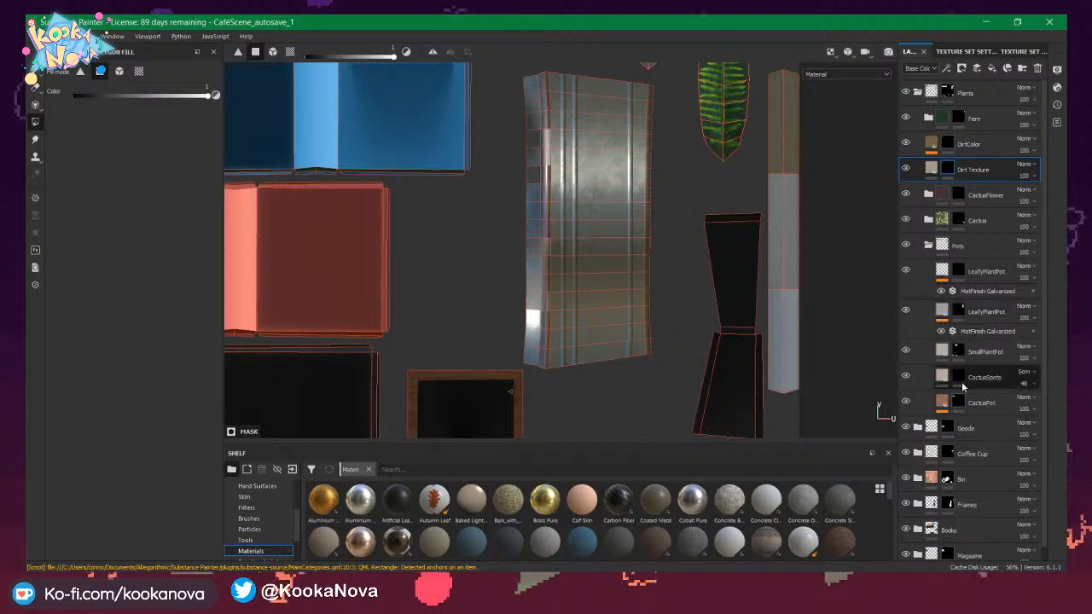
Check the stripe mask of the leafy plant pot and fill the black gaps in the pot shell white in the LeafyPlantPot mask.
{"action": "left_click", "coordinate": [959, 271]}
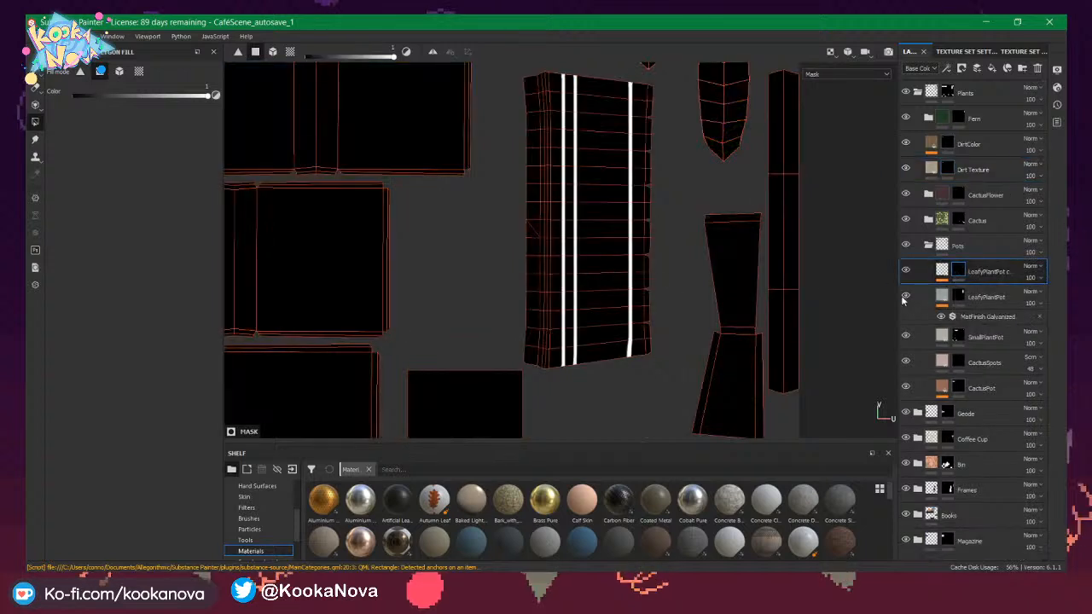
{"action": "left_click", "coordinate": [958, 297]}
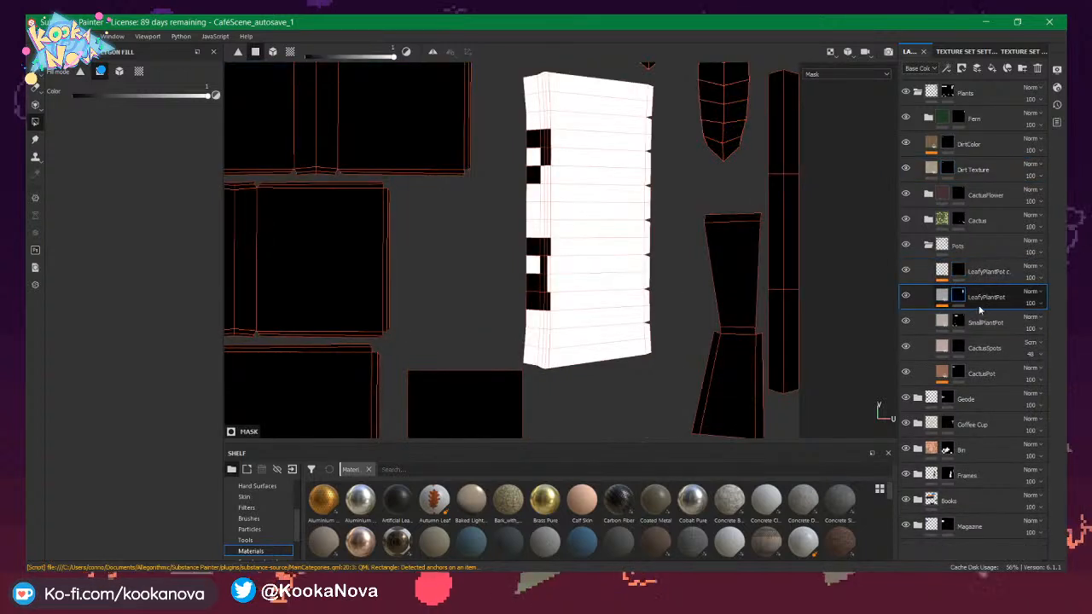
{"action": "left_click_drag", "start_coordinate": [529, 127], "coordinate": [561, 311]}
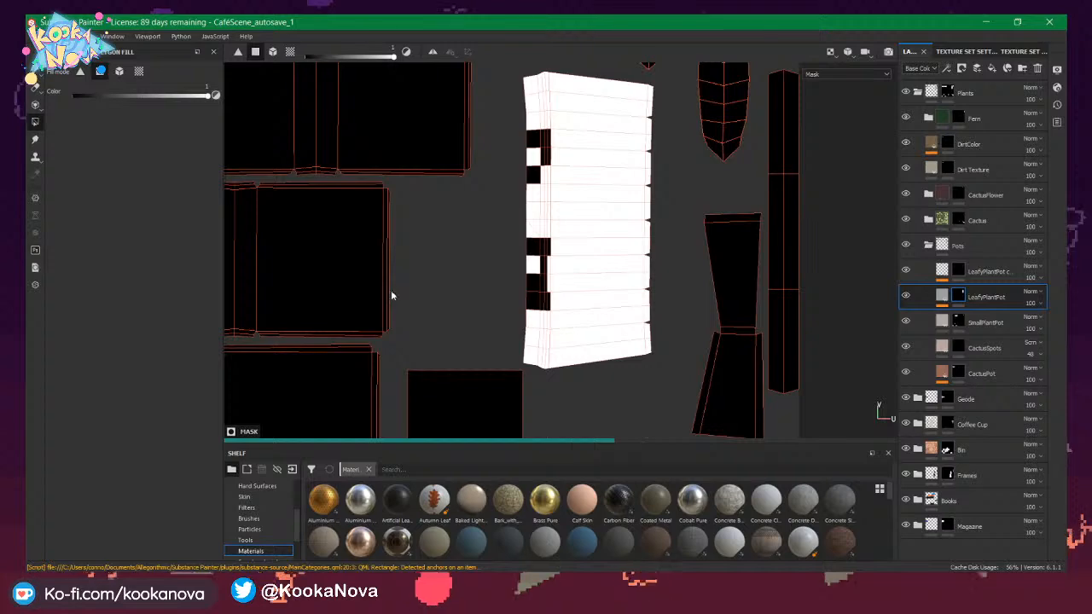
Clear the stray white shells across the rest of the UV layout to black in the LeafyPlantPot mask.
{"action": "scroll", "coordinate": [481, 296], "scroll_direction": "down", "scroll_amount": 1}
{"action": "scroll", "coordinate": [419, 265], "scroll_direction": "down", "scroll_amount": 3}
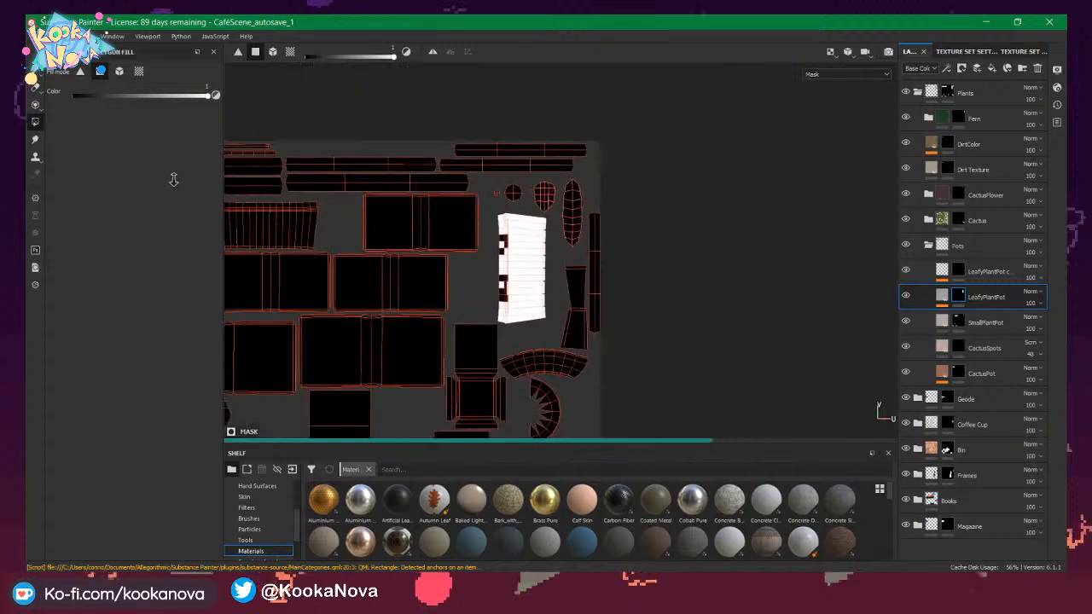
{"action": "middle_click_drag", "start_coordinate": [484, 292], "coordinate": [576, 168]}
{"action": "right_click_drag", "start_coordinate": [576, 169], "coordinate": [526, 175], "text": "alt"}
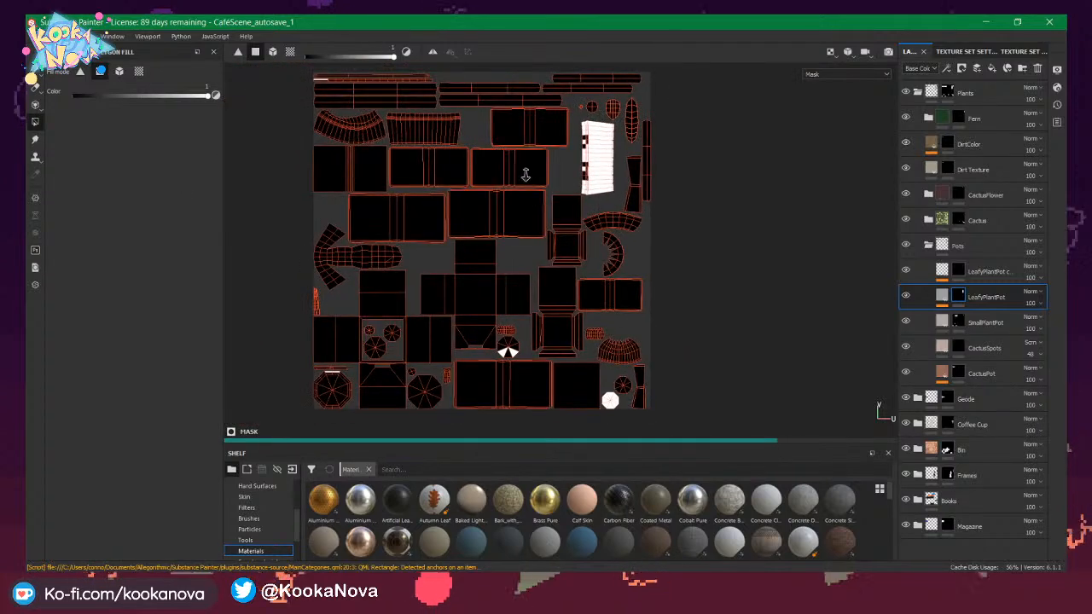
{"action": "middle_click_drag", "start_coordinate": [524, 230], "coordinate": [523, 200], "text": "alt"}
{"action": "key", "text": "x"}
{"action": "left_click_drag", "start_coordinate": [297, 263], "coordinate": [688, 396]}
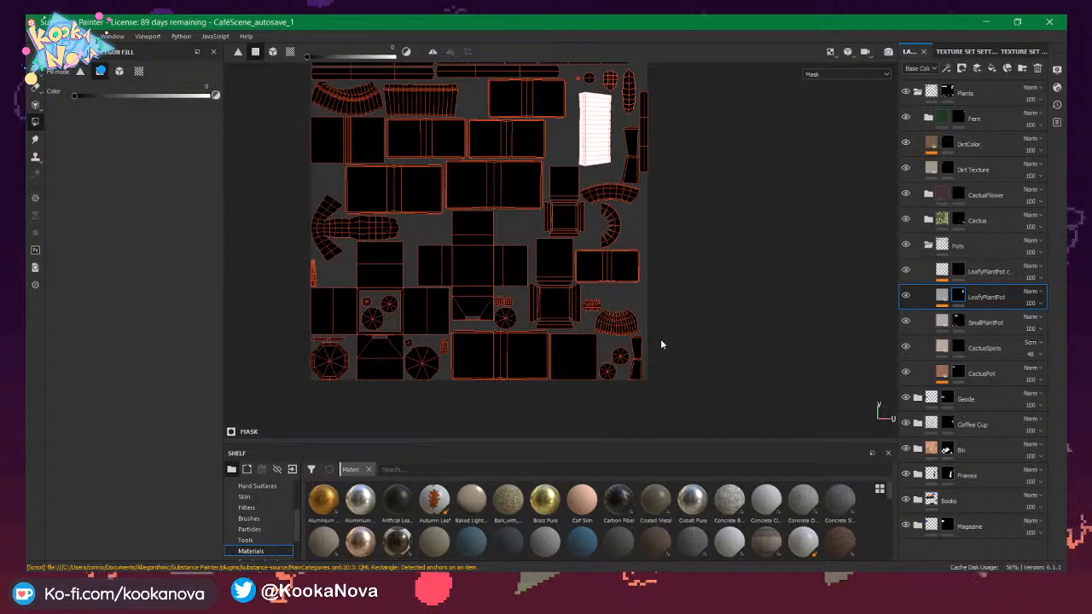
{"action": "middle_click_drag", "start_coordinate": [483, 304], "coordinate": [505, 343], "text": "alt"}
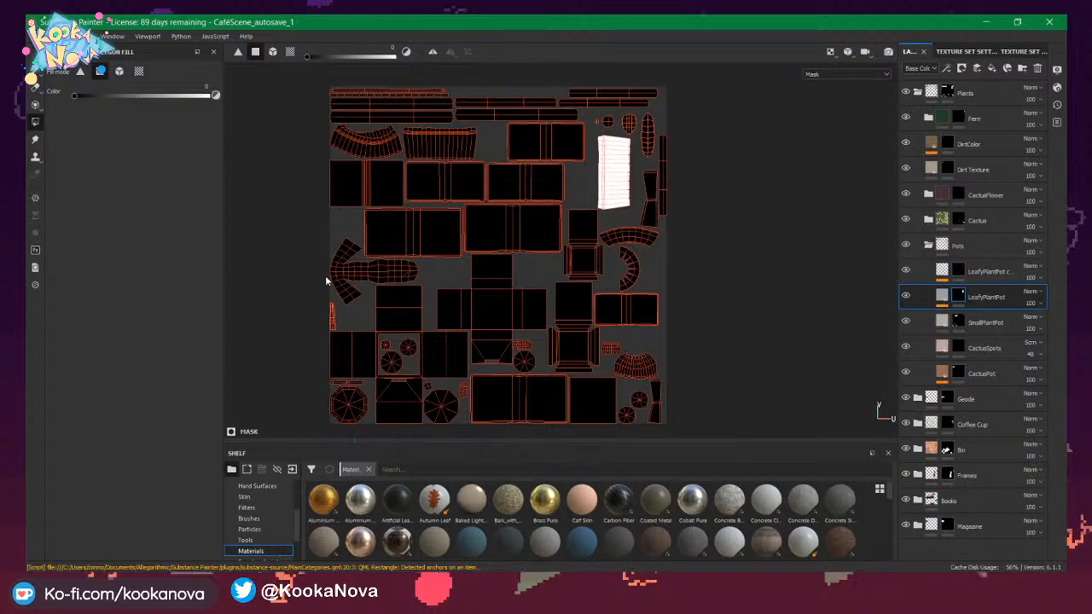
Collapse the Pots and Plants groups, expand the Geode group and select its mask.
{"action": "left_click", "coordinate": [929, 246]}
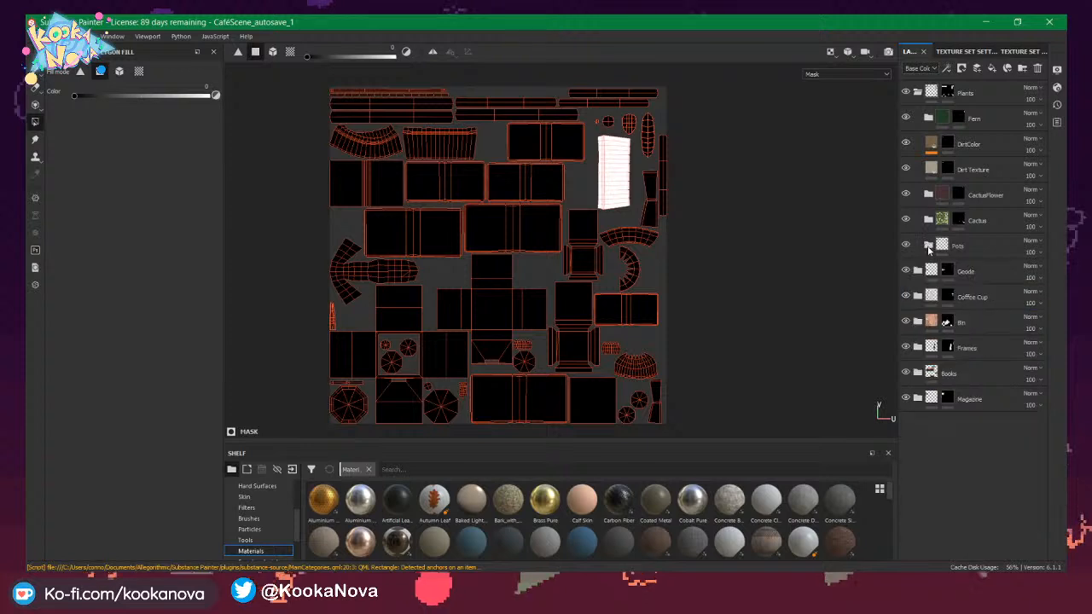
{"action": "left_click", "coordinate": [918, 93]}
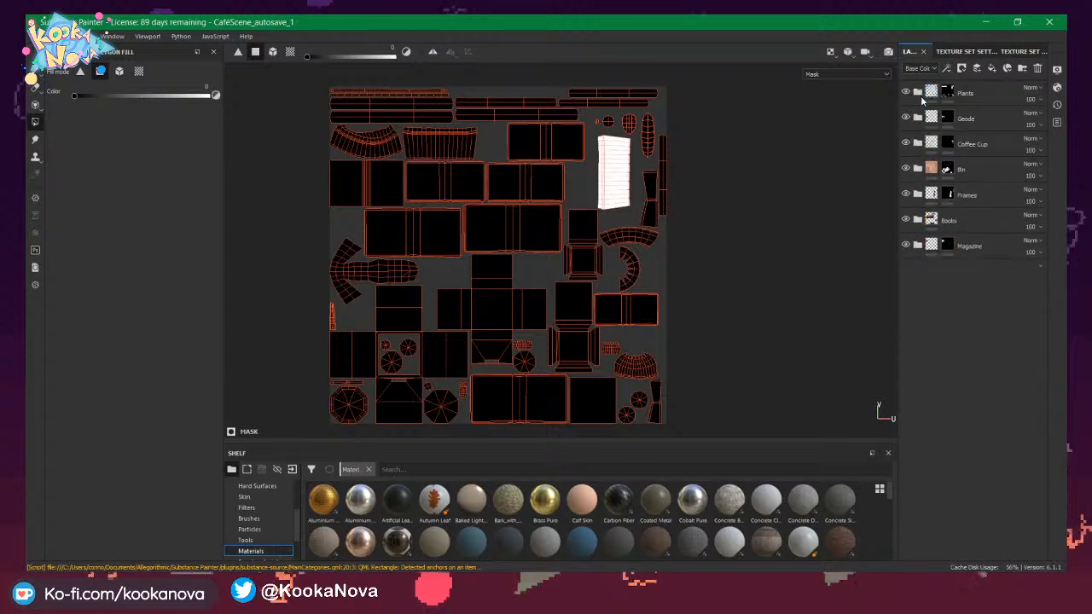
{"action": "left_click", "coordinate": [919, 118]}
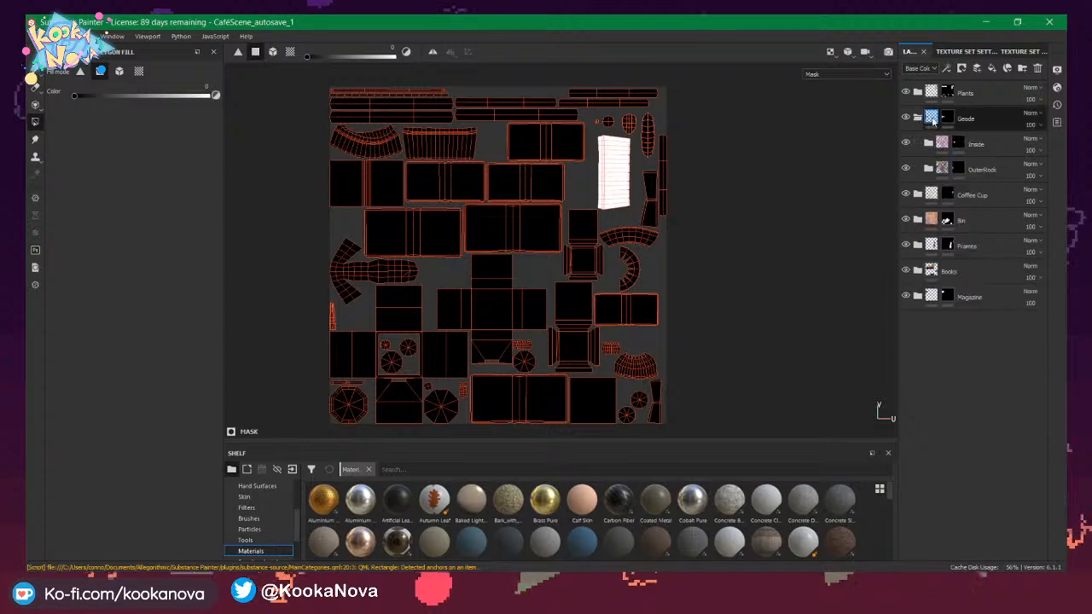
{"action": "left_click", "coordinate": [945, 123]}
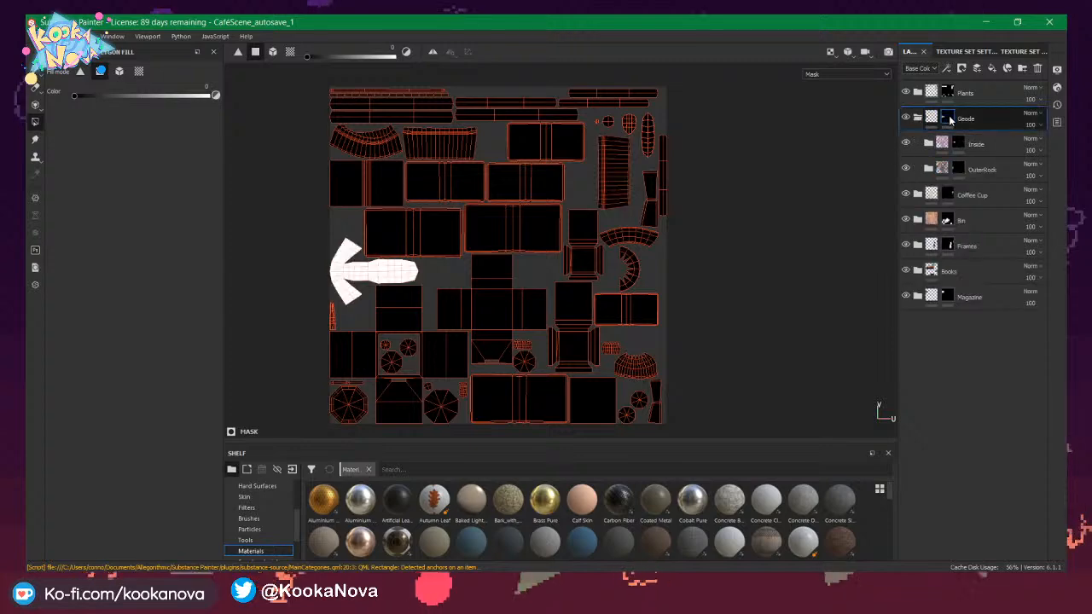
Try to add part of the geode shell's narrow middle section to the Inside group mask by filling it white.
{"action": "middle_click_drag", "start_coordinate": [590, 324], "coordinate": [605, 316], "text": "alt"}
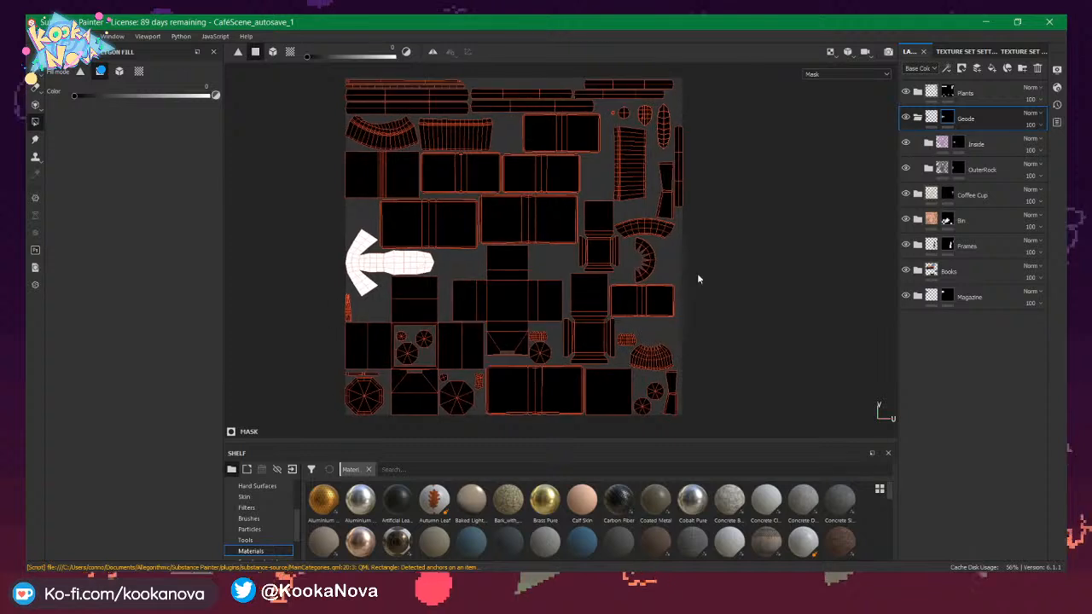
{"action": "left_click", "coordinate": [959, 144]}
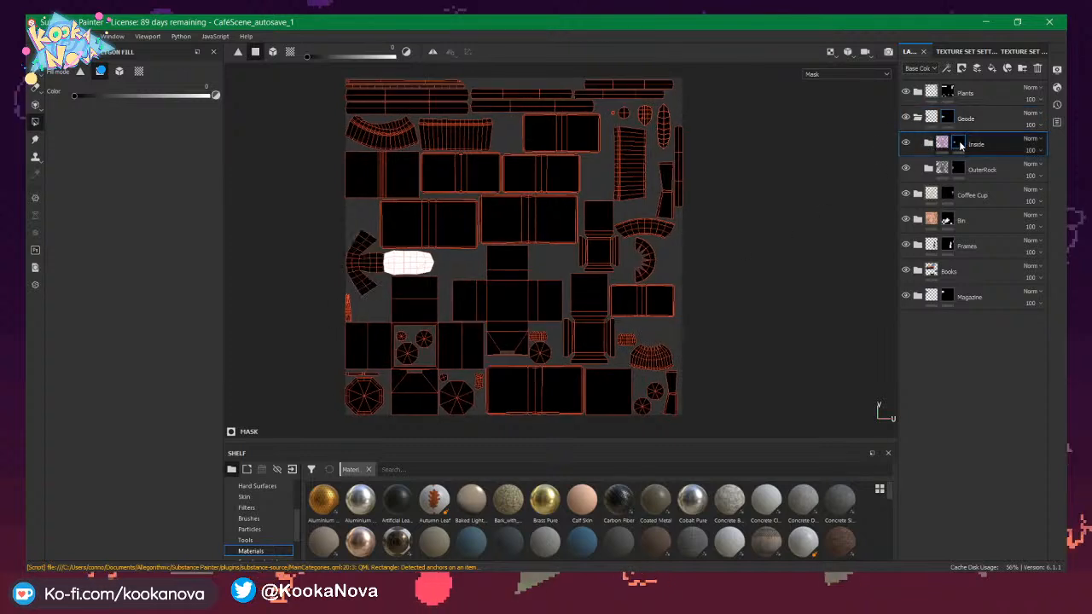
{"action": "mouse_move", "coordinate": [962, 147]}
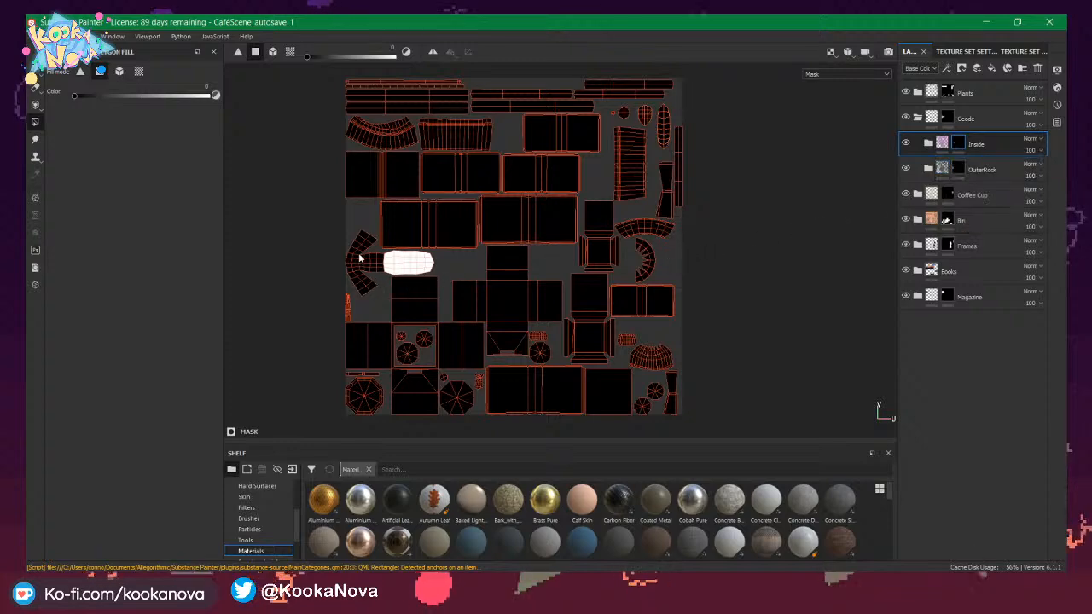
{"action": "scroll", "coordinate": [364, 254], "scroll_direction": "up", "scroll_amount": 5}
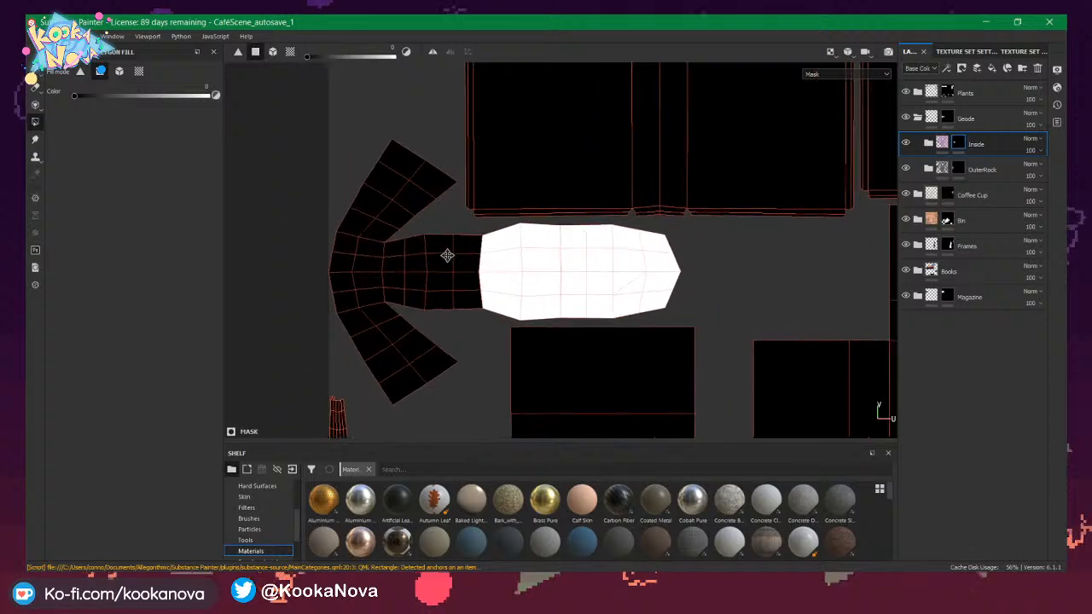
{"action": "scroll", "coordinate": [452, 252], "scroll_direction": "up", "scroll_amount": 5}
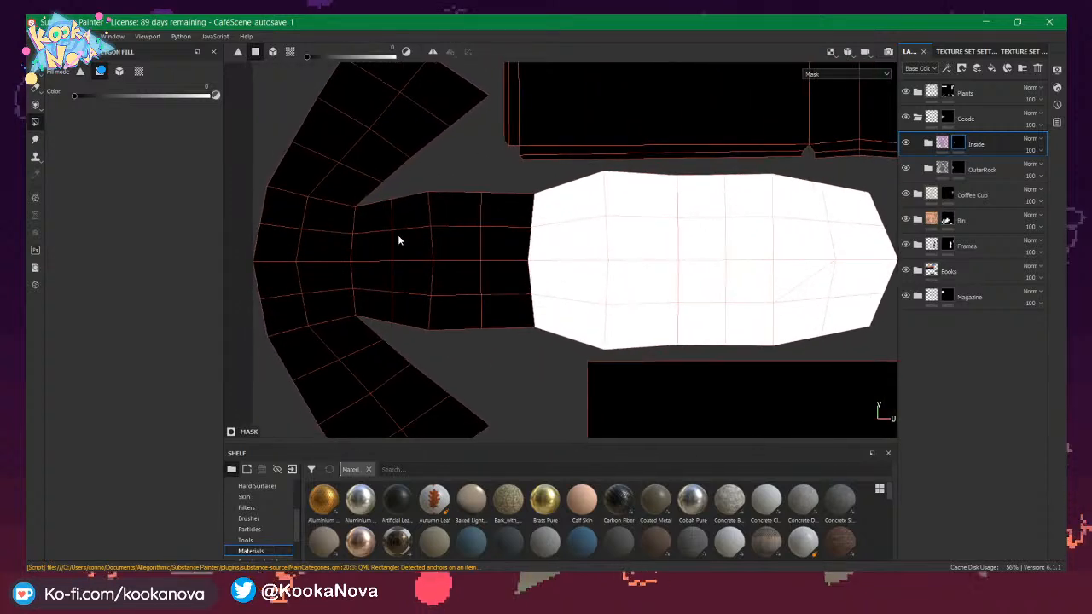
{"action": "left_click_drag", "start_coordinate": [496, 281], "coordinate": [549, 312]}
Expand the Inside group and inspect the masks of its purple layers, from DeepPurple copy 3 down to DeepPurple.
{"action": "left_click", "coordinate": [929, 144]}
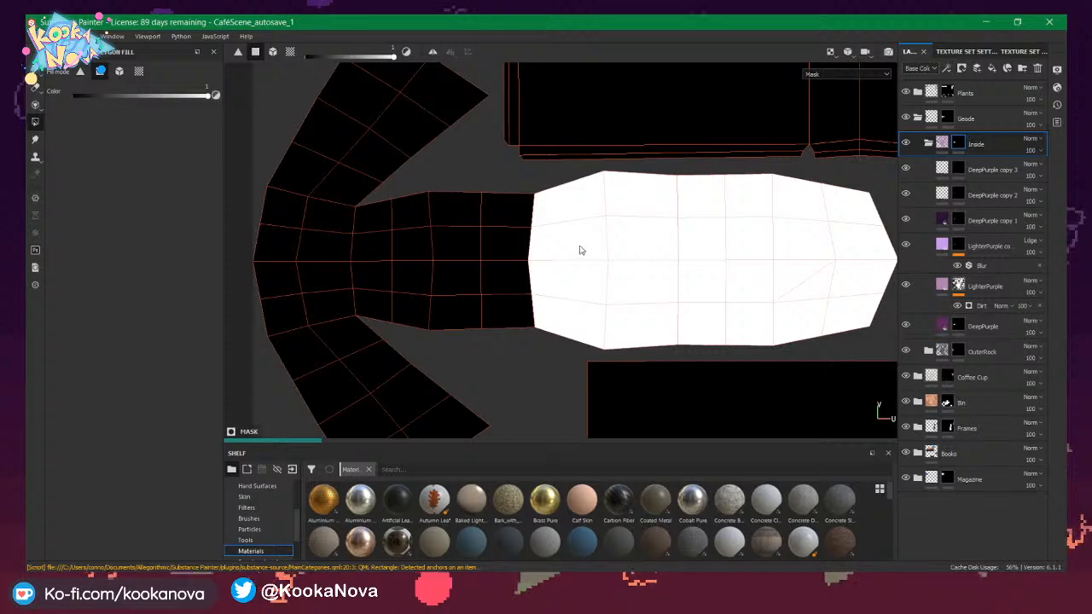
{"action": "scroll", "coordinate": [580, 250], "scroll_direction": "down", "scroll_amount": 6}
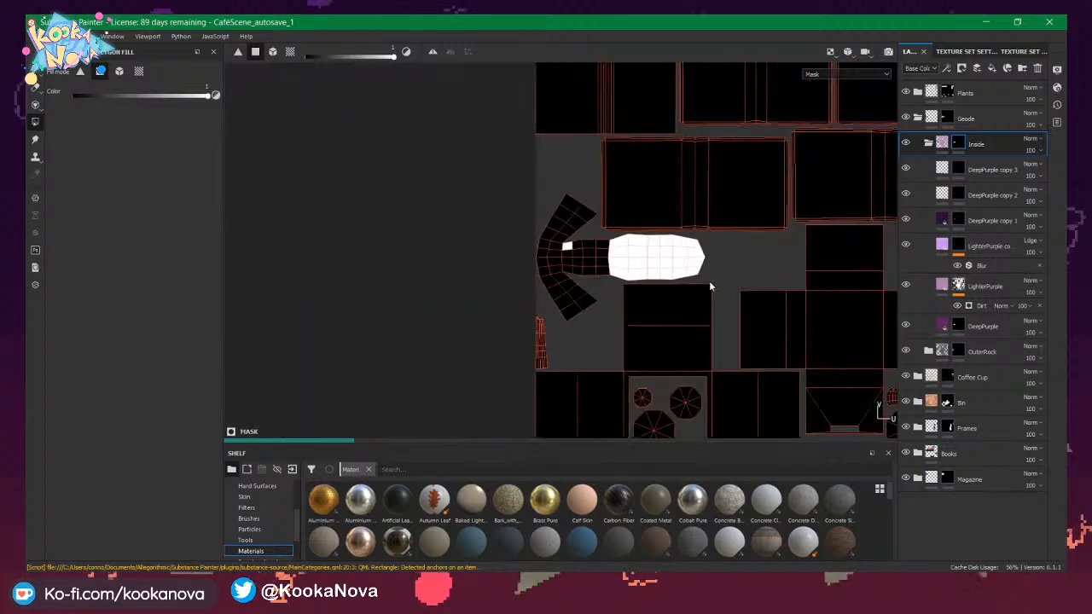
{"action": "scroll", "coordinate": [709, 286], "scroll_direction": "down", "scroll_amount": 4}
{"action": "scroll", "coordinate": [768, 277], "scroll_direction": "down", "scroll_amount": 1}
{"action": "middle_click_drag", "start_coordinate": [738, 264], "coordinate": [545, 213], "text": "alt"}
{"action": "middle_click_drag", "start_coordinate": [610, 264], "coordinate": [593, 273], "text": "alt"}
{"action": "scroll", "coordinate": [594, 273], "scroll_direction": "down", "scroll_amount": 1}
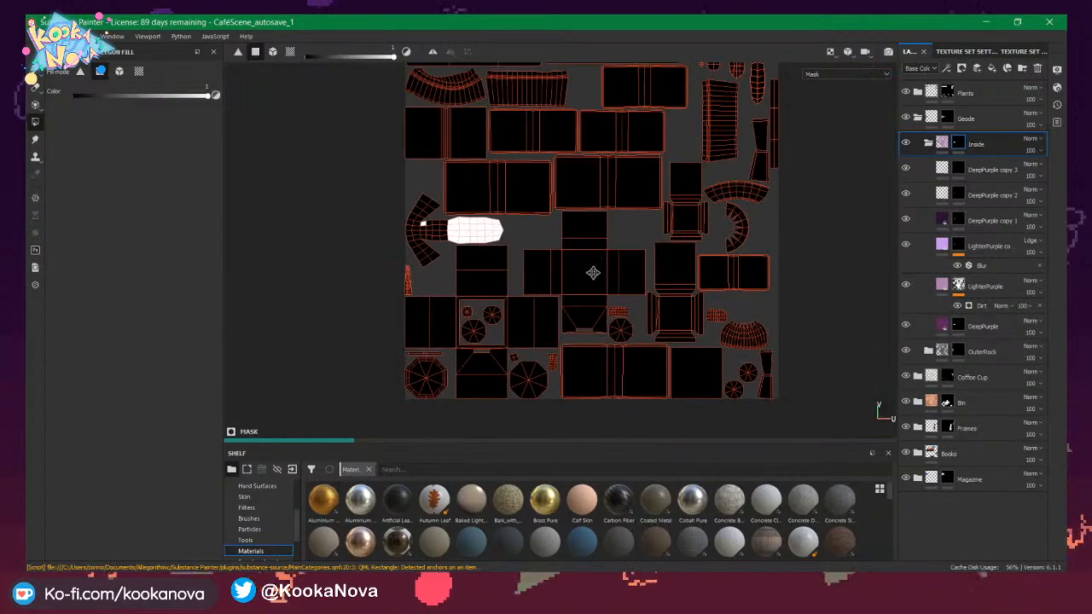
{"action": "middle_click_drag", "start_coordinate": [629, 189], "coordinate": [625, 225], "text": "alt"}
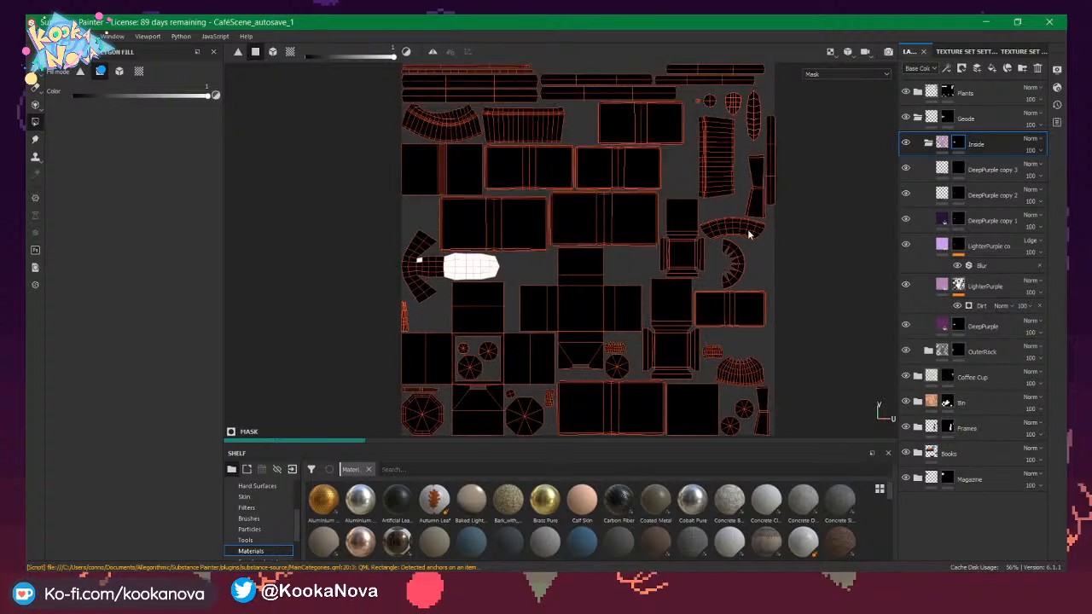
{"action": "left_click", "coordinate": [960, 171]}
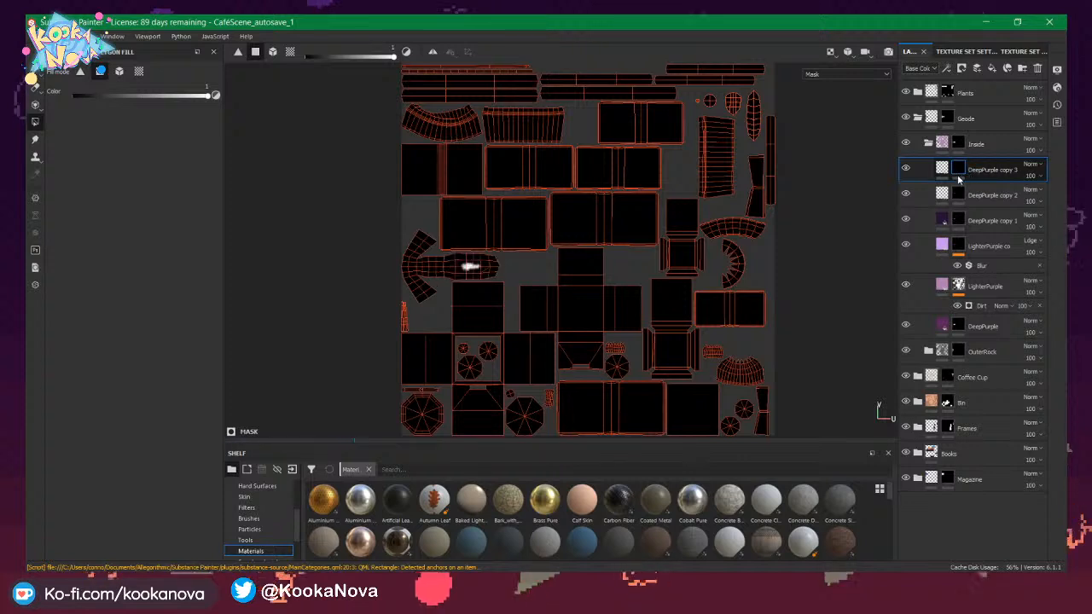
{"action": "left_click", "coordinate": [958, 195]}
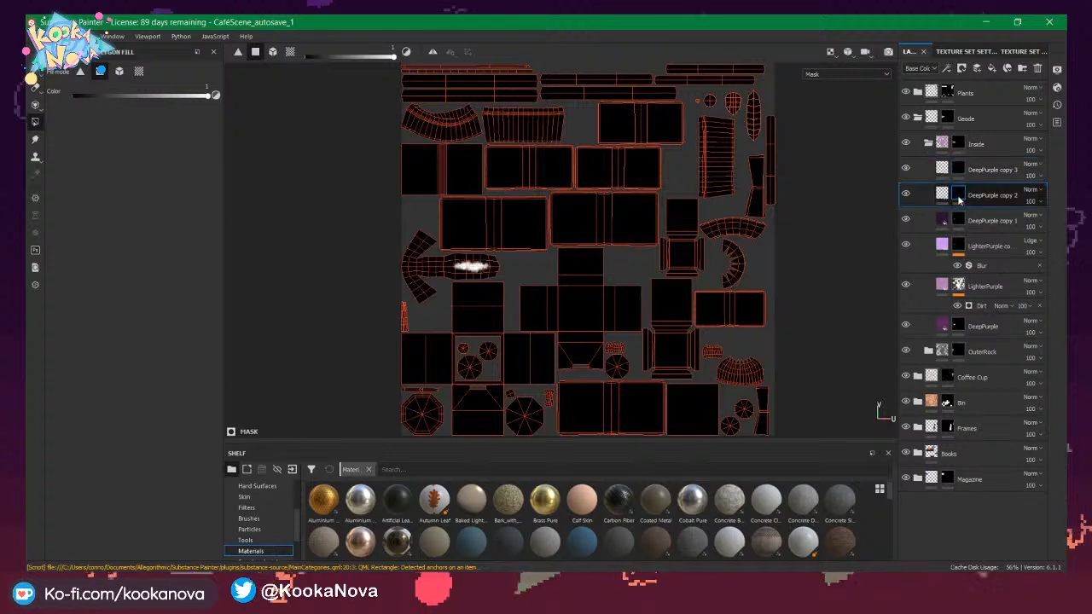
{"action": "left_click", "coordinate": [963, 221]}
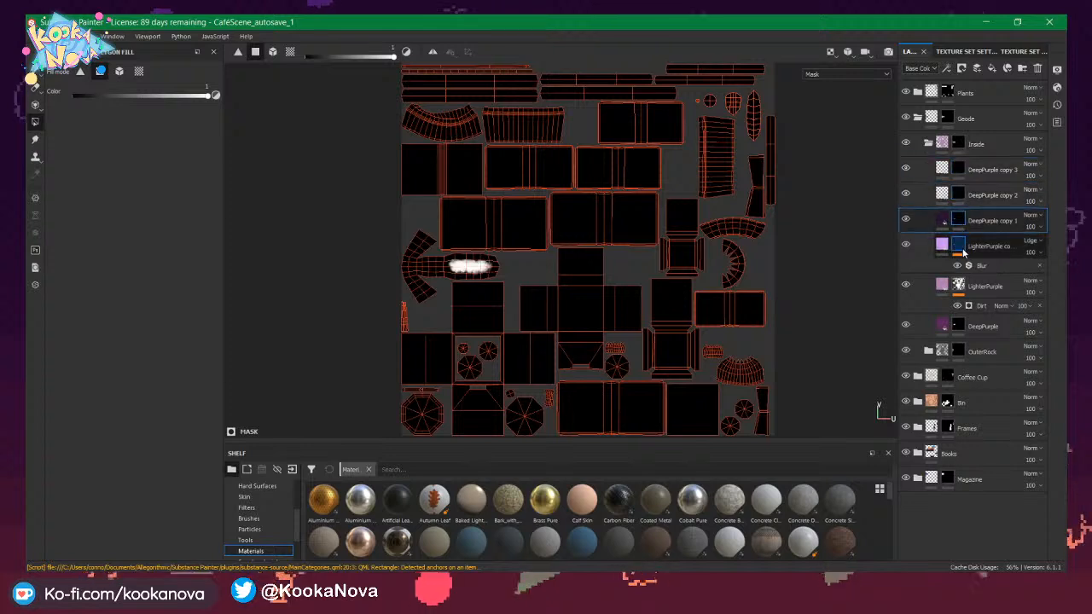
{"action": "left_click", "coordinate": [963, 253]}
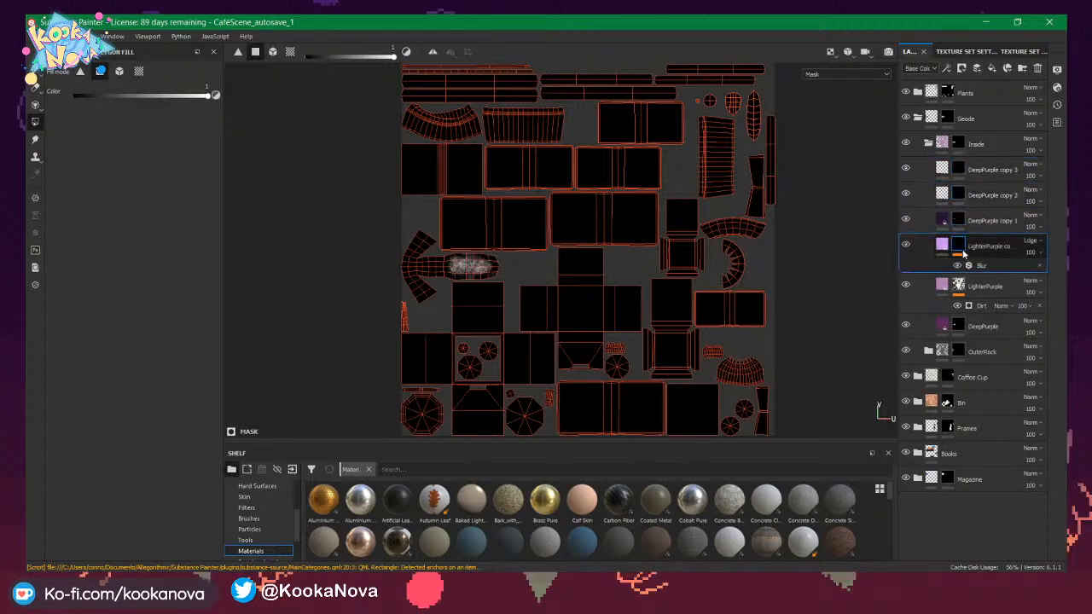
{"action": "left_click", "coordinate": [959, 288]}
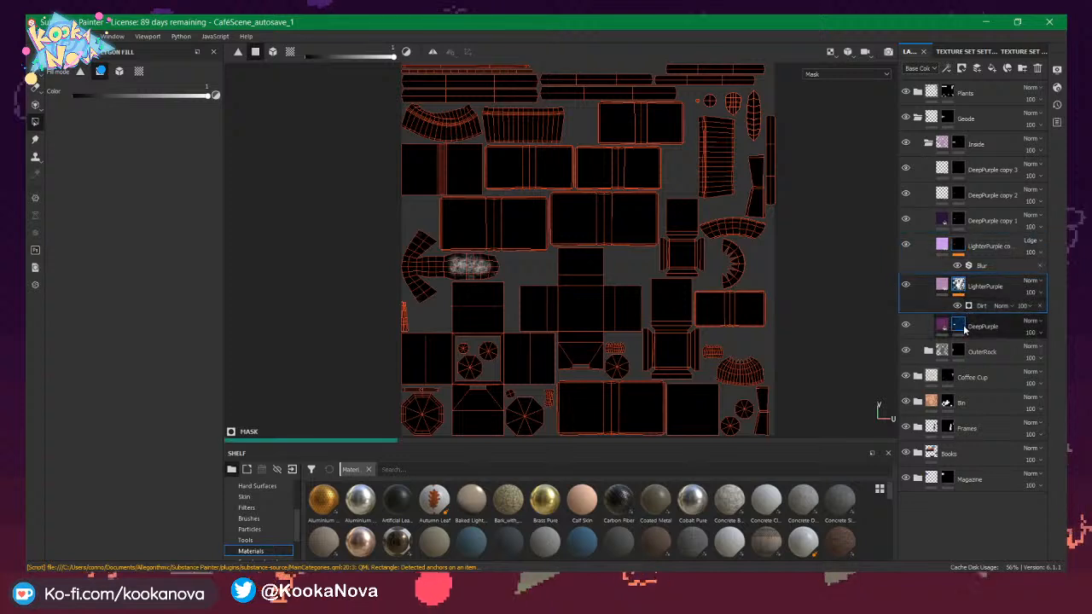
{"action": "left_click", "coordinate": [964, 329]}
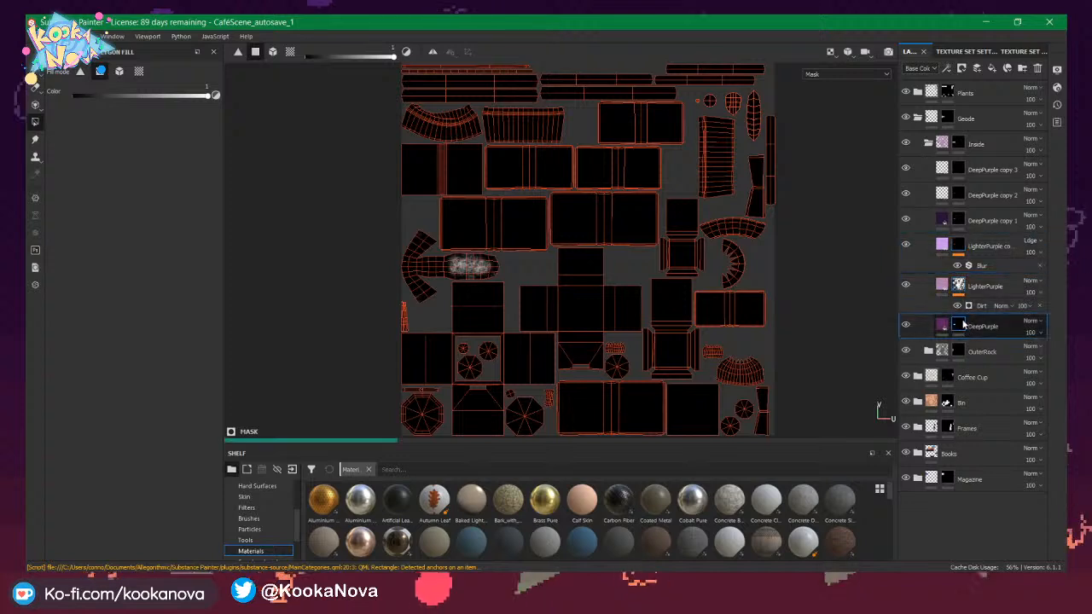
Try filling the geode shell's narrow middle section white in the DeepPurple layer mask.
{"action": "middle_click_drag", "start_coordinate": [400, 276], "coordinate": [442, 244]}
{"action": "right_click_drag", "start_coordinate": [442, 244], "coordinate": [455, 243], "text": "alt"}
{"action": "middle_click_drag", "start_coordinate": [455, 243], "coordinate": [476, 238], "text": "alt"}
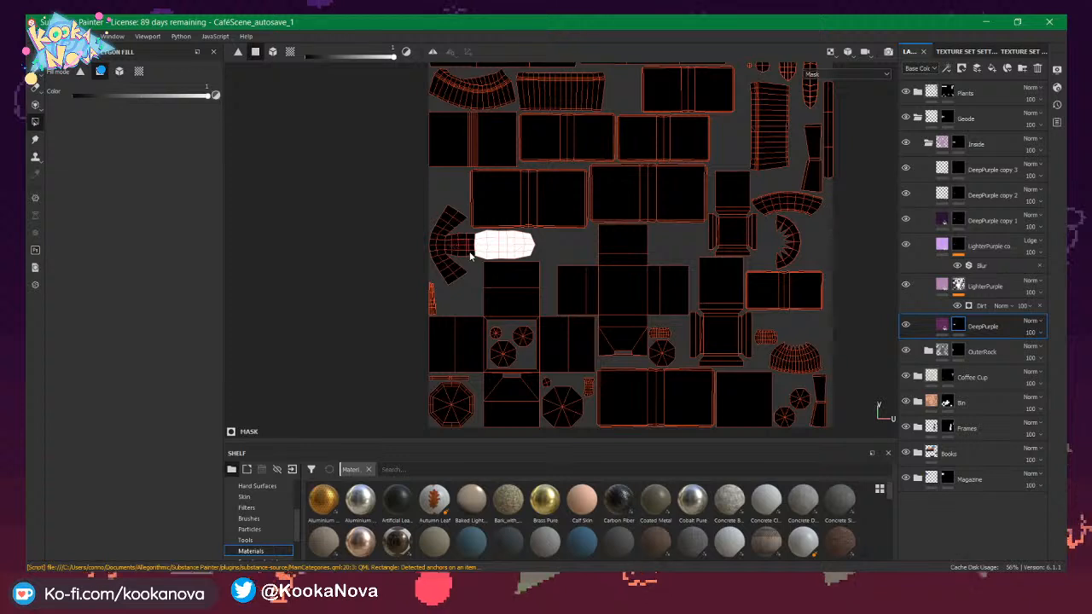
{"action": "left_click_drag", "start_coordinate": [449, 235], "coordinate": [472, 254]}
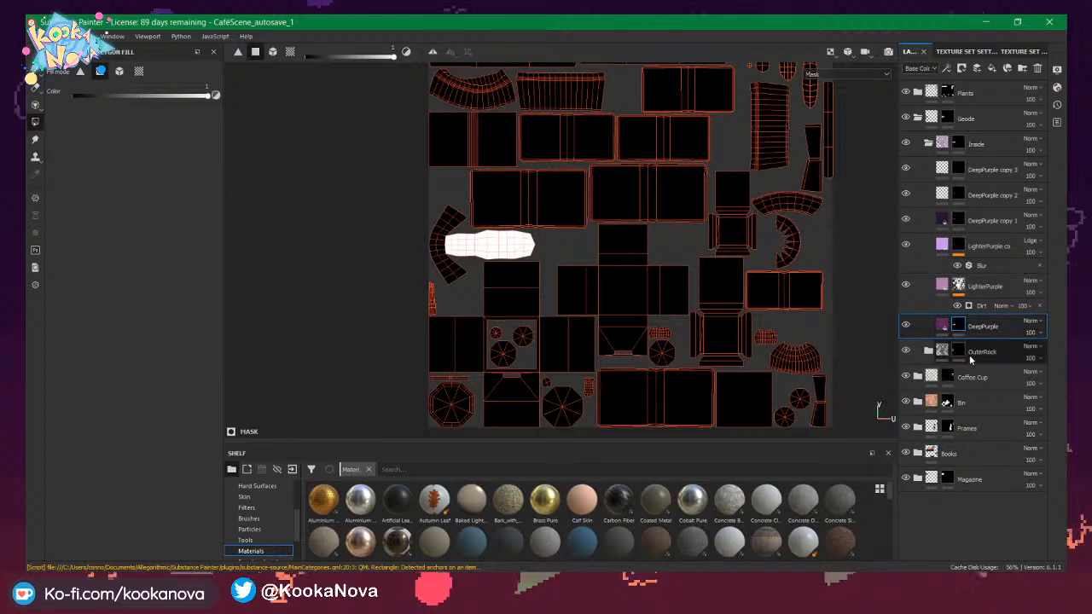
Collapse the Inside group and check which geode faces the OuterRock mask covers.
{"action": "left_click", "coordinate": [929, 144]}
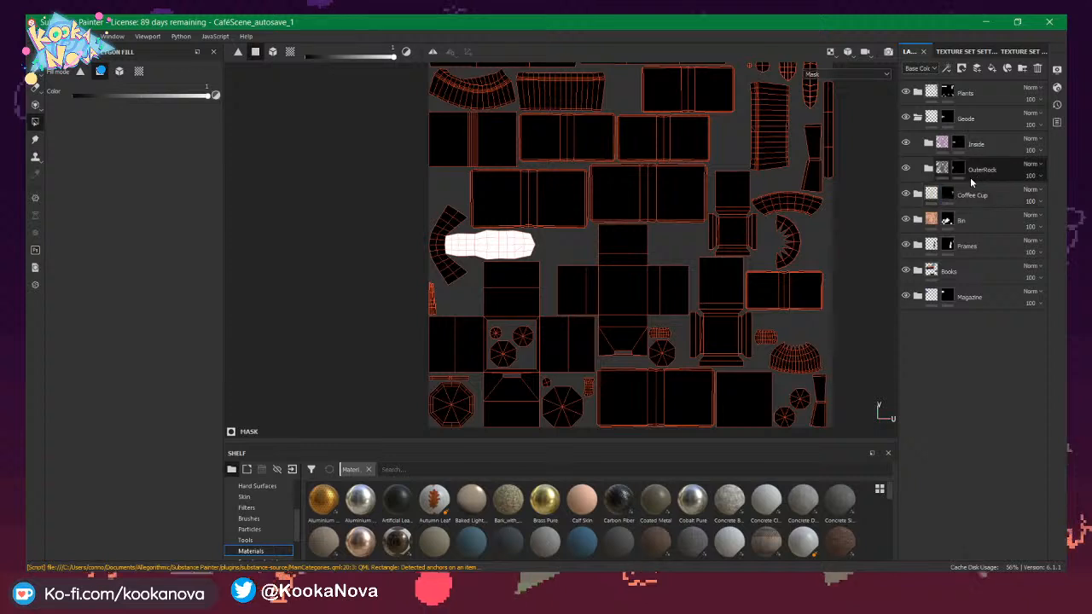
{"action": "left_click", "coordinate": [959, 169]}
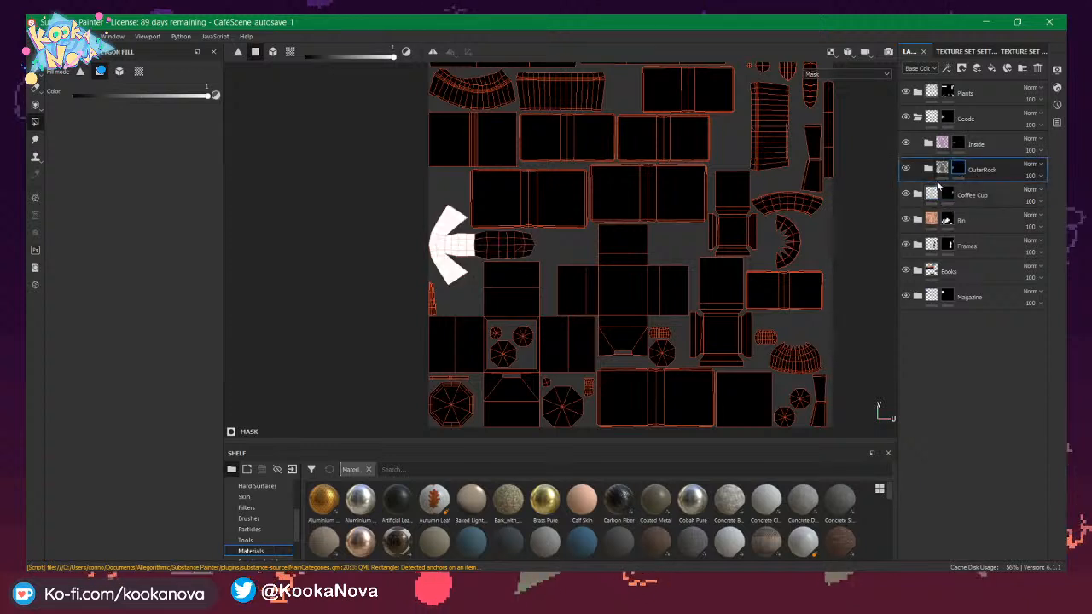
{"action": "scroll", "coordinate": [543, 273], "scroll_direction": "up", "scroll_amount": 5}
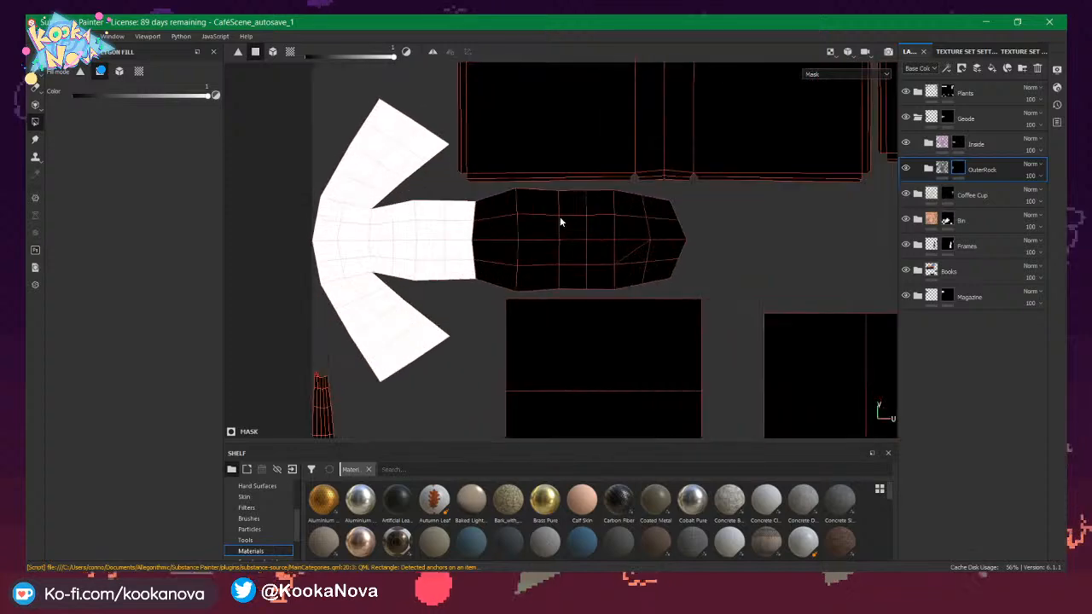
Fill the geode shell's narrow middle section black in both the Inside group mask and the DeepPurple layer mask.
{"action": "left_click", "coordinate": [928, 143]}
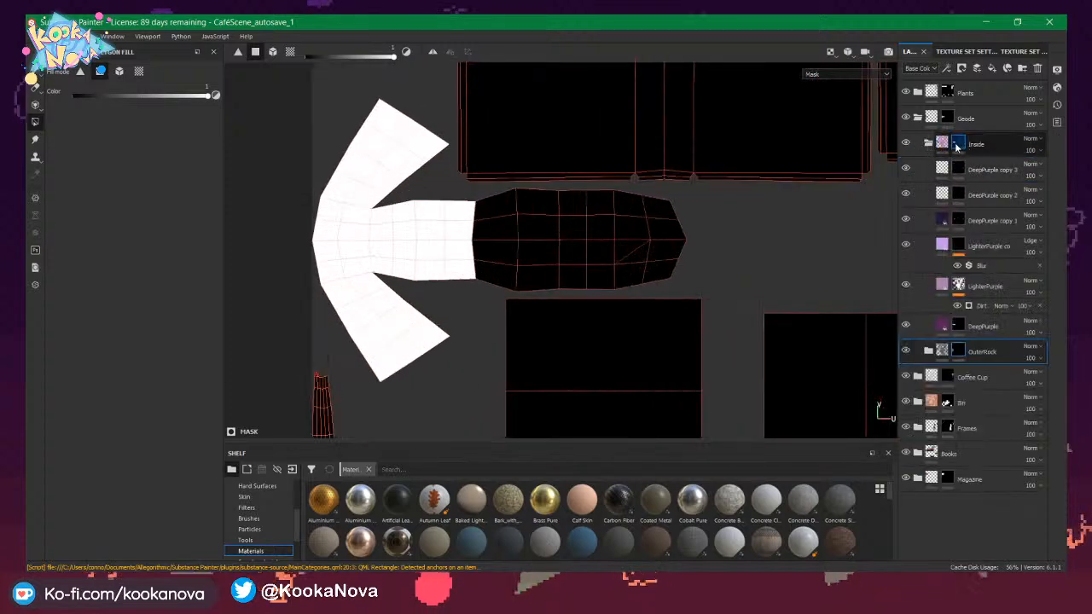
{"action": "left_click", "coordinate": [959, 145]}
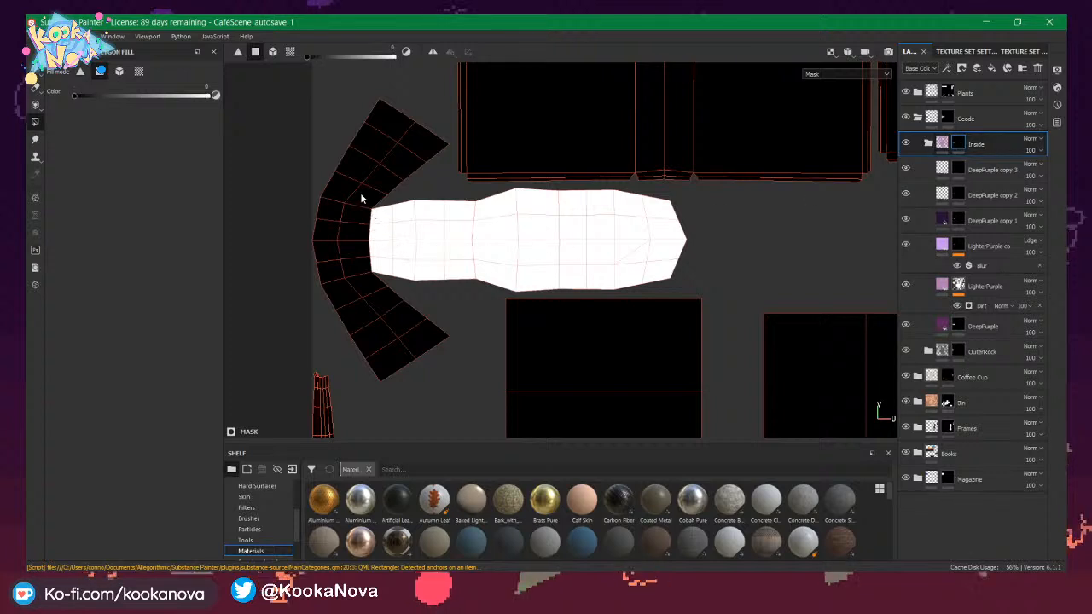
{"action": "left_click_drag", "start_coordinate": [361, 198], "coordinate": [458, 281]}
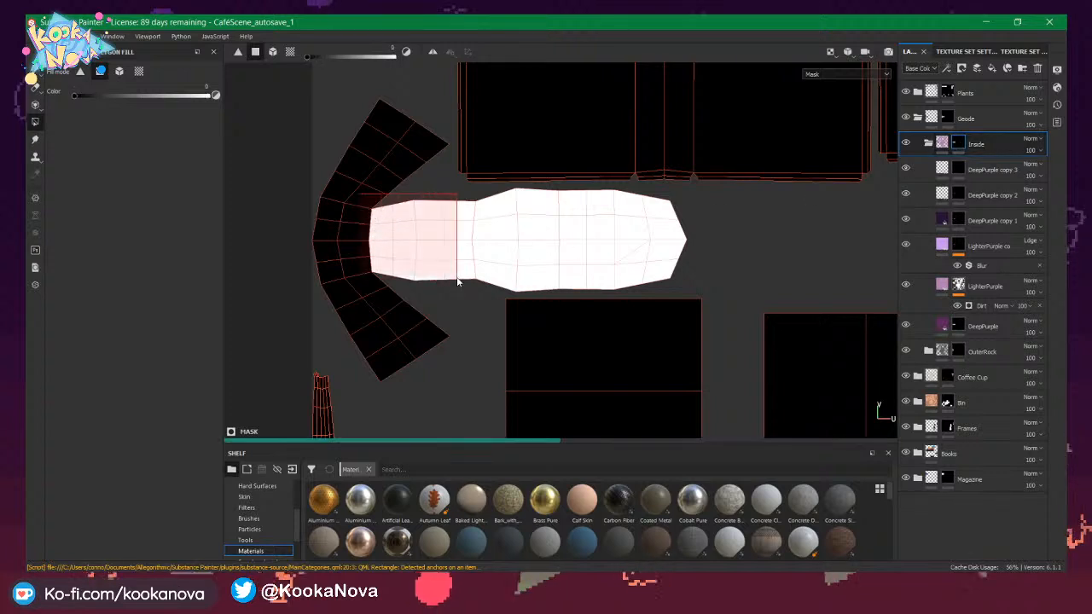
{"action": "left_click", "coordinate": [943, 325]}
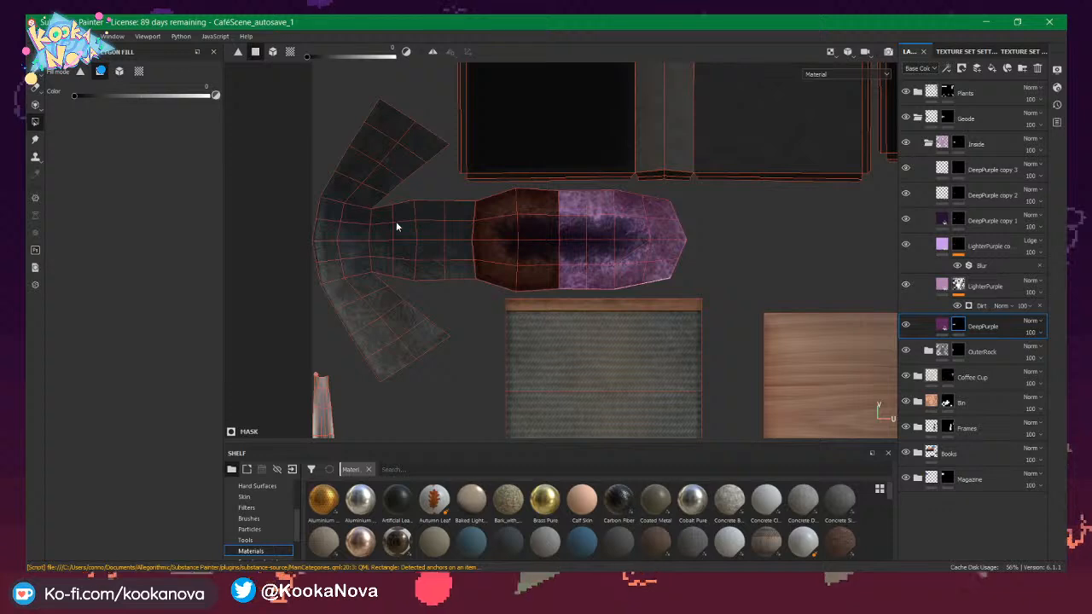
{"action": "left_click_drag", "start_coordinate": [451, 281], "coordinate": [458, 284]}
Check the OuterRock group mask and its BaseColor layer mask across the UV layout for geode coverage errors.
{"action": "left_click", "coordinate": [959, 353]}
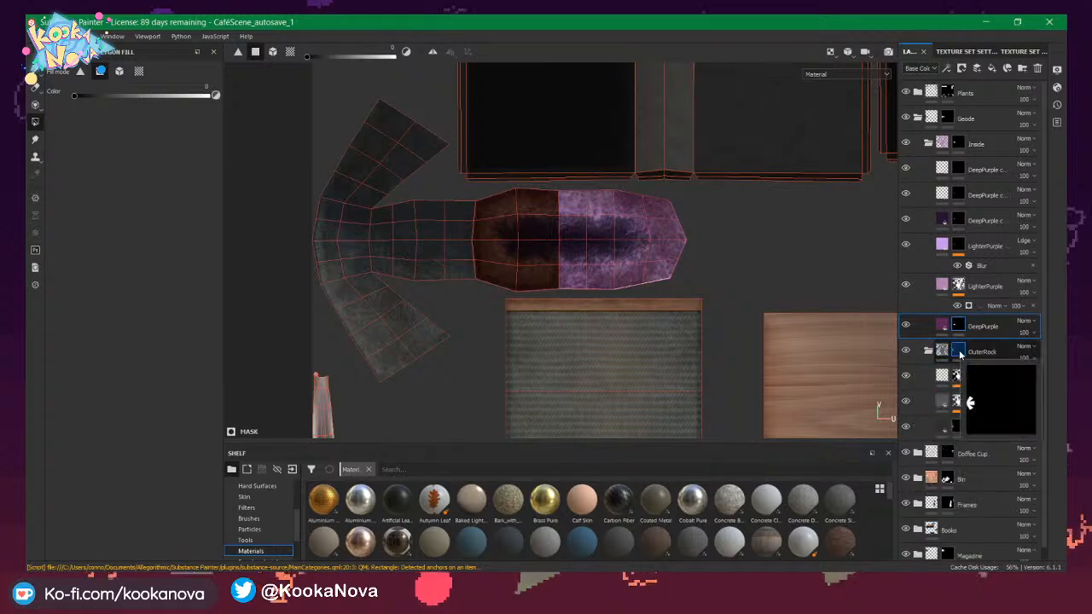
{"action": "left_click", "coordinate": [959, 353], "text": "alt"}
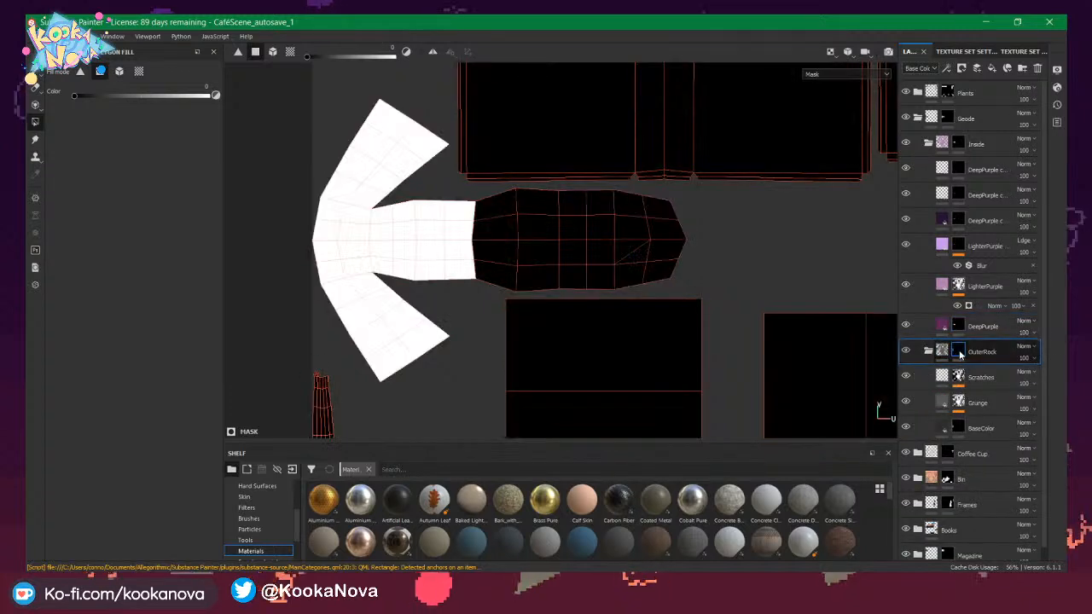
{"action": "left_click", "coordinate": [959, 429]}
{"action": "right_click_drag", "start_coordinate": [795, 278], "coordinate": [60, 258], "text": "alt"}
{"action": "middle_click_drag", "start_coordinate": [636, 302], "coordinate": [406, 278], "text": "alt"}
{"action": "right_click_drag", "start_coordinate": [450, 264], "coordinate": [618, 290], "text": "alt"}
{"action": "middle_click_drag", "start_coordinate": [608, 289], "coordinate": [553, 297], "text": "alt"}
{"action": "middle_click_drag", "start_coordinate": [666, 227], "coordinate": [611, 259], "text": "alt"}
{"action": "right_click_drag", "start_coordinate": [626, 244], "coordinate": [655, 232], "text": "alt"}
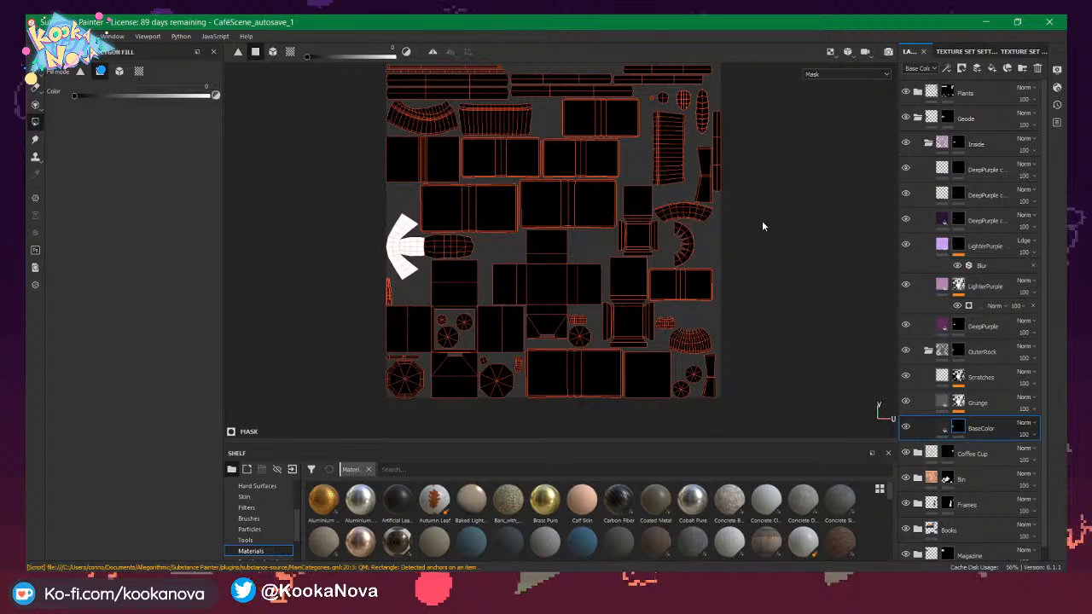
Collapse the Inside and Geode groups and examine the textured potted plants in the 3D material view.
{"action": "left_click", "coordinate": [928, 143]}
{"action": "left_click", "coordinate": [919, 118]}
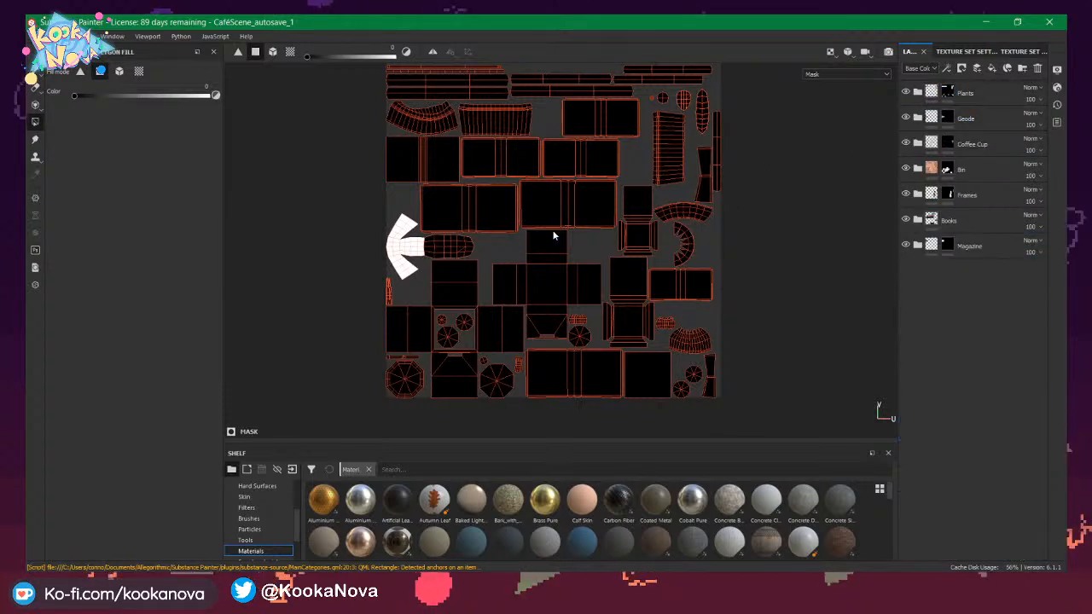
{"action": "key", "text": "m"}
{"action": "key", "text": "F2"}
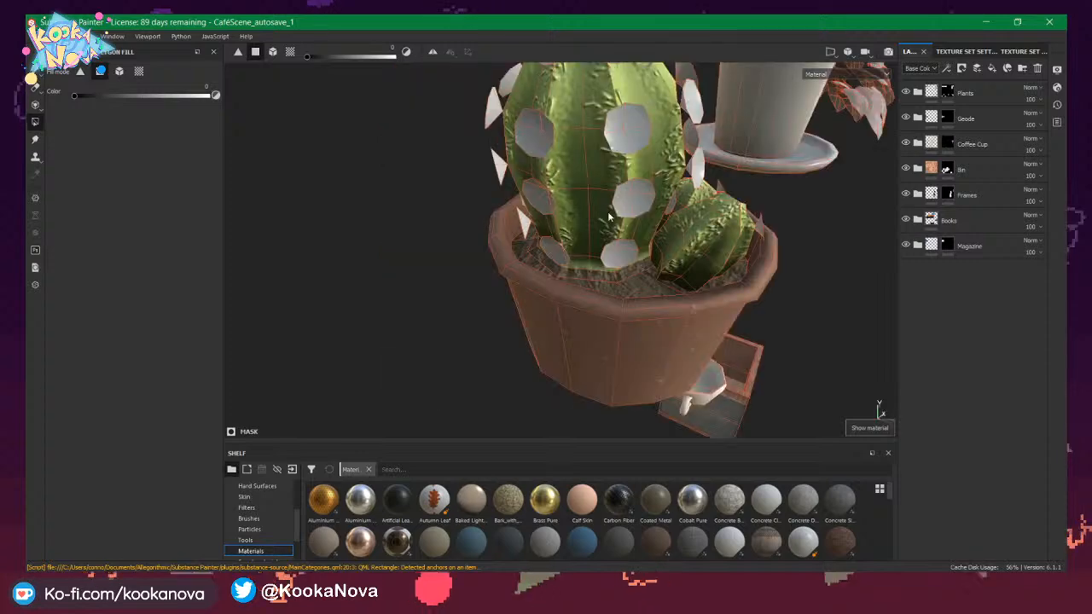
{"action": "left_click_drag", "start_coordinate": [610, 217], "coordinate": [556, 378], "text": "alt"}
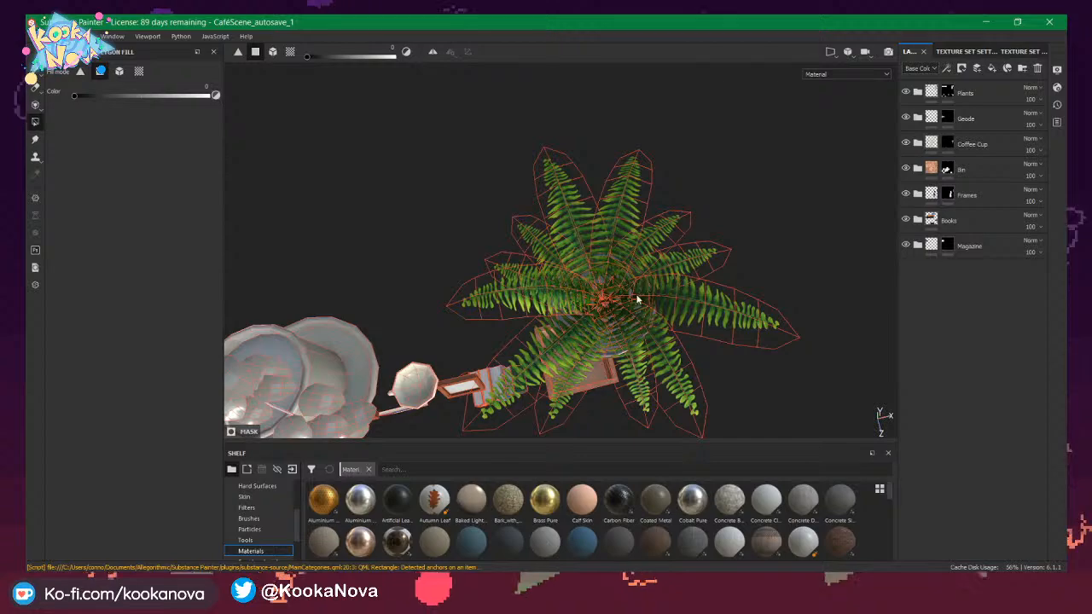
{"action": "left_click_drag", "start_coordinate": [700, 362], "coordinate": [743, 162], "text": "alt"}
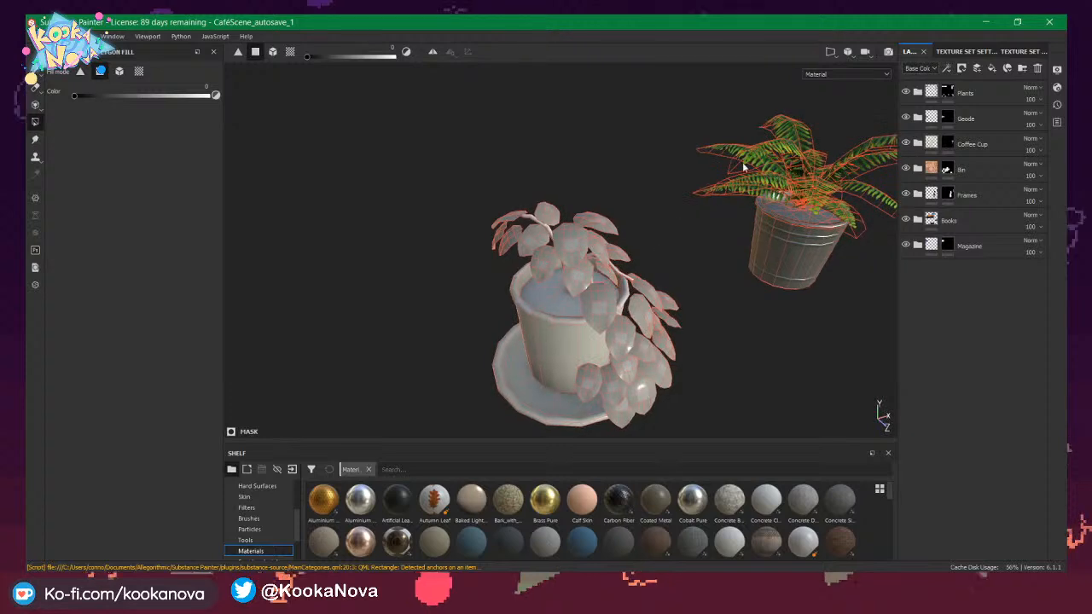
Expand the Plants group and examine the fern pot's soil and the soil islands in the UV layout.
{"action": "left_click", "coordinate": [932, 91]}
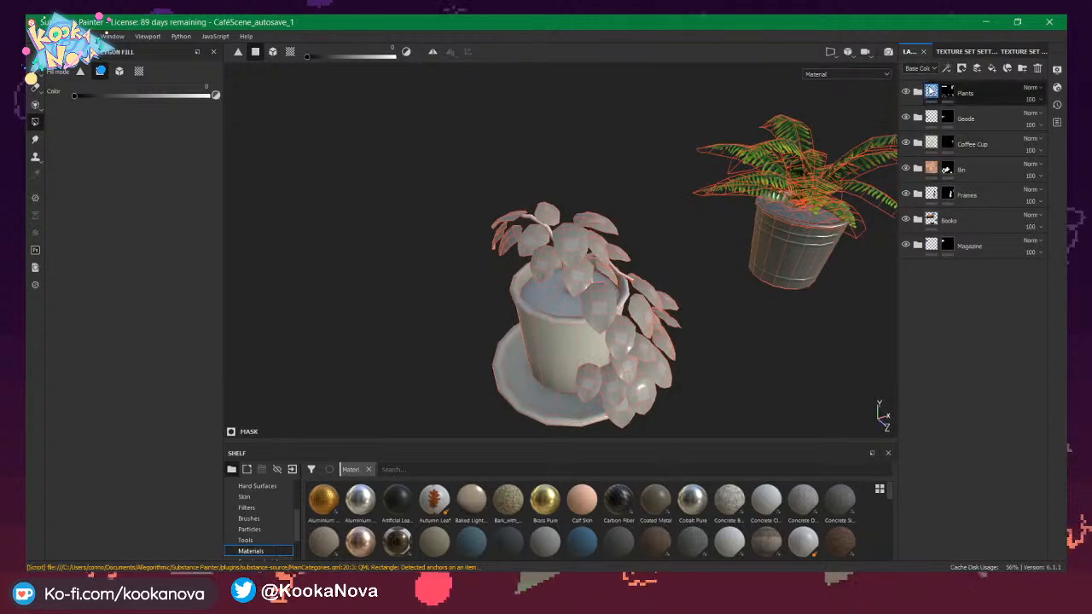
{"action": "left_click", "coordinate": [919, 92]}
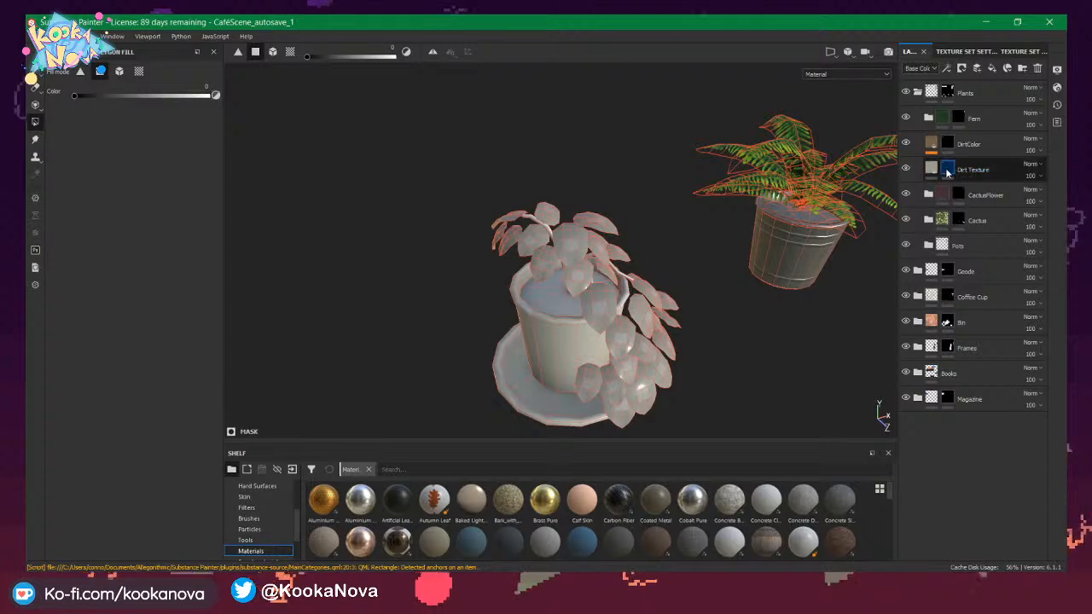
{"action": "middle_click_drag", "start_coordinate": [825, 240], "coordinate": [666, 260], "text": "alt"}
{"action": "right_click_drag", "start_coordinate": [667, 260], "coordinate": [967, 324], "text": "alt"}
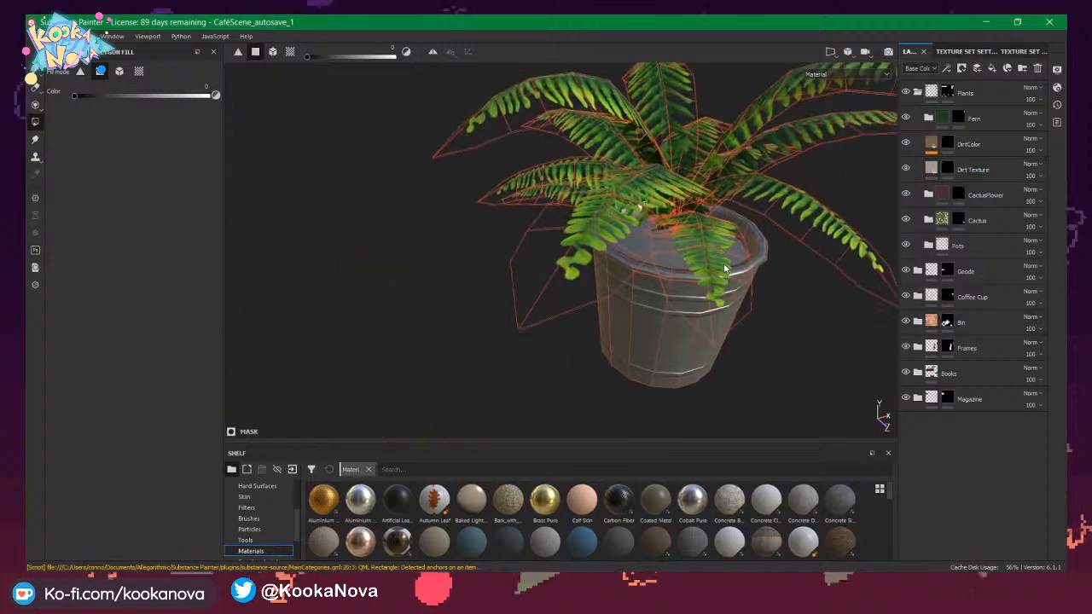
{"action": "key", "text": "F3"}
{"action": "mouse_move", "coordinate": [707, 180]}
{"action": "middle_mouse_down", "text": "alt"}
{"action": "mouse_move", "coordinate": [687, 233]}
{"action": "mouse_move", "coordinate": [712, 187]}
{"action": "middle_mouse_up", "text": "alt"}
{"action": "right_click_drag", "start_coordinate": [525, 346], "coordinate": [798, 406], "text": "alt"}
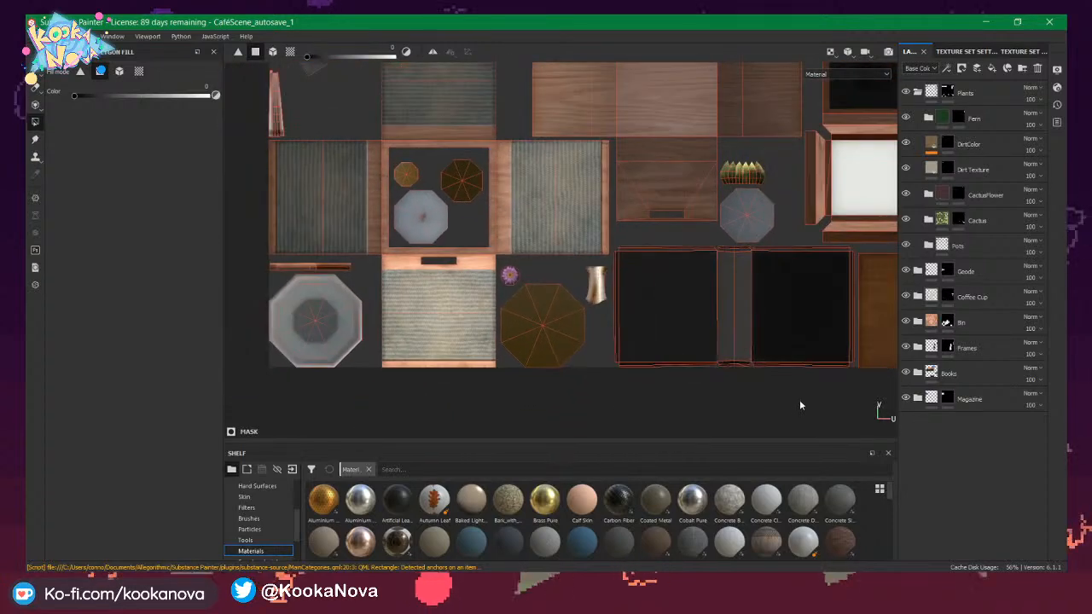
{"action": "middle_click_drag", "start_coordinate": [302, 330], "coordinate": [475, 303], "text": "alt"}
{"action": "right_click_drag", "start_coordinate": [475, 303], "coordinate": [811, 364], "text": "alt"}
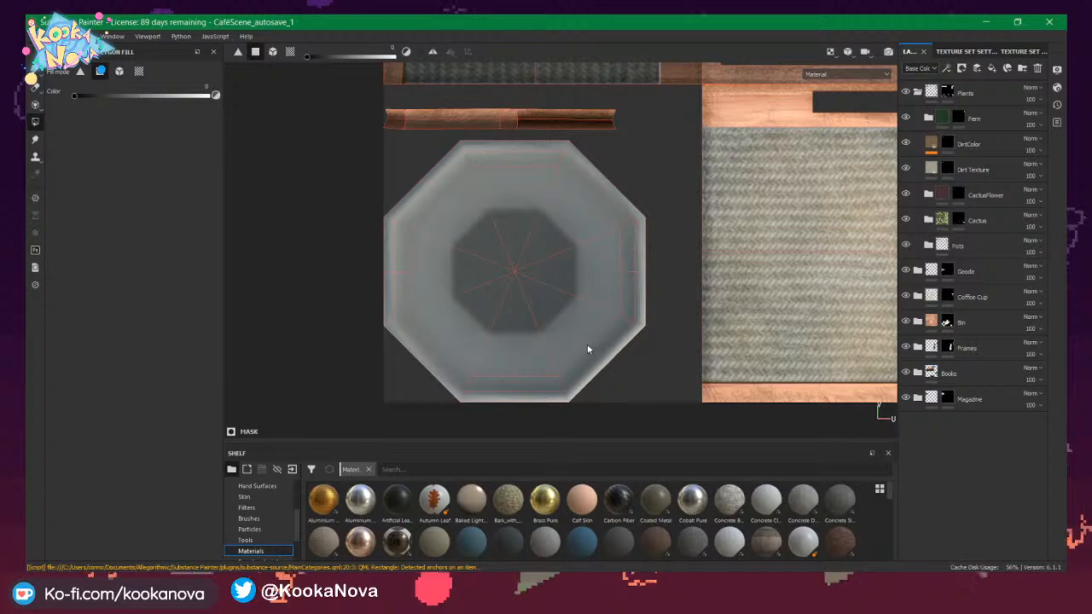
{"action": "key", "text": "F2"}
{"action": "mouse_move", "coordinate": [629, 290]}
{"action": "left_mouse_down", "text": "alt"}
{"action": "mouse_move", "coordinate": [660, 262]}
{"action": "mouse_move", "coordinate": [591, 260]}
{"action": "left_mouse_up", "text": "alt"}
{"action": "middle_click_drag", "start_coordinate": [592, 260], "coordinate": [815, 255], "text": "alt"}
{"action": "middle_click_drag", "start_coordinate": [566, 237], "coordinate": [926, 213], "text": "alt"}
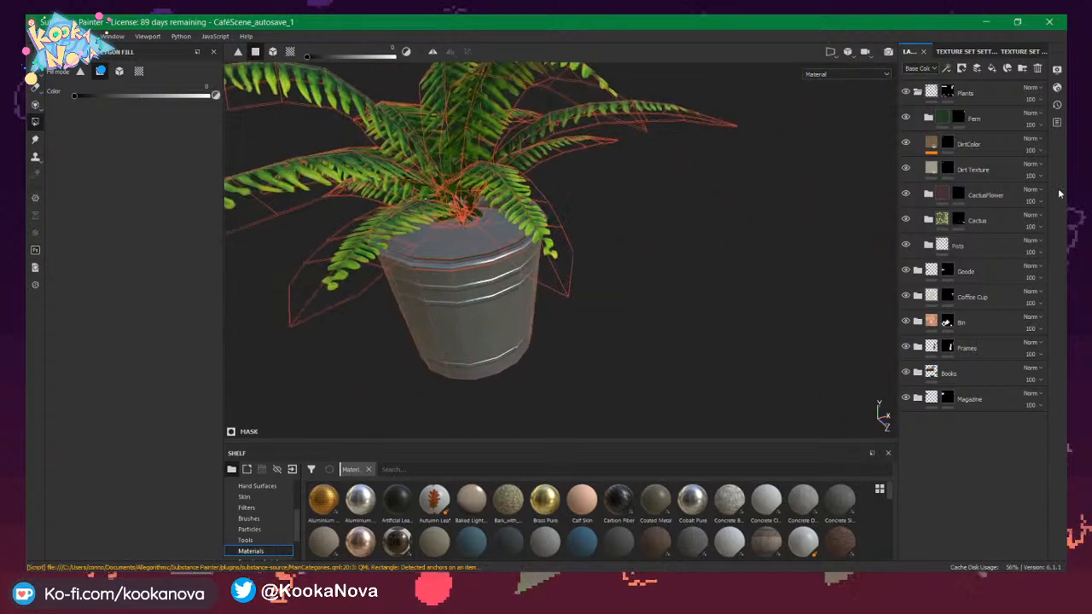
{"action": "left_click_drag", "start_coordinate": [635, 227], "coordinate": [646, 244], "text": "alt"}
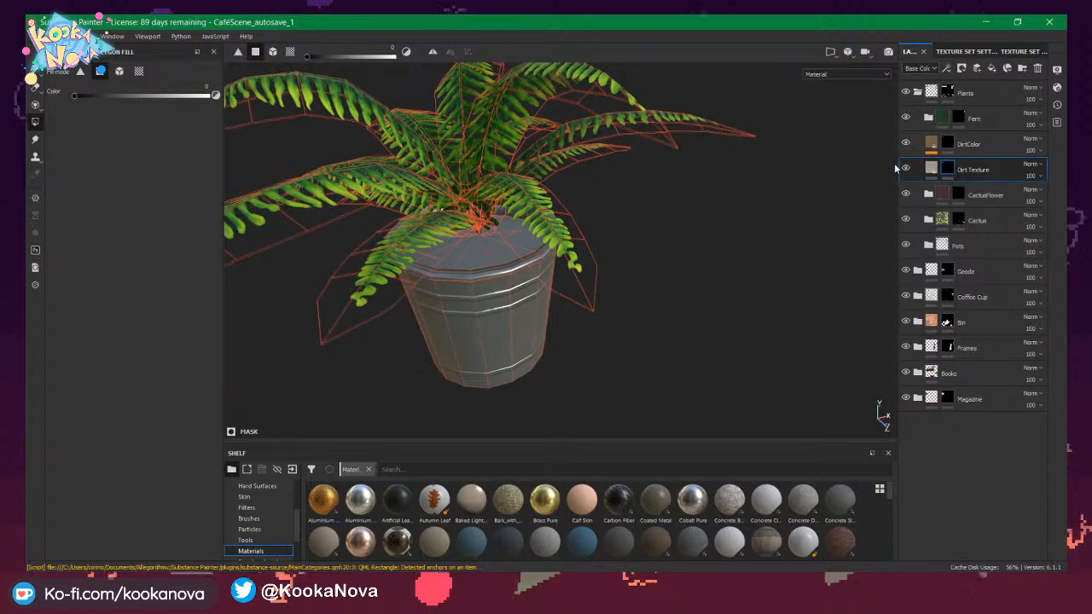
Fill a soil face in the fern's metal pot white in the DirtColor layer mask.
{"action": "left_click", "coordinate": [953, 148]}
{"action": "left_click_drag", "start_coordinate": [480, 244], "coordinate": [532, 239], "text": "alt"}
{"action": "right_click_drag", "start_coordinate": [533, 240], "coordinate": [685, 256], "text": "alt"}
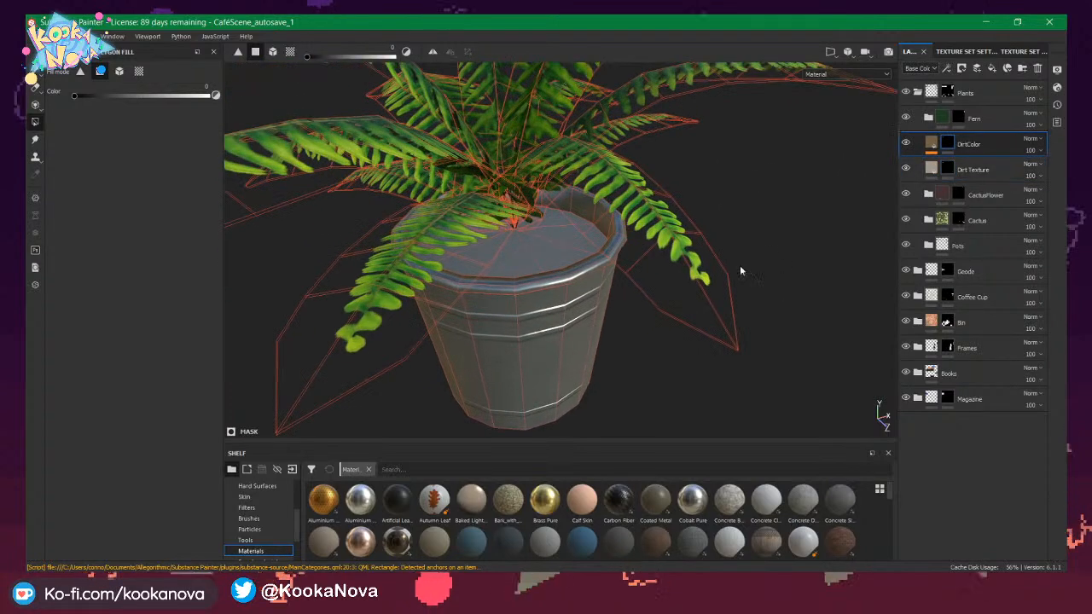
{"action": "left_click_drag", "start_coordinate": [597, 244], "coordinate": [558, 248], "text": "alt"}
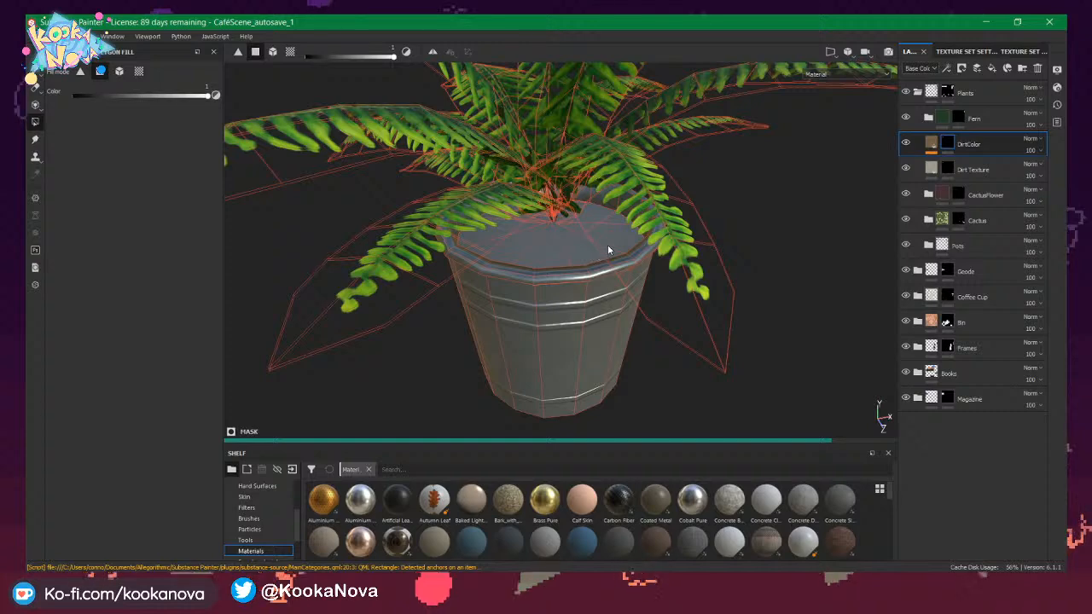
{"action": "left_click_drag", "start_coordinate": [715, 243], "coordinate": [665, 237], "text": "alt"}
{"action": "right_click_drag", "start_coordinate": [666, 236], "coordinate": [655, 223], "text": "alt"}
Fill a soil face in the white pot with the trailing plant white in the DirtColor mask.
{"action": "middle_click_drag", "start_coordinate": [654, 224], "coordinate": [337, 189], "text": "alt"}
{"action": "right_click_drag", "start_coordinate": [609, 194], "coordinate": [736, 214], "text": "alt"}
{"action": "middle_click_drag", "start_coordinate": [342, 217], "coordinate": [561, 227], "text": "alt"}
{"action": "right_click_drag", "start_coordinate": [561, 227], "coordinate": [772, 237], "text": "alt"}
{"action": "left_click_drag", "start_coordinate": [562, 253], "coordinate": [602, 262], "text": "alt"}
{"action": "left_click", "coordinate": [592, 223]}
{"action": "left_click_drag", "start_coordinate": [592, 223], "coordinate": [546, 226], "text": "alt"}
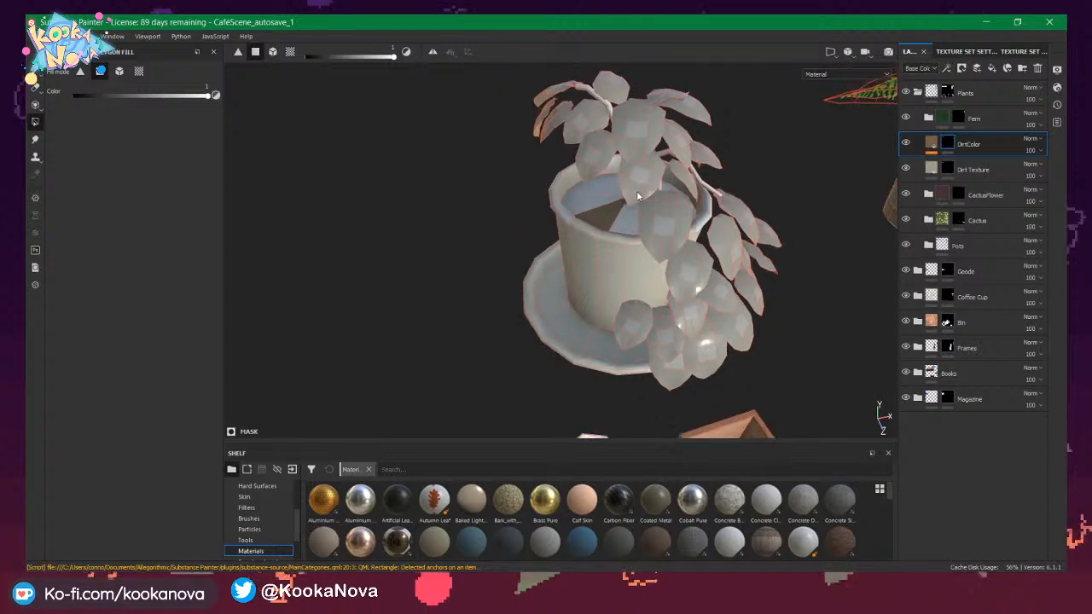
Fill the remaining wedges of the white pot's octagonal soil UV island white in the DirtColor mask.
{"action": "key", "text": "F3"}
{"action": "scroll", "coordinate": [519, 246], "scroll_direction": "down", "scroll_amount": 5}
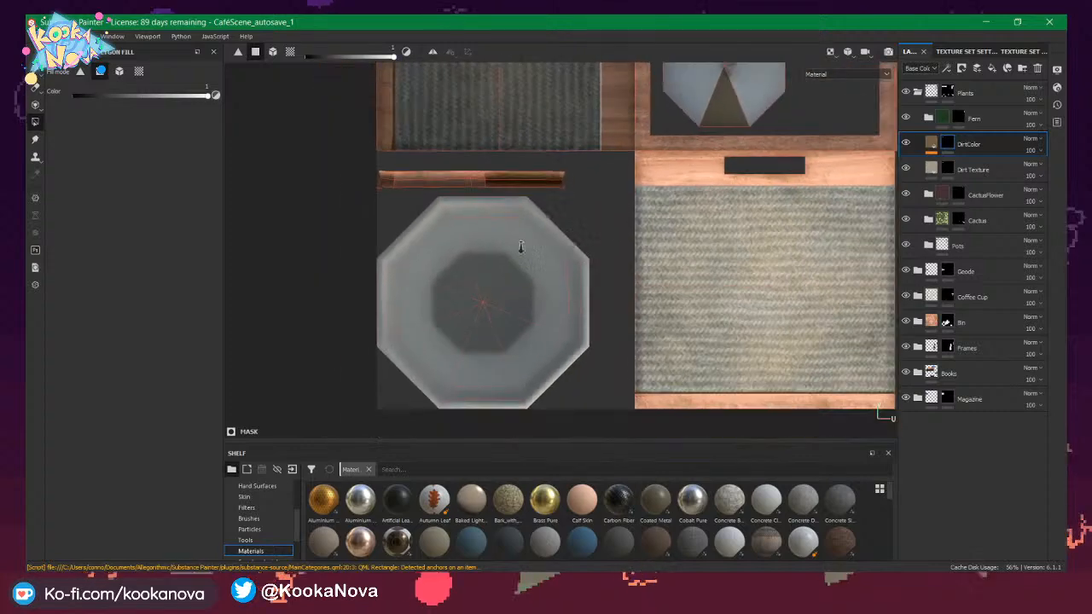
{"action": "scroll", "coordinate": [651, 282], "scroll_direction": "up", "scroll_amount": 4}
{"action": "scroll", "coordinate": [655, 262], "scroll_direction": "up", "scroll_amount": 3}
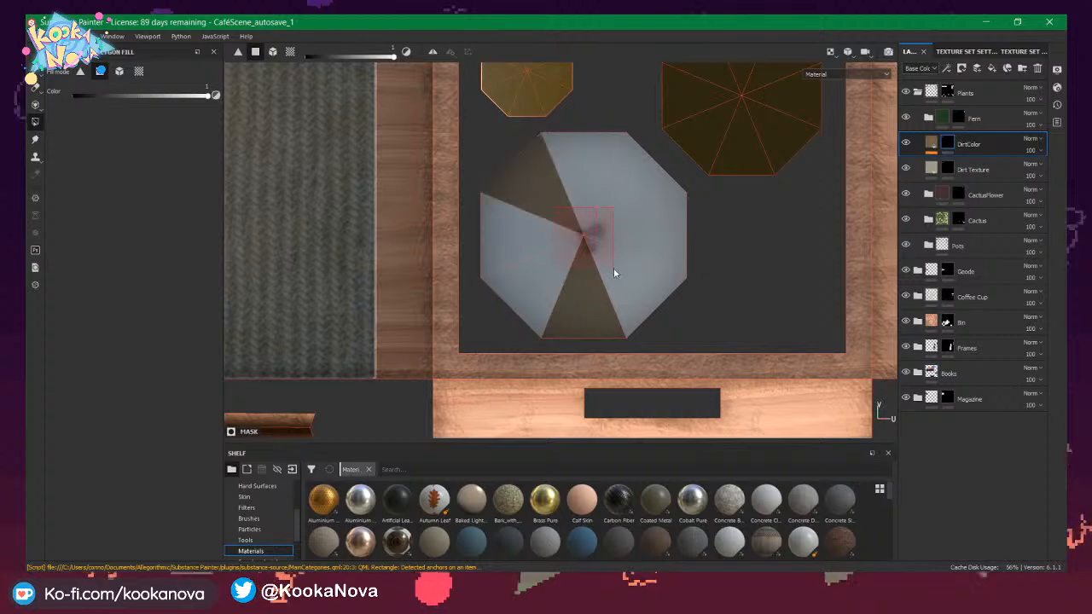
Fill the white pot's octagonal soil UV island white in the Dirt Texture layer mask.
{"action": "left_click", "coordinate": [973, 169]}
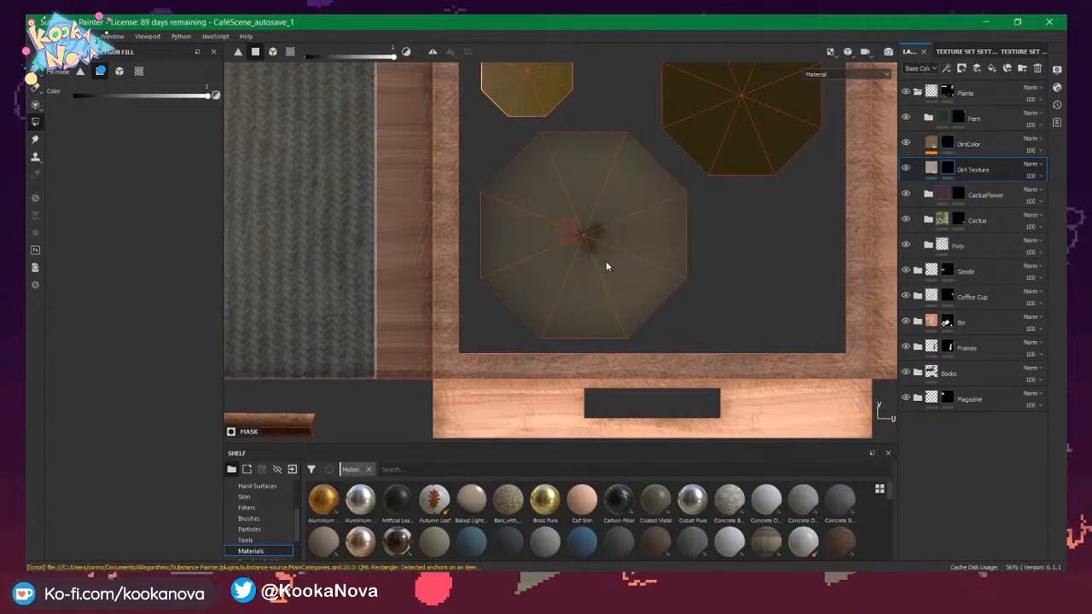
{"action": "scroll", "coordinate": [636, 247], "scroll_direction": "down", "scroll_amount": 3}
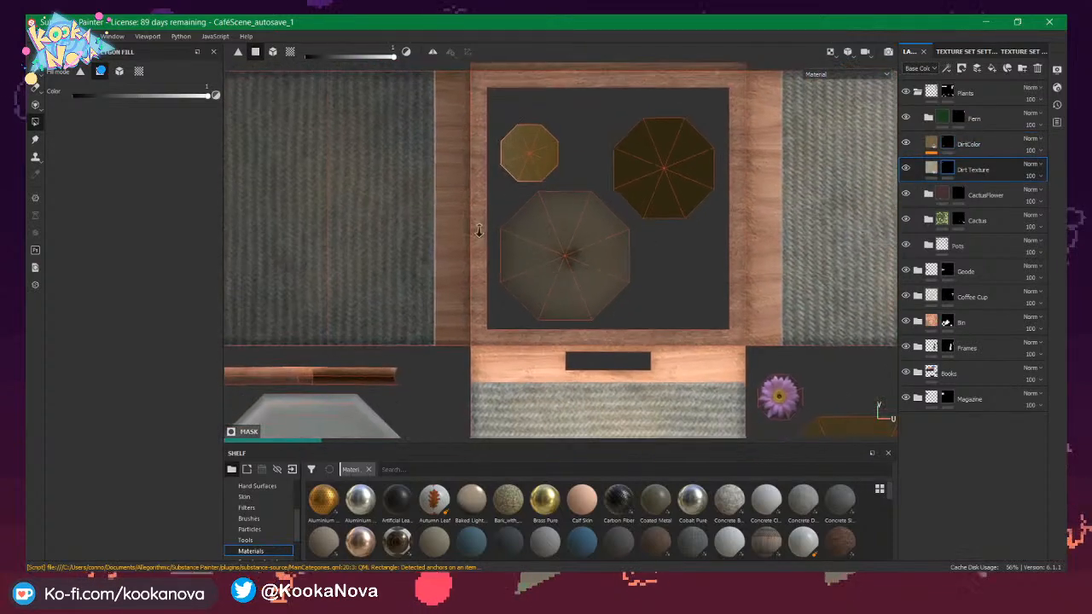
{"action": "scroll", "coordinate": [479, 231], "scroll_direction": "down", "scroll_amount": 3}
{"action": "scroll", "coordinate": [705, 240], "scroll_direction": "up", "scroll_amount": 5}
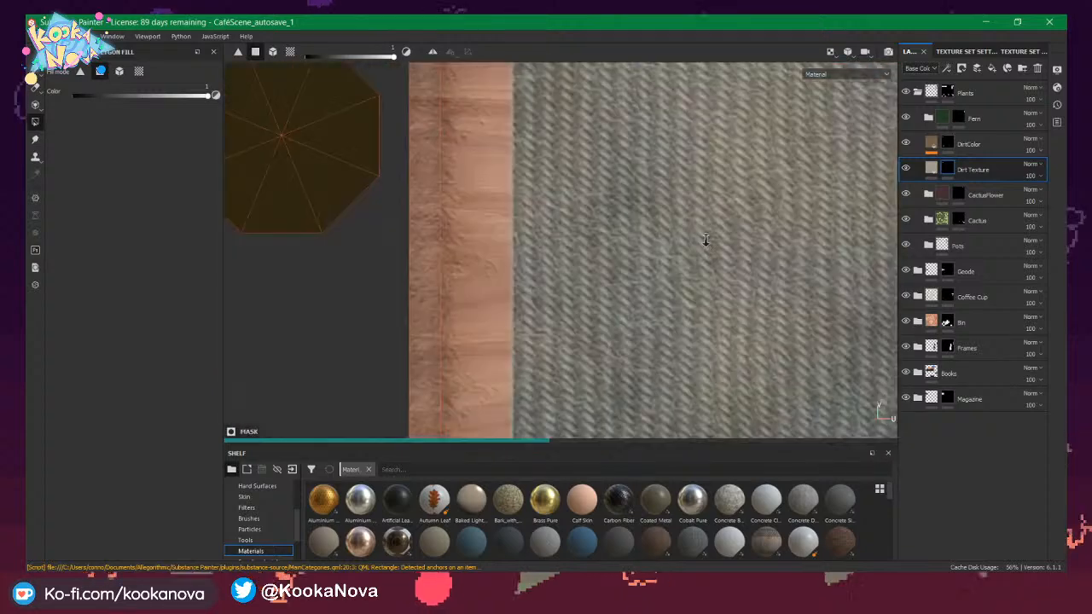
{"action": "scroll", "coordinate": [479, 227], "scroll_direction": "down", "scroll_amount": 5}
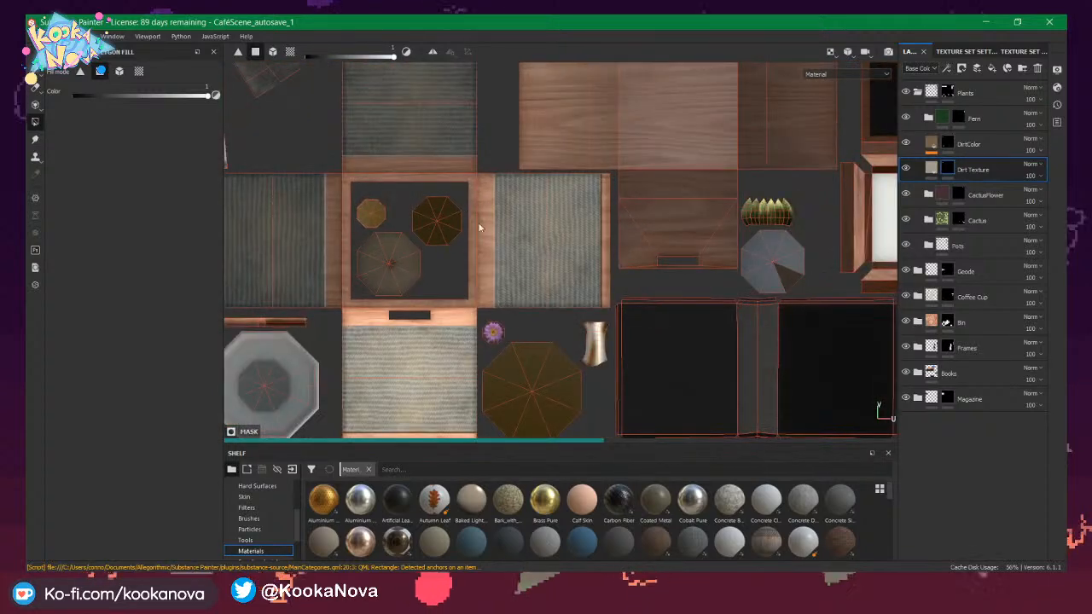
Fill the fern pot's octagonal soil UV island white in both the Dirt Texture and DirtColor masks.
{"action": "middle_click_drag", "start_coordinate": [554, 252], "coordinate": [363, 247], "text": "alt"}
{"action": "right_click_drag", "start_coordinate": [591, 281], "coordinate": [793, 331], "text": "alt"}
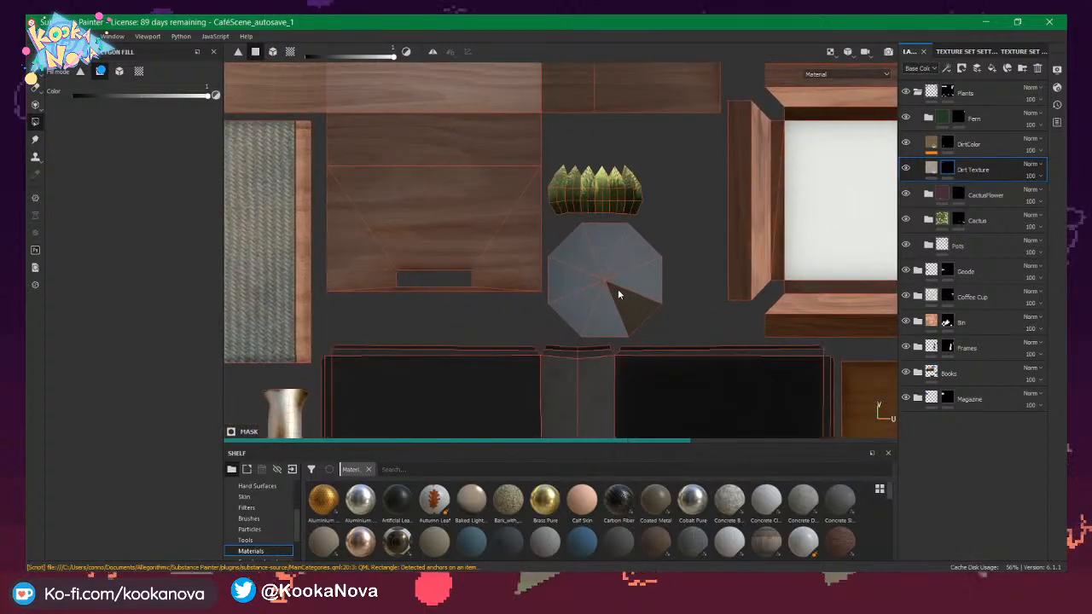
{"action": "left_click", "coordinate": [949, 145]}
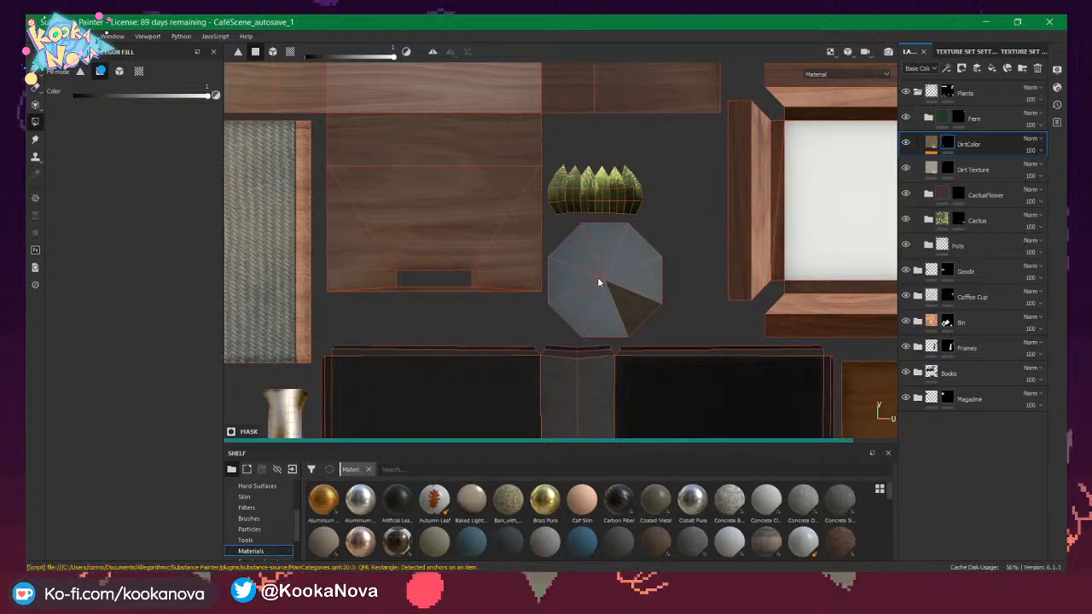
Check the soil material across the UV layout and in the fern pot and white pot in 3D.
{"action": "scroll", "coordinate": [644, 190], "scroll_direction": "down", "scroll_amount": 5}
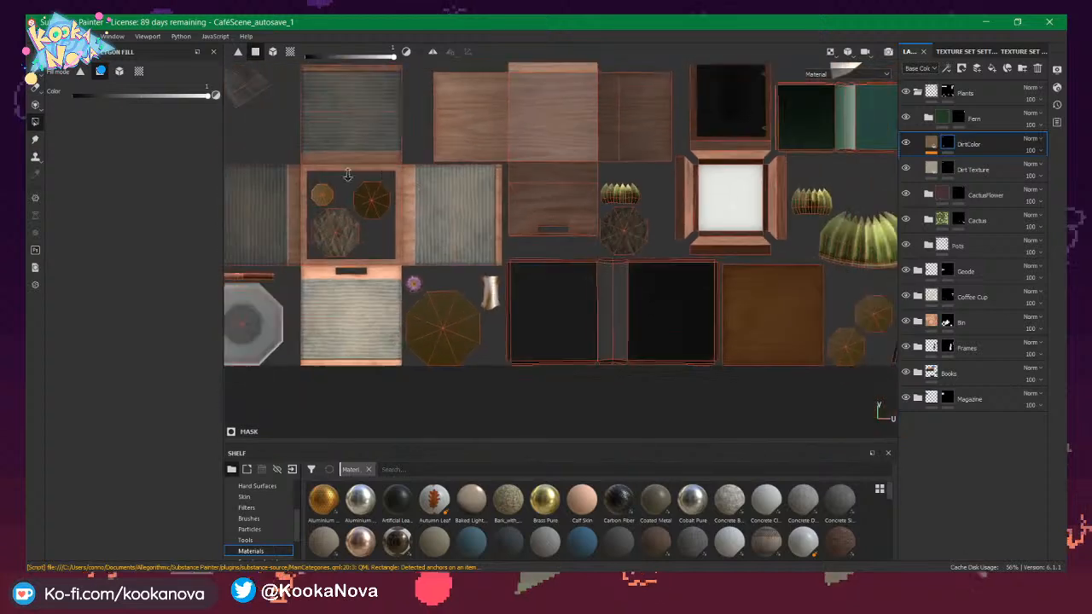
{"action": "middle_click_drag", "start_coordinate": [570, 182], "coordinate": [724, 256], "text": "alt"}
{"action": "right_click_drag", "start_coordinate": [482, 315], "coordinate": [659, 343], "text": "alt"}
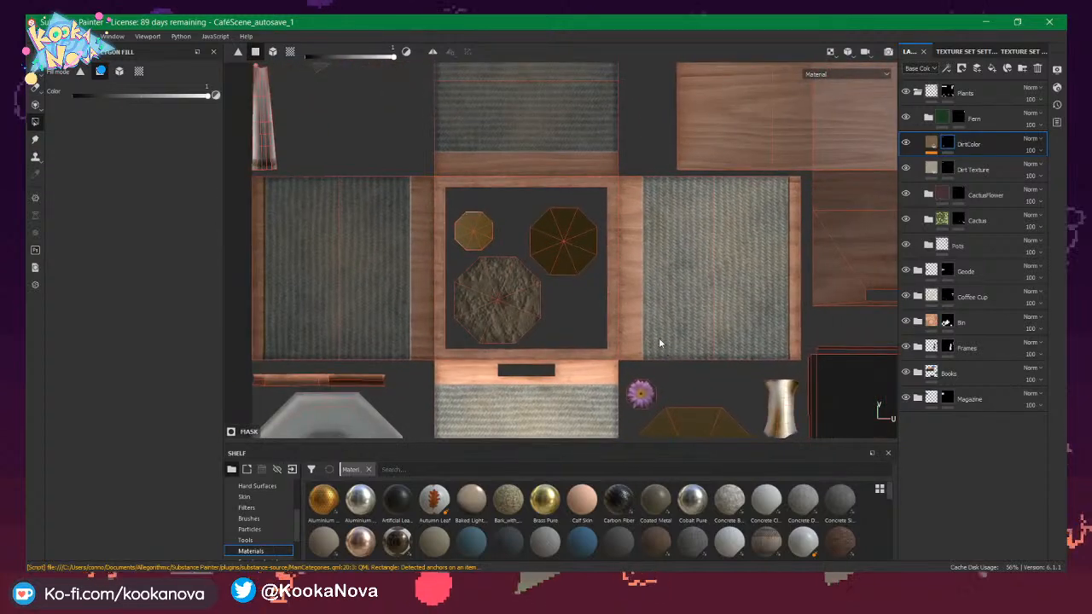
{"action": "key", "text": "F2"}
{"action": "left_click_drag", "start_coordinate": [623, 273], "coordinate": [285, 275], "text": "alt"}
{"action": "middle_click_drag", "start_coordinate": [642, 213], "coordinate": [525, 355], "text": "alt"}
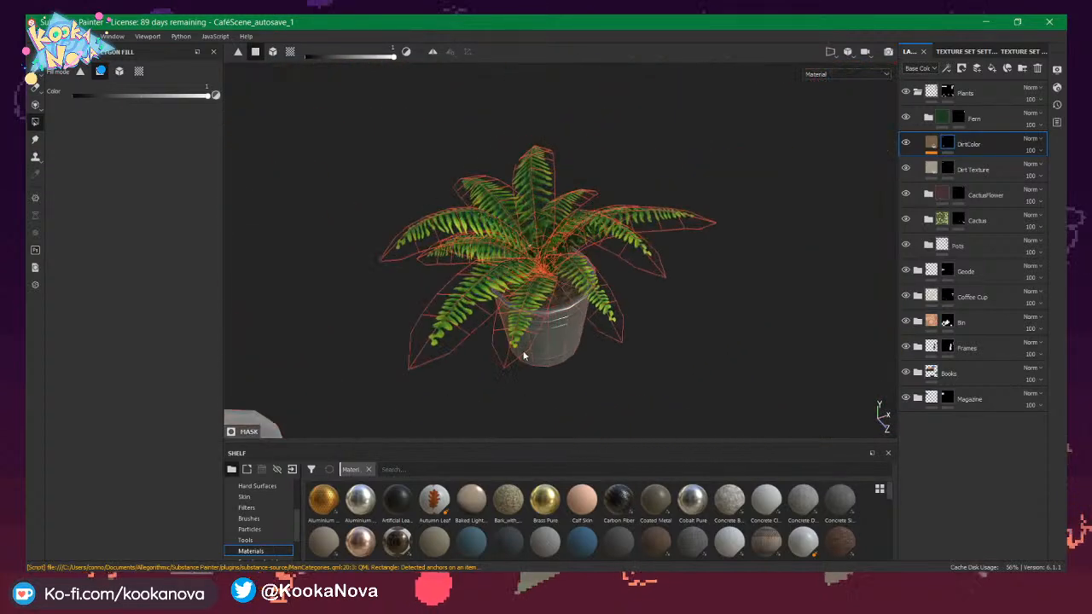
{"action": "left_click_drag", "start_coordinate": [525, 356], "coordinate": [426, 281], "text": "alt"}
{"action": "middle_click_drag", "start_coordinate": [427, 282], "coordinate": [418, 231], "text": "alt"}
{"action": "right_click_drag", "start_coordinate": [418, 230], "coordinate": [409, 265], "text": "alt"}
{"action": "middle_click_drag", "start_coordinate": [410, 265], "coordinate": [666, 235], "text": "alt"}
{"action": "left_click_drag", "start_coordinate": [666, 235], "coordinate": [673, 363], "text": "alt"}
{"action": "middle_click_drag", "start_coordinate": [672, 362], "coordinate": [669, 331], "text": "alt"}
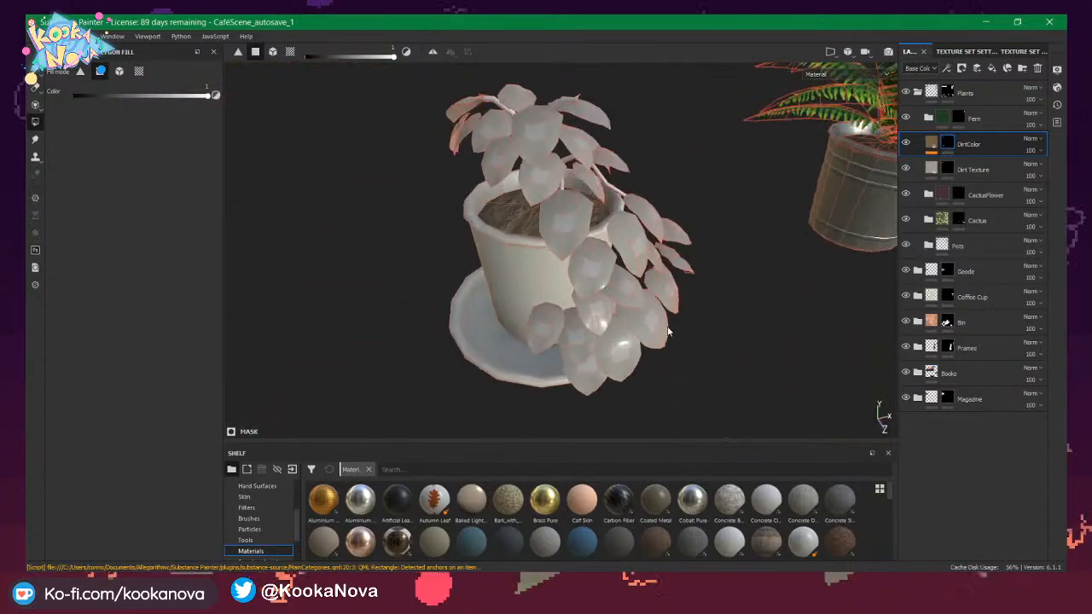
{"action": "left_click_drag", "start_coordinate": [670, 332], "coordinate": [794, 190], "text": "alt"}
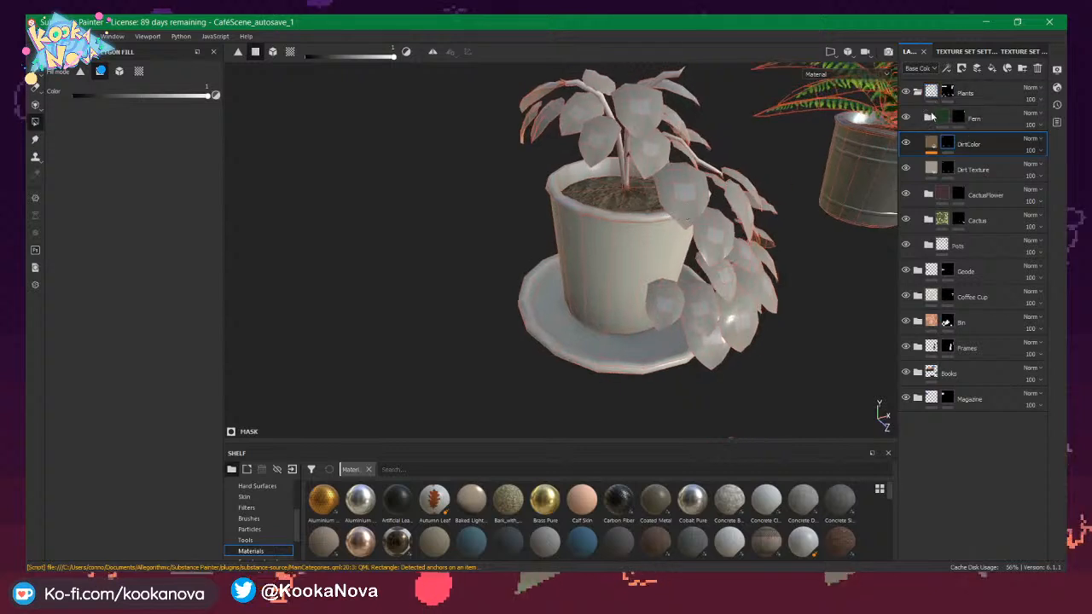
Expand the Pots group and display the SmallPlantPot layer's mask on its own.
{"action": "left_click", "coordinate": [927, 248]}
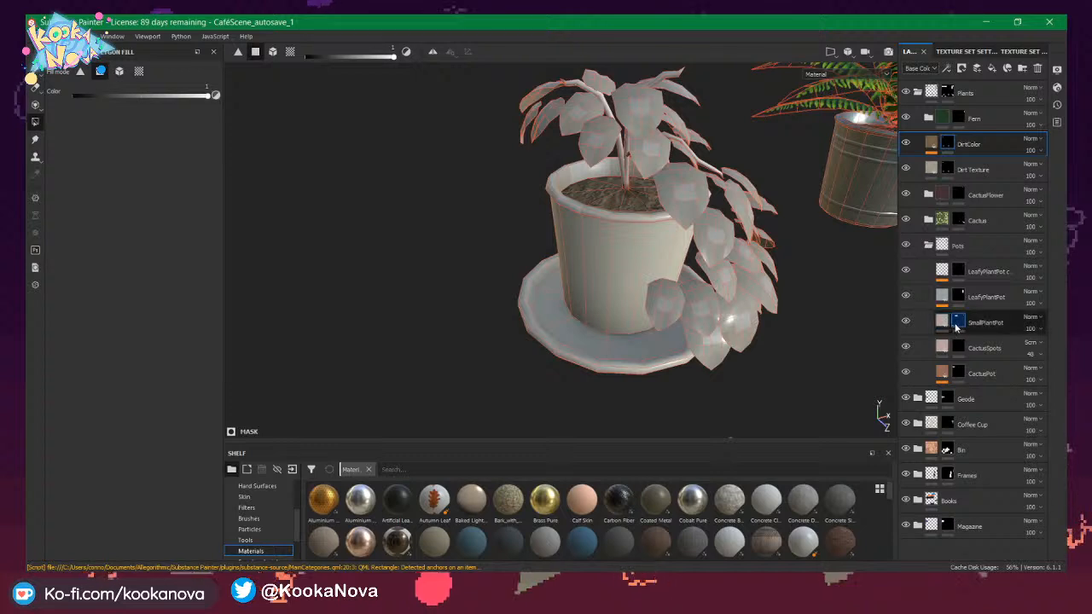
{"action": "double_click", "coordinate": [990, 325]}
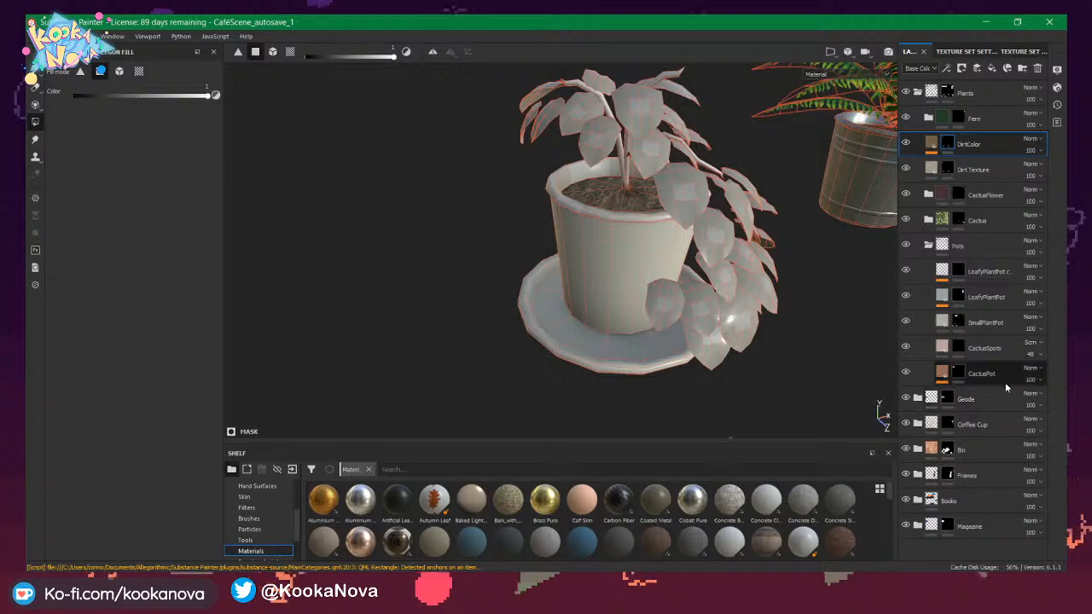
{"action": "left_click", "coordinate": [994, 326]}
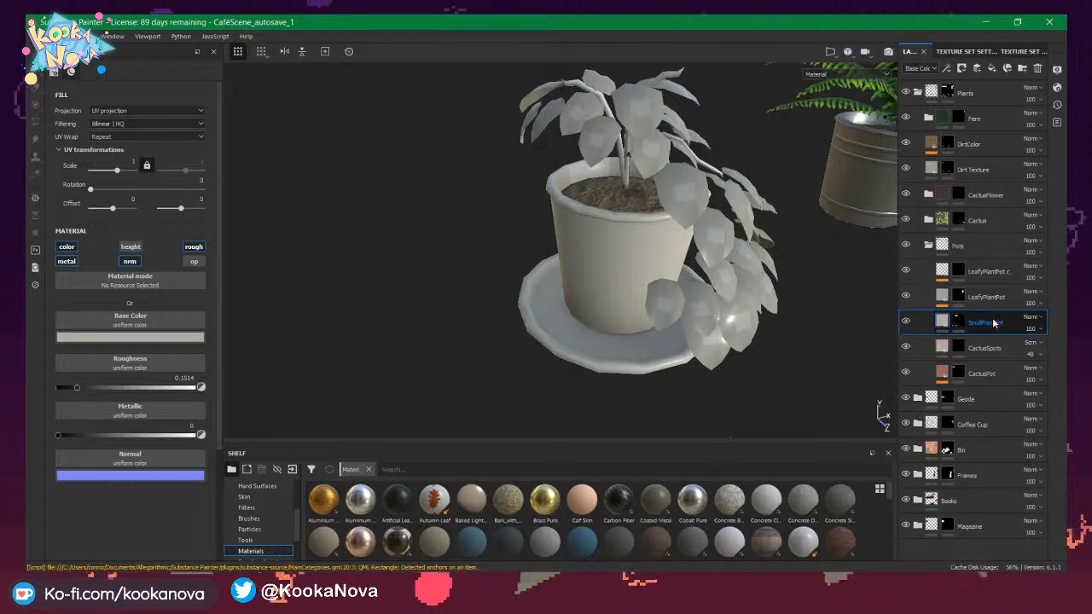
{"action": "left_click", "coordinate": [959, 320]}
{"action": "left_click", "coordinate": [960, 319], "text": "alt"}
Fill the trailing plant's leaves black in the SmallPlantPot mask, leaving the pot and saucer white.
{"action": "left_click_drag", "start_coordinate": [796, 260], "coordinate": [597, 229], "text": "alt"}
{"action": "middle_click_drag", "start_coordinate": [598, 229], "coordinate": [541, 217], "text": "alt"}
{"action": "right_click_drag", "start_coordinate": [541, 216], "coordinate": [525, 188], "text": "alt"}
{"action": "left_click_drag", "start_coordinate": [668, 210], "coordinate": [631, 219], "text": "alt"}
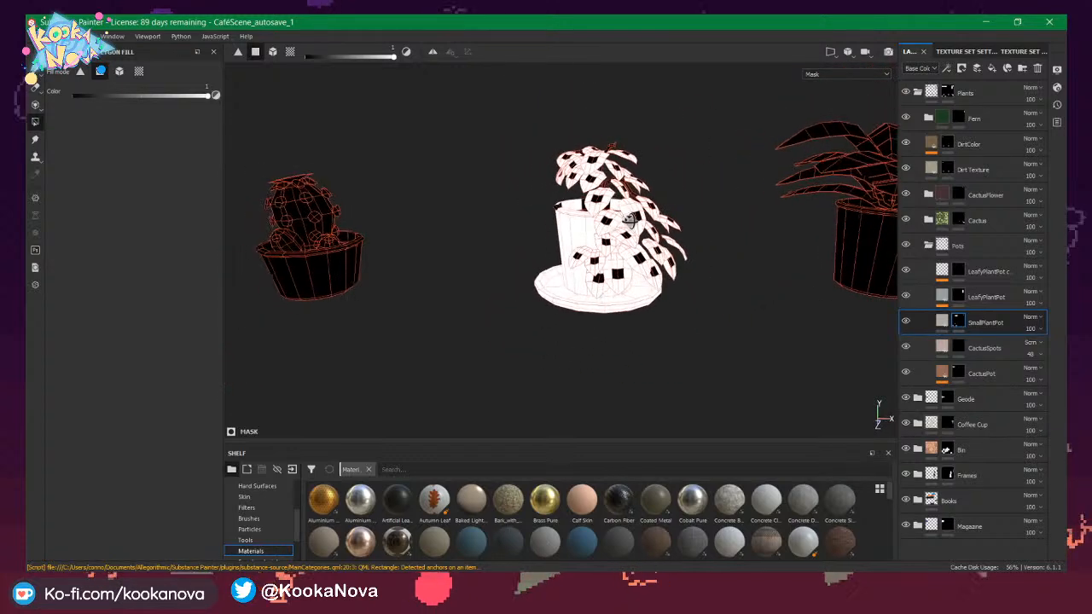
{"action": "right_click_drag", "start_coordinate": [631, 219], "coordinate": [615, 194], "text": "alt"}
{"action": "left_click_drag", "start_coordinate": [629, 211], "coordinate": [628, 265], "text": "alt"}
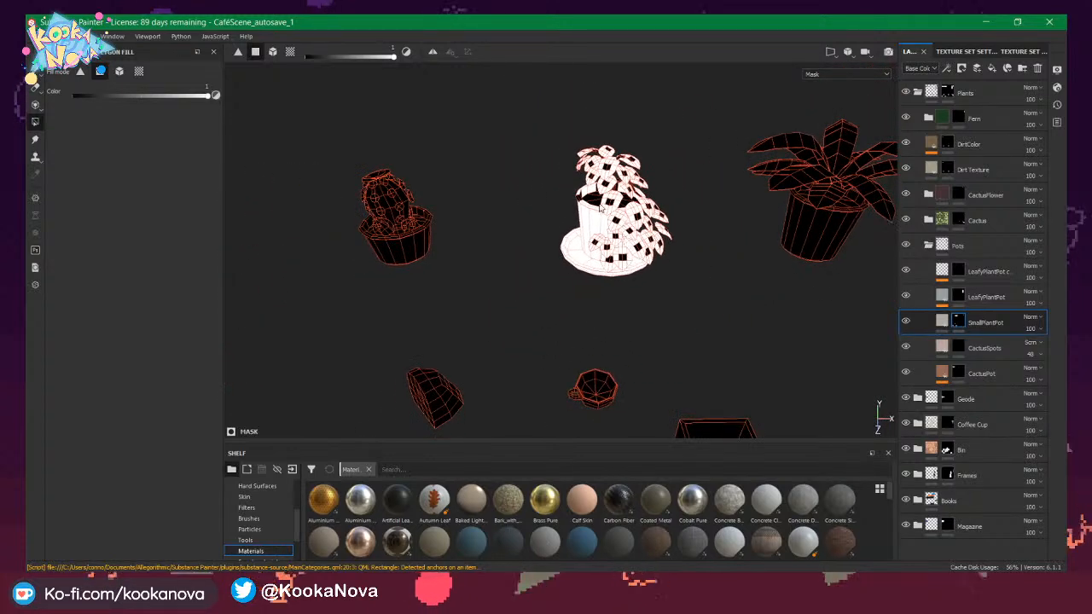
{"action": "left_click_drag", "start_coordinate": [582, 201], "coordinate": [610, 184], "text": "alt"}
{"action": "right_click_drag", "start_coordinate": [610, 184], "coordinate": [627, 210], "text": "alt"}
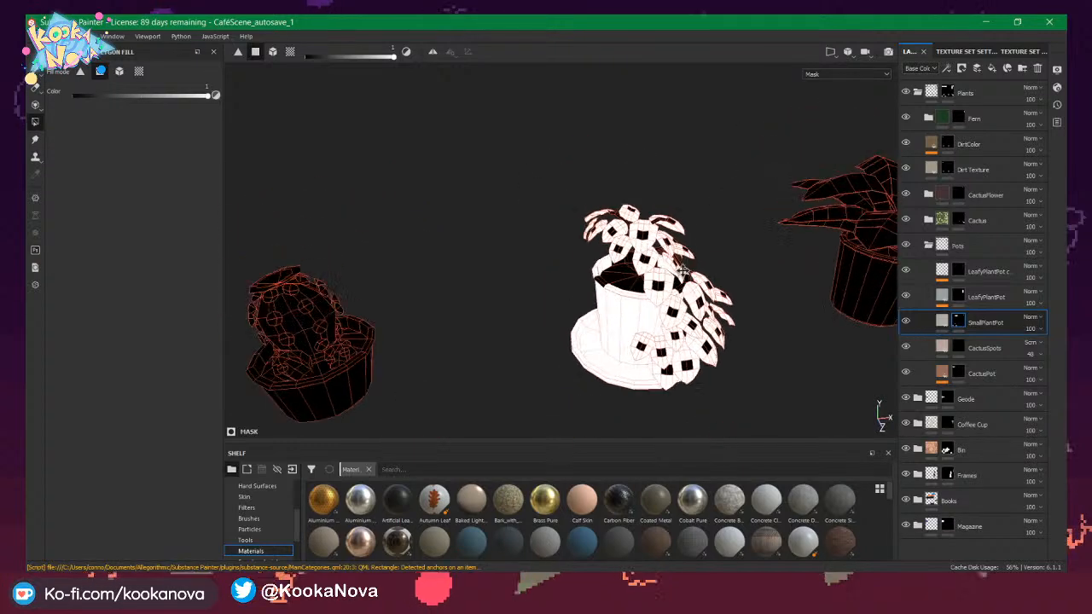
{"action": "left_click_drag", "start_coordinate": [591, 210], "coordinate": [616, 230], "text": "alt"}
{"action": "key", "text": "x"}
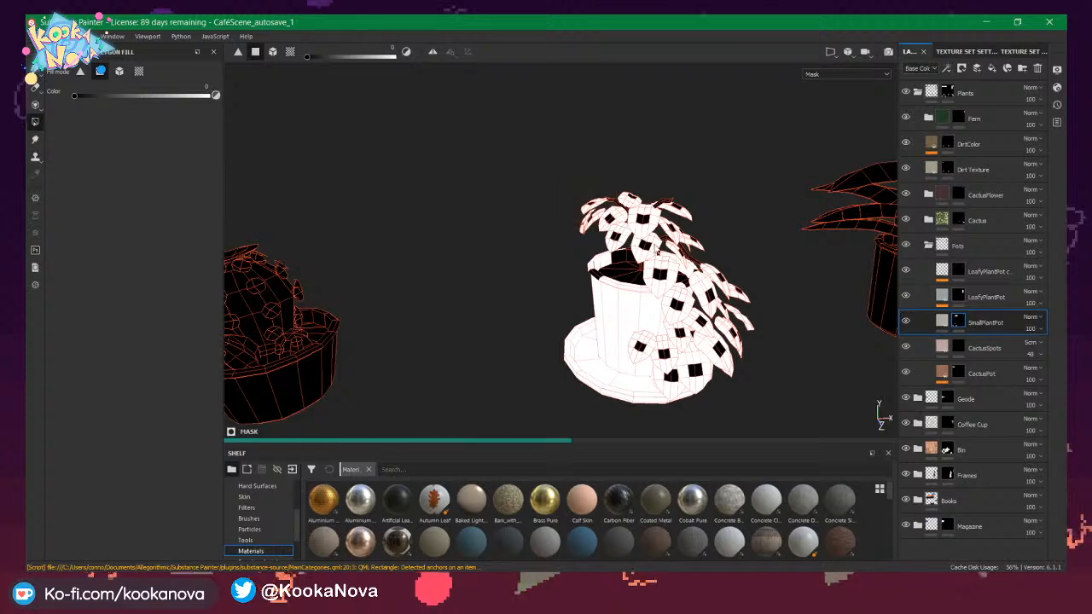
{"action": "left_click_drag", "start_coordinate": [629, 227], "coordinate": [721, 270], "text": "alt"}
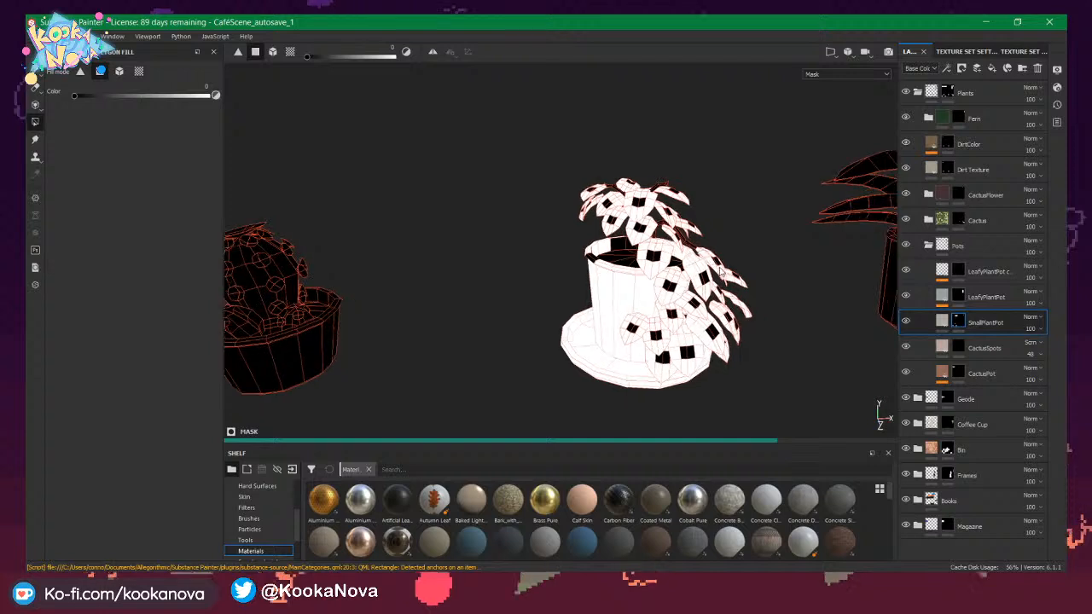
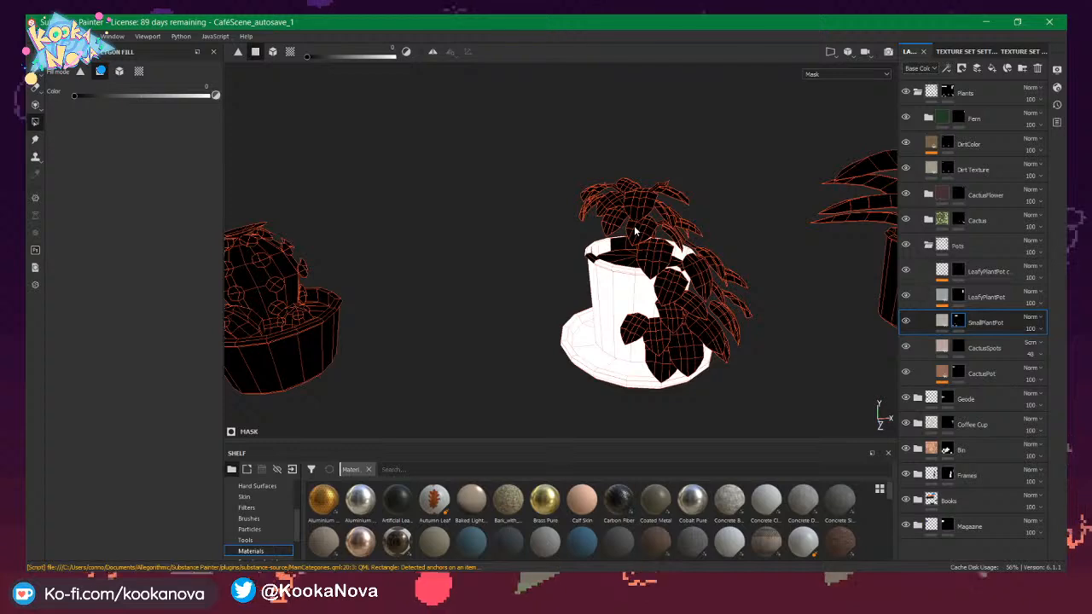
Switch the polygon fill to white and fill the black faces around the small pot's rim in the SmallPlantPot mask.
{"action": "left_click_drag", "start_coordinate": [651, 170], "coordinate": [628, 297], "text": "alt"}
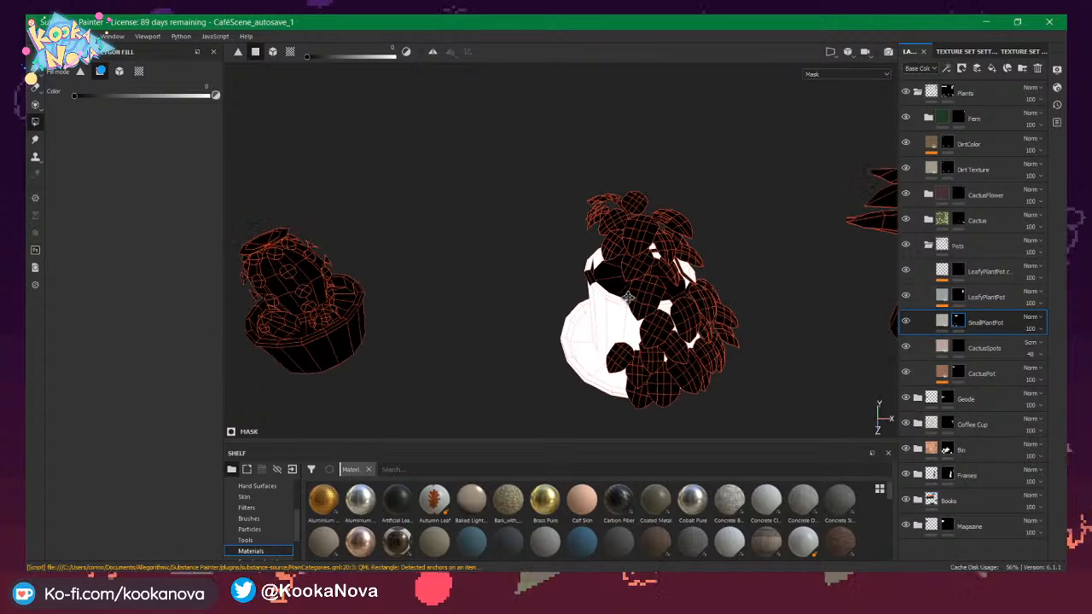
{"action": "middle_click_drag", "start_coordinate": [629, 297], "coordinate": [628, 326], "text": "alt"}
{"action": "scroll", "coordinate": [628, 326], "scroll_direction": "up", "scroll_amount": 4}
{"action": "left_click_drag", "start_coordinate": [712, 376], "coordinate": [588, 290], "text": "alt"}
{"action": "left_click_drag", "start_coordinate": [532, 289], "coordinate": [500, 278], "text": "alt"}
{"action": "key", "text": "x"}
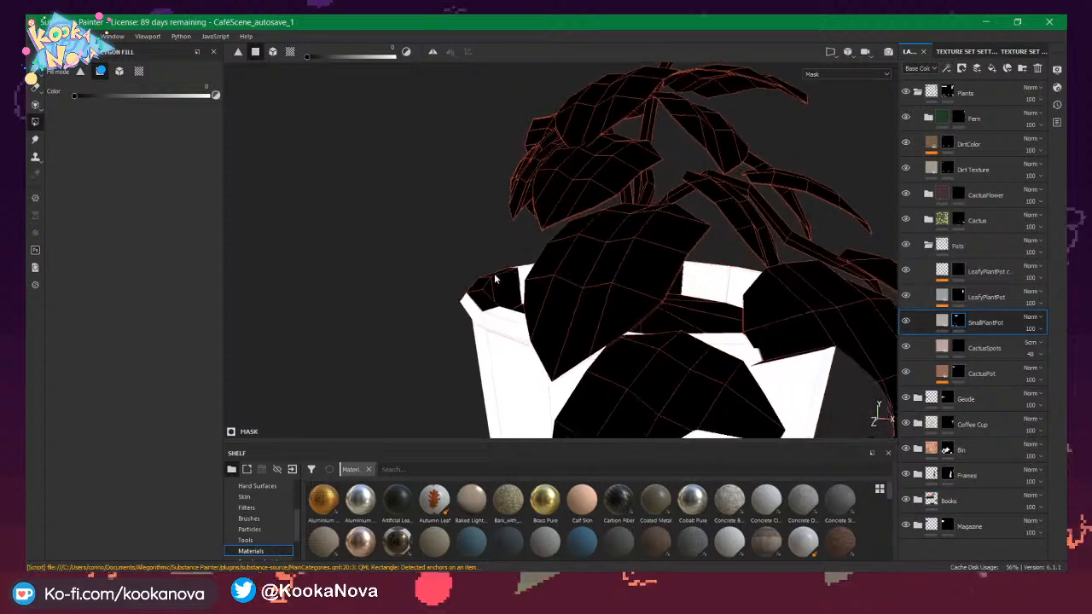
{"action": "left_click_drag", "start_coordinate": [441, 263], "coordinate": [691, 330]}
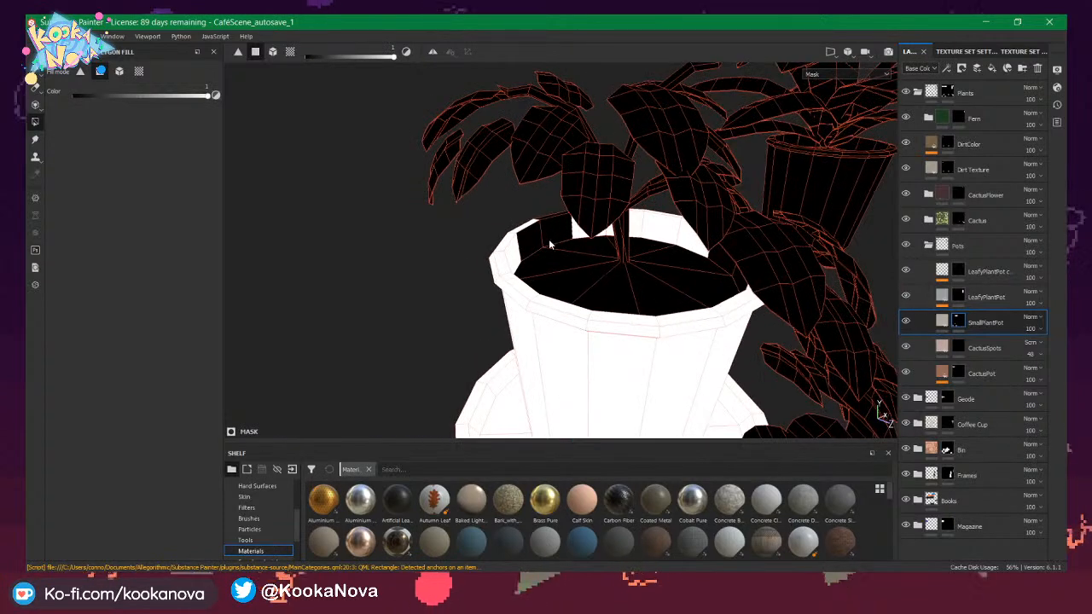
Fill the remaining black rim faces beside the trailing stems white in the SmallPlantPot mask.
{"action": "left_click_drag", "start_coordinate": [551, 240], "coordinate": [351, 224], "text": "alt"}
{"action": "right_click_drag", "start_coordinate": [350, 224], "coordinate": [643, 253], "text": "alt"}
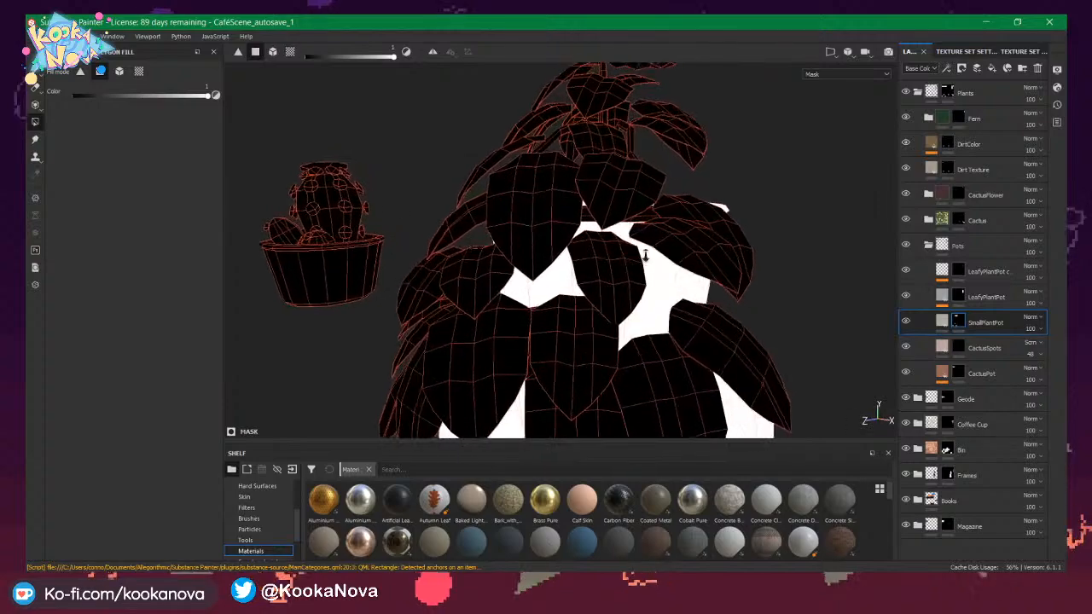
{"action": "left_click_drag", "start_coordinate": [643, 253], "coordinate": [540, 237], "text": "alt"}
{"action": "middle_click_drag", "start_coordinate": [540, 236], "coordinate": [545, 223], "text": "alt"}
{"action": "left_click_drag", "start_coordinate": [544, 223], "coordinate": [412, 236], "text": "alt"}
{"action": "right_click_drag", "start_coordinate": [412, 237], "coordinate": [661, 285], "text": "alt"}
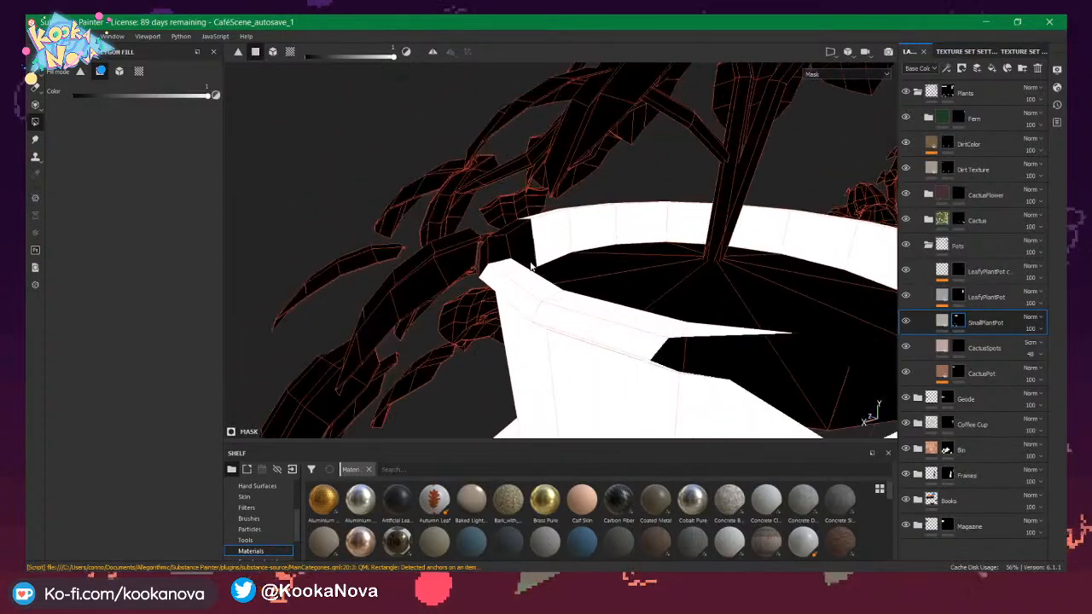
{"action": "left_click_drag", "start_coordinate": [661, 286], "coordinate": [578, 221], "text": "alt"}
{"action": "left_click", "coordinate": [501, 272]}
{"action": "left_click", "coordinate": [510, 274]}
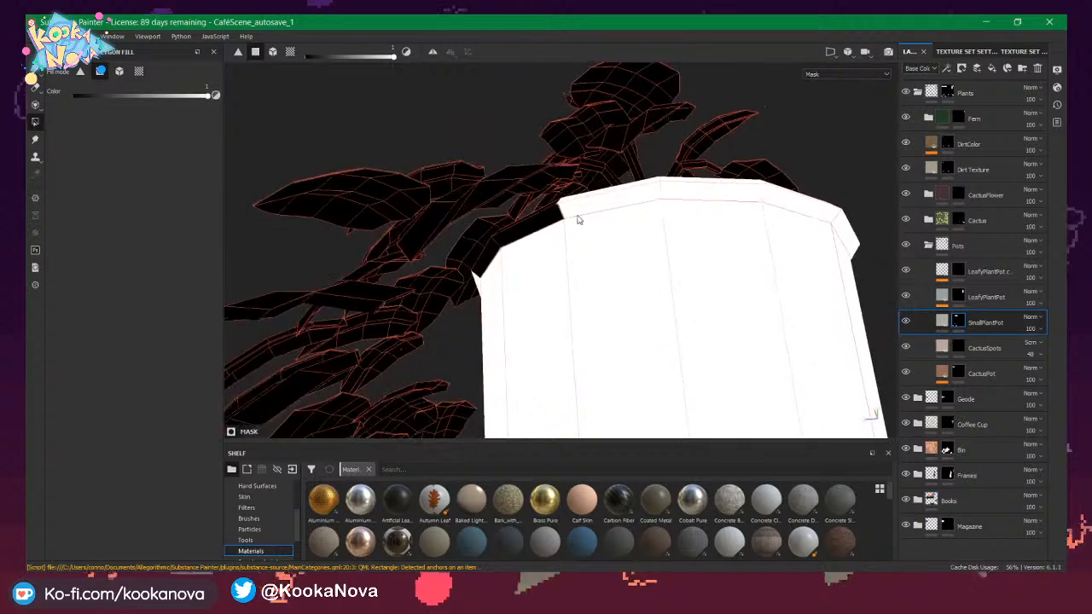
Fill the stray white faces on the trailing plant's stems black in the SmallPlantPot mask.
{"action": "left_click_drag", "start_coordinate": [491, 255], "coordinate": [525, 224], "text": "alt"}
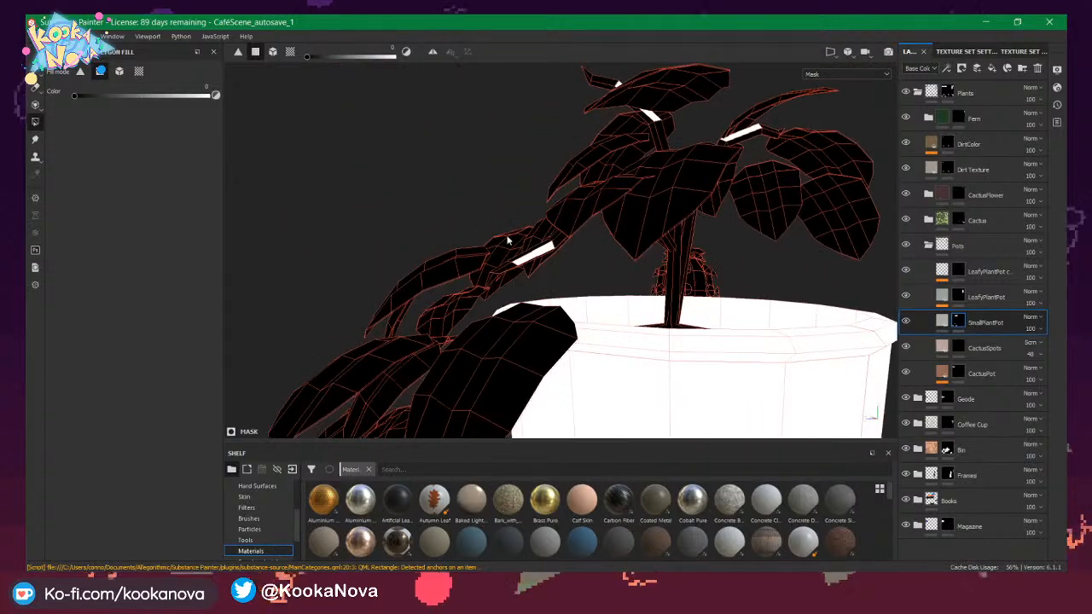
{"action": "left_click_drag", "start_coordinate": [598, 235], "coordinate": [436, 243], "text": "alt"}
{"action": "right_click_drag", "start_coordinate": [437, 243], "coordinate": [427, 210], "text": "alt"}
{"action": "left_click_drag", "start_coordinate": [426, 210], "coordinate": [515, 208], "text": "alt"}
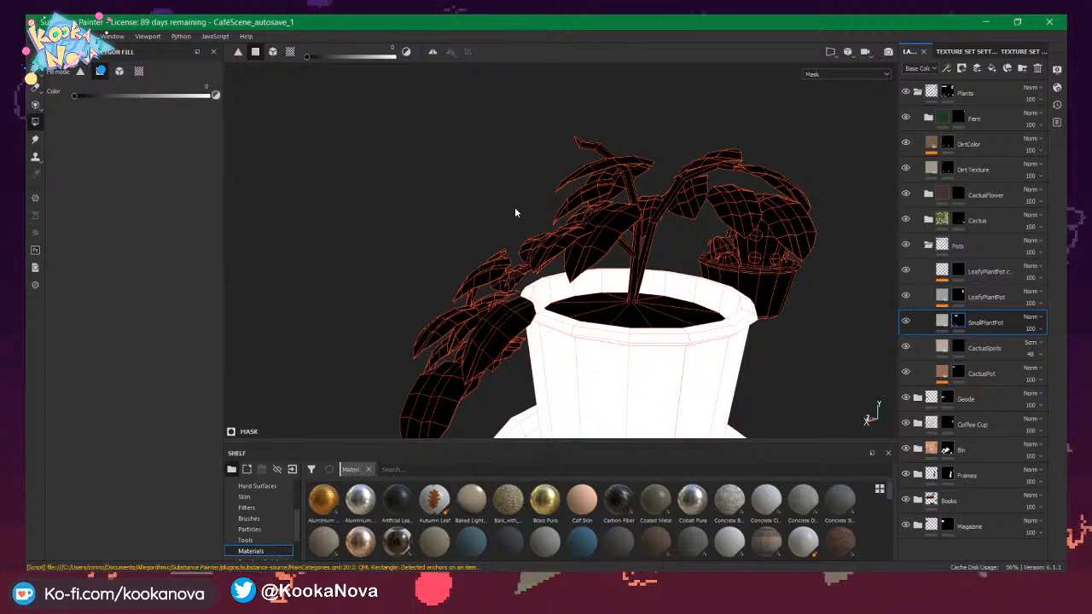
Inspect the SmallPlantPot mask from all sides for misfilled faces on the pot, saucer, leaves and stems.
{"action": "left_click_drag", "start_coordinate": [515, 315], "coordinate": [626, 361], "text": "alt"}
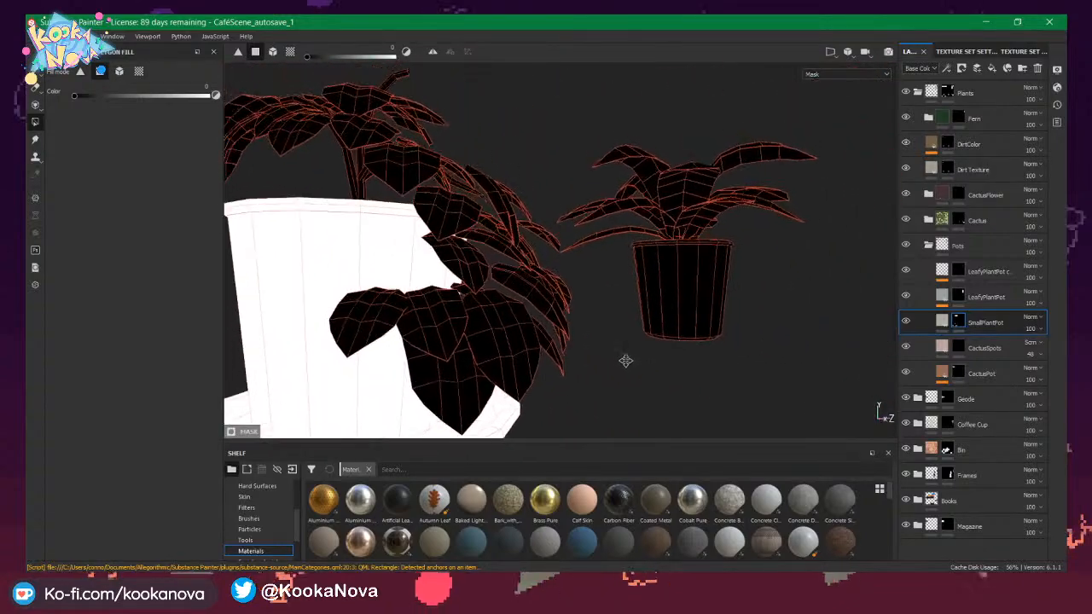
{"action": "scroll", "coordinate": [625, 361], "scroll_direction": "down", "scroll_amount": 5}
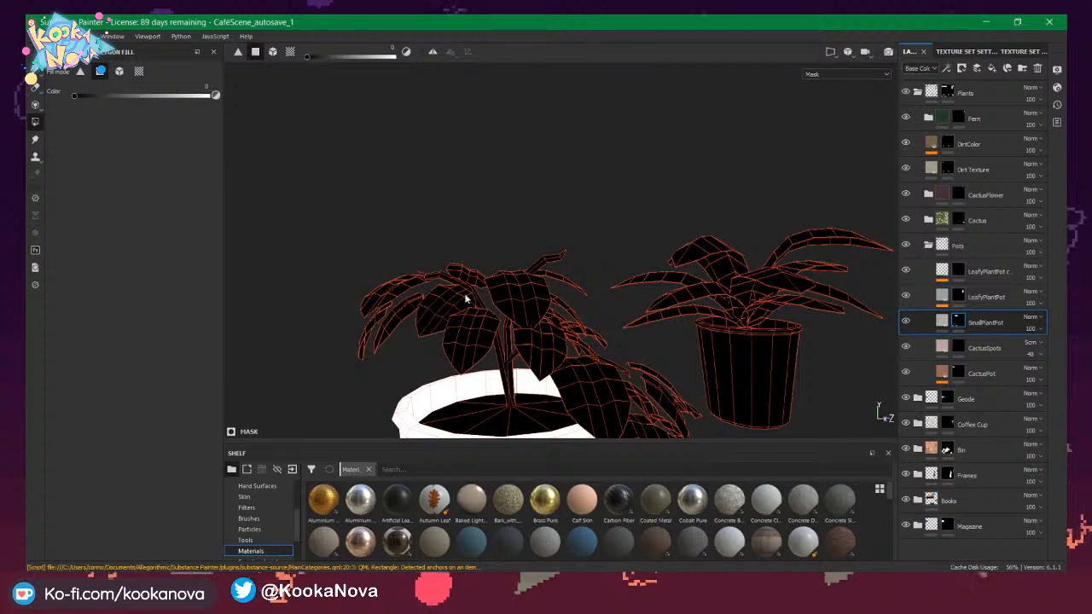
{"action": "left_click_drag", "start_coordinate": [510, 360], "coordinate": [557, 282], "text": "alt"}
{"action": "middle_click_drag", "start_coordinate": [557, 282], "coordinate": [610, 280], "text": "alt"}
{"action": "left_click_drag", "start_coordinate": [610, 280], "coordinate": [489, 248], "text": "alt"}
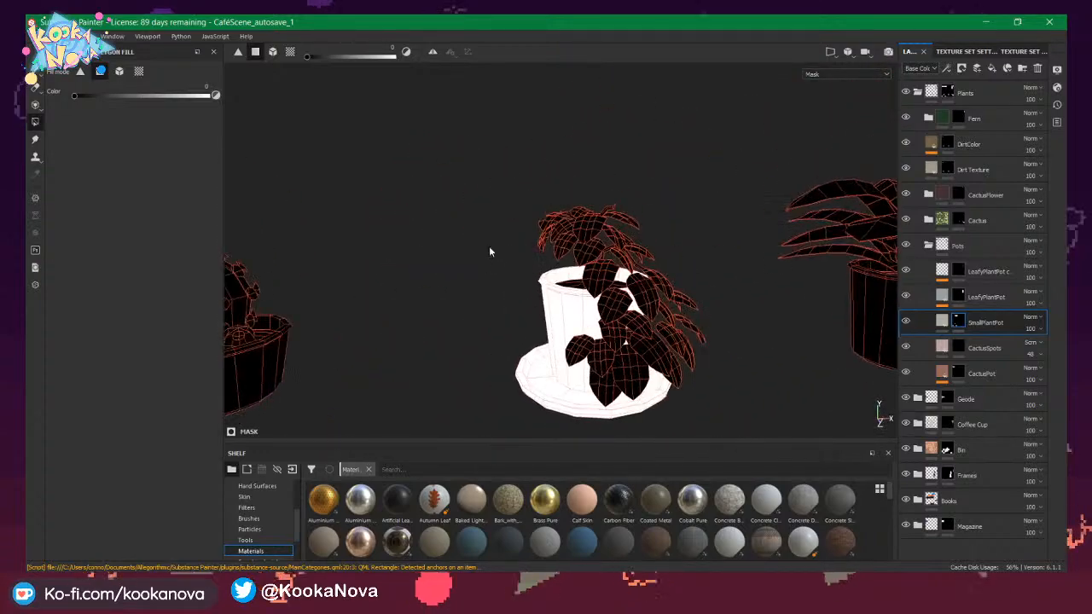
{"action": "right_click_drag", "start_coordinate": [489, 247], "coordinate": [924, 413], "text": "alt"}
{"action": "left_click_drag", "start_coordinate": [588, 329], "coordinate": [497, 358], "text": "alt"}
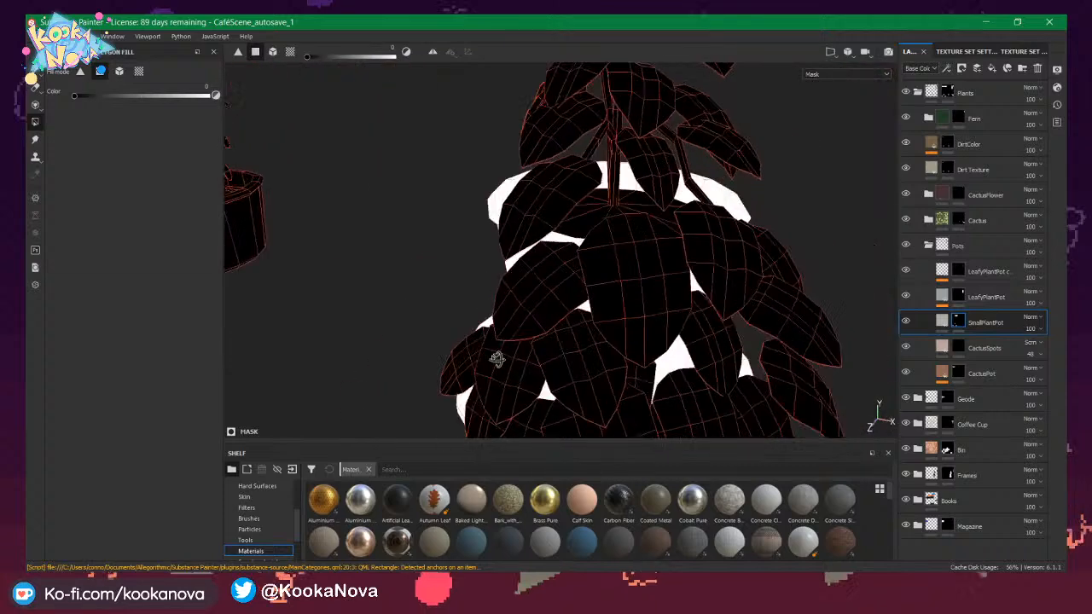
{"action": "middle_click_drag", "start_coordinate": [497, 359], "coordinate": [583, 205], "text": "alt"}
{"action": "right_click_drag", "start_coordinate": [583, 205], "coordinate": [495, 229], "text": "alt"}
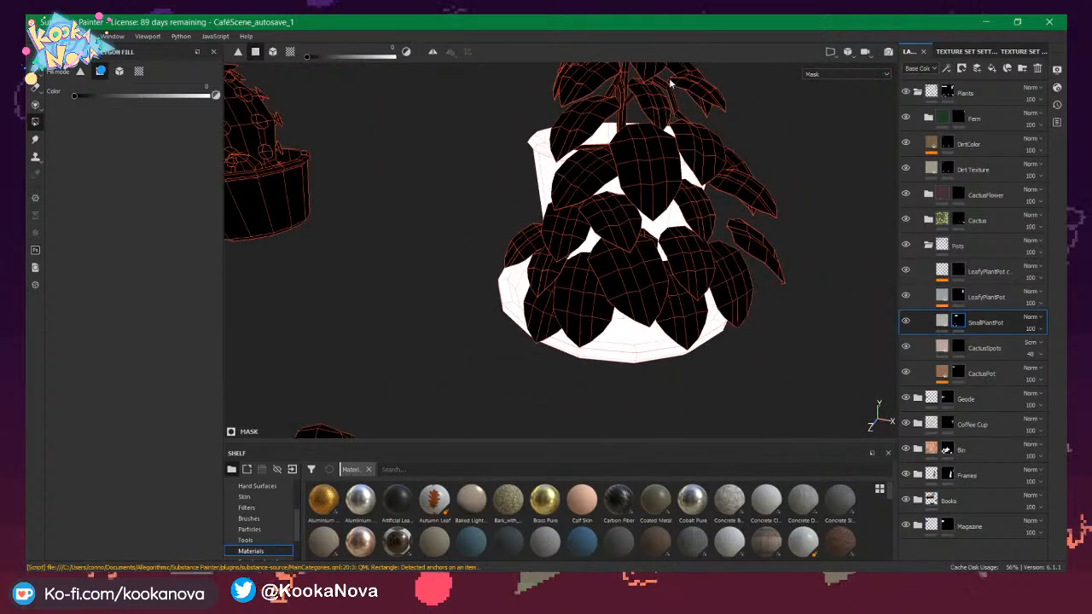
{"action": "left_click_drag", "start_coordinate": [671, 82], "coordinate": [624, 257], "text": "alt"}
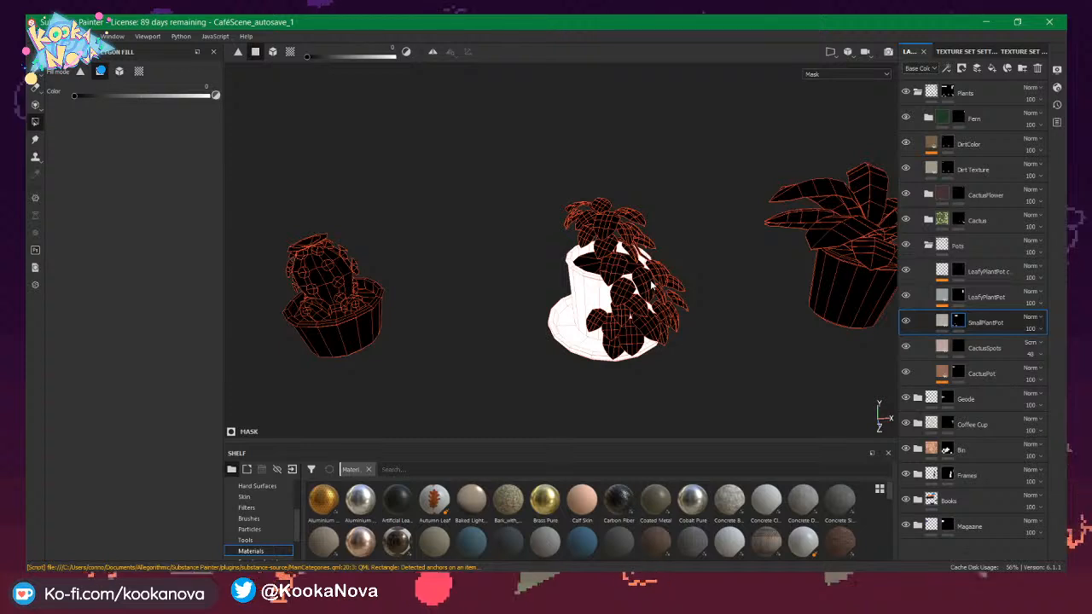
{"action": "left_click_drag", "start_coordinate": [609, 275], "coordinate": [637, 254], "text": "alt"}
Return to the material display, check the small pot and saucer, and open the SmallPlantPot layer's fill properties.
{"action": "key", "text": "m"}
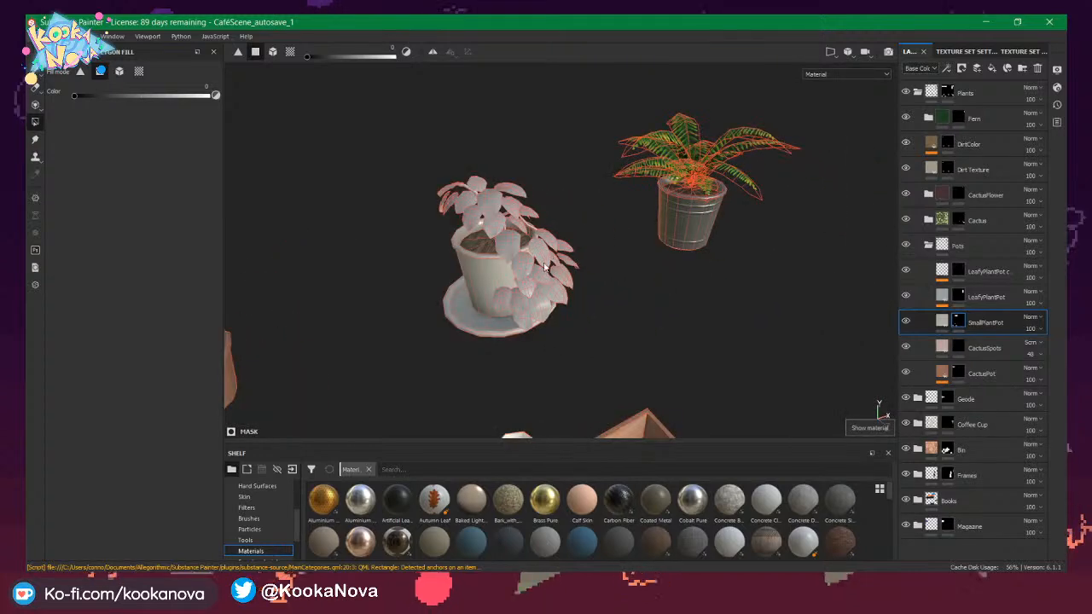
{"action": "left_click_drag", "start_coordinate": [545, 267], "coordinate": [507, 232], "text": "alt"}
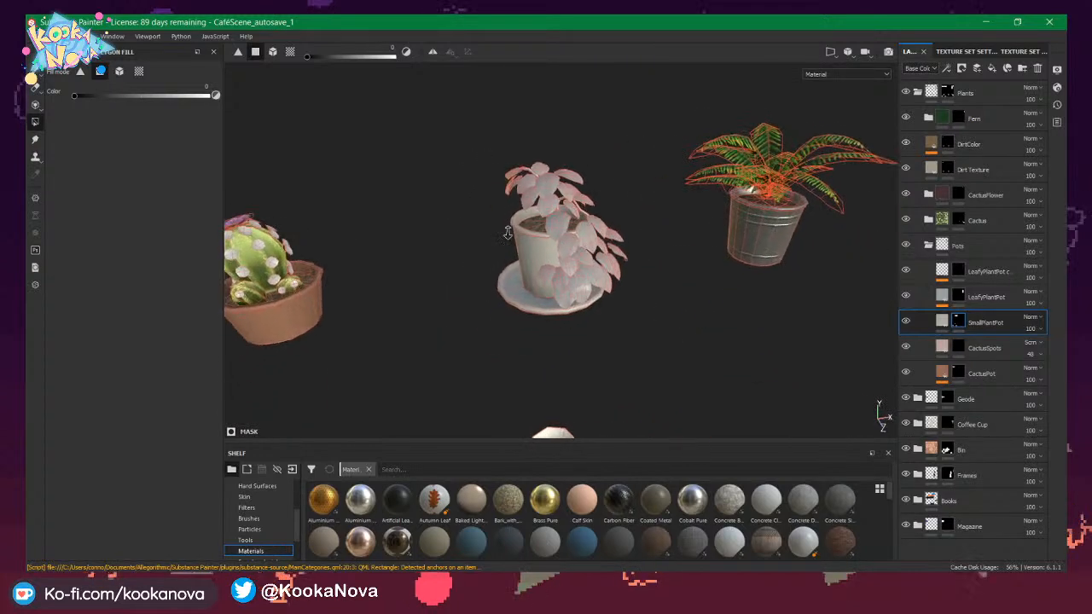
{"action": "right_click_drag", "start_coordinate": [508, 233], "coordinate": [570, 256], "text": "alt"}
{"action": "left_click_drag", "start_coordinate": [570, 256], "coordinate": [747, 157], "text": "alt"}
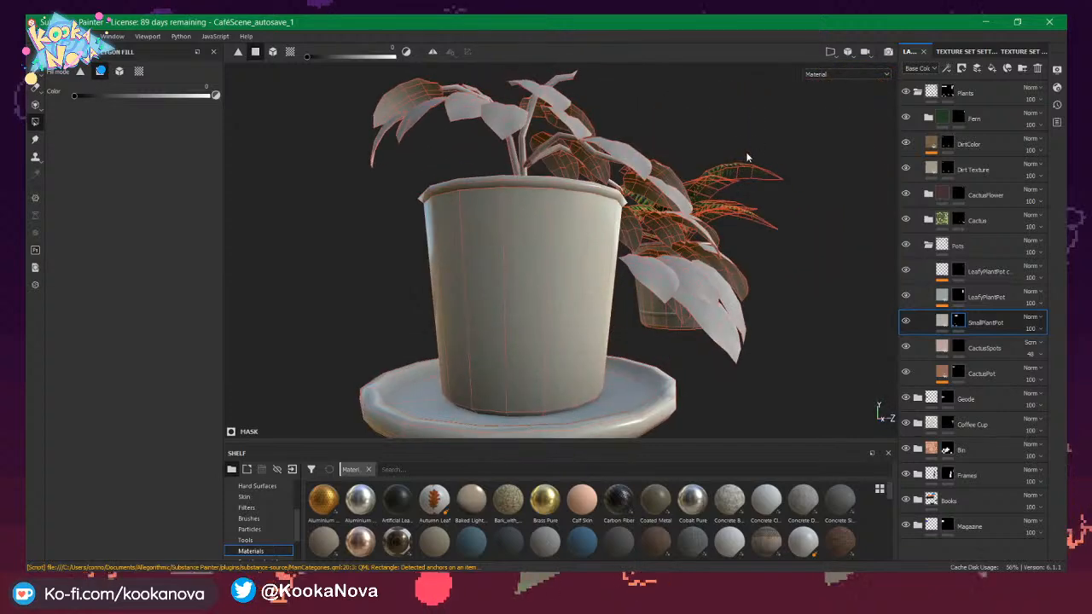
{"action": "left_click_drag", "start_coordinate": [587, 279], "coordinate": [698, 220], "text": "alt"}
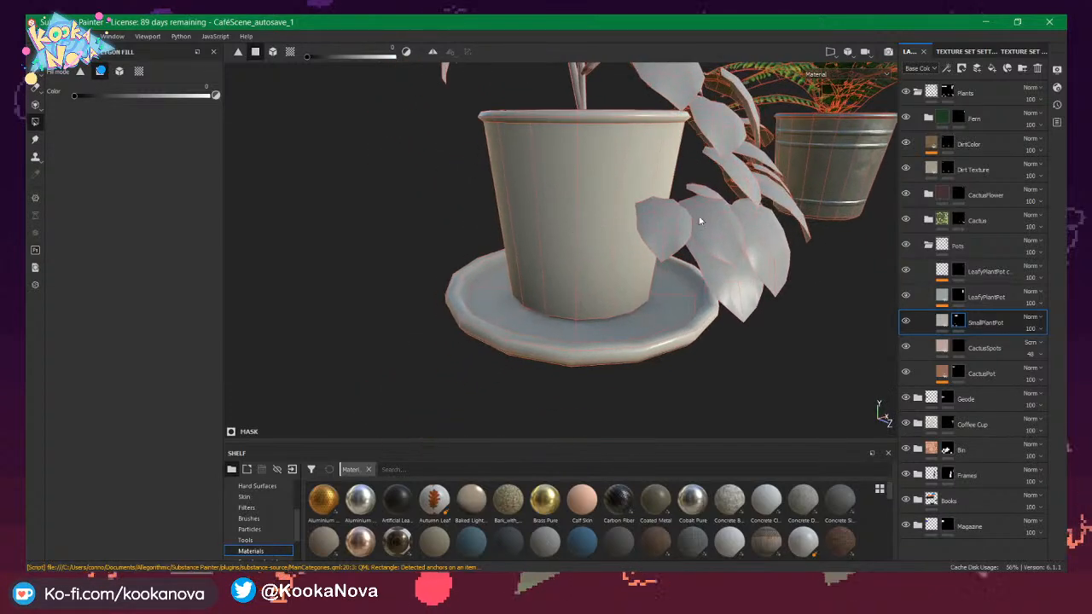
{"action": "left_click", "coordinate": [942, 324]}
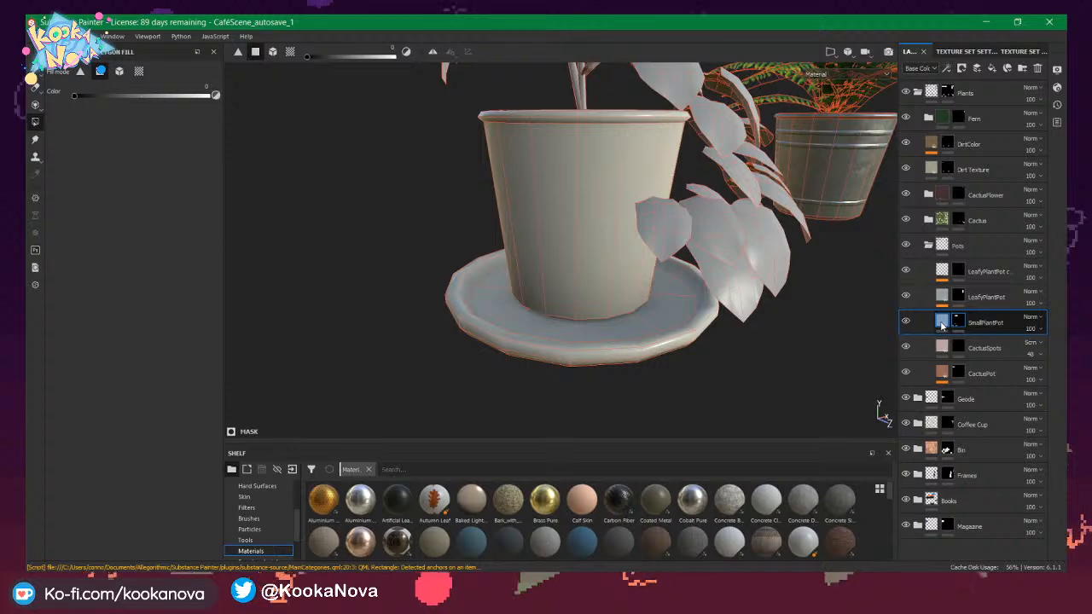
{"action": "left_click", "coordinate": [942, 326]}
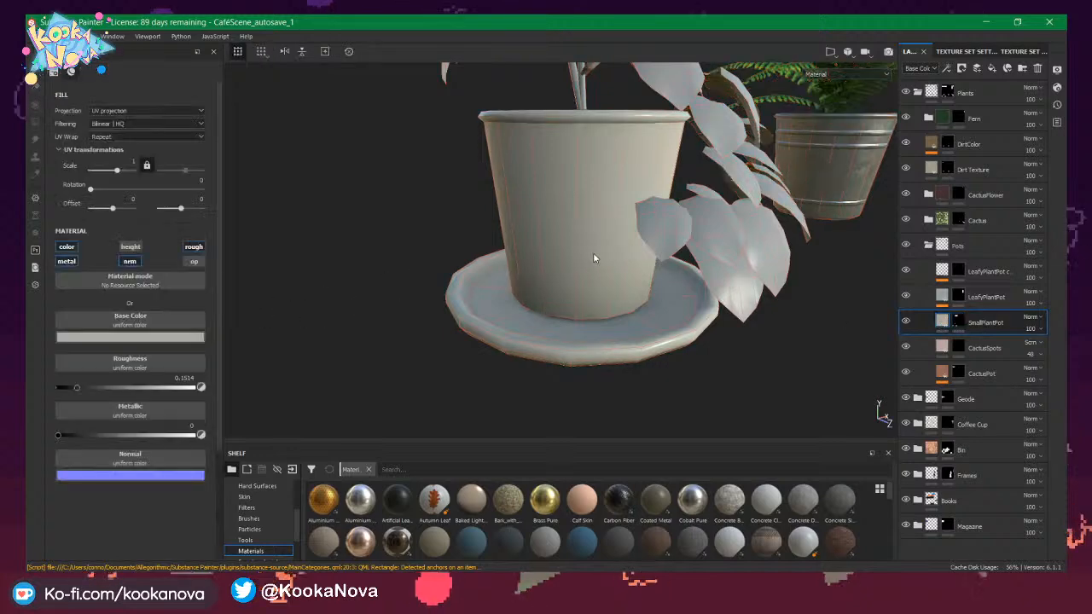
Examine the materials on the potted plants, ending with a close look at the cactus and its terracotta pot.
{"action": "middle_click_drag", "start_coordinate": [595, 258], "coordinate": [819, 205], "text": "alt"}
{"action": "right_click_drag", "start_coordinate": [819, 205], "coordinate": [589, 189], "text": "alt"}
{"action": "left_click_drag", "start_coordinate": [589, 190], "coordinate": [678, 188], "text": "alt"}
{"action": "right_click_drag", "start_coordinate": [678, 187], "coordinate": [854, 260], "text": "alt"}
{"action": "left_click_drag", "start_coordinate": [854, 261], "coordinate": [619, 247], "text": "alt"}
{"action": "right_click_drag", "start_coordinate": [618, 248], "coordinate": [479, 242], "text": "alt"}
{"action": "left_click_drag", "start_coordinate": [479, 243], "coordinate": [520, 229], "text": "alt"}
{"action": "middle_click_drag", "start_coordinate": [520, 230], "coordinate": [540, 277], "text": "alt"}
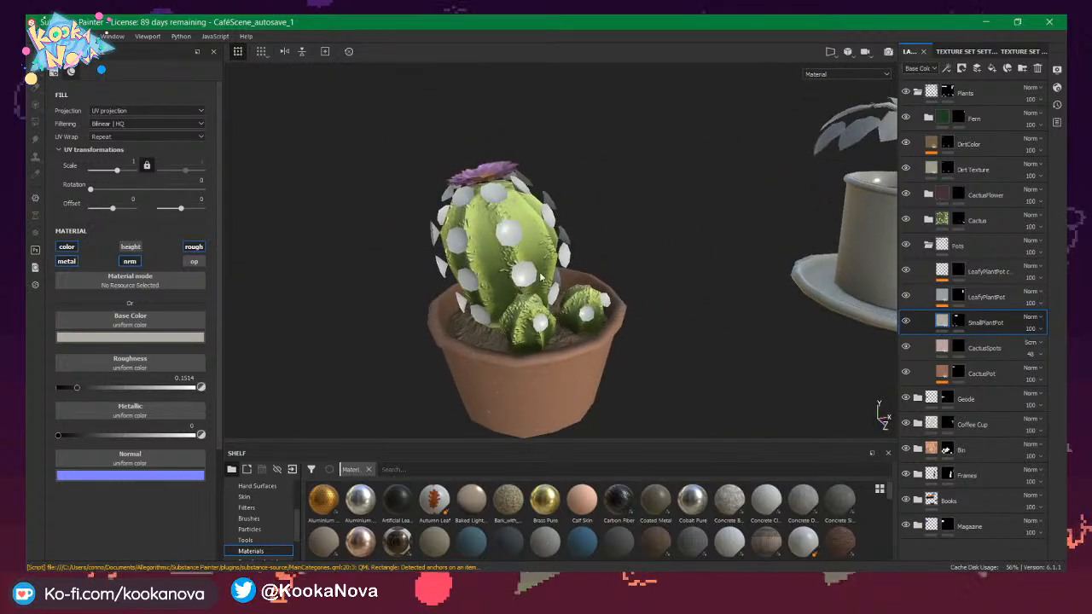
{"action": "left_click_drag", "start_coordinate": [541, 277], "coordinate": [478, 255], "text": "alt"}
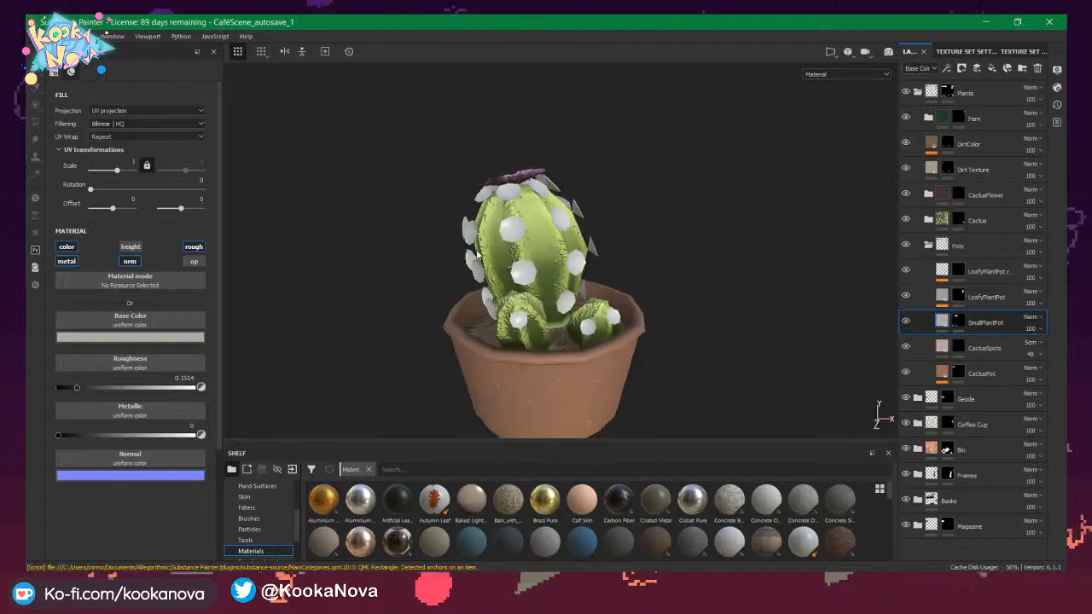
{"action": "middle_click_drag", "start_coordinate": [477, 256], "coordinate": [486, 275], "text": "alt"}
{"action": "right_click_drag", "start_coordinate": [487, 275], "coordinate": [580, 278], "text": "alt"}
{"action": "left_click_drag", "start_coordinate": [580, 277], "coordinate": [662, 239], "text": "alt"}
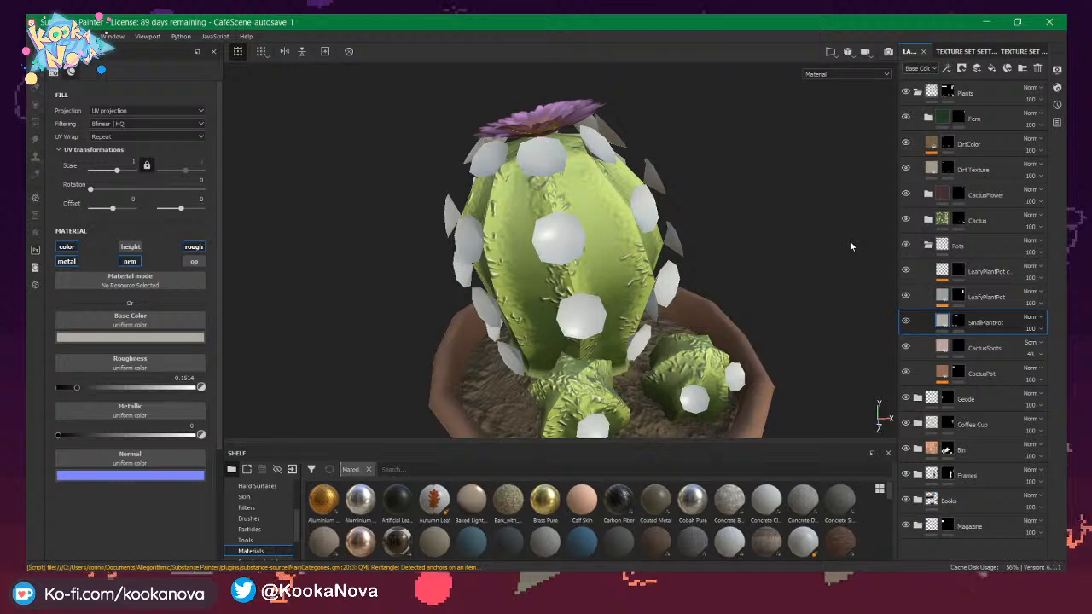
{"action": "left_click", "coordinate": [929, 245]}
{"action": "left_click", "coordinate": [929, 221]}
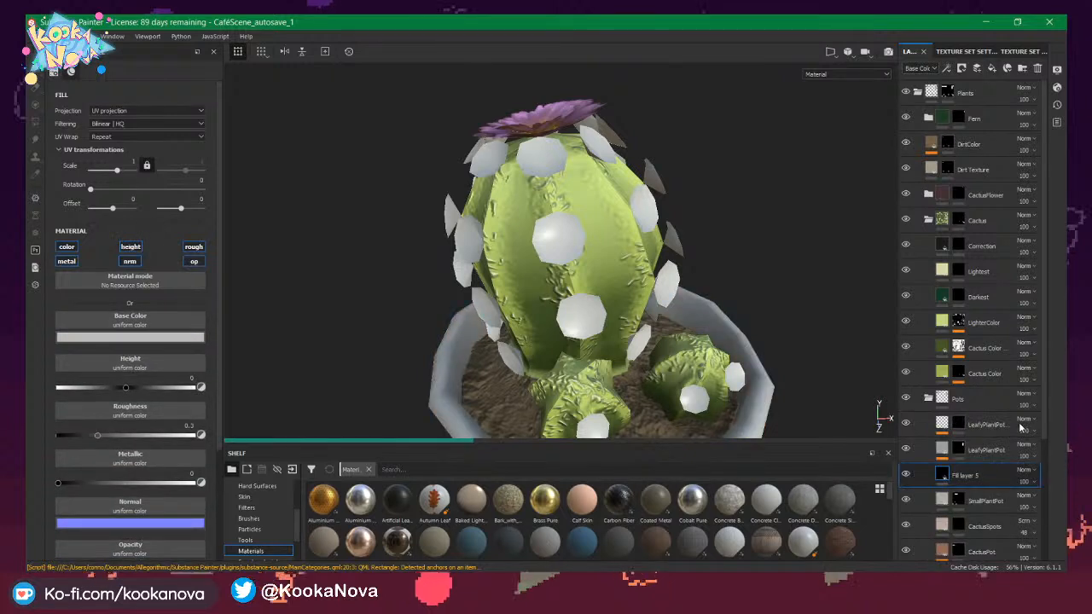
{"action": "double_click", "coordinate": [979, 478]}
{"action": "left_click_drag", "start_coordinate": [979, 480], "coordinate": [967, 241]}
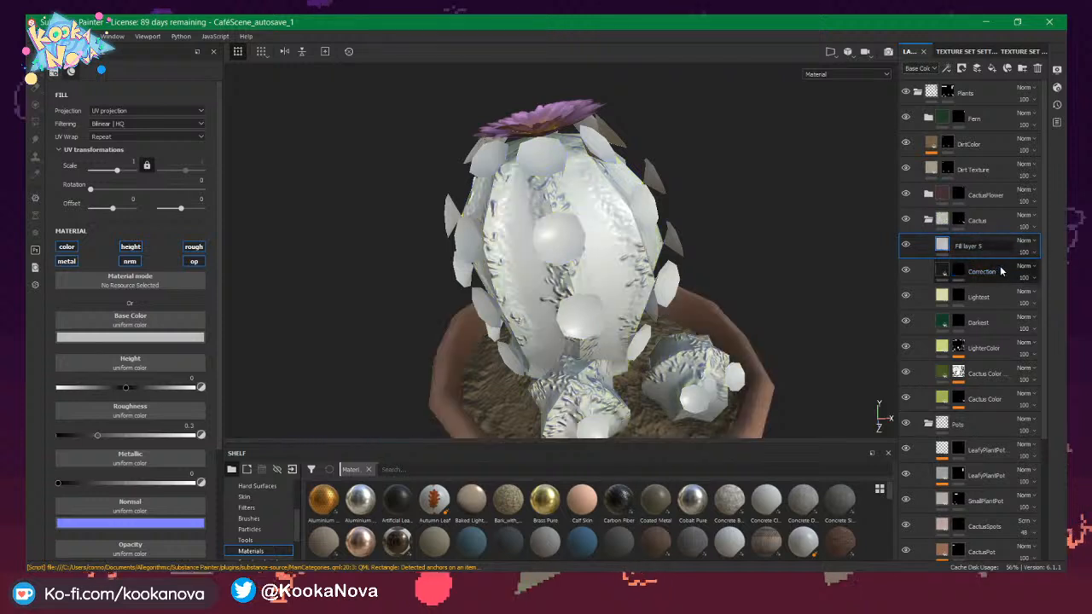
{"action": "left_click_drag", "start_coordinate": [996, 246], "coordinate": [999, 201]}
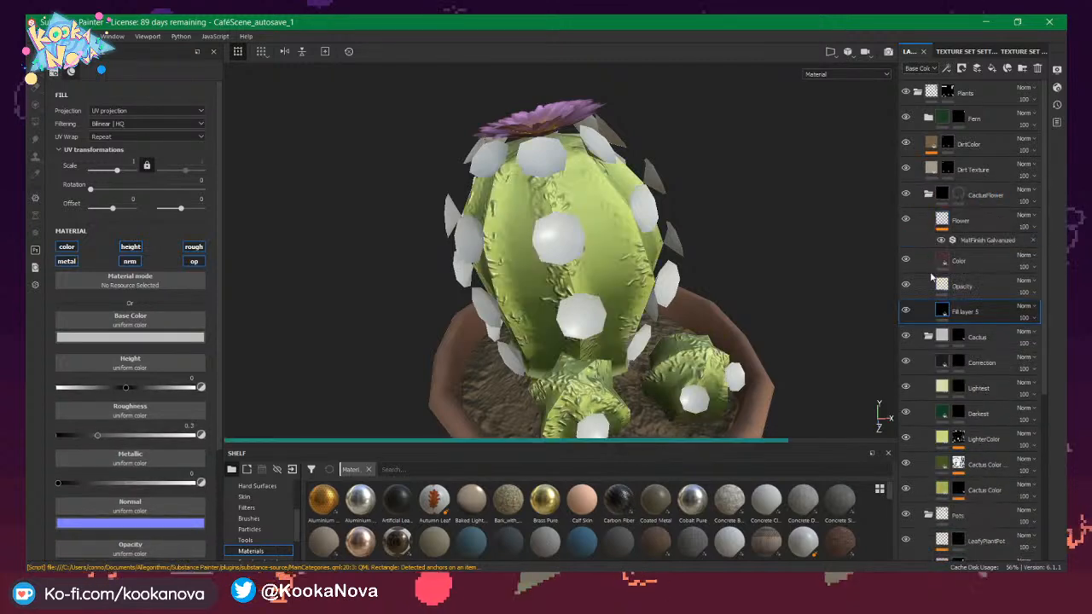
{"action": "left_click", "coordinate": [928, 336]}
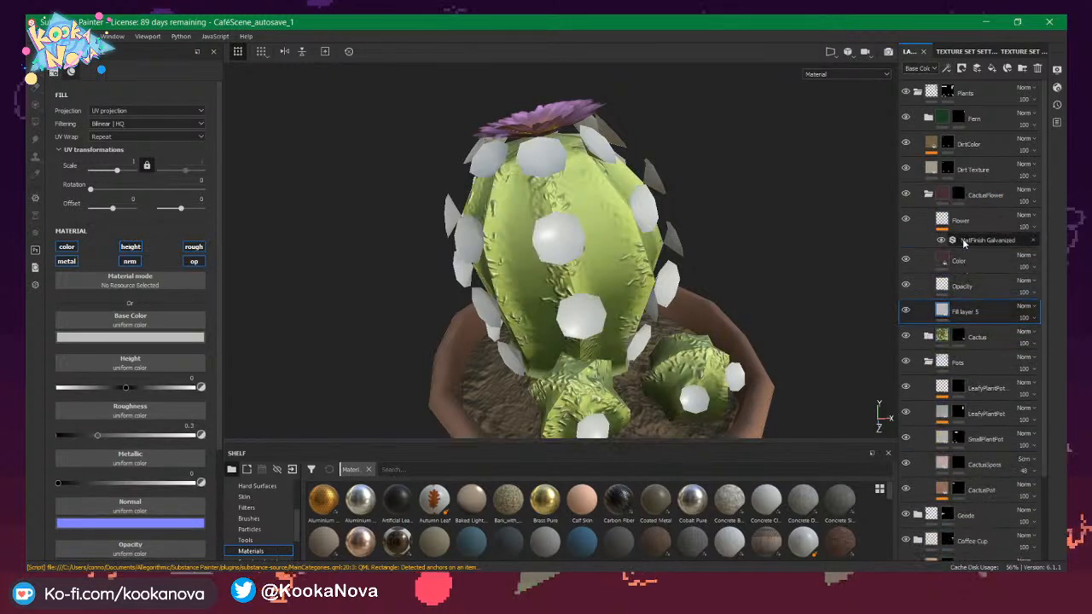
{"action": "left_click_drag", "start_coordinate": [971, 308], "coordinate": [987, 217]}
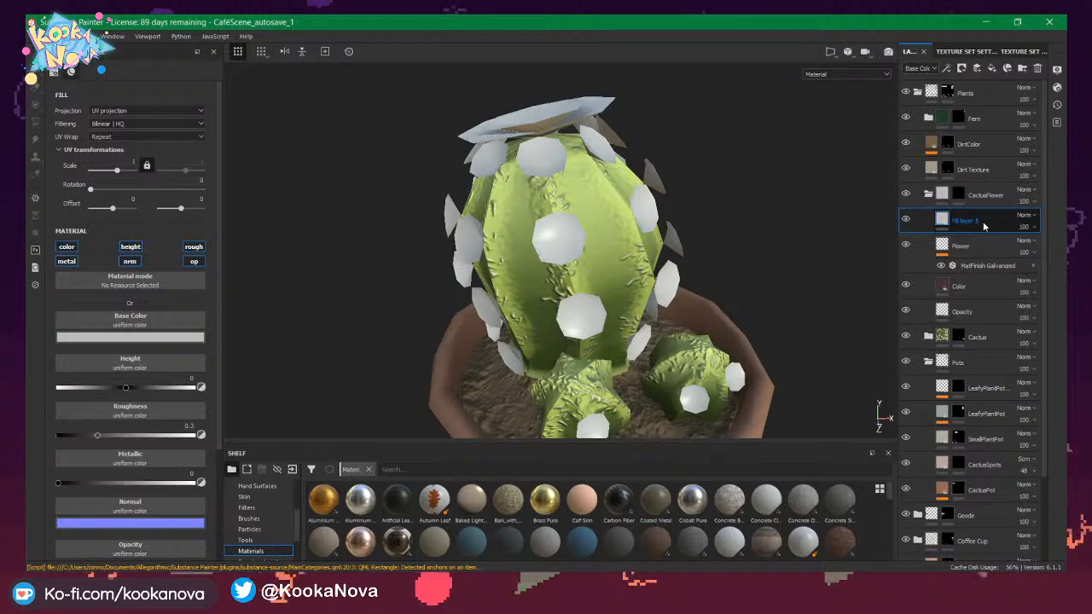
{"action": "key", "text": "Delete"}
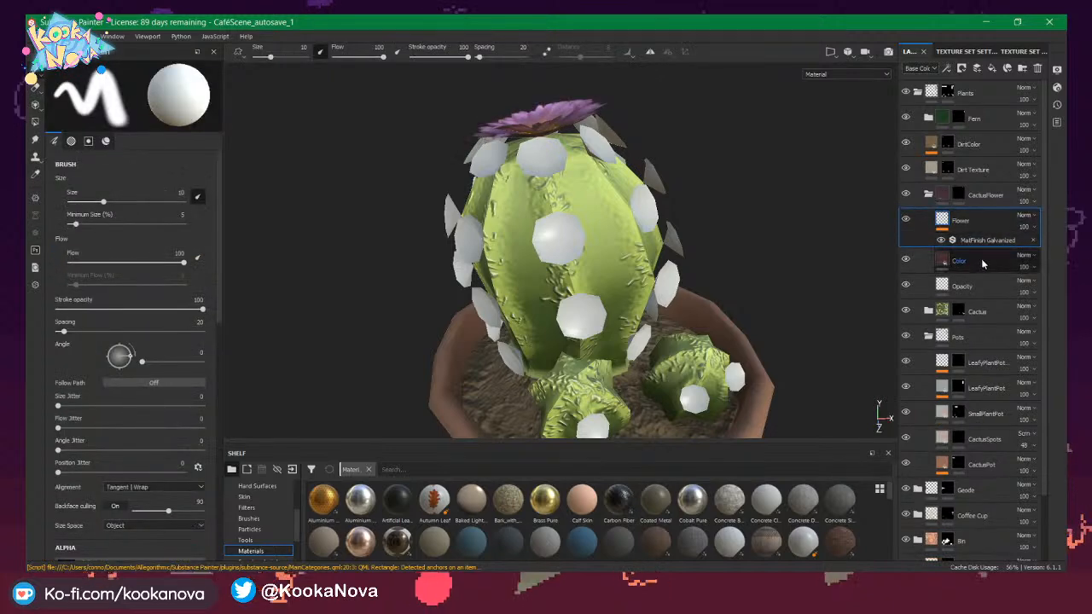
Add the small octagonal spine UV island beside the flower to the CactusFlower folder's mask with a white Polygon Fill.
{"action": "left_click", "coordinate": [970, 290]}
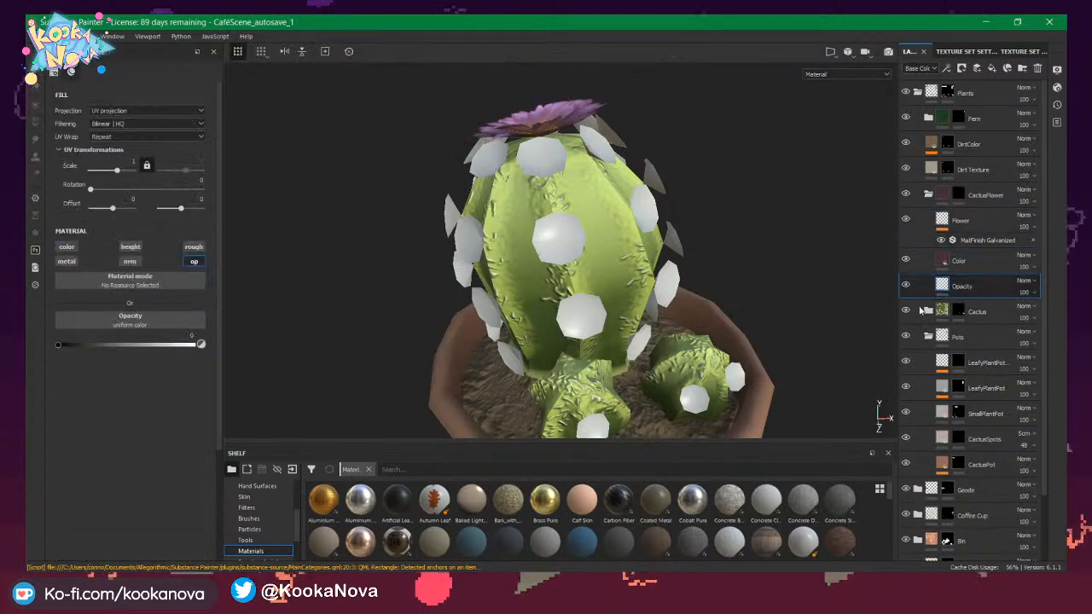
{"action": "left_click_drag", "start_coordinate": [692, 287], "coordinate": [699, 260], "text": "alt"}
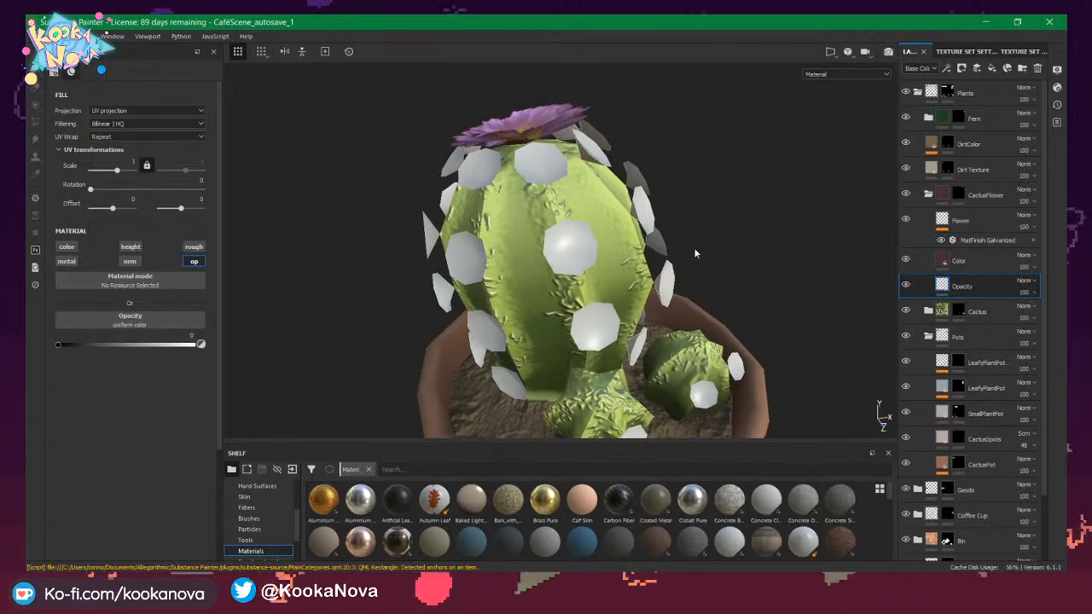
{"action": "key", "text": "F3"}
{"action": "scroll", "coordinate": [349, 305], "scroll_direction": "down", "scroll_amount": 4}
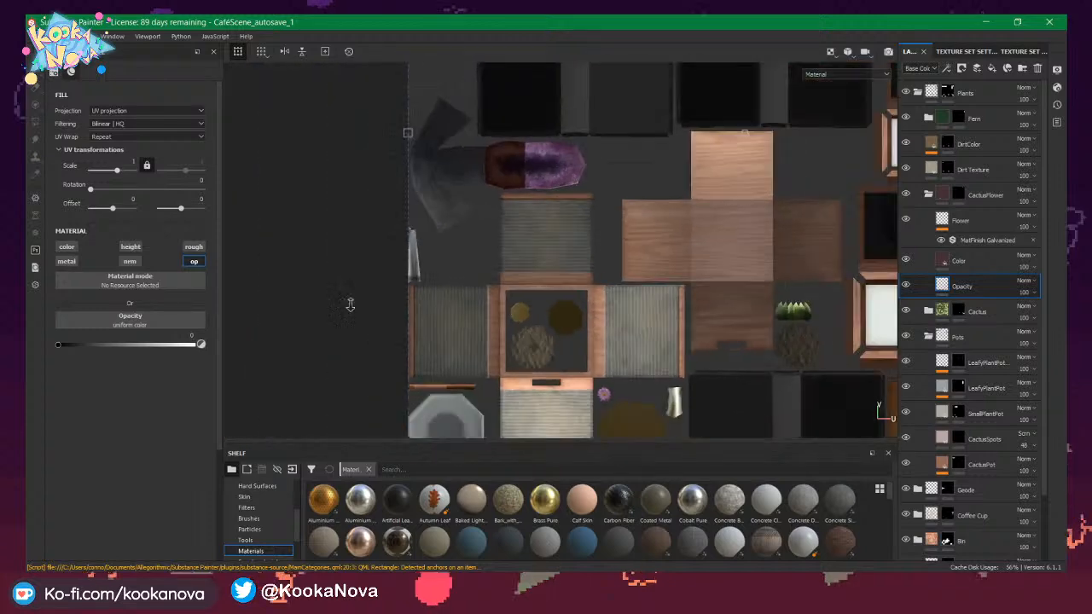
{"action": "scroll", "coordinate": [351, 306], "scroll_direction": "down", "scroll_amount": 2}
{"action": "middle_click_drag", "start_coordinate": [559, 295], "coordinate": [395, 305], "text": "alt"}
{"action": "middle_click_drag", "start_coordinate": [670, 215], "coordinate": [515, 418], "text": "alt"}
{"action": "right_click_drag", "start_coordinate": [526, 249], "coordinate": [690, 185], "text": "alt"}
{"action": "middle_click_drag", "start_coordinate": [554, 104], "coordinate": [562, 221], "text": "alt"}
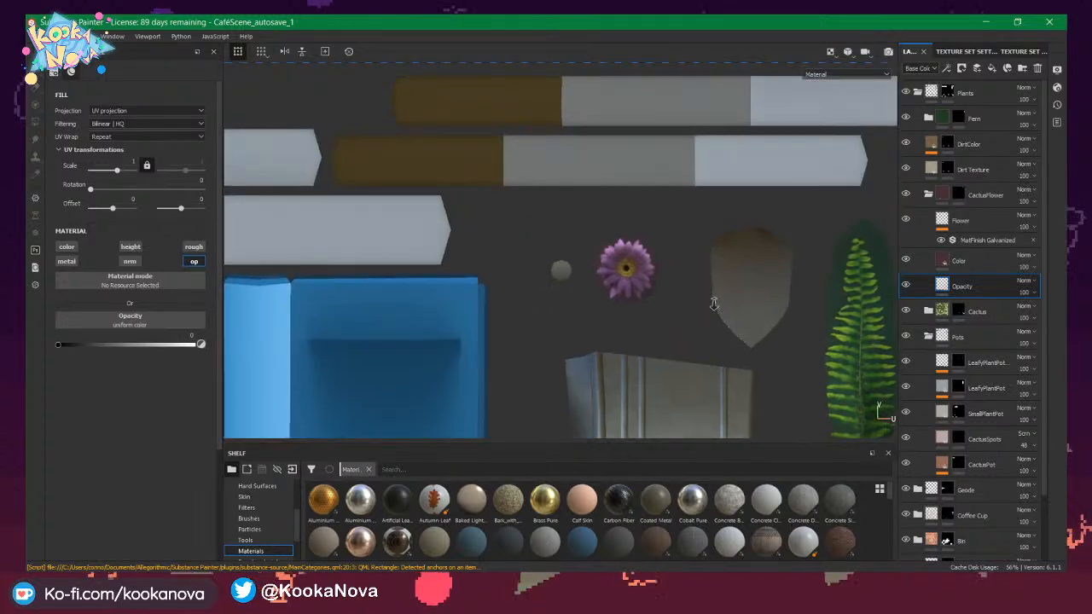
{"action": "right_click_drag", "start_coordinate": [714, 305], "coordinate": [801, 288], "text": "alt"}
{"action": "middle_click_drag", "start_coordinate": [648, 262], "coordinate": [666, 242], "text": "alt"}
{"action": "middle_click_drag", "start_coordinate": [528, 260], "coordinate": [556, 248], "text": "alt"}
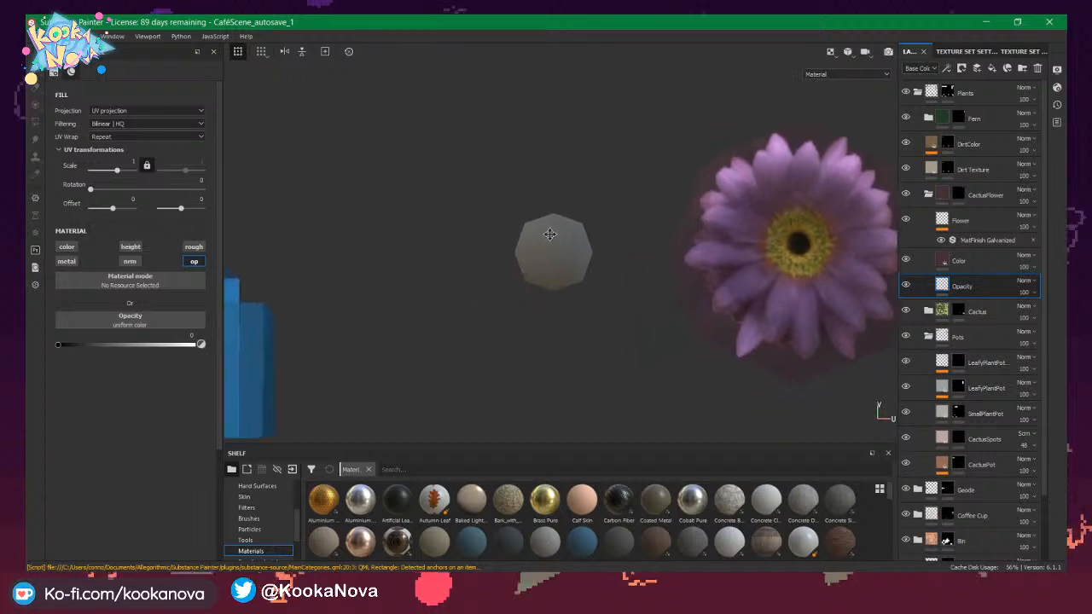
{"action": "right_click_drag", "start_coordinate": [556, 247], "coordinate": [623, 245], "text": "alt"}
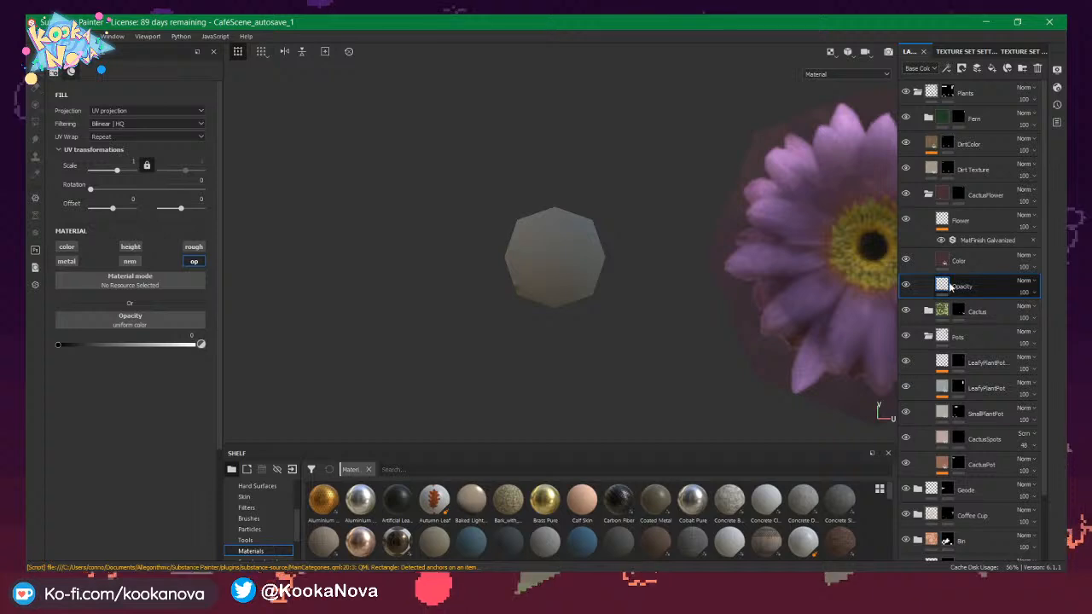
{"action": "left_click", "coordinate": [959, 196]}
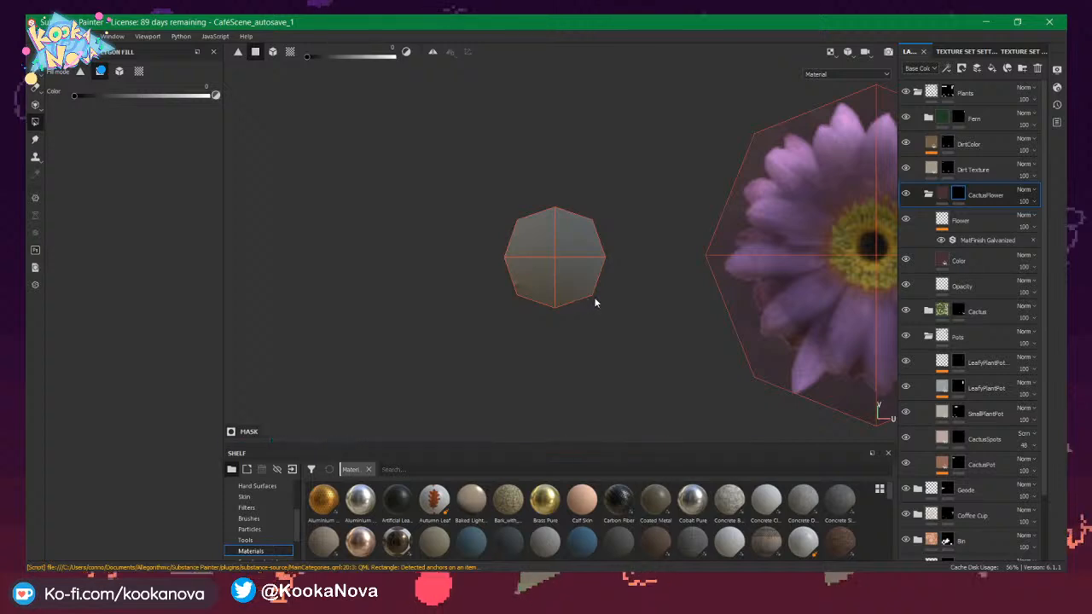
{"action": "left_click", "coordinate": [582, 269]}
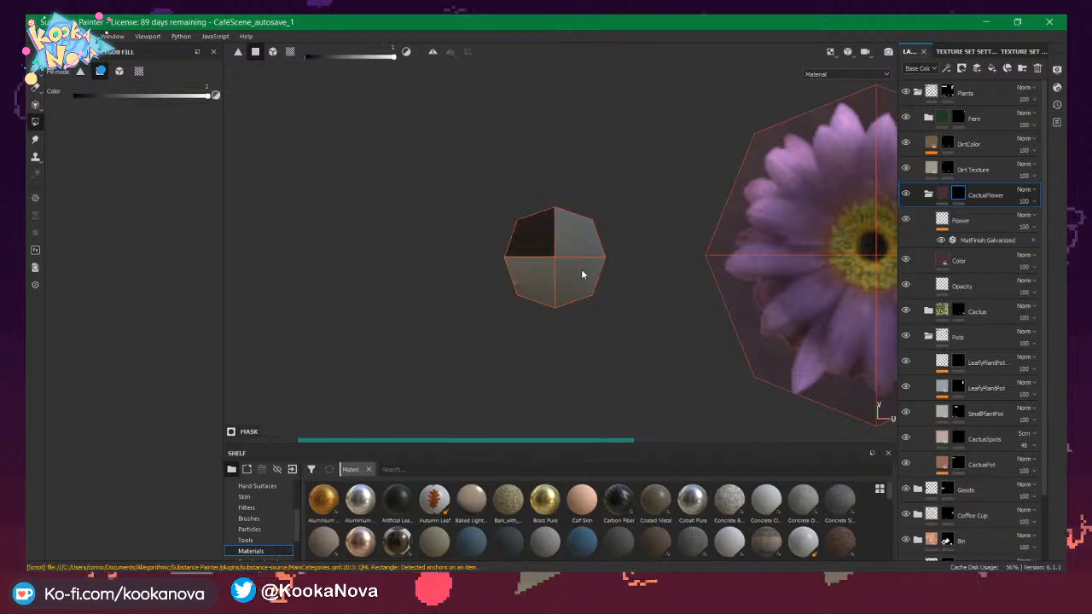
Check the masked spines on the 3D cactus, and add a fill layer above the Flower layer in the CactusFlower folder.
{"action": "key", "text": "F2"}
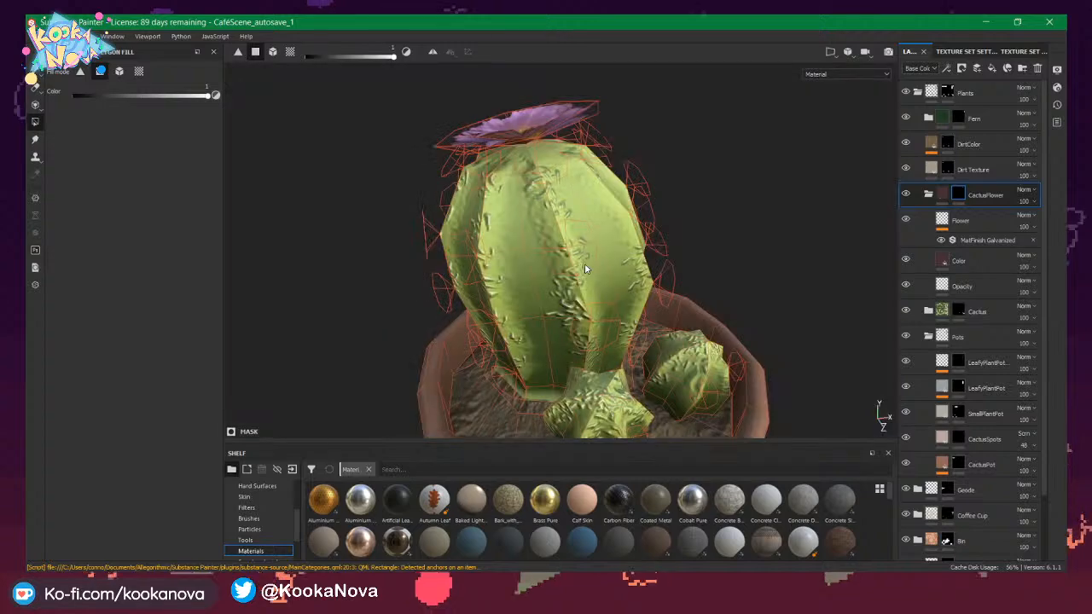
{"action": "left_click_drag", "start_coordinate": [586, 265], "coordinate": [661, 253], "text": "alt"}
{"action": "right_click_drag", "start_coordinate": [661, 253], "coordinate": [532, 251], "text": "alt"}
{"action": "middle_click_drag", "start_coordinate": [531, 251], "coordinate": [530, 260], "text": "alt"}
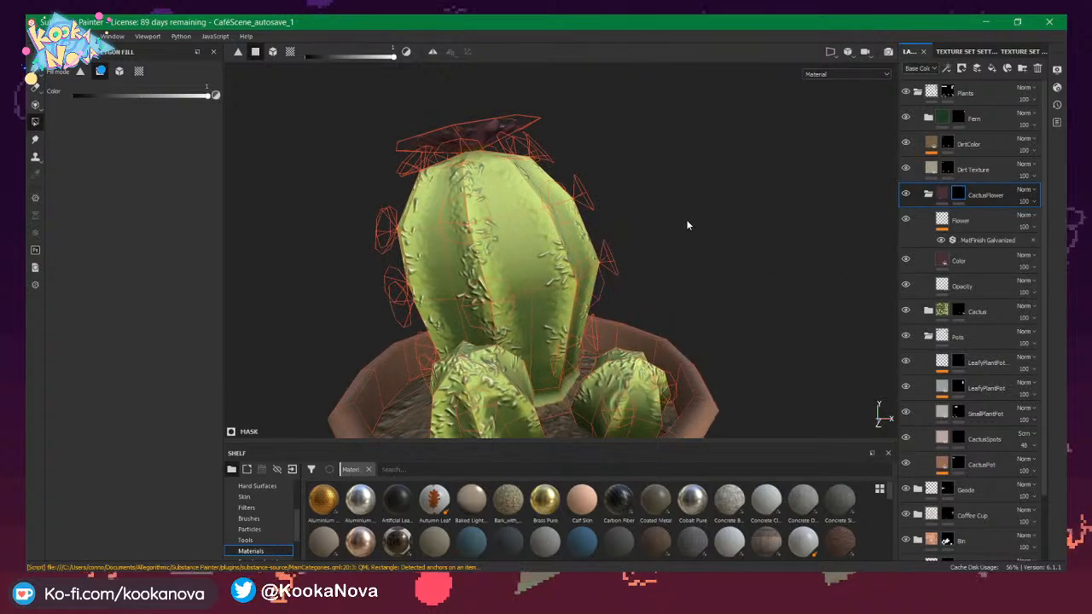
{"action": "key", "text": "F3"}
{"action": "right_click_drag", "start_coordinate": [576, 238], "coordinate": [628, 281], "text": "alt"}
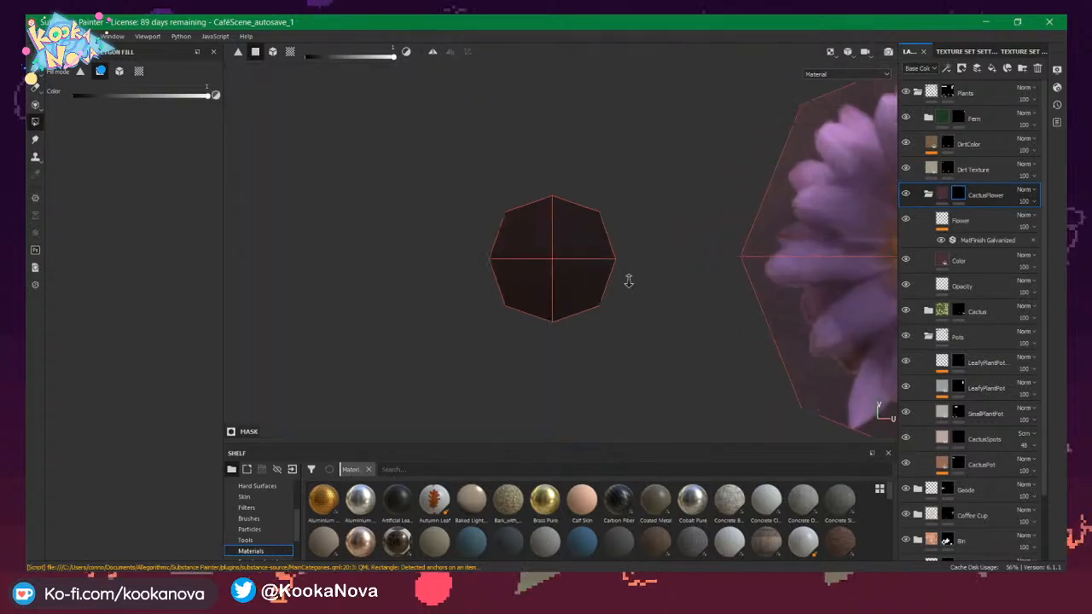
{"action": "left_click", "coordinate": [971, 224]}
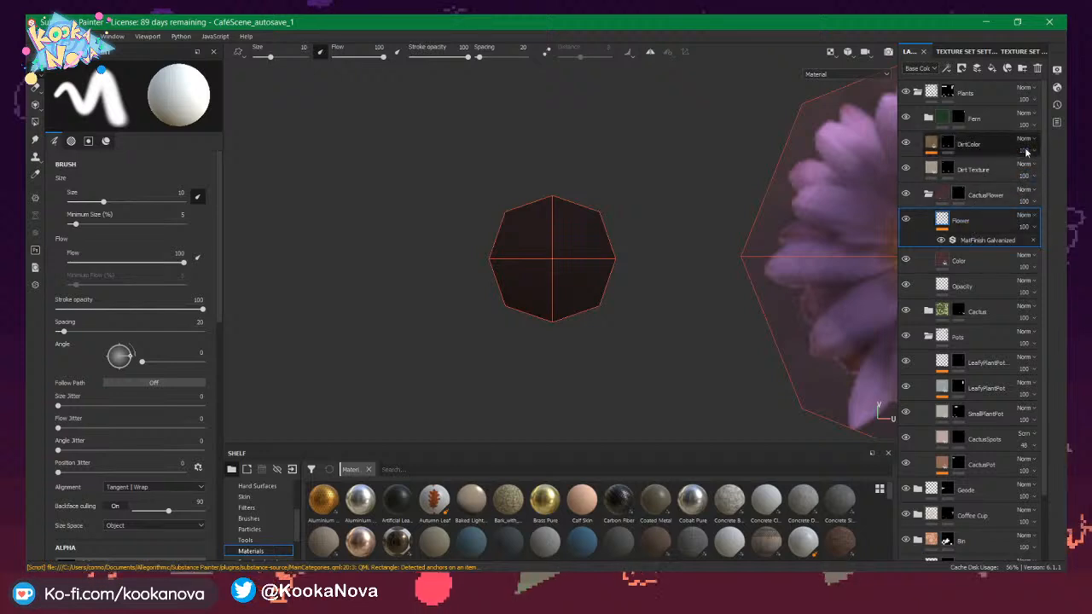
{"action": "left_click", "coordinate": [992, 71]}
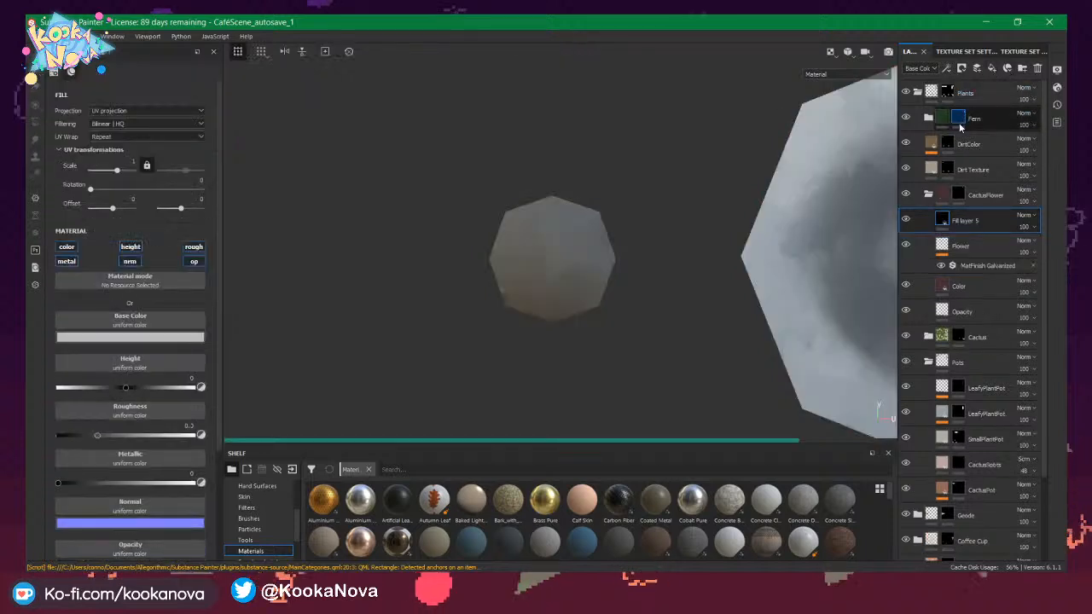
Set the new fill layer's base color to a pale tan, R 0.588, G 0.513, B 0.351.
{"action": "left_click", "coordinate": [168, 339]}
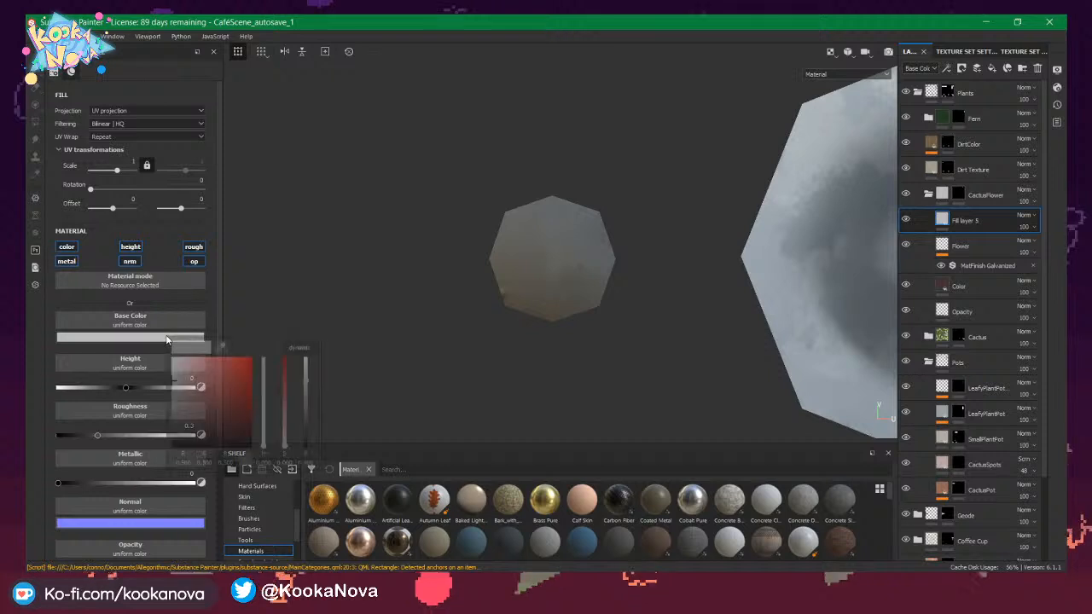
{"action": "left_click", "coordinate": [179, 382]}
{"action": "left_click_drag", "start_coordinate": [262, 443], "coordinate": [264, 433]}
{"action": "left_click_drag", "start_coordinate": [183, 383], "coordinate": [187, 381]}
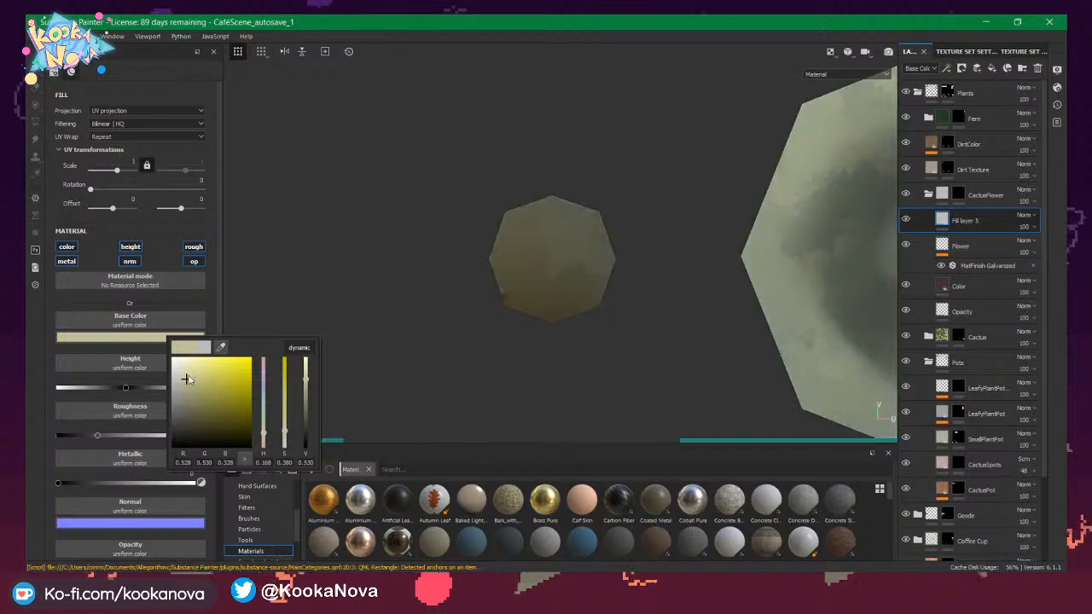
{"action": "left_click_drag", "start_coordinate": [266, 437], "coordinate": [263, 441]}
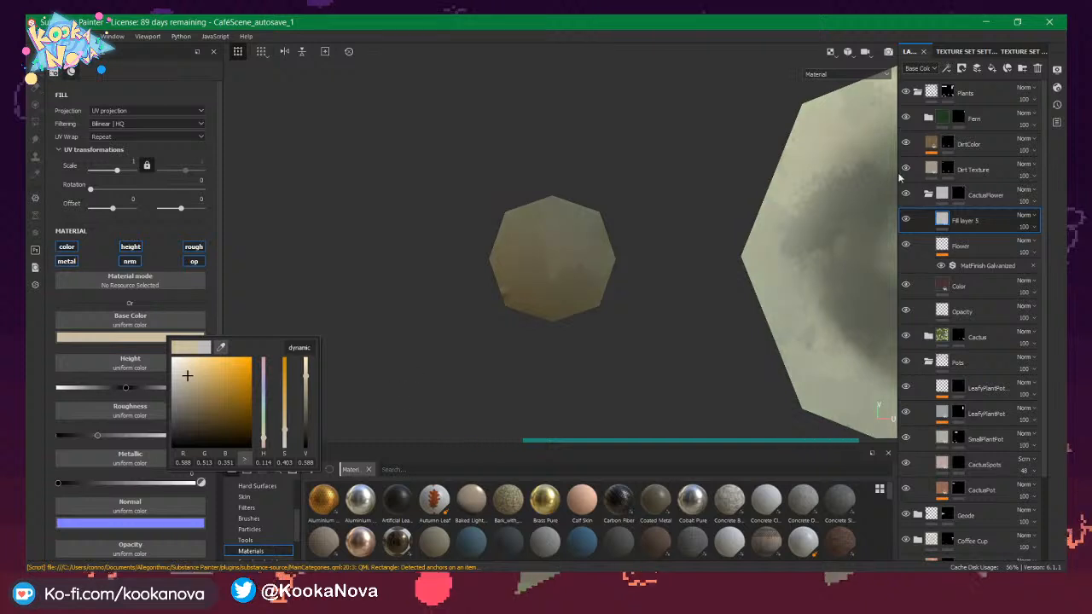
Add a black mask to the tan fill layer.
{"action": "right_click", "coordinate": [950, 227]}
{"action": "left_click", "coordinate": [953, 243]}
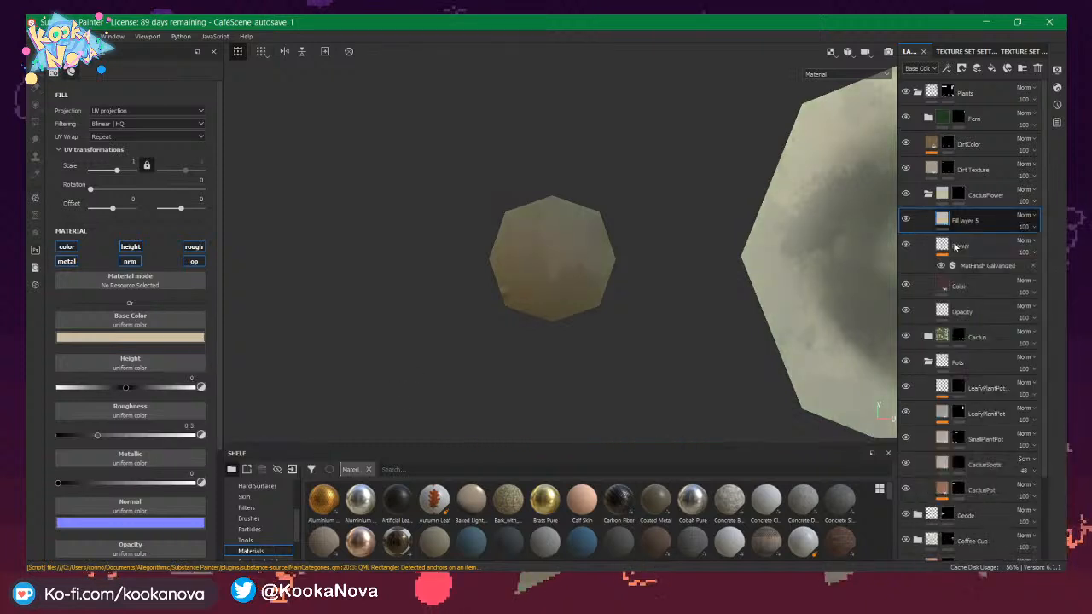
{"action": "left_click", "coordinate": [944, 219]}
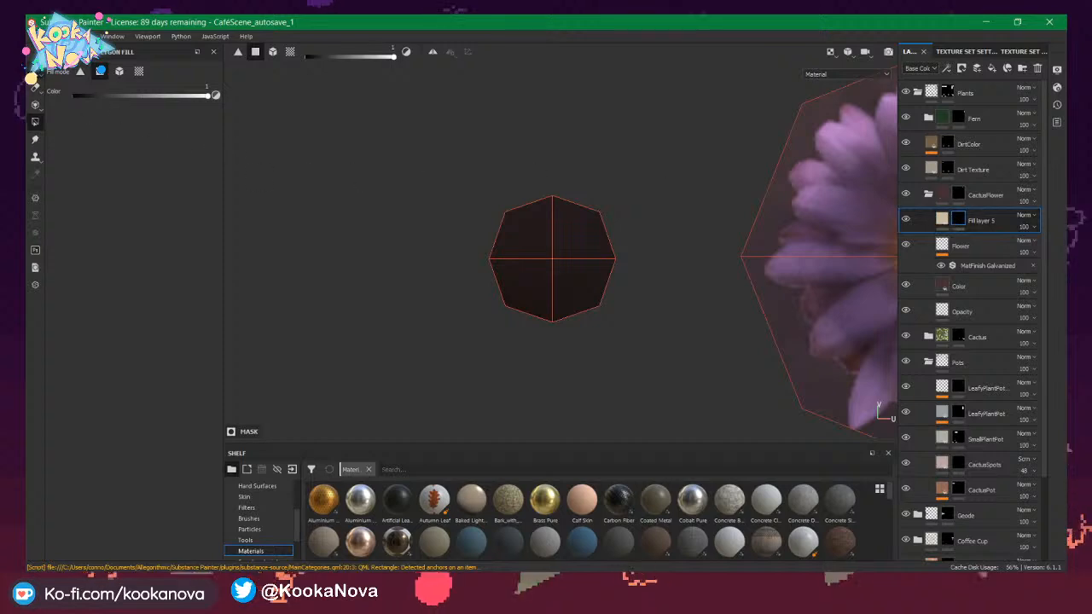
Activate the Paint brush for the fill layer's mask and browse the Alphas in the shelf.
{"action": "key", "text": "1"}
{"action": "scroll", "coordinate": [294, 551], "scroll_direction": "up", "scroll_amount": 3}
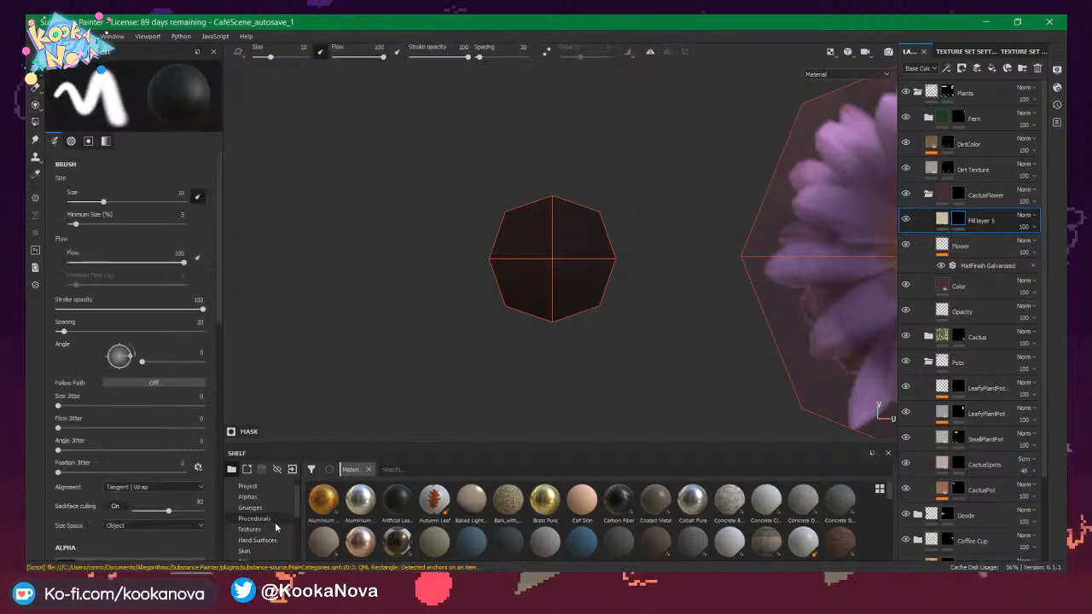
{"action": "left_click", "coordinate": [248, 508]}
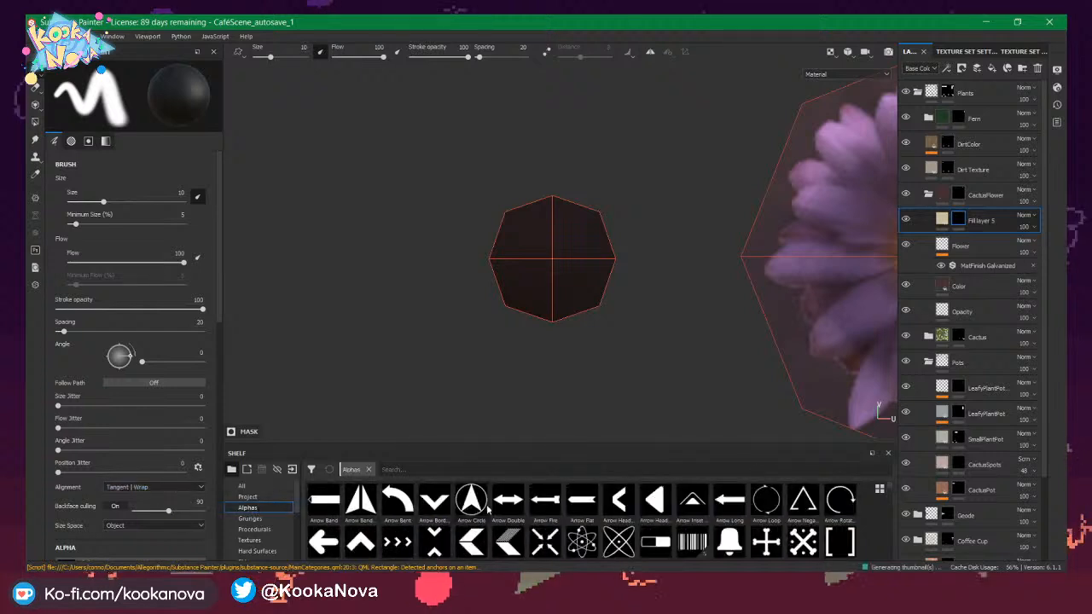
{"action": "scroll", "coordinate": [512, 509], "scroll_direction": "down", "scroll_amount": 3}
{"action": "scroll", "coordinate": [586, 510], "scroll_direction": "down", "scroll_amount": 2}
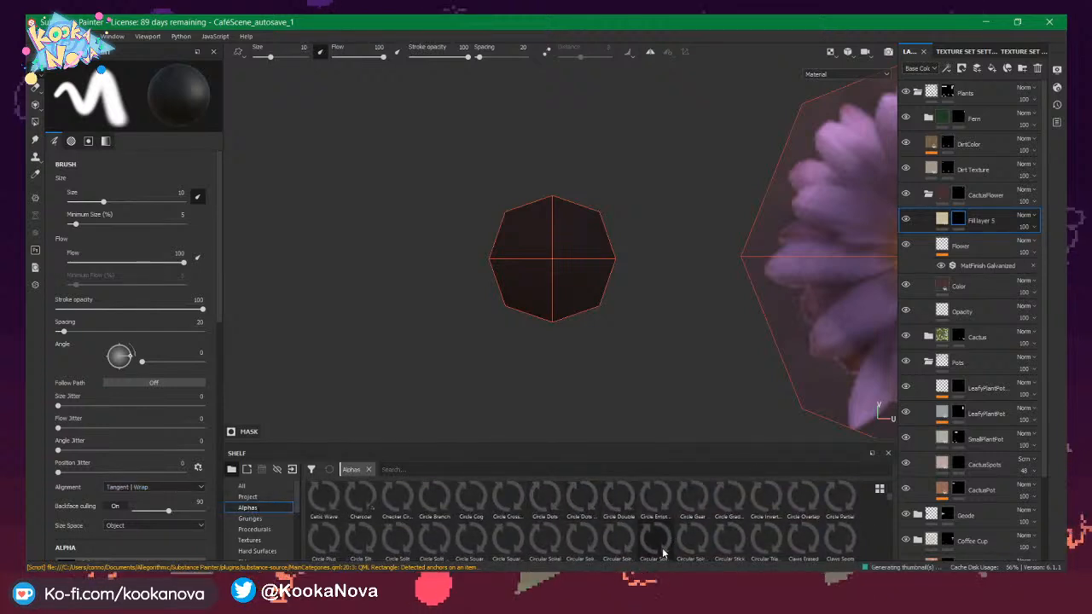
Disable the tan fill layer's metallic, normal and roughness channels and set its height to 0.0703.
{"action": "left_click", "coordinate": [942, 220]}
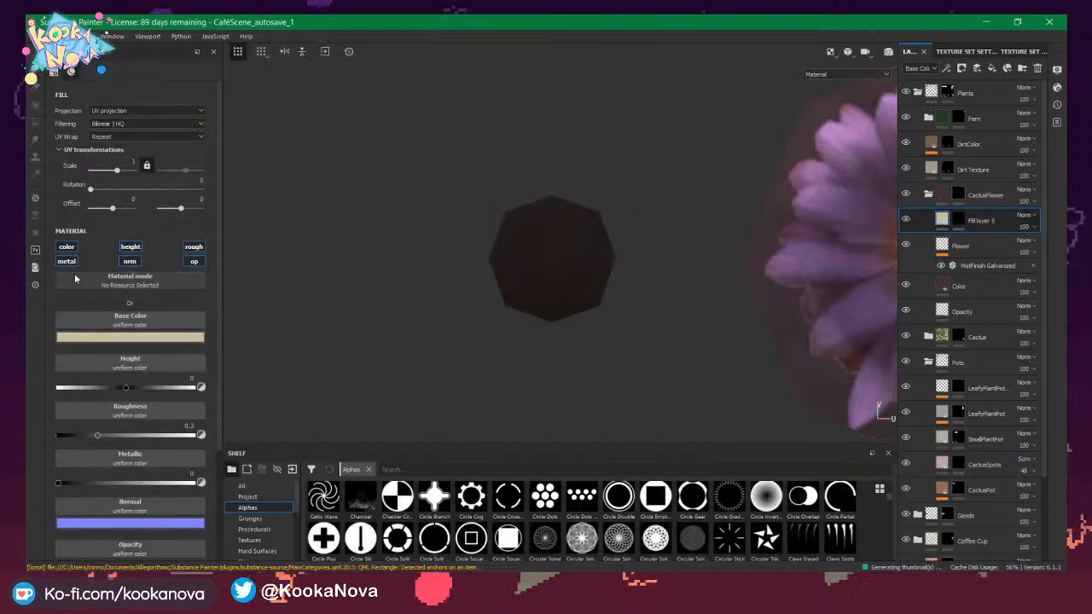
{"action": "left_click", "coordinate": [73, 263]}
{"action": "left_click", "coordinate": [129, 262]}
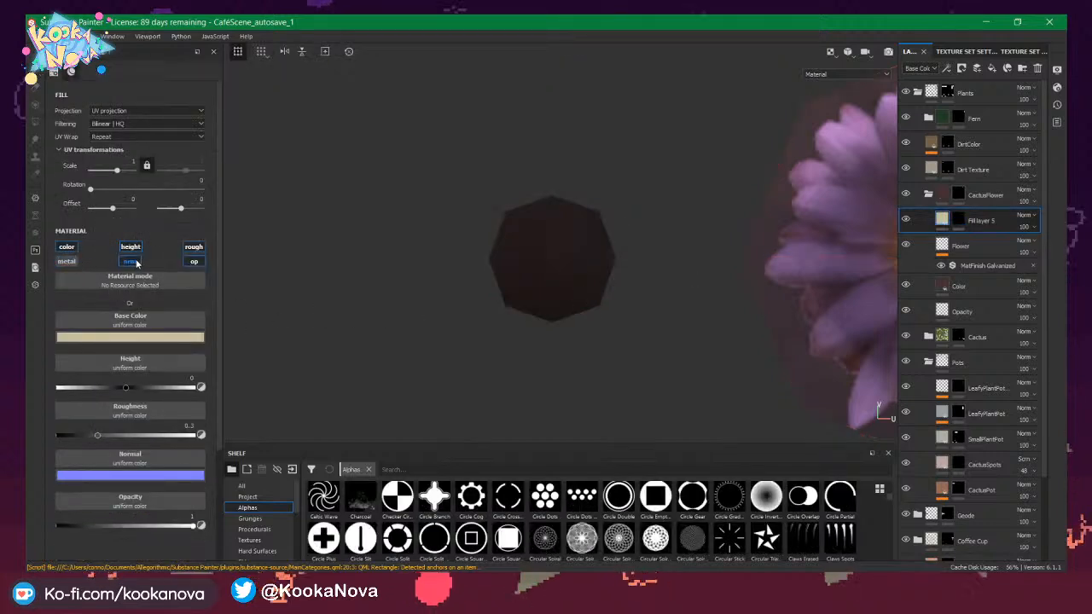
{"action": "left_click", "coordinate": [194, 247]}
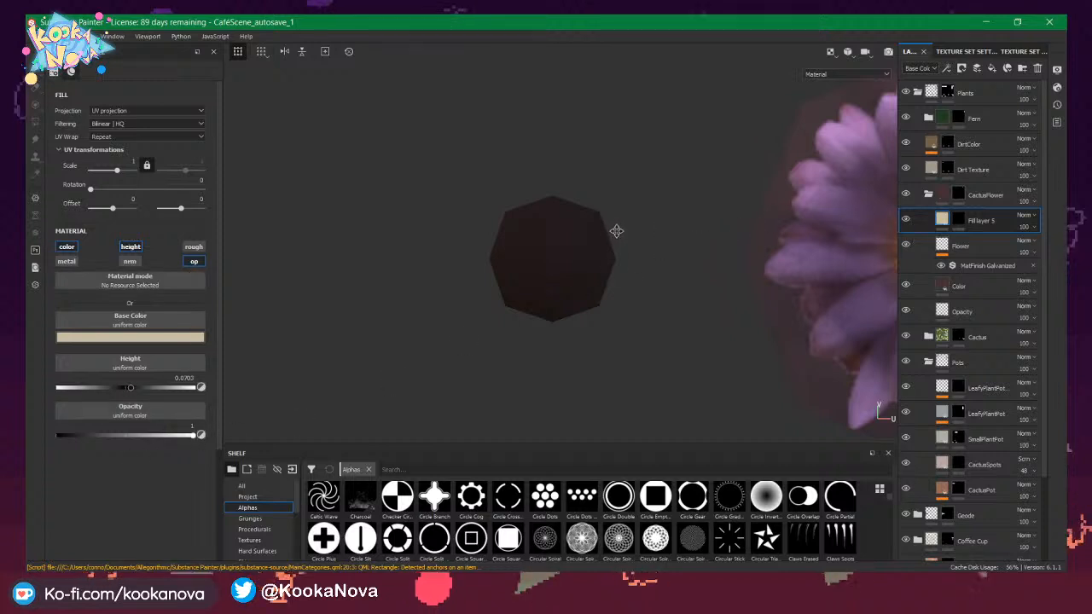
Show the 3D and 2D views side by side and make the tan fill layer's mask active for painting.
{"action": "key", "text": "F1"}
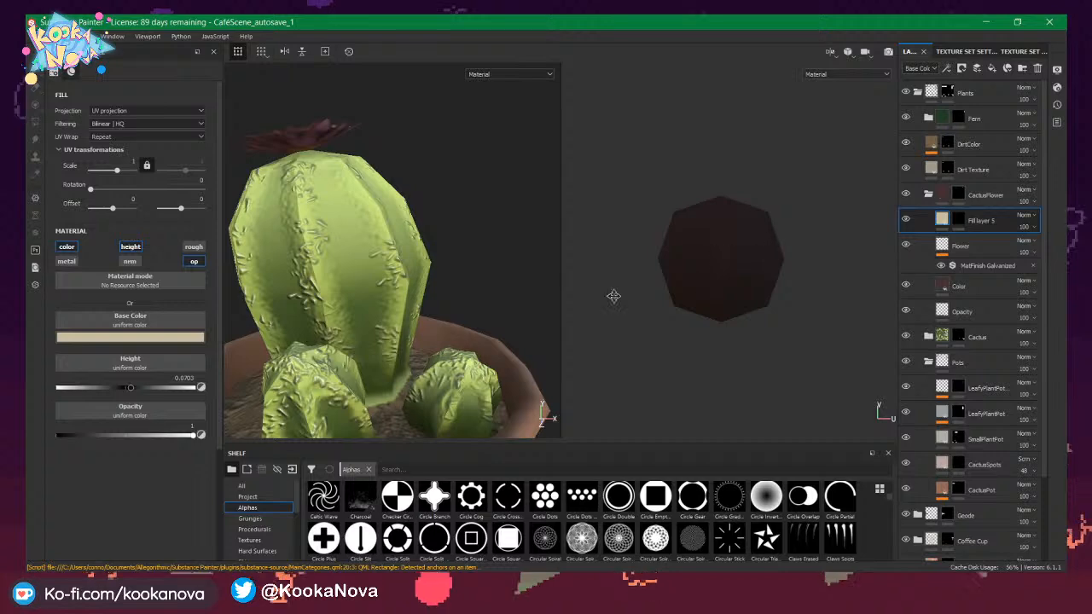
{"action": "left_click_drag", "start_coordinate": [420, 284], "coordinate": [455, 266], "text": "alt"}
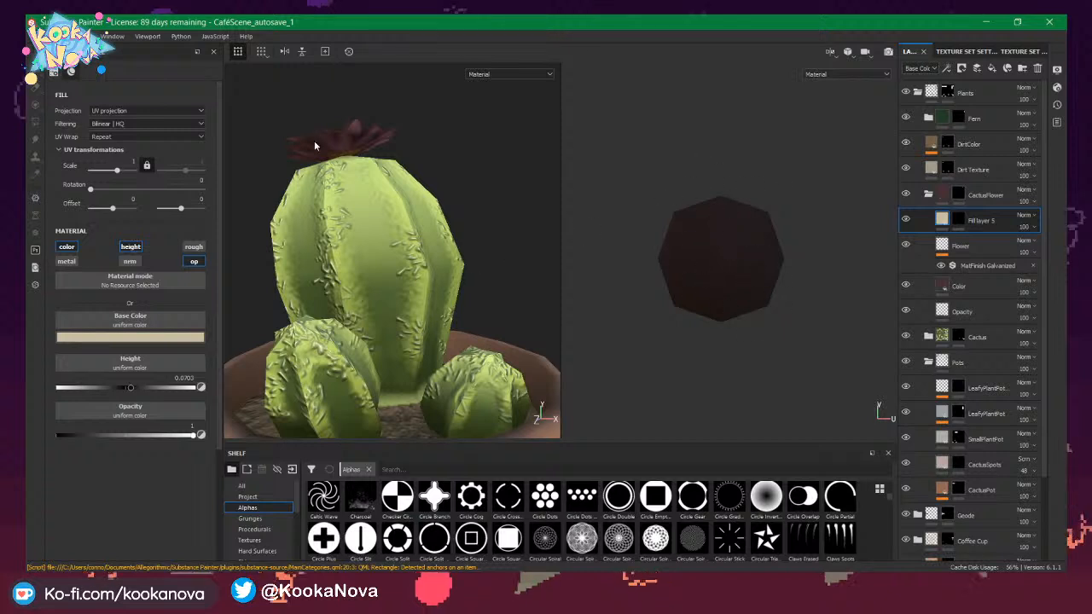
{"action": "left_click", "coordinate": [962, 222]}
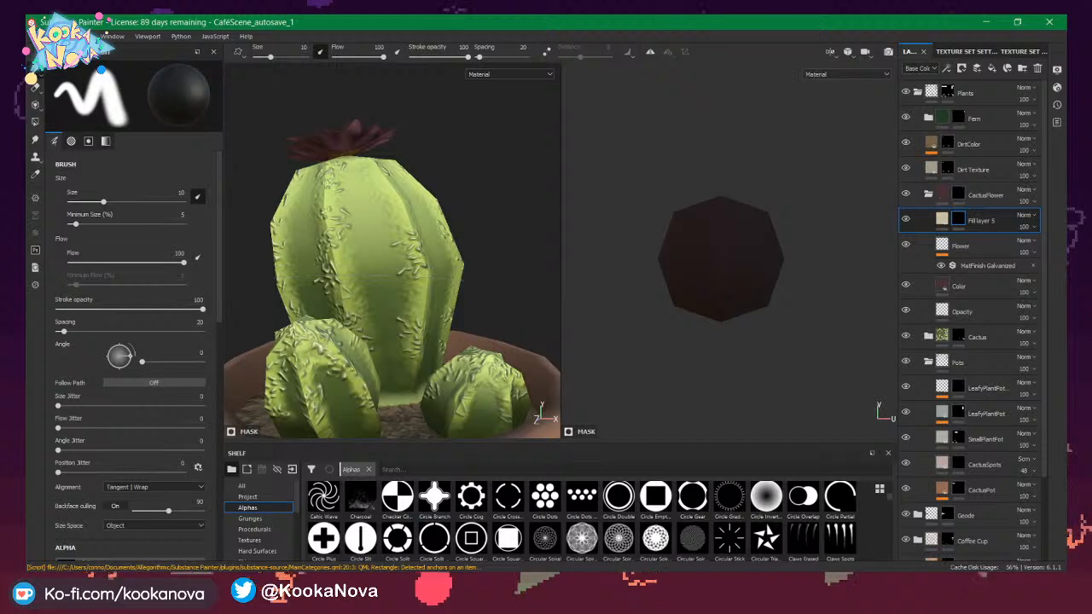
Set up the mask brush with the Star Sun alpha, a size of 0.27 and white paint.
{"action": "scroll", "coordinate": [747, 550], "scroll_direction": "down", "scroll_amount": 3}
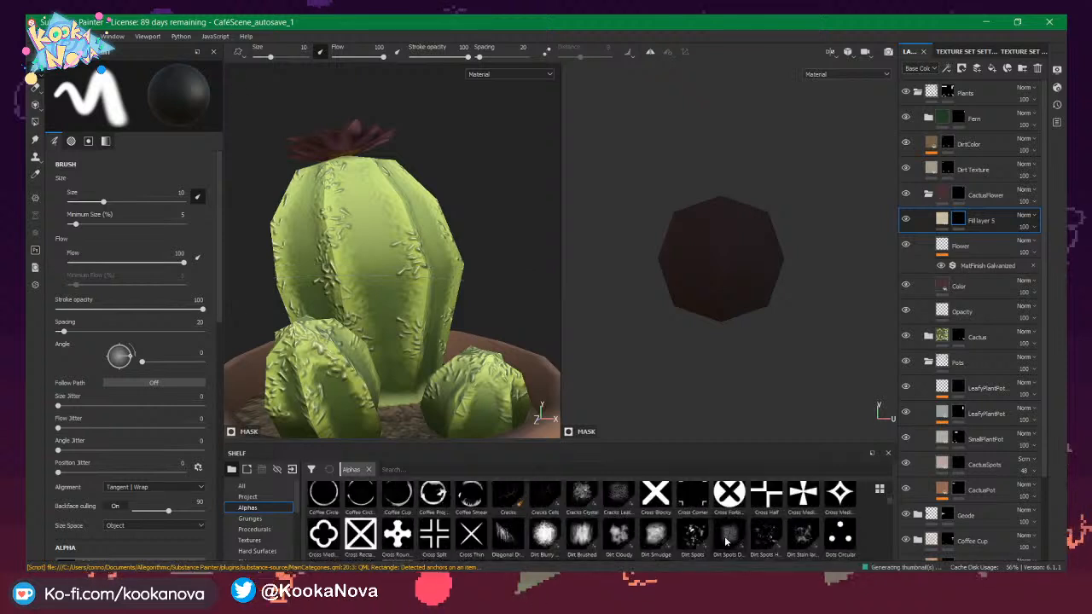
{"action": "scroll", "coordinate": [750, 534], "scroll_direction": "down", "scroll_amount": 1}
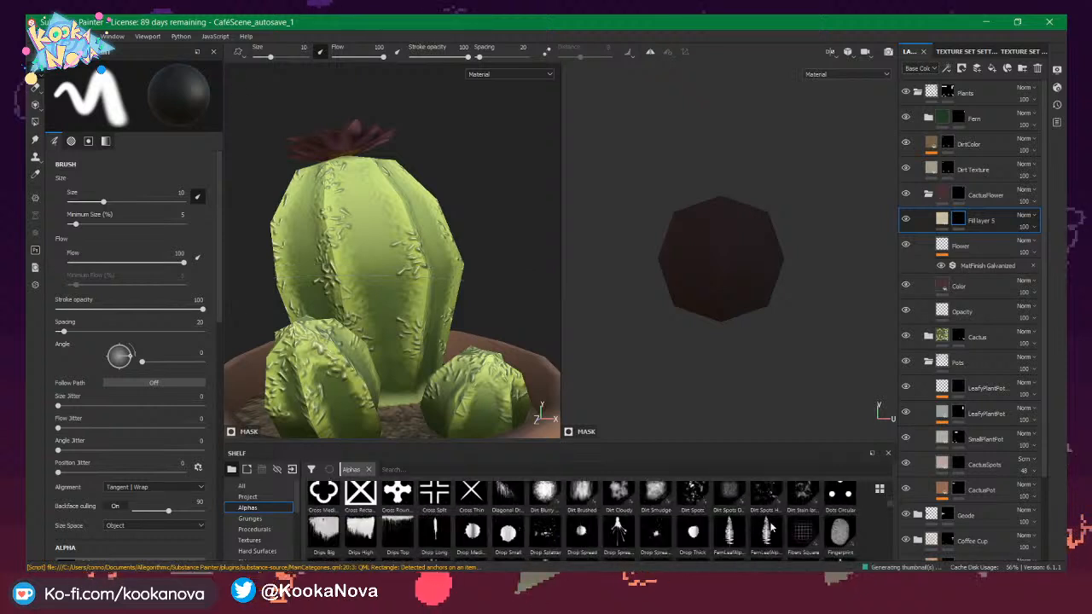
{"action": "scroll", "coordinate": [611, 536], "scroll_direction": "down", "scroll_amount": 3}
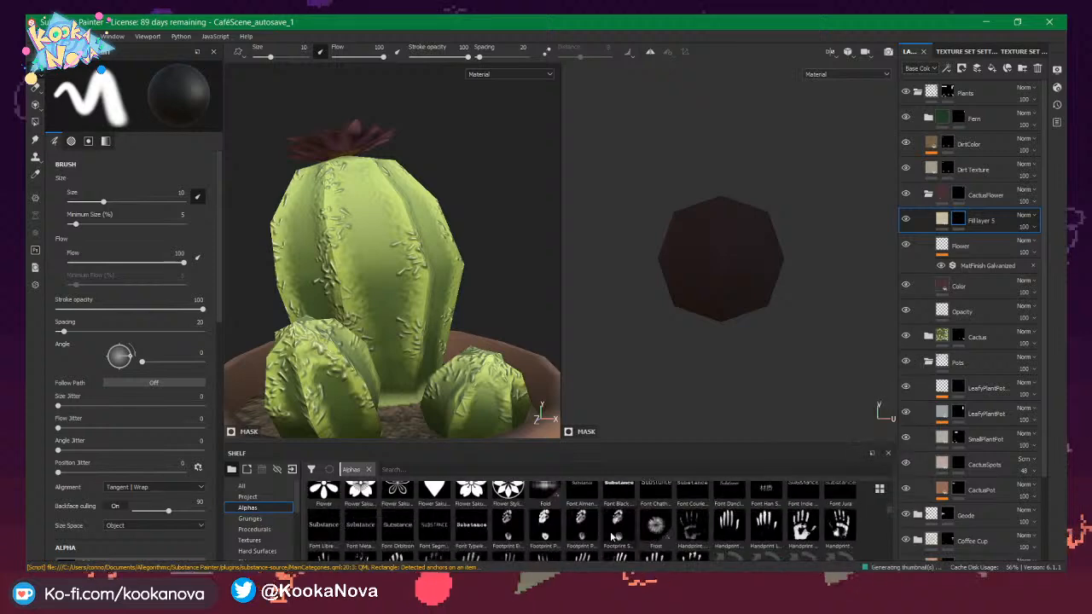
{"action": "scroll", "coordinate": [611, 536], "scroll_direction": "down", "scroll_amount": 5}
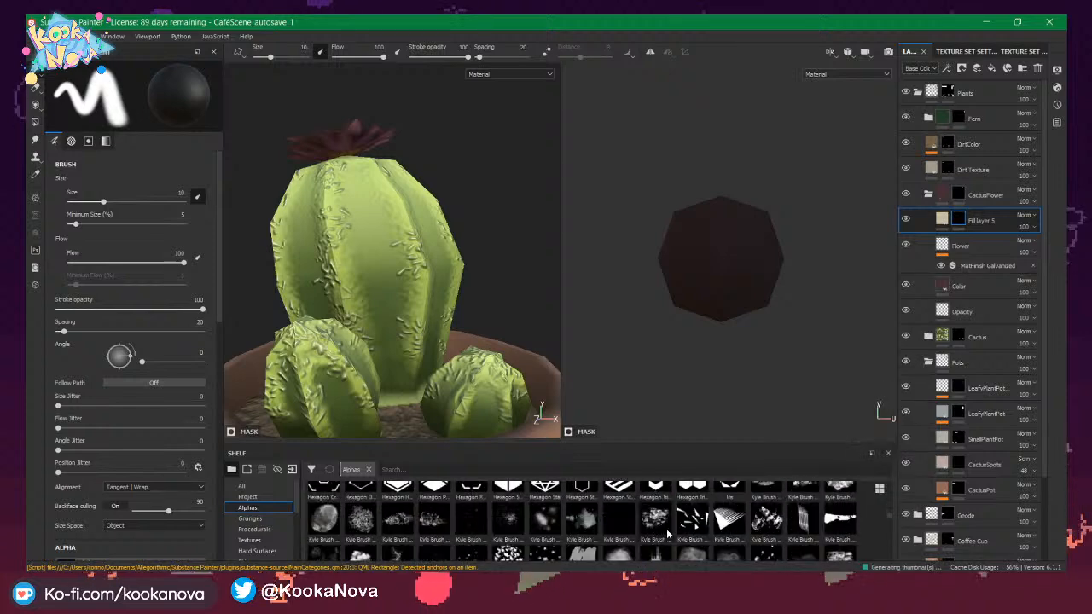
{"action": "scroll", "coordinate": [667, 529], "scroll_direction": "down", "scroll_amount": 2}
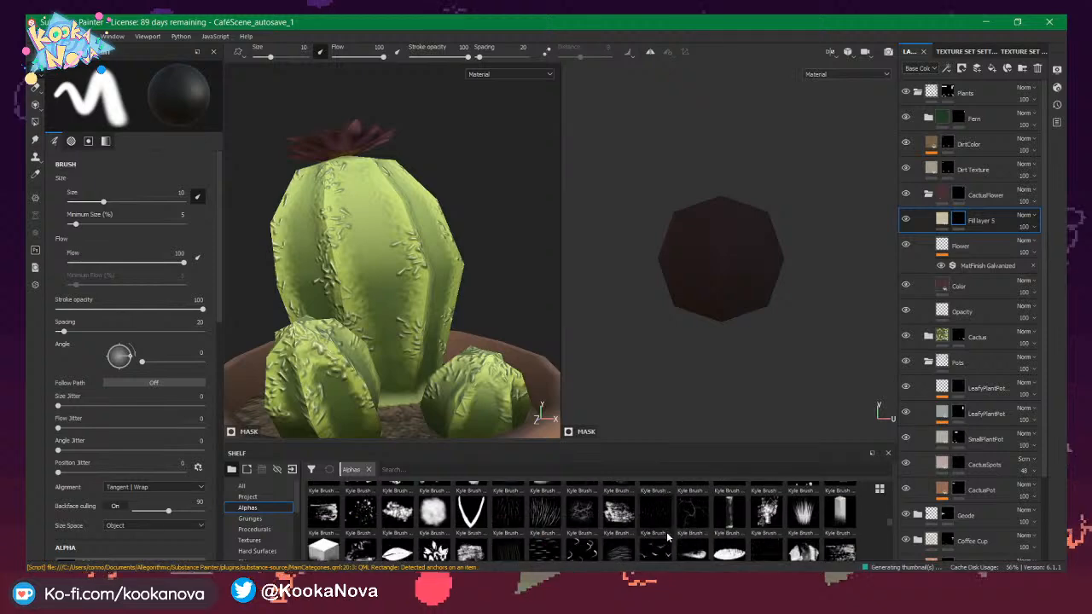
{"action": "scroll", "coordinate": [668, 536], "scroll_direction": "down", "scroll_amount": 1}
{"action": "scroll", "coordinate": [668, 536], "scroll_direction": "down", "scroll_amount": 4}
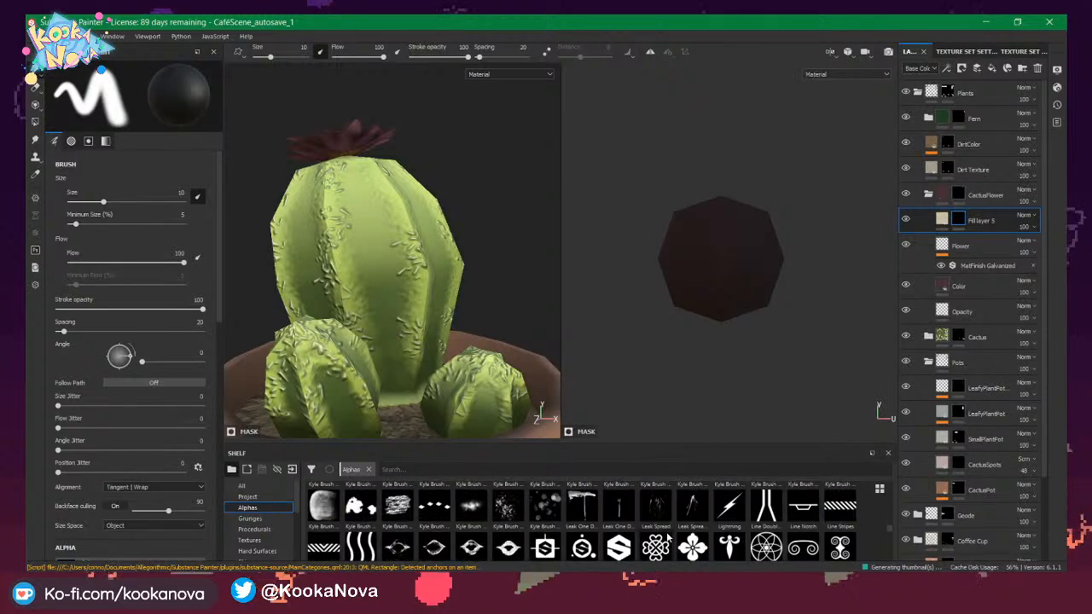
{"action": "scroll", "coordinate": [657, 531], "scroll_direction": "down", "scroll_amount": 3}
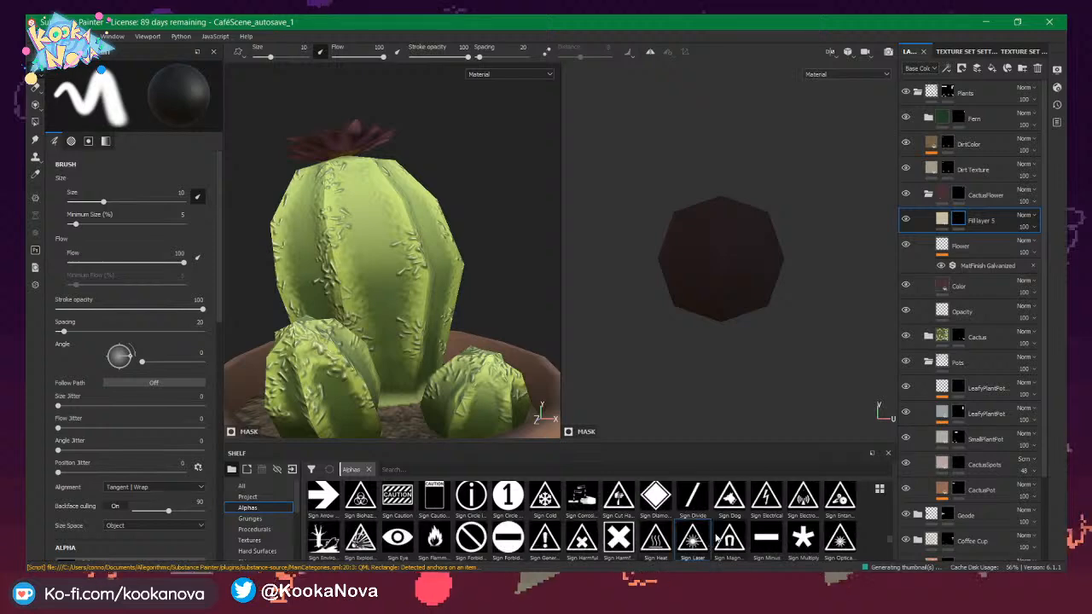
{"action": "scroll", "coordinate": [715, 539], "scroll_direction": "down", "scroll_amount": 3}
{"action": "scroll", "coordinate": [748, 547], "scroll_direction": "down", "scroll_amount": 3}
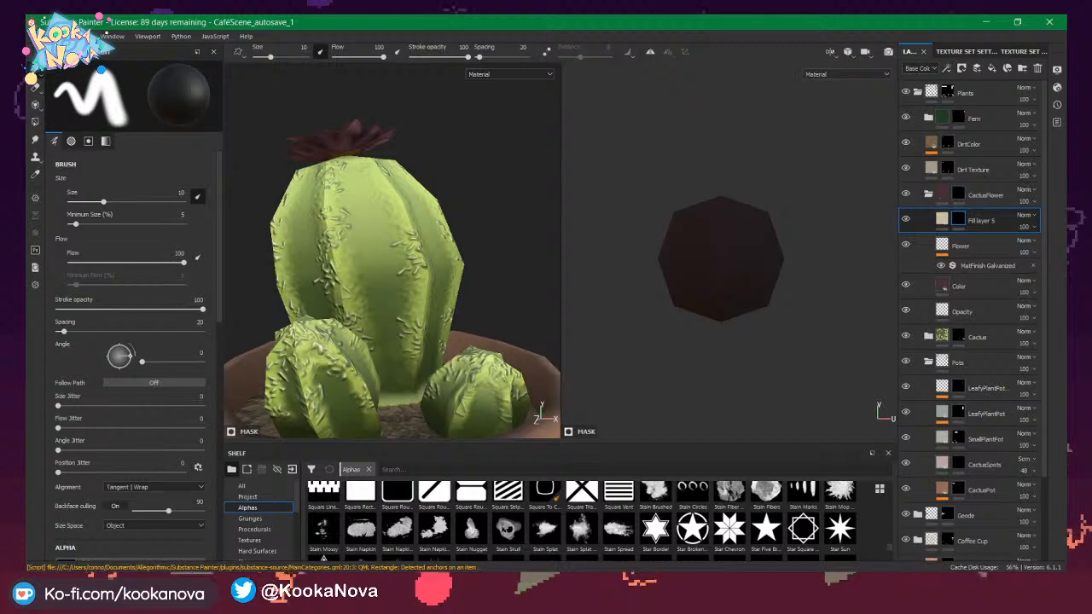
{"action": "scroll", "coordinate": [662, 514], "scroll_direction": "down", "scroll_amount": 6}
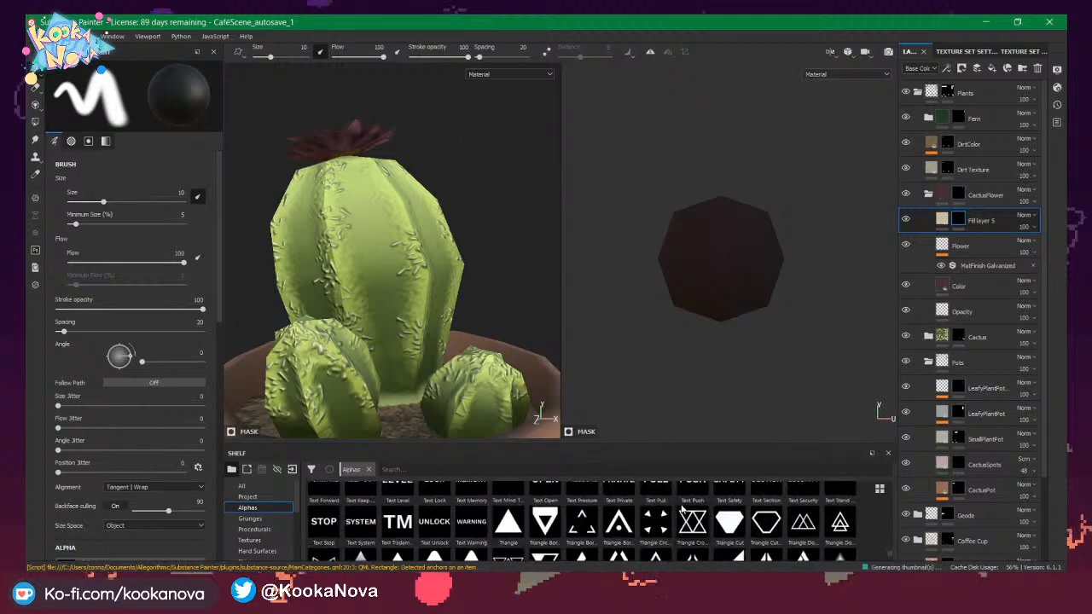
{"action": "scroll", "coordinate": [684, 505], "scroll_direction": "up", "scroll_amount": 5}
{"action": "scroll", "coordinate": [684, 505], "scroll_direction": "up", "scroll_amount": 3}
{"action": "scroll", "coordinate": [794, 516], "scroll_direction": "down", "scroll_amount": 1}
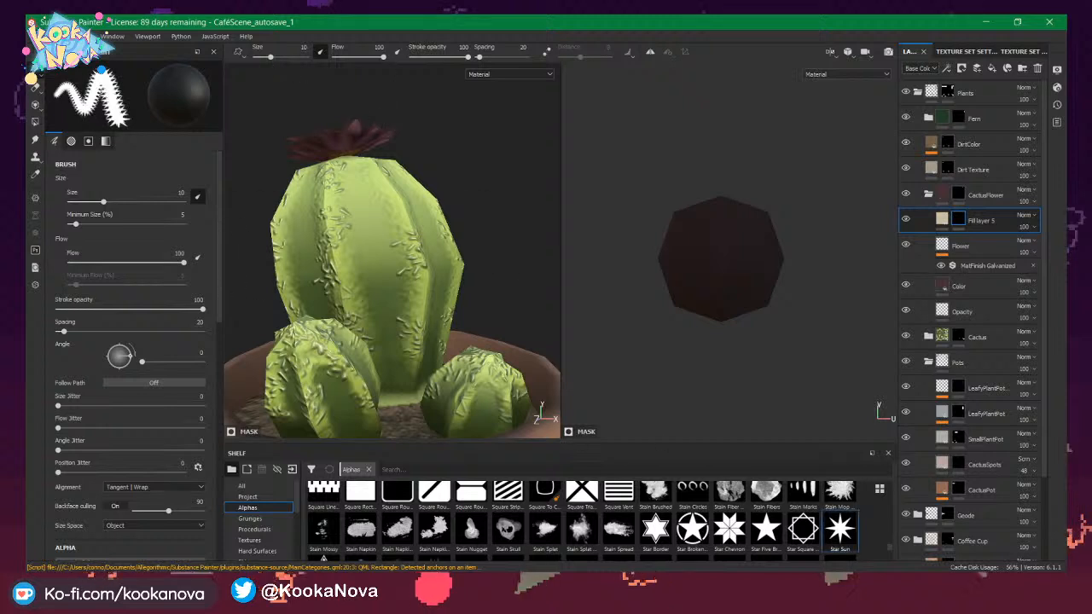
{"action": "mouse_move", "coordinate": [729, 307]}
{"action": "right_mouse_down", "text": "ctrl"}
{"action": "mouse_move", "coordinate": [674, 307]}
{"action": "mouse_move", "coordinate": [691, 307]}
{"action": "right_mouse_up", "text": "ctrl"}
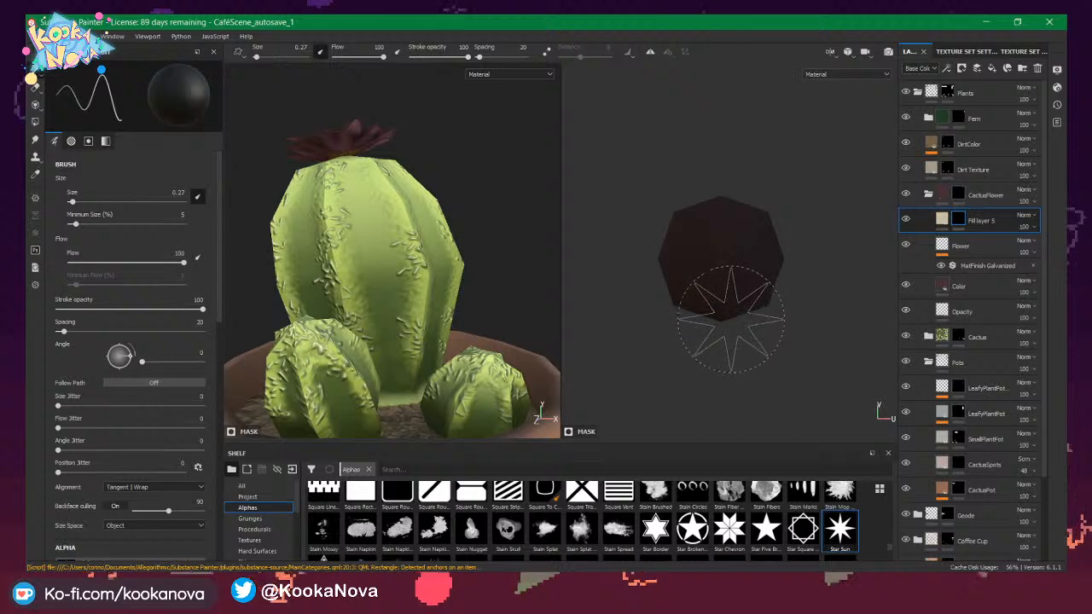
{"action": "key", "text": "x"}
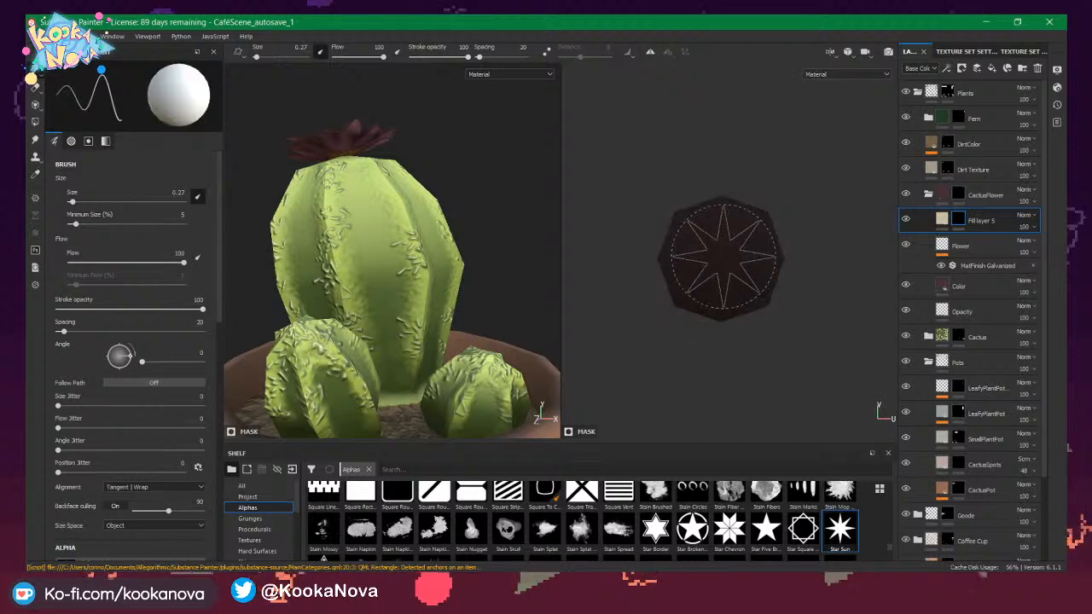
Stamp one white star in the centre of the octagonal card and examine the resulting spines around the cactus.
{"action": "mouse_move", "coordinate": [722, 260]}
{"action": "right_mouse_down", "text": "ctrl"}
{"action": "mouse_move", "coordinate": [703, 259]}
{"action": "mouse_move", "coordinate": [742, 258]}
{"action": "right_mouse_up", "text": "ctrl"}
{"action": "left_click", "coordinate": [722, 257]}
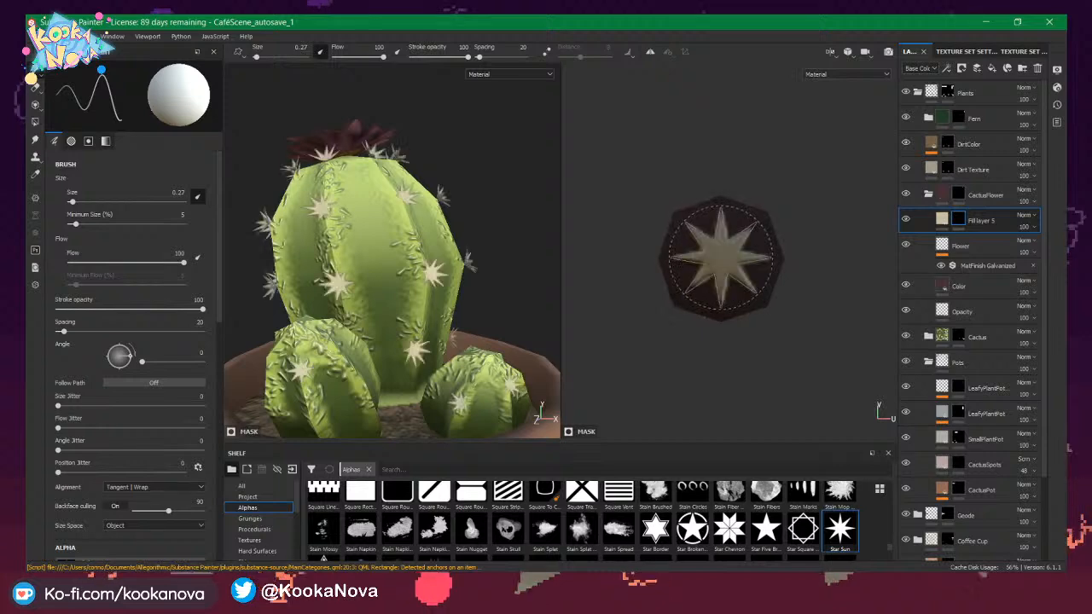
{"action": "left_click_drag", "start_coordinate": [470, 261], "coordinate": [408, 266], "text": "alt"}
{"action": "scroll", "coordinate": [427, 270], "scroll_direction": "down", "scroll_amount": 4}
{"action": "right_click_drag", "start_coordinate": [432, 312], "coordinate": [436, 261], "text": "alt"}
{"action": "left_click_drag", "start_coordinate": [436, 260], "coordinate": [470, 271], "text": "alt"}
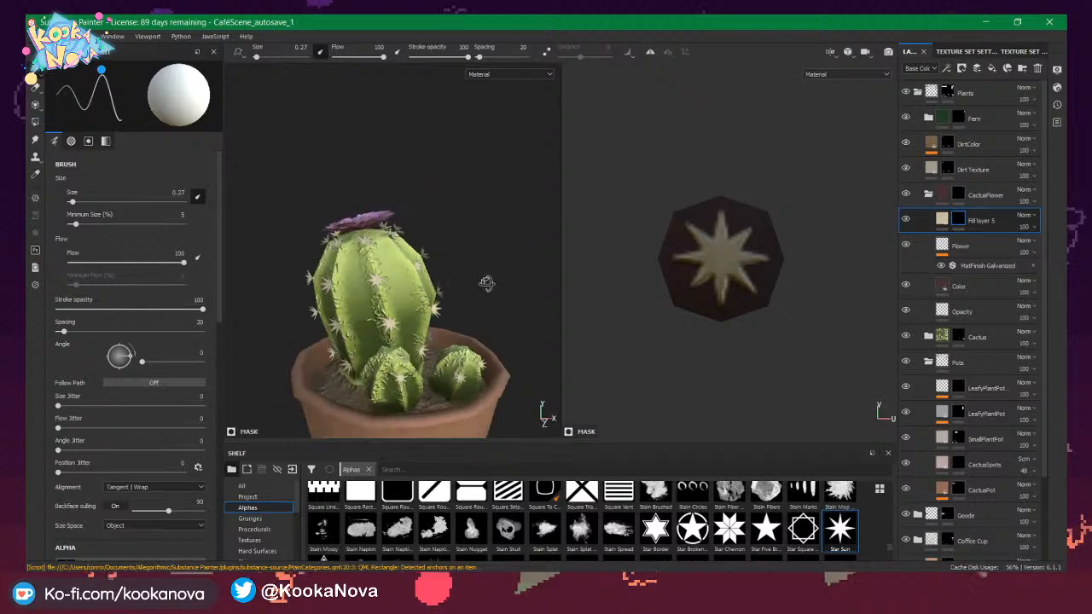
{"action": "left_click_drag", "start_coordinate": [486, 283], "coordinate": [427, 278], "text": "alt"}
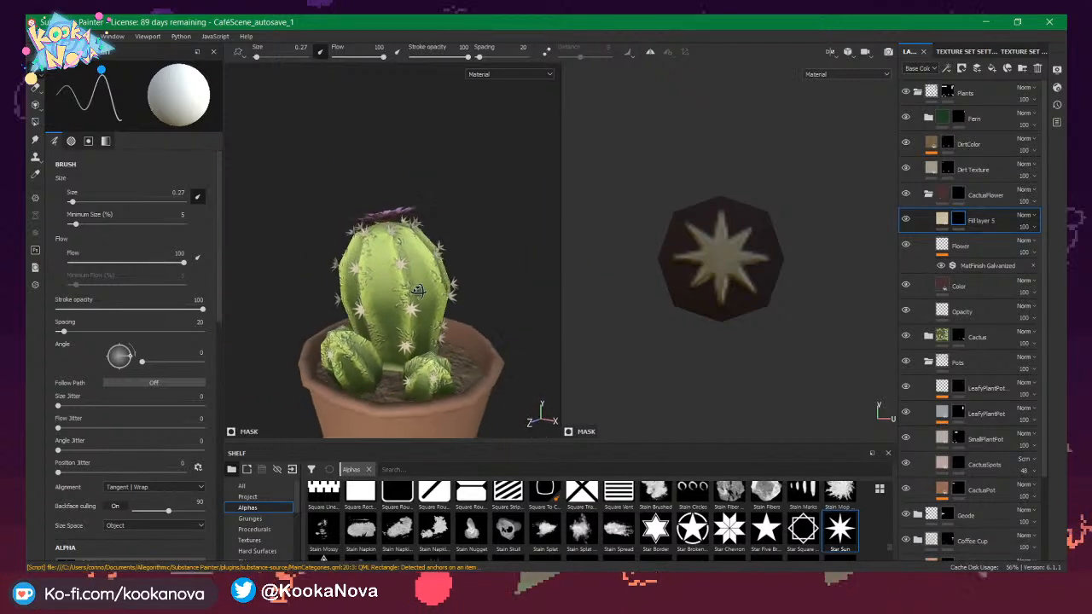
{"action": "mouse_move", "coordinate": [418, 294]}
{"action": "left_mouse_down", "text": "alt"}
{"action": "mouse_move", "coordinate": [423, 302]}
{"action": "mouse_move", "coordinate": [359, 286]}
{"action": "mouse_move", "coordinate": [276, 285]}
{"action": "mouse_move", "coordinate": [389, 292]}
{"action": "left_mouse_up", "text": "alt"}
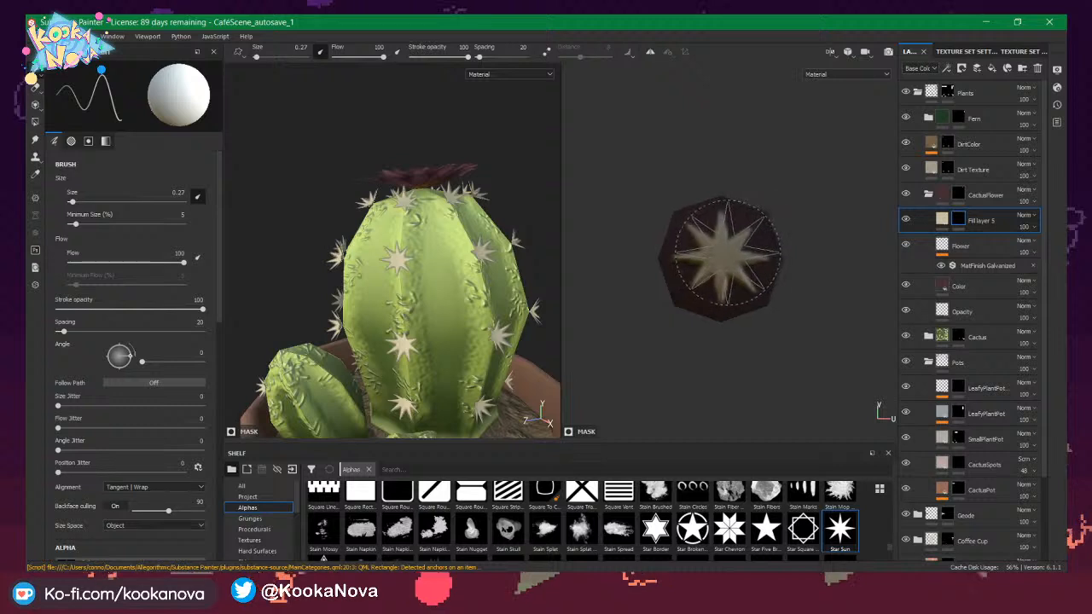
Try to hollow out the star by stamping a smaller black star of size 0.19 in its centre, restoring white paint.
{"action": "right_click_drag", "start_coordinate": [727, 254], "coordinate": [698, 255], "text": "ctrl"}
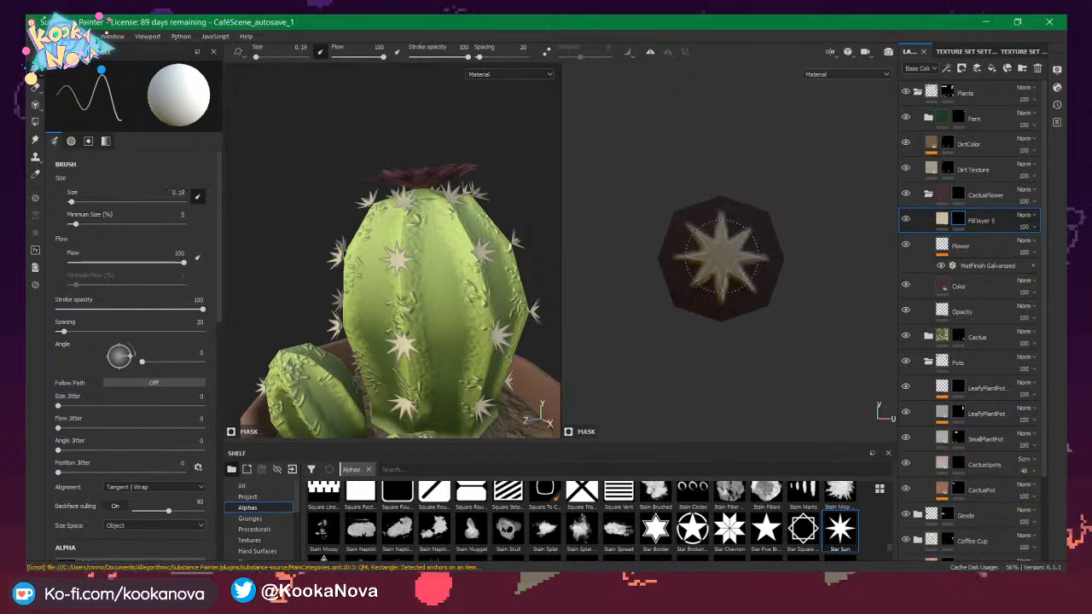
{"action": "key", "text": "x"}
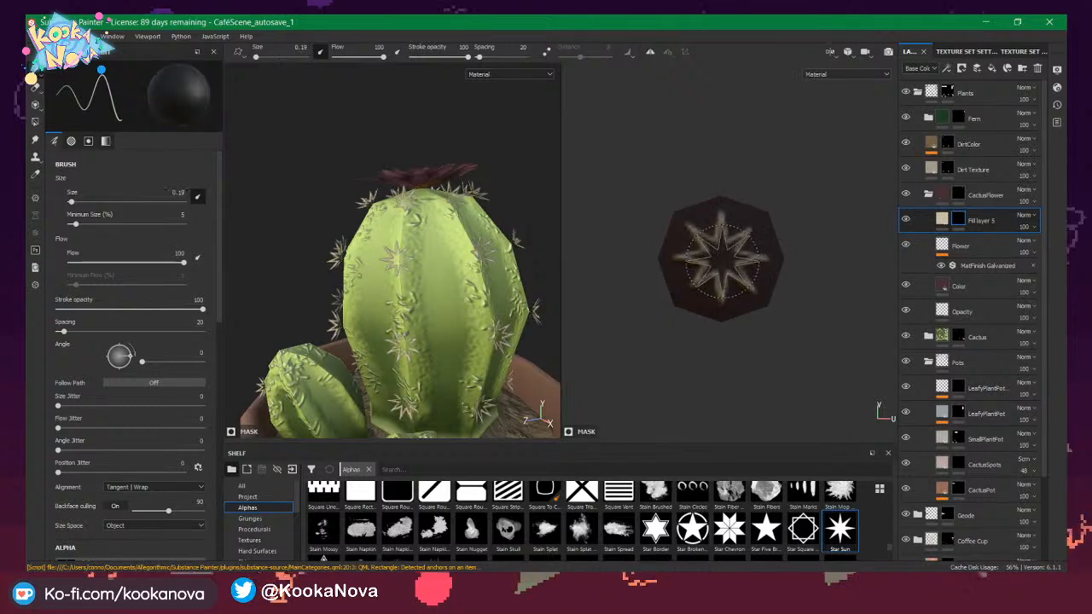
{"action": "key", "text": "x"}
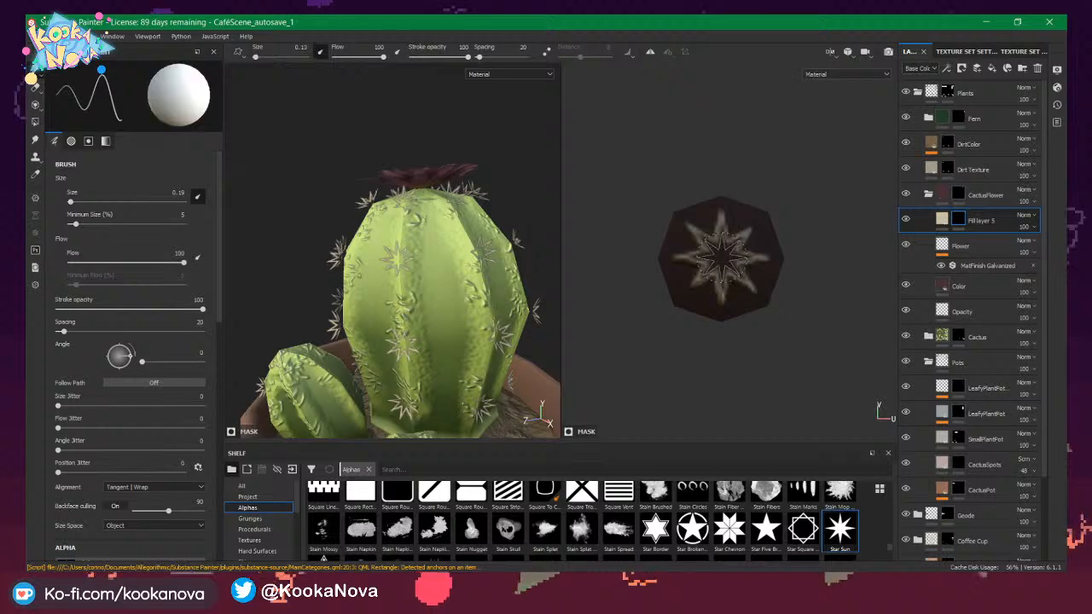
{"action": "mouse_move", "coordinate": [531, 263]}
{"action": "left_mouse_down", "text": "alt"}
{"action": "mouse_move", "coordinate": [558, 257]}
{"action": "mouse_move", "coordinate": [453, 256]}
{"action": "left_mouse_up", "text": "alt"}
Undo all the star stamps on the tan fill layer's mask.
{"action": "key", "text": "ctrl+z"}
{"action": "key", "text": "ctrl+z"}
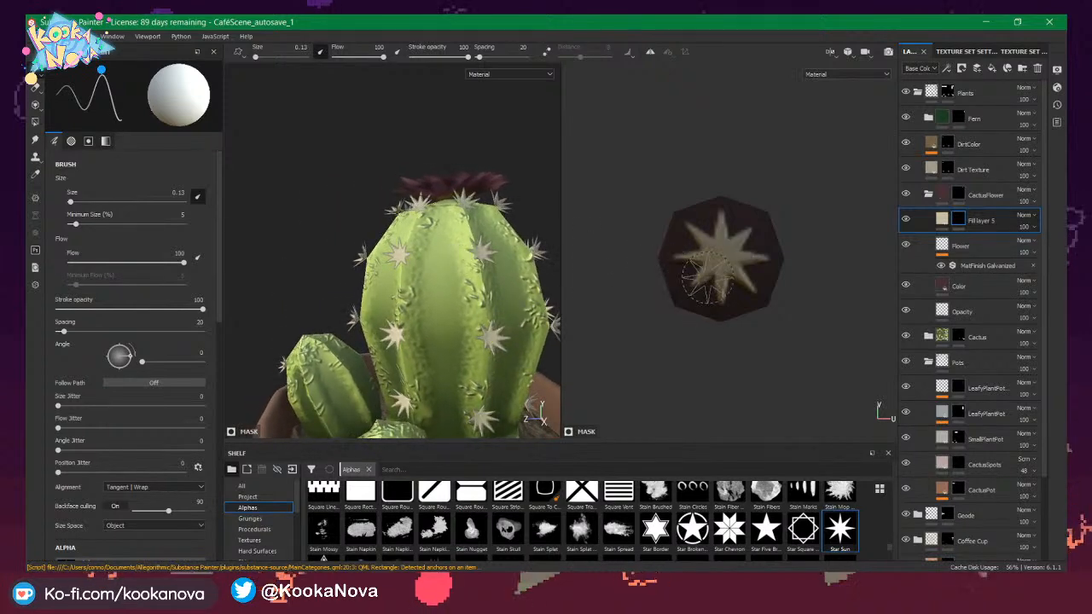
{"action": "key", "text": "ctrl+z"}
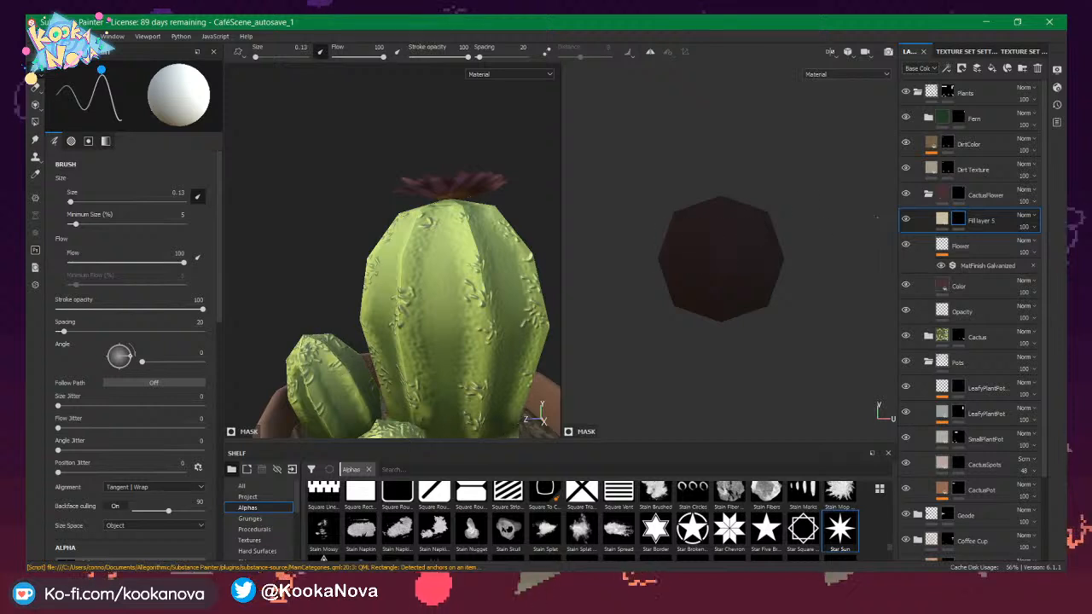
Choose a thin tapered-line brush preset from the shelf's Brushes and reduce its size to 0.12.
{"action": "left_click", "coordinate": [258, 508]}
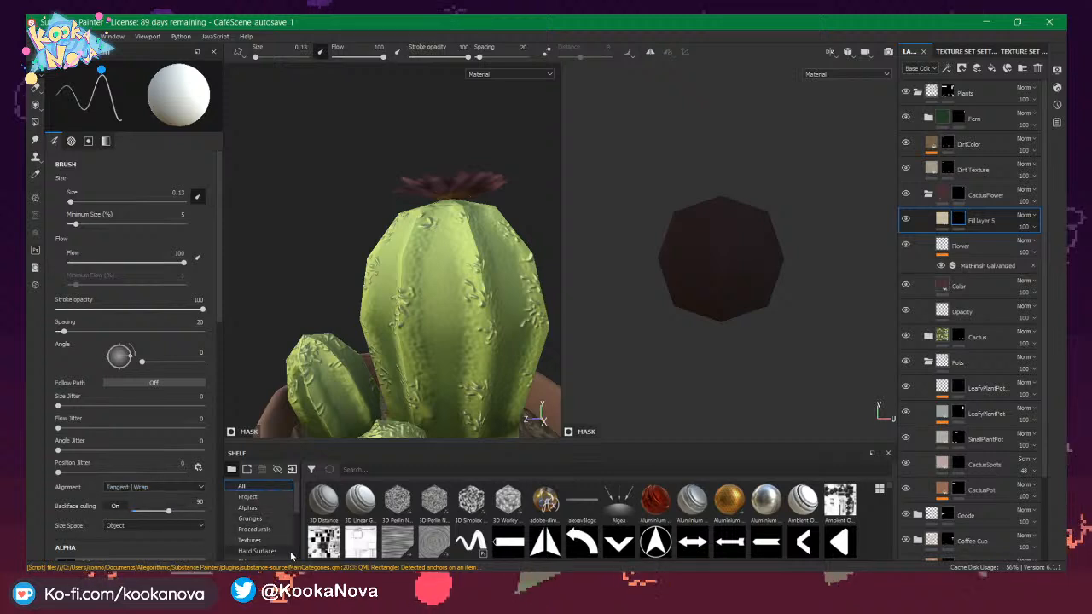
{"action": "scroll", "coordinate": [272, 533], "scroll_direction": "down", "scroll_amount": 3}
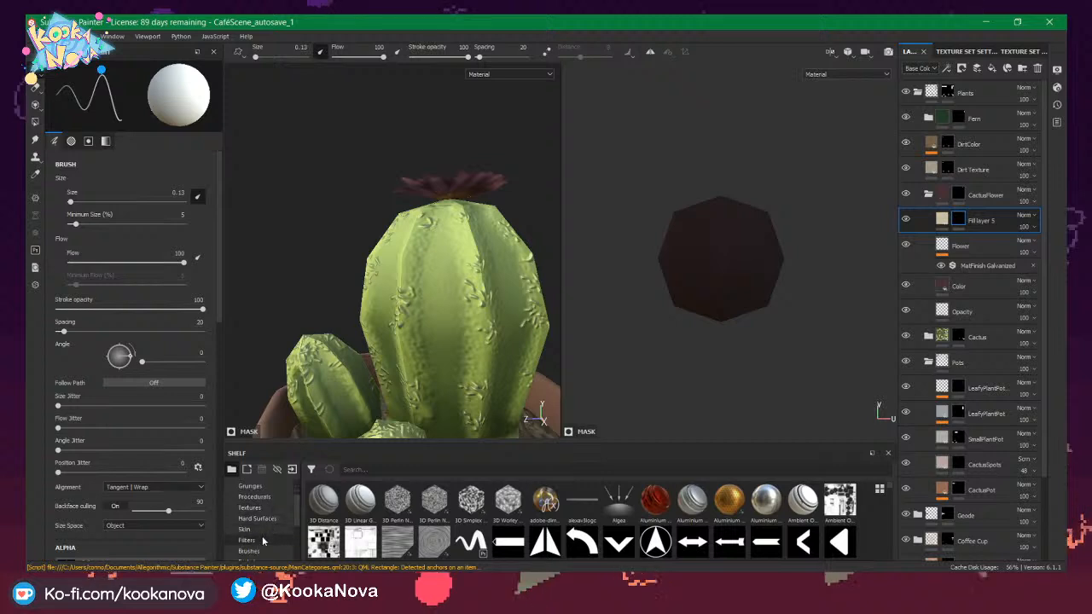
{"action": "scroll", "coordinate": [262, 538], "scroll_direction": "down", "scroll_amount": 1}
{"action": "left_click", "coordinate": [256, 541]}
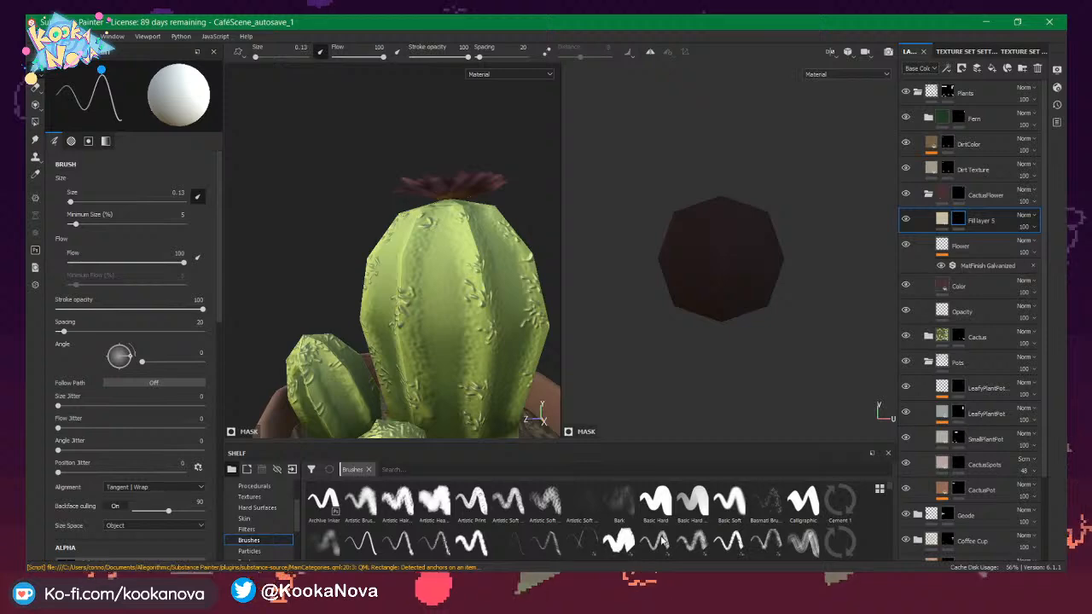
{"action": "scroll", "coordinate": [578, 546], "scroll_direction": "down", "scroll_amount": 2}
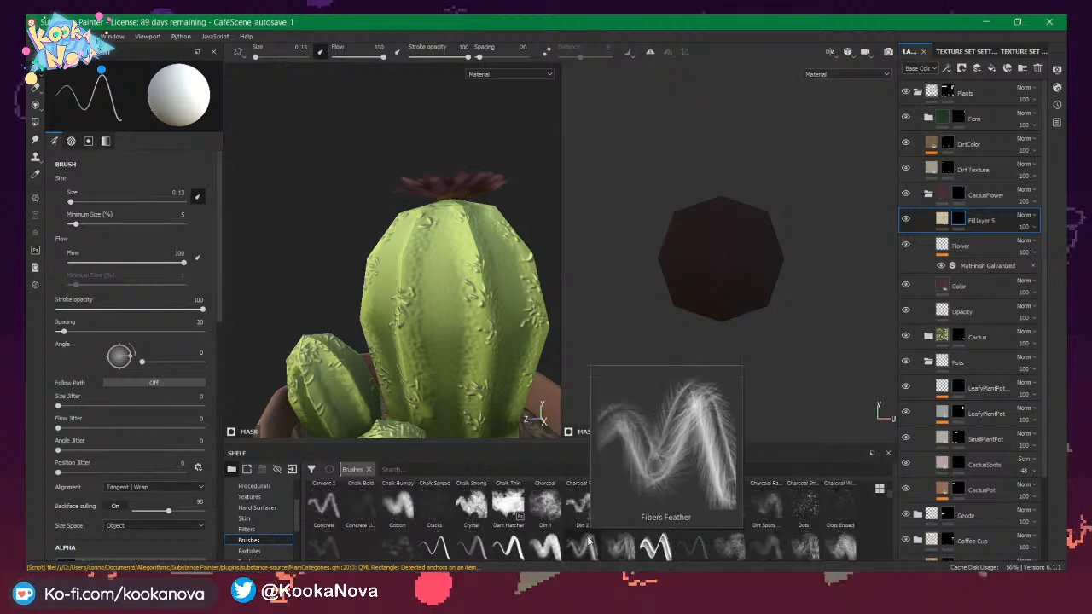
{"action": "scroll", "coordinate": [587, 537], "scroll_direction": "up", "scroll_amount": 2}
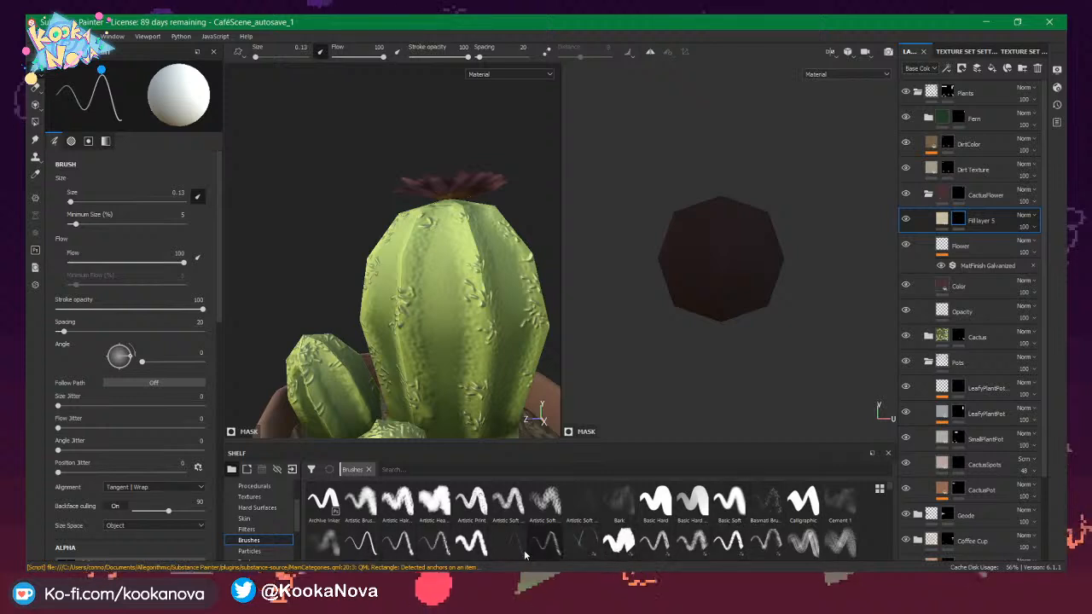
{"action": "left_click", "coordinate": [371, 548]}
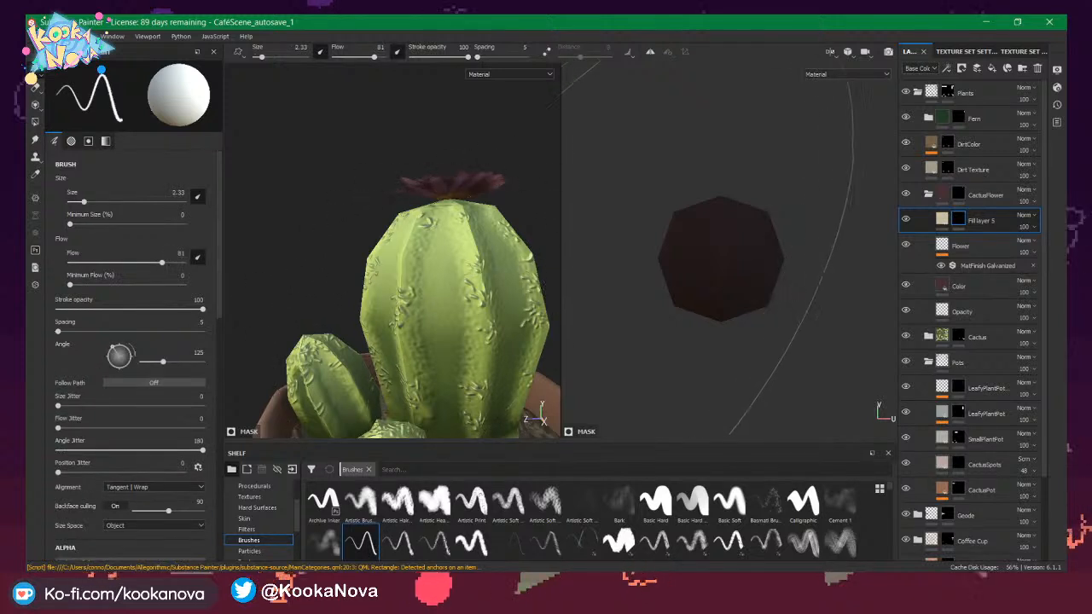
{"action": "right_click_drag", "start_coordinate": [730, 280], "coordinate": [640, 280], "text": "ctrl"}
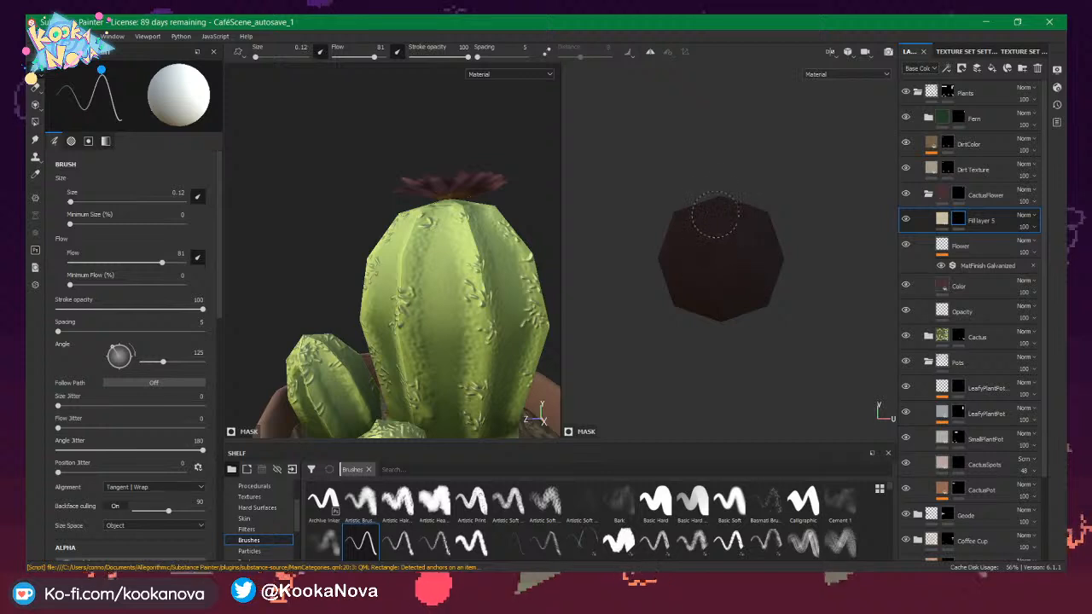
{"action": "mouse_move", "coordinate": [718, 215]}
{"action": "left_mouse_down"}
{"action": "mouse_move", "coordinate": [715, 263]}
{"action": "mouse_move", "coordinate": [755, 276]}
{"action": "left_mouse_up"}
{"action": "mouse_move", "coordinate": [751, 223]}
{"action": "left_mouse_down"}
{"action": "mouse_move", "coordinate": [677, 280]}
{"action": "mouse_move", "coordinate": [717, 224]}
{"action": "mouse_move", "coordinate": [682, 264]}
{"action": "mouse_move", "coordinate": [742, 242]}
{"action": "mouse_move", "coordinate": [749, 253]}
{"action": "mouse_move", "coordinate": [720, 255]}
{"action": "left_mouse_up"}
{"action": "key", "text": "ctrl+z"}
{"action": "key", "text": "ctrl+z"}
{"action": "key", "text": "ctrl+z"}
{"action": "key", "text": "ctrl+z"}
{"action": "key", "text": "ctrl+z"}
Paint thin vertical, diagonal and horizontal spine strokes crossing at the octagonal card's centre, undoing a stray stroke.
{"action": "left_click_drag", "start_coordinate": [719, 216], "coordinate": [718, 290]}
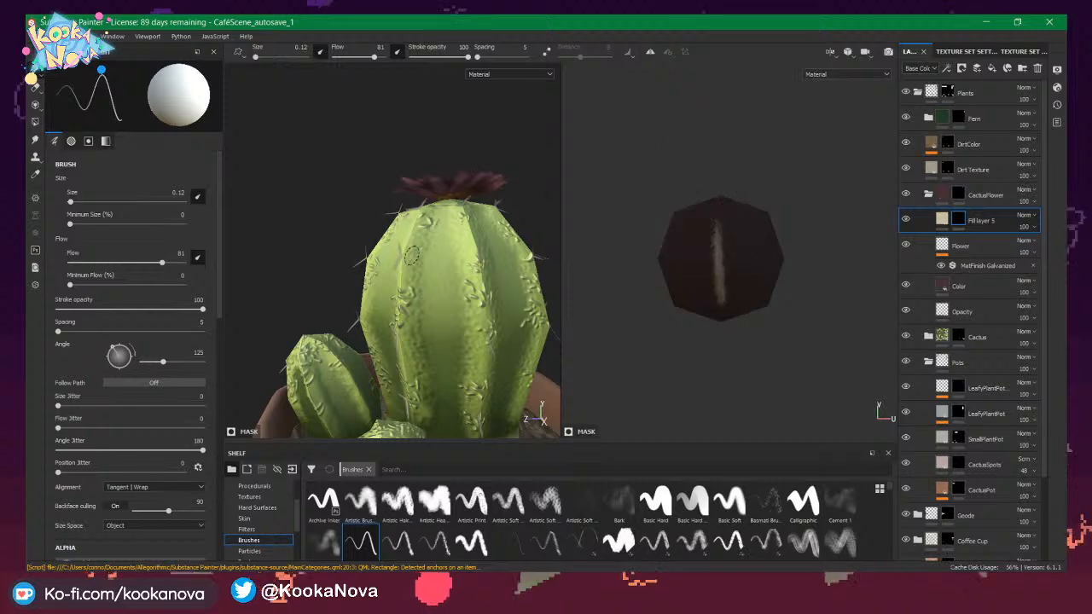
{"action": "left_click_drag", "start_coordinate": [410, 254], "coordinate": [576, 222], "text": "alt"}
{"action": "mouse_move", "coordinate": [429, 260]}
{"action": "left_mouse_down", "text": "alt"}
{"action": "mouse_move", "coordinate": [378, 259]}
{"action": "mouse_move", "coordinate": [497, 261]}
{"action": "mouse_move", "coordinate": [461, 253]}
{"action": "left_mouse_up", "text": "alt"}
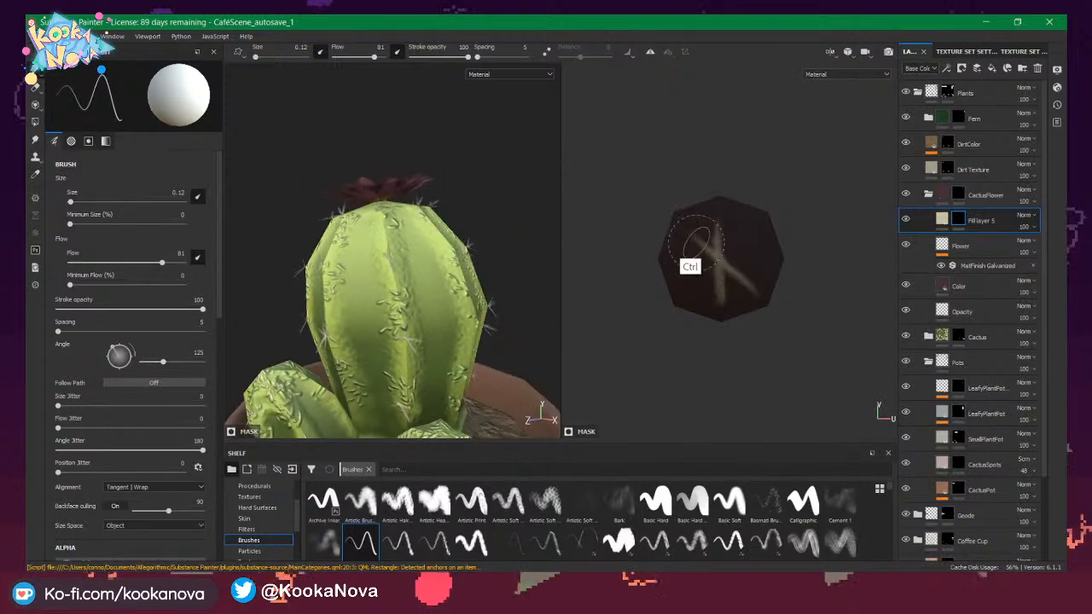
{"action": "key", "text": "ctrl+z"}
{"action": "mouse_move", "coordinate": [678, 223]}
{"action": "left_mouse_down"}
{"action": "mouse_move", "coordinate": [749, 292]}
{"action": "mouse_move", "coordinate": [722, 254]}
{"action": "mouse_move", "coordinate": [746, 214]}
{"action": "left_mouse_up"}
{"action": "left_click_drag", "start_coordinate": [670, 253], "coordinate": [769, 263]}
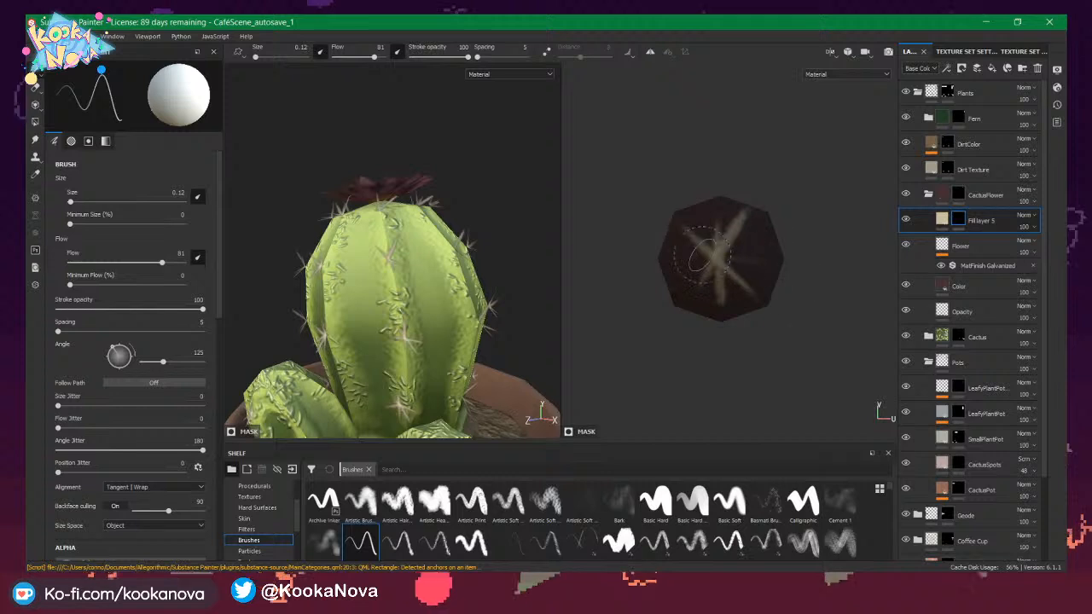
Fill the gaps between the spines with more thin strokes through the card's centre, undoing the overly thick ones.
{"action": "left_click_drag", "start_coordinate": [707, 222], "coordinate": [721, 257]}
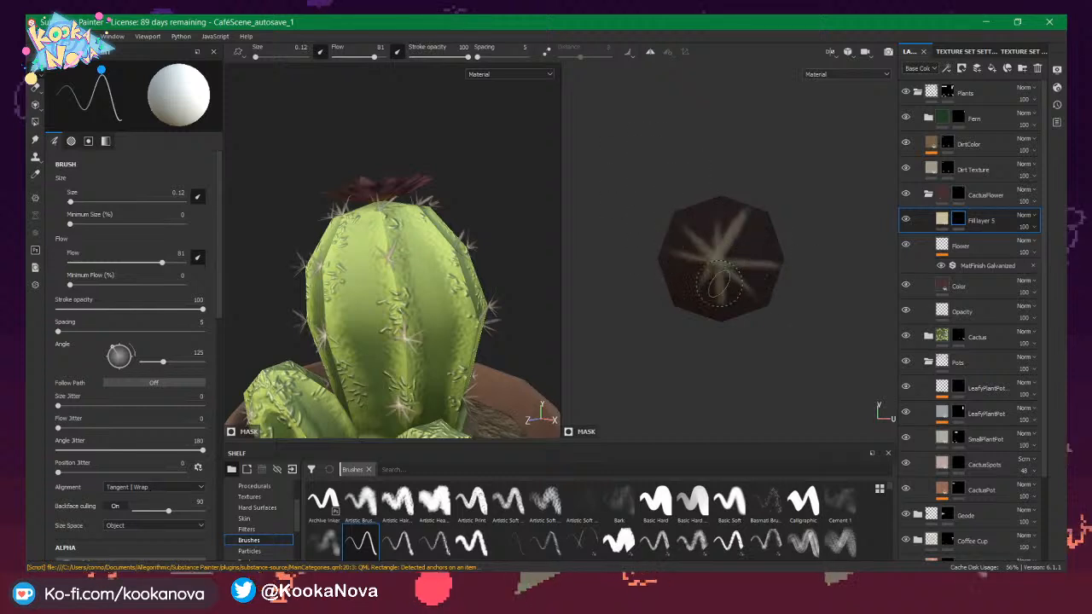
{"action": "mouse_move", "coordinate": [722, 260]}
{"action": "left_mouse_down"}
{"action": "mouse_move", "coordinate": [722, 297]}
{"action": "mouse_move", "coordinate": [724, 256]}
{"action": "mouse_move", "coordinate": [745, 214]}
{"action": "mouse_move", "coordinate": [749, 245]}
{"action": "left_mouse_up"}
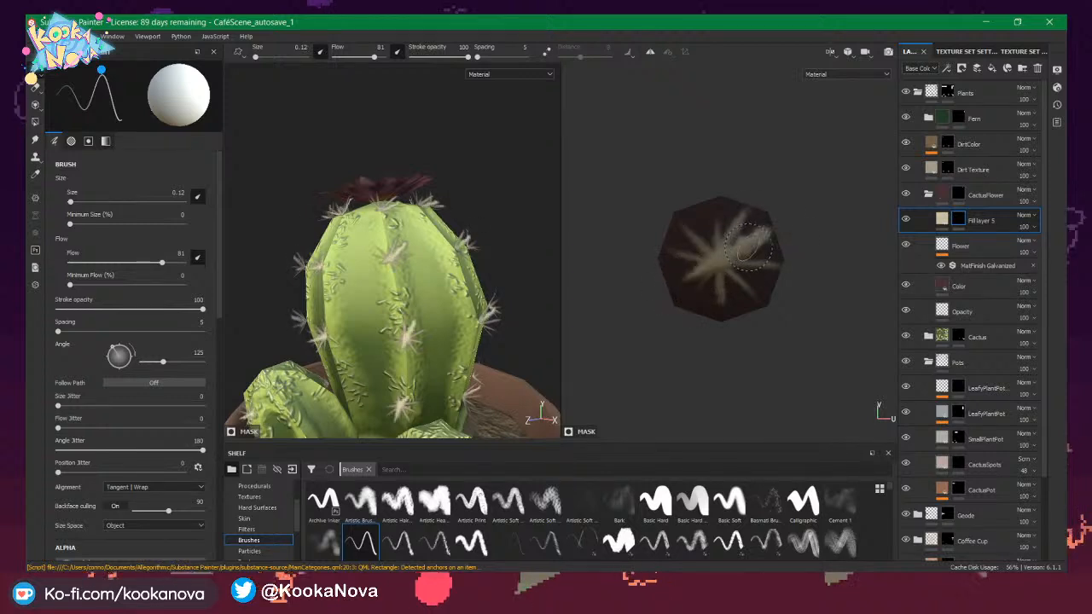
{"action": "key", "text": "ctrl+z"}
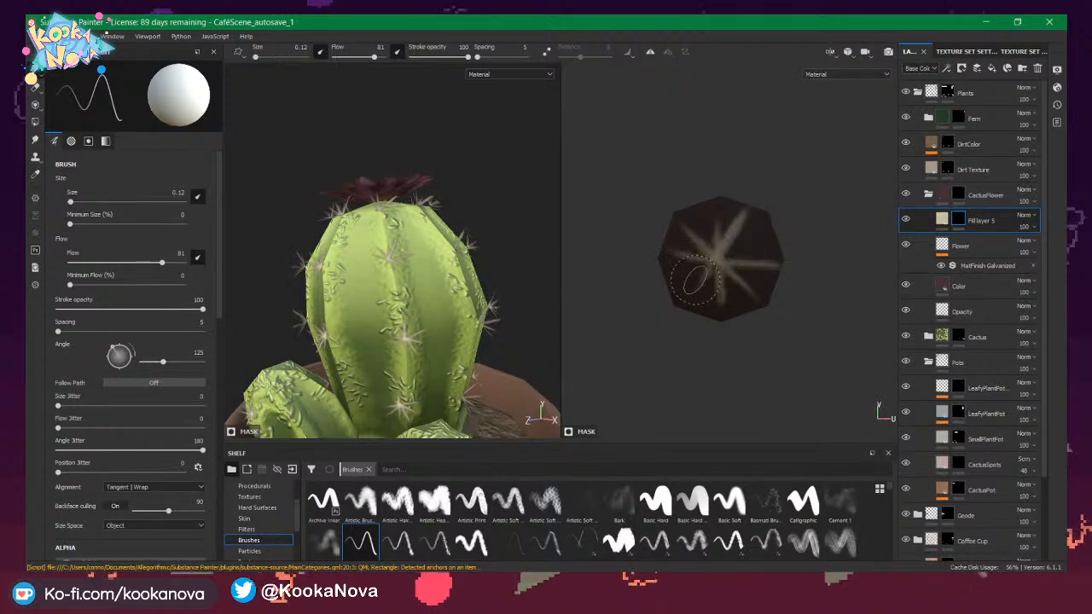
{"action": "left_click_drag", "start_coordinate": [690, 280], "coordinate": [771, 223]}
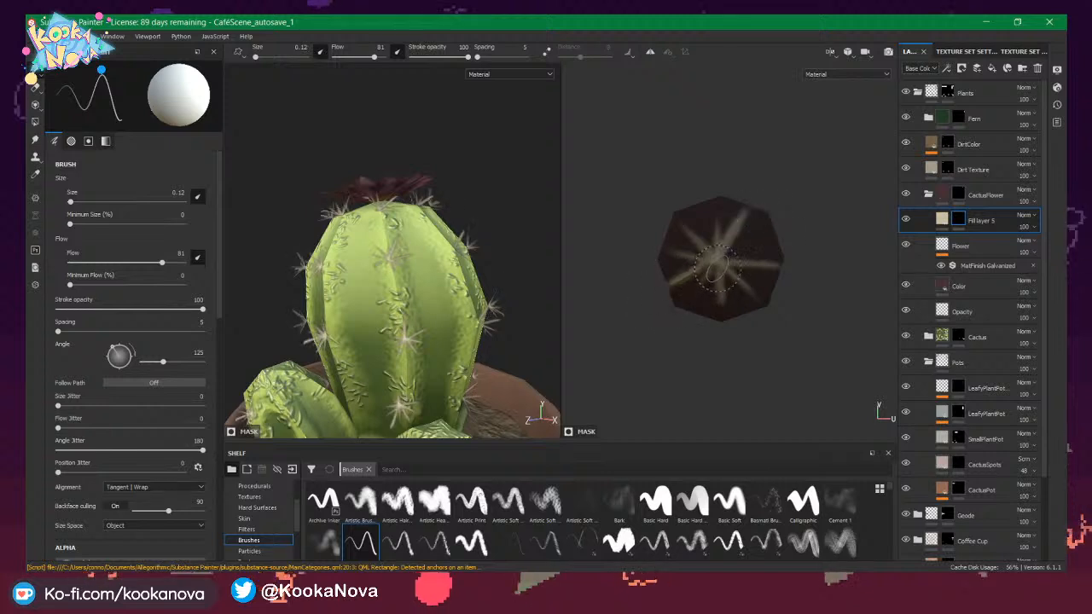
Paint another thin diagonal spine from the octagonal card's centre and swap the mask paint value.
{"action": "left_click_drag", "start_coordinate": [683, 272], "coordinate": [752, 241]}
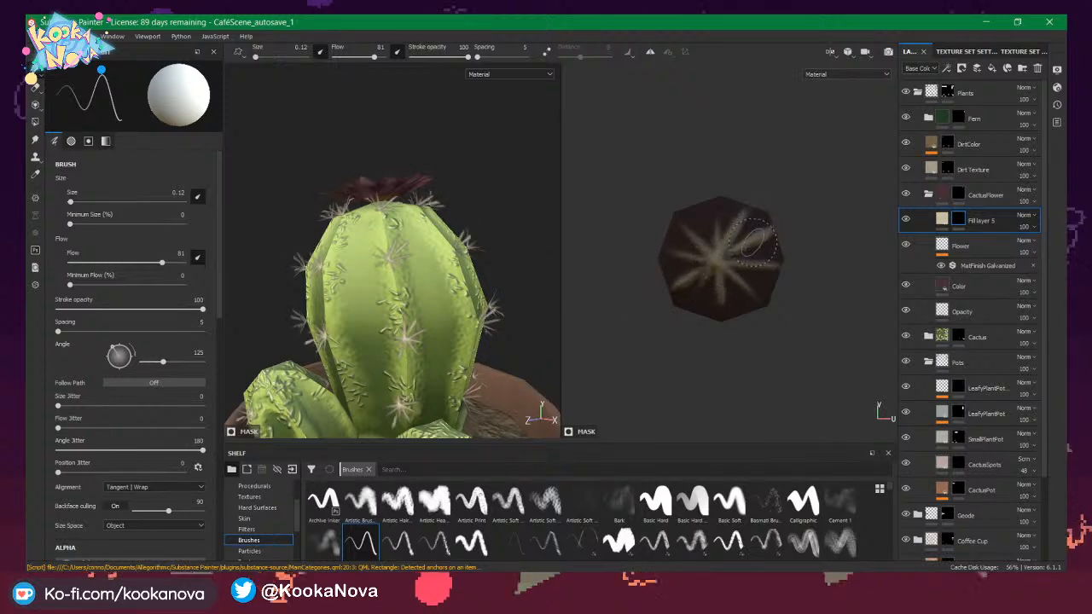
{"action": "key", "text": "x"}
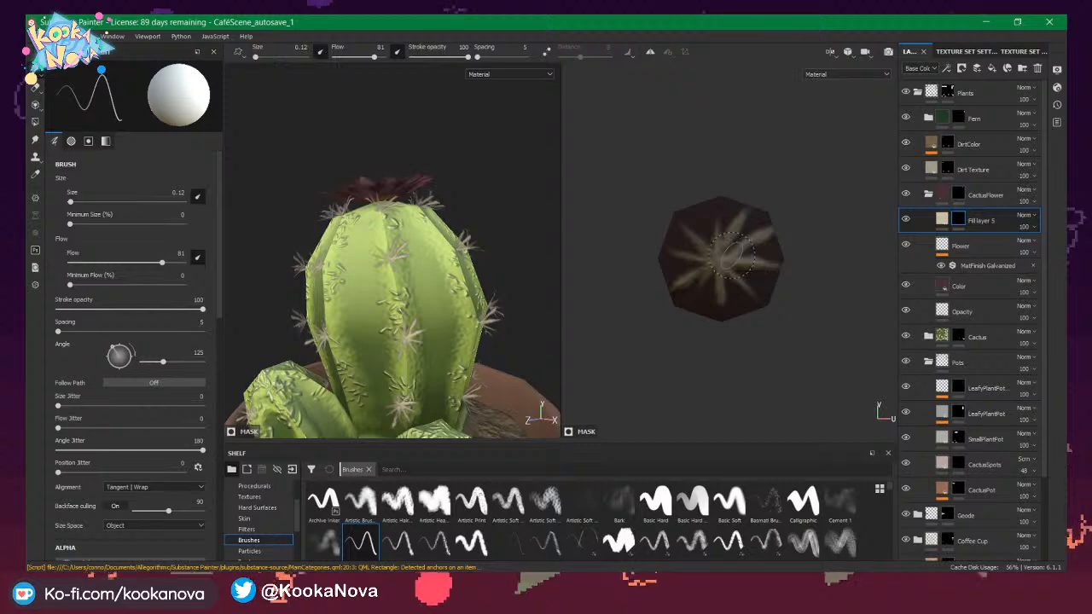
{"action": "key", "text": "alt+Tab"}
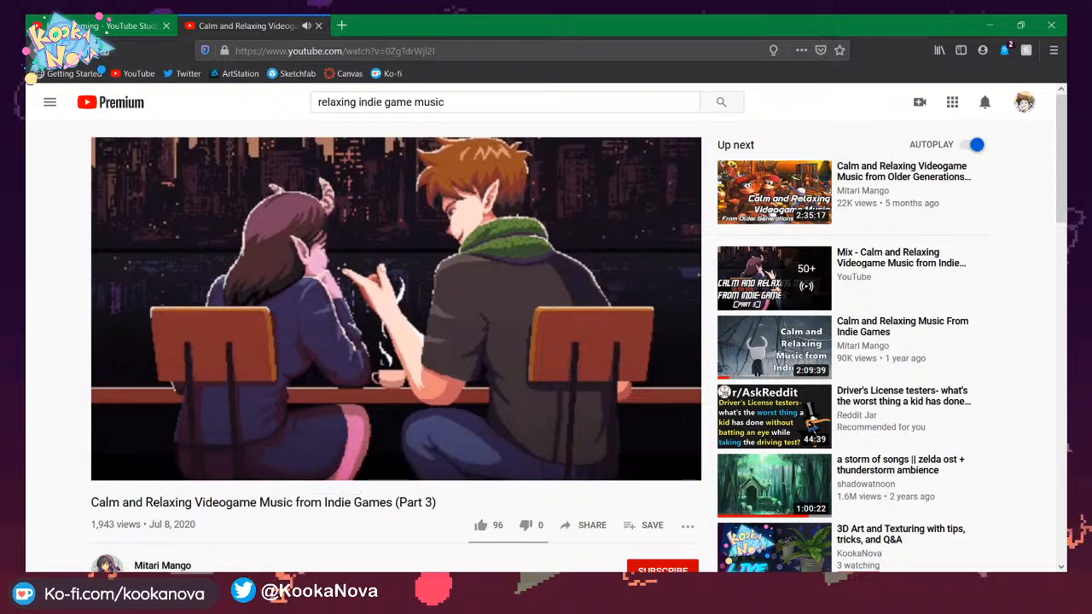
{"action": "key", "text": "alt+Tab"}
Inspect the painted spines on the potted cactus from several angles and distances.
{"action": "left_click_drag", "start_coordinate": [400, 305], "coordinate": [386, 286], "text": "alt"}
{"action": "right_click_drag", "start_coordinate": [385, 286], "coordinate": [353, 327], "text": "alt"}
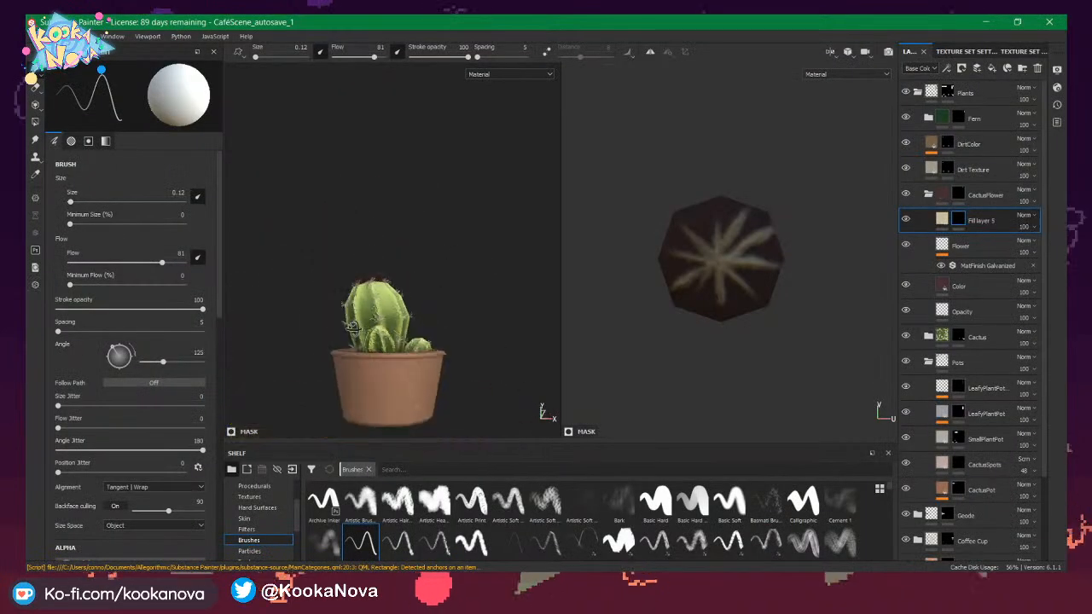
{"action": "left_click_drag", "start_coordinate": [352, 327], "coordinate": [380, 357], "text": "alt"}
{"action": "right_click_drag", "start_coordinate": [380, 356], "coordinate": [426, 337], "text": "alt"}
{"action": "left_click_drag", "start_coordinate": [427, 337], "coordinate": [441, 348], "text": "alt"}
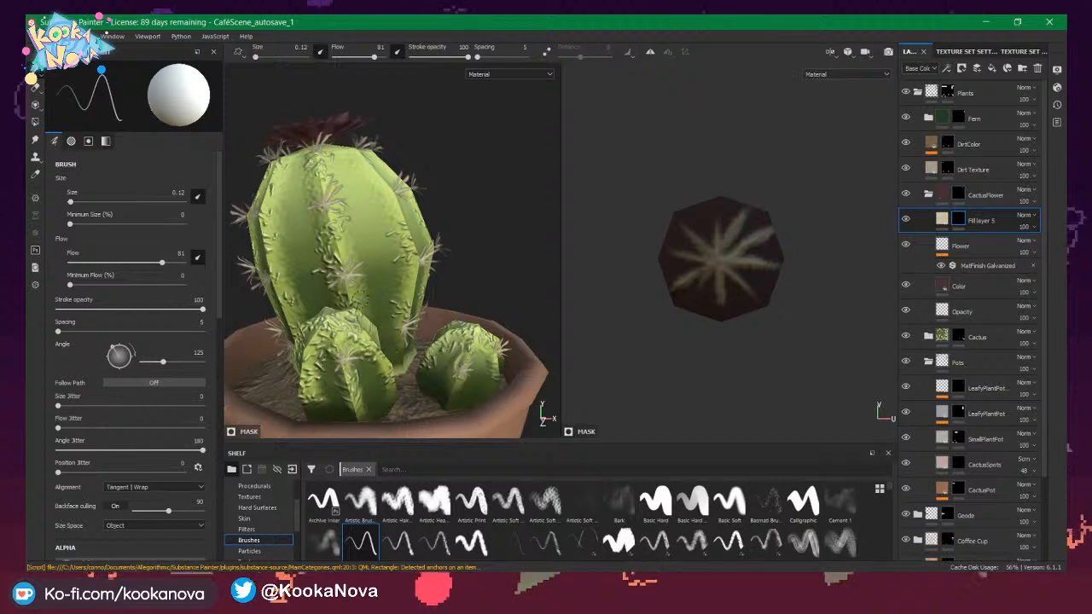
{"action": "left_click_drag", "start_coordinate": [312, 304], "coordinate": [256, 261], "text": "alt"}
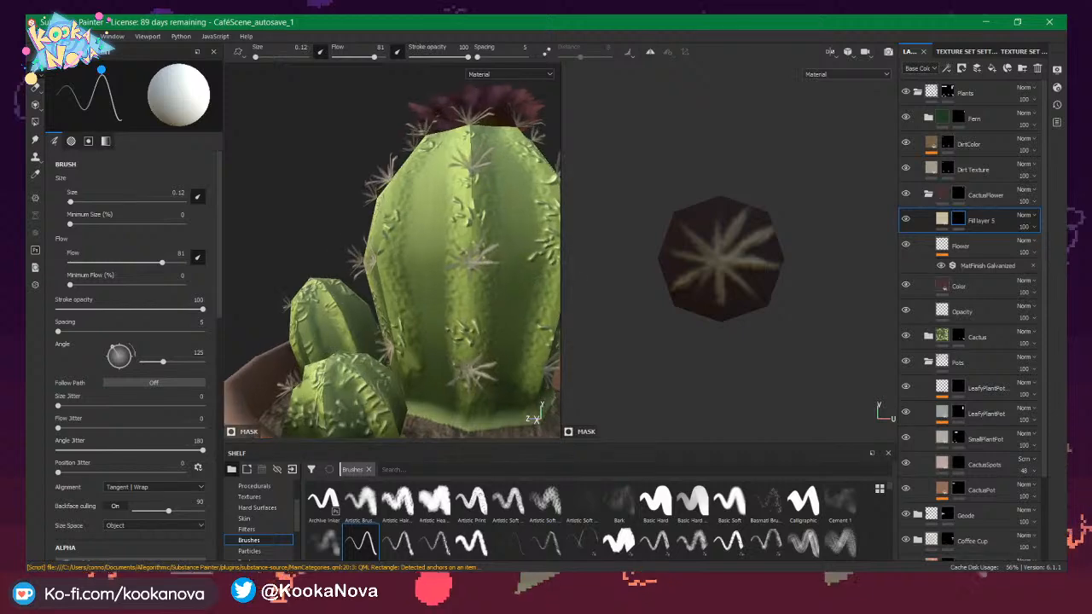
{"action": "left_click_drag", "start_coordinate": [464, 258], "coordinate": [512, 265], "text": "alt"}
Raise the brush flow to 100, undo the test stroke on the octagonal card, and reset the tan fill layer's mask to black.
{"action": "middle_click_drag", "start_coordinate": [715, 216], "coordinate": [714, 237], "text": "alt"}
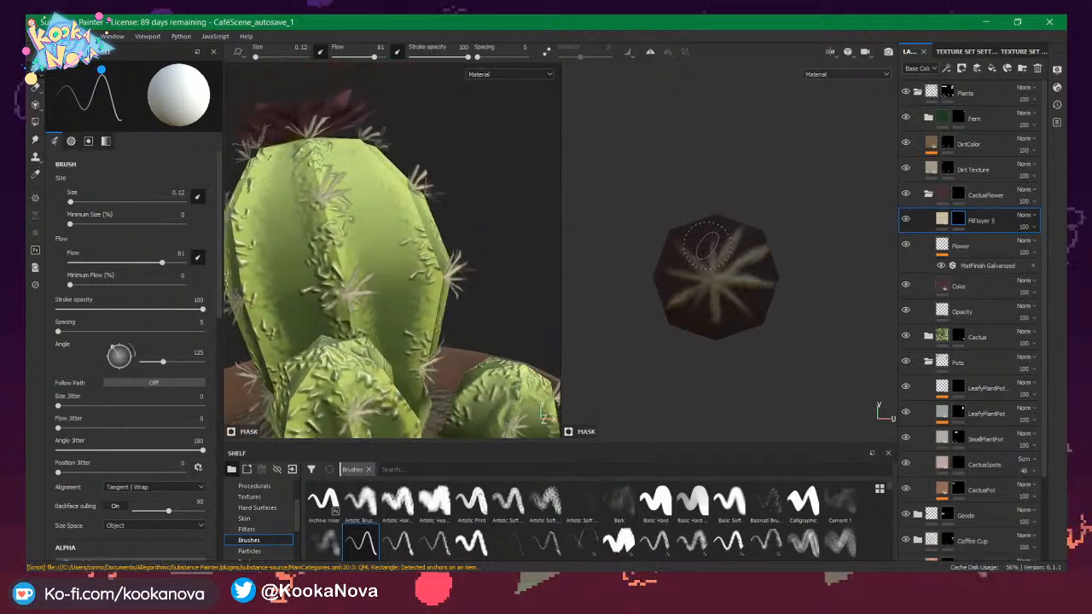
{"action": "right_click_drag", "start_coordinate": [721, 246], "coordinate": [785, 263], "text": "alt"}
{"action": "middle_click_drag", "start_coordinate": [759, 240], "coordinate": [723, 202], "text": "alt"}
{"action": "right_click_drag", "start_coordinate": [777, 234], "coordinate": [809, 237], "text": "alt"}
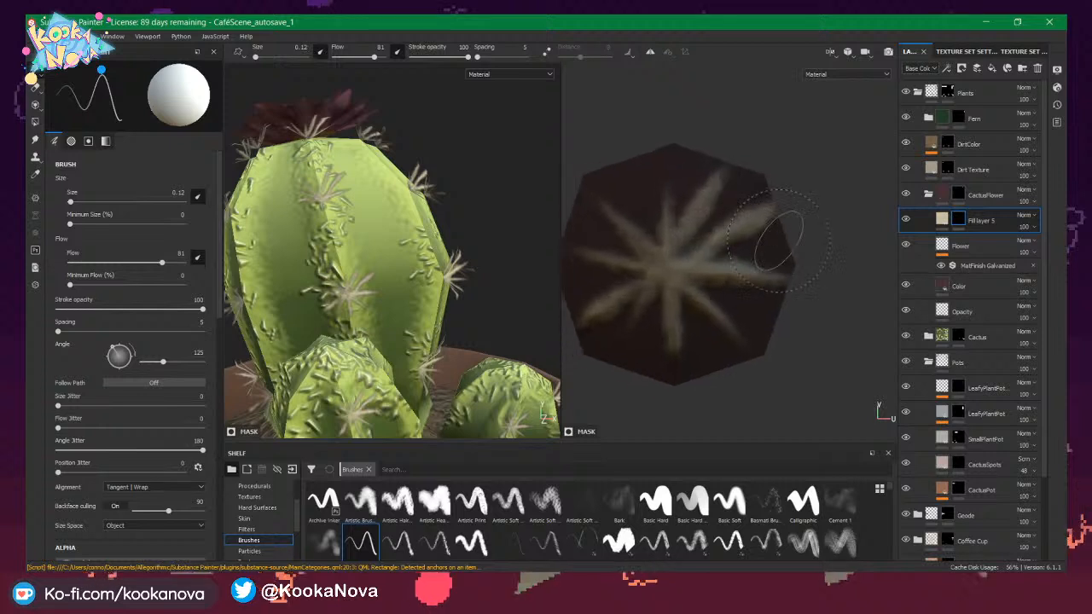
{"action": "middle_click_drag", "start_coordinate": [707, 229], "coordinate": [734, 227], "text": "alt"}
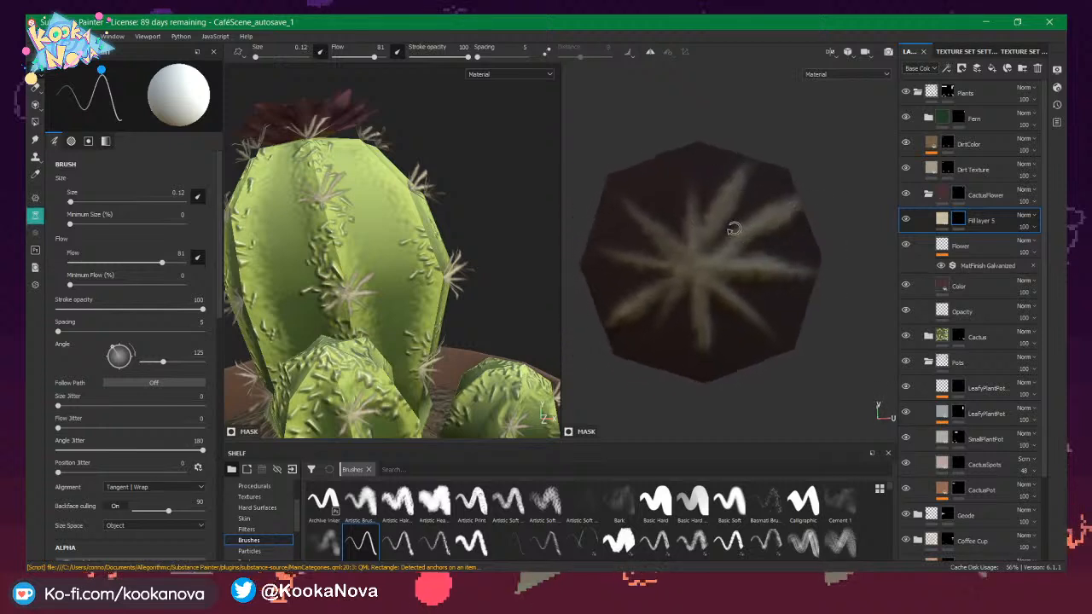
{"action": "left_click_drag", "start_coordinate": [374, 56], "coordinate": [385, 57]}
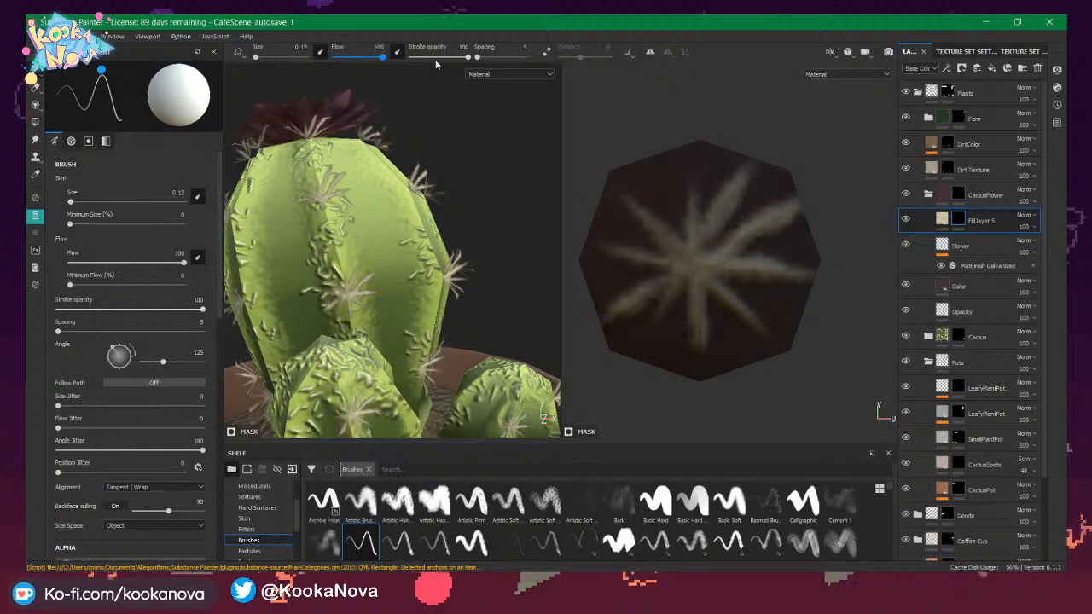
{"action": "left_click_drag", "start_coordinate": [695, 196], "coordinate": [691, 291]}
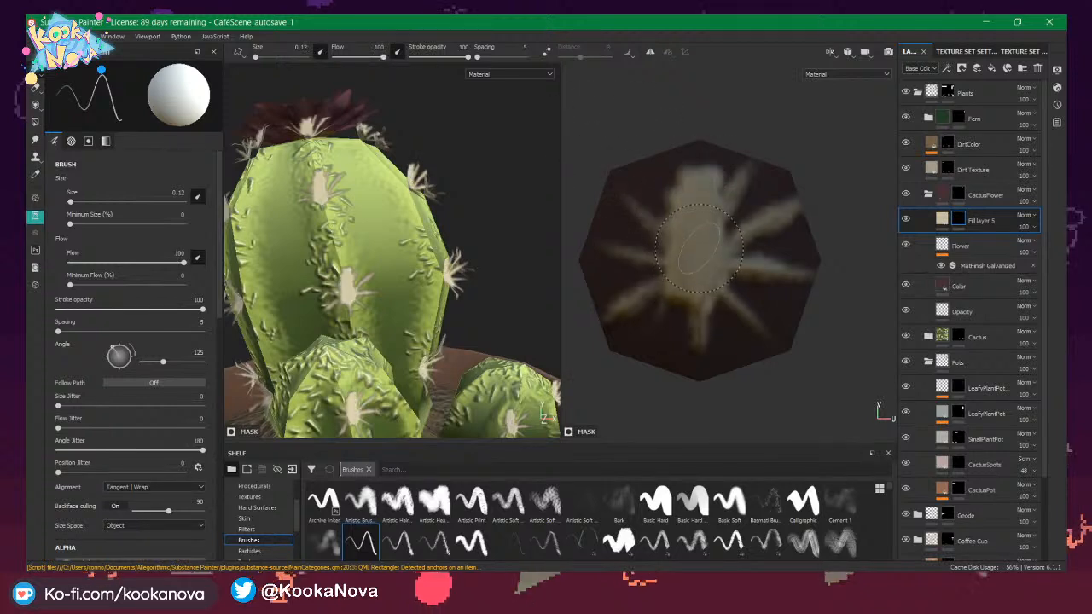
{"action": "key", "text": "ctrl+z"}
{"action": "right_click", "coordinate": [960, 226]}
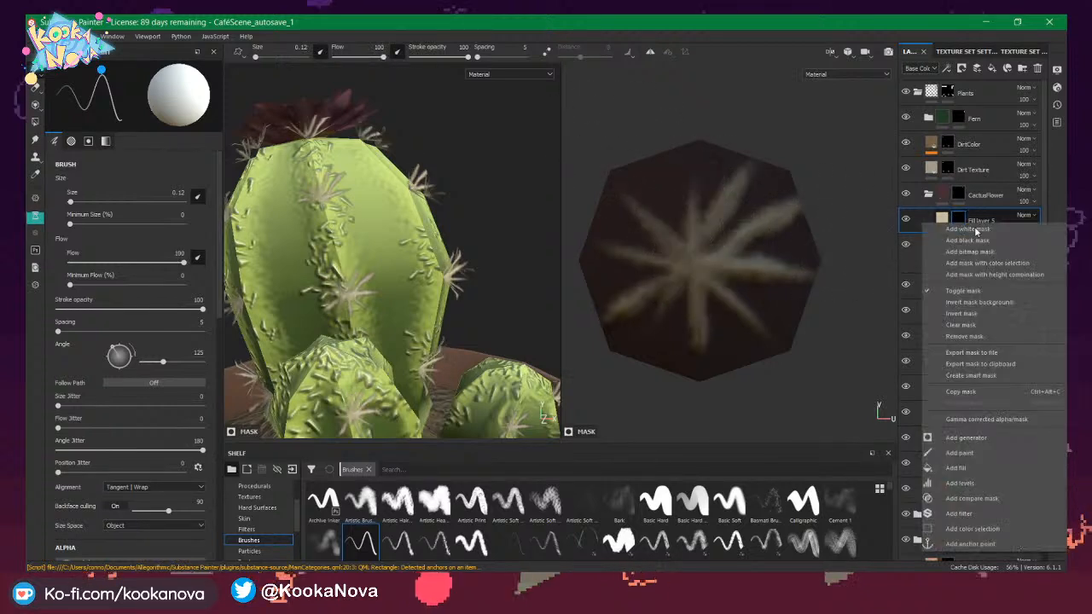
{"action": "left_click", "coordinate": [972, 245]}
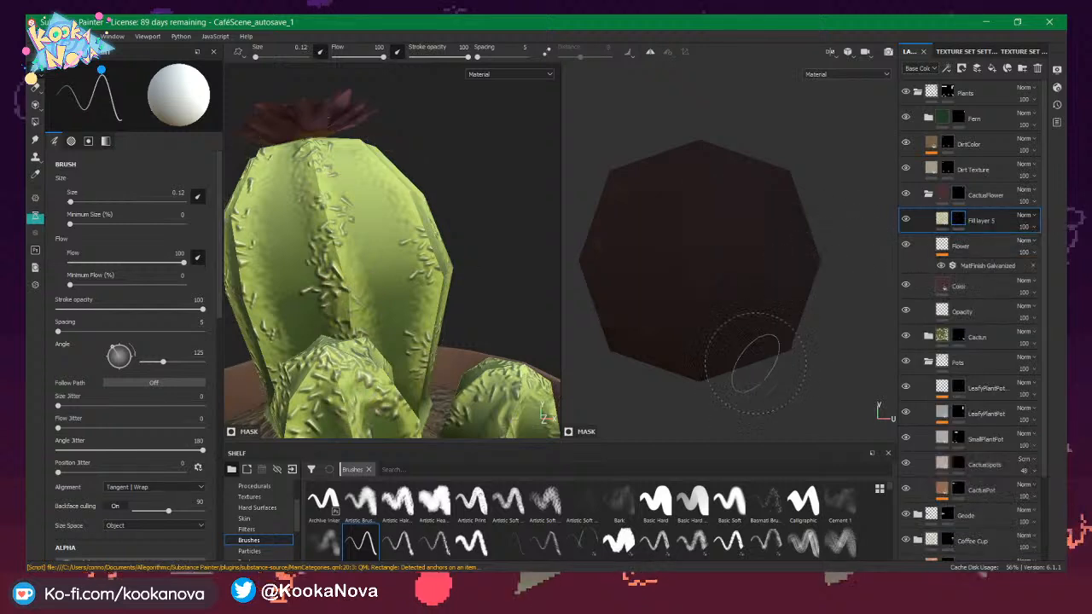
Reduce the brush size to 0.1 and disable pen pressure for flow, undoing the trial stroke.
{"action": "key", "text": "bracketleft"}
{"action": "left_click_drag", "start_coordinate": [700, 184], "coordinate": [701, 363]}
{"action": "key", "text": "ctrl+z"}
{"action": "left_click", "coordinate": [197, 256]}
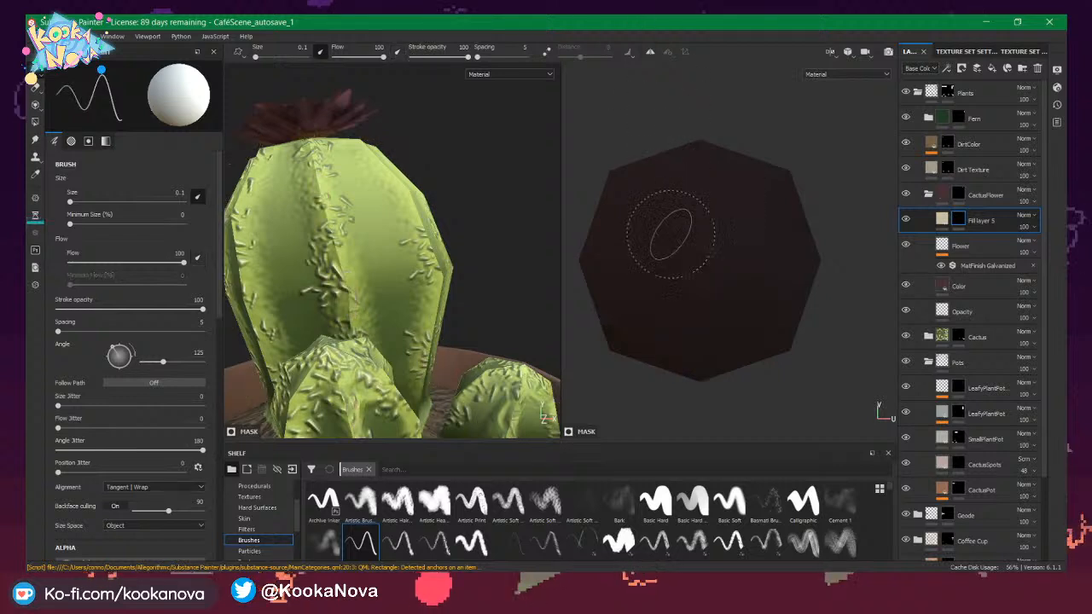
Paint a thin vertical spine through the octagonal card's centre, redoing the first stroke, and save the project.
{"action": "left_click_drag", "start_coordinate": [698, 193], "coordinate": [705, 329]}
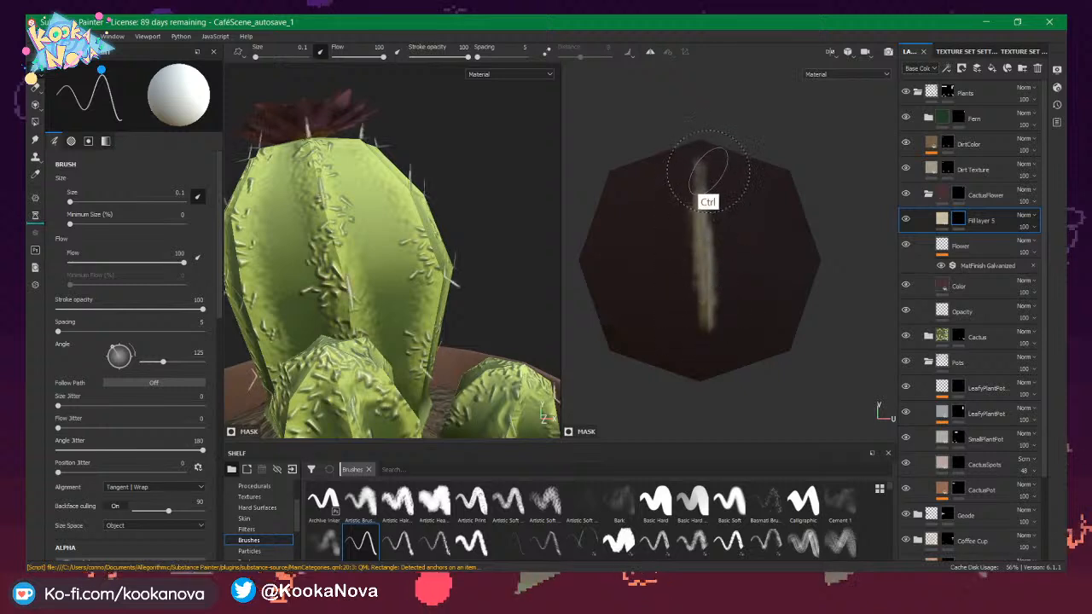
{"action": "key", "text": "ctrl+z"}
{"action": "left_click_drag", "start_coordinate": [695, 169], "coordinate": [691, 325]}
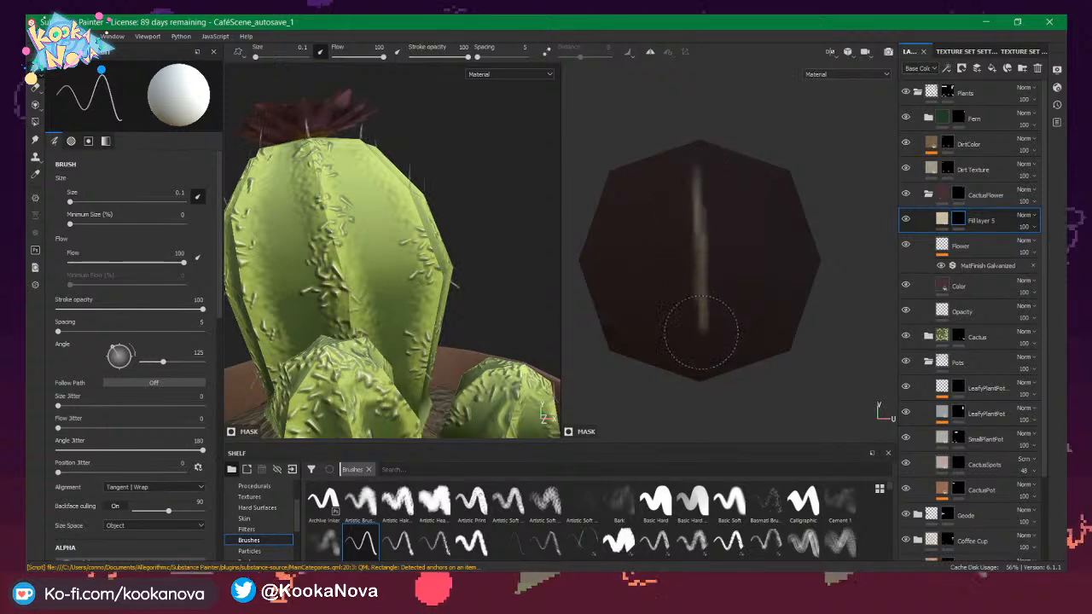
{"action": "key", "text": "ctrl+s"}
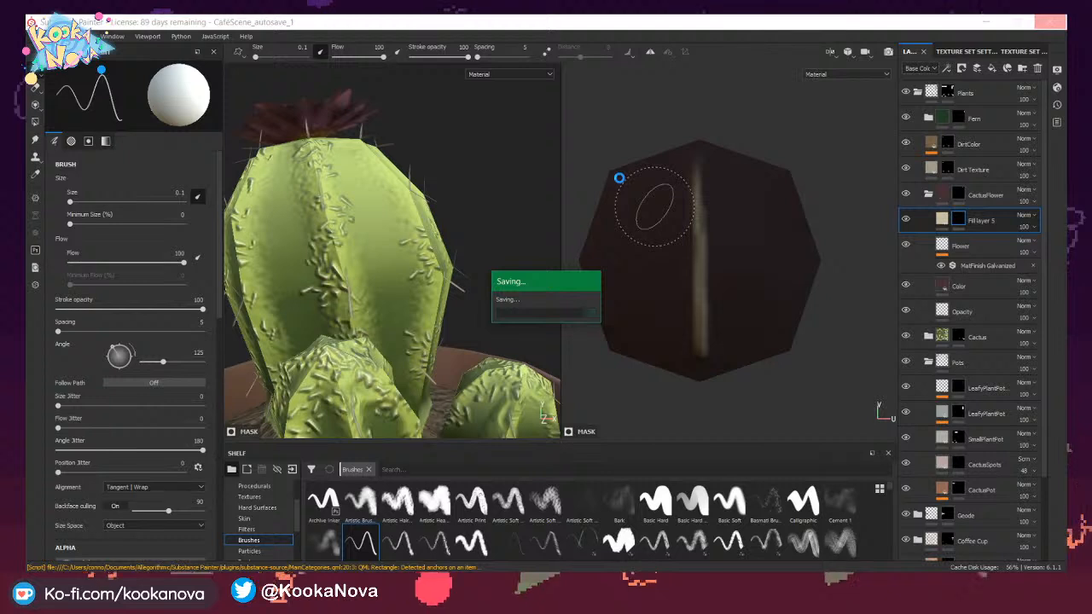
Paint diagonal spines from the card's centre toward its upper-left, lower-left and upper-right edges, undoing the faint attempts.
{"action": "left_click_drag", "start_coordinate": [626, 180], "coordinate": [769, 337]}
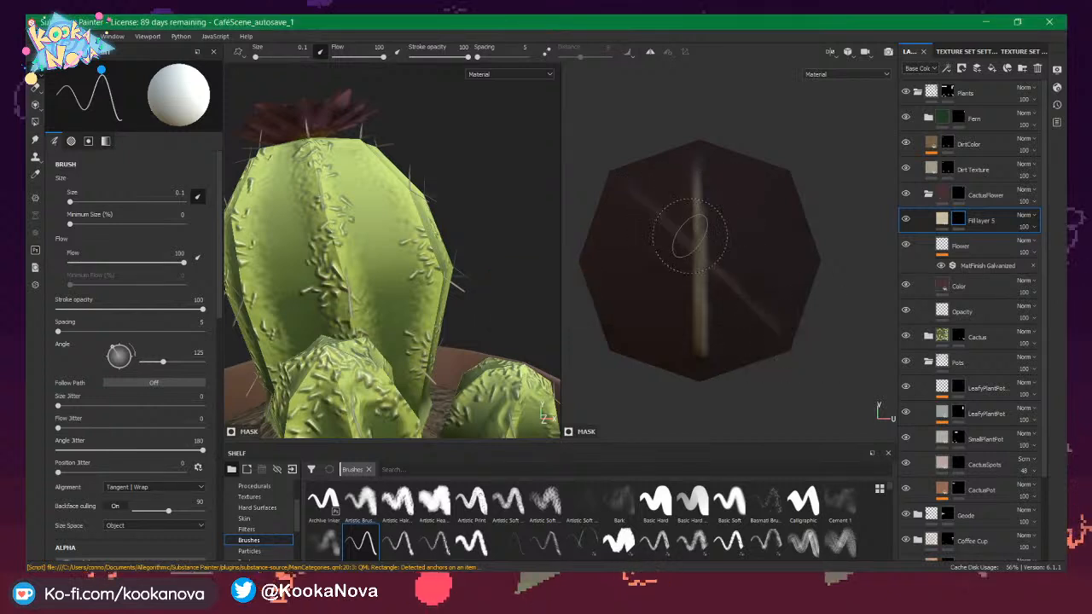
{"action": "key", "text": "ctrl+z"}
{"action": "left_click_drag", "start_coordinate": [698, 259], "coordinate": [635, 185]}
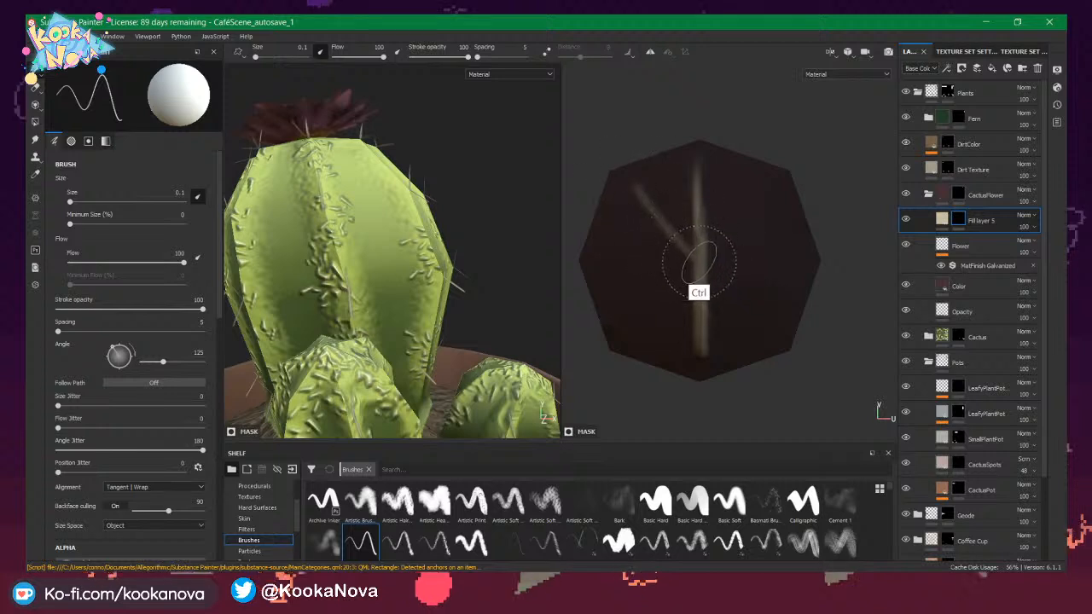
{"action": "key", "text": "ctrl+z"}
{"action": "left_click_drag", "start_coordinate": [698, 261], "coordinate": [638, 189]}
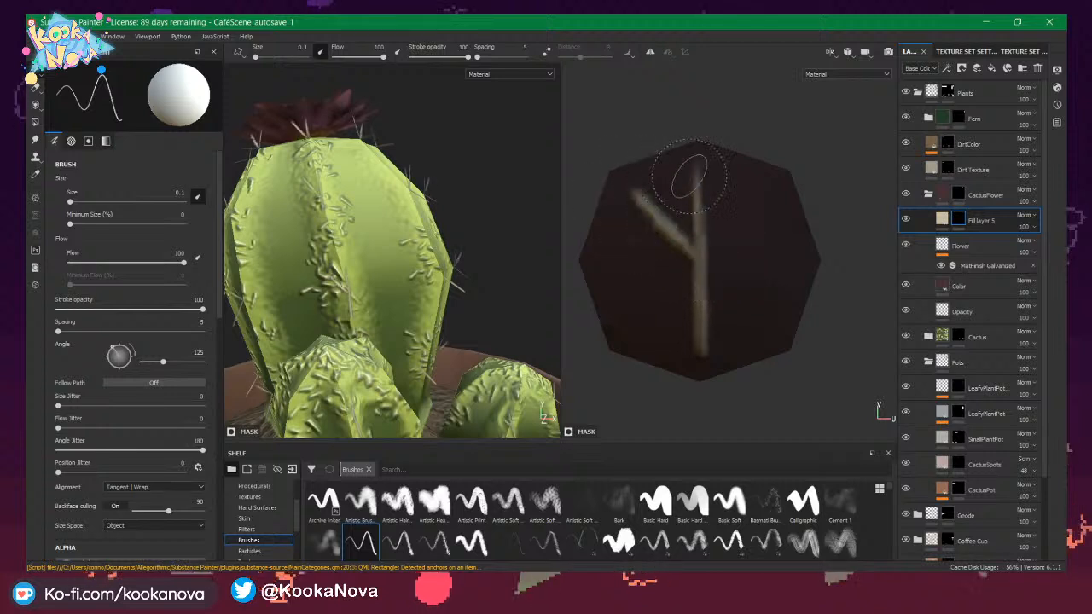
{"action": "left_click_drag", "start_coordinate": [698, 254], "coordinate": [627, 324]}
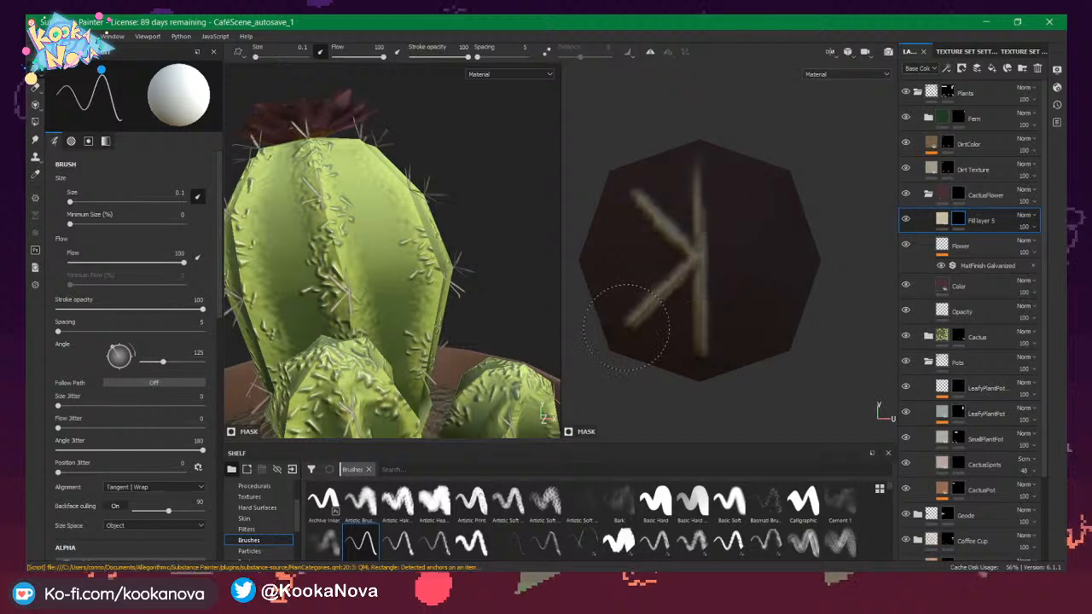
{"action": "left_click_drag", "start_coordinate": [726, 226], "coordinate": [772, 180]}
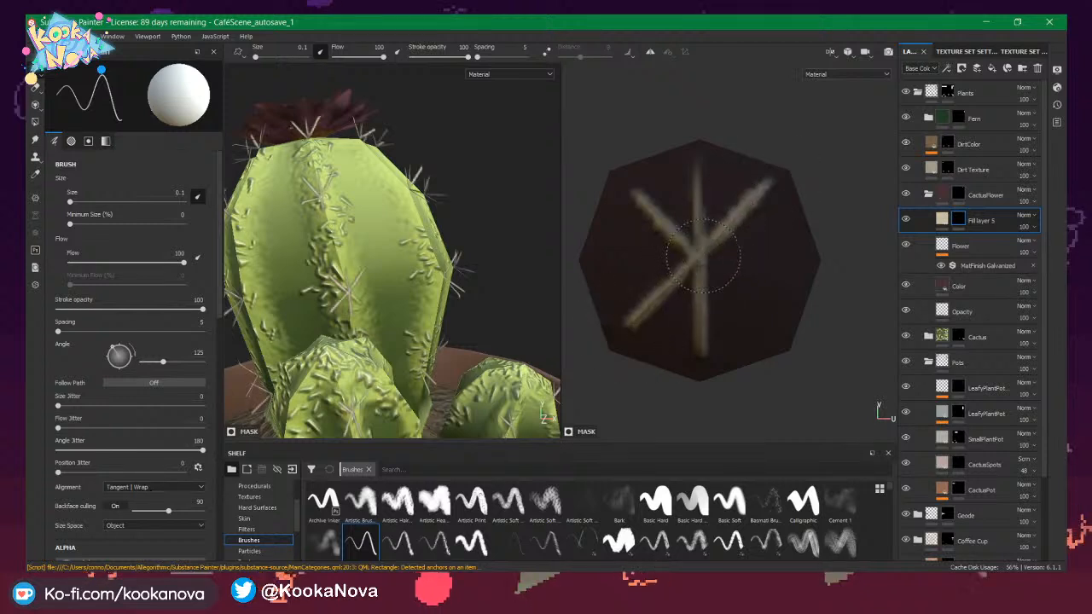
Fill the gaps around the card's centre with more thin radiating spines, trimming them by switching the mask paint value.
{"action": "left_click_drag", "start_coordinate": [700, 256], "coordinate": [773, 289]}
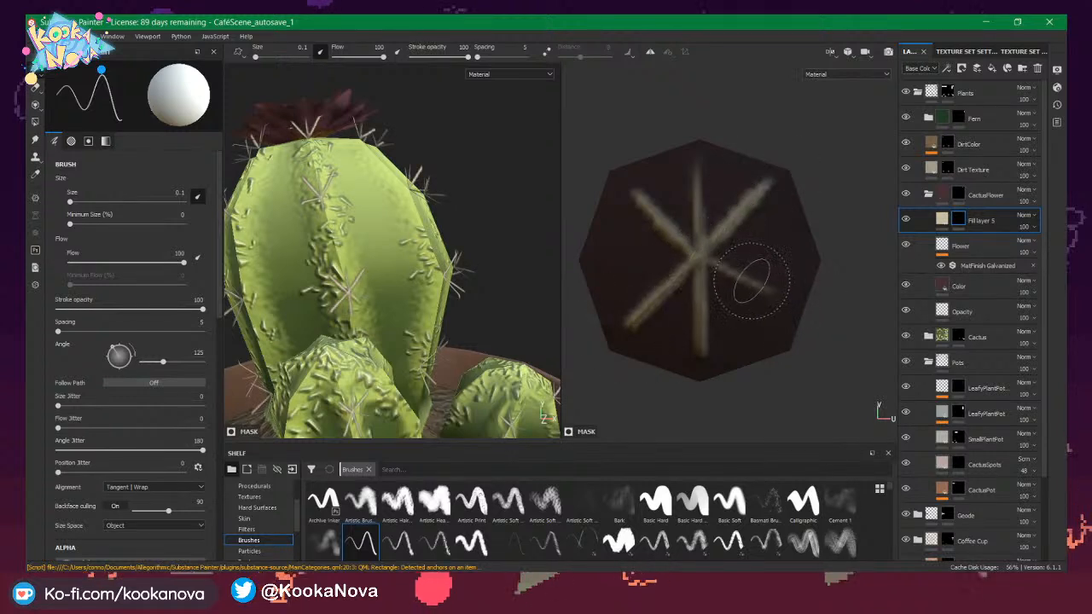
{"action": "left_click_drag", "start_coordinate": [693, 253], "coordinate": [778, 250]}
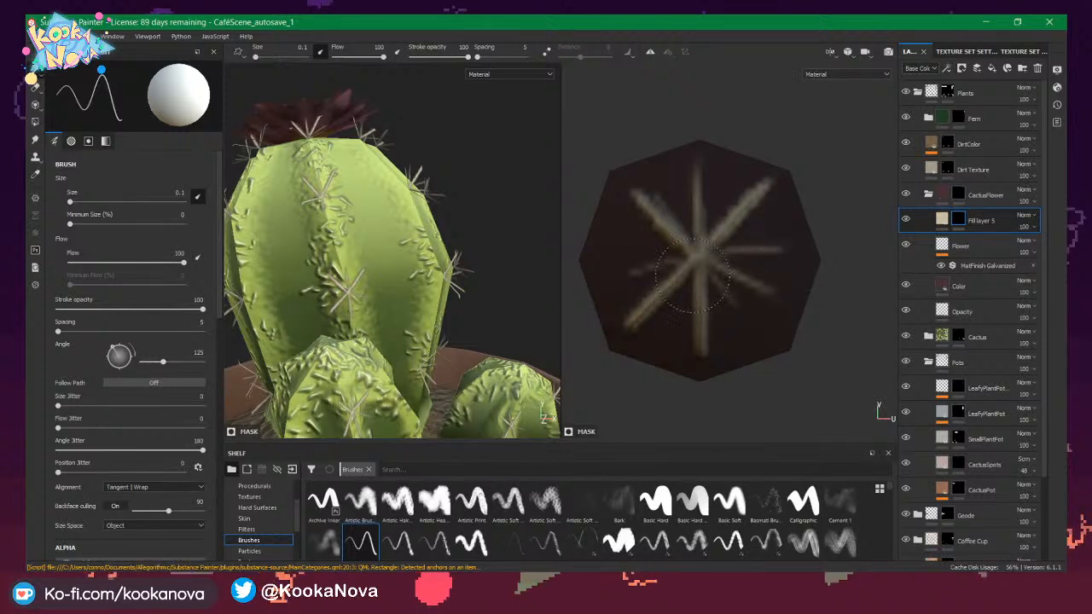
{"action": "left_click_drag", "start_coordinate": [698, 247], "coordinate": [753, 158]}
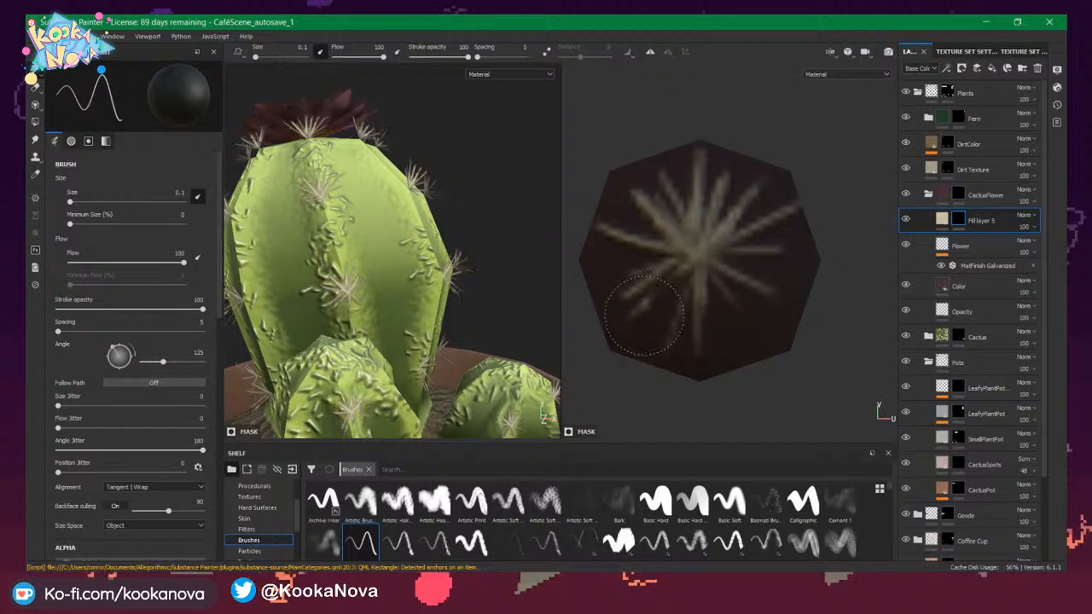
{"action": "key", "text": "x"}
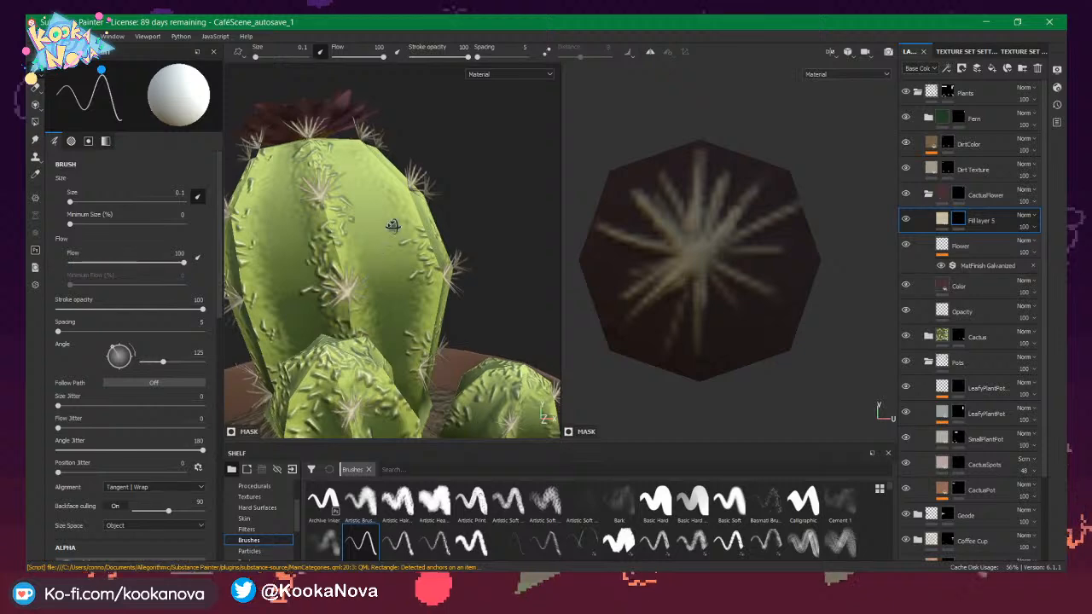
Examine the new spines on the cactus up close and from a distance on several sides.
{"action": "left_click_drag", "start_coordinate": [390, 200], "coordinate": [410, 256], "text": "alt"}
{"action": "scroll", "coordinate": [360, 260], "scroll_direction": "down", "scroll_amount": 4}
{"action": "scroll", "coordinate": [331, 260], "scroll_direction": "down", "scroll_amount": 4}
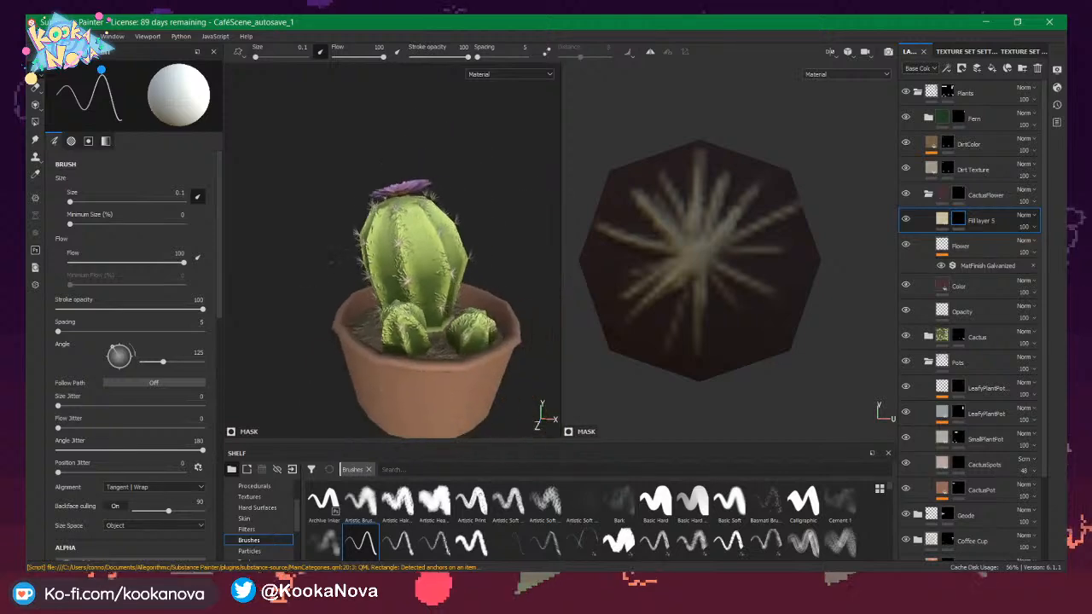
{"action": "left_click_drag", "start_coordinate": [331, 259], "coordinate": [474, 287], "text": "alt"}
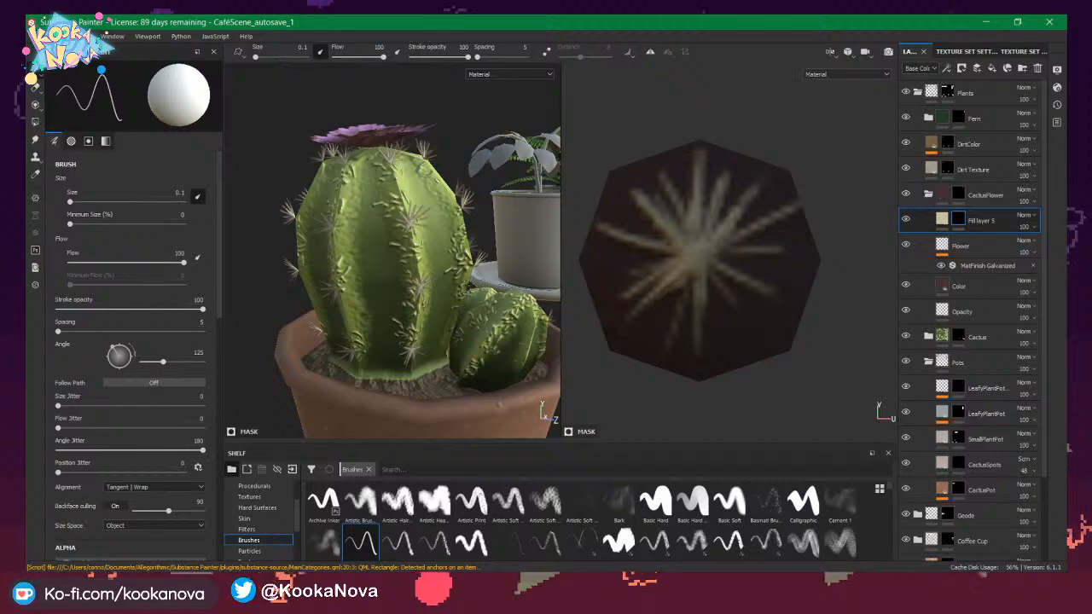
{"action": "left_click_drag", "start_coordinate": [465, 256], "coordinate": [361, 236], "text": "alt"}
{"action": "right_click_drag", "start_coordinate": [361, 237], "coordinate": [325, 248], "text": "alt"}
{"action": "left_click_drag", "start_coordinate": [324, 248], "coordinate": [384, 269], "text": "alt"}
Examine the untextured leafy plant and its pot from several angles.
{"action": "right_click_drag", "start_coordinate": [384, 269], "coordinate": [538, 300], "text": "alt"}
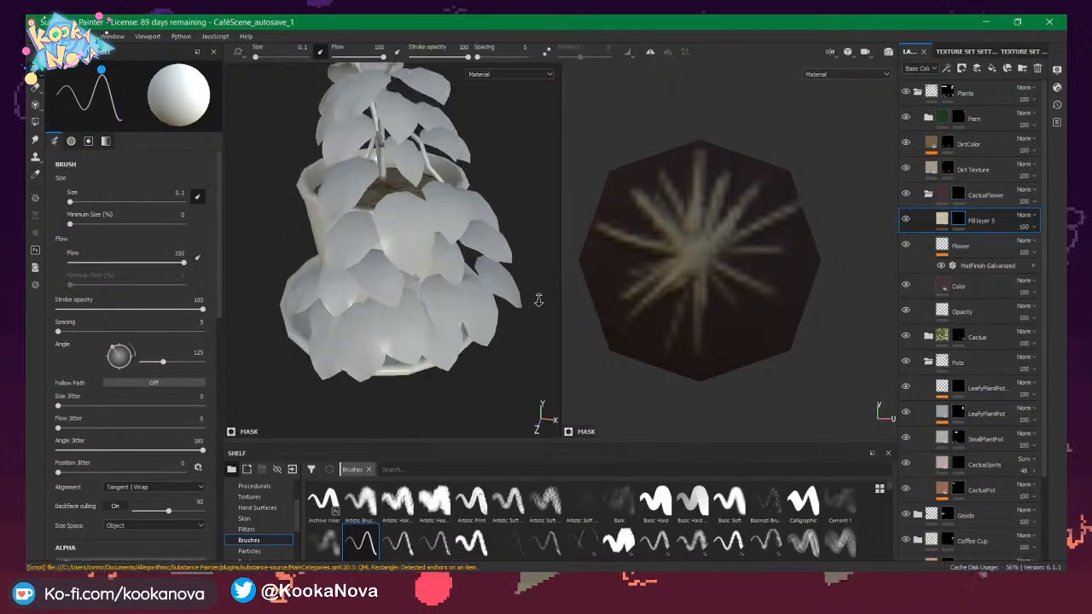
{"action": "left_click_drag", "start_coordinate": [539, 300], "coordinate": [352, 317], "text": "alt"}
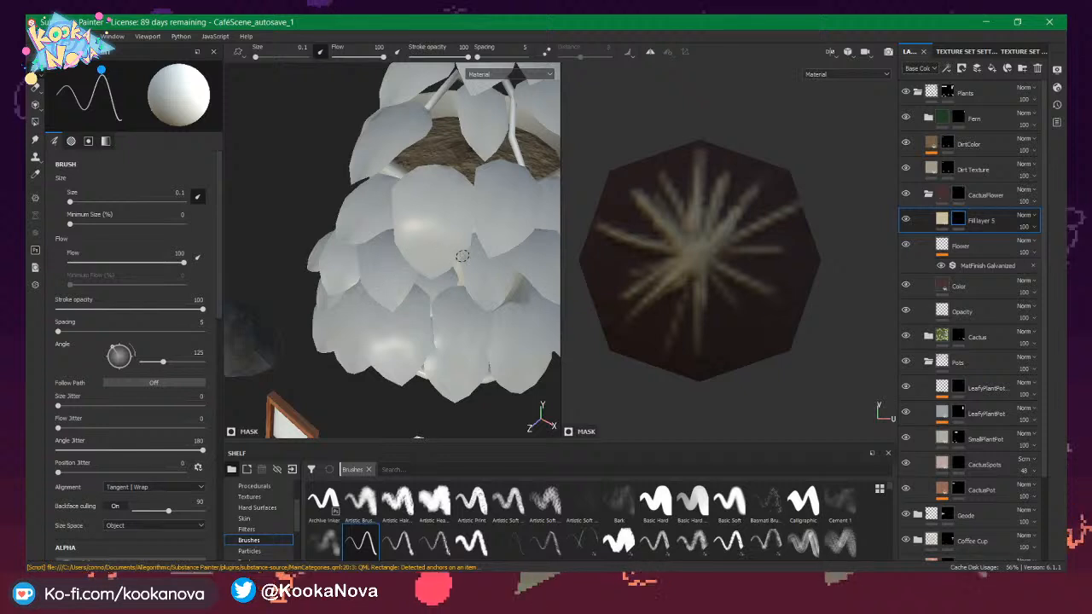
{"action": "scroll", "coordinate": [471, 250], "scroll_direction": "down", "scroll_amount": 5}
{"action": "middle_click_drag", "start_coordinate": [473, 247], "coordinate": [432, 281], "text": "alt"}
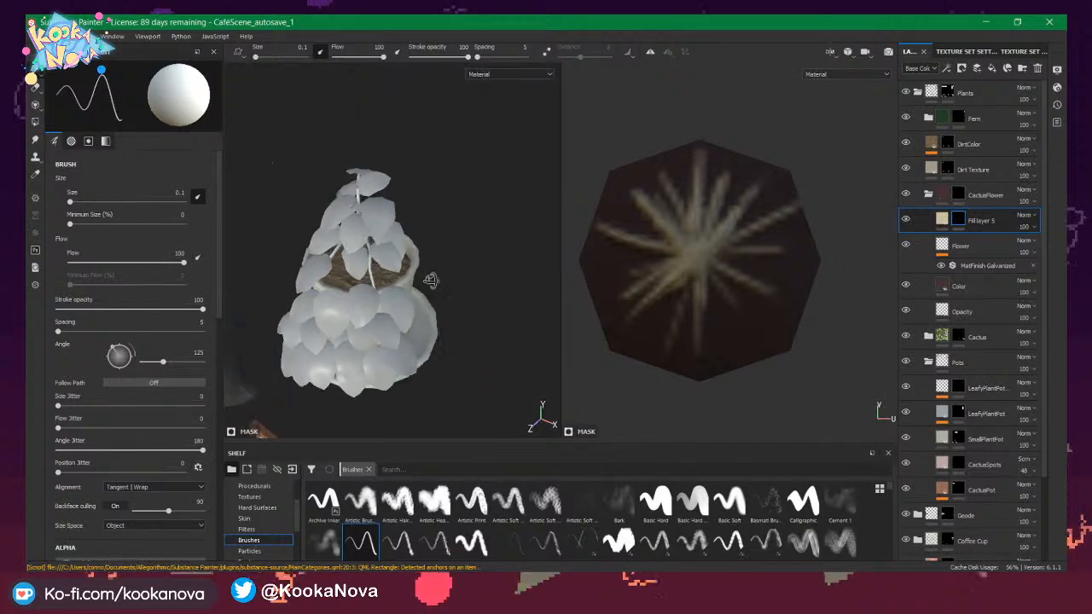
{"action": "scroll", "coordinate": [483, 283], "scroll_direction": "up", "scroll_amount": 5}
{"action": "left_click_drag", "start_coordinate": [432, 280], "coordinate": [416, 218], "text": "alt"}
{"action": "right_click_drag", "start_coordinate": [416, 219], "coordinate": [452, 243], "text": "alt"}
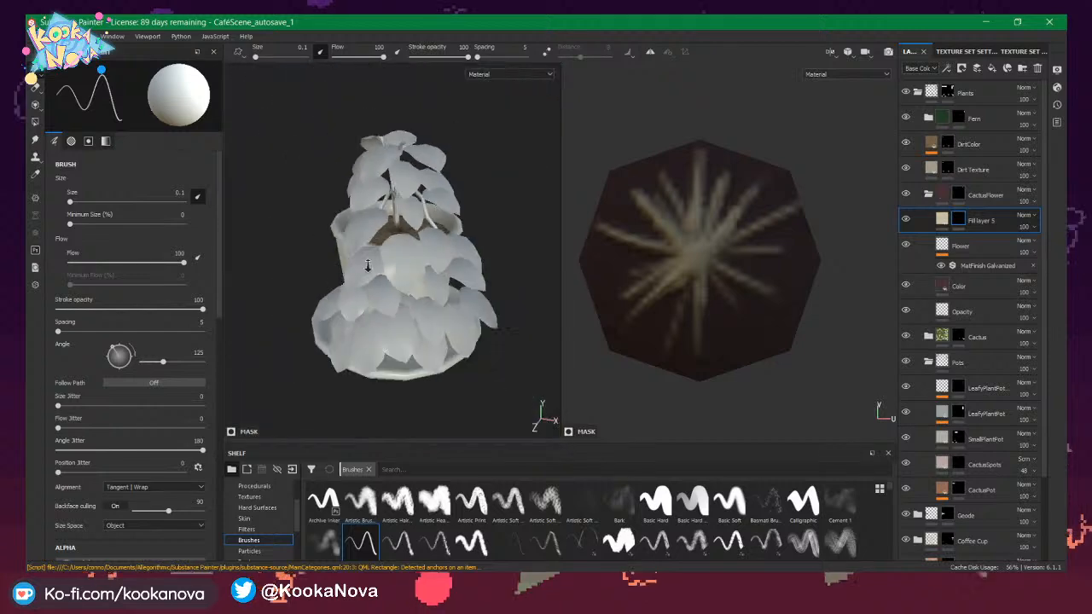
{"action": "middle_click_drag", "start_coordinate": [452, 243], "coordinate": [320, 239], "text": "alt"}
{"action": "right_click_drag", "start_coordinate": [503, 256], "coordinate": [461, 246], "text": "alt"}
{"action": "middle_click_drag", "start_coordinate": [462, 246], "coordinate": [321, 247], "text": "alt"}
{"action": "left_click_drag", "start_coordinate": [320, 246], "coordinate": [307, 328], "text": "alt"}
Examine the fern in its metal pot and its leaf texture in the UV view.
{"action": "scroll", "coordinate": [703, 260], "scroll_direction": "down", "scroll_amount": 5}
{"action": "scroll", "coordinate": [703, 255], "scroll_direction": "down", "scroll_amount": 8}
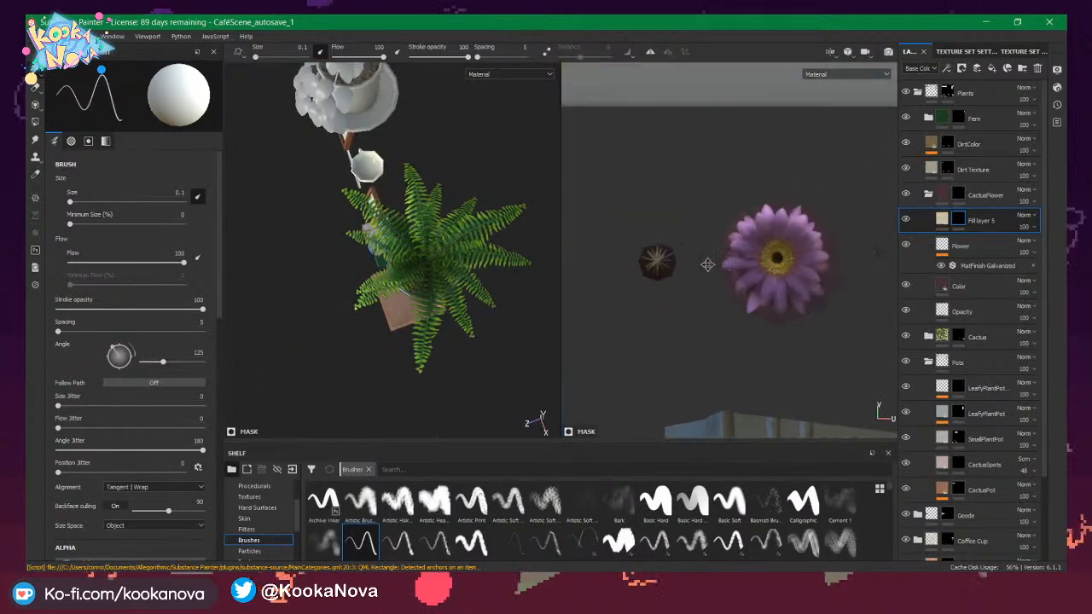
{"action": "scroll", "coordinate": [760, 337], "scroll_direction": "up", "scroll_amount": 5}
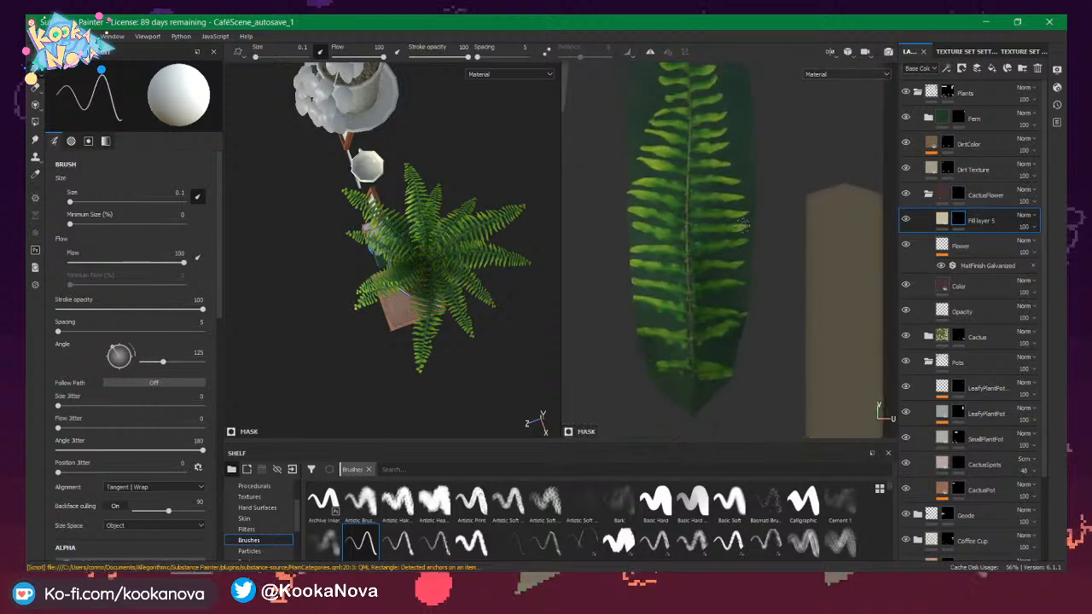
{"action": "middle_click_drag", "start_coordinate": [742, 229], "coordinate": [740, 381], "text": "alt"}
{"action": "left_click_drag", "start_coordinate": [431, 278], "coordinate": [543, 174], "text": "alt"}
{"action": "left_click_drag", "start_coordinate": [590, 95], "coordinate": [480, 279], "text": "alt"}
{"action": "right_click_drag", "start_coordinate": [480, 278], "coordinate": [379, 320], "text": "alt"}
{"action": "left_click_drag", "start_coordinate": [380, 320], "coordinate": [430, 247], "text": "alt"}
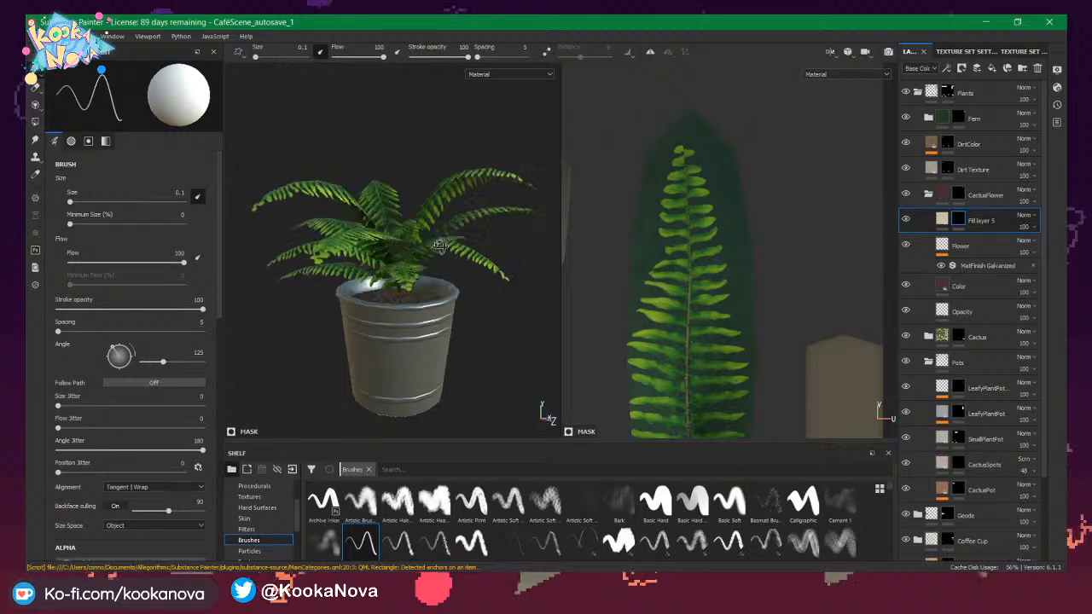
Examine the fern and its galvanized pot up close, then from far enough away to compare all the potted plants.
{"action": "left_click_drag", "start_coordinate": [440, 246], "coordinate": [396, 315], "text": "alt"}
{"action": "scroll", "coordinate": [384, 286], "scroll_direction": "up", "scroll_amount": 5}
{"action": "left_click_drag", "start_coordinate": [376, 269], "coordinate": [410, 277], "text": "alt"}
{"action": "scroll", "coordinate": [440, 285], "scroll_direction": "down", "scroll_amount": 4}
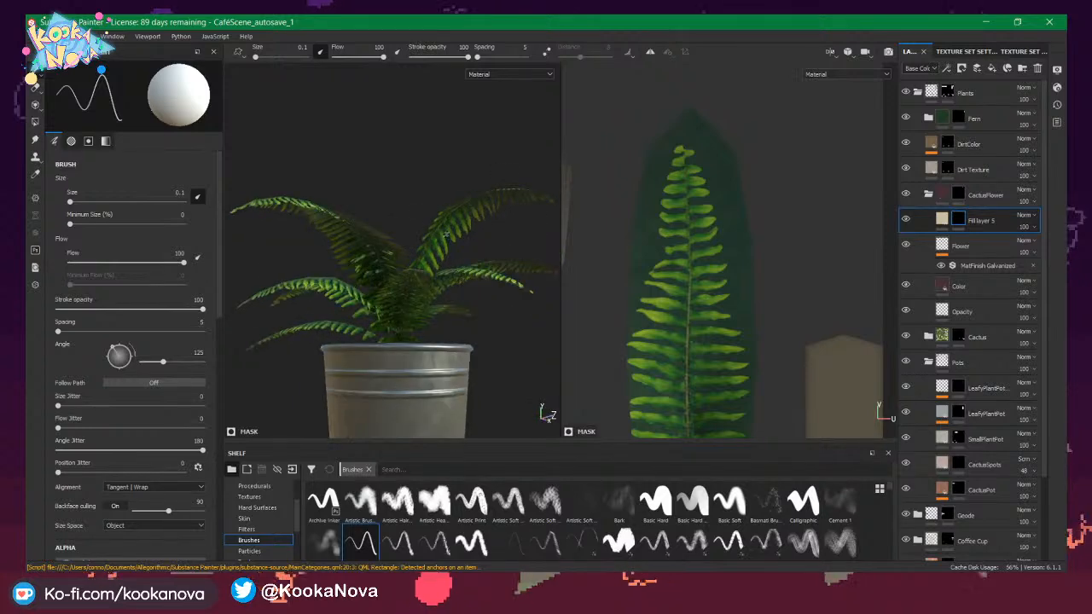
{"action": "left_click_drag", "start_coordinate": [455, 239], "coordinate": [448, 217], "text": "alt"}
{"action": "scroll", "coordinate": [401, 373], "scroll_direction": "down", "scroll_amount": 5}
{"action": "scroll", "coordinate": [410, 237], "scroll_direction": "up", "scroll_amount": 10}
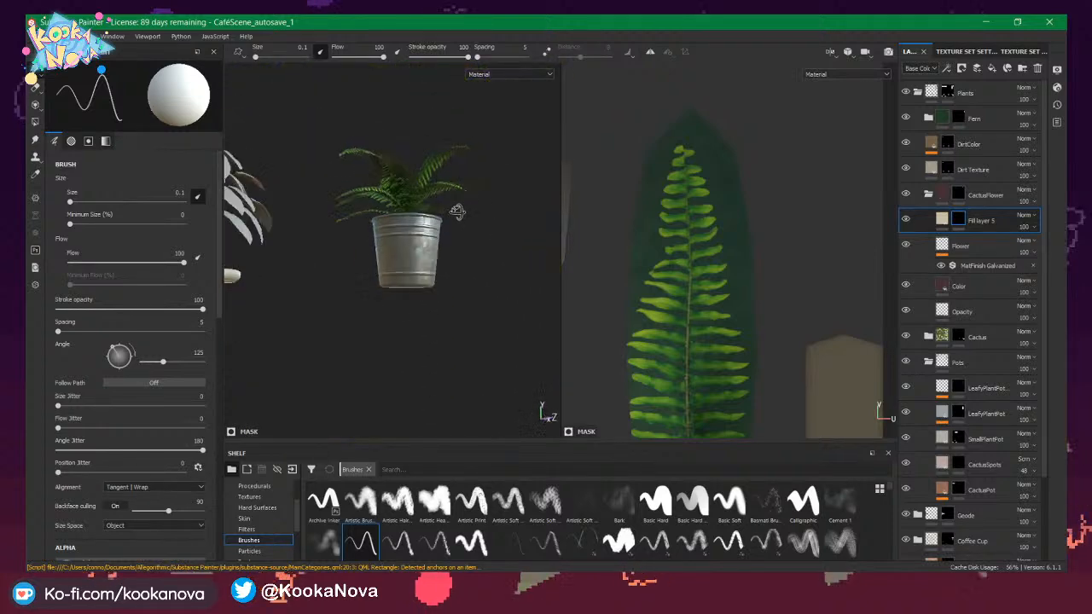
{"action": "middle_click_drag", "start_coordinate": [335, 262], "coordinate": [443, 288], "text": "alt"}
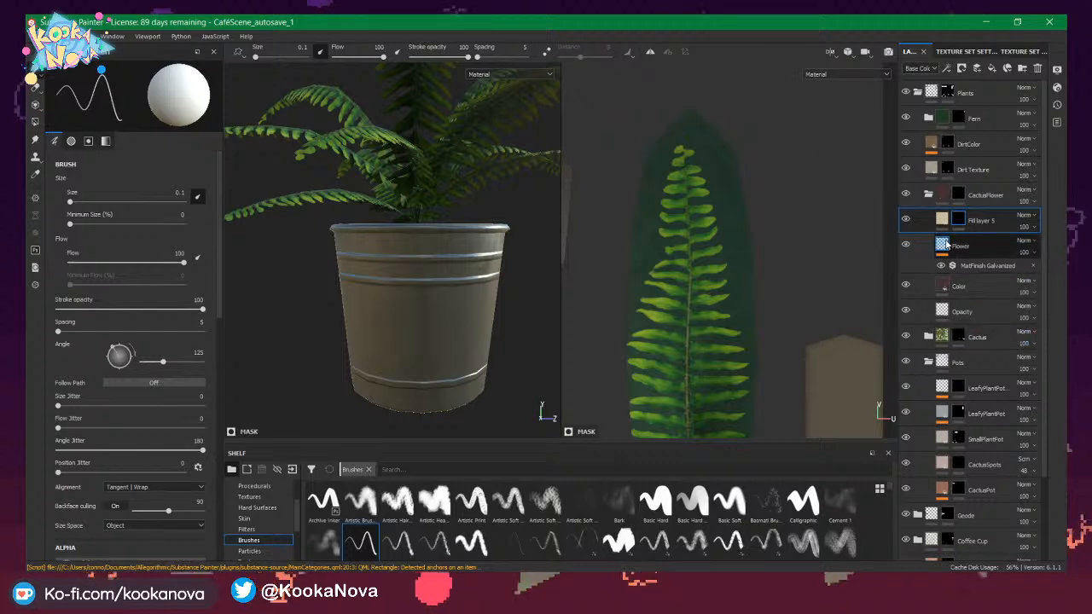
{"action": "left_click_drag", "start_coordinate": [448, 264], "coordinate": [390, 275], "text": "alt"}
{"action": "middle_click_drag", "start_coordinate": [534, 269], "coordinate": [490, 232], "text": "alt"}
{"action": "scroll", "coordinate": [355, 251], "scroll_direction": "down", "scroll_amount": 8}
{"action": "middle_click_drag", "start_coordinate": [327, 248], "coordinate": [353, 255], "text": "alt"}
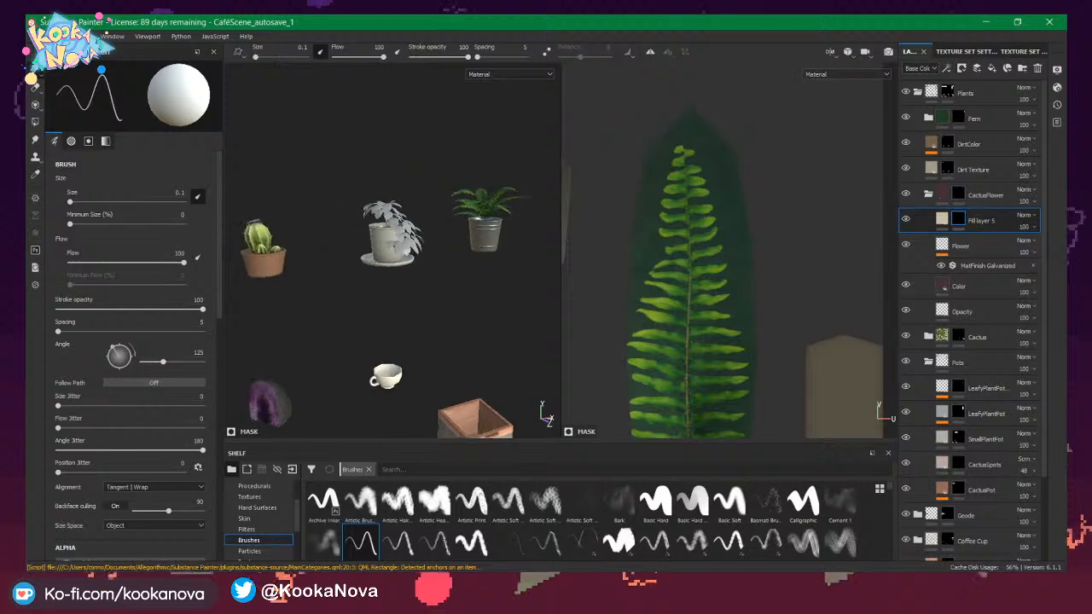
Name the cactus spine fill layer Spines and collapse the CactusFlower group, showing only the 3D view.
{"action": "scroll", "coordinate": [353, 256], "scroll_direction": "up", "scroll_amount": 3}
{"action": "scroll", "coordinate": [353, 254], "scroll_direction": "up", "scroll_amount": 5}
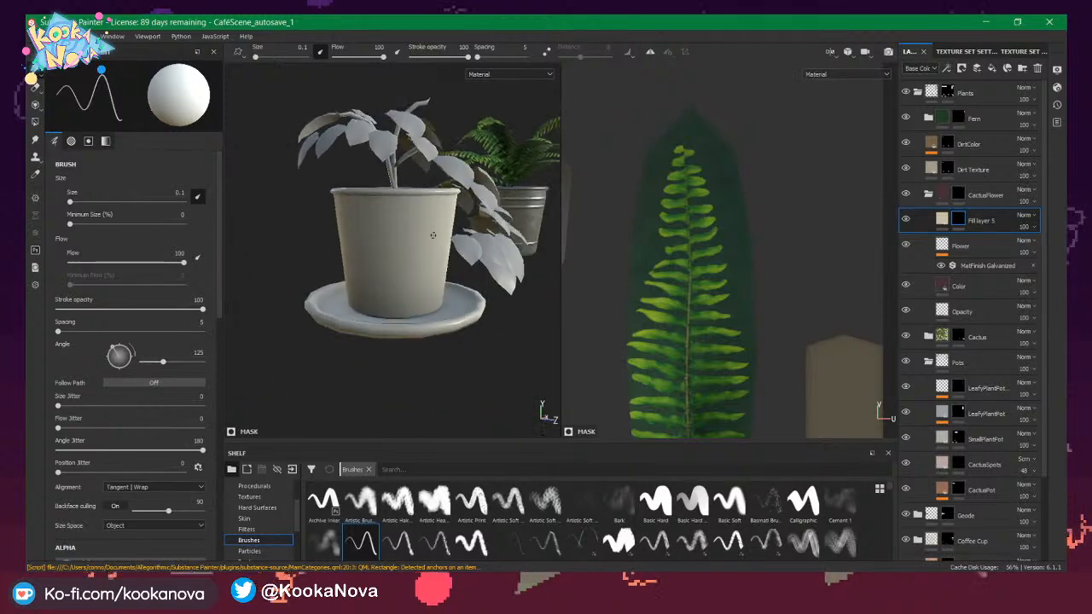
{"action": "left_click_drag", "start_coordinate": [353, 254], "coordinate": [446, 222], "text": "alt"}
{"action": "middle_click_drag", "start_coordinate": [447, 222], "coordinate": [367, 251], "text": "alt"}
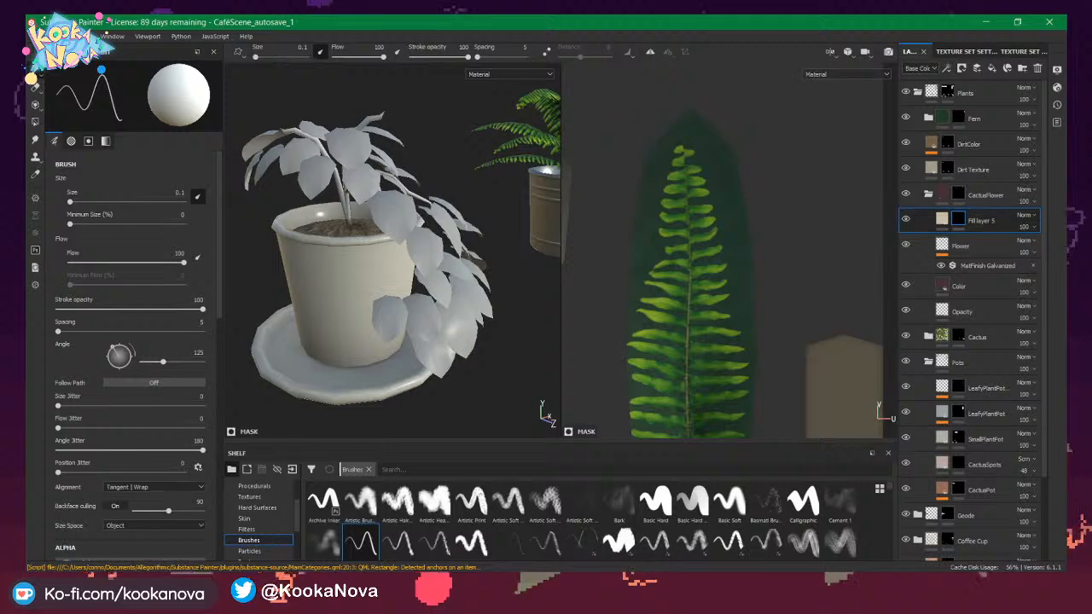
{"action": "key", "text": "F2"}
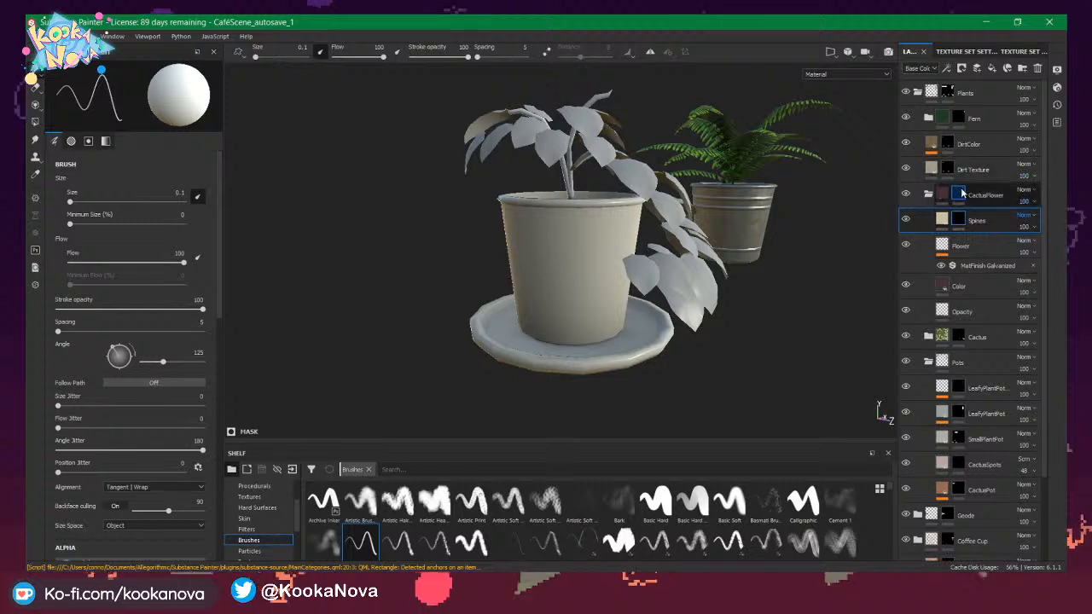
{"action": "left_click", "coordinate": [927, 197]}
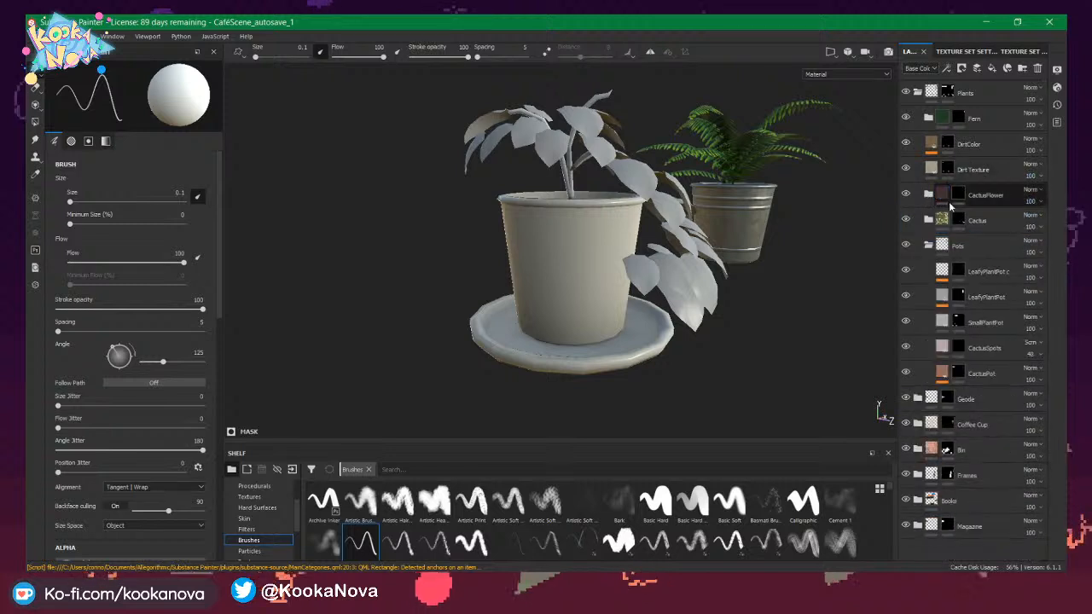
Rename the SmallPlantPot layer as SwooshyPot.
{"action": "double_click", "coordinate": [986, 323]}
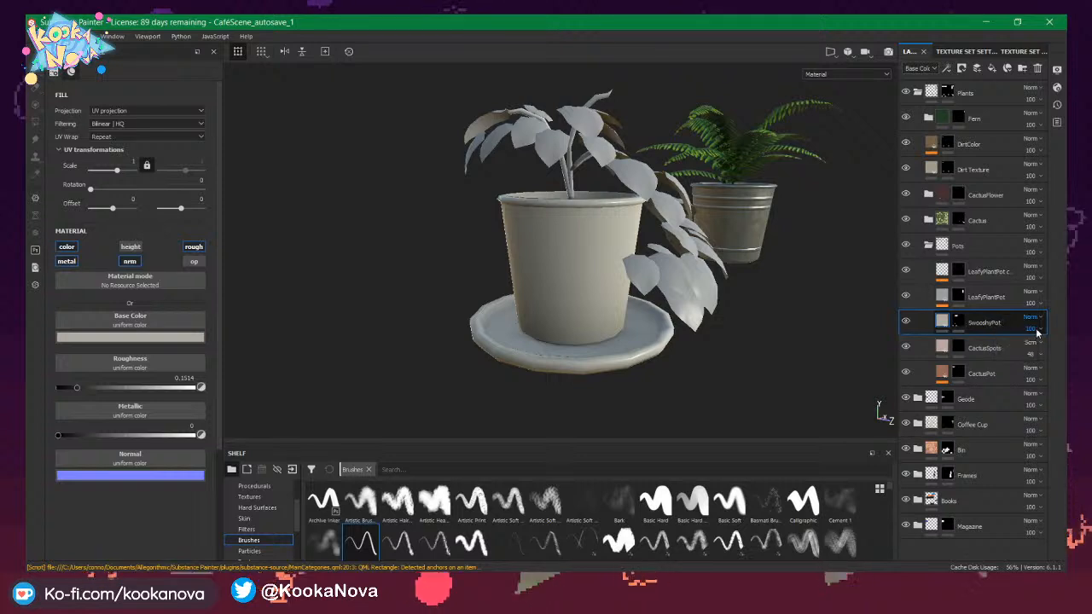
{"action": "type", "text": "ot"}
{"action": "key", "text": "Return"}
Set the SwooshyPot layer's base color to a near-black warm grey, about R 0.024, G 0.023, B 0.019.
{"action": "left_click", "coordinate": [133, 339]}
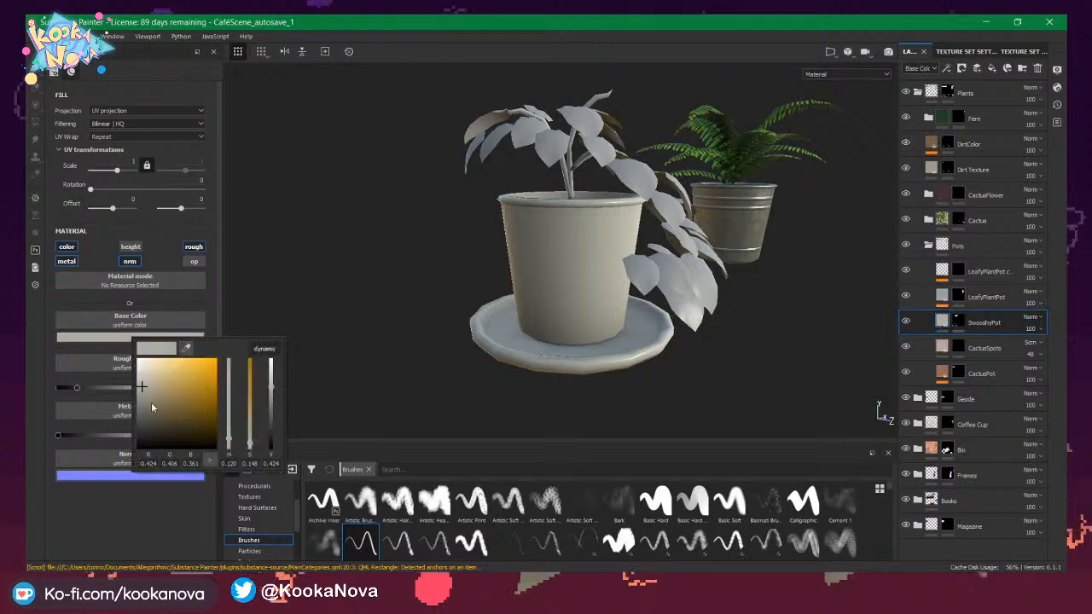
{"action": "left_click_drag", "start_coordinate": [150, 406], "coordinate": [143, 432]}
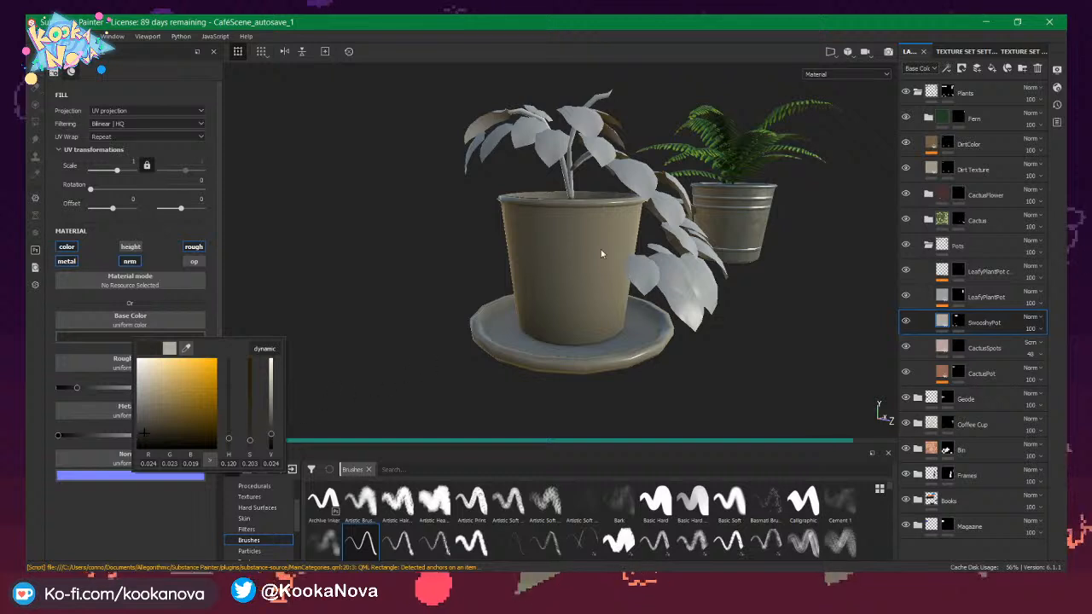
{"action": "left_click_drag", "start_coordinate": [601, 250], "coordinate": [456, 295], "text": "alt"}
{"action": "left_click_drag", "start_coordinate": [626, 290], "coordinate": [674, 272], "text": "alt"}
{"action": "middle_click_drag", "start_coordinate": [478, 280], "coordinate": [620, 260], "text": "alt"}
{"action": "left_click_drag", "start_coordinate": [619, 260], "coordinate": [598, 231], "text": "alt"}
{"action": "middle_click_drag", "start_coordinate": [597, 230], "coordinate": [611, 211], "text": "alt"}
{"action": "left_click_drag", "start_coordinate": [611, 212], "coordinate": [620, 213], "text": "alt"}
Set the SwooshyPot layer's roughness to about 0.695 and its metallic value to about 0.367.
{"action": "left_click_drag", "start_coordinate": [142, 388], "coordinate": [157, 391]}
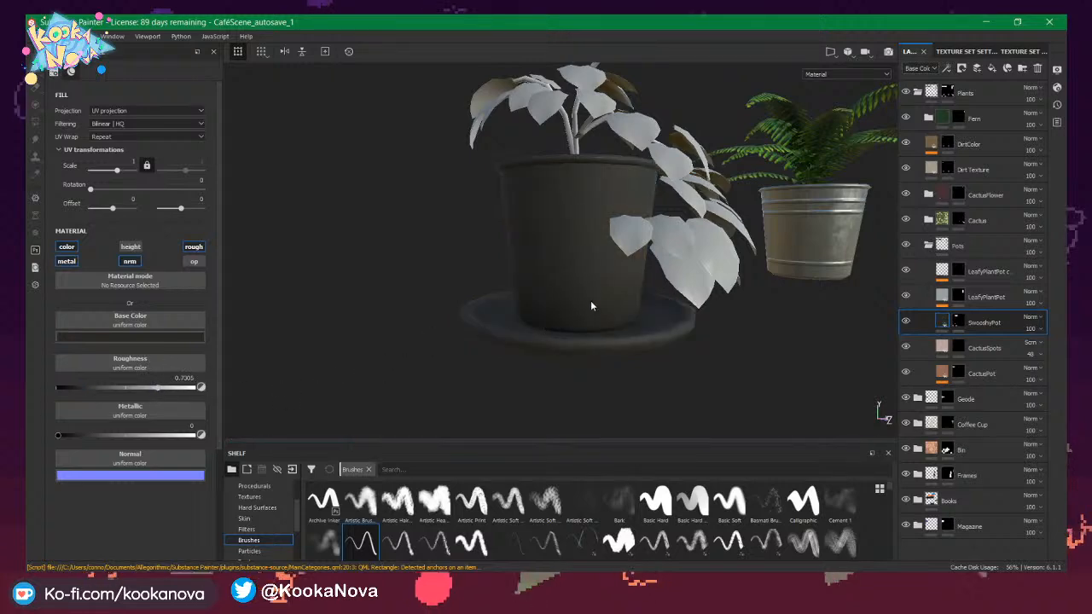
{"action": "mouse_move", "coordinate": [591, 300]}
{"action": "left_mouse_down", "text": "alt"}
{"action": "mouse_move", "coordinate": [696, 272]}
{"action": "mouse_move", "coordinate": [756, 302]}
{"action": "mouse_move", "coordinate": [693, 278]}
{"action": "mouse_move", "coordinate": [554, 305]}
{"action": "mouse_move", "coordinate": [585, 303]}
{"action": "left_mouse_up", "text": "alt"}
{"action": "left_click_drag", "start_coordinate": [157, 388], "coordinate": [151, 388]}
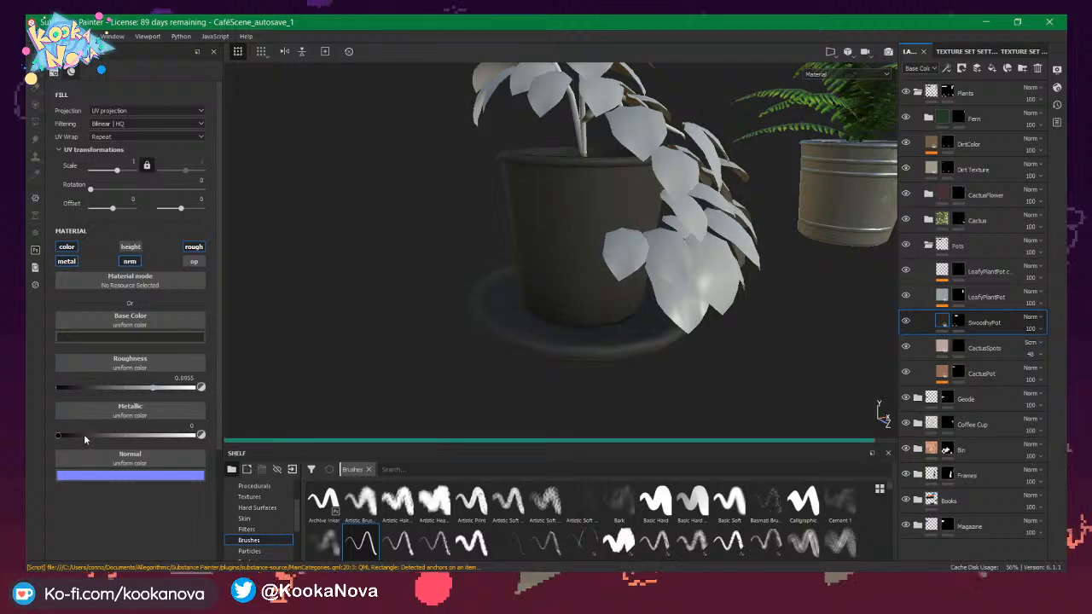
{"action": "left_click", "coordinate": [105, 435]}
{"action": "left_click_drag", "start_coordinate": [546, 293], "coordinate": [623, 299], "text": "alt"}
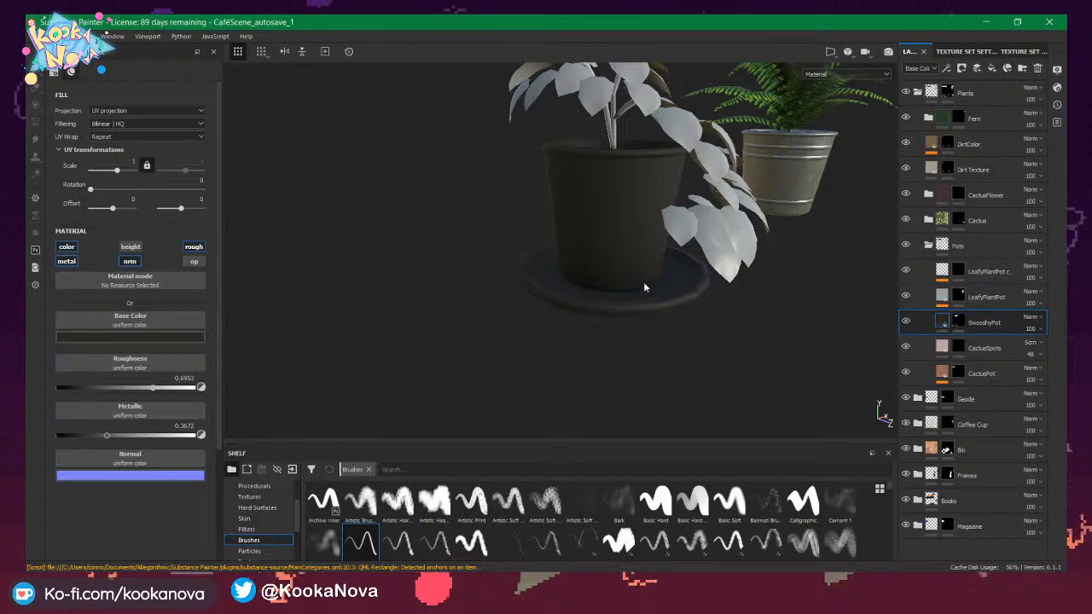
Examine the dark pot and its dish from several angles and distances.
{"action": "scroll", "coordinate": [639, 294], "scroll_direction": "up", "scroll_amount": 3}
{"action": "left_click_drag", "start_coordinate": [642, 293], "coordinate": [597, 273], "text": "alt"}
{"action": "right_click_drag", "start_coordinate": [596, 273], "coordinate": [378, 217], "text": "alt"}
{"action": "middle_click_drag", "start_coordinate": [377, 217], "coordinate": [544, 212], "text": "alt"}
{"action": "left_click_drag", "start_coordinate": [491, 224], "coordinate": [573, 233], "text": "alt"}
{"action": "scroll", "coordinate": [585, 244], "scroll_direction": "up", "scroll_amount": 2}
{"action": "middle_click_drag", "start_coordinate": [586, 245], "coordinate": [435, 260], "text": "alt"}
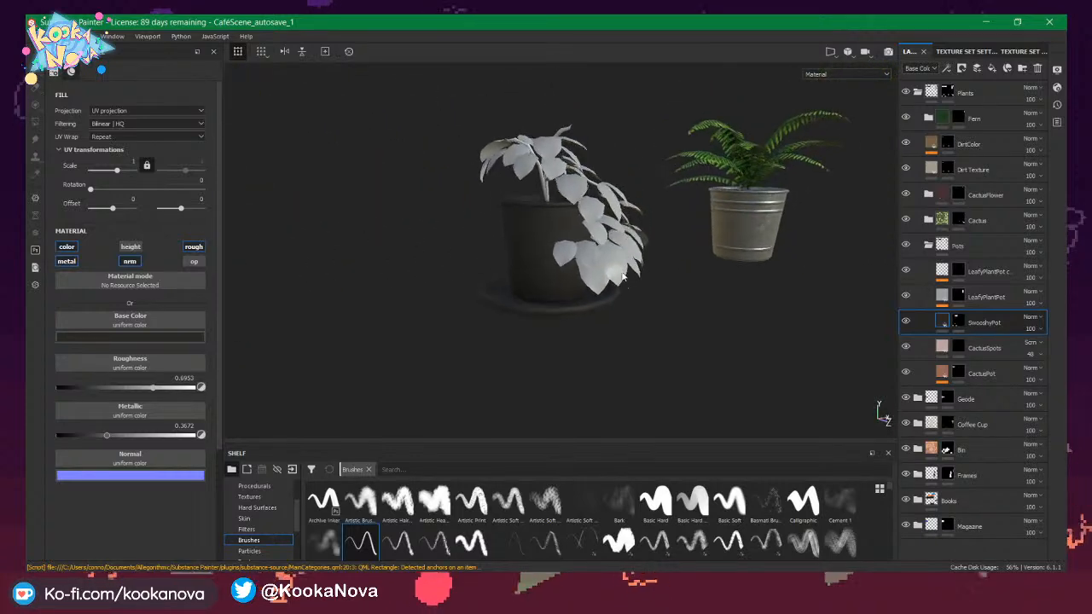
{"action": "right_click_drag", "start_coordinate": [435, 260], "coordinate": [538, 230], "text": "alt"}
{"action": "left_click_drag", "start_coordinate": [537, 231], "coordinate": [636, 173], "text": "alt"}
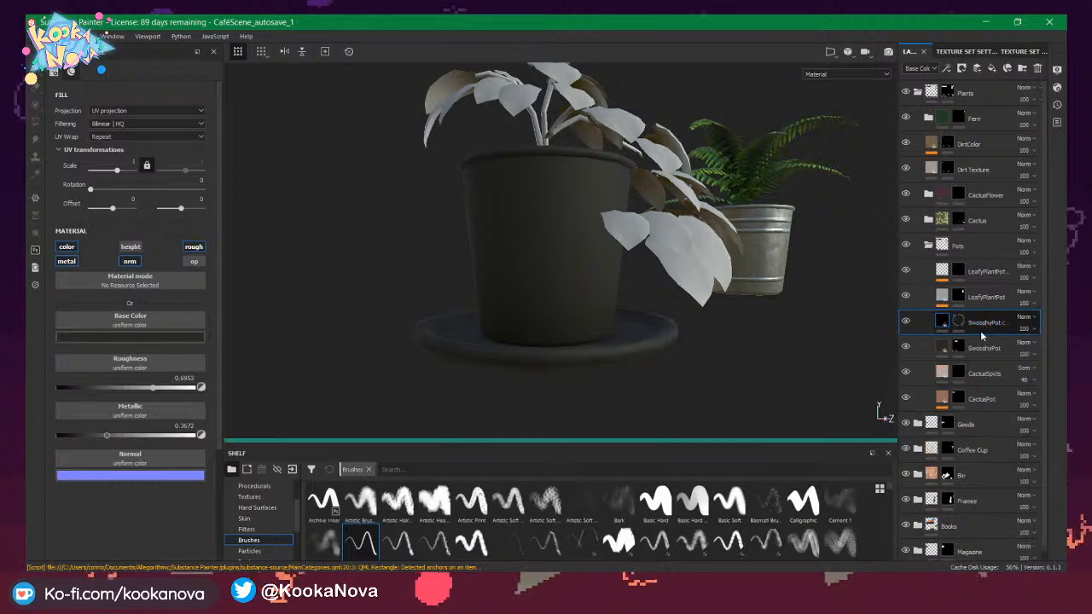
Duplicate the SwooshyPot layer and clear the copy's mask.
{"action": "key", "text": "ctrl+d"}
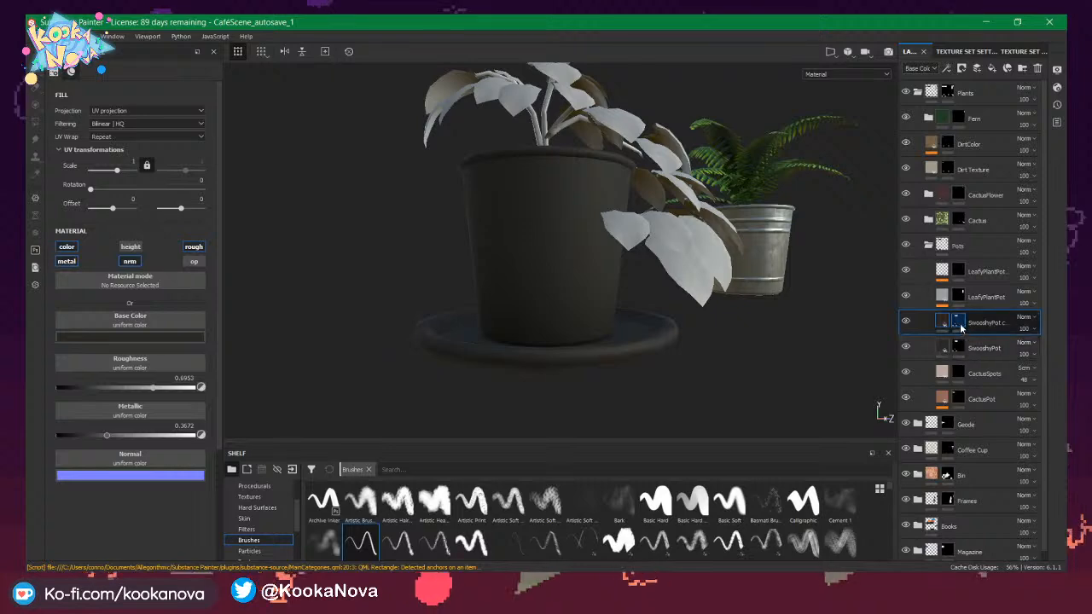
{"action": "right_click", "coordinate": [961, 328]}
{"action": "left_click", "coordinate": [976, 282]}
Remove the pot body from the original SwooshyPot layer's mask with Polygon Fill at value 0, keeping the dish masked in.
{"action": "left_click", "coordinate": [959, 349]}
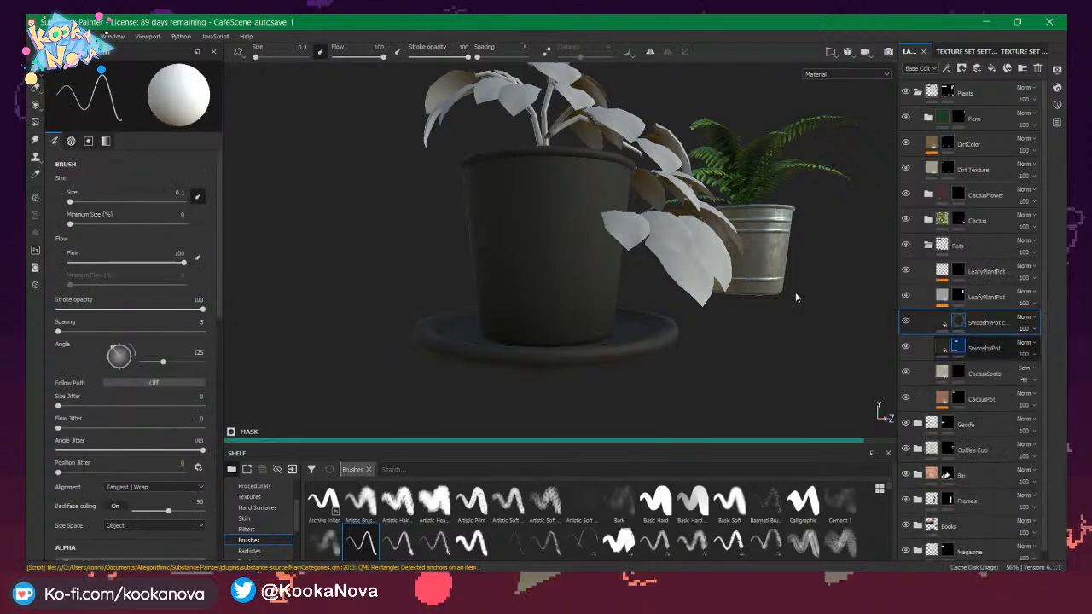
{"action": "mouse_move", "coordinate": [683, 257]}
{"action": "left_mouse_down", "text": "alt"}
{"action": "mouse_move", "coordinate": [529, 240]}
{"action": "mouse_move", "coordinate": [516, 249]}
{"action": "left_mouse_up", "text": "alt"}
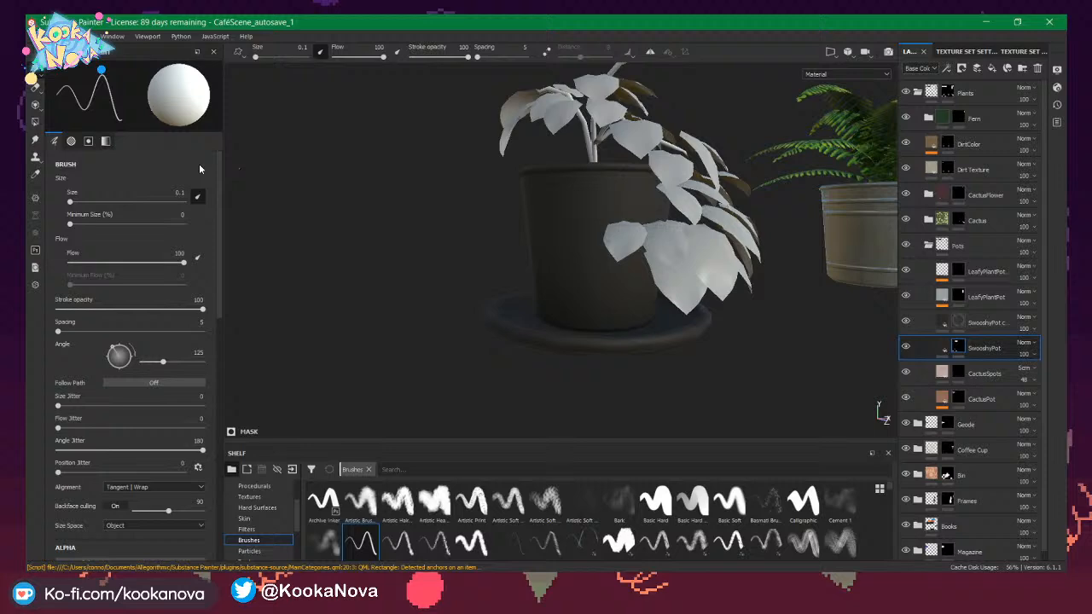
{"action": "left_click", "coordinate": [35, 122]}
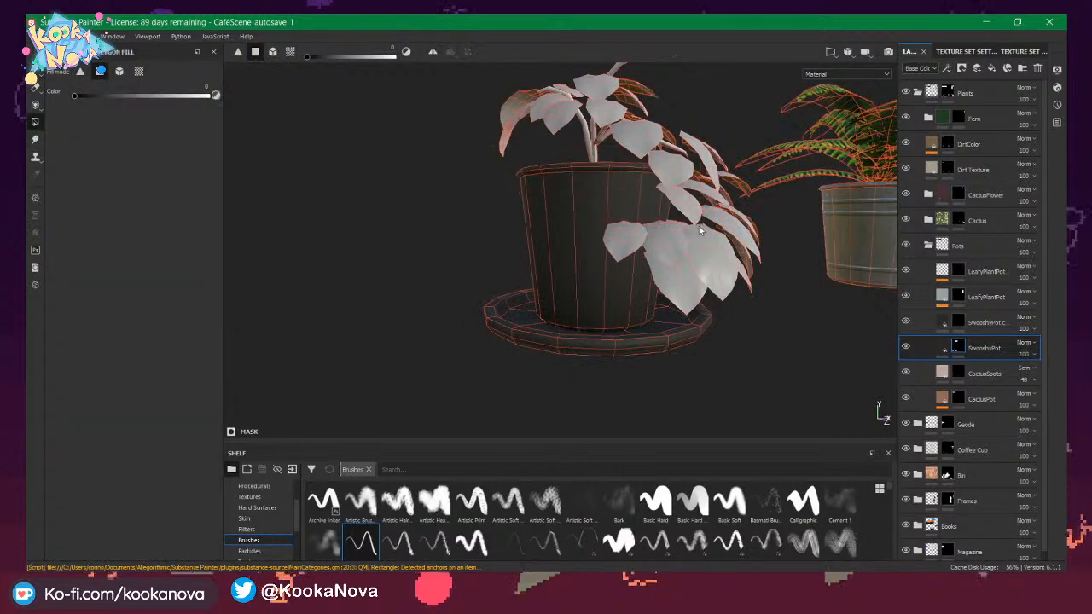
{"action": "left_click_drag", "start_coordinate": [700, 231], "coordinate": [688, 247]}
{"action": "middle_click_drag", "start_coordinate": [646, 220], "coordinate": [630, 166], "text": "alt"}
{"action": "right_click_drag", "start_coordinate": [751, 239], "coordinate": [688, 263], "text": "alt"}
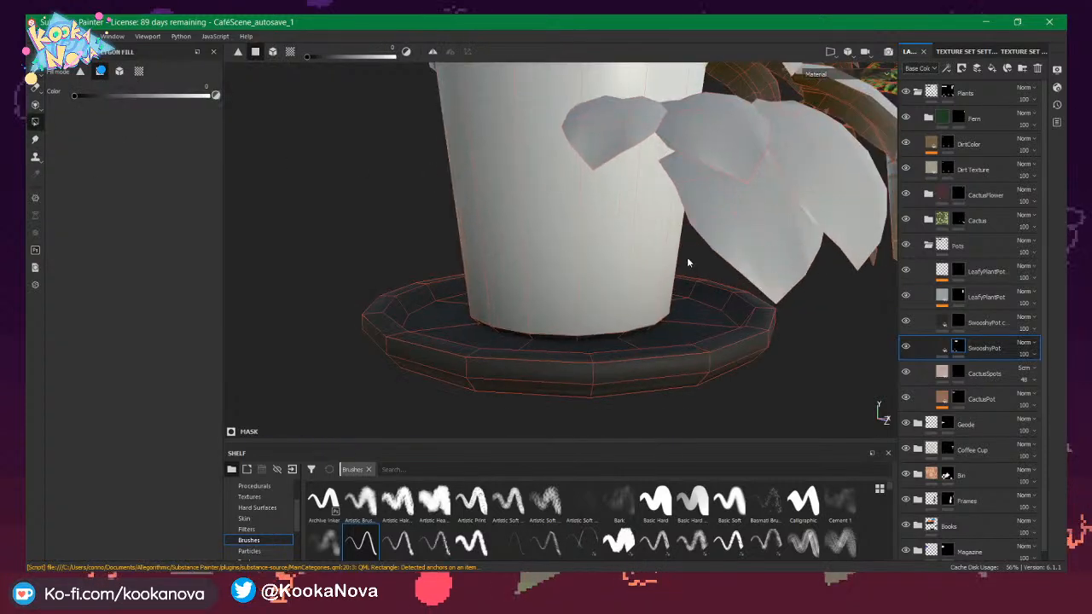
{"action": "mouse_move", "coordinate": [688, 263]}
{"action": "left_mouse_down", "text": "alt"}
{"action": "mouse_move", "coordinate": [678, 234]}
{"action": "mouse_move", "coordinate": [709, 273]}
{"action": "mouse_move", "coordinate": [724, 258]}
{"action": "mouse_move", "coordinate": [648, 206]}
{"action": "mouse_move", "coordinate": [631, 259]}
{"action": "mouse_move", "coordinate": [663, 258]}
{"action": "mouse_move", "coordinate": [665, 236]}
{"action": "mouse_move", "coordinate": [669, 263]}
{"action": "mouse_move", "coordinate": [678, 251]}
{"action": "left_mouse_up", "text": "alt"}
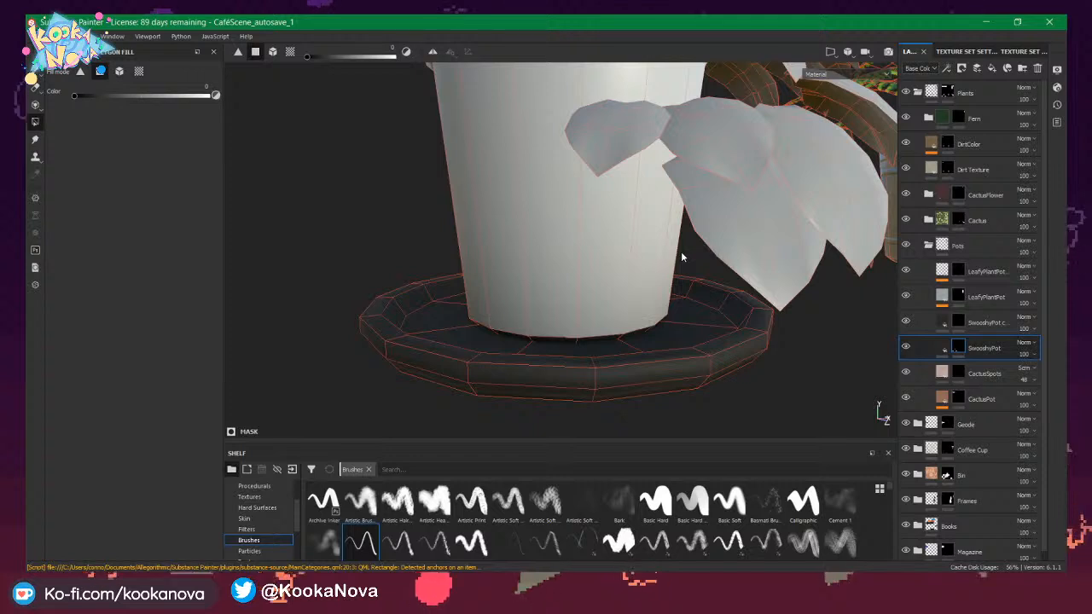
Remove the leftover faces along the lower edge of the pot's UV shell from the same mask with Polygon Fill.
{"action": "left_click_drag", "start_coordinate": [591, 249], "coordinate": [597, 252], "text": "alt"}
{"action": "key", "text": "F3"}
{"action": "right_click_drag", "start_coordinate": [601, 250], "coordinate": [531, 271], "text": "alt"}
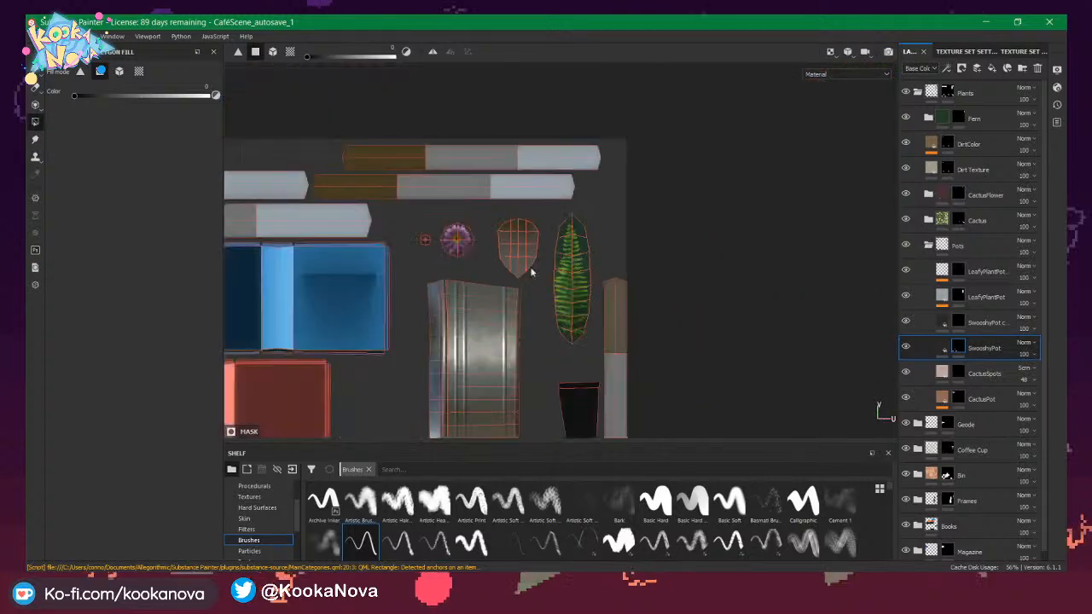
{"action": "middle_click_drag", "start_coordinate": [529, 264], "coordinate": [474, 260], "text": "alt"}
{"action": "middle_click_drag", "start_coordinate": [384, 413], "coordinate": [466, 261], "text": "alt"}
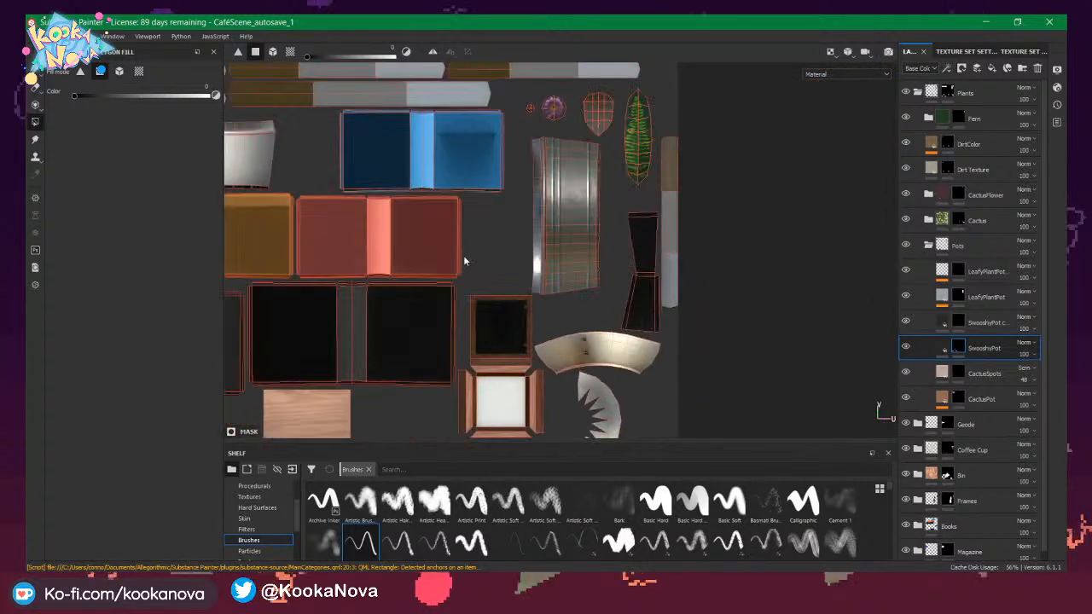
{"action": "middle_click_drag", "start_coordinate": [386, 247], "coordinate": [649, 345], "text": "alt"}
{"action": "scroll", "coordinate": [452, 271], "scroll_direction": "up", "scroll_amount": 3}
{"action": "scroll", "coordinate": [398, 259], "scroll_direction": "up", "scroll_amount": 3}
{"action": "middle_click_drag", "start_coordinate": [398, 259], "coordinate": [433, 240], "text": "alt"}
{"action": "scroll", "coordinate": [434, 241], "scroll_direction": "down", "scroll_amount": 1}
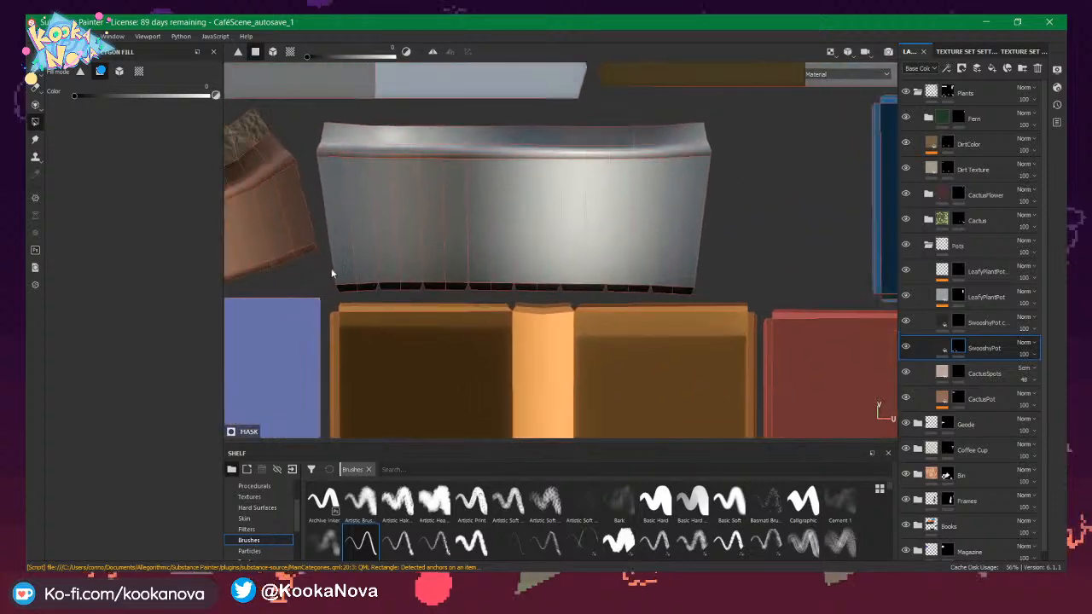
{"action": "left_click_drag", "start_coordinate": [331, 268], "coordinate": [597, 296]}
{"action": "key", "text": "F2"}
{"action": "right_click_drag", "start_coordinate": [596, 298], "coordinate": [688, 285], "text": "alt"}
{"action": "left_click_drag", "start_coordinate": [683, 285], "coordinate": [850, 320], "text": "alt"}
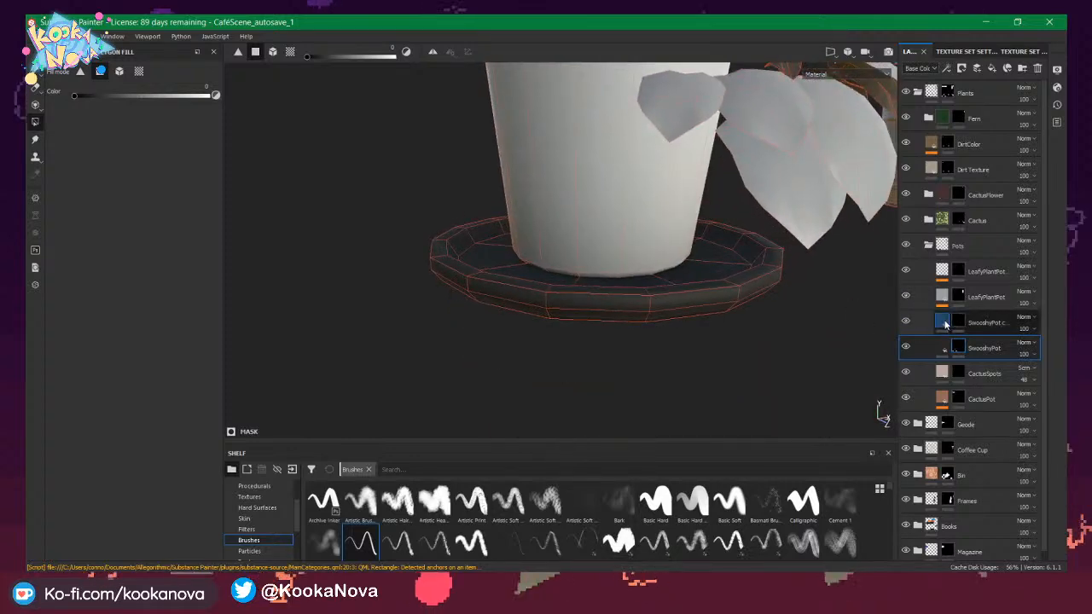
Rename the original dish layer as SwooshyDish and its duplicate as SwooshyPot.
{"action": "double_click", "coordinate": [983, 324]}
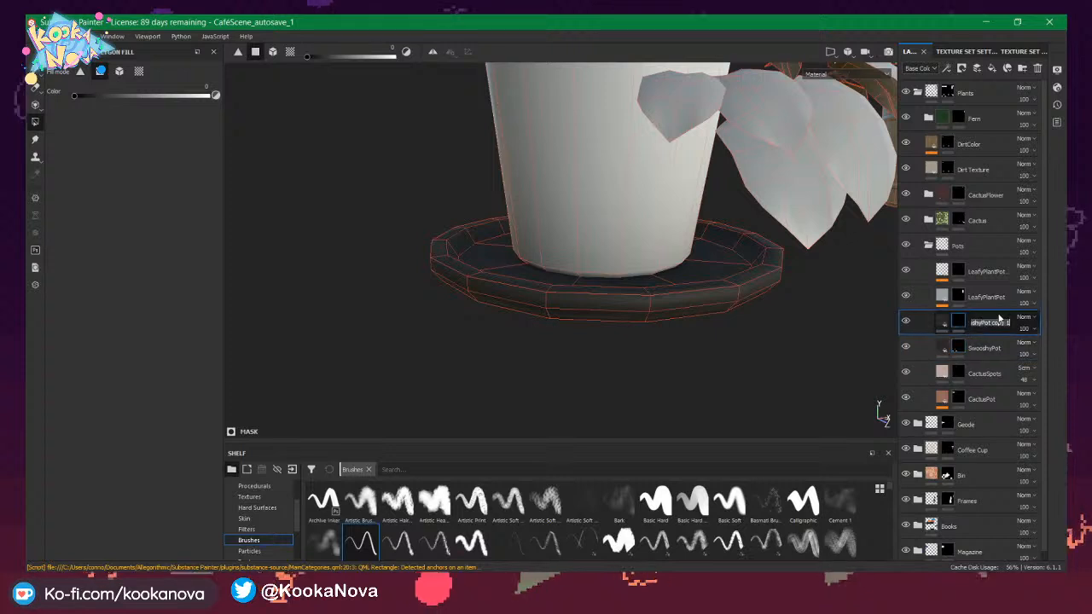
{"action": "double_click", "coordinate": [987, 348]}
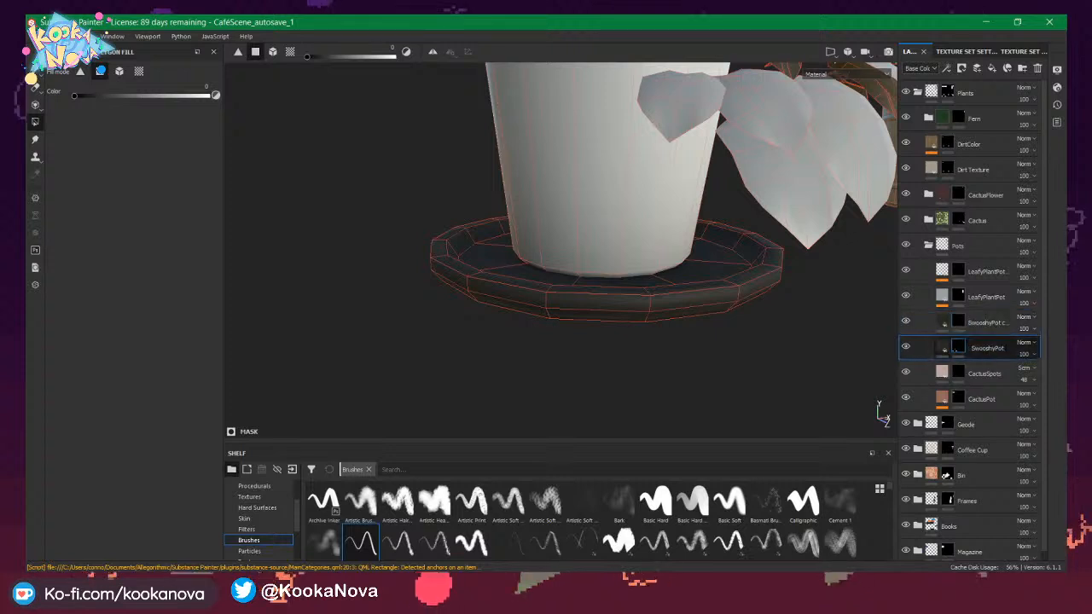
{"action": "double_click", "coordinate": [990, 324]}
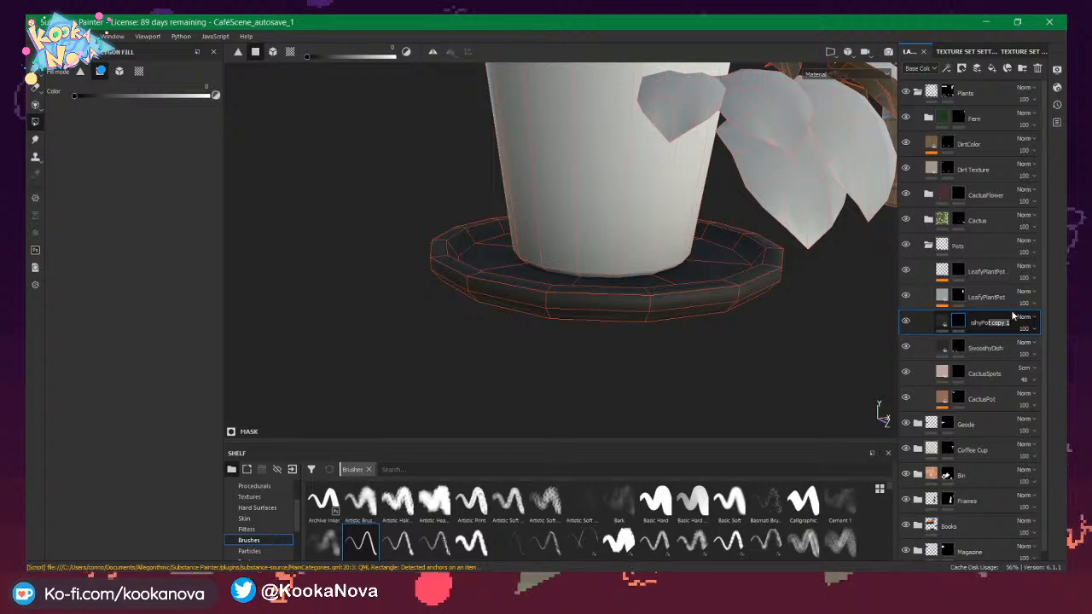
{"action": "type", "text": "SwooshyPot"}
{"action": "left_click", "coordinate": [949, 348]}
{"action": "left_click_drag", "start_coordinate": [668, 279], "coordinate": [658, 256], "text": "alt"}
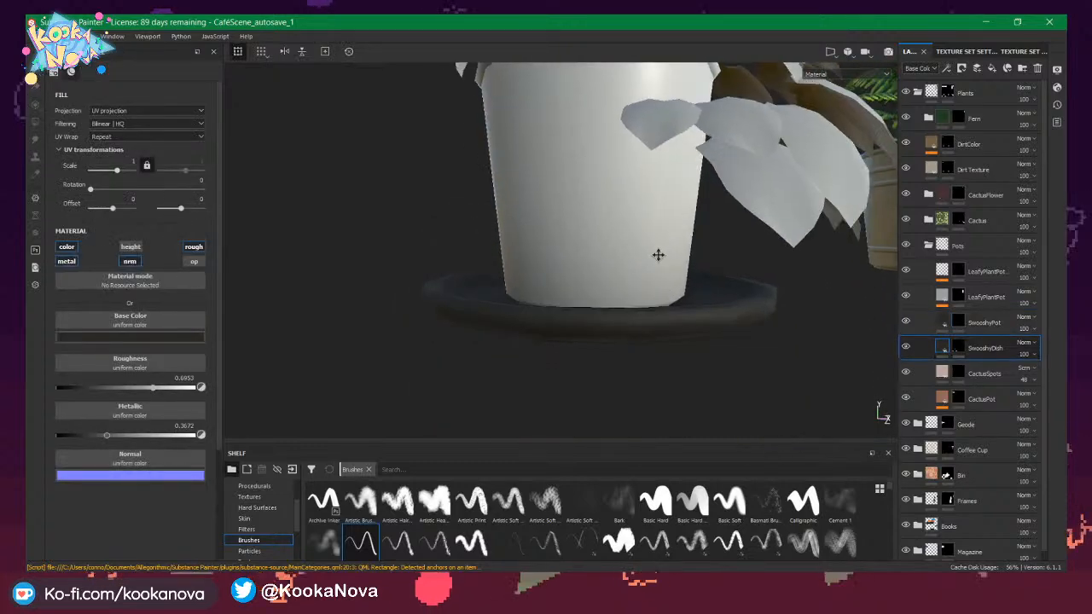
{"action": "middle_click_drag", "start_coordinate": [658, 256], "coordinate": [646, 275], "text": "alt"}
{"action": "scroll", "coordinate": [646, 275], "scroll_direction": "down", "scroll_amount": 2}
Fill the pot's entire UV shell, rim included, into the new SwooshyPot layer's mask with Polygon Fill at value 1.
{"action": "left_click", "coordinate": [946, 323]}
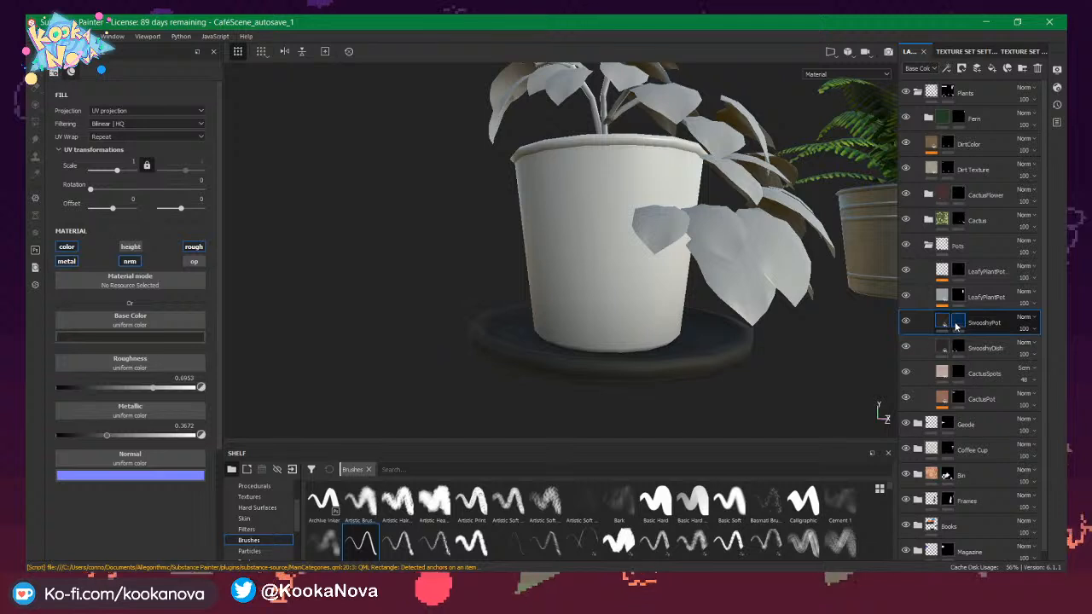
{"action": "left_click", "coordinate": [956, 324]}
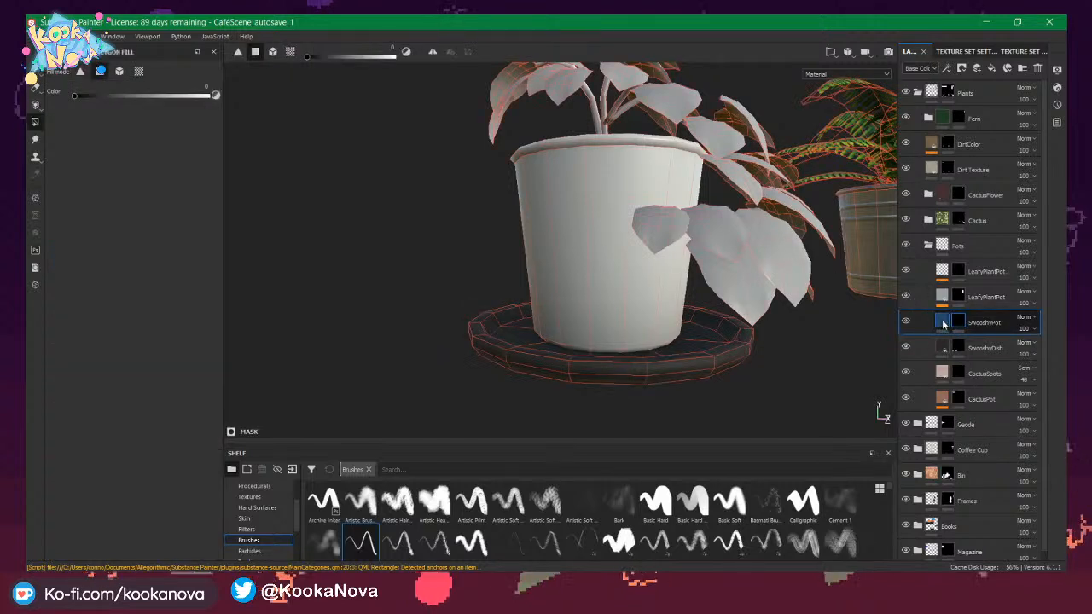
{"action": "key", "text": "F3"}
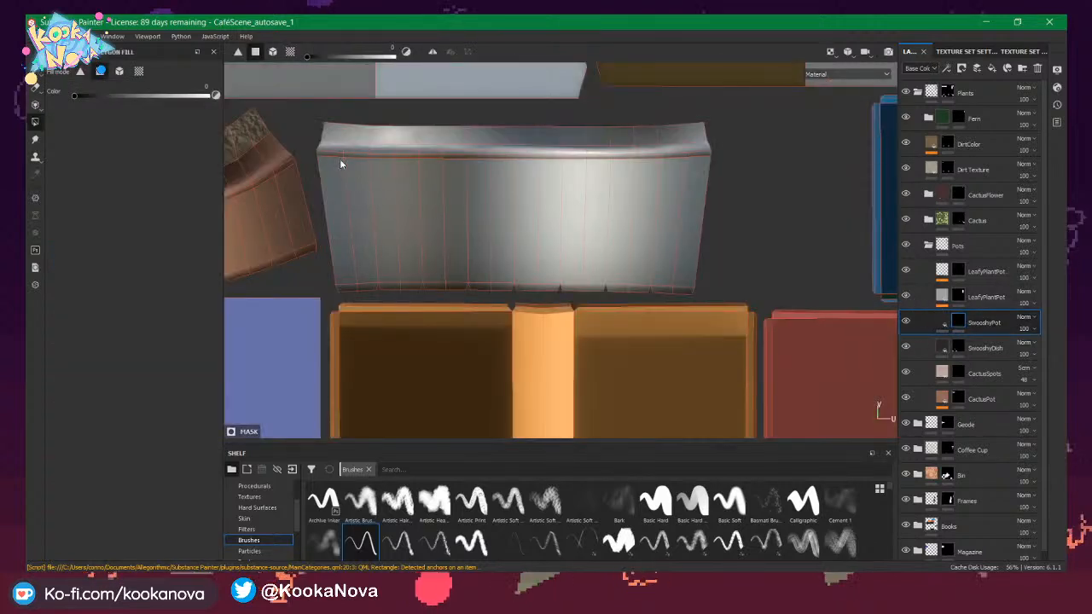
{"action": "left_click_drag", "start_coordinate": [314, 118], "coordinate": [717, 168]}
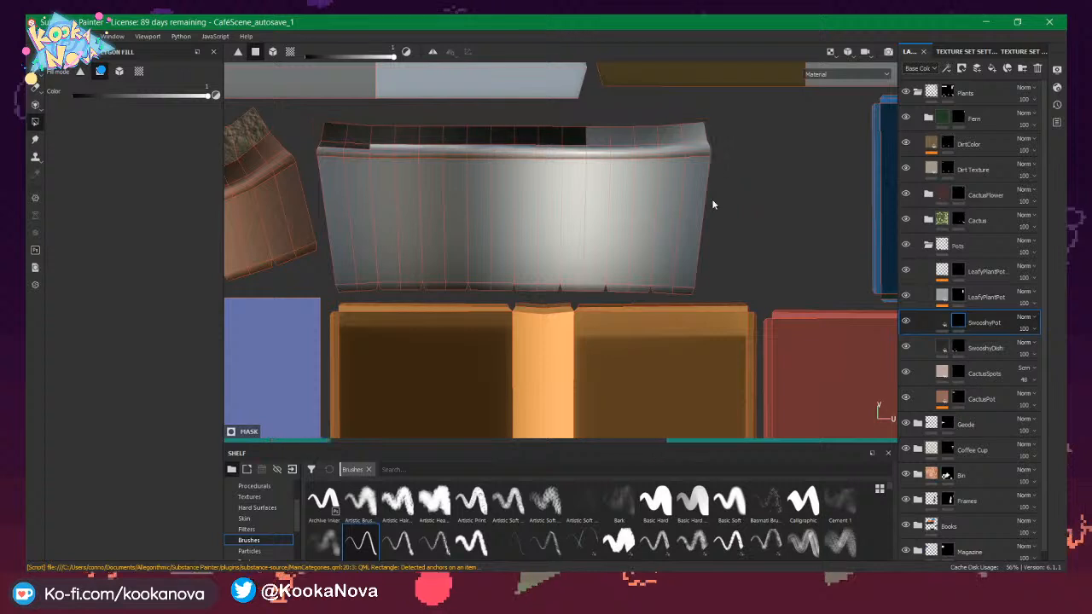
{"action": "left_click_drag", "start_coordinate": [417, 264], "coordinate": [712, 265]}
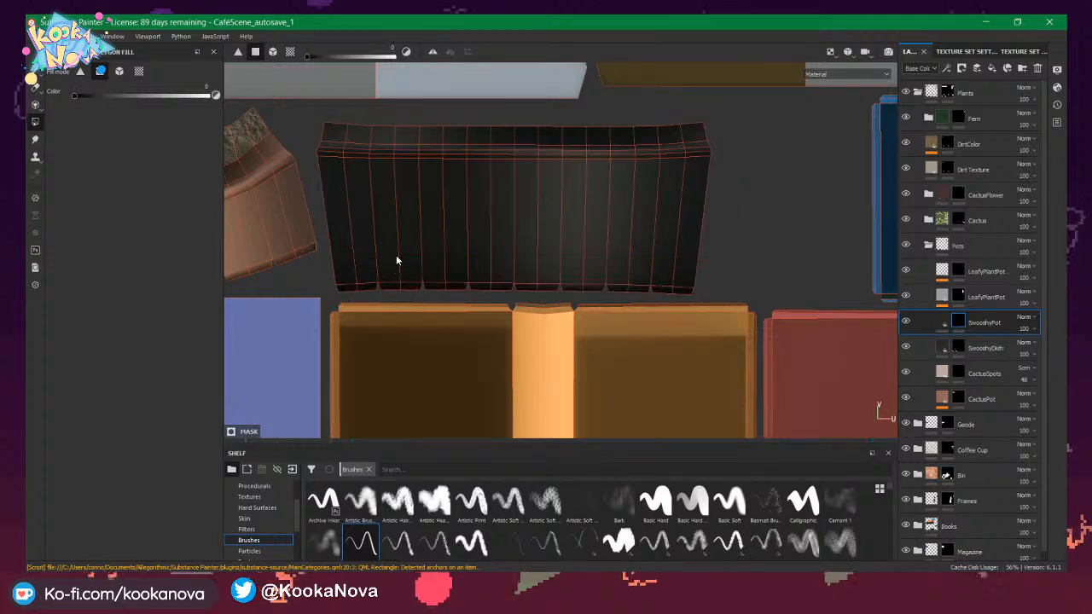
Lower the roughness of the SwooshyPot layer's fill to 0.2344 to make the pot glossier.
{"action": "key", "text": "F2"}
{"action": "left_click_drag", "start_coordinate": [402, 251], "coordinate": [600, 259], "text": "alt"}
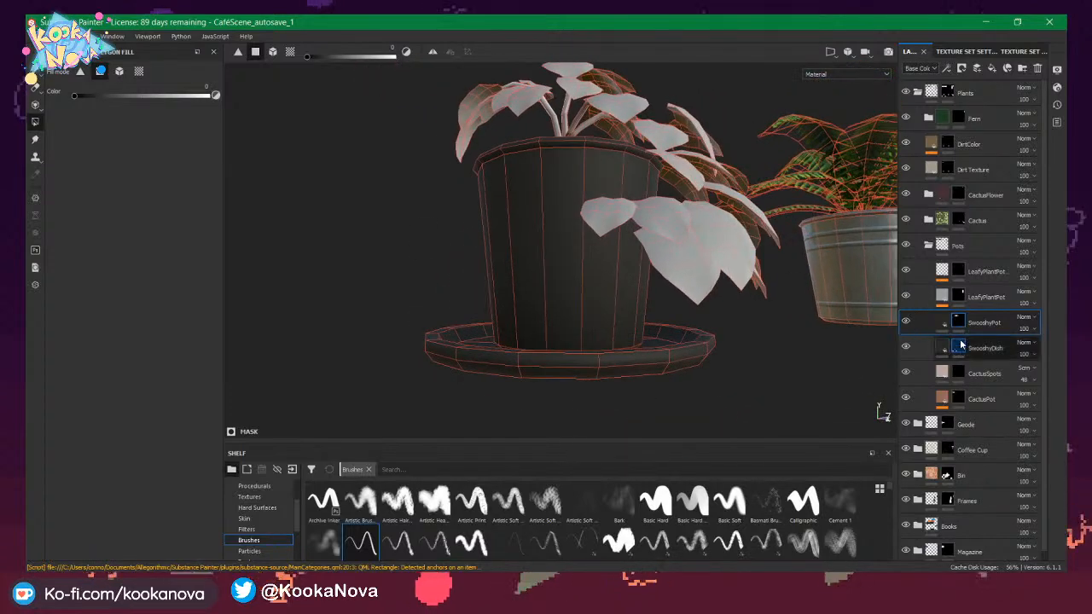
{"action": "left_click", "coordinate": [943, 321]}
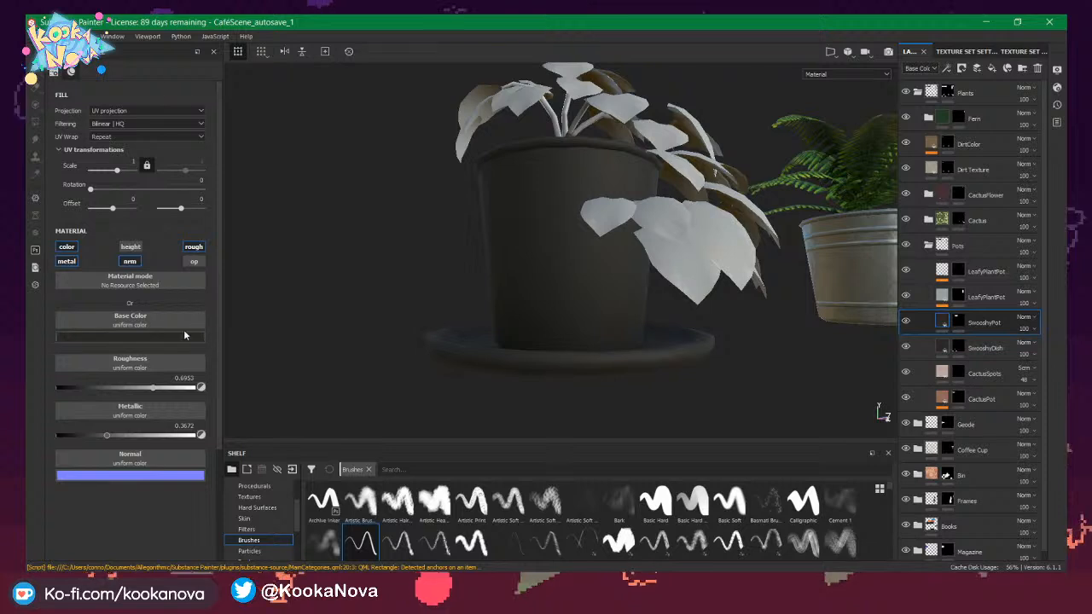
{"action": "left_click", "coordinate": [106, 386]}
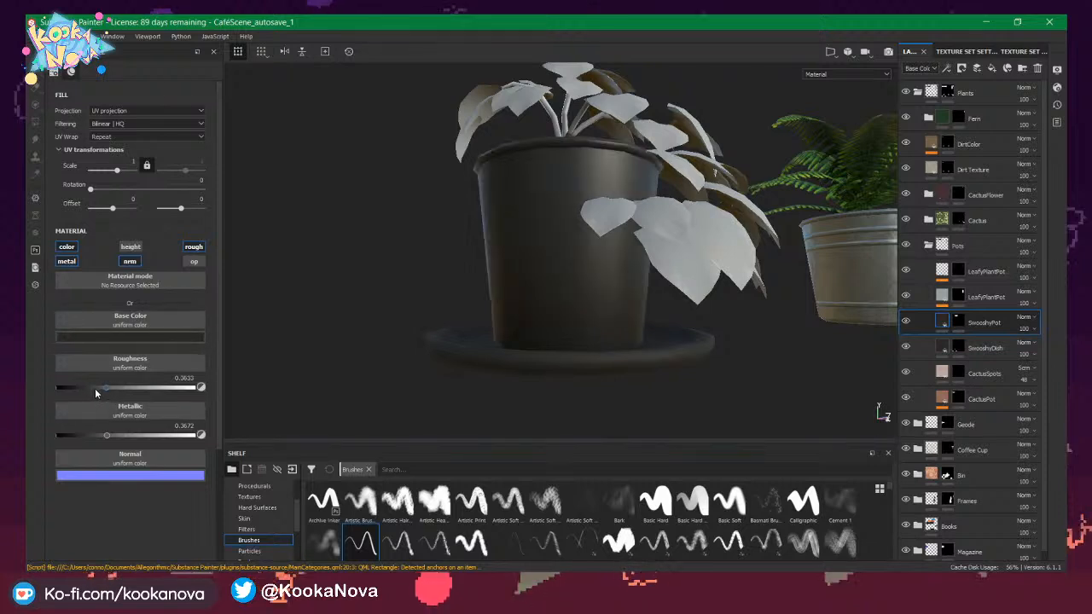
{"action": "left_click", "coordinate": [89, 387]}
{"action": "left_click_drag", "start_coordinate": [633, 332], "coordinate": [605, 297], "text": "alt"}
{"action": "scroll", "coordinate": [605, 296], "scroll_direction": "up", "scroll_amount": 4}
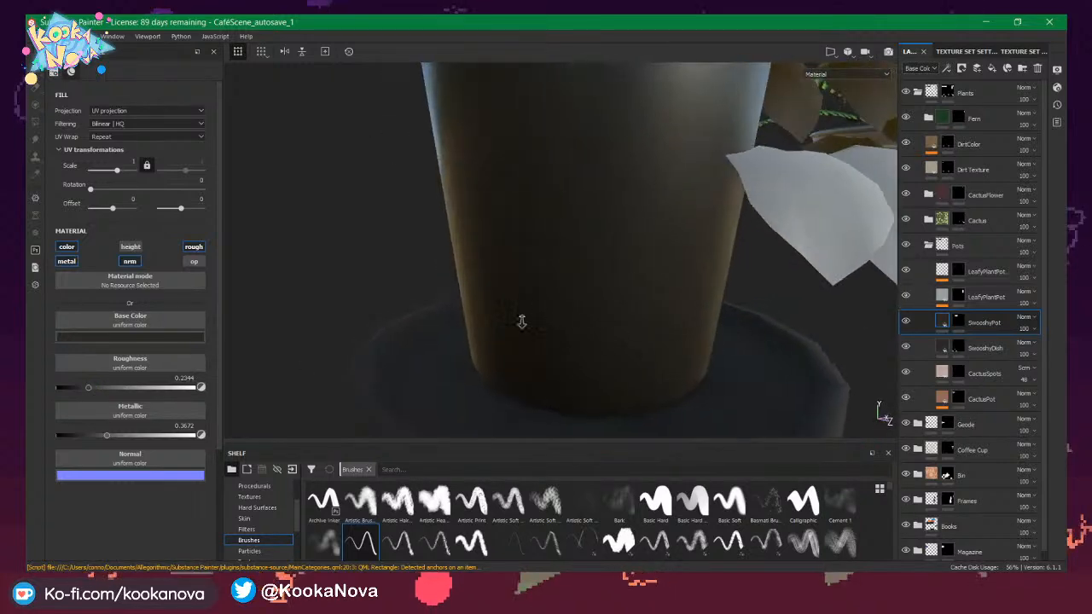
{"action": "scroll", "coordinate": [478, 323], "scroll_direction": "down", "scroll_amount": 5}
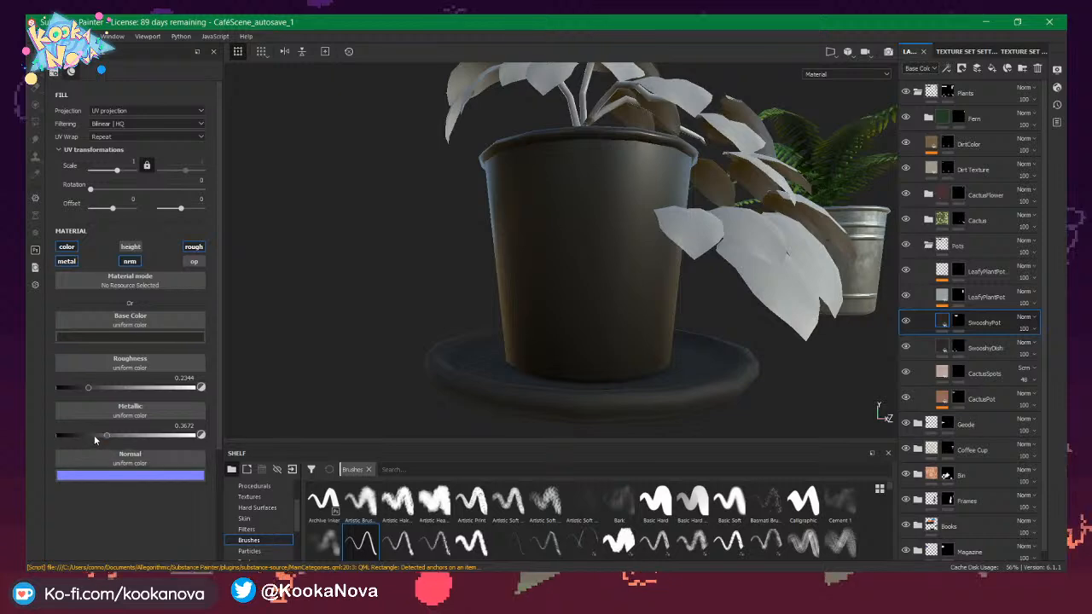
Set the pot fill's metallic to 0 and roughness to about 0.152, with its metal channel switched off.
{"action": "left_click_drag", "start_coordinate": [49, 441], "coordinate": [49, 440]}
{"action": "left_click_drag", "start_coordinate": [654, 345], "coordinate": [721, 342], "text": "alt"}
{"action": "left_click", "coordinate": [67, 262]}
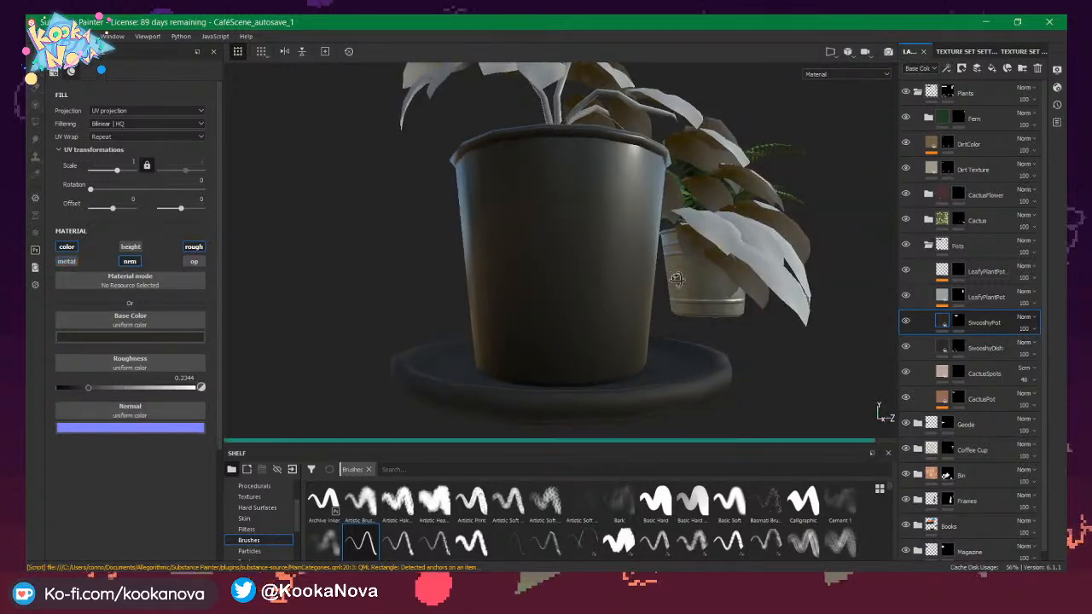
{"action": "mouse_move", "coordinate": [682, 280]}
{"action": "left_mouse_down", "text": "alt"}
{"action": "mouse_move", "coordinate": [634, 292]}
{"action": "mouse_move", "coordinate": [671, 282]}
{"action": "left_mouse_up", "text": "alt"}
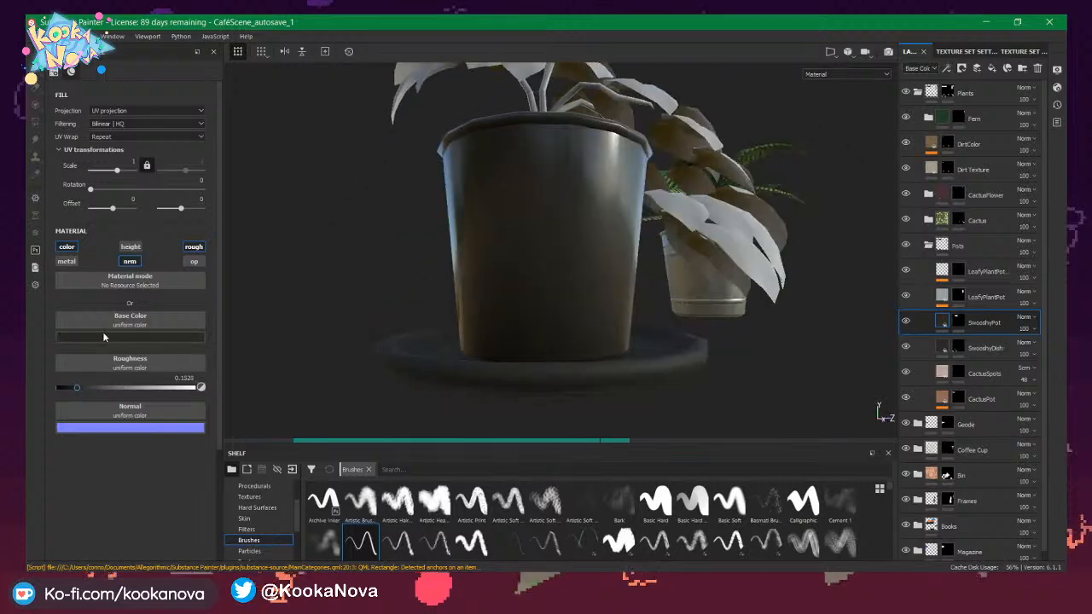
Change the pot's base color to a dark saturated orange-brown and switch its metal channel back on.
{"action": "left_click", "coordinate": [130, 336]}
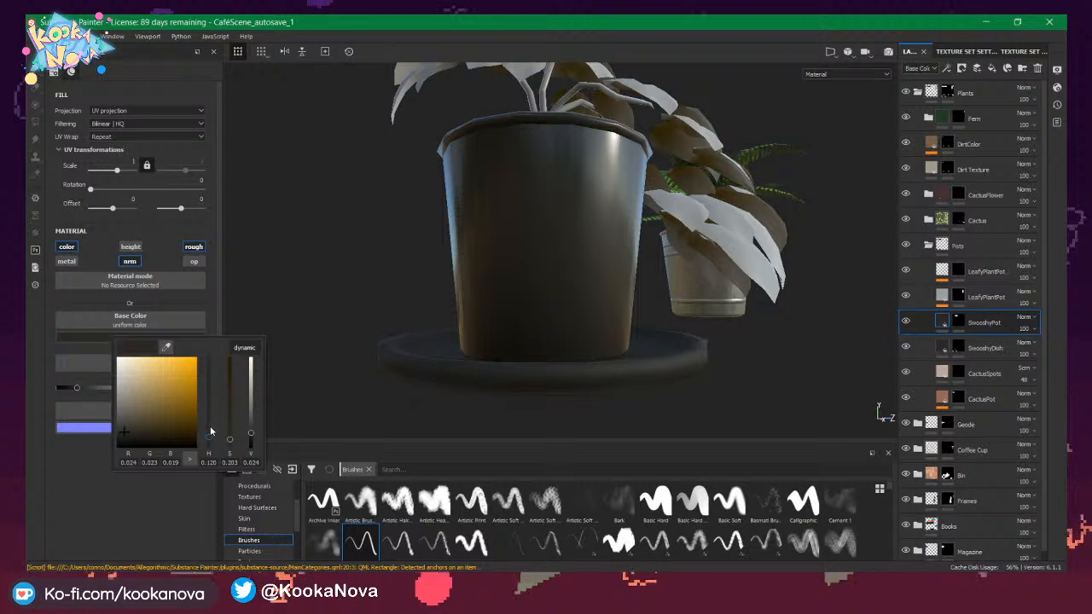
{"action": "left_click", "coordinate": [162, 424]}
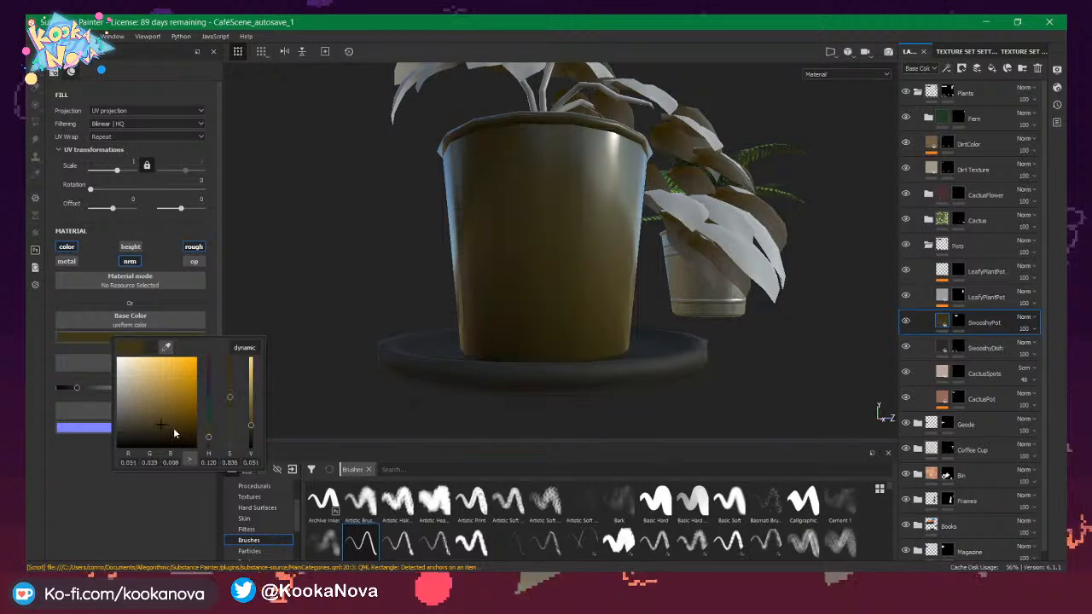
{"action": "left_click", "coordinate": [173, 424]}
{"action": "left_click", "coordinate": [205, 440]}
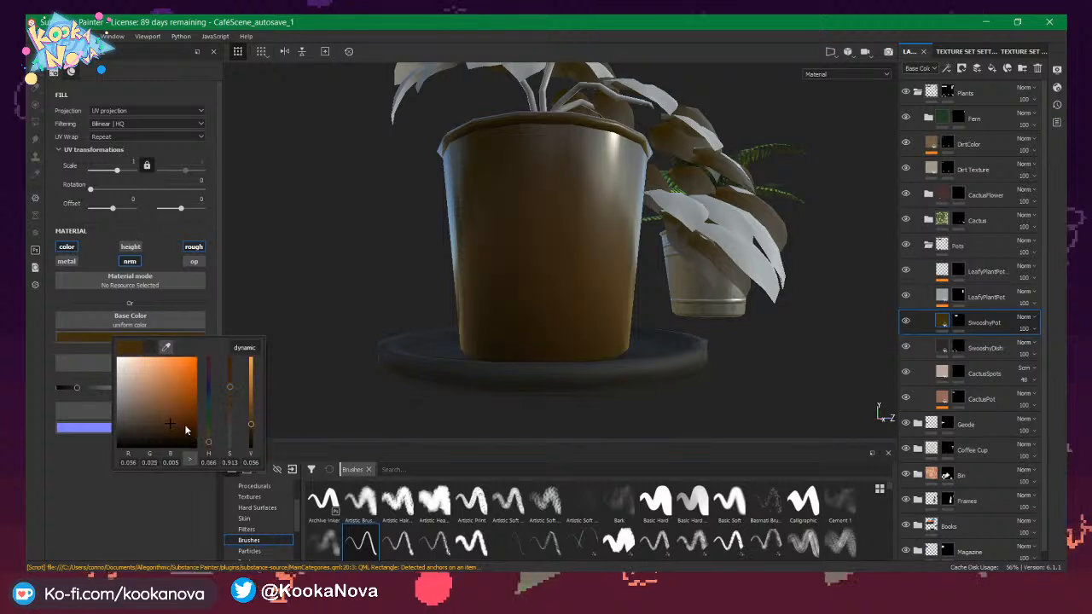
{"action": "left_click", "coordinate": [181, 424]}
{"action": "left_click_drag", "start_coordinate": [571, 293], "coordinate": [522, 327], "text": "alt"}
{"action": "left_click", "coordinate": [67, 261]}
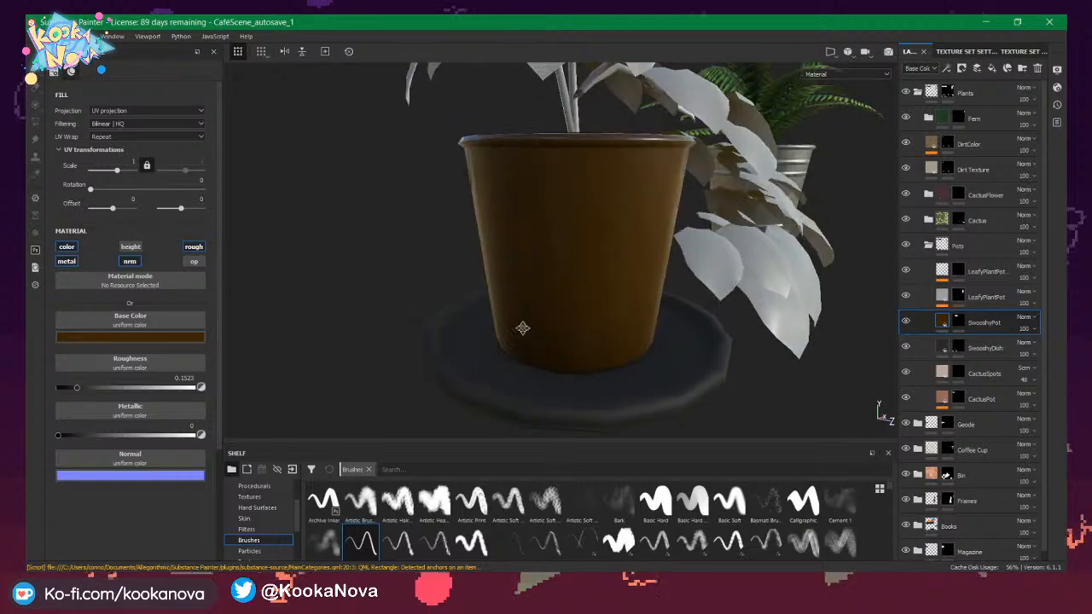
{"action": "middle_click_drag", "start_coordinate": [522, 327], "coordinate": [529, 332], "text": "alt"}
{"action": "left_click_drag", "start_coordinate": [529, 332], "coordinate": [356, 302], "text": "alt"}
{"action": "scroll", "coordinate": [600, 310], "scroll_direction": "down", "scroll_amount": 3}
{"action": "scroll", "coordinate": [632, 280], "scroll_direction": "up", "scroll_amount": 3}
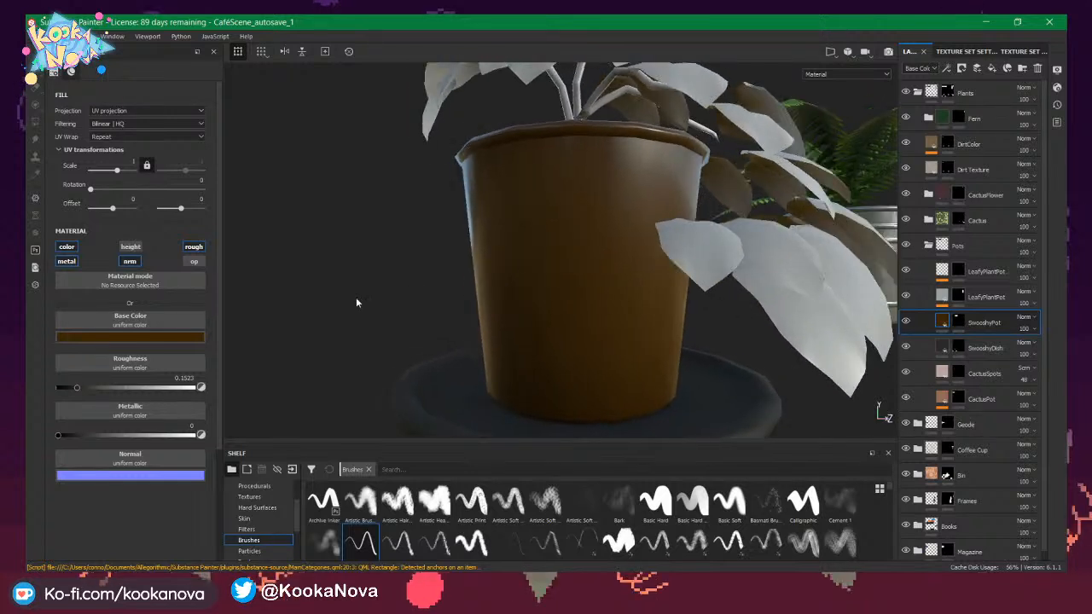
Shift the pot's base color to a redder brown with a hue of 0.042.
{"action": "left_click", "coordinate": [168, 336]}
{"action": "mouse_move", "coordinate": [267, 450]}
{"action": "left_mouse_down"}
{"action": "mouse_move", "coordinate": [239, 419]}
{"action": "mouse_move", "coordinate": [266, 447]}
{"action": "left_mouse_up"}
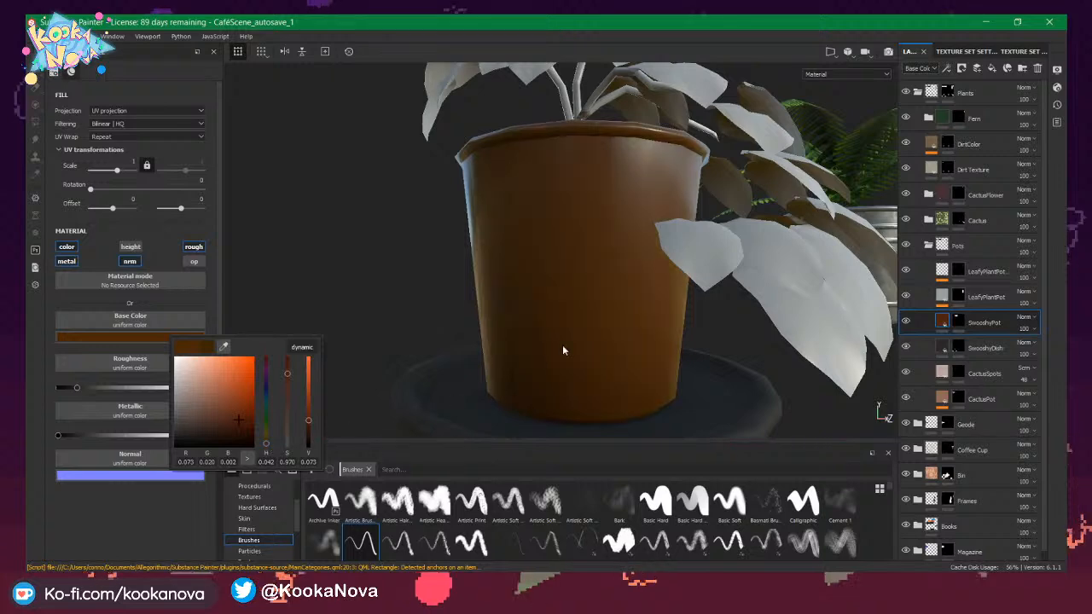
{"action": "left_click_drag", "start_coordinate": [625, 335], "coordinate": [555, 301], "text": "alt"}
{"action": "right_click_drag", "start_coordinate": [556, 301], "coordinate": [616, 297], "text": "alt"}
Try a pure red base color on the pot, and bring the hue back to a reddish brown at 0.024.
{"action": "left_click", "coordinate": [153, 337]}
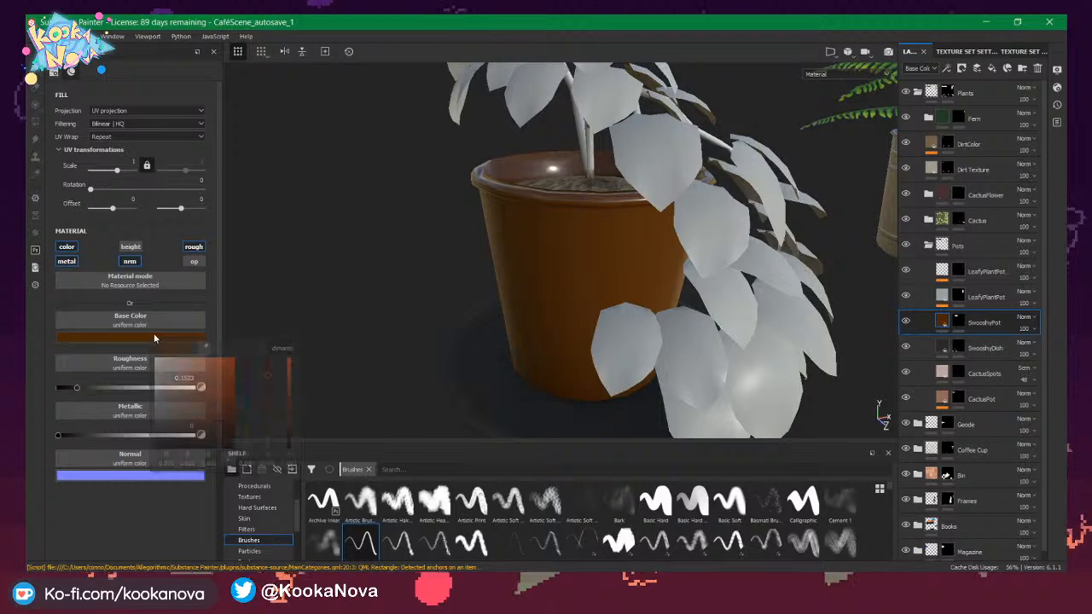
{"action": "left_click_drag", "start_coordinate": [244, 382], "coordinate": [248, 357]}
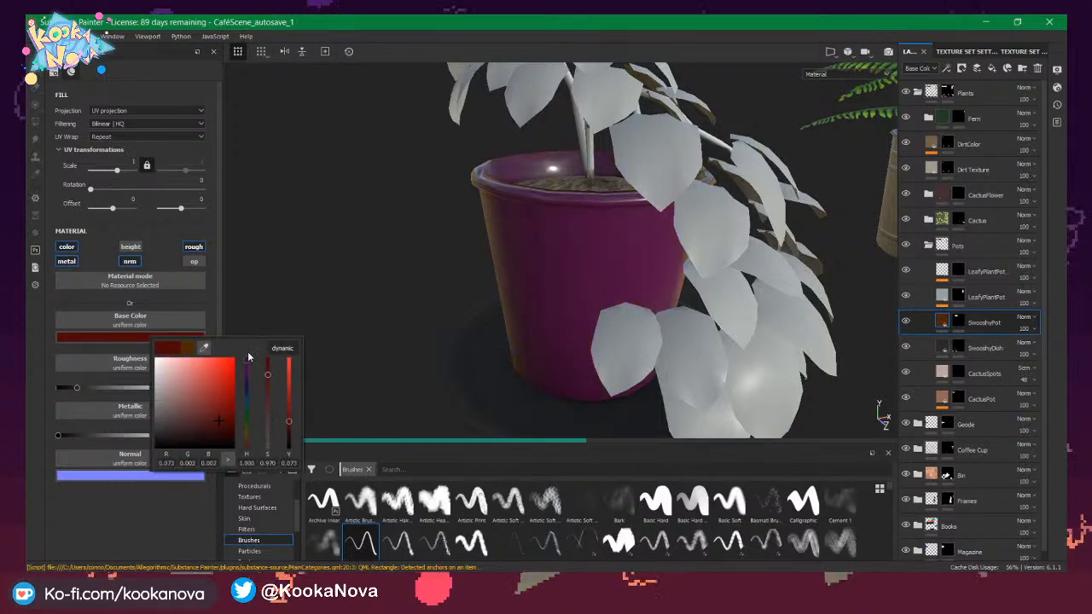
{"action": "left_click_drag", "start_coordinate": [401, 337], "coordinate": [534, 276], "text": "alt"}
{"action": "left_click", "coordinate": [157, 340]}
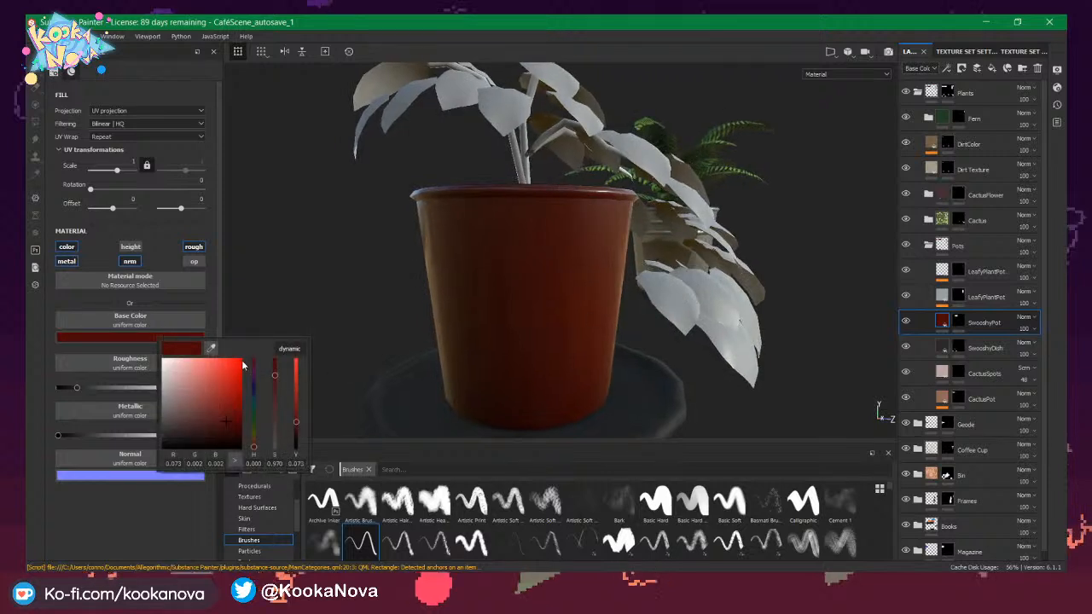
{"action": "left_click", "coordinate": [253, 450]}
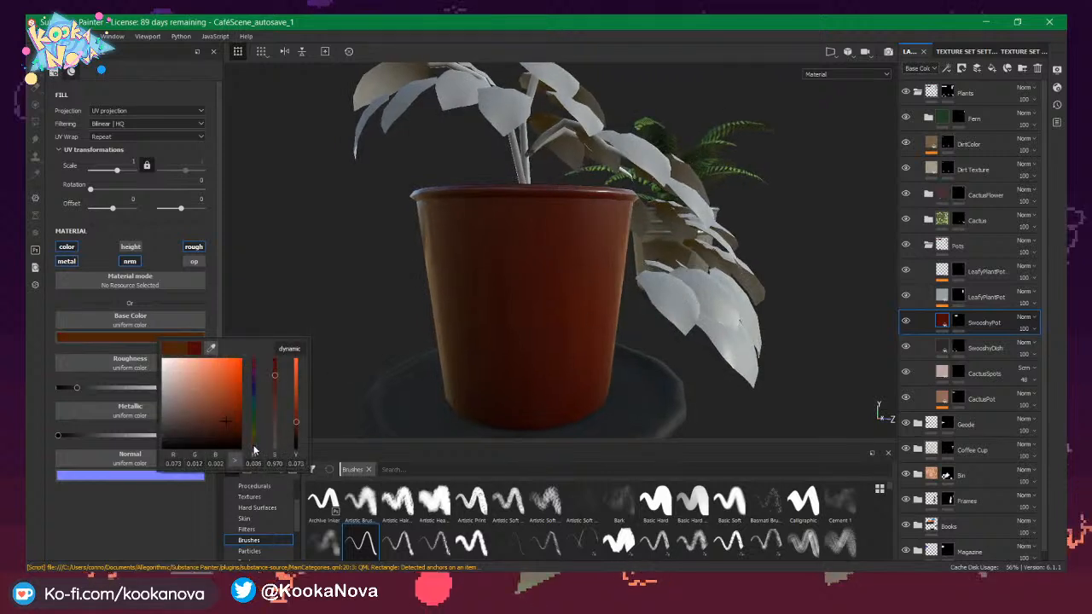
{"action": "left_click_drag", "start_coordinate": [254, 454], "coordinate": [254, 451]}
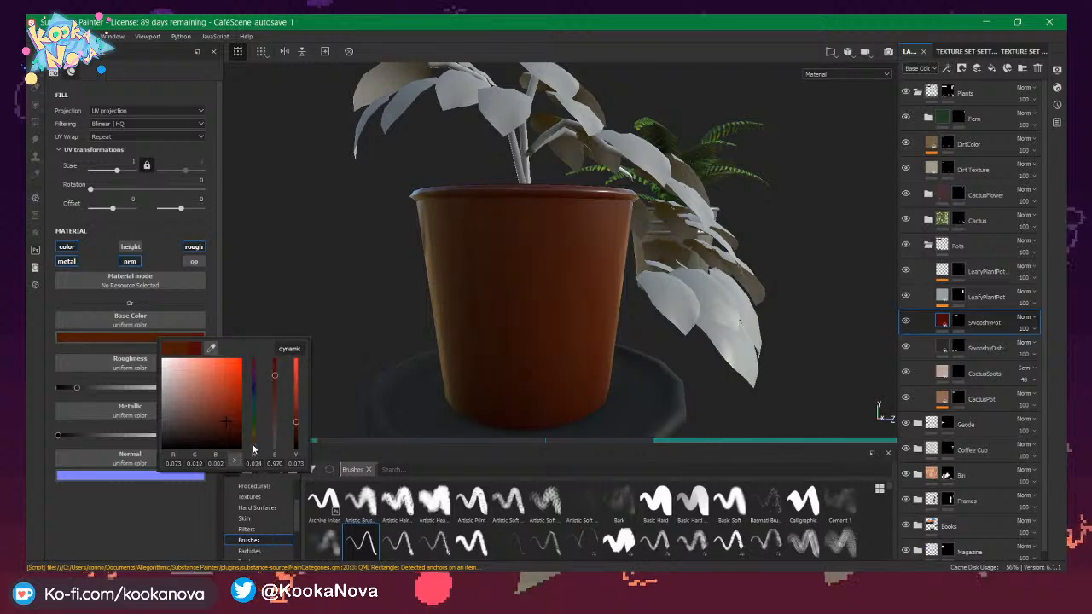
{"action": "left_click_drag", "start_coordinate": [500, 366], "coordinate": [572, 305], "text": "alt"}
{"action": "scroll", "coordinate": [500, 268], "scroll_direction": "up", "scroll_amount": 3}
{"action": "scroll", "coordinate": [495, 302], "scroll_direction": "down", "scroll_amount": 4}
Recolor the pot's base color to a dark burgundy with hue 0.958 and value 0.051.
{"action": "left_click", "coordinate": [146, 336]}
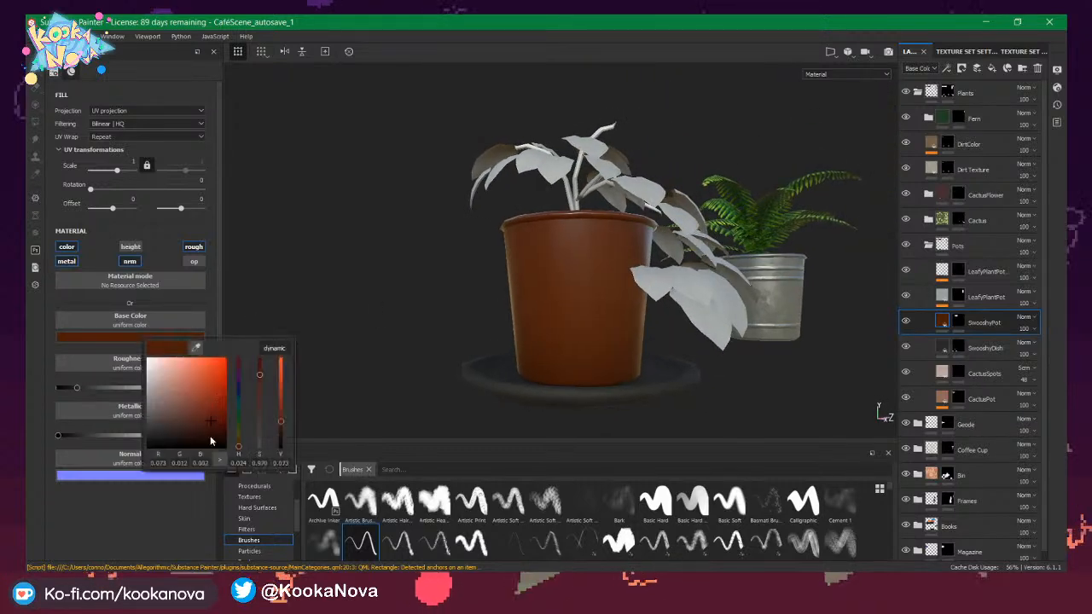
{"action": "left_click_drag", "start_coordinate": [234, 440], "coordinate": [241, 461]}
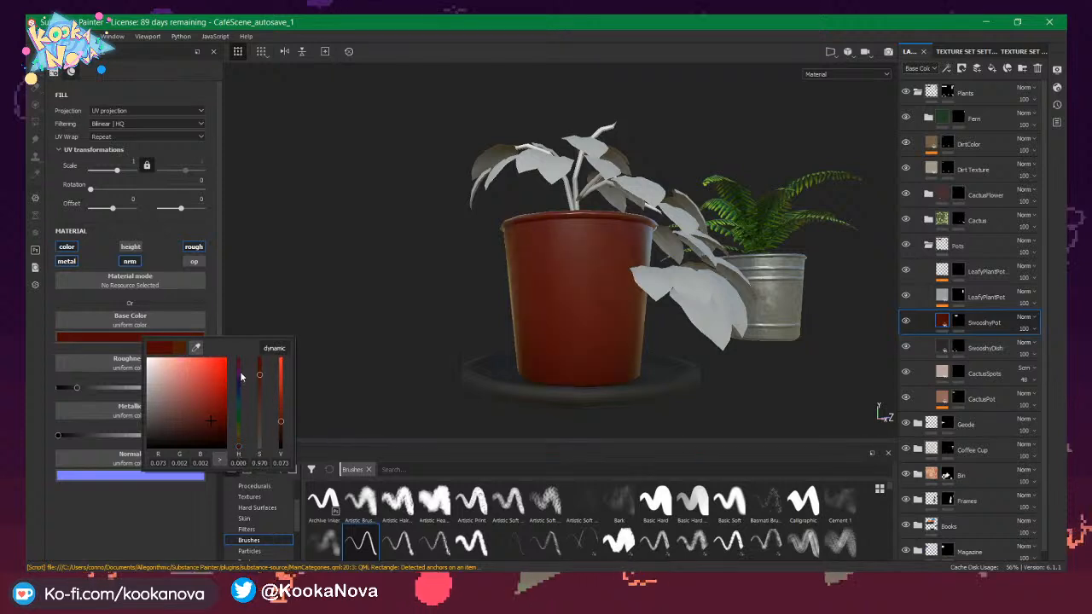
{"action": "mouse_move", "coordinate": [238, 372]}
{"action": "left_mouse_down"}
{"action": "mouse_move", "coordinate": [246, 340]}
{"action": "mouse_move", "coordinate": [240, 366]}
{"action": "left_mouse_up"}
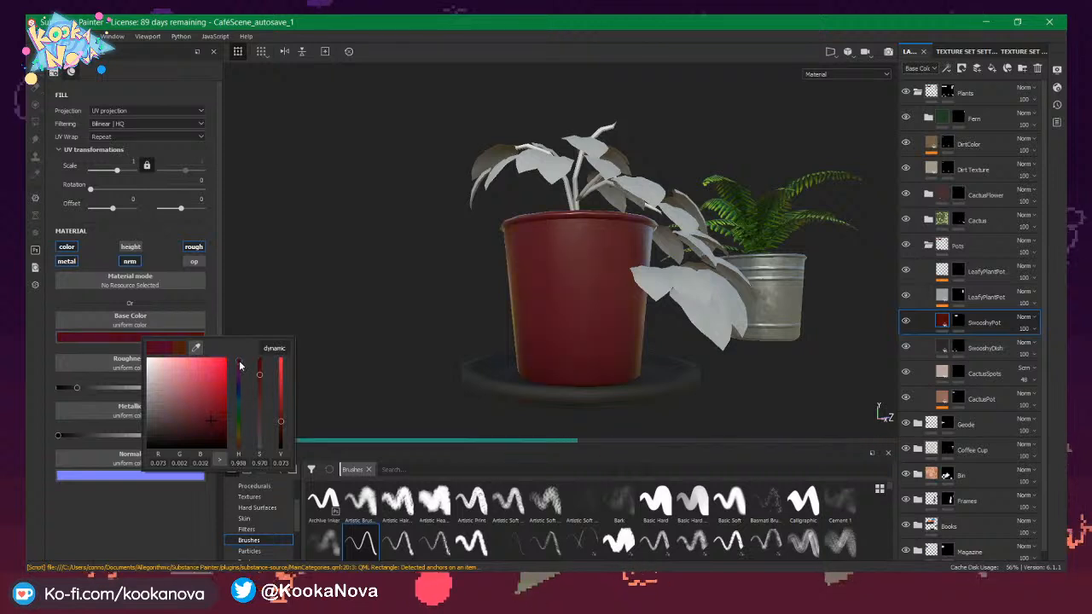
{"action": "left_click_drag", "start_coordinate": [211, 420], "coordinate": [213, 426]}
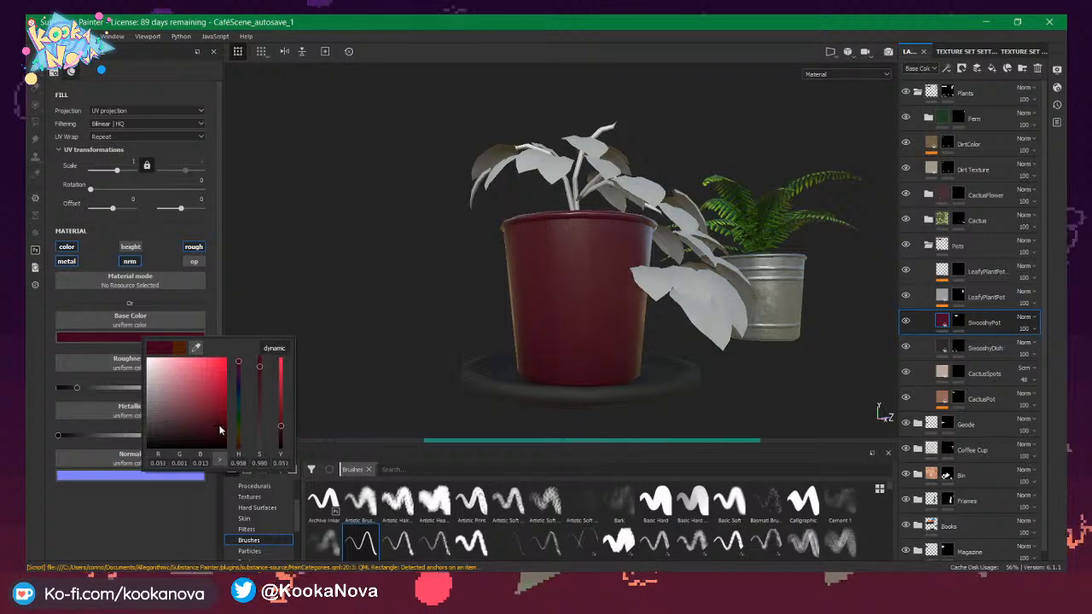
{"action": "left_click", "coordinate": [569, 345]}
{"action": "left_click_drag", "start_coordinate": [570, 346], "coordinate": [574, 381], "text": "alt"}
{"action": "right_click_drag", "start_coordinate": [575, 380], "coordinate": [722, 346], "text": "alt"}
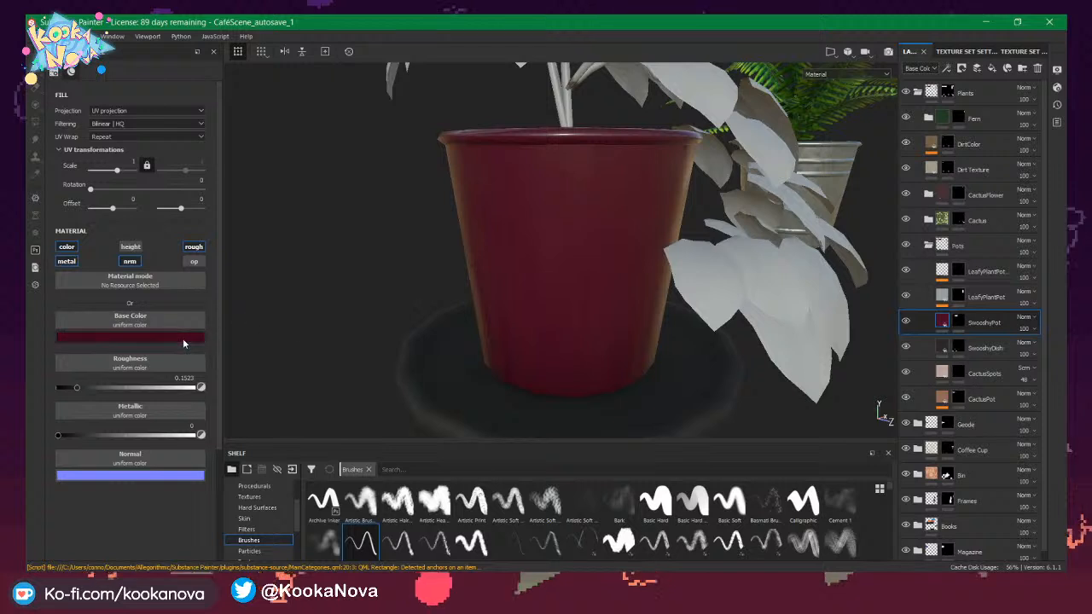
Fine-tune the pot's burgundy base color to a hue of about 0.97 and saturation 0.993.
{"action": "left_click", "coordinate": [184, 337]}
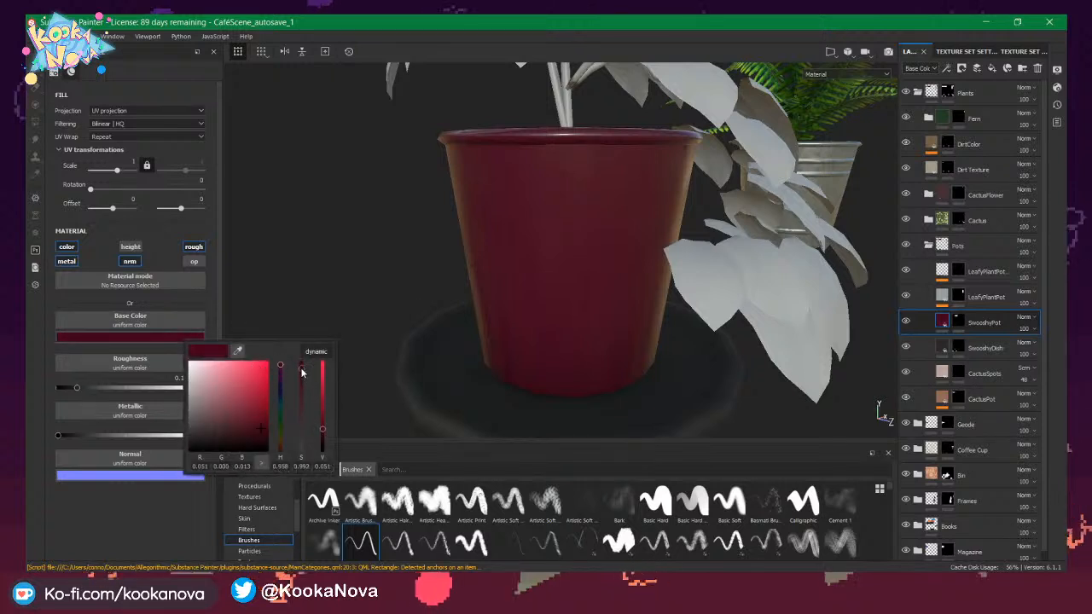
{"action": "left_click_drag", "start_coordinate": [301, 368], "coordinate": [281, 365]}
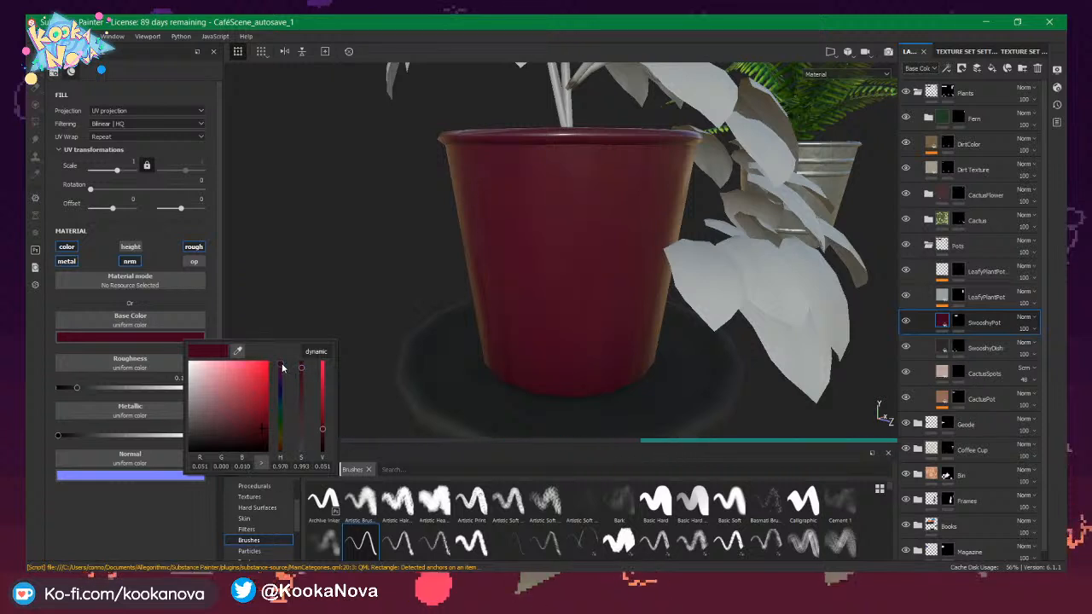
{"action": "left_click_drag", "start_coordinate": [529, 337], "coordinate": [542, 315], "text": "alt"}
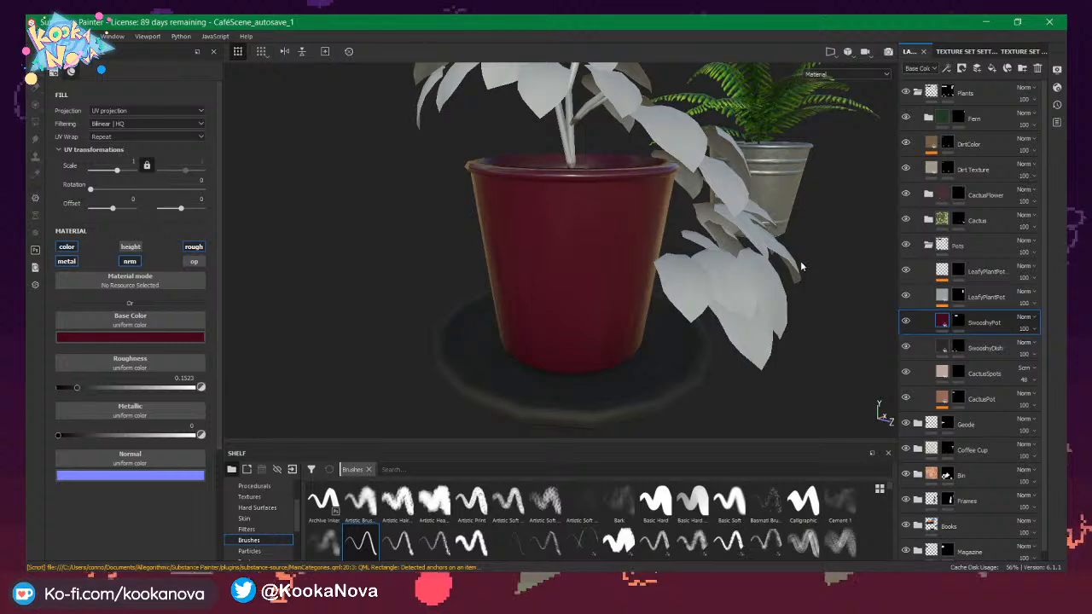
{"action": "left_click_drag", "start_coordinate": [603, 256], "coordinate": [582, 205], "text": "alt"}
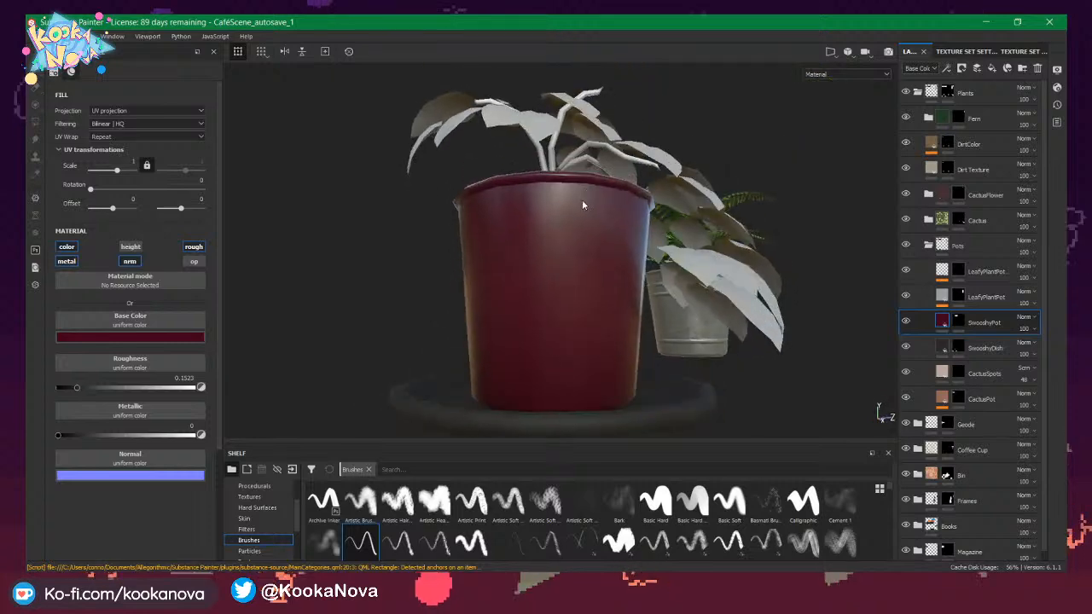
Set the pot fill's roughness to 0.1328 and turn off its normal channel.
{"action": "left_click_drag", "start_coordinate": [76, 388], "coordinate": [69, 387]}
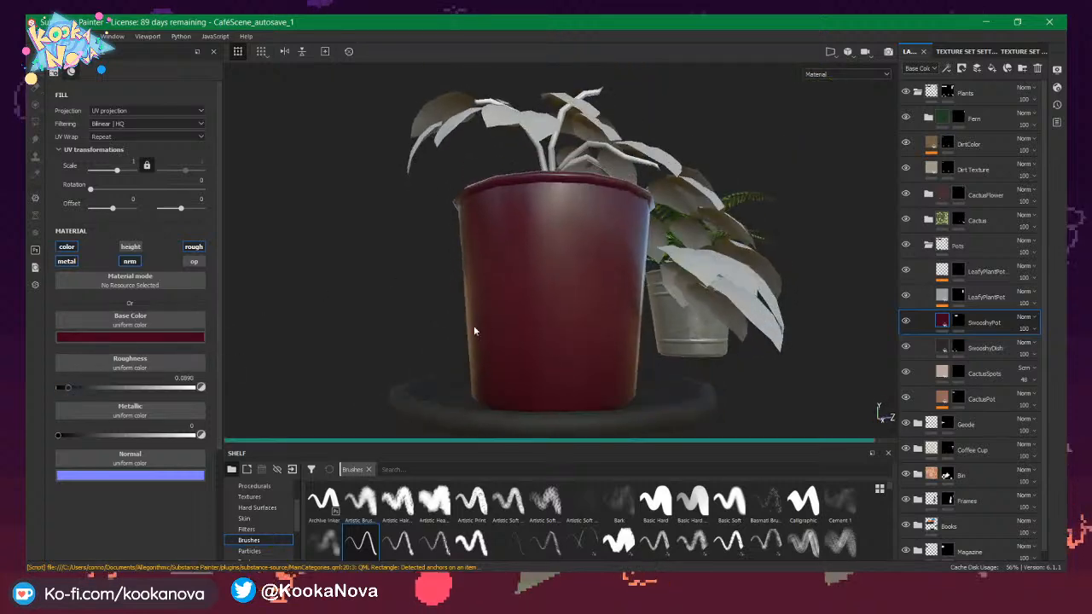
{"action": "left_click_drag", "start_coordinate": [475, 330], "coordinate": [558, 349], "text": "alt"}
{"action": "right_click_drag", "start_coordinate": [558, 348], "coordinate": [621, 336], "text": "alt"}
{"action": "left_click_drag", "start_coordinate": [69, 387], "coordinate": [75, 390]}
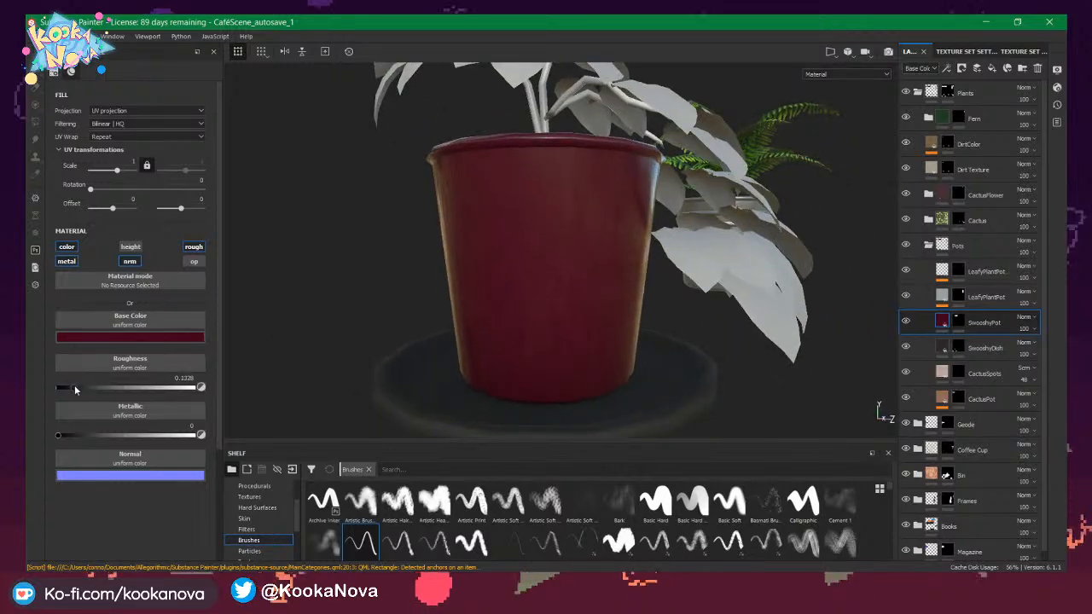
{"action": "left_click_drag", "start_coordinate": [546, 230], "coordinate": [512, 282], "text": "alt"}
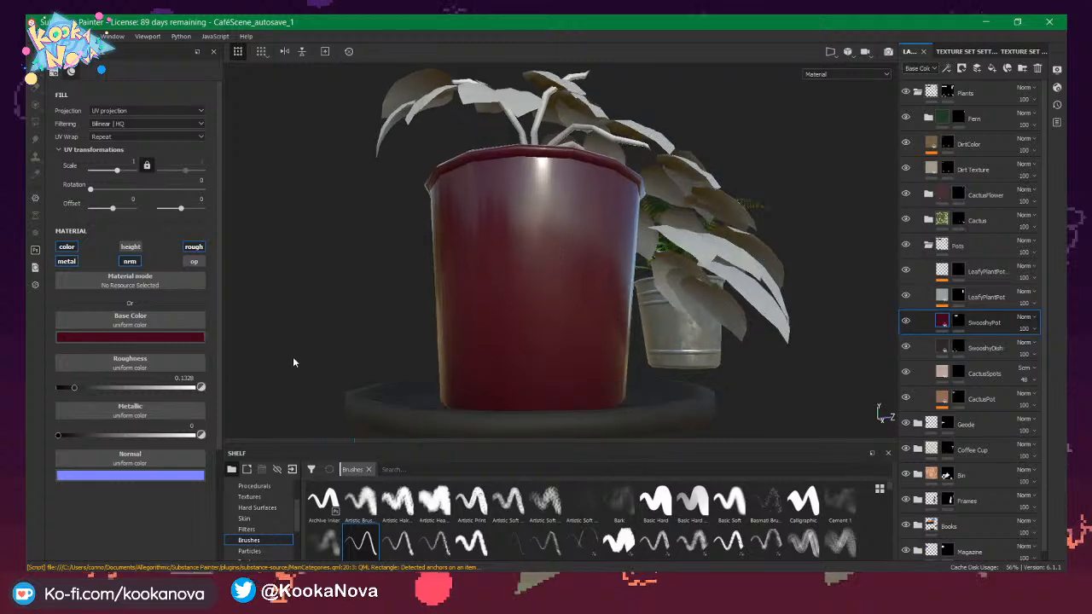
{"action": "left_click", "coordinate": [128, 261]}
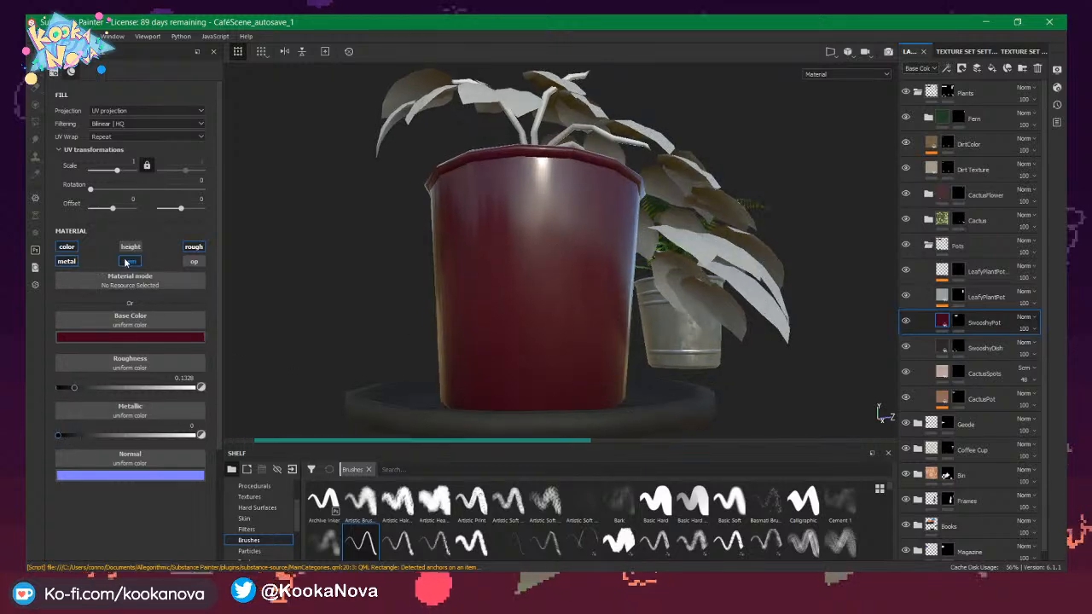
{"action": "left_click_drag", "start_coordinate": [569, 327], "coordinate": [597, 248], "text": "alt"}
Add a MatFinish Galvanized filter to the SwooshyPot fill layer.
{"action": "right_click", "coordinate": [943, 326]}
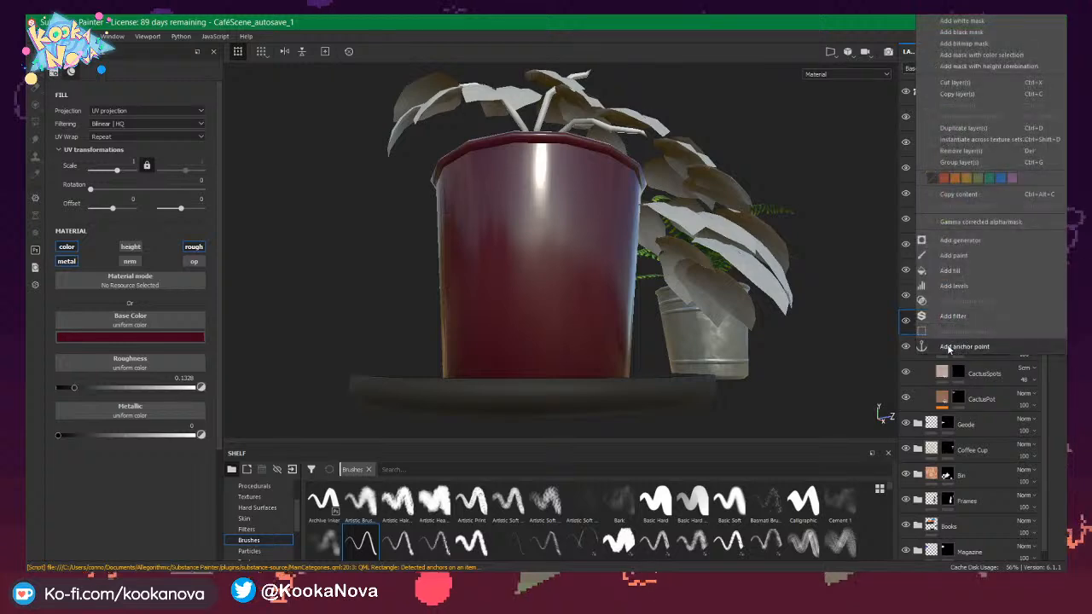
{"action": "left_click", "coordinate": [993, 373]}
{"action": "left_click", "coordinate": [958, 326]}
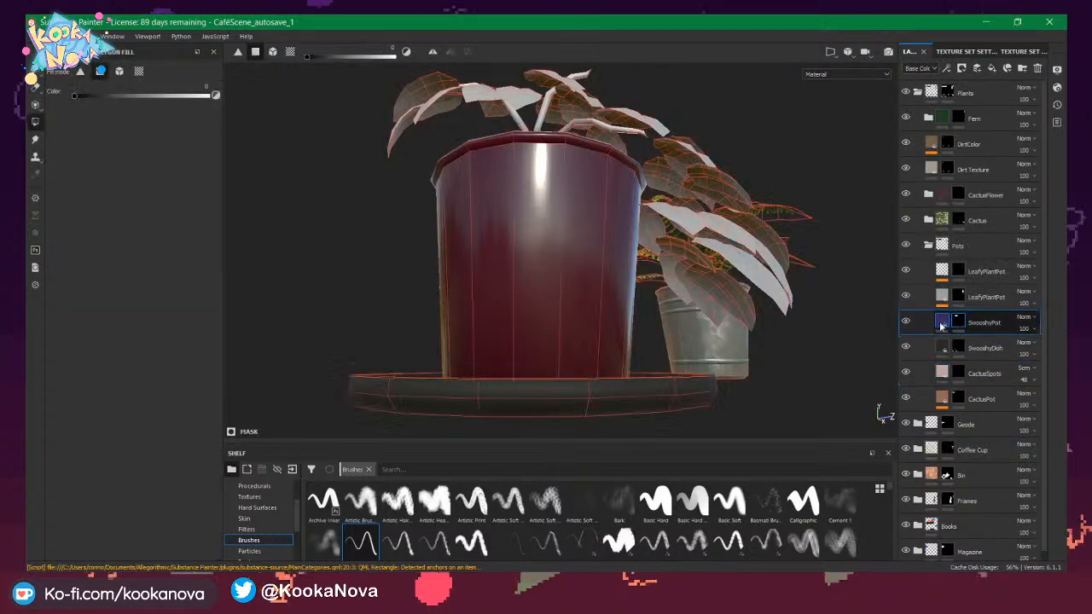
{"action": "right_click", "coordinate": [948, 326]}
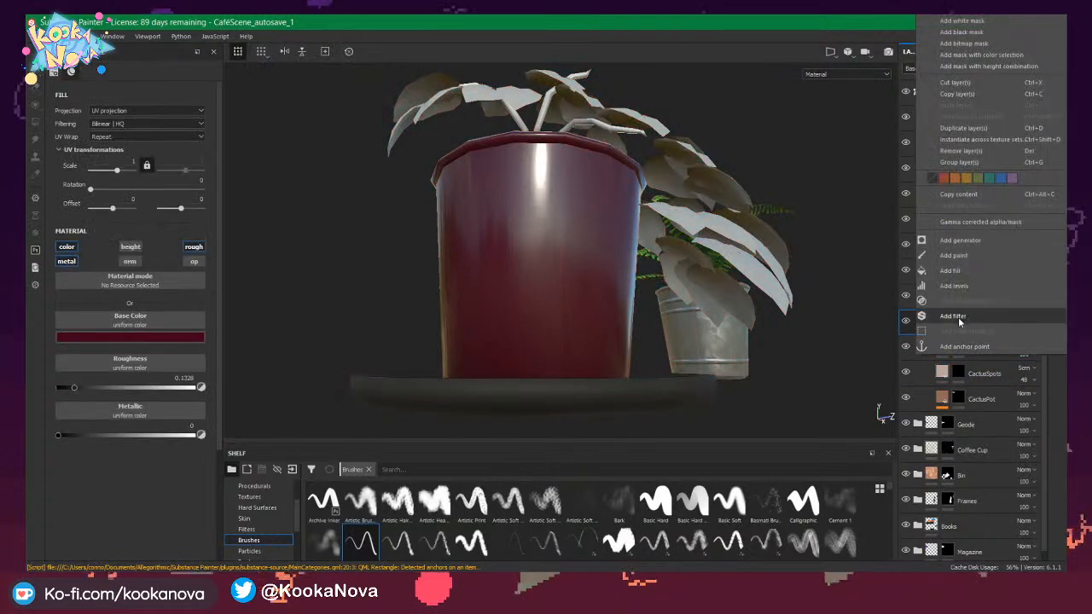
{"action": "left_click", "coordinate": [957, 316]}
{"action": "left_click", "coordinate": [134, 104]}
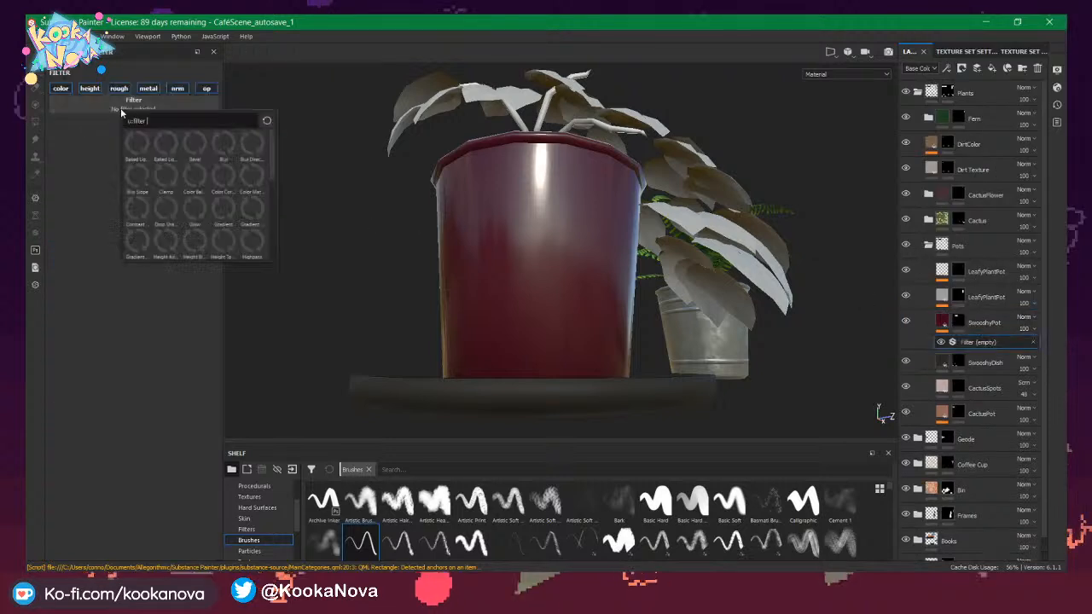
{"action": "scroll", "coordinate": [170, 196], "scroll_direction": "up", "scroll_amount": 1}
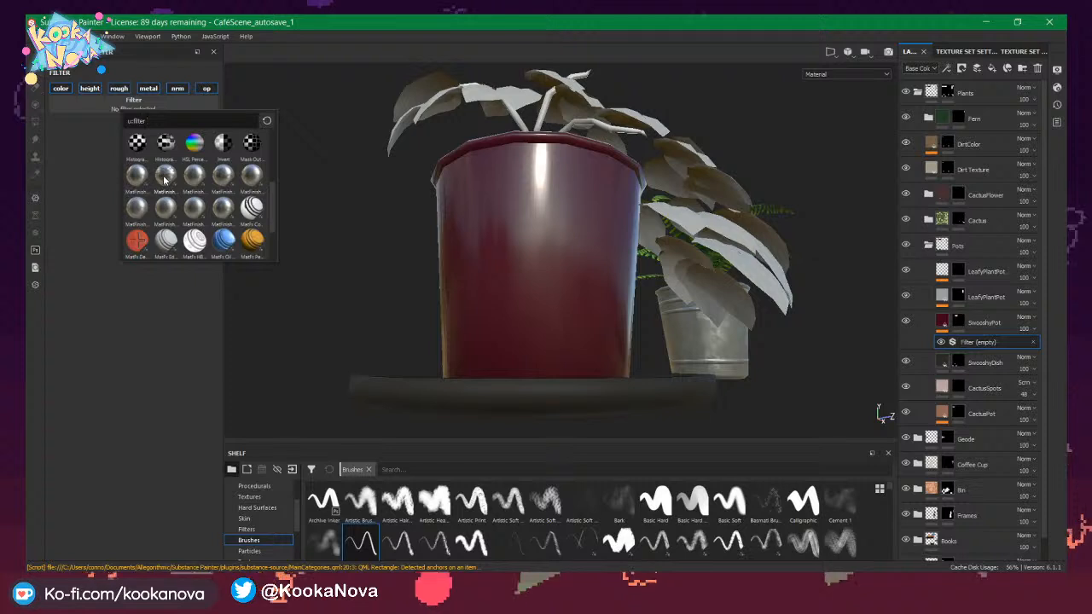
{"action": "left_click", "coordinate": [165, 207]}
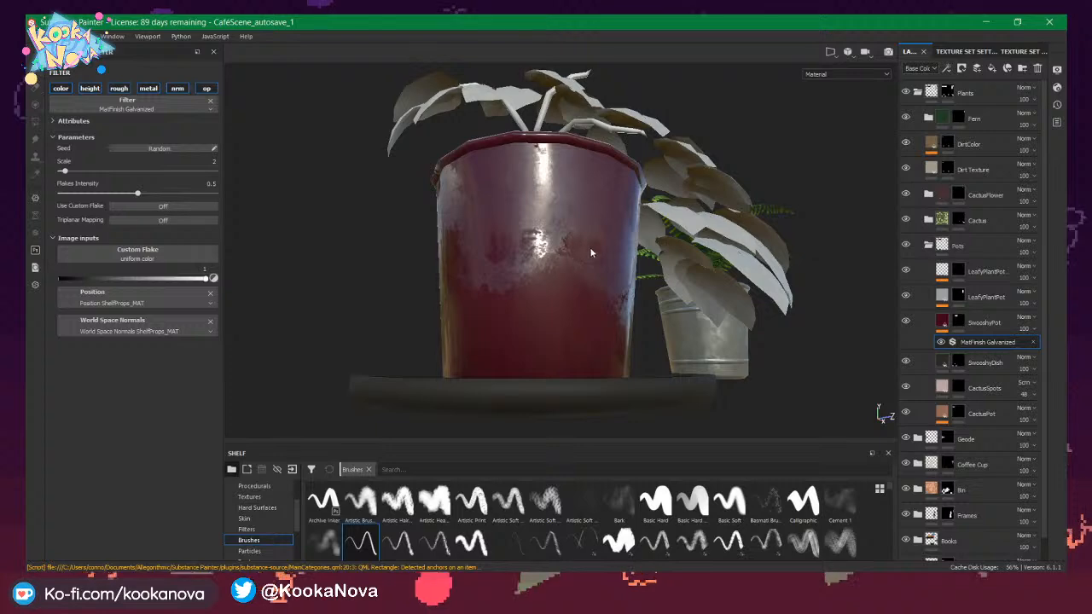
Try a scale of 8 and a flakes intensity of 0.06 on the pot's galvanized finish.
{"action": "left_click_drag", "start_coordinate": [591, 252], "coordinate": [623, 235], "text": "alt"}
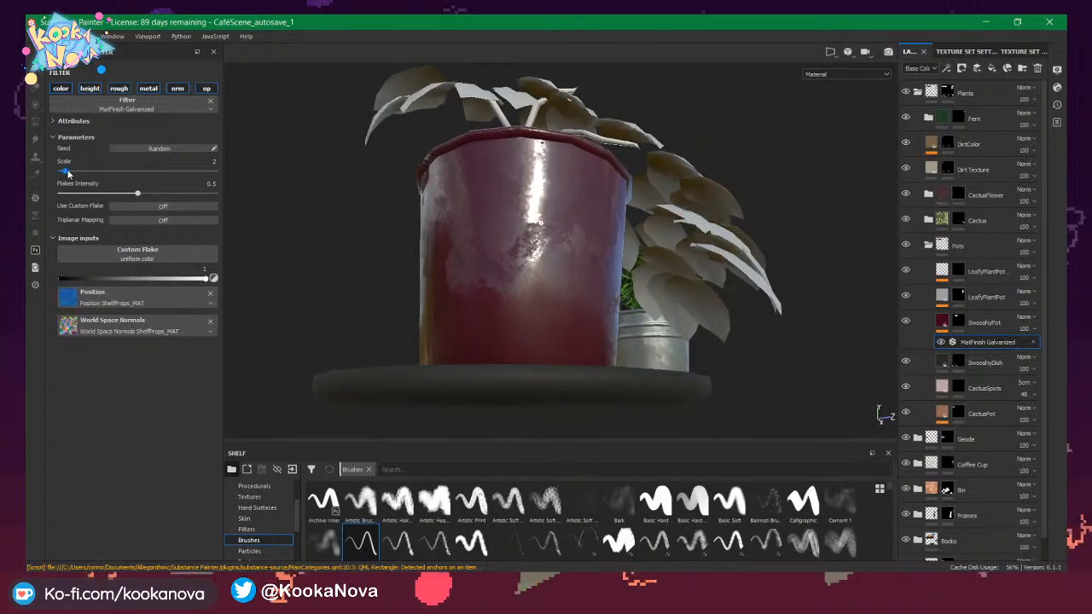
{"action": "left_click_drag", "start_coordinate": [69, 172], "coordinate": [95, 175]}
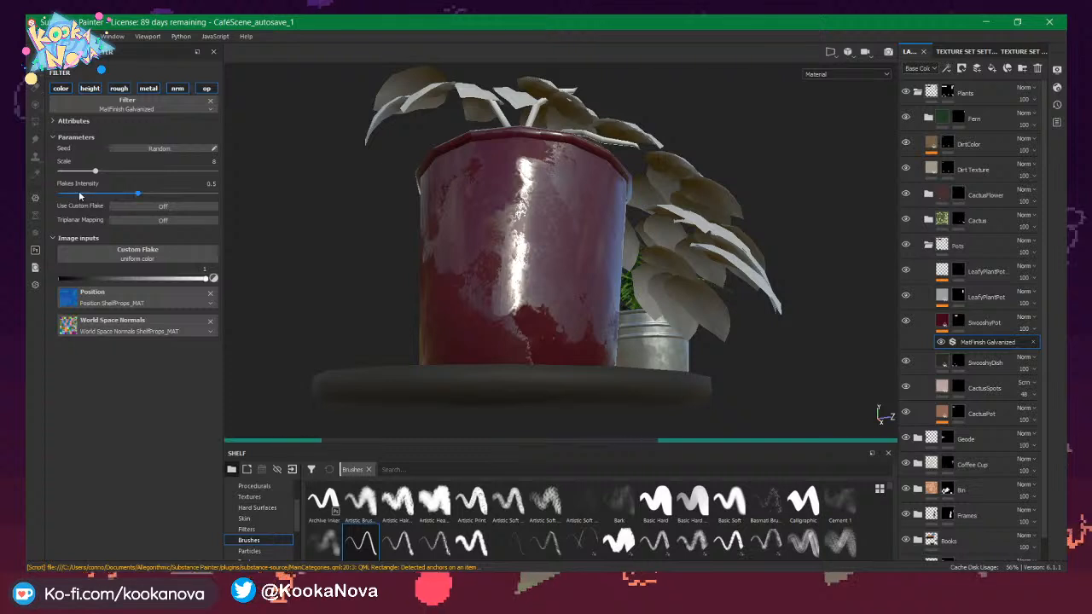
{"action": "left_click_drag", "start_coordinate": [81, 197], "coordinate": [72, 195]}
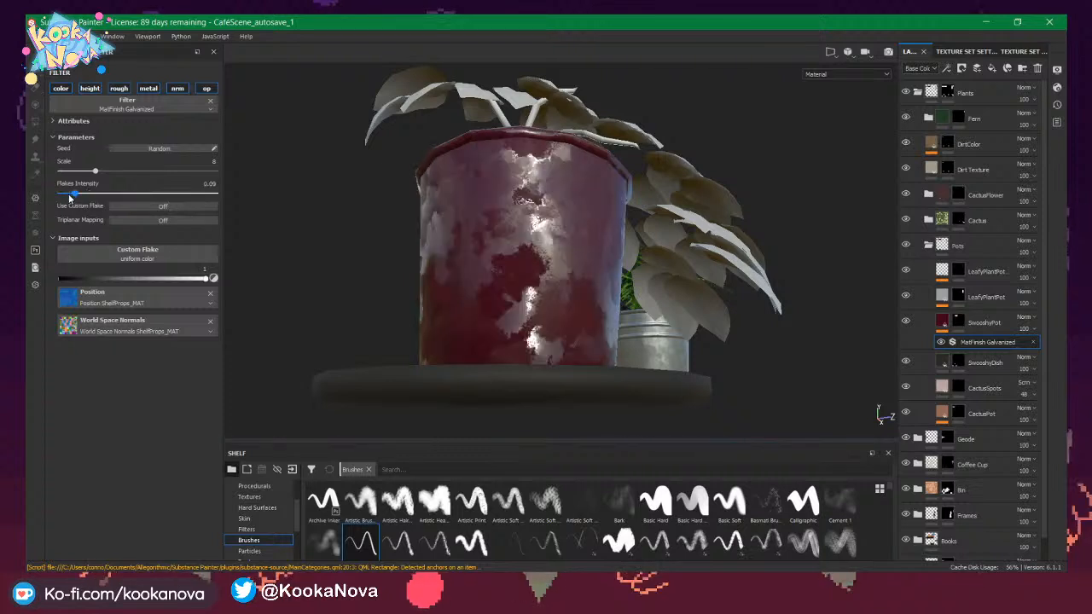
{"action": "left_click_drag", "start_coordinate": [68, 194], "coordinate": [63, 196]}
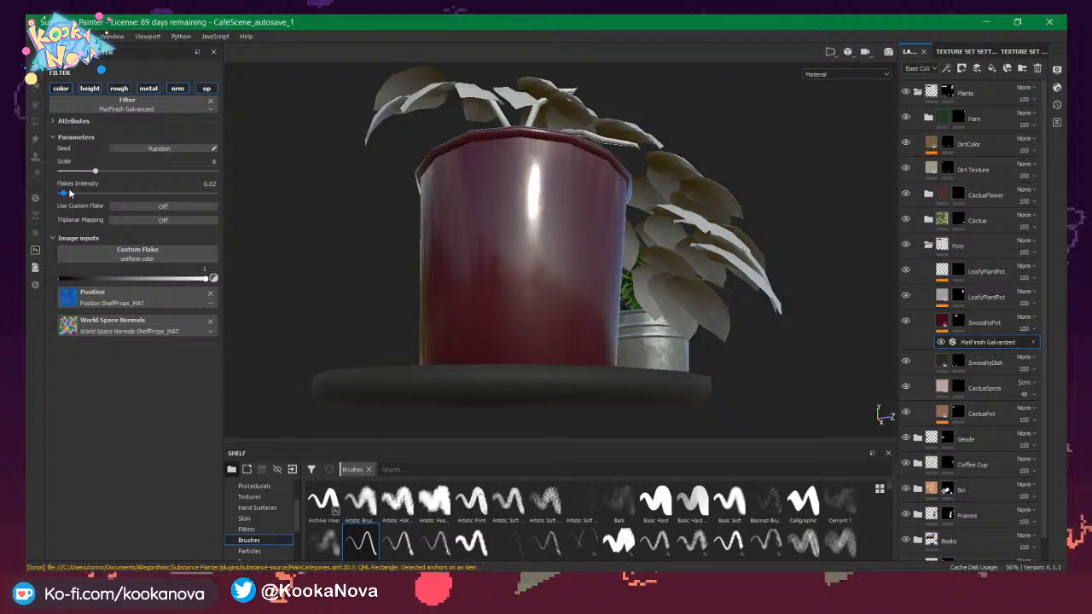
{"action": "left_click", "coordinate": [70, 195]}
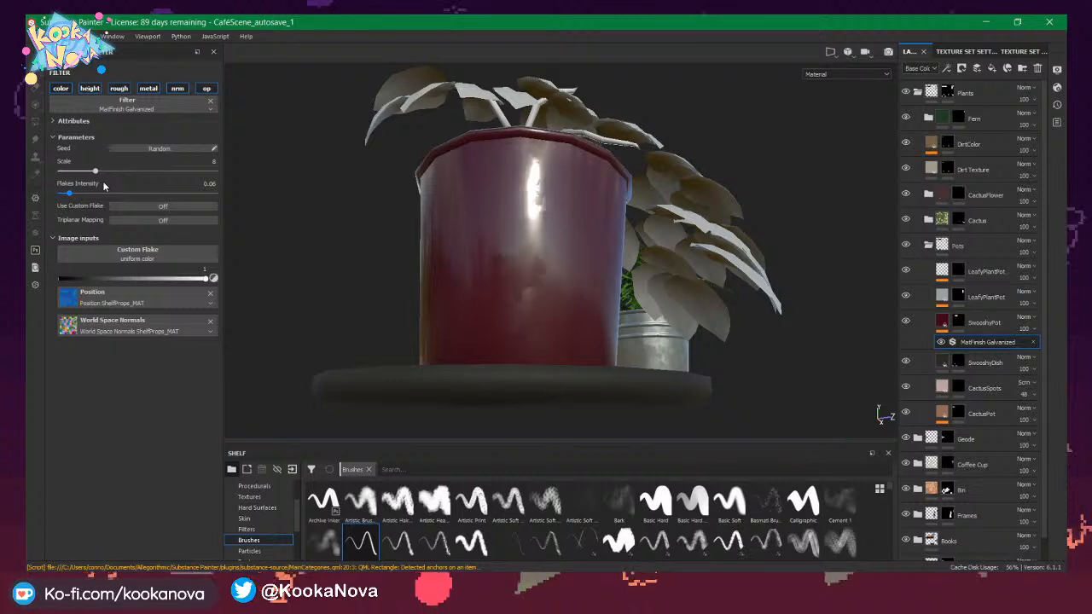
{"action": "left_click_drag", "start_coordinate": [635, 189], "coordinate": [547, 211], "text": "alt"}
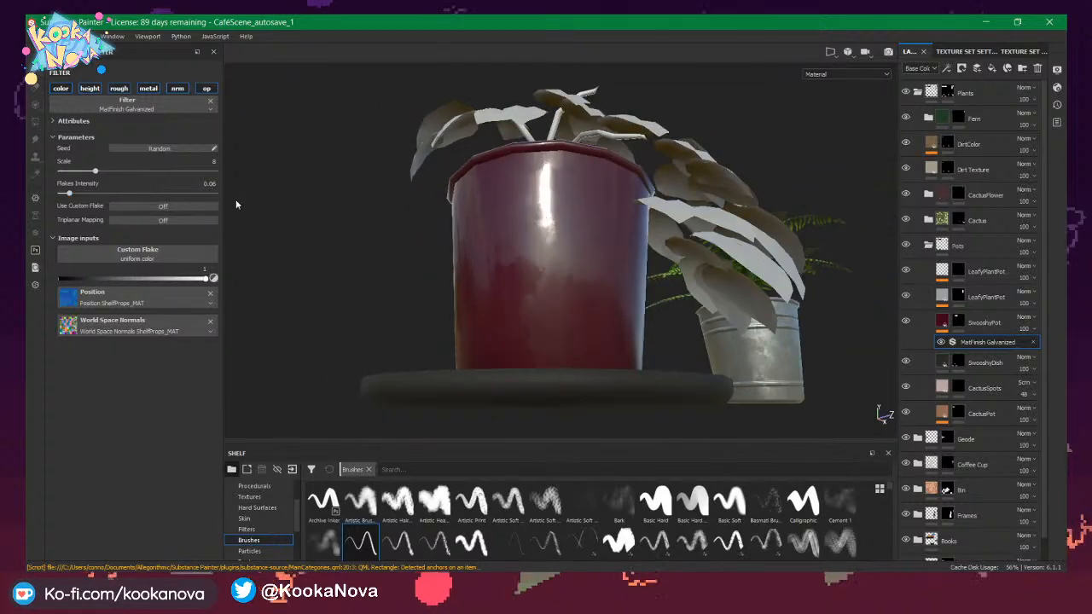
Set the galvanized finish's scale to 6 and its flakes intensity to 0.07.
{"action": "left_click", "coordinate": [152, 107]}
{"action": "left_click", "coordinate": [126, 188]}
{"action": "left_click_drag", "start_coordinate": [101, 191], "coordinate": [70, 194]}
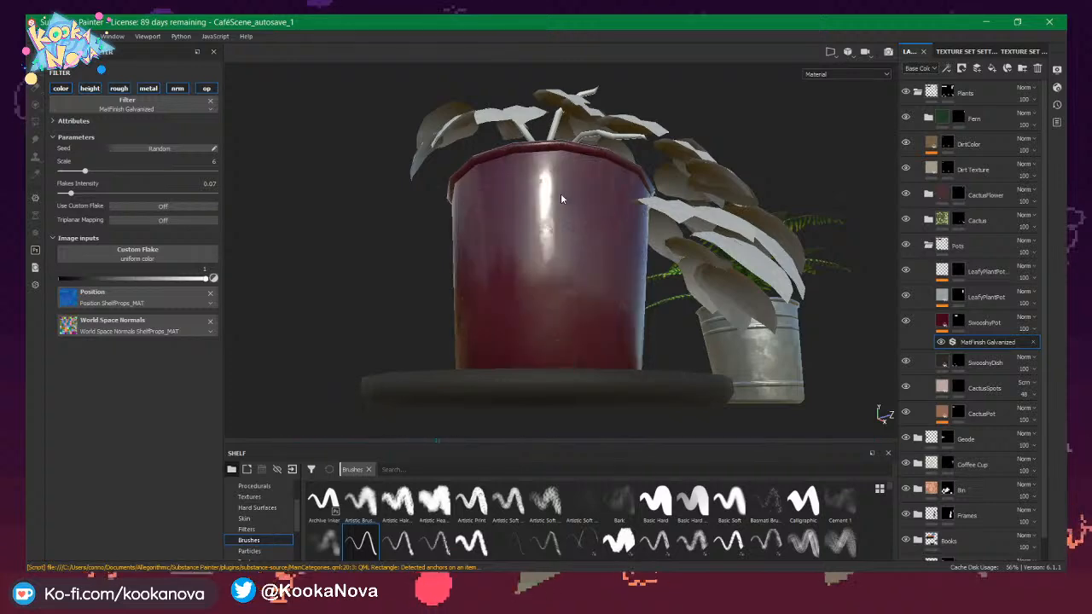
{"action": "left_click_drag", "start_coordinate": [578, 229], "coordinate": [633, 208], "text": "alt"}
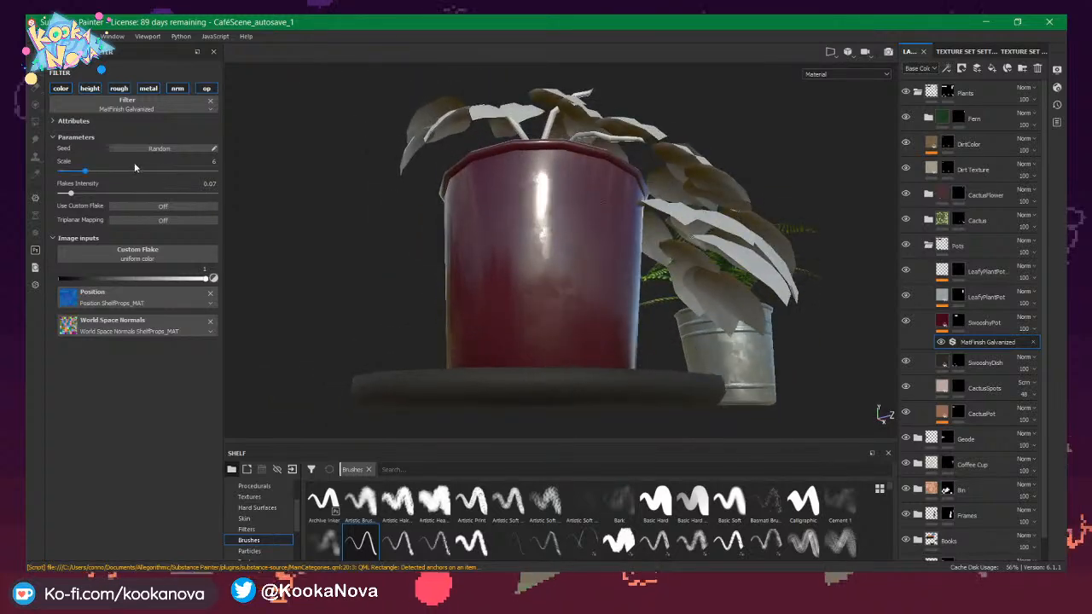
Lower the SwooshyPot fill's roughness to 0.0820 and check the glossy pot from several angles.
{"action": "left_click", "coordinate": [949, 324]}
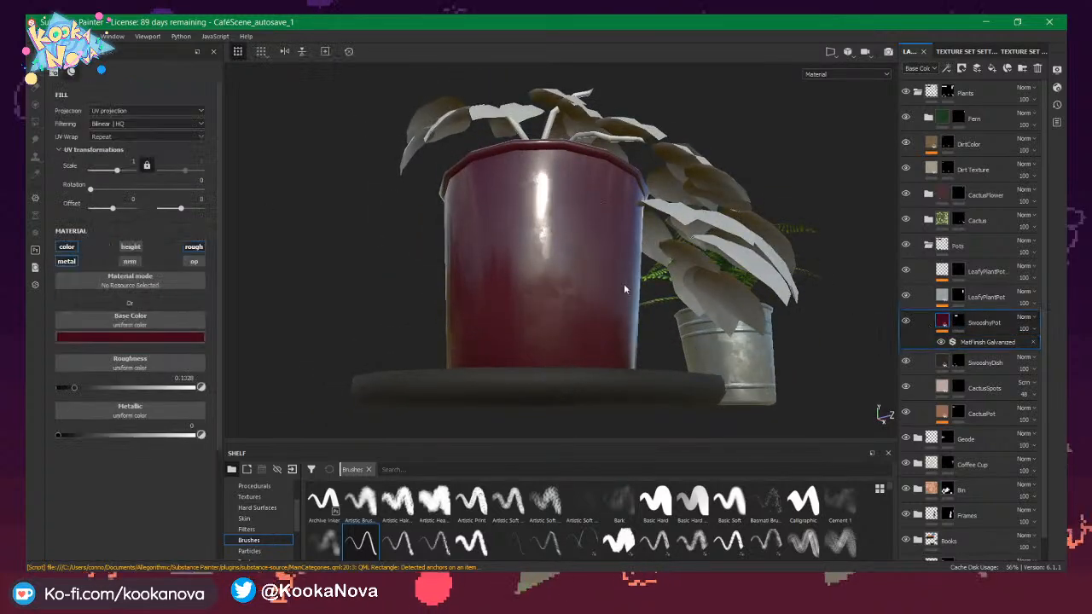
{"action": "left_click_drag", "start_coordinate": [74, 387], "coordinate": [68, 390]}
{"action": "left_click_drag", "start_coordinate": [566, 292], "coordinate": [615, 341], "text": "alt"}
{"action": "right_click_drag", "start_coordinate": [615, 341], "coordinate": [231, 288], "text": "alt"}
{"action": "left_click_drag", "start_coordinate": [290, 285], "coordinate": [683, 275], "text": "alt"}
{"action": "right_click_drag", "start_coordinate": [708, 273], "coordinate": [871, 298], "text": "alt"}
{"action": "left_click_drag", "start_coordinate": [853, 294], "coordinate": [592, 276], "text": "alt"}
{"action": "right_click_drag", "start_coordinate": [593, 275], "coordinate": [660, 310], "text": "alt"}
{"action": "left_click_drag", "start_coordinate": [661, 310], "coordinate": [568, 302], "text": "alt"}
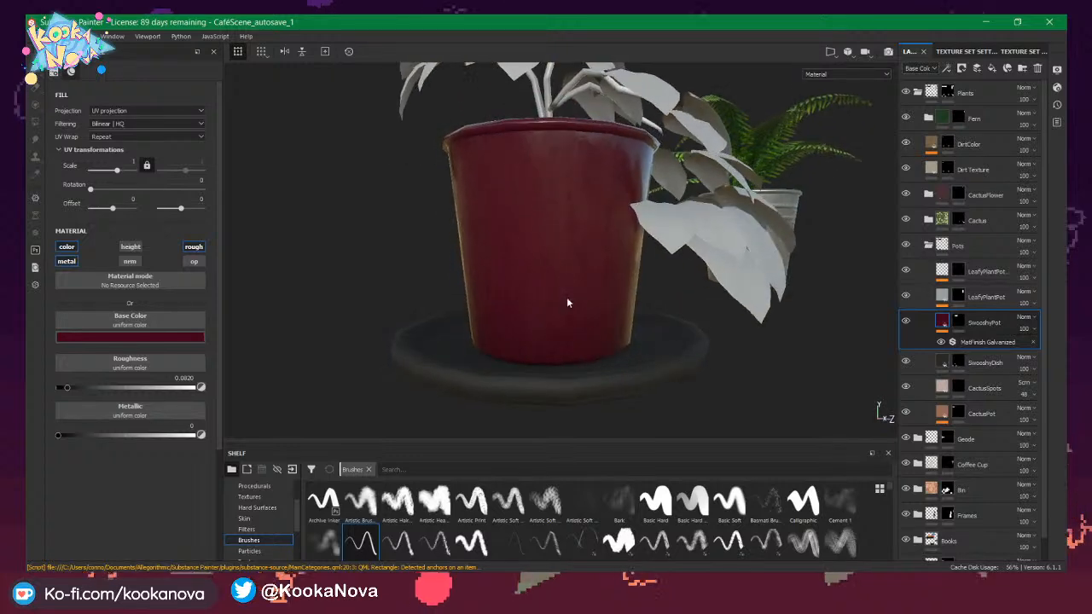
Switch to the browser and open the Coffee Cup Pack (Variable Textures) from the account's own Sketchfab models.
{"action": "key", "text": "alt+Tab"}
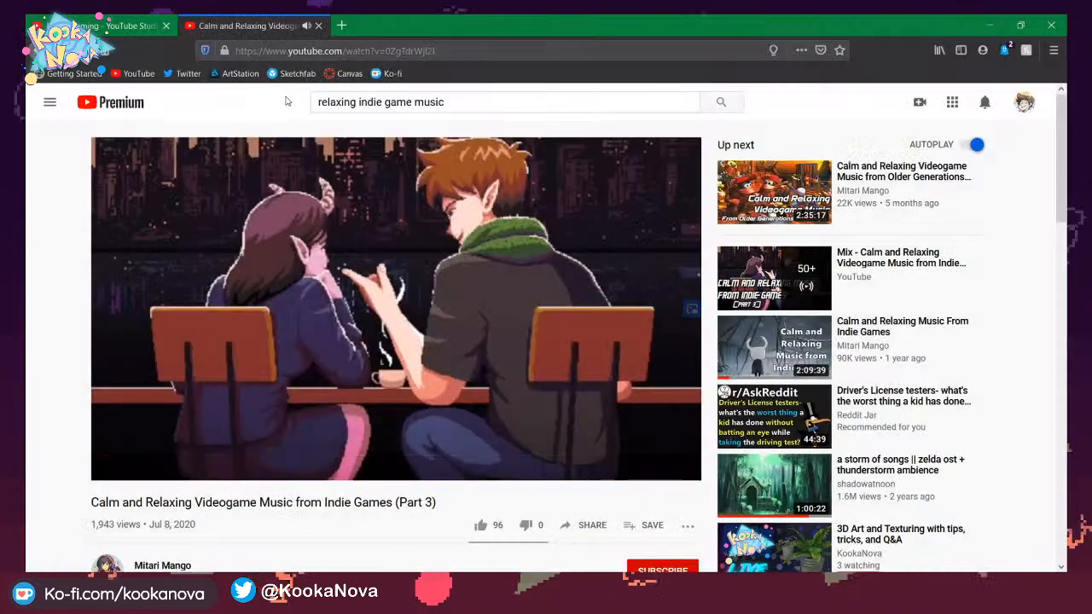
{"action": "left_click", "coordinate": [298, 73]}
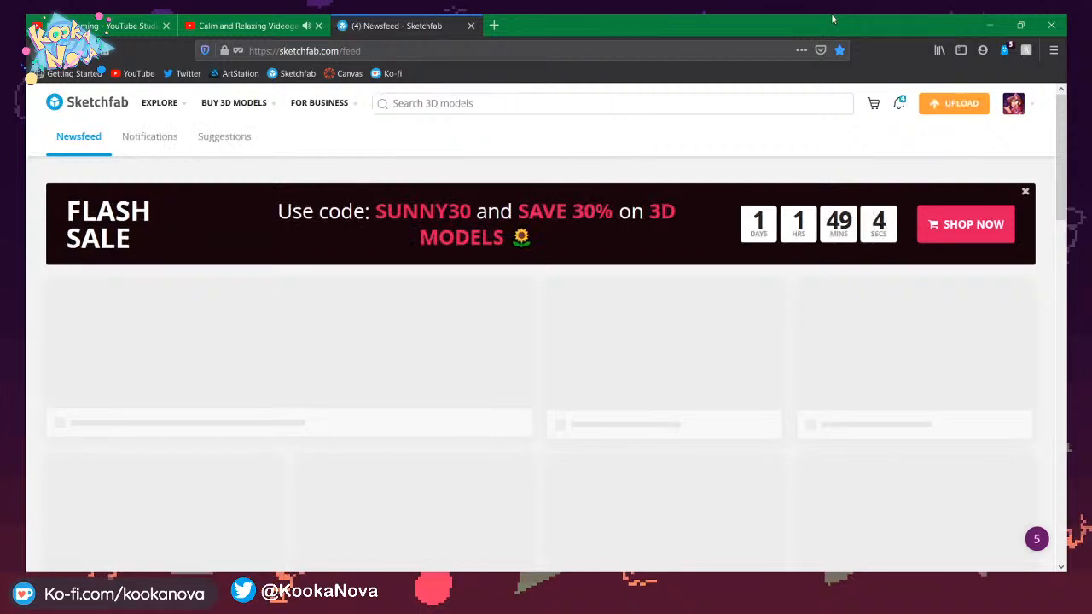
{"action": "left_click", "coordinate": [1030, 105]}
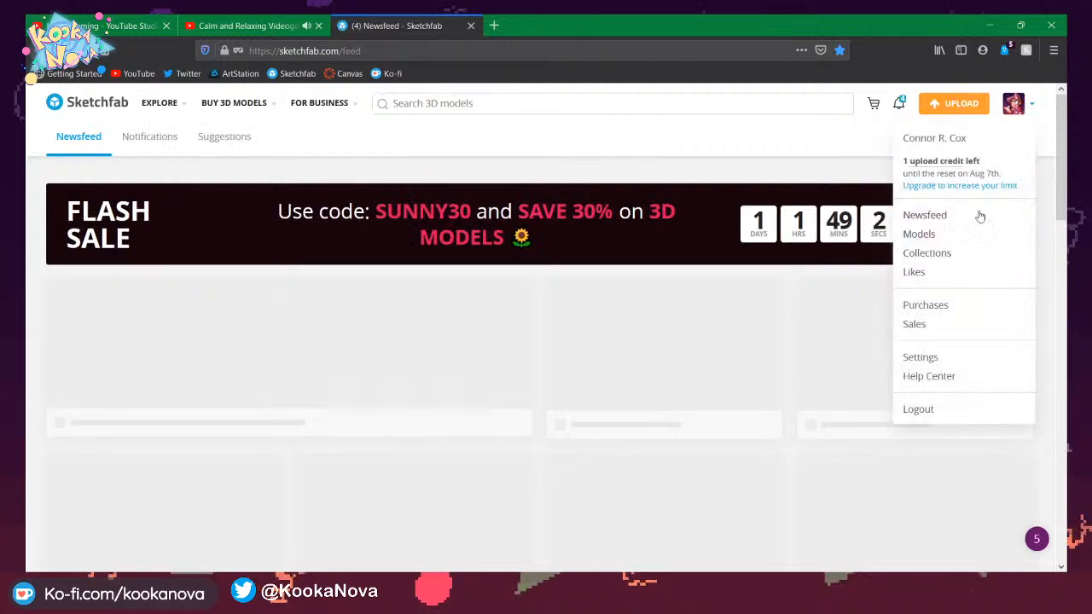
{"action": "left_click", "coordinate": [949, 235]}
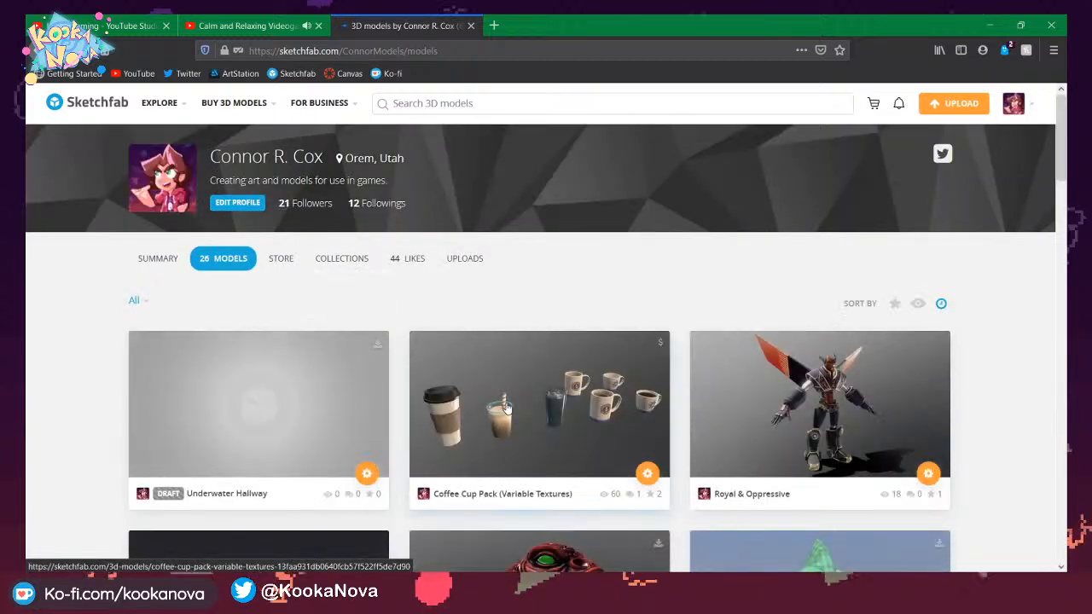
{"action": "left_click", "coordinate": [554, 495]}
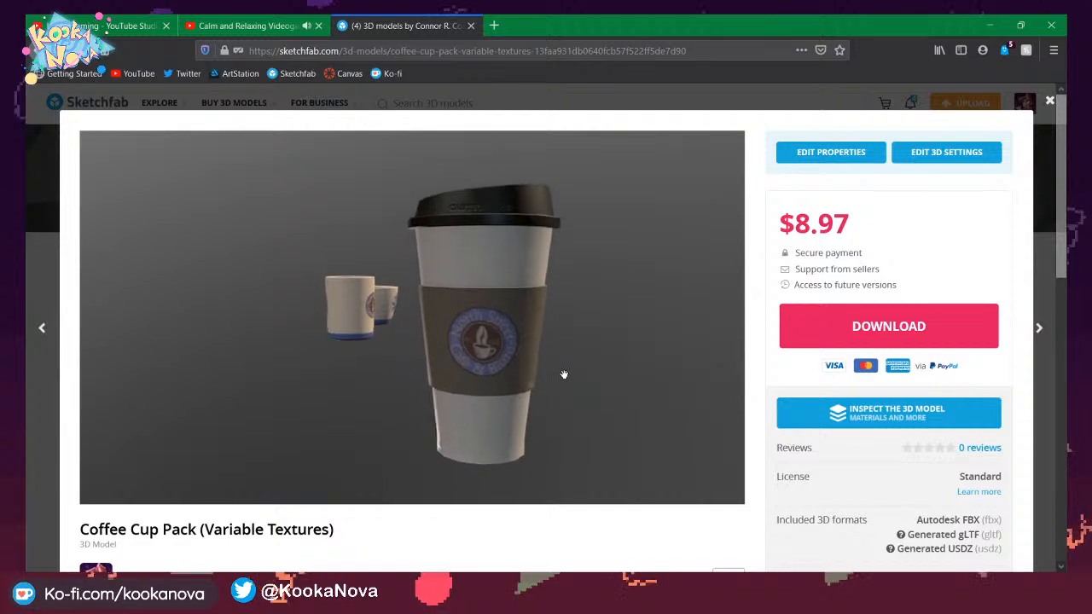
Examine the takeaway coffee cup and the café logo on its cardboard sleeve up close.
{"action": "scroll", "coordinate": [564, 375], "scroll_direction": "up", "scroll_amount": 2}
{"action": "right_click_drag", "start_coordinate": [587, 375], "coordinate": [561, 346]}
{"action": "left_click_drag", "start_coordinate": [532, 348], "coordinate": [695, 358], "text": "alt"}
{"action": "scroll", "coordinate": [455, 280], "scroll_direction": "up", "scroll_amount": 4}
{"action": "scroll", "coordinate": [472, 269], "scroll_direction": "up", "scroll_amount": 2}
{"action": "mouse_move", "coordinate": [471, 269]}
{"action": "right_mouse_down"}
{"action": "mouse_move", "coordinate": [466, 317]}
{"action": "mouse_move", "coordinate": [464, 287]}
{"action": "right_mouse_up"}
{"action": "scroll", "coordinate": [464, 287], "scroll_direction": "down", "scroll_amount": 1}
{"action": "scroll", "coordinate": [463, 287], "scroll_direction": "down", "scroll_amount": 5}
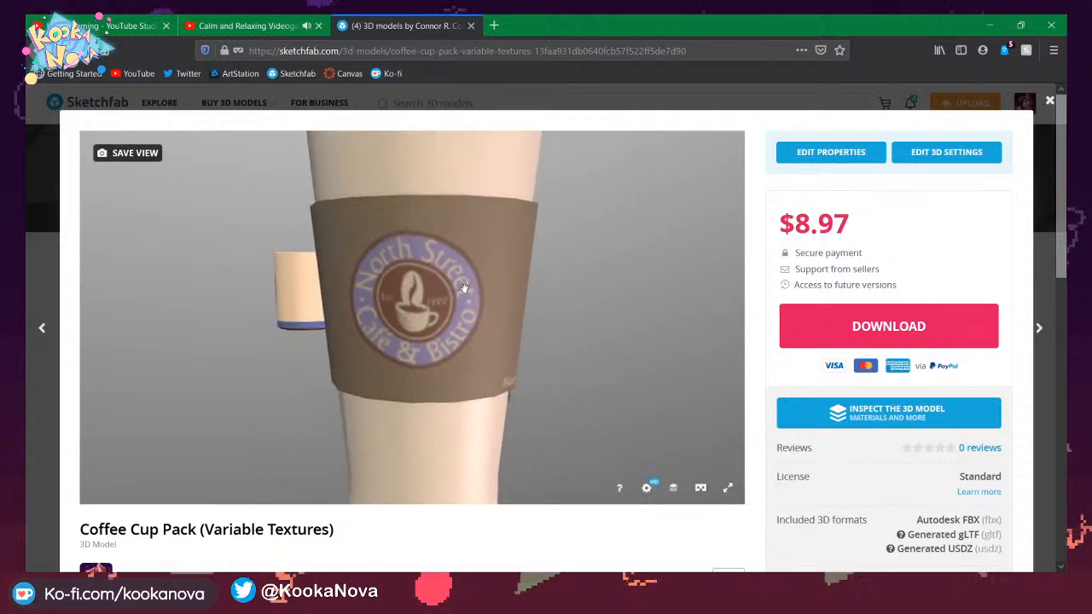
{"action": "scroll", "coordinate": [469, 294], "scroll_direction": "up", "scroll_amount": 3}
{"action": "left_click_drag", "start_coordinate": [471, 296], "coordinate": [422, 300]}
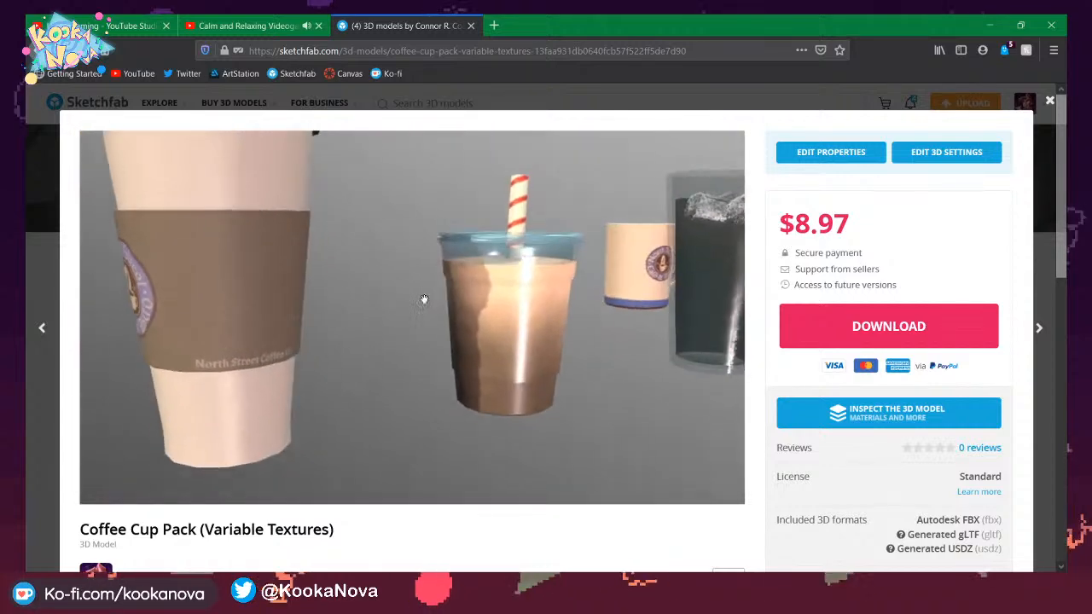
Examine the iced coffee cup with the striped straw and the drinks beside it.
{"action": "right_click_drag", "start_coordinate": [422, 300], "coordinate": [508, 302]}
{"action": "scroll", "coordinate": [508, 302], "scroll_direction": "up", "scroll_amount": 2}
{"action": "left_click_drag", "start_coordinate": [508, 302], "coordinate": [532, 320]}
{"action": "scroll", "coordinate": [531, 319], "scroll_direction": "up", "scroll_amount": 2}
{"action": "left_click_drag", "start_coordinate": [549, 283], "coordinate": [369, 288]}
{"action": "scroll", "coordinate": [368, 287], "scroll_direction": "down", "scroll_amount": 2}
{"action": "right_click_drag", "start_coordinate": [444, 313], "coordinate": [419, 327]}
{"action": "left_click_drag", "start_coordinate": [419, 327], "coordinate": [460, 324]}
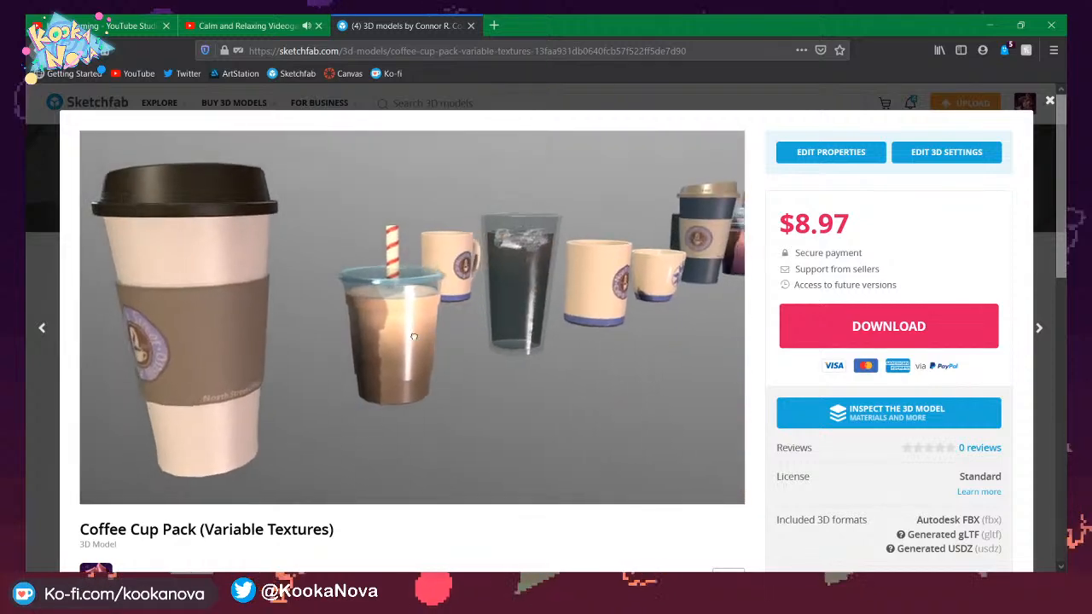
Inspect the cream mugs, their blue rims and the café logo under different lighting.
{"action": "right_click_drag", "start_coordinate": [512, 294], "coordinate": [409, 329]}
{"action": "left_click_drag", "start_coordinate": [538, 277], "coordinate": [467, 322]}
{"action": "right_click_drag", "start_coordinate": [589, 358], "coordinate": [426, 277]}
{"action": "left_click_drag", "start_coordinate": [494, 329], "coordinate": [577, 279]}
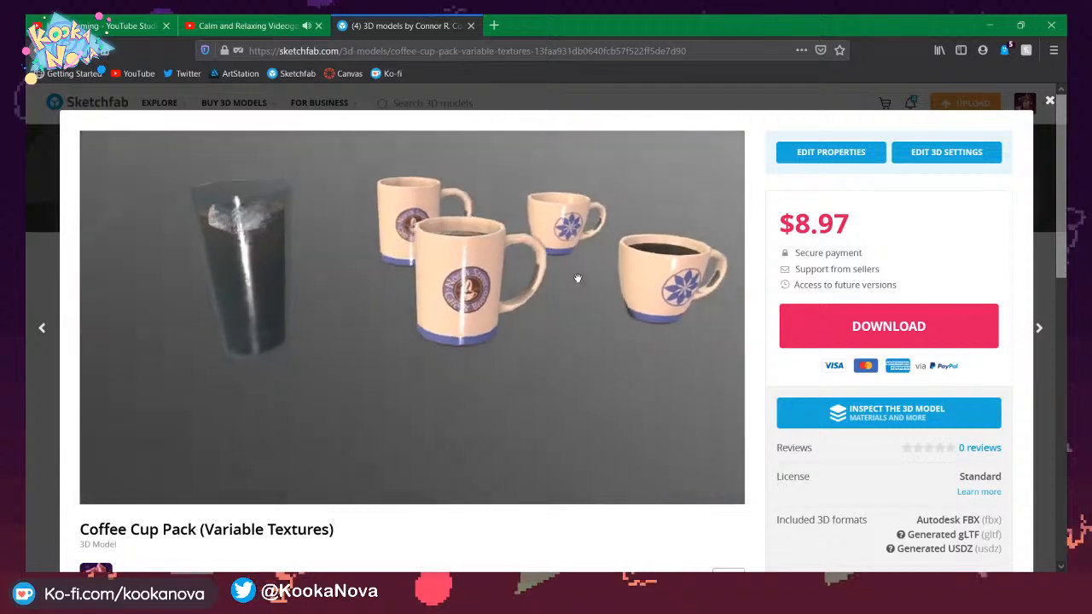
{"action": "scroll", "coordinate": [577, 278], "scroll_direction": "up", "scroll_amount": 2}
{"action": "right_click_drag", "start_coordinate": [534, 283], "coordinate": [419, 281]}
{"action": "scroll", "coordinate": [419, 281], "scroll_direction": "up", "scroll_amount": 2}
{"action": "left_click_drag", "start_coordinate": [414, 268], "coordinate": [413, 240]}
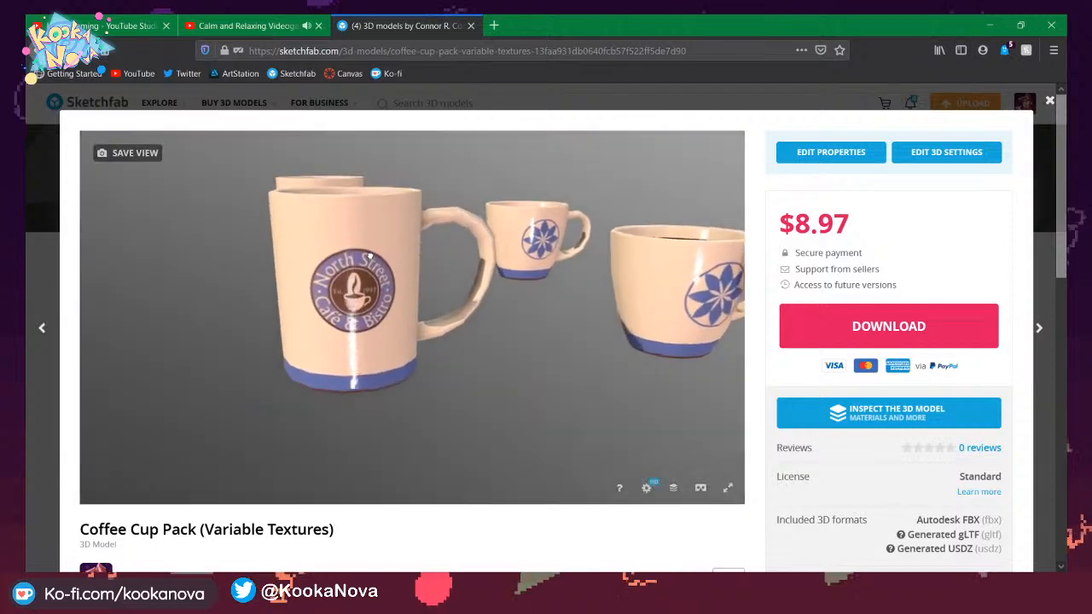
{"action": "mouse_move", "coordinate": [347, 268]}
{"action": "left_mouse_down", "text": "alt"}
{"action": "mouse_move", "coordinate": [272, 275]}
{"action": "mouse_move", "coordinate": [275, 297]}
{"action": "mouse_move", "coordinate": [362, 351]}
{"action": "mouse_move", "coordinate": [431, 362]}
{"action": "mouse_move", "coordinate": [546, 348]}
{"action": "left_mouse_up", "text": "alt"}
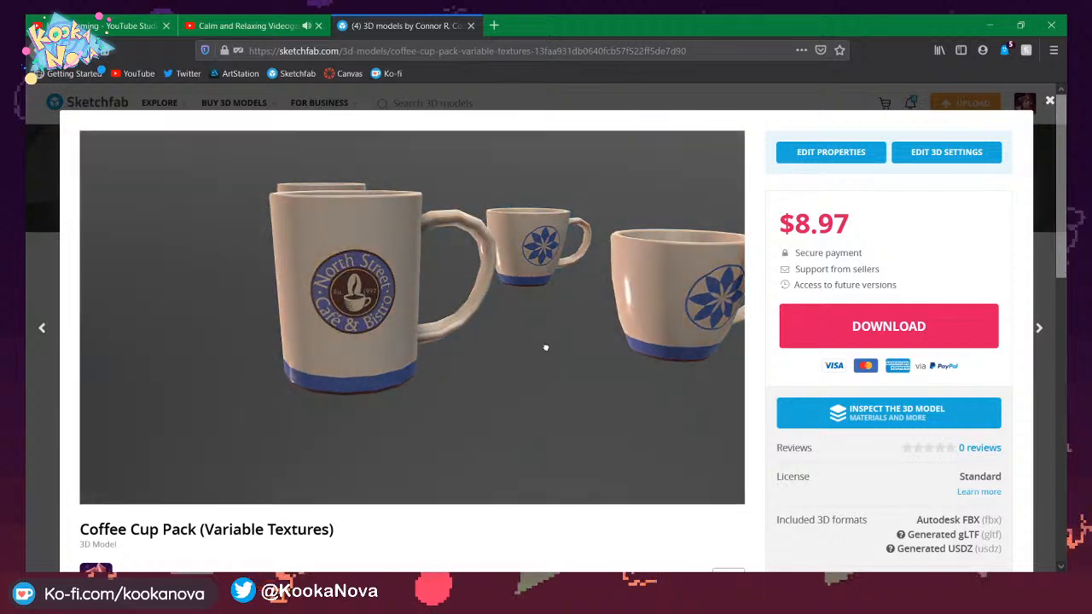
Inspect the pack's alternate speckled blue and red floral mugs, and the coffee surface inside a cream mug.
{"action": "left_click_drag", "start_coordinate": [621, 340], "coordinate": [494, 262]}
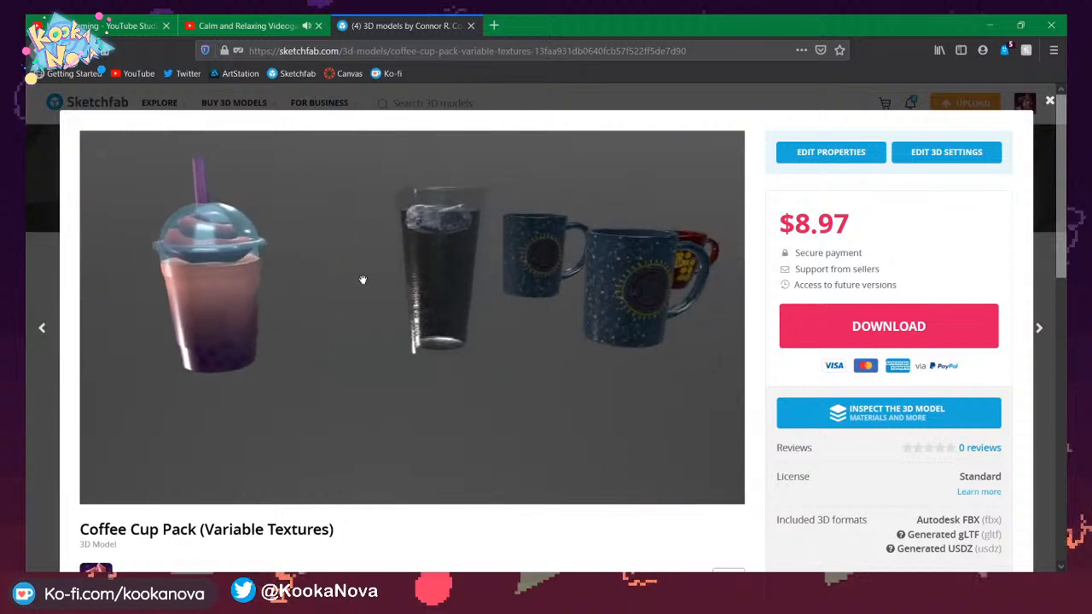
{"action": "left_click_drag", "start_coordinate": [386, 291], "coordinate": [244, 291]}
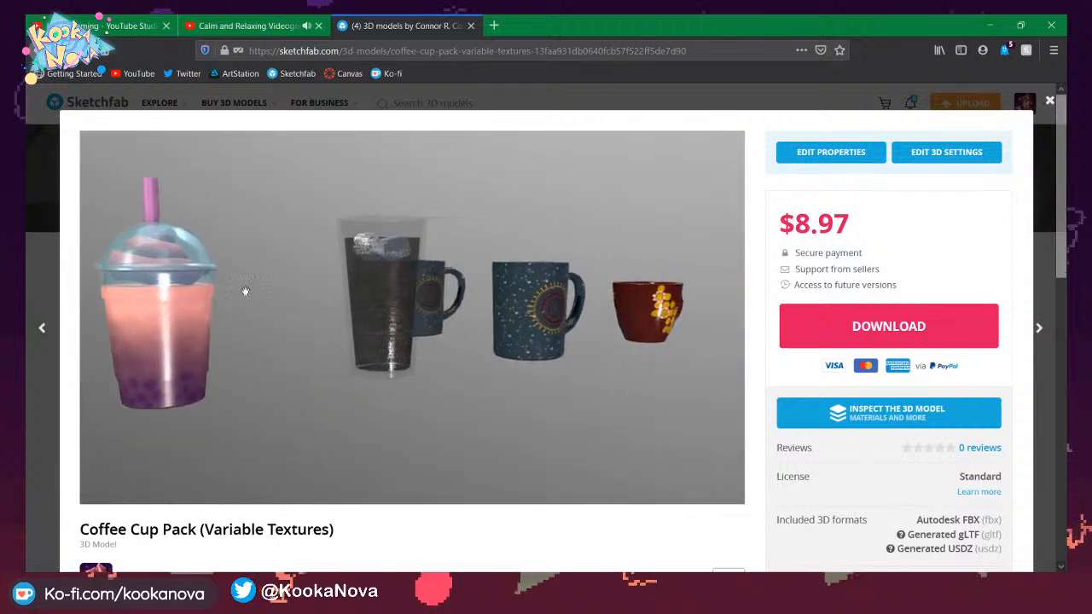
{"action": "left_click_drag", "start_coordinate": [505, 312], "coordinate": [280, 295]}
{"action": "scroll", "coordinate": [280, 295], "scroll_direction": "up", "scroll_amount": 3}
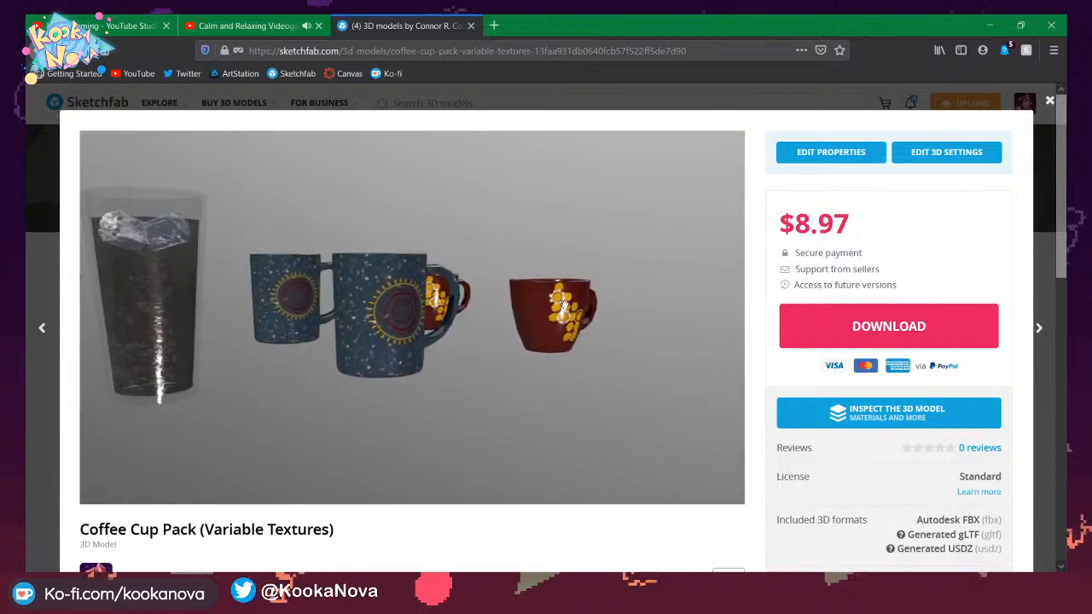
{"action": "right_click_drag", "start_coordinate": [641, 309], "coordinate": [402, 324]}
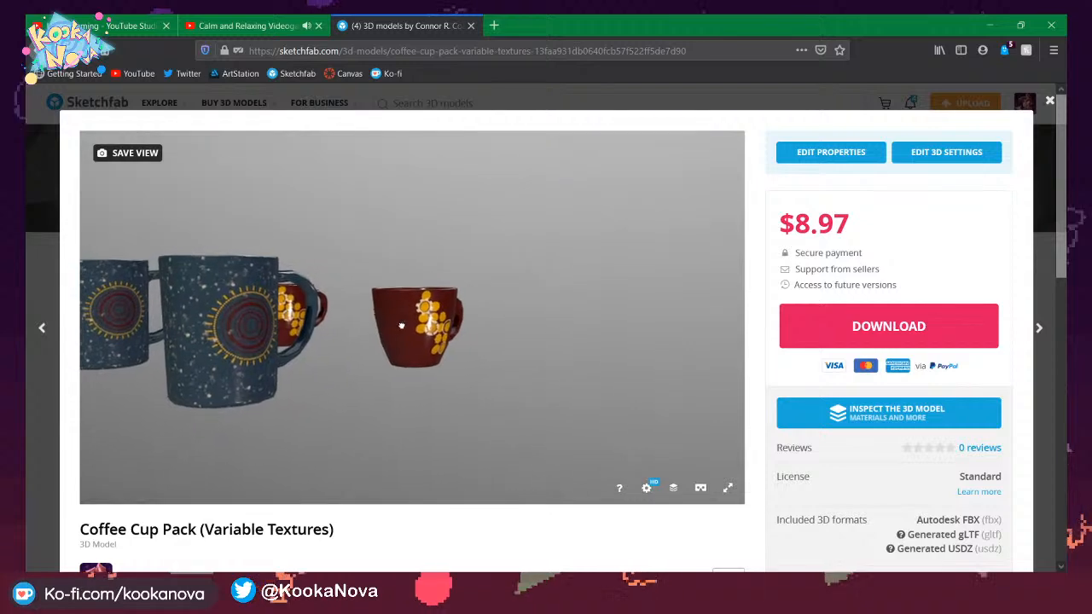
{"action": "left_click_drag", "start_coordinate": [495, 318], "coordinate": [387, 315]}
{"action": "scroll", "coordinate": [419, 307], "scroll_direction": "up", "scroll_amount": 3}
{"action": "right_click_drag", "start_coordinate": [419, 309], "coordinate": [473, 298]}
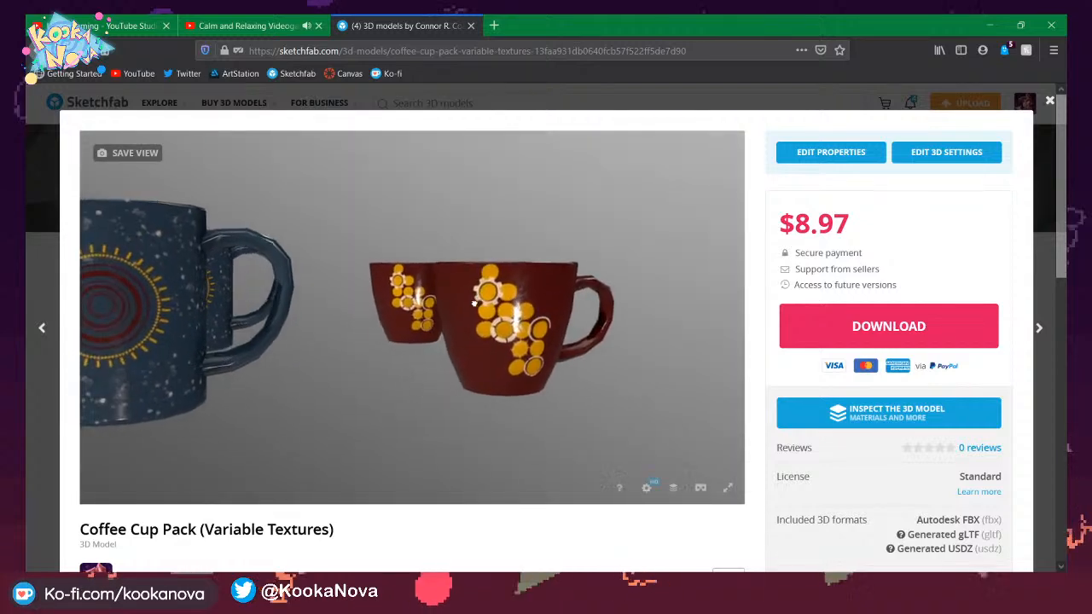
{"action": "mouse_move", "coordinate": [465, 300]}
{"action": "left_mouse_down"}
{"action": "mouse_move", "coordinate": [603, 310]}
{"action": "mouse_move", "coordinate": [365, 328]}
{"action": "mouse_move", "coordinate": [470, 317]}
{"action": "mouse_move", "coordinate": [436, 312]}
{"action": "mouse_move", "coordinate": [580, 327]}
{"action": "mouse_move", "coordinate": [536, 385]}
{"action": "mouse_move", "coordinate": [495, 331]}
{"action": "mouse_move", "coordinate": [463, 356]}
{"action": "mouse_move", "coordinate": [500, 367]}
{"action": "mouse_move", "coordinate": [571, 261]}
{"action": "mouse_move", "coordinate": [588, 285]}
{"action": "mouse_move", "coordinate": [443, 287]}
{"action": "mouse_move", "coordinate": [312, 273]}
{"action": "mouse_move", "coordinate": [387, 268]}
{"action": "mouse_move", "coordinate": [425, 298]}
{"action": "mouse_move", "coordinate": [488, 312]}
{"action": "mouse_move", "coordinate": [302, 322]}
{"action": "mouse_move", "coordinate": [439, 319]}
{"action": "mouse_move", "coordinate": [613, 336]}
{"action": "mouse_move", "coordinate": [485, 383]}
{"action": "mouse_move", "coordinate": [480, 325]}
{"action": "mouse_move", "coordinate": [495, 285]}
{"action": "mouse_move", "coordinate": [459, 293]}
{"action": "mouse_move", "coordinate": [434, 270]}
{"action": "mouse_move", "coordinate": [383, 268]}
{"action": "mouse_move", "coordinate": [434, 318]}
{"action": "mouse_move", "coordinate": [315, 291]}
{"action": "left_mouse_up"}
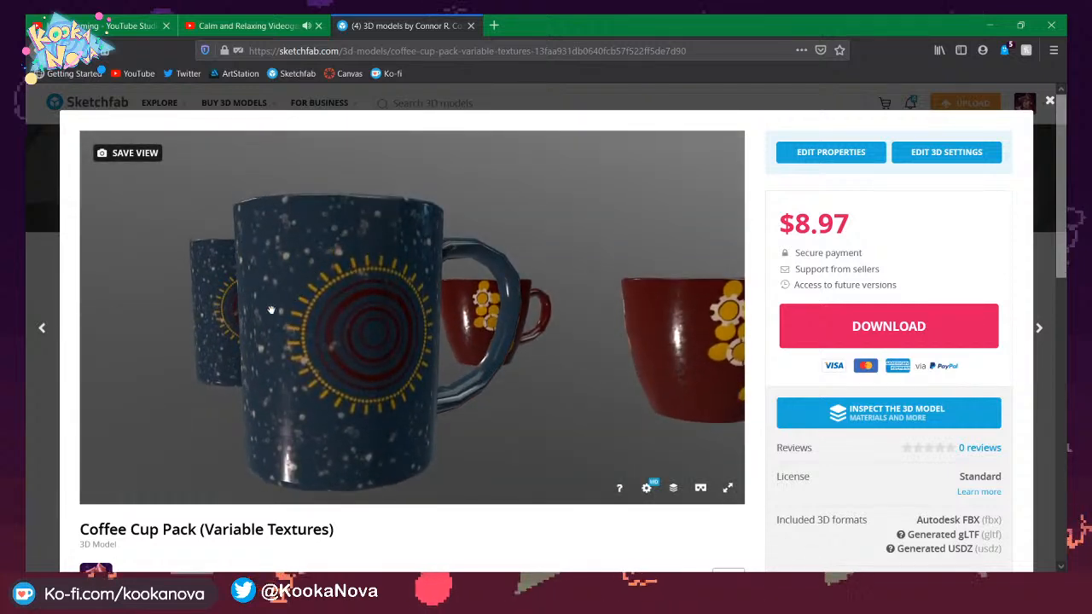
{"action": "mouse_move", "coordinate": [372, 386]}
{"action": "left_mouse_down"}
{"action": "mouse_move", "coordinate": [365, 340]}
{"action": "mouse_move", "coordinate": [448, 295]}
{"action": "left_mouse_up"}
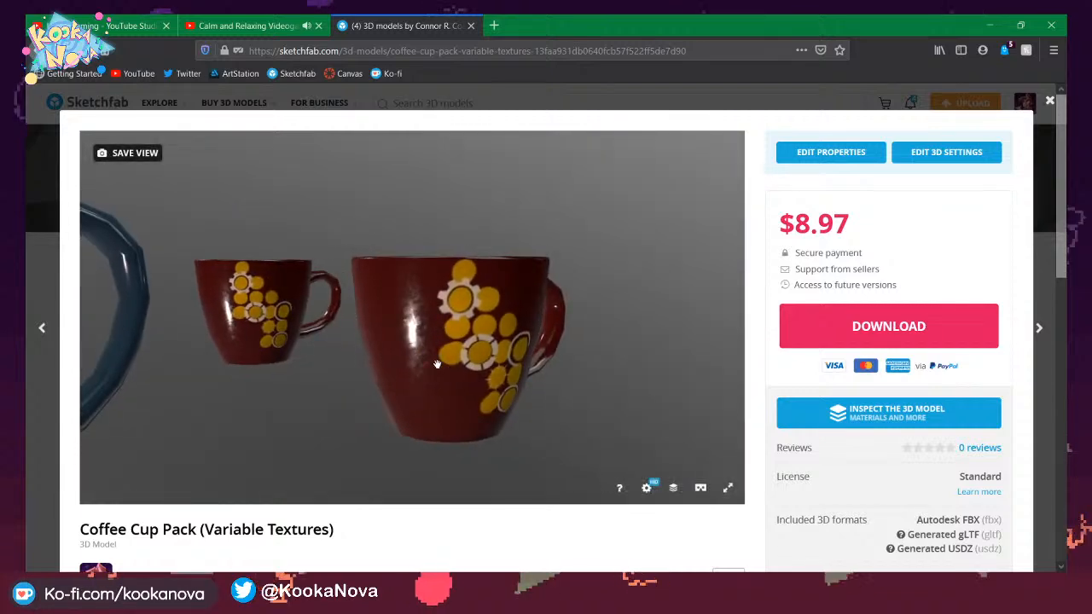
{"action": "mouse_move", "coordinate": [437, 365]}
{"action": "left_mouse_down"}
{"action": "mouse_move", "coordinate": [401, 341]}
{"action": "mouse_move", "coordinate": [422, 427]}
{"action": "mouse_move", "coordinate": [531, 344]}
{"action": "mouse_move", "coordinate": [407, 339]}
{"action": "mouse_move", "coordinate": [439, 320]}
{"action": "mouse_move", "coordinate": [298, 319]}
{"action": "mouse_move", "coordinate": [451, 281]}
{"action": "mouse_move", "coordinate": [532, 317]}
{"action": "mouse_move", "coordinate": [541, 256]}
{"action": "mouse_move", "coordinate": [596, 279]}
{"action": "mouse_move", "coordinate": [453, 375]}
{"action": "mouse_move", "coordinate": [473, 315]}
{"action": "mouse_move", "coordinate": [422, 350]}
{"action": "mouse_move", "coordinate": [185, 371]}
{"action": "mouse_move", "coordinate": [516, 313]}
{"action": "mouse_move", "coordinate": [458, 285]}
{"action": "mouse_move", "coordinate": [577, 304]}
{"action": "mouse_move", "coordinate": [376, 301]}
{"action": "left_mouse_up"}
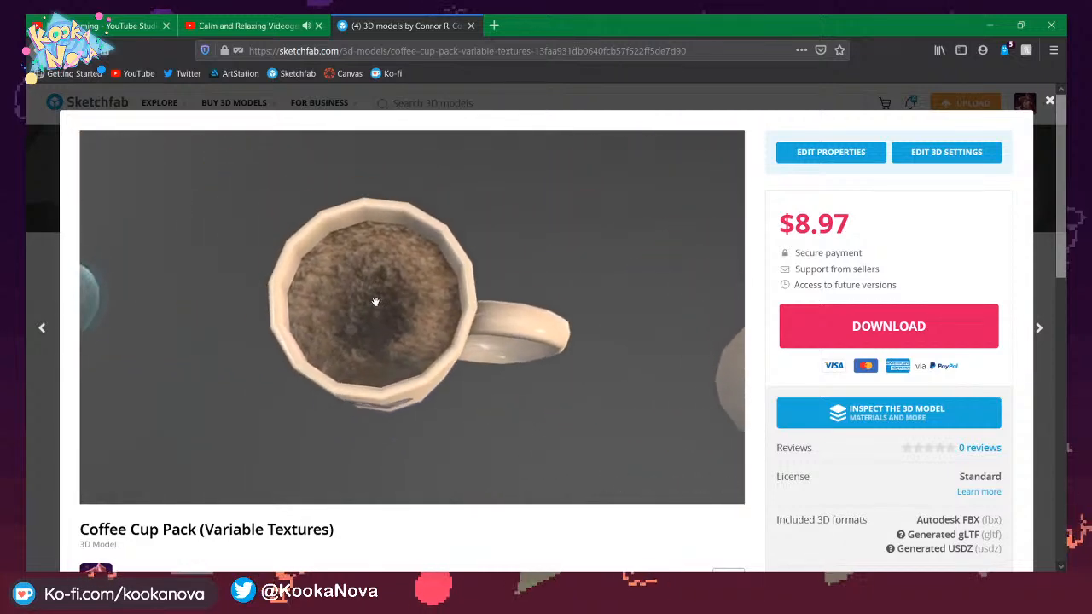
Inspect the coffee surface inside the cream mug up close, and the takeaway cup and iced coffee with the striped straw.
{"action": "scroll", "coordinate": [373, 323], "scroll_direction": "up", "scroll_amount": 2}
{"action": "right_click_drag", "start_coordinate": [373, 323], "coordinate": [510, 317]}
{"action": "scroll", "coordinate": [509, 317], "scroll_direction": "up", "scroll_amount": 4}
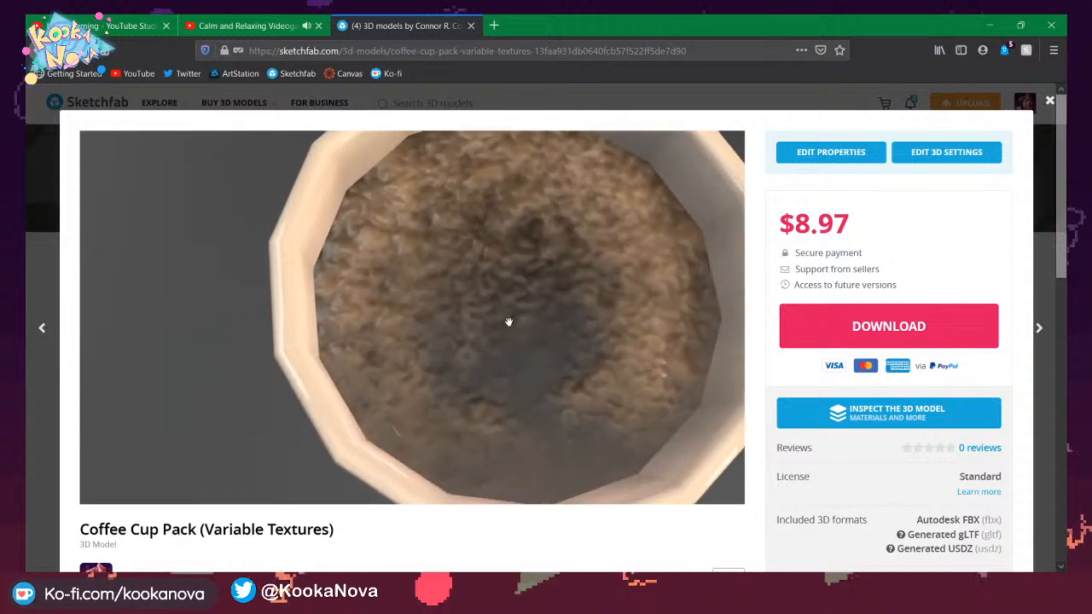
{"action": "scroll", "coordinate": [510, 321], "scroll_direction": "down", "scroll_amount": 3}
{"action": "left_click_drag", "start_coordinate": [482, 340], "coordinate": [616, 428], "text": "alt"}
{"action": "left_click_drag", "start_coordinate": [536, 398], "coordinate": [527, 264]}
{"action": "right_click_drag", "start_coordinate": [526, 264], "coordinate": [537, 397]}
{"action": "left_click_drag", "start_coordinate": [510, 305], "coordinate": [614, 431]}
{"action": "right_click_drag", "start_coordinate": [419, 315], "coordinate": [627, 294]}
{"action": "right_click_drag", "start_coordinate": [495, 290], "coordinate": [724, 336]}
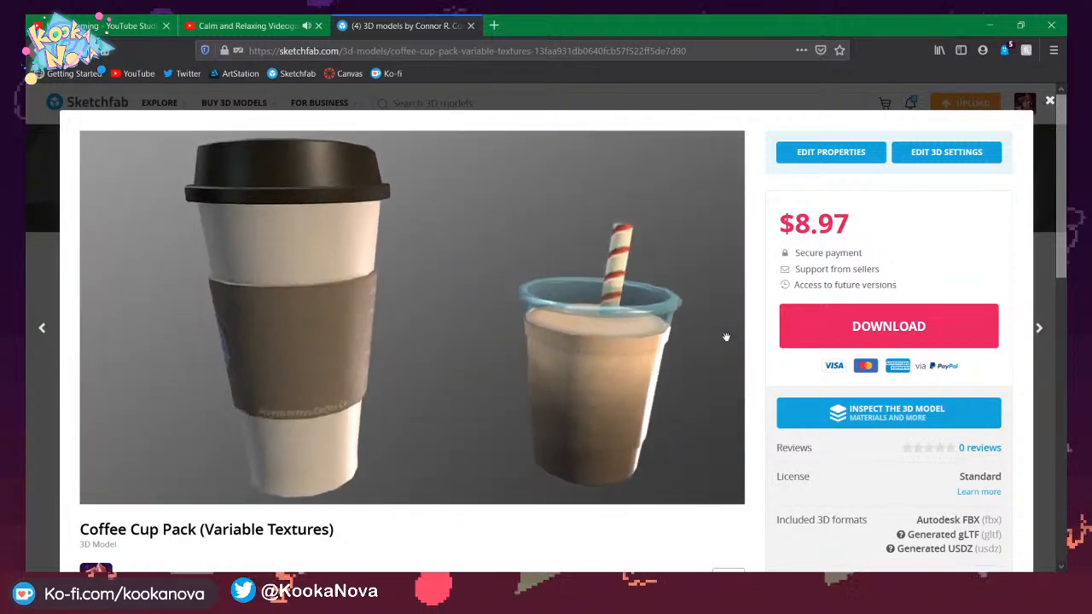
Survey the cup pack from the iced drinks past the café-logo mugs to the speckled blue and red mugs.
{"action": "right_click_drag", "start_coordinate": [637, 347], "coordinate": [129, 292]}
{"action": "right_click_drag", "start_coordinate": [503, 294], "coordinate": [102, 305]}
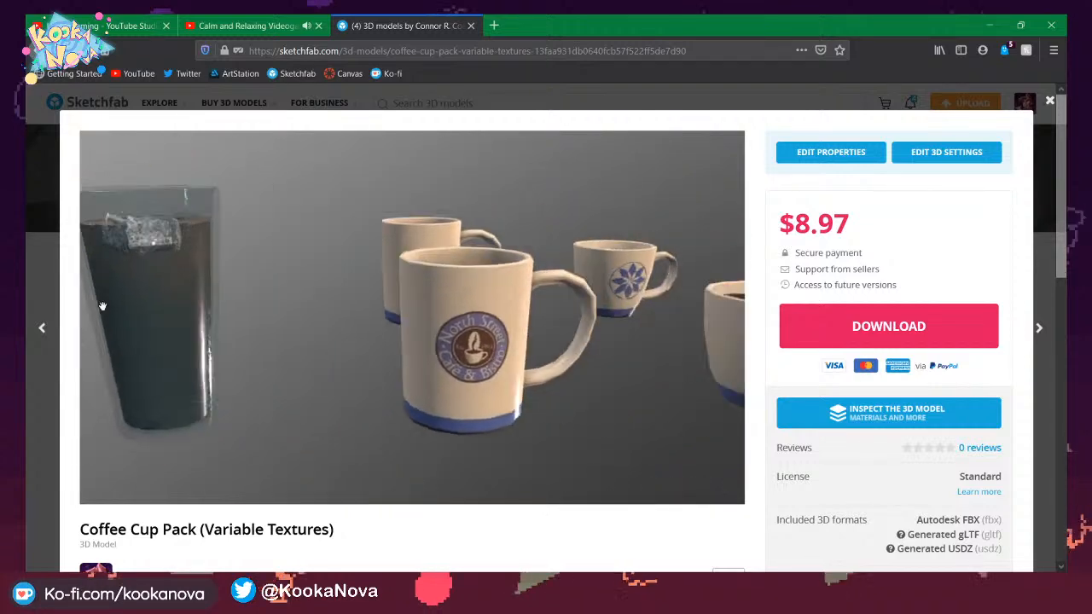
{"action": "right_click_drag", "start_coordinate": [345, 303], "coordinate": [114, 317]}
{"action": "right_click_drag", "start_coordinate": [478, 286], "coordinate": [127, 284]}
{"action": "scroll", "coordinate": [364, 293], "scroll_direction": "down", "scroll_amount": 3}
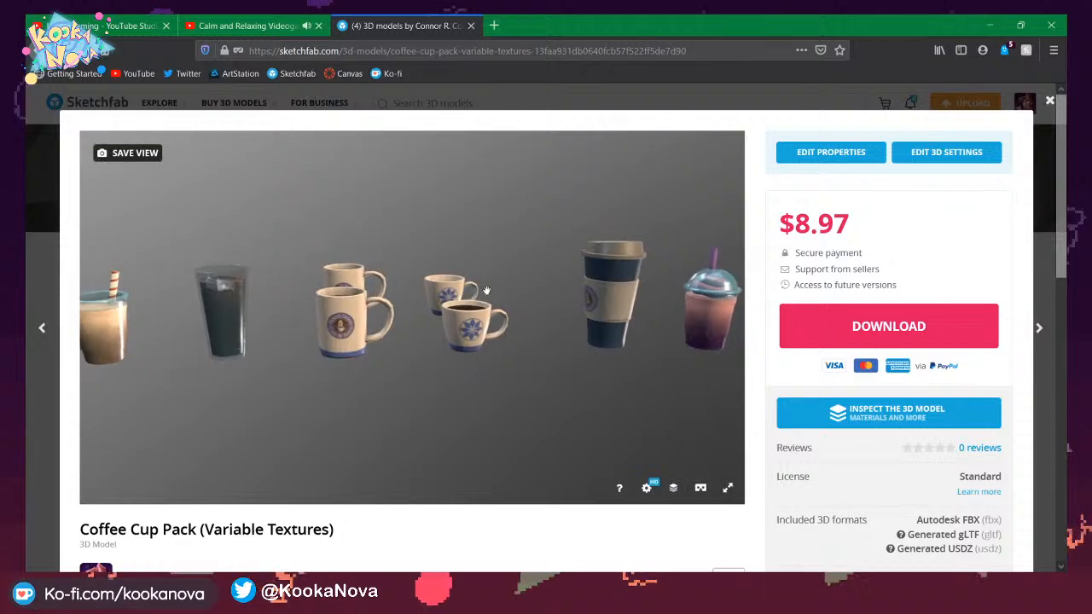
{"action": "left_click_drag", "start_coordinate": [531, 295], "coordinate": [482, 298]}
{"action": "scroll", "coordinate": [478, 296], "scroll_direction": "down", "scroll_amount": 2}
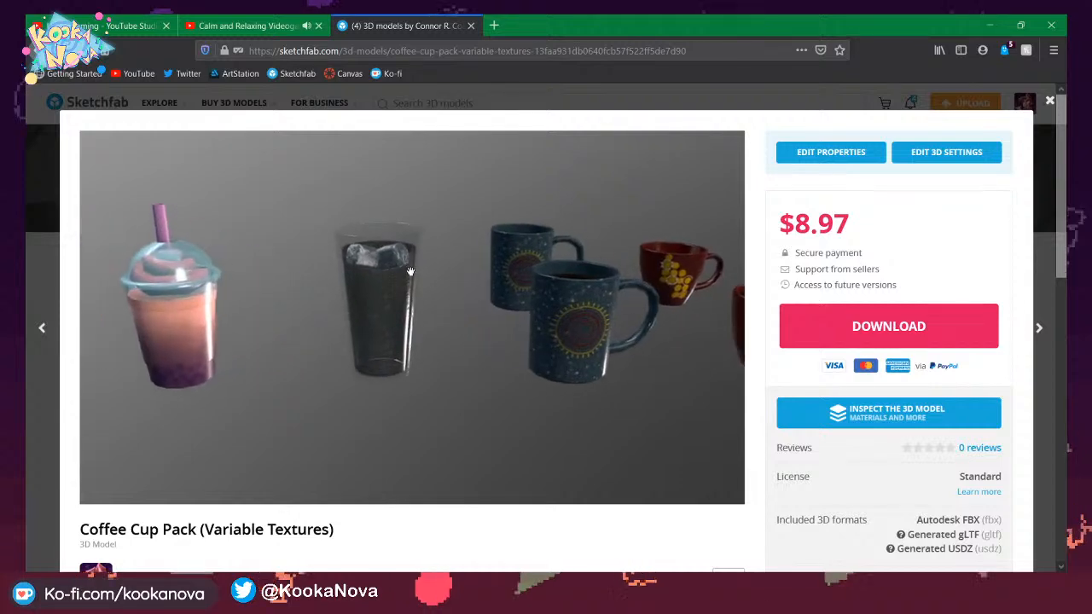
Examine the domed-lid drink with the purple straw from above and up close, and close the model page.
{"action": "left_click_drag", "start_coordinate": [428, 322], "coordinate": [443, 296]}
{"action": "mouse_move", "coordinate": [293, 276]}
{"action": "left_mouse_down"}
{"action": "mouse_move", "coordinate": [383, 296]}
{"action": "mouse_move", "coordinate": [361, 304]}
{"action": "mouse_move", "coordinate": [203, 289]}
{"action": "mouse_move", "coordinate": [390, 276]}
{"action": "mouse_move", "coordinate": [531, 296]}
{"action": "mouse_move", "coordinate": [397, 315]}
{"action": "mouse_move", "coordinate": [406, 427]}
{"action": "left_mouse_up"}
{"action": "scroll", "coordinate": [406, 431], "scroll_direction": "up", "scroll_amount": 5}
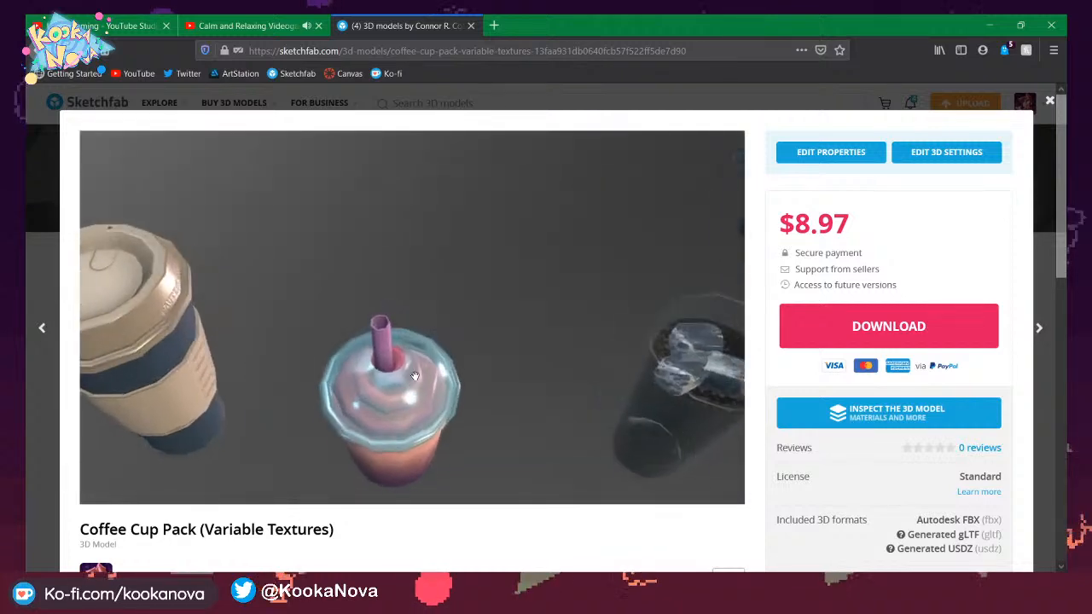
{"action": "right_click_drag", "start_coordinate": [407, 436], "coordinate": [426, 318]}
{"action": "scroll", "coordinate": [430, 333], "scroll_direction": "up", "scroll_amount": 4}
{"action": "mouse_move", "coordinate": [431, 341]}
{"action": "left_mouse_down"}
{"action": "mouse_move", "coordinate": [448, 310]}
{"action": "mouse_move", "coordinate": [439, 355]}
{"action": "mouse_move", "coordinate": [414, 371]}
{"action": "mouse_move", "coordinate": [336, 379]}
{"action": "mouse_move", "coordinate": [378, 364]}
{"action": "mouse_move", "coordinate": [612, 347]}
{"action": "mouse_move", "coordinate": [420, 19]}
{"action": "left_mouse_up"}
{"action": "left_click_drag", "start_coordinate": [464, 315], "coordinate": [332, 320], "text": "alt"}
{"action": "left_click", "coordinate": [472, 25]}
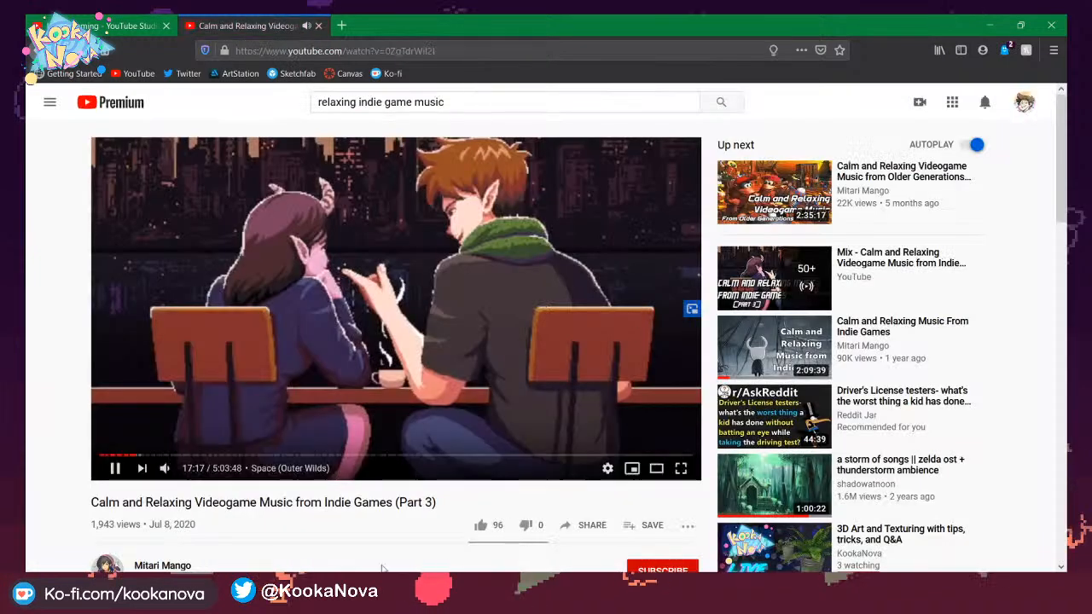
Switch to Substance Painter and inspect the burgundy pot's glossy galvanized finish under different view angles.
{"action": "key", "text": "alt+Tab"}
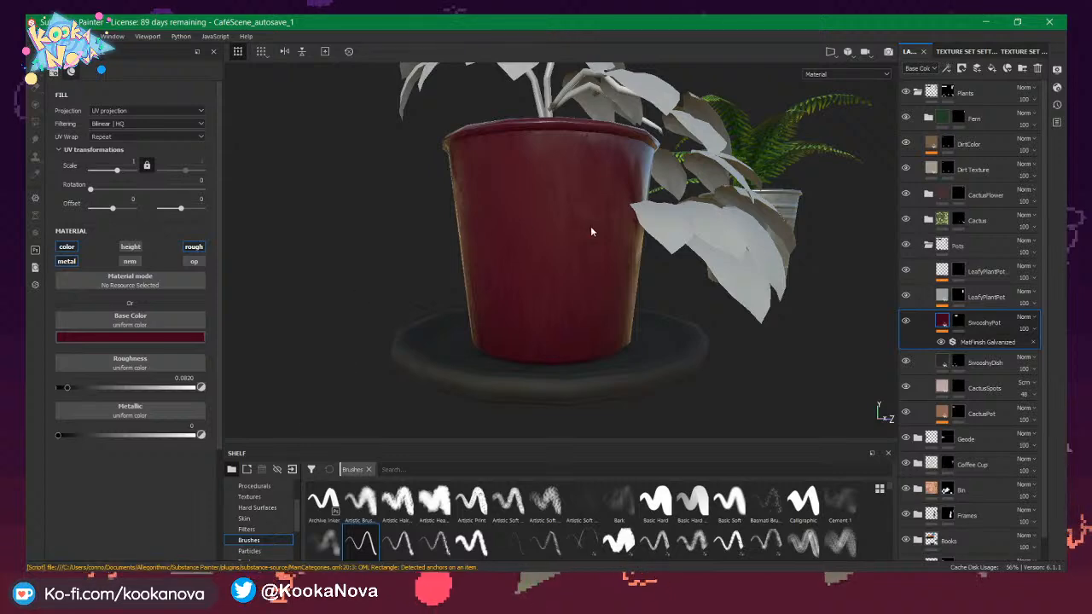
{"action": "left_click_drag", "start_coordinate": [591, 221], "coordinate": [595, 194], "text": "alt"}
{"action": "right_click_drag", "start_coordinate": [595, 195], "coordinate": [566, 213], "text": "alt"}
{"action": "left_click_drag", "start_coordinate": [566, 214], "coordinate": [571, 253], "text": "alt"}
{"action": "mouse_move", "coordinate": [571, 254]}
{"action": "middle_mouse_down", "text": "alt"}
{"action": "mouse_move", "coordinate": [580, 182]}
{"action": "mouse_move", "coordinate": [576, 252]}
{"action": "middle_mouse_up", "text": "alt"}
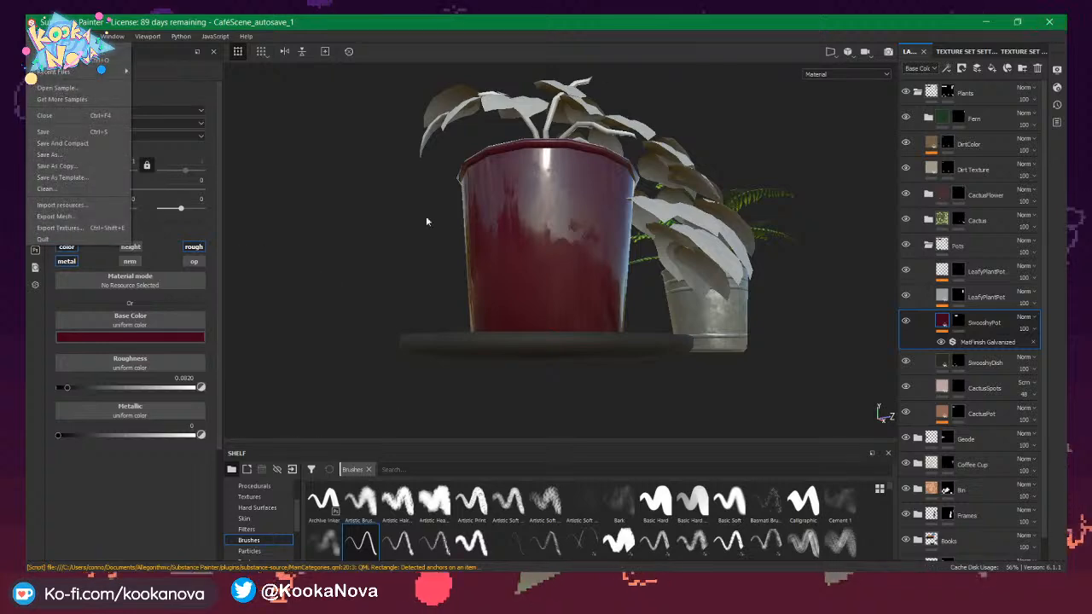
Save the project under the name CaféScene.spp in the Café folder, replacing the existing file.
{"action": "mouse_move", "coordinate": [35, 37]}
{"action": "left_click", "coordinate": [76, 166]}
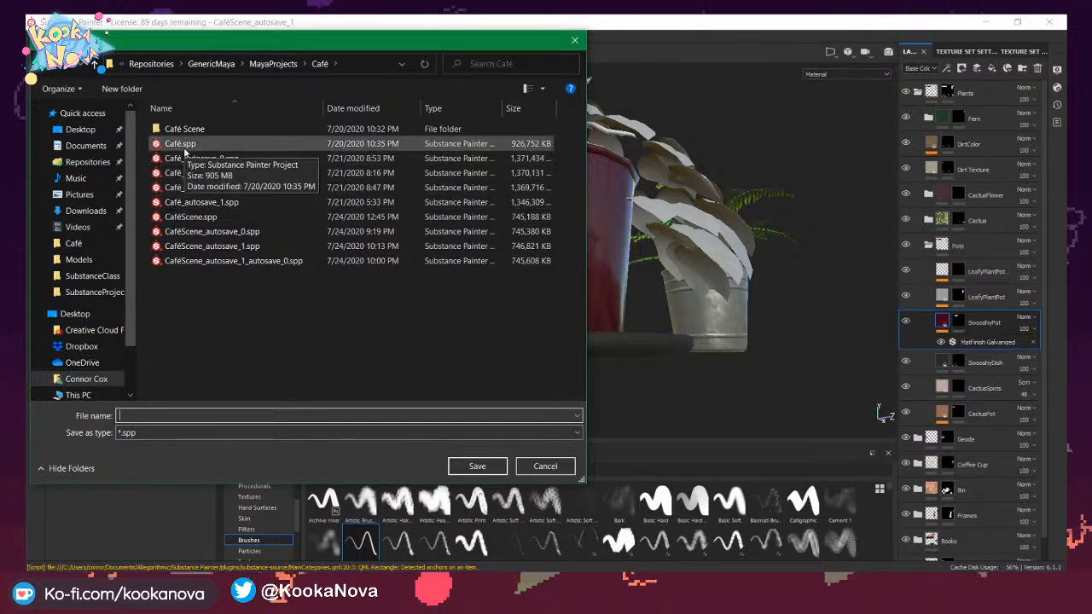
{"action": "left_click", "coordinate": [194, 217]}
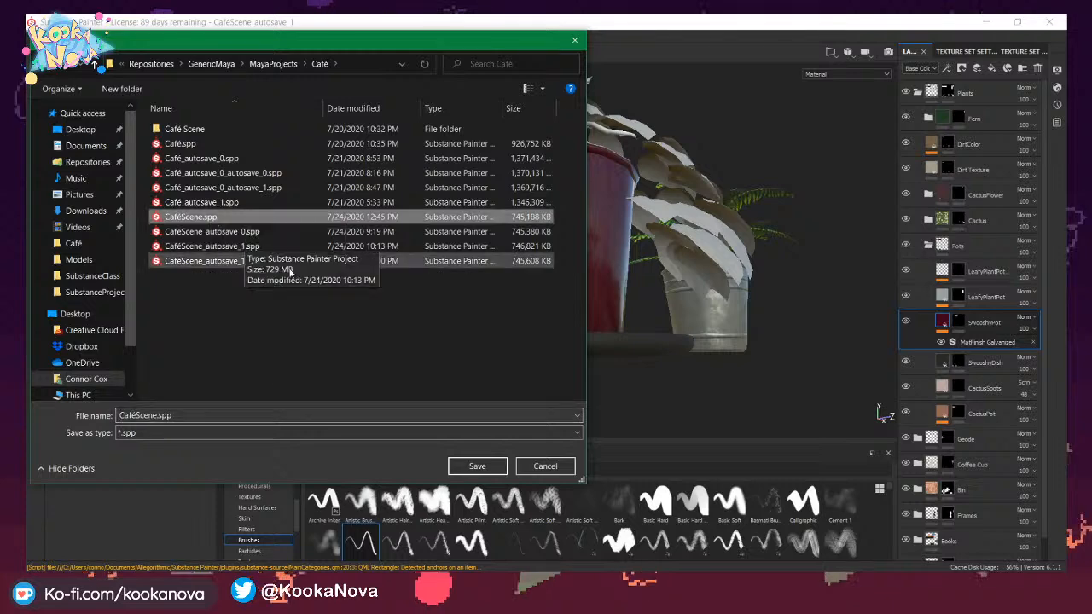
{"action": "left_click", "coordinate": [477, 467]}
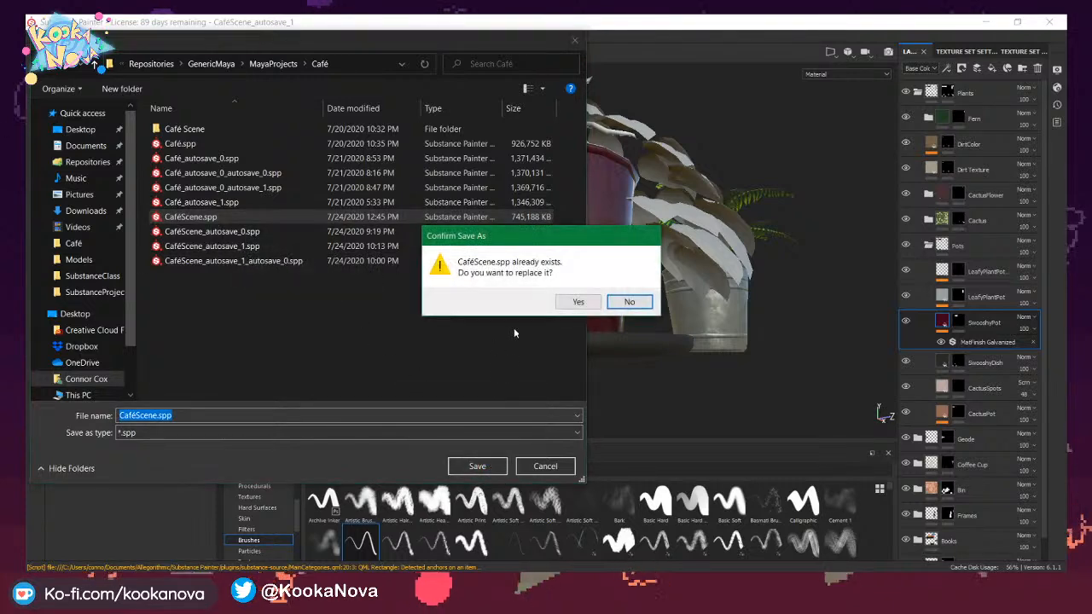
{"action": "left_click", "coordinate": [578, 302]}
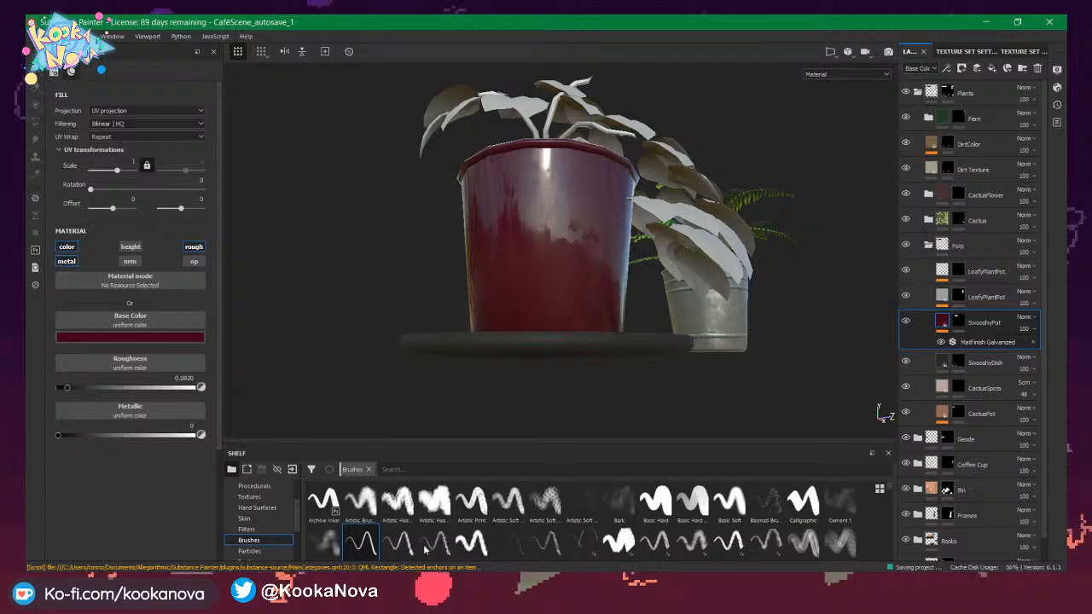
{"action": "right_click", "coordinate": [399, 578]}
{"action": "left_click", "coordinate": [398, 580]}
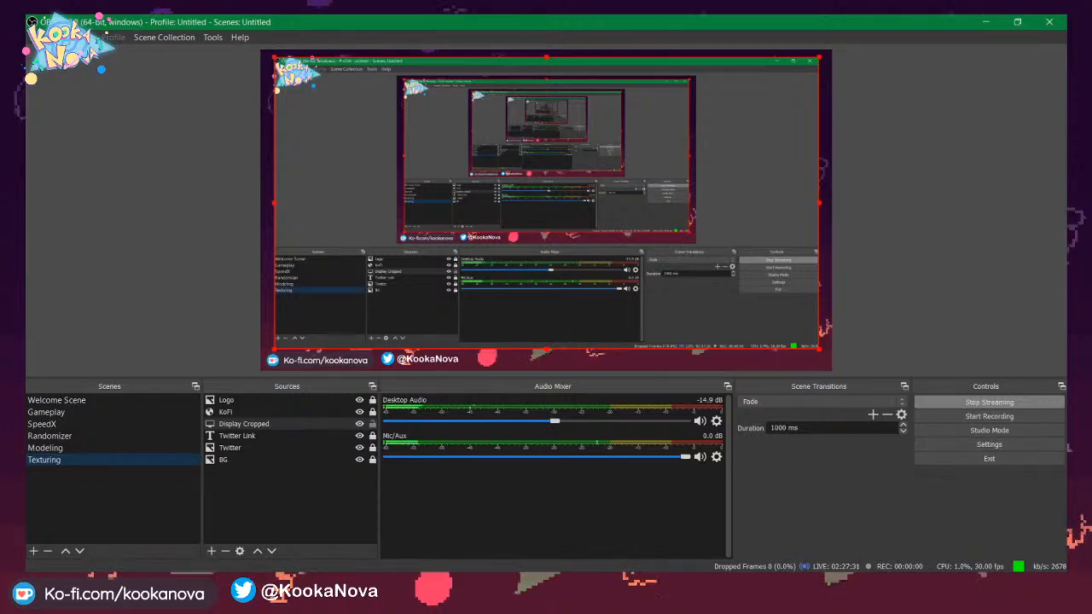
{"action": "left_click", "coordinate": [256, 583]}
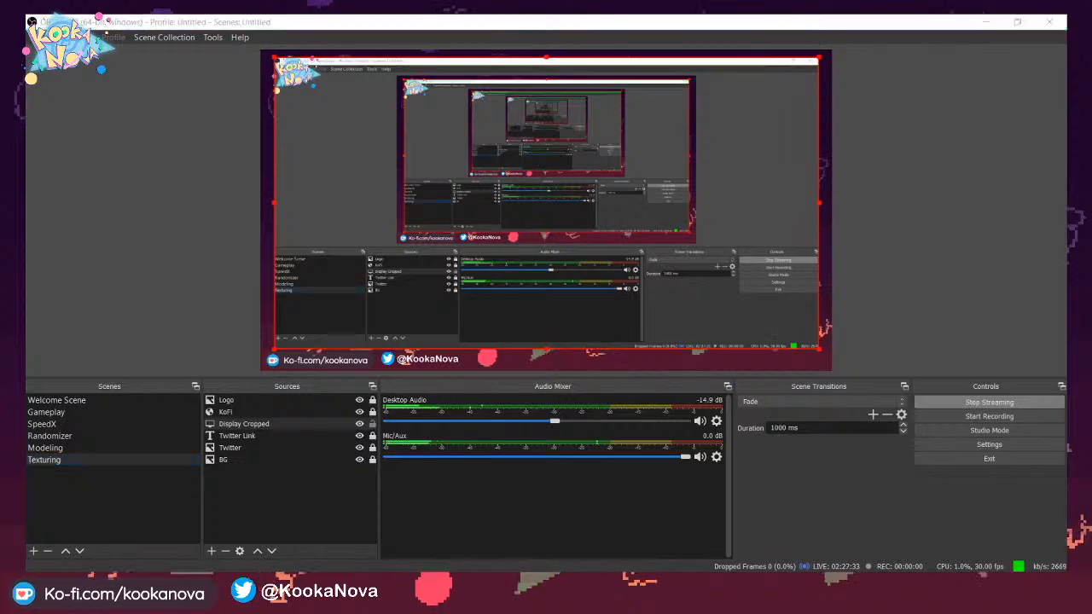
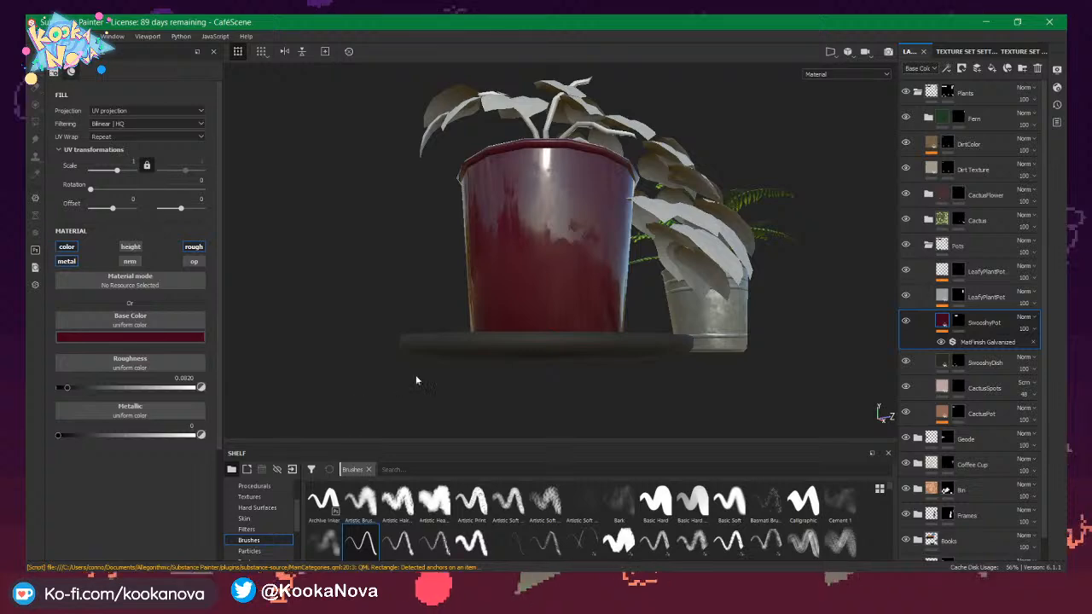
Duplicate the burgundy pot's SwooshyPot fill layer.
{"action": "left_click_drag", "start_coordinate": [418, 376], "coordinate": [555, 245], "text": "alt"}
{"action": "scroll", "coordinate": [512, 237], "scroll_direction": "up", "scroll_amount": 4}
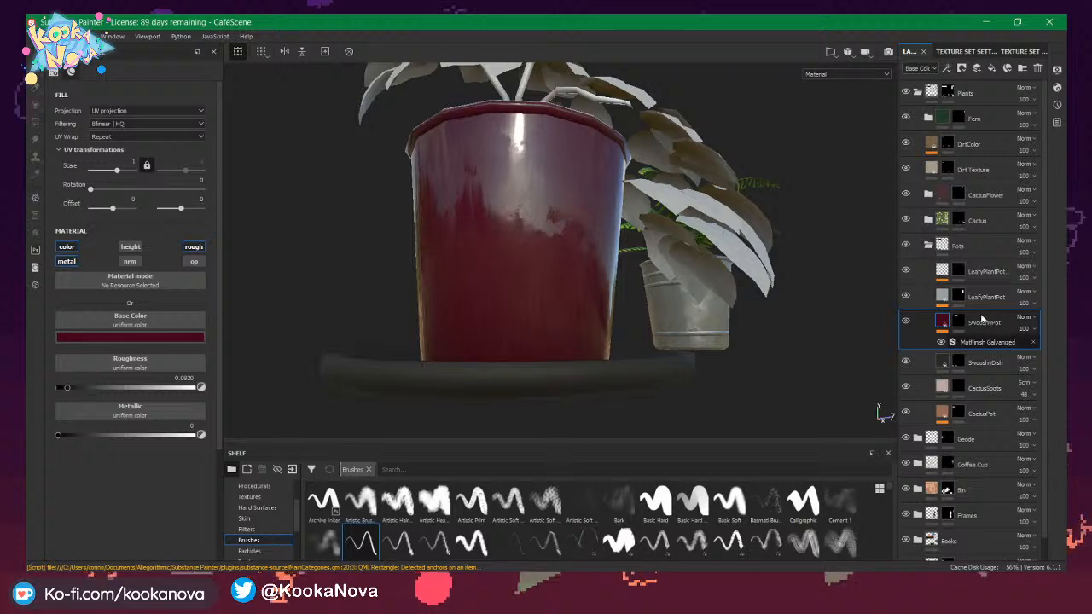
{"action": "key", "text": "ctrl+d"}
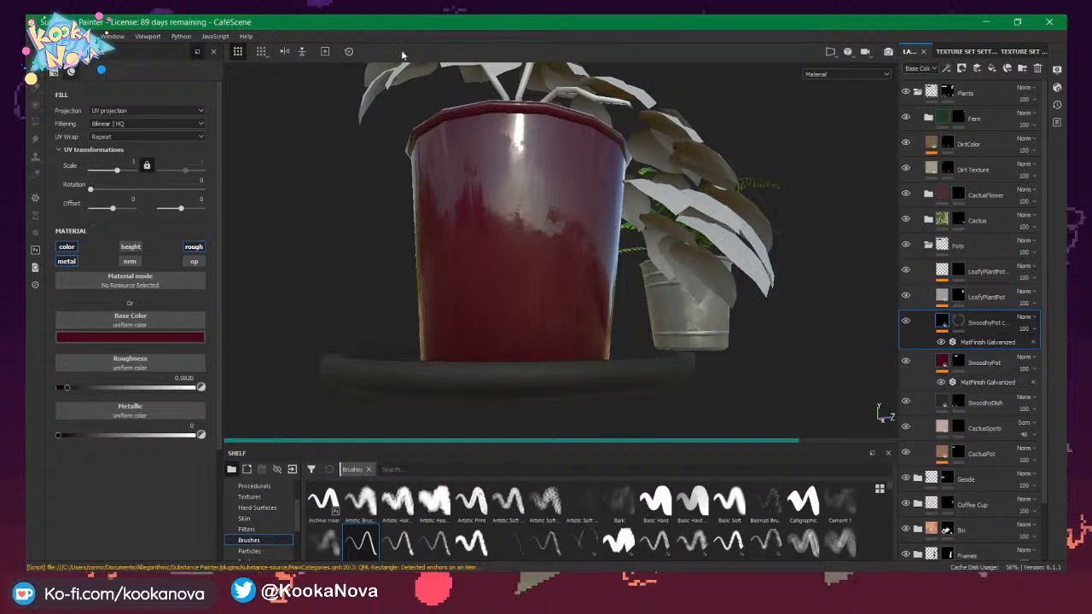
Set the duplicated pot layer's base color to a muted yellow with hue 0.150, saturation 0.714 and value 0.361.
{"action": "left_click", "coordinate": [160, 338]}
{"action": "left_click", "coordinate": [181, 408]}
{"action": "left_click_drag", "start_coordinate": [181, 407], "coordinate": [169, 402]}
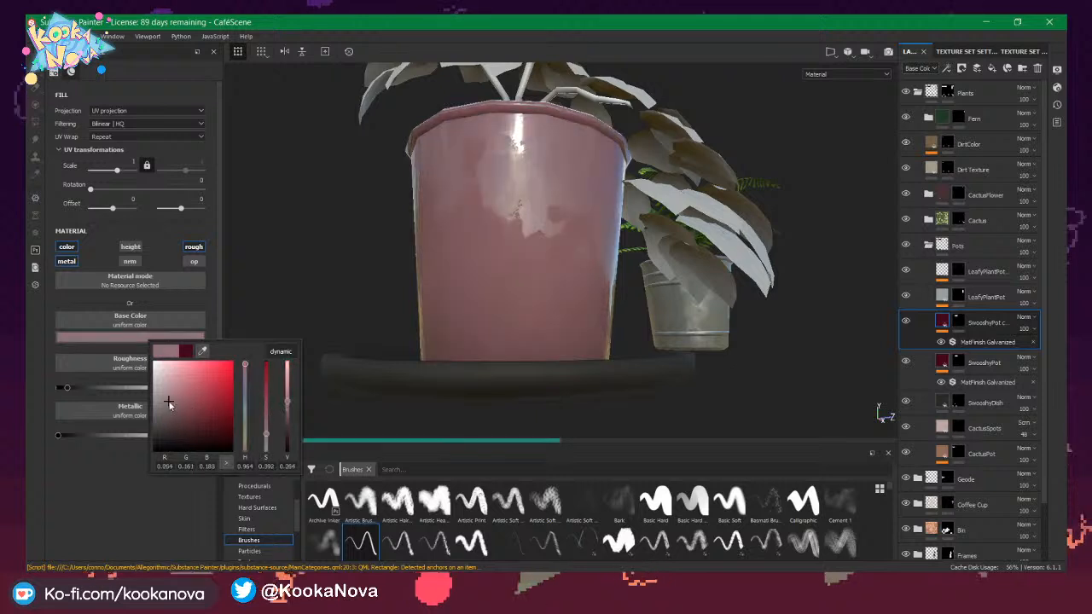
{"action": "left_click", "coordinate": [245, 427]}
{"action": "left_click_drag", "start_coordinate": [245, 433], "coordinate": [245, 439]}
{"action": "left_click", "coordinate": [185, 391]}
{"action": "left_click", "coordinate": [186, 393]}
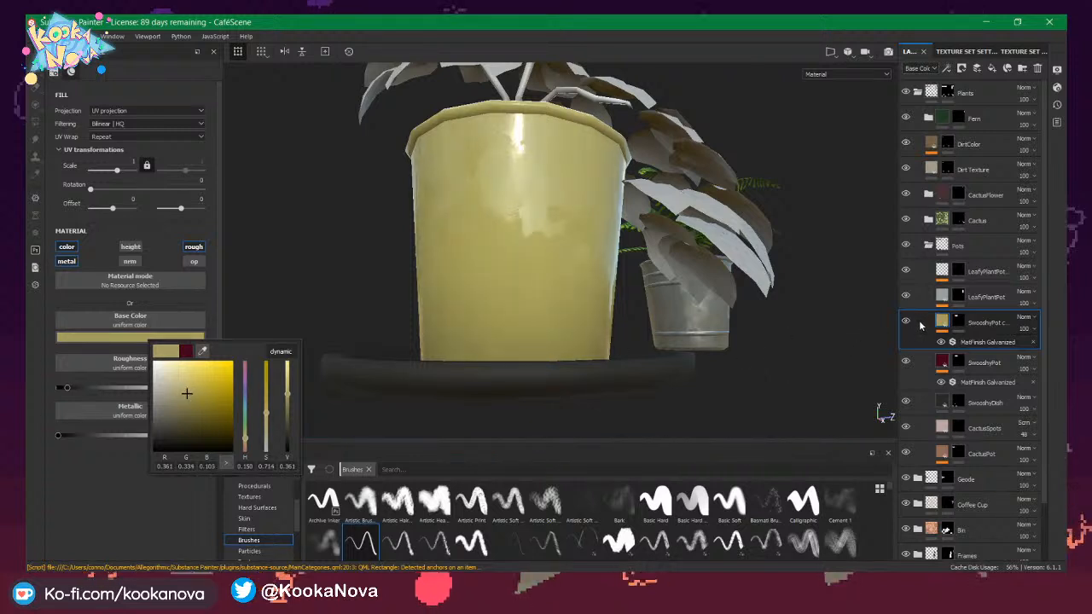
Replace the yellow pot layer's mask with an empty black mask.
{"action": "right_click", "coordinate": [957, 322]}
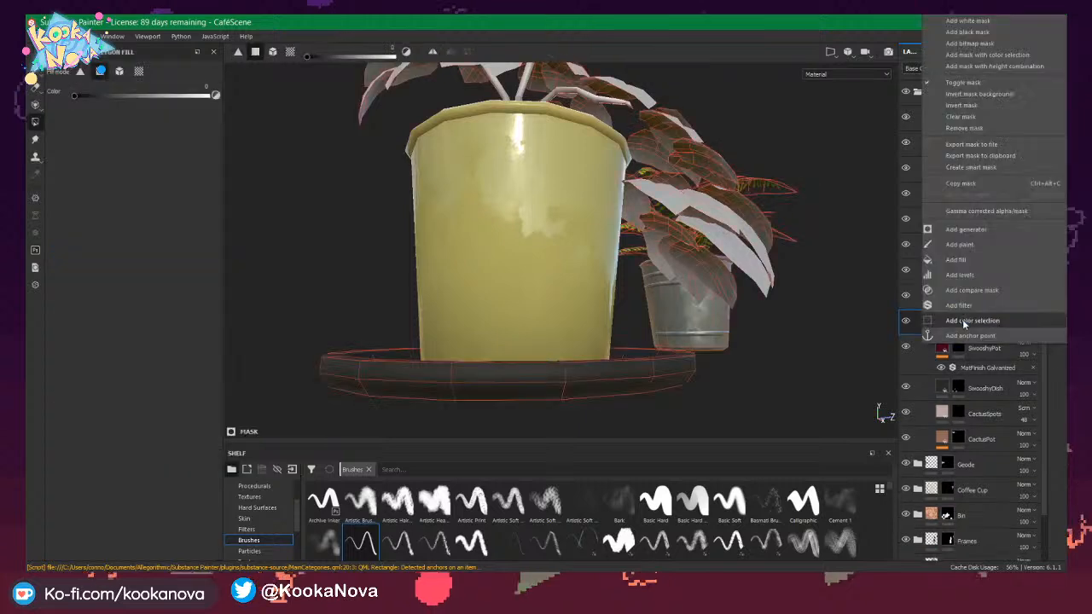
{"action": "left_click", "coordinate": [966, 33]}
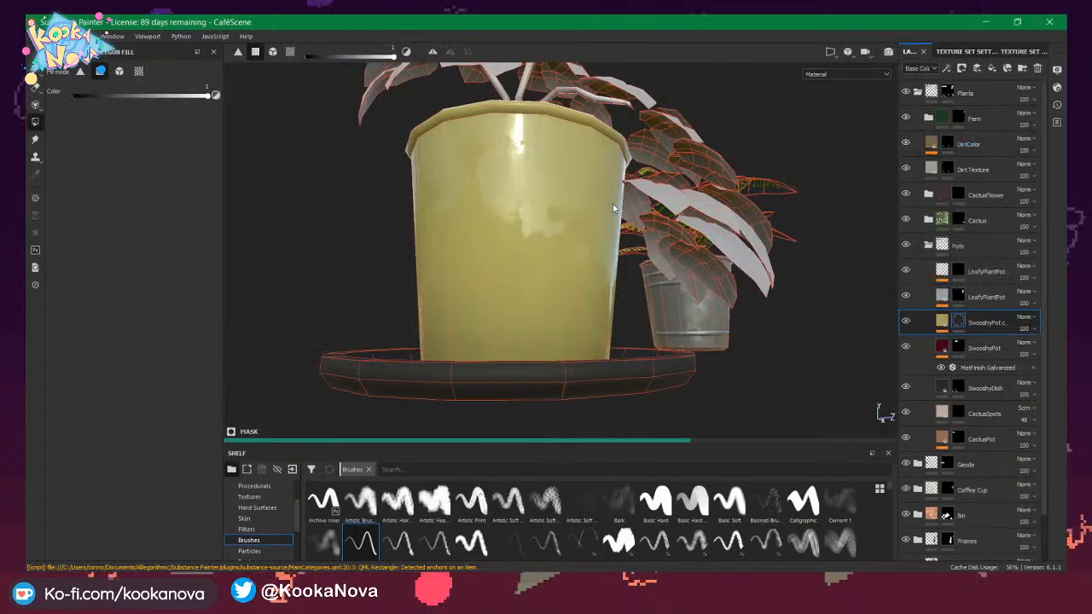
{"action": "mouse_move", "coordinate": [587, 207]}
{"action": "left_mouse_down", "text": "alt"}
{"action": "mouse_move", "coordinate": [561, 184]}
{"action": "mouse_move", "coordinate": [577, 222]}
{"action": "left_mouse_up", "text": "alt"}
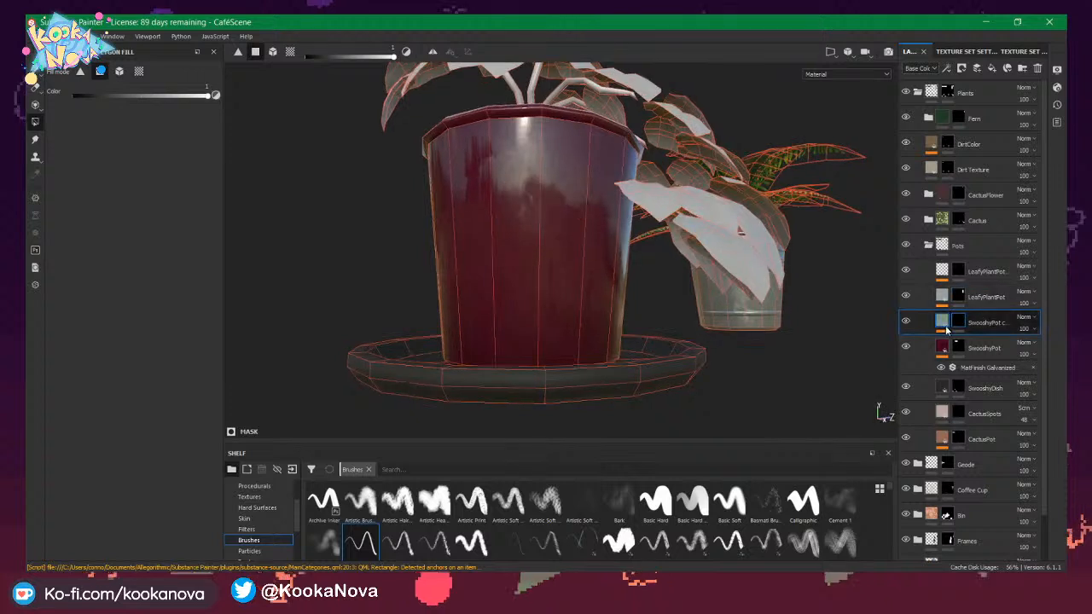
Limit the yellow pot layer to the color channel by disabling metal and rough, and remove its MatFinish Galvanized filter.
{"action": "left_click", "coordinate": [944, 326]}
{"action": "left_click", "coordinate": [68, 262]}
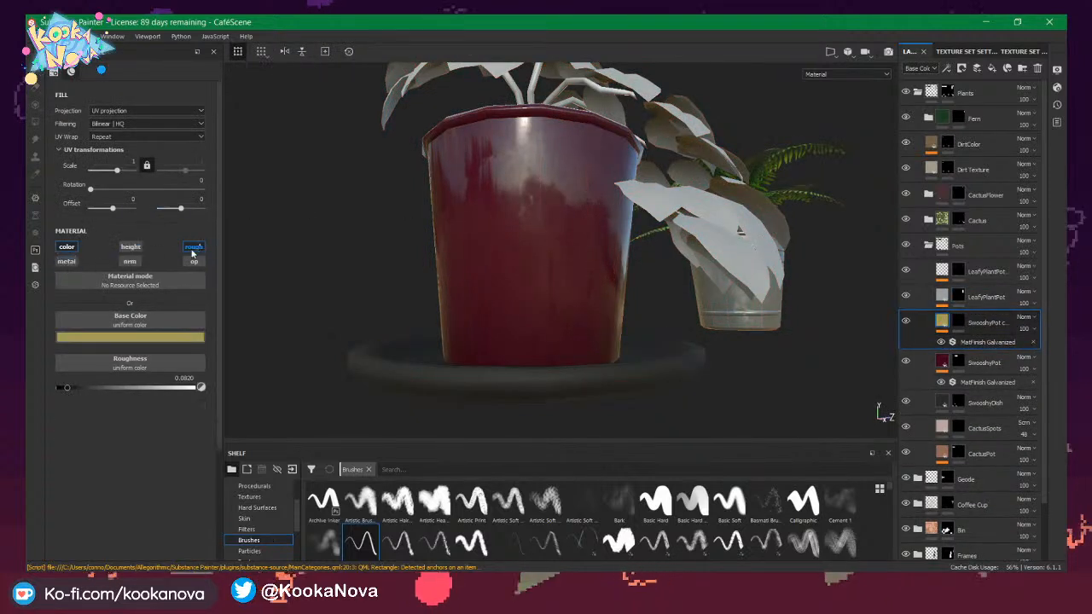
{"action": "left_click", "coordinate": [193, 247]}
{"action": "left_click", "coordinate": [1033, 342]}
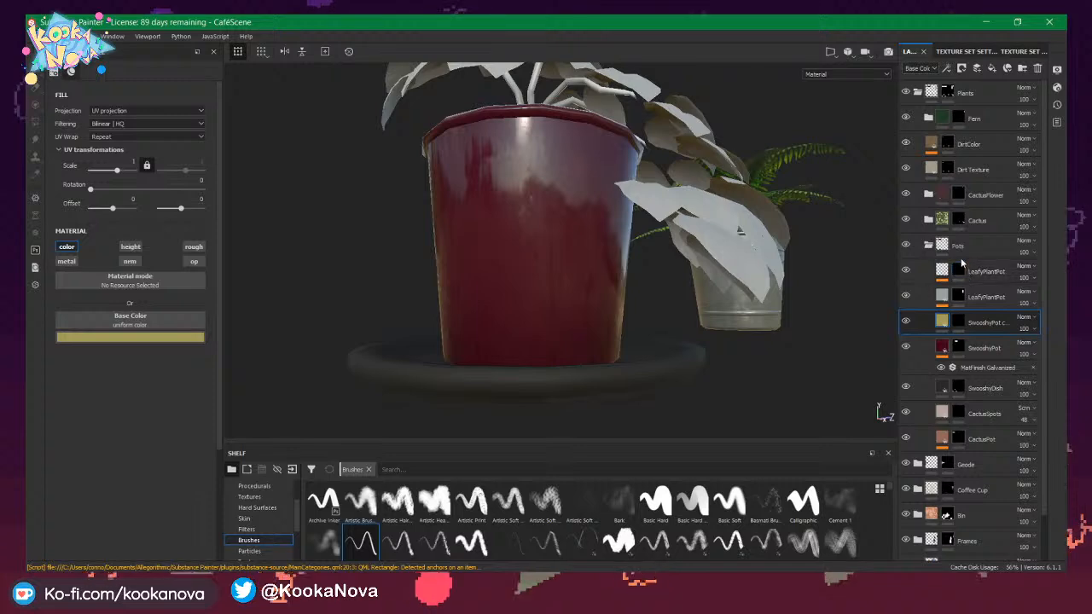
Activate the Paint tool on the yellow pot layer's black mask.
{"action": "left_click", "coordinate": [959, 321]}
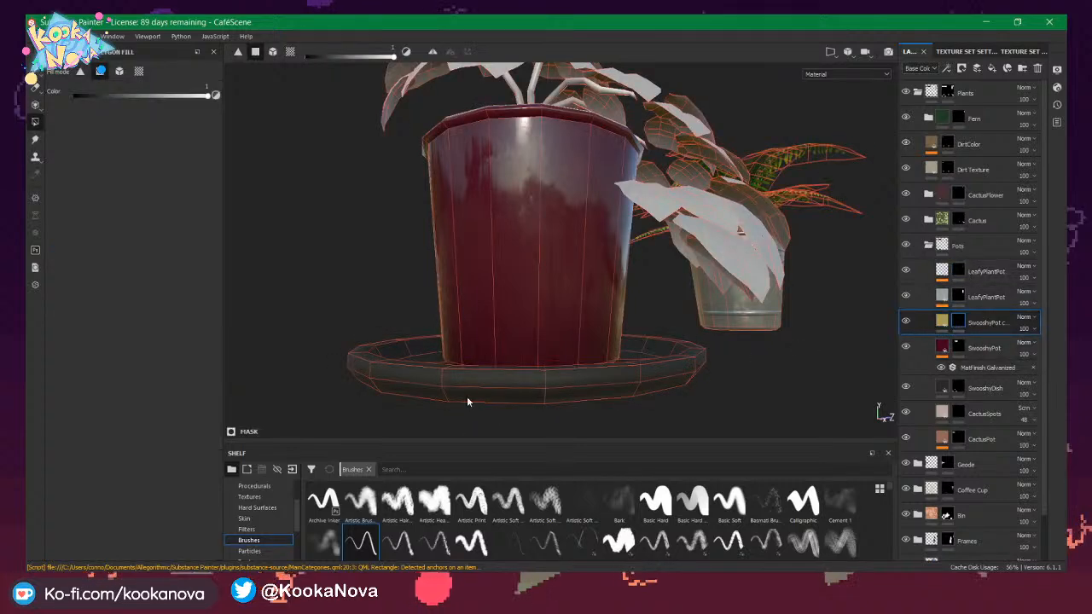
{"action": "left_click_drag", "start_coordinate": [467, 401], "coordinate": [559, 288], "text": "alt"}
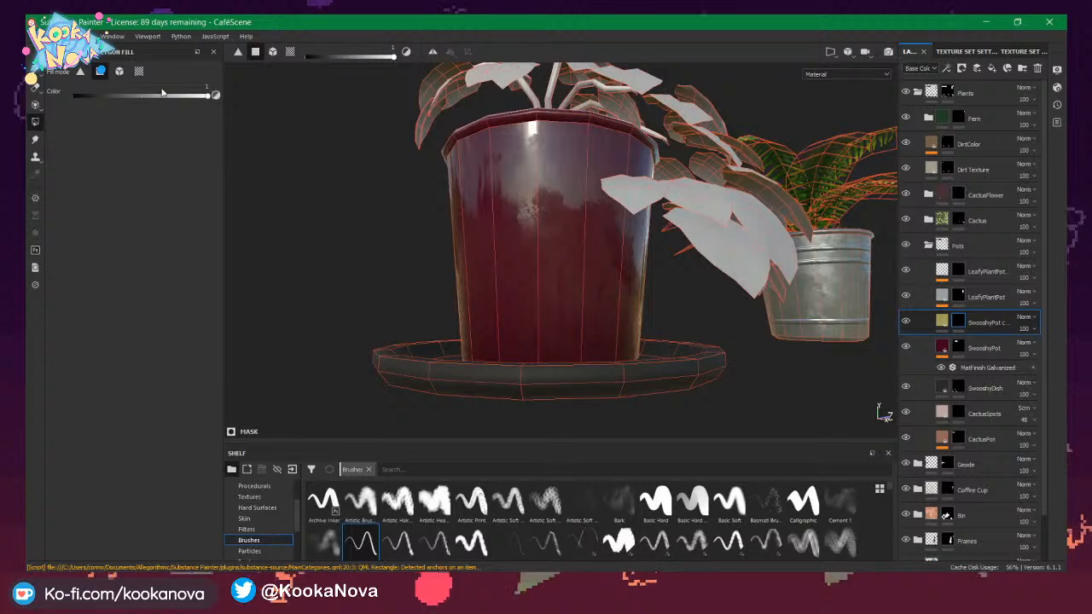
{"action": "left_click", "coordinate": [35, 87]}
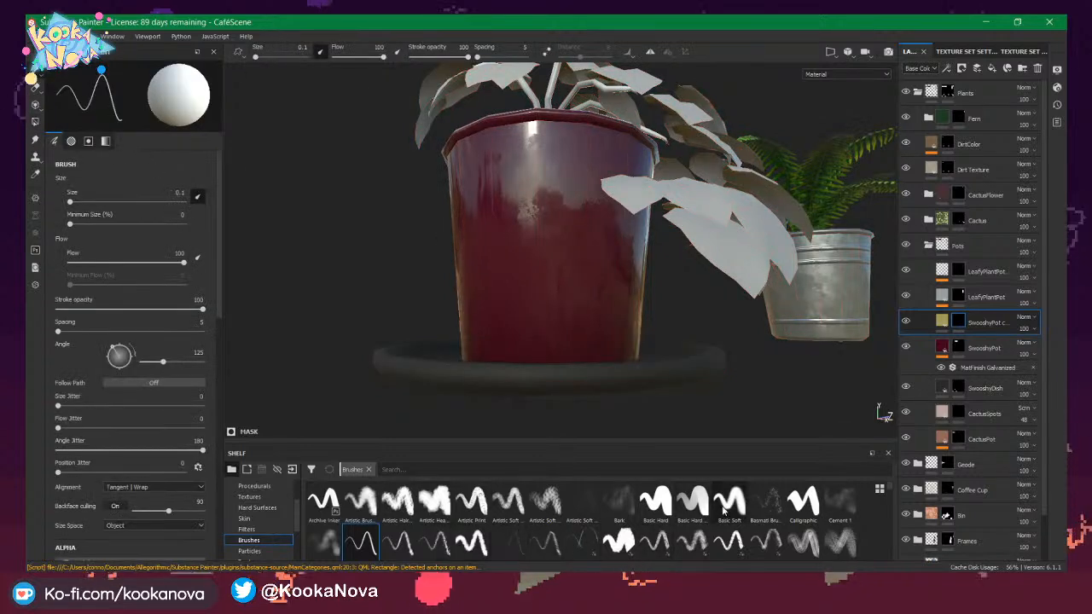
{"action": "scroll", "coordinate": [704, 550], "scroll_direction": "down", "scroll_amount": 1}
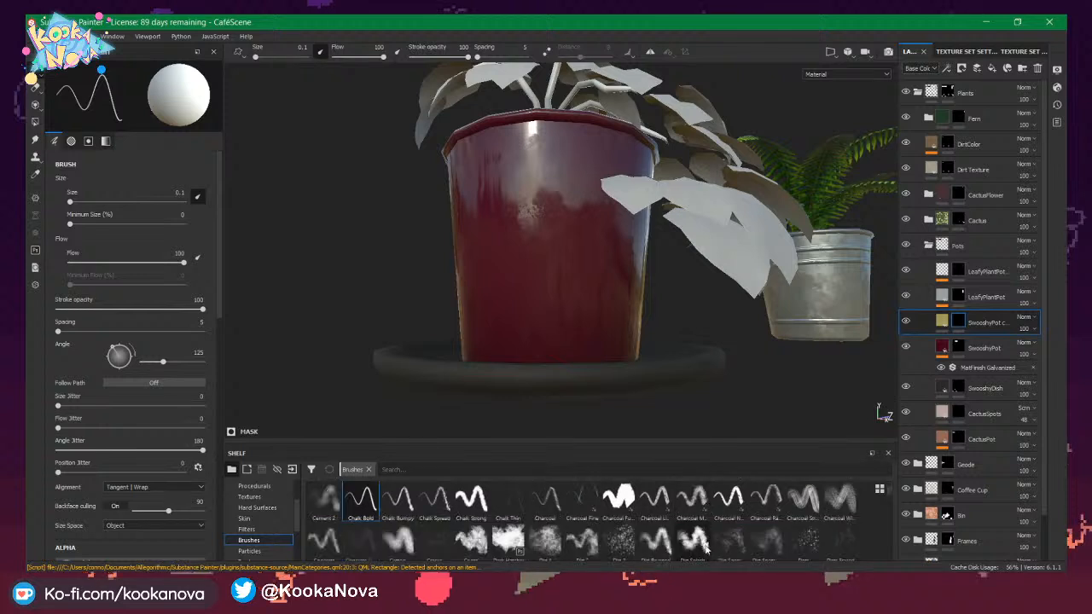
Try scattering yellow dots over the burgundy pot with the Dots brush at sizes of about 3.8 and 1.36.
{"action": "left_click", "coordinate": [803, 536]}
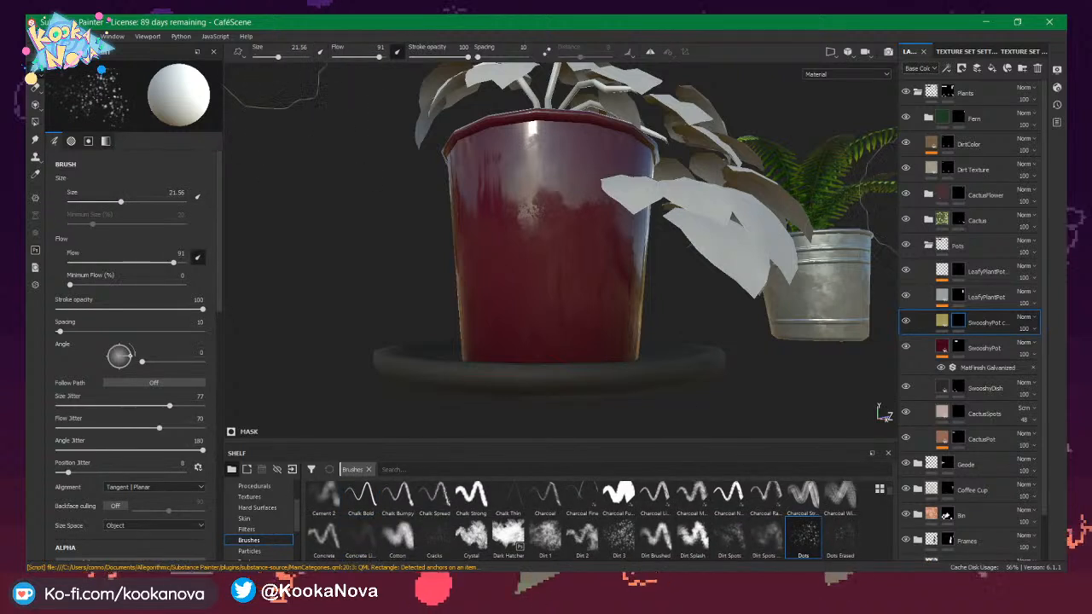
{"action": "mouse_move", "coordinate": [617, 255]}
{"action": "right_mouse_down", "text": "ctrl"}
{"action": "mouse_move", "coordinate": [512, 254]}
{"action": "mouse_move", "coordinate": [555, 258]}
{"action": "right_mouse_up", "text": "ctrl"}
{"action": "left_click_drag", "start_coordinate": [555, 258], "coordinate": [547, 264]}
{"action": "key", "text": "ctrl+z"}
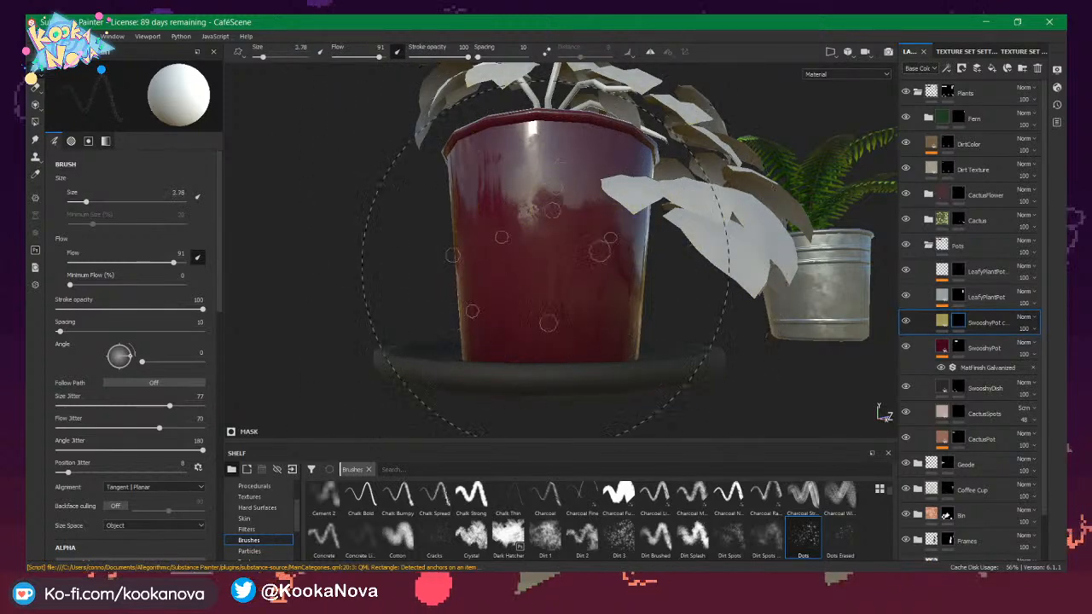
{"action": "right_click_drag", "start_coordinate": [546, 261], "coordinate": [510, 260], "text": "ctrl"}
{"action": "mouse_move", "coordinate": [570, 218]}
{"action": "left_mouse_down"}
{"action": "mouse_move", "coordinate": [559, 275]}
{"action": "mouse_move", "coordinate": [594, 312]}
{"action": "mouse_move", "coordinate": [606, 354]}
{"action": "left_mouse_up"}
{"action": "key", "text": "ctrl+z"}
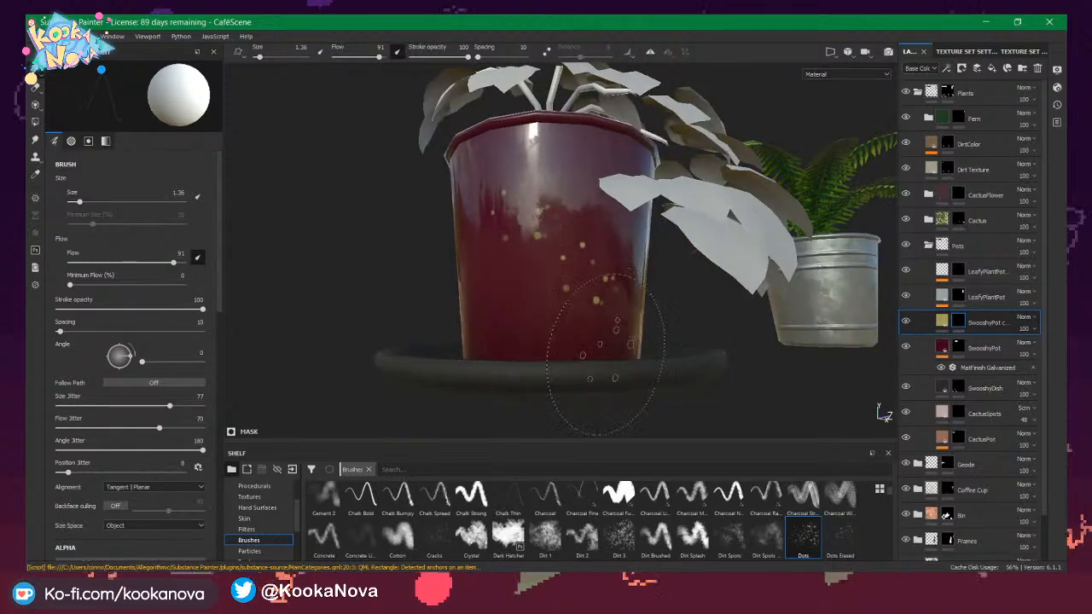
Try speckling the front of the burgundy pot with the Dots Erased brush at size 4.78.
{"action": "left_click", "coordinate": [846, 537]}
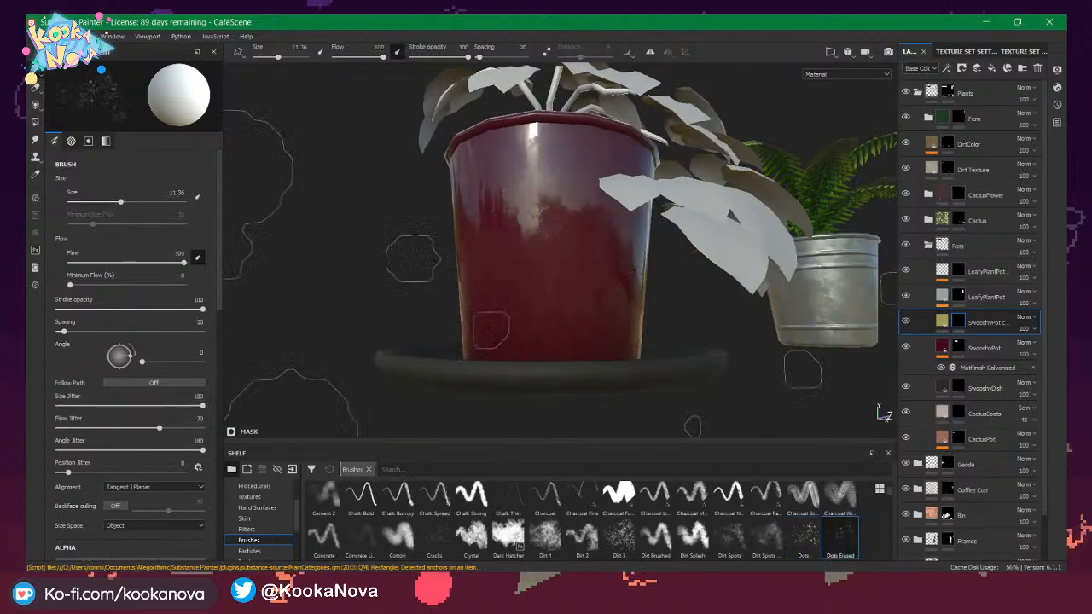
{"action": "right_click_drag", "start_coordinate": [560, 253], "coordinate": [629, 253], "text": "ctrl"}
{"action": "left_click", "coordinate": [540, 266]}
{"action": "key", "text": "ctrl+z"}
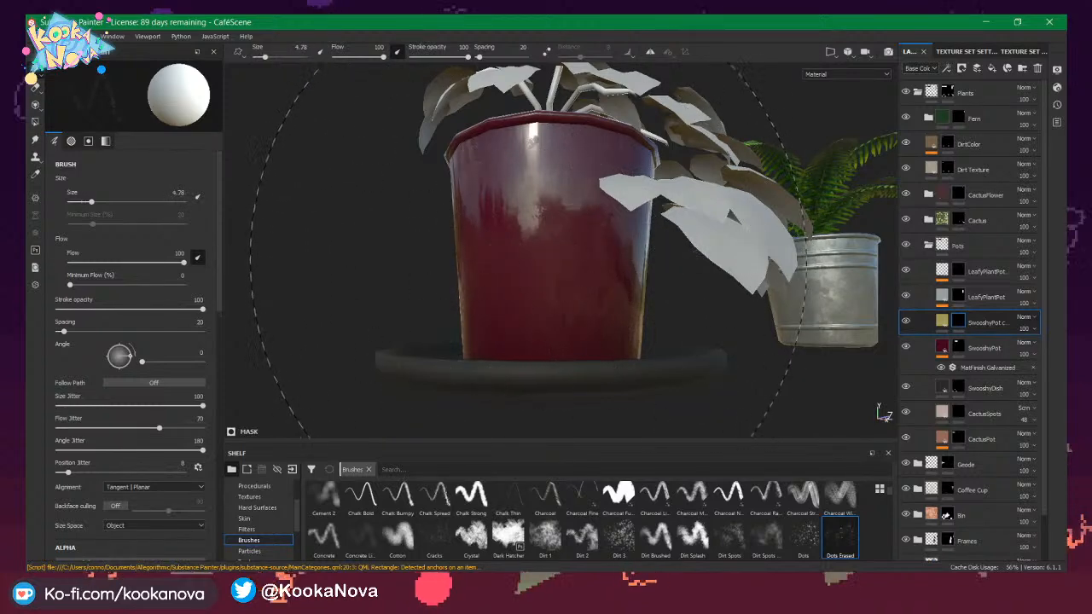
{"action": "left_click_drag", "start_coordinate": [533, 266], "coordinate": [539, 256]}
{"action": "key", "text": "ctrl+z"}
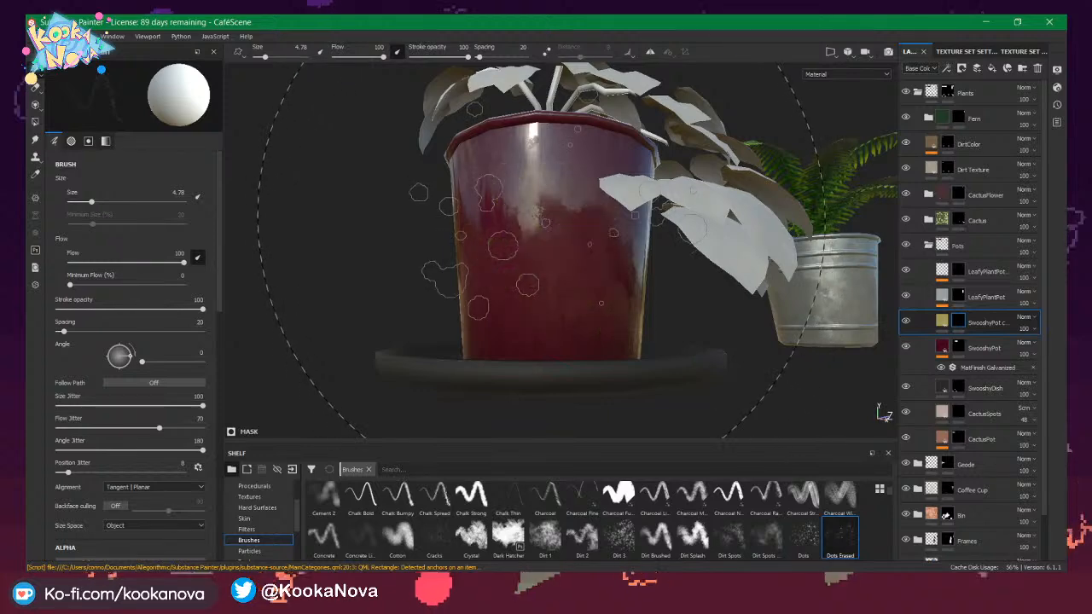
Try the twig-patterned Kyle's Concept brush on the front of the burgundy pot at size 1.03.
{"action": "left_click_drag", "start_coordinate": [546, 229], "coordinate": [580, 236], "text": "alt"}
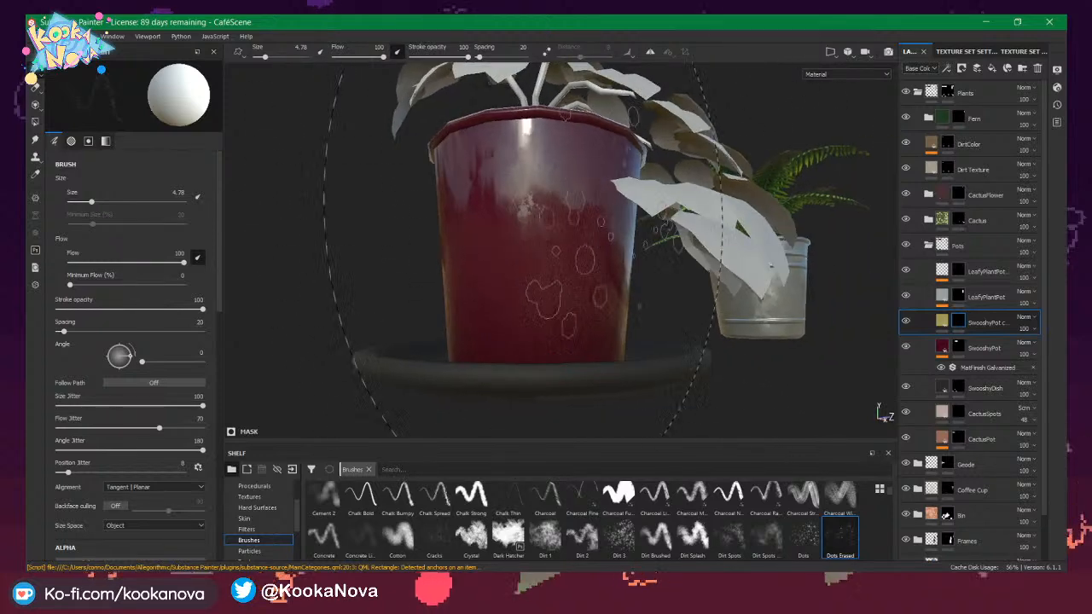
{"action": "scroll", "coordinate": [769, 536], "scroll_direction": "down", "scroll_amount": 2}
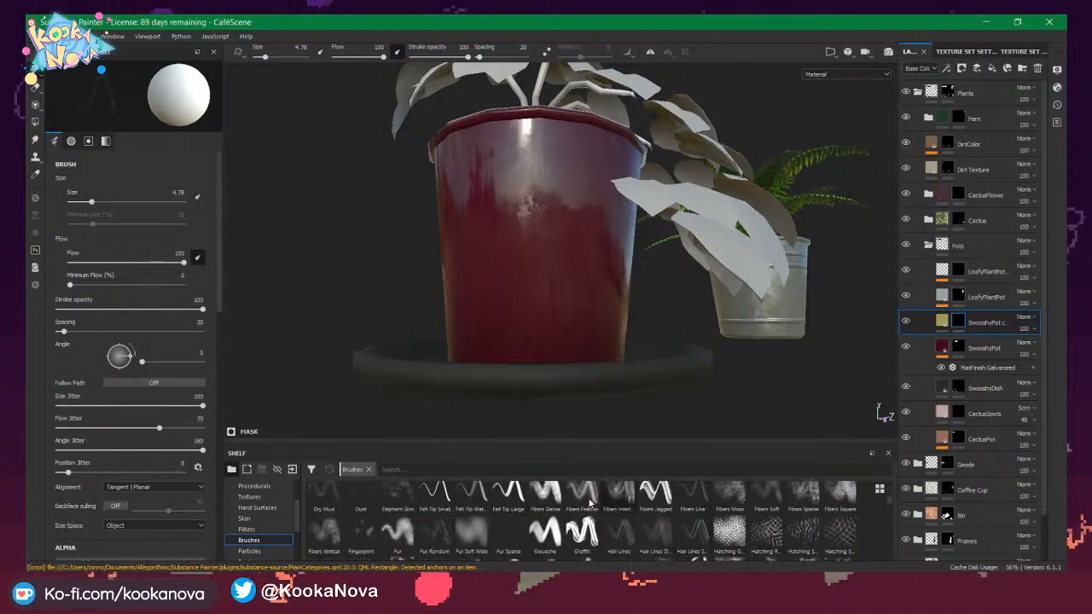
{"action": "scroll", "coordinate": [747, 538], "scroll_direction": "down", "scroll_amount": 1}
{"action": "scroll", "coordinate": [759, 553], "scroll_direction": "down", "scroll_amount": 2}
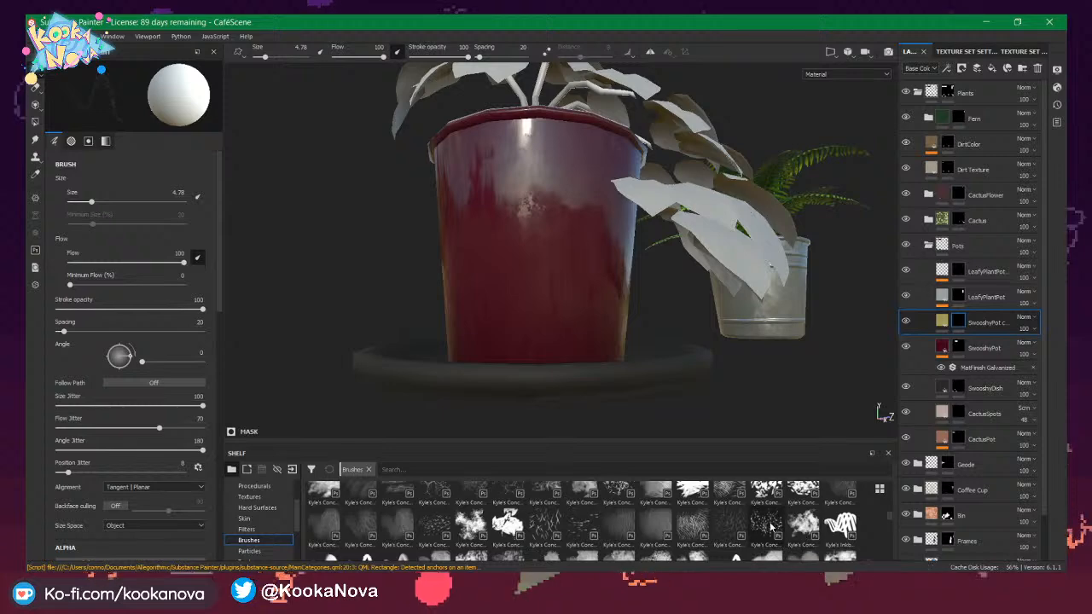
{"action": "left_click", "coordinate": [767, 524]}
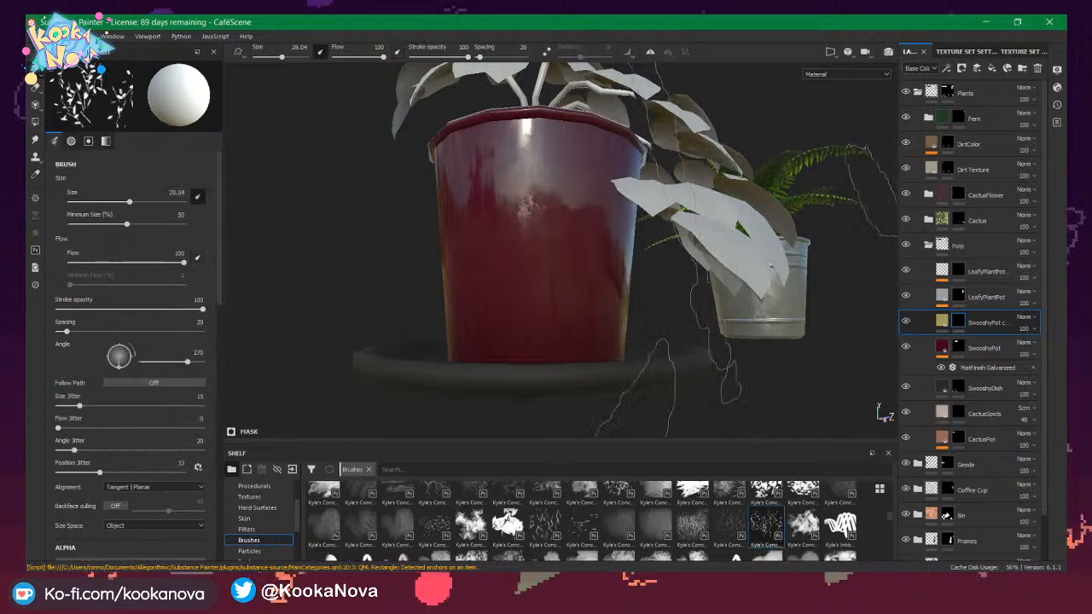
{"action": "mouse_move", "coordinate": [594, 267]}
{"action": "left_mouse_down"}
{"action": "mouse_move", "coordinate": [486, 224]}
{"action": "mouse_move", "coordinate": [499, 346]}
{"action": "mouse_move", "coordinate": [599, 359]}
{"action": "left_mouse_up"}
{"action": "key", "text": "ctrl+z"}
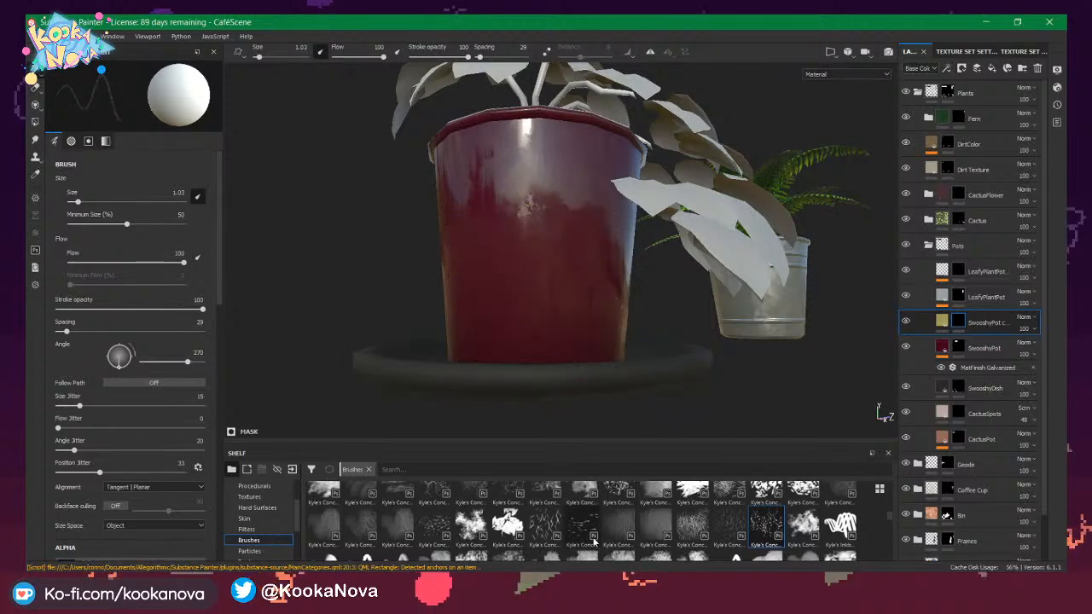
Try spattering yellow dots on the burgundy pot with the round-speckled Kyle's Real brush at sizes 2.54, 2.13 and 1.29.
{"action": "scroll", "coordinate": [595, 544], "scroll_direction": "down", "scroll_amount": 5}
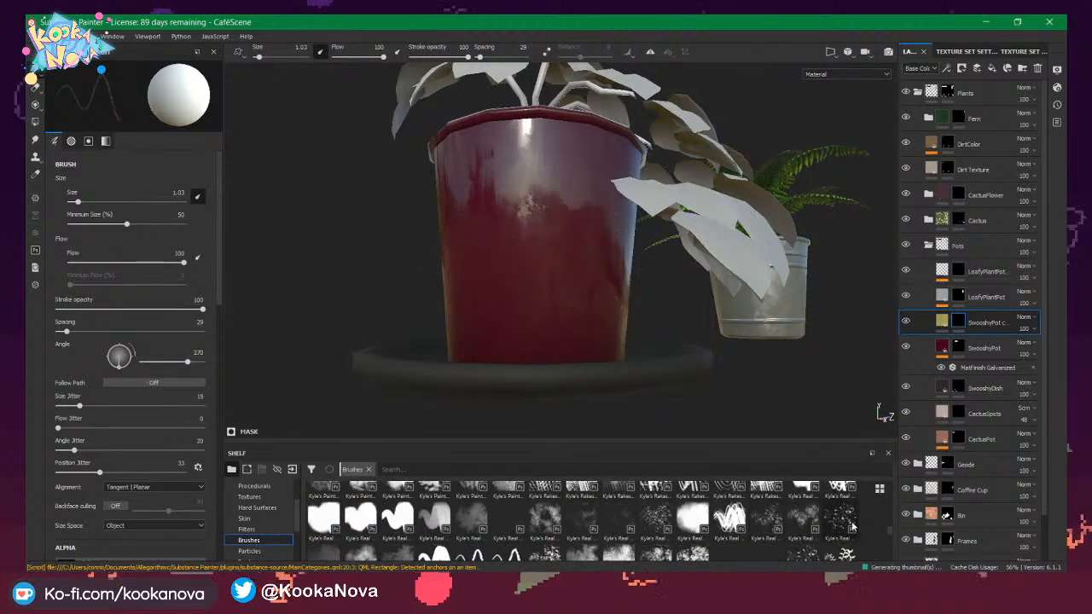
{"action": "left_click", "coordinate": [840, 524]}
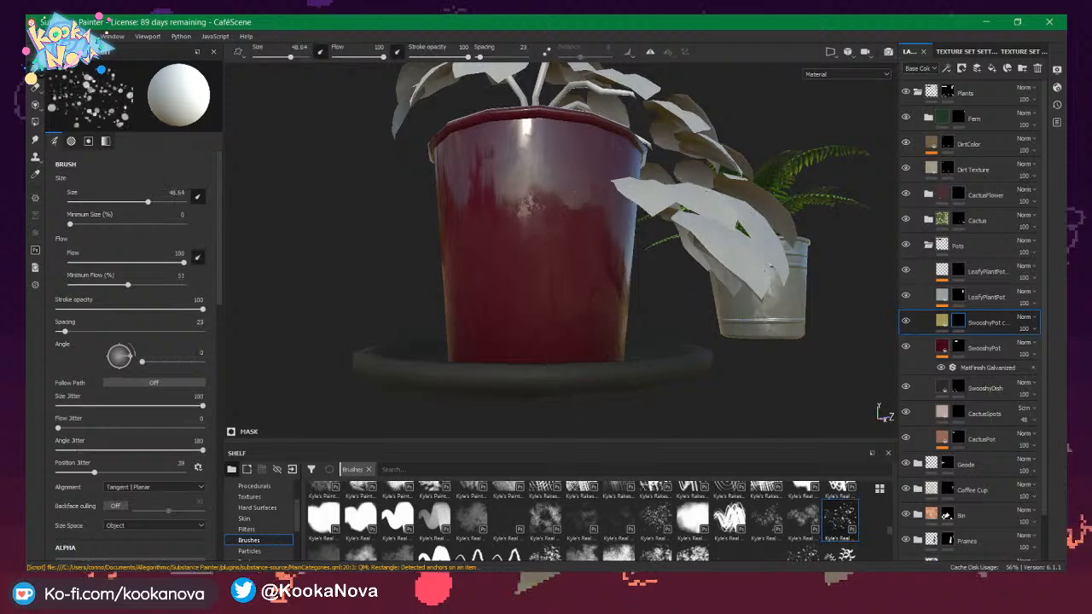
{"action": "mouse_move", "coordinate": [581, 248]}
{"action": "right_mouse_down", "text": "ctrl"}
{"action": "mouse_move", "coordinate": [410, 247]}
{"action": "mouse_move", "coordinate": [444, 248]}
{"action": "right_mouse_up", "text": "ctrl"}
{"action": "left_click", "coordinate": [548, 243]}
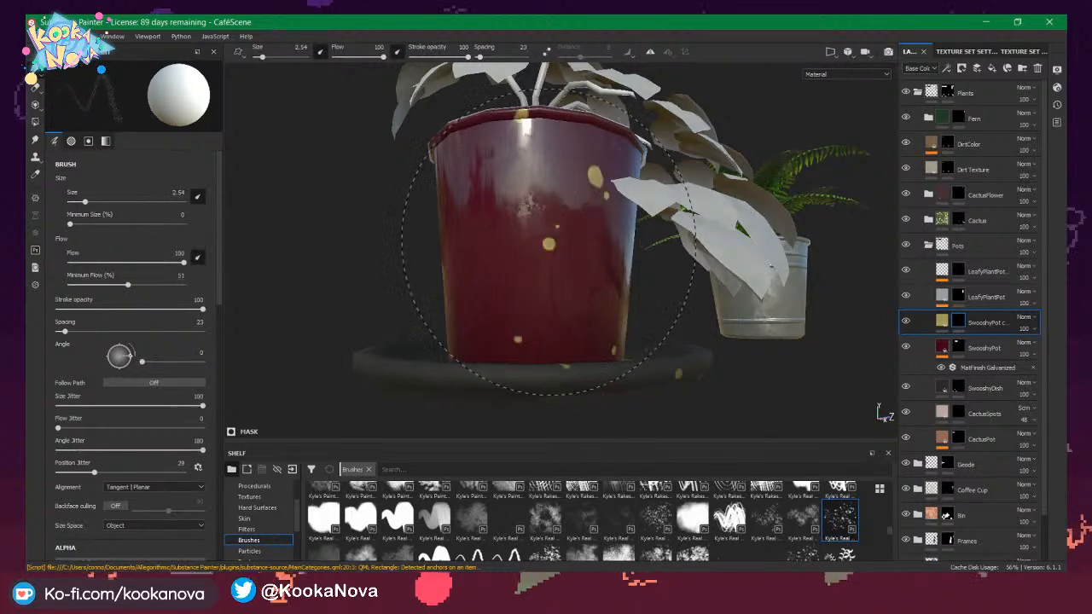
{"action": "left_click_drag", "start_coordinate": [549, 243], "coordinate": [573, 248]}
{"action": "key", "text": "ctrl+z"}
{"action": "mouse_move", "coordinate": [569, 243]}
{"action": "right_mouse_down", "text": "ctrl"}
{"action": "mouse_move", "coordinate": [550, 243]}
{"action": "mouse_move", "coordinate": [589, 252]}
{"action": "right_mouse_up", "text": "ctrl"}
{"action": "key", "text": "ctrl+z"}
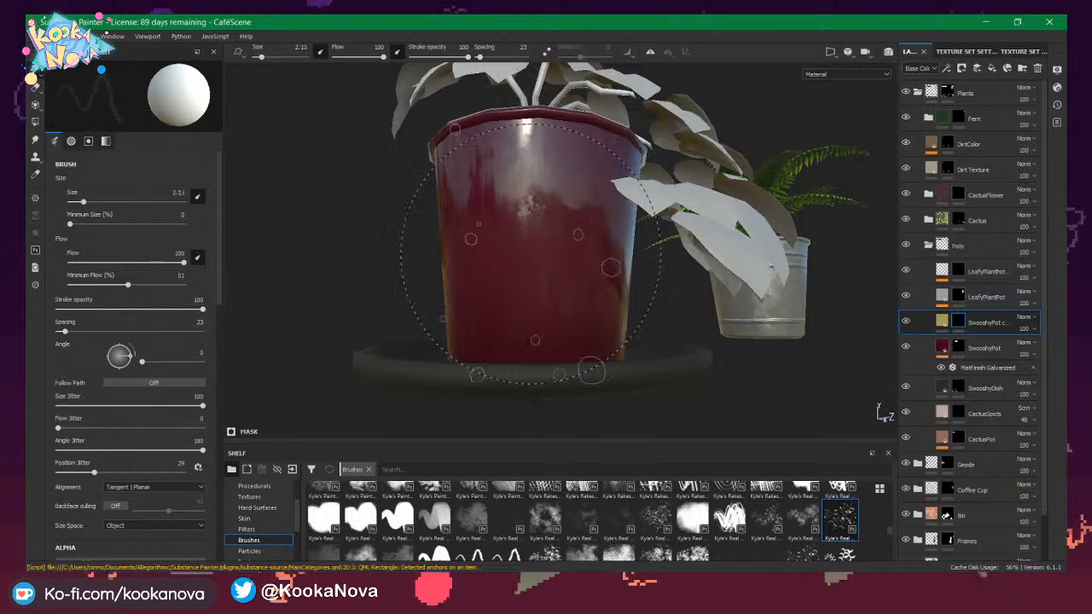
{"action": "left_click", "coordinate": [528, 229]}
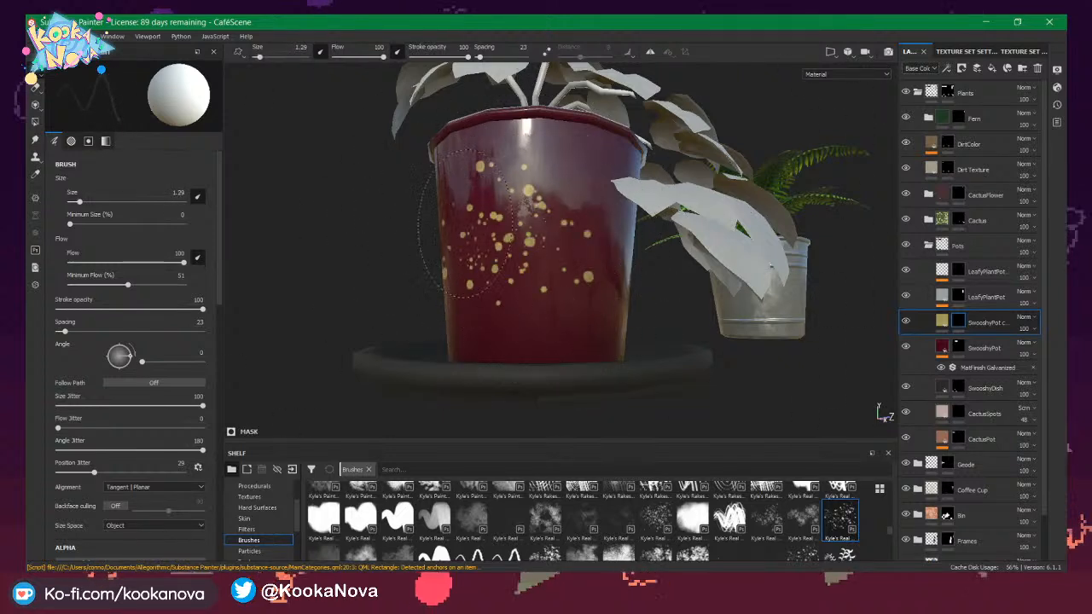
{"action": "key", "text": "ctrl+z"}
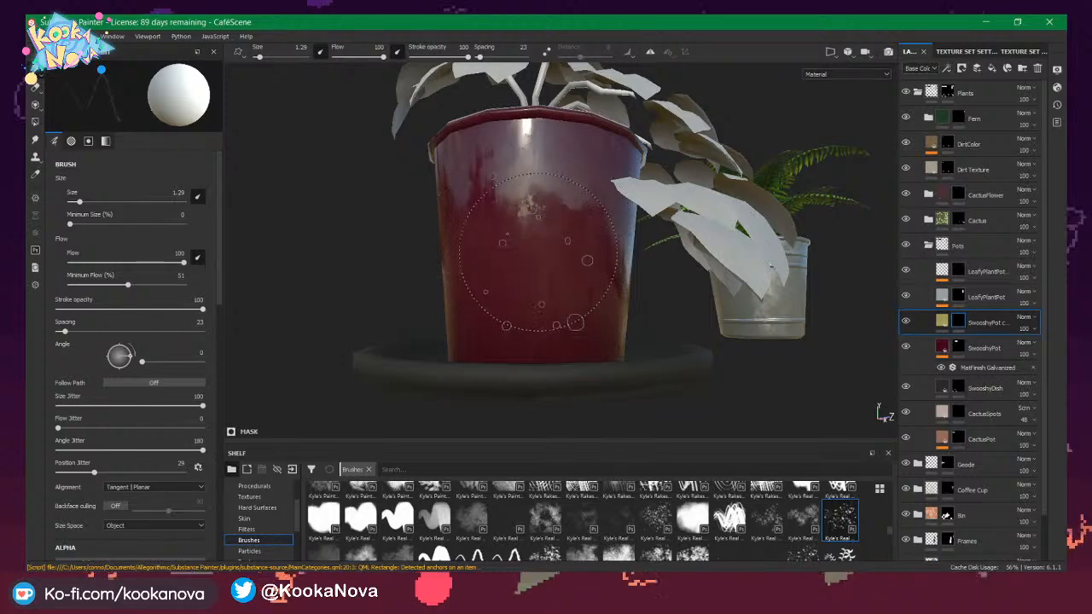
Compare the speckled Kyle's Spatter brushes and try the sparse one with spacing 41 on the pot at size 2.03.
{"action": "scroll", "coordinate": [760, 518], "scroll_direction": "down", "scroll_amount": 2}
{"action": "left_click", "coordinate": [766, 517]}
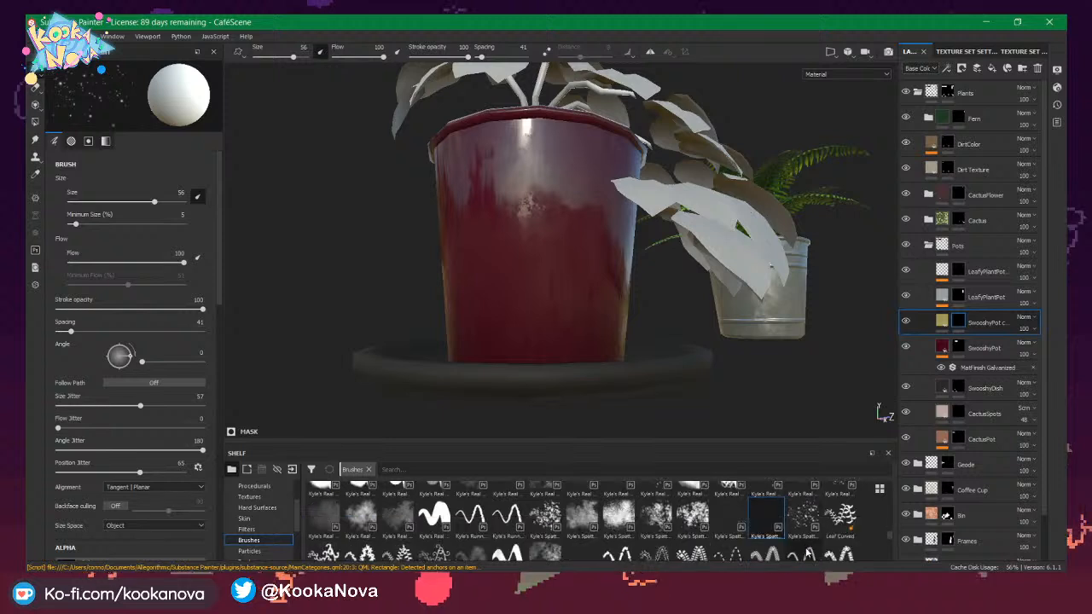
{"action": "left_click", "coordinate": [802, 516]}
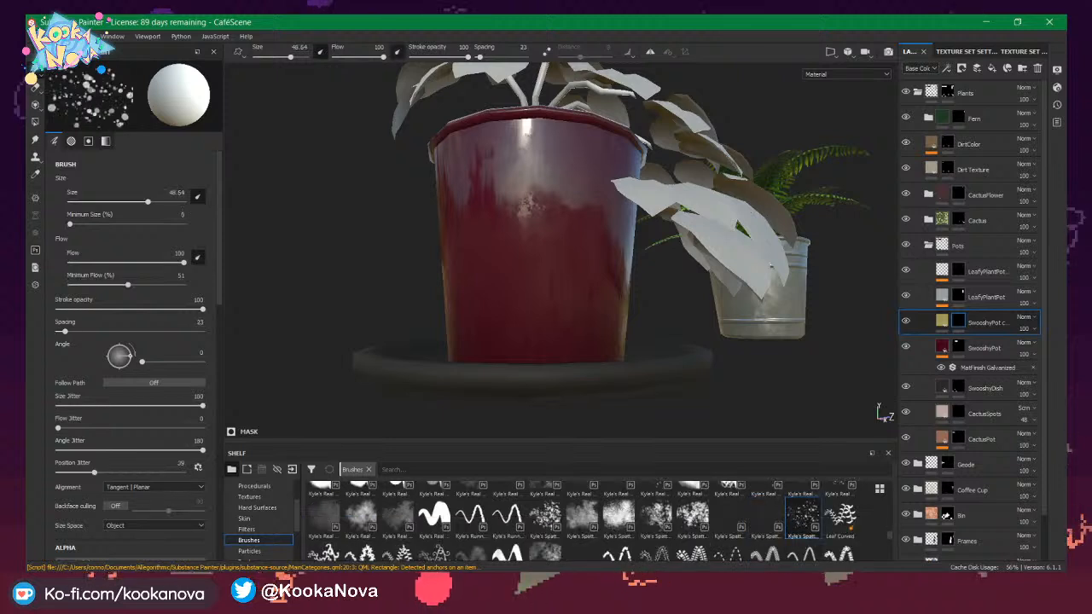
{"action": "key", "text": "bracketleft"}
{"action": "key", "text": "bracketleft"}
{"action": "key", "text": "bracketleft"}
{"action": "key", "text": "bracketleft"}
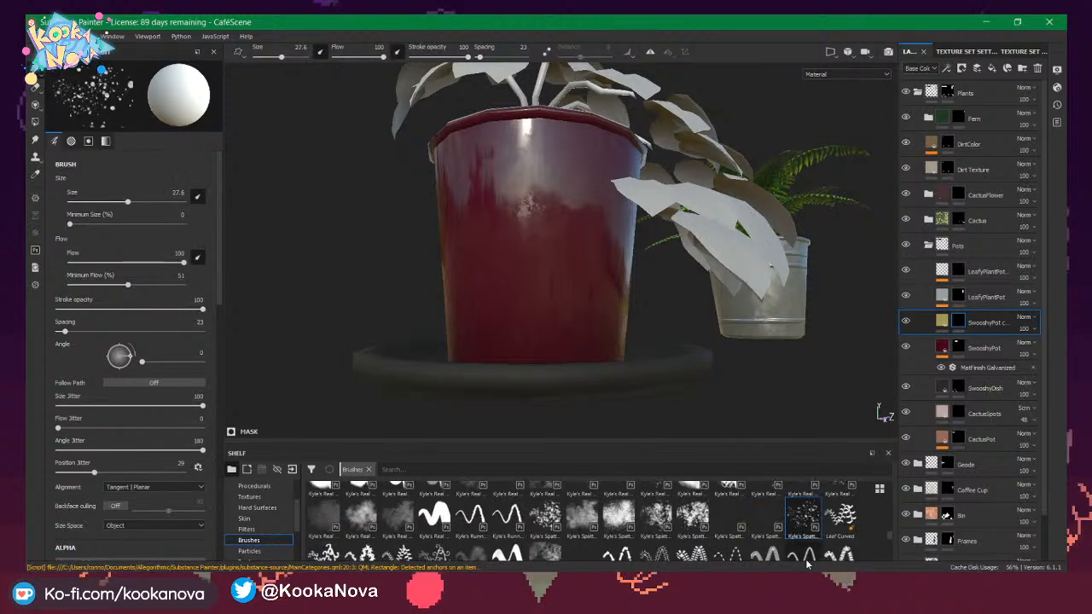
{"action": "left_click", "coordinate": [751, 516]}
{"action": "right_click_drag", "start_coordinate": [542, 234], "coordinate": [448, 234], "text": "ctrl"}
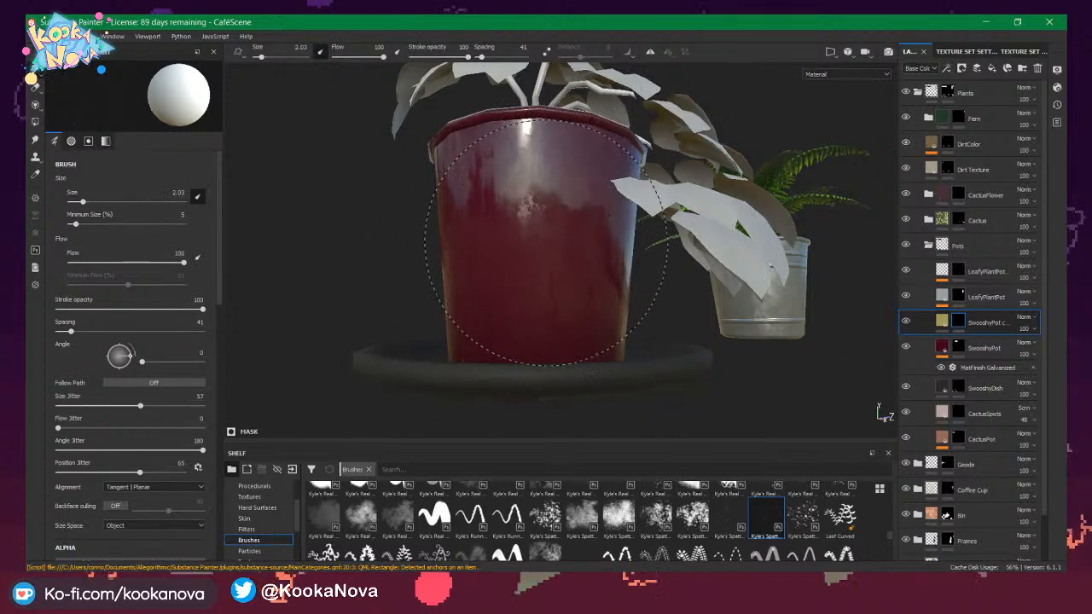
{"action": "mouse_move", "coordinate": [546, 246]}
{"action": "left_mouse_down", "text": "alt"}
{"action": "mouse_move", "coordinate": [572, 248]}
{"action": "mouse_move", "coordinate": [561, 272]}
{"action": "left_mouse_up", "text": "alt"}
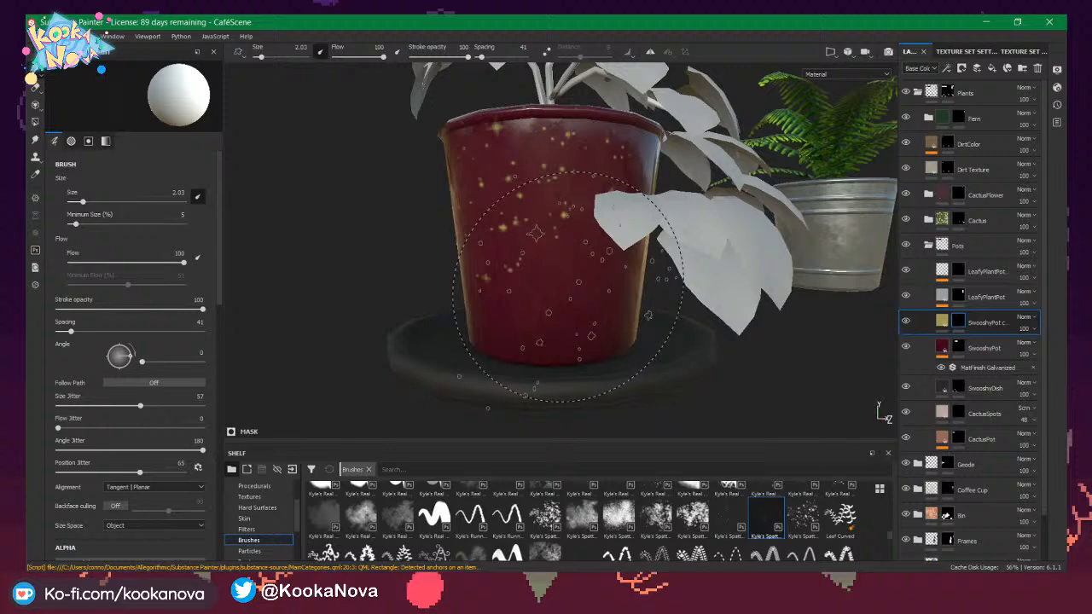
Try speckling around the burgundy pot with the fine Kyle's Spatter brush with spacing 20 at sizes 1.93 and 1.09.
{"action": "left_click", "coordinate": [727, 517]}
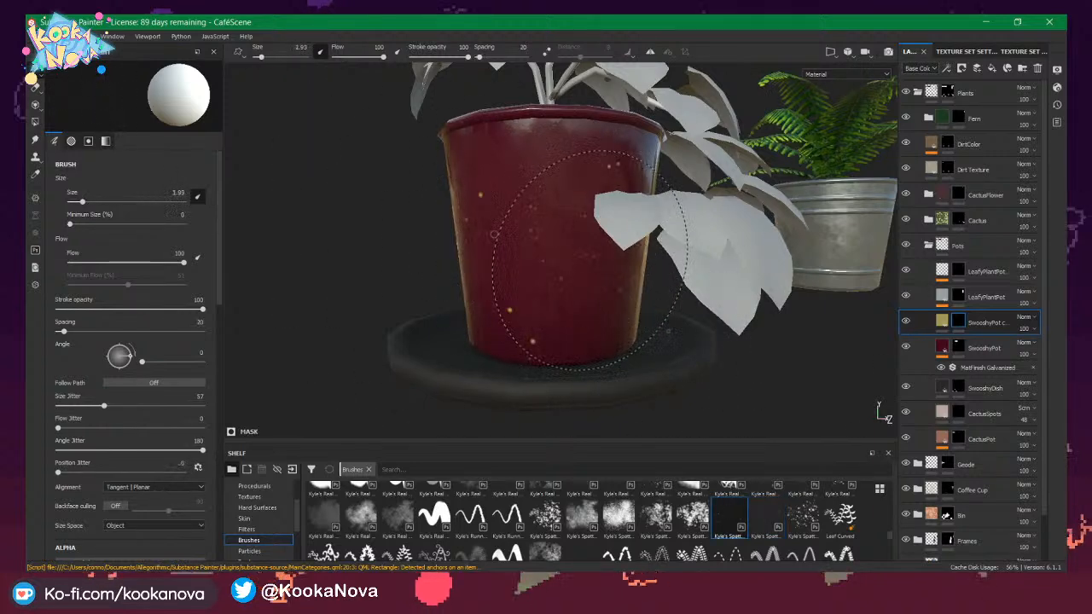
{"action": "left_click_drag", "start_coordinate": [494, 233], "coordinate": [673, 263], "text": "alt"}
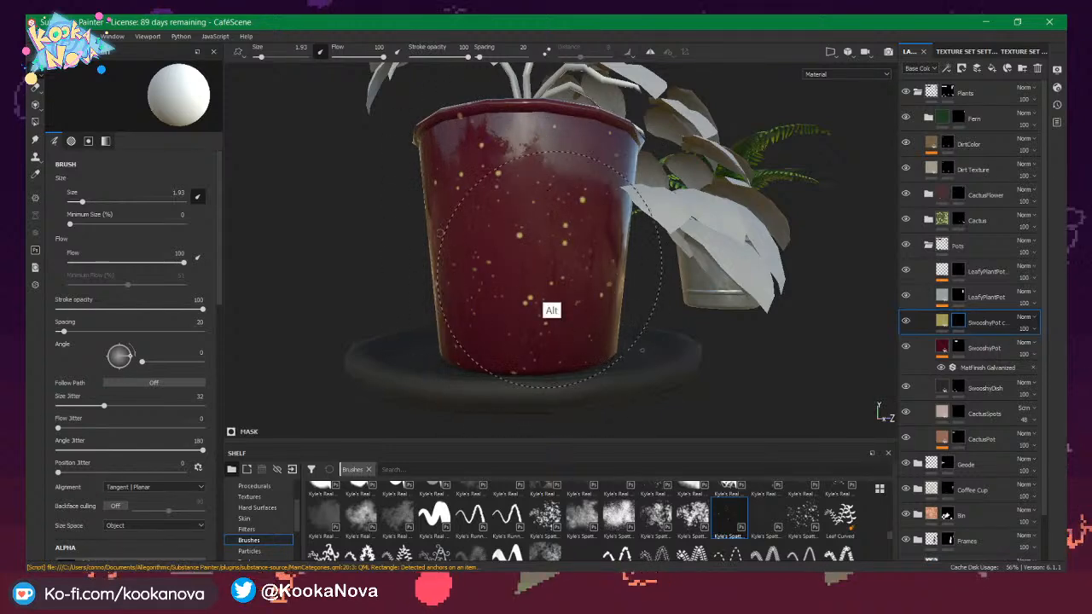
{"action": "left_click_drag", "start_coordinate": [551, 270], "coordinate": [785, 335], "text": "alt"}
{"action": "left_click_drag", "start_coordinate": [563, 321], "coordinate": [402, 235], "text": "alt"}
{"action": "mouse_move", "coordinate": [648, 94]}
{"action": "left_mouse_down", "text": "alt"}
{"action": "mouse_move", "coordinate": [555, 222]}
{"action": "mouse_move", "coordinate": [466, 297]}
{"action": "mouse_move", "coordinate": [722, 230]}
{"action": "mouse_move", "coordinate": [622, 276]}
{"action": "mouse_move", "coordinate": [573, 251]}
{"action": "mouse_move", "coordinate": [789, 227]}
{"action": "left_mouse_up", "text": "alt"}
{"action": "left_click_drag", "start_coordinate": [435, 192], "coordinate": [764, 394], "text": "alt"}
{"action": "left_click_drag", "start_coordinate": [538, 226], "coordinate": [499, 294], "text": "alt"}
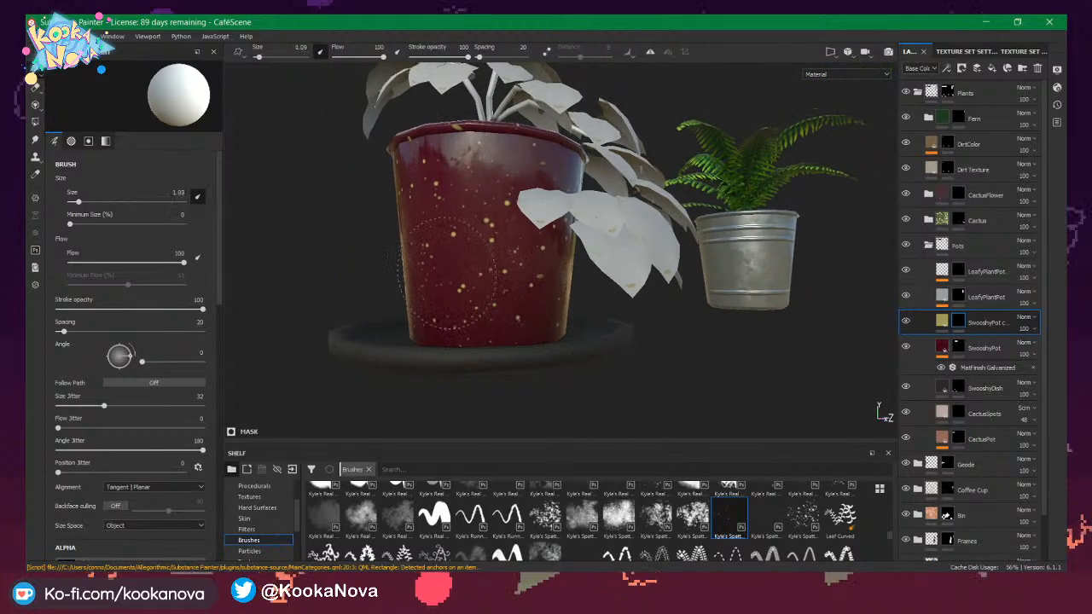
Try extending the fine speckles over the remaining sides and base of the burgundy pot at size 1.09.
{"action": "left_click_drag", "start_coordinate": [564, 326], "coordinate": [568, 136], "text": "alt"}
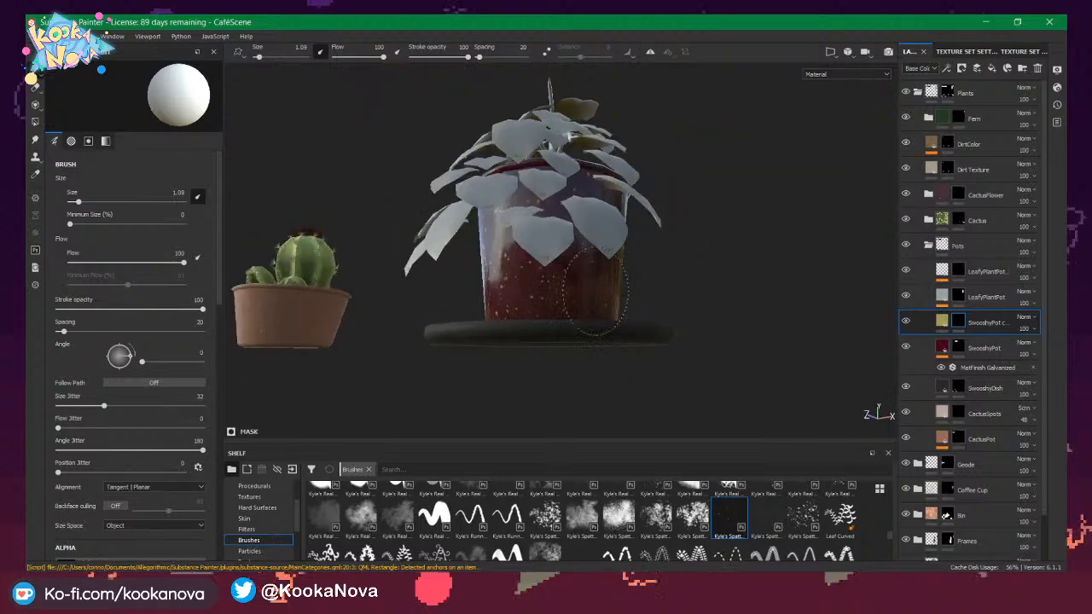
{"action": "left_click_drag", "start_coordinate": [596, 292], "coordinate": [960, 331], "text": "alt"}
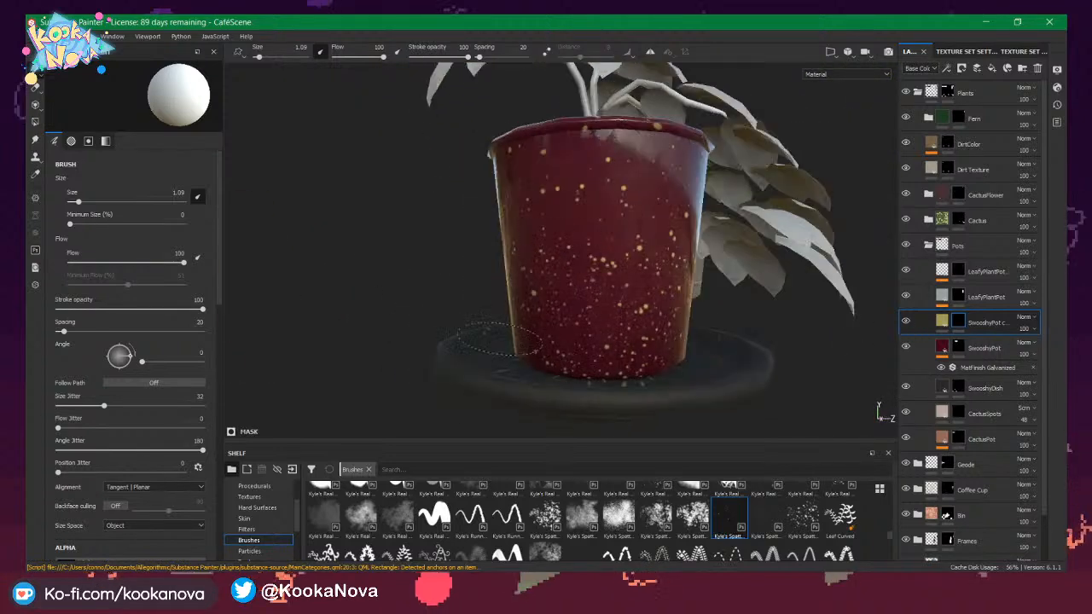
{"action": "left_click_drag", "start_coordinate": [589, 335], "coordinate": [546, 347], "text": "alt"}
{"action": "scroll", "coordinate": [641, 342], "scroll_direction": "down", "scroll_amount": 3}
{"action": "left_click_drag", "start_coordinate": [641, 341], "coordinate": [632, 290], "text": "alt"}
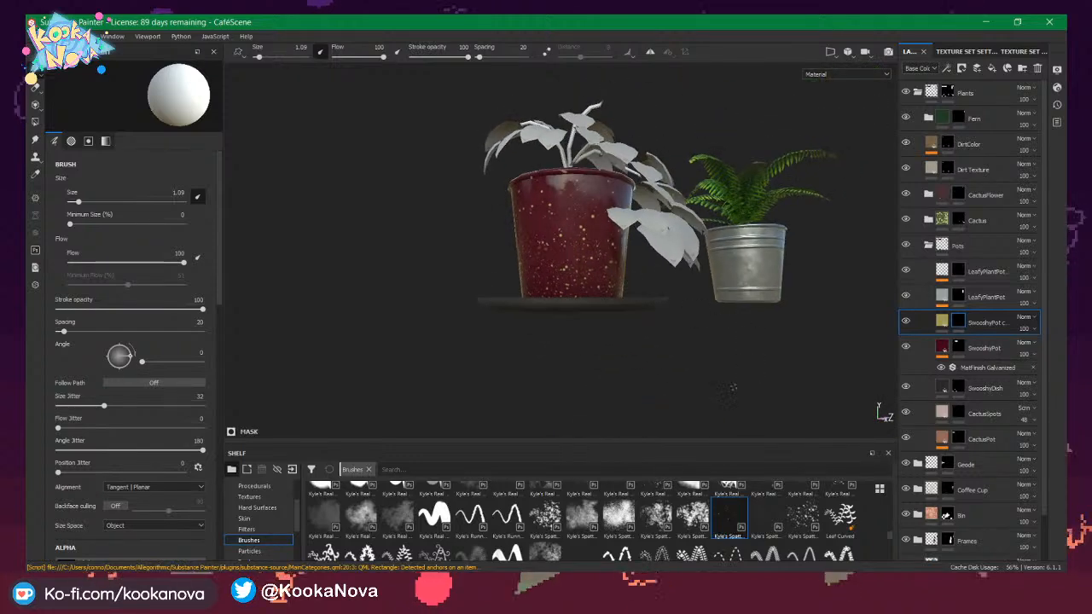
Undo the fine speckles and try the dense, blotchy Kyle's Spatter brush on the pot's front at size 0.79.
{"action": "key", "text": "ctrl"}
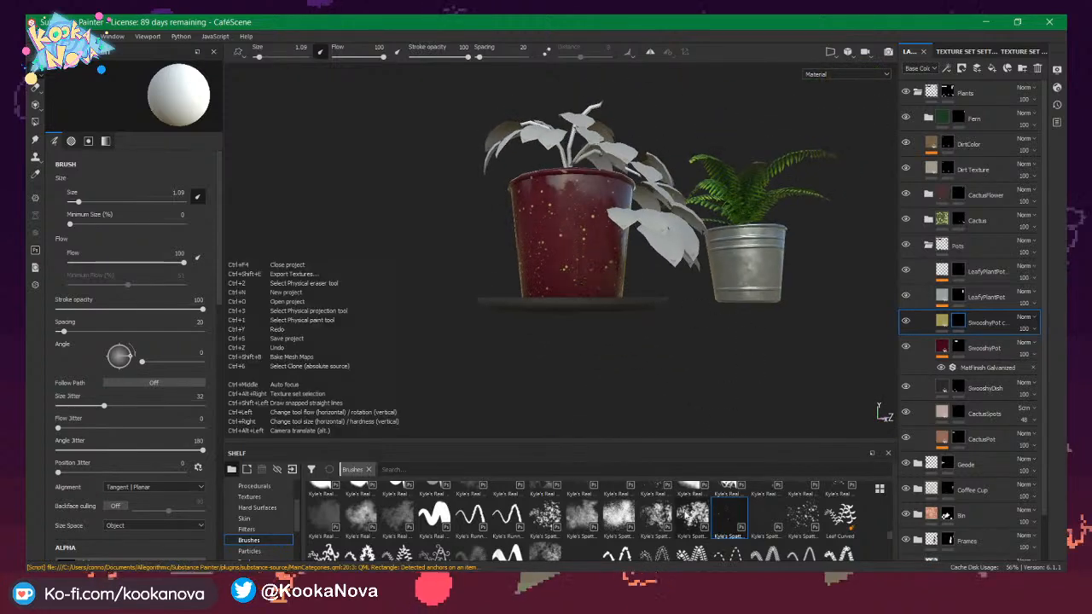
{"action": "left_click", "coordinate": [693, 514]}
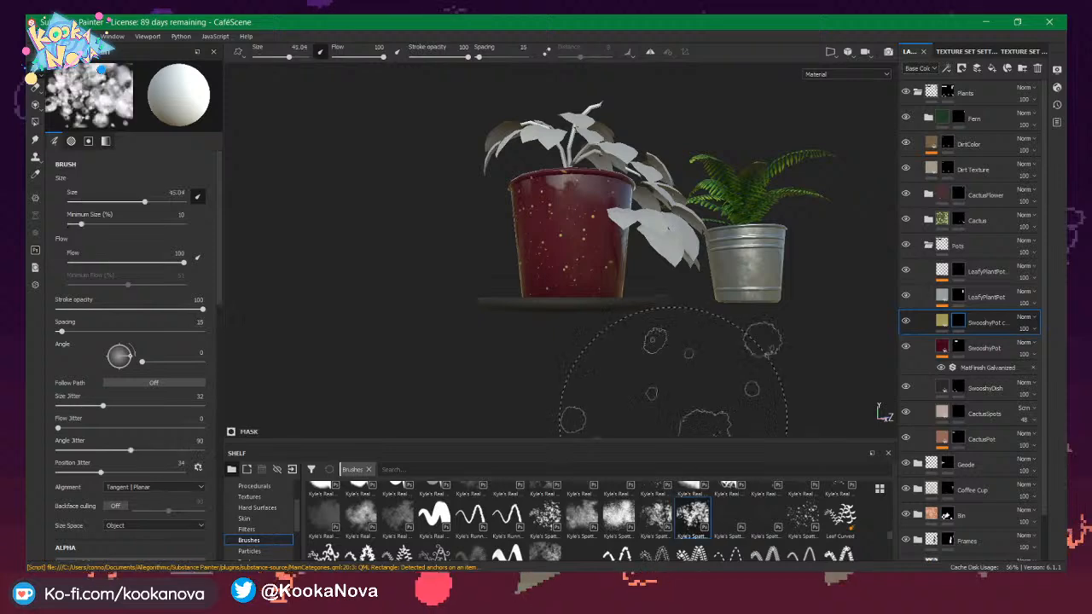
{"action": "key", "text": "ctrl+z"}
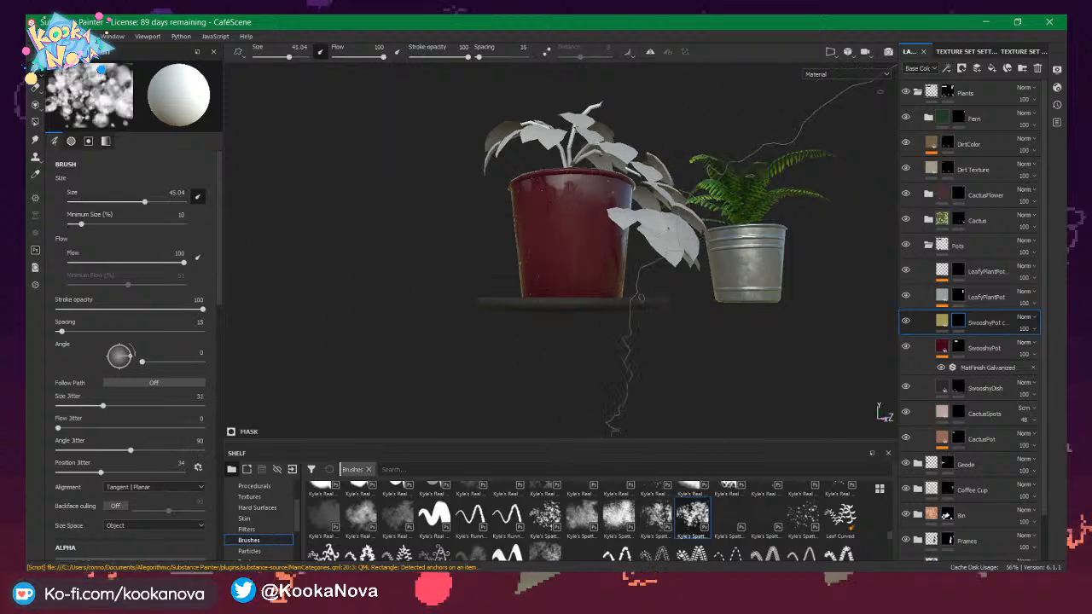
{"action": "right_click_drag", "start_coordinate": [585, 244], "coordinate": [452, 244], "text": "ctrl"}
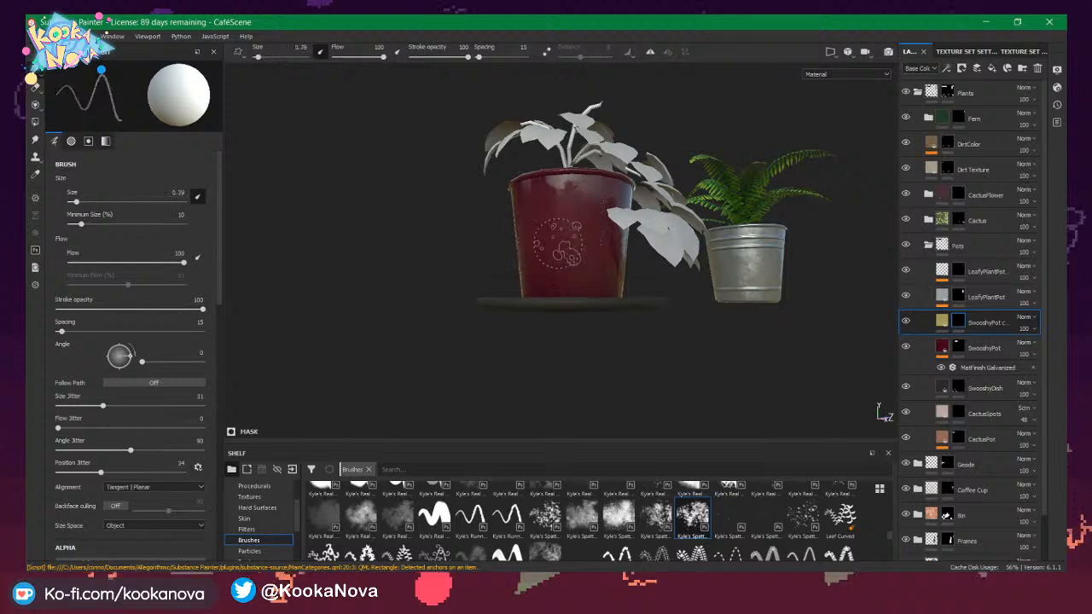
{"action": "left_click_drag", "start_coordinate": [585, 209], "coordinate": [559, 258]}
{"action": "key", "text": "ctrl+z"}
{"action": "key", "text": "ctrl+z"}
{"action": "key", "text": "ctrl+z"}
{"action": "mouse_move", "coordinate": [583, 276]}
{"action": "left_mouse_down"}
{"action": "mouse_move", "coordinate": [604, 230]}
{"action": "mouse_move", "coordinate": [551, 269]}
{"action": "left_mouse_up"}
{"action": "key", "text": "ctrl+z"}
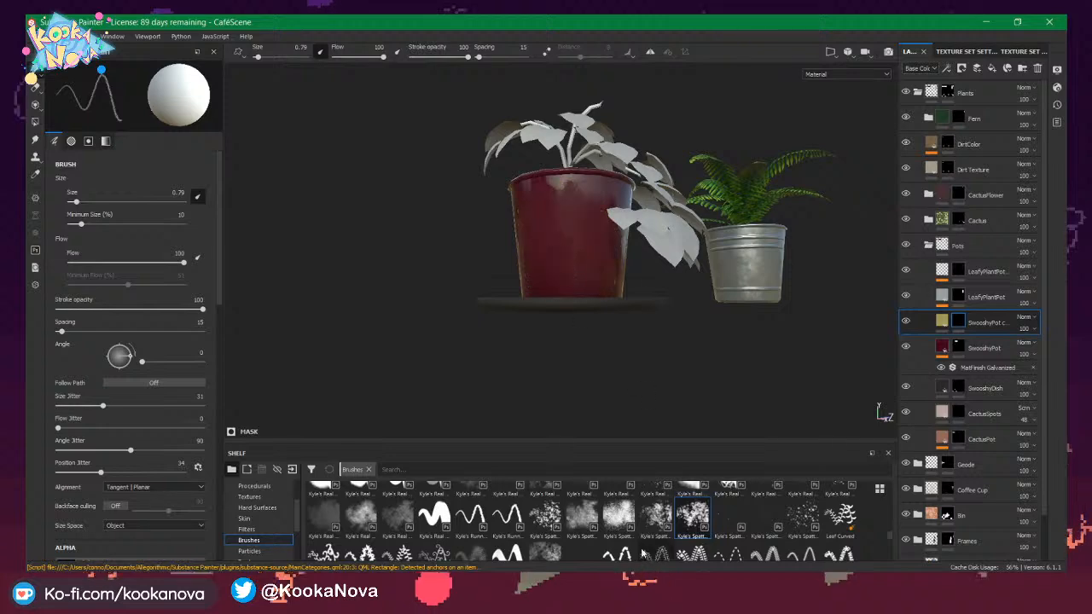
Try the softer Kyle's Spatter brush on the pot's front, and return to the denser neighbouring one at size 1.56.
{"action": "left_click", "coordinate": [655, 516]}
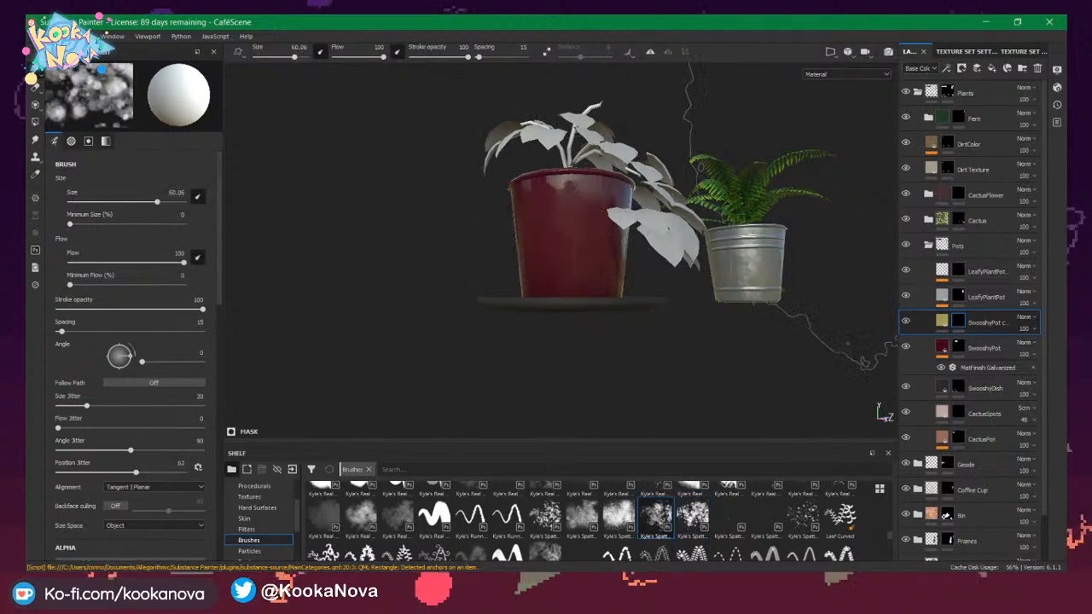
{"action": "right_click_drag", "start_coordinate": [674, 235], "coordinate": [598, 229], "text": "ctrl"}
{"action": "mouse_move", "coordinate": [566, 221]}
{"action": "left_mouse_down"}
{"action": "mouse_move", "coordinate": [554, 249]}
{"action": "mouse_move", "coordinate": [582, 244]}
{"action": "mouse_move", "coordinate": [524, 239]}
{"action": "mouse_move", "coordinate": [556, 224]}
{"action": "left_mouse_up"}
{"action": "key", "text": "ctrl+z"}
{"action": "left_click", "coordinate": [692, 516]}
{"action": "key", "text": "ctrl+z"}
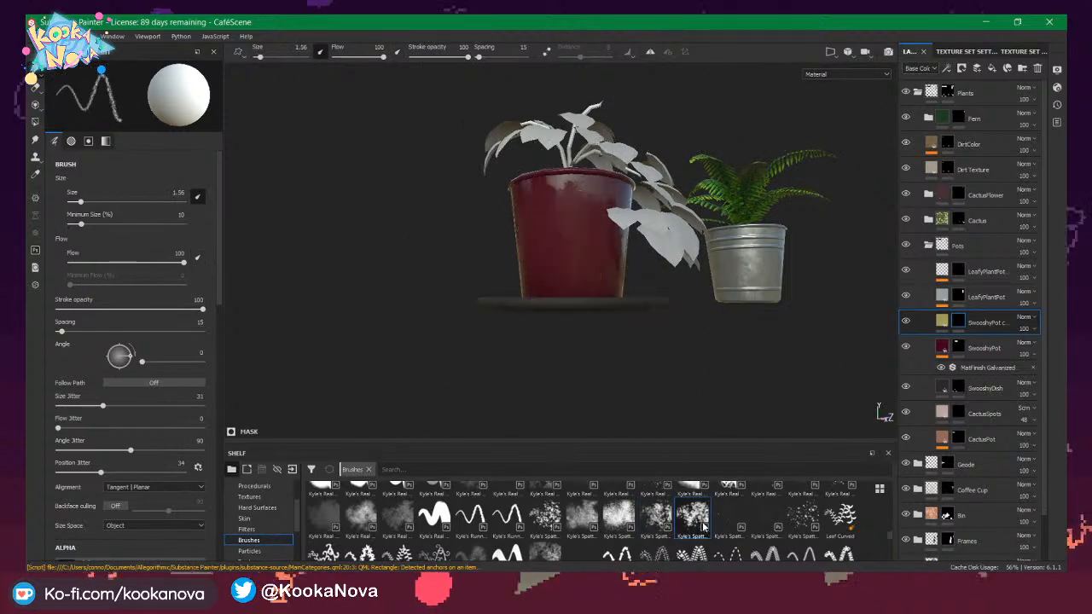
Try dabbing yellow on the pot's front with the cloudy, grainy brush with spacing 21 at size 1.24.
{"action": "left_click", "coordinate": [554, 555]}
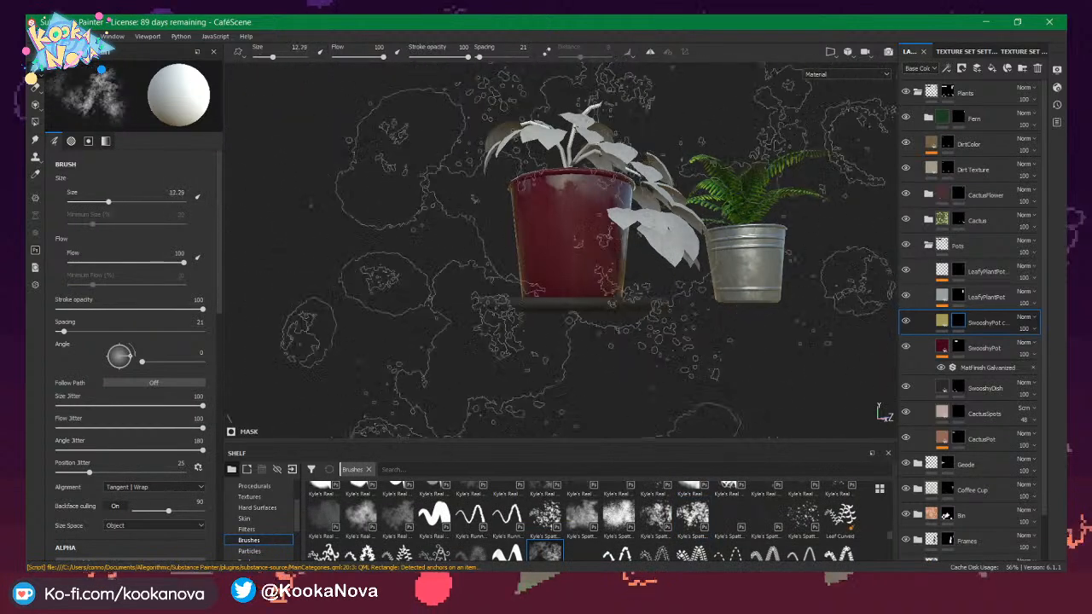
{"action": "key", "text": "bracketleft"}
{"action": "left_click", "coordinate": [573, 237]}
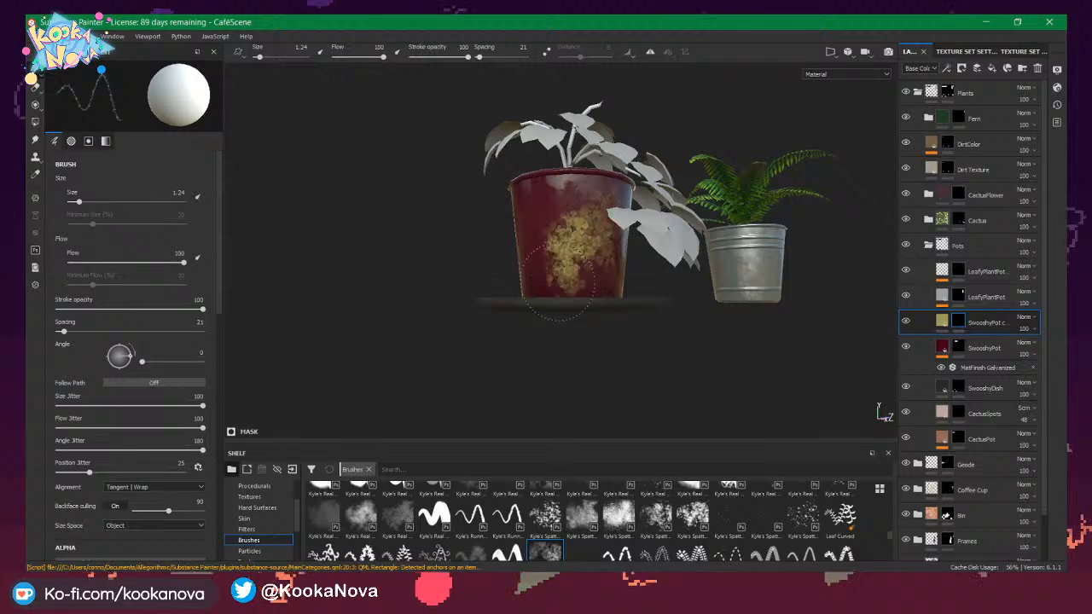
{"action": "left_click", "coordinate": [575, 207]}
{"action": "key", "text": "ctrl+z"}
Try blotching the pot's front with the coarse Kyle's Spatter brush with spacing 12 at size 2.11.
{"action": "left_click", "coordinate": [545, 515]}
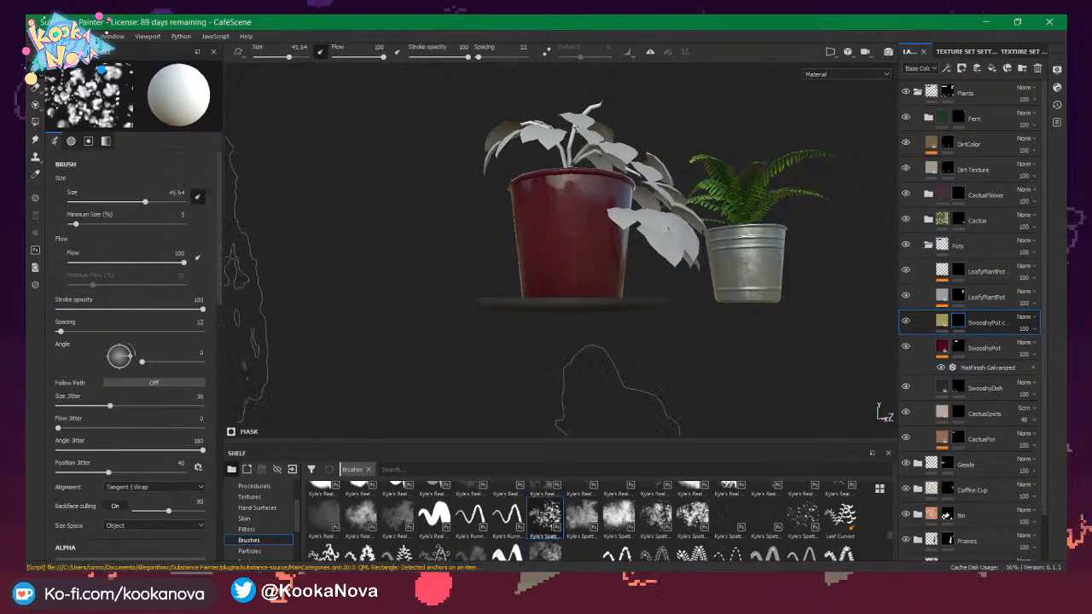
{"action": "key", "text": "bracketleft"}
{"action": "key", "text": "bracketleft"}
{"action": "left_click_drag", "start_coordinate": [557, 225], "coordinate": [570, 240]}
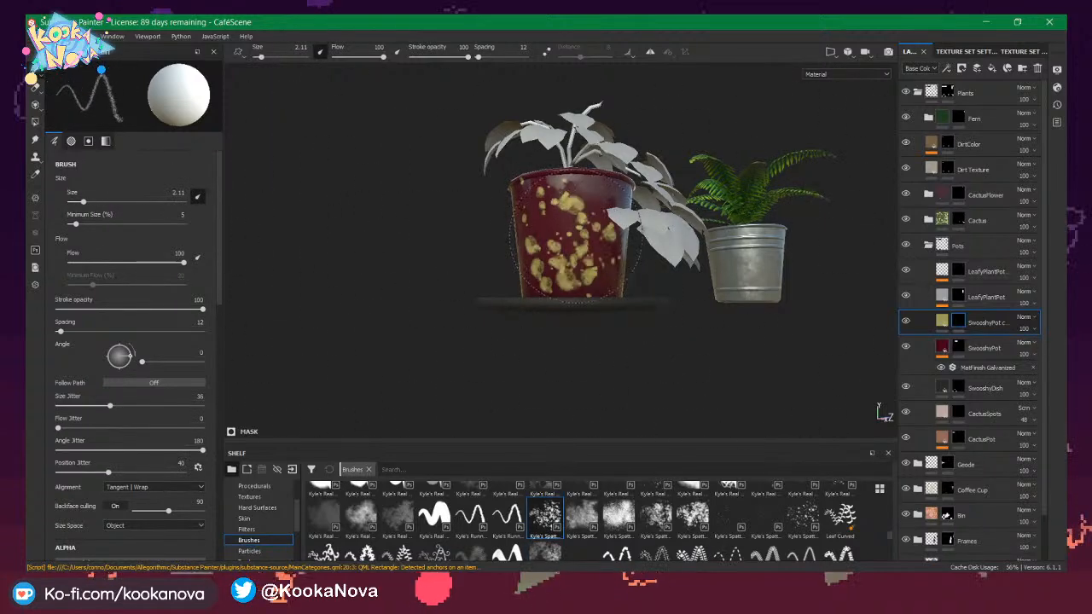
{"action": "key", "text": "ctrl+z"}
{"action": "left_click", "coordinate": [540, 265]}
{"action": "key", "text": "ctrl+z"}
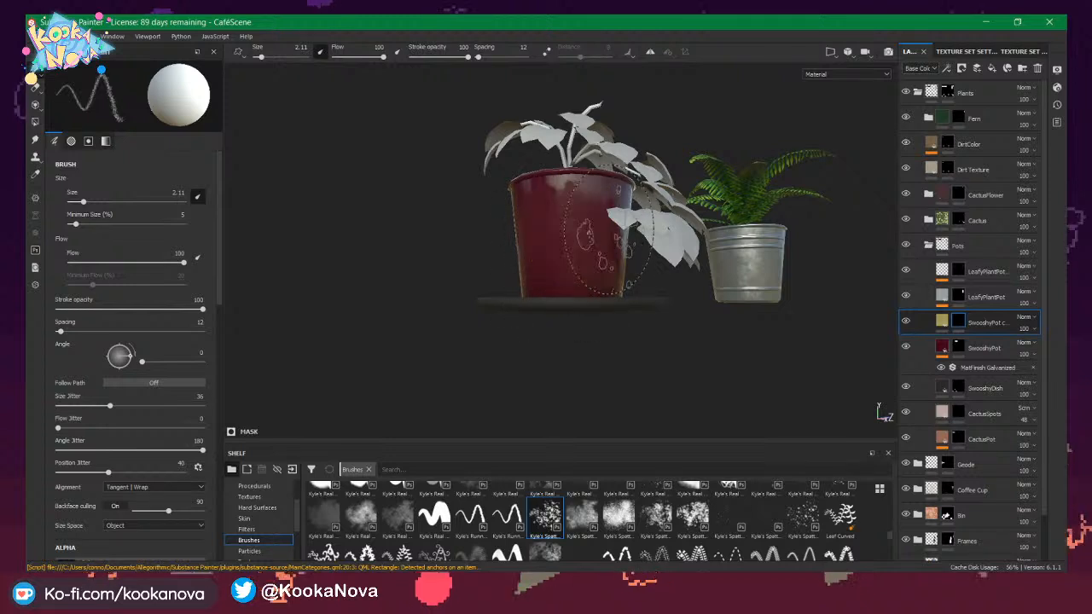
Try spattering the pot's front with the coarse Kyle's Spatter brush at size 1.07, widening its spacing to 179.
{"action": "key", "text": "bracketleft"}
{"action": "key", "text": "bracketleft"}
{"action": "key", "text": "bracketleft"}
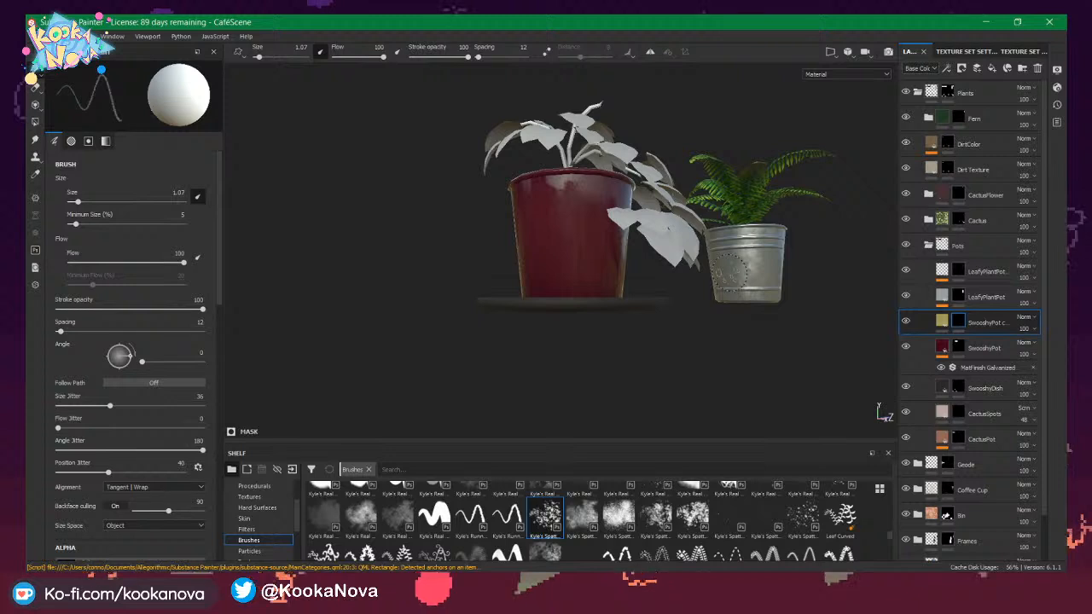
{"action": "mouse_move", "coordinate": [579, 219]}
{"action": "left_mouse_down"}
{"action": "mouse_move", "coordinate": [548, 261]}
{"action": "mouse_move", "coordinate": [578, 274]}
{"action": "left_mouse_up"}
{"action": "key", "text": "ctrl+z"}
{"action": "mouse_move", "coordinate": [538, 200]}
{"action": "left_mouse_down"}
{"action": "mouse_move", "coordinate": [603, 209]}
{"action": "mouse_move", "coordinate": [603, 286]}
{"action": "left_mouse_up"}
{"action": "key", "text": "ctrl+z"}
{"action": "key", "text": "ctrl+z"}
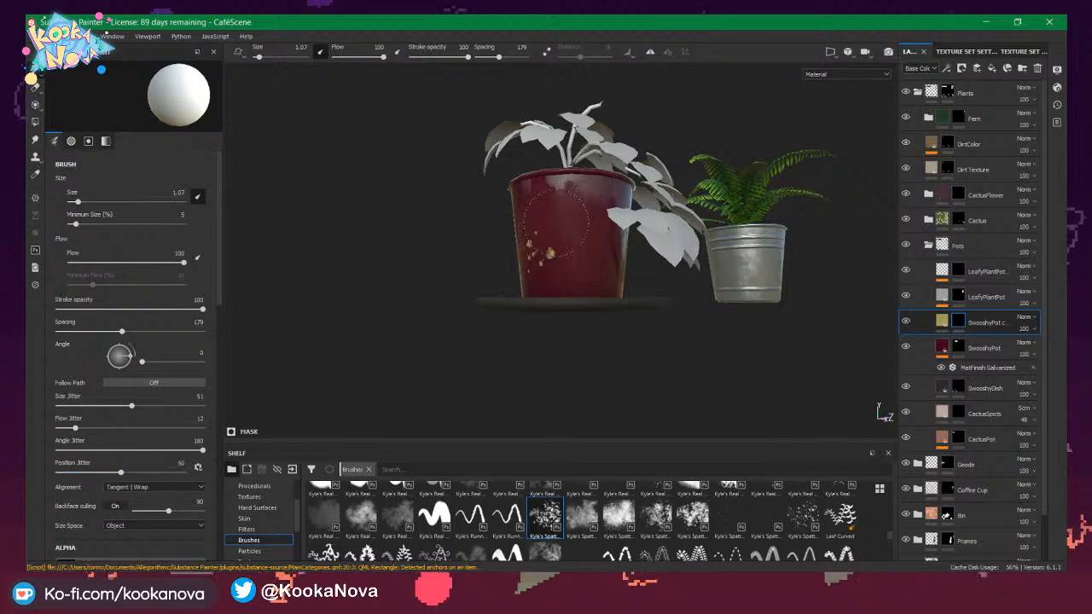
{"action": "key", "text": "ctrl+z"}
Try sparse yellow splotches around the pot's sides with the coarse Kyle's Spatter brush at spacing 179, and undo them.
{"action": "left_click_drag", "start_coordinate": [566, 243], "coordinate": [631, 252], "text": "alt"}
{"action": "left_click_drag", "start_coordinate": [515, 237], "coordinate": [511, 205], "text": "alt"}
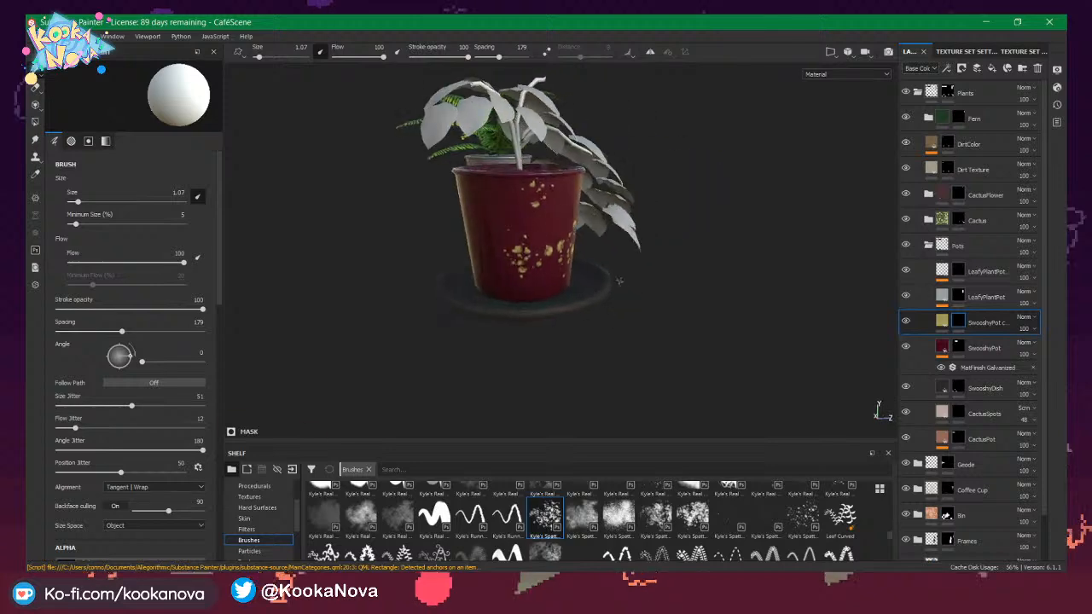
{"action": "left_click_drag", "start_coordinate": [547, 293], "coordinate": [588, 290], "text": "alt"}
{"action": "left_click_drag", "start_coordinate": [493, 271], "coordinate": [452, 294], "text": "alt"}
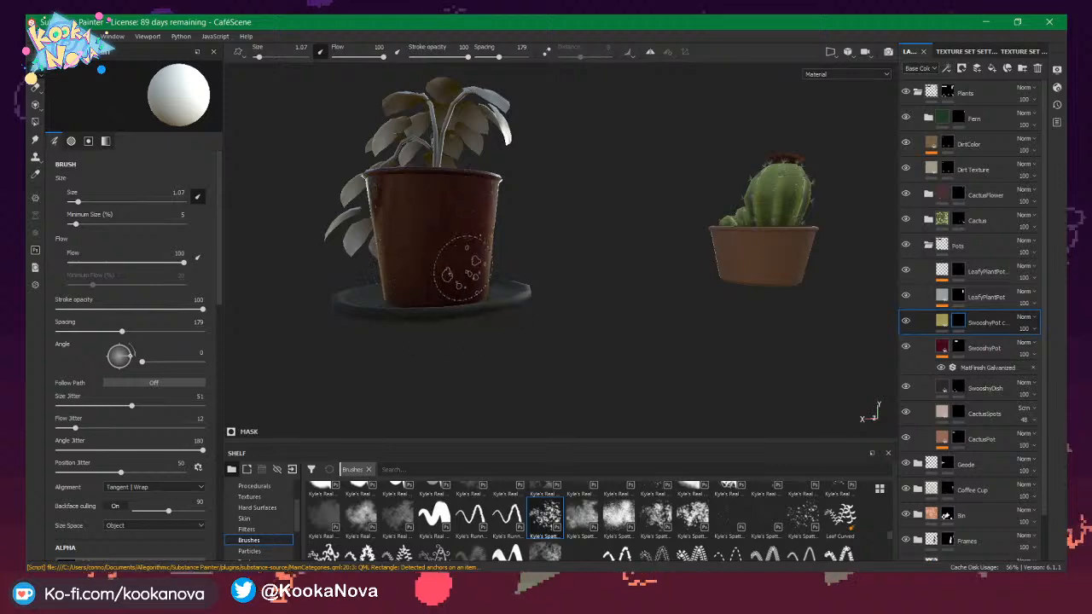
{"action": "left_click_drag", "start_coordinate": [461, 286], "coordinate": [93, 275], "text": "alt"}
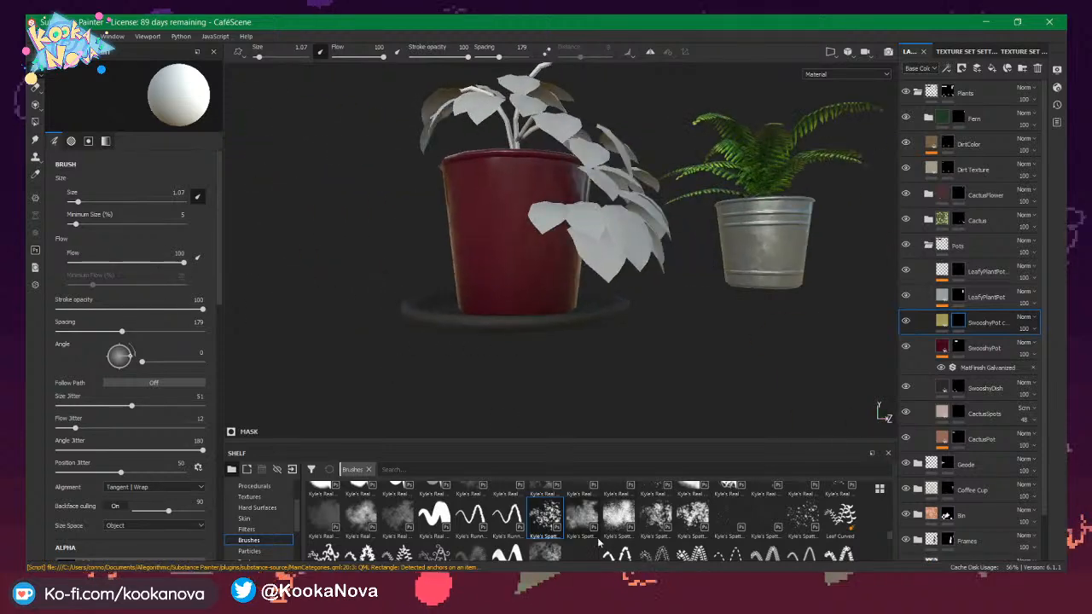
Choose the Pollock brush, shrink it to size 3.89 and try it on the pot's front.
{"action": "scroll", "coordinate": [617, 517], "scroll_direction": "down", "scroll_amount": 1}
{"action": "scroll", "coordinate": [738, 534], "scroll_direction": "down", "scroll_amount": 3}
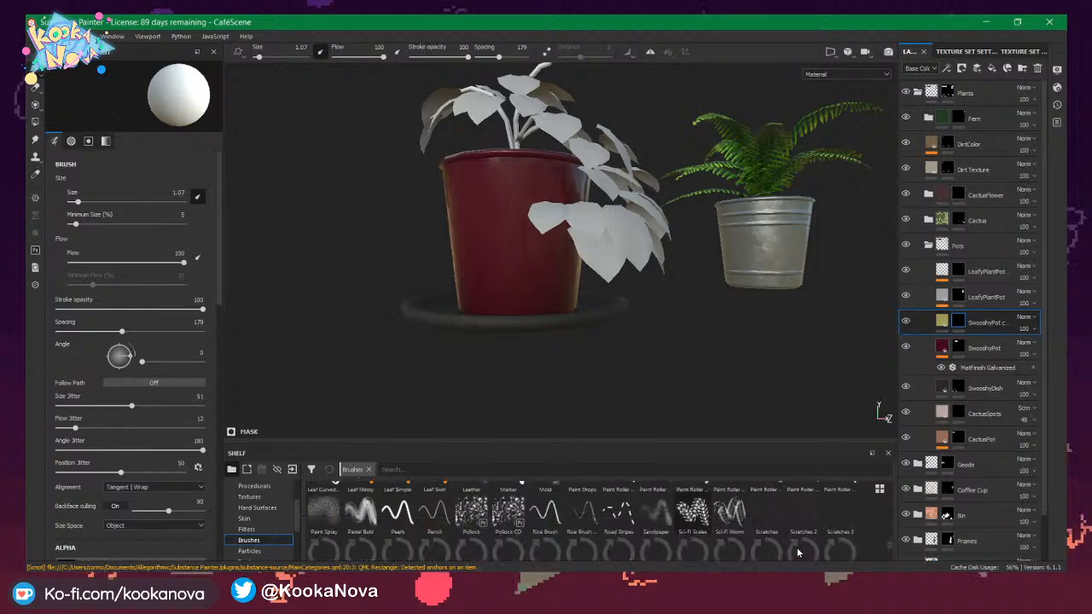
{"action": "scroll", "coordinate": [597, 522], "scroll_direction": "up", "scroll_amount": 1}
{"action": "left_click", "coordinate": [508, 510]}
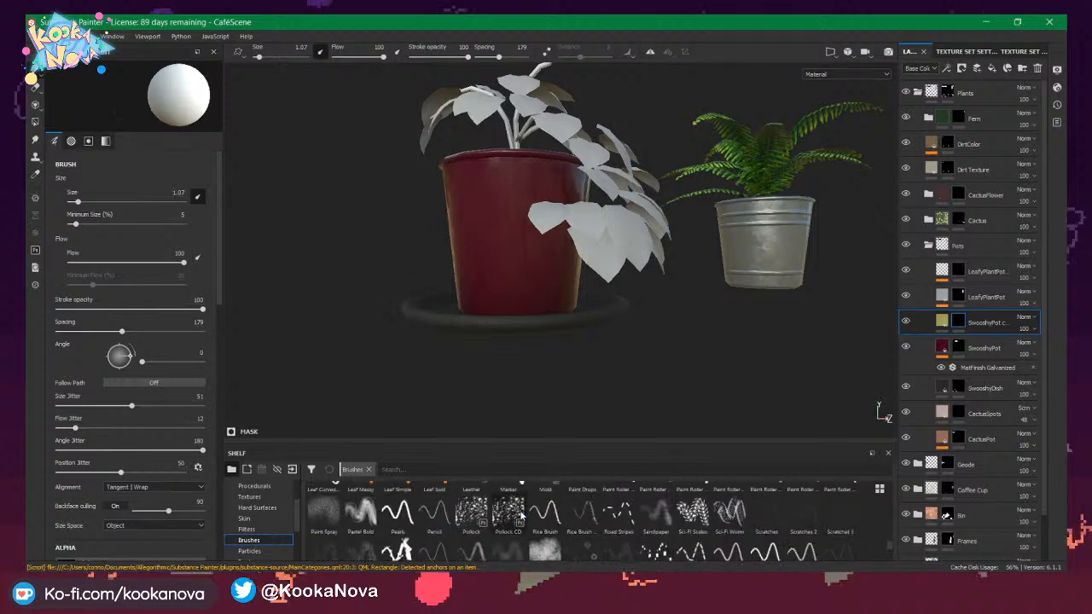
{"action": "left_click", "coordinate": [471, 515]}
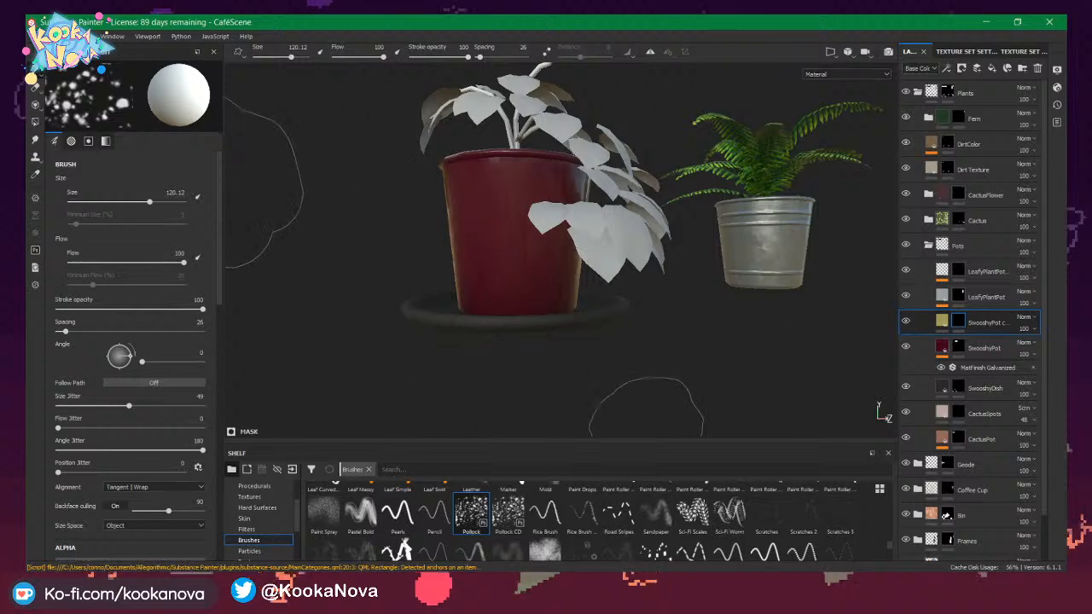
{"action": "key", "text": "bracketleft"}
{"action": "key", "text": "bracketleft"}
{"action": "key", "text": "bracketleft"}
{"action": "key", "text": "bracketleft"}
{"action": "key", "text": "bracketleft"}
{"action": "key", "text": "bracketleft"}
{"action": "key", "text": "bracketleft"}
{"action": "key", "text": "bracketleft"}
{"action": "key", "text": "bracketleft"}
{"action": "key", "text": "bracketleft"}
{"action": "key", "text": "bracketleft"}
{"action": "key", "text": "bracketleft"}
{"action": "key", "text": "bracketleft"}
{"action": "key", "text": "bracketleft"}
{"action": "key", "text": "bracketleft"}
{"action": "key", "text": "bracketleft"}
{"action": "key", "text": "bracketleft"}
{"action": "key", "text": "bracketleft"}
{"action": "key", "text": "bracketleft"}
{"action": "key", "text": "bracketleft"}
{"action": "key", "text": "bracketleft"}
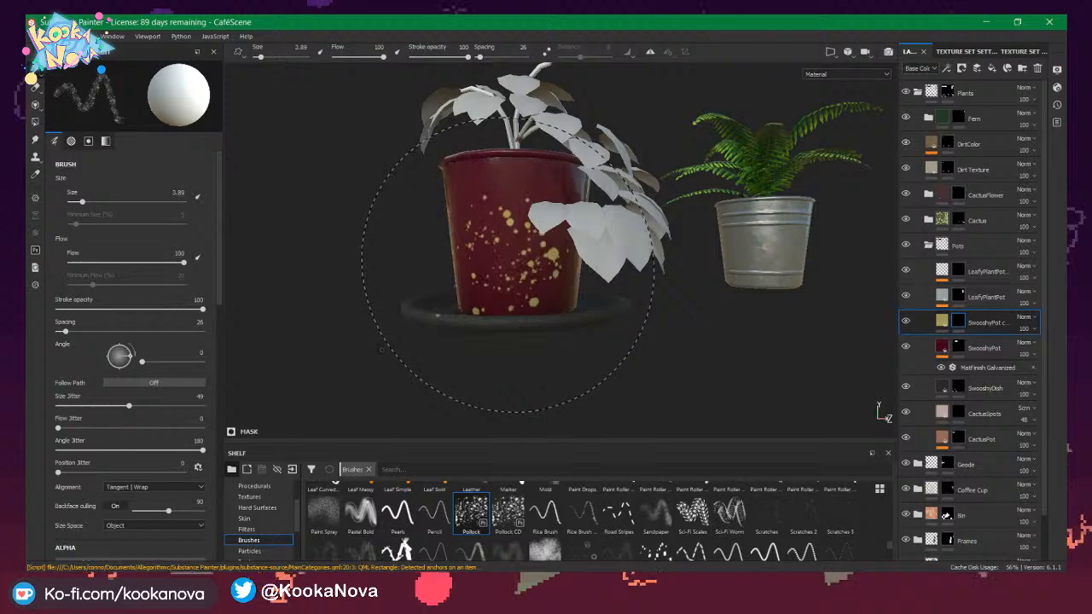
Try spattering yellow all around the pot with the Pollock brush at size 3.89, and undo all the strokes.
{"action": "left_click_drag", "start_coordinate": [509, 266], "coordinate": [576, 290], "text": "alt"}
{"action": "left_click", "coordinate": [495, 232]}
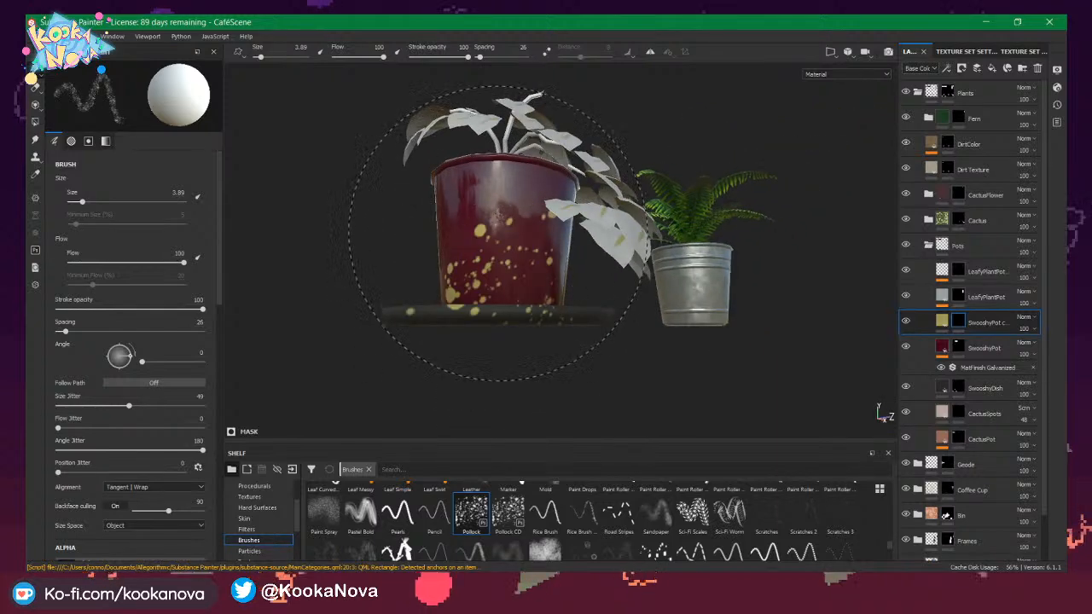
{"action": "left_click_drag", "start_coordinate": [483, 207], "coordinate": [681, 346], "text": "alt"}
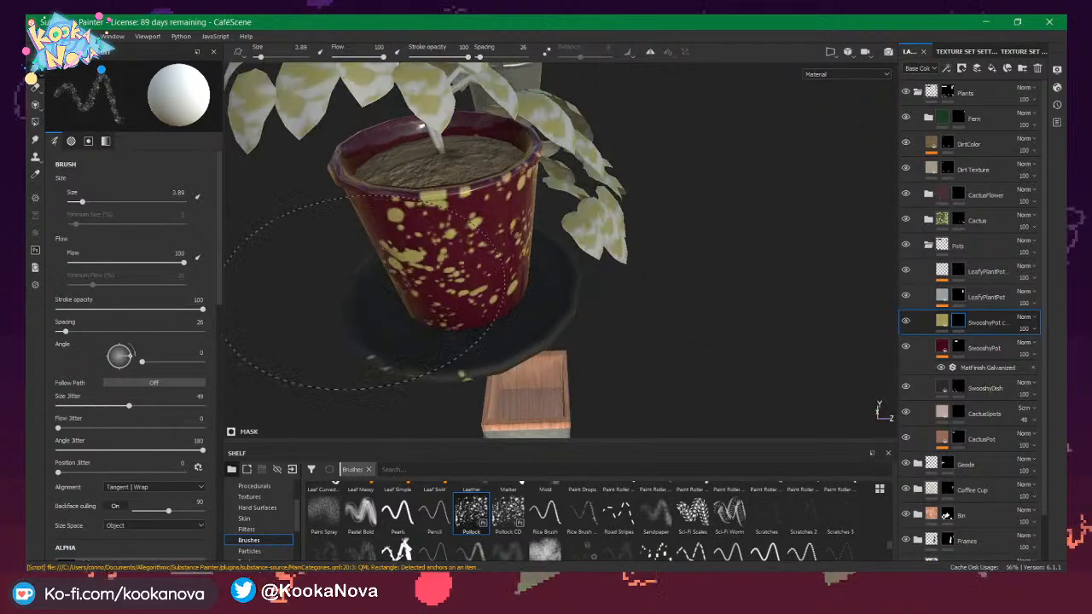
{"action": "mouse_move", "coordinate": [557, 80]}
{"action": "left_mouse_down", "text": "alt"}
{"action": "mouse_move", "coordinate": [785, 244]}
{"action": "mouse_move", "coordinate": [733, 248]}
{"action": "left_mouse_up", "text": "alt"}
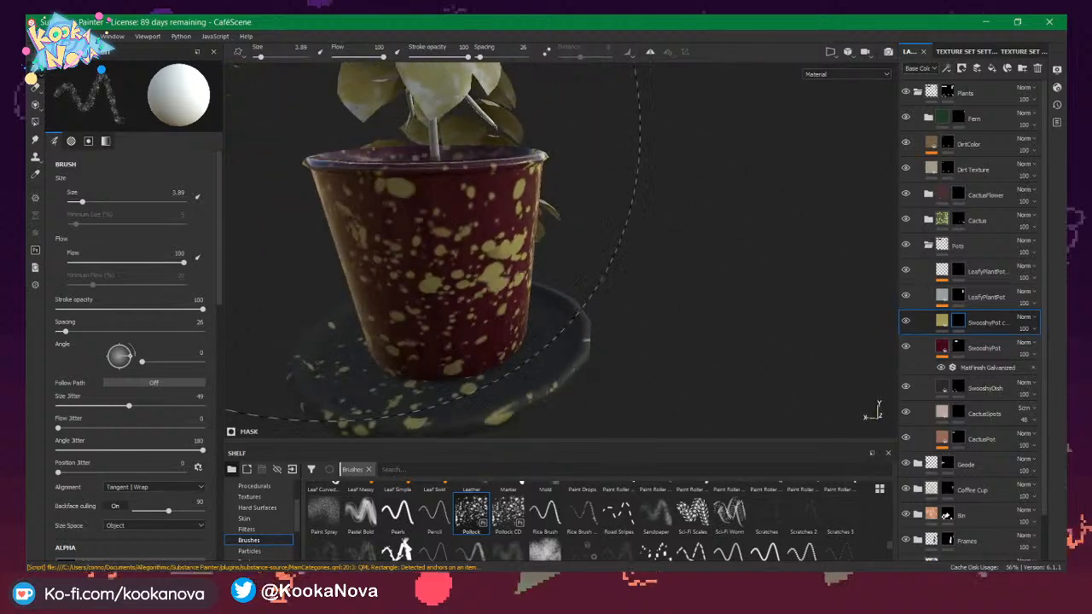
{"action": "mouse_move", "coordinate": [531, 94]}
{"action": "left_mouse_down", "text": "alt"}
{"action": "mouse_move", "coordinate": [572, 77]}
{"action": "mouse_move", "coordinate": [559, 128]}
{"action": "mouse_move", "coordinate": [840, 213]}
{"action": "left_mouse_up", "text": "alt"}
{"action": "left_click", "coordinate": [554, 128]}
{"action": "left_click", "coordinate": [538, 209]}
{"action": "mouse_move", "coordinate": [538, 209]}
{"action": "left_mouse_down", "text": "alt"}
{"action": "mouse_move", "coordinate": [780, 253]}
{"action": "mouse_move", "coordinate": [734, 256]}
{"action": "left_mouse_up", "text": "alt"}
{"action": "mouse_move", "coordinate": [734, 256]}
{"action": "right_mouse_down", "text": "alt"}
{"action": "mouse_move", "coordinate": [654, 272]}
{"action": "mouse_move", "coordinate": [593, 266]}
{"action": "right_mouse_up", "text": "alt"}
{"action": "mouse_move", "coordinate": [636, 320]}
{"action": "left_mouse_down", "text": "alt"}
{"action": "mouse_move", "coordinate": [615, 363]}
{"action": "mouse_move", "coordinate": [681, 249]}
{"action": "mouse_move", "coordinate": [373, 239]}
{"action": "left_mouse_up", "text": "alt"}
{"action": "left_click", "coordinate": [551, 217]}
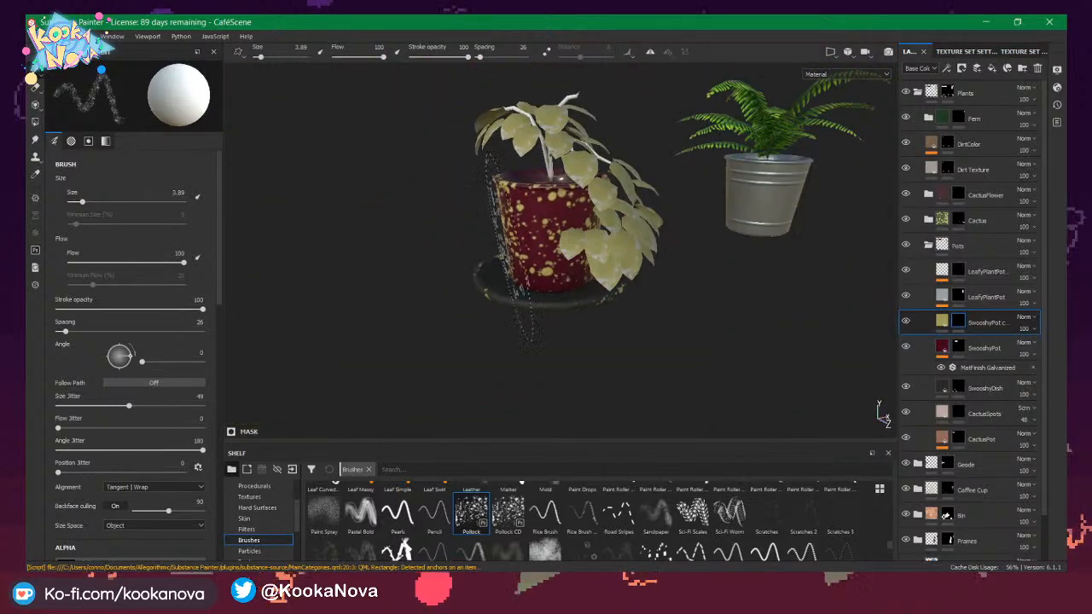
{"action": "key", "text": "ctrl"}
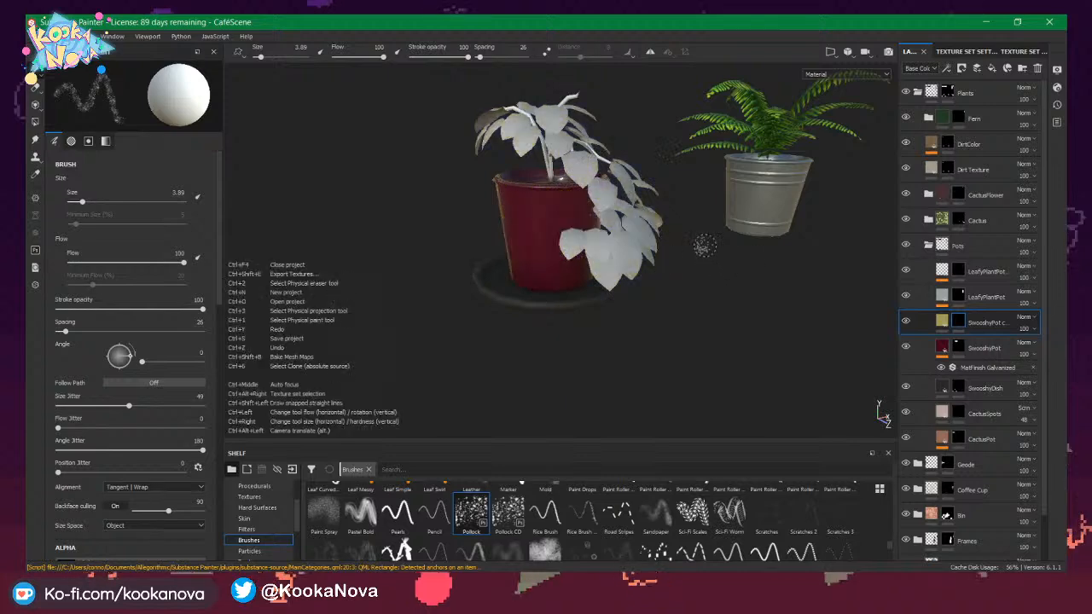
Switch to the 2D texture view of the pot's unwrapped wall and try the Pollock brush there at size 2.
{"action": "key", "text": "F2"}
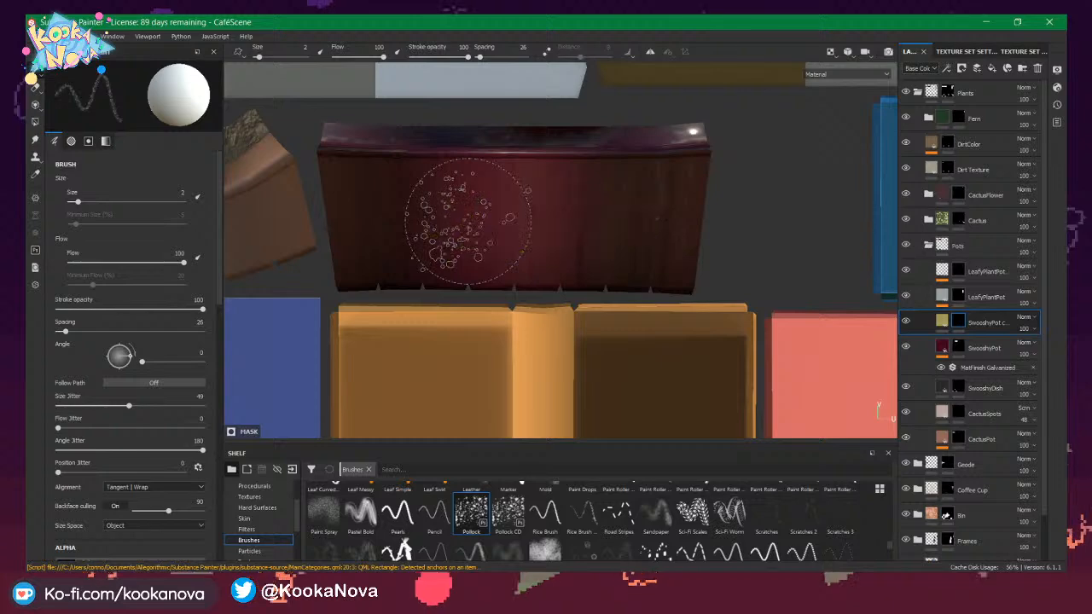
{"action": "left_click", "coordinate": [346, 233]}
{"action": "left_click", "coordinate": [653, 222]}
{"action": "key", "text": "ctrl+z"}
{"action": "key", "text": "ctrl+z"}
{"action": "key", "text": "ctrl+z"}
{"action": "key", "text": "ctrl+z"}
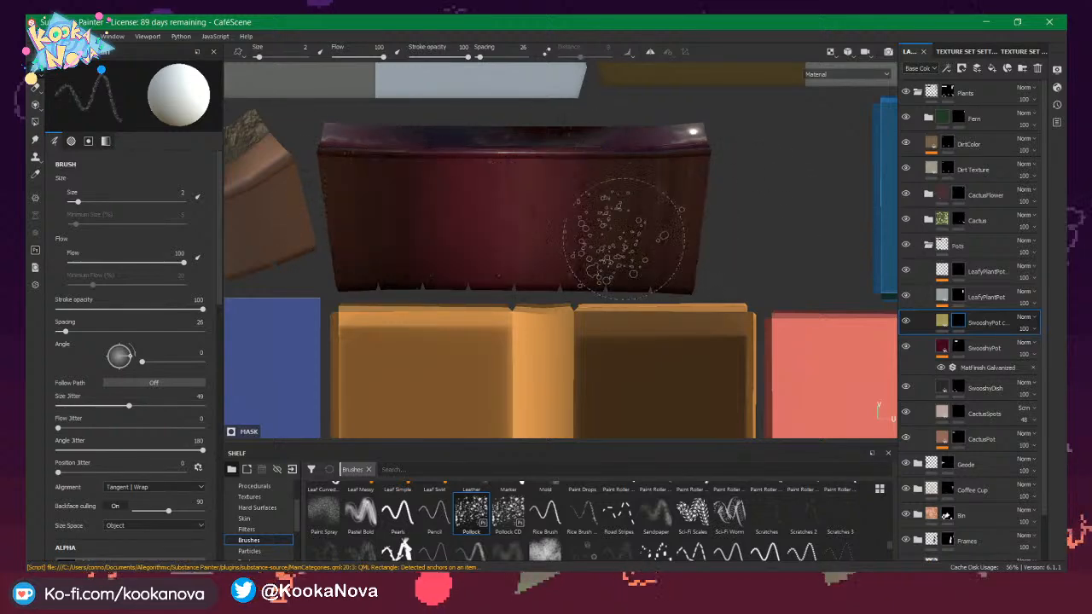
Try a single dab of the Pollock brush at size 5.94 on the unwrapped pot wall, and undo it.
{"action": "key", "text": "bracketright"}
{"action": "key", "text": "bracketright"}
{"action": "key", "text": "bracketright"}
{"action": "key", "text": "bracketright"}
{"action": "left_click", "coordinate": [505, 206]}
{"action": "key", "text": "ctrl+z"}
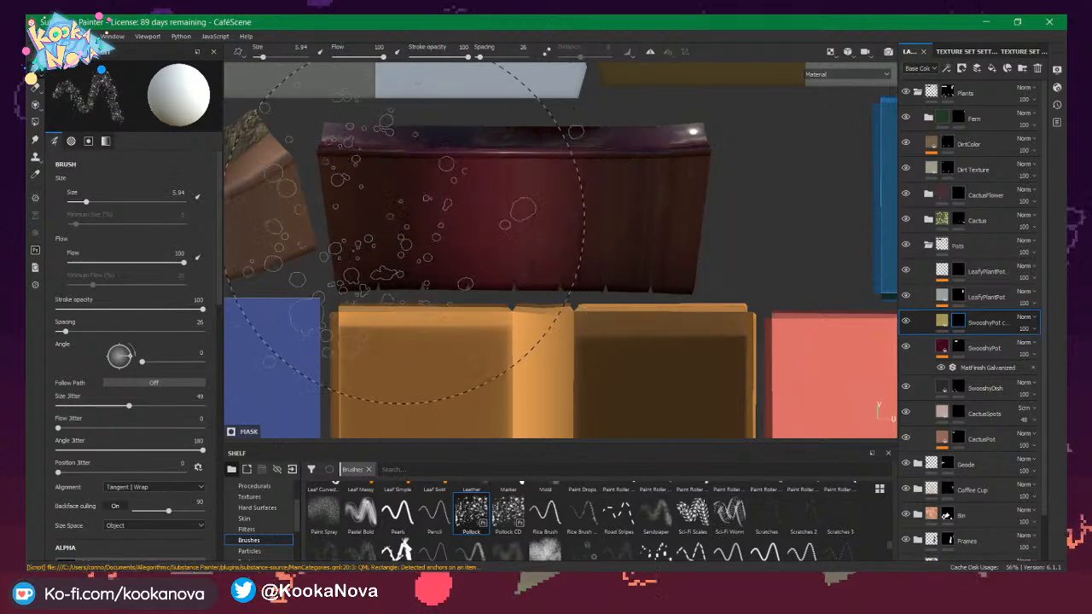
Try the Pollock brush at size 3.68 with a dab and a stroke across the unwrapped pot wall, undoing both.
{"action": "key", "text": "bracketleft"}
{"action": "key", "text": "bracketleft"}
{"action": "key", "text": "bracketleft"}
{"action": "key", "text": "bracketleft"}
{"action": "key", "text": "bracketleft"}
{"action": "left_click", "coordinate": [413, 213]}
{"action": "key", "text": "ctrl+z"}
{"action": "left_click_drag", "start_coordinate": [413, 202], "coordinate": [674, 282]}
{"action": "key", "text": "ctrl+z"}
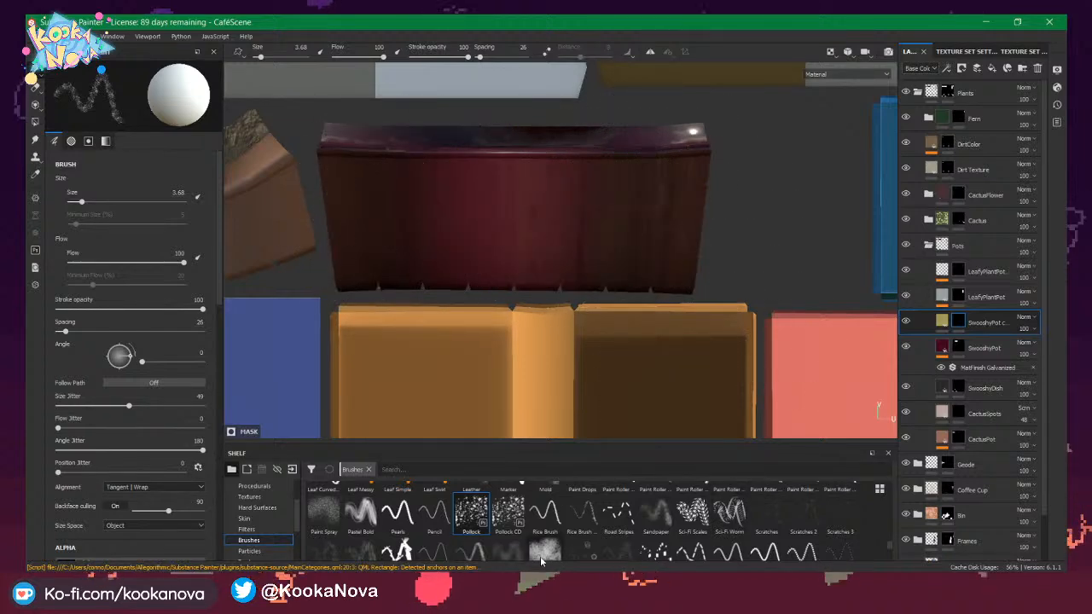
Try the Spots Spray brush at size 1.54 across the unwrapped pot wall, and undo the fine speckles.
{"action": "scroll", "coordinate": [543, 555], "scroll_direction": "down", "scroll_amount": 1}
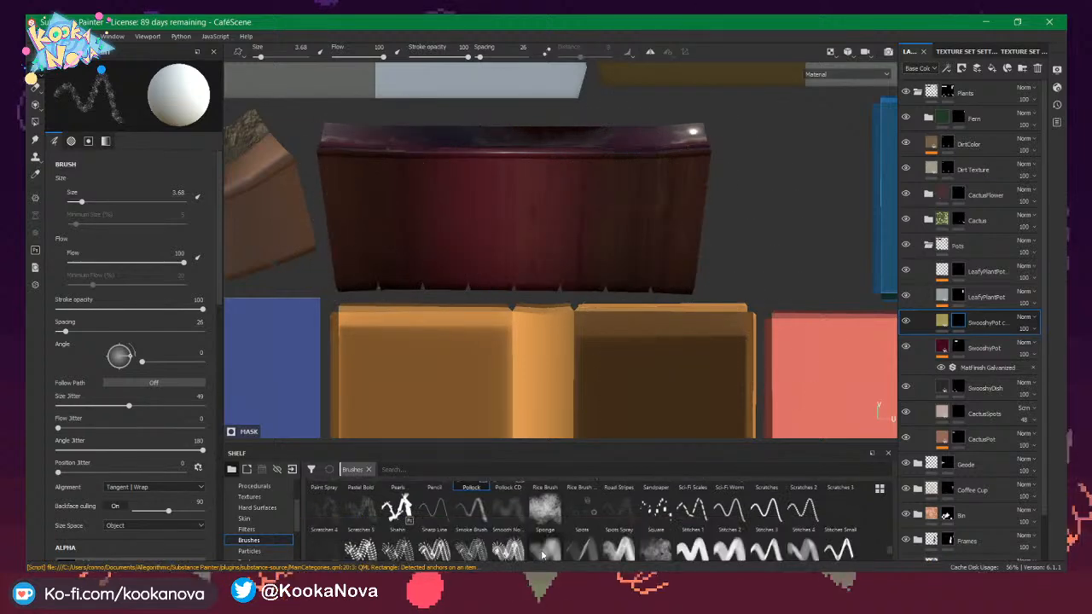
{"action": "left_click", "coordinate": [621, 512]}
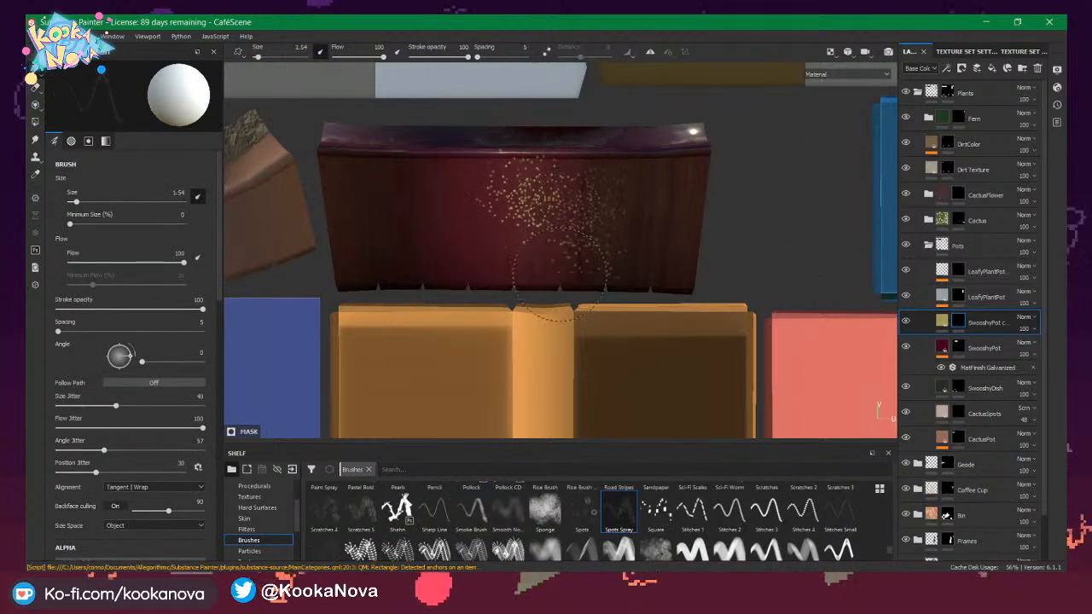
{"action": "left_click_drag", "start_coordinate": [560, 274], "coordinate": [520, 193]}
{"action": "key", "text": "ctrl+z"}
{"action": "mouse_move", "coordinate": [418, 245]}
{"action": "left_mouse_down"}
{"action": "mouse_move", "coordinate": [699, 239]}
{"action": "mouse_move", "coordinate": [705, 224]}
{"action": "left_mouse_up"}
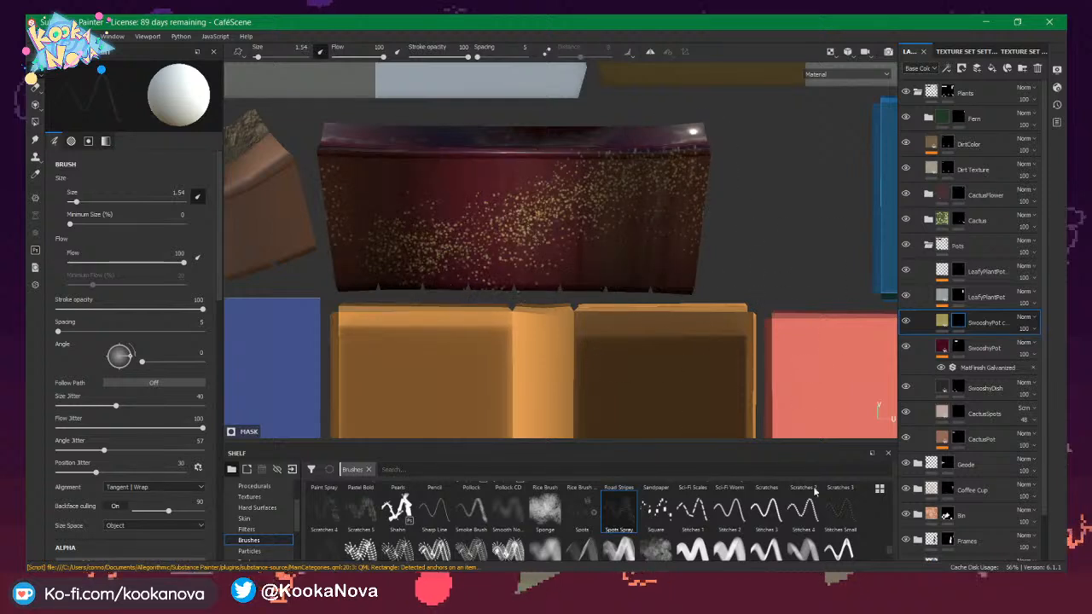
{"action": "key", "text": "ctrl+z"}
Try the Paint Spray brush on the unwrapped pot wall, shrinking it to size 3.79, and undo the stroke.
{"action": "scroll", "coordinate": [677, 522], "scroll_direction": "down", "scroll_amount": 3}
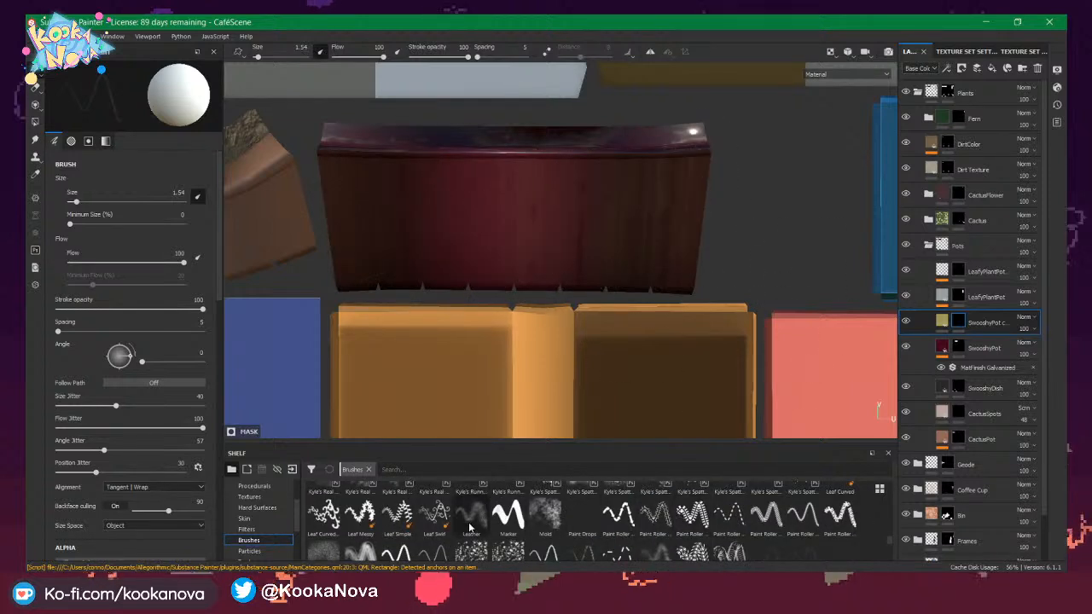
{"action": "scroll", "coordinate": [518, 524], "scroll_direction": "down", "scroll_amount": 1}
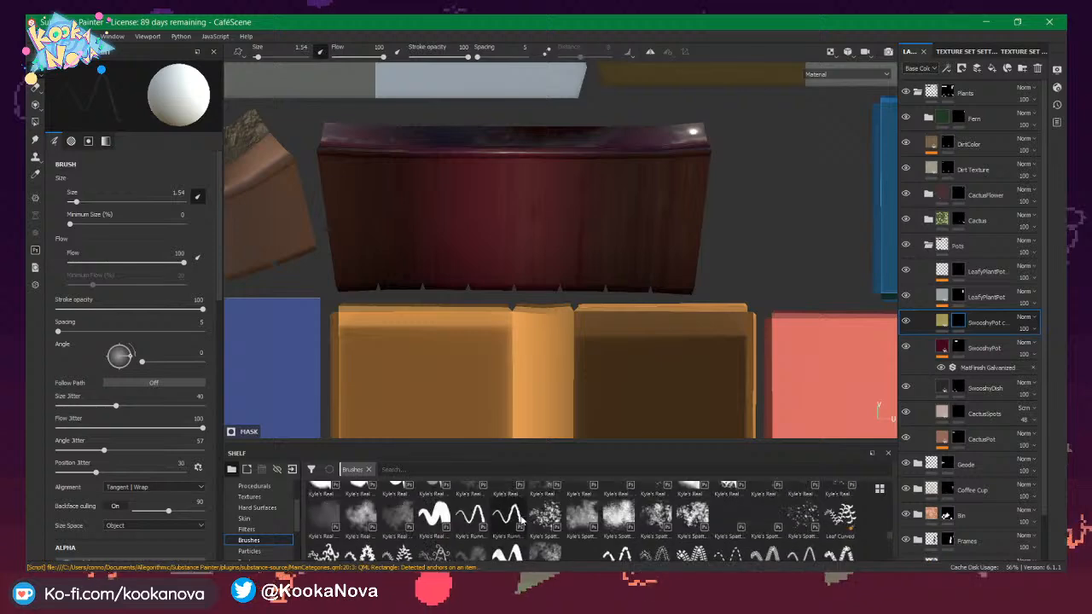
{"action": "scroll", "coordinate": [518, 524], "scroll_direction": "up", "scroll_amount": 1}
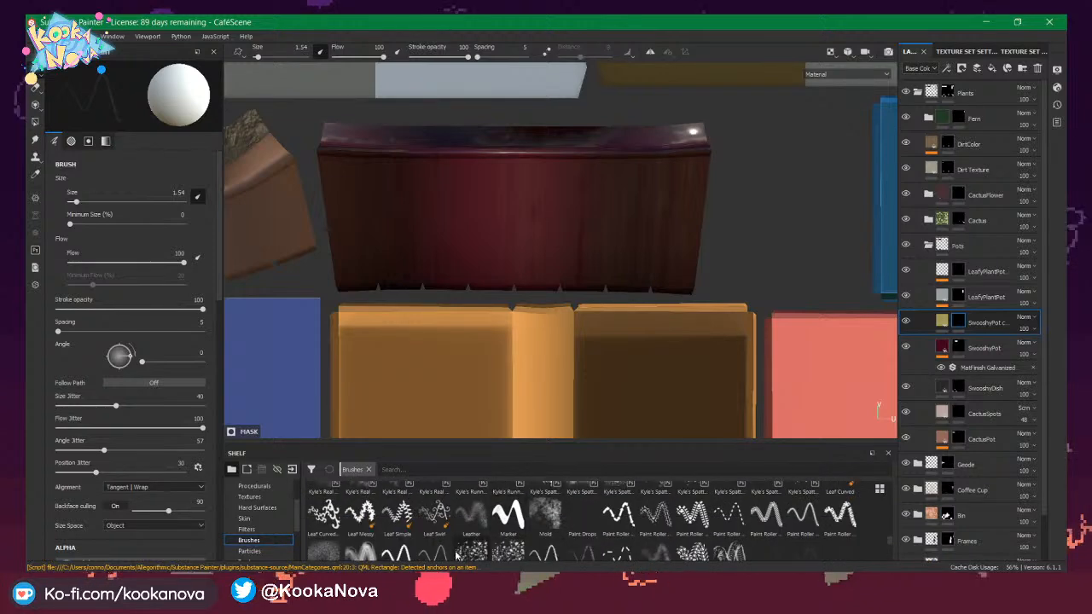
{"action": "left_click", "coordinate": [324, 552]}
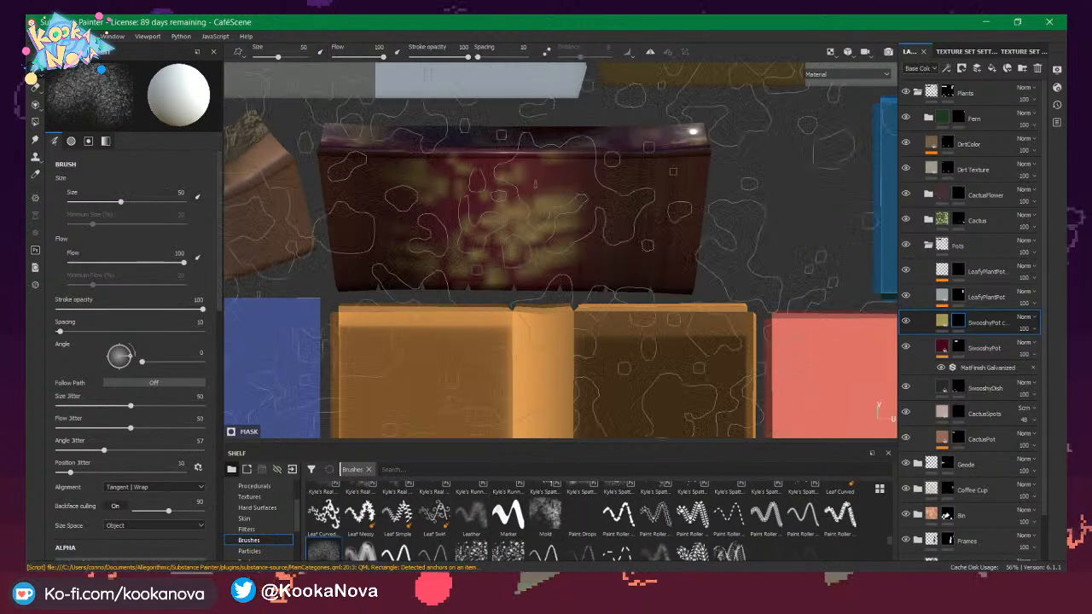
{"action": "right_click_drag", "start_coordinate": [527, 184], "coordinate": [435, 184], "text": "ctrl"}
{"action": "mouse_move", "coordinate": [534, 218]}
{"action": "left_mouse_down"}
{"action": "mouse_move", "coordinate": [550, 218]}
{"action": "mouse_move", "coordinate": [359, 248]}
{"action": "mouse_move", "coordinate": [478, 213]}
{"action": "mouse_move", "coordinate": [512, 256]}
{"action": "mouse_move", "coordinate": [537, 248]}
{"action": "mouse_move", "coordinate": [570, 173]}
{"action": "mouse_move", "coordinate": [395, 122]}
{"action": "mouse_move", "coordinate": [709, 280]}
{"action": "left_mouse_up"}
{"action": "key", "text": "ctrl+z"}
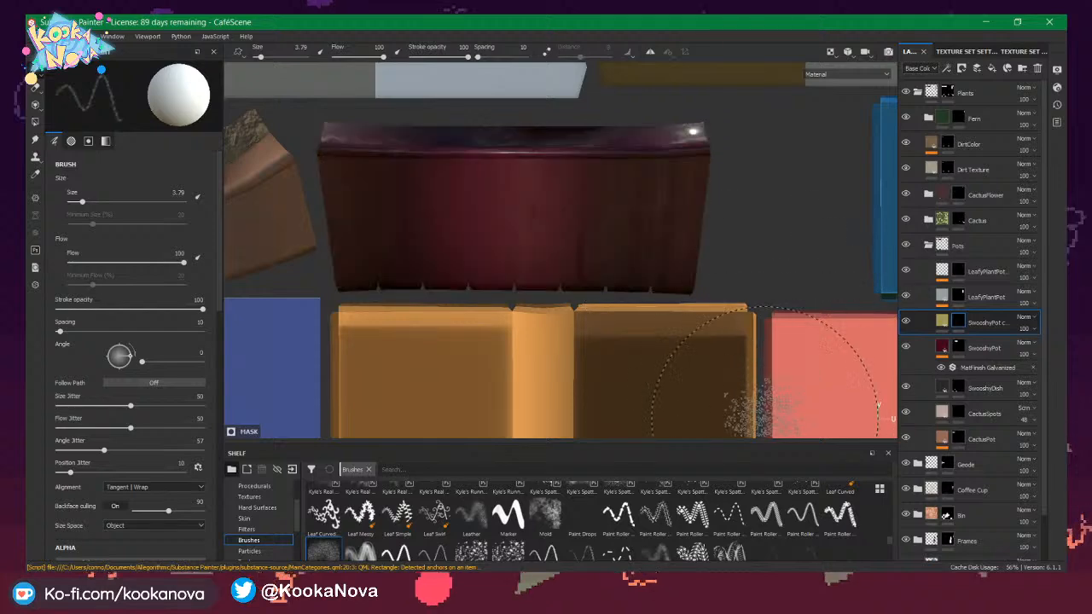
Try one dab of the coarse Kyle's Spatter brush at size 45.64 on the unwrapped pot wall, and undo it.
{"action": "scroll", "coordinate": [768, 510], "scroll_direction": "down", "scroll_amount": 3}
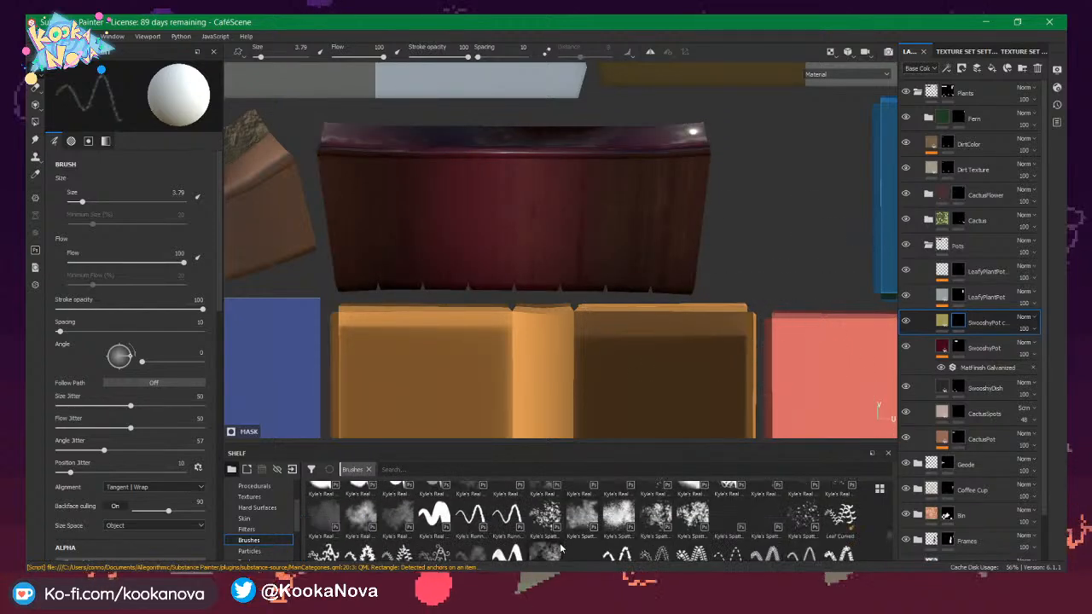
{"action": "left_click", "coordinate": [551, 518]}
{"action": "left_click", "coordinate": [563, 200]}
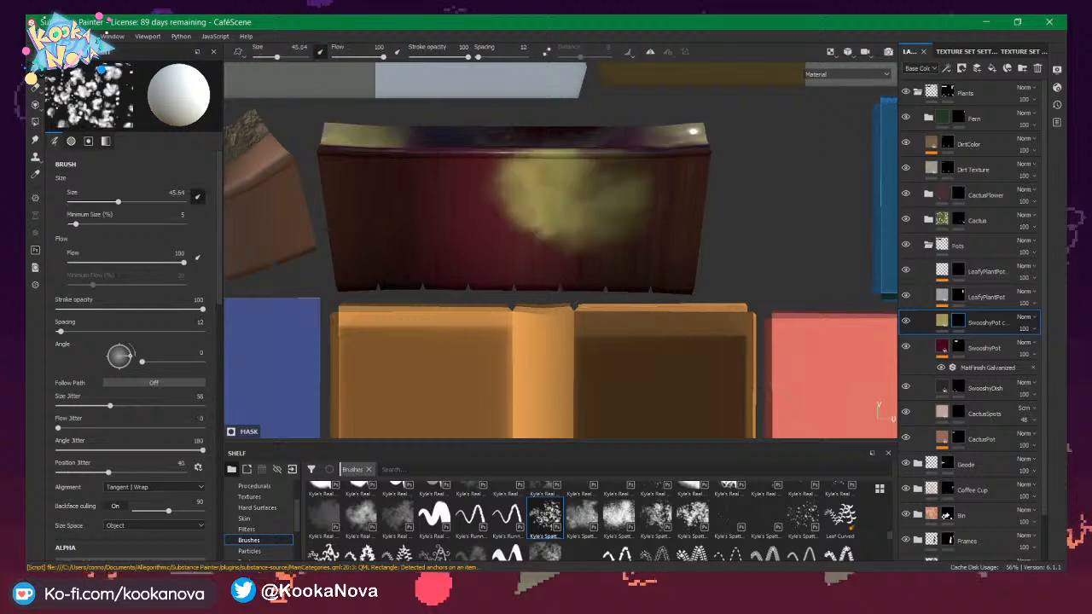
{"action": "key", "text": "ctrl+z"}
Choose the speckled Kyle's Real brush with spacing 9 and try it on the unwrapped pot wall at size 3.65.
{"action": "scroll", "coordinate": [598, 522], "scroll_direction": "up", "scroll_amount": 1}
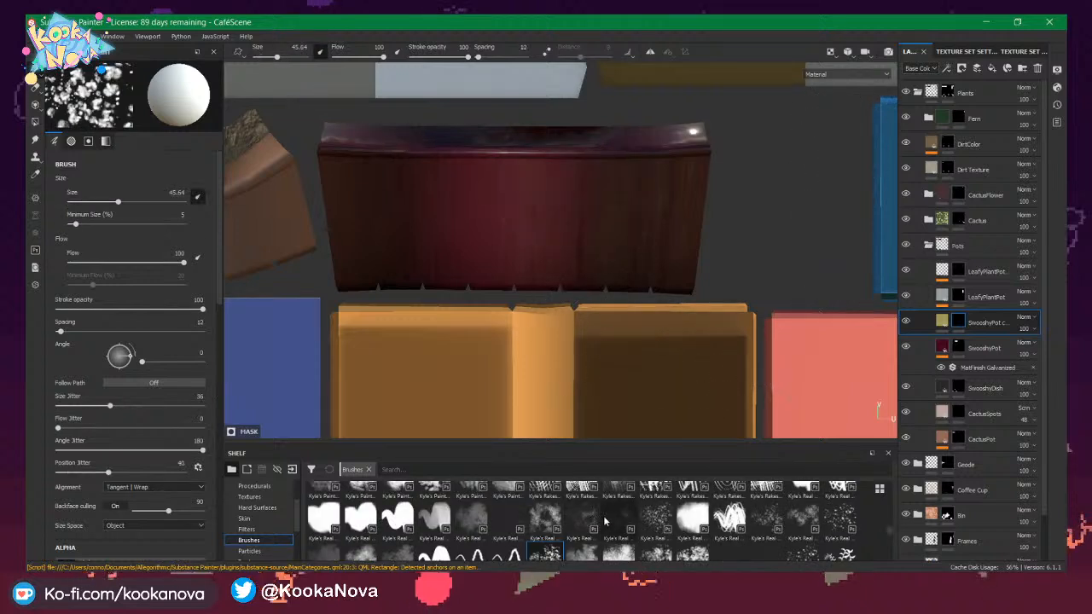
{"action": "left_click", "coordinate": [669, 522]}
{"action": "right_click_drag", "start_coordinate": [588, 205], "coordinate": [511, 205], "text": "ctrl"}
{"action": "mouse_move", "coordinate": [589, 203]}
{"action": "left_mouse_down"}
{"action": "mouse_move", "coordinate": [532, 170]}
{"action": "mouse_move", "coordinate": [504, 203]}
{"action": "left_mouse_up"}
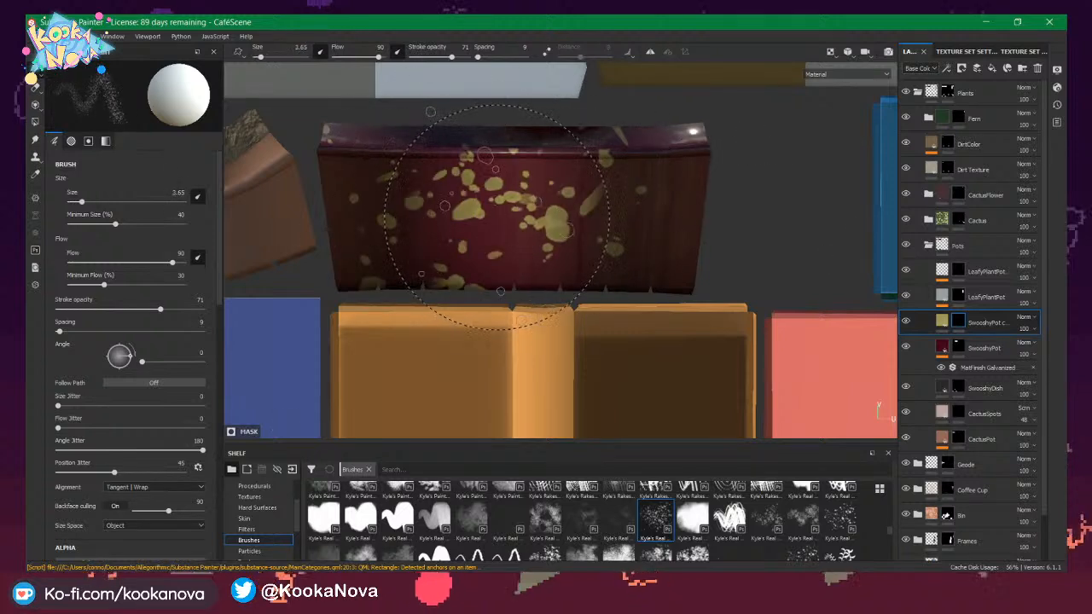
{"action": "key", "text": "ctrl+z"}
{"action": "left_click_drag", "start_coordinate": [440, 195], "coordinate": [548, 172]}
{"action": "key", "text": "ctrl+z"}
Reduce the speckled Kyle's Real brush to size 1.92 and try covering the unwrapped pot wall with dense speckles.
{"action": "right_click_drag", "start_coordinate": [531, 188], "coordinate": [526, 188], "text": "ctrl"}
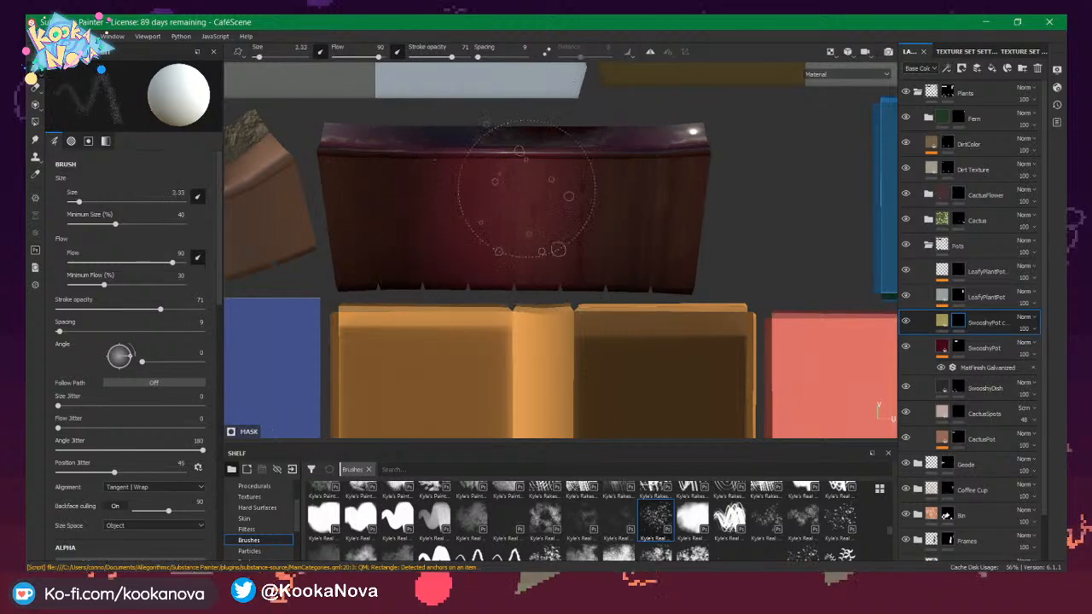
{"action": "mouse_move", "coordinate": [438, 205]}
{"action": "left_mouse_down"}
{"action": "mouse_move", "coordinate": [387, 228]}
{"action": "mouse_move", "coordinate": [384, 179]}
{"action": "mouse_move", "coordinate": [585, 256]}
{"action": "left_mouse_up"}
{"action": "key", "text": "ctrl+z"}
{"action": "left_click_drag", "start_coordinate": [393, 256], "coordinate": [746, 240]}
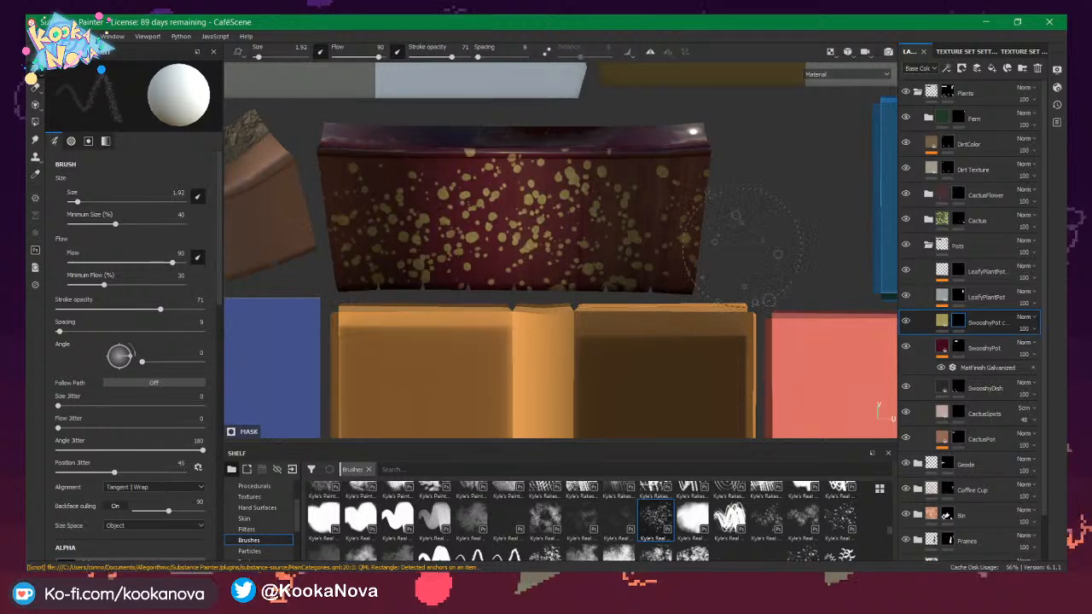
{"action": "key", "text": "ctrl+z"}
Redo the yellow speckling across the whole unwrapped pot wall at size 1.92, and return to the 3D view.
{"action": "left_click_drag", "start_coordinate": [378, 232], "coordinate": [702, 246]}
{"action": "key", "text": "ctrl+z"}
{"action": "left_click_drag", "start_coordinate": [387, 242], "coordinate": [734, 198]}
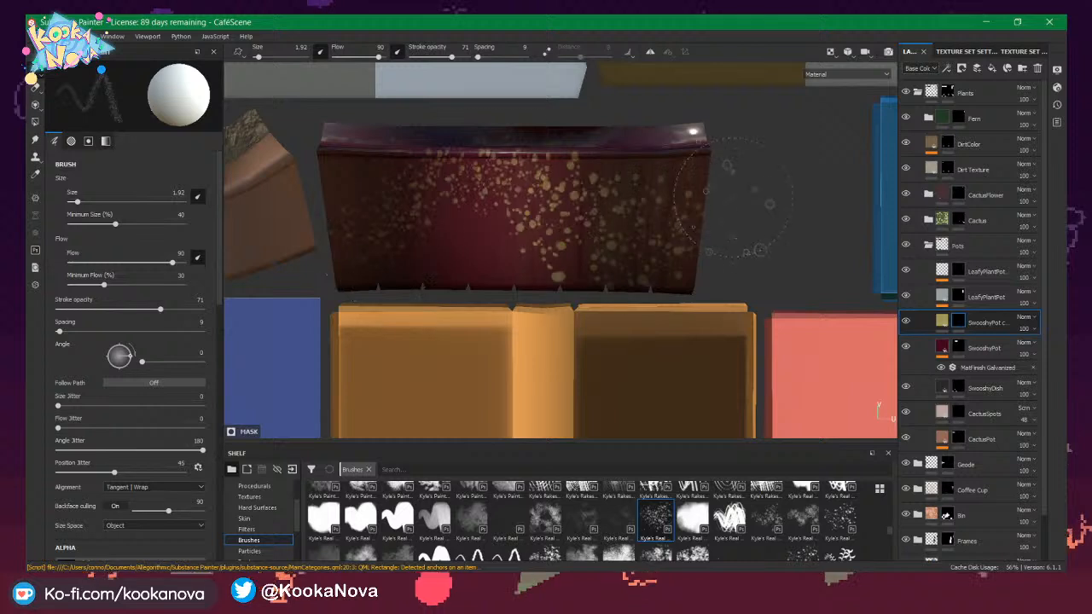
{"action": "key", "text": "ctrl+z"}
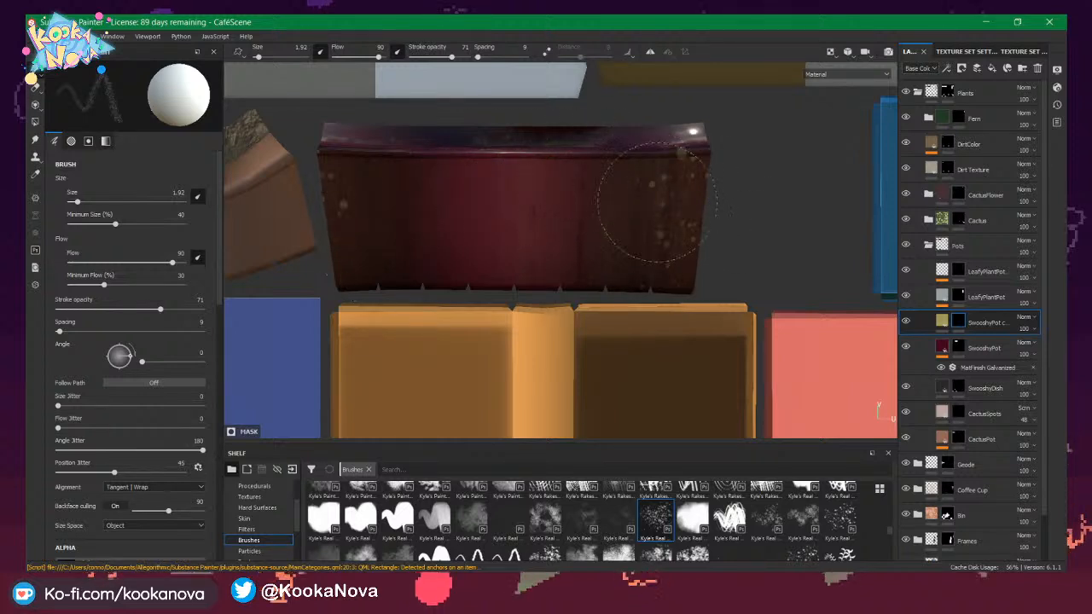
{"action": "left_click_drag", "start_coordinate": [655, 208], "coordinate": [330, 217]}
{"action": "key", "text": "F2"}
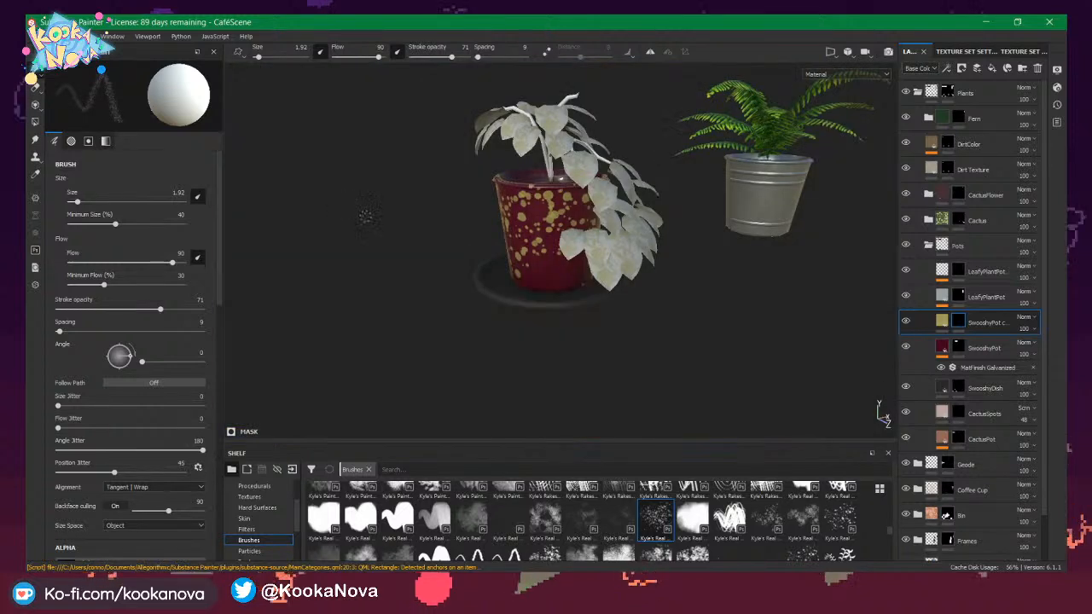
Show the 3D and UV views together, undo the pot wall's speckling, and reduce the brush to size 0.97.
{"action": "left_click_drag", "start_coordinate": [578, 213], "coordinate": [636, 243], "text": "alt"}
{"action": "key", "text": "F1"}
{"action": "key", "text": "ctrl+z"}
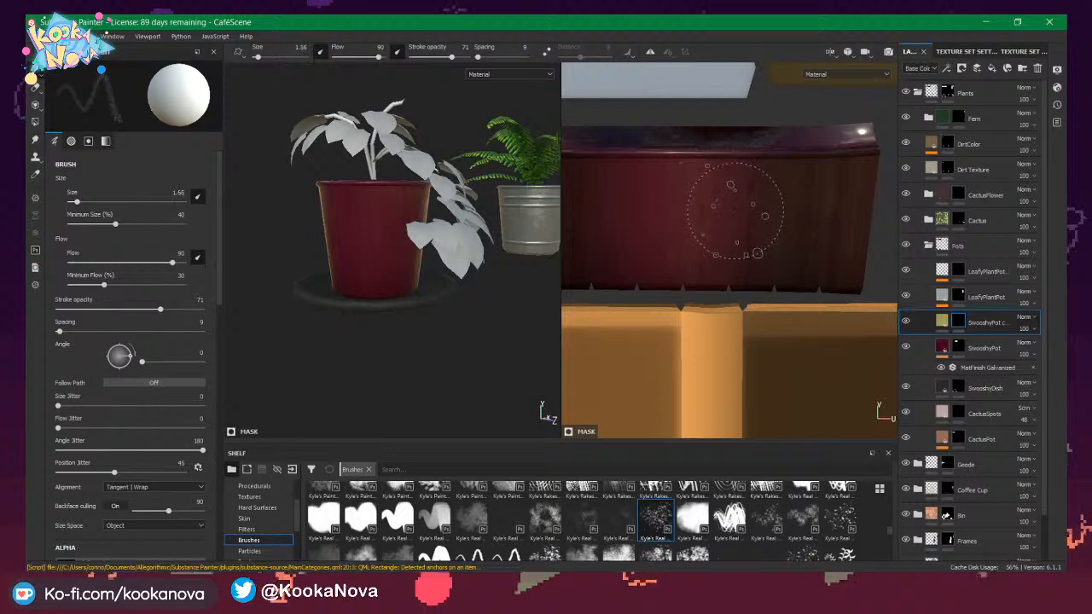
{"action": "middle_click_drag", "start_coordinate": [743, 215], "coordinate": [808, 197], "text": "alt"}
{"action": "right_click_drag", "start_coordinate": [808, 198], "coordinate": [781, 200], "text": "alt"}
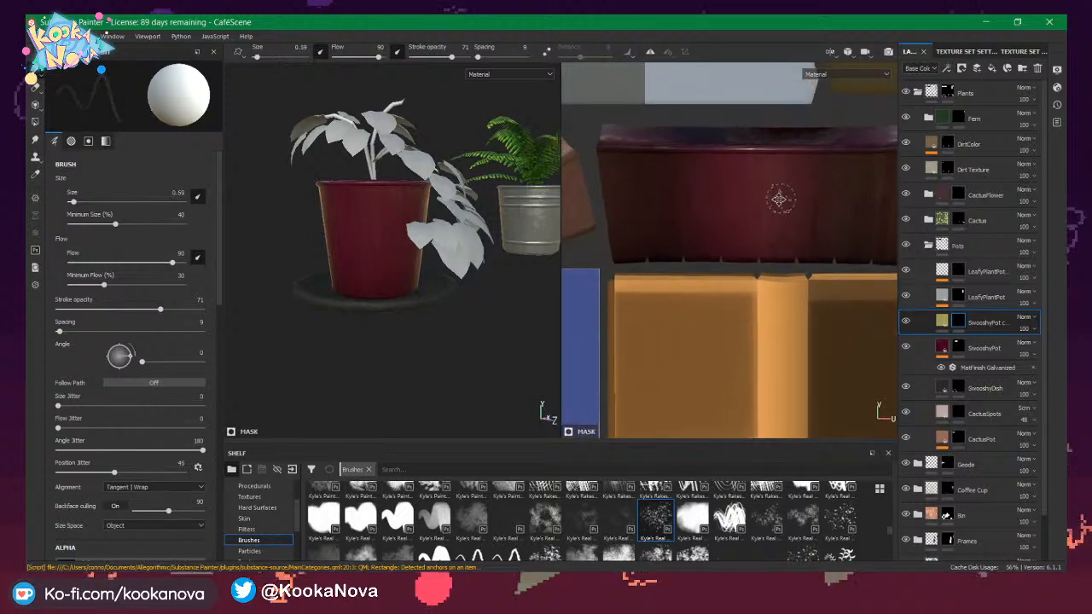
{"action": "middle_click_drag", "start_coordinate": [775, 201], "coordinate": [742, 208], "text": "alt"}
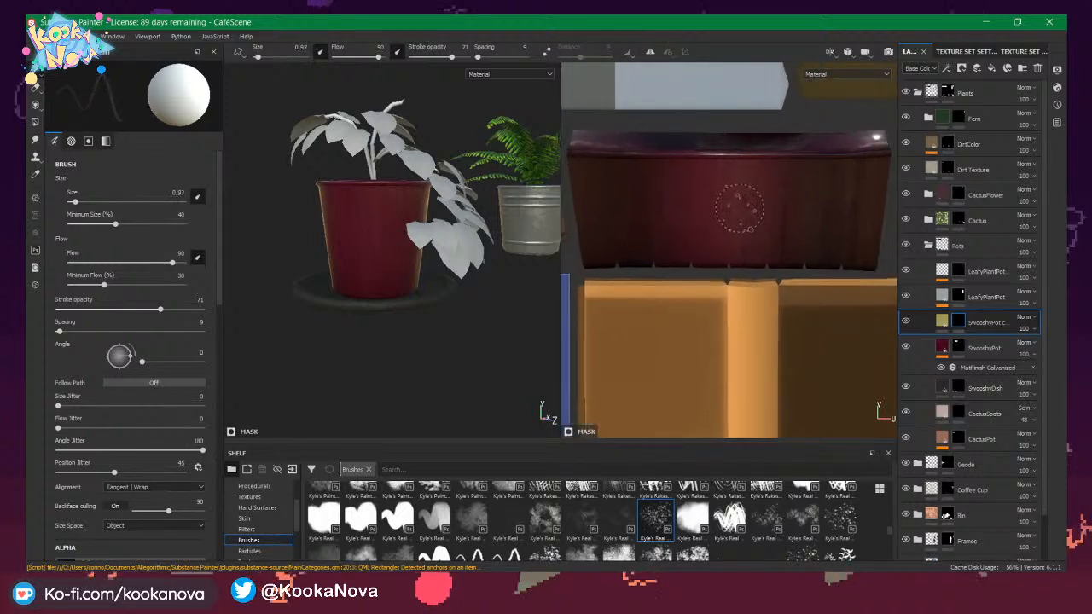
Try several speckle strokes at size 0.97 with spacing 9 across the unwrapped pot wall, undoing each attempt.
{"action": "left_click_drag", "start_coordinate": [612, 250], "coordinate": [702, 262]}
{"action": "key", "text": "ctrl+z"}
{"action": "left_click_drag", "start_coordinate": [602, 243], "coordinate": [809, 280]}
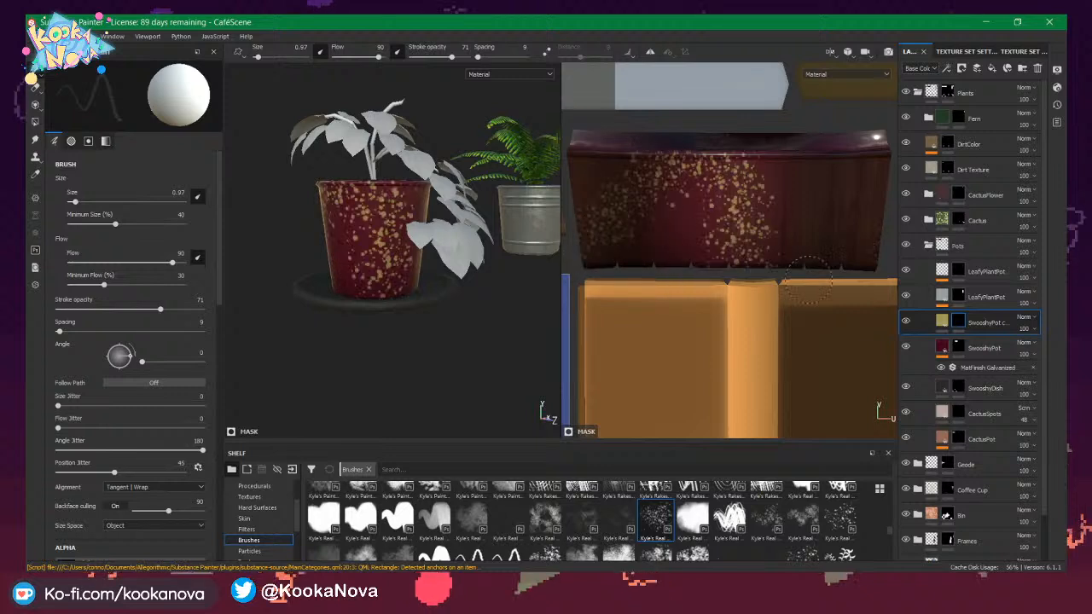
{"action": "key", "text": "ctrl+z"}
{"action": "left_click_drag", "start_coordinate": [653, 217], "coordinate": [879, 192]}
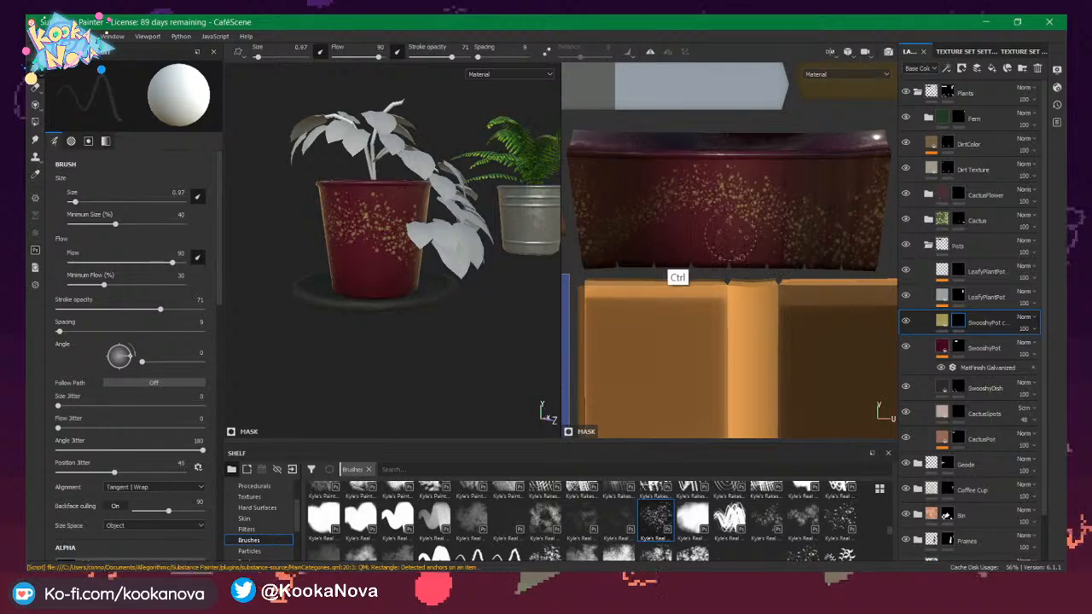
{"action": "key", "text": "ctrl+z"}
{"action": "left_click_drag", "start_coordinate": [614, 229], "coordinate": [811, 209]}
{"action": "key", "text": "ctrl+z"}
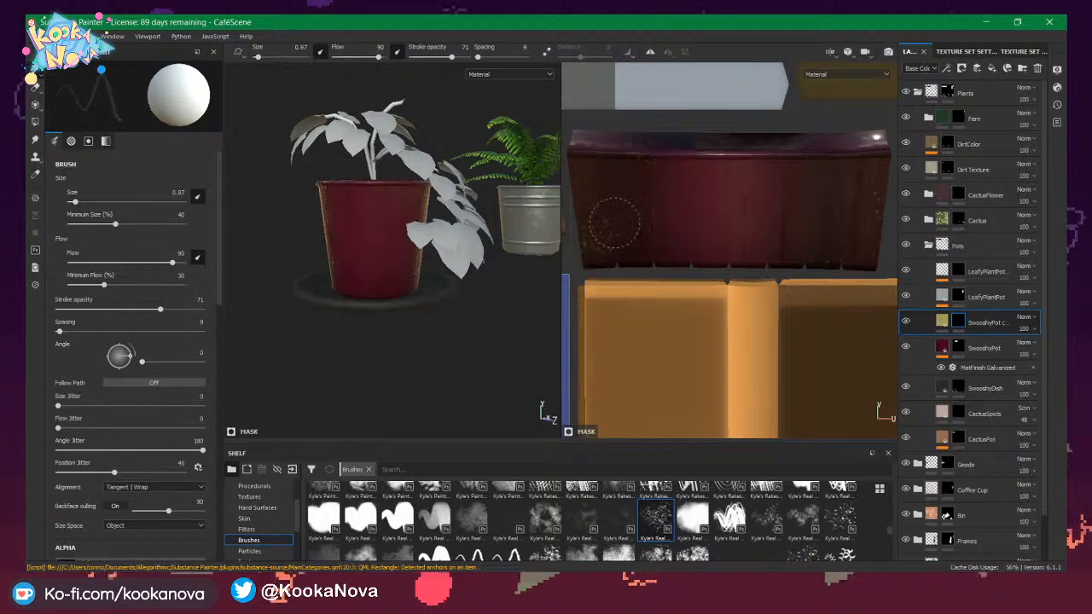
{"action": "left_click_drag", "start_coordinate": [614, 224], "coordinate": [887, 242]}
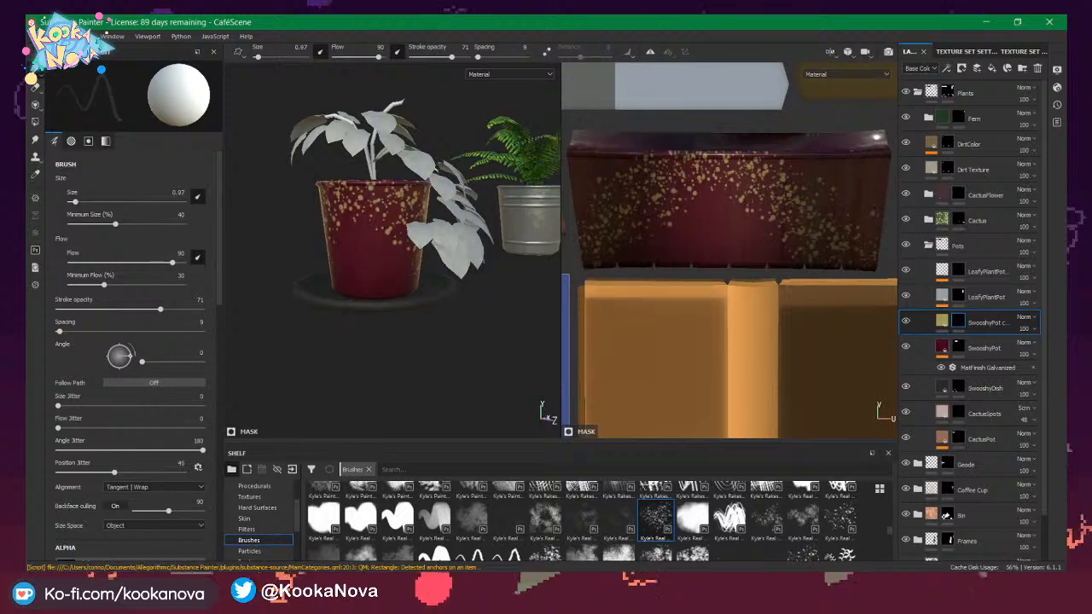
{"action": "key", "text": "ctrl+z"}
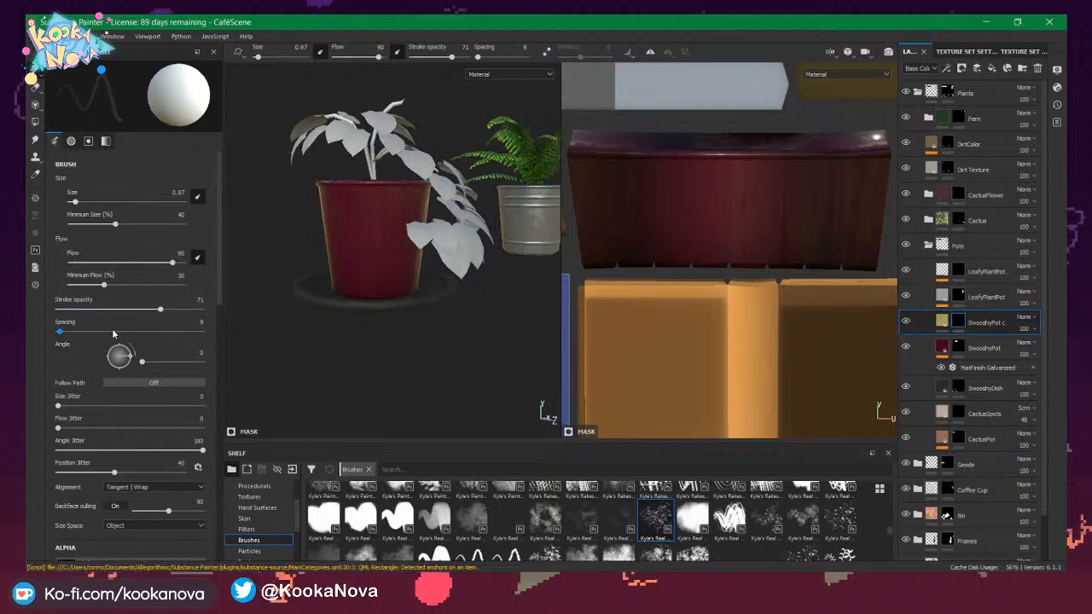
Set the brush spacing to 129 and cover the unwrapped pot wall with sparse yellow speckles at size 0.97.
{"action": "left_click_drag", "start_coordinate": [561, 222], "coordinate": [439, 224]}
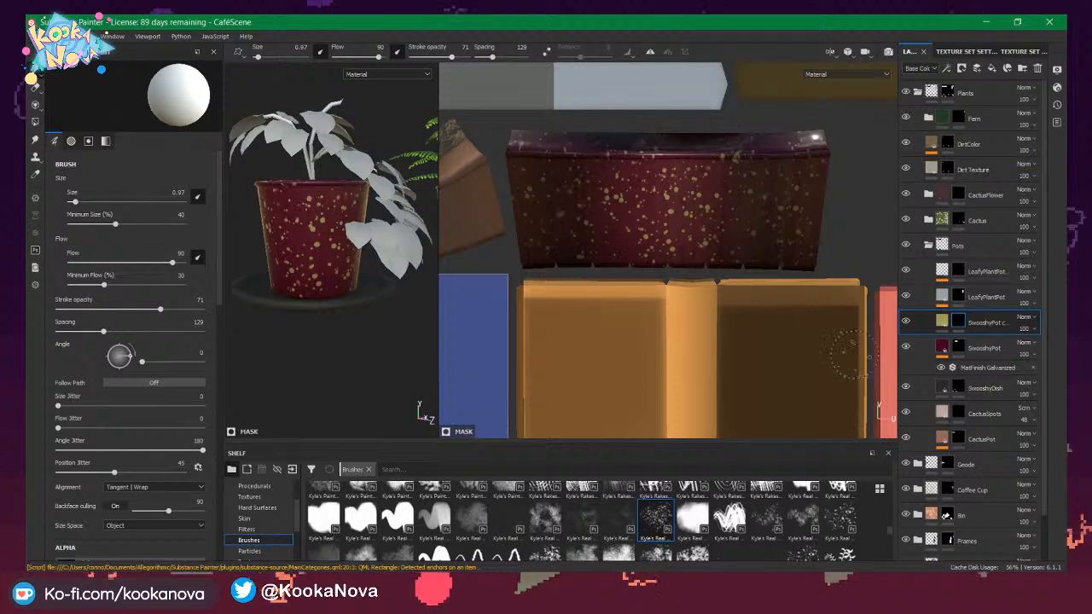
{"action": "left_click_drag", "start_coordinate": [307, 205], "coordinate": [239, 228], "text": "alt"}
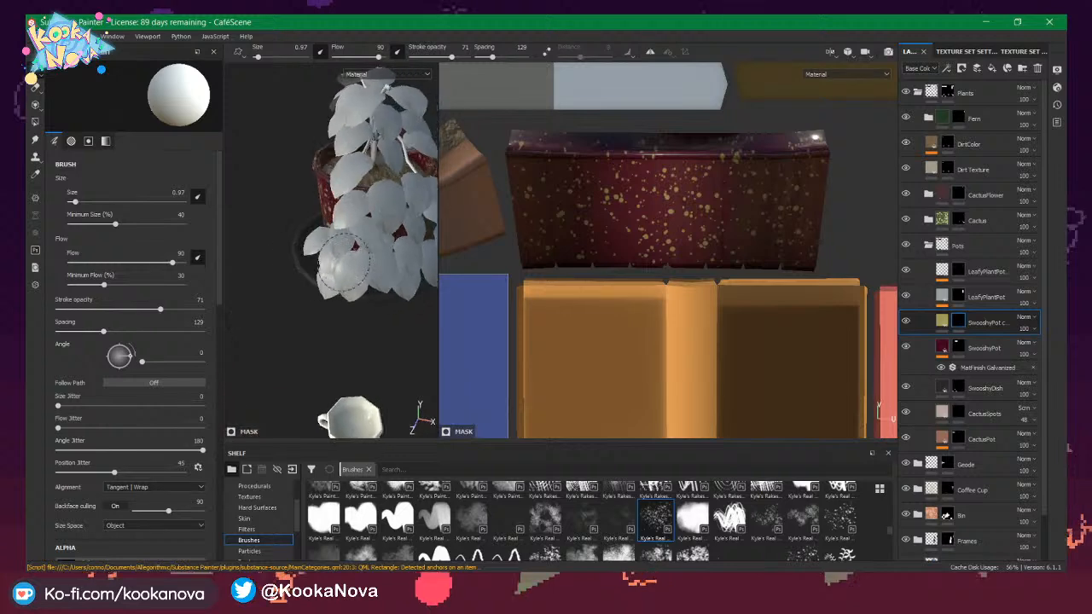
{"action": "right_click_drag", "start_coordinate": [325, 239], "coordinate": [372, 295], "text": "alt"}
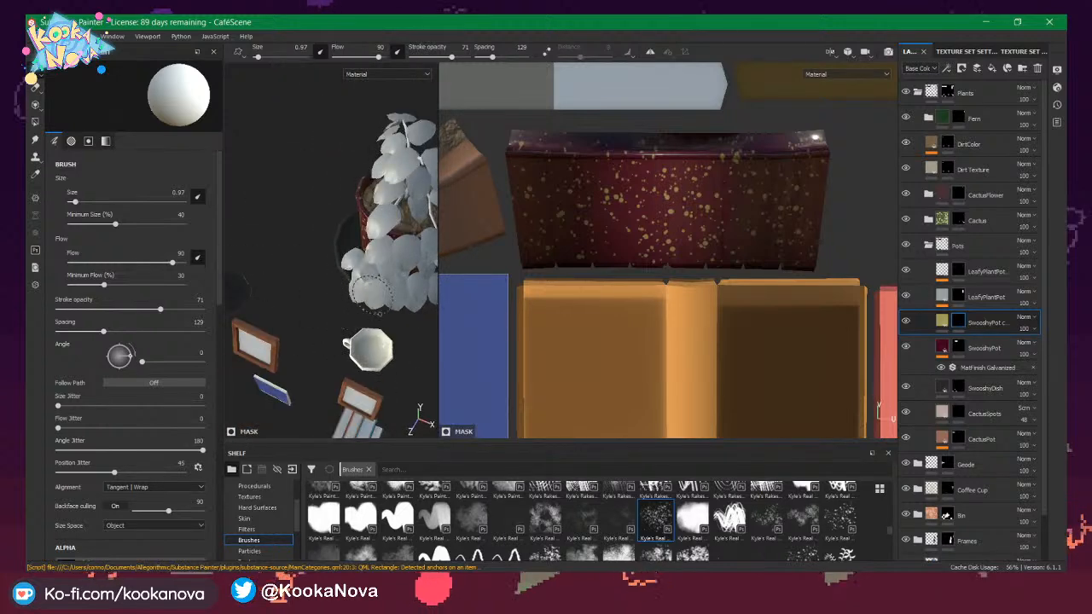
Display the yellow speckle layer's mask on its own and examine the whole UV layout for stray specks outside the pot wall.
{"action": "middle_click_drag", "start_coordinate": [635, 217], "coordinate": [631, 227], "text": "alt"}
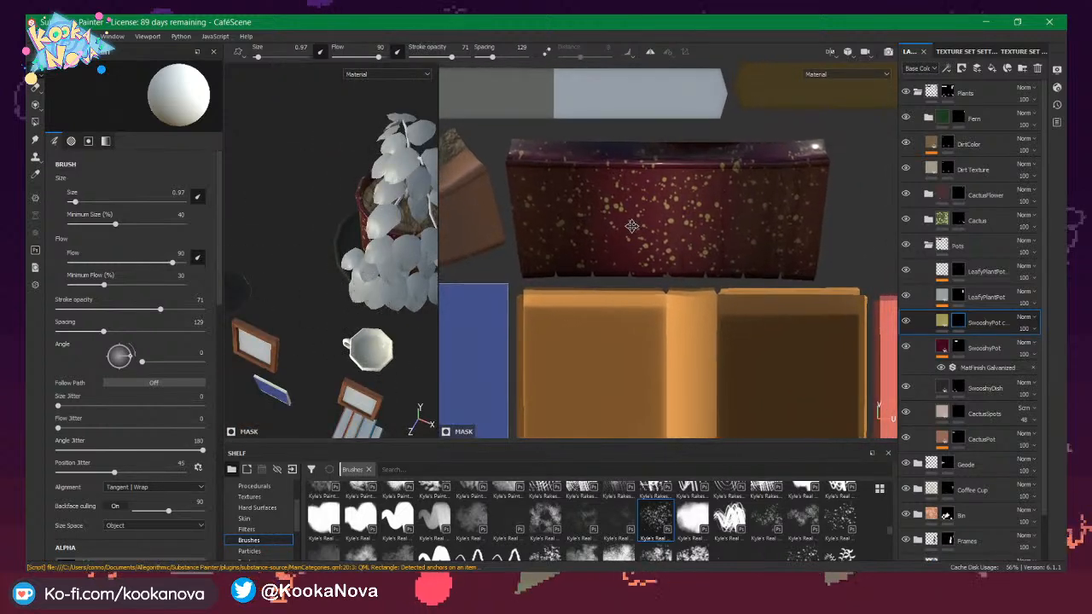
{"action": "right_click_drag", "start_coordinate": [632, 226], "coordinate": [550, 205], "text": "alt"}
{"action": "middle_click_drag", "start_coordinate": [550, 205], "coordinate": [592, 184], "text": "alt"}
{"action": "mouse_move", "coordinate": [592, 185]}
{"action": "right_mouse_down", "text": "alt"}
{"action": "mouse_move", "coordinate": [651, 195]}
{"action": "mouse_move", "coordinate": [616, 205]}
{"action": "right_mouse_up", "text": "alt"}
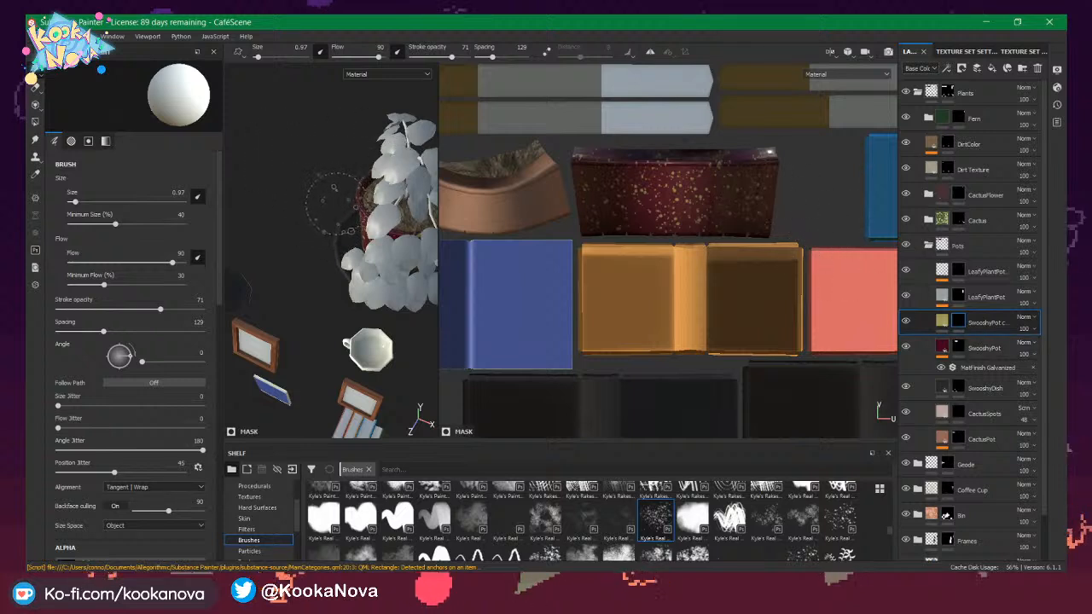
{"action": "scroll", "coordinate": [621, 212], "scroll_direction": "down", "scroll_amount": 2}
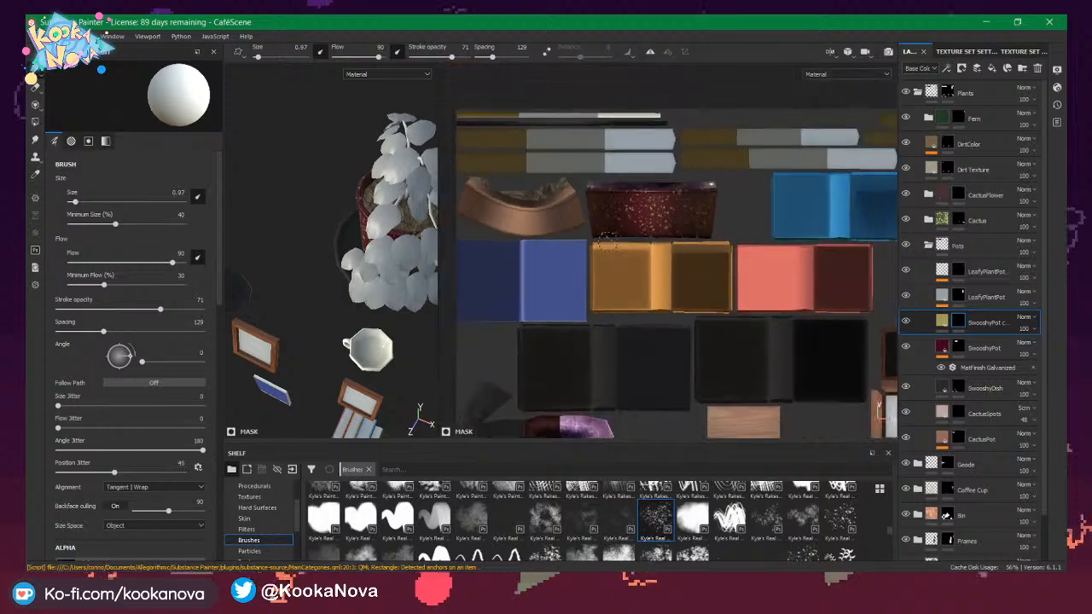
{"action": "left_click", "coordinate": [962, 324], "text": "alt"}
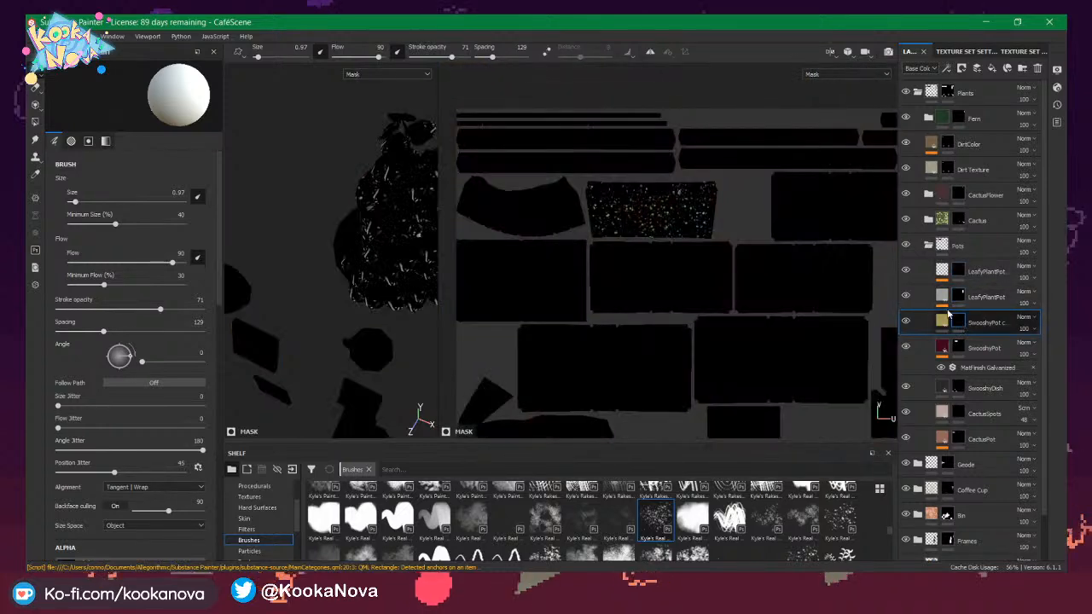
{"action": "scroll", "coordinate": [661, 248], "scroll_direction": "down", "scroll_amount": 3}
{"action": "scroll", "coordinate": [684, 278], "scroll_direction": "up", "scroll_amount": 3}
{"action": "middle_click_drag", "start_coordinate": [696, 273], "coordinate": [652, 213], "text": "alt"}
{"action": "right_click_drag", "start_coordinate": [632, 256], "coordinate": [417, 234], "text": "alt"}
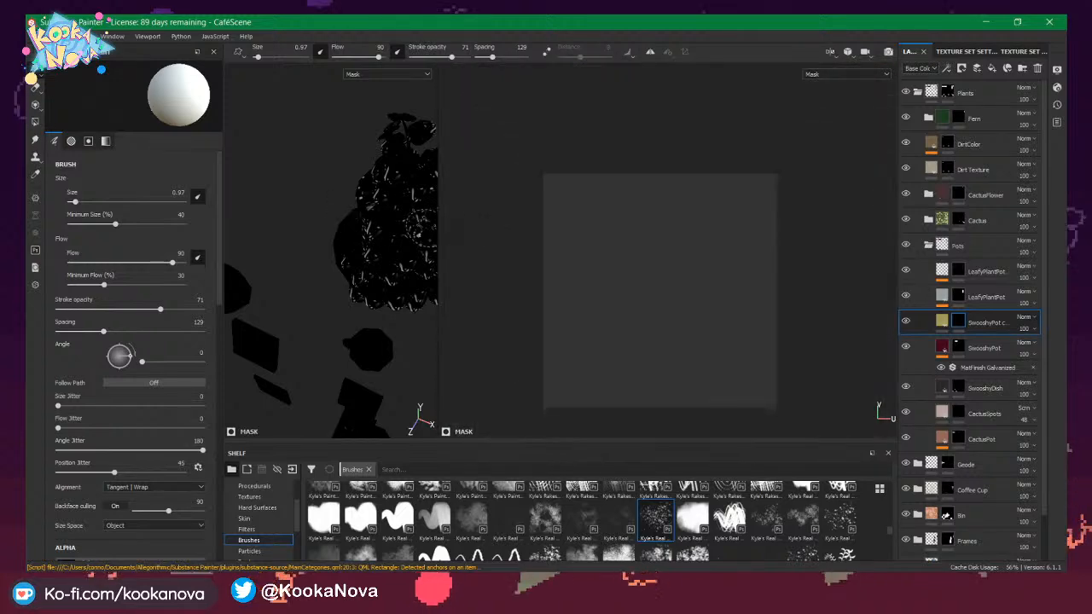
{"action": "middle_click_drag", "start_coordinate": [679, 278], "coordinate": [628, 211], "text": "alt"}
{"action": "mouse_move", "coordinate": [628, 212]}
{"action": "right_mouse_down", "text": "alt"}
{"action": "mouse_move", "coordinate": [753, 256]}
{"action": "mouse_move", "coordinate": [690, 239]}
{"action": "right_mouse_up", "text": "alt"}
{"action": "middle_click_drag", "start_coordinate": [740, 246], "coordinate": [746, 353], "text": "alt"}
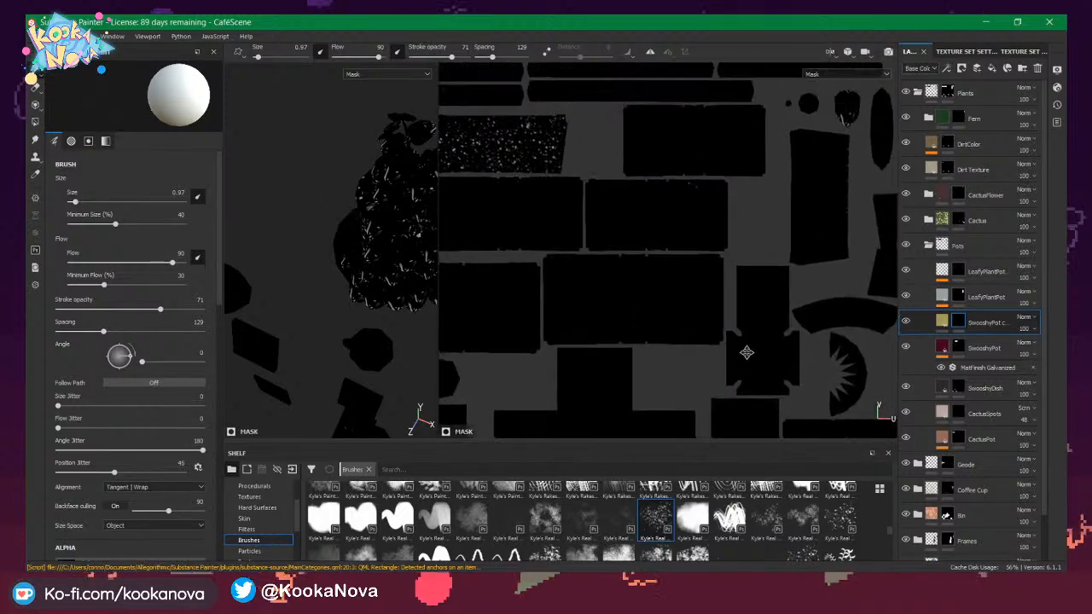
Use Polygon Fill with colour 0 to clear stray specks from the rectangular UV islands around the pot wall.
{"action": "left_click", "coordinate": [35, 123]}
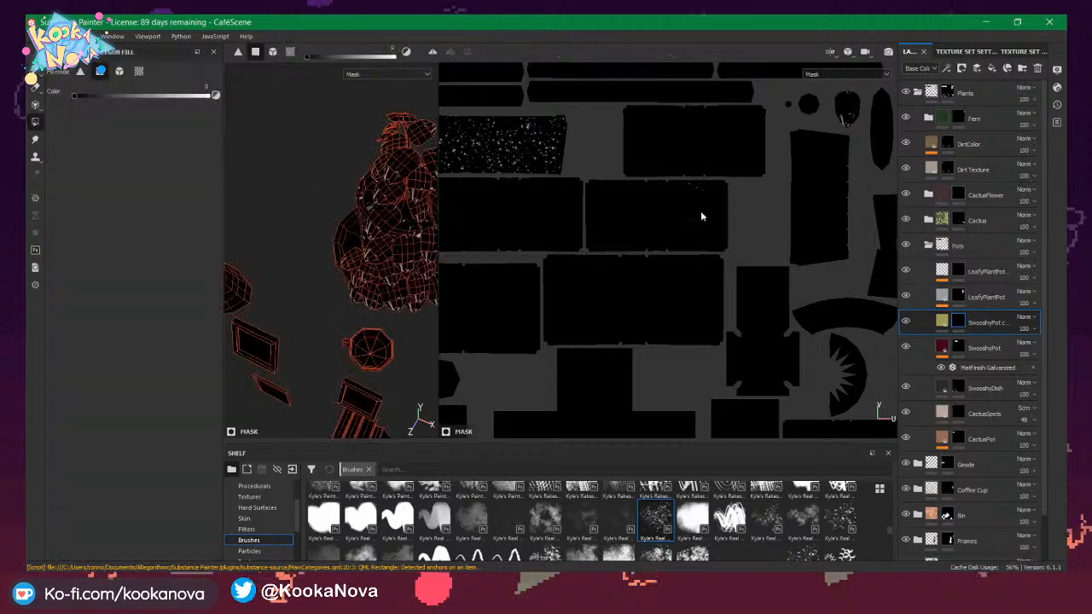
{"action": "middle_click_drag", "start_coordinate": [760, 216], "coordinate": [780, 202], "text": "alt"}
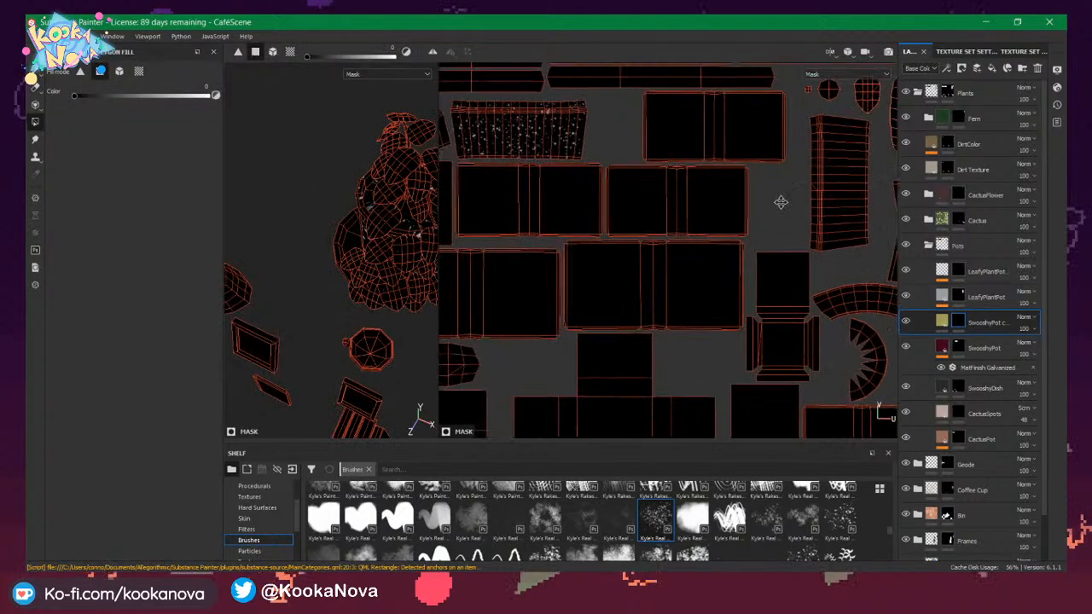
{"action": "right_click_drag", "start_coordinate": [780, 201], "coordinate": [664, 173], "text": "alt"}
{"action": "middle_click_drag", "start_coordinate": [667, 174], "coordinate": [612, 224], "text": "alt"}
{"action": "right_click_drag", "start_coordinate": [613, 224], "coordinate": [654, 244], "text": "alt"}
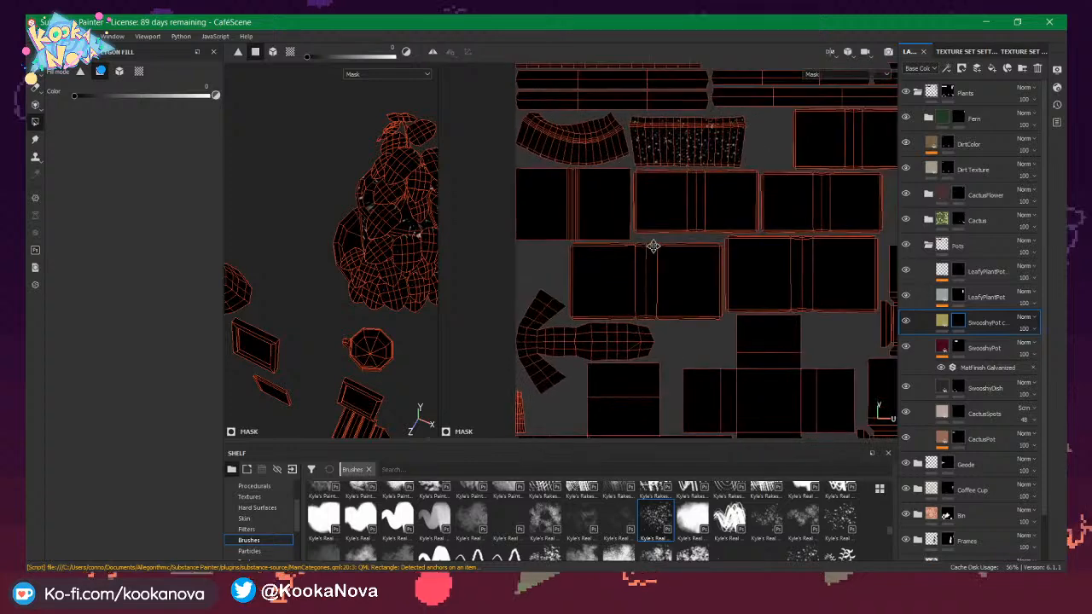
{"action": "middle_click_drag", "start_coordinate": [653, 244], "coordinate": [624, 293], "text": "alt"}
{"action": "right_click_drag", "start_coordinate": [624, 292], "coordinate": [706, 260], "text": "alt"}
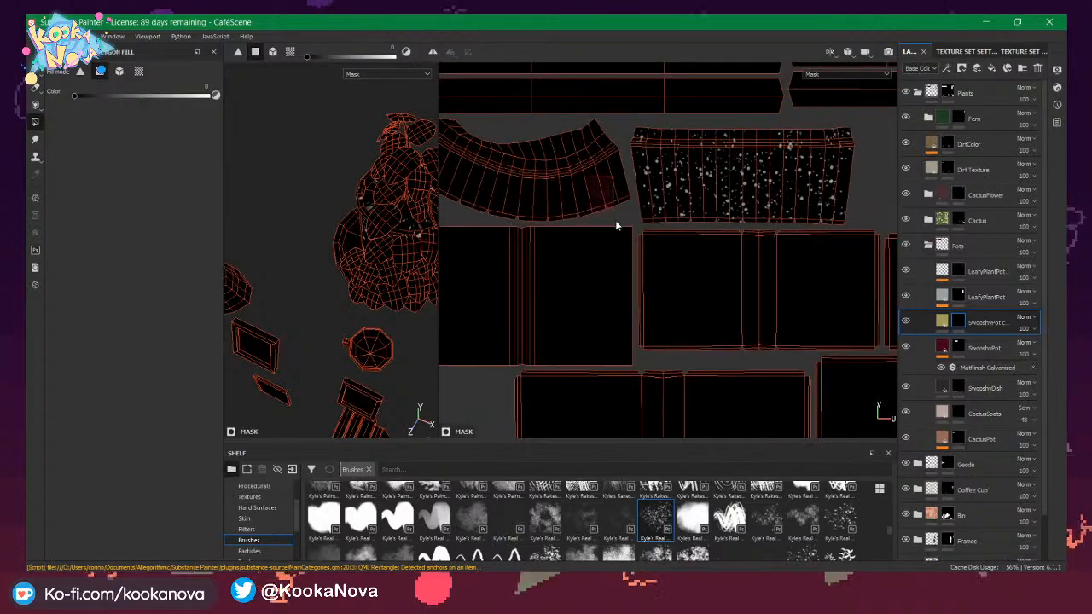
{"action": "middle_click_drag", "start_coordinate": [661, 202], "coordinate": [529, 271], "text": "alt"}
{"action": "middle_click_drag", "start_coordinate": [656, 290], "coordinate": [790, 126], "text": "alt"}
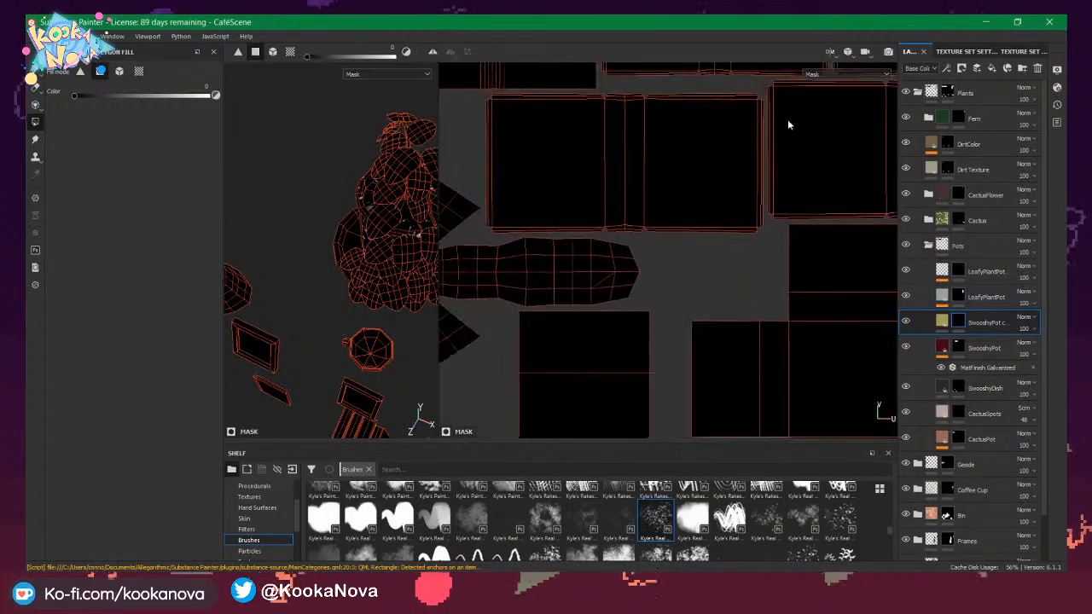
{"action": "mouse_move", "coordinate": [622, 274]}
{"action": "middle_mouse_down", "text": "alt"}
{"action": "mouse_move", "coordinate": [729, 180]}
{"action": "mouse_move", "coordinate": [763, 88]}
{"action": "middle_mouse_up", "text": "alt"}
{"action": "middle_click_drag", "start_coordinate": [737, 202], "coordinate": [663, 106], "text": "alt"}
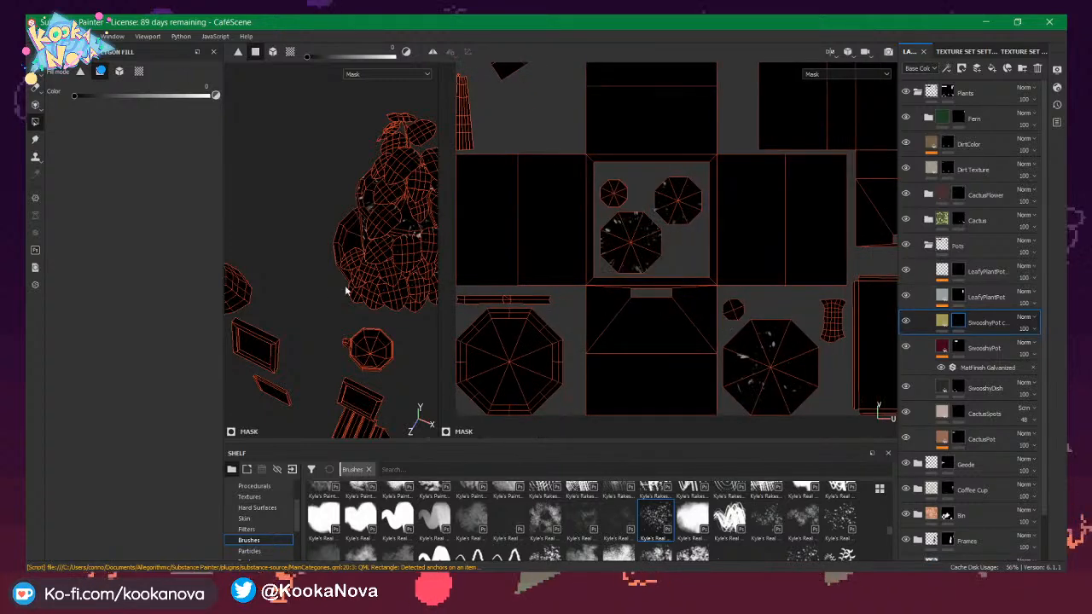
Fill the speckled octagonal UV islands with black to remove their stray specks from the mask.
{"action": "left_click_drag", "start_coordinate": [347, 290], "coordinate": [438, 228], "text": "alt"}
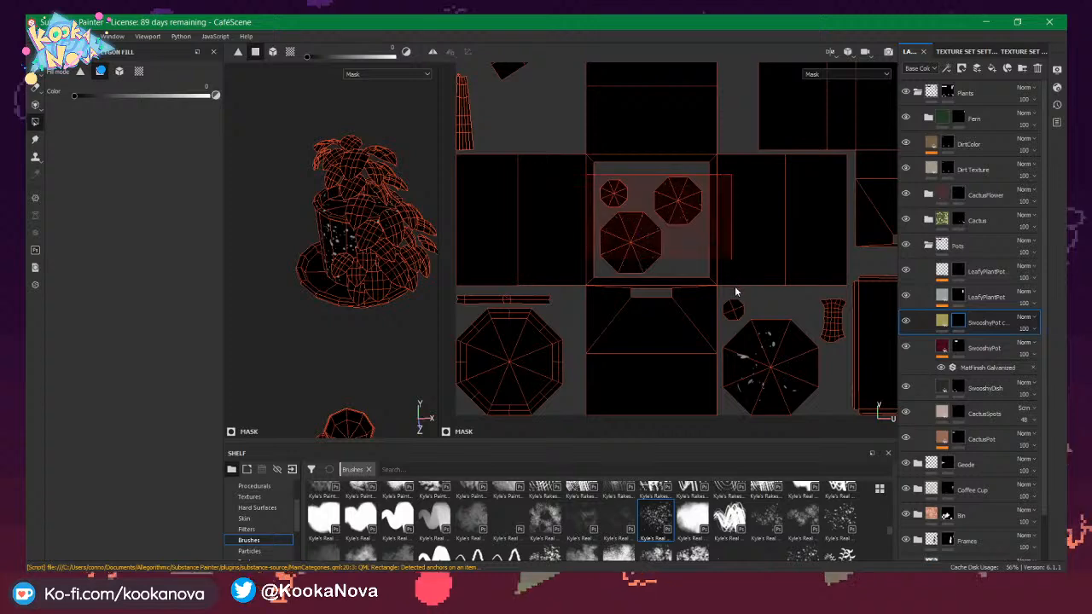
{"action": "mouse_move", "coordinate": [317, 283]}
{"action": "left_mouse_down", "text": "alt"}
{"action": "mouse_move", "coordinate": [410, 154]}
{"action": "mouse_move", "coordinate": [368, 239]}
{"action": "mouse_move", "coordinate": [380, 237]}
{"action": "left_mouse_up", "text": "alt"}
{"action": "mouse_move", "coordinate": [705, 237]}
{"action": "right_mouse_down", "text": "alt"}
{"action": "mouse_move", "coordinate": [571, 246]}
{"action": "mouse_move", "coordinate": [599, 245]}
{"action": "right_mouse_up", "text": "alt"}
{"action": "middle_click_drag", "start_coordinate": [764, 255], "coordinate": [668, 210], "text": "alt"}
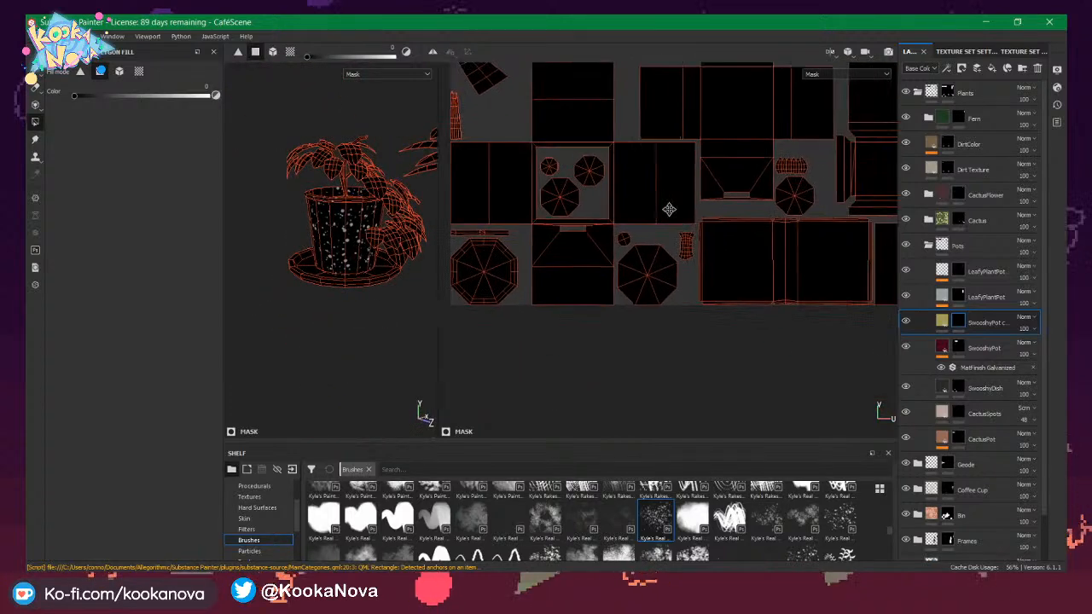
Inspect the rest of the unwrapped layout in the mask view for any remaining stray specks.
{"action": "right_click_drag", "start_coordinate": [669, 210], "coordinate": [572, 212], "text": "alt"}
{"action": "mouse_move", "coordinate": [660, 213]}
{"action": "middle_mouse_down", "text": "alt"}
{"action": "mouse_move", "coordinate": [673, 210]}
{"action": "mouse_move", "coordinate": [654, 230]}
{"action": "middle_mouse_up", "text": "alt"}
{"action": "right_click_drag", "start_coordinate": [656, 228], "coordinate": [725, 227], "text": "alt"}
{"action": "mouse_move", "coordinate": [707, 223]}
{"action": "middle_mouse_down", "text": "alt"}
{"action": "mouse_move", "coordinate": [688, 231]}
{"action": "mouse_move", "coordinate": [627, 323]}
{"action": "middle_mouse_up", "text": "alt"}
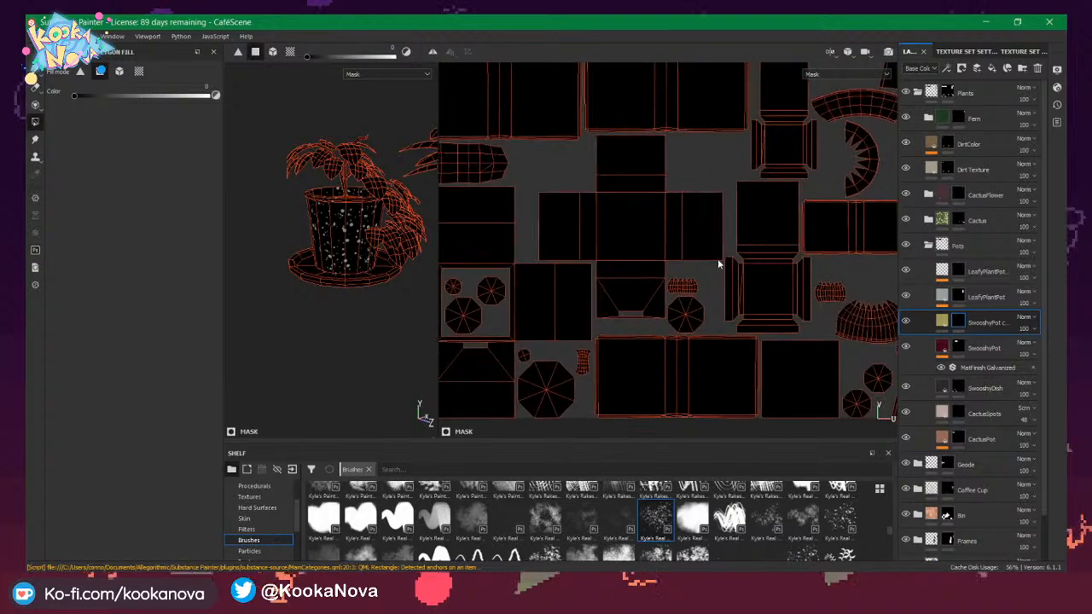
{"action": "mouse_move", "coordinate": [776, 200]}
{"action": "middle_mouse_down", "text": "alt"}
{"action": "mouse_move", "coordinate": [629, 180]}
{"action": "mouse_move", "coordinate": [597, 292]}
{"action": "mouse_move", "coordinate": [677, 400]}
{"action": "middle_mouse_up", "text": "alt"}
{"action": "middle_click_drag", "start_coordinate": [703, 202], "coordinate": [800, 309], "text": "alt"}
{"action": "middle_click_drag", "start_coordinate": [642, 280], "coordinate": [577, 316], "text": "alt"}
{"action": "middle_click_drag", "start_coordinate": [634, 209], "coordinate": [958, 224], "text": "alt"}
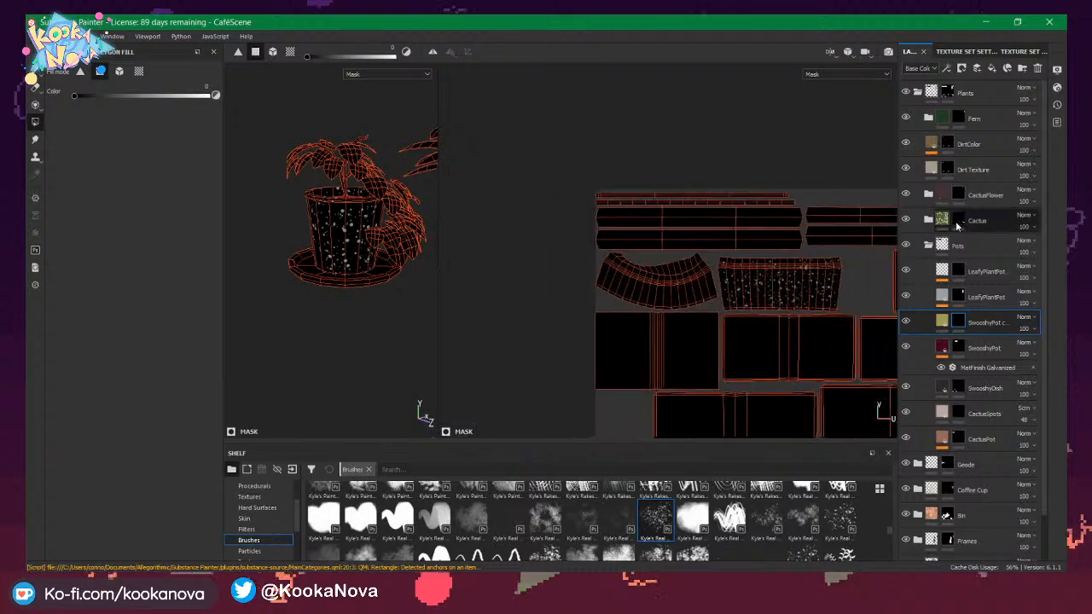
{"action": "middle_click_drag", "start_coordinate": [788, 172], "coordinate": [732, 100], "text": "alt"}
{"action": "middle_click_drag", "start_coordinate": [741, 213], "coordinate": [685, 137], "text": "alt"}
{"action": "middle_click_drag", "start_coordinate": [648, 221], "coordinate": [577, 111], "text": "alt"}
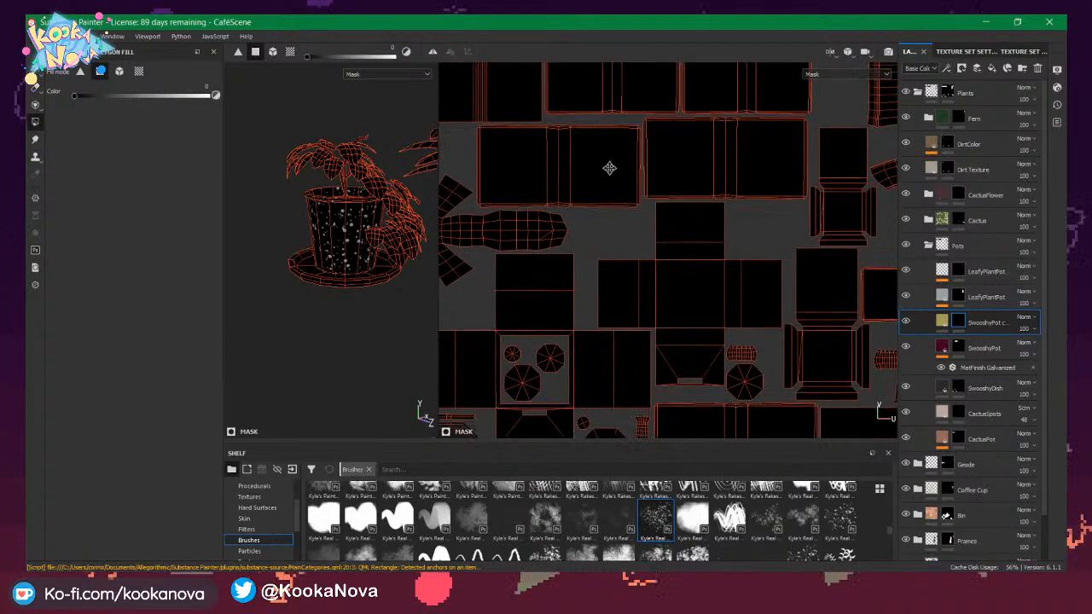
{"action": "middle_click_drag", "start_coordinate": [609, 168], "coordinate": [697, 124], "text": "alt"}
{"action": "middle_click_drag", "start_coordinate": [739, 172], "coordinate": [675, 121], "text": "alt"}
Restore the material display and return to the 3D-only view, framed on the speckled pot.
{"action": "key", "text": "m"}
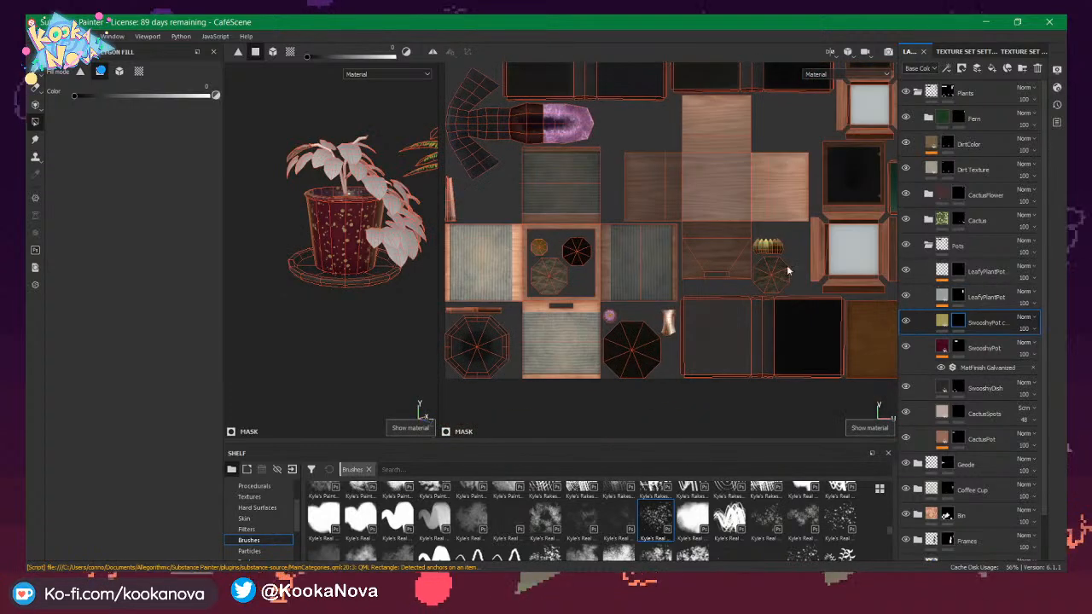
{"action": "left_click_drag", "start_coordinate": [614, 224], "coordinate": [547, 210], "text": "alt"}
{"action": "left_click_drag", "start_coordinate": [359, 226], "coordinate": [288, 197], "text": "alt"}
{"action": "scroll", "coordinate": [329, 197], "scroll_direction": "up", "scroll_amount": 5}
{"action": "scroll", "coordinate": [287, 198], "scroll_direction": "down", "scroll_amount": 2}
{"action": "key", "text": "F2"}
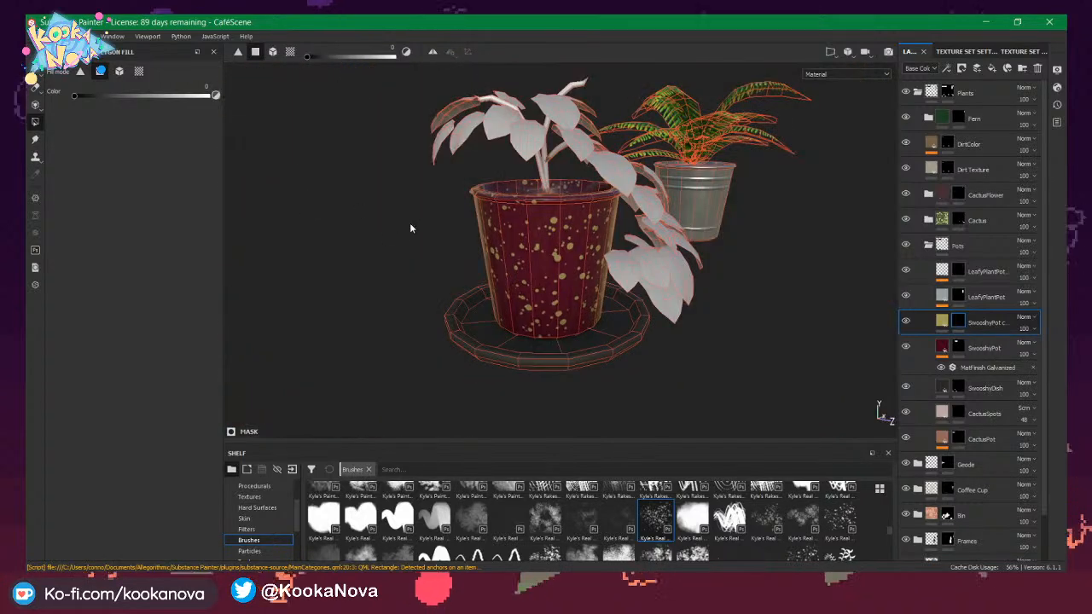
Switch back to the Paint brush and check the sparse speckles on the pot from several angles.
{"action": "key", "text": "p"}
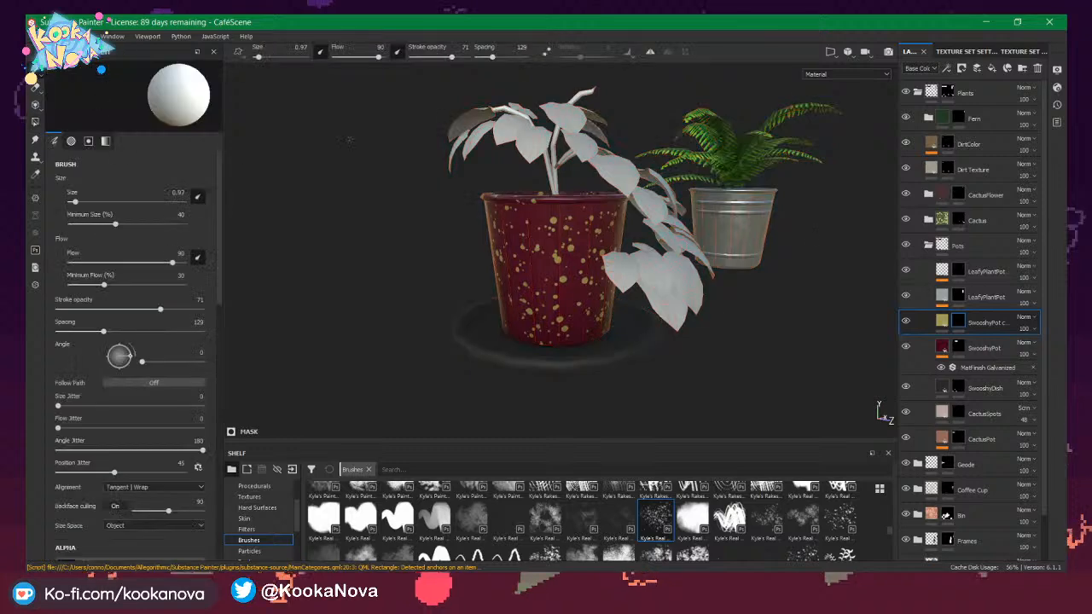
{"action": "left_click_drag", "start_coordinate": [726, 256], "coordinate": [661, 288], "text": "alt"}
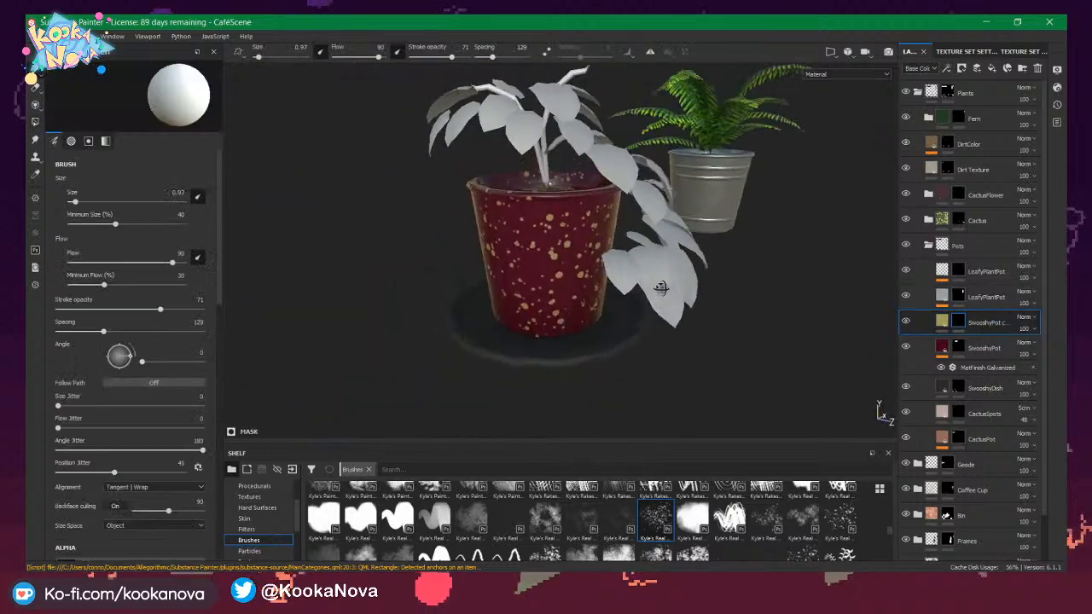
{"action": "middle_click_drag", "start_coordinate": [660, 287], "coordinate": [649, 238], "text": "alt"}
{"action": "left_click_drag", "start_coordinate": [649, 238], "coordinate": [573, 198], "text": "alt"}
{"action": "right_click_drag", "start_coordinate": [573, 198], "coordinate": [627, 214], "text": "alt"}
{"action": "left_click_drag", "start_coordinate": [627, 214], "coordinate": [545, 249], "text": "alt"}
{"action": "mouse_move", "coordinate": [545, 250]}
{"action": "right_mouse_down", "text": "alt"}
{"action": "mouse_move", "coordinate": [553, 254]}
{"action": "mouse_move", "coordinate": [529, 237]}
{"action": "right_mouse_up", "text": "alt"}
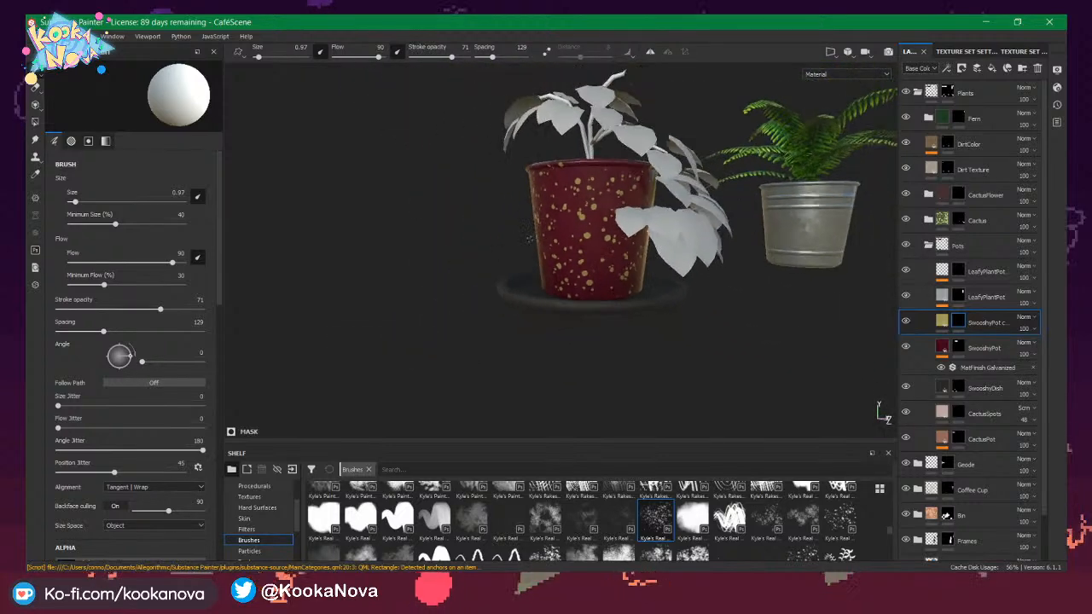
Try several blending modes on the yellow speckle layer above the burgundy pot, including Multiply and Value.
{"action": "left_click", "coordinate": [1030, 320]}
{"action": "left_click", "coordinate": [1005, 62]}
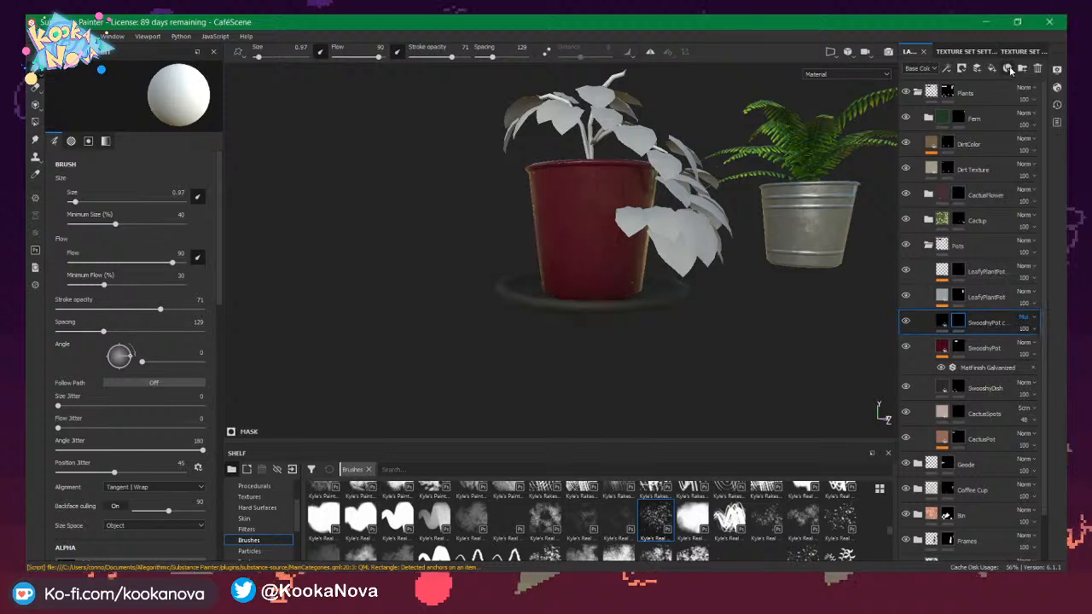
{"action": "left_click", "coordinate": [1025, 318]}
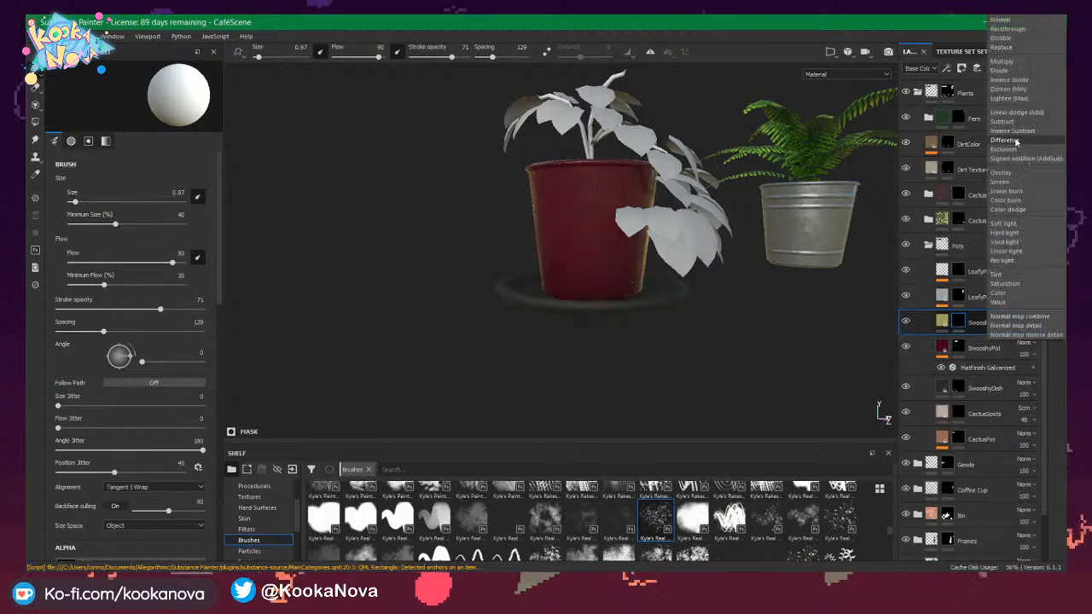
{"action": "left_click", "coordinate": [1010, 100]}
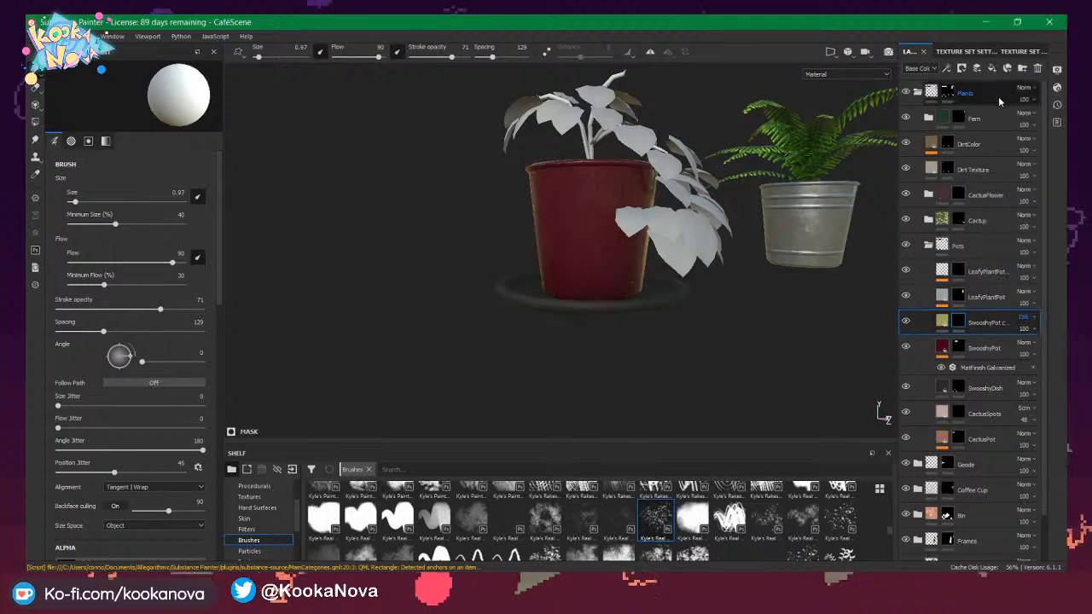
{"action": "left_click", "coordinate": [1021, 317]}
{"action": "left_click", "coordinate": [1007, 25]}
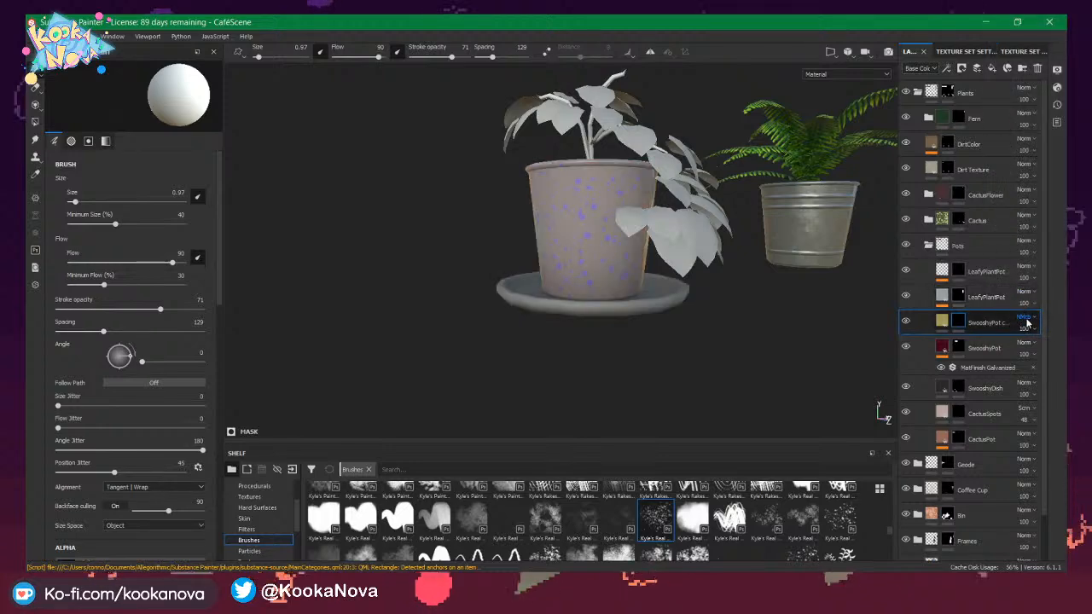
{"action": "left_click", "coordinate": [1026, 319]}
{"action": "left_click", "coordinate": [1017, 303]}
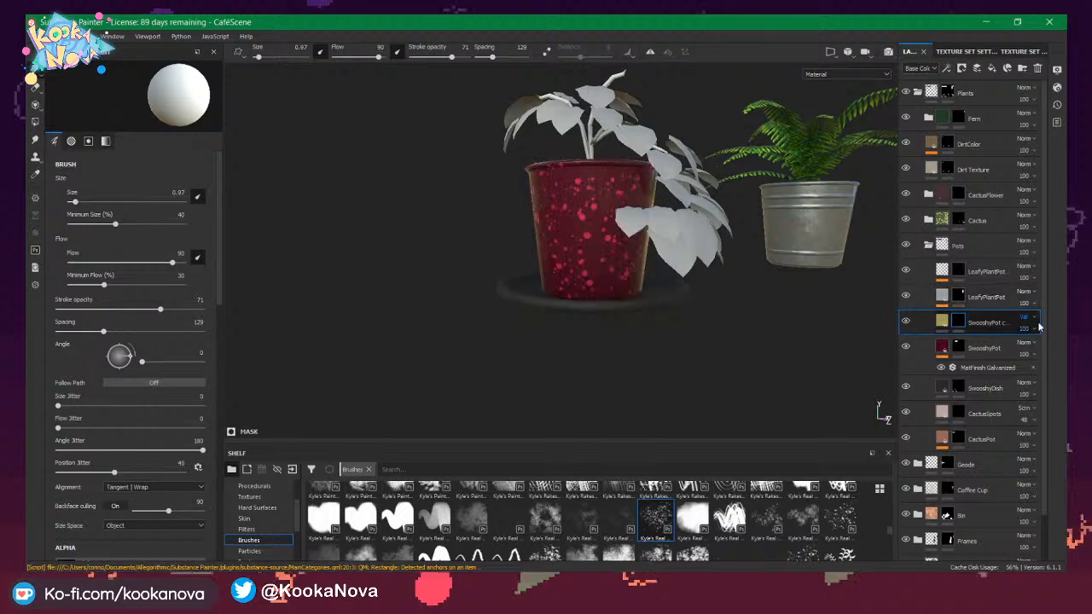
Try the light-type blending modes on the speckle layer, including Soft light and Hard light.
{"action": "left_click", "coordinate": [1027, 320]}
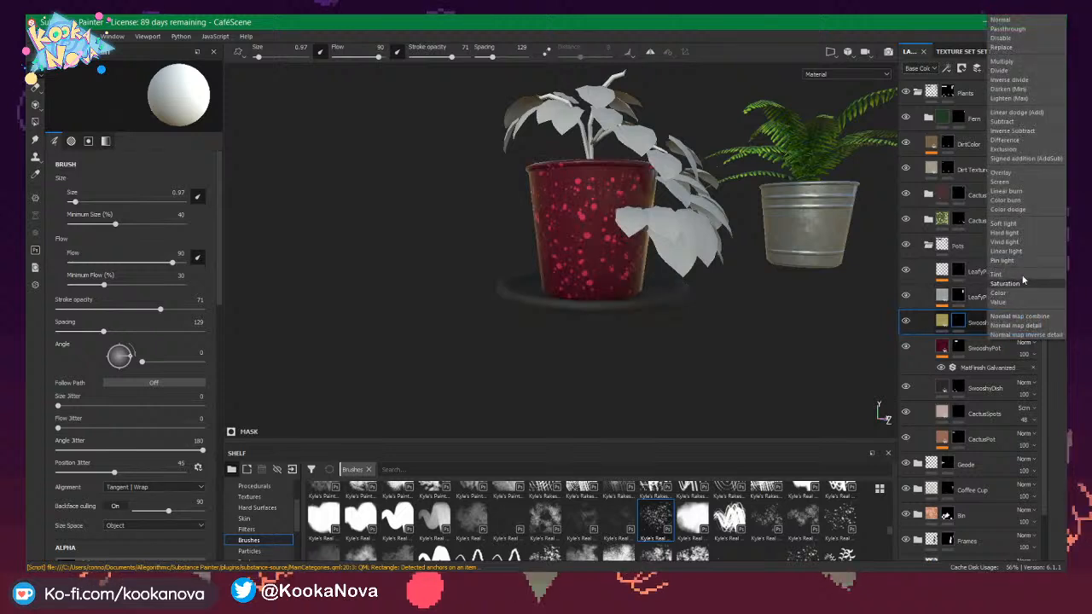
{"action": "left_click", "coordinate": [1005, 229]}
{"action": "left_click", "coordinate": [1026, 319]}
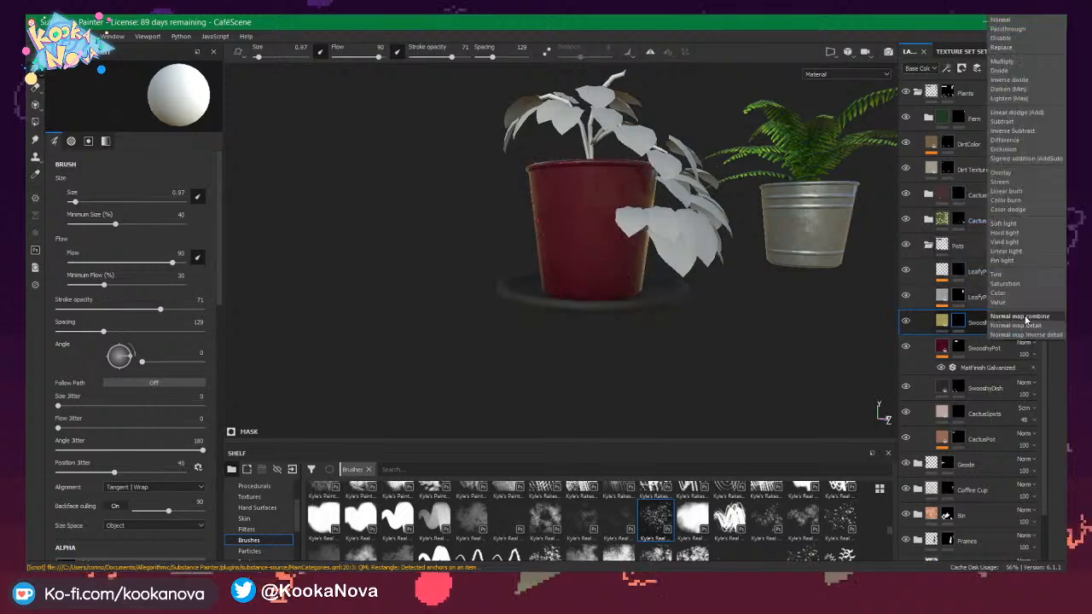
{"action": "left_click", "coordinate": [1007, 237]}
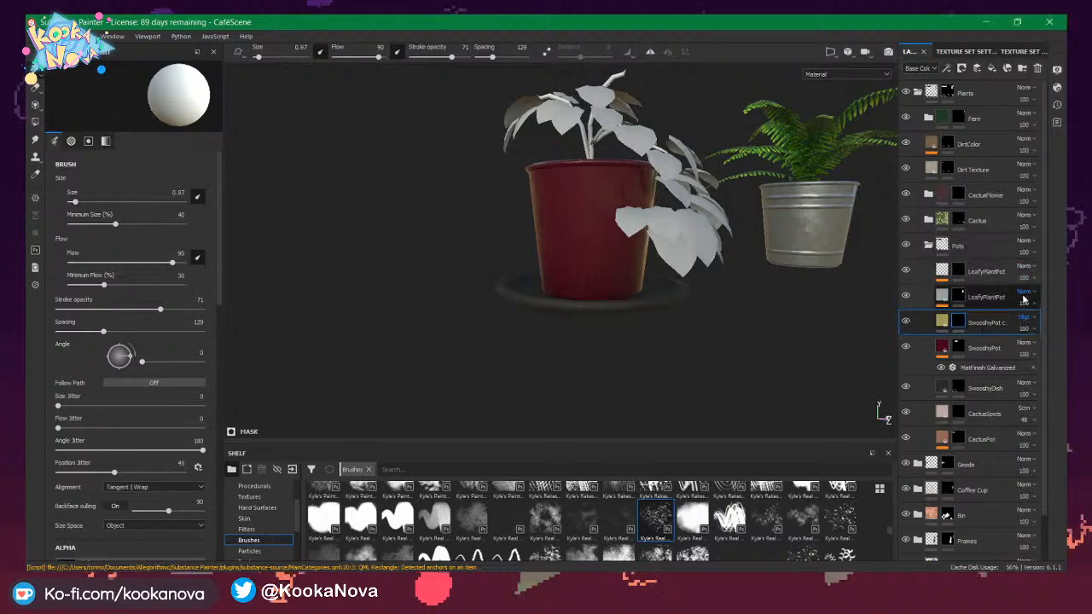
{"action": "left_click", "coordinate": [1028, 318]}
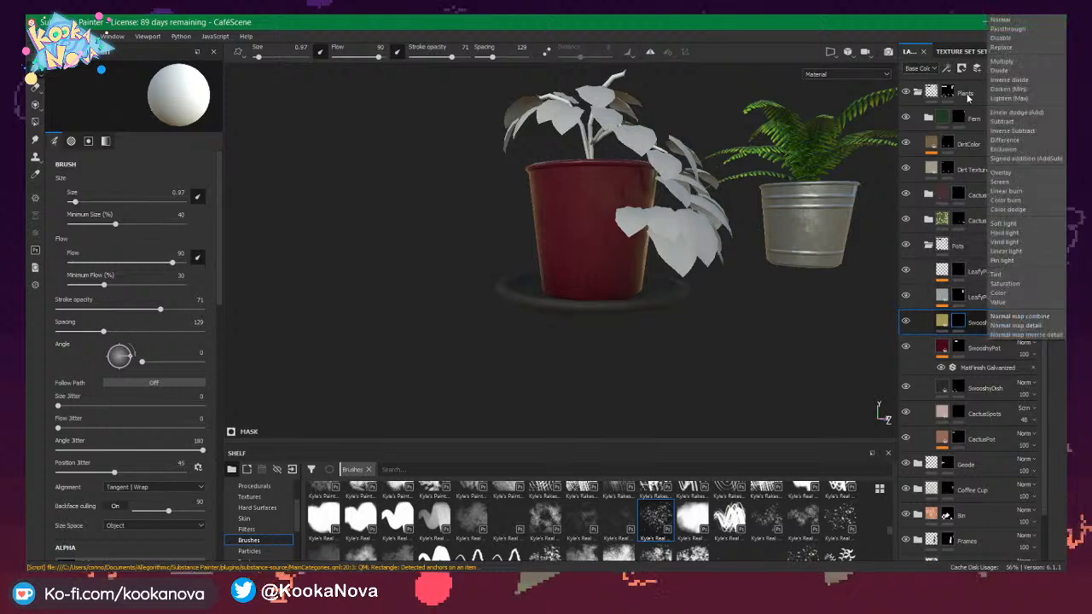
{"action": "left_click", "coordinate": [1002, 172]}
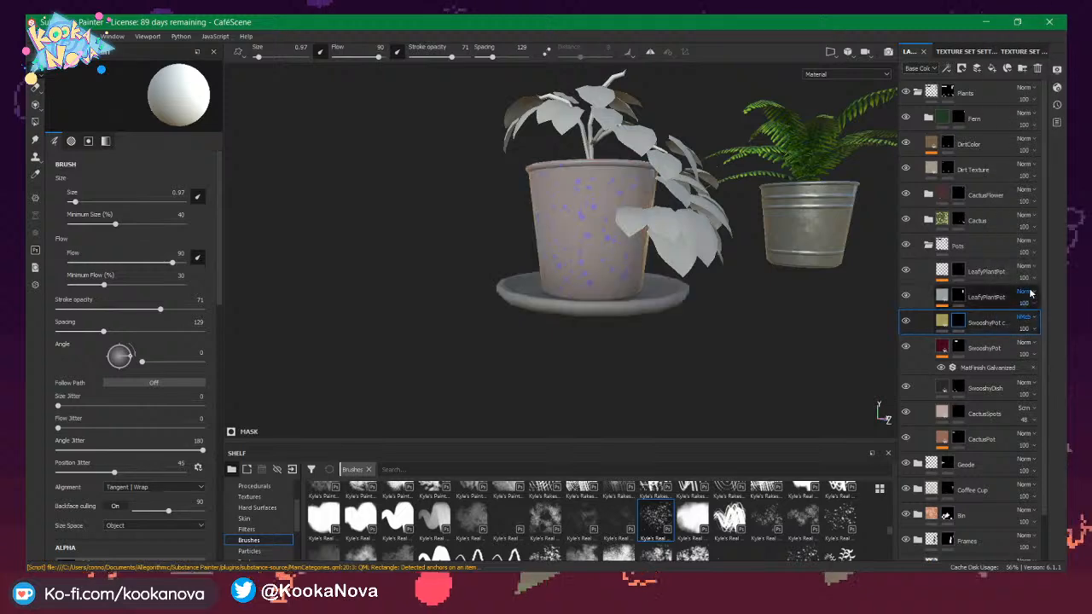
Set the speckle layer's blending mode to Screen and check the speckles up close on the pot.
{"action": "left_click", "coordinate": [1029, 320]}
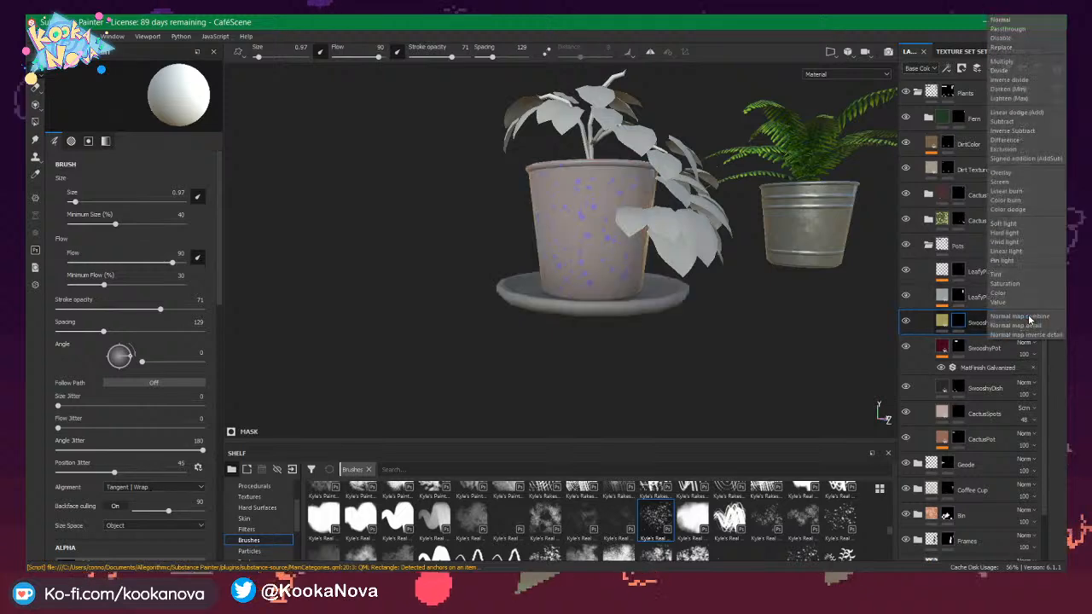
{"action": "left_click", "coordinate": [1002, 184]}
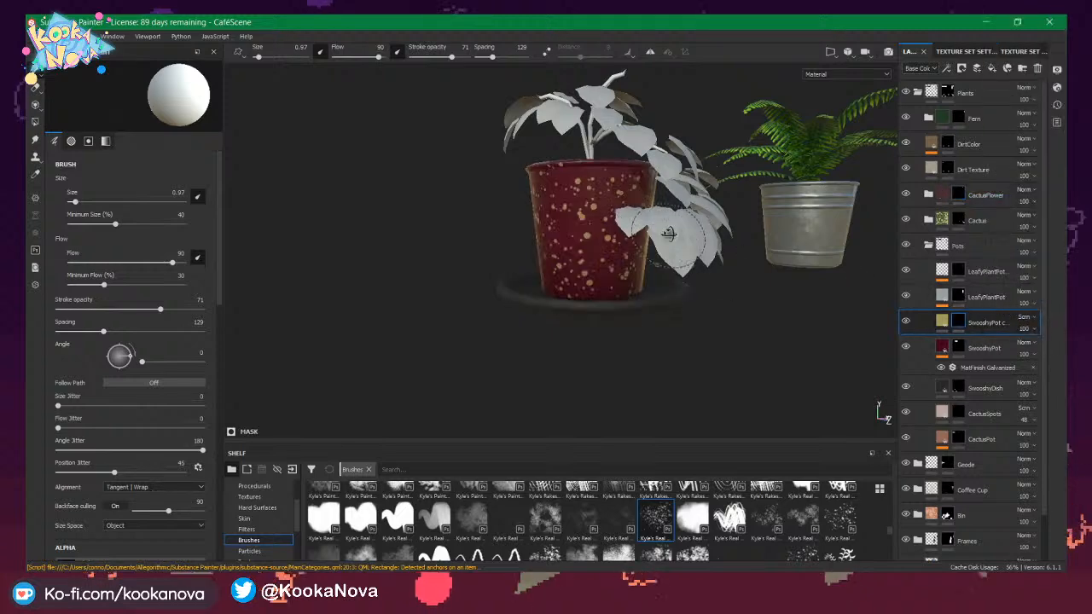
{"action": "left_click_drag", "start_coordinate": [563, 205], "coordinate": [613, 203], "text": "alt"}
{"action": "scroll", "coordinate": [627, 243], "scroll_direction": "up", "scroll_amount": 4}
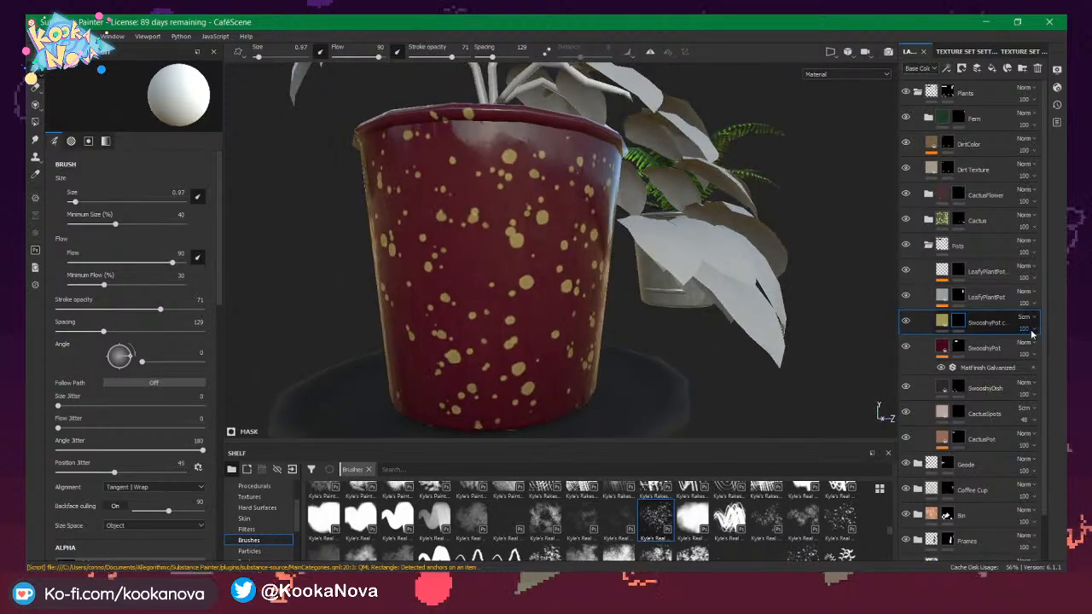
Try the speckle layer at 38 opacity and view the pot from near and far.
{"action": "left_click", "coordinate": [1028, 330]}
{"action": "left_click_drag", "start_coordinate": [1060, 349], "coordinate": [1033, 351]}
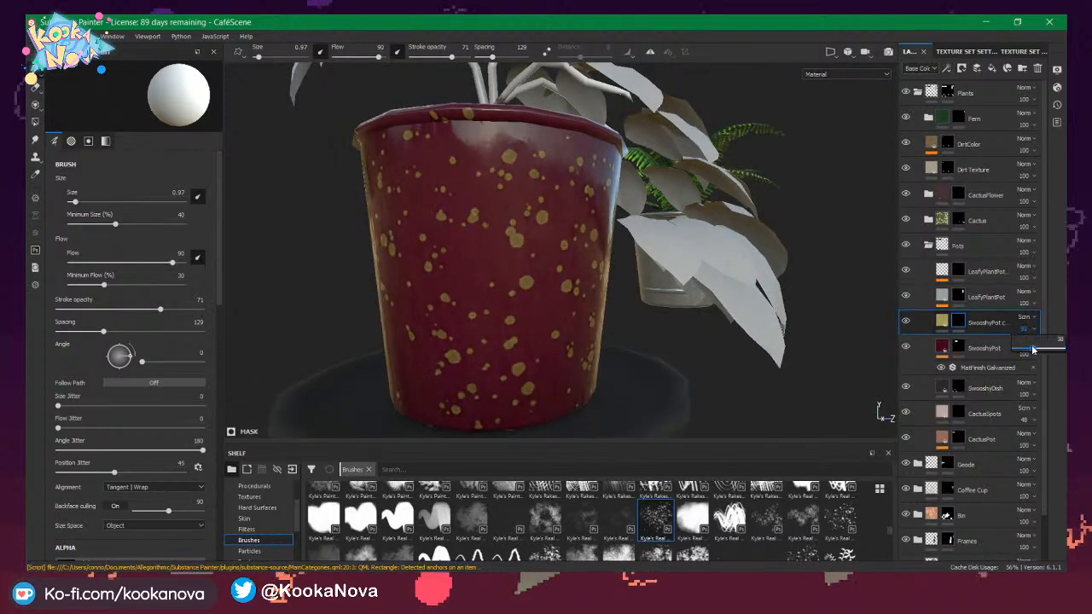
{"action": "left_click_drag", "start_coordinate": [683, 258], "coordinate": [571, 244], "text": "alt"}
{"action": "scroll", "coordinate": [567, 251], "scroll_direction": "down", "scroll_amount": 3}
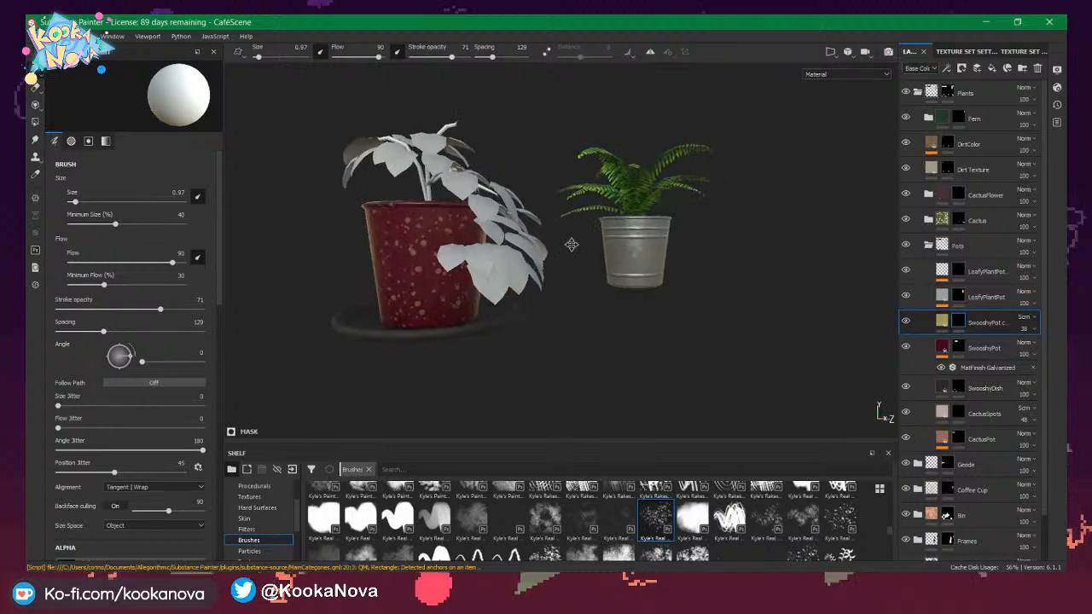
{"action": "right_click_drag", "start_coordinate": [571, 244], "coordinate": [617, 224], "text": "alt"}
{"action": "left_click_drag", "start_coordinate": [617, 225], "coordinate": [563, 234], "text": "alt"}
{"action": "right_click_drag", "start_coordinate": [563, 234], "coordinate": [589, 251], "text": "alt"}
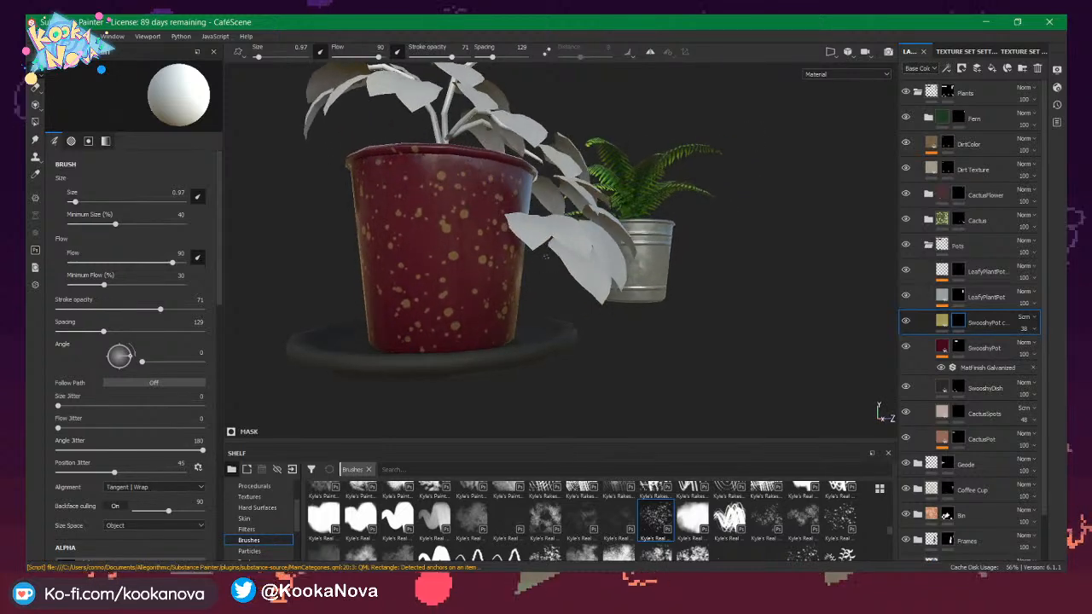
Set the speckle layer's opacity to 78 and check the pot from several angles.
{"action": "left_click", "coordinate": [1025, 330]}
{"action": "left_click_drag", "start_coordinate": [1025, 347], "coordinate": [1051, 351]}
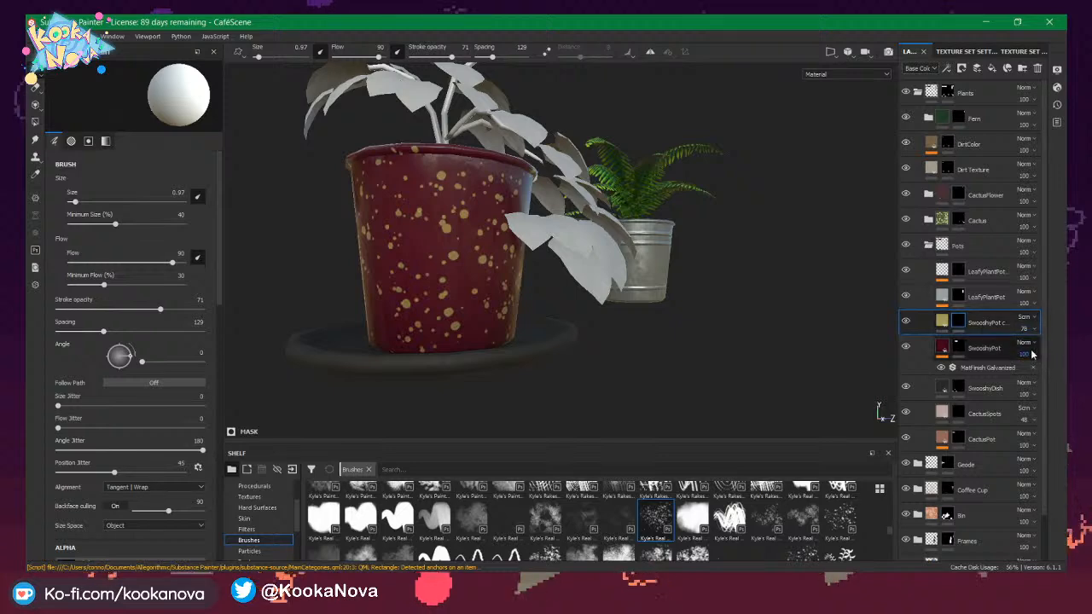
{"action": "left_click_drag", "start_coordinate": [642, 238], "coordinate": [584, 215], "text": "alt"}
{"action": "right_click_drag", "start_coordinate": [585, 215], "coordinate": [622, 225], "text": "alt"}
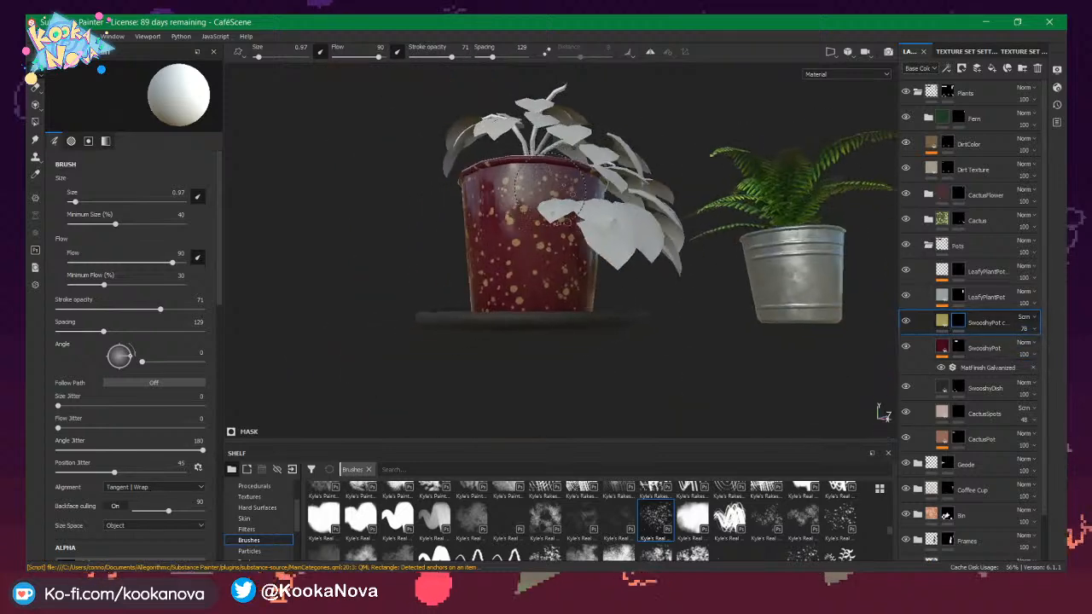
{"action": "left_click_drag", "start_coordinate": [622, 226], "coordinate": [621, 263], "text": "alt"}
{"action": "middle_click_drag", "start_coordinate": [621, 263], "coordinate": [624, 210], "text": "alt"}
{"action": "right_click_drag", "start_coordinate": [624, 210], "coordinate": [620, 219], "text": "alt"}
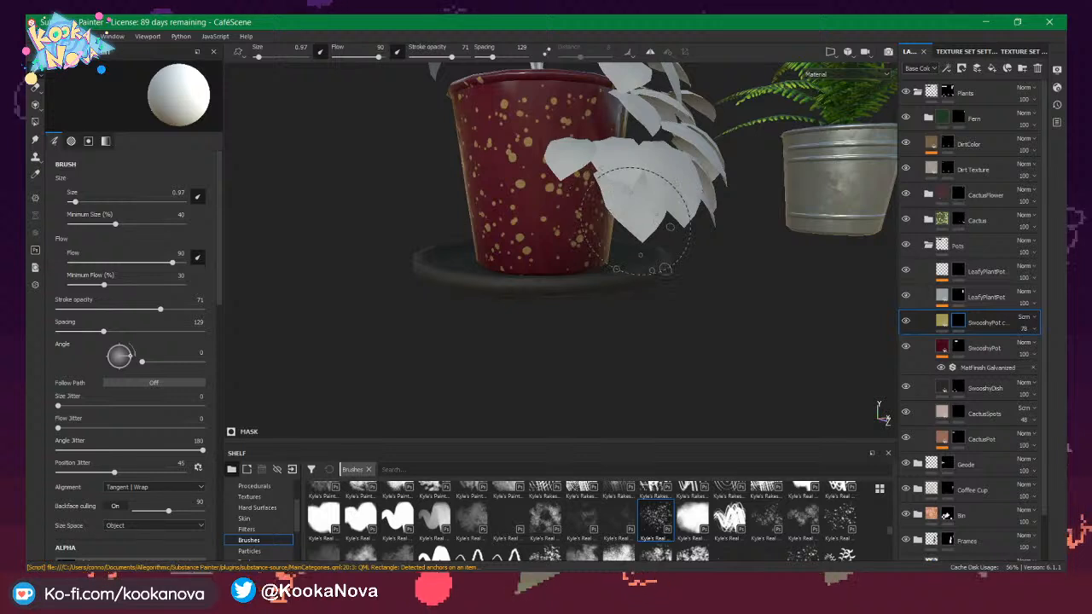
Darken the SwooshyDish fill's base color to a near-black with RGB about 0.010, 0.009, 0.007.
{"action": "left_click", "coordinate": [982, 348]}
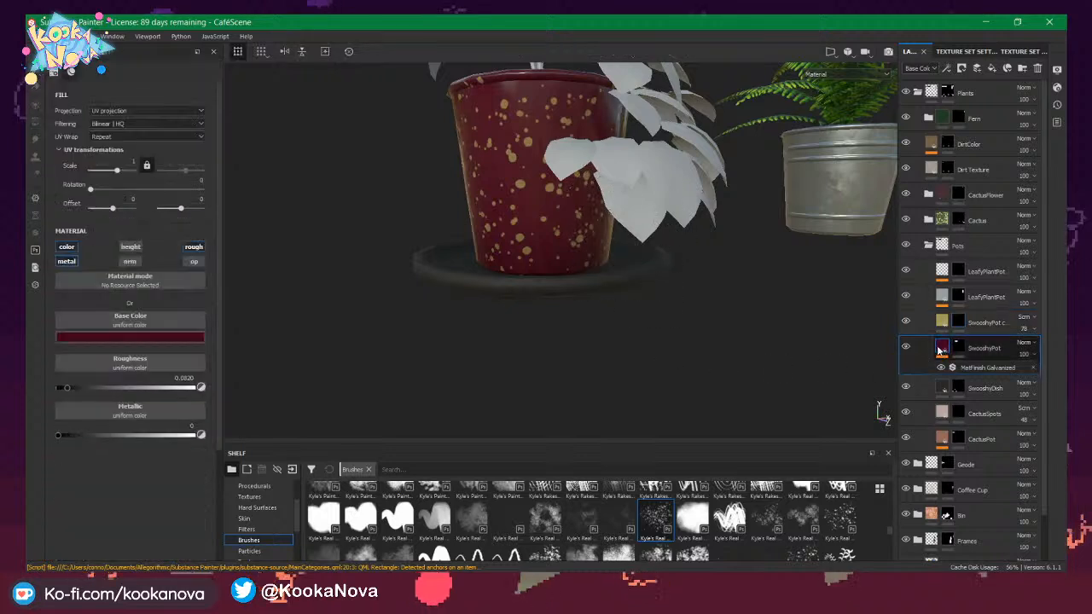
{"action": "left_click_drag", "start_coordinate": [507, 224], "coordinate": [830, 324], "text": "alt"}
{"action": "left_click", "coordinate": [944, 389]}
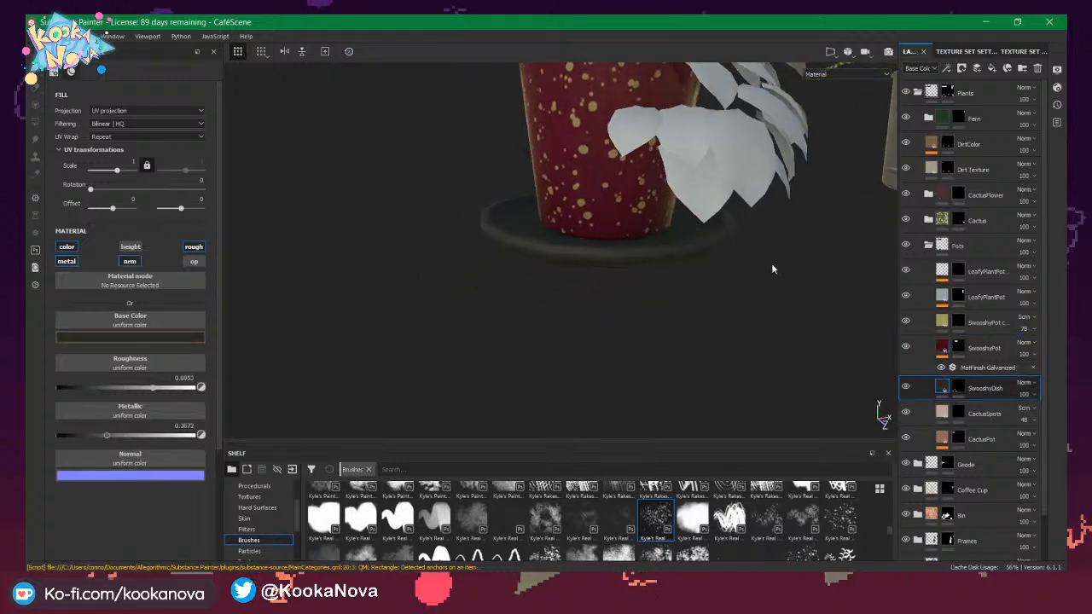
{"action": "left_click_drag", "start_coordinate": [771, 268], "coordinate": [739, 288], "text": "alt"}
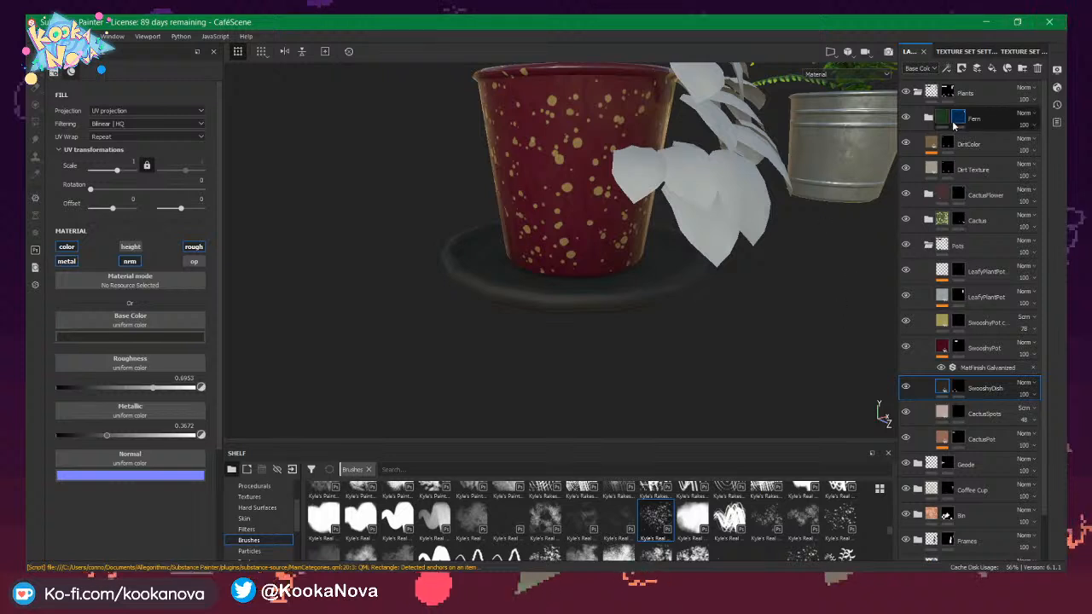
{"action": "mouse_move", "coordinate": [722, 303]}
{"action": "left_mouse_down", "text": "alt"}
{"action": "mouse_move", "coordinate": [795, 240]}
{"action": "mouse_move", "coordinate": [707, 291]}
{"action": "left_mouse_up", "text": "alt"}
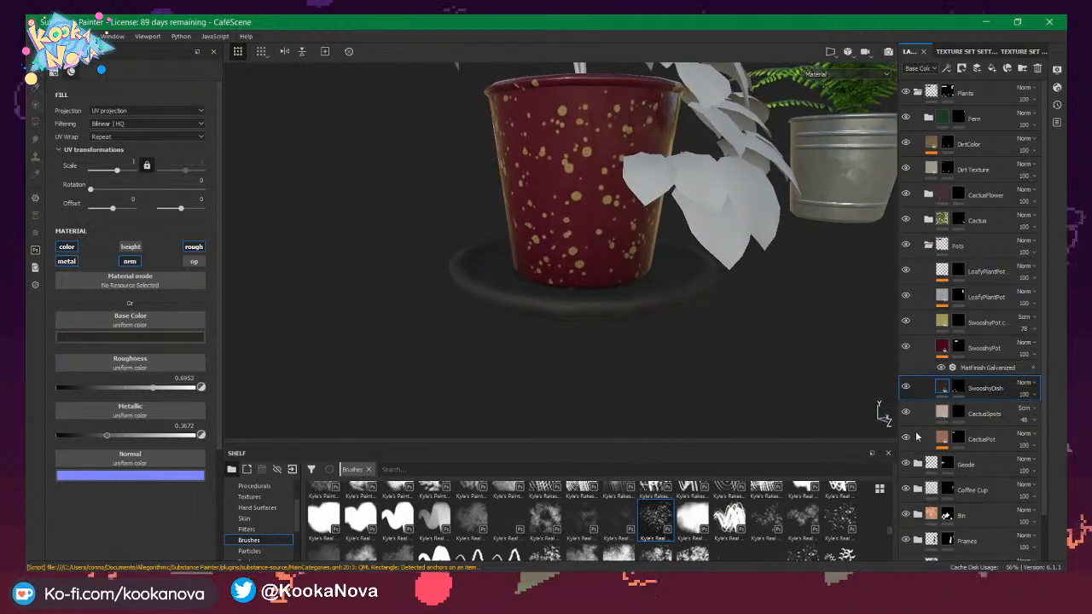
{"action": "left_click", "coordinate": [141, 337]}
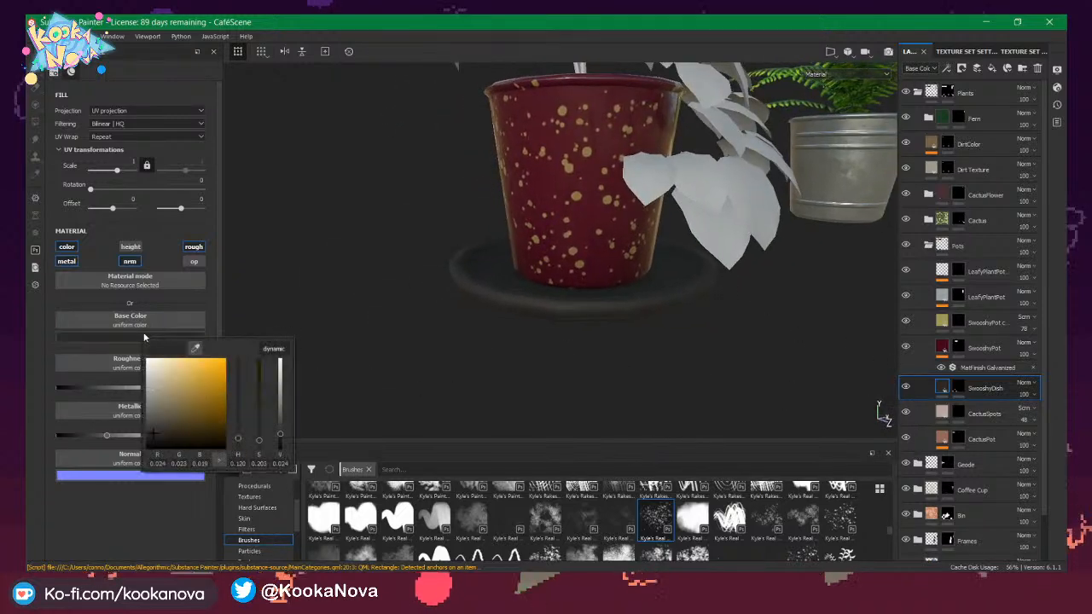
{"action": "left_click", "coordinate": [156, 442]}
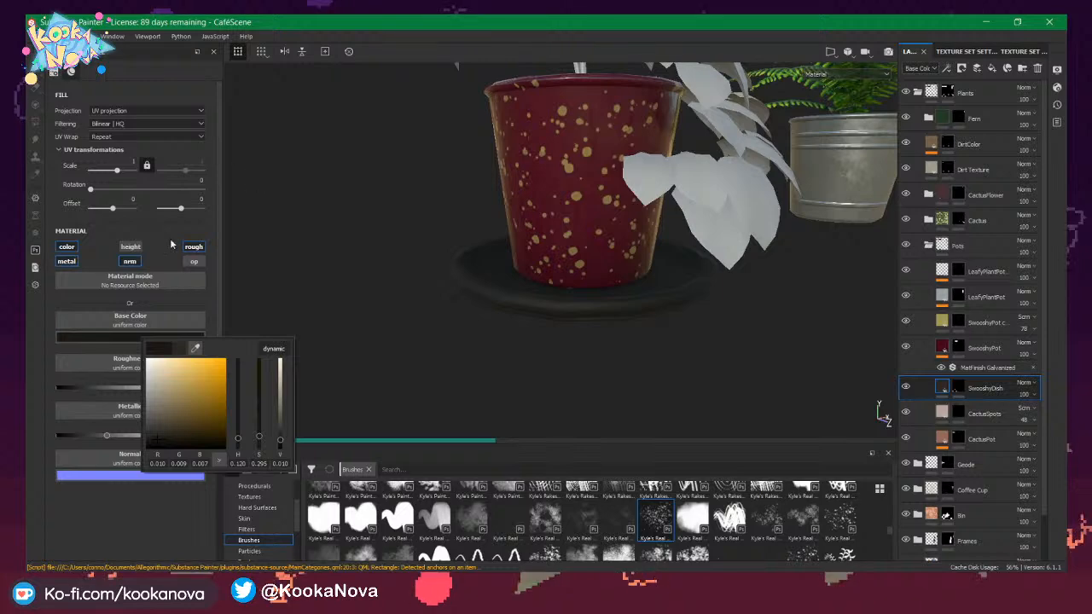
Lower the dish fill's roughness to about 0.16, set its metallic to 0, and check the dish's shine.
{"action": "left_click", "coordinate": [108, 388]}
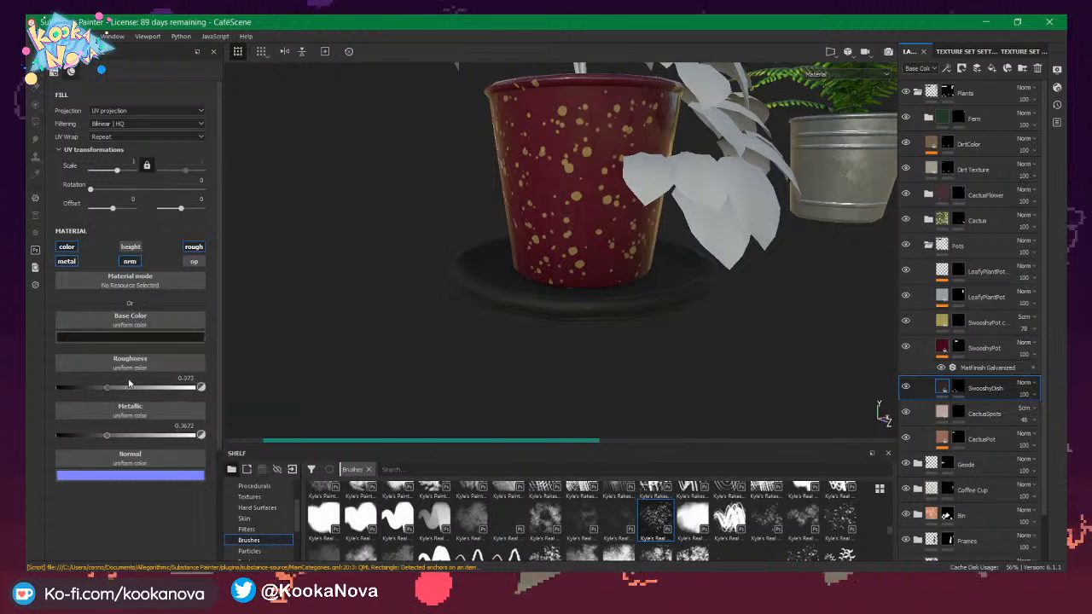
{"action": "left_click_drag", "start_coordinate": [659, 292], "coordinate": [699, 292], "text": "alt"}
{"action": "left_click_drag", "start_coordinate": [108, 388], "coordinate": [78, 388]}
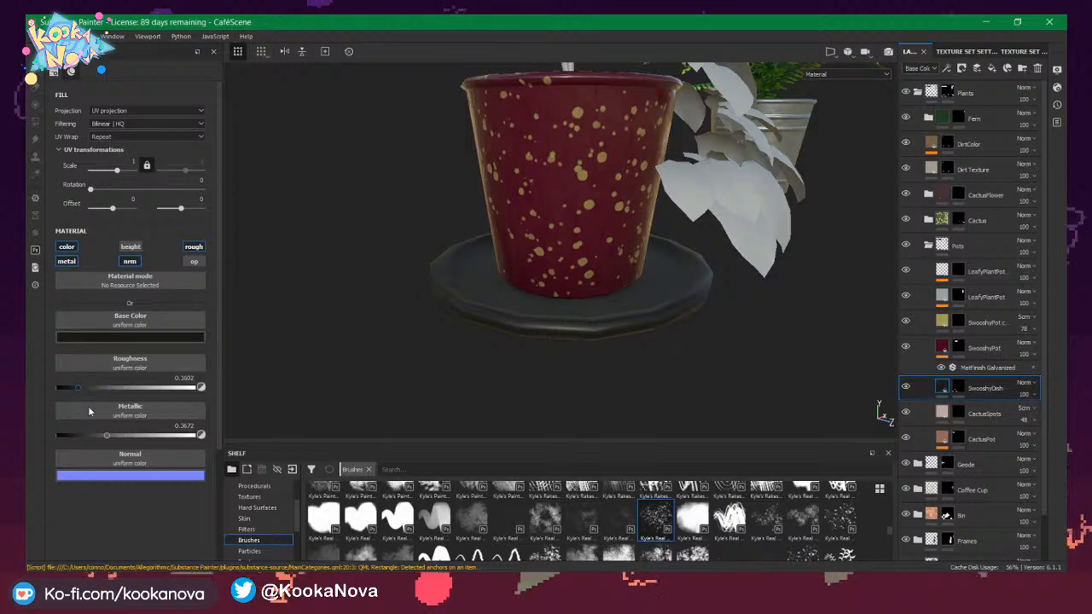
{"action": "left_click_drag", "start_coordinate": [103, 436], "coordinate": [27, 443]}
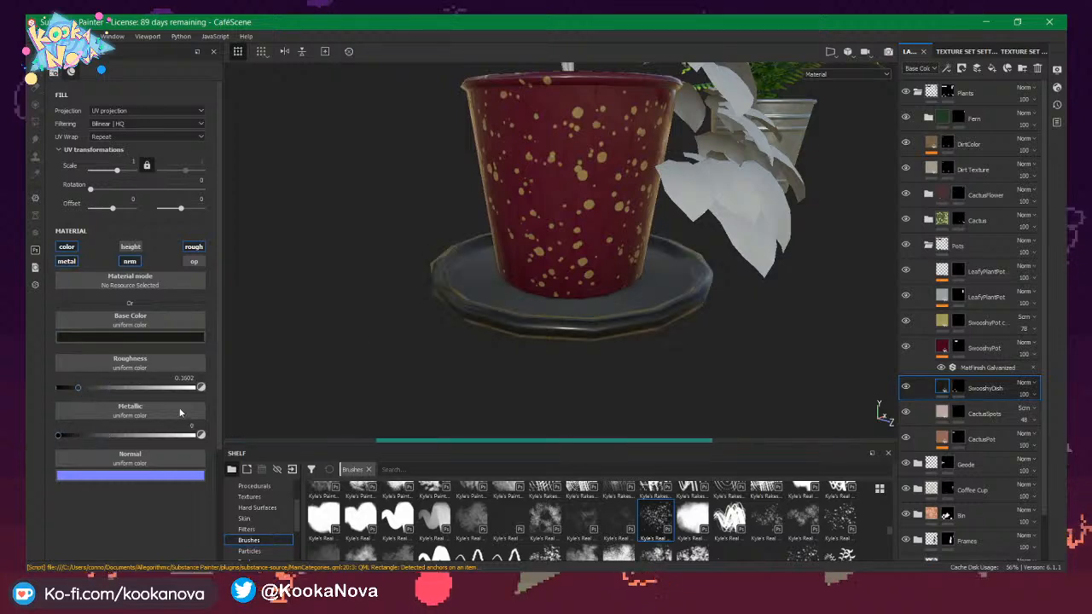
{"action": "left_click_drag", "start_coordinate": [587, 292], "coordinate": [518, 331], "text": "alt"}
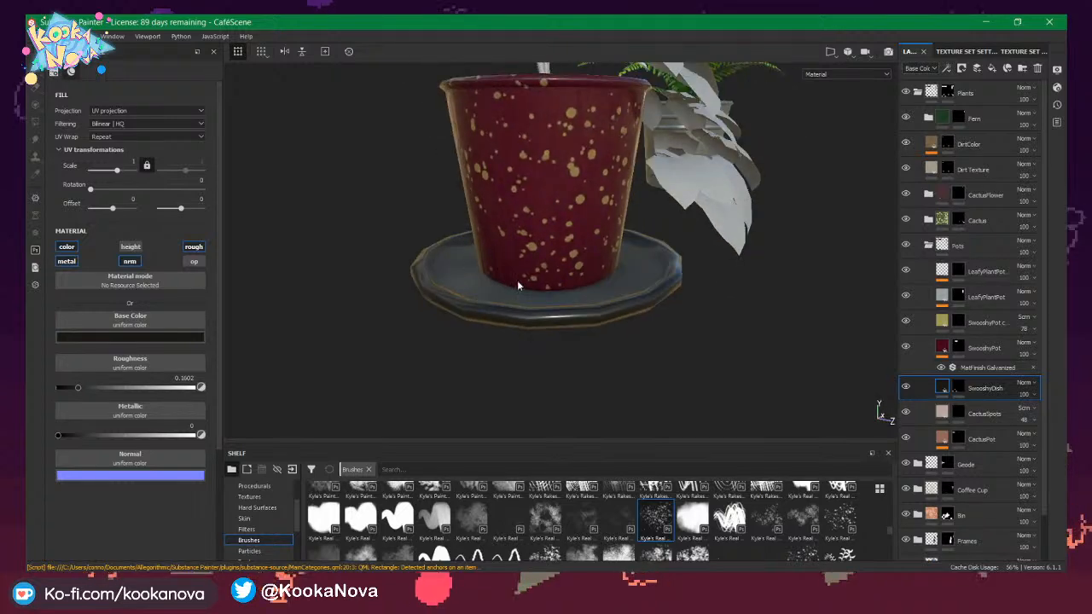
{"action": "left_click_drag", "start_coordinate": [518, 280], "coordinate": [515, 292], "text": "alt"}
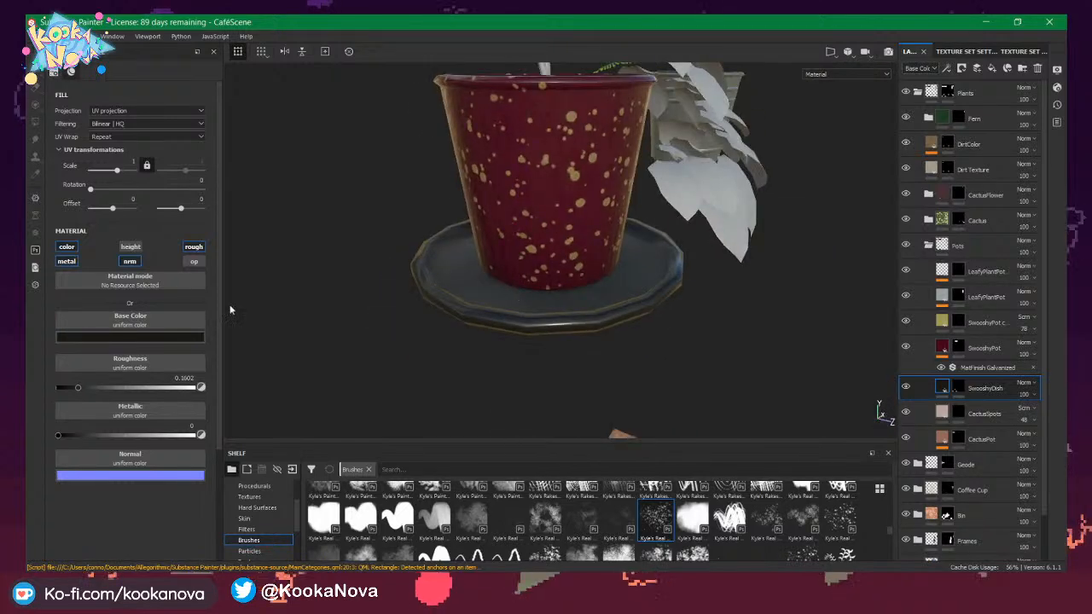
Reduce the dish fill's roughness to about 0.09 and review the glossy dish and pot from several angles.
{"action": "left_click_drag", "start_coordinate": [77, 390], "coordinate": [68, 387]}
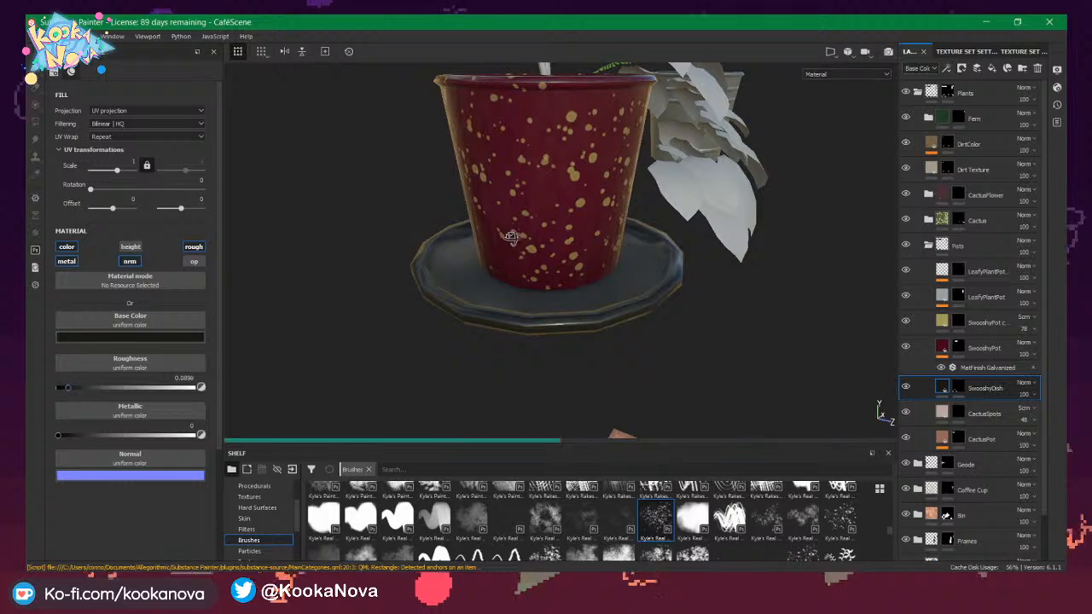
{"action": "left_click_drag", "start_coordinate": [477, 309], "coordinate": [617, 364], "text": "alt"}
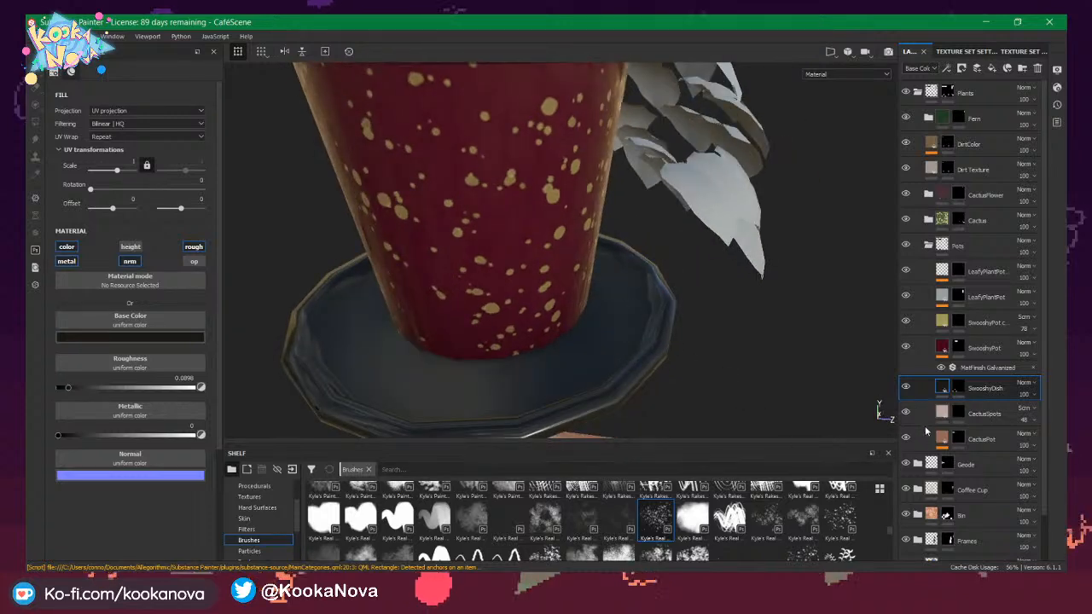
{"action": "left_click", "coordinate": [957, 388]}
{"action": "scroll", "coordinate": [645, 356], "scroll_direction": "down", "scroll_amount": 3}
{"action": "scroll", "coordinate": [646, 357], "scroll_direction": "down", "scroll_amount": 3}
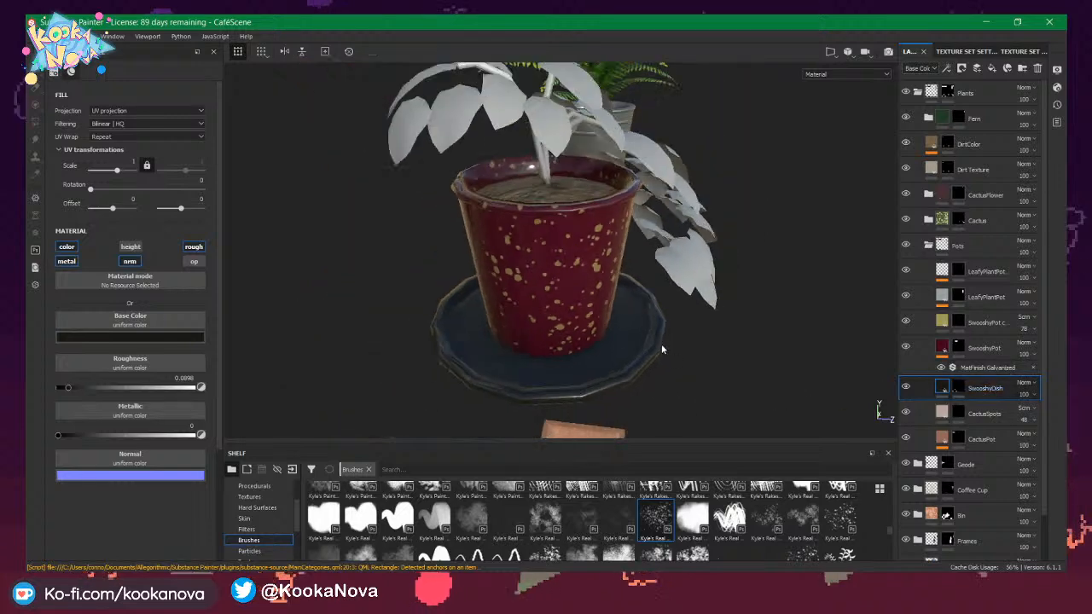
{"action": "left_click_drag", "start_coordinate": [661, 346], "coordinate": [595, 329], "text": "alt"}
{"action": "middle_click_drag", "start_coordinate": [595, 329], "coordinate": [616, 345], "text": "alt"}
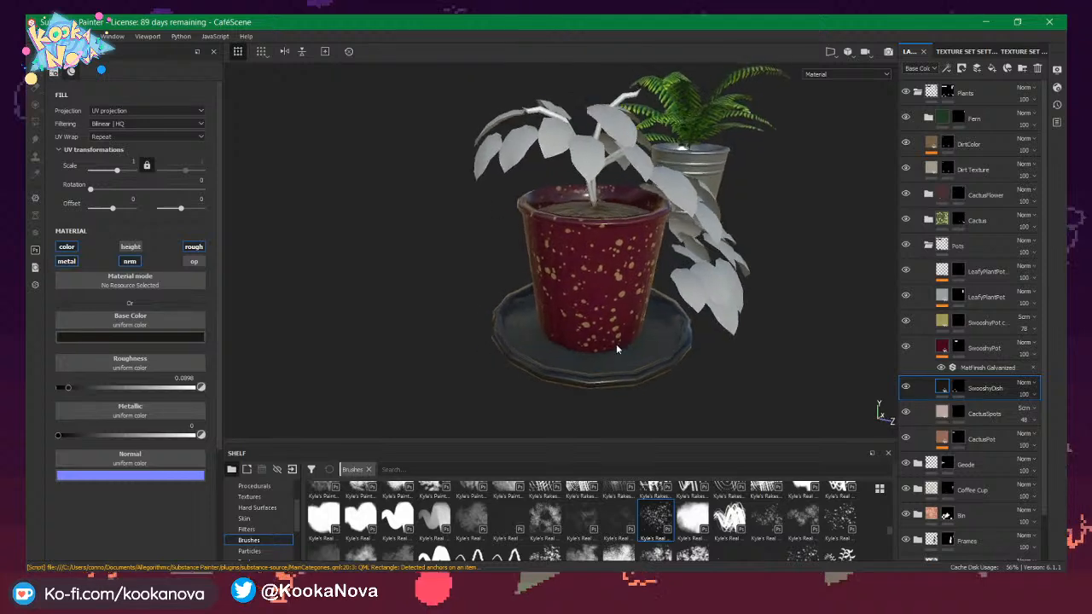
{"action": "left_click_drag", "start_coordinate": [617, 345], "coordinate": [652, 355], "text": "alt"}
{"action": "scroll", "coordinate": [595, 373], "scroll_direction": "up", "scroll_amount": 3}
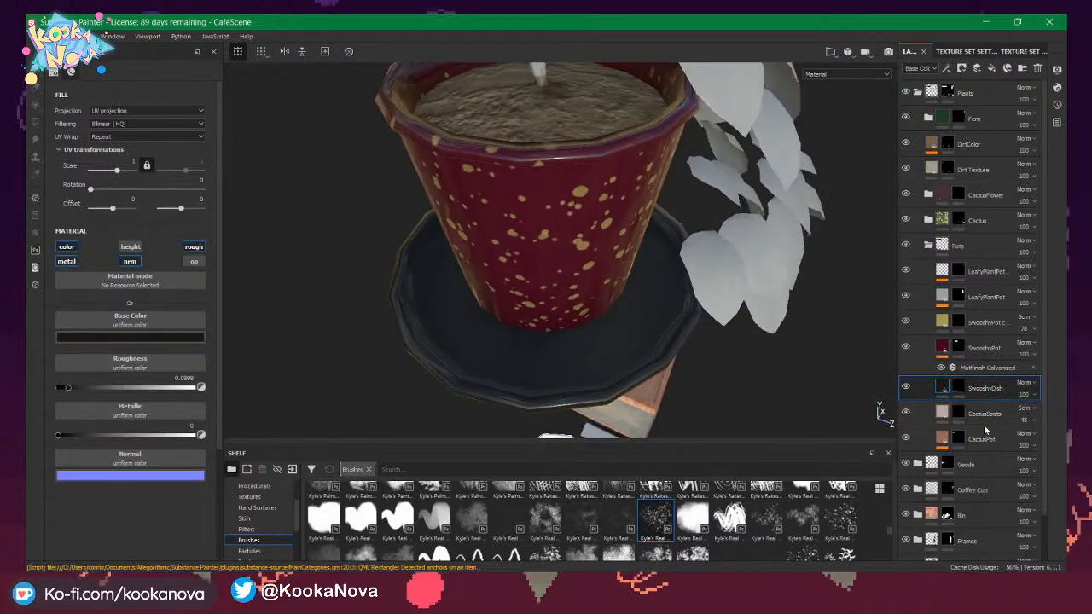
{"action": "right_click", "coordinate": [953, 386]}
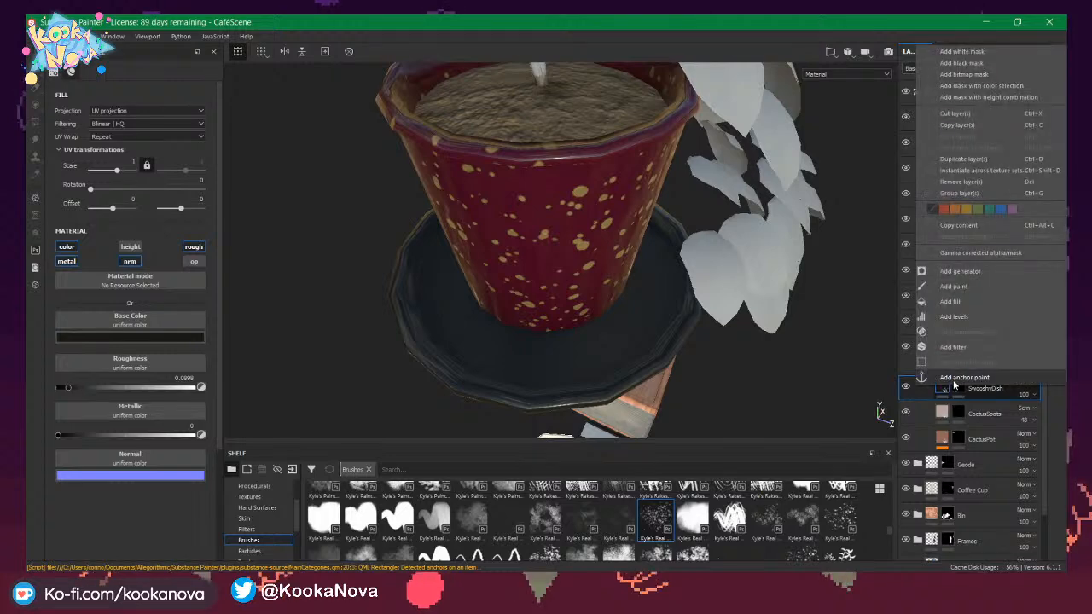
{"action": "left_click", "coordinate": [970, 272]}
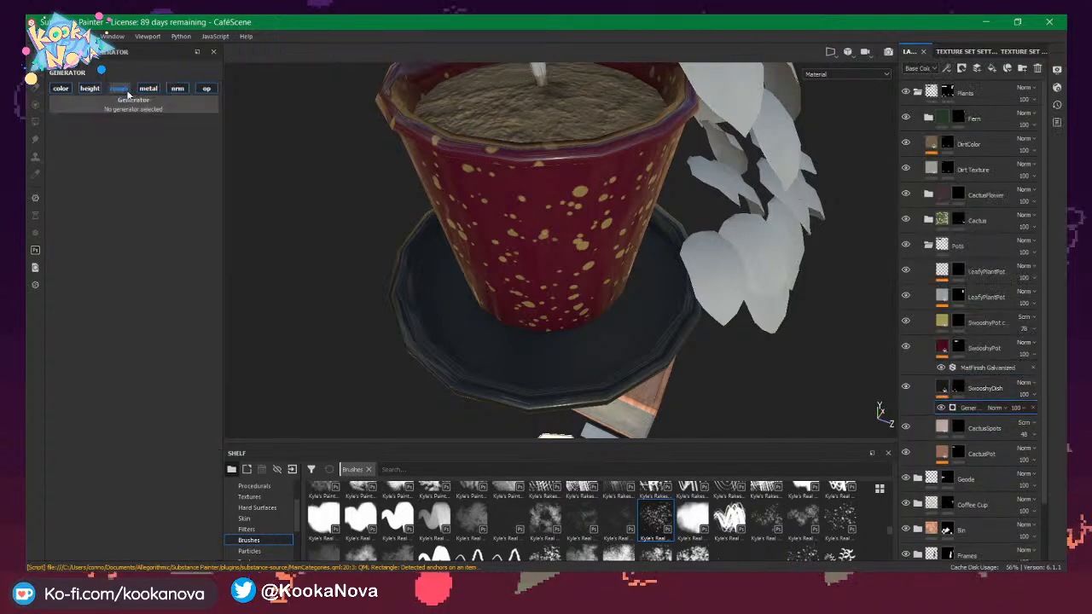
{"action": "left_click", "coordinate": [130, 104]}
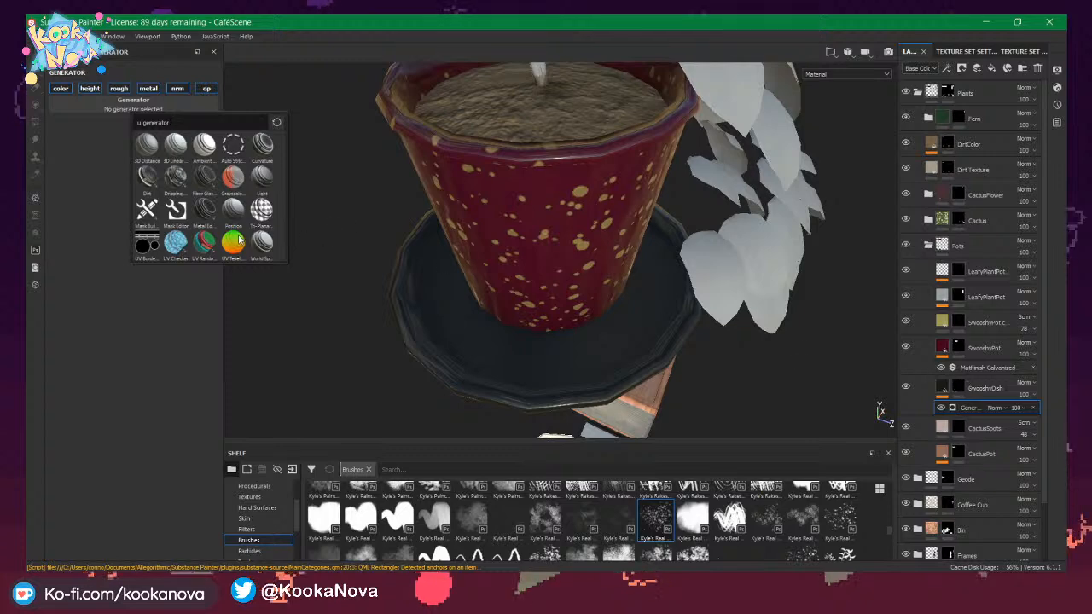
{"action": "left_click", "coordinate": [1034, 408]}
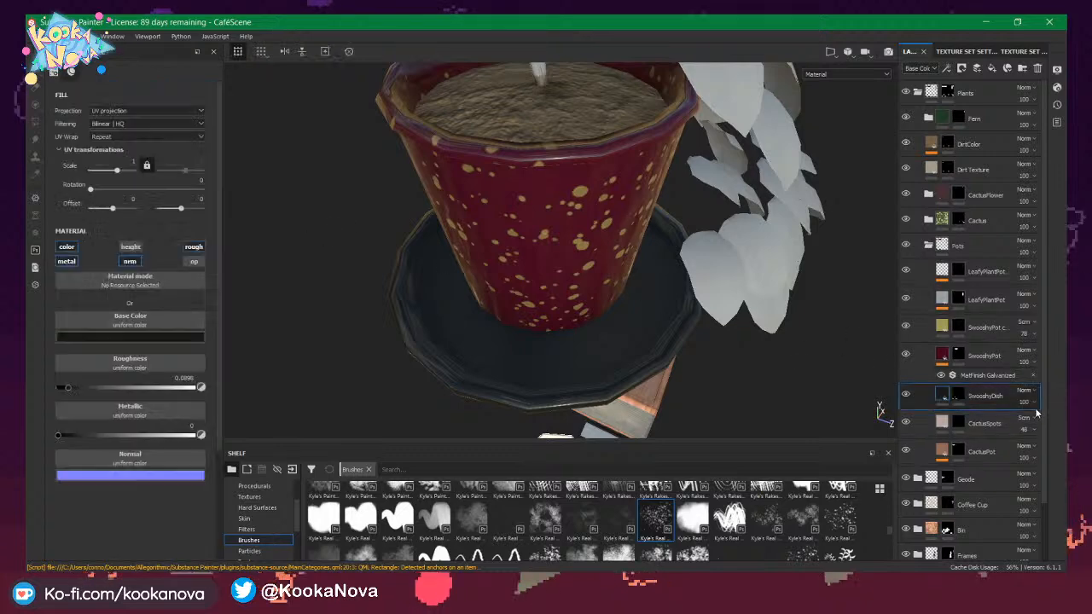
Add a MatFinish Galvanized filter to the SwooshyDish fill, with flakes intensity 0.09 and scale 3.
{"action": "right_click", "coordinate": [945, 388]}
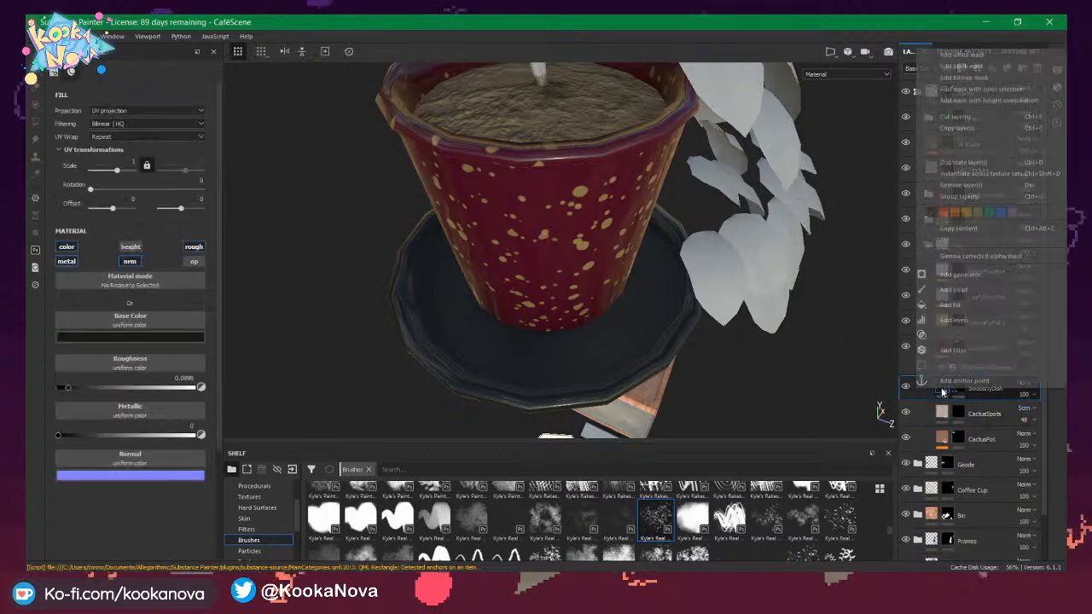
{"action": "left_click", "coordinate": [955, 346]}
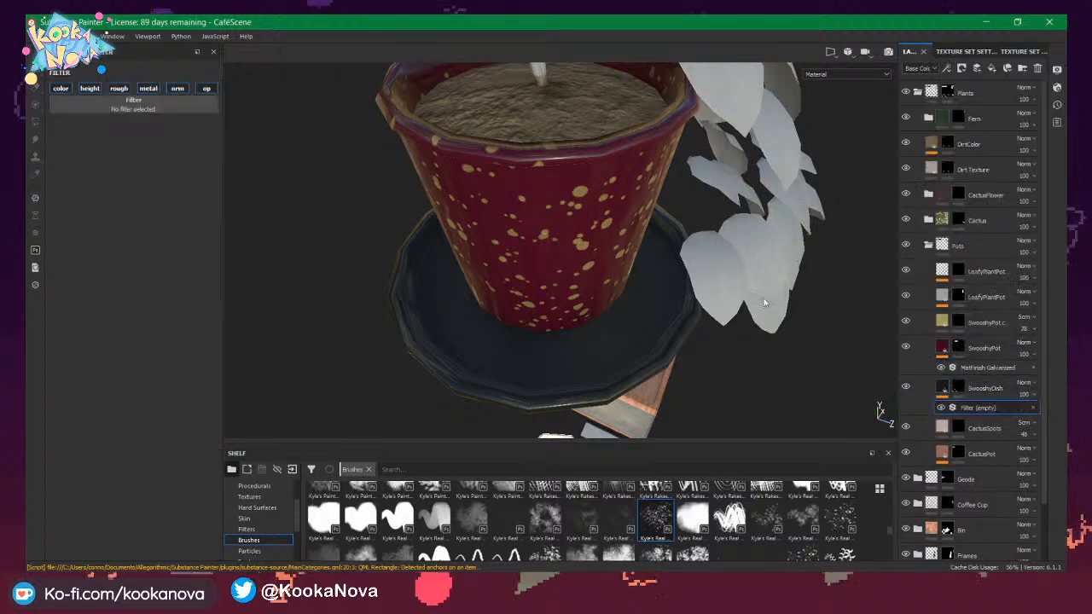
{"action": "left_click", "coordinate": [133, 103]}
{"action": "scroll", "coordinate": [196, 196], "scroll_direction": "down", "scroll_amount": 5}
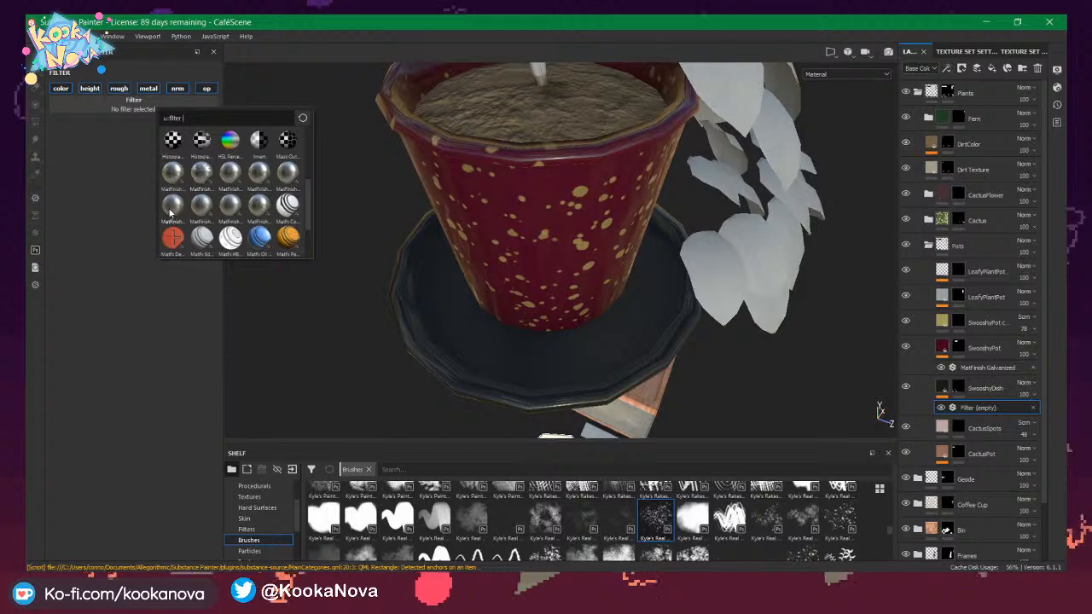
{"action": "mouse_move", "coordinate": [205, 198]}
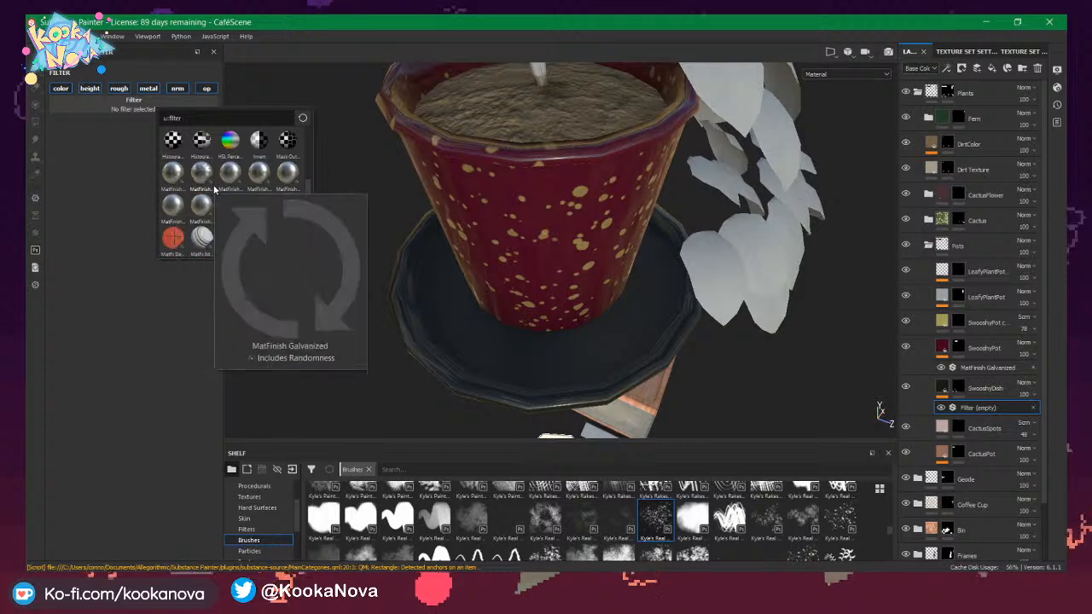
{"action": "mouse_move", "coordinate": [244, 177]}
{"action": "mouse_move", "coordinate": [286, 176]}
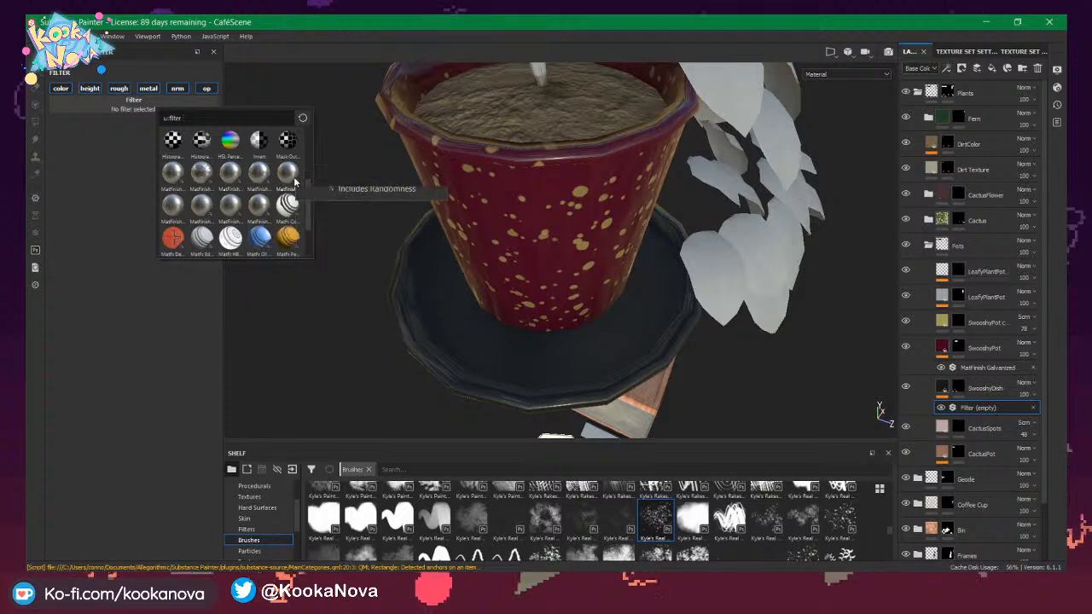
{"action": "mouse_move", "coordinate": [179, 171]}
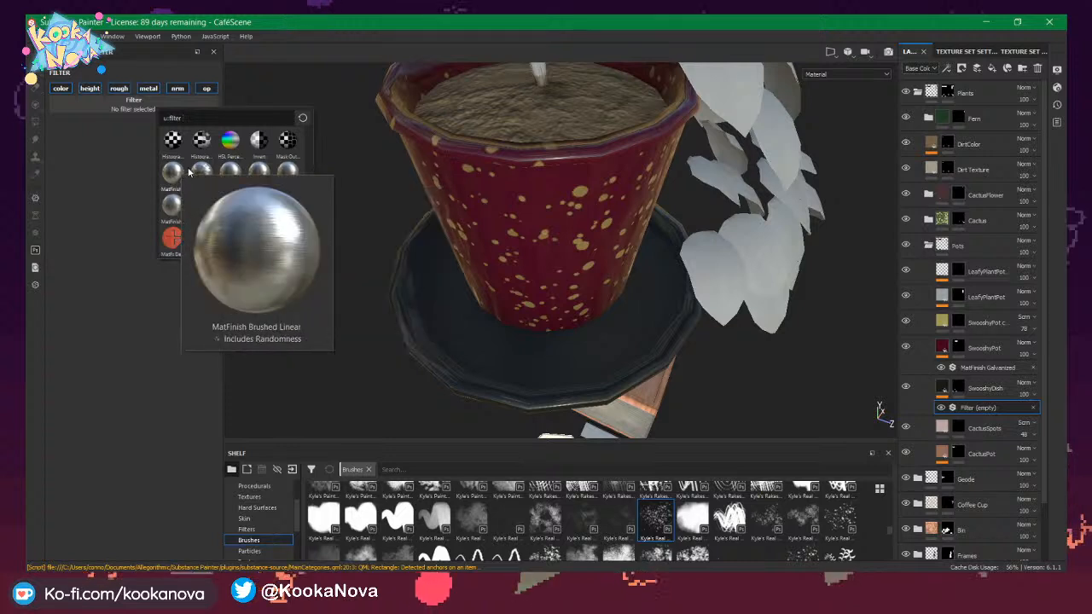
{"action": "left_click", "coordinate": [198, 174]}
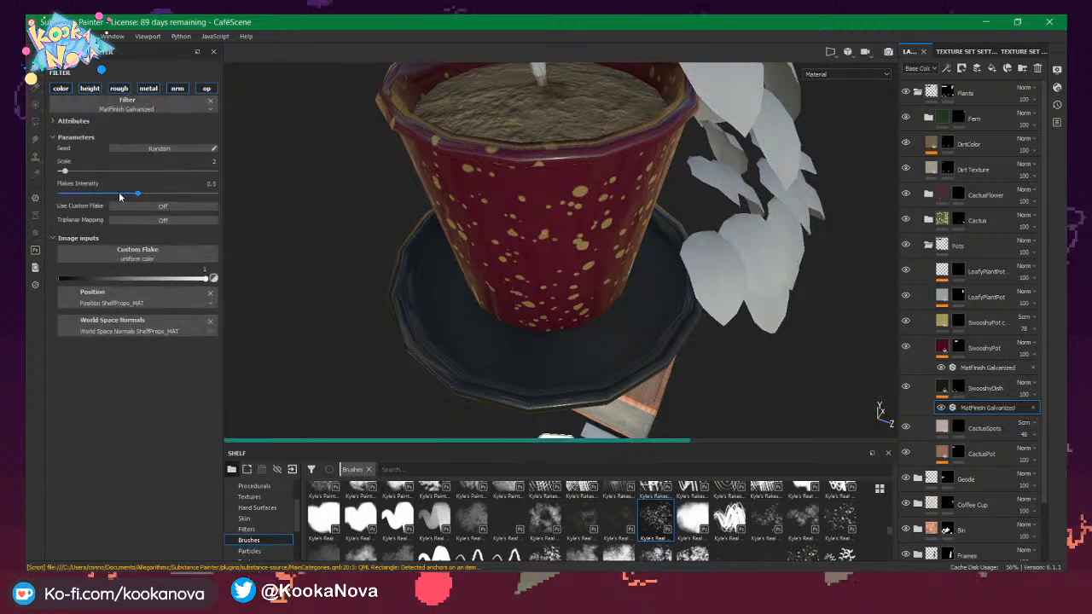
{"action": "left_click", "coordinate": [73, 197]}
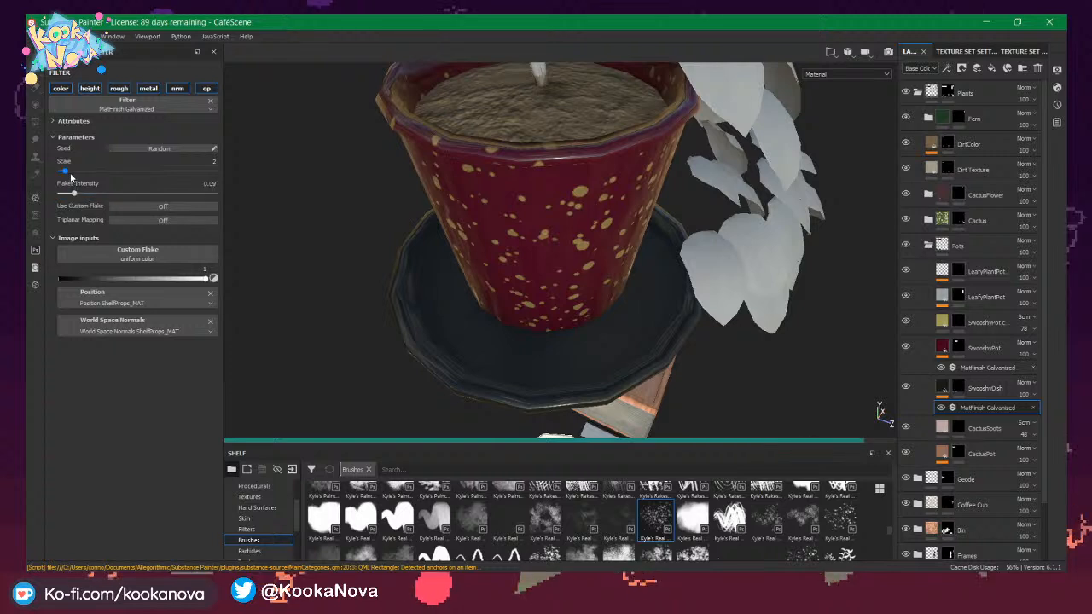
{"action": "left_click", "coordinate": [70, 172]}
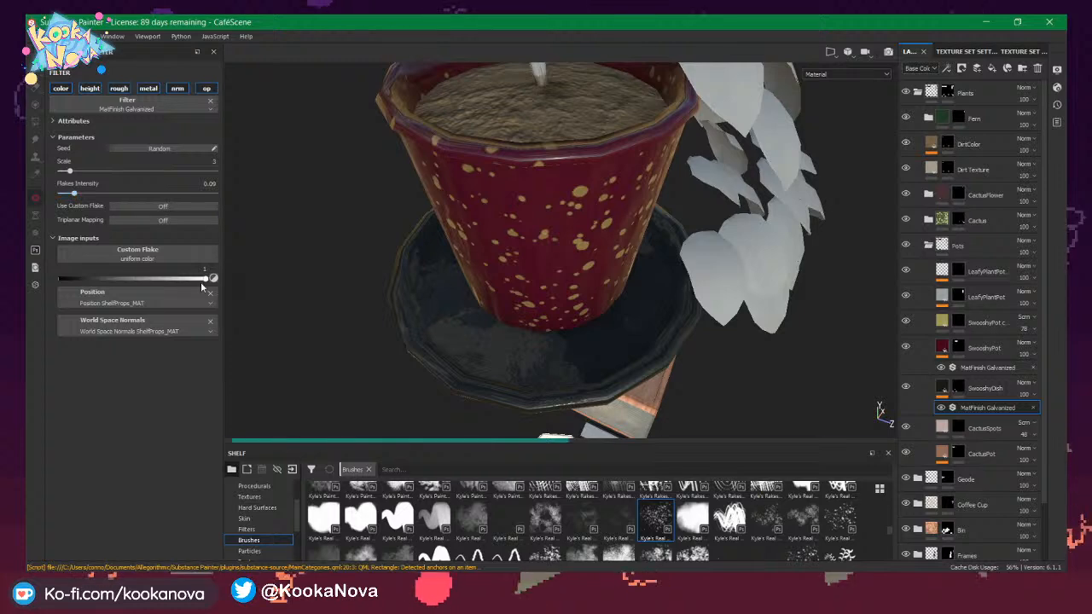
Create a new folder in the Pots group and move the SwooshyPot and SwooshyDish layers into it.
{"action": "mouse_move", "coordinate": [575, 241]}
{"action": "left_mouse_down", "text": "alt"}
{"action": "mouse_move", "coordinate": [560, 264]}
{"action": "mouse_move", "coordinate": [565, 315]}
{"action": "mouse_move", "coordinate": [563, 210]}
{"action": "mouse_move", "coordinate": [558, 222]}
{"action": "mouse_move", "coordinate": [558, 285]}
{"action": "mouse_move", "coordinate": [572, 104]}
{"action": "mouse_move", "coordinate": [577, 235]}
{"action": "left_mouse_up", "text": "alt"}
{"action": "left_click", "coordinate": [942, 388]}
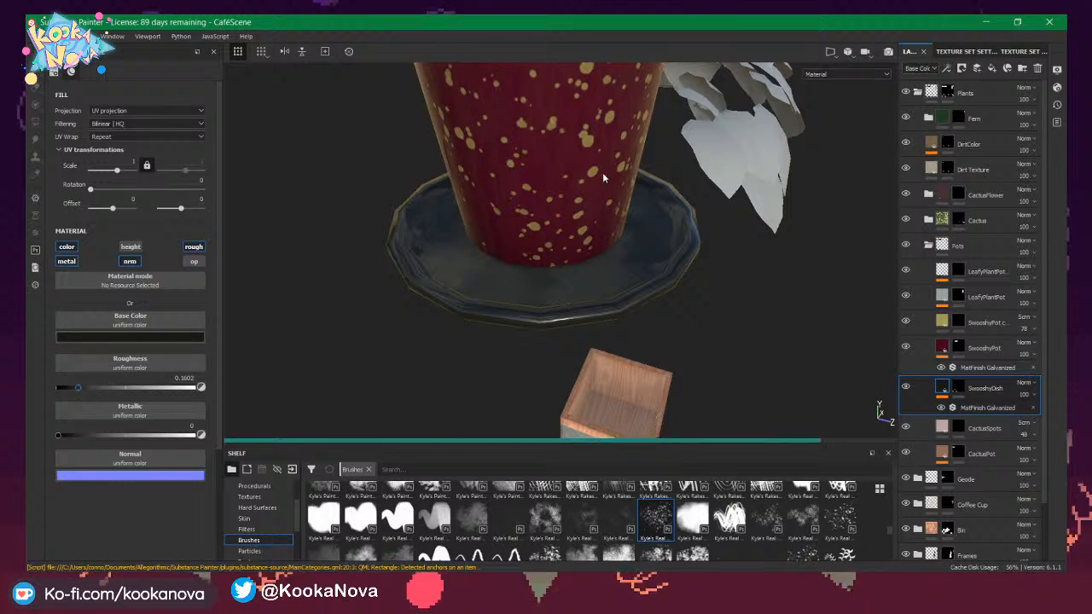
{"action": "left_click_drag", "start_coordinate": [607, 141], "coordinate": [565, 171], "text": "alt"}
{"action": "left_click", "coordinate": [982, 348]}
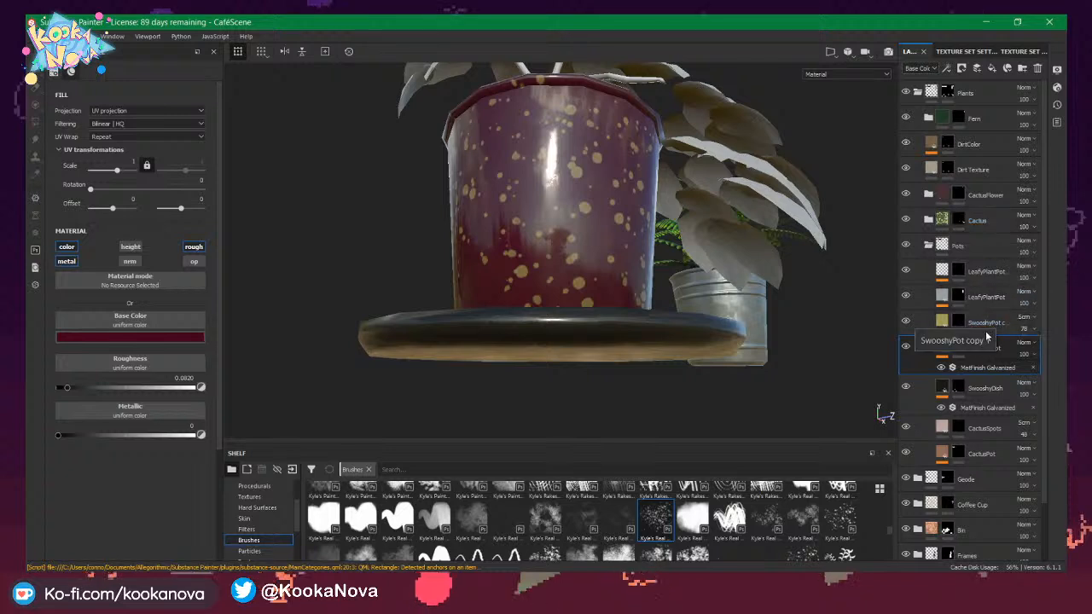
{"action": "left_click", "coordinate": [1021, 75]}
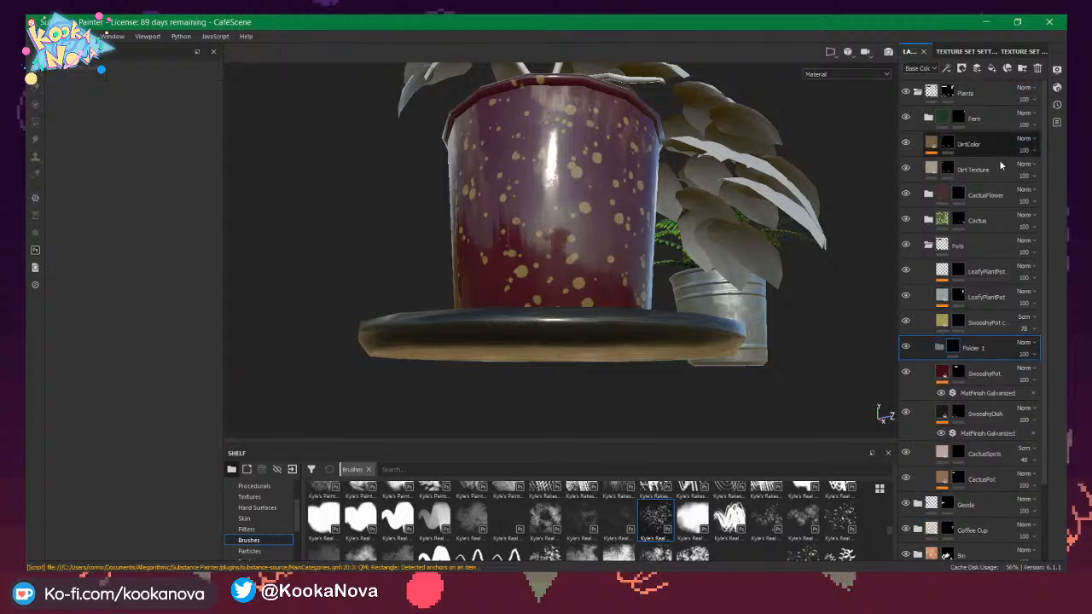
{"action": "left_click", "coordinate": [986, 380]}
{"action": "left_click", "coordinate": [986, 414], "text": "shift"}
{"action": "left_click_drag", "start_coordinate": [980, 378], "coordinate": [980, 350]}
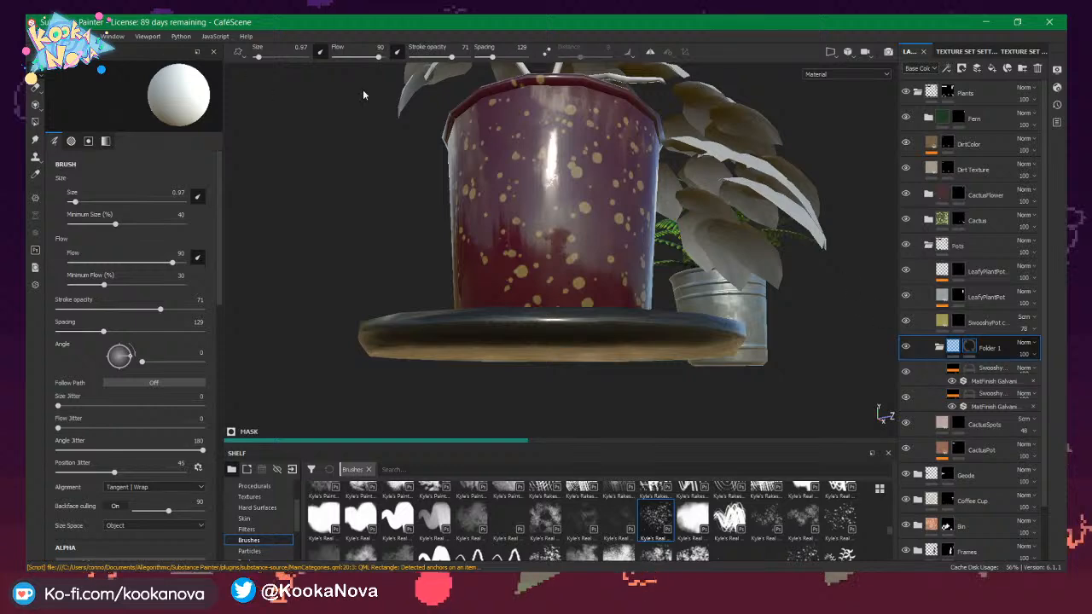
Open the Windows Task Manager.
{"action": "right_click", "coordinate": [580, 588]}
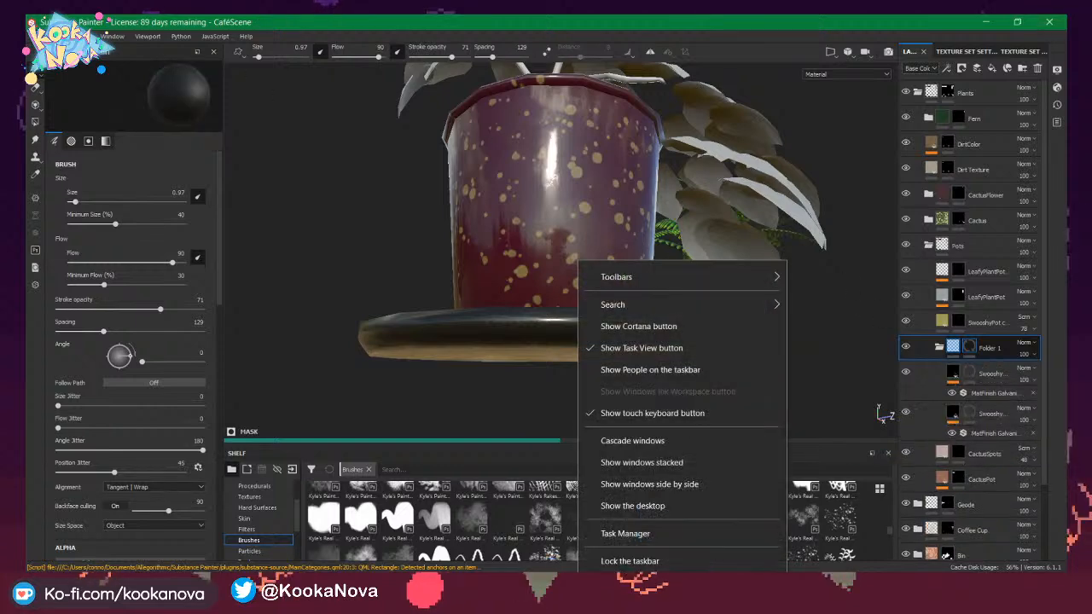
{"action": "left_click", "coordinate": [622, 534]}
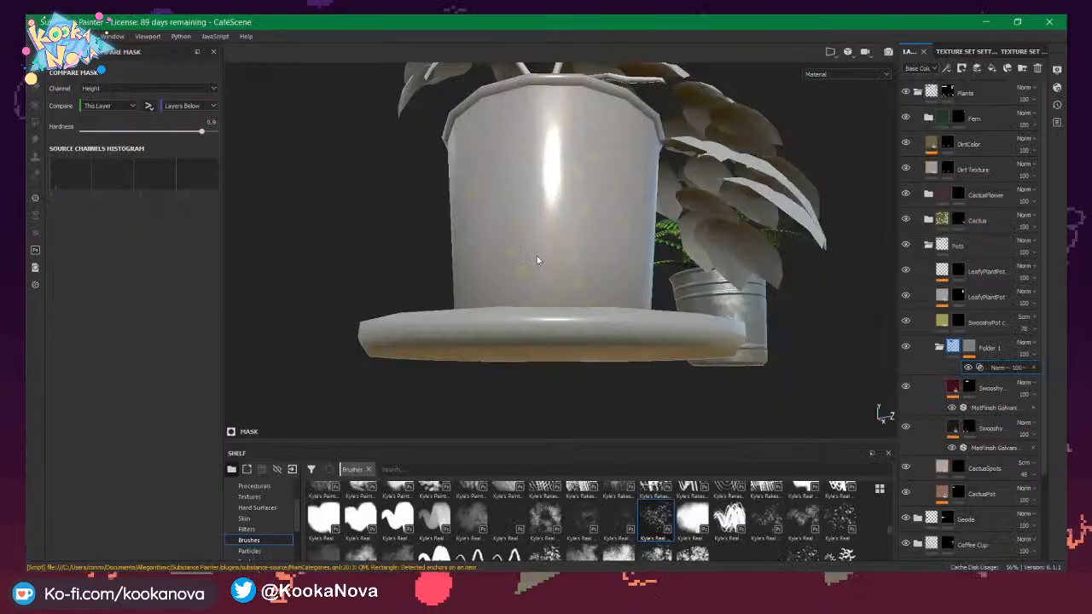
Remove the compare mask effect from Folder 1 and give the folder a black mask.
{"action": "mouse_move", "coordinate": [538, 260]}
{"action": "left_mouse_down", "text": "alt"}
{"action": "mouse_move", "coordinate": [527, 290]}
{"action": "mouse_move", "coordinate": [544, 248]}
{"action": "left_mouse_up", "text": "alt"}
{"action": "middle_click_drag", "start_coordinate": [545, 247], "coordinate": [565, 308], "text": "alt"}
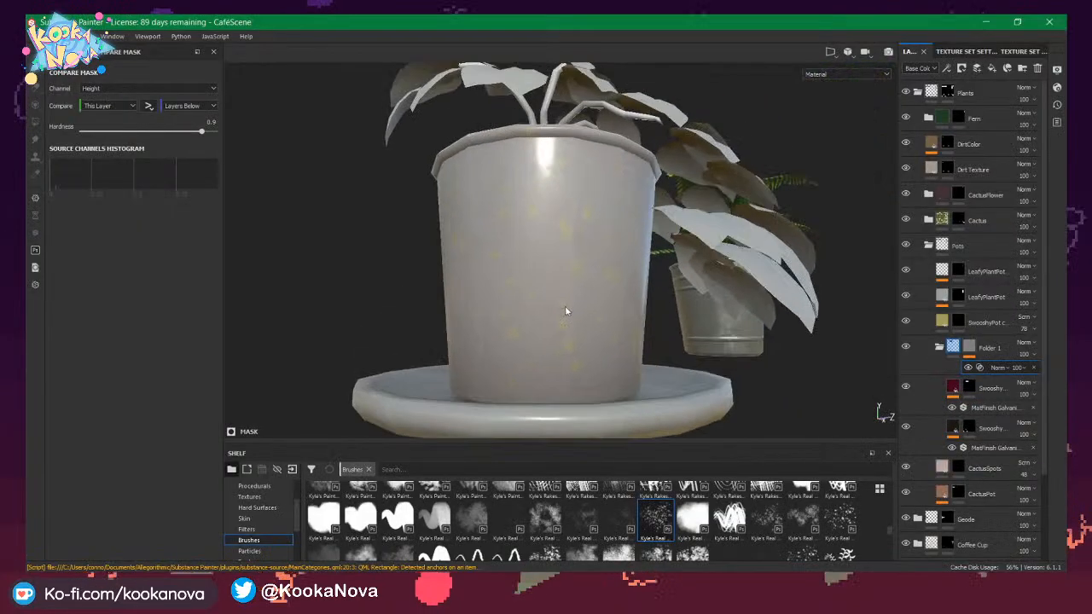
{"action": "left_click_drag", "start_coordinate": [564, 307], "coordinate": [598, 316], "text": "alt"}
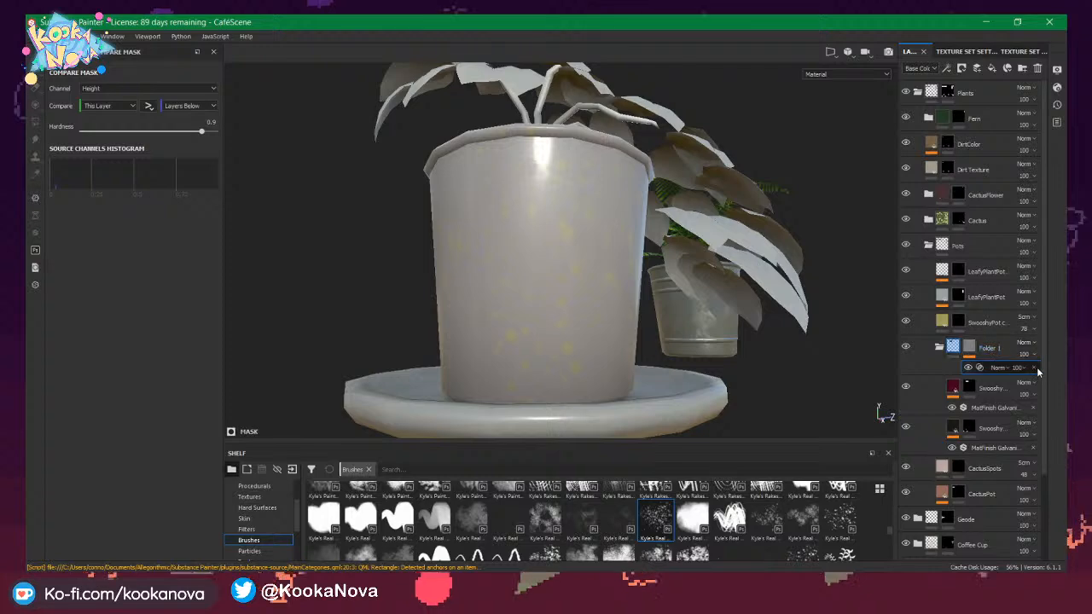
{"action": "left_click", "coordinate": [972, 350]}
{"action": "right_click", "coordinate": [970, 347]}
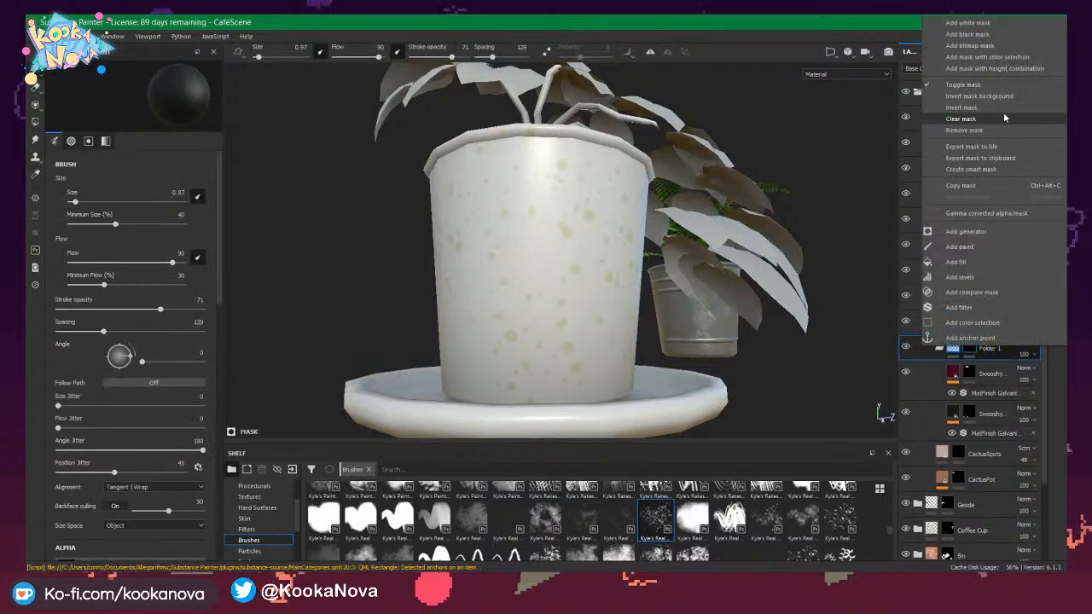
{"action": "left_click", "coordinate": [969, 37]}
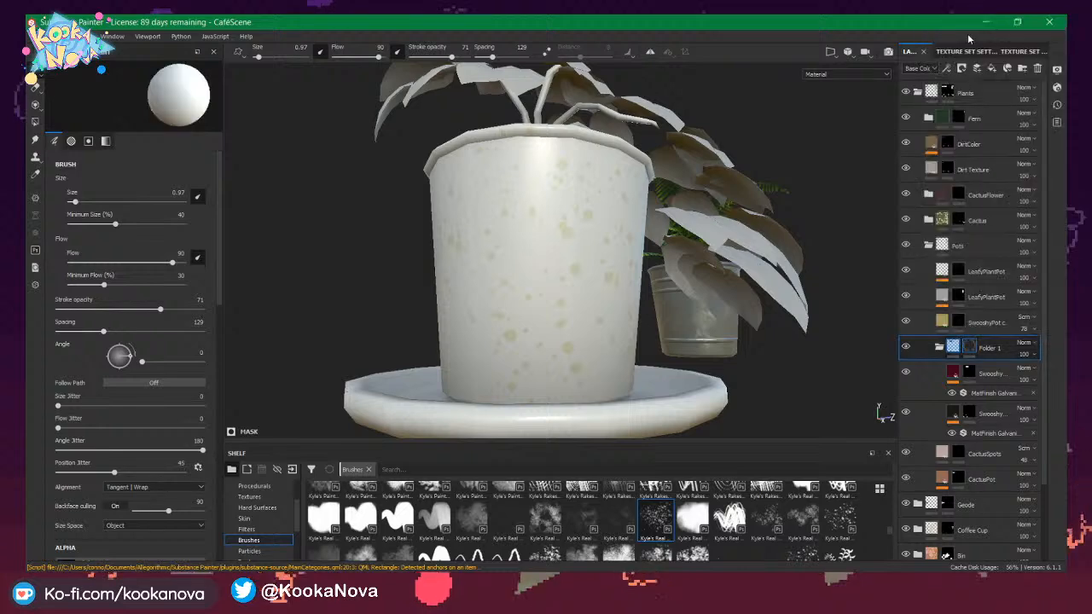
Reveal the red pot through Folder 1's mask by filling its body's UV island with white (1) using Polygon Fill.
{"action": "left_click_drag", "start_coordinate": [637, 336], "coordinate": [583, 334], "text": "alt"}
{"action": "right_click_drag", "start_coordinate": [583, 333], "coordinate": [307, 273], "text": "alt"}
{"action": "left_click", "coordinate": [35, 122]}
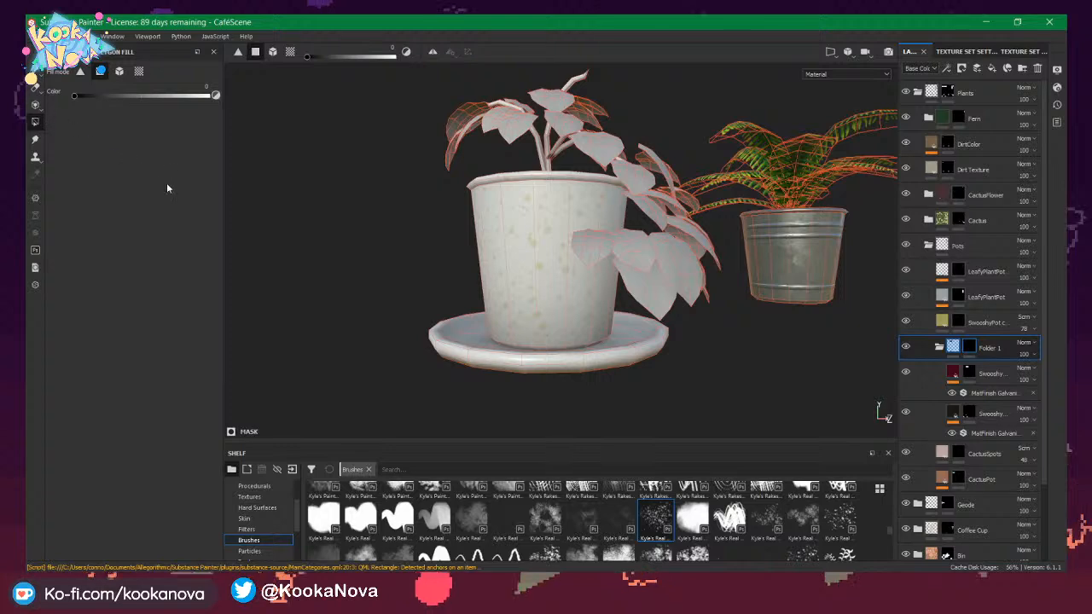
{"action": "key", "text": "F3"}
{"action": "left_click_drag", "start_coordinate": [514, 242], "coordinate": [544, 281], "text": "alt"}
{"action": "middle_click_drag", "start_coordinate": [593, 263], "coordinate": [799, 380], "text": "alt"}
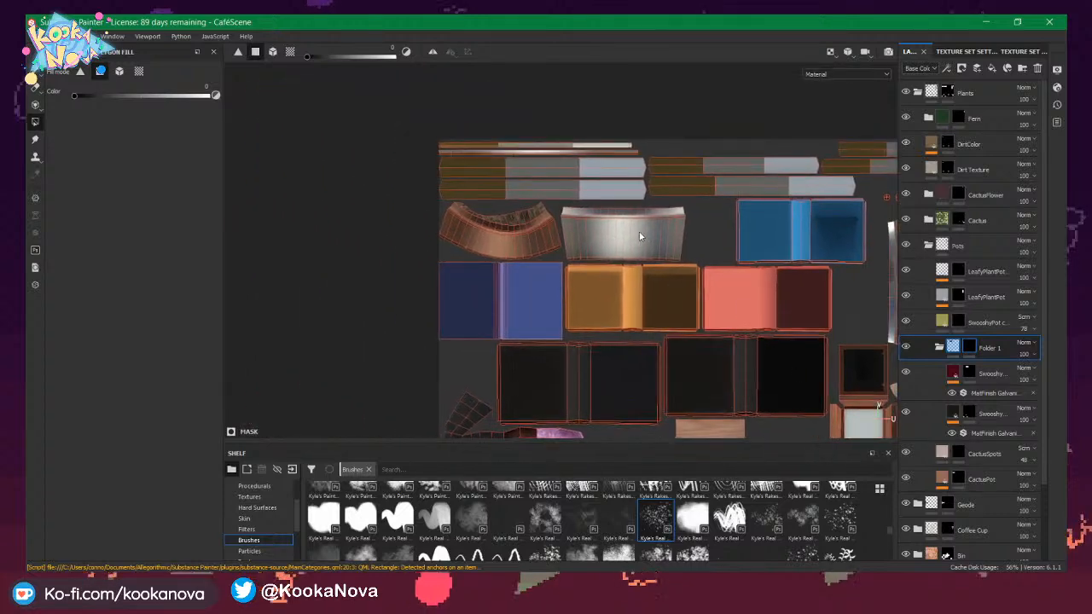
{"action": "right_click_drag", "start_coordinate": [638, 236], "coordinate": [705, 255], "text": "alt"}
{"action": "middle_click_drag", "start_coordinate": [666, 243], "coordinate": [628, 202], "text": "alt"}
{"action": "right_click_drag", "start_coordinate": [628, 202], "coordinate": [734, 211], "text": "alt"}
{"action": "middle_click_drag", "start_coordinate": [555, 146], "coordinate": [585, 148], "text": "alt"}
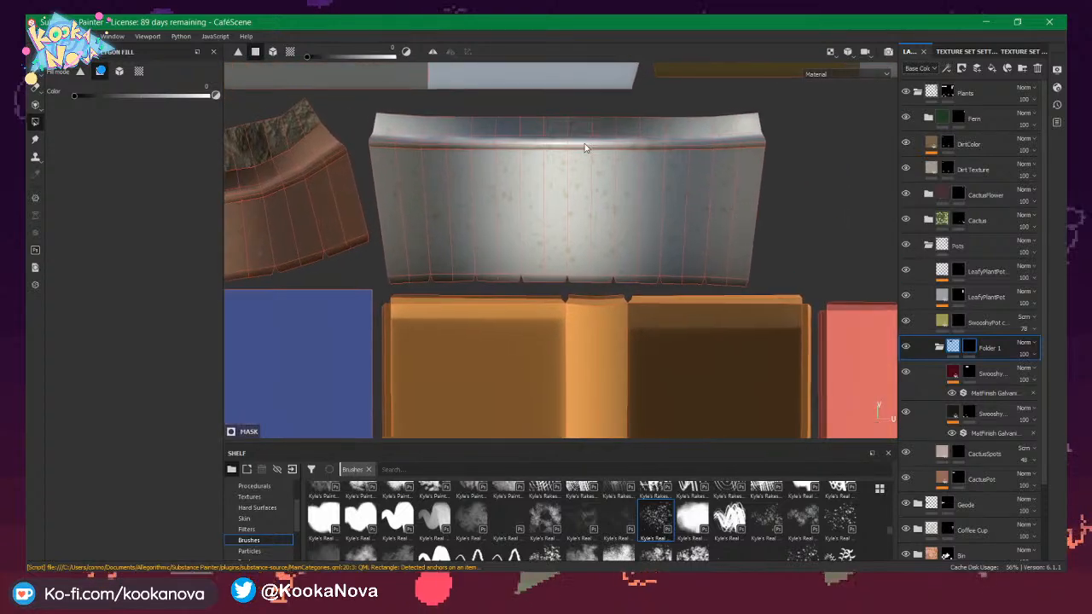
{"action": "left_click_drag", "start_coordinate": [381, 118], "coordinate": [766, 285]}
{"action": "left_click_drag", "start_coordinate": [376, 109], "coordinate": [759, 291]}
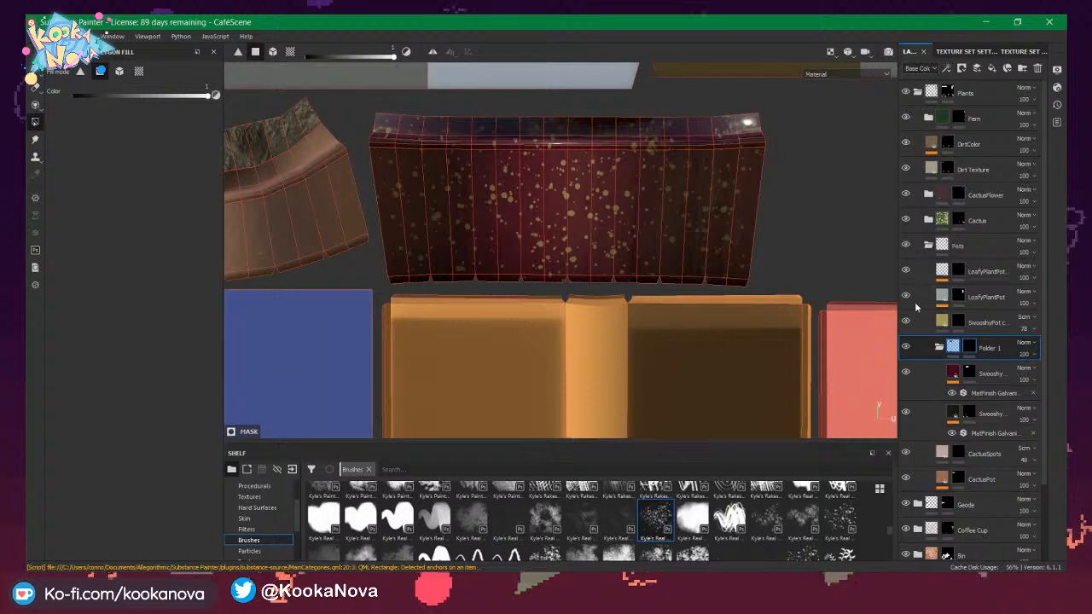
Move the yellow SwooshyPot copy layer into Folder 1, directly above the red SwooshyPot layer.
{"action": "left_click_drag", "start_coordinate": [1002, 328], "coordinate": [998, 353]}
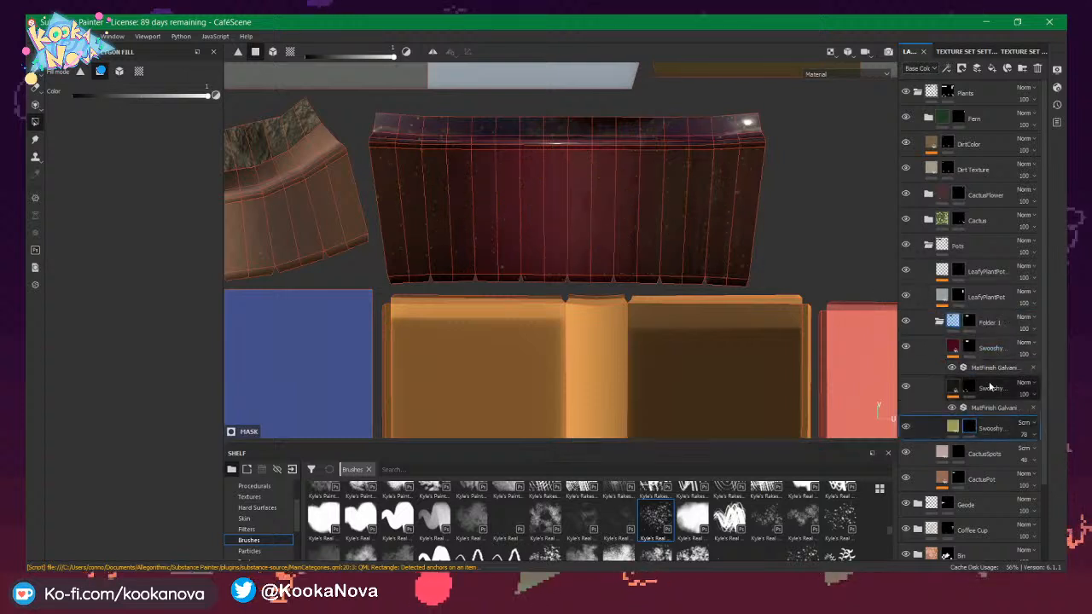
{"action": "left_click_drag", "start_coordinate": [987, 431], "coordinate": [980, 343]}
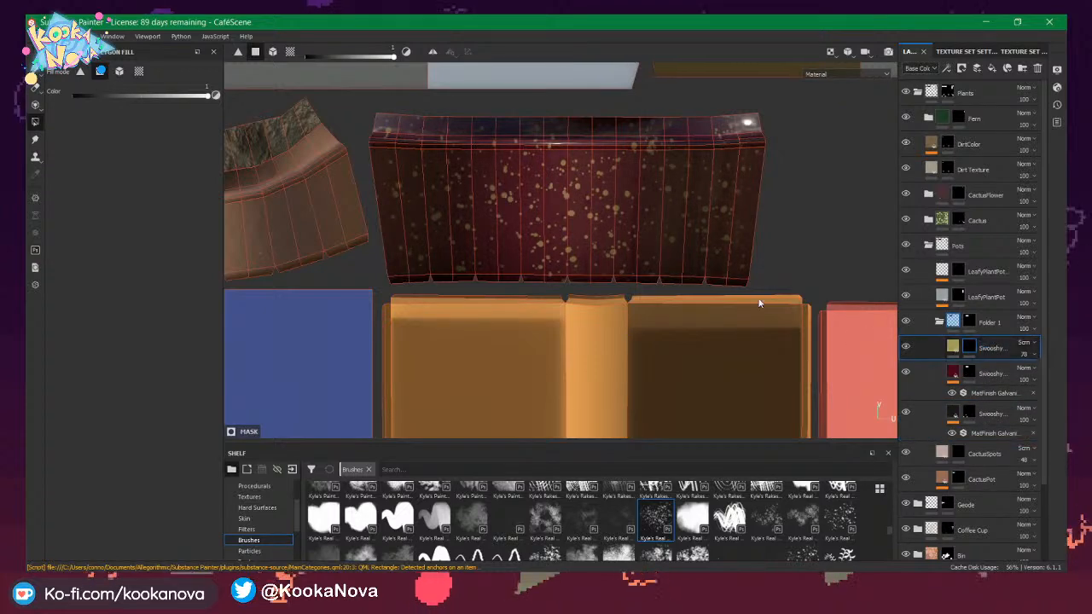
Fill the dish's octagonal UV island with white on the SwooshyPot copy layer's mask.
{"action": "scroll", "coordinate": [400, 180], "scroll_direction": "down", "scroll_amount": 3}
{"action": "middle_click_drag", "start_coordinate": [695, 226], "coordinate": [556, 138], "text": "alt"}
{"action": "right_click_drag", "start_coordinate": [556, 137], "coordinate": [643, 252], "text": "alt"}
{"action": "middle_click_drag", "start_coordinate": [643, 252], "coordinate": [568, 198], "text": "alt"}
{"action": "right_click_drag", "start_coordinate": [597, 205], "coordinate": [741, 270], "text": "alt"}
{"action": "middle_click_drag", "start_coordinate": [741, 271], "coordinate": [748, 267], "text": "alt"}
{"action": "middle_click_drag", "start_coordinate": [768, 267], "coordinate": [824, 156], "text": "alt"}
{"action": "middle_click_drag", "start_coordinate": [315, 301], "coordinate": [392, 287], "text": "alt"}
{"action": "right_click_drag", "start_coordinate": [393, 285], "coordinate": [490, 327], "text": "alt"}
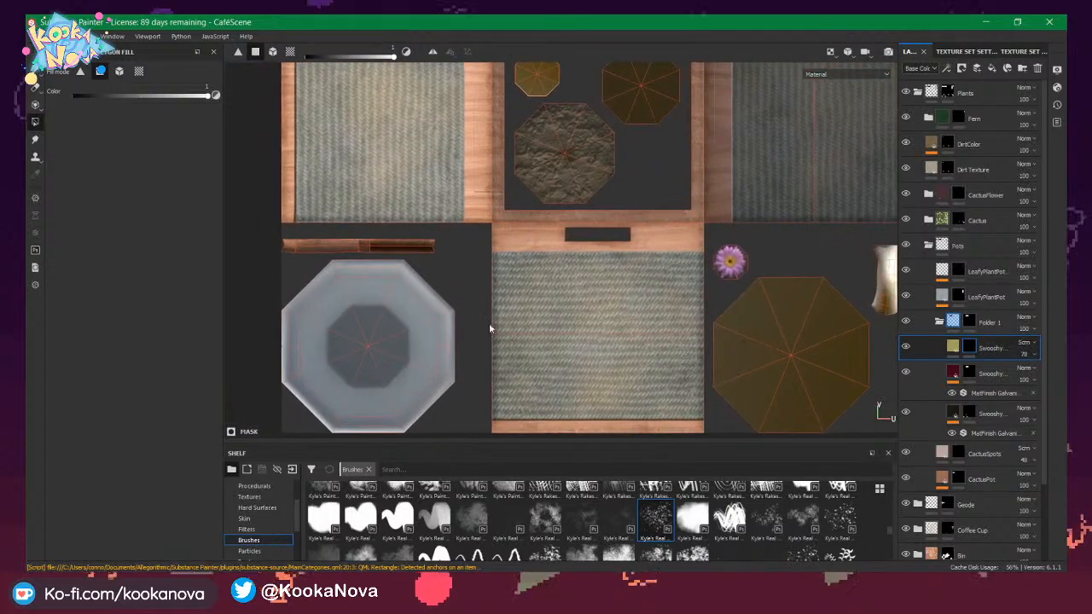
{"action": "middle_click_drag", "start_coordinate": [490, 327], "coordinate": [592, 280], "text": "alt"}
{"action": "right_click_drag", "start_coordinate": [592, 280], "coordinate": [586, 282], "text": "alt"}
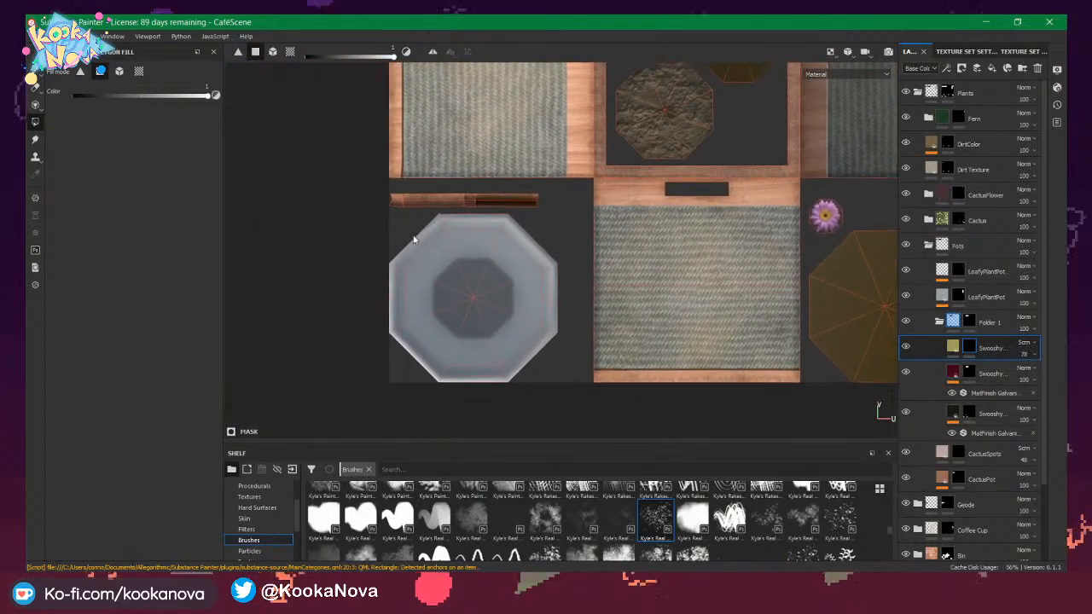
{"action": "left_click_drag", "start_coordinate": [369, 210], "coordinate": [566, 385]}
Inspect the dish from the side and beneath in 3D and examine where its islands lie in the UV layout.
{"action": "key", "text": "F2"}
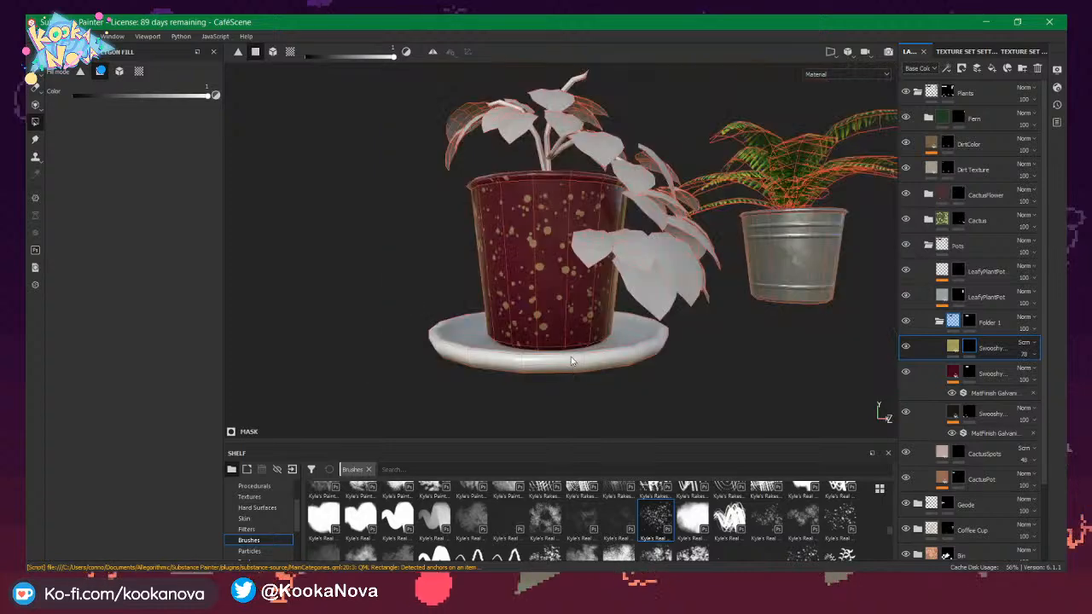
{"action": "left_click_drag", "start_coordinate": [566, 385], "coordinate": [597, 394], "text": "alt"}
{"action": "left_click_drag", "start_coordinate": [757, 401], "coordinate": [514, 361], "text": "alt"}
{"action": "scroll", "coordinate": [514, 361], "scroll_direction": "down", "scroll_amount": 3}
{"action": "middle_click_drag", "start_coordinate": [515, 361], "coordinate": [588, 251], "text": "alt"}
{"action": "left_click_drag", "start_coordinate": [588, 251], "coordinate": [423, 214], "text": "alt"}
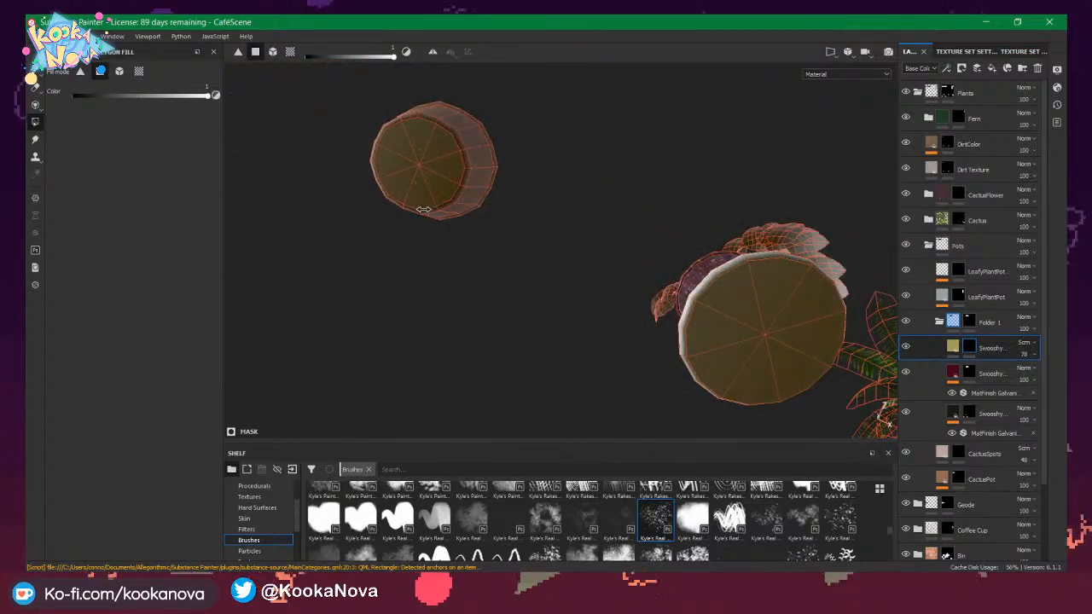
{"action": "middle_click_drag", "start_coordinate": [423, 213], "coordinate": [658, 297], "text": "alt"}
{"action": "right_click_drag", "start_coordinate": [657, 297], "coordinate": [645, 256], "text": "alt"}
{"action": "left_click_drag", "start_coordinate": [644, 256], "coordinate": [638, 310], "text": "alt"}
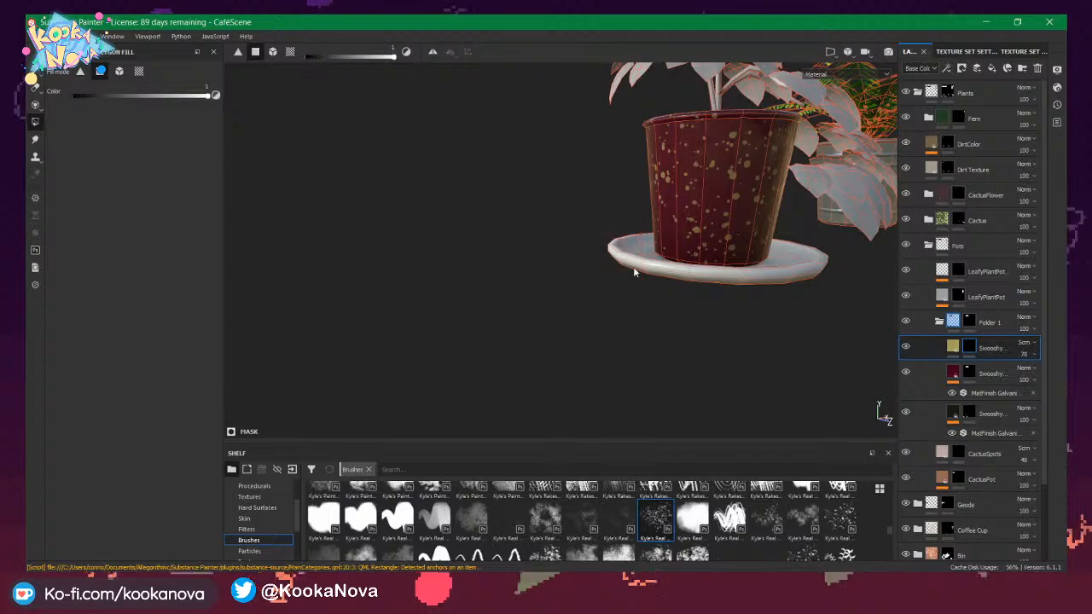
{"action": "left_click_drag", "start_coordinate": [642, 285], "coordinate": [682, 317], "text": "alt"}
{"action": "key", "text": "F3"}
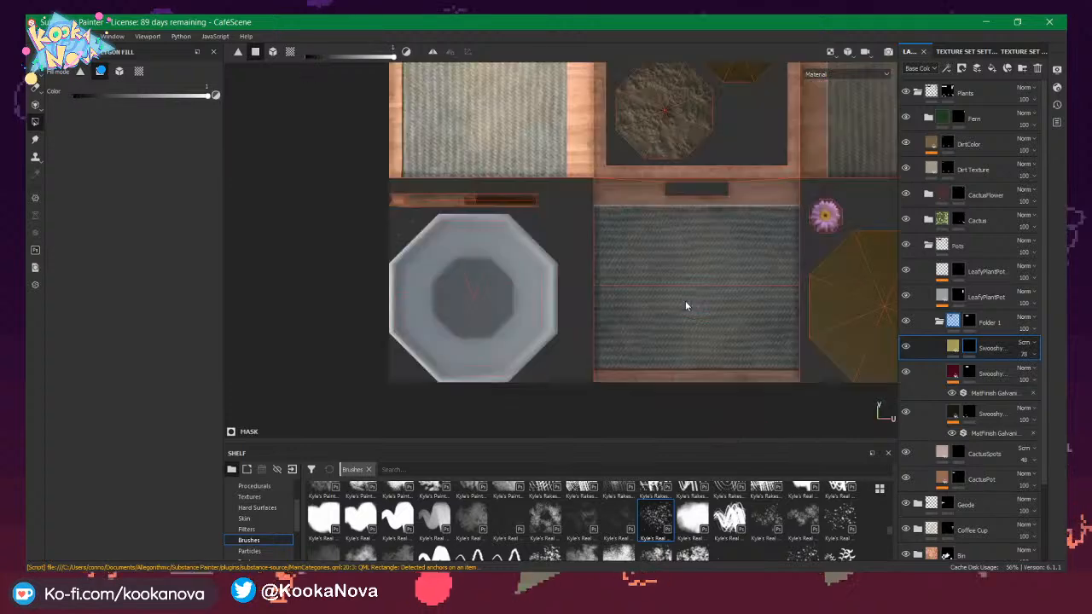
{"action": "middle_click_drag", "start_coordinate": [614, 307], "coordinate": [494, 353], "text": "alt"}
{"action": "right_click_drag", "start_coordinate": [668, 272], "coordinate": [760, 262], "text": "alt"}
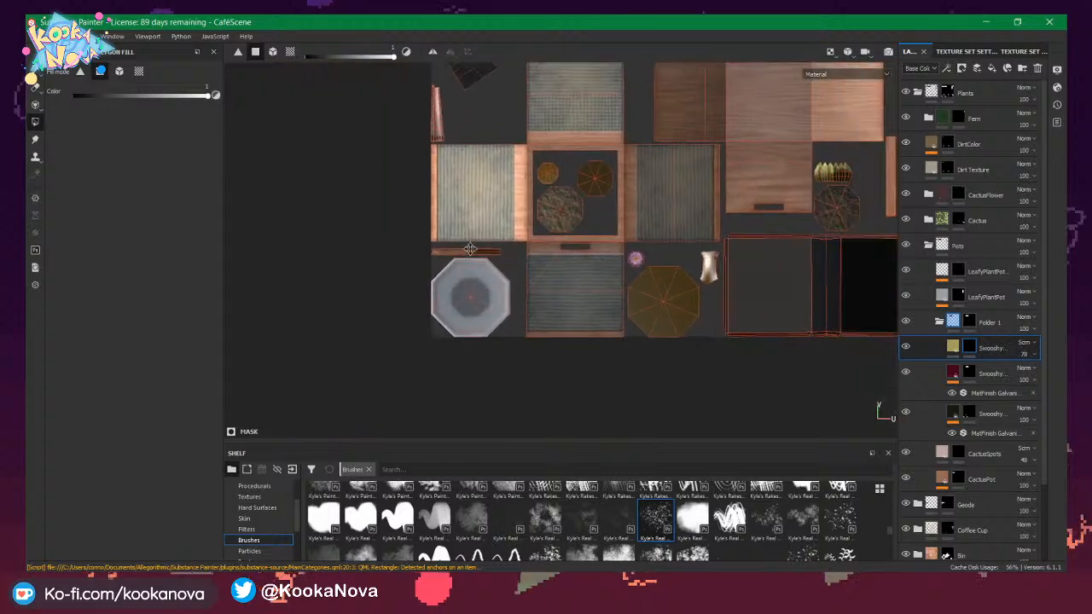
{"action": "middle_click_drag", "start_coordinate": [762, 263], "coordinate": [524, 358], "text": "alt"}
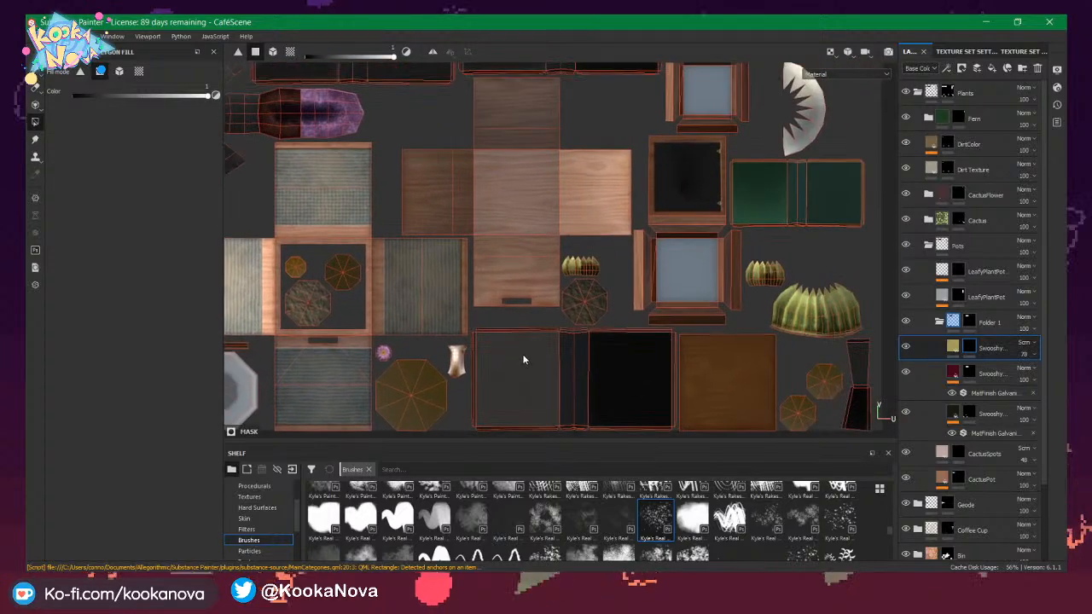
Reveal the dish through Folder 1's mask by filling its polygons with white in the 3D view.
{"action": "left_click", "coordinate": [963, 323]}
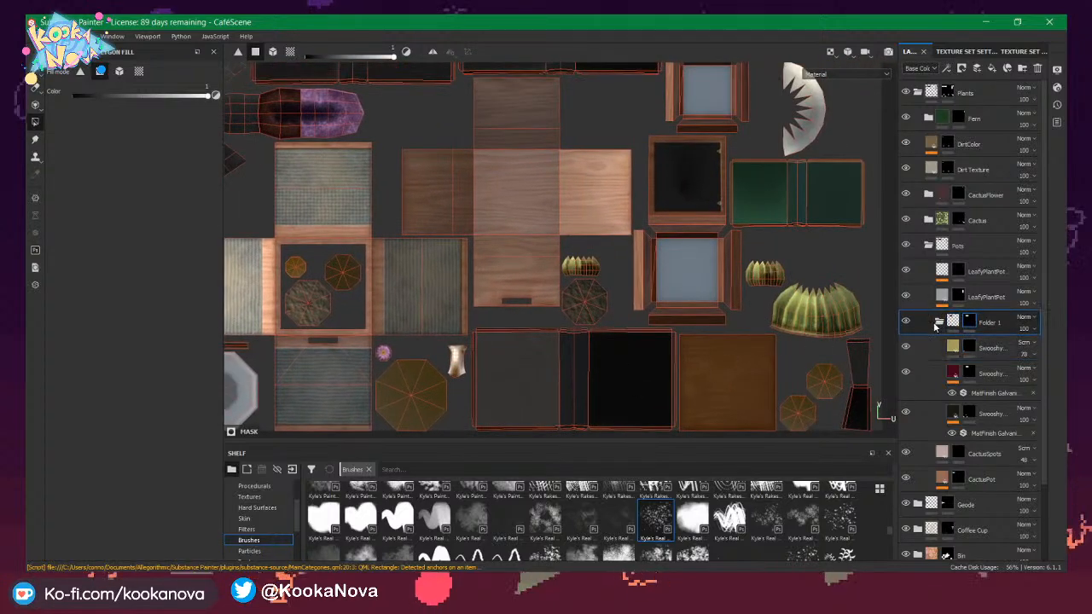
{"action": "key", "text": "F2"}
{"action": "left_click_drag", "start_coordinate": [893, 326], "coordinate": [647, 312], "text": "alt"}
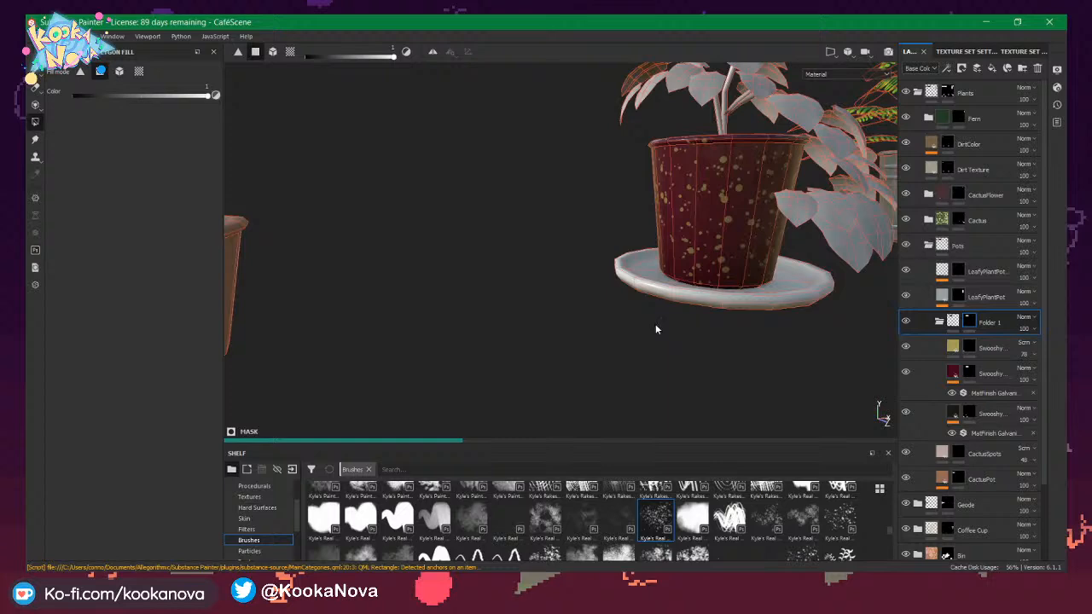
{"action": "left_click_drag", "start_coordinate": [759, 295], "coordinate": [798, 308], "text": "alt"}
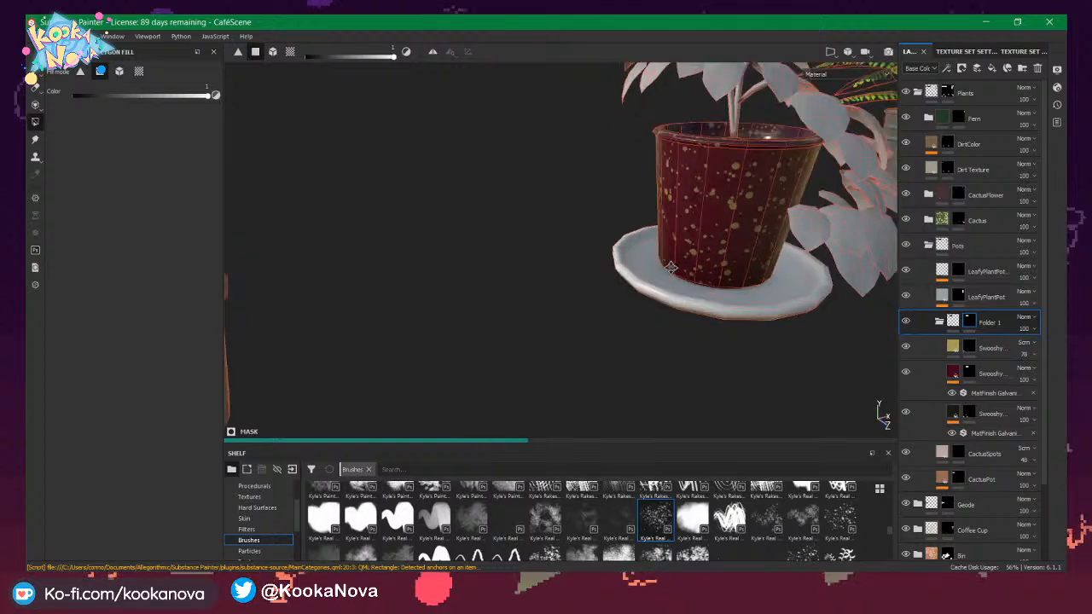
{"action": "left_click_drag", "start_coordinate": [670, 268], "coordinate": [549, 249], "text": "alt"}
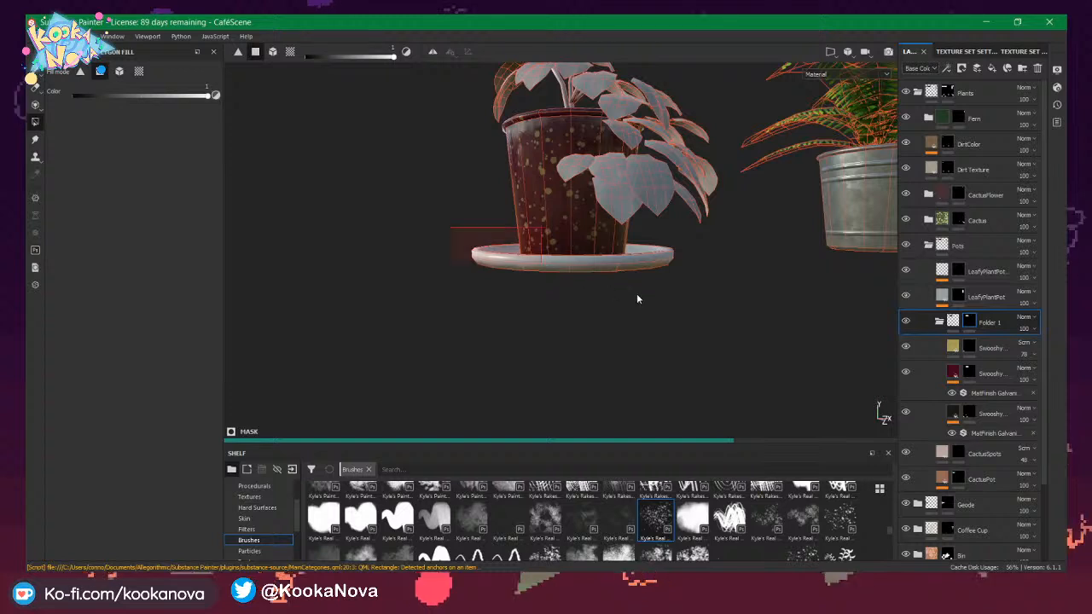
{"action": "left_click_drag", "start_coordinate": [636, 296], "coordinate": [691, 307]}
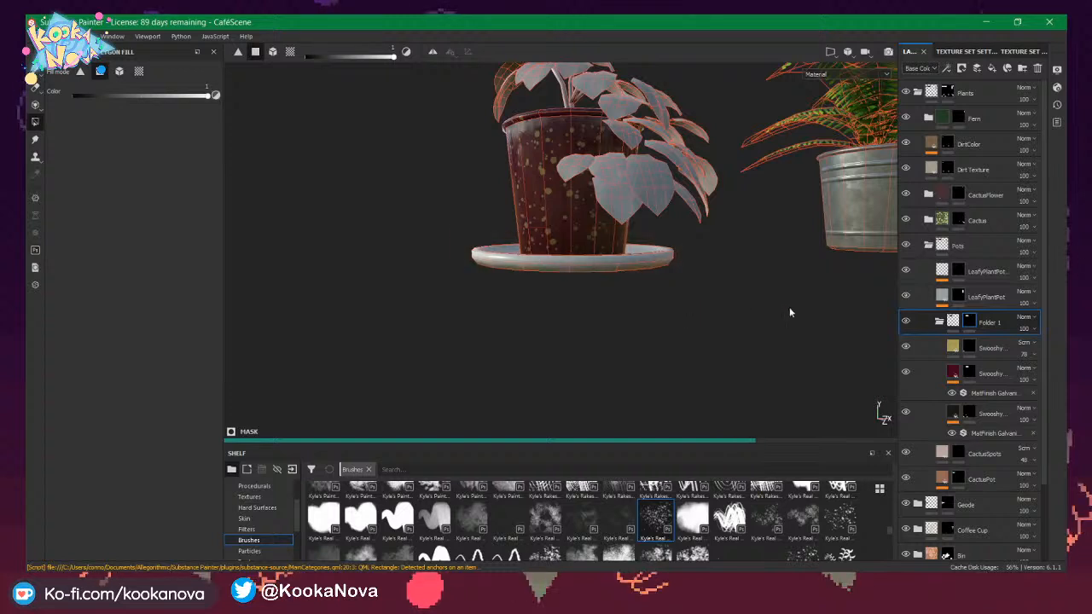
Hide the yellow SwooshyPot copy layer on the dish by filling its top and underside UV islands with black (0) in the layer's mask.
{"action": "left_click", "coordinate": [968, 351]}
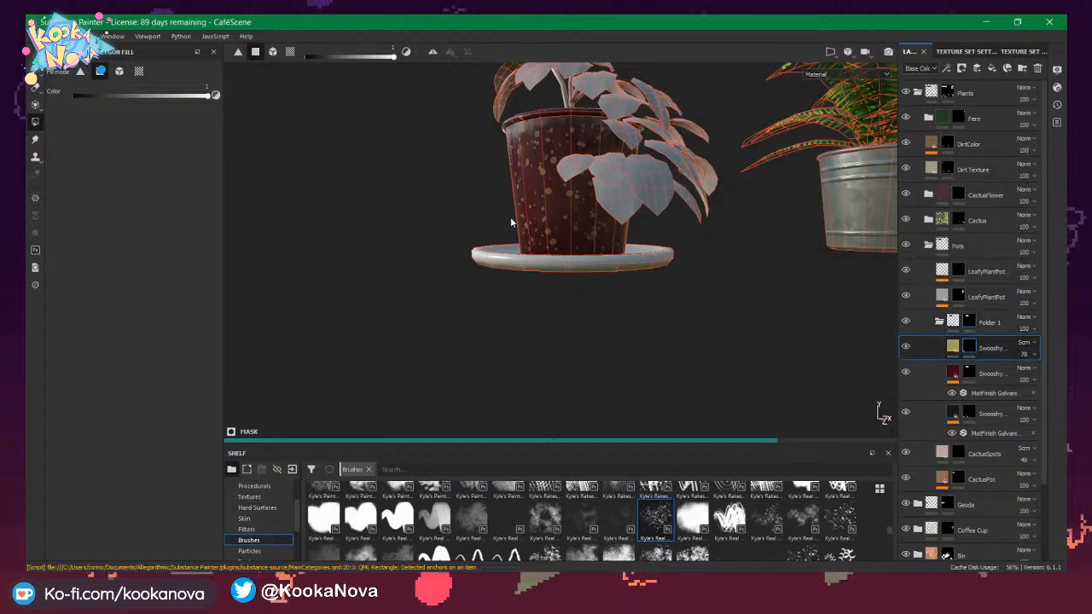
{"action": "key", "text": "F3"}
{"action": "middle_click_drag", "start_coordinate": [256, 363], "coordinate": [481, 232], "text": "alt"}
{"action": "right_click_drag", "start_coordinate": [410, 231], "coordinate": [544, 261], "text": "alt"}
{"action": "middle_click_drag", "start_coordinate": [615, 277], "coordinate": [580, 246], "text": "alt"}
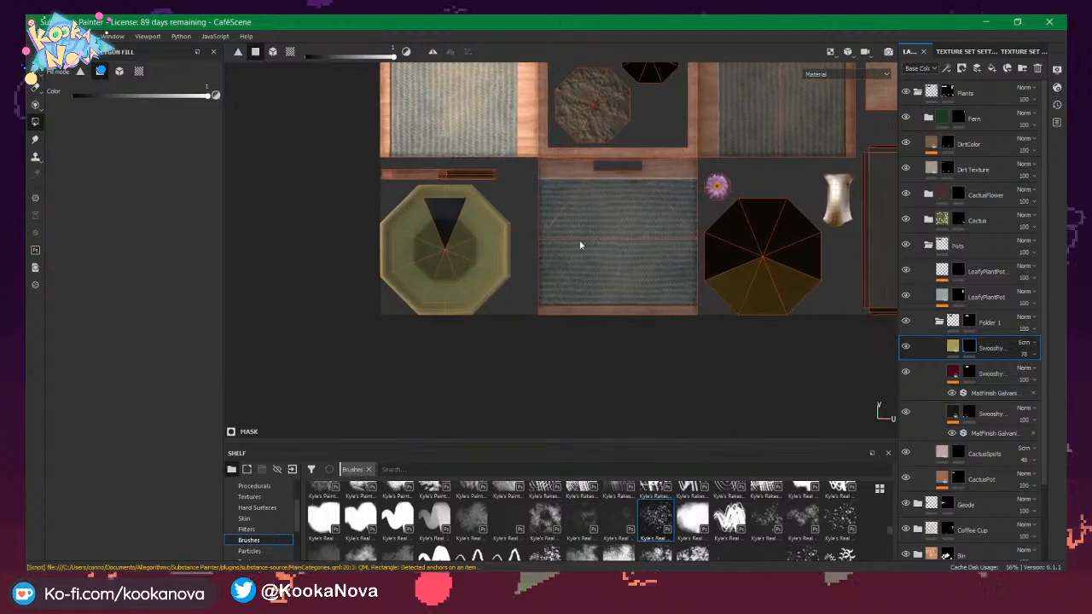
{"action": "left_click", "coordinate": [741, 284]}
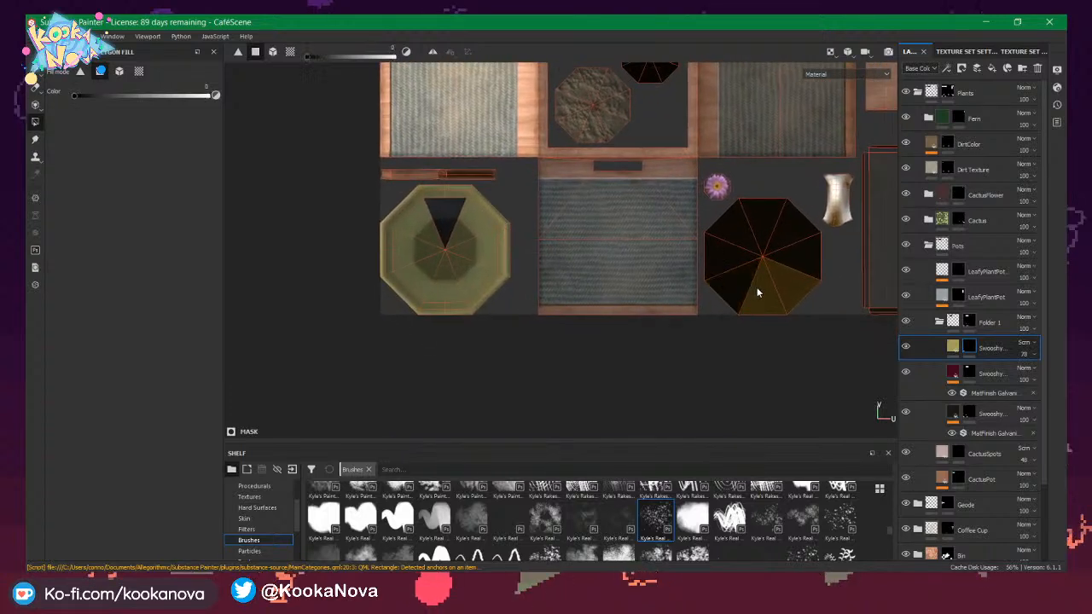
{"action": "left_click", "coordinate": [758, 289]}
{"action": "left_click", "coordinate": [783, 287]}
{"action": "left_click_drag", "start_coordinate": [387, 206], "coordinate": [496, 297]}
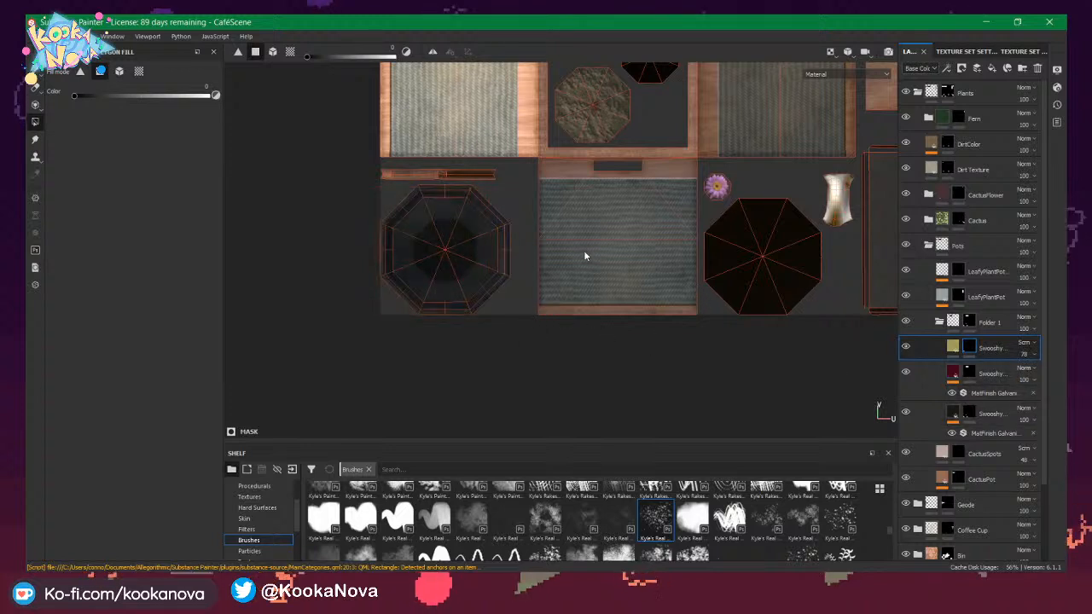
Hide the yellow SwooshyPot copy 1 layer on the dish's outer rim by filling its polygons with black (0) in the 3D view.
{"action": "key", "text": "F2"}
{"action": "left_click_drag", "start_coordinate": [584, 250], "coordinate": [496, 253], "text": "alt"}
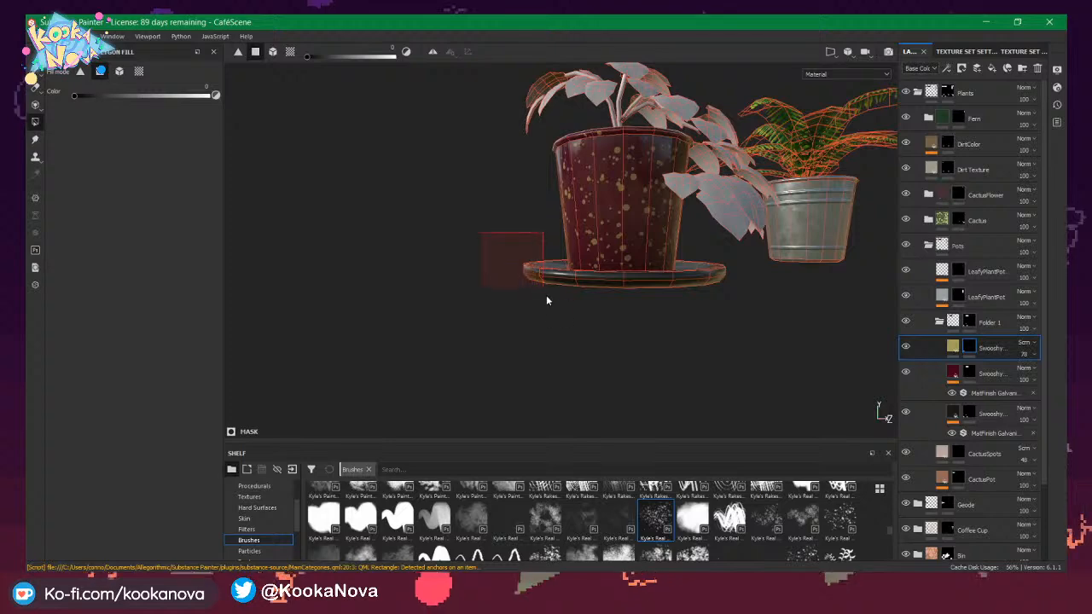
{"action": "left_click_drag", "start_coordinate": [551, 298], "coordinate": [790, 314], "text": "alt"}
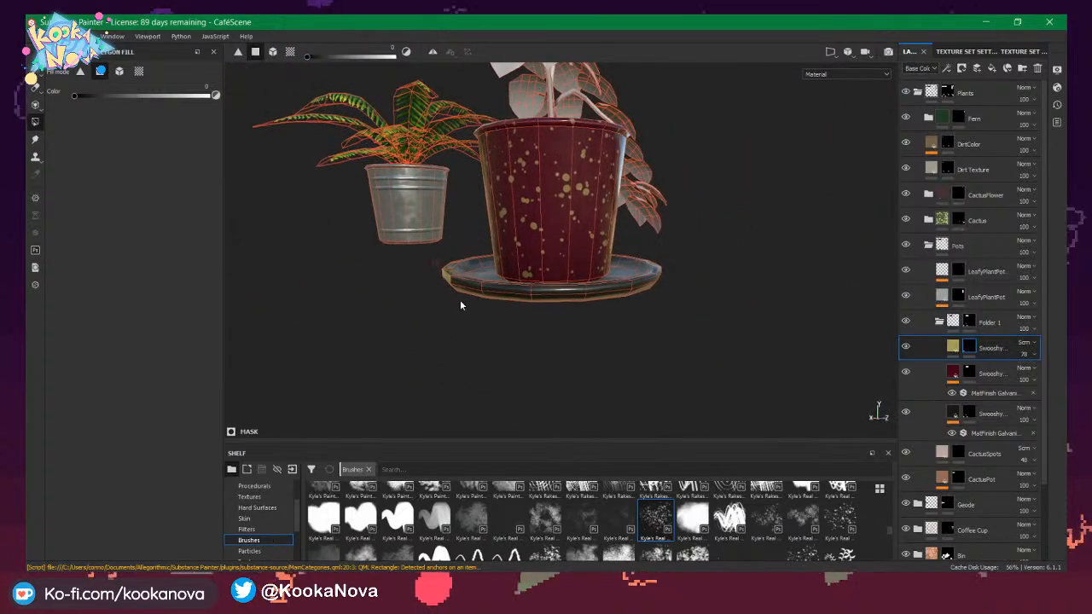
{"action": "left_click_drag", "start_coordinate": [460, 305], "coordinate": [506, 177], "text": "alt"}
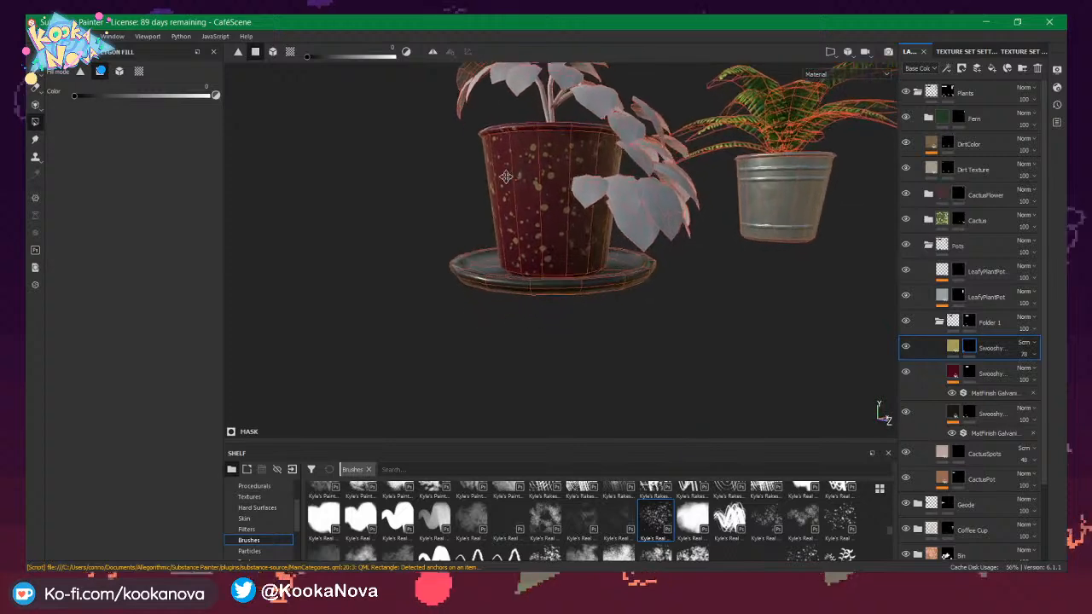
{"action": "right_click_drag", "start_coordinate": [506, 176], "coordinate": [619, 212], "text": "alt"}
{"action": "left_click_drag", "start_coordinate": [618, 212], "coordinate": [608, 198], "text": "alt"}
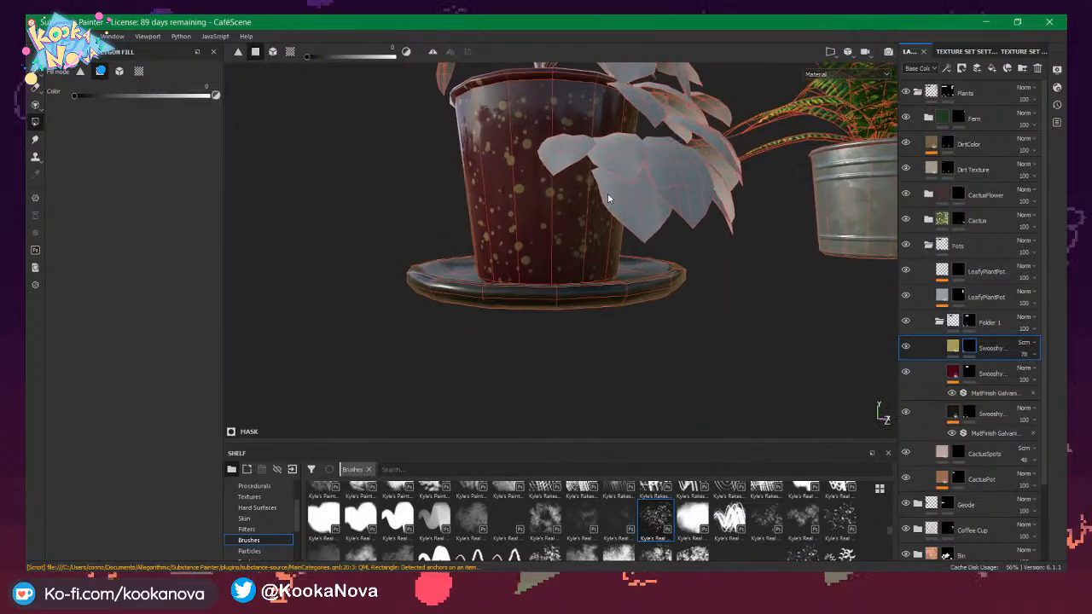
Add a fill layer above SwooshyPot copy 1 in Folder 1 and set its base color to near-black (0.020, 0.014, 0.014).
{"action": "double_click", "coordinate": [991, 348]}
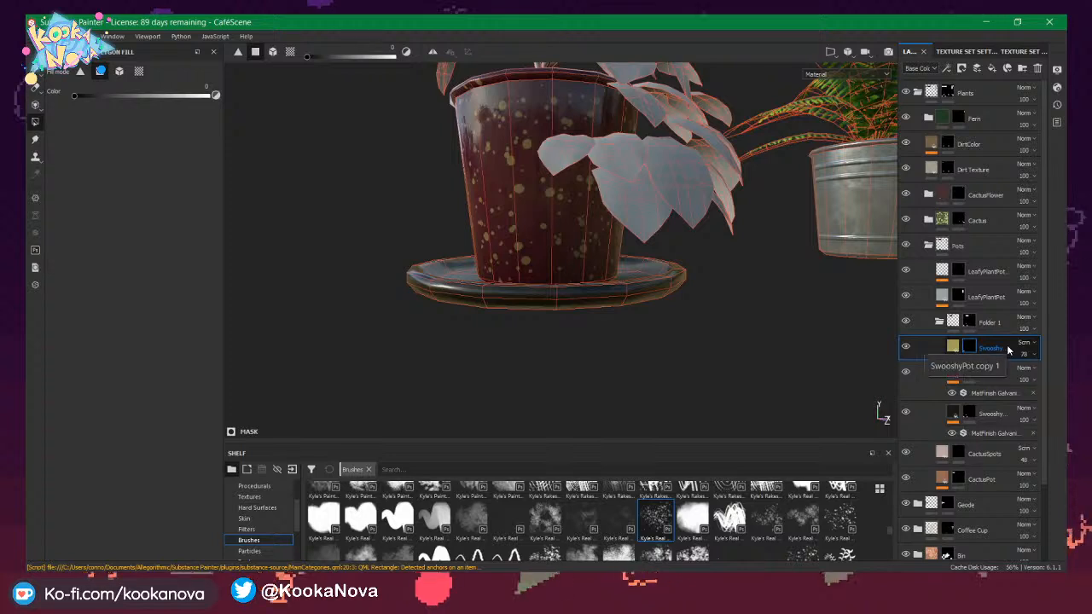
{"action": "left_click", "coordinate": [987, 70]}
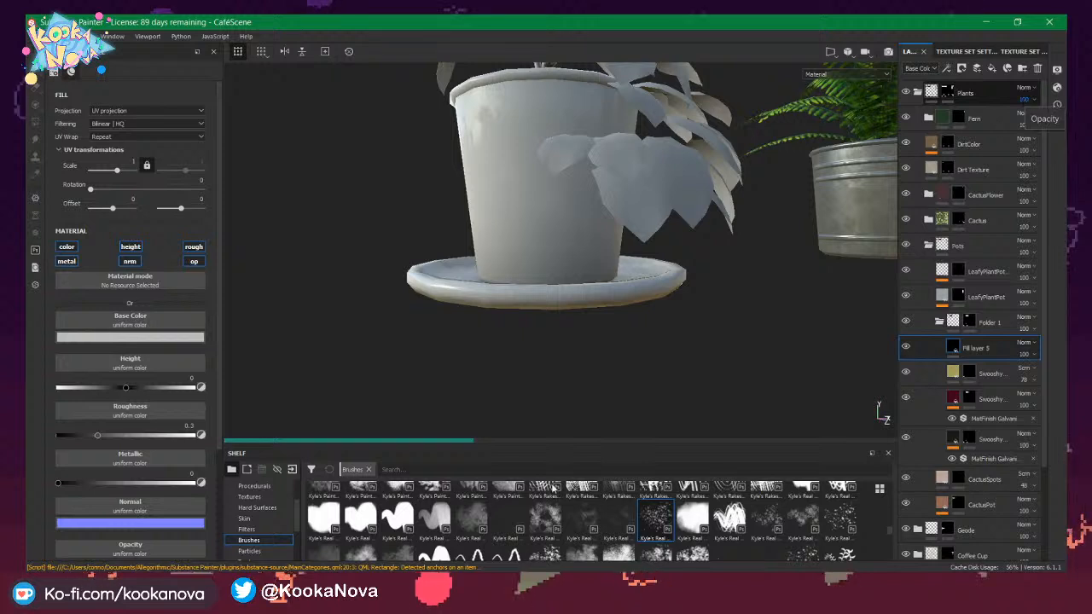
{"action": "left_click", "coordinate": [154, 339]}
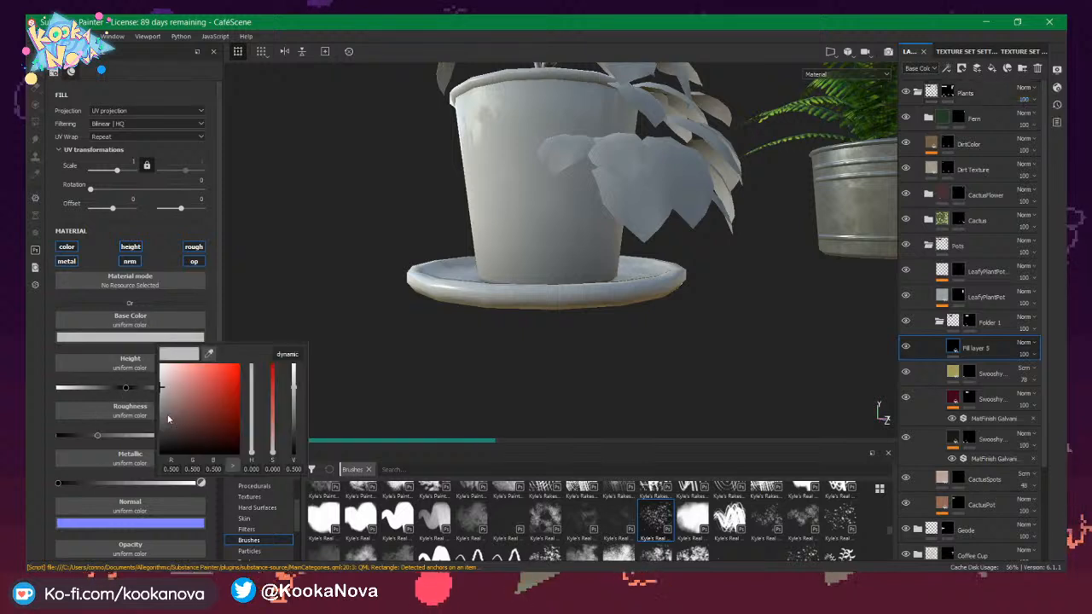
{"action": "left_click_drag", "start_coordinate": [170, 433], "coordinate": [172, 441]}
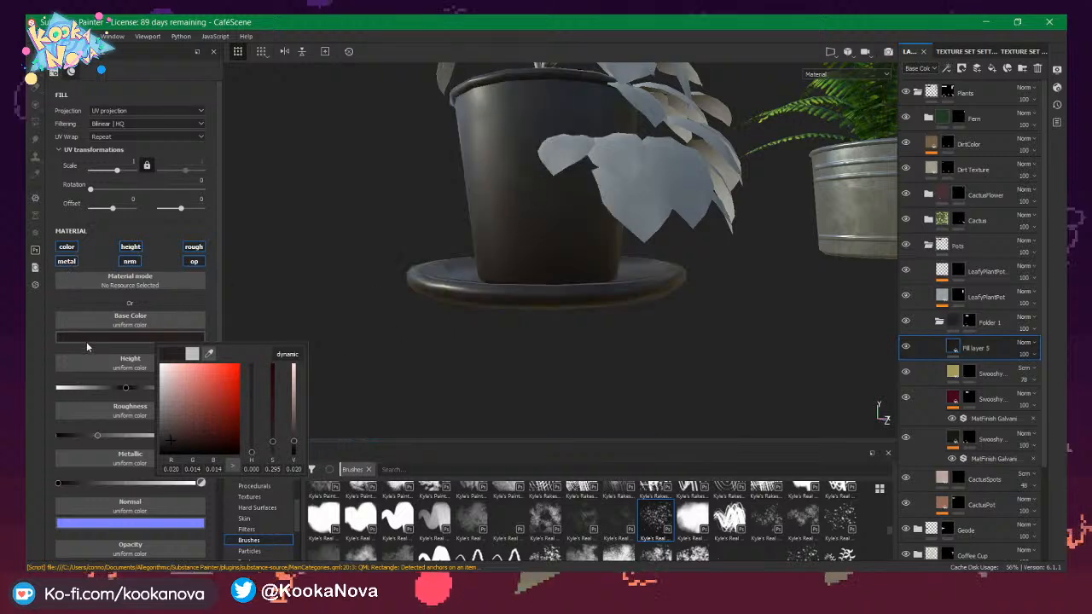
Limit the new fill layer to the height and roughness channels, with height at -0.0234 and roughness at 0.3203.
{"action": "left_click", "coordinate": [124, 388]}
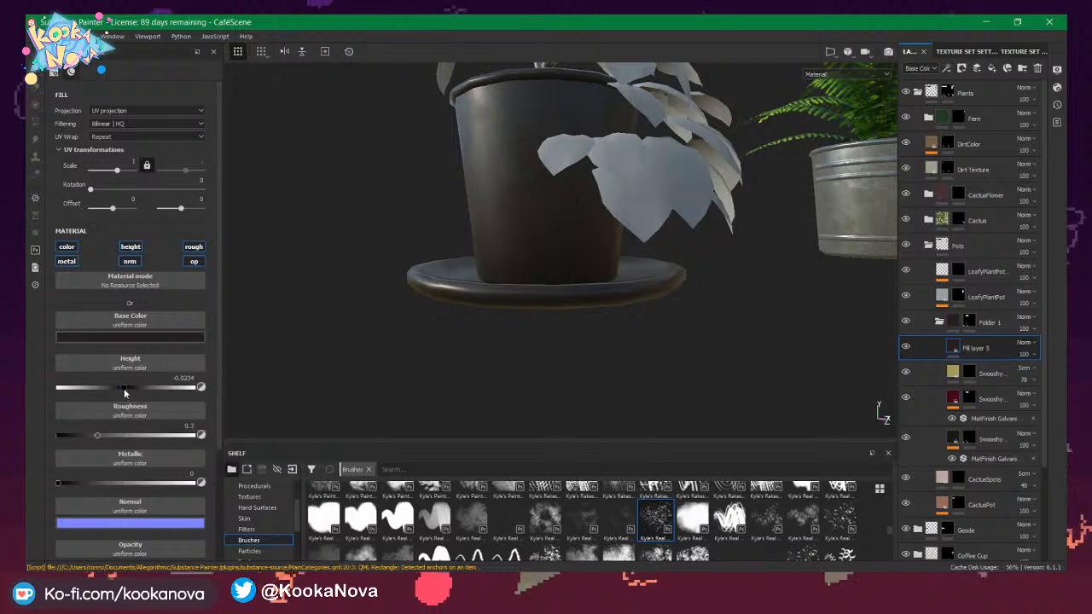
{"action": "left_click", "coordinate": [67, 261]}
{"action": "left_click", "coordinate": [130, 261]}
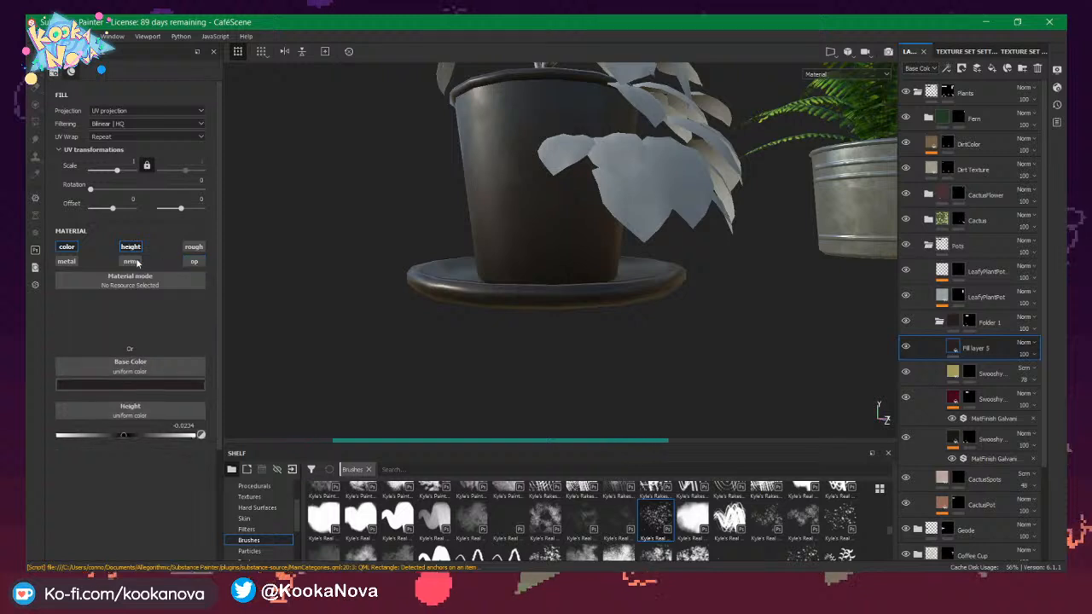
{"action": "left_click", "coordinate": [74, 251]}
{"action": "left_click", "coordinate": [196, 248]}
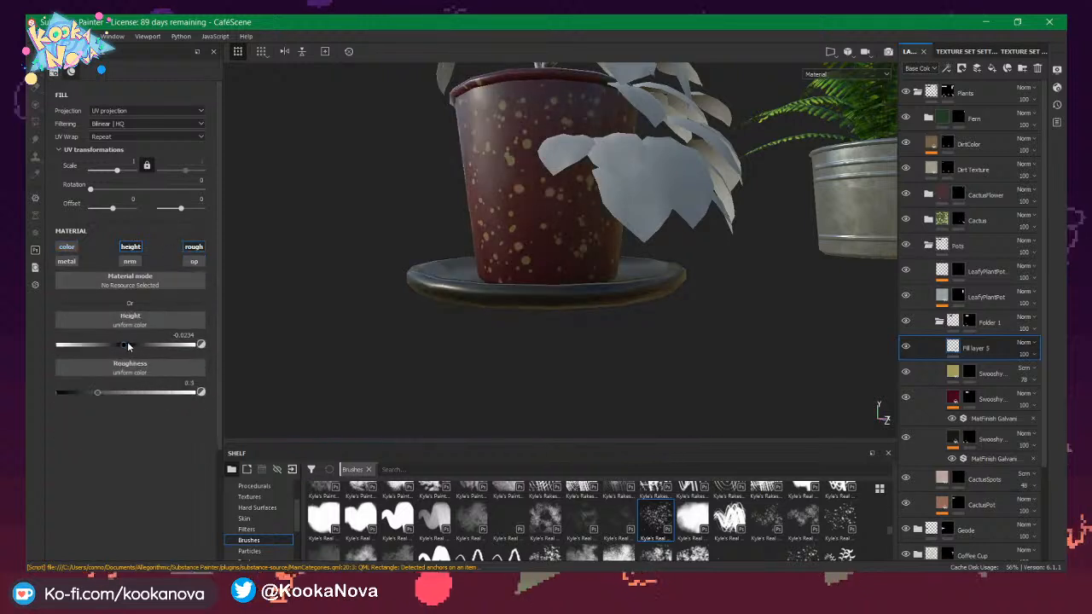
{"action": "left_click_drag", "start_coordinate": [110, 394], "coordinate": [101, 394]}
Add a black mask to the new fill layer above the SwooshyPot layers.
{"action": "left_click_drag", "start_coordinate": [654, 327], "coordinate": [563, 237], "text": "alt"}
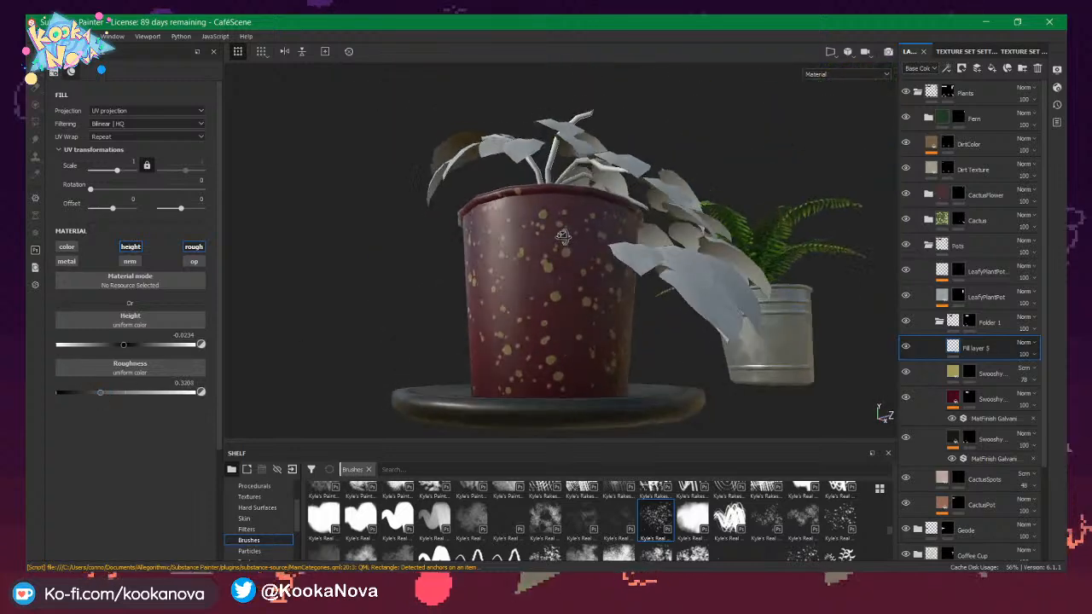
{"action": "right_click", "coordinate": [958, 362]}
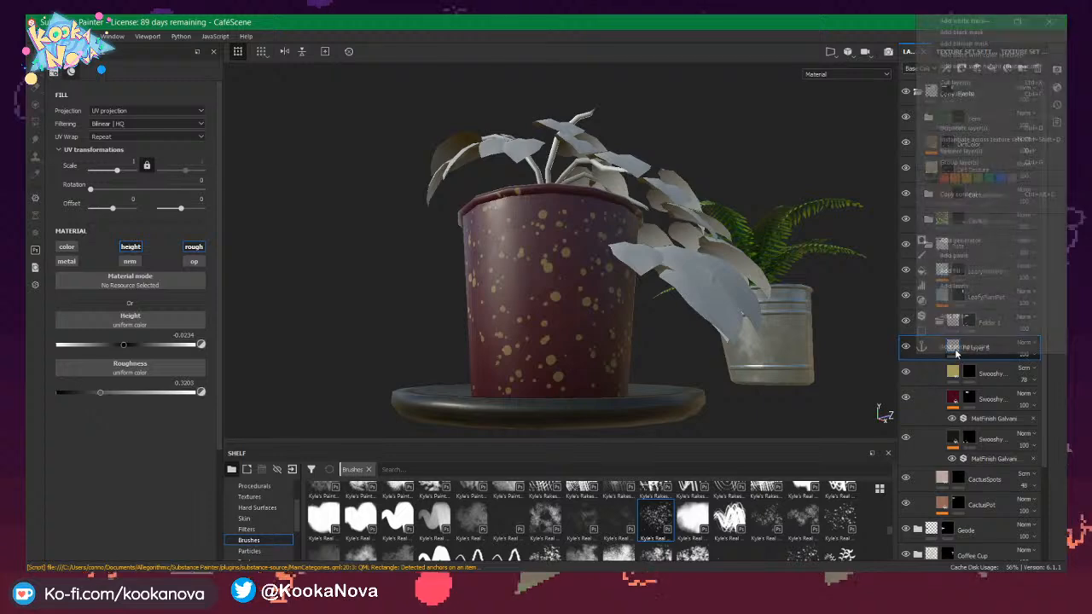
{"action": "left_click", "coordinate": [946, 39]}
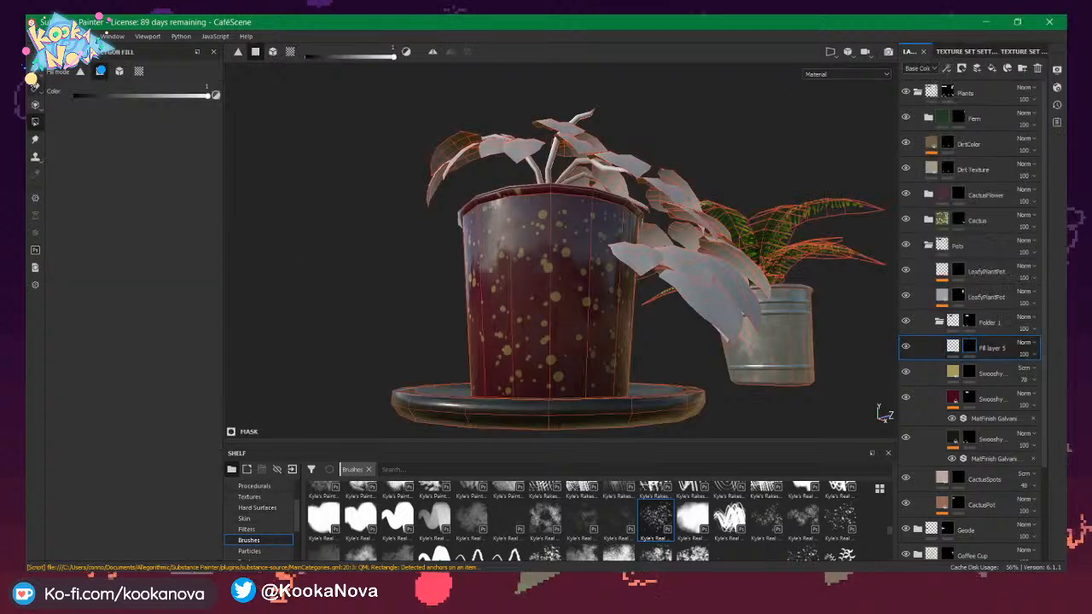
Activate the Paint brush for the fill layer's mask and show the Alphas category in the shelf.
{"action": "key", "text": "1"}
{"action": "left_click", "coordinate": [249, 498]}
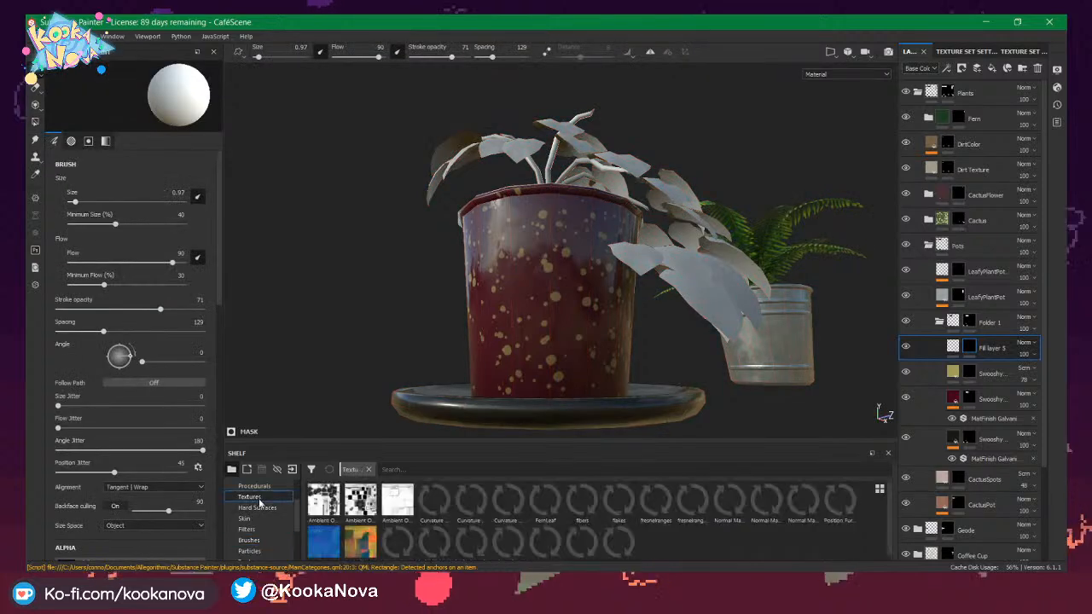
{"action": "scroll", "coordinate": [254, 516], "scroll_direction": "up", "scroll_amount": 1}
{"action": "scroll", "coordinate": [256, 525], "scroll_direction": "up", "scroll_amount": 1}
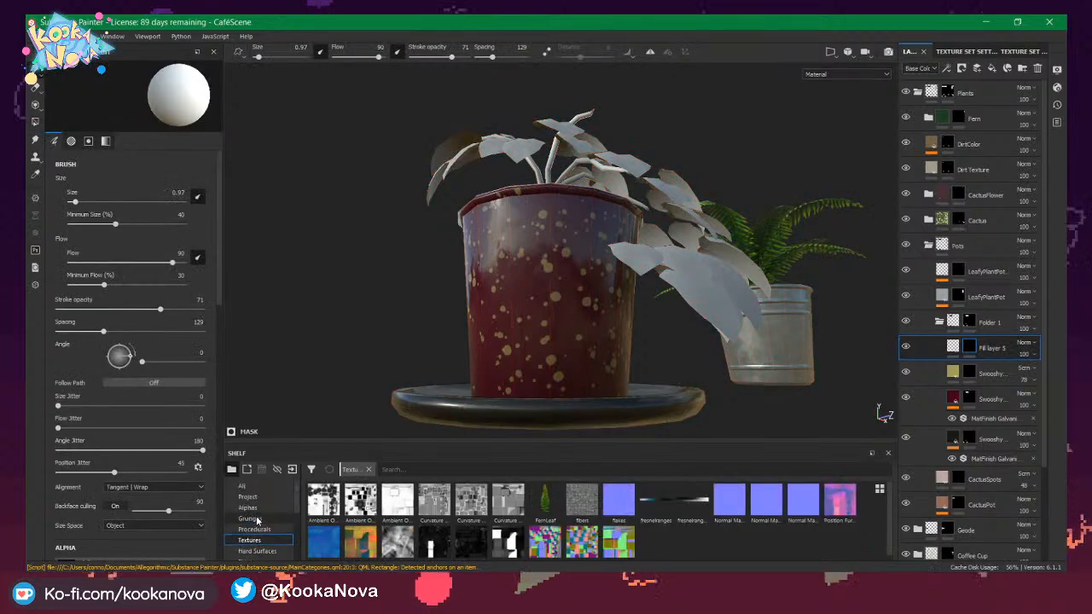
{"action": "left_click", "coordinate": [250, 509]}
Try the branching crack Kyle brush alpha on the brush and preview it against the burgundy pot.
{"action": "scroll", "coordinate": [607, 528], "scroll_direction": "down", "scroll_amount": 8}
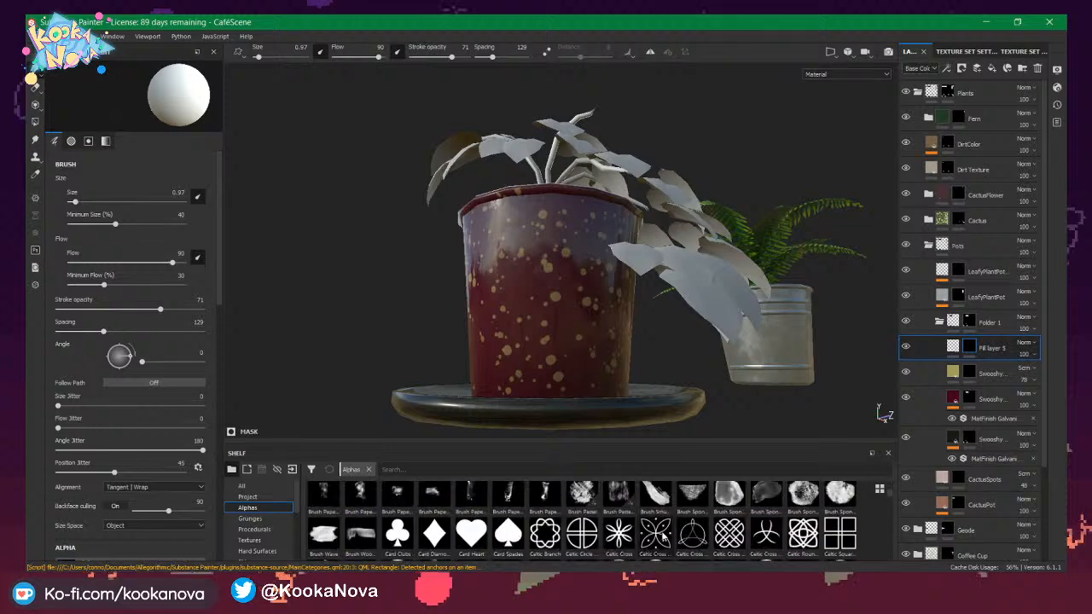
{"action": "scroll", "coordinate": [676, 539], "scroll_direction": "down", "scroll_amount": 10}
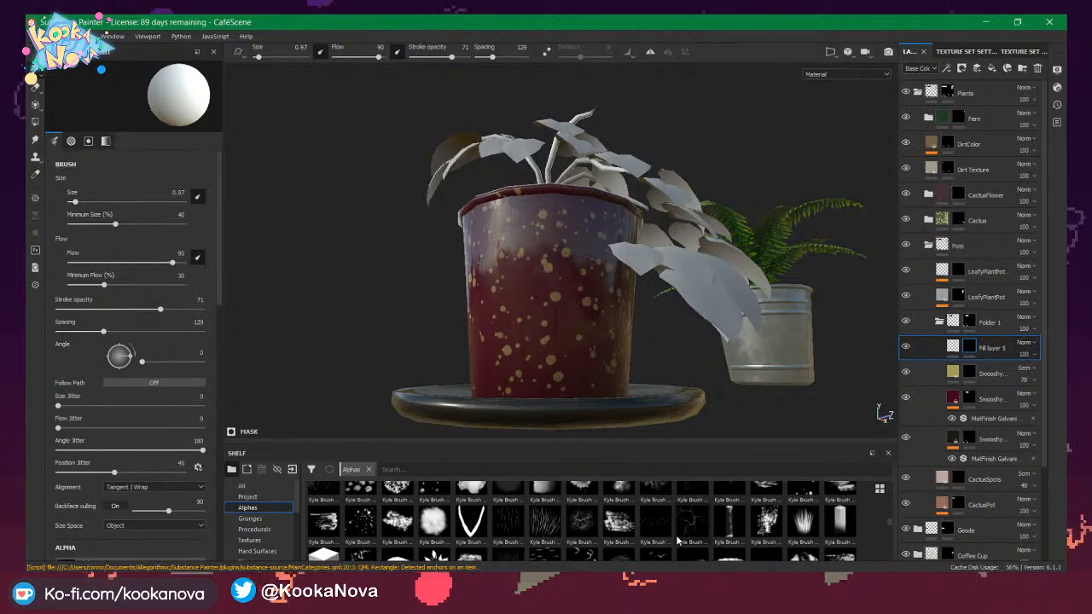
{"action": "scroll", "coordinate": [684, 524], "scroll_direction": "up", "scroll_amount": 1}
{"action": "mouse_move", "coordinate": [573, 381]}
{"action": "left_mouse_down", "text": "alt"}
{"action": "mouse_move", "coordinate": [566, 307]}
{"action": "mouse_move", "coordinate": [562, 356]}
{"action": "left_mouse_up", "text": "alt"}
{"action": "scroll", "coordinate": [561, 354], "scroll_direction": "up", "scroll_amount": 5}
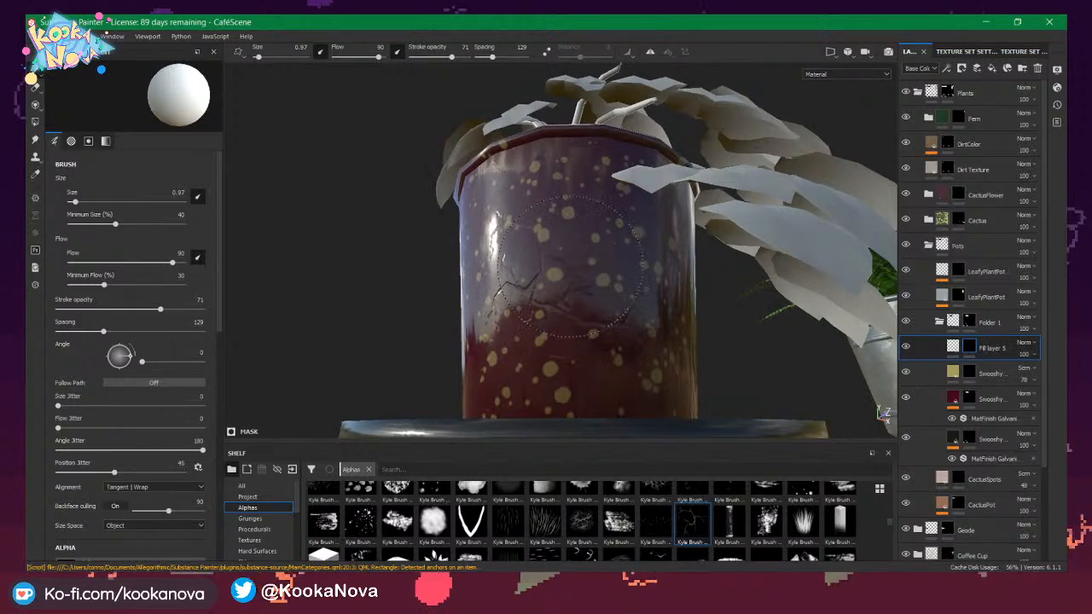
{"action": "left_click_drag", "start_coordinate": [570, 264], "coordinate": [516, 266], "text": "alt"}
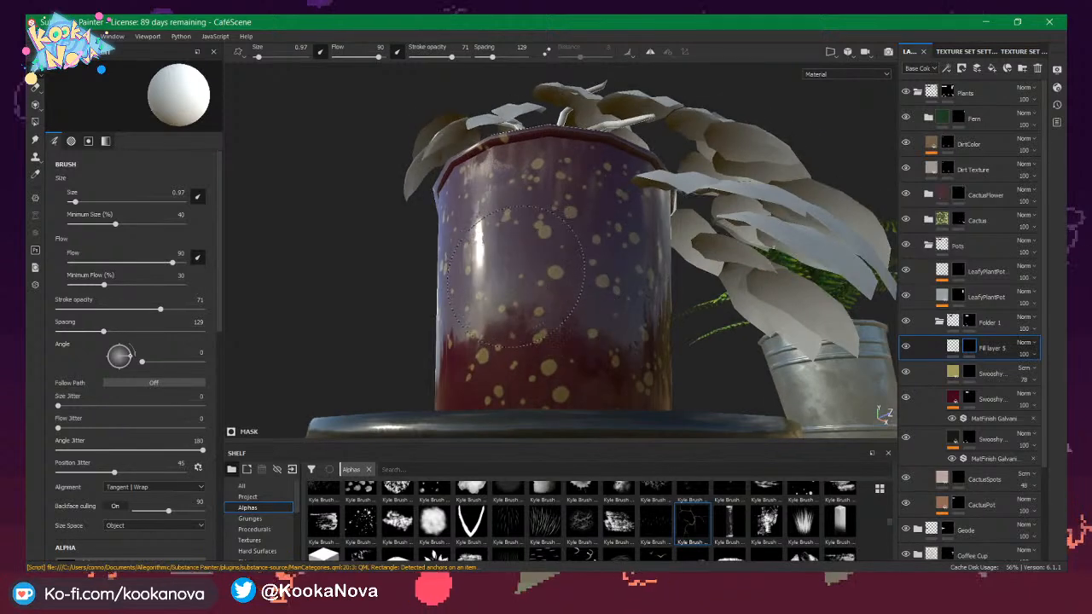
{"action": "mouse_move", "coordinate": [529, 318]}
{"action": "left_mouse_down", "text": "alt"}
{"action": "mouse_move", "coordinate": [573, 344]}
{"action": "mouse_move", "coordinate": [560, 299]}
{"action": "mouse_move", "coordinate": [570, 307]}
{"action": "left_mouse_up", "text": "alt"}
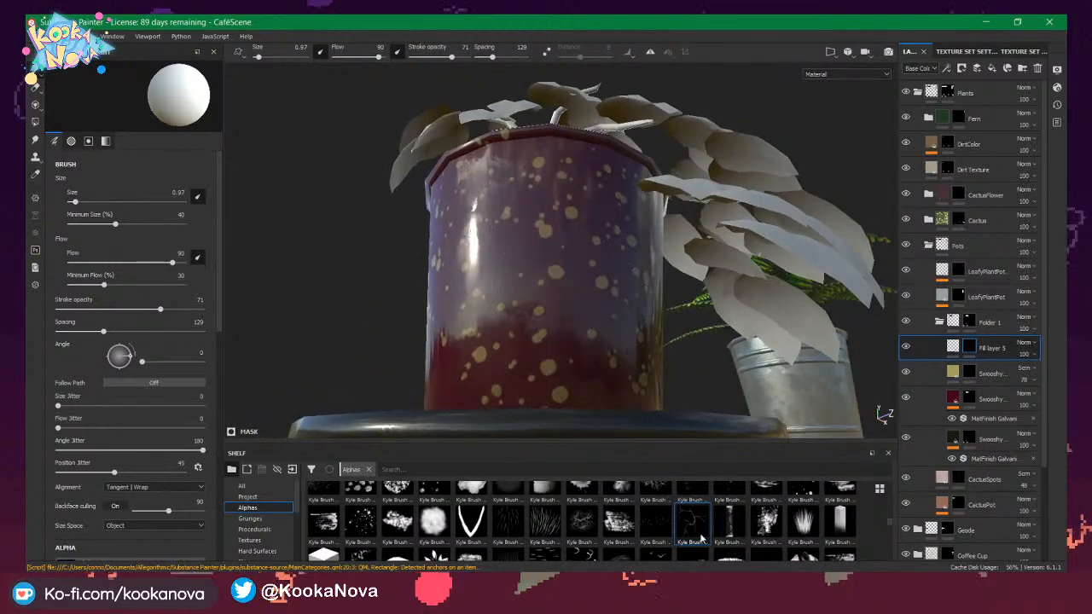
Browse the alphas in an enlarged shelf and load the Cracks Cells alpha into the brush.
{"action": "scroll", "coordinate": [707, 531], "scroll_direction": "down", "scroll_amount": 1}
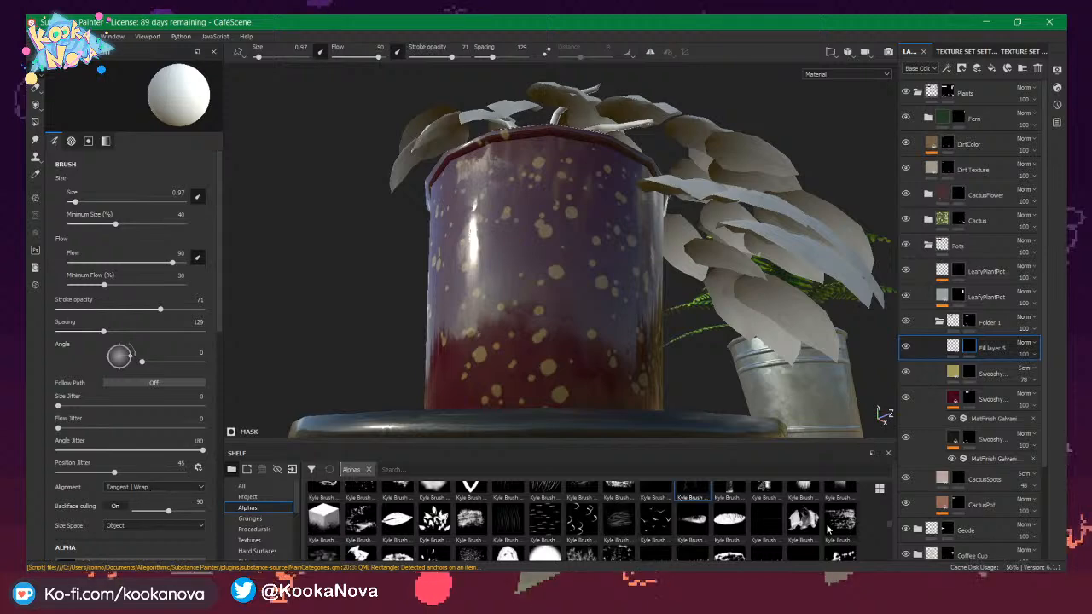
{"action": "scroll", "coordinate": [828, 529], "scroll_direction": "down", "scroll_amount": 2}
{"action": "scroll", "coordinate": [680, 515], "scroll_direction": "down", "scroll_amount": 3}
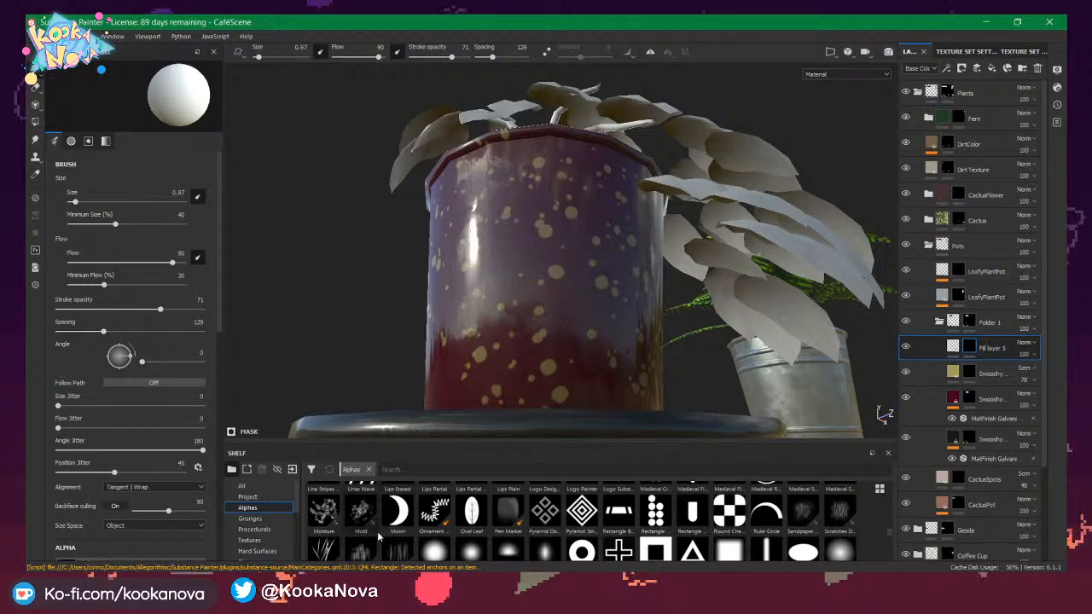
{"action": "scroll", "coordinate": [512, 521], "scroll_direction": "down", "scroll_amount": 5}
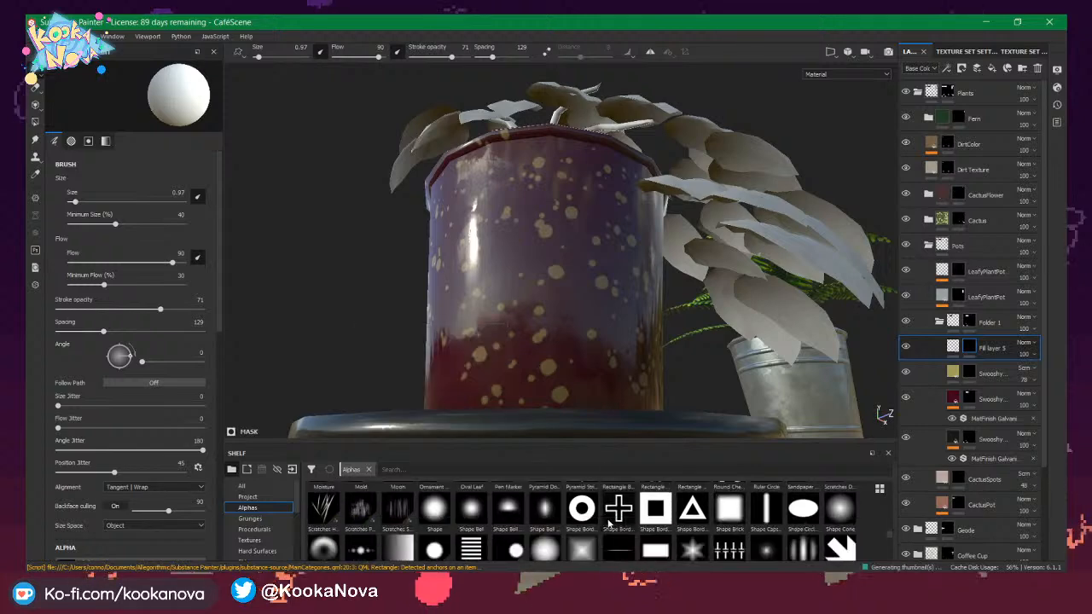
{"action": "scroll", "coordinate": [619, 525], "scroll_direction": "down", "scroll_amount": 1}
{"action": "scroll", "coordinate": [627, 531], "scroll_direction": "down", "scroll_amount": 4}
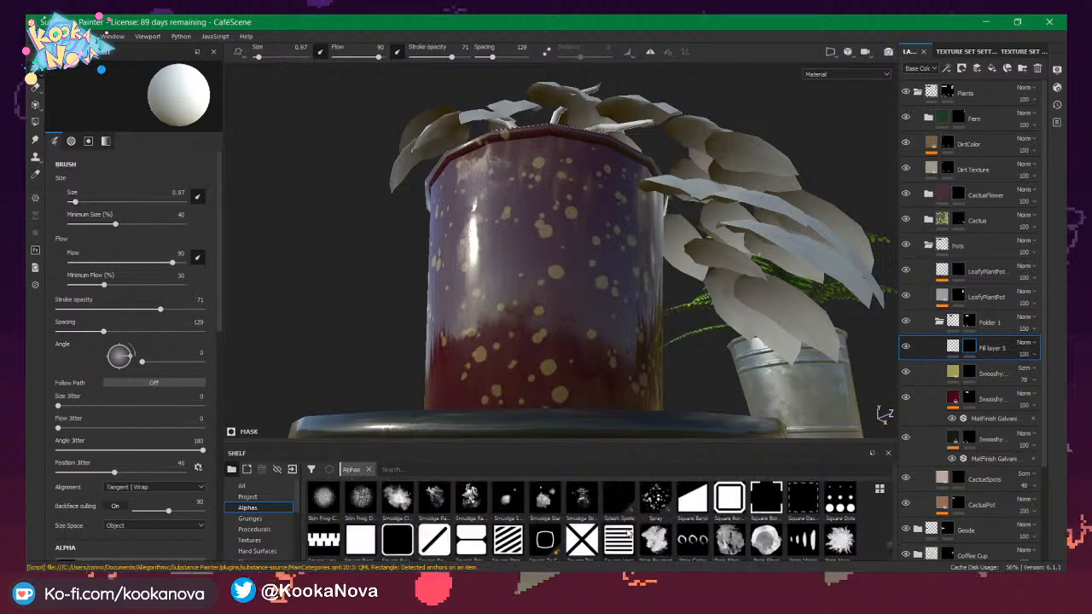
{"action": "scroll", "coordinate": [638, 542], "scroll_direction": "down", "scroll_amount": 1}
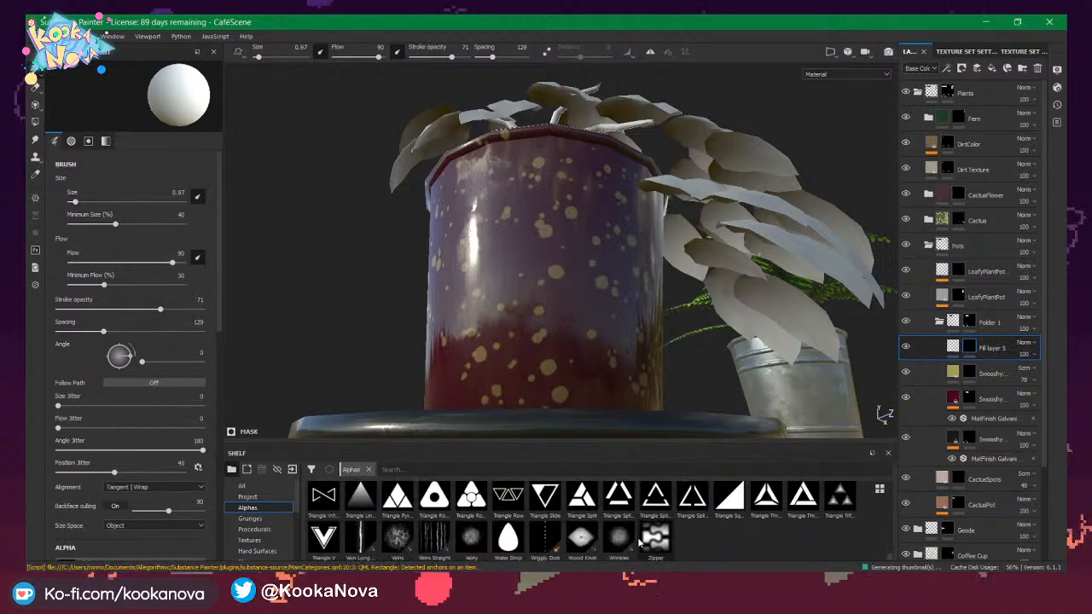
{"action": "scroll", "coordinate": [538, 550], "scroll_direction": "up", "scroll_amount": 8}
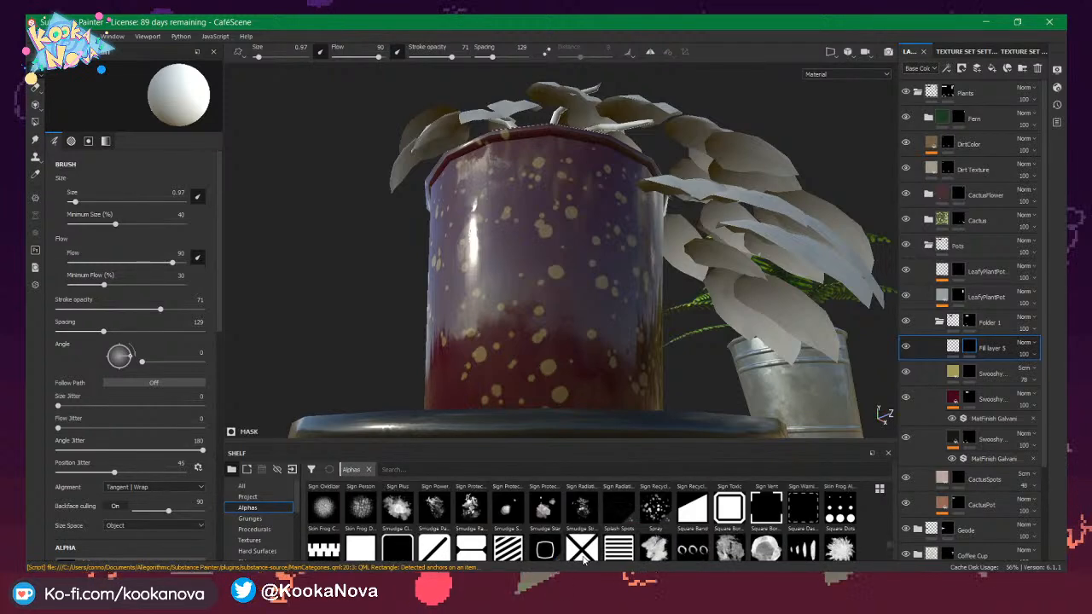
{"action": "scroll", "coordinate": [780, 535], "scroll_direction": "up", "scroll_amount": 4}
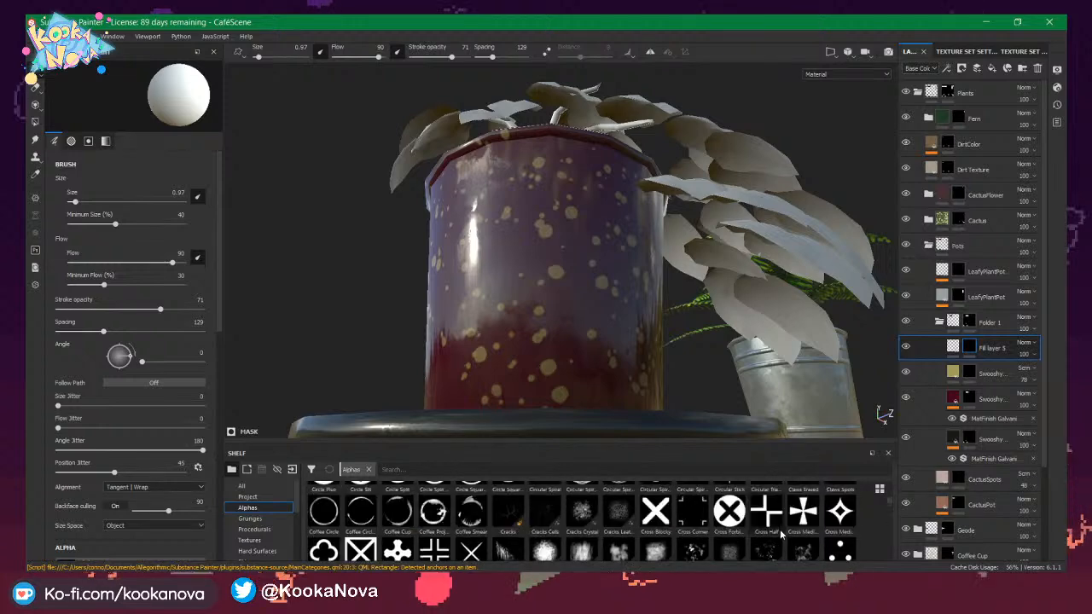
{"action": "left_click_drag", "start_coordinate": [702, 443], "coordinate": [708, 343]}
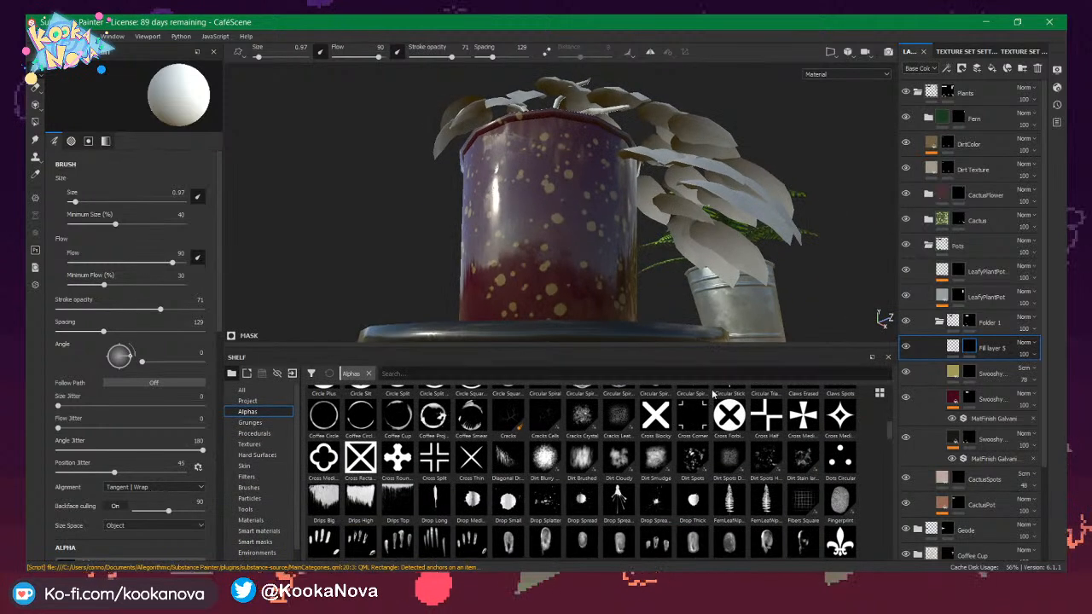
{"action": "scroll", "coordinate": [768, 536], "scroll_direction": "up", "scroll_amount": 6}
{"action": "scroll", "coordinate": [770, 526], "scroll_direction": "up", "scroll_amount": 2}
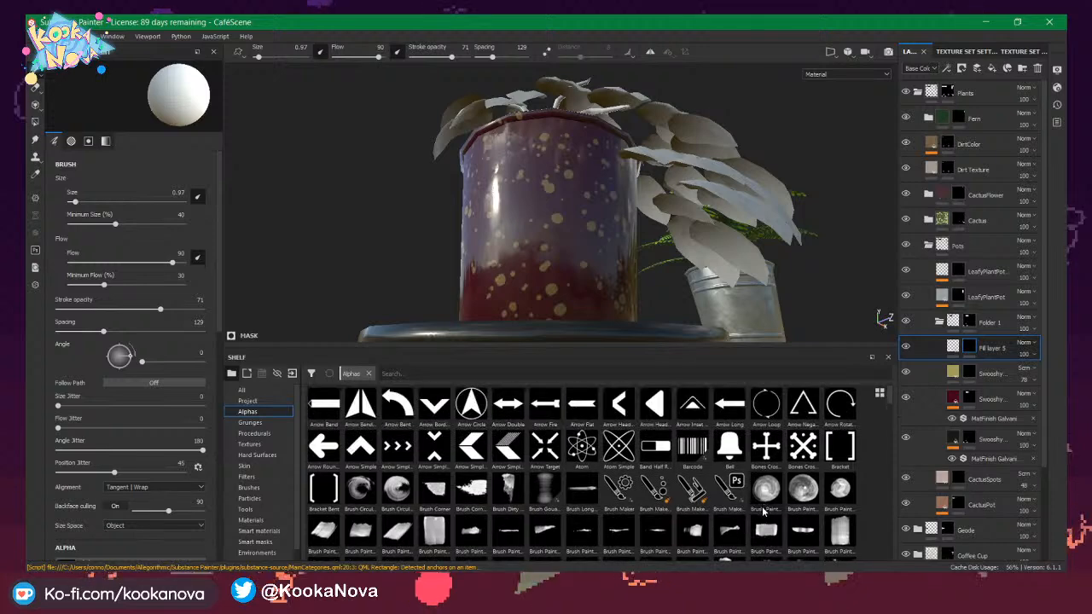
{"action": "scroll", "coordinate": [763, 510], "scroll_direction": "down", "scroll_amount": 6}
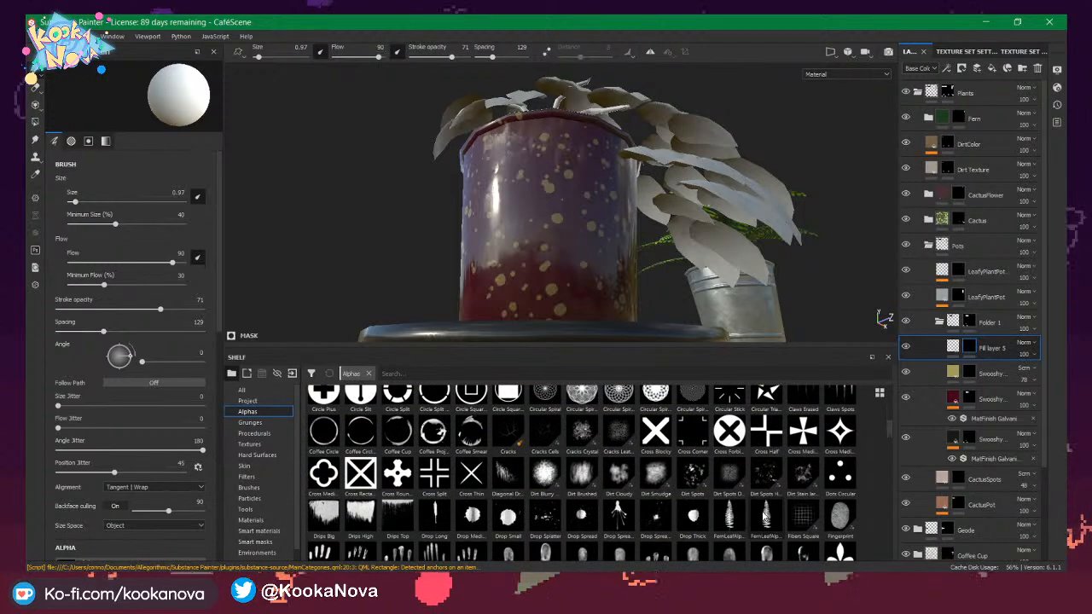
{"action": "scroll", "coordinate": [765, 515], "scroll_direction": "down", "scroll_amount": 1}
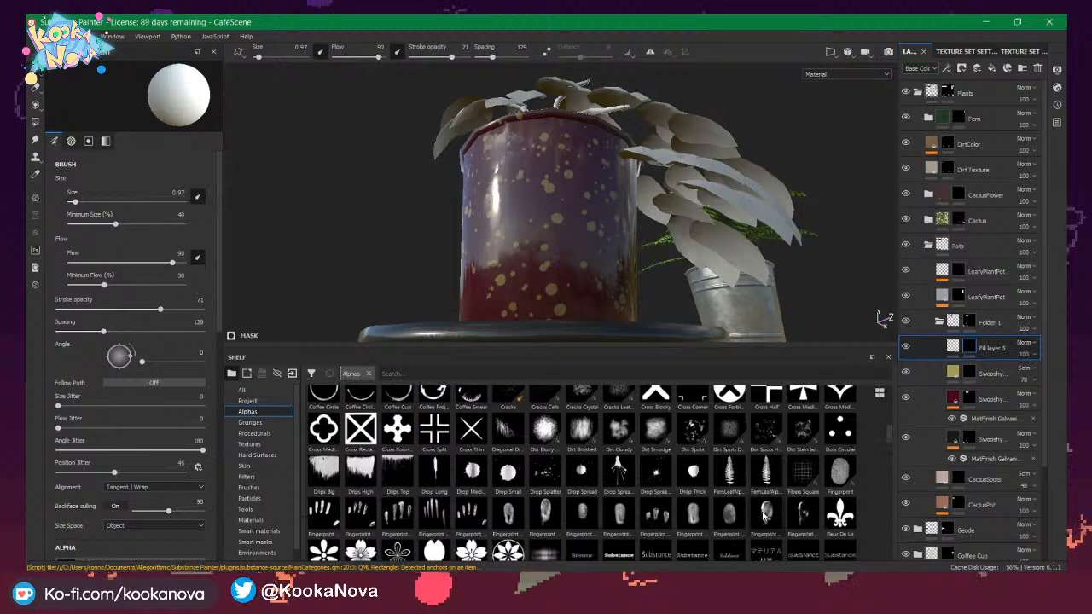
{"action": "scroll", "coordinate": [766, 515], "scroll_direction": "up", "scroll_amount": 1}
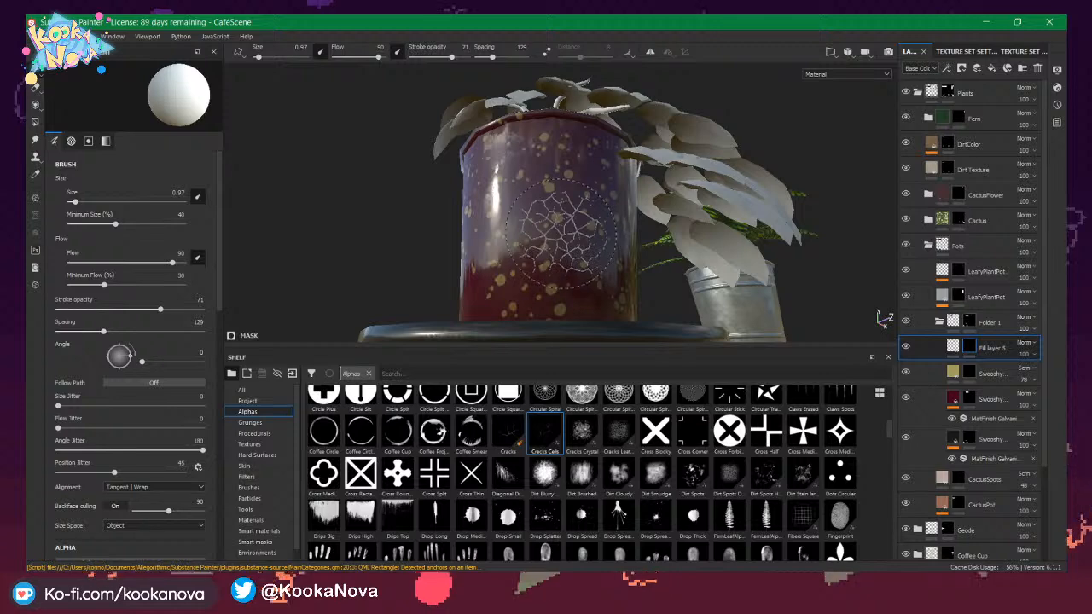
Set the brush's stroke spacing to 5 and view the pot from a lower angle.
{"action": "mouse_move", "coordinate": [669, 284]}
{"action": "left_mouse_down", "text": "alt"}
{"action": "mouse_move", "coordinate": [560, 260]}
{"action": "mouse_move", "coordinate": [478, 297]}
{"action": "left_mouse_up", "text": "alt"}
{"action": "left_click_drag", "start_coordinate": [72, 332], "coordinate": [58, 331]}
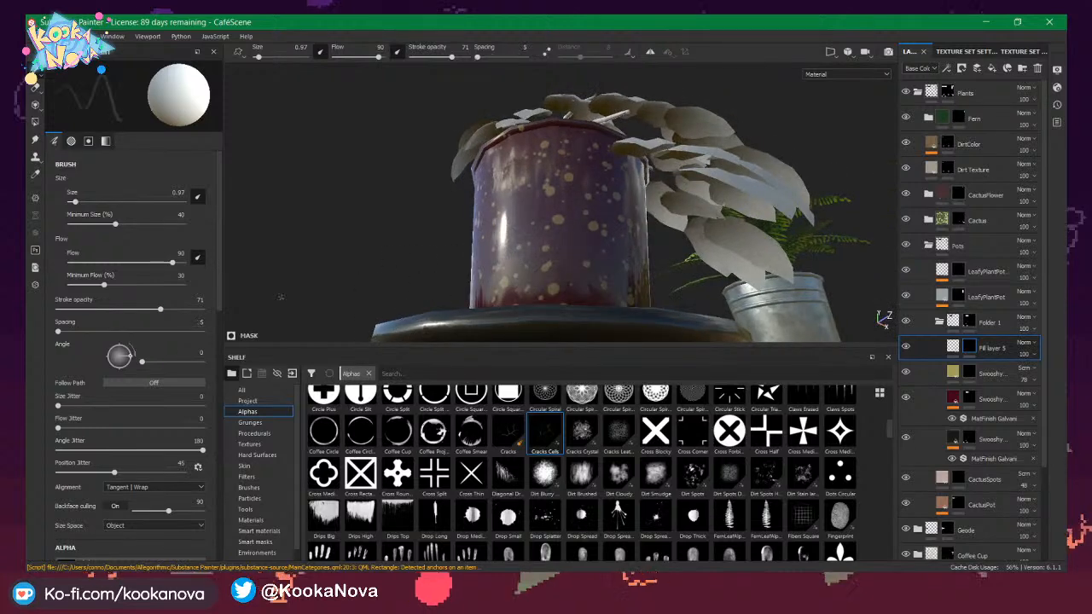
{"action": "mouse_move", "coordinate": [597, 299]}
{"action": "left_mouse_down", "text": "alt"}
{"action": "mouse_move", "coordinate": [551, 252]}
{"action": "mouse_move", "coordinate": [553, 232]}
{"action": "mouse_move", "coordinate": [554, 244]}
{"action": "left_mouse_up", "text": "alt"}
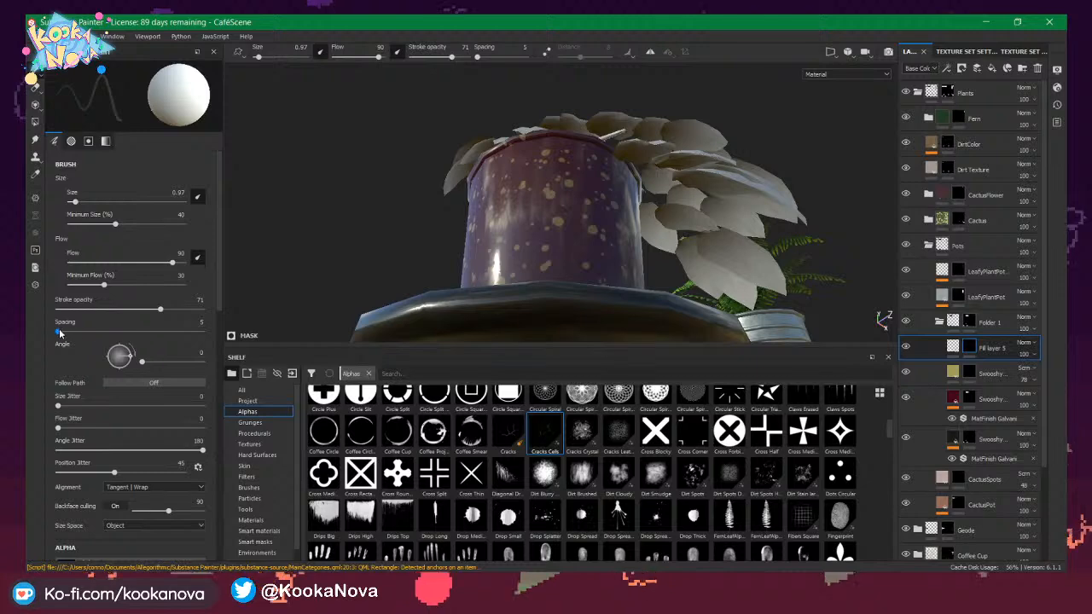
Try stamping the Cracks Cells alpha on the burgundy pot at a stroke spacing of 400 and undo the stamps.
{"action": "left_click_drag", "start_coordinate": [58, 332], "coordinate": [59, 333]}
{"action": "mouse_move", "coordinate": [550, 282]}
{"action": "left_mouse_down", "text": "alt"}
{"action": "mouse_move", "coordinate": [540, 292]}
{"action": "mouse_move", "coordinate": [538, 244]}
{"action": "left_mouse_up", "text": "alt"}
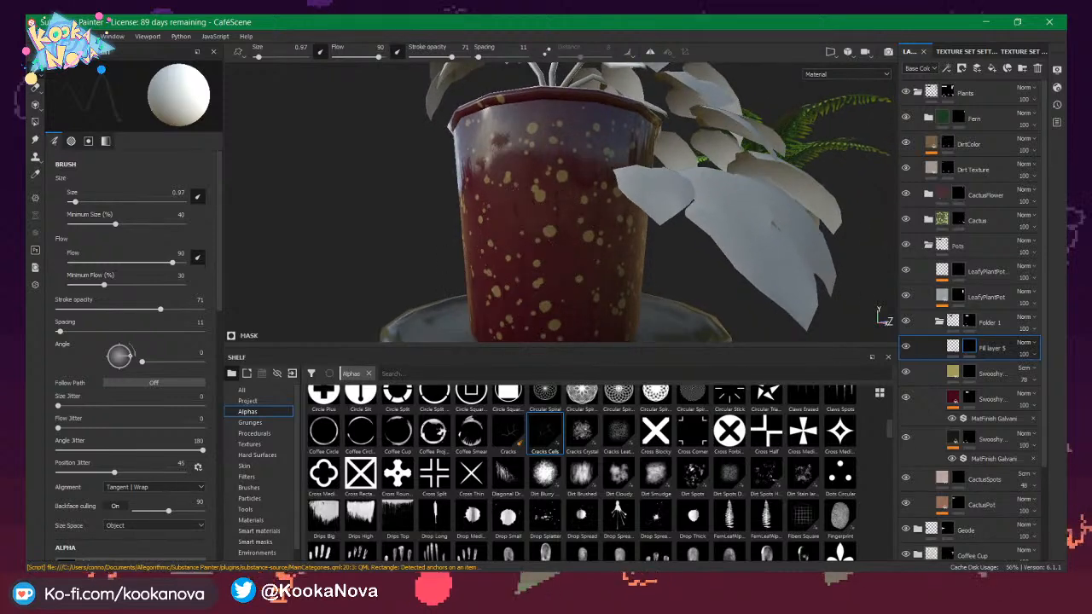
{"action": "left_click_drag", "start_coordinate": [172, 333], "coordinate": [207, 331]}
{"action": "left_click_drag", "start_coordinate": [581, 230], "coordinate": [594, 187], "text": "alt"}
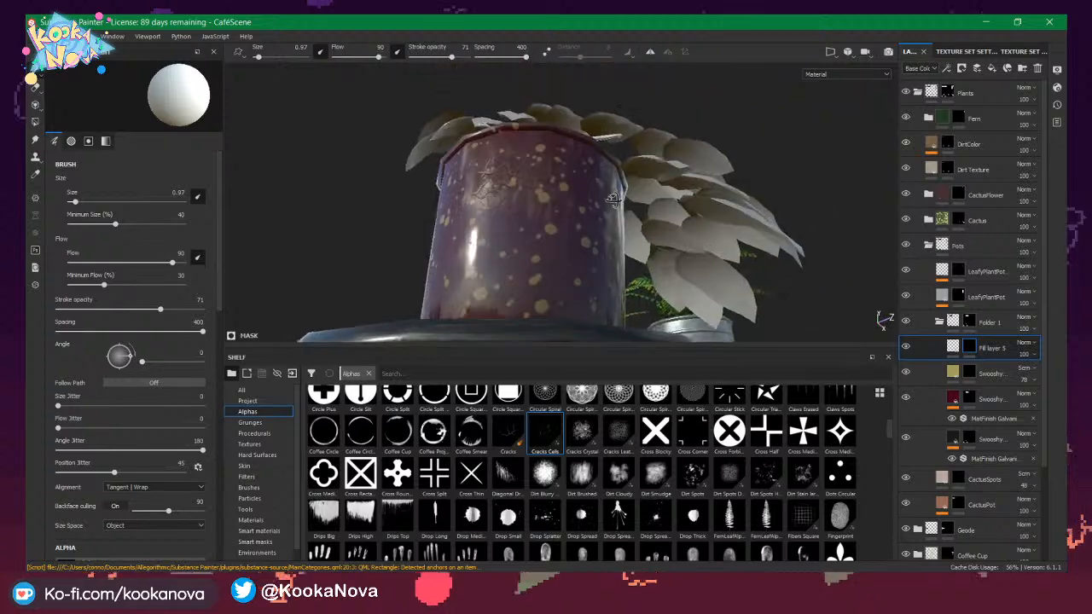
{"action": "left_click", "coordinate": [597, 242]}
{"action": "left_click", "coordinate": [573, 284]}
{"action": "key", "text": "ctrl+z"}
{"action": "key", "text": "ctrl+z"}
{"action": "key", "text": "ctrl+z"}
{"action": "mouse_move", "coordinate": [570, 273]}
{"action": "left_mouse_down", "text": "alt"}
{"action": "mouse_move", "coordinate": [517, 343]}
{"action": "mouse_move", "coordinate": [565, 472]}
{"action": "left_mouse_up", "text": "alt"}
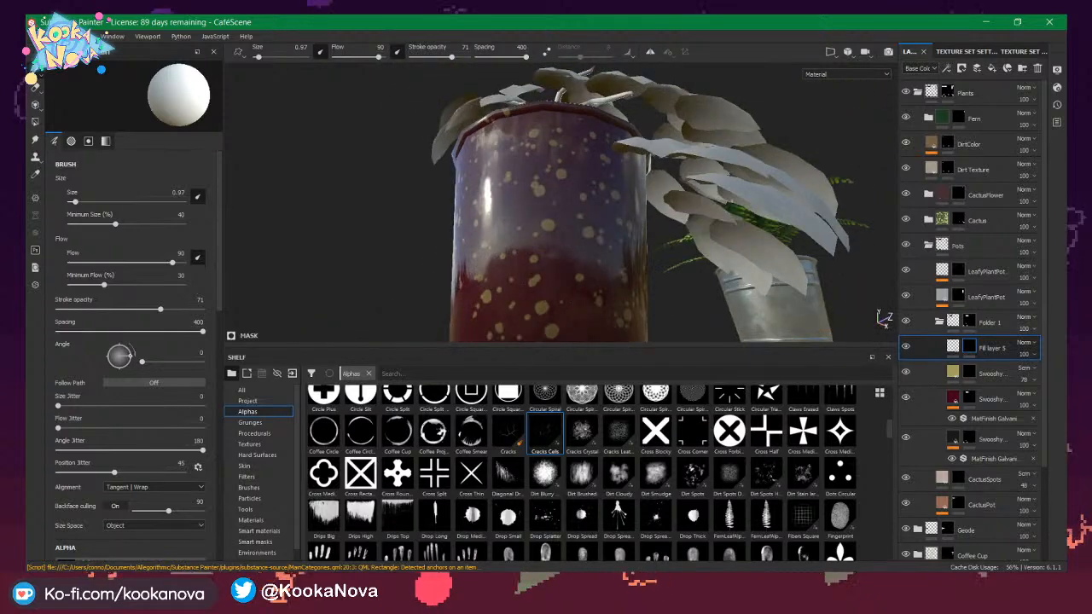
Browse the remaining alphas in the shelf for a more suitable crack shape.
{"action": "scroll", "coordinate": [567, 478], "scroll_direction": "down", "scroll_amount": 2}
{"action": "scroll", "coordinate": [573, 512], "scroll_direction": "down", "scroll_amount": 5}
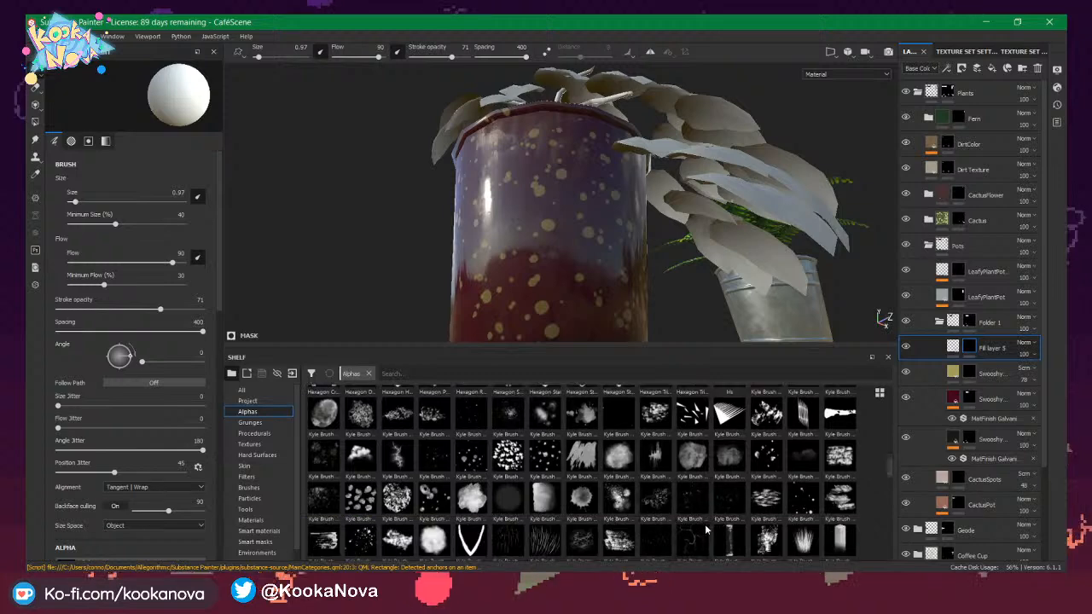
{"action": "scroll", "coordinate": [699, 516], "scroll_direction": "down", "scroll_amount": 1}
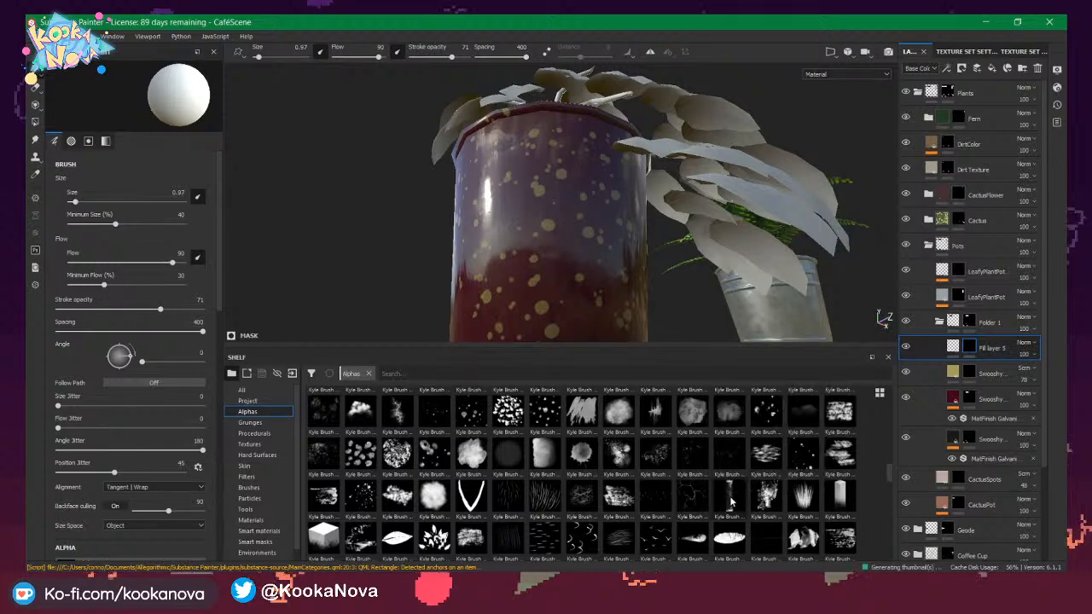
{"action": "scroll", "coordinate": [717, 505], "scroll_direction": "down", "scroll_amount": 3}
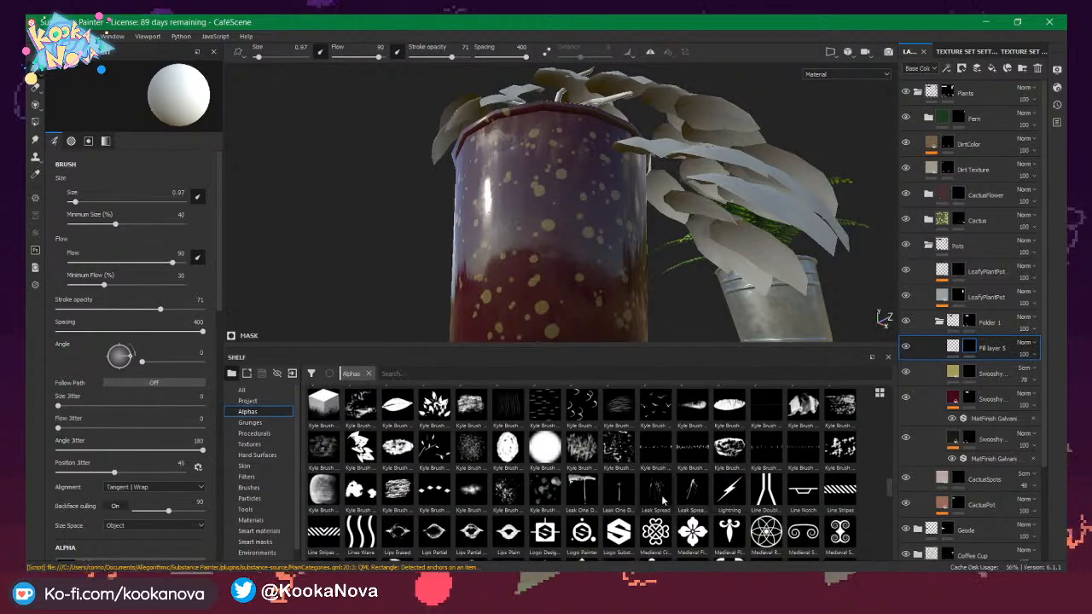
{"action": "scroll", "coordinate": [665, 502], "scroll_direction": "down", "scroll_amount": 3}
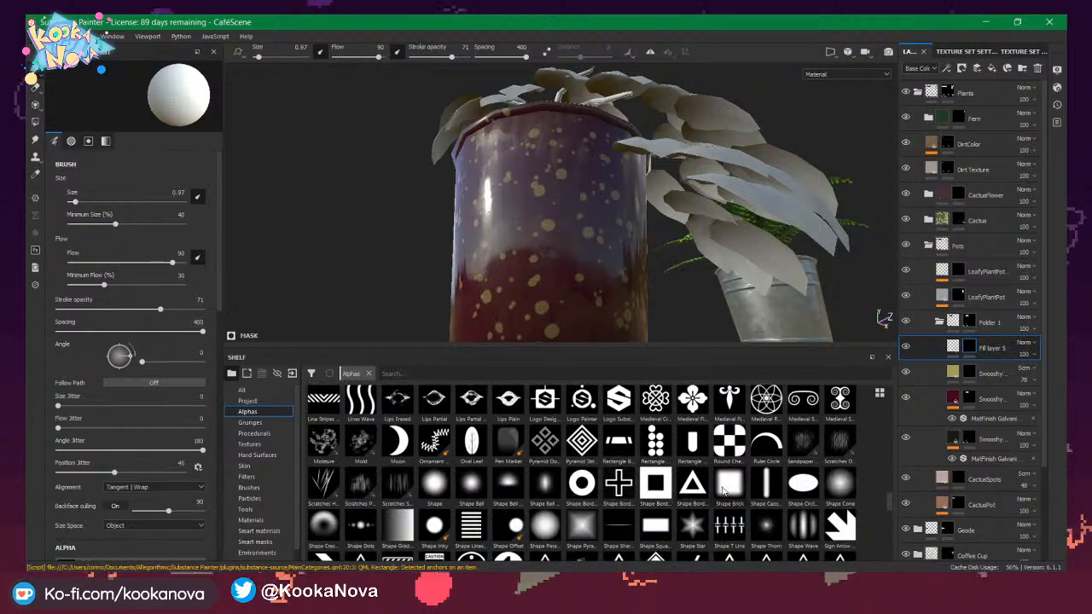
{"action": "scroll", "coordinate": [723, 491], "scroll_direction": "down", "scroll_amount": 2}
{"action": "scroll", "coordinate": [726, 491], "scroll_direction": "down", "scroll_amount": 5}
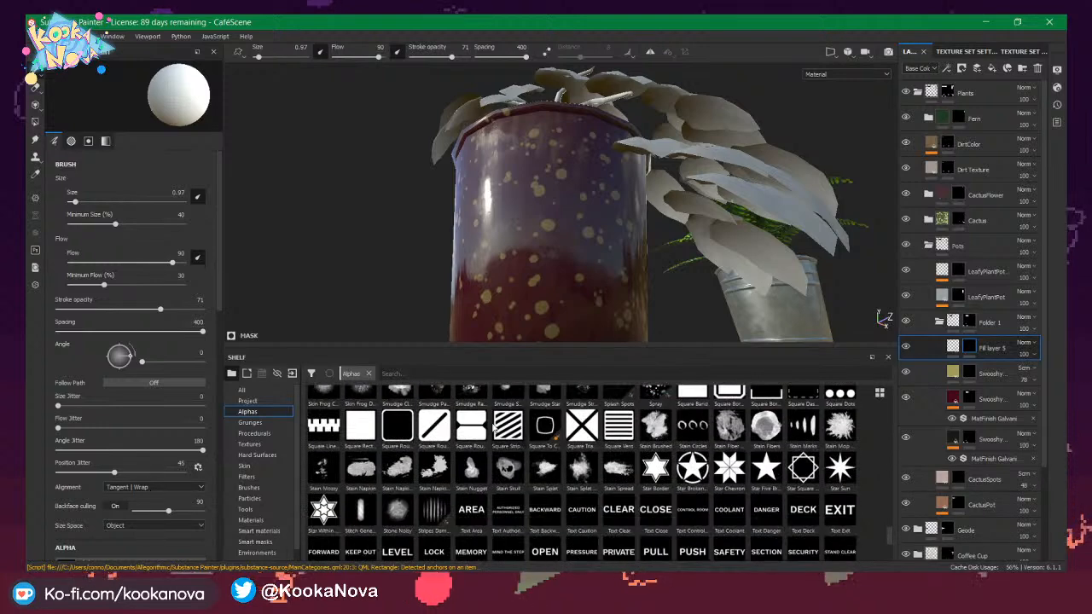
Try the Scratches 2 brush from the Brushes category on the pot at a reduced size and undo the stroke.
{"action": "left_click", "coordinate": [249, 487]}
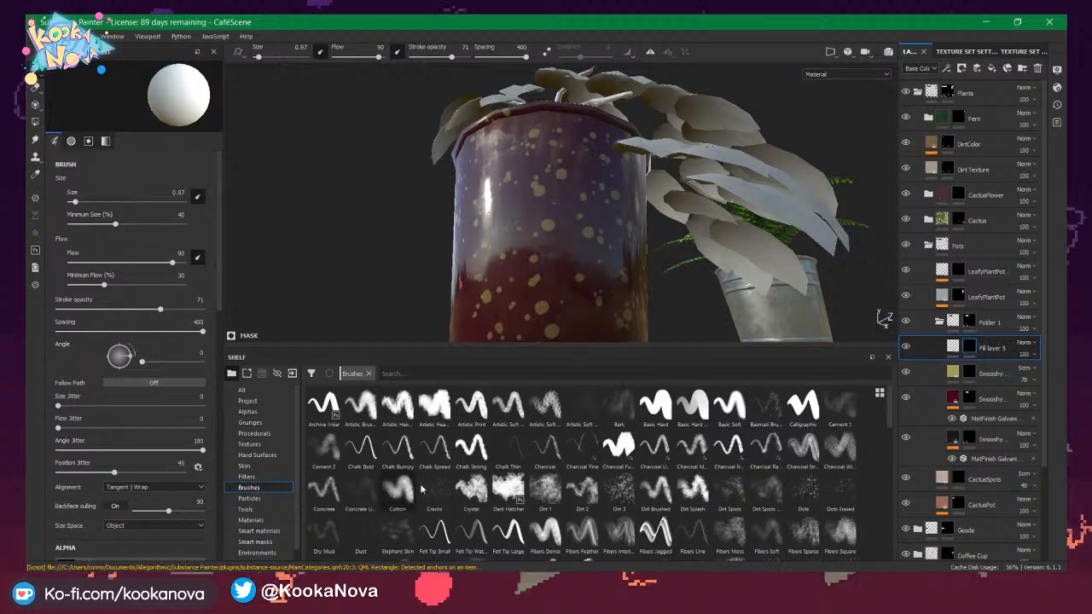
{"action": "scroll", "coordinate": [608, 459], "scroll_direction": "down", "scroll_amount": 3}
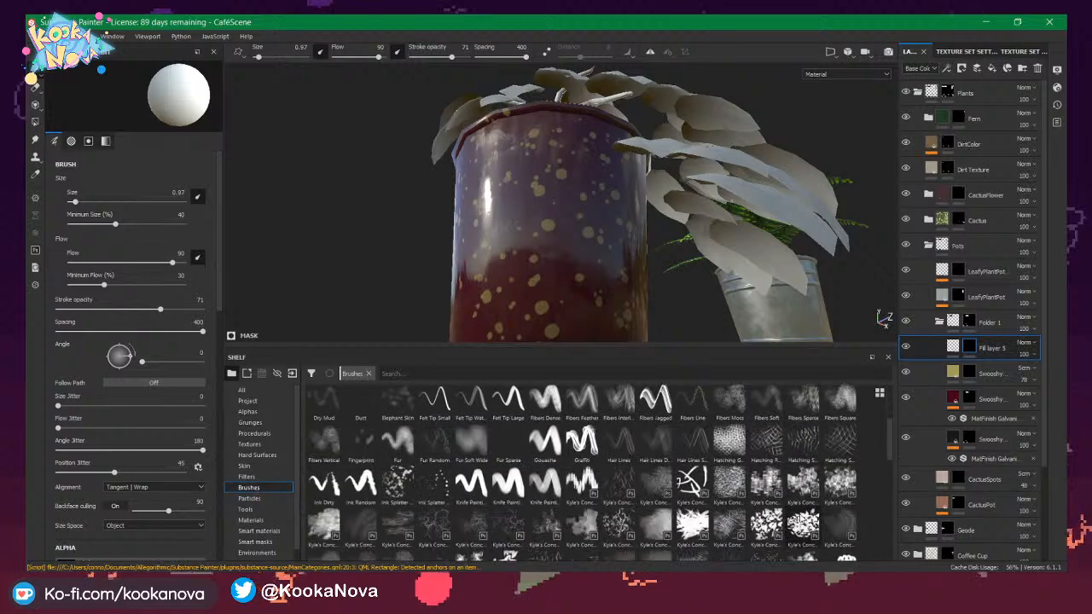
{"action": "scroll", "coordinate": [601, 474], "scroll_direction": "down", "scroll_amount": 1}
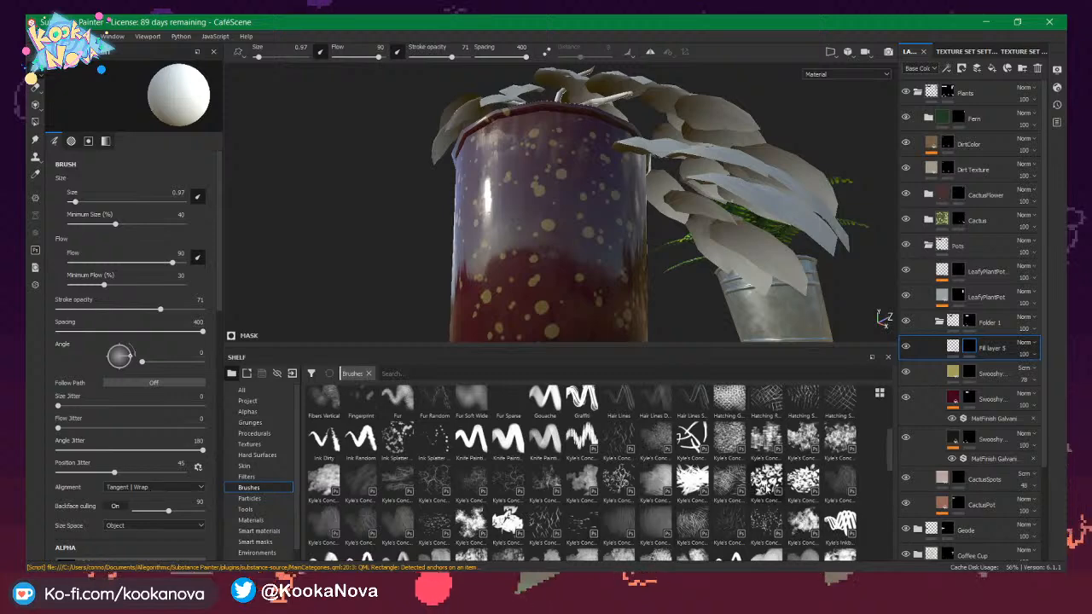
{"action": "scroll", "coordinate": [690, 438], "scroll_direction": "down", "scroll_amount": 5}
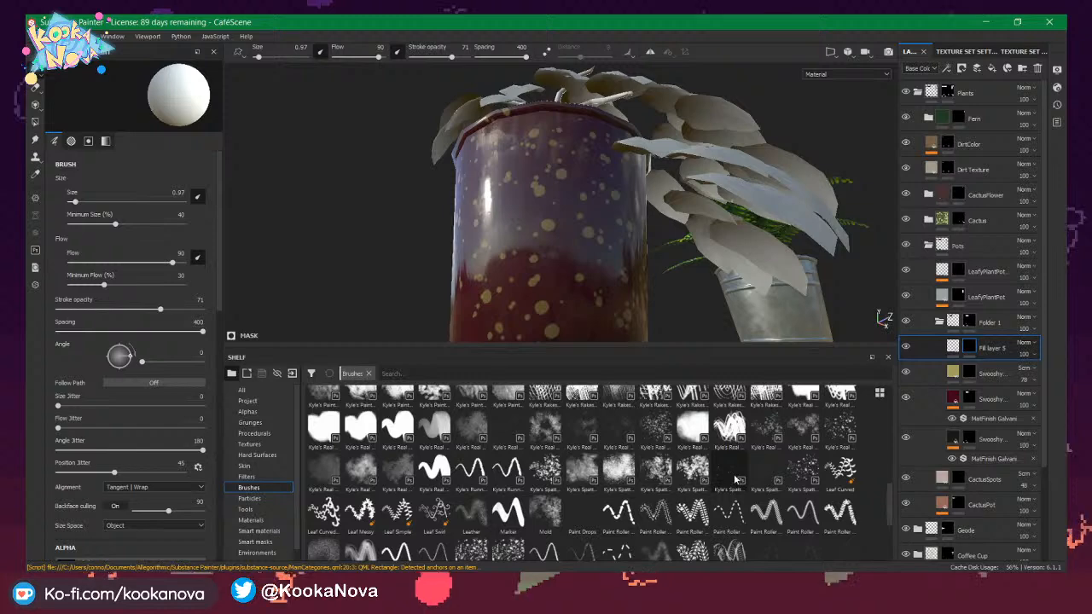
{"action": "scroll", "coordinate": [736, 481], "scroll_direction": "down", "scroll_amount": 1}
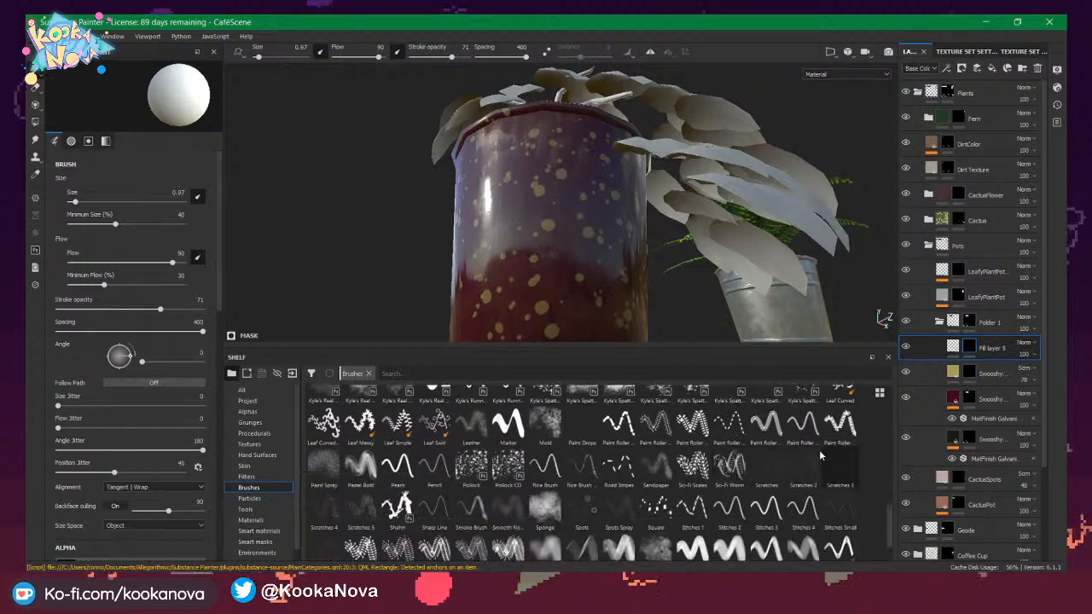
{"action": "left_click", "coordinate": [803, 466]}
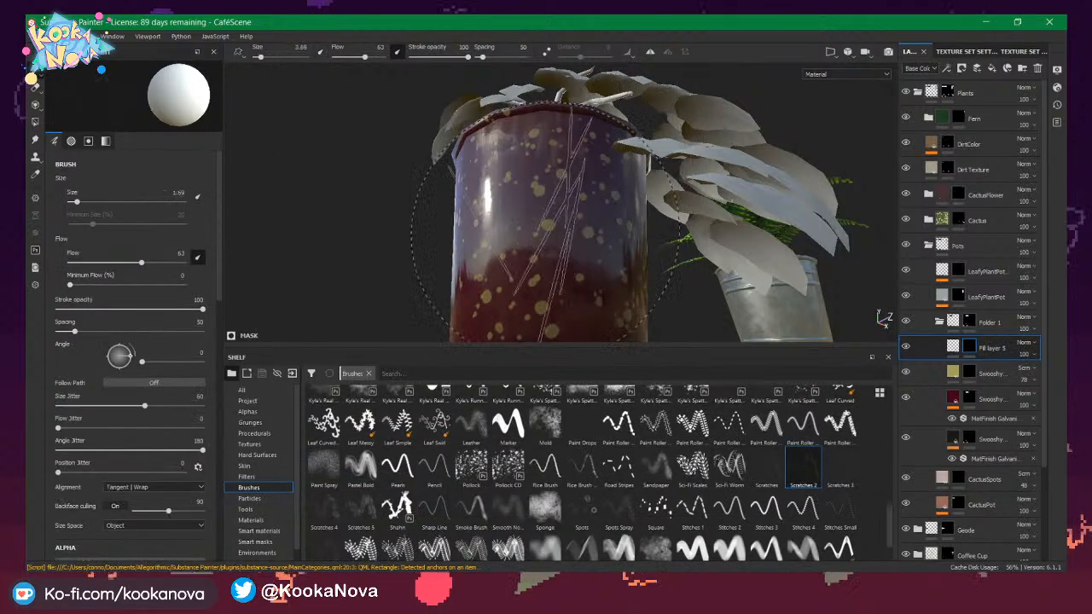
{"action": "right_click_drag", "start_coordinate": [544, 219], "coordinate": [512, 219], "text": "ctrl"}
{"action": "left_click_drag", "start_coordinate": [573, 243], "coordinate": [499, 186], "text": "alt"}
{"action": "key", "text": "ctrl+z"}
{"action": "mouse_move", "coordinate": [578, 242]}
{"action": "left_mouse_down", "text": "alt"}
{"action": "mouse_move", "coordinate": [537, 193]}
{"action": "mouse_move", "coordinate": [540, 232]}
{"action": "left_mouse_up", "text": "alt"}
Load the Scratches 3 brush and set its size to 3.9 against the pot.
{"action": "left_click", "coordinate": [836, 461]}
{"action": "right_click_drag", "start_coordinate": [556, 241], "coordinate": [488, 242], "text": "ctrl"}
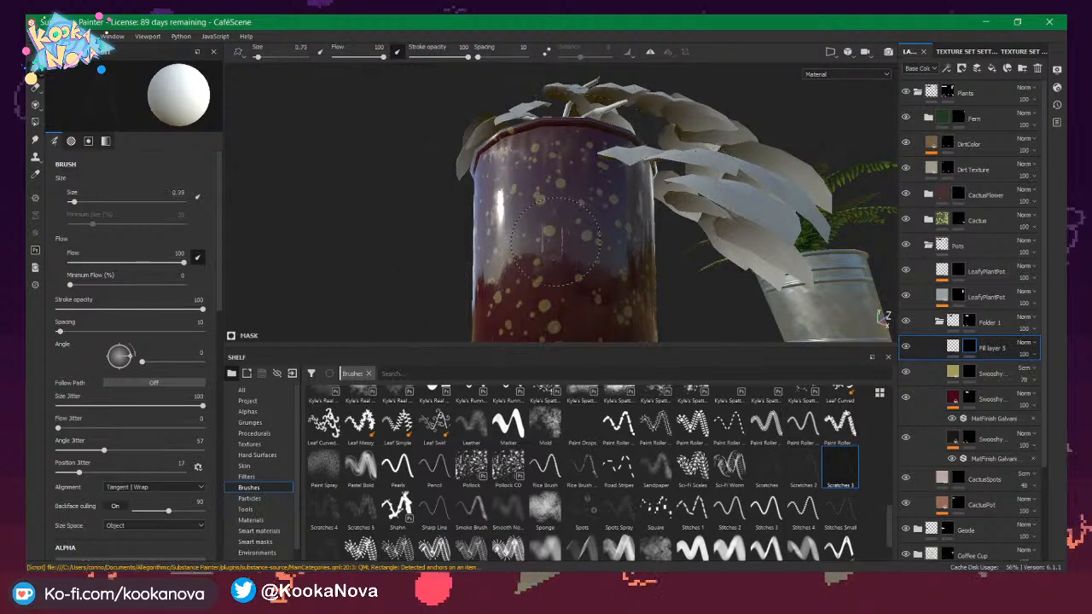
{"action": "left_click_drag", "start_coordinate": [580, 265], "coordinate": [530, 235], "text": "alt"}
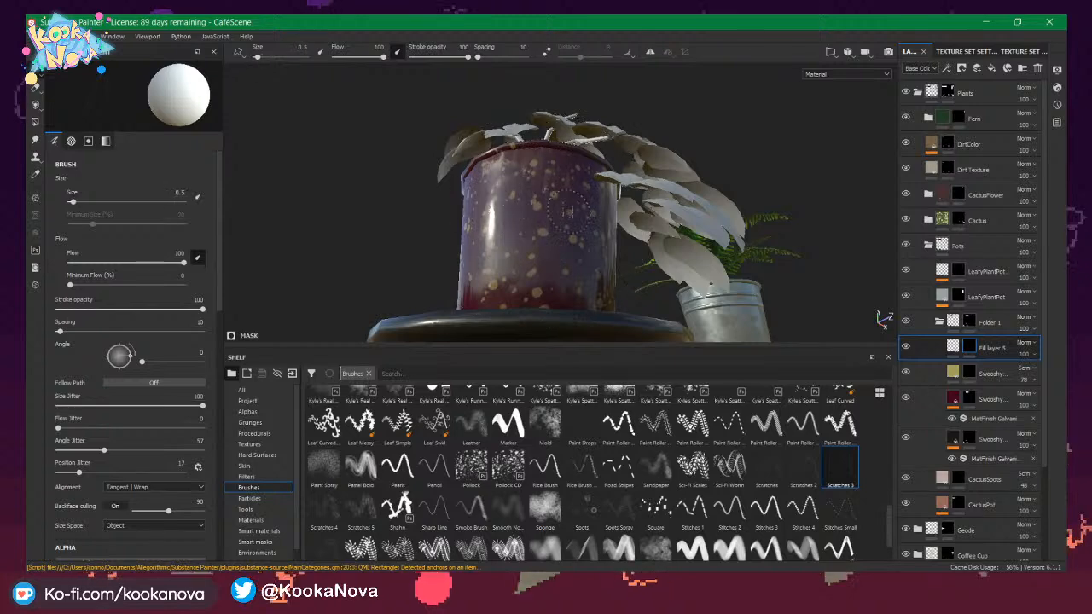
{"action": "mouse_move", "coordinate": [504, 279]}
{"action": "left_mouse_down", "text": "alt"}
{"action": "mouse_move", "coordinate": [493, 288]}
{"action": "mouse_move", "coordinate": [510, 232]}
{"action": "left_mouse_up", "text": "alt"}
{"action": "right_click_drag", "start_coordinate": [510, 232], "coordinate": [727, 229], "text": "ctrl"}
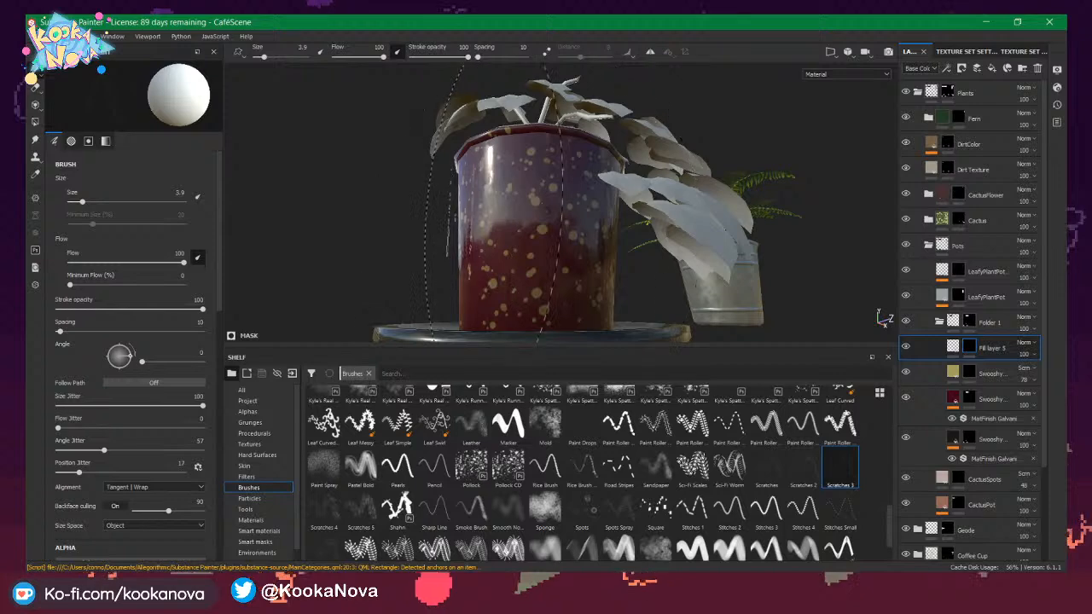
{"action": "mouse_move", "coordinate": [494, 208]}
{"action": "left_mouse_down", "text": "alt"}
{"action": "mouse_move", "coordinate": [487, 235]}
{"action": "mouse_move", "coordinate": [480, 208]}
{"action": "left_mouse_up", "text": "alt"}
{"action": "right_click_drag", "start_coordinate": [479, 208], "coordinate": [407, 213], "text": "alt"}
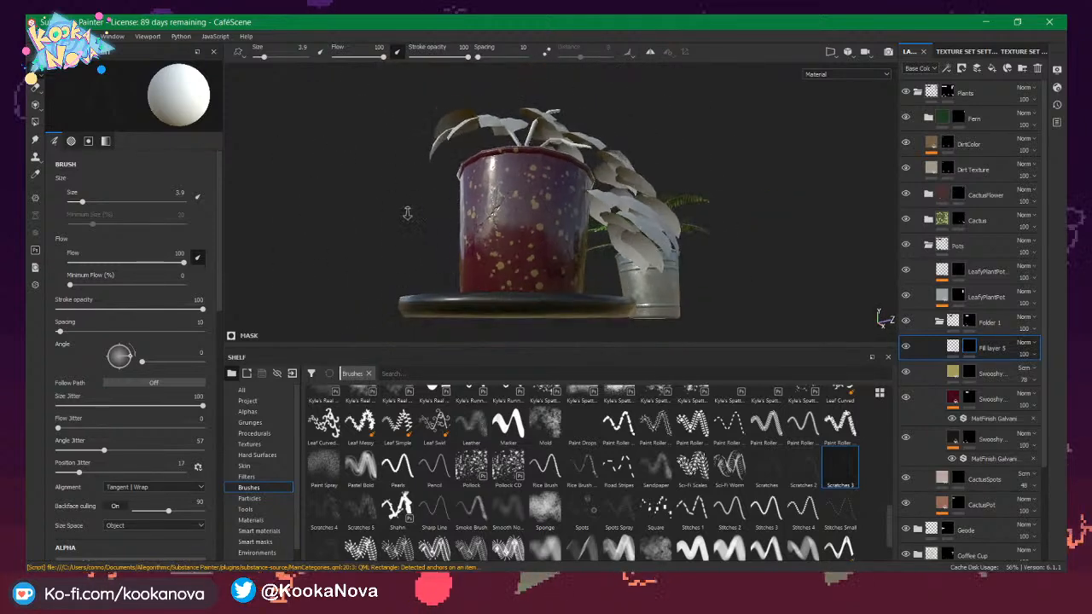
{"action": "left_click_drag", "start_coordinate": [407, 213], "coordinate": [377, 215], "text": "alt"}
Frame the burgundy pot's UV area in the 2D view and set the brush's spacing to 78 and flow jitter to 6.
{"action": "key", "text": "F3"}
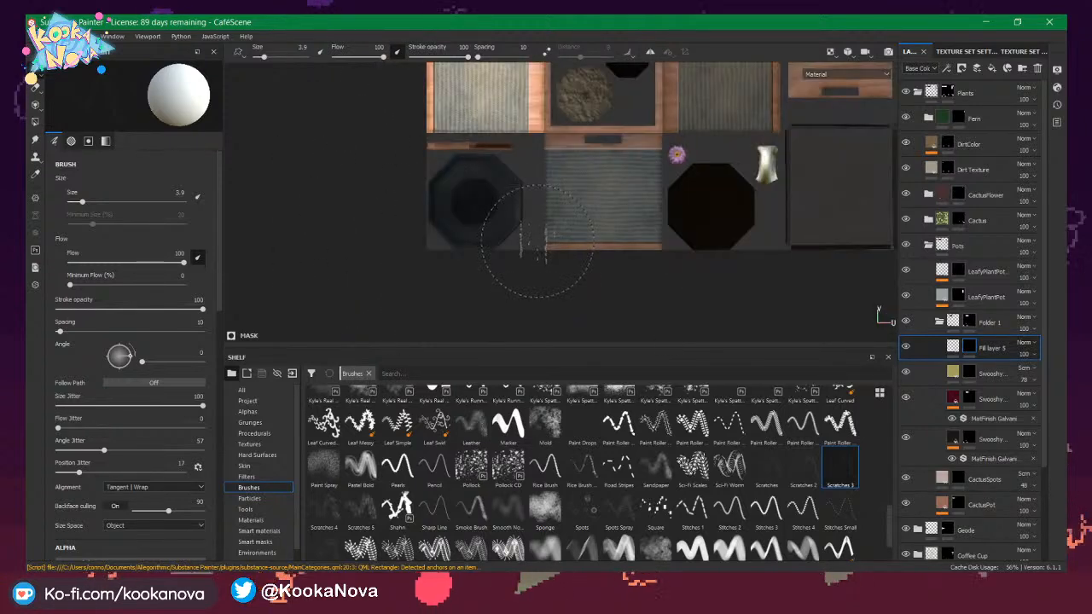
{"action": "middle_click_drag", "start_coordinate": [590, 181], "coordinate": [548, 280], "text": "alt"}
{"action": "middle_click_drag", "start_coordinate": [512, 94], "coordinate": [503, 295], "text": "alt"}
{"action": "middle_click_drag", "start_coordinate": [439, 75], "coordinate": [408, 230], "text": "alt"}
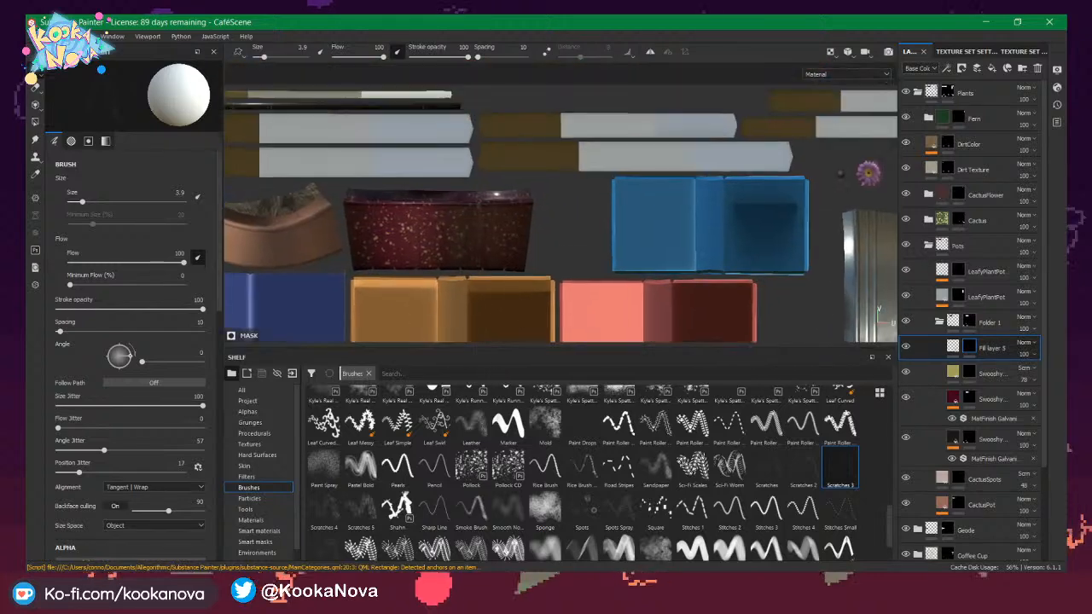
{"action": "right_click_drag", "start_coordinate": [408, 230], "coordinate": [572, 266], "text": "alt"}
{"action": "middle_click_drag", "start_coordinate": [571, 266], "coordinate": [601, 237], "text": "alt"}
{"action": "right_click_drag", "start_coordinate": [601, 237], "coordinate": [627, 239], "text": "alt"}
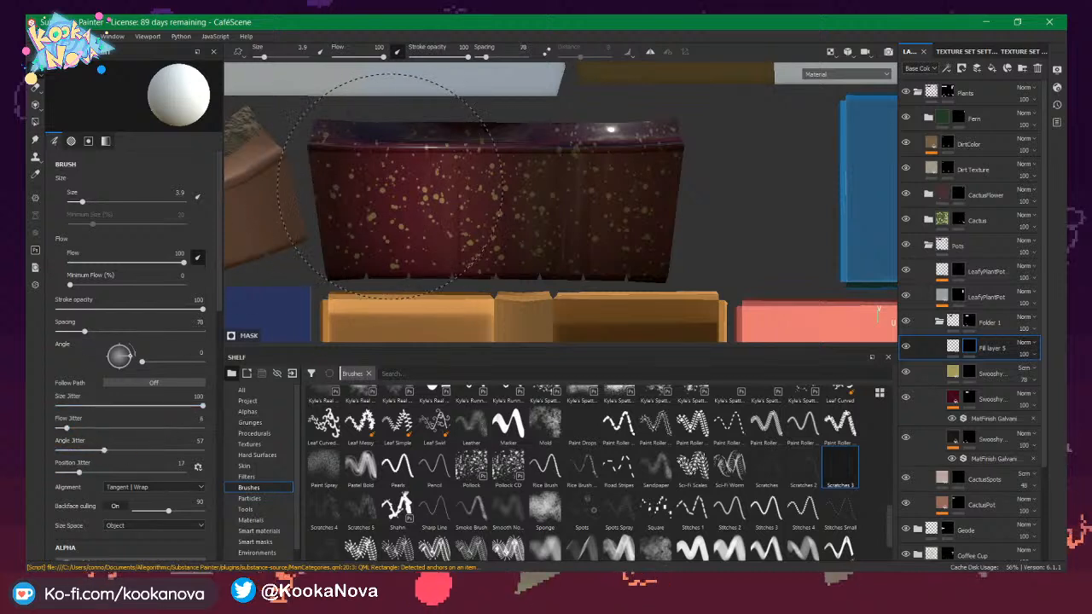
{"action": "left_click_drag", "start_coordinate": [674, 208], "coordinate": [571, 200], "text": "alt"}
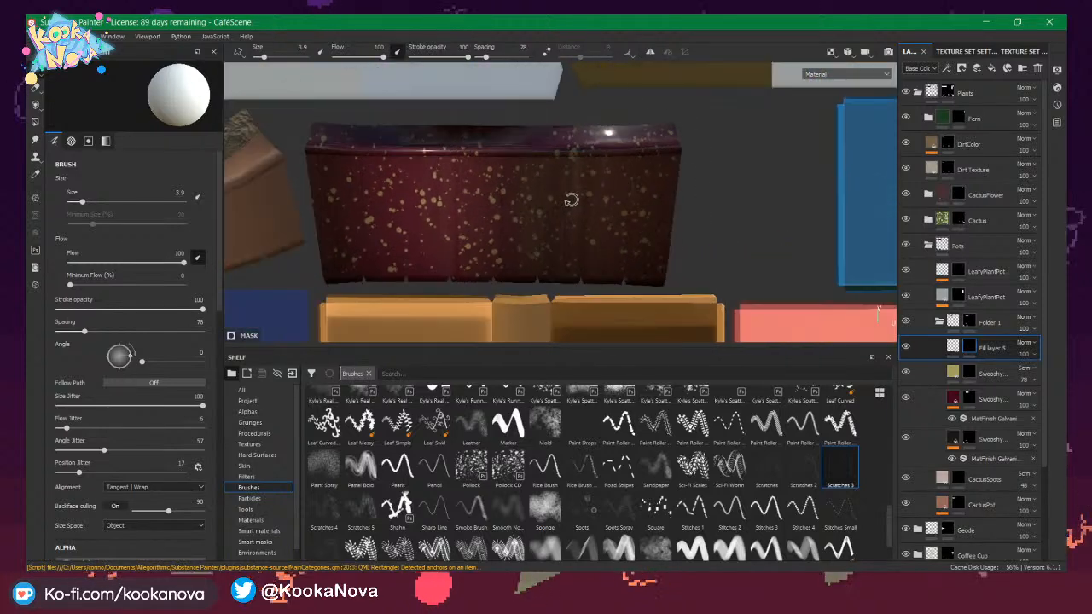
Examine the Scratches 3 brush preview against the pot's wall, base and dish in the 3D view.
{"action": "key", "text": "f"}
{"action": "right_click_drag", "start_coordinate": [584, 211], "coordinate": [636, 224], "text": "alt"}
{"action": "mouse_move", "coordinate": [636, 224]}
{"action": "left_mouse_down", "text": "alt"}
{"action": "mouse_move", "coordinate": [611, 192]}
{"action": "mouse_move", "coordinate": [589, 234]}
{"action": "left_mouse_up", "text": "alt"}
{"action": "right_click_drag", "start_coordinate": [589, 235], "coordinate": [610, 239], "text": "alt"}
{"action": "left_click_drag", "start_coordinate": [610, 239], "coordinate": [581, 248], "text": "alt"}
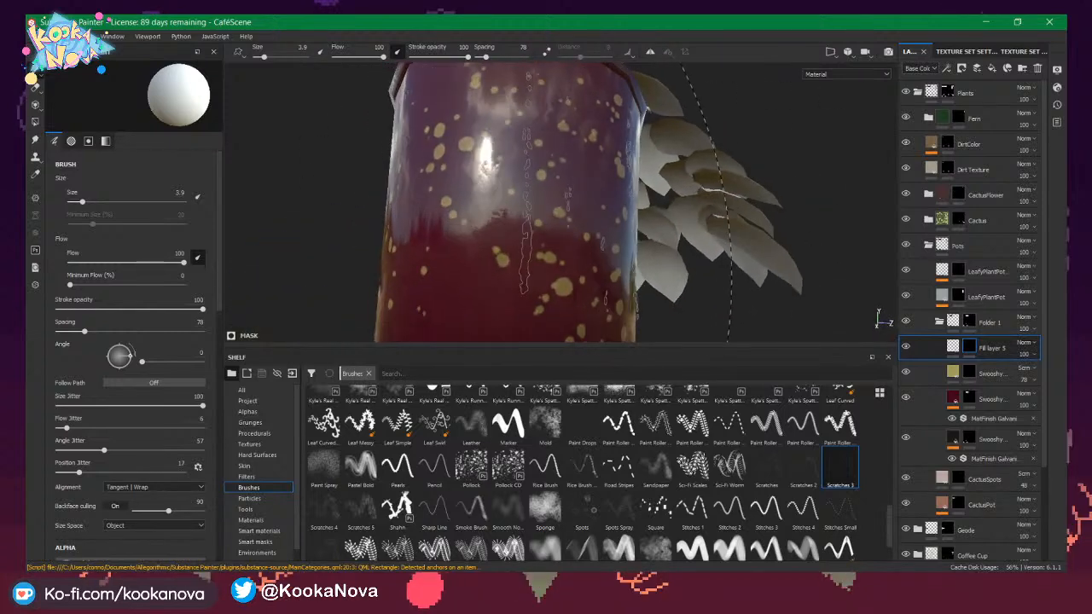
{"action": "mouse_move", "coordinate": [580, 205]}
{"action": "left_mouse_down", "text": "alt"}
{"action": "mouse_move", "coordinate": [537, 224]}
{"action": "mouse_move", "coordinate": [452, 205]}
{"action": "mouse_move", "coordinate": [404, 173]}
{"action": "mouse_move", "coordinate": [519, 171]}
{"action": "mouse_move", "coordinate": [539, 137]}
{"action": "mouse_move", "coordinate": [536, 111]}
{"action": "left_mouse_up", "text": "alt"}
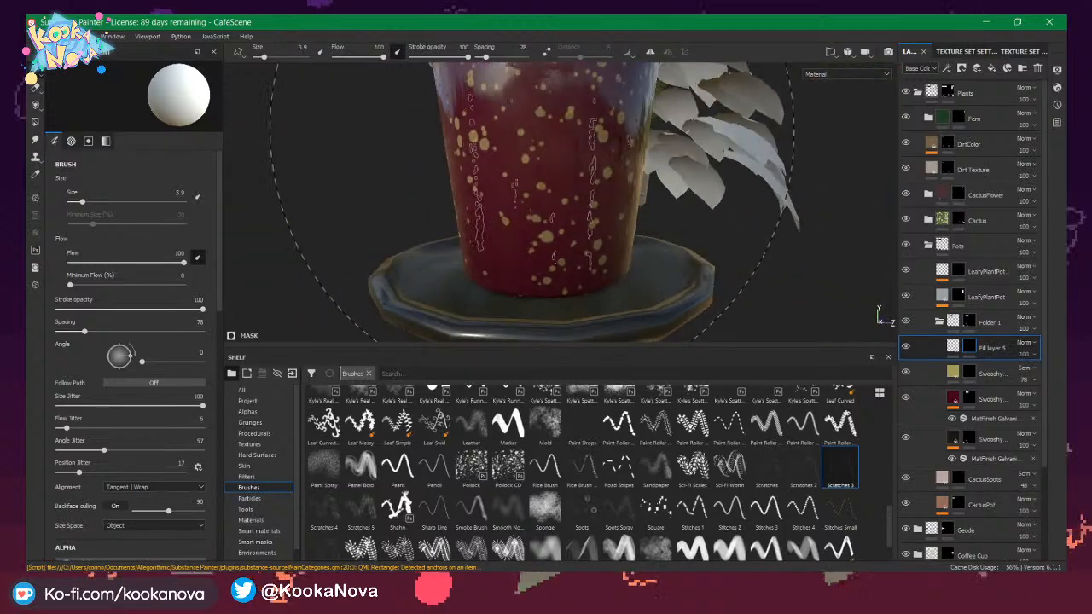
{"action": "left_click_drag", "start_coordinate": [556, 150], "coordinate": [684, 201], "text": "alt"}
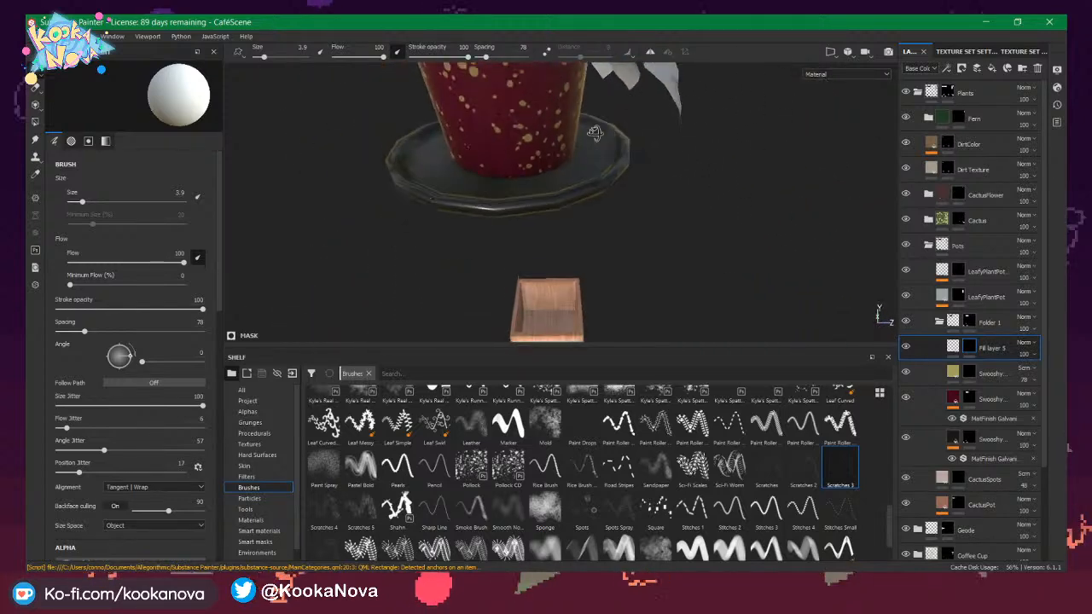
Examine the octagonal dish's UV area in the 2D view and return to the 3D view.
{"action": "key", "text": "F3"}
{"action": "middle_click_drag", "start_coordinate": [496, 298], "coordinate": [602, 174], "text": "alt"}
{"action": "scroll", "coordinate": [602, 174], "scroll_direction": "down", "scroll_amount": 5}
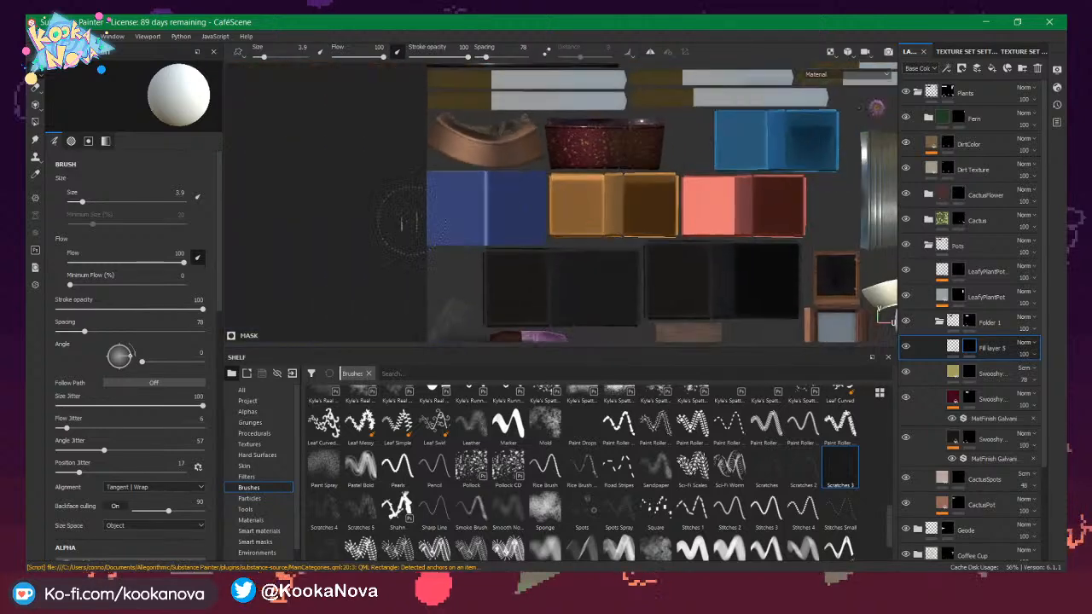
{"action": "middle_click_drag", "start_coordinate": [545, 313], "coordinate": [589, 78], "text": "alt"}
{"action": "middle_click_drag", "start_coordinate": [512, 320], "coordinate": [507, 186], "text": "alt"}
{"action": "scroll", "coordinate": [512, 181], "scroll_direction": "up", "scroll_amount": 5}
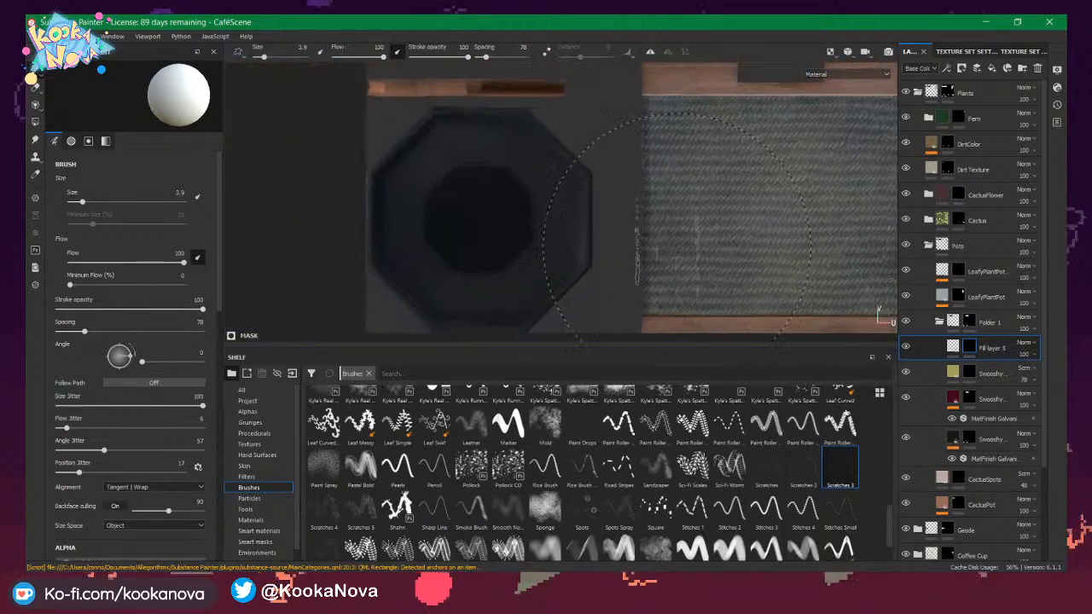
{"action": "left_click_drag", "start_coordinate": [484, 222], "coordinate": [563, 165], "text": "alt"}
{"action": "key", "text": "F2"}
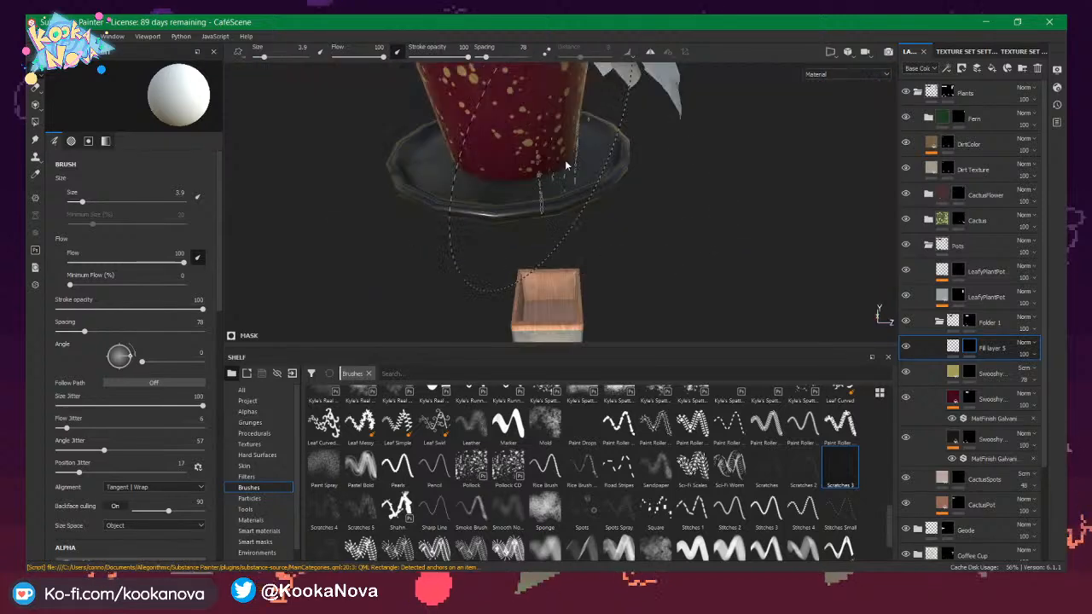
Examine the pot's base and the dark dish from several sides and from above.
{"action": "left_click_drag", "start_coordinate": [580, 206], "coordinate": [727, 211], "text": "alt"}
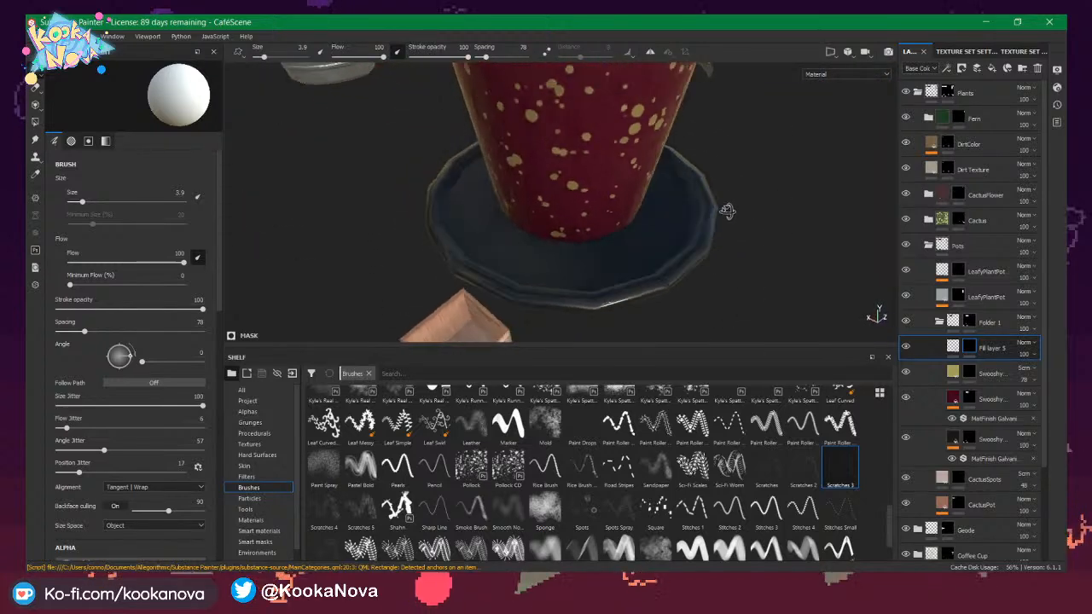
{"action": "mouse_move", "coordinate": [708, 307]}
{"action": "left_mouse_down", "text": "alt"}
{"action": "mouse_move", "coordinate": [541, 264]}
{"action": "mouse_move", "coordinate": [579, 249]}
{"action": "mouse_move", "coordinate": [524, 139]}
{"action": "mouse_move", "coordinate": [592, 302]}
{"action": "mouse_move", "coordinate": [632, 213]}
{"action": "mouse_move", "coordinate": [649, 299]}
{"action": "mouse_move", "coordinate": [704, 290]}
{"action": "mouse_move", "coordinate": [716, 253]}
{"action": "mouse_move", "coordinate": [666, 261]}
{"action": "mouse_move", "coordinate": [682, 256]}
{"action": "mouse_move", "coordinate": [675, 217]}
{"action": "mouse_move", "coordinate": [472, 194]}
{"action": "left_mouse_up", "text": "alt"}
{"action": "scroll", "coordinate": [465, 194], "scroll_direction": "down", "scroll_amount": 2}
{"action": "middle_click_drag", "start_coordinate": [468, 197], "coordinate": [520, 98], "text": "alt"}
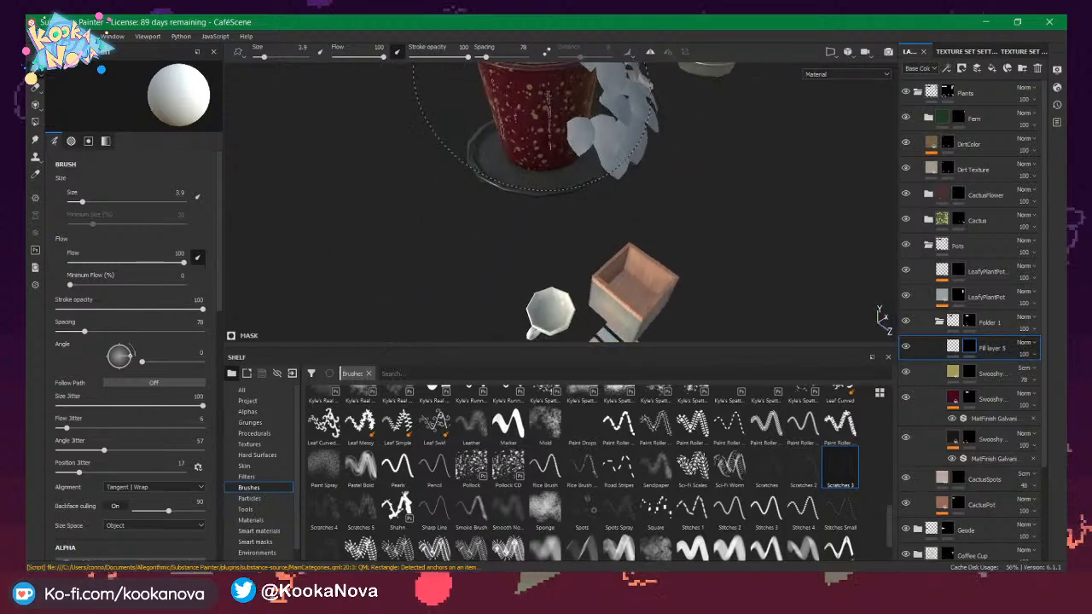
{"action": "scroll", "coordinate": [547, 239], "scroll_direction": "up", "scroll_amount": 3}
{"action": "mouse_move", "coordinate": [589, 264]}
{"action": "left_mouse_down", "text": "alt"}
{"action": "mouse_move", "coordinate": [518, 177]}
{"action": "mouse_move", "coordinate": [559, 222]}
{"action": "left_mouse_up", "text": "alt"}
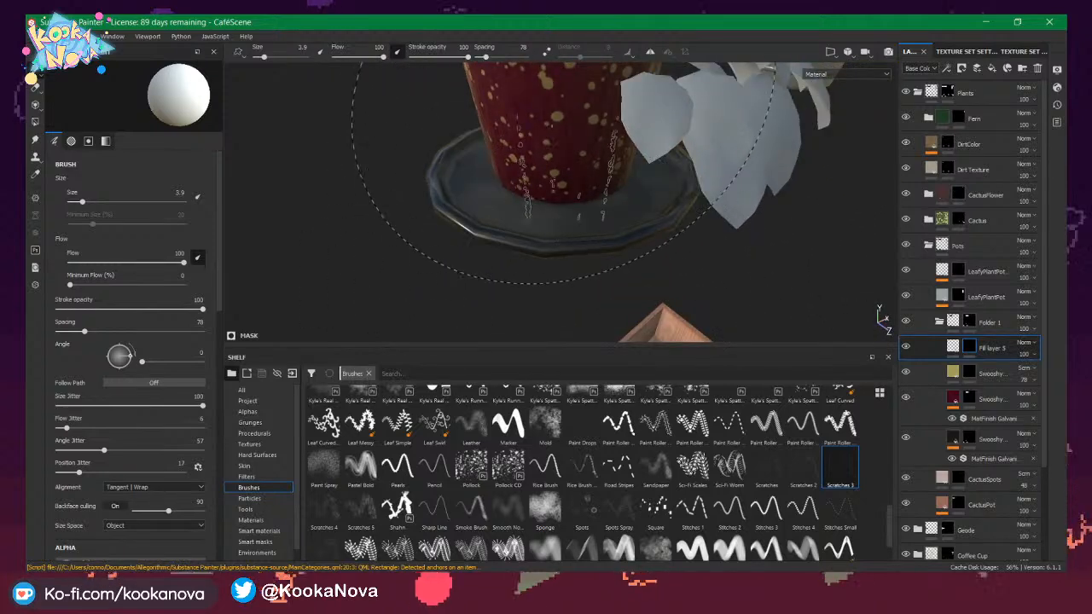
{"action": "left_click_drag", "start_coordinate": [582, 147], "coordinate": [584, 195], "text": "alt"}
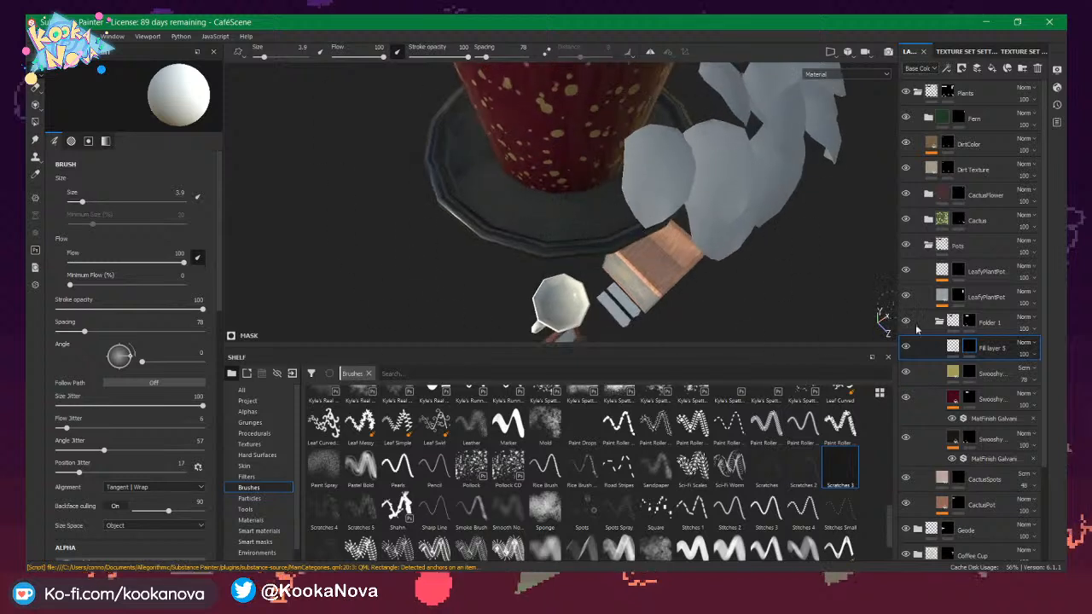
Rename Folder 1 with a name beginning "WooshyPl" and select the yellow Swooshy spots layer inside it.
{"action": "double_click", "coordinate": [990, 325]}
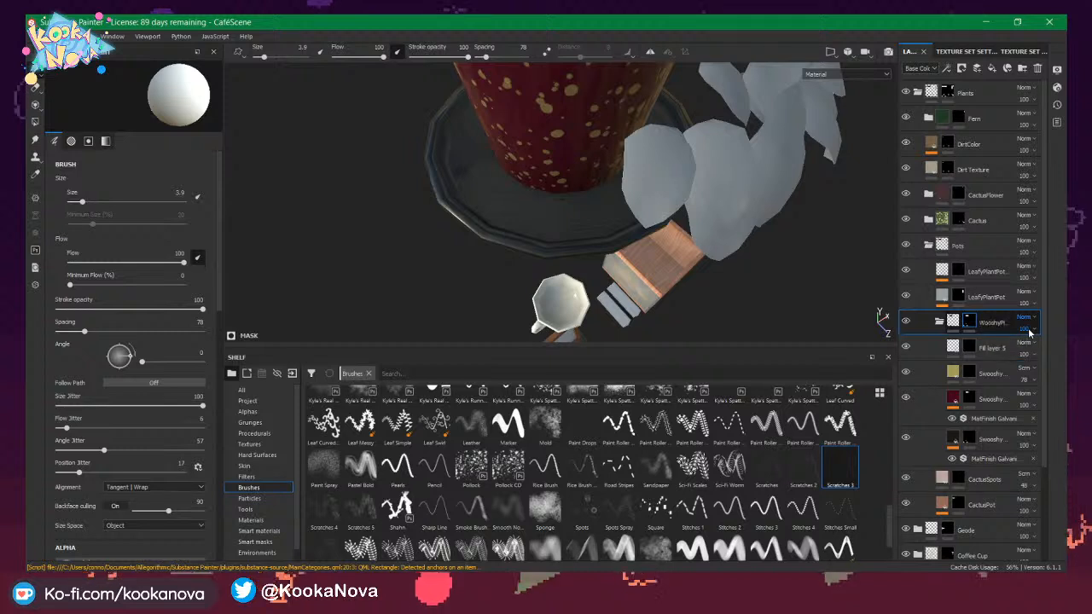
{"action": "left_click", "coordinate": [990, 374]}
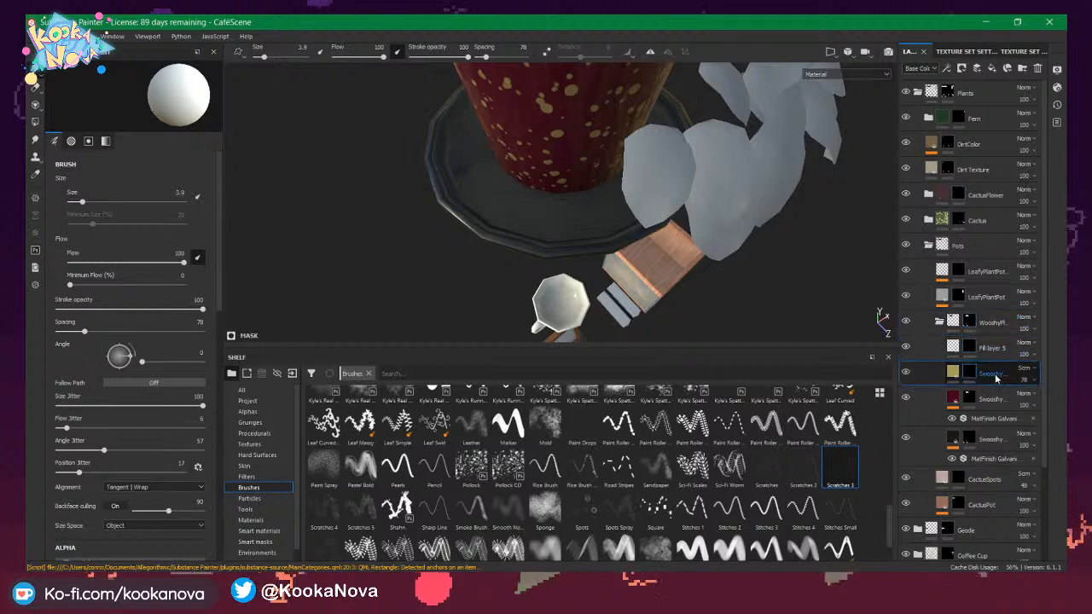
{"action": "left_click_drag", "start_coordinate": [547, 231], "coordinate": [609, 248], "text": "alt"}
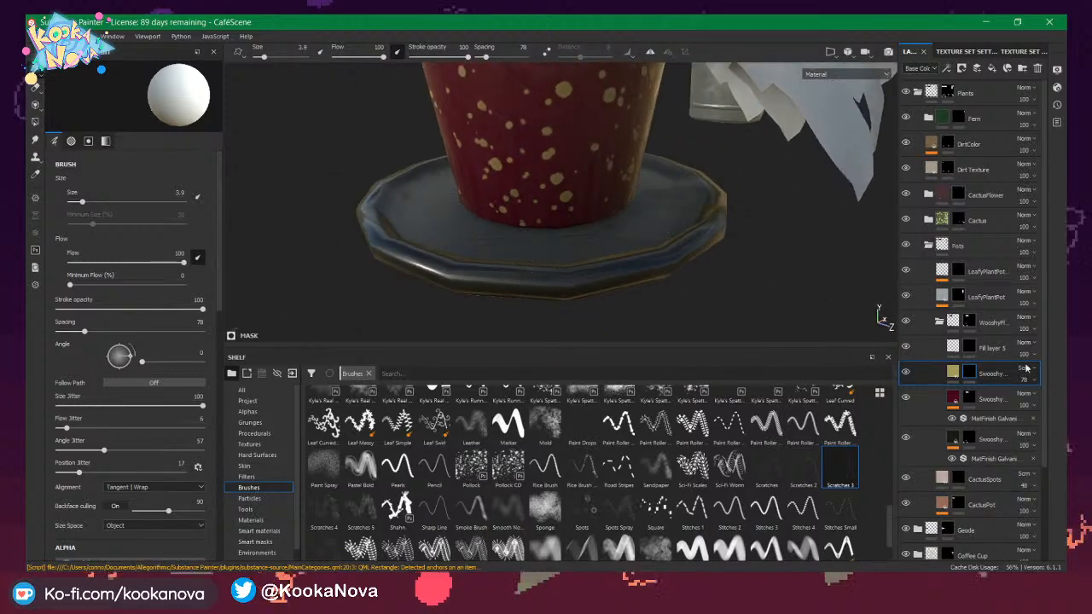
Try a MatFX Water Drops filter on the dark Swooshy dish layer.
{"action": "left_click", "coordinate": [1001, 437]}
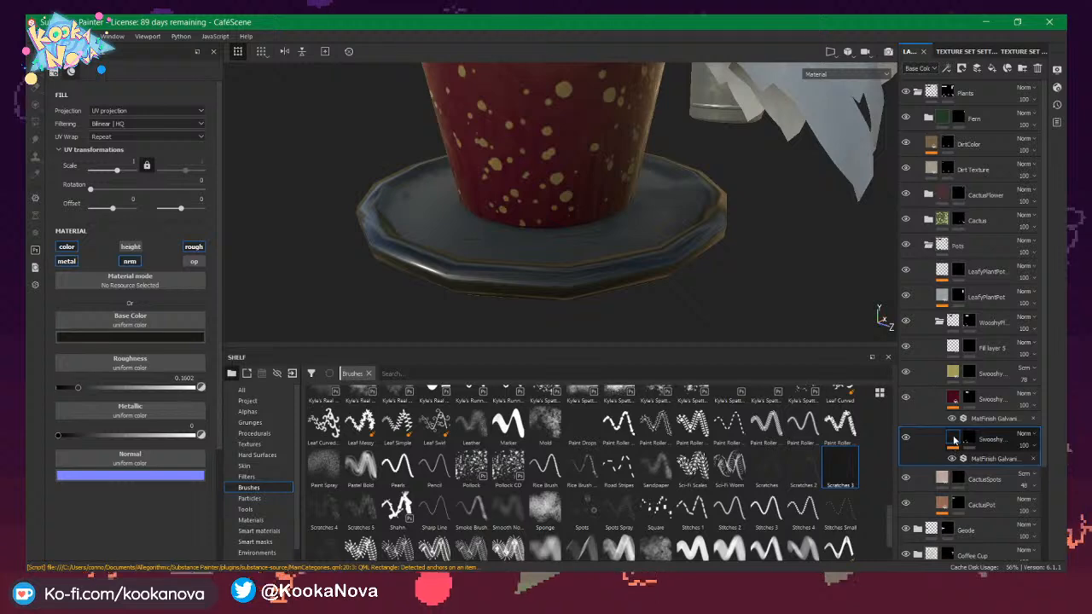
{"action": "right_click", "coordinate": [954, 439]}
{"action": "left_click", "coordinate": [957, 402]}
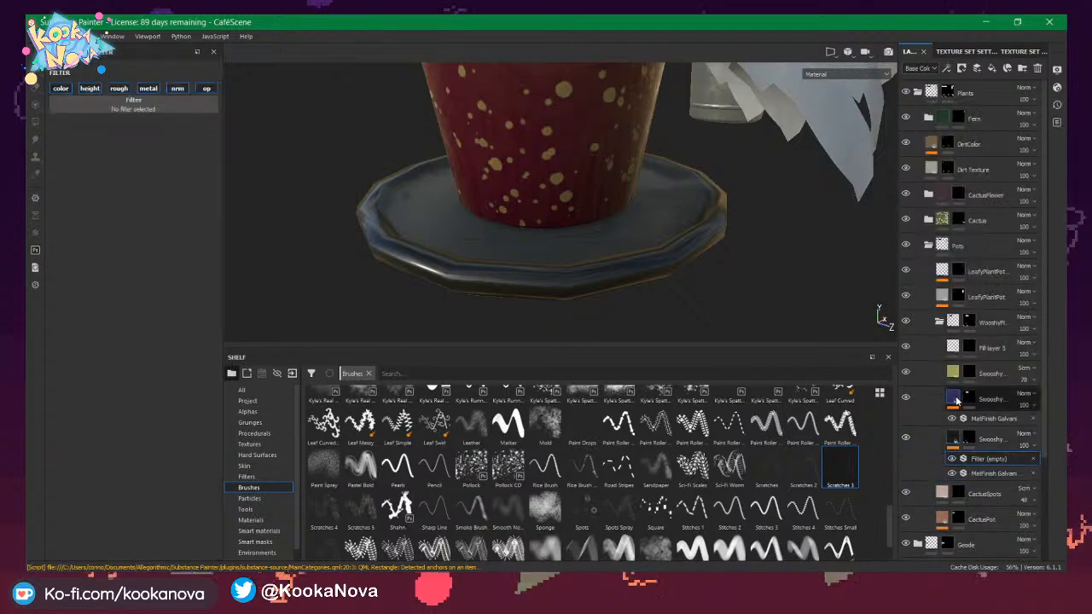
{"action": "left_click", "coordinate": [151, 109]}
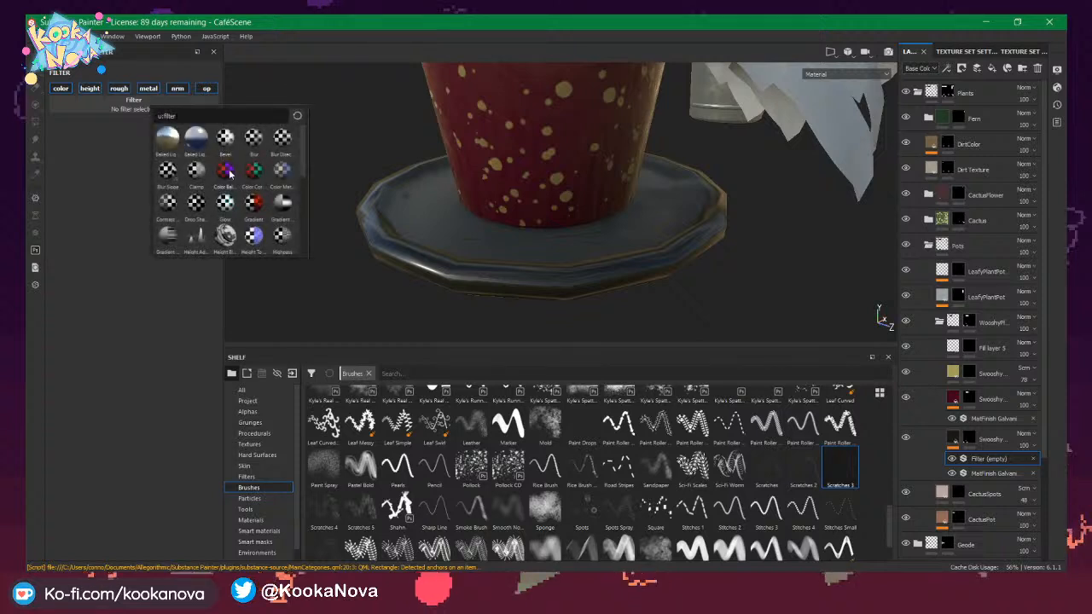
{"action": "scroll", "coordinate": [229, 179], "scroll_direction": "down", "scroll_amount": 10}
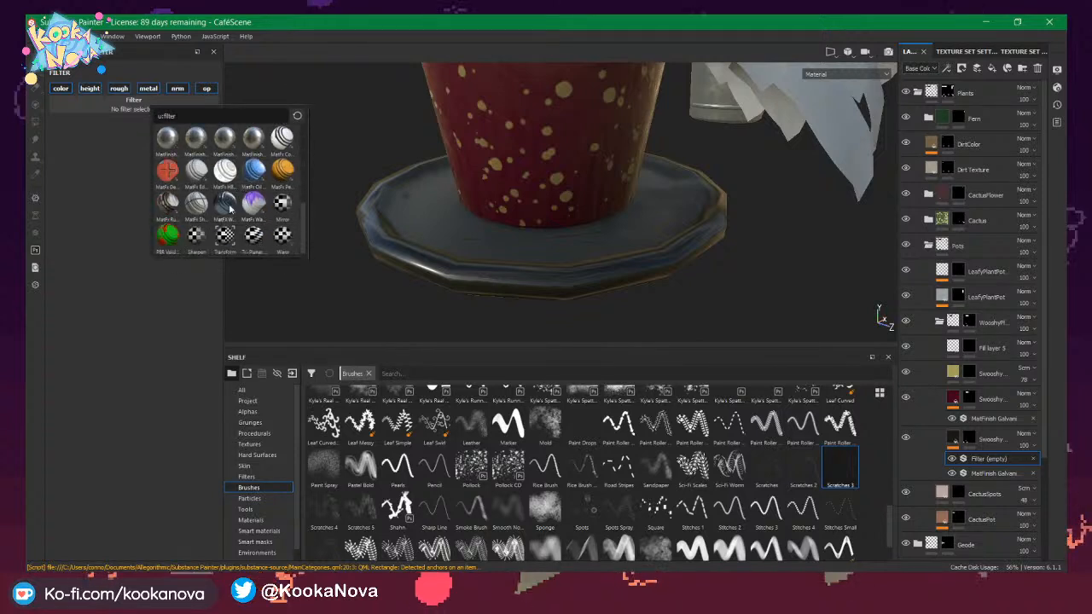
{"action": "left_click", "coordinate": [227, 205]}
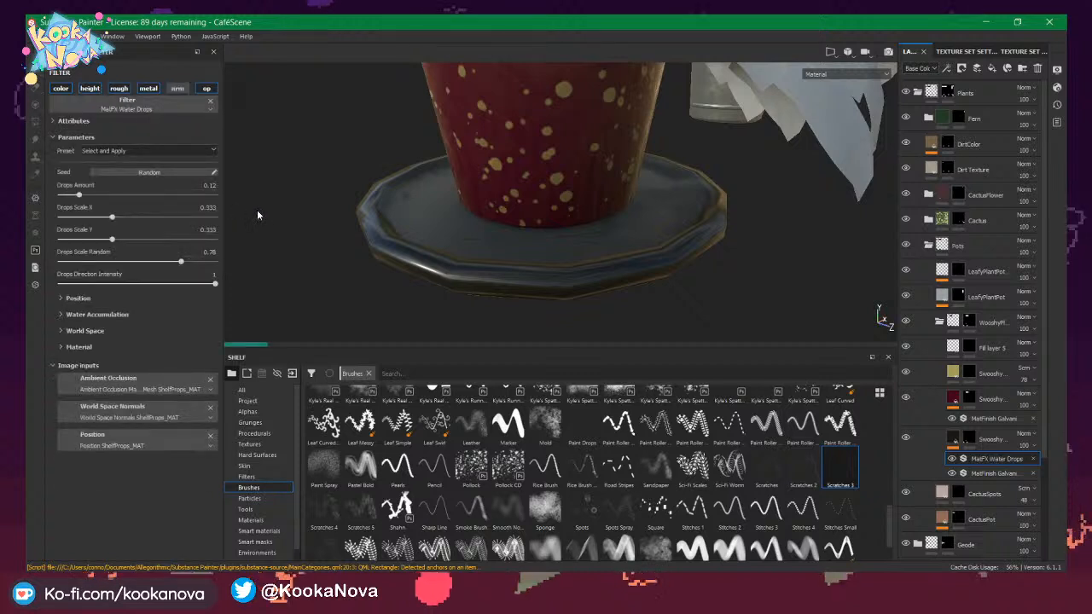
Apply the High Amount No Slope preset to the Water Drops filter and view the drops on the dish.
{"action": "left_click", "coordinate": [132, 150]}
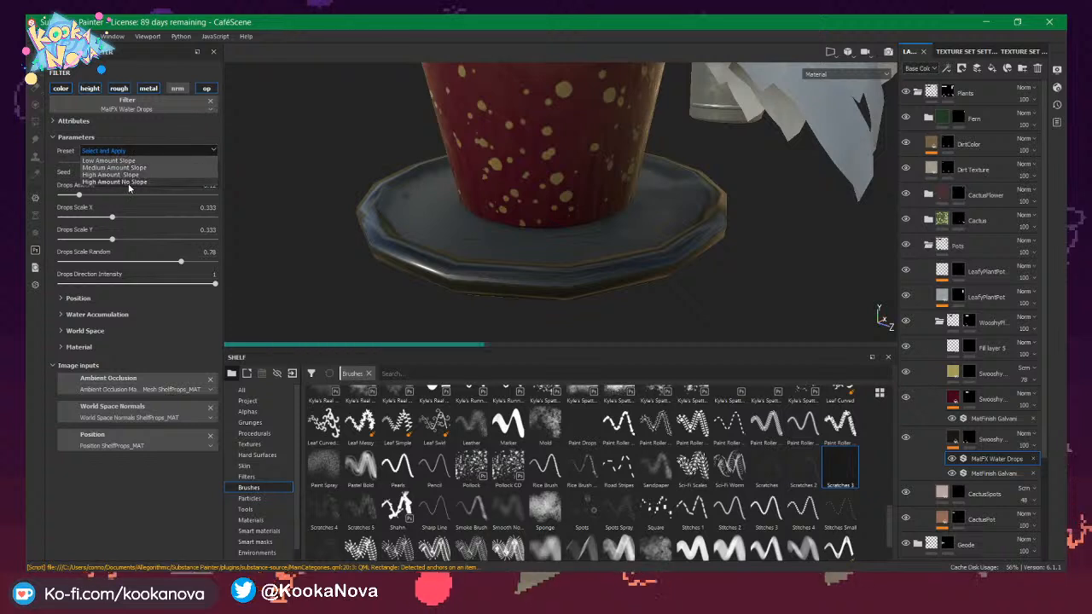
{"action": "left_click", "coordinate": [128, 183]}
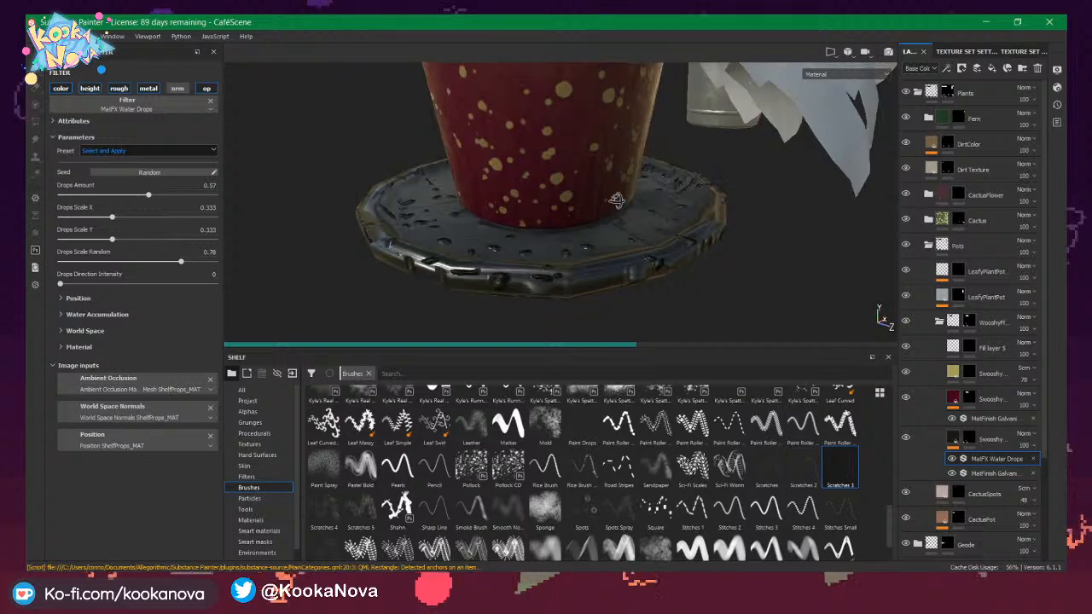
{"action": "left_click_drag", "start_coordinate": [617, 200], "coordinate": [623, 175], "text": "alt"}
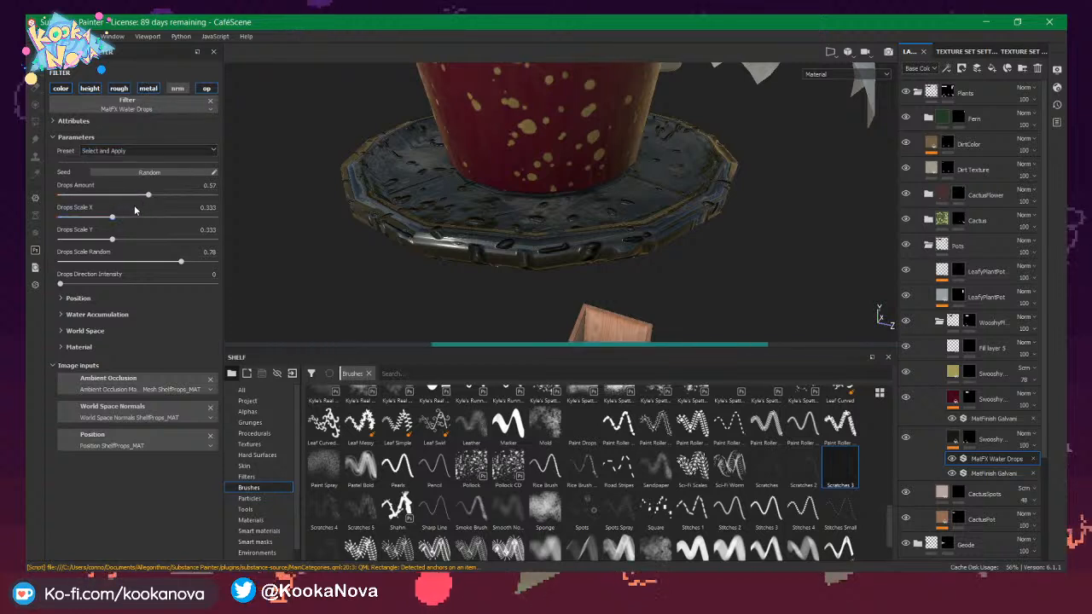
Try a Position Influence Y of 0.73 on the Water Drops filter, and remove the filter after inspecting the dish.
{"action": "left_click", "coordinate": [61, 298]}
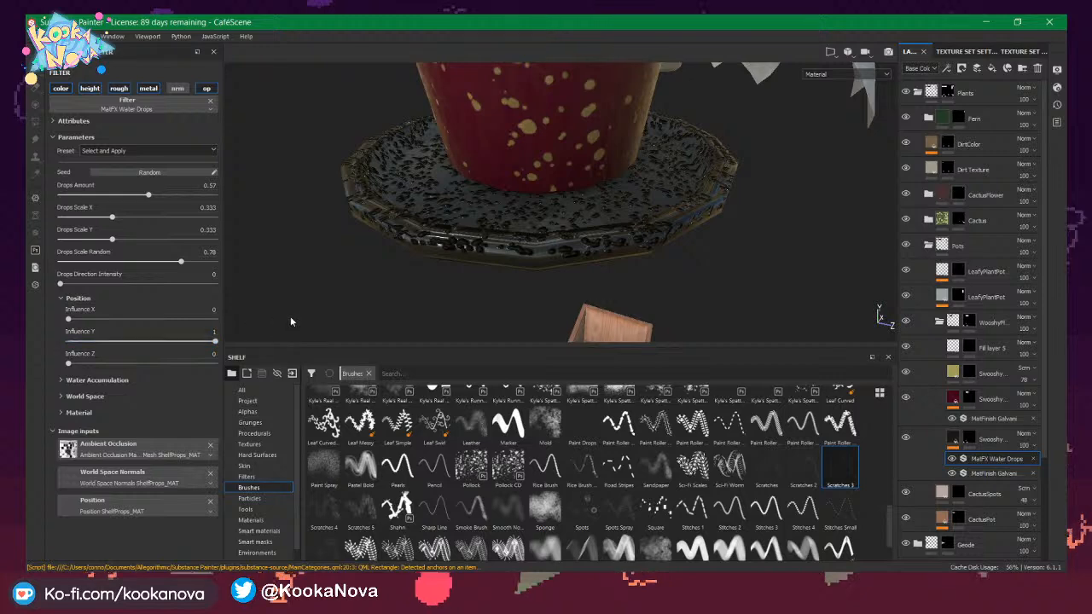
{"action": "mouse_move", "coordinate": [547, 228]}
{"action": "left_mouse_down", "text": "alt"}
{"action": "mouse_move", "coordinate": [558, 138]}
{"action": "mouse_move", "coordinate": [560, 228]}
{"action": "left_mouse_up", "text": "alt"}
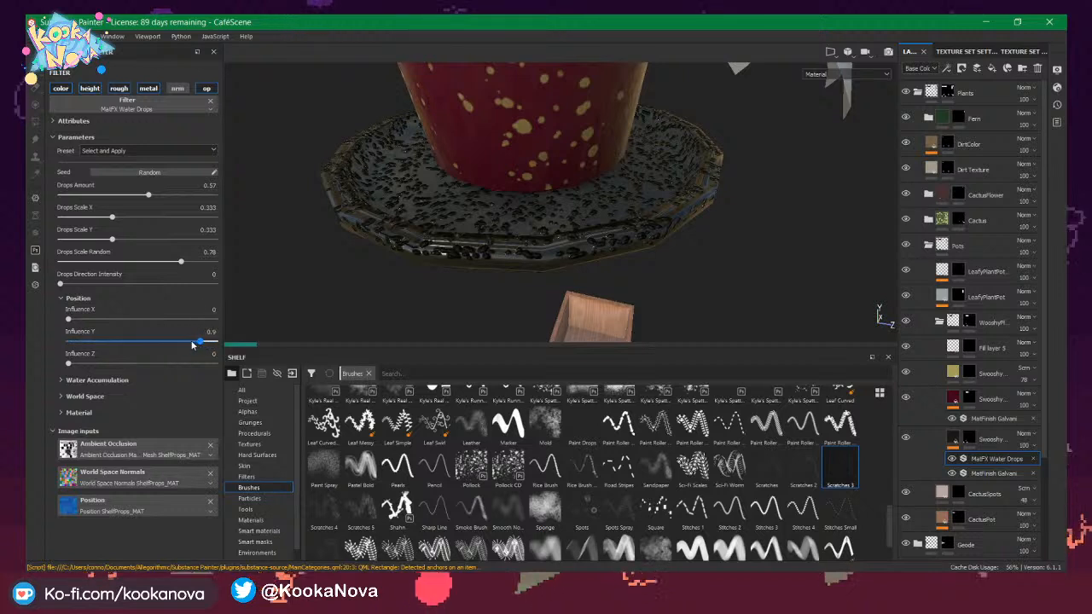
{"action": "left_click_drag", "start_coordinate": [200, 341], "coordinate": [196, 336]}
{"action": "left_click_drag", "start_coordinate": [509, 215], "coordinate": [522, 273], "text": "alt"}
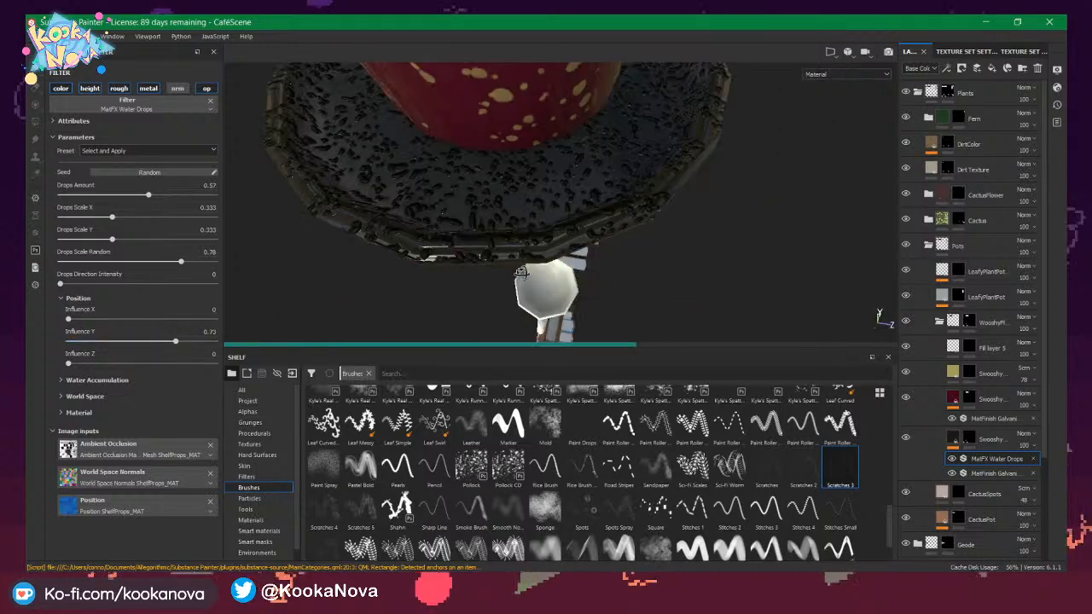
{"action": "right_click_drag", "start_coordinate": [529, 205], "coordinate": [438, 216], "text": "alt"}
{"action": "left_click_drag", "start_coordinate": [445, 154], "coordinate": [466, 126], "text": "alt"}
{"action": "left_click_drag", "start_coordinate": [482, 79], "coordinate": [649, 196], "text": "alt"}
{"action": "right_click_drag", "start_coordinate": [649, 197], "coordinate": [670, 192], "text": "alt"}
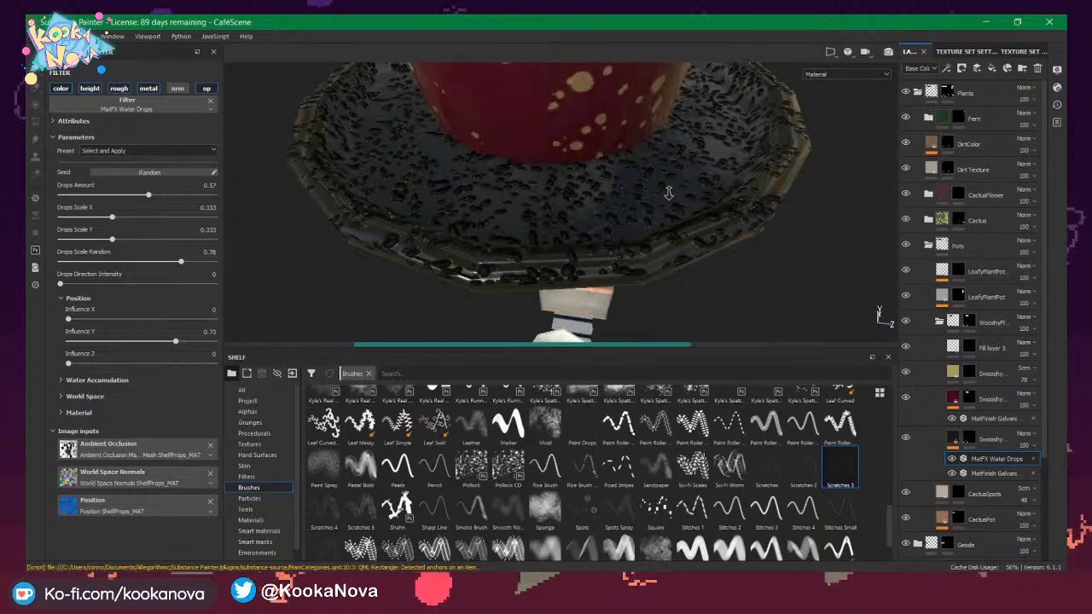
{"action": "left_click_drag", "start_coordinate": [666, 198], "coordinate": [629, 182], "text": "alt"}
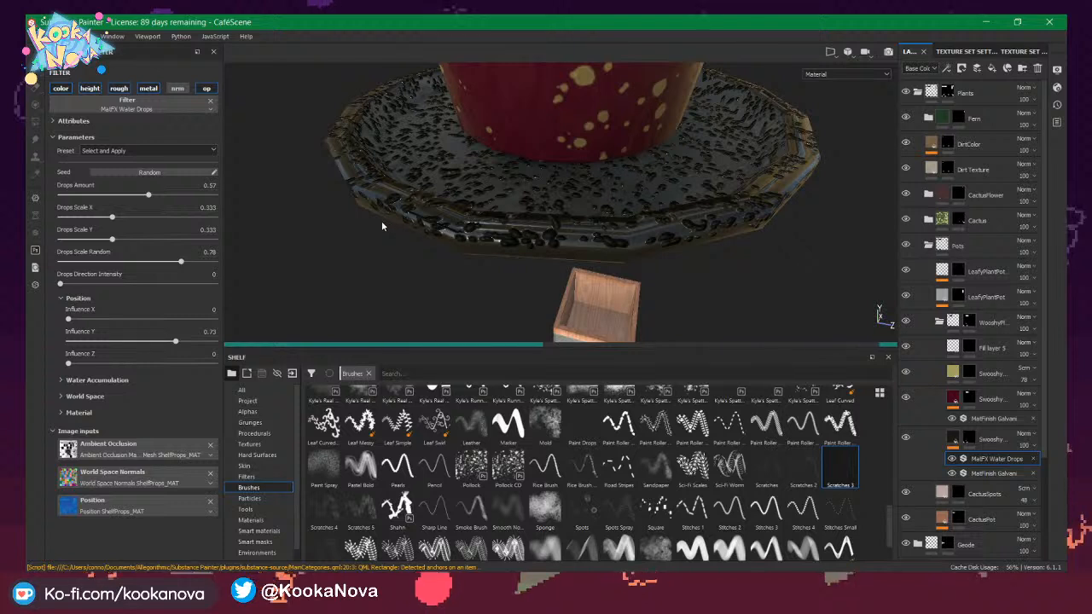
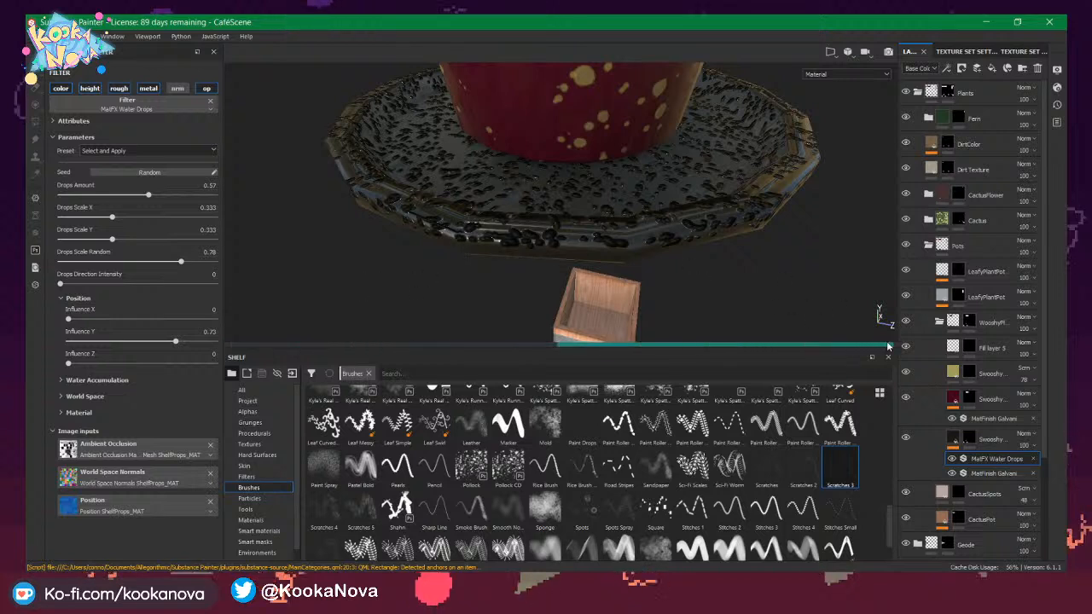
{"action": "left_click", "coordinate": [1034, 460]}
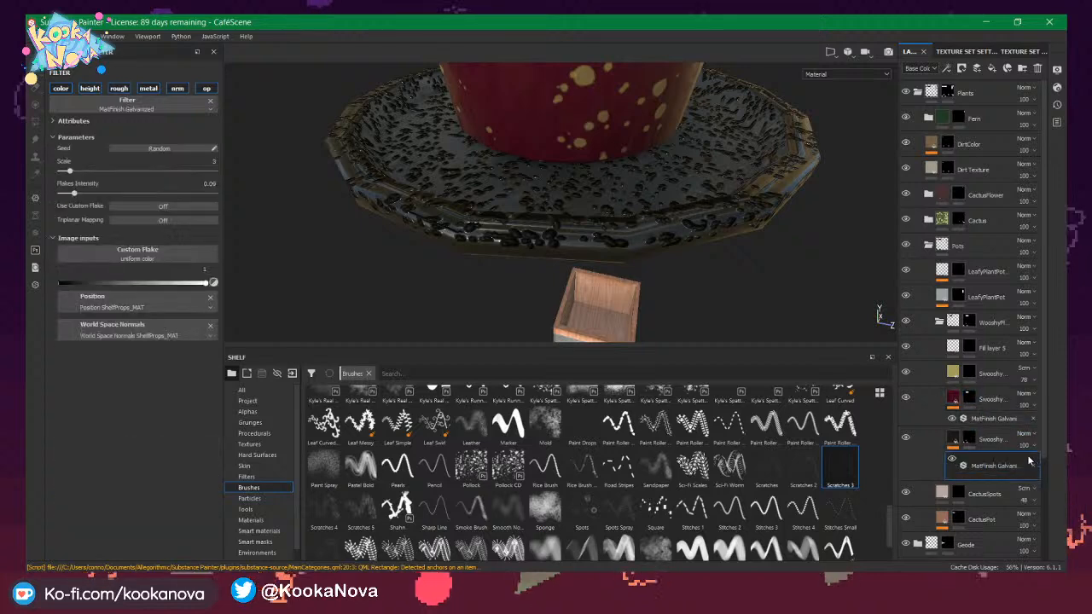
Duplicate the dark Swooshy dish layer and disable the copy's metallic, normal and roughness channels.
{"action": "left_click", "coordinate": [989, 441]}
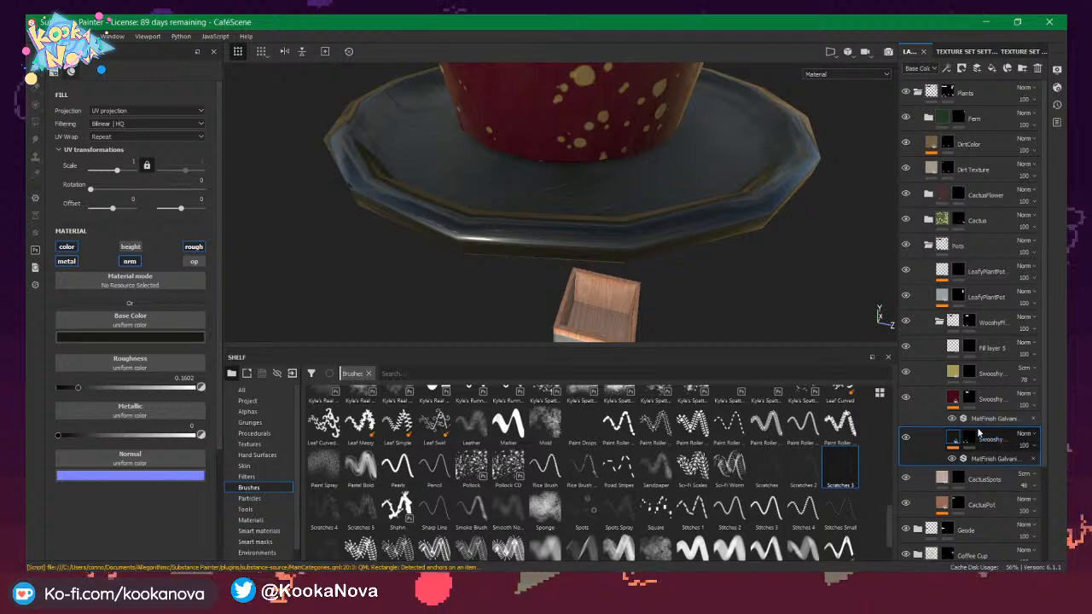
{"action": "key", "text": "ctrl+d"}
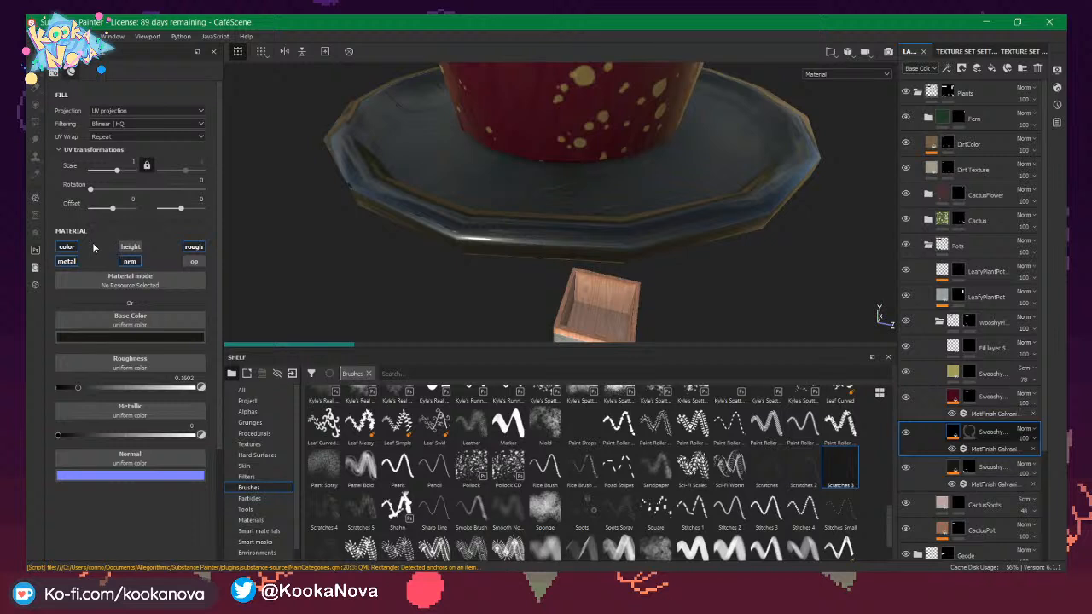
{"action": "left_click", "coordinate": [66, 261]}
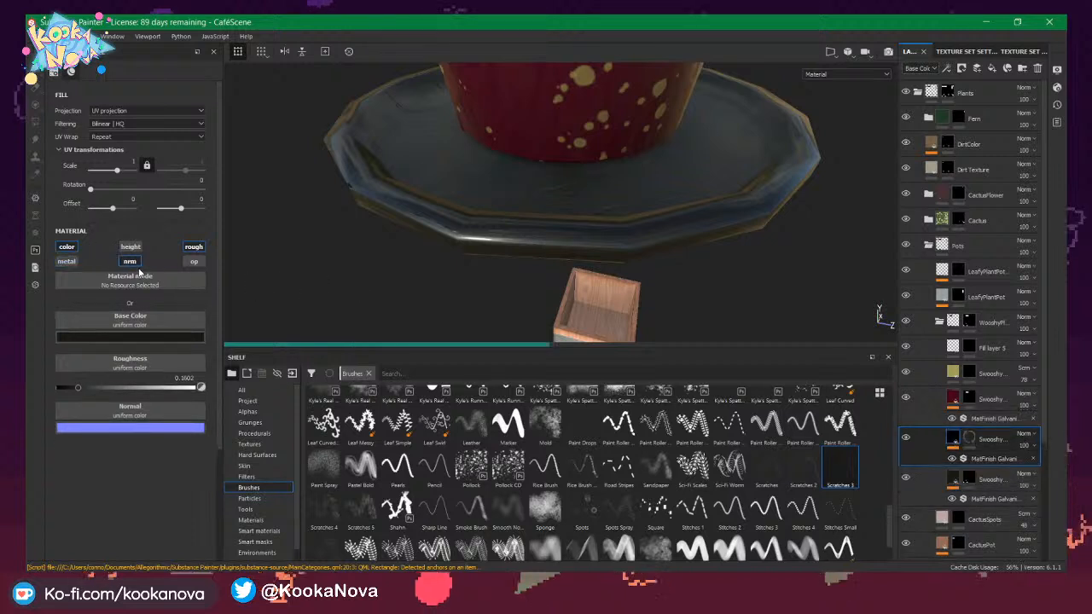
{"action": "left_click", "coordinate": [133, 264]}
{"action": "left_click", "coordinate": [197, 249]}
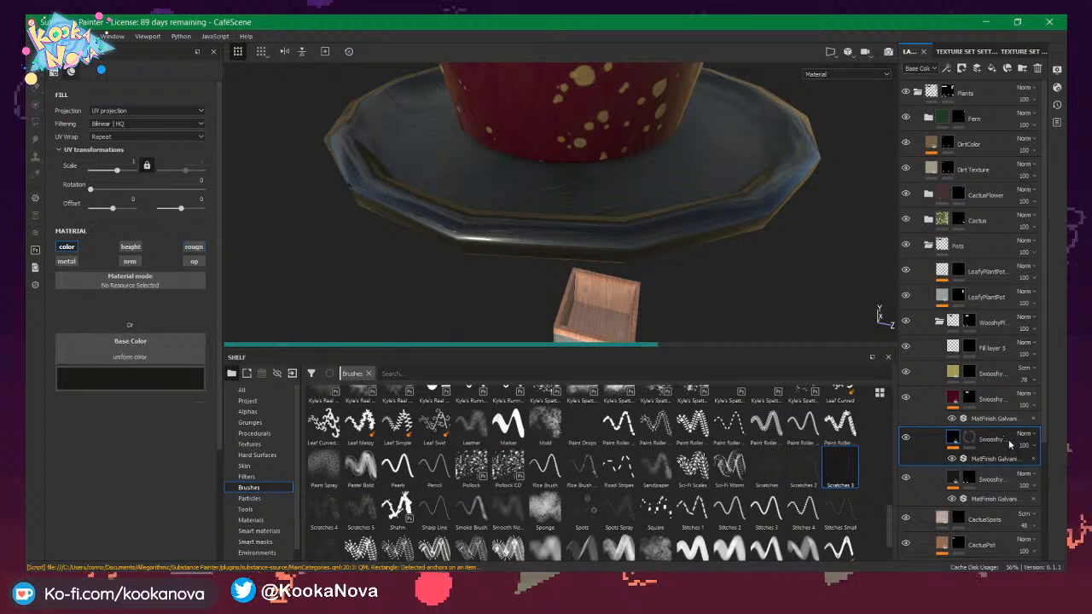
Remove the MatFinish Galvanized filter from the duplicated dish layer and rename the layer WaterDrops.
{"action": "left_click", "coordinate": [1033, 460]}
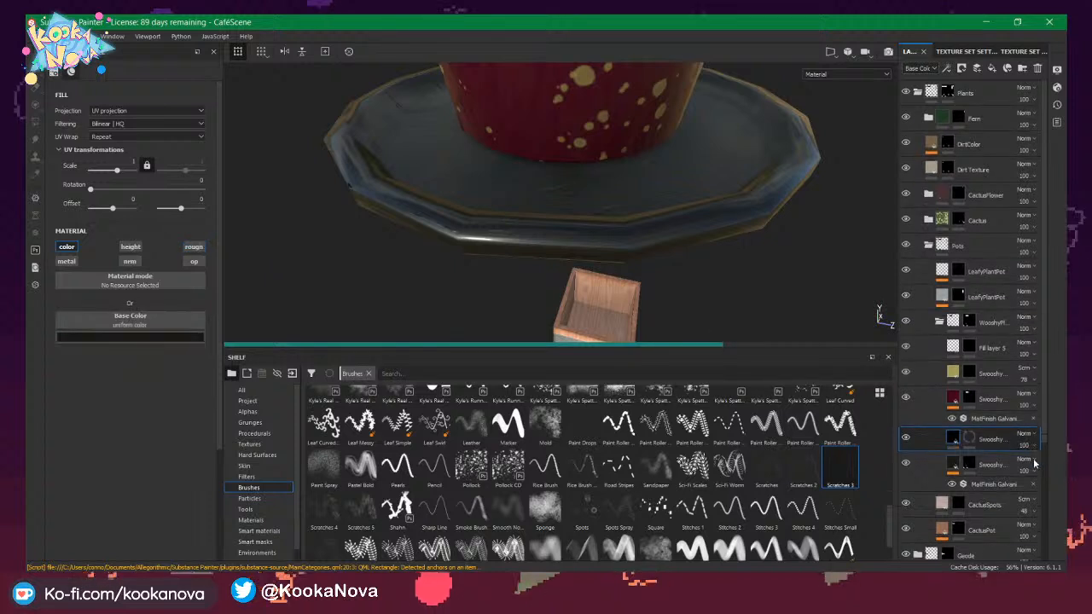
{"action": "double_click", "coordinate": [988, 439]}
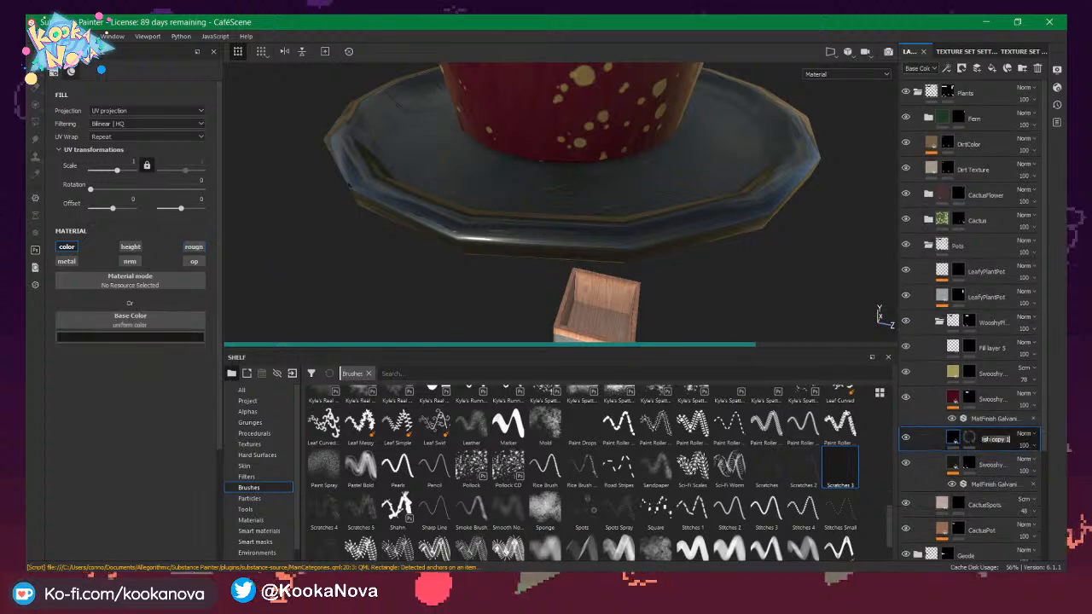
{"action": "type", "text": "Wa"}
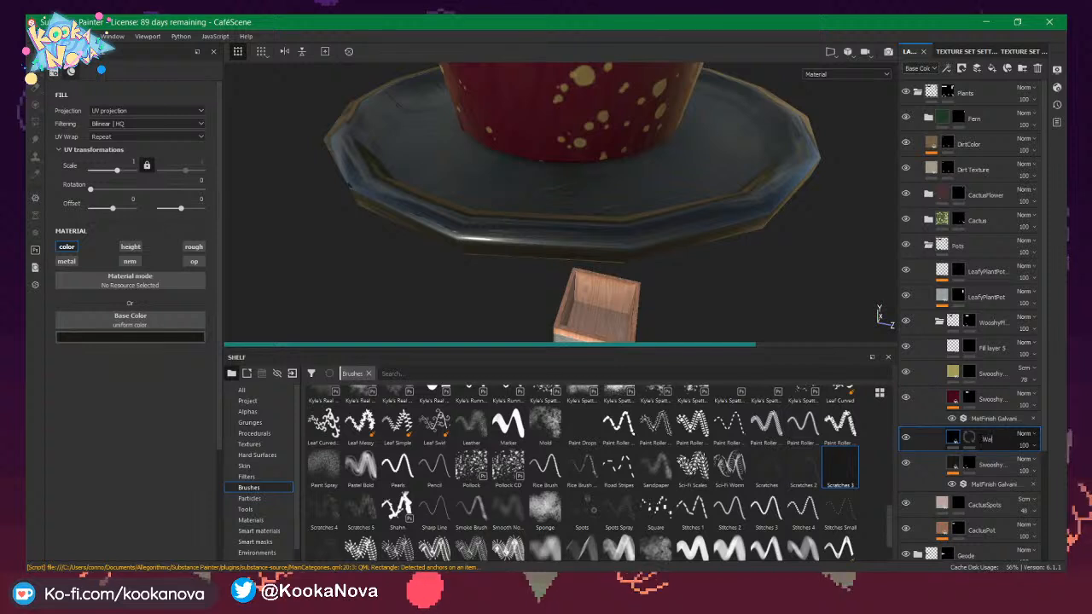
{"action": "type", "text": "terDrops"}
{"action": "key", "text": "Return"}
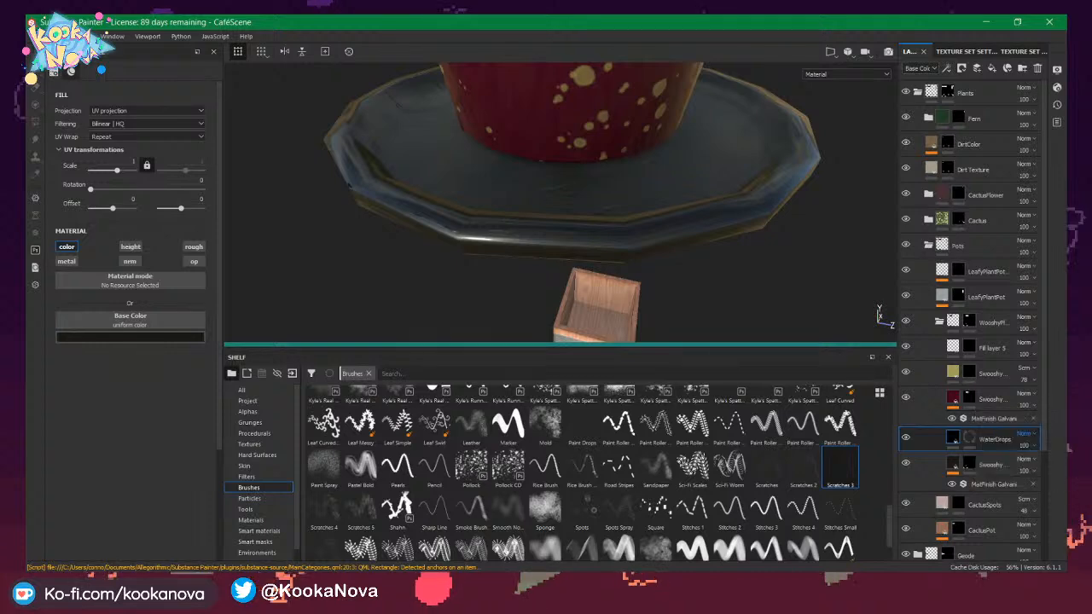
Add a MatFX Water Drops filter to the WaterDrops layer and view the drops on the dish.
{"action": "right_click", "coordinate": [946, 438]}
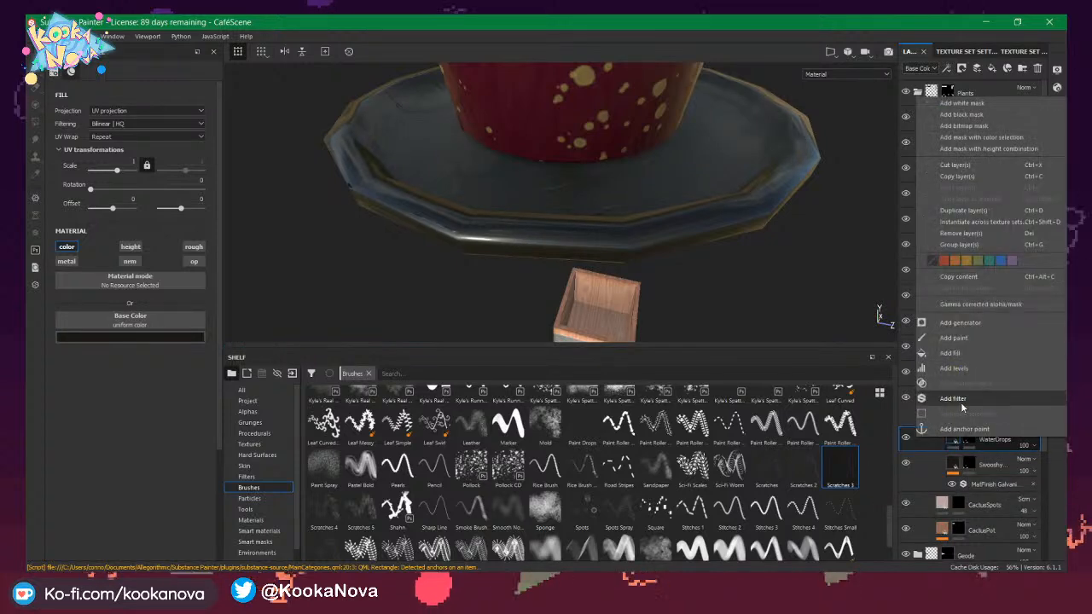
{"action": "left_click", "coordinate": [961, 401]}
{"action": "left_click", "coordinate": [116, 103]}
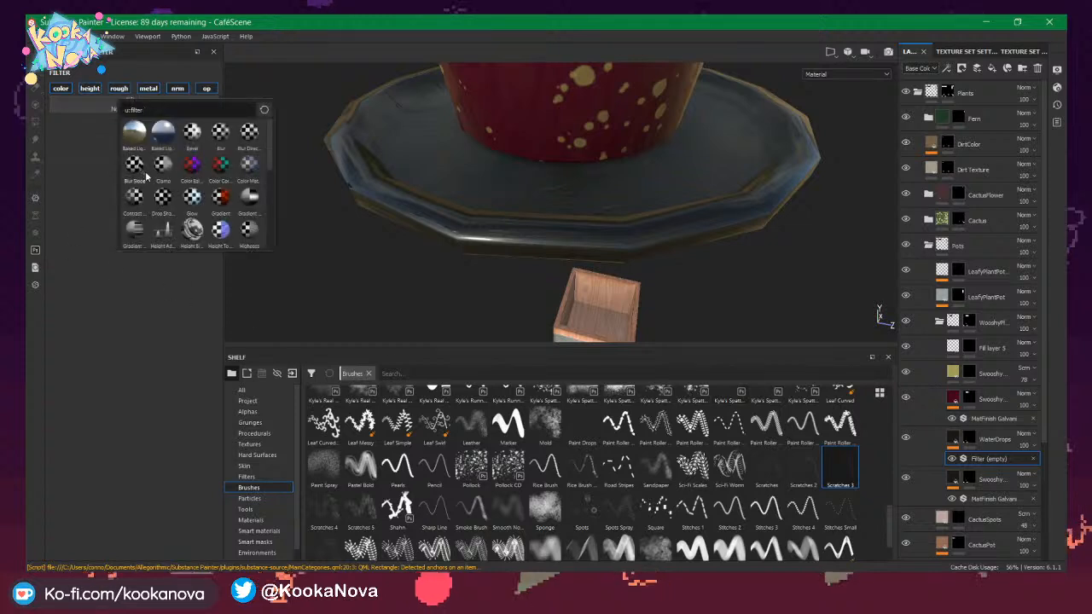
{"action": "scroll", "coordinate": [194, 179], "scroll_direction": "down", "scroll_amount": 5}
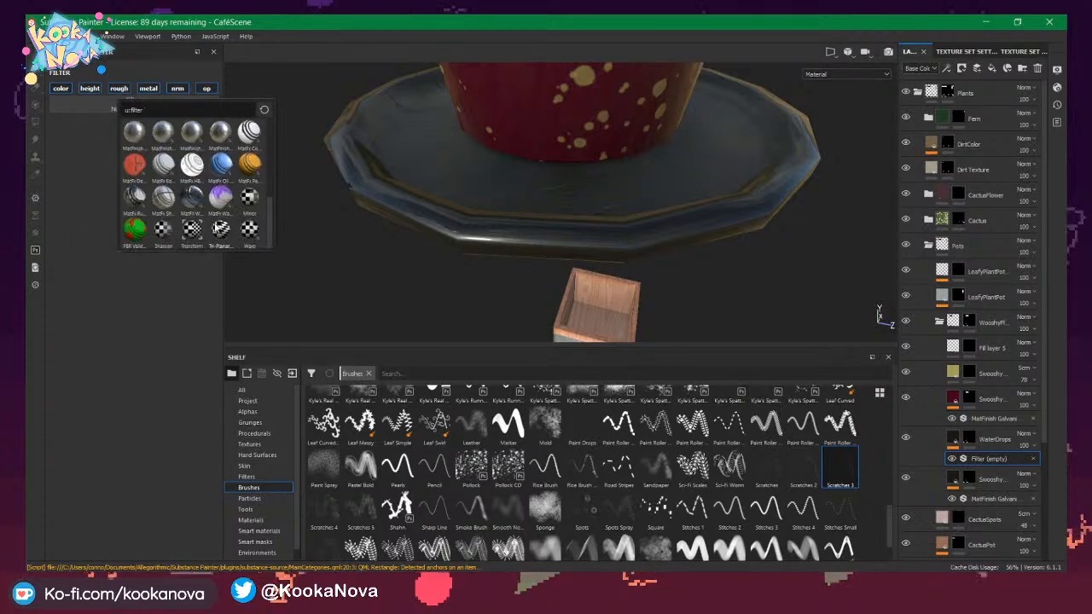
{"action": "left_click", "coordinate": [194, 198]}
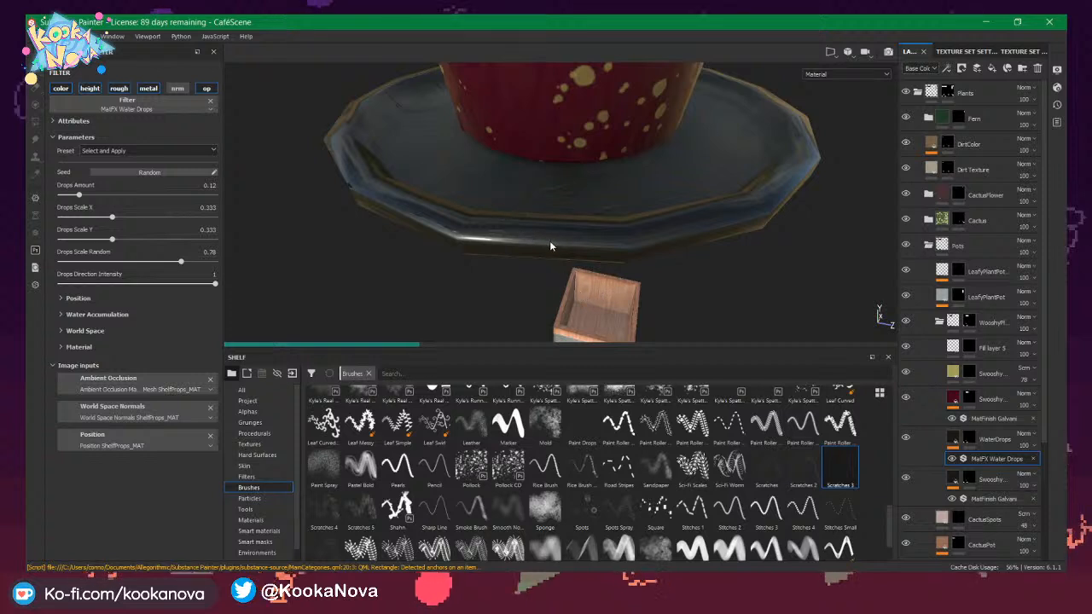
{"action": "mouse_move", "coordinate": [561, 222]}
{"action": "left_mouse_down", "text": "alt"}
{"action": "mouse_move", "coordinate": [546, 243]}
{"action": "mouse_move", "coordinate": [539, 308]}
{"action": "mouse_move", "coordinate": [568, 242]}
{"action": "mouse_move", "coordinate": [588, 240]}
{"action": "mouse_move", "coordinate": [529, 232]}
{"action": "mouse_move", "coordinate": [524, 212]}
{"action": "mouse_move", "coordinate": [530, 234]}
{"action": "mouse_move", "coordinate": [541, 224]}
{"action": "mouse_move", "coordinate": [551, 244]}
{"action": "mouse_move", "coordinate": [585, 261]}
{"action": "mouse_move", "coordinate": [571, 240]}
{"action": "left_mouse_up", "text": "alt"}
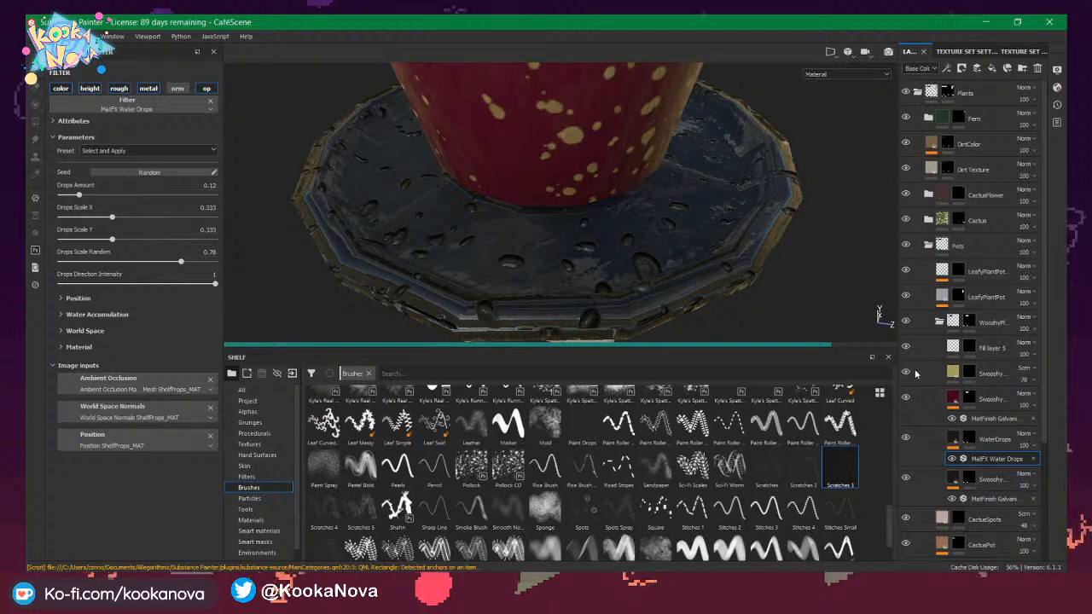
Disable the WaterDrops layer's color channel and reopen the Water Drops filter's settings.
{"action": "left_click", "coordinate": [953, 438]}
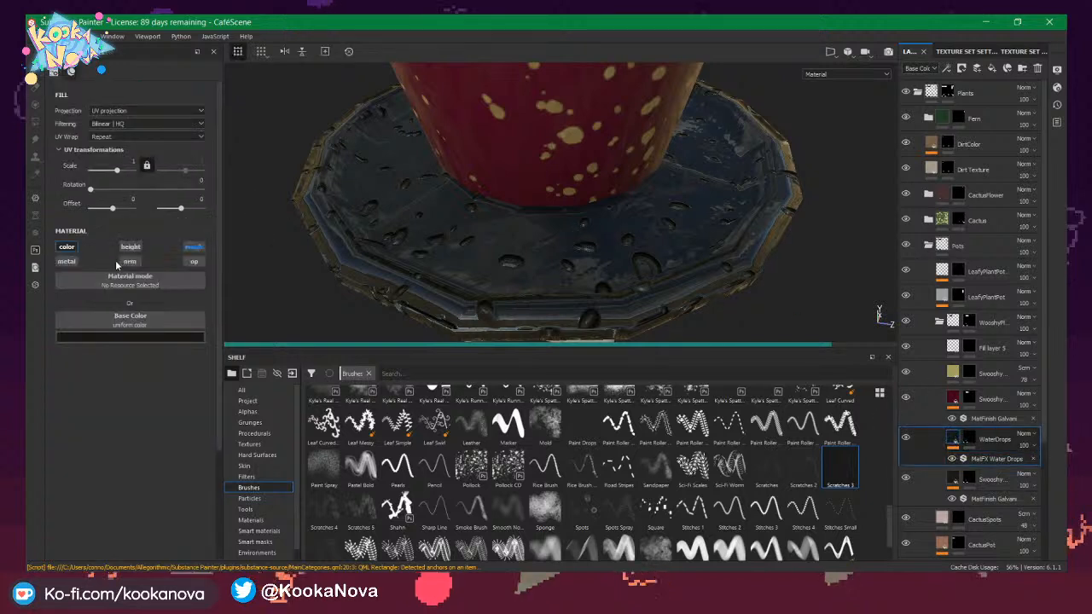
{"action": "left_click", "coordinate": [66, 247]}
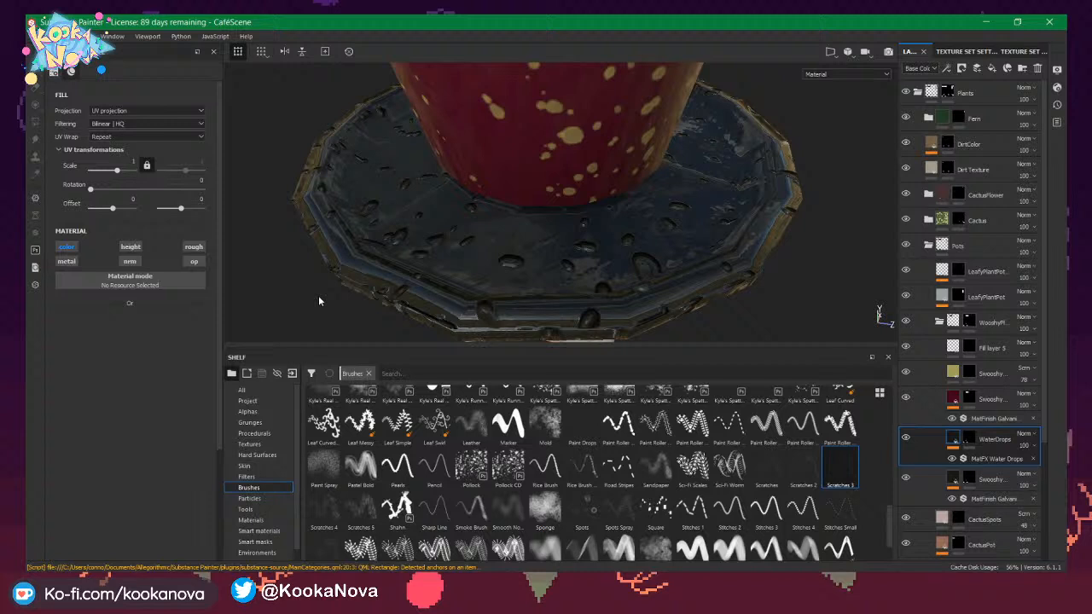
{"action": "left_click", "coordinate": [995, 459]}
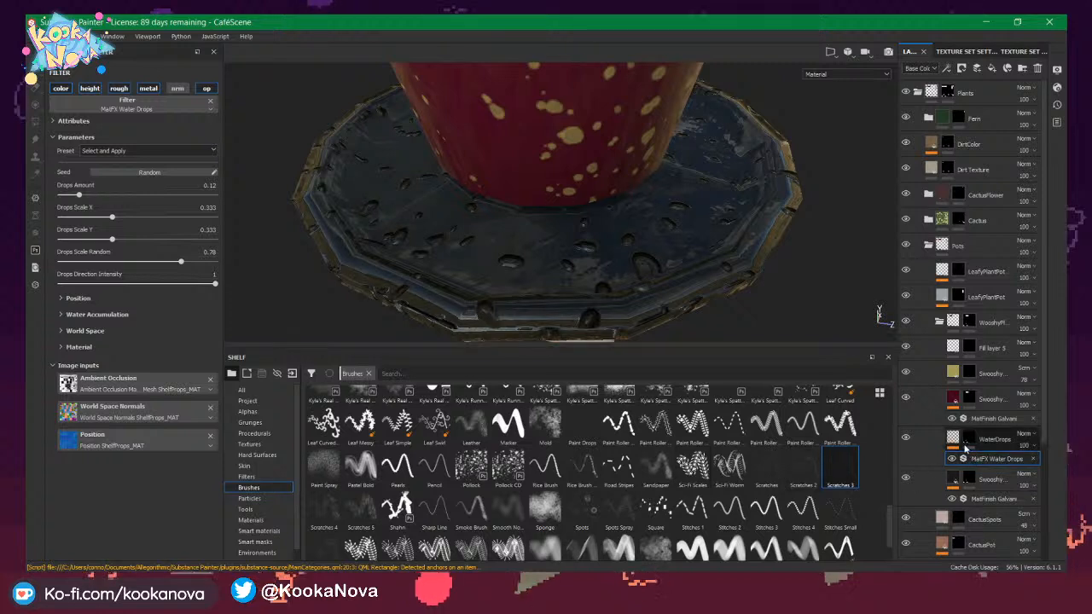
Test the WaterDrops layer with only its roughness channel enabled, and switch it to only the height channel.
{"action": "mouse_move", "coordinate": [961, 442]}
{"action": "left_click", "coordinate": [945, 440]}
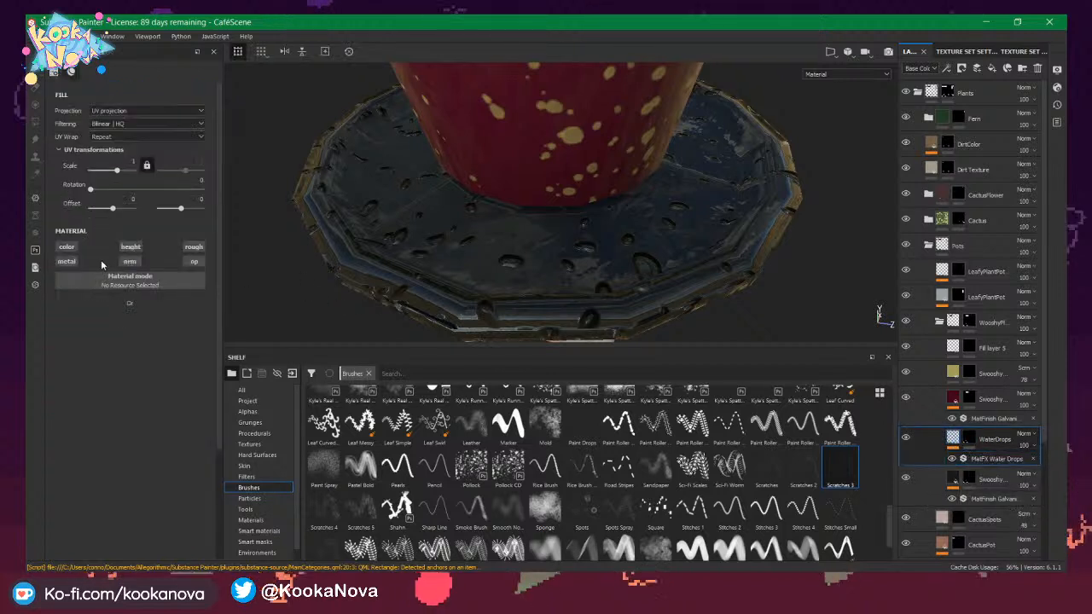
{"action": "left_click", "coordinate": [193, 247]}
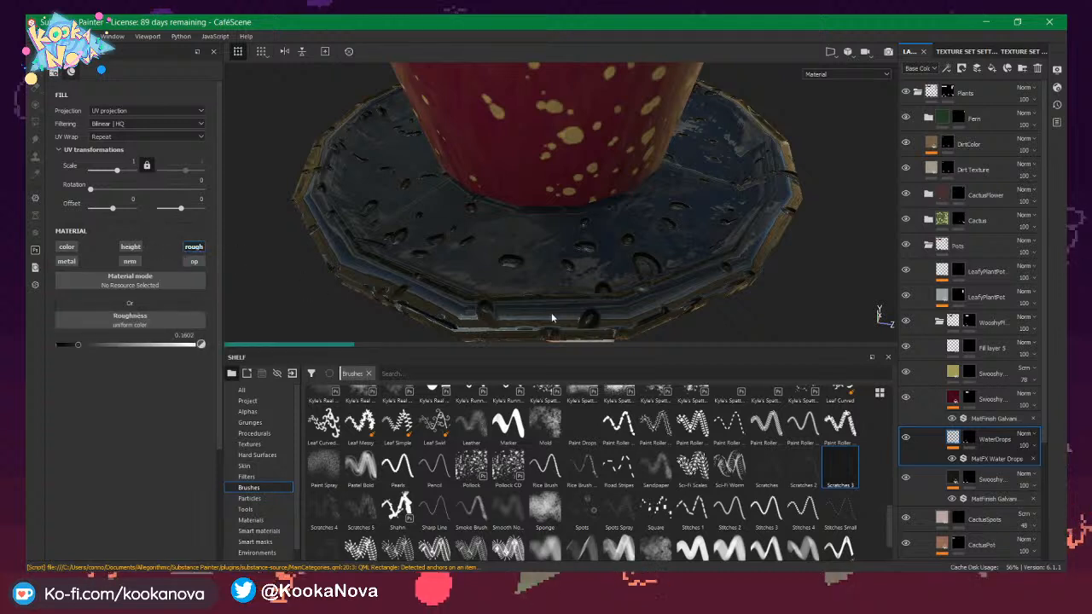
{"action": "left_click_drag", "start_coordinate": [584, 298], "coordinate": [427, 256], "text": "alt"}
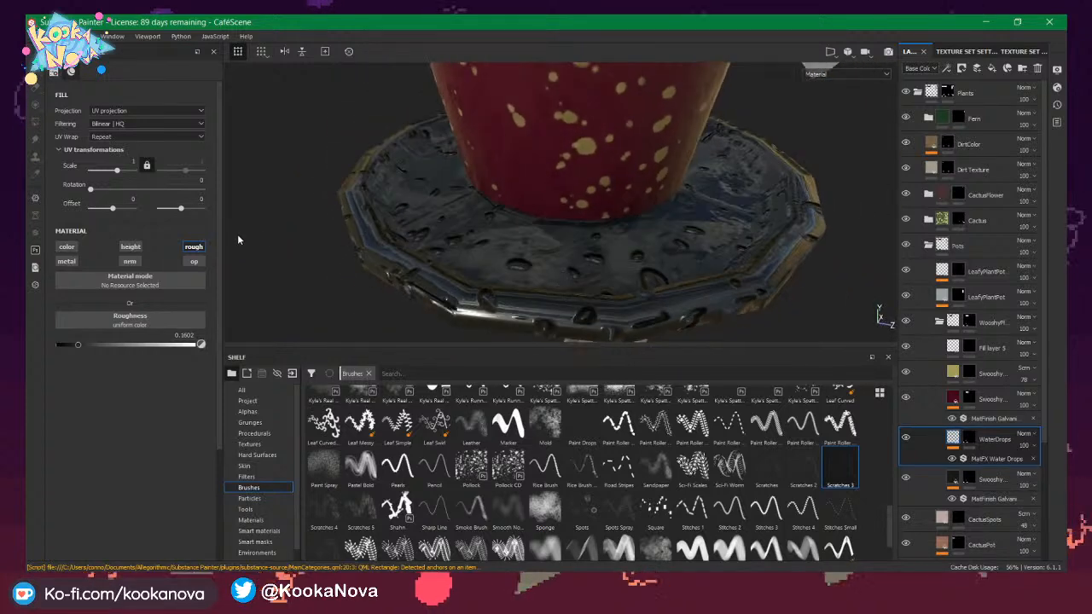
{"action": "left_click", "coordinate": [198, 248]}
{"action": "left_click", "coordinate": [131, 246]}
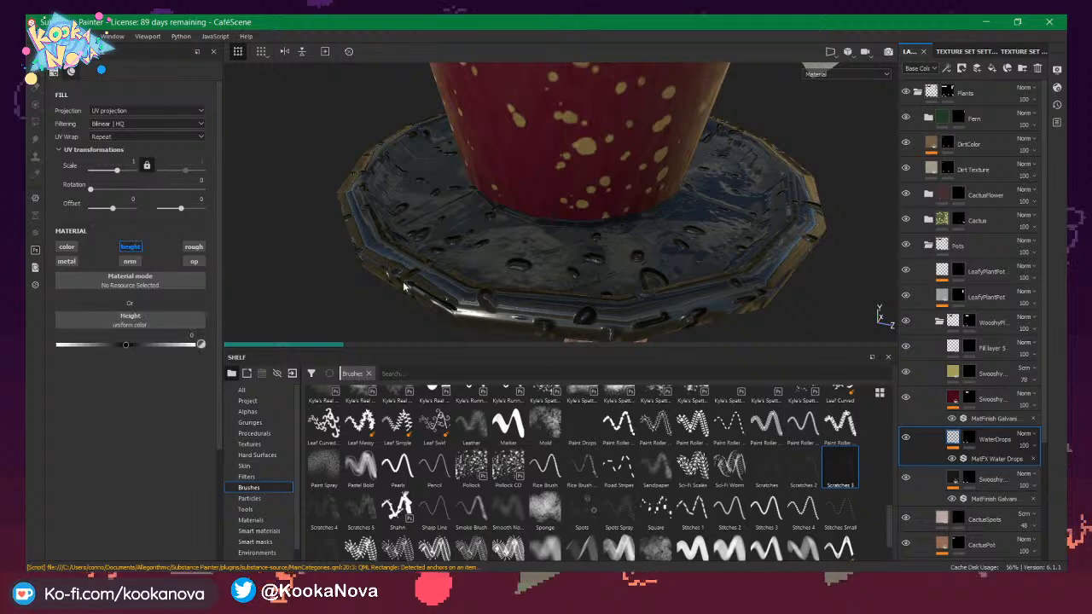
Clear the separate octagonal island beside the woven panel from the WaterDrops mask, using Polygon Fill in the UV view.
{"action": "left_click_drag", "start_coordinate": [518, 298], "coordinate": [491, 272], "text": "alt"}
{"action": "right_click_drag", "start_coordinate": [491, 271], "coordinate": [344, 237], "text": "alt"}
{"action": "left_click_drag", "start_coordinate": [546, 261], "coordinate": [594, 221], "text": "alt"}
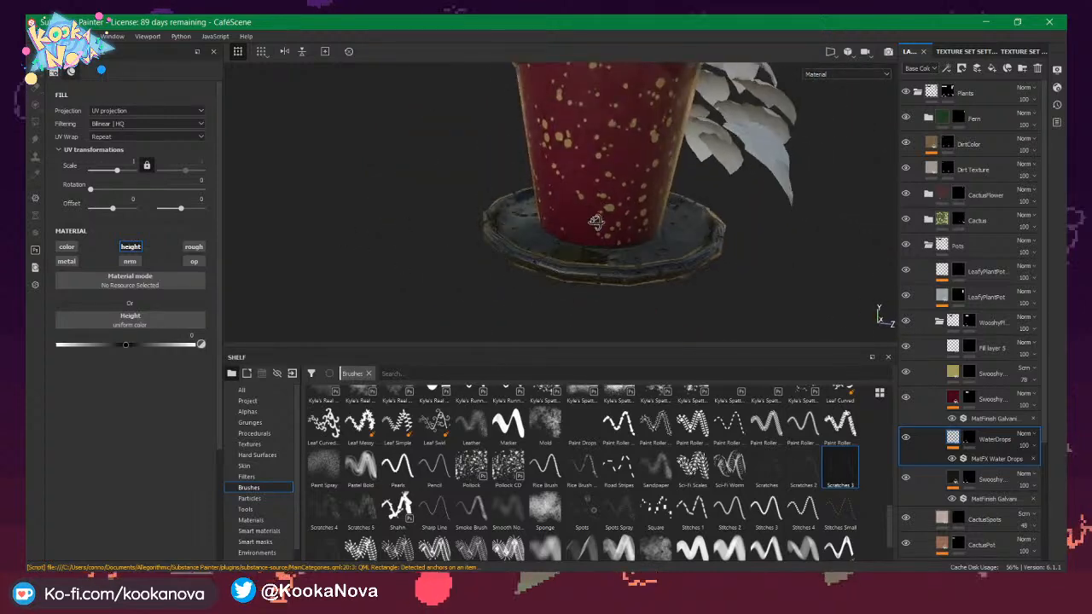
{"action": "right_click_drag", "start_coordinate": [595, 223], "coordinate": [733, 271], "text": "alt"}
{"action": "left_click_drag", "start_coordinate": [640, 247], "coordinate": [582, 280], "text": "alt"}
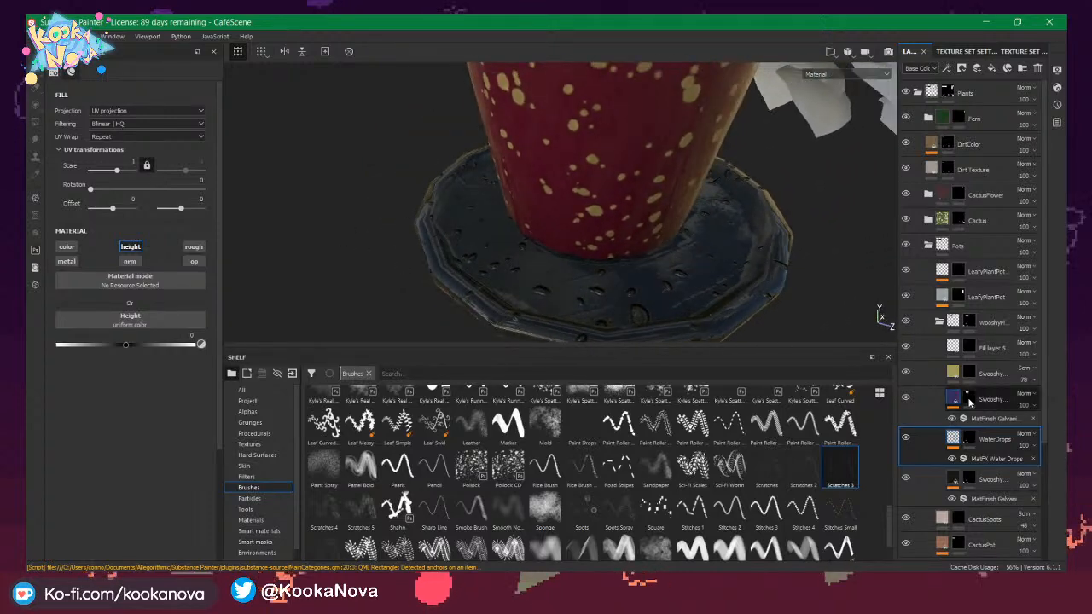
{"action": "left_click", "coordinate": [971, 438]}
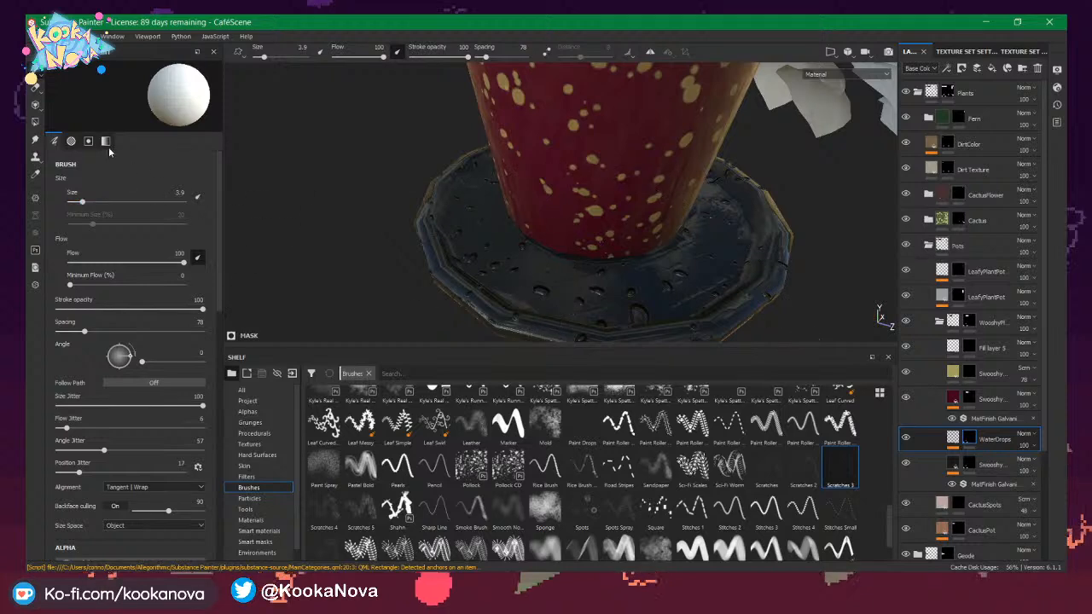
{"action": "left_click", "coordinate": [35, 122]}
{"action": "left_click_drag", "start_coordinate": [563, 290], "coordinate": [539, 262], "text": "alt"}
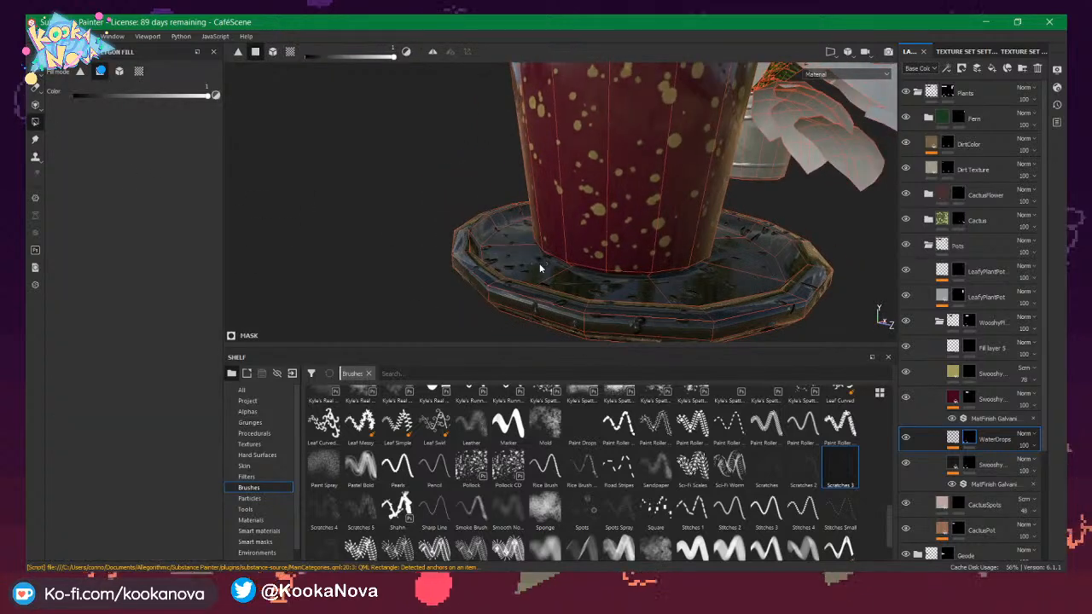
{"action": "key", "text": "F3"}
{"action": "middle_click_drag", "start_coordinate": [505, 194], "coordinate": [517, 236], "text": "alt"}
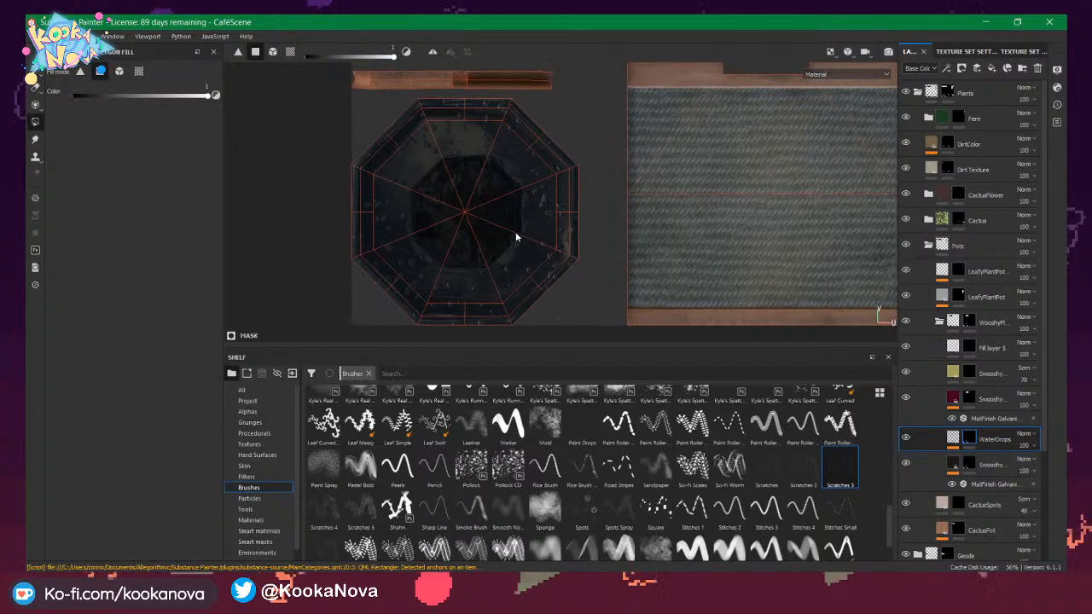
{"action": "right_click_drag", "start_coordinate": [517, 237], "coordinate": [467, 203], "text": "alt"}
{"action": "middle_click_drag", "start_coordinate": [467, 202], "coordinate": [322, 196], "text": "alt"}
{"action": "middle_click_drag", "start_coordinate": [706, 198], "coordinate": [458, 191], "text": "alt"}
{"action": "right_click_drag", "start_coordinate": [458, 190], "coordinate": [481, 187], "text": "alt"}
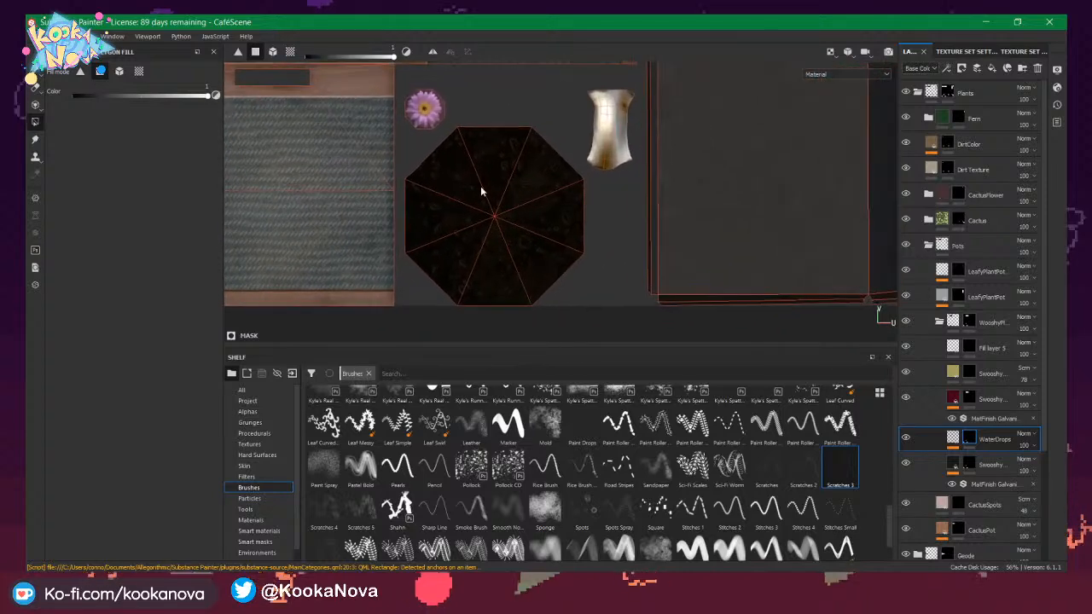
{"action": "left_click_drag", "start_coordinate": [514, 238], "coordinate": [522, 238]}
Clear the dish's octagonal UV island from the WaterDrops mask and refill only its inner faces, leaving out the rim.
{"action": "middle_click_drag", "start_coordinate": [475, 217], "coordinate": [669, 231], "text": "alt"}
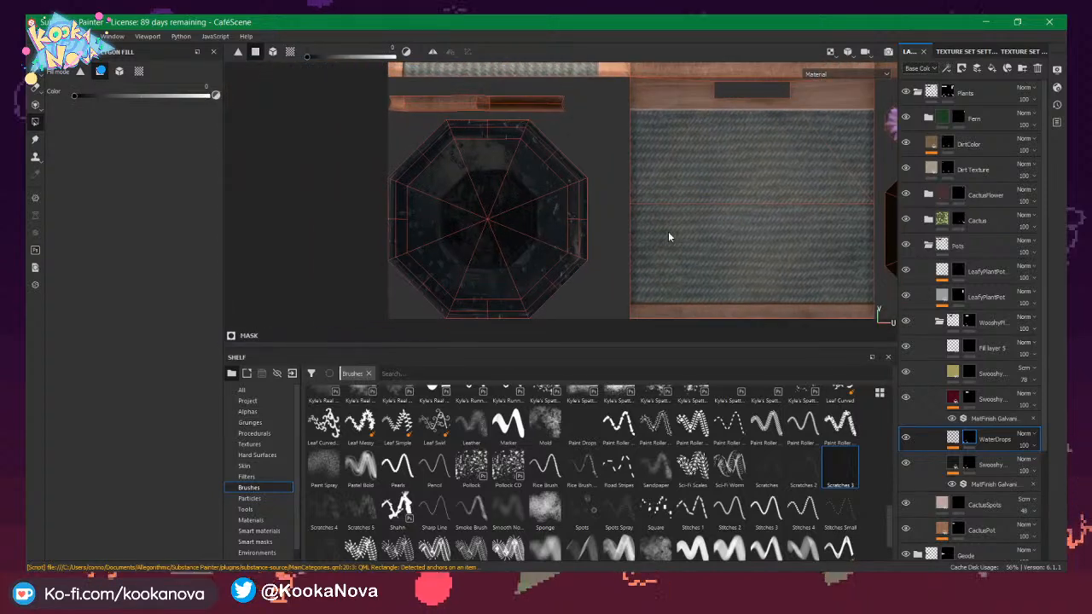
{"action": "middle_click_drag", "start_coordinate": [568, 209], "coordinate": [560, 223], "text": "alt"}
{"action": "right_click_drag", "start_coordinate": [560, 224], "coordinate": [607, 222], "text": "alt"}
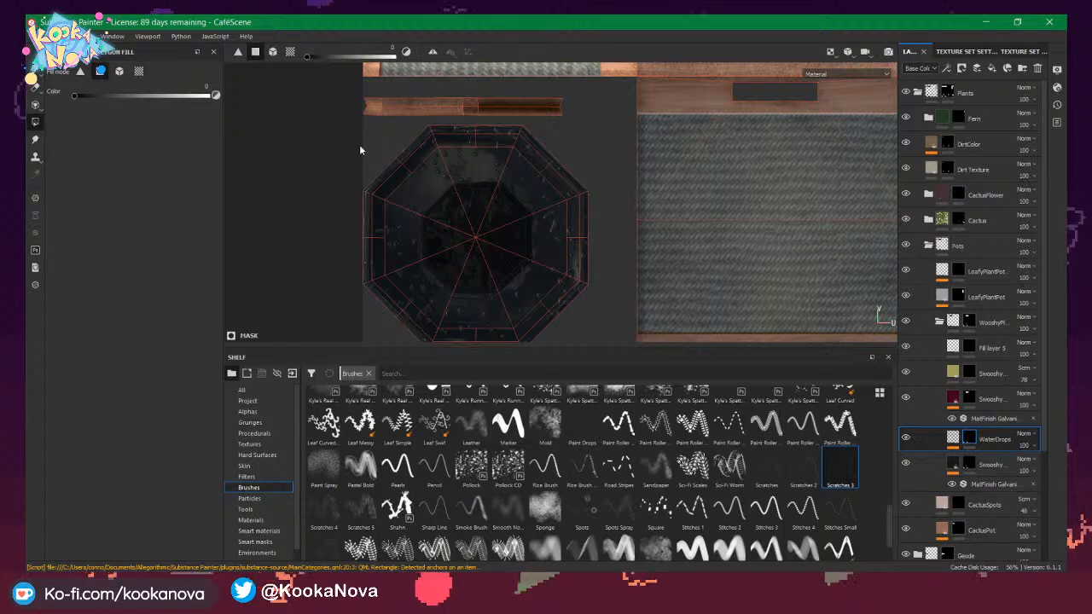
{"action": "left_click_drag", "start_coordinate": [571, 296], "coordinate": [598, 340]}
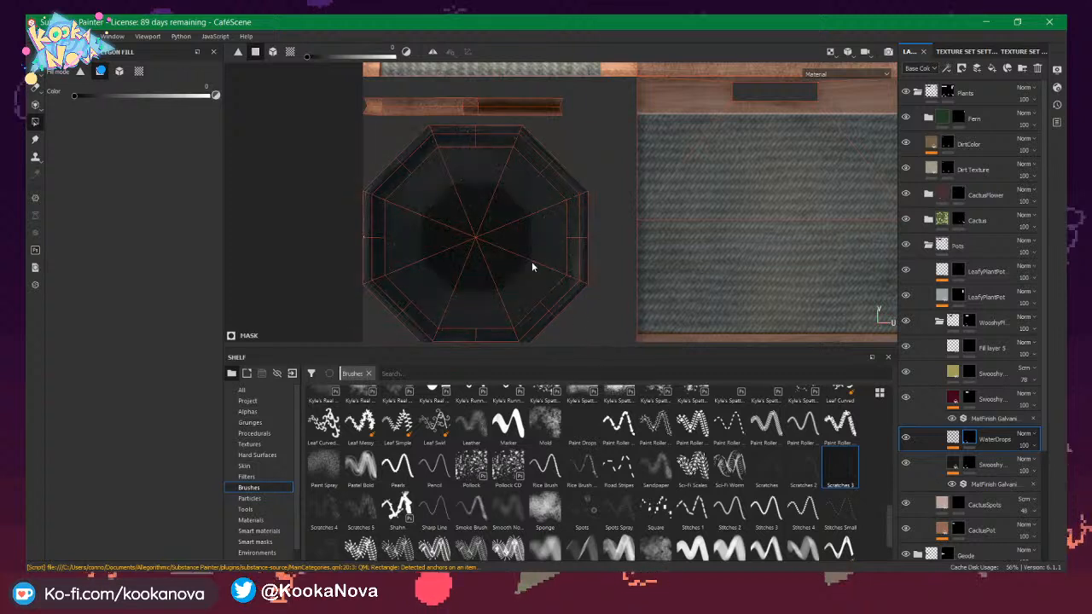
{"action": "left_click_drag", "start_coordinate": [500, 253], "coordinate": [502, 255]}
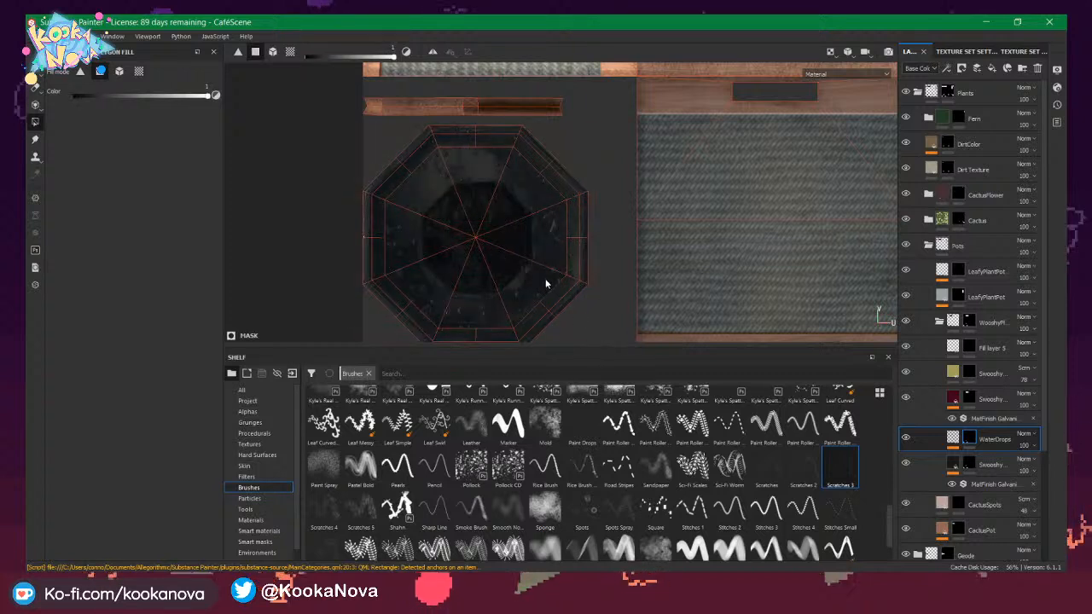
{"action": "key", "text": "F2"}
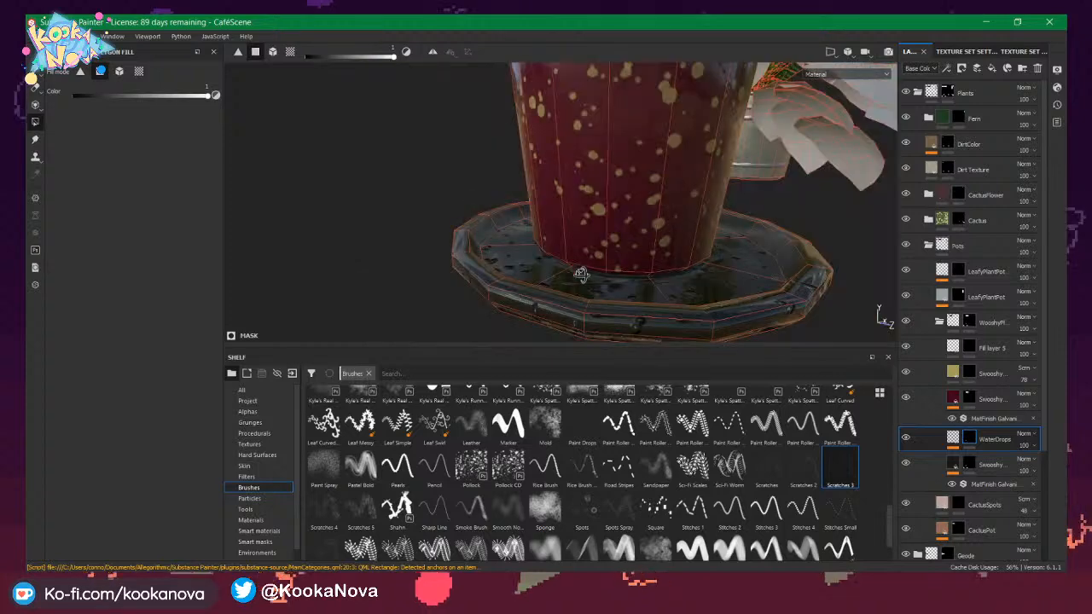
{"action": "left_click_drag", "start_coordinate": [567, 271], "coordinate": [647, 211], "text": "alt"}
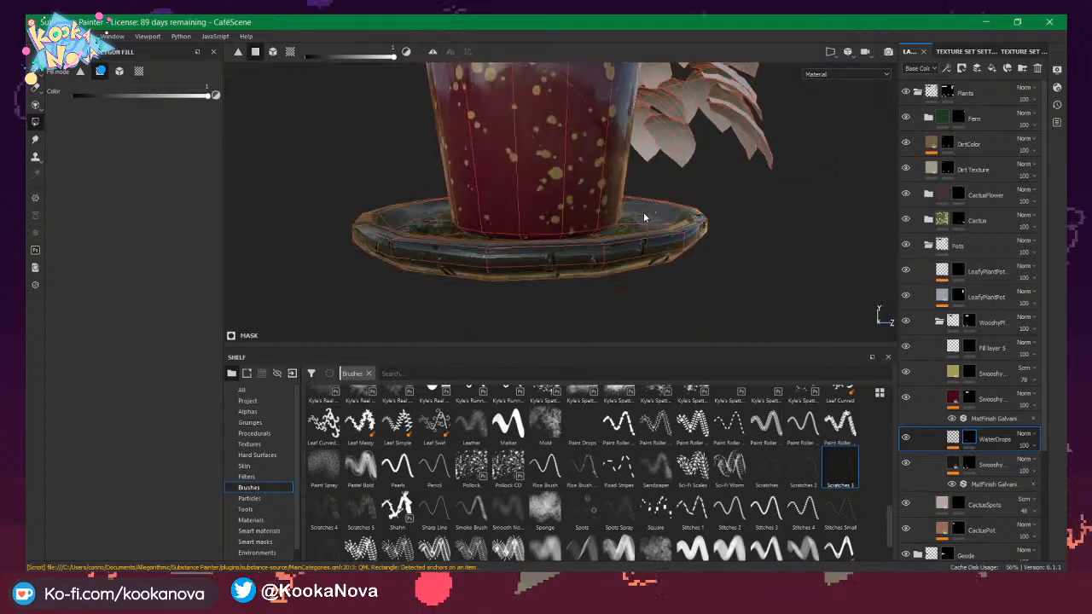
Find the dish's long, thin side strip in the UV layout and clear it from the WaterDrops mask.
{"action": "key", "text": "F3"}
{"action": "right_click_drag", "start_coordinate": [612, 242], "coordinate": [534, 234], "text": "alt"}
{"action": "middle_click_drag", "start_coordinate": [602, 227], "coordinate": [598, 193], "text": "alt"}
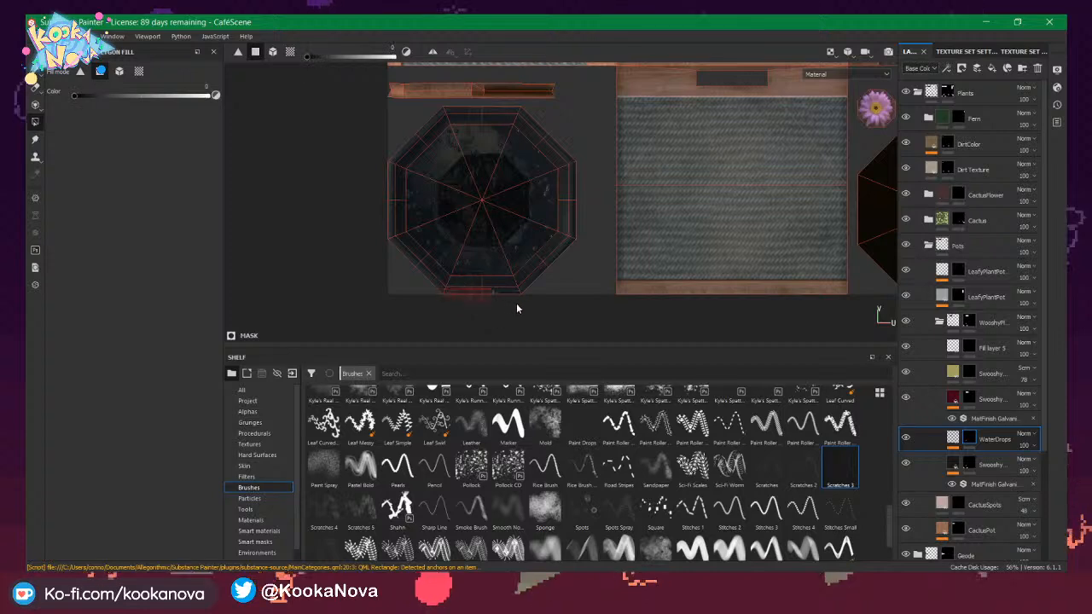
{"action": "middle_click_drag", "start_coordinate": [532, 305], "coordinate": [314, 329], "text": "alt"}
{"action": "right_click_drag", "start_coordinate": [671, 265], "coordinate": [591, 260], "text": "alt"}
{"action": "middle_click_drag", "start_coordinate": [591, 259], "coordinate": [351, 280], "text": "alt"}
{"action": "right_click_drag", "start_coordinate": [515, 262], "coordinate": [444, 260], "text": "alt"}
{"action": "middle_click_drag", "start_coordinate": [541, 237], "coordinate": [465, 372], "text": "alt"}
{"action": "middle_click_drag", "start_coordinate": [541, 258], "coordinate": [541, 346], "text": "alt"}
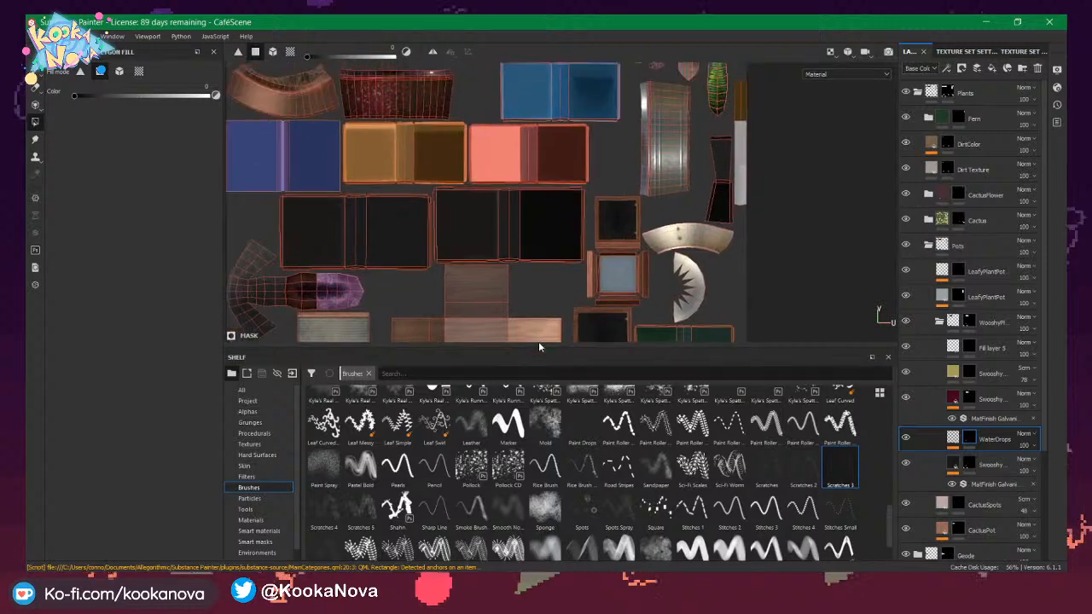
{"action": "middle_click_drag", "start_coordinate": [607, 221], "coordinate": [537, 263], "text": "alt"}
{"action": "right_click_drag", "start_coordinate": [537, 264], "coordinate": [490, 256], "text": "alt"}
{"action": "middle_click_drag", "start_coordinate": [490, 256], "coordinate": [609, 316], "text": "alt"}
{"action": "right_click_drag", "start_coordinate": [437, 149], "coordinate": [812, 273], "text": "alt"}
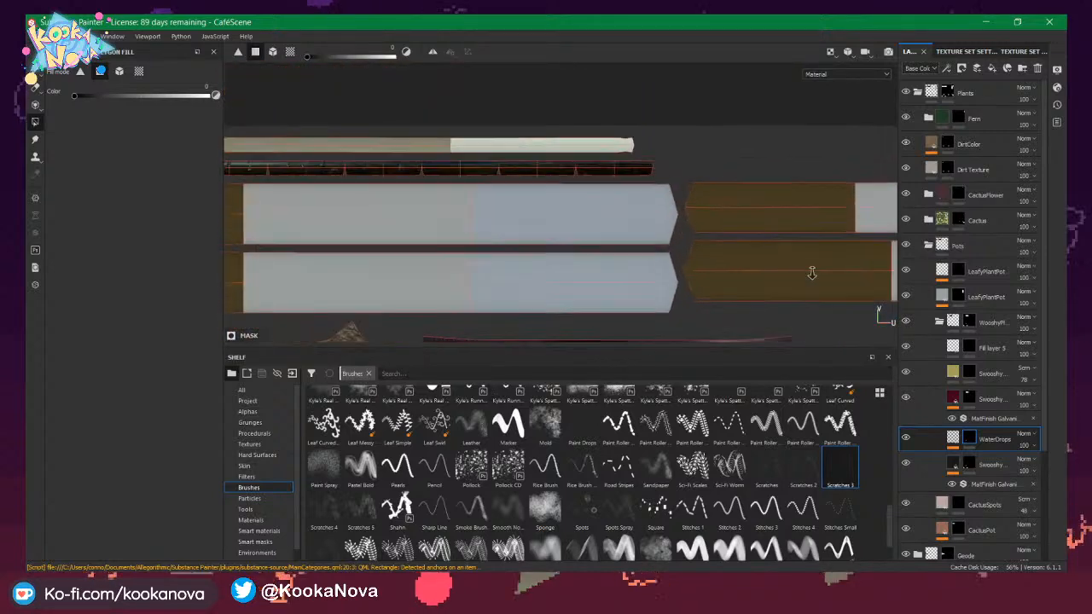
{"action": "middle_click_drag", "start_coordinate": [501, 214], "coordinate": [678, 217], "text": "alt"}
{"action": "right_click_drag", "start_coordinate": [568, 209], "coordinate": [526, 206], "text": "alt"}
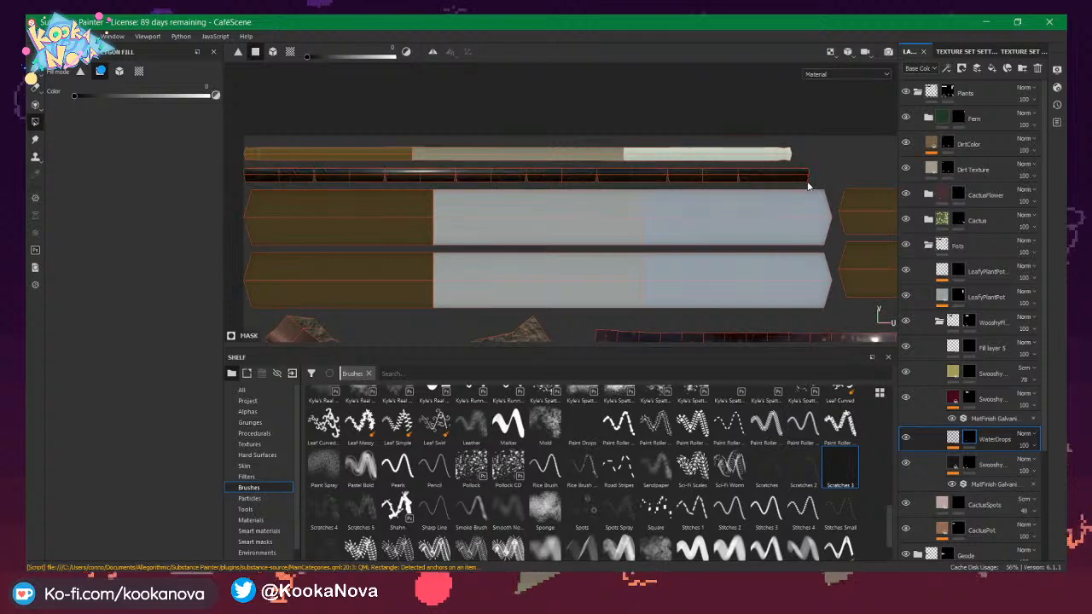
{"action": "key", "text": "F2"}
{"action": "left_click_drag", "start_coordinate": [475, 227], "coordinate": [515, 229], "text": "alt"}
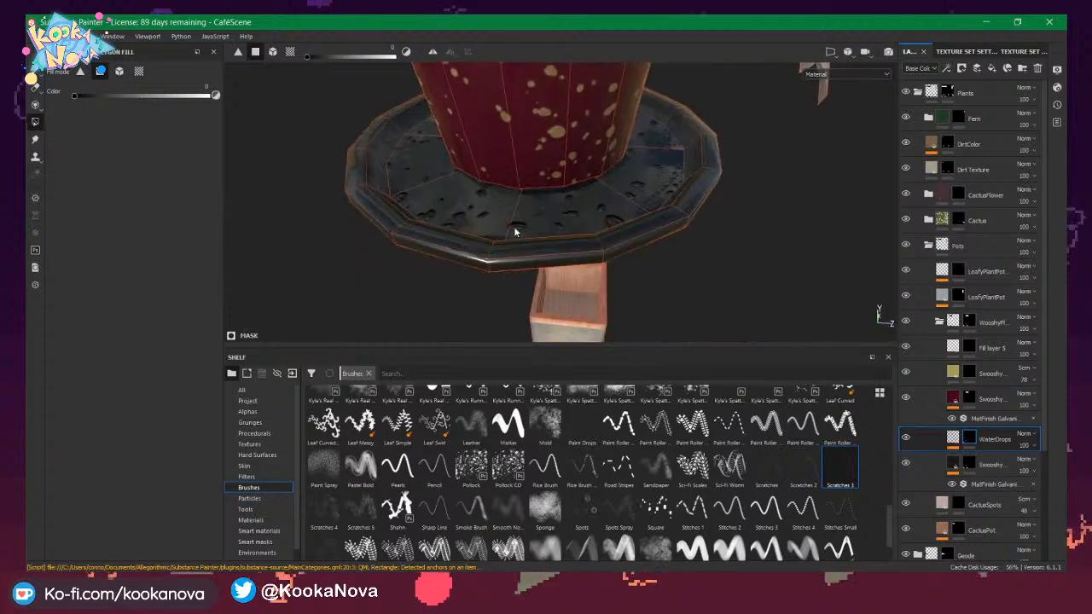
Add a Blur filter to the WaterDrops mask and set its blur intensity to 0.34.
{"action": "right_click_drag", "start_coordinate": [515, 230], "coordinate": [485, 232], "text": "alt"}
{"action": "middle_click_drag", "start_coordinate": [484, 232], "coordinate": [485, 272], "text": "alt"}
{"action": "right_click_drag", "start_coordinate": [437, 209], "coordinate": [510, 230], "text": "alt"}
{"action": "middle_click_drag", "start_coordinate": [511, 231], "coordinate": [546, 216], "text": "alt"}
{"action": "left_click_drag", "start_coordinate": [546, 216], "coordinate": [514, 260], "text": "alt"}
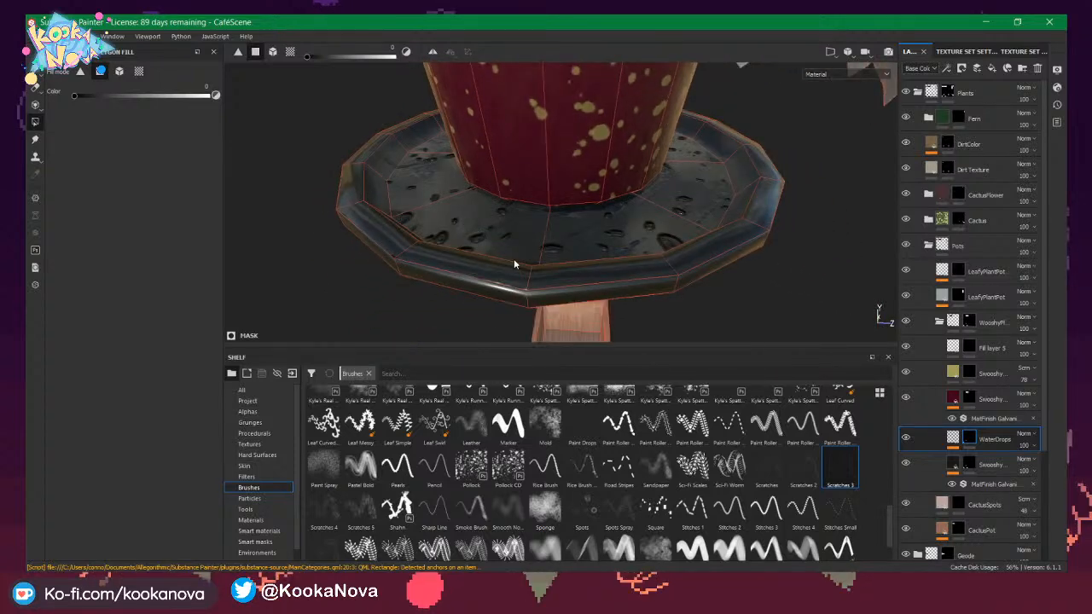
{"action": "right_click", "coordinate": [974, 440]}
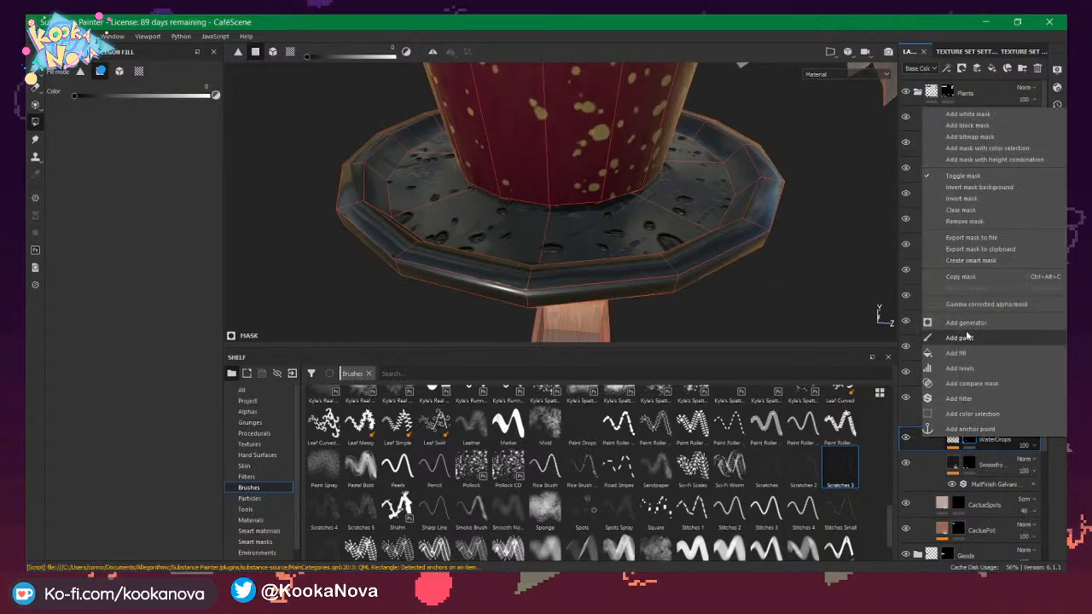
{"action": "left_click", "coordinate": [971, 399]}
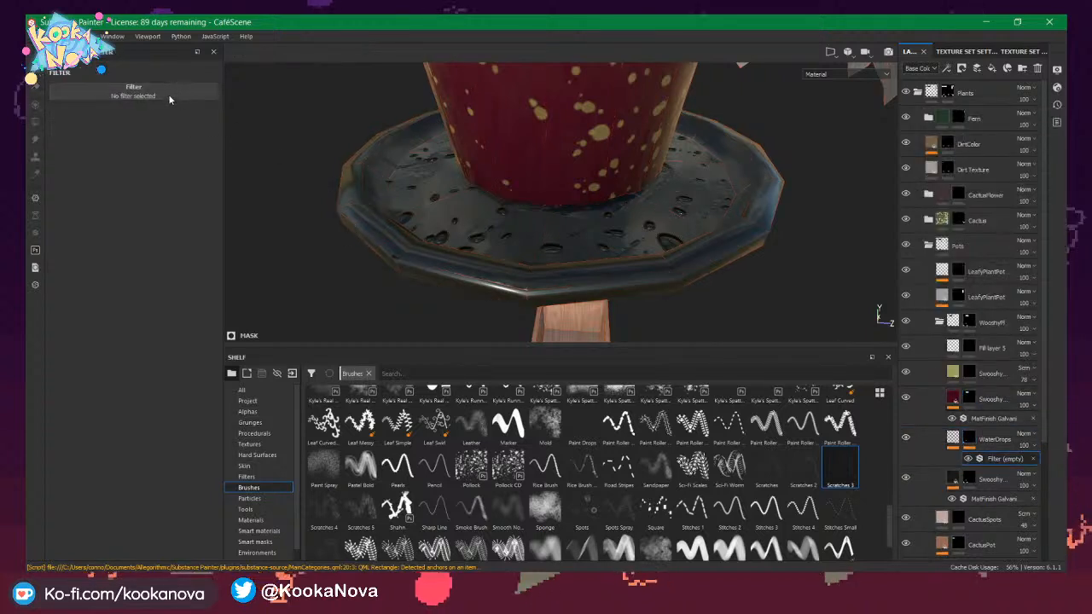
{"action": "left_click", "coordinate": [162, 92]}
{"action": "left_click", "coordinate": [256, 132]}
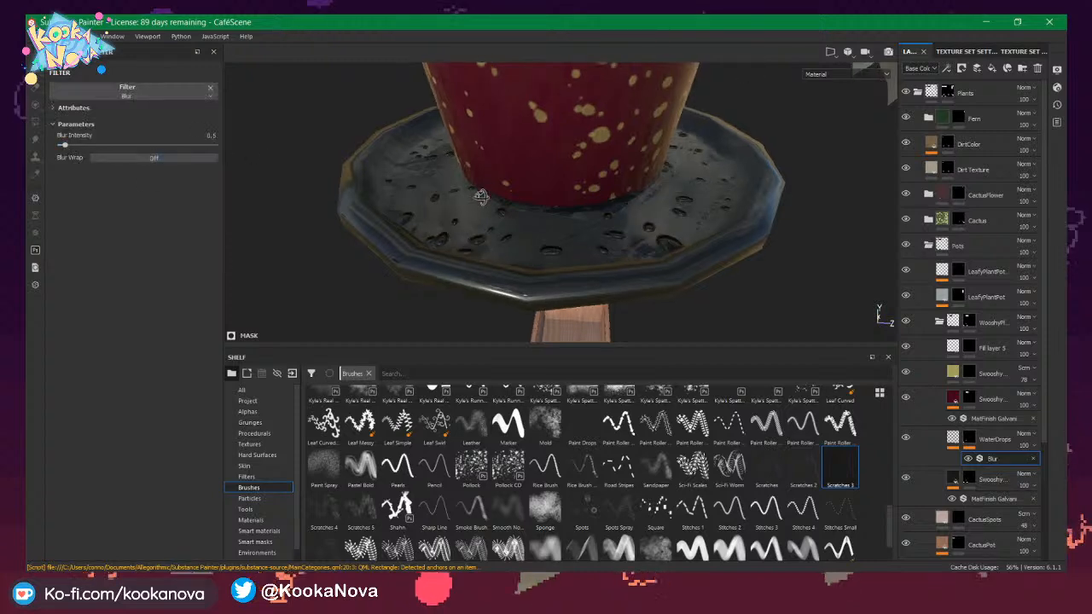
{"action": "left_click_drag", "start_coordinate": [481, 197], "coordinate": [497, 219], "text": "alt"}
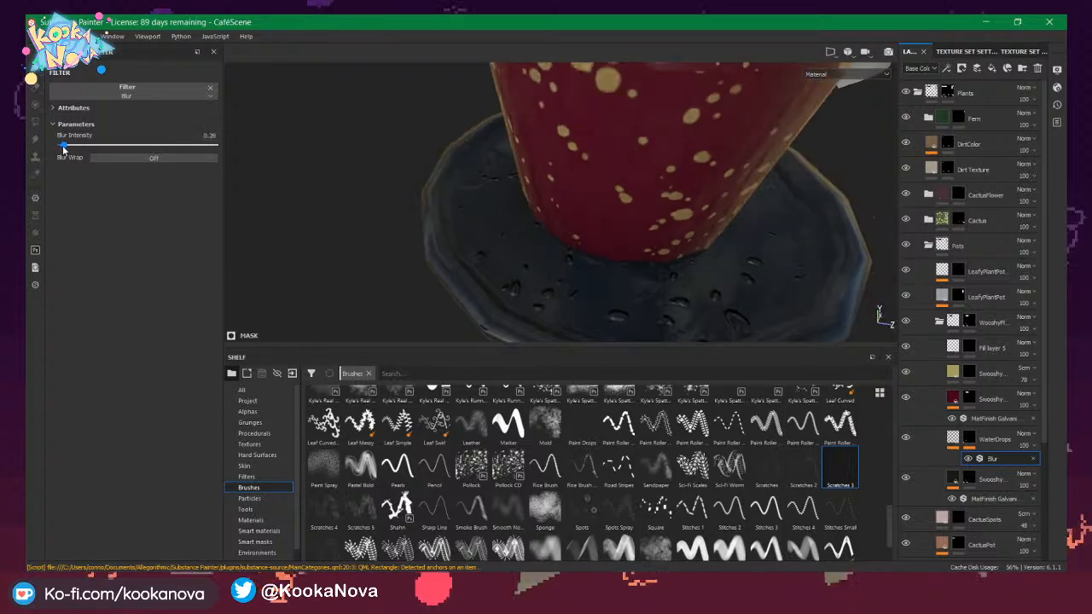
{"action": "left_click_drag", "start_coordinate": [62, 149], "coordinate": [63, 147]}
{"action": "left_click_drag", "start_coordinate": [402, 184], "coordinate": [643, 254], "text": "alt"}
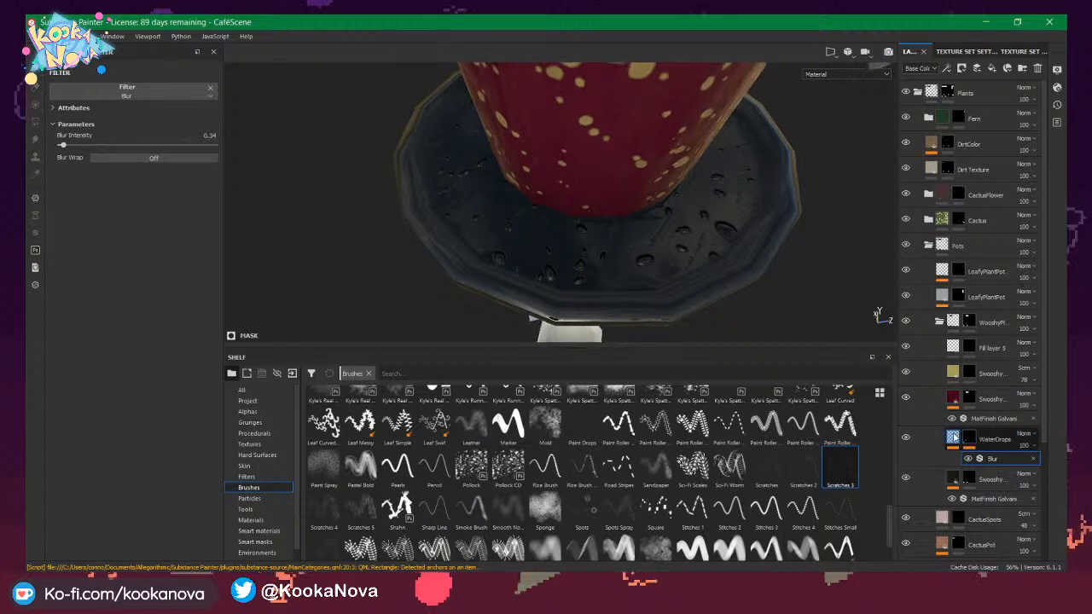
Enable the WaterDrops layer's color channel and set its base color to a very dark green with hue 0.419.
{"action": "left_click", "coordinate": [990, 438]}
{"action": "left_click", "coordinate": [63, 244]}
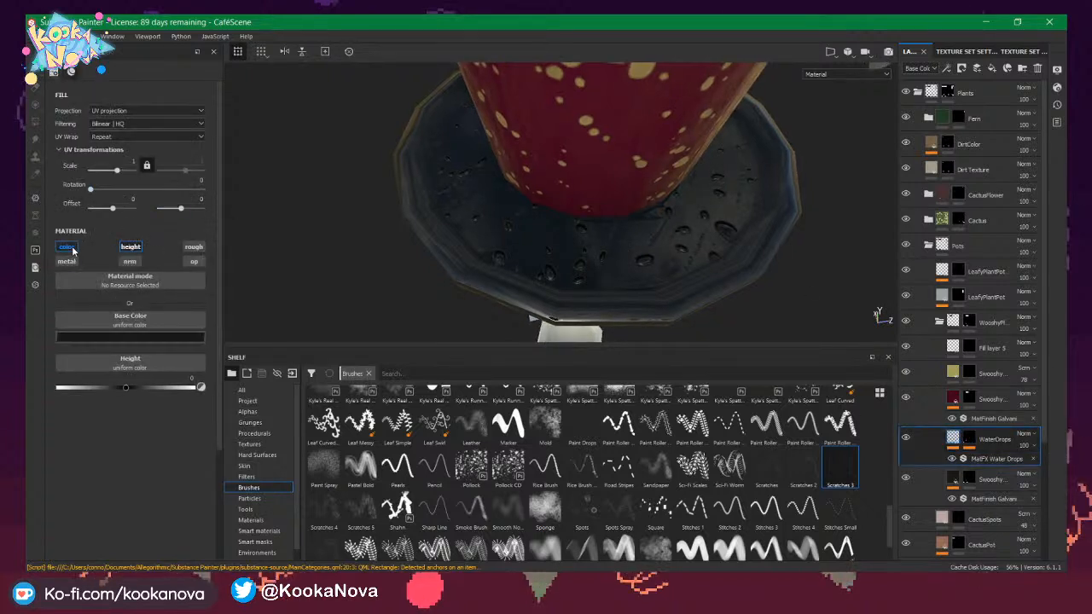
{"action": "left_click", "coordinate": [138, 339]}
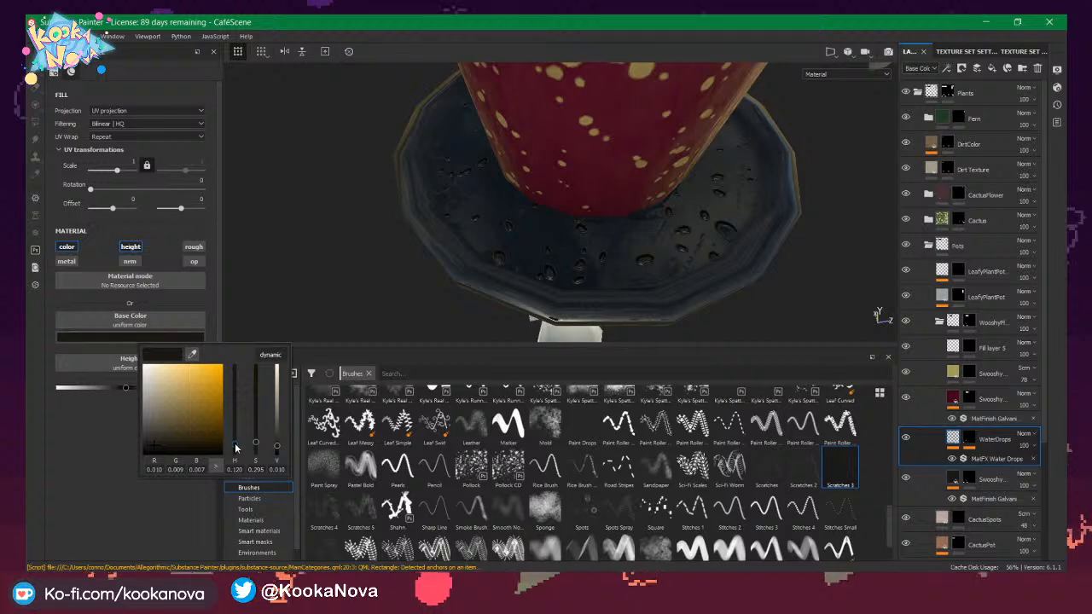
{"action": "left_click_drag", "start_coordinate": [236, 444], "coordinate": [233, 415]}
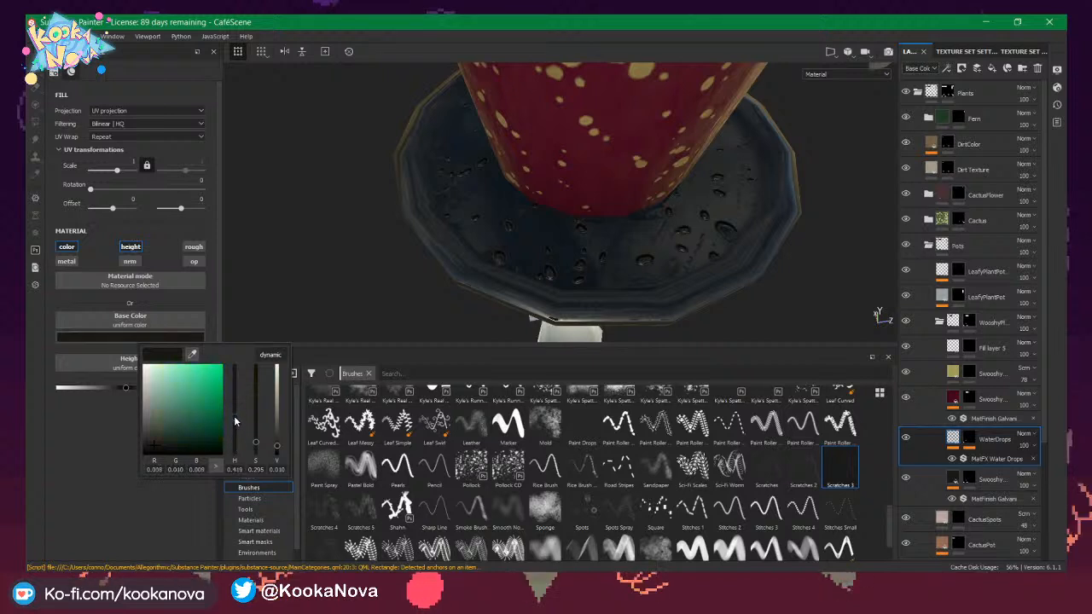
{"action": "left_click", "coordinate": [155, 447]}
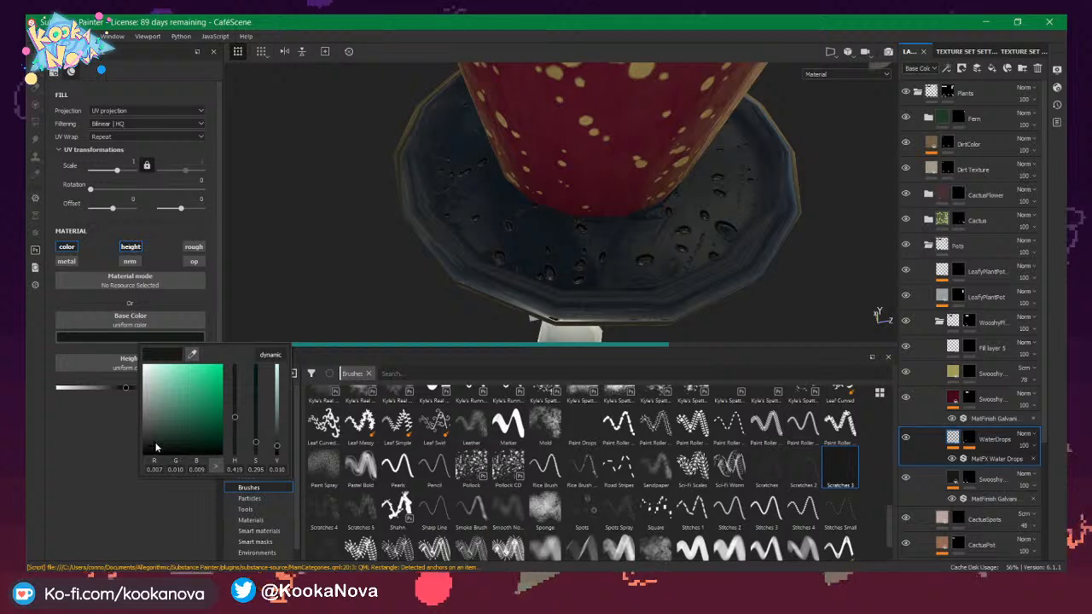
{"action": "left_click", "coordinate": [103, 441]}
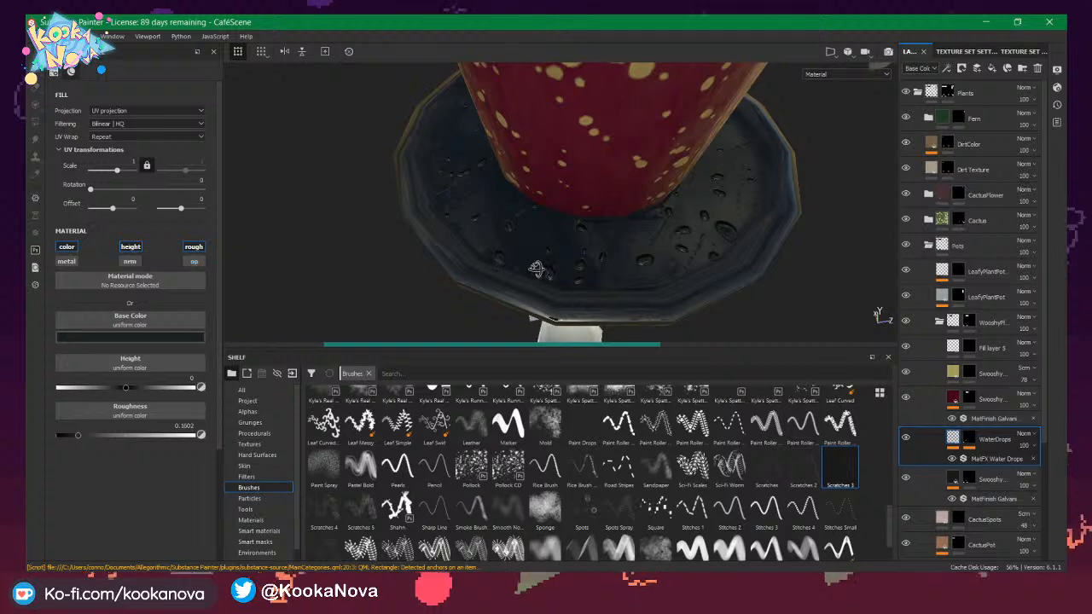
Enable the WaterDrops layer's roughness channel and set the roughness to 0.1211.
{"action": "left_click_drag", "start_coordinate": [539, 271], "coordinate": [544, 269], "text": "alt"}
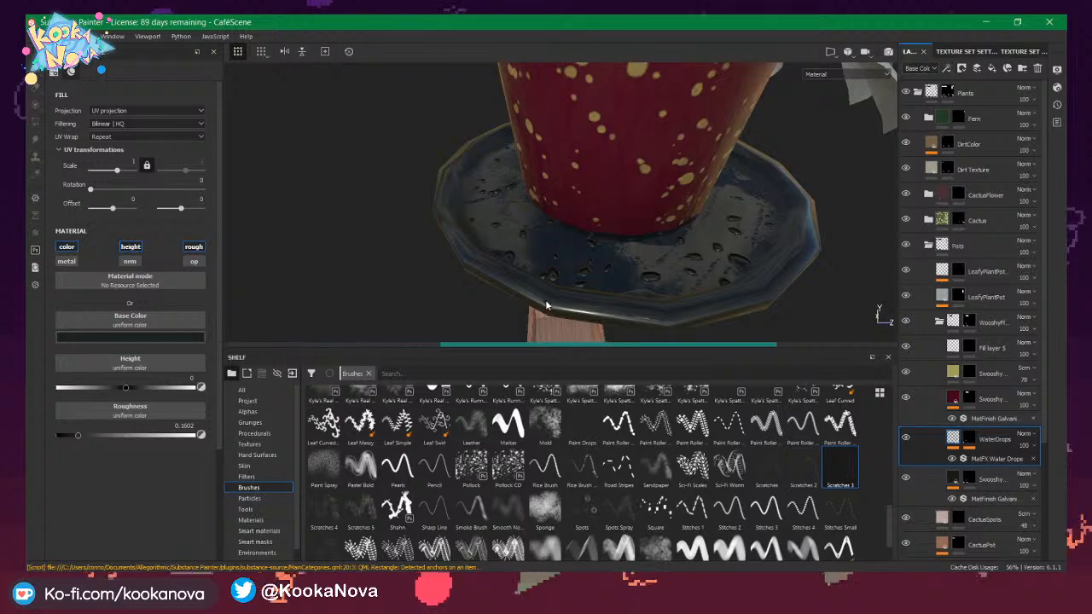
{"action": "left_click_drag", "start_coordinate": [637, 200], "coordinate": [658, 251], "text": "alt"}
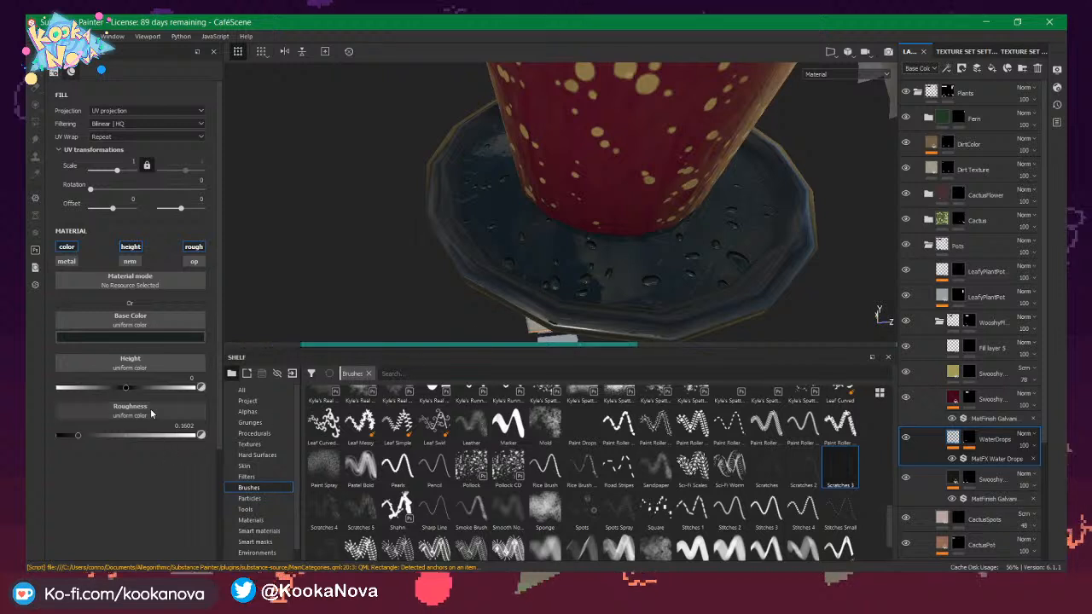
{"action": "left_click_drag", "start_coordinate": [79, 436], "coordinate": [74, 434]}
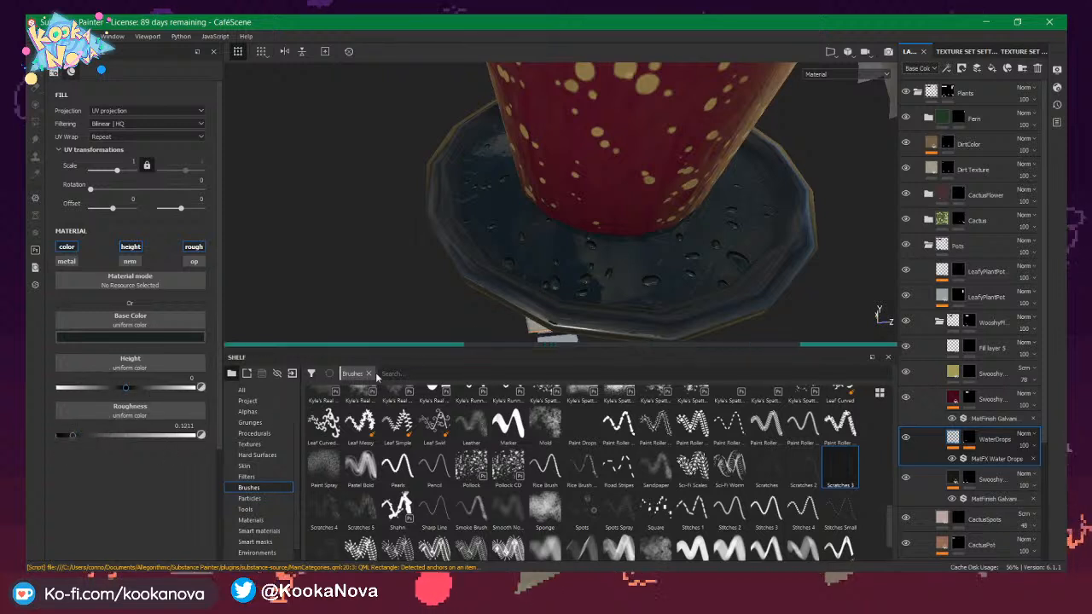
Examine the water drops on the dish from several angles, up close and together with the whole potted plant.
{"action": "mouse_move", "coordinate": [592, 259]}
{"action": "left_mouse_down", "text": "alt"}
{"action": "mouse_move", "coordinate": [561, 236]}
{"action": "mouse_move", "coordinate": [589, 275]}
{"action": "mouse_move", "coordinate": [474, 271]}
{"action": "mouse_move", "coordinate": [390, 244]}
{"action": "mouse_move", "coordinate": [585, 245]}
{"action": "left_mouse_up", "text": "alt"}
{"action": "left_click_drag", "start_coordinate": [645, 200], "coordinate": [568, 252], "text": "alt"}
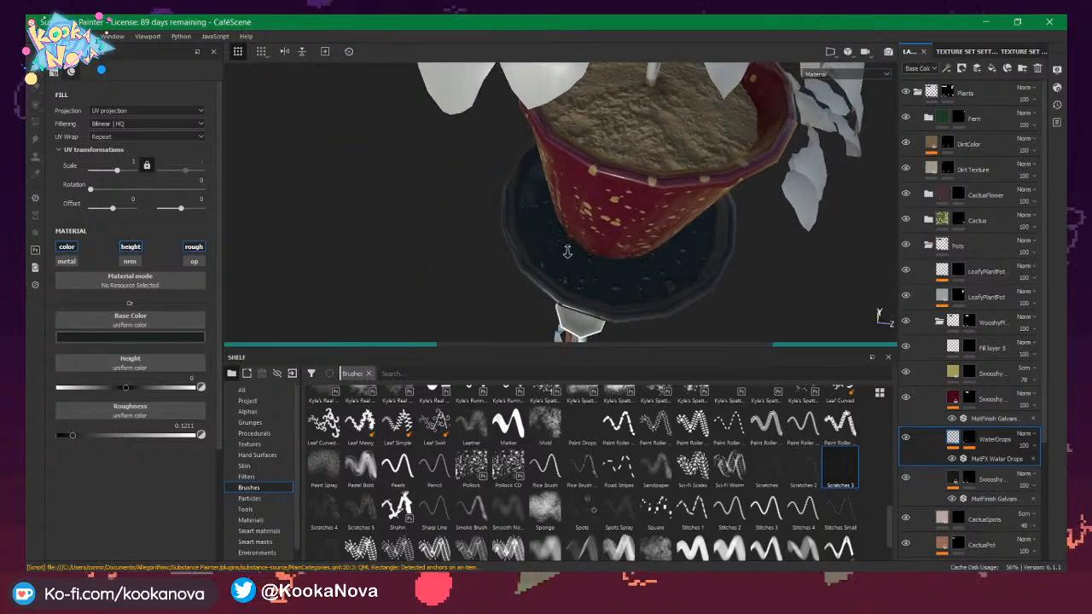
{"action": "right_click_drag", "start_coordinate": [820, 291], "coordinate": [628, 274], "text": "alt"}
{"action": "left_click_drag", "start_coordinate": [628, 274], "coordinate": [464, 209], "text": "alt"}
{"action": "right_click_drag", "start_coordinate": [465, 209], "coordinate": [466, 220], "text": "alt"}
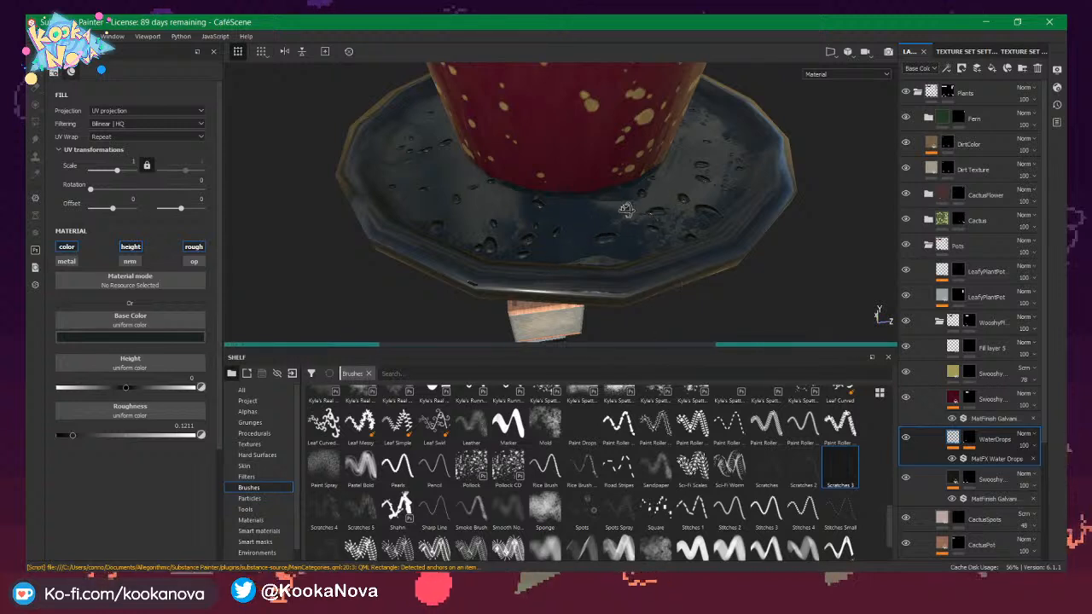
{"action": "mouse_move", "coordinate": [624, 208]}
{"action": "left_mouse_down", "text": "alt"}
{"action": "mouse_move", "coordinate": [630, 178]}
{"action": "mouse_move", "coordinate": [654, 198]}
{"action": "mouse_move", "coordinate": [650, 186]}
{"action": "mouse_move", "coordinate": [644, 203]}
{"action": "left_mouse_up", "text": "alt"}
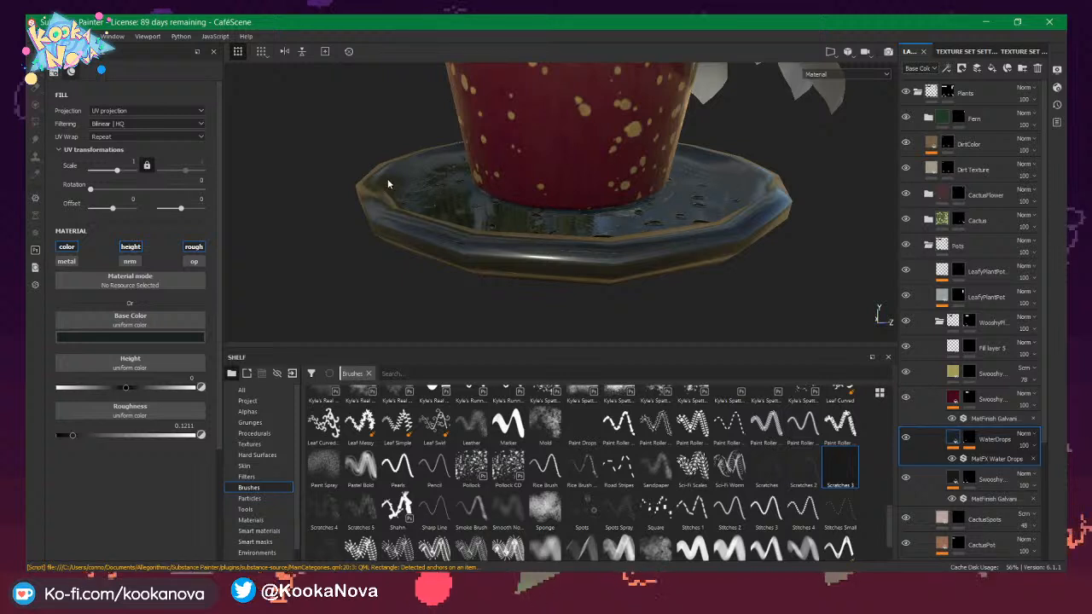
{"action": "left_click_drag", "start_coordinate": [697, 218], "coordinate": [502, 246], "text": "alt"}
{"action": "scroll", "coordinate": [502, 246], "scroll_direction": "down", "scroll_amount": 8}
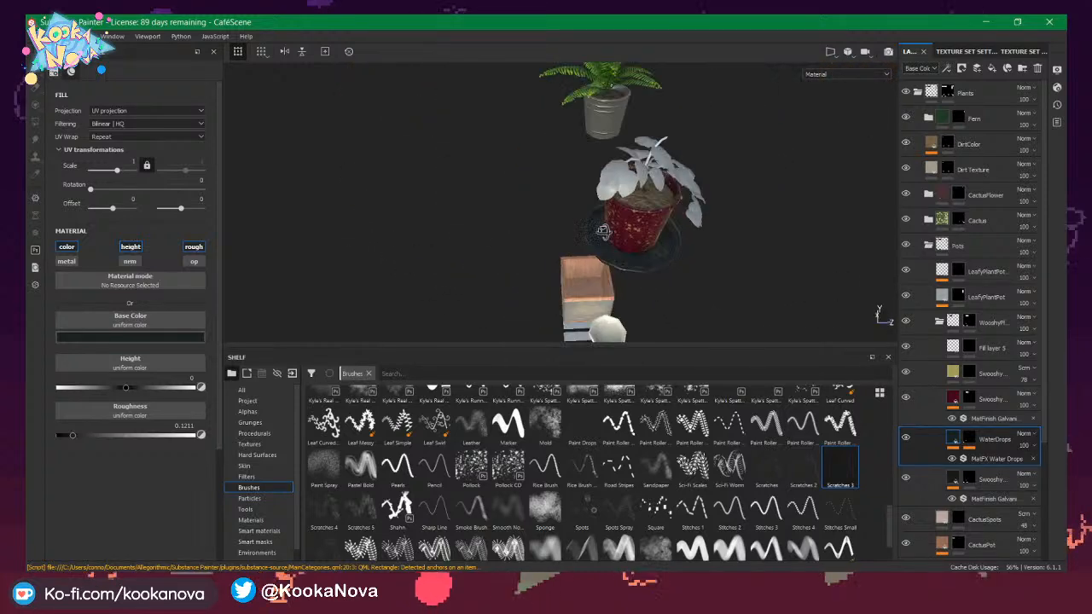
Examine the red speckled pot and its dish from several angles alongside the neighbouring potted plants.
{"action": "left_click_drag", "start_coordinate": [597, 239], "coordinate": [495, 228], "text": "alt"}
{"action": "middle_click_drag", "start_coordinate": [495, 228], "coordinate": [363, 193], "text": "alt"}
{"action": "right_click_drag", "start_coordinate": [363, 193], "coordinate": [540, 231], "text": "alt"}
{"action": "left_click_drag", "start_coordinate": [641, 232], "coordinate": [534, 228], "text": "alt"}
{"action": "middle_click_drag", "start_coordinate": [517, 236], "coordinate": [675, 224], "text": "alt"}
{"action": "left_click_drag", "start_coordinate": [384, 202], "coordinate": [490, 222], "text": "alt"}
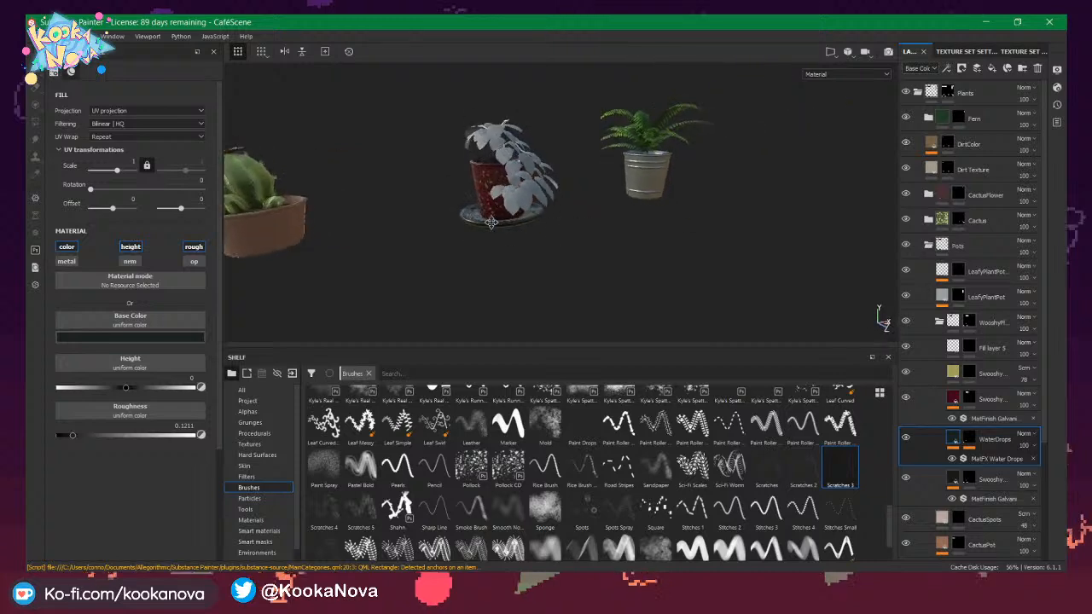
Examine the cactus, its flower and its terracotta pot up close, from different sides and as a whole.
{"action": "middle_click_drag", "start_coordinate": [490, 222], "coordinate": [627, 223], "text": "alt"}
{"action": "right_click_drag", "start_coordinate": [437, 182], "coordinate": [547, 232], "text": "alt"}
{"action": "middle_click_drag", "start_coordinate": [546, 232], "coordinate": [444, 212], "text": "alt"}
{"action": "left_click_drag", "start_coordinate": [444, 212], "coordinate": [529, 230], "text": "alt"}
{"action": "middle_click_drag", "start_coordinate": [392, 214], "coordinate": [589, 290], "text": "alt"}
{"action": "left_click_drag", "start_coordinate": [588, 290], "coordinate": [580, 247], "text": "alt"}
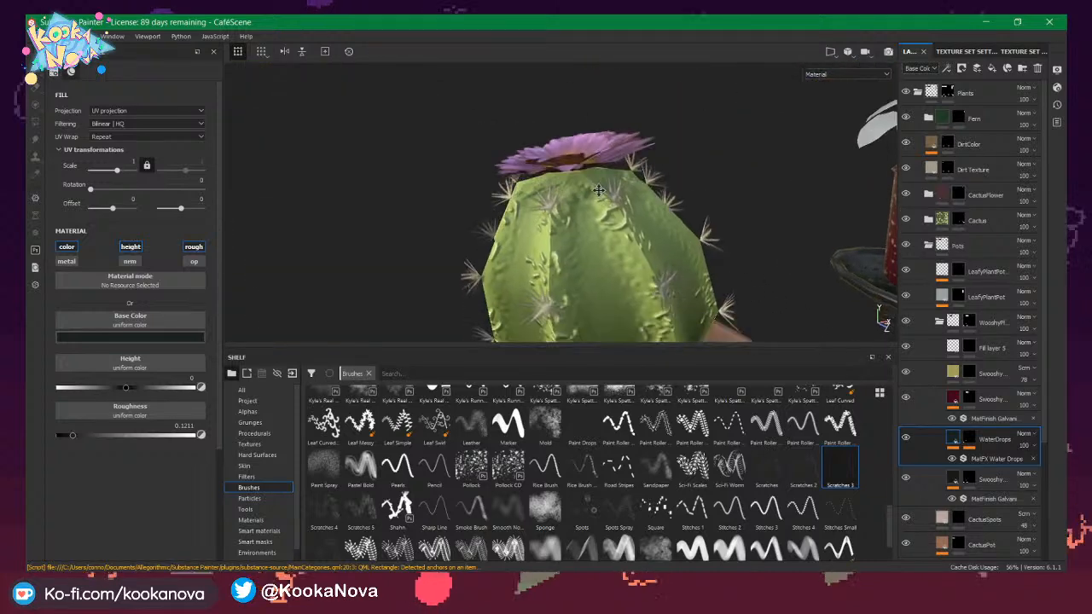
{"action": "middle_click_drag", "start_coordinate": [580, 247], "coordinate": [529, 175], "text": "alt"}
{"action": "right_click_drag", "start_coordinate": [529, 175], "coordinate": [466, 134], "text": "alt"}
{"action": "middle_click_drag", "start_coordinate": [585, 225], "coordinate": [478, 130], "text": "alt"}
{"action": "left_click_drag", "start_coordinate": [496, 176], "coordinate": [561, 192], "text": "alt"}
{"action": "middle_click_drag", "start_coordinate": [560, 192], "coordinate": [638, 222], "text": "alt"}
{"action": "right_click_drag", "start_coordinate": [785, 243], "coordinate": [580, 229], "text": "alt"}
{"action": "left_click_drag", "start_coordinate": [478, 239], "coordinate": [444, 197], "text": "alt"}
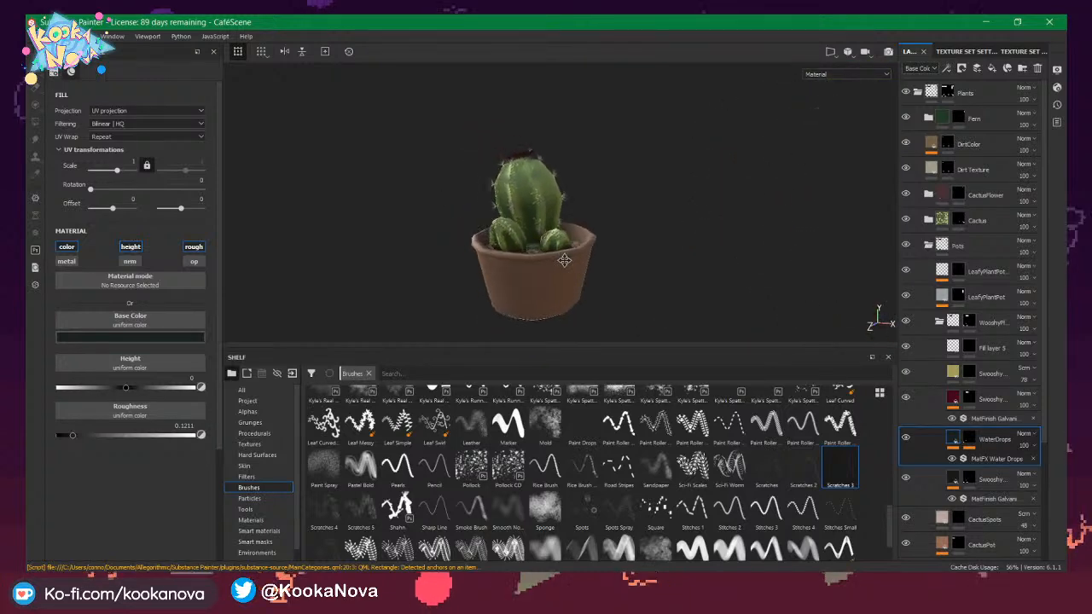
{"action": "right_click_drag", "start_coordinate": [443, 196], "coordinate": [802, 294], "text": "alt"}
{"action": "mouse_move", "coordinate": [602, 233]}
{"action": "left_mouse_down", "text": "alt"}
{"action": "mouse_move", "coordinate": [802, 261]}
{"action": "mouse_move", "coordinate": [595, 232]}
{"action": "left_mouse_up", "text": "alt"}
Examine the fern's ridged metal pot, and the untextured leaves, soil and speckled pot of the leafy plant.
{"action": "right_click_drag", "start_coordinate": [595, 233], "coordinate": [466, 209], "text": "alt"}
{"action": "middle_click_drag", "start_coordinate": [465, 209], "coordinate": [410, 205], "text": "alt"}
{"action": "right_click_drag", "start_coordinate": [410, 205], "coordinate": [349, 198], "text": "alt"}
{"action": "middle_click_drag", "start_coordinate": [350, 198], "coordinate": [498, 188], "text": "alt"}
{"action": "right_click_drag", "start_coordinate": [497, 187], "coordinate": [464, 197], "text": "alt"}
{"action": "middle_click_drag", "start_coordinate": [464, 197], "coordinate": [873, 234], "text": "alt"}
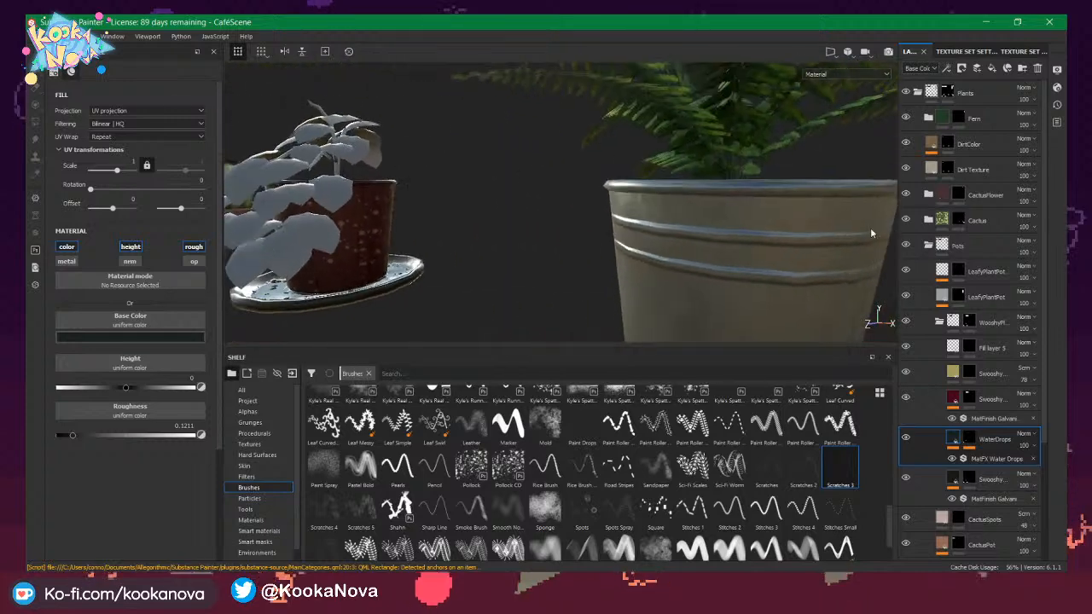
{"action": "middle_click_drag", "start_coordinate": [563, 226], "coordinate": [680, 232], "text": "alt"}
{"action": "left_click_drag", "start_coordinate": [679, 231], "coordinate": [589, 176], "text": "alt"}
{"action": "right_click_drag", "start_coordinate": [589, 176], "coordinate": [546, 230], "text": "alt"}
{"action": "middle_click_drag", "start_coordinate": [546, 231], "coordinate": [517, 170], "text": "alt"}
{"action": "left_click_drag", "start_coordinate": [517, 169], "coordinate": [538, 217], "text": "alt"}
{"action": "middle_click_drag", "start_coordinate": [538, 218], "coordinate": [555, 295], "text": "alt"}
{"action": "right_click_drag", "start_coordinate": [631, 282], "coordinate": [759, 269], "text": "alt"}
{"action": "mouse_move", "coordinate": [560, 247]}
{"action": "left_mouse_down", "text": "alt"}
{"action": "mouse_move", "coordinate": [741, 258]}
{"action": "mouse_move", "coordinate": [661, 260]}
{"action": "left_mouse_up", "text": "alt"}
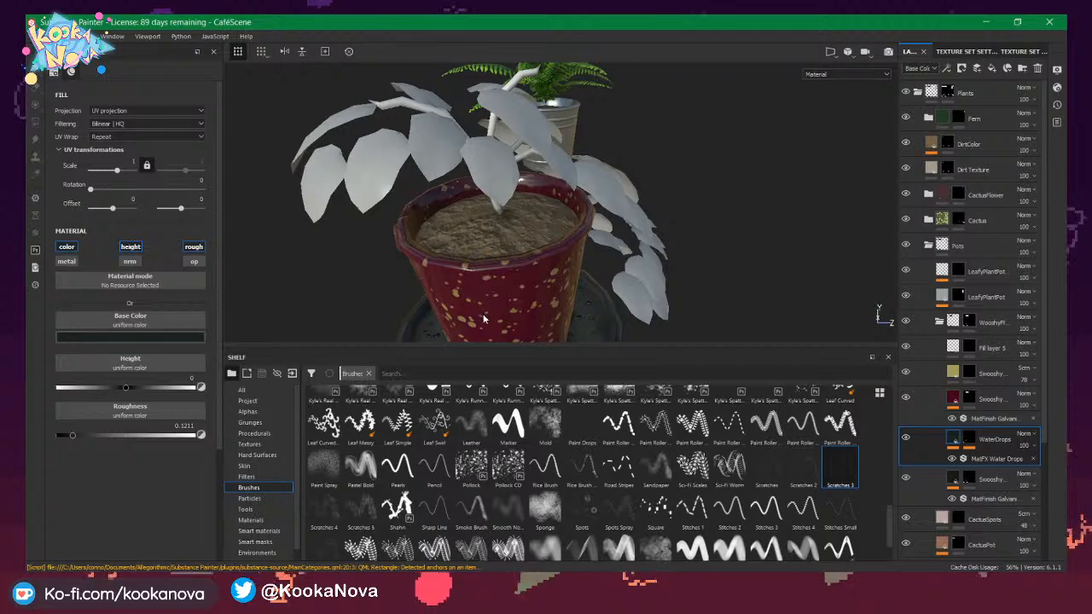
{"action": "left_click_drag", "start_coordinate": [542, 251], "coordinate": [489, 219], "text": "alt"}
Show the 3D and 2D views side by side and save the project.
{"action": "key", "text": "F3"}
{"action": "key", "text": "F2"}
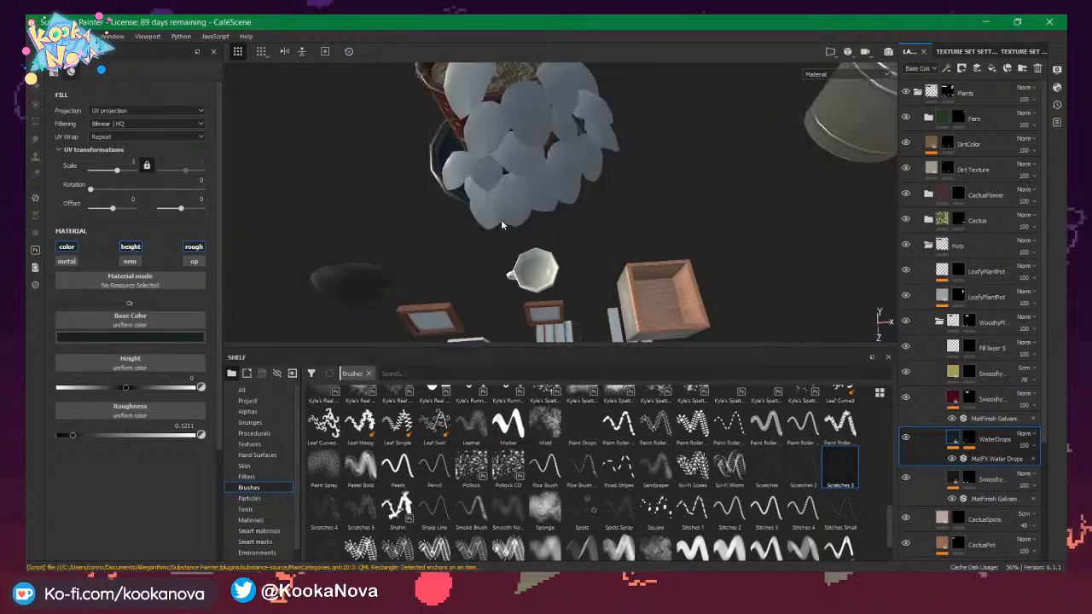
{"action": "key", "text": "F1"}
{"action": "middle_click_drag", "start_coordinate": [717, 182], "coordinate": [671, 193], "text": "alt"}
{"action": "right_click_drag", "start_coordinate": [671, 193], "coordinate": [803, 216], "text": "alt"}
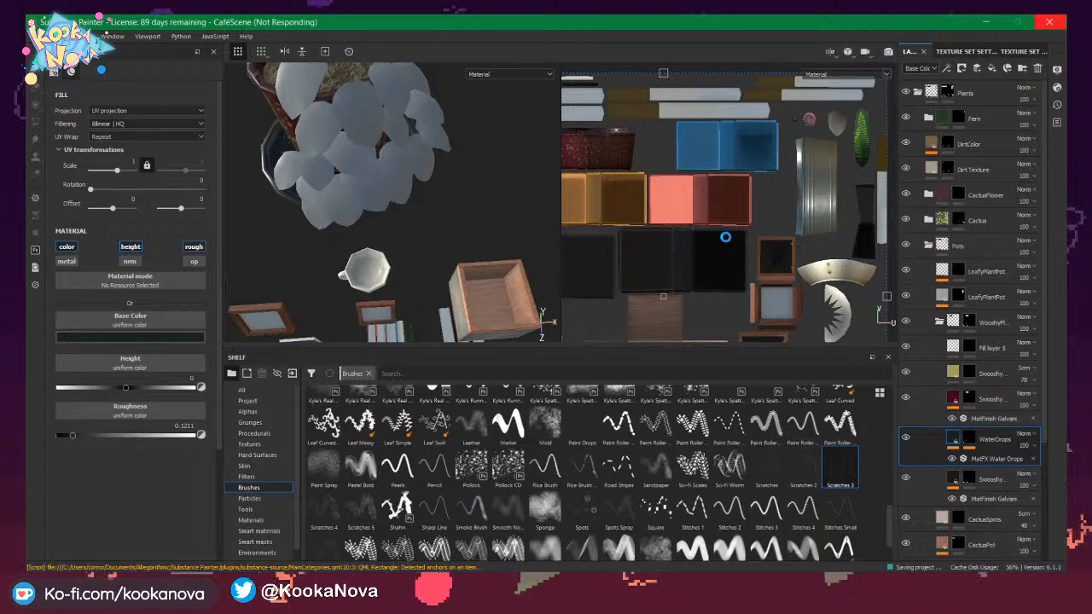
{"action": "key", "text": "ctrl"}
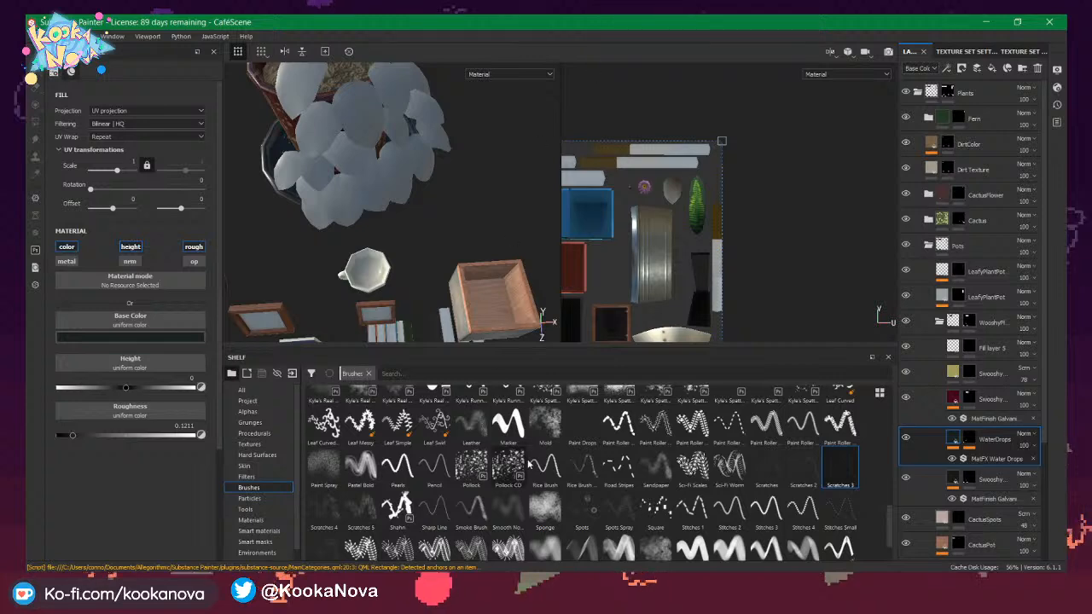
Frame the untextured leaf's UV island, between the flower and the fern leaf, close up in the 2D view.
{"action": "middle_click_drag", "start_coordinate": [639, 289], "coordinate": [690, 303], "text": "alt"}
{"action": "right_click_drag", "start_coordinate": [690, 303], "coordinate": [896, 111], "text": "alt"}
{"action": "middle_click_drag", "start_coordinate": [725, 190], "coordinate": [718, 228], "text": "alt"}
{"action": "right_click_drag", "start_coordinate": [718, 228], "coordinate": [765, 250], "text": "alt"}
{"action": "middle_click_drag", "start_coordinate": [765, 250], "coordinate": [806, 246], "text": "alt"}
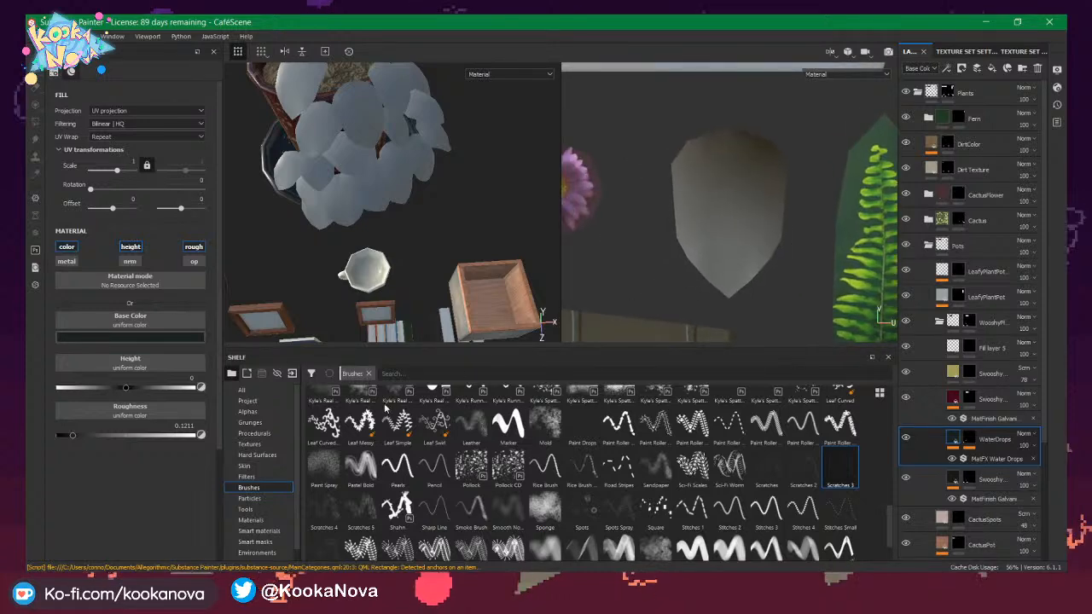
Switch to the web browser and run a DuckDuckGo image search for "plant leaves" in a new tab.
{"action": "key", "text": "alt+Tab"}
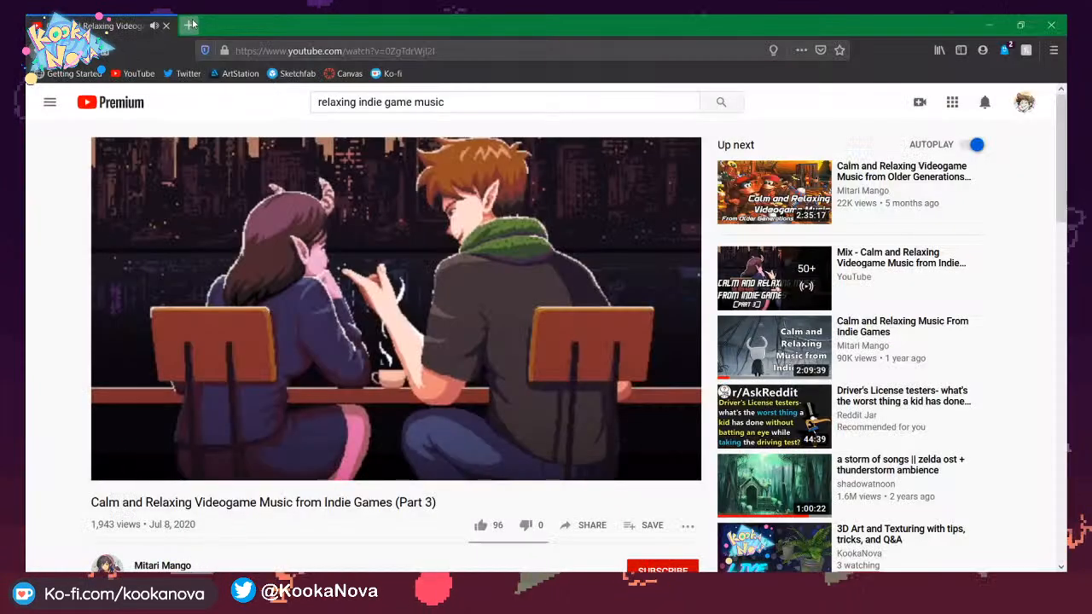
{"action": "left_click", "coordinate": [189, 25]}
{"action": "left_click", "coordinate": [220, 44]}
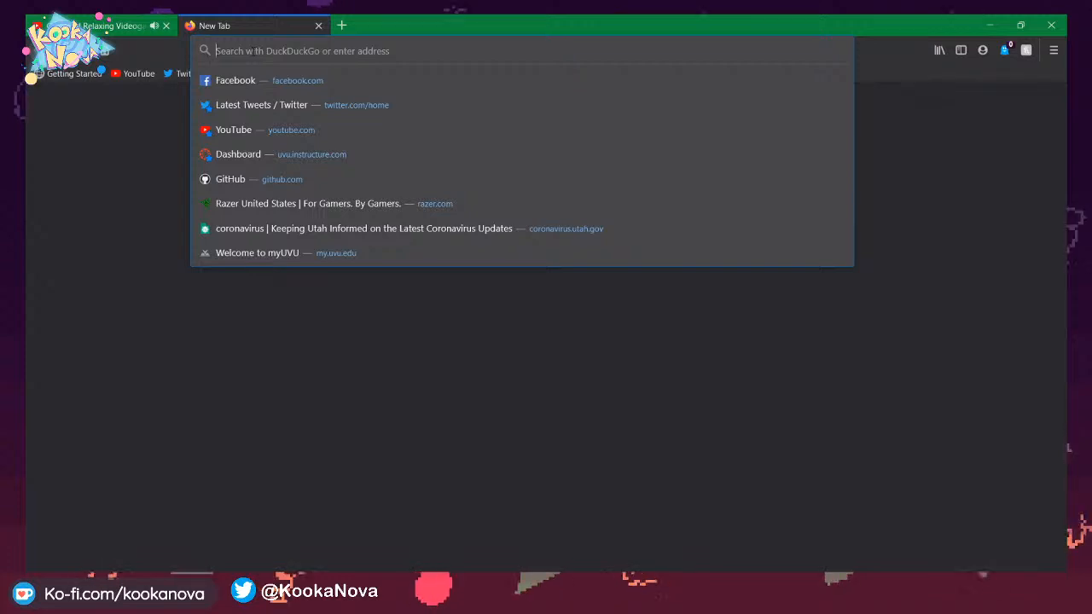
{"action": "type", "text": "plant leaves"}
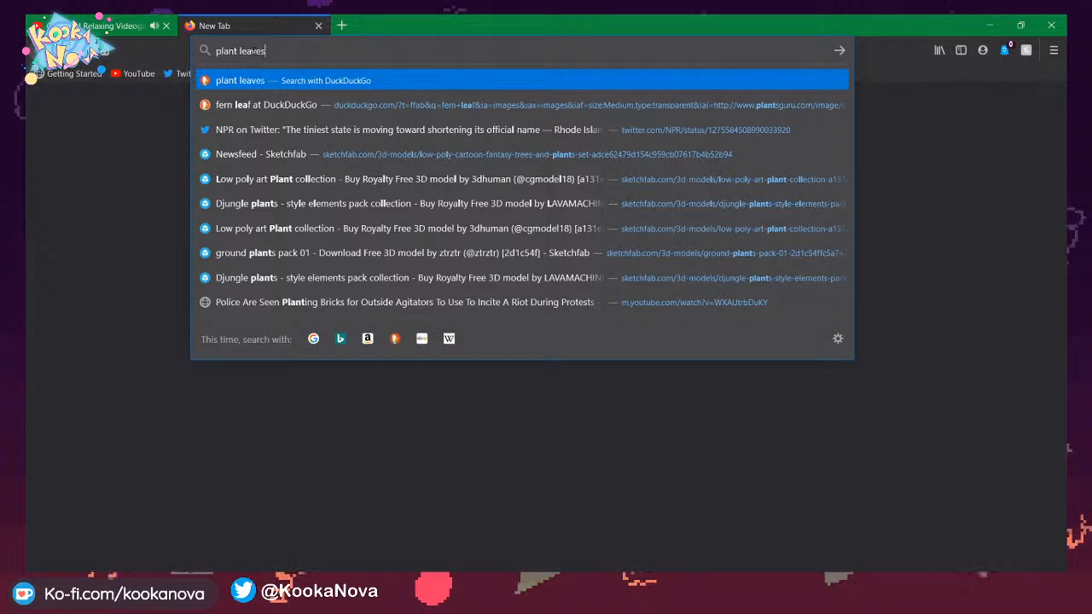
{"action": "key", "text": "Return"}
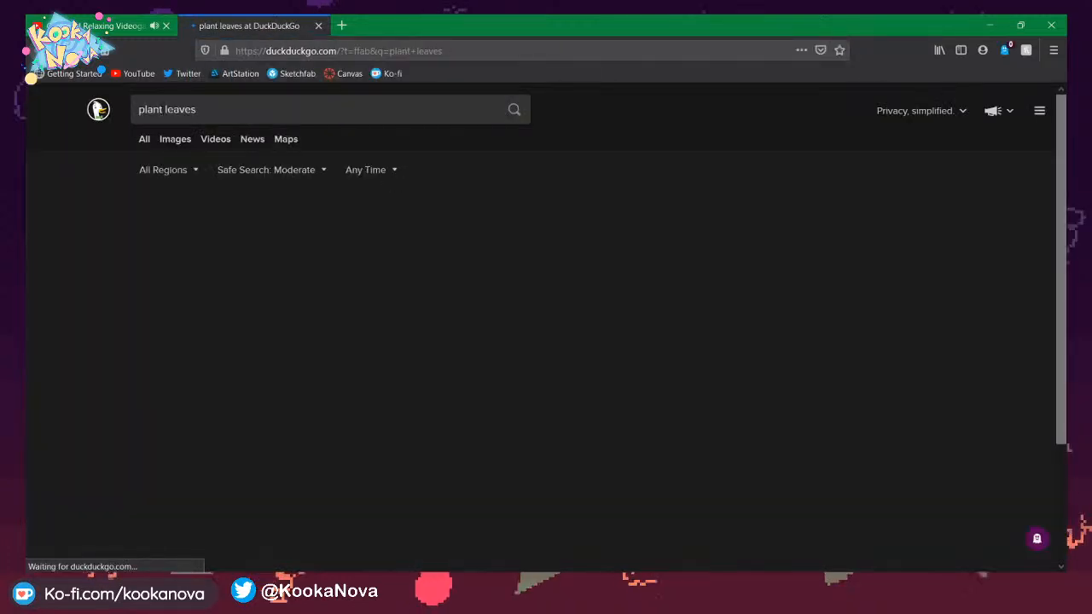
{"action": "left_click", "coordinate": [175, 140]}
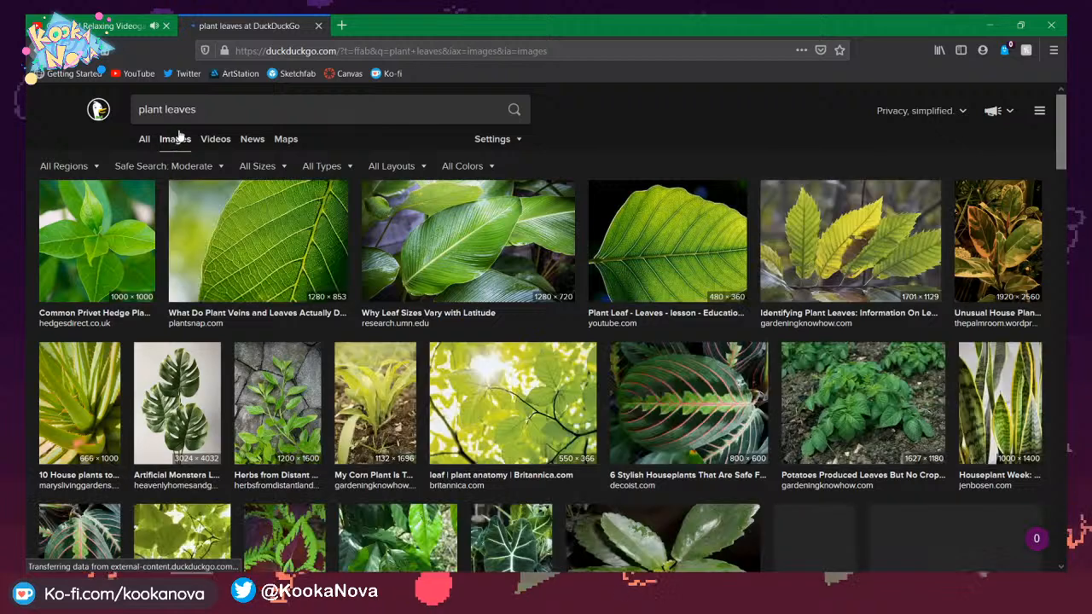
Refine the image search to "house plant leaves".
{"action": "left_click", "coordinate": [140, 110]}
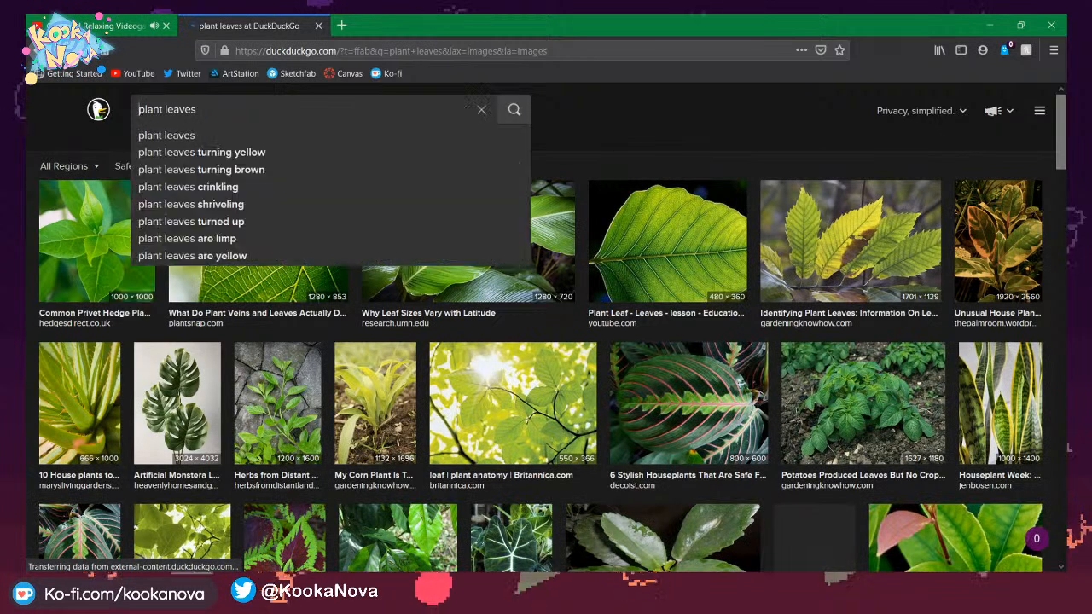
{"action": "type", "text": "house"}
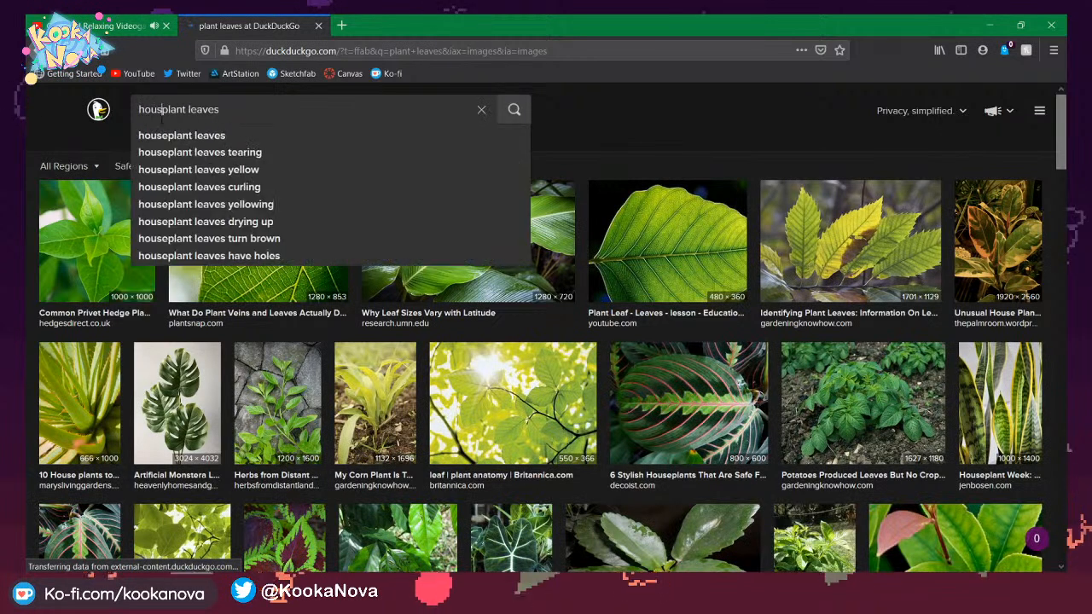
{"action": "key", "text": "Return"}
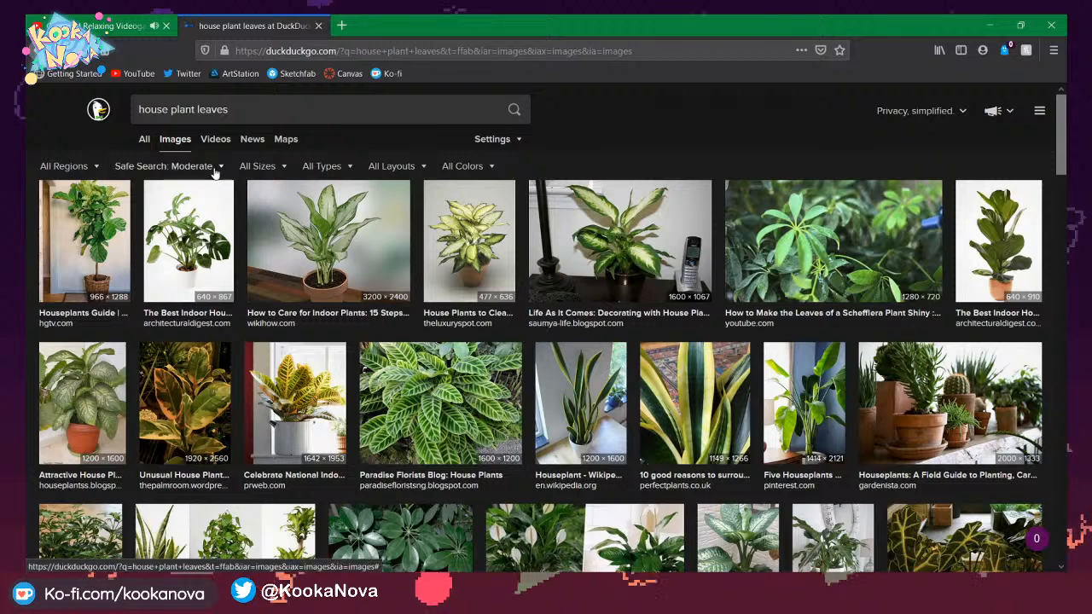
Browse the houseplant images for a leaf reference, previewing the Architectural Digest indoor plant and the Schefflera 'Nora'.
{"action": "left_click", "coordinate": [195, 249]}
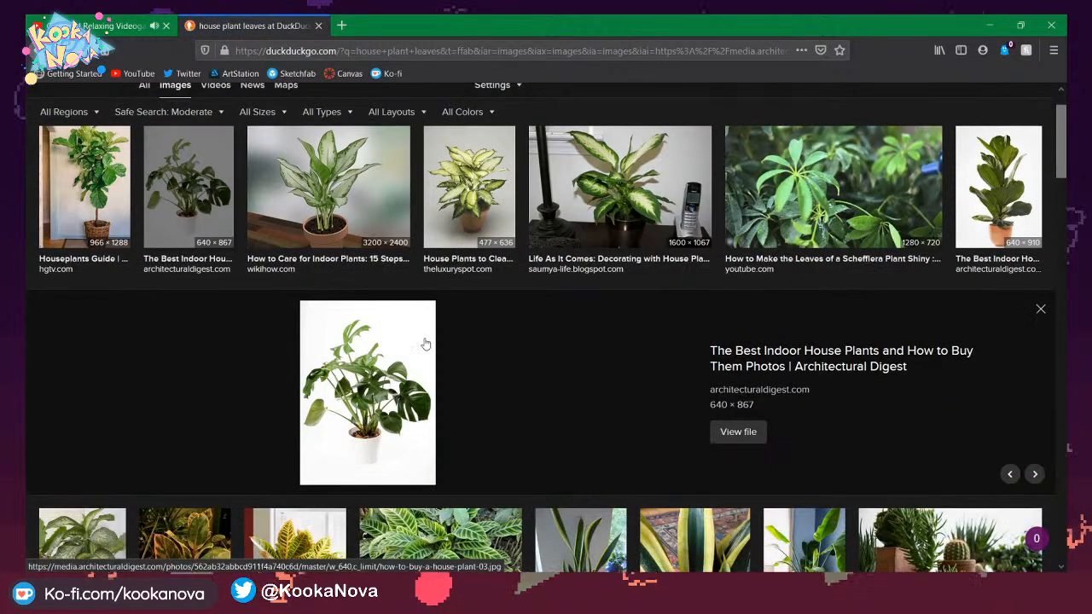
{"action": "scroll", "coordinate": [589, 290], "scroll_direction": "down", "scroll_amount": 2}
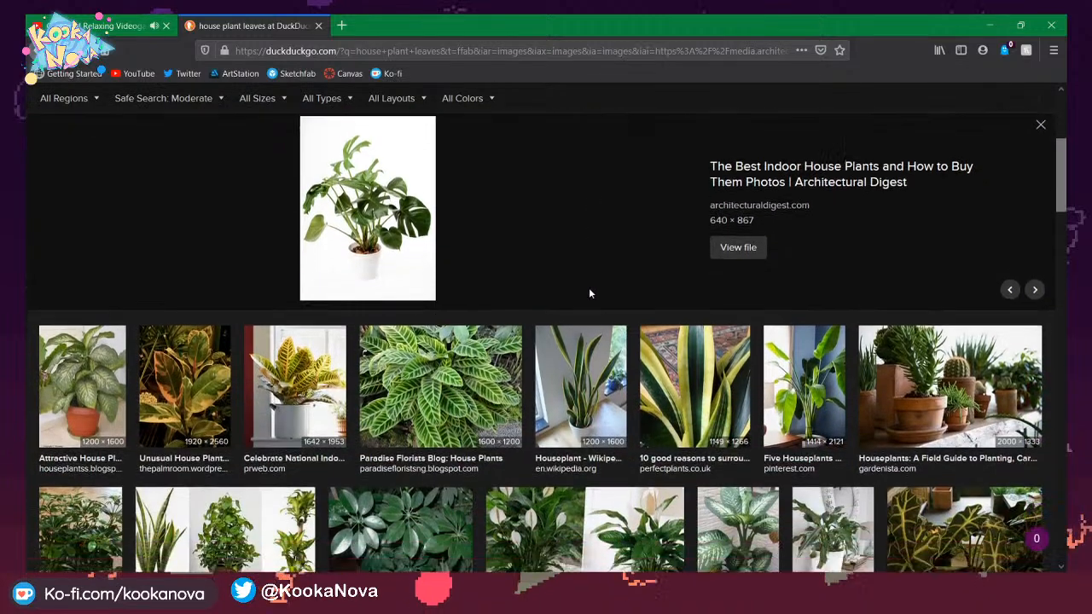
{"action": "scroll", "coordinate": [589, 293], "scroll_direction": "down", "scroll_amount": 3}
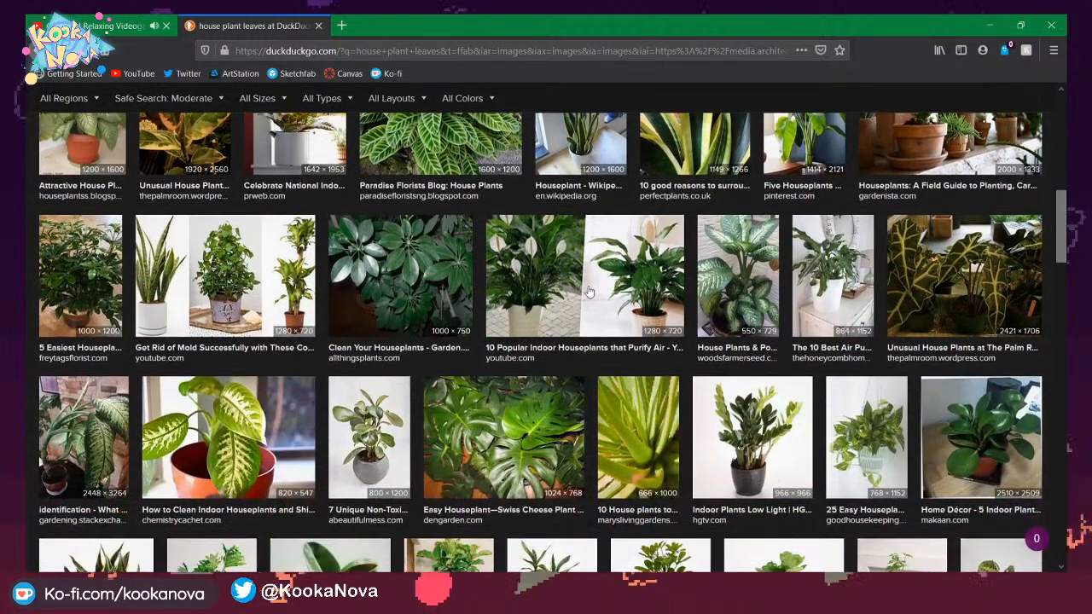
{"action": "scroll", "coordinate": [544, 269], "scroll_direction": "down", "scroll_amount": 3}
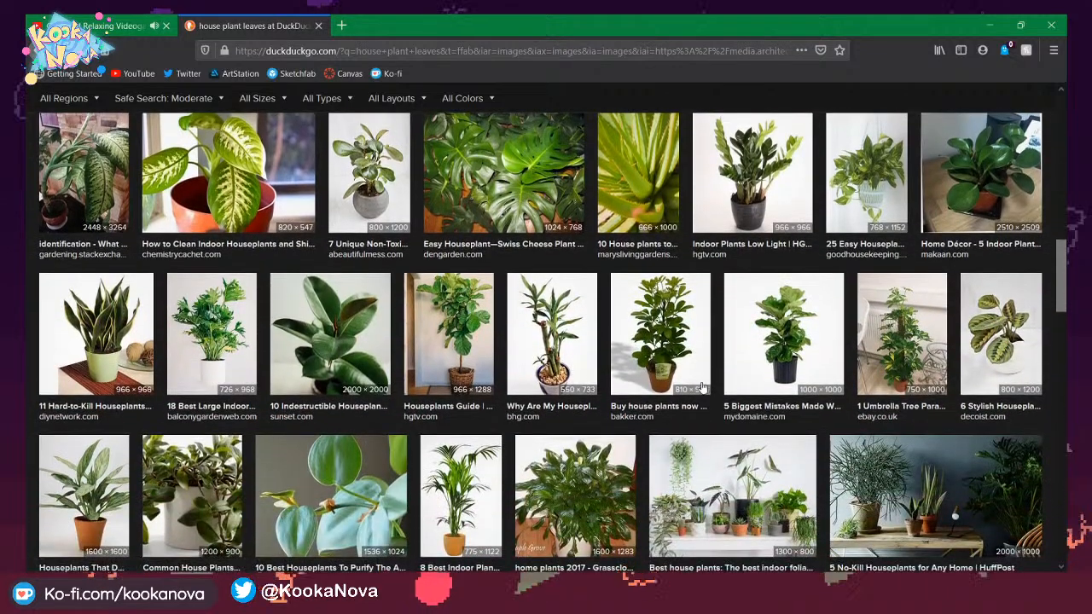
{"action": "left_click", "coordinate": [670, 342]}
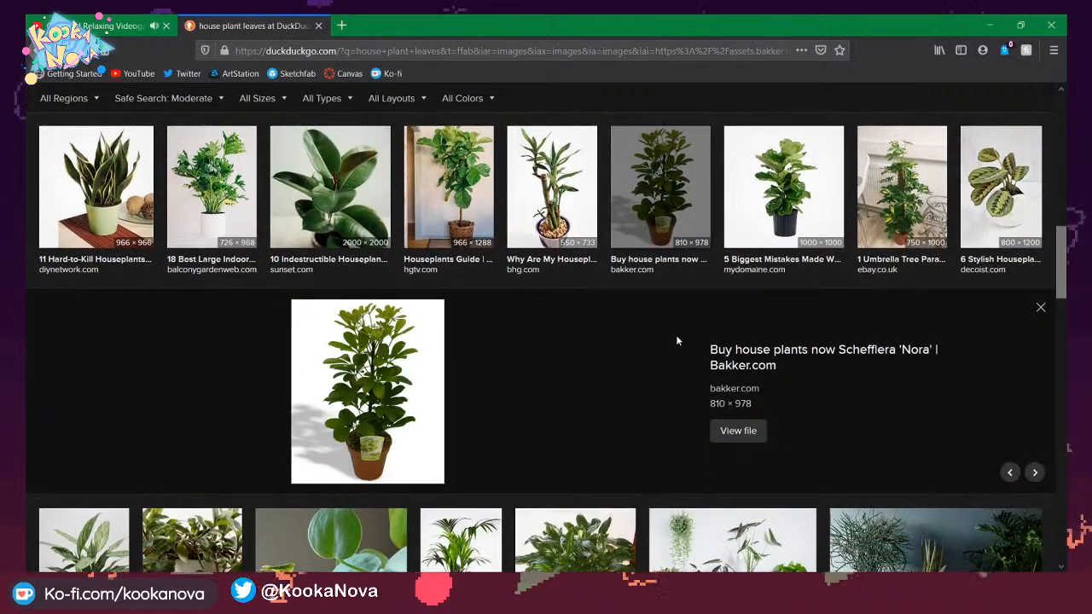
{"action": "scroll", "coordinate": [714, 342], "scroll_direction": "down", "scroll_amount": 2}
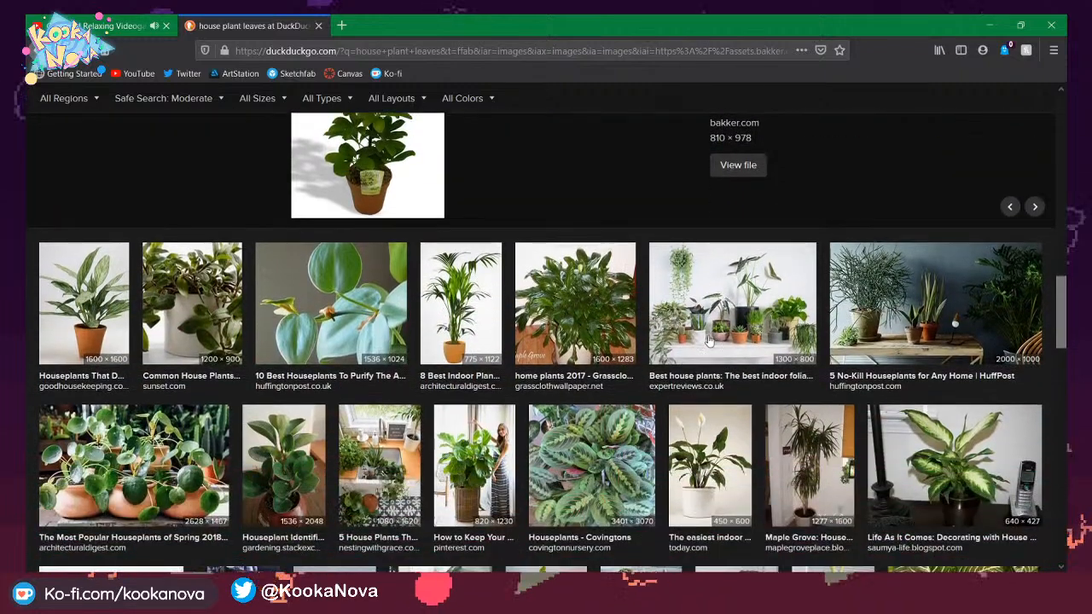
{"action": "scroll", "coordinate": [678, 345], "scroll_direction": "down", "scroll_amount": 1}
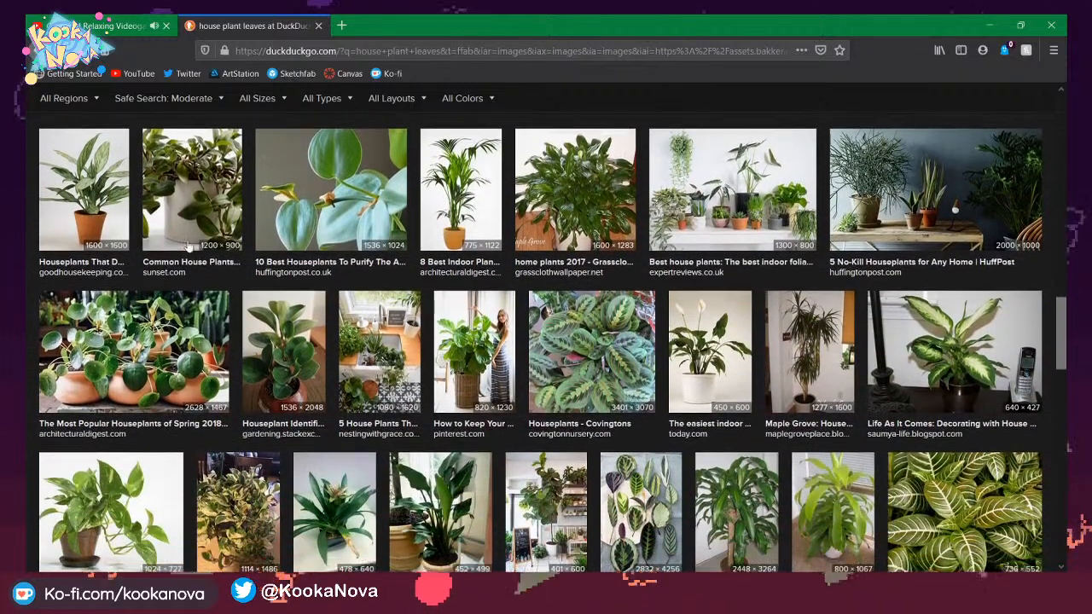
Preview the Sunset Magazine, Thrifty Sue and Hoya Obovata houseplant images while browsing further leaf references.
{"action": "left_click", "coordinate": [202, 212]}
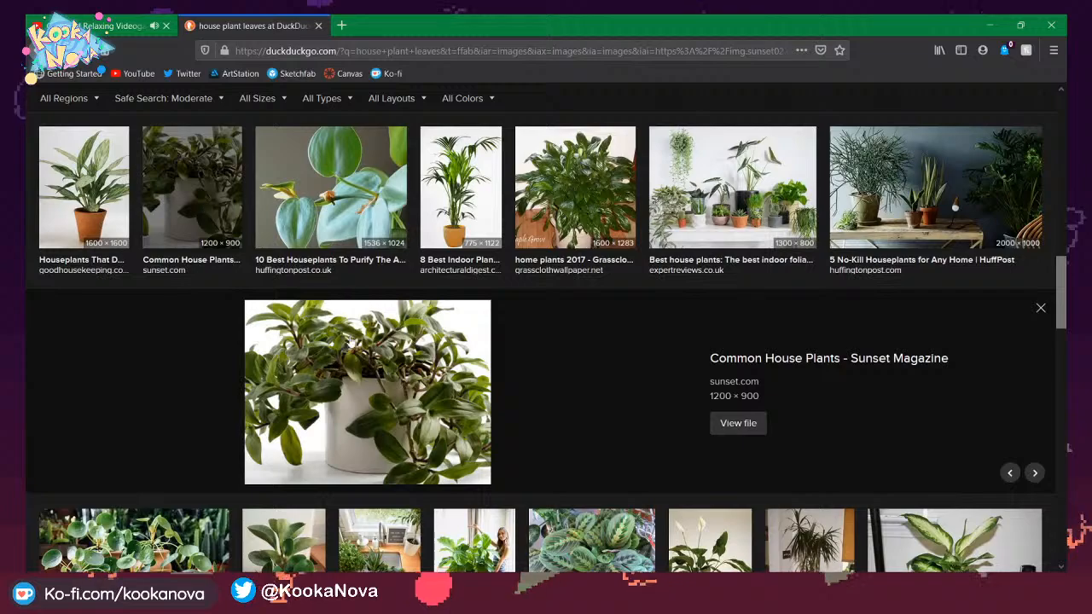
{"action": "scroll", "coordinate": [350, 334], "scroll_direction": "down", "scroll_amount": 2}
{"action": "scroll", "coordinate": [350, 338], "scroll_direction": "down", "scroll_amount": 2}
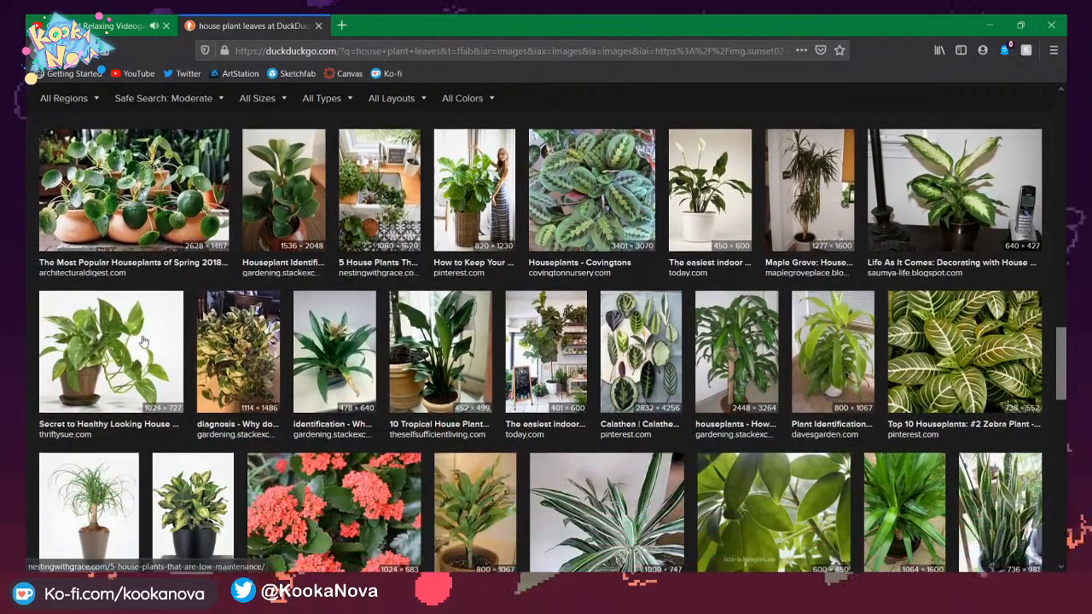
{"action": "left_click", "coordinate": [144, 342]}
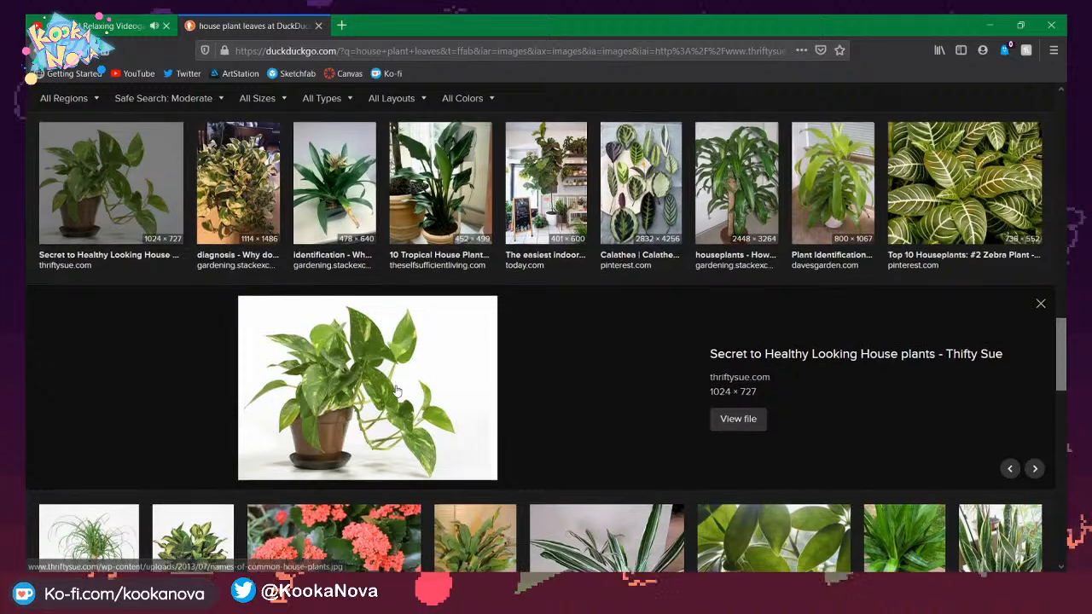
{"action": "scroll", "coordinate": [388, 367], "scroll_direction": "down", "scroll_amount": 1}
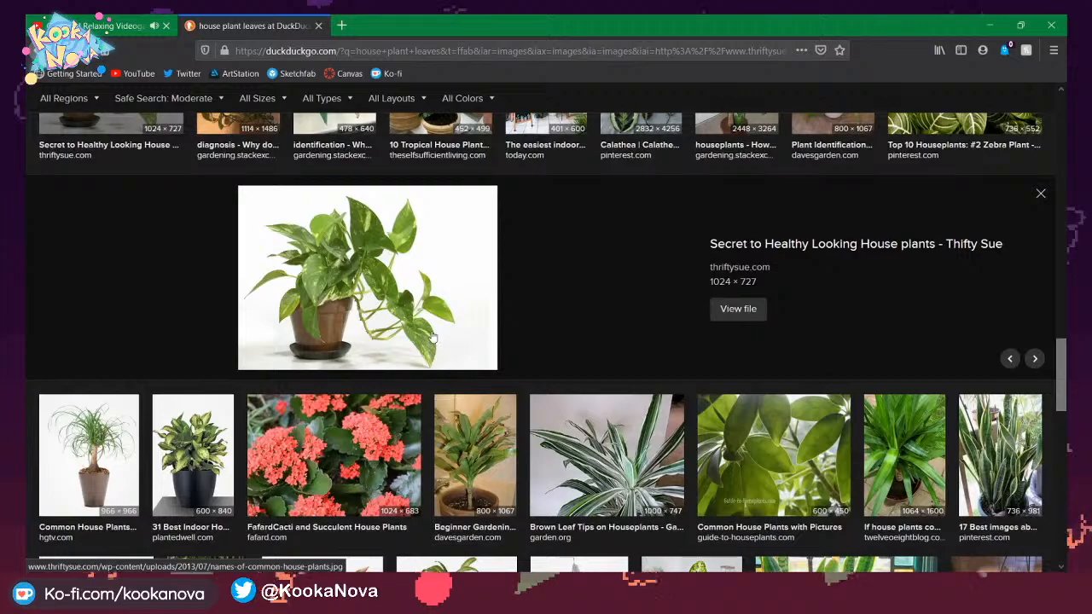
{"action": "scroll", "coordinate": [562, 347], "scroll_direction": "down", "scroll_amount": 5}
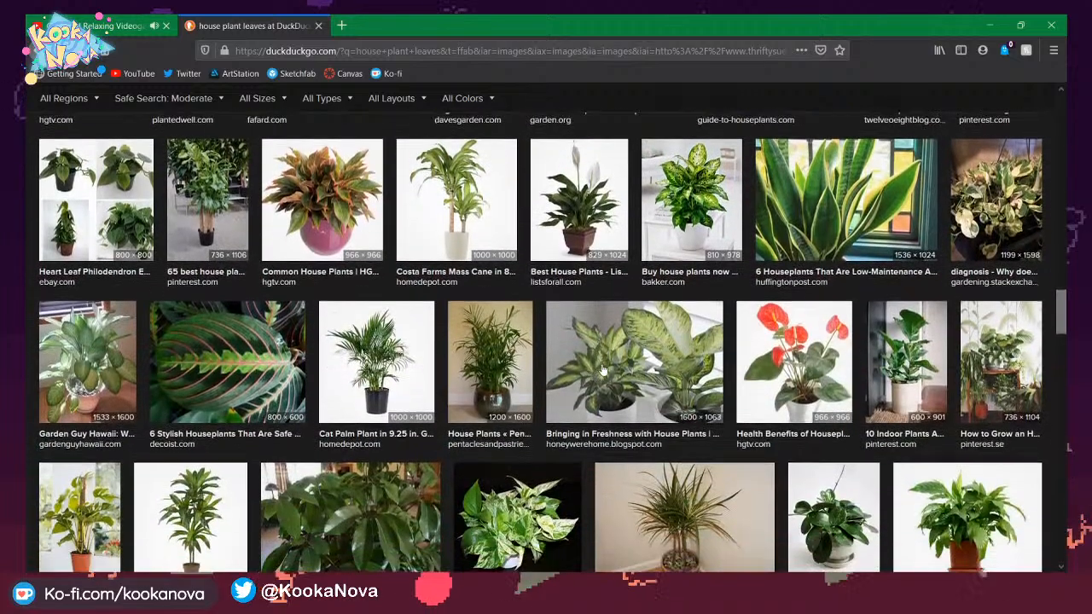
{"action": "scroll", "coordinate": [932, 441], "scroll_direction": "down", "scroll_amount": 1}
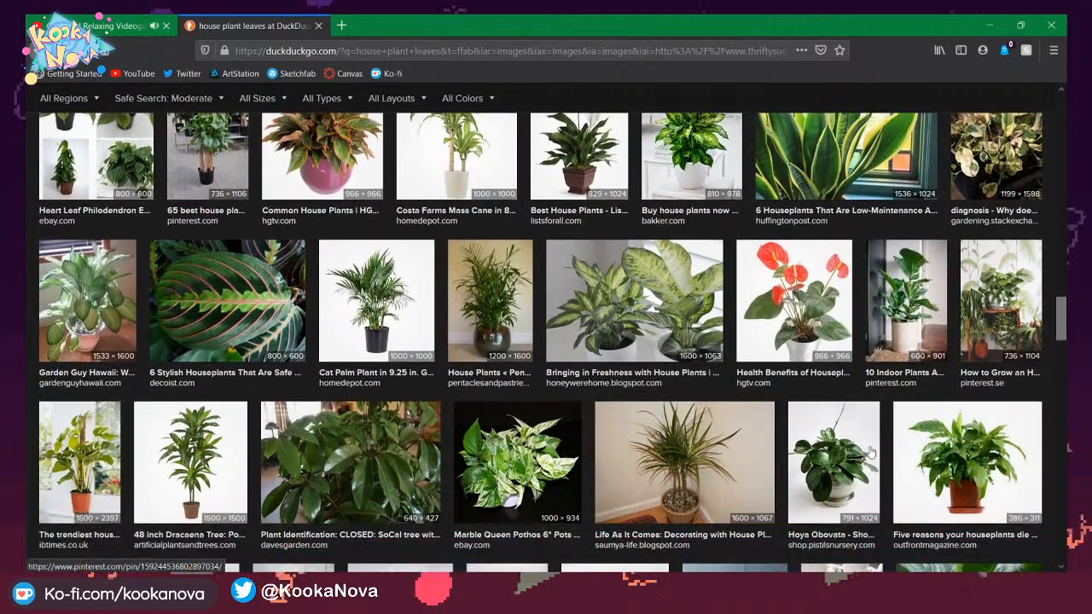
{"action": "left_click", "coordinate": [834, 440]}
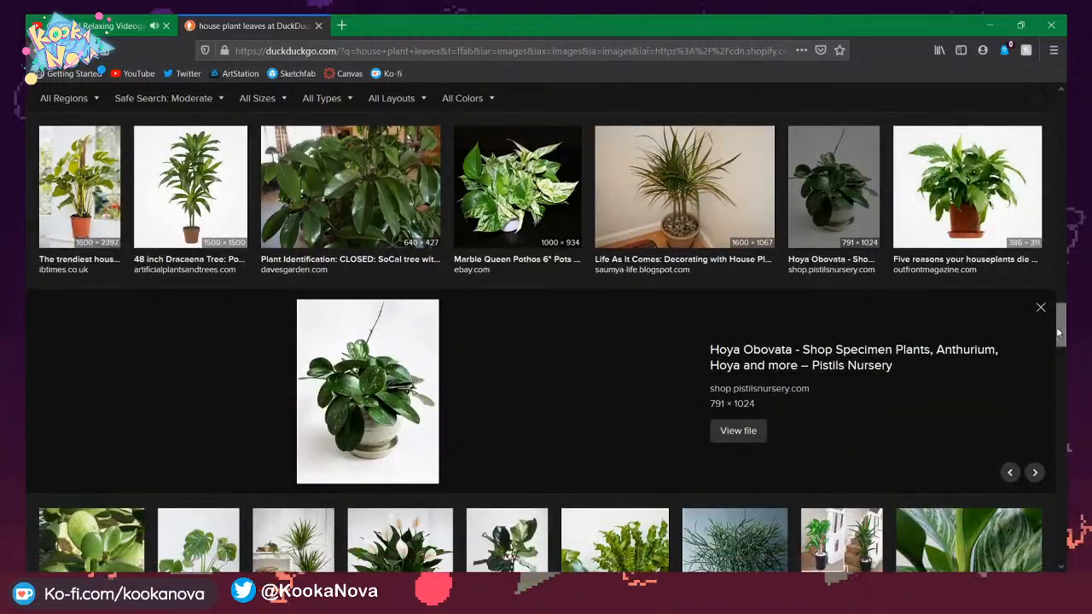
Filter the image results to the Transparent type and browse the cut-out houseplants for a leaf reference.
{"action": "left_click_drag", "start_coordinate": [1060, 326], "coordinate": [1059, 107]}
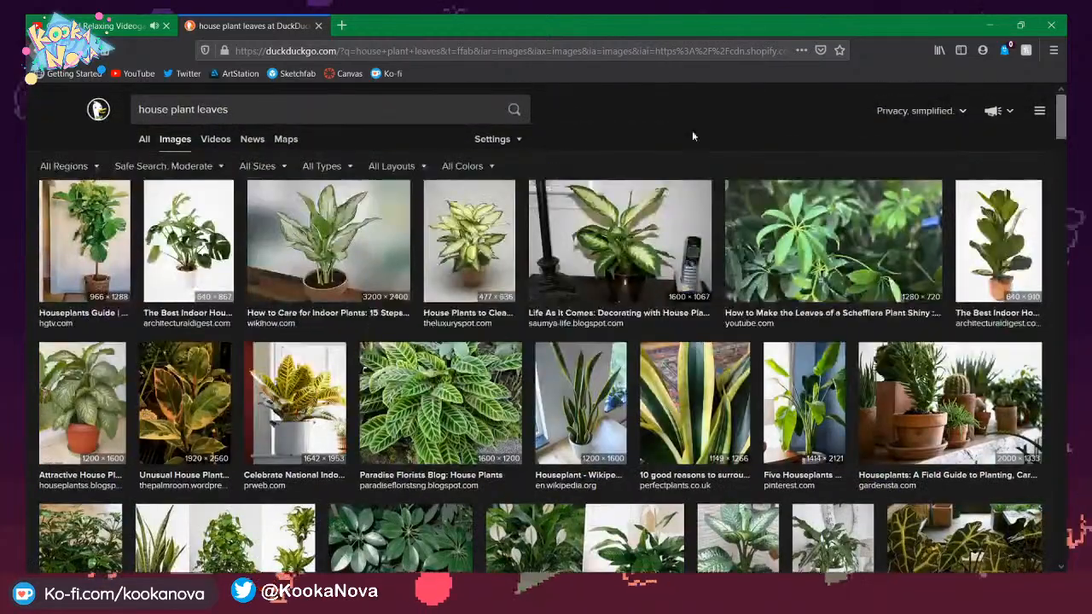
{"action": "left_click", "coordinate": [323, 165]}
{"action": "left_click", "coordinate": [308, 283]}
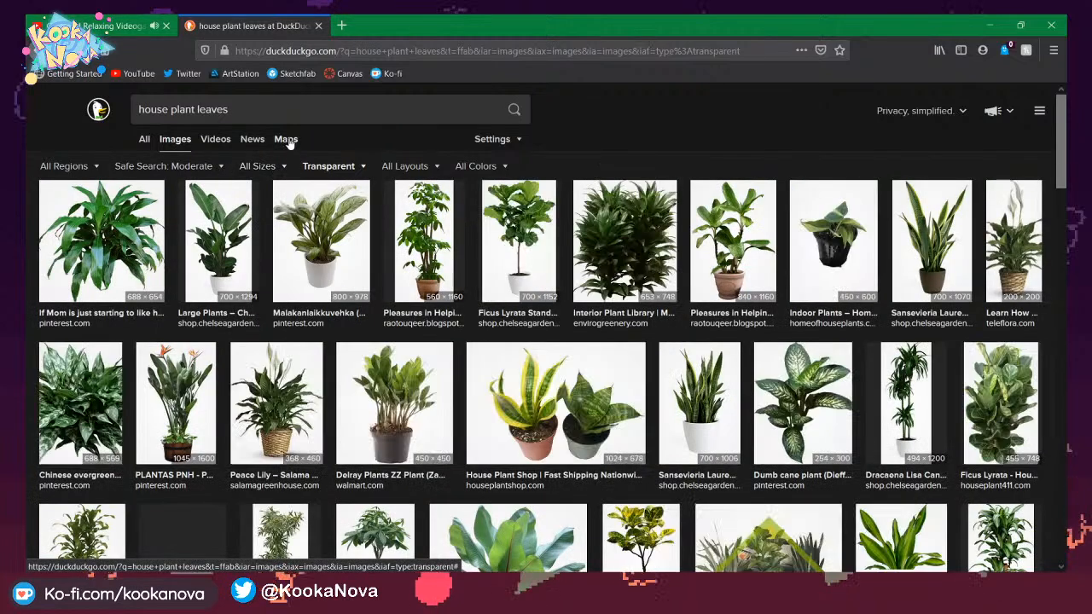
{"action": "scroll", "coordinate": [331, 304], "scroll_direction": "down", "scroll_amount": 1}
{"action": "scroll", "coordinate": [501, 296], "scroll_direction": "down", "scroll_amount": 4}
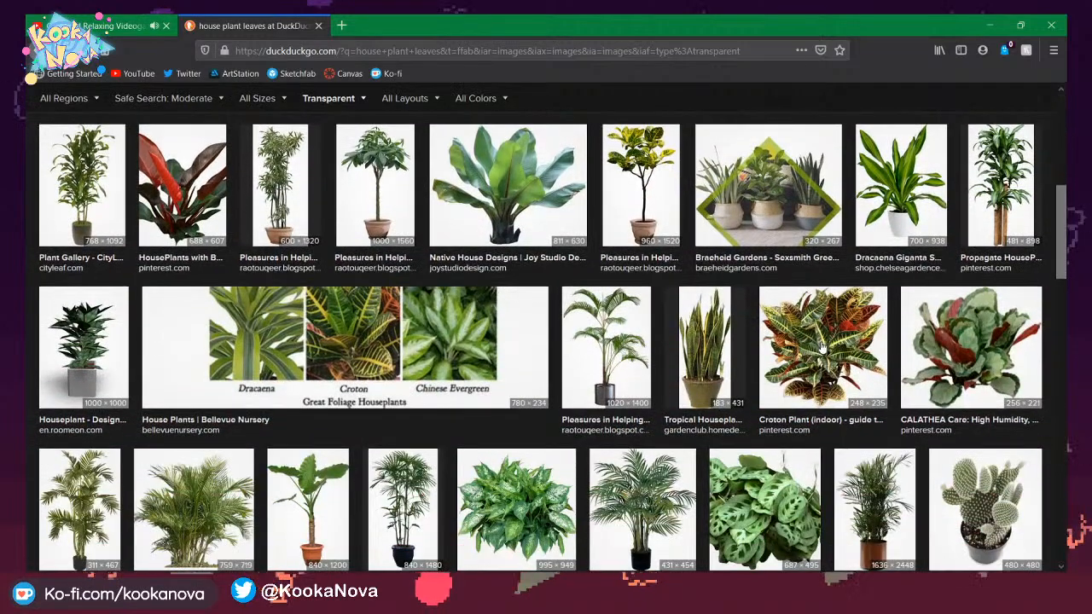
{"action": "scroll", "coordinate": [279, 340], "scroll_direction": "down", "scroll_amount": 3}
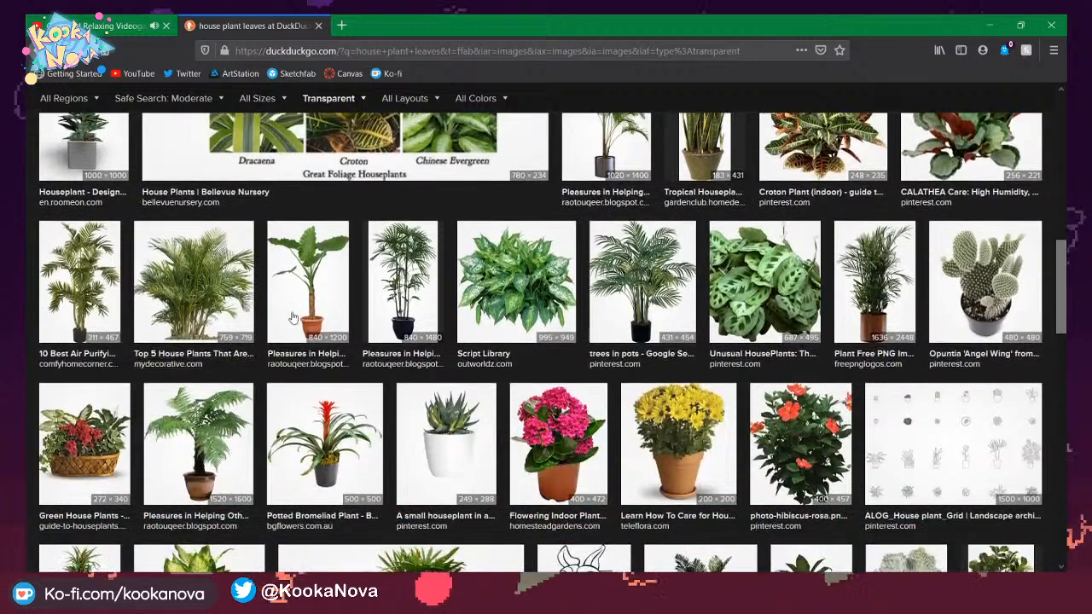
Preview the patterned Prayer Plant houseplant image and search the images for "prayer plant leaf".
{"action": "left_click", "coordinate": [776, 313]}
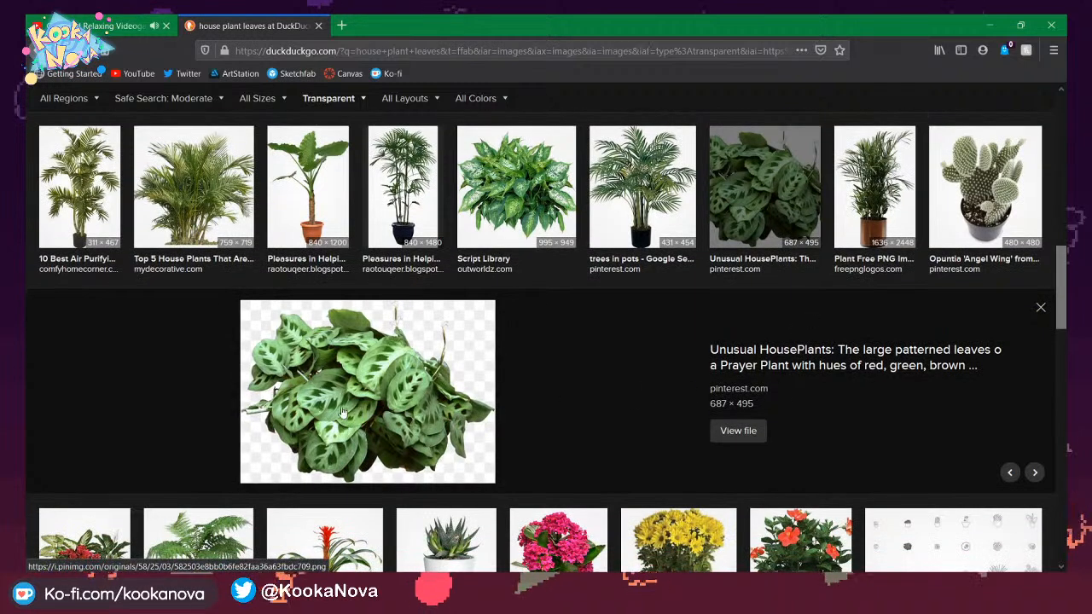
{"action": "scroll", "coordinate": [418, 394], "scroll_direction": "up", "scroll_amount": 10}
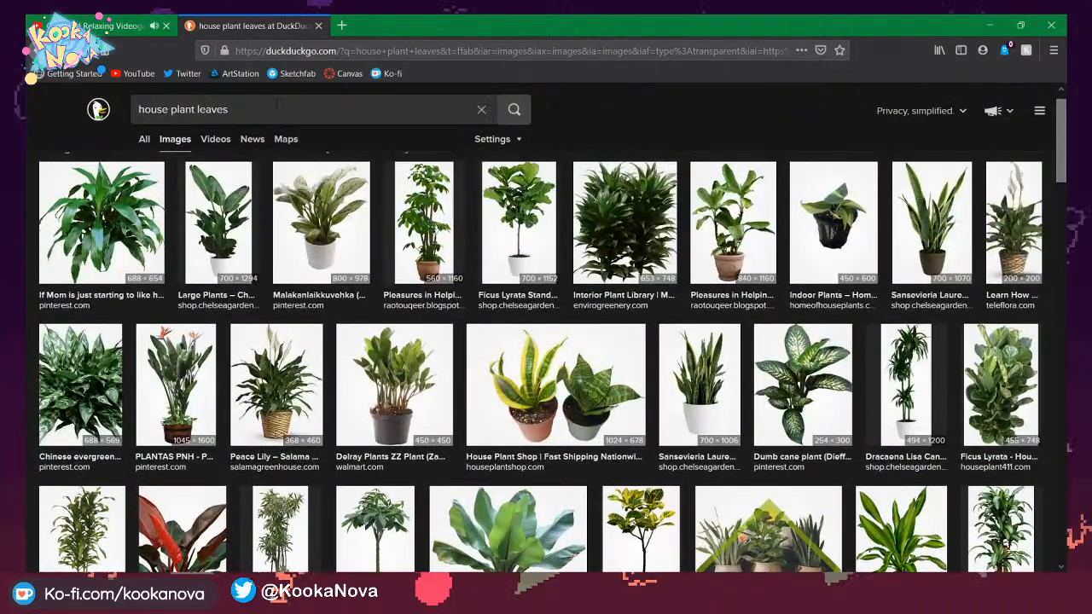
{"action": "left_click", "coordinate": [272, 114]}
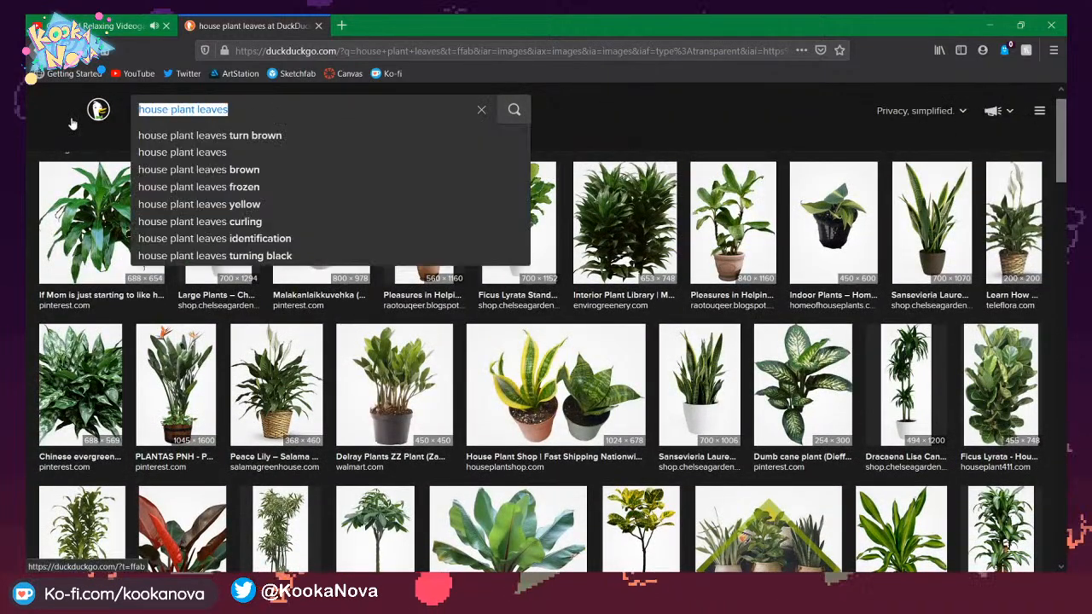
{"action": "type", "text": "prayer"}
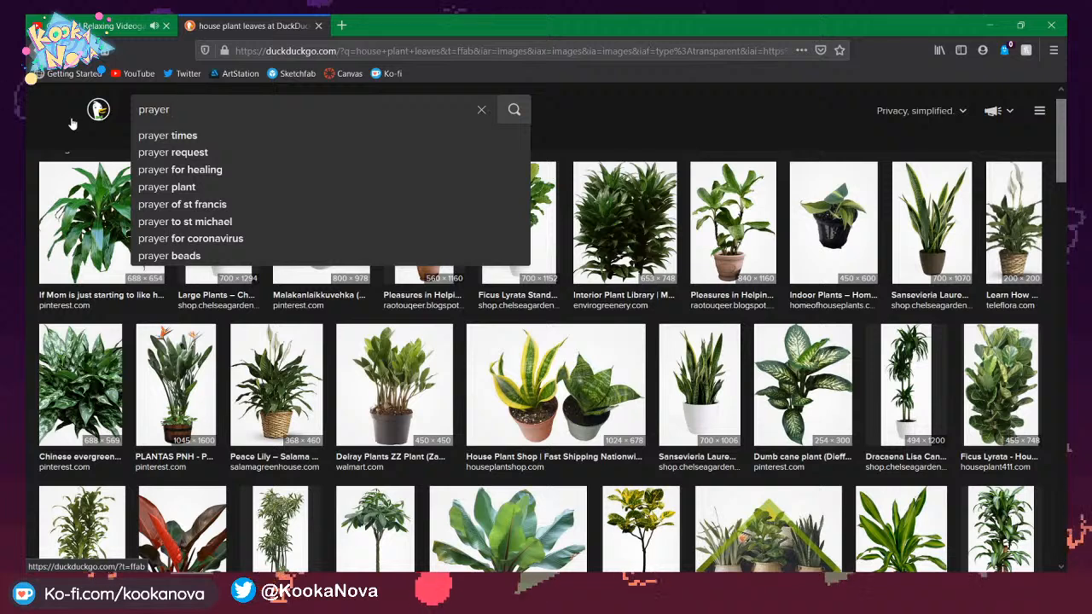
{"action": "type", "text": "plant lea"}
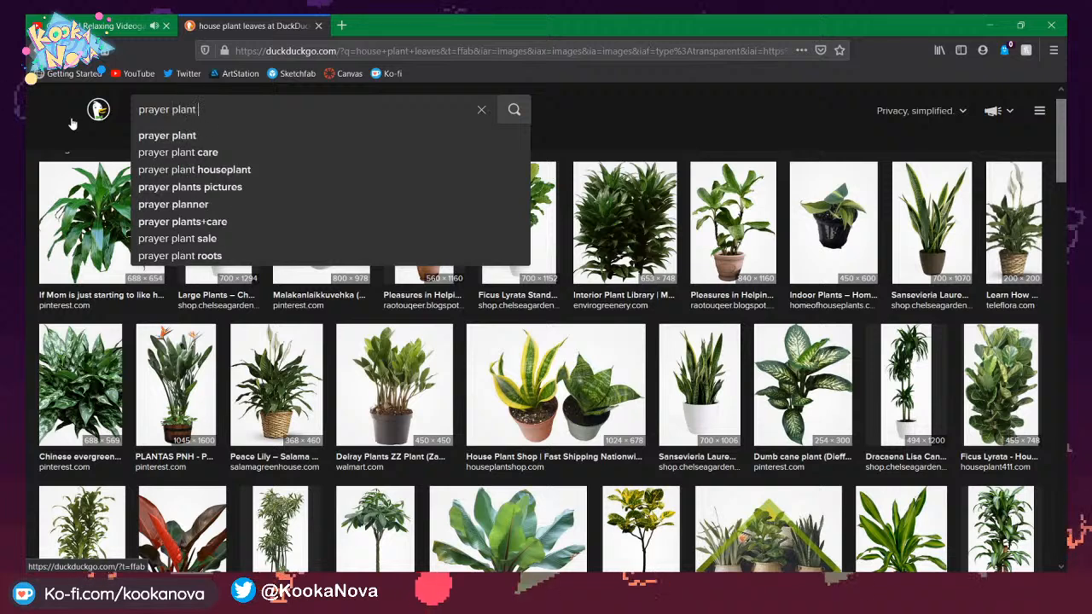
{"action": "type", "text": "f"}
{"action": "key", "text": "Return"}
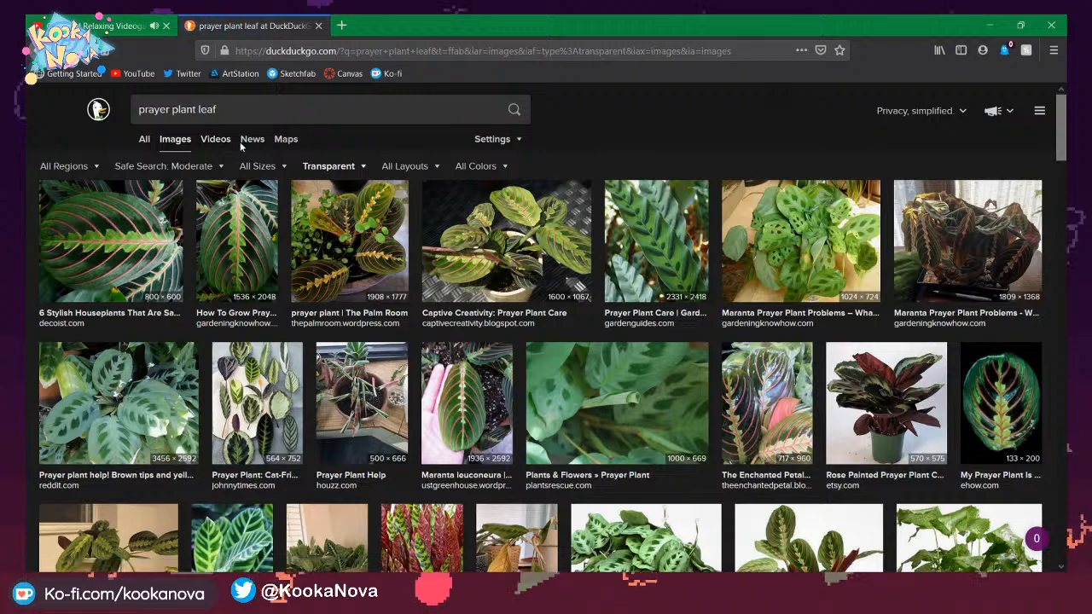
Preview the Maranta Prayer Plant Problems and Plants & Flowers Prayer Plant images as possible leaf references.
{"action": "scroll", "coordinate": [649, 425], "scroll_direction": "down", "scroll_amount": 1}
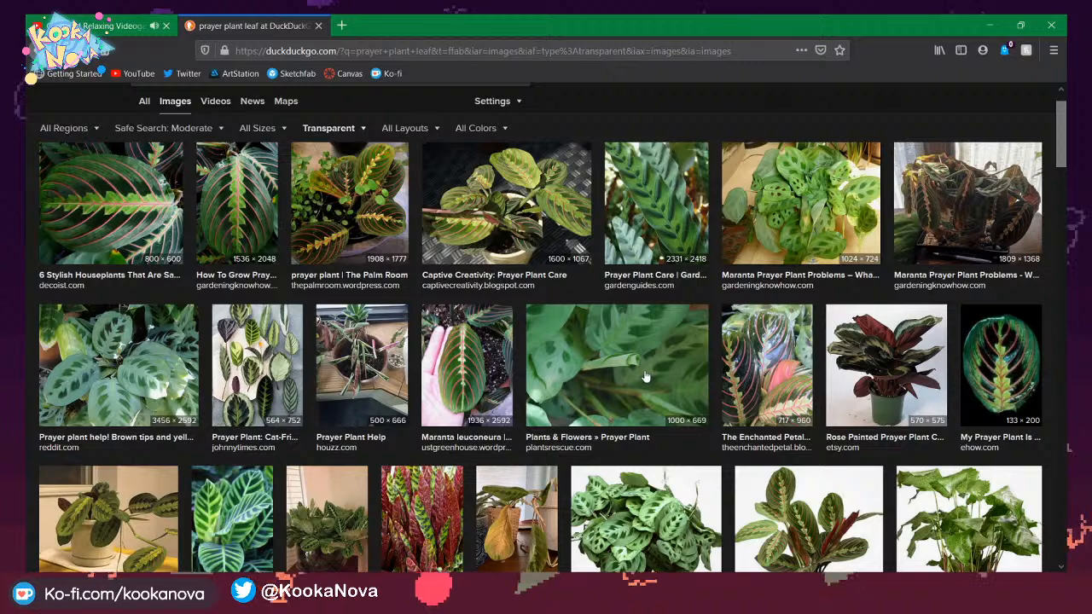
{"action": "left_click", "coordinate": [776, 232]}
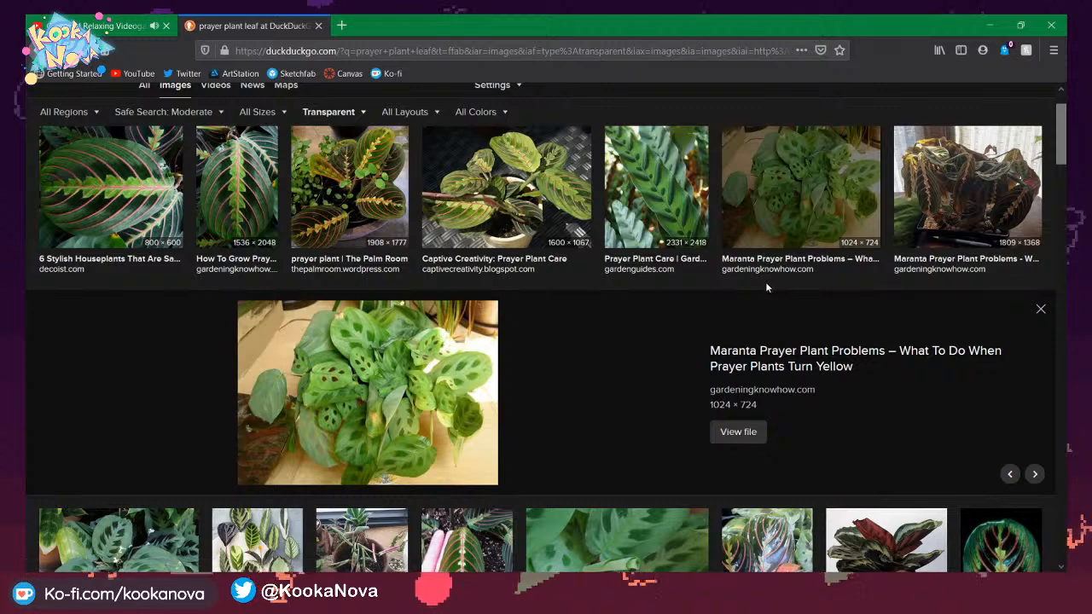
{"action": "left_click", "coordinate": [668, 527]}
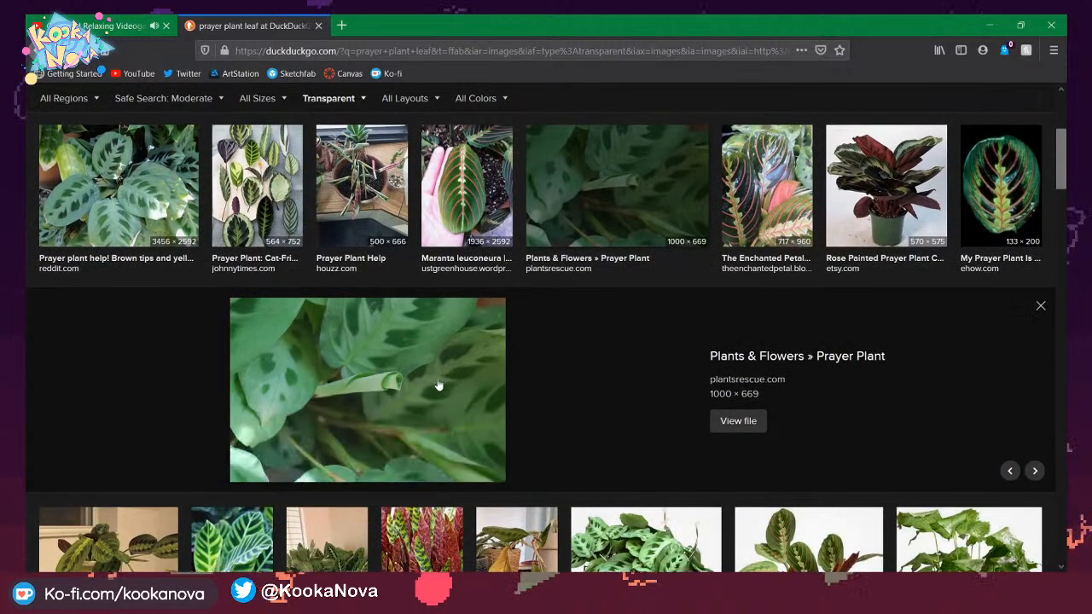
{"action": "scroll", "coordinate": [127, 291], "scroll_direction": "up", "scroll_amount": 2}
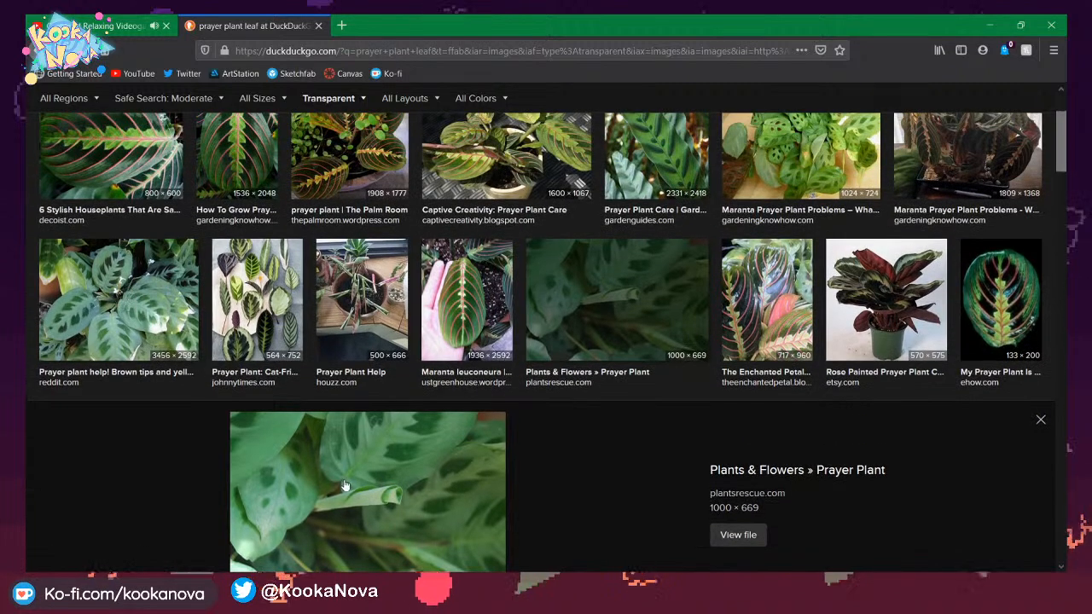
{"action": "scroll", "coordinate": [126, 203], "scroll_direction": "up", "scroll_amount": 1}
Preview the 6 Stylish Houseplants and How To Grow Prayer Plants leaf close-ups, and browse further prayer plant images.
{"action": "left_click", "coordinate": [126, 196]}
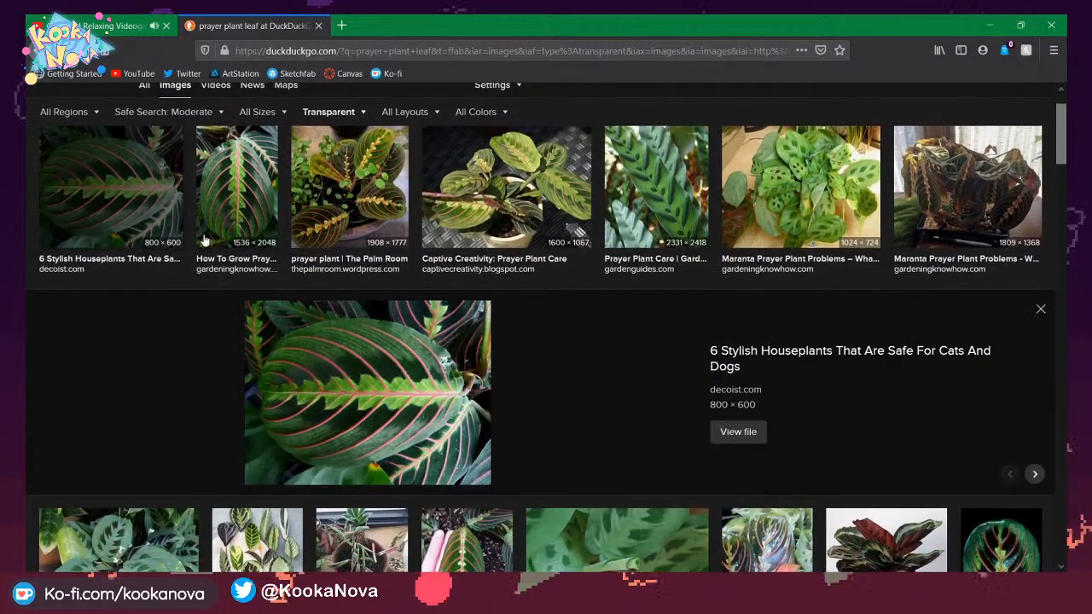
{"action": "left_click", "coordinate": [266, 239]}
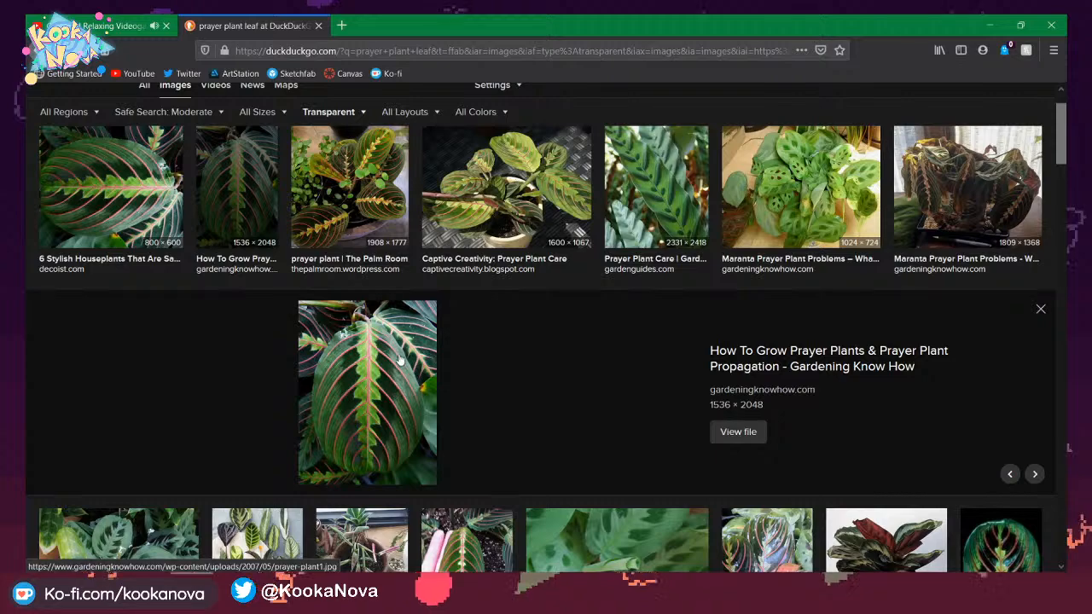
{"action": "scroll", "coordinate": [389, 378], "scroll_direction": "up", "scroll_amount": 1}
{"action": "scroll", "coordinate": [450, 359], "scroll_direction": "down", "scroll_amount": 4}
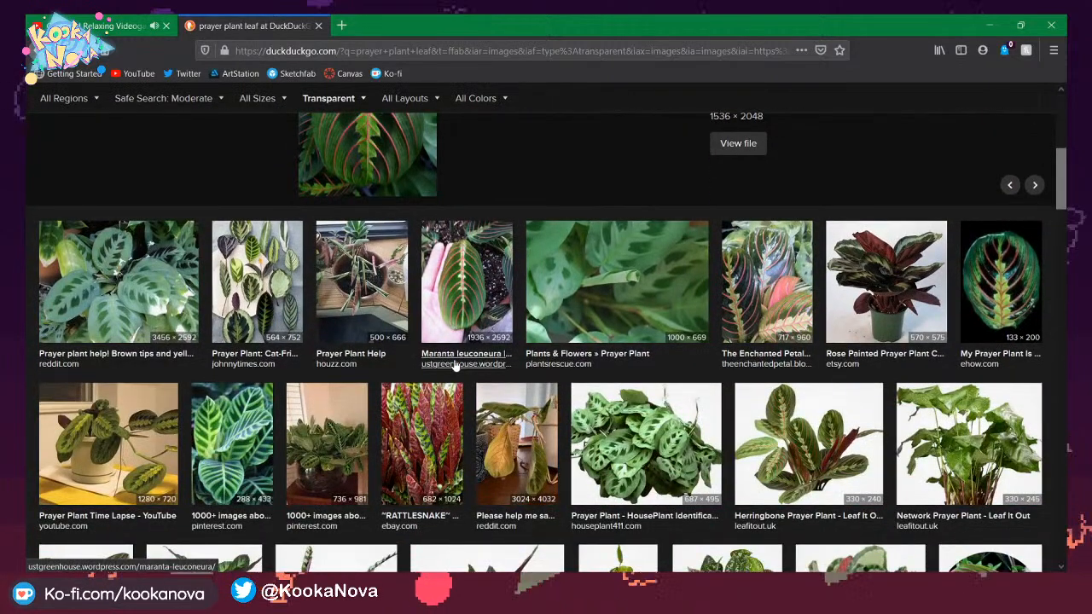
{"action": "scroll", "coordinate": [459, 358], "scroll_direction": "down", "scroll_amount": 4}
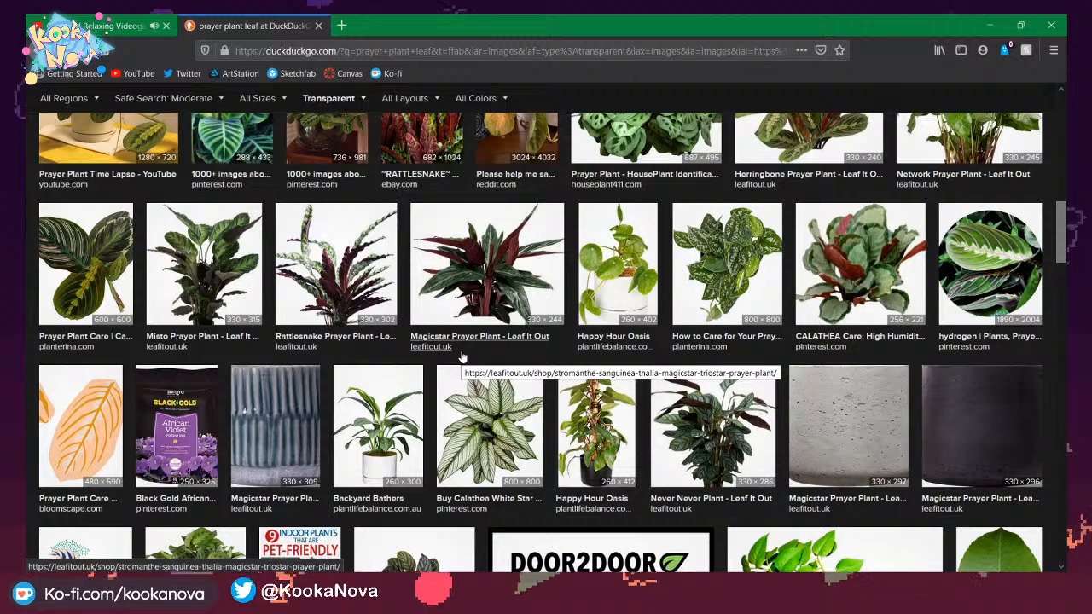
{"action": "scroll", "coordinate": [461, 356], "scroll_direction": "down", "scroll_amount": 3}
{"action": "scroll", "coordinate": [371, 256], "scroll_direction": "up", "scroll_amount": 8}
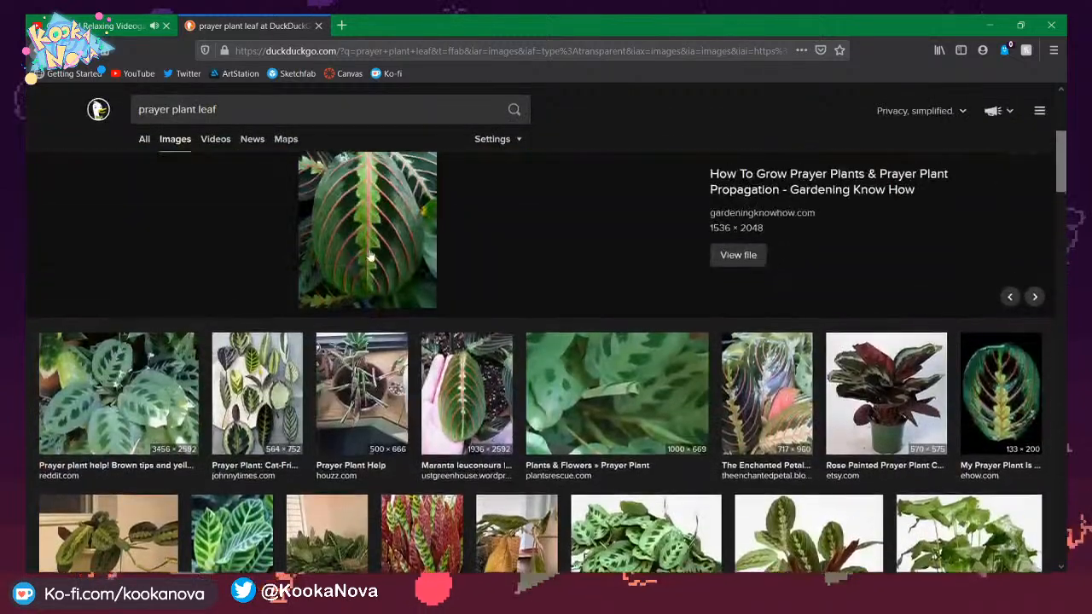
{"action": "scroll", "coordinate": [259, 170], "scroll_direction": "up", "scroll_amount": 3}
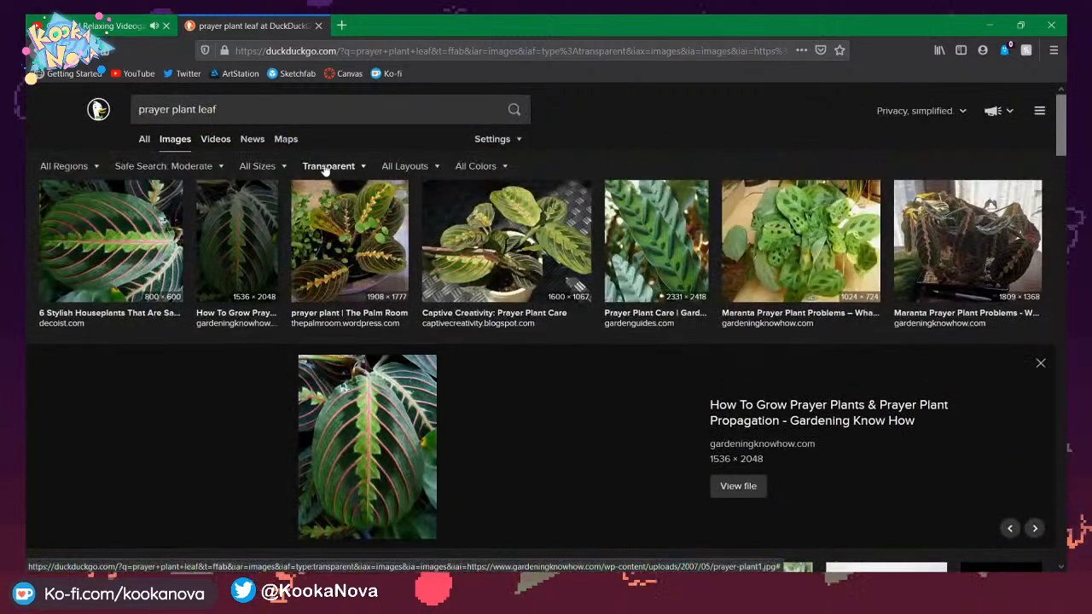
Filter the prayer plant leaf images to Medium size and reapply the Transparent type filter.
{"action": "left_click", "coordinate": [271, 168]}
{"action": "left_click", "coordinate": [269, 240]}
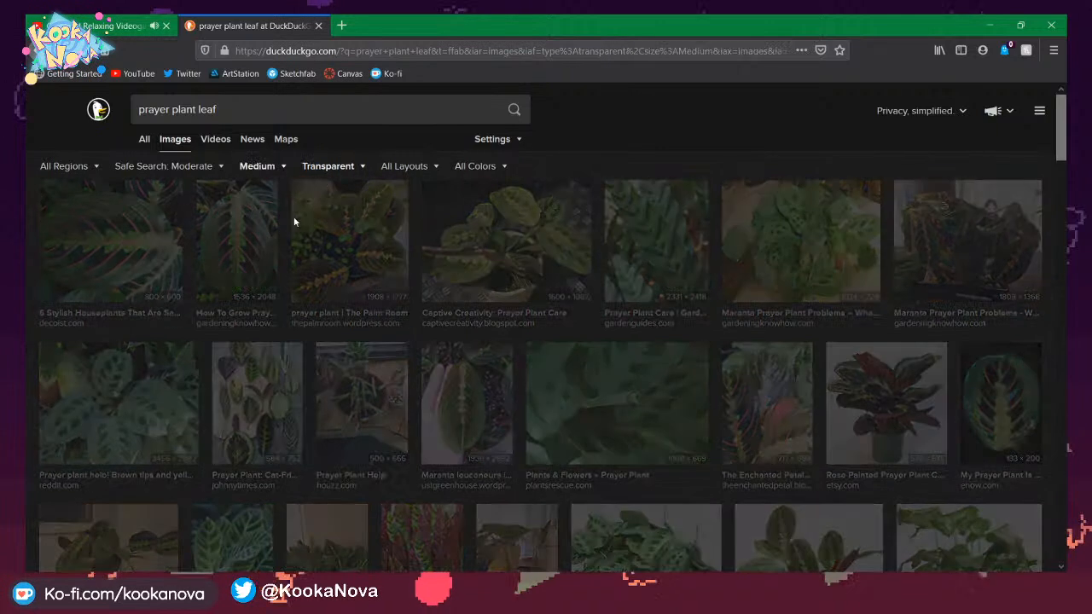
{"action": "left_click", "coordinate": [344, 167]}
{"action": "left_click", "coordinate": [345, 168]}
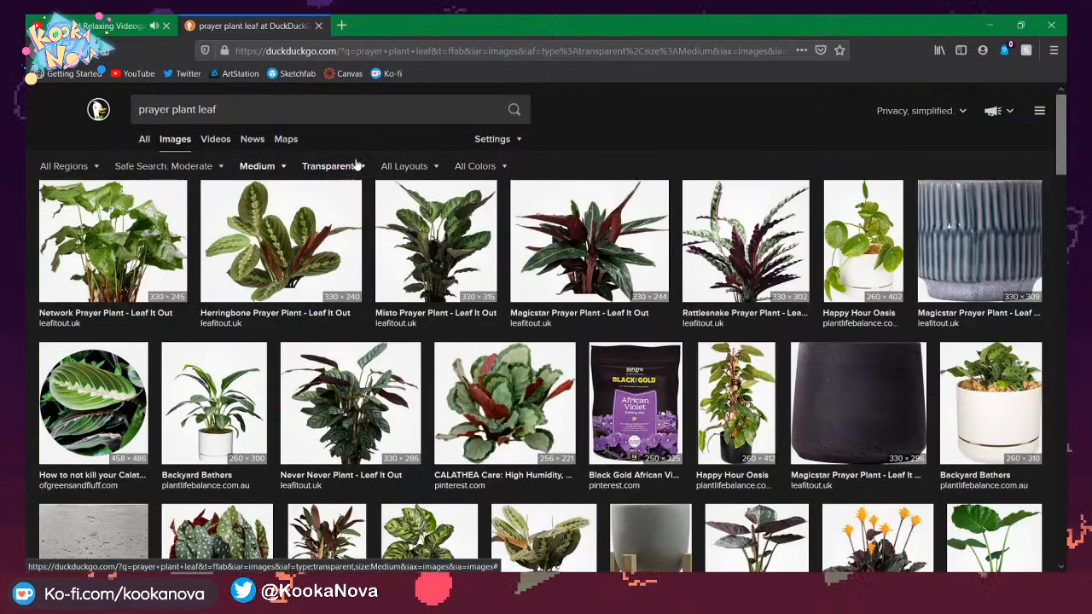
{"action": "left_click", "coordinate": [357, 166]}
{"action": "left_click", "coordinate": [346, 285]}
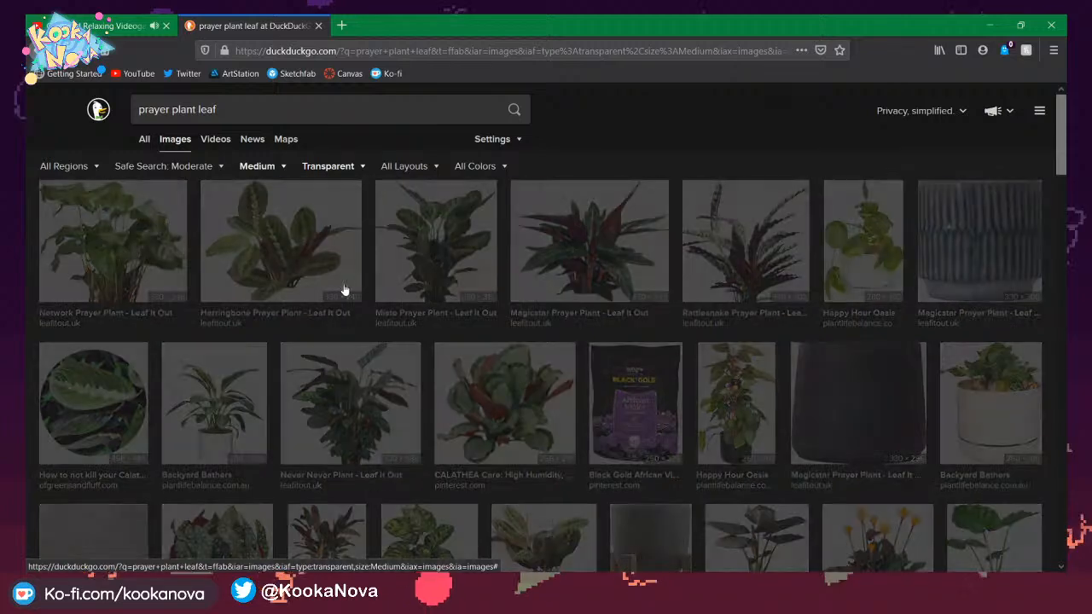
Preview the Backyard Bathers potted plant and browse the medium-sized transparent images through to the end for a leaf reference.
{"action": "scroll", "coordinate": [497, 291], "scroll_direction": "down", "scroll_amount": 3}
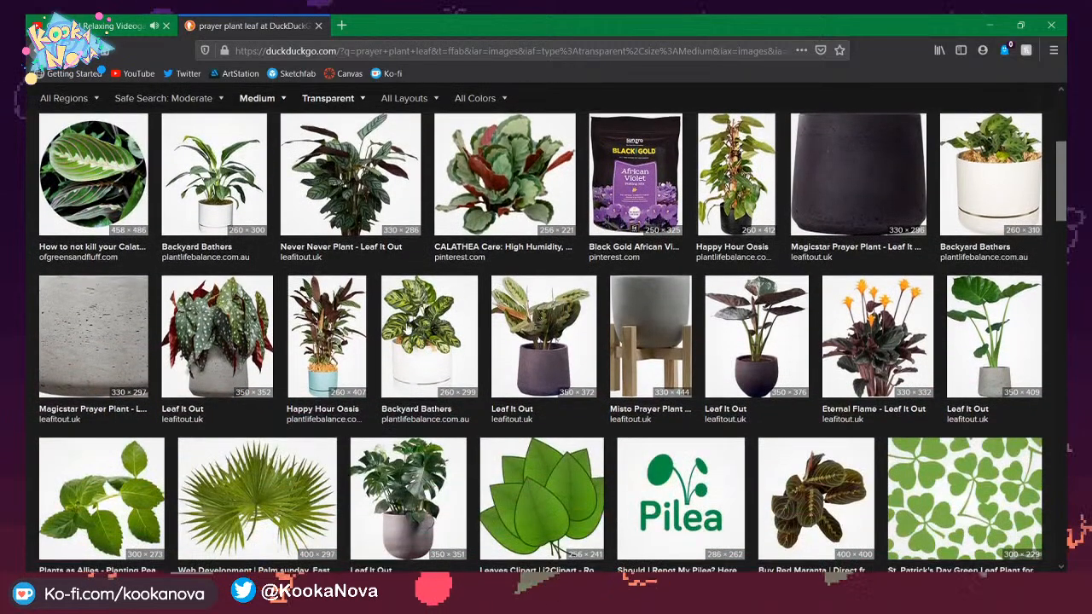
{"action": "left_click", "coordinate": [406, 325]}
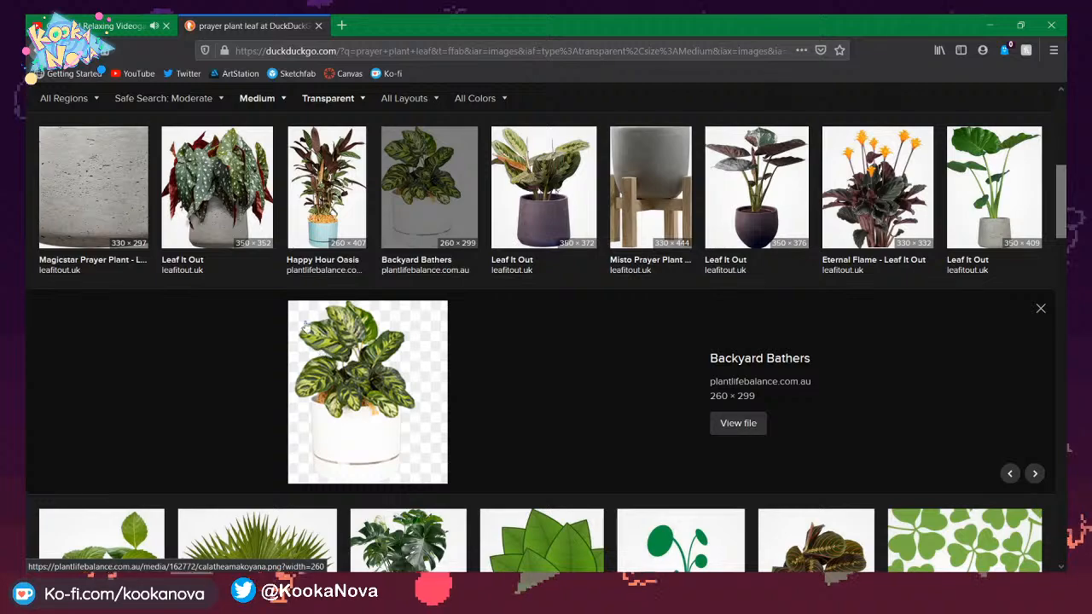
{"action": "scroll", "coordinate": [391, 397], "scroll_direction": "down", "scroll_amount": 3}
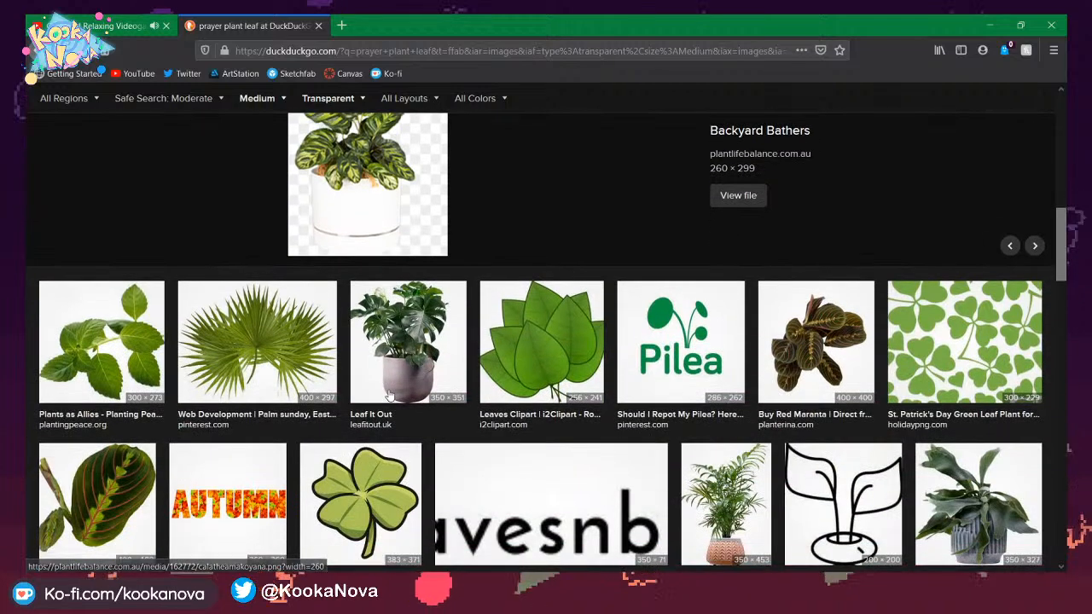
{"action": "scroll", "coordinate": [404, 375], "scroll_direction": "down", "scroll_amount": 2}
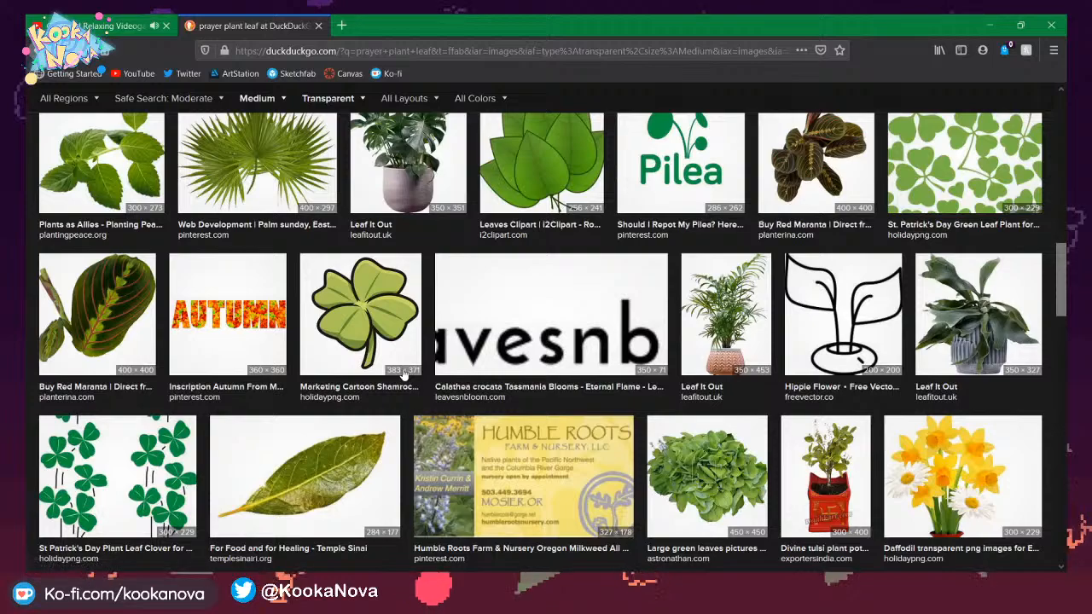
{"action": "scroll", "coordinate": [404, 376], "scroll_direction": "down", "scroll_amount": 2}
{"action": "scroll", "coordinate": [405, 375], "scroll_direction": "down", "scroll_amount": 2}
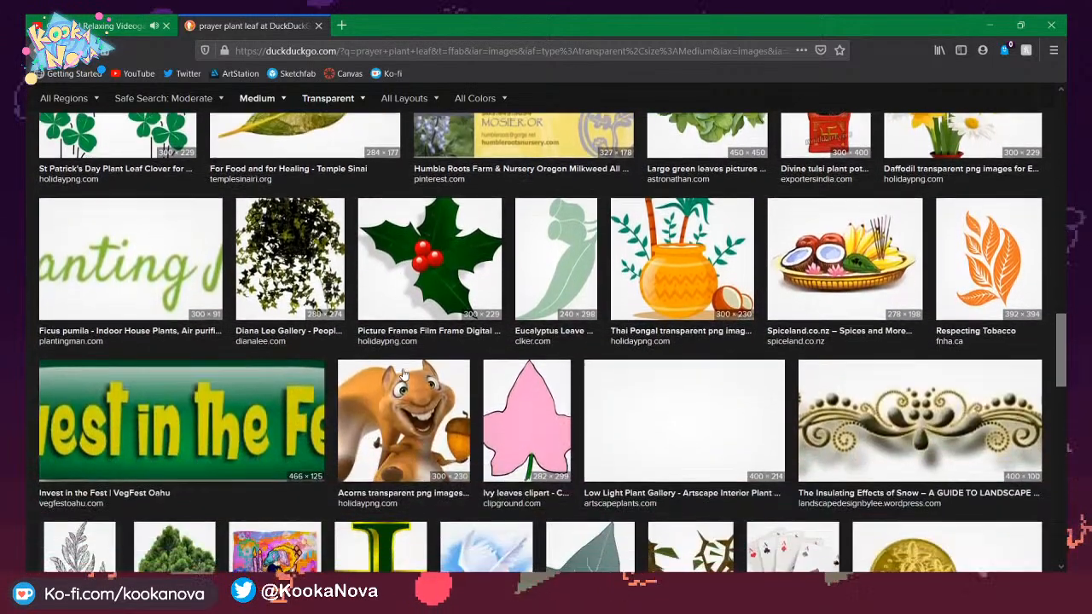
{"action": "scroll", "coordinate": [408, 375], "scroll_direction": "up", "scroll_amount": 1}
{"action": "scroll", "coordinate": [575, 391], "scroll_direction": "down", "scroll_amount": 5}
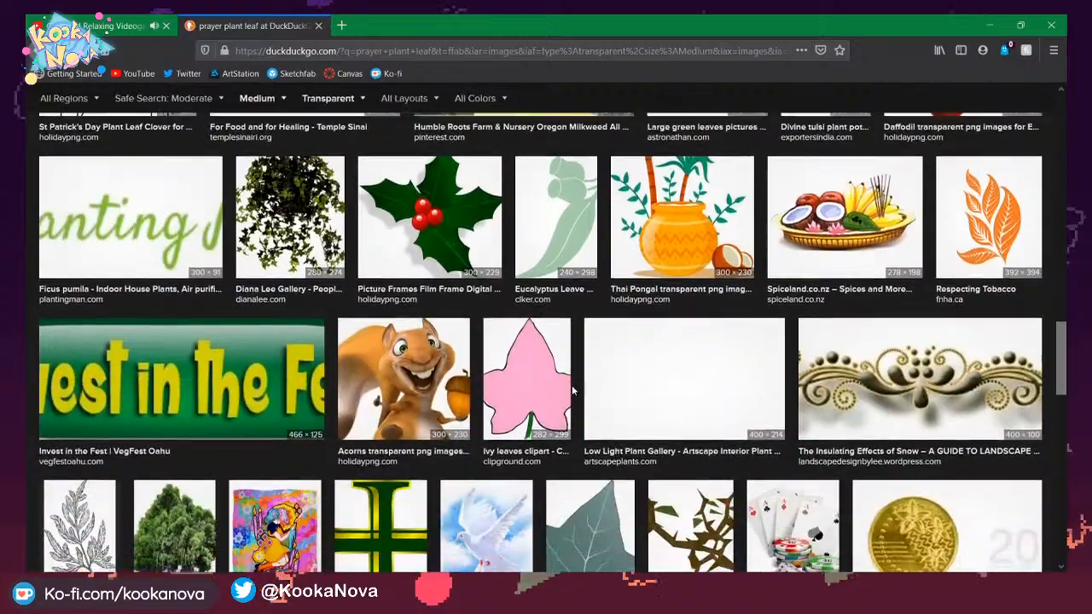
{"action": "scroll", "coordinate": [575, 391], "scroll_direction": "down", "scroll_amount": 10}
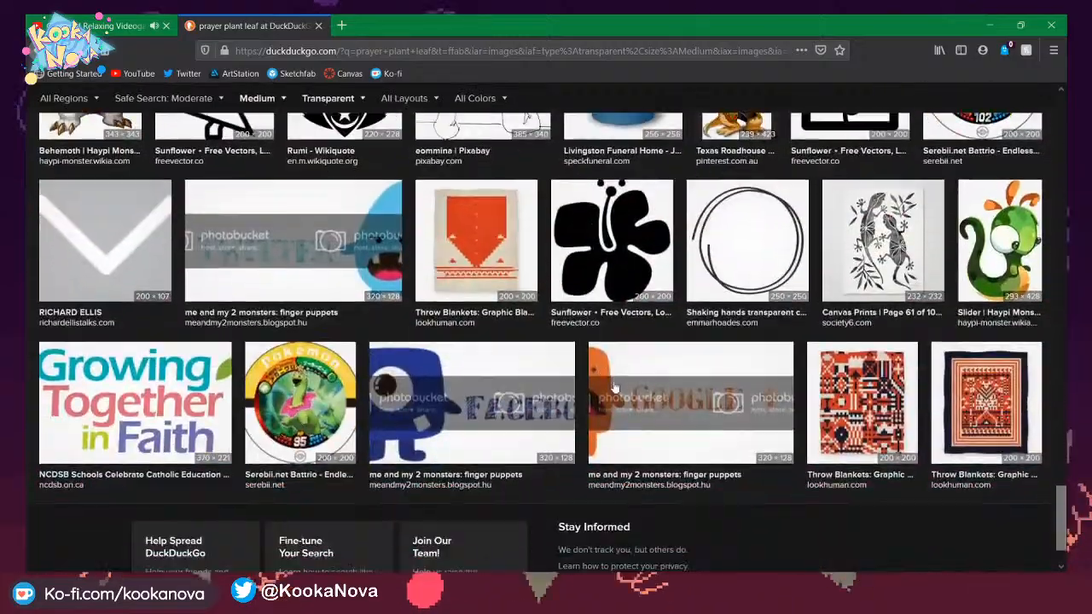
{"action": "scroll", "coordinate": [615, 388], "scroll_direction": "down", "scroll_amount": 1}
Reset the image size filter to All Sizes.
{"action": "left_click_drag", "start_coordinate": [1061, 530], "coordinate": [1048, 97]}
{"action": "left_click", "coordinate": [258, 166]}
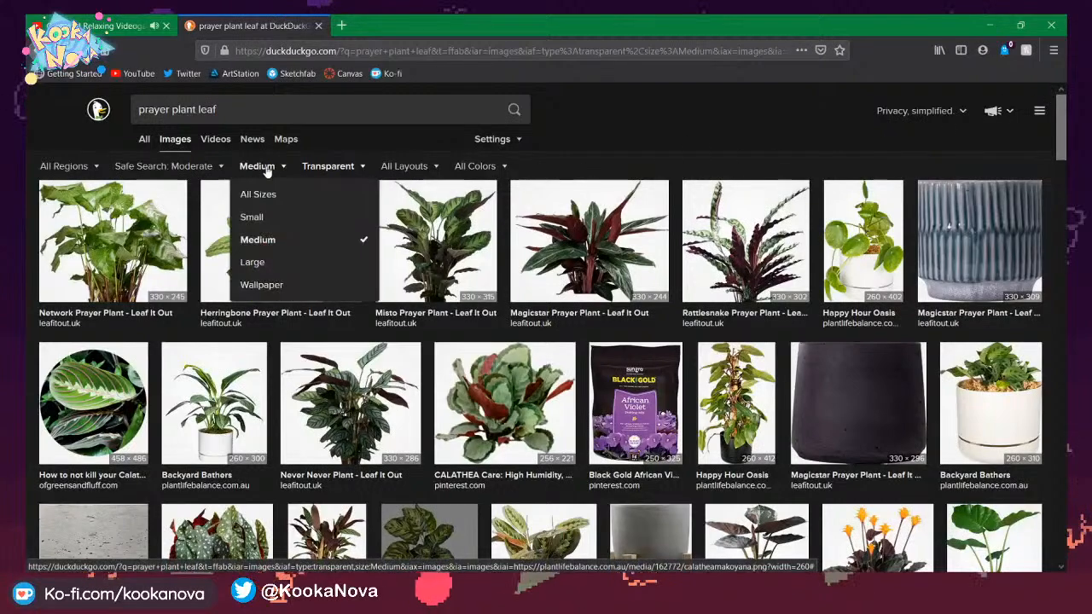
{"action": "left_click", "coordinate": [258, 195]}
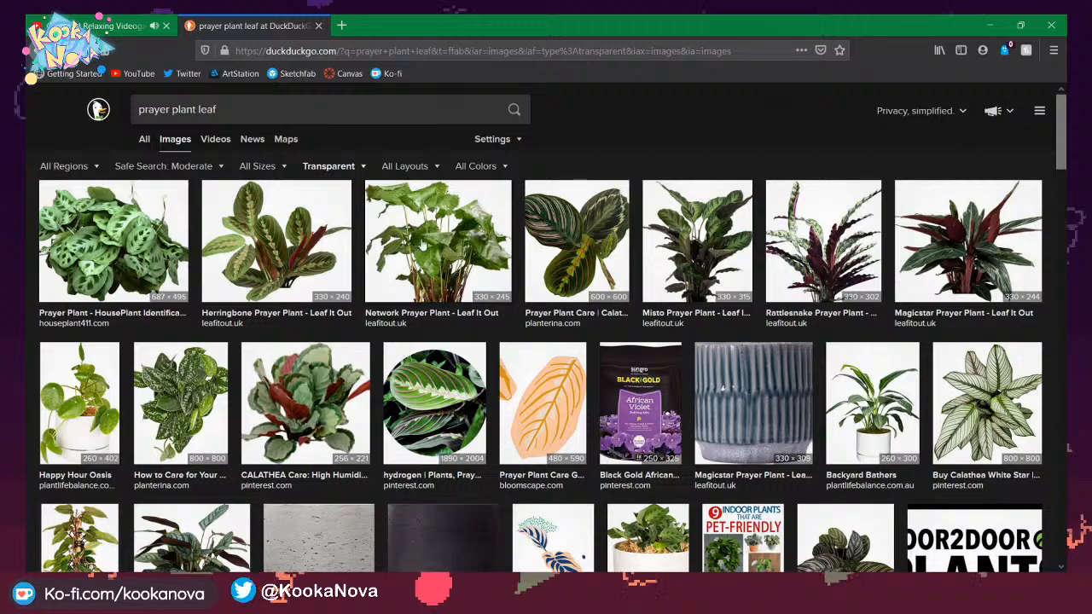
Browse the transparent prayer plant leaf images of all sizes for a usable single-leaf reference.
{"action": "scroll", "coordinate": [756, 377], "scroll_direction": "down", "scroll_amount": 2}
{"action": "scroll", "coordinate": [756, 377], "scroll_direction": "down", "scroll_amount": 5}
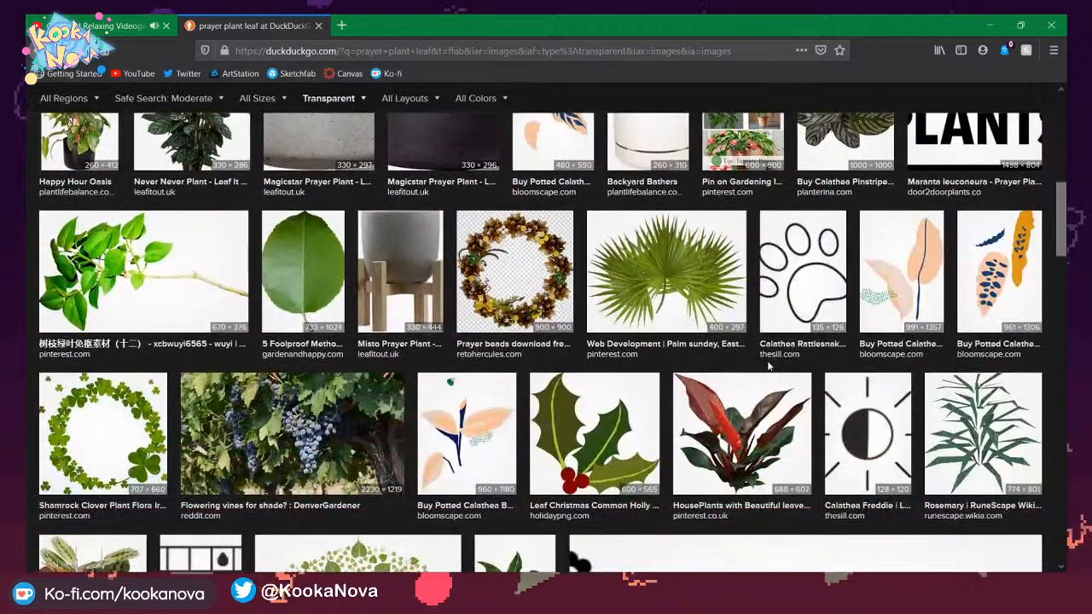
{"action": "scroll", "coordinate": [768, 365], "scroll_direction": "down", "scroll_amount": 1}
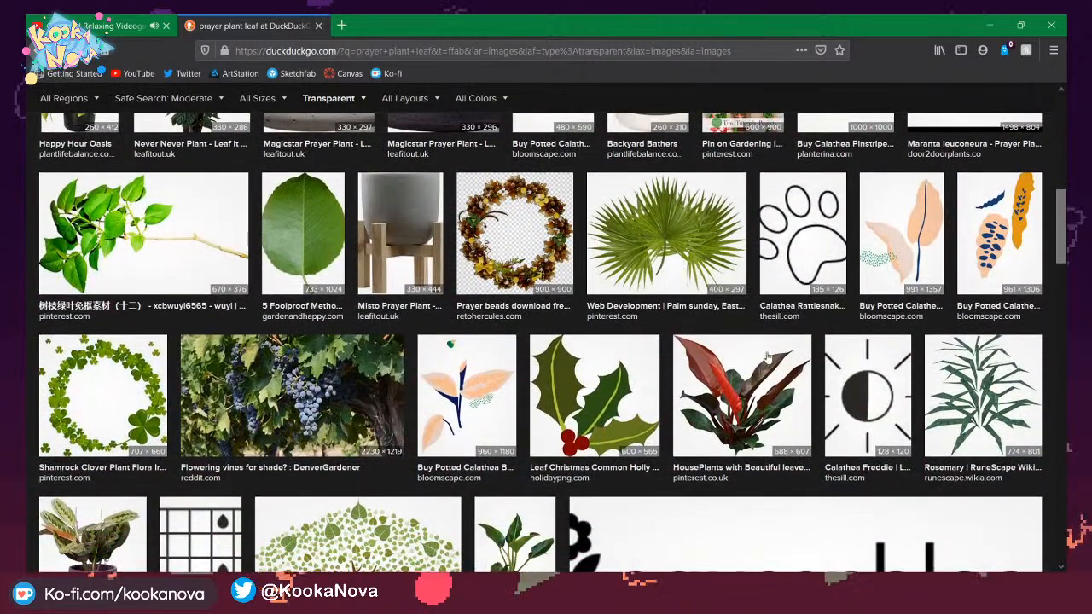
{"action": "scroll", "coordinate": [766, 343], "scroll_direction": "down", "scroll_amount": 2}
{"action": "scroll", "coordinate": [765, 343], "scroll_direction": "down", "scroll_amount": 4}
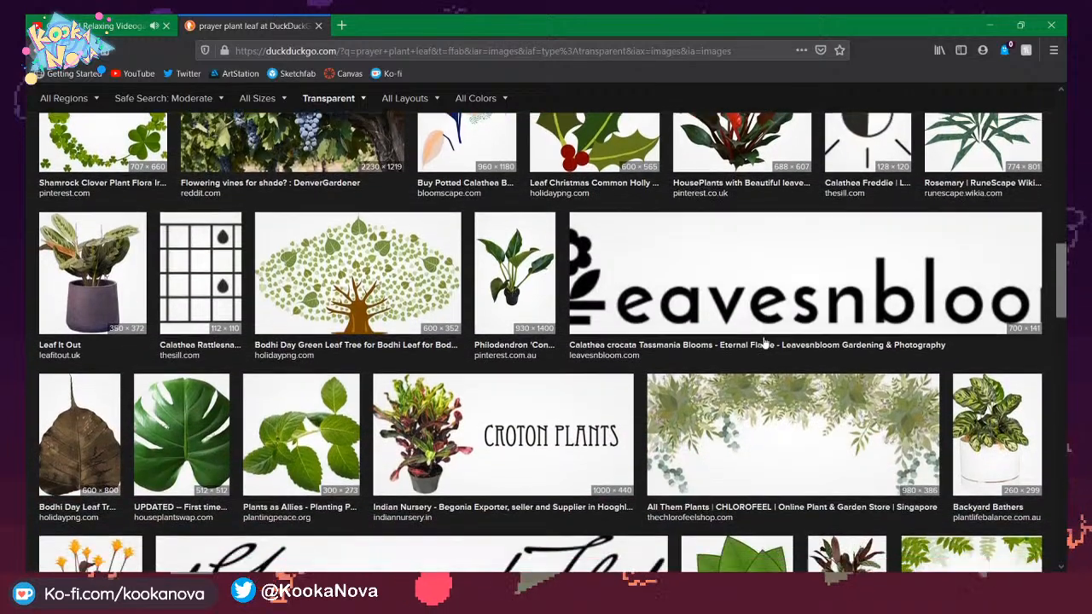
{"action": "scroll", "coordinate": [613, 318], "scroll_direction": "down", "scroll_amount": 2}
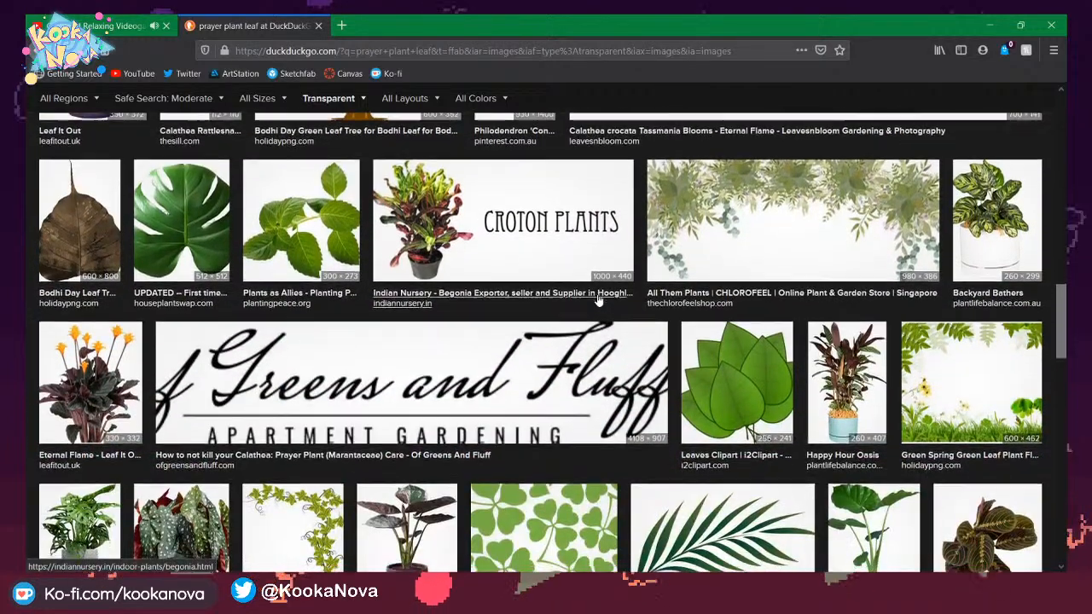
{"action": "scroll", "coordinate": [598, 300], "scroll_direction": "down", "scroll_amount": 3}
{"action": "scroll", "coordinate": [598, 299], "scroll_direction": "down", "scroll_amount": 2}
{"action": "scroll", "coordinate": [594, 298], "scroll_direction": "down", "scroll_amount": 2}
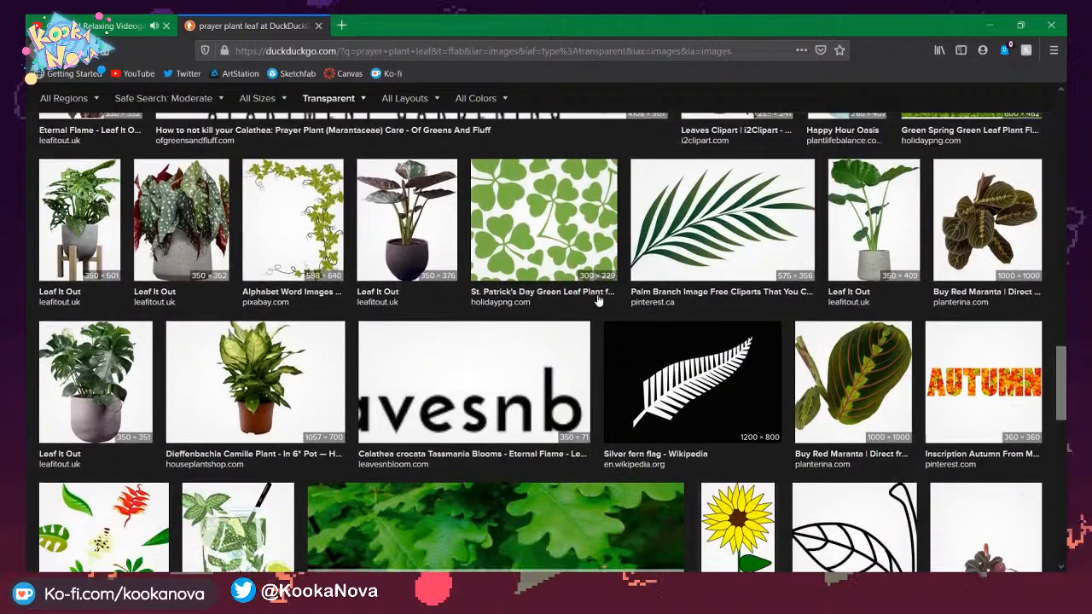
{"action": "scroll", "coordinate": [594, 300], "scroll_direction": "down", "scroll_amount": 6}
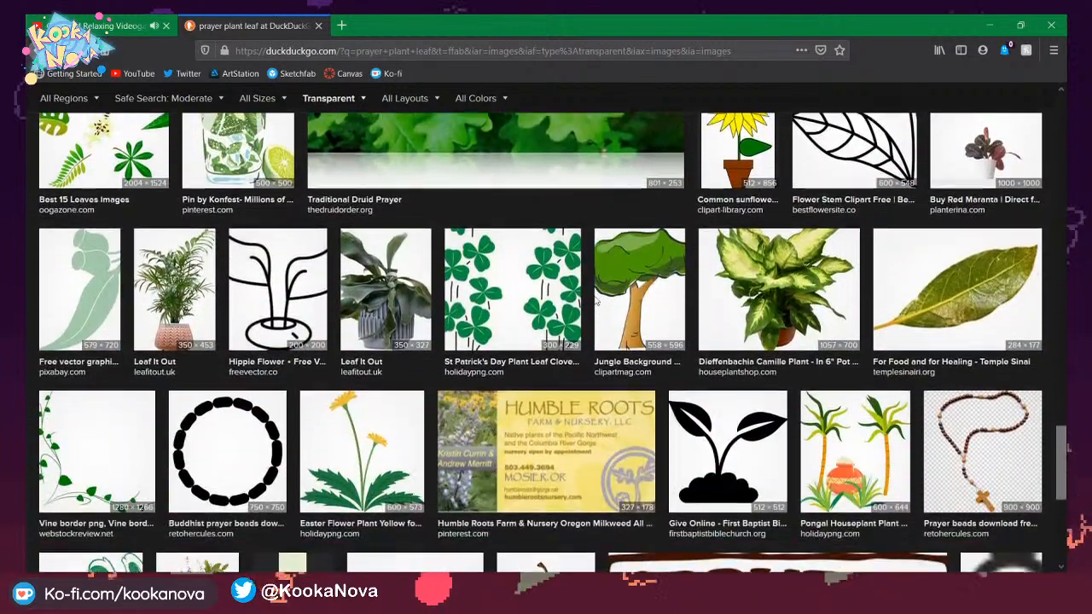
{"action": "scroll", "coordinate": [595, 299], "scroll_direction": "down", "scroll_amount": 9}
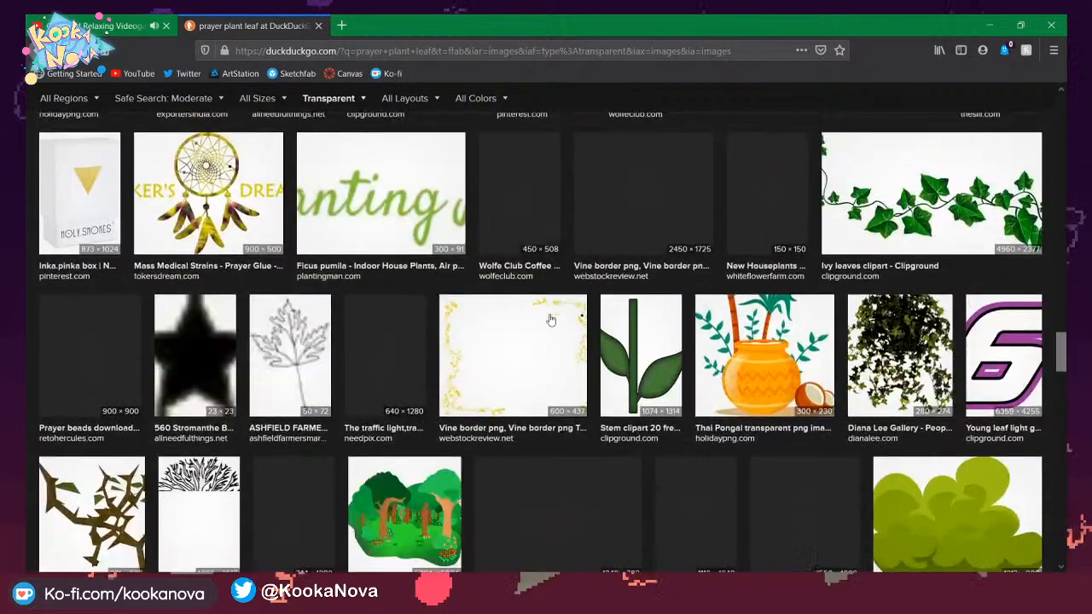
{"action": "scroll", "coordinate": [537, 324], "scroll_direction": "down", "scroll_amount": 2}
{"action": "scroll", "coordinate": [531, 319], "scroll_direction": "up", "scroll_amount": 3}
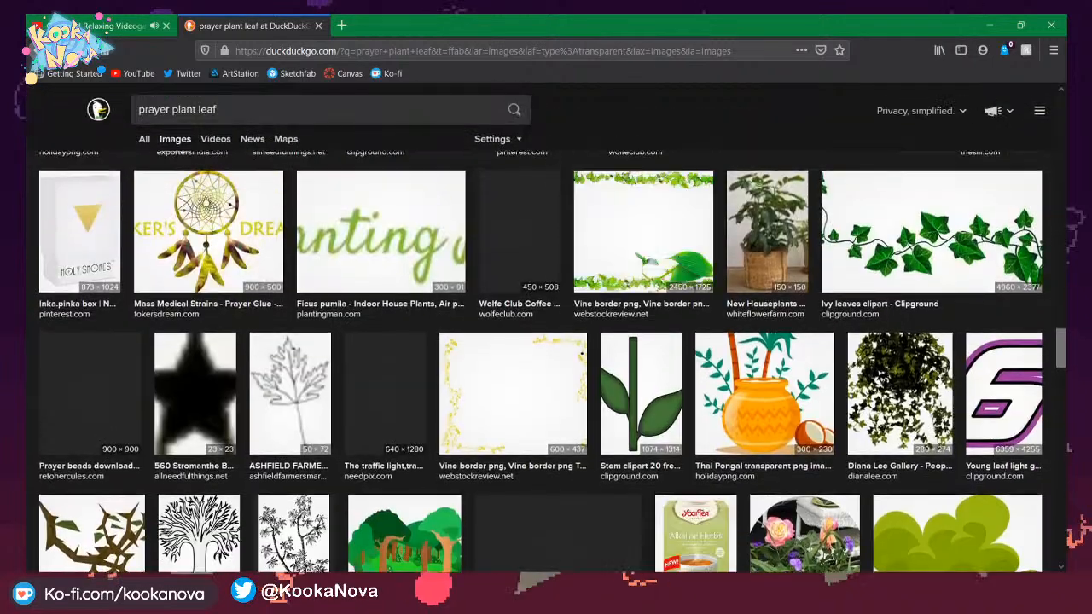
Return to the earlier house plant leaves image results and look over the transparent plant images again.
{"action": "left_click", "coordinate": [39, 50]}
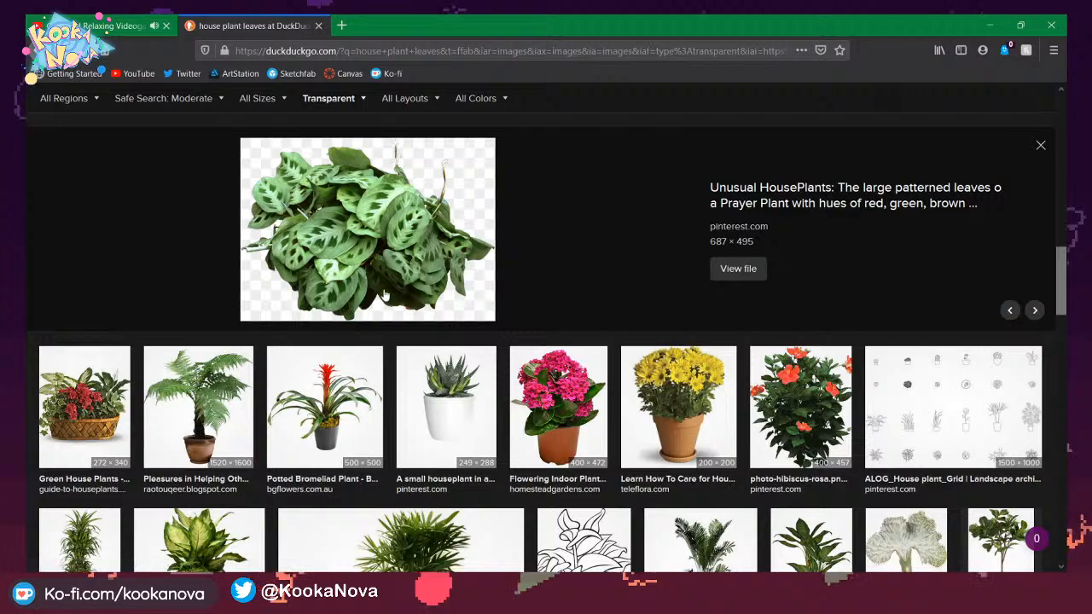
{"action": "scroll", "coordinate": [546, 341], "scroll_direction": "up", "scroll_amount": 10}
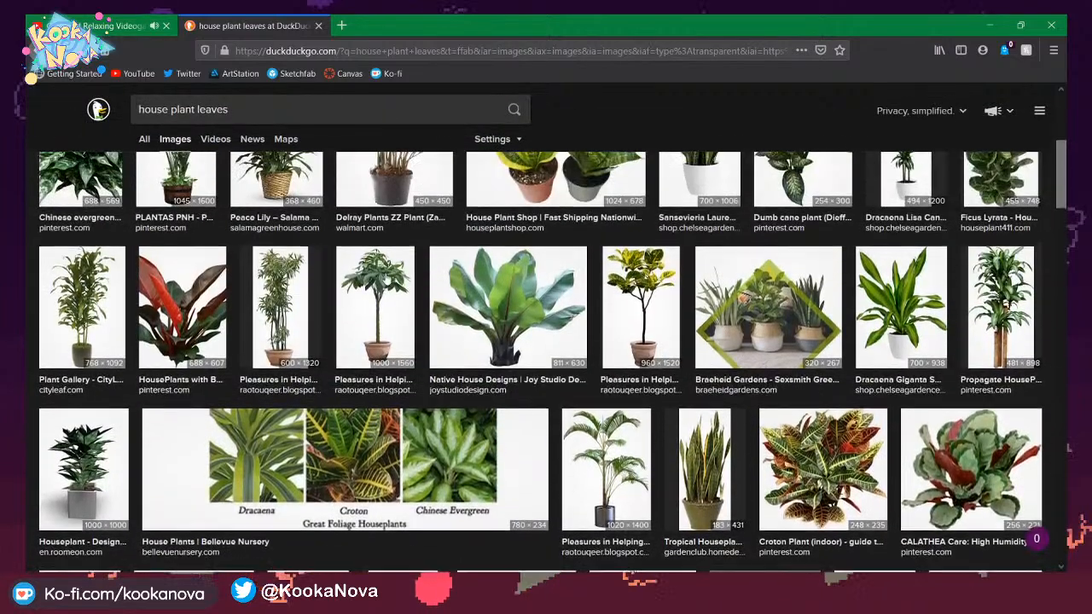
{"action": "scroll", "coordinate": [406, 332], "scroll_direction": "up", "scroll_amount": 5}
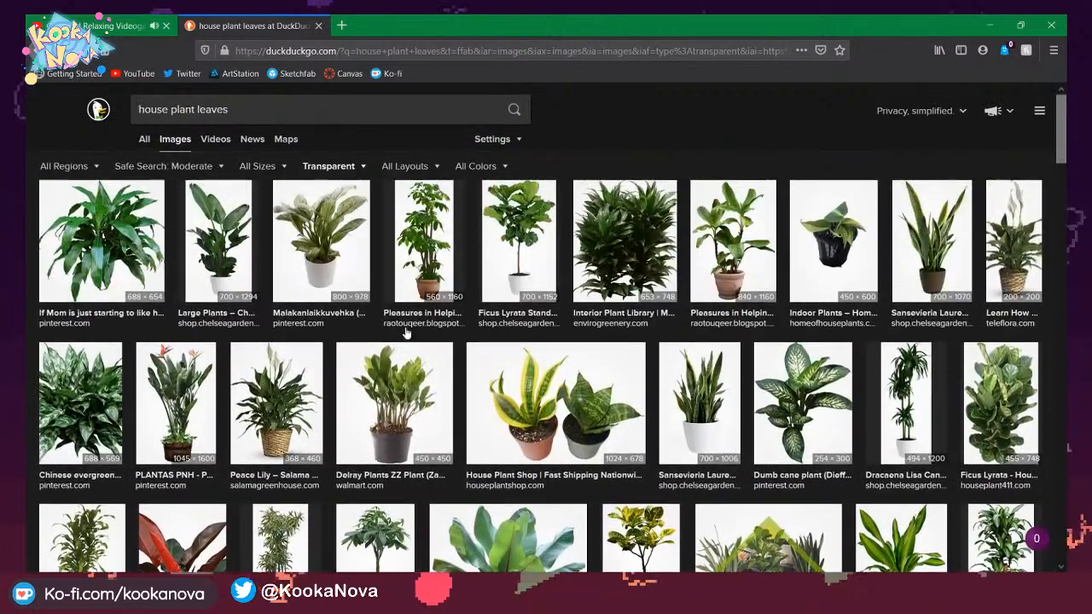
{"action": "left_click", "coordinate": [40, 50]}
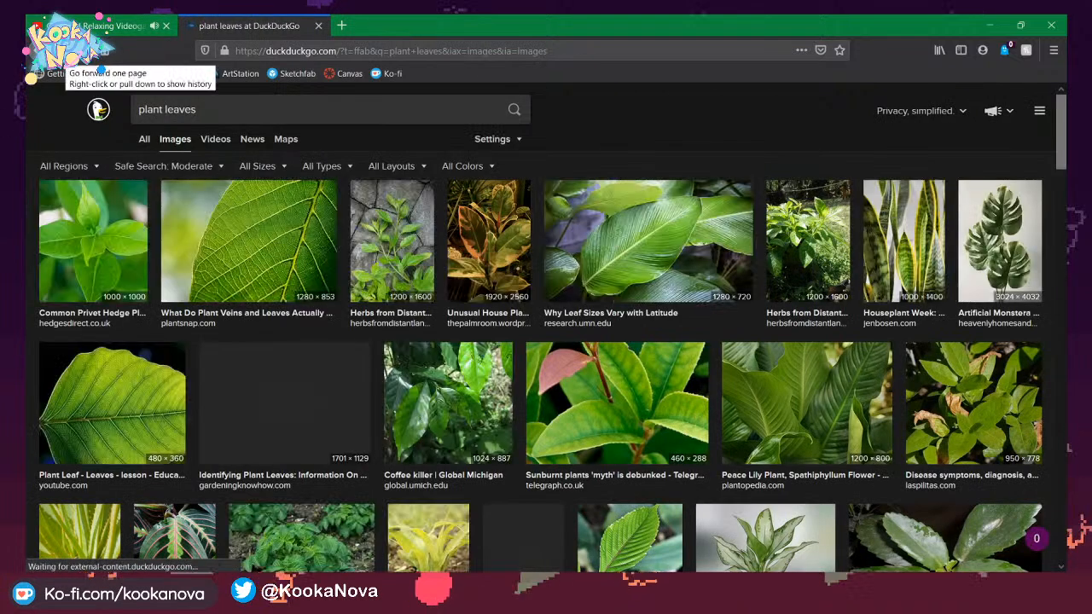
{"action": "left_click", "coordinate": [60, 50]}
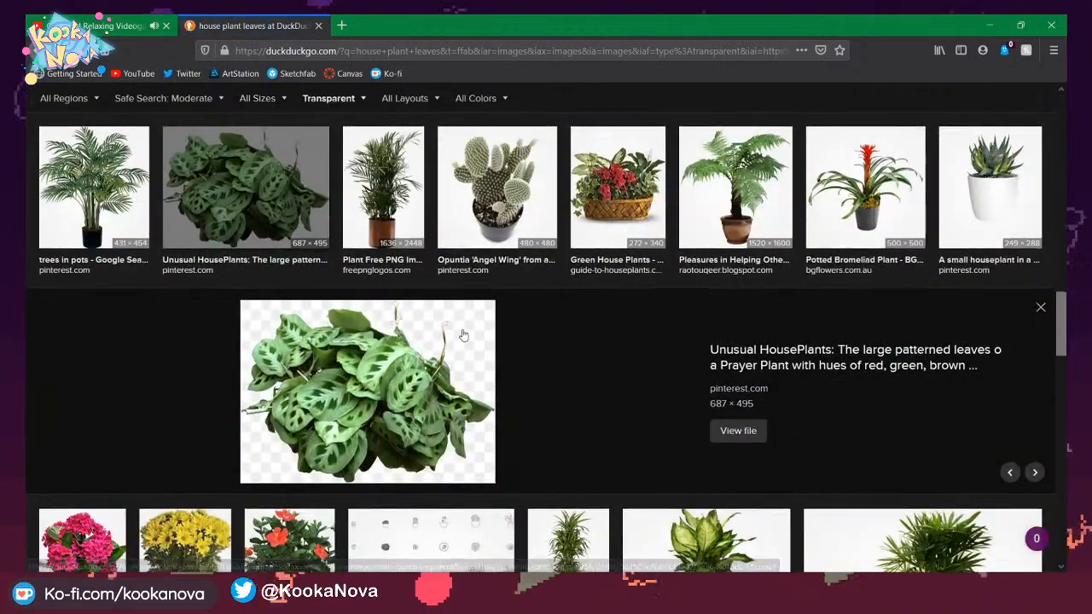
Search the transparent images for "prayer plant".
{"action": "scroll", "coordinate": [463, 336], "scroll_direction": "up", "scroll_amount": 10}
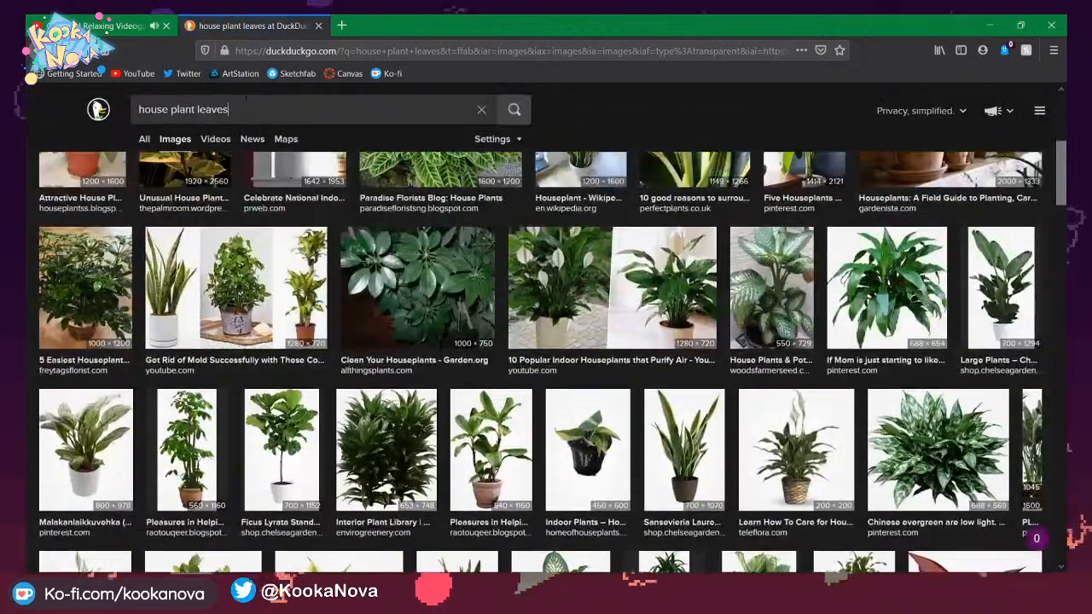
{"action": "left_click", "coordinate": [247, 104]}
{"action": "type", "text": "prayer"}
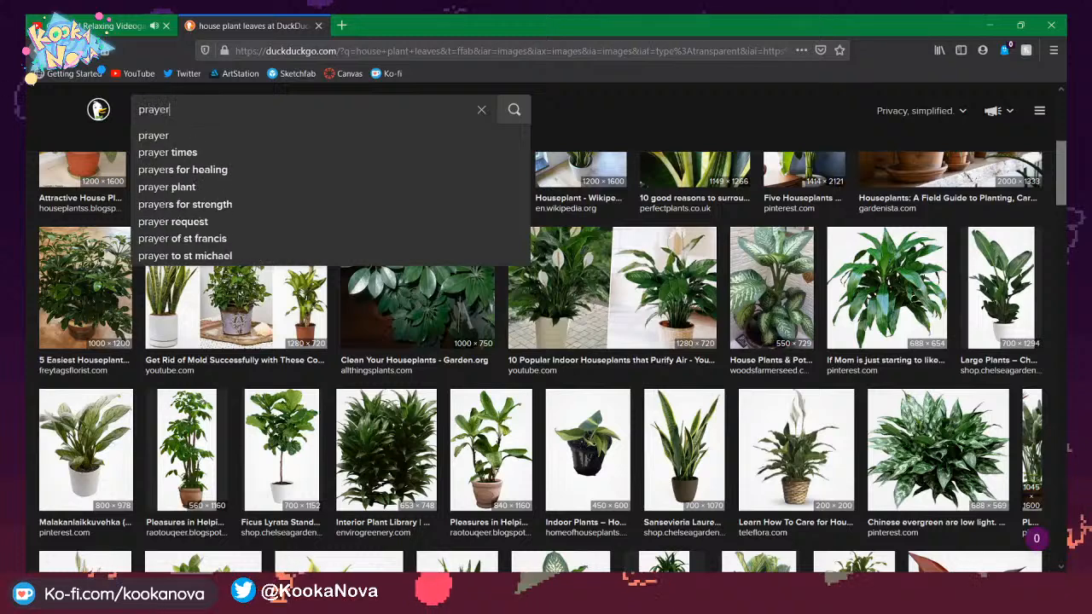
{"action": "type", "text": " plant"}
{"action": "key", "text": "Return"}
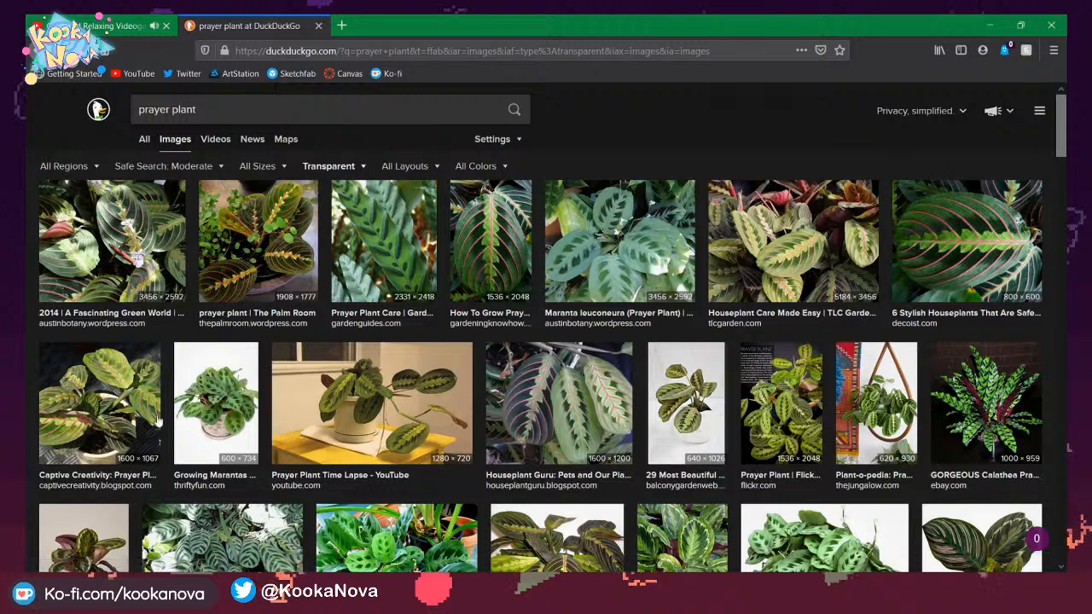
Examine the transparent prayer plant images from the first results down through the later ones for a leaf reference.
{"action": "scroll", "coordinate": [350, 295], "scroll_direction": "down", "scroll_amount": 3}
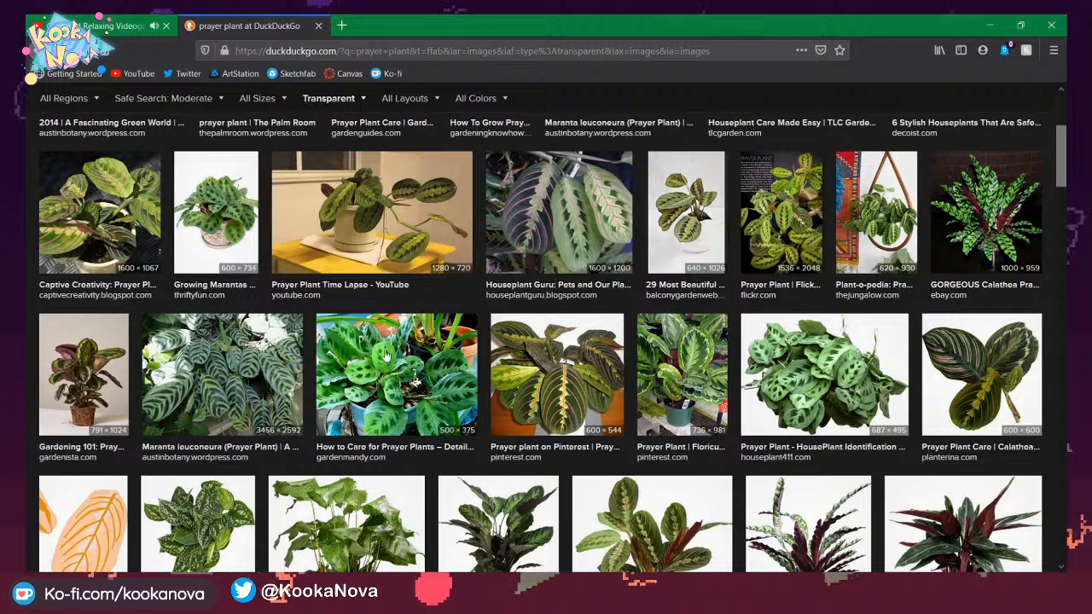
{"action": "scroll", "coordinate": [456, 312], "scroll_direction": "down", "scroll_amount": 2}
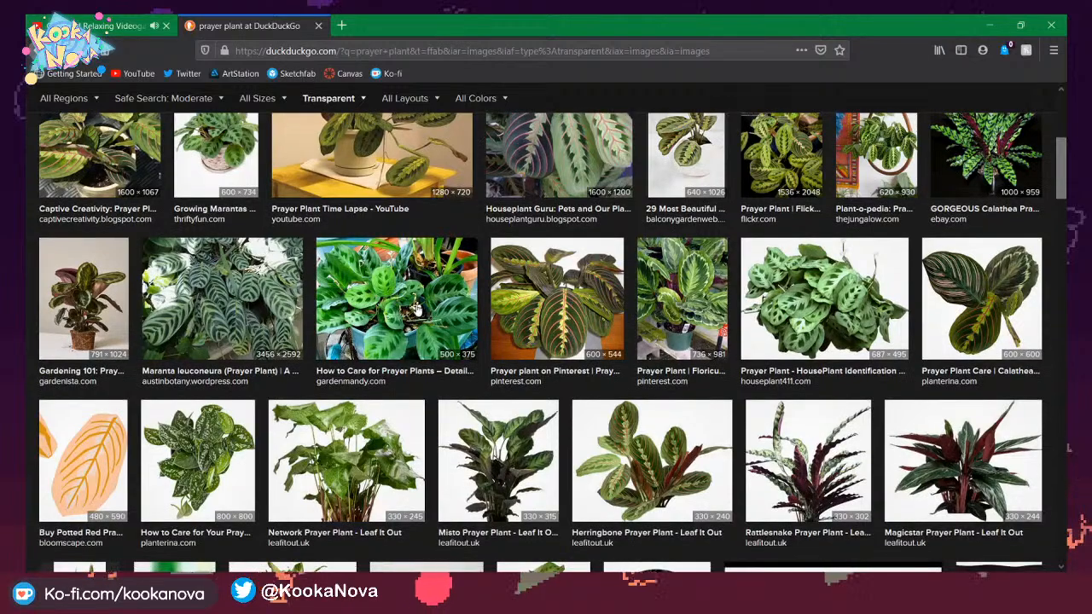
{"action": "scroll", "coordinate": [436, 331], "scroll_direction": "down", "scroll_amount": 3}
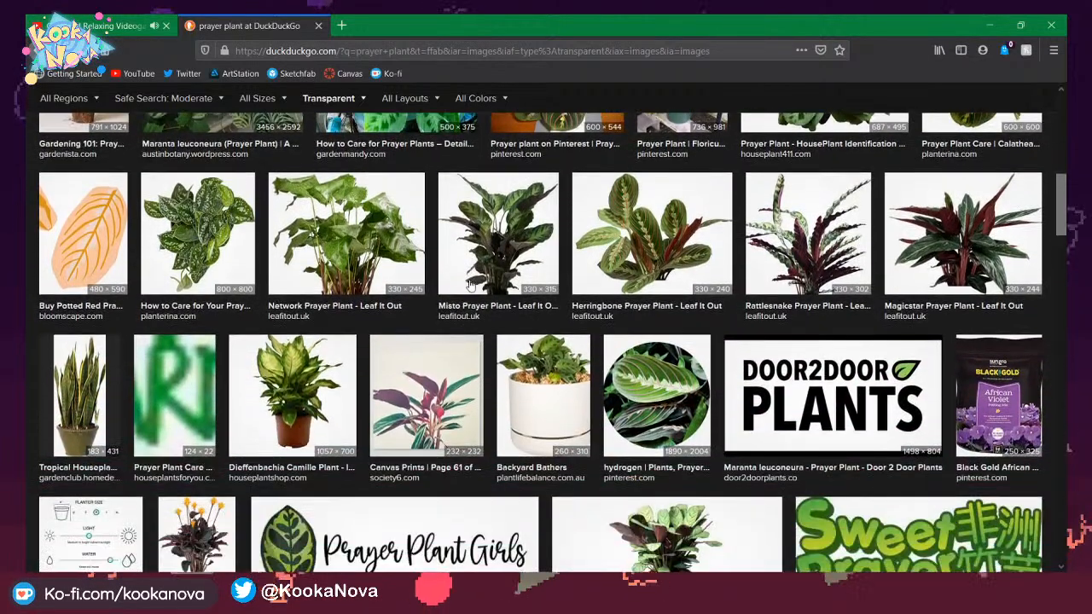
{"action": "scroll", "coordinate": [481, 278], "scroll_direction": "down", "scroll_amount": 5}
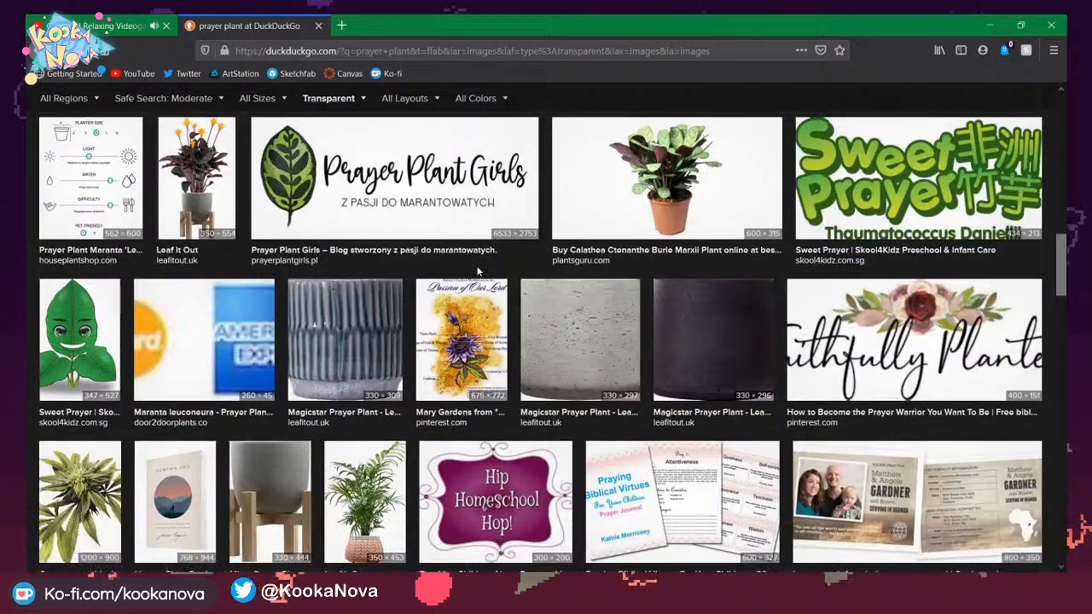
{"action": "scroll", "coordinate": [490, 254], "scroll_direction": "down", "scroll_amount": 11}
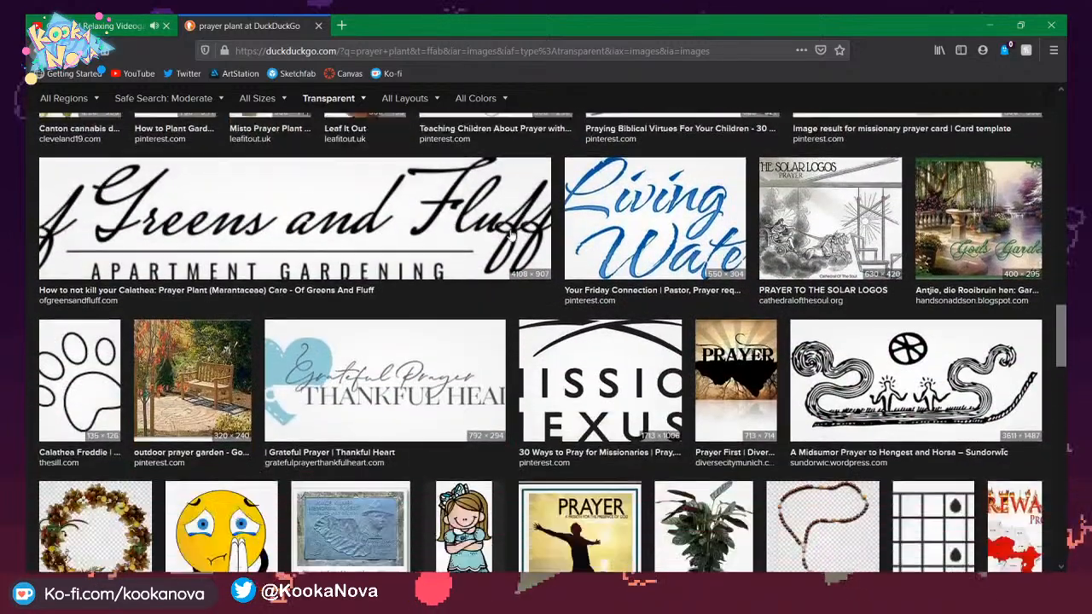
{"action": "scroll", "coordinate": [510, 242], "scroll_direction": "down", "scroll_amount": 4}
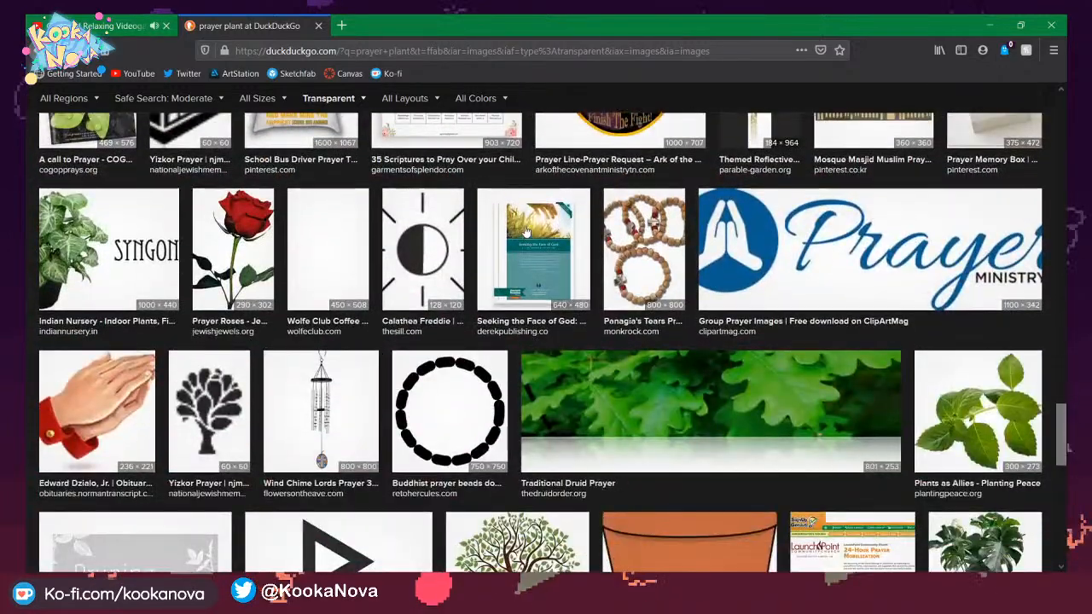
{"action": "scroll", "coordinate": [540, 205], "scroll_direction": "down", "scroll_amount": 6}
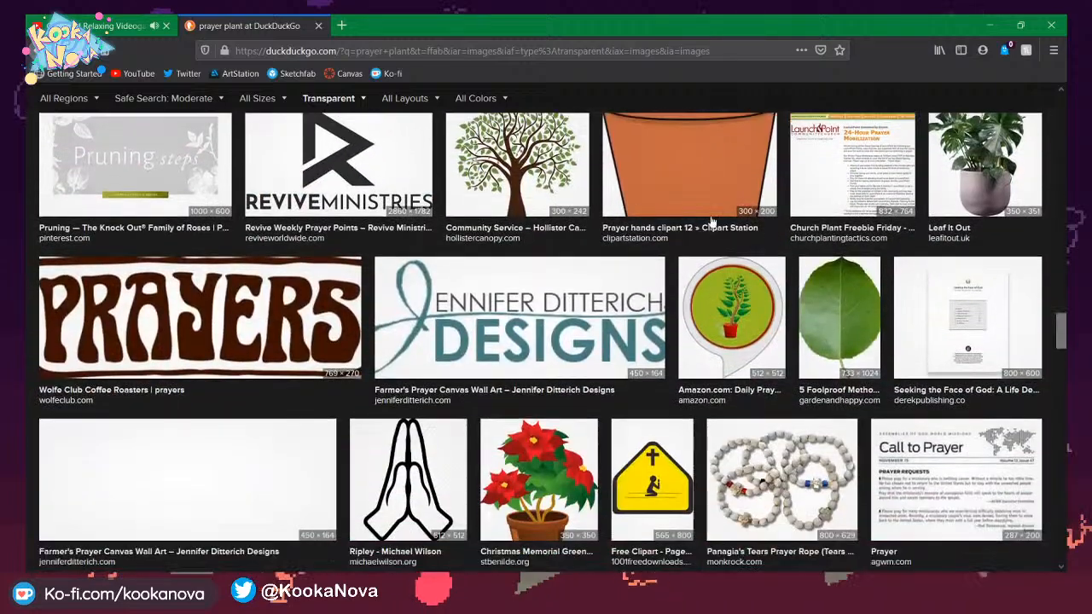
{"action": "scroll", "coordinate": [712, 222], "scroll_direction": "up", "scroll_amount": 8}
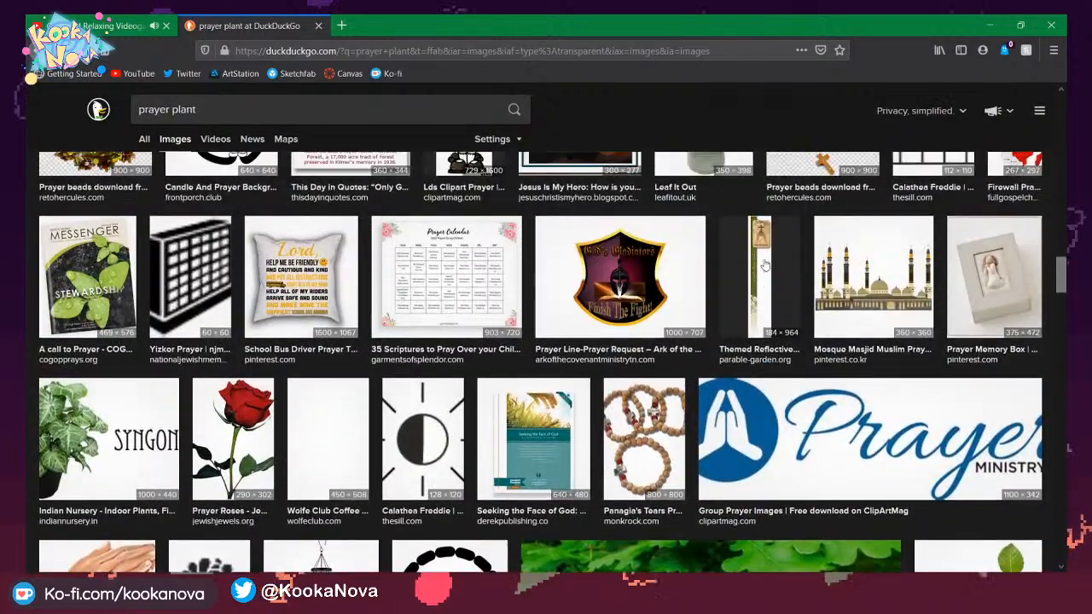
{"action": "scroll", "coordinate": [765, 266], "scroll_direction": "up", "scroll_amount": 15}
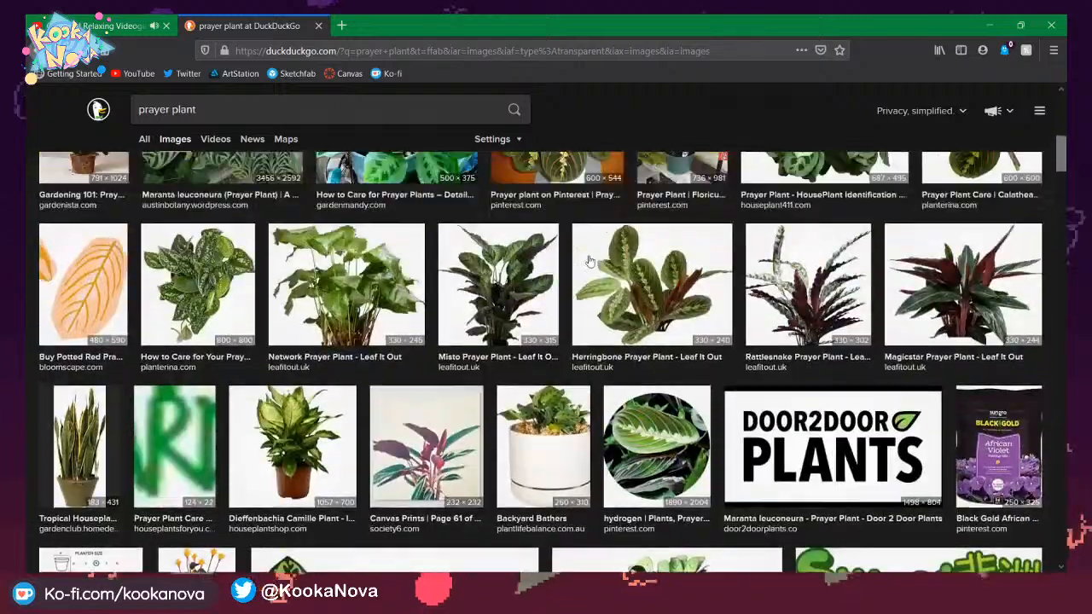
{"action": "scroll", "coordinate": [591, 248], "scroll_direction": "up", "scroll_amount": 8}
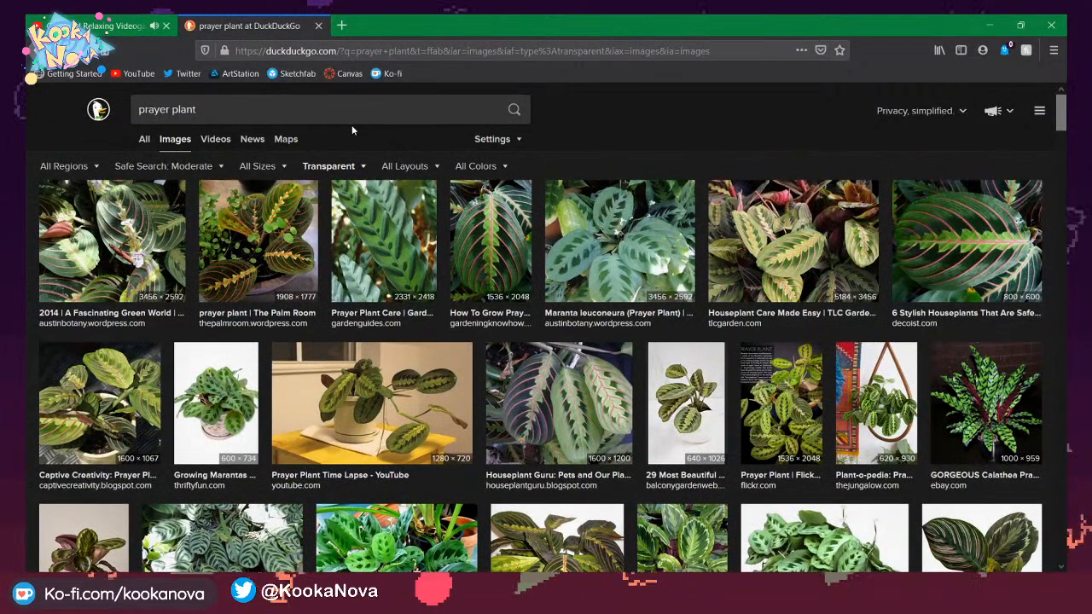
Search the transparent images for "leafy house plant".
{"action": "left_click", "coordinate": [256, 110]}
{"action": "type", "text": "l"}
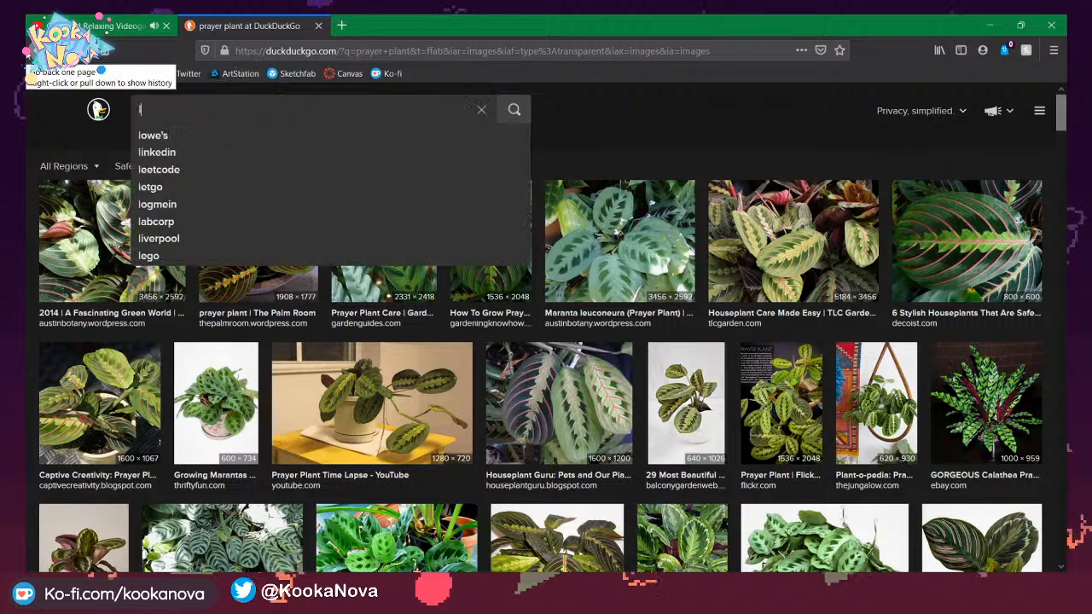
{"action": "type", "text": "eafy house plant"}
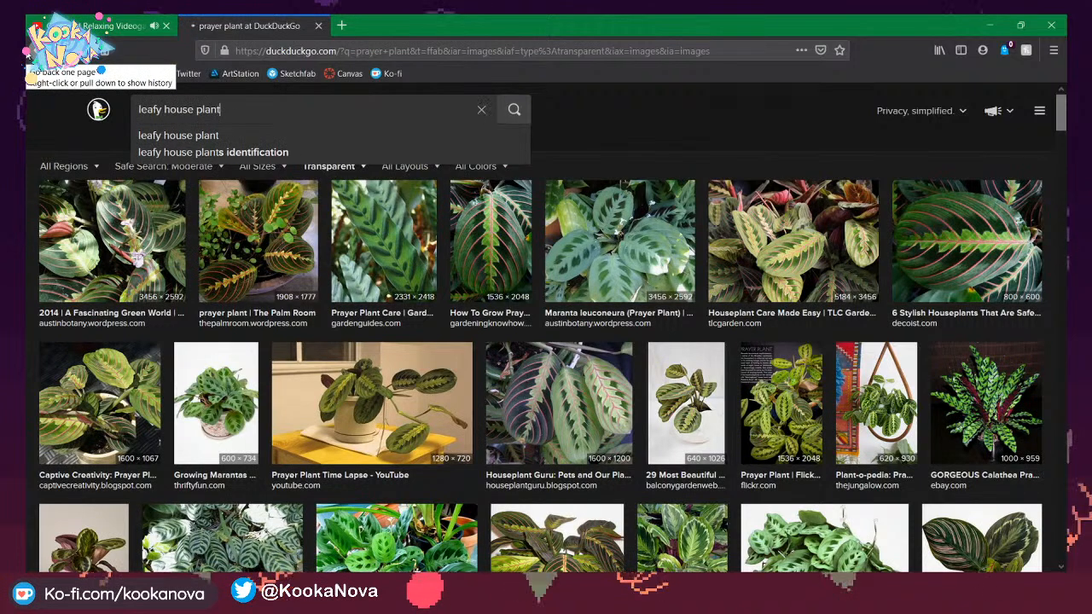
{"action": "key", "text": "Return"}
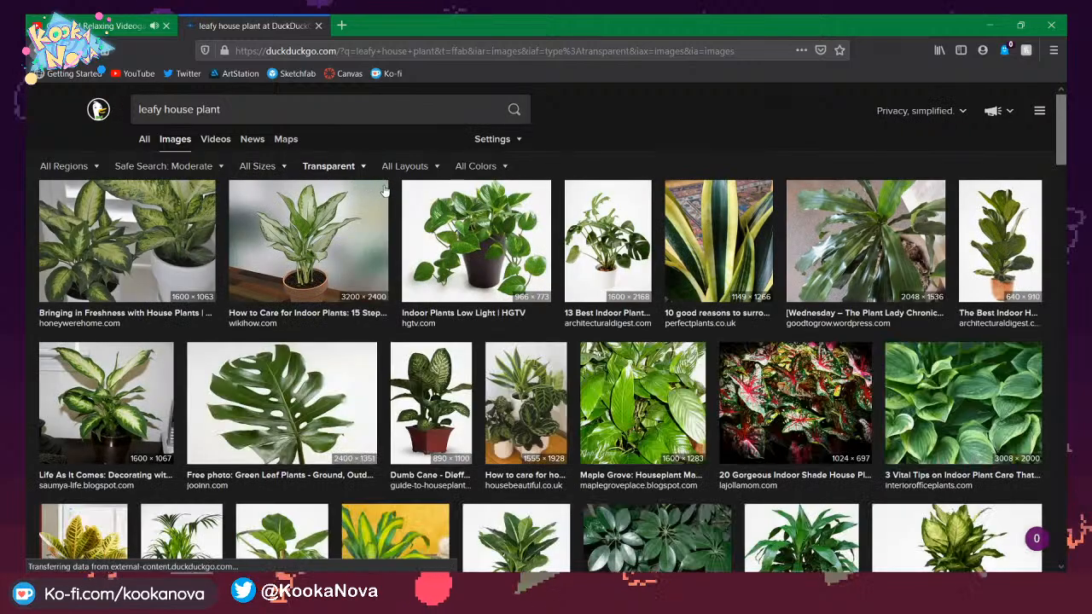
Examine the transparent leafy house plant images for a leaf reference and preview the 298 × 200 trailing ivy image.
{"action": "scroll", "coordinate": [429, 198], "scroll_direction": "down", "scroll_amount": 3}
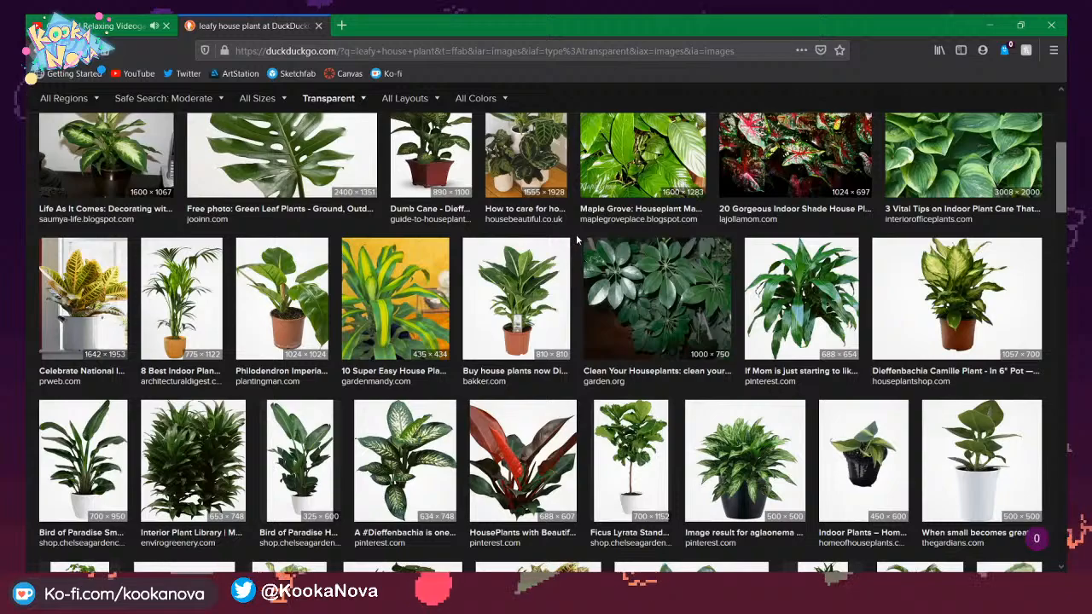
{"action": "scroll", "coordinate": [576, 234], "scroll_direction": "down", "scroll_amount": 1}
{"action": "scroll", "coordinate": [587, 309], "scroll_direction": "down", "scroll_amount": 1}
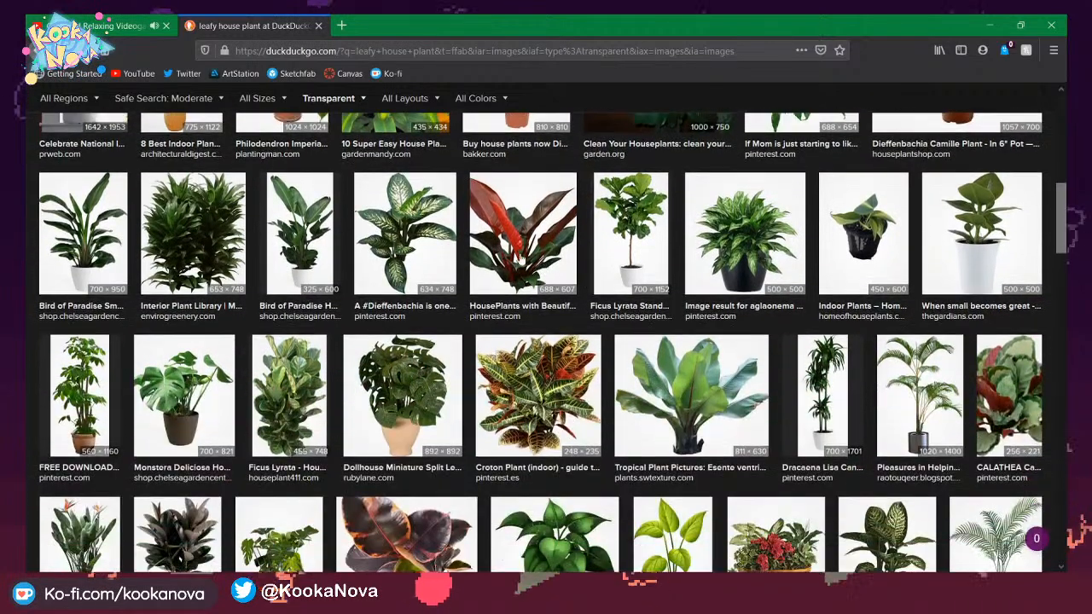
{"action": "scroll", "coordinate": [476, 263], "scroll_direction": "down", "scroll_amount": 1}
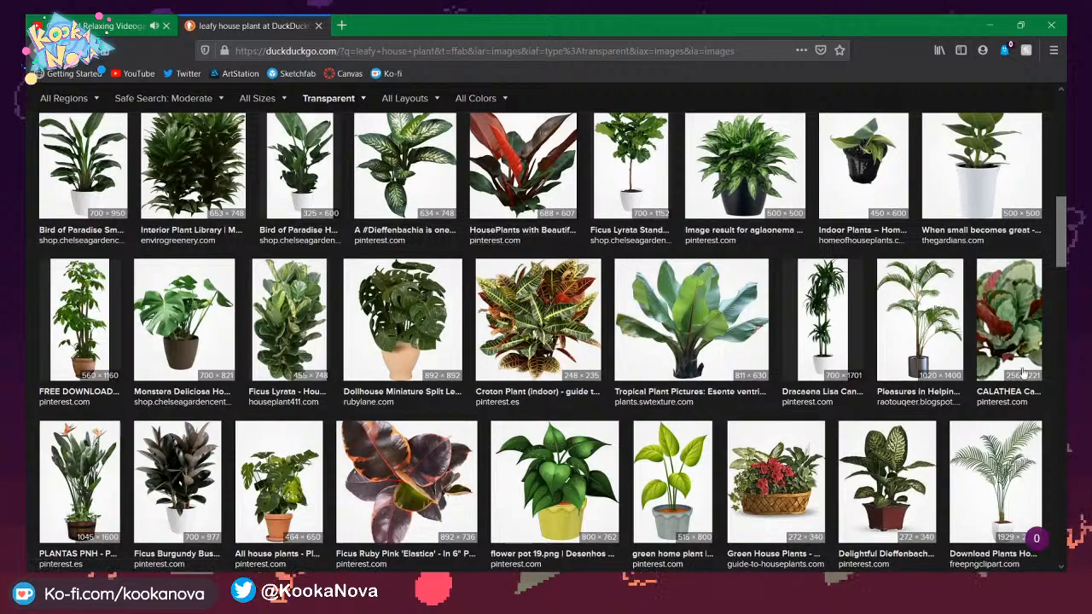
{"action": "scroll", "coordinate": [913, 335], "scroll_direction": "down", "scroll_amount": 5}
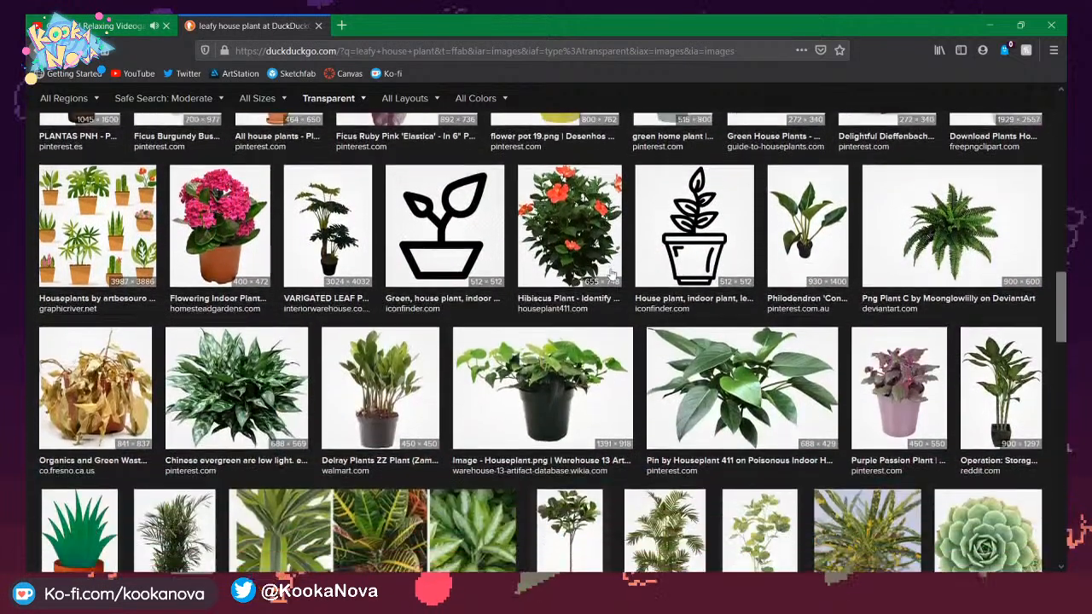
{"action": "scroll", "coordinate": [611, 273], "scroll_direction": "down", "scroll_amount": 3}
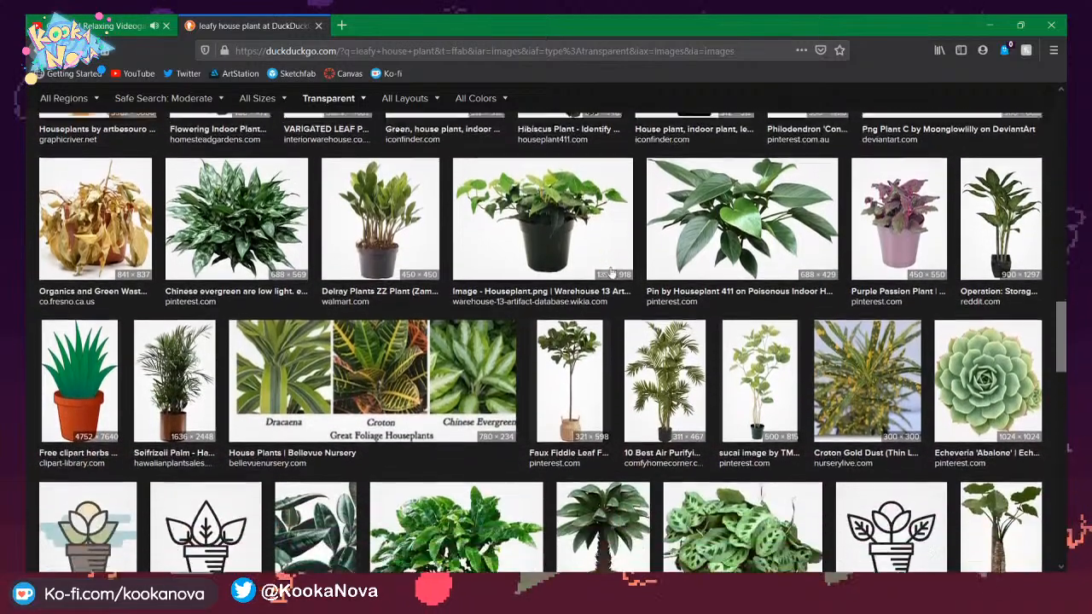
{"action": "scroll", "coordinate": [611, 273], "scroll_direction": "down", "scroll_amount": 3}
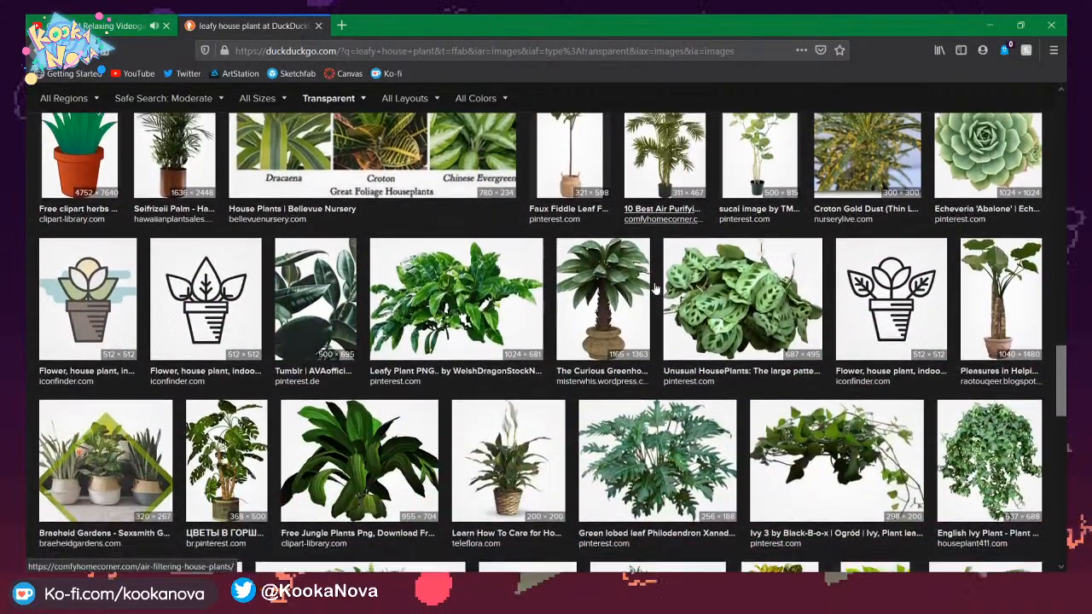
{"action": "scroll", "coordinate": [689, 284], "scroll_direction": "down", "scroll_amount": 1}
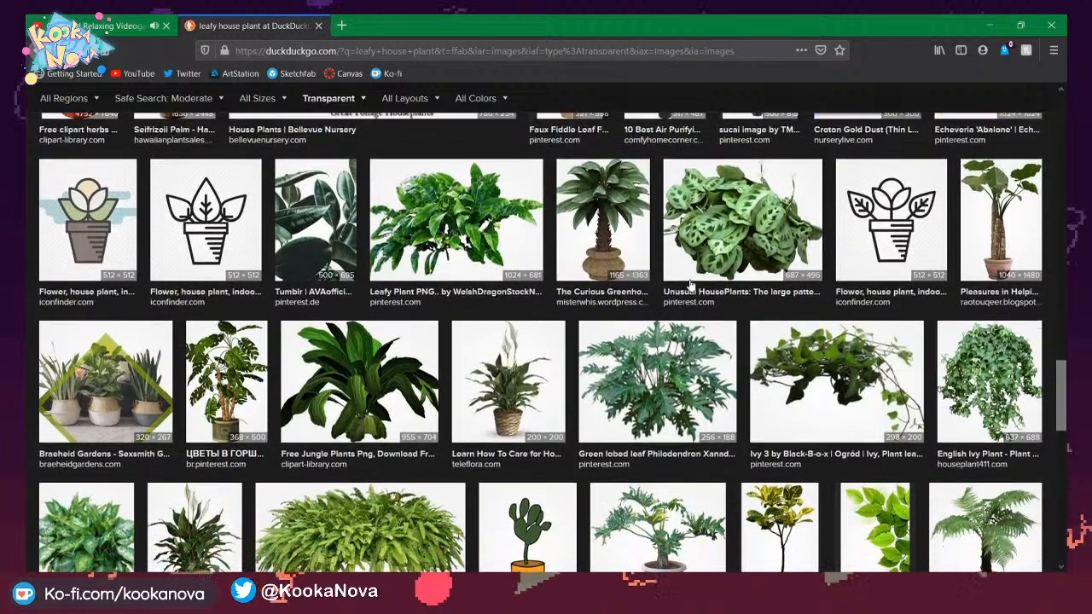
{"action": "left_click", "coordinate": [858, 368]}
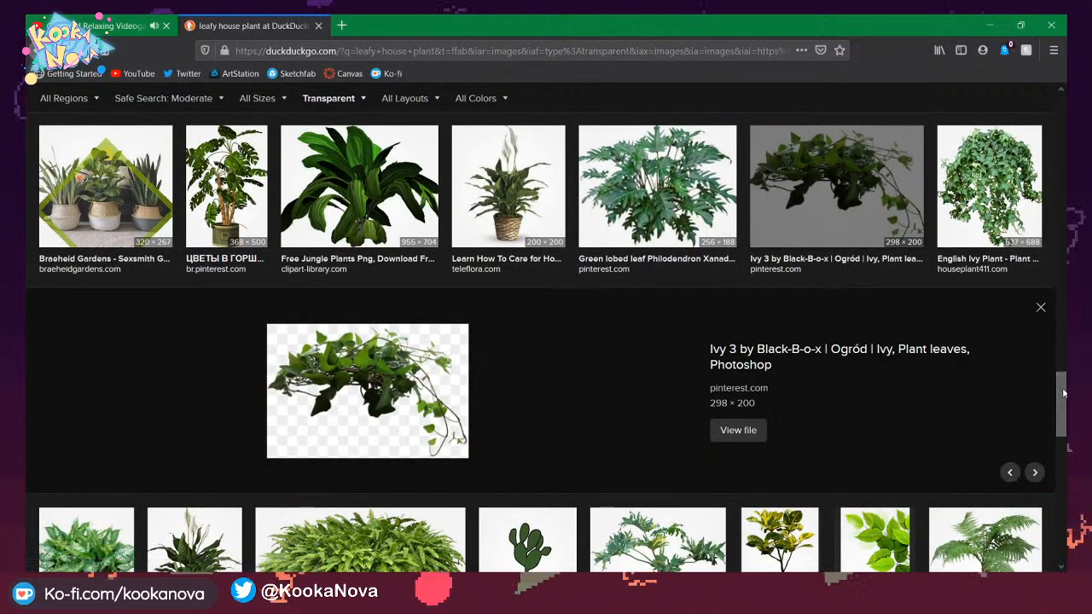
{"action": "left_click_drag", "start_coordinate": [1064, 394], "coordinate": [966, 60]}
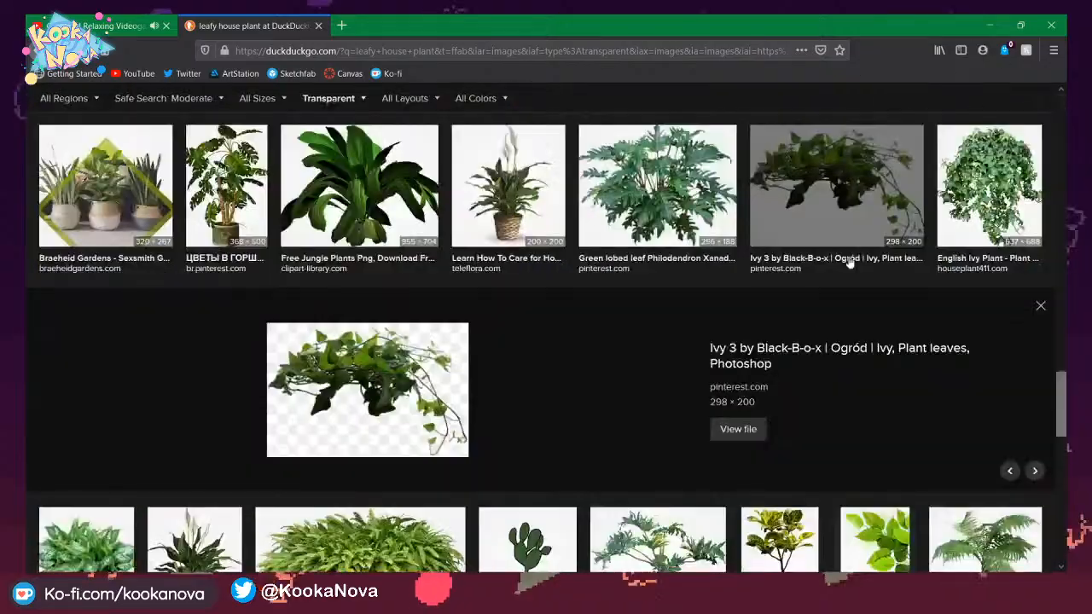
{"action": "left_click_drag", "start_coordinate": [1061, 385], "coordinate": [1058, 101]}
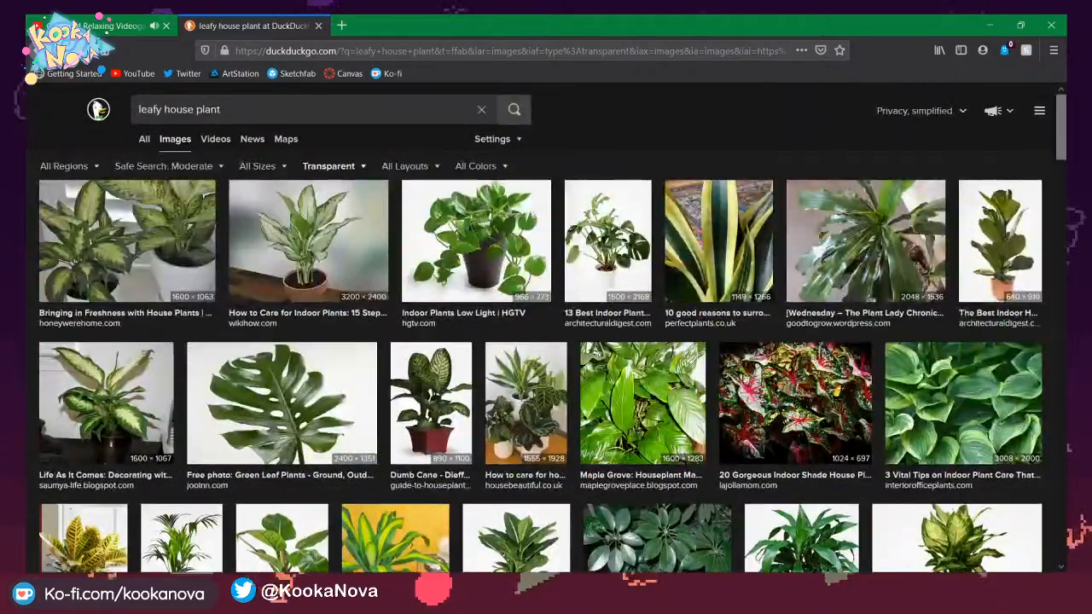
{"action": "left_click_drag", "start_coordinate": [241, 110], "coordinate": [27, 93]}
{"action": "type", "text": "icy"}
{"action": "key", "text": "Return"}
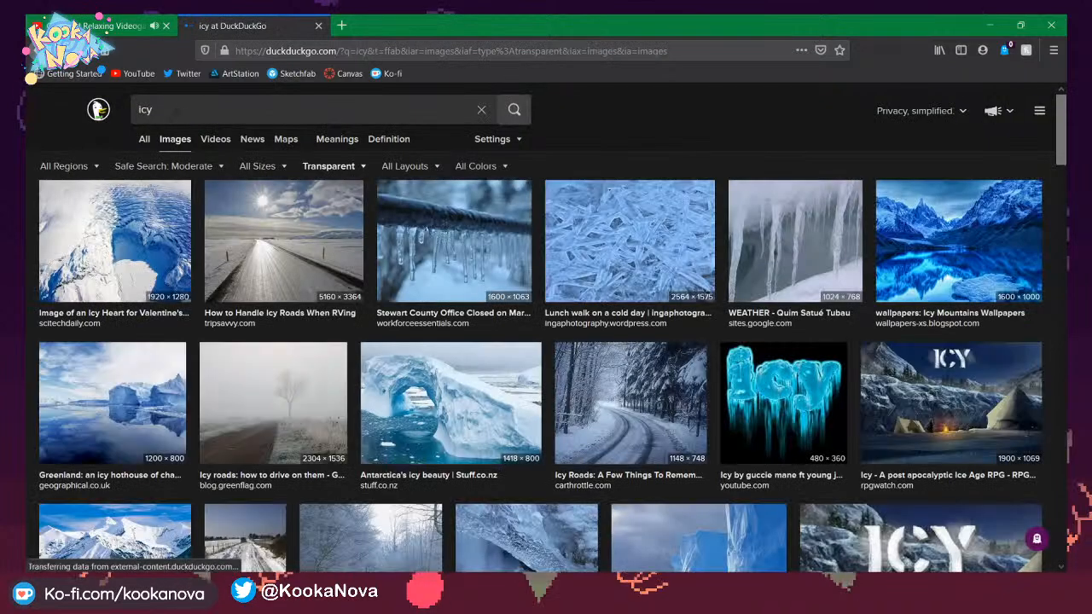
Search the transparent images for "ivy".
{"action": "left_click_drag", "start_coordinate": [156, 111], "coordinate": [72, 118]}
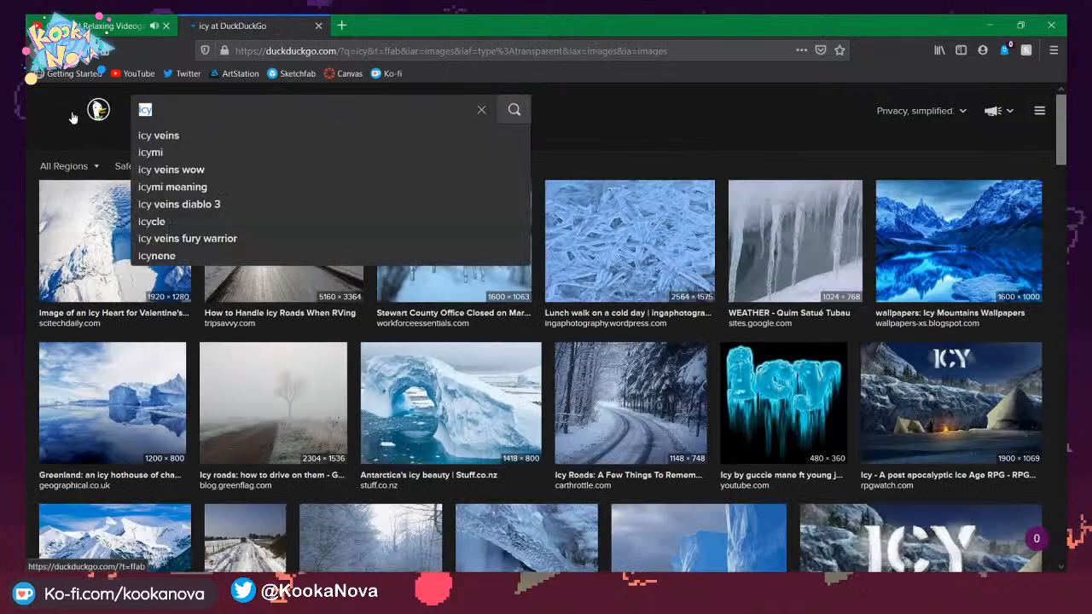
{"action": "type", "text": "ivy"}
{"action": "key", "text": "Return"}
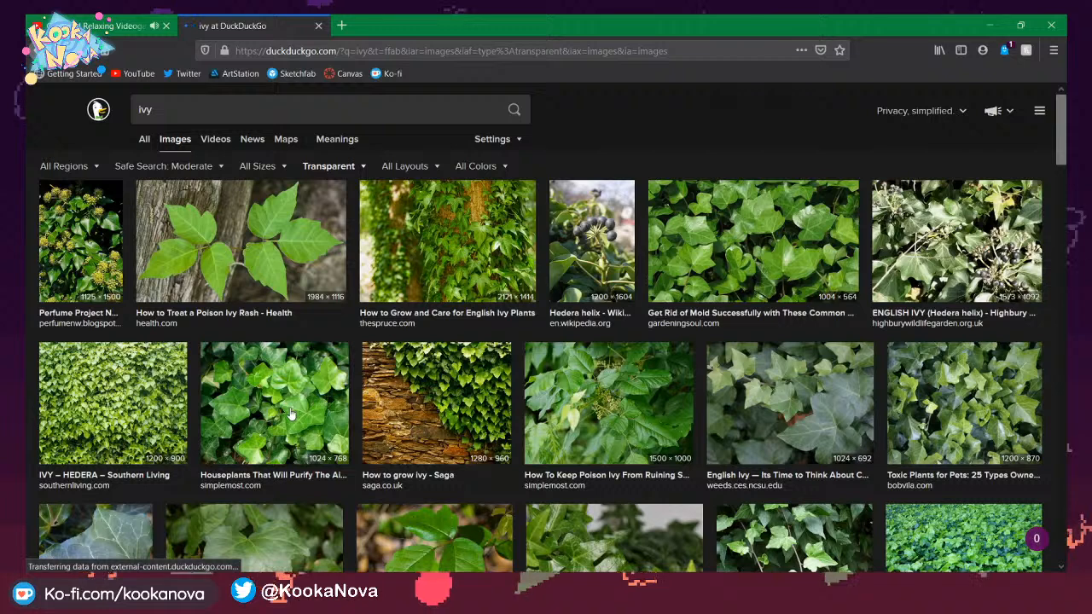
Preview the Simplemost houseplant photo of ivy leaves and look over the neighbouring ivy results.
{"action": "left_click", "coordinate": [299, 438]}
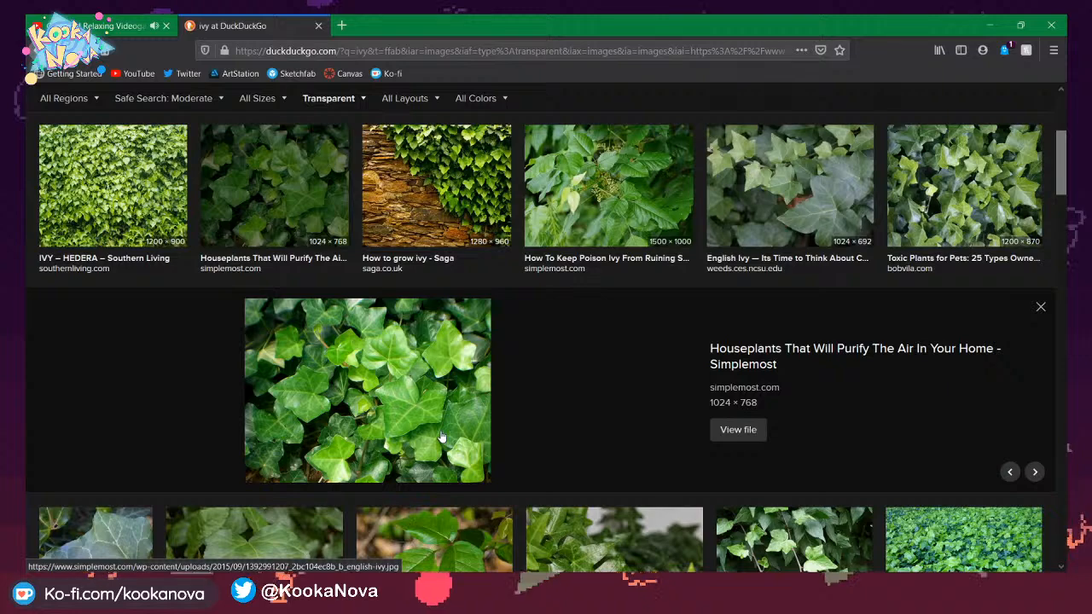
{"action": "scroll", "coordinate": [453, 407], "scroll_direction": "down", "scroll_amount": 2}
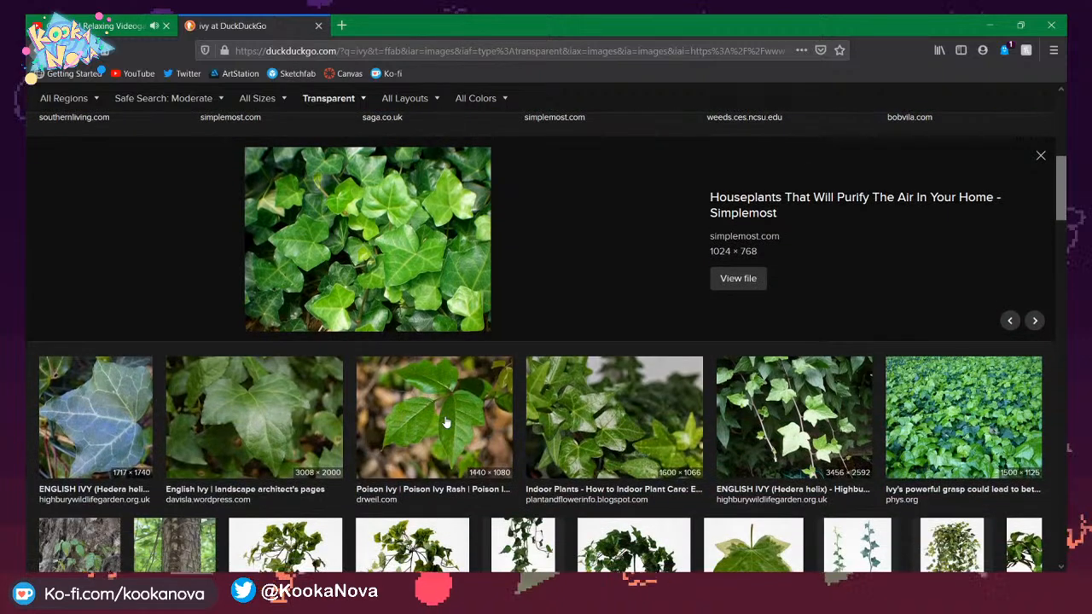
{"action": "scroll", "coordinate": [325, 291], "scroll_direction": "up", "scroll_amount": 5}
Search the images for "ivy leaf" and filter the results to the Transparent type.
{"action": "left_click", "coordinate": [199, 121]}
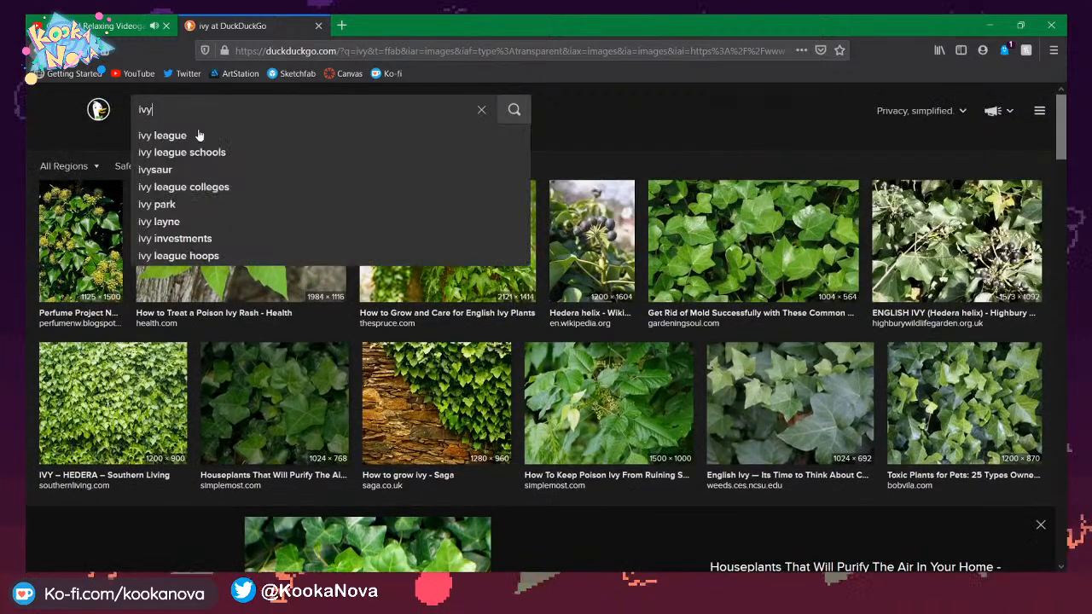
{"action": "type", "text": "leaf"}
{"action": "key", "text": "Return"}
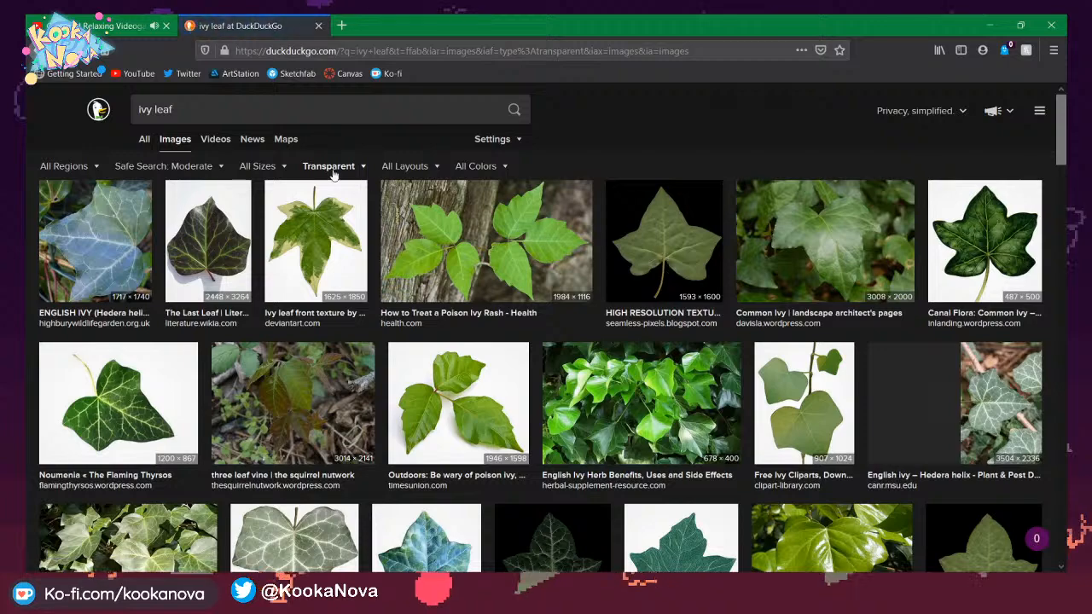
{"action": "left_click", "coordinate": [360, 169]}
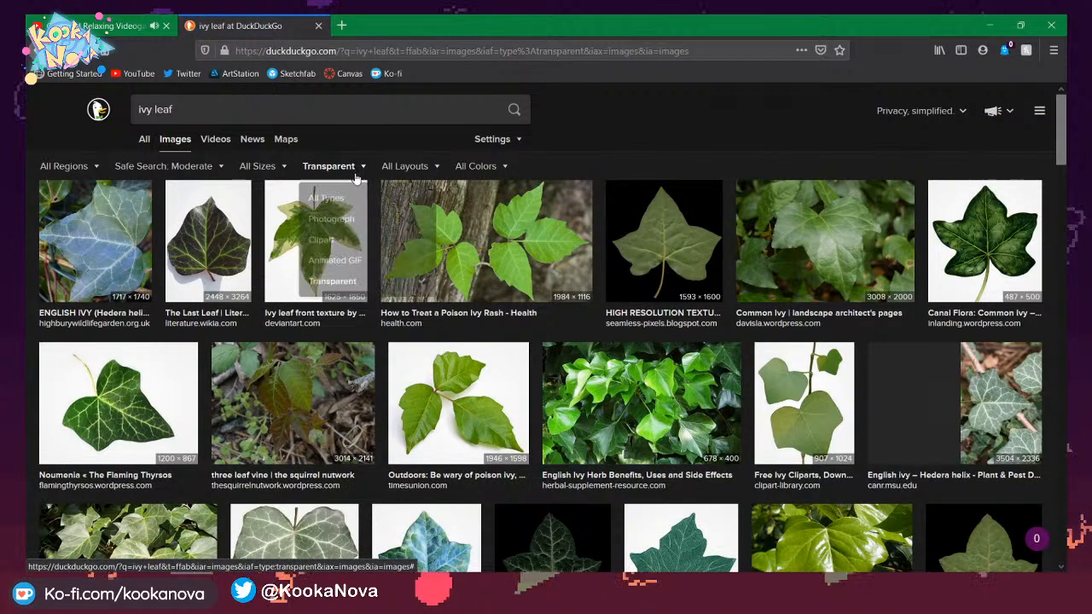
{"action": "left_click", "coordinate": [358, 286]}
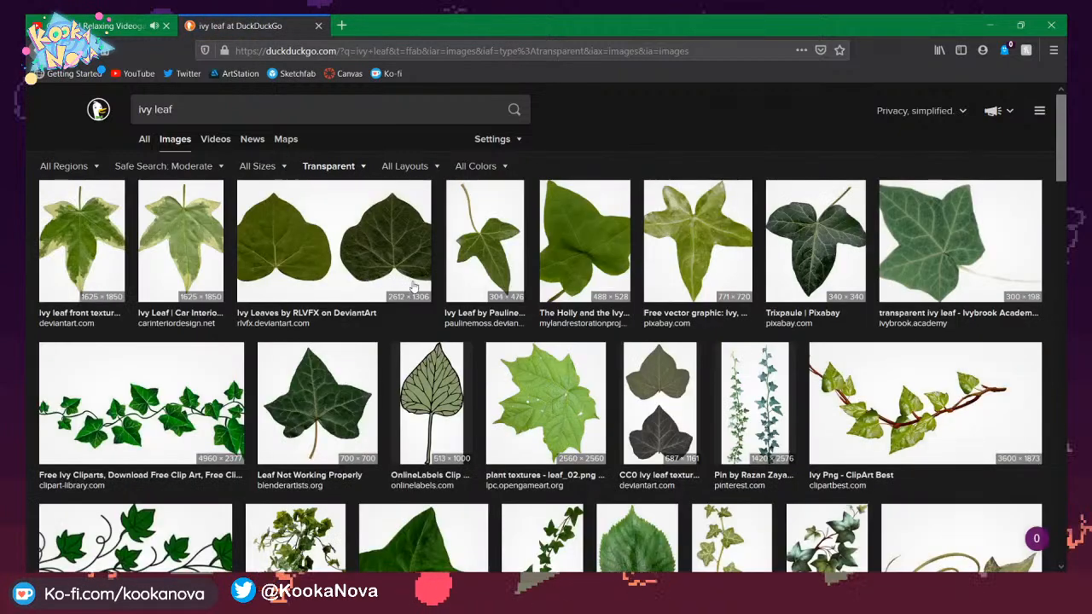
Preview and compare the Holly and the Ivy leaf with the two variegated ivy leaf images, ending on the DeviantArt ivy leaf front texture.
{"action": "left_click", "coordinate": [561, 253]}
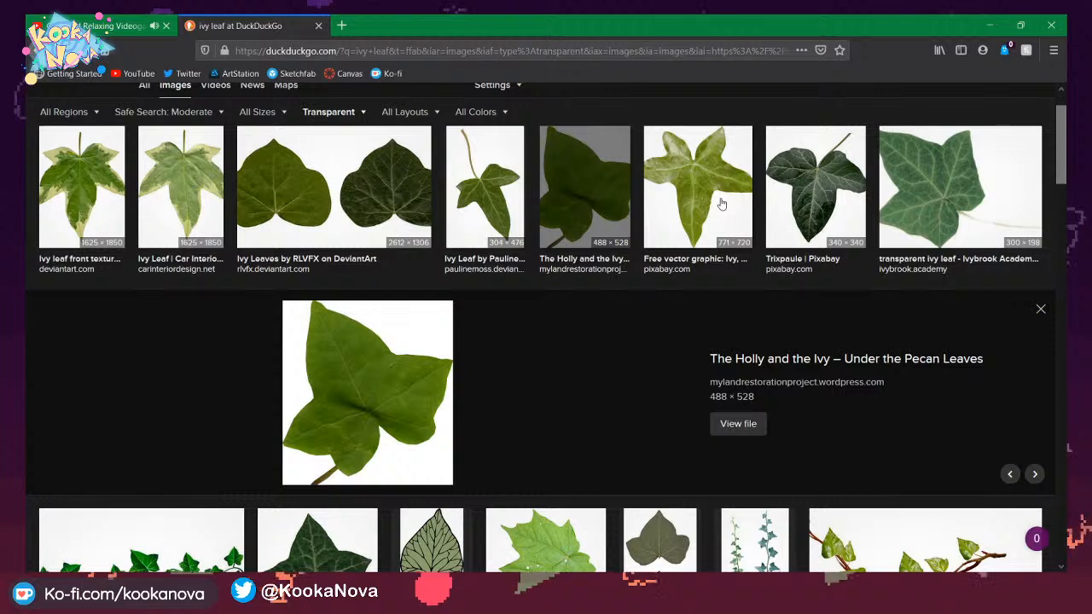
{"action": "left_click", "coordinate": [101, 179]}
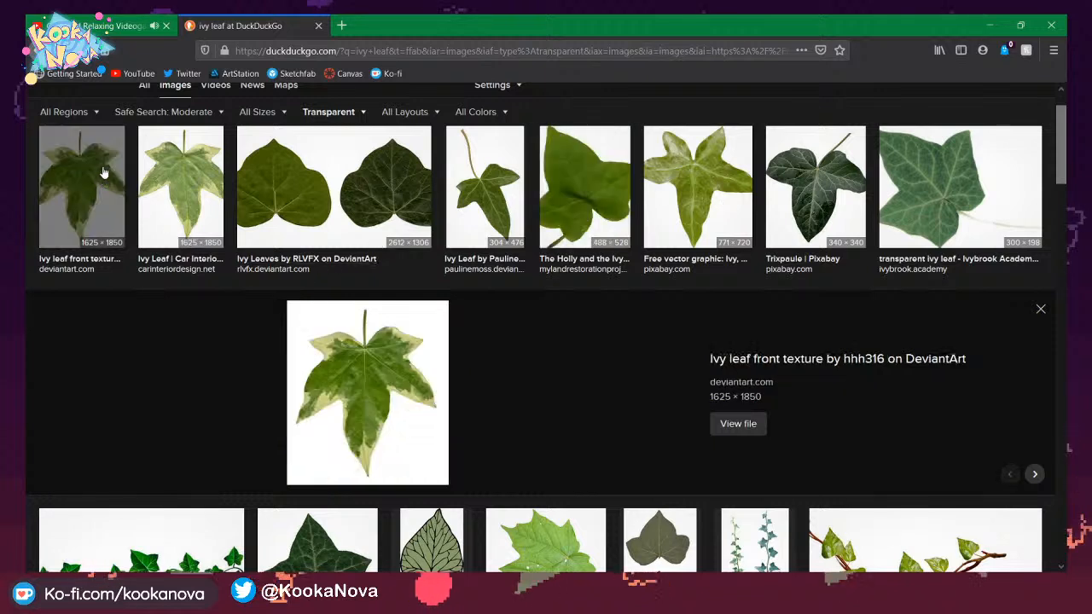
{"action": "scroll", "coordinate": [328, 237], "scroll_direction": "up", "scroll_amount": 1}
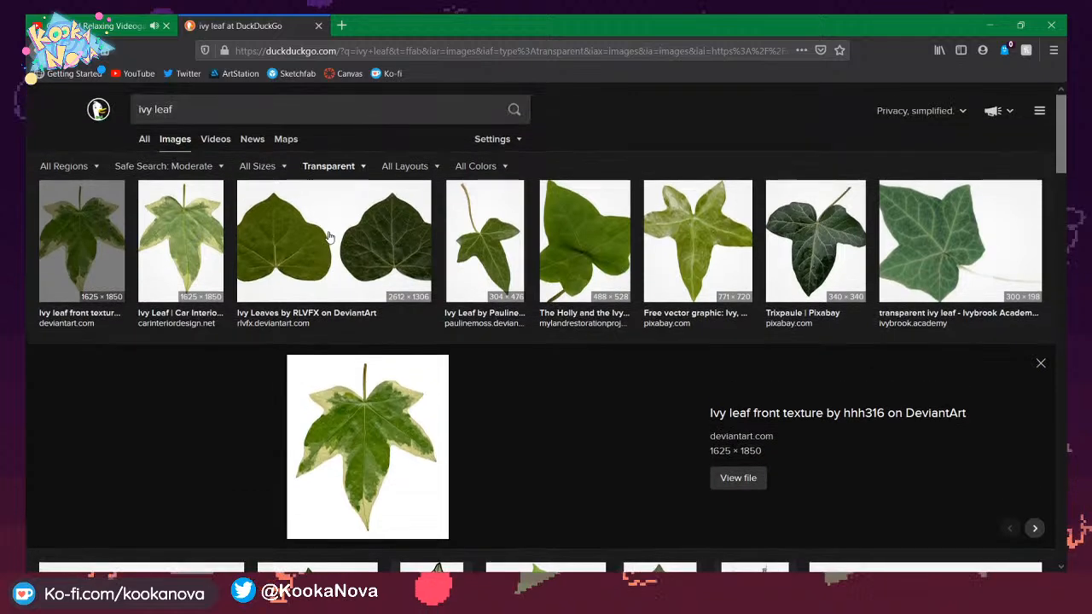
{"action": "left_click", "coordinate": [210, 215]}
{"action": "scroll", "coordinate": [194, 211], "scroll_direction": "down", "scroll_amount": 1}
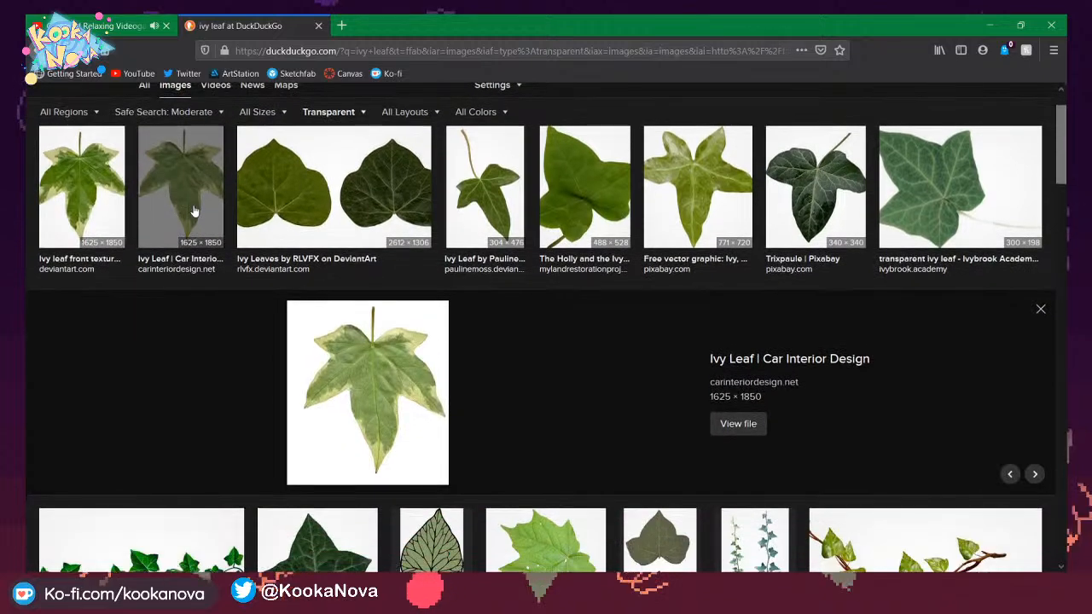
{"action": "left_click", "coordinate": [119, 205]}
Look through the next rows of ivy leaf images and preview the 209 × 318 climbing ivy strand.
{"action": "scroll", "coordinate": [455, 268], "scroll_direction": "down", "scroll_amount": 5}
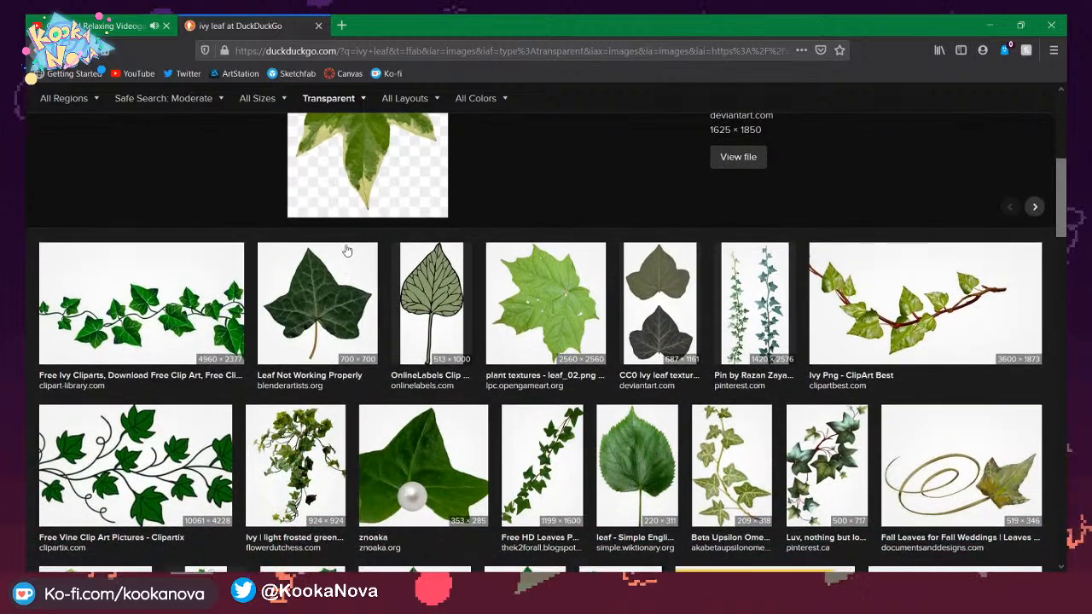
{"action": "scroll", "coordinate": [347, 245], "scroll_direction": "down", "scroll_amount": 2}
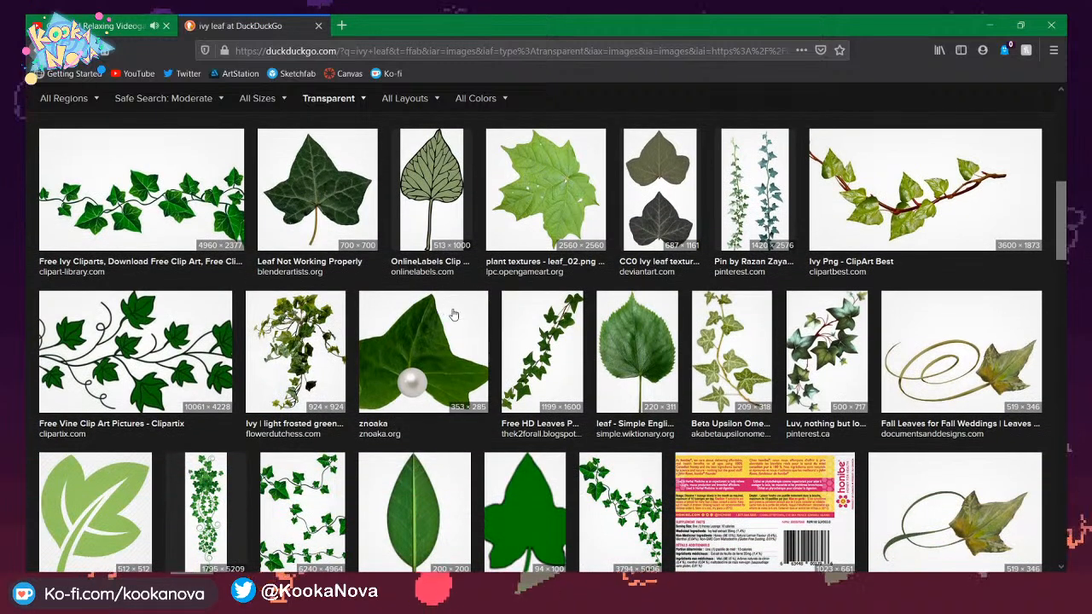
{"action": "left_click", "coordinate": [732, 347]}
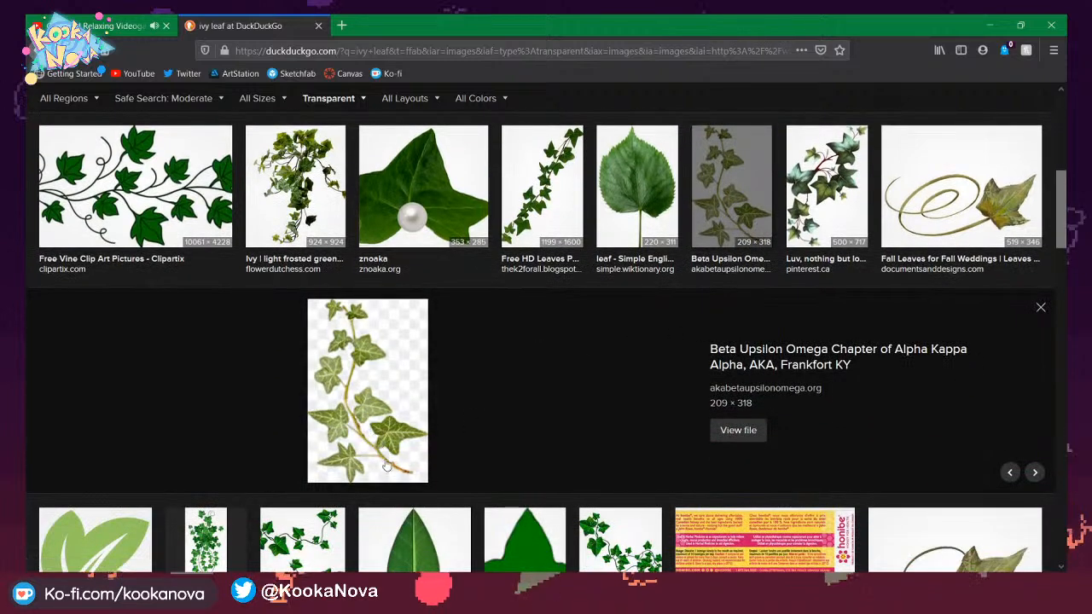
Look through the remaining transparent ivy leaf results for a usable leaf or vine image.
{"action": "scroll", "coordinate": [403, 452], "scroll_direction": "down", "scroll_amount": 3}
{"action": "scroll", "coordinate": [409, 400], "scroll_direction": "down", "scroll_amount": 5}
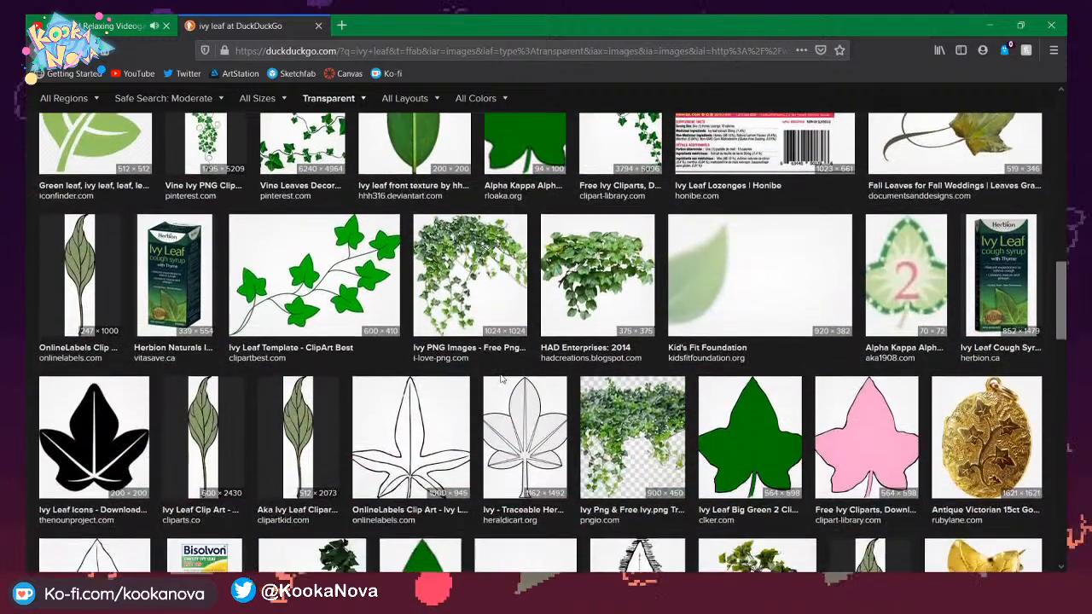
{"action": "scroll", "coordinate": [632, 384], "scroll_direction": "down", "scroll_amount": 3}
{"action": "scroll", "coordinate": [632, 384], "scroll_direction": "down", "scroll_amount": 4}
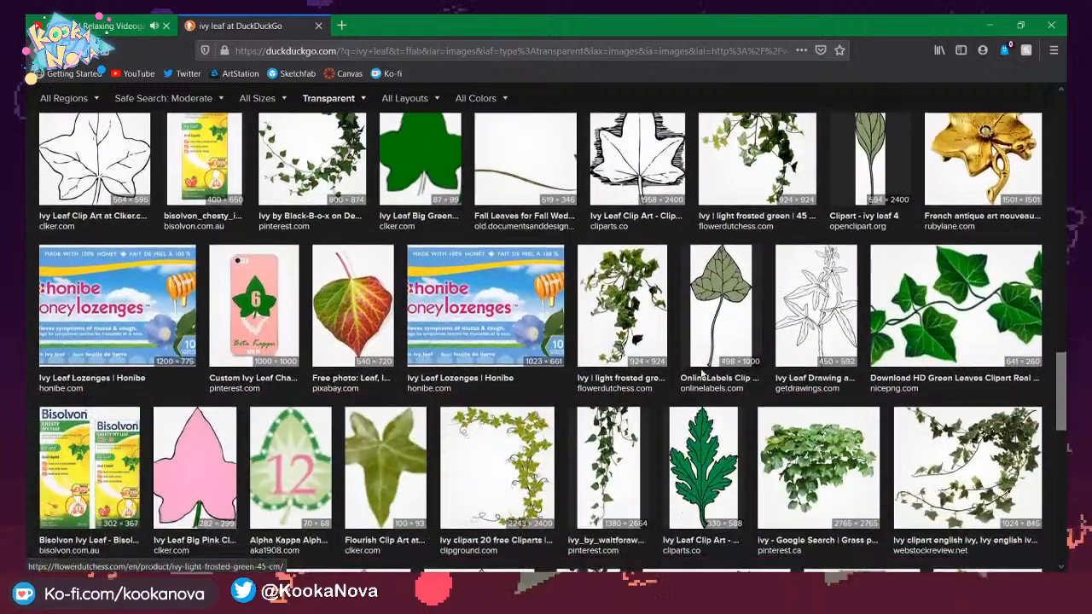
{"action": "scroll", "coordinate": [712, 362], "scroll_direction": "down", "scroll_amount": 3}
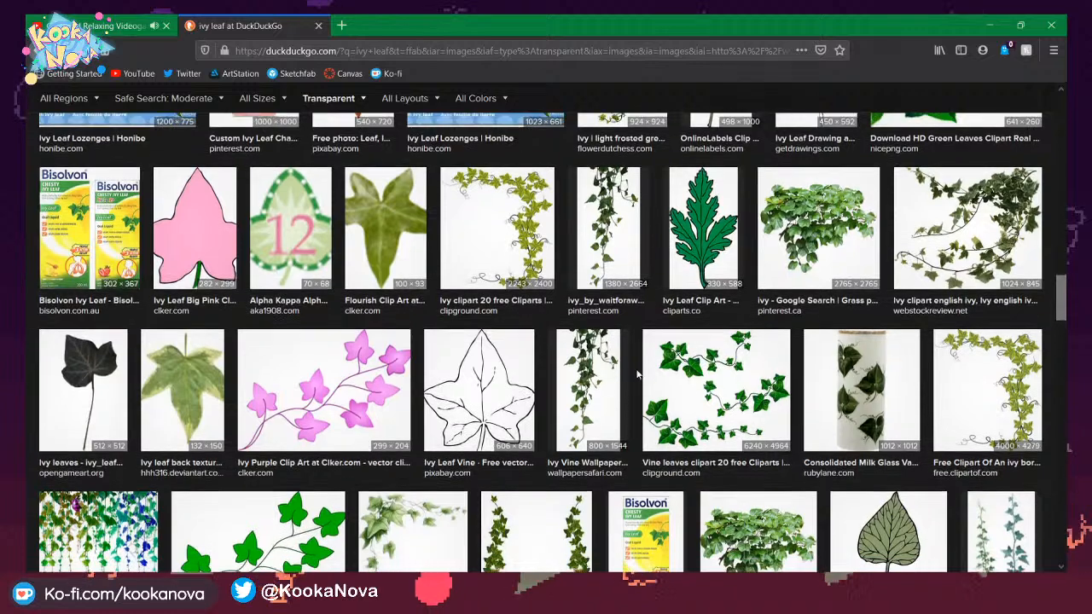
{"action": "scroll", "coordinate": [290, 340], "scroll_direction": "down", "scroll_amount": 2}
{"action": "scroll", "coordinate": [290, 340], "scroll_direction": "down", "scroll_amount": 1}
{"action": "scroll", "coordinate": [290, 339], "scroll_direction": "down", "scroll_amount": 3}
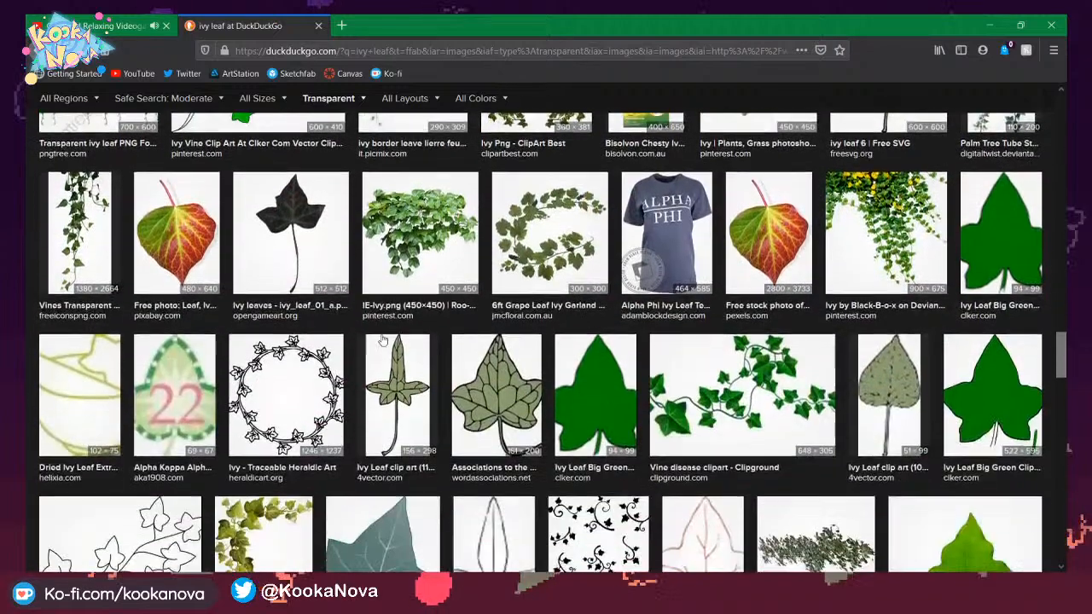
{"action": "scroll", "coordinate": [461, 313], "scroll_direction": "down", "scroll_amount": 2}
{"action": "scroll", "coordinate": [461, 313], "scroll_direction": "down", "scroll_amount": 2}
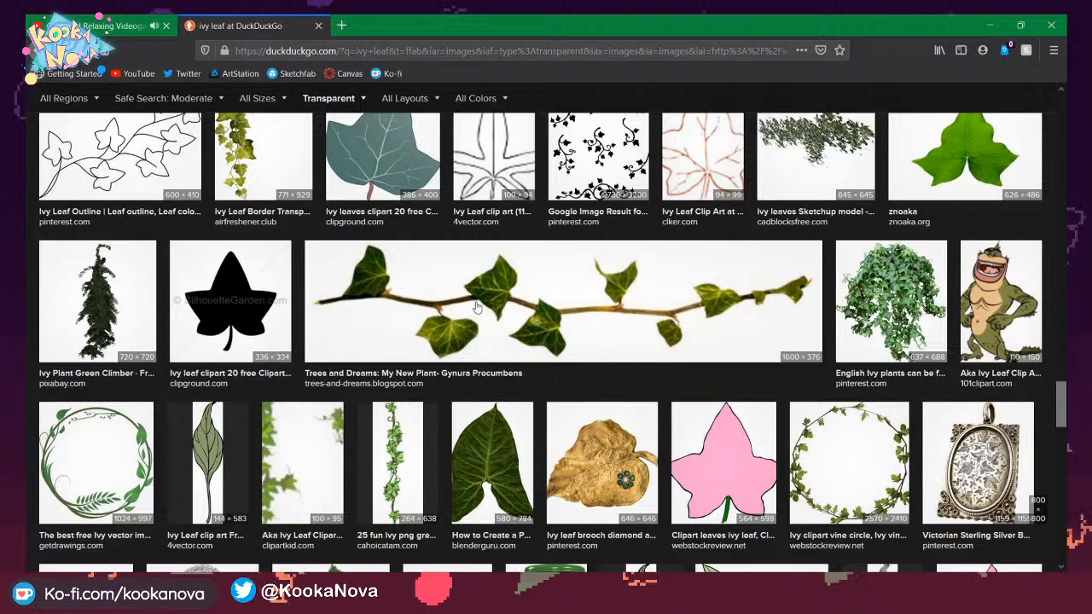
{"action": "scroll", "coordinate": [631, 321], "scroll_direction": "down", "scroll_amount": 9}
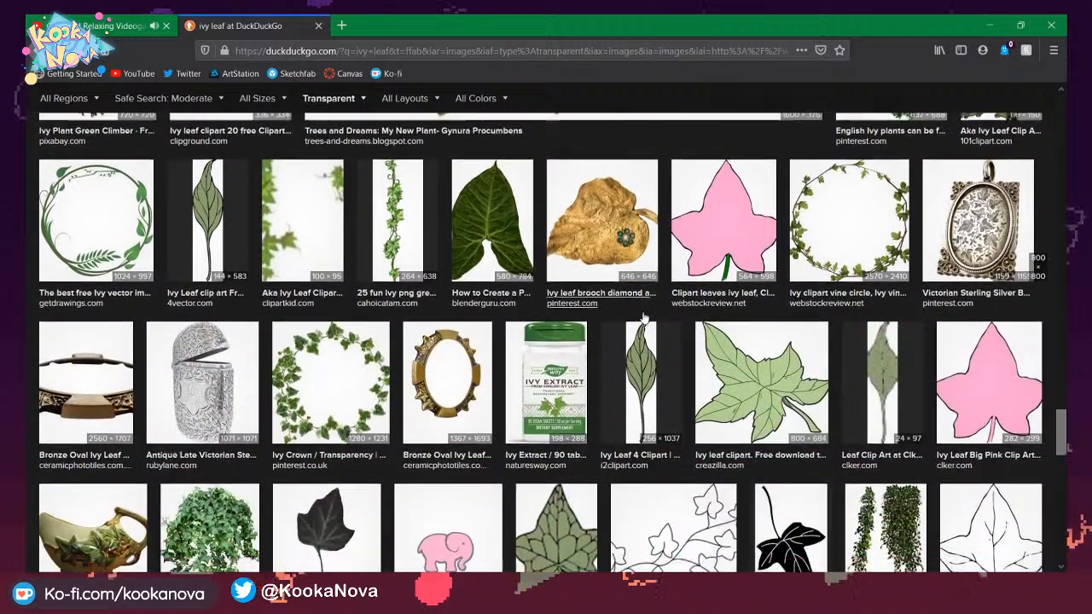
{"action": "scroll", "coordinate": [635, 292], "scroll_direction": "down", "scroll_amount": 3}
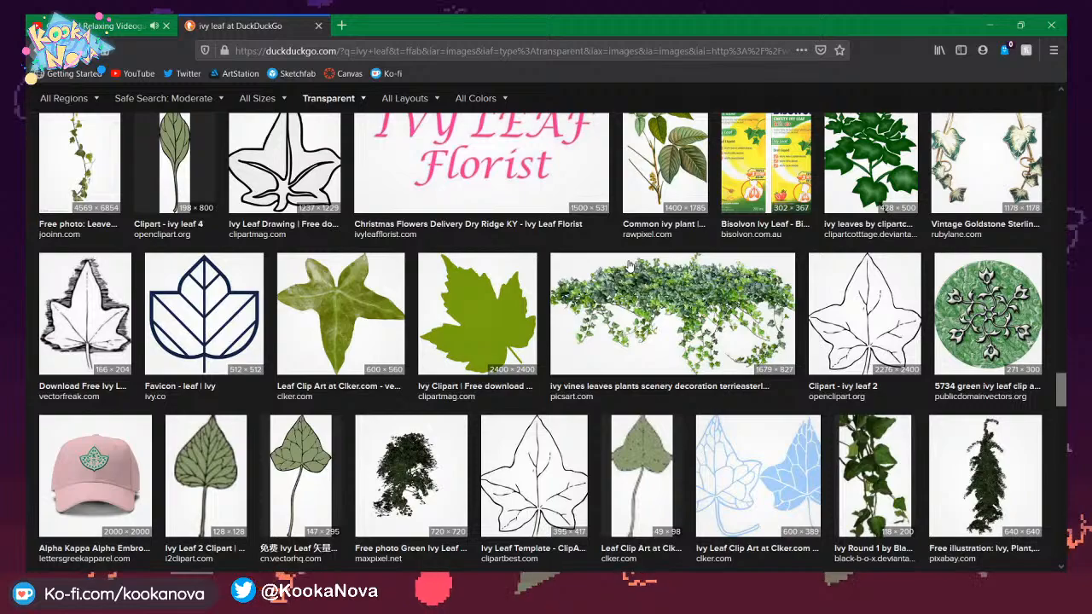
{"action": "scroll", "coordinate": [629, 267], "scroll_direction": "down", "scroll_amount": 10}
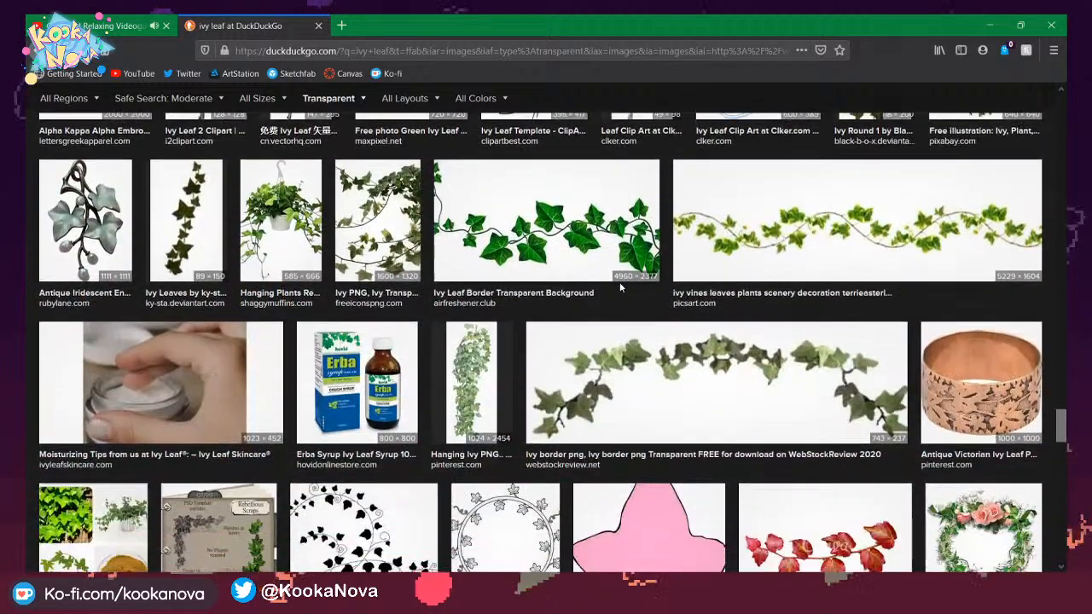
{"action": "scroll", "coordinate": [771, 264], "scroll_direction": "down", "scroll_amount": 13}
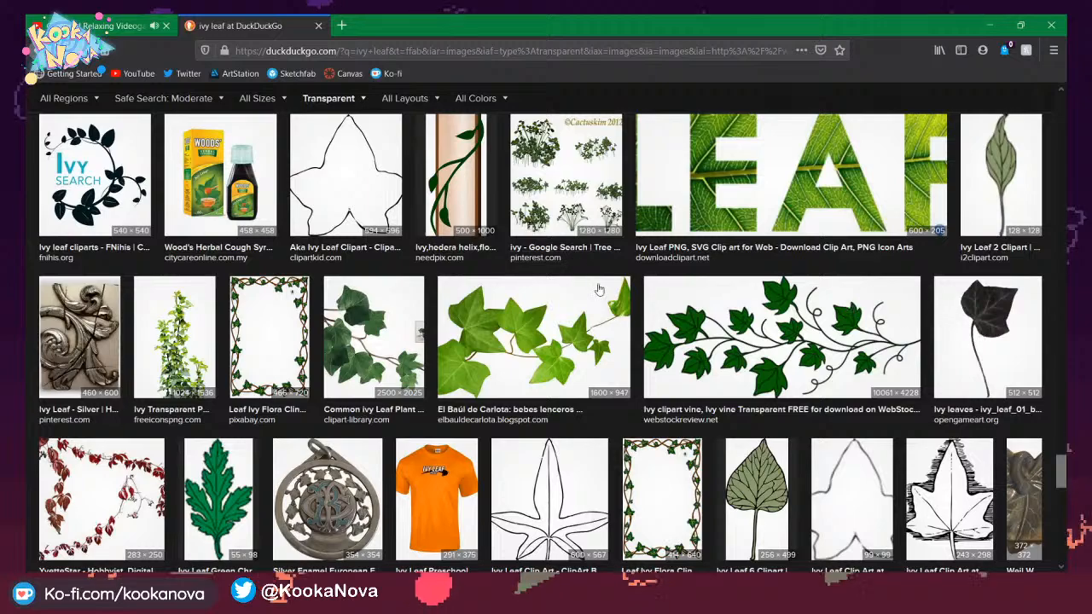
{"action": "left_click_drag", "start_coordinate": [1062, 484], "coordinate": [1063, 533]}
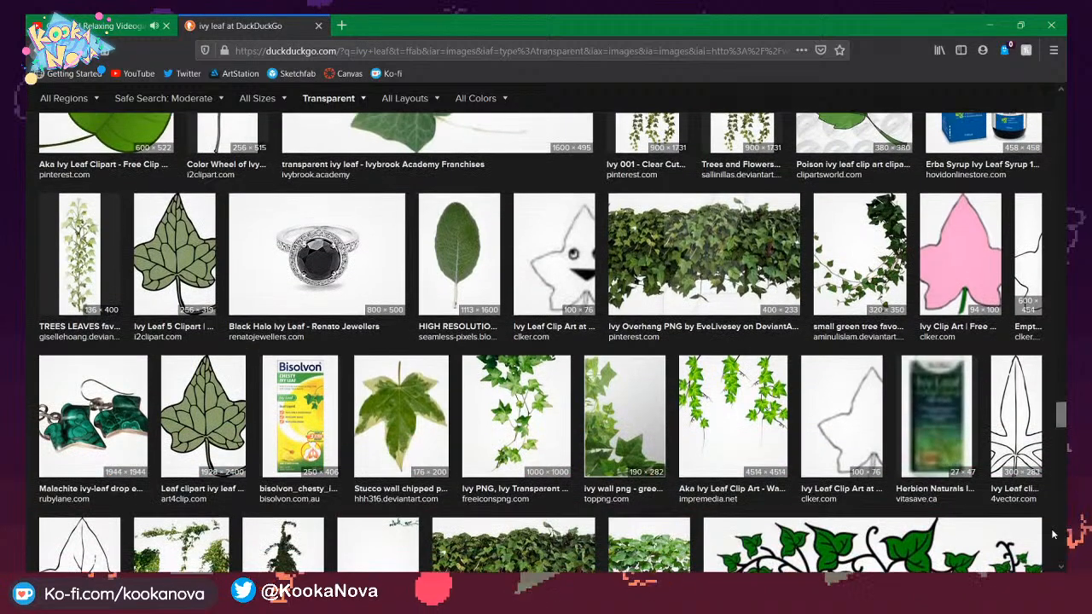
{"action": "scroll", "coordinate": [1004, 414], "scroll_direction": "down", "scroll_amount": 3}
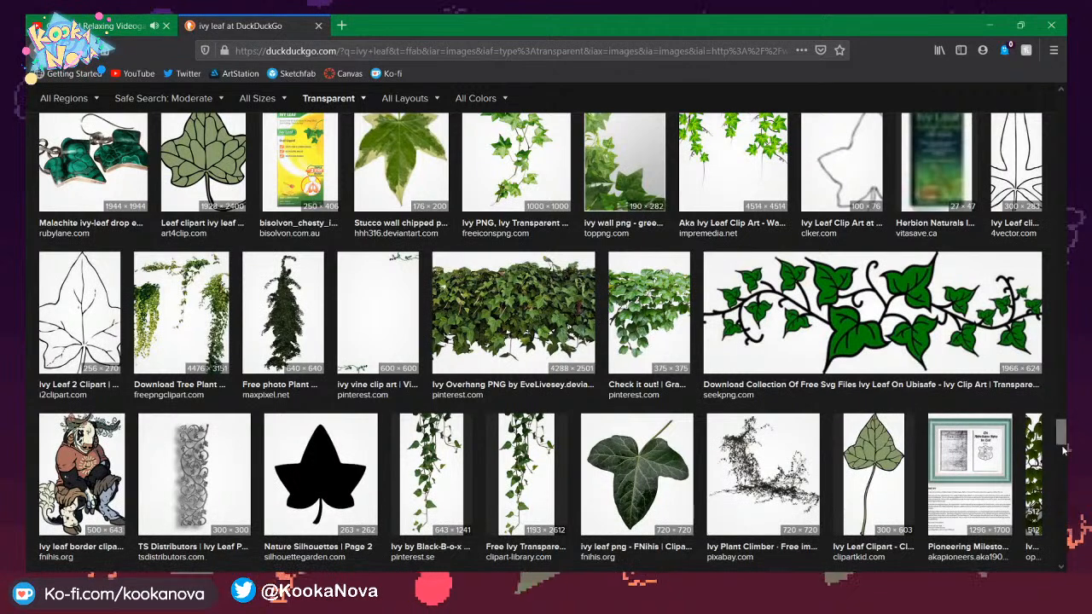
{"action": "left_click_drag", "start_coordinate": [1062, 441], "coordinate": [1052, 476]}
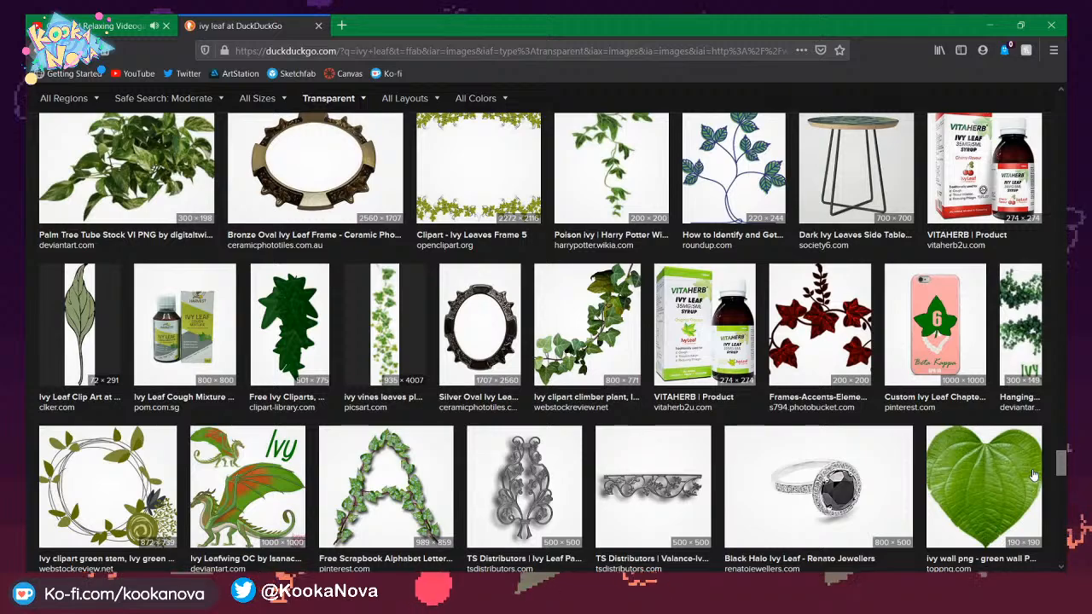
{"action": "scroll", "coordinate": [715, 363], "scroll_direction": "down", "scroll_amount": 2}
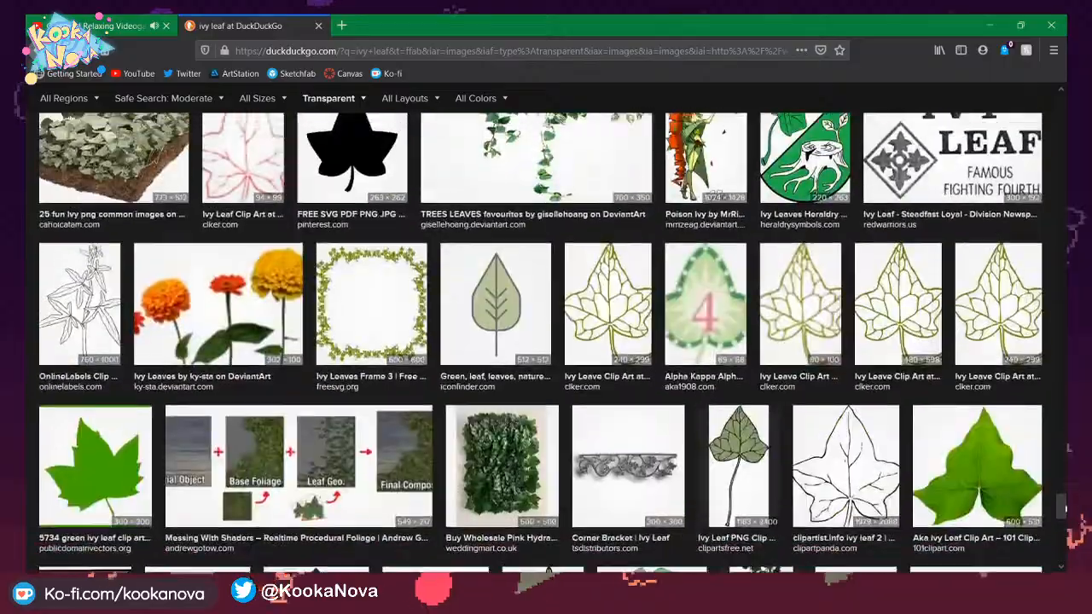
{"action": "scroll", "coordinate": [692, 410], "scroll_direction": "down", "scroll_amount": 7}
Return to the first ivy leaf results and examine the rows again for realistic single leaves and ivy strands.
{"action": "left_click_drag", "start_coordinate": [1061, 542], "coordinate": [1063, 101]}
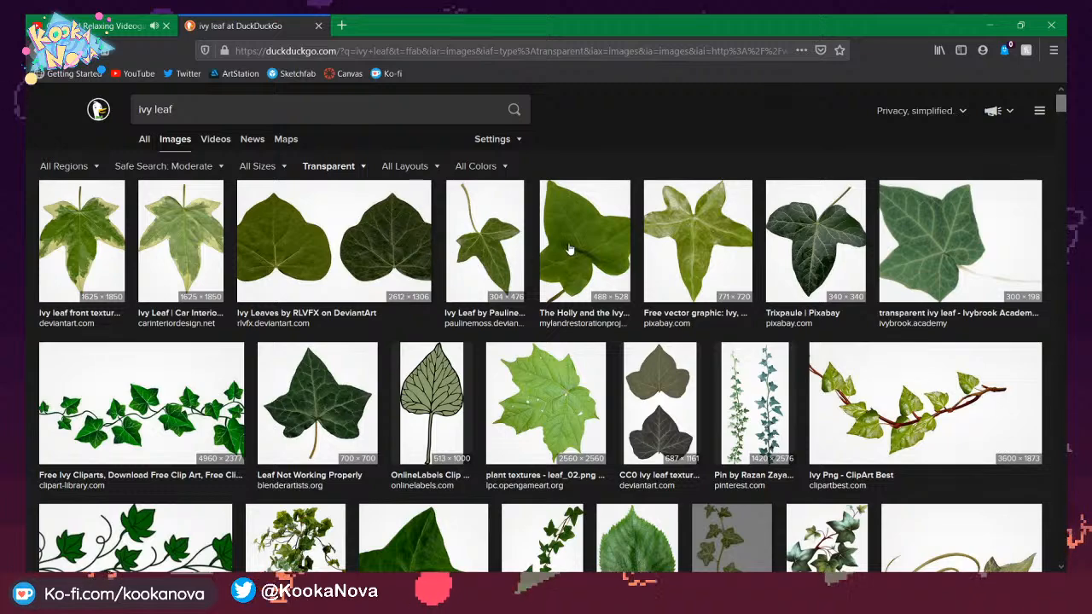
{"action": "scroll", "coordinate": [598, 409], "scroll_direction": "down", "scroll_amount": 4}
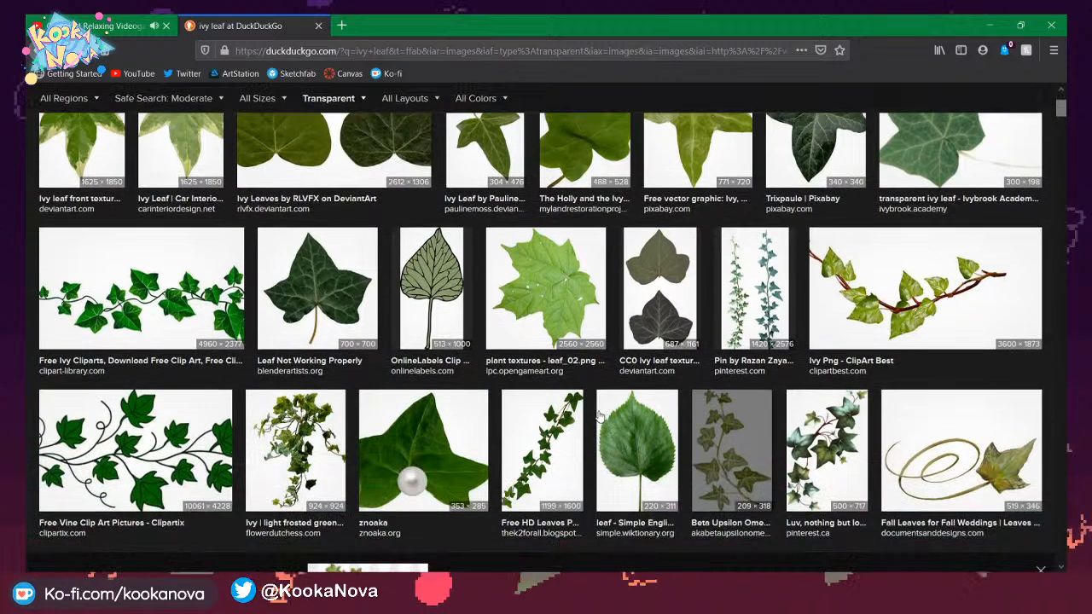
{"action": "scroll", "coordinate": [594, 401], "scroll_direction": "down", "scroll_amount": 4}
{"action": "scroll", "coordinate": [588, 379], "scroll_direction": "down", "scroll_amount": 3}
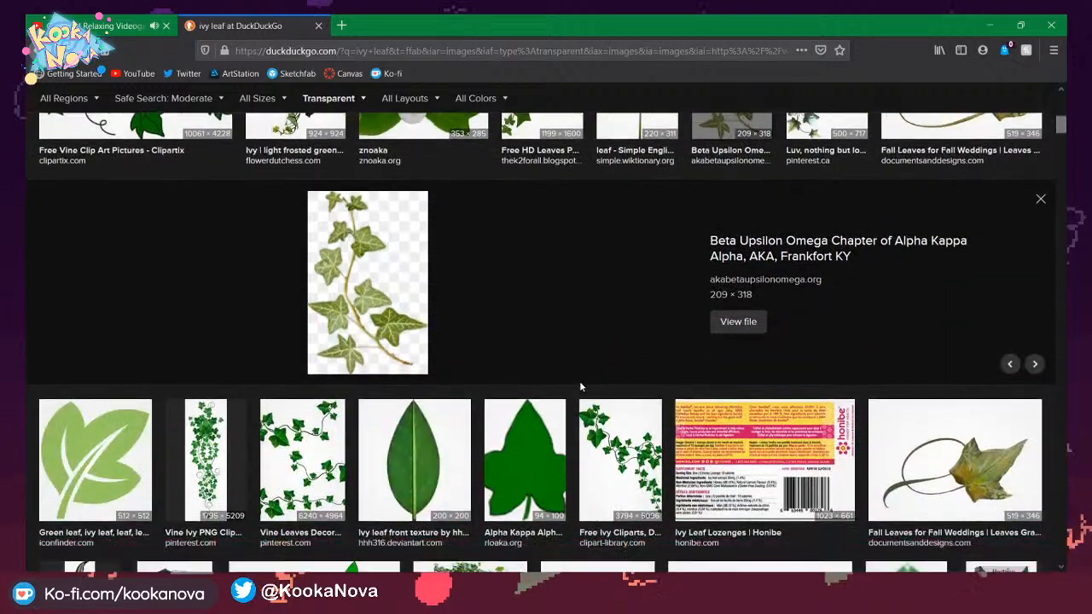
{"action": "scroll", "coordinate": [578, 374], "scroll_direction": "down", "scroll_amount": 3}
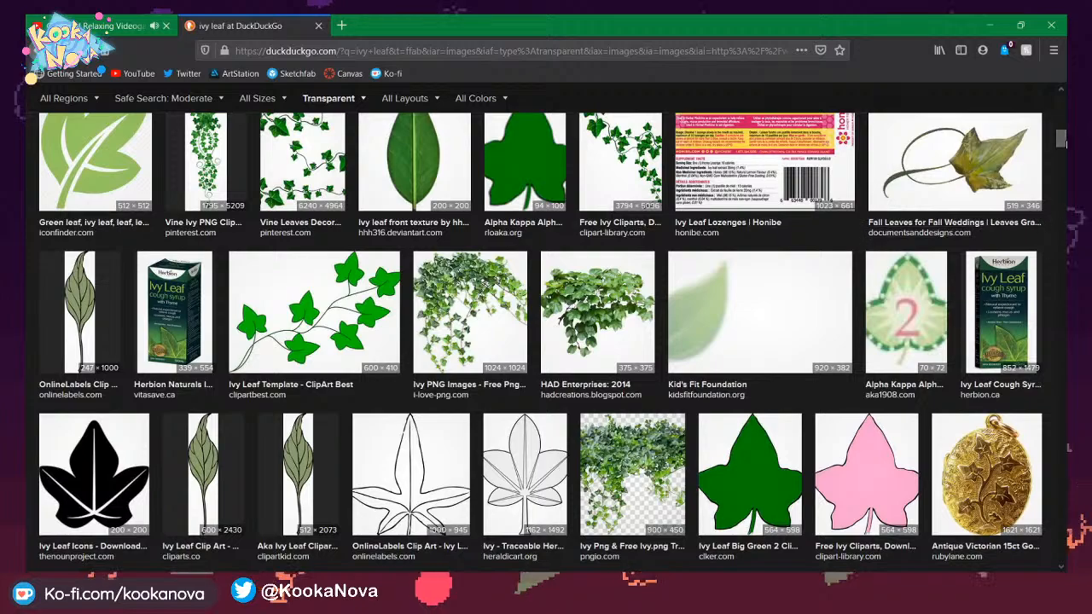
{"action": "scroll", "coordinate": [1063, 143], "scroll_direction": "down", "scroll_amount": 5}
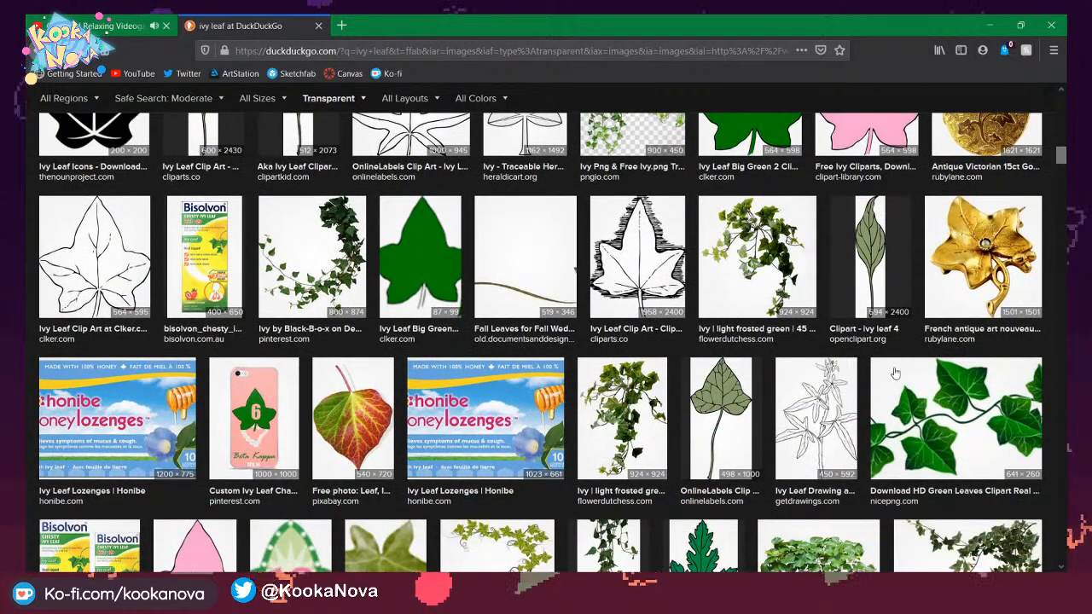
{"action": "scroll", "coordinate": [895, 373], "scroll_direction": "down", "scroll_amount": 4}
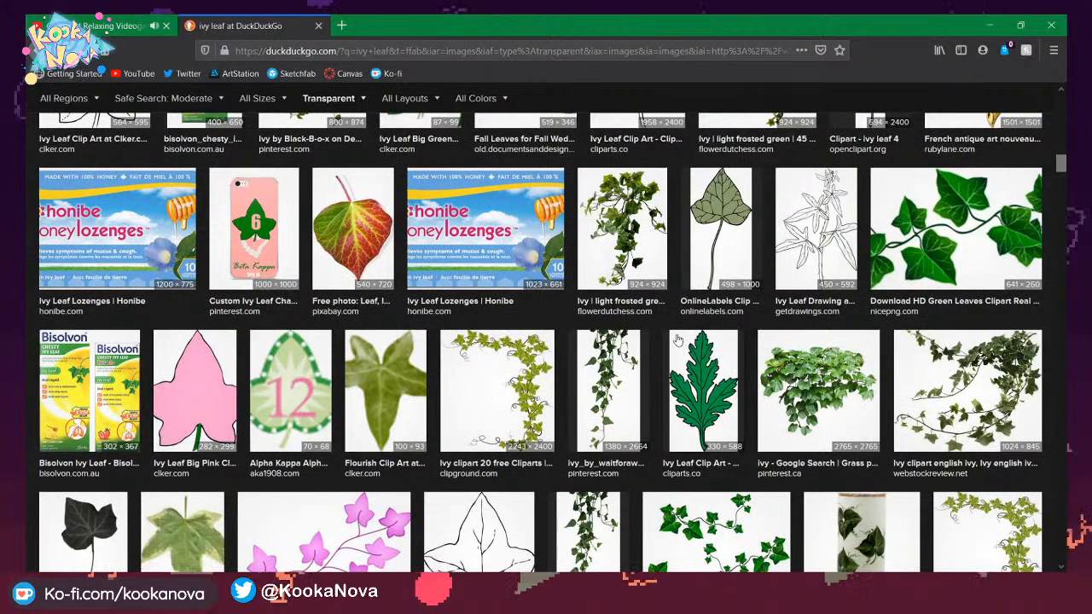
{"action": "scroll", "coordinate": [677, 339], "scroll_direction": "down", "scroll_amount": 4}
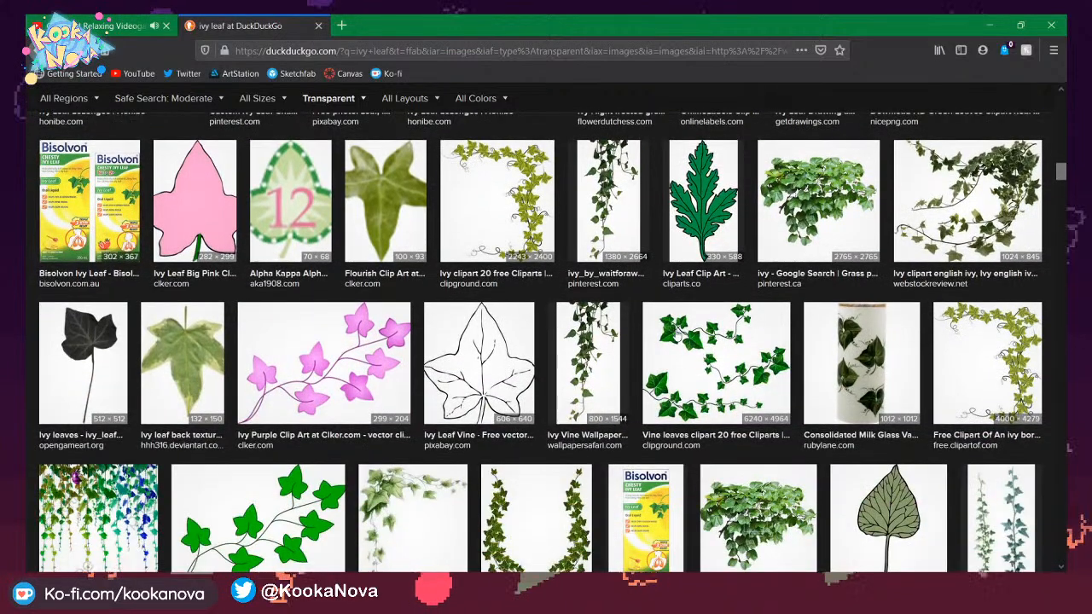
{"action": "scroll", "coordinate": [671, 327], "scroll_direction": "down", "scroll_amount": 4}
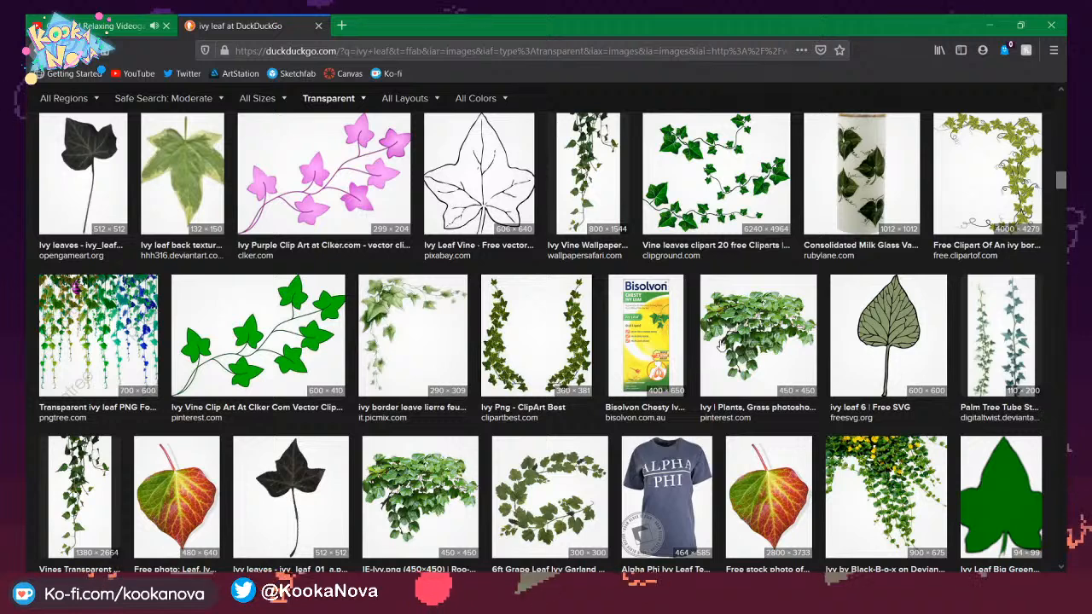
{"action": "scroll", "coordinate": [475, 440], "scroll_direction": "down", "scroll_amount": 8}
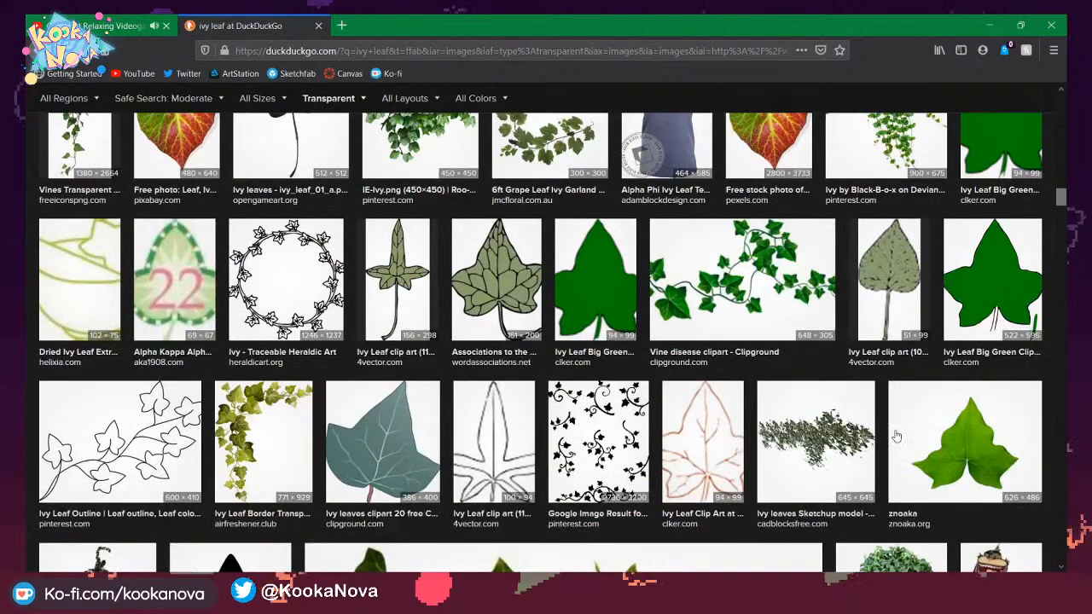
{"action": "scroll", "coordinate": [896, 436], "scroll_direction": "down", "scroll_amount": 10}
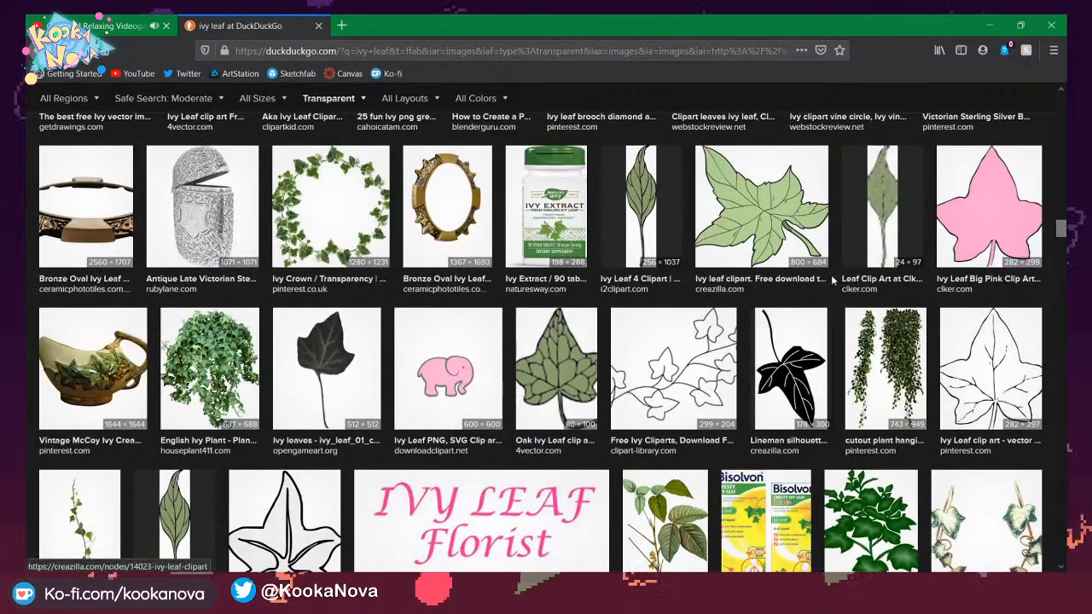
{"action": "scroll", "coordinate": [660, 364], "scroll_direction": "down", "scroll_amount": 2}
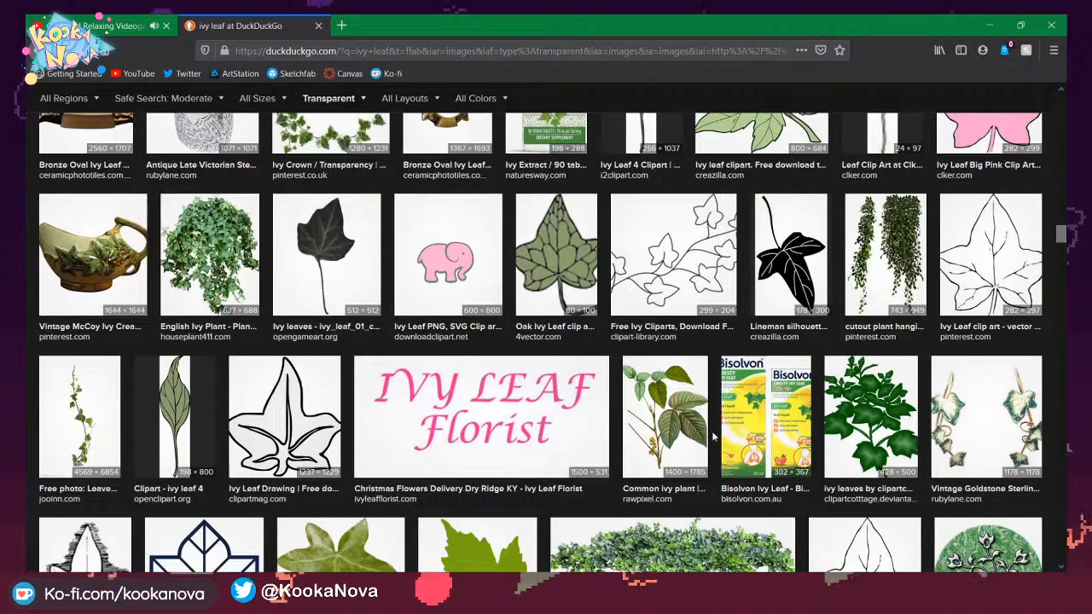
{"action": "scroll", "coordinate": [553, 322], "scroll_direction": "down", "scroll_amount": 2}
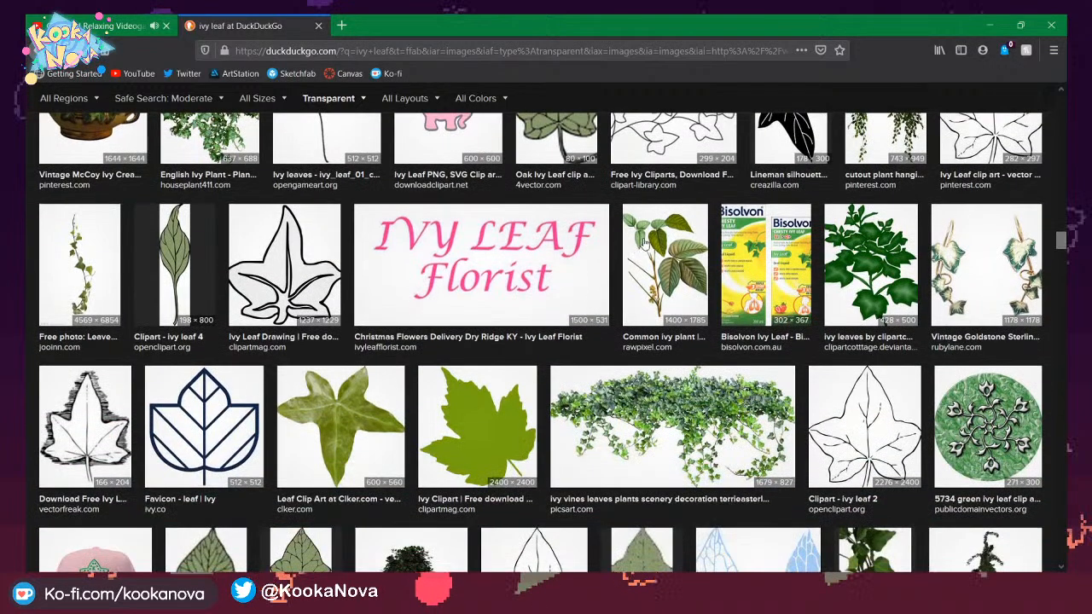
{"action": "scroll", "coordinate": [646, 245], "scroll_direction": "down", "scroll_amount": 5}
{"action": "scroll", "coordinate": [618, 314], "scroll_direction": "down", "scroll_amount": 3}
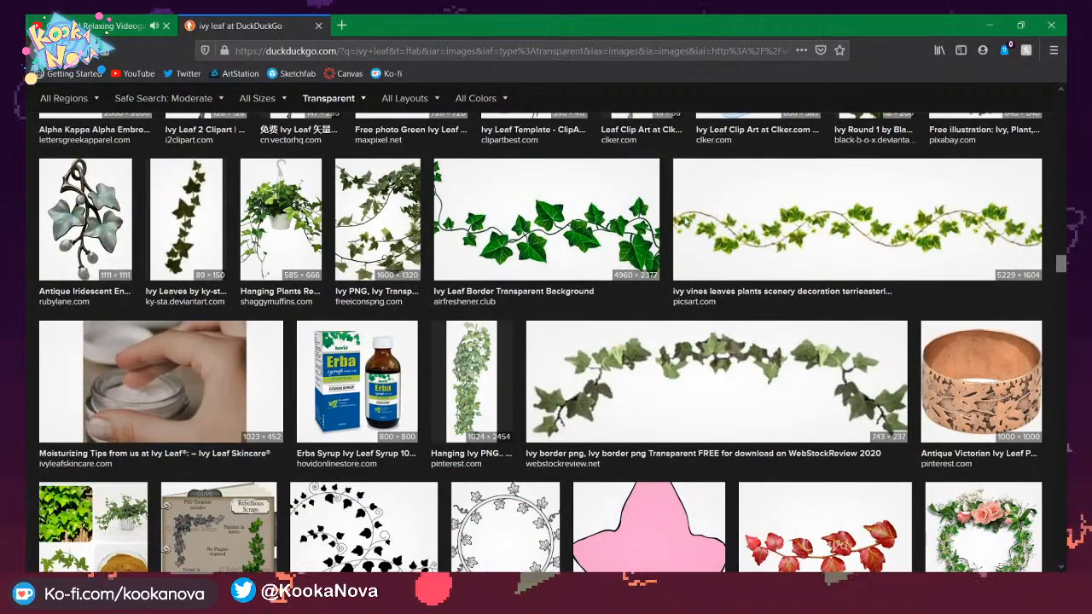
{"action": "scroll", "coordinate": [722, 402], "scroll_direction": "down", "scroll_amount": 6}
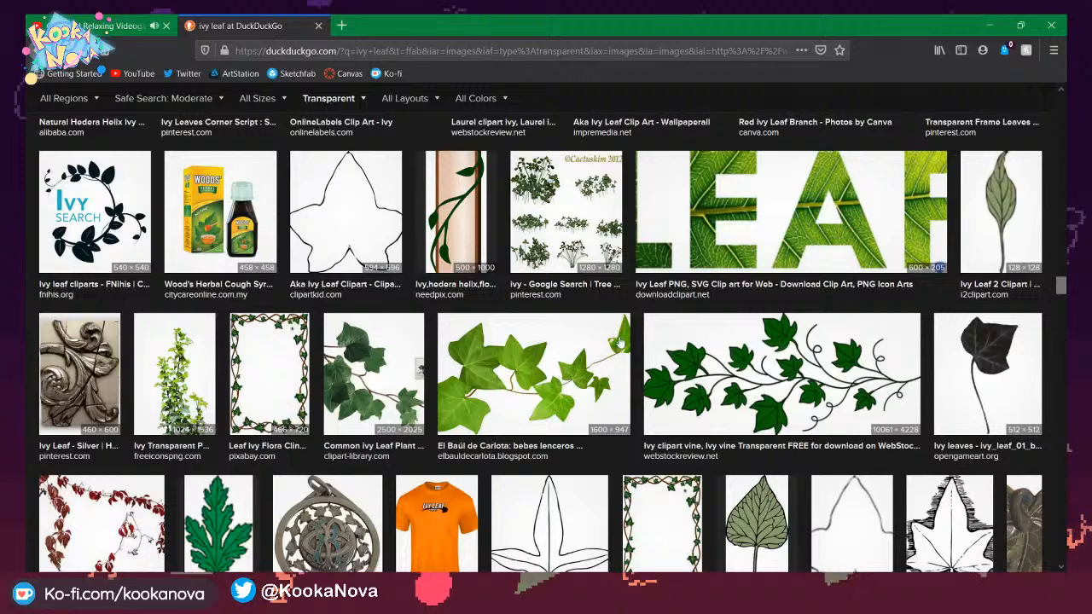
{"action": "scroll", "coordinate": [626, 401], "scroll_direction": "down", "scroll_amount": 3}
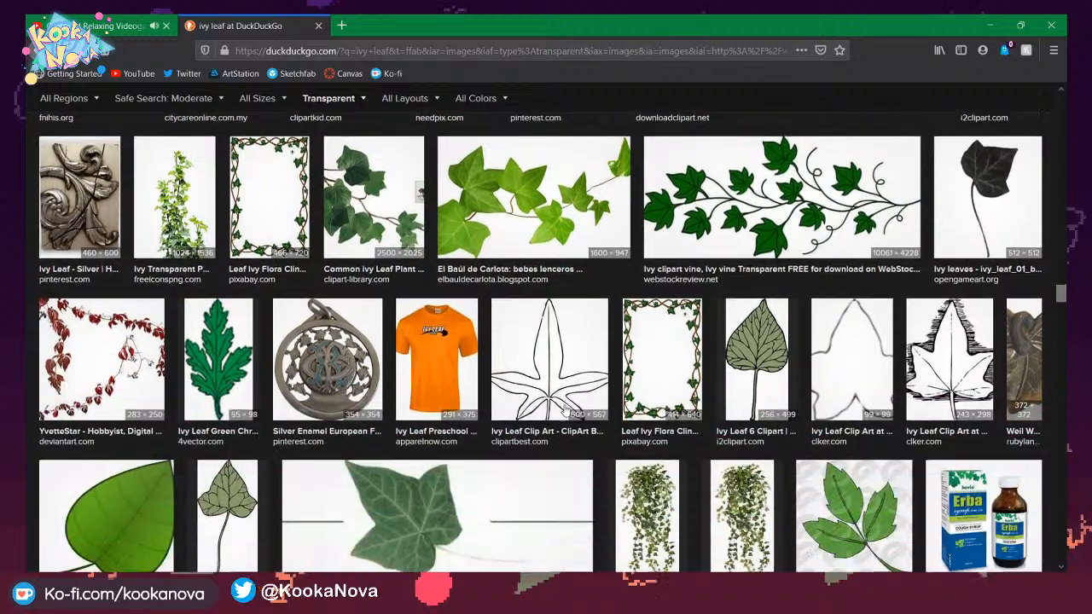
{"action": "scroll", "coordinate": [700, 474], "scroll_direction": "down", "scroll_amount": 2}
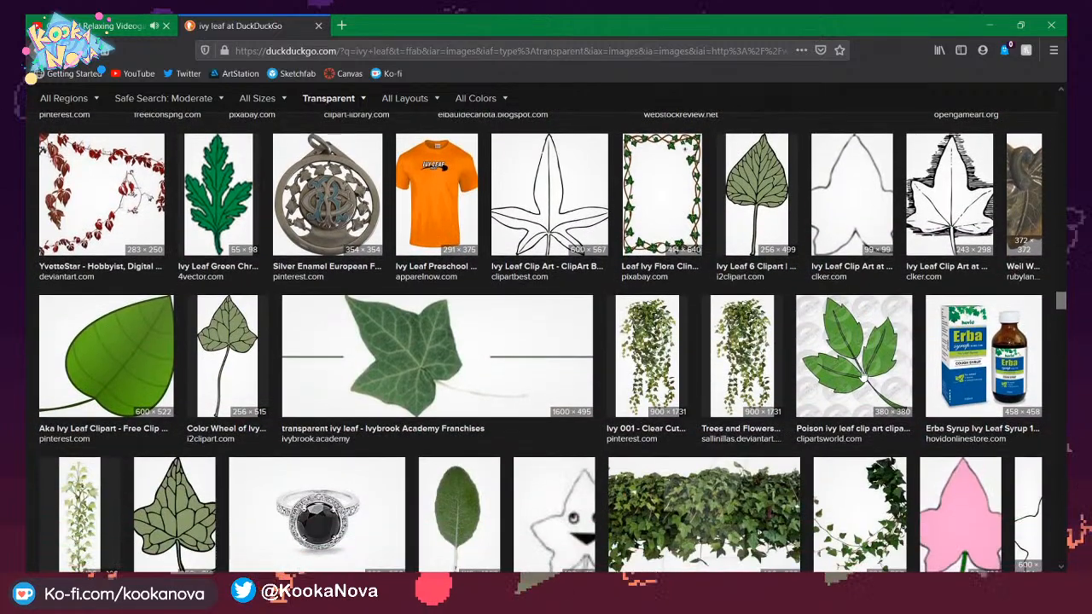
{"action": "scroll", "coordinate": [967, 350], "scroll_direction": "down", "scroll_amount": 2}
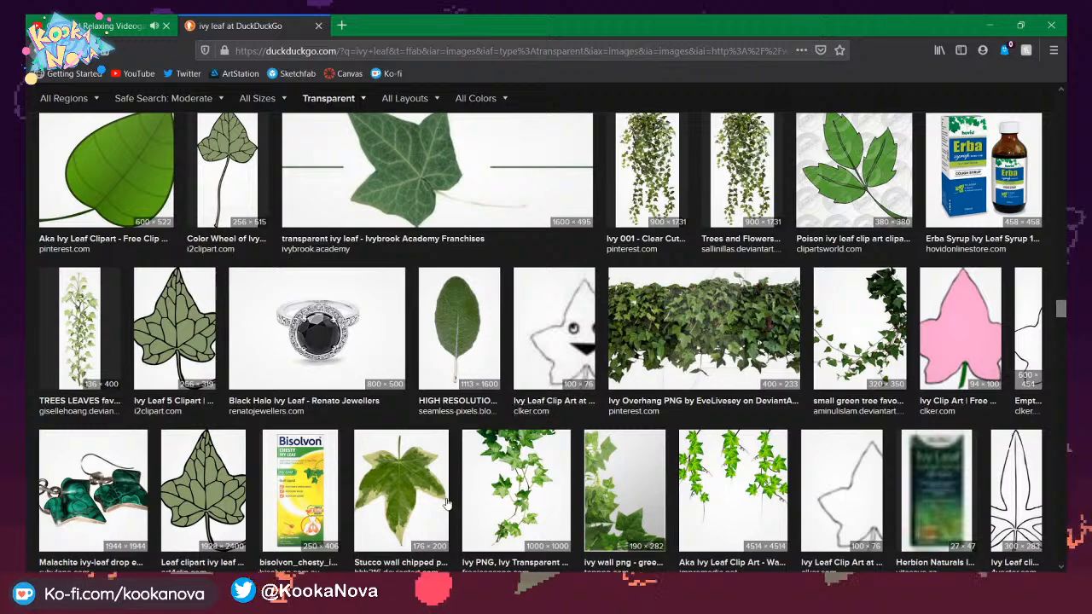
{"action": "scroll", "coordinate": [432, 494], "scroll_direction": "down", "scroll_amount": 3}
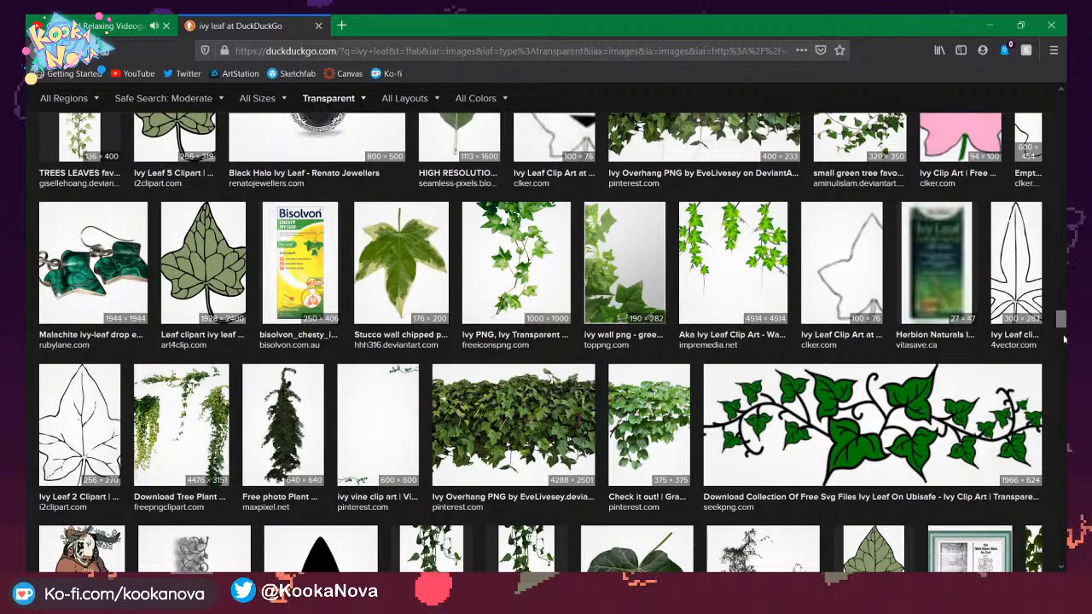
Preview the 948 × 628 transparent ivy leaves image from pngtree.com among the further results and look over the rows below it.
{"action": "left_click_drag", "start_coordinate": [1066, 325], "coordinate": [1063, 436]}
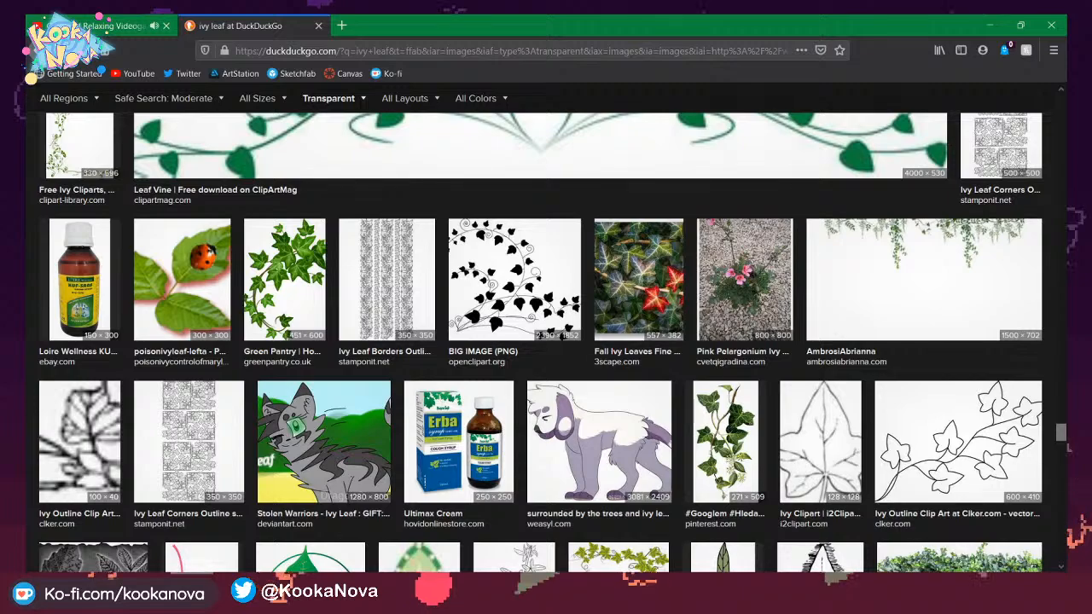
{"action": "left_click_drag", "start_coordinate": [1061, 436], "coordinate": [1063, 450]}
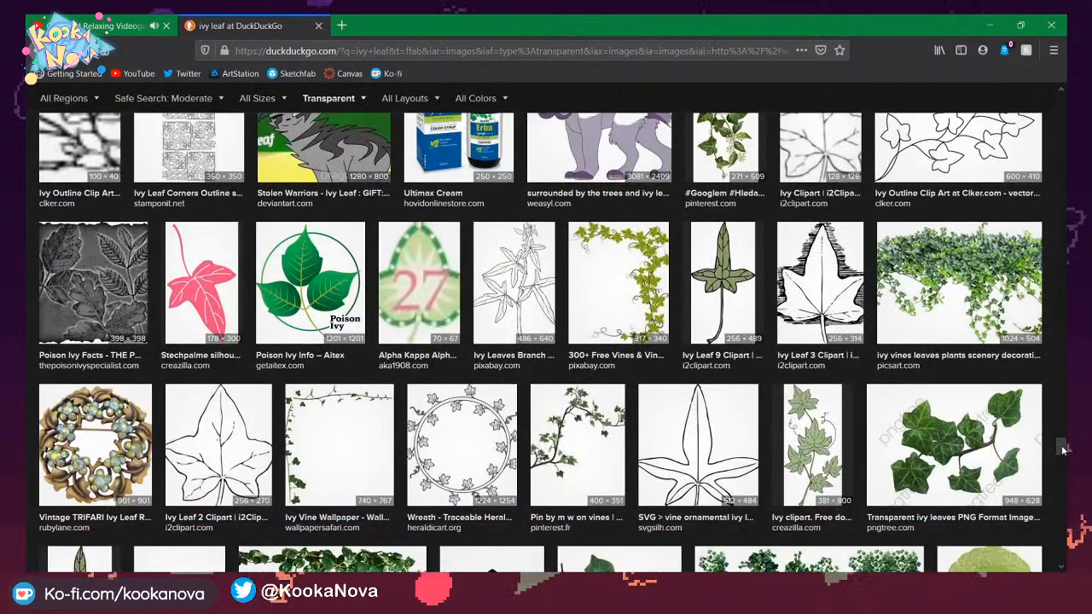
{"action": "left_click", "coordinate": [948, 438]}
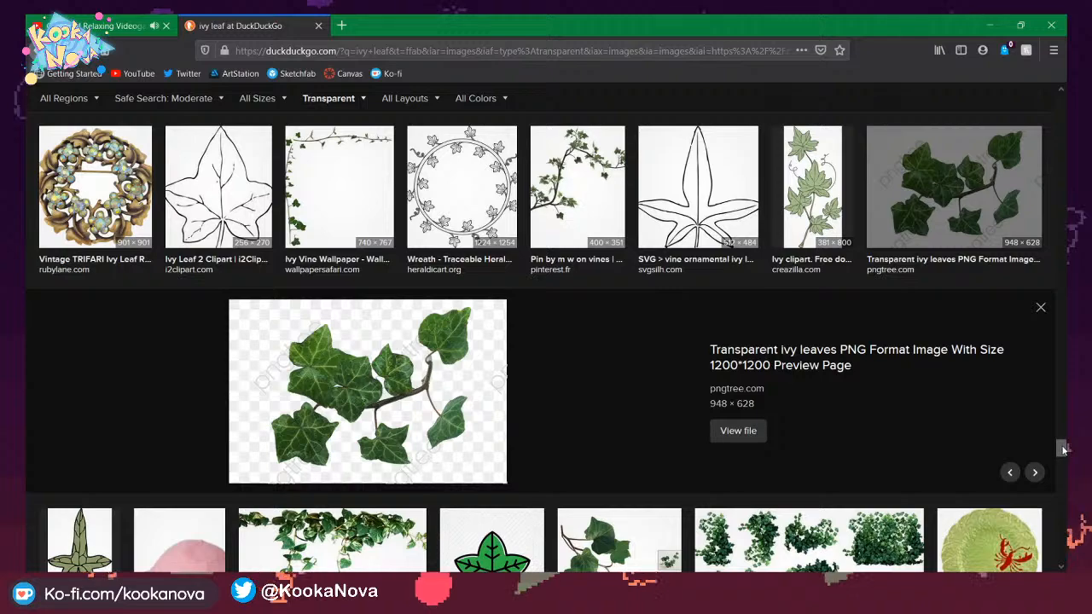
{"action": "scroll", "coordinate": [1063, 450], "scroll_direction": "down", "scroll_amount": 5}
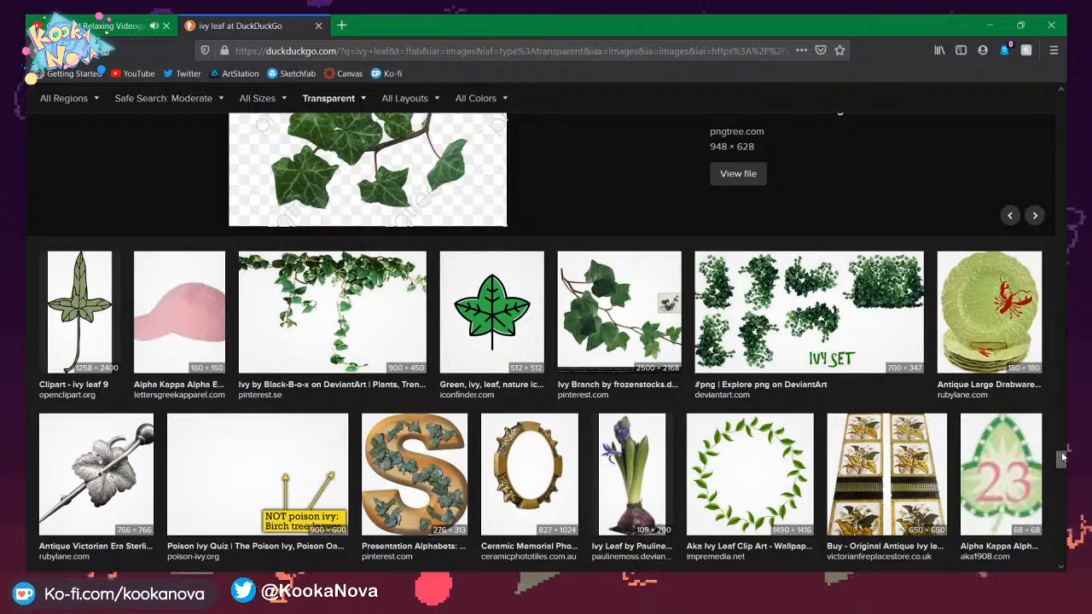
Look through the rows below the previewed pngtree.com ivy leaves image for more realistic transparent ivy leaves and vines.
{"action": "scroll", "coordinate": [1063, 458], "scroll_direction": "down", "scroll_amount": 10}
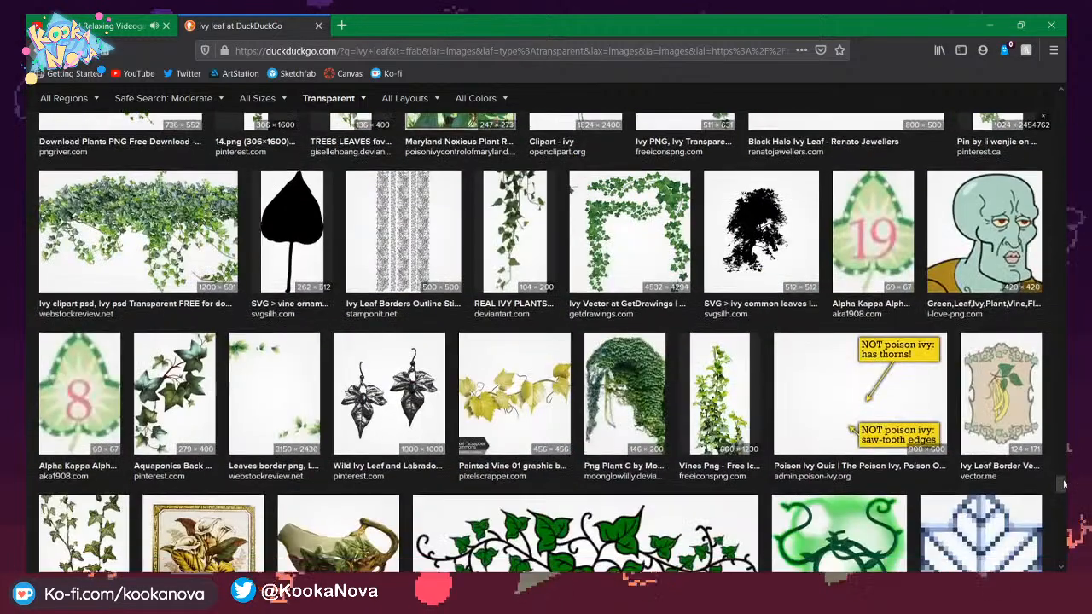
{"action": "scroll", "coordinate": [1064, 484], "scroll_direction": "down", "scroll_amount": 3}
{"action": "scroll", "coordinate": [1063, 485], "scroll_direction": "up", "scroll_amount": 3}
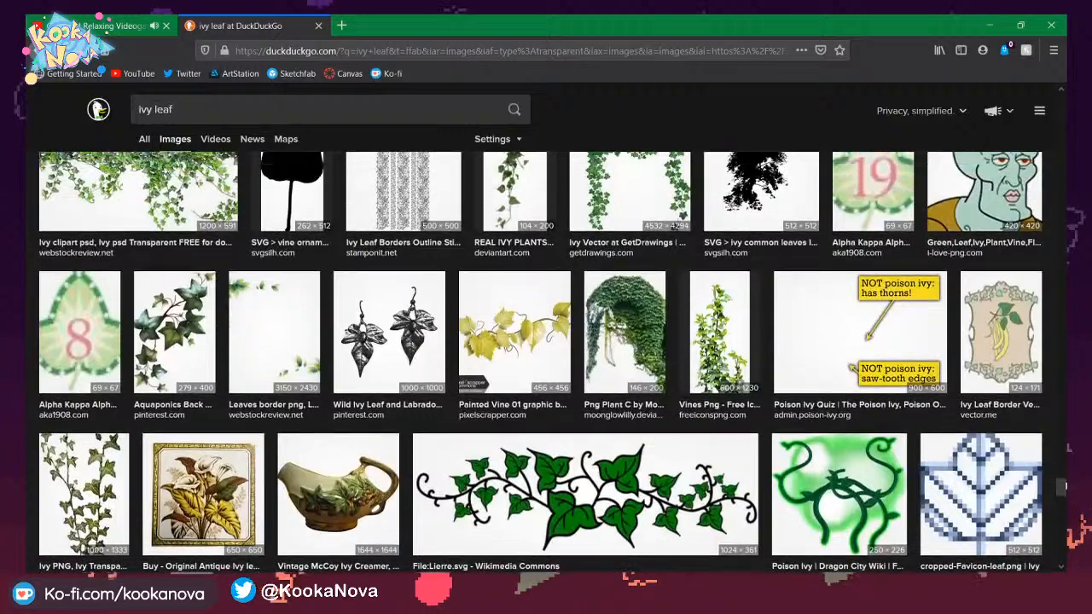
{"action": "scroll", "coordinate": [1064, 486], "scroll_direction": "down", "scroll_amount": 6}
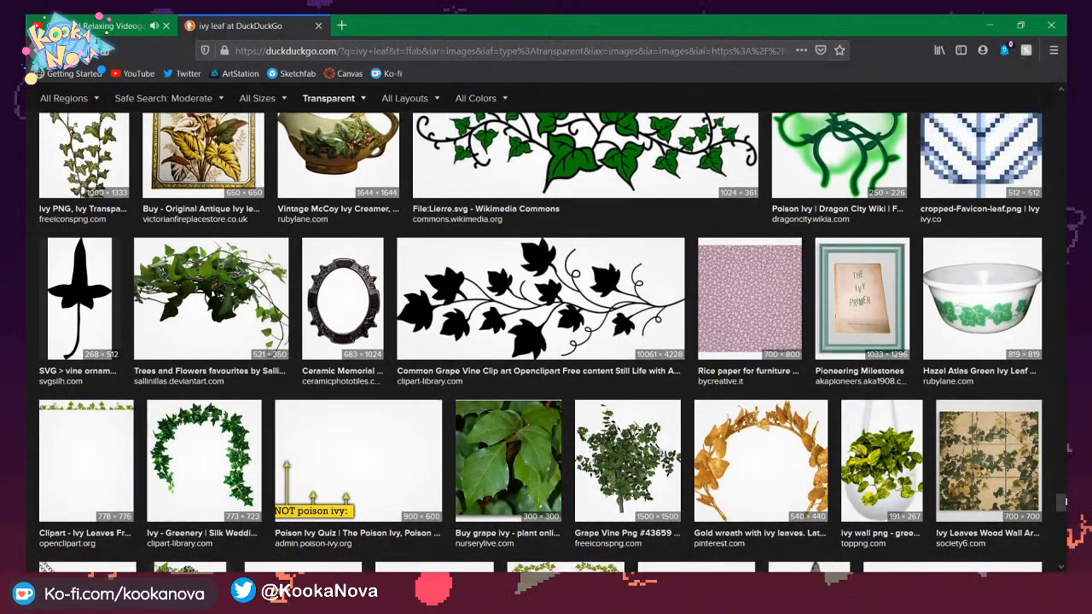
{"action": "scroll", "coordinate": [1063, 503], "scroll_direction": "up", "scroll_amount": 2}
{"action": "scroll", "coordinate": [1062, 520], "scroll_direction": "down", "scroll_amount": 10}
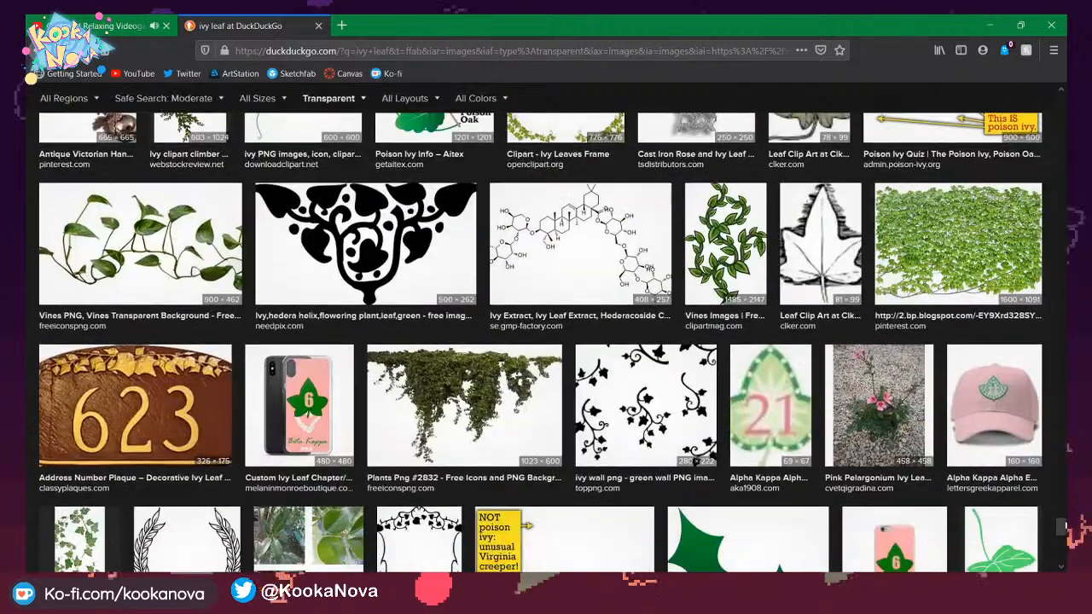
{"action": "scroll", "coordinate": [1063, 536], "scroll_direction": "up", "scroll_amount": 1}
{"action": "scroll", "coordinate": [1063, 534], "scroll_direction": "down", "scroll_amount": 6}
{"action": "scroll", "coordinate": [1064, 533], "scroll_direction": "up", "scroll_amount": 3}
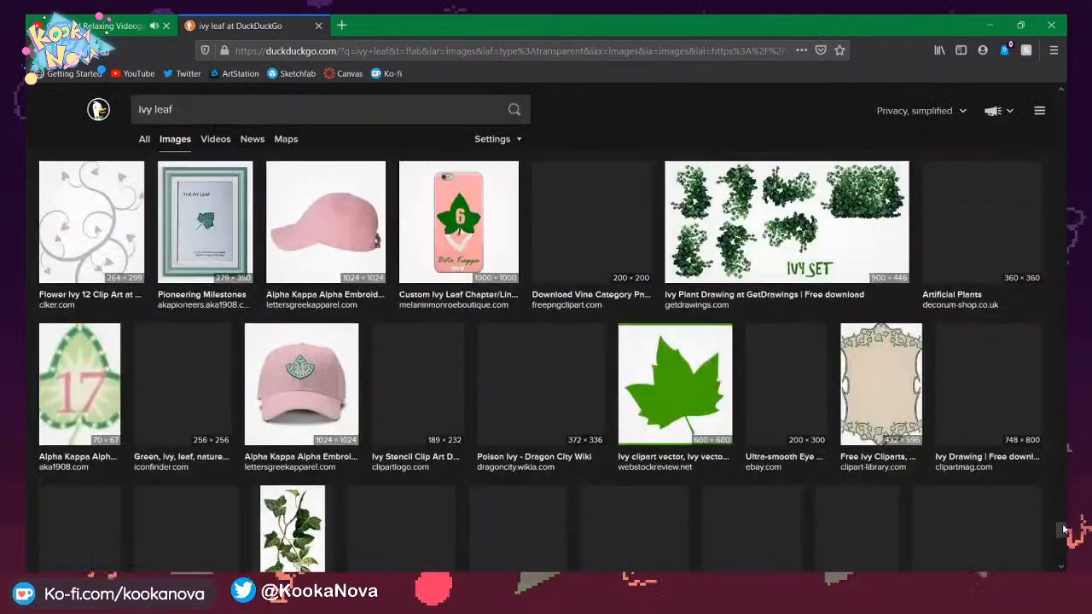
Examine the last rows of transparent ivy leaf results down to the page end and recheck the rows above them.
{"action": "scroll", "coordinate": [1064, 533], "scroll_direction": "down", "scroll_amount": 3}
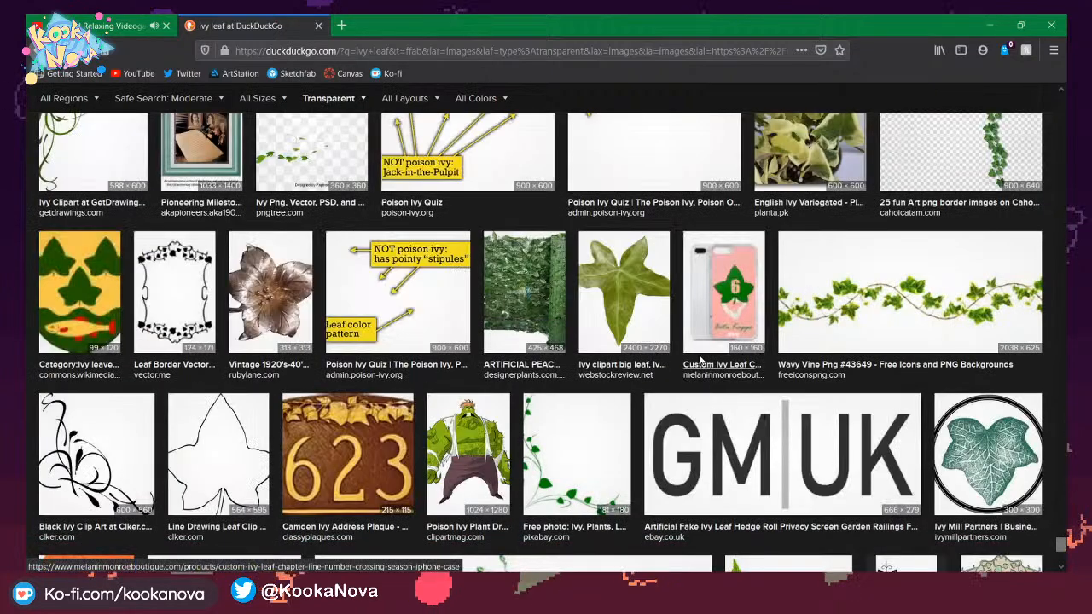
{"action": "scroll", "coordinate": [725, 355], "scroll_direction": "up", "scroll_amount": 2}
{"action": "scroll", "coordinate": [853, 367], "scroll_direction": "down", "scroll_amount": 3}
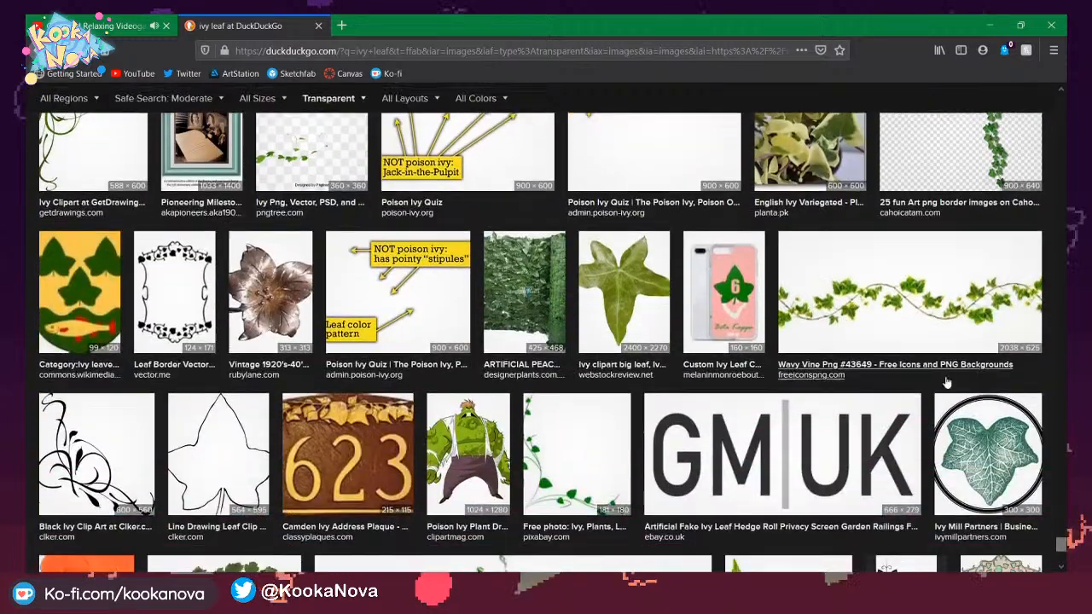
{"action": "scroll", "coordinate": [945, 378], "scroll_direction": "up", "scroll_amount": 4}
{"action": "scroll", "coordinate": [946, 379], "scroll_direction": "up", "scroll_amount": 3}
{"action": "scroll", "coordinate": [768, 371], "scroll_direction": "down", "scroll_amount": 12}
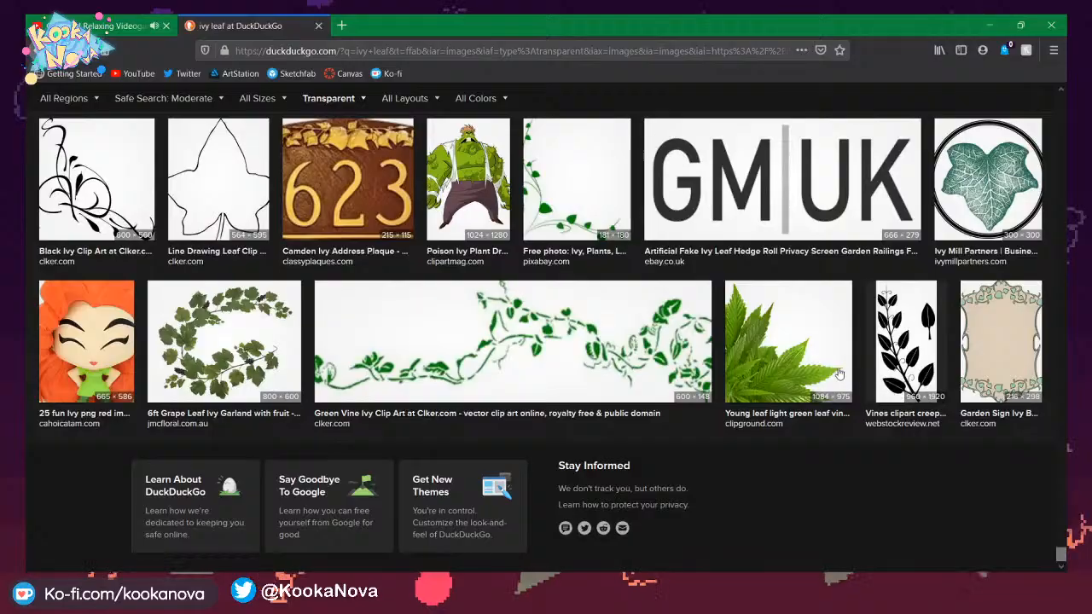
{"action": "scroll", "coordinate": [541, 341], "scroll_direction": "down", "scroll_amount": 10}
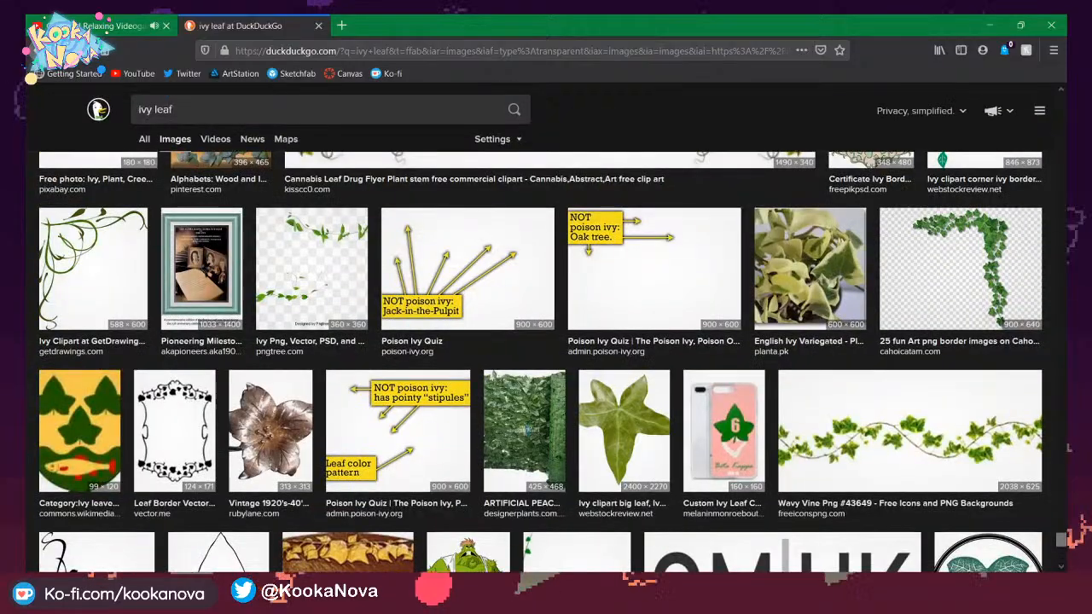
{"action": "scroll", "coordinate": [941, 465], "scroll_direction": "up", "scroll_amount": 2}
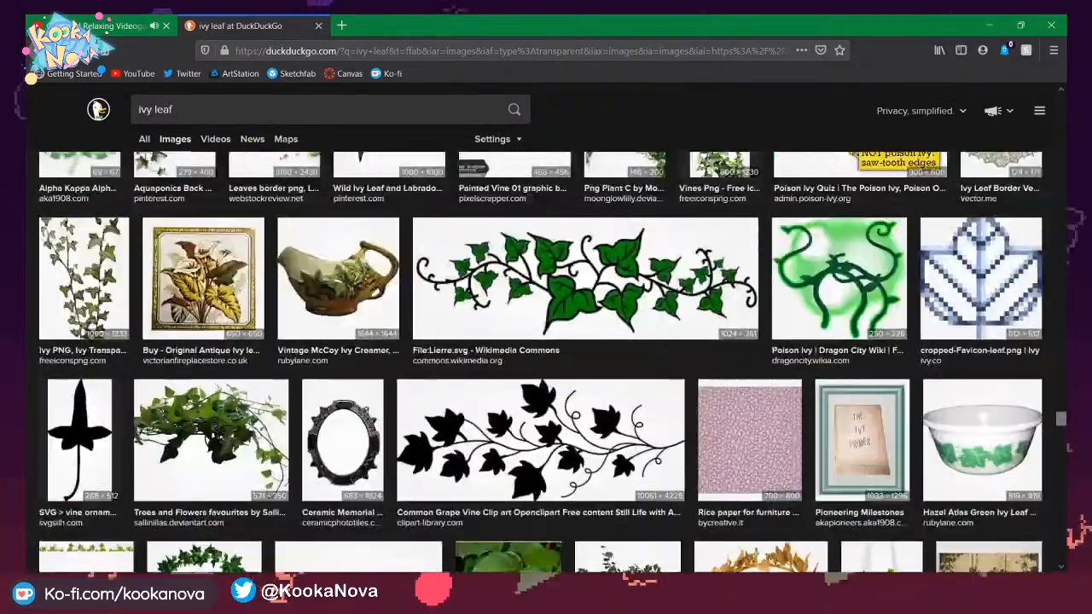
{"action": "scroll", "coordinate": [941, 465], "scroll_direction": "down", "scroll_amount": 8}
{"action": "scroll", "coordinate": [941, 465], "scroll_direction": "down", "scroll_amount": 4}
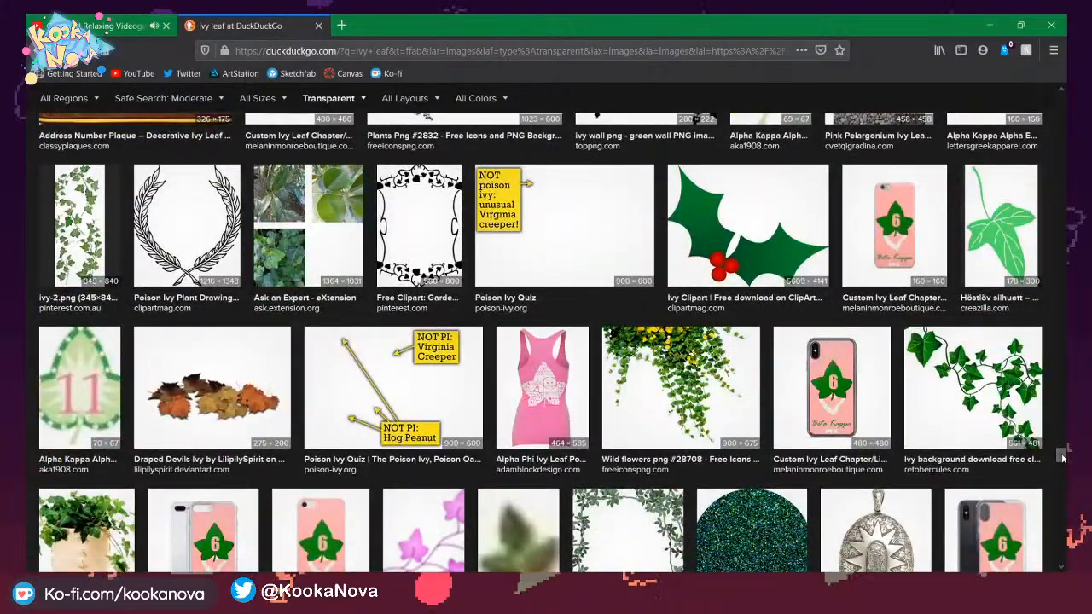
Return through the ivy leaf results to the first row, previewing the 1024 × 504 ivy vines image from picsart.com on the way.
{"action": "left_click_drag", "start_coordinate": [1061, 455], "coordinate": [1062, 409]}
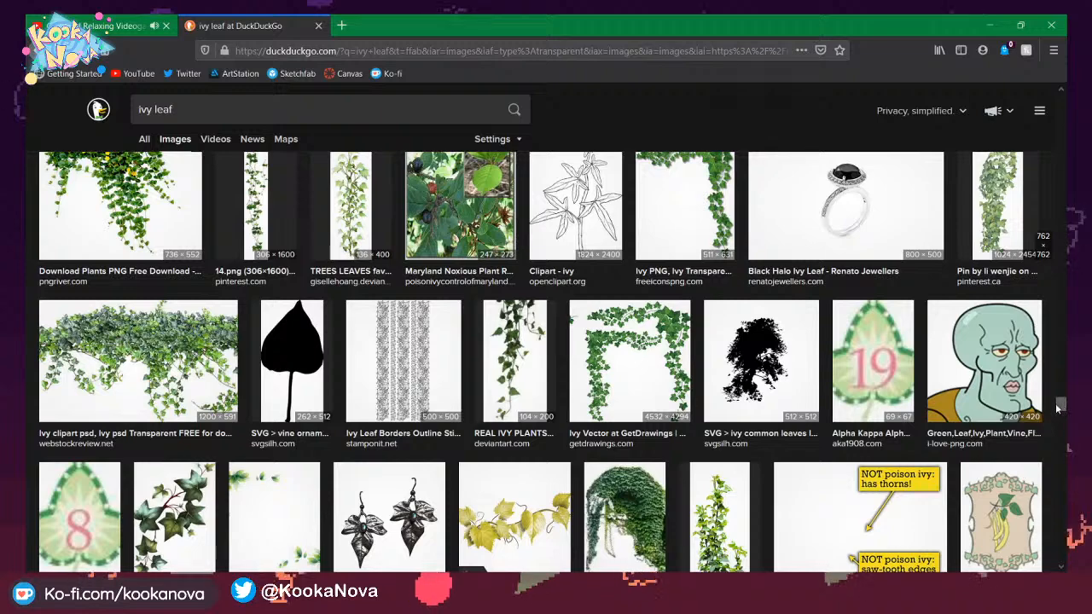
{"action": "left_click_drag", "start_coordinate": [1057, 409], "coordinate": [1055, 384]}
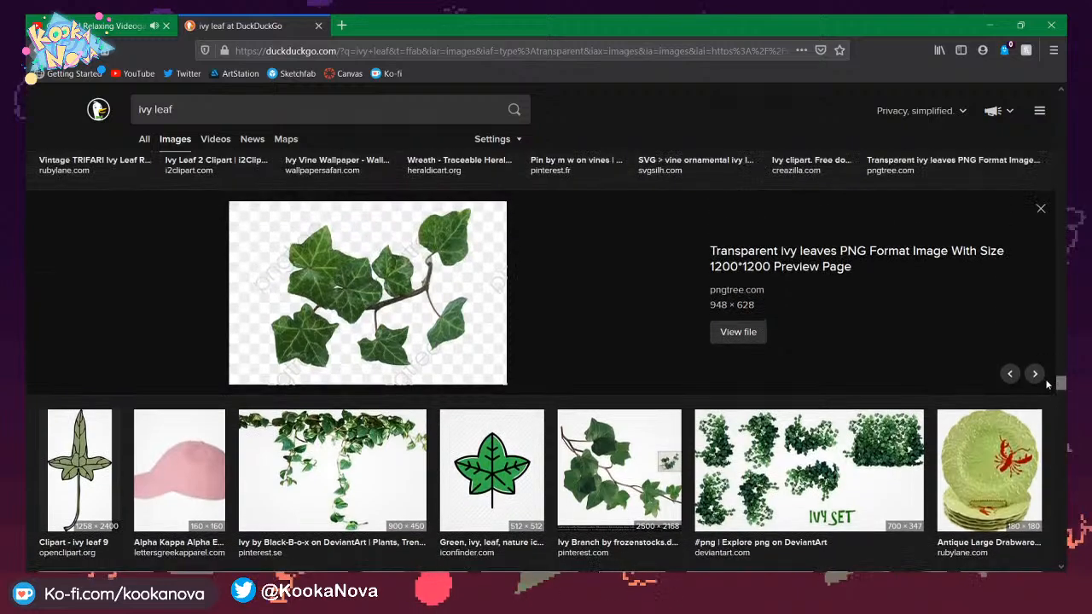
{"action": "scroll", "coordinate": [987, 385], "scroll_direction": "up", "scroll_amount": 5}
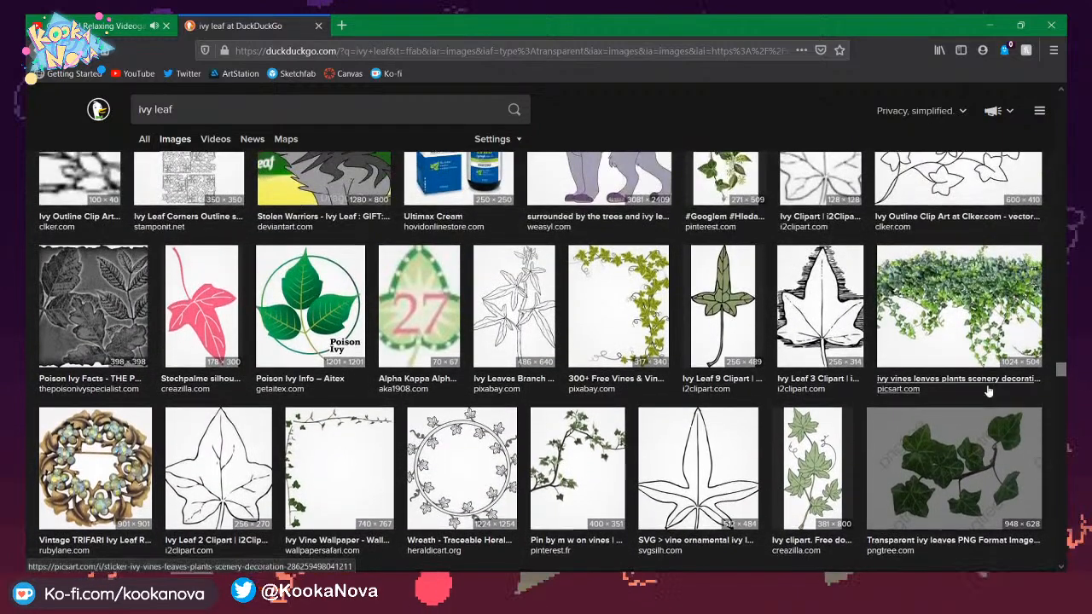
{"action": "scroll", "coordinate": [987, 391], "scroll_direction": "up", "scroll_amount": 2}
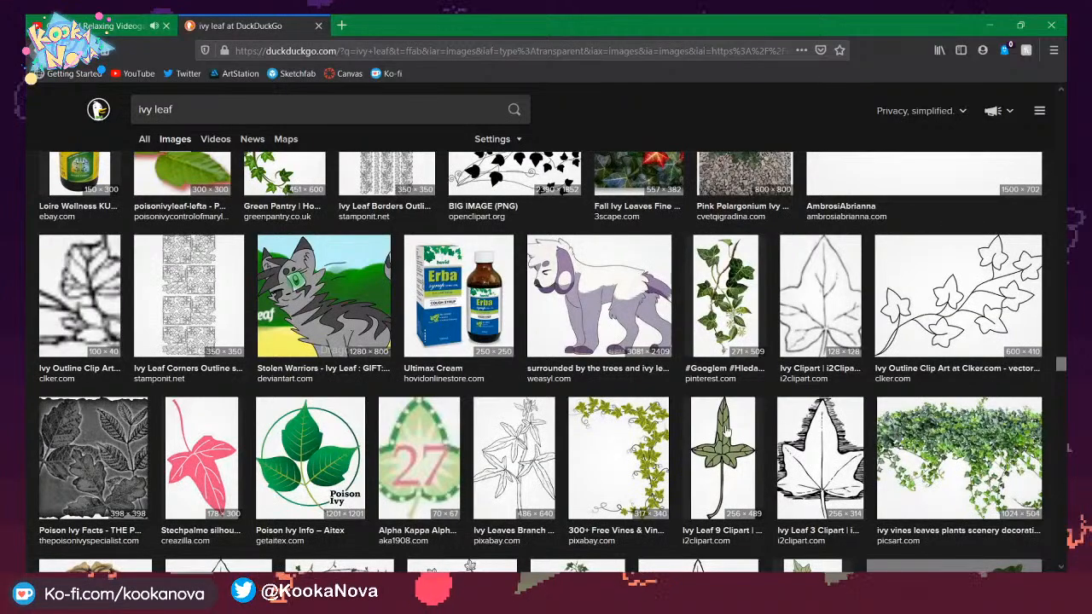
{"action": "left_click", "coordinate": [999, 459]}
{"action": "scroll", "coordinate": [765, 360], "scroll_direction": "up", "scroll_amount": 3}
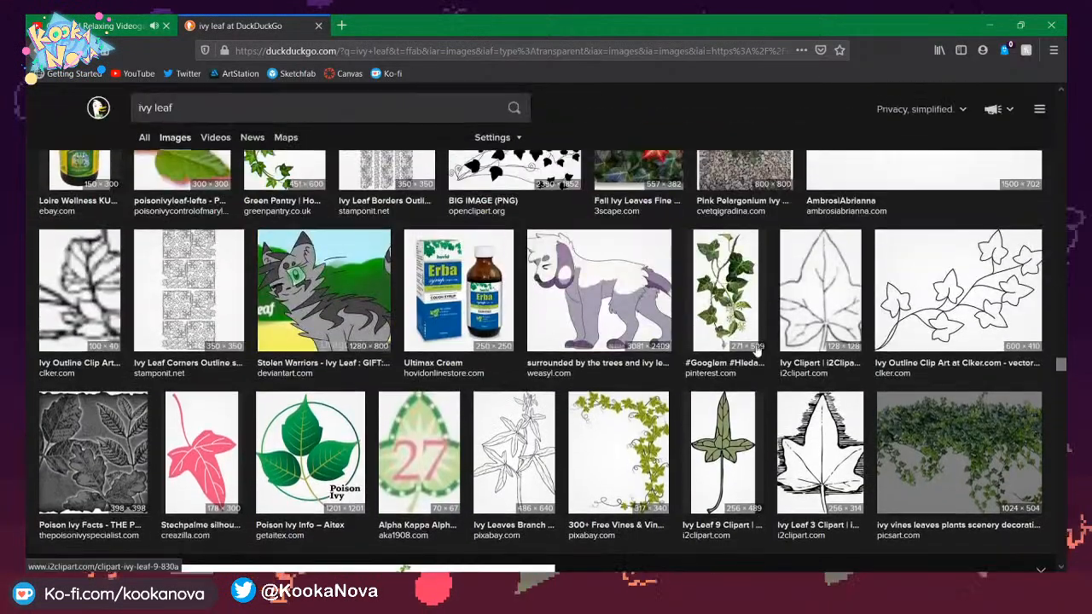
{"action": "scroll", "coordinate": [756, 348], "scroll_direction": "up", "scroll_amount": 2}
{"action": "scroll", "coordinate": [718, 298], "scroll_direction": "up", "scroll_amount": 3}
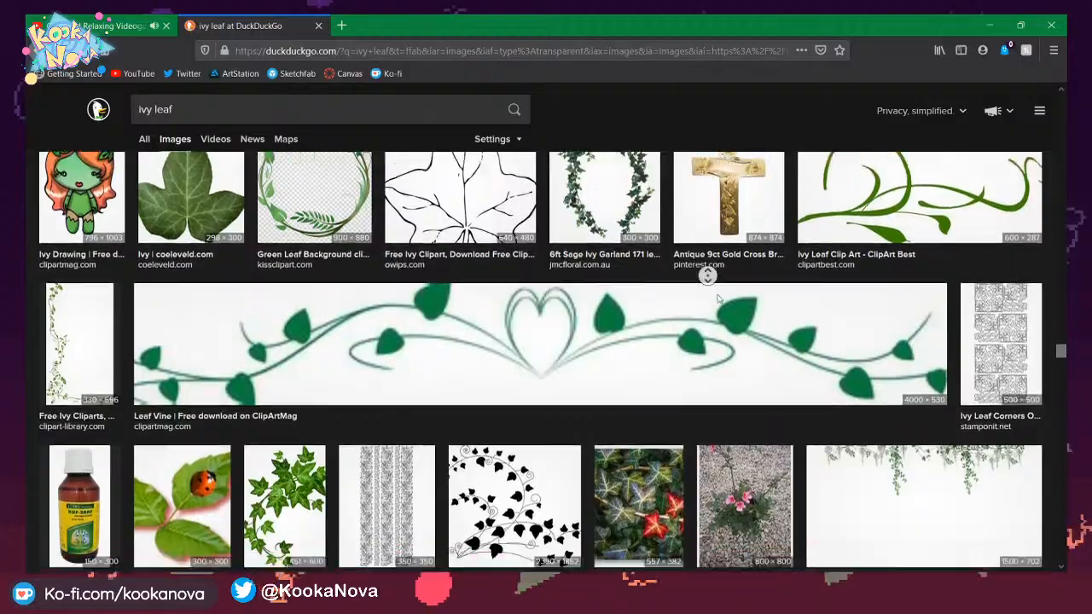
{"action": "scroll", "coordinate": [718, 298], "scroll_direction": "up", "scroll_amount": 3}
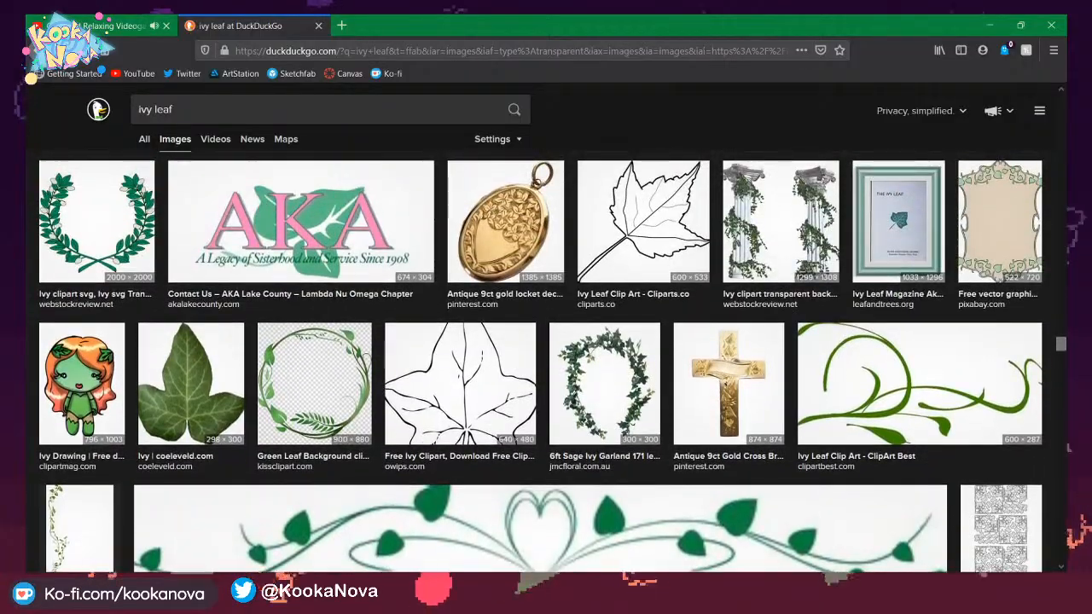
{"action": "scroll", "coordinate": [718, 298], "scroll_direction": "up", "scroll_amount": 10}
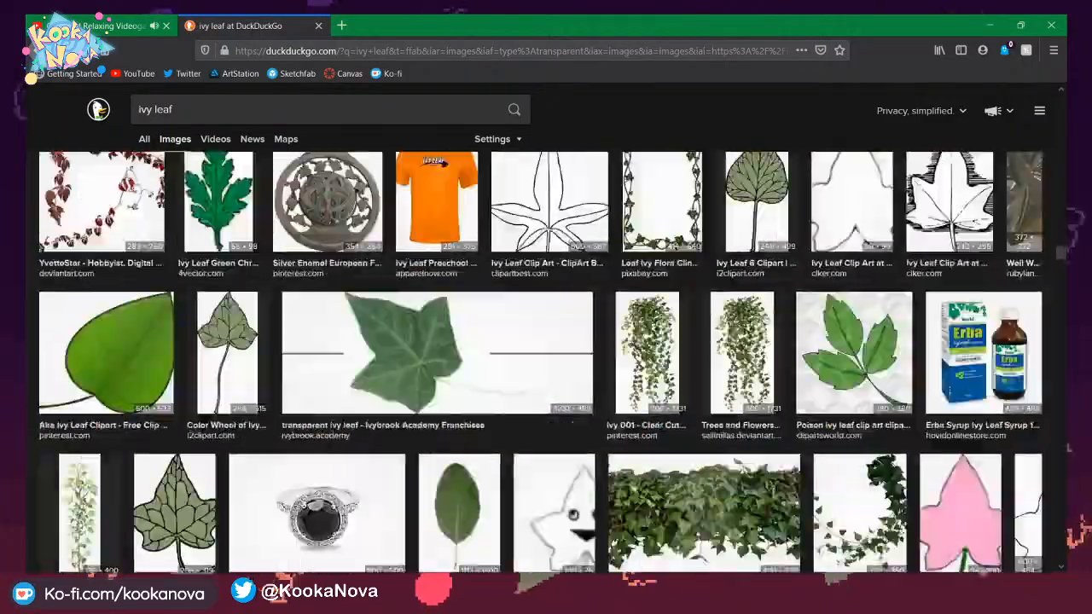
{"action": "scroll", "coordinate": [717, 297], "scroll_direction": "up", "scroll_amount": 10}
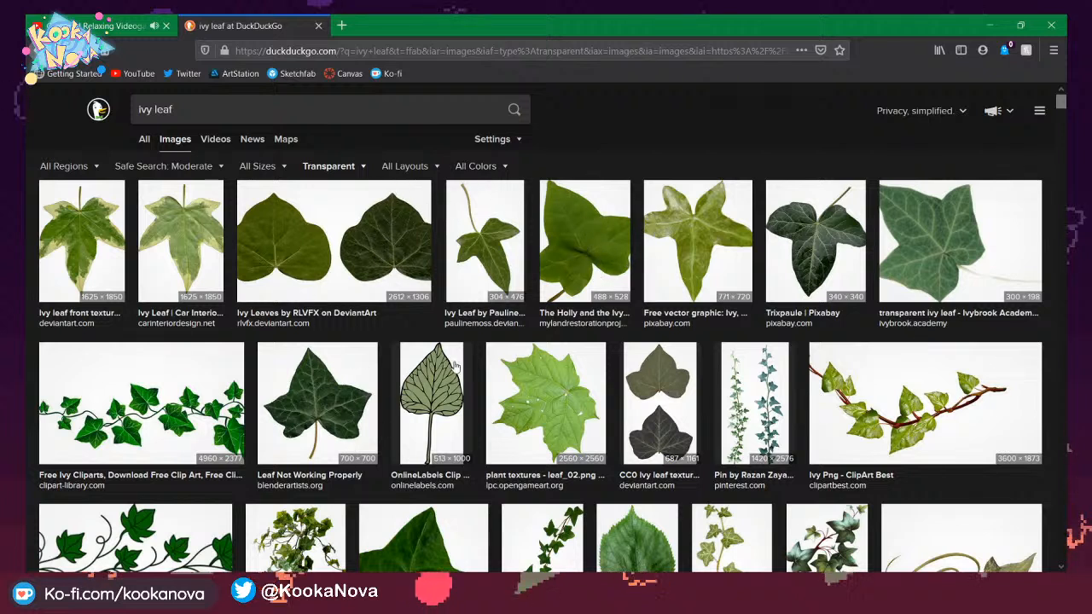
Copy the 2612 × 1306 Ivy Leaves by RLVFX image from its preview and close the ivy leaf search page.
{"action": "scroll", "coordinate": [386, 389], "scroll_direction": "down", "scroll_amount": 2}
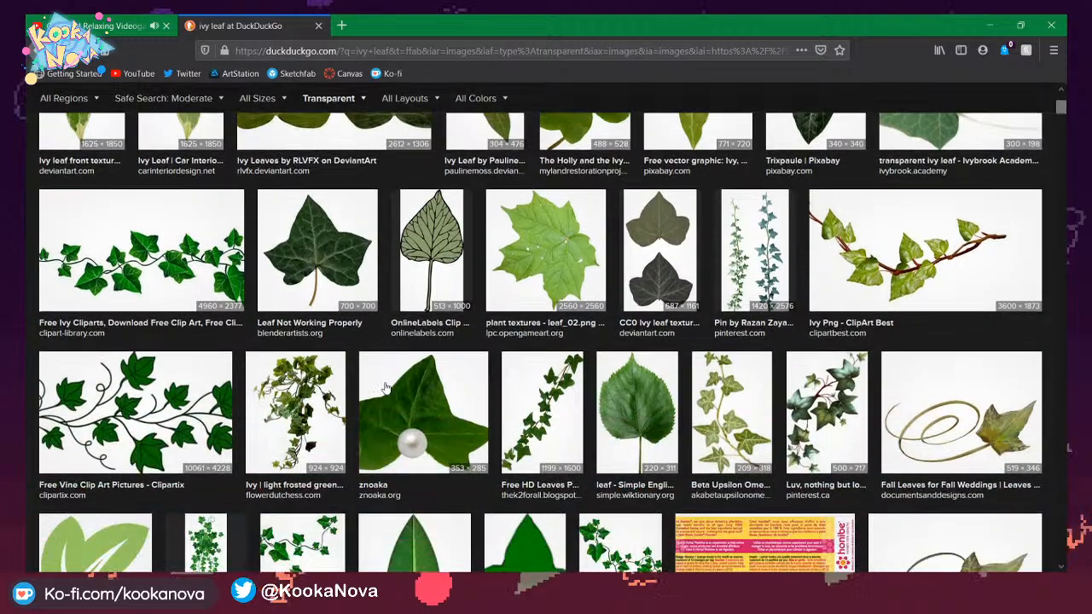
{"action": "scroll", "coordinate": [493, 401], "scroll_direction": "down", "scroll_amount": 2}
{"action": "scroll", "coordinate": [494, 401], "scroll_direction": "up", "scroll_amount": 5}
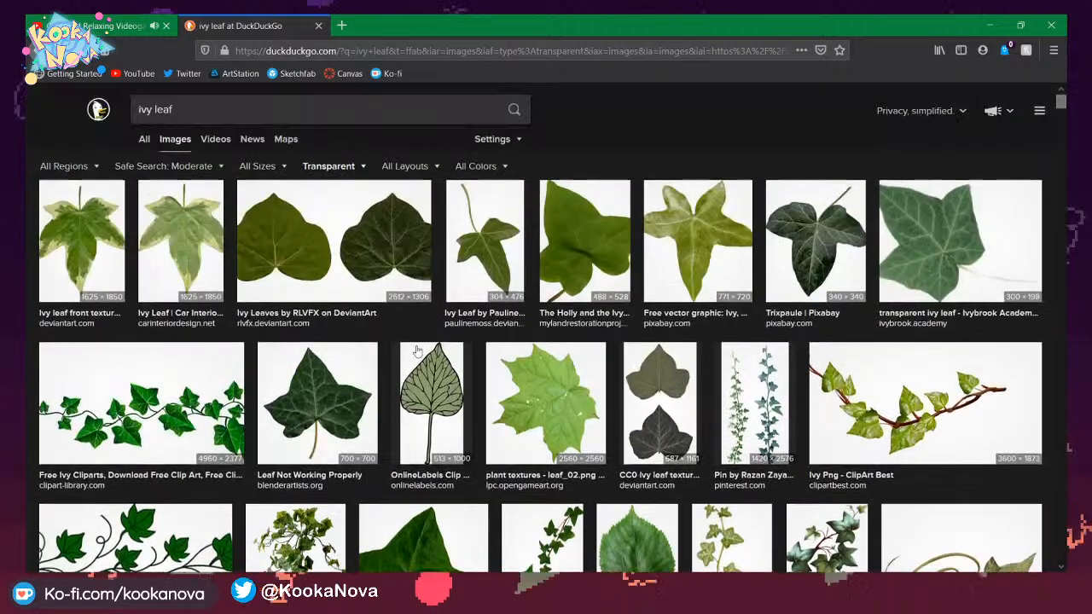
{"action": "left_click", "coordinate": [285, 264]}
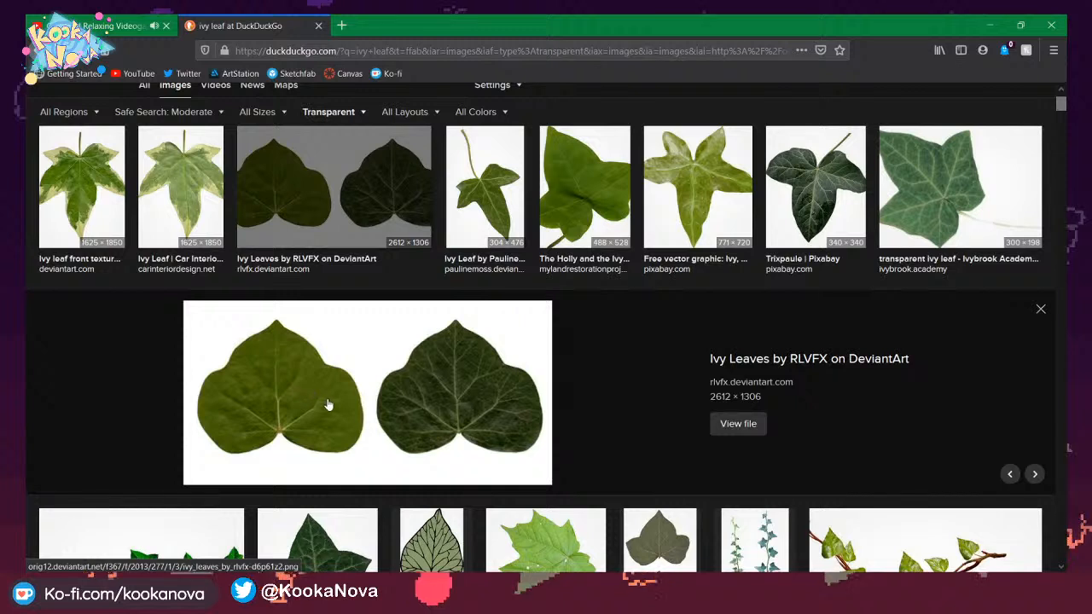
{"action": "right_click", "coordinate": [332, 411]}
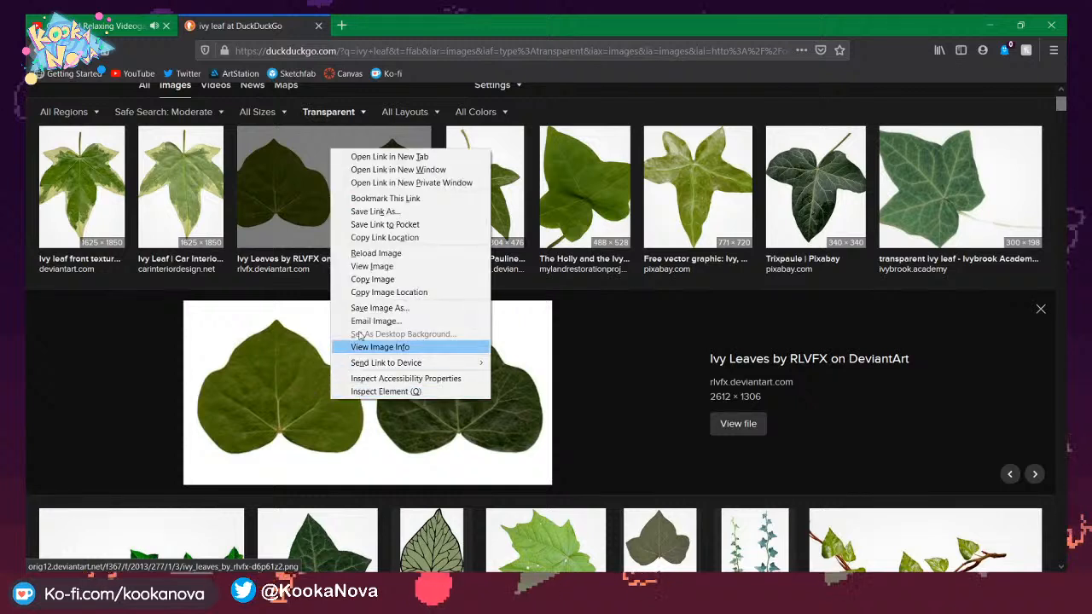
{"action": "left_click", "coordinate": [381, 280]}
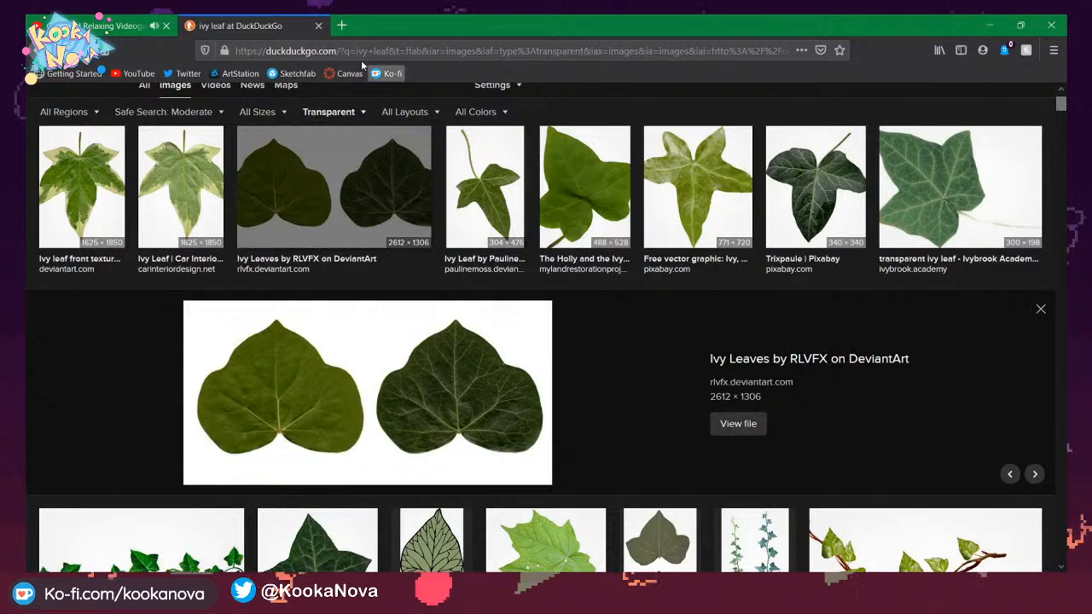
{"action": "left_click", "coordinate": [318, 25]}
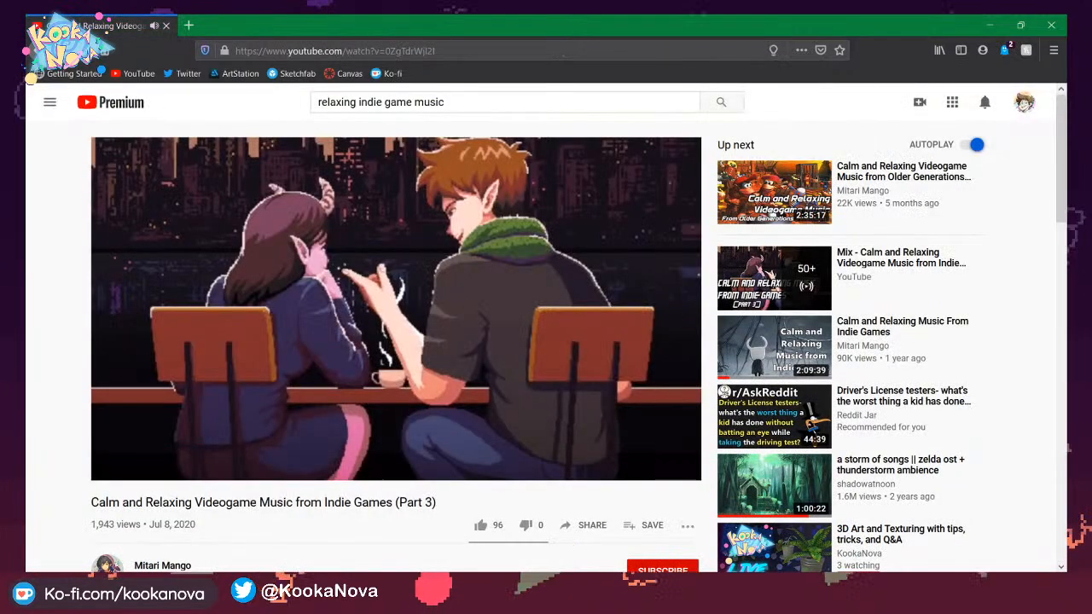
Launch Clip Studio Paint through the CLIP STUDIO launcher, minimizing the browser and the launcher window.
{"action": "left_click", "coordinate": [39, 582]}
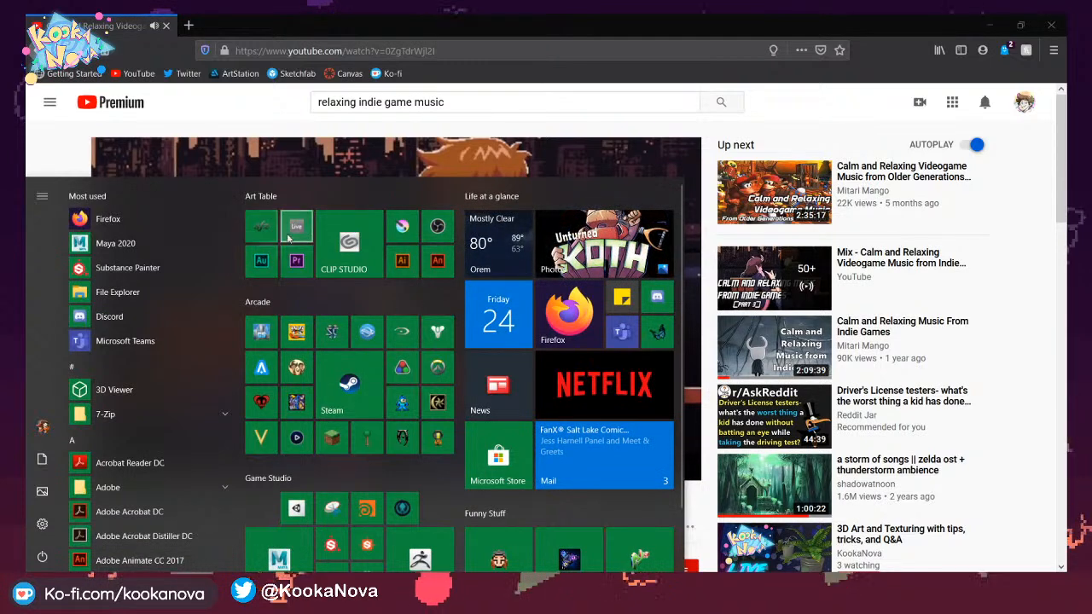
{"action": "left_click", "coordinate": [358, 228]}
{"action": "left_click", "coordinate": [1004, 21]}
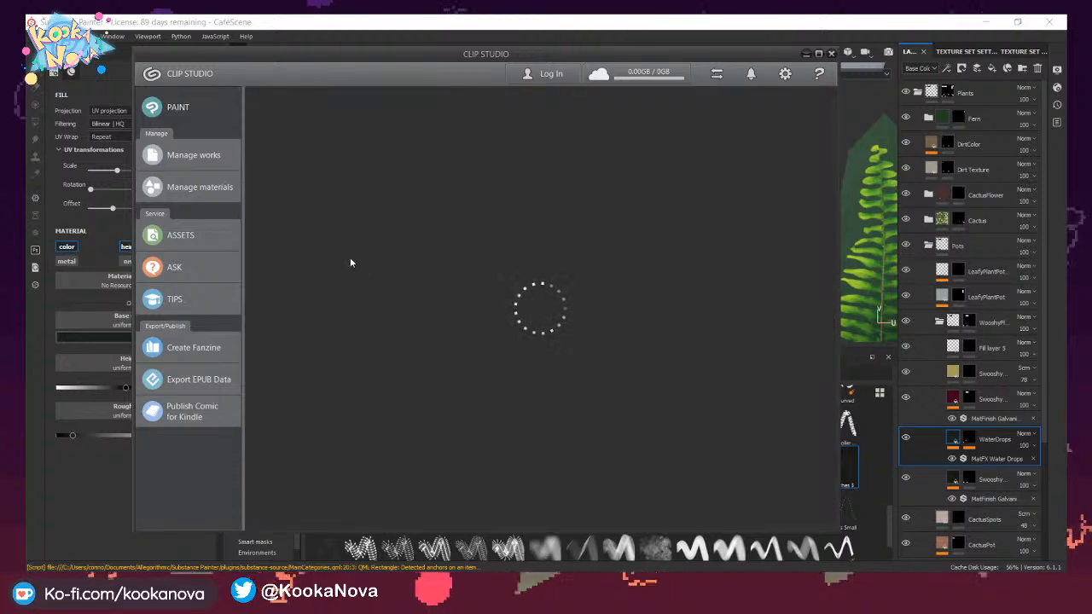
{"action": "left_click", "coordinate": [185, 114]}
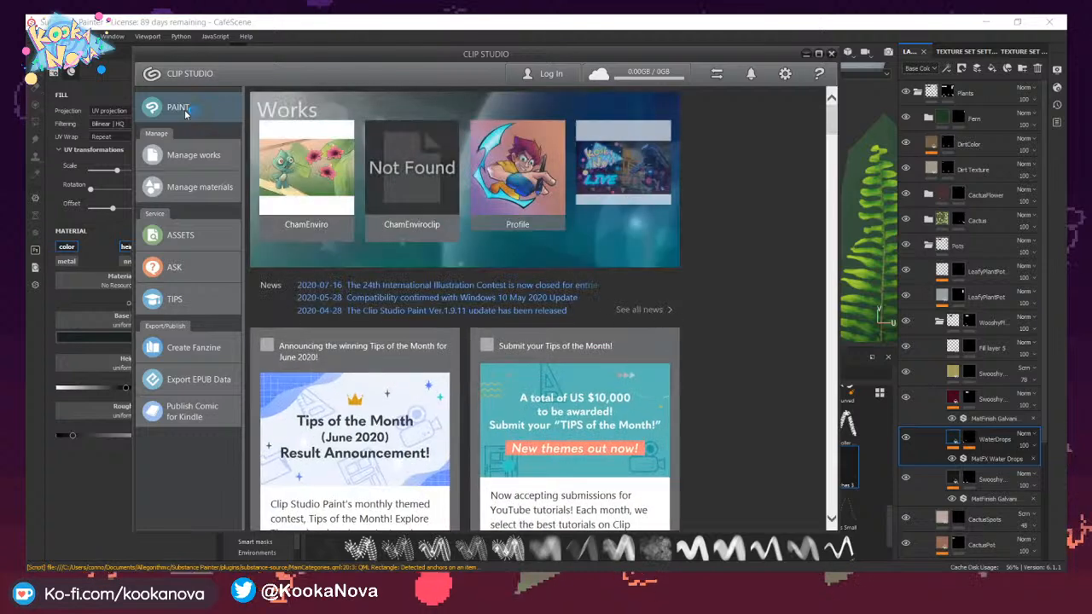
{"action": "left_click", "coordinate": [184, 109]}
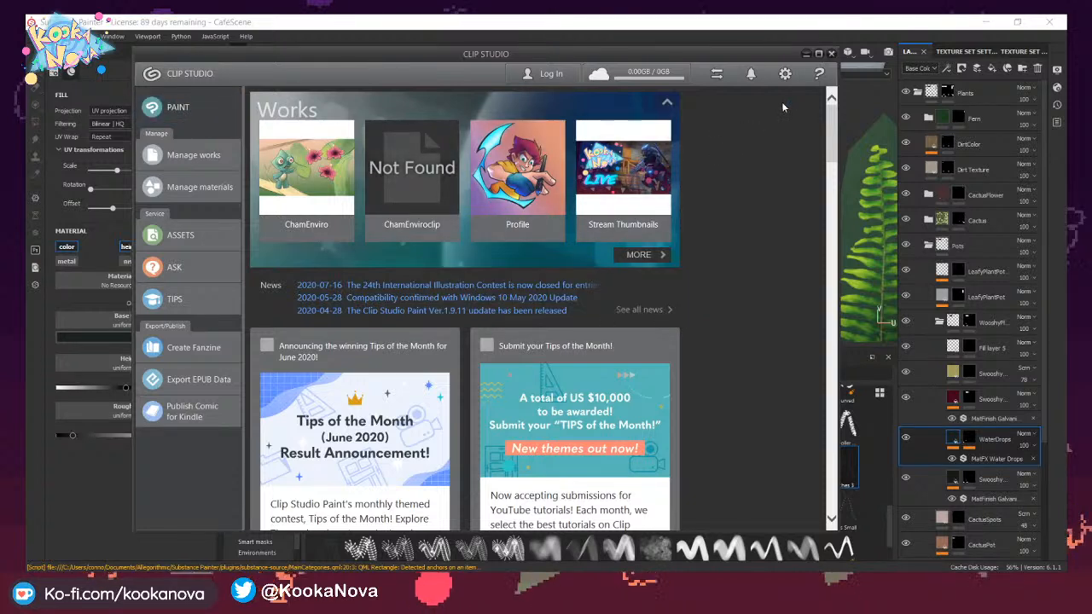
{"action": "left_click", "coordinate": [805, 54]}
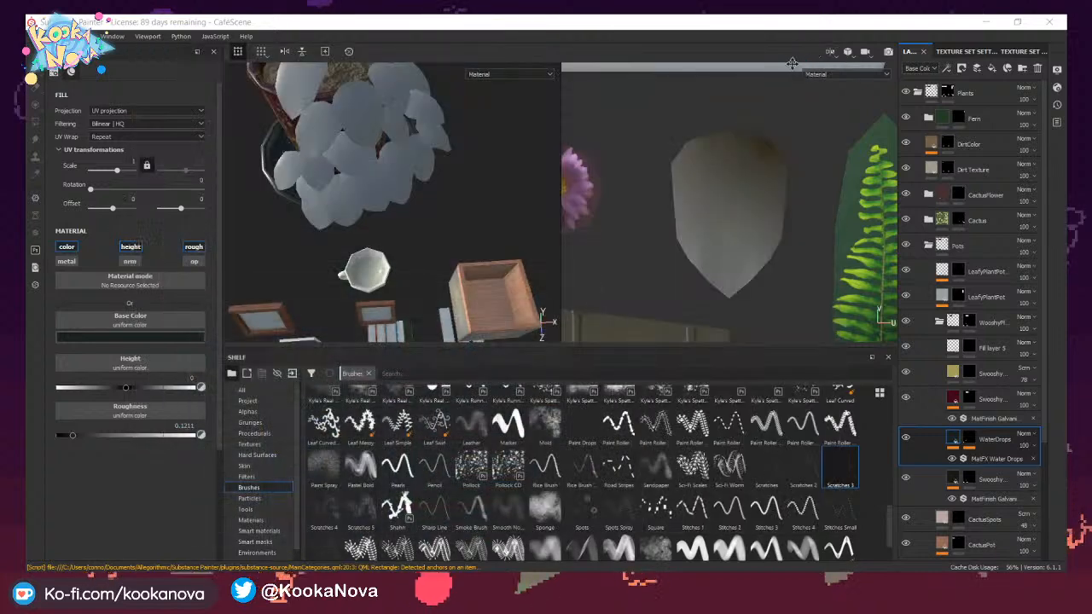
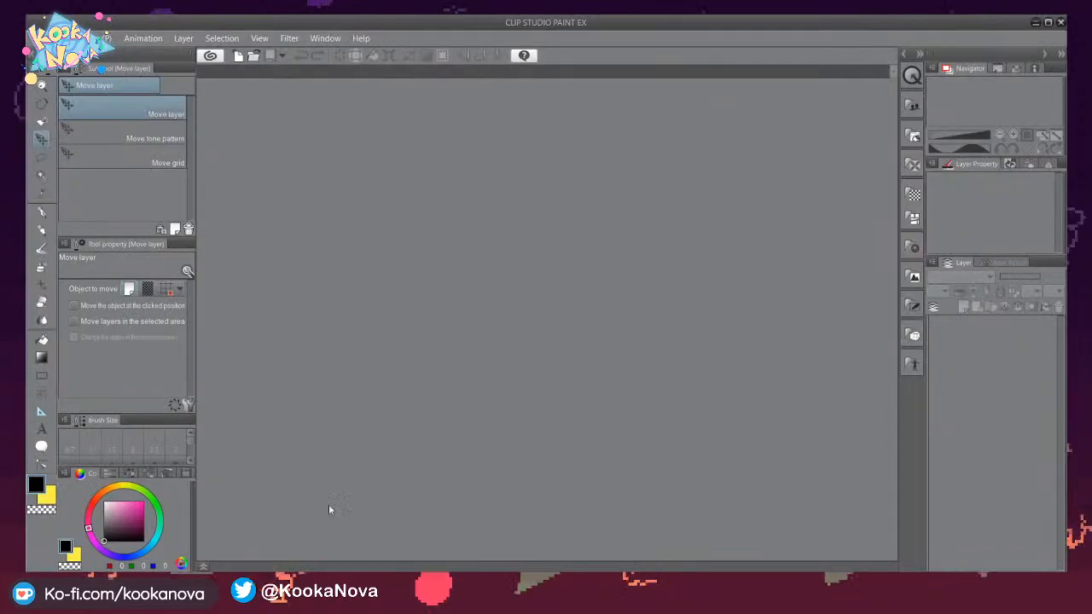
Create a new illustration canvas of 1024 × 1024 px at 300 dpi, closing the launcher window that opens.
{"action": "left_click", "coordinate": [75, 38]}
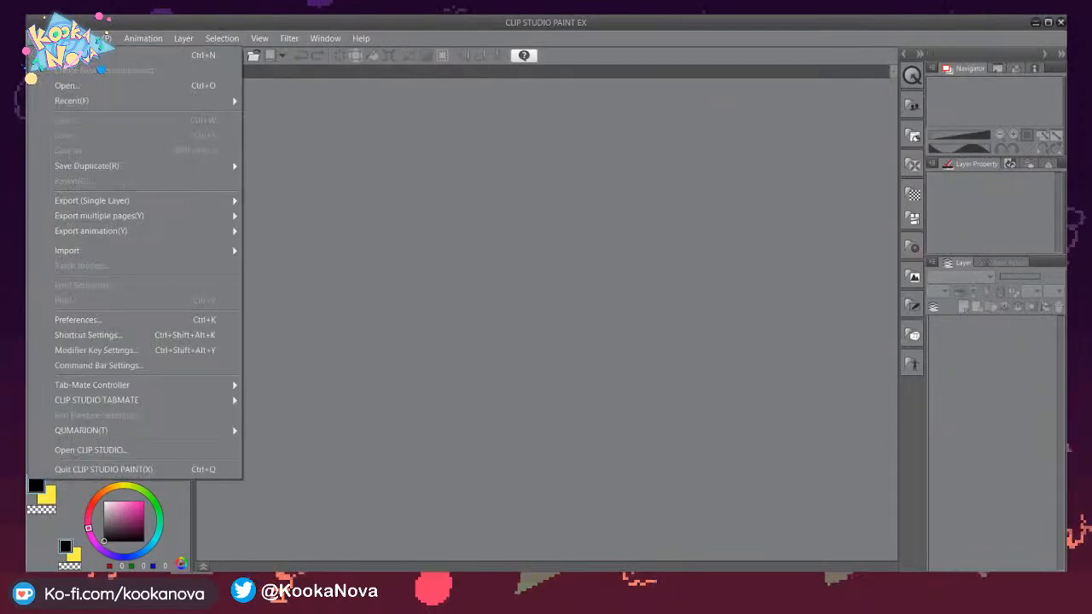
{"action": "left_click", "coordinate": [68, 55]}
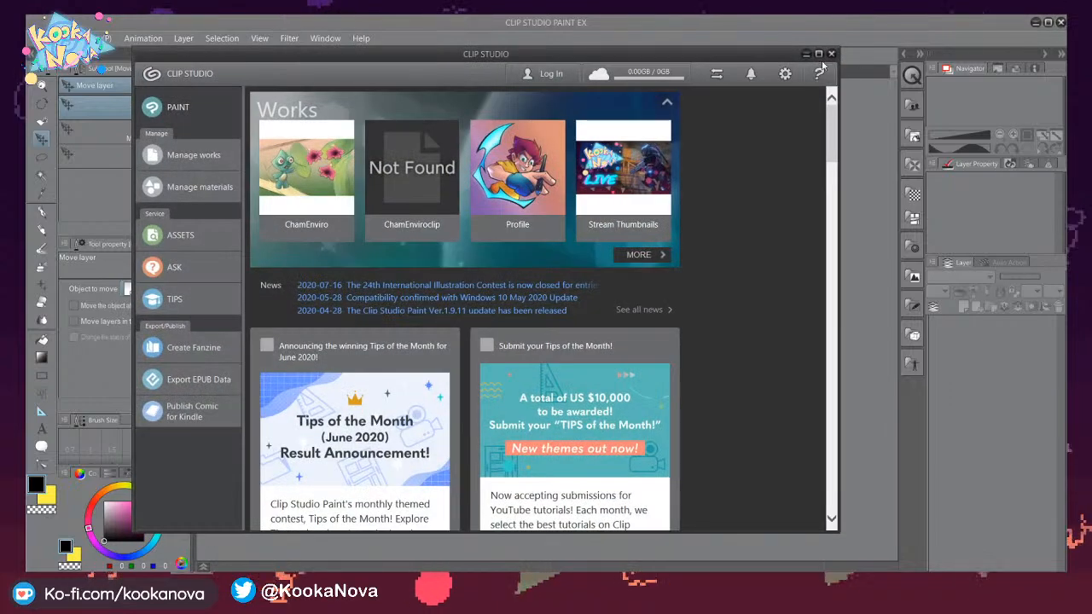
{"action": "left_click", "coordinate": [831, 54]}
{"action": "left_click", "coordinate": [76, 37]}
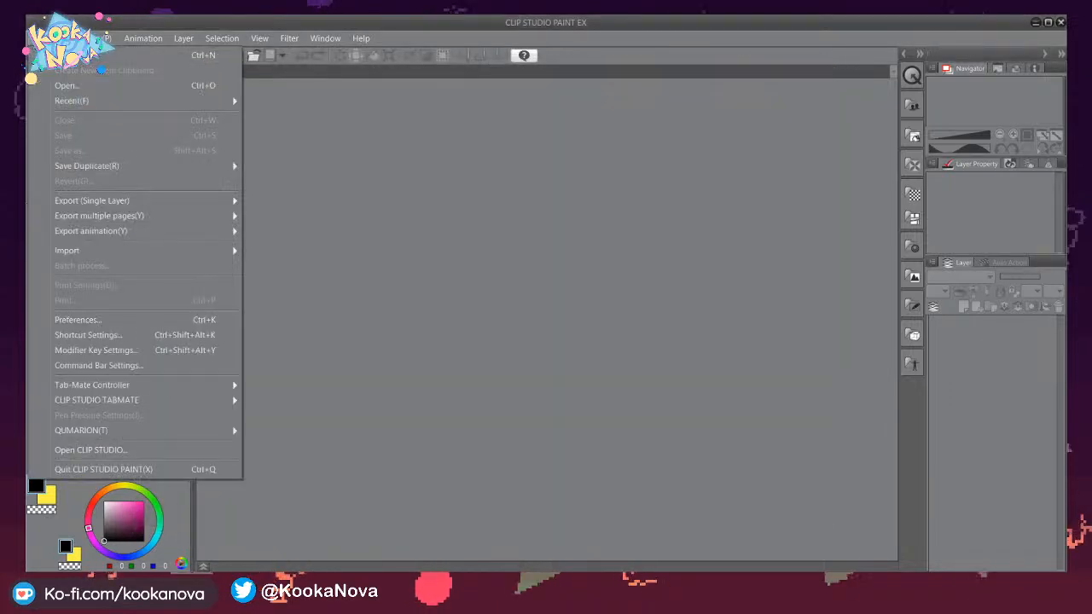
{"action": "left_click", "coordinate": [85, 55]}
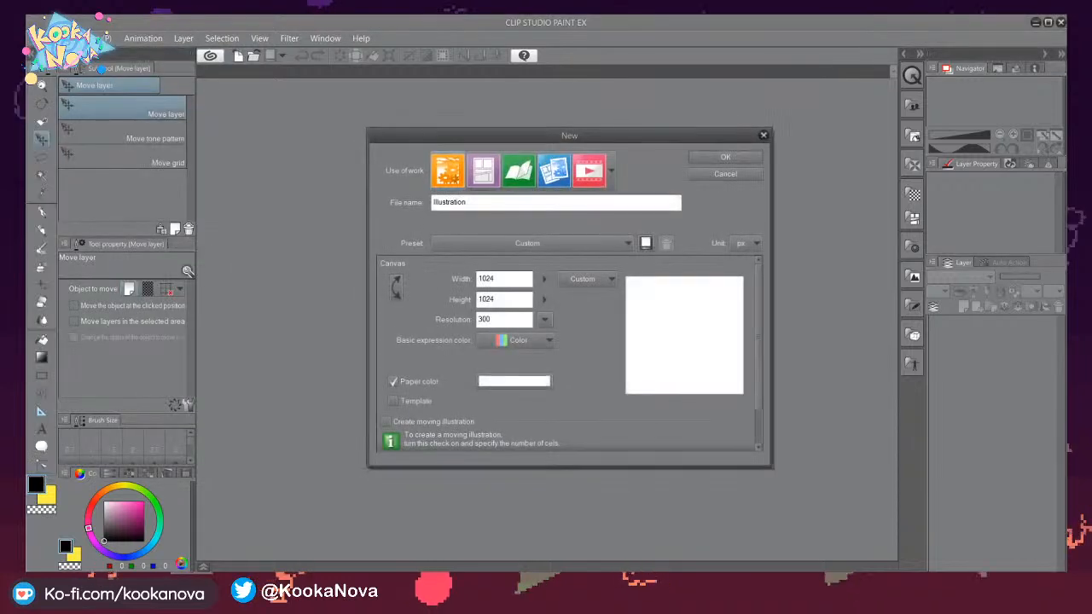
{"action": "left_click", "coordinate": [725, 157]}
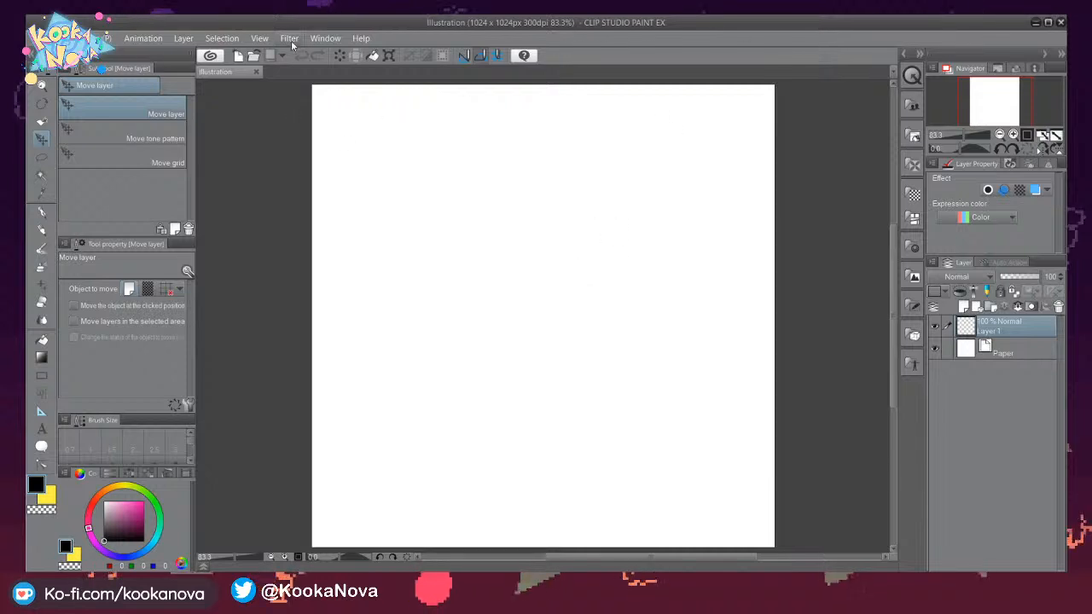
Copy the Ivy Leaves by RLVFX image again from its browser preview and paste it into the new Clip Studio Paint canvas.
{"action": "right_click", "coordinate": [713, 329]}
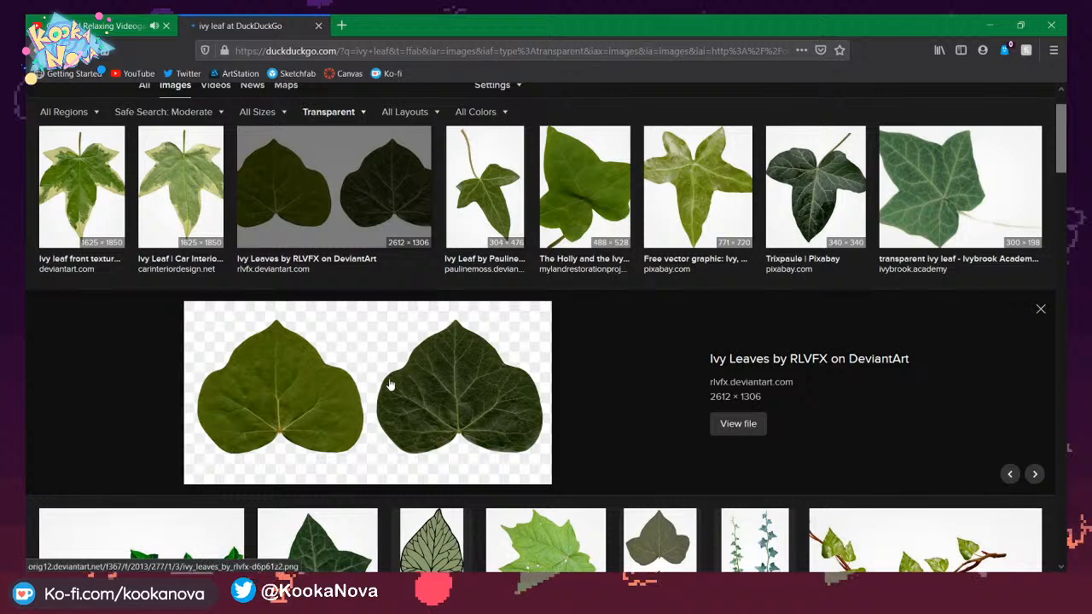
{"action": "right_click", "coordinate": [335, 369]}
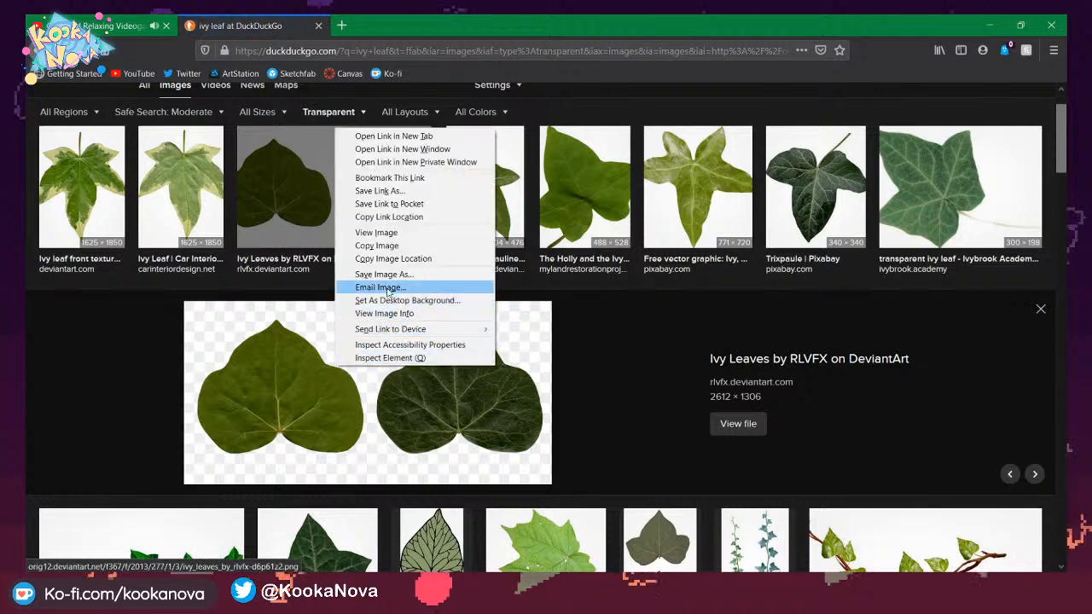
{"action": "left_click", "coordinate": [374, 247]}
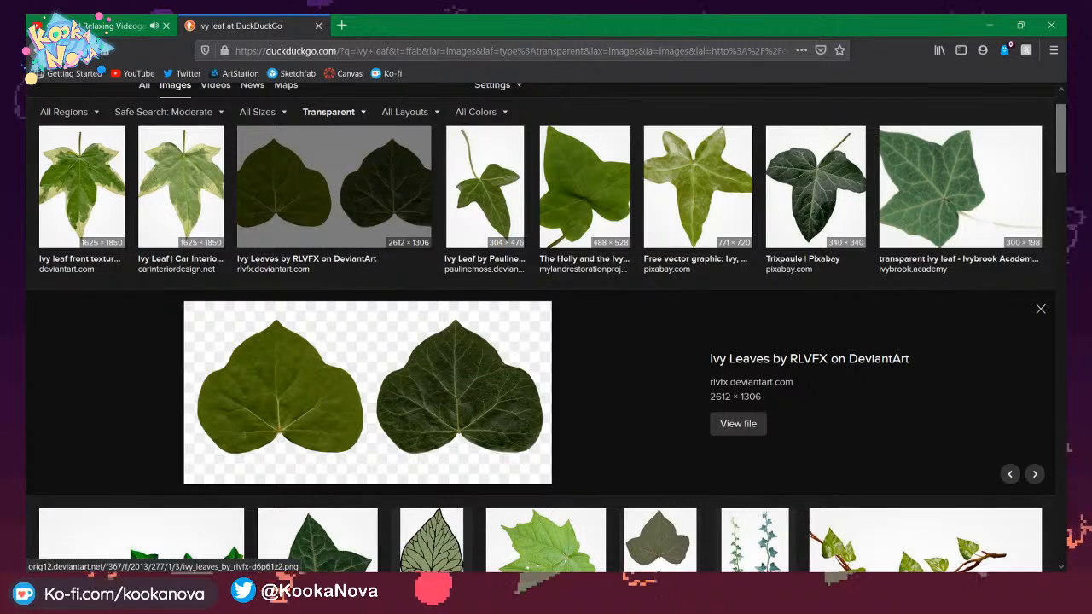
{"action": "key", "text": "alt+Tab"}
{"action": "key", "text": "ctrl+v"}
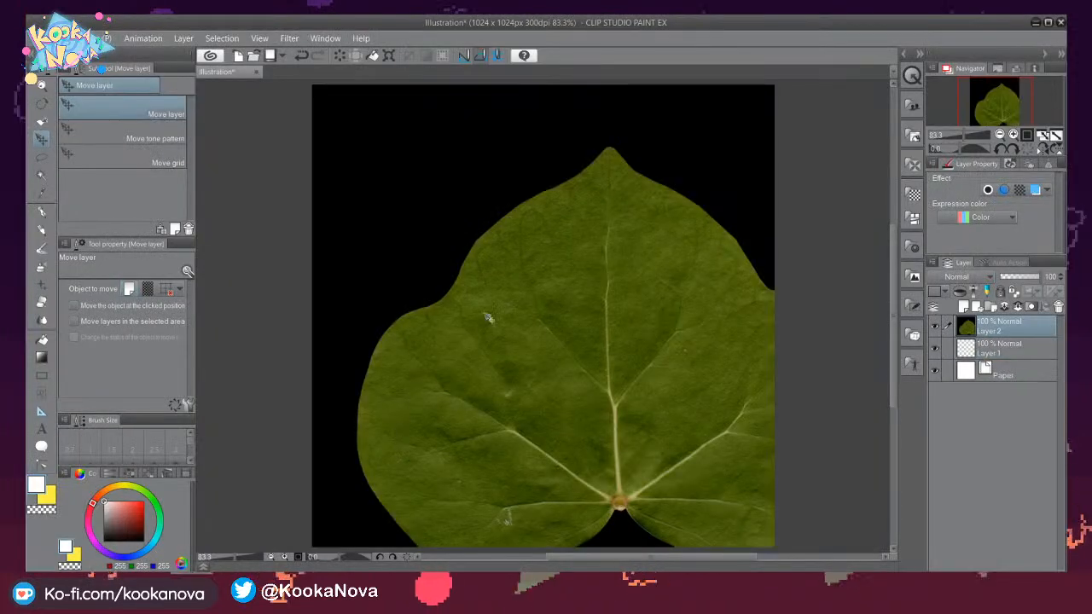
Scale the pasted leaf image down to 84% and position it so the light green leaf fits the canvas width.
{"action": "left_click_drag", "start_coordinate": [595, 345], "coordinate": [536, 243]}
{"action": "left_click", "coordinate": [388, 55]}
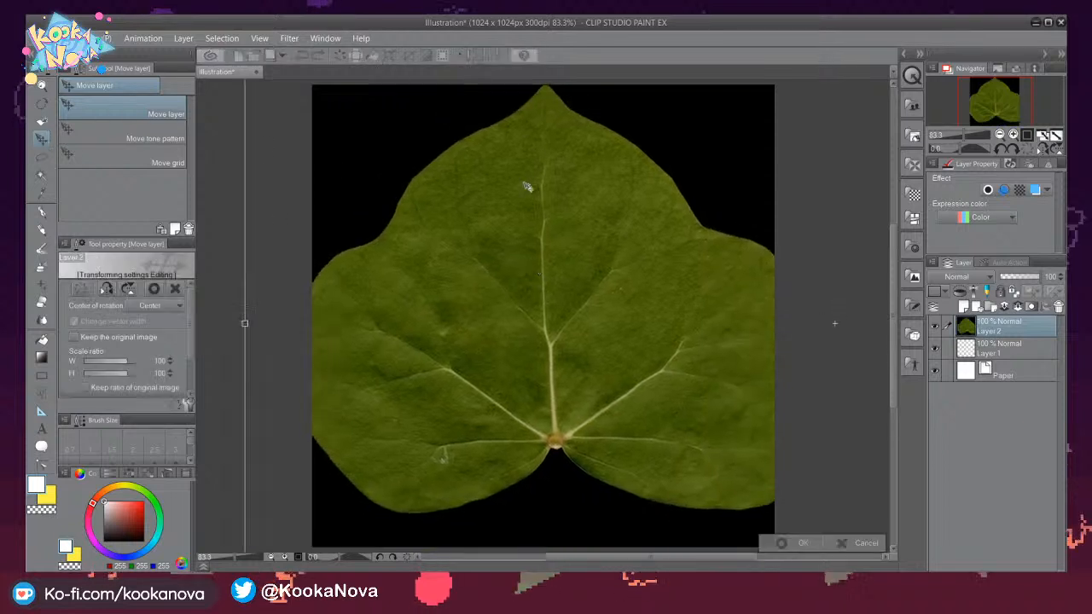
{"action": "left_click_drag", "start_coordinate": [525, 183], "coordinate": [538, 227]}
{"action": "left_click_drag", "start_coordinate": [365, 211], "coordinate": [386, 282]}
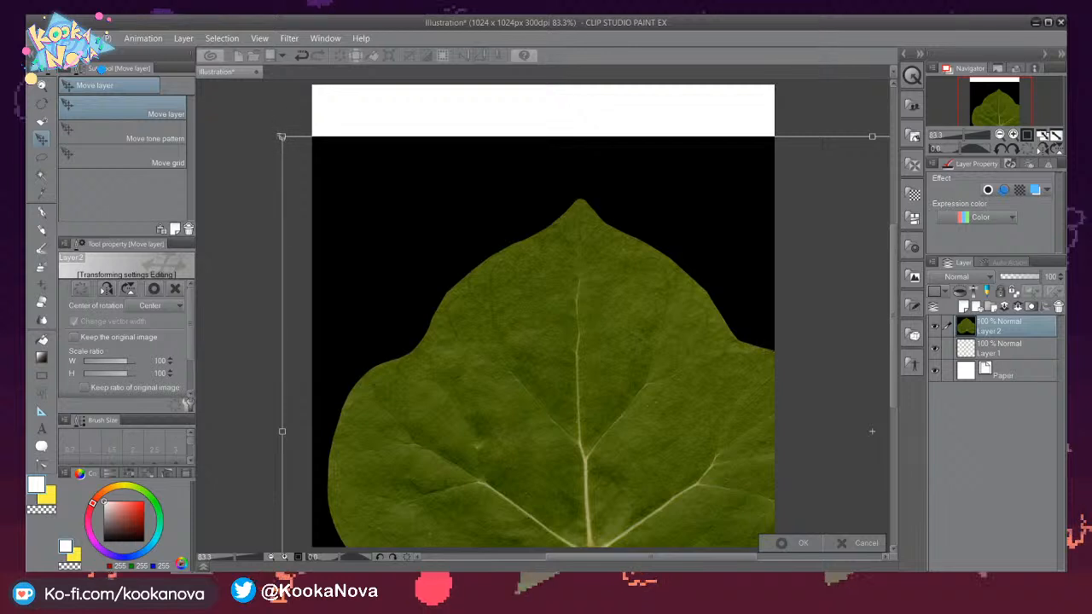
{"action": "left_click_drag", "start_coordinate": [283, 137], "coordinate": [393, 192]}
{"action": "left_click_drag", "start_coordinate": [565, 371], "coordinate": [465, 254]}
{"action": "left_click_drag", "start_coordinate": [527, 269], "coordinate": [564, 317]}
{"action": "left_click_drag", "start_coordinate": [329, 122], "coordinate": [405, 161]}
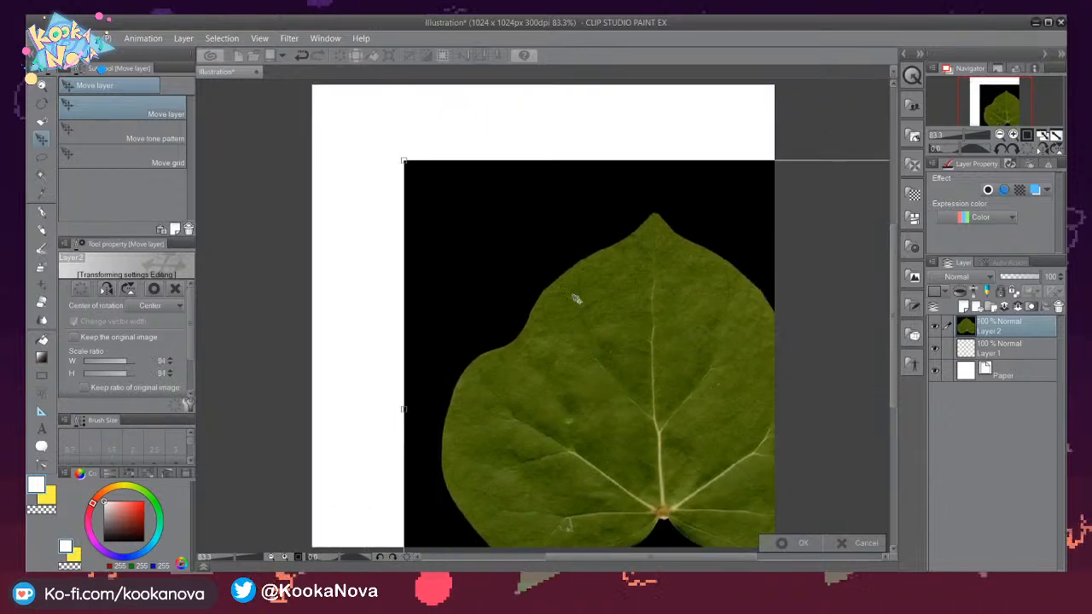
{"action": "left_click_drag", "start_coordinate": [576, 298], "coordinate": [454, 231]}
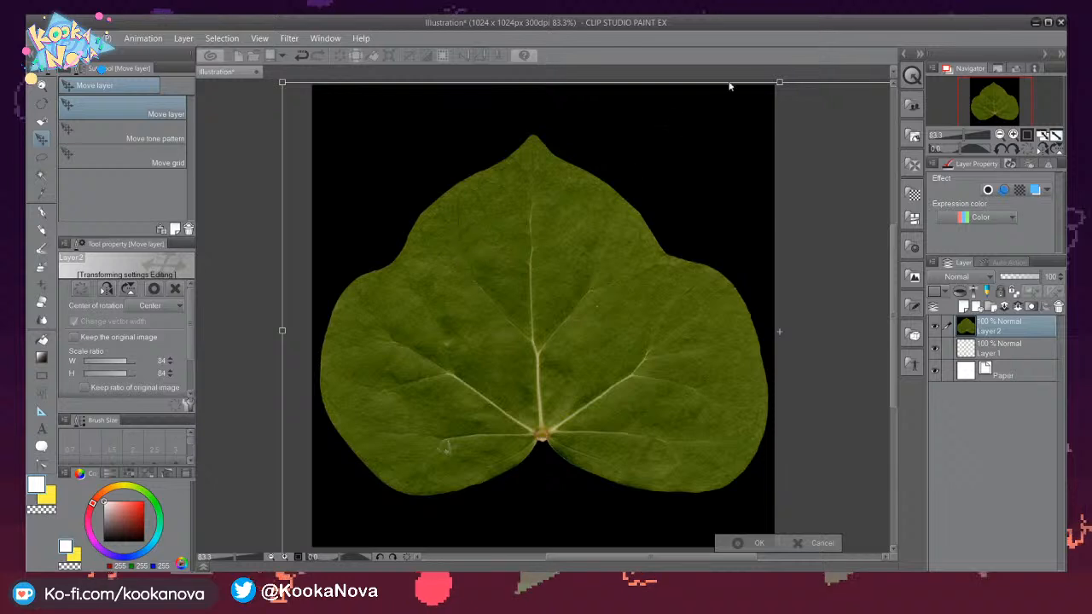
Stretch the leaf vertically to a height scale of 108 so it fills the canvas, and apply the transformation.
{"action": "left_click_drag", "start_coordinate": [780, 82], "coordinate": [776, 18]}
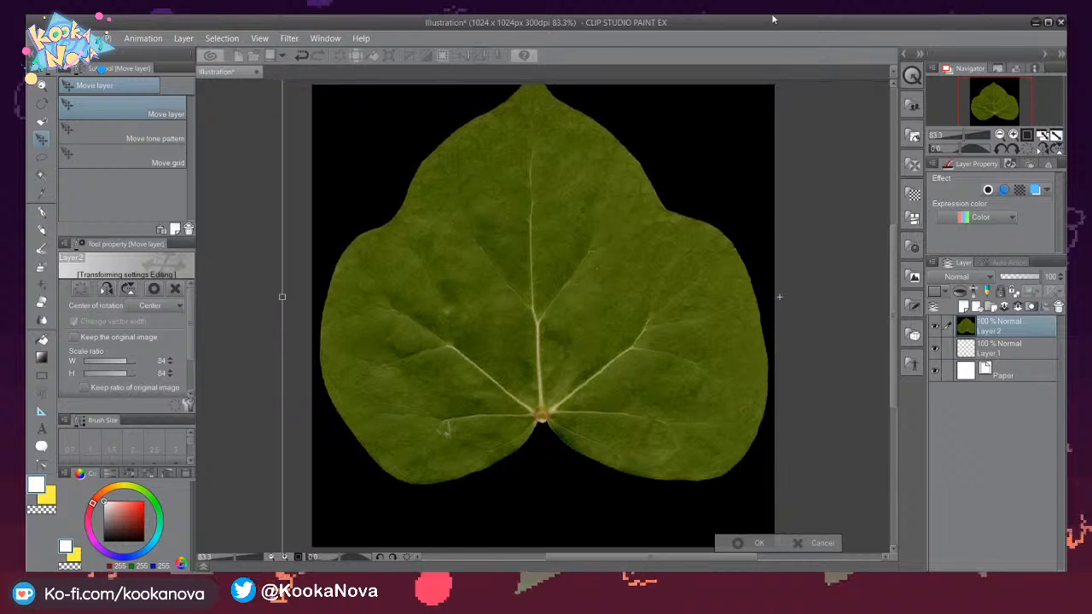
{"action": "left_click_drag", "start_coordinate": [715, 236], "coordinate": [720, 280]}
{"action": "left_click_drag", "start_coordinate": [785, 104], "coordinate": [786, 30]}
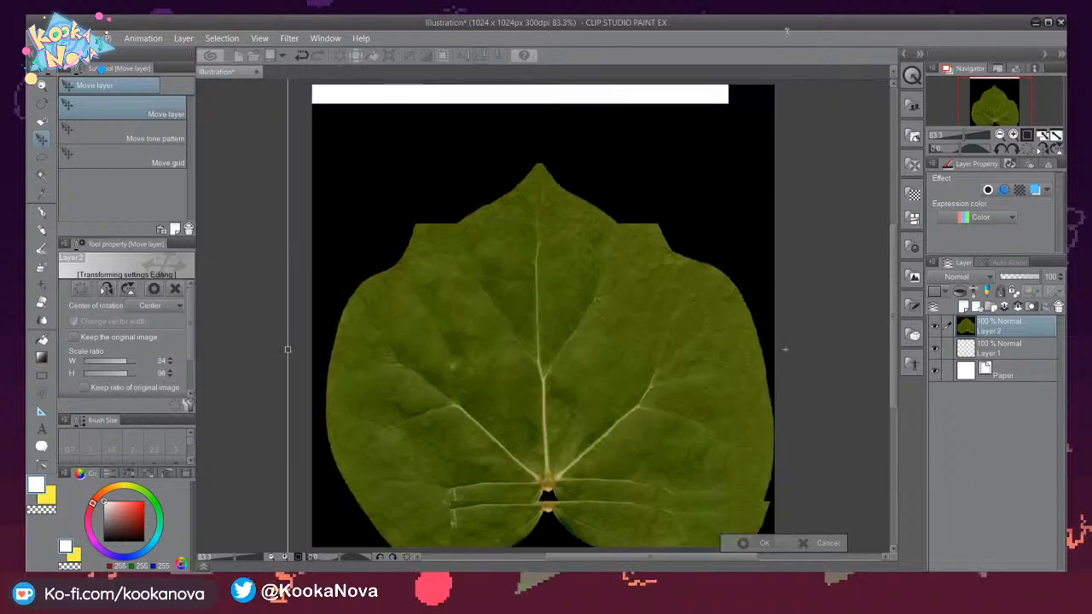
{"action": "left_click_drag", "start_coordinate": [733, 231], "coordinate": [721, 215]}
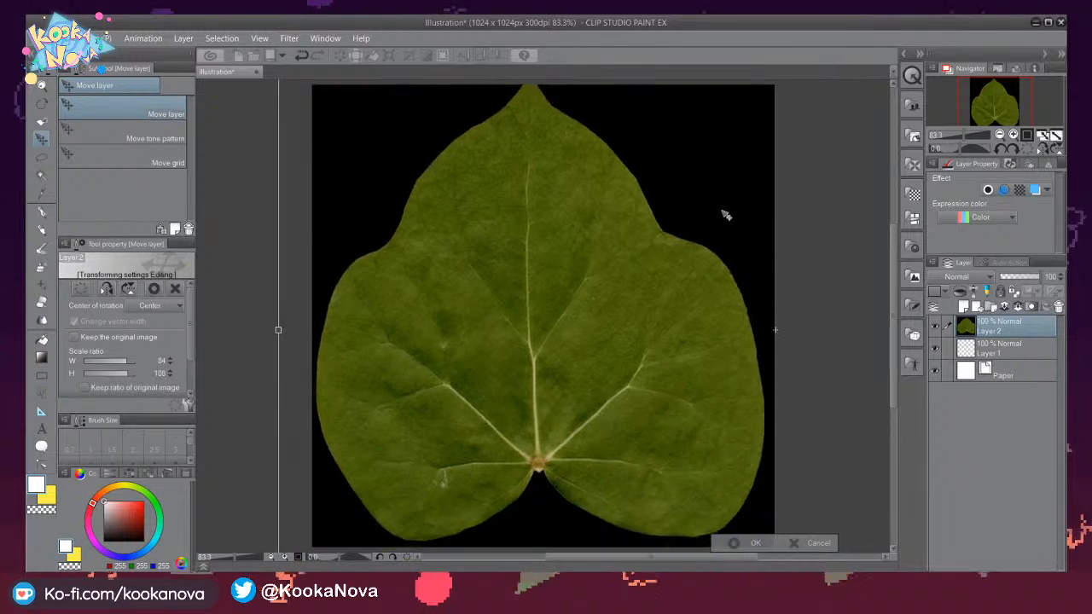
{"action": "left_click", "coordinate": [45, 179]}
{"action": "left_click", "coordinate": [486, 236]}
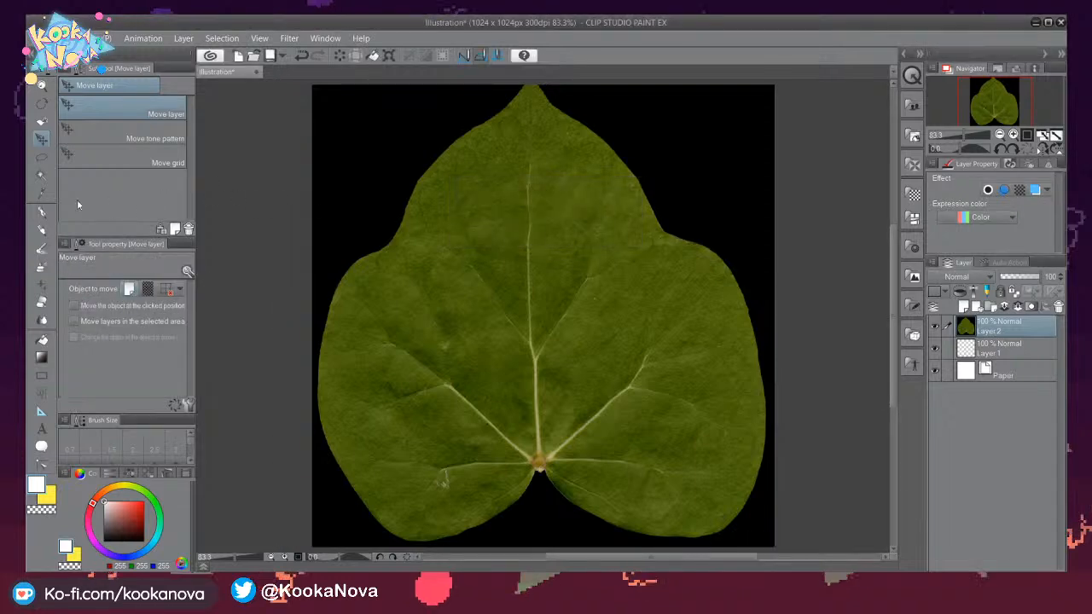
Auto-select the black background around the leaf on its layer and delete it.
{"action": "left_click", "coordinate": [42, 176]}
{"action": "left_click", "coordinate": [345, 187]}
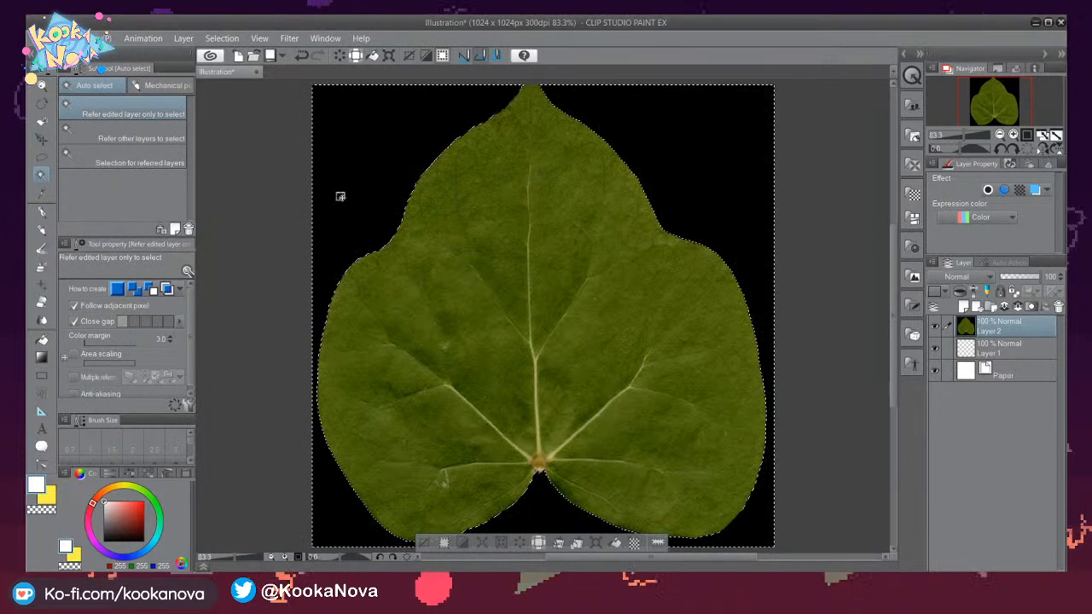
{"action": "key", "text": "Delete"}
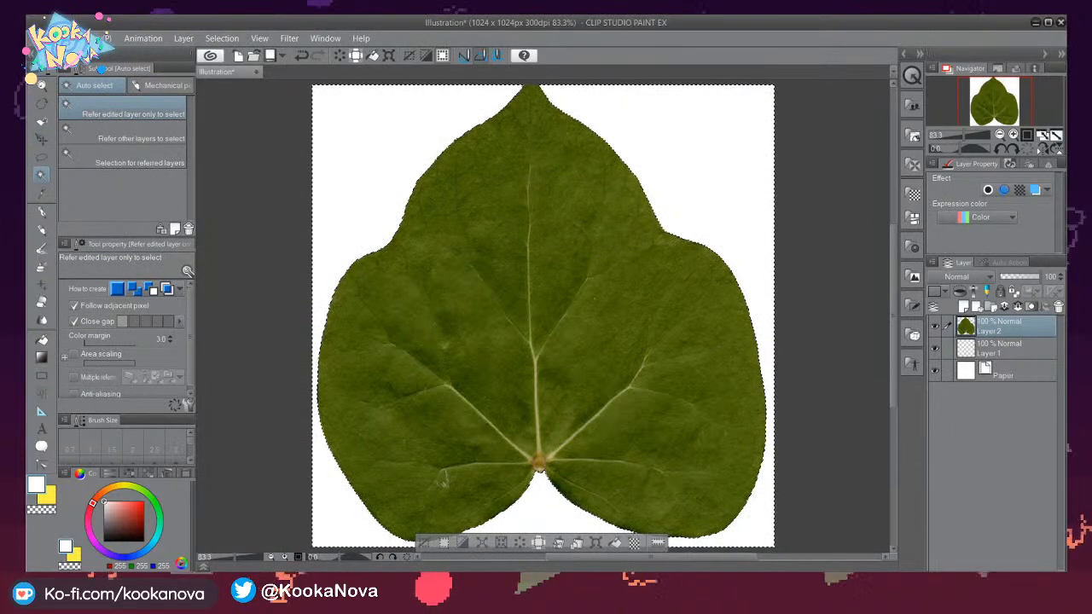
Set the paper color to grey 887F7F to check the leaf's edge against, and make the leaf's Layer 2 active.
{"action": "double_click", "coordinate": [977, 381]}
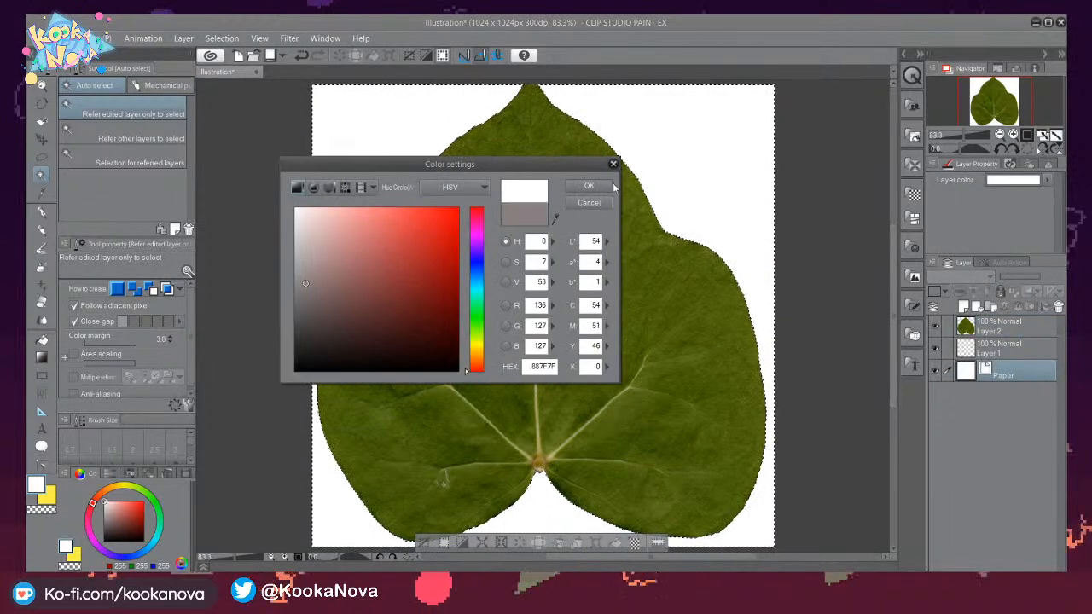
{"action": "left_click", "coordinate": [589, 186]}
{"action": "scroll", "coordinate": [372, 274], "scroll_direction": "up", "scroll_amount": 5}
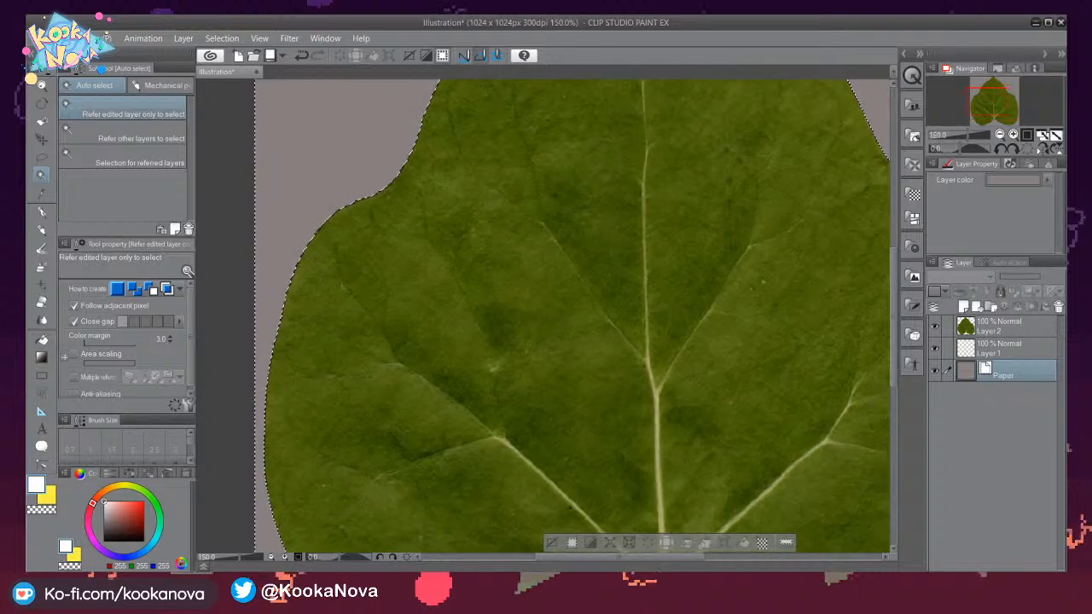
{"action": "scroll", "coordinate": [291, 251], "scroll_direction": "up", "scroll_amount": 8}
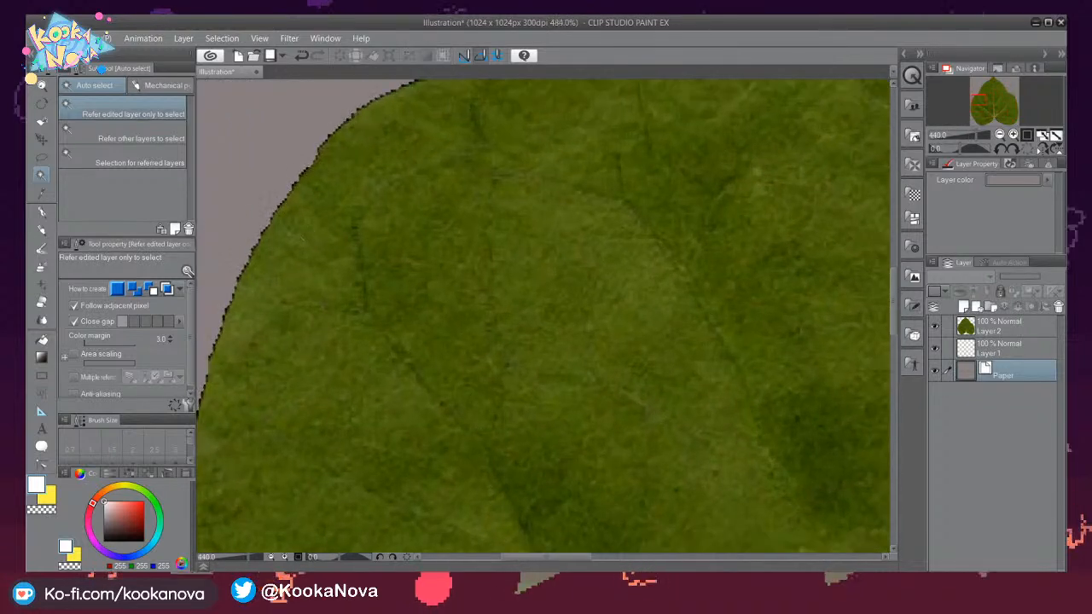
{"action": "scroll", "coordinate": [213, 213], "scroll_direction": "up", "scroll_amount": 2}
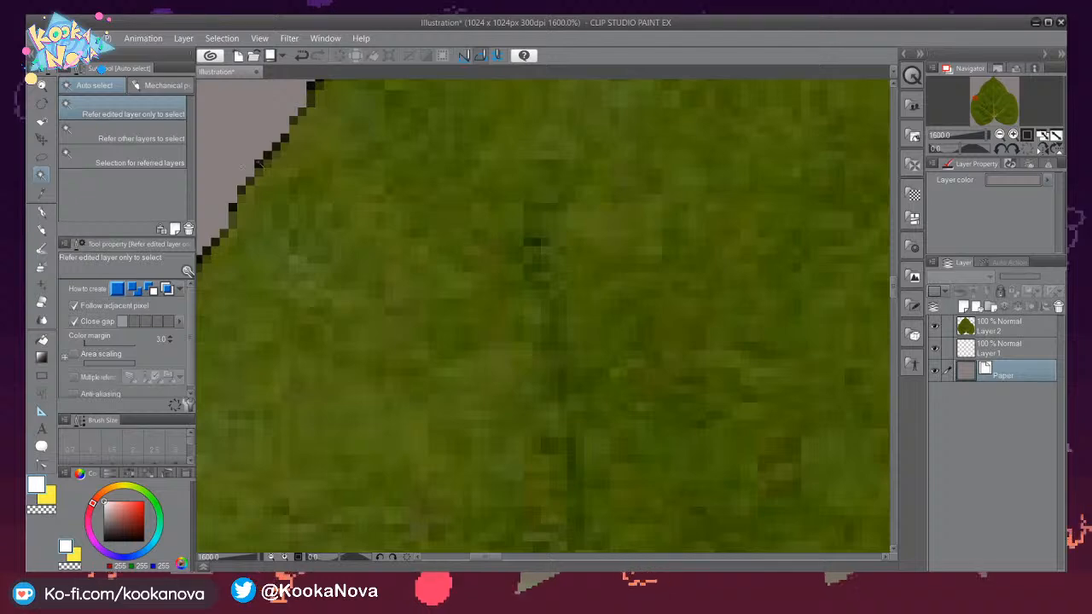
{"action": "left_click", "coordinate": [259, 163]}
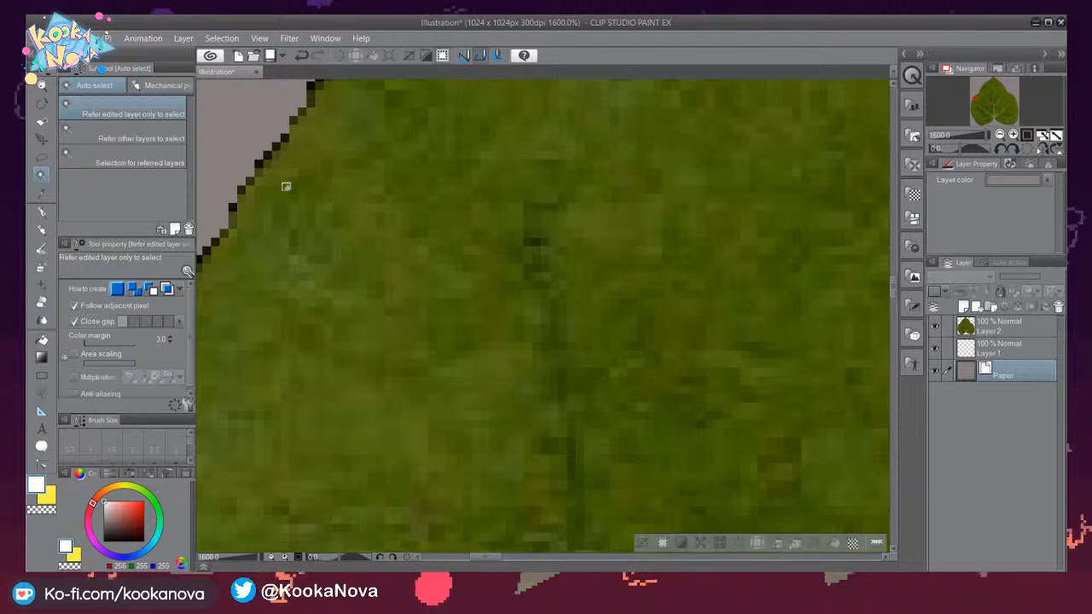
{"action": "left_click", "coordinate": [1017, 328]}
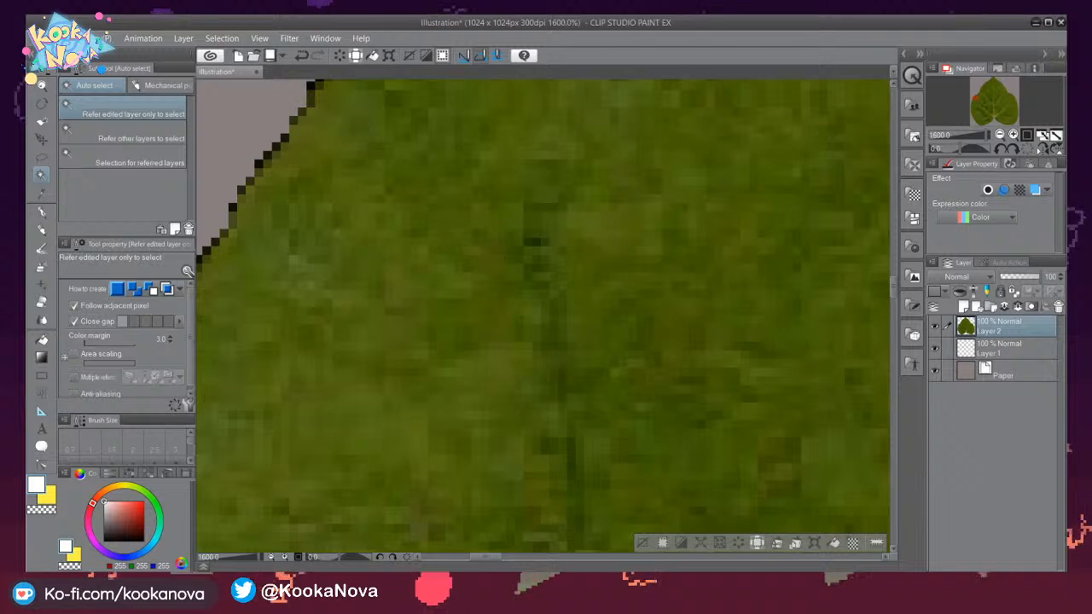
Try to add the leftover black fringe pixels on the leaf's edge to the selection one by one.
{"action": "left_click", "coordinate": [232, 207]}
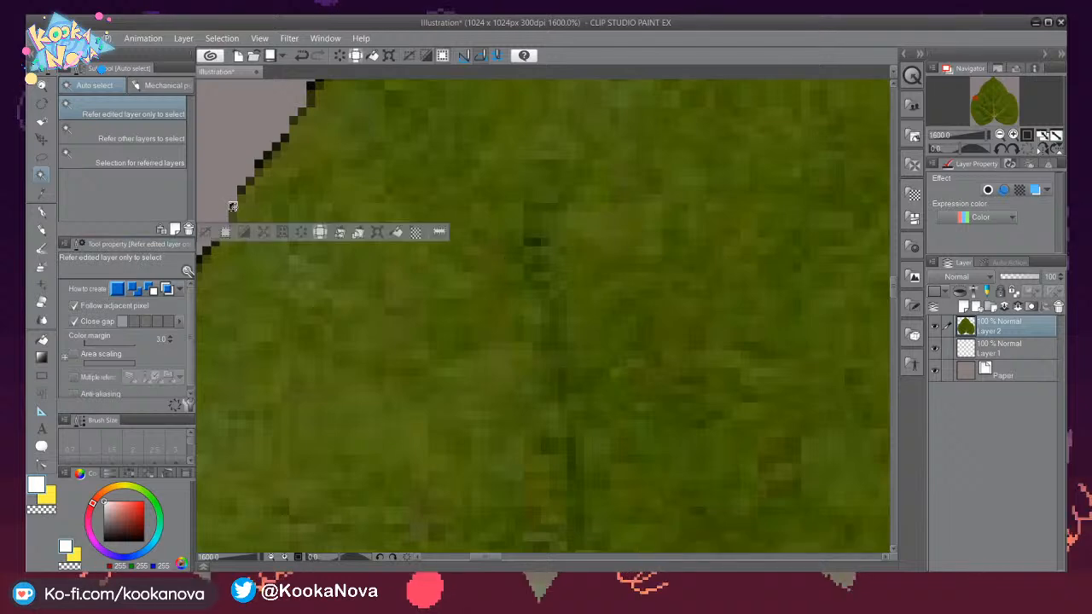
{"action": "left_click", "coordinate": [259, 163], "text": "shift"}
{"action": "left_click", "coordinate": [268, 154], "text": "shift"}
{"action": "left_click", "coordinate": [276, 146], "text": "shift"}
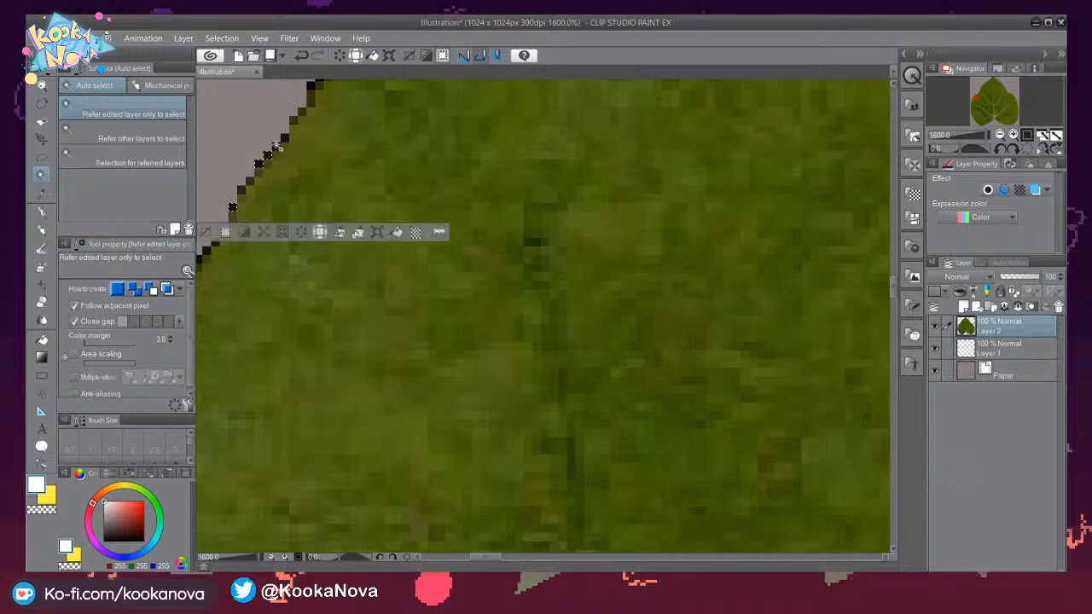
{"action": "left_click", "coordinate": [284, 138], "text": "shift"}
{"action": "left_click", "coordinate": [249, 181], "text": "shift"}
Turn off Follow adjacent pixel, select the black fringe pixels across the whole leaf layer, and inspect the selection along the leaf's edge.
{"action": "left_click", "coordinate": [74, 306]}
{"action": "left_click", "coordinate": [242, 197]}
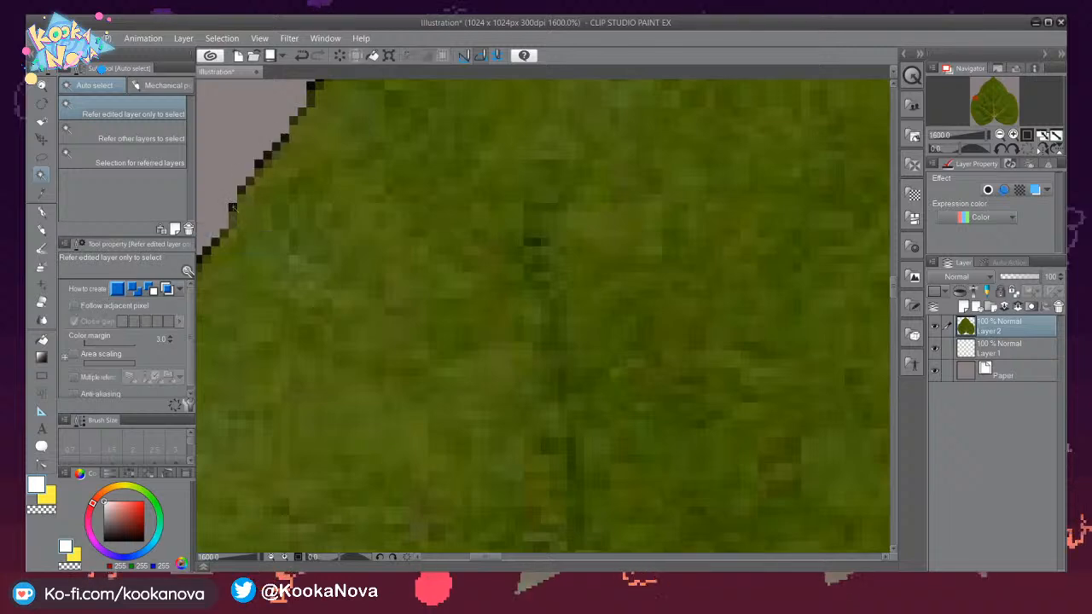
{"action": "scroll", "coordinate": [242, 197], "scroll_direction": "down", "scroll_amount": 2}
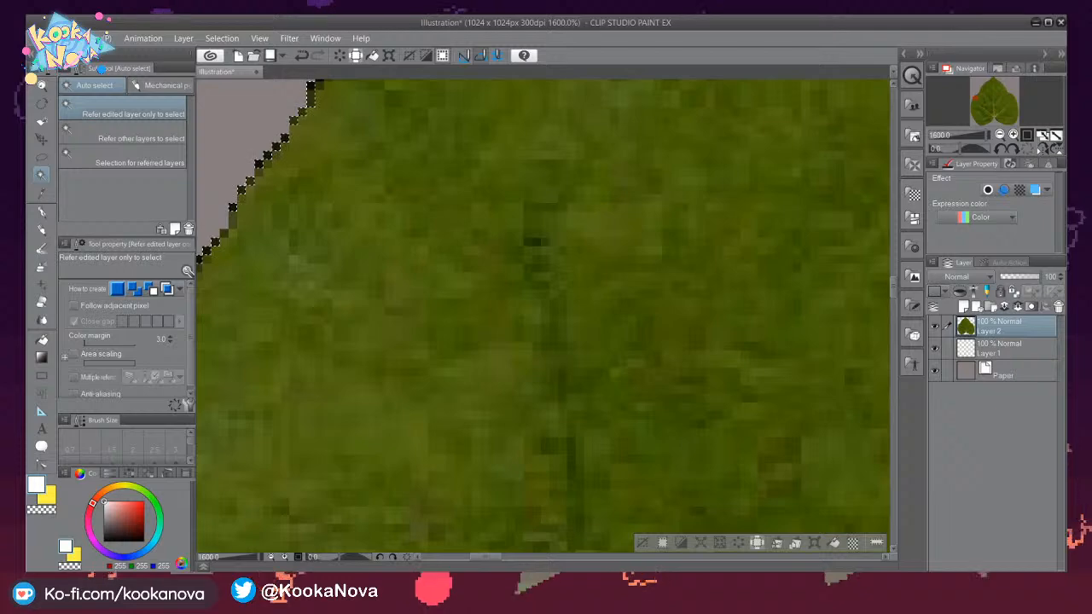
{"action": "scroll", "coordinate": [242, 197], "scroll_direction": "down", "scroll_amount": 6}
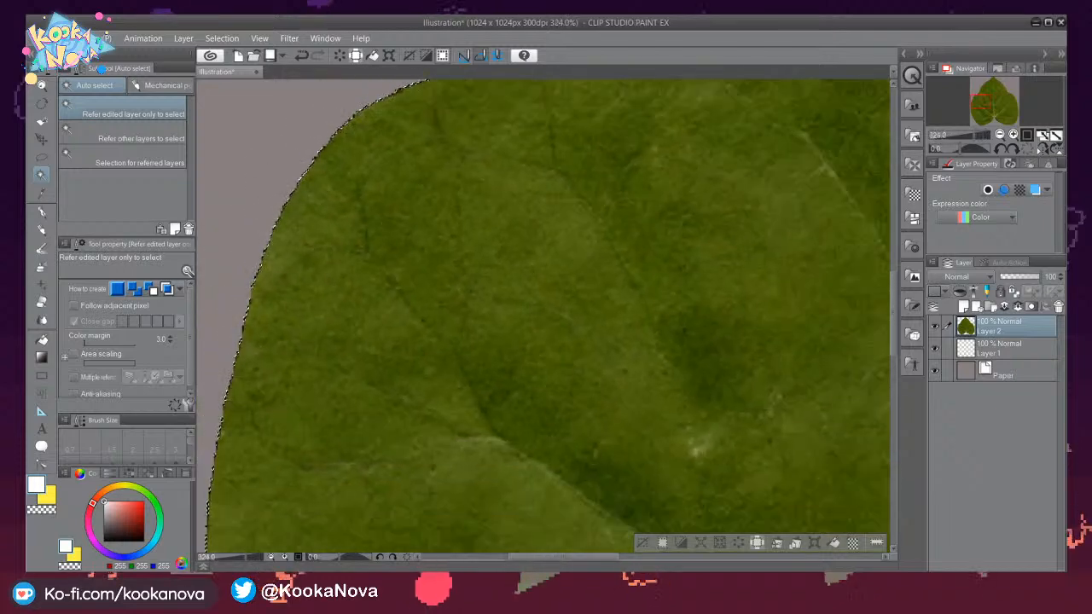
{"action": "scroll", "coordinate": [242, 197], "scroll_direction": "down", "scroll_amount": 3}
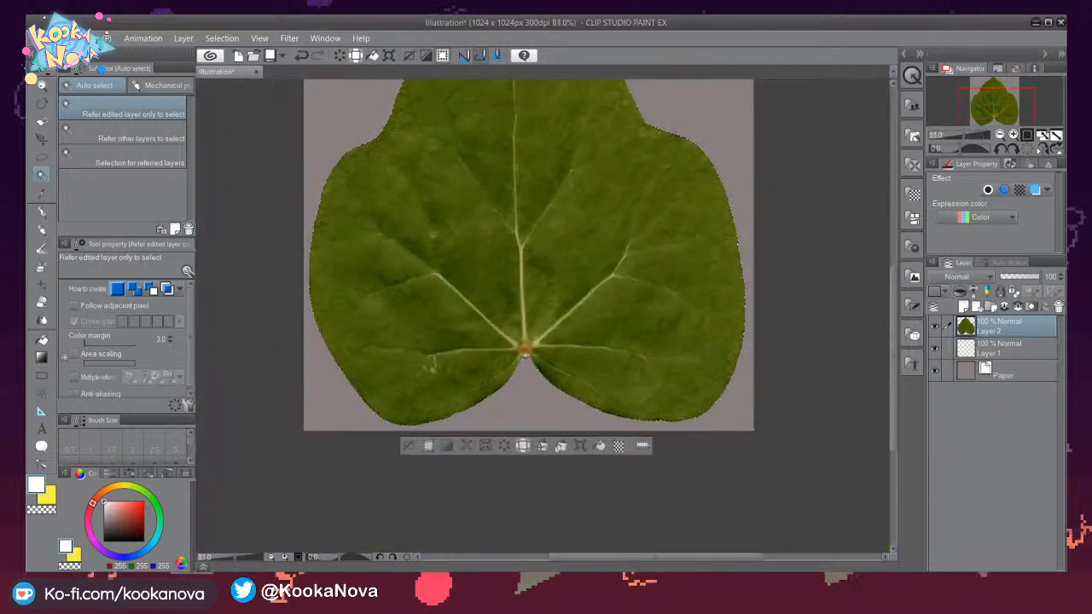
{"action": "scroll", "coordinate": [515, 346], "scroll_direction": "up", "scroll_amount": 4}
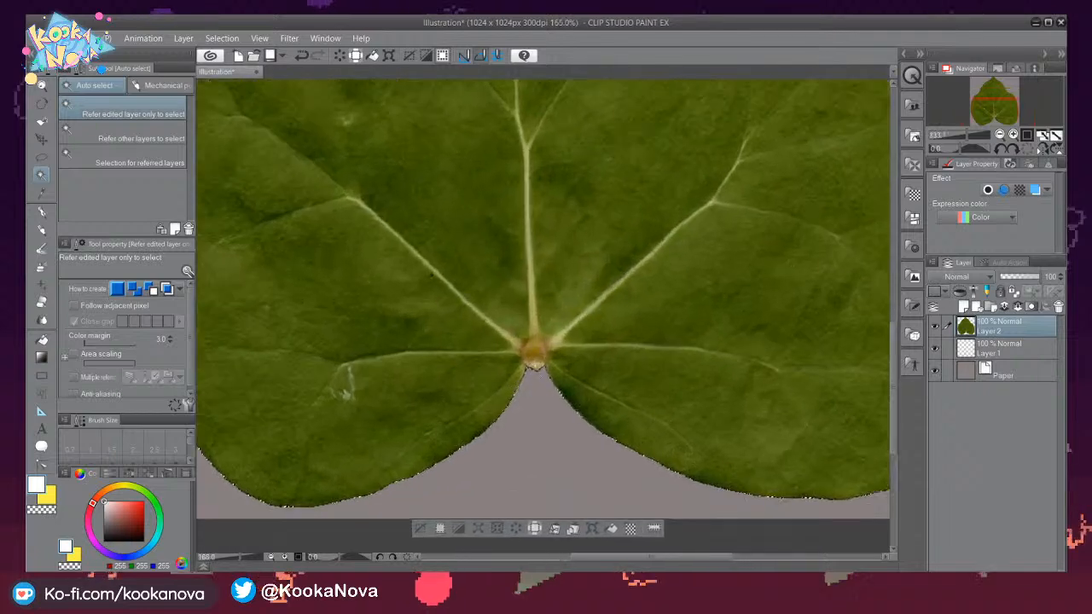
{"action": "scroll", "coordinate": [536, 364], "scroll_direction": "up", "scroll_amount": 7}
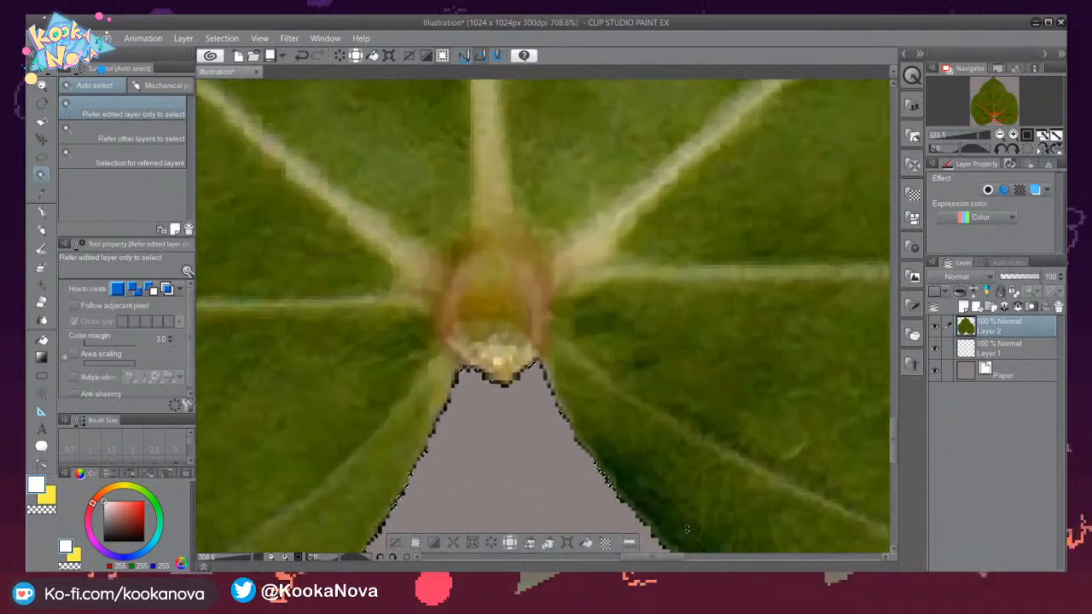
Delete the selected dark edge pixels bordering the notch at the base of the leaf.
{"action": "scroll", "coordinate": [459, 387], "scroll_direction": "up", "scroll_amount": 2}
{"action": "scroll", "coordinate": [443, 373], "scroll_direction": "up", "scroll_amount": 1}
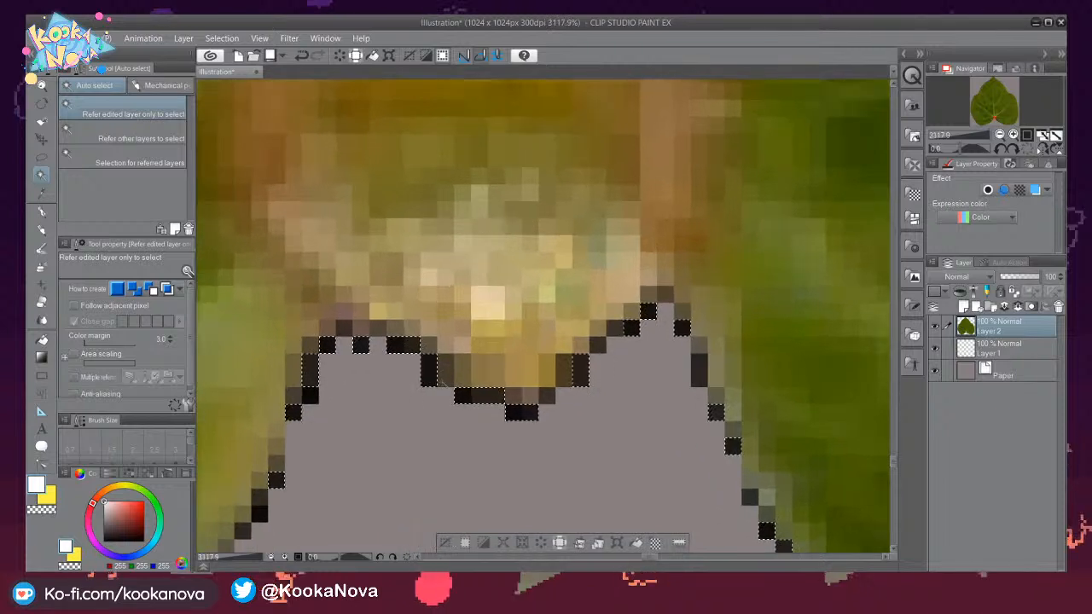
{"action": "key", "text": "Delete"}
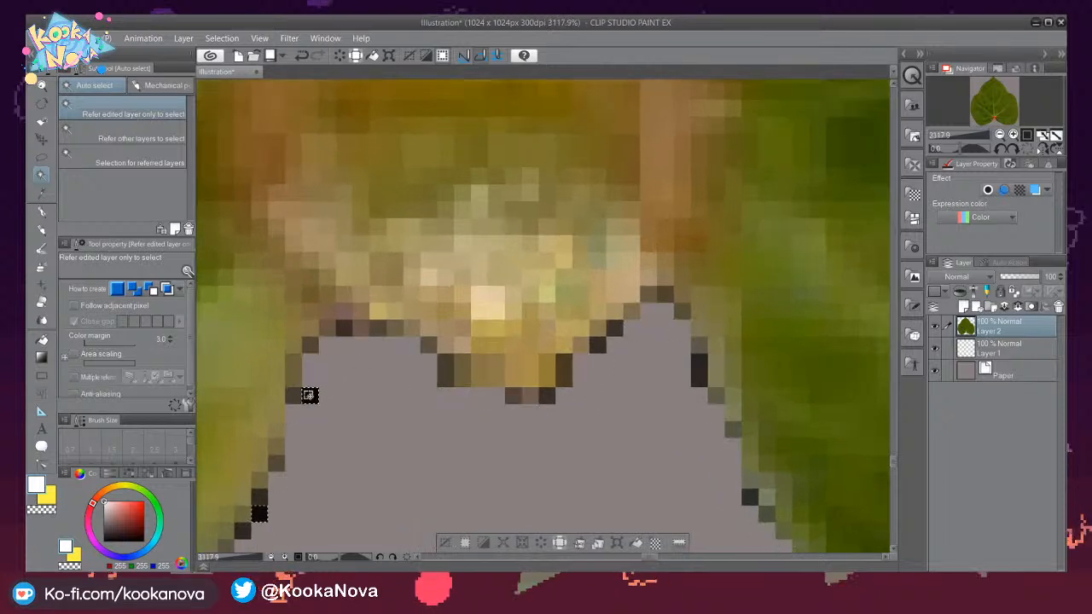
Examine the leaf's stem notch, veins and outline for remaining edge pixels and blemishes.
{"action": "scroll", "coordinate": [361, 391], "scroll_direction": "down", "scroll_amount": 1}
{"action": "scroll", "coordinate": [361, 391], "scroll_direction": "down", "scroll_amount": 8}
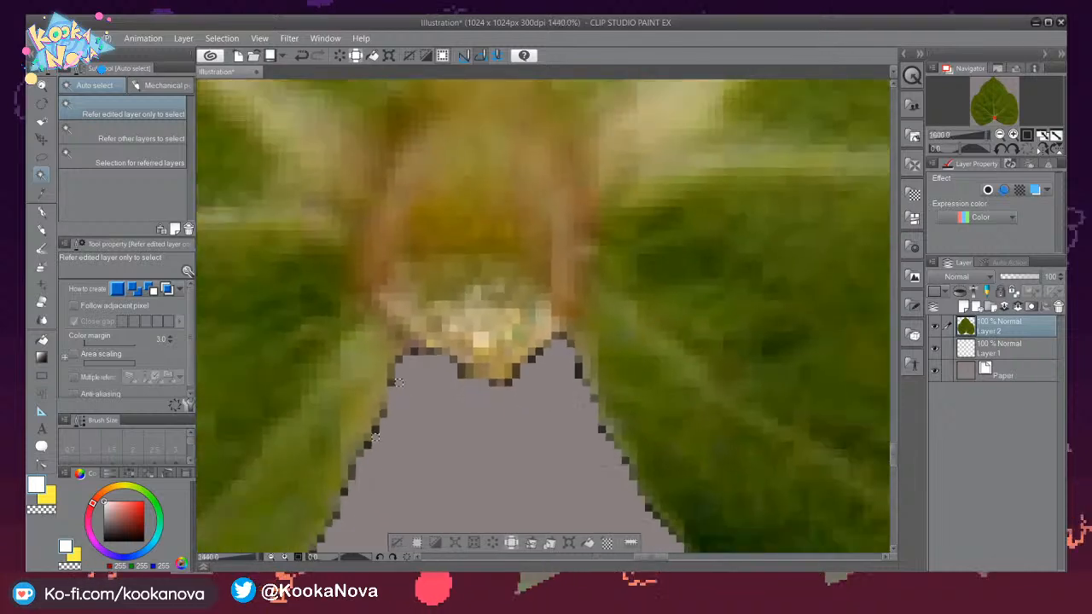
{"action": "scroll", "coordinate": [588, 380], "scroll_direction": "down", "scroll_amount": 4}
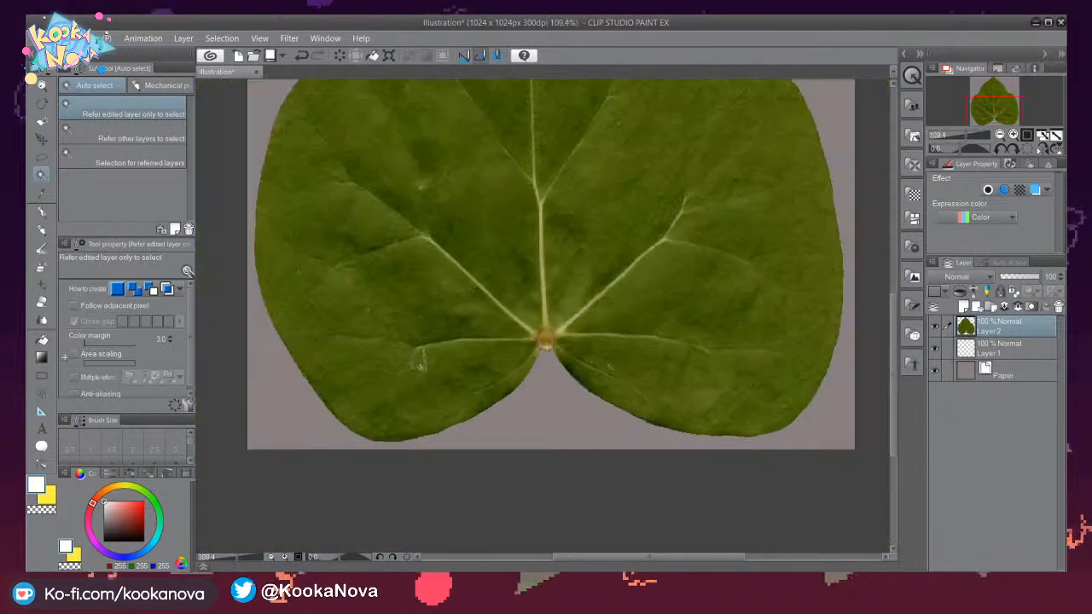
{"action": "scroll", "coordinate": [470, 414], "scroll_direction": "up", "scroll_amount": 3}
{"action": "scroll", "coordinate": [480, 410], "scroll_direction": "up", "scroll_amount": 2}
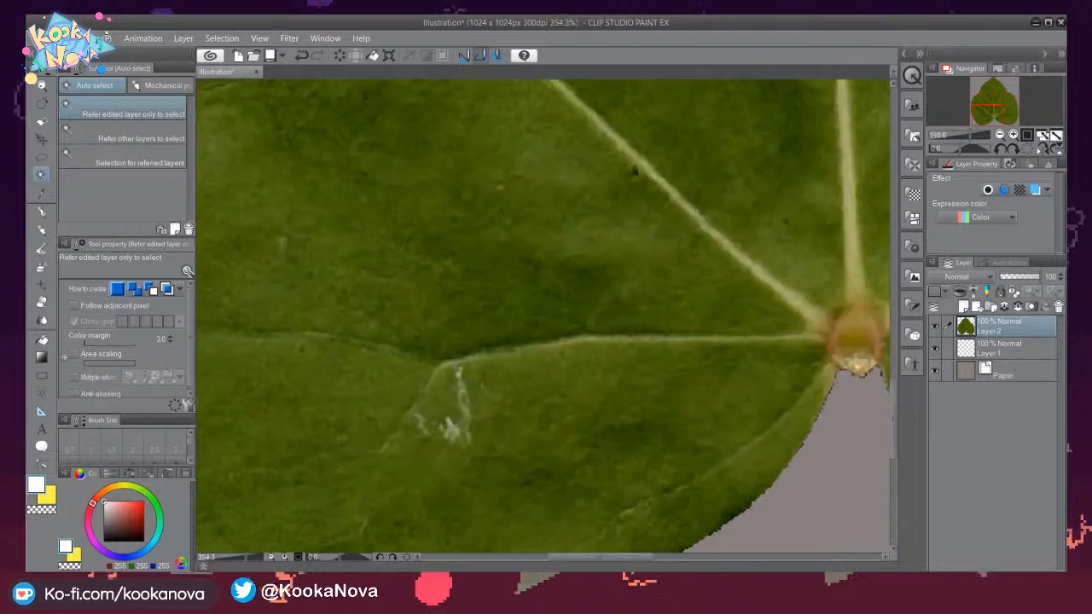
{"action": "scroll", "coordinate": [491, 389], "scroll_direction": "down", "scroll_amount": 3}
{"action": "middle_click_drag", "start_coordinate": [560, 336], "coordinate": [574, 423]}
{"action": "scroll", "coordinate": [557, 364], "scroll_direction": "up", "scroll_amount": 5}
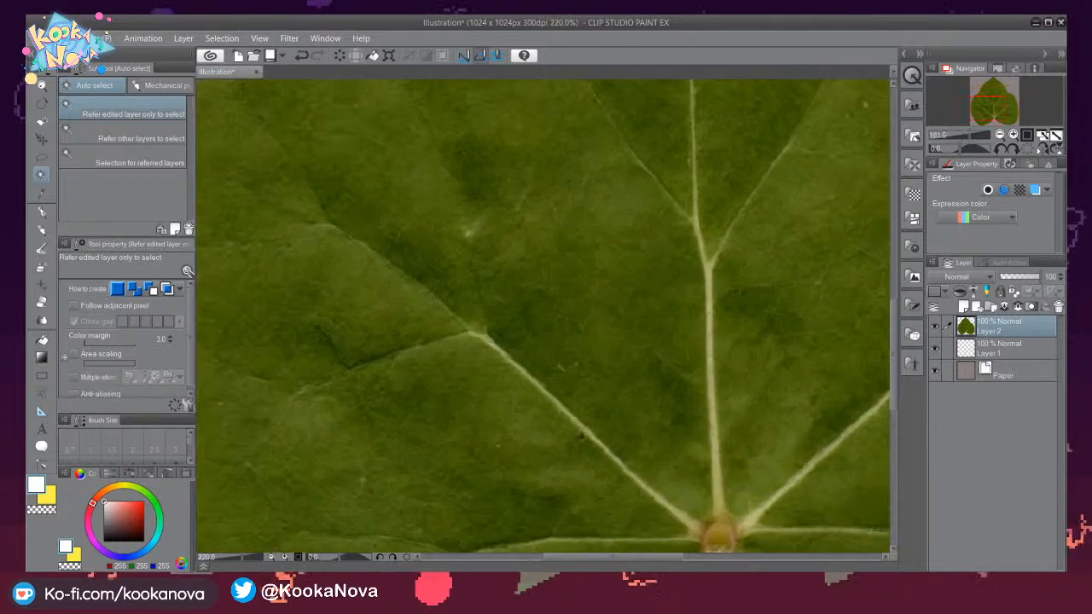
{"action": "scroll", "coordinate": [633, 344], "scroll_direction": "down", "scroll_amount": 6}
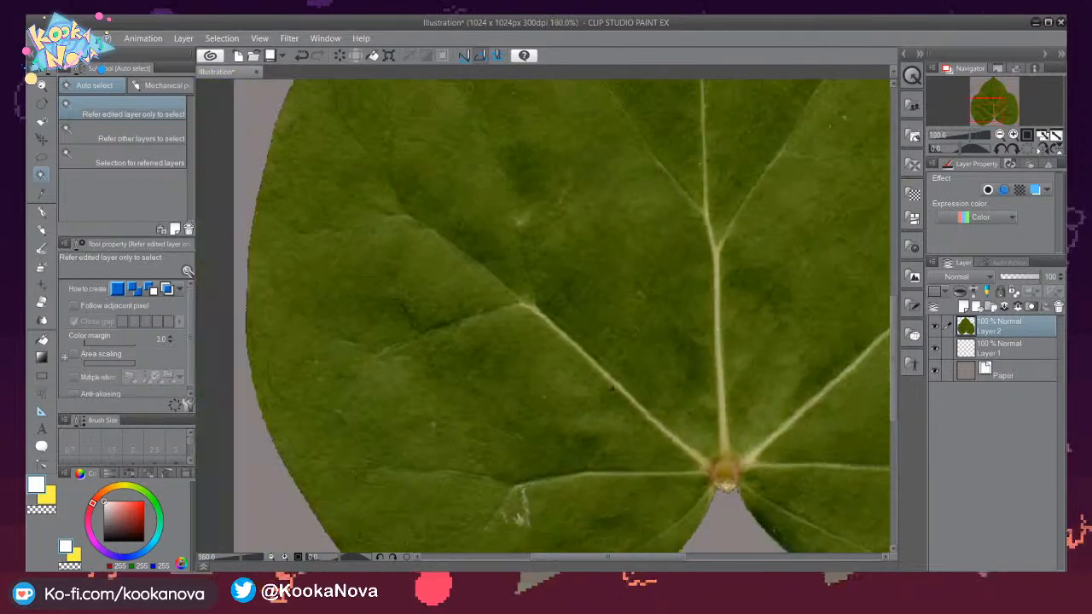
{"action": "middle_click_drag", "start_coordinate": [658, 251], "coordinate": [558, 319]}
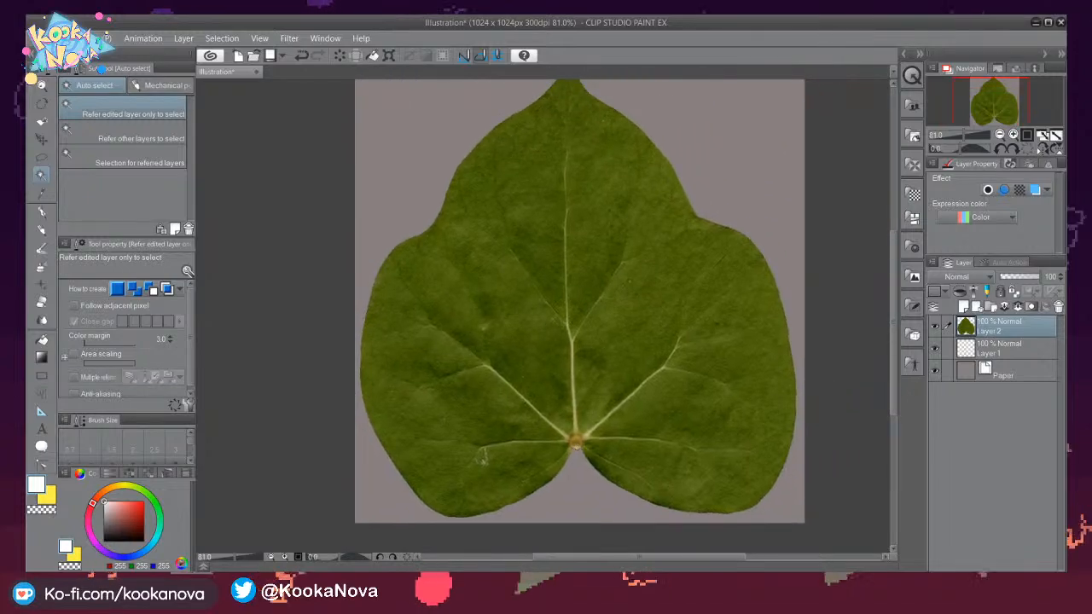
Clear any selection and apply the Smoothing filter to the whole leaf layer.
{"action": "left_click", "coordinate": [573, 299]}
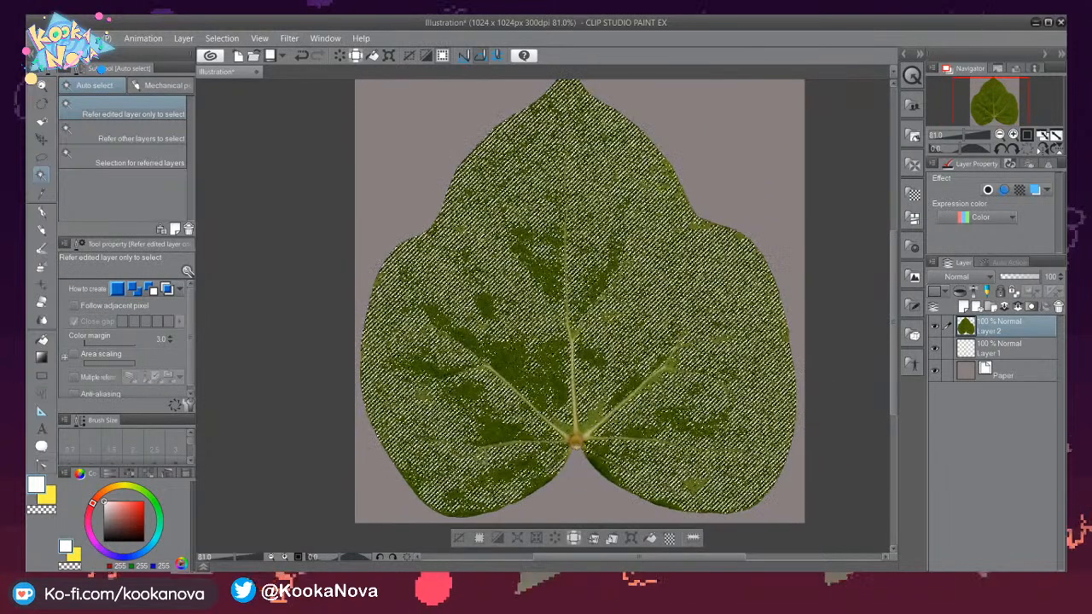
{"action": "key", "text": "ctrl+d"}
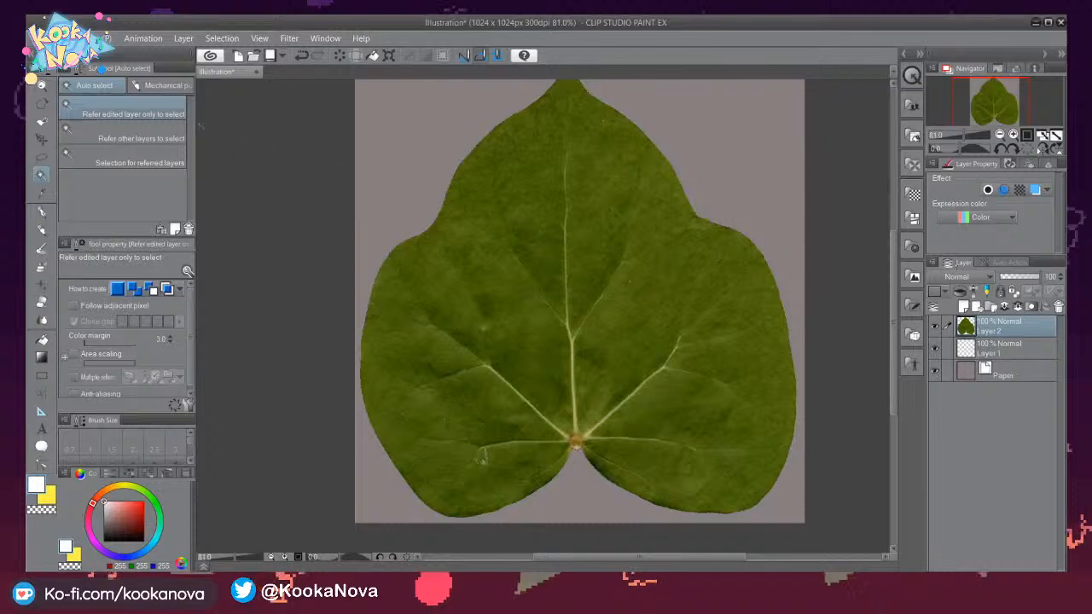
{"action": "left_click", "coordinate": [41, 139]}
{"action": "left_click", "coordinate": [290, 39]}
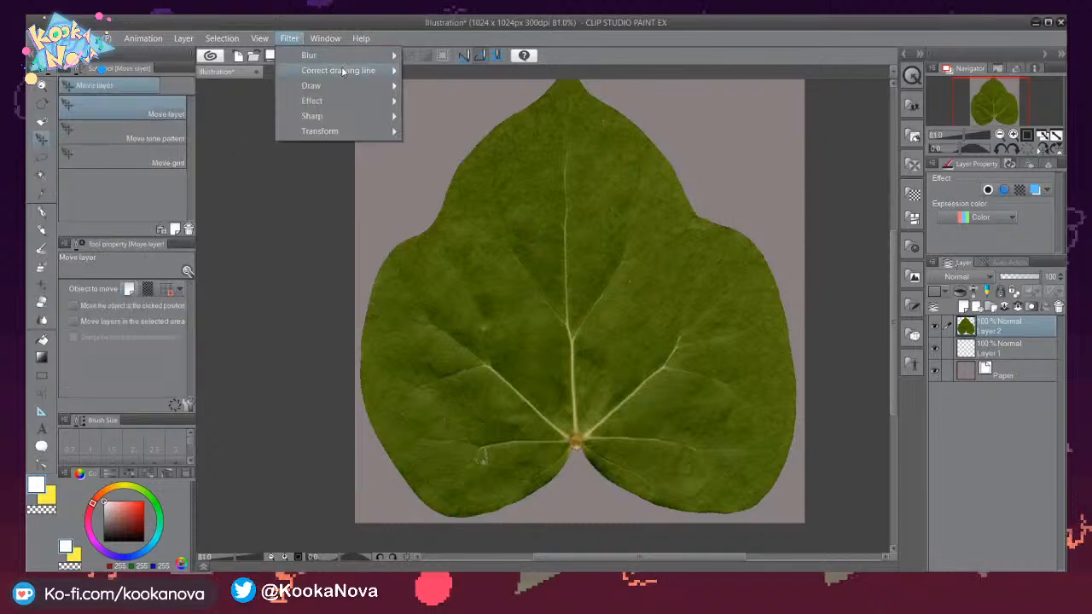
{"action": "mouse_move", "coordinate": [344, 53]}
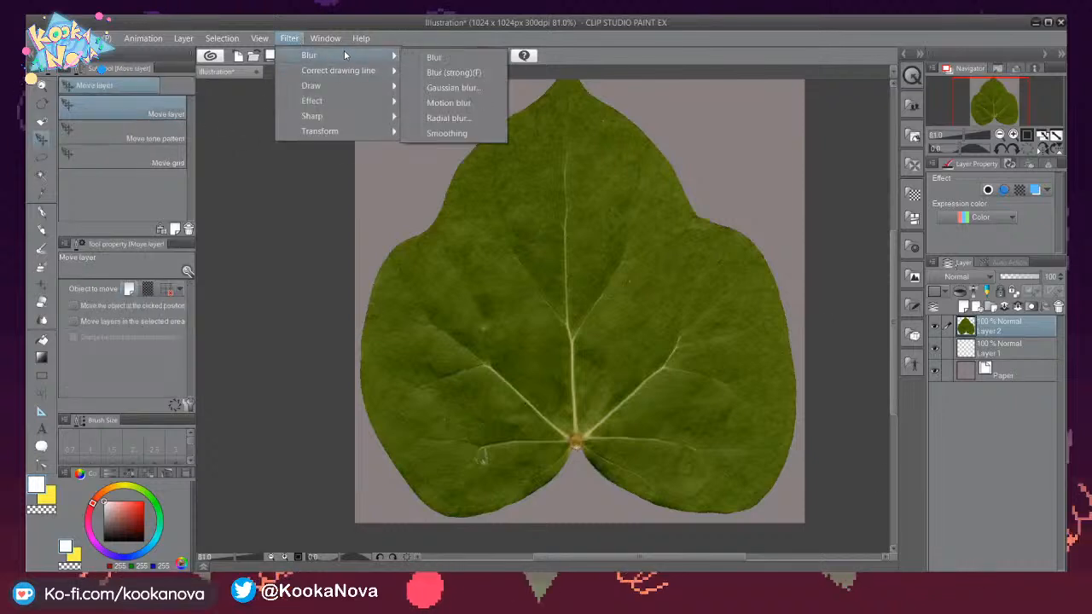
{"action": "left_click", "coordinate": [446, 133]}
Select the transparent area outside the leaf on Layer 2 with Auto select.
{"action": "scroll", "coordinate": [439, 227], "scroll_direction": "up", "scroll_amount": 3}
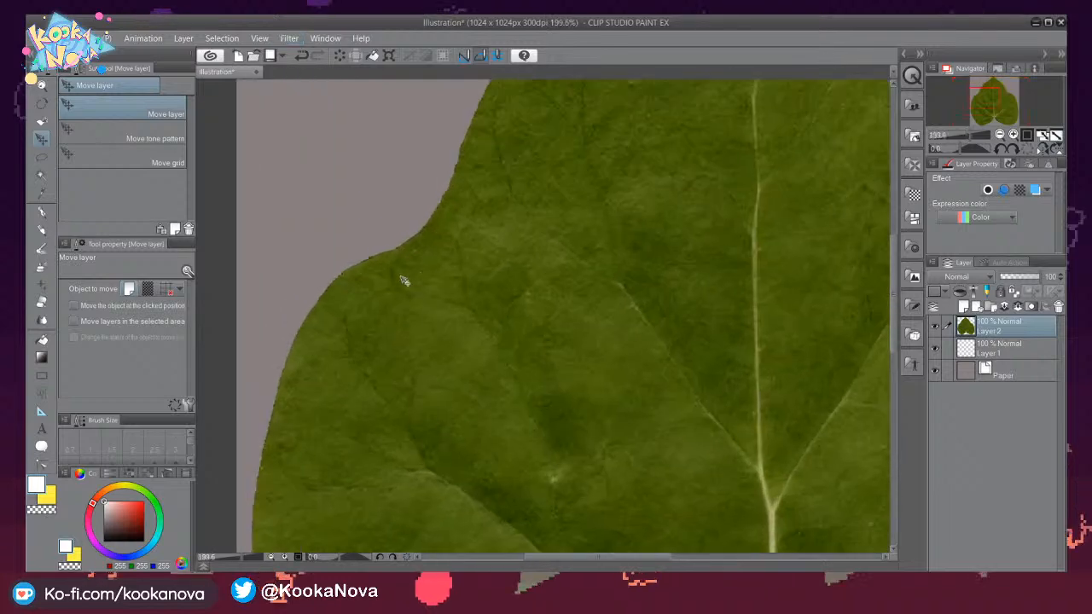
{"action": "scroll", "coordinate": [399, 269], "scroll_direction": "up", "scroll_amount": 4}
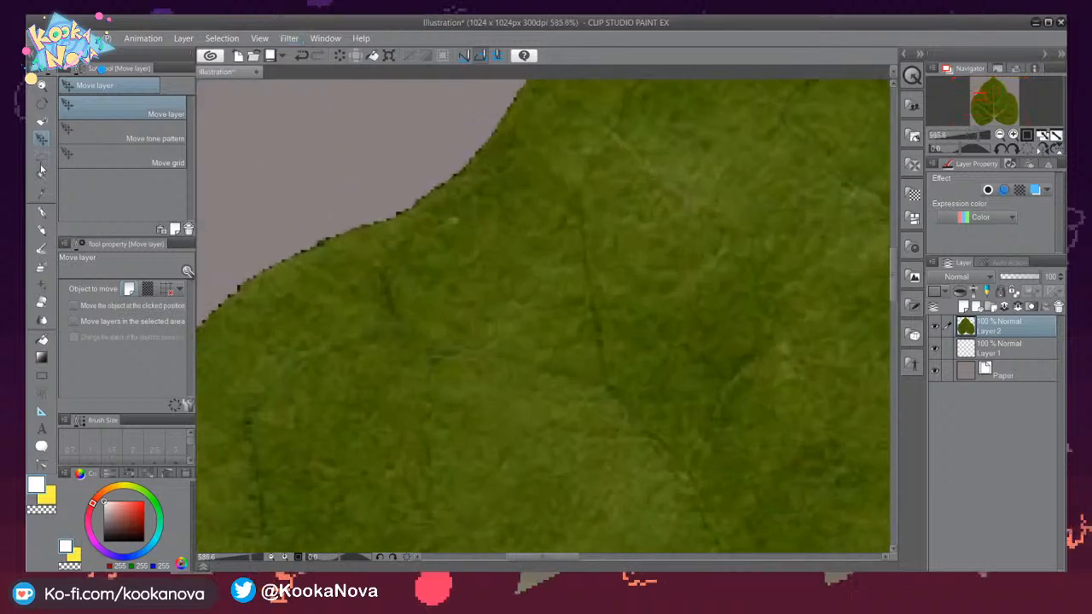
{"action": "left_click", "coordinate": [41, 173]}
{"action": "left_click", "coordinate": [342, 190]}
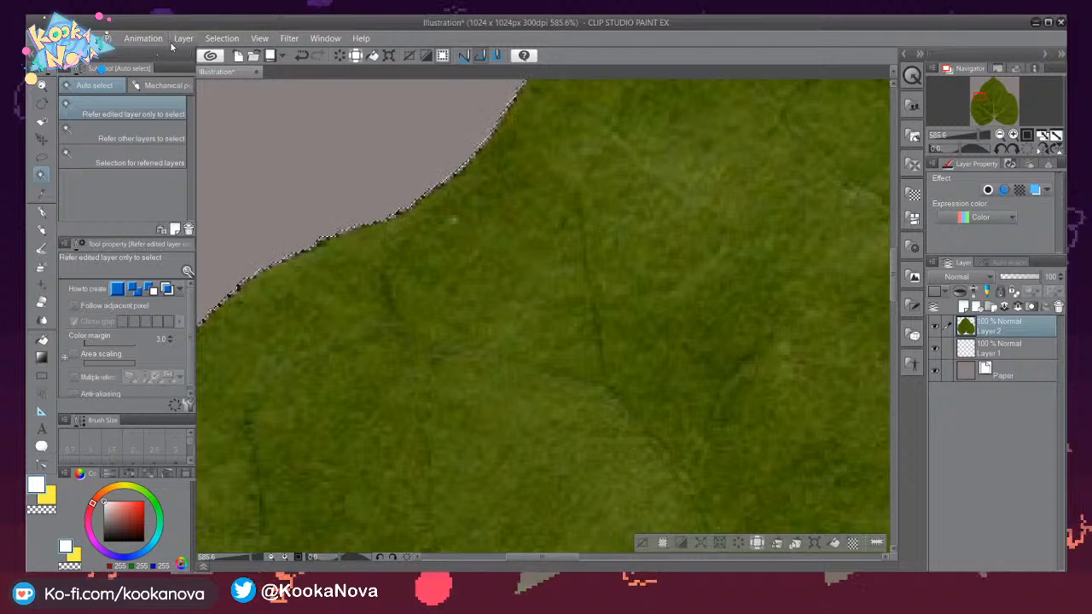
{"action": "left_click", "coordinate": [222, 39]}
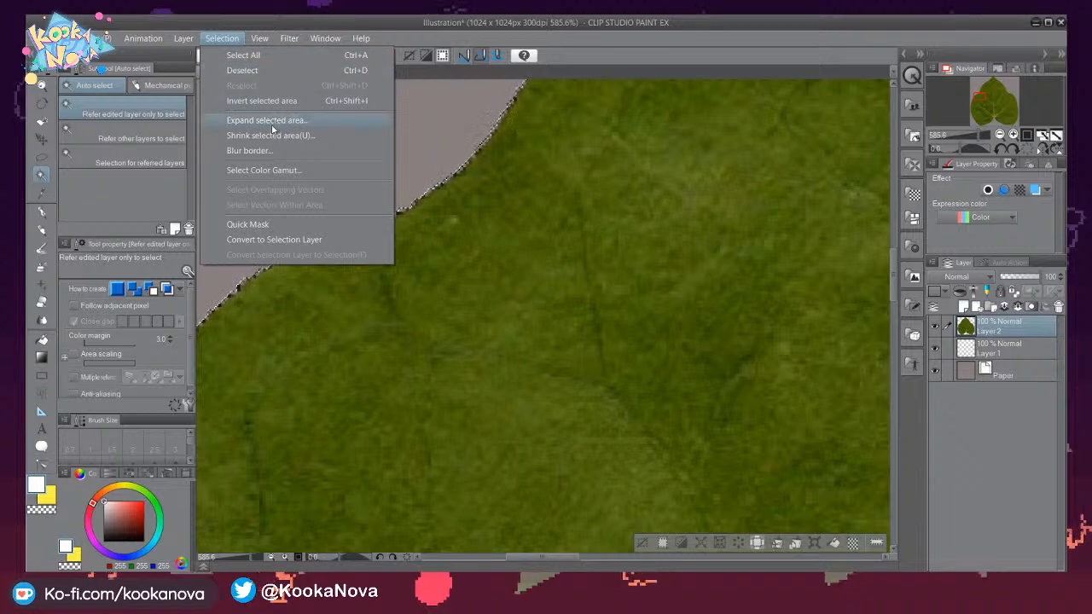
{"action": "left_click", "coordinate": [274, 153]}
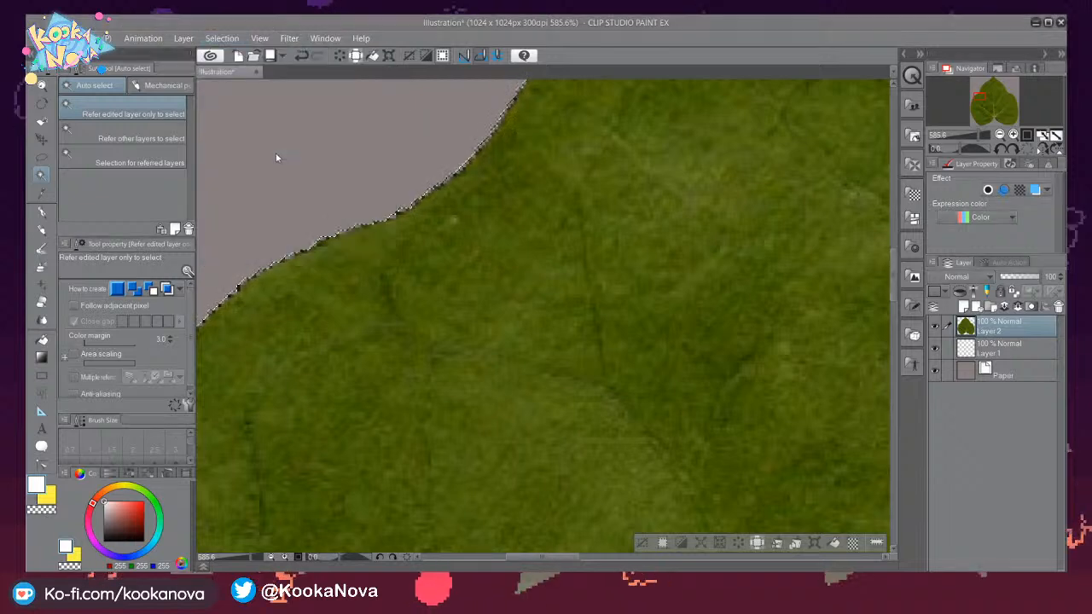
{"action": "left_click", "coordinate": [517, 247]}
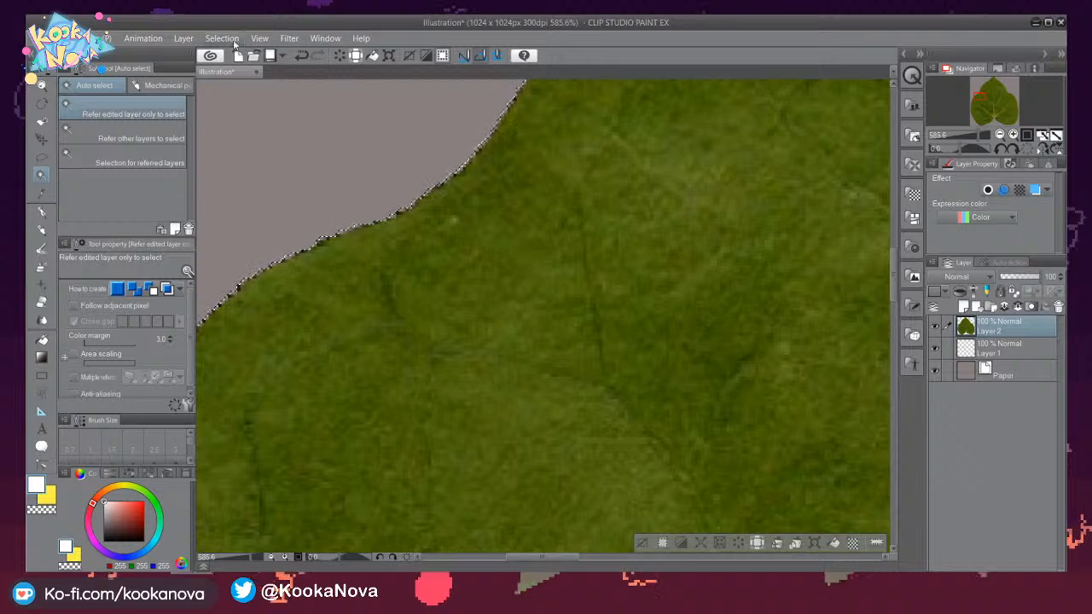
Expand the selection around the leaf by 1 px and apply the Blur filter to soften the leaf's edge.
{"action": "left_click", "coordinate": [222, 38]}
{"action": "left_click", "coordinate": [278, 128]}
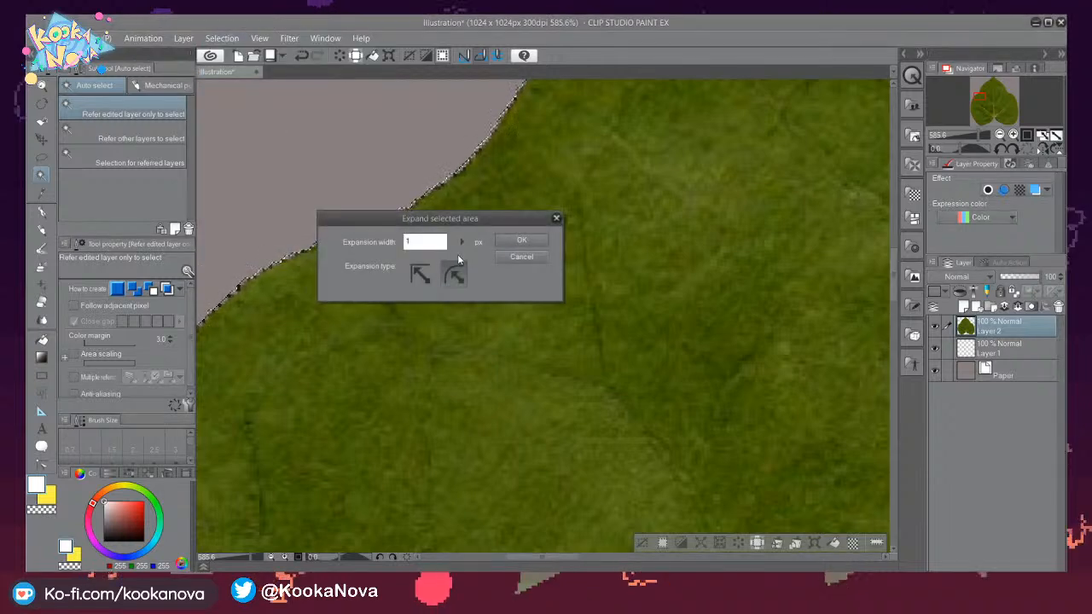
{"action": "left_click", "coordinate": [512, 239]}
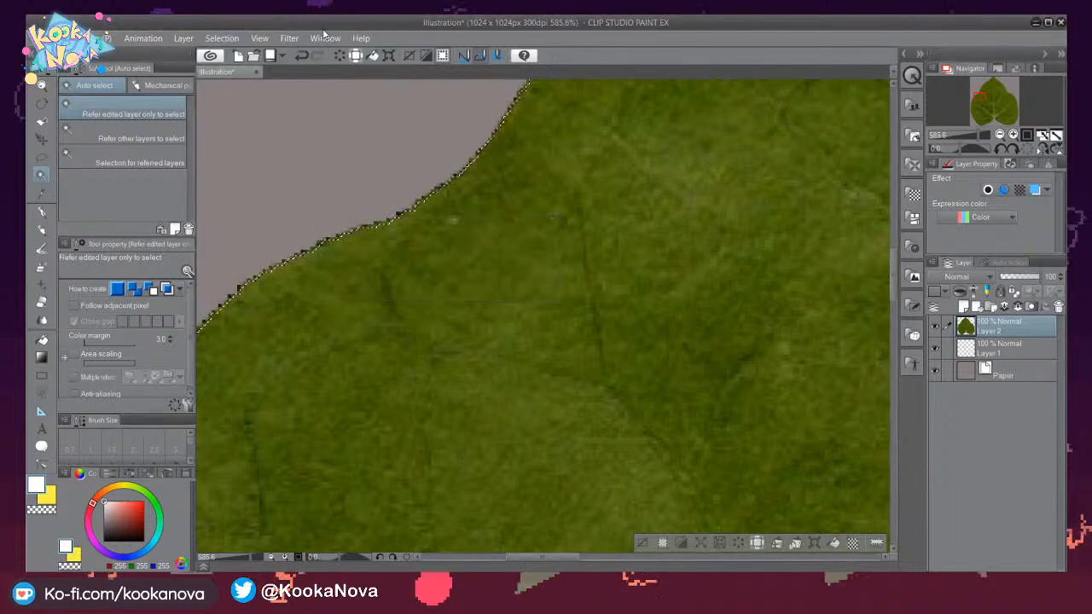
{"action": "left_click", "coordinate": [289, 38]}
{"action": "mouse_move", "coordinate": [341, 55]}
{"action": "left_click", "coordinate": [466, 58]}
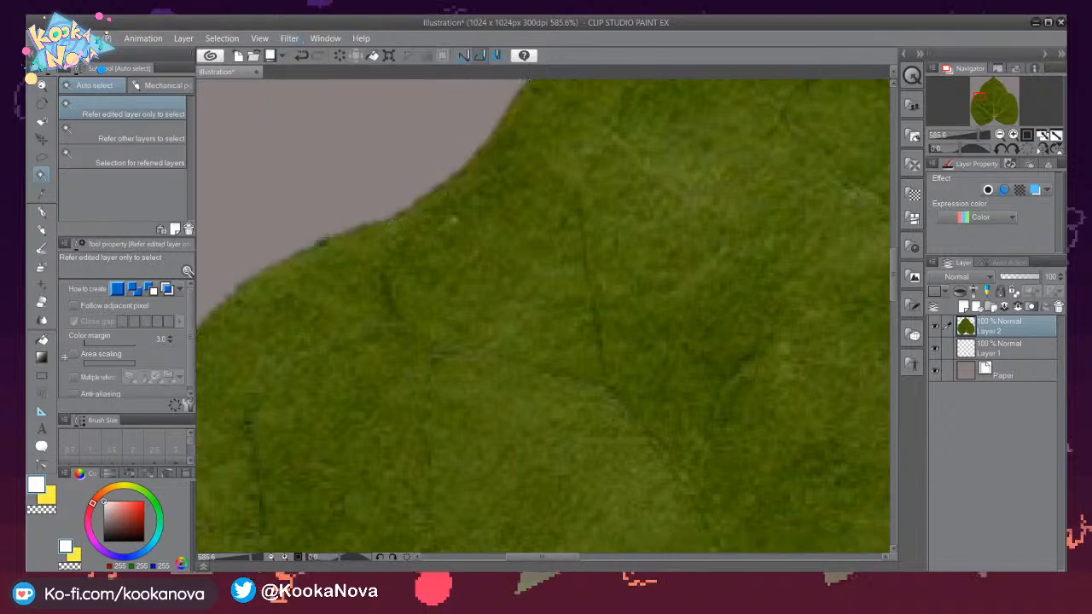
Check the softened leaf outline and hide the Paper layer.
{"action": "scroll", "coordinate": [537, 298], "scroll_direction": "down", "scroll_amount": 8}
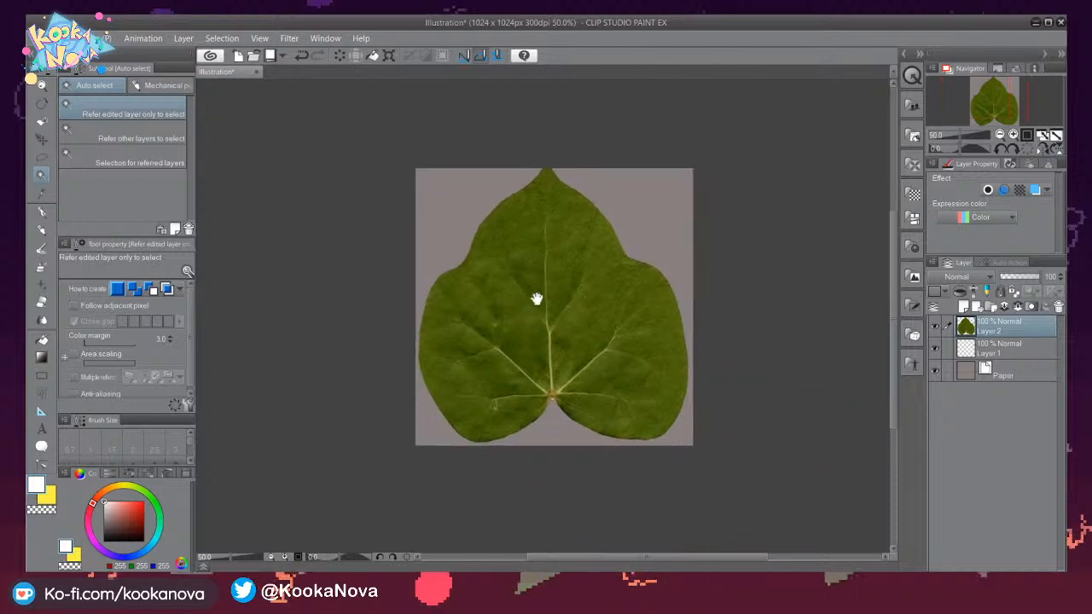
{"action": "scroll", "coordinate": [556, 344], "scroll_direction": "up", "scroll_amount": 4}
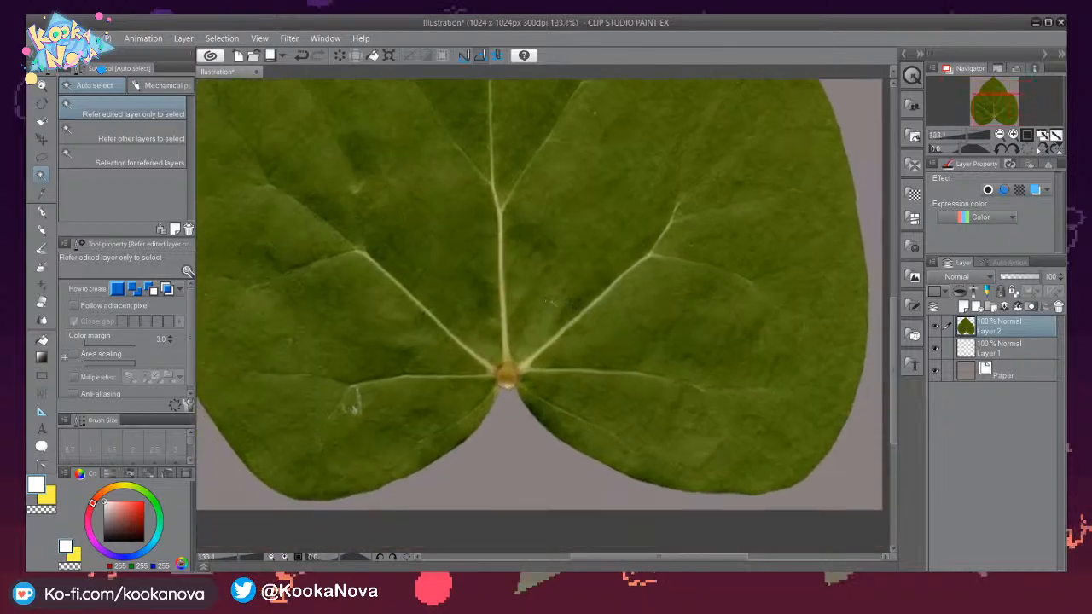
{"action": "scroll", "coordinate": [542, 333], "scroll_direction": "down", "scroll_amount": 4}
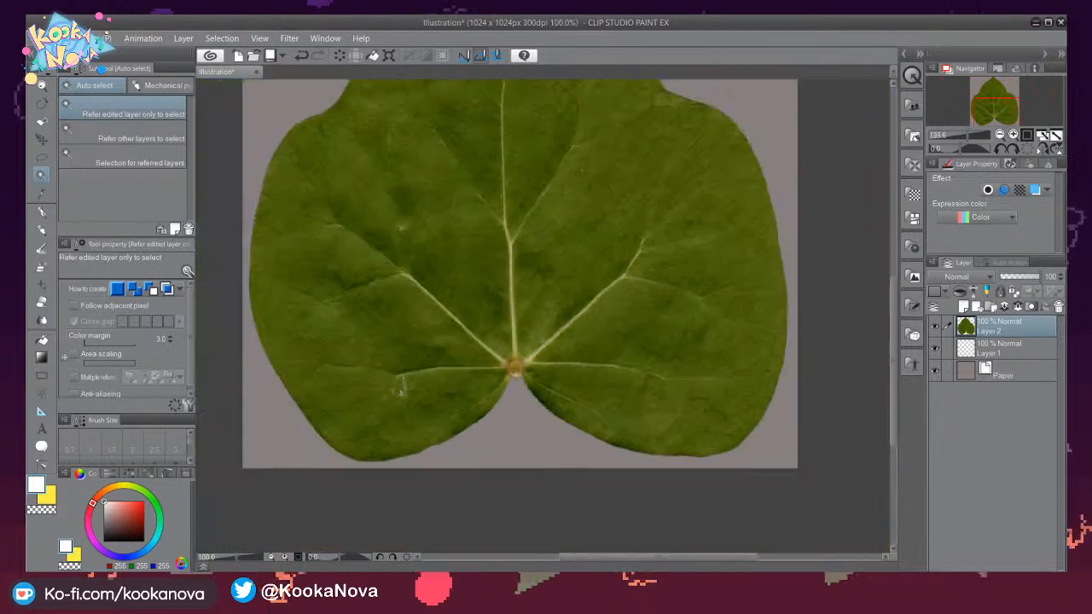
{"action": "middle_click_drag", "start_coordinate": [524, 278], "coordinate": [530, 314]}
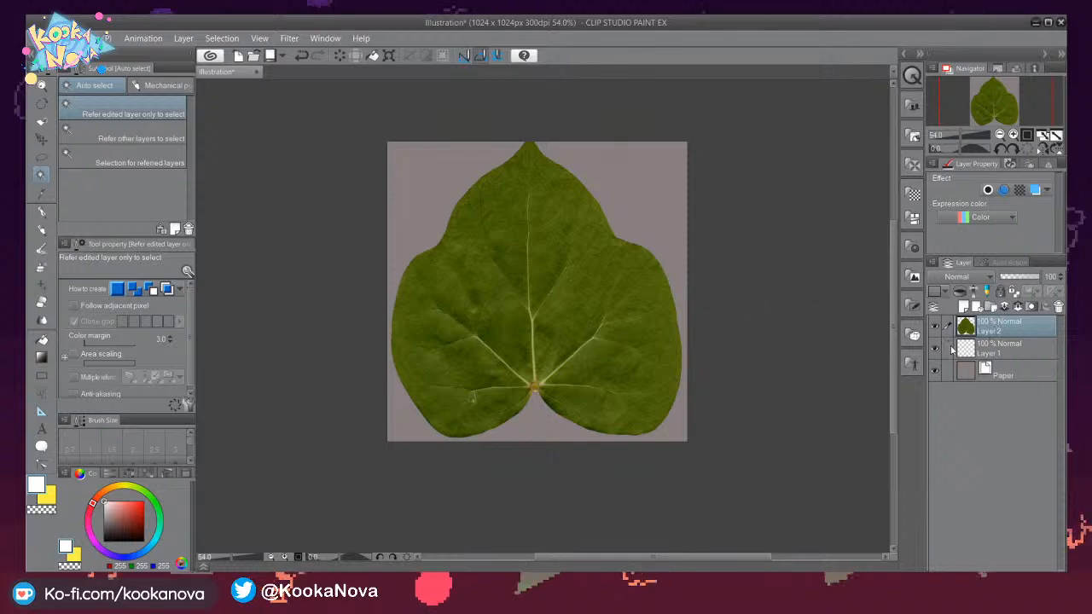
{"action": "left_click", "coordinate": [934, 373]}
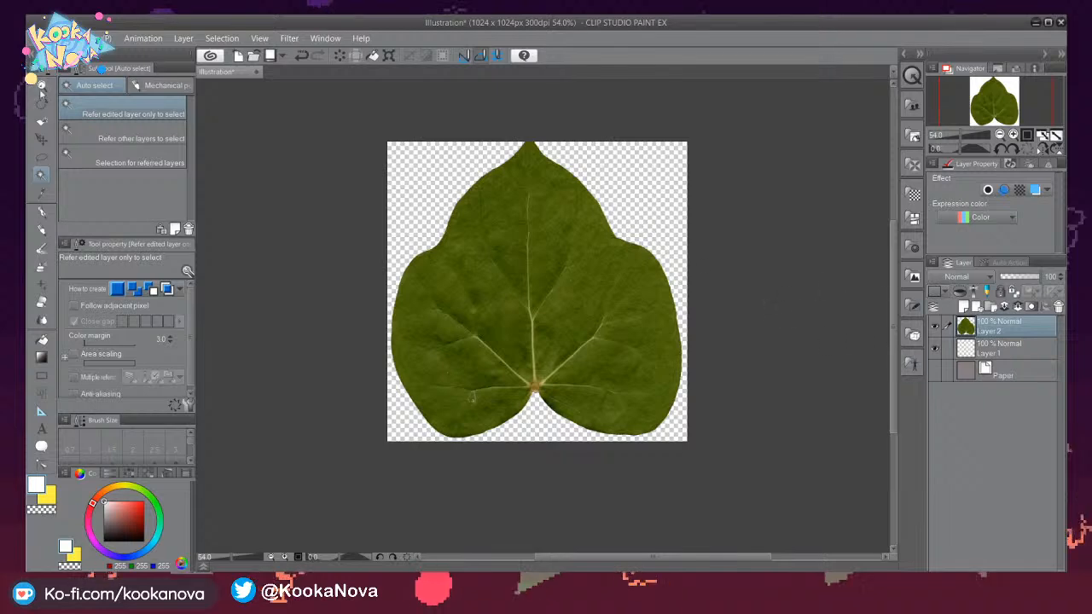
{"action": "left_click", "coordinate": [43, 138]}
{"action": "left_click_drag", "start_coordinate": [467, 256], "coordinate": [467, 274]}
{"action": "key", "text": "ctrl+z"}
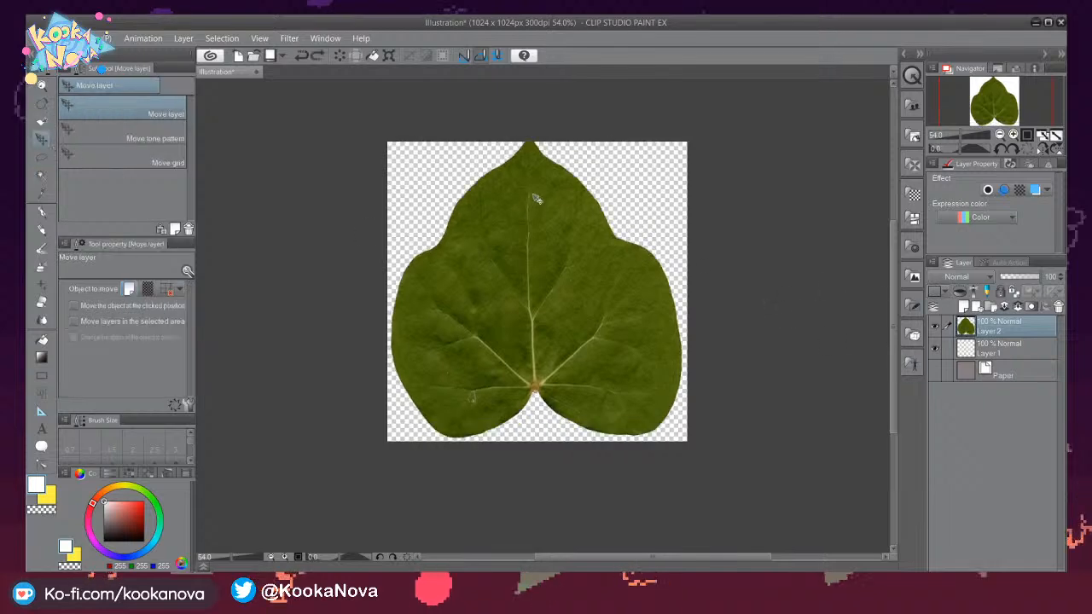
Switch to the Eraser tool for work around the tip of the leaf.
{"action": "scroll", "coordinate": [541, 149], "scroll_direction": "up", "scroll_amount": 5}
{"action": "scroll", "coordinate": [566, 220], "scroll_direction": "down", "scroll_amount": 4}
{"action": "middle_click_drag", "start_coordinate": [630, 227], "coordinate": [630, 205]}
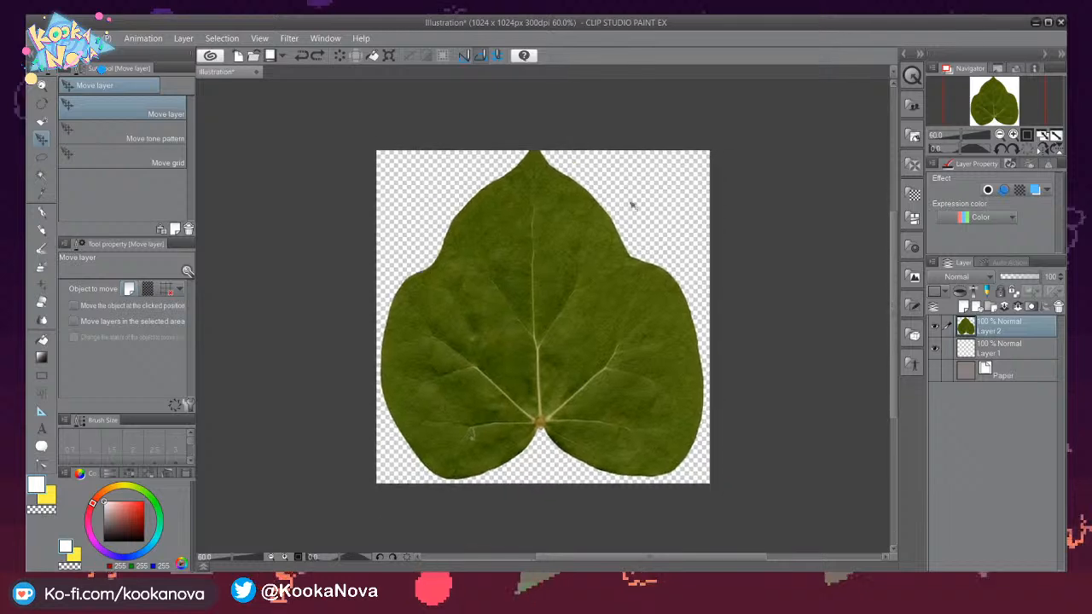
{"action": "scroll", "coordinate": [609, 248], "scroll_direction": "up", "scroll_amount": 1}
{"action": "scroll", "coordinate": [527, 161], "scroll_direction": "up", "scroll_amount": 8}
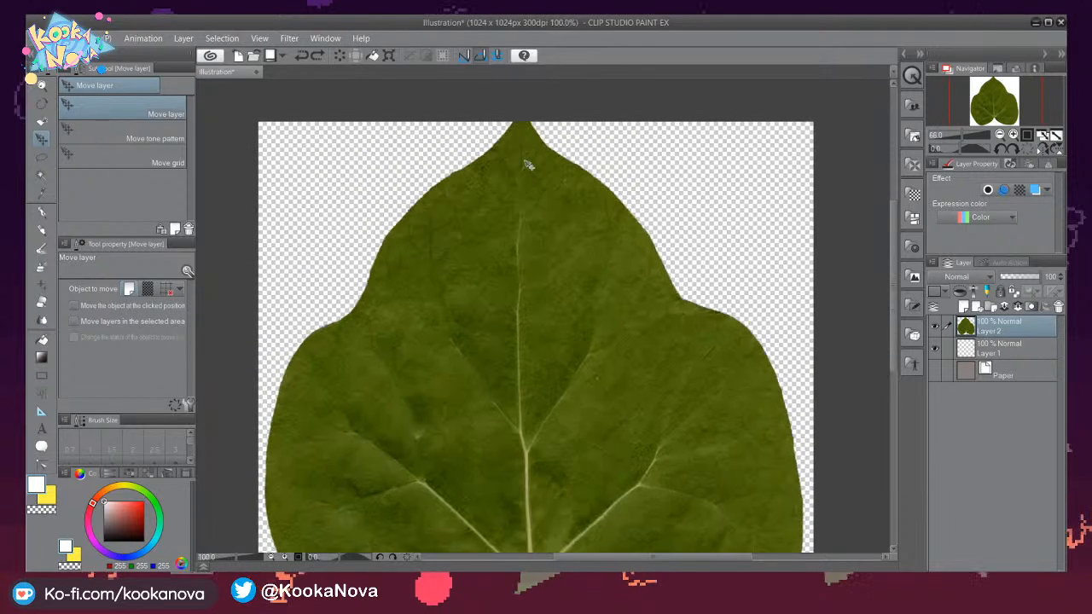
{"action": "middle_click_drag", "start_coordinate": [633, 133], "coordinate": [635, 177]}
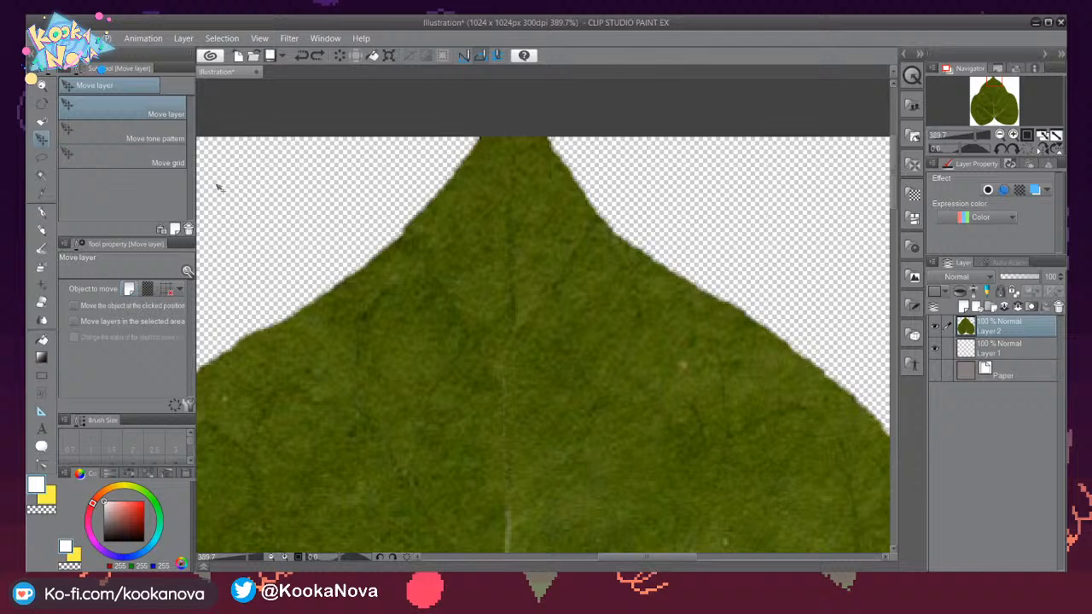
{"action": "left_click", "coordinate": [41, 157]}
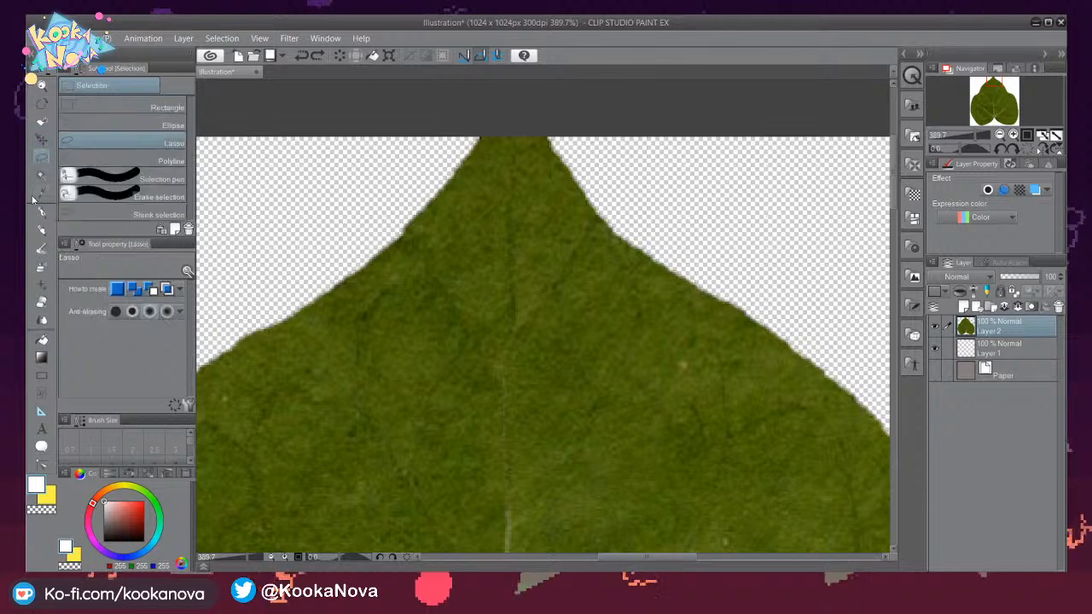
{"action": "left_click", "coordinate": [41, 302]}
{"action": "right_click", "coordinate": [357, 207]}
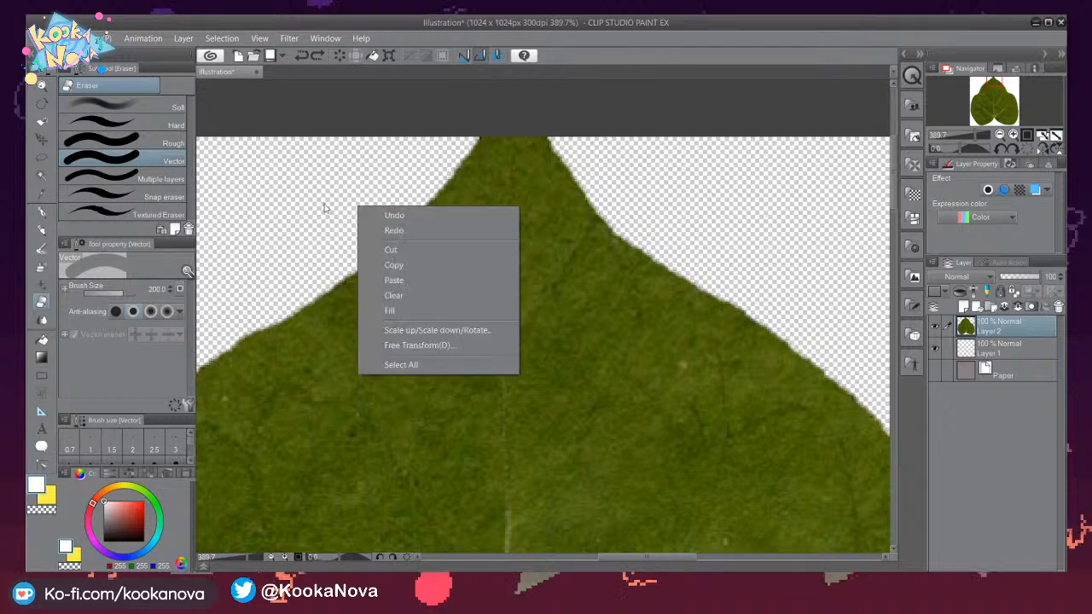
{"action": "key", "text": "Escape"}
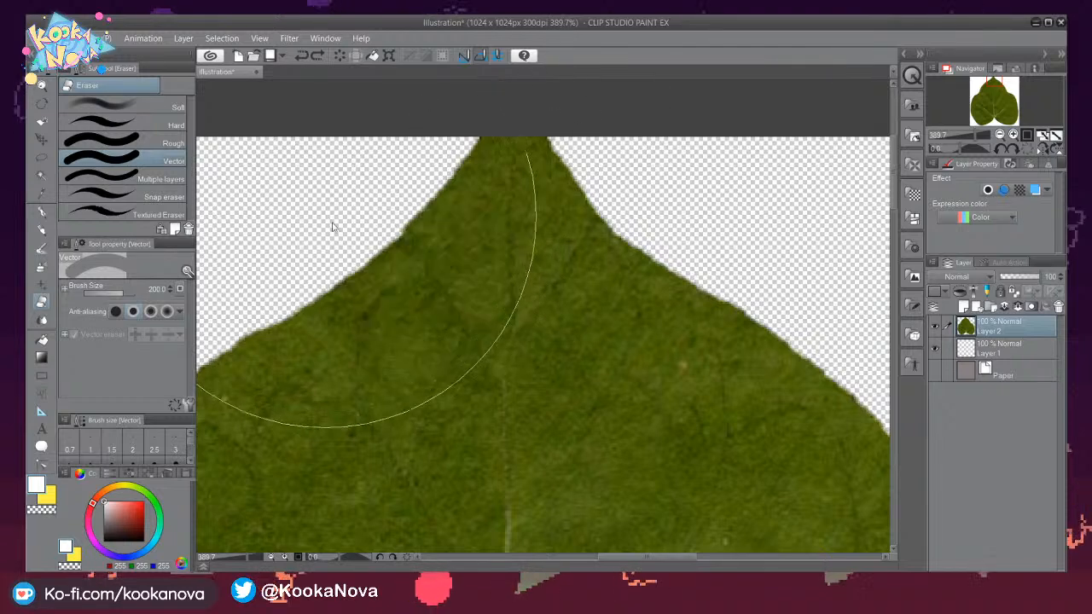
Reduce the Vector eraser's brush size, and choose the Soft eraser instead.
{"action": "scroll", "coordinate": [341, 268], "scroll_direction": "down", "scroll_amount": 2}
{"action": "scroll", "coordinate": [366, 249], "scroll_direction": "down", "scroll_amount": 1}
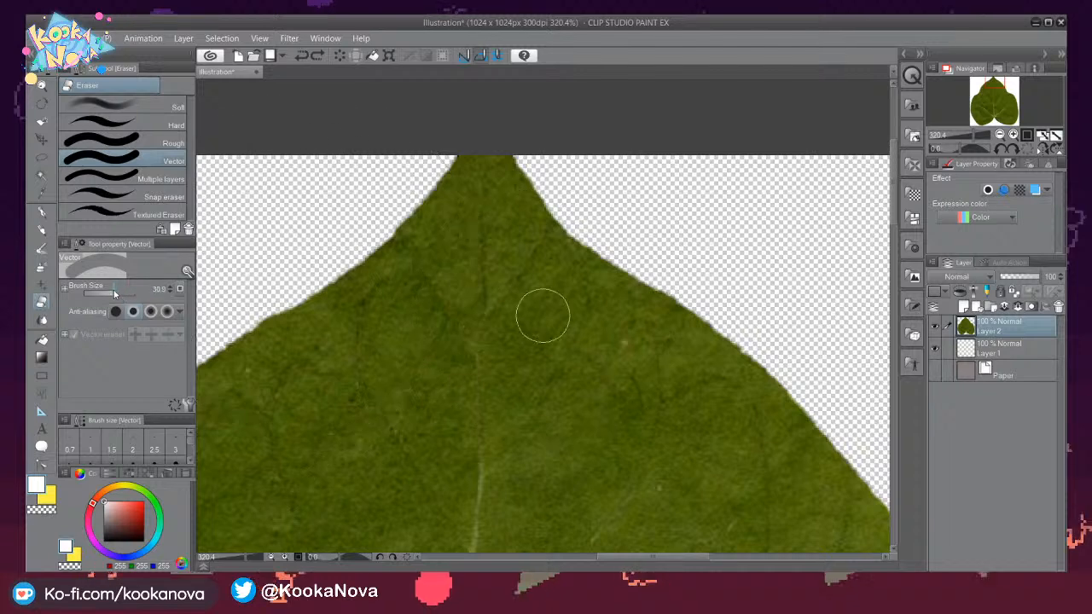
{"action": "left_click_drag", "start_coordinate": [113, 290], "coordinate": [109, 288]}
{"action": "left_click", "coordinate": [119, 108]}
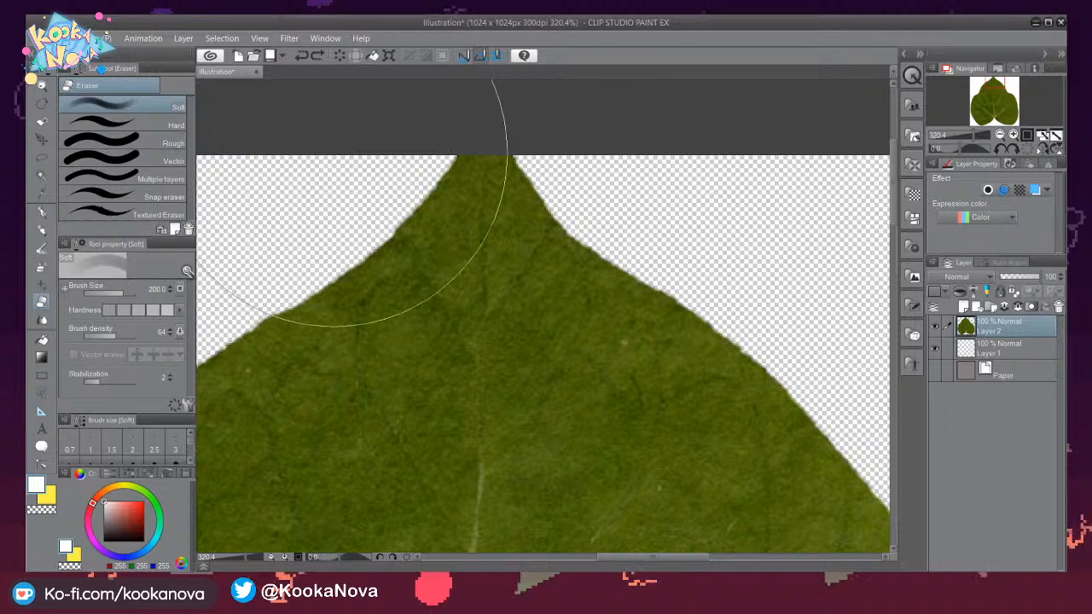
Round off the cropped tip of the leaf on Layer 2 with the Vector eraser at a brush size of 22.6.
{"action": "left_click_drag", "start_coordinate": [110, 291], "coordinate": [111, 290]}
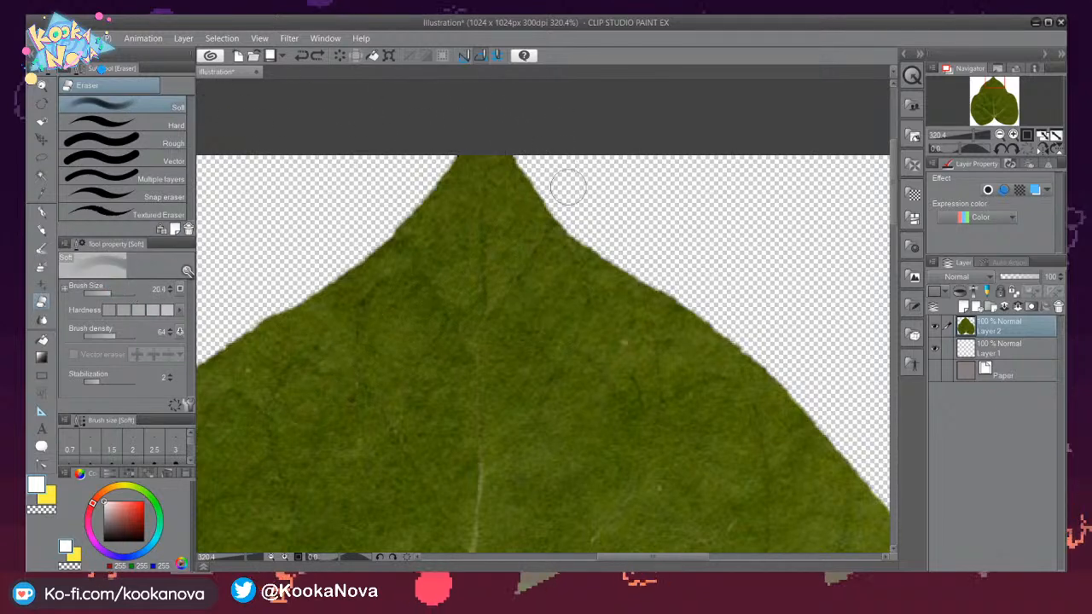
{"action": "left_click", "coordinate": [170, 161]}
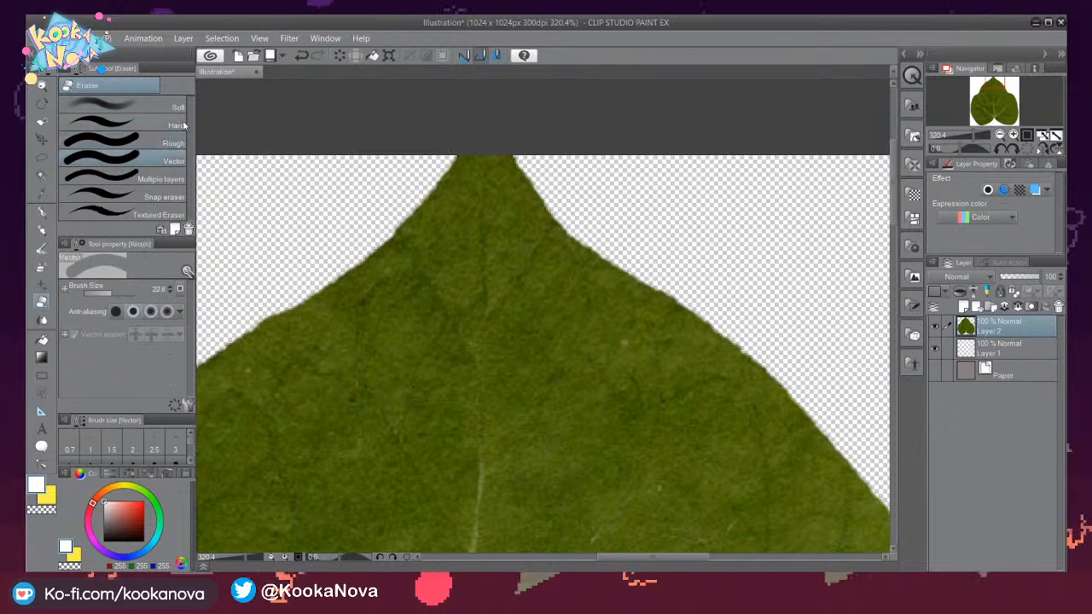
{"action": "left_click_drag", "start_coordinate": [542, 186], "coordinate": [489, 129]}
{"action": "key", "text": "ctrl+z"}
{"action": "left_click_drag", "start_coordinate": [553, 179], "coordinate": [490, 137]}
{"action": "key", "text": "ctrl+z"}
{"action": "left_click_drag", "start_coordinate": [575, 211], "coordinate": [403, 201]}
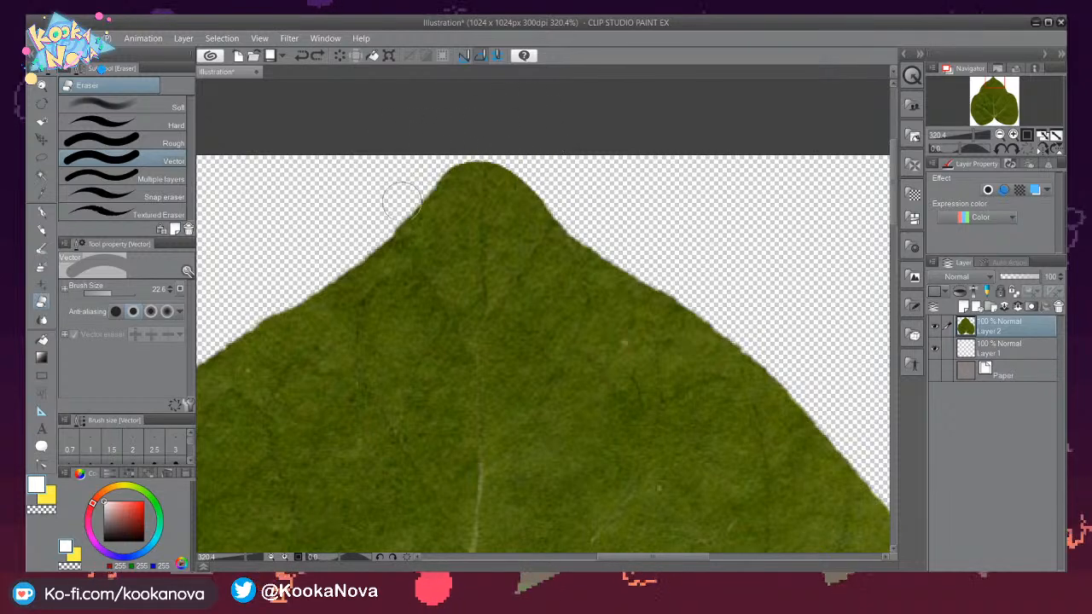
Examine the whole leaf on the canvas to check its outline and the rounded tip.
{"action": "scroll", "coordinate": [618, 184], "scroll_direction": "down", "scroll_amount": 8}
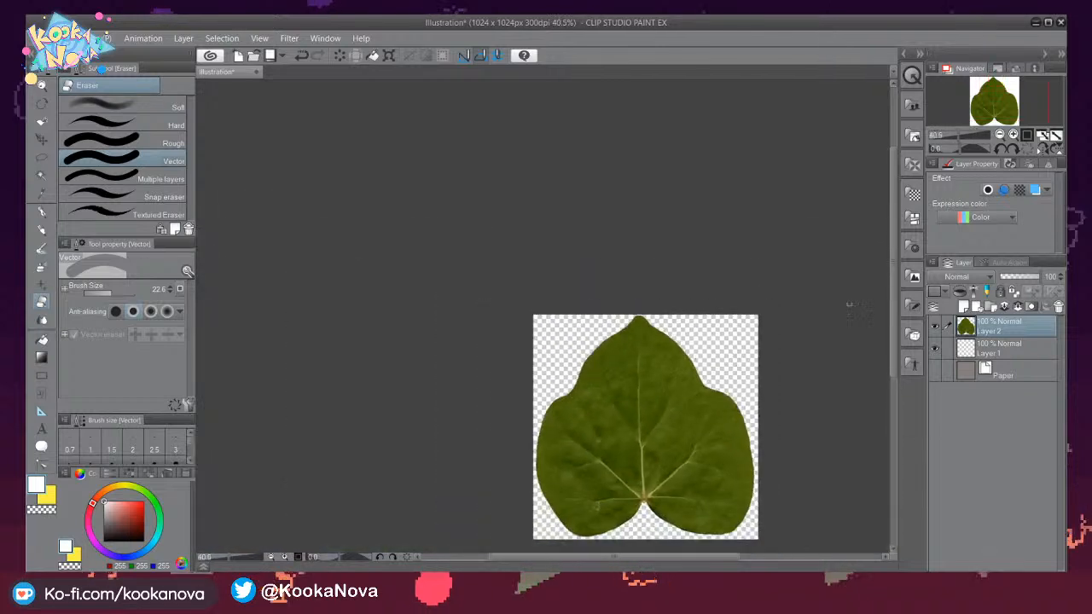
{"action": "scroll", "coordinate": [608, 386], "scroll_direction": "up", "scroll_amount": 1}
{"action": "scroll", "coordinate": [608, 350], "scroll_direction": "up", "scroll_amount": 3}
{"action": "scroll", "coordinate": [732, 351], "scroll_direction": "down", "scroll_amount": 3}
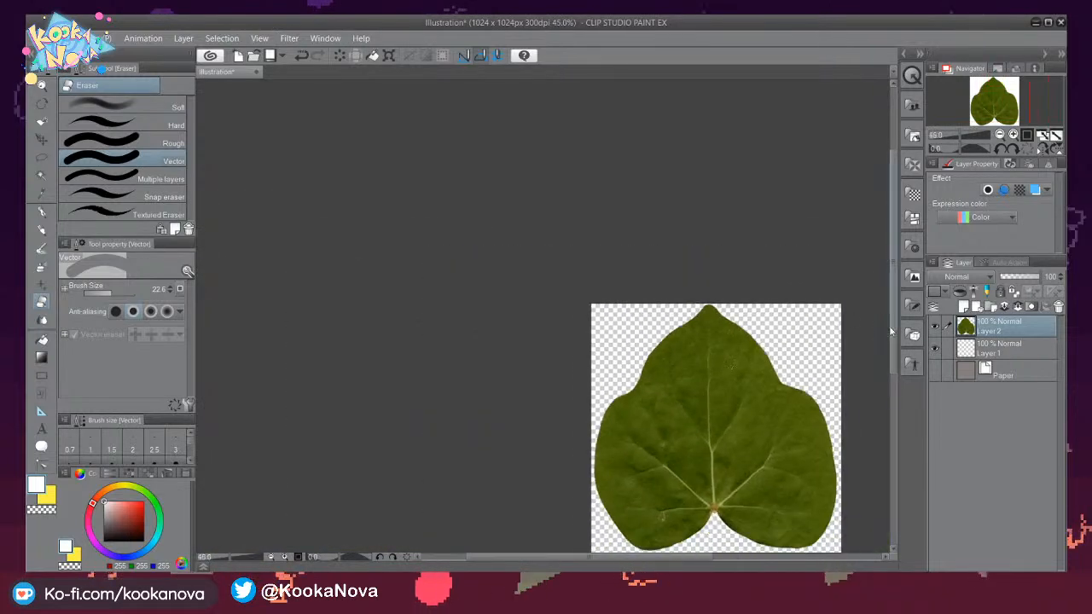
{"action": "left_click_drag", "start_coordinate": [892, 332], "coordinate": [893, 364]}
{"action": "middle_click_drag", "start_coordinate": [776, 373], "coordinate": [596, 325]}
{"action": "scroll", "coordinate": [635, 340], "scroll_direction": "up", "scroll_amount": 6}
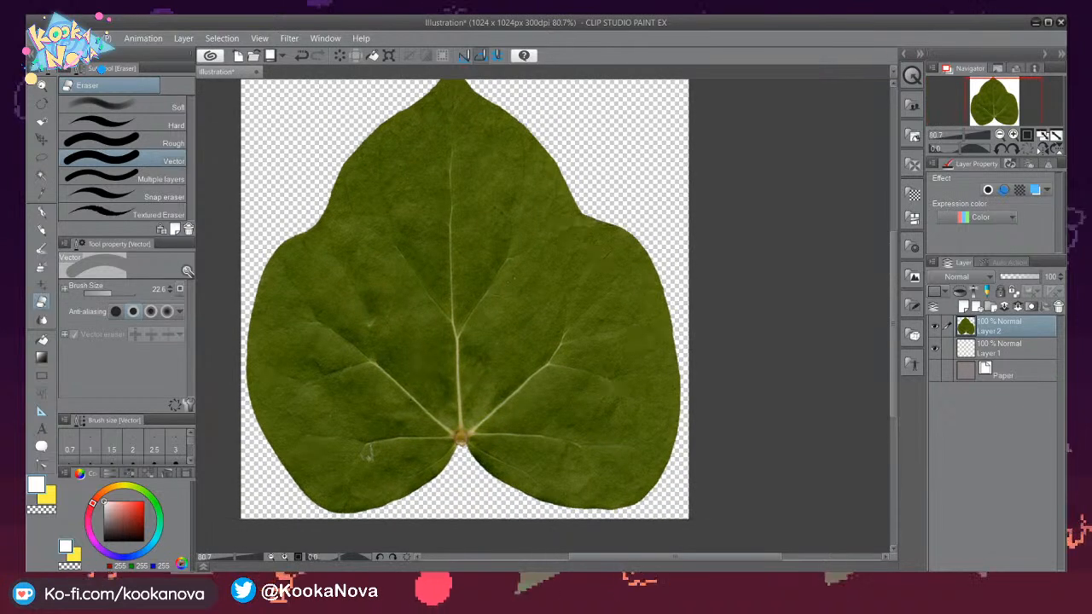
{"action": "left_click_drag", "start_coordinate": [893, 323], "coordinate": [893, 304]}
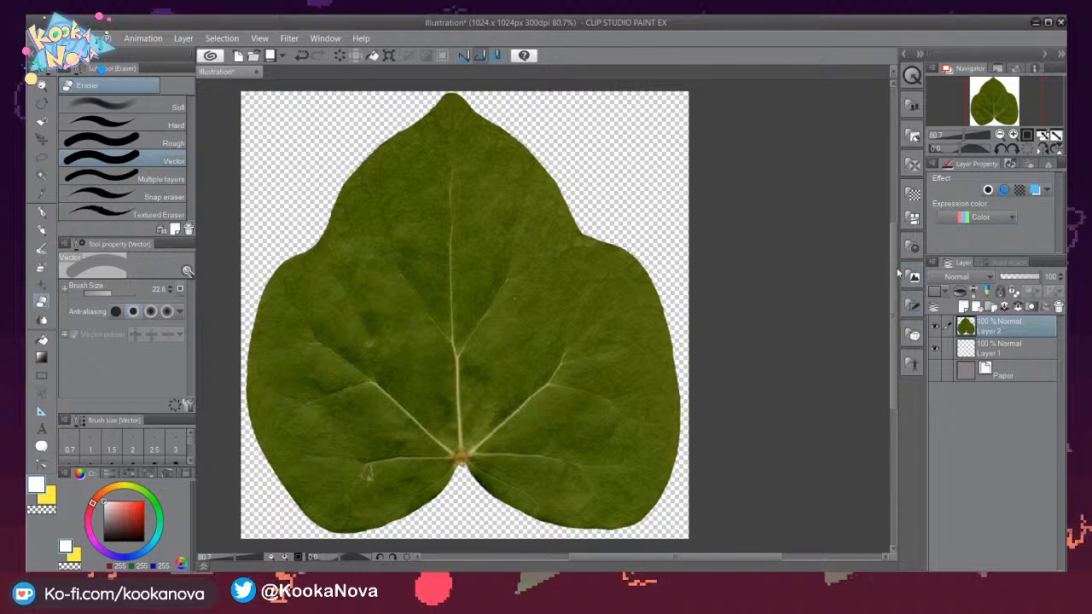
{"action": "mouse_move", "coordinate": [895, 263]}
{"action": "left_mouse_down"}
{"action": "mouse_move", "coordinate": [895, 275]}
{"action": "mouse_move", "coordinate": [899, 264]}
{"action": "left_mouse_up"}
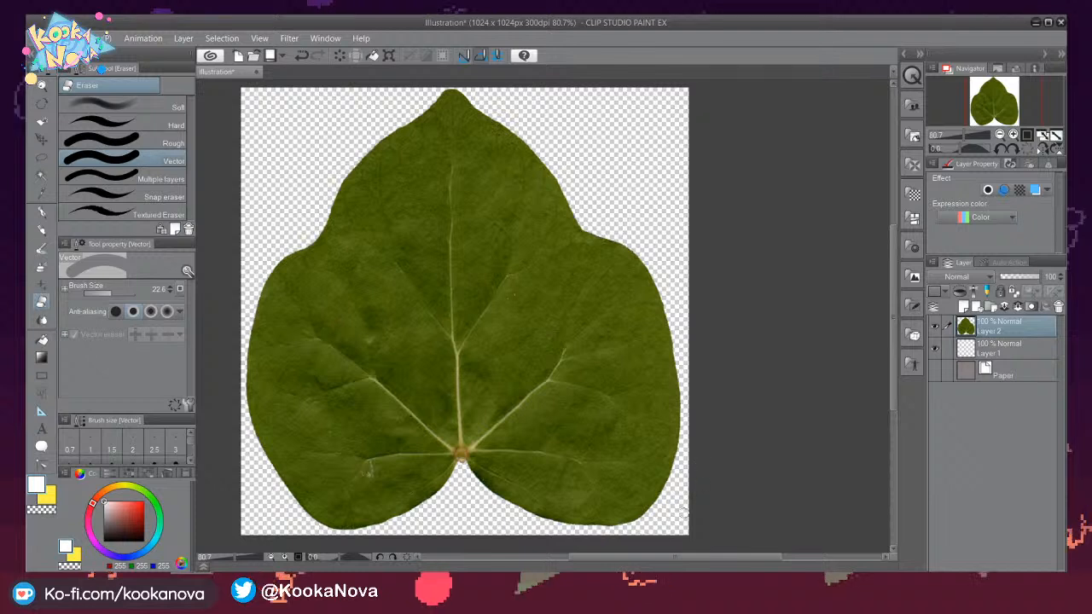
{"action": "left_click_drag", "start_coordinate": [630, 554], "coordinate": [615, 555]}
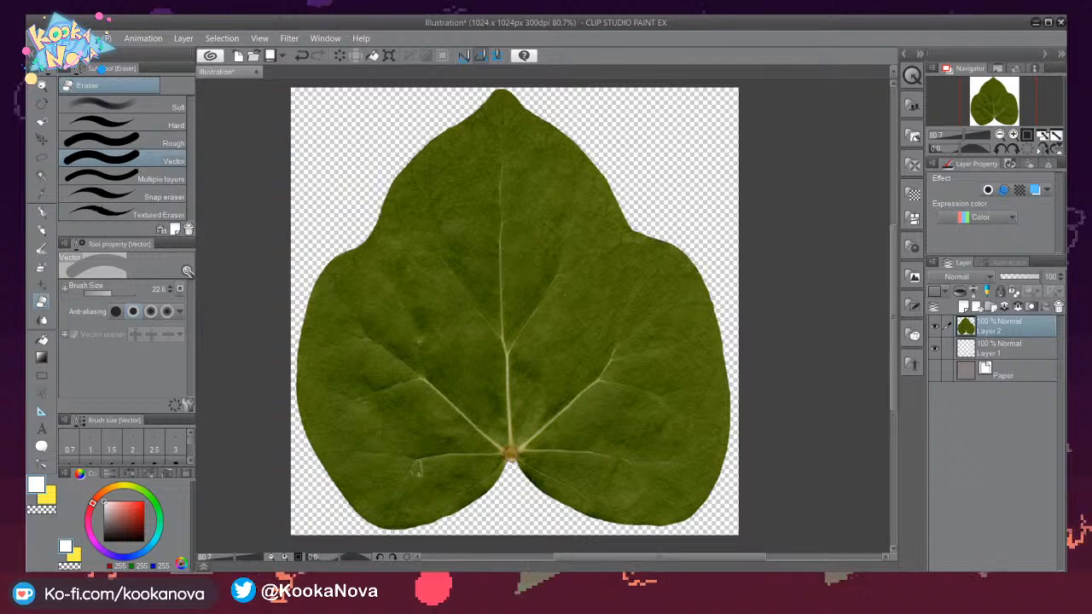
Start saving the illustration and go to the Café project folder.
{"action": "key", "text": "ctrl+s"}
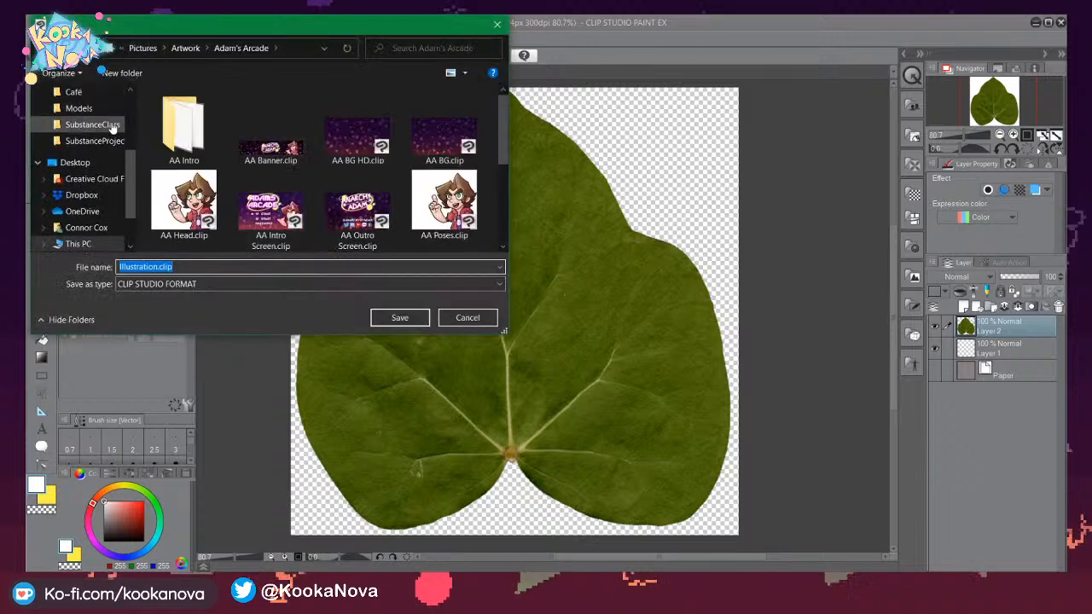
{"action": "scroll", "coordinate": [112, 129], "scroll_direction": "up", "scroll_amount": 1}
{"action": "left_click", "coordinate": [76, 141]}
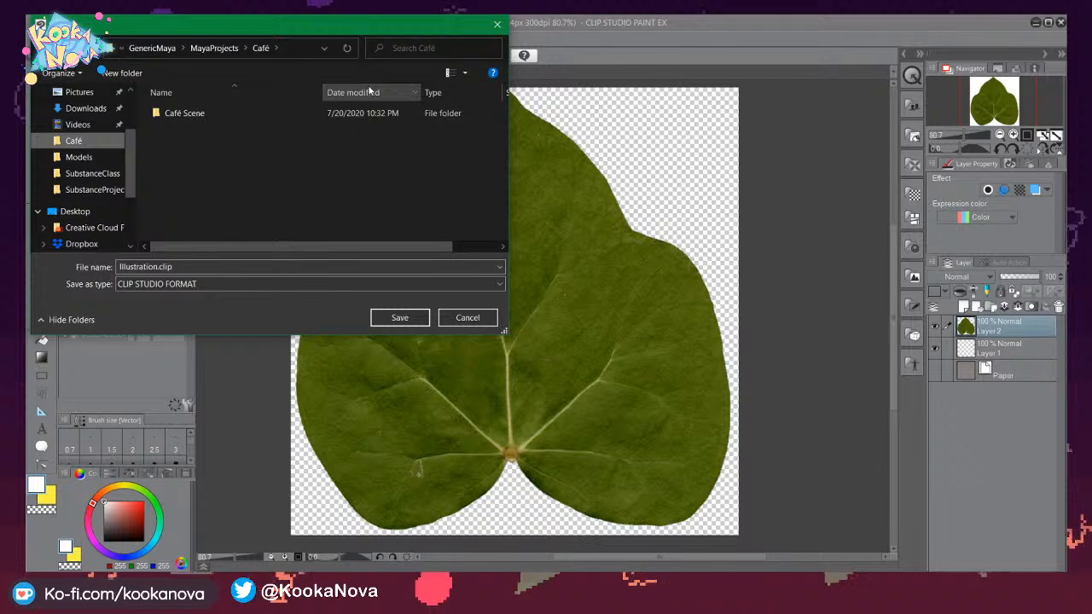
Browse the Café Scene, MayaProjects and GenericMaya folders for a place to save the file.
{"action": "double_click", "coordinate": [185, 113]}
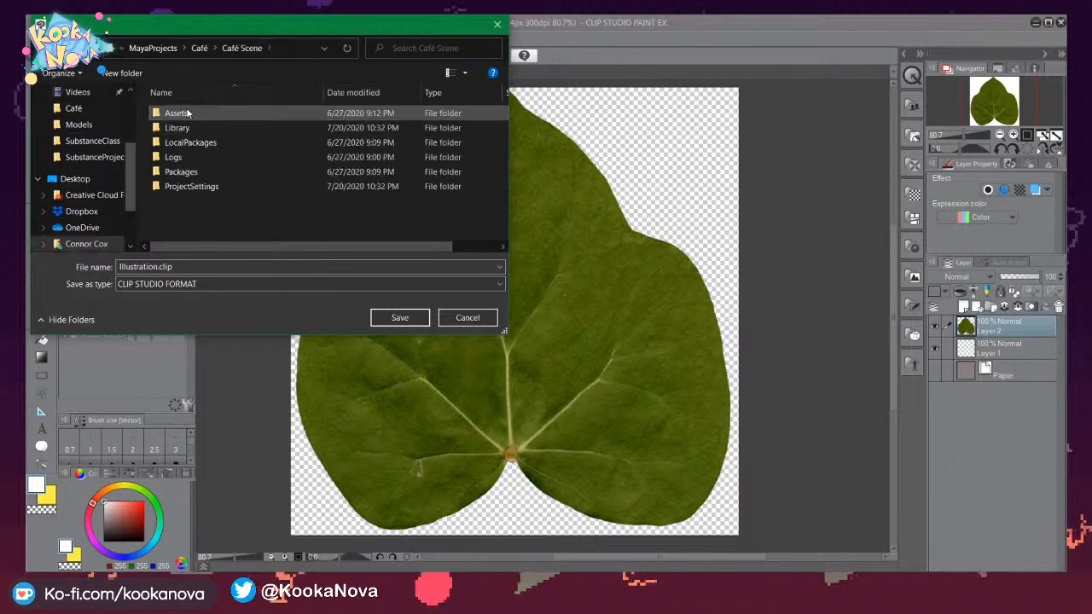
{"action": "left_click", "coordinate": [199, 48]}
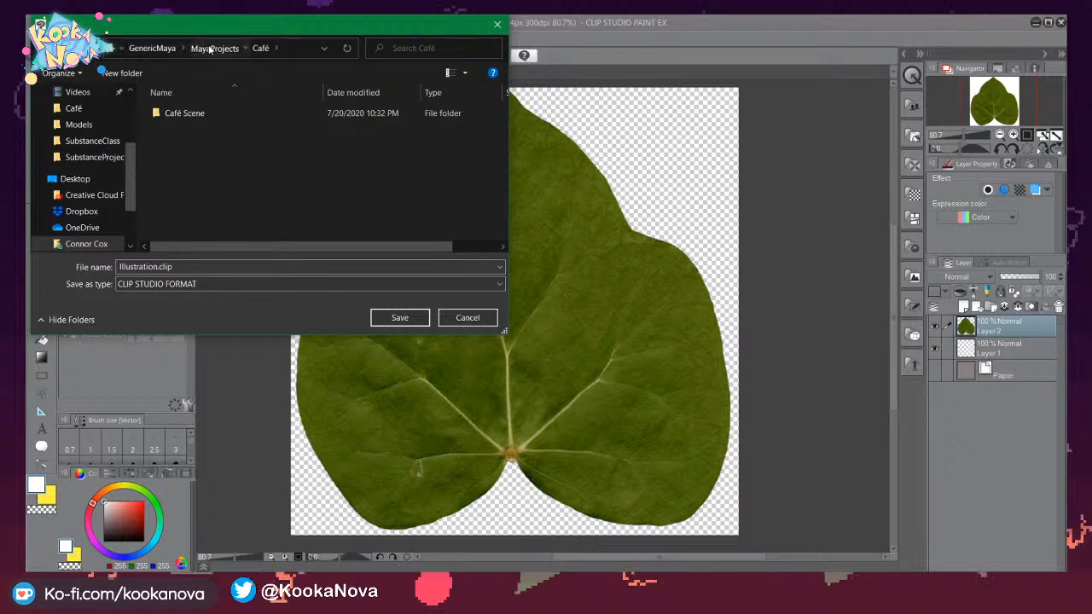
{"action": "left_click", "coordinate": [202, 48]}
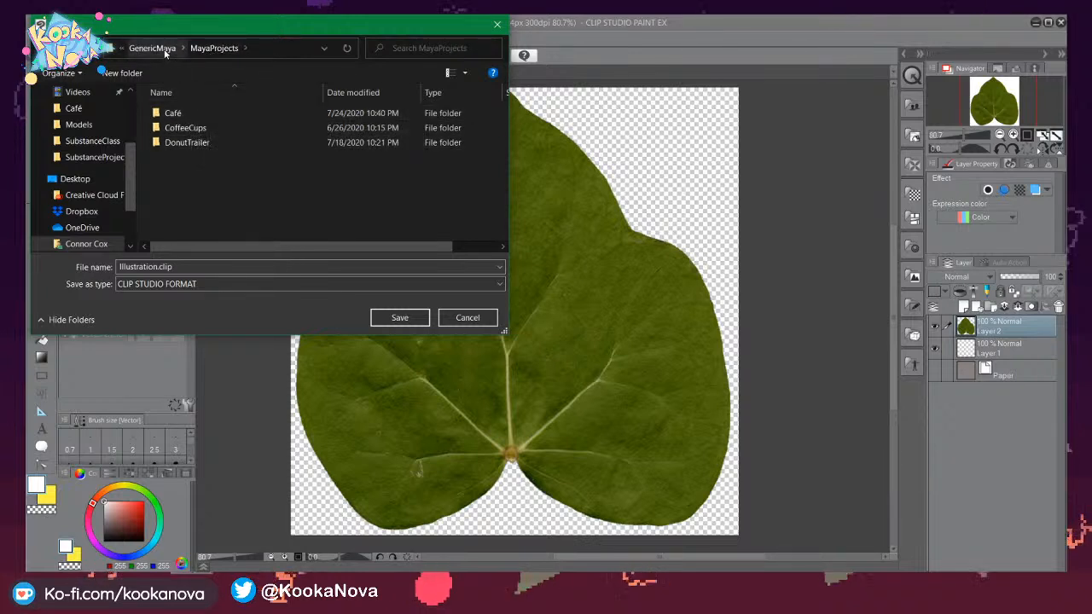
{"action": "left_click", "coordinate": [152, 48]}
{"action": "double_click", "coordinate": [204, 114]}
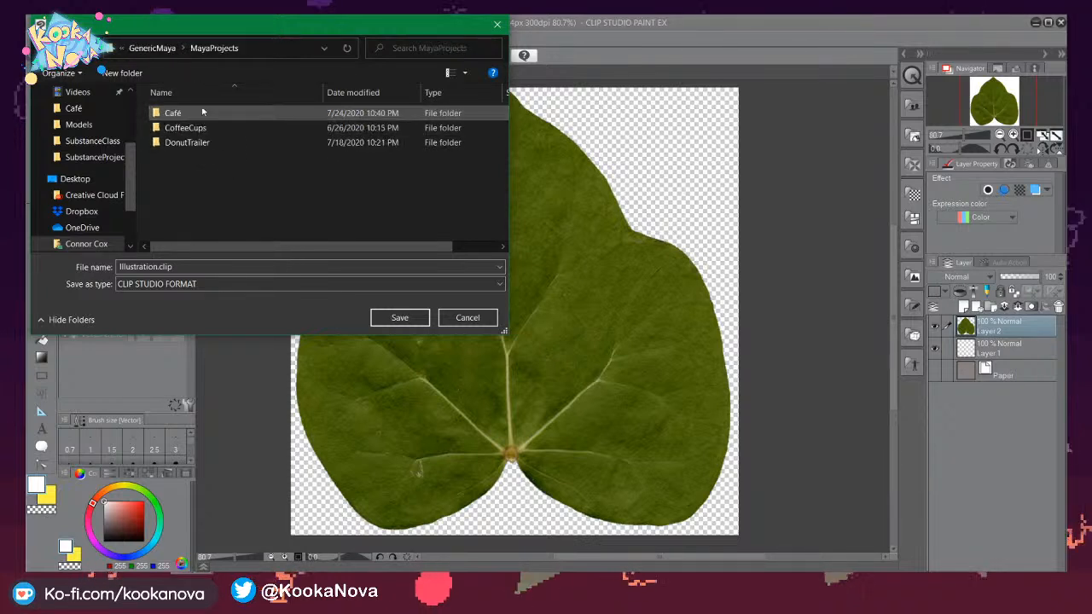
{"action": "double_click", "coordinate": [190, 116]}
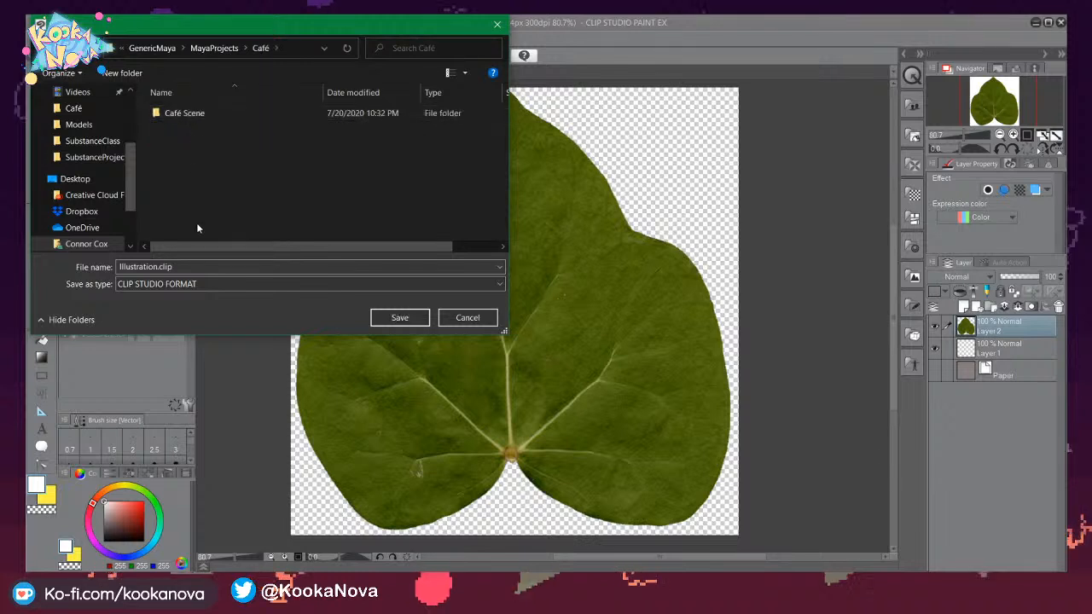
Set the save format to PNG and choose the SubstanceProjects folder inside GenericMaya as the location.
{"action": "left_click", "coordinate": [198, 284]}
{"action": "left_click", "coordinate": [141, 333]}
{"action": "left_click", "coordinate": [214, 48]}
{"action": "left_click", "coordinate": [170, 47]}
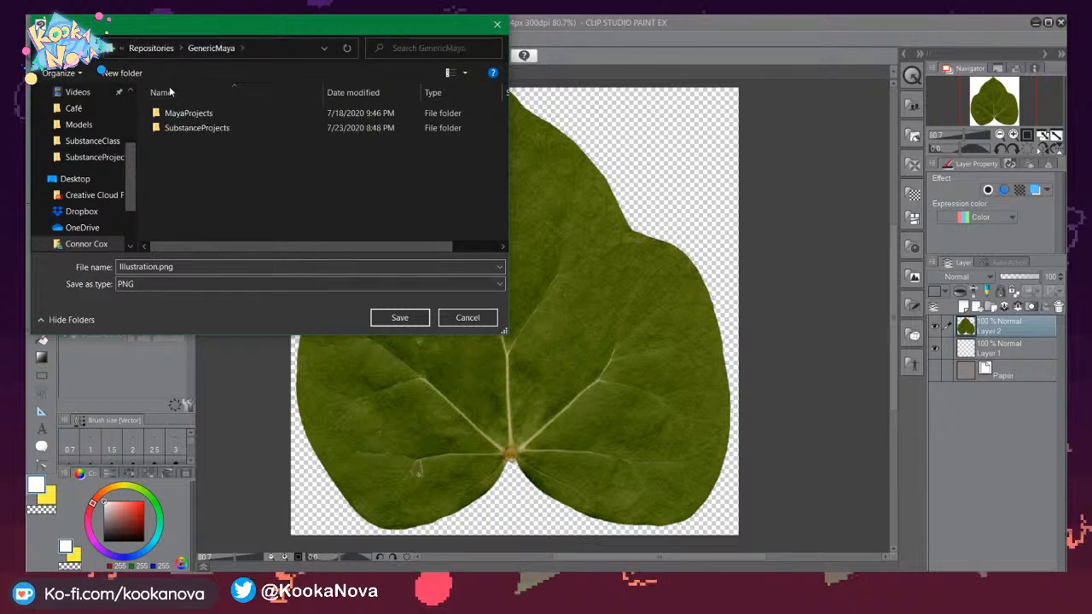
{"action": "double_click", "coordinate": [203, 128]}
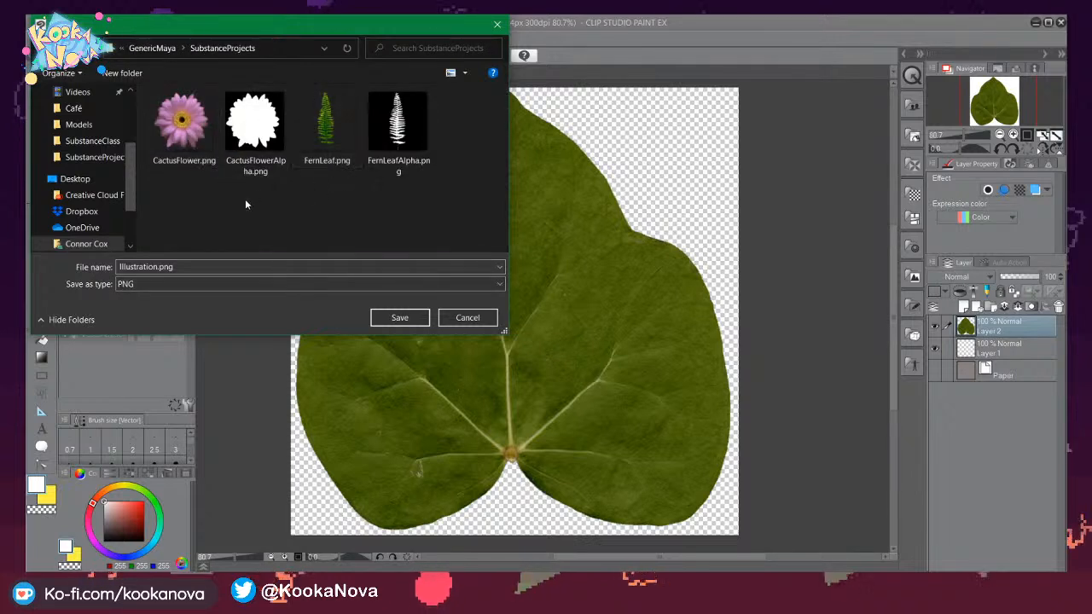
Name the file Ivy.png and save it.
{"action": "left_click", "coordinate": [178, 266]}
{"action": "left_click", "coordinate": [164, 266]}
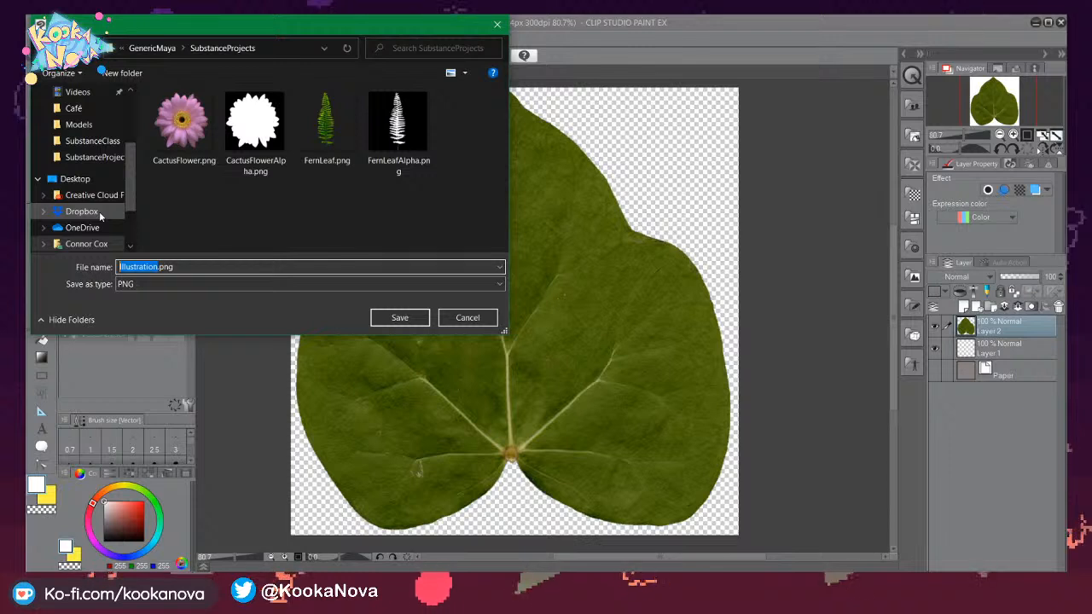
{"action": "type", "text": "lvy"}
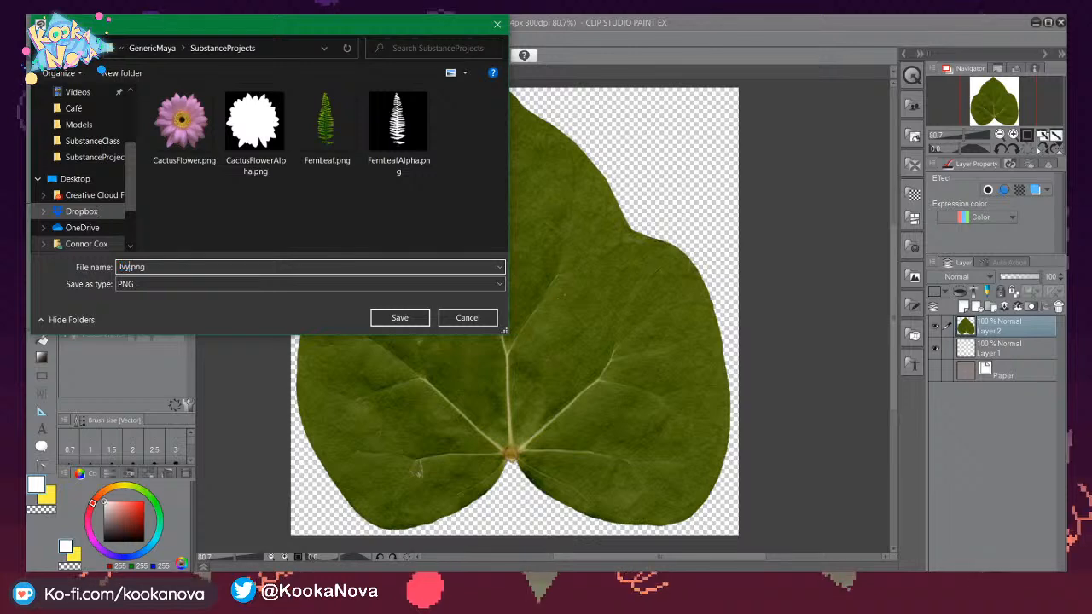
{"action": "left_click", "coordinate": [401, 318]}
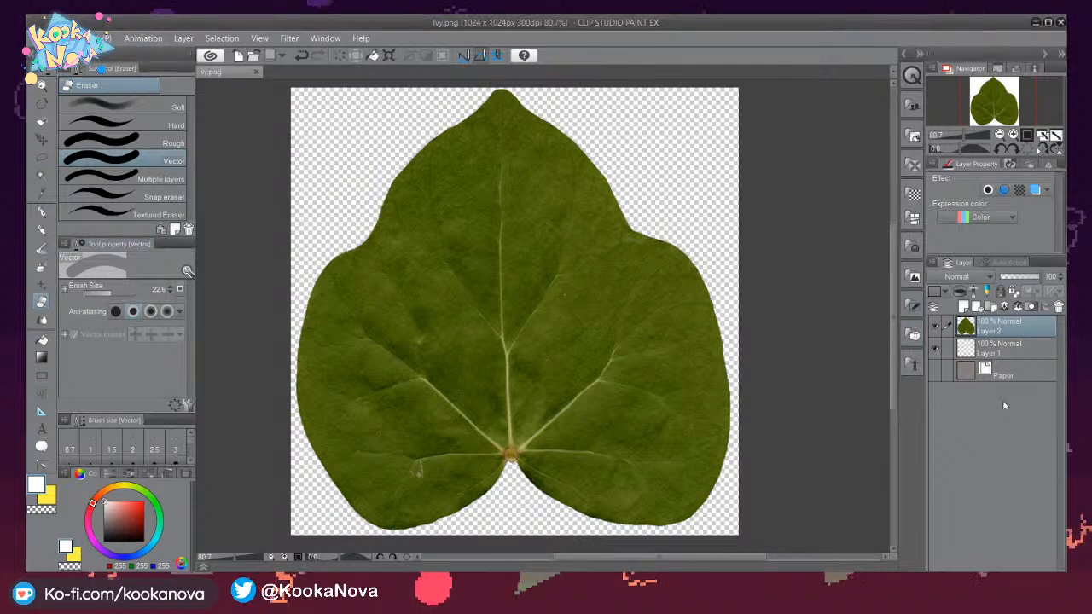
Show the Paper layer and set its colour to black.
{"action": "left_click", "coordinate": [1005, 372]}
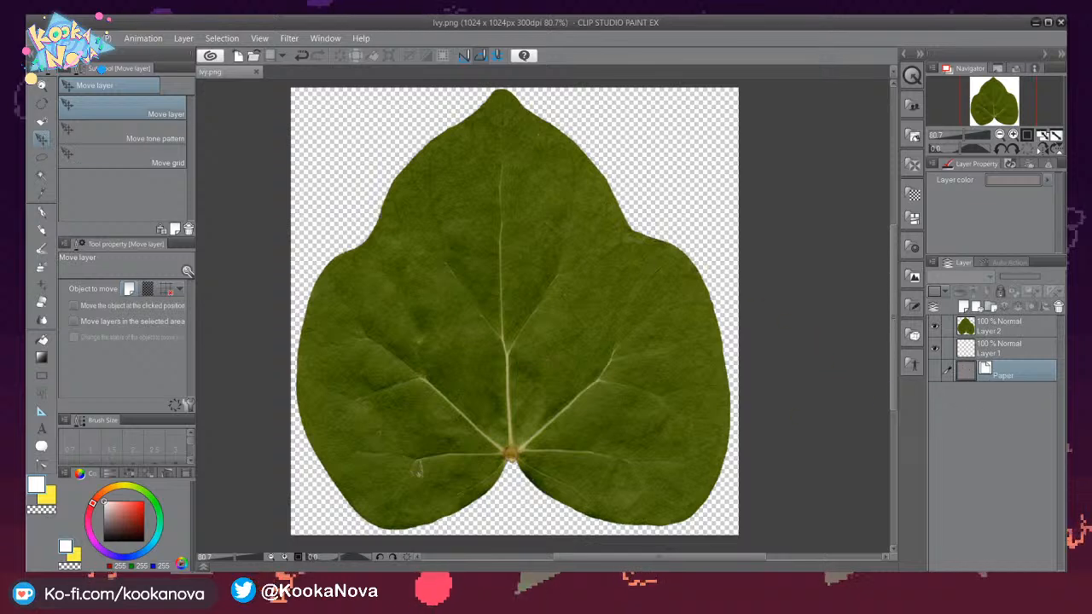
{"action": "left_click_drag", "start_coordinate": [376, 20], "coordinate": [408, 3]}
{"action": "double_click", "coordinate": [965, 370]}
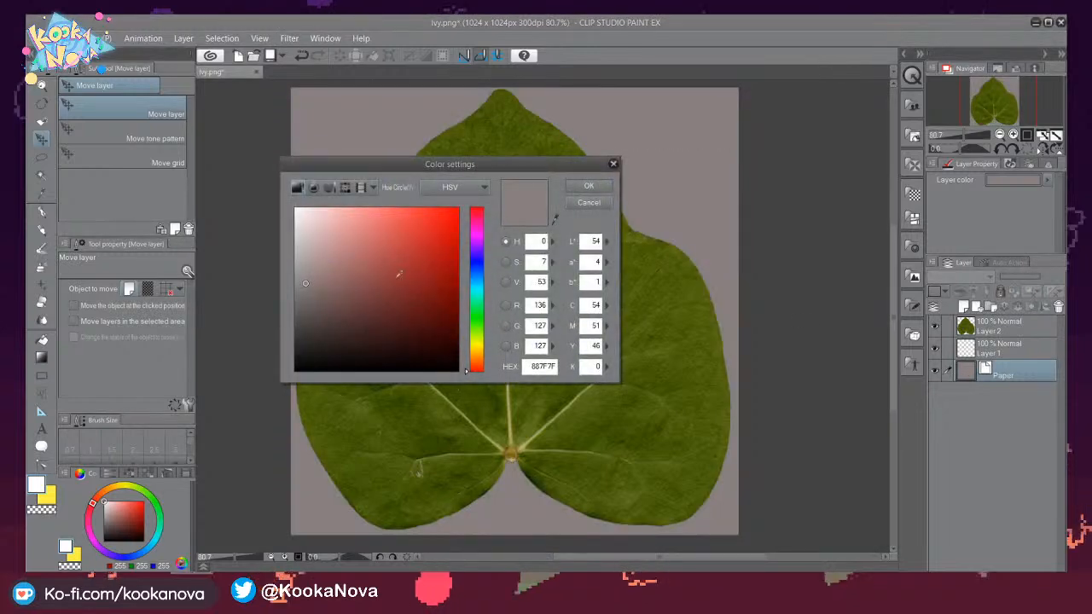
{"action": "left_click_drag", "start_coordinate": [398, 273], "coordinate": [265, 470]}
{"action": "left_click", "coordinate": [590, 187]}
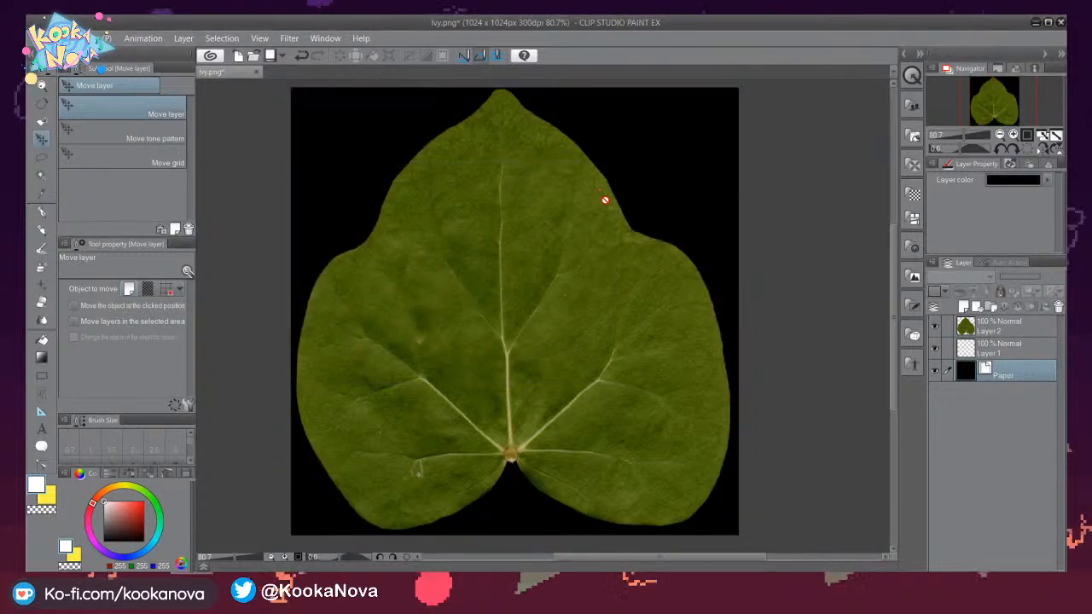
Lock the transparent pixels of Layer 2, fill the whole leaf with white and clear the selection.
{"action": "left_click", "coordinate": [1008, 330]}
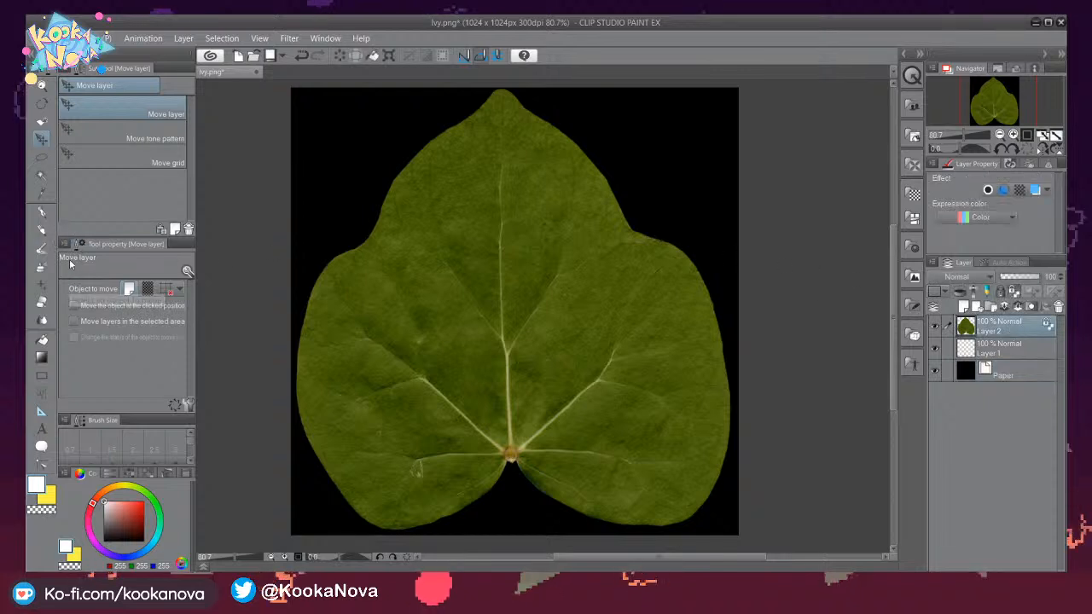
{"action": "key", "text": "ctrl+a"}
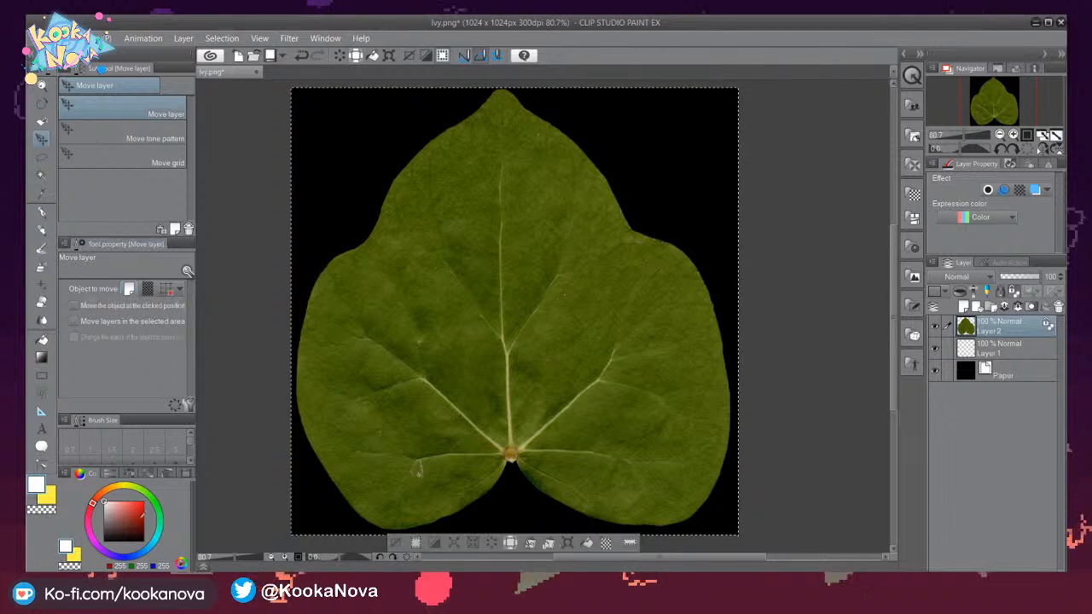
{"action": "left_click", "coordinate": [587, 547]}
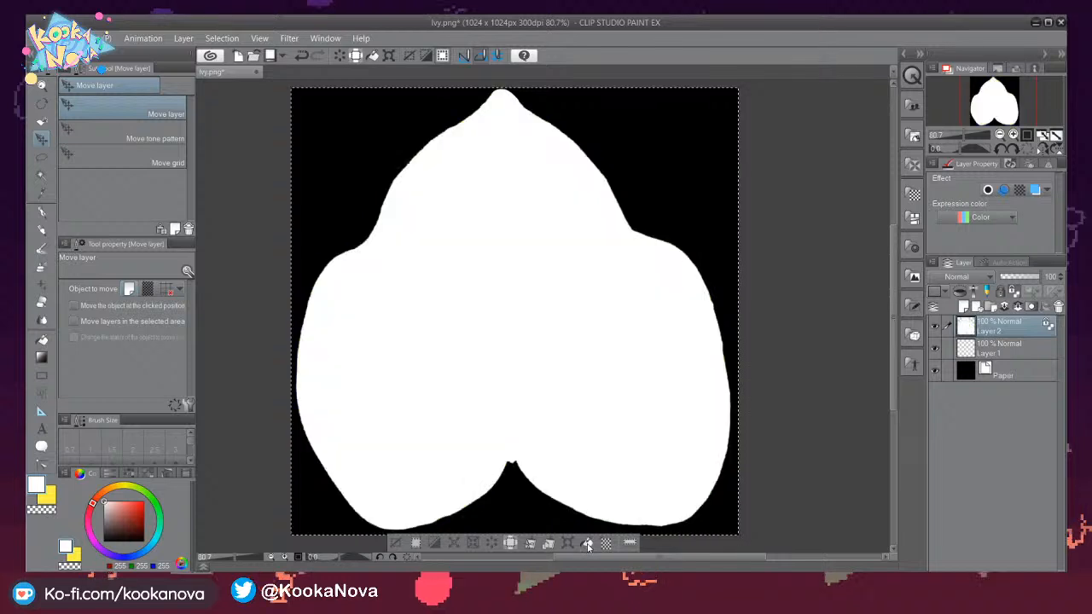
{"action": "key", "text": "ctrl+d"}
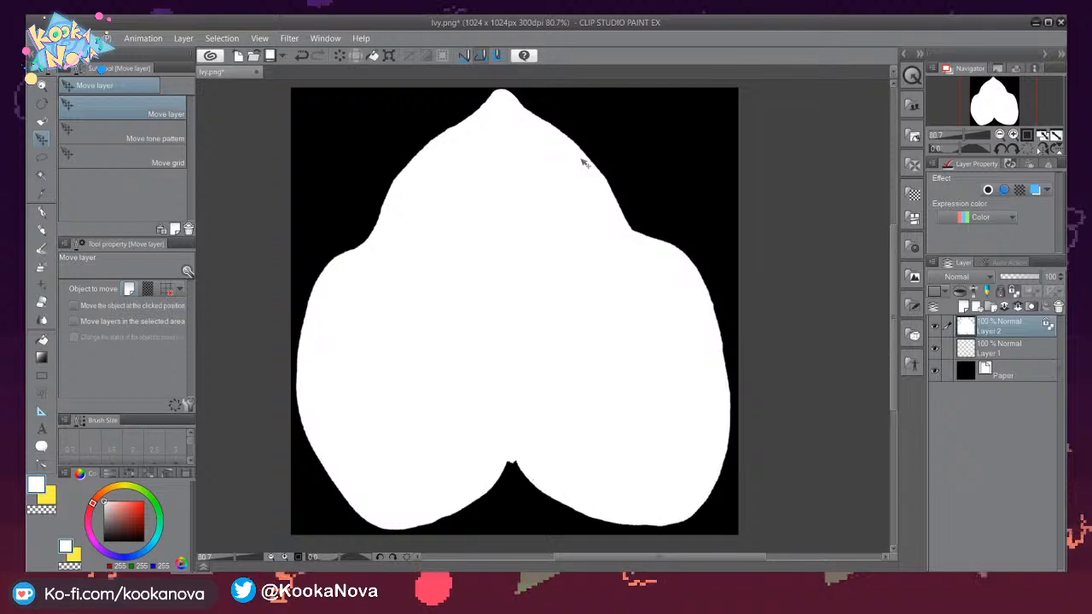
Save the black-and-white mask as a separate file named IvyAlpha.png in the SubstanceProjects folder.
{"action": "key", "text": "ctrl+shift+s"}
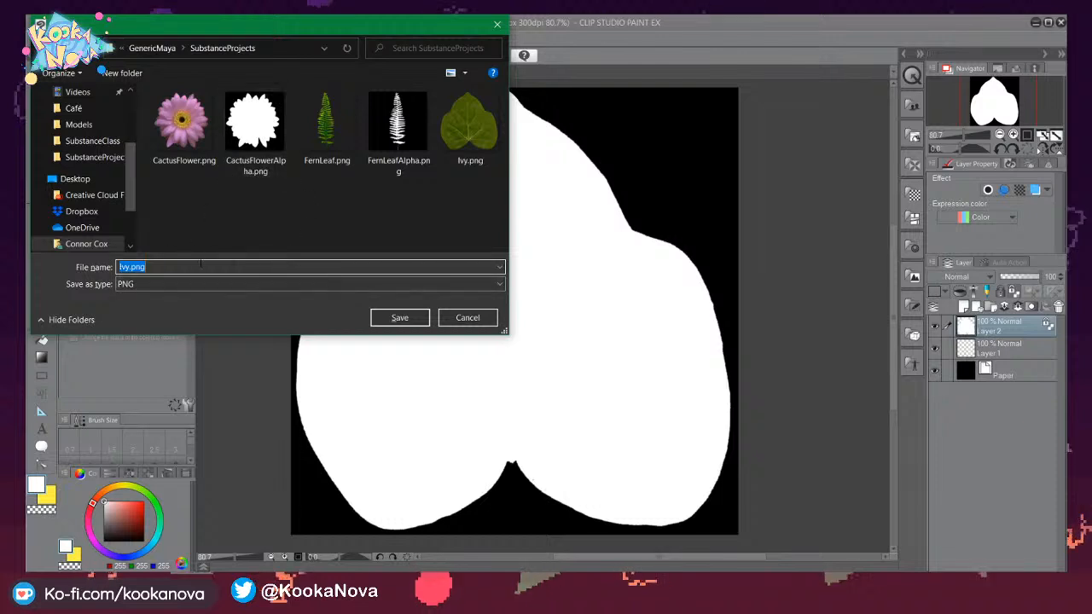
{"action": "left_click", "coordinate": [143, 267]}
{"action": "type", "text": "Alpha"}
{"action": "left_click", "coordinate": [399, 317]}
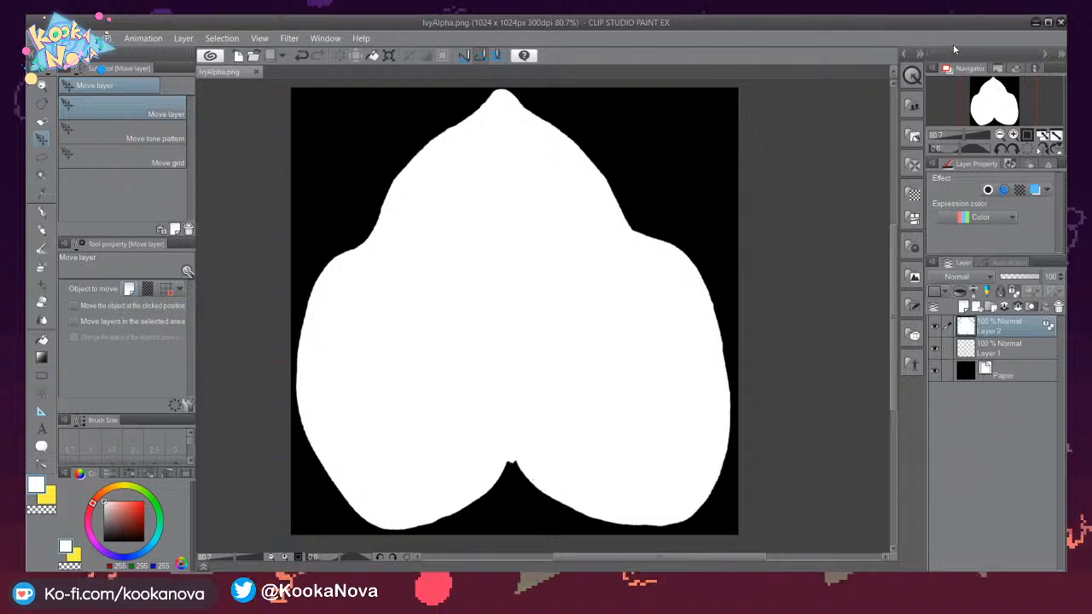
Close the IvyAlpha.png document and the browser tab with the ivy leaf image search.
{"action": "left_click", "coordinate": [1061, 23]}
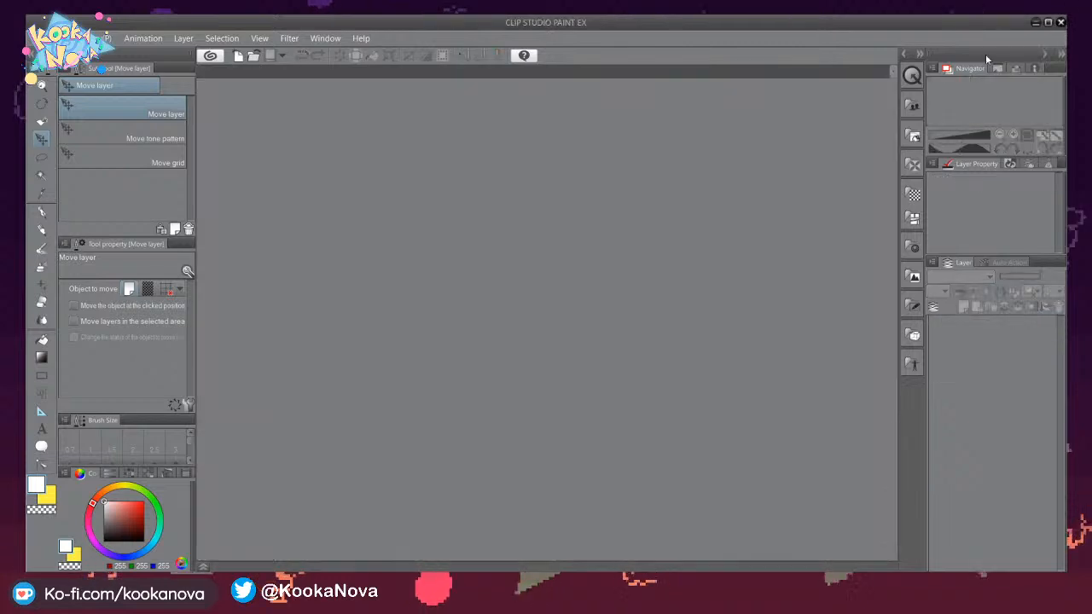
{"action": "left_click", "coordinate": [277, 587]}
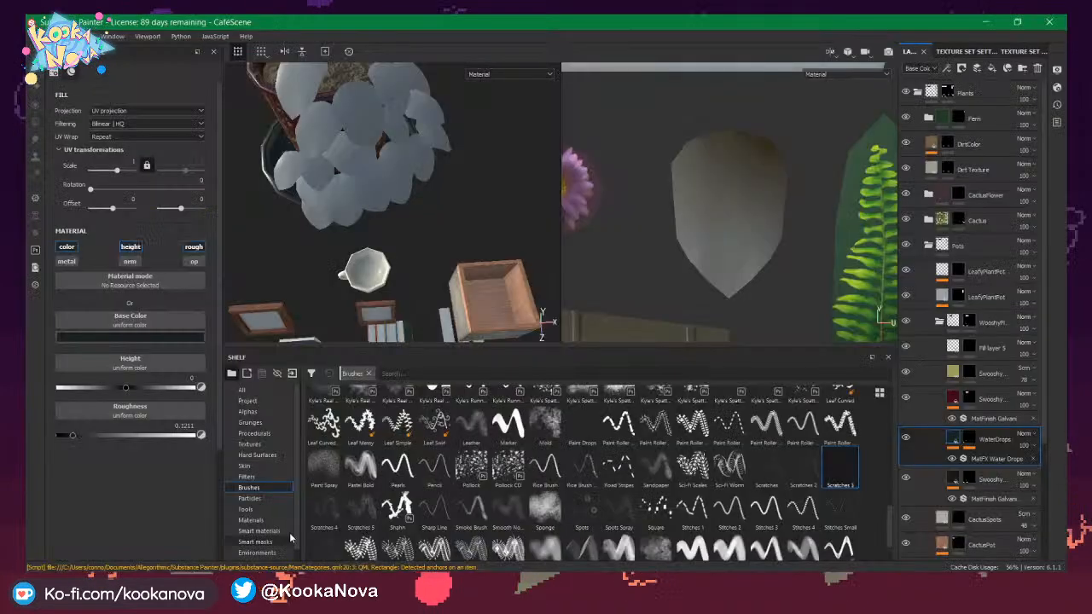
{"action": "left_click", "coordinate": [220, 587]}
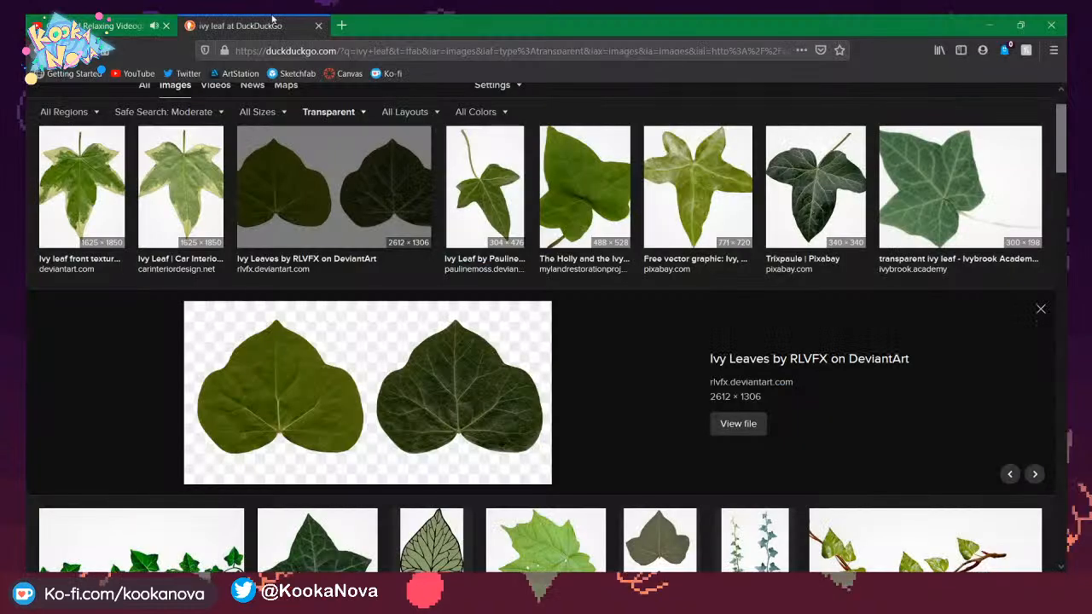
{"action": "left_click", "coordinate": [318, 25]}
Switch to the CaféScene project in Substance Painter to work on the plant's blank leaf.
{"action": "left_click", "coordinate": [278, 587]}
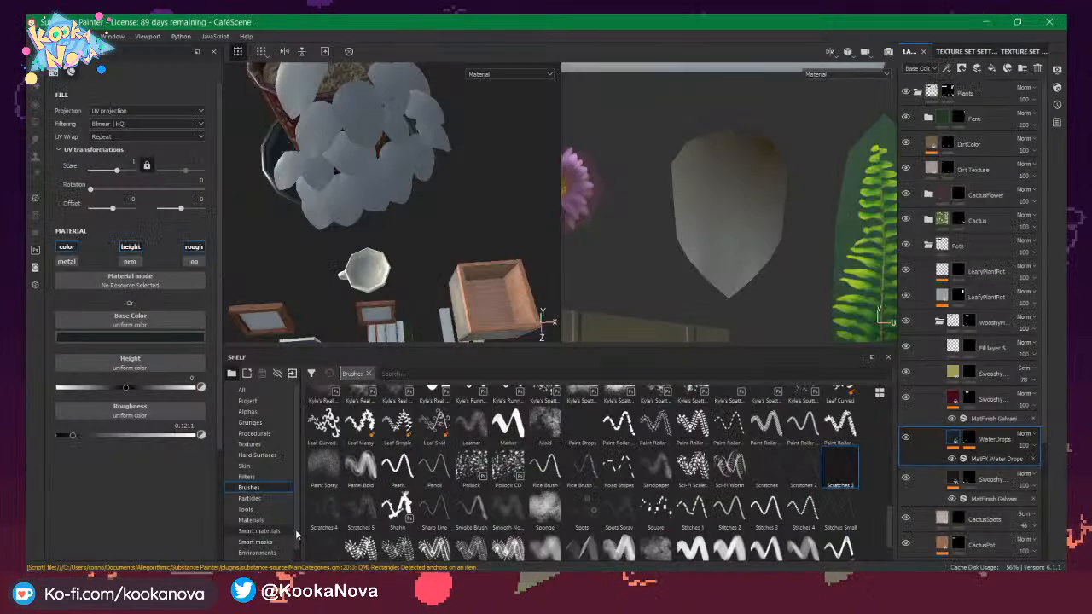
{"action": "middle_click_drag", "start_coordinate": [739, 234], "coordinate": [698, 236]}
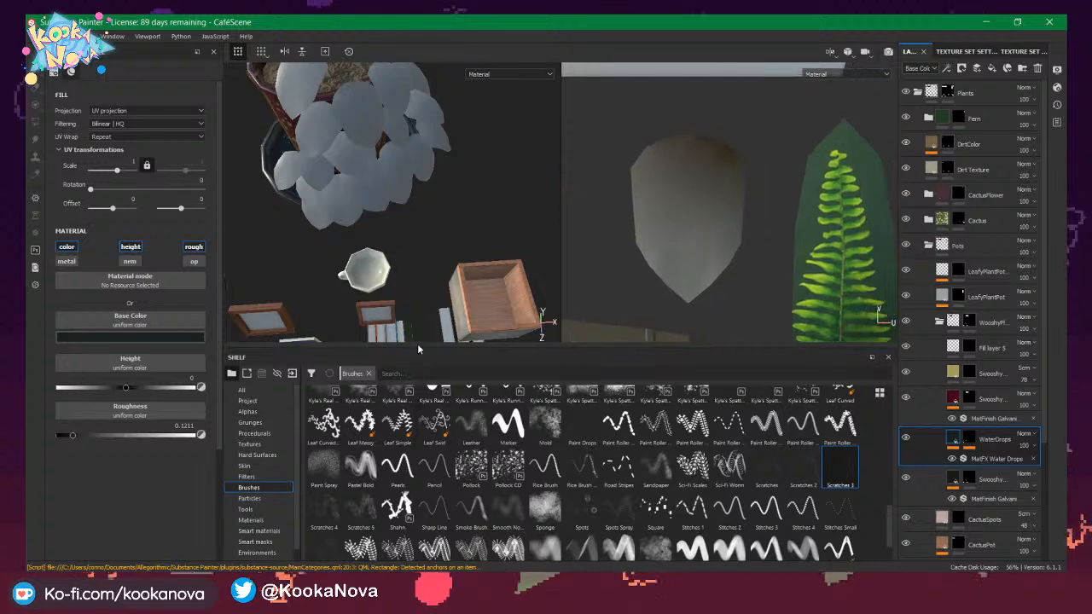
Bring Ivy.png and IvyAlpha.png from the SubstanceProjects folder into the Substance Painter shelf for import.
{"action": "left_click_drag", "start_coordinate": [438, 348], "coordinate": [447, 478]}
{"action": "left_click", "coordinate": [254, 524]}
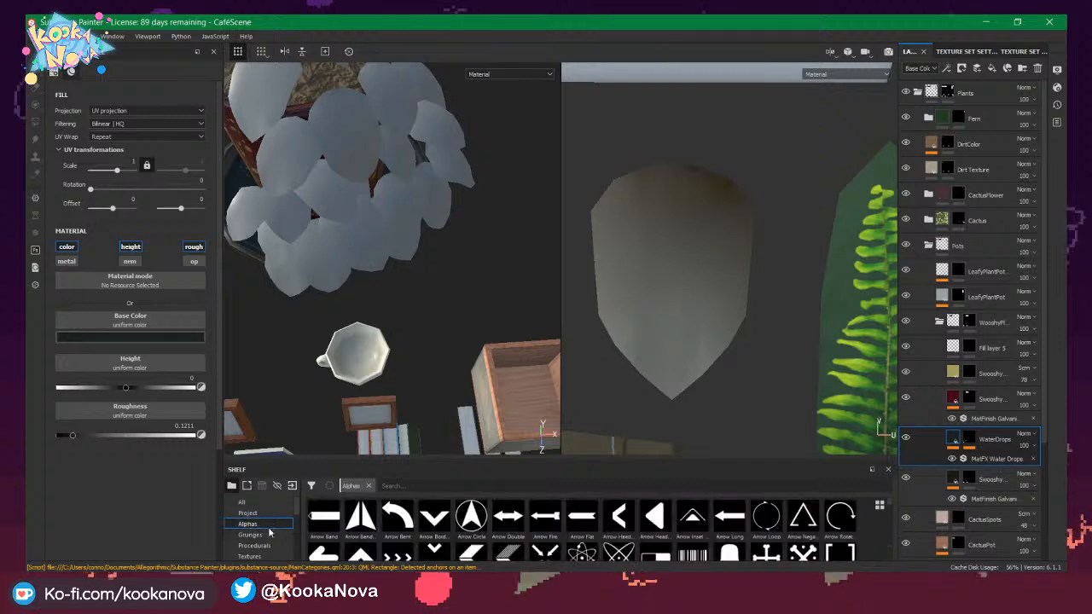
{"action": "key", "text": "alt+Tab"}
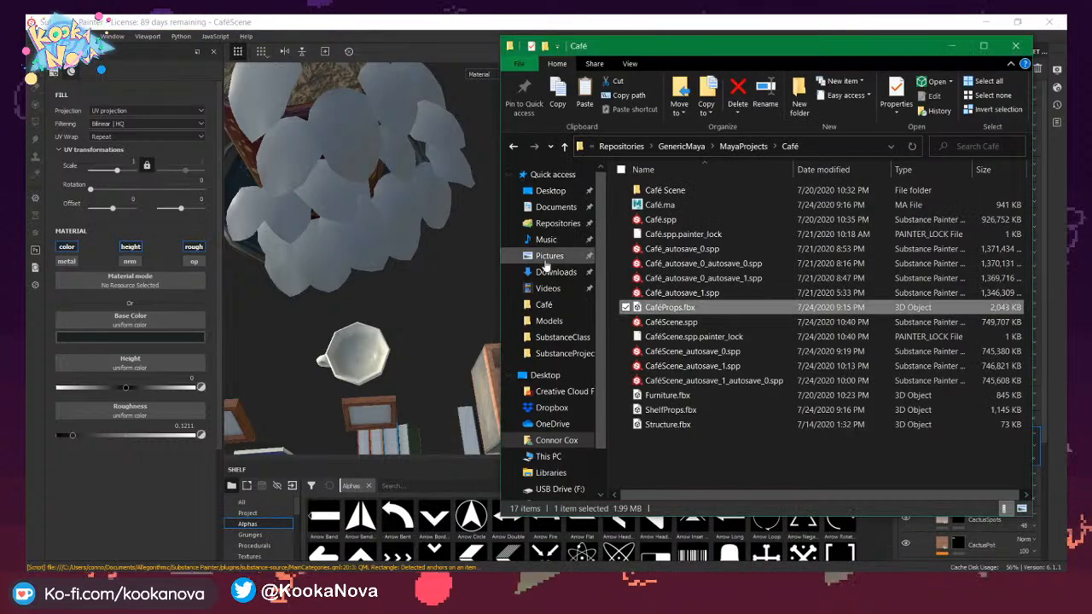
{"action": "left_click", "coordinate": [558, 223]}
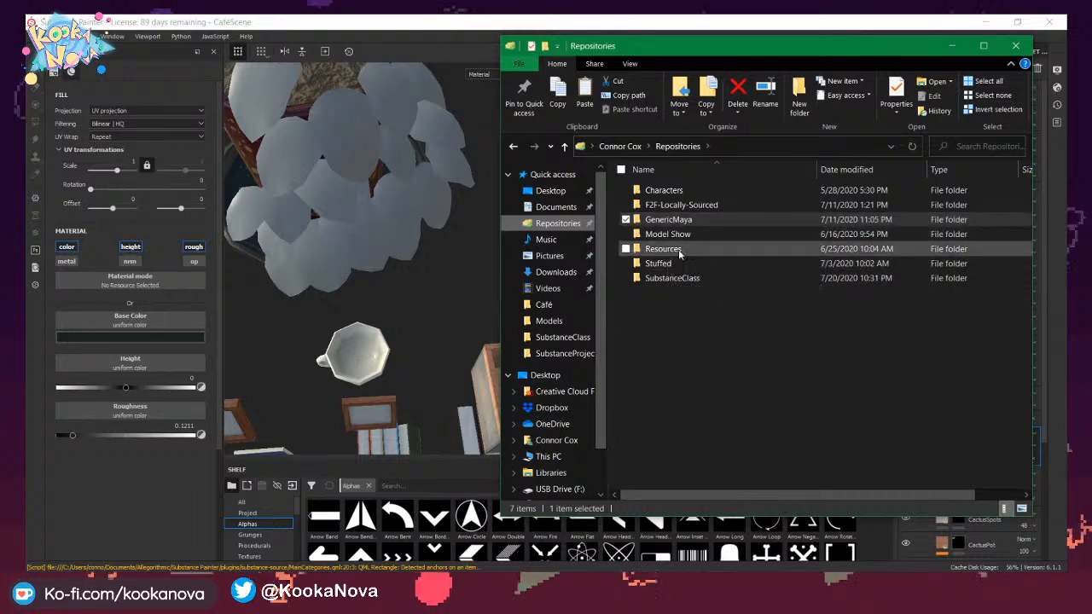
{"action": "double_click", "coordinate": [669, 220]}
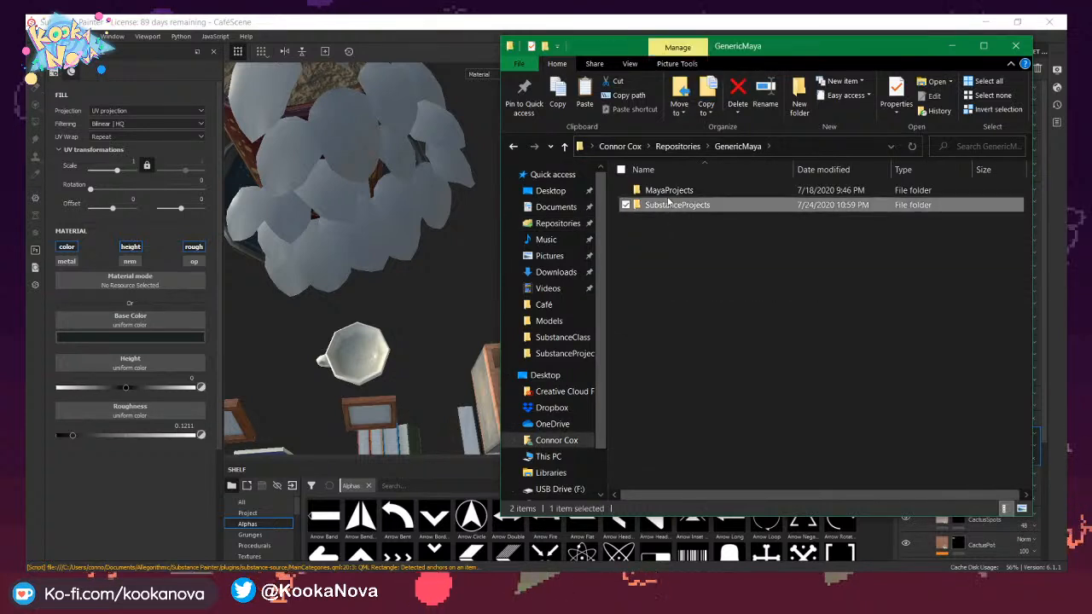
{"action": "double_click", "coordinate": [670, 205]}
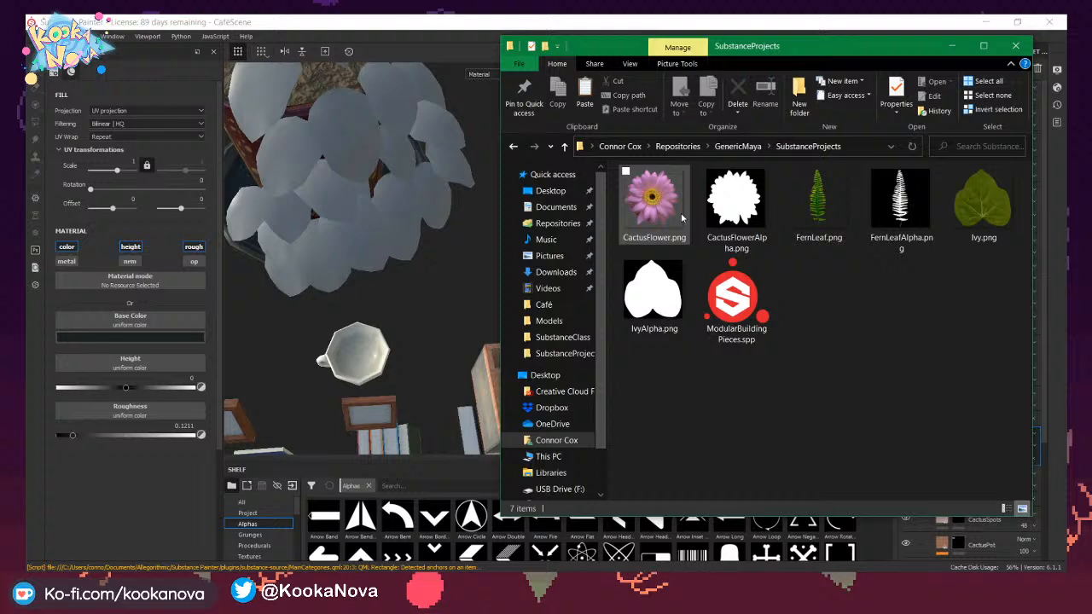
{"action": "left_click", "coordinate": [989, 191]}
{"action": "left_click", "coordinate": [653, 294], "text": "ctrl"}
{"action": "left_click_drag", "start_coordinate": [990, 210], "coordinate": [395, 510]}
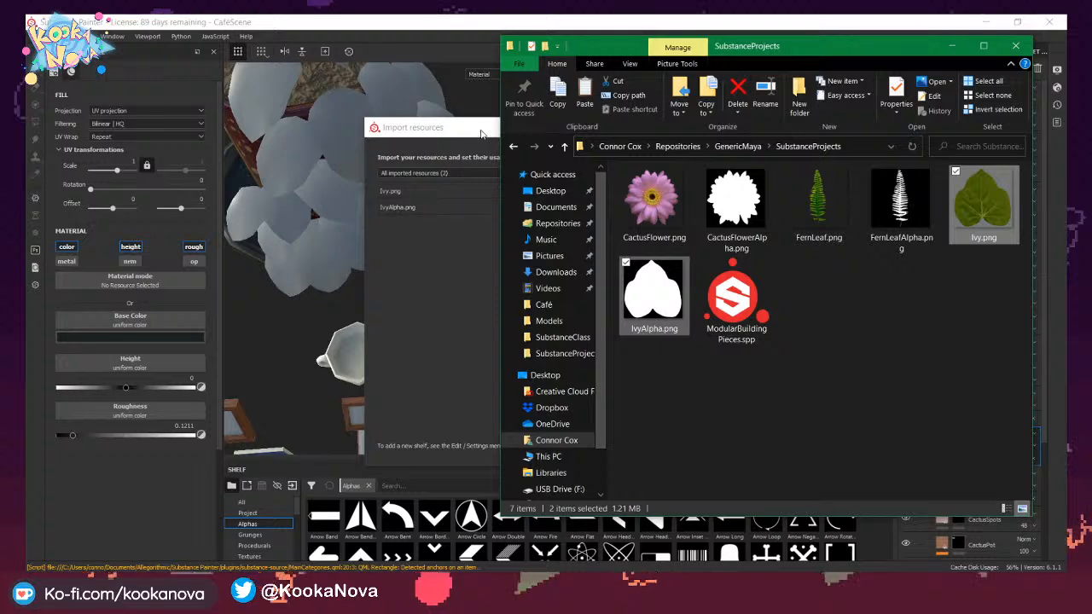
Import Ivy.png as a texture and IvyAlpha.png as an alpha into the default shelf.
{"action": "left_click", "coordinate": [482, 134]}
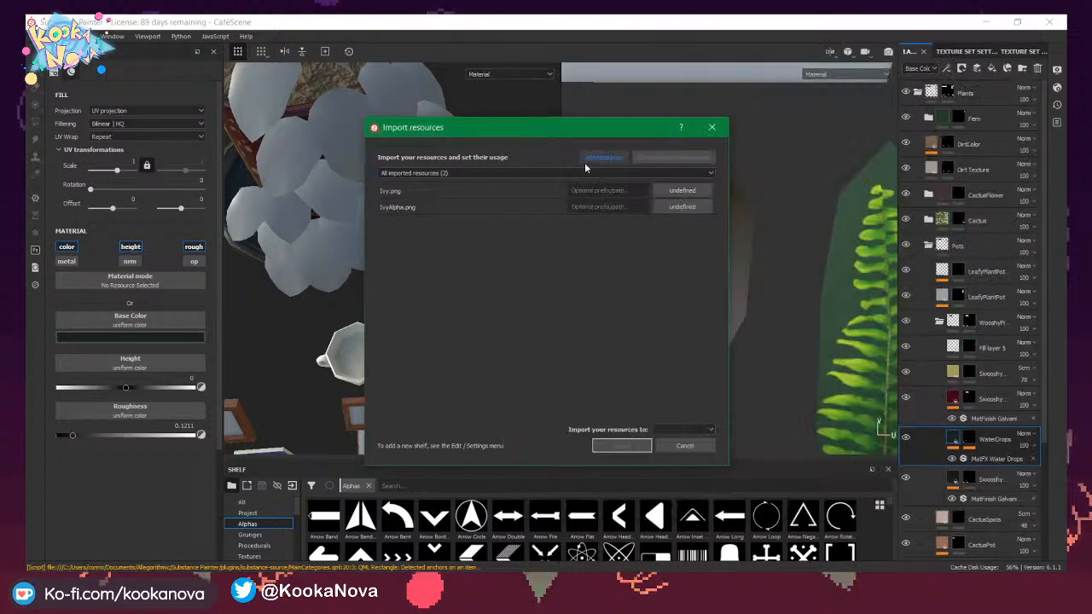
{"action": "left_click", "coordinate": [679, 191]}
{"action": "left_click", "coordinate": [693, 229]}
{"action": "left_click", "coordinate": [672, 207]}
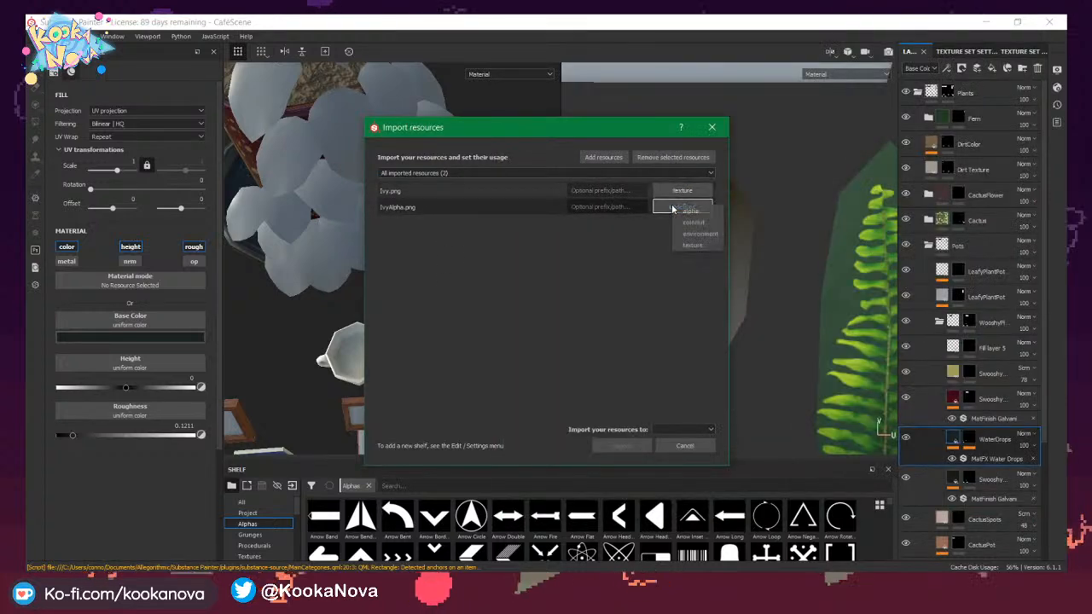
{"action": "left_click", "coordinate": [690, 212]}
{"action": "left_click", "coordinate": [678, 430]}
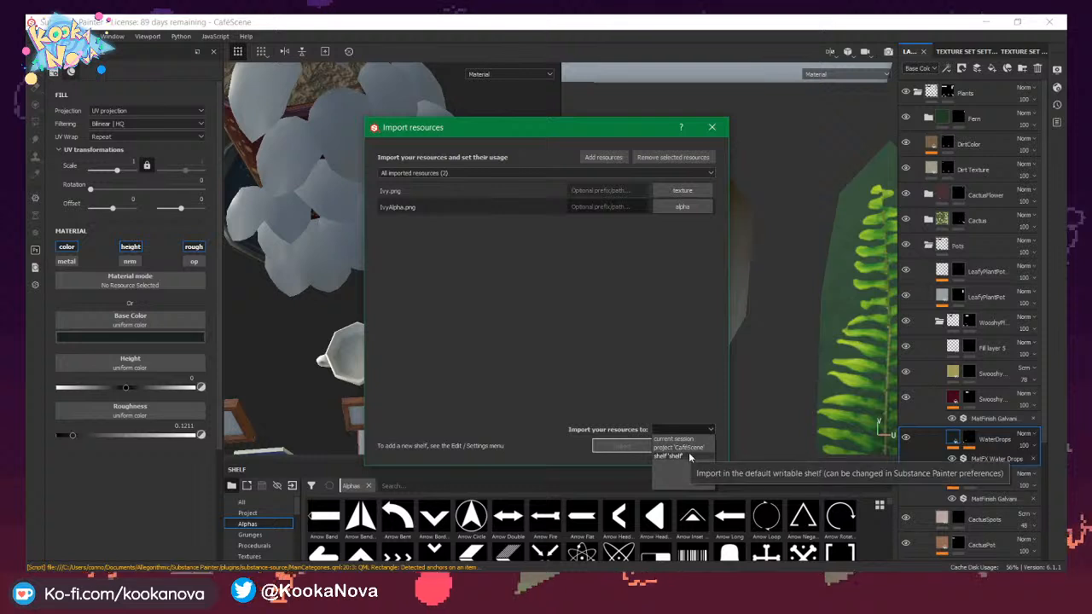
{"action": "left_click", "coordinate": [674, 456]}
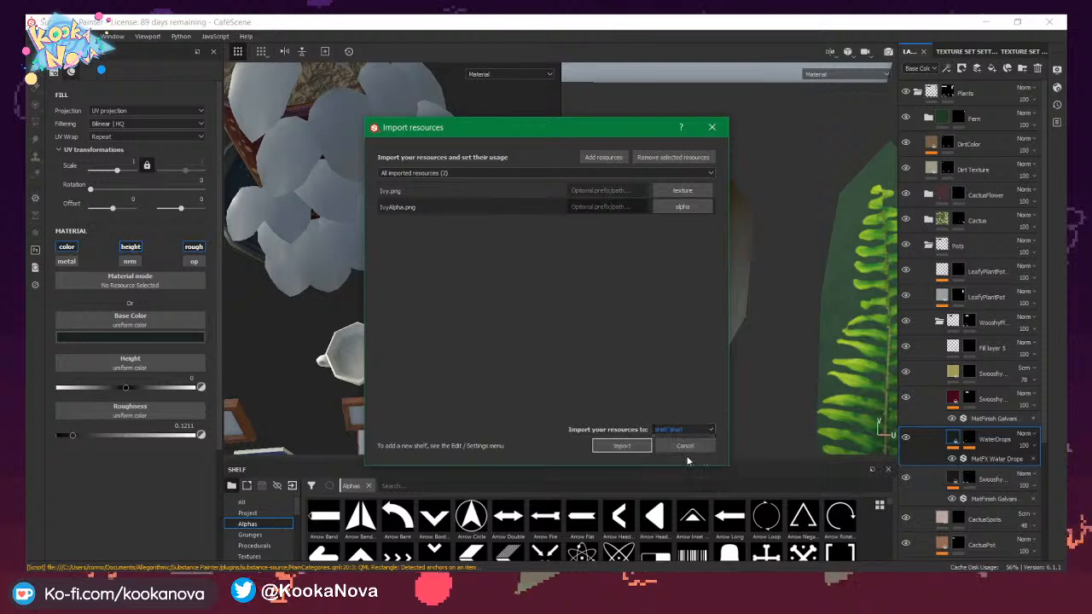
{"action": "left_click", "coordinate": [624, 446]}
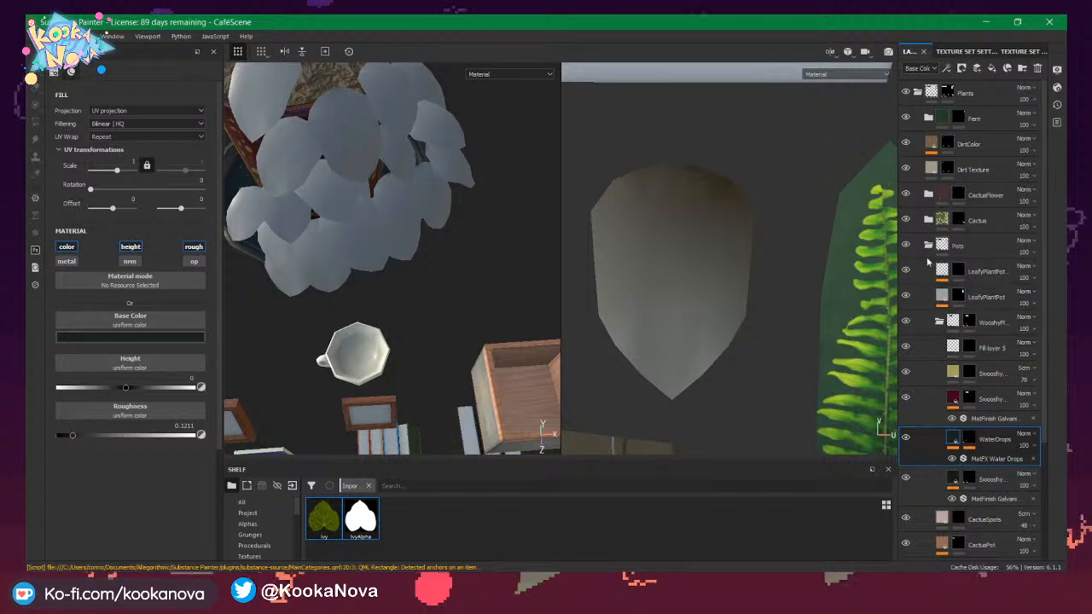
Collapse the pot subfolders and add a new folder named Ivy inside the Plants group.
{"action": "left_click", "coordinate": [940, 320]}
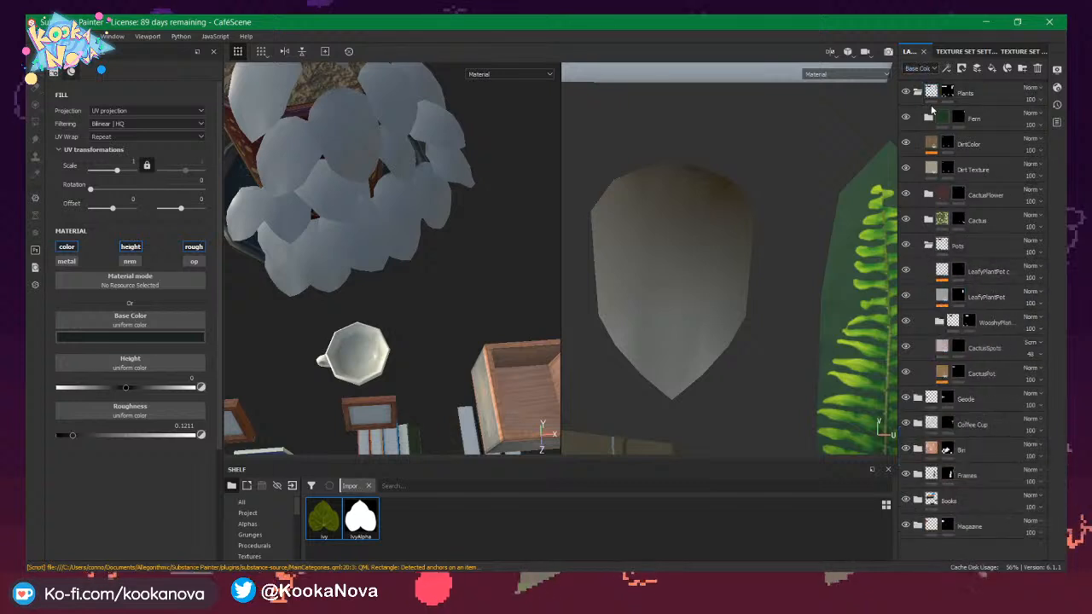
{"action": "left_click", "coordinate": [928, 246]}
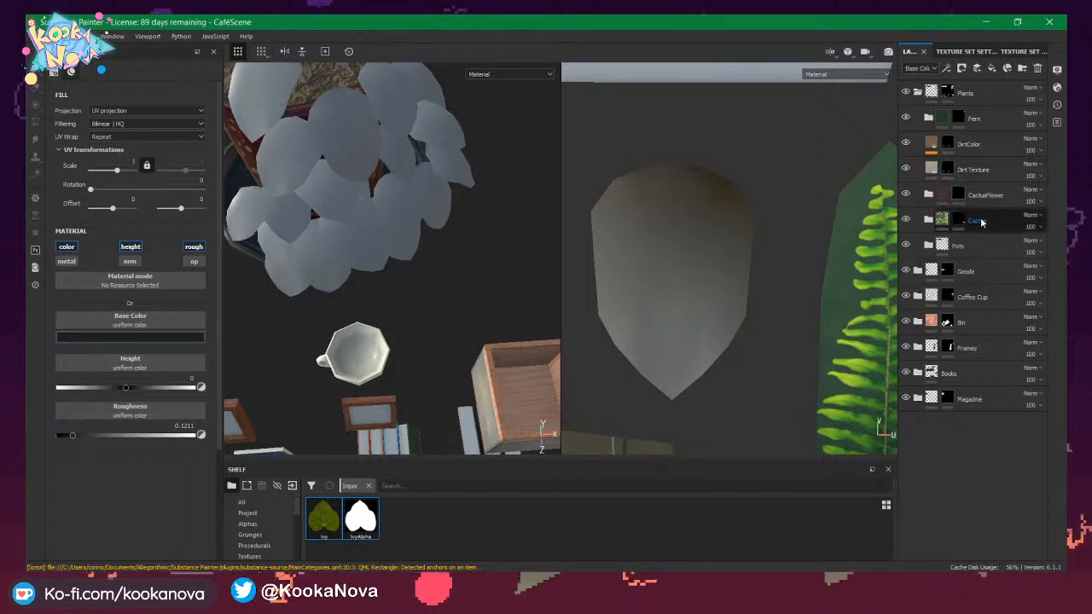
{"action": "left_click", "coordinate": [981, 105]}
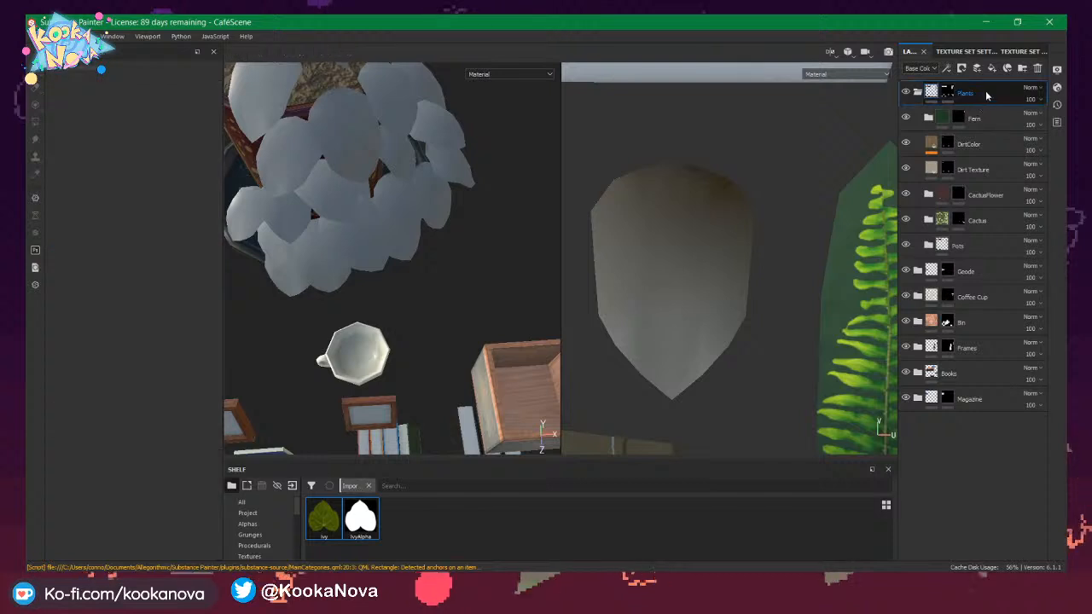
{"action": "left_click", "coordinate": [1024, 69]}
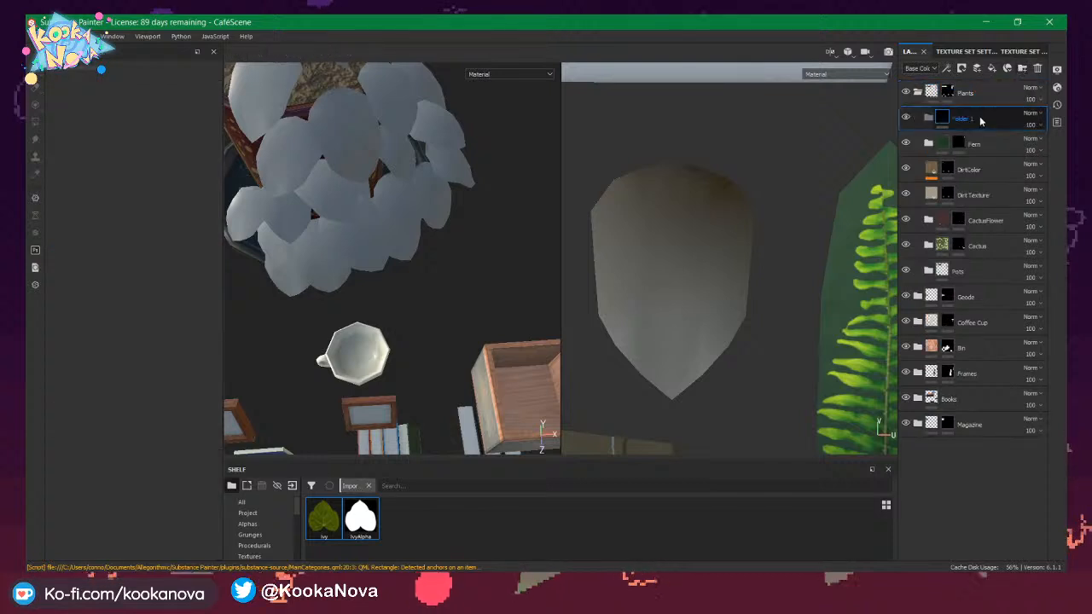
{"action": "double_click", "coordinate": [978, 120]}
{"action": "type", "text": "Ivy"}
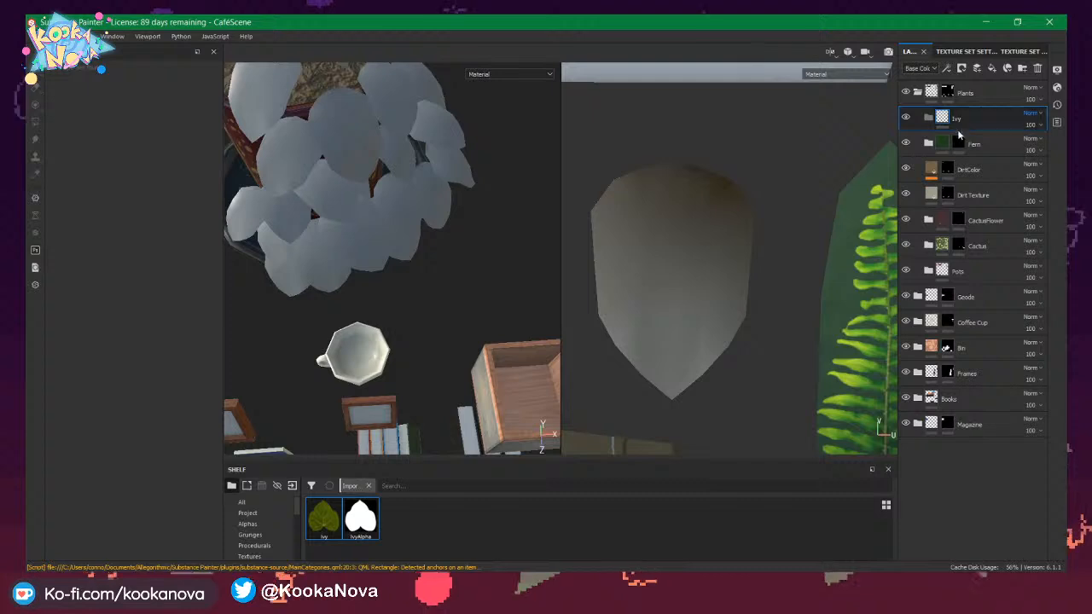
Add a fill layer inside the Ivy folder and name it Opacity.
{"action": "left_click", "coordinate": [992, 68]}
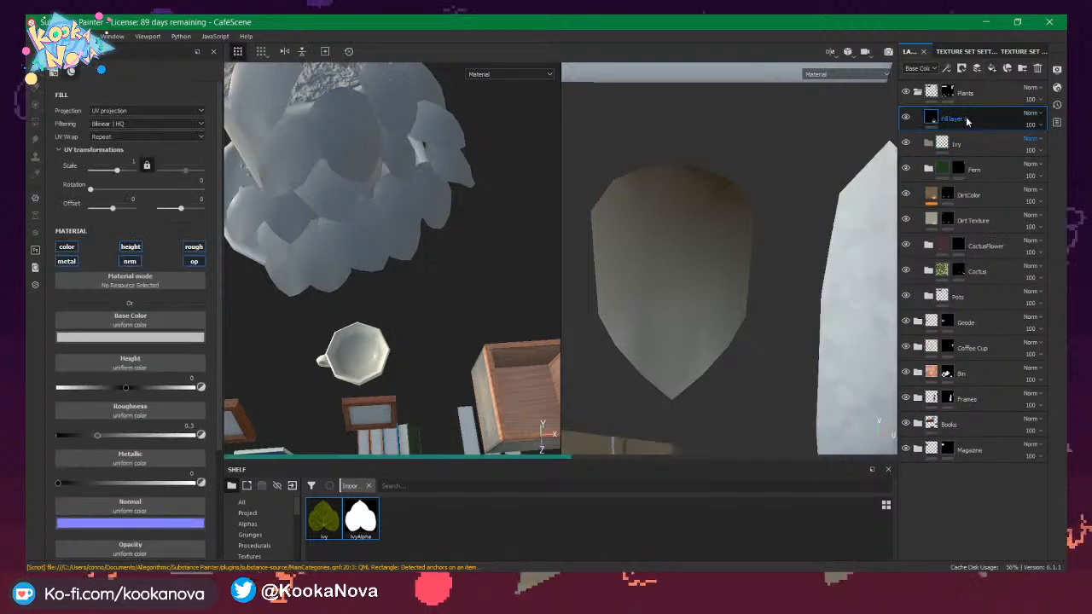
{"action": "left_click_drag", "start_coordinate": [968, 120], "coordinate": [969, 147]}
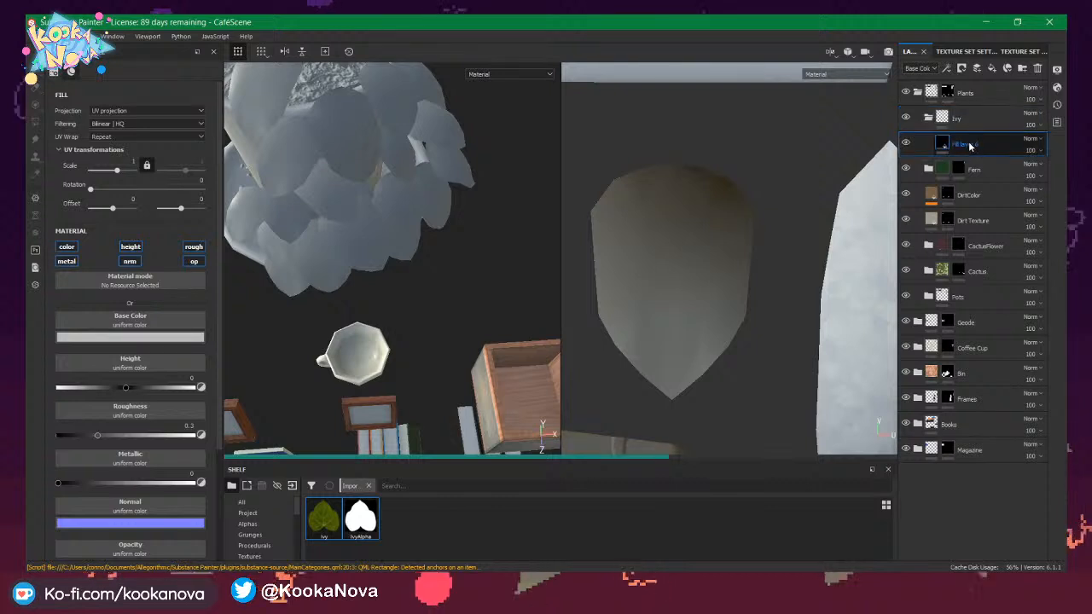
{"action": "double_click", "coordinate": [969, 145]}
{"action": "type", "text": "Opacity"}
{"action": "key", "text": "Return"}
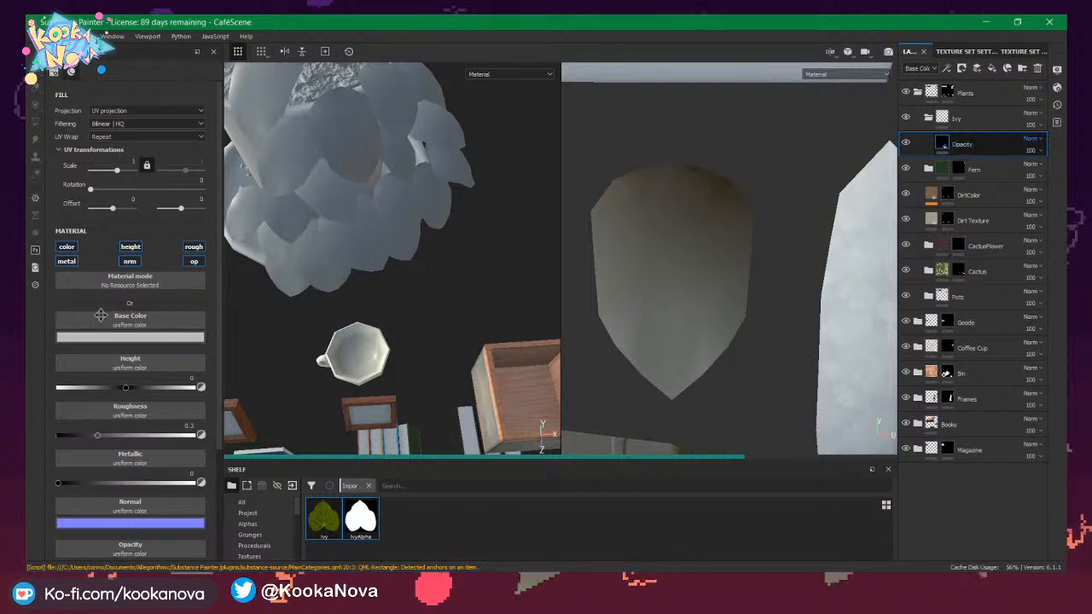
Restrict the Opacity fill layer to the opacity channel and set its opacity value to 0.
{"action": "left_click", "coordinate": [66, 262]}
{"action": "left_click", "coordinate": [67, 248]}
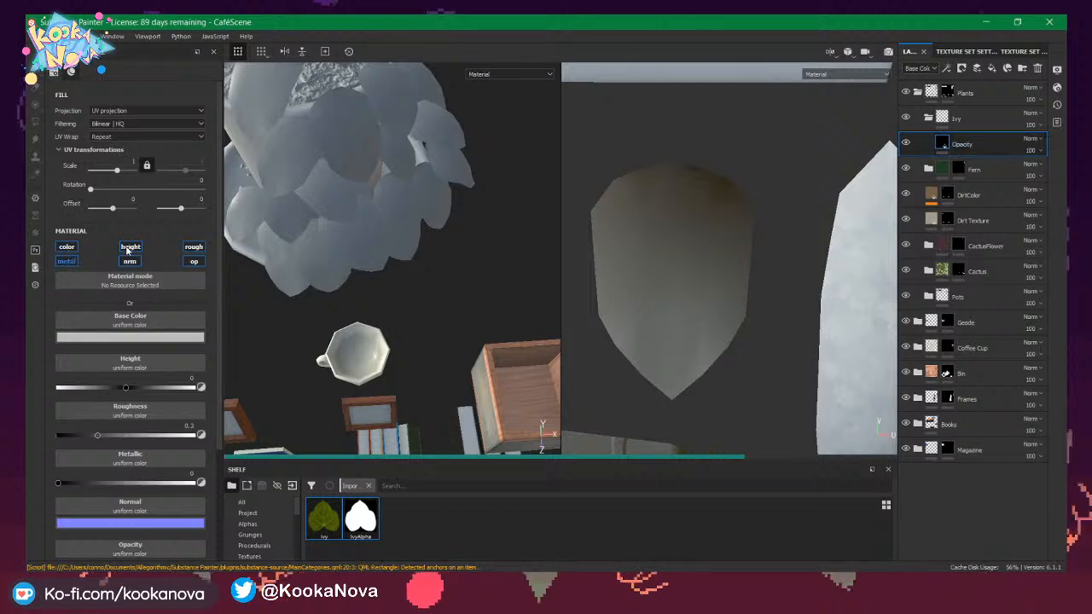
{"action": "left_click", "coordinate": [128, 248]}
{"action": "left_click", "coordinate": [130, 262]}
{"action": "left_click", "coordinate": [193, 248]}
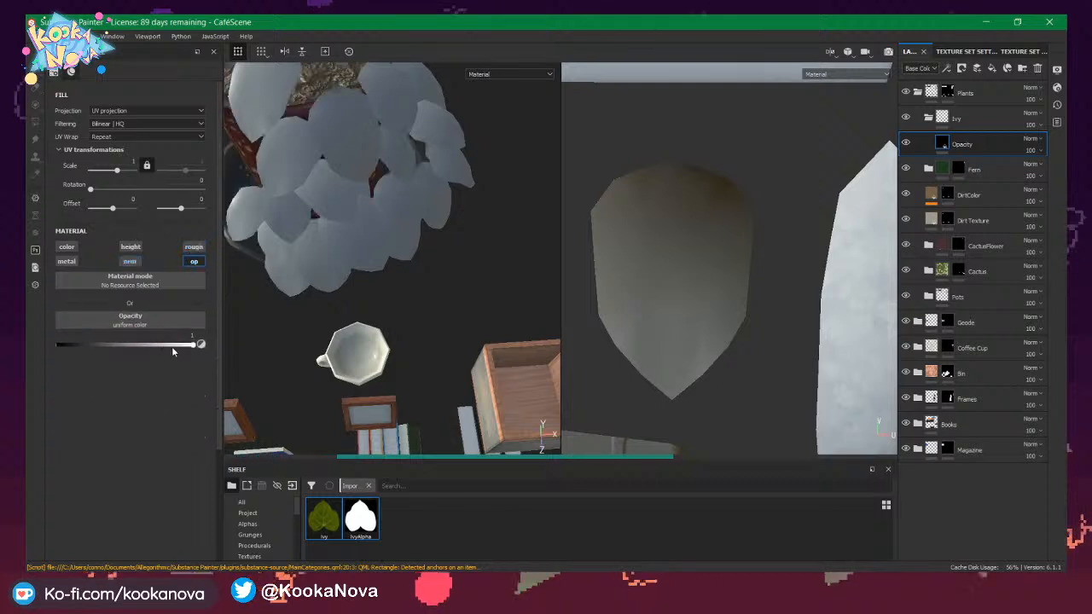
{"action": "left_click_drag", "start_coordinate": [172, 345], "coordinate": [26, 355]}
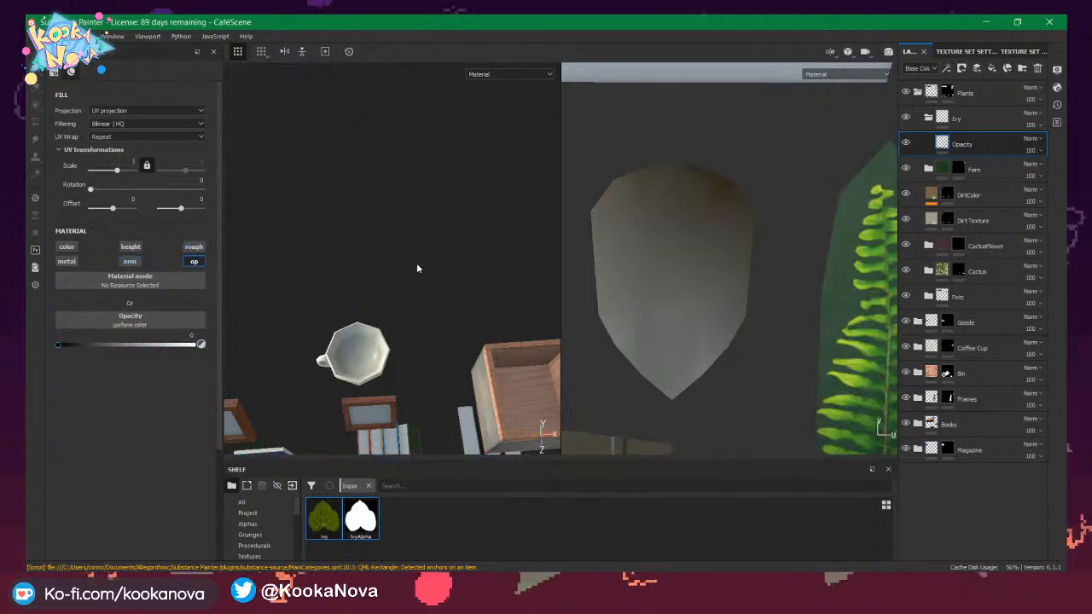
Add a black mask to the Ivy folder and fill the blank leaf's polygons in the UV view into it.
{"action": "left_click", "coordinate": [949, 118]}
{"action": "right_click", "coordinate": [947, 118]}
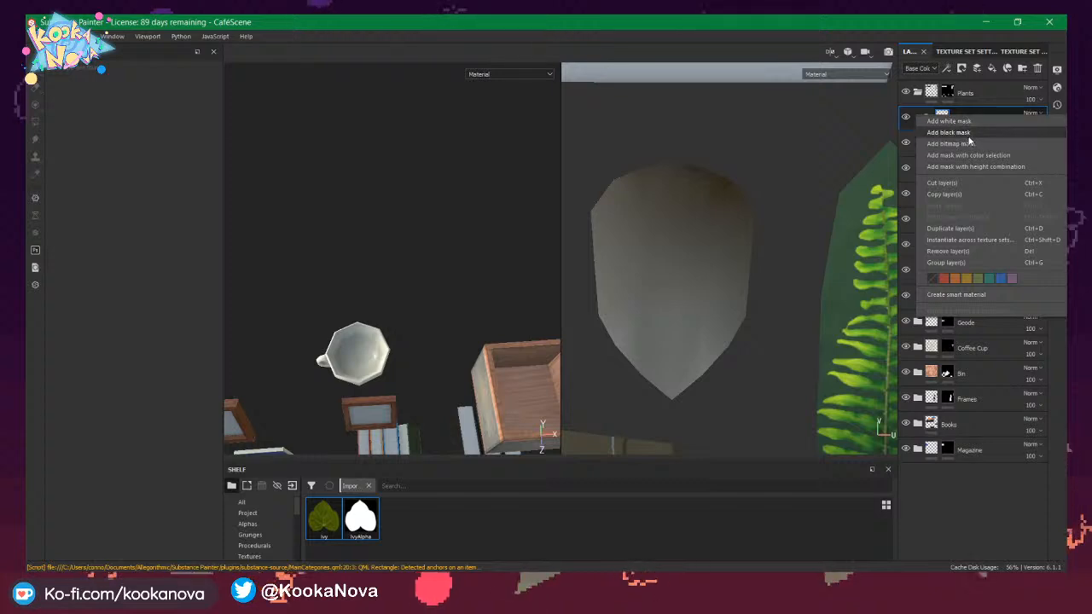
{"action": "left_click", "coordinate": [965, 133]}
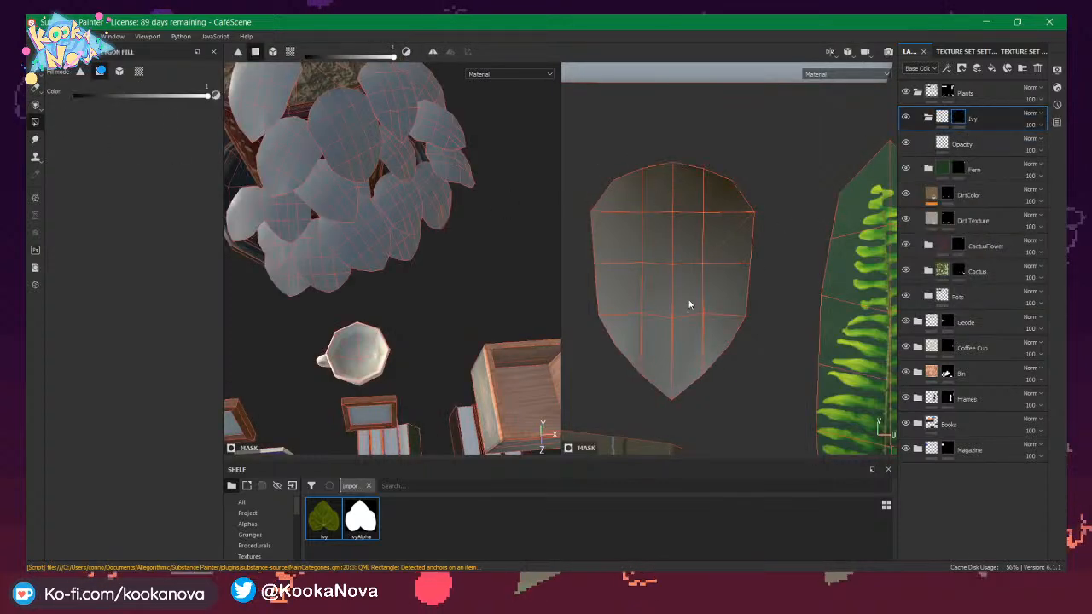
{"action": "left_click_drag", "start_coordinate": [689, 303], "coordinate": [762, 386]}
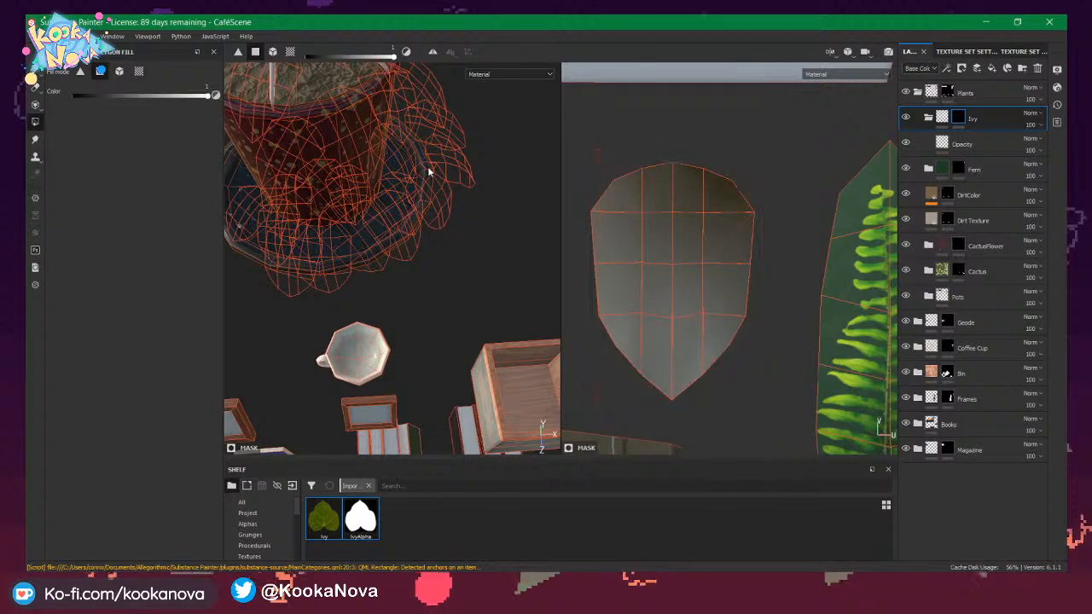
Examine the masked leaves around the leafy plant's pot and stems from several angles.
{"action": "left_click_drag", "start_coordinate": [429, 173], "coordinate": [444, 220], "text": "alt"}
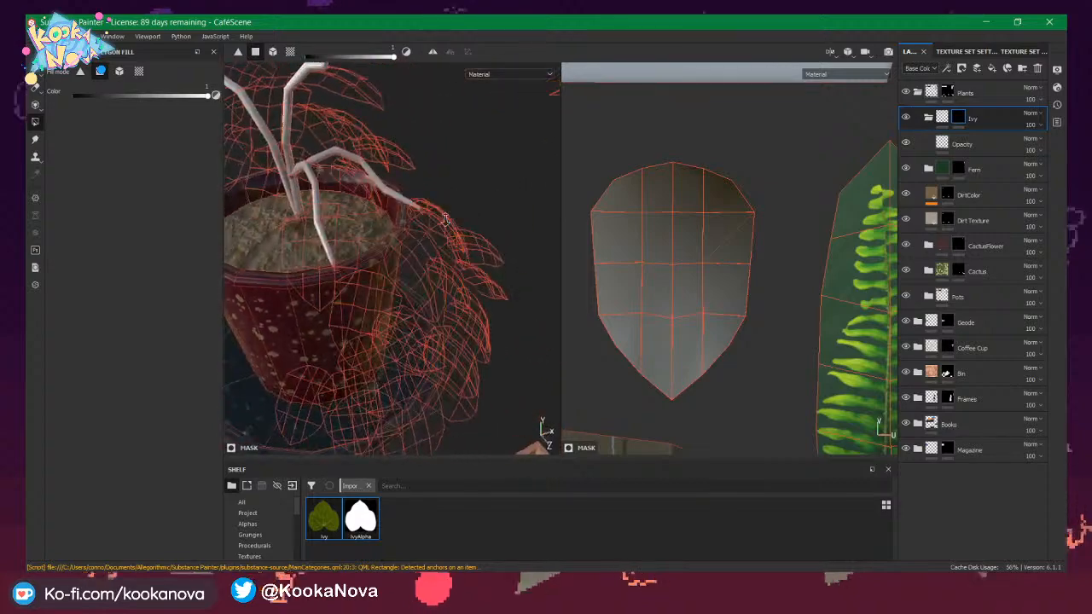
{"action": "right_click_drag", "start_coordinate": [446, 220], "coordinate": [333, 231], "text": "alt"}
{"action": "left_click_drag", "start_coordinate": [334, 232], "coordinate": [364, 236], "text": "alt"}
{"action": "right_click_drag", "start_coordinate": [364, 236], "coordinate": [513, 242], "text": "alt"}
{"action": "left_click_drag", "start_coordinate": [513, 242], "coordinate": [486, 266], "text": "alt"}
{"action": "right_click_drag", "start_coordinate": [487, 266], "coordinate": [493, 229], "text": "alt"}
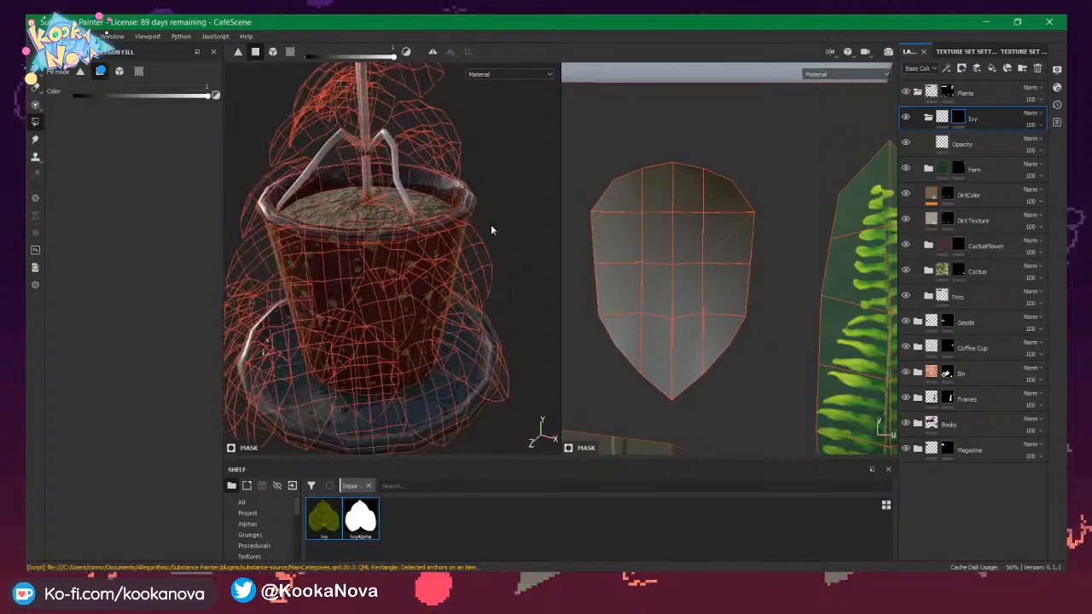
{"action": "left_click_drag", "start_coordinate": [458, 249], "coordinate": [514, 247], "text": "alt"}
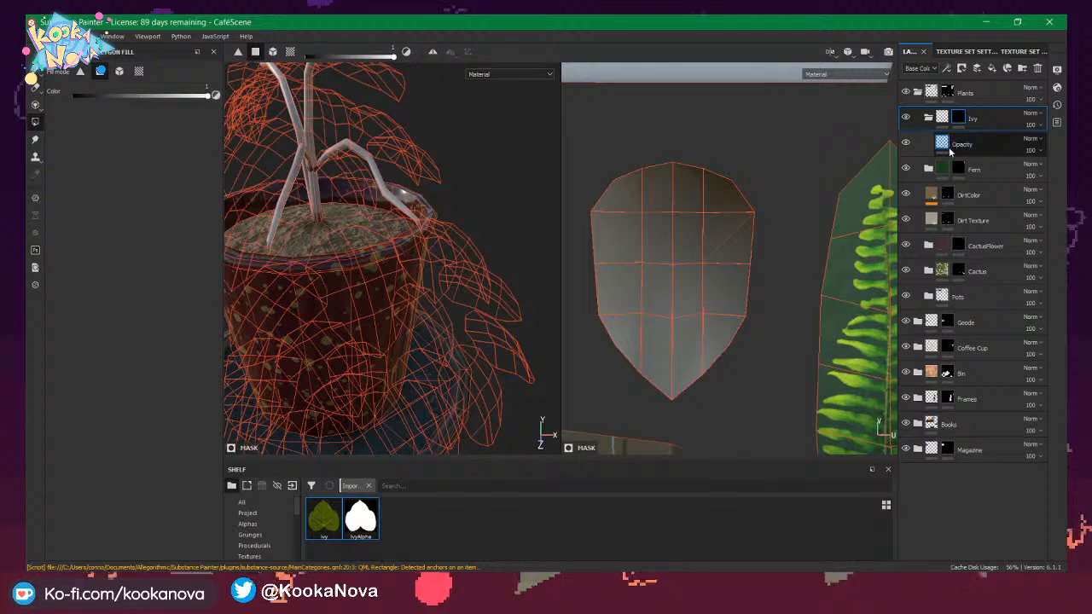
Add a paint layer above the Opacity layer in the Ivy folder.
{"action": "right_click", "coordinate": [949, 148]}
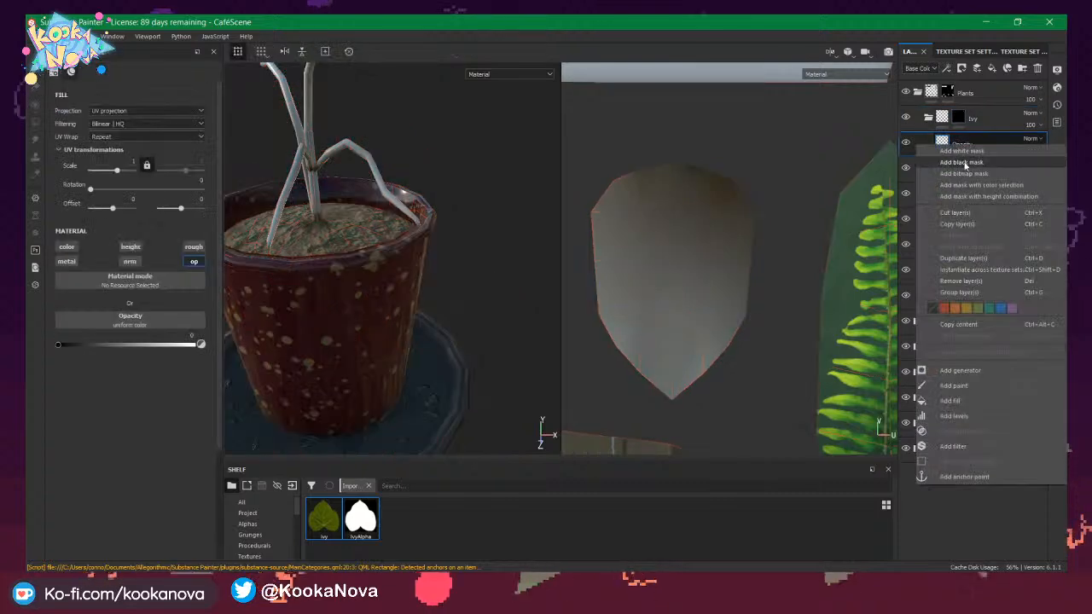
{"action": "left_click", "coordinate": [980, 143]}
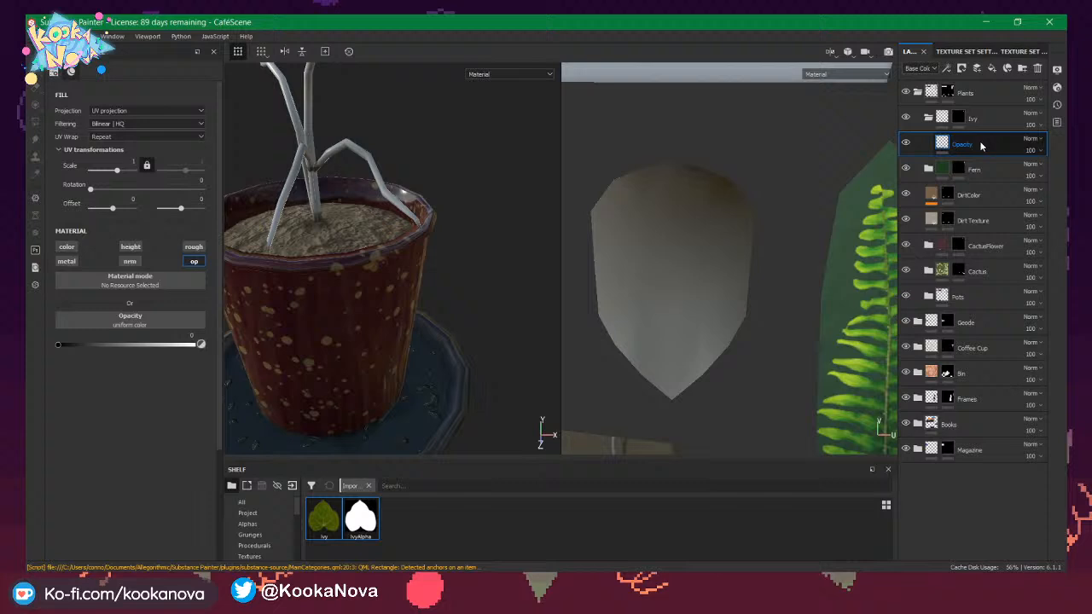
{"action": "left_click", "coordinate": [977, 69]}
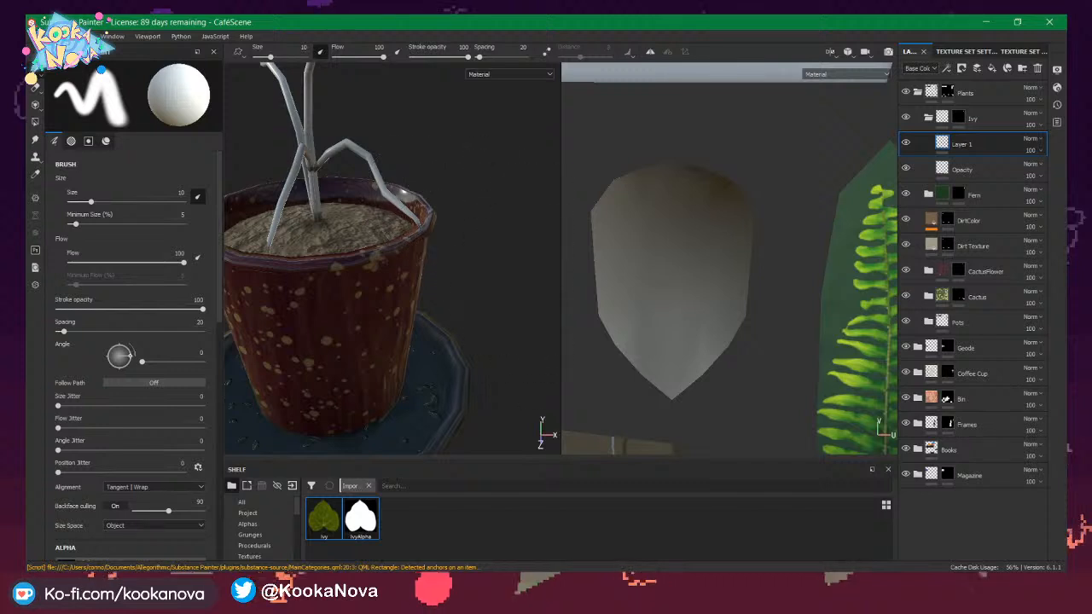
Set the brush's alpha to IvyAlpha and its base color to the Ivy texture for painting the upright leaf.
{"action": "mouse_move", "coordinate": [675, 228]}
{"action": "left_mouse_down", "text": "alt"}
{"action": "mouse_move", "coordinate": [878, 250]}
{"action": "mouse_move", "coordinate": [748, 270]}
{"action": "mouse_move", "coordinate": [782, 302]}
{"action": "mouse_move", "coordinate": [746, 283]}
{"action": "mouse_move", "coordinate": [768, 288]}
{"action": "left_mouse_up", "text": "alt"}
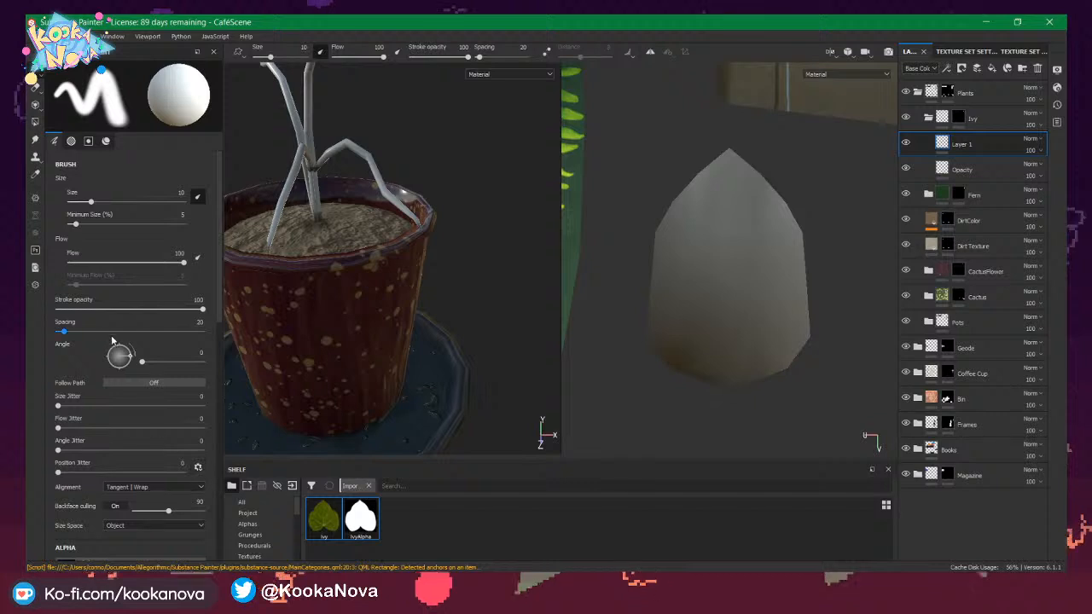
{"action": "scroll", "coordinate": [132, 387], "scroll_direction": "down", "scroll_amount": 8}
{"action": "scroll", "coordinate": [139, 381], "scroll_direction": "down", "scroll_amount": 1}
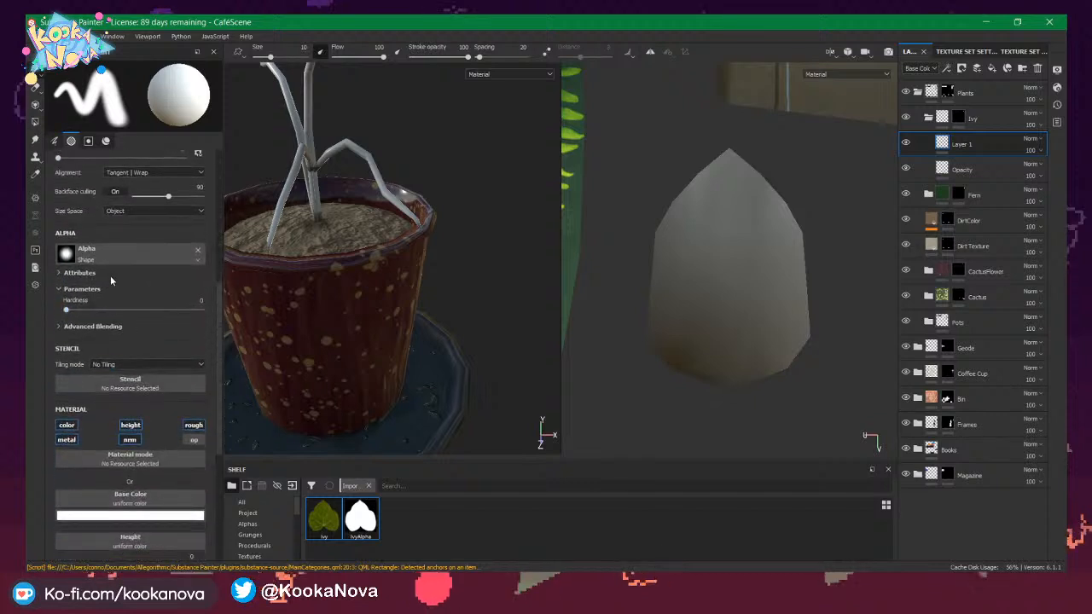
{"action": "left_click_drag", "start_coordinate": [360, 516], "coordinate": [116, 252]}
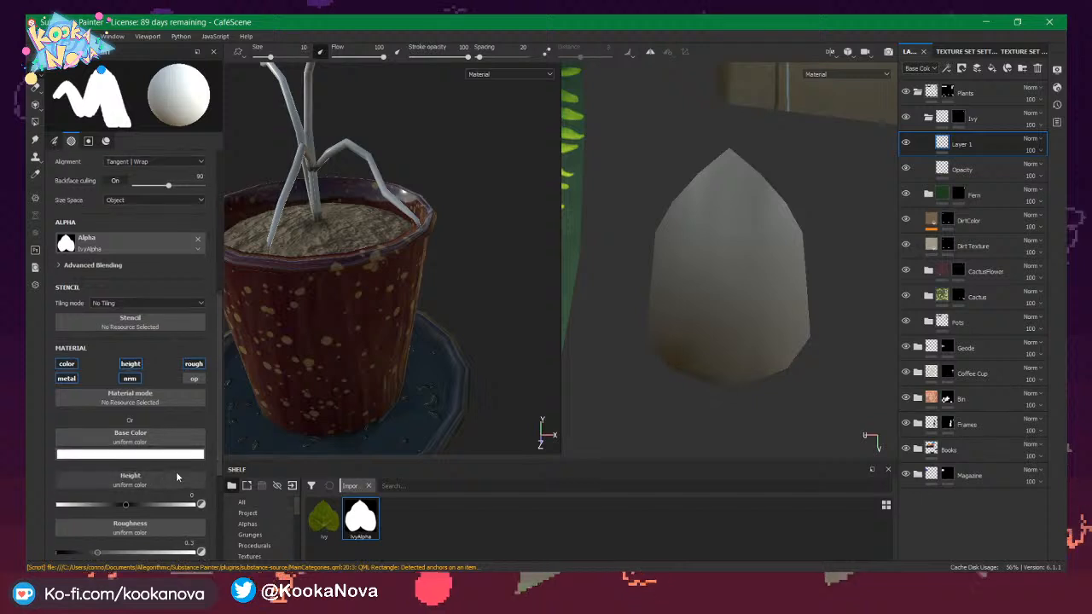
{"action": "left_click_drag", "start_coordinate": [324, 516], "coordinate": [150, 438]}
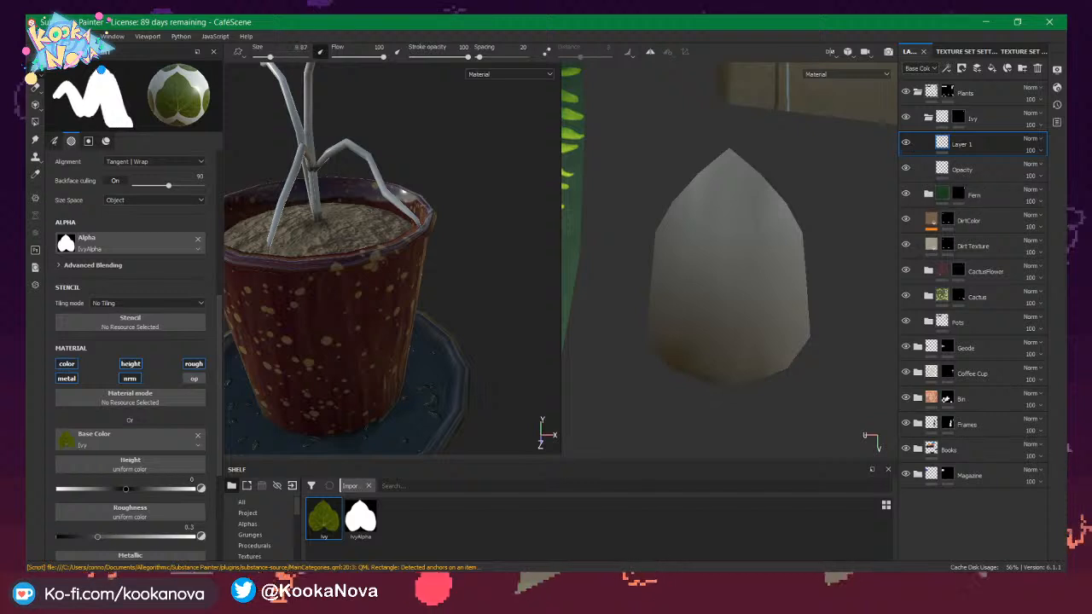
Try stamping the ivy leaf at the centre of the blank leaf in the UV view at a smaller brush size, undoing each stamp.
{"action": "right_click_drag", "start_coordinate": [756, 269], "coordinate": [683, 268], "text": "ctrl"}
{"action": "mouse_move", "coordinate": [755, 268]}
{"action": "right_mouse_down", "text": "ctrl"}
{"action": "mouse_move", "coordinate": [772, 269]}
{"action": "mouse_move", "coordinate": [755, 269]}
{"action": "right_mouse_up", "text": "ctrl"}
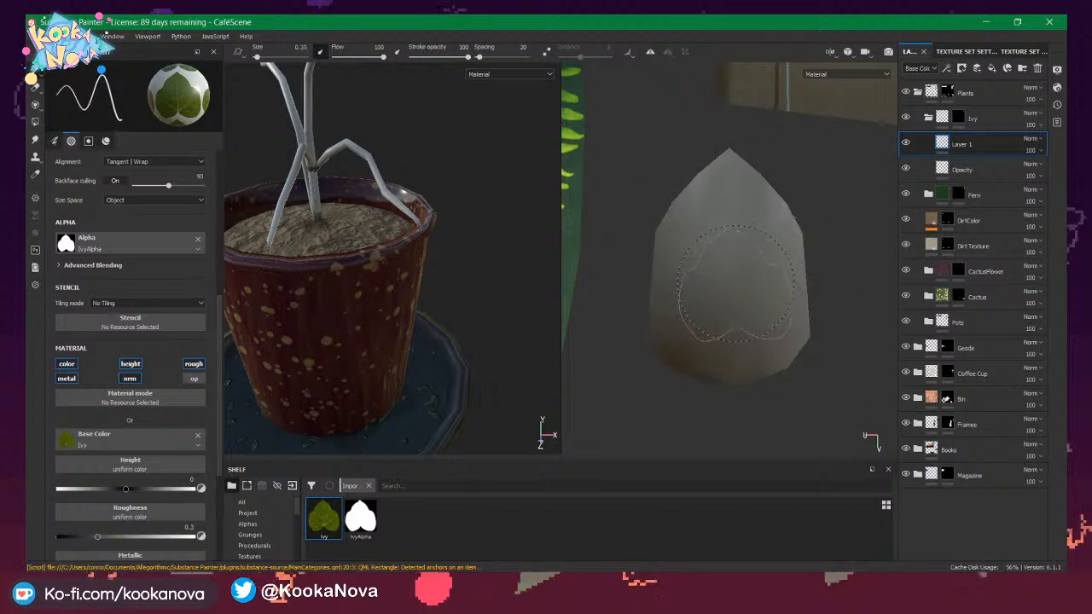
{"action": "mouse_move", "coordinate": [724, 282]}
{"action": "right_mouse_down", "text": "ctrl"}
{"action": "mouse_move", "coordinate": [794, 282]}
{"action": "mouse_move", "coordinate": [717, 279]}
{"action": "mouse_move", "coordinate": [751, 271]}
{"action": "mouse_move", "coordinate": [724, 272]}
{"action": "right_mouse_up", "text": "ctrl"}
{"action": "left_click", "coordinate": [732, 274]}
{"action": "key", "text": "ctrl+z"}
{"action": "left_click", "coordinate": [724, 272]}
{"action": "key", "text": "ctrl+z"}
Set the brush alignment to UV and its size space to Viewport, undoing the test stamps on the blank leaf.
{"action": "scroll", "coordinate": [152, 288], "scroll_direction": "up", "scroll_amount": 2}
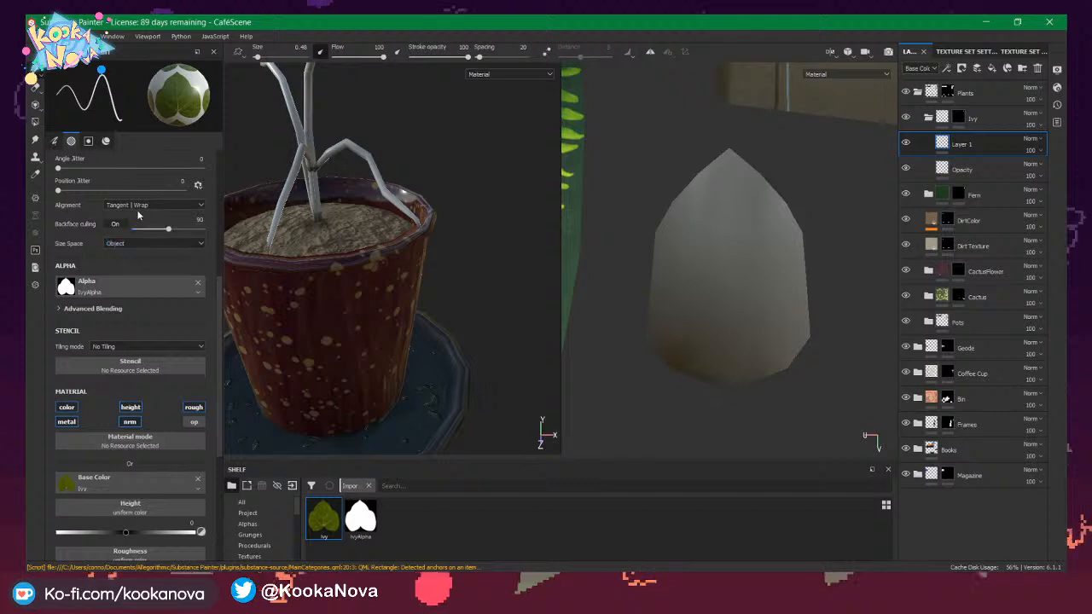
{"action": "left_click", "coordinate": [141, 206]}
{"action": "left_click", "coordinate": [138, 234]}
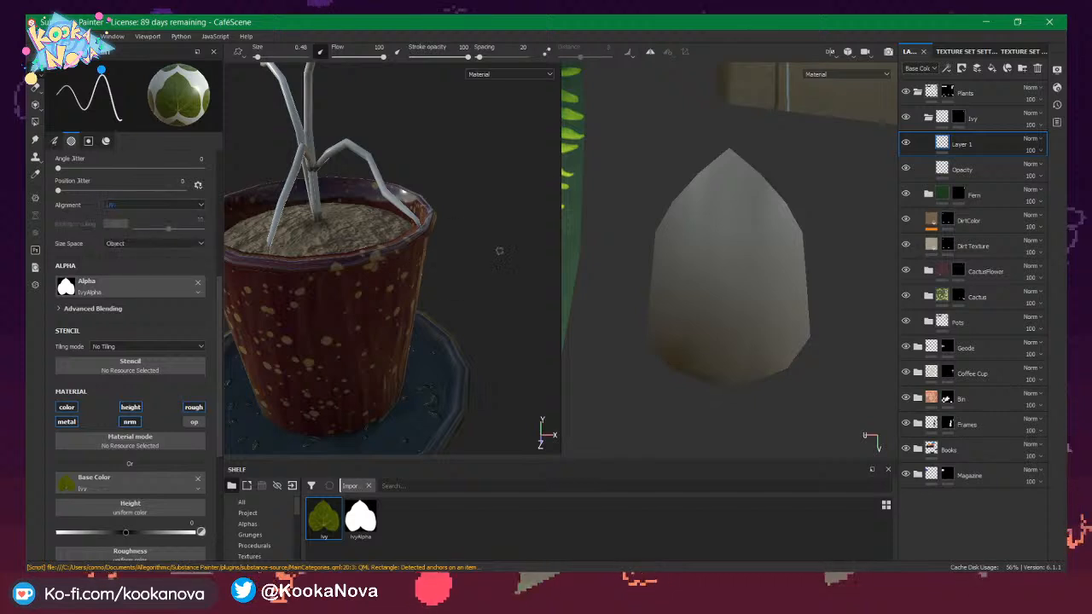
{"action": "left_click", "coordinate": [748, 272]}
{"action": "key", "text": "ctrl+z"}
{"action": "left_click", "coordinate": [727, 275]}
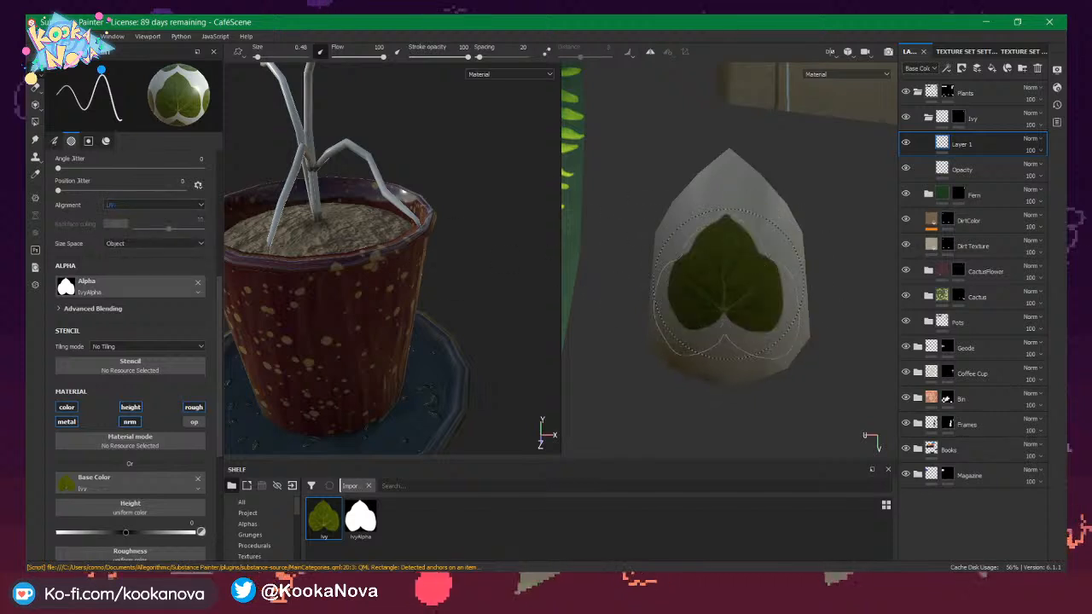
{"action": "key", "text": "ctrl+z"}
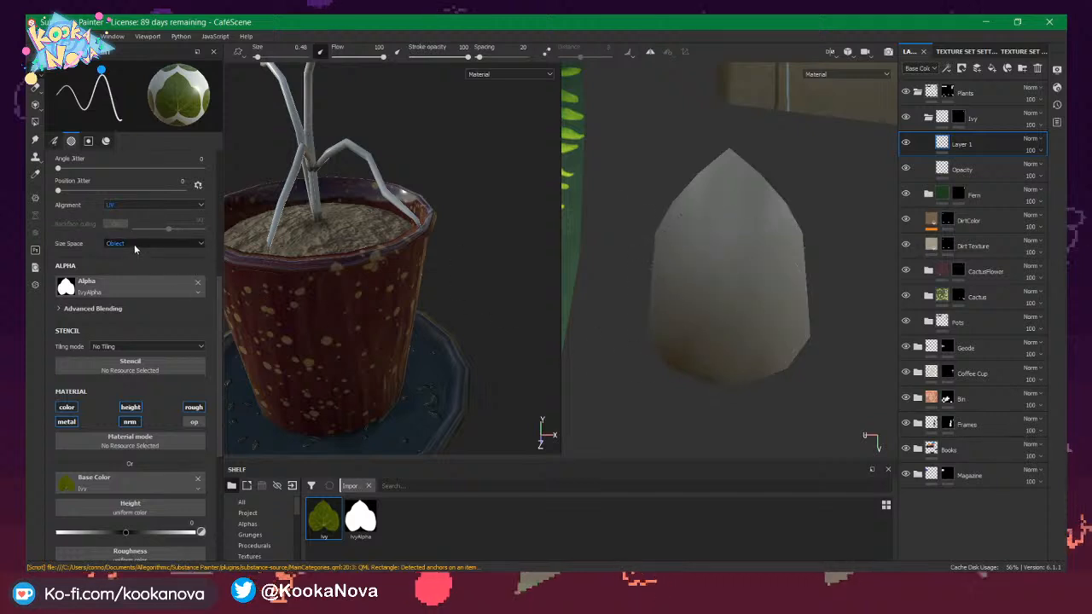
{"action": "left_click", "coordinate": [134, 245]}
{"action": "left_click", "coordinate": [133, 261]}
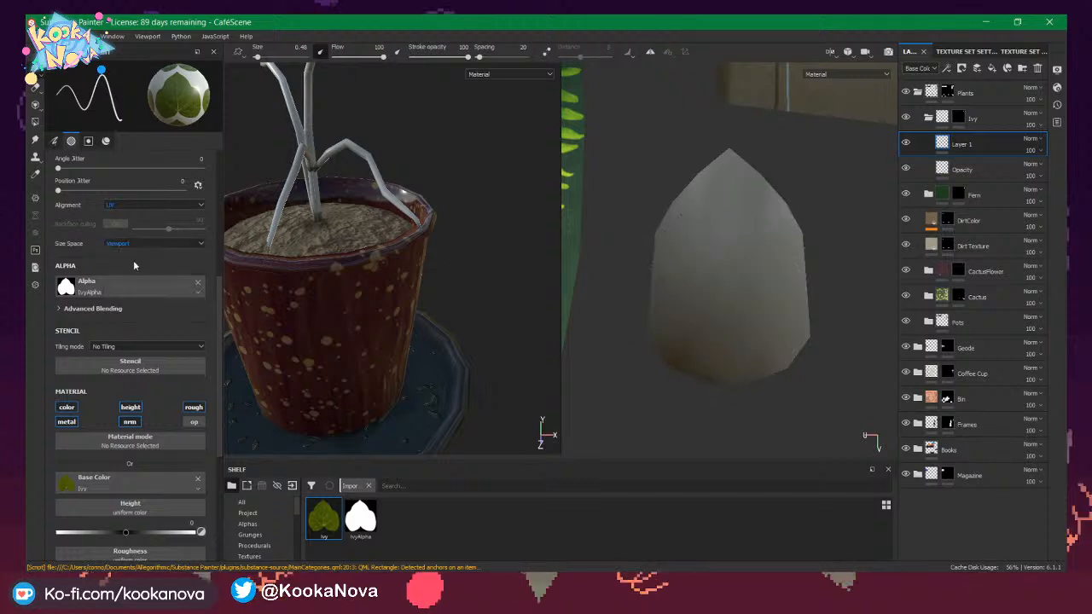
Stamp the ivy leaf on the blank leaf in the UV view at brush size 3.98 and check the whole plant.
{"action": "right_click_drag", "start_coordinate": [725, 286], "coordinate": [729, 273], "text": "ctrl"}
{"action": "left_click", "coordinate": [729, 273]}
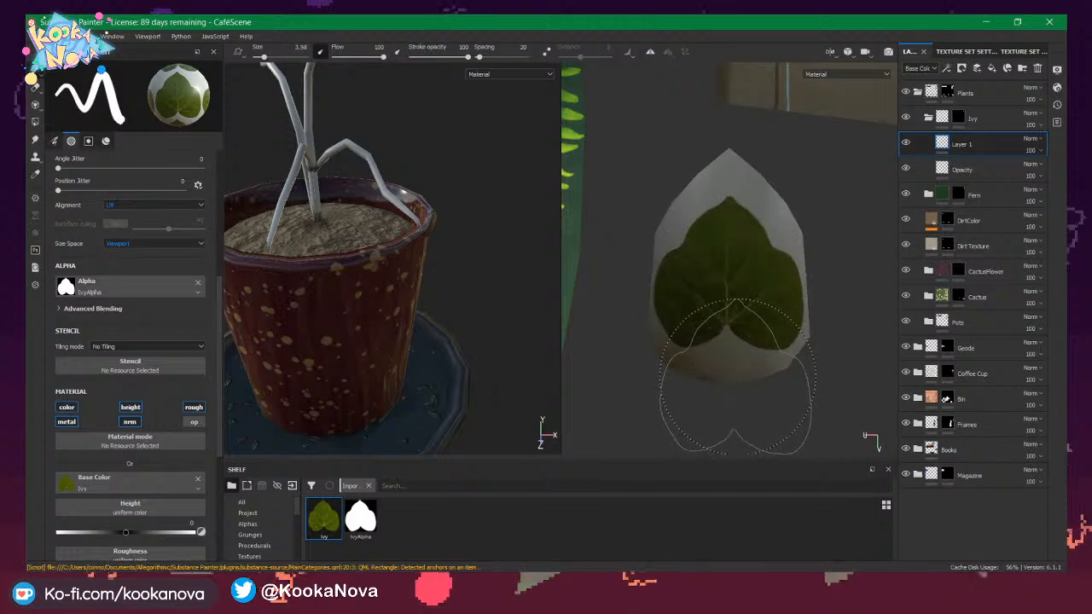
{"action": "left_click_drag", "start_coordinate": [452, 300], "coordinate": [457, 291], "text": "alt"}
{"action": "right_click_drag", "start_coordinate": [456, 291], "coordinate": [325, 282], "text": "alt"}
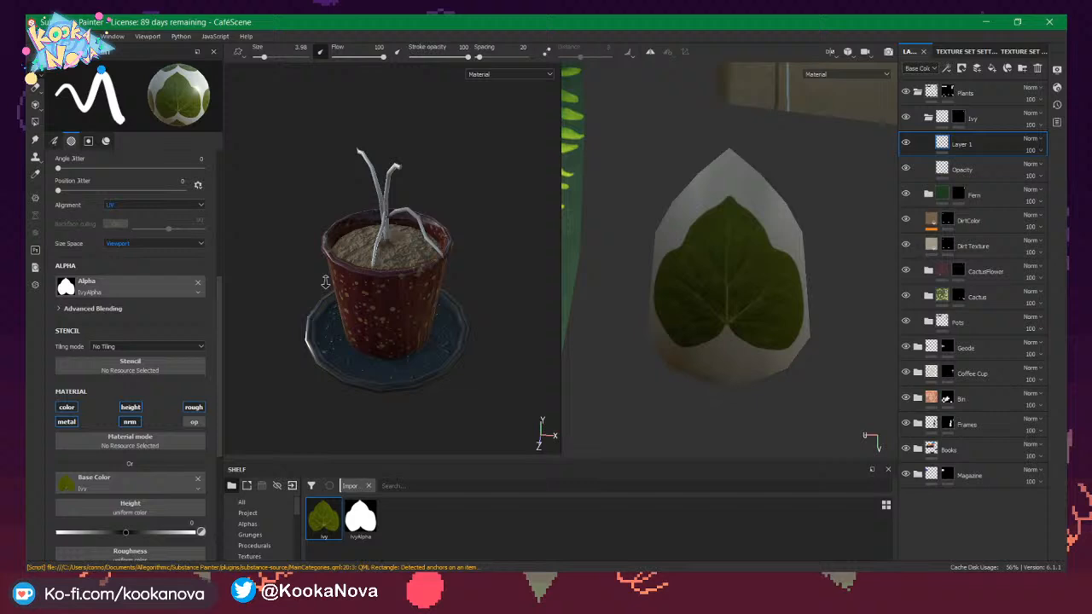
Enable the brush's opacity channel and assign the IvyAlpha texture to it.
{"action": "left_click", "coordinate": [193, 421]}
{"action": "scroll", "coordinate": [183, 431], "scroll_direction": "down", "scroll_amount": 5}
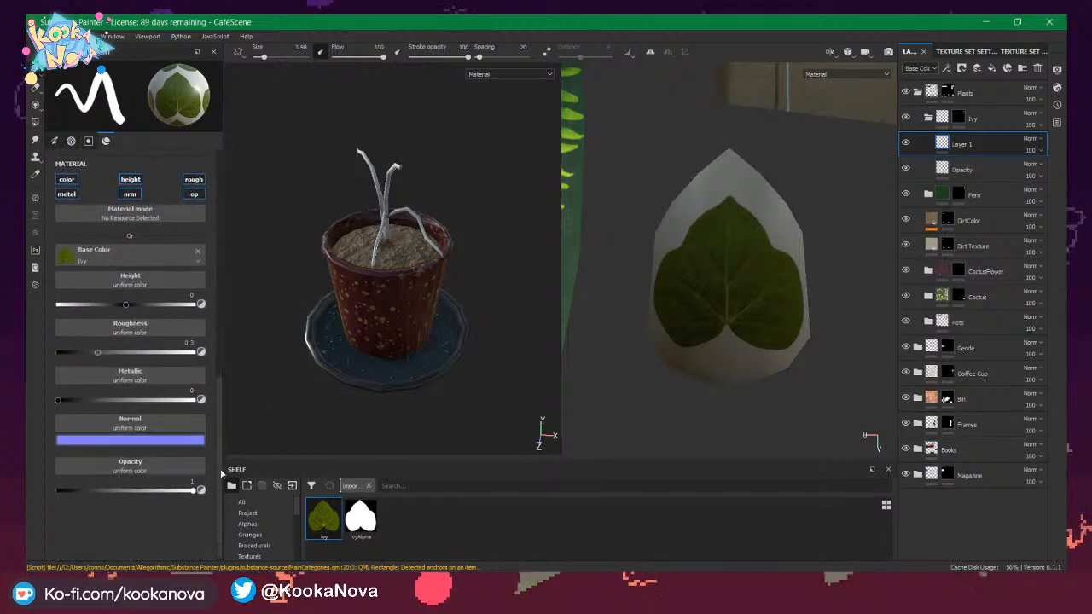
{"action": "scroll", "coordinate": [197, 486], "scroll_direction": "down", "scroll_amount": 1}
{"action": "left_click_drag", "start_coordinate": [360, 517], "coordinate": [139, 462]}
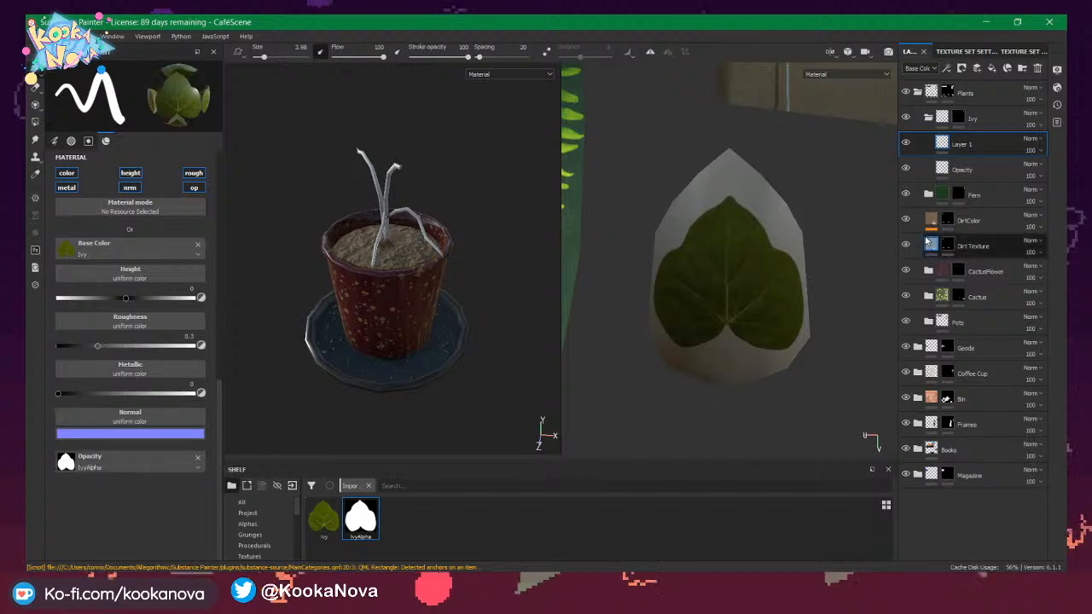
Delete the stamped Layer 1 and replace it with a new paint layer named IvyLeaf above the Opacity layer.
{"action": "key", "text": "Delete"}
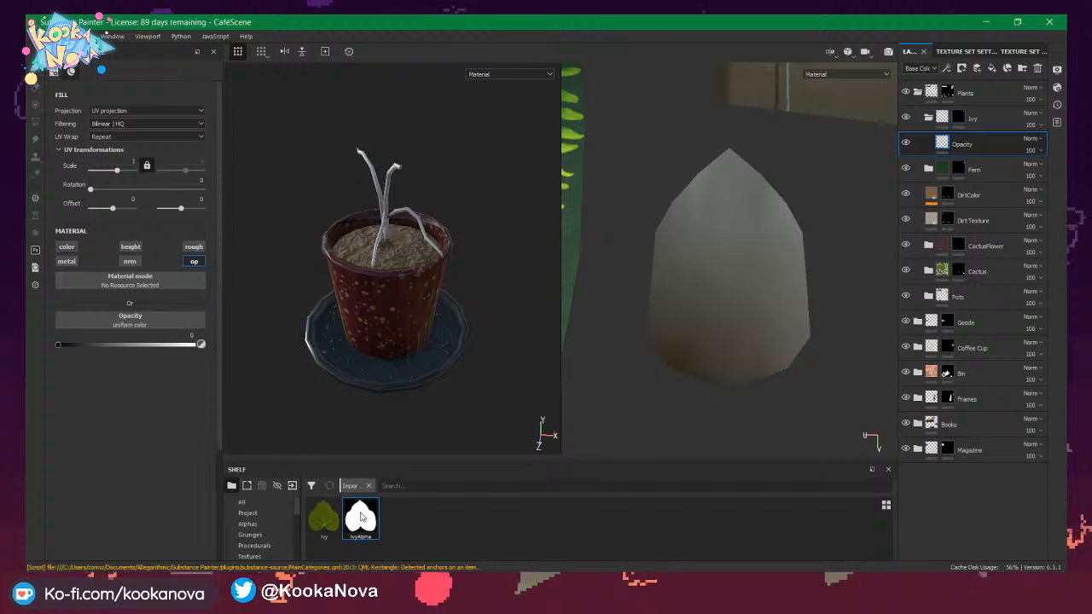
{"action": "left_click_drag", "start_coordinate": [360, 517], "coordinate": [963, 134]}
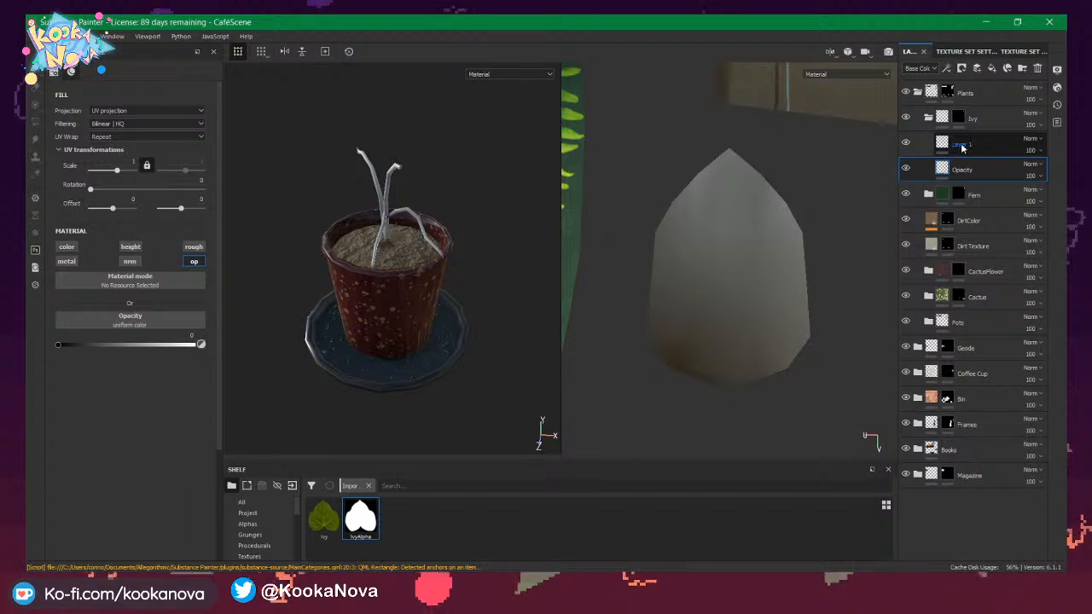
{"action": "left_click", "coordinate": [955, 148]}
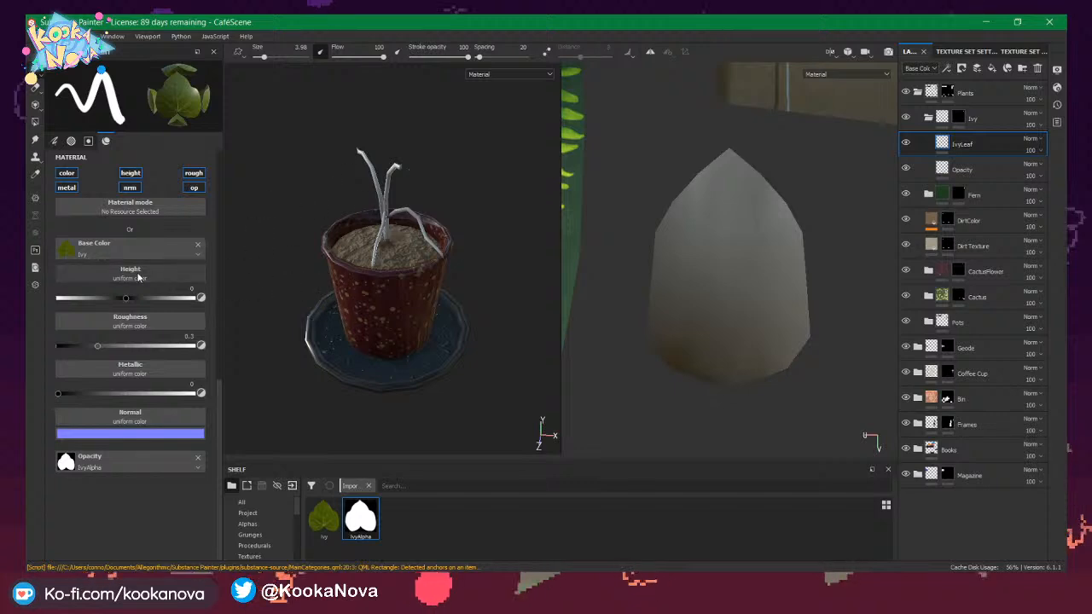
Try stamping the ivy leaf with its opacity on the blank leaf, check the plant from several angles, and undo the stamp.
{"action": "scroll", "coordinate": [174, 410], "scroll_direction": "up", "scroll_amount": 3}
{"action": "scroll", "coordinate": [171, 425], "scroll_direction": "up", "scroll_amount": 6}
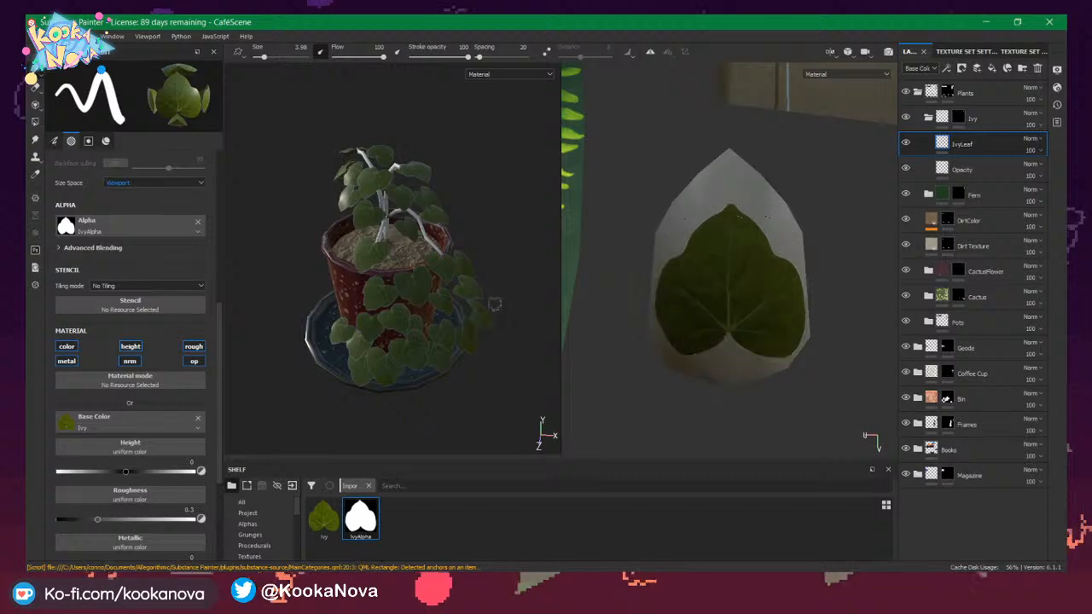
{"action": "mouse_move", "coordinate": [478, 294]}
{"action": "left_mouse_down", "text": "alt"}
{"action": "mouse_move", "coordinate": [418, 286]}
{"action": "mouse_move", "coordinate": [401, 264]}
{"action": "left_mouse_up", "text": "alt"}
{"action": "right_click_drag", "start_coordinate": [393, 273], "coordinate": [436, 303], "text": "alt"}
{"action": "left_click_drag", "start_coordinate": [437, 303], "coordinate": [449, 267], "text": "alt"}
{"action": "scroll", "coordinate": [405, 192], "scroll_direction": "down", "scroll_amount": 4}
{"action": "middle_click_drag", "start_coordinate": [450, 266], "coordinate": [415, 249], "text": "alt"}
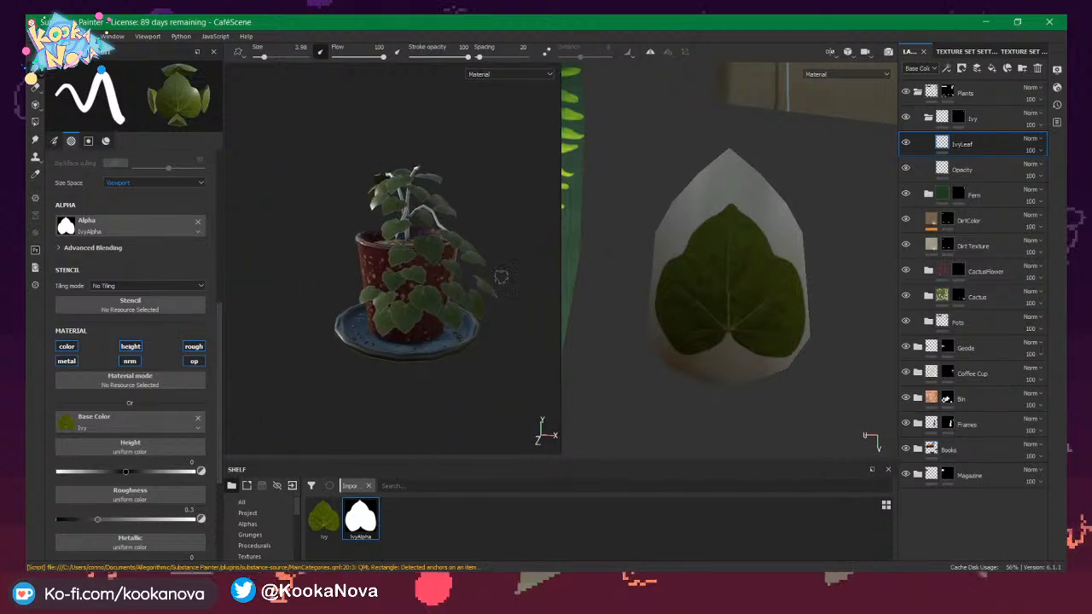
{"action": "key", "text": "ctrl+z"}
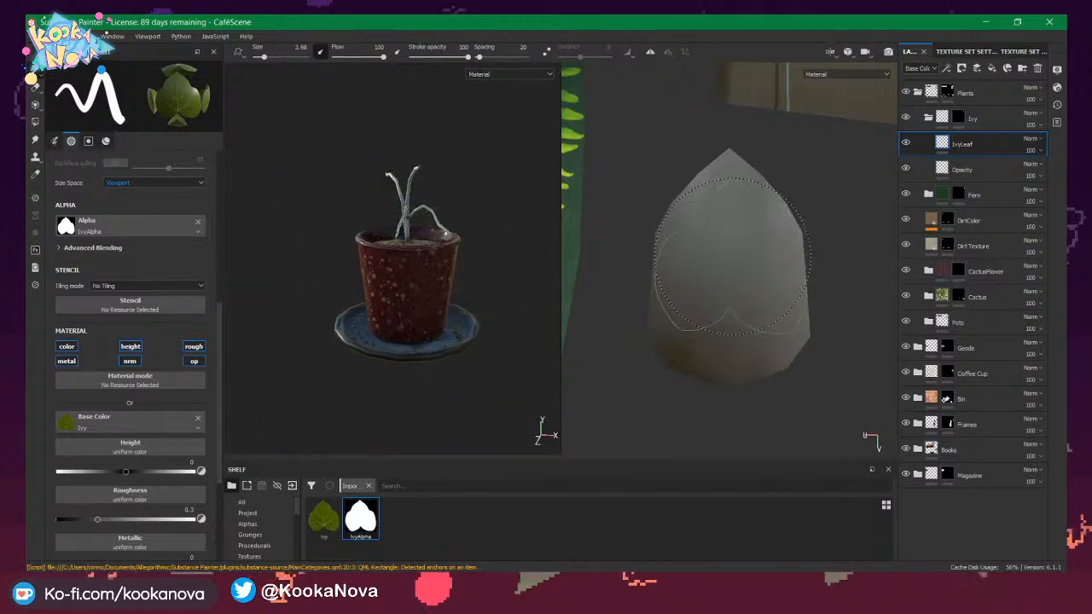
Stamp the ivy leaf nearer the blank leaf's tip at brush size 3.91 and check the leaves around the pot.
{"action": "mouse_move", "coordinate": [730, 259]}
{"action": "right_mouse_down", "text": "ctrl"}
{"action": "mouse_move", "coordinate": [721, 259]}
{"action": "mouse_move", "coordinate": [733, 241]}
{"action": "right_mouse_up", "text": "ctrl"}
{"action": "mouse_move", "coordinate": [730, 247]}
{"action": "right_mouse_down", "text": "ctrl"}
{"action": "mouse_move", "coordinate": [727, 256]}
{"action": "mouse_move", "coordinate": [732, 247]}
{"action": "right_mouse_up", "text": "ctrl"}
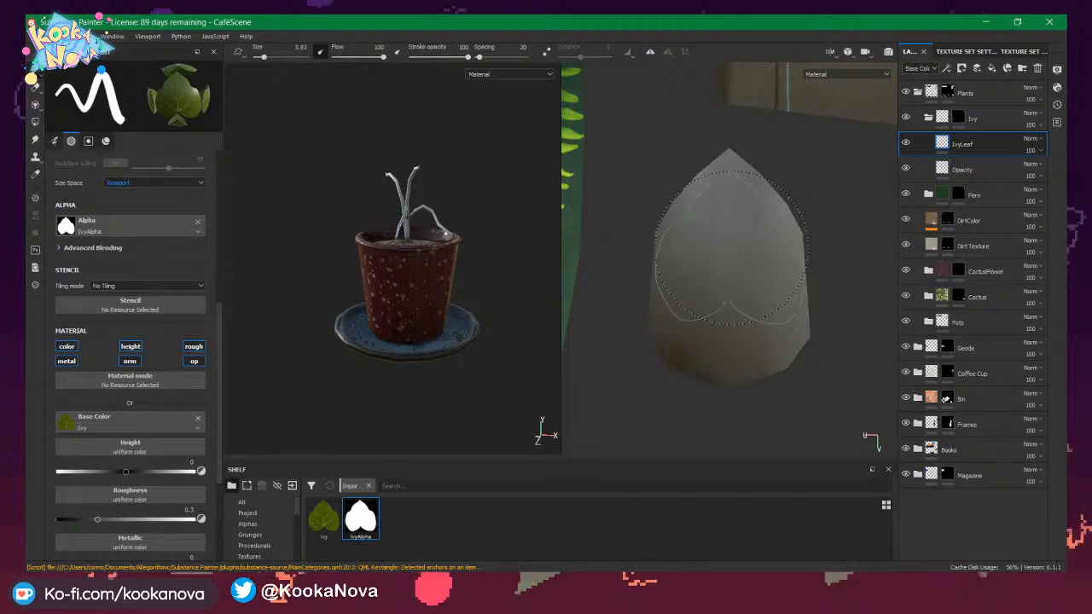
{"action": "left_click", "coordinate": [730, 248]}
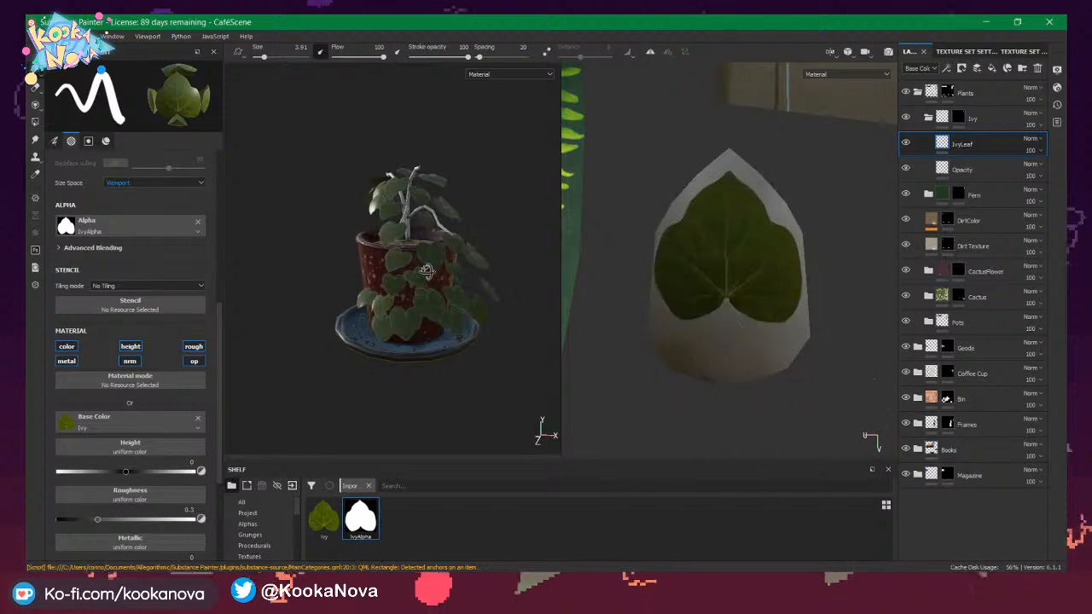
{"action": "mouse_move", "coordinate": [495, 278]}
{"action": "left_mouse_down", "text": "alt"}
{"action": "mouse_move", "coordinate": [426, 282]}
{"action": "mouse_move", "coordinate": [432, 307]}
{"action": "mouse_move", "coordinate": [426, 256]}
{"action": "left_mouse_up", "text": "alt"}
{"action": "scroll", "coordinate": [426, 283], "scroll_direction": "up", "scroll_amount": 5}
{"action": "middle_click_drag", "start_coordinate": [426, 256], "coordinate": [531, 367], "text": "alt"}
{"action": "left_click_drag", "start_coordinate": [531, 367], "coordinate": [588, 315], "text": "alt"}
{"action": "middle_click_drag", "start_coordinate": [555, 315], "coordinate": [531, 288], "text": "alt"}
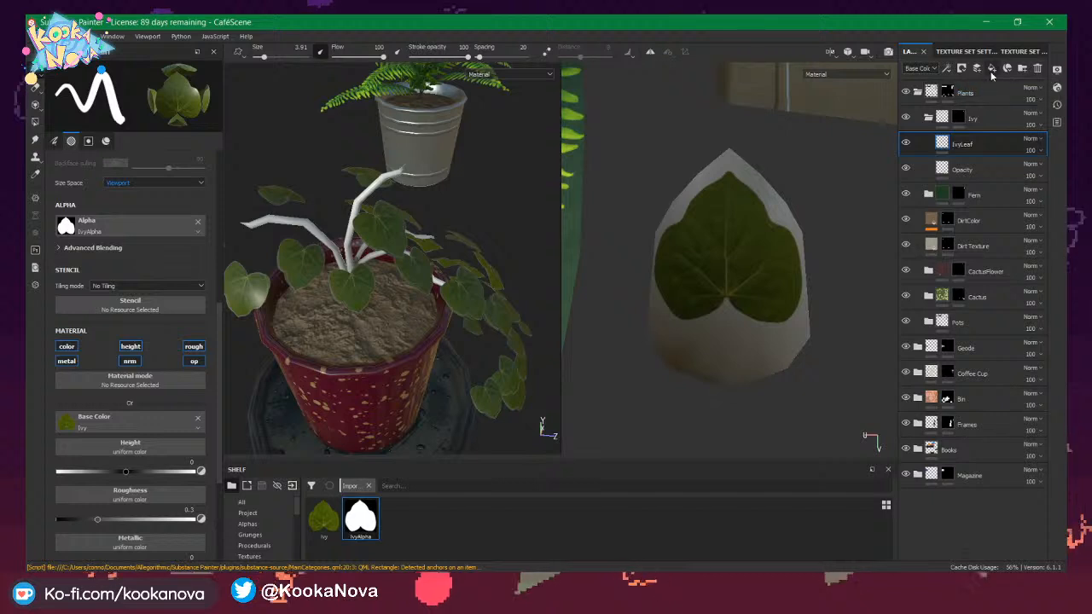
Add a fill layer between IvyLeaf and Opacity and turn off its height, normal and opacity channels.
{"action": "left_click_drag", "start_coordinate": [975, 147], "coordinate": [982, 176]}
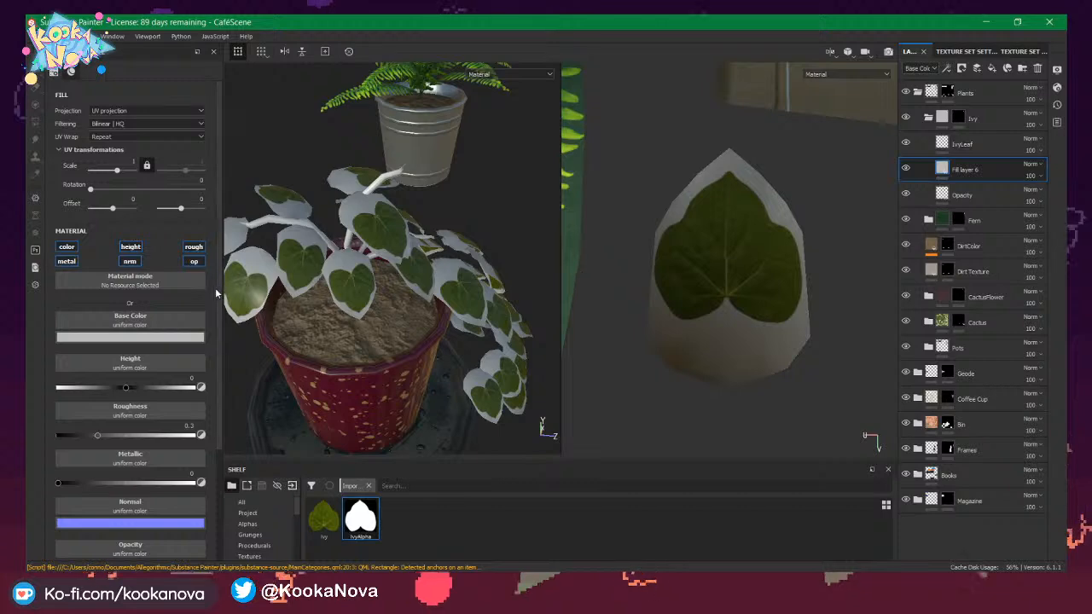
{"action": "scroll", "coordinate": [358, 286], "scroll_direction": "up", "scroll_amount": 5}
{"action": "left_click_drag", "start_coordinate": [362, 279], "coordinate": [312, 282], "text": "alt"}
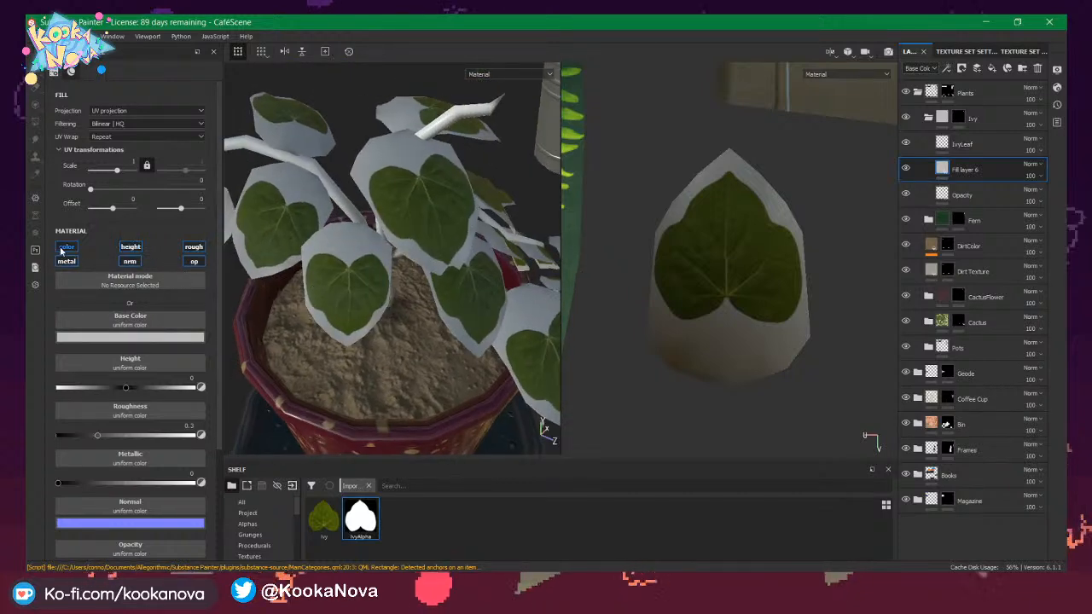
{"action": "left_click", "coordinate": [65, 262]}
{"action": "left_click", "coordinate": [61, 263]}
{"action": "left_click", "coordinate": [130, 264]}
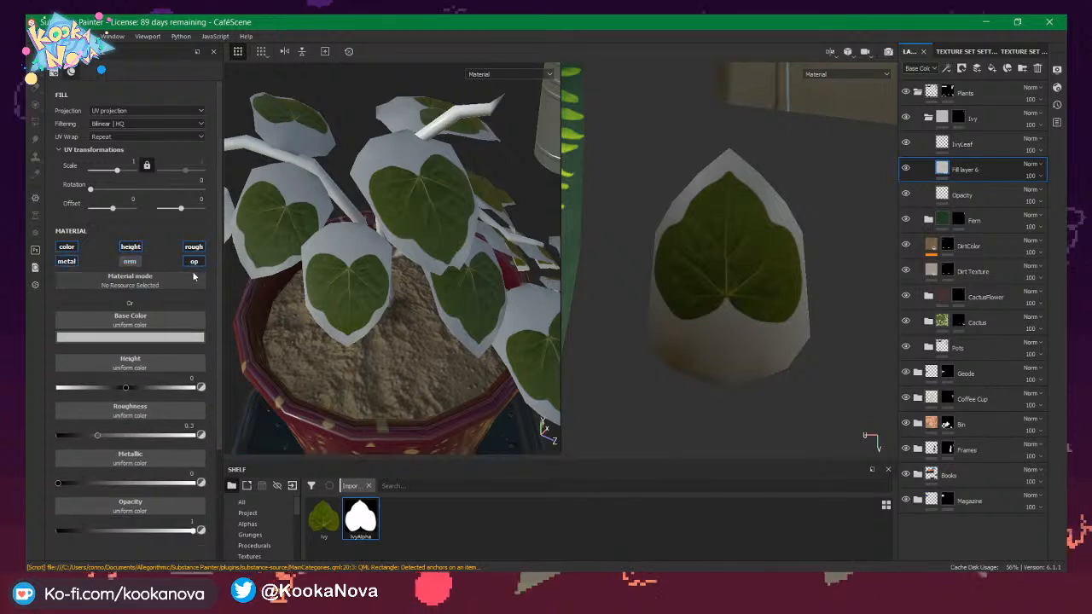
{"action": "left_click", "coordinate": [194, 264]}
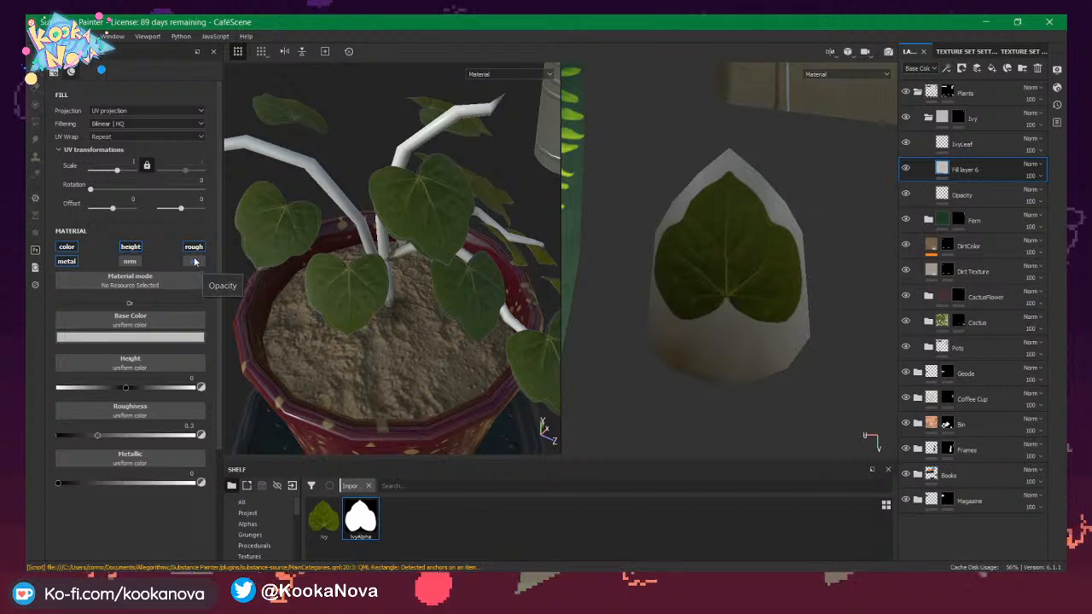
{"action": "left_click", "coordinate": [130, 247]}
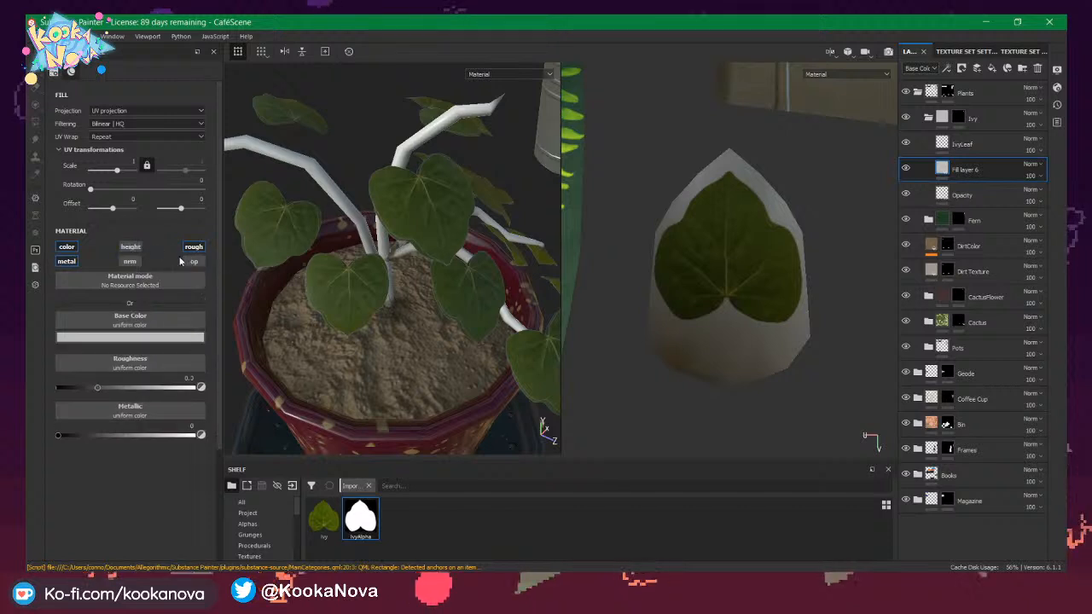
Set the fill layer's base color to a dark olive green sampled from the stamped ivy leaf.
{"action": "left_click_drag", "start_coordinate": [359, 272], "coordinate": [348, 317], "text": "alt"}
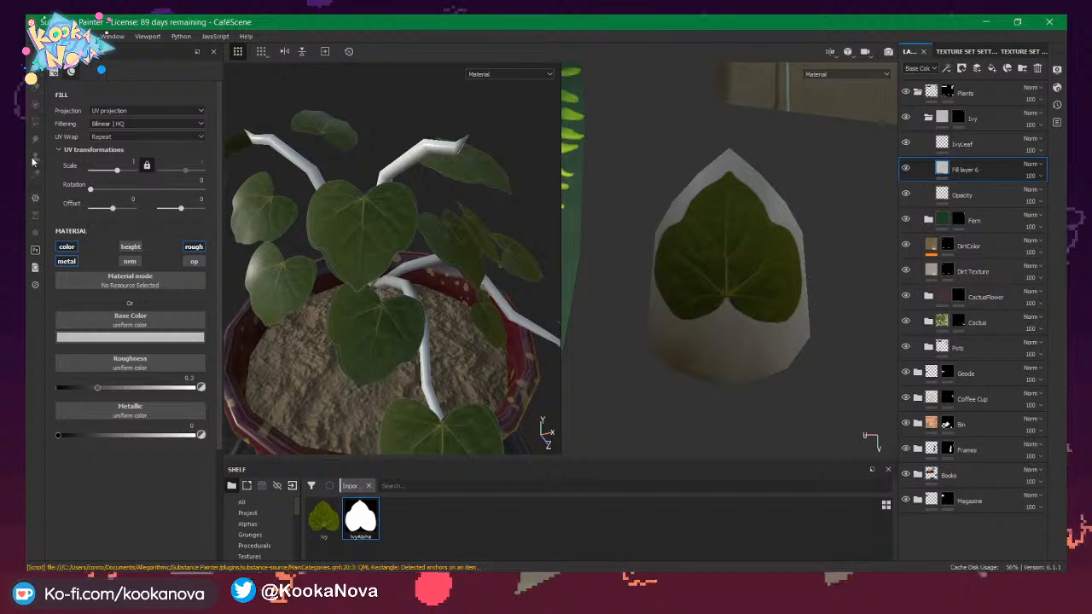
{"action": "left_click", "coordinate": [145, 337]}
{"action": "left_click_drag", "start_coordinate": [198, 346], "coordinate": [717, 280]}
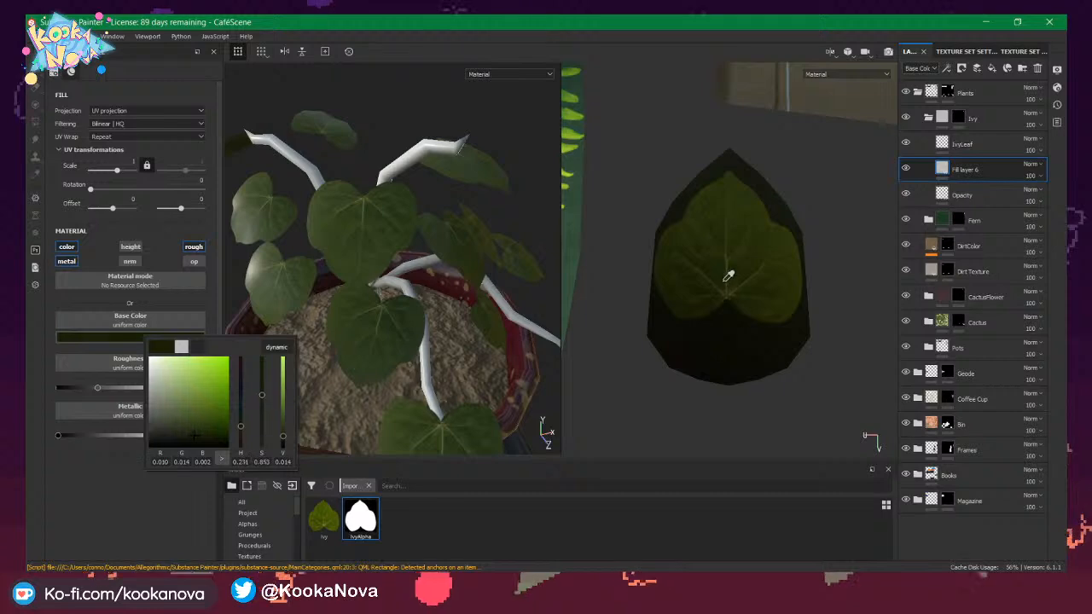
{"action": "left_click_drag", "start_coordinate": [457, 354], "coordinate": [435, 259], "text": "alt"}
{"action": "middle_click_drag", "start_coordinate": [435, 259], "coordinate": [398, 322], "text": "alt"}
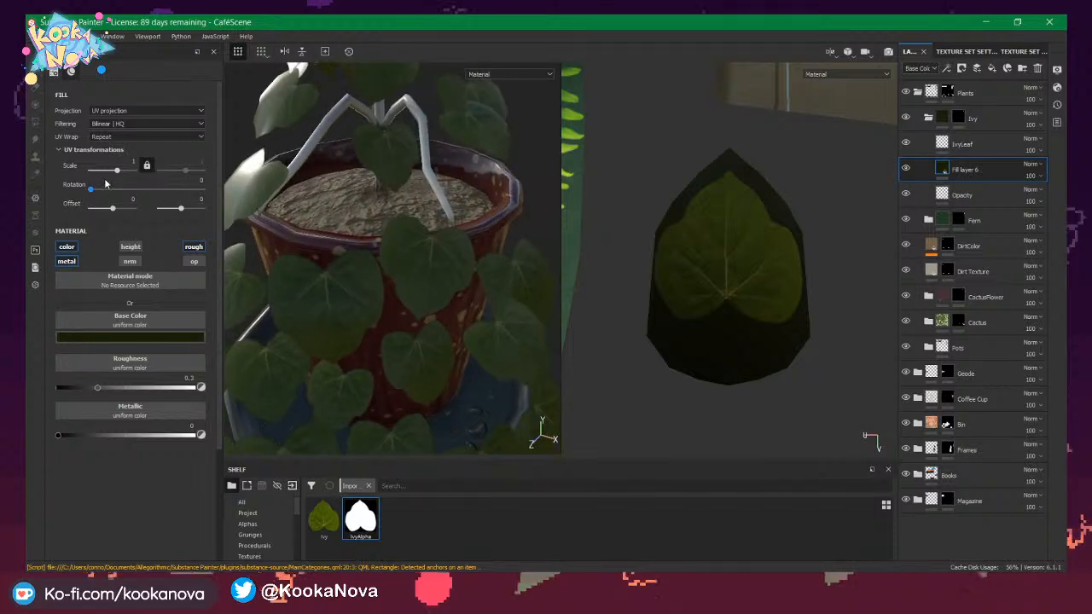
{"action": "left_click", "coordinate": [148, 335]}
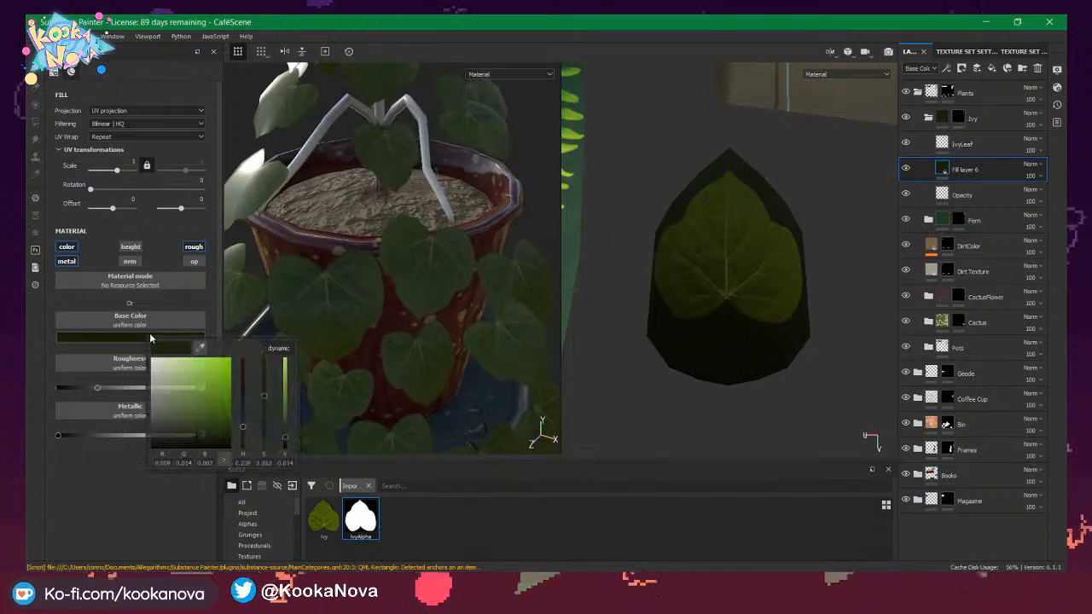
{"action": "left_click_drag", "start_coordinate": [203, 347], "coordinate": [796, 248]}
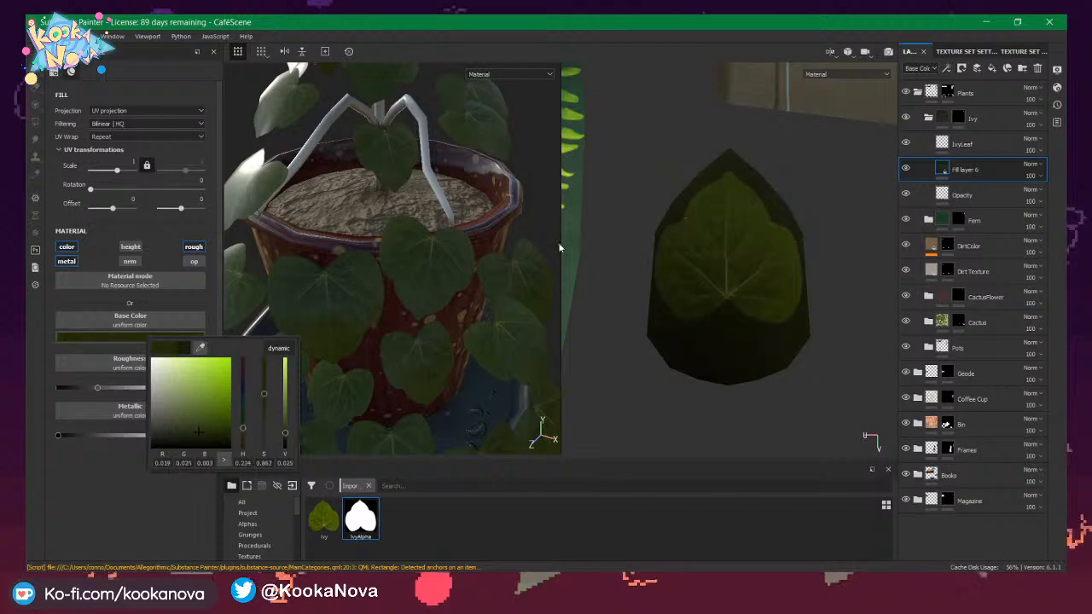
Raise the roughness of the fill layer beneath IvyLeaf.
{"action": "mouse_move", "coordinate": [418, 242]}
{"action": "left_mouse_down", "text": "alt"}
{"action": "mouse_move", "coordinate": [410, 252]}
{"action": "mouse_move", "coordinate": [424, 275]}
{"action": "mouse_move", "coordinate": [333, 338]}
{"action": "mouse_move", "coordinate": [343, 263]}
{"action": "mouse_move", "coordinate": [511, 418]}
{"action": "mouse_move", "coordinate": [438, 247]}
{"action": "mouse_move", "coordinate": [399, 248]}
{"action": "left_mouse_up", "text": "alt"}
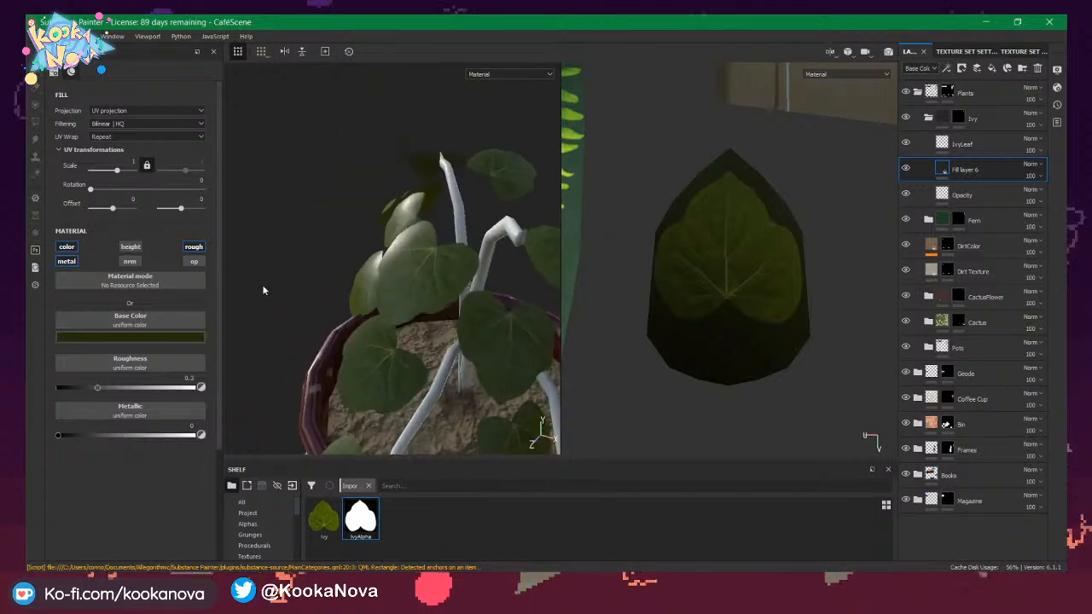
{"action": "left_click", "coordinate": [193, 248]}
{"action": "left_click_drag", "start_coordinate": [103, 385], "coordinate": [165, 389]}
Restrict the IvyLeaf layer's brush to the color channel by turning off height, roughness, metallic, normal and opacity.
{"action": "left_click", "coordinate": [909, 142]}
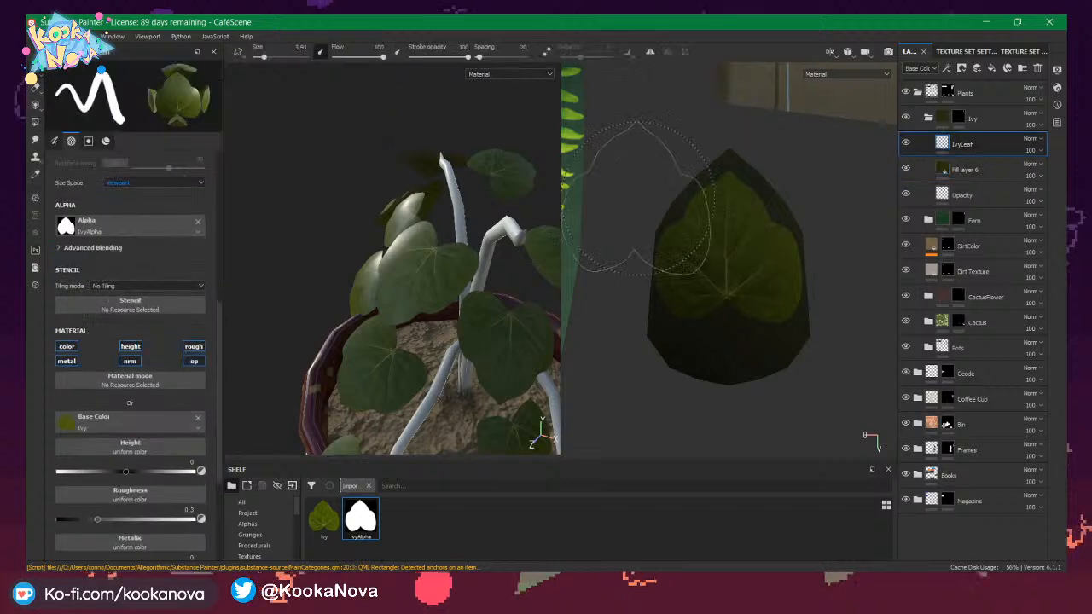
{"action": "left_click", "coordinate": [68, 362]}
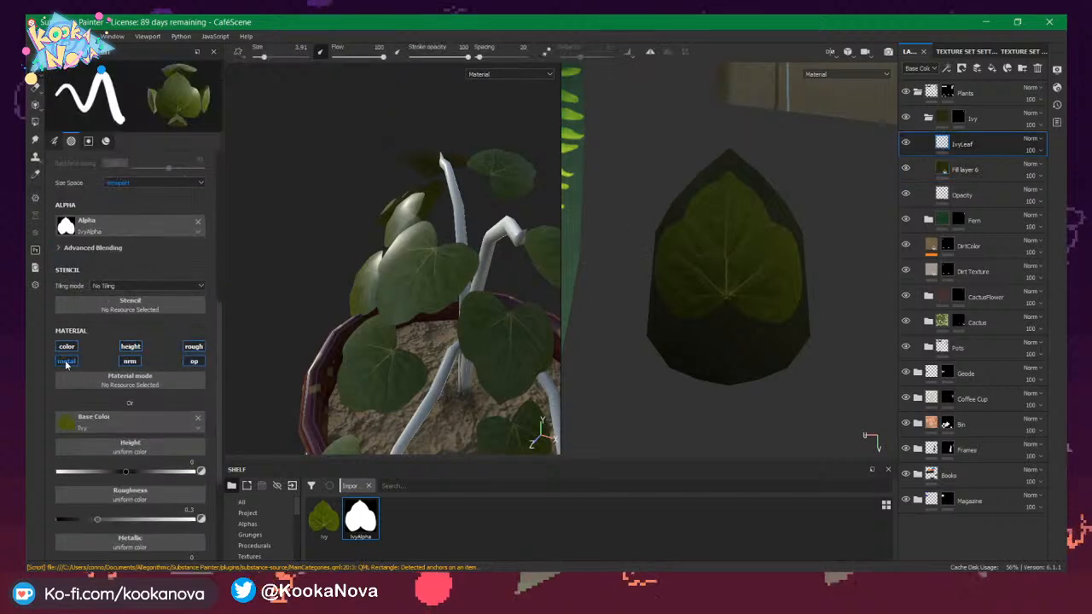
{"action": "left_click", "coordinate": [130, 347]}
{"action": "left_click", "coordinate": [193, 347]}
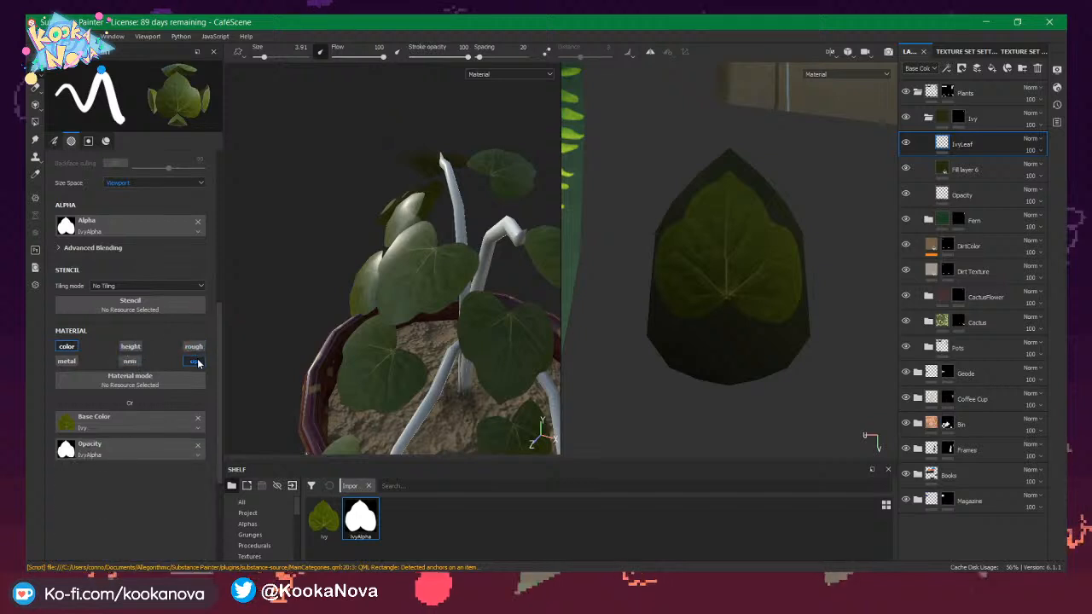
{"action": "left_click", "coordinate": [194, 361]}
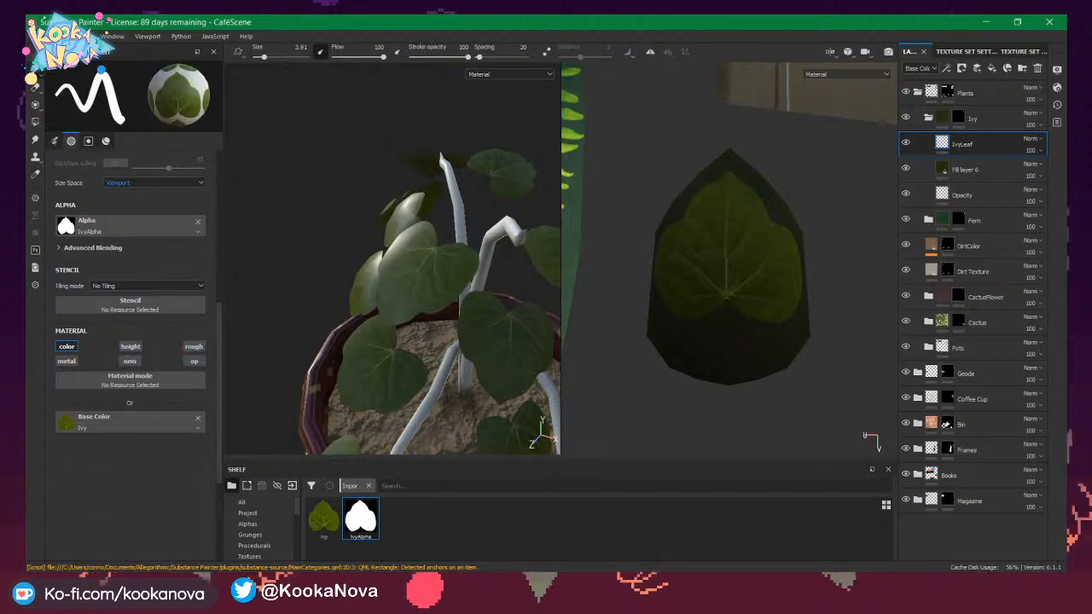
Erase the stamped ivy leaf from the IvyLeaf layer.
{"action": "right_click", "coordinate": [947, 146]}
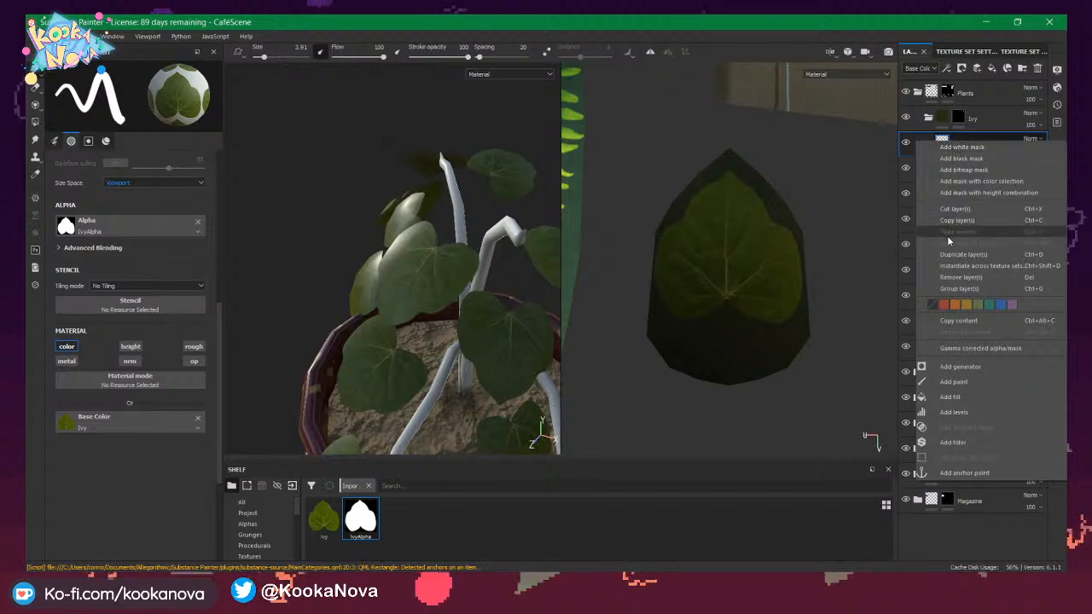
{"action": "left_click", "coordinate": [983, 138]}
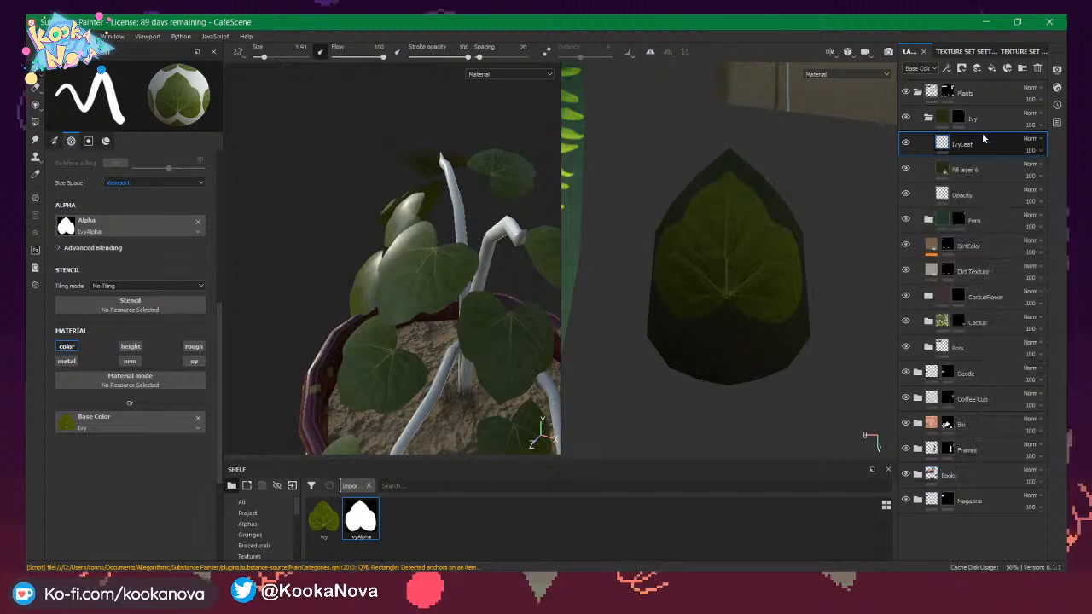
{"action": "left_click", "coordinate": [35, 89]}
{"action": "left_click", "coordinate": [730, 256]}
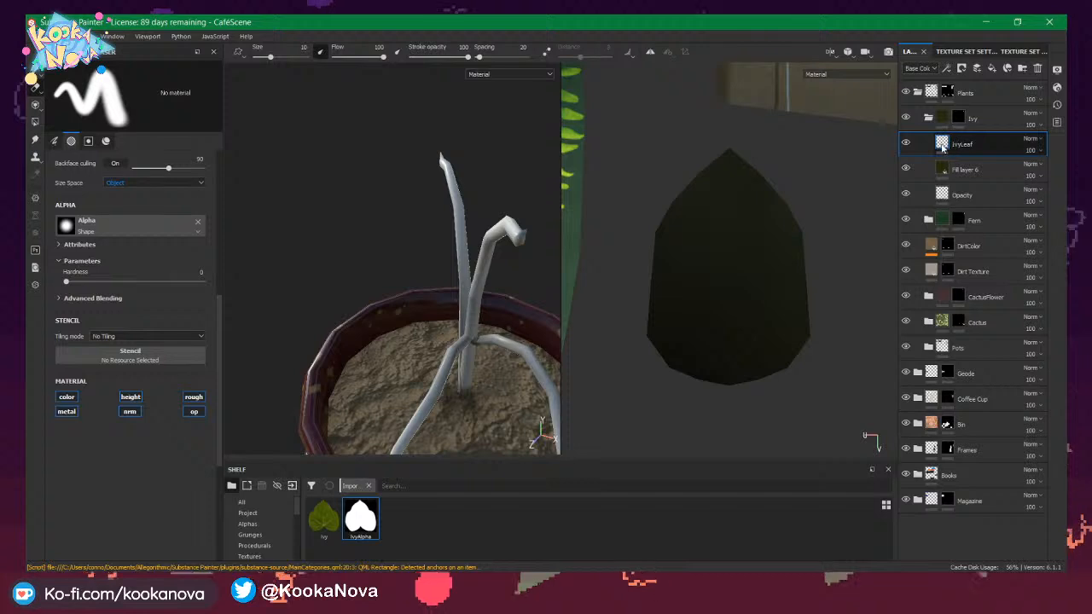
Enable the IvyLeaf brush's opacity channel and restamp the ivy leaf in the upper part of the leaf-shaped UV island.
{"action": "key", "text": "1"}
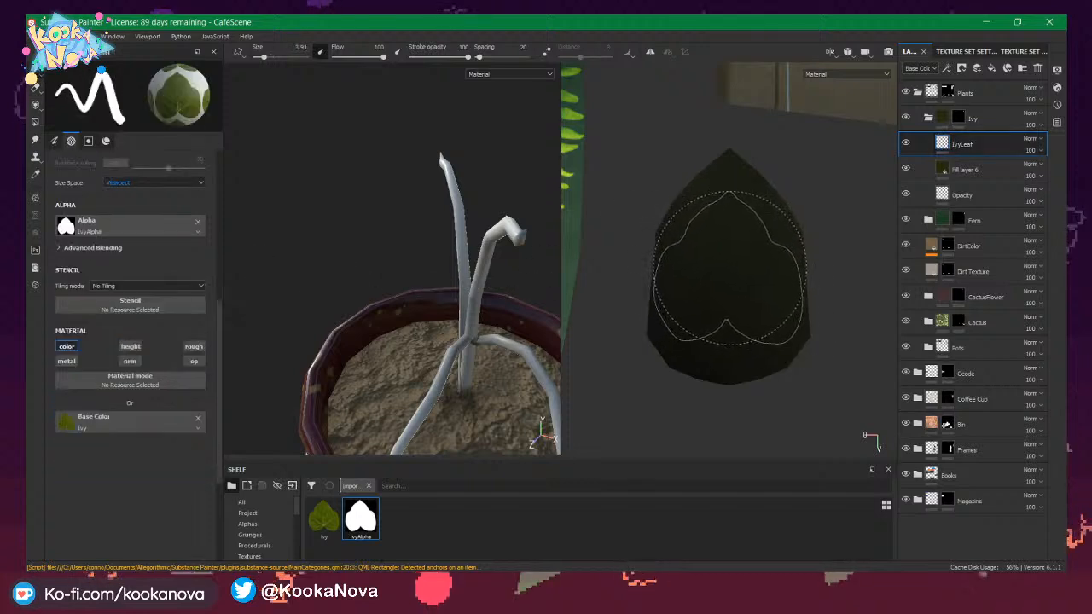
{"action": "left_click", "coordinate": [199, 363]}
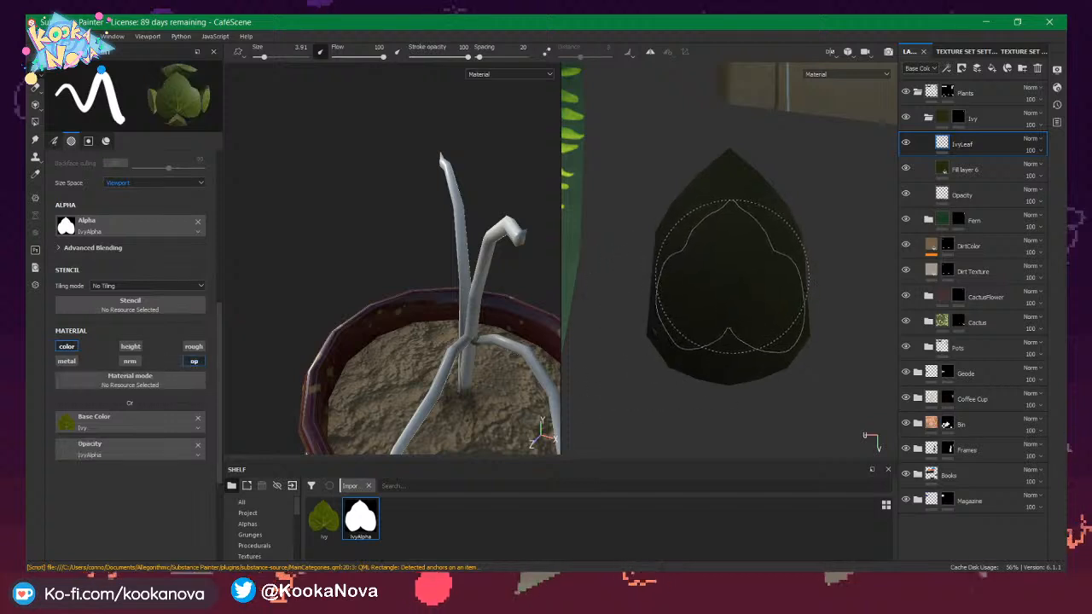
{"action": "left_click", "coordinate": [731, 275]}
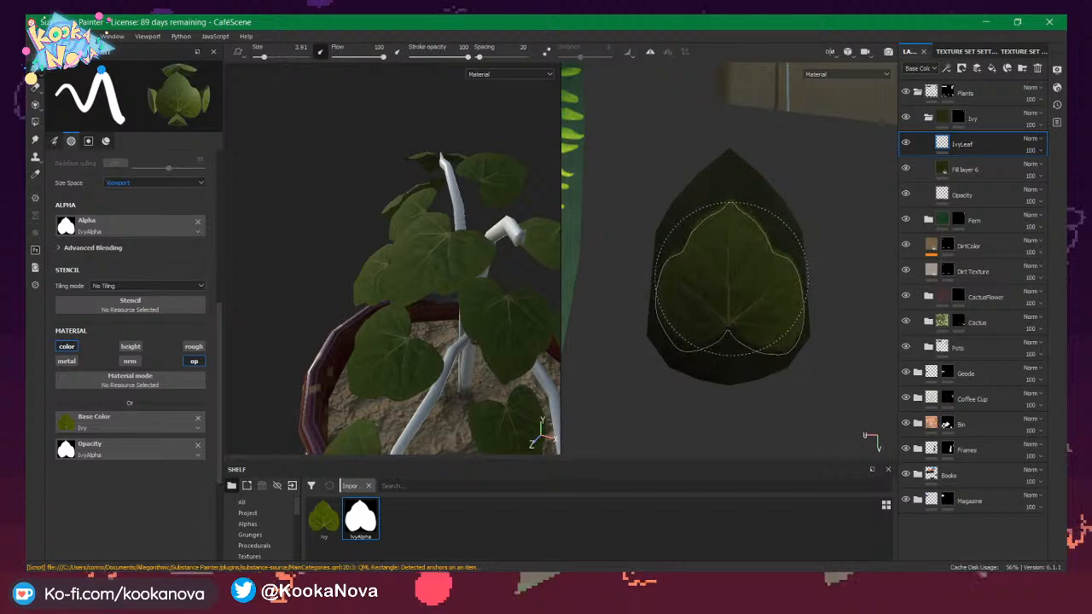
{"action": "key", "text": "ctrl+z"}
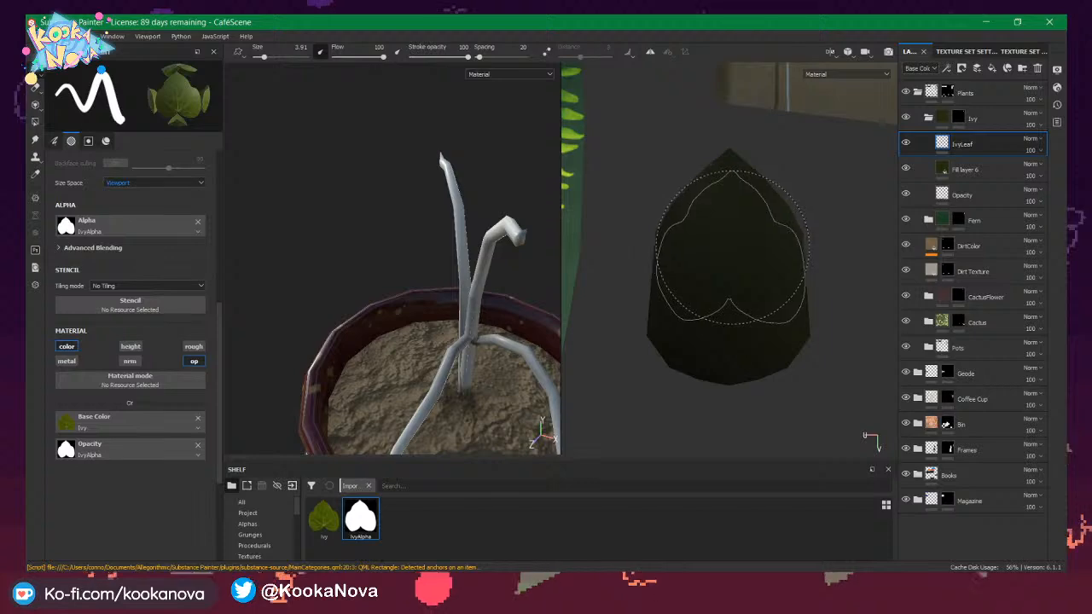
{"action": "left_click", "coordinate": [732, 246]}
{"action": "left_click_drag", "start_coordinate": [472, 315], "coordinate": [432, 265], "text": "alt"}
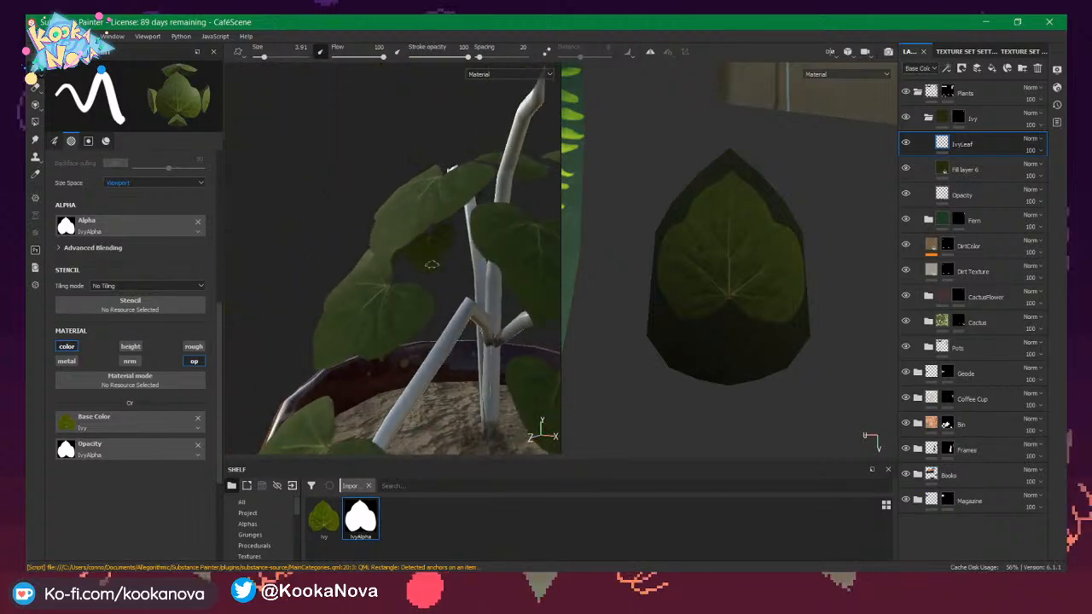
Rename the fill layer beneath IvyLeaf as Material.
{"action": "left_click", "coordinate": [965, 170]}
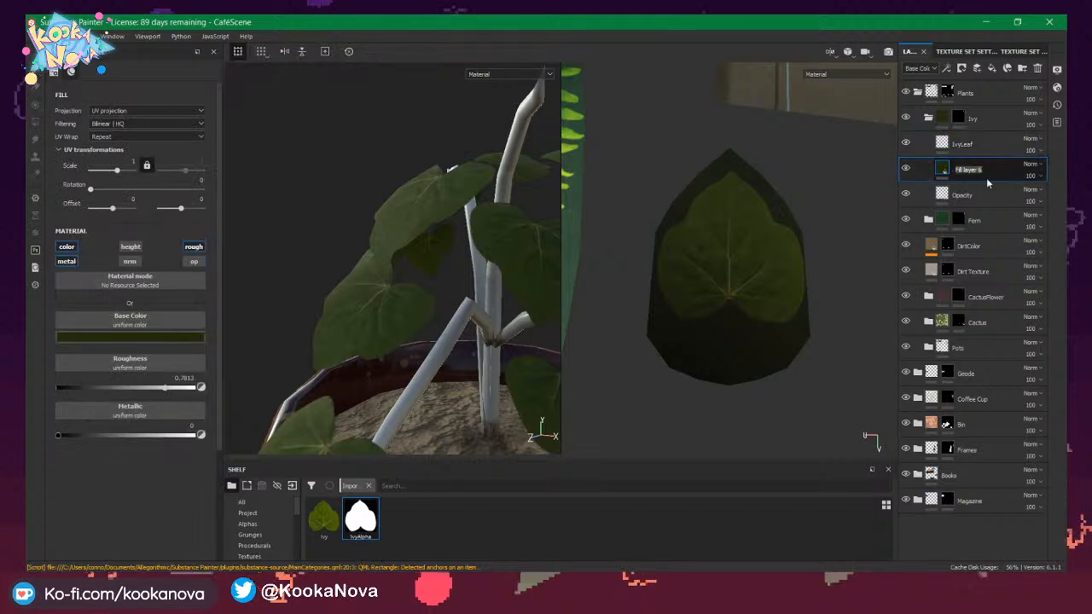
{"action": "type", "text": "Material"}
{"action": "key", "text": "Return"}
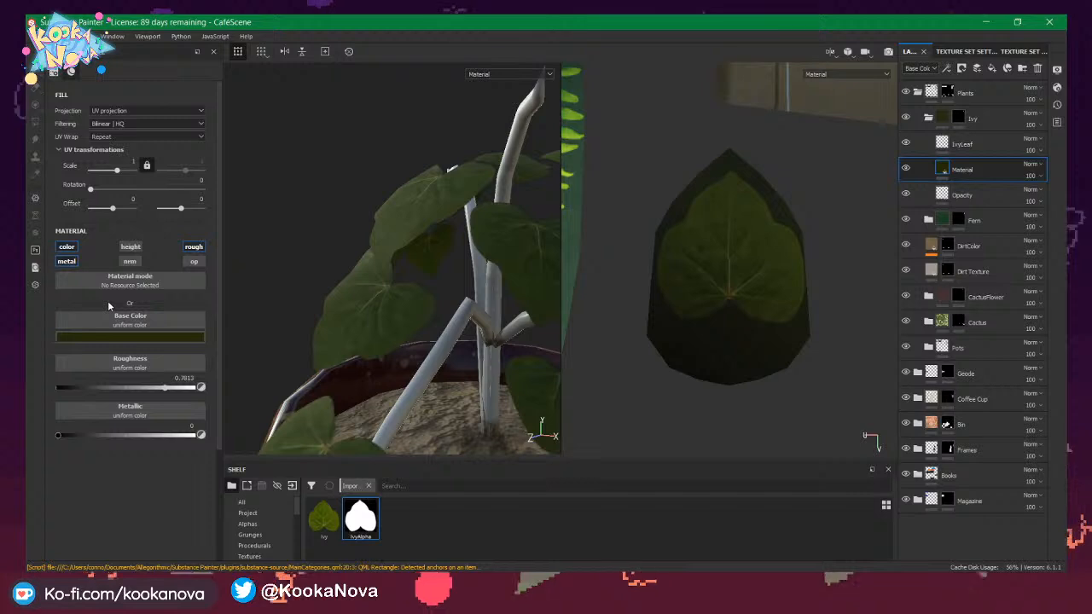
Turn off the Material layer's metallic channel and set its roughness to 0.6445.
{"action": "left_click_drag", "start_coordinate": [427, 266], "coordinate": [458, 290], "text": "alt"}
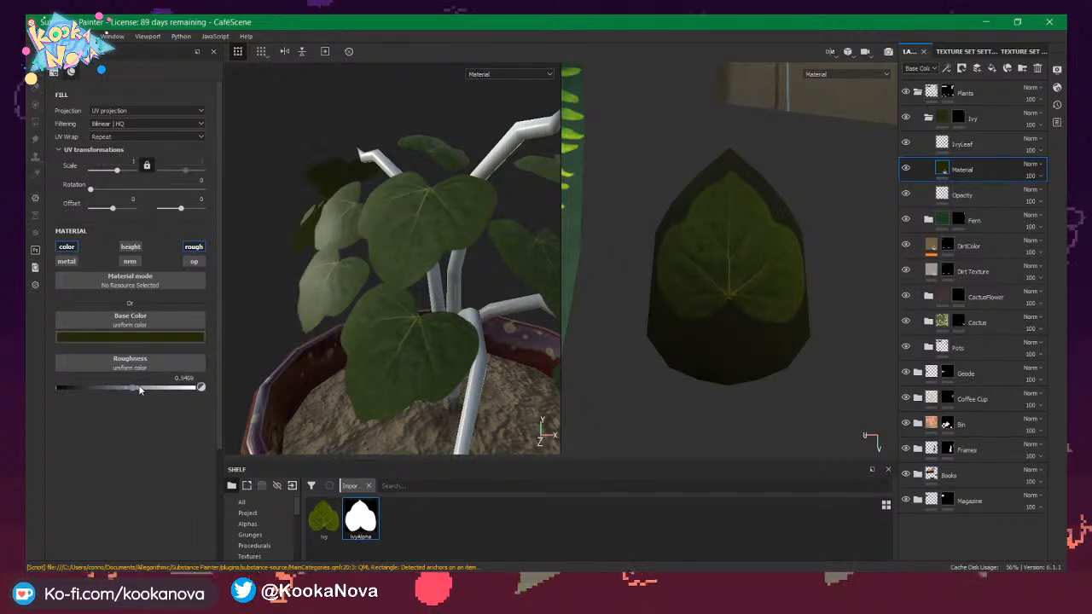
{"action": "left_click_drag", "start_coordinate": [135, 389], "coordinate": [145, 389]}
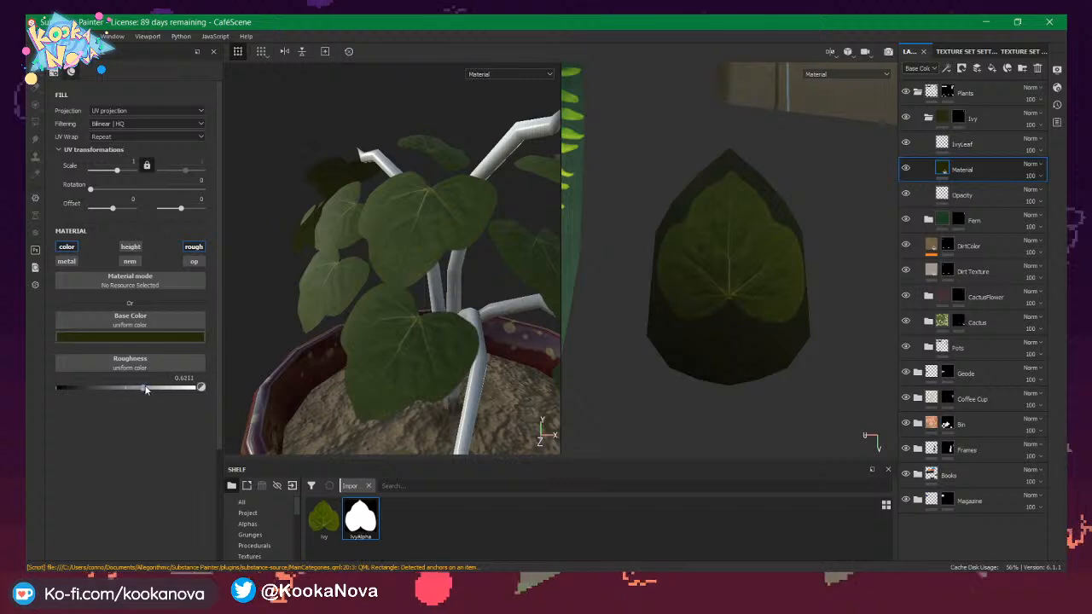
{"action": "left_click_drag", "start_coordinate": [427, 300], "coordinate": [422, 275], "text": "alt"}
{"action": "scroll", "coordinate": [405, 297], "scroll_direction": "down", "scroll_amount": 5}
{"action": "right_click_drag", "start_coordinate": [421, 276], "coordinate": [581, 334], "text": "alt"}
{"action": "left_click_drag", "start_coordinate": [412, 320], "coordinate": [466, 294], "text": "alt"}
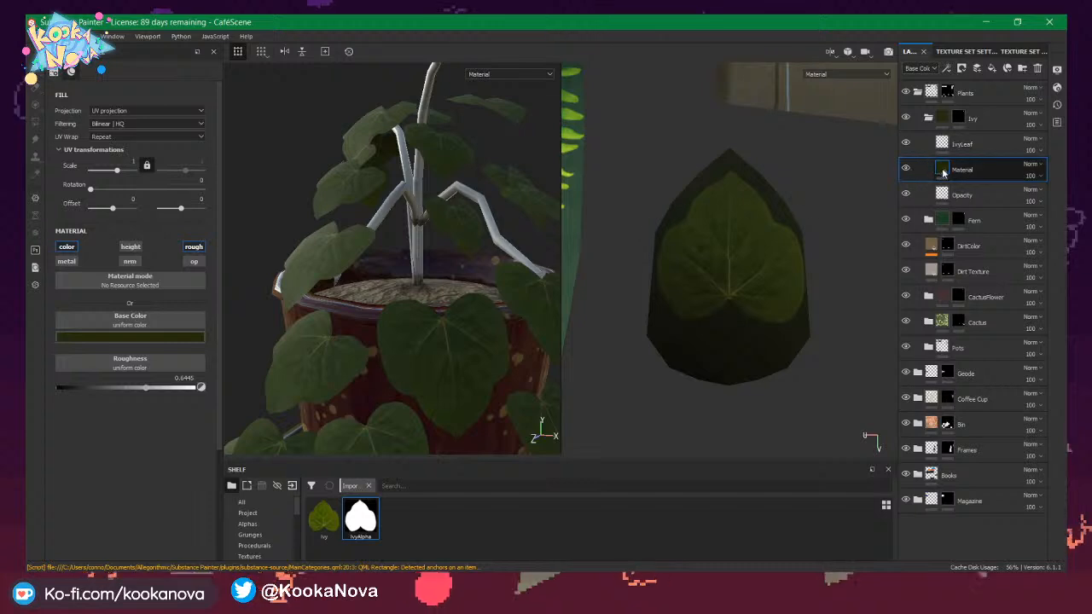
Add a MatFinish Galvanized filter to the Material layer.
{"action": "right_click", "coordinate": [939, 170]}
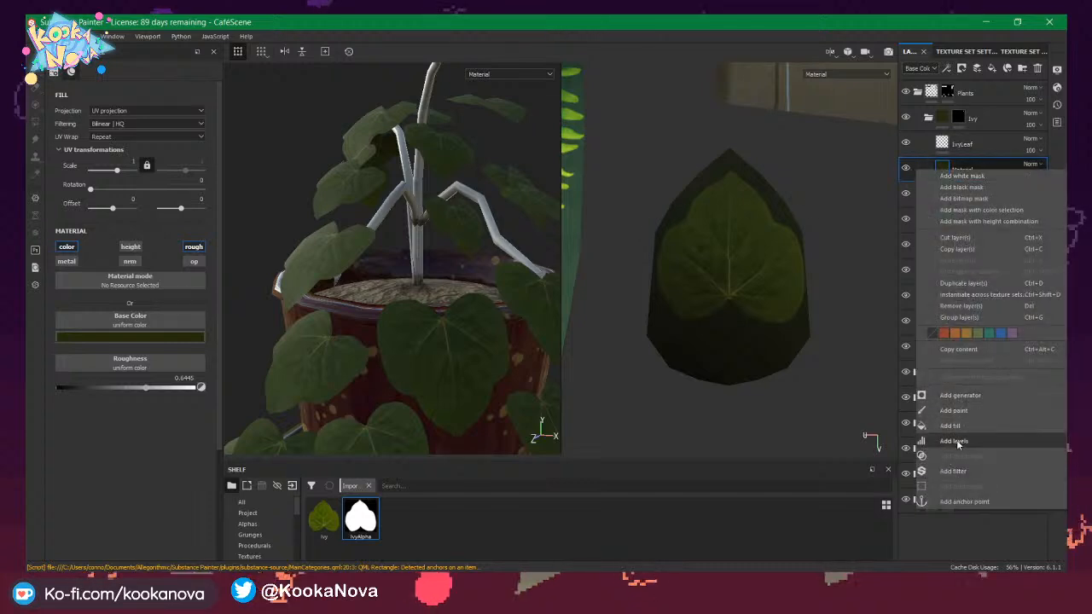
{"action": "left_click", "coordinate": [954, 471]}
{"action": "left_click", "coordinate": [142, 111]}
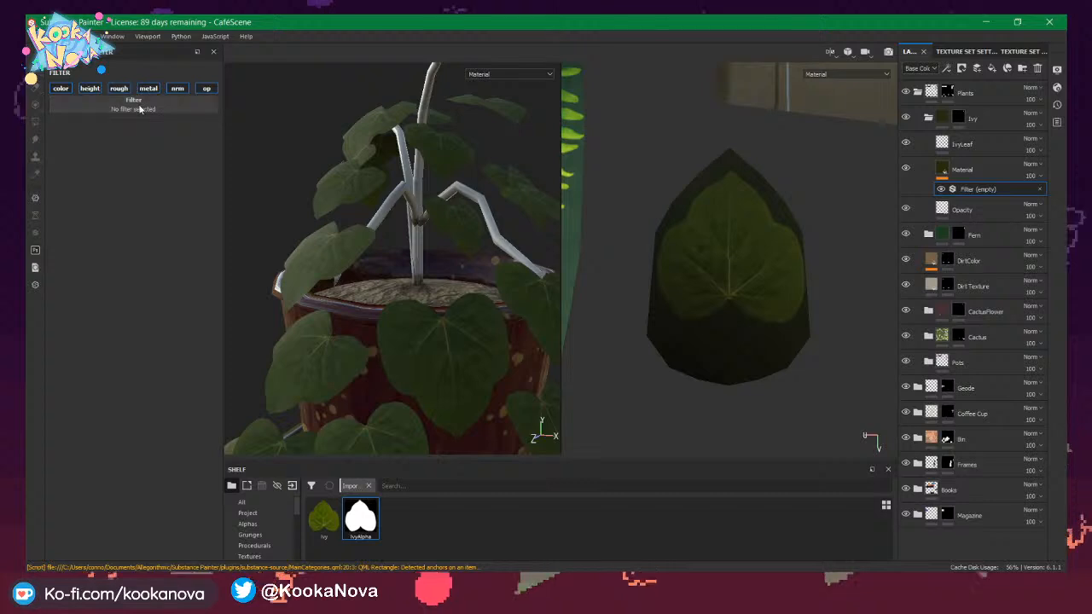
{"action": "scroll", "coordinate": [162, 170], "scroll_direction": "down", "scroll_amount": 5}
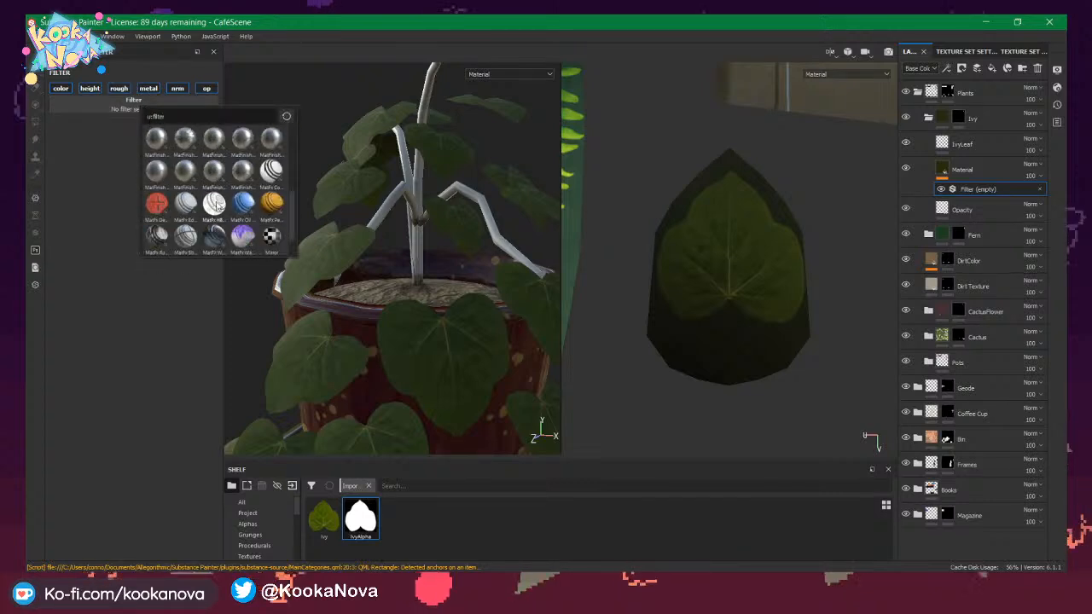
{"action": "left_click", "coordinate": [188, 137]}
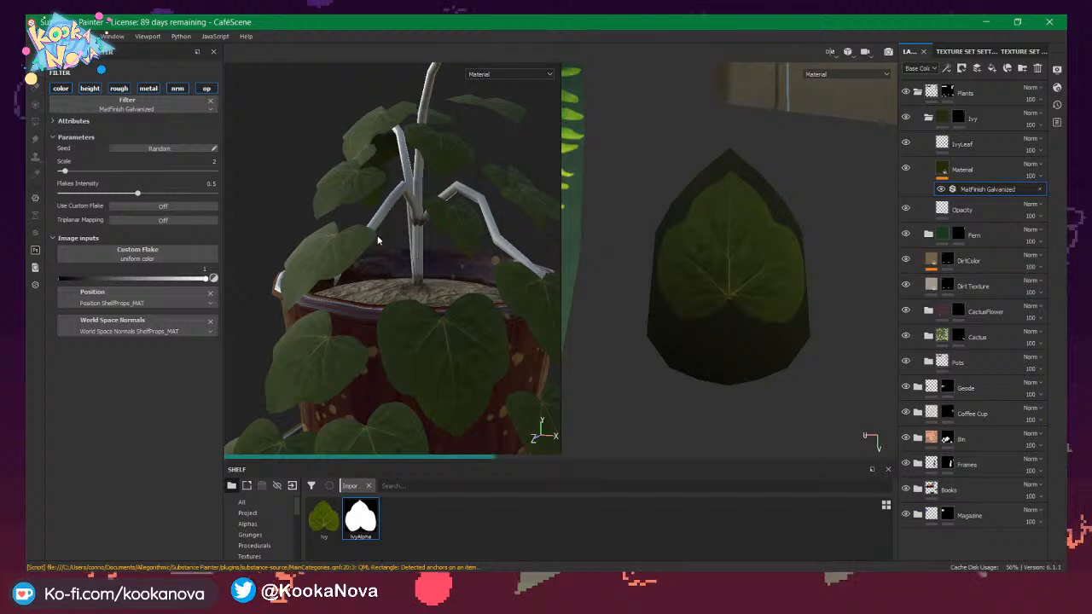
Set the MatFinish Galvanized filter's scale to 15 and its flakes intensity to 0.2.
{"action": "left_click_drag", "start_coordinate": [380, 217], "coordinate": [327, 221], "text": "alt"}
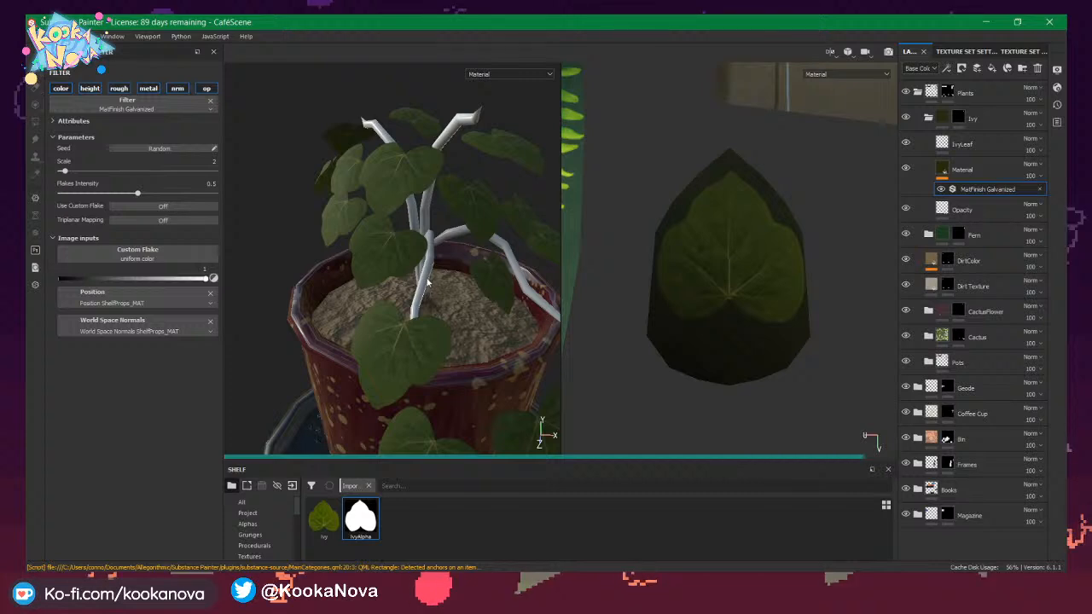
{"action": "left_click_drag", "start_coordinate": [385, 132], "coordinate": [523, 214], "text": "alt"}
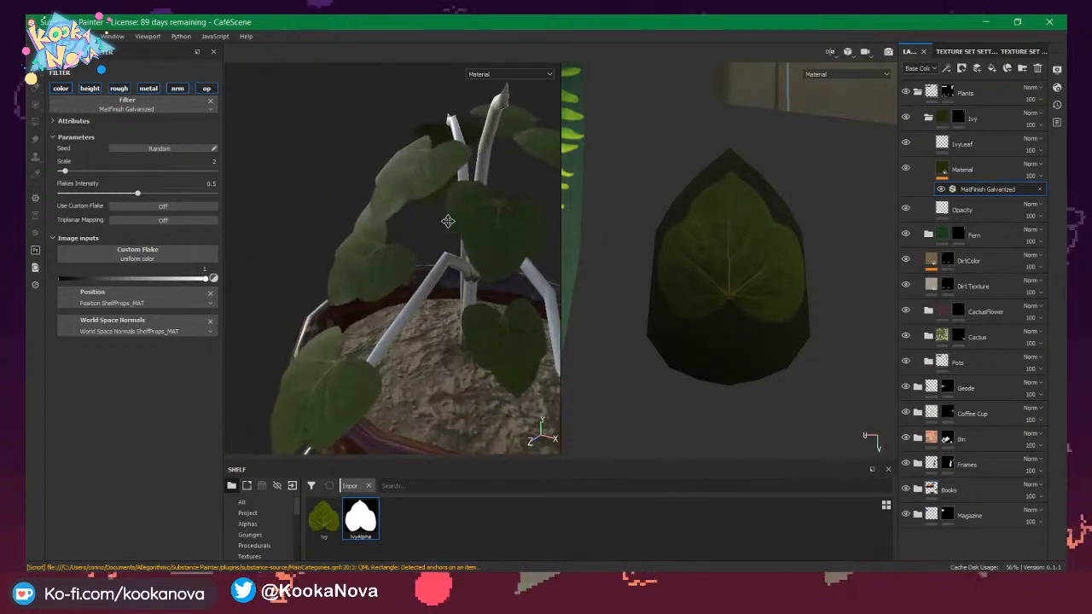
{"action": "middle_click_drag", "start_coordinate": [448, 221], "coordinate": [410, 259], "text": "alt"}
{"action": "left_click_drag", "start_coordinate": [410, 259], "coordinate": [391, 208], "text": "alt"}
{"action": "mouse_move", "coordinate": [391, 208]}
{"action": "right_mouse_down", "text": "shift"}
{"action": "mouse_move", "coordinate": [303, 210]}
{"action": "mouse_move", "coordinate": [287, 223]}
{"action": "right_mouse_up", "text": "shift"}
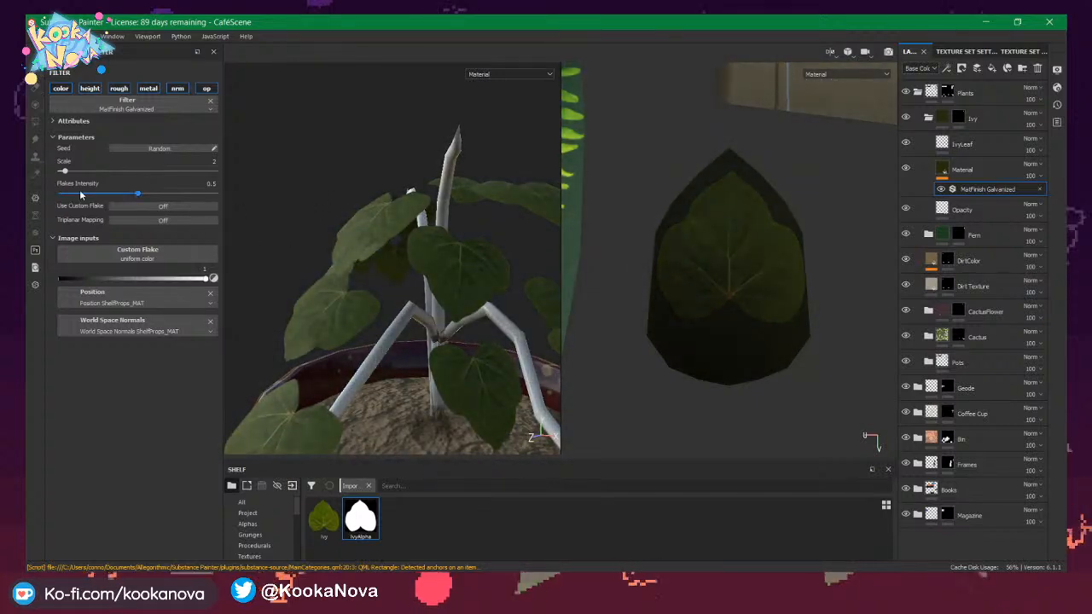
{"action": "left_click_drag", "start_coordinate": [66, 171], "coordinate": [94, 175]}
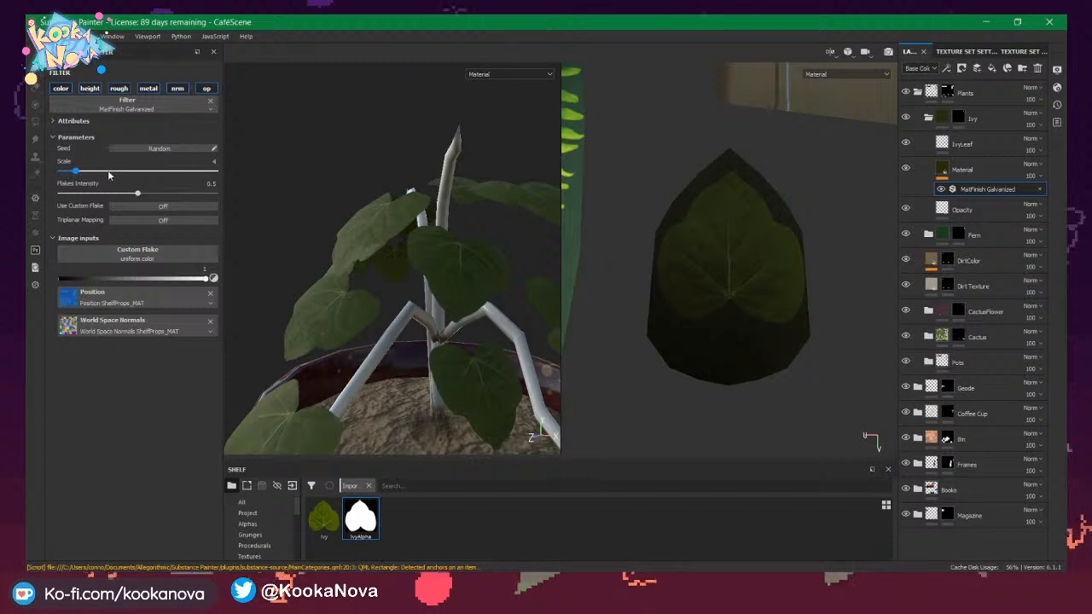
{"action": "left_click_drag", "start_coordinate": [108, 174], "coordinate": [130, 174]}
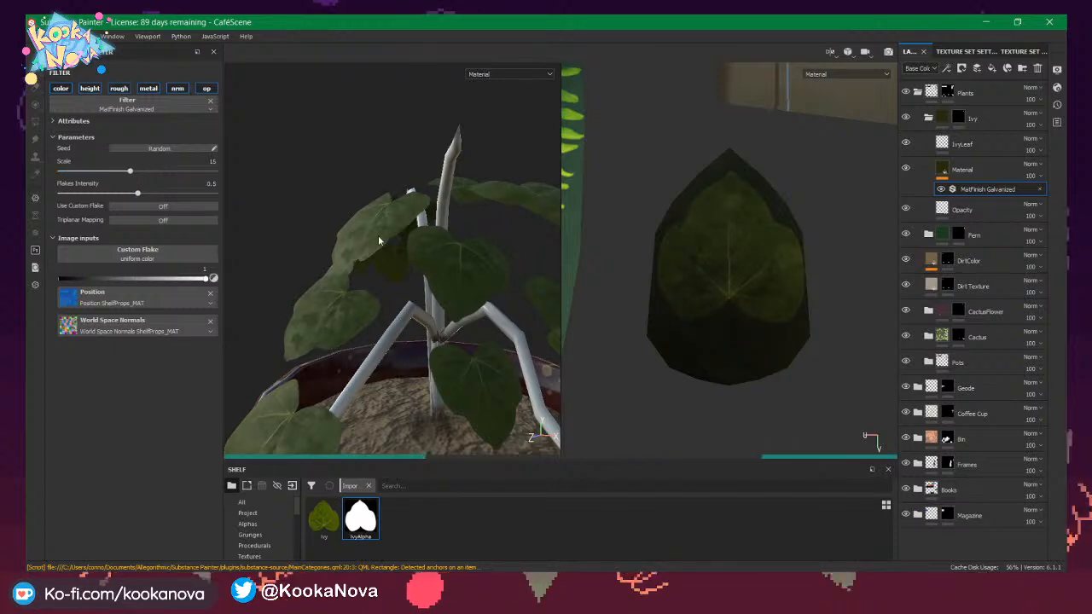
{"action": "mouse_move", "coordinate": [401, 249]}
{"action": "left_mouse_down", "text": "alt"}
{"action": "mouse_move", "coordinate": [387, 216]}
{"action": "mouse_move", "coordinate": [408, 220]}
{"action": "mouse_move", "coordinate": [442, 264]}
{"action": "mouse_move", "coordinate": [344, 240]}
{"action": "mouse_move", "coordinate": [359, 238]}
{"action": "mouse_move", "coordinate": [316, 239]}
{"action": "left_mouse_up", "text": "alt"}
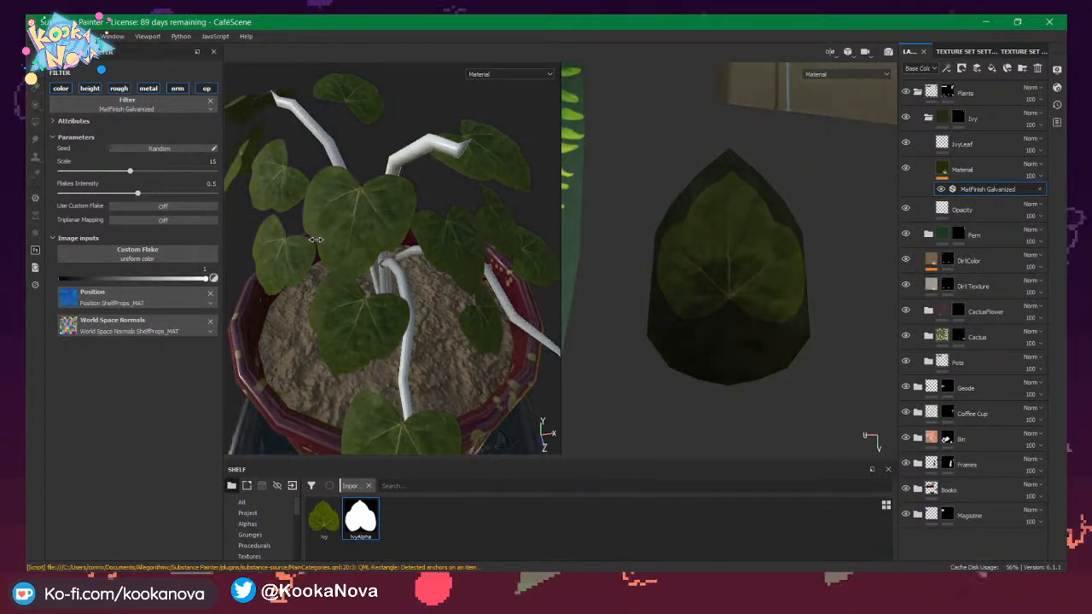
{"action": "left_click", "coordinate": [96, 194]}
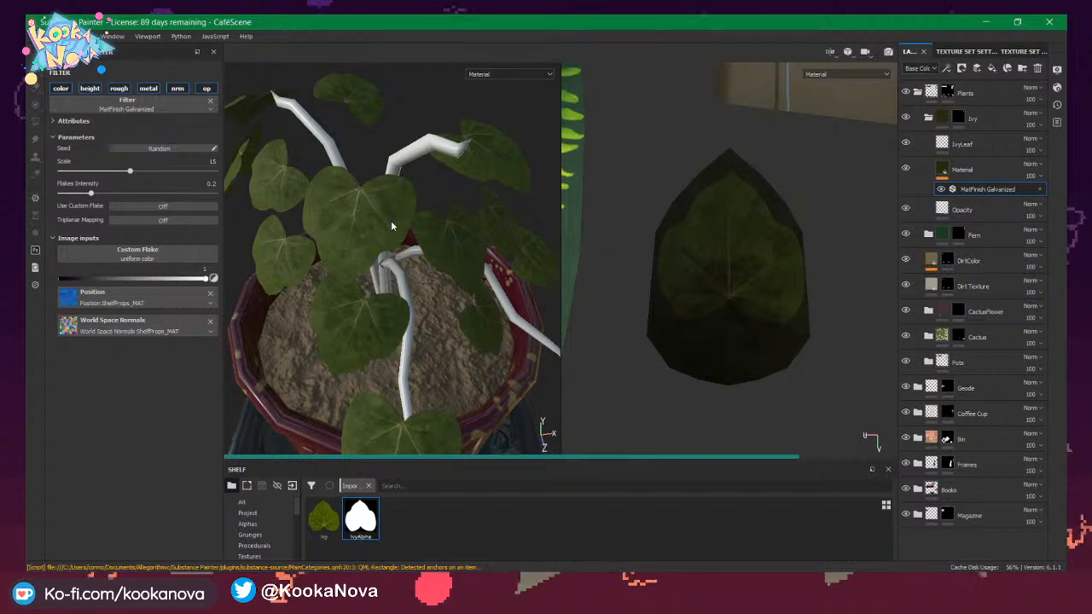
Examine the filtered ivy leaves around the potted plant from several angles and distances.
{"action": "left_click_drag", "start_coordinate": [391, 221], "coordinate": [418, 222], "text": "alt"}
{"action": "right_click_drag", "start_coordinate": [418, 222], "coordinate": [214, 224], "text": "alt"}
{"action": "left_click_drag", "start_coordinate": [394, 248], "coordinate": [401, 284], "text": "alt"}
{"action": "middle_click_drag", "start_coordinate": [401, 283], "coordinate": [403, 200], "text": "alt"}
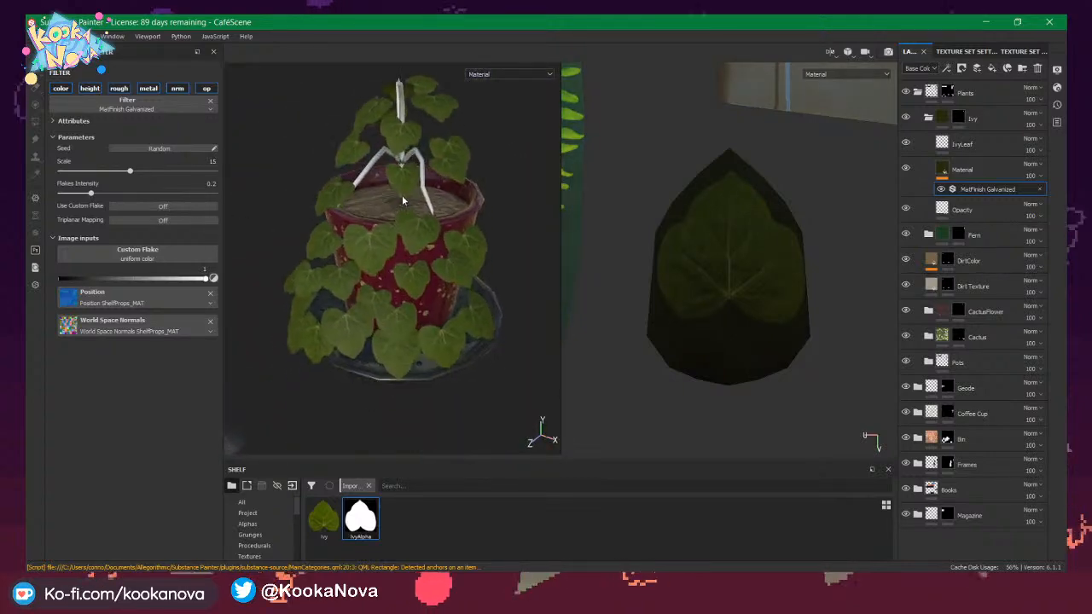
{"action": "left_click_drag", "start_coordinate": [402, 201], "coordinate": [413, 234], "text": "alt"}
{"action": "right_click_drag", "start_coordinate": [413, 235], "coordinate": [478, 230], "text": "alt"}
{"action": "middle_click_drag", "start_coordinate": [404, 209], "coordinate": [407, 247], "text": "alt"}
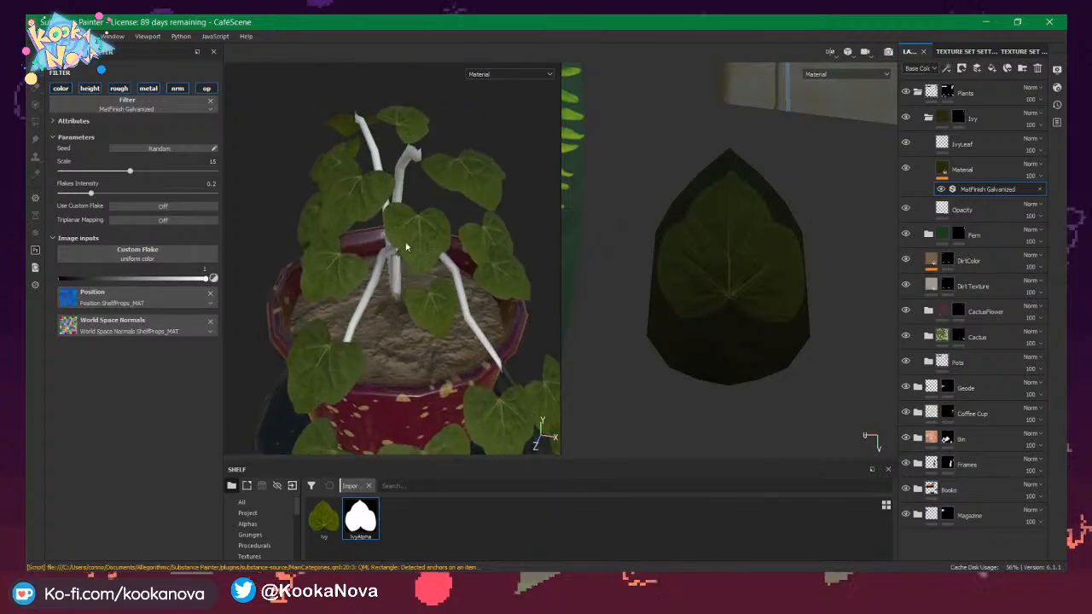
{"action": "left_click_drag", "start_coordinate": [406, 247], "coordinate": [478, 243], "text": "alt"}
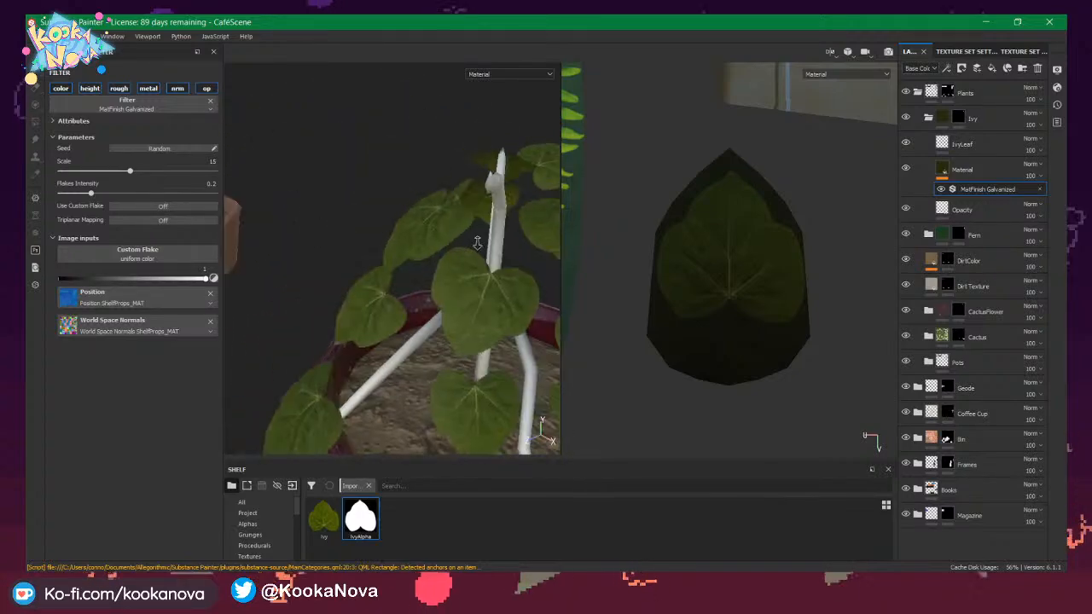
{"action": "right_click_drag", "start_coordinate": [478, 244], "coordinate": [299, 171], "text": "alt"}
{"action": "left_click_drag", "start_coordinate": [300, 171], "coordinate": [456, 220], "text": "alt"}
{"action": "right_click_drag", "start_coordinate": [456, 220], "coordinate": [439, 166], "text": "alt"}
{"action": "left_click_drag", "start_coordinate": [439, 166], "coordinate": [415, 153], "text": "alt"}
{"action": "middle_click_drag", "start_coordinate": [414, 153], "coordinate": [405, 189], "text": "alt"}
{"action": "left_click_drag", "start_coordinate": [405, 190], "coordinate": [392, 251], "text": "alt"}
{"action": "right_click_drag", "start_coordinate": [392, 251], "coordinate": [428, 251], "text": "alt"}
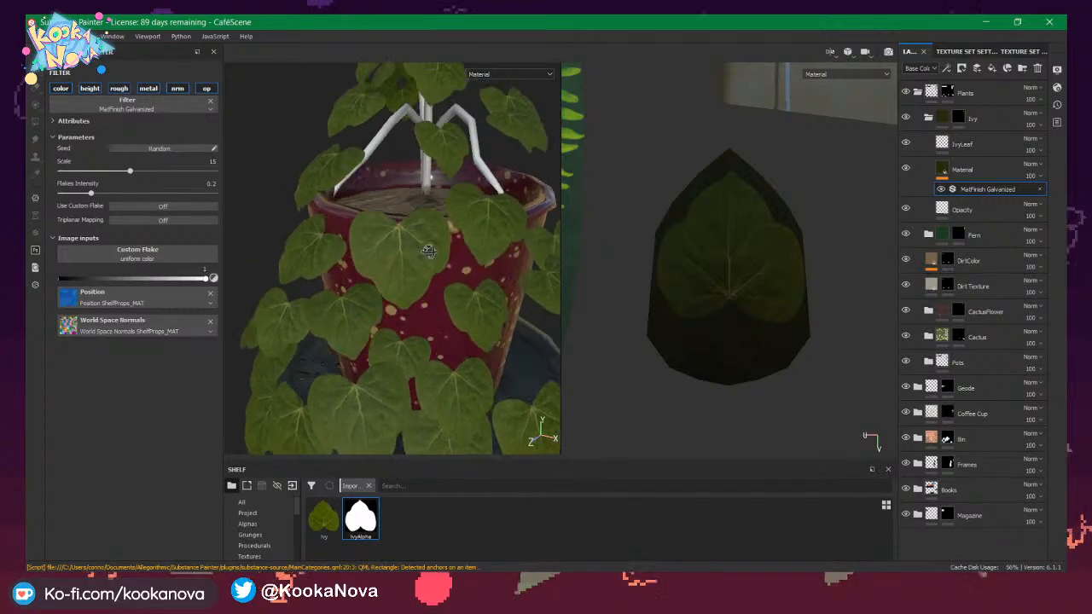
{"action": "mouse_move", "coordinate": [428, 251]}
{"action": "left_mouse_down", "text": "alt"}
{"action": "mouse_move", "coordinate": [585, 221]}
{"action": "mouse_move", "coordinate": [490, 265]}
{"action": "mouse_move", "coordinate": [441, 241]}
{"action": "mouse_move", "coordinate": [421, 250]}
{"action": "left_mouse_up", "text": "alt"}
{"action": "right_click_drag", "start_coordinate": [422, 249], "coordinate": [381, 238], "text": "alt"}
{"action": "left_click_drag", "start_coordinate": [380, 239], "coordinate": [524, 229], "text": "alt"}
{"action": "right_click_drag", "start_coordinate": [524, 230], "coordinate": [352, 284], "text": "alt"}
{"action": "middle_click_drag", "start_coordinate": [351, 284], "coordinate": [426, 316], "text": "alt"}
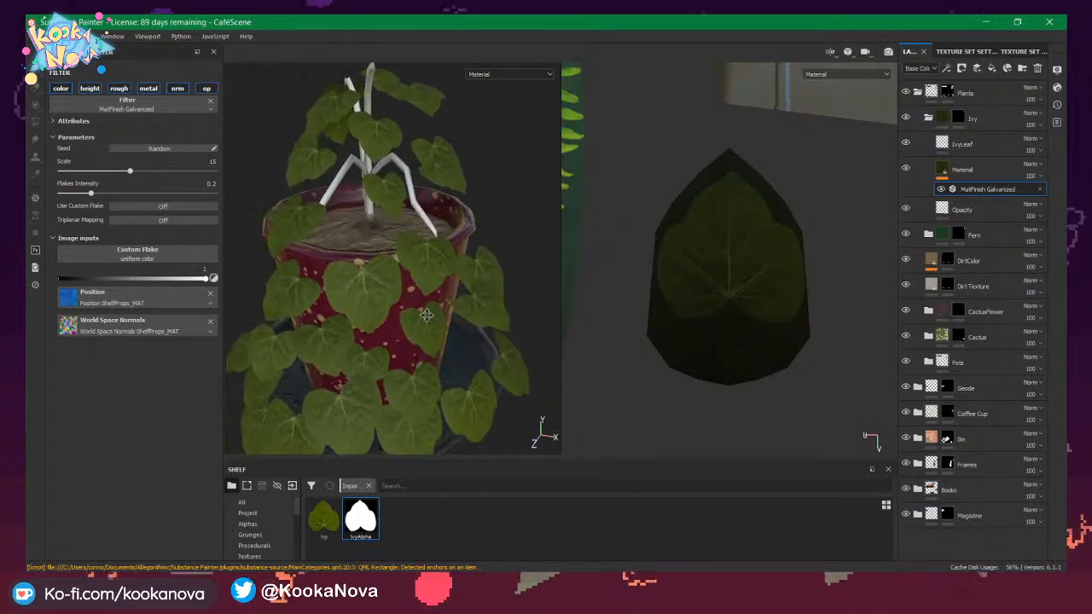
{"action": "left_click_drag", "start_coordinate": [427, 316], "coordinate": [537, 293], "text": "alt"}
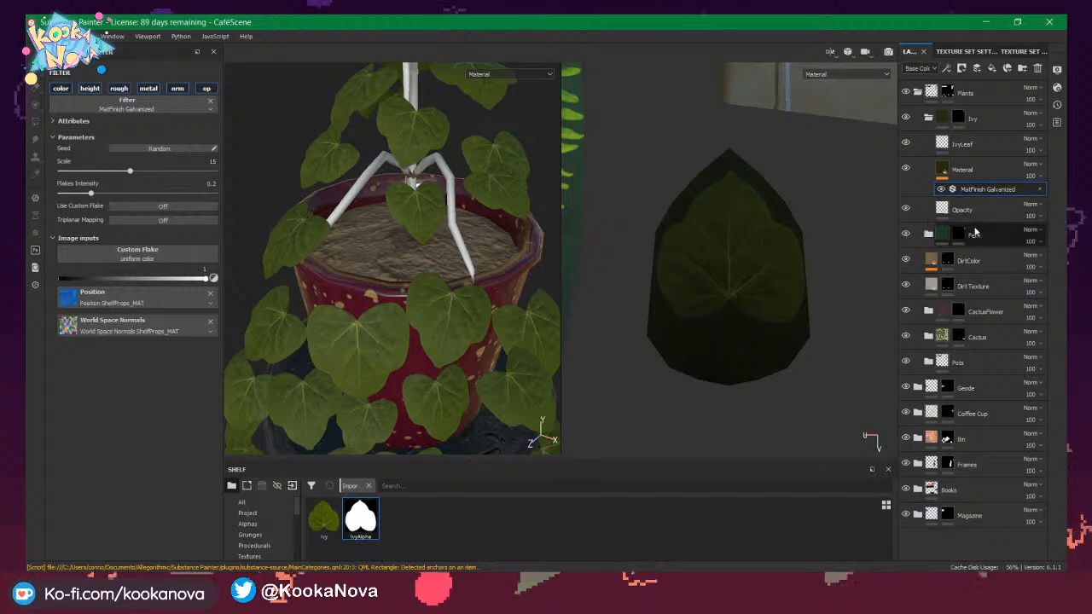
Add a fill layer above Material with height 0.0781 and turn off its metallic, normal and roughness channels.
{"action": "left_click", "coordinate": [972, 170]}
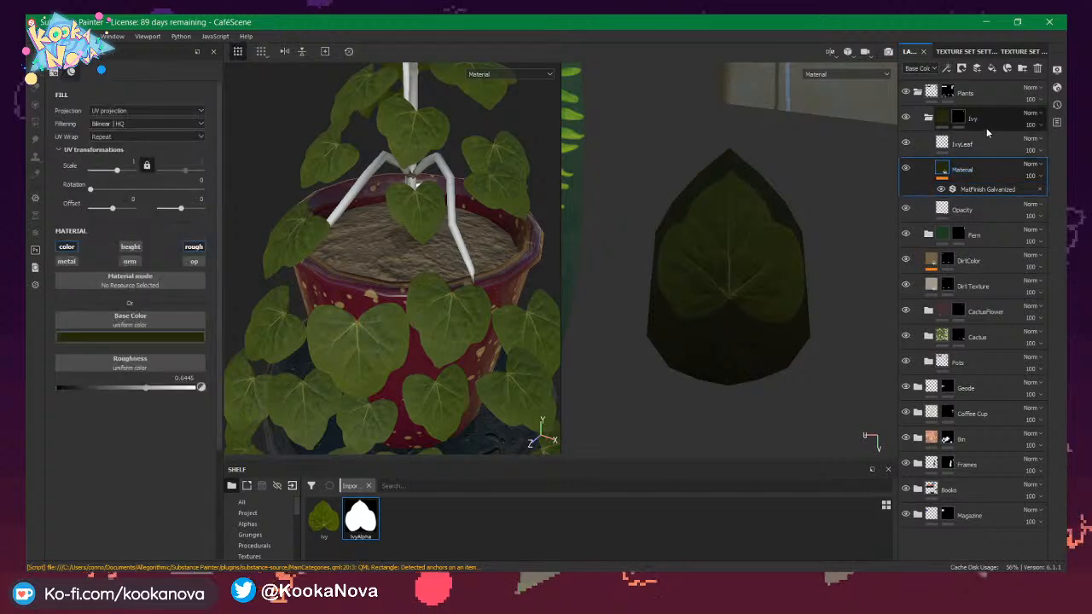
{"action": "left_click", "coordinate": [992, 72]}
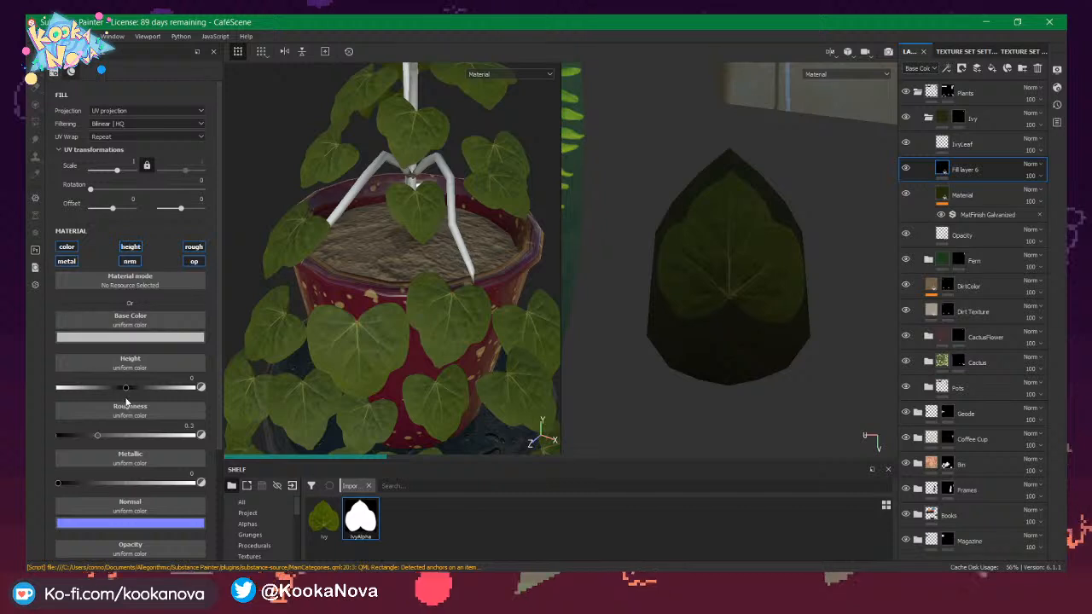
{"action": "left_click_drag", "start_coordinate": [127, 388], "coordinate": [132, 389]}
{"action": "left_click", "coordinate": [67, 262]}
{"action": "left_click", "coordinate": [130, 261]}
{"action": "left_click", "coordinate": [195, 247]}
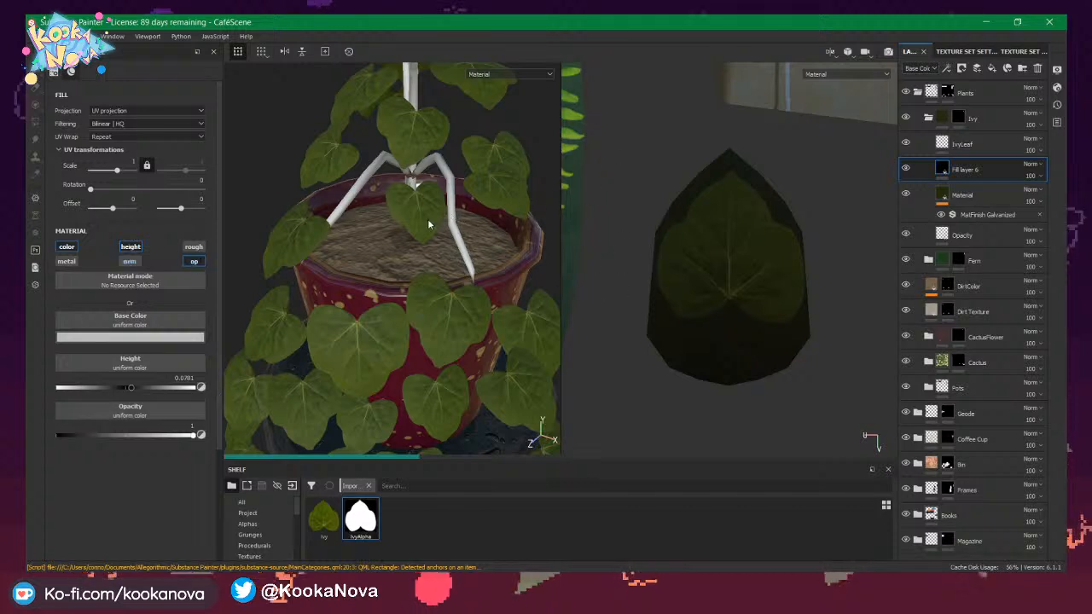
{"action": "left_click_drag", "start_coordinate": [427, 215], "coordinate": [412, 269], "text": "alt"}
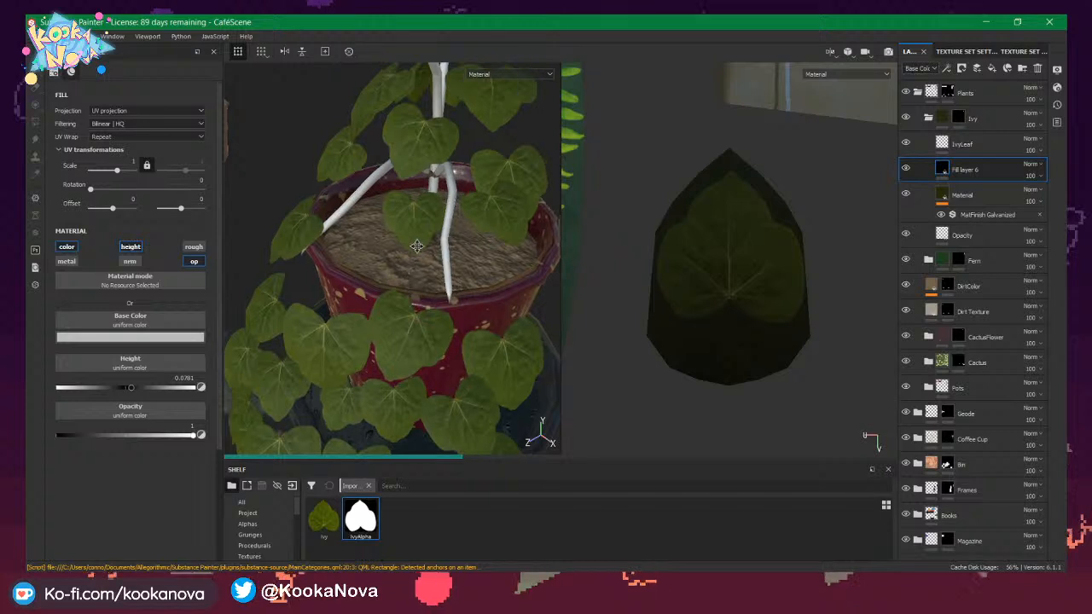
{"action": "scroll", "coordinate": [427, 243], "scroll_direction": "up", "scroll_amount": 3}
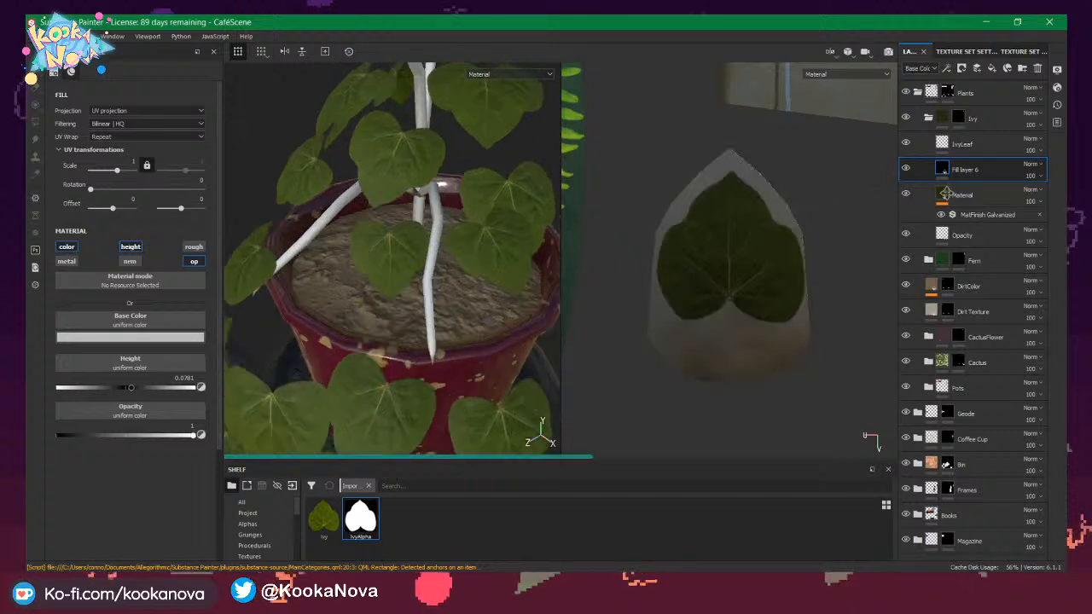
Add a black mask to the height fill layer above Material.
{"action": "right_click", "coordinate": [945, 170]}
{"action": "left_click", "coordinate": [961, 186]}
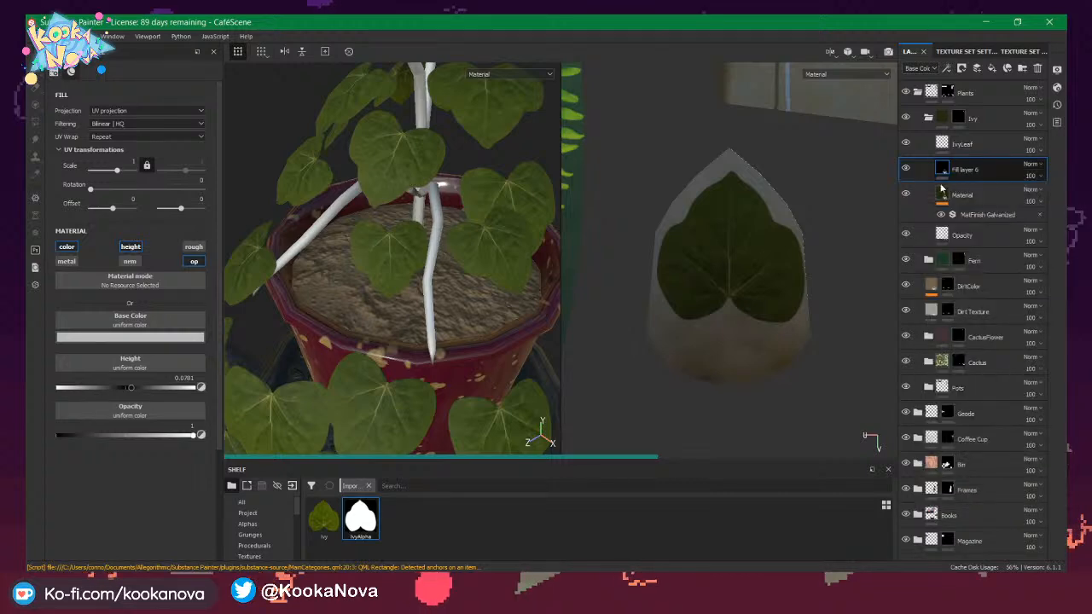
{"action": "key", "text": "4"}
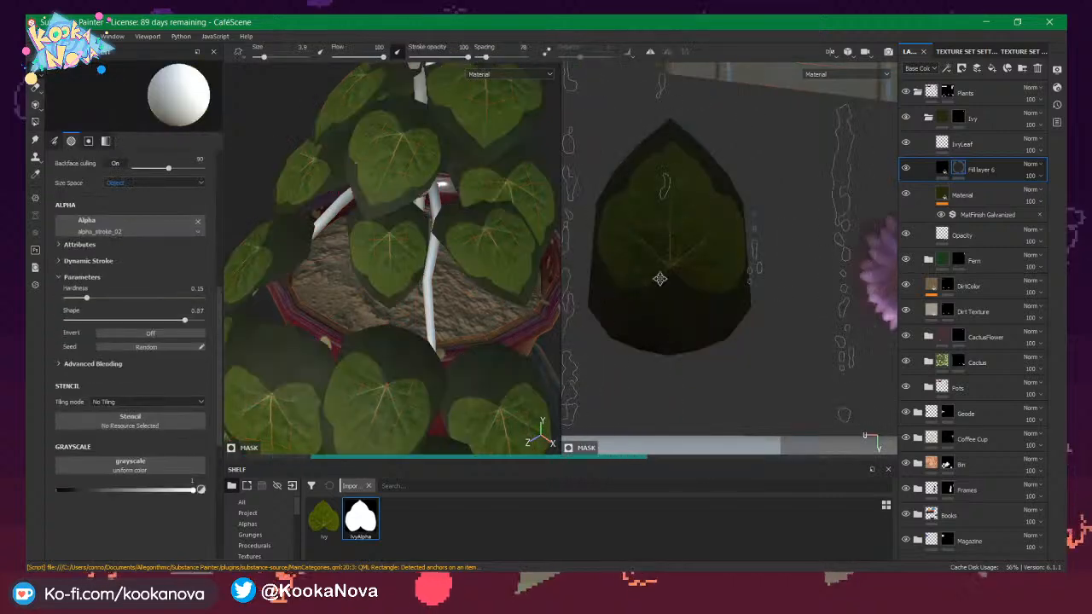
Choose the Basic Soft brush for painting the fill layer's mask over the ivy leaf in the UV view.
{"action": "right_click_drag", "start_coordinate": [665, 269], "coordinate": [780, 292], "text": "alt"}
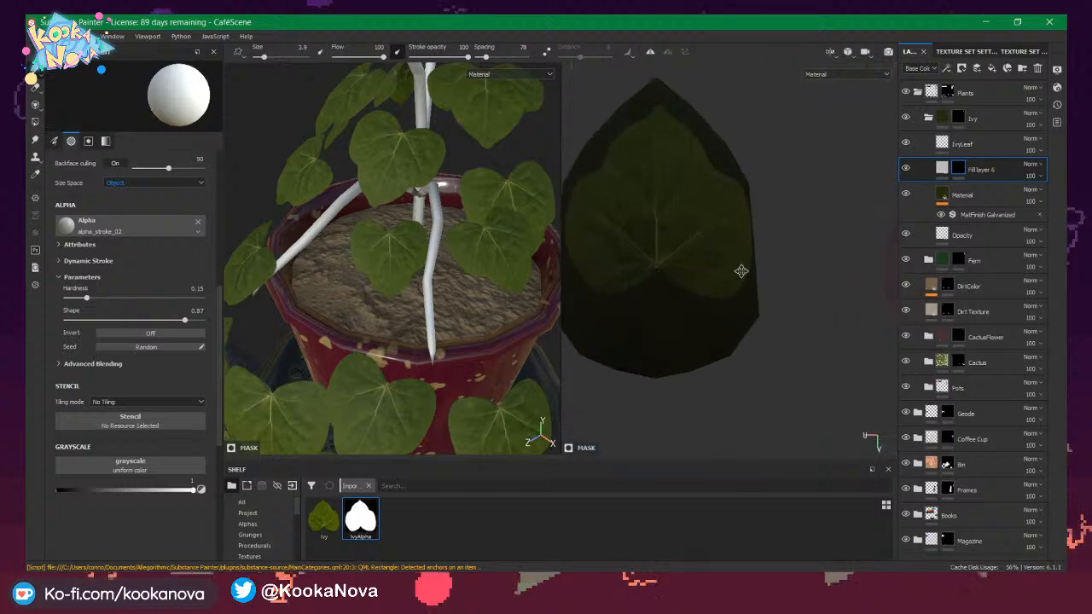
{"action": "right_click_drag", "start_coordinate": [649, 299], "coordinate": [759, 248], "text": "alt"}
{"action": "middle_click_drag", "start_coordinate": [791, 285], "coordinate": [744, 267], "text": "alt"}
{"action": "right_click_drag", "start_coordinate": [715, 307], "coordinate": [778, 266], "text": "alt"}
{"action": "middle_click_drag", "start_coordinate": [779, 267], "coordinate": [832, 261], "text": "alt"}
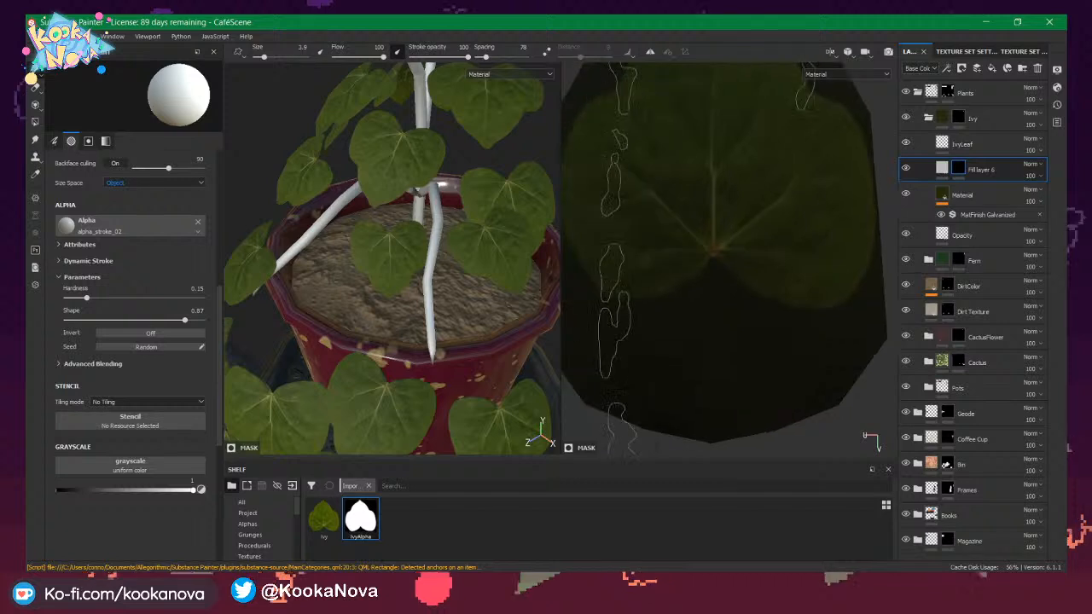
{"action": "right_click_drag", "start_coordinate": [770, 251], "coordinate": [711, 251], "text": "alt"}
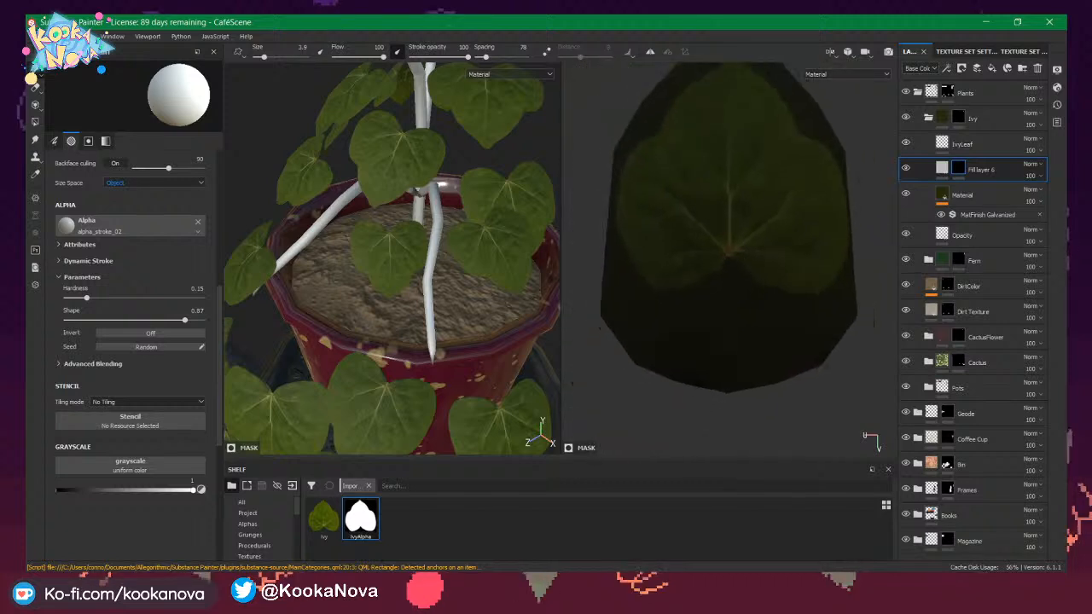
{"action": "middle_click_drag", "start_coordinate": [722, 249], "coordinate": [732, 249], "text": "alt"}
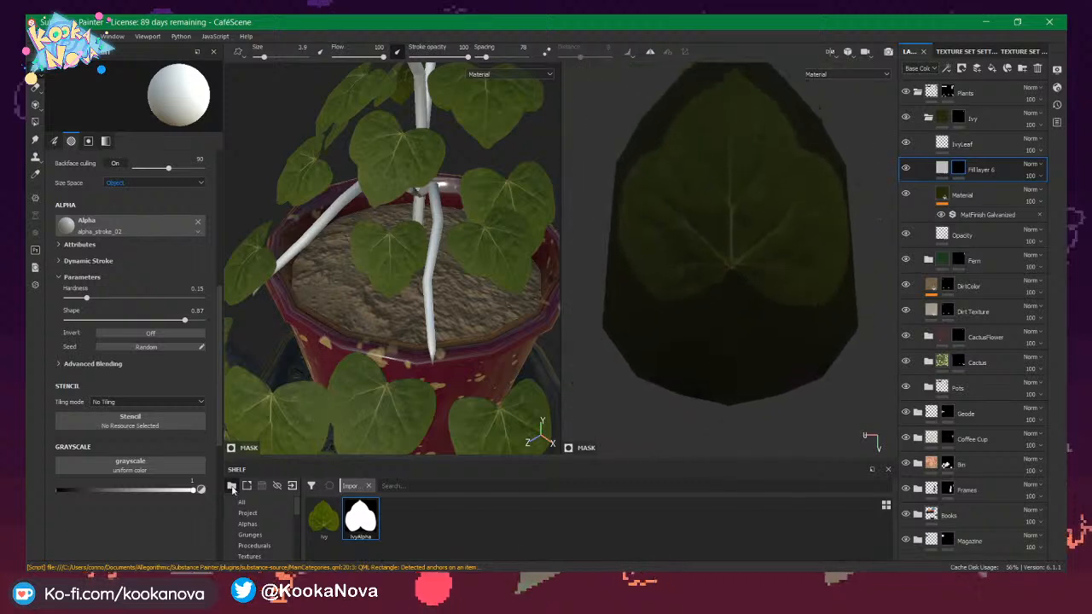
{"action": "scroll", "coordinate": [256, 515], "scroll_direction": "down", "scroll_amount": 3}
{"action": "scroll", "coordinate": [261, 521], "scroll_direction": "down", "scroll_amount": 3}
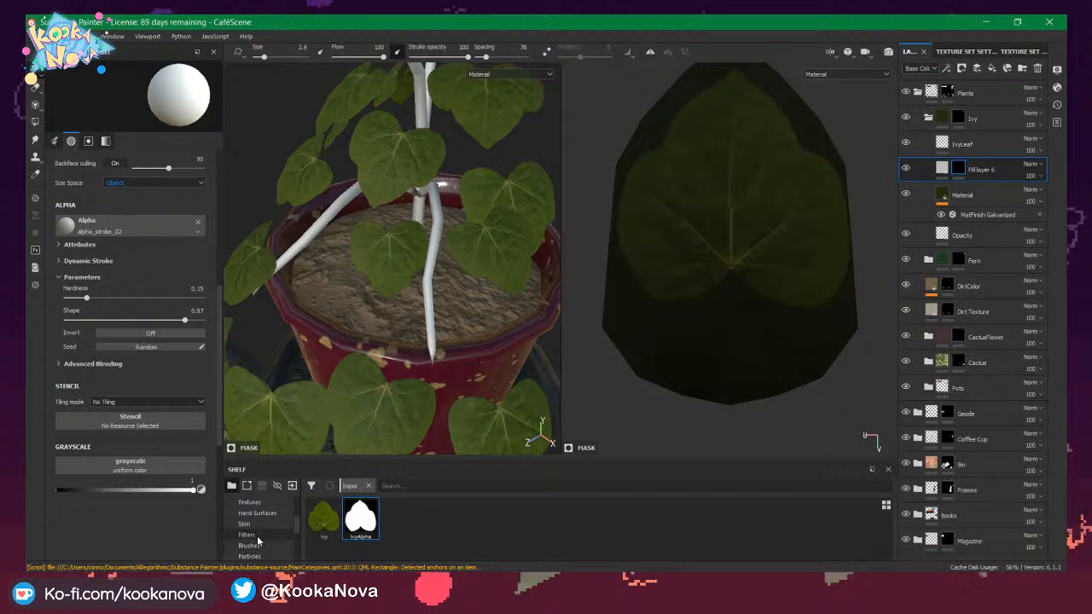
{"action": "left_click", "coordinate": [257, 525]}
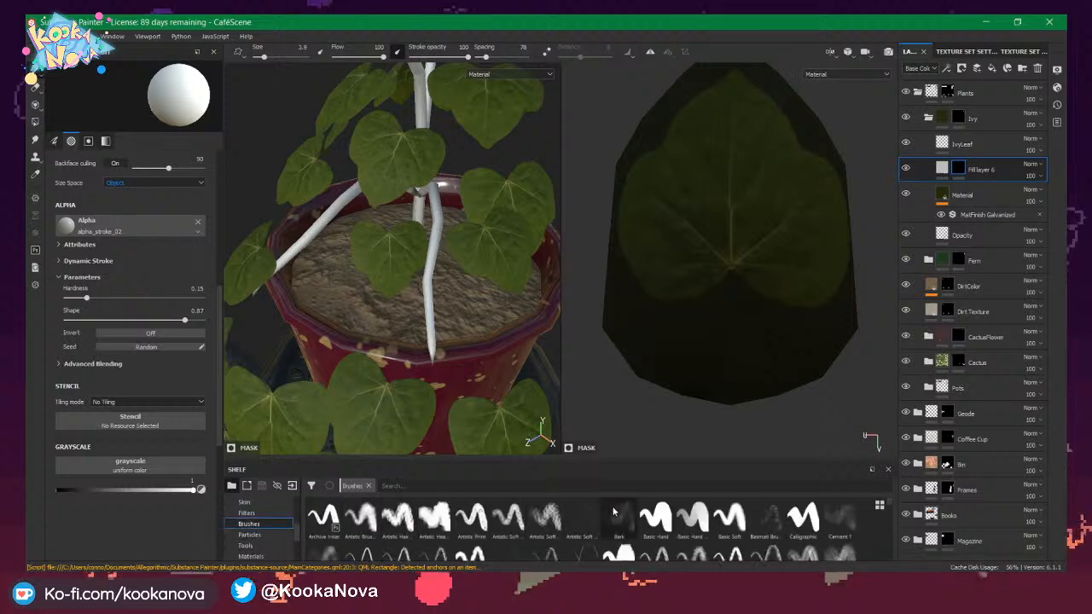
{"action": "left_click", "coordinate": [732, 505]}
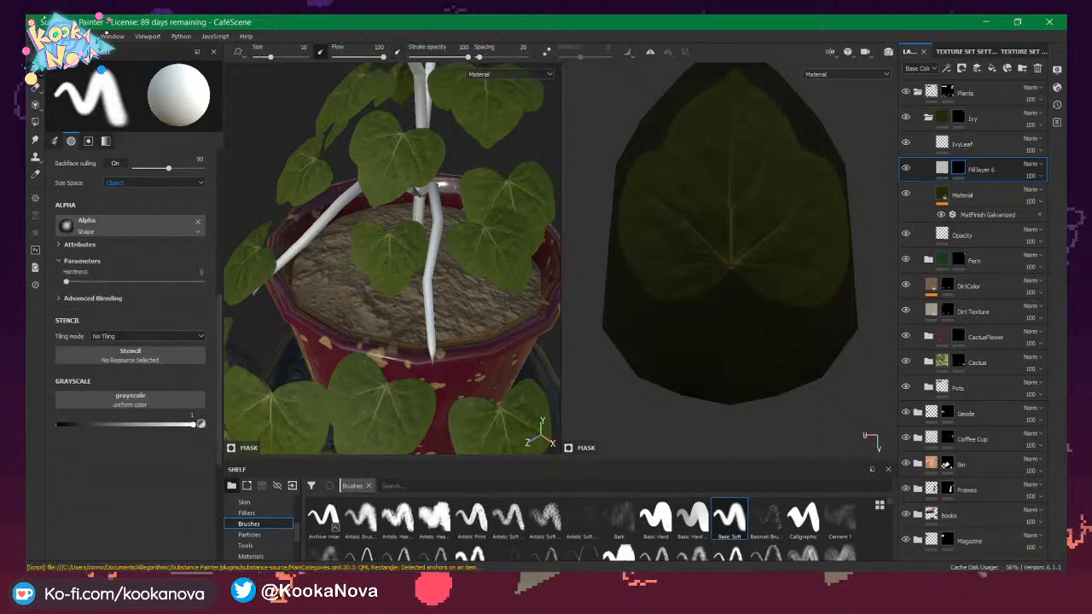
Turn off the color channel of the masked fill layer.
{"action": "right_click", "coordinate": [690, 218]}
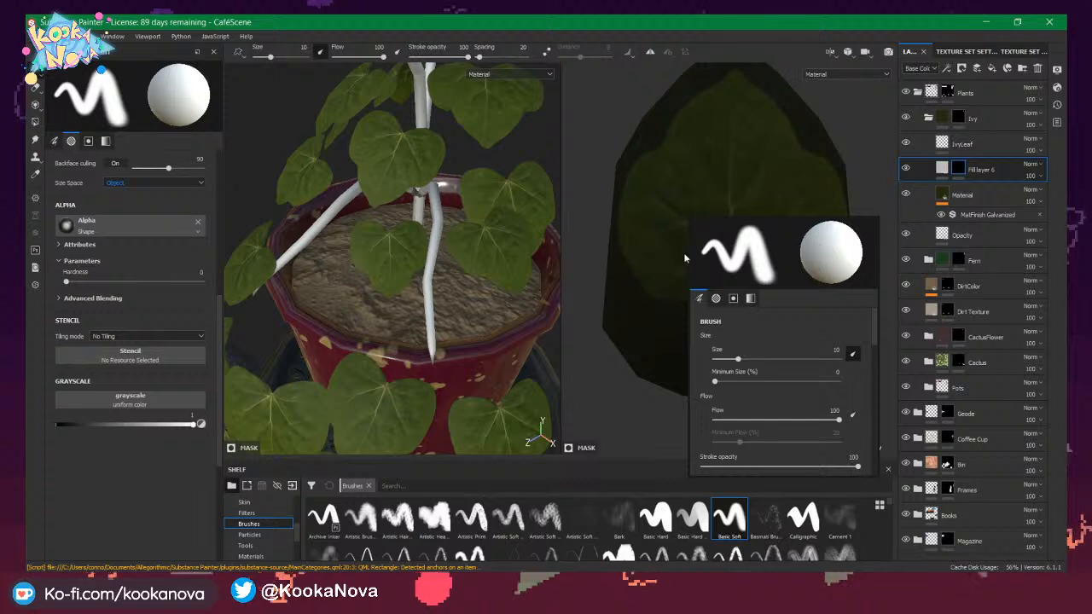
{"action": "left_click", "coordinate": [942, 169]}
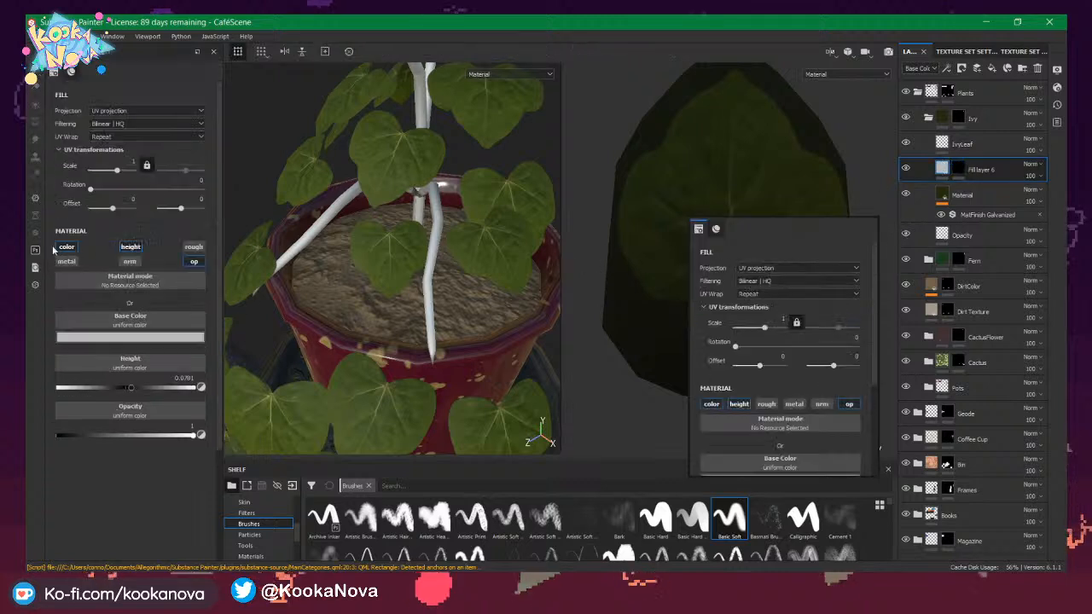
{"action": "left_click", "coordinate": [66, 247]}
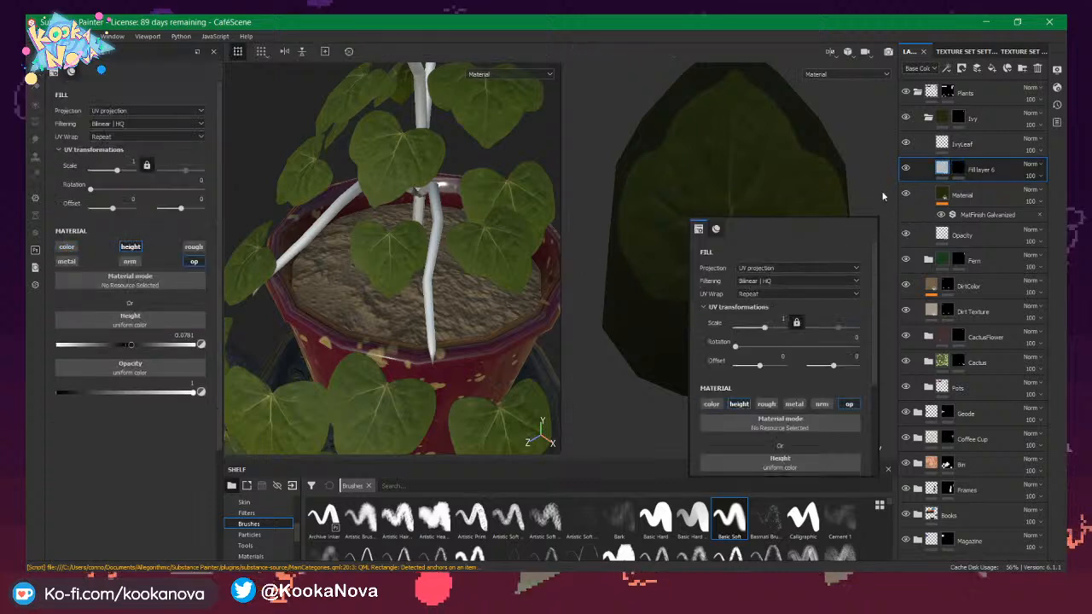
{"action": "left_click_drag", "start_coordinate": [699, 228], "coordinate": [805, 187]}
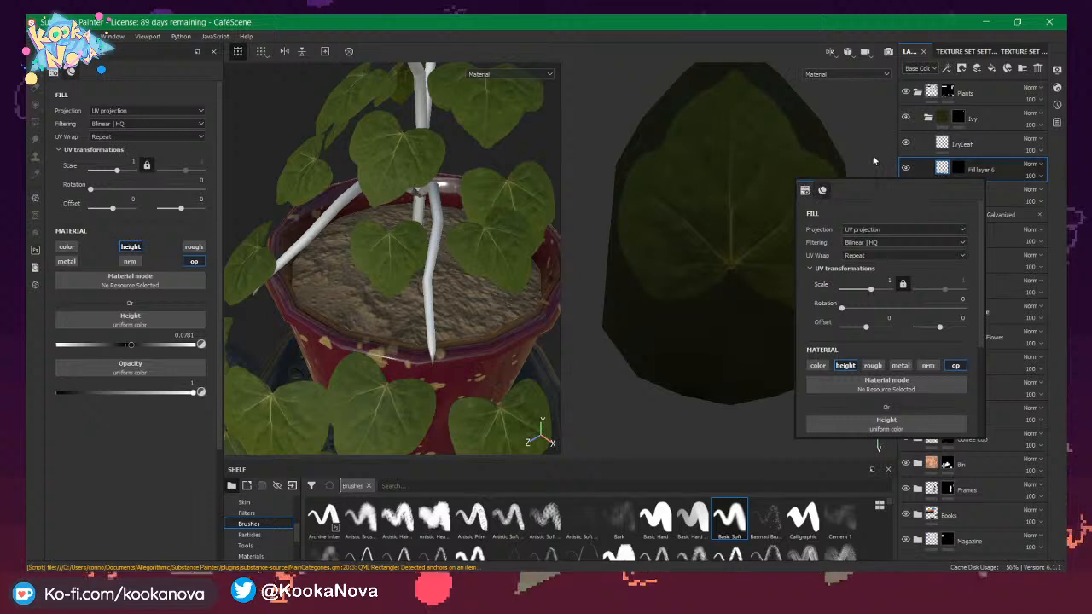
{"action": "left_click", "coordinate": [875, 164]}
Configure the mask brush with size 0.17, Viewport size space and UV alignment.
{"action": "left_click", "coordinate": [959, 169]}
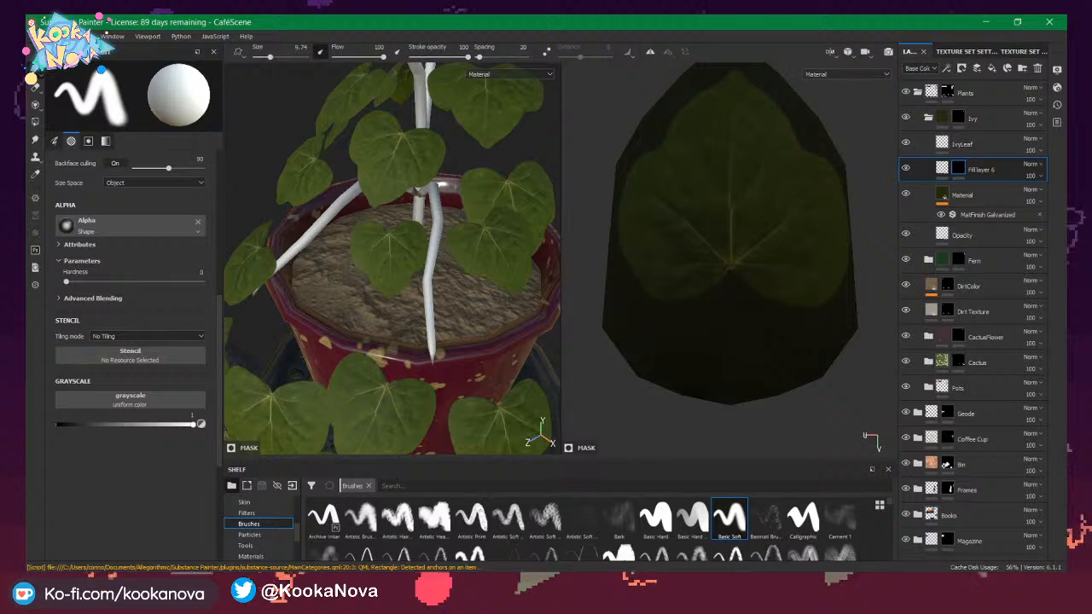
{"action": "mouse_move", "coordinate": [698, 268]}
{"action": "right_mouse_down", "text": "ctrl"}
{"action": "mouse_move", "coordinate": [639, 272]}
{"action": "mouse_move", "coordinate": [636, 282]}
{"action": "right_mouse_up", "text": "ctrl"}
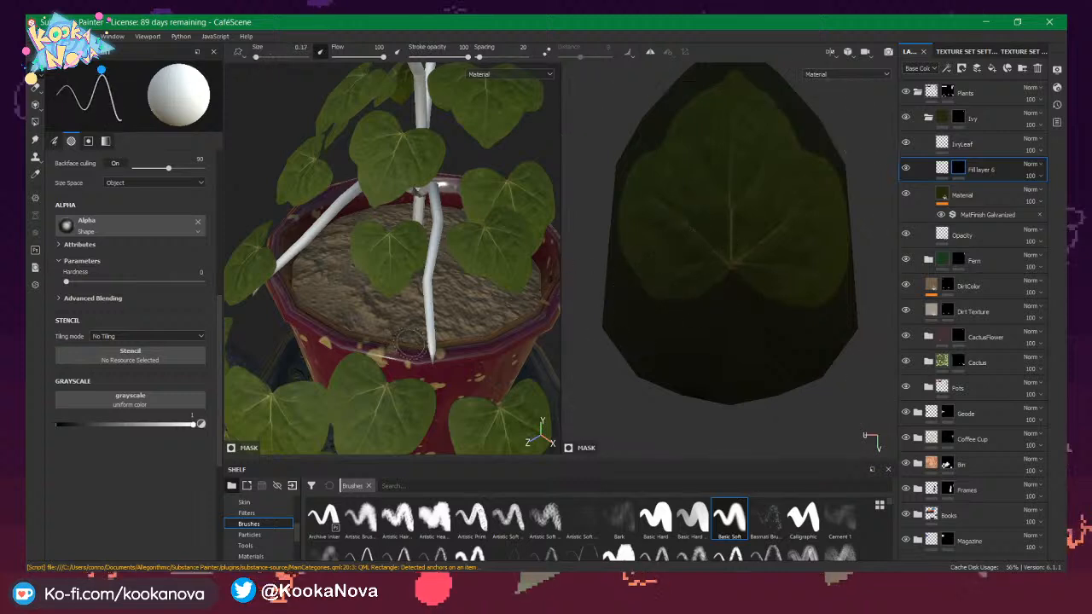
{"action": "left_click", "coordinate": [154, 183]}
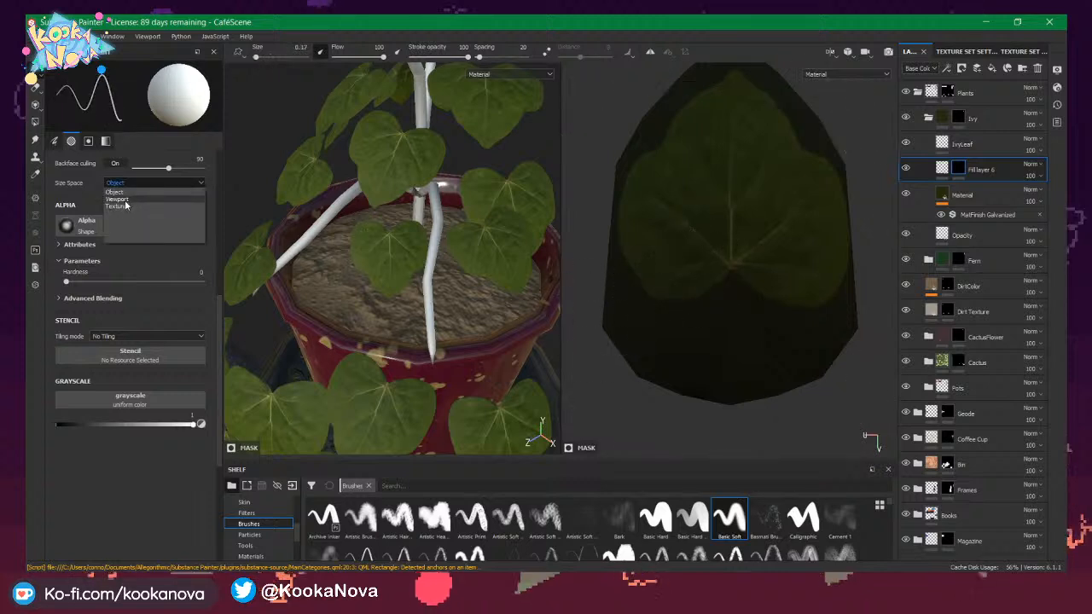
{"action": "left_click", "coordinate": [118, 199]}
{"action": "scroll", "coordinate": [136, 214], "scroll_direction": "up", "scroll_amount": 2}
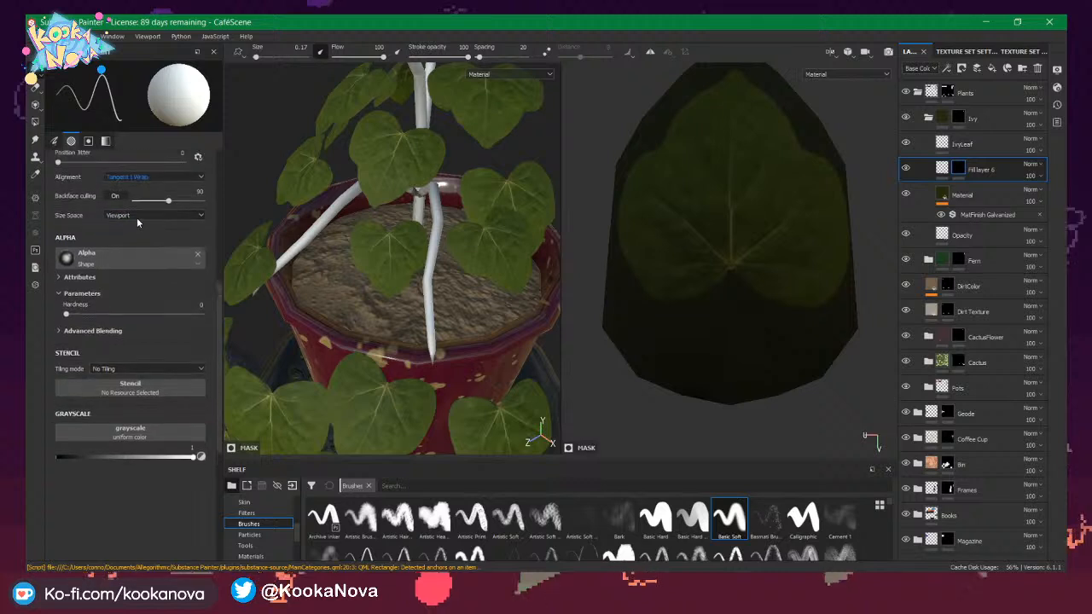
{"action": "left_click", "coordinate": [145, 198]}
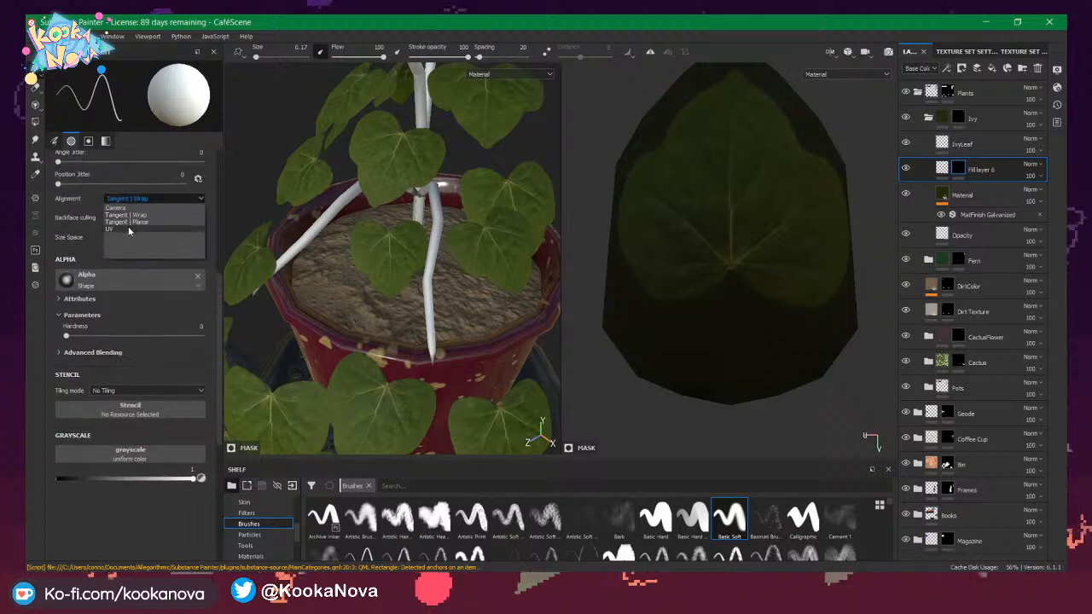
{"action": "left_click", "coordinate": [128, 227]}
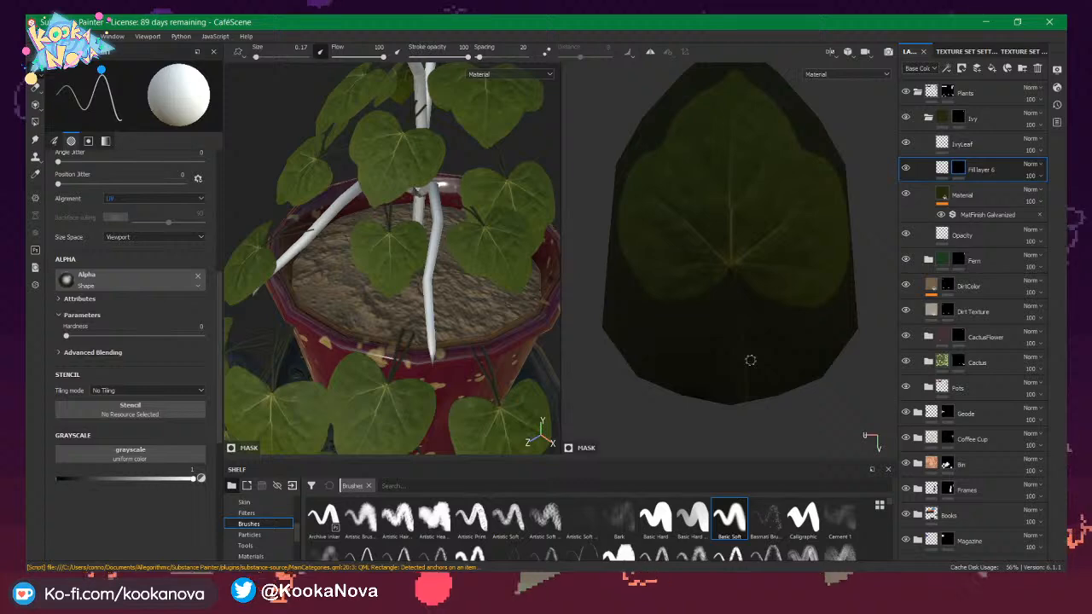
Paint a straight vertical stem in the mask from the ivy leaf's base down past the lower edge of its UV island.
{"action": "left_click_drag", "start_coordinate": [401, 282], "coordinate": [439, 337], "text": "alt"}
{"action": "middle_click_drag", "start_coordinate": [439, 337], "coordinate": [507, 224], "text": "alt"}
{"action": "left_click_drag", "start_coordinate": [507, 223], "coordinate": [392, 221], "text": "alt"}
{"action": "left_click_drag", "start_coordinate": [663, 285], "coordinate": [748, 280], "text": "alt"}
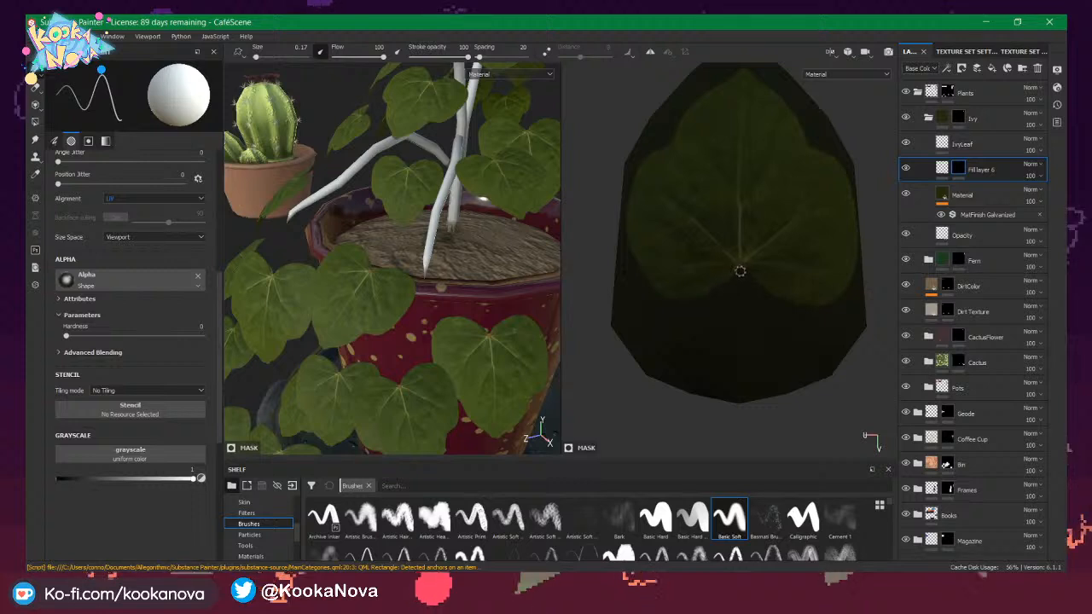
{"action": "left_click", "coordinate": [744, 416], "text": "ctrl+shift"}
{"action": "left_click_drag", "start_coordinate": [372, 324], "coordinate": [345, 329], "text": "alt"}
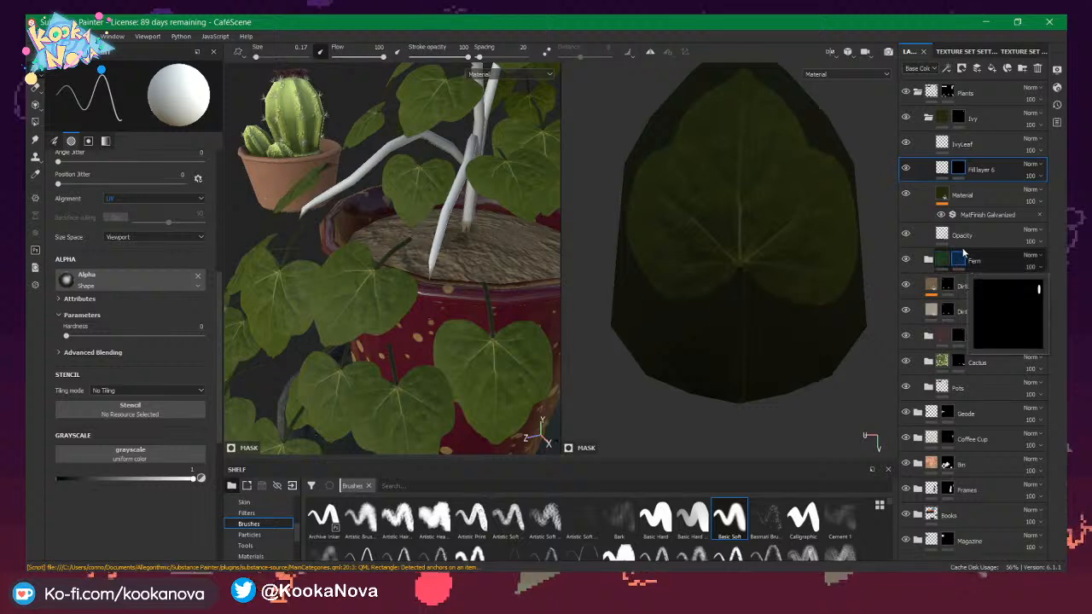
Turn on the stem fill layer's color channel and sample its base color from the cactus's light green.
{"action": "mouse_move", "coordinate": [950, 195]}
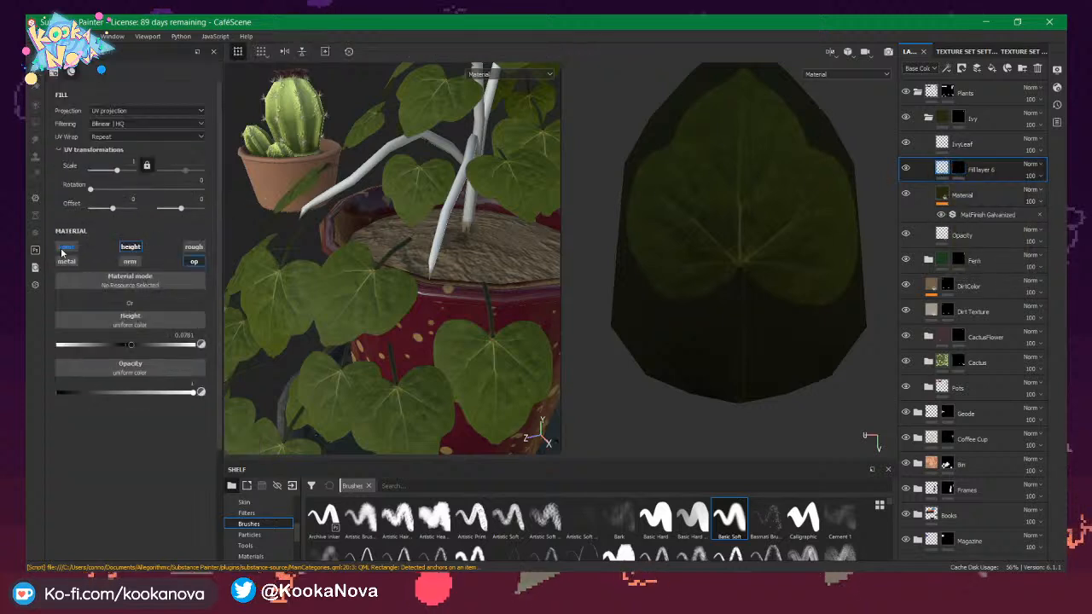
{"action": "left_click", "coordinate": [64, 249]}
{"action": "left_click", "coordinate": [130, 337]}
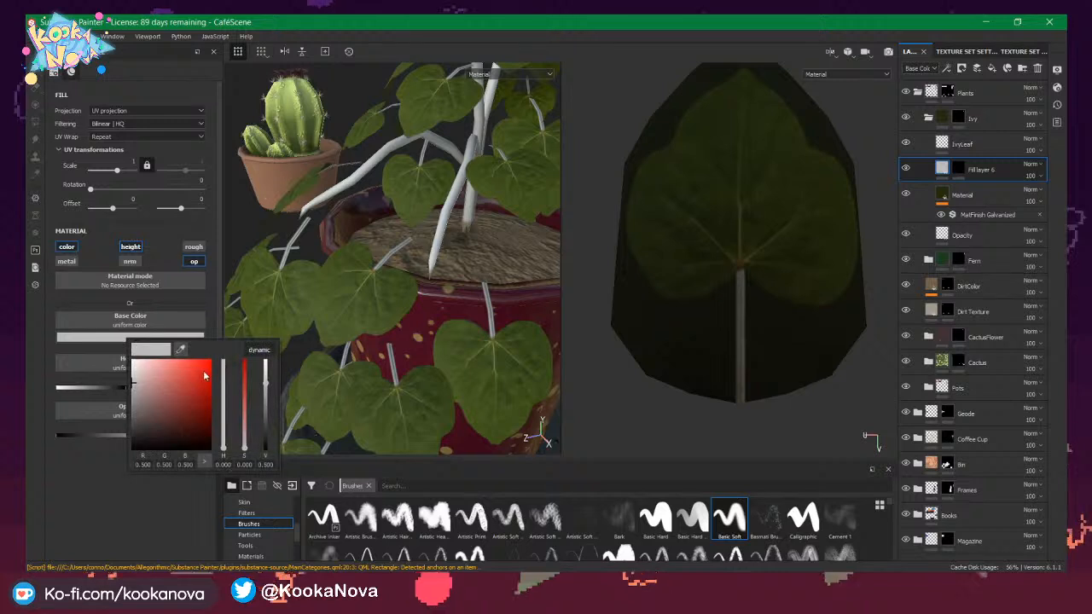
{"action": "left_click_drag", "start_coordinate": [201, 333], "coordinate": [303, 118]}
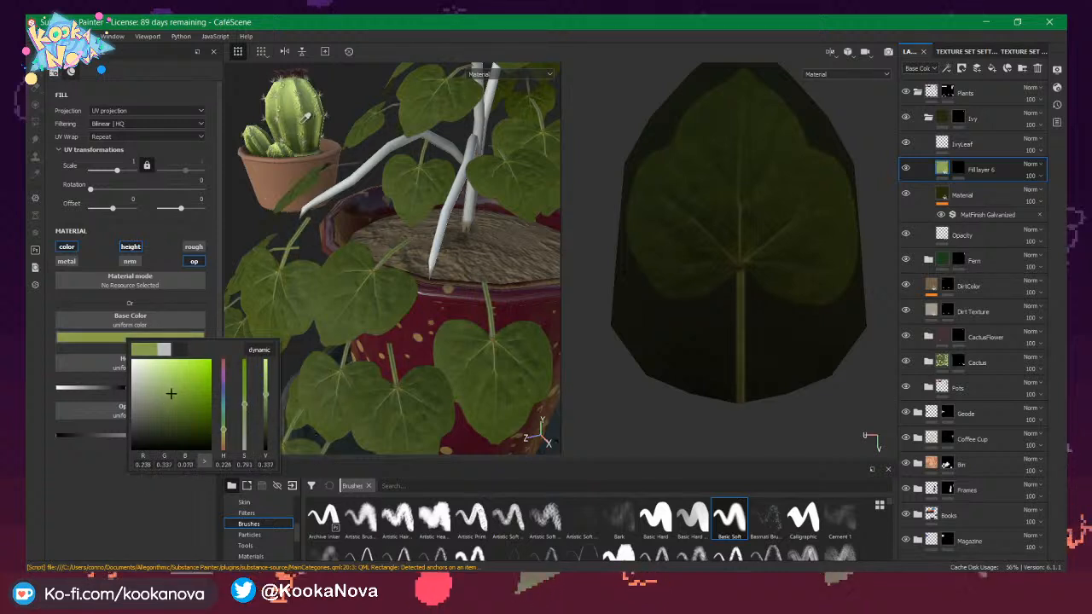
Examine the green leaf stems on the potted ivy from several angles and distances.
{"action": "left_click_drag", "start_coordinate": [397, 277], "coordinate": [504, 243], "text": "alt"}
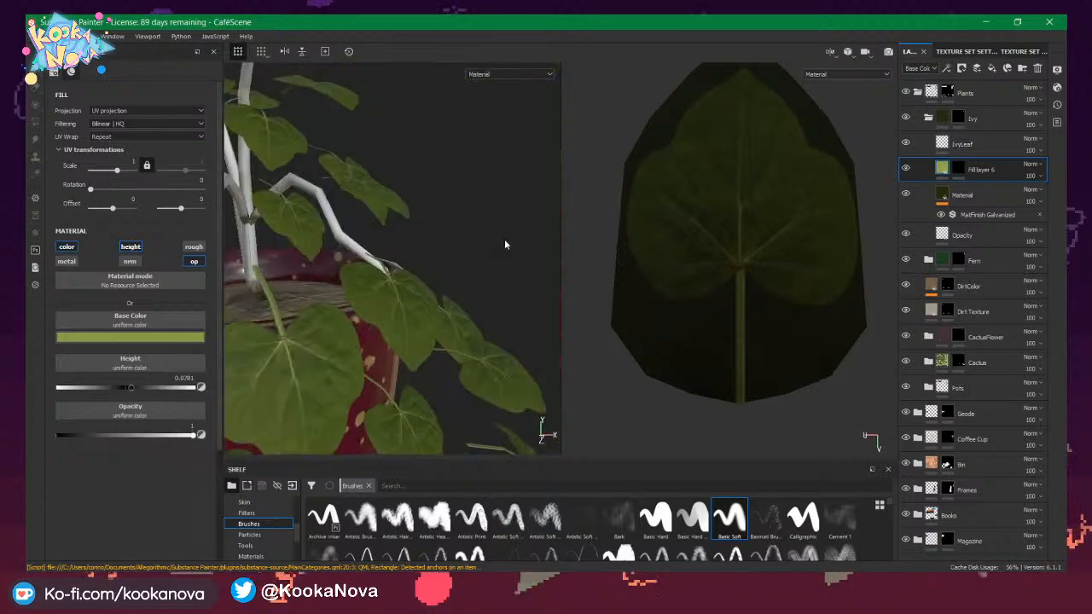
{"action": "right_click_drag", "start_coordinate": [504, 243], "coordinate": [256, 283], "text": "alt"}
{"action": "middle_click_drag", "start_coordinate": [291, 321], "coordinate": [383, 257], "text": "alt"}
{"action": "right_click_drag", "start_coordinate": [383, 254], "coordinate": [410, 283], "text": "alt"}
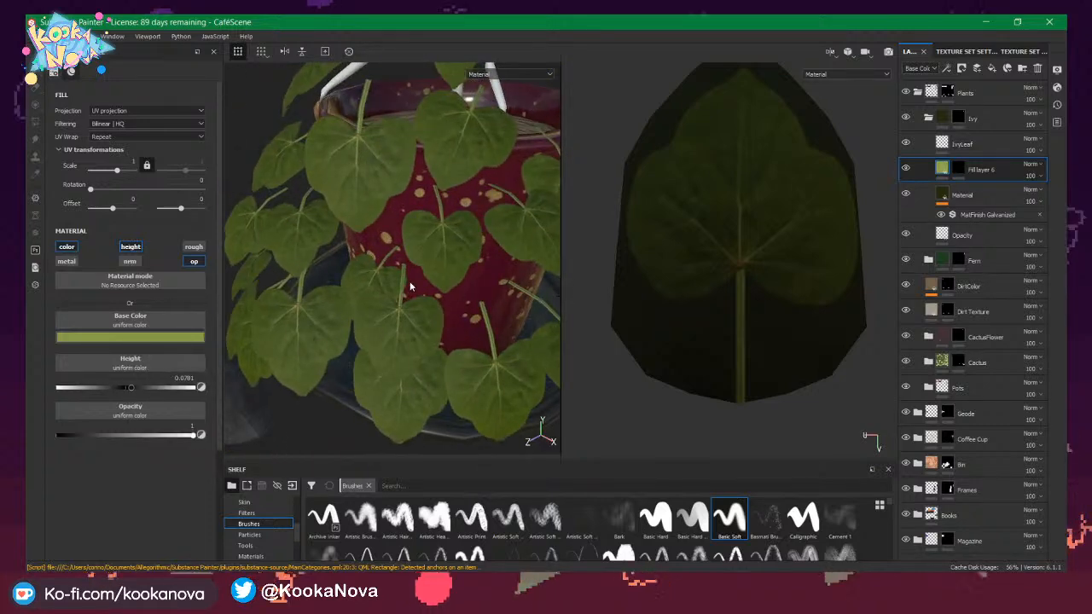
{"action": "left_click_drag", "start_coordinate": [409, 283], "coordinate": [472, 251], "text": "alt"}
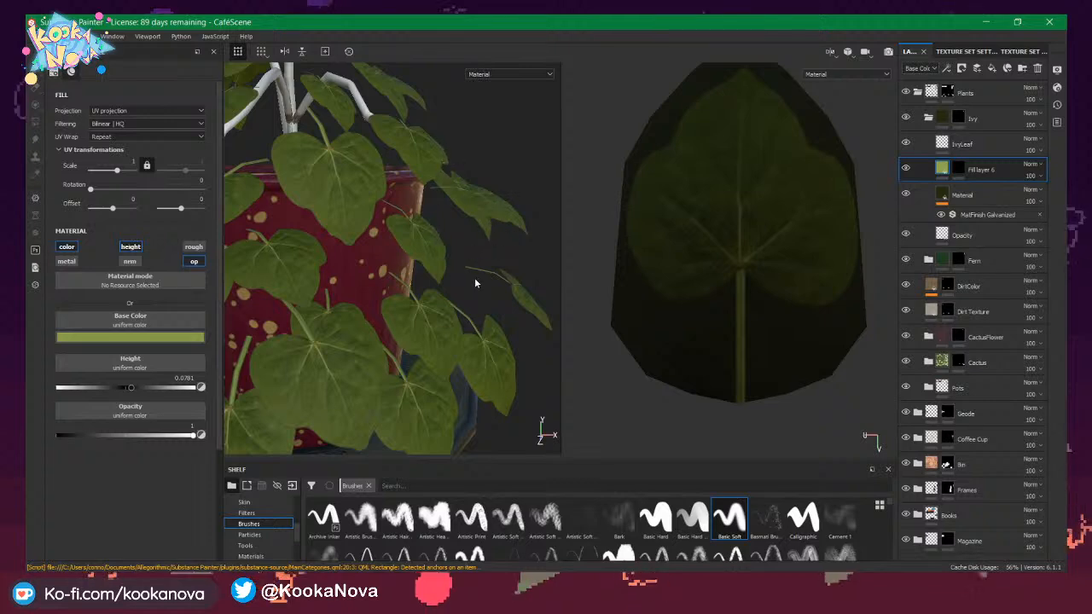
{"action": "left_click_drag", "start_coordinate": [428, 223], "coordinate": [395, 203], "text": "alt"}
{"action": "right_click_drag", "start_coordinate": [395, 203], "coordinate": [326, 223], "text": "alt"}
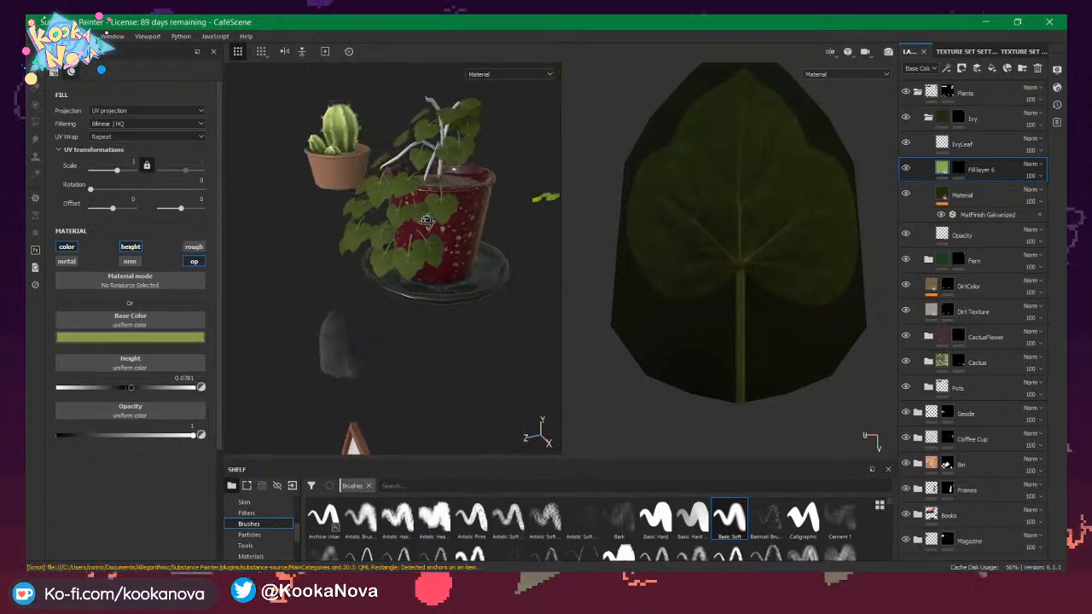
{"action": "left_click_drag", "start_coordinate": [333, 282], "coordinate": [444, 307], "text": "alt"}
{"action": "middle_click_drag", "start_coordinate": [449, 315], "coordinate": [459, 331], "text": "alt"}
{"action": "left_click_drag", "start_coordinate": [401, 298], "coordinate": [476, 291], "text": "alt"}
{"action": "middle_click_drag", "start_coordinate": [435, 271], "coordinate": [469, 221], "text": "alt"}
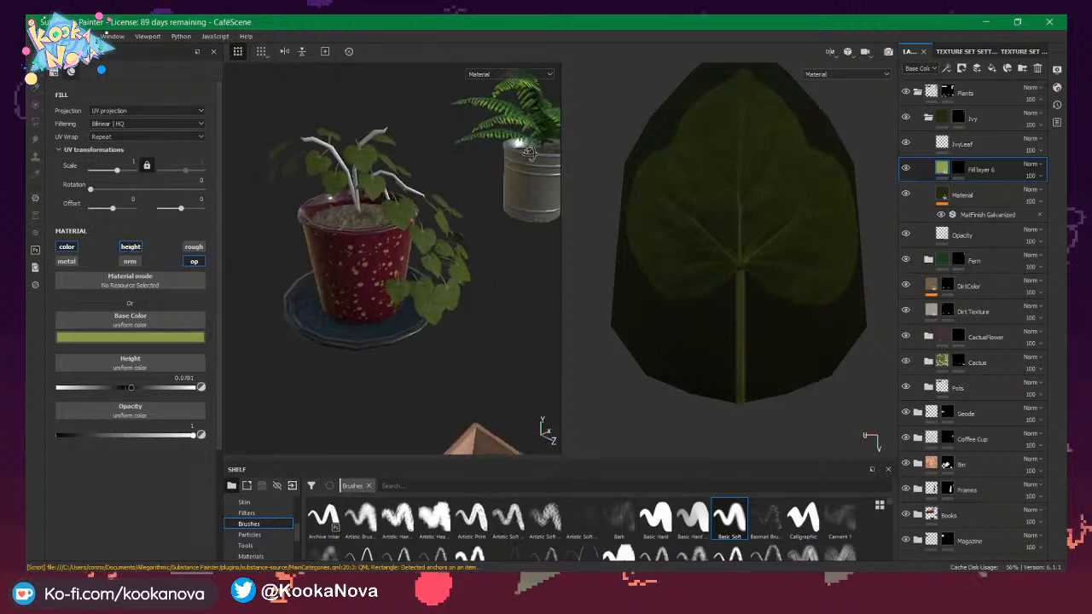
{"action": "left_click_drag", "start_coordinate": [529, 152], "coordinate": [405, 256], "text": "alt"}
{"action": "left_click_drag", "start_coordinate": [480, 217], "coordinate": [444, 254], "text": "alt"}
{"action": "right_click_drag", "start_coordinate": [444, 253], "coordinate": [521, 275], "text": "alt"}
{"action": "middle_click_drag", "start_coordinate": [520, 275], "coordinate": [389, 285], "text": "alt"}
{"action": "left_click_drag", "start_coordinate": [338, 242], "coordinate": [444, 299], "text": "alt"}
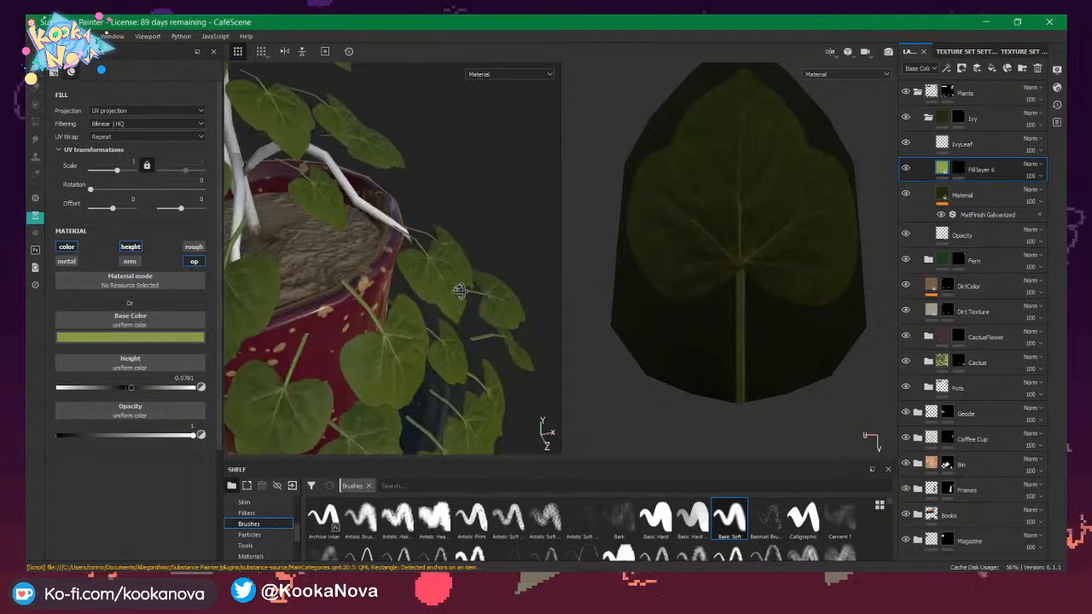
{"action": "right_click_drag", "start_coordinate": [443, 299], "coordinate": [296, 290], "text": "alt"}
{"action": "left_click_drag", "start_coordinate": [295, 290], "coordinate": [412, 315], "text": "alt"}
{"action": "right_click_drag", "start_coordinate": [413, 315], "coordinate": [553, 296], "text": "alt"}
{"action": "middle_click_drag", "start_coordinate": [410, 308], "coordinate": [417, 348], "text": "alt"}
{"action": "right_click_drag", "start_coordinate": [418, 348], "coordinate": [416, 285], "text": "alt"}
{"action": "left_click_drag", "start_coordinate": [417, 286], "coordinate": [396, 306], "text": "alt"}
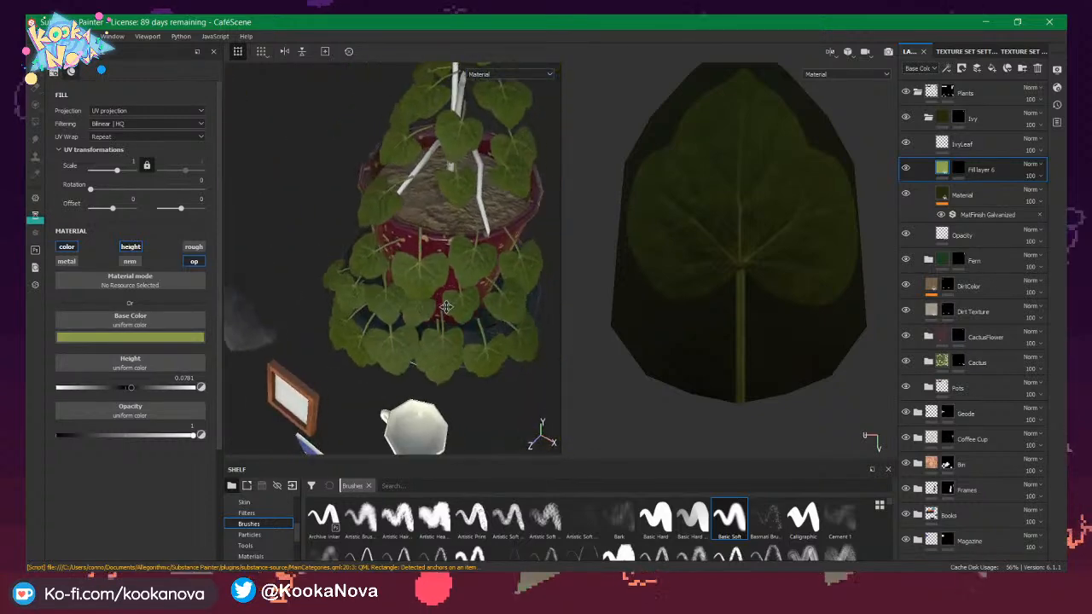
{"action": "middle_click_drag", "start_coordinate": [395, 305], "coordinate": [380, 287], "text": "alt"}
{"action": "right_click_drag", "start_coordinate": [380, 287], "coordinate": [381, 248], "text": "alt"}
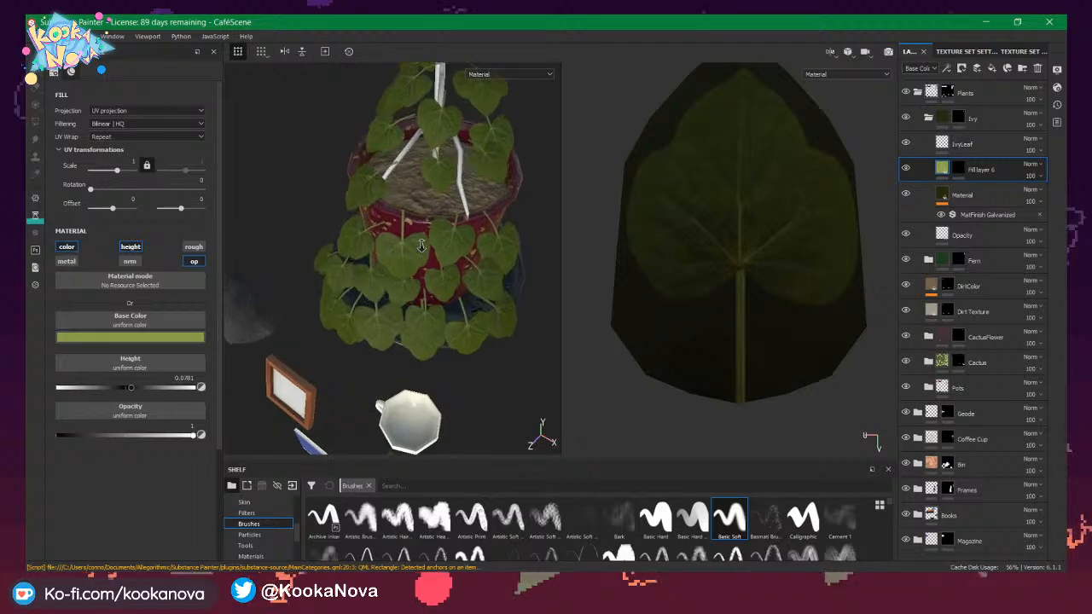
{"action": "left_click_drag", "start_coordinate": [380, 247], "coordinate": [444, 238], "text": "alt"}
{"action": "middle_click_drag", "start_coordinate": [444, 238], "coordinate": [446, 222], "text": "alt"}
{"action": "right_click_drag", "start_coordinate": [446, 222], "coordinate": [489, 222], "text": "alt"}
{"action": "left_click_drag", "start_coordinate": [489, 222], "coordinate": [267, 281], "text": "alt"}
{"action": "mouse_move", "coordinate": [370, 310]}
{"action": "left_mouse_down", "text": "alt"}
{"action": "mouse_move", "coordinate": [286, 313]}
{"action": "mouse_move", "coordinate": [362, 298]}
{"action": "left_mouse_up", "text": "alt"}
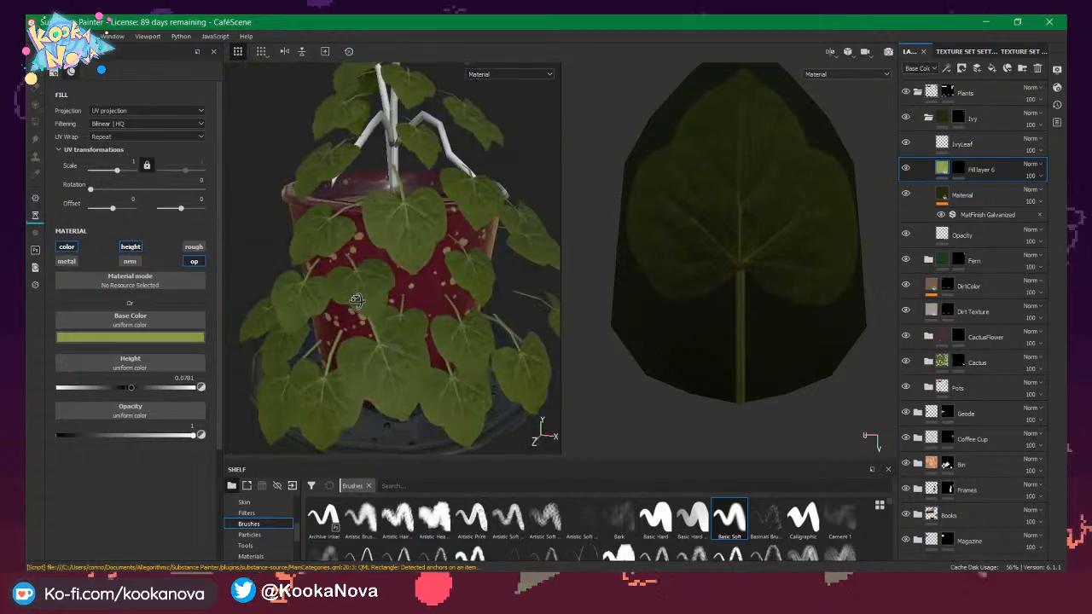
{"action": "middle_click_drag", "start_coordinate": [362, 298], "coordinate": [404, 321], "text": "alt"}
{"action": "left_click_drag", "start_coordinate": [403, 321], "coordinate": [325, 336], "text": "alt"}
{"action": "right_click_drag", "start_coordinate": [324, 335], "coordinate": [383, 373], "text": "alt"}
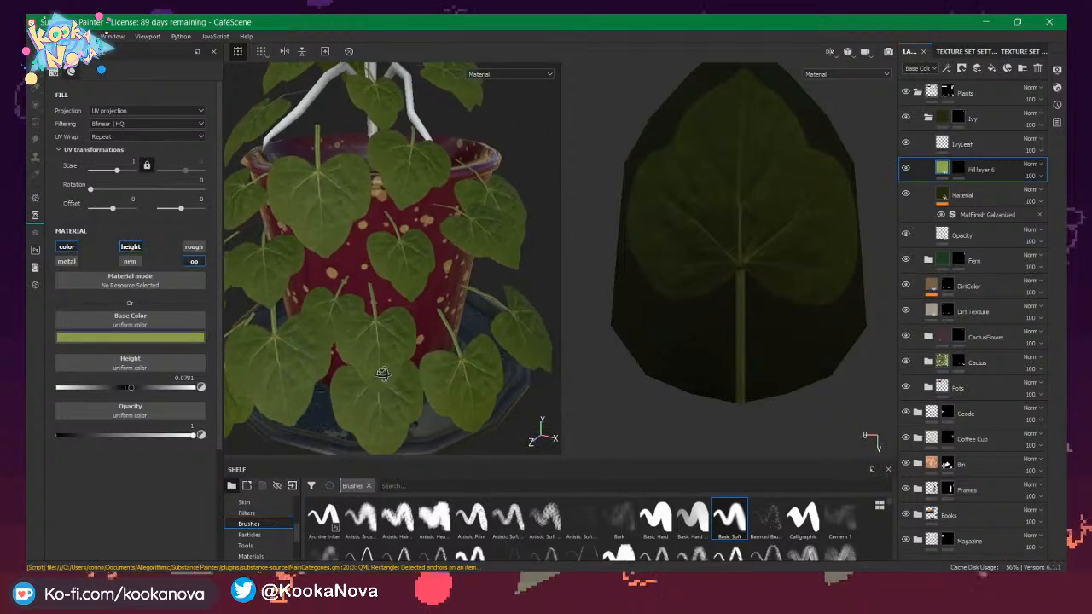
Save the project.
{"action": "key", "text": "ctrl+s"}
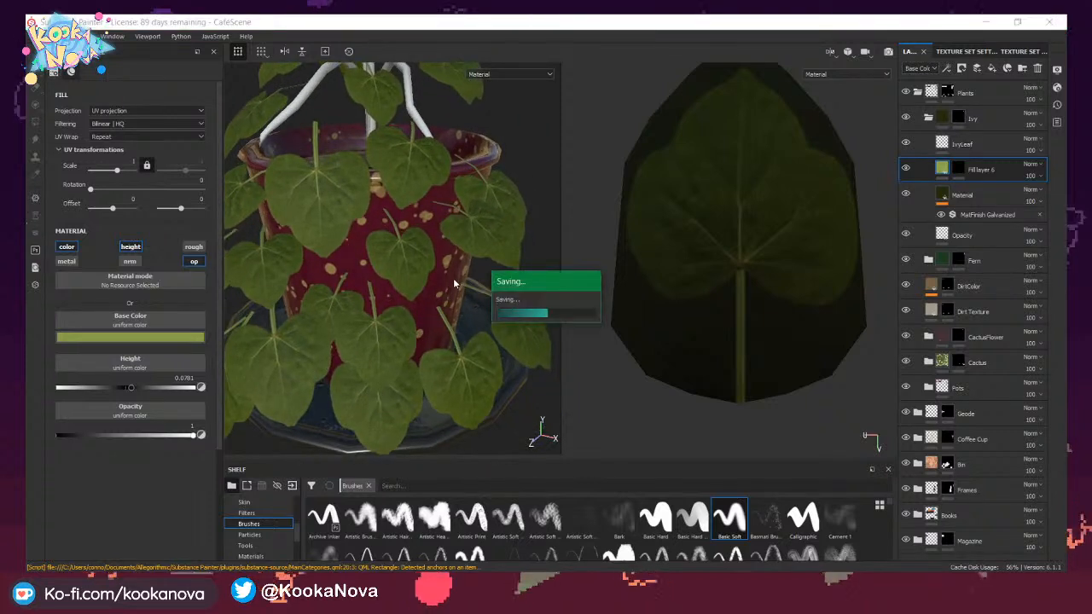
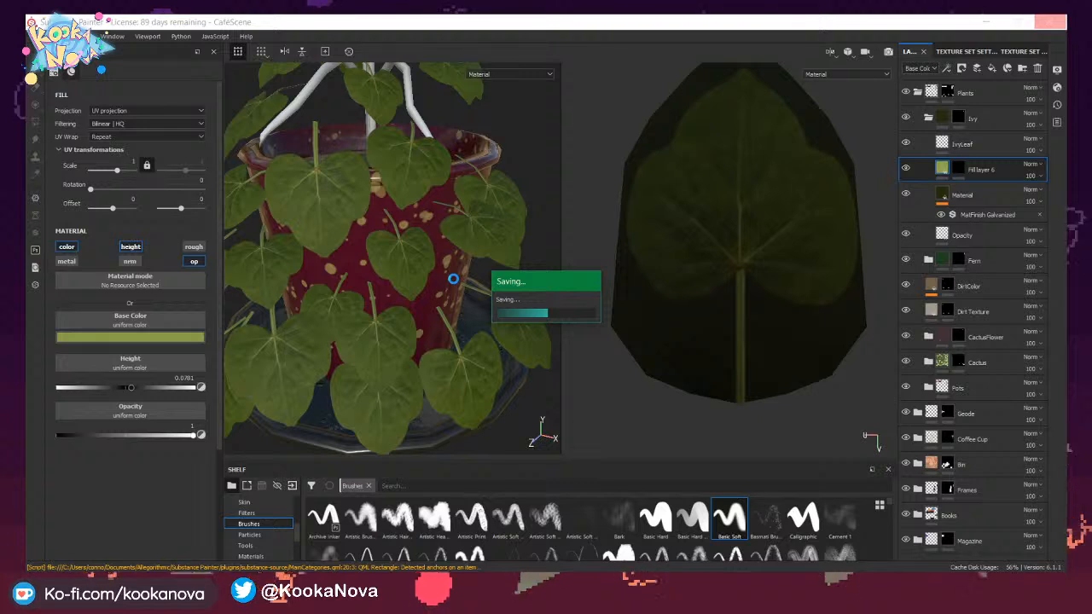
Switch to File Explorer and delete Café.spp, its painter_lock file and the four Café_autosave projects from the Café folder, and return to Substance Painter.
{"action": "left_click", "coordinate": [148, 585]}
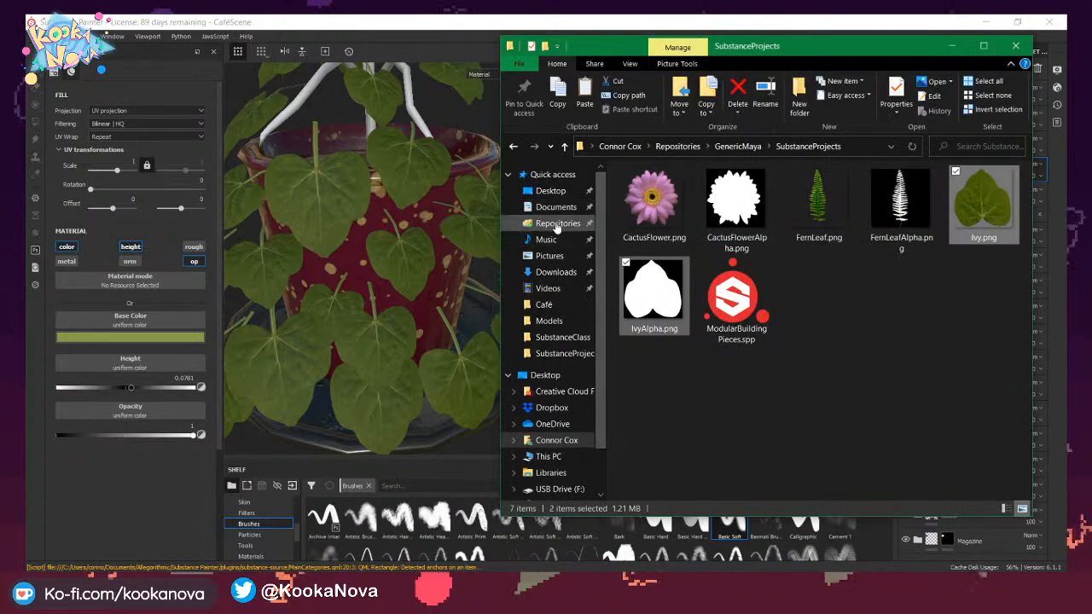
{"action": "left_click", "coordinate": [558, 224]}
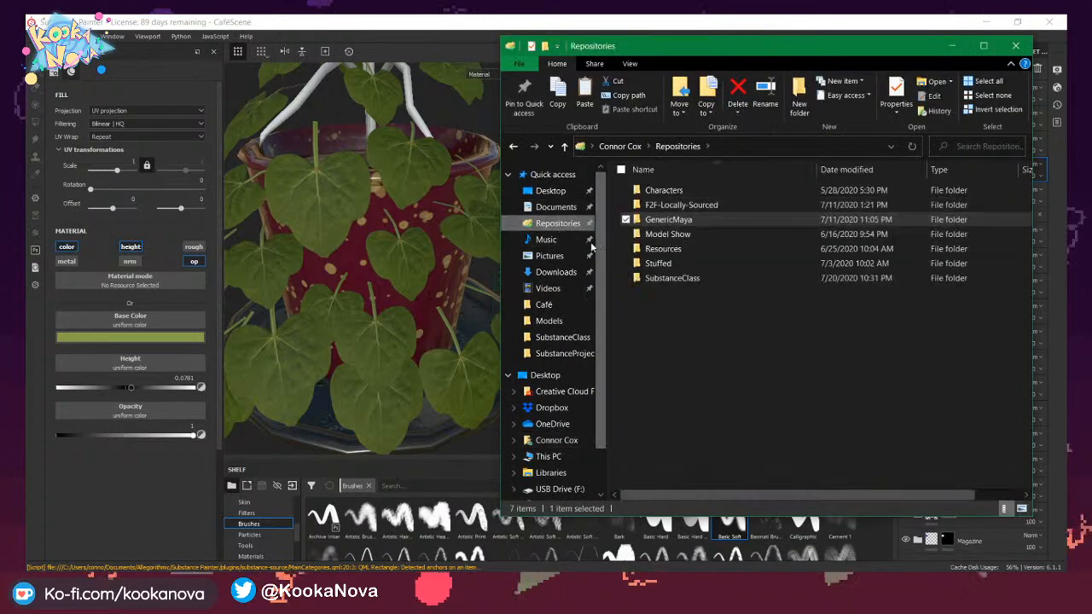
{"action": "left_click", "coordinate": [544, 305]}
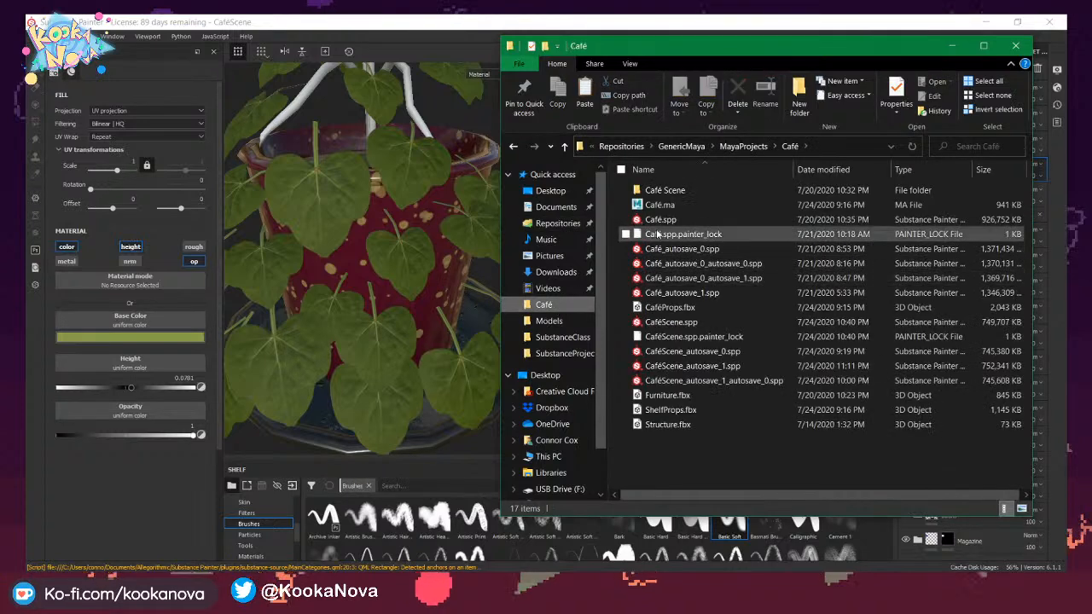
{"action": "left_click_drag", "start_coordinate": [612, 214], "coordinate": [726, 292]}
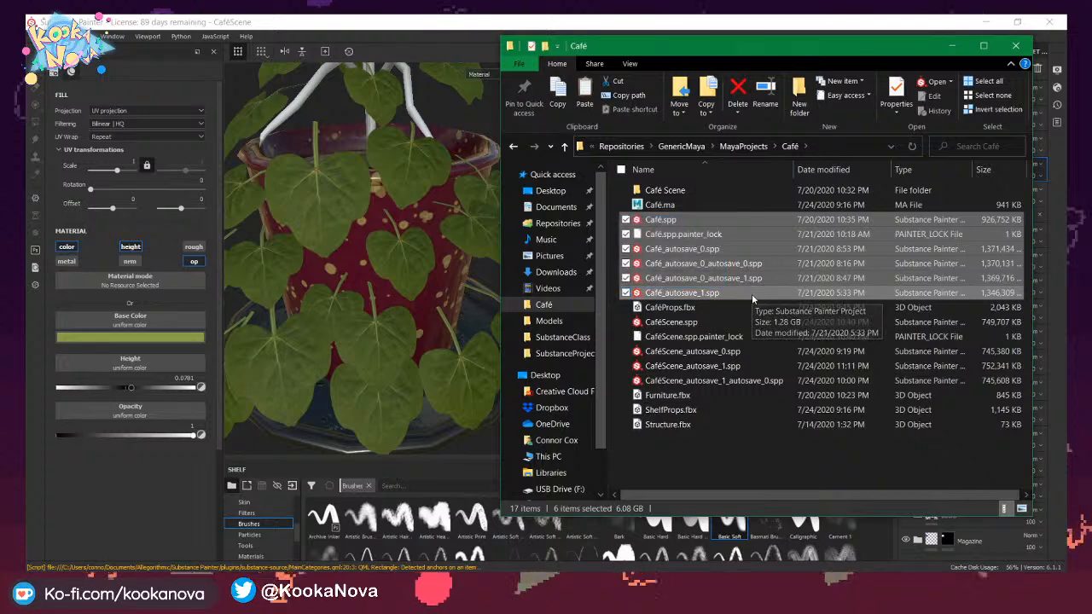
{"action": "key", "text": "Delete"}
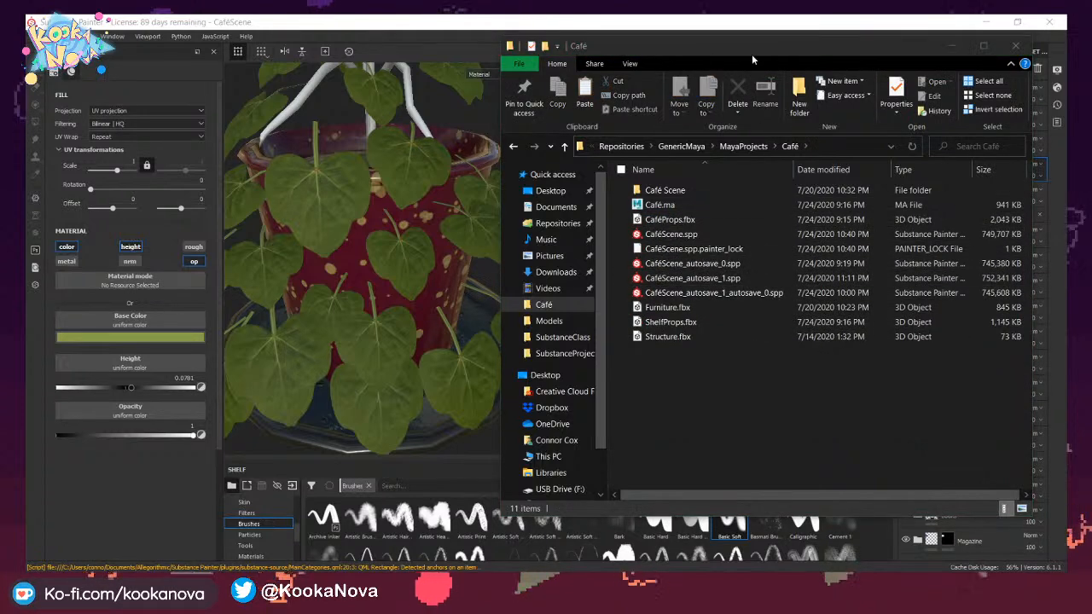
{"action": "left_click", "coordinate": [716, 24]}
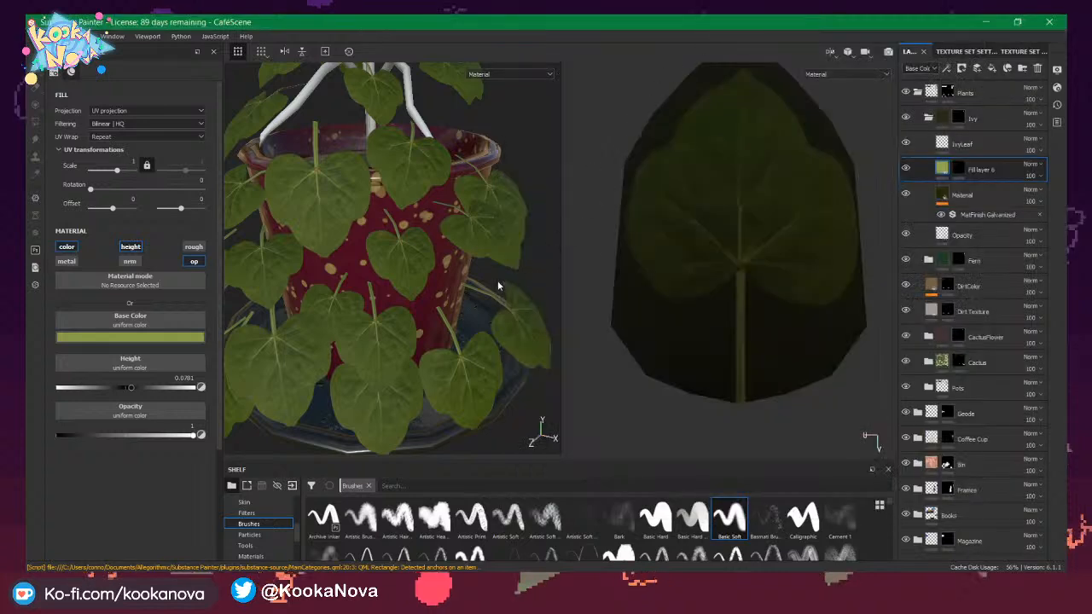
Examine the potted ivy and the neighbouring fern from several angles and distances.
{"action": "mouse_move", "coordinate": [390, 250]}
{"action": "left_mouse_down", "text": "alt"}
{"action": "mouse_move", "coordinate": [375, 273]}
{"action": "mouse_move", "coordinate": [444, 290]}
{"action": "mouse_move", "coordinate": [405, 303]}
{"action": "mouse_move", "coordinate": [475, 213]}
{"action": "mouse_move", "coordinate": [504, 251]}
{"action": "mouse_move", "coordinate": [313, 273]}
{"action": "mouse_move", "coordinate": [392, 270]}
{"action": "left_mouse_up", "text": "alt"}
{"action": "right_click_drag", "start_coordinate": [370, 260], "coordinate": [392, 282], "text": "alt"}
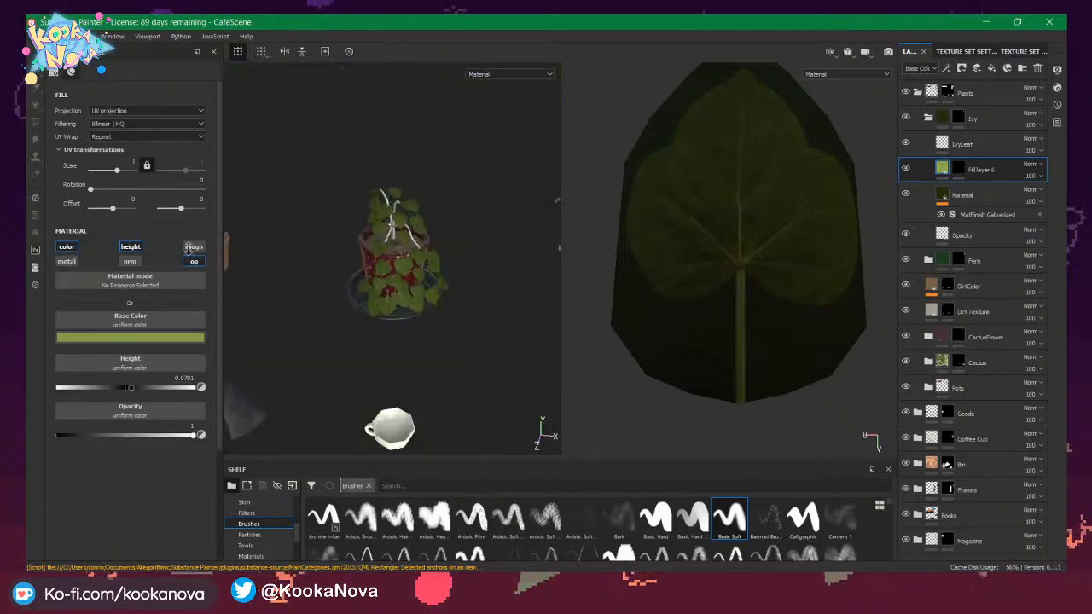
{"action": "left_click_drag", "start_coordinate": [400, 285], "coordinate": [305, 268], "text": "alt"}
{"action": "right_click_drag", "start_coordinate": [304, 268], "coordinate": [459, 284], "text": "alt"}
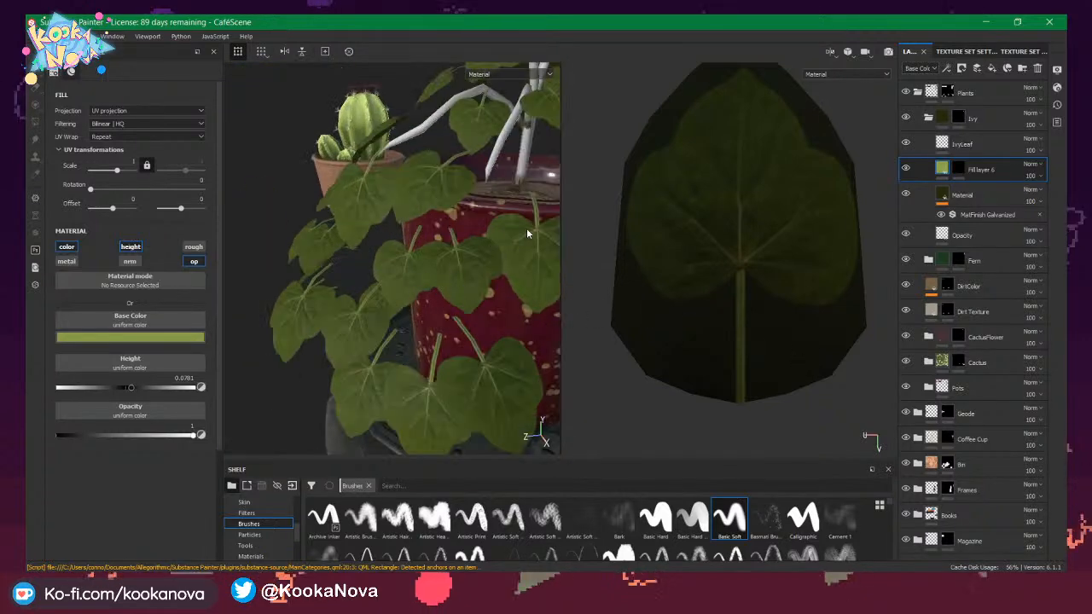
{"action": "left_click_drag", "start_coordinate": [417, 214], "coordinate": [384, 224], "text": "alt"}
{"action": "right_click_drag", "start_coordinate": [384, 224], "coordinate": [342, 230], "text": "alt"}
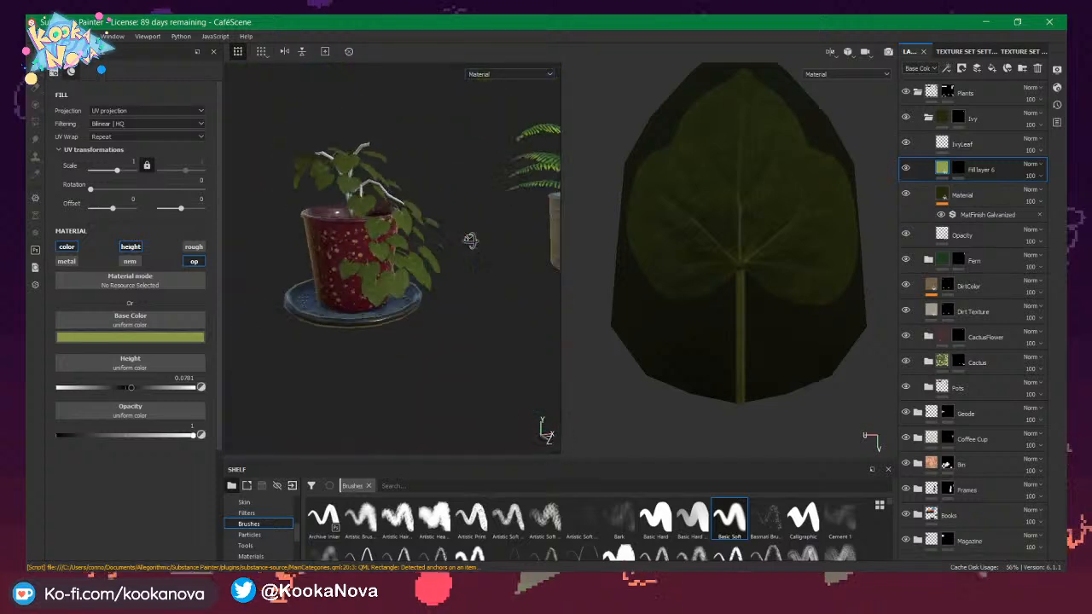
{"action": "left_click_drag", "start_coordinate": [341, 230], "coordinate": [452, 256], "text": "alt"}
{"action": "right_click_drag", "start_coordinate": [452, 256], "coordinate": [430, 264], "text": "alt"}
{"action": "left_click_drag", "start_coordinate": [430, 264], "coordinate": [402, 233], "text": "alt"}
{"action": "left_click_drag", "start_coordinate": [469, 292], "coordinate": [336, 280], "text": "alt"}
{"action": "middle_click_drag", "start_coordinate": [336, 280], "coordinate": [248, 280], "text": "alt"}
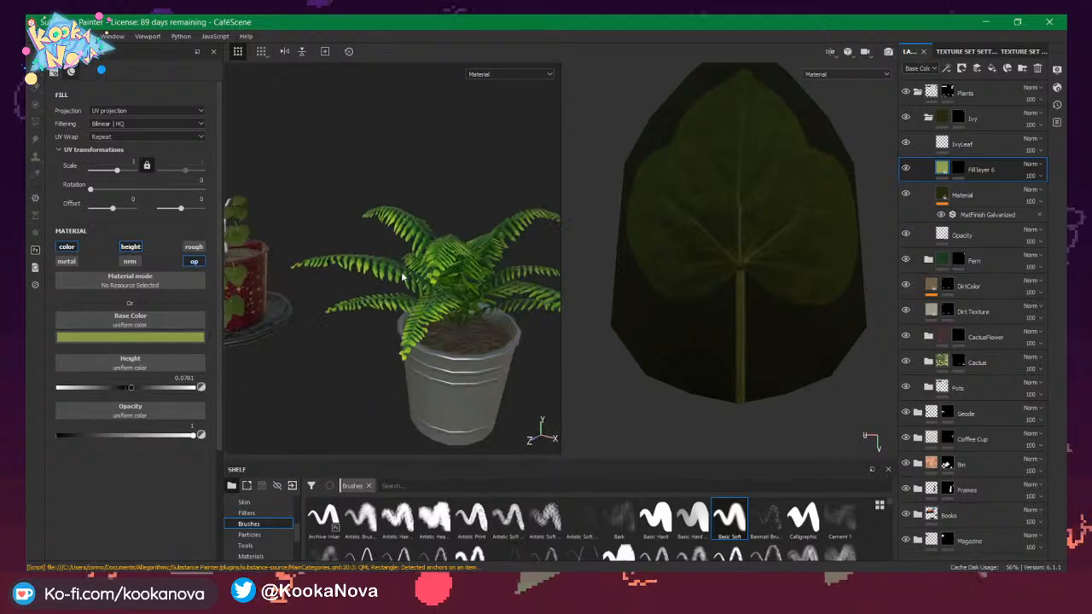
{"action": "right_click_drag", "start_coordinate": [247, 280], "coordinate": [452, 273], "text": "alt"}
{"action": "left_click_drag", "start_coordinate": [374, 287], "coordinate": [225, 223], "text": "alt"}
{"action": "middle_click_drag", "start_coordinate": [439, 265], "coordinate": [286, 226], "text": "alt"}
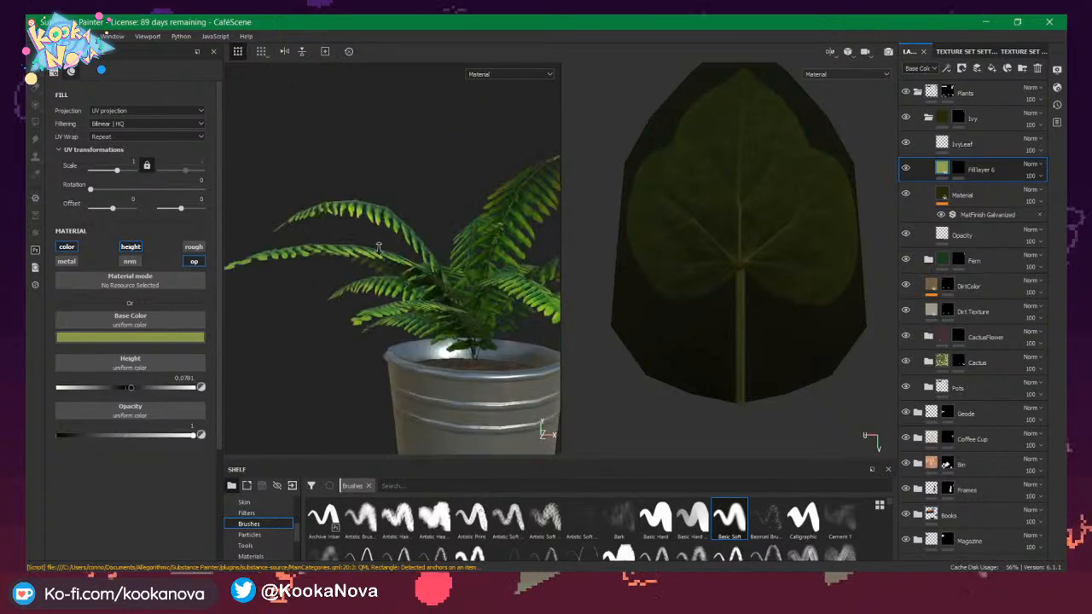
{"action": "left_click_drag", "start_coordinate": [286, 226], "coordinate": [419, 245], "text": "alt"}
{"action": "middle_click_drag", "start_coordinate": [359, 282], "coordinate": [401, 243], "text": "alt"}
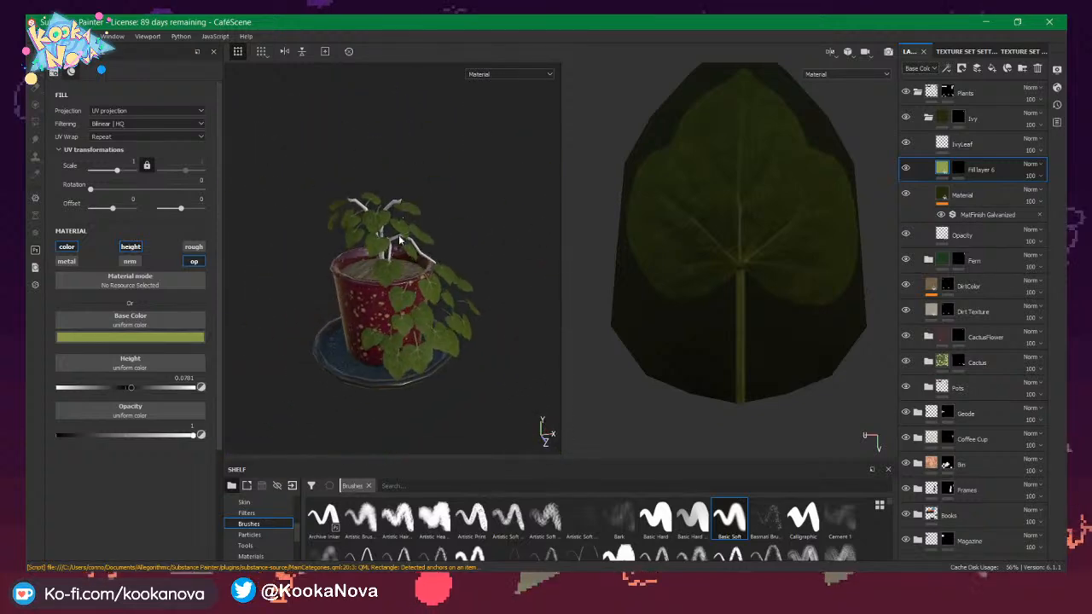
{"action": "left_click_drag", "start_coordinate": [401, 243], "coordinate": [455, 259], "text": "alt"}
{"action": "scroll", "coordinate": [364, 241], "scroll_direction": "up", "scroll_amount": 5}
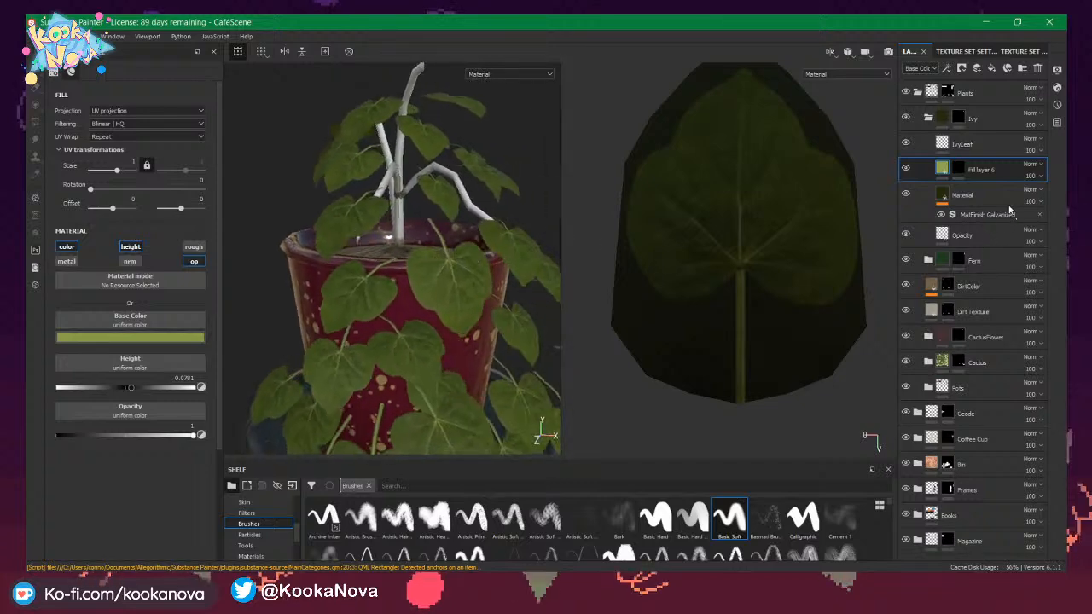
Duplicate the stem fill layer, Fill layer 6, and move the copy above the IvyLeaf layer.
{"action": "double_click", "coordinate": [984, 170]}
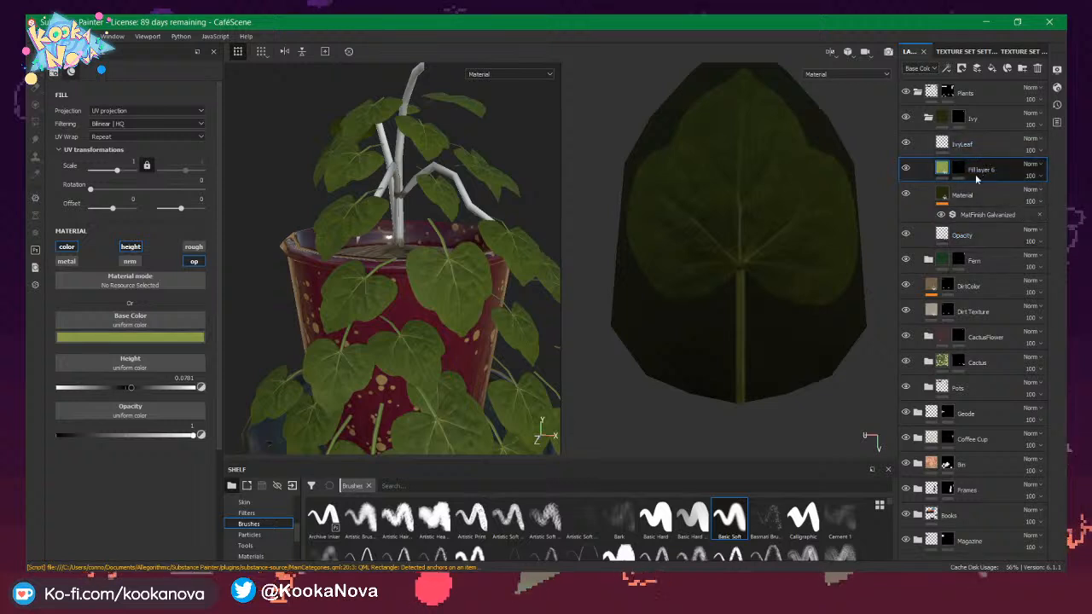
{"action": "key", "text": "ctrl+d"}
{"action": "left_click_drag", "start_coordinate": [982, 173], "coordinate": [979, 136]}
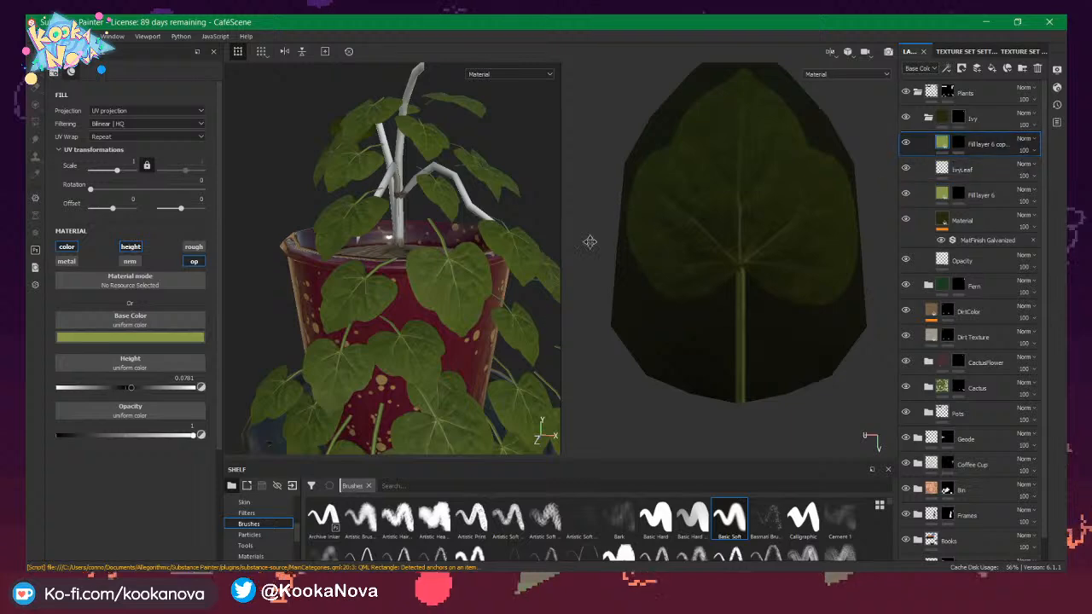
Reset the copied fill layer's mask to black and polygon-fill the whole ivy leaf UV island in it.
{"action": "left_click_drag", "start_coordinate": [443, 282], "coordinate": [395, 261], "text": "alt"}
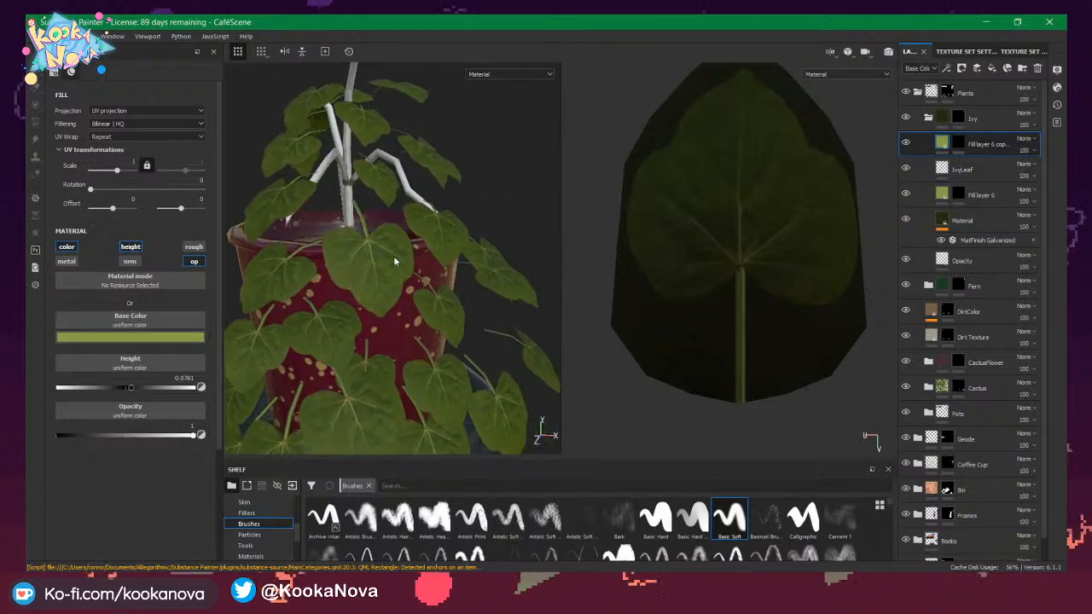
{"action": "right_click_drag", "start_coordinate": [446, 275], "coordinate": [301, 248], "text": "alt"}
{"action": "left_click_drag", "start_coordinate": [301, 248], "coordinate": [352, 254], "text": "alt"}
{"action": "right_click_drag", "start_coordinate": [354, 255], "coordinate": [596, 246], "text": "alt"}
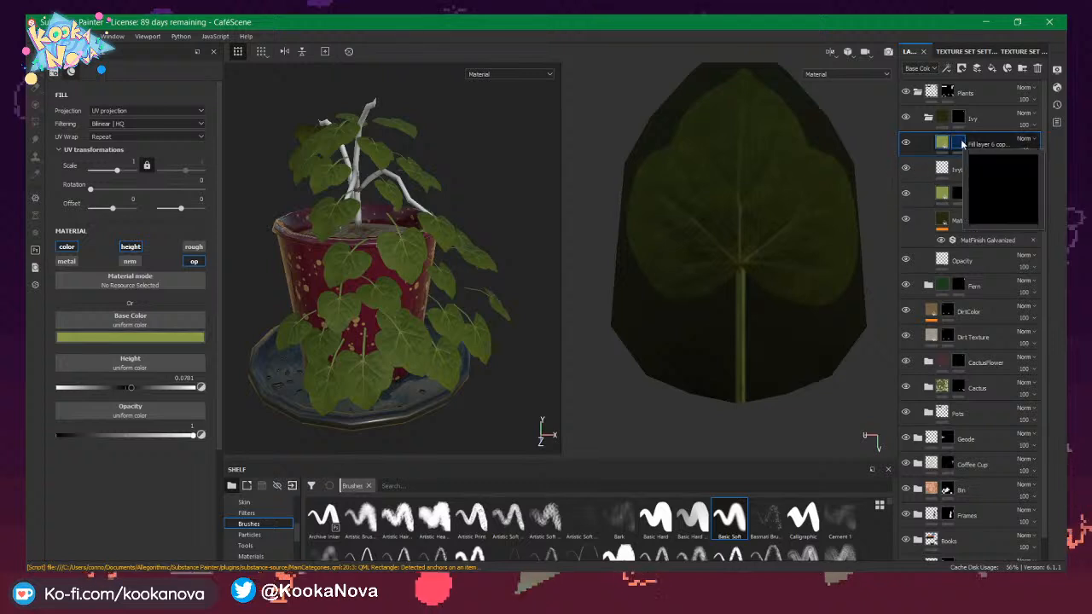
{"action": "right_click", "coordinate": [958, 144]}
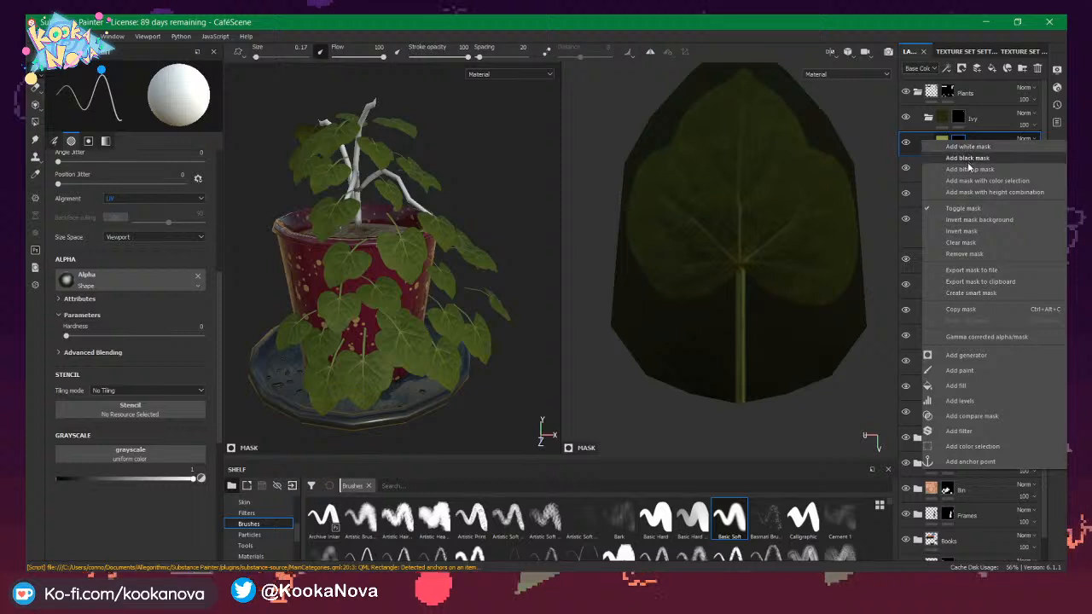
{"action": "left_click", "coordinate": [966, 155]}
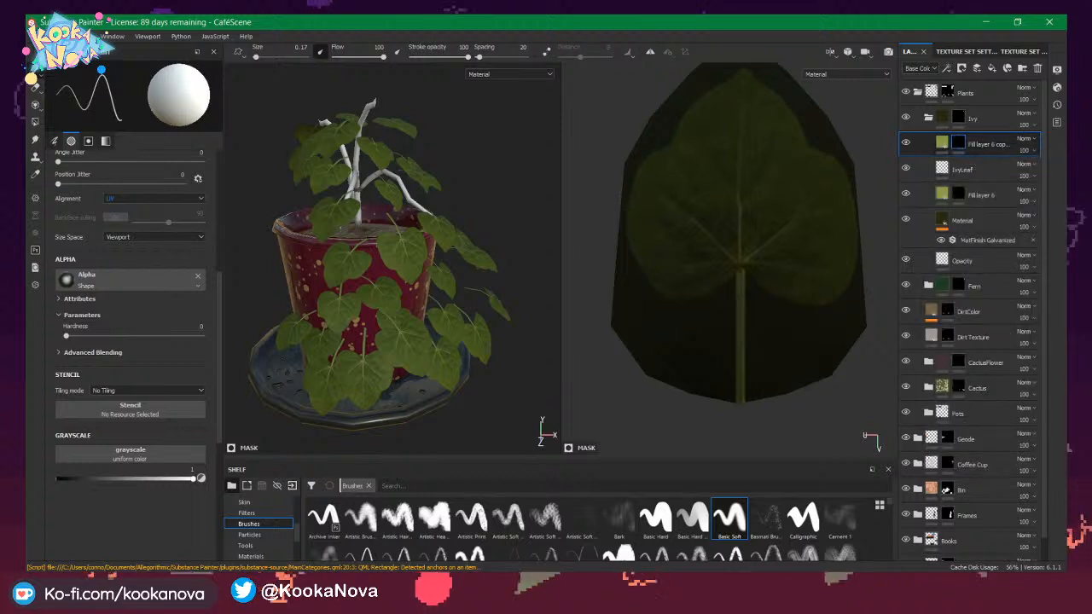
{"action": "key", "text": "4"}
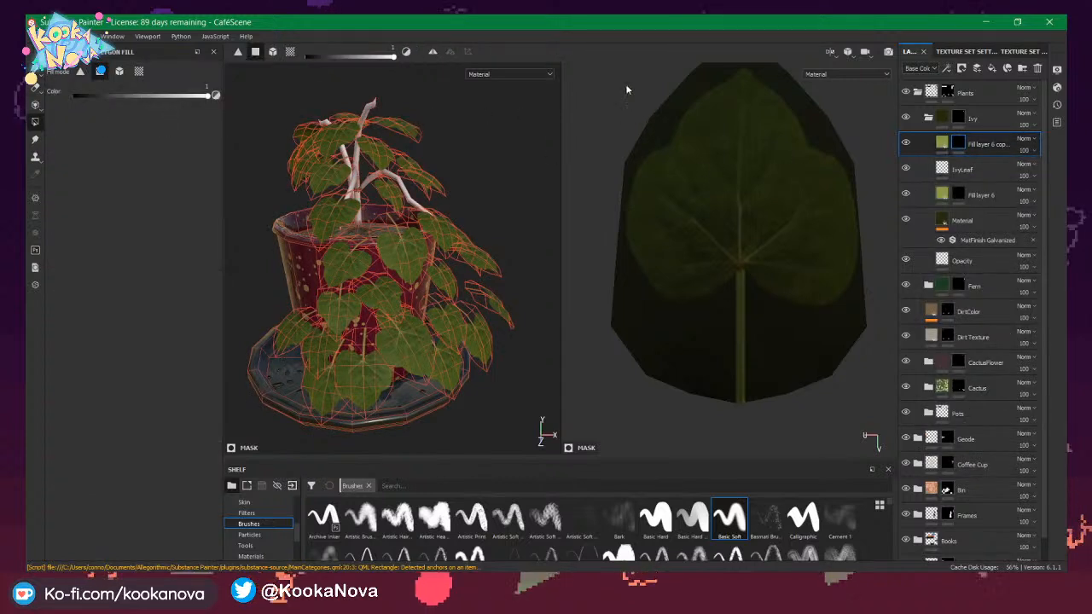
{"action": "scroll", "coordinate": [691, 192], "scroll_direction": "down", "scroll_amount": 1}
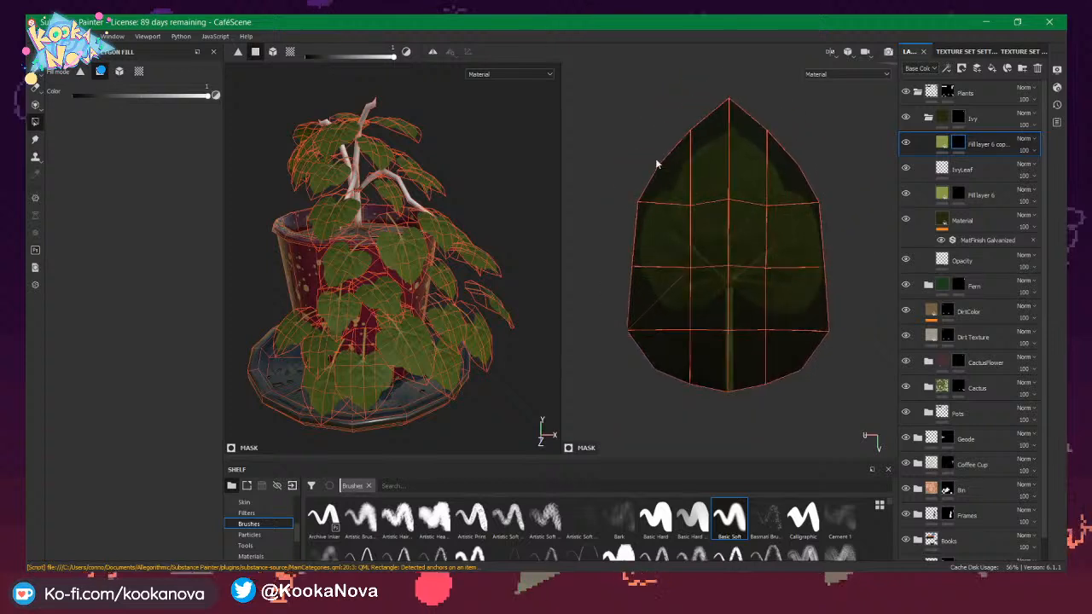
{"action": "left_click_drag", "start_coordinate": [623, 113], "coordinate": [839, 401]}
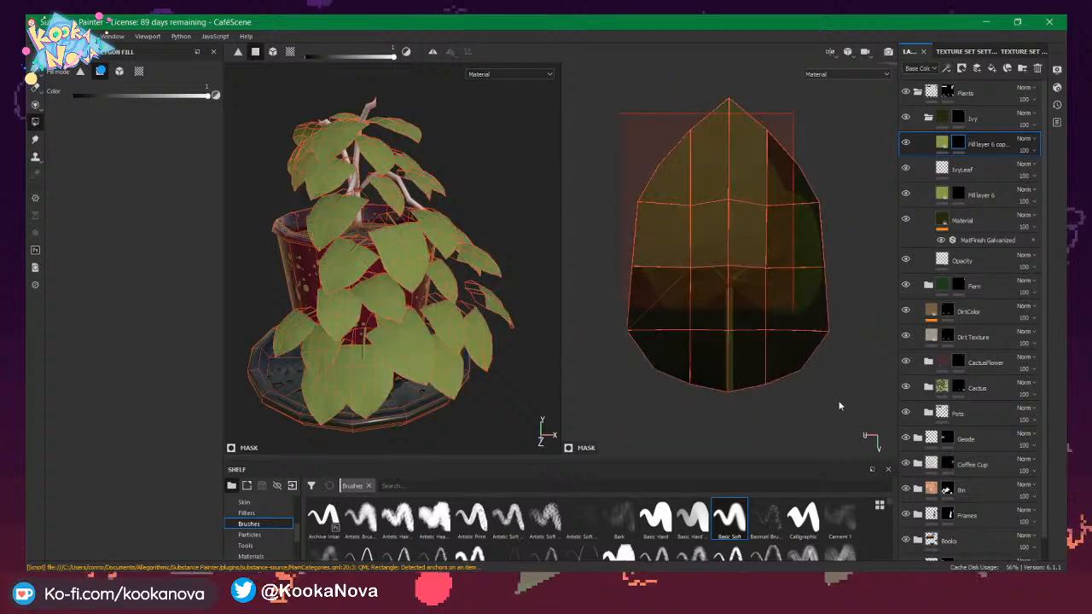
Turn off the opacity and height channels of the copied fill layer, leaving only color on.
{"action": "left_click", "coordinate": [942, 143]}
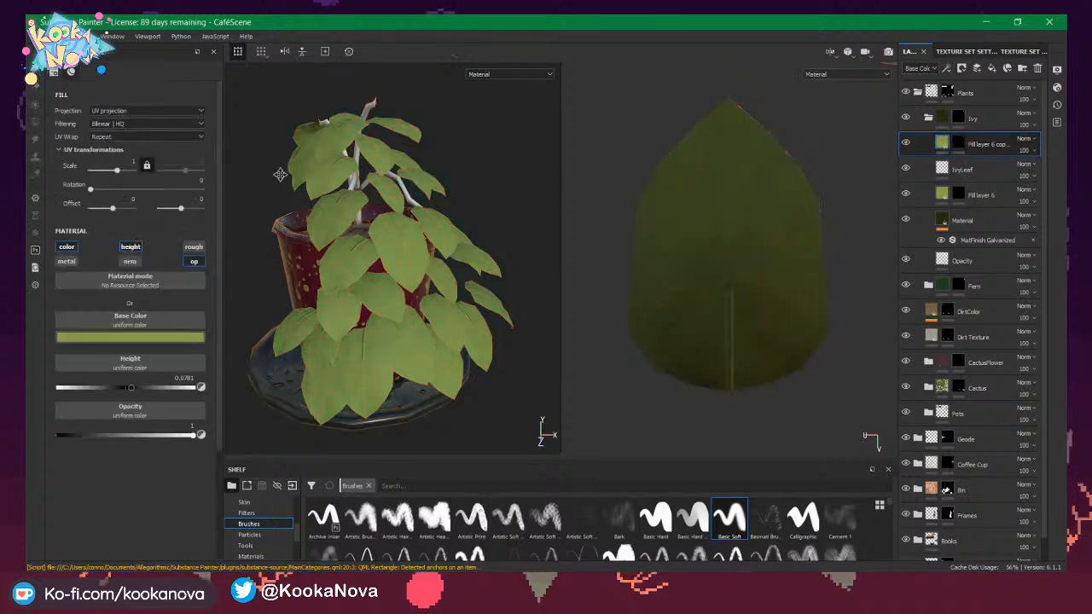
{"action": "left_click", "coordinate": [196, 262]}
{"action": "left_click", "coordinate": [135, 248]}
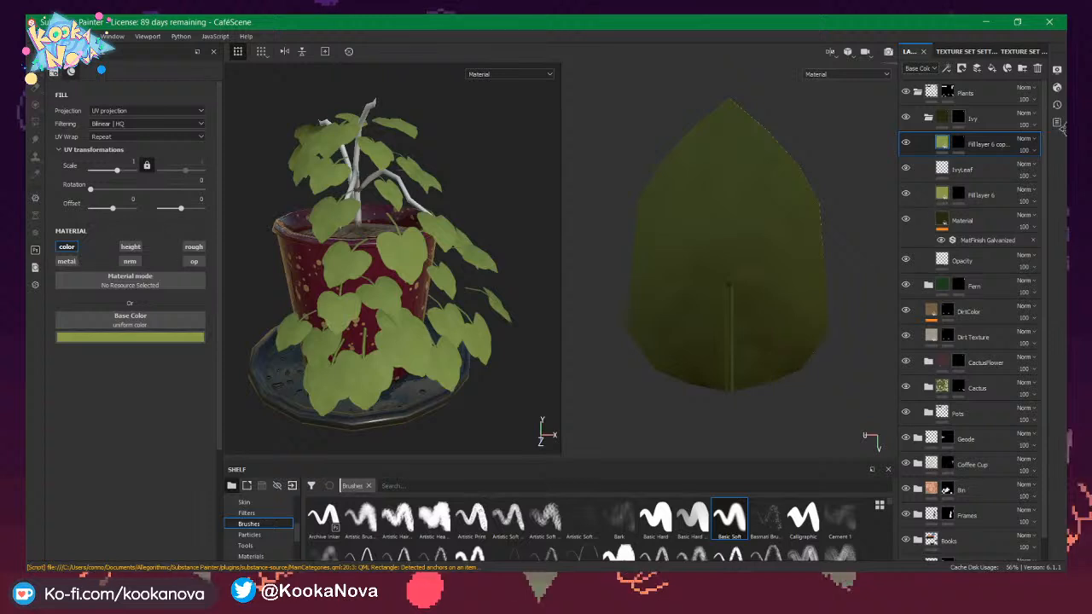
Try the Screen blend mode on the copied fill layer with its opacity lowered to 16.
{"action": "left_click", "coordinate": [1023, 138]}
{"action": "left_click", "coordinate": [1000, 312]}
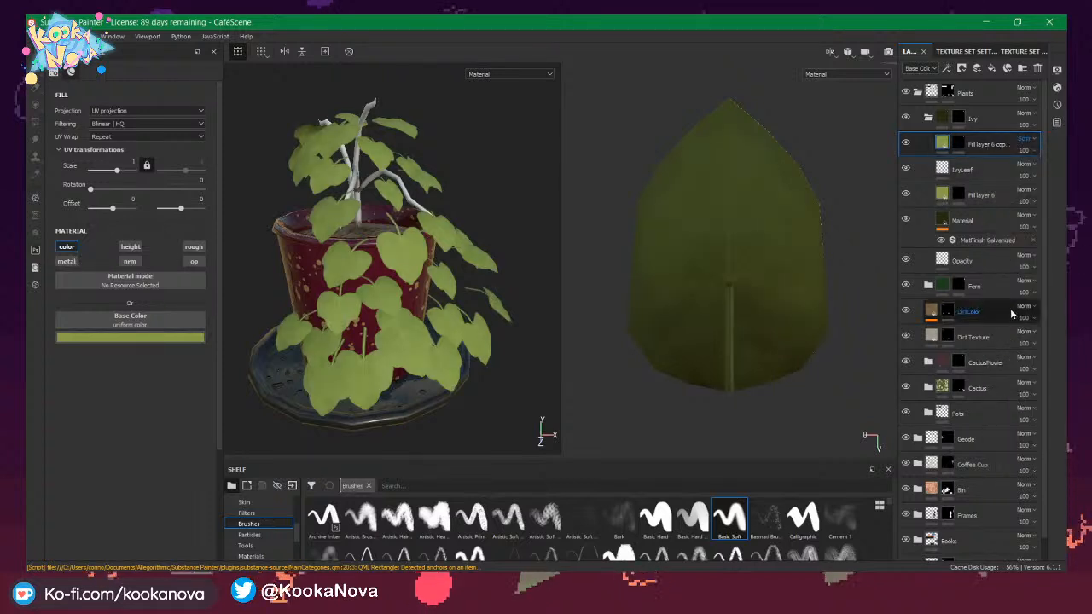
{"action": "left_click_drag", "start_coordinate": [364, 254], "coordinate": [375, 294], "text": "alt"}
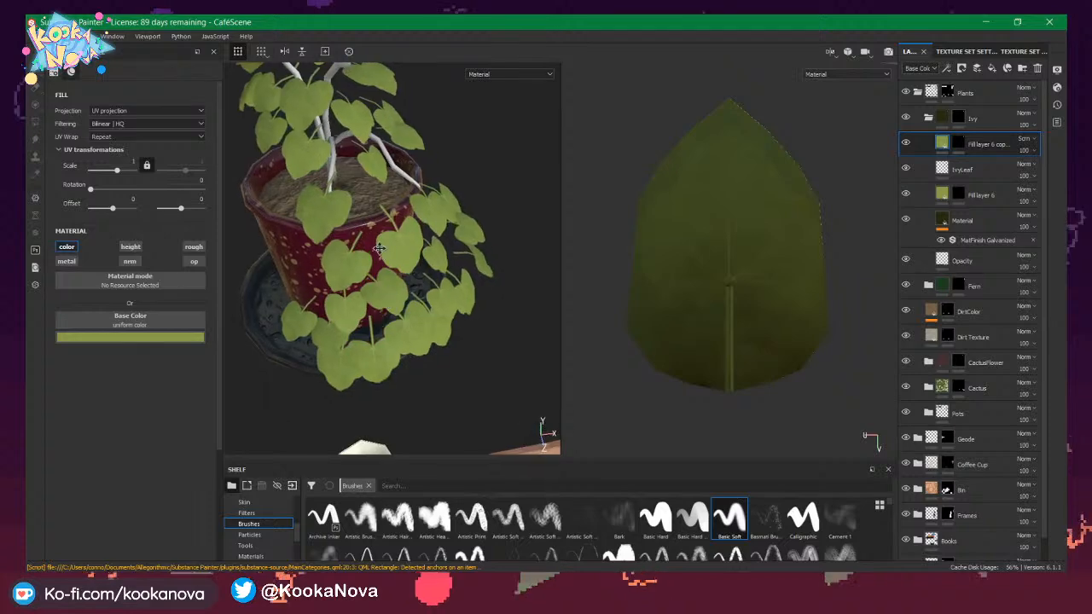
{"action": "middle_click_drag", "start_coordinate": [376, 294], "coordinate": [384, 313], "text": "alt"}
{"action": "right_click_drag", "start_coordinate": [384, 313], "coordinate": [437, 281], "text": "alt"}
{"action": "left_click_drag", "start_coordinate": [437, 282], "coordinate": [419, 222], "text": "alt"}
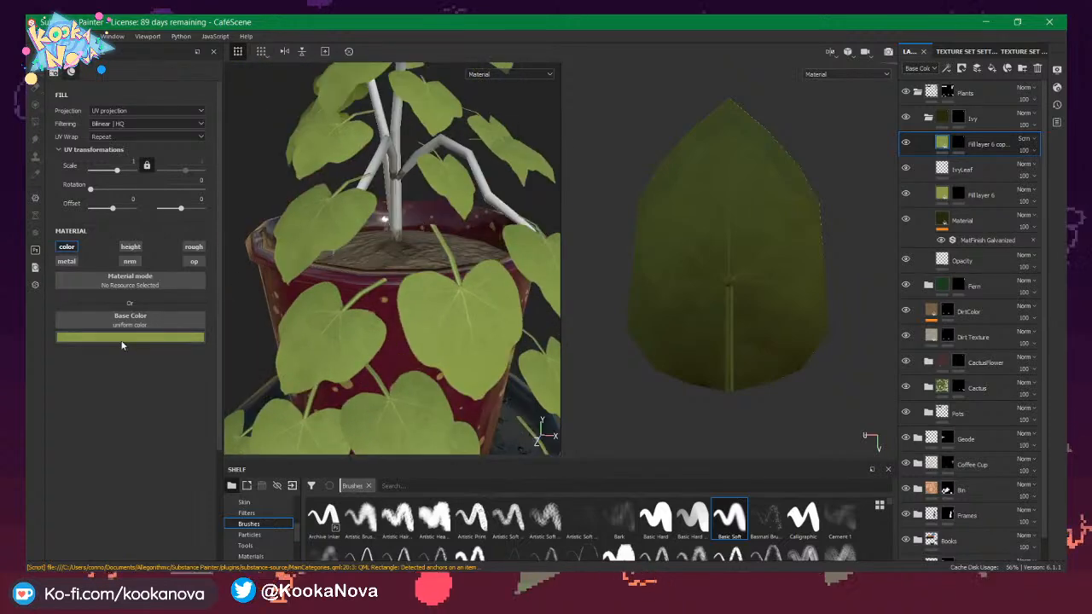
{"action": "right_click", "coordinate": [961, 144]}
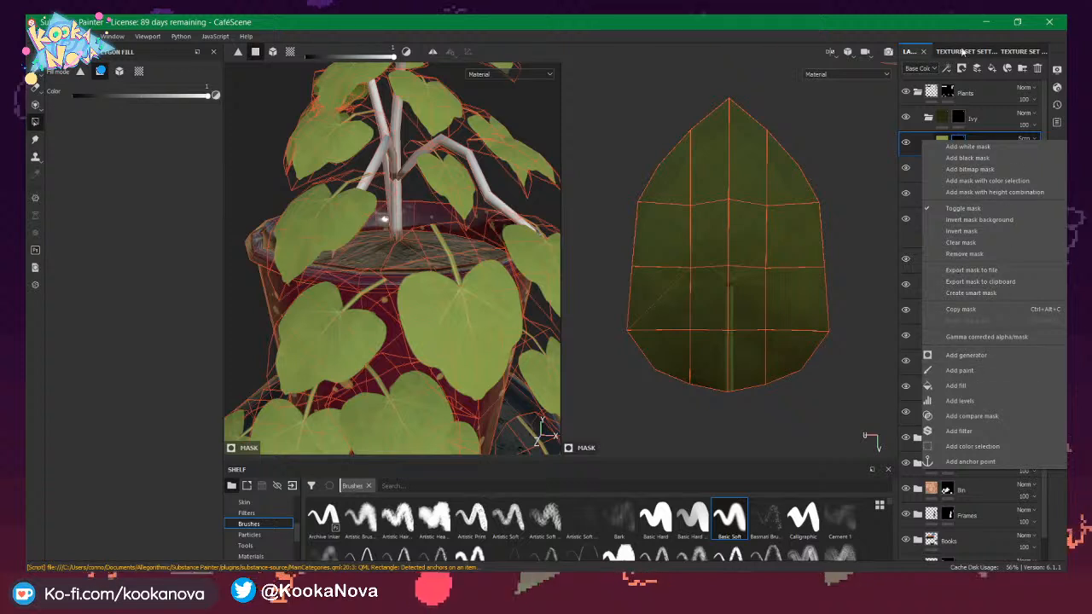
{"action": "left_click", "coordinate": [951, 23]}
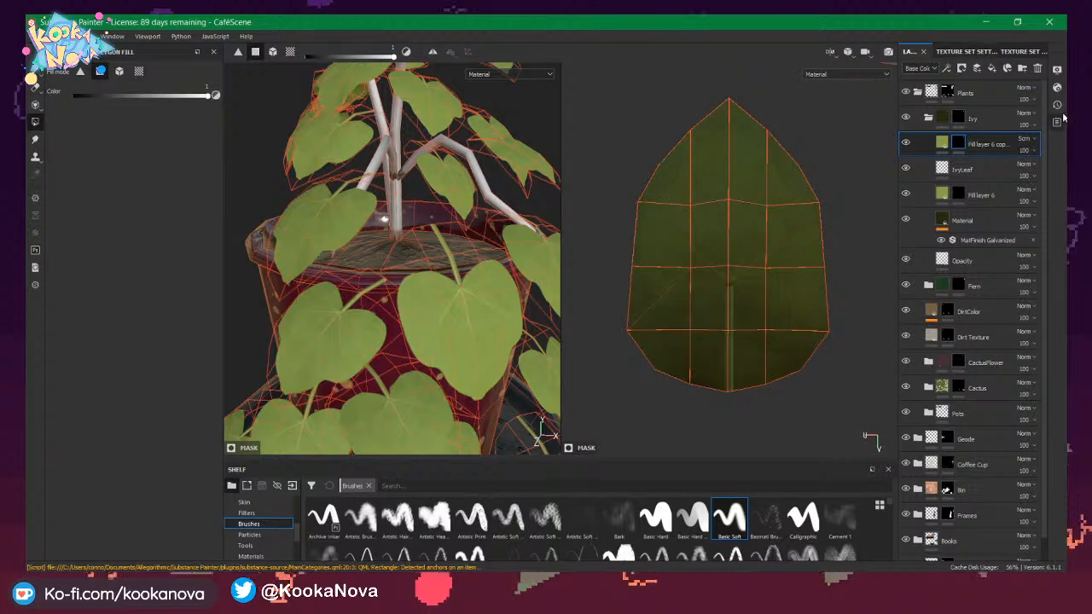
{"action": "mouse_move", "coordinate": [1028, 163]}
{"action": "left_mouse_down"}
{"action": "mouse_move", "coordinate": [1035, 171]}
{"action": "mouse_move", "coordinate": [983, 178]}
{"action": "mouse_move", "coordinate": [1032, 183]}
{"action": "mouse_move", "coordinate": [1022, 184]}
{"action": "left_mouse_up"}
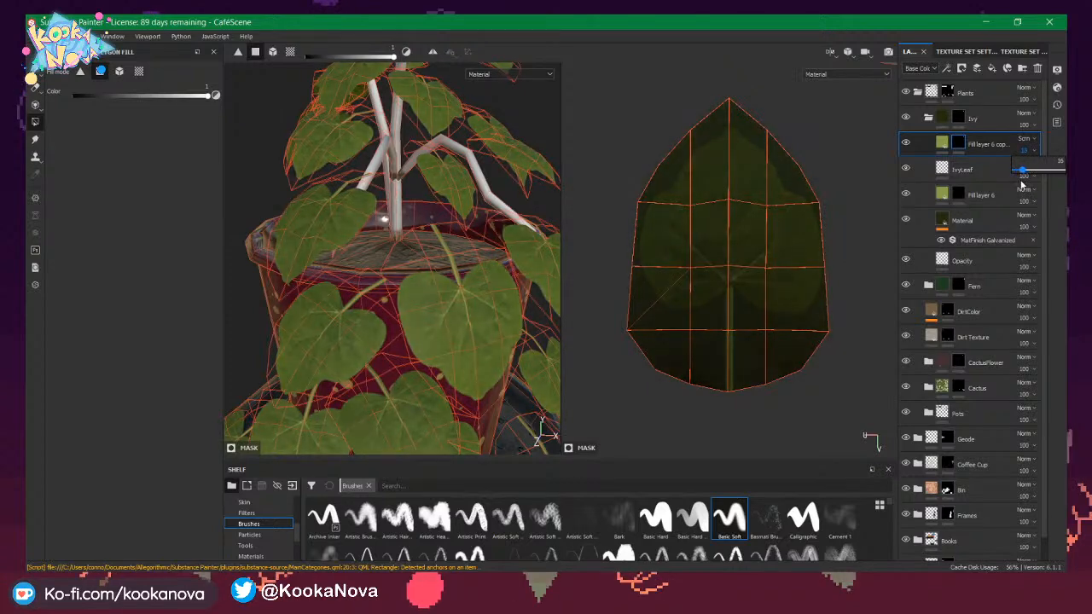
Try the Multiply blend mode on the copied fill layer and set its opacity to a little under half.
{"action": "left_click", "coordinate": [1027, 139]}
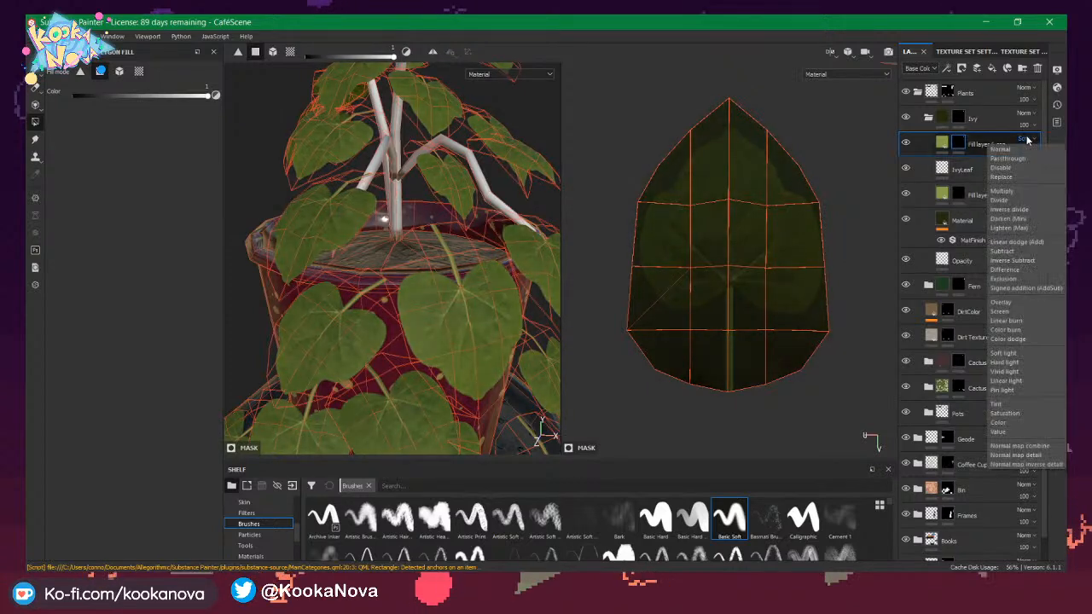
{"action": "left_click", "coordinate": [1010, 192]}
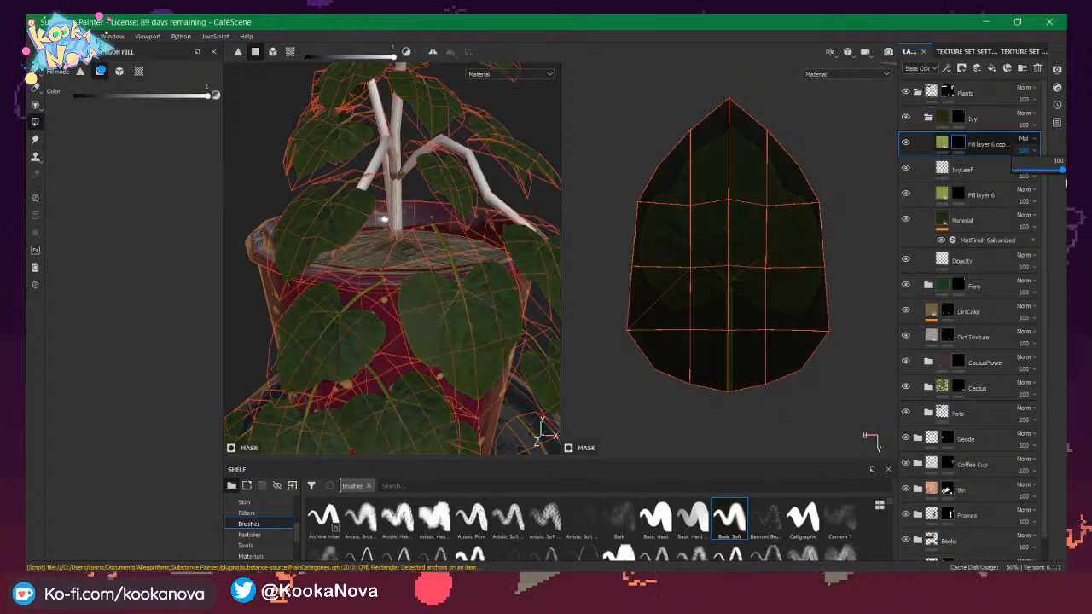
{"action": "mouse_move", "coordinate": [1020, 170]}
{"action": "left_mouse_down"}
{"action": "mouse_move", "coordinate": [1048, 171]}
{"action": "mouse_move", "coordinate": [1035, 169]}
{"action": "left_mouse_up"}
Try the Linear dodge (Add) blend mode on the copied fill layer with its opacity at 100.
{"action": "left_click", "coordinate": [1025, 140]}
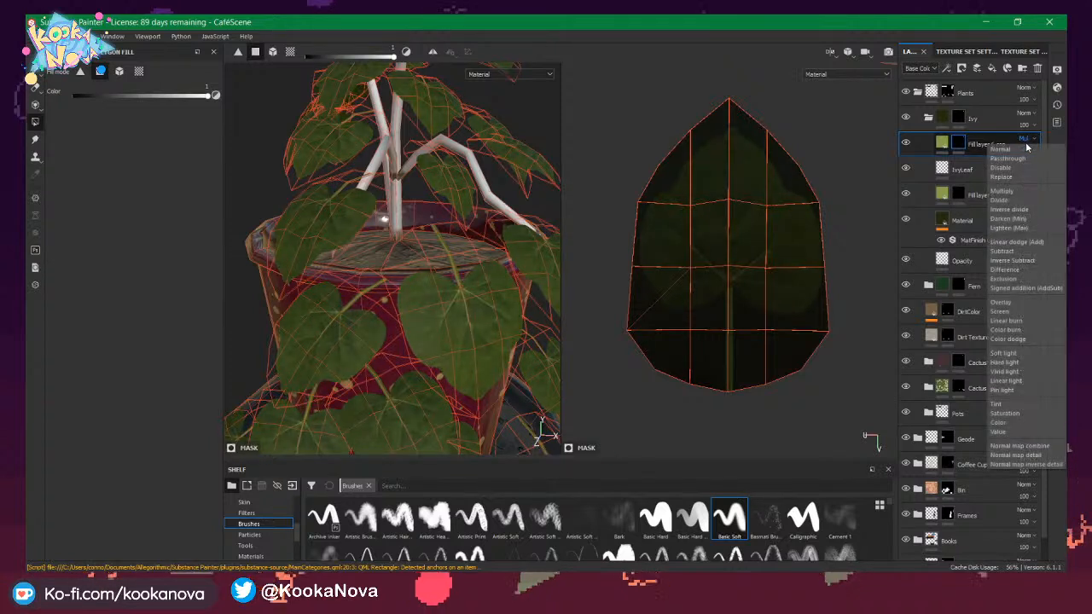
{"action": "left_click", "coordinate": [1014, 244]}
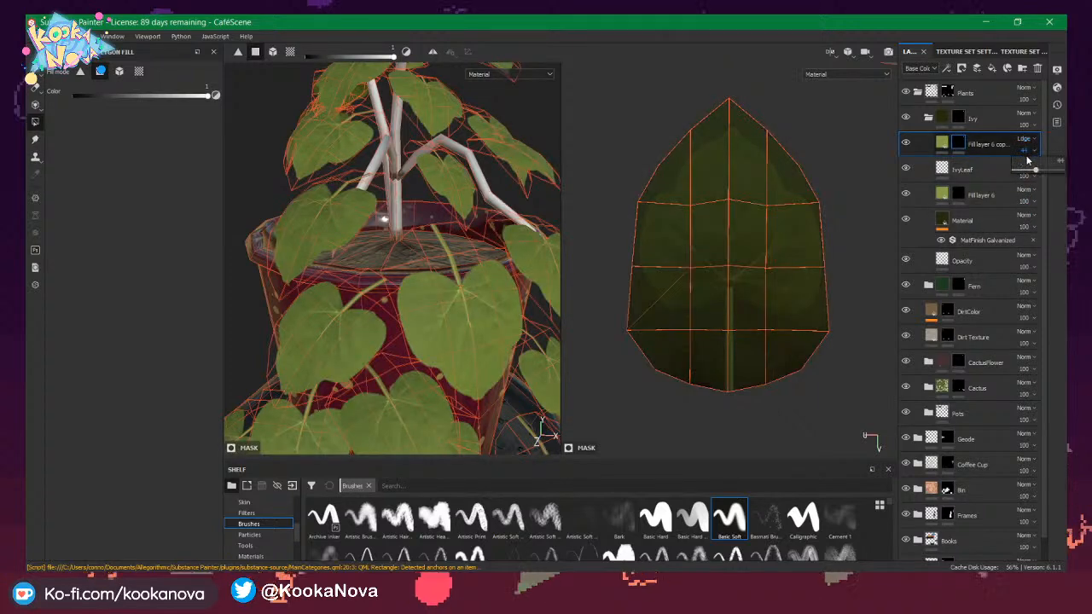
{"action": "mouse_move", "coordinate": [1050, 174]}
{"action": "left_mouse_down"}
{"action": "mouse_move", "coordinate": [1008, 176]}
{"action": "mouse_move", "coordinate": [1062, 171]}
{"action": "left_mouse_up"}
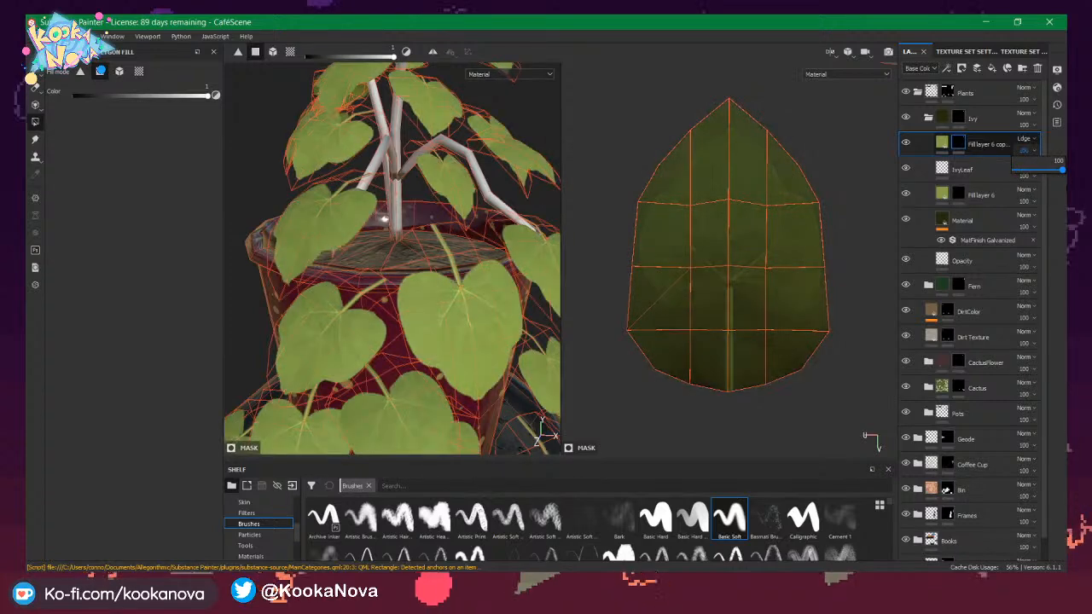
Try the Screen and Overlay blend modes on the copied fill layer at full opacity.
{"action": "left_click", "coordinate": [1026, 138]}
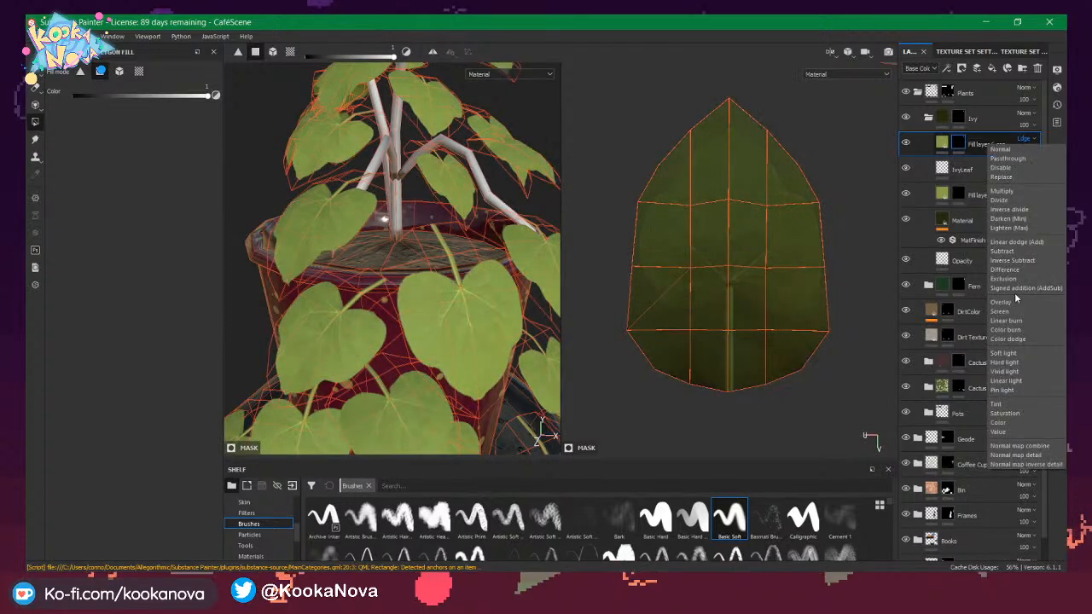
{"action": "left_click", "coordinate": [1018, 311]}
{"action": "left_click", "coordinate": [1026, 138]}
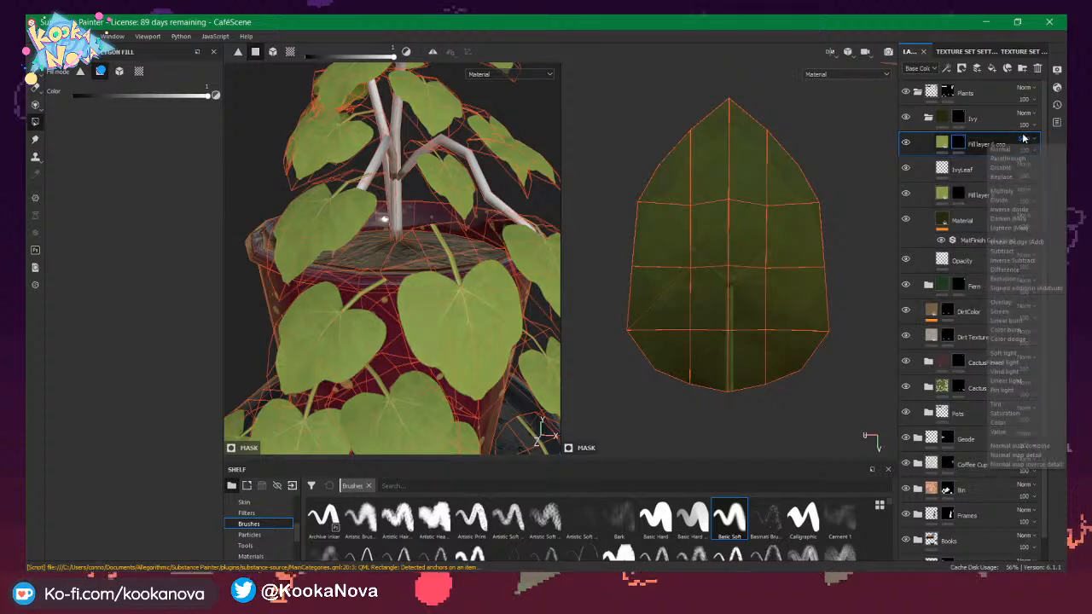
{"action": "left_click", "coordinate": [1009, 304]}
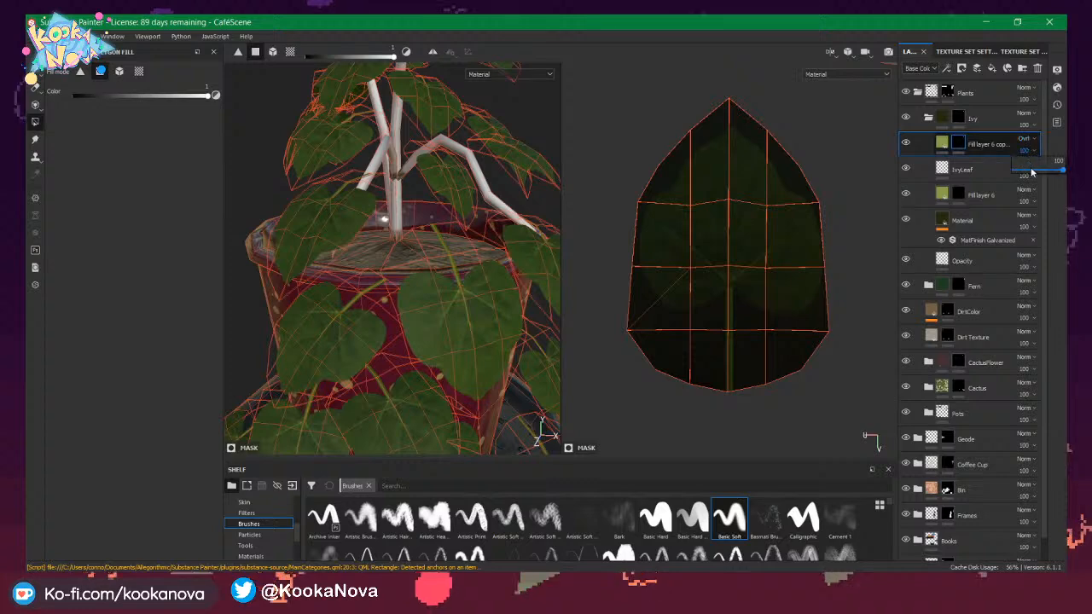
{"action": "left_click_drag", "start_coordinate": [1031, 172], "coordinate": [1065, 176]}
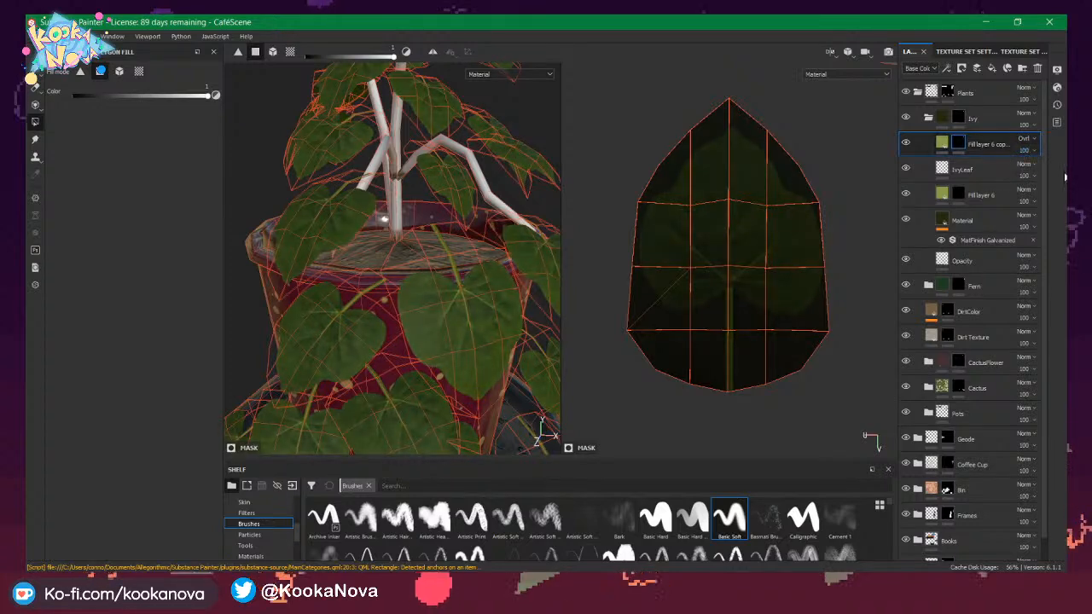
Try the Lighten (Max) blend mode on the copied fill layer with its opacity lowered to about 58.
{"action": "left_click", "coordinate": [1026, 138]}
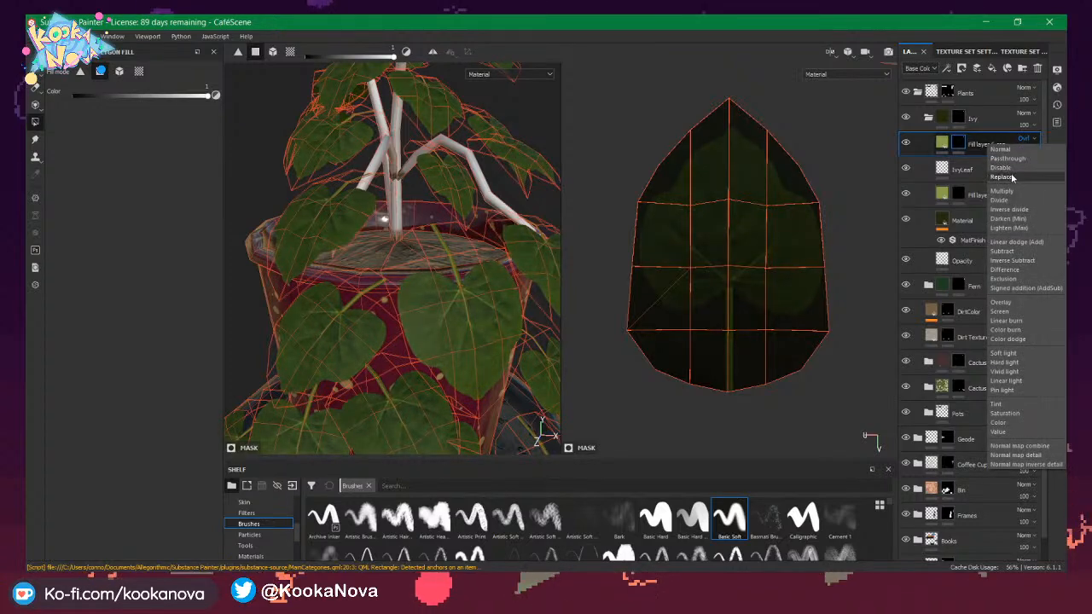
{"action": "left_click", "coordinate": [1007, 230]}
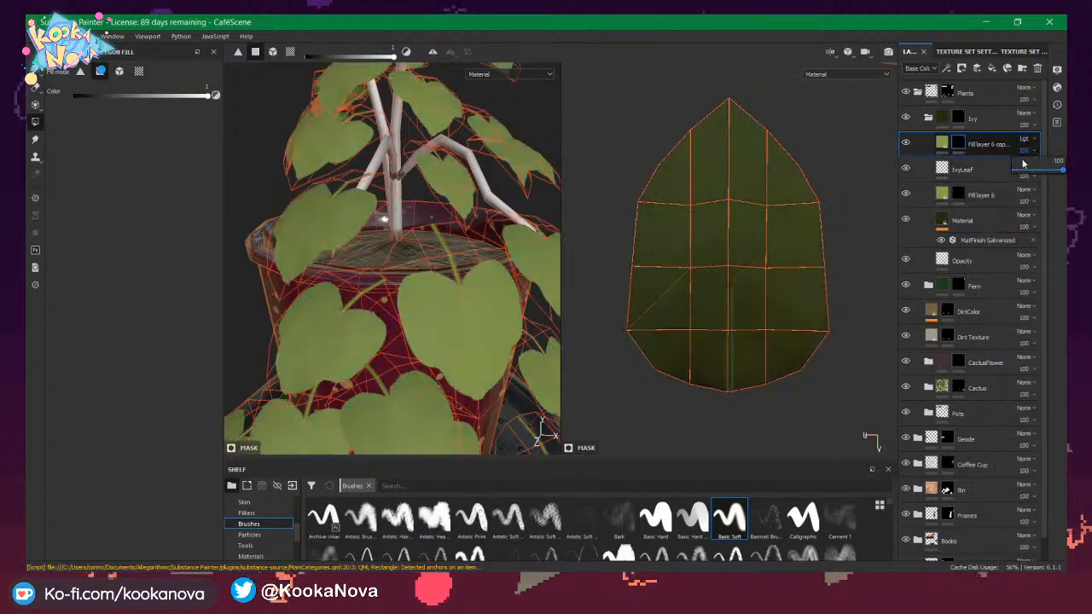
{"action": "left_click", "coordinate": [1029, 172]}
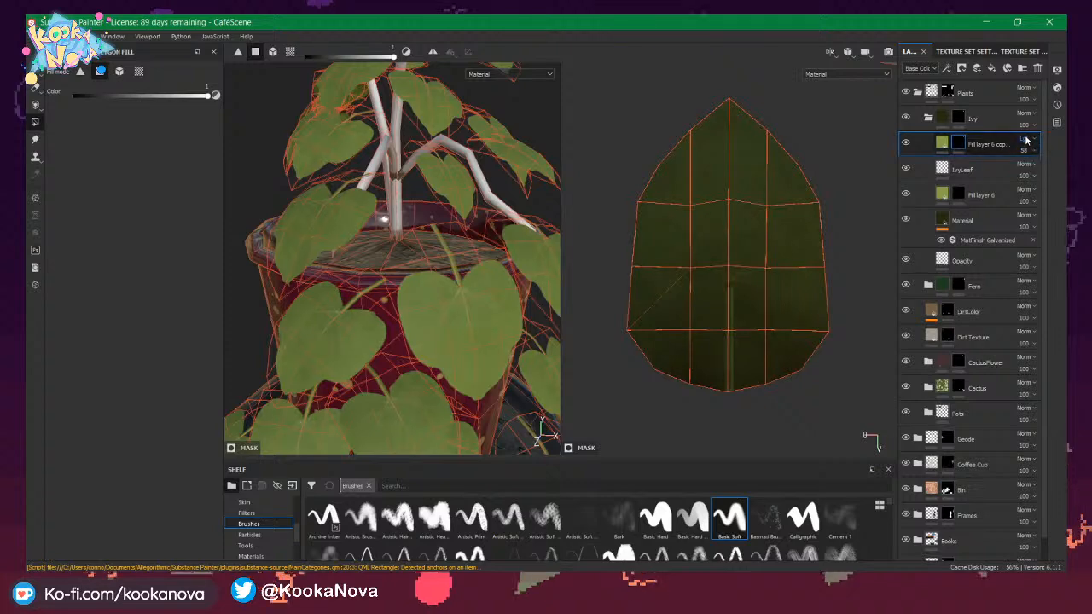
Try the Soft light, Hard light and Pin light blend modes on the copied fill layer.
{"action": "left_click", "coordinate": [1027, 140]}
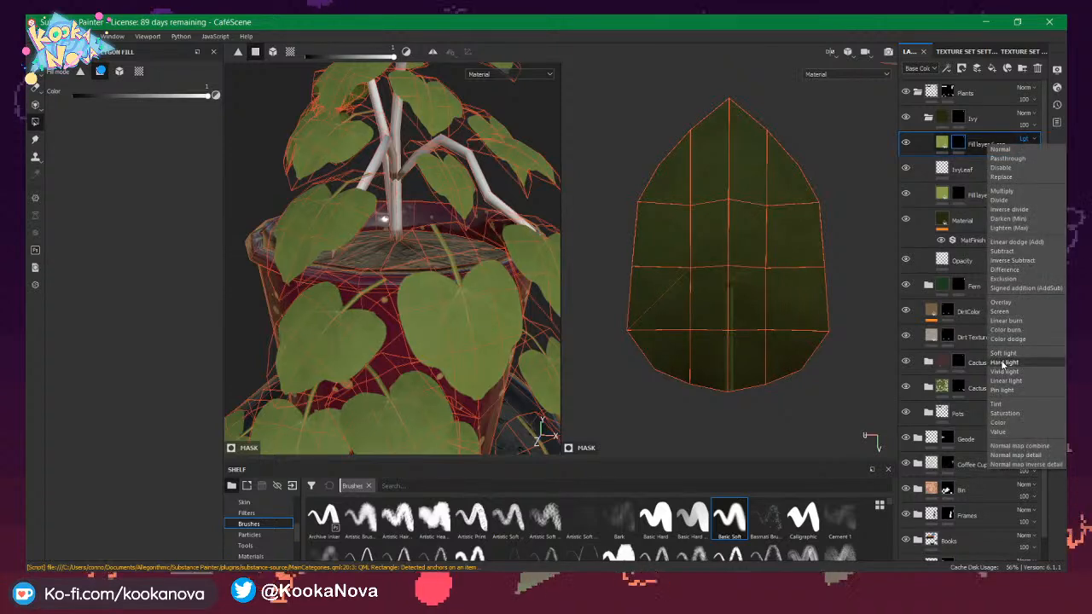
{"action": "left_click", "coordinate": [1005, 353]}
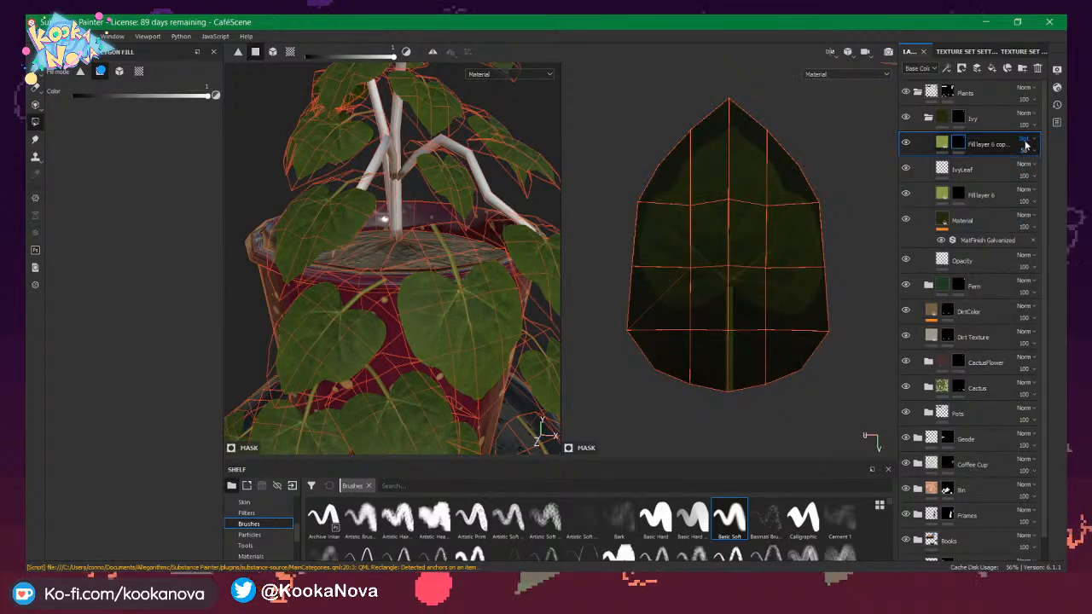
{"action": "left_click", "coordinate": [1027, 139]}
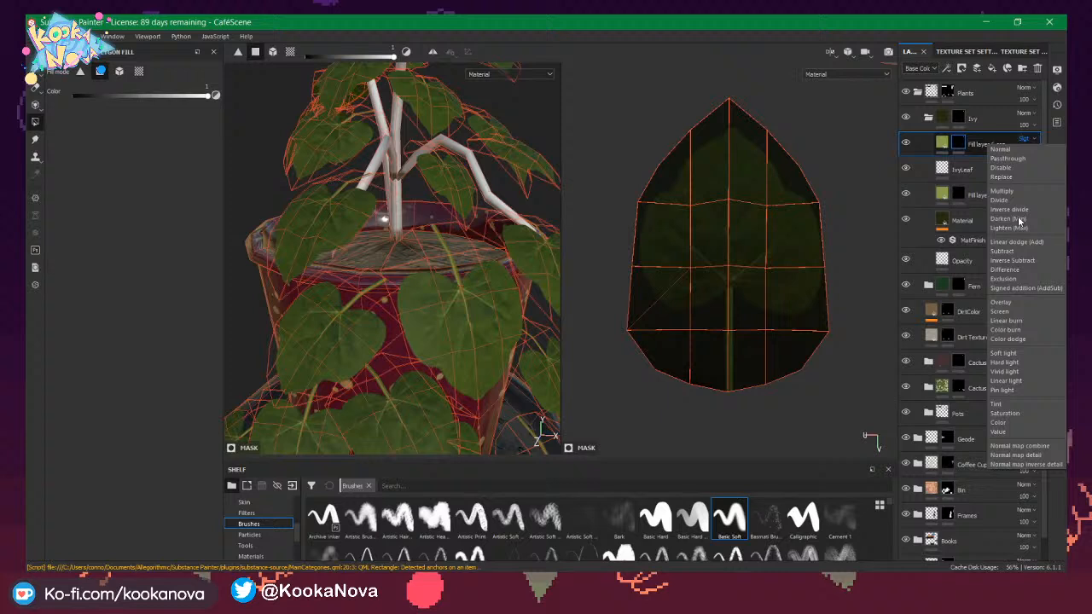
{"action": "left_click", "coordinate": [1004, 353]}
{"action": "left_click", "coordinate": [1027, 139]}
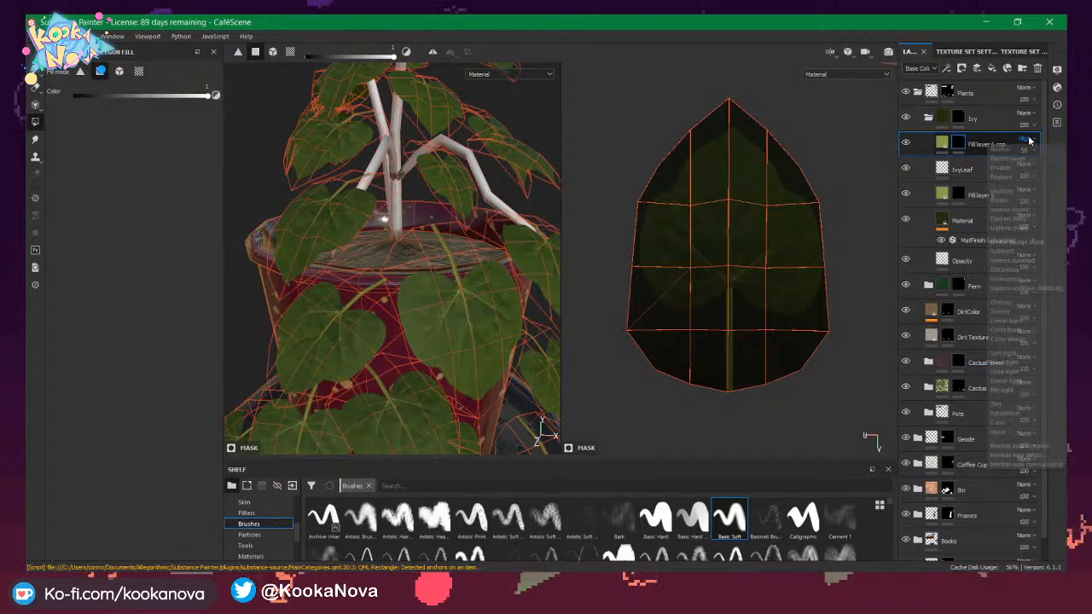
{"action": "left_click", "coordinate": [1021, 392]}
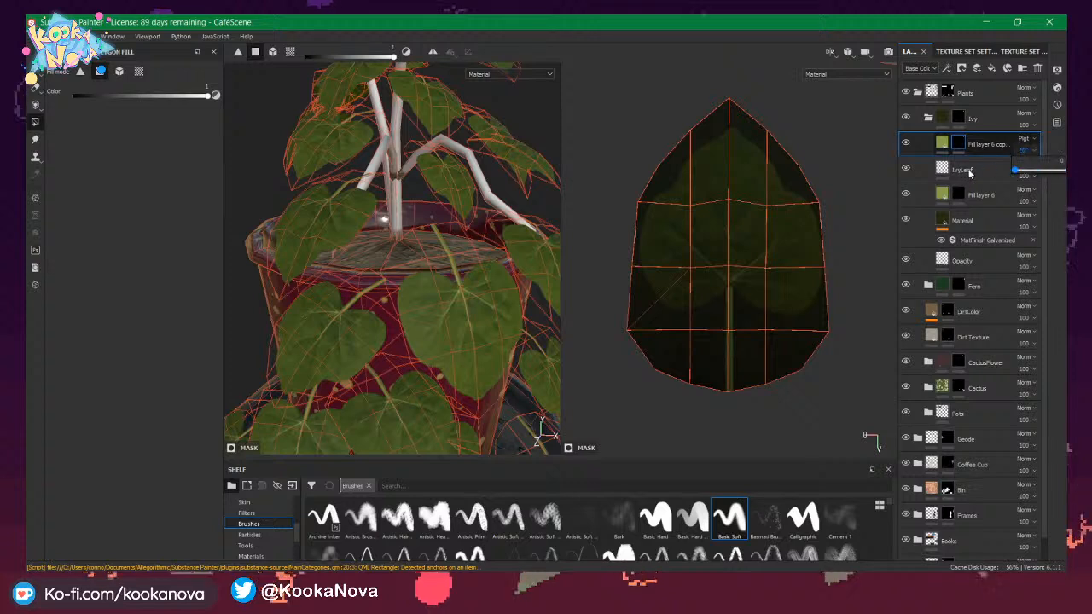
Try the Color blend mode on the copied fill layer and set its opacity to 94.
{"action": "left_click", "coordinate": [1026, 138]}
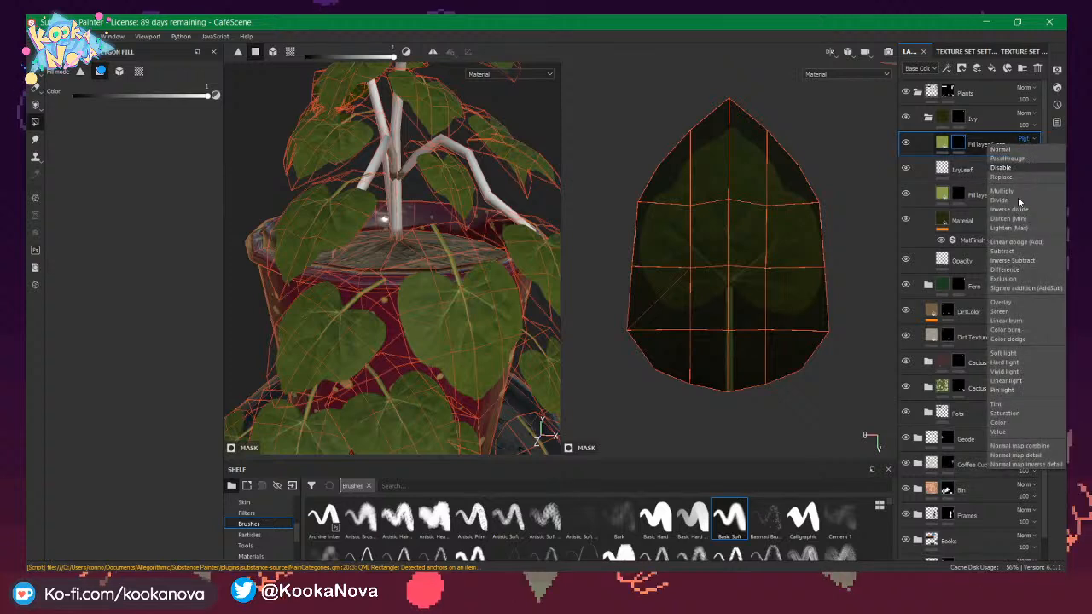
{"action": "left_click", "coordinate": [1007, 423]}
{"action": "left_click", "coordinate": [1030, 152]}
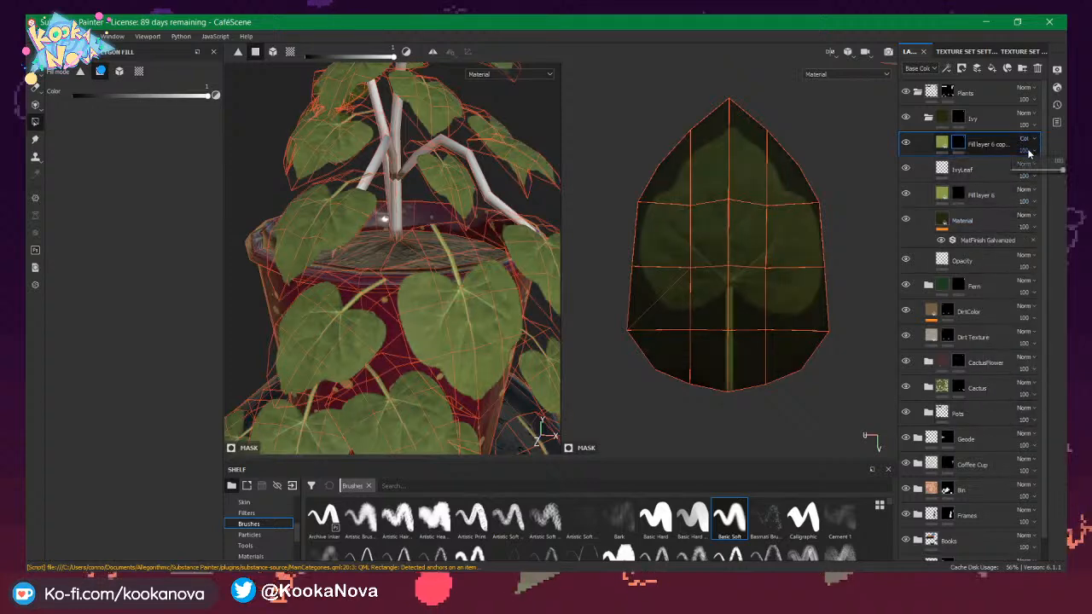
{"action": "left_click_drag", "start_coordinate": [1046, 174], "coordinate": [1068, 185]}
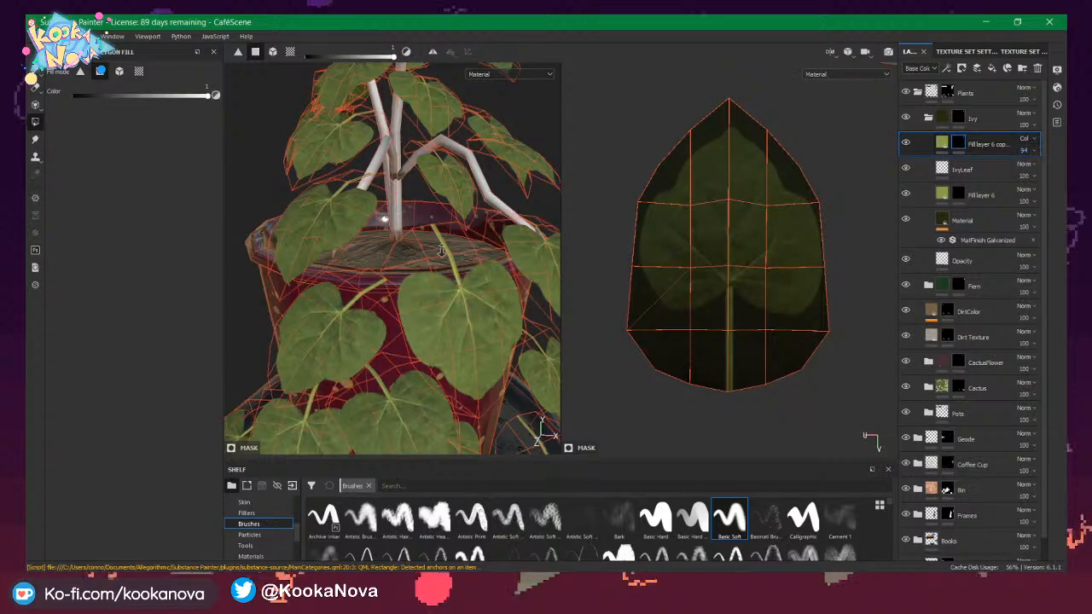
Change the copied fill layer's base color to a bright, strongly saturated yellow-green.
{"action": "scroll", "coordinate": [504, 256], "scroll_direction": "down", "scroll_amount": 5}
{"action": "left_click_drag", "start_coordinate": [503, 256], "coordinate": [529, 239], "text": "alt"}
{"action": "left_click", "coordinate": [944, 145]}
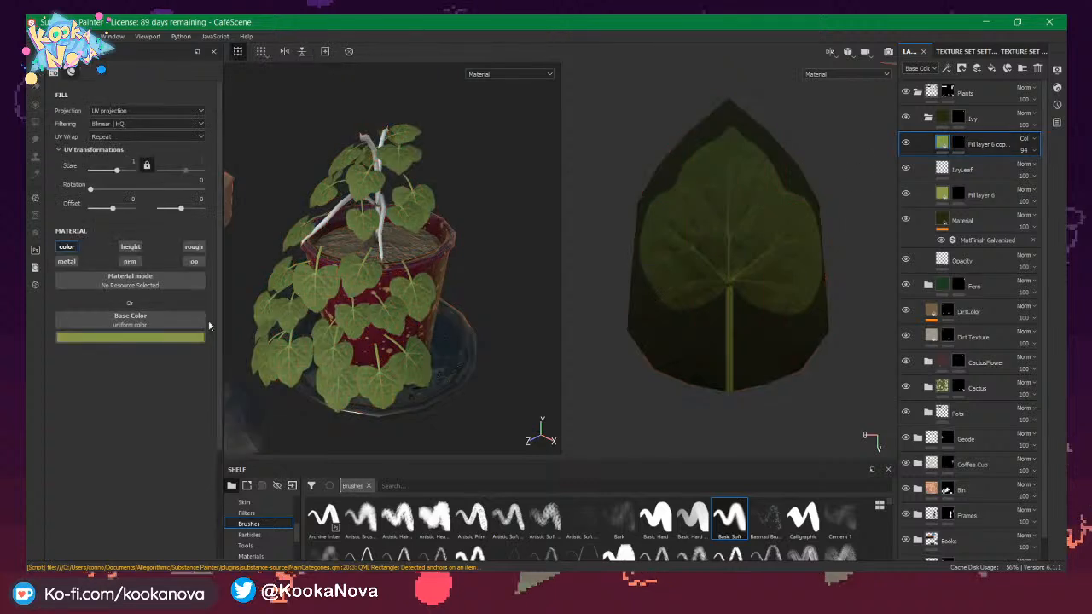
{"action": "left_click", "coordinate": [179, 335]}
{"action": "left_click", "coordinate": [226, 382]}
{"action": "left_click_drag", "start_coordinate": [227, 381], "coordinate": [228, 374]}
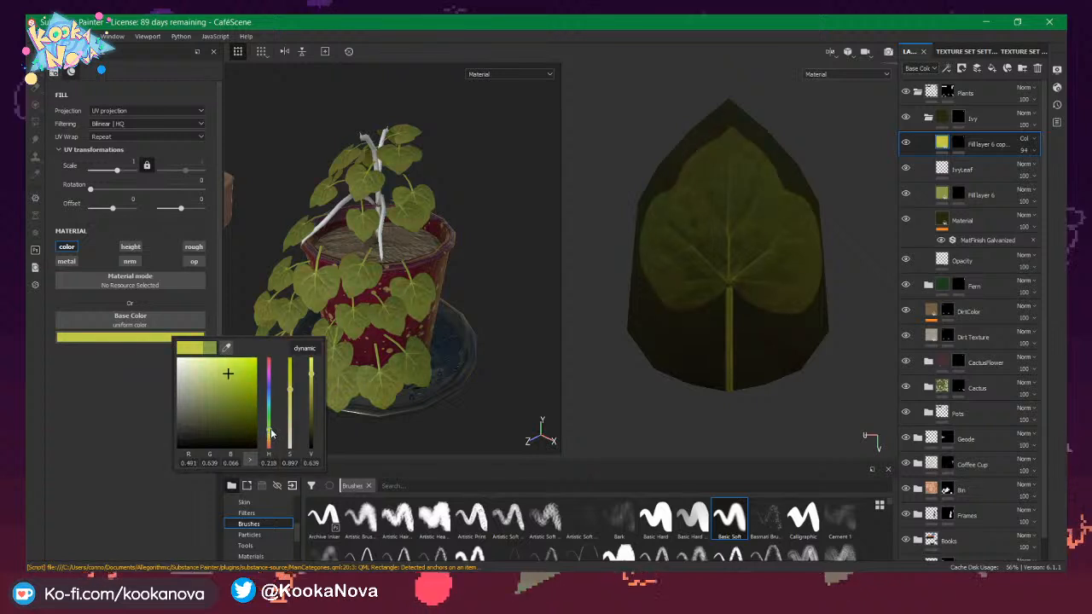
{"action": "mouse_move", "coordinate": [237, 377]}
{"action": "left_mouse_down"}
{"action": "mouse_move", "coordinate": [213, 427]}
{"action": "mouse_move", "coordinate": [260, 434]}
{"action": "mouse_move", "coordinate": [245, 361]}
{"action": "left_mouse_up"}
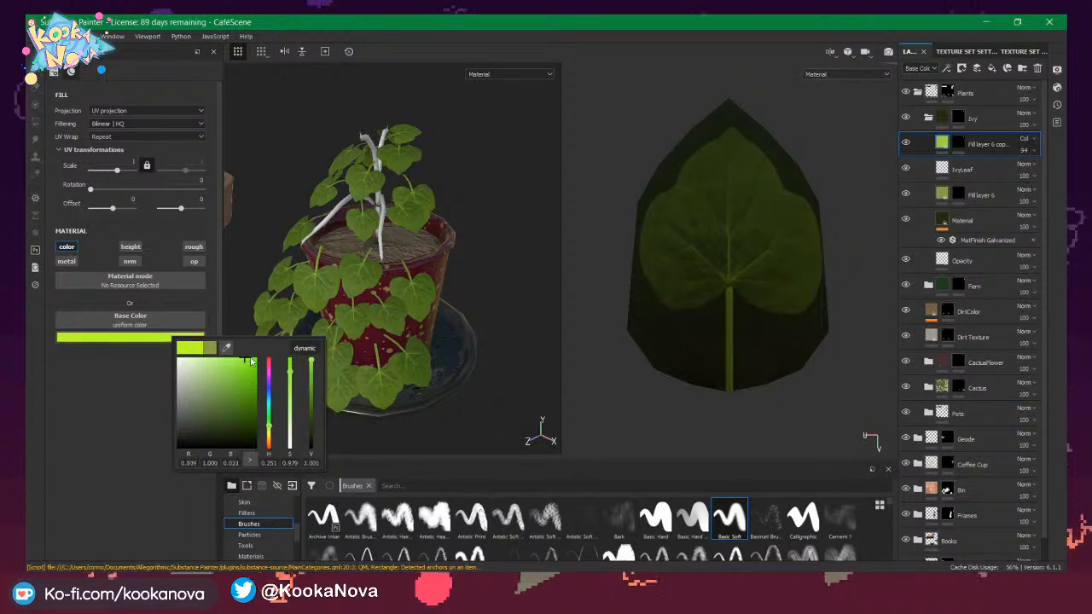
Examine the recolored ivy leaves on the potted plant from several angles and distances.
{"action": "scroll", "coordinate": [424, 271], "scroll_direction": "up", "scroll_amount": 5}
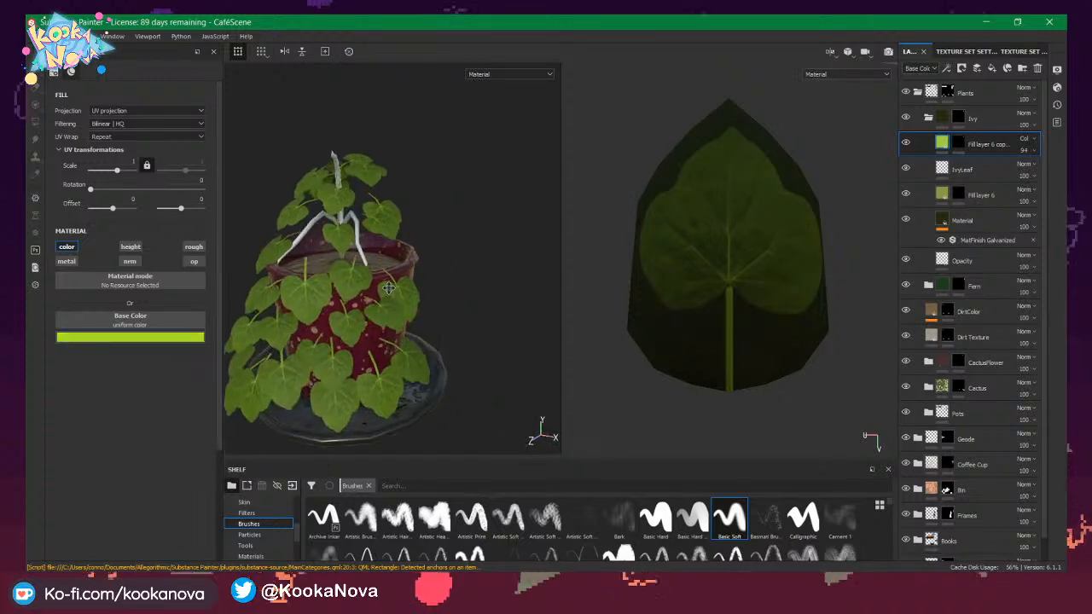
{"action": "middle_click_drag", "start_coordinate": [423, 271], "coordinate": [479, 253], "text": "alt"}
{"action": "scroll", "coordinate": [419, 275], "scroll_direction": "down", "scroll_amount": 5}
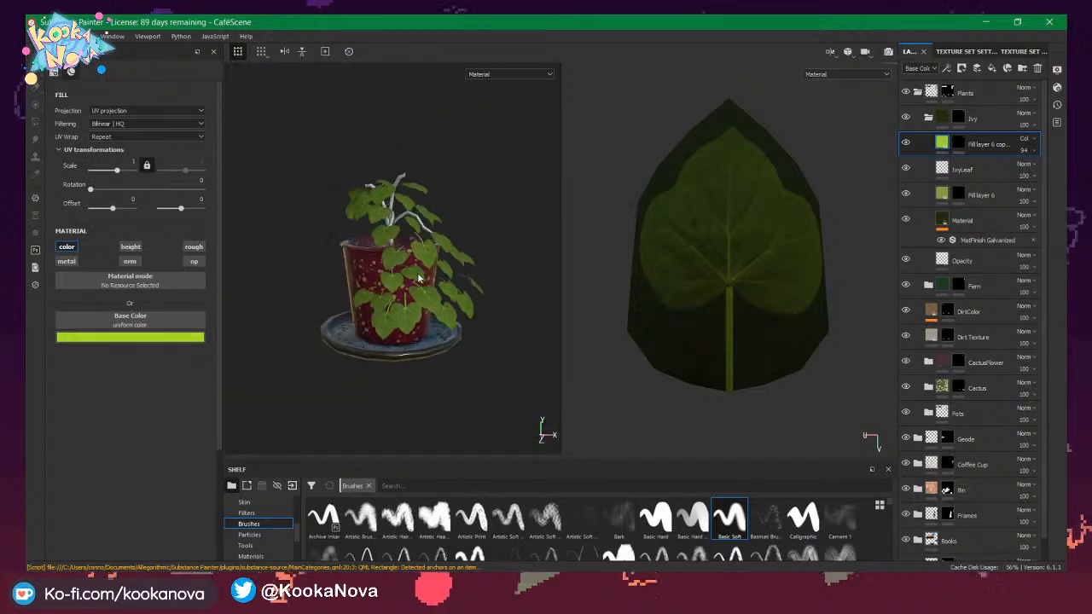
{"action": "left_click_drag", "start_coordinate": [419, 275], "coordinate": [351, 284], "text": "alt"}
{"action": "middle_click_drag", "start_coordinate": [351, 279], "coordinate": [407, 263], "text": "alt"}
{"action": "right_click_drag", "start_coordinate": [407, 263], "coordinate": [489, 279], "text": "alt"}
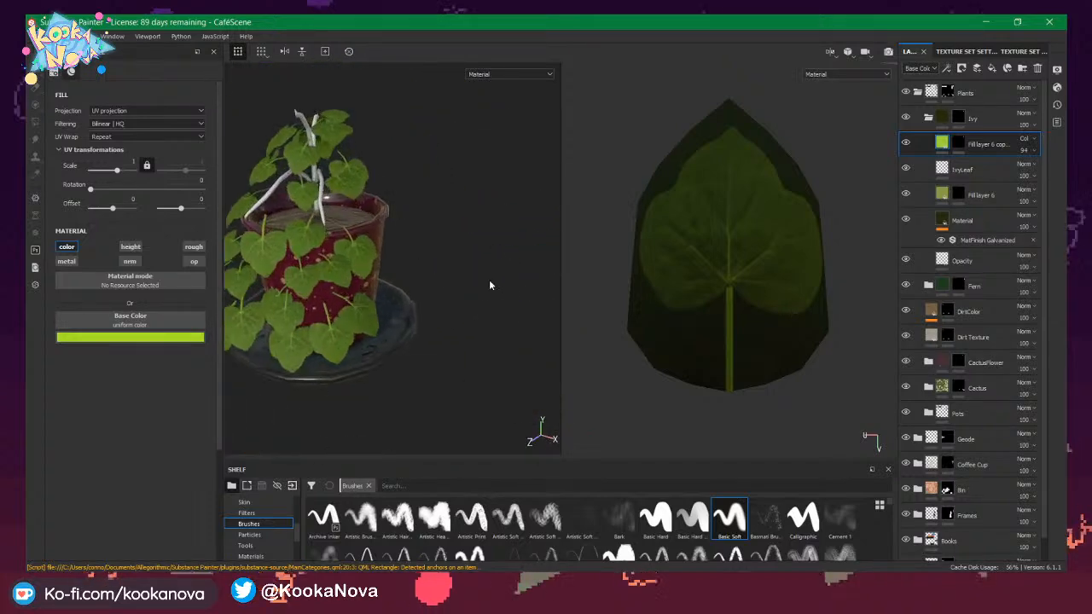
{"action": "middle_click_drag", "start_coordinate": [349, 263], "coordinate": [415, 273], "text": "alt"}
{"action": "right_click_drag", "start_coordinate": [416, 273], "coordinate": [438, 284], "text": "alt"}
Try a paler bright green and plain white as the copied fill layer's base color, checking the leaves from several sides.
{"action": "left_click", "coordinate": [122, 338]}
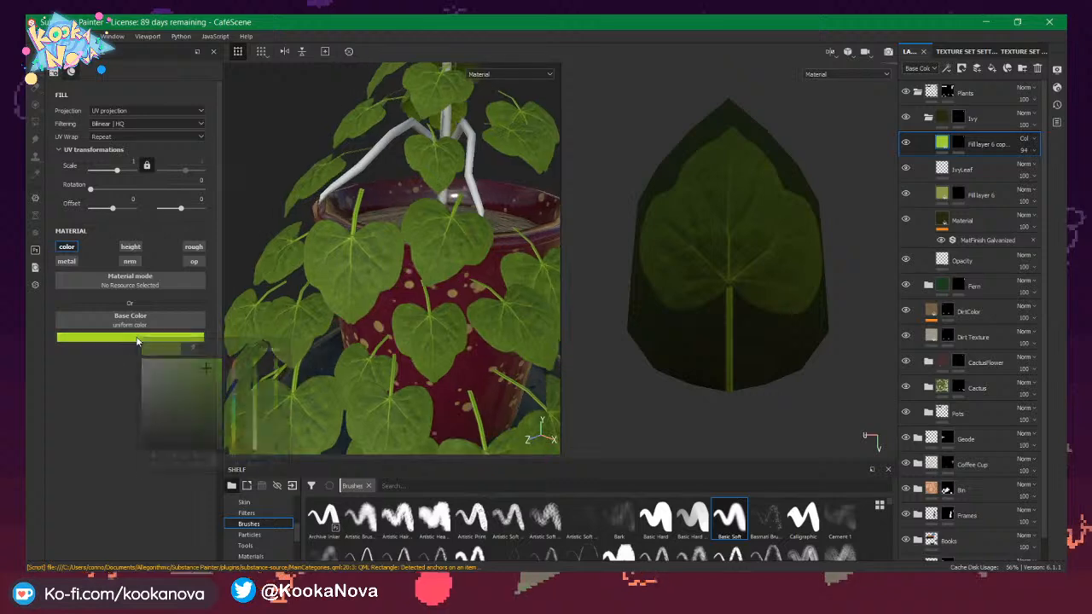
{"action": "left_click", "coordinate": [183, 387]}
{"action": "left_click_drag", "start_coordinate": [183, 385], "coordinate": [218, 362]}
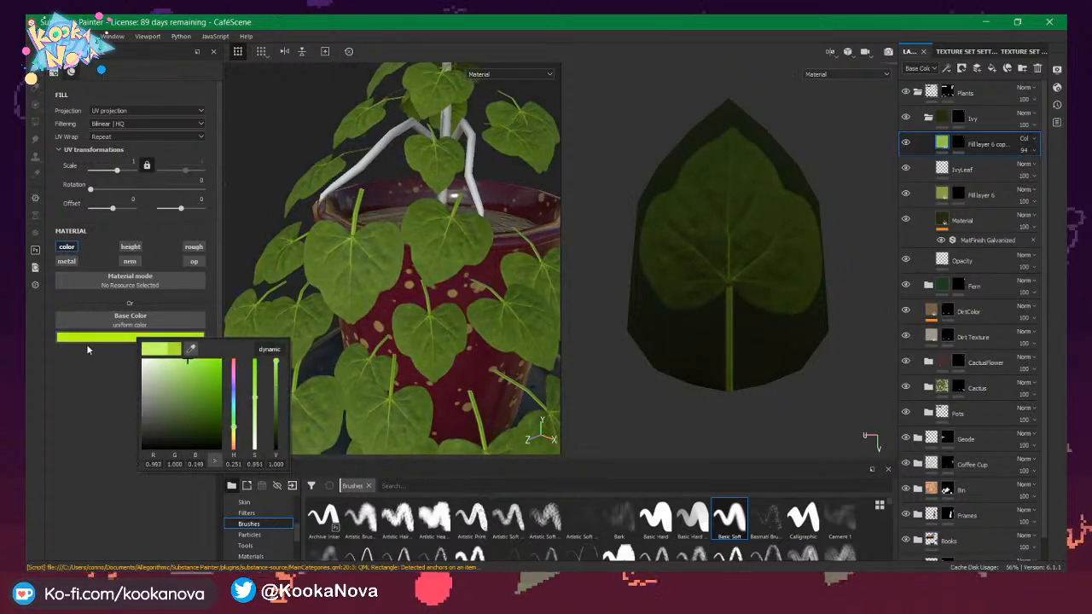
{"action": "left_click_drag", "start_coordinate": [86, 344], "coordinate": [100, 350]}
{"action": "left_click_drag", "start_coordinate": [380, 271], "coordinate": [444, 266], "text": "alt"}
{"action": "right_click_drag", "start_coordinate": [444, 266], "coordinate": [357, 257], "text": "alt"}
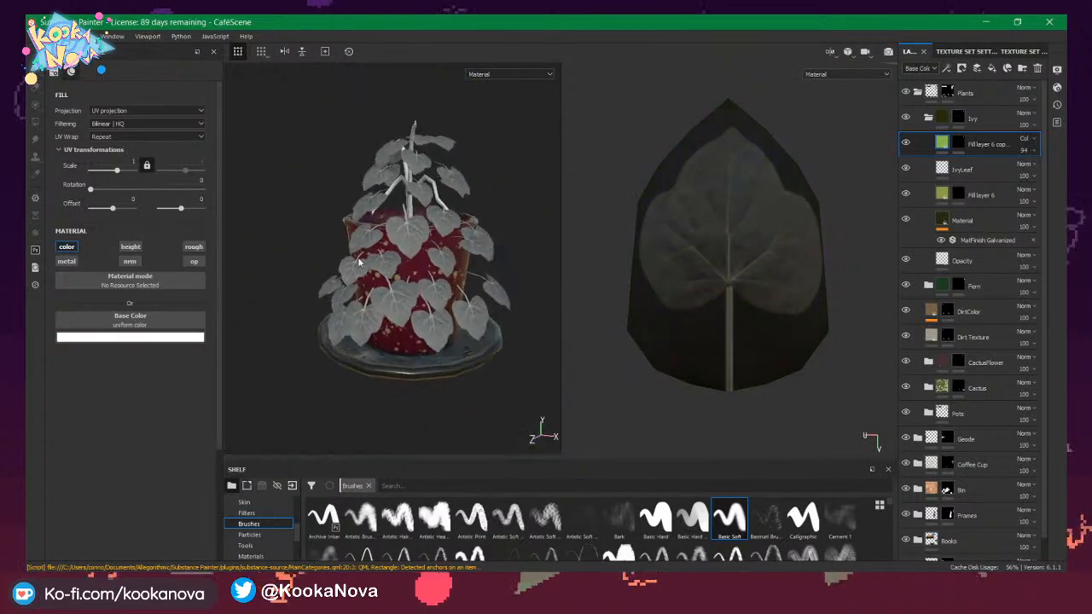
{"action": "left_click_drag", "start_coordinate": [358, 262], "coordinate": [410, 282], "text": "alt"}
{"action": "right_click_drag", "start_coordinate": [410, 281], "coordinate": [478, 271], "text": "alt"}
{"action": "left_click_drag", "start_coordinate": [478, 271], "coordinate": [502, 262], "text": "alt"}
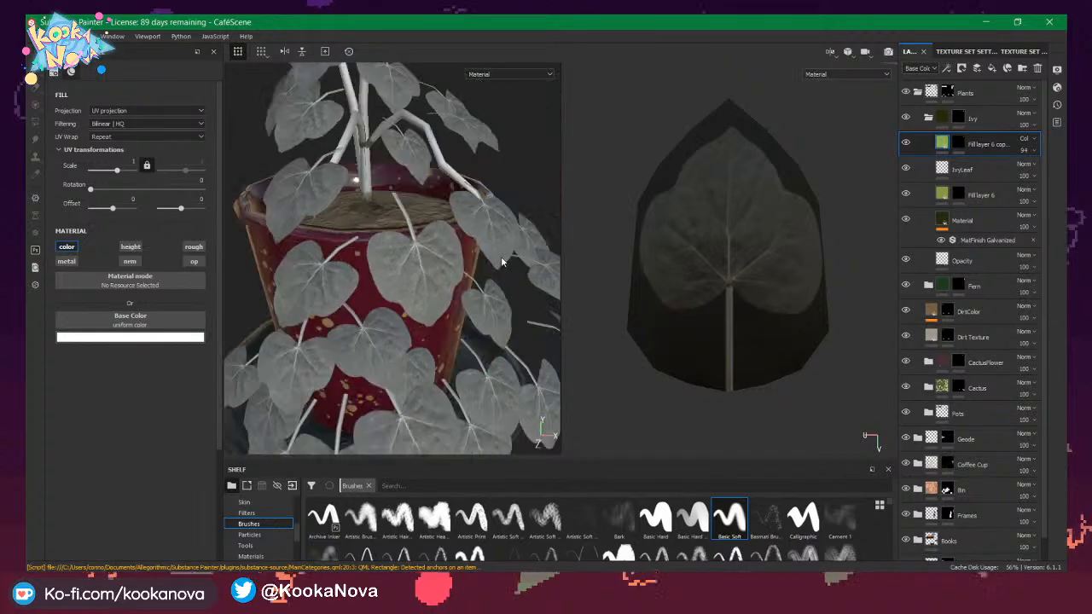
Delete the copied fill layer and inspect the ivy's leaves and unpainted stems up close.
{"action": "left_click", "coordinate": [1037, 69]}
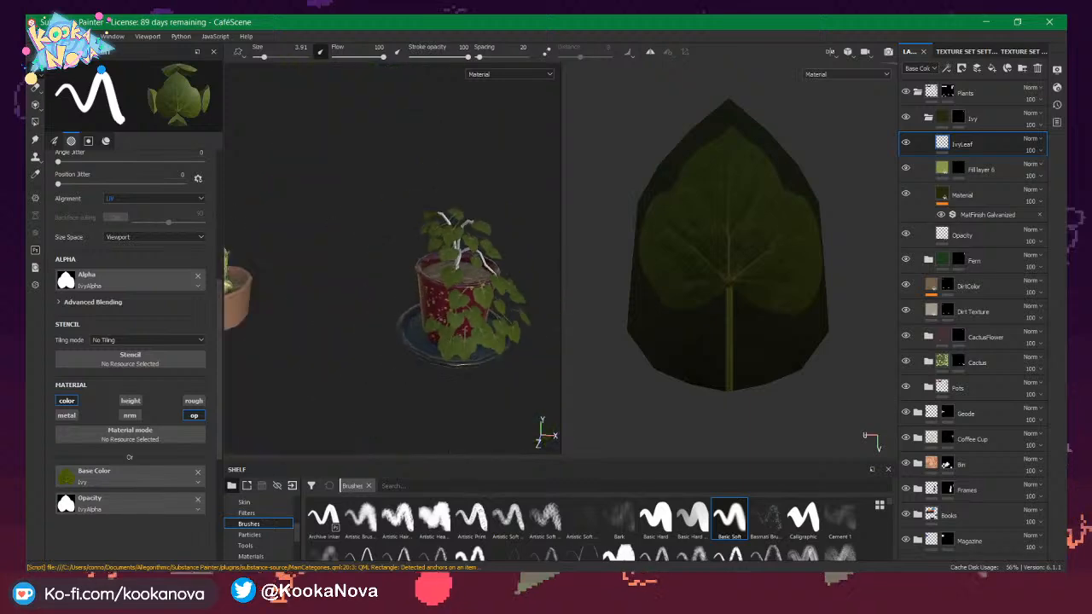
{"action": "left_click_drag", "start_coordinate": [478, 290], "coordinate": [597, 300], "text": "alt"}
{"action": "right_click_drag", "start_coordinate": [409, 291], "coordinate": [512, 290], "text": "alt"}
{"action": "left_click_drag", "start_coordinate": [478, 290], "coordinate": [444, 278], "text": "alt"}
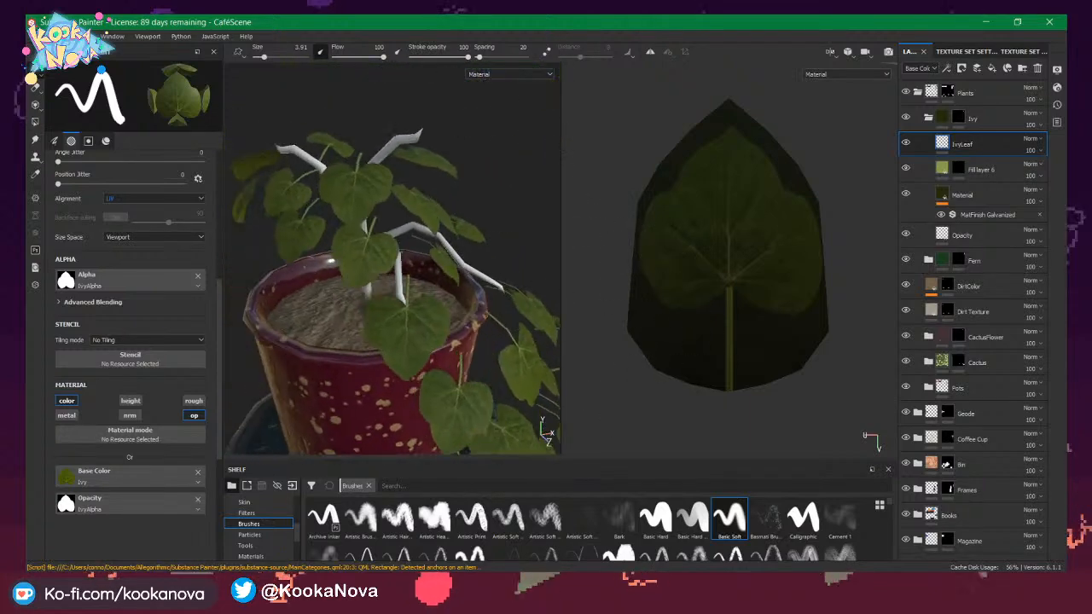
{"action": "right_click_drag", "start_coordinate": [444, 277], "coordinate": [495, 290], "text": "alt"}
{"action": "left_click_drag", "start_coordinate": [478, 298], "coordinate": [530, 265], "text": "alt"}
{"action": "mouse_move", "coordinate": [451, 271]}
{"action": "left_mouse_down", "text": "alt"}
{"action": "mouse_move", "coordinate": [463, 239]}
{"action": "mouse_move", "coordinate": [472, 272]}
{"action": "mouse_move", "coordinate": [461, 232]}
{"action": "mouse_move", "coordinate": [465, 254]}
{"action": "left_mouse_up", "text": "alt"}
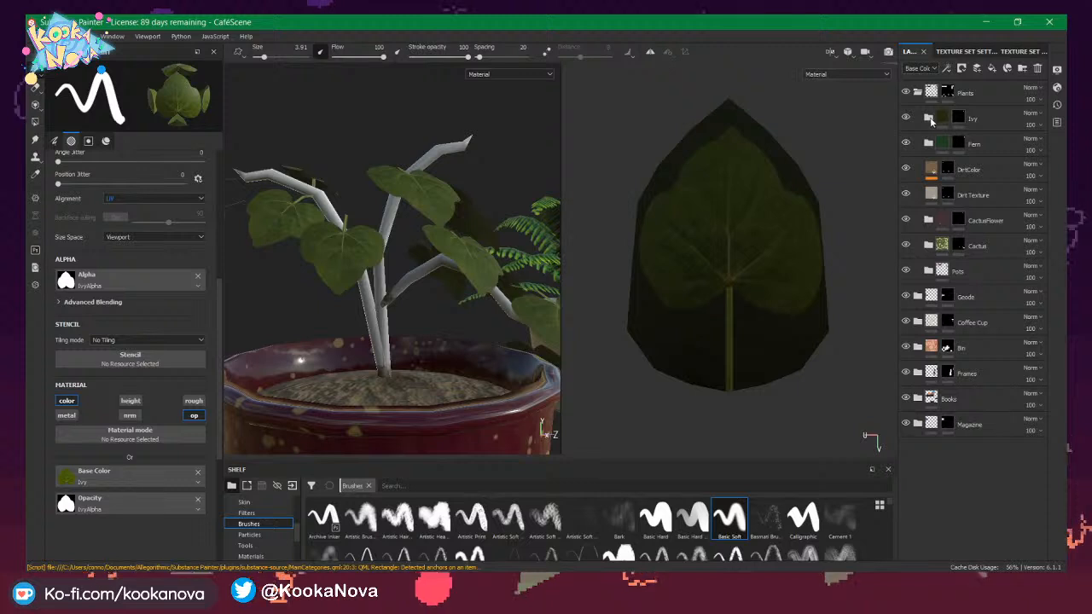
Add a fill layer named "Ivy Stem" at the top of the Ivy folder and give it a black mask.
{"action": "left_click", "coordinate": [994, 69]}
{"action": "double_click", "coordinate": [971, 145]}
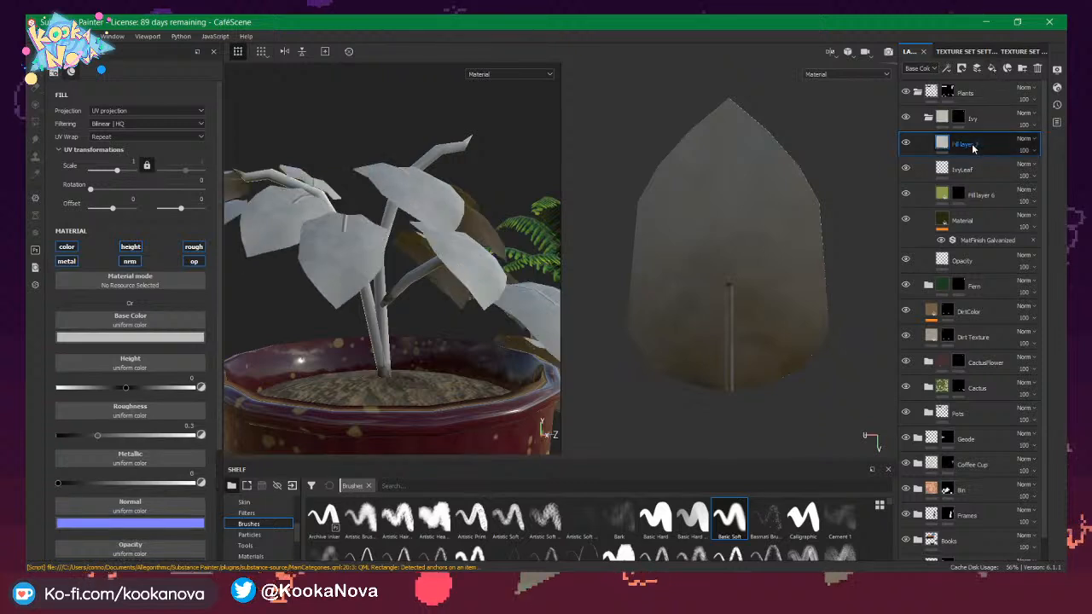
{"action": "type", "text": "IvyL"}
{"action": "type", "text": " Stem"}
{"action": "key", "text": "Return"}
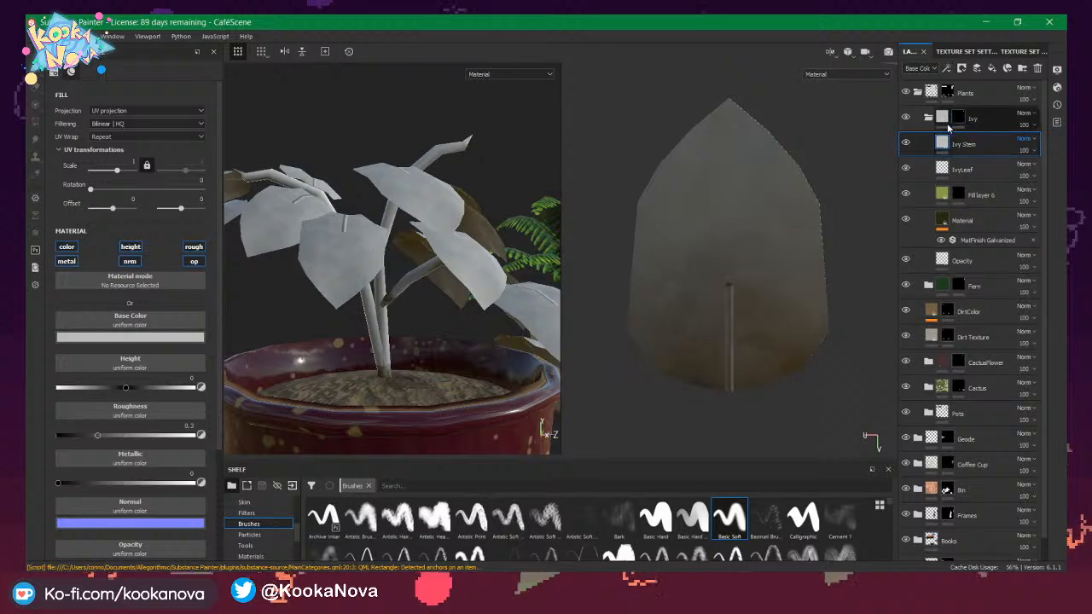
{"action": "right_click", "coordinate": [971, 142]}
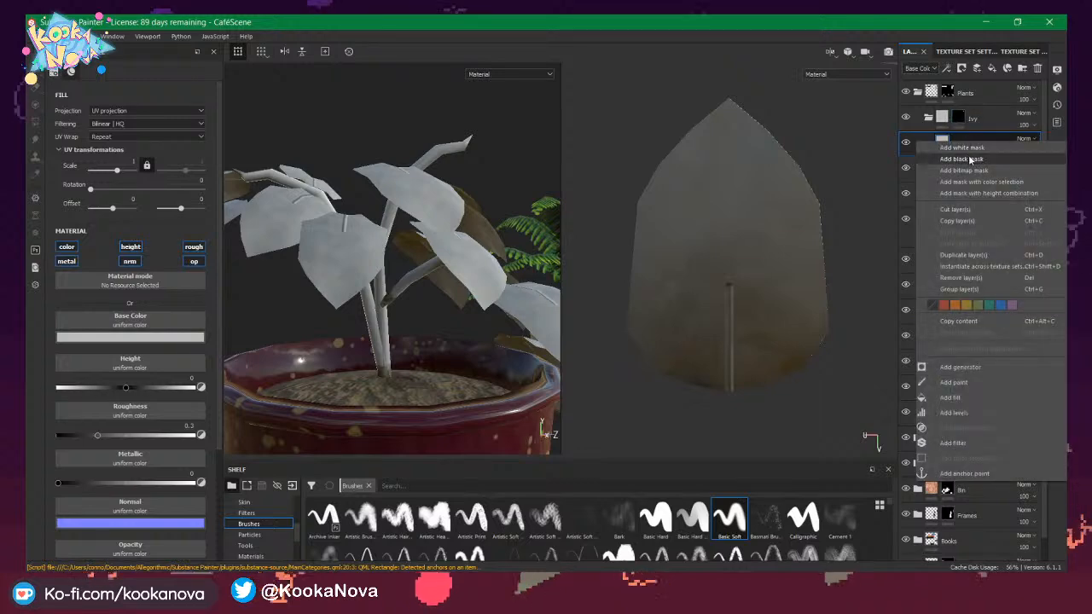
{"action": "left_click", "coordinate": [970, 159]}
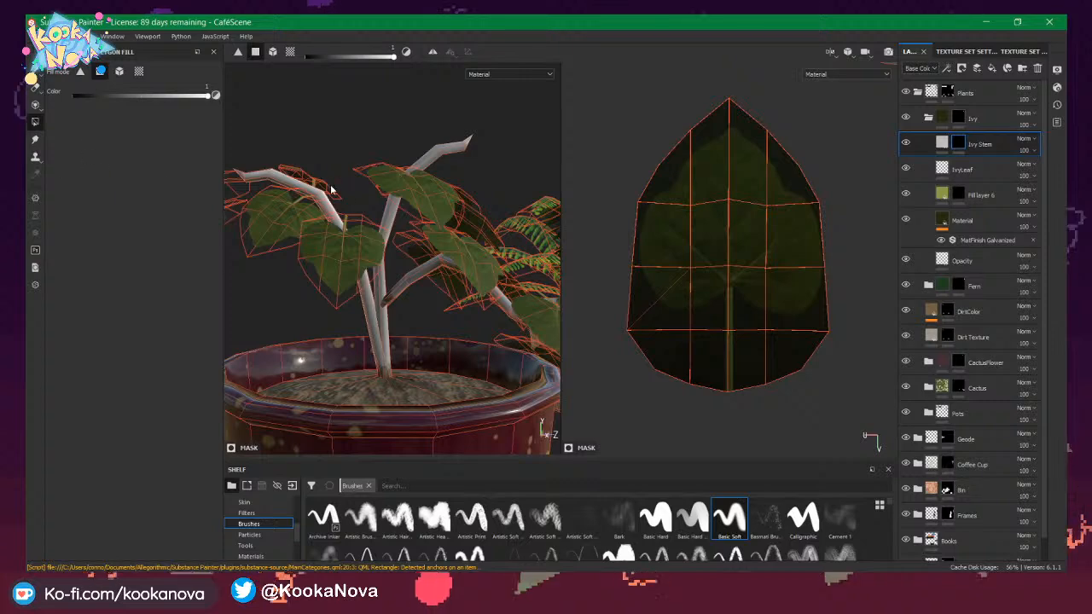
Set the Ivy Stem fill layer's base color to a strong red.
{"action": "key", "text": "F3"}
{"action": "key", "text": "F1"}
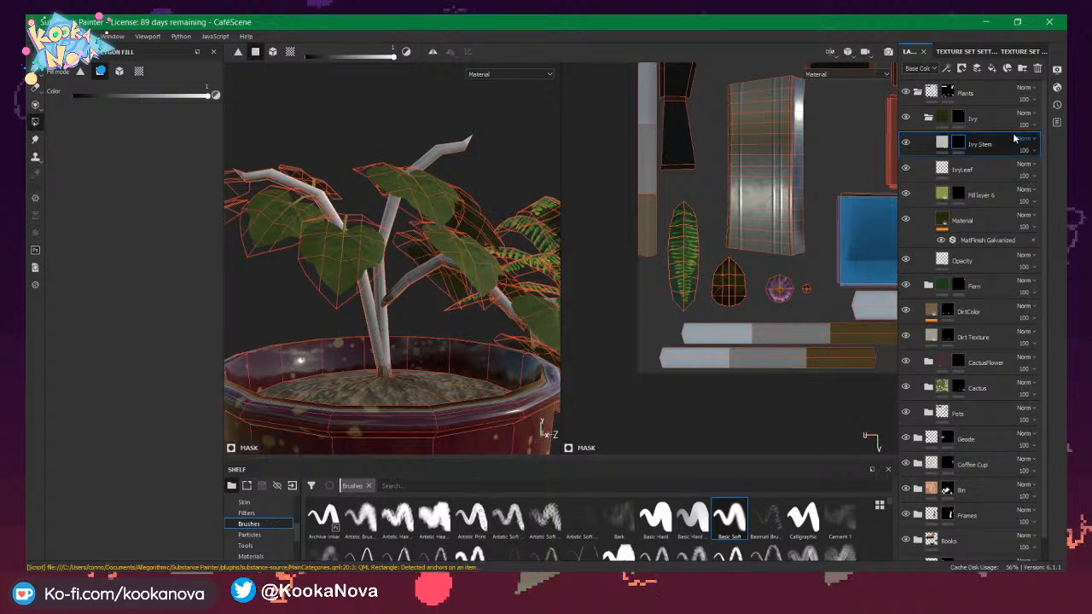
{"action": "left_click", "coordinate": [942, 143]}
{"action": "left_click", "coordinate": [149, 341]}
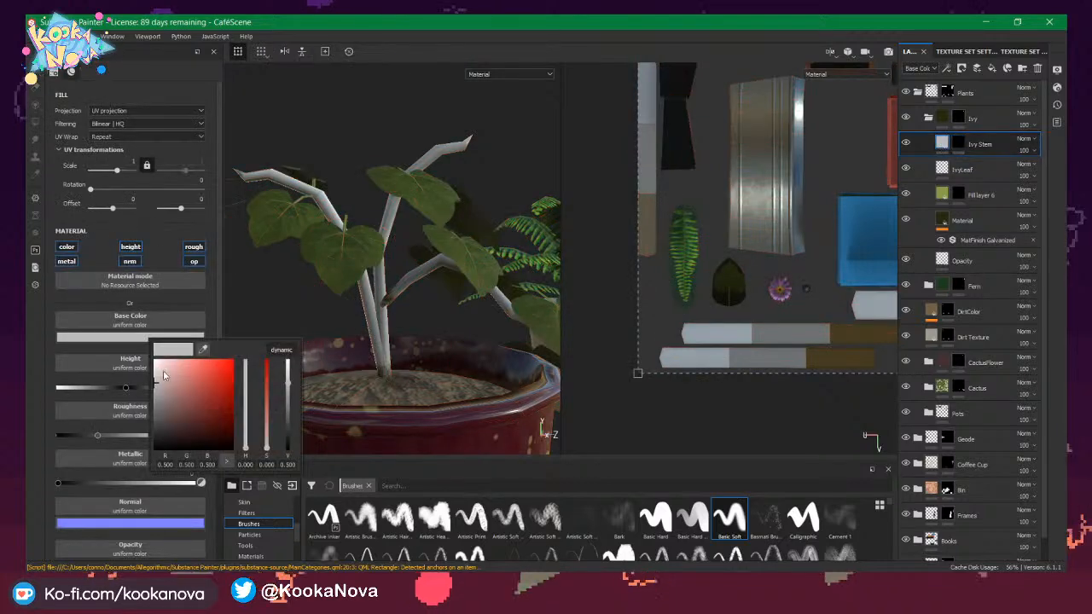
{"action": "left_click_drag", "start_coordinate": [175, 380], "coordinate": [210, 383]}
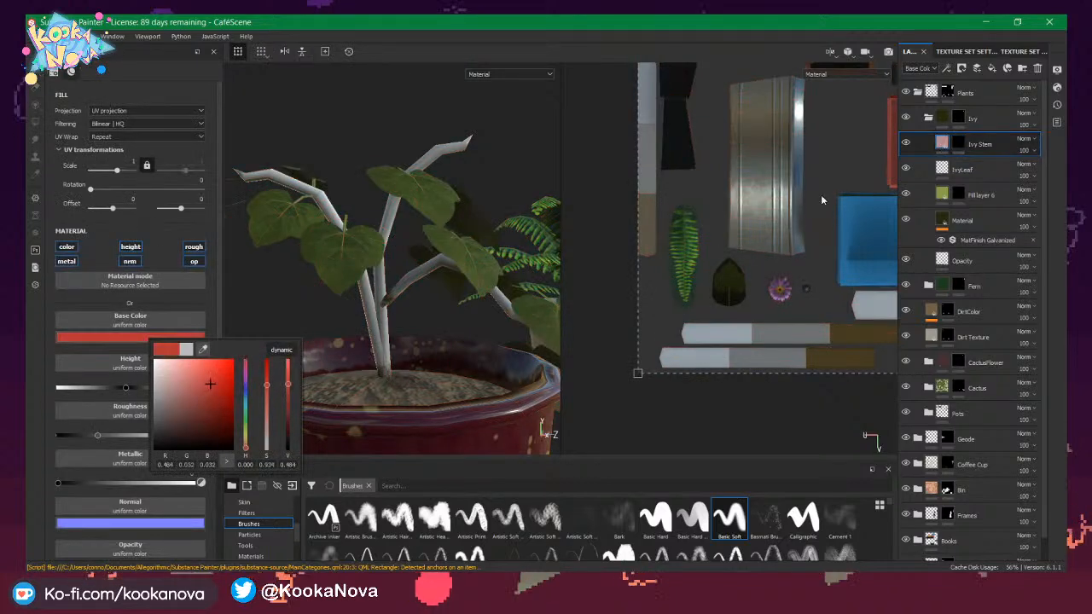
Fill the ivy's stems in the Ivy Stem mask and move that layer out of the Ivy folder to directly above it.
{"action": "left_click", "coordinate": [960, 144]}
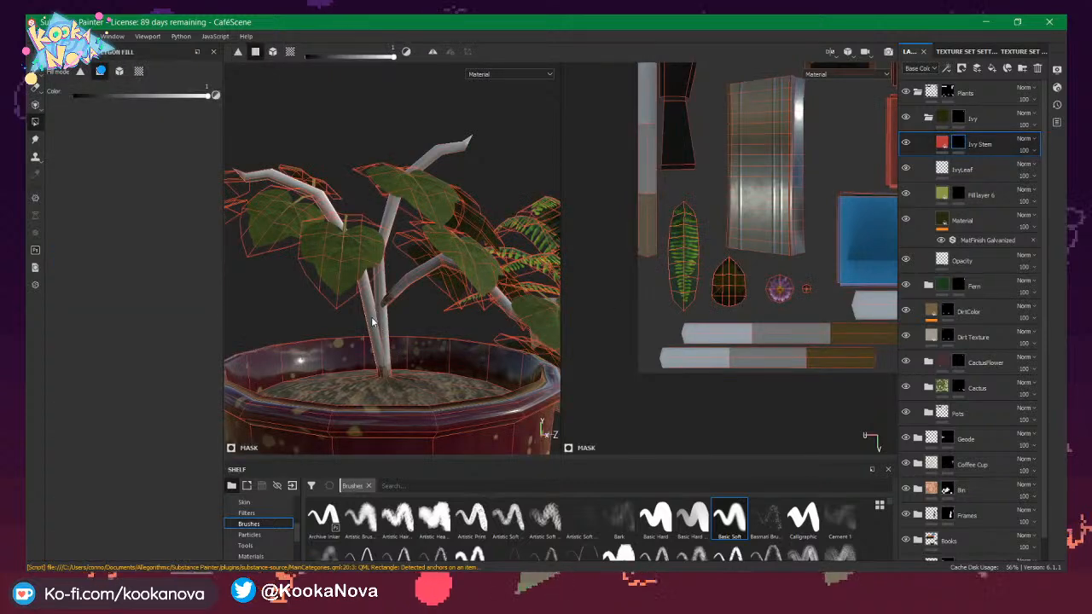
{"action": "right_click_drag", "start_coordinate": [373, 320], "coordinate": [446, 282], "text": "alt"}
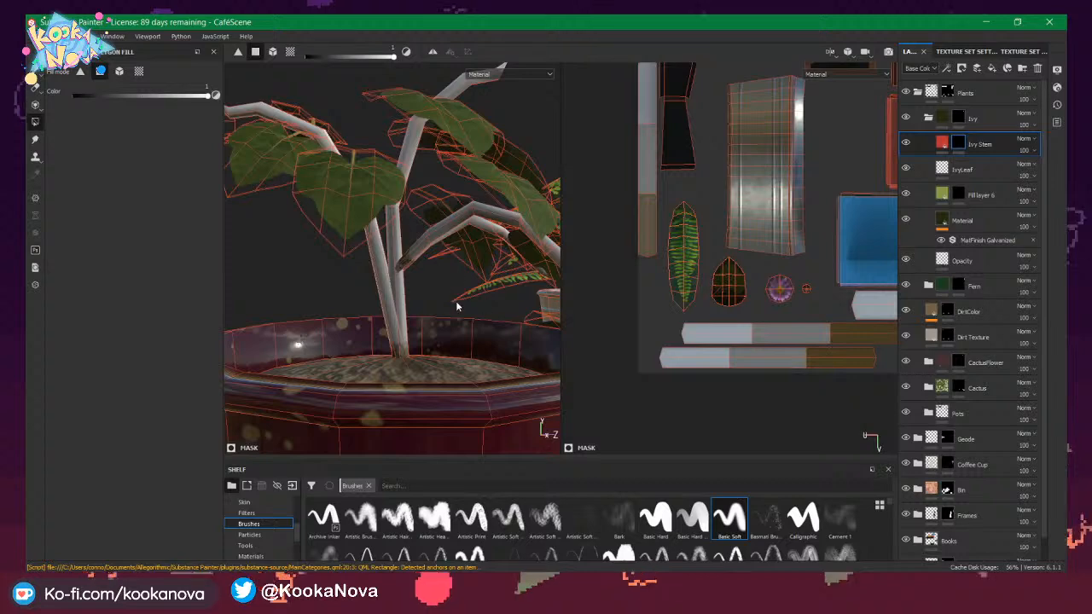
{"action": "left_click_drag", "start_coordinate": [456, 308], "coordinate": [408, 290], "text": "alt"}
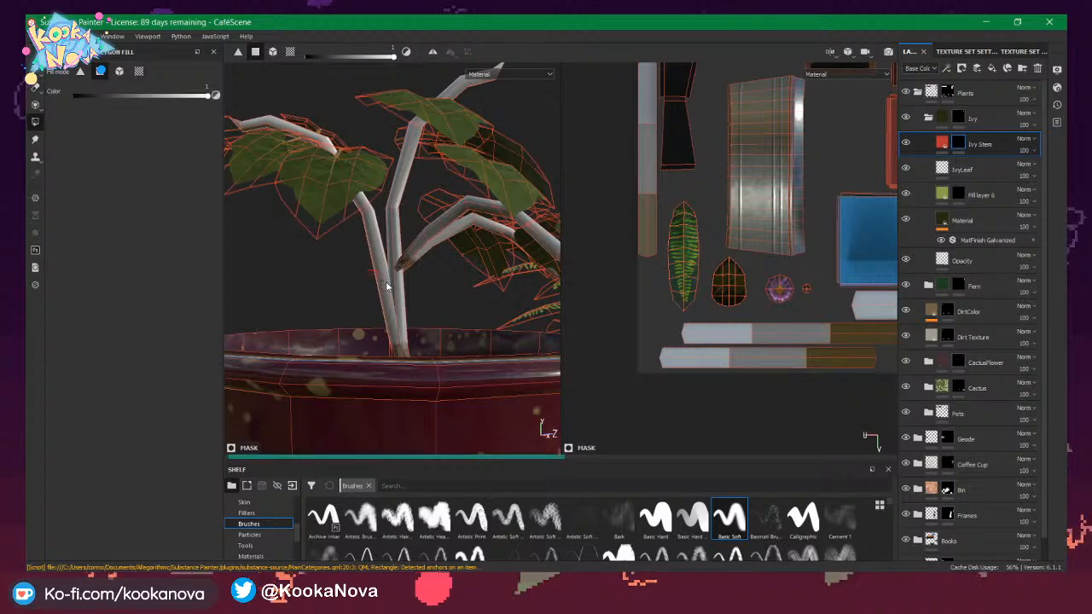
{"action": "mouse_move", "coordinate": [389, 283]}
{"action": "left_mouse_down", "text": "alt"}
{"action": "mouse_move", "coordinate": [397, 309]}
{"action": "mouse_move", "coordinate": [409, 300]}
{"action": "mouse_move", "coordinate": [392, 283]}
{"action": "left_mouse_up", "text": "alt"}
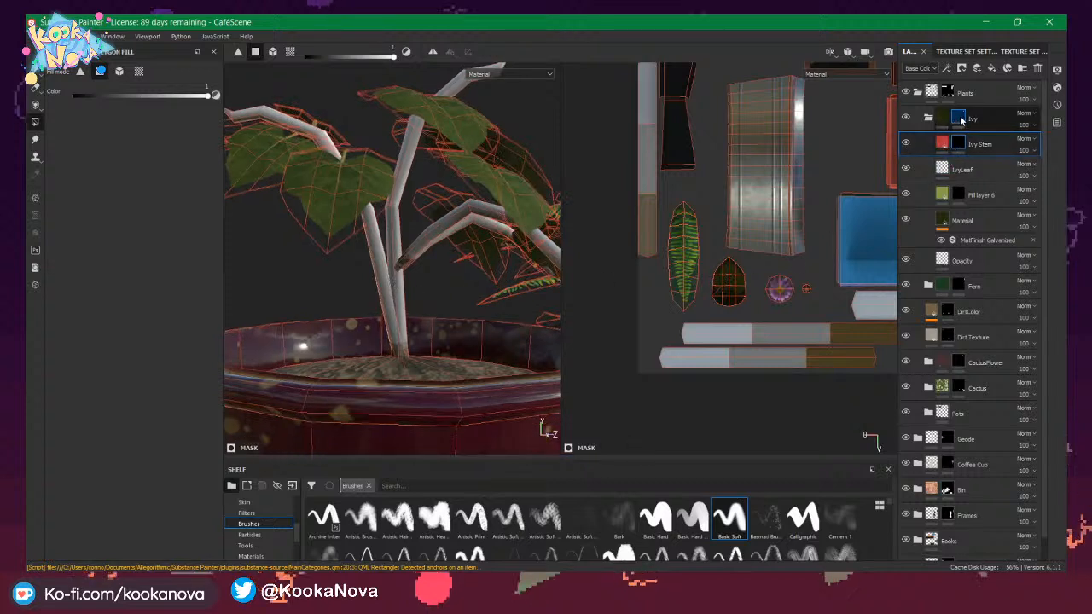
{"action": "left_click_drag", "start_coordinate": [983, 146], "coordinate": [970, 104]}
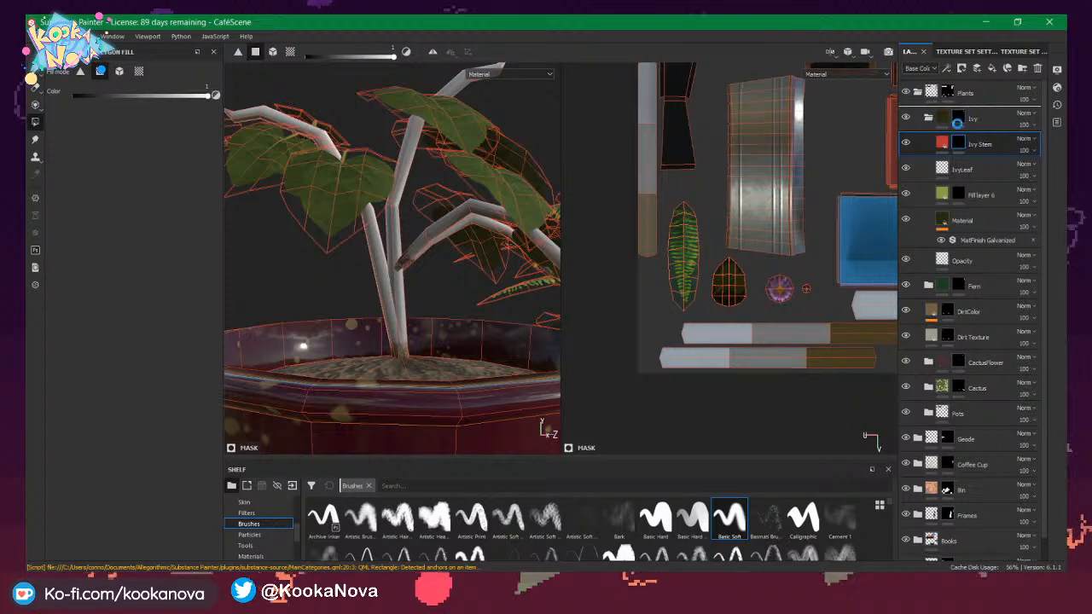
{"action": "left_click_drag", "start_coordinate": [405, 323], "coordinate": [473, 329], "text": "alt"}
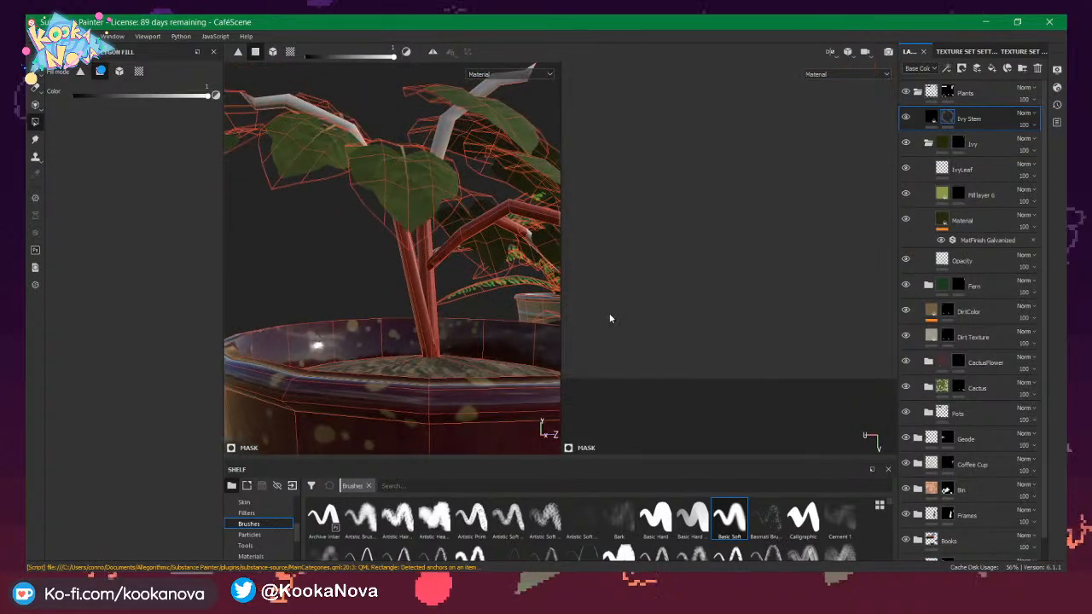
Fill the remaining unmasked part of the stem's UV island in the Ivy Stem mask.
{"action": "scroll", "coordinate": [793, 340], "scroll_direction": "down", "scroll_amount": 5}
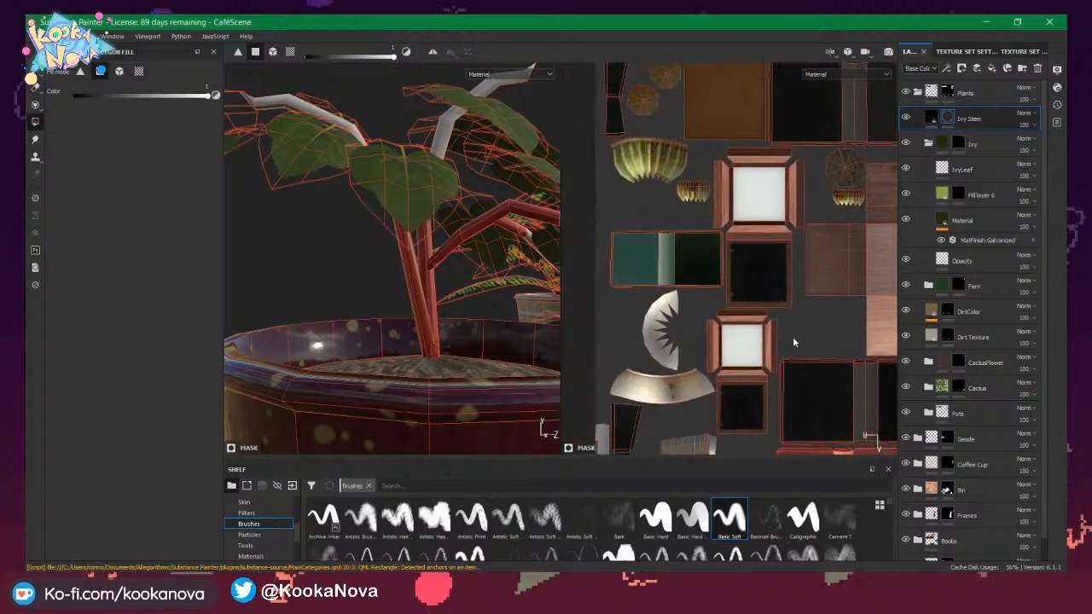
{"action": "middle_click_drag", "start_coordinate": [794, 341], "coordinate": [788, 449], "text": "alt"}
{"action": "middle_click_drag", "start_coordinate": [875, 346], "coordinate": [702, 236], "text": "alt"}
{"action": "middle_click_drag", "start_coordinate": [712, 281], "coordinate": [659, 275], "text": "alt"}
{"action": "right_click_drag", "start_coordinate": [721, 222], "coordinate": [949, 363], "text": "alt"}
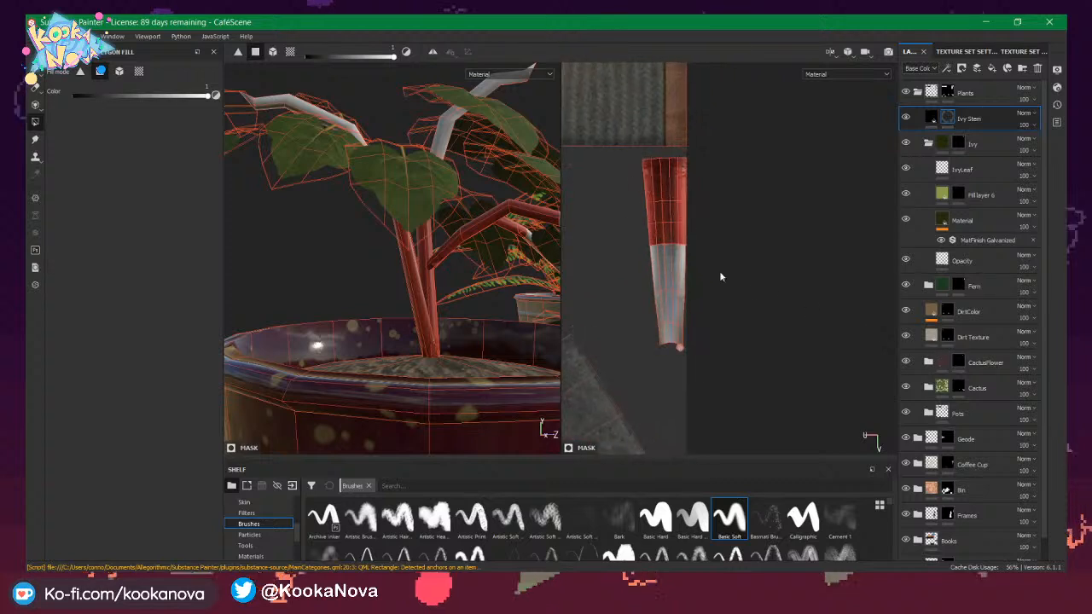
{"action": "middle_click_drag", "start_coordinate": [707, 255], "coordinate": [726, 253], "text": "alt"}
{"action": "right_click_drag", "start_coordinate": [725, 252], "coordinate": [746, 254], "text": "alt"}
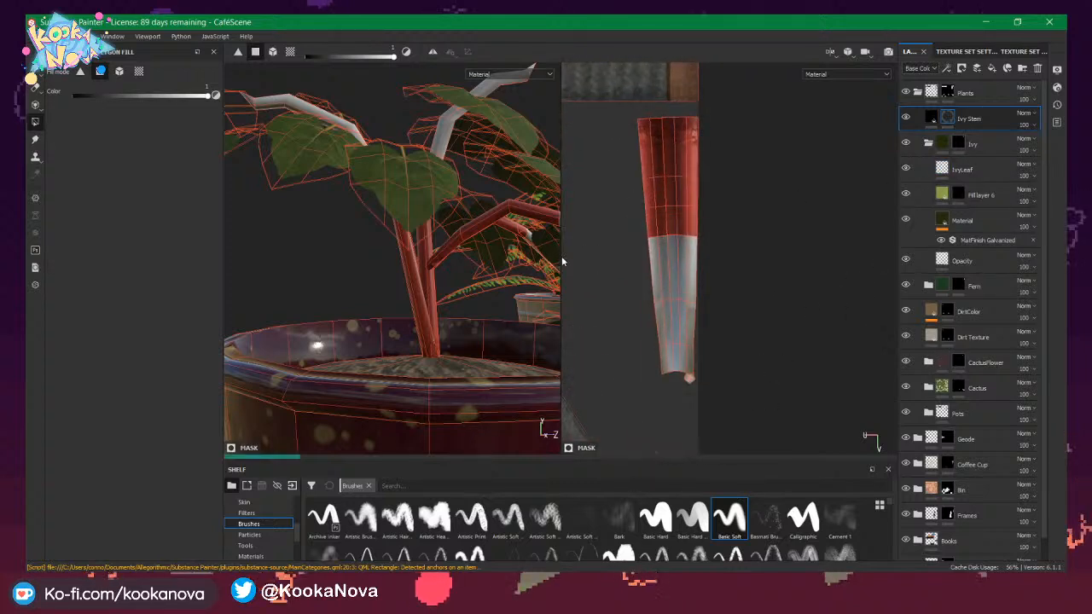
Examine the potted ivy and its masked stems from several angles and distances.
{"action": "left_click_drag", "start_coordinate": [480, 269], "coordinate": [439, 318], "text": "alt"}
{"action": "right_click_drag", "start_coordinate": [440, 319], "coordinate": [357, 262], "text": "alt"}
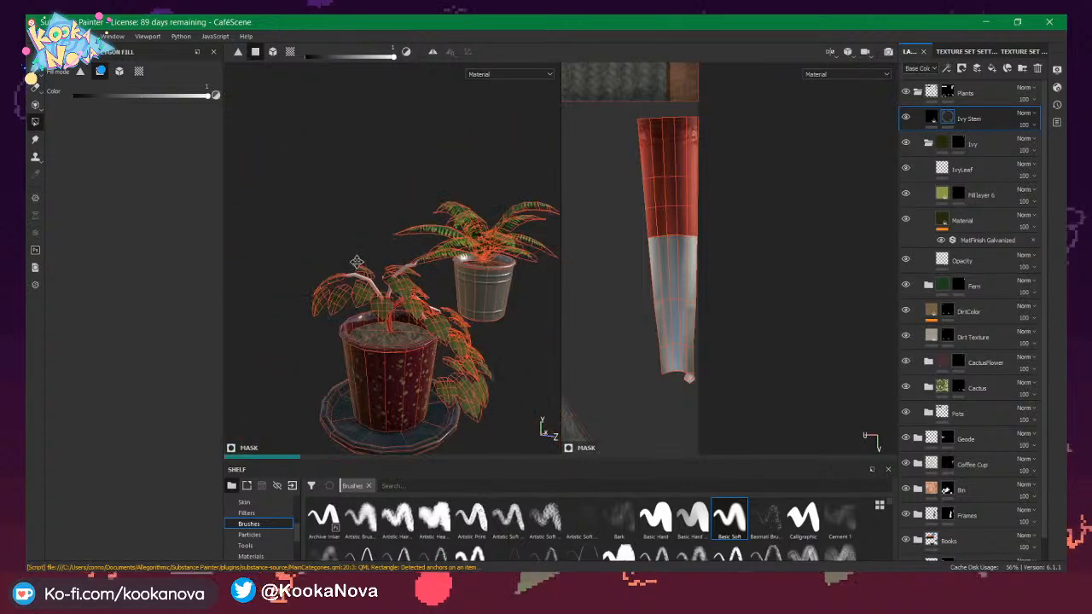
{"action": "middle_click_drag", "start_coordinate": [357, 262], "coordinate": [298, 237], "text": "alt"}
{"action": "right_click_drag", "start_coordinate": [443, 307], "coordinate": [393, 283], "text": "alt"}
{"action": "mouse_move", "coordinate": [393, 284]}
{"action": "left_mouse_down", "text": "alt"}
{"action": "mouse_move", "coordinate": [339, 334]}
{"action": "mouse_move", "coordinate": [407, 283]}
{"action": "left_mouse_up", "text": "alt"}
{"action": "left_click_drag", "start_coordinate": [351, 305], "coordinate": [400, 291], "text": "alt"}
{"action": "right_click_drag", "start_coordinate": [401, 291], "coordinate": [519, 290], "text": "alt"}
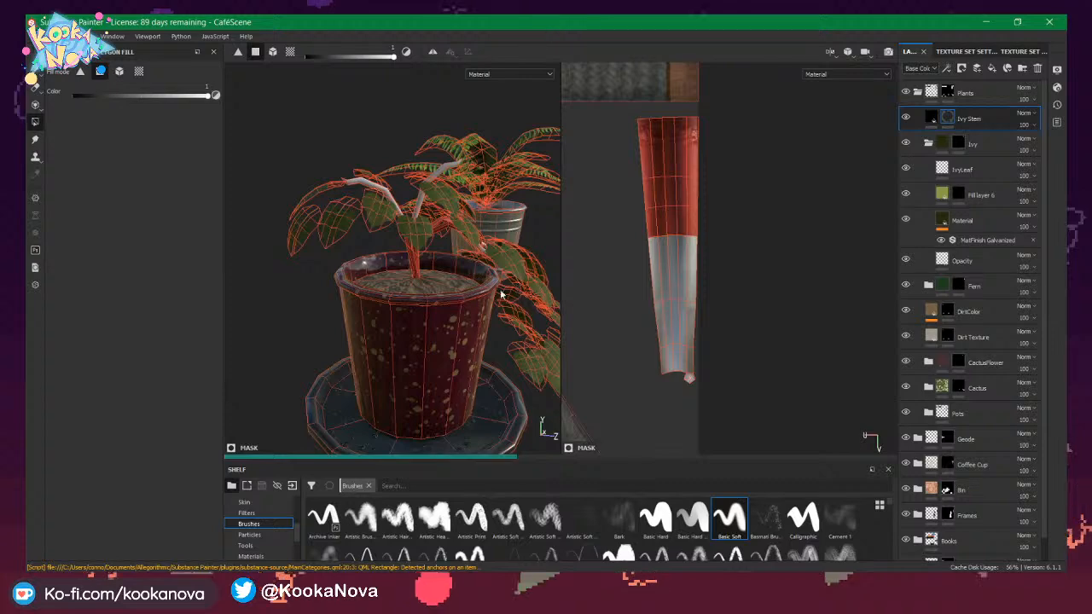
{"action": "left_click_drag", "start_coordinate": [501, 294], "coordinate": [548, 441], "text": "alt"}
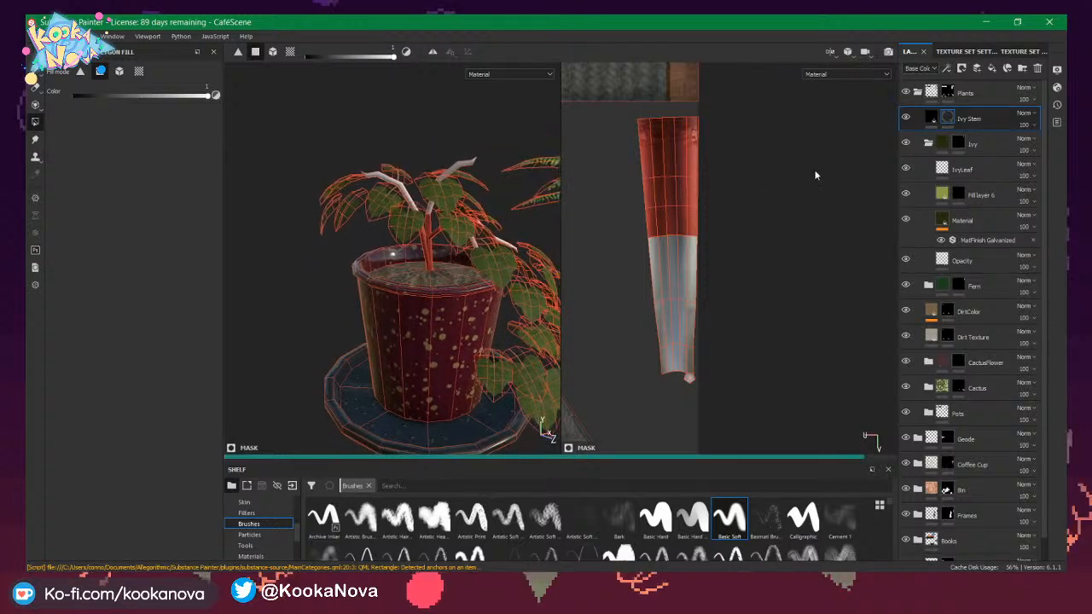
Set the Ivy Stem base color to a dark olive green sampled from the plant, RGB 0.032, 0.049, 0.014.
{"action": "left_click", "coordinate": [932, 119]}
{"action": "left_click", "coordinate": [932, 118]}
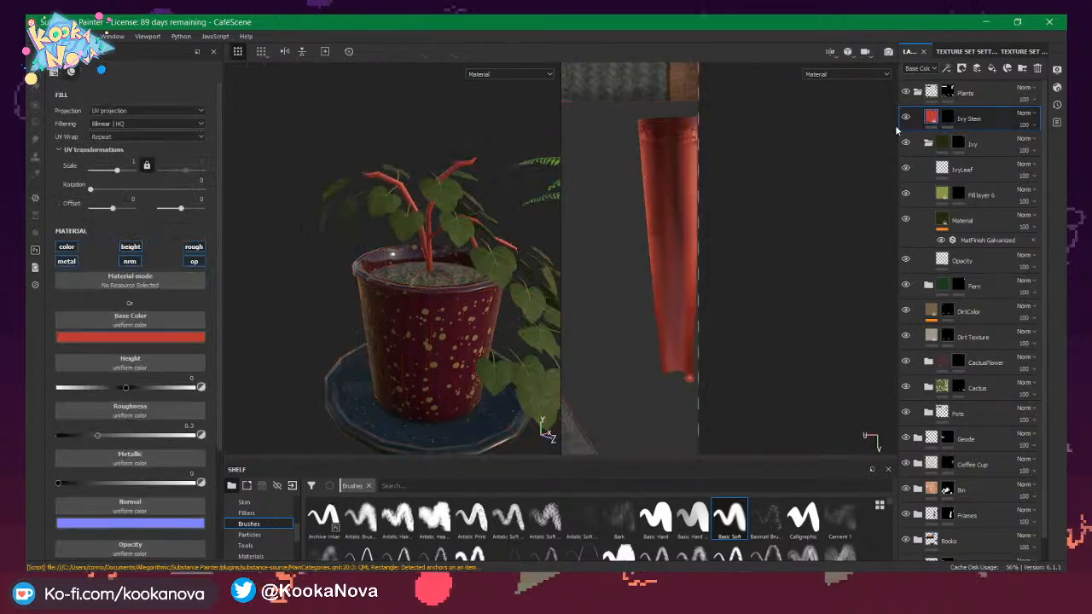
{"action": "left_click", "coordinate": [130, 339]}
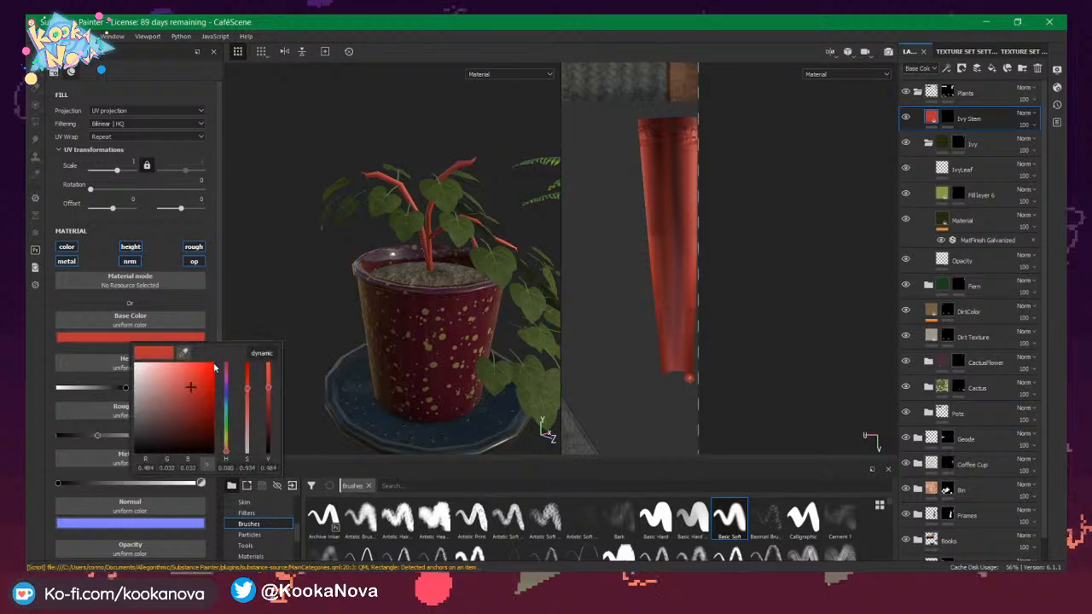
{"action": "left_click", "coordinate": [190, 347]}
{"action": "left_click", "coordinate": [478, 230]}
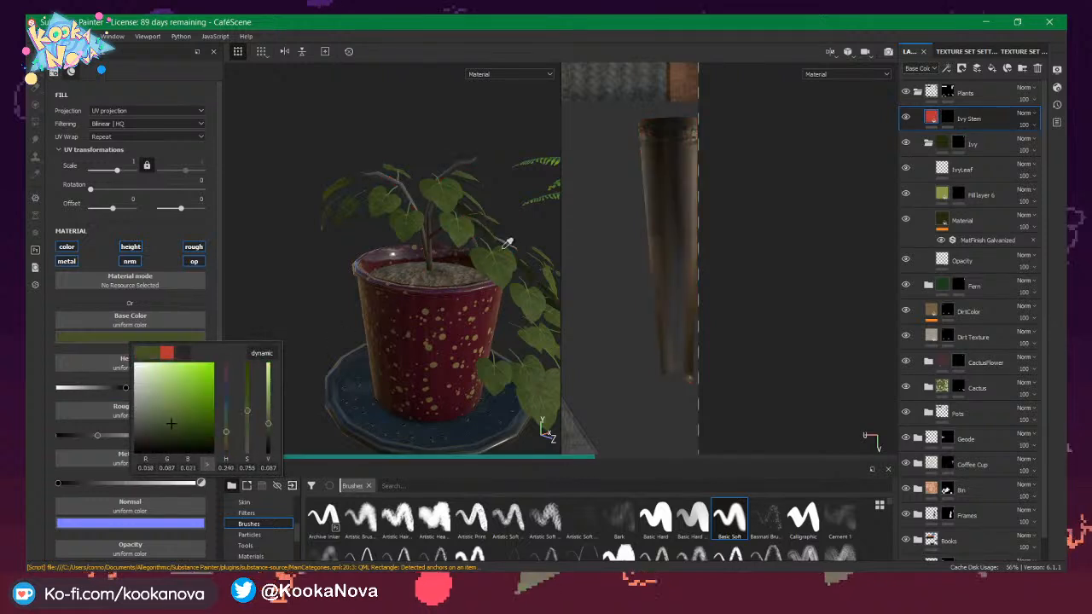
{"action": "left_click_drag", "start_coordinate": [504, 250], "coordinate": [490, 370]}
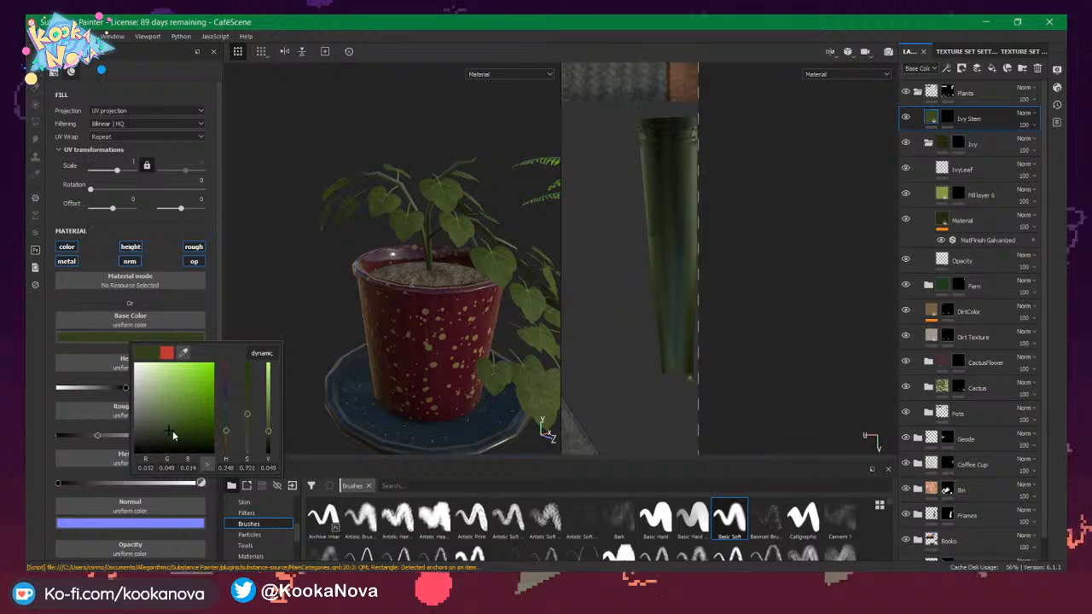
{"action": "left_click", "coordinate": [444, 232]}
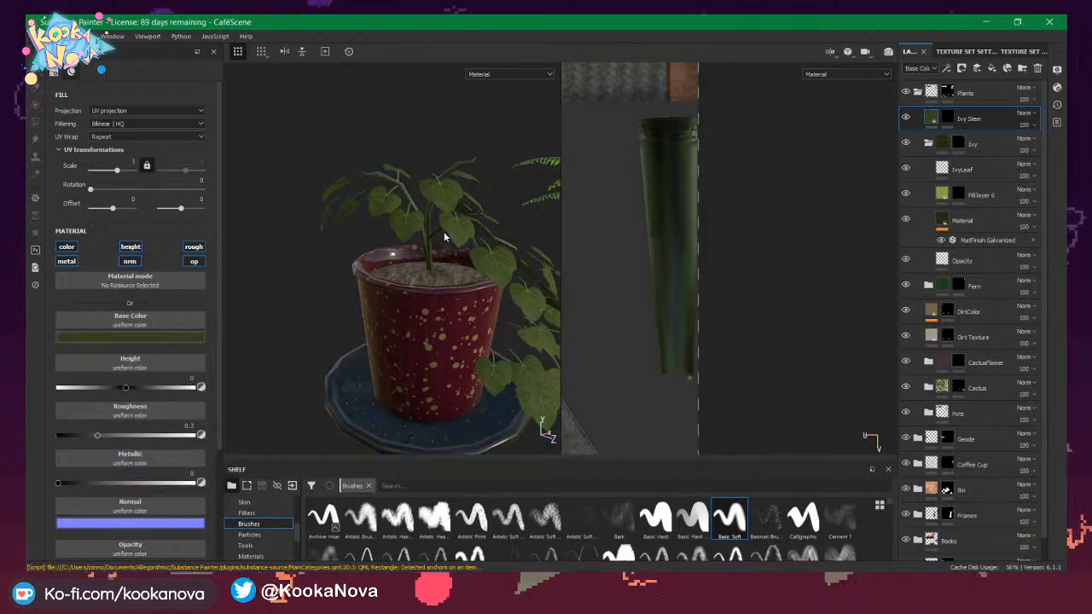
Inspect the green stems around the pot and set the Ivy Stem fill's roughness to 0.7656.
{"action": "mouse_move", "coordinate": [444, 231]}
{"action": "left_mouse_down", "text": "alt"}
{"action": "mouse_move", "coordinate": [376, 298]}
{"action": "mouse_move", "coordinate": [384, 243]}
{"action": "mouse_move", "coordinate": [429, 234]}
{"action": "left_mouse_up", "text": "alt"}
{"action": "middle_click_drag", "start_coordinate": [429, 233], "coordinate": [407, 256], "text": "alt"}
{"action": "right_click_drag", "start_coordinate": [406, 255], "coordinate": [504, 275], "text": "alt"}
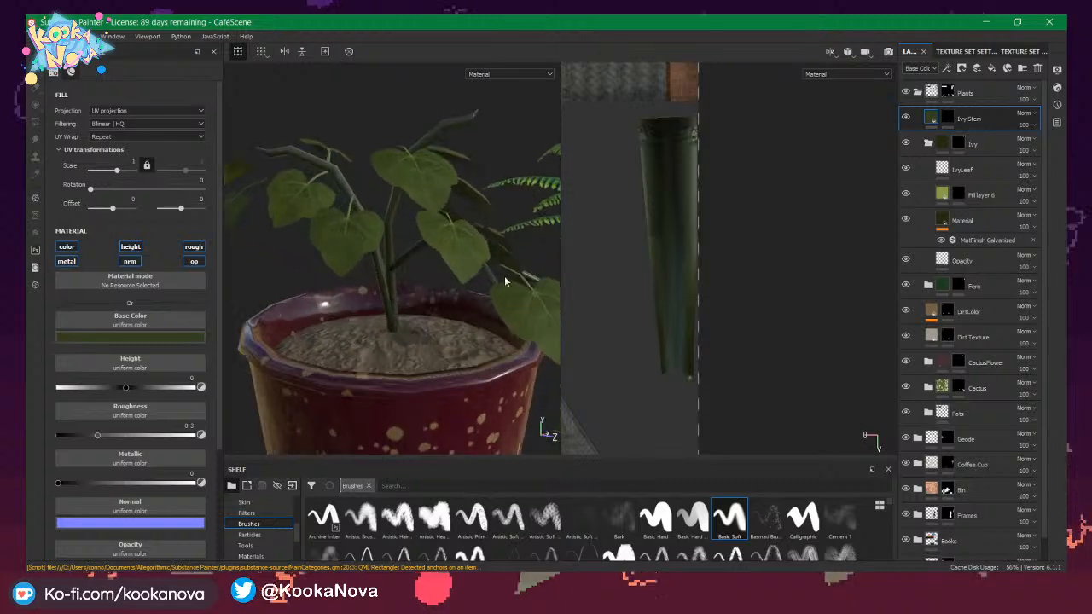
{"action": "left_click_drag", "start_coordinate": [505, 275], "coordinate": [432, 253], "text": "alt"}
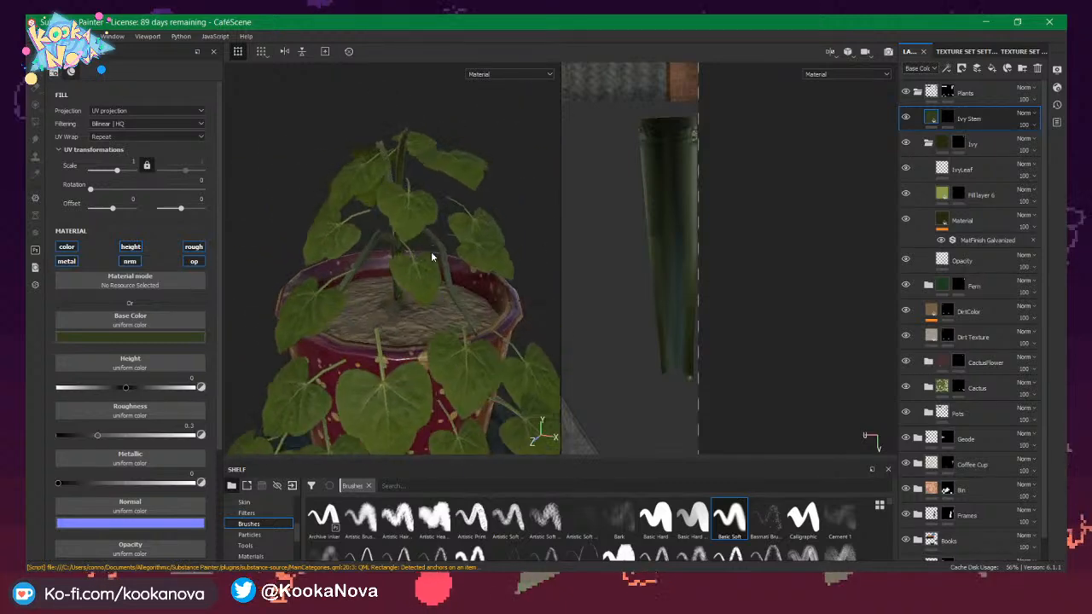
{"action": "right_click_drag", "start_coordinate": [431, 253], "coordinate": [395, 259], "text": "alt"}
{"action": "left_click_drag", "start_coordinate": [395, 260], "coordinate": [521, 225], "text": "alt"}
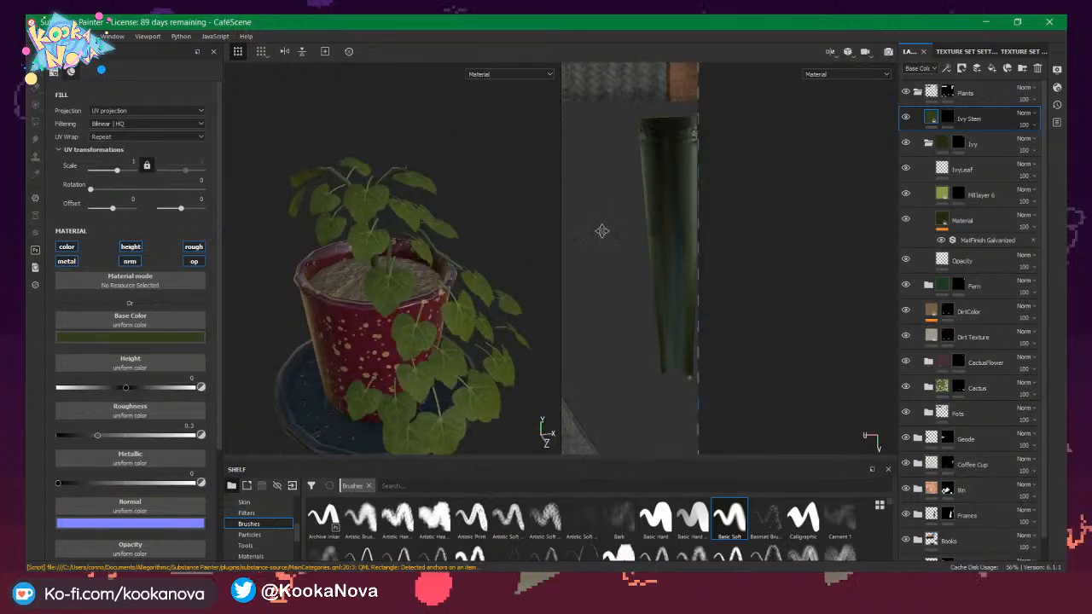
{"action": "left_click", "coordinate": [194, 247]}
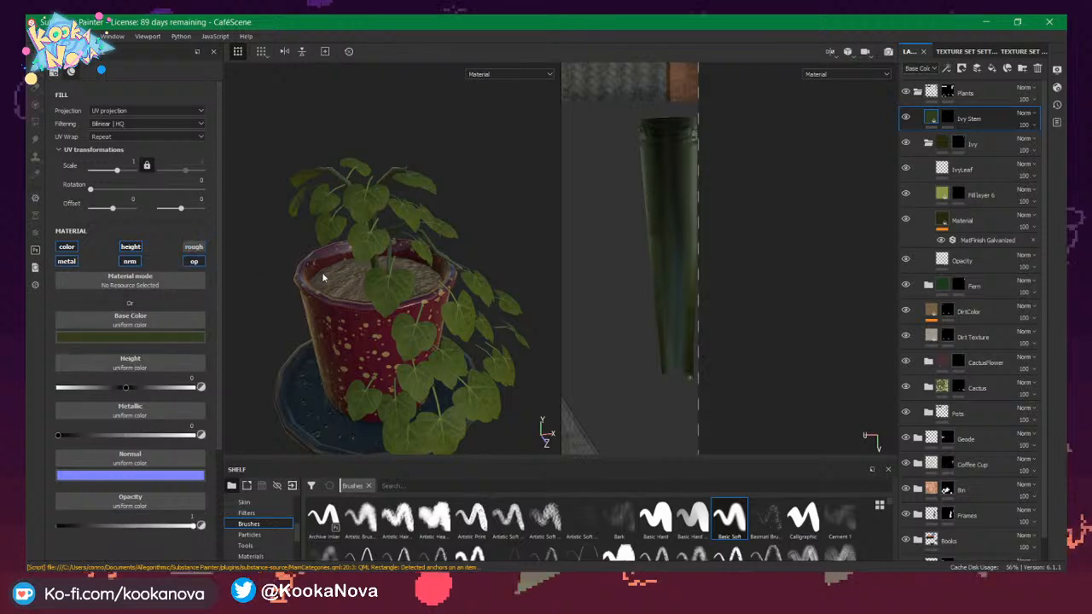
{"action": "left_click", "coordinate": [192, 248]}
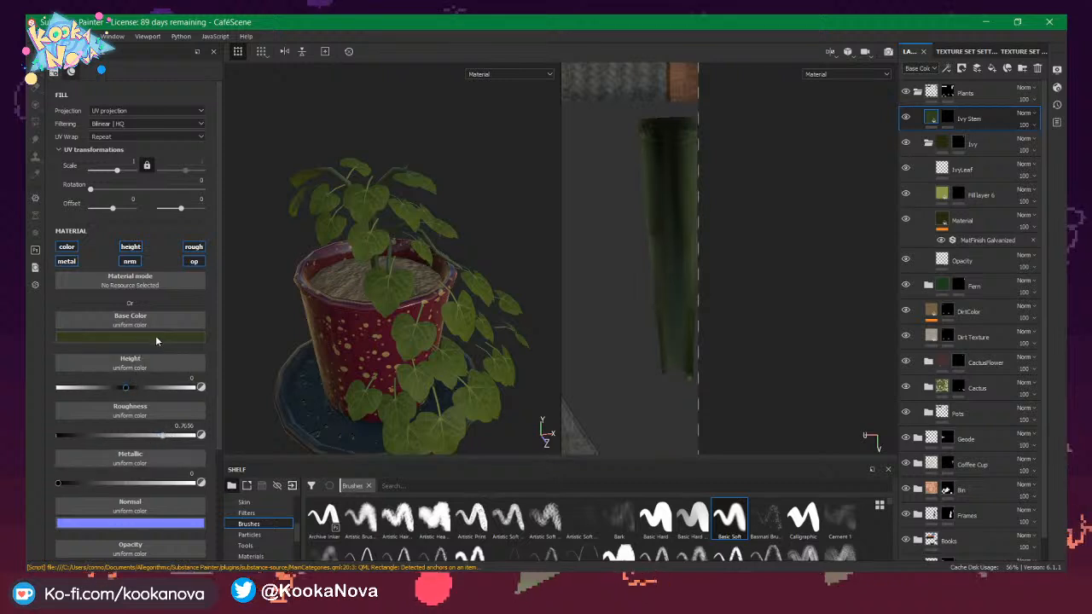
Collapse the Ivy folder and disable the height and opacity channels on the Ivy Stem fill, keeping metallic enabled.
{"action": "left_click", "coordinate": [73, 264]}
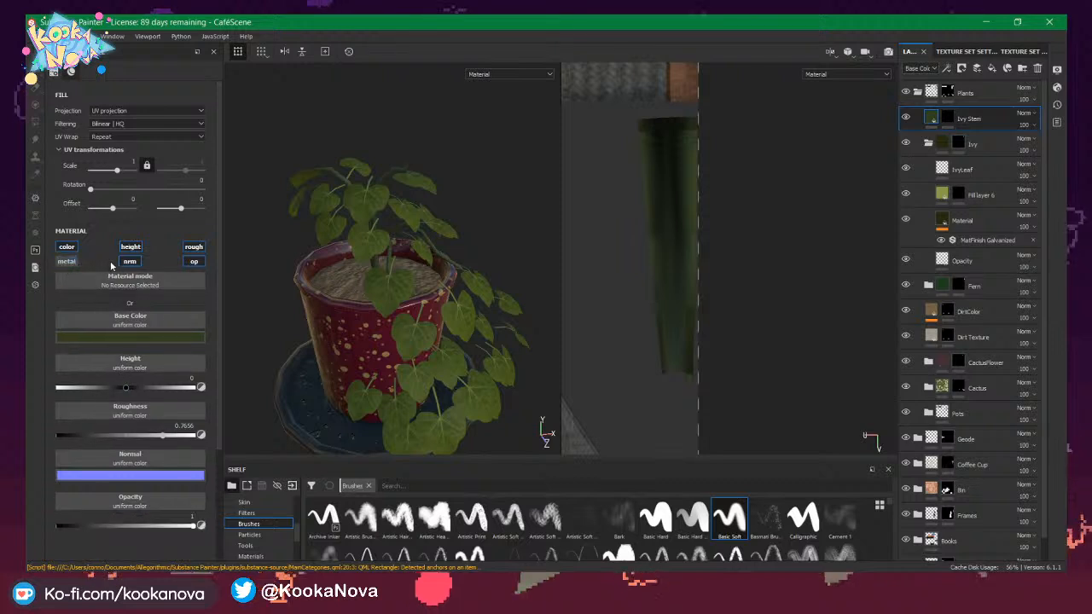
{"action": "left_click", "coordinate": [929, 144]}
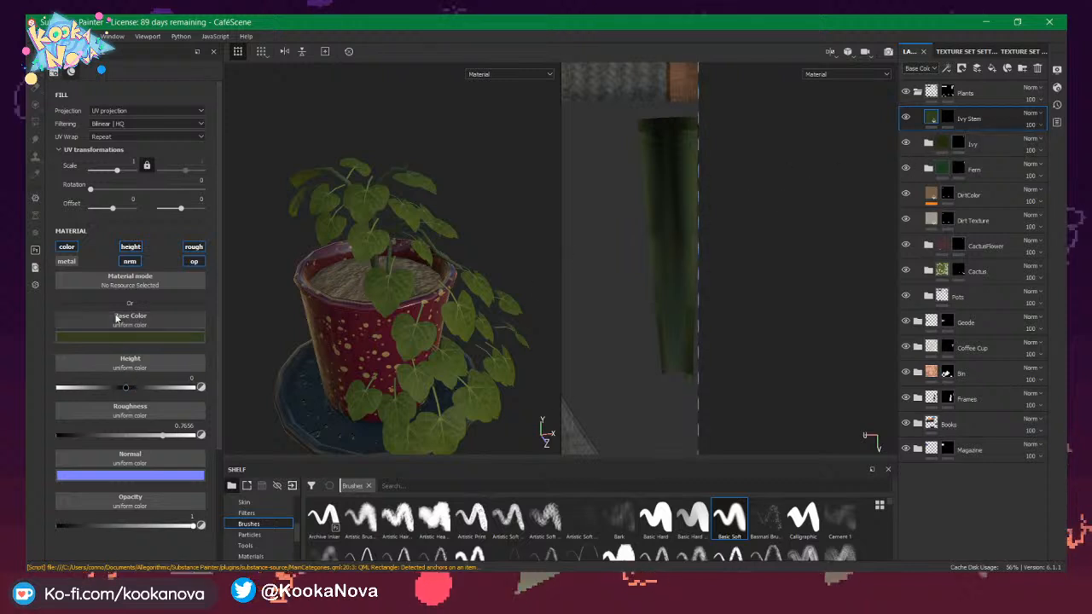
{"action": "left_click", "coordinate": [67, 261]}
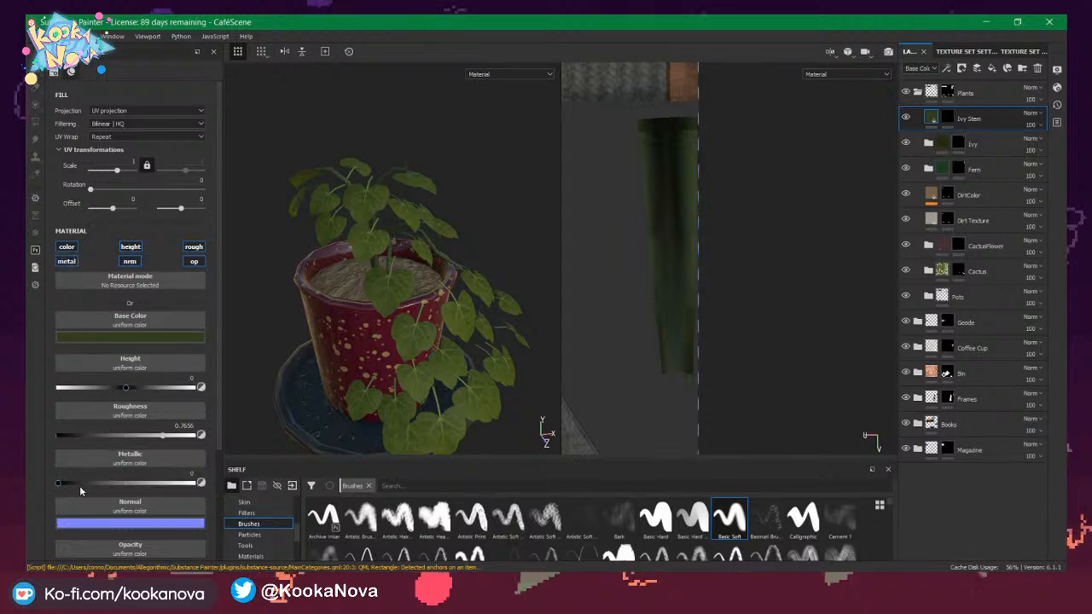
{"action": "left_click", "coordinate": [134, 249]}
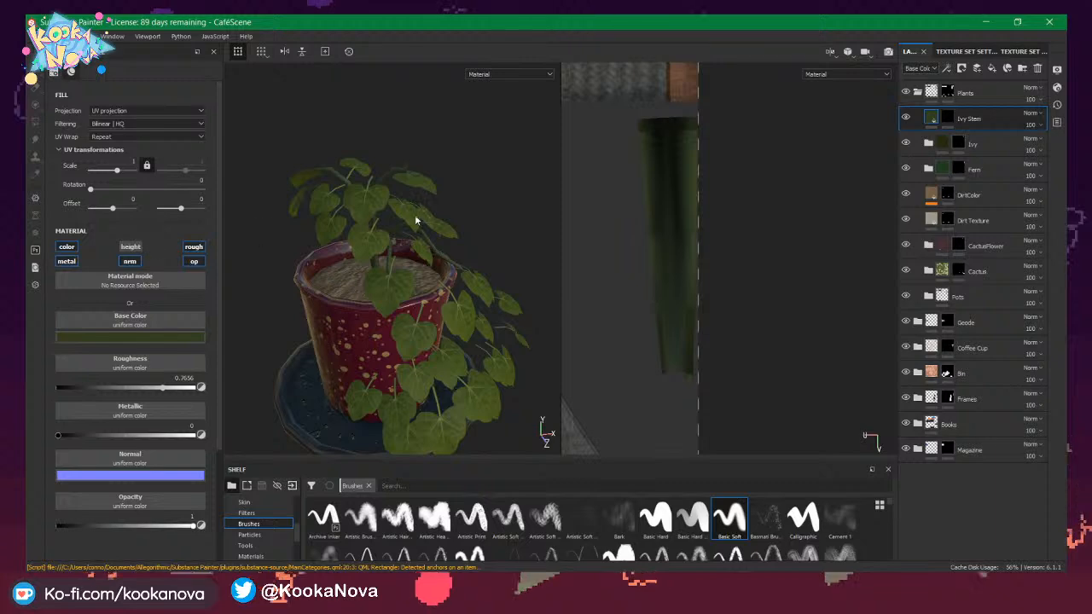
{"action": "left_click_drag", "start_coordinate": [377, 183], "coordinate": [443, 293], "text": "alt"}
{"action": "mouse_move", "coordinate": [444, 293]}
{"action": "right_mouse_down", "text": "alt"}
{"action": "mouse_move", "coordinate": [680, 337]}
{"action": "mouse_move", "coordinate": [452, 282]}
{"action": "right_mouse_up", "text": "alt"}
{"action": "left_click_drag", "start_coordinate": [452, 280], "coordinate": [318, 268], "text": "alt"}
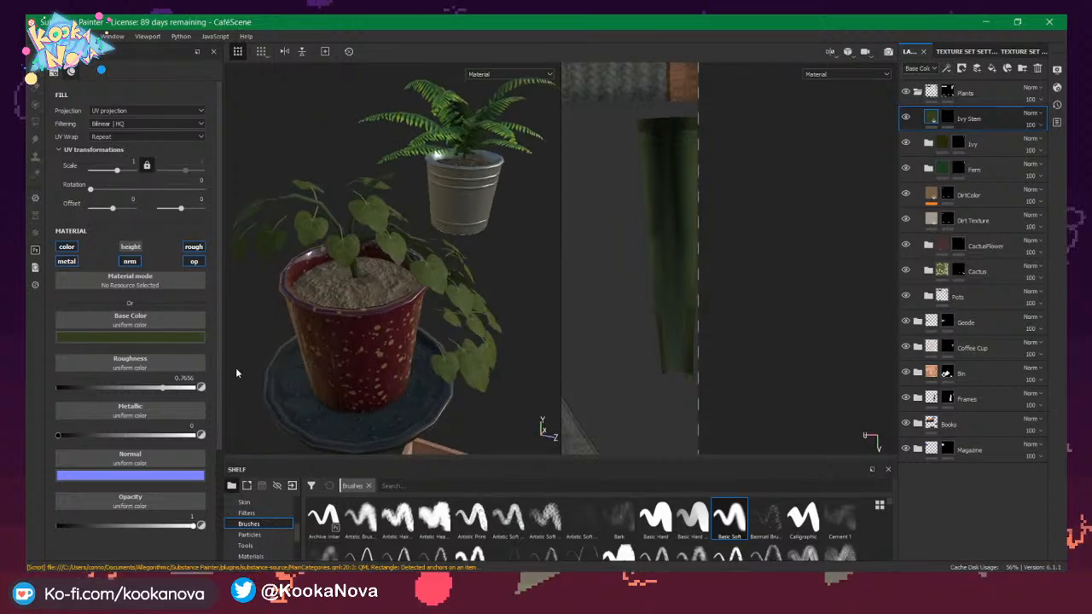
{"action": "left_click", "coordinate": [195, 262]}
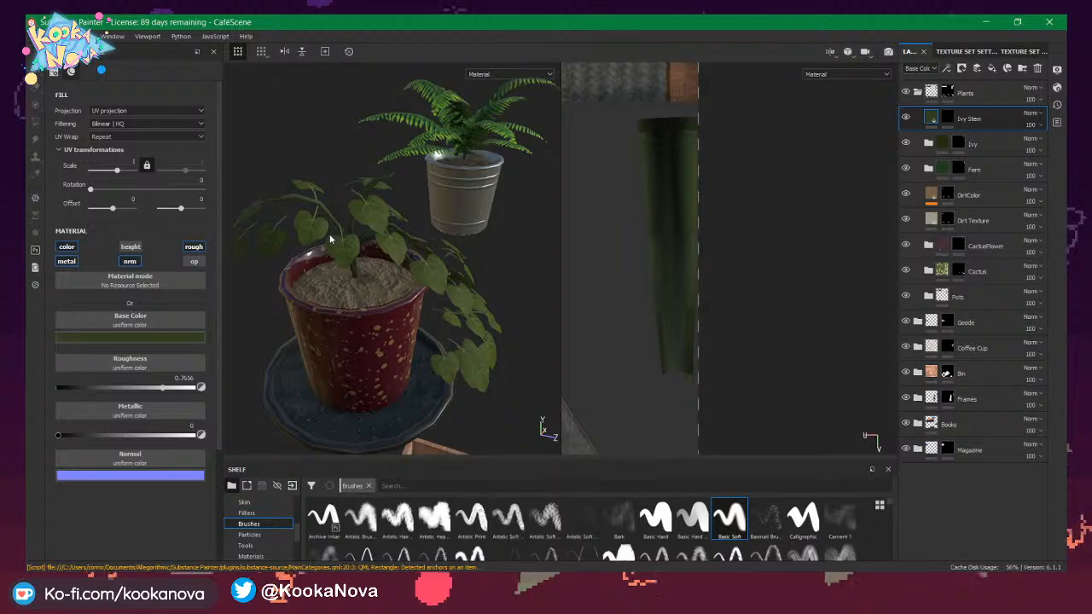
Check the ivy's stems up close and duplicate the Ivy Stem layer.
{"action": "middle_click_drag", "start_coordinate": [354, 252], "coordinate": [419, 280], "text": "alt"}
{"action": "scroll", "coordinate": [418, 280], "scroll_direction": "up", "scroll_amount": 4}
{"action": "left_click_drag", "start_coordinate": [419, 280], "coordinate": [364, 271], "text": "alt"}
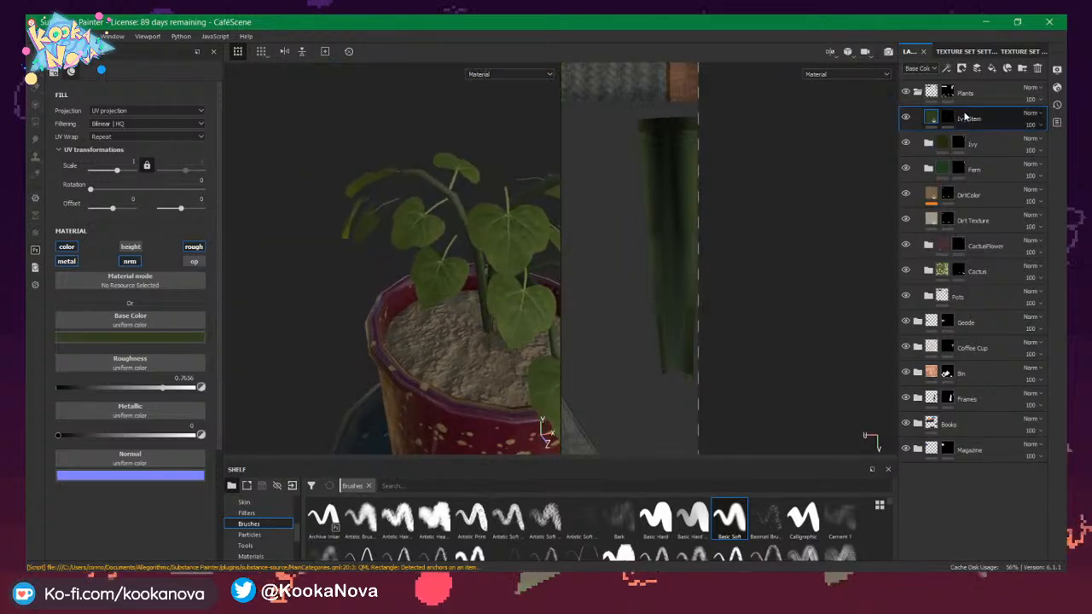
{"action": "right_click", "coordinate": [934, 124]}
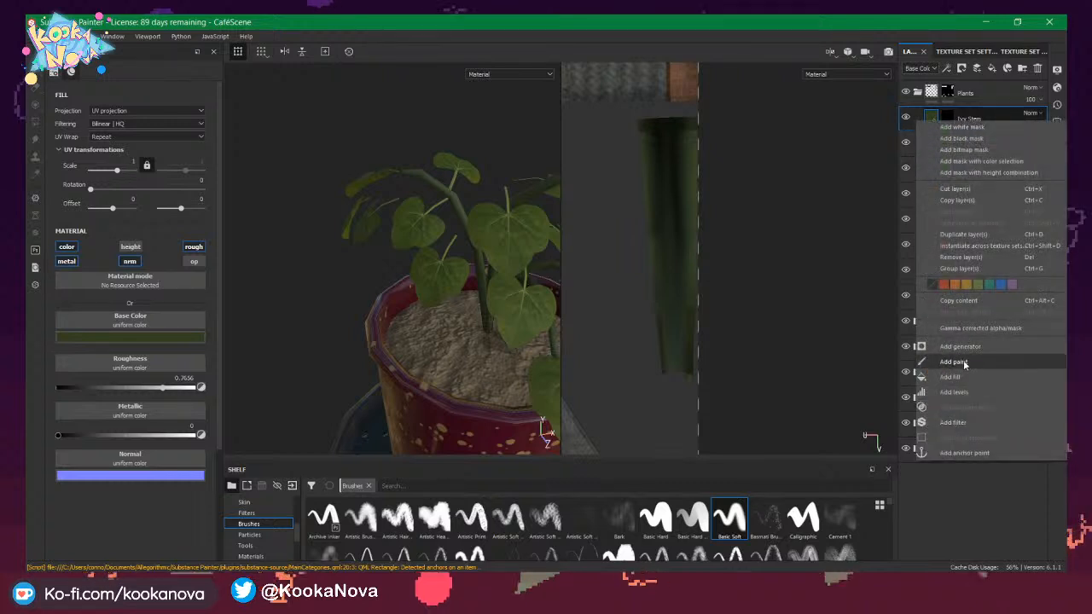
{"action": "left_click", "coordinate": [975, 120]}
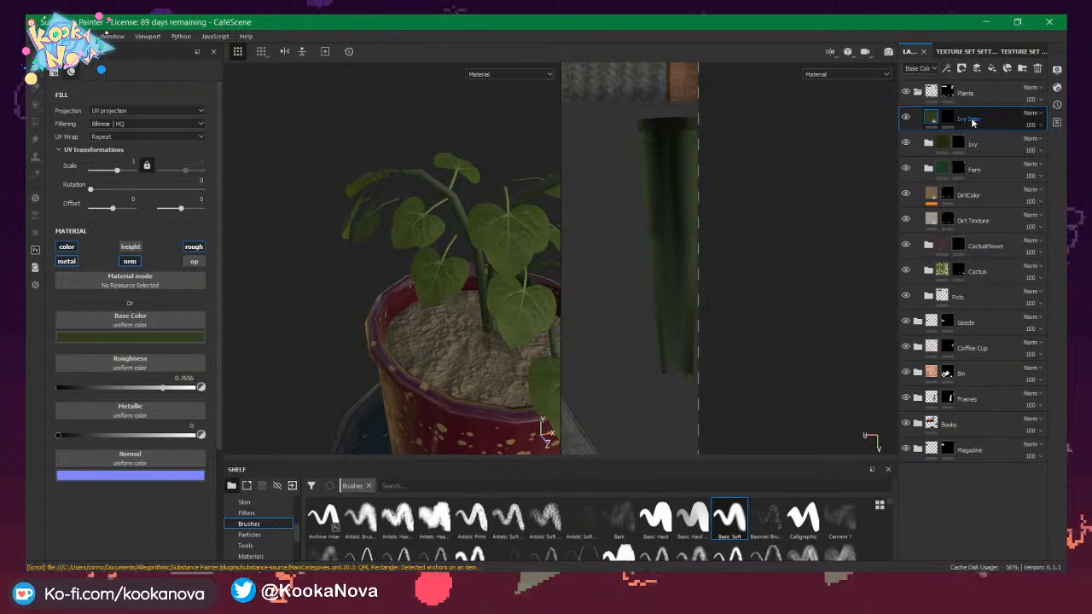
{"action": "key", "text": "ctrl+d"}
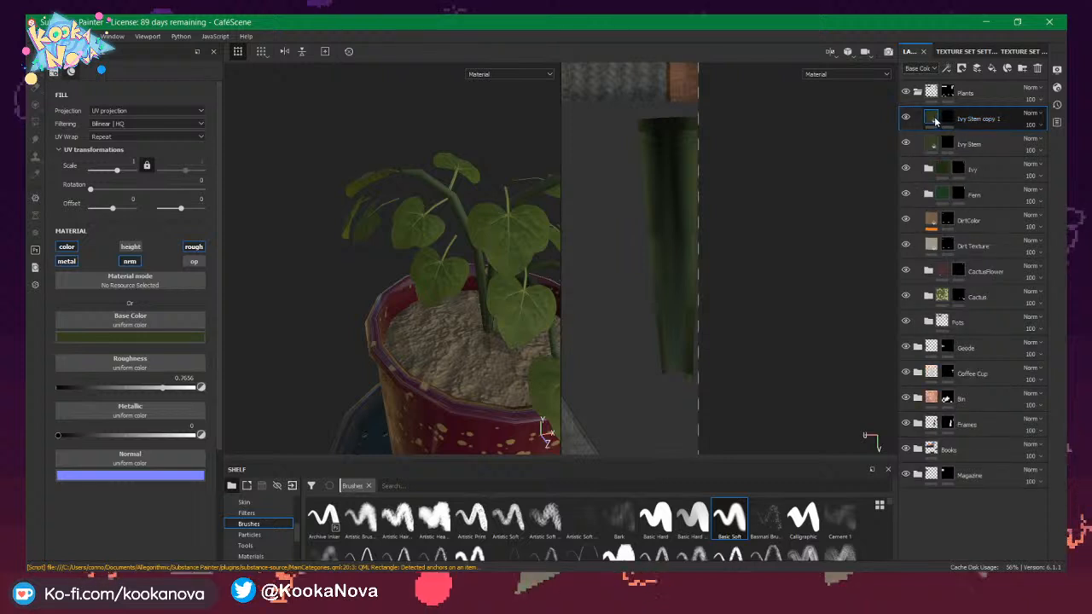
Set Ivy Stem copy 1's base color to a brighter green with saturation 0.846 and value 0.079, and add a generator to its mask.
{"action": "left_click", "coordinate": [162, 337]}
{"action": "left_click", "coordinate": [202, 424]}
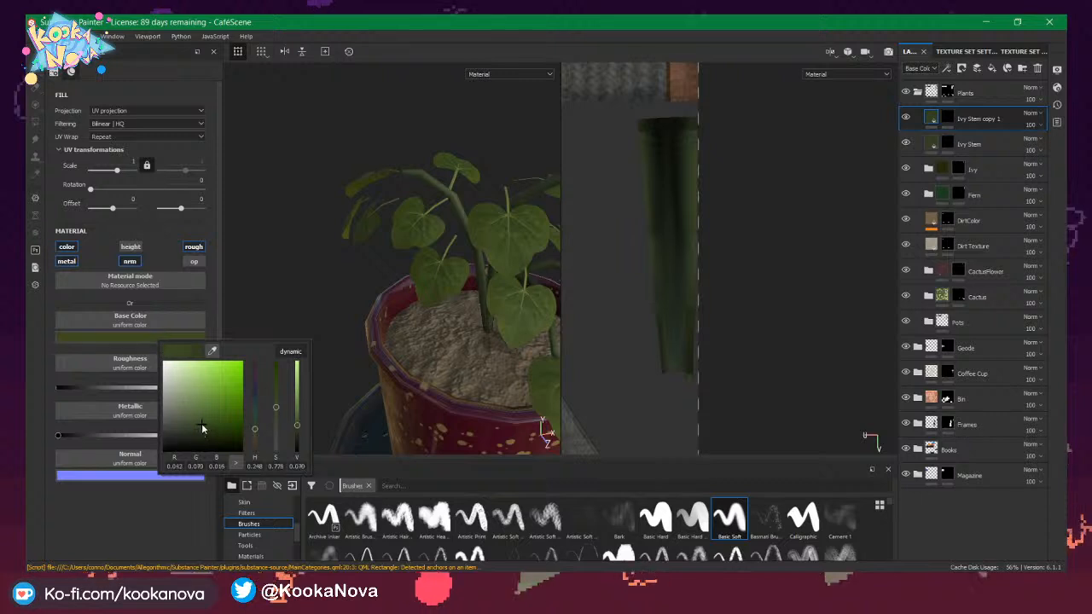
{"action": "left_click", "coordinate": [210, 421]}
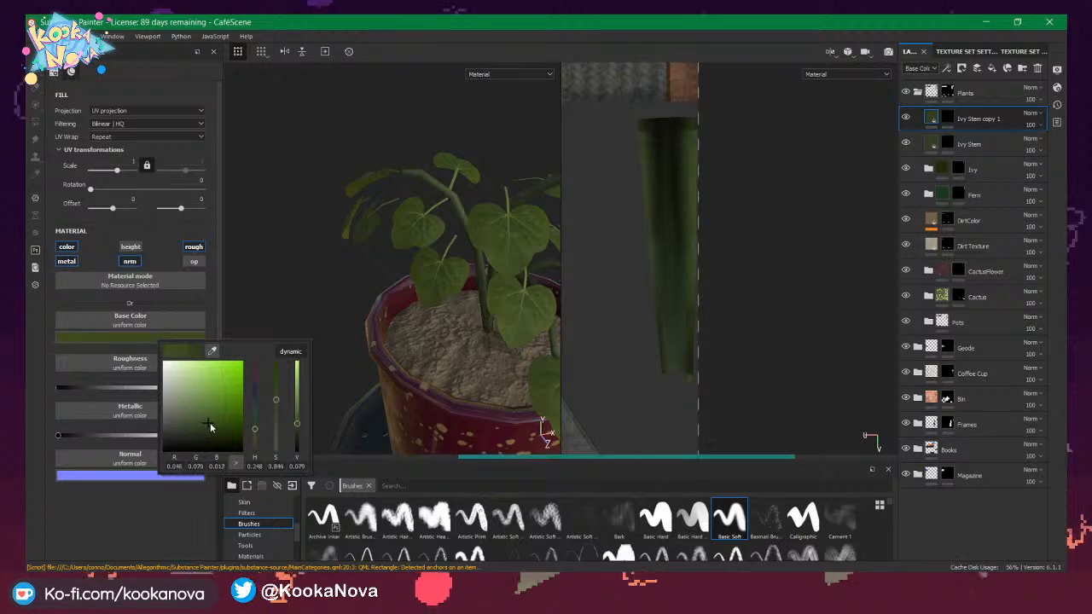
{"action": "right_click", "coordinate": [945, 119]}
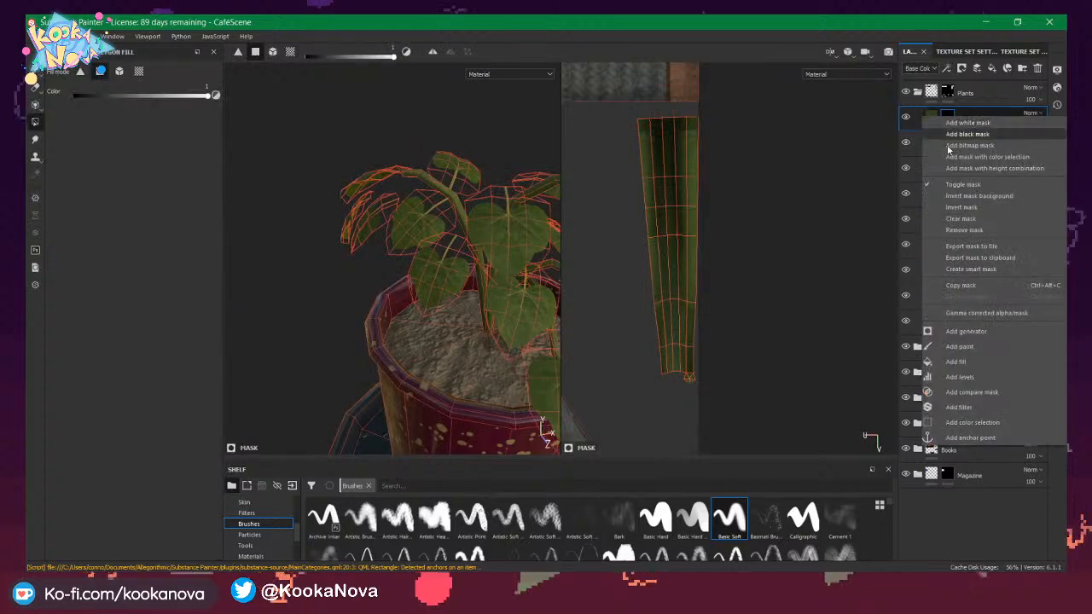
{"action": "left_click", "coordinate": [989, 335]}
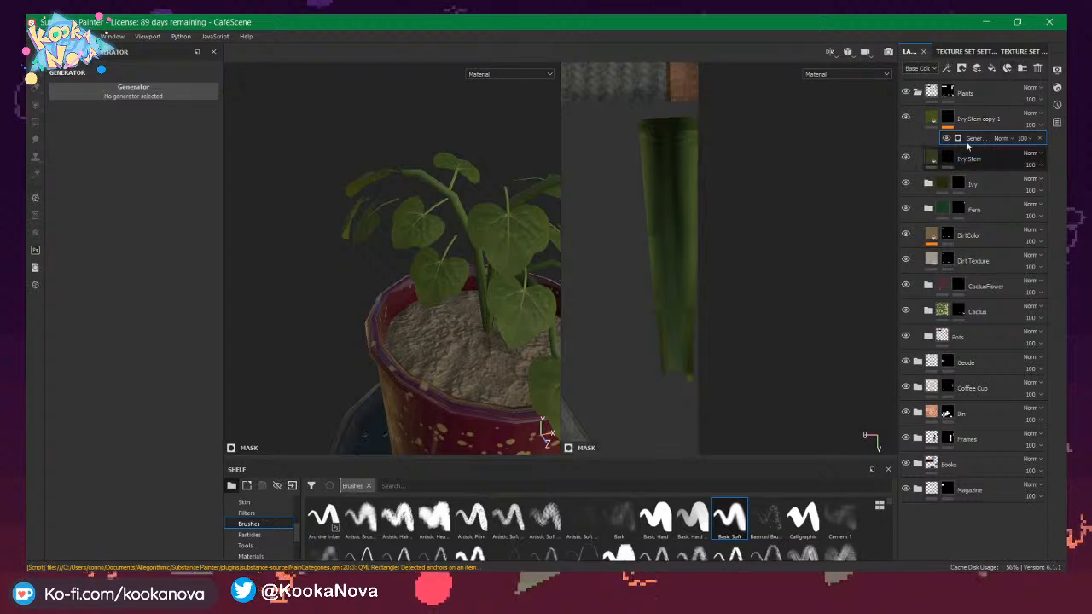
Create a folder named IvyStem inside the Plants group and move Ivy Stem copy 1 and Ivy Stem into it.
{"action": "left_click", "coordinate": [1023, 70]}
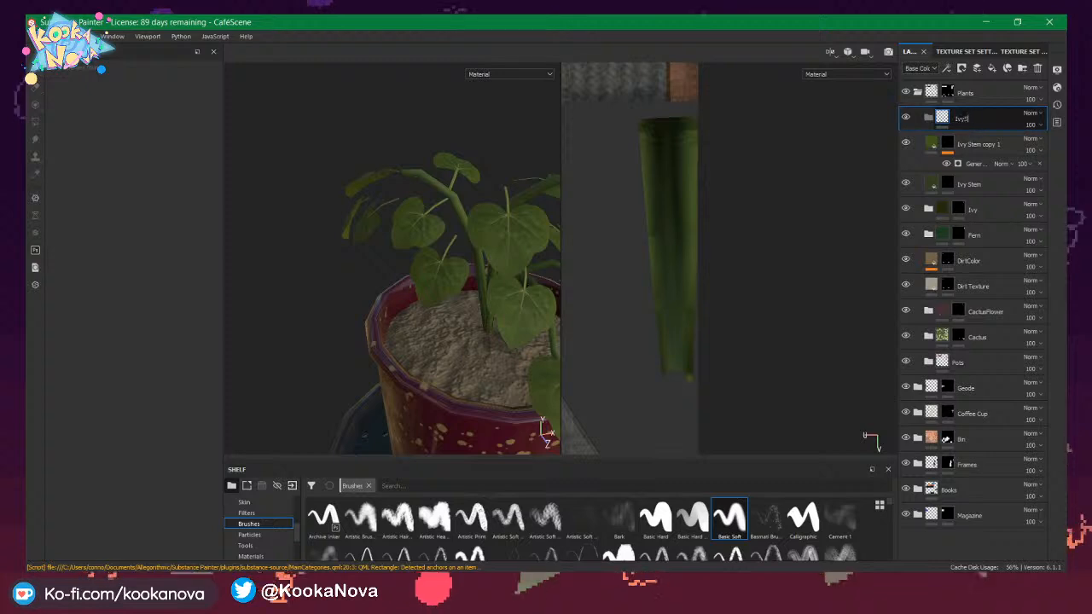
{"action": "left_click_drag", "start_coordinate": [982, 148], "coordinate": [979, 123]}
{"action": "left_click_drag", "start_coordinate": [982, 186], "coordinate": [973, 120]}
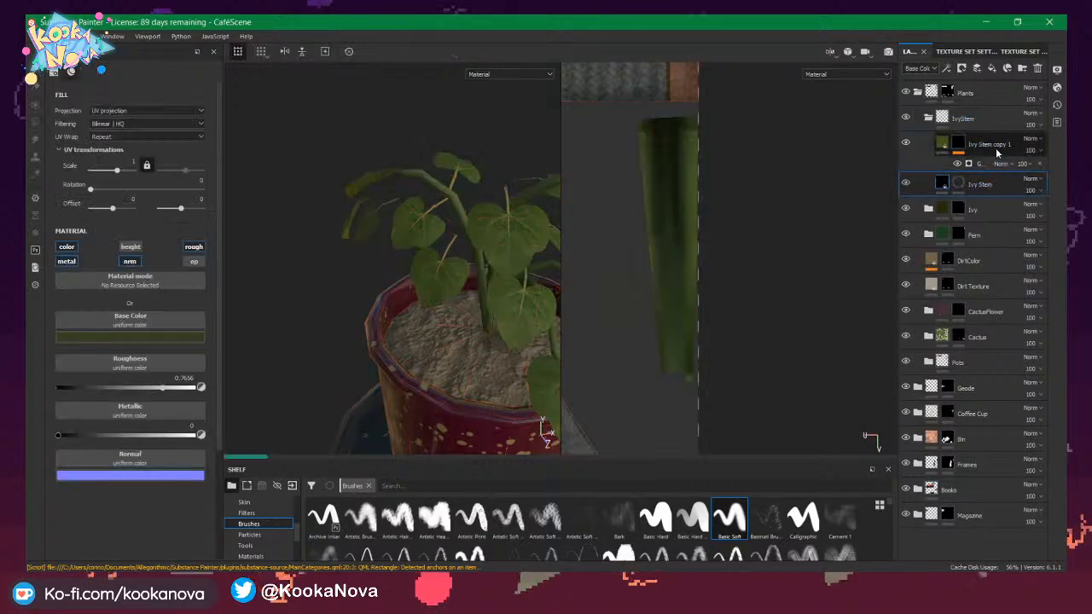
Copy the mask of the Ivy Stem layer inside the IvyStem folder.
{"action": "left_click", "coordinate": [974, 139]}
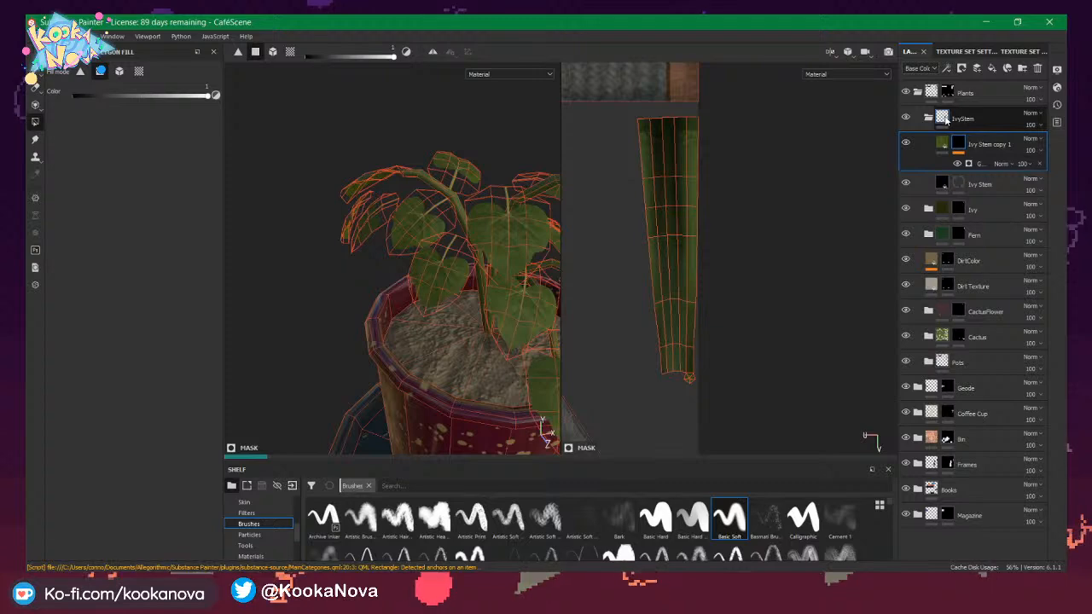
{"action": "right_click", "coordinate": [985, 114]}
{"action": "left_click", "coordinate": [986, 112]}
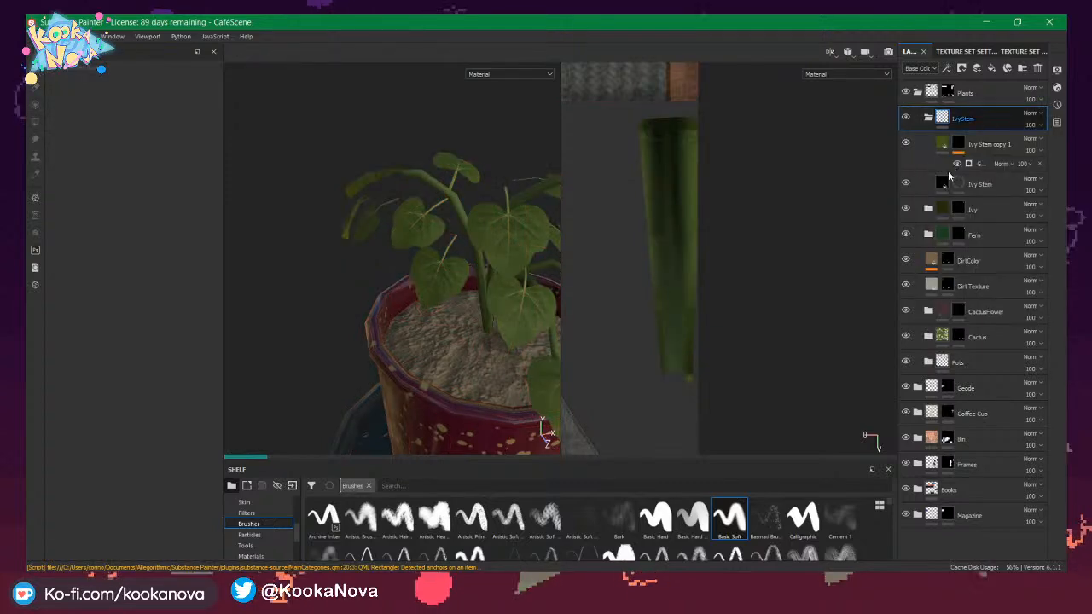
{"action": "right_click", "coordinate": [959, 184]}
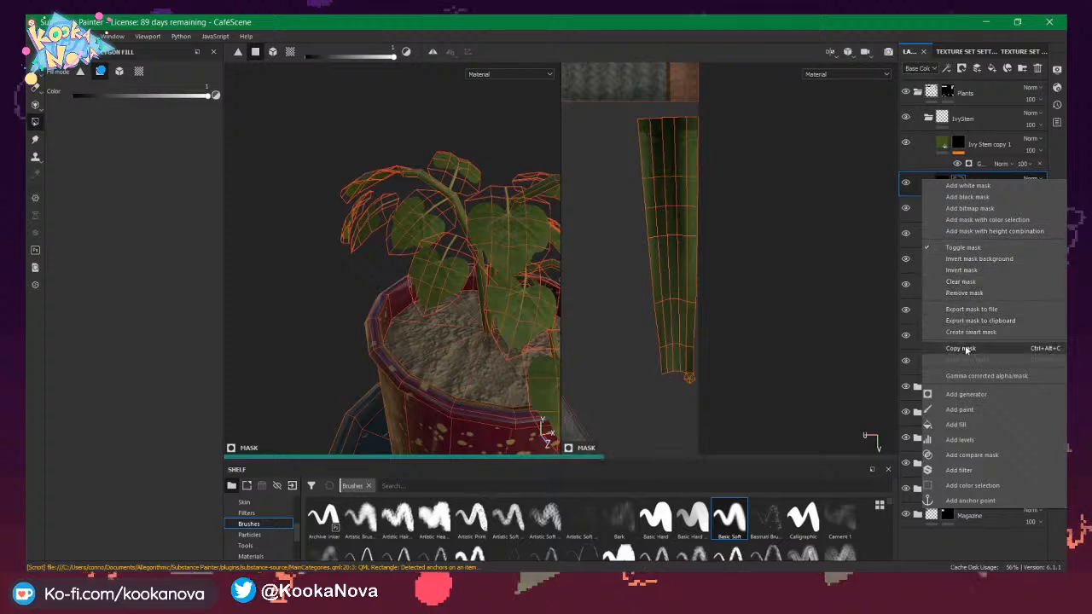
{"action": "left_click", "coordinate": [962, 348]}
Add a black mask to the IvyStem folder and paste the copied Ivy Stem mask into it.
{"action": "left_click", "coordinate": [966, 120]}
{"action": "right_click", "coordinate": [966, 117]}
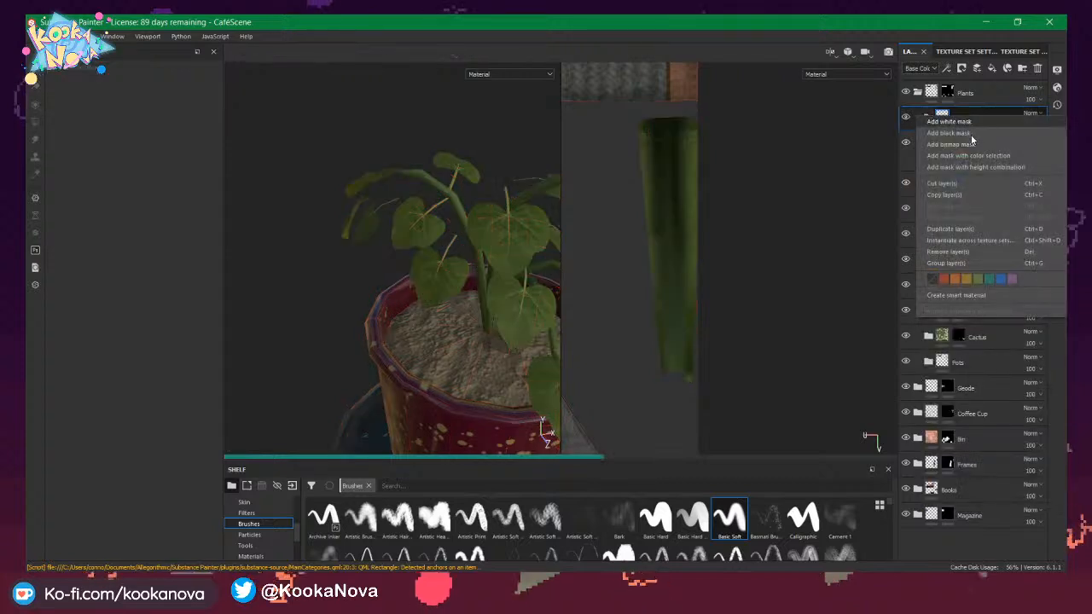
{"action": "left_click", "coordinate": [971, 139]}
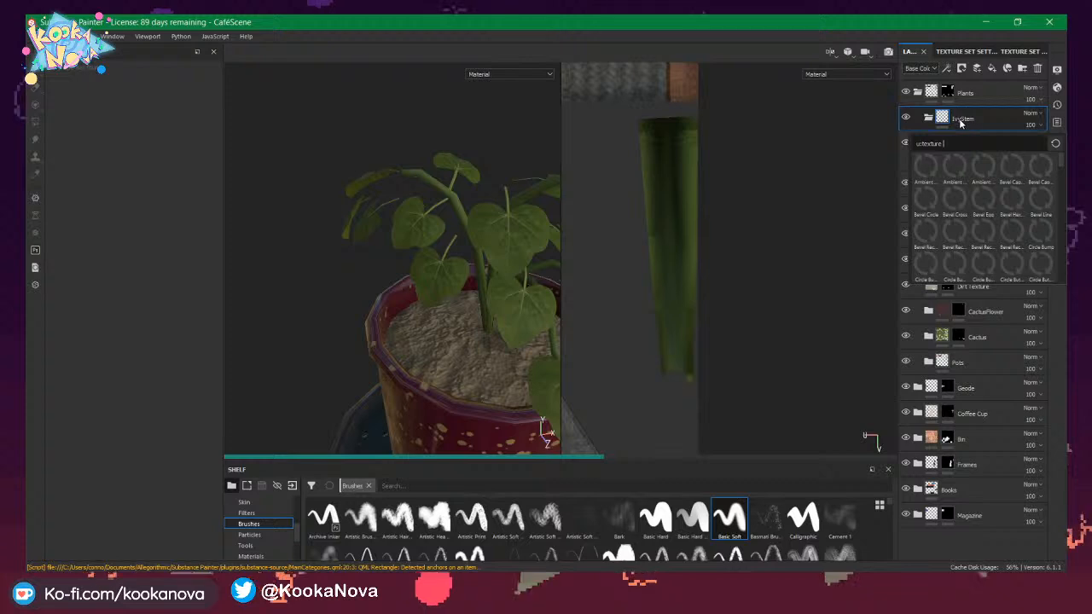
{"action": "left_click", "coordinate": [965, 121]}
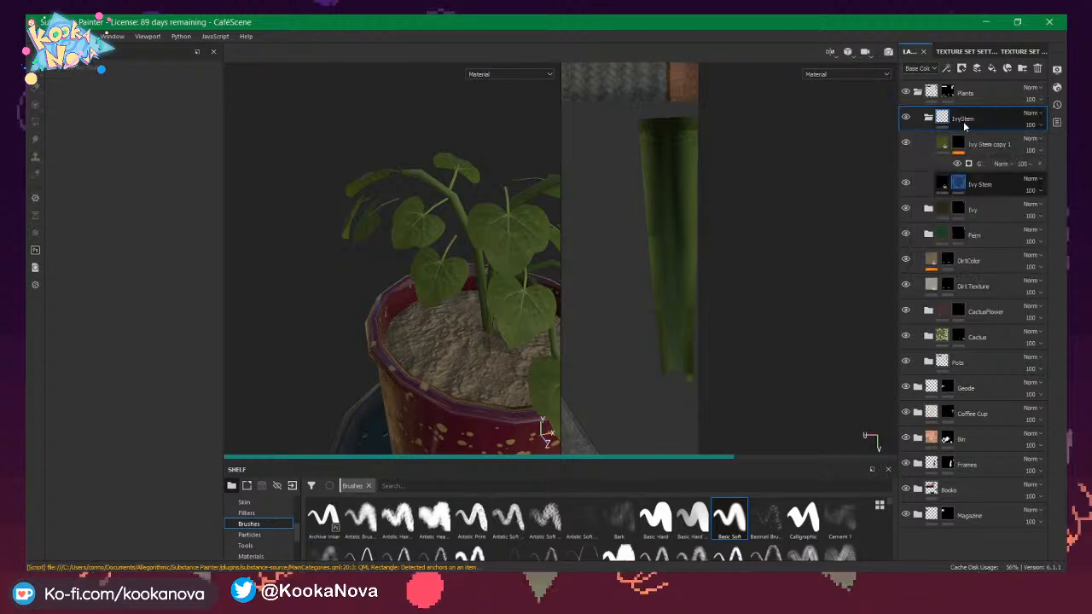
{"action": "right_click", "coordinate": [965, 122]}
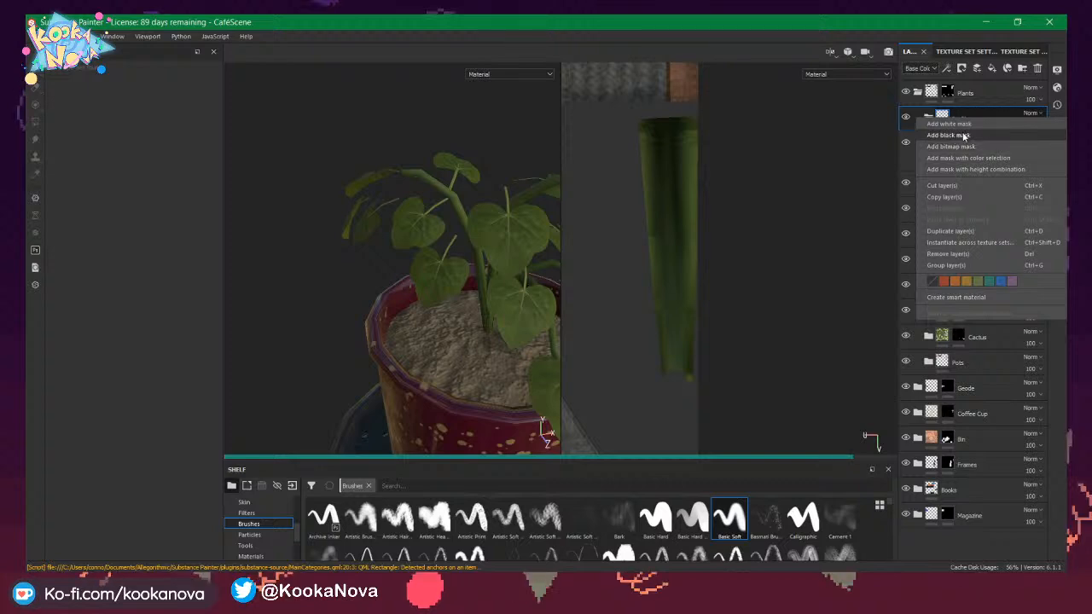
{"action": "left_click", "coordinate": [965, 135]}
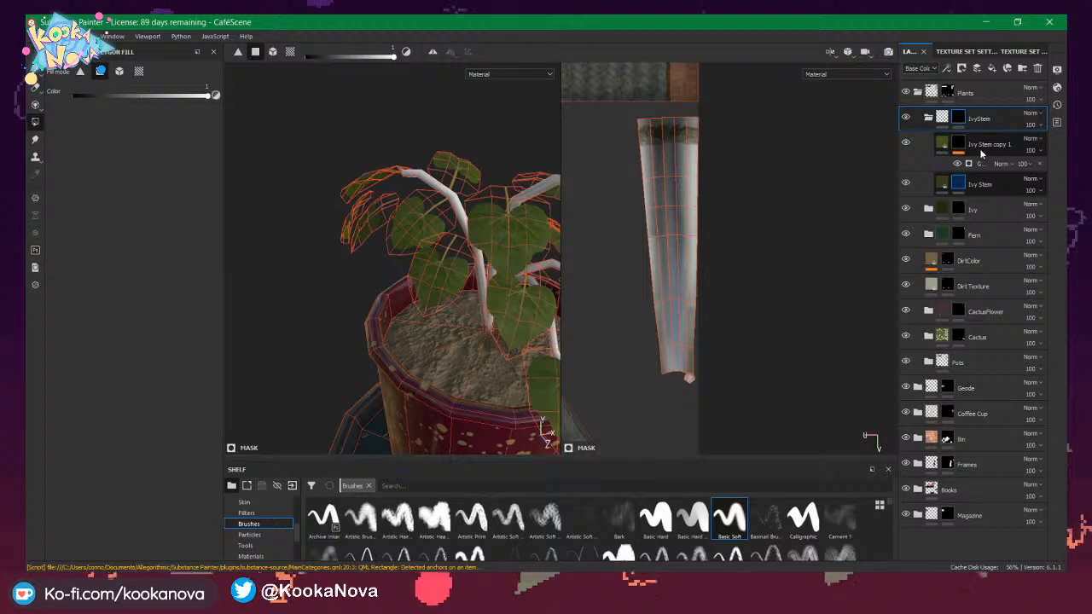
{"action": "right_click", "coordinate": [960, 122]}
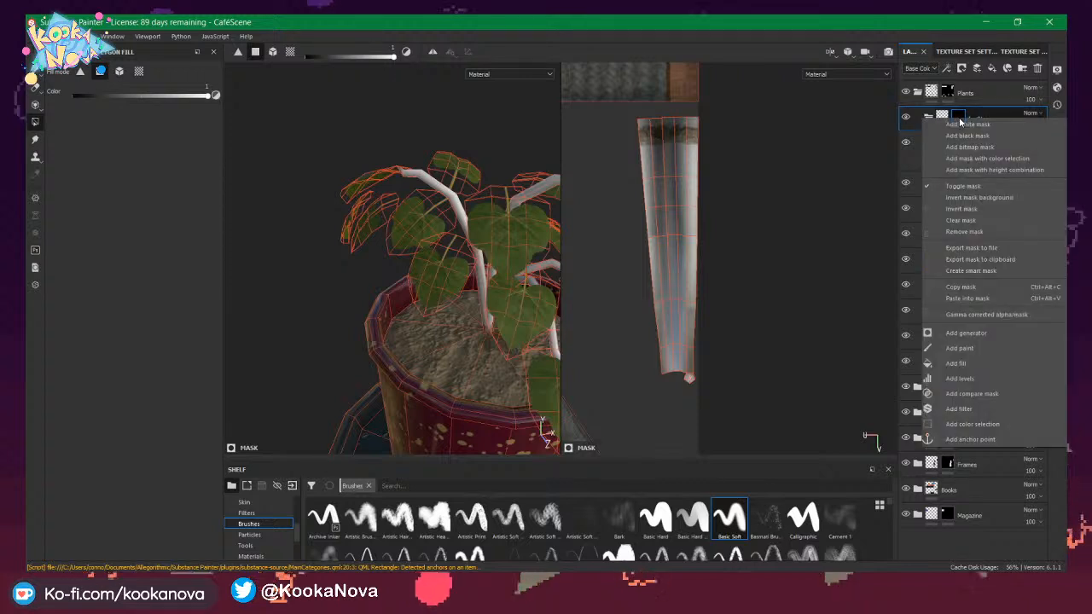
{"action": "left_click", "coordinate": [972, 298]}
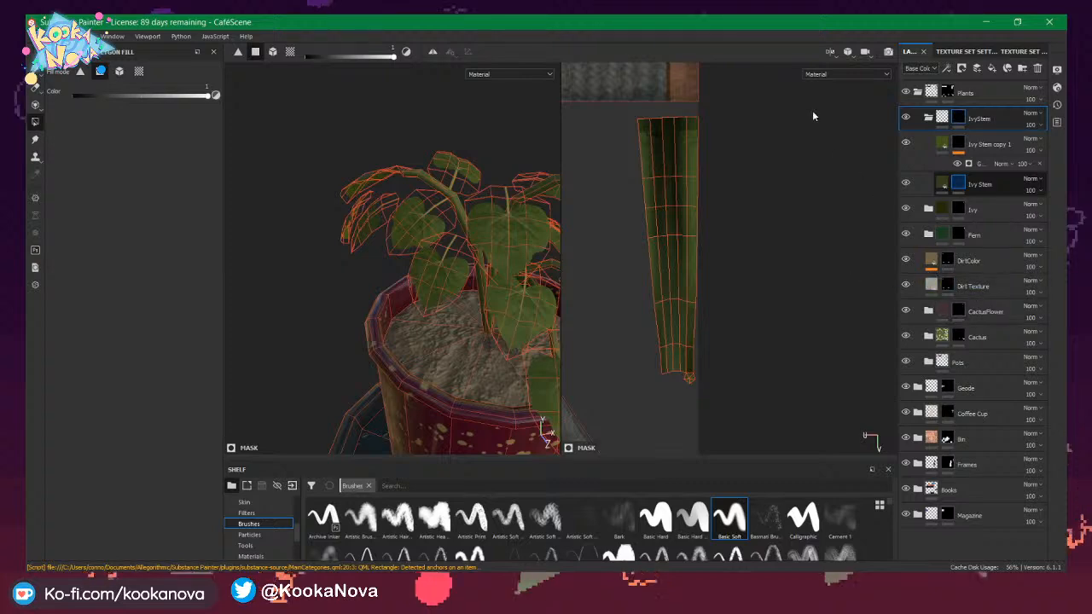
{"action": "mouse_move", "coordinate": [450, 218]}
{"action": "left_mouse_down", "text": "alt"}
{"action": "mouse_move", "coordinate": [480, 171]}
{"action": "mouse_move", "coordinate": [538, 152]}
{"action": "mouse_move", "coordinate": [461, 192]}
{"action": "mouse_move", "coordinate": [385, 213]}
{"action": "mouse_move", "coordinate": [367, 192]}
{"action": "mouse_move", "coordinate": [424, 168]}
{"action": "mouse_move", "coordinate": [383, 191]}
{"action": "mouse_move", "coordinate": [415, 235]}
{"action": "mouse_move", "coordinate": [327, 200]}
{"action": "mouse_move", "coordinate": [469, 222]}
{"action": "mouse_move", "coordinate": [446, 227]}
{"action": "mouse_move", "coordinate": [357, 162]}
{"action": "mouse_move", "coordinate": [368, 175]}
{"action": "mouse_move", "coordinate": [381, 185]}
{"action": "mouse_move", "coordinate": [378, 139]}
{"action": "mouse_move", "coordinate": [411, 179]}
{"action": "mouse_move", "coordinate": [458, 203]}
{"action": "mouse_move", "coordinate": [422, 214]}
{"action": "mouse_move", "coordinate": [410, 268]}
{"action": "mouse_move", "coordinate": [443, 215]}
{"action": "left_mouse_up", "text": "alt"}
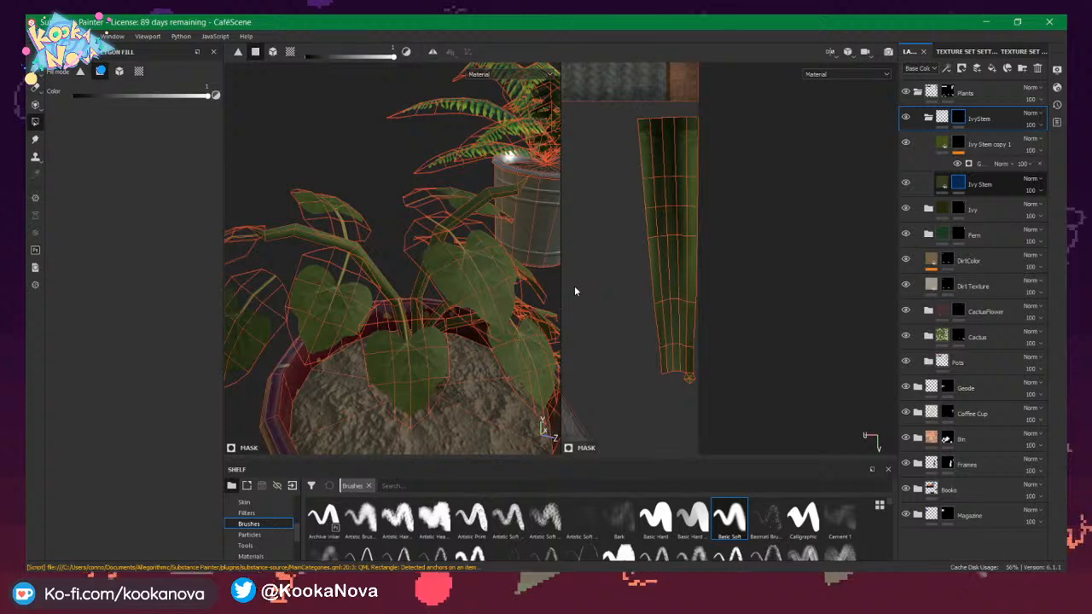
{"action": "double_click", "coordinate": [977, 236]}
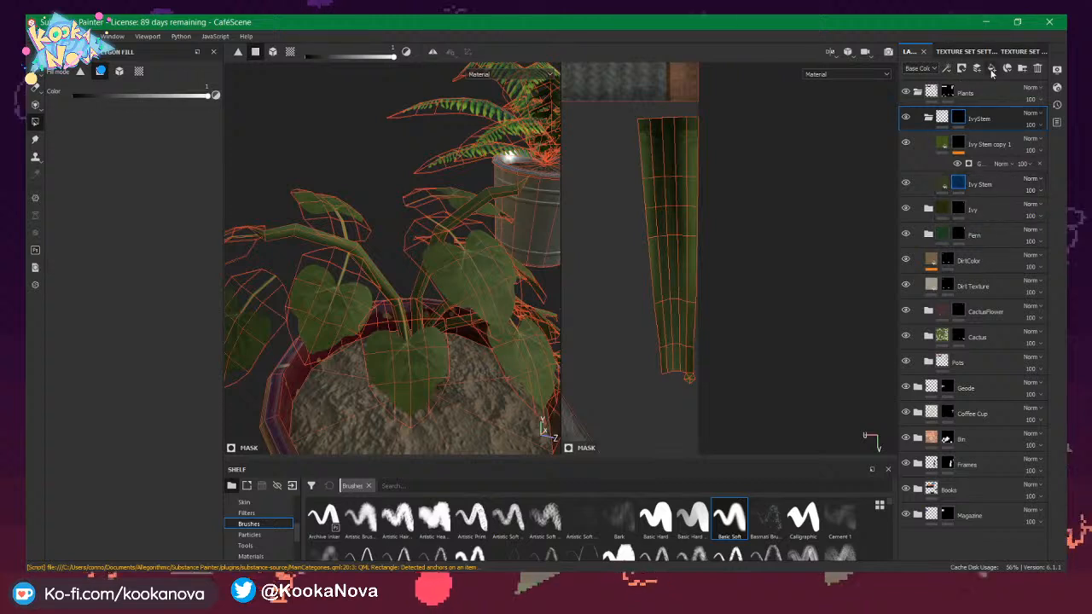
{"action": "double_click", "coordinate": [975, 121]}
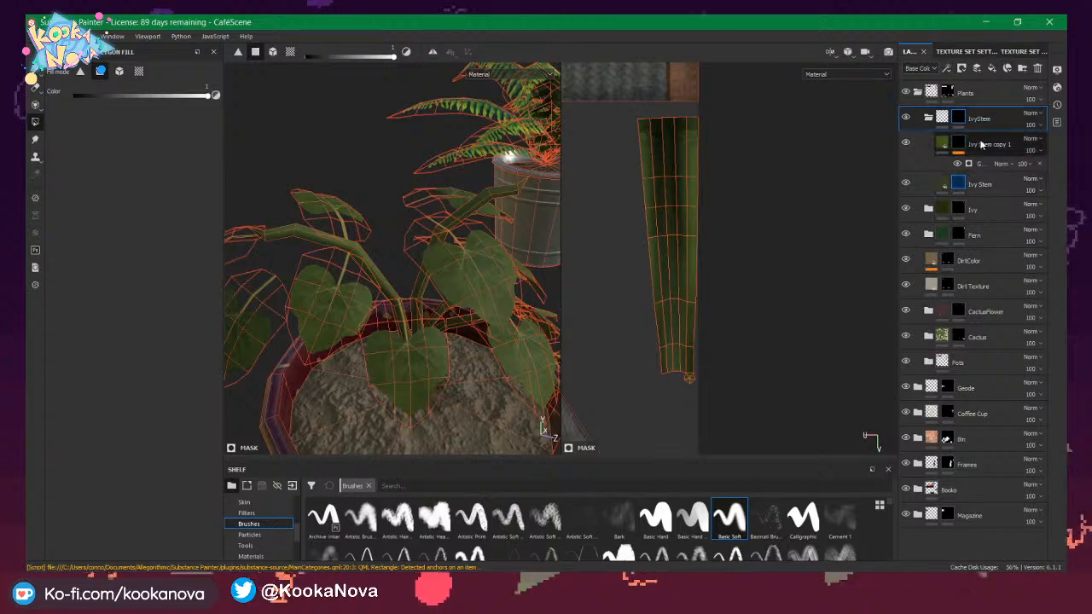
{"action": "mouse_move", "coordinate": [959, 148]}
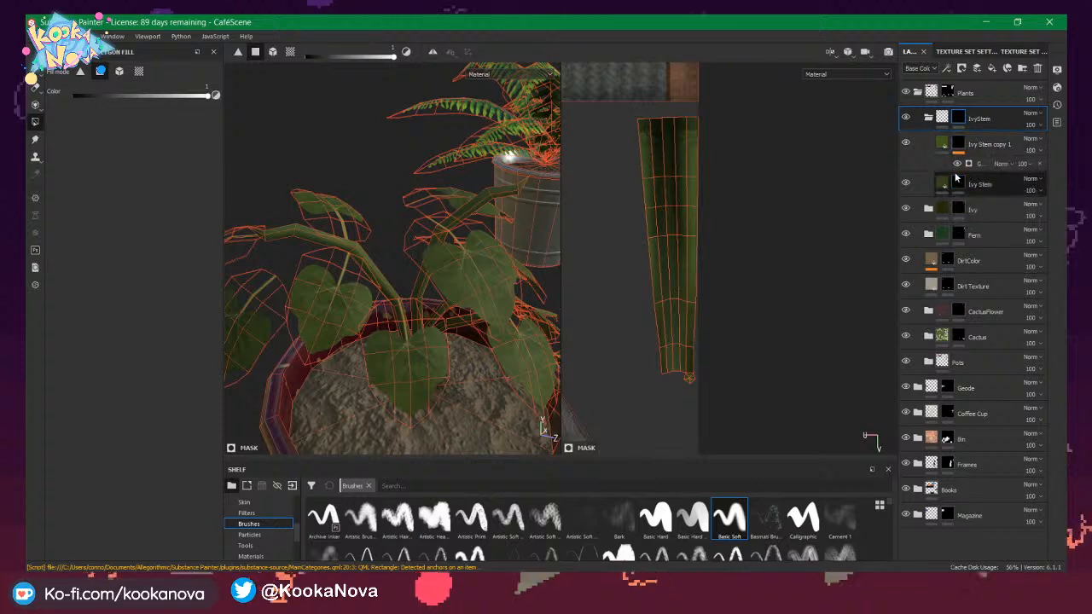
Clear and remove Ivy Stem copy 1's mask along with its generator, and remove the Ivy Stem layer's mask.
{"action": "left_click", "coordinate": [981, 164]}
{"action": "left_click", "coordinate": [979, 167]}
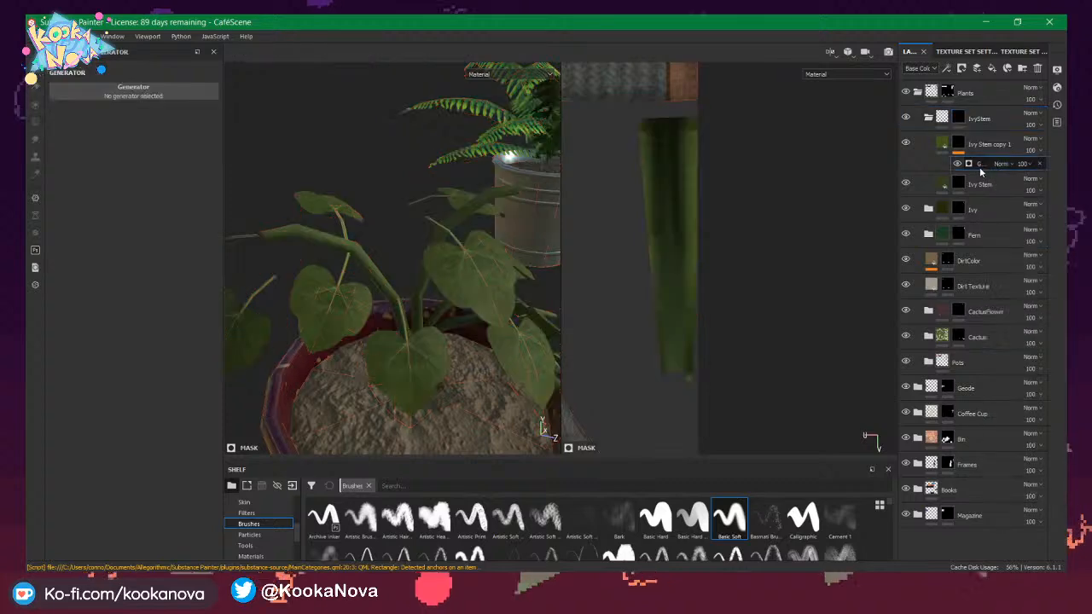
{"action": "left_click", "coordinate": [959, 150]}
{"action": "right_click", "coordinate": [959, 150]}
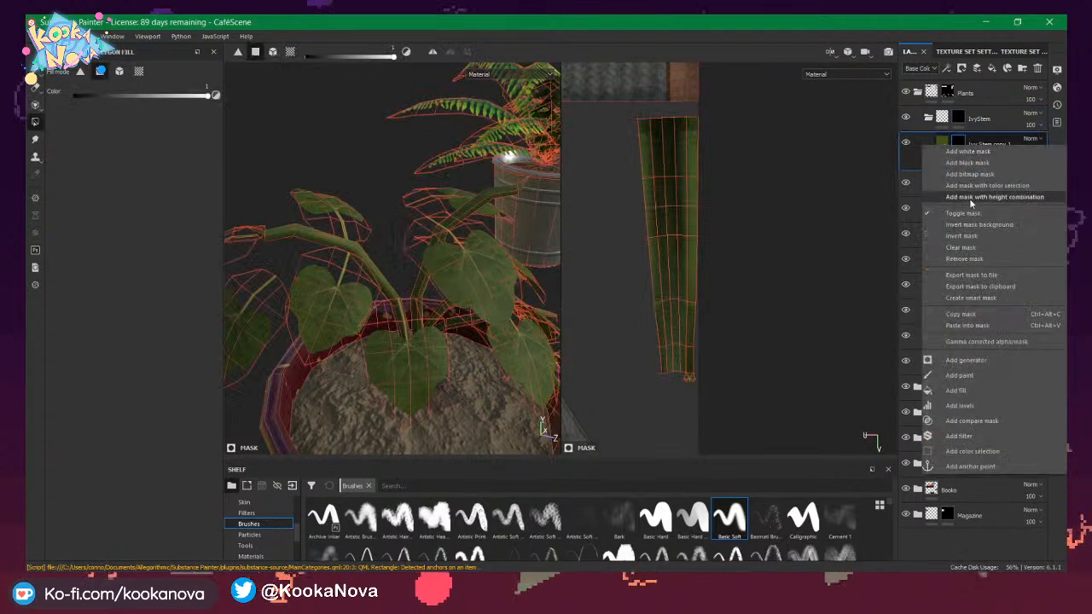
{"action": "left_click", "coordinate": [982, 248]}
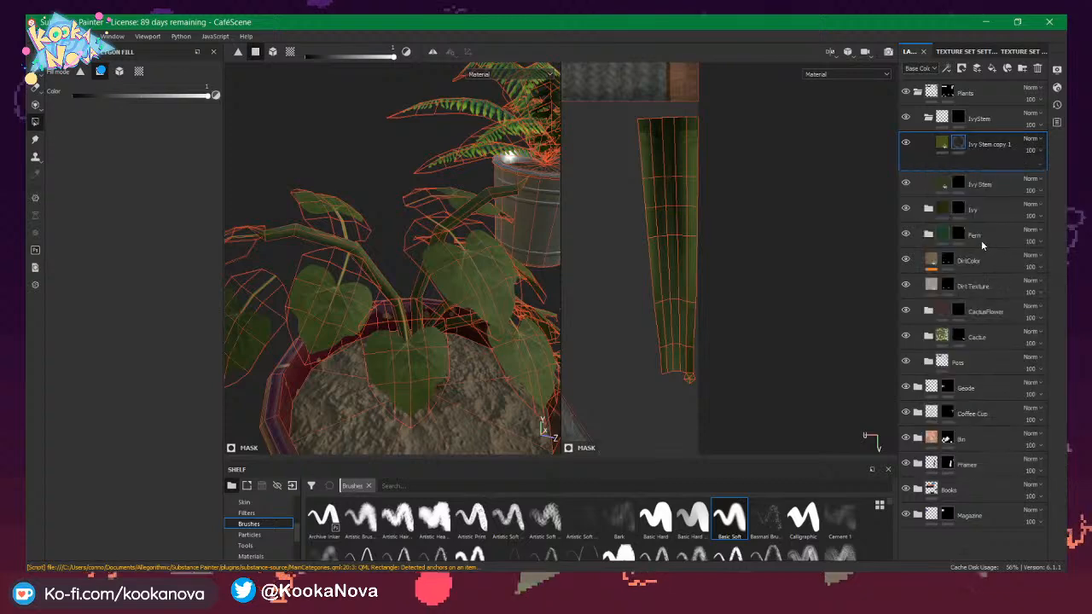
{"action": "right_click", "coordinate": [959, 143]}
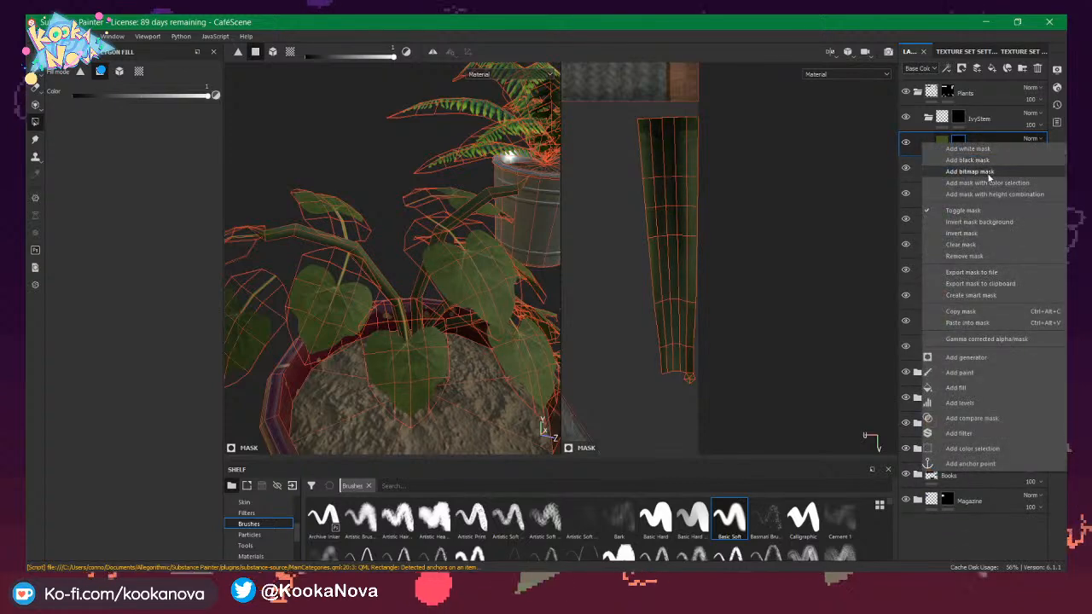
{"action": "left_click", "coordinate": [972, 248]}
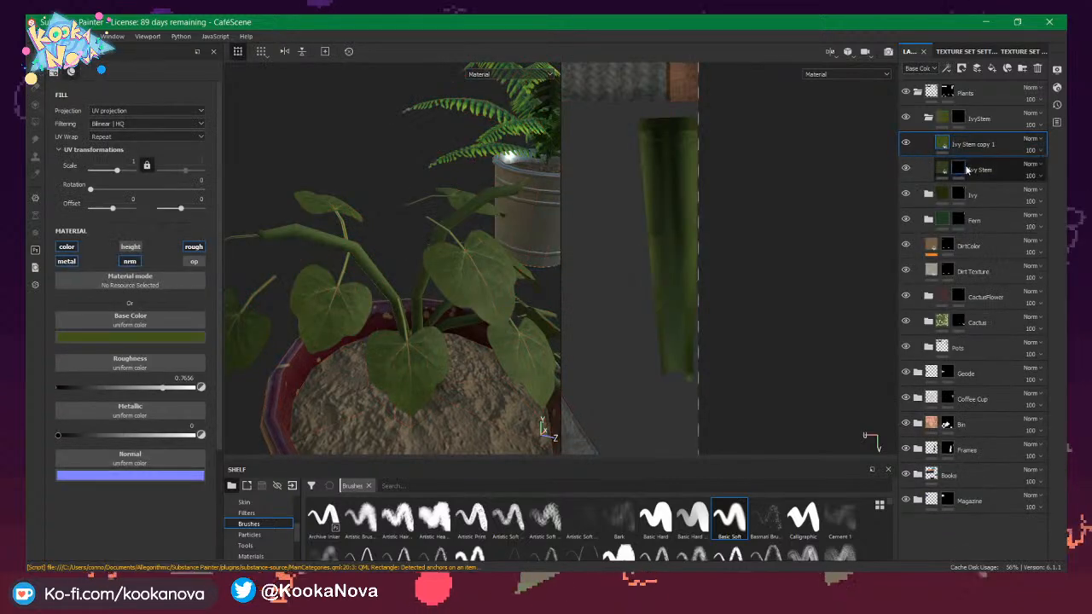
{"action": "left_click", "coordinate": [959, 169]}
{"action": "right_click", "coordinate": [959, 169]}
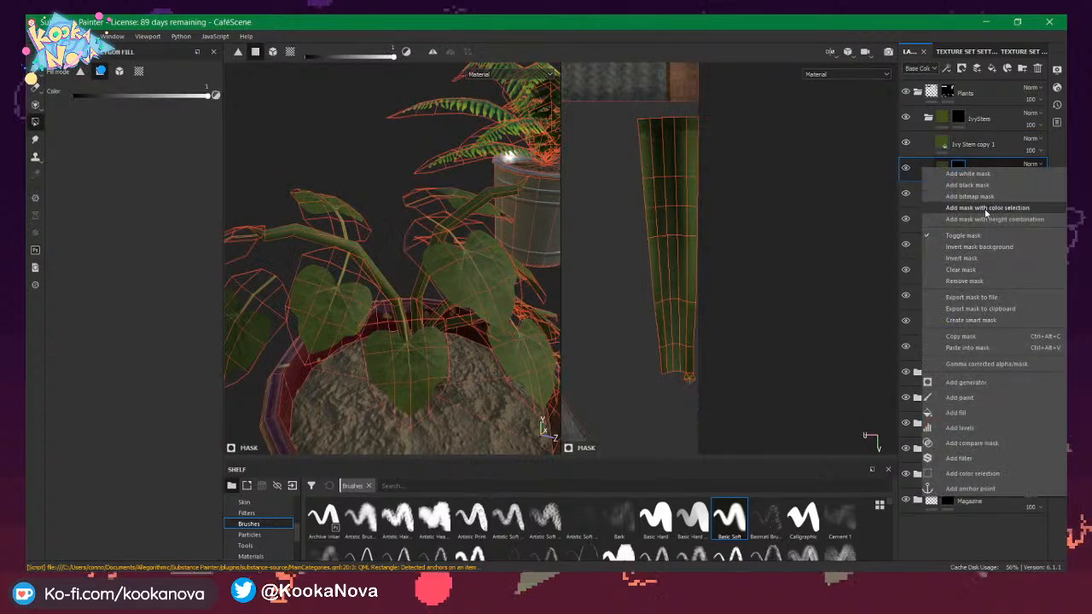
{"action": "left_click", "coordinate": [979, 282]}
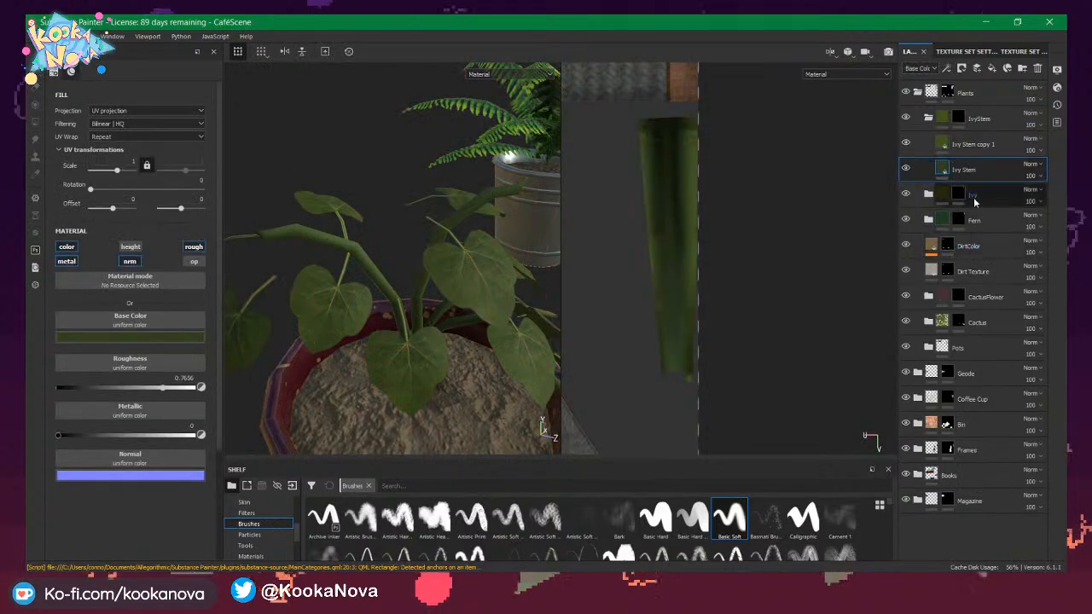
Rename the Ivy Stem copy 1 layer in the IvyStem folder to LighterColor.
{"action": "left_click", "coordinate": [966, 145]}
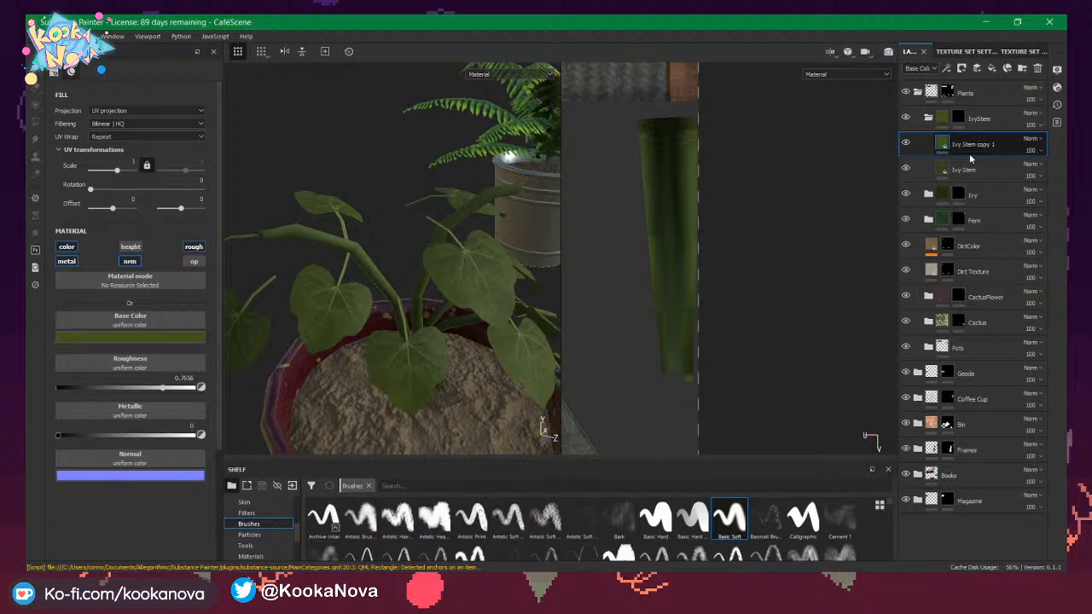
{"action": "left_click", "coordinate": [929, 120]}
{"action": "left_click", "coordinate": [929, 120]}
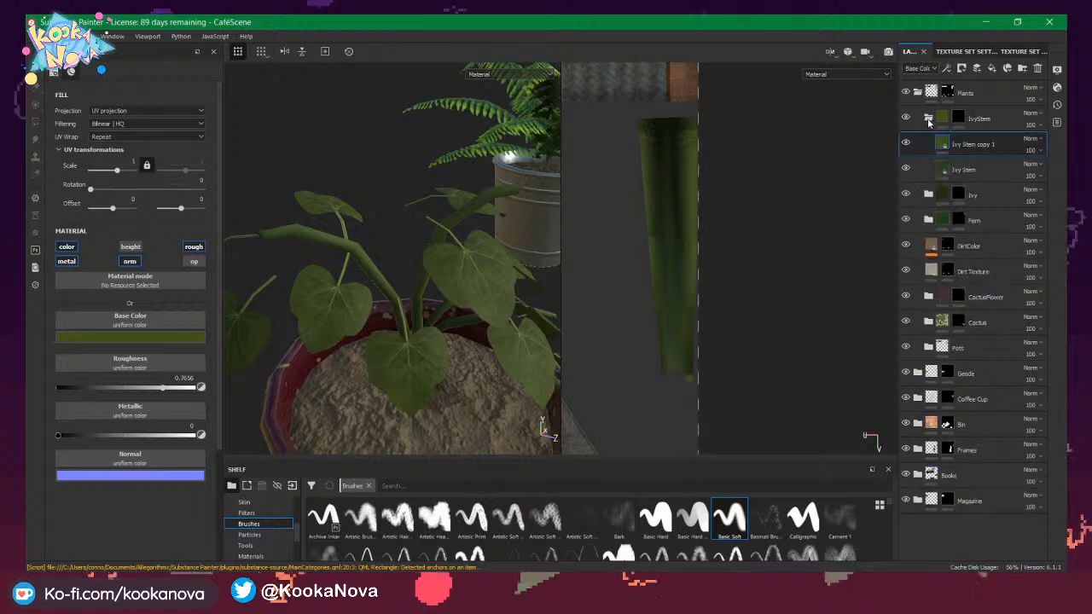
{"action": "left_click", "coordinate": [978, 167]}
{"action": "left_click", "coordinate": [978, 150]}
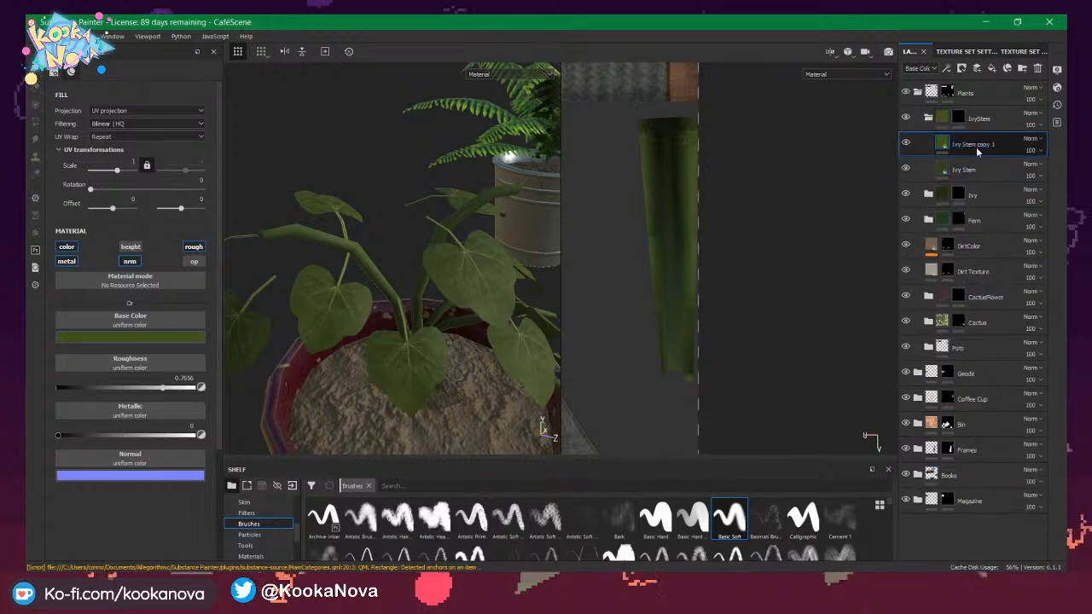
{"action": "right_click", "coordinate": [945, 145]}
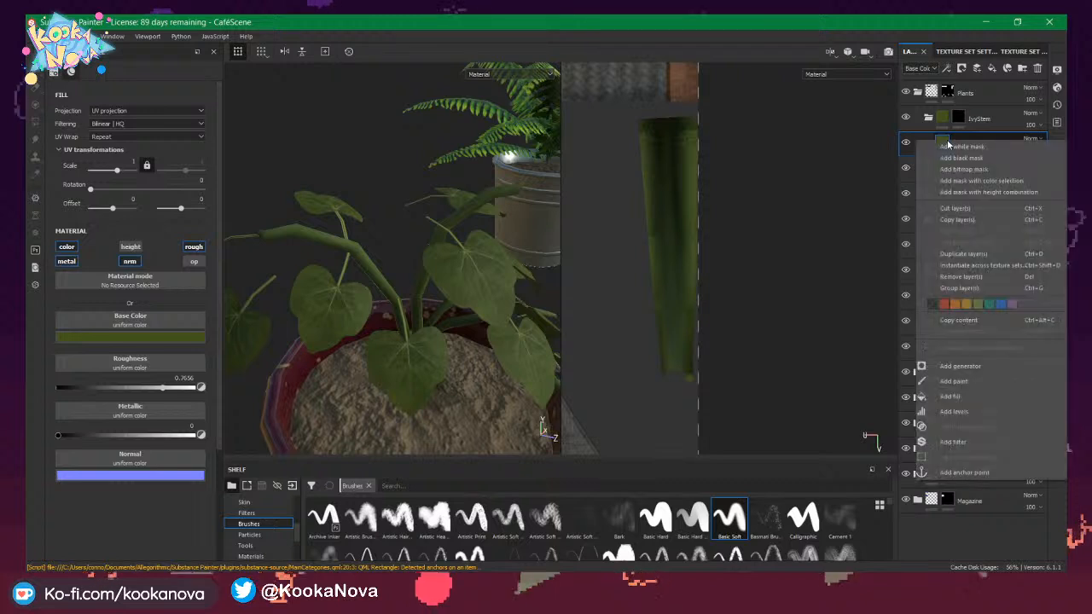
{"action": "left_click", "coordinate": [978, 145]}
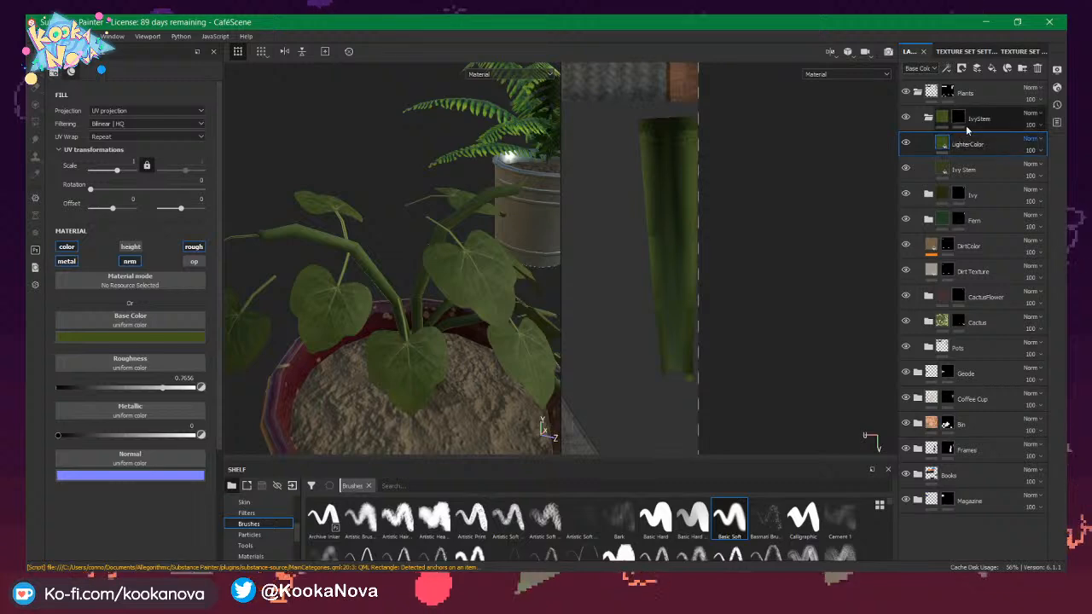
Add a black mask to the LighterColor layer and attach an empty generator to that mask.
{"action": "right_click", "coordinate": [948, 143]}
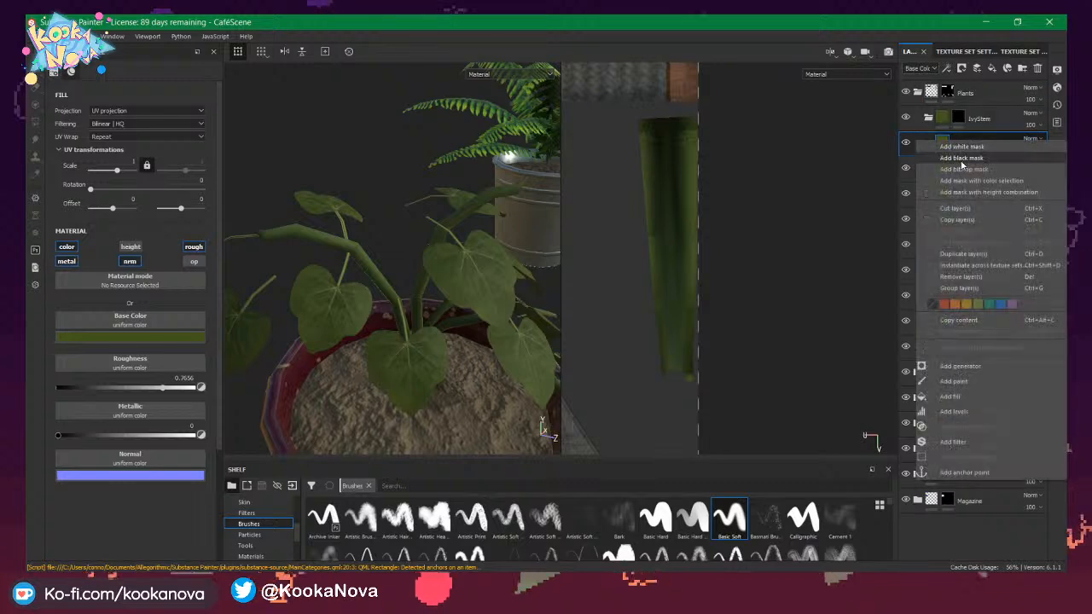
{"action": "left_click", "coordinate": [961, 161]}
{"action": "right_click", "coordinate": [959, 147]}
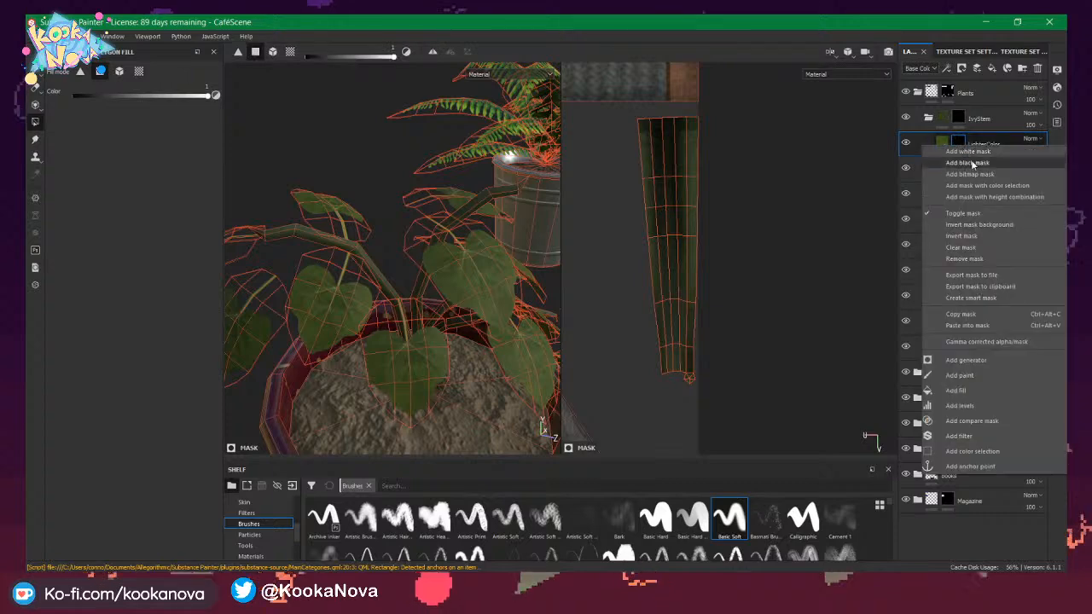
{"action": "left_click", "coordinate": [990, 359]}
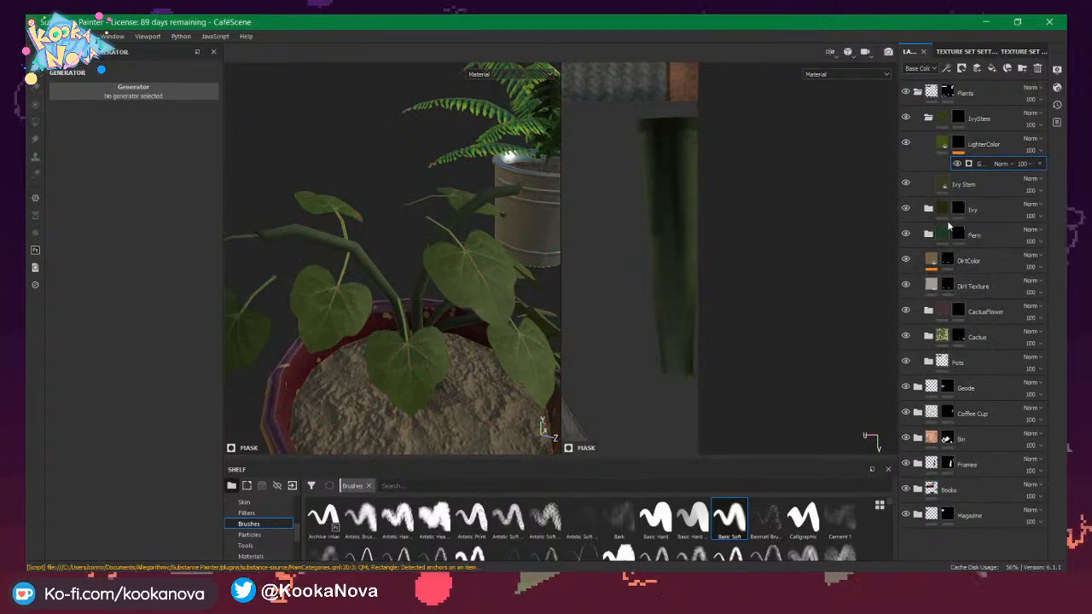
Load the World Space Normals generator into LighterColor's mask and set its Global Balance to 0.16.
{"action": "left_click", "coordinate": [139, 95]}
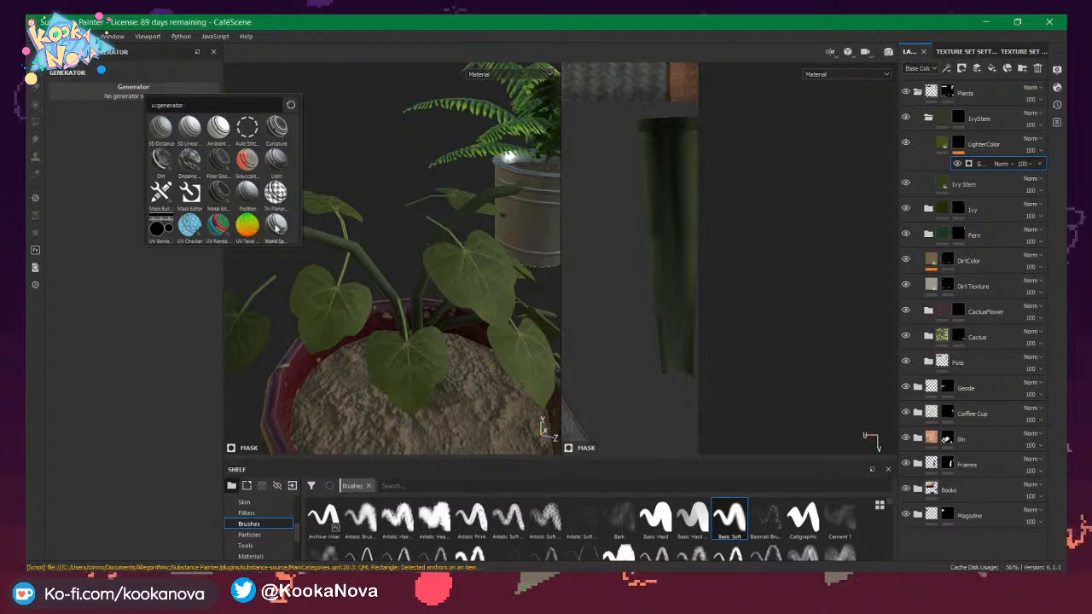
{"action": "left_click", "coordinate": [277, 225]}
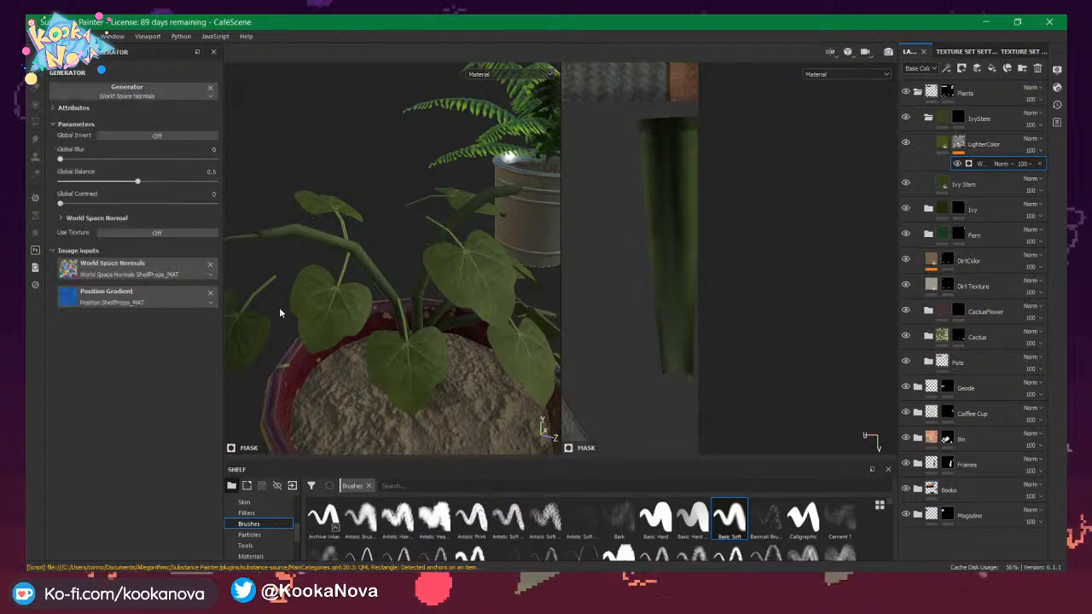
{"action": "left_click_drag", "start_coordinate": [283, 309], "coordinate": [406, 258], "text": "alt"}
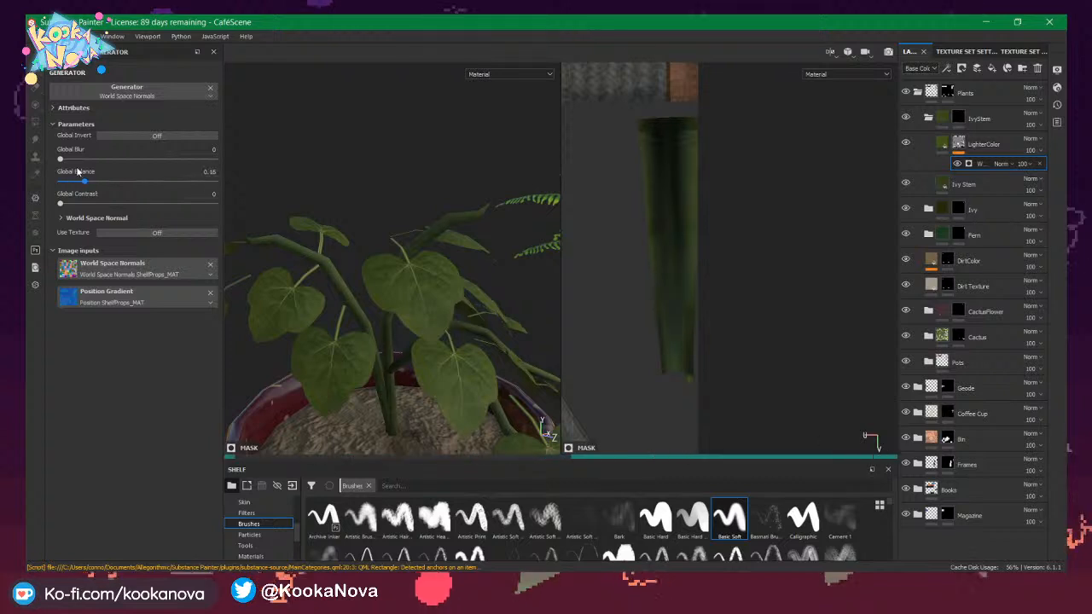
{"action": "mouse_move", "coordinate": [346, 257]}
{"action": "left_mouse_down", "text": "alt"}
{"action": "mouse_move", "coordinate": [402, 274]}
{"action": "mouse_move", "coordinate": [358, 261]}
{"action": "left_mouse_up", "text": "alt"}
Change the LighterColor fill's base color to a brighter yellow-green.
{"action": "left_click", "coordinate": [943, 145]}
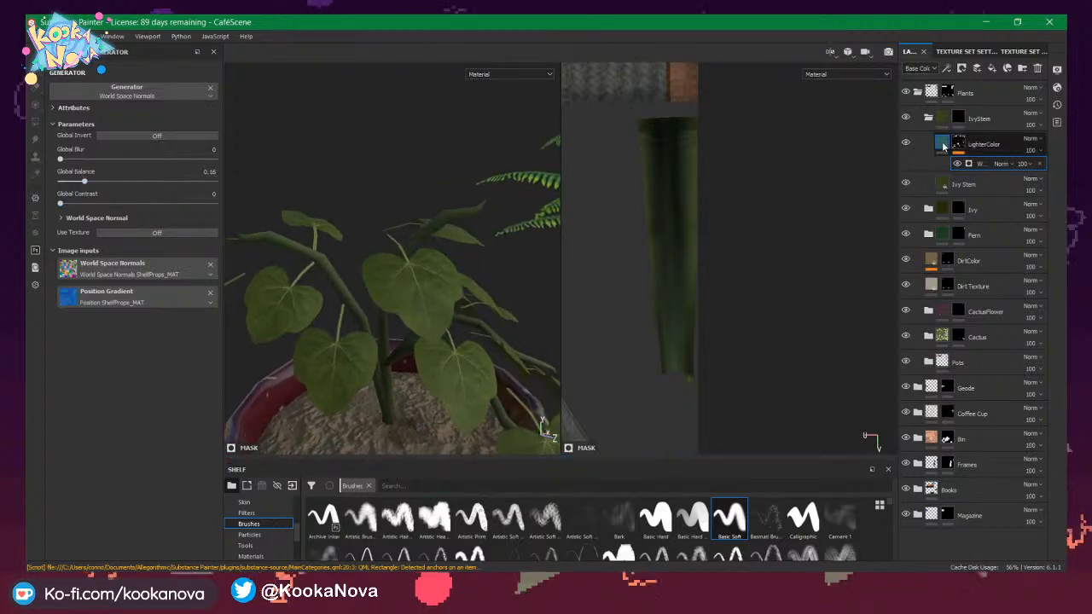
{"action": "left_click", "coordinate": [142, 338]}
{"action": "left_click_drag", "start_coordinate": [186, 391], "coordinate": [210, 396]}
{"action": "left_click_drag", "start_coordinate": [408, 282], "coordinate": [480, 242], "text": "alt"}
{"action": "scroll", "coordinate": [480, 243], "scroll_direction": "up", "scroll_amount": 2}
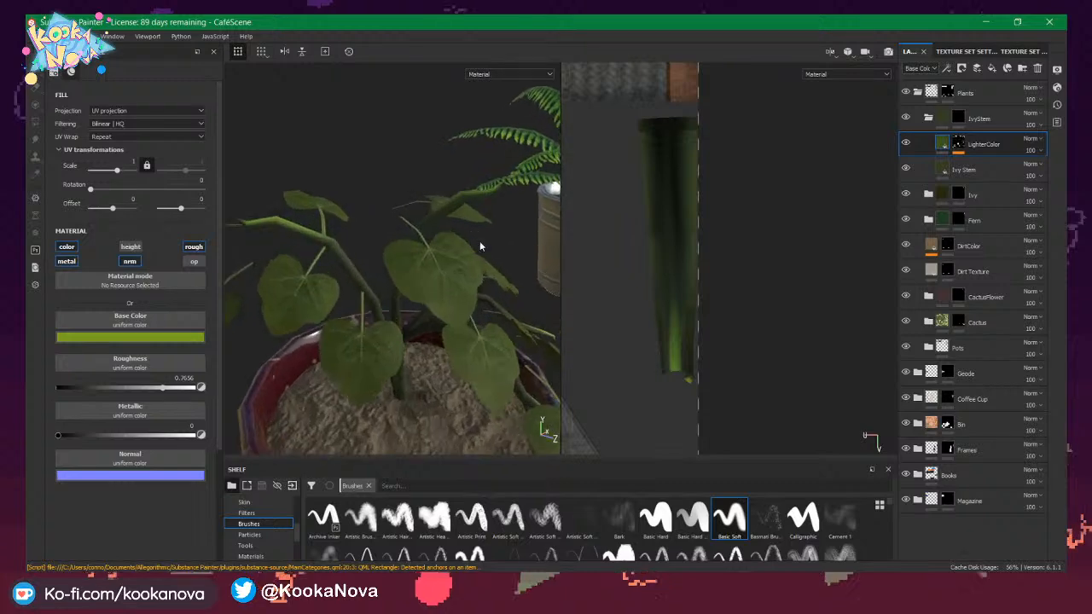
Raise the Global Balance of the World Space Normals generator on LighterColor's mask to 0.28.
{"action": "left_click", "coordinate": [958, 144]}
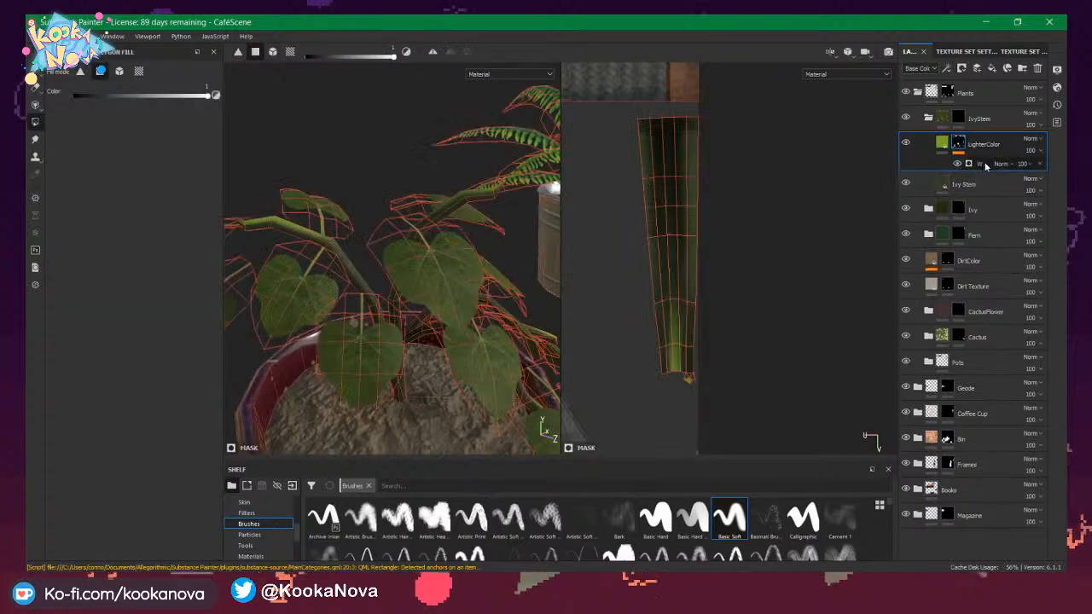
{"action": "left_click", "coordinate": [984, 164]}
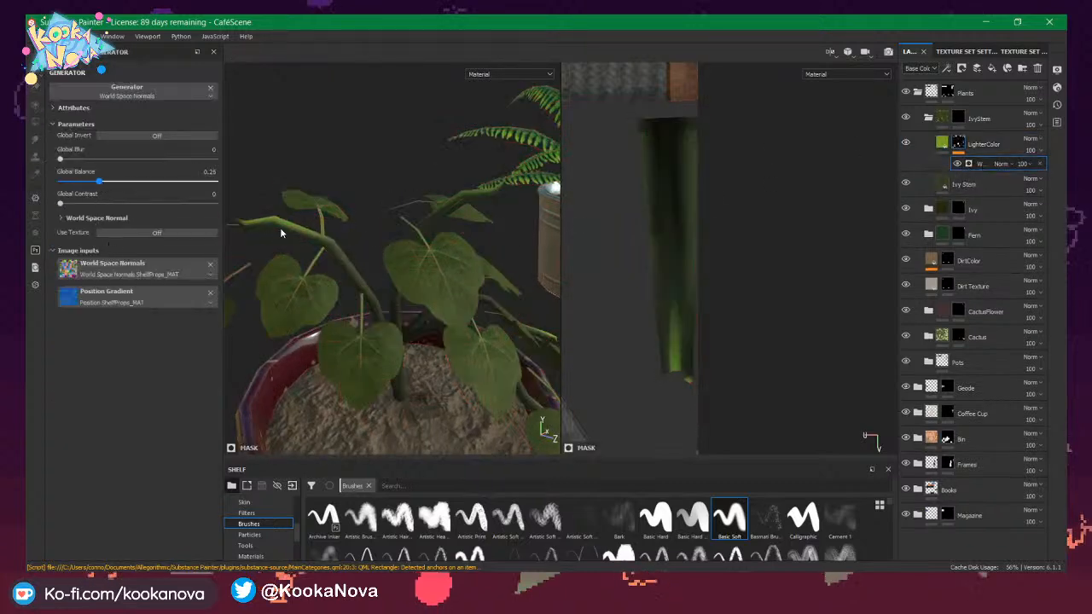
{"action": "left_click_drag", "start_coordinate": [399, 274], "coordinate": [483, 306], "text": "alt"}
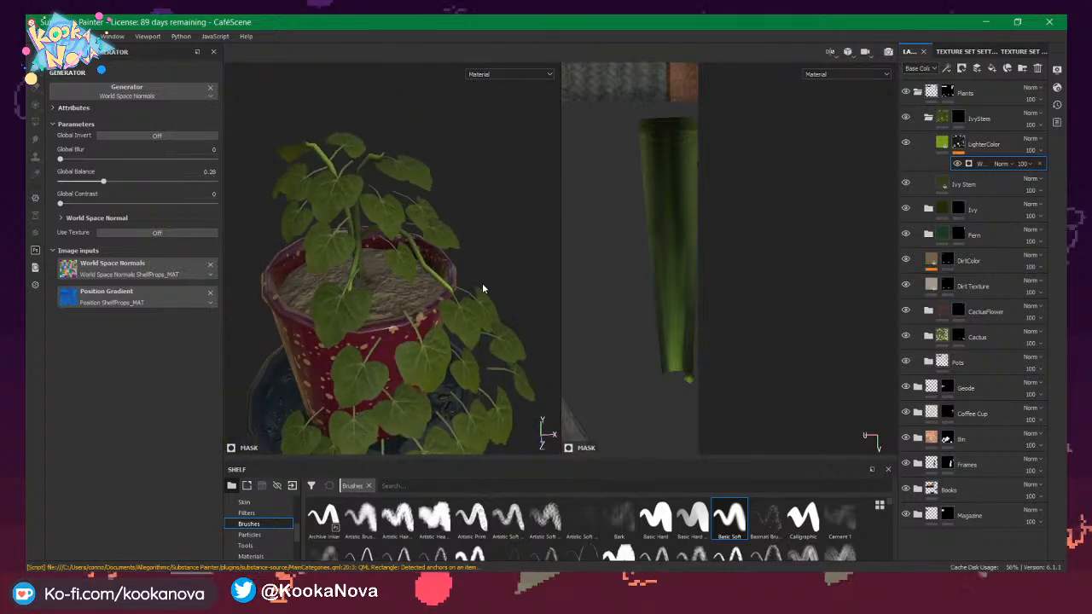
Examine the lighter stem coloring on the potted ivy from several angles and distances.
{"action": "left_click_drag", "start_coordinate": [463, 274], "coordinate": [495, 272], "text": "alt"}
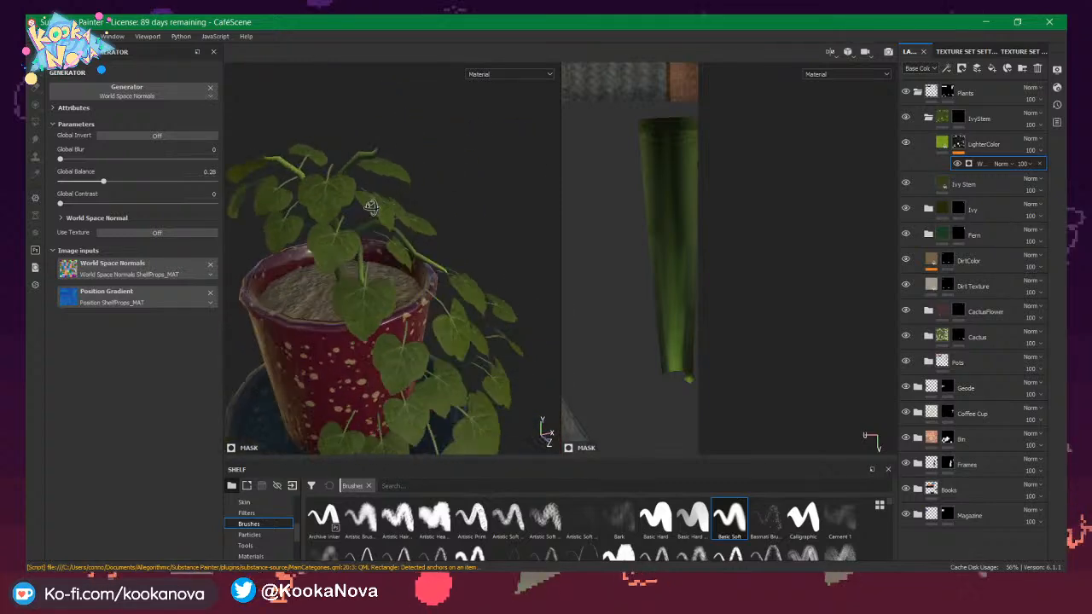
{"action": "right_click_drag", "start_coordinate": [495, 272], "coordinate": [349, 207], "text": "alt"}
{"action": "left_click_drag", "start_coordinate": [349, 207], "coordinate": [400, 228], "text": "alt"}
{"action": "right_click_drag", "start_coordinate": [400, 228], "coordinate": [437, 248], "text": "alt"}
{"action": "left_click_drag", "start_coordinate": [437, 247], "coordinate": [517, 270], "text": "alt"}
{"action": "right_click_drag", "start_coordinate": [517, 270], "coordinate": [561, 296], "text": "alt"}
{"action": "left_click_drag", "start_coordinate": [562, 296], "coordinate": [419, 293], "text": "alt"}
{"action": "right_click_drag", "start_coordinate": [419, 292], "coordinate": [291, 270], "text": "alt"}
{"action": "left_click_drag", "start_coordinate": [292, 270], "coordinate": [309, 325], "text": "alt"}
{"action": "left_click_drag", "start_coordinate": [403, 260], "coordinate": [404, 224], "text": "alt"}
{"action": "right_click_drag", "start_coordinate": [405, 223], "coordinate": [469, 256], "text": "alt"}
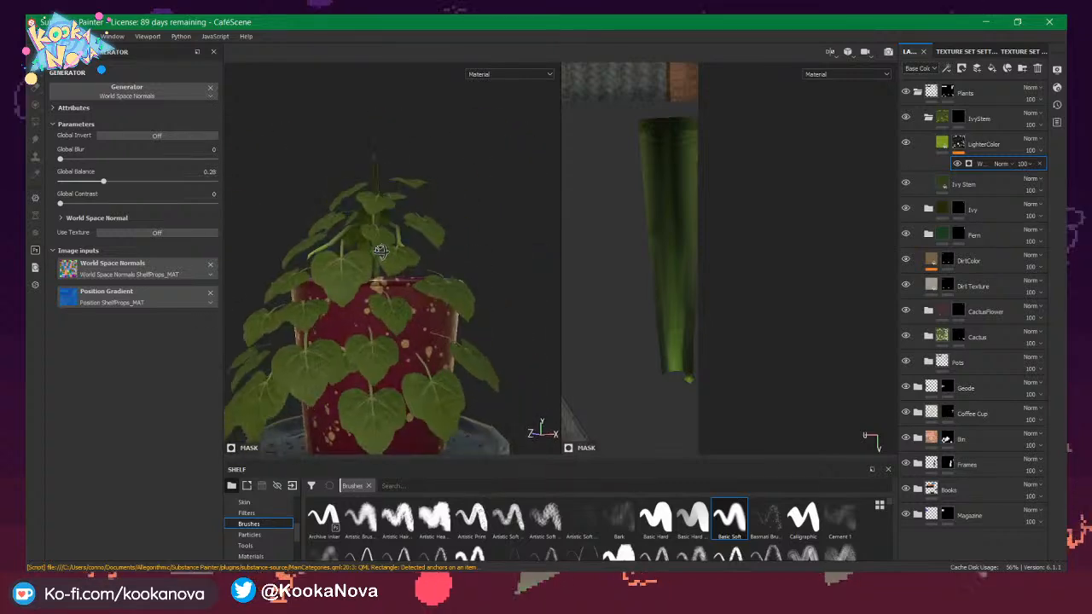
{"action": "left_click_drag", "start_coordinate": [469, 256], "coordinate": [427, 273], "text": "alt"}
{"action": "right_click_drag", "start_coordinate": [427, 273], "coordinate": [350, 291], "text": "alt"}
{"action": "left_click_drag", "start_coordinate": [349, 291], "coordinate": [452, 273], "text": "alt"}
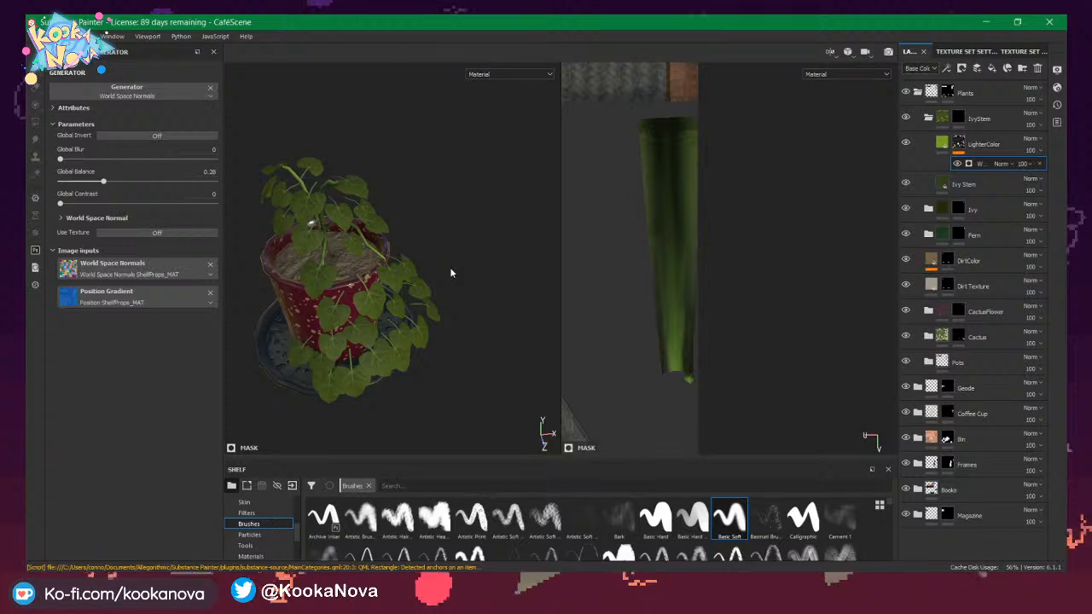
{"action": "left_click_drag", "start_coordinate": [394, 261], "coordinate": [362, 218], "text": "alt"}
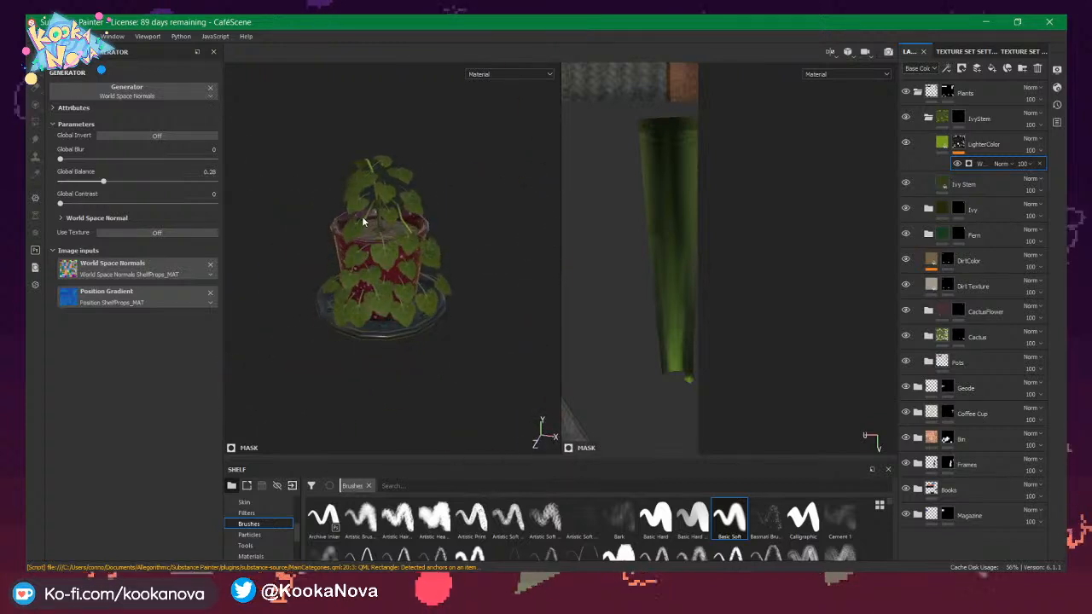
Inspect the fern and its metal pot from several sides, near and far.
{"action": "left_click_drag", "start_coordinate": [390, 153], "coordinate": [427, 256], "text": "alt"}
{"action": "scroll", "coordinate": [465, 278], "scroll_direction": "down", "scroll_amount": 5}
{"action": "middle_click_drag", "start_coordinate": [431, 259], "coordinate": [383, 261], "text": "alt"}
{"action": "scroll", "coordinate": [388, 263], "scroll_direction": "up", "scroll_amount": 5}
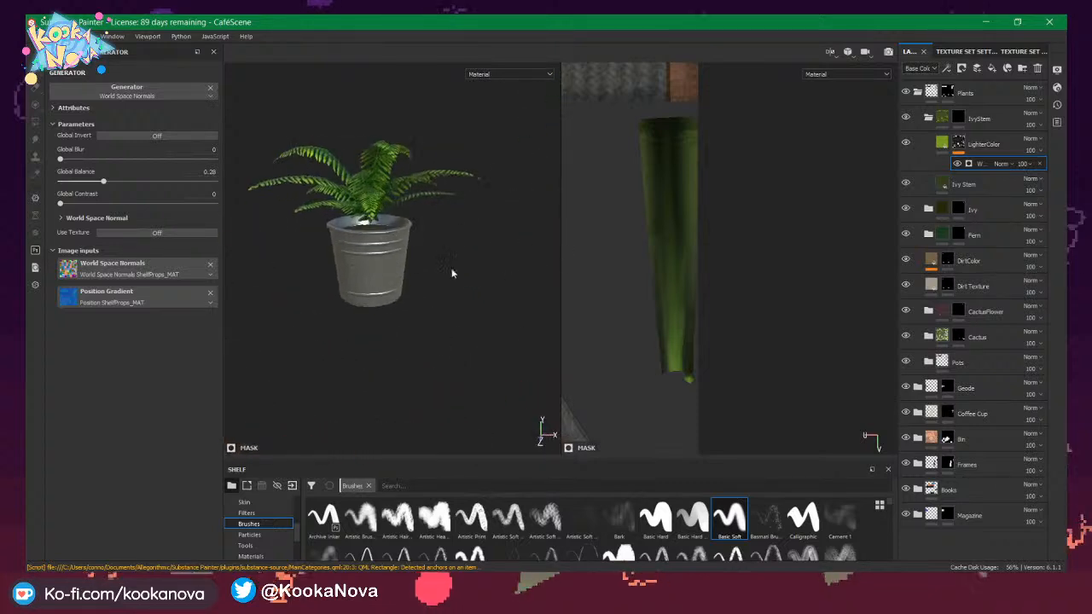
{"action": "left_click_drag", "start_coordinate": [453, 273], "coordinate": [298, 262], "text": "alt"}
{"action": "scroll", "coordinate": [386, 294], "scroll_direction": "up", "scroll_amount": 3}
{"action": "middle_click_drag", "start_coordinate": [298, 262], "coordinate": [458, 242], "text": "alt"}
{"action": "scroll", "coordinate": [458, 242], "scroll_direction": "down", "scroll_amount": 2}
{"action": "scroll", "coordinate": [458, 242], "scroll_direction": "down", "scroll_amount": 3}
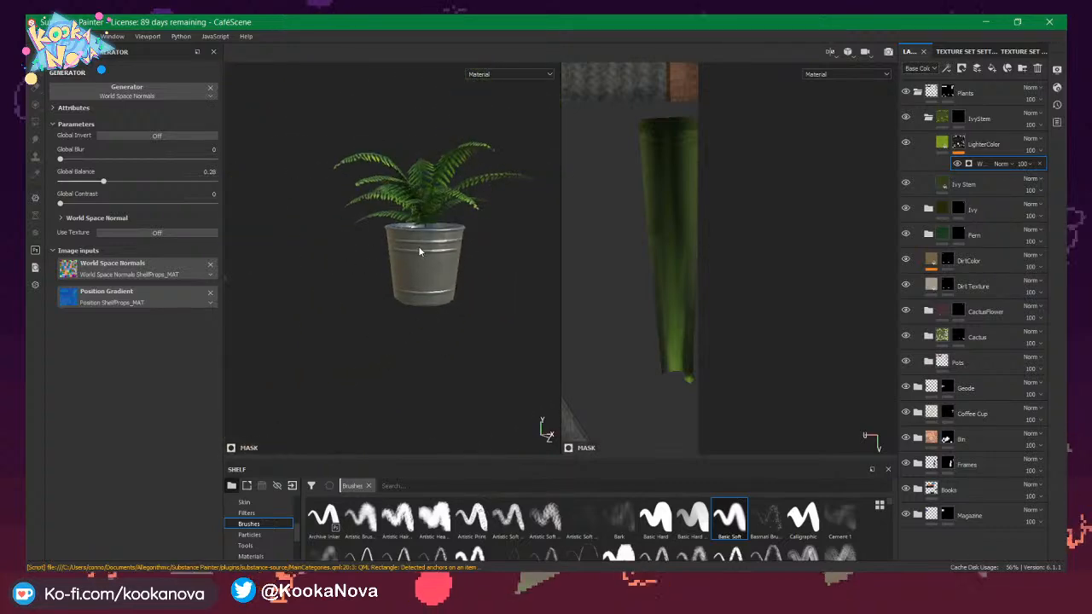
{"action": "left_click_drag", "start_coordinate": [418, 245], "coordinate": [394, 205], "text": "alt"}
{"action": "scroll", "coordinate": [413, 240], "scroll_direction": "up", "scroll_amount": 3}
{"action": "scroll", "coordinate": [449, 250], "scroll_direction": "down", "scroll_amount": 4}
{"action": "middle_click_drag", "start_coordinate": [377, 258], "coordinate": [389, 211], "text": "alt"}
{"action": "scroll", "coordinate": [390, 220], "scroll_direction": "up", "scroll_amount": 4}
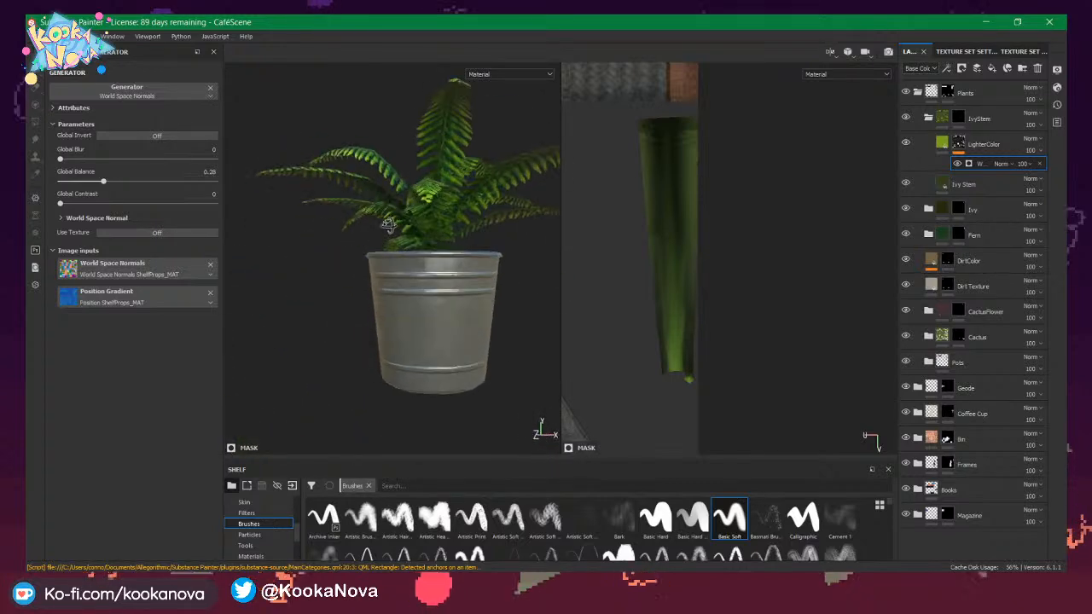
{"action": "left_click_drag", "start_coordinate": [393, 244], "coordinate": [430, 286], "text": "alt"}
{"action": "scroll", "coordinate": [430, 287], "scroll_direction": "down", "scroll_amount": 3}
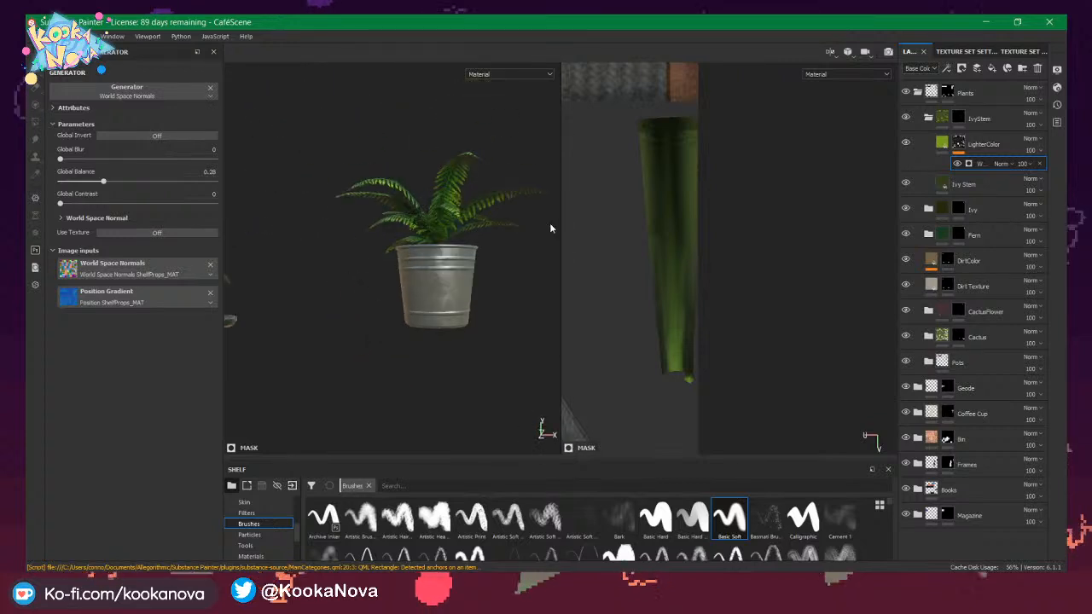
Collapse the IvyStem folder, expand the Pots folder and duplicate its lower LeafyPlantPot layer.
{"action": "left_click", "coordinate": [929, 120]}
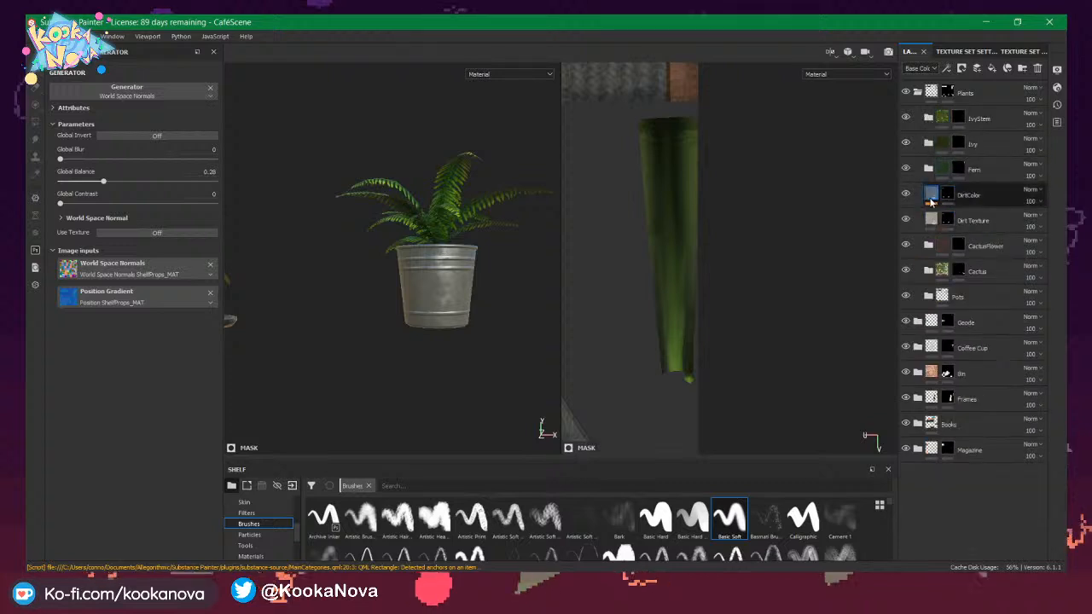
{"action": "left_click", "coordinate": [928, 296]}
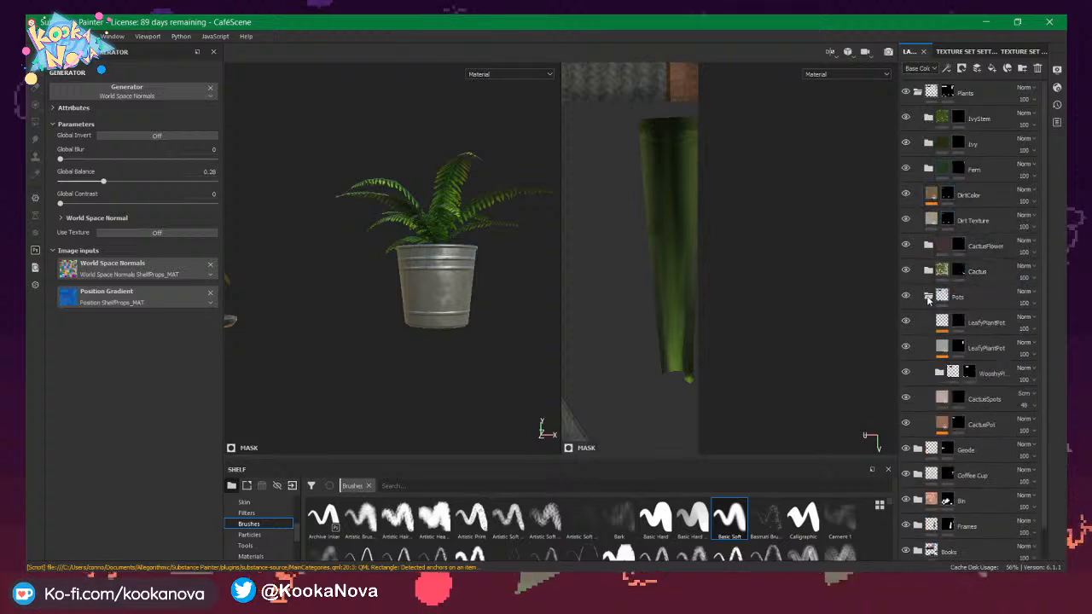
{"action": "double_click", "coordinate": [979, 349]}
{"action": "left_click", "coordinate": [979, 351]}
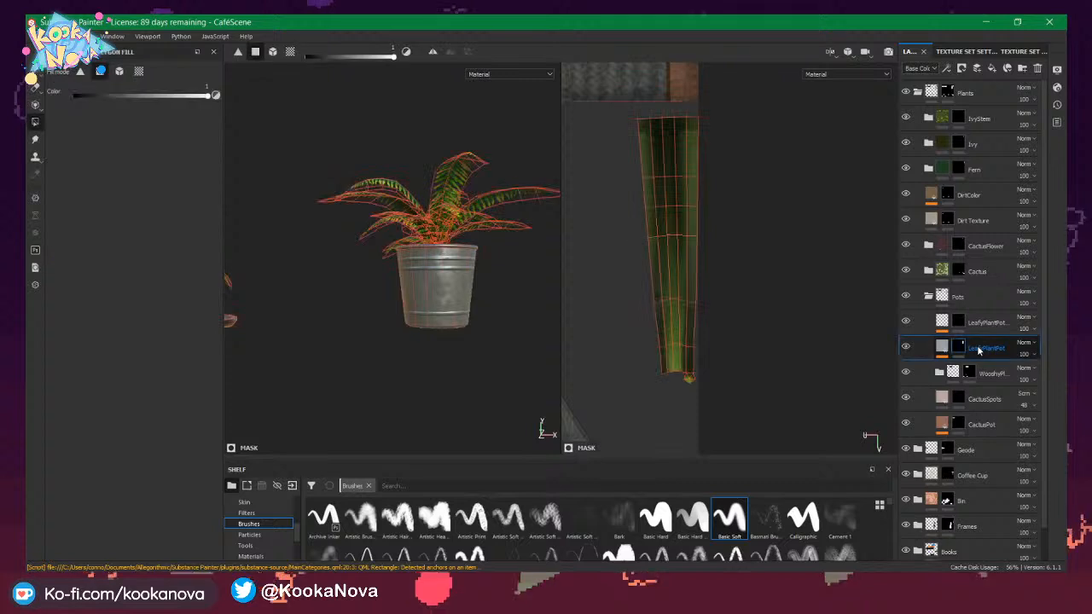
{"action": "key", "text": "ctrl+d"}
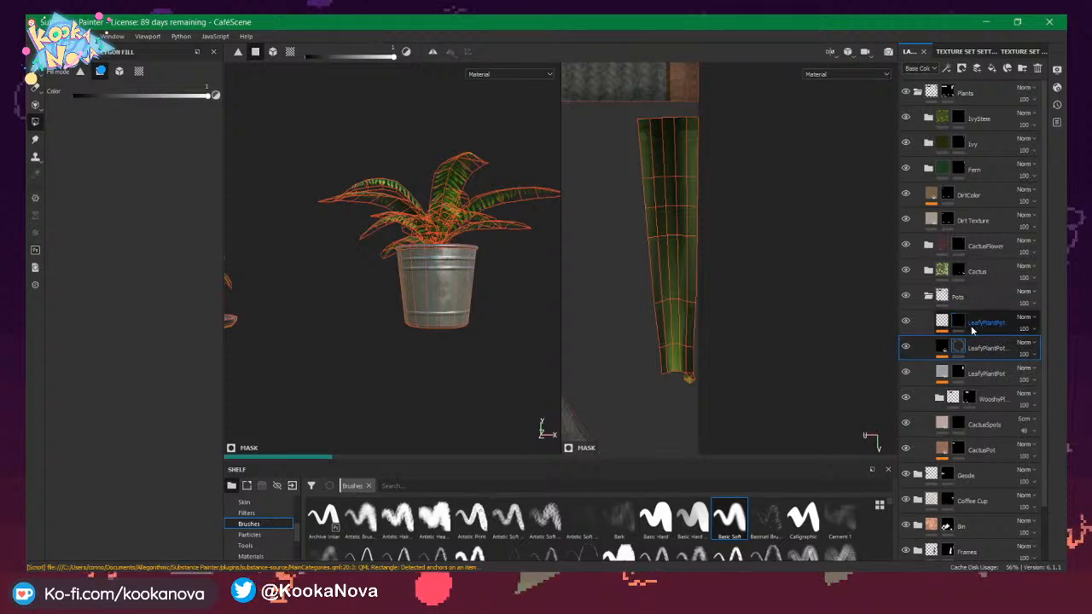
Create a new folder at the top of Pots and move the three LeafyPlantPot layers into it.
{"action": "left_click", "coordinate": [1024, 73]}
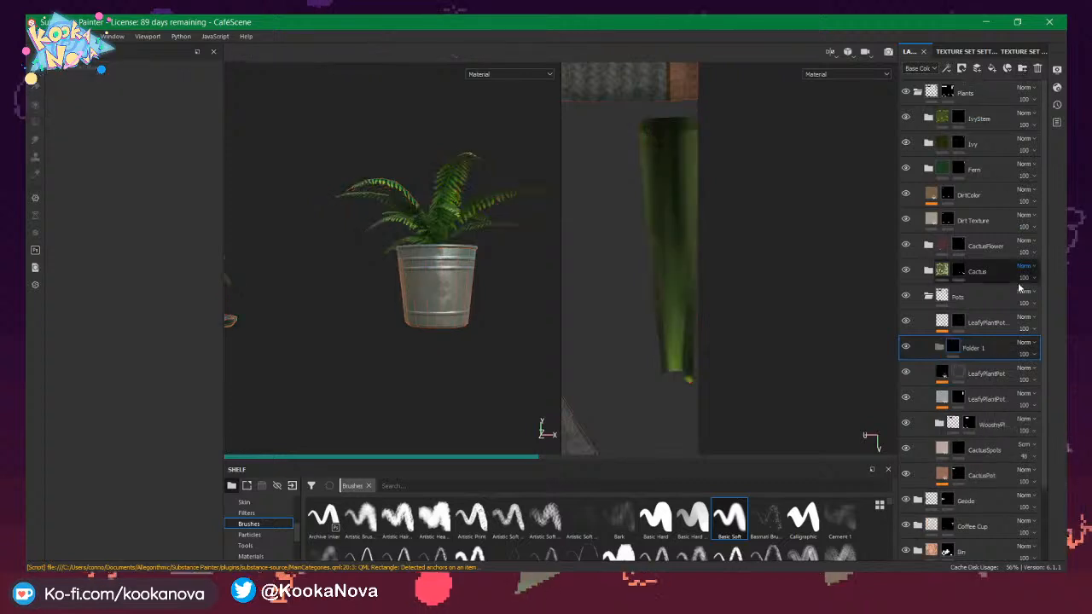
{"action": "left_click_drag", "start_coordinate": [984, 350], "coordinate": [988, 322]}
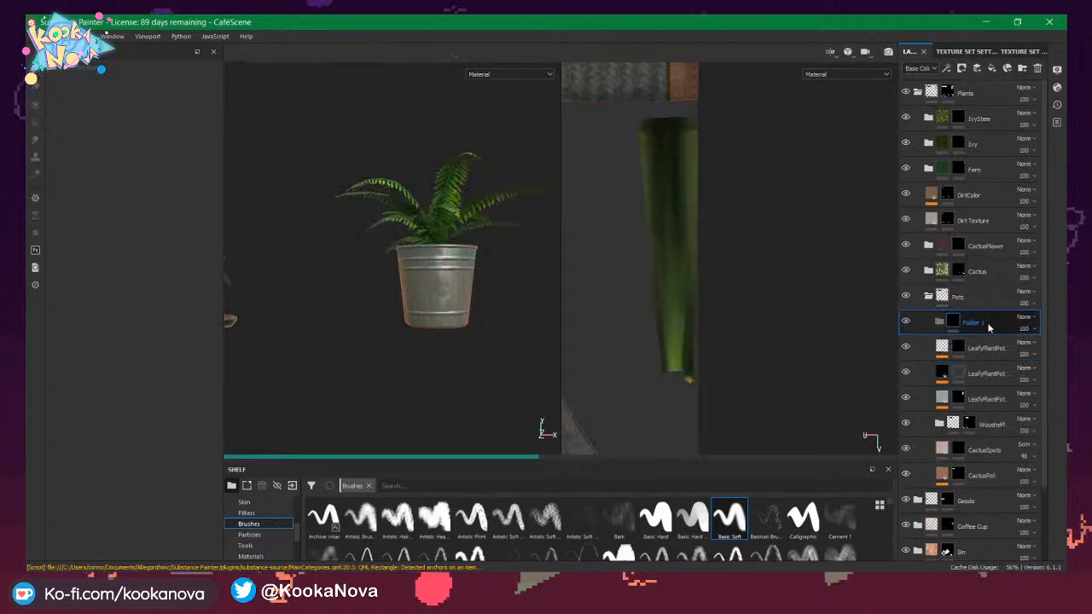
{"action": "left_click", "coordinate": [997, 350]}
{"action": "left_click", "coordinate": [993, 377], "text": "ctrl"}
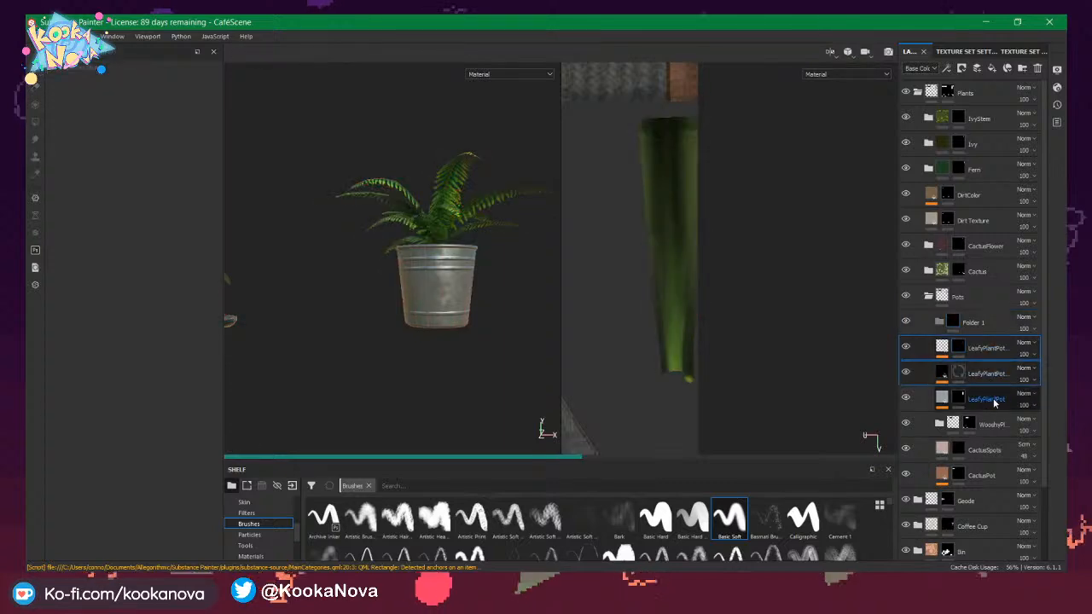
{"action": "left_click", "coordinate": [995, 402], "text": "ctrl"}
{"action": "left_click_drag", "start_coordinate": [995, 401], "coordinate": [979, 322]}
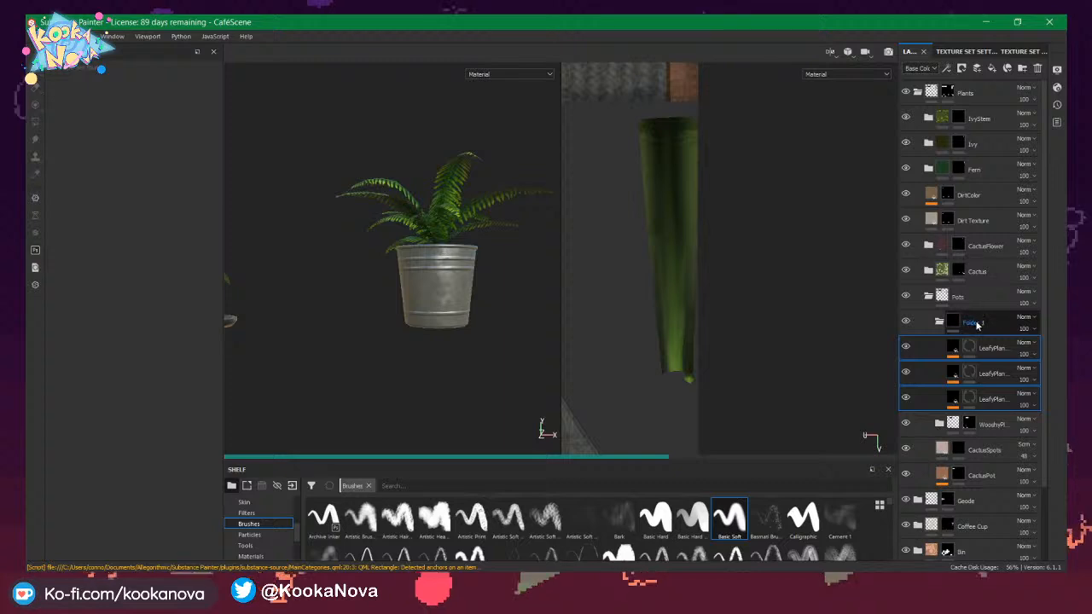
Rename the new folder holding the leafy plant pot layers to LeafyPot.
{"action": "double_click", "coordinate": [978, 323]}
{"action": "type", "text": "LeafyPot"}
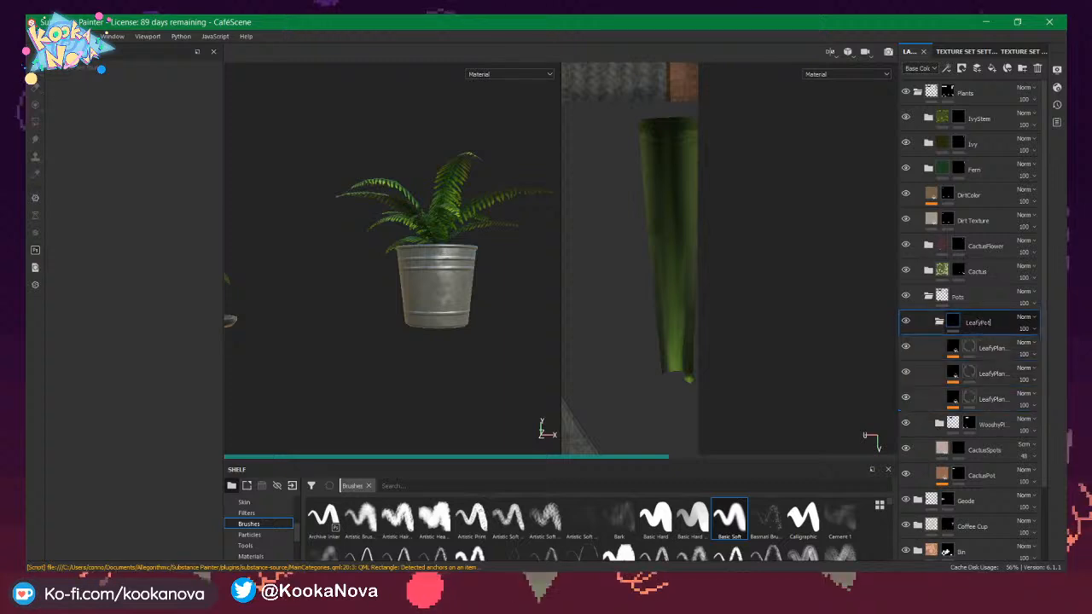
{"action": "key", "text": "Return"}
Switch to the 2D-only texture view and add a black mask to the LeafyPot folder.
{"action": "mouse_move", "coordinate": [519, 277]}
{"action": "left_mouse_down", "text": "alt"}
{"action": "mouse_move", "coordinate": [467, 309]}
{"action": "mouse_move", "coordinate": [518, 256]}
{"action": "left_mouse_up", "text": "alt"}
{"action": "middle_click_drag", "start_coordinate": [480, 245], "coordinate": [473, 230], "text": "alt"}
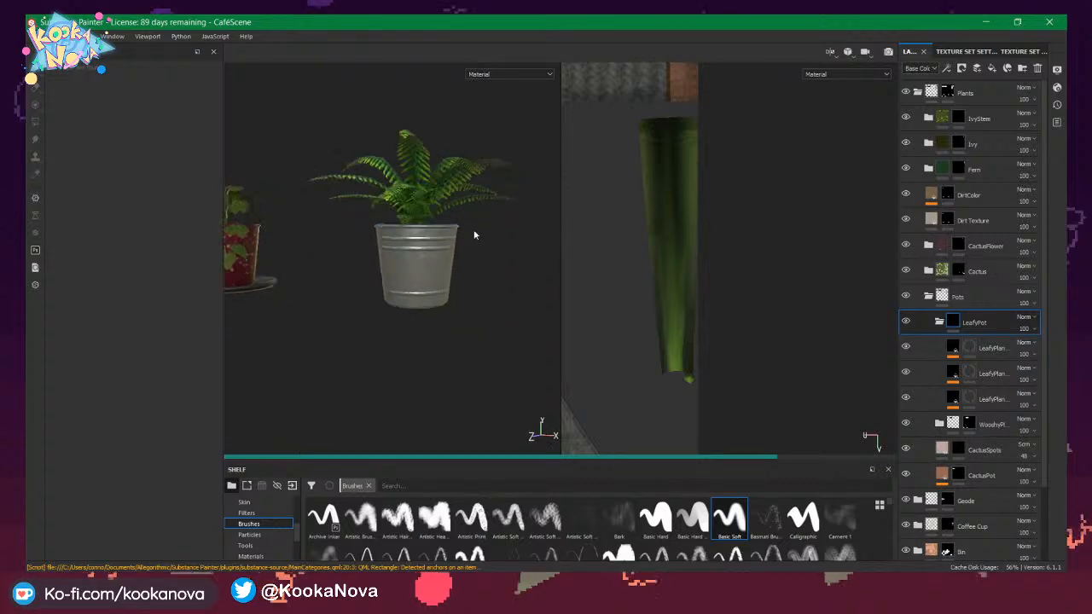
{"action": "key", "text": "F3"}
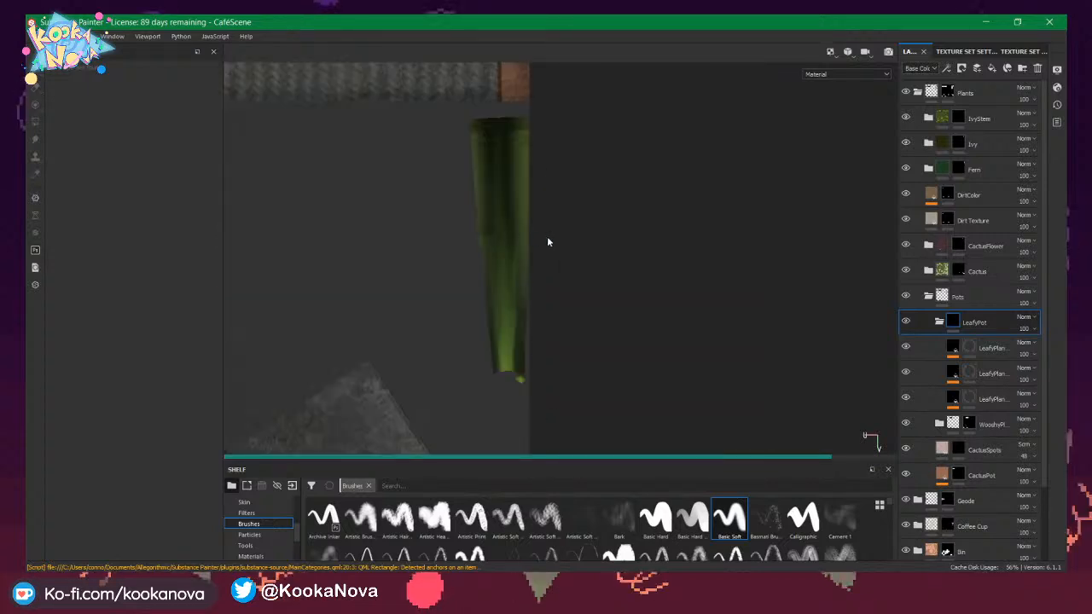
{"action": "scroll", "coordinate": [472, 247], "scroll_direction": "down", "scroll_amount": 2}
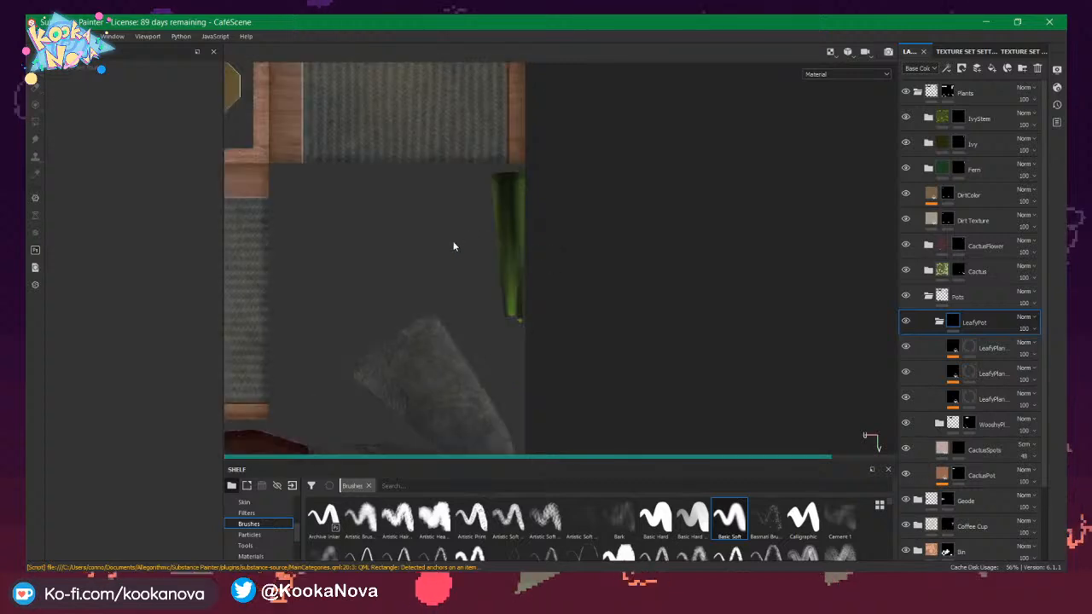
{"action": "scroll", "coordinate": [454, 245], "scroll_direction": "down", "scroll_amount": 2}
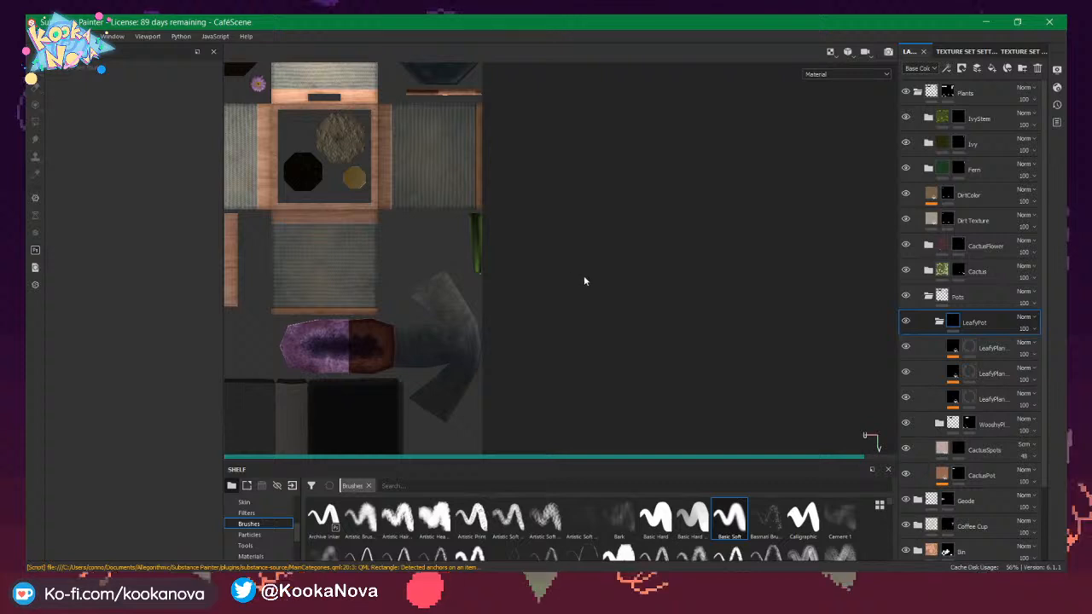
{"action": "key", "text": "alt"}
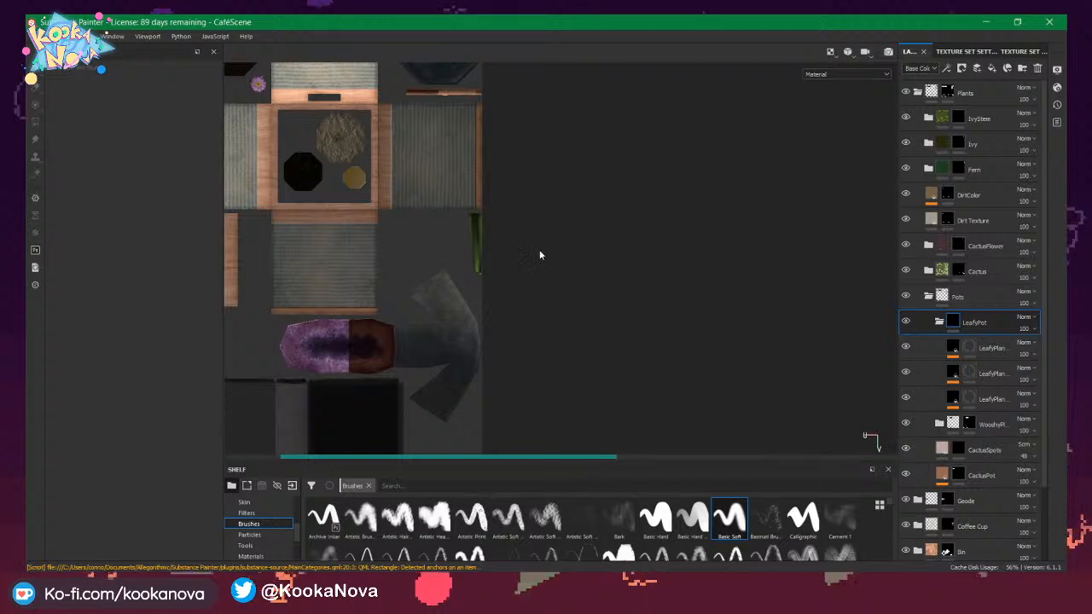
{"action": "middle_click_drag", "start_coordinate": [539, 255], "coordinate": [648, 254]}
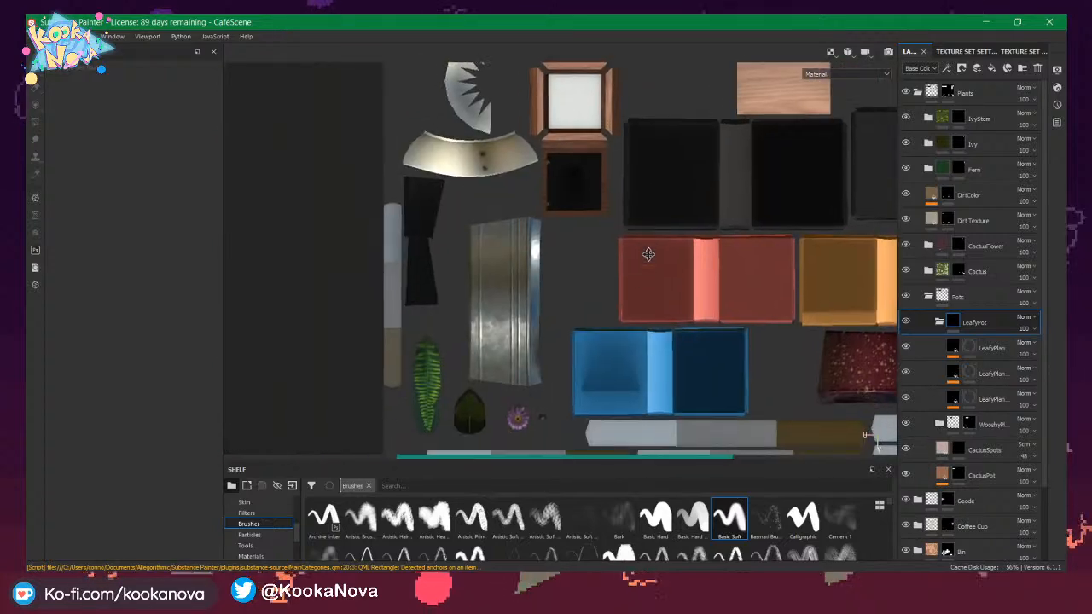
{"action": "right_click", "coordinate": [957, 322]}
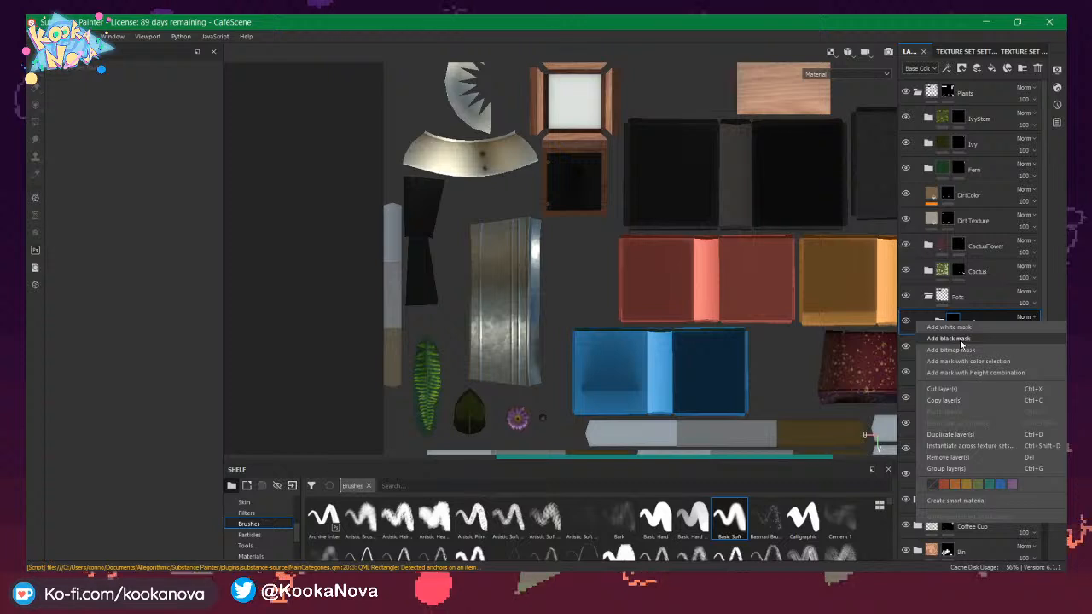
{"action": "left_click", "coordinate": [951, 339]}
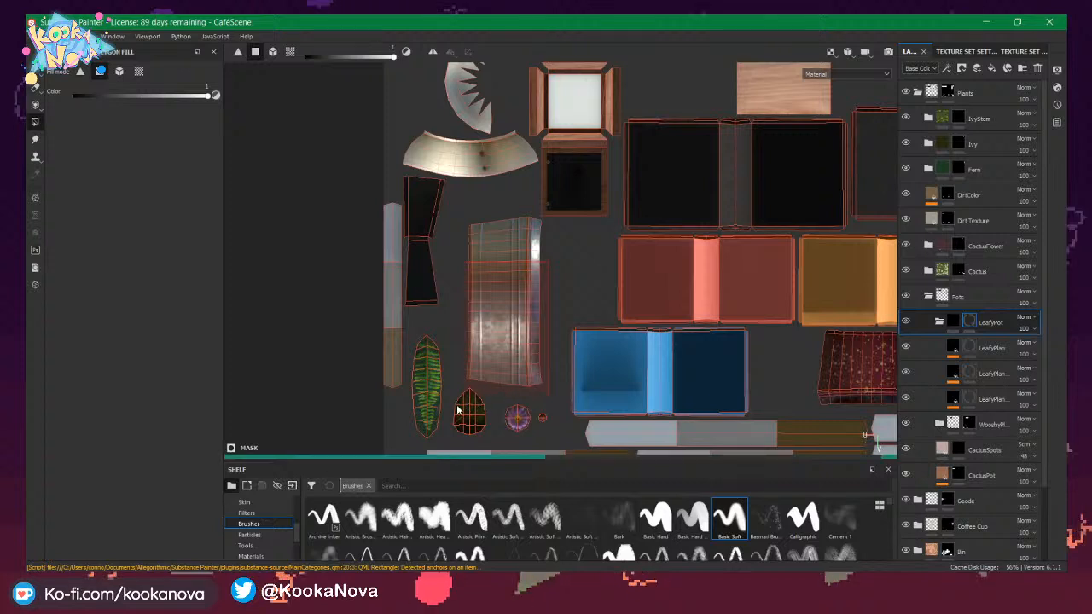
Set the polygon fill color to 0, select the uppermost layer inside LeafyPot and inspect the fern's metal pot in the 3D-only view.
{"action": "key", "text": "x"}
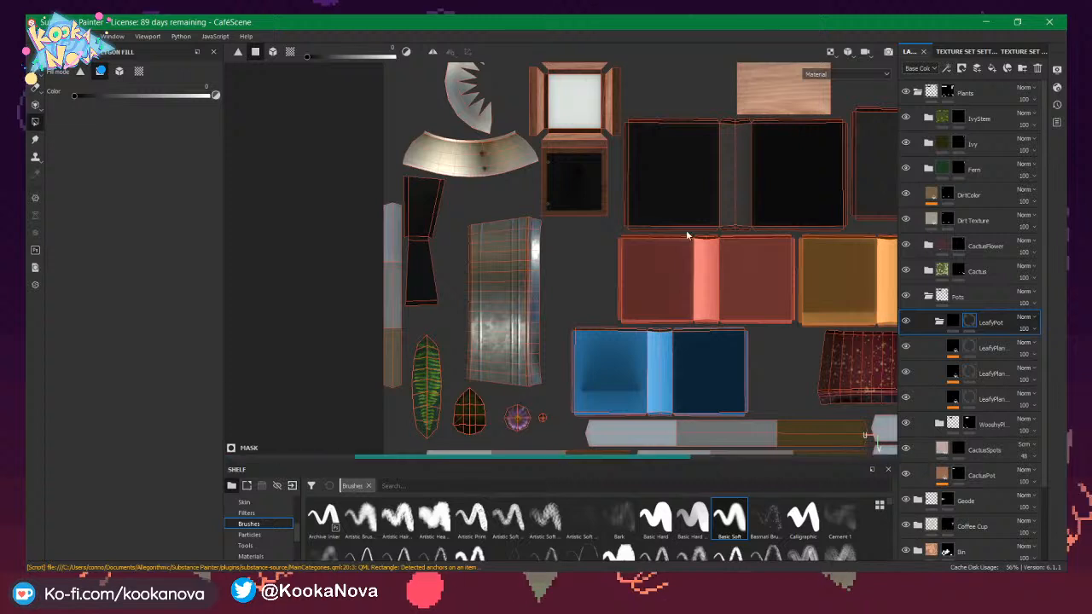
{"action": "left_click", "coordinate": [1012, 335]}
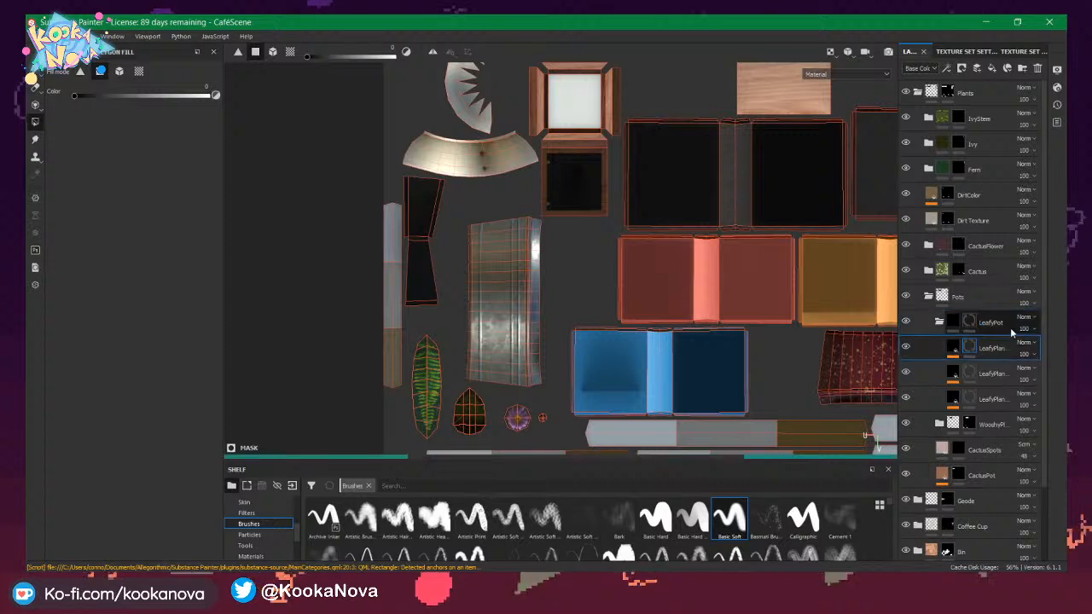
{"action": "key", "text": "F2"}
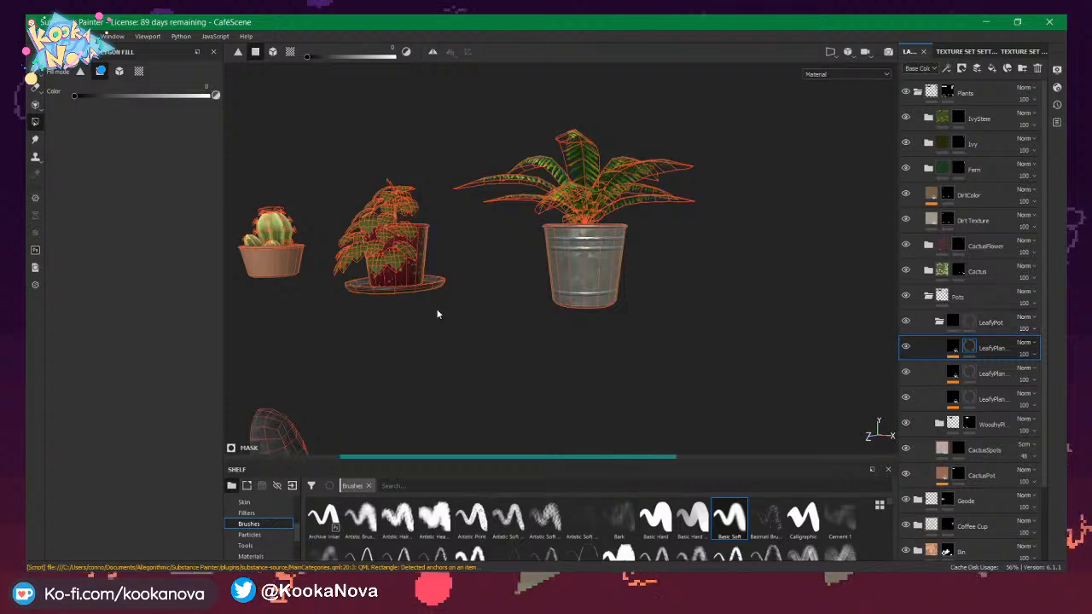
{"action": "left_click_drag", "start_coordinate": [651, 299], "coordinate": [617, 273], "text": "alt"}
{"action": "right_click_drag", "start_coordinate": [723, 297], "coordinate": [731, 296], "text": "alt"}
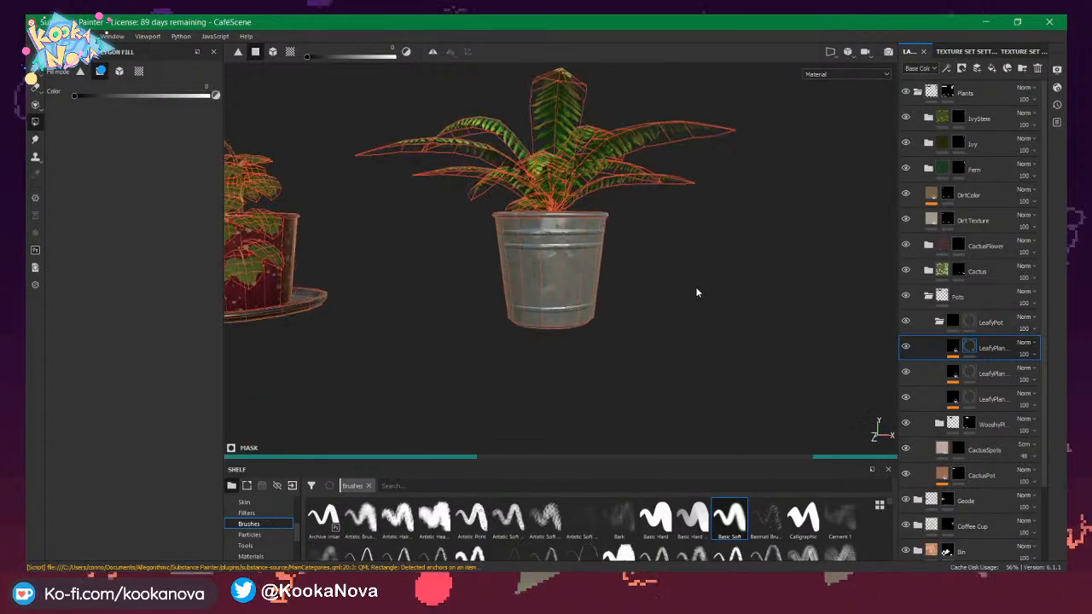
{"action": "left_click_drag", "start_coordinate": [697, 292], "coordinate": [731, 265], "text": "alt"}
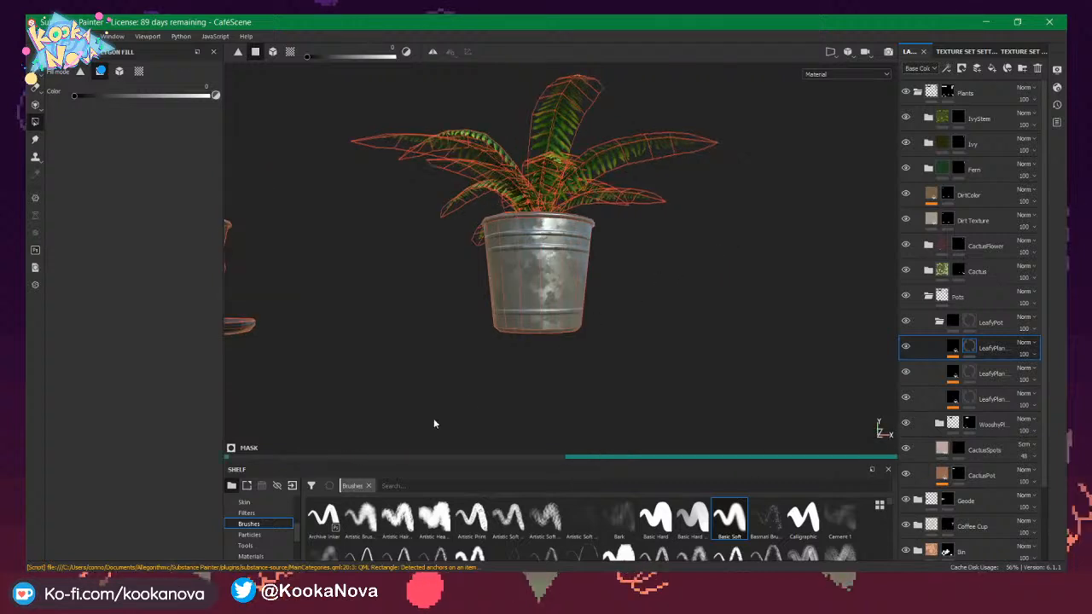
Switch to YouTube in the browser and open the Go live page of YouTube Studio.
{"action": "key", "text": "alt+Tab"}
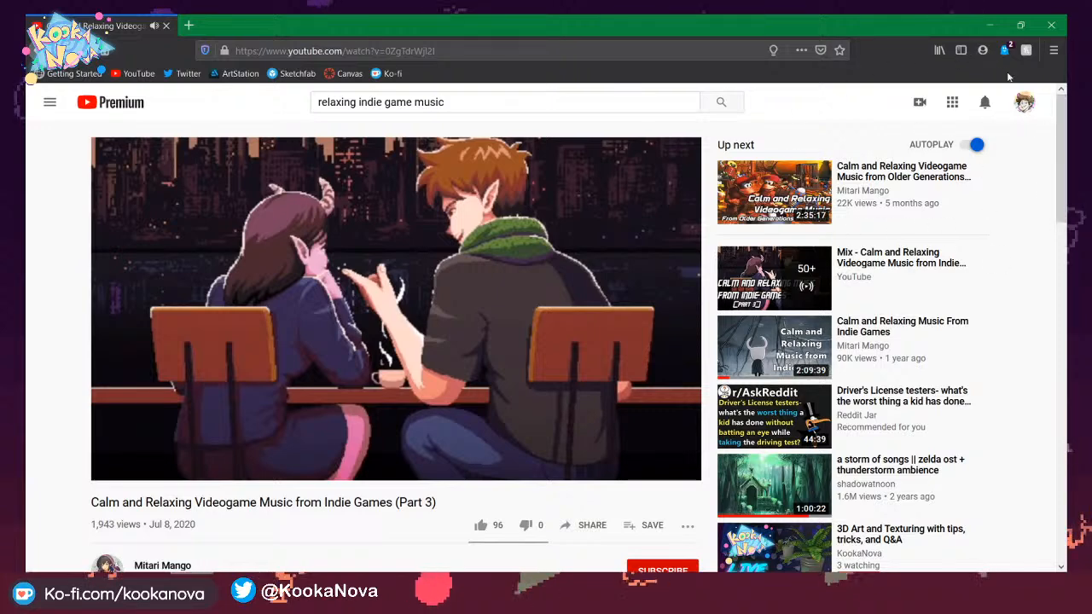
{"action": "left_click", "coordinate": [1024, 103]}
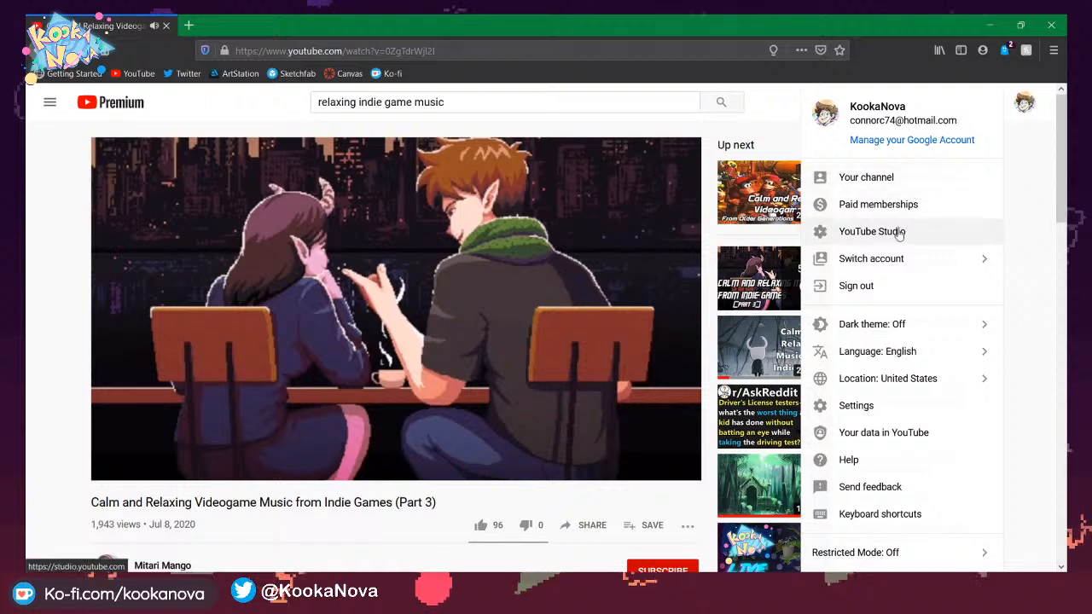
{"action": "left_click", "coordinate": [1039, 154]}
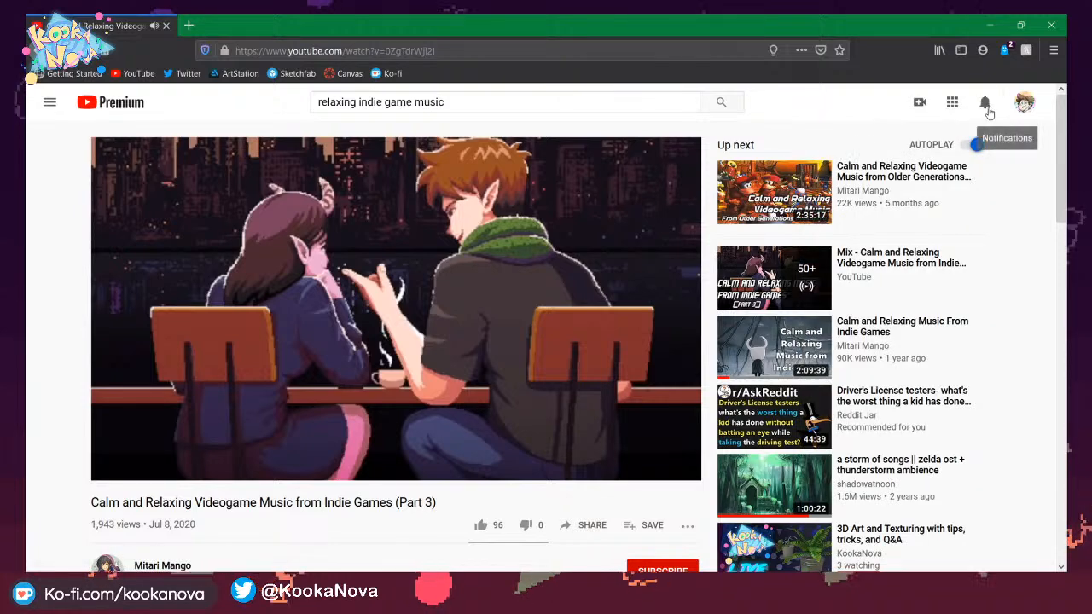
{"action": "left_click", "coordinate": [985, 101]}
{"action": "left_click", "coordinate": [928, 101]}
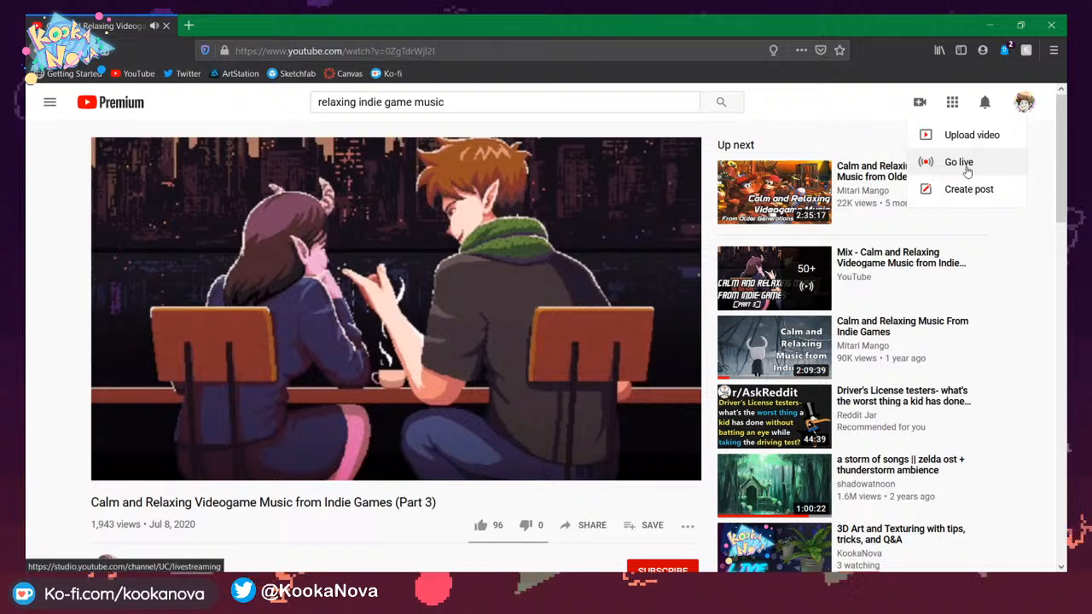
{"action": "left_click", "coordinate": [967, 172]}
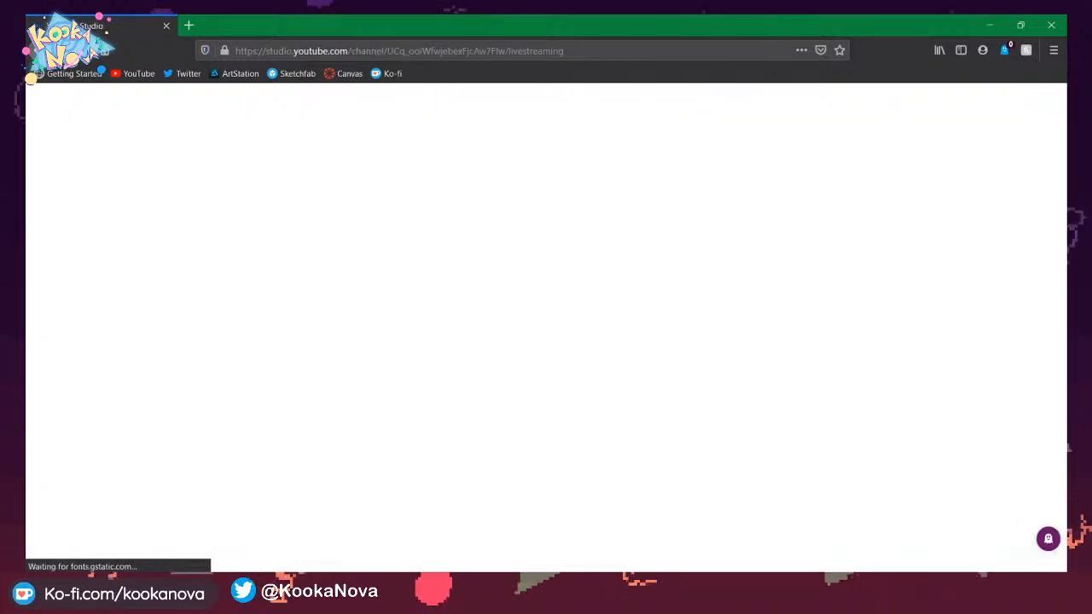
Switch to the OBS streaming software and change the stream to the full-screen KookaNova logo scene.
{"action": "left_click", "coordinate": [331, 586]}
{"action": "left_click", "coordinate": [61, 402]}
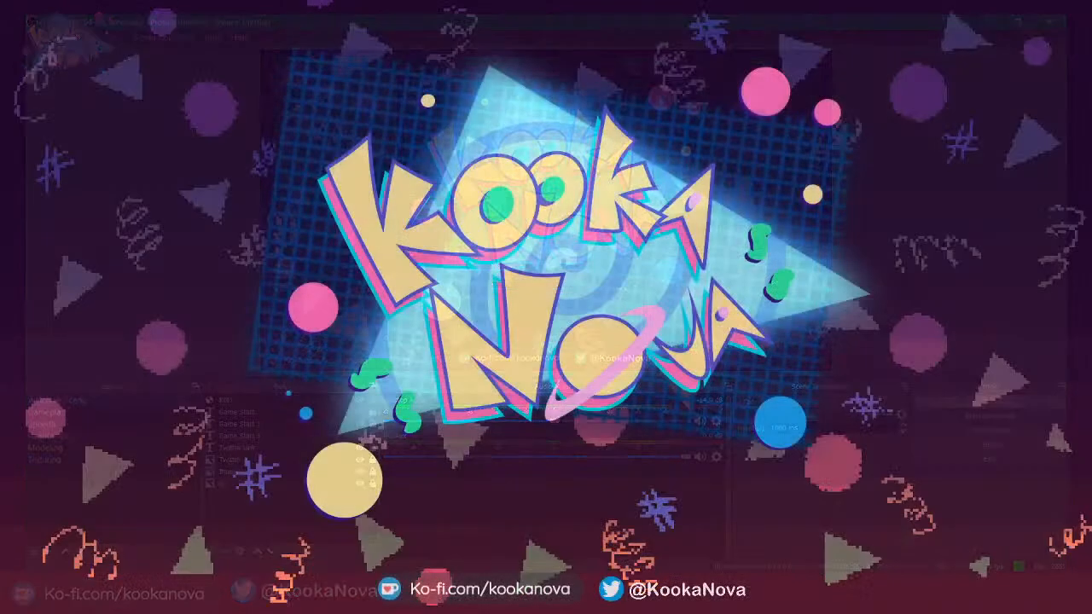